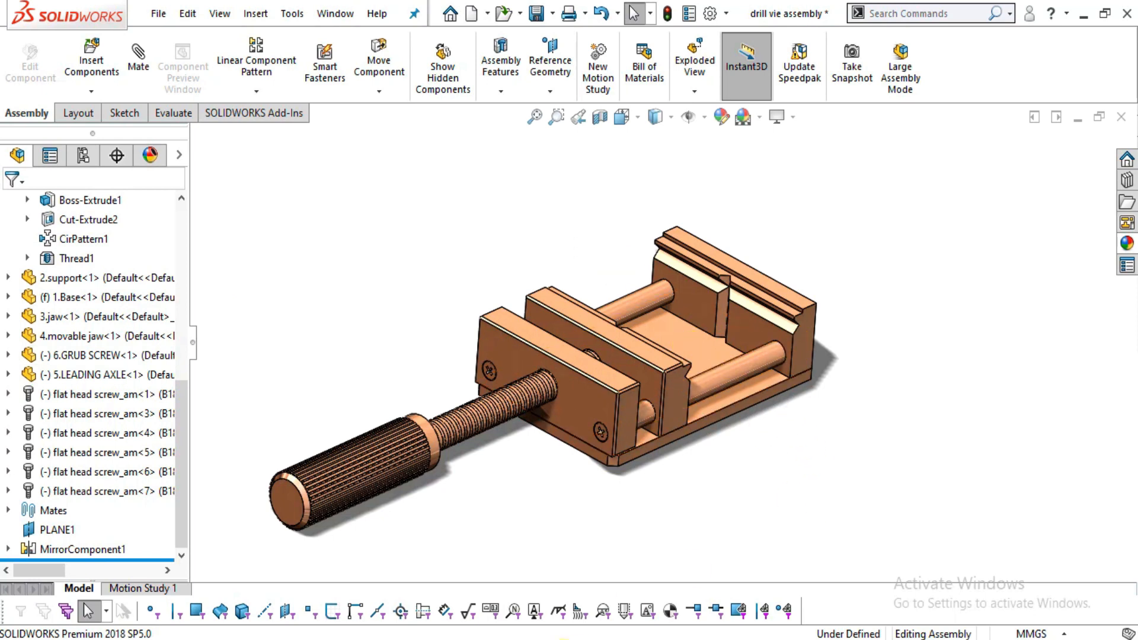
Switch to Adobe Acrobat Reader and review the exploded view and assembly drawing in the drill press vise plan.
{"action": "left_click", "coordinate": [541, 639]}
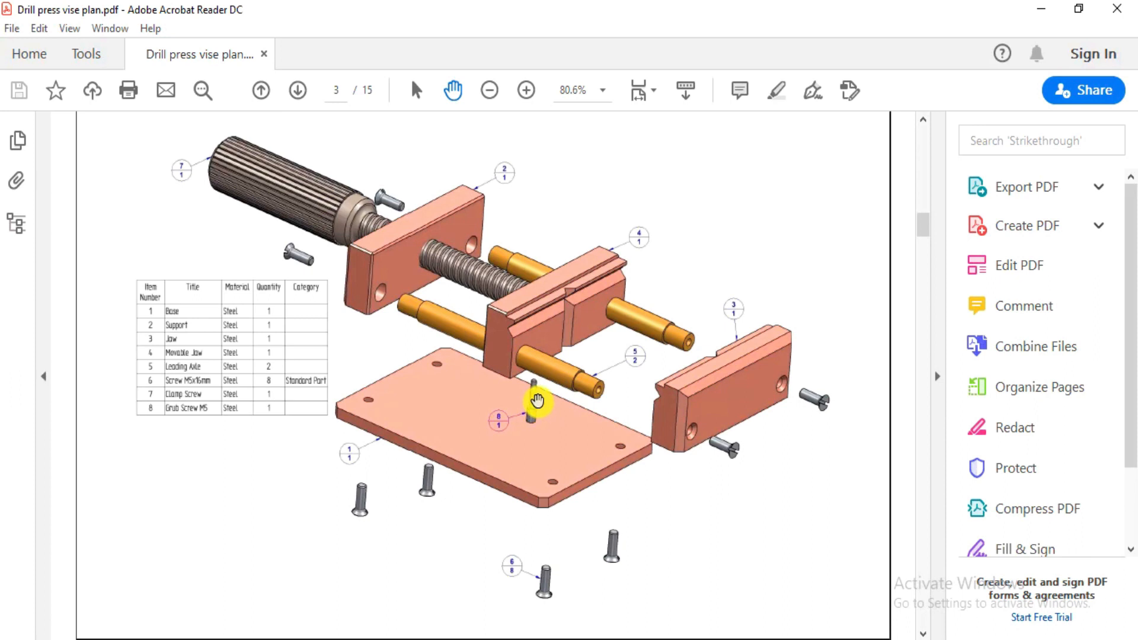
{"action": "scroll", "coordinate": [541, 392], "scroll_direction": "down", "scroll_amount": 9}
{"action": "scroll", "coordinate": [542, 394], "scroll_direction": "up", "scroll_amount": 8}
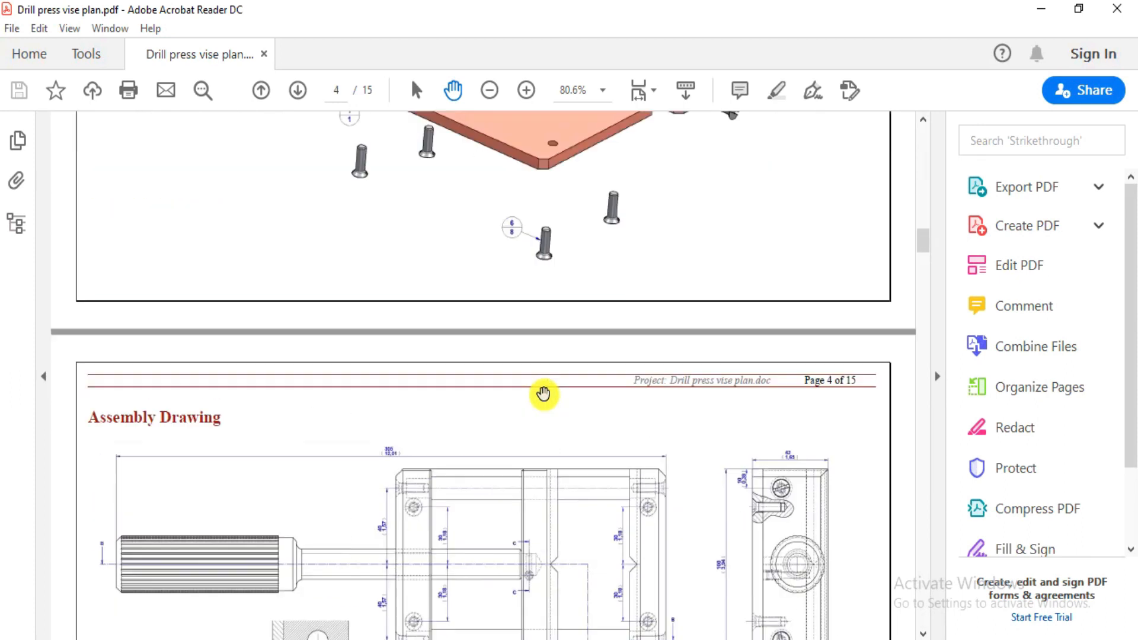
{"action": "scroll", "coordinate": [543, 391], "scroll_direction": "up", "scroll_amount": 4}
{"action": "scroll", "coordinate": [421, 344], "scroll_direction": "down", "scroll_amount": 11}
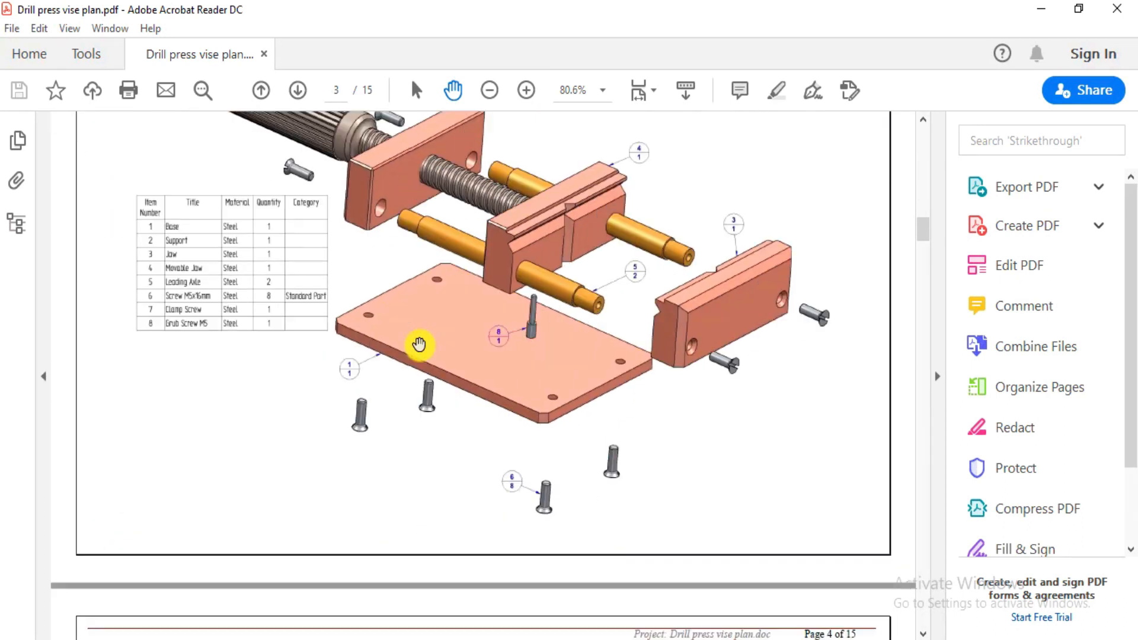
{"action": "scroll", "coordinate": [424, 337], "scroll_direction": "down", "scroll_amount": 15}
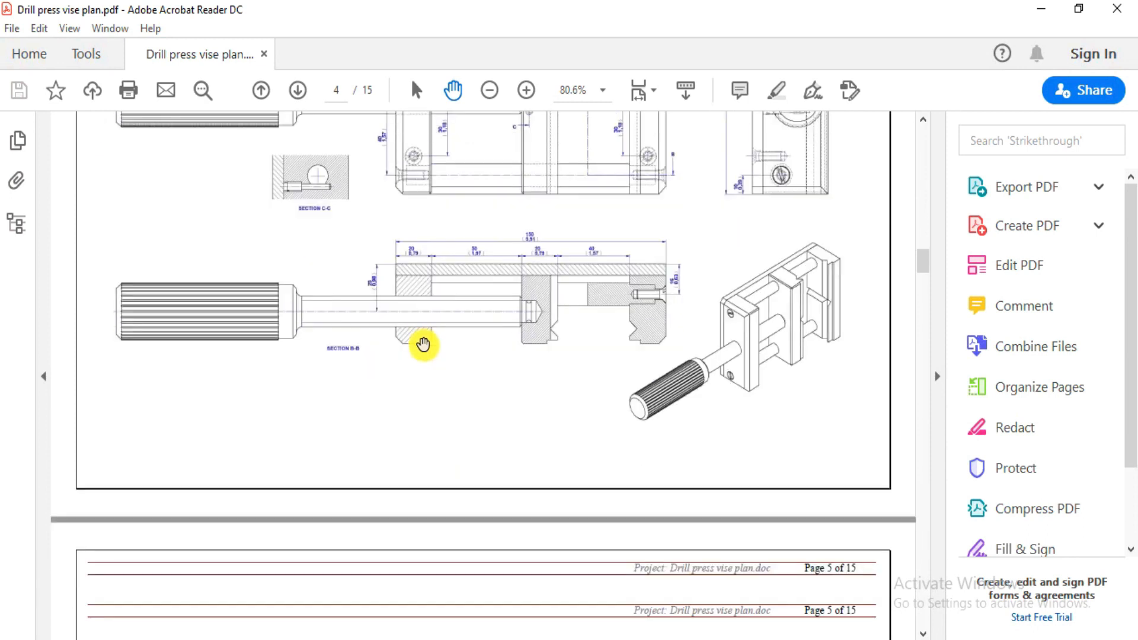
{"action": "scroll", "coordinate": [421, 344], "scroll_direction": "down", "scroll_amount": 3}
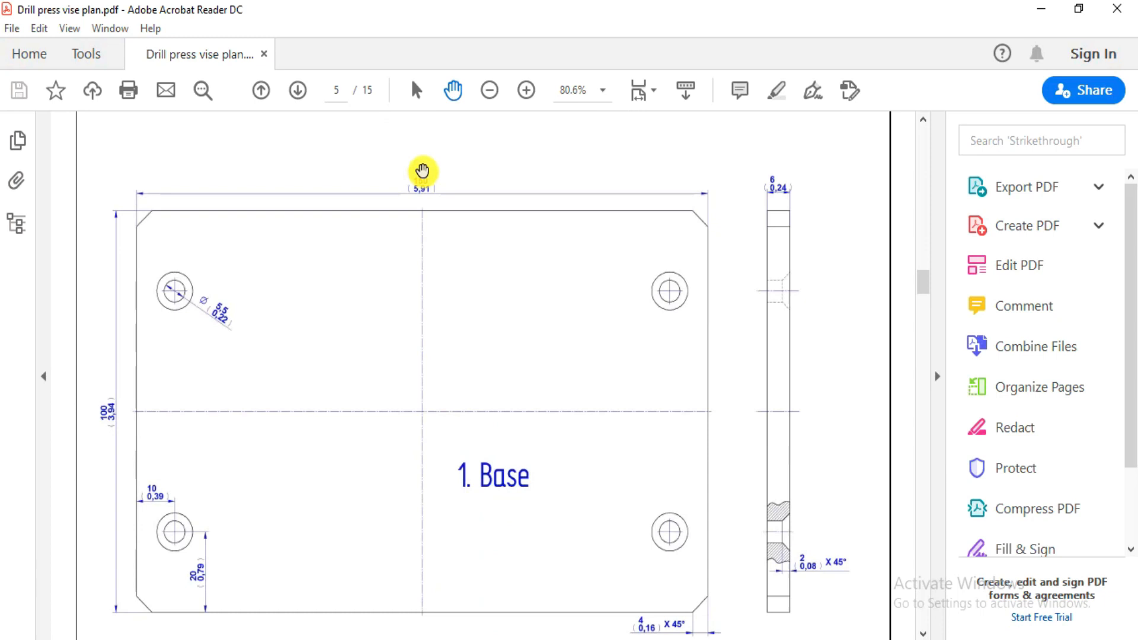
Examine the plate length and overall layout on the Base drawing on page 5 of the plan.
{"action": "scroll", "coordinate": [422, 172], "scroll_direction": "up", "scroll_amount": 3, "text": "ctrl"}
{"action": "left_click_drag", "start_coordinate": [474, 391], "coordinate": [574, 439]}
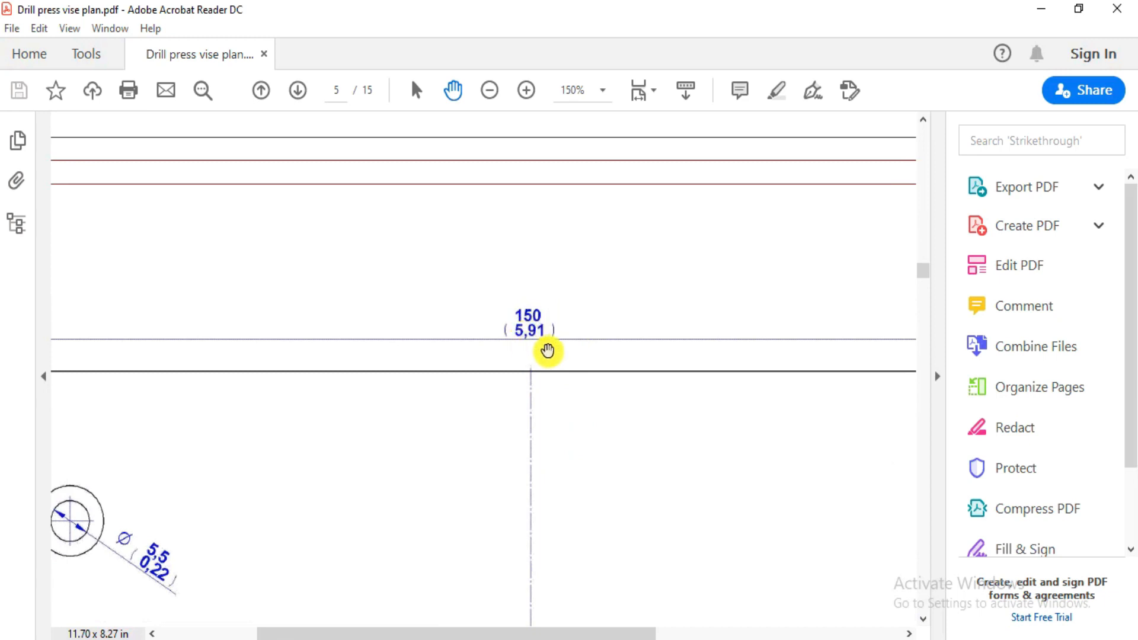
{"action": "left_click_drag", "start_coordinate": [566, 367], "coordinate": [531, 422]}
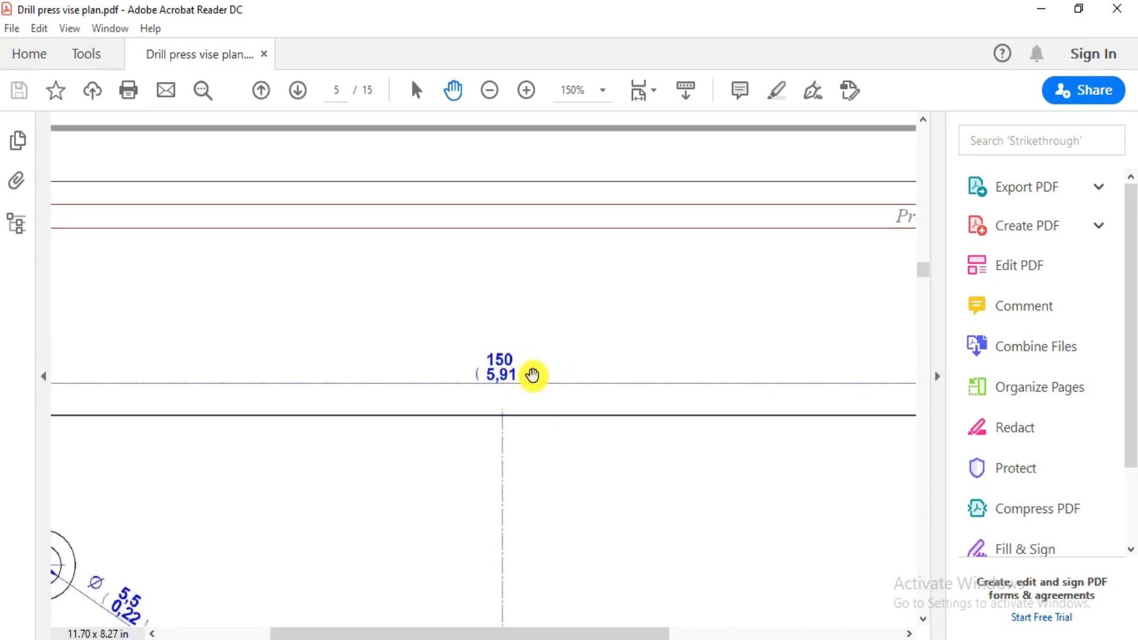
{"action": "scroll", "coordinate": [515, 310], "scroll_direction": "down", "scroll_amount": 2, "text": "ctrl"}
{"action": "scroll", "coordinate": [497, 343], "scroll_direction": "down", "scroll_amount": 5}
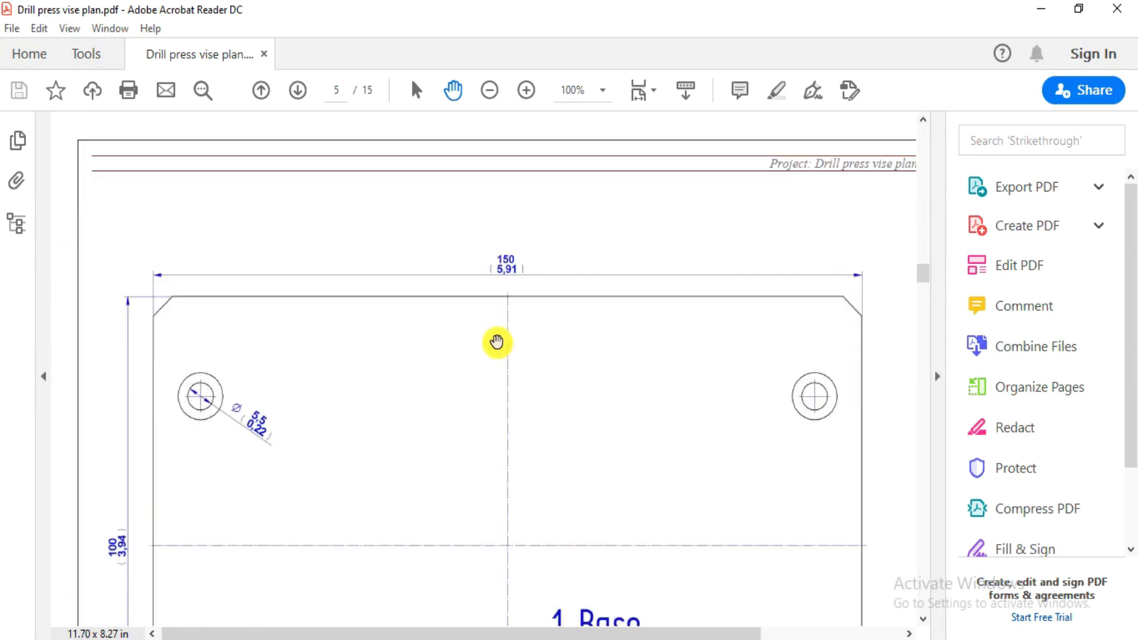
{"action": "left_click_drag", "start_coordinate": [554, 447], "coordinate": [541, 367]}
{"action": "scroll", "coordinate": [539, 363], "scroll_direction": "down", "scroll_amount": 1, "text": "ctrl"}
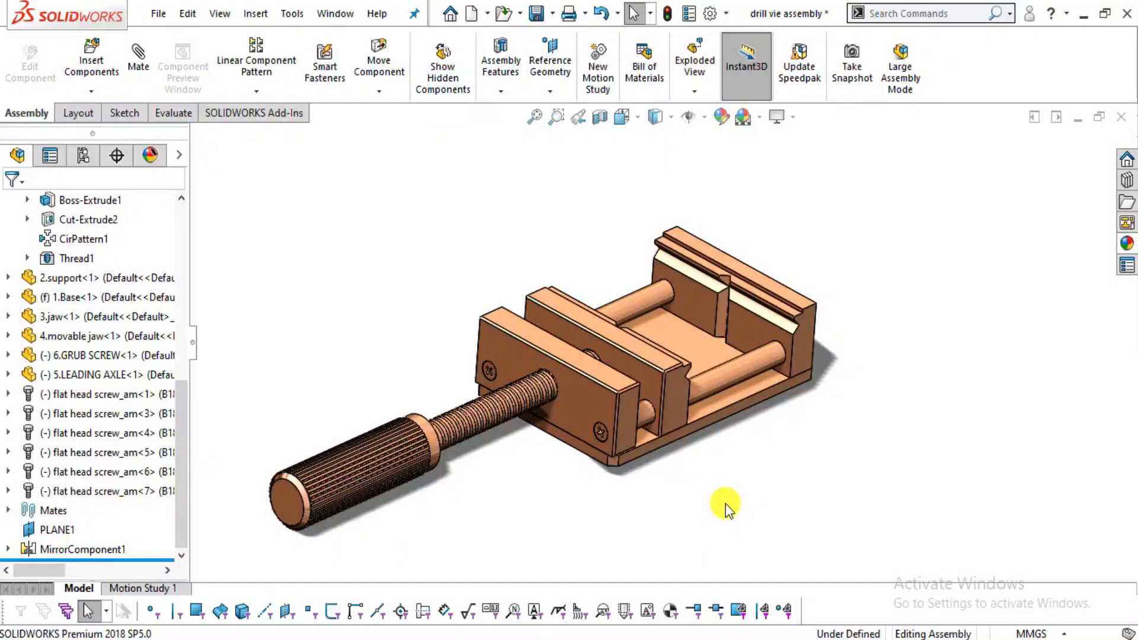
Return to SOLIDWORKS and close the vise assembly, rebuilding and saving it.
{"action": "left_click", "coordinate": [1118, 118]}
{"action": "left_click", "coordinate": [552, 292]}
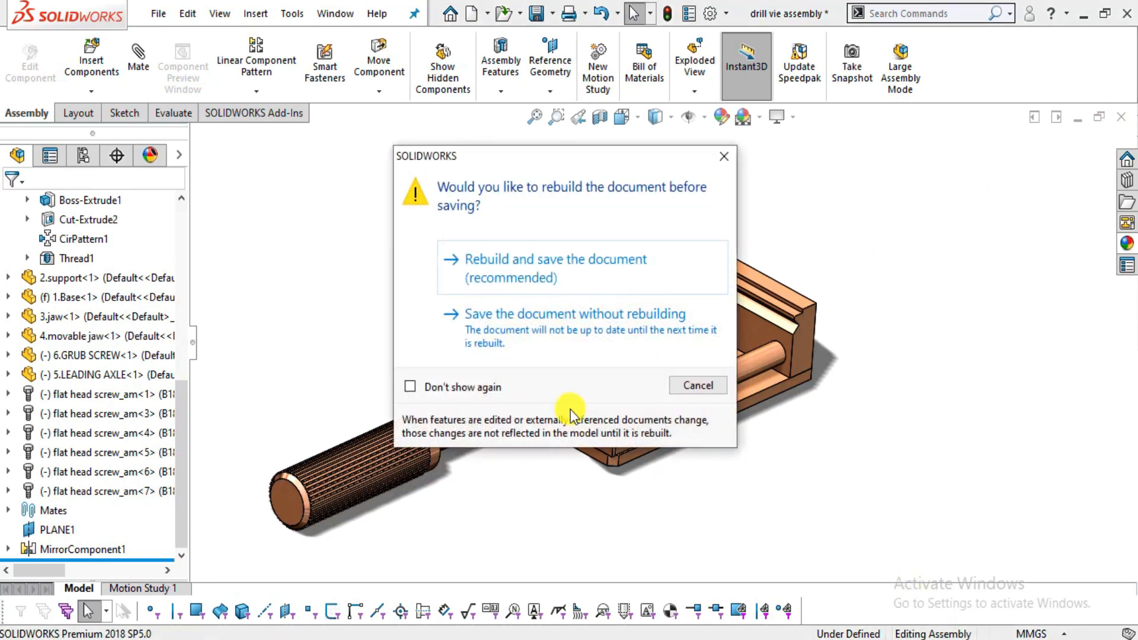
{"action": "left_click", "coordinate": [495, 261]}
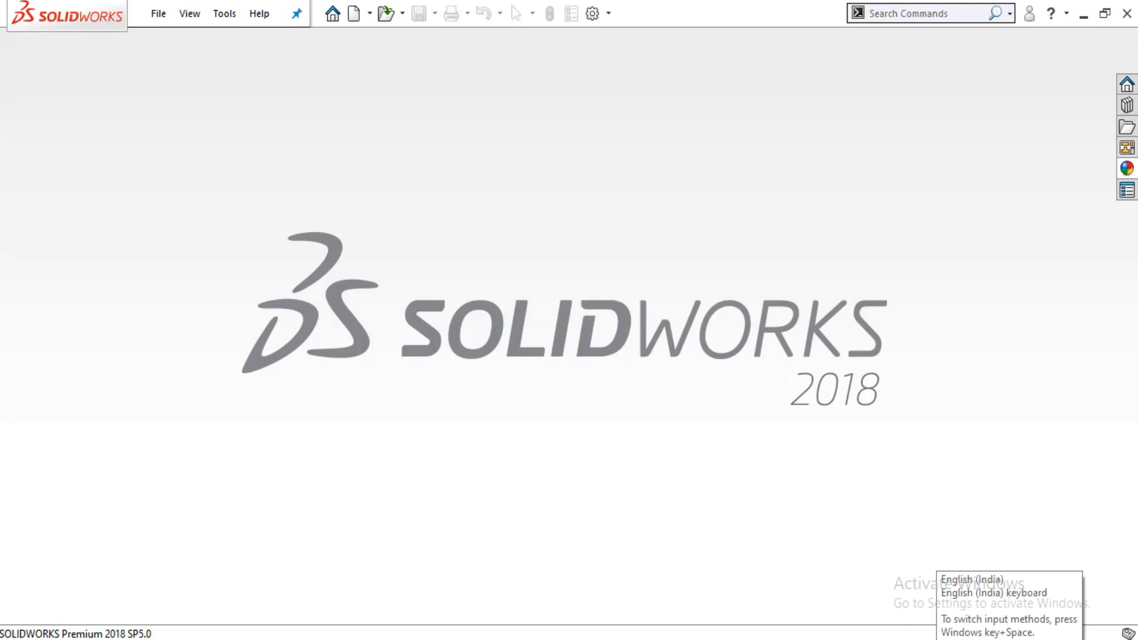
{"action": "key", "text": "XF86AudioMute"}
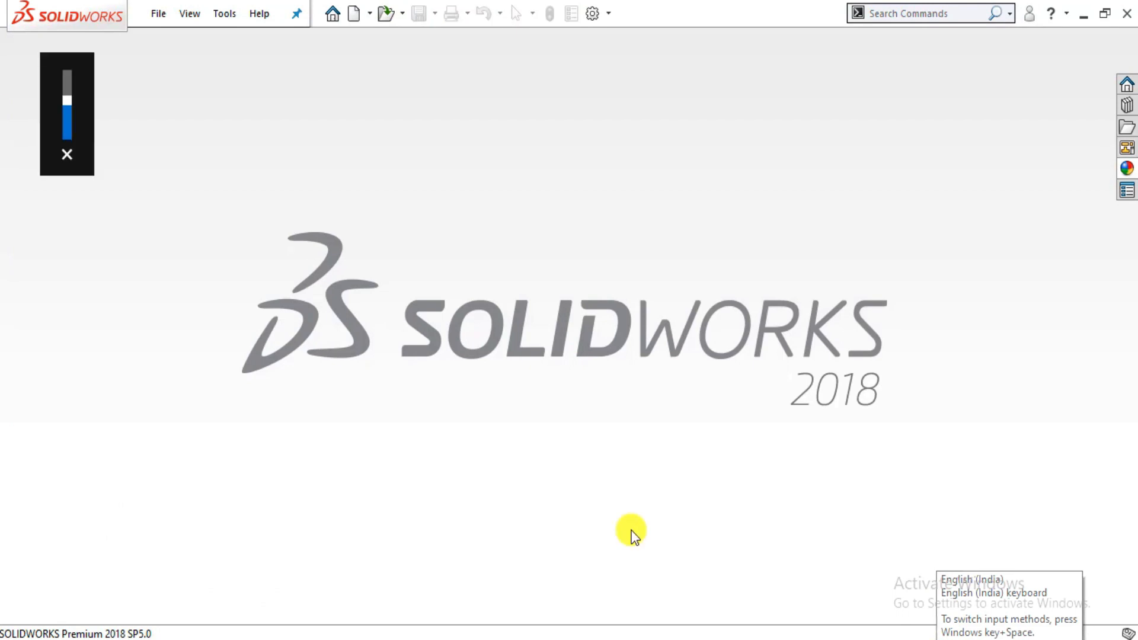
Create a new part document.
{"action": "left_click", "coordinate": [157, 13]}
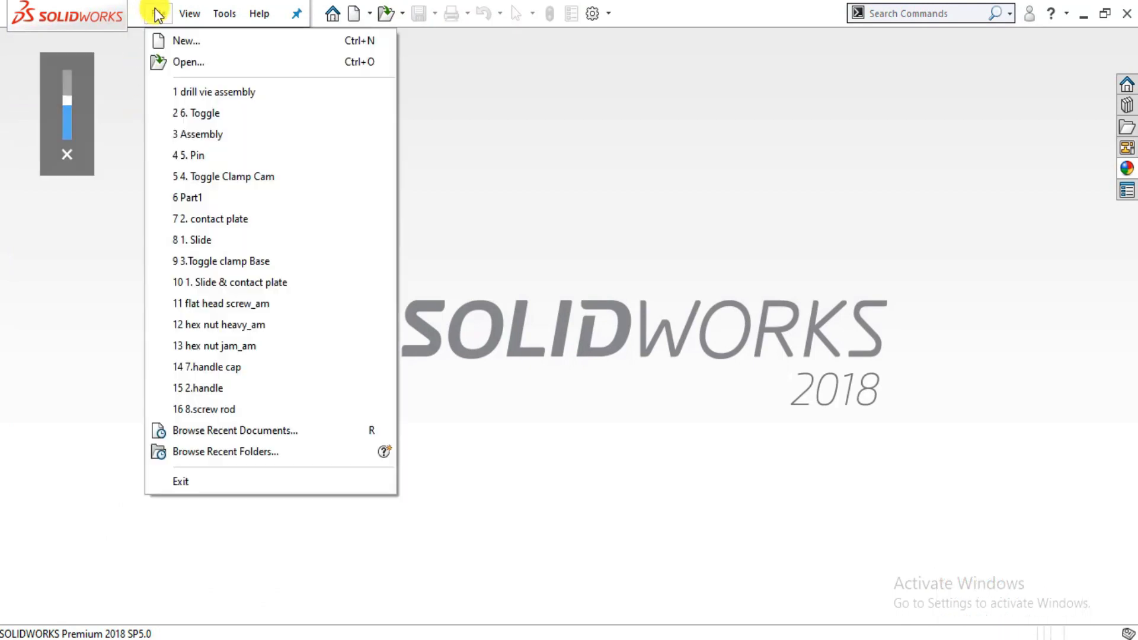
{"action": "left_click", "coordinate": [177, 44]}
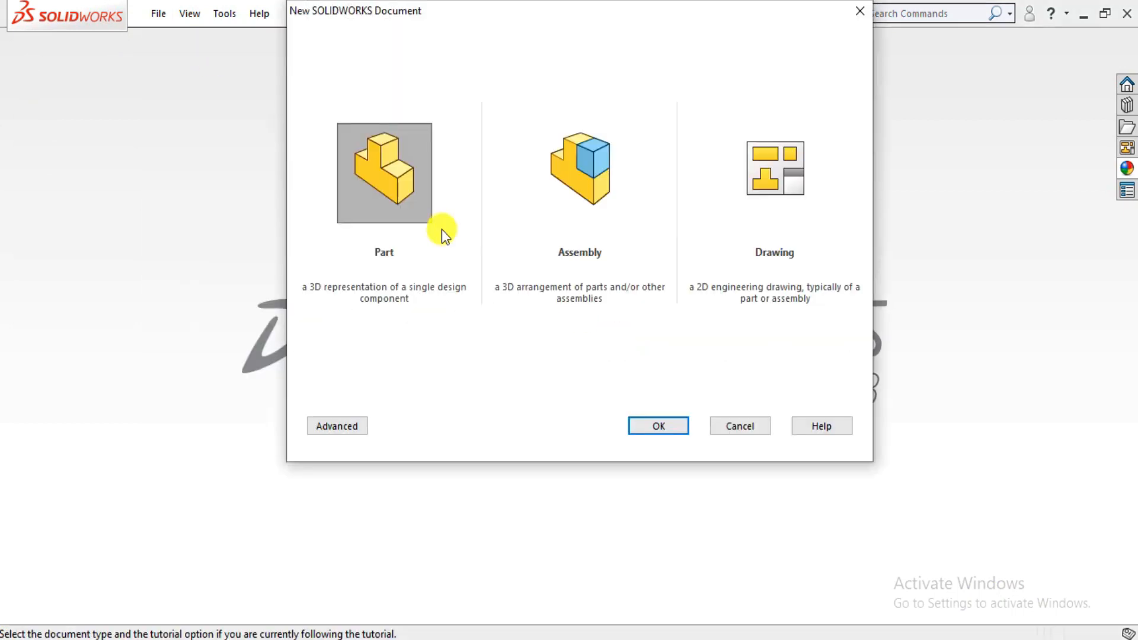
{"action": "left_click", "coordinate": [657, 426]}
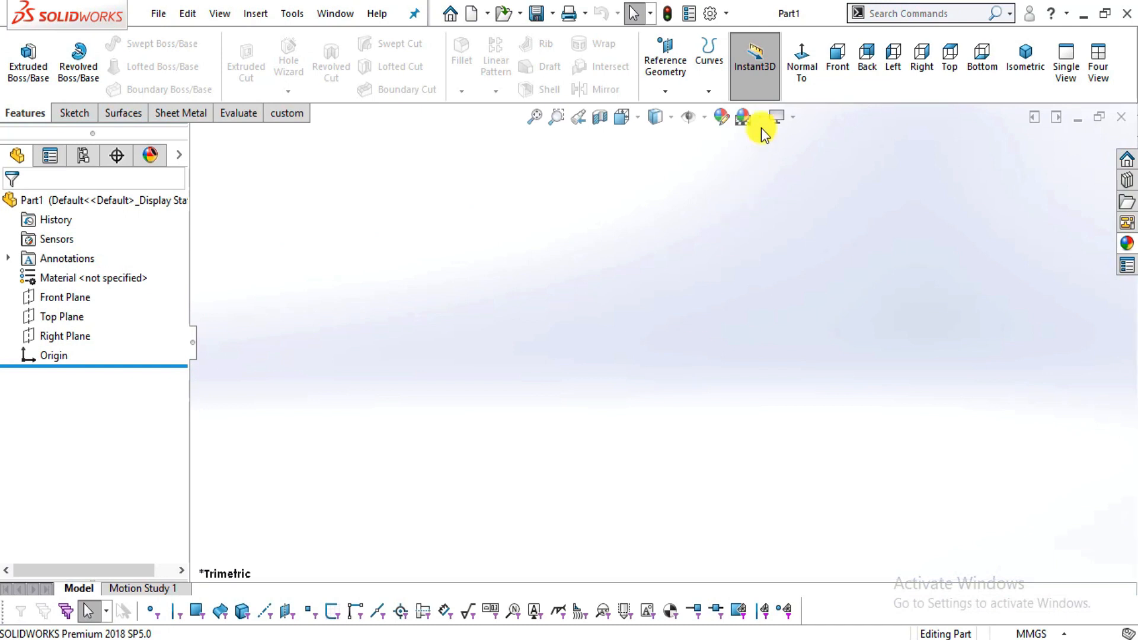
Change the scene background to plain white and check that the document units are MMGS.
{"action": "left_click", "coordinate": [761, 120]}
{"action": "left_click", "coordinate": [769, 46]}
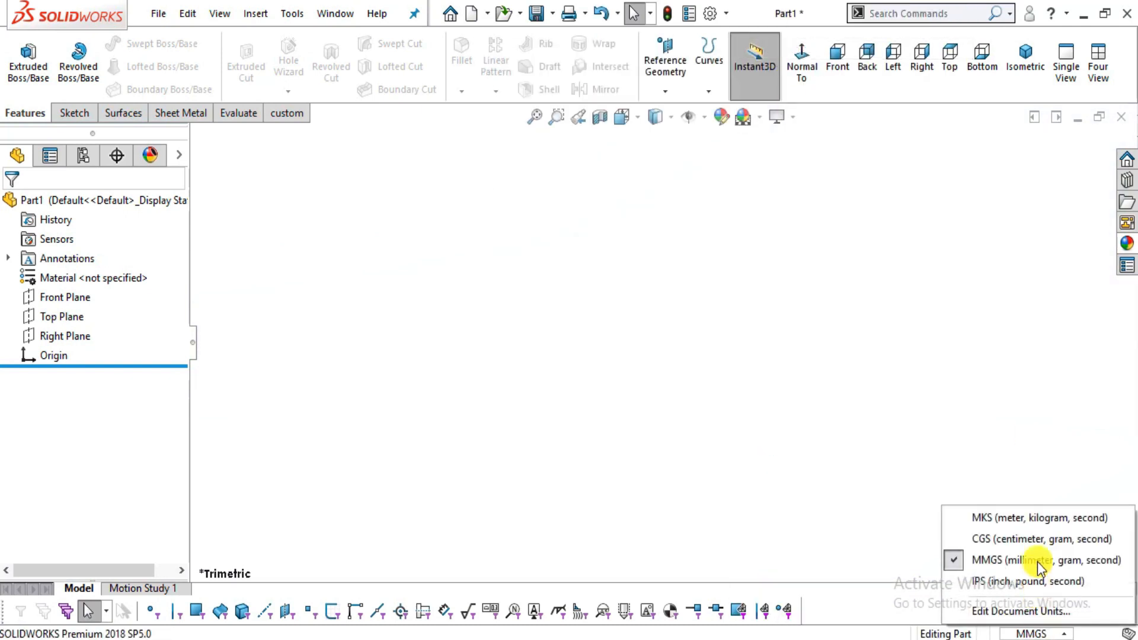
{"action": "left_click", "coordinate": [783, 404]}
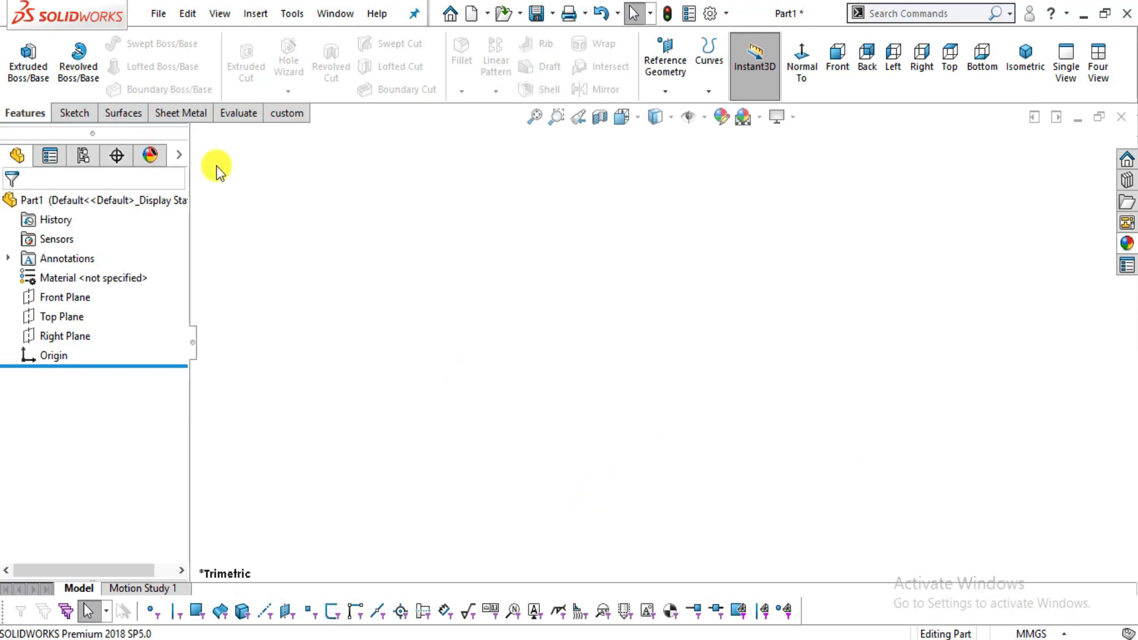
Start a new sketch on the Front Plane, viewed normal to the plane.
{"action": "left_click", "coordinate": [75, 296]}
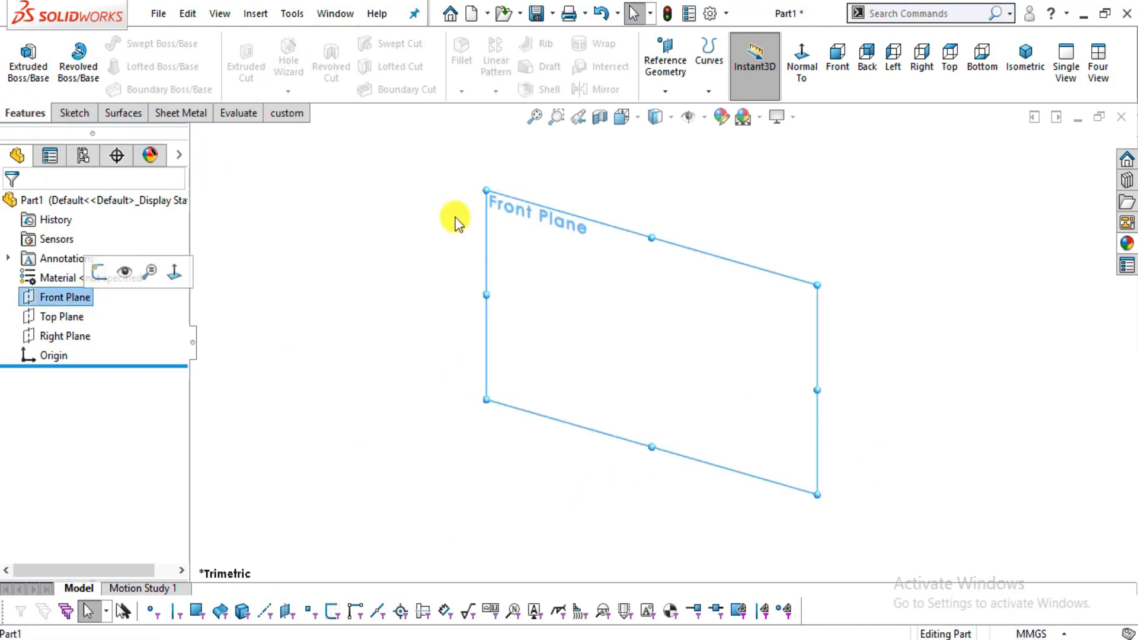
{"action": "left_click", "coordinate": [801, 77]}
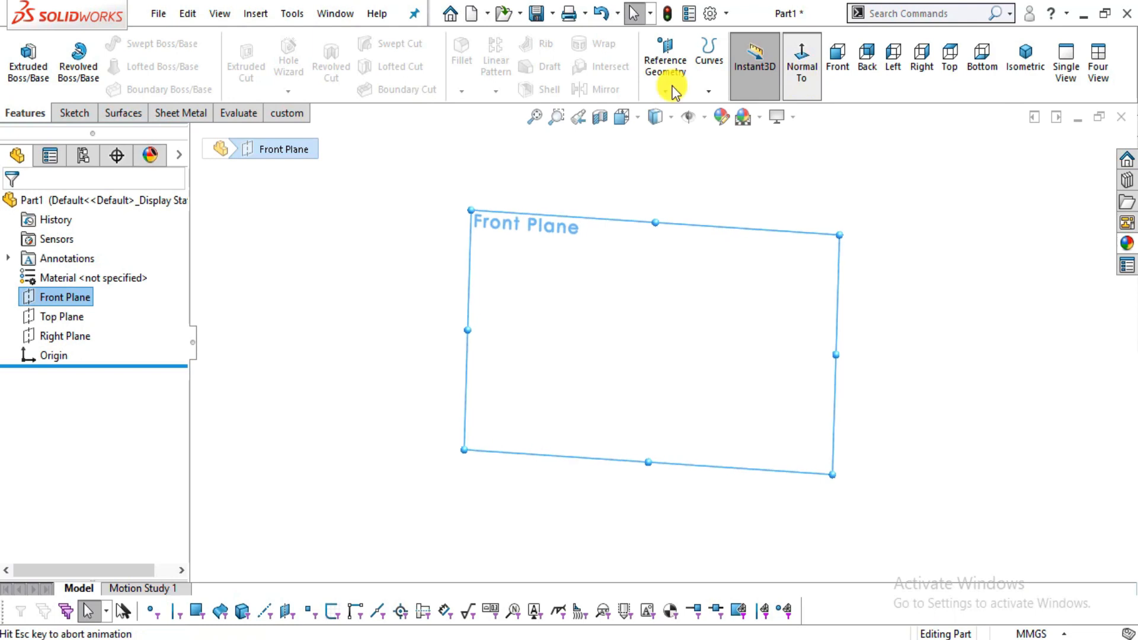
{"action": "left_click", "coordinate": [80, 113]}
{"action": "left_click", "coordinate": [20, 62]}
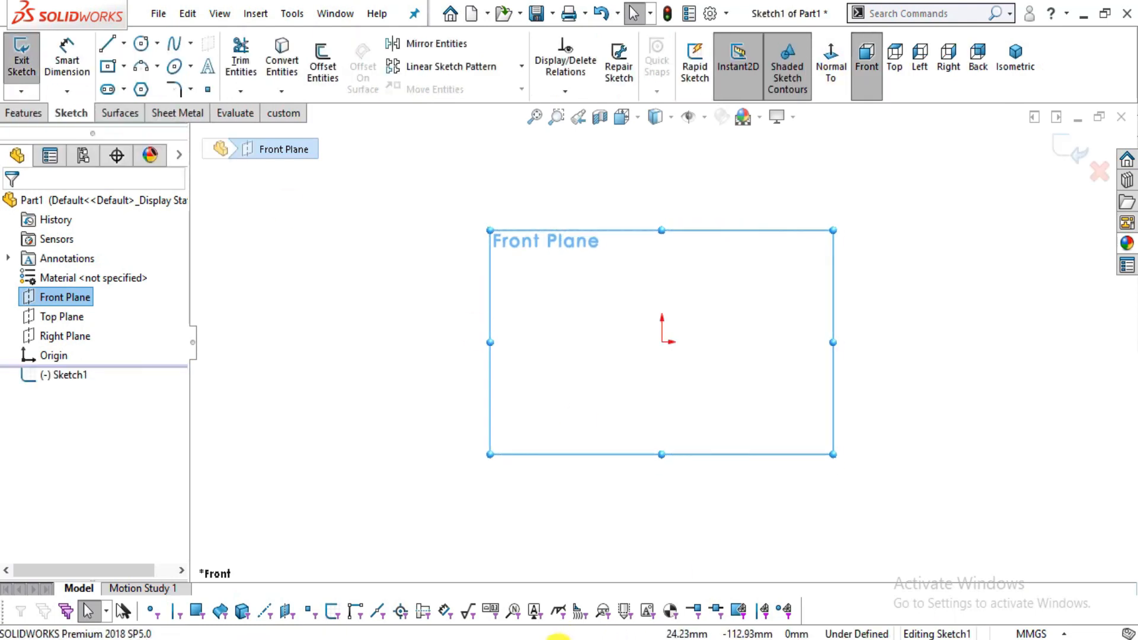
Switch to the vise plan in Adobe Acrobat Reader and examine the base plate's length, width, thickness and hole positions.
{"action": "left_click", "coordinate": [558, 639]}
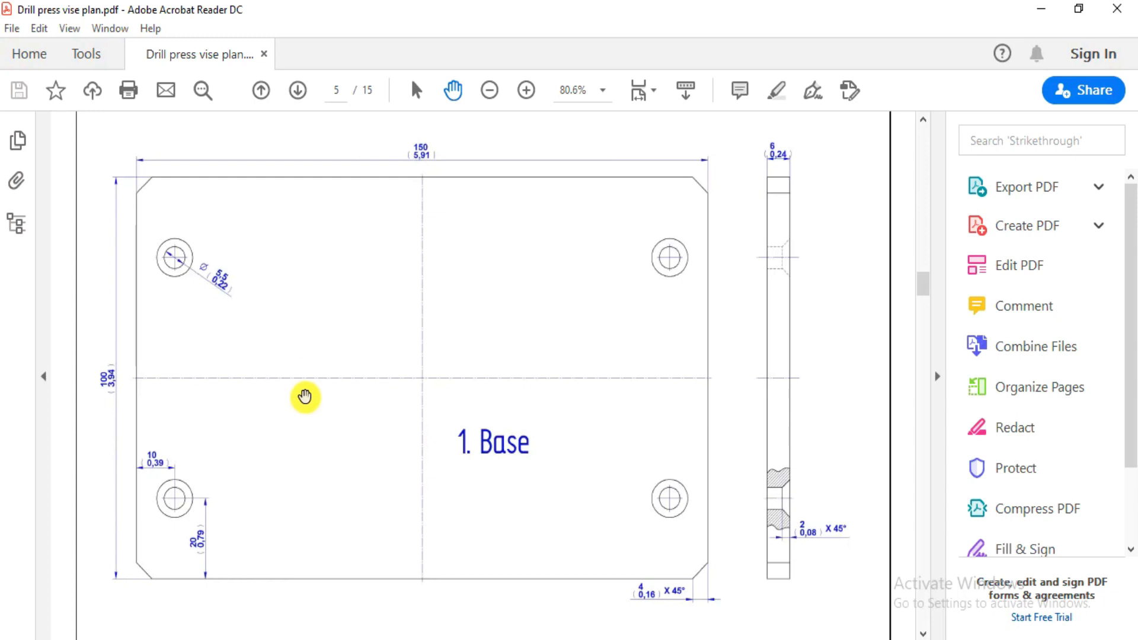
{"action": "scroll", "coordinate": [191, 411], "scroll_direction": "up", "scroll_amount": 1, "text": "ctrl"}
{"action": "scroll", "coordinate": [302, 389], "scroll_direction": "up", "scroll_amount": 1, "text": "ctrl"}
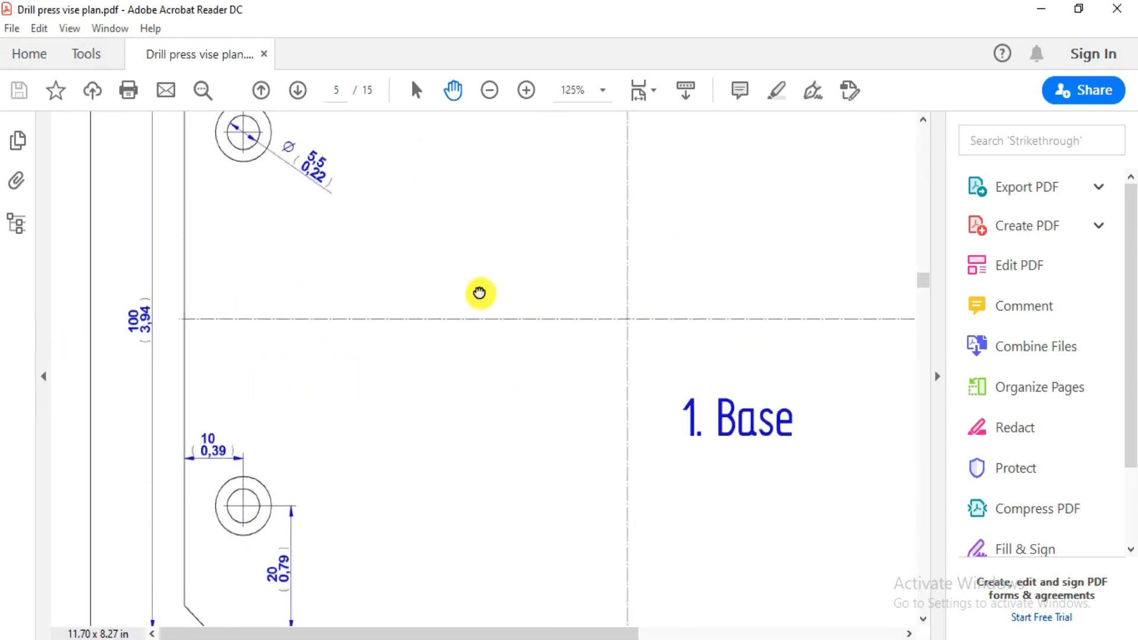
{"action": "scroll", "coordinate": [568, 261], "scroll_direction": "up", "scroll_amount": 5}
{"action": "scroll", "coordinate": [588, 336], "scroll_direction": "down", "scroll_amount": 2, "text": "ctrl"}
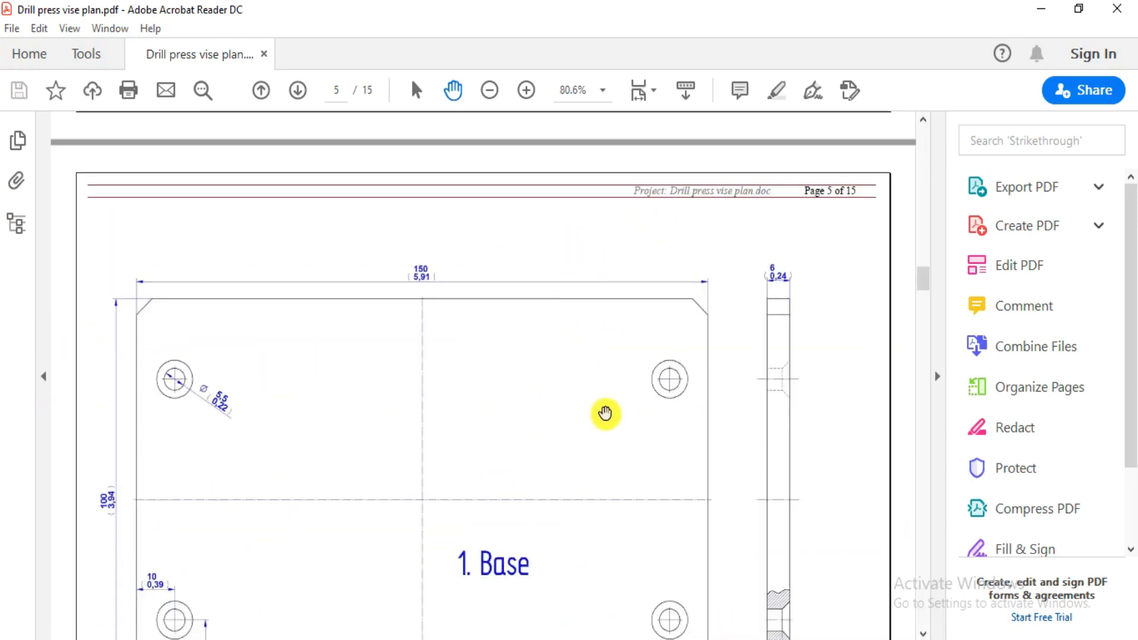
{"action": "left_click_drag", "start_coordinate": [550, 455], "coordinate": [564, 381]}
{"action": "scroll", "coordinate": [782, 186], "scroll_direction": "up", "scroll_amount": 4, "text": "ctrl"}
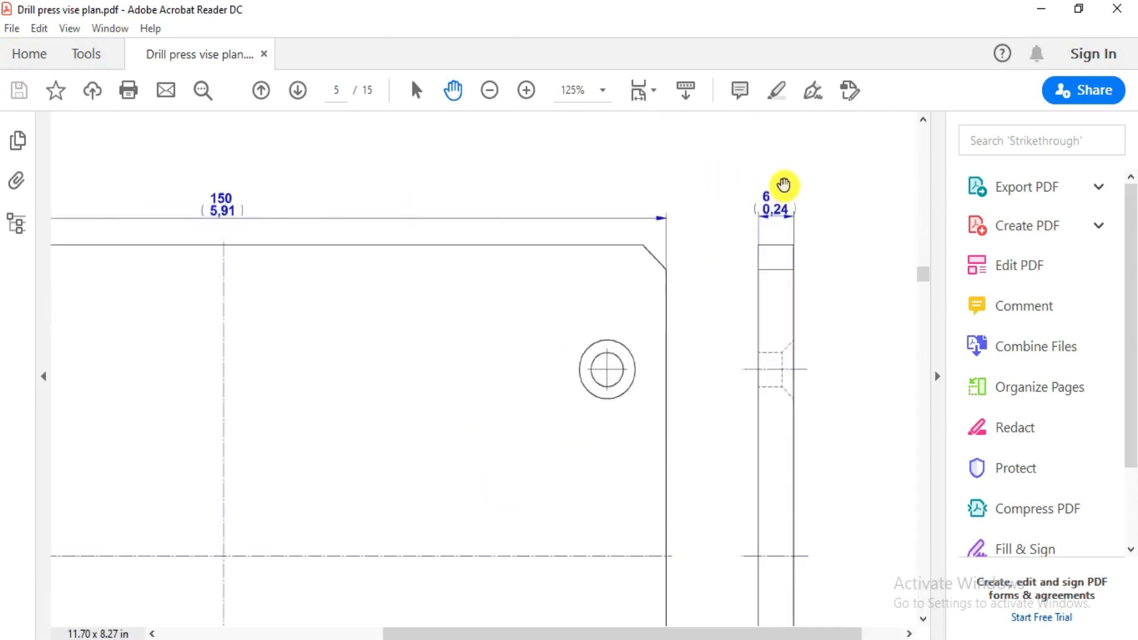
Examine the corner chamfer and hole countersink dimensions on the Base drawing.
{"action": "mouse_move", "coordinate": [510, 369]}
{"action": "left_mouse_down"}
{"action": "mouse_move", "coordinate": [848, 221]}
{"action": "mouse_move", "coordinate": [409, 119]}
{"action": "left_mouse_up"}
{"action": "scroll", "coordinate": [553, 293], "scroll_direction": "down", "scroll_amount": 1, "text": "ctrl"}
{"action": "scroll", "coordinate": [506, 380], "scroll_direction": "down", "scroll_amount": 2, "text": "ctrl"}
{"action": "scroll", "coordinate": [507, 367], "scroll_direction": "down", "scroll_amount": 4}
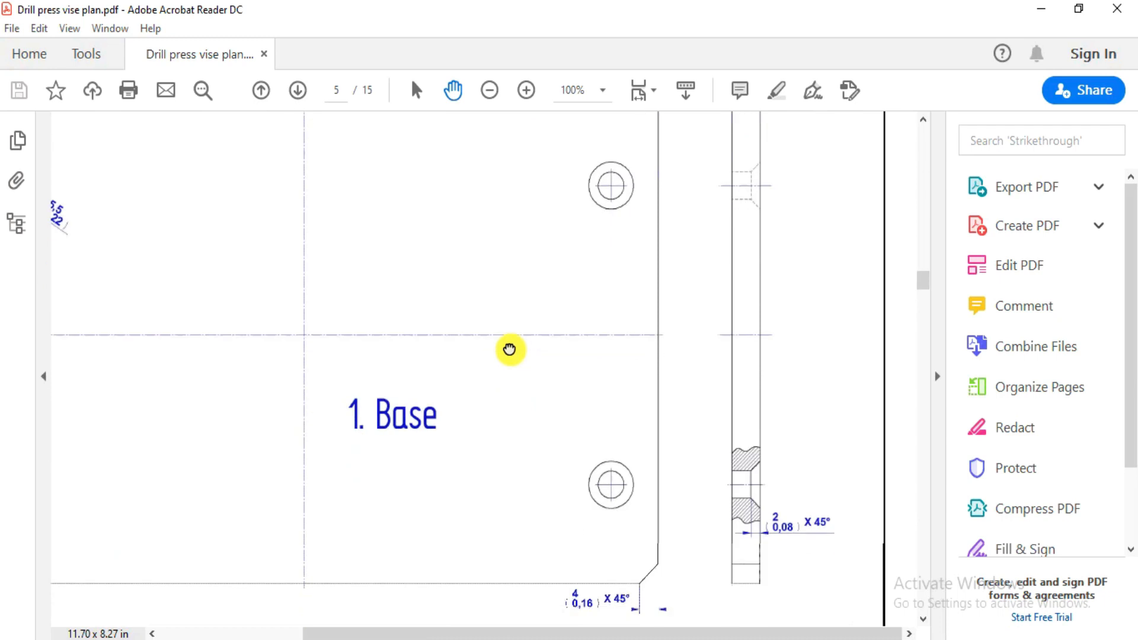
{"action": "scroll", "coordinate": [797, 525], "scroll_direction": "up", "scroll_amount": 2, "text": "ctrl"}
{"action": "mouse_move", "coordinate": [627, 523]}
{"action": "left_mouse_down"}
{"action": "mouse_move", "coordinate": [667, 399]}
{"action": "mouse_move", "coordinate": [803, 488]}
{"action": "mouse_move", "coordinate": [480, 441]}
{"action": "left_mouse_up"}
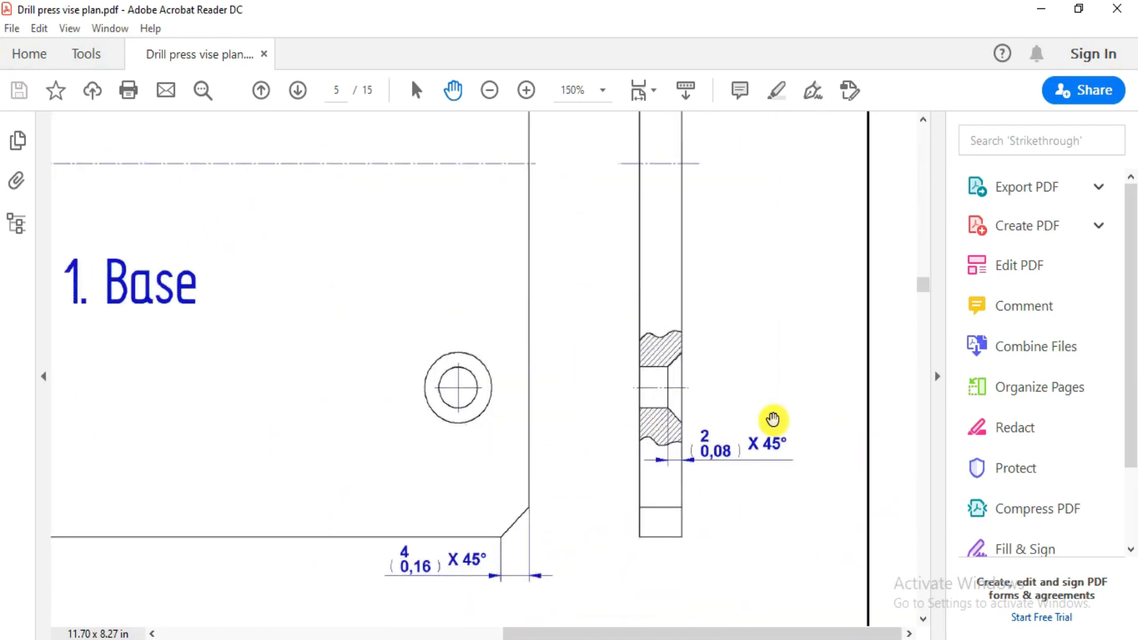
{"action": "mouse_move", "coordinate": [536, 297]}
{"action": "left_mouse_down"}
{"action": "mouse_move", "coordinate": [531, 325]}
{"action": "mouse_move", "coordinate": [622, 409]}
{"action": "left_mouse_up"}
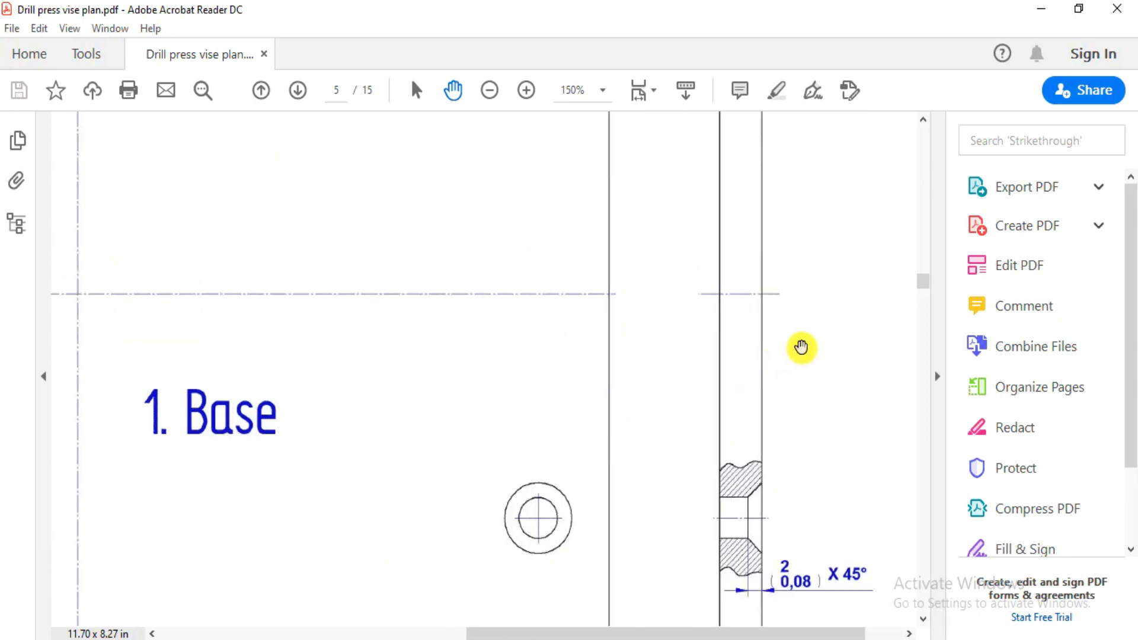
{"action": "scroll", "coordinate": [795, 347], "scroll_direction": "down", "scroll_amount": 3, "text": "ctrl"}
{"action": "left_click_drag", "start_coordinate": [488, 224], "coordinate": [495, 256]}
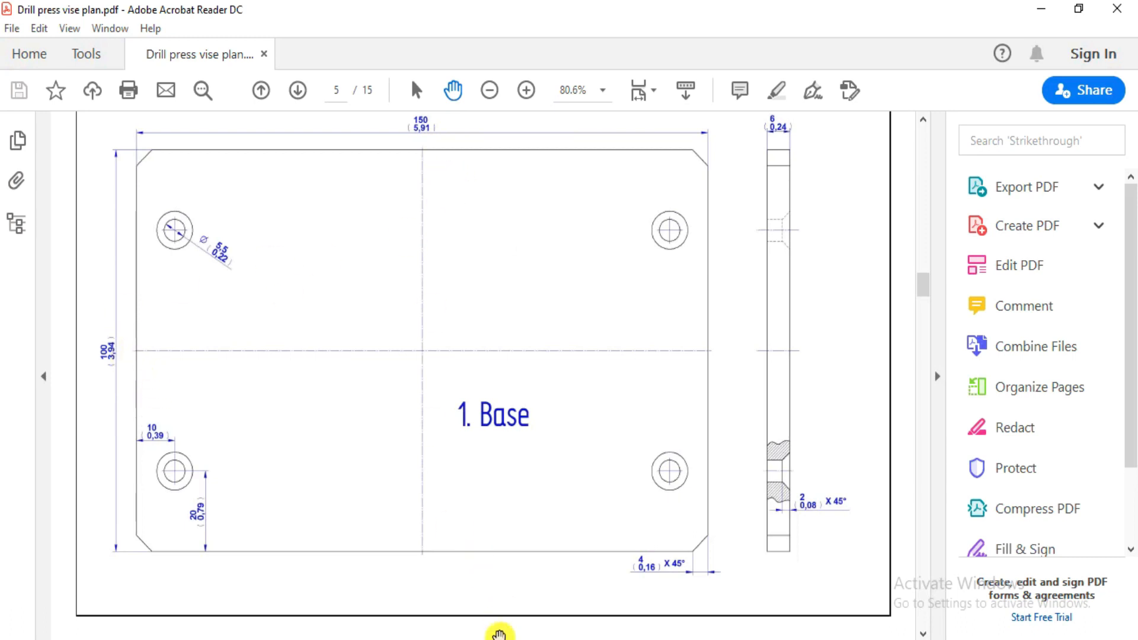
Switch back to SOLIDWORKS and sketch a center rectangle on the origin, about 135 mm high.
{"action": "key", "text": "alt+Tab"}
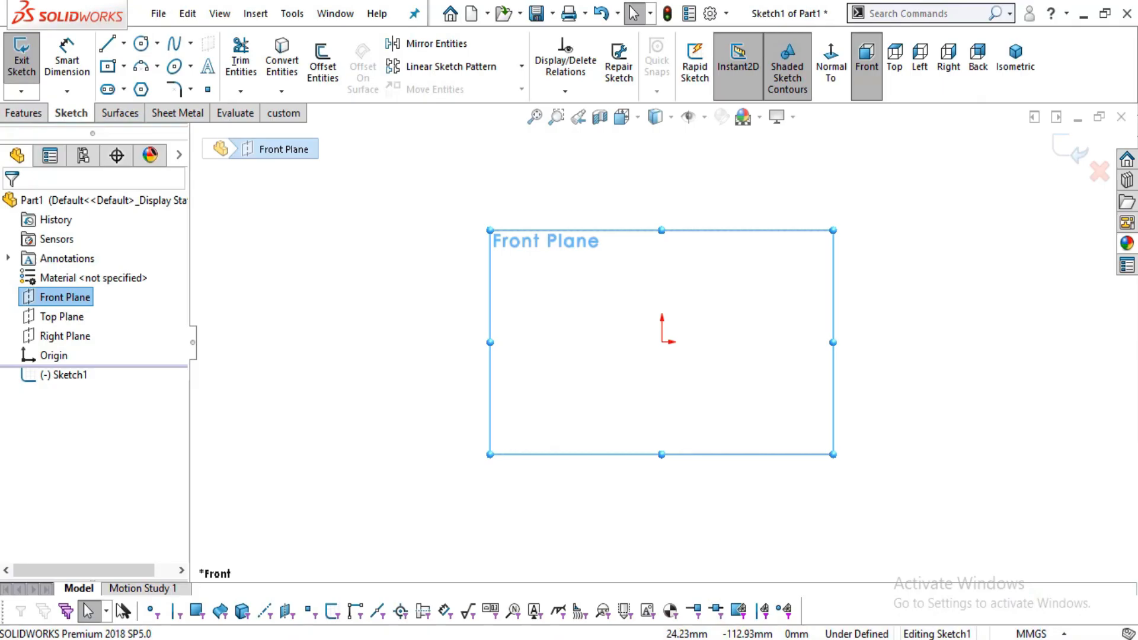
{"action": "left_click", "coordinate": [106, 66]}
{"action": "left_click", "coordinate": [662, 342]}
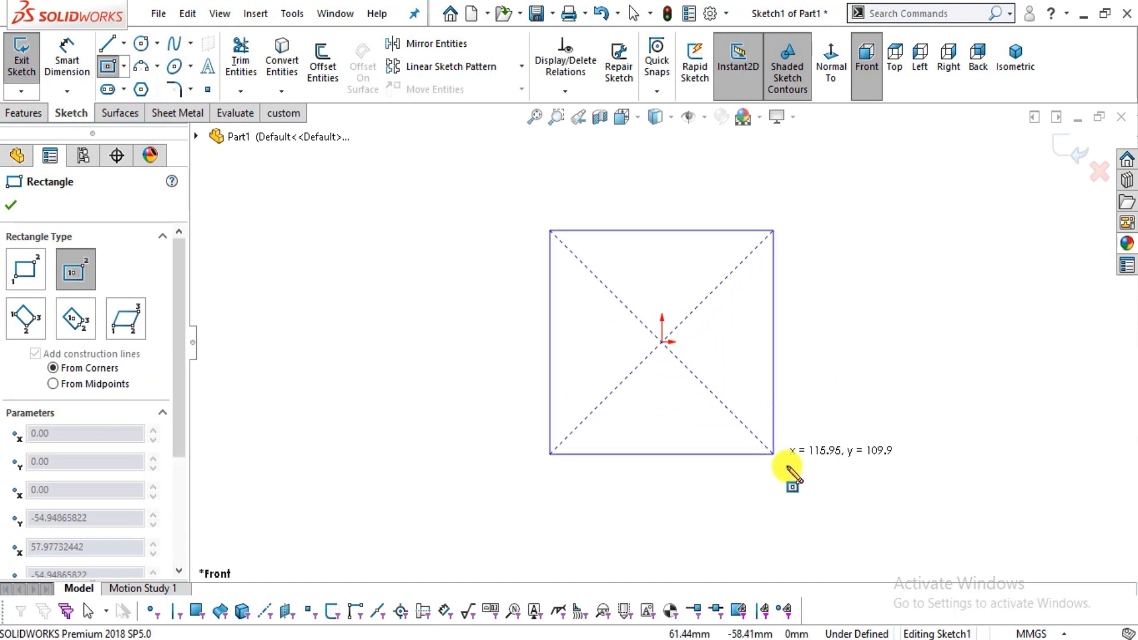
{"action": "left_click", "coordinate": [815, 479]}
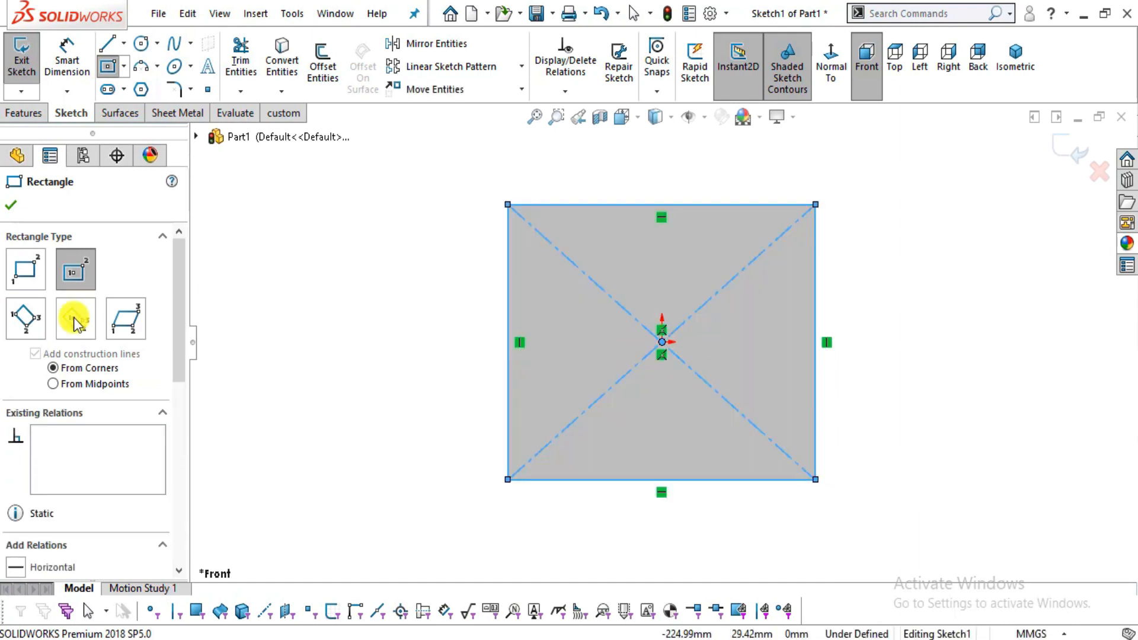
{"action": "left_click", "coordinate": [13, 205]}
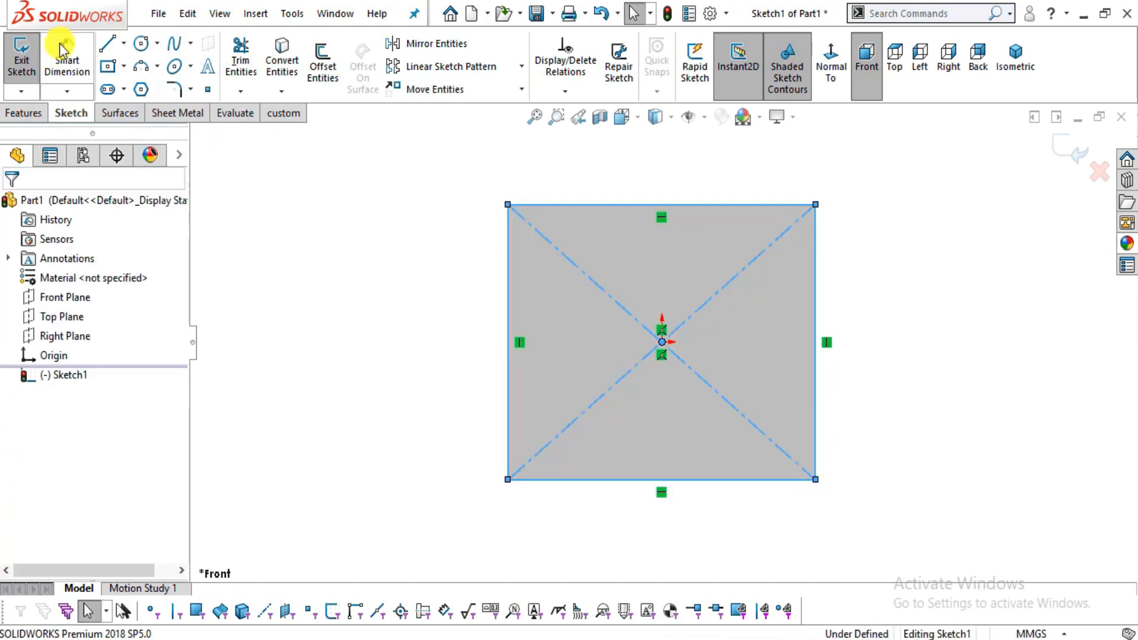
Dimension the rectangle to 100 mm high and 150 mm wide.
{"action": "left_click", "coordinate": [62, 51]}
{"action": "left_click", "coordinate": [507, 268]}
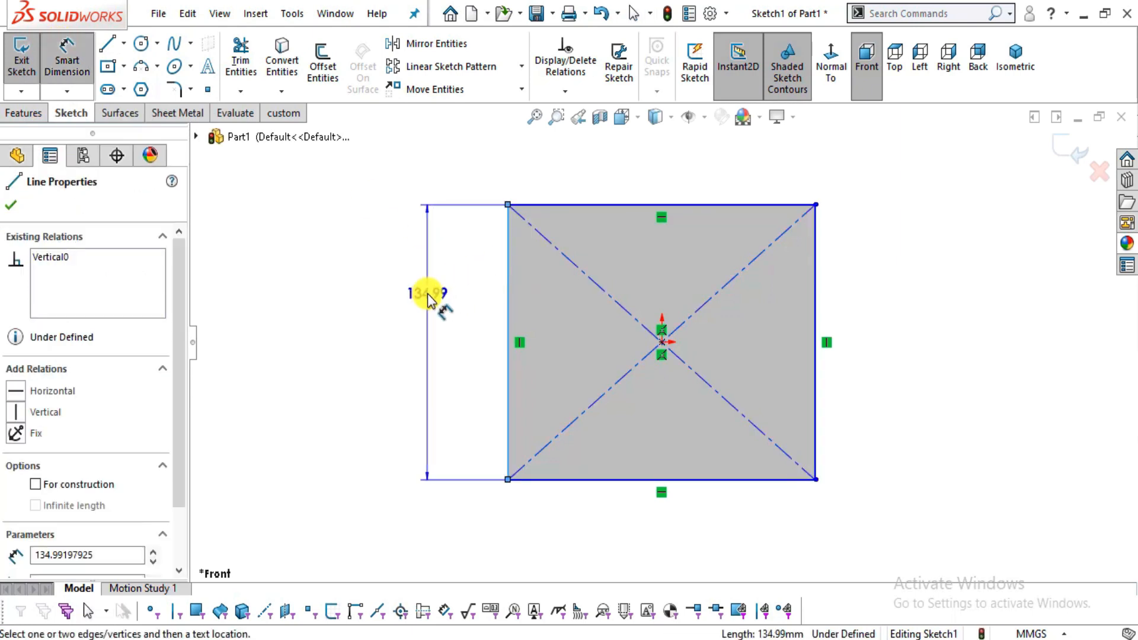
{"action": "left_click", "coordinate": [427, 294]}
{"action": "type", "text": "100"}
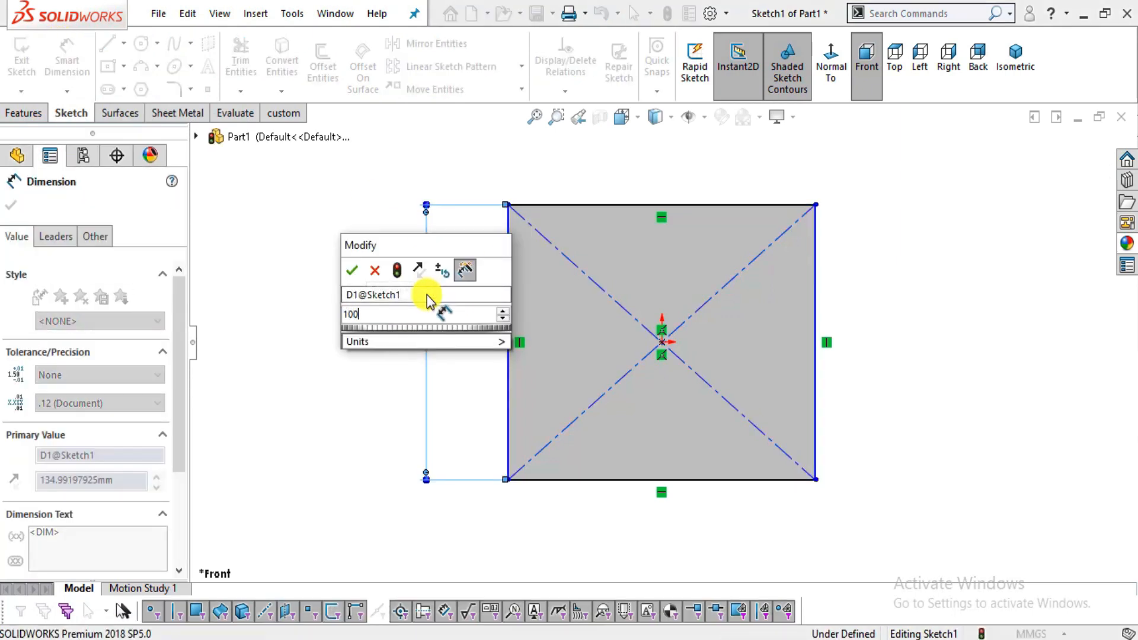
{"action": "key", "text": "Return"}
{"action": "left_click", "coordinate": [705, 213]}
{"action": "left_click", "coordinate": [683, 183]}
{"action": "type", "text": "150"}
{"action": "key", "text": "Return"}
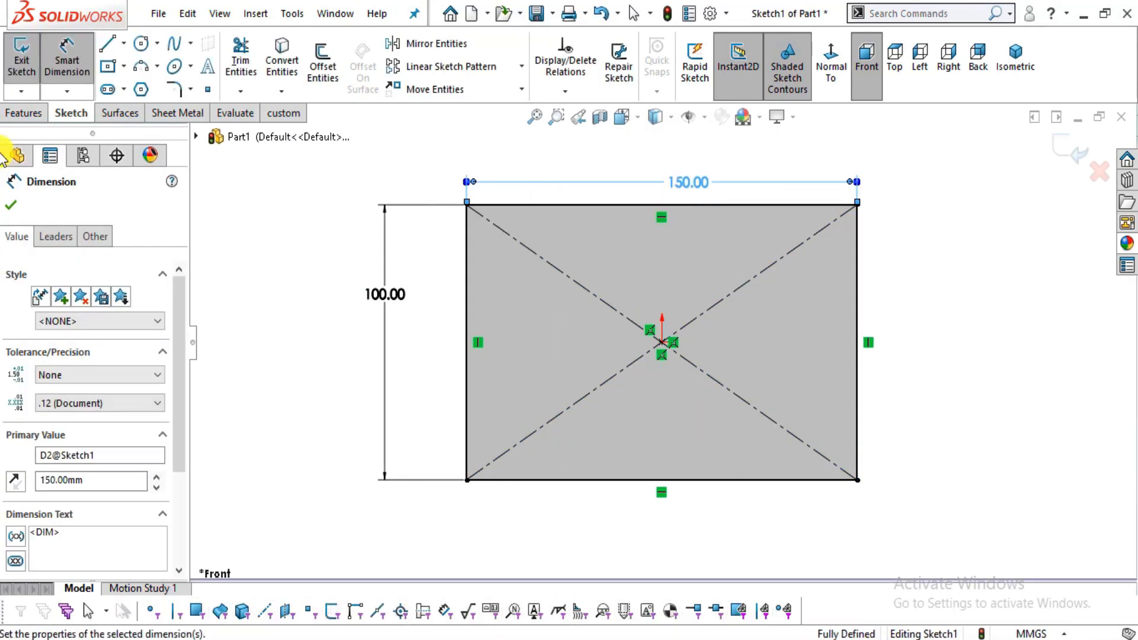
Finish the dimensioning and switch to the vise plan in Adobe Acrobat Reader to check the Base drawing's corner chamfer size.
{"action": "left_click", "coordinate": [10, 205]}
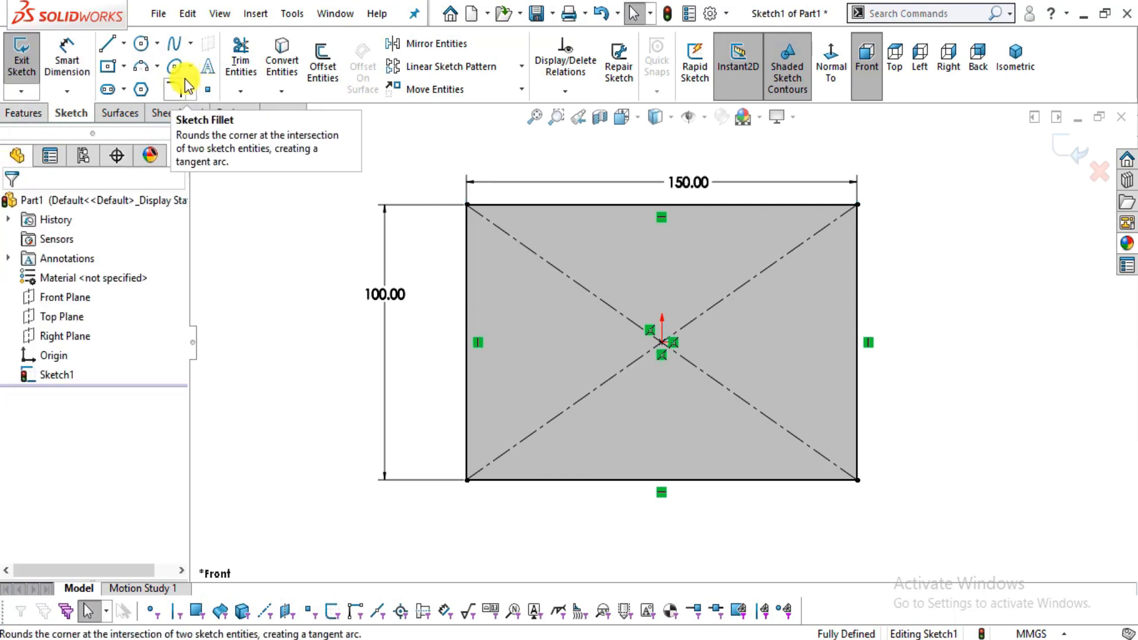
{"action": "key", "text": "alt+Tab"}
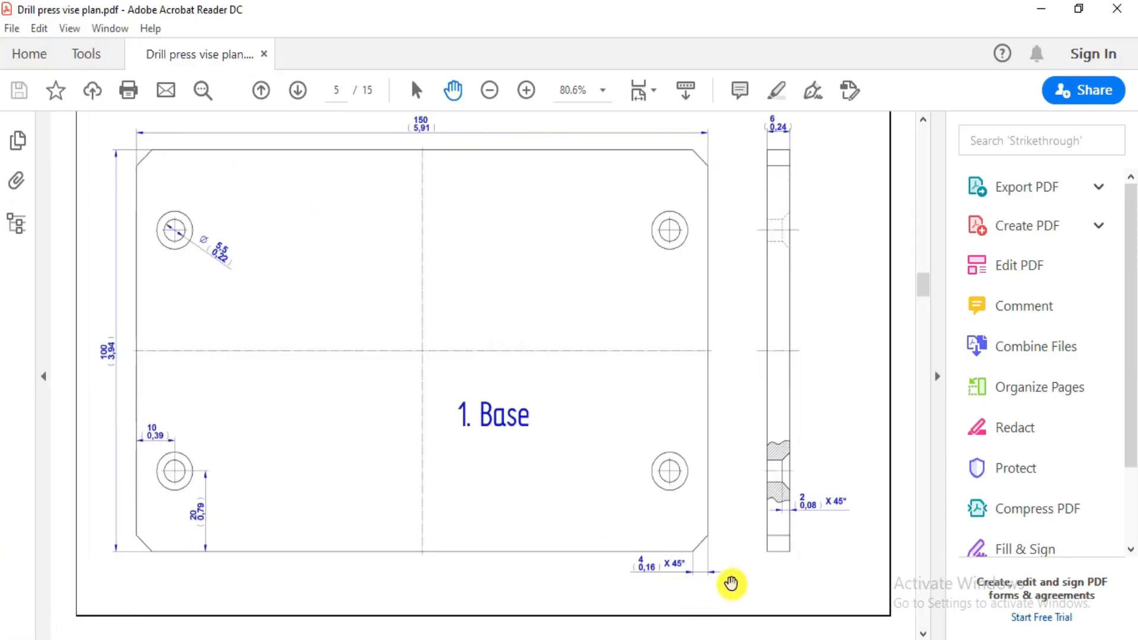
{"action": "scroll", "coordinate": [685, 556], "scroll_direction": "up", "scroll_amount": 3, "text": "ctrl"}
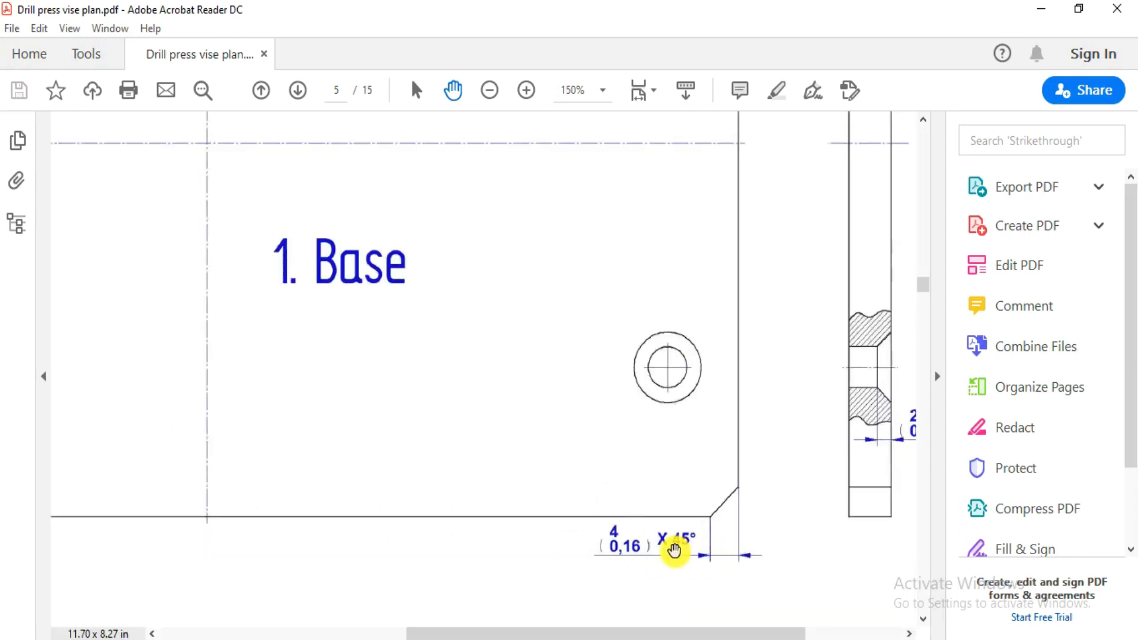
Switch back to SOLIDWORKS and chamfer all four corners of the rectangle with an angle-distance sketch chamfer of 4 mm at 45°.
{"action": "key", "text": "alt+Tab"}
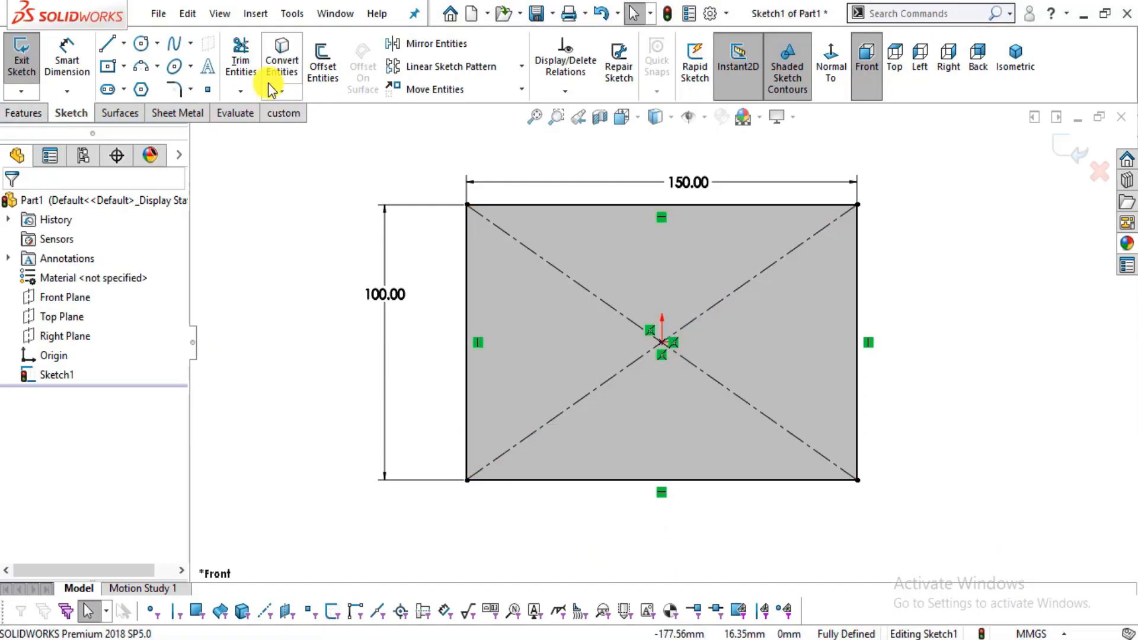
{"action": "left_click", "coordinate": [190, 90]}
{"action": "left_click", "coordinate": [196, 131]}
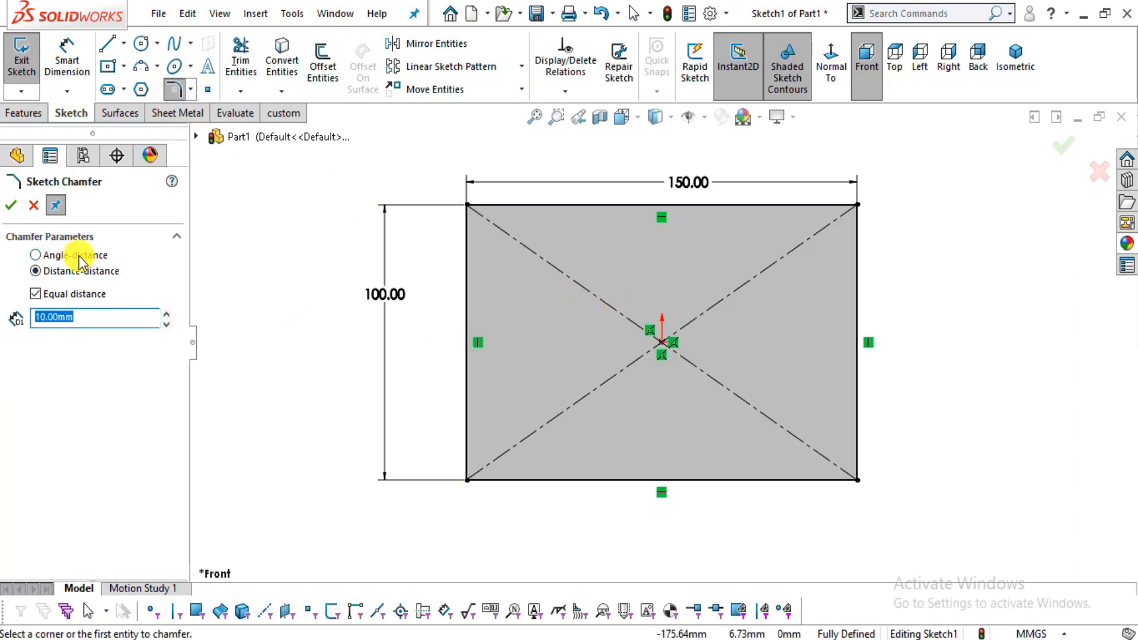
{"action": "left_click", "coordinate": [37, 255]}
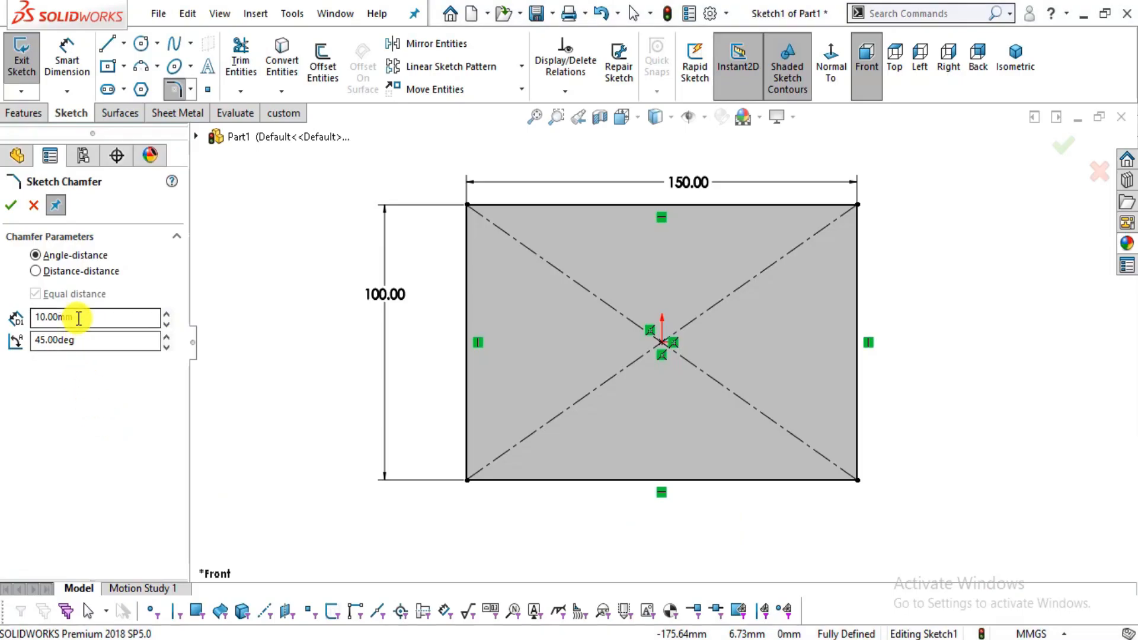
{"action": "left_click_drag", "start_coordinate": [78, 318], "coordinate": [2, 296]}
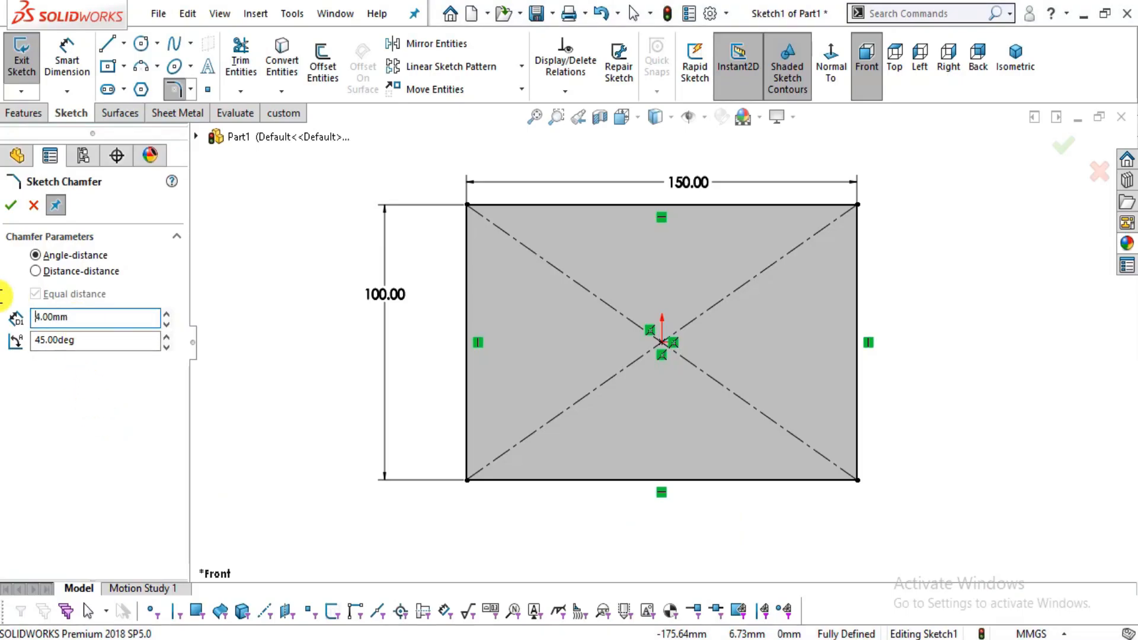
{"action": "left_click", "coordinate": [466, 205]}
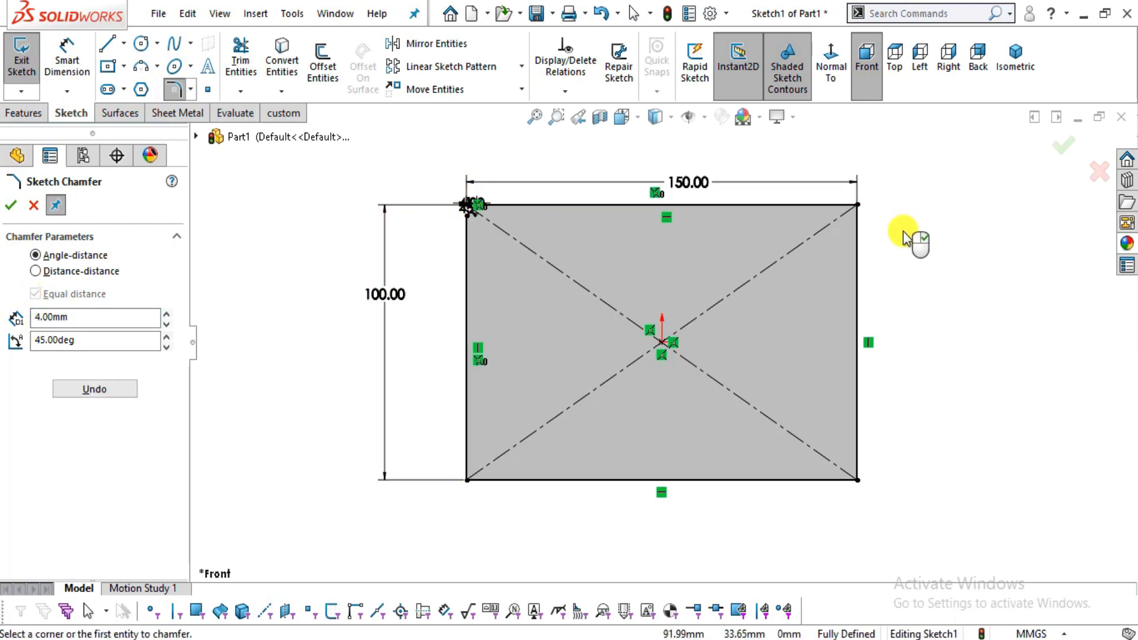
{"action": "left_click", "coordinate": [855, 205]}
{"action": "left_click", "coordinate": [855, 480]}
{"action": "scroll", "coordinate": [656, 492], "scroll_direction": "down", "scroll_amount": 2}
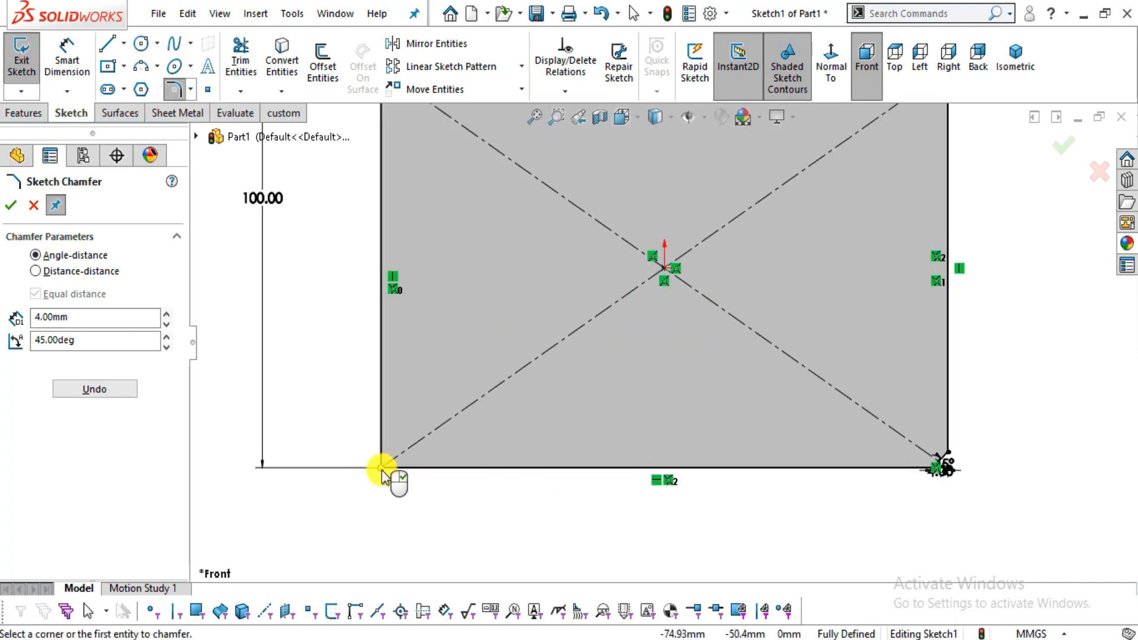
{"action": "left_click", "coordinate": [382, 468]}
{"action": "left_click", "coordinate": [11, 208]}
{"action": "scroll", "coordinate": [422, 442], "scroll_direction": "down", "scroll_amount": 4}
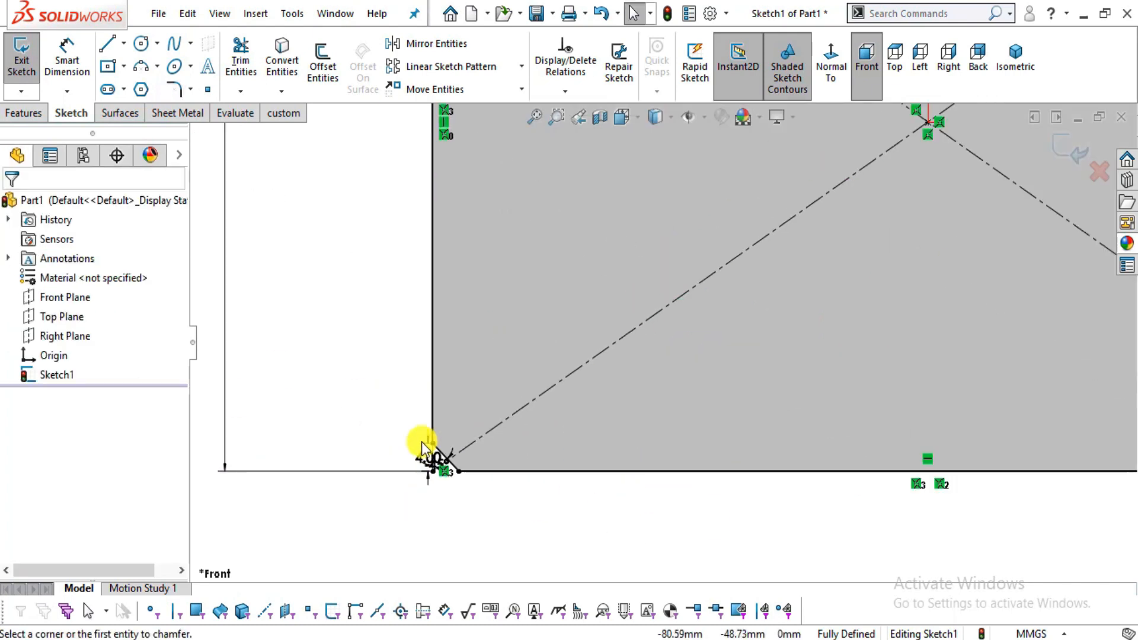
{"action": "scroll", "coordinate": [516, 468], "scroll_direction": "up", "scroll_amount": 5}
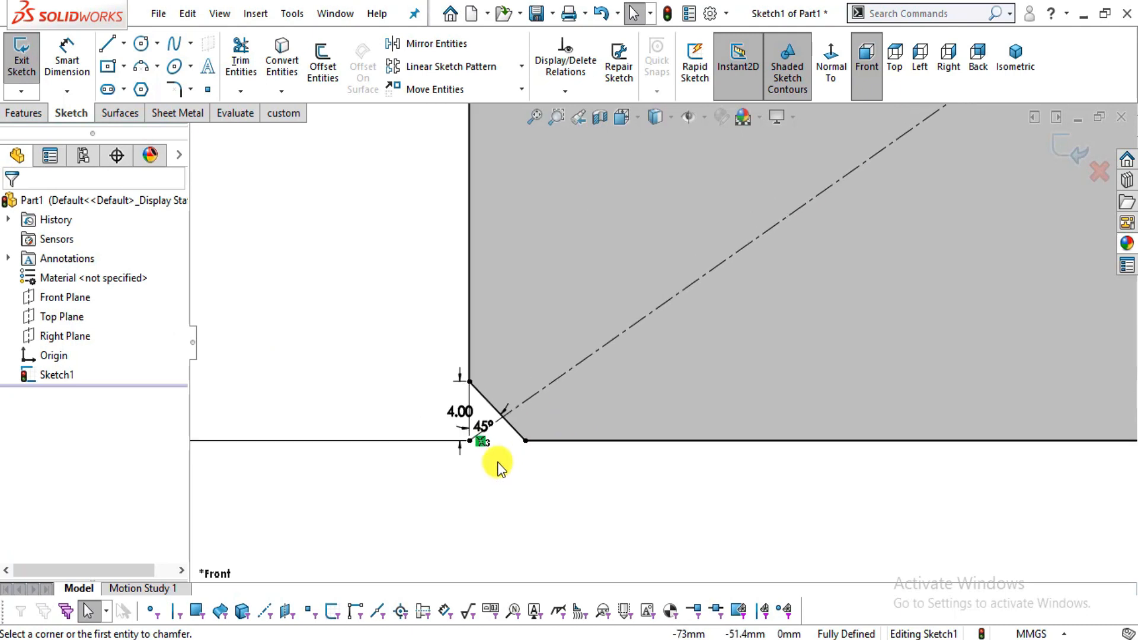
Extrude the chamfered rectangle 6 mm as a blind boss, checking the thickness against the vise plan.
{"action": "left_click", "coordinate": [29, 114]}
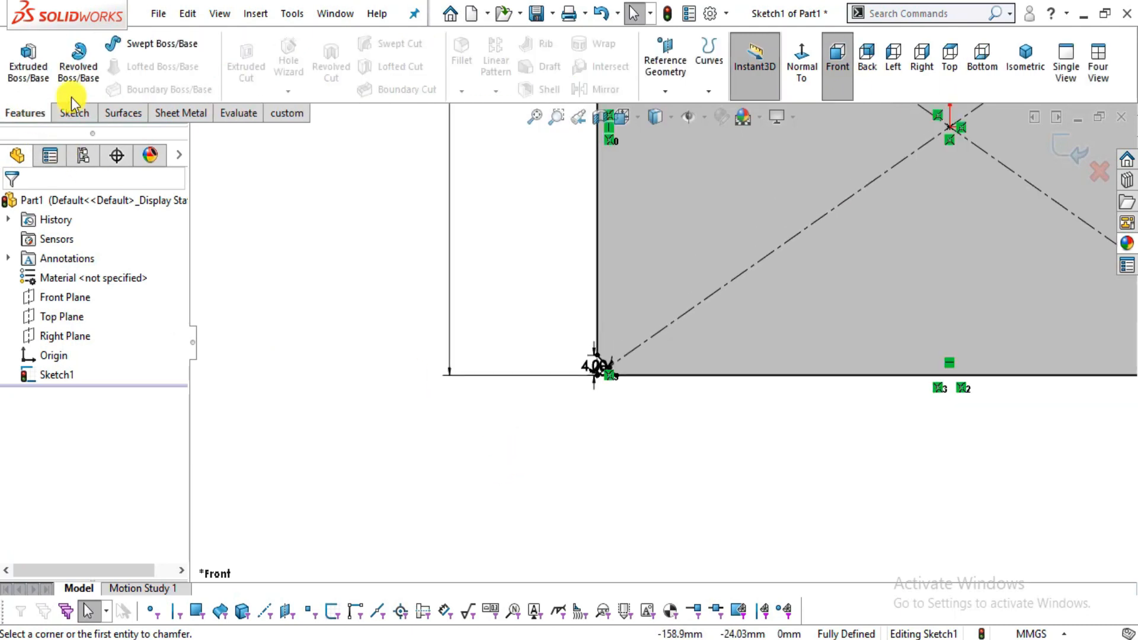
{"action": "left_click", "coordinate": [28, 73]}
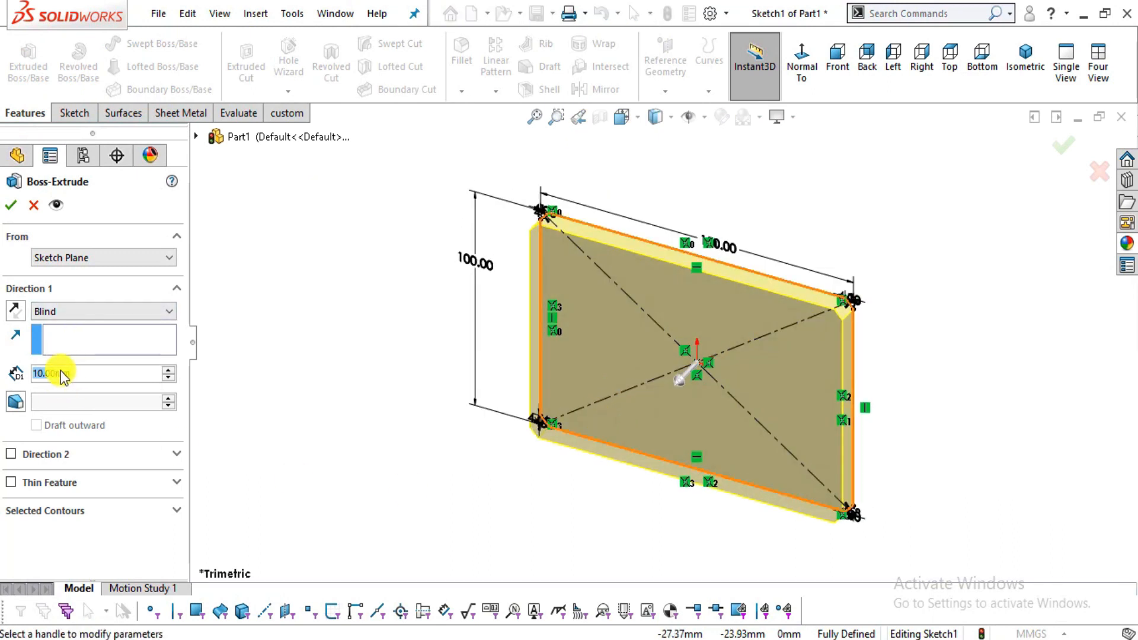
{"action": "type", "text": "6"}
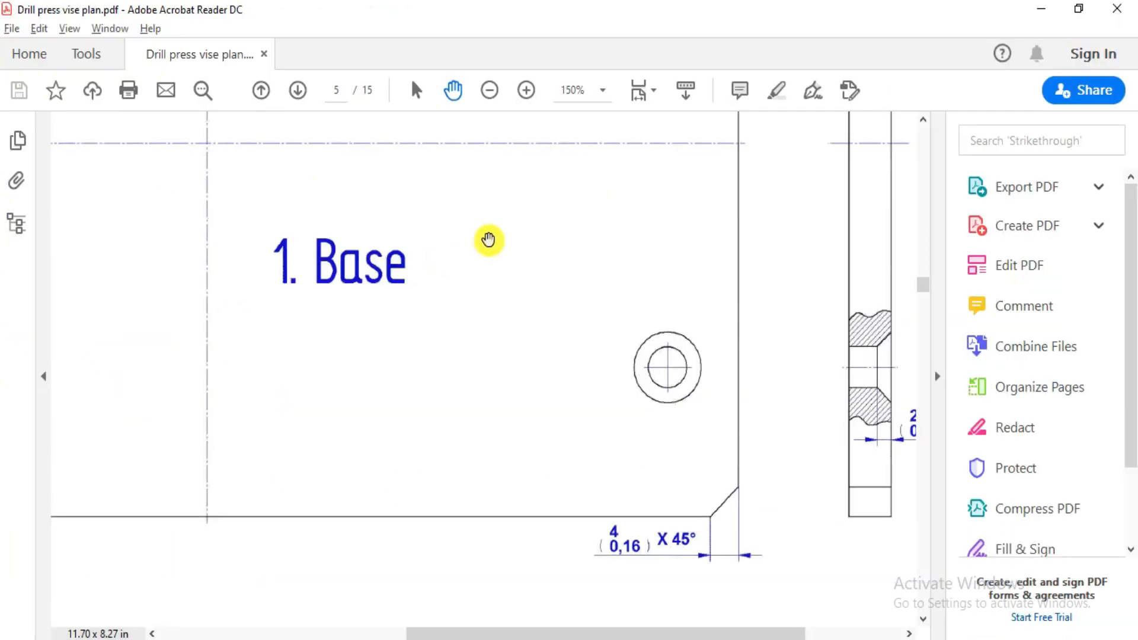
{"action": "scroll", "coordinate": [488, 239], "scroll_direction": "up", "scroll_amount": 5}
{"action": "scroll", "coordinate": [741, 268], "scroll_direction": "up", "scroll_amount": 5}
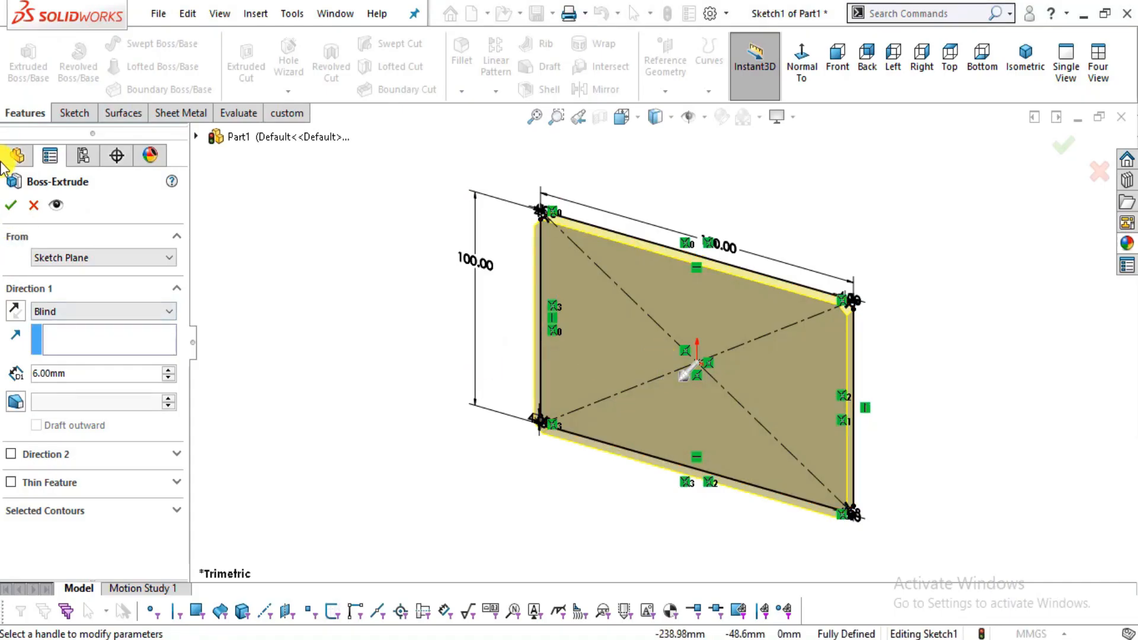
{"action": "left_click", "coordinate": [13, 209]}
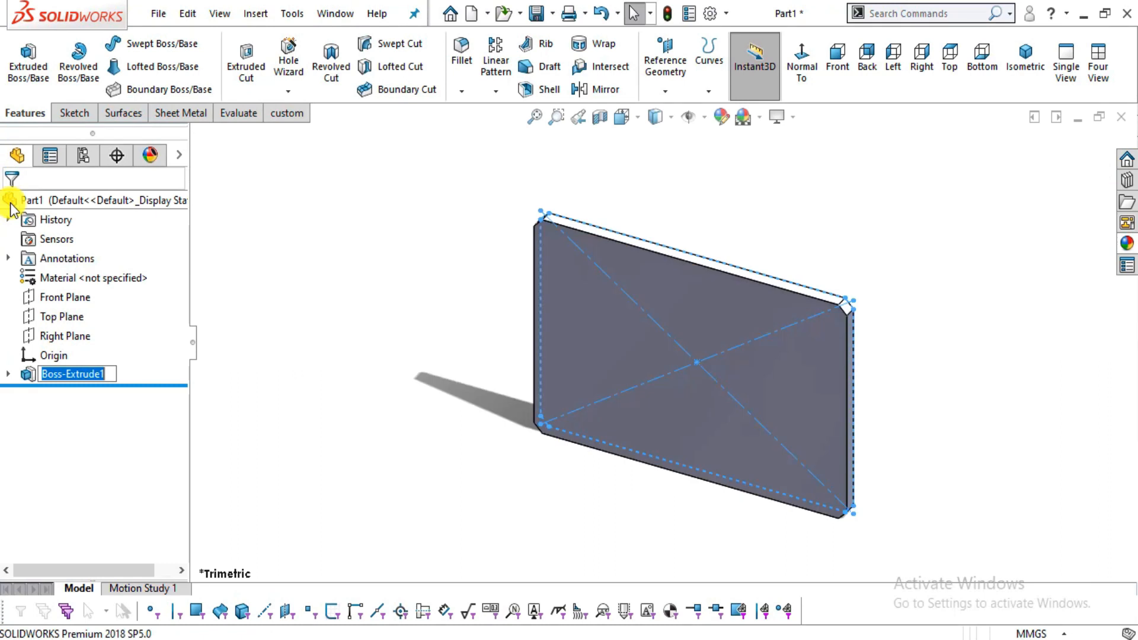
{"action": "left_click", "coordinate": [770, 192]}
{"action": "scroll", "coordinate": [755, 320], "scroll_direction": "up", "scroll_amount": 2}
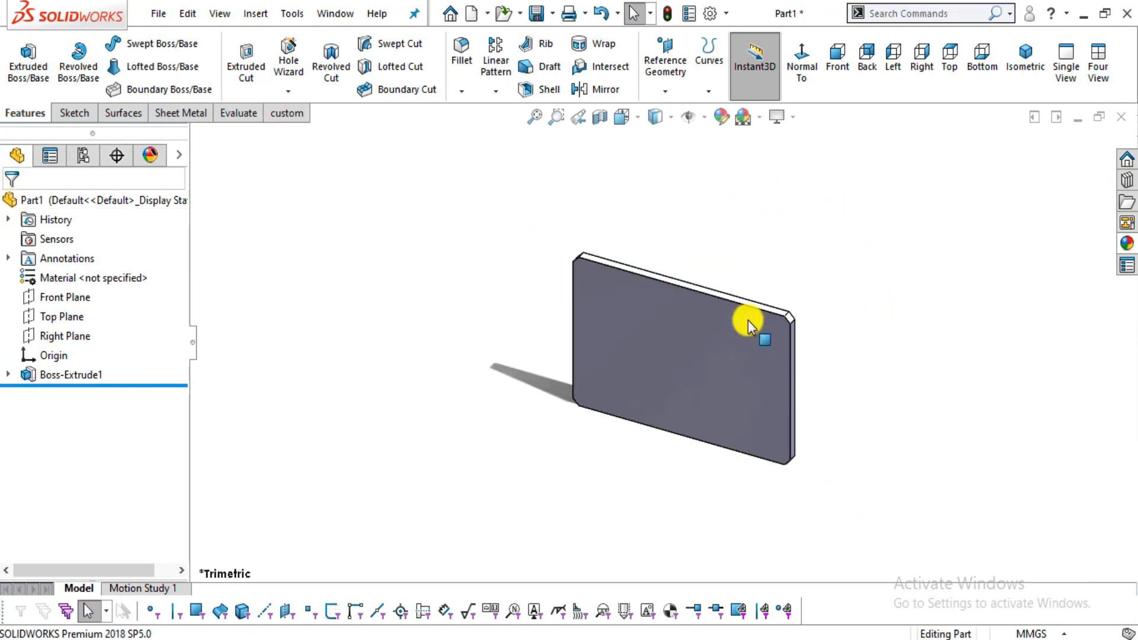
Switch to the vise plan in Adobe Acrobat Reader and examine the Base drawing's hole diameter, countersink and hole positions.
{"action": "scroll", "coordinate": [706, 336], "scroll_direction": "down", "scroll_amount": 2}
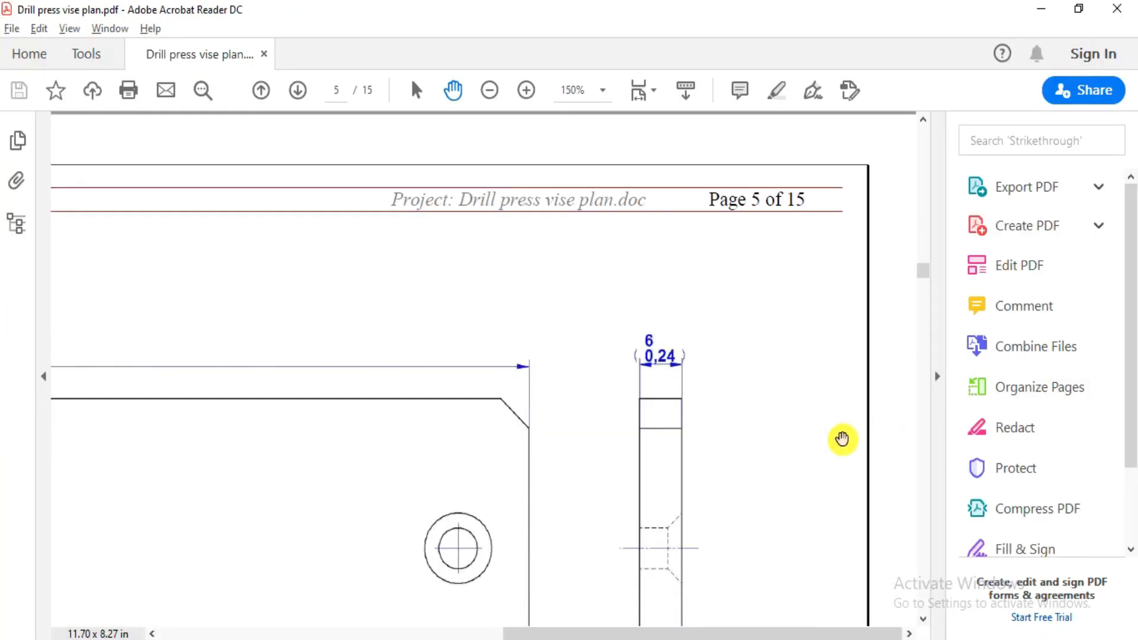
{"action": "left_click_drag", "start_coordinate": [717, 452], "coordinate": [830, 142]}
{"action": "left_click_drag", "start_coordinate": [386, 394], "coordinate": [548, 314]}
{"action": "scroll", "coordinate": [541, 312], "scroll_direction": "down", "scroll_amount": 1, "text": "ctrl"}
{"action": "scroll", "coordinate": [500, 332], "scroll_direction": "down", "scroll_amount": 1, "text": "ctrl"}
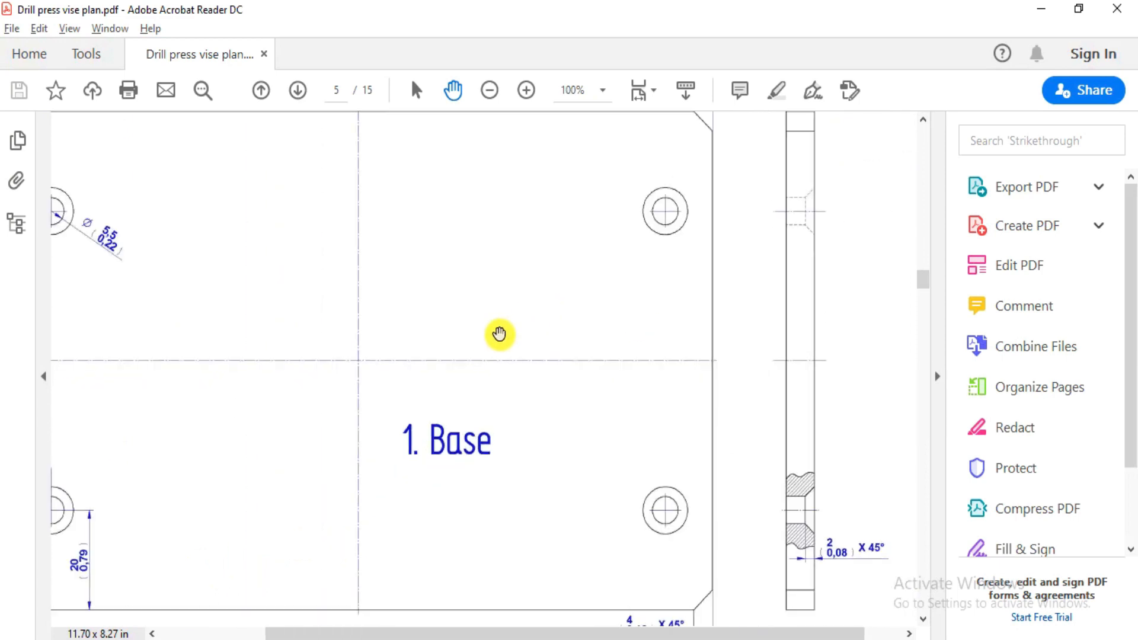
{"action": "scroll", "coordinate": [444, 350], "scroll_direction": "down", "scroll_amount": 1, "text": "ctrl"}
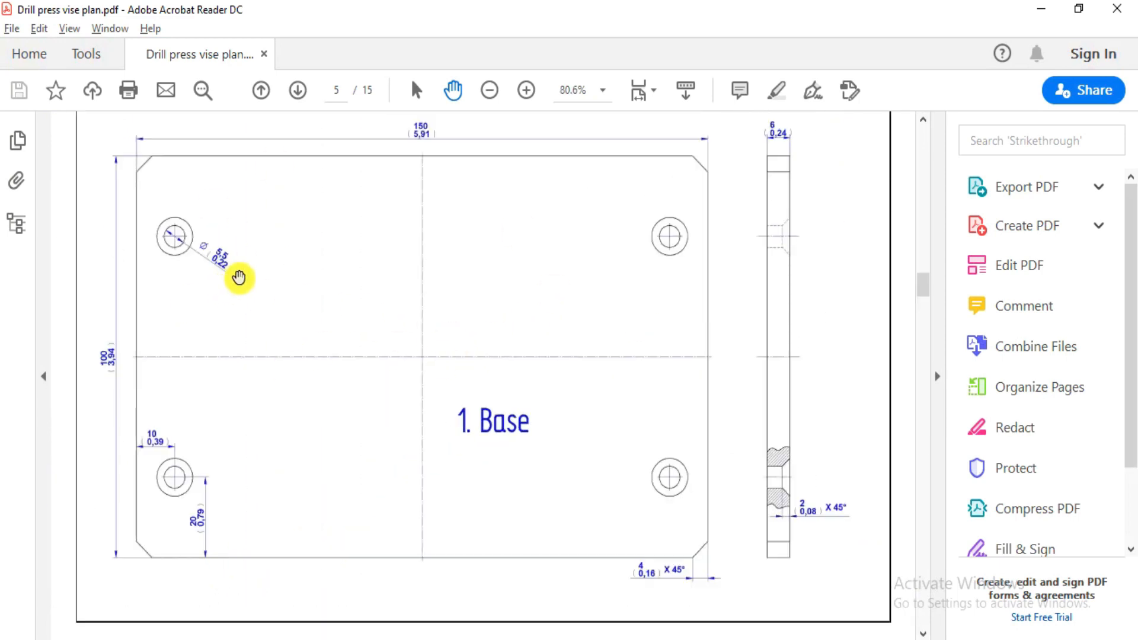
In SOLIDWORKS, face the plate's front and define a Simple legacy hole in the Hole Wizard, 5.5 mm in diameter and 6 mm deep.
{"action": "left_click", "coordinate": [579, 318]}
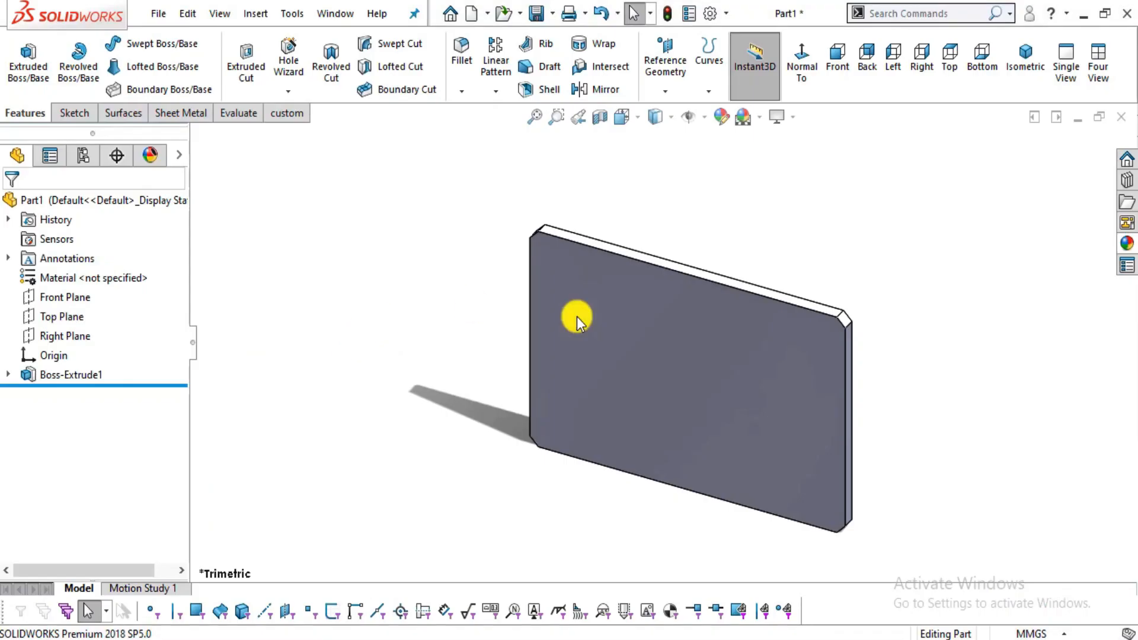
{"action": "left_click", "coordinate": [792, 374]}
{"action": "left_click", "coordinate": [849, 310]}
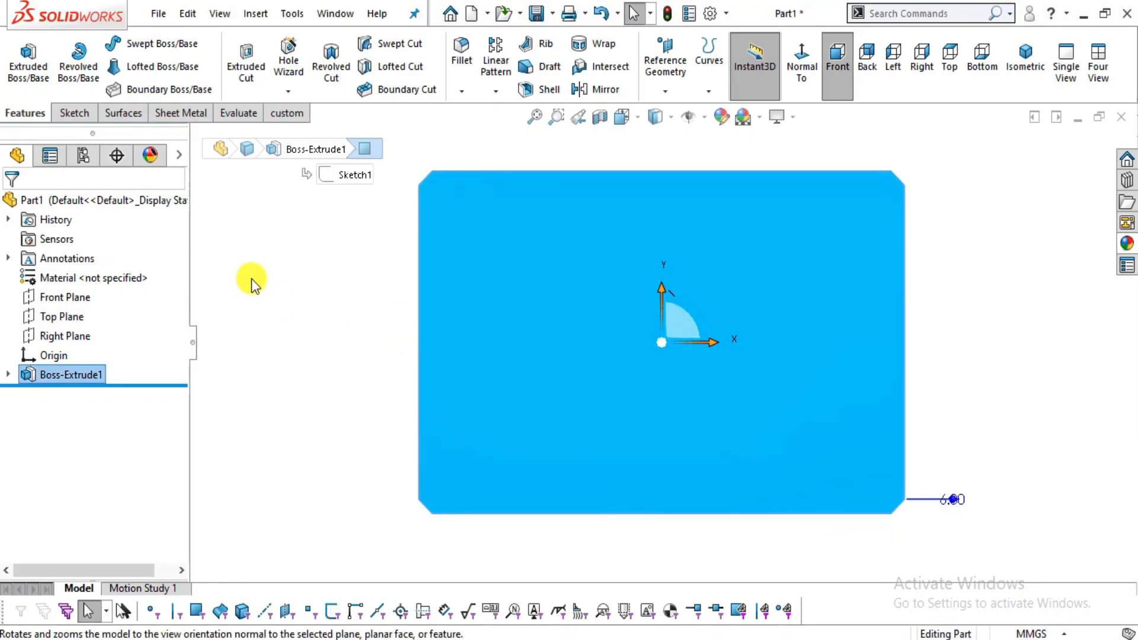
{"action": "left_click", "coordinate": [251, 278]}
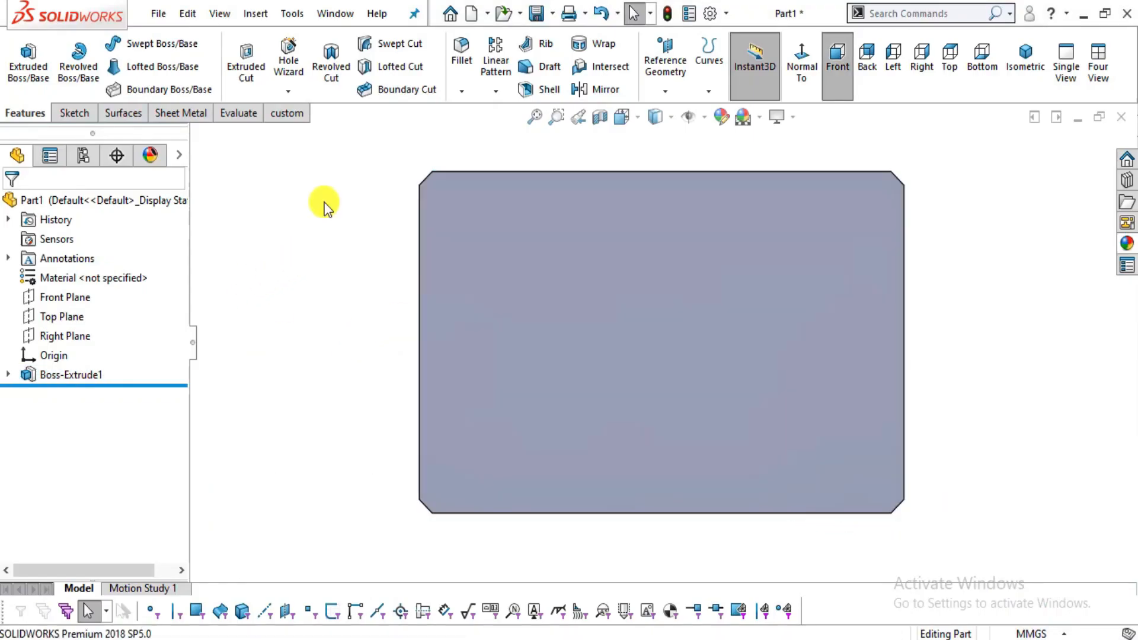
{"action": "left_click", "coordinate": [286, 54]}
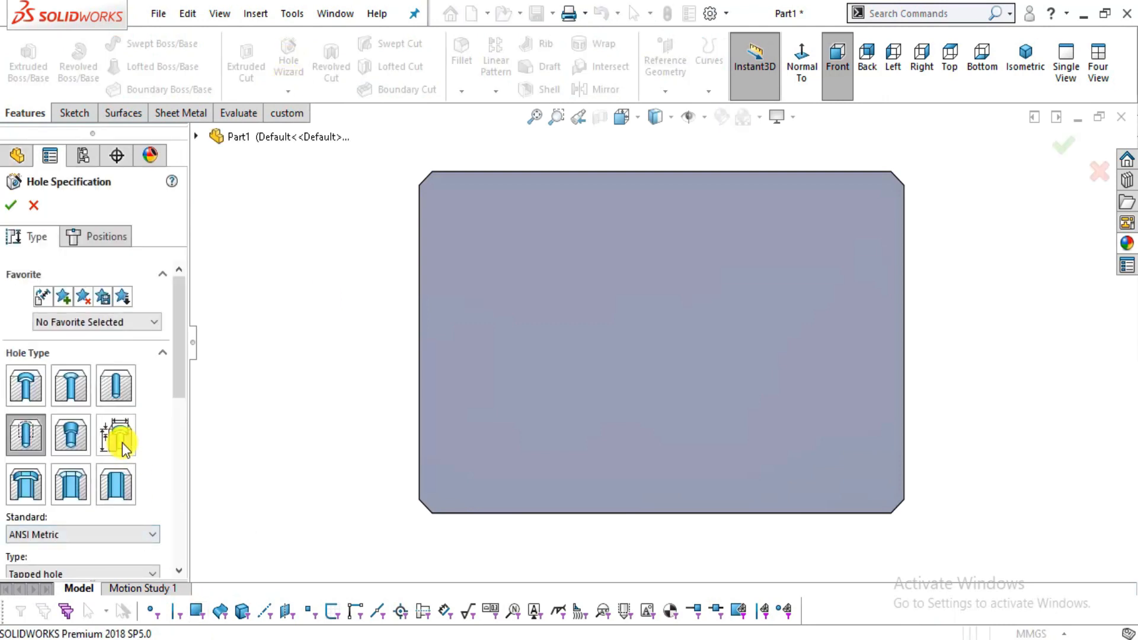
{"action": "left_click", "coordinate": [119, 438]}
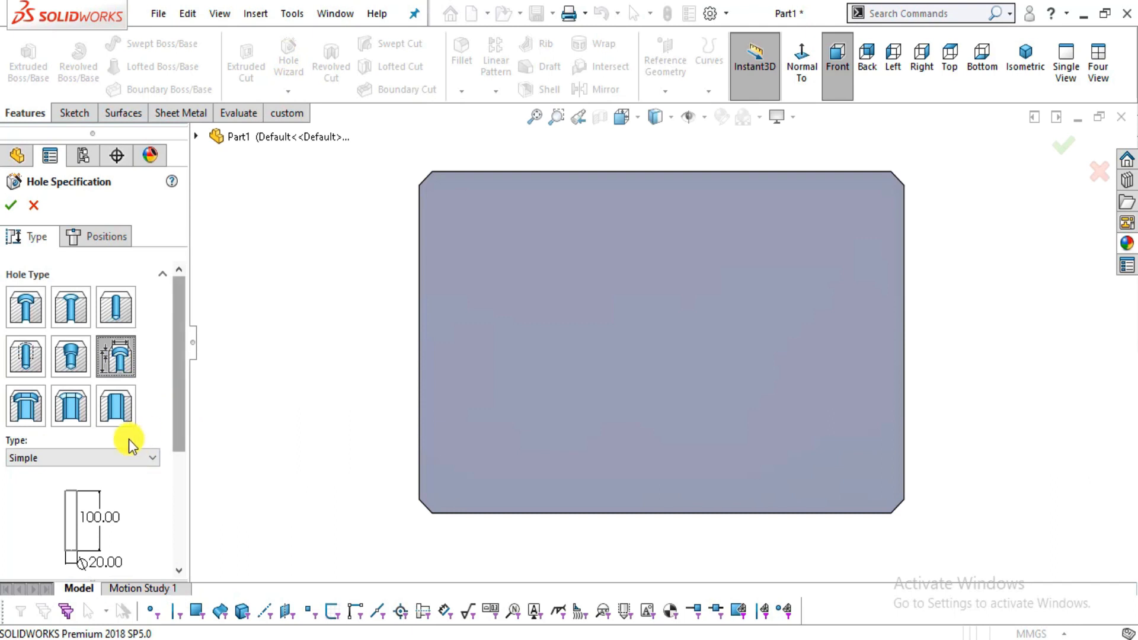
{"action": "left_click", "coordinate": [119, 458]}
{"action": "left_click", "coordinate": [118, 492]}
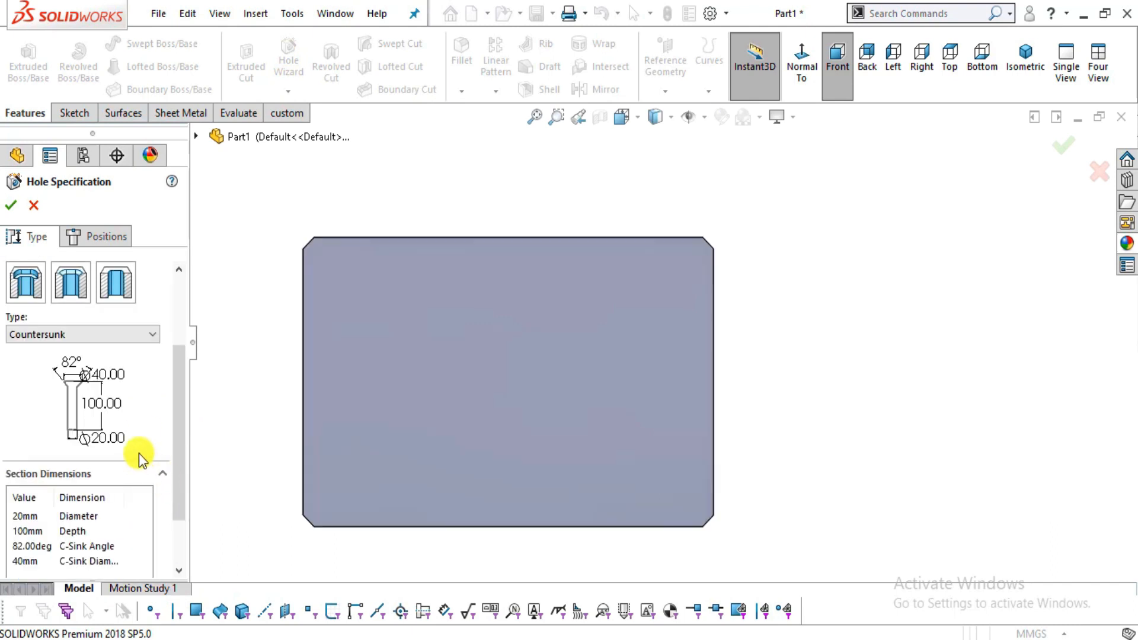
{"action": "left_click", "coordinate": [123, 336]}
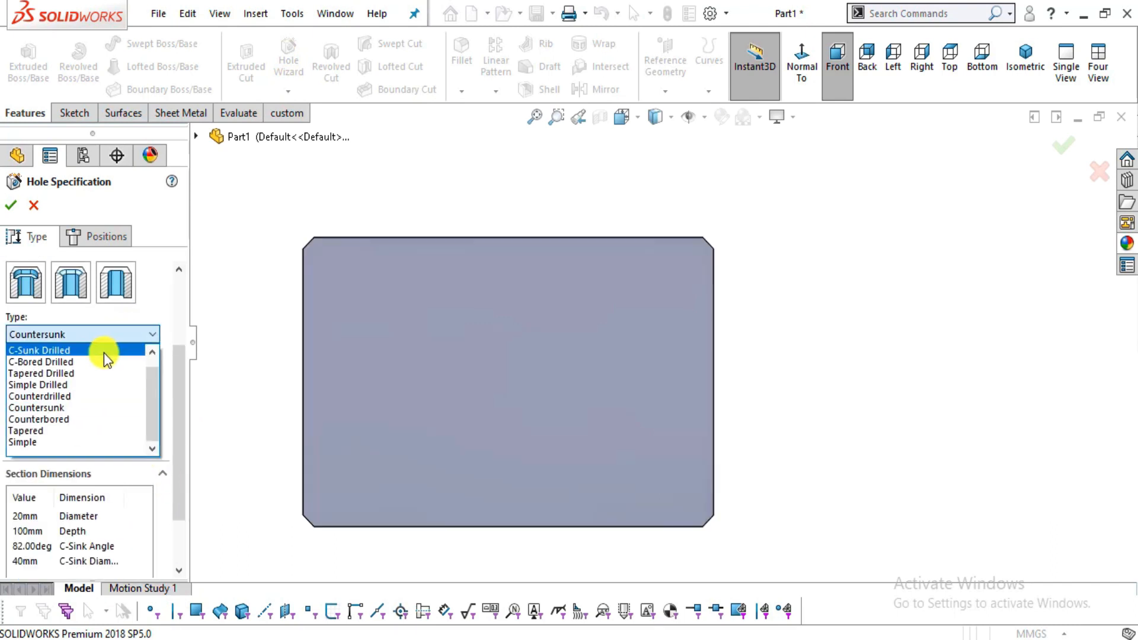
{"action": "left_click", "coordinate": [85, 438]}
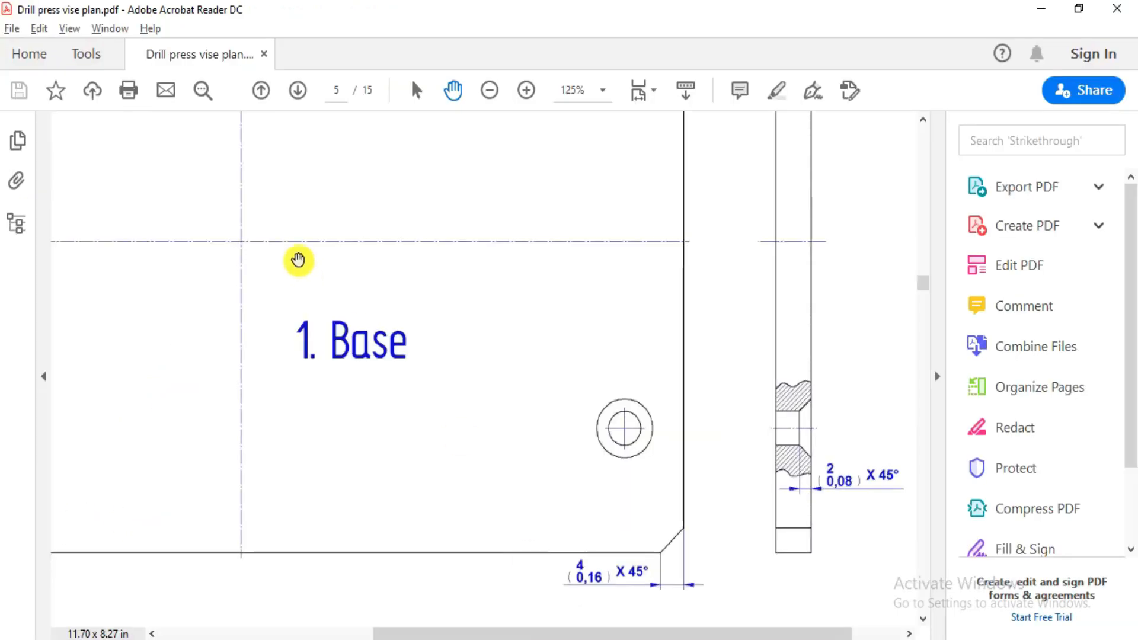
{"action": "left_click_drag", "start_coordinate": [297, 259], "coordinate": [806, 468]}
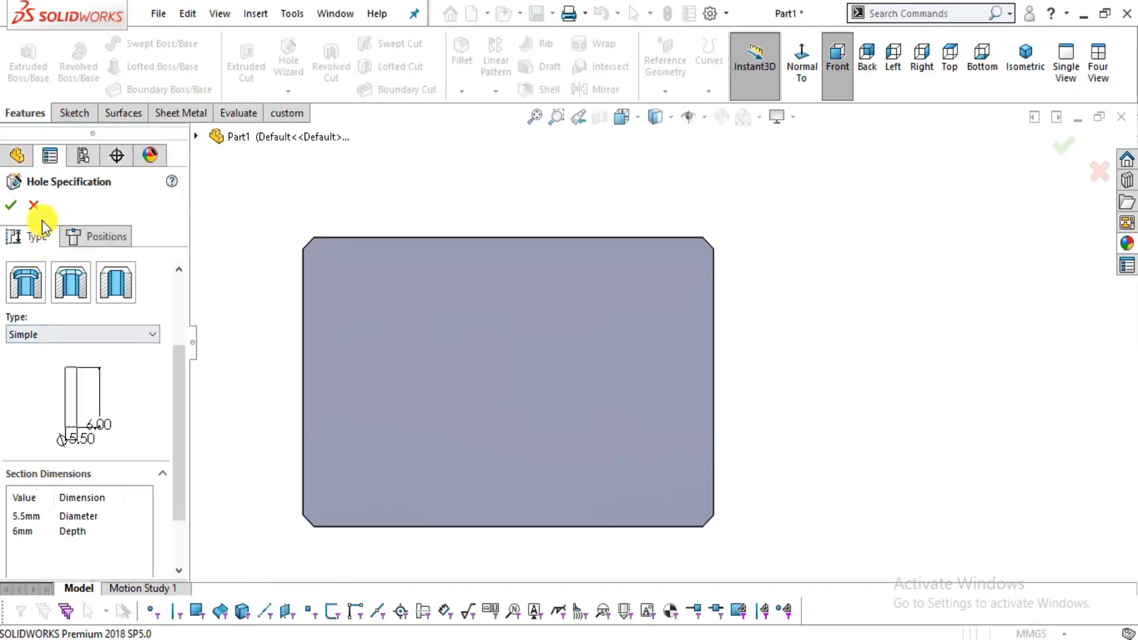
Place two hole points with a 3D sketch on the plate's left half, the lower one at about X -50, Y -29 mm.
{"action": "left_click", "coordinate": [64, 237]}
{"action": "left_click", "coordinate": [99, 388]}
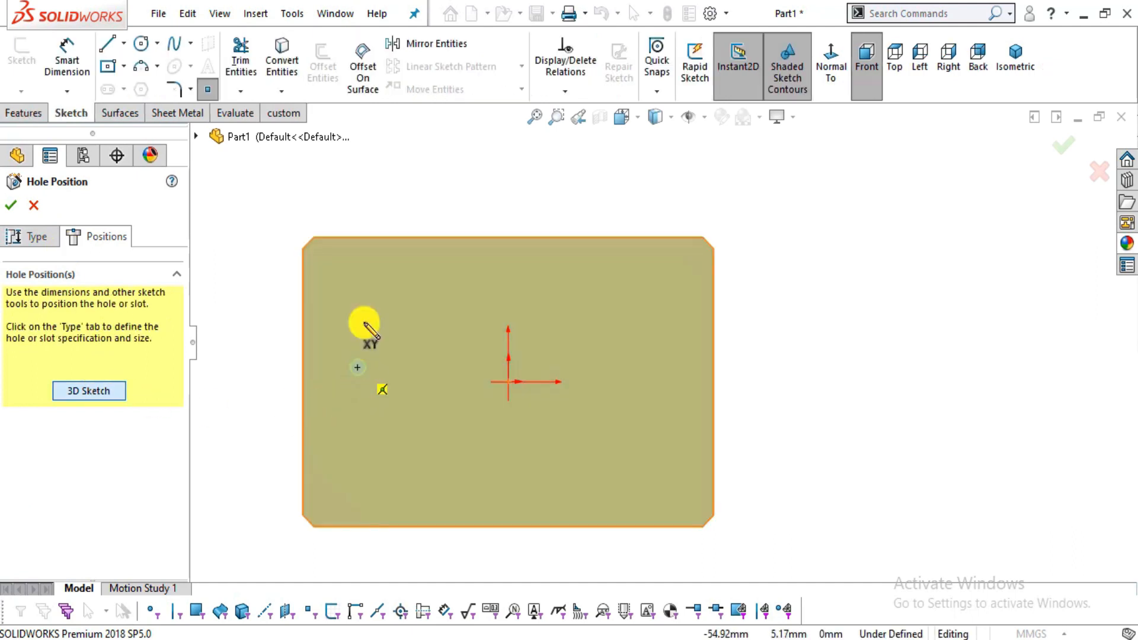
{"action": "left_click", "coordinate": [366, 316]}
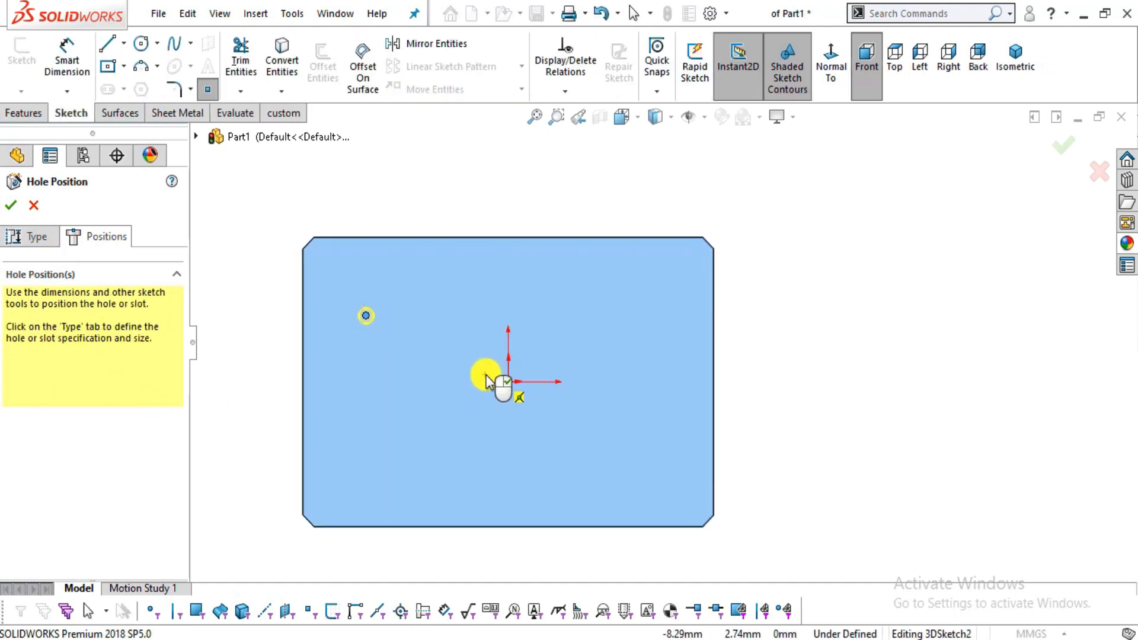
{"action": "scroll", "coordinate": [433, 459], "scroll_direction": "down", "scroll_amount": 1}
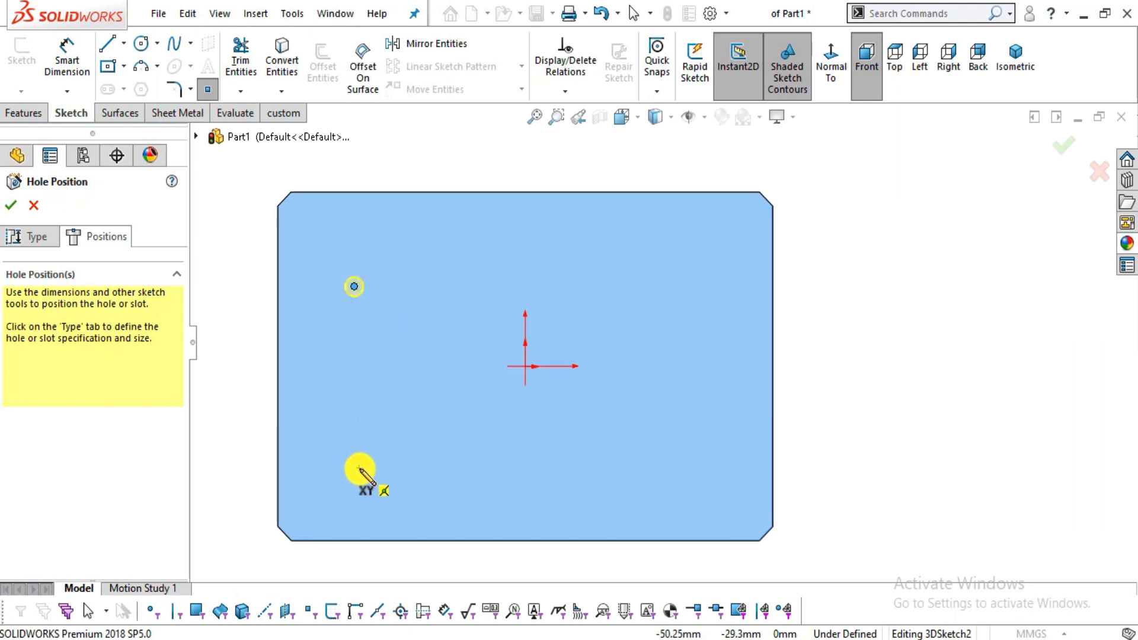
{"action": "left_click", "coordinate": [359, 469]}
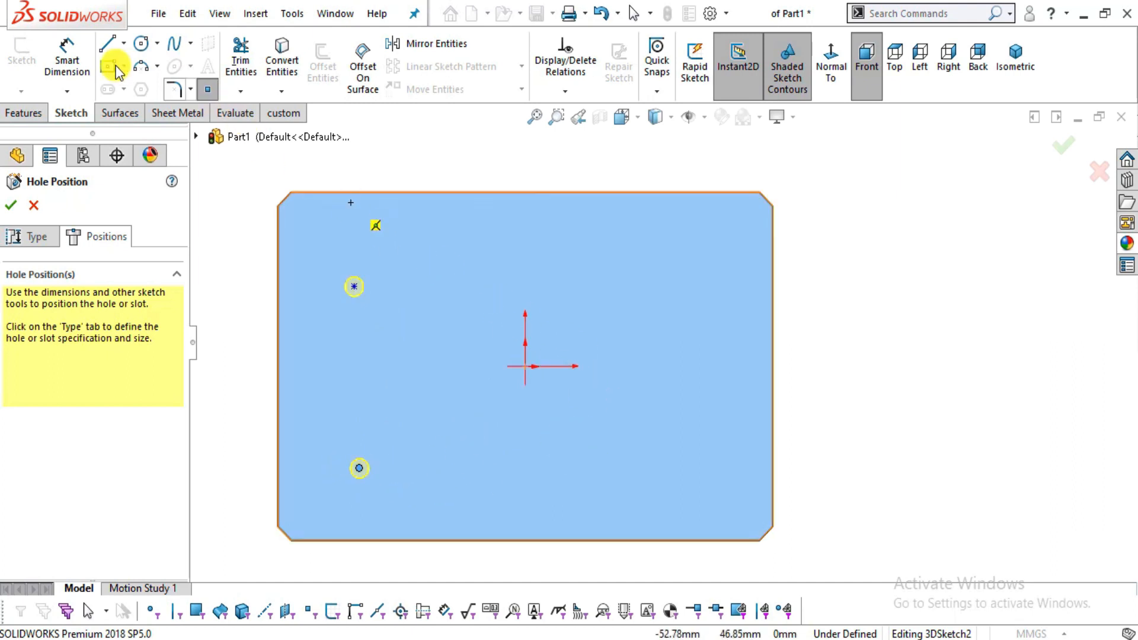
Start Smart Dimension and switch to the vise plan in Adobe Acrobat Reader to examine the Base drawing's hole edge distances.
{"action": "left_click", "coordinate": [87, 58]}
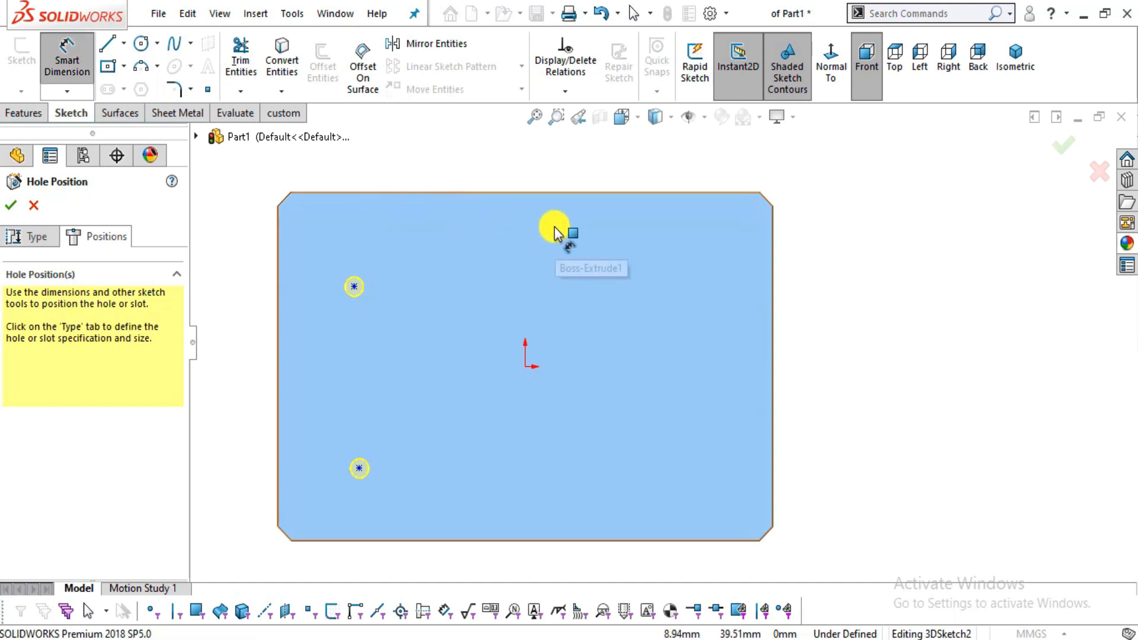
{"action": "key", "text": "alt+Tab"}
{"action": "scroll", "coordinate": [452, 239], "scroll_direction": "down", "scroll_amount": 1}
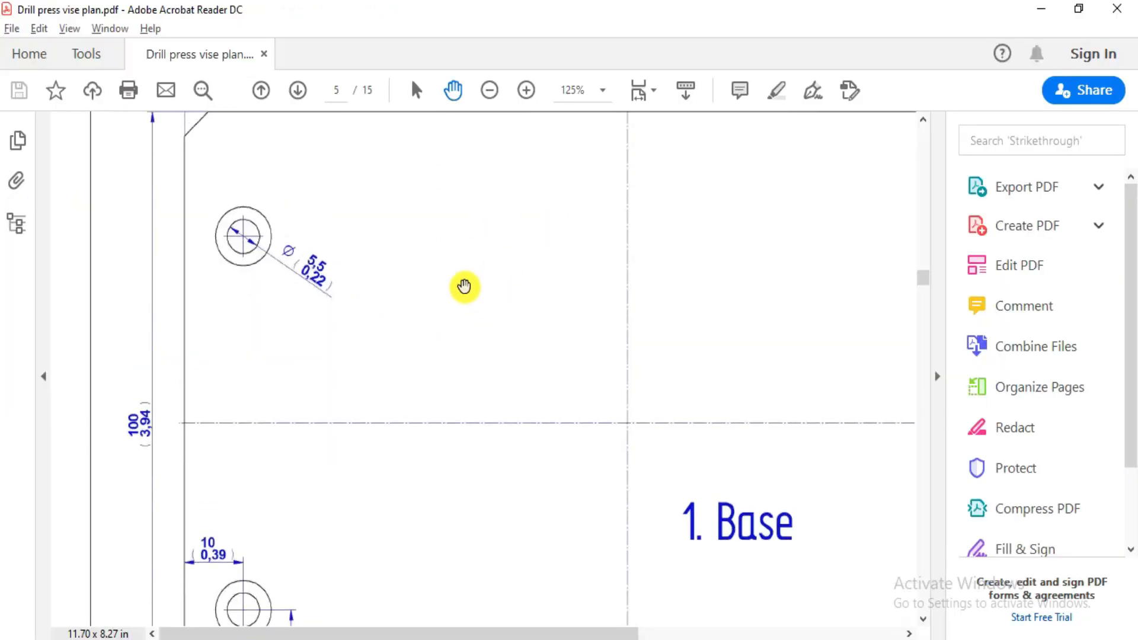
{"action": "scroll", "coordinate": [464, 287], "scroll_direction": "down", "scroll_amount": 1, "text": "ctrl"}
{"action": "scroll", "coordinate": [393, 332], "scroll_direction": "down", "scroll_amount": 3}
{"action": "scroll", "coordinate": [417, 279], "scroll_direction": "up", "scroll_amount": 1}
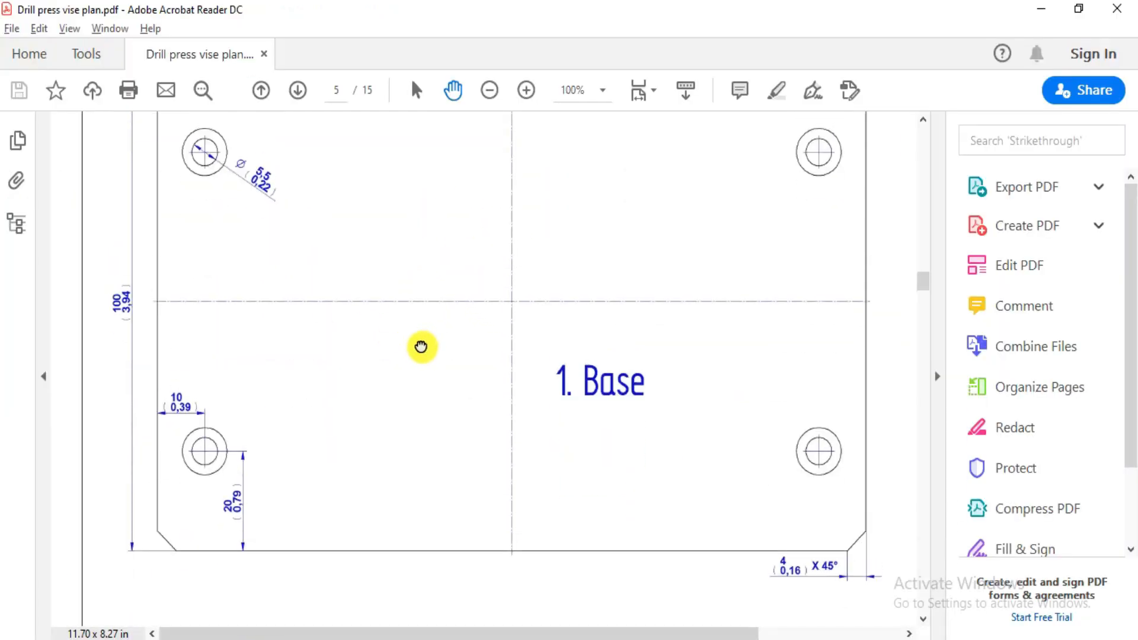
{"action": "scroll", "coordinate": [314, 266], "scroll_direction": "up", "scroll_amount": 3}
{"action": "mouse_move", "coordinate": [253, 362]}
{"action": "left_mouse_down"}
{"action": "mouse_move", "coordinate": [265, 346]}
{"action": "mouse_move", "coordinate": [265, 359]}
{"action": "left_mouse_up"}
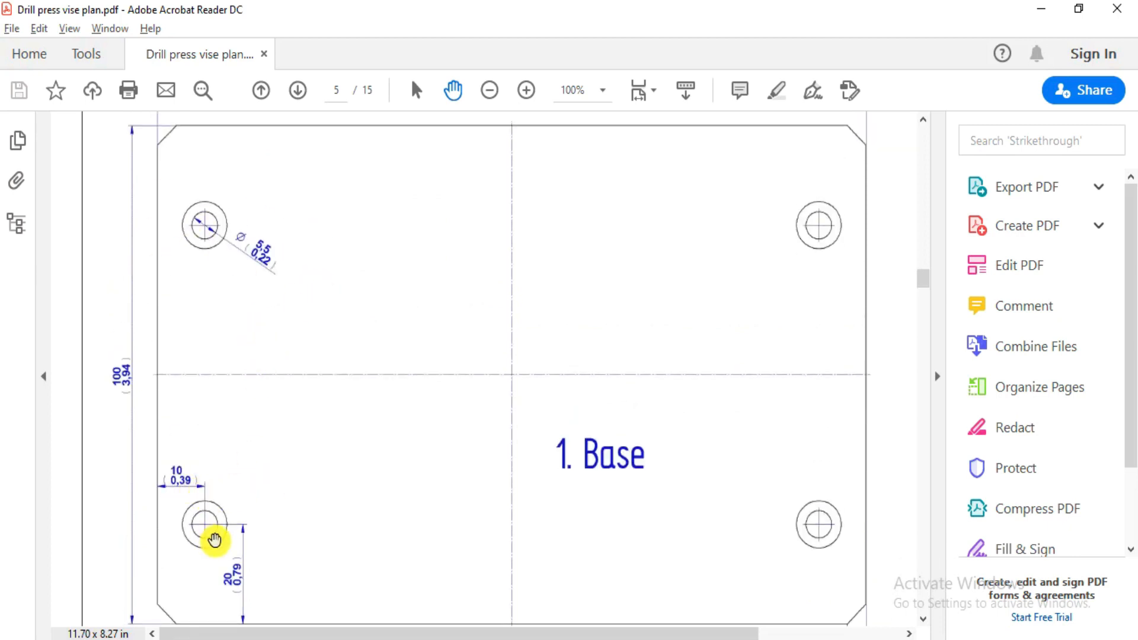
In SOLIDWORKS, dimension the upper hole point 10 mm from the plate's left edge.
{"action": "key", "text": "alt+Tab"}
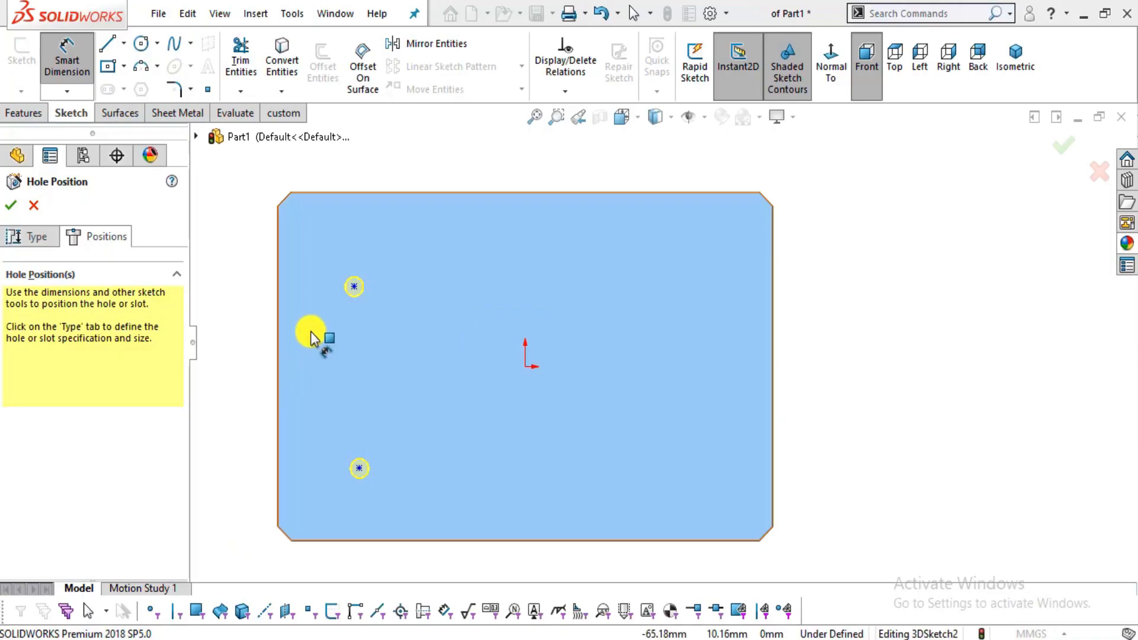
{"action": "left_click", "coordinate": [276, 240]}
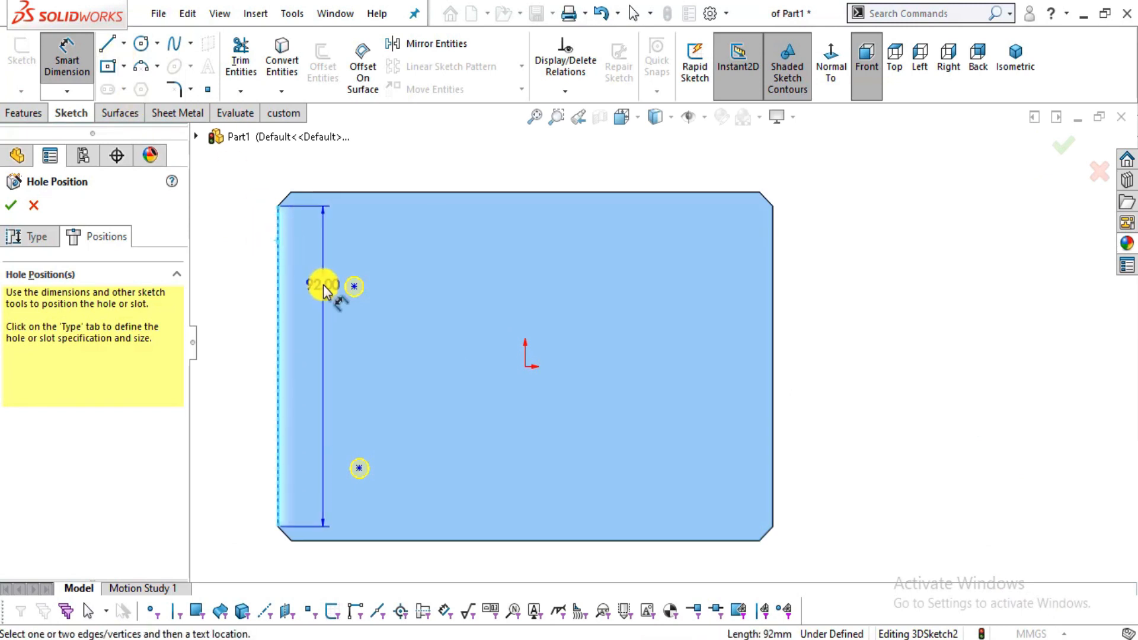
{"action": "left_click", "coordinate": [354, 287]}
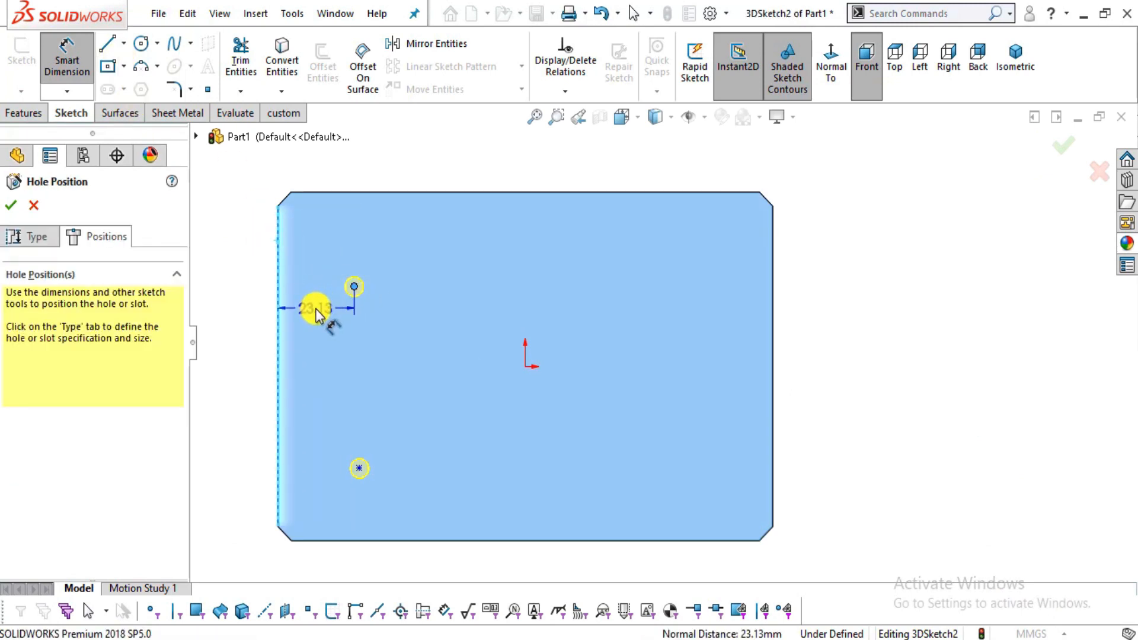
{"action": "left_click", "coordinate": [316, 314]}
{"action": "type", "text": "10"}
{"action": "key", "text": "Return"}
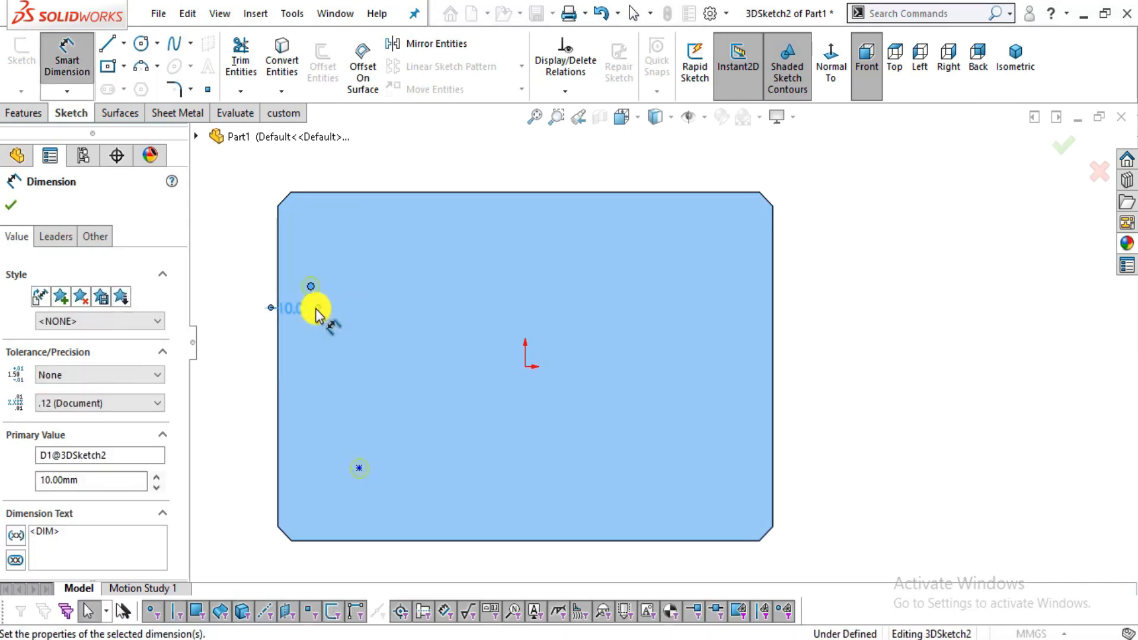
{"action": "left_click", "coordinate": [223, 352]}
Dimension the lower hole point 10 mm from the plate's left edge.
{"action": "left_click", "coordinate": [283, 451]}
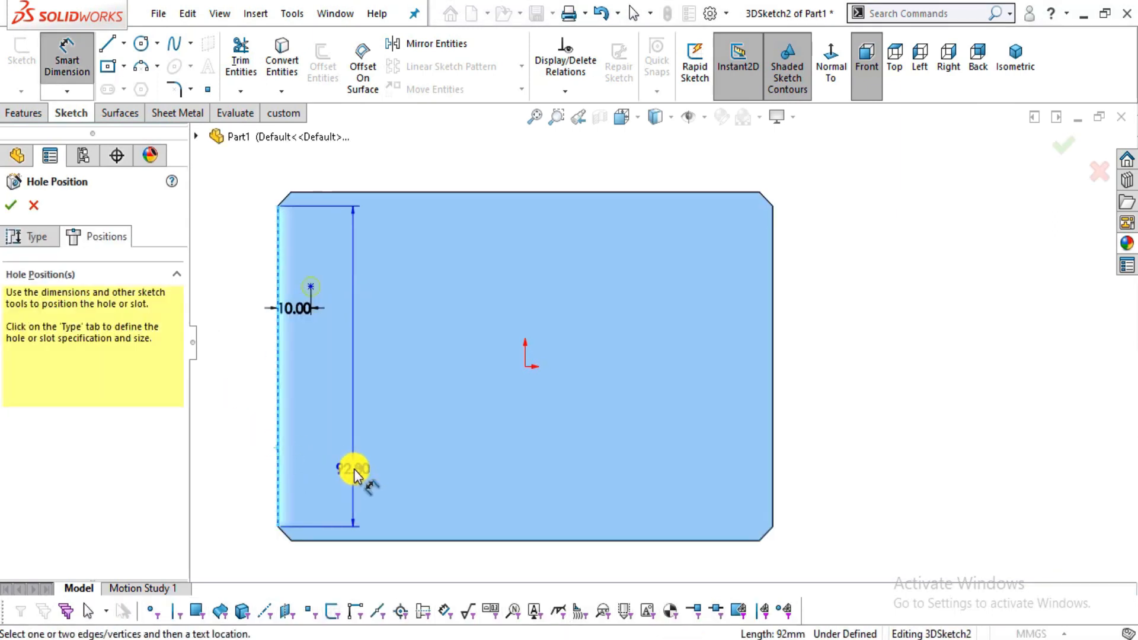
{"action": "left_click", "coordinate": [359, 468]}
{"action": "scroll", "coordinate": [343, 475], "scroll_direction": "down", "scroll_amount": 3}
{"action": "left_click", "coordinate": [359, 475]}
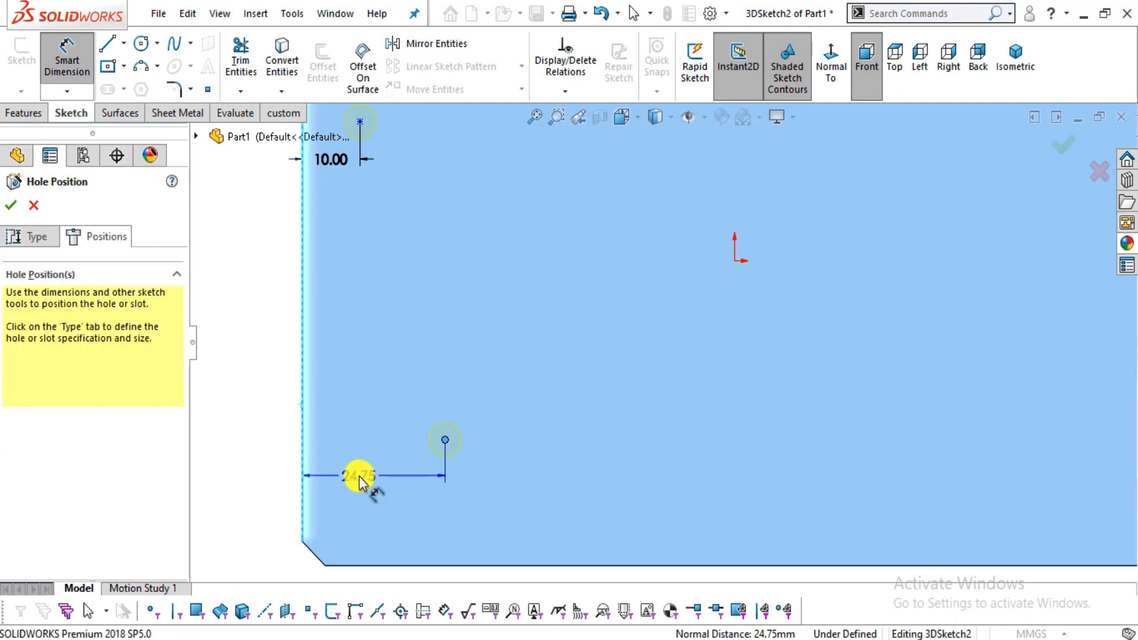
{"action": "type", "text": "10"}
{"action": "key", "text": "Return"}
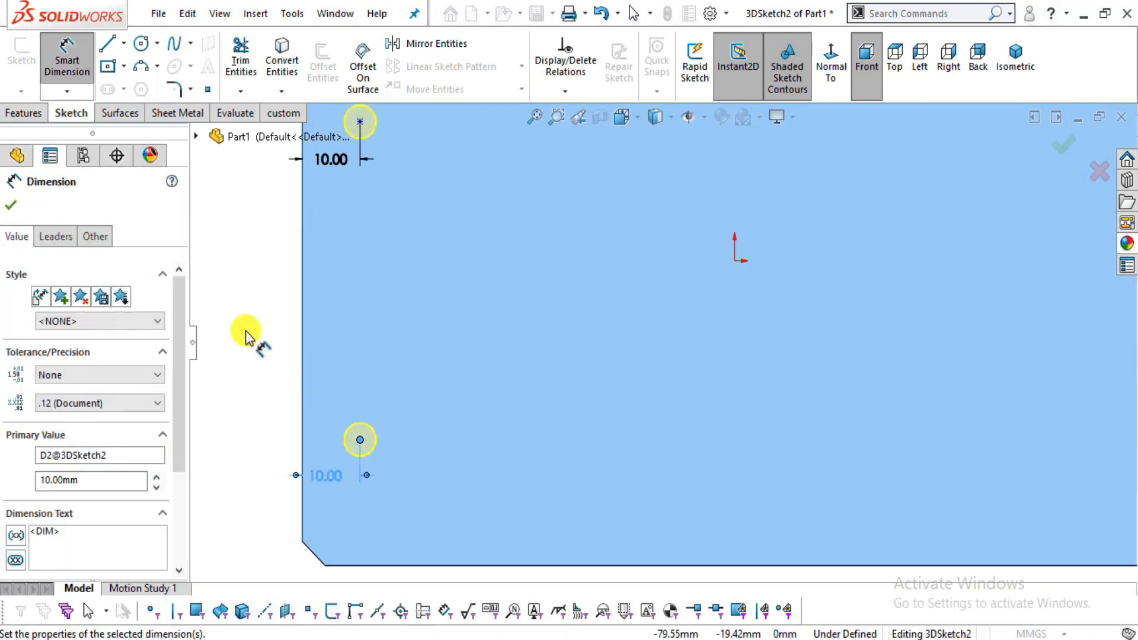
{"action": "left_click", "coordinate": [249, 314]}
Check the vertical hole spacing in the vise plan and dimension the lower hole point 20 mm from the plate's bottom edge in SOLIDWORKS.
{"action": "key", "text": "alt+Tab"}
{"action": "left_click_drag", "start_coordinate": [330, 497], "coordinate": [342, 391]}
{"action": "scroll", "coordinate": [294, 498], "scroll_direction": "up", "scroll_amount": 4}
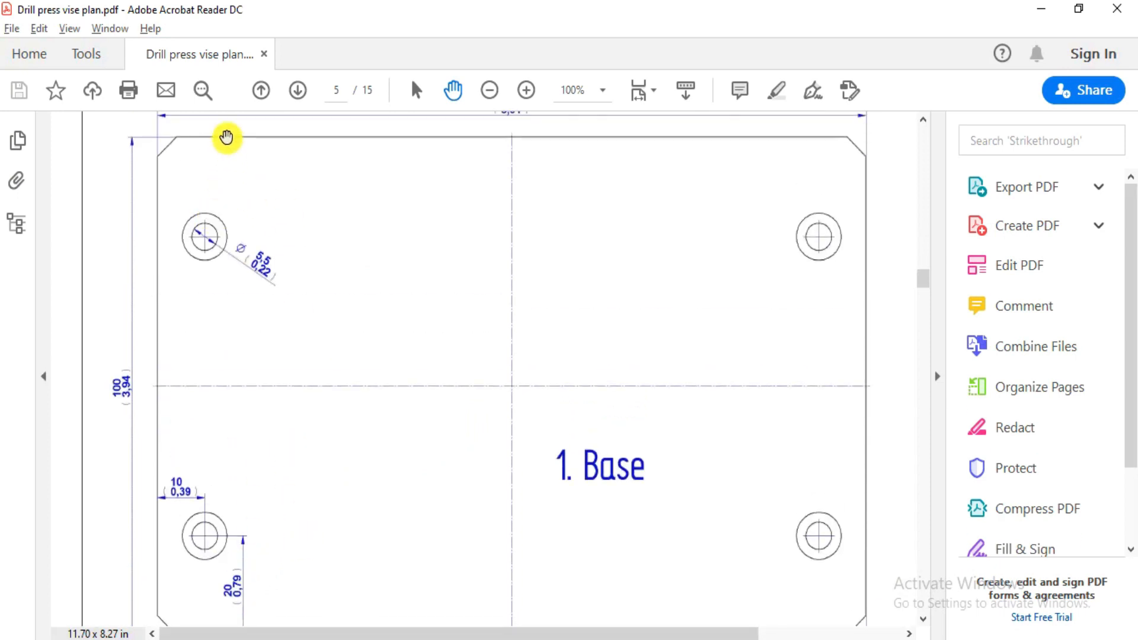
{"action": "key", "text": "alt+Tab"}
{"action": "left_click", "coordinate": [360, 440]}
{"action": "left_click", "coordinate": [399, 564]}
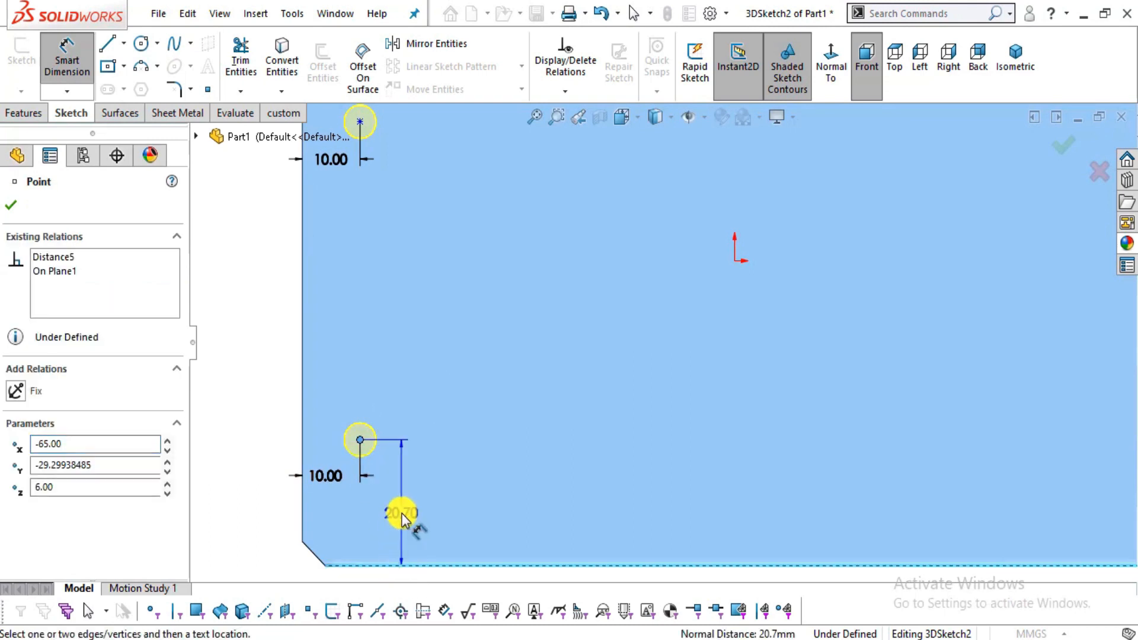
{"action": "left_click", "coordinate": [401, 508]}
{"action": "key", "text": "Return"}
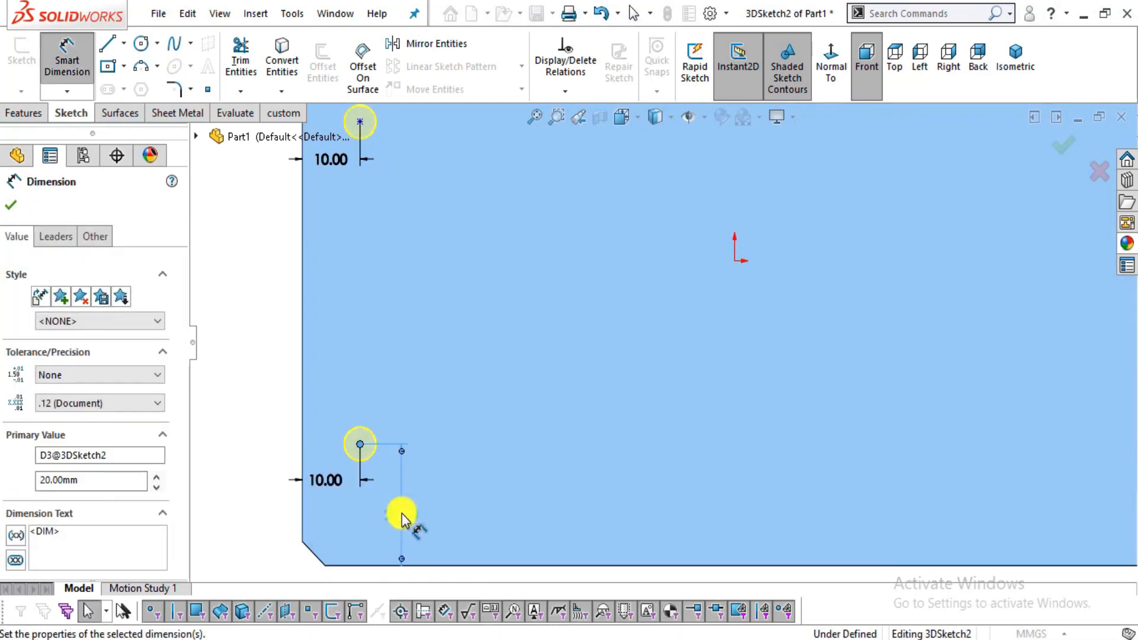
{"action": "left_click", "coordinate": [276, 302]}
Dimension the upper hole point 20 mm from the plate's top edge.
{"action": "scroll", "coordinate": [333, 374], "scroll_direction": "up", "scroll_amount": 3}
{"action": "scroll", "coordinate": [520, 175], "scroll_direction": "down", "scroll_amount": 2}
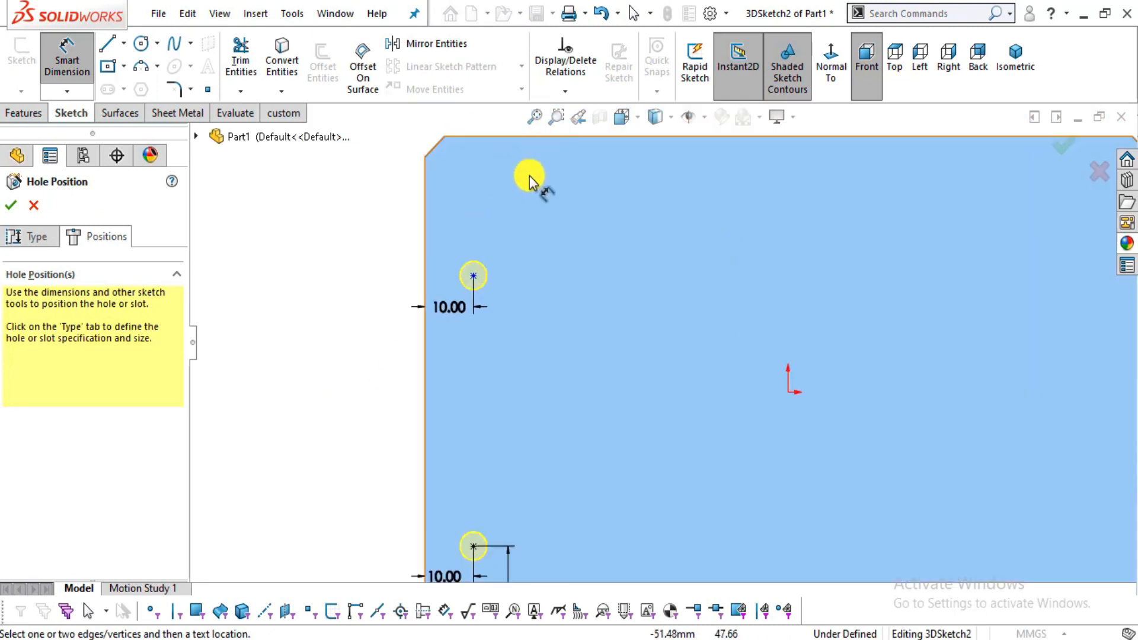
{"action": "left_click", "coordinate": [474, 276]}
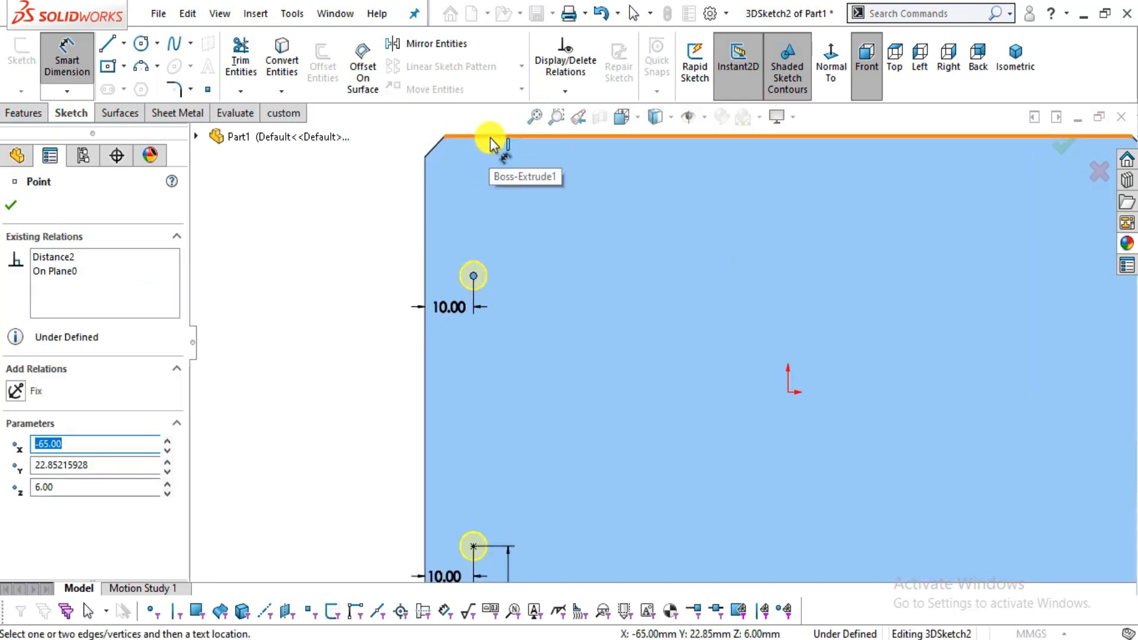
{"action": "left_click", "coordinate": [489, 138]}
{"action": "left_click", "coordinate": [474, 193]}
{"action": "type", "text": "20"}
{"action": "key", "text": "Return"}
{"action": "left_click", "coordinate": [283, 240]}
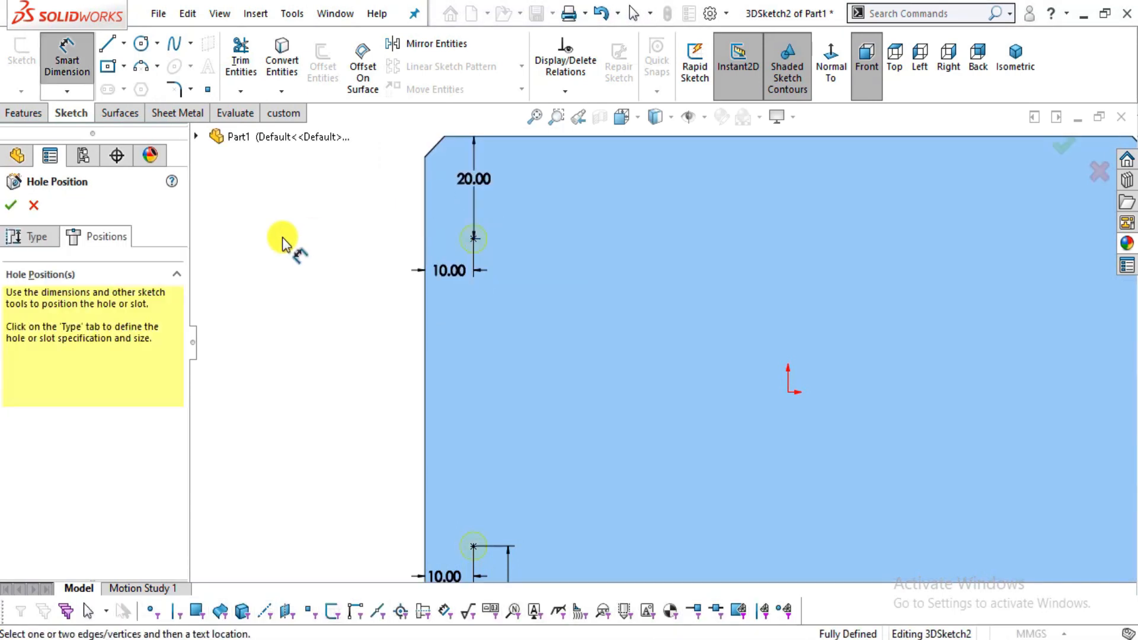
Compare the hole positions with the vise plan and create the two holes in SOLIDWORKS.
{"action": "scroll", "coordinate": [814, 365], "scroll_direction": "up", "scroll_amount": 2}
{"action": "scroll", "coordinate": [893, 343], "scroll_direction": "down", "scroll_amount": 1}
{"action": "key", "text": "alt+Tab"}
{"action": "mouse_move", "coordinate": [415, 415]}
{"action": "left_mouse_down"}
{"action": "mouse_move", "coordinate": [508, 279]}
{"action": "mouse_move", "coordinate": [521, 457]}
{"action": "mouse_move", "coordinate": [539, 326]}
{"action": "mouse_move", "coordinate": [564, 543]}
{"action": "mouse_move", "coordinate": [579, 381]}
{"action": "left_mouse_up"}
{"action": "key", "text": "alt+Tab"}
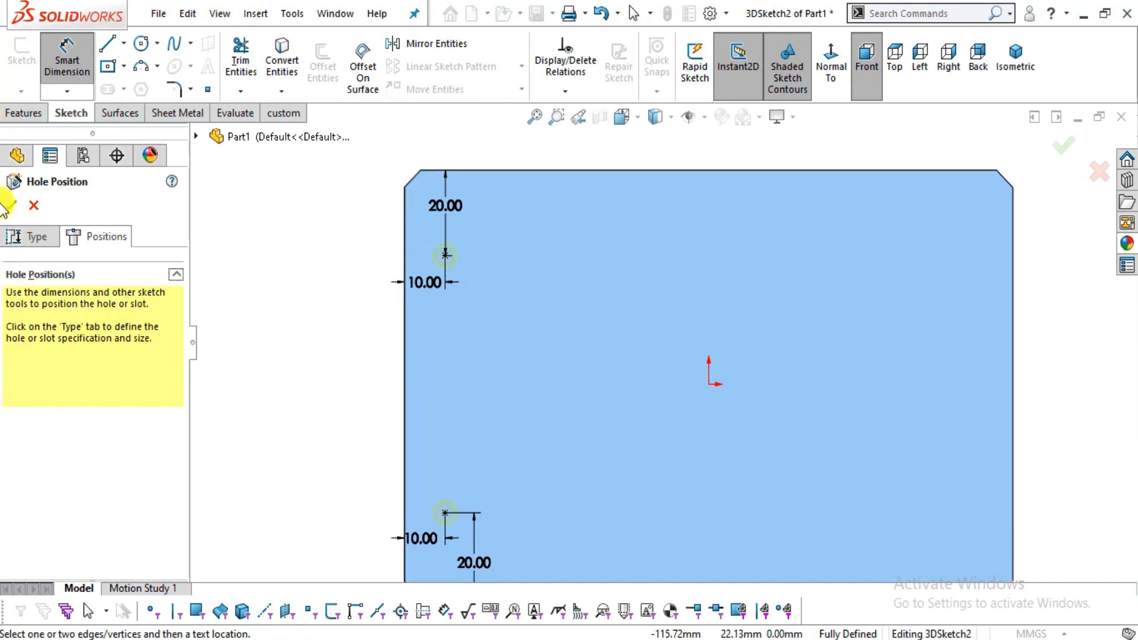
{"action": "left_click", "coordinate": [11, 208]}
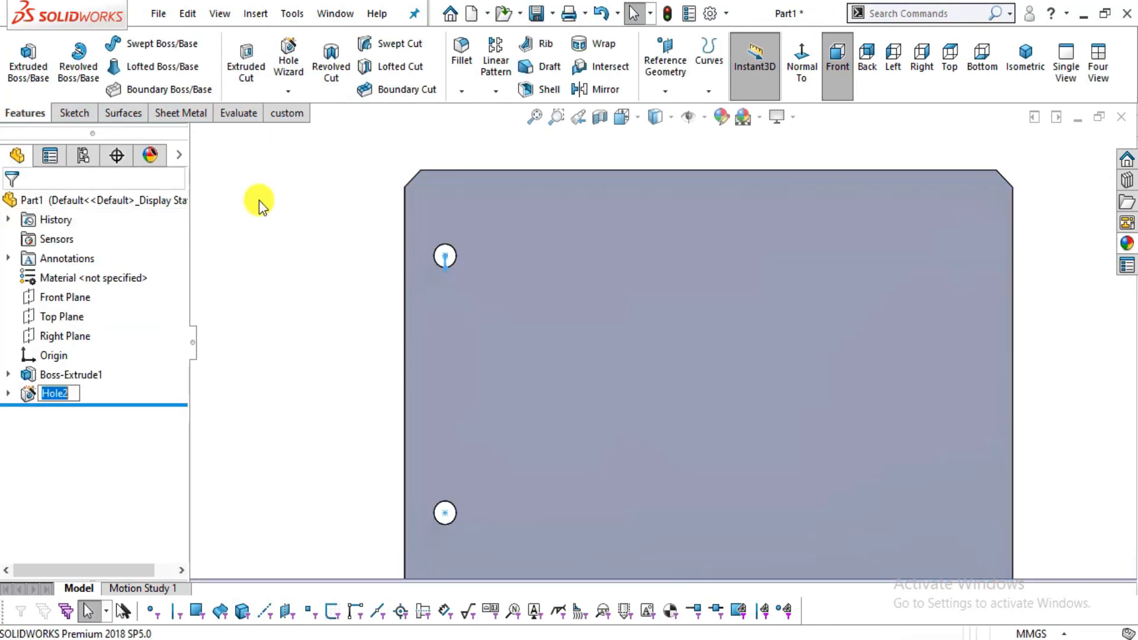
Start a Chamfer on the plate and check the hole countersink size in the vise plan's side view.
{"action": "scroll", "coordinate": [406, 284], "scroll_direction": "up", "scroll_amount": 3}
{"action": "mouse_move", "coordinate": [501, 341]}
{"action": "middle_mouse_down"}
{"action": "mouse_move", "coordinate": [621, 218]}
{"action": "mouse_move", "coordinate": [553, 336]}
{"action": "middle_mouse_up"}
{"action": "scroll", "coordinate": [665, 323], "scroll_direction": "down", "scroll_amount": 5}
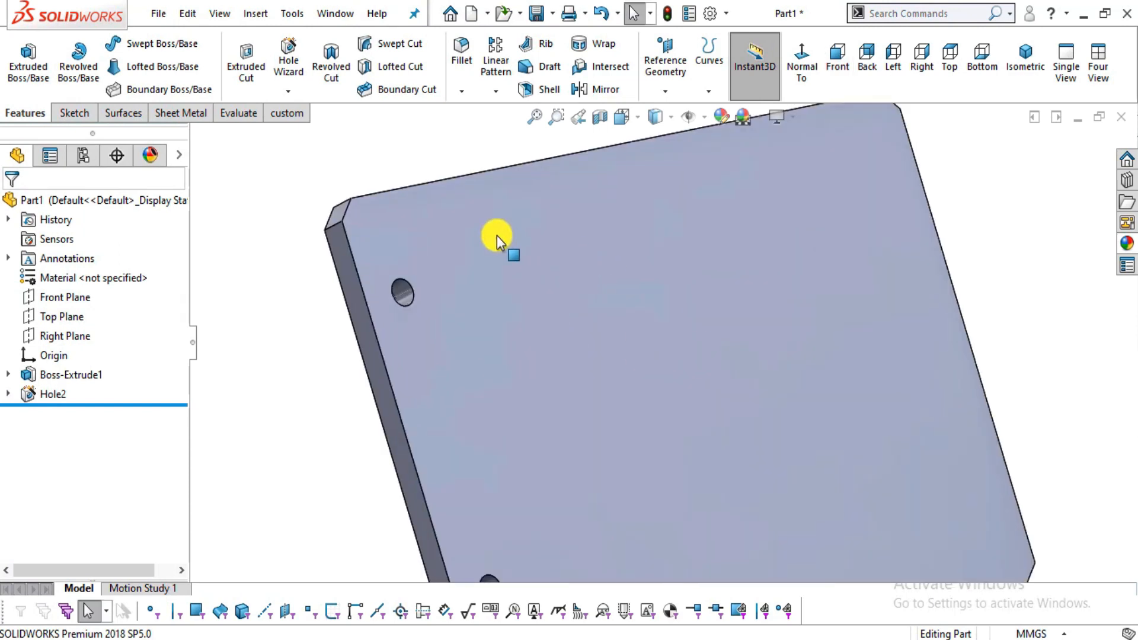
{"action": "left_click", "coordinate": [454, 92]}
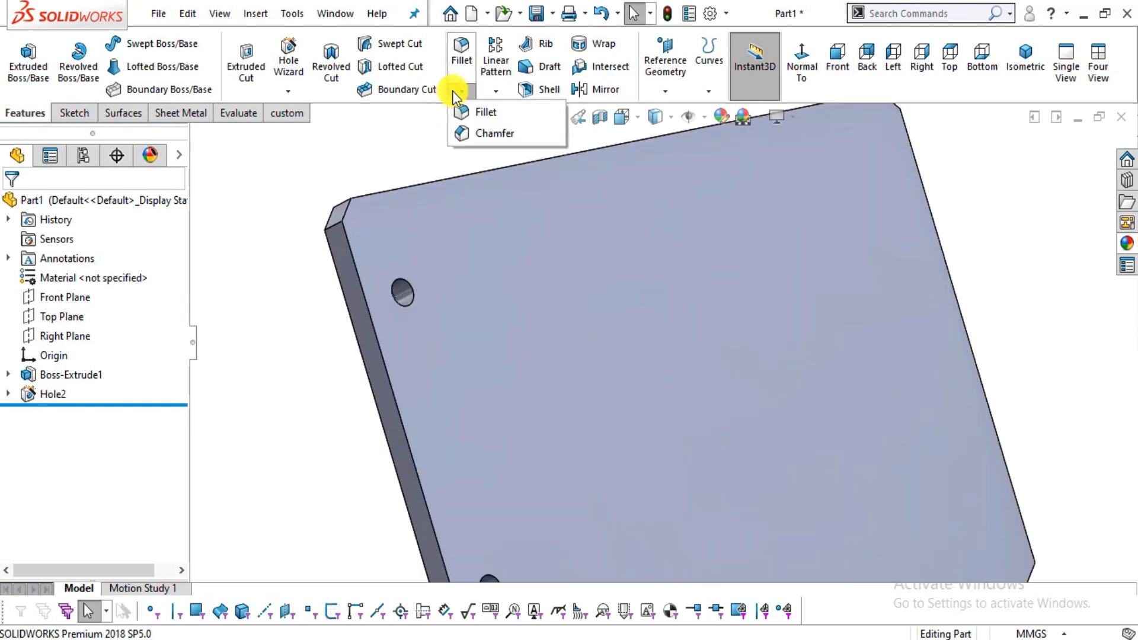
{"action": "left_click", "coordinate": [472, 138]}
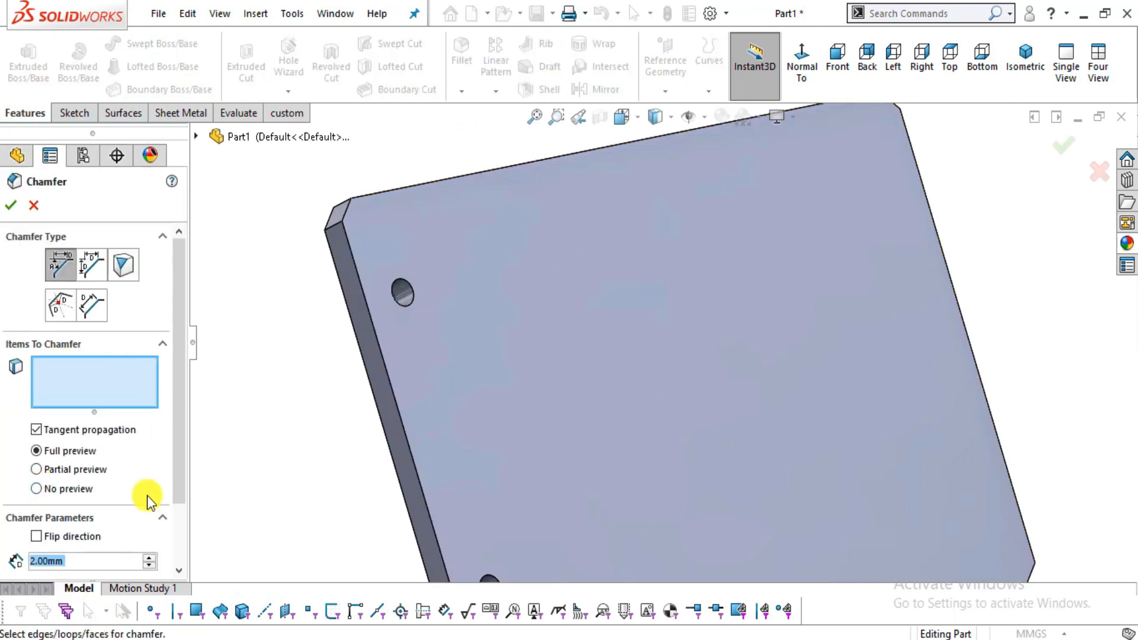
{"action": "scroll", "coordinate": [180, 485], "scroll_direction": "down", "scroll_amount": 2}
{"action": "key", "text": "alt+Tab"}
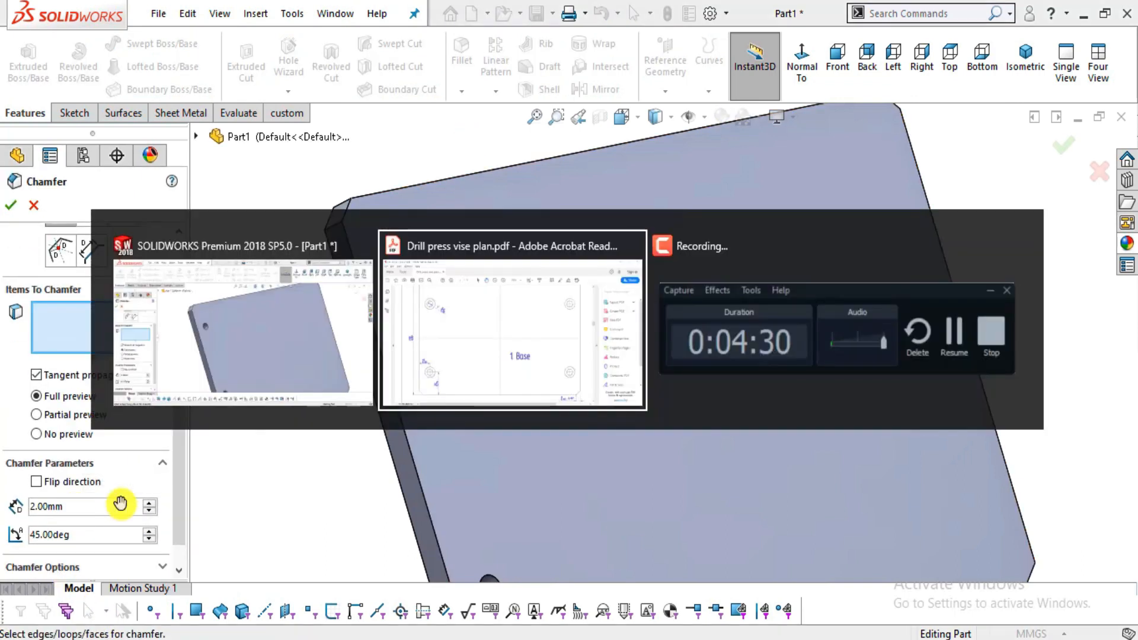
{"action": "left_click_drag", "start_coordinate": [783, 541], "coordinate": [487, 385]}
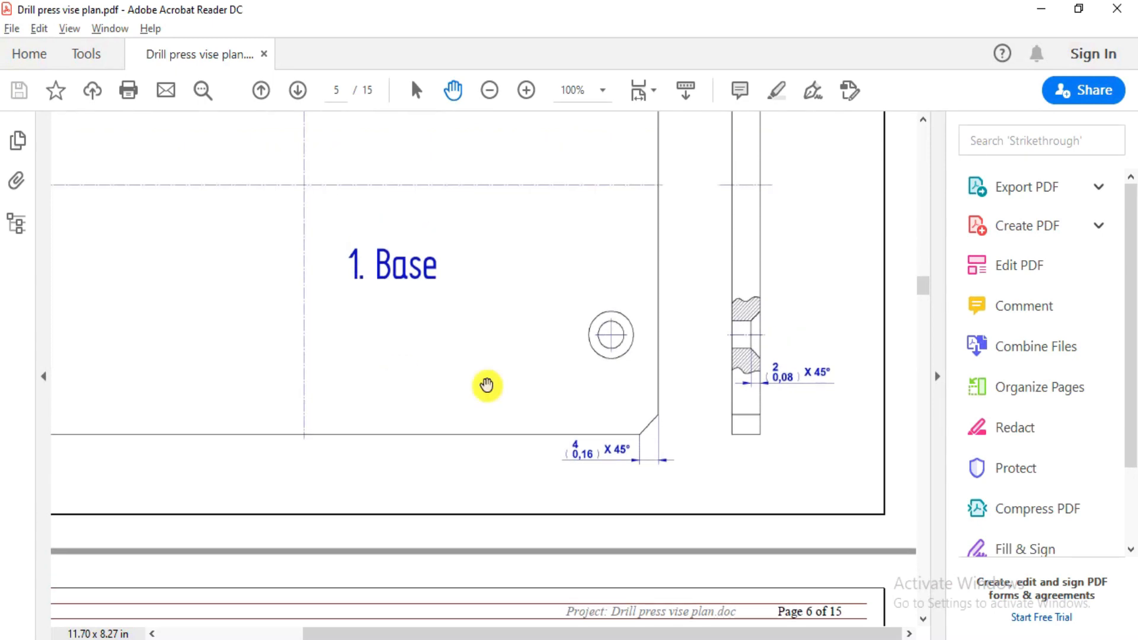
{"action": "key", "text": "alt+Tab"}
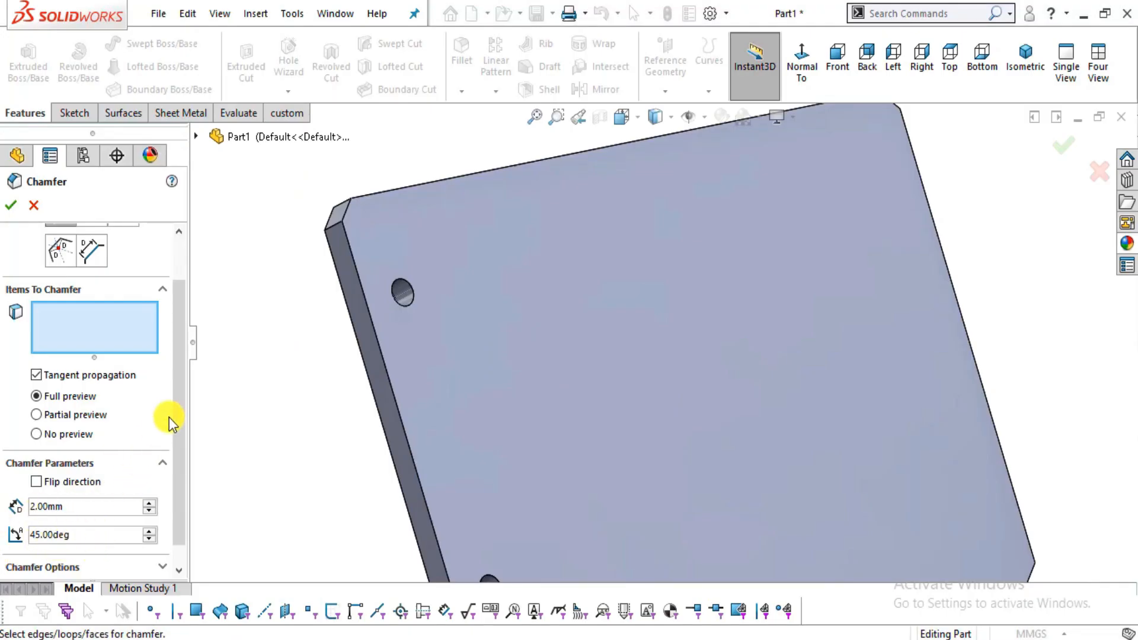
Chamfer the front edges of both holes with a 2 mm distance and 45° angle.
{"action": "scroll", "coordinate": [467, 269], "scroll_direction": "down", "scroll_amount": 5}
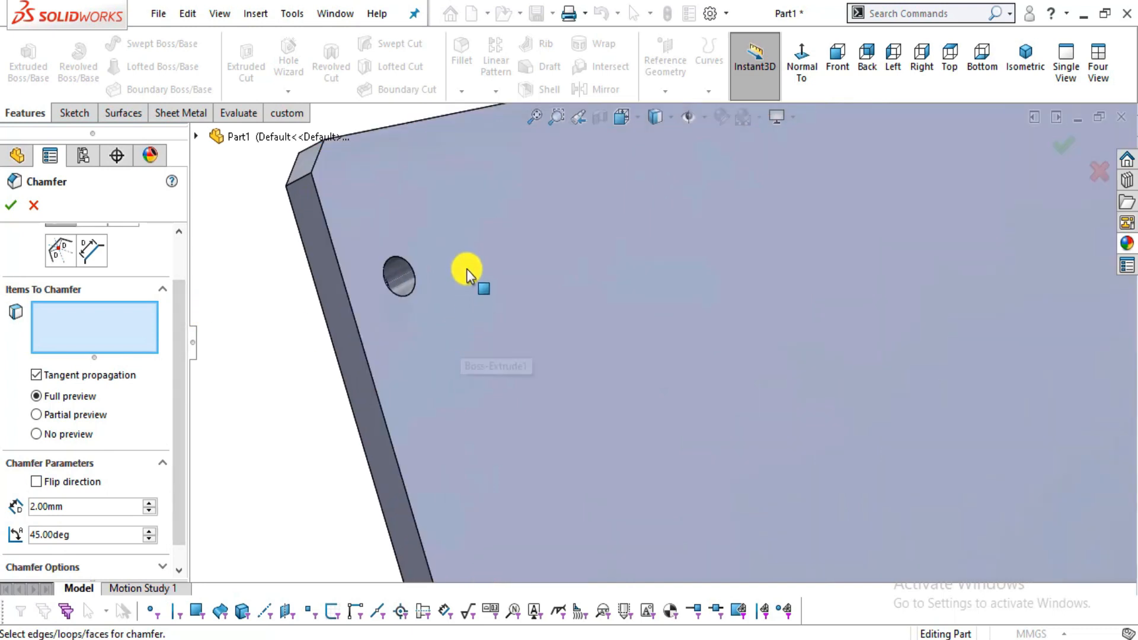
{"action": "left_click", "coordinate": [413, 286]}
{"action": "scroll", "coordinate": [486, 362], "scroll_direction": "up", "scroll_amount": 8}
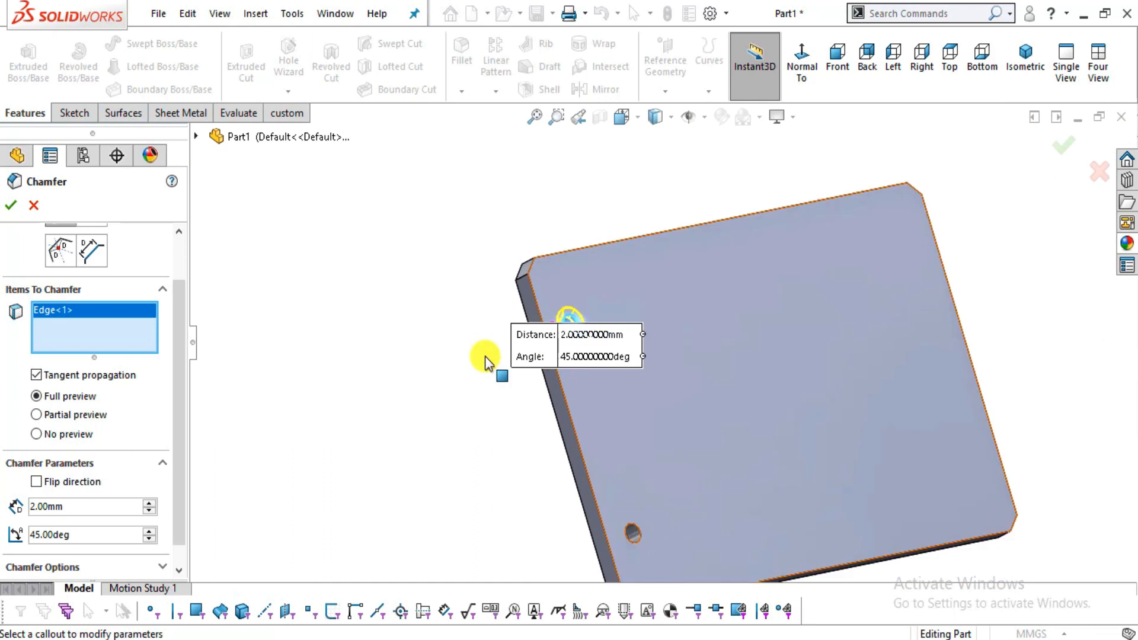
{"action": "scroll", "coordinate": [640, 447], "scroll_direction": "down", "scroll_amount": 8}
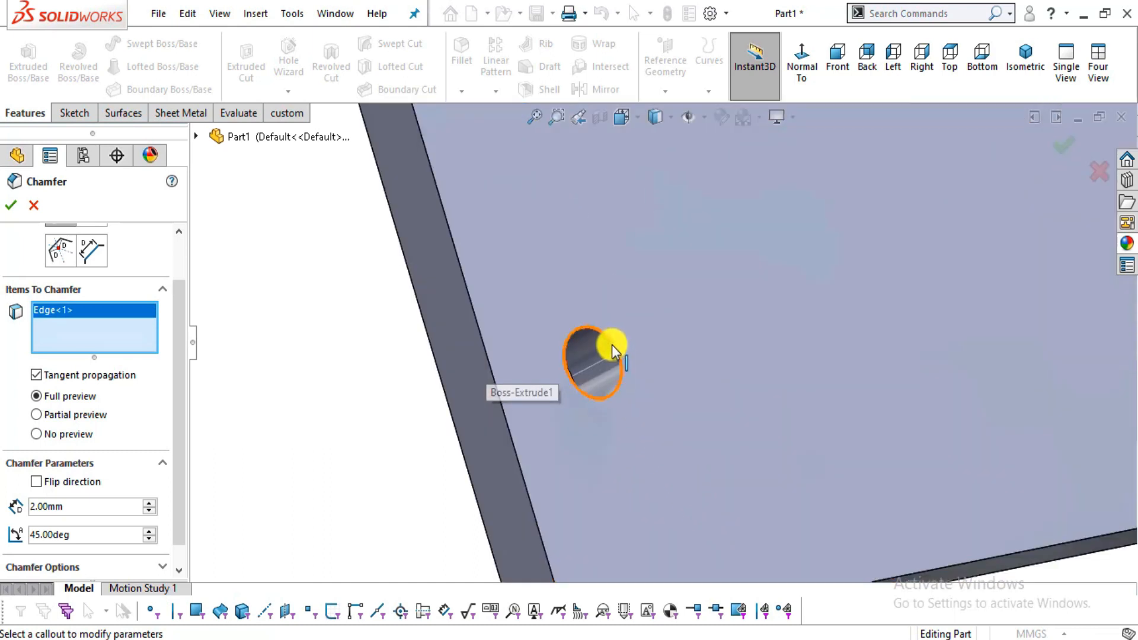
{"action": "left_click", "coordinate": [612, 343]}
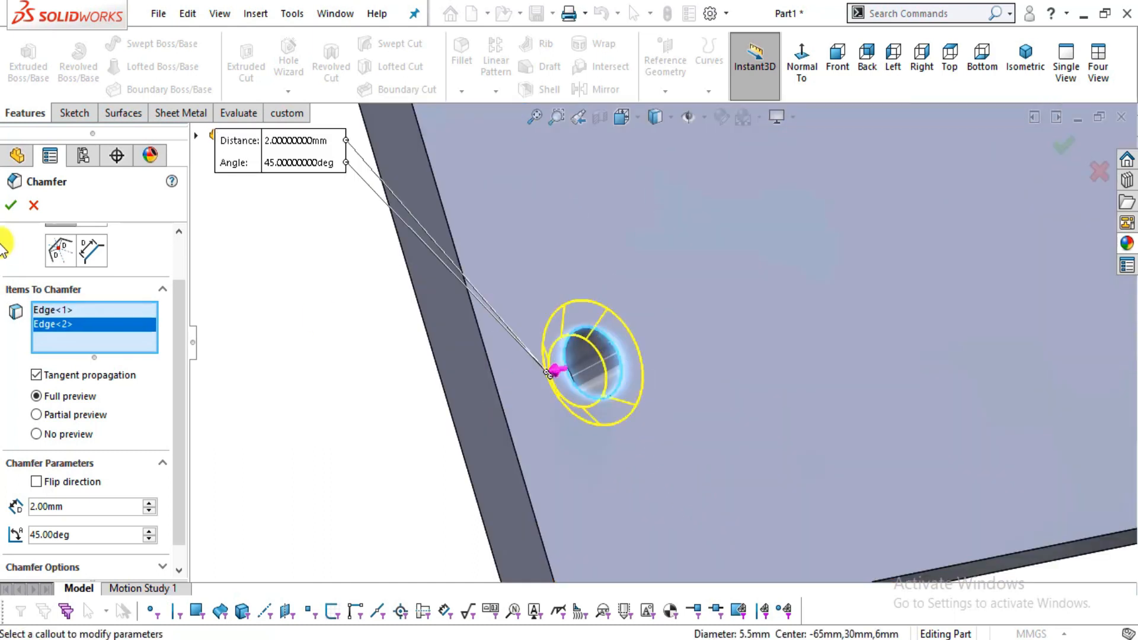
{"action": "left_click", "coordinate": [11, 206]}
Inspect the countersunk hole in the Hidden Lines Visible display style and restore Shaded With Edges.
{"action": "middle_click_drag", "start_coordinate": [717, 368], "coordinate": [777, 406]}
{"action": "scroll", "coordinate": [777, 405], "scroll_direction": "up", "scroll_amount": 6}
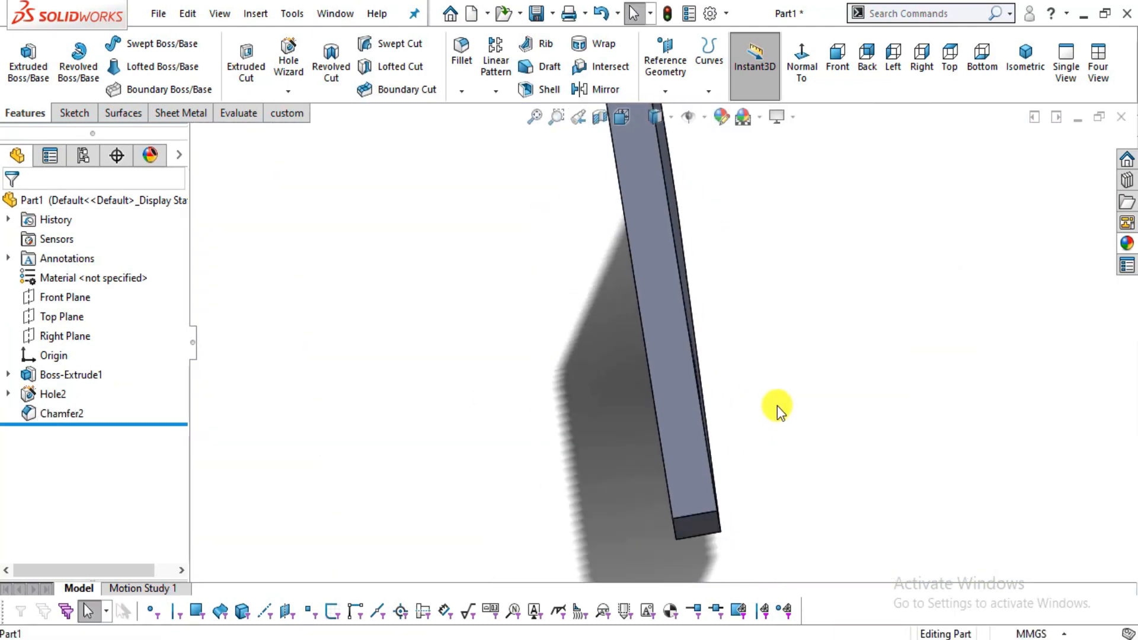
{"action": "left_click", "coordinate": [669, 119]}
{"action": "mouse_move", "coordinate": [716, 383]}
{"action": "middle_mouse_down"}
{"action": "mouse_move", "coordinate": [735, 289]}
{"action": "mouse_move", "coordinate": [741, 349]}
{"action": "mouse_move", "coordinate": [718, 317]}
{"action": "mouse_move", "coordinate": [706, 325]}
{"action": "mouse_move", "coordinate": [757, 295]}
{"action": "mouse_move", "coordinate": [654, 287]}
{"action": "mouse_move", "coordinate": [703, 264]}
{"action": "mouse_move", "coordinate": [659, 223]}
{"action": "middle_mouse_up"}
{"action": "scroll", "coordinate": [567, 293], "scroll_direction": "down", "scroll_amount": 3}
{"action": "scroll", "coordinate": [619, 329], "scroll_direction": "up", "scroll_amount": 2}
{"action": "scroll", "coordinate": [620, 328], "scroll_direction": "down", "scroll_amount": 5}
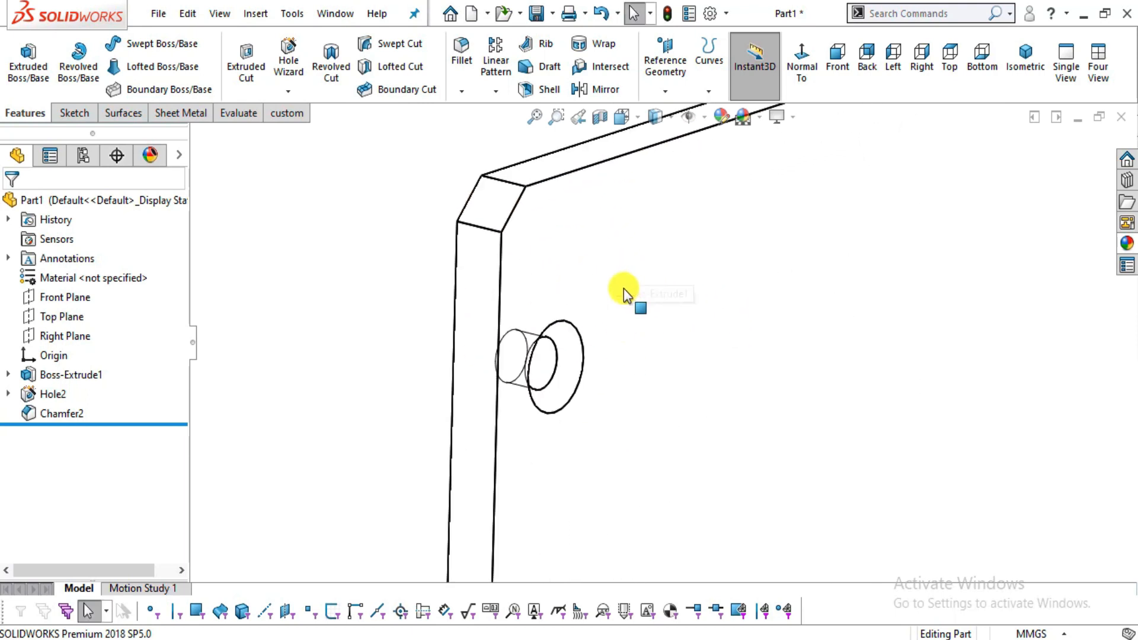
{"action": "middle_click_drag", "start_coordinate": [607, 330], "coordinate": [561, 303]}
{"action": "scroll", "coordinate": [562, 304], "scroll_direction": "up", "scroll_amount": 2}
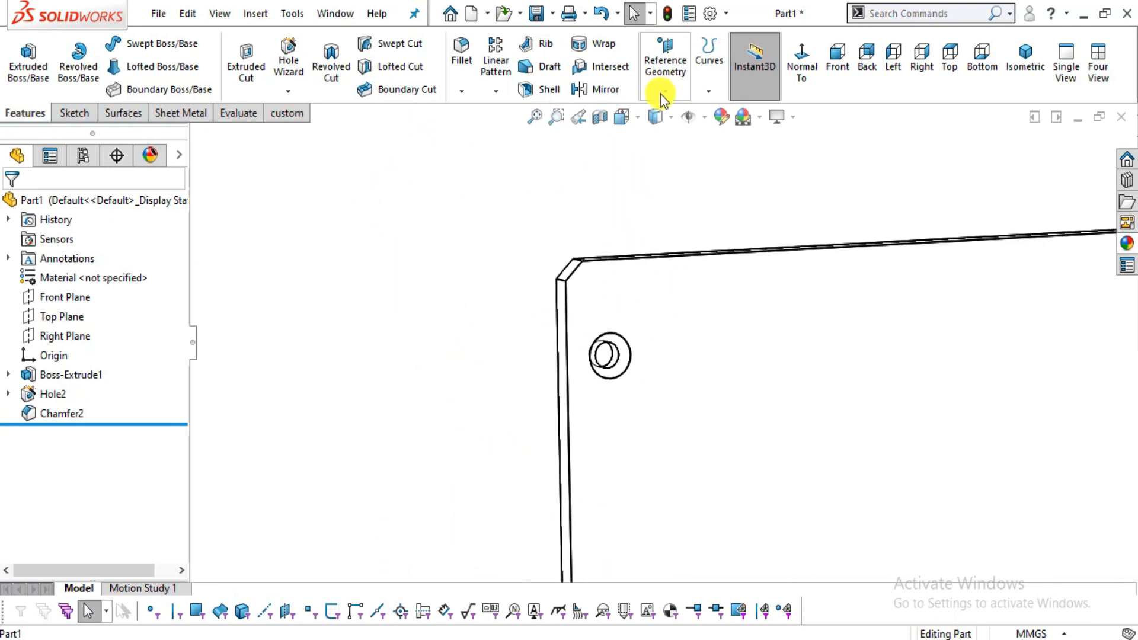
{"action": "left_click", "coordinate": [667, 116]}
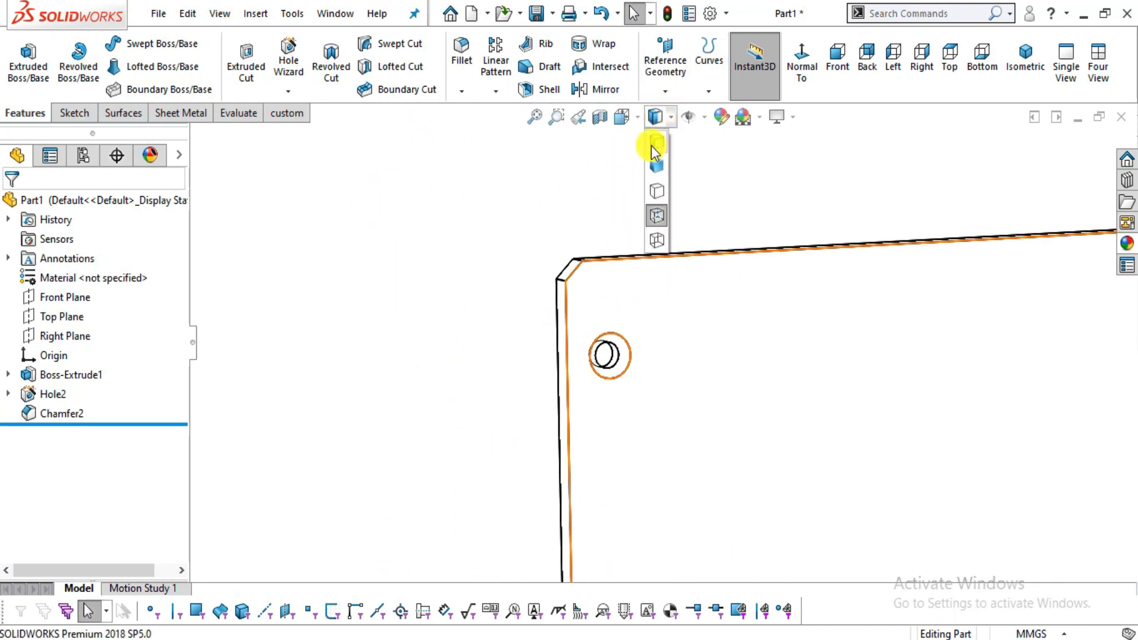
{"action": "left_click", "coordinate": [656, 143]}
Check the hole layout in the vise plan and mirror the two holes about the Right Plane in SOLIDWORKS.
{"action": "scroll", "coordinate": [545, 243], "scroll_direction": "up", "scroll_amount": 5}
{"action": "mouse_move", "coordinate": [546, 249]}
{"action": "middle_mouse_down"}
{"action": "mouse_move", "coordinate": [751, 354]}
{"action": "mouse_move", "coordinate": [774, 419]}
{"action": "mouse_move", "coordinate": [724, 348]}
{"action": "middle_mouse_up"}
{"action": "key", "text": "alt+Tab"}
{"action": "mouse_move", "coordinate": [595, 358]}
{"action": "left_mouse_down"}
{"action": "mouse_move", "coordinate": [873, 501]}
{"action": "mouse_move", "coordinate": [822, 492]}
{"action": "left_mouse_up"}
{"action": "key", "text": "alt+Tab"}
{"action": "middle_click_drag", "start_coordinate": [800, 482], "coordinate": [3, 293]}
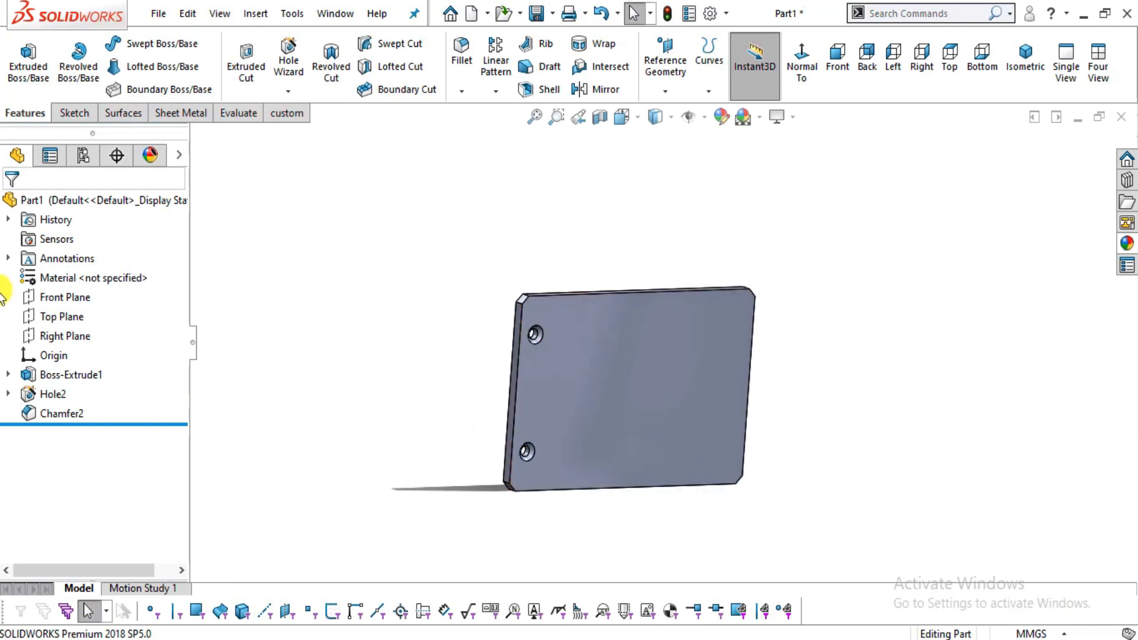
{"action": "left_click", "coordinate": [56, 332]}
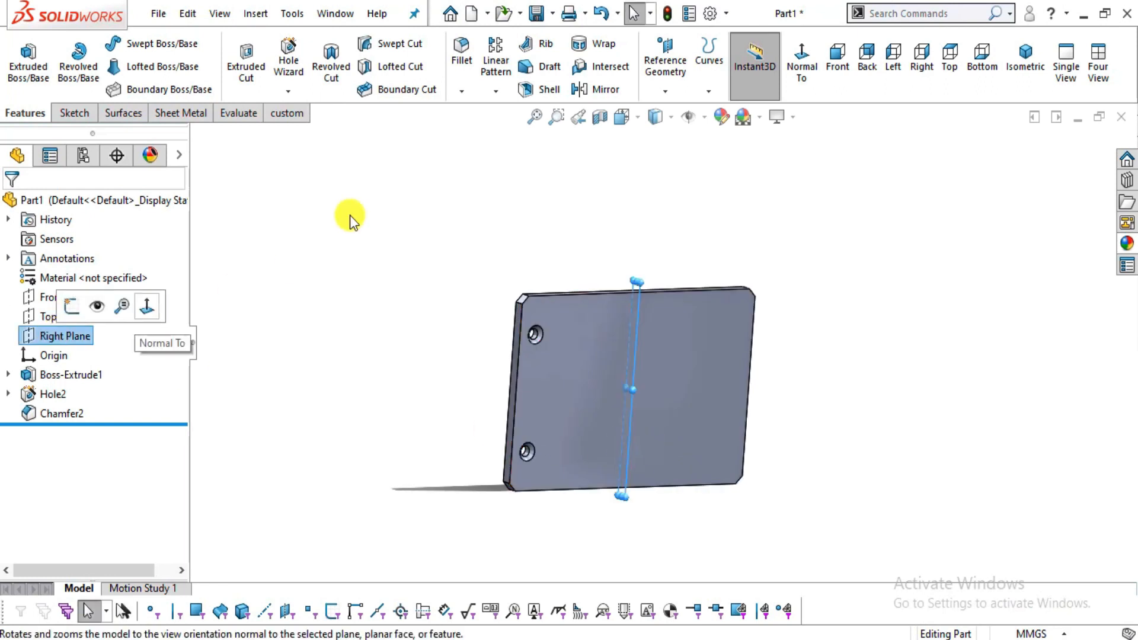
{"action": "left_click", "coordinate": [586, 90]}
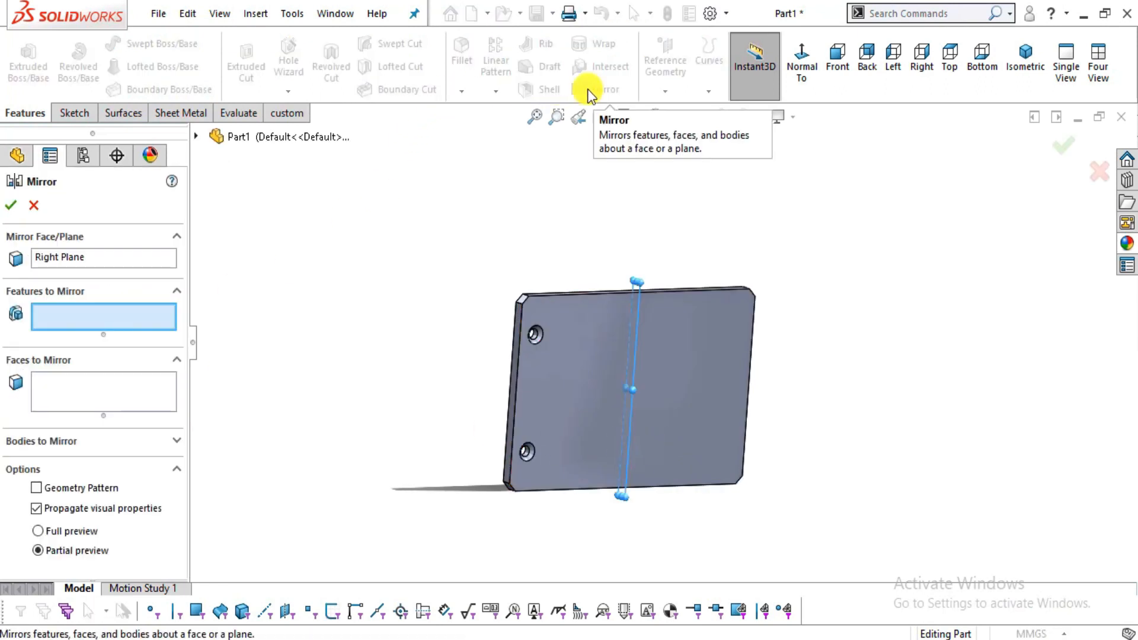
{"action": "left_click", "coordinate": [196, 138]}
{"action": "left_click", "coordinate": [261, 329]}
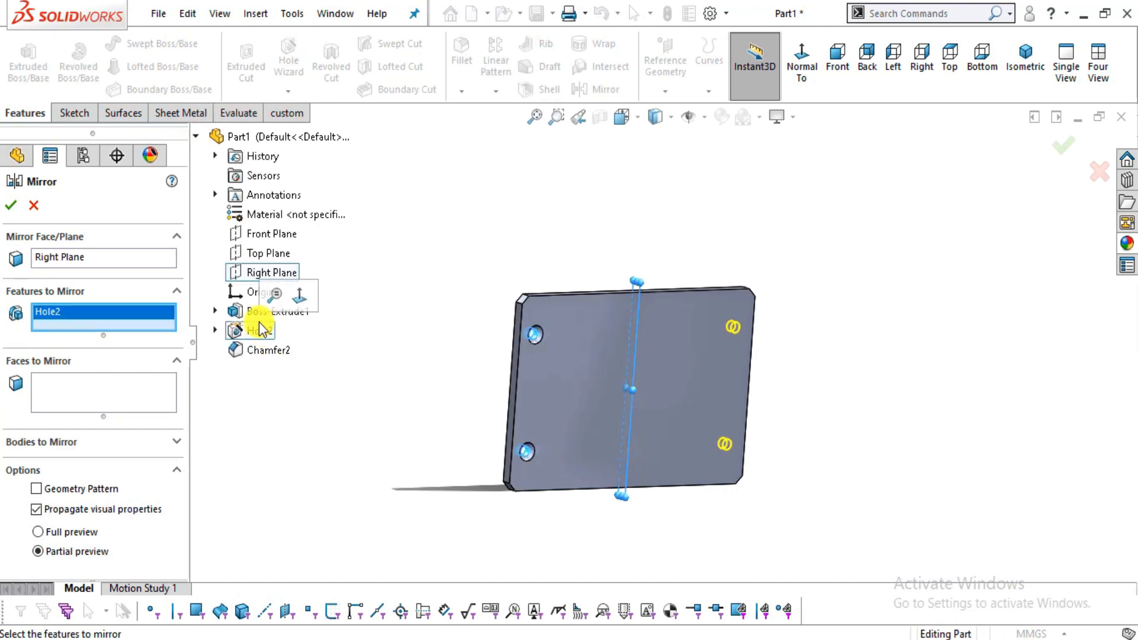
{"action": "left_click", "coordinate": [15, 207]}
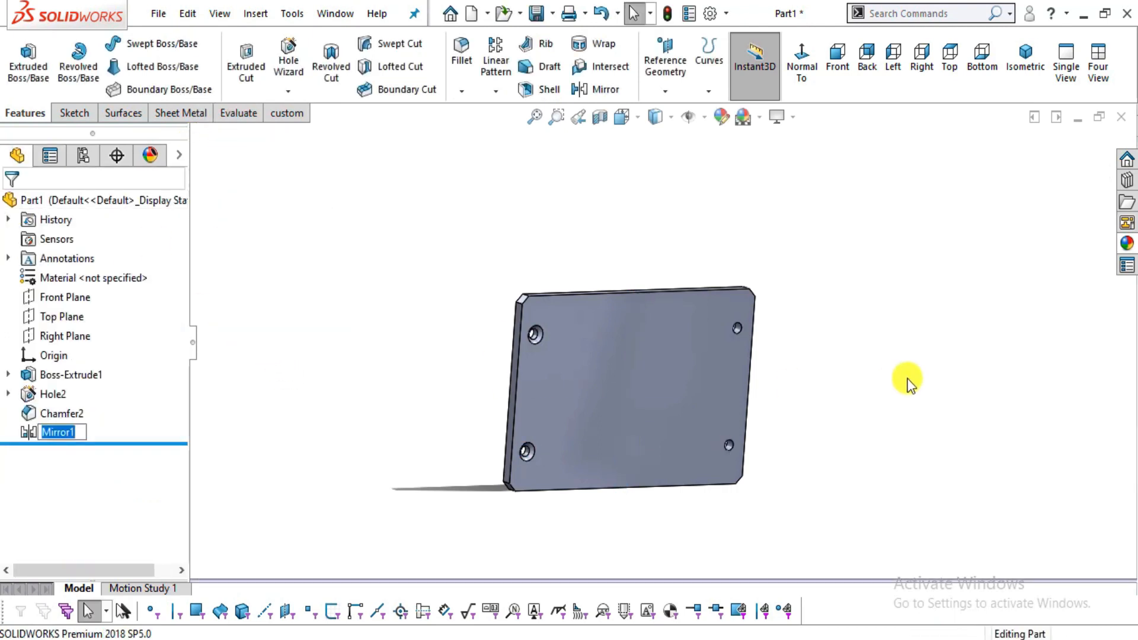
Edit the mirror feature to also include the countersink chamfer of the holes.
{"action": "scroll", "coordinate": [694, 353], "scroll_direction": "down", "scroll_amount": 5}
{"action": "scroll", "coordinate": [480, 361], "scroll_direction": "up", "scroll_amount": 3}
{"action": "middle_click_drag", "start_coordinate": [485, 381], "coordinate": [505, 362]}
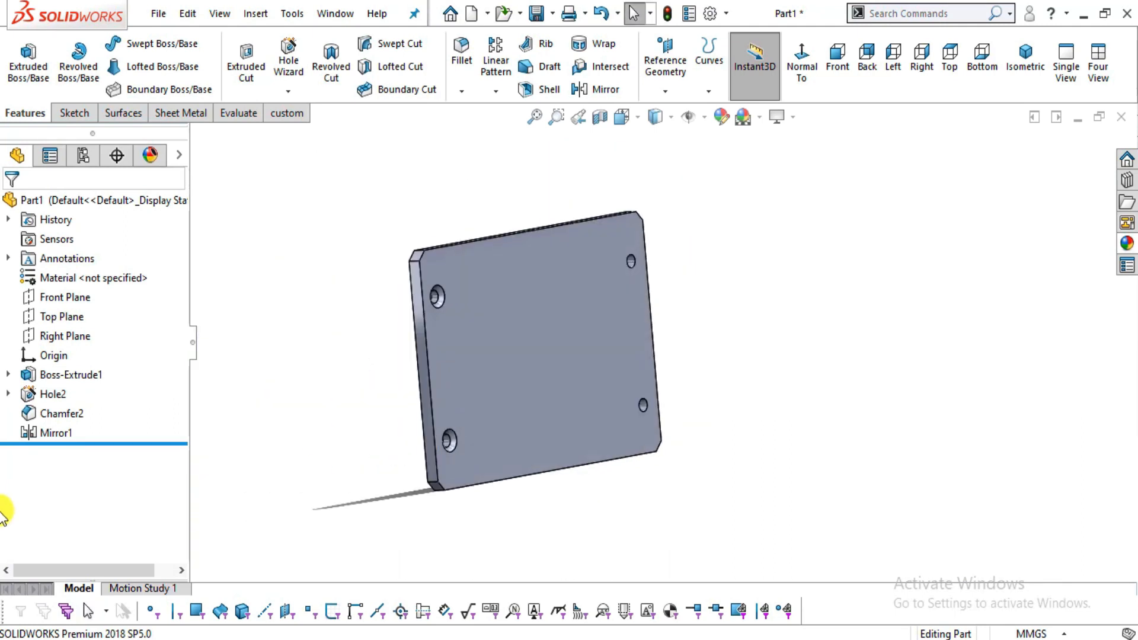
{"action": "right_click", "coordinate": [37, 440]}
{"action": "left_click", "coordinate": [51, 278]}
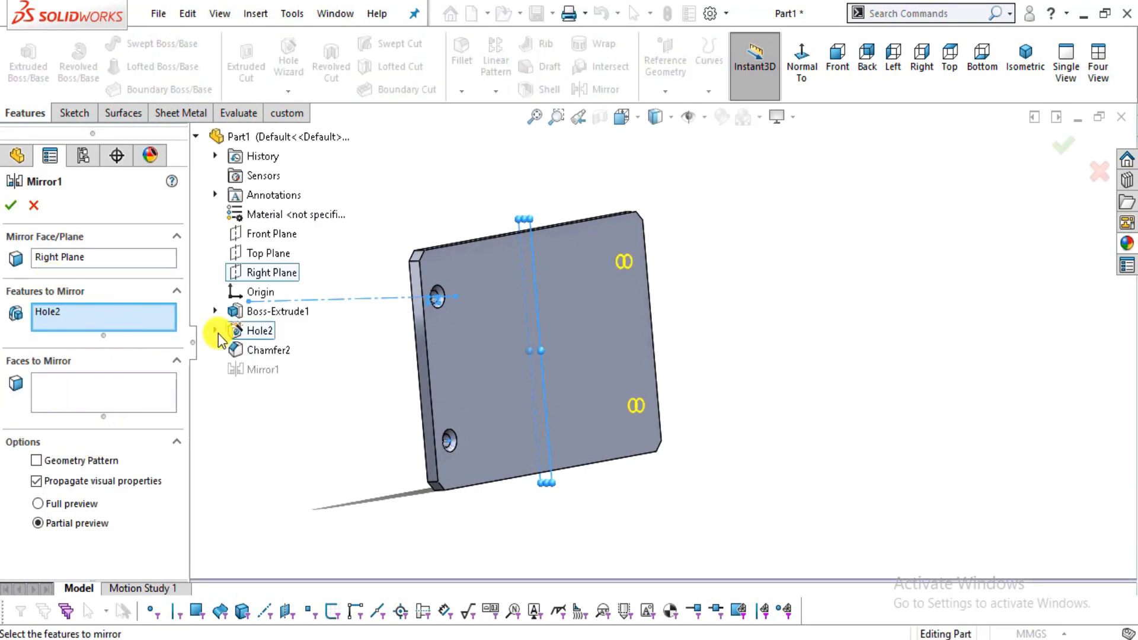
{"action": "left_click", "coordinate": [246, 350]}
{"action": "left_click", "coordinate": [10, 208]}
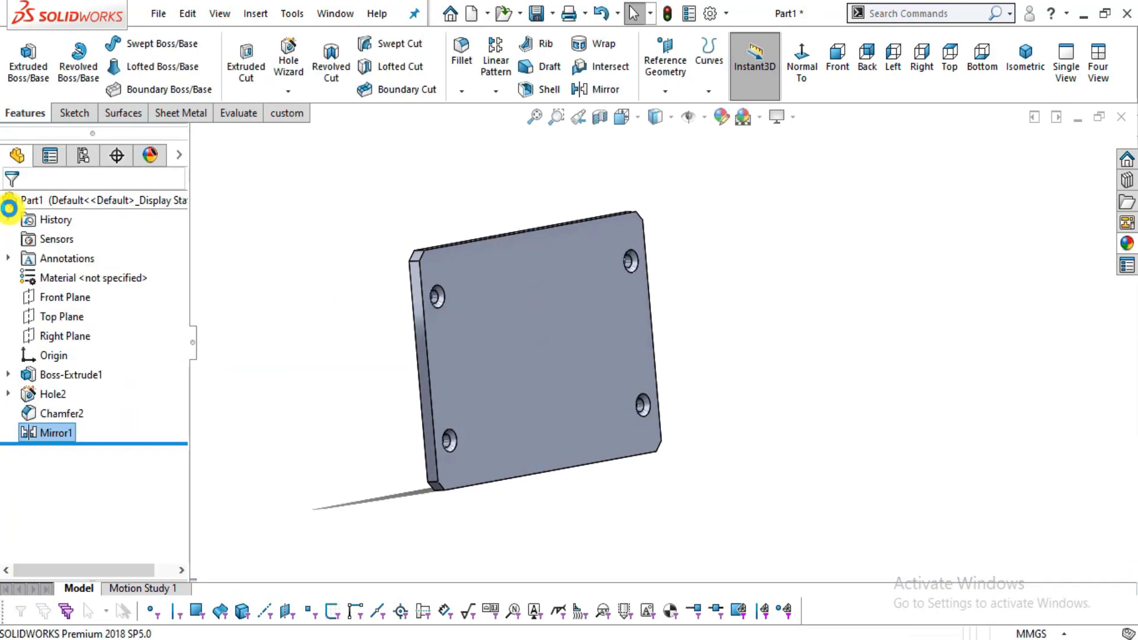
Inspect the base plate's four countersunk holes and switch to the vise plan PDF to view the Support drawing on page 6.
{"action": "scroll", "coordinate": [591, 451], "scroll_direction": "down", "scroll_amount": 5}
{"action": "scroll", "coordinate": [526, 422], "scroll_direction": "up", "scroll_amount": 3}
{"action": "middle_click_drag", "start_coordinate": [464, 452], "coordinate": [659, 361]}
{"action": "scroll", "coordinate": [658, 363], "scroll_direction": "down", "scroll_amount": 1}
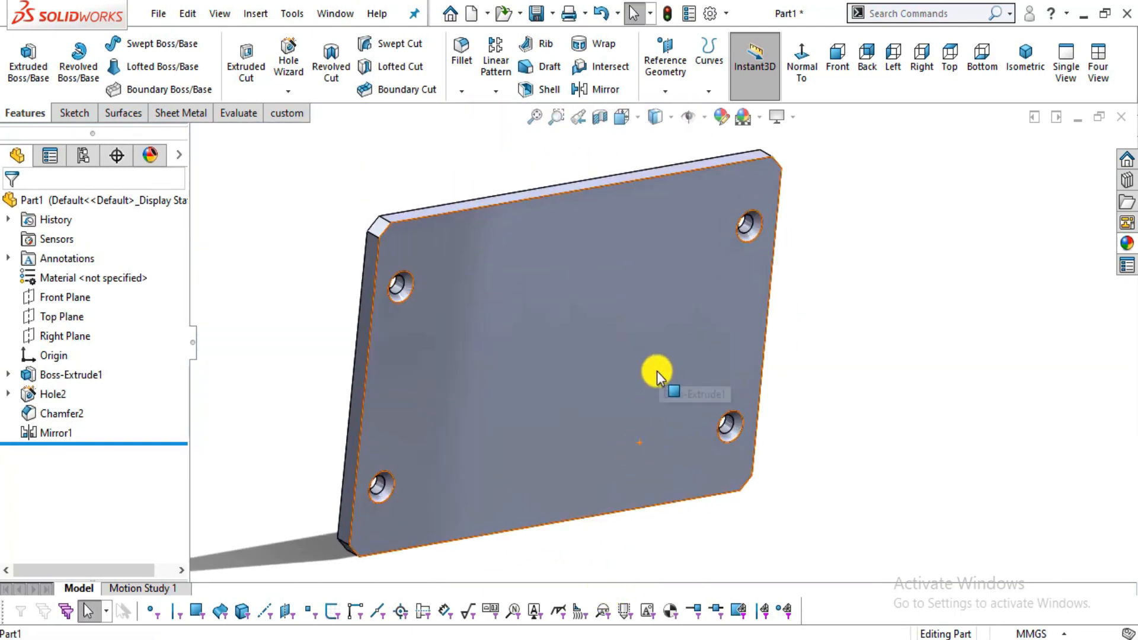
{"action": "scroll", "coordinate": [657, 371], "scroll_direction": "up", "scroll_amount": 2}
{"action": "left_click", "coordinate": [554, 639]}
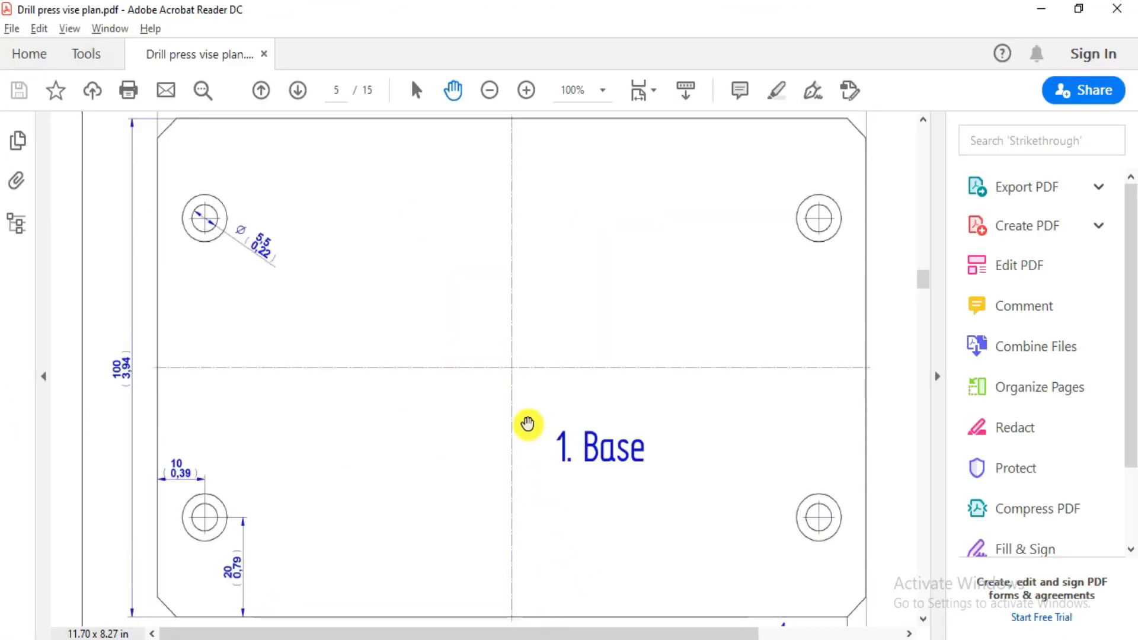
{"action": "scroll", "coordinate": [527, 409], "scroll_direction": "down", "scroll_amount": 5}
{"action": "scroll", "coordinate": [521, 410], "scroll_direction": "down", "scroll_amount": 2}
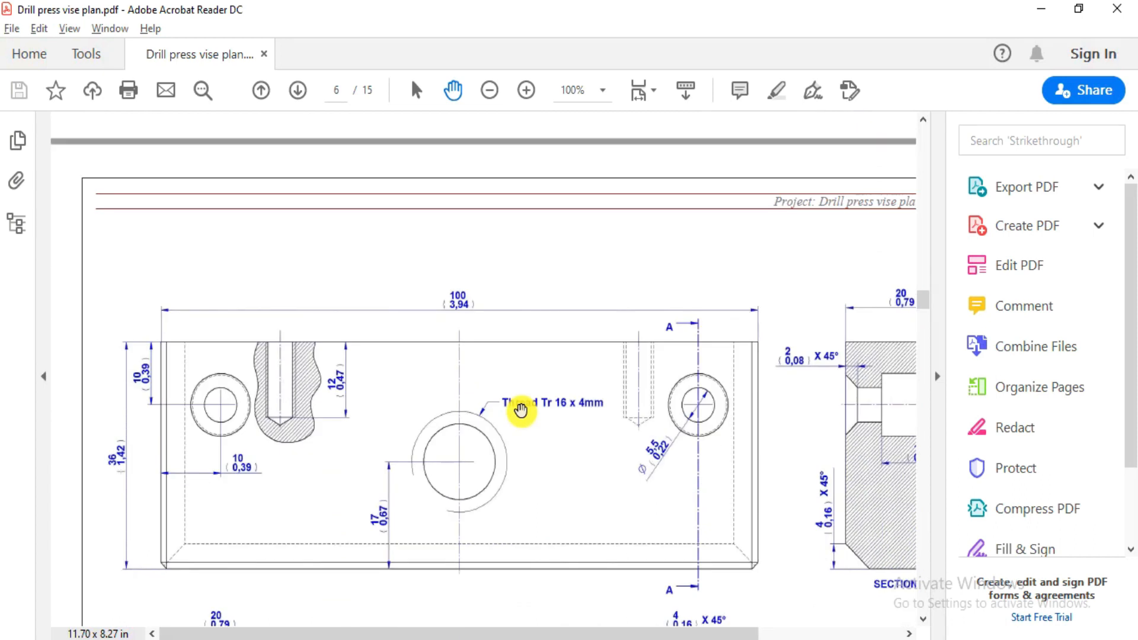
{"action": "scroll", "coordinate": [521, 410], "scroll_direction": "down", "scroll_amount": 5}
{"action": "scroll", "coordinate": [520, 410], "scroll_direction": "up", "scroll_amount": 2}
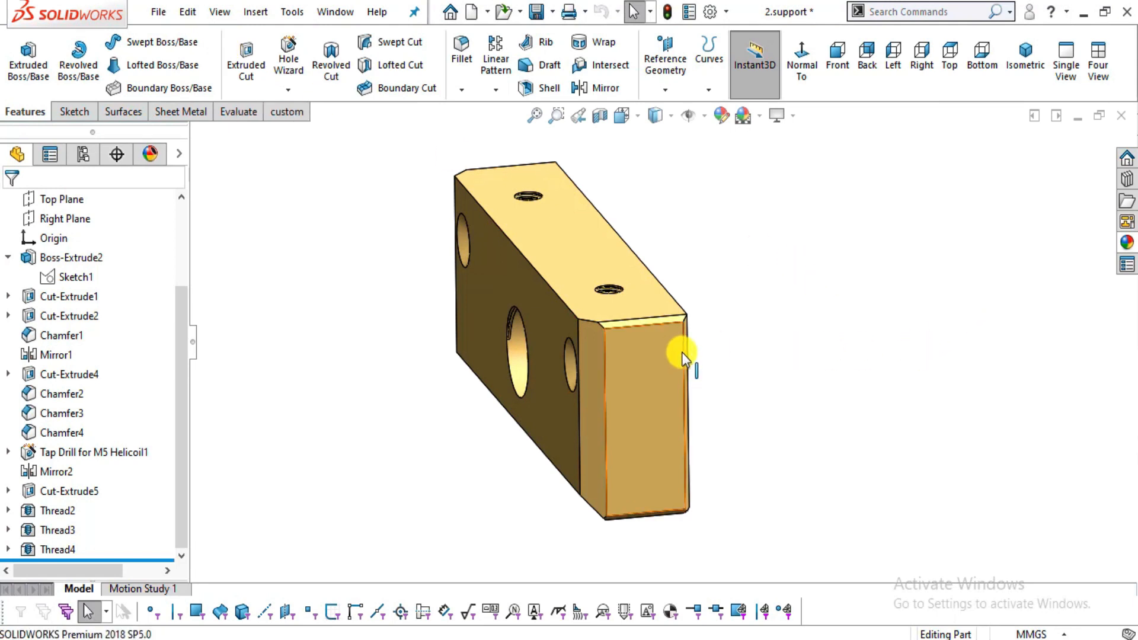
Inspect the 2.support part in SOLIDWORKS and close it, saving all modified documents.
{"action": "mouse_move", "coordinate": [687, 374]}
{"action": "middle_mouse_down"}
{"action": "mouse_move", "coordinate": [691, 353]}
{"action": "mouse_move", "coordinate": [731, 340]}
{"action": "mouse_move", "coordinate": [795, 356]}
{"action": "mouse_move", "coordinate": [686, 348]}
{"action": "mouse_move", "coordinate": [705, 372]}
{"action": "middle_mouse_up"}
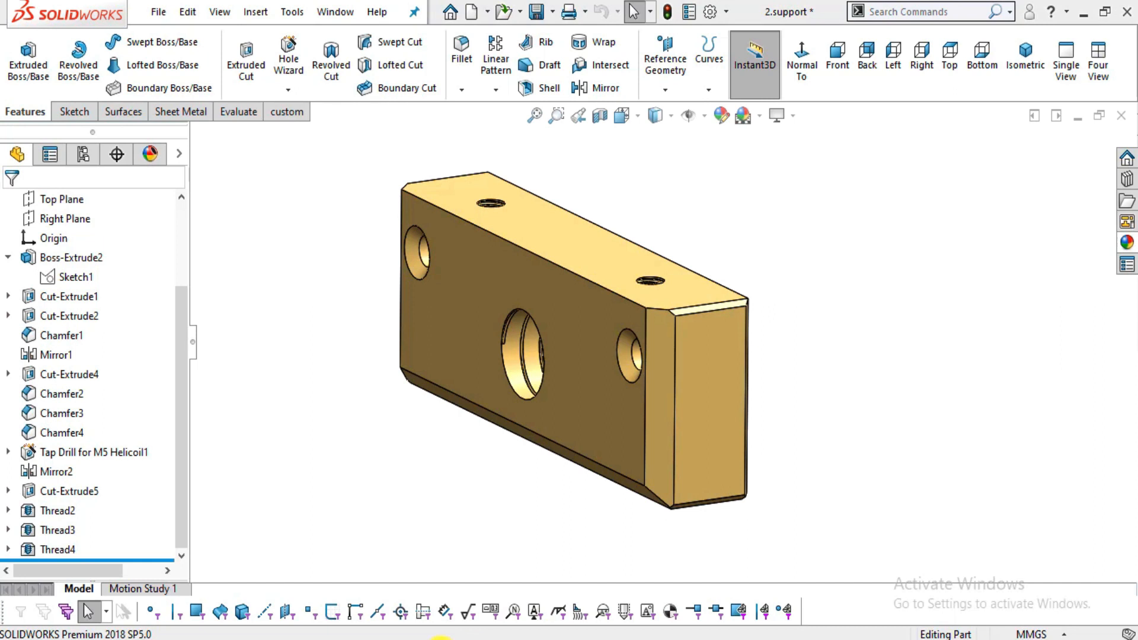
{"action": "key", "text": "alt+Tab"}
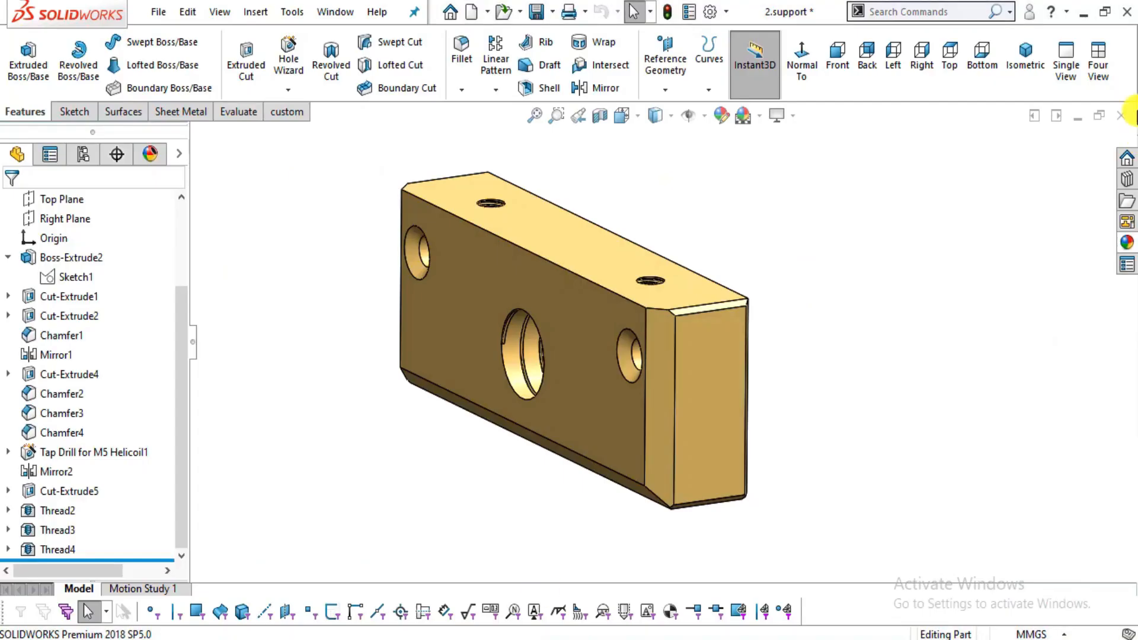
{"action": "left_click", "coordinate": [1121, 117]}
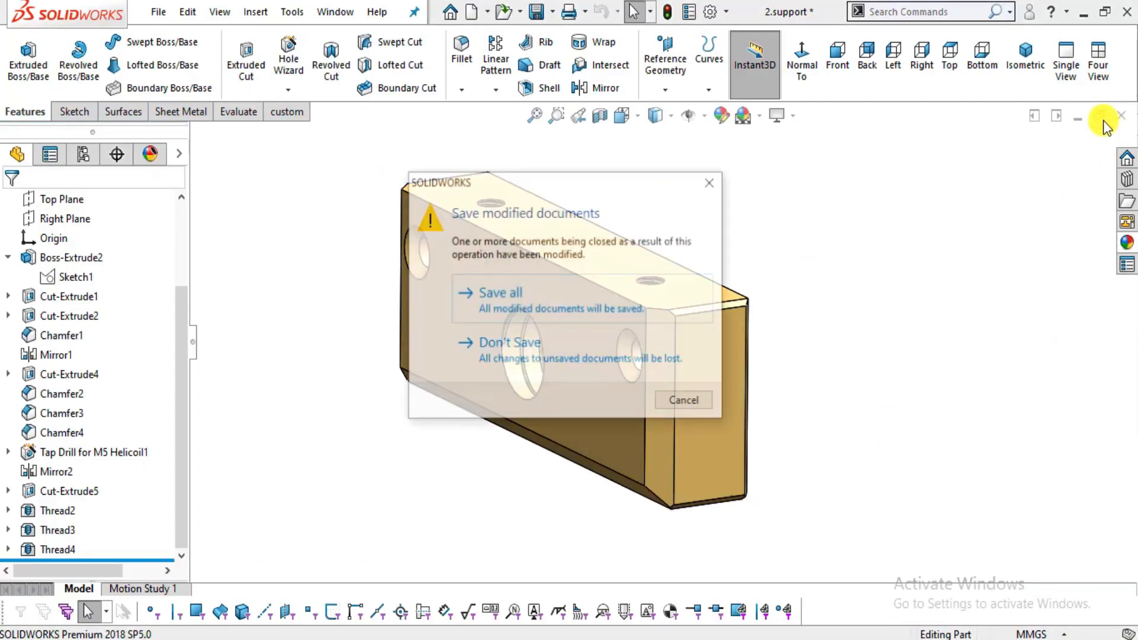
{"action": "left_click", "coordinate": [579, 306]}
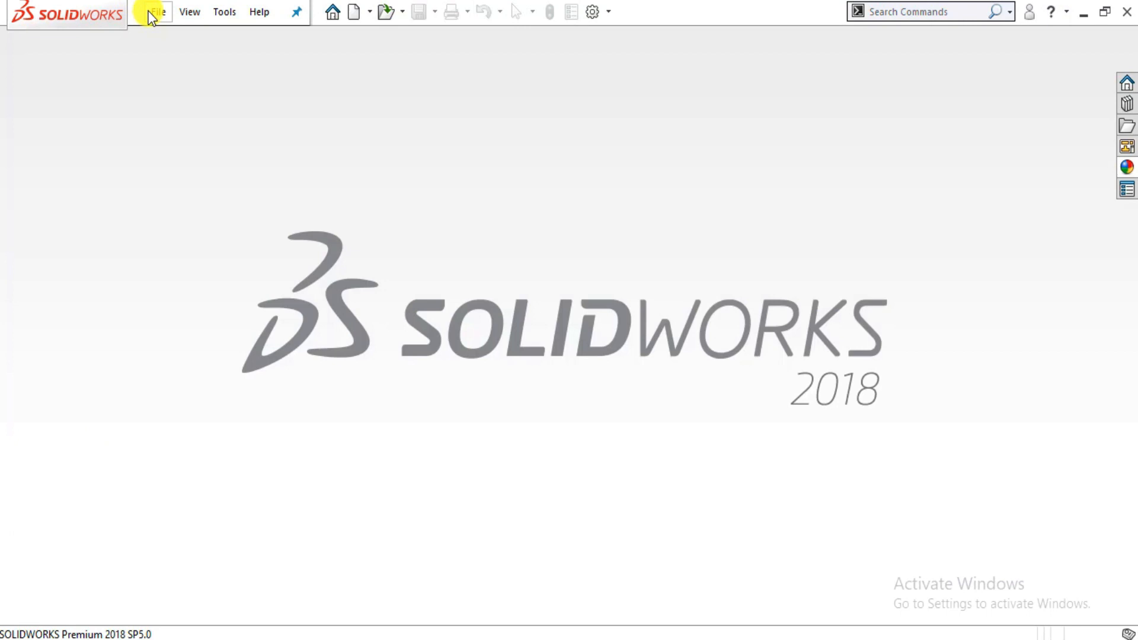
Create a new part document, apply a white background scene to it and check its unit system.
{"action": "left_click", "coordinate": [156, 12]}
{"action": "left_click", "coordinate": [178, 38]}
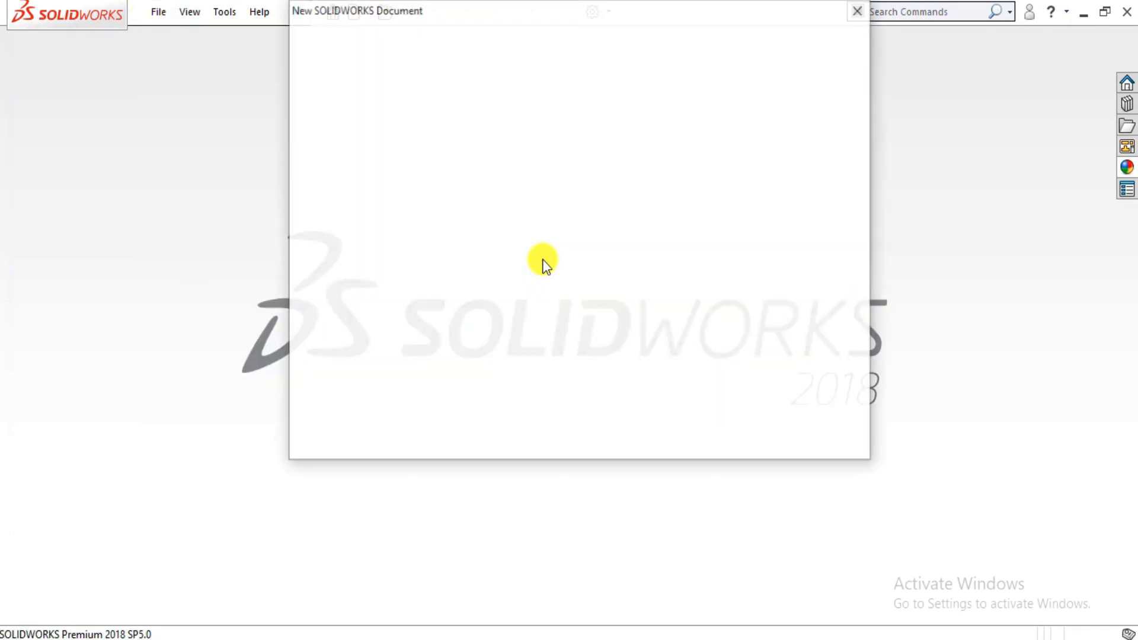
{"action": "left_click", "coordinate": [669, 433]}
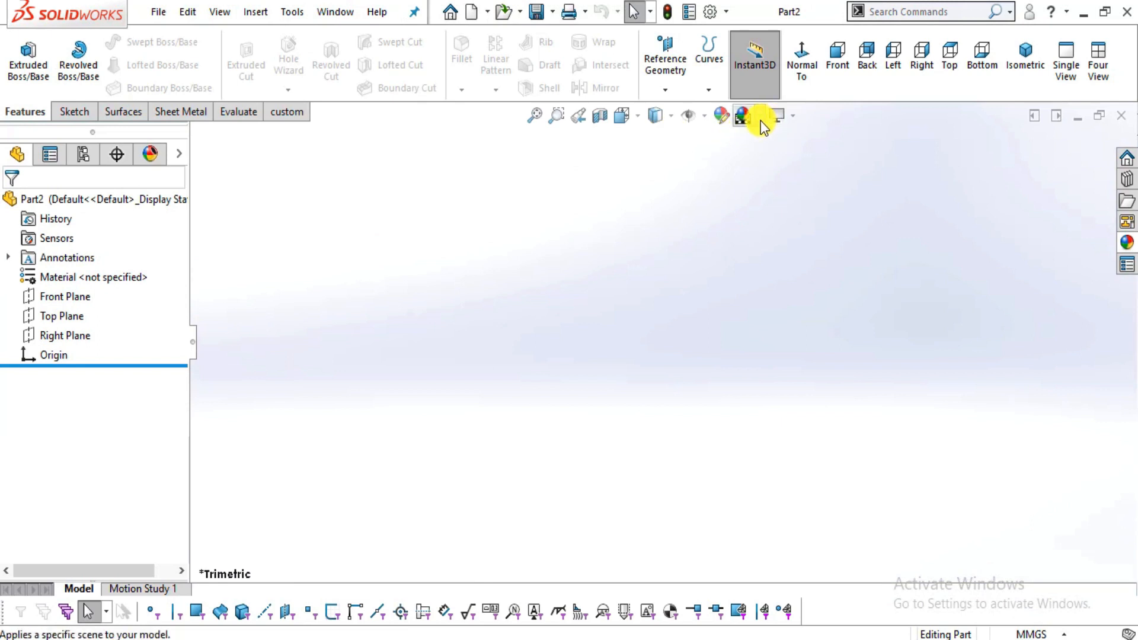
{"action": "left_click", "coordinate": [760, 120]}
{"action": "left_click", "coordinate": [765, 46]}
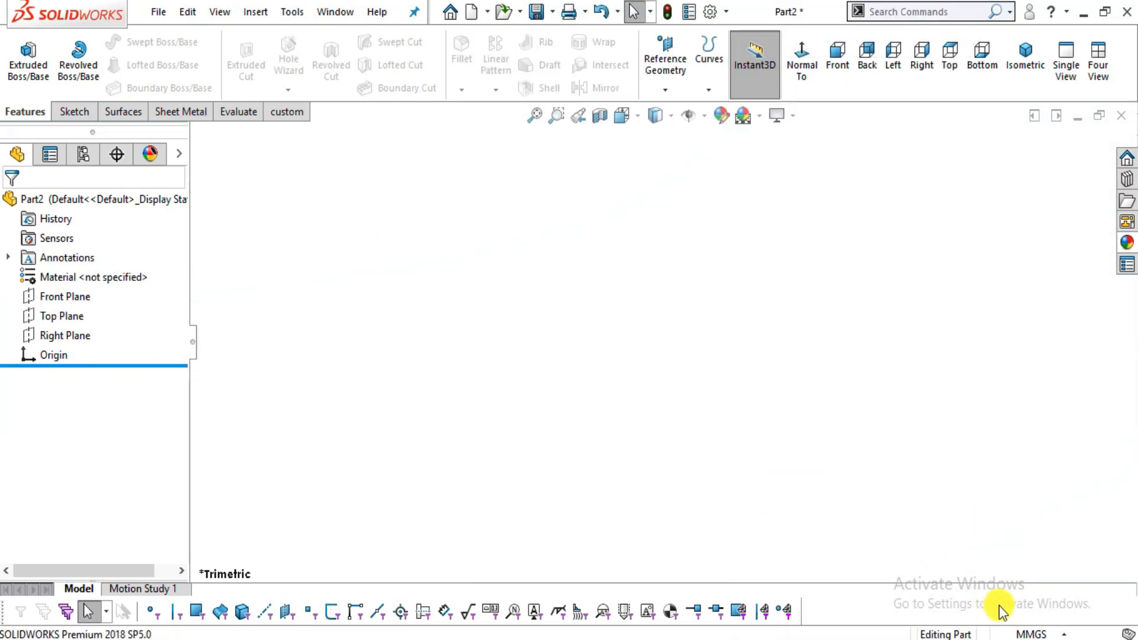
{"action": "left_click", "coordinate": [1031, 633]}
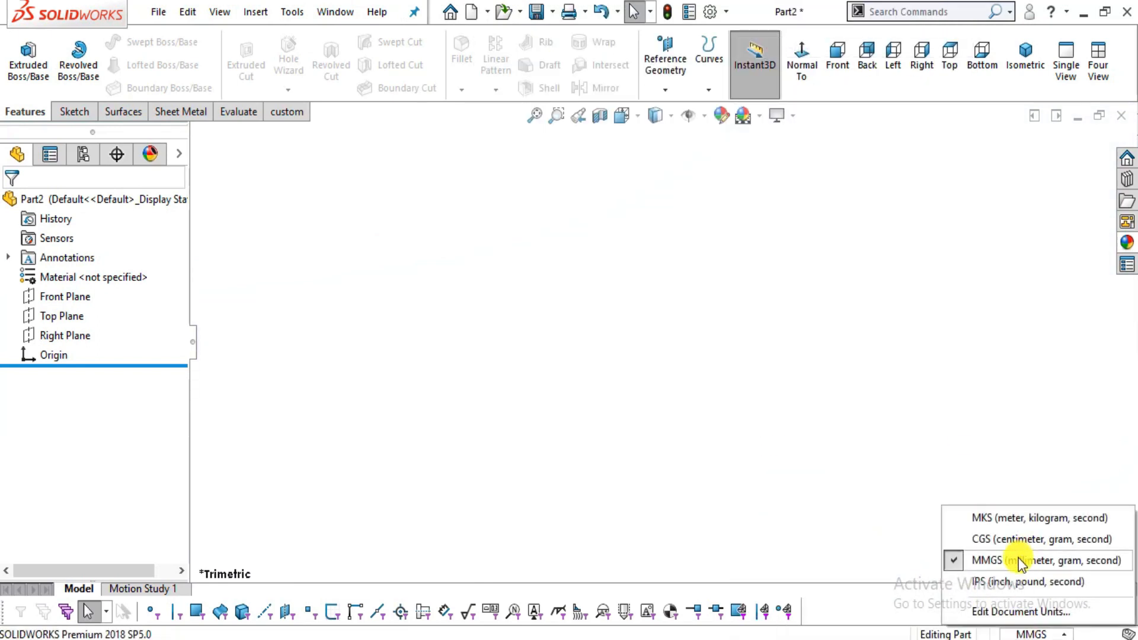
{"action": "left_click", "coordinate": [560, 387]}
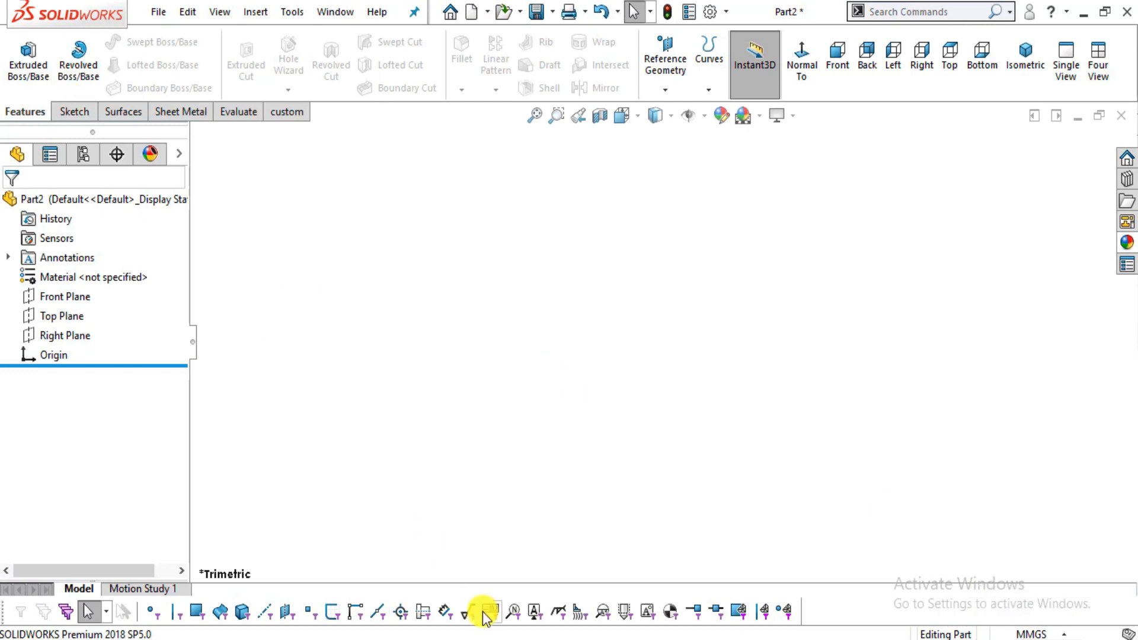
Study the Support's front, section A-A and top views in the vise plan PDF for its overall size, holes, threads and chamfers.
{"action": "left_click", "coordinate": [489, 639]}
{"action": "scroll", "coordinate": [352, 471], "scroll_direction": "up", "scroll_amount": 1, "text": "ctrl"}
{"action": "mouse_move", "coordinate": [346, 478]}
{"action": "left_mouse_down"}
{"action": "mouse_move", "coordinate": [262, 454]}
{"action": "mouse_move", "coordinate": [248, 480]}
{"action": "left_mouse_up"}
{"action": "left_click_drag", "start_coordinate": [340, 411], "coordinate": [485, 341]}
{"action": "left_click_drag", "start_coordinate": [497, 256], "coordinate": [447, 421]}
{"action": "mouse_move", "coordinate": [490, 384]}
{"action": "left_mouse_down"}
{"action": "mouse_move", "coordinate": [541, 366]}
{"action": "mouse_move", "coordinate": [554, 335]}
{"action": "left_mouse_up"}
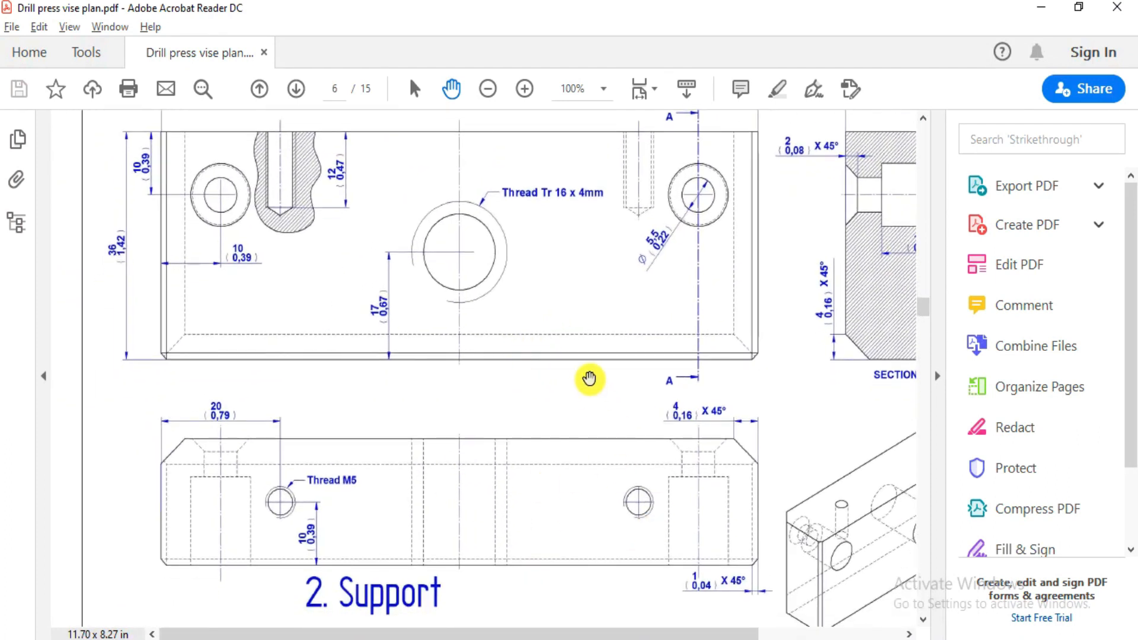
{"action": "left_click_drag", "start_coordinate": [589, 378], "coordinate": [593, 420]}
{"action": "left_click_drag", "start_coordinate": [612, 330], "coordinate": [473, 376]}
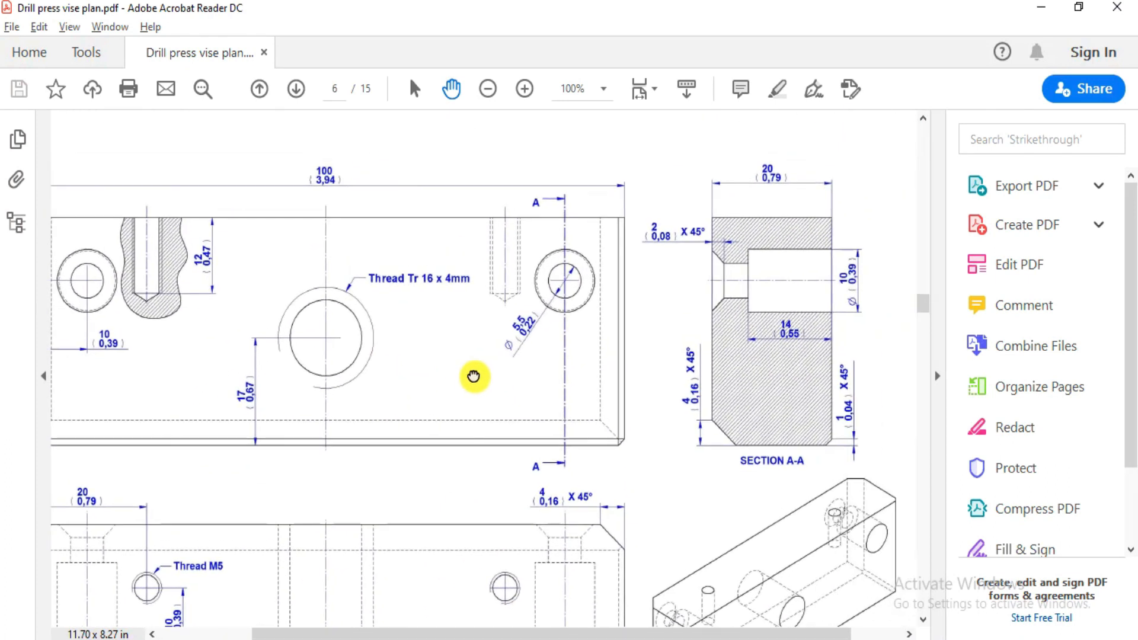
{"action": "mouse_move", "coordinate": [587, 489]}
{"action": "left_mouse_down"}
{"action": "mouse_move", "coordinate": [604, 429]}
{"action": "mouse_move", "coordinate": [613, 454]}
{"action": "left_mouse_up"}
{"action": "left_click_drag", "start_coordinate": [390, 351], "coordinate": [411, 400]}
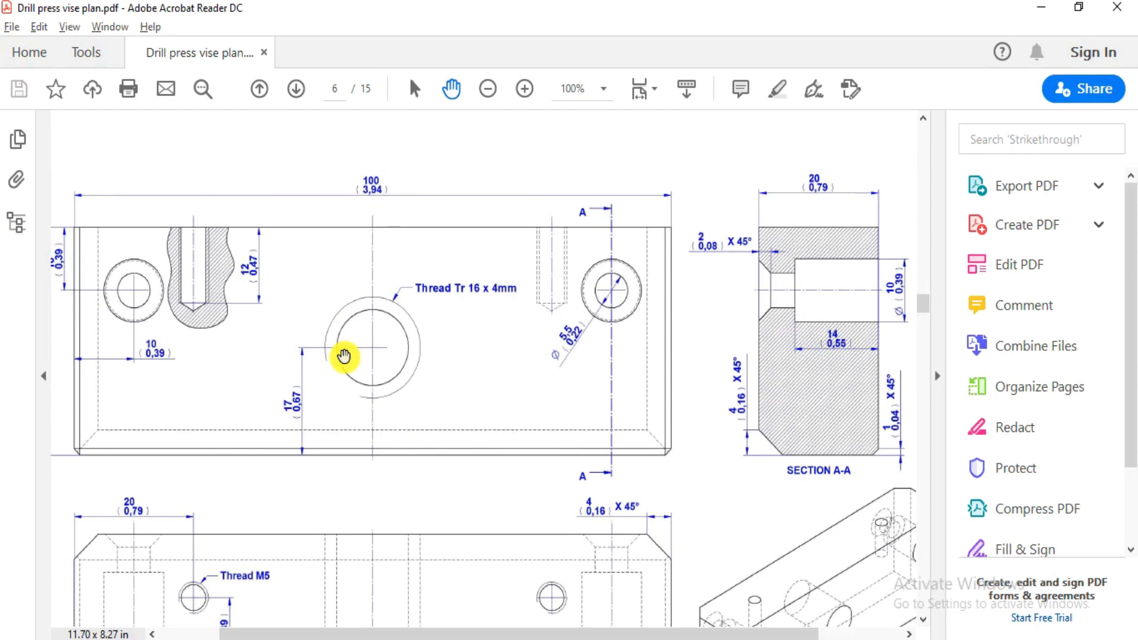
{"action": "mouse_move", "coordinate": [434, 464]}
{"action": "left_mouse_down"}
{"action": "mouse_move", "coordinate": [452, 312]}
{"action": "mouse_move", "coordinate": [391, 347]}
{"action": "mouse_move", "coordinate": [376, 419]}
{"action": "left_mouse_up"}
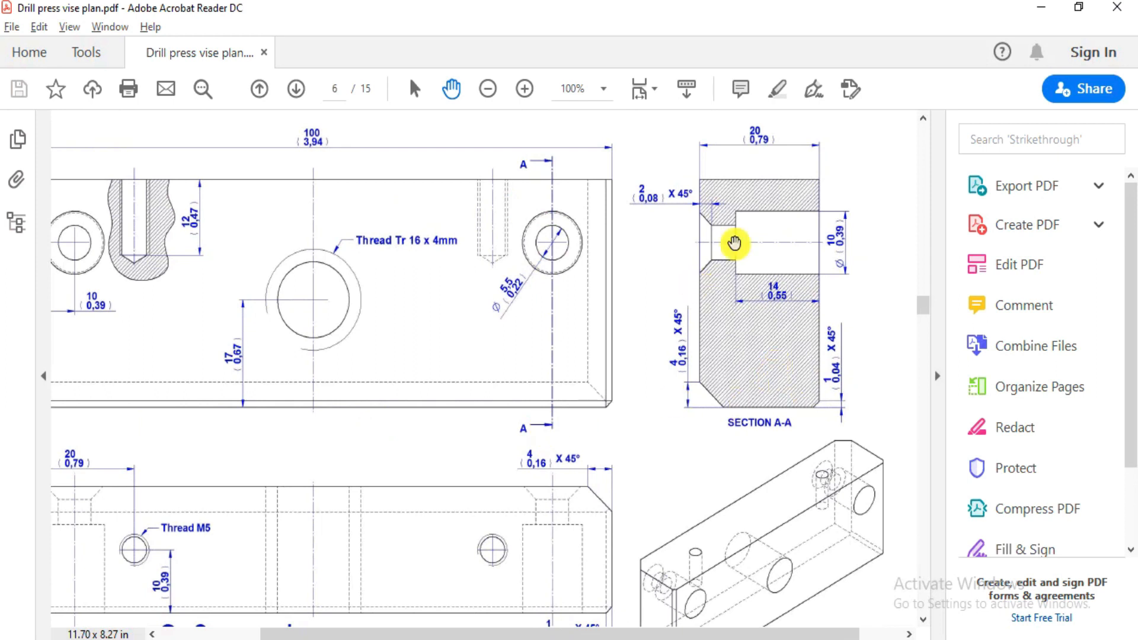
{"action": "left_click_drag", "start_coordinate": [526, 399], "coordinate": [657, 303]}
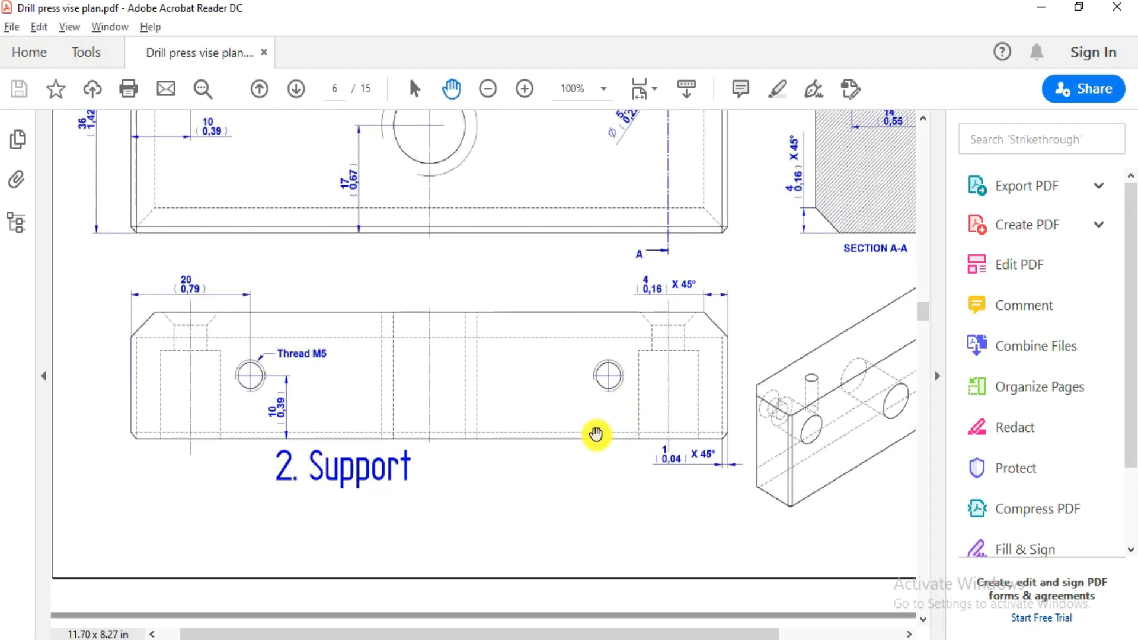
In SOLIDWORKS, sketch a center rectangle about 182 x 98 mm on the Top Plane, centered on the origin.
{"action": "key", "text": "alt+Tab"}
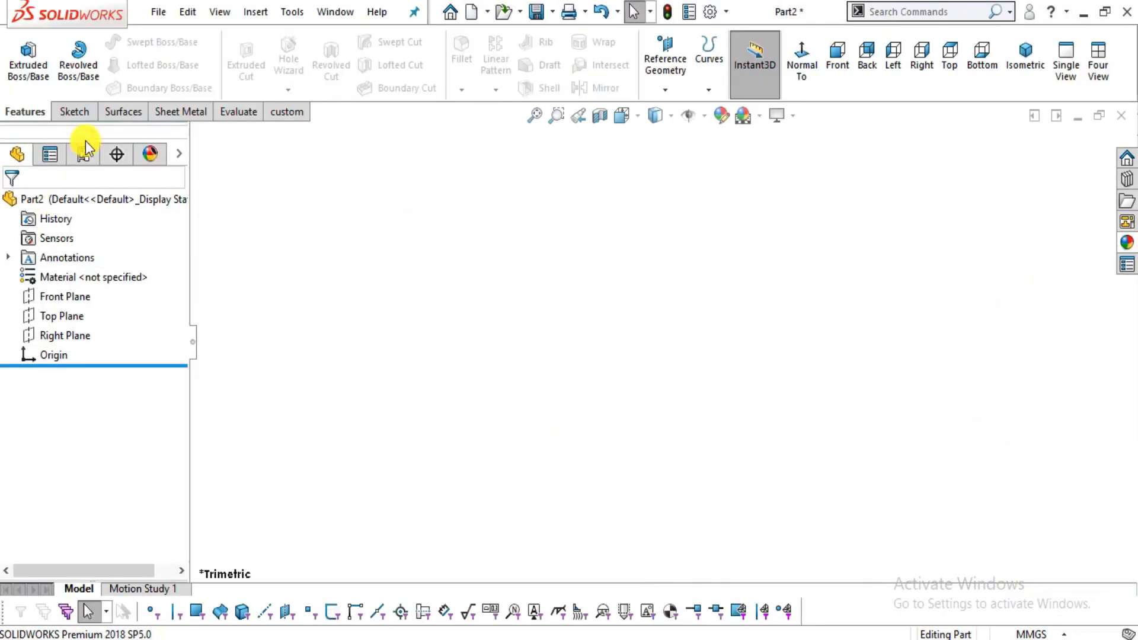
{"action": "left_click", "coordinate": [72, 315]}
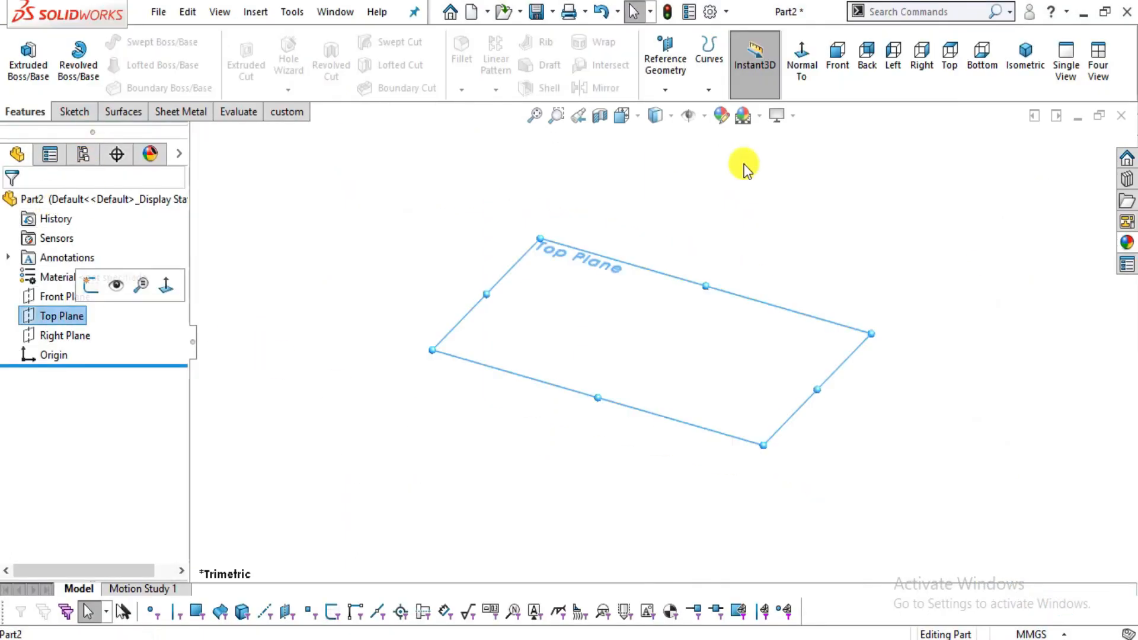
{"action": "left_click", "coordinate": [803, 72]}
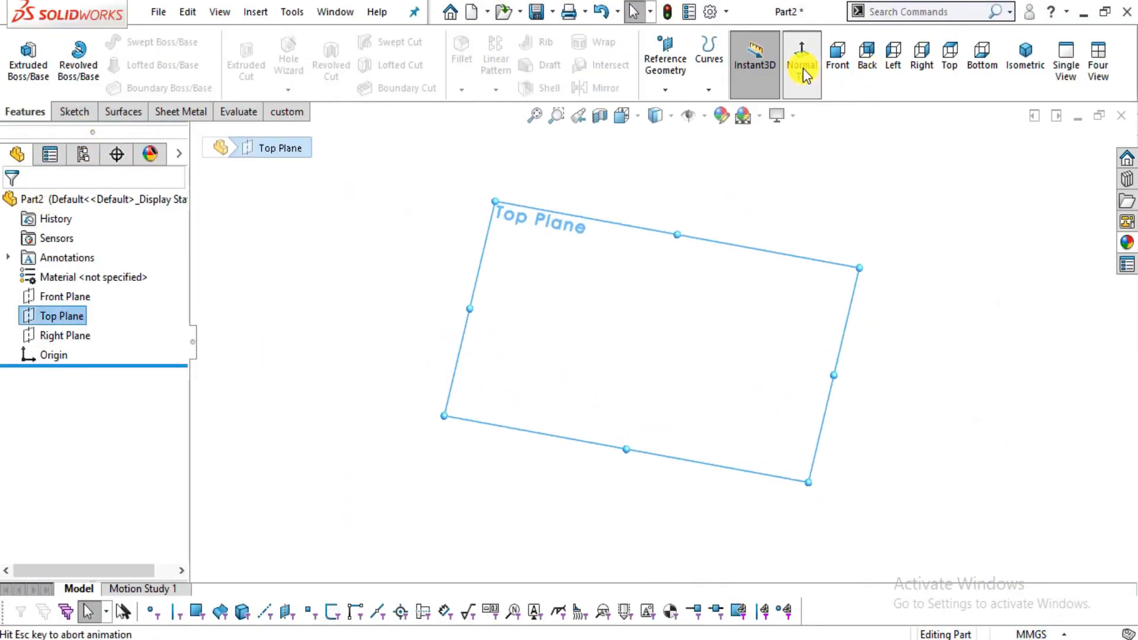
{"action": "left_click", "coordinate": [72, 111]}
{"action": "left_click", "coordinate": [24, 58]}
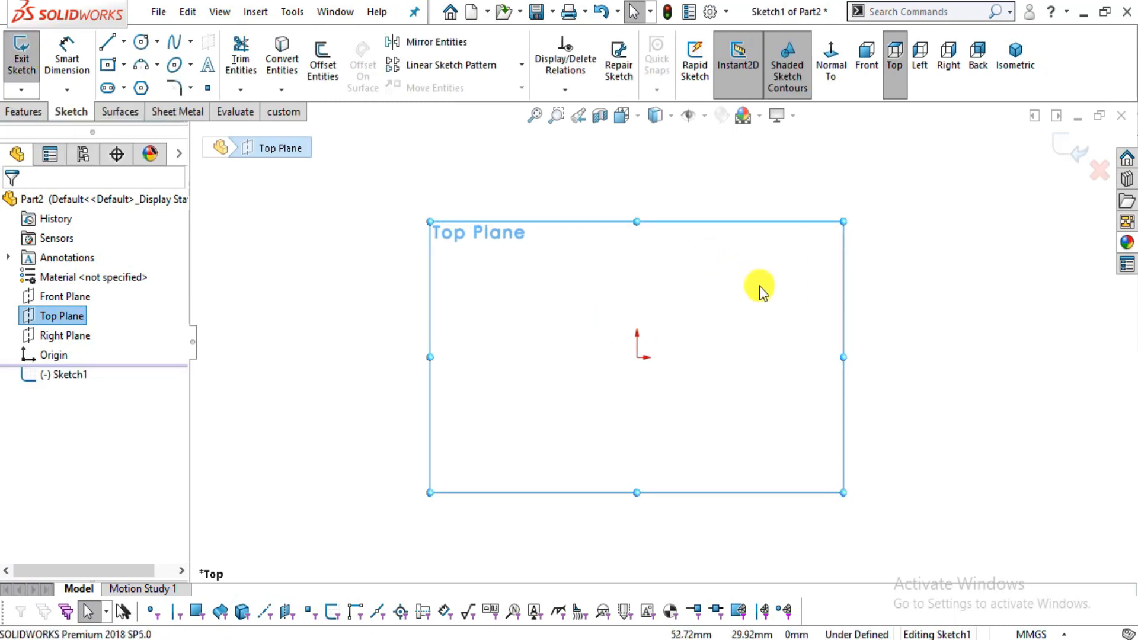
{"action": "left_click", "coordinate": [110, 66]}
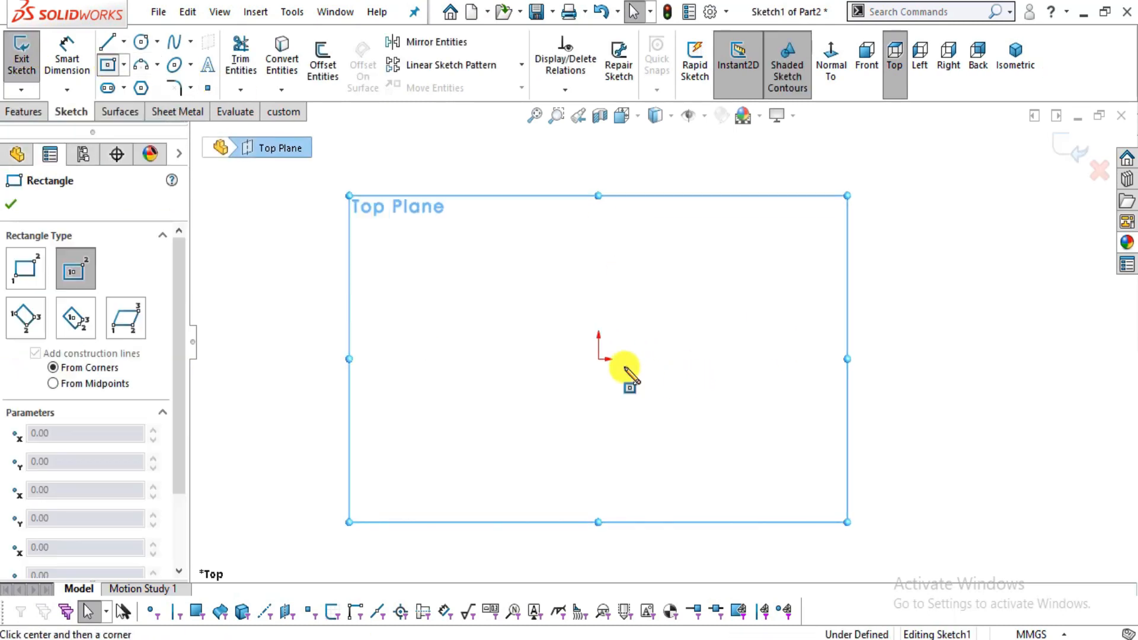
{"action": "left_click", "coordinate": [599, 358]}
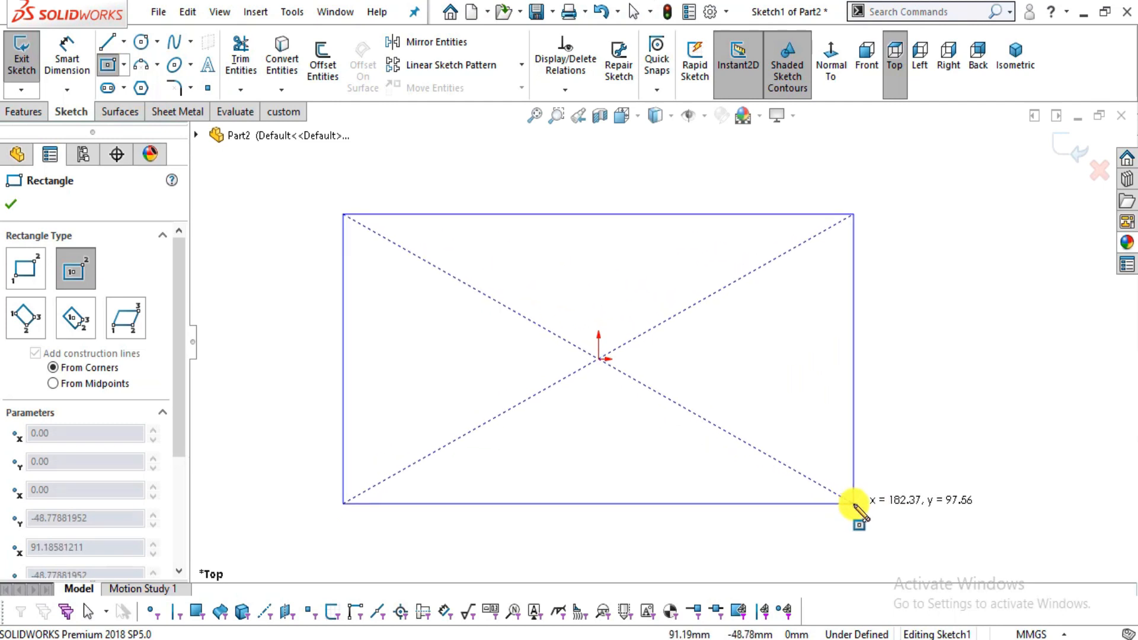
{"action": "left_click", "coordinate": [853, 504]}
{"action": "key", "text": "Escape"}
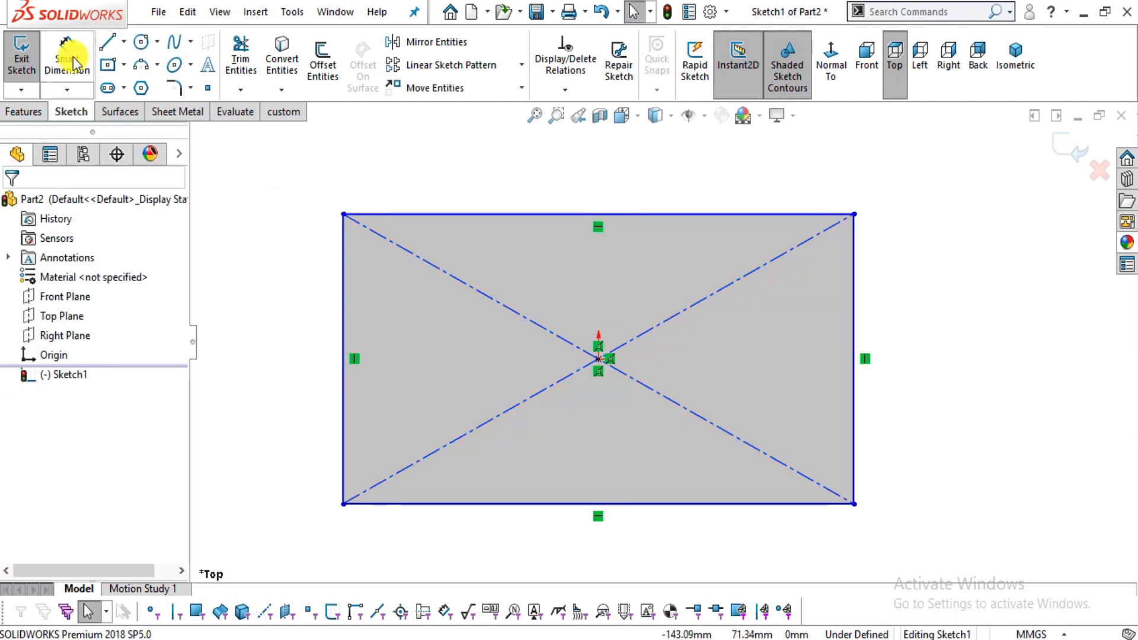
Study the Support's top, front, section A-A and isometric views in the vise plan PDF for its length and thickness.
{"action": "left_click", "coordinate": [73, 56]}
{"action": "key", "text": "alt+Tab"}
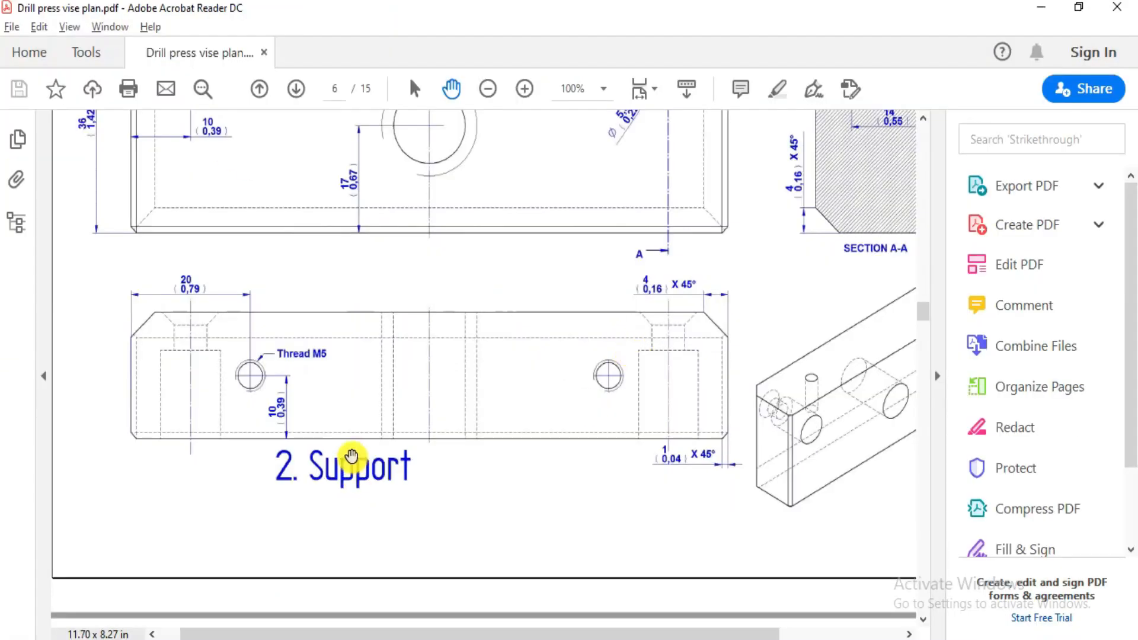
{"action": "scroll", "coordinate": [368, 444], "scroll_direction": "up", "scroll_amount": 1, "text": "ctrl"}
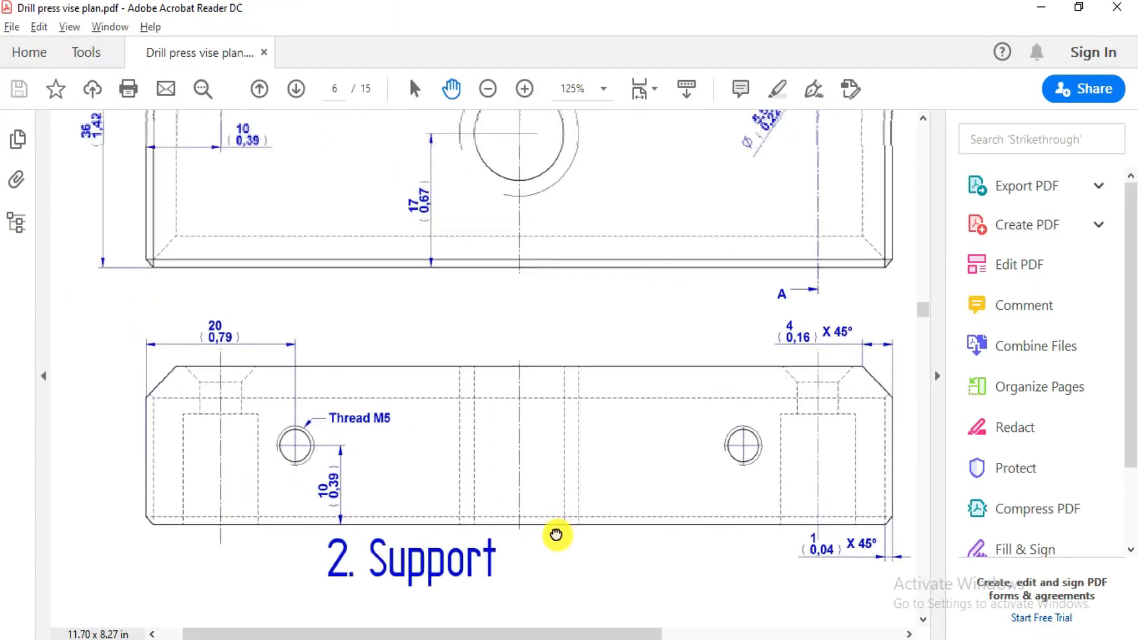
{"action": "left_click_drag", "start_coordinate": [556, 534], "coordinate": [559, 564]}
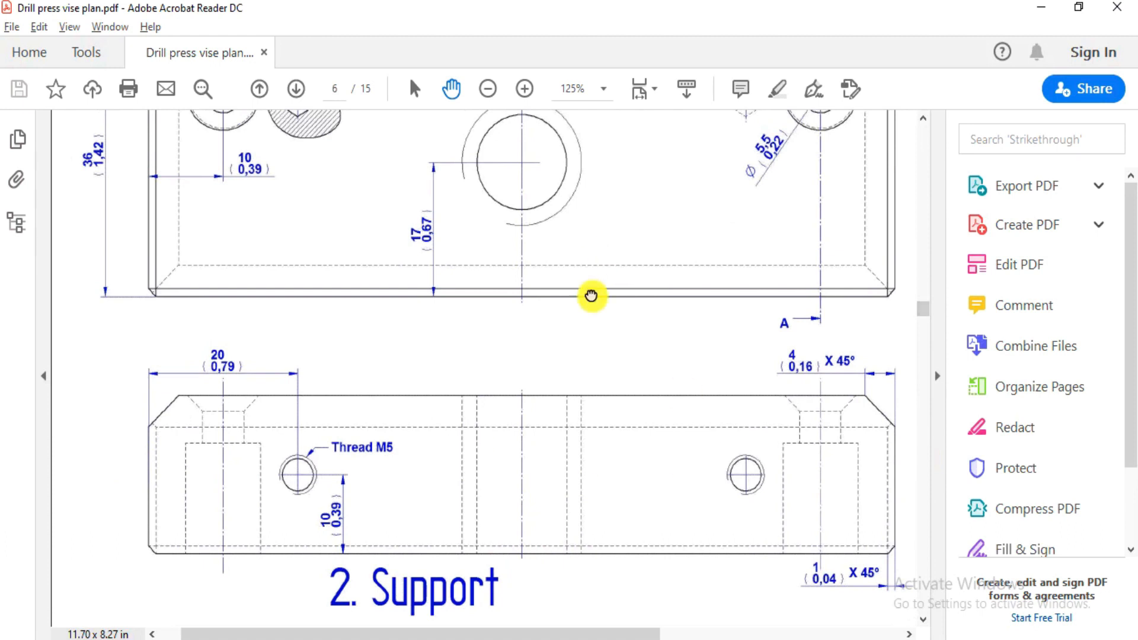
{"action": "left_click_drag", "start_coordinate": [592, 292], "coordinate": [620, 541]}
{"action": "left_click_drag", "start_coordinate": [865, 617], "coordinate": [561, 375]}
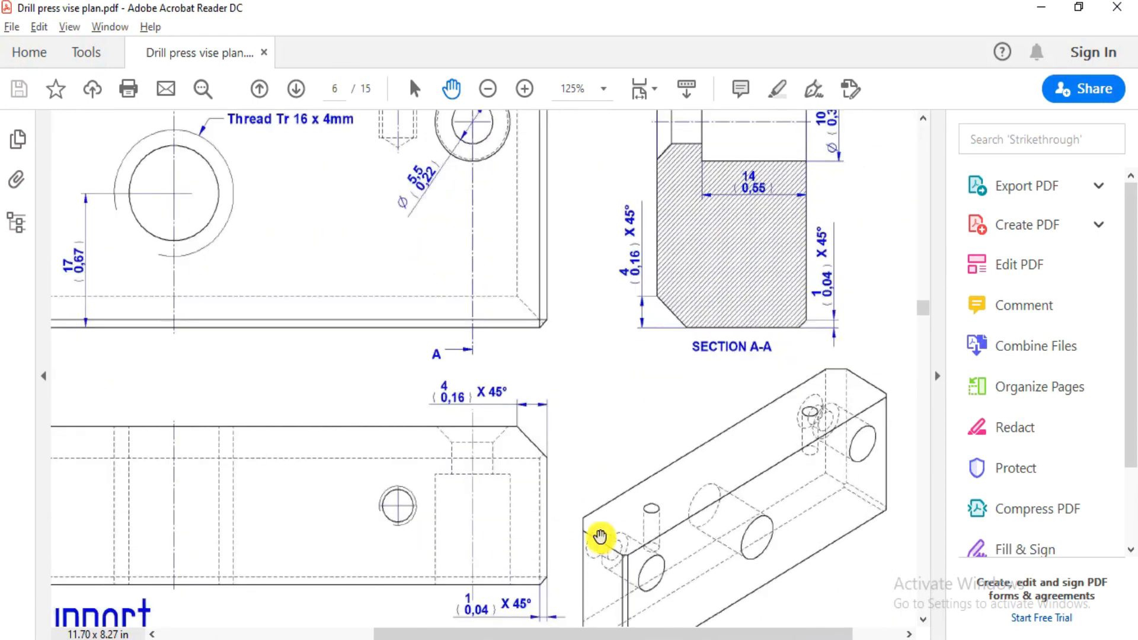
{"action": "left_click_drag", "start_coordinate": [489, 480], "coordinate": [782, 379]}
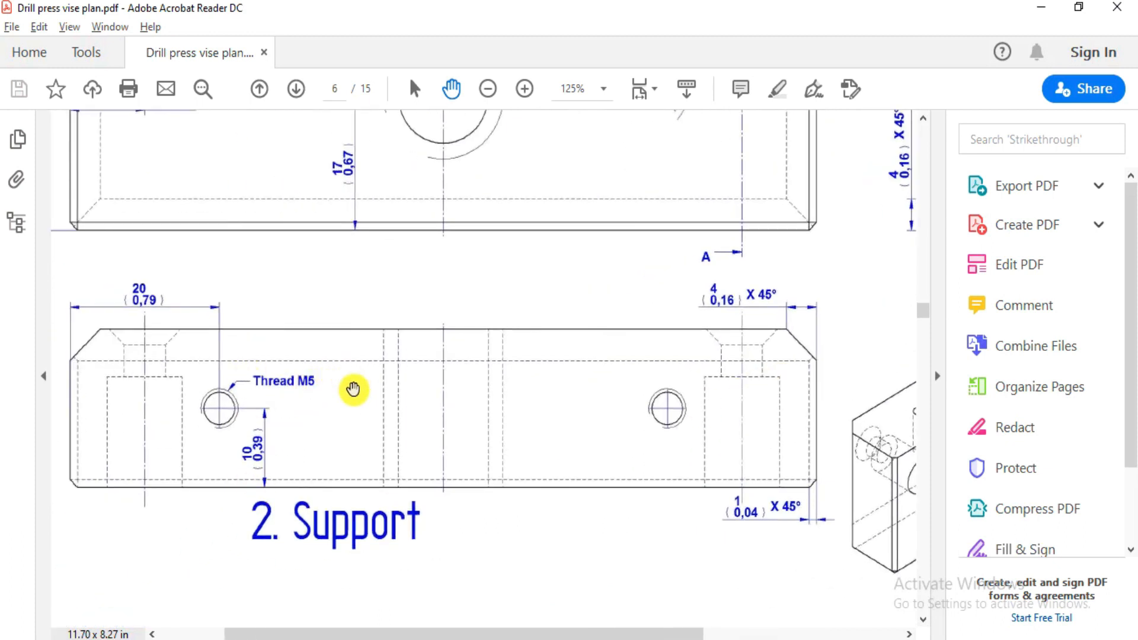
{"action": "scroll", "coordinate": [353, 390], "scroll_direction": "down", "scroll_amount": 1, "text": "ctrl"}
{"action": "left_click_drag", "start_coordinate": [301, 422], "coordinate": [430, 401]}
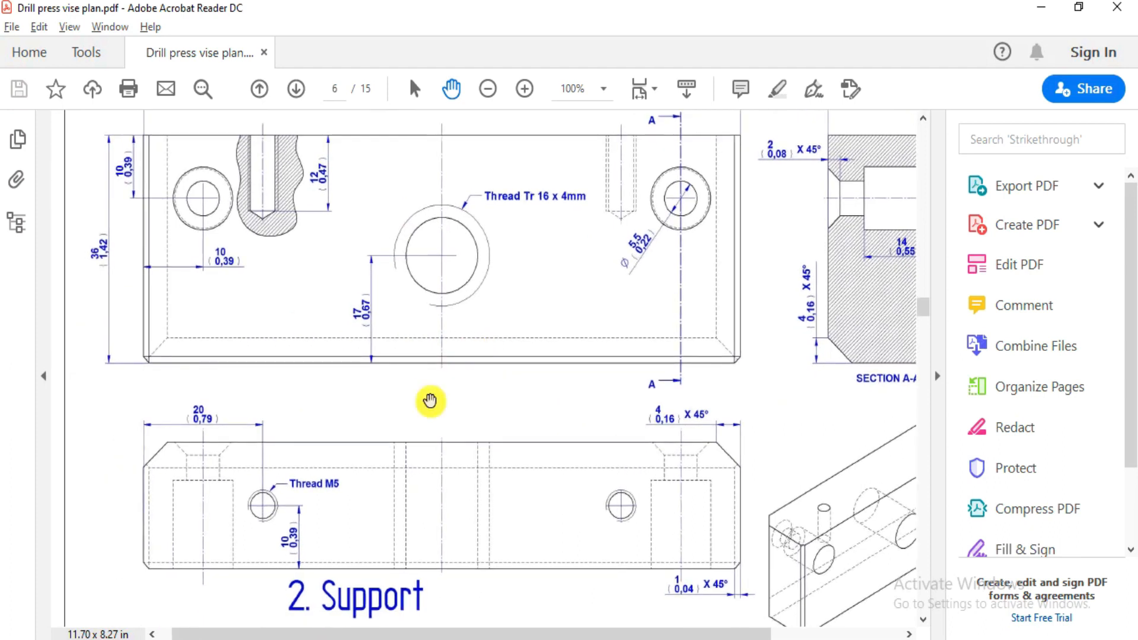
{"action": "left_click_drag", "start_coordinate": [537, 403], "coordinate": [465, 523]}
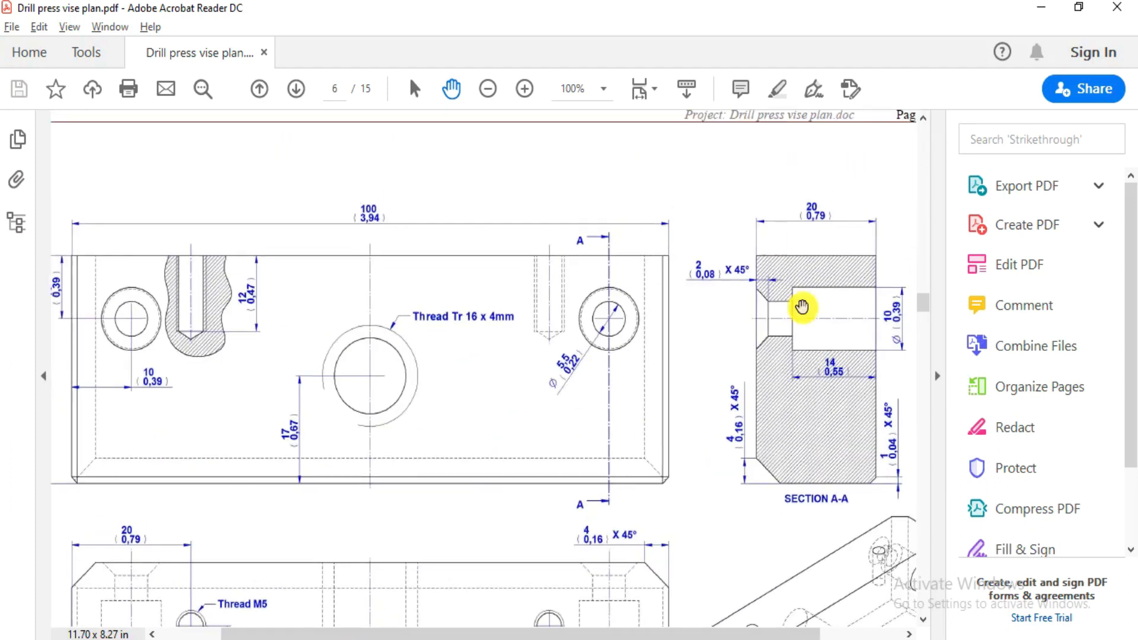
{"action": "left_click_drag", "start_coordinate": [670, 386], "coordinate": [643, 192]}
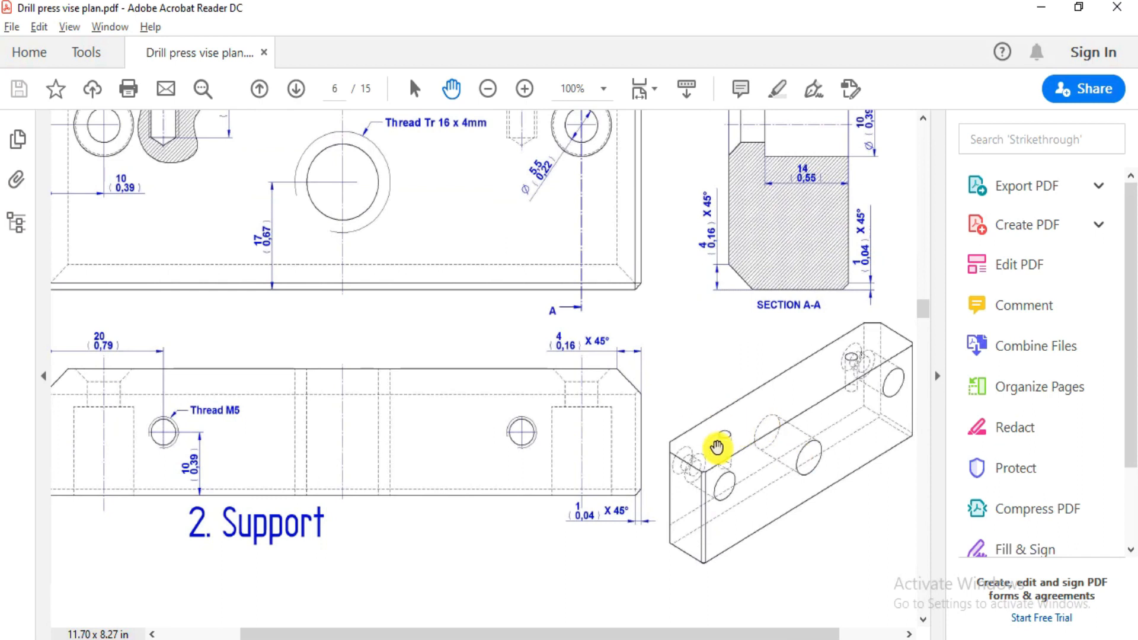
{"action": "left_click_drag", "start_coordinate": [561, 386], "coordinate": [604, 413]}
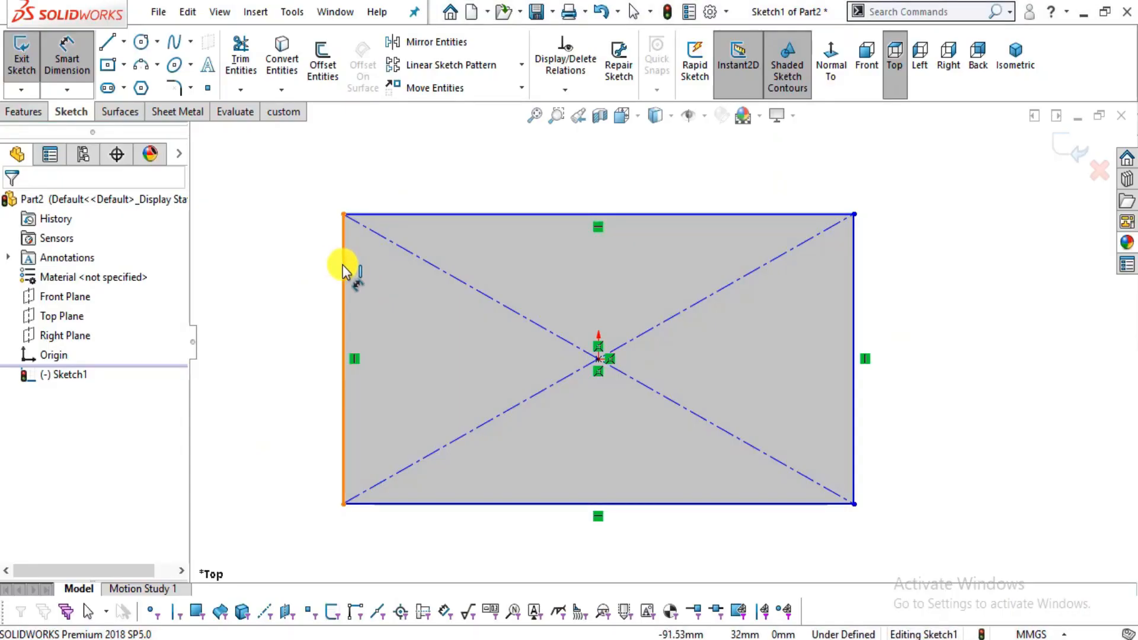
In SOLIDWORKS, dimension the rectangle's vertical side and set it to 20 mm.
{"action": "left_click_drag", "start_coordinate": [345, 272], "coordinate": [304, 353]}
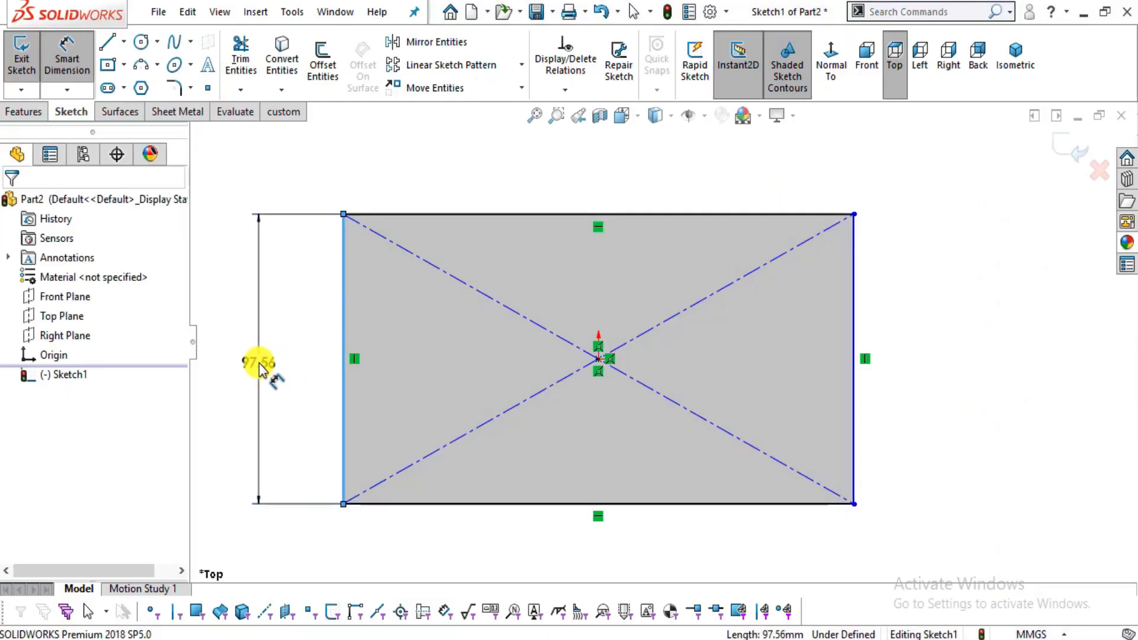
{"action": "left_click", "coordinate": [259, 367]}
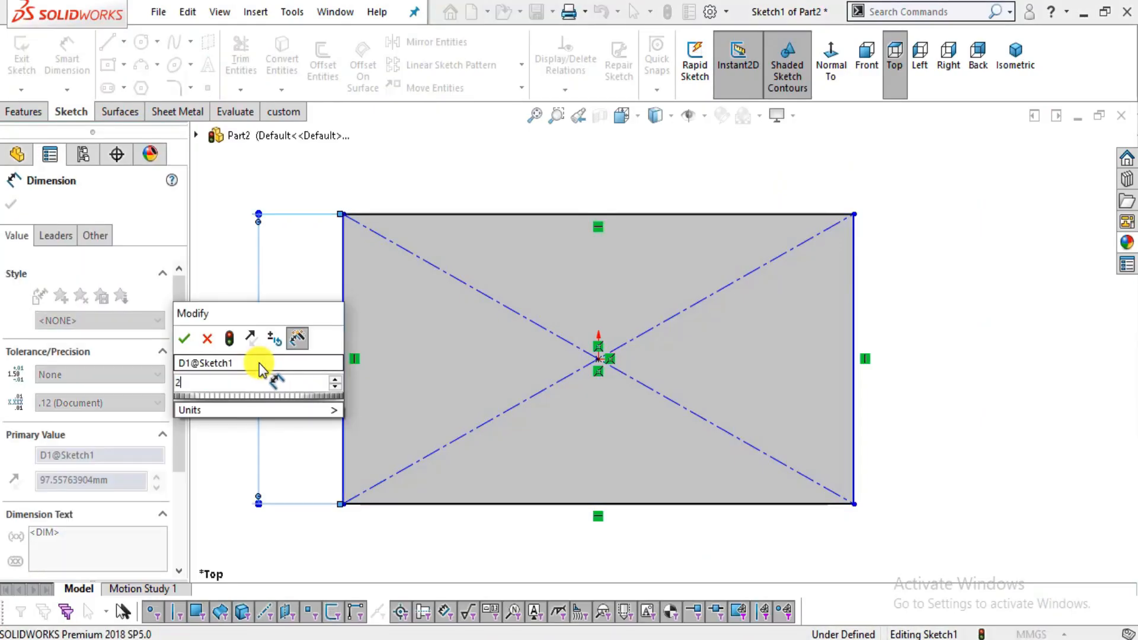
{"action": "type", "text": "20"}
{"action": "key", "text": "Return"}
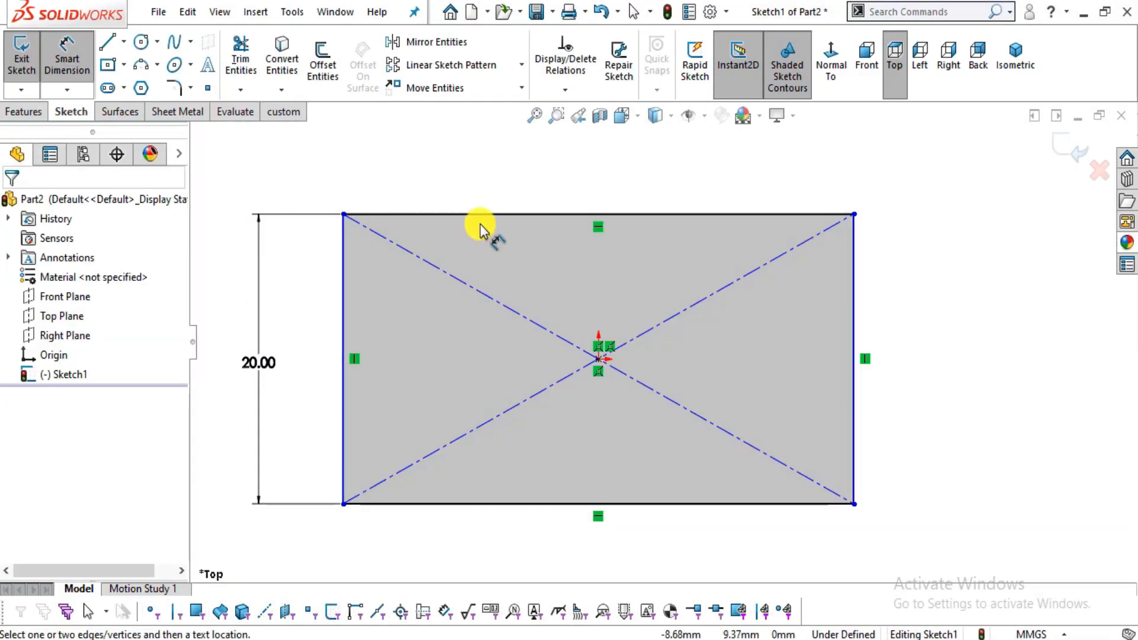
Dimension the rectangle's horizontal side as 100 mm and center the dimension text above the profile.
{"action": "left_click", "coordinate": [483, 214]}
{"action": "left_click", "coordinate": [491, 181]}
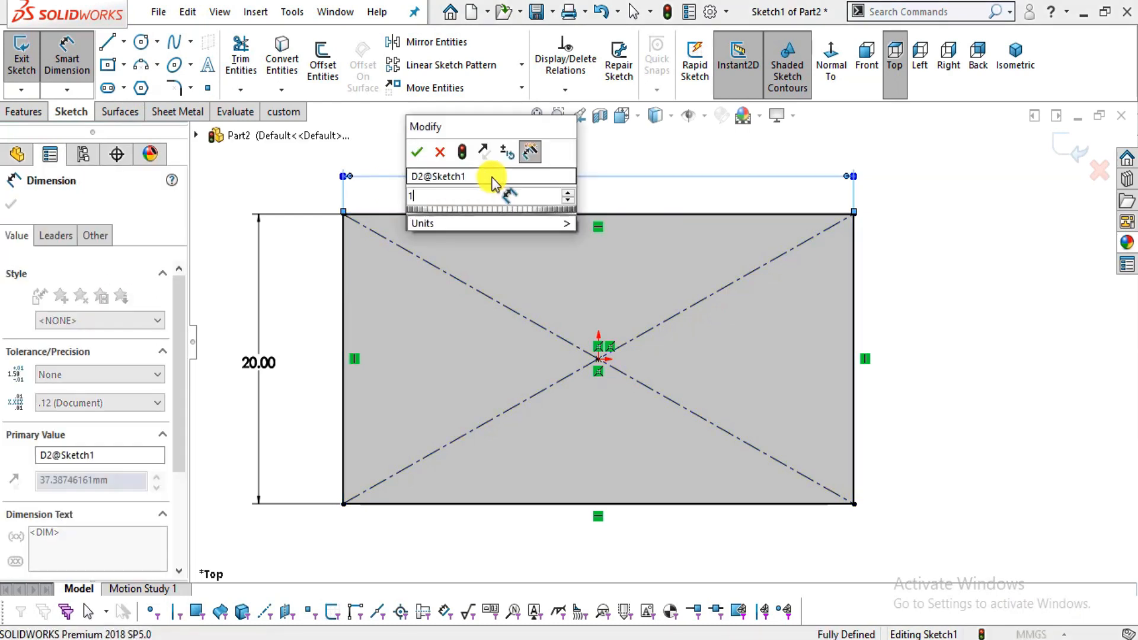
{"action": "type", "text": "100"}
{"action": "key", "text": "Return"}
{"action": "scroll", "coordinate": [607, 283], "scroll_direction": "up", "scroll_amount": 5}
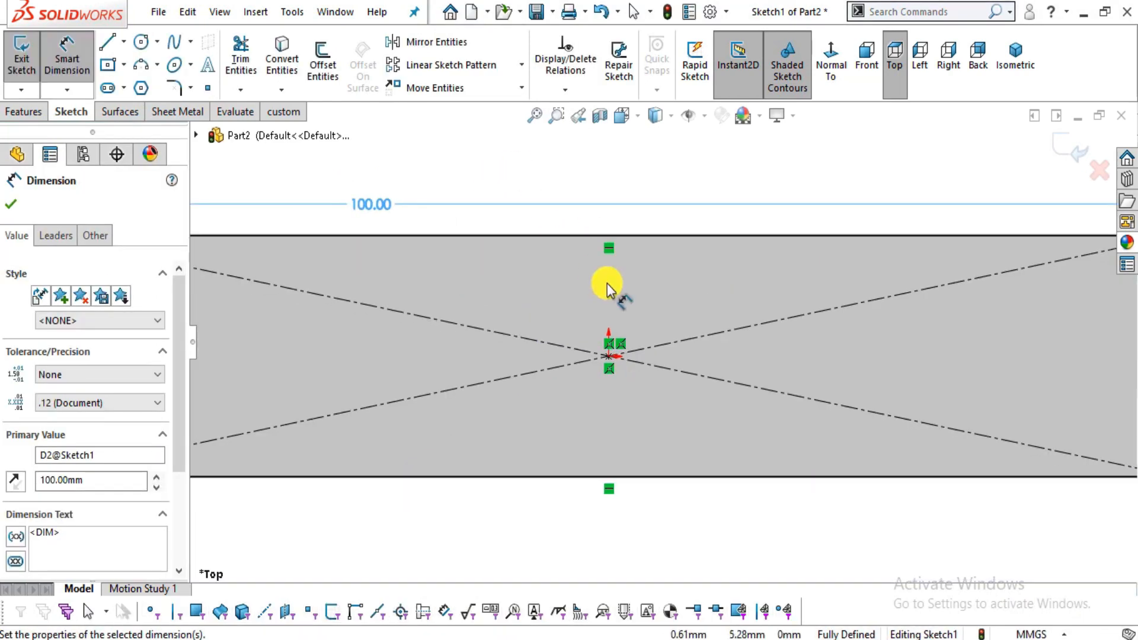
{"action": "left_click", "coordinate": [638, 486]}
{"action": "scroll", "coordinate": [641, 437], "scroll_direction": "down", "scroll_amount": 1}
{"action": "left_click_drag", "start_coordinate": [503, 240], "coordinate": [620, 243]}
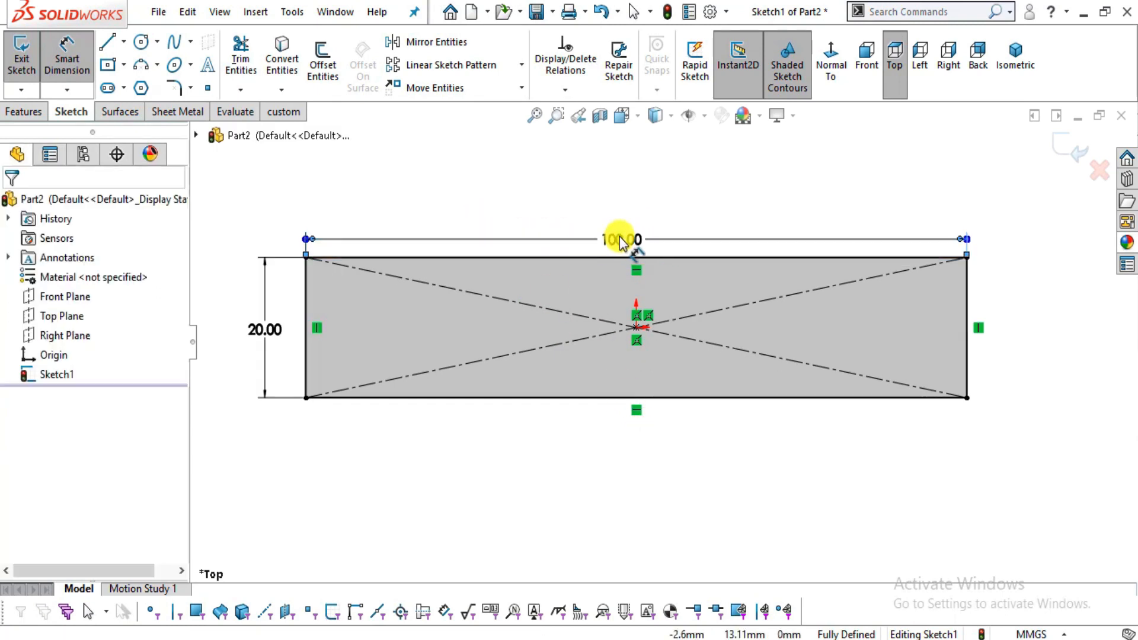
{"action": "key", "text": "Escape"}
Check the corner chamfers in the PDF plan and, in SOLIDWORKS, chamfer the rectangle's two upper corners 4 mm at 45°.
{"action": "key", "text": "alt+Tab"}
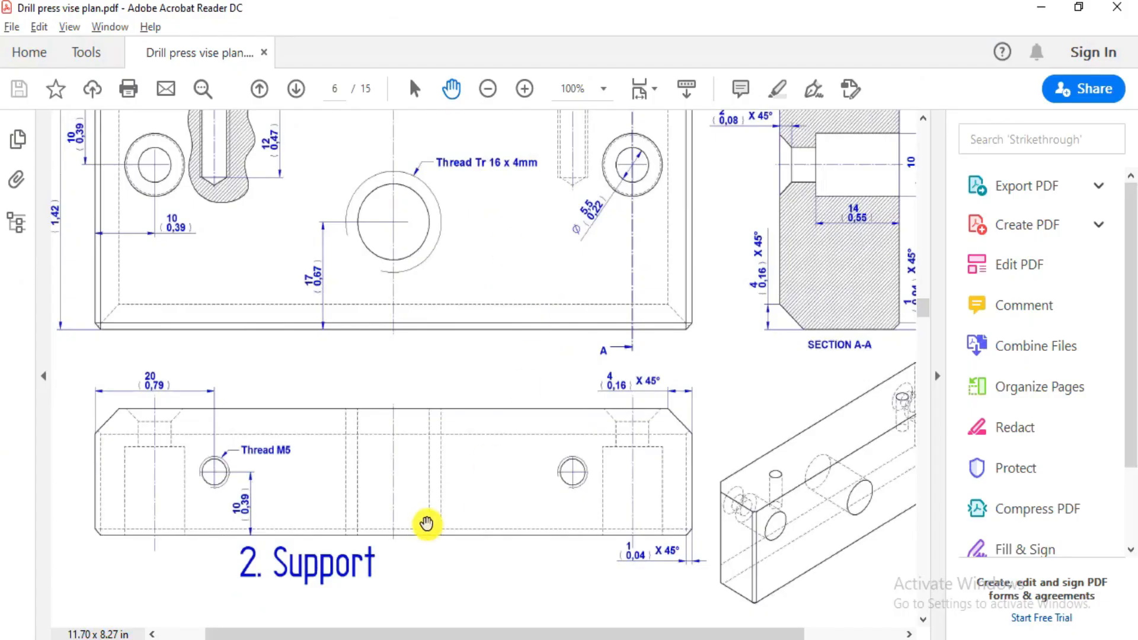
{"action": "scroll", "coordinate": [285, 473], "scroll_direction": "up", "scroll_amount": 1, "text": "ctrl"}
{"action": "left_click_drag", "start_coordinate": [524, 460], "coordinate": [465, 457]}
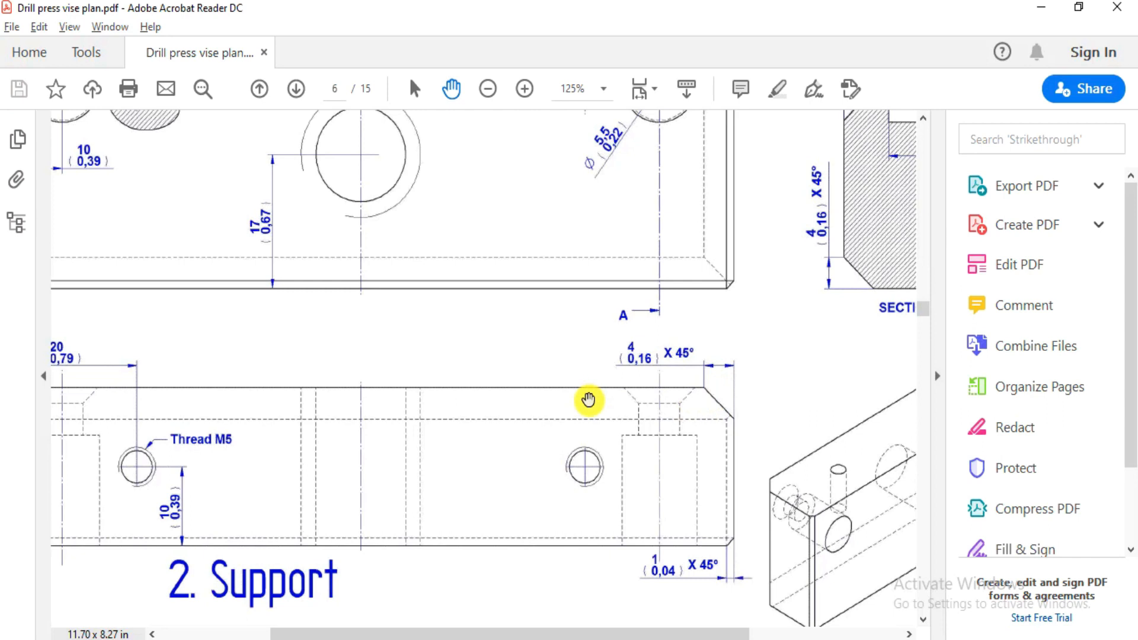
{"action": "mouse_move", "coordinate": [518, 528]}
{"action": "left_mouse_down"}
{"action": "mouse_move", "coordinate": [706, 444]}
{"action": "mouse_move", "coordinate": [459, 438]}
{"action": "left_mouse_up"}
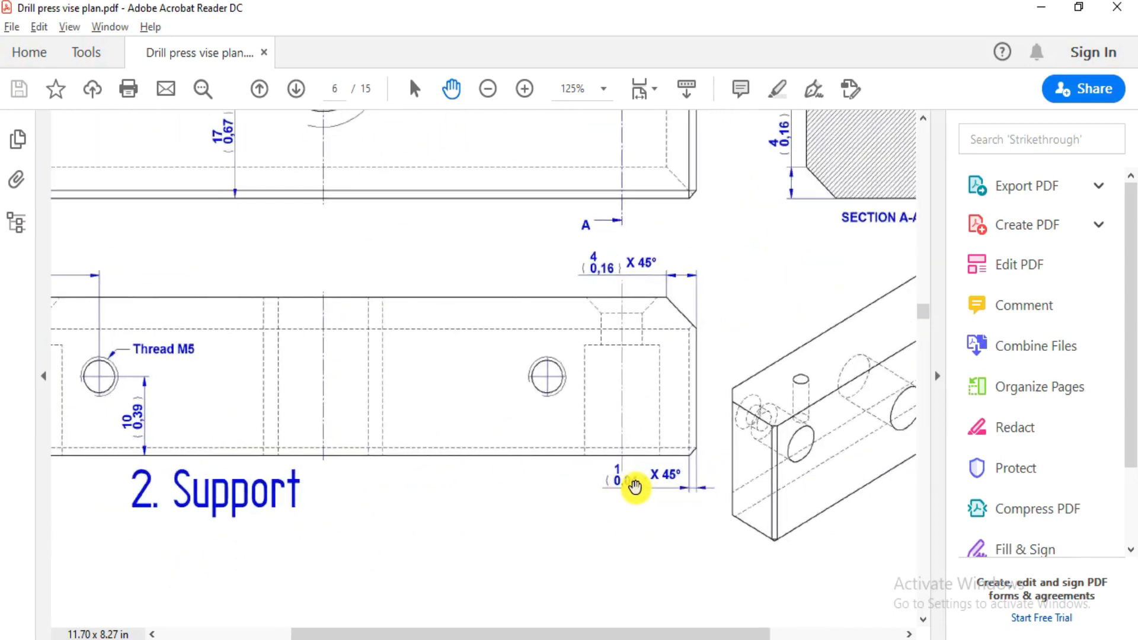
{"action": "mouse_move", "coordinate": [421, 280]}
{"action": "left_mouse_down"}
{"action": "mouse_move", "coordinate": [702, 314]}
{"action": "mouse_move", "coordinate": [569, 411]}
{"action": "left_mouse_up"}
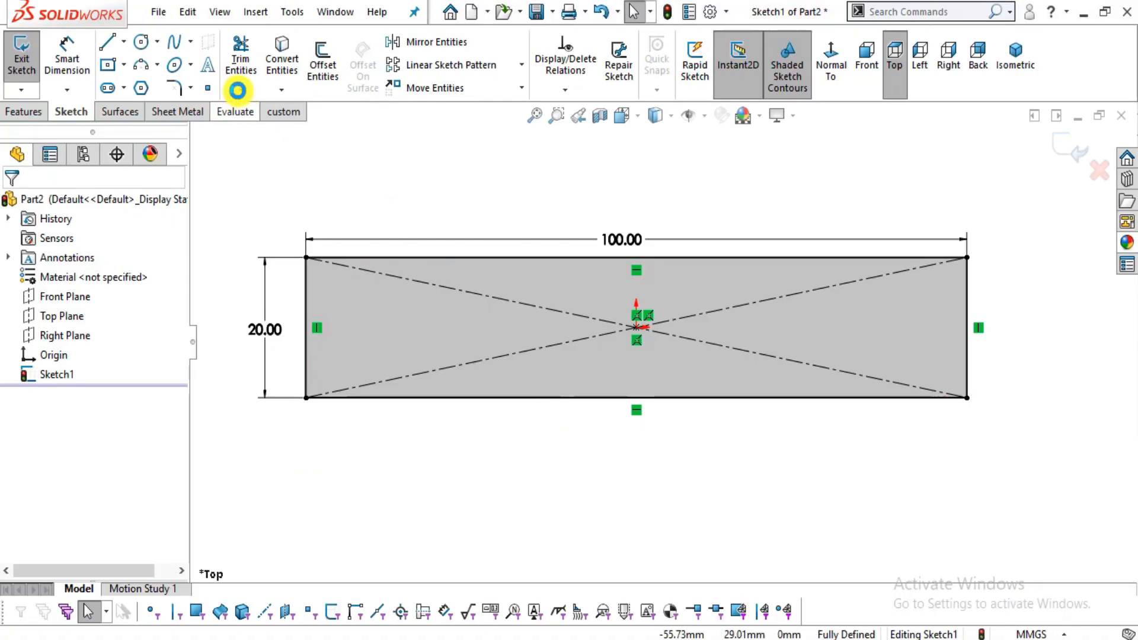
{"action": "left_click", "coordinate": [190, 89]}
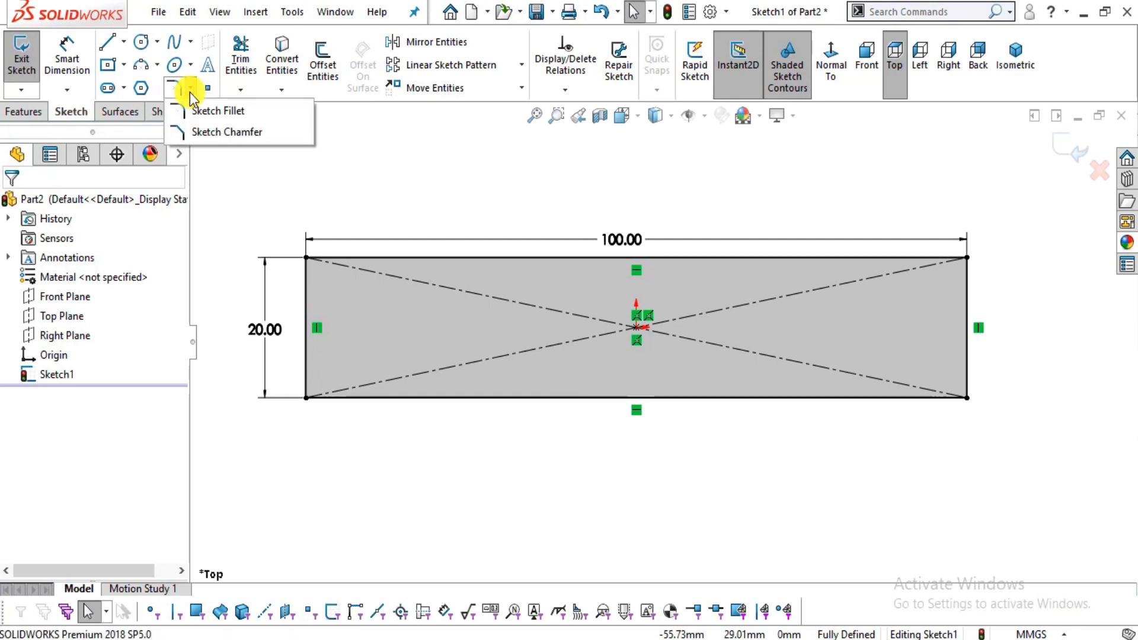
{"action": "left_click", "coordinate": [201, 132]}
{"action": "scroll", "coordinate": [427, 301], "scroll_direction": "down", "scroll_amount": 2}
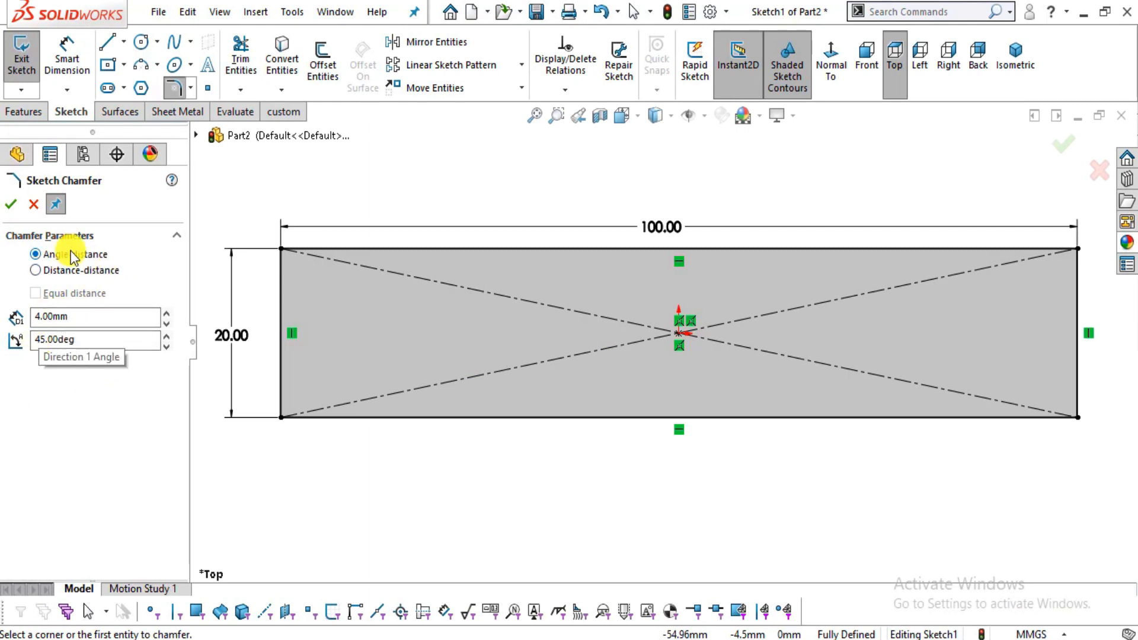
{"action": "left_click", "coordinate": [281, 251]}
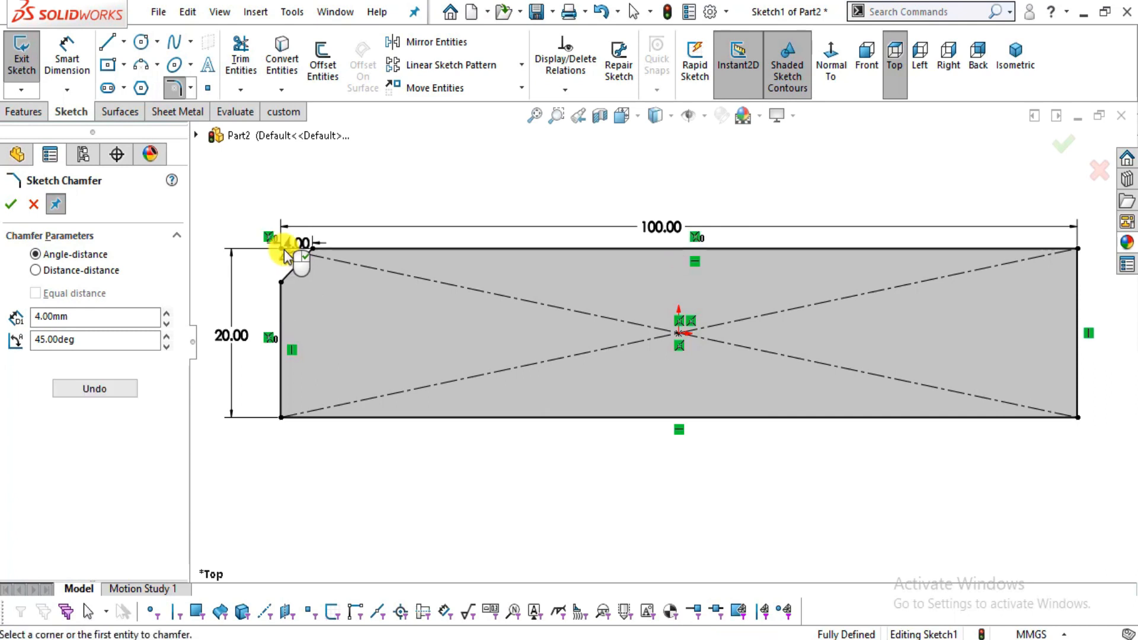
{"action": "left_click", "coordinate": [1078, 249]}
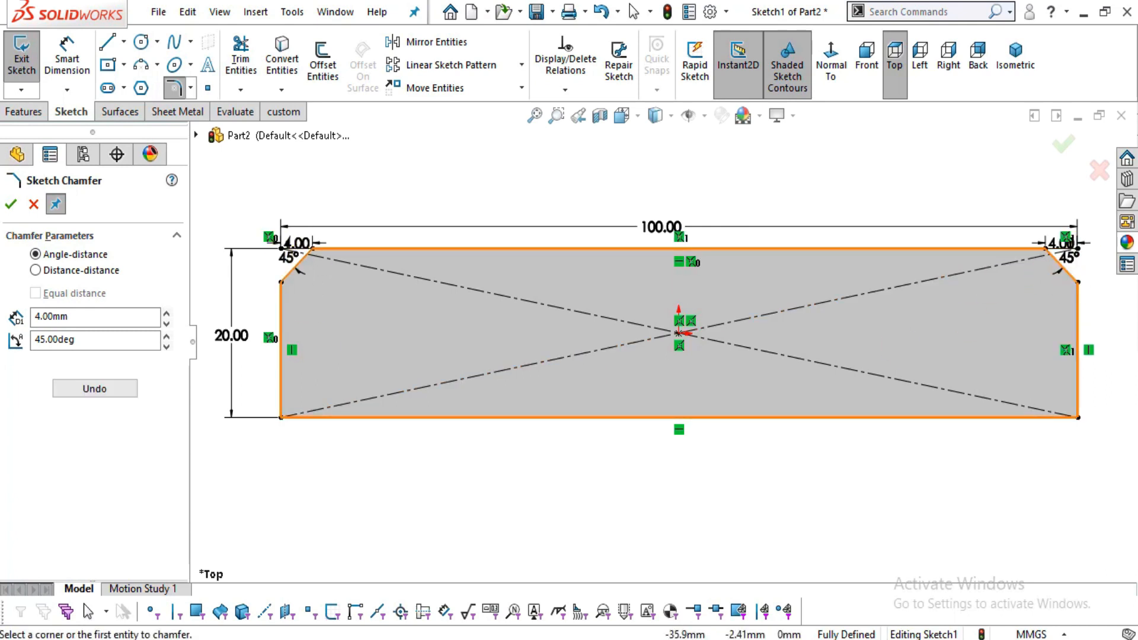
{"action": "left_click", "coordinate": [12, 206]}
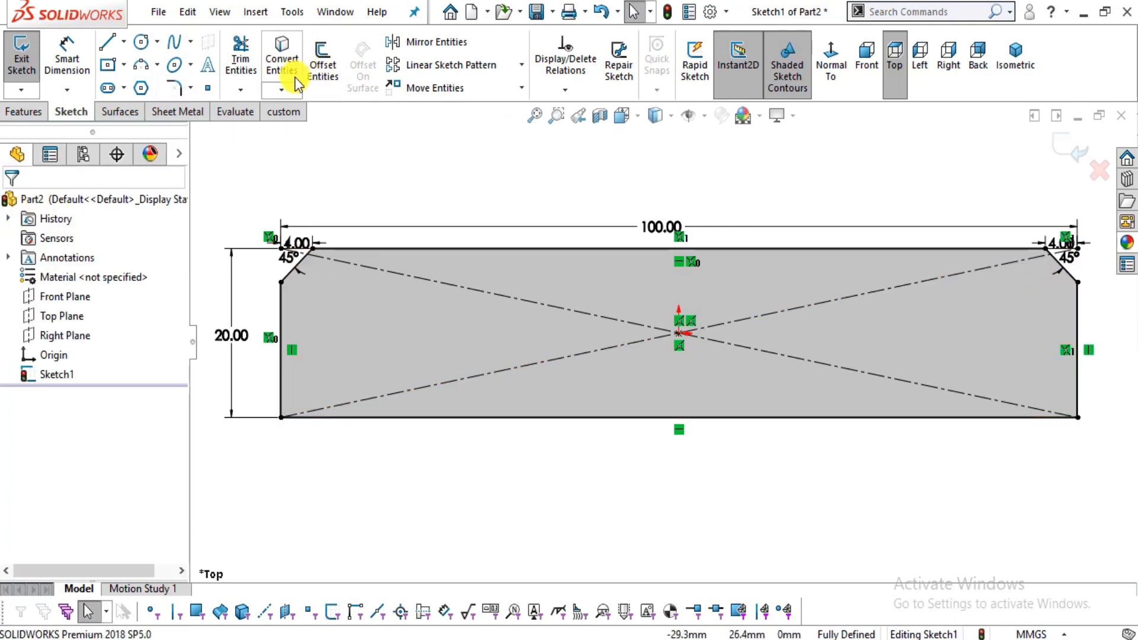
Add 1 mm x 45° sketch chamfers to the rectangle's two lower corners.
{"action": "left_click", "coordinate": [190, 87]}
{"action": "left_click", "coordinate": [225, 131]}
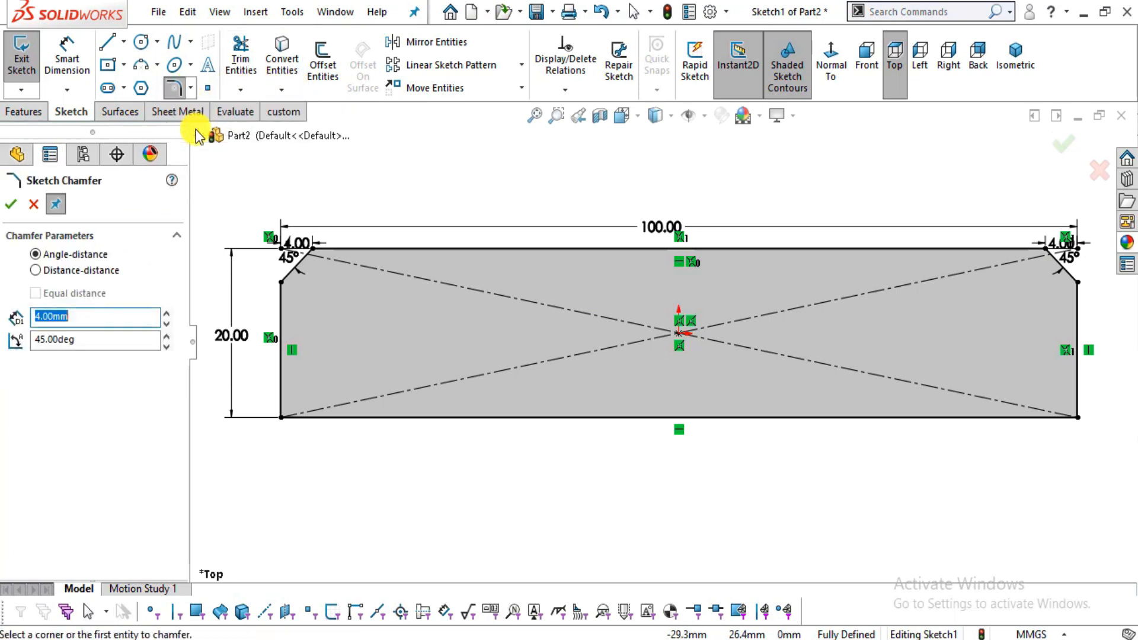
{"action": "type", "text": "1"}
{"action": "key", "text": "Return"}
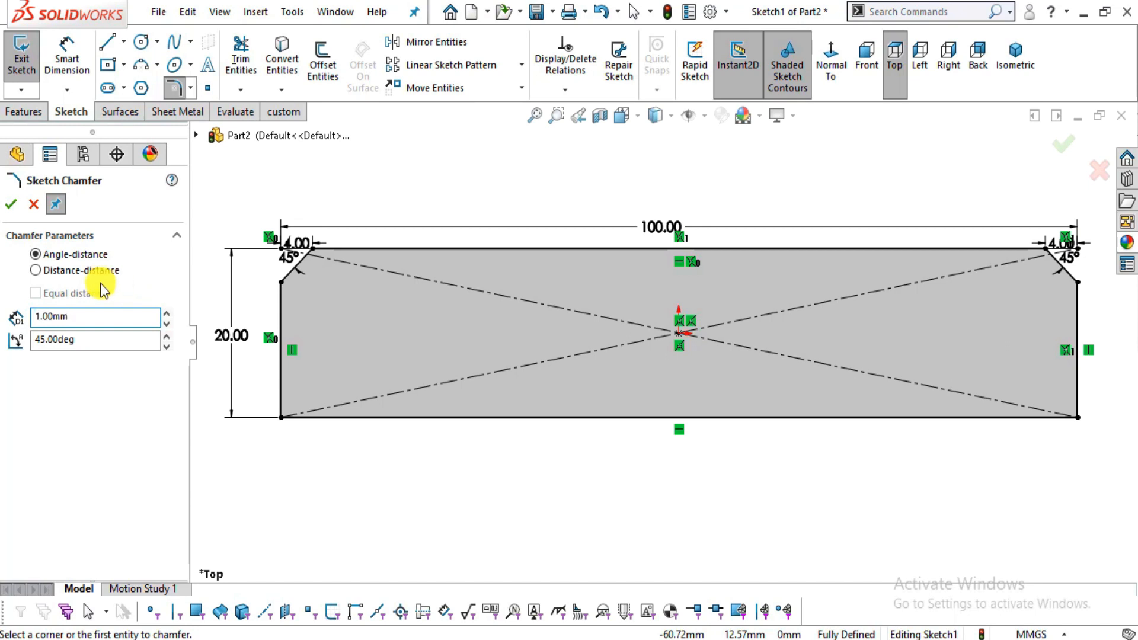
{"action": "left_click", "coordinate": [282, 418]}
{"action": "left_click", "coordinate": [1076, 417]}
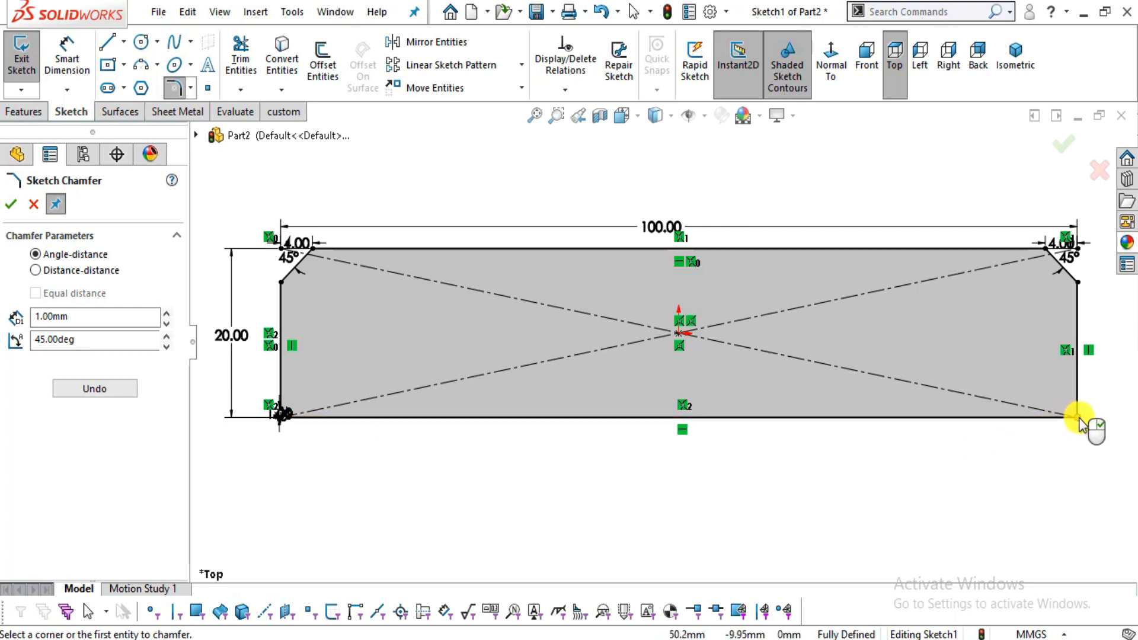
{"action": "scroll", "coordinate": [1067, 415], "scroll_direction": "down", "scroll_amount": 2}
{"action": "scroll", "coordinate": [879, 363], "scroll_direction": "down", "scroll_amount": 3}
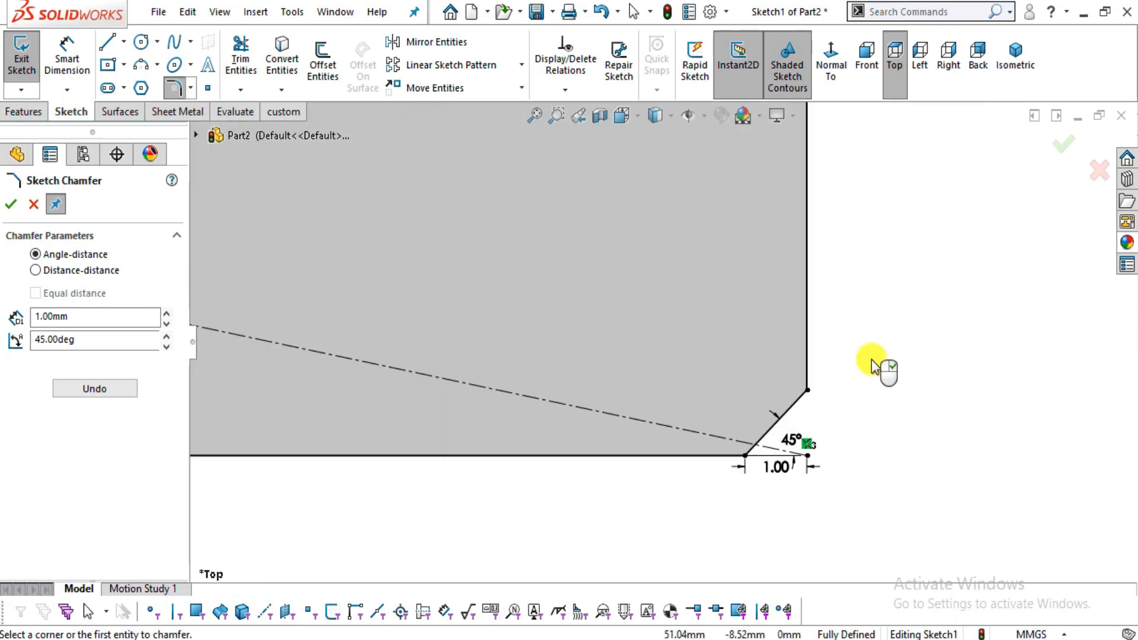
{"action": "left_click", "coordinate": [11, 206]}
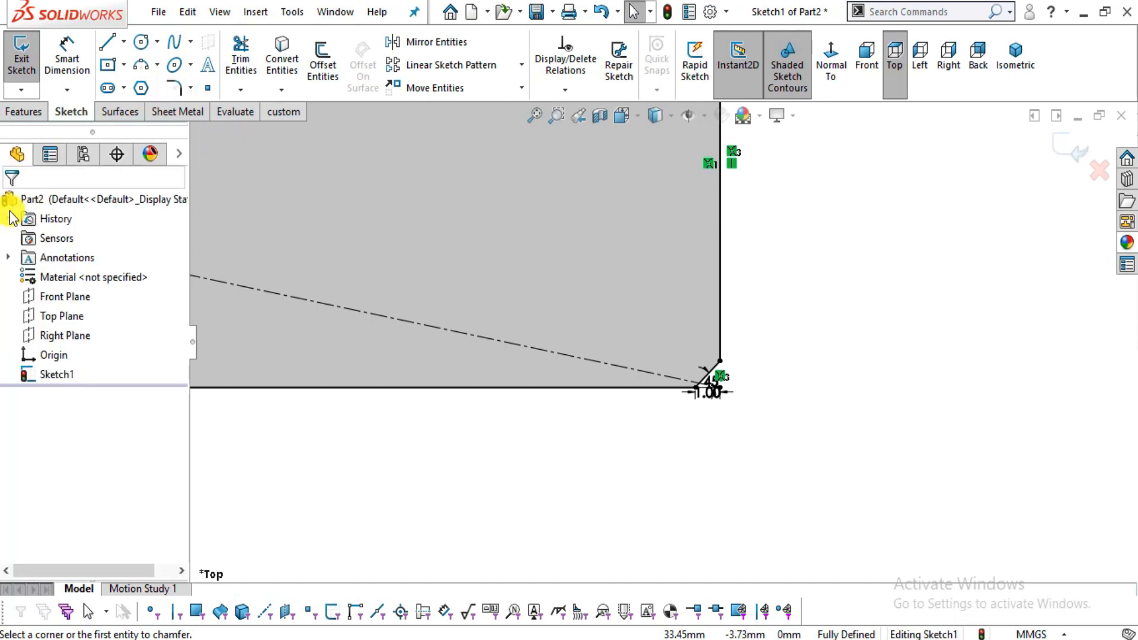
Examine the Support's front view in the vise plan PDF for the block's overall height.
{"action": "scroll", "coordinate": [800, 344], "scroll_direction": "up", "scroll_amount": 5}
{"action": "scroll", "coordinate": [452, 363], "scroll_direction": "down", "scroll_amount": 2}
{"action": "mouse_move", "coordinate": [452, 363]}
{"action": "middle_mouse_down"}
{"action": "mouse_move", "coordinate": [503, 401]}
{"action": "mouse_move", "coordinate": [515, 457]}
{"action": "mouse_move", "coordinate": [577, 461]}
{"action": "middle_mouse_up"}
{"action": "scroll", "coordinate": [577, 461], "scroll_direction": "down", "scroll_amount": 1}
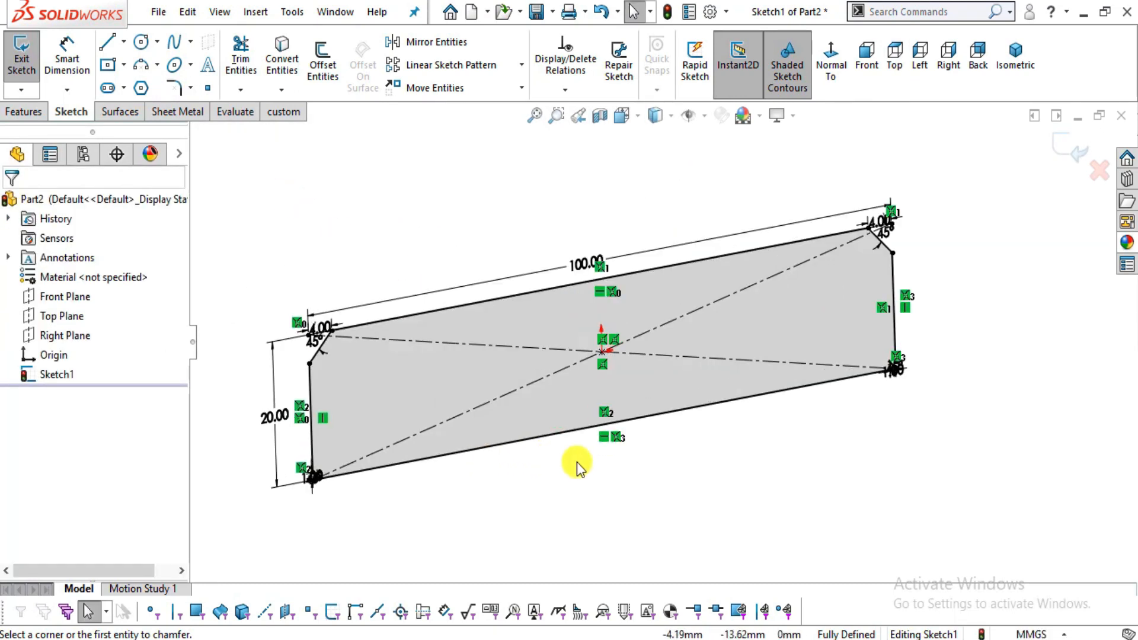
{"action": "key", "text": "alt+Tab"}
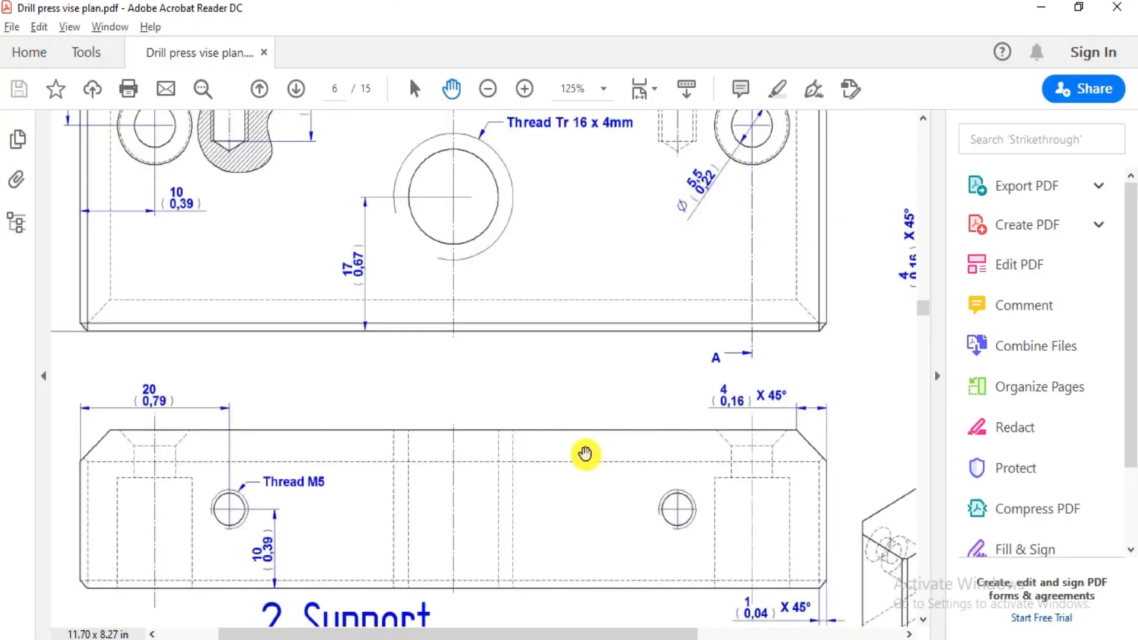
{"action": "scroll", "coordinate": [523, 287], "scroll_direction": "up", "scroll_amount": 4}
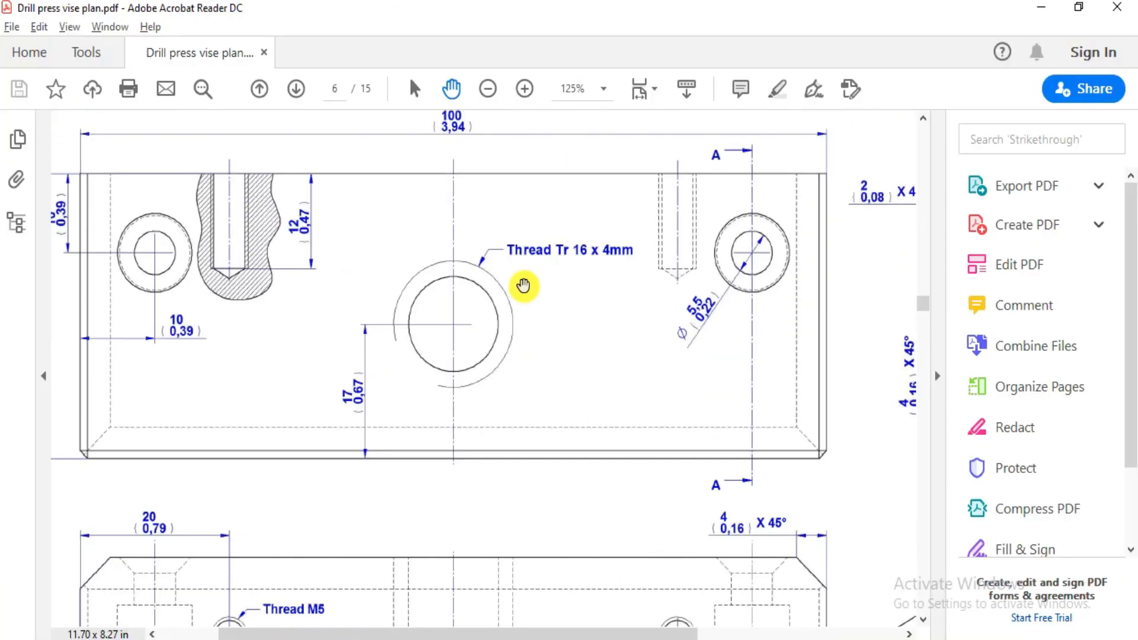
{"action": "key", "text": "alt+Tab"}
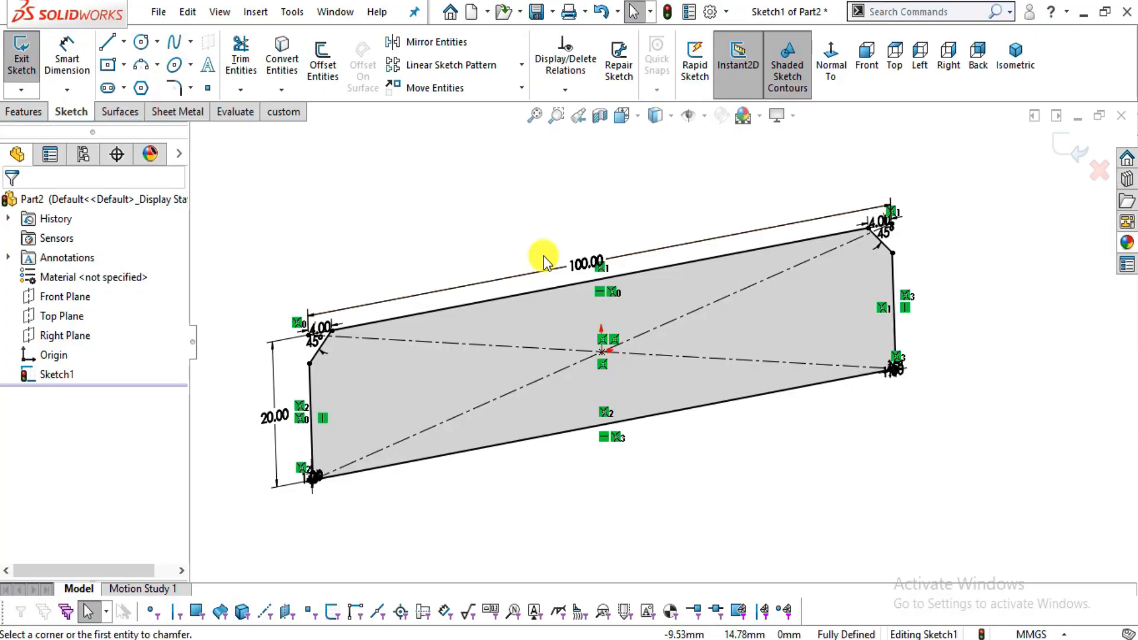
{"action": "key", "text": "alt+Tab"}
{"action": "scroll", "coordinate": [296, 308], "scroll_direction": "up", "scroll_amount": 1}
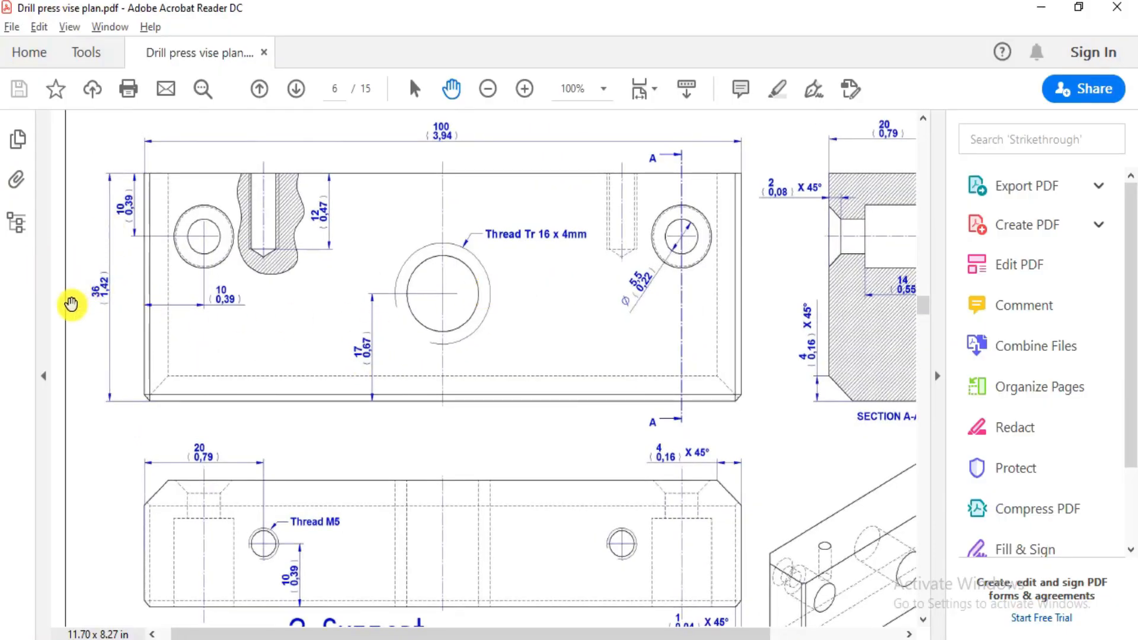
{"action": "scroll", "coordinate": [96, 286], "scroll_direction": "up", "scroll_amount": 2, "text": "ctrl"}
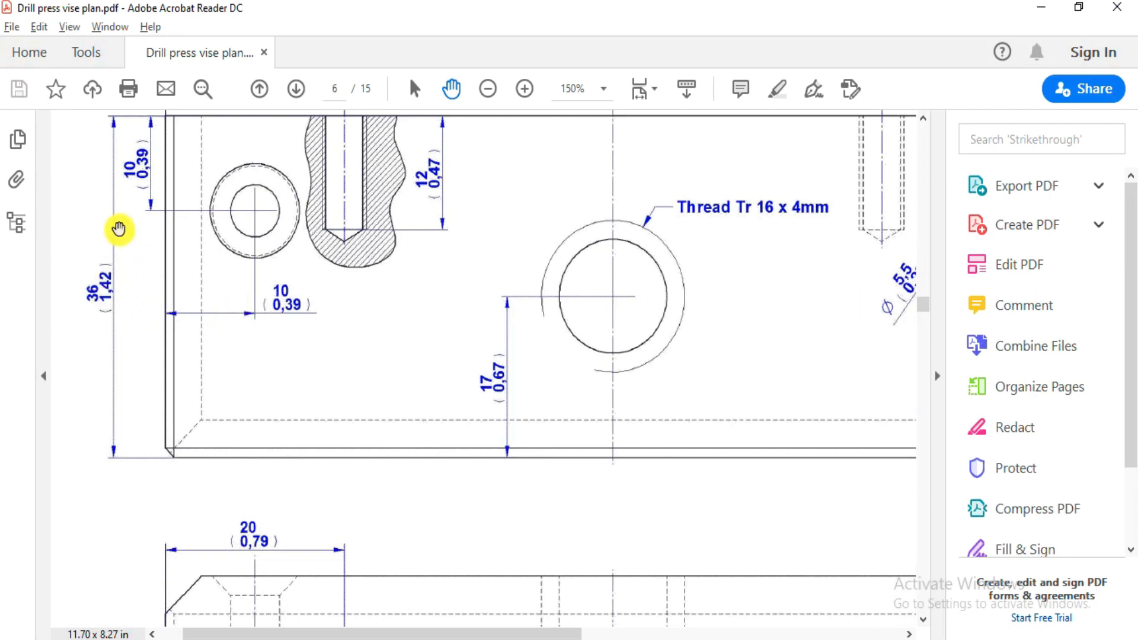
In SOLIDWORKS, extrude the chamfered Support profile 36 mm using the Mid Plane end condition.
{"action": "scroll", "coordinate": [122, 230], "scroll_direction": "down", "scroll_amount": 2, "text": "ctrl"}
{"action": "key", "text": "alt+Tab"}
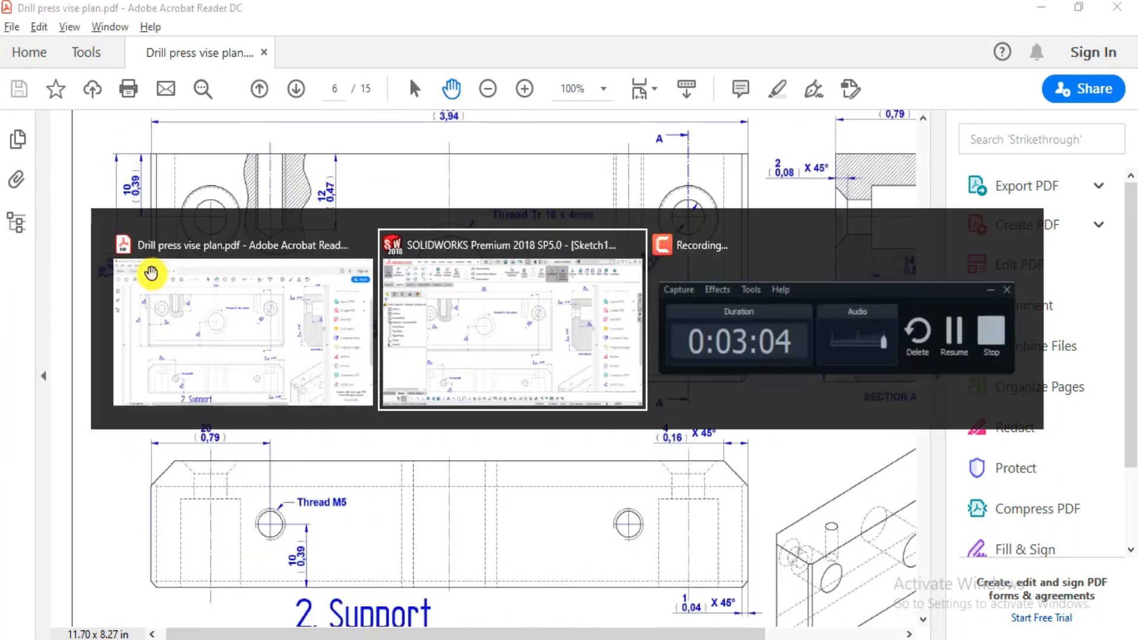
{"action": "left_click", "coordinate": [24, 112]}
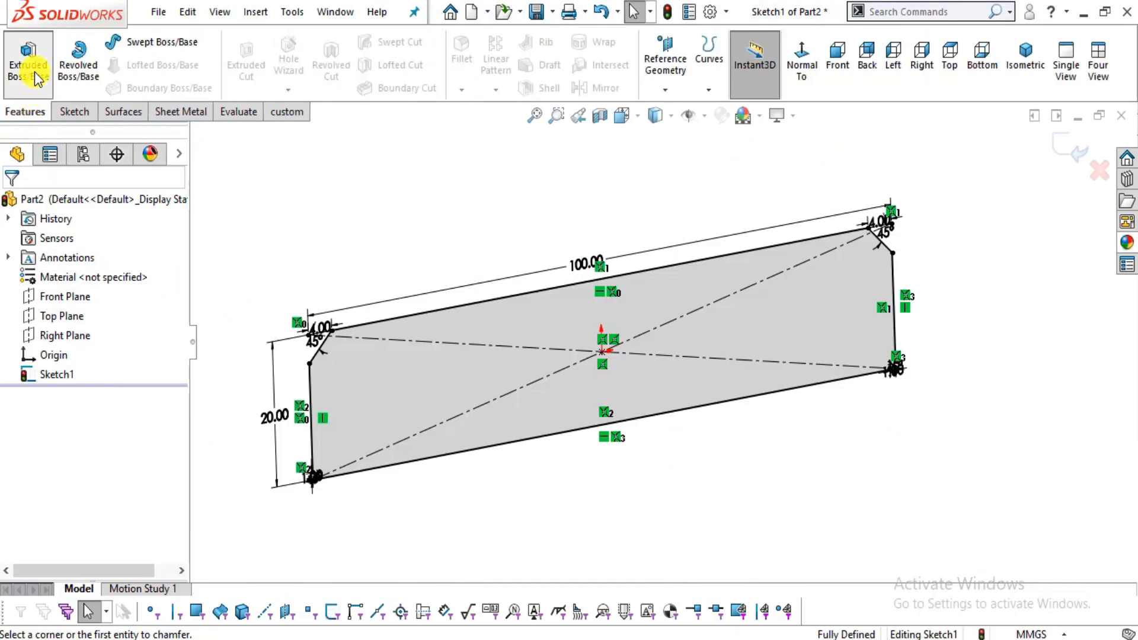
{"action": "left_click", "coordinate": [29, 66]}
{"action": "left_click", "coordinate": [64, 313]}
{"action": "left_click", "coordinate": [76, 383]}
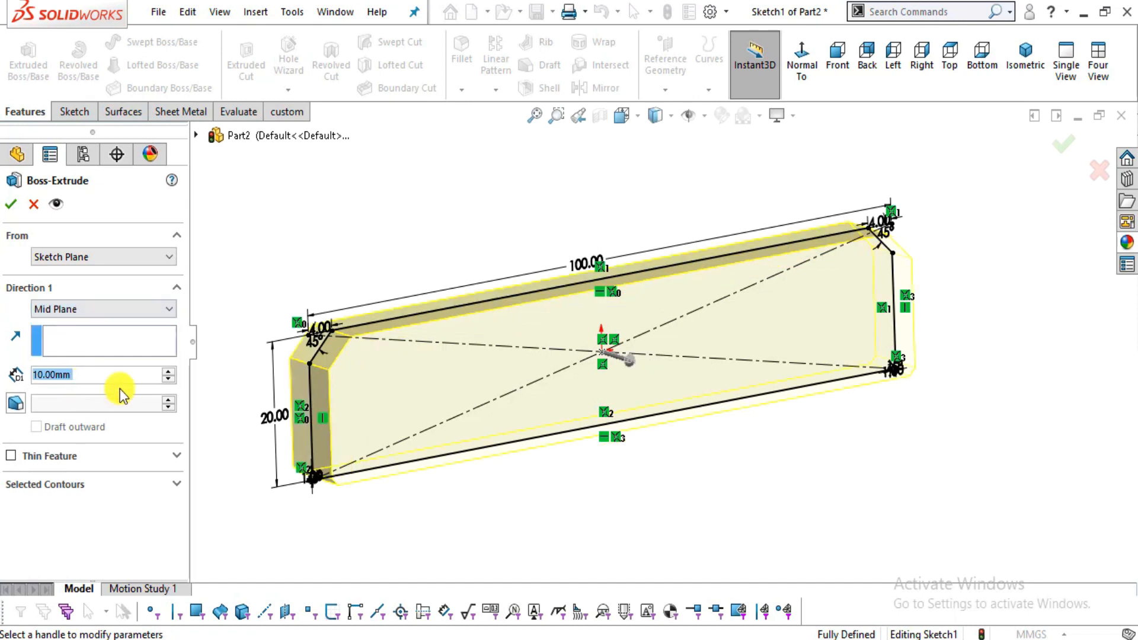
{"action": "middle_click_drag", "start_coordinate": [380, 488], "coordinate": [414, 489]}
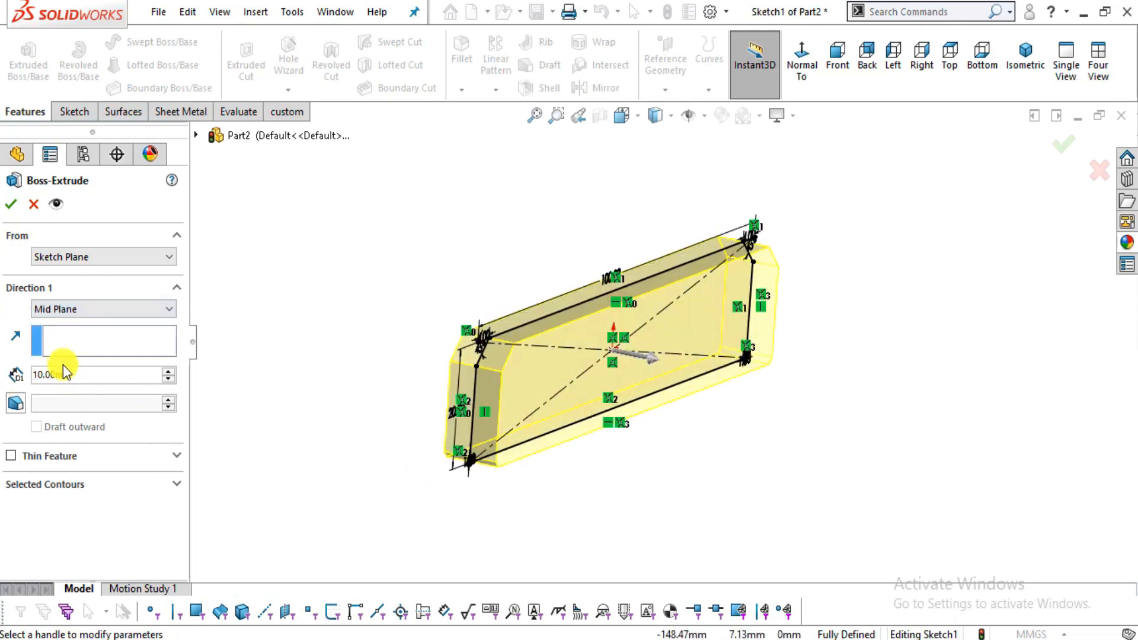
{"action": "left_click_drag", "start_coordinate": [79, 380], "coordinate": [1, 362]}
{"action": "type", "text": "36"}
{"action": "key", "text": "Return"}
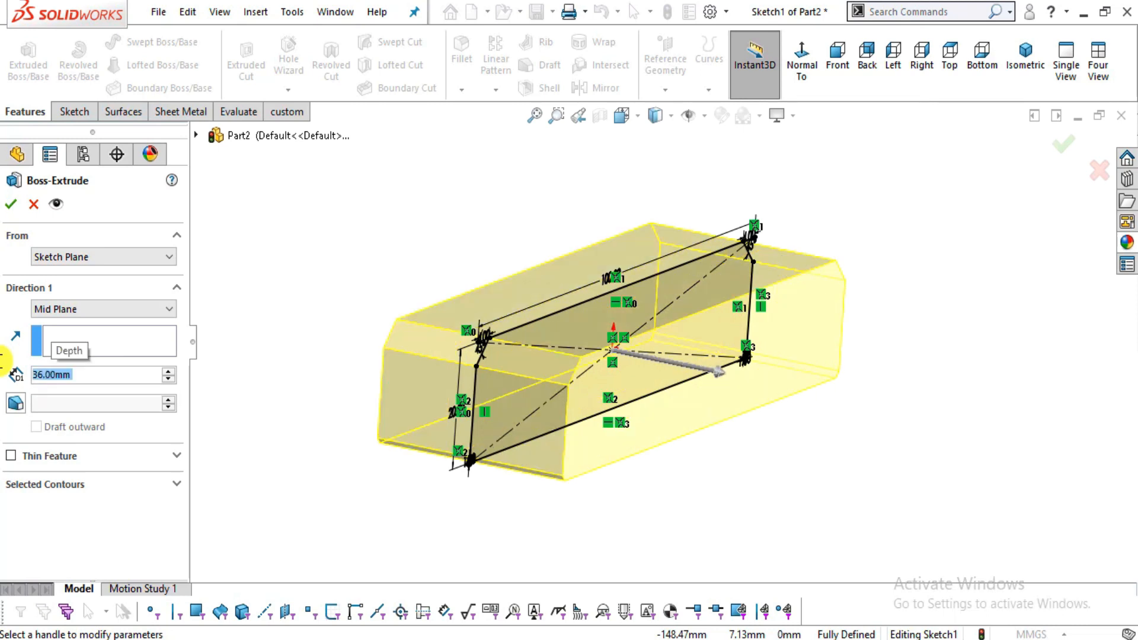
{"action": "left_click", "coordinate": [12, 205]}
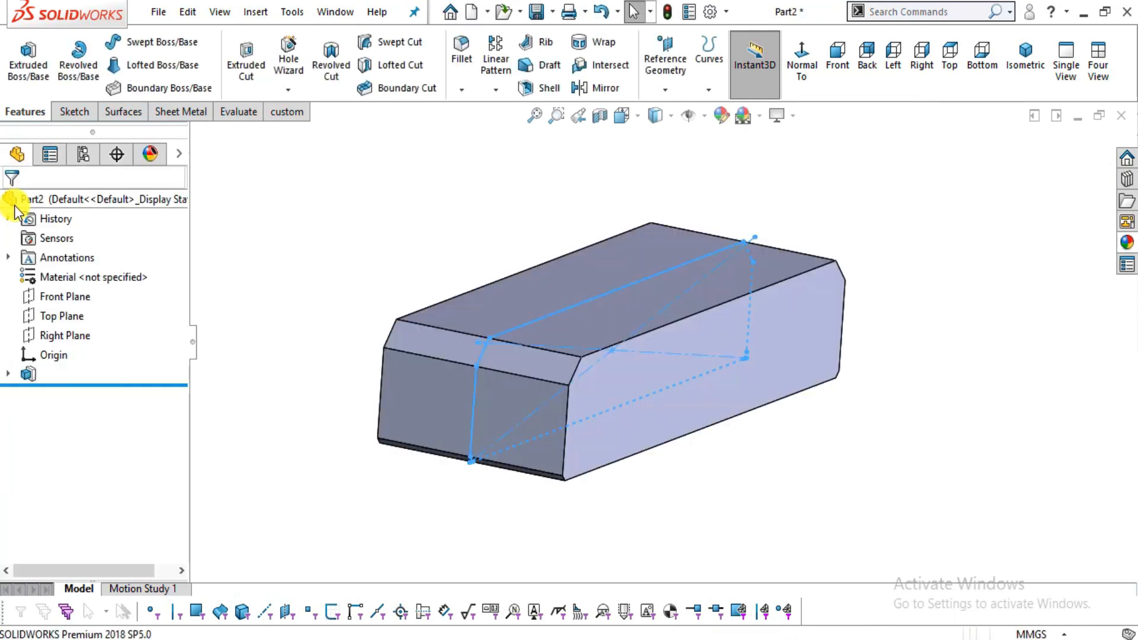
Inspect the block's chamfered-profile face straight on with hidden lines visible, check it against the PDF plan, and restore the Shaded With Edges display.
{"action": "left_click", "coordinate": [796, 118]}
{"action": "left_click", "coordinate": [795, 134]}
{"action": "middle_click_drag", "start_coordinate": [769, 363], "coordinate": [714, 288]}
{"action": "mouse_move", "coordinate": [752, 260]}
{"action": "middle_mouse_down"}
{"action": "mouse_move", "coordinate": [665, 361]}
{"action": "mouse_move", "coordinate": [729, 322]}
{"action": "mouse_move", "coordinate": [720, 311]}
{"action": "mouse_move", "coordinate": [642, 350]}
{"action": "middle_mouse_up"}
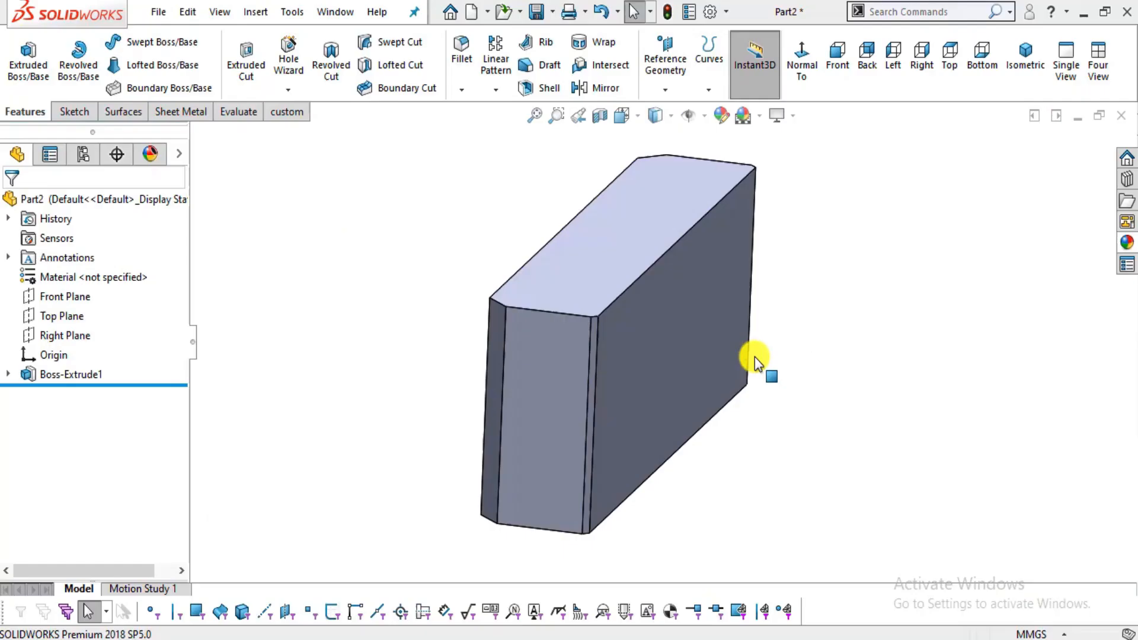
{"action": "left_click", "coordinate": [635, 247]}
{"action": "left_click", "coordinate": [808, 78]}
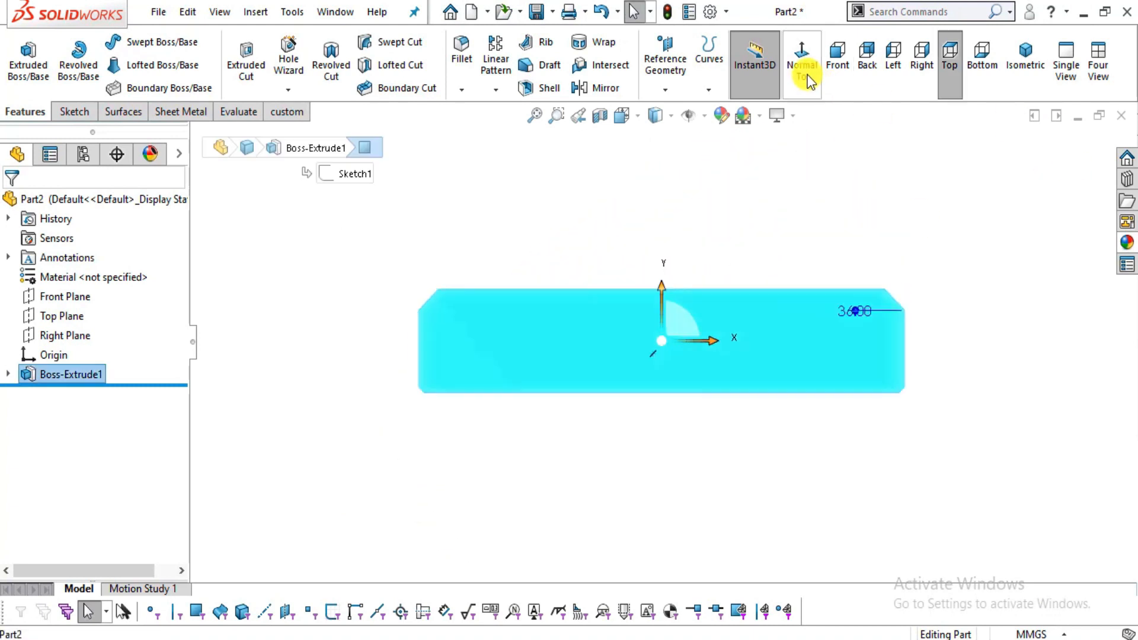
{"action": "left_click", "coordinate": [677, 138]}
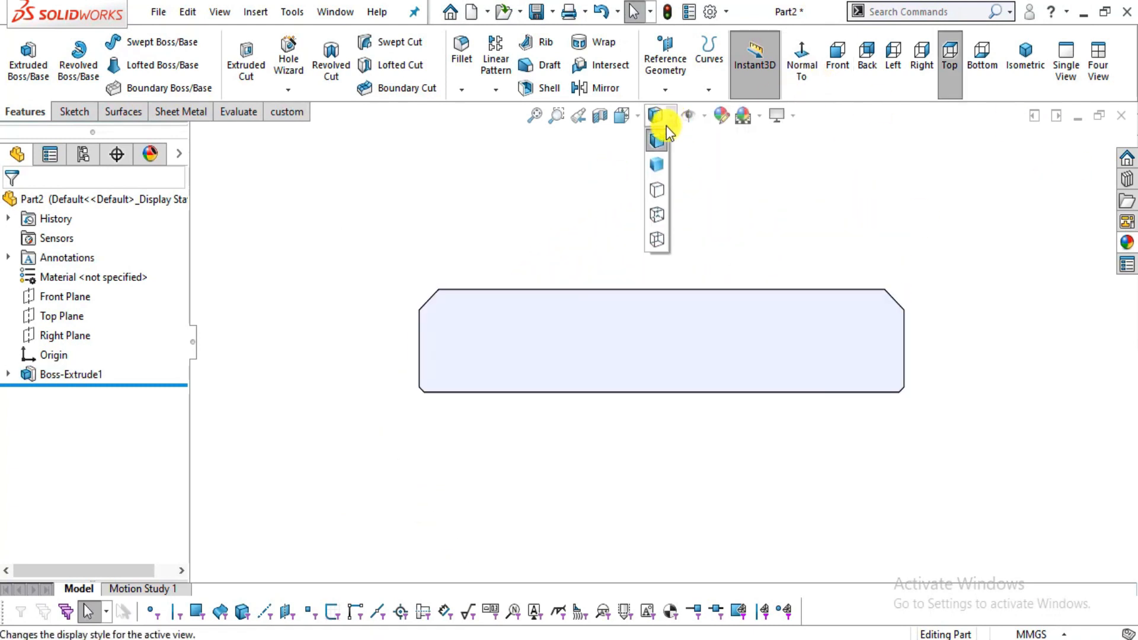
{"action": "left_click", "coordinate": [652, 213]}
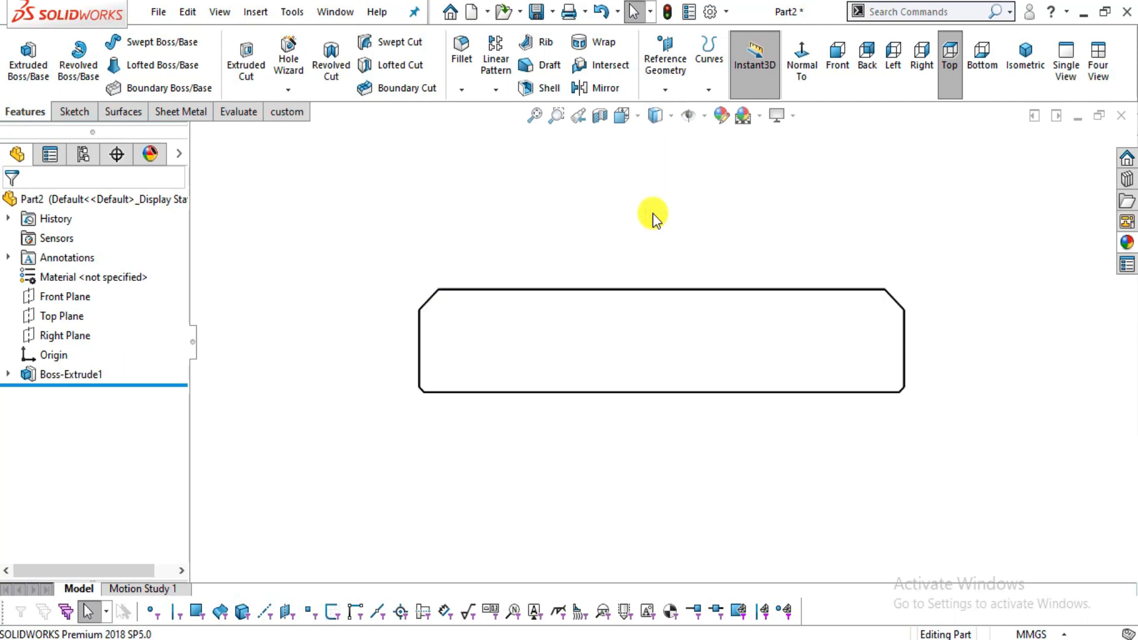
{"action": "key", "text": "alt+Tab"}
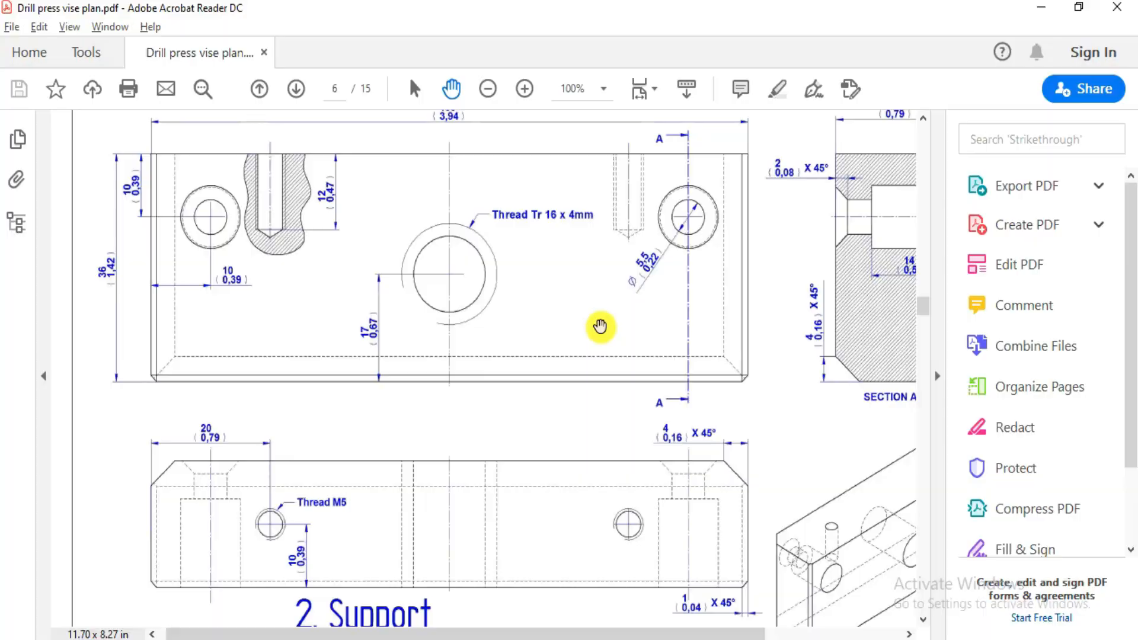
{"action": "key", "text": "alt+Tab"}
{"action": "left_click", "coordinate": [669, 119]}
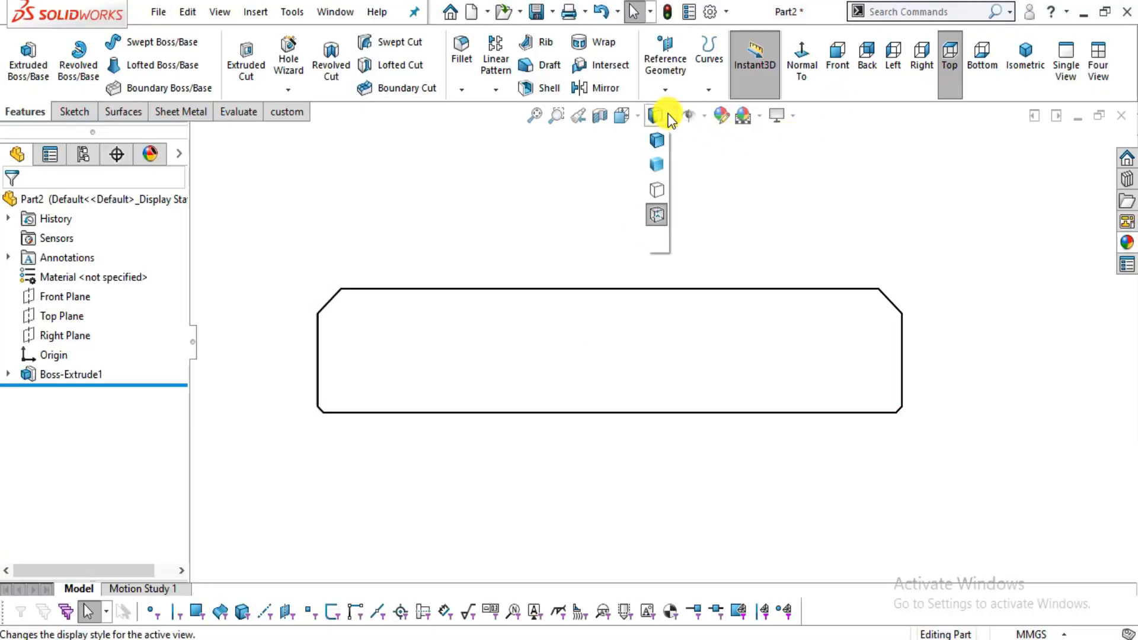
{"action": "left_click", "coordinate": [659, 138]}
Compare the block's long side face, viewed straight on, with the Support's front view in the vise plan PDF.
{"action": "middle_click_drag", "start_coordinate": [639, 229], "coordinate": [612, 276]}
{"action": "key", "text": "alt+Tab"}
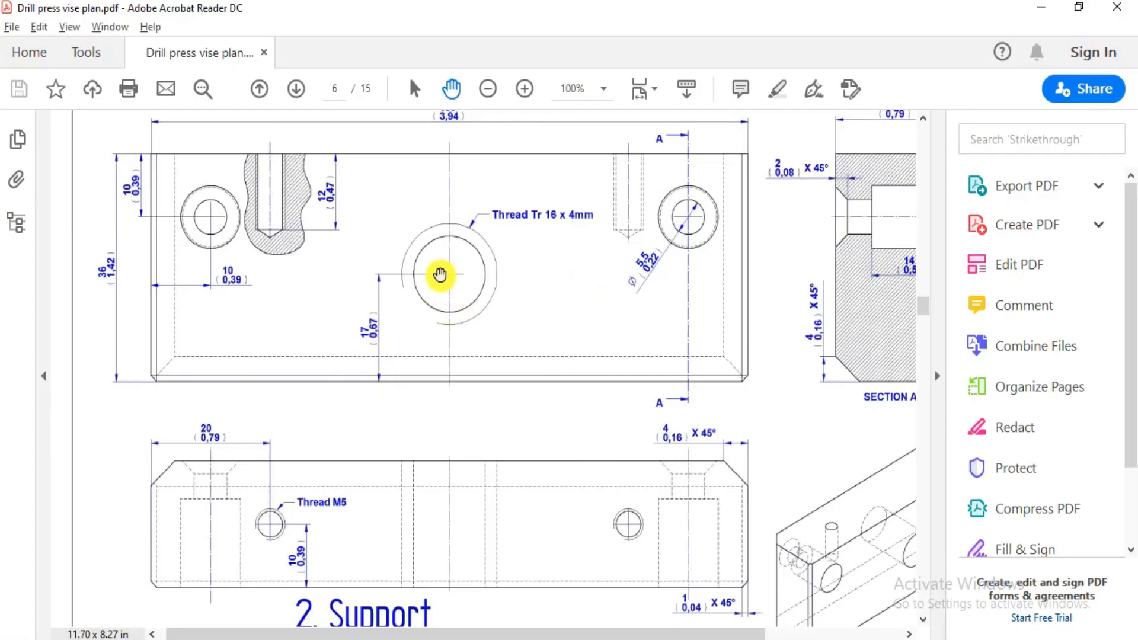
{"action": "left_click_drag", "start_coordinate": [442, 275], "coordinate": [444, 305]}
{"action": "left_click_drag", "start_coordinate": [722, 330], "coordinate": [701, 332]}
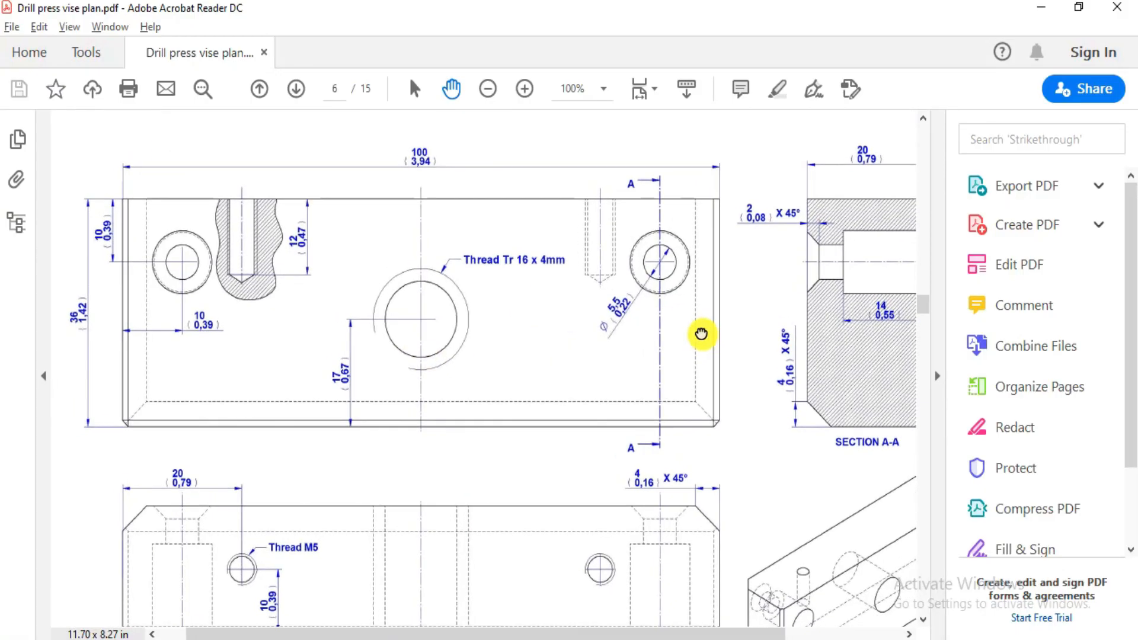
{"action": "key", "text": "alt+Tab"}
{"action": "mouse_move", "coordinate": [701, 333]}
{"action": "middle_mouse_down"}
{"action": "mouse_move", "coordinate": [701, 394]}
{"action": "mouse_move", "coordinate": [696, 339]}
{"action": "middle_mouse_up"}
{"action": "key", "text": "alt+Tab"}
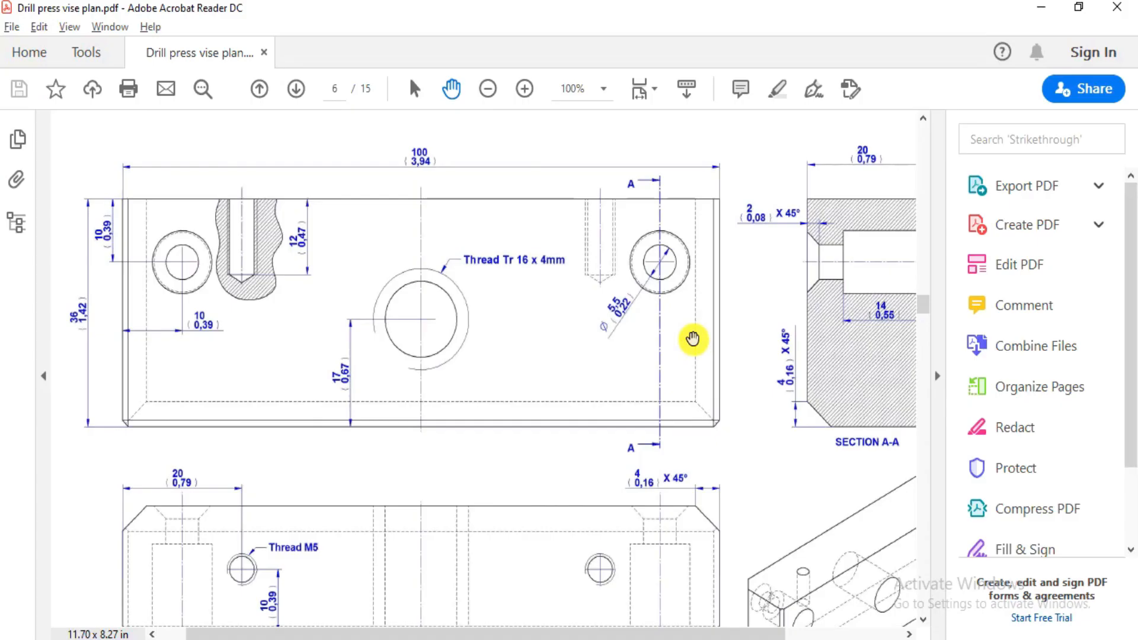
{"action": "key", "text": "alt+Tab"}
{"action": "left_click", "coordinate": [678, 343]}
{"action": "left_click", "coordinate": [826, 289]}
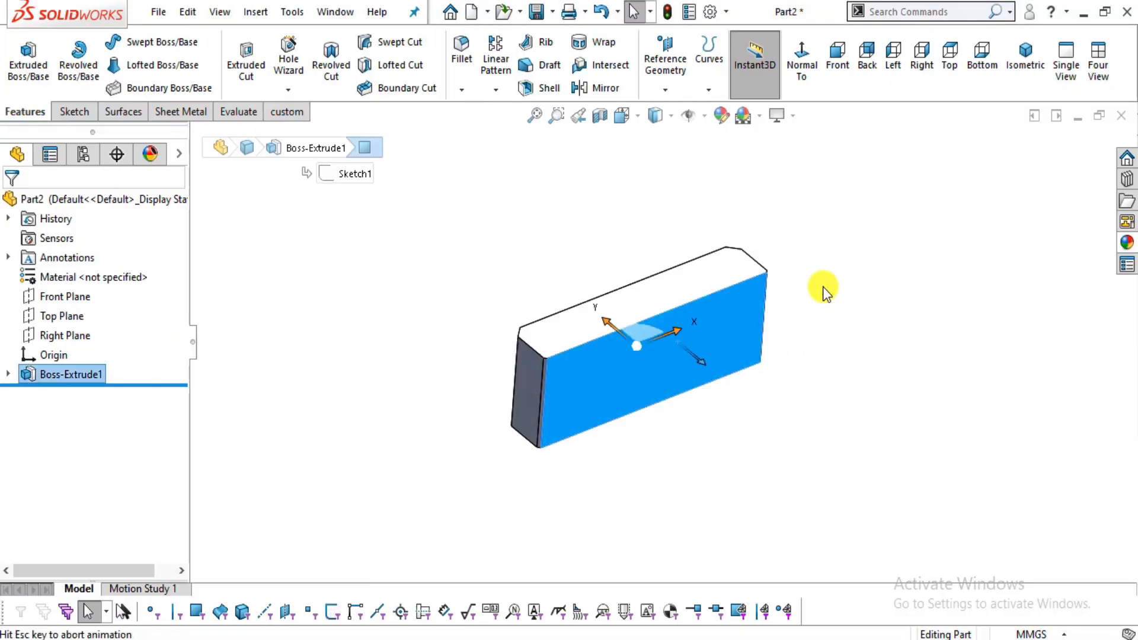
{"action": "left_click", "coordinate": [983, 302]}
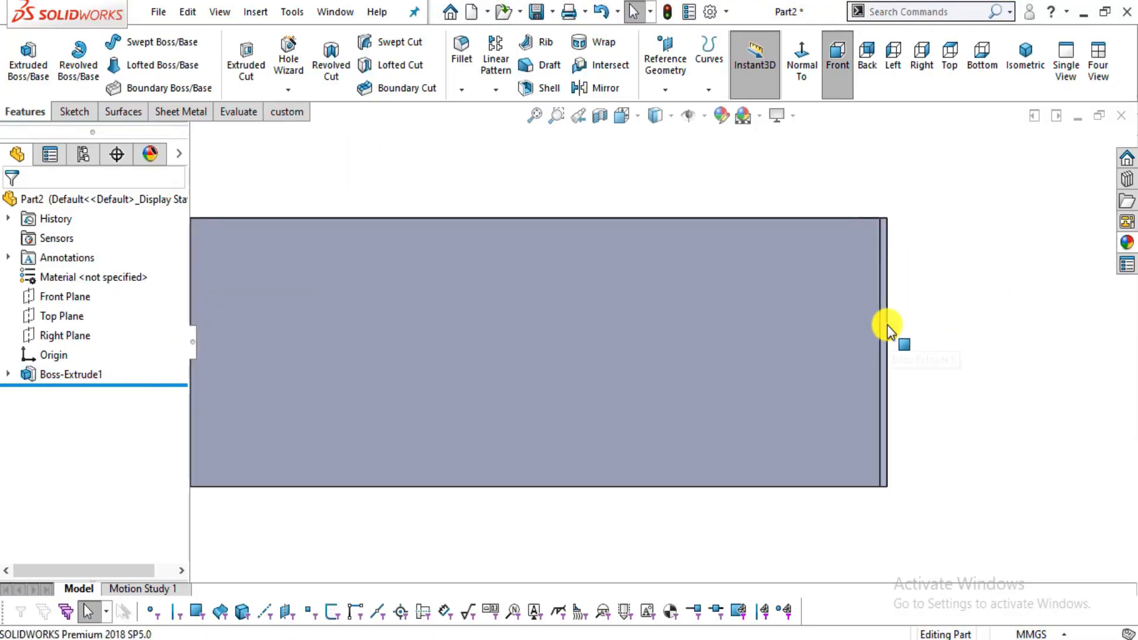
{"action": "key", "text": "alt+Tab"}
{"action": "key", "text": "alt+Tab"}
{"action": "scroll", "coordinate": [691, 381], "scroll_direction": "up", "scroll_amount": 3}
{"action": "key", "text": "alt+Tab"}
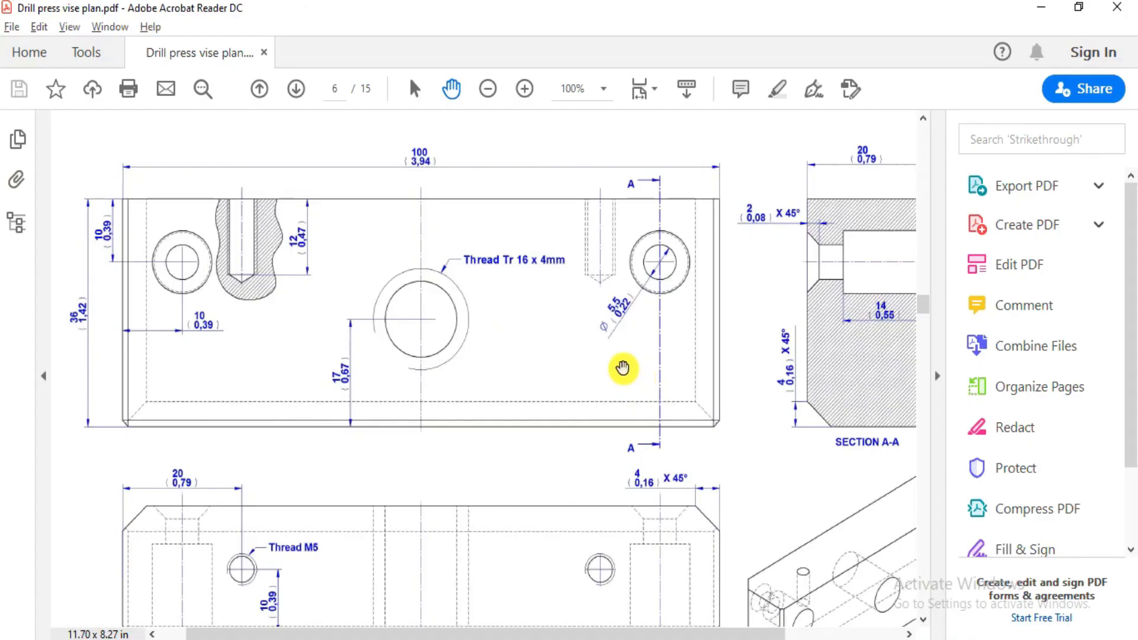
{"action": "key", "text": "alt+Tab"}
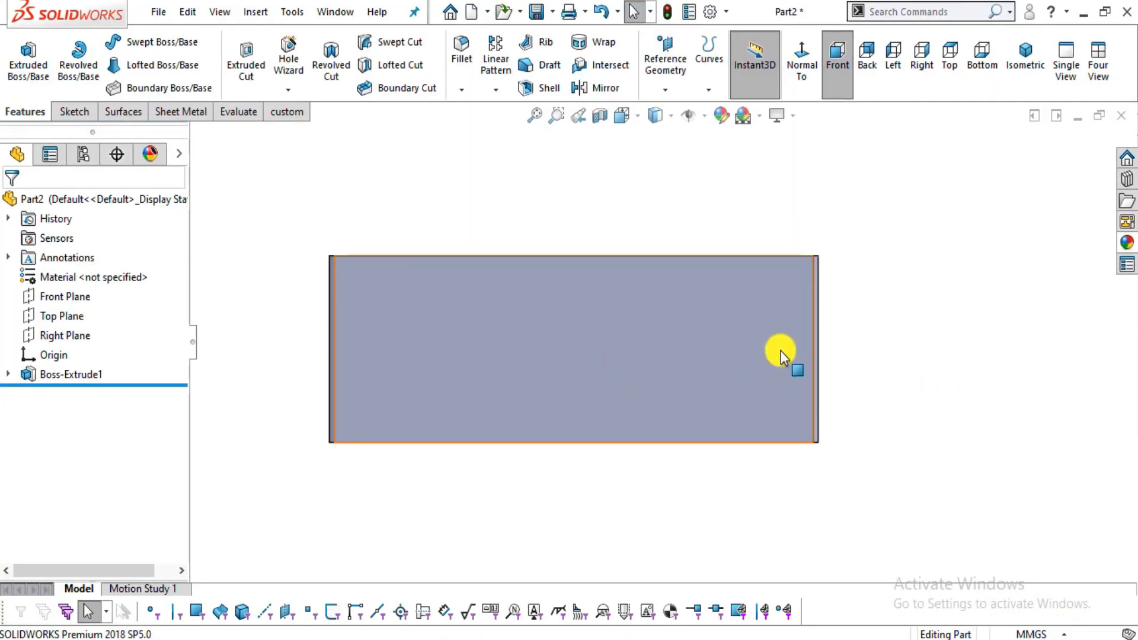
View the block's chamfered-profile face straight on and examine the threaded hole positions on the matching Support view in the PDF plan.
{"action": "middle_click_drag", "start_coordinate": [534, 326], "coordinate": [570, 337]}
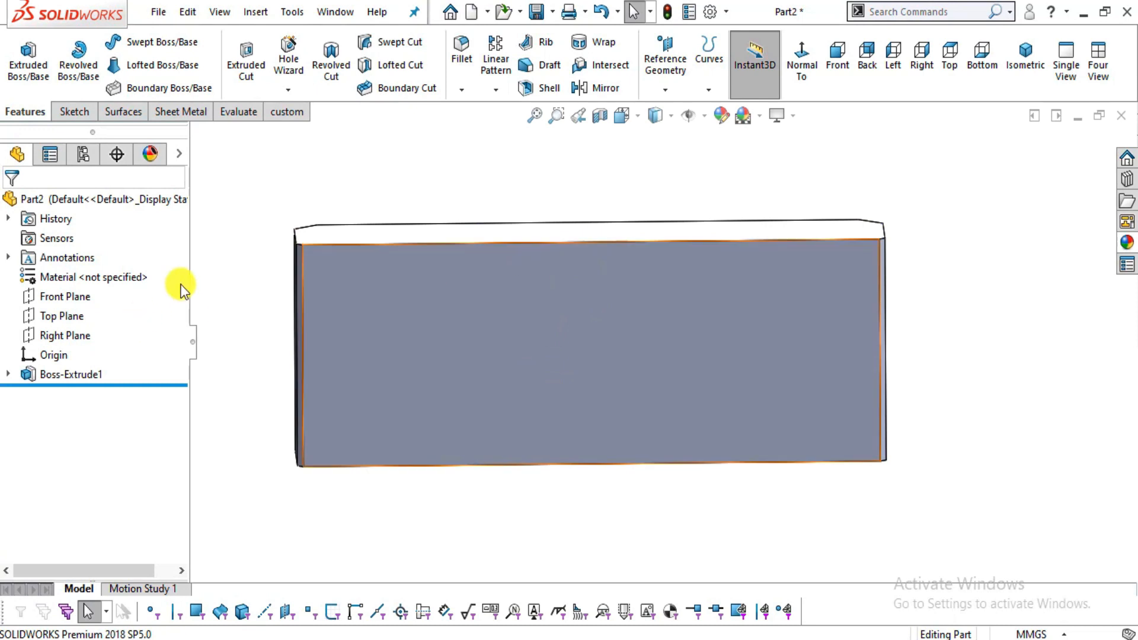
{"action": "middle_click_drag", "start_coordinate": [394, 172], "coordinate": [411, 292]}
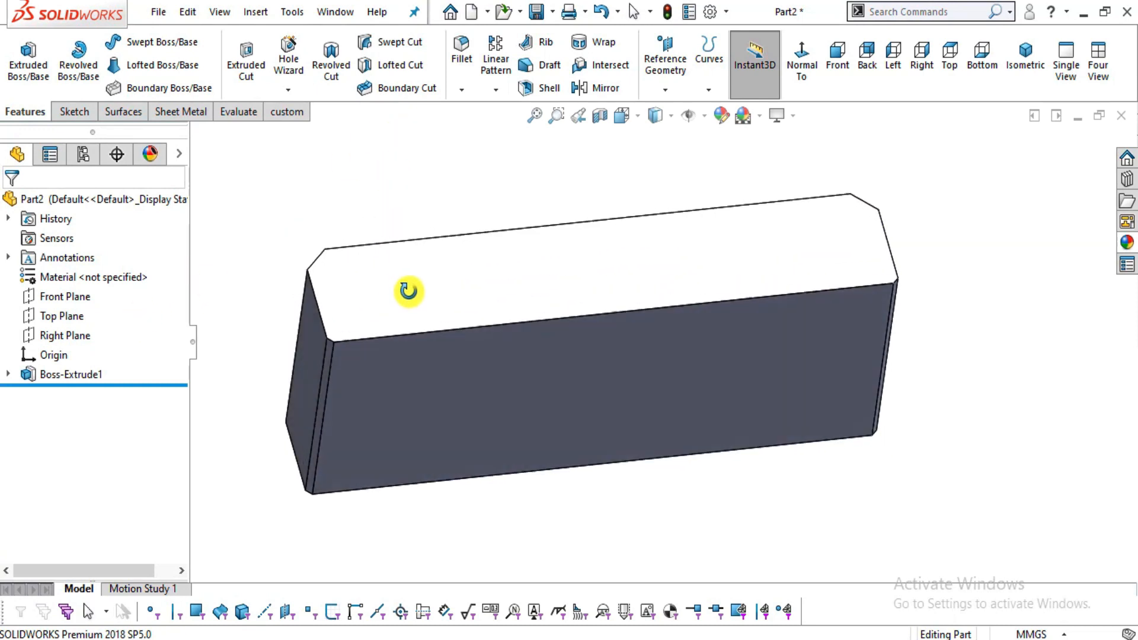
{"action": "left_click", "coordinate": [557, 268]}
{"action": "left_click", "coordinate": [694, 226]}
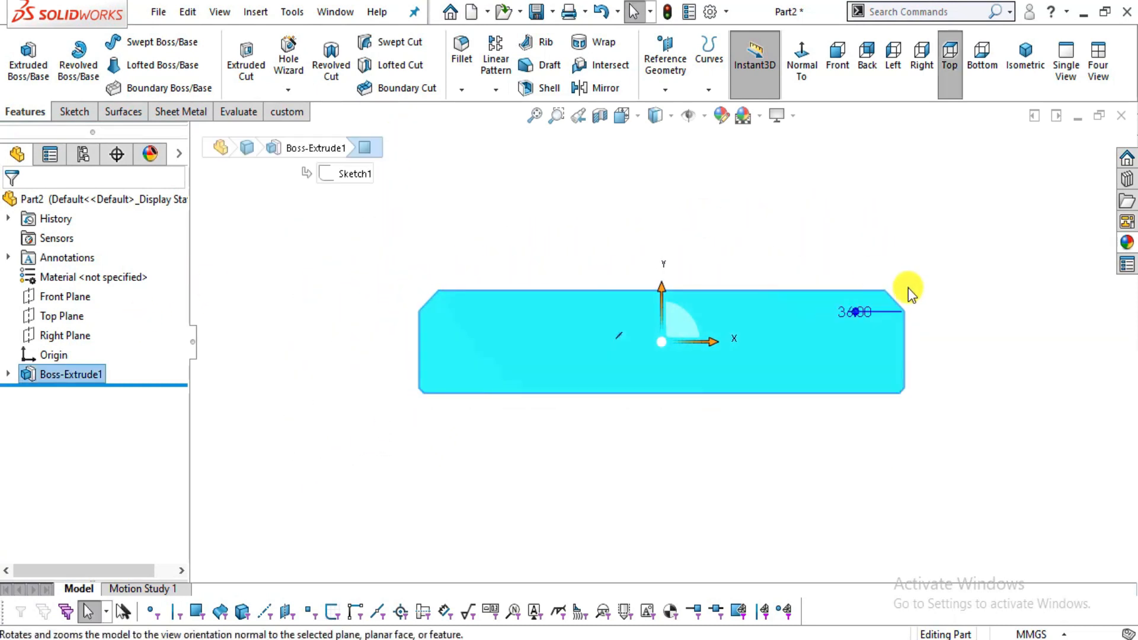
{"action": "scroll", "coordinate": [908, 288], "scroll_direction": "down", "scroll_amount": 2}
{"action": "left_click", "coordinate": [1003, 328]}
{"action": "scroll", "coordinate": [520, 365], "scroll_direction": "up", "scroll_amount": 1}
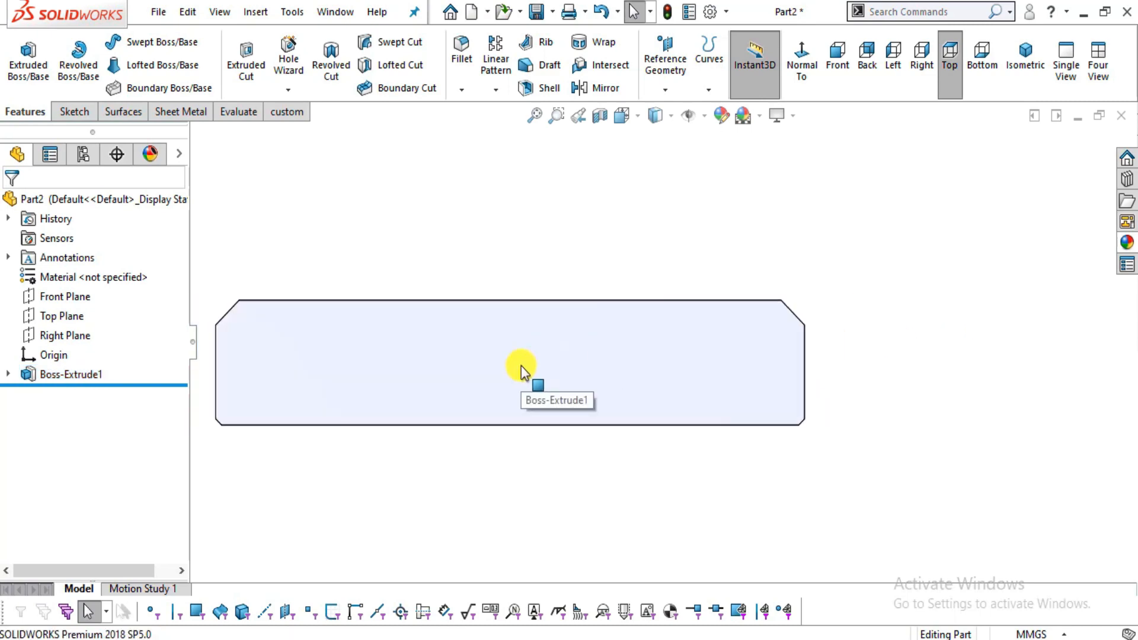
{"action": "key", "text": "alt+Tab"}
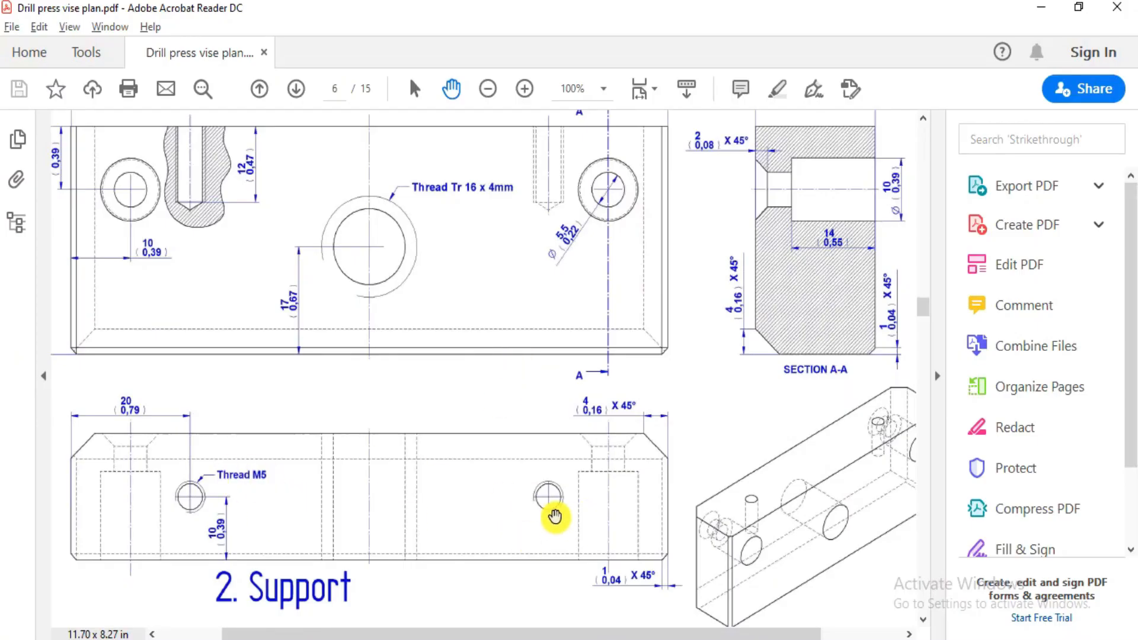
{"action": "scroll", "coordinate": [247, 544], "scroll_direction": "up", "scroll_amount": 2, "text": "ctrl"}
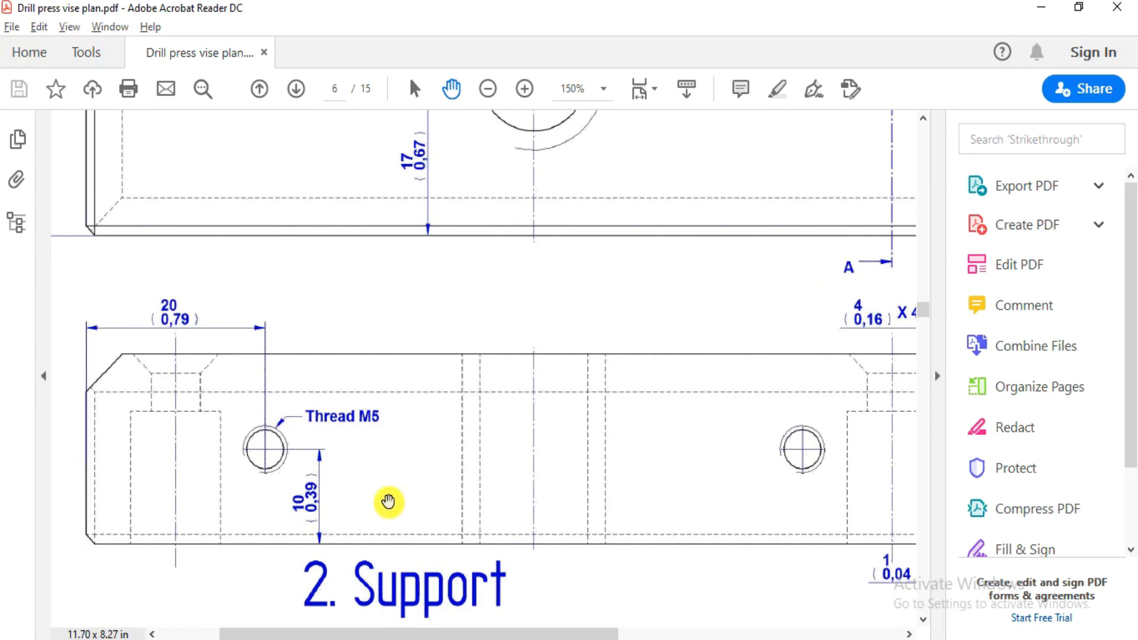
{"action": "left_click_drag", "start_coordinate": [480, 490], "coordinate": [452, 468]}
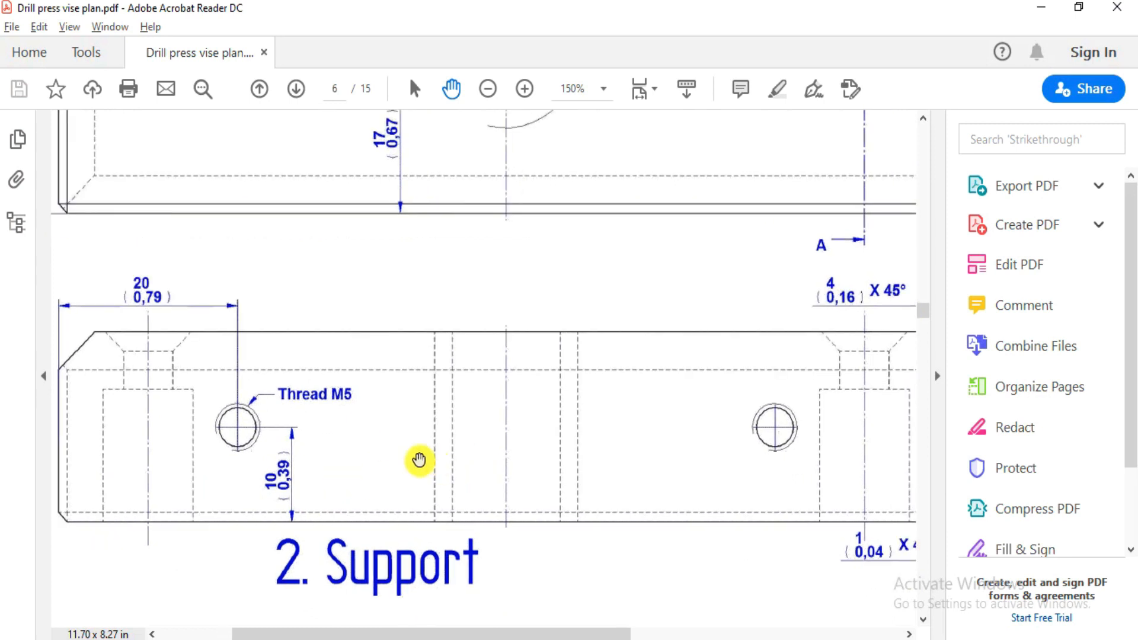
In SOLIDWORKS, start a Hole Wizard straight tap with the ANSI Metric standard and the Tapped hole type.
{"action": "key", "text": "alt+Tab"}
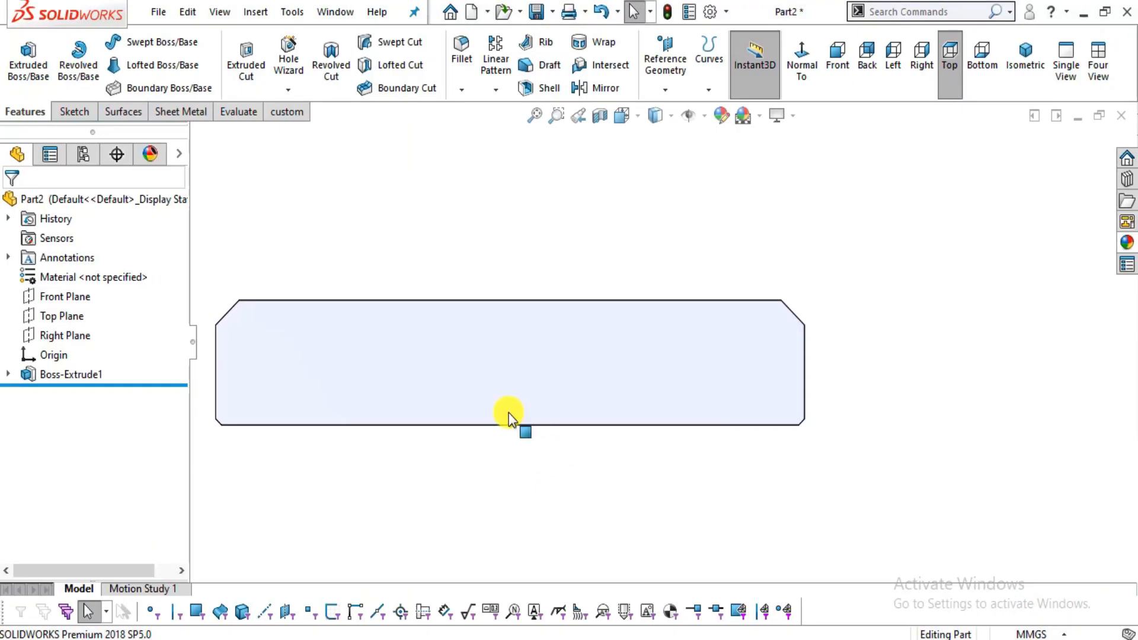
{"action": "scroll", "coordinate": [728, 392], "scroll_direction": "up", "scroll_amount": 1}
{"action": "scroll", "coordinate": [794, 405], "scroll_direction": "down", "scroll_amount": 1}
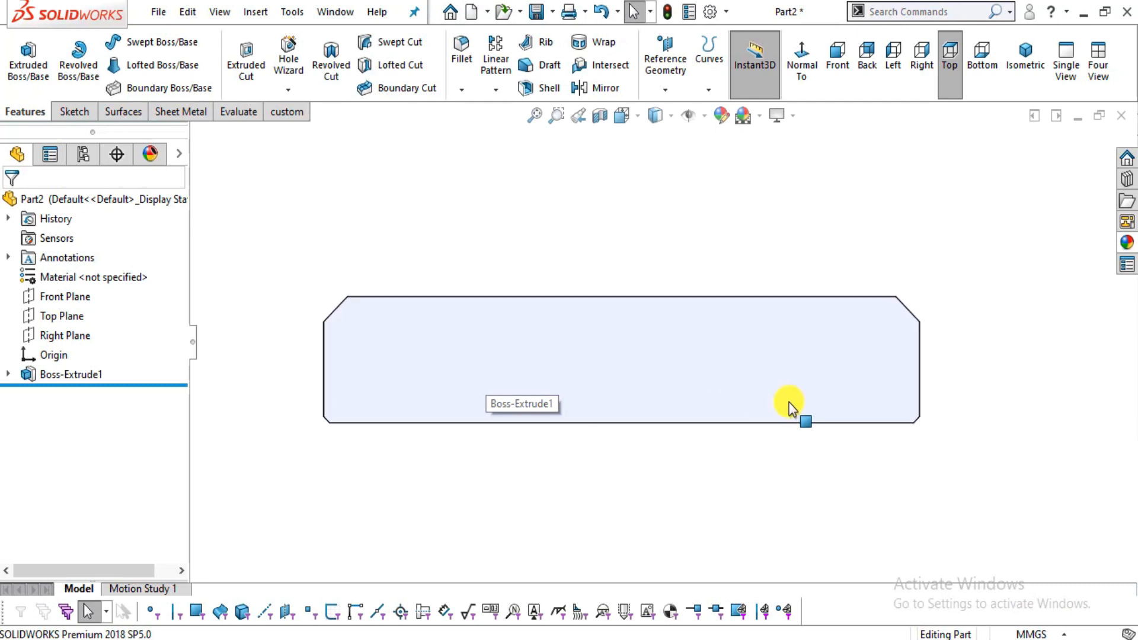
{"action": "left_click", "coordinate": [288, 48]}
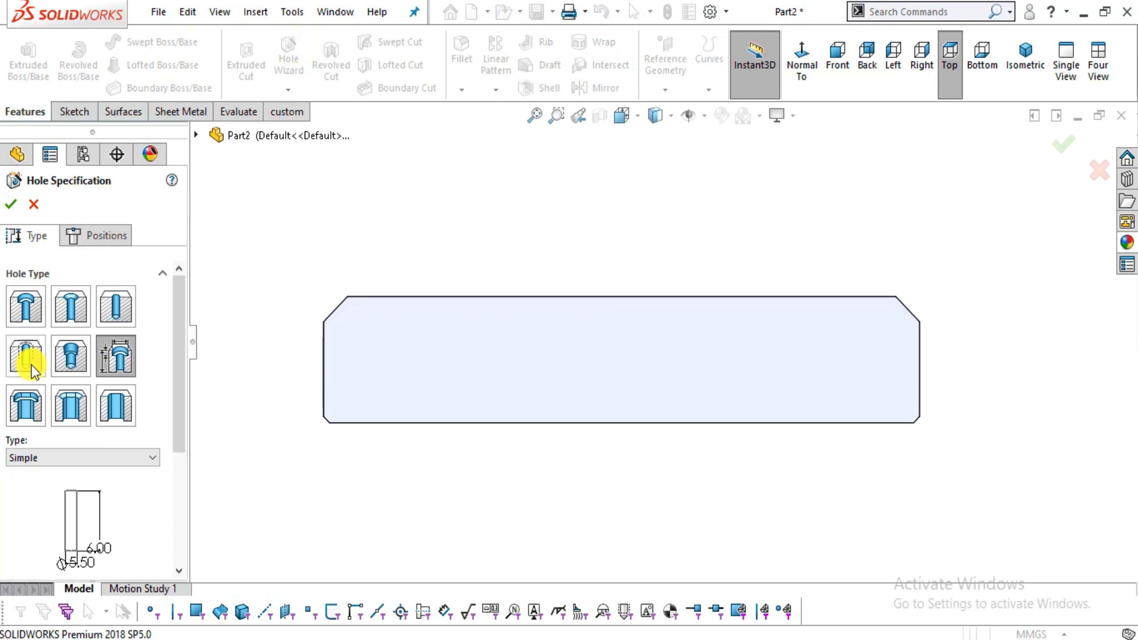
{"action": "left_click", "coordinate": [28, 362]}
{"action": "left_click_drag", "start_coordinate": [176, 334], "coordinate": [186, 400]}
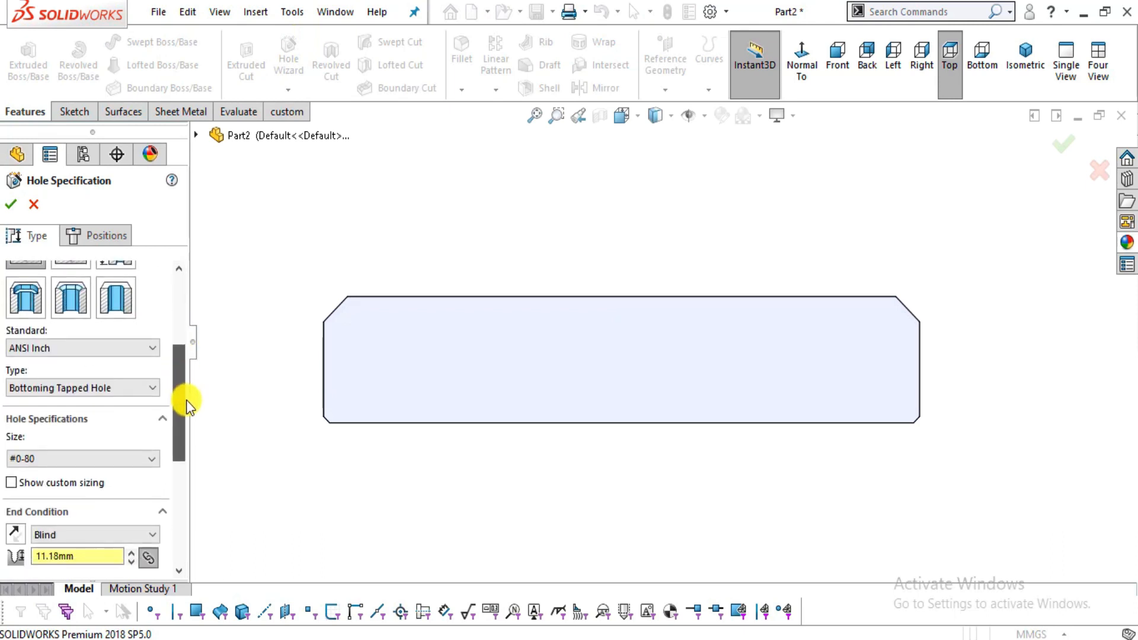
{"action": "left_click", "coordinate": [55, 351]}
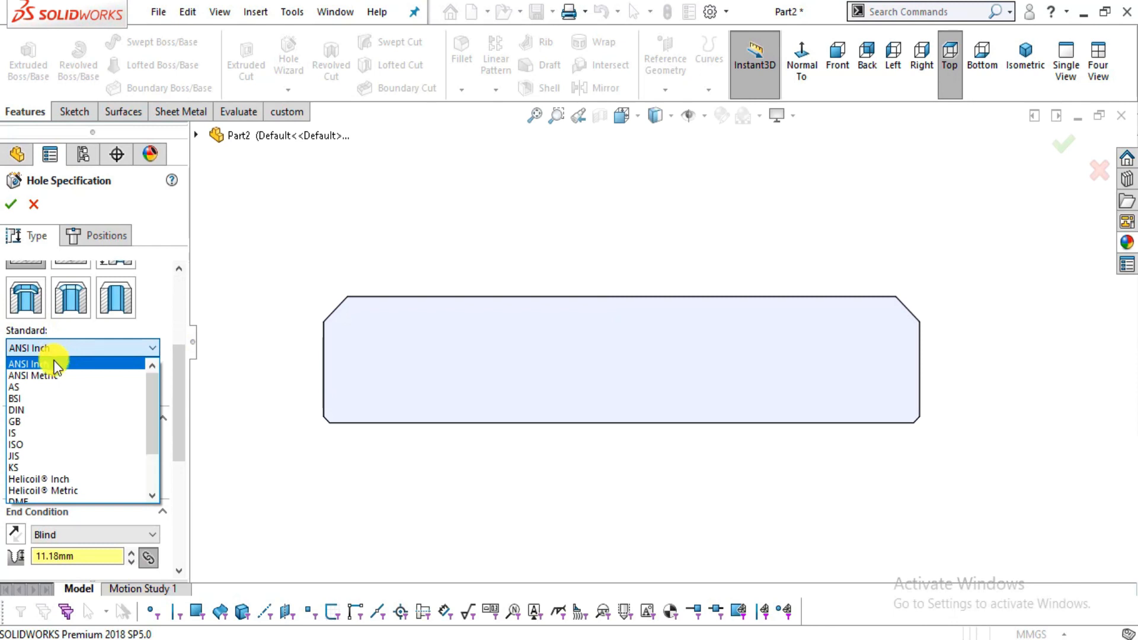
{"action": "left_click", "coordinate": [52, 379]}
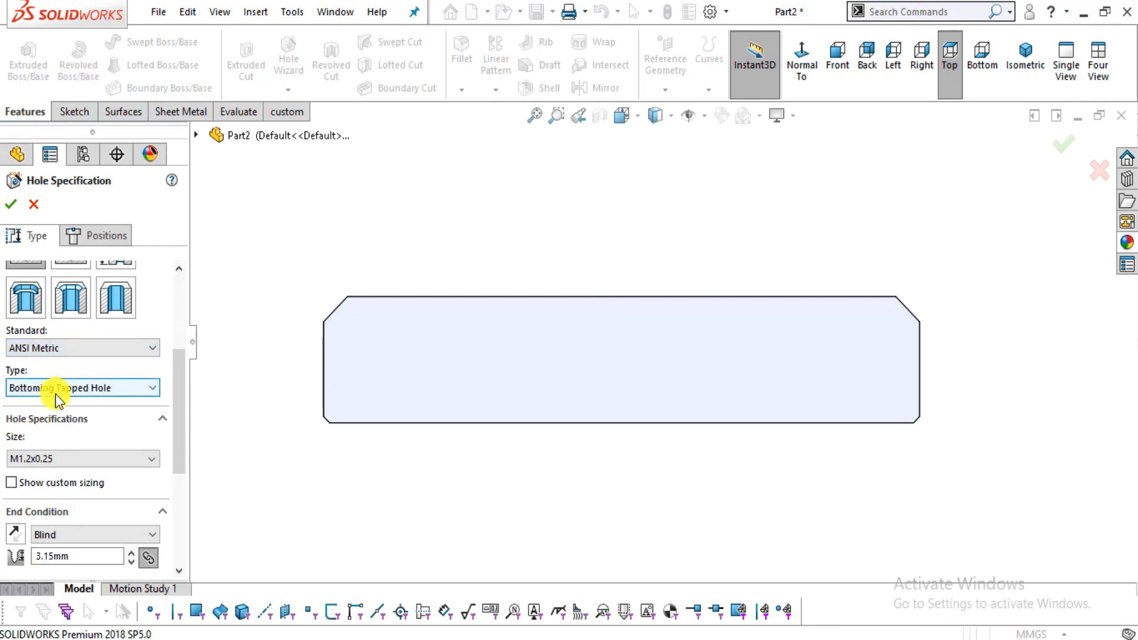
{"action": "left_click", "coordinate": [55, 394]}
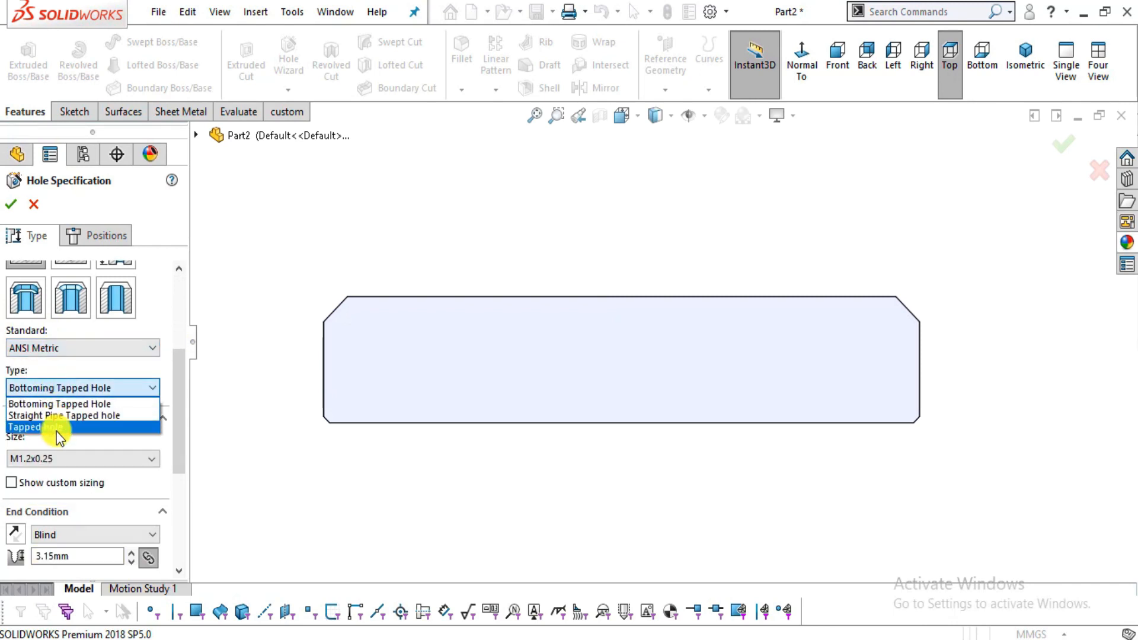
{"action": "left_click", "coordinate": [59, 426]}
{"action": "mouse_move", "coordinate": [175, 409]}
{"action": "left_mouse_down"}
{"action": "mouse_move", "coordinate": [175, 436]}
{"action": "mouse_move", "coordinate": [175, 410]}
{"action": "left_mouse_up"}
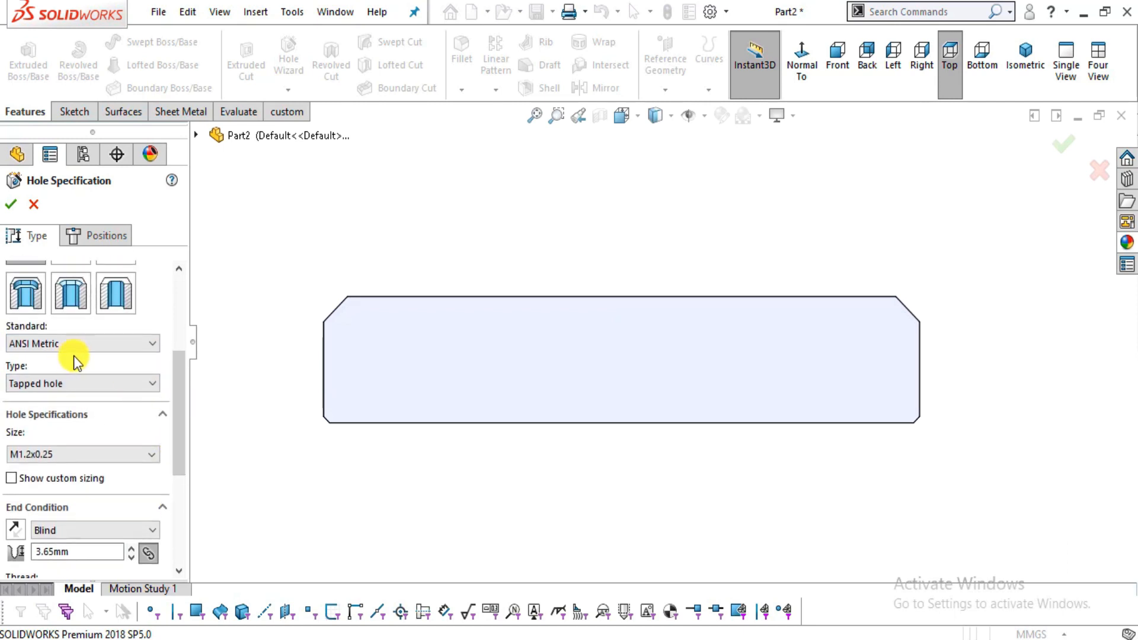
Check the thread callout in the PDF plan and set the hole to ISO standard, Tapped hole type, size M5.
{"action": "key", "text": "alt+Tab"}
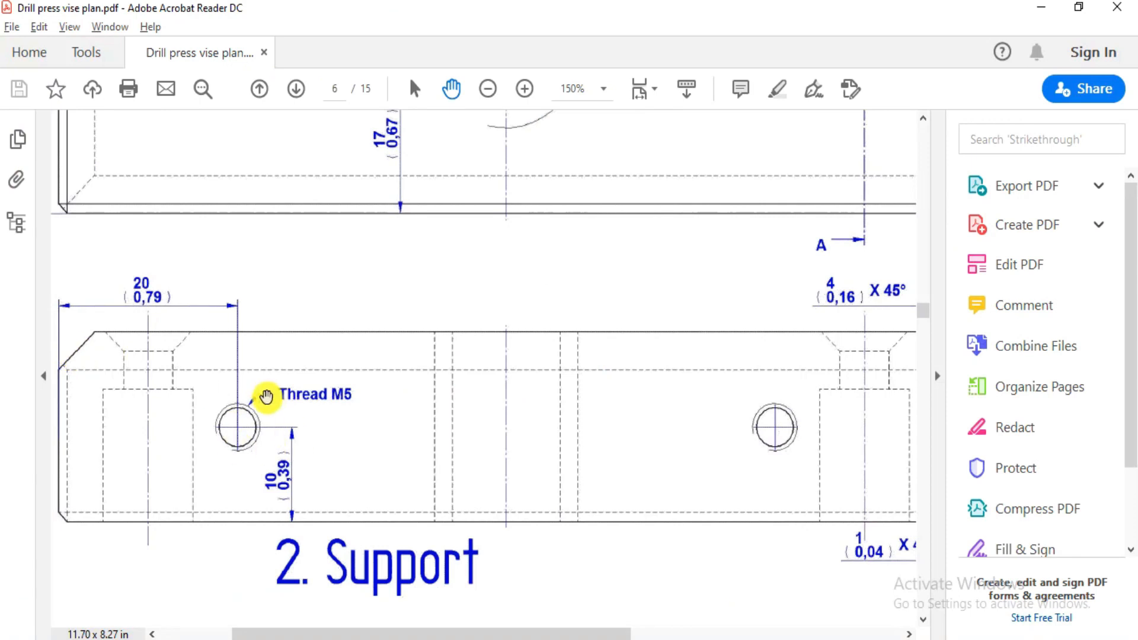
{"action": "key", "text": "alt+Tab"}
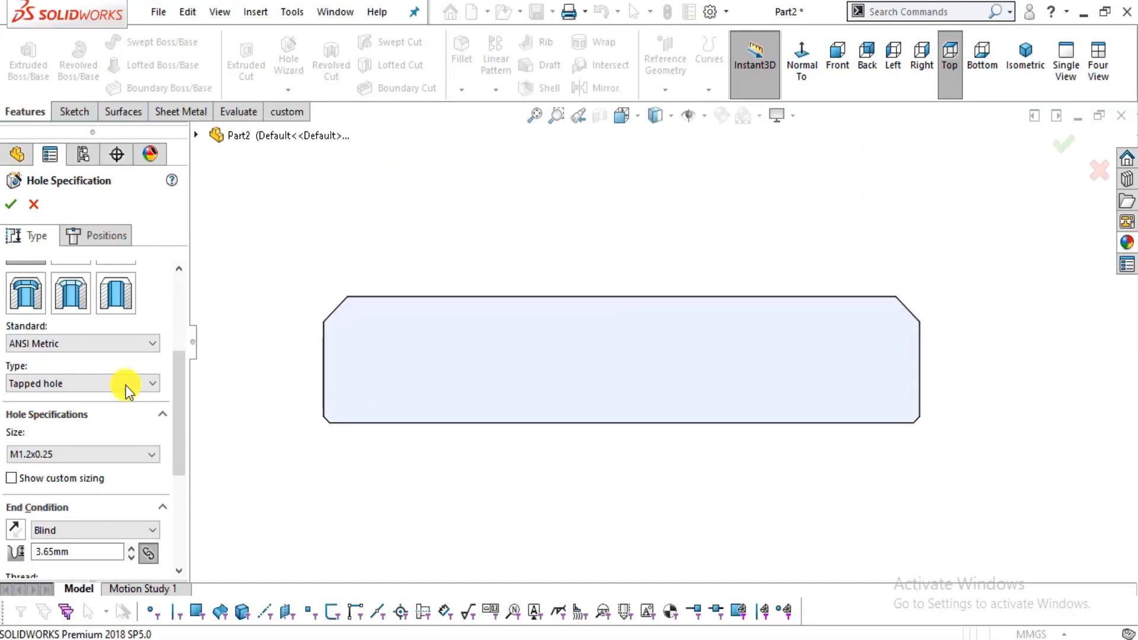
{"action": "left_click", "coordinate": [85, 348]}
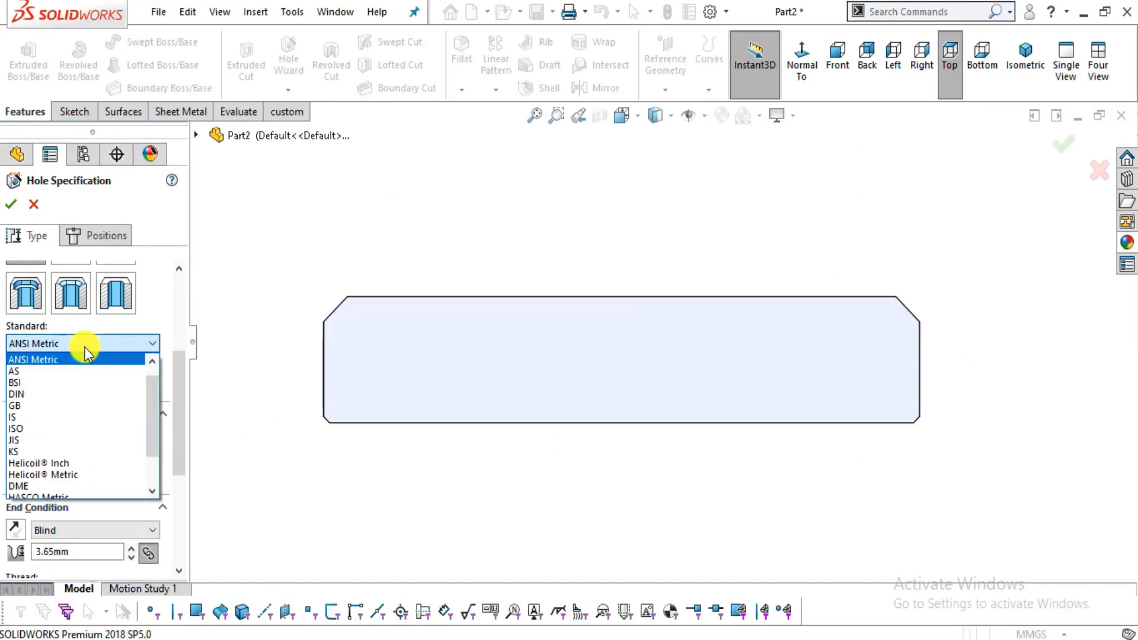
{"action": "left_click", "coordinate": [55, 426]}
{"action": "left_click", "coordinate": [136, 386]}
{"action": "left_click", "coordinate": [88, 428]}
{"action": "left_click", "coordinate": [89, 453]}
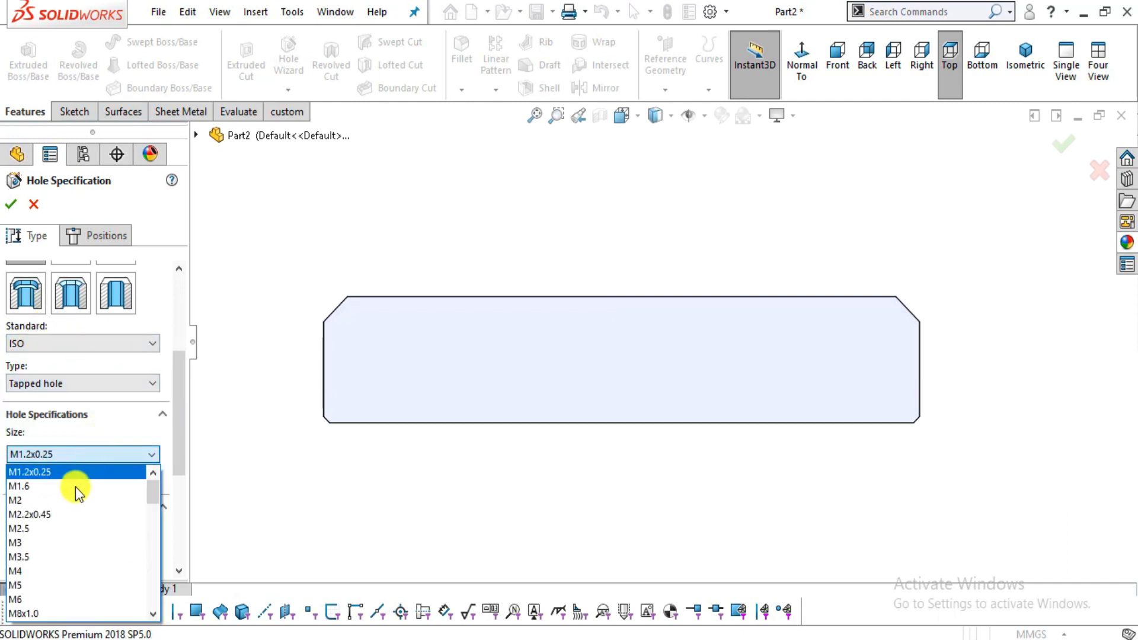
{"action": "left_click", "coordinate": [84, 583]}
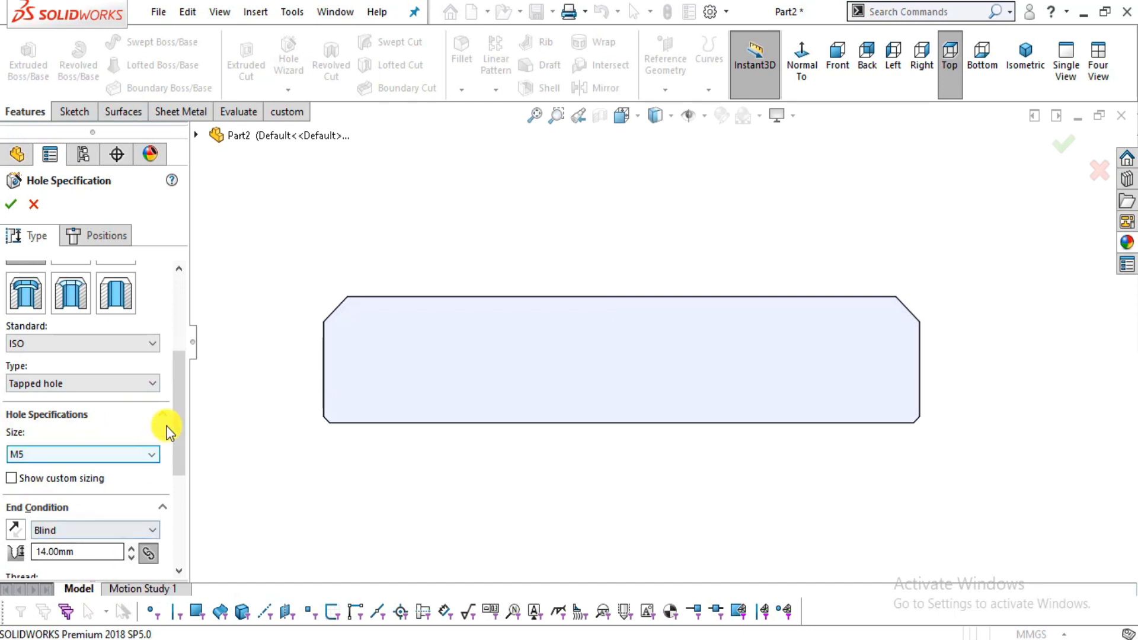
Examine the sectioned threaded hole on the Support drawing in the PDF plan for the hole's depth.
{"action": "scroll", "coordinate": [175, 426], "scroll_direction": "down", "scroll_amount": 2}
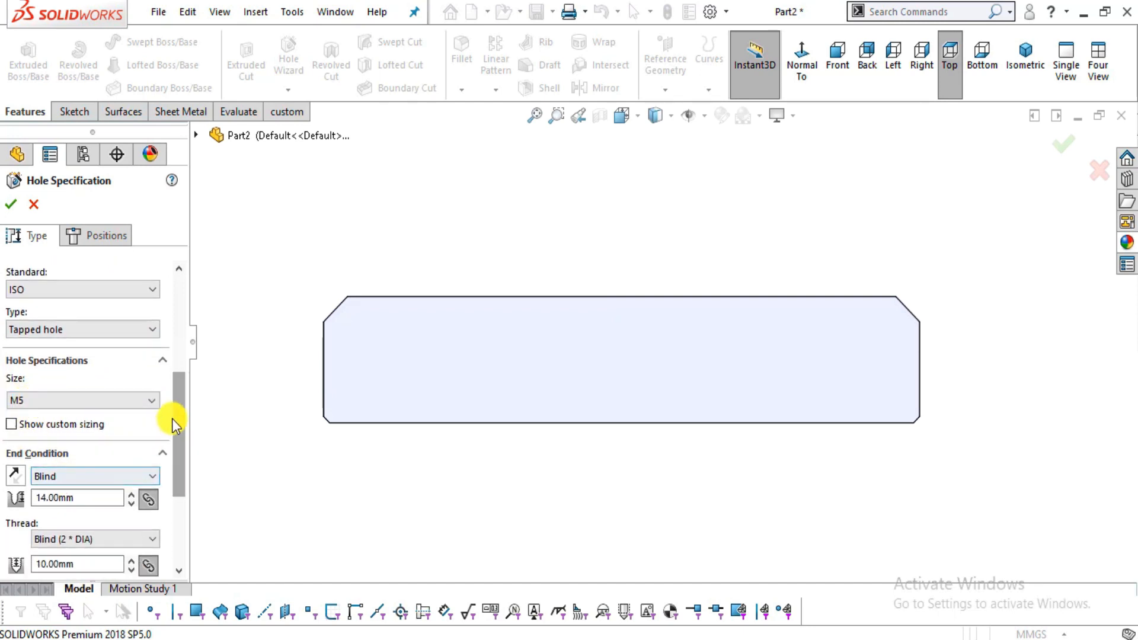
{"action": "scroll", "coordinate": [172, 418], "scroll_direction": "down", "scroll_amount": 2}
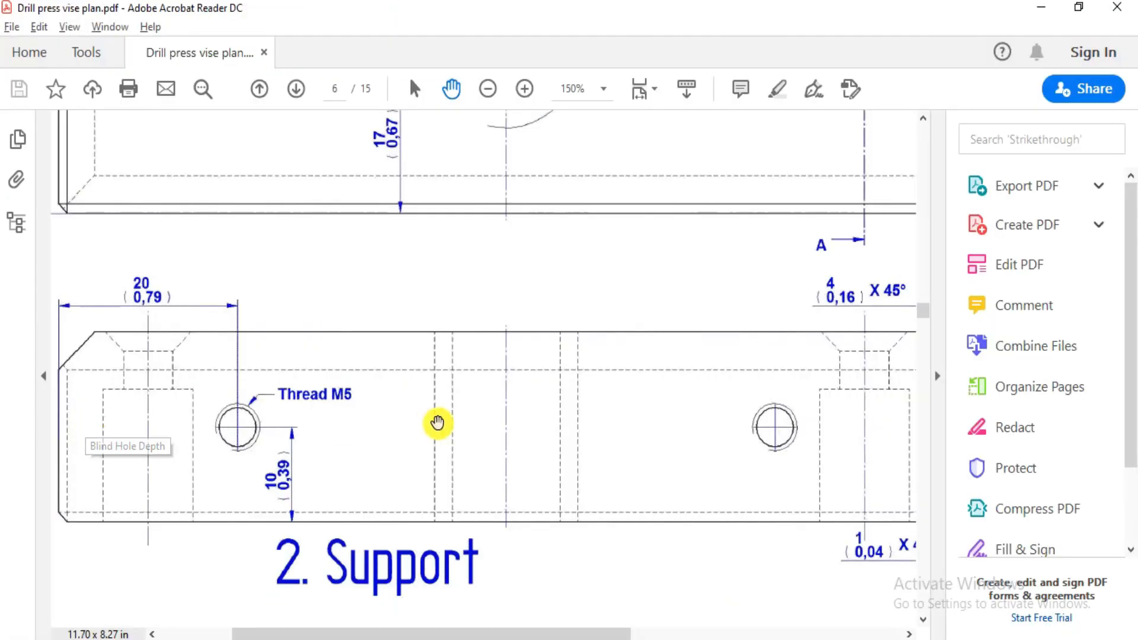
{"action": "mouse_move", "coordinate": [639, 296]}
{"action": "left_mouse_down"}
{"action": "mouse_move", "coordinate": [285, 279]}
{"action": "mouse_move", "coordinate": [262, 266]}
{"action": "mouse_move", "coordinate": [548, 593]}
{"action": "left_mouse_up"}
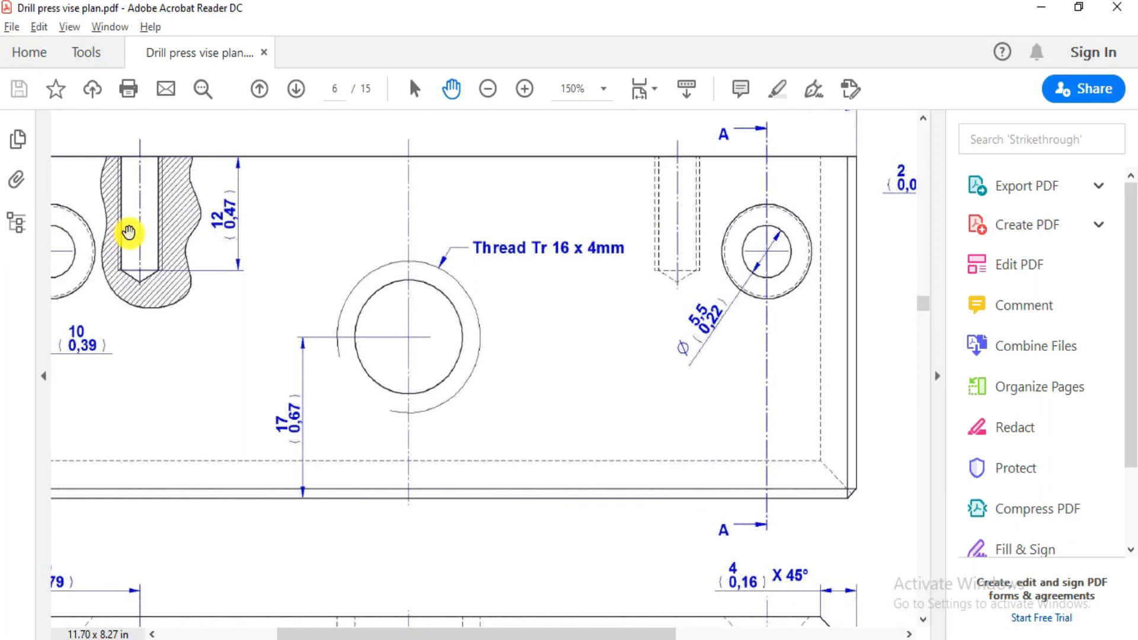
{"action": "left_click_drag", "start_coordinate": [310, 524], "coordinate": [506, 179]}
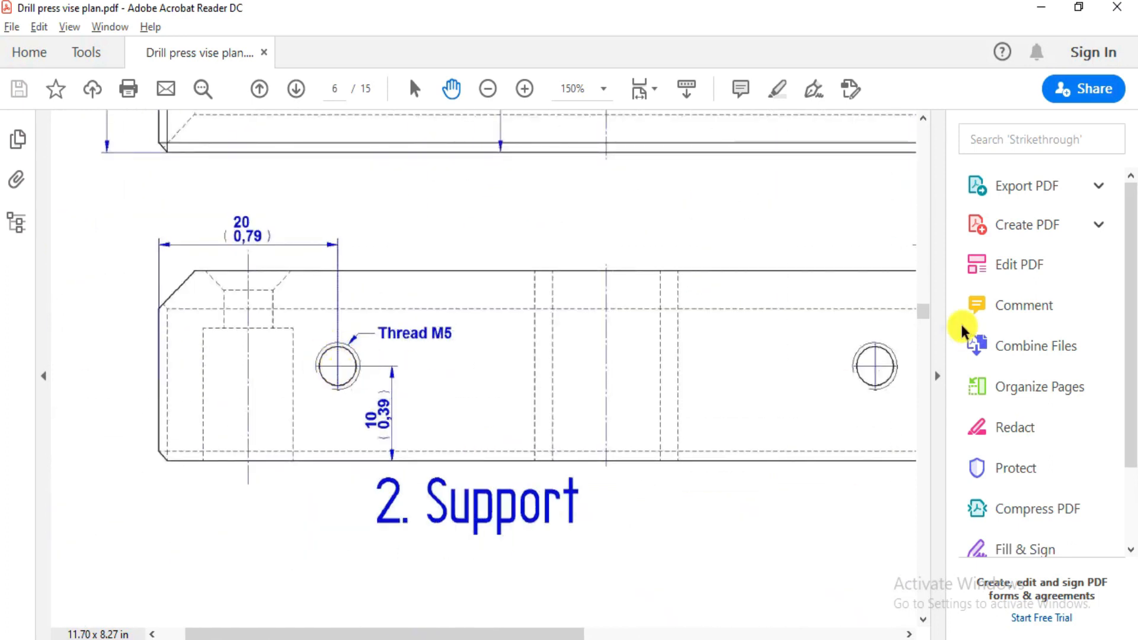
{"action": "left_click_drag", "start_coordinate": [612, 158], "coordinate": [569, 421]}
{"action": "left_click_drag", "start_coordinate": [377, 158], "coordinate": [388, 214]}
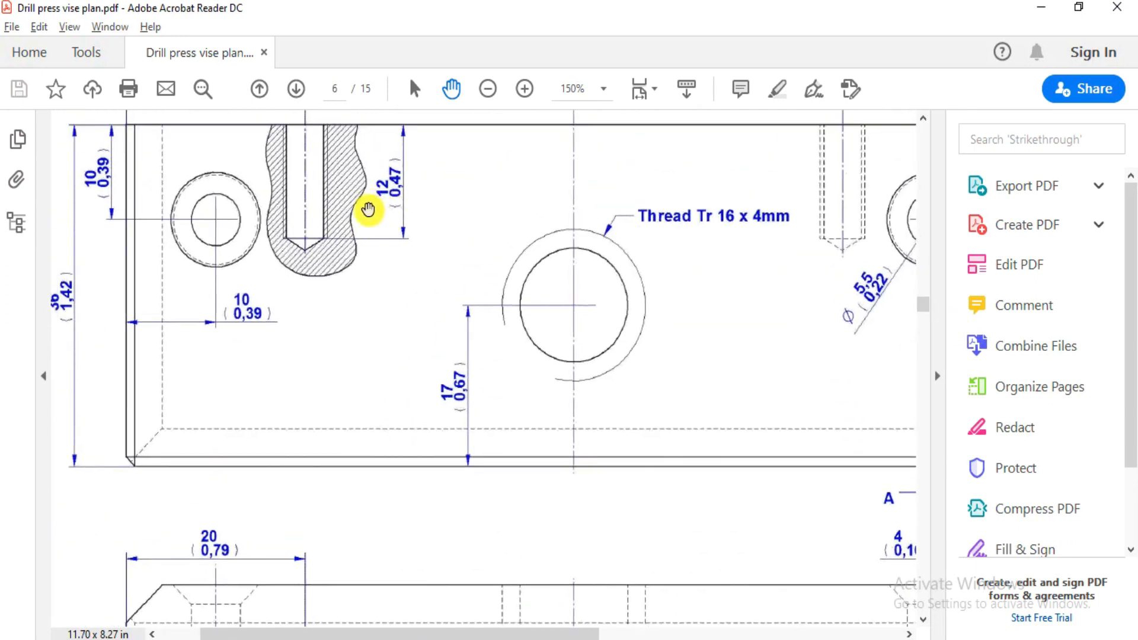
{"action": "left_click_drag", "start_coordinate": [637, 249], "coordinate": [552, 309]}
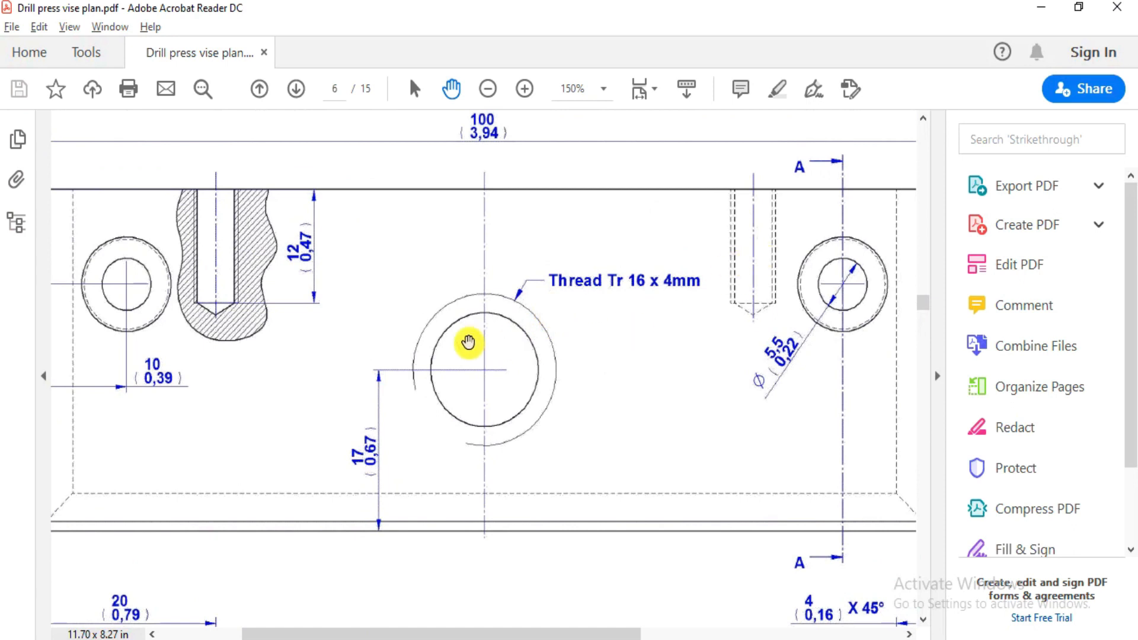
{"action": "left_click_drag", "start_coordinate": [465, 342], "coordinate": [492, 322]}
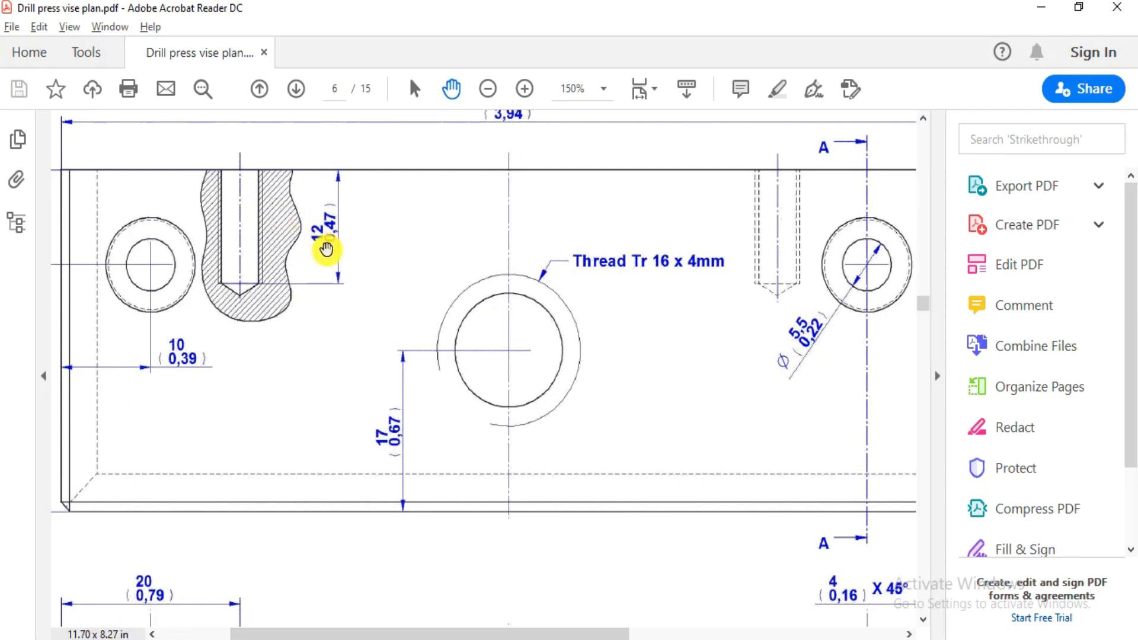
{"action": "left_click_drag", "start_coordinate": [428, 351], "coordinate": [384, 249]}
{"action": "mouse_move", "coordinate": [518, 423]}
{"action": "left_mouse_down"}
{"action": "mouse_move", "coordinate": [540, 545]}
{"action": "mouse_move", "coordinate": [688, 506]}
{"action": "mouse_move", "coordinate": [585, 180]}
{"action": "left_mouse_up"}
{"action": "mouse_move", "coordinate": [515, 338]}
{"action": "left_mouse_down"}
{"action": "mouse_move", "coordinate": [432, 350]}
{"action": "mouse_move", "coordinate": [494, 409]}
{"action": "left_mouse_up"}
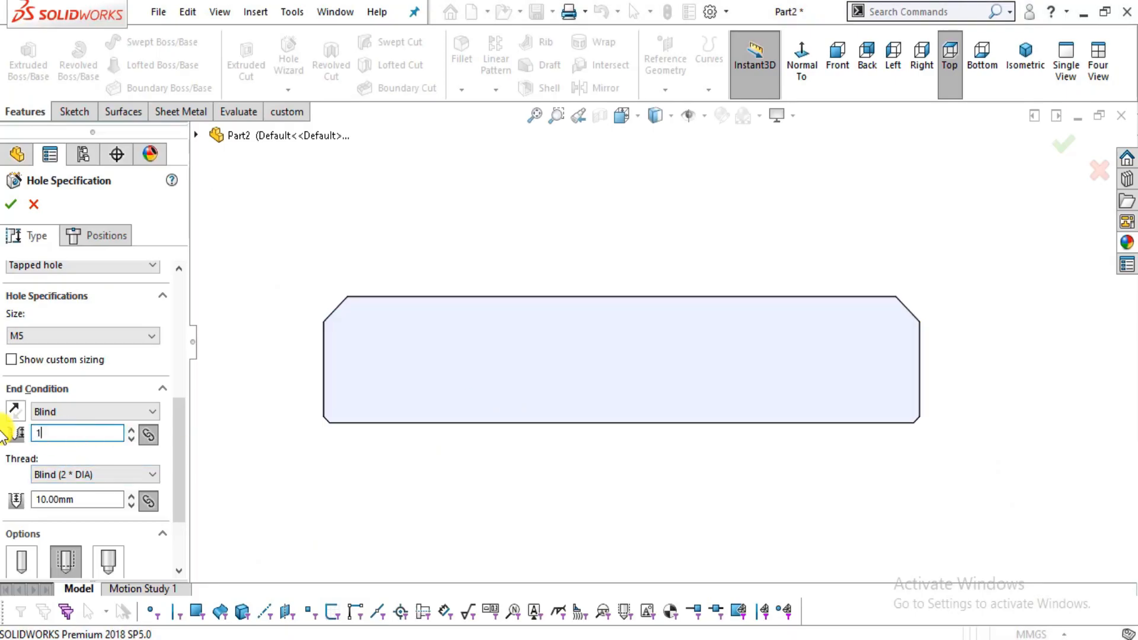
In SOLIDWORKS, set the blind hole depth and thread depth to 12 mm, and turn off the near side countersink.
{"action": "type", "text": "2"}
{"action": "key", "text": "Return"}
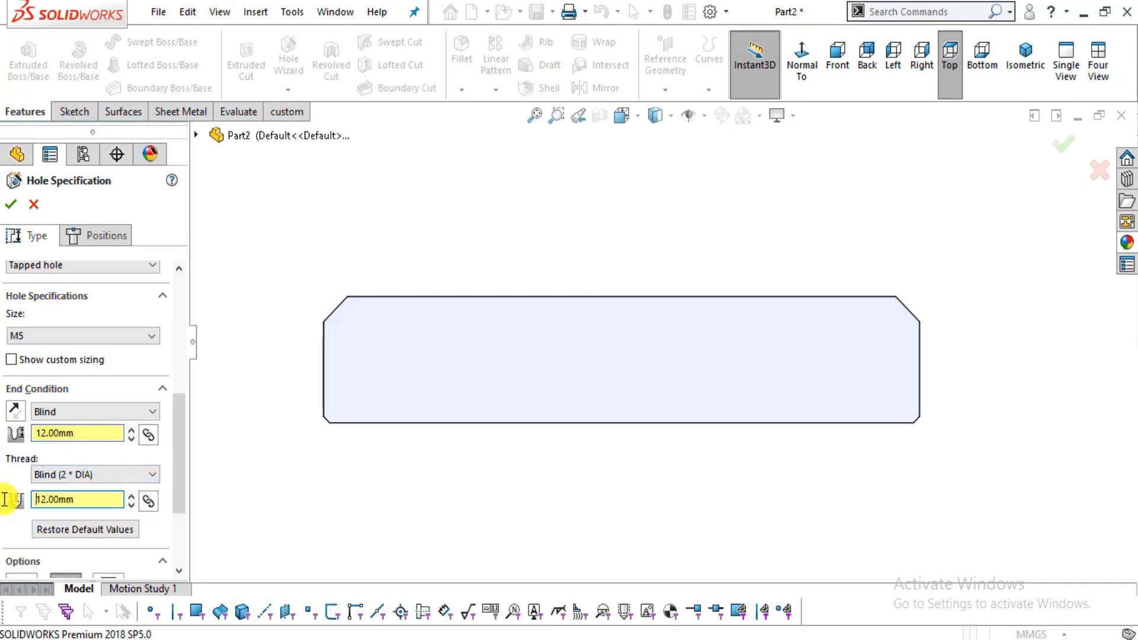
{"action": "left_click_drag", "start_coordinate": [182, 449], "coordinate": [188, 489]}
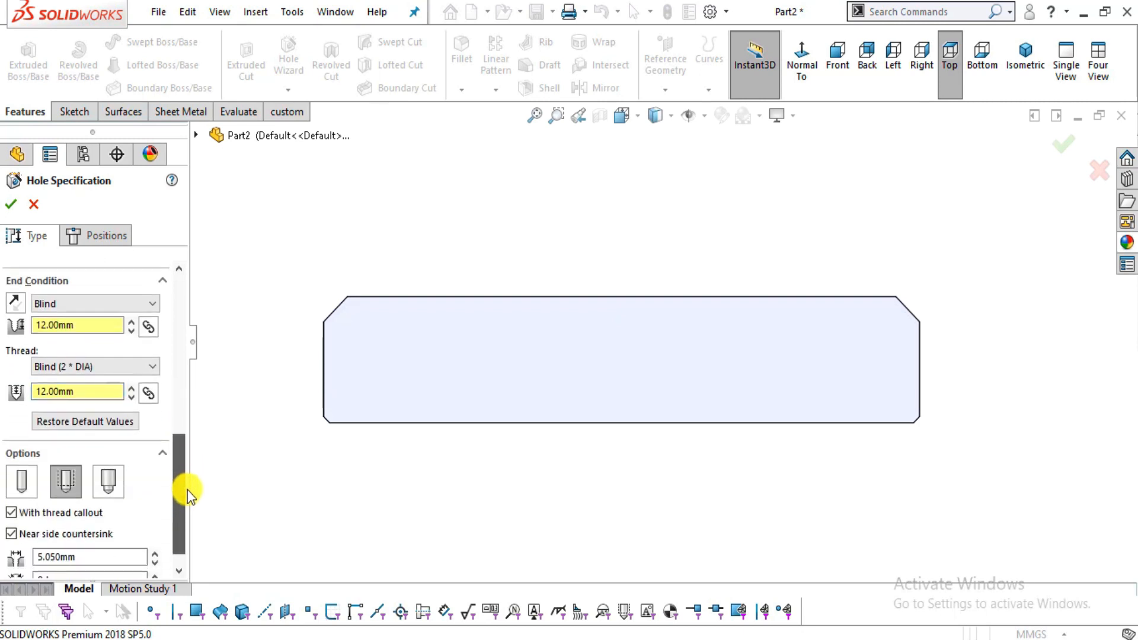
{"action": "left_click", "coordinate": [73, 478]}
{"action": "left_click", "coordinate": [11, 533]}
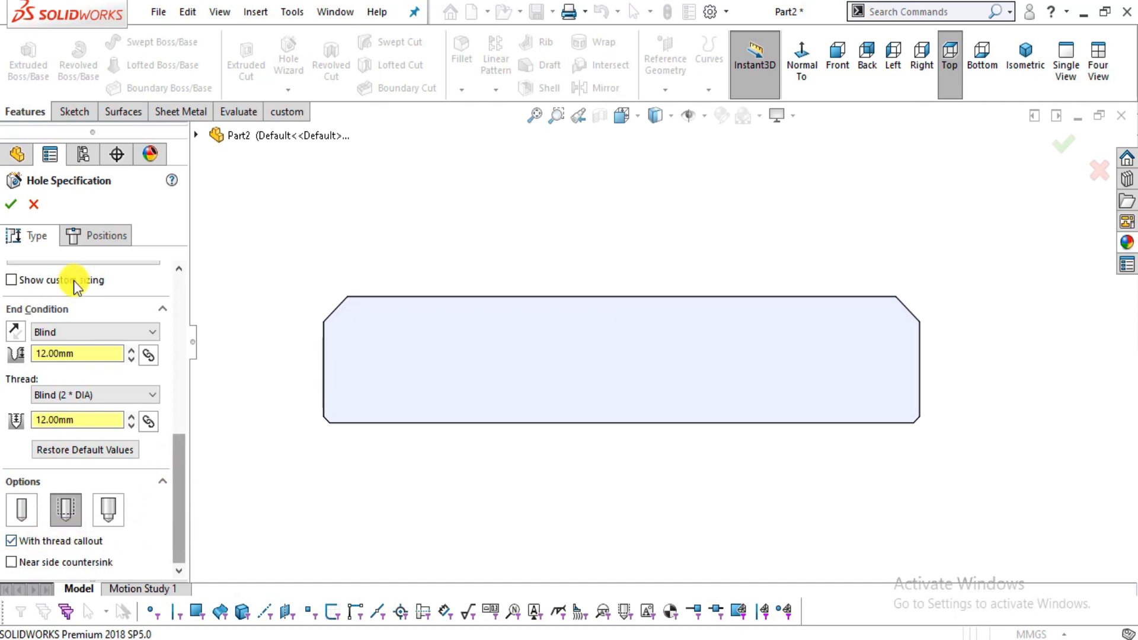
Place two M5 hole points on the block's chamfered-profile face, one on each side of the origin.
{"action": "left_click", "coordinate": [92, 238]}
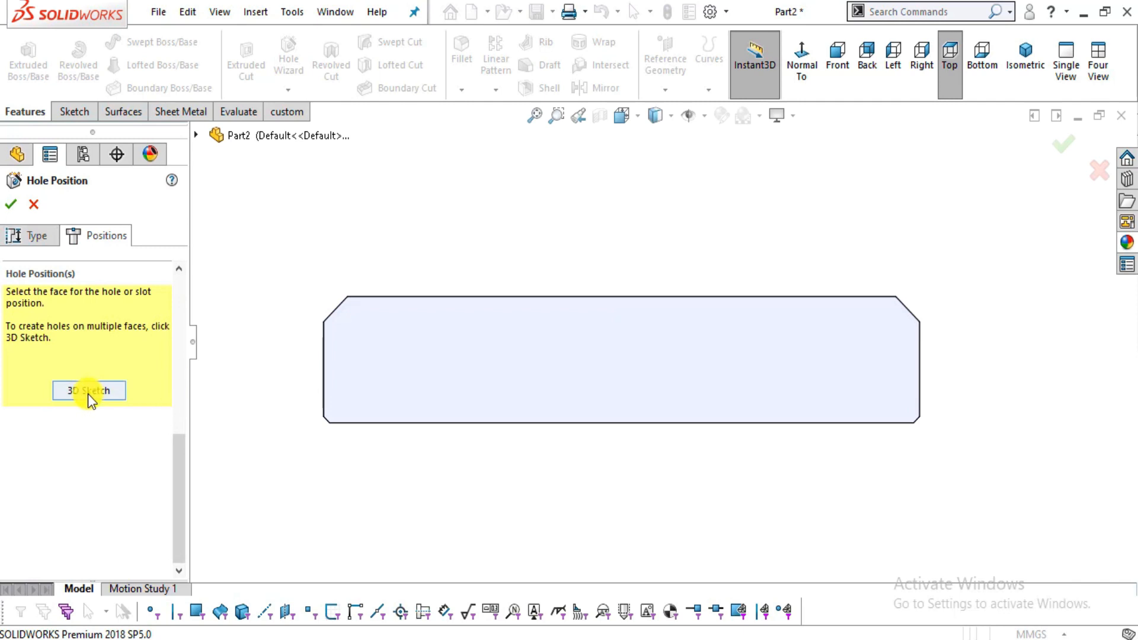
{"action": "left_click", "coordinate": [579, 339]}
{"action": "left_click", "coordinate": [459, 356]}
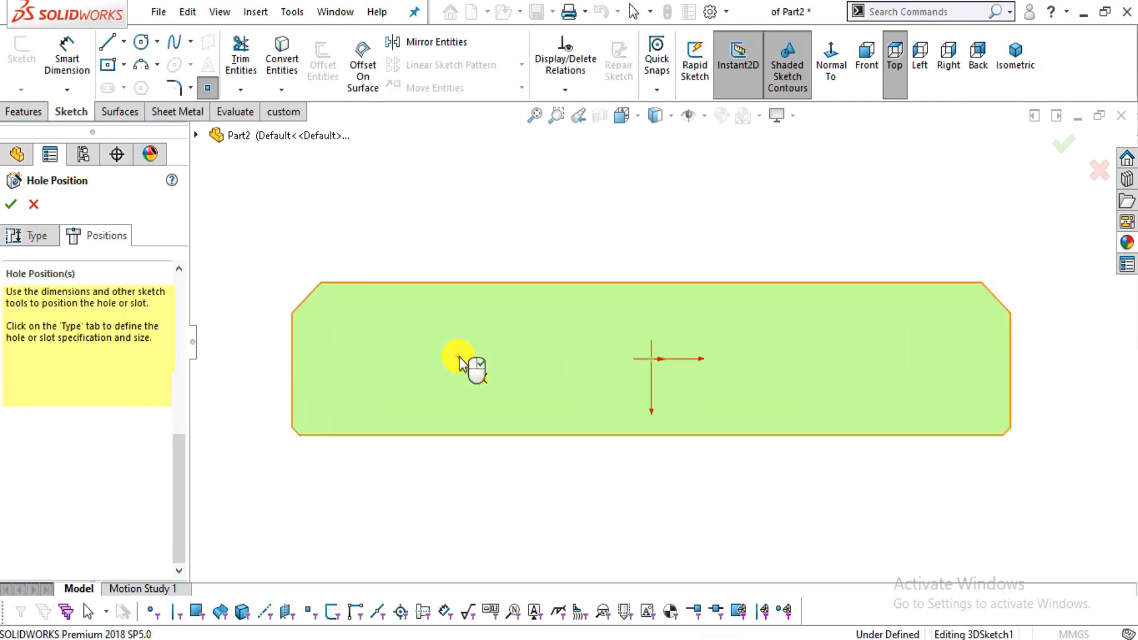
{"action": "left_click", "coordinate": [871, 362]}
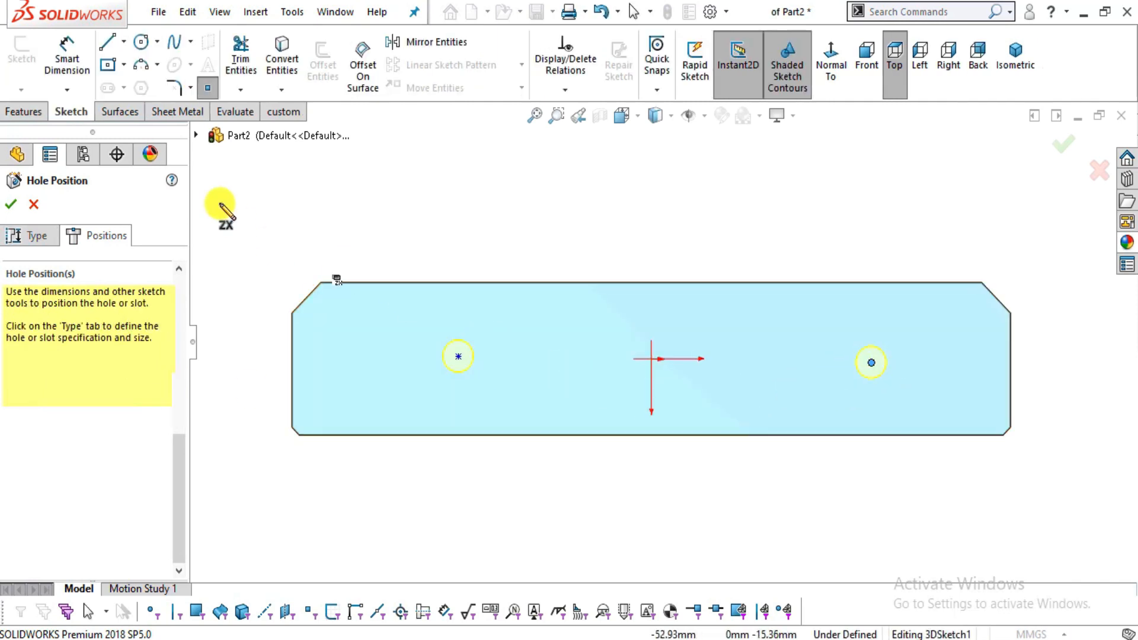
Check the hole location in the PDF plan and dimension the left hole point 10 mm from the face's lower long edge.
{"action": "left_click", "coordinate": [69, 54]}
{"action": "key", "text": "alt+Tab"}
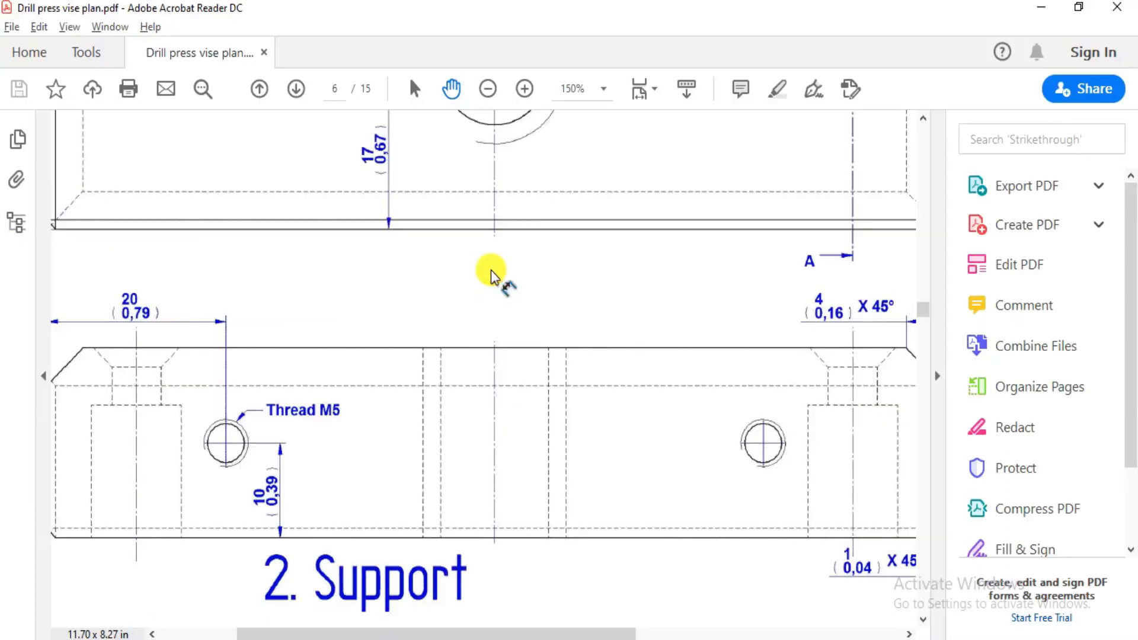
{"action": "left_click_drag", "start_coordinate": [356, 471], "coordinate": [524, 453]}
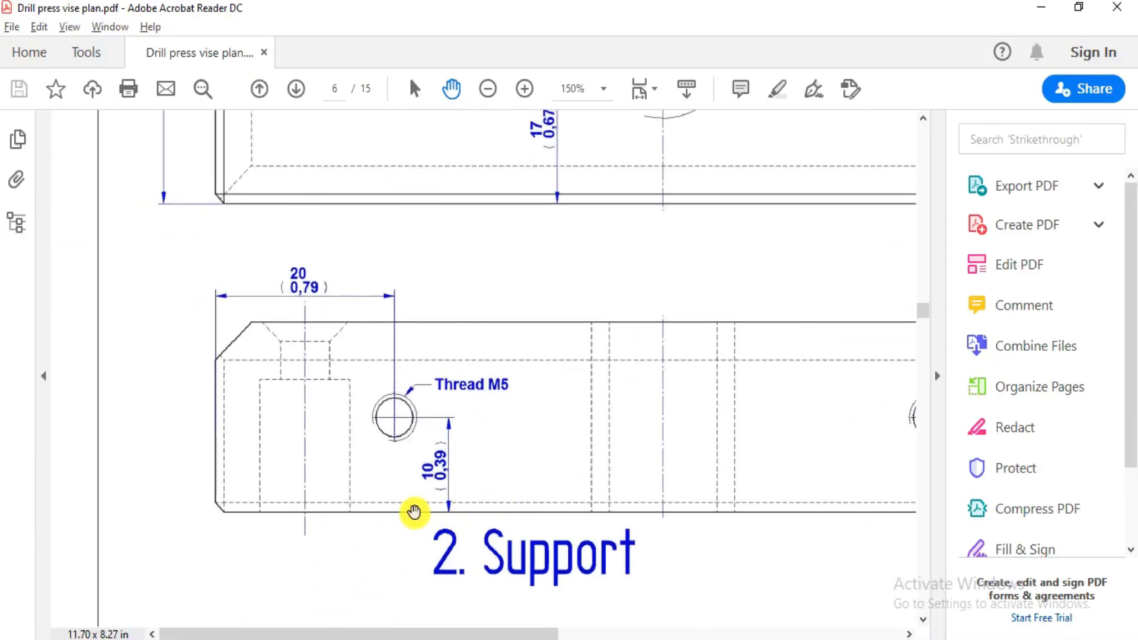
{"action": "left_click_drag", "start_coordinate": [642, 498], "coordinate": [452, 498]}
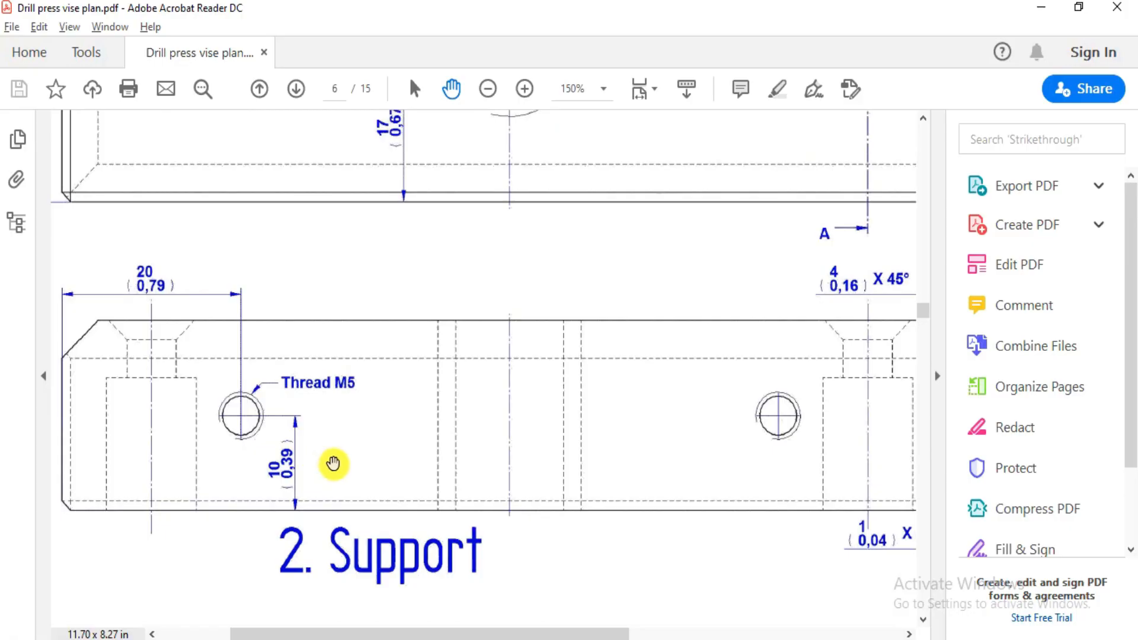
{"action": "key", "text": "alt+Tab"}
{"action": "scroll", "coordinate": [439, 345], "scroll_direction": "down", "scroll_amount": 3}
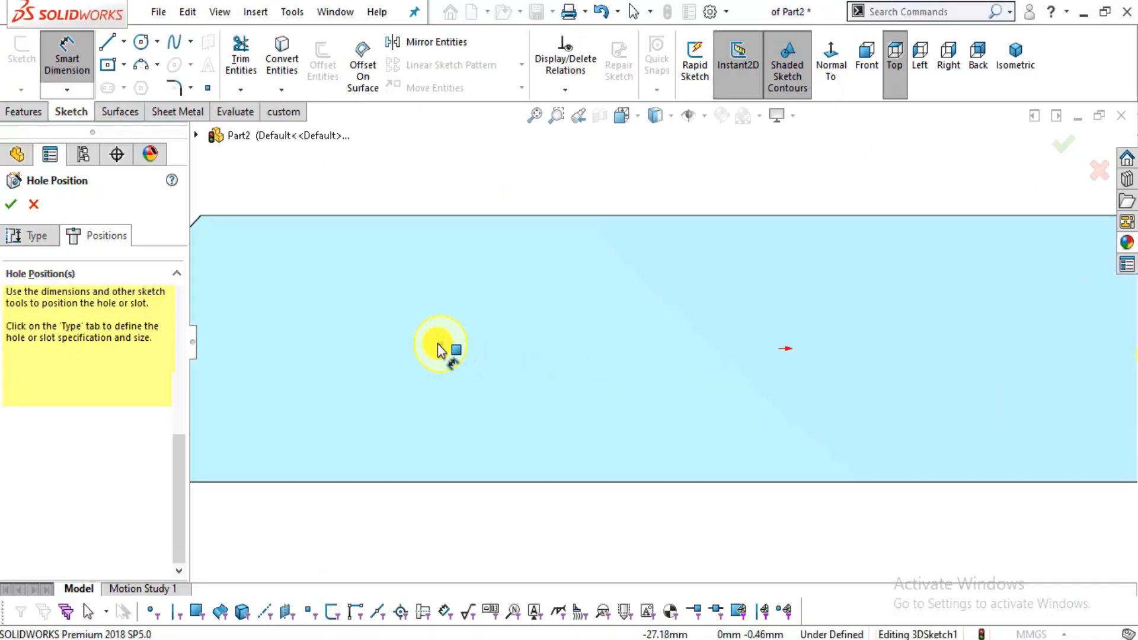
{"action": "left_click", "coordinate": [481, 482]}
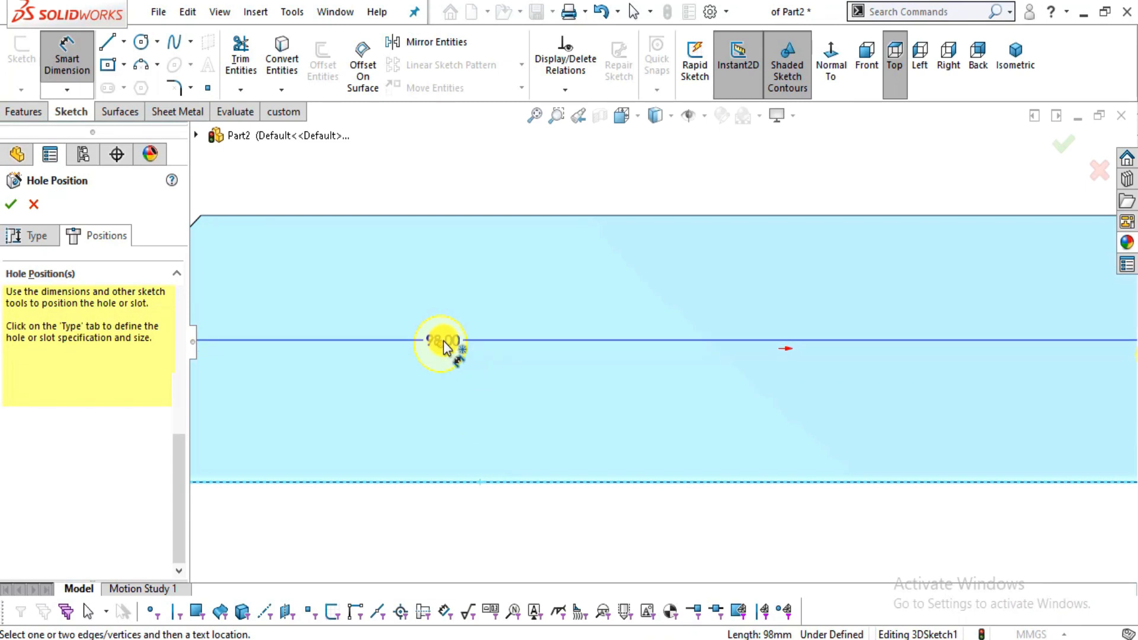
{"action": "left_click", "coordinate": [442, 342]}
{"action": "left_click", "coordinate": [503, 400]}
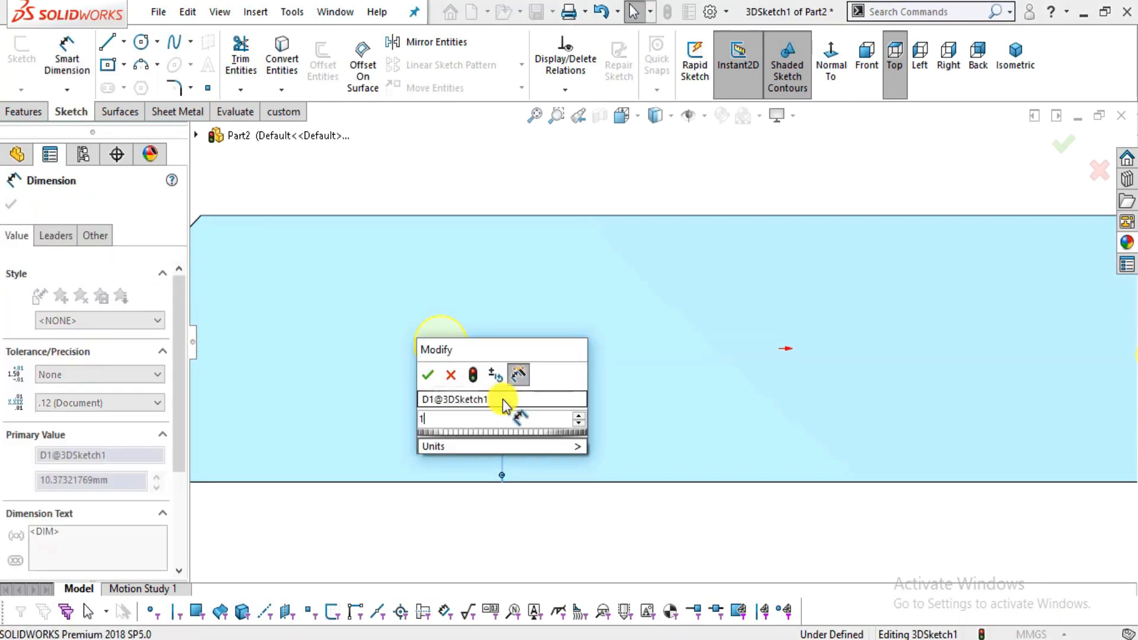
{"action": "type", "text": "10"}
{"action": "key", "text": "Return"}
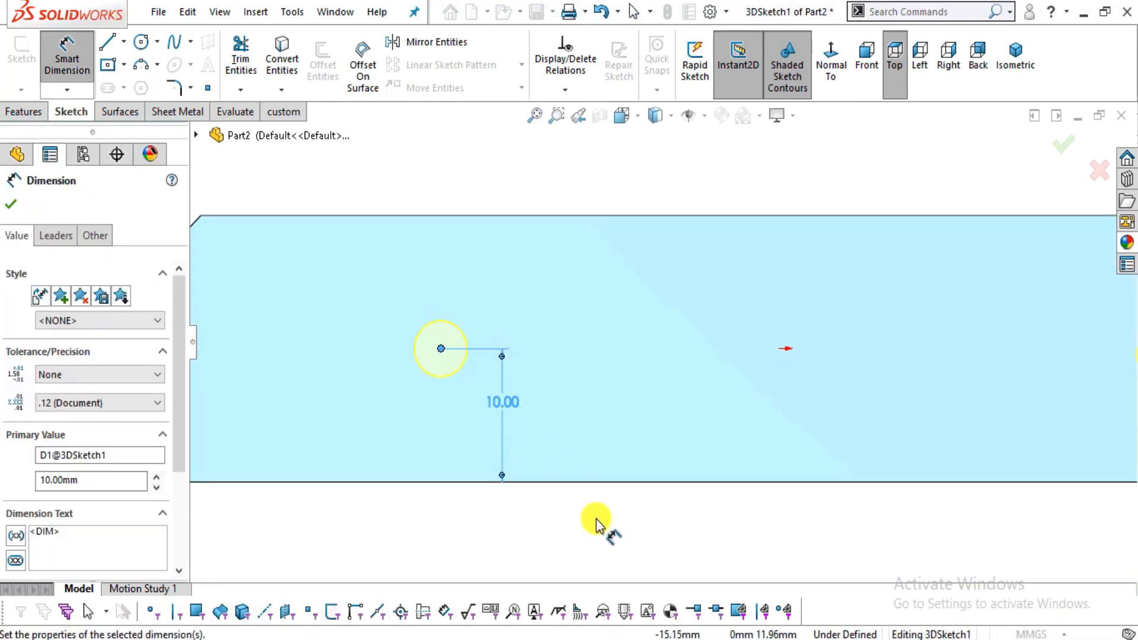
{"action": "scroll", "coordinate": [595, 518], "scroll_direction": "up", "scroll_amount": 2}
{"action": "left_click", "coordinate": [632, 496]}
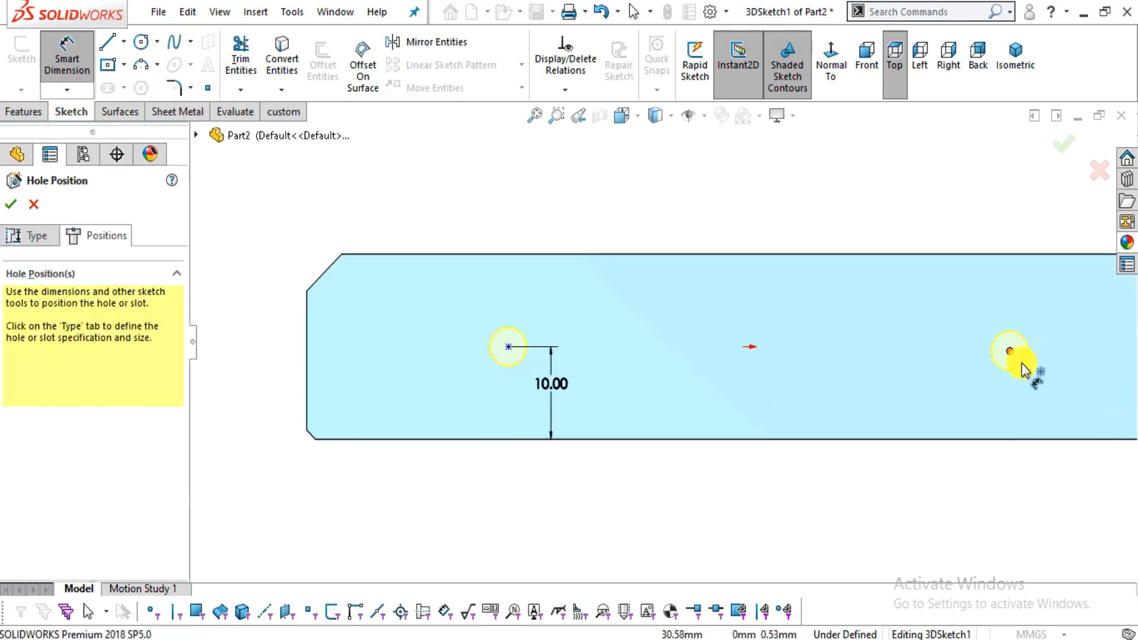
Dimension the right hole point 10 mm from the face's lower long edge.
{"action": "left_click", "coordinate": [1010, 351]}
{"action": "left_click", "coordinate": [1053, 439]}
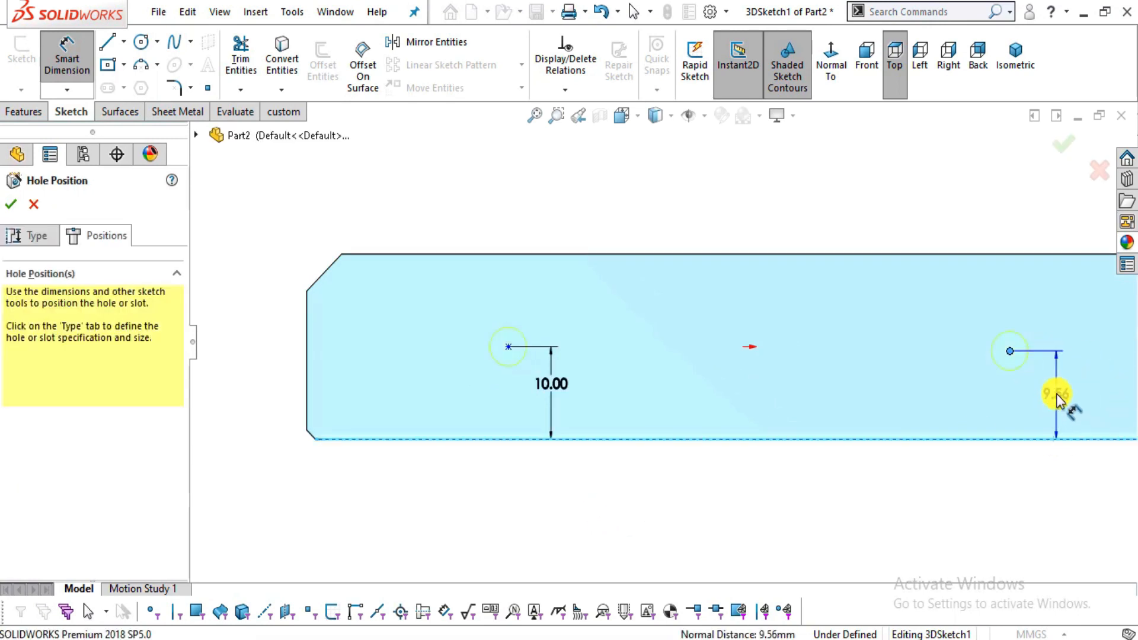
{"action": "left_click", "coordinate": [1058, 399]}
{"action": "type", "text": "10"}
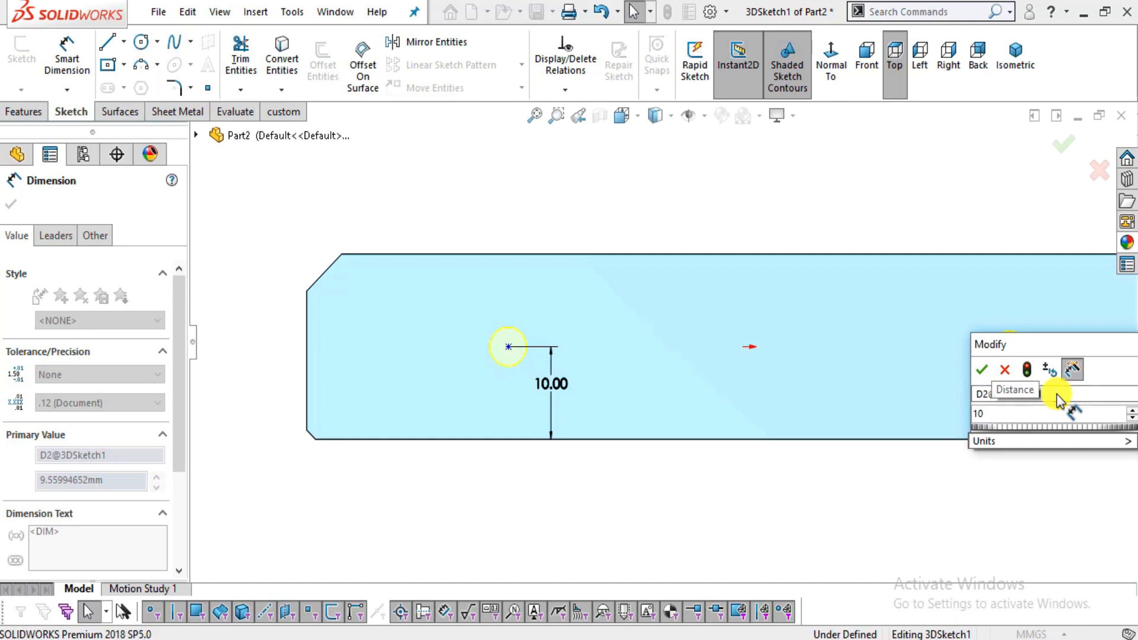
{"action": "key", "text": "Return"}
{"action": "left_click", "coordinate": [996, 491]}
Check the hole's end distance in the PDF plan and dimension the left hole point 20 mm from the face's left short edge.
{"action": "key", "text": "alt+Tab"}
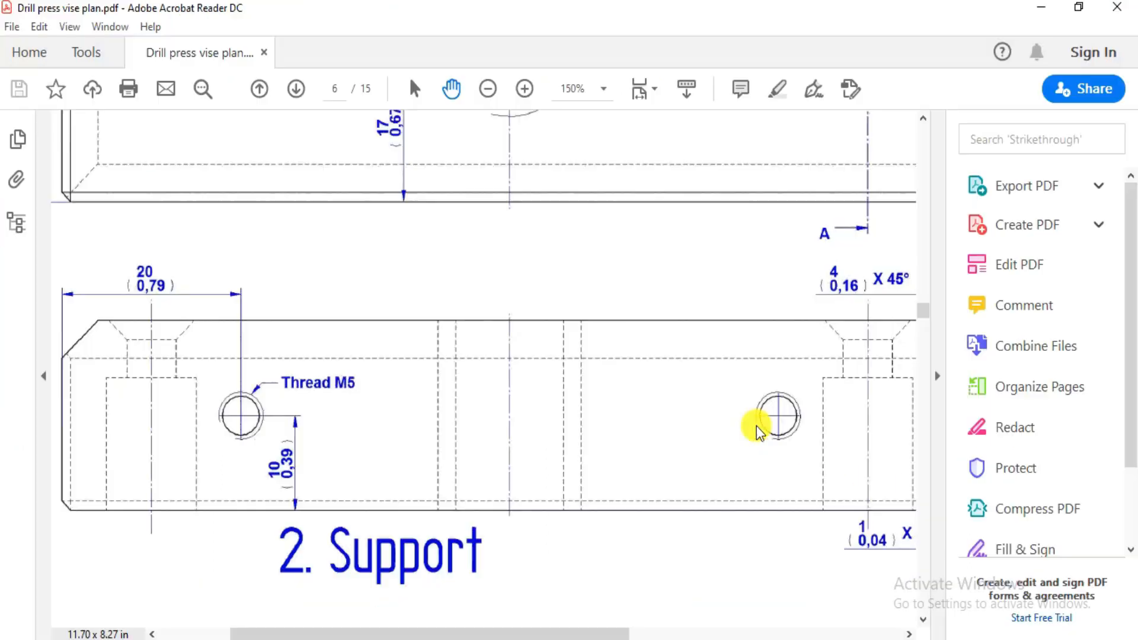
{"action": "scroll", "coordinate": [627, 452], "scroll_direction": "up", "scroll_amount": 7}
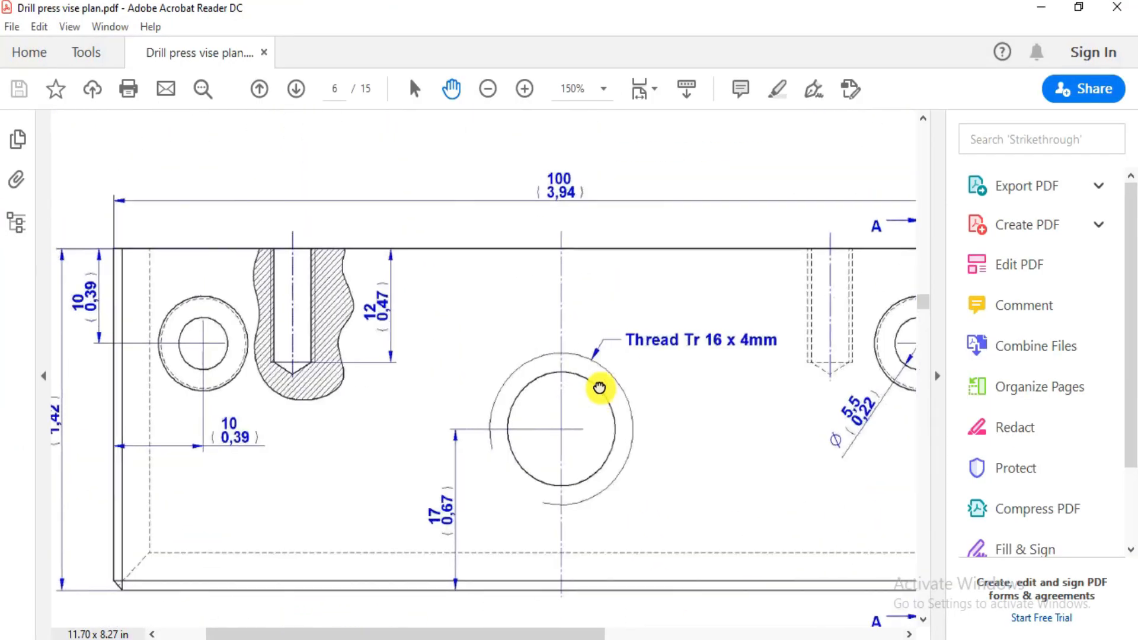
{"action": "scroll", "coordinate": [584, 383], "scroll_direction": "down", "scroll_amount": 7}
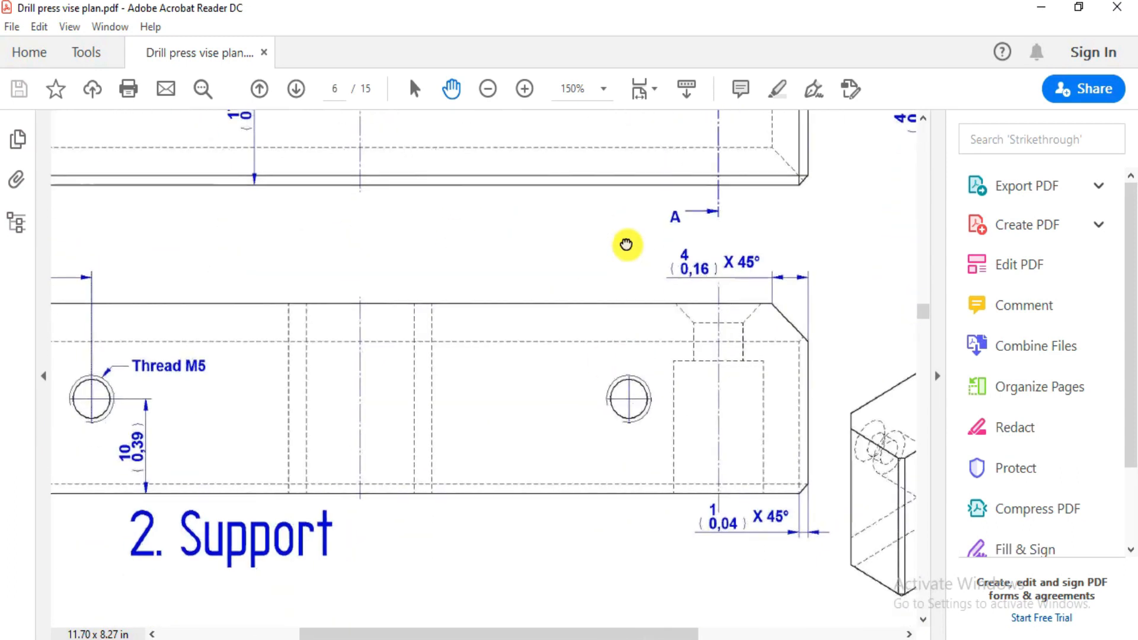
{"action": "left_click_drag", "start_coordinate": [626, 244], "coordinate": [820, 292]}
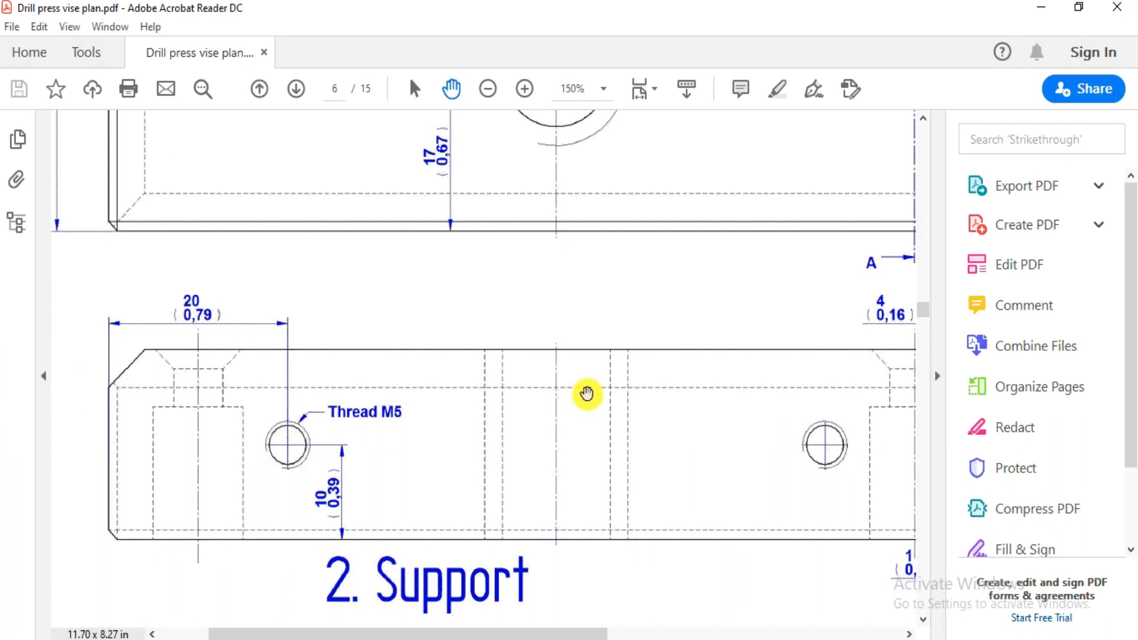
{"action": "left_click_drag", "start_coordinate": [614, 403], "coordinate": [389, 407]}
{"action": "left_click_drag", "start_coordinate": [511, 449], "coordinate": [803, 449]}
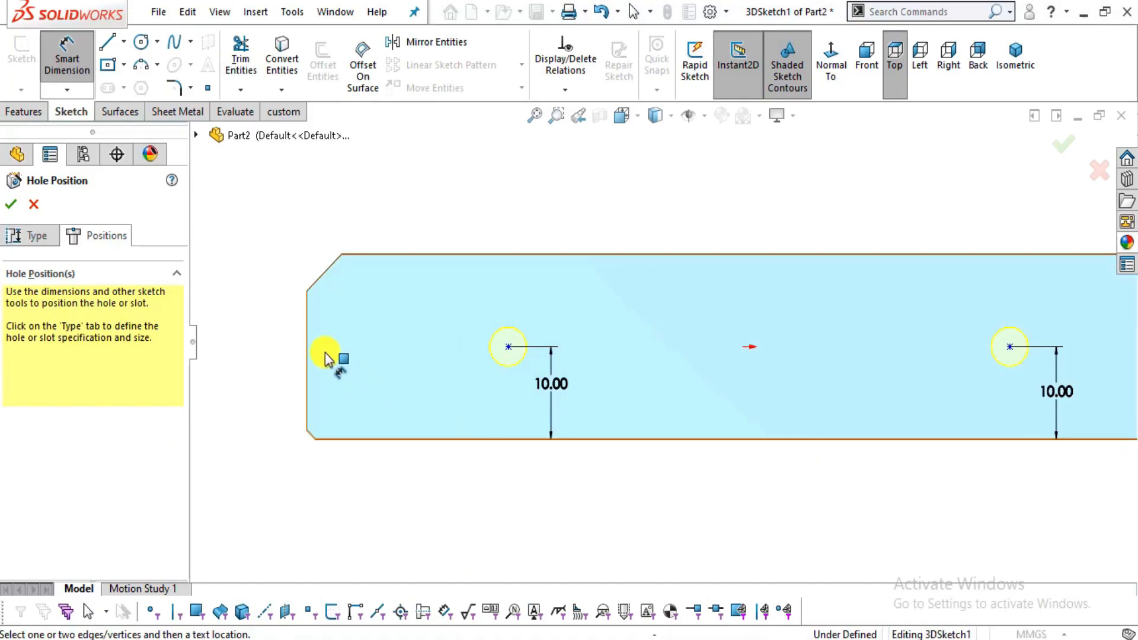
{"action": "left_click", "coordinate": [308, 347]}
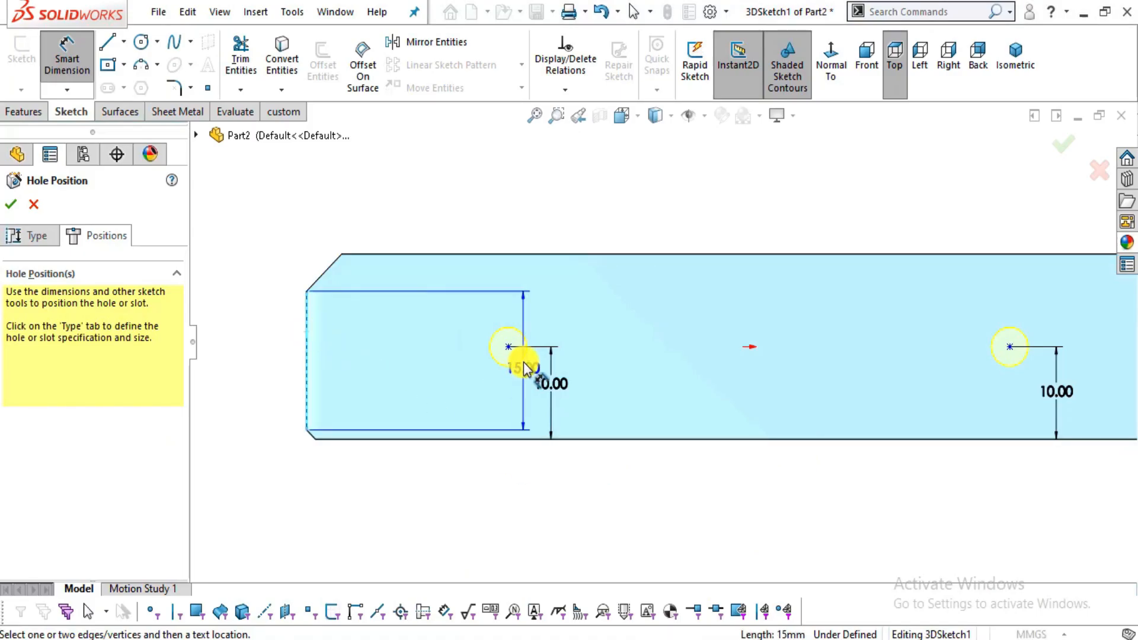
{"action": "left_click", "coordinate": [505, 350]}
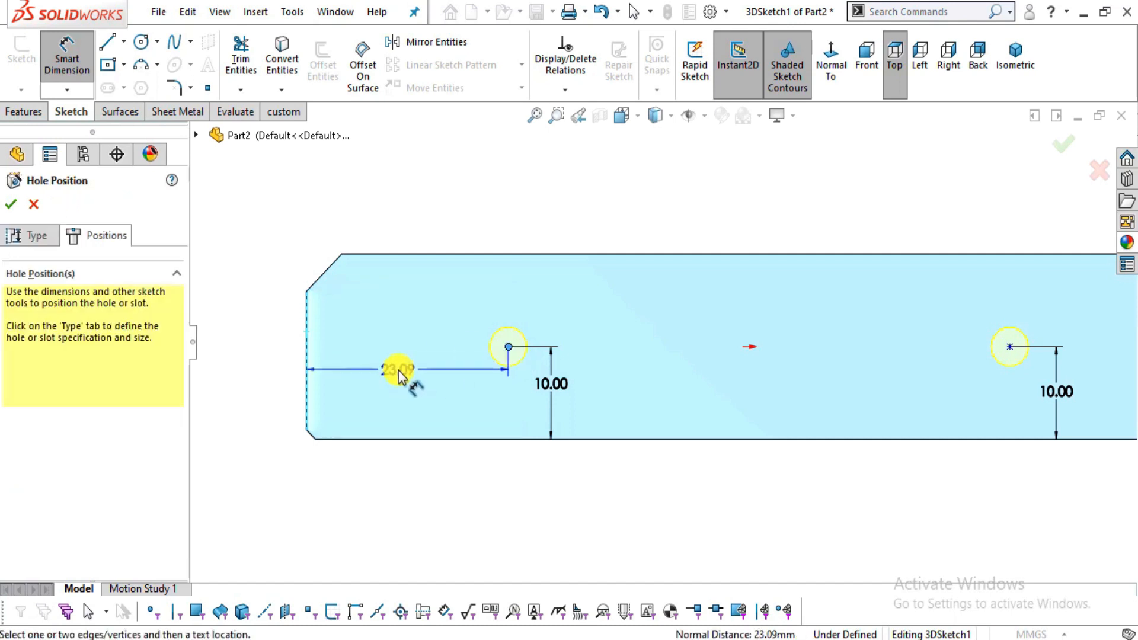
{"action": "left_click", "coordinate": [399, 372]}
{"action": "type", "text": "20"}
{"action": "key", "text": "Return"}
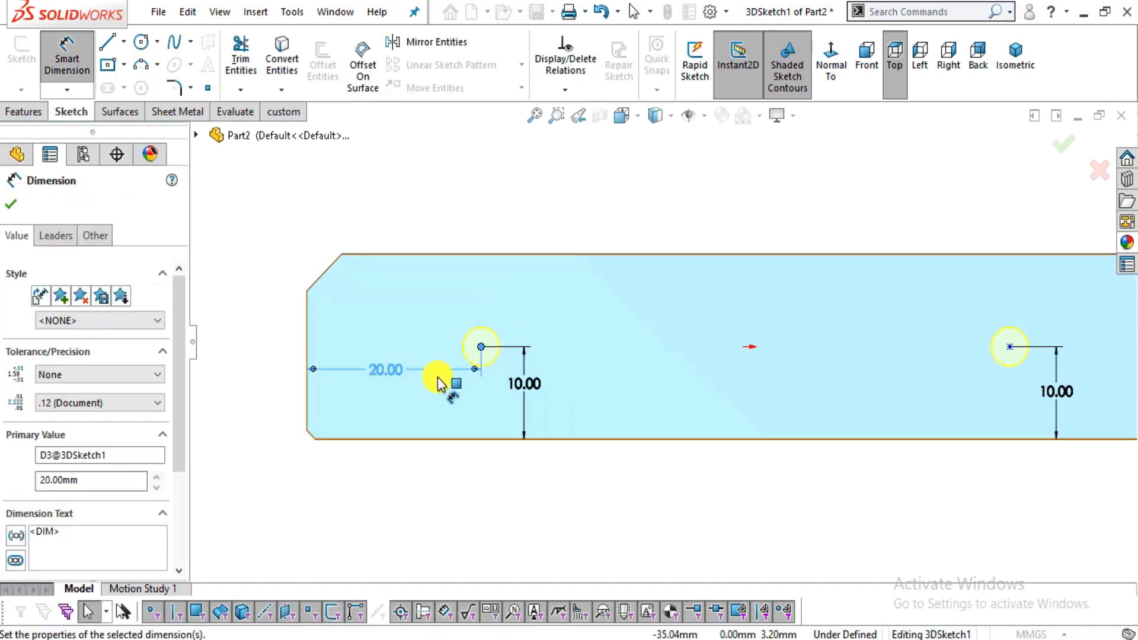
{"action": "left_click", "coordinate": [542, 499]}
Dimension the right hole point 20 mm from the face's right short edge and finish the M5 tapped holes.
{"action": "scroll", "coordinate": [541, 499], "scroll_direction": "up", "scroll_amount": 1}
{"action": "scroll", "coordinate": [935, 359], "scroll_direction": "down", "scroll_amount": 2}
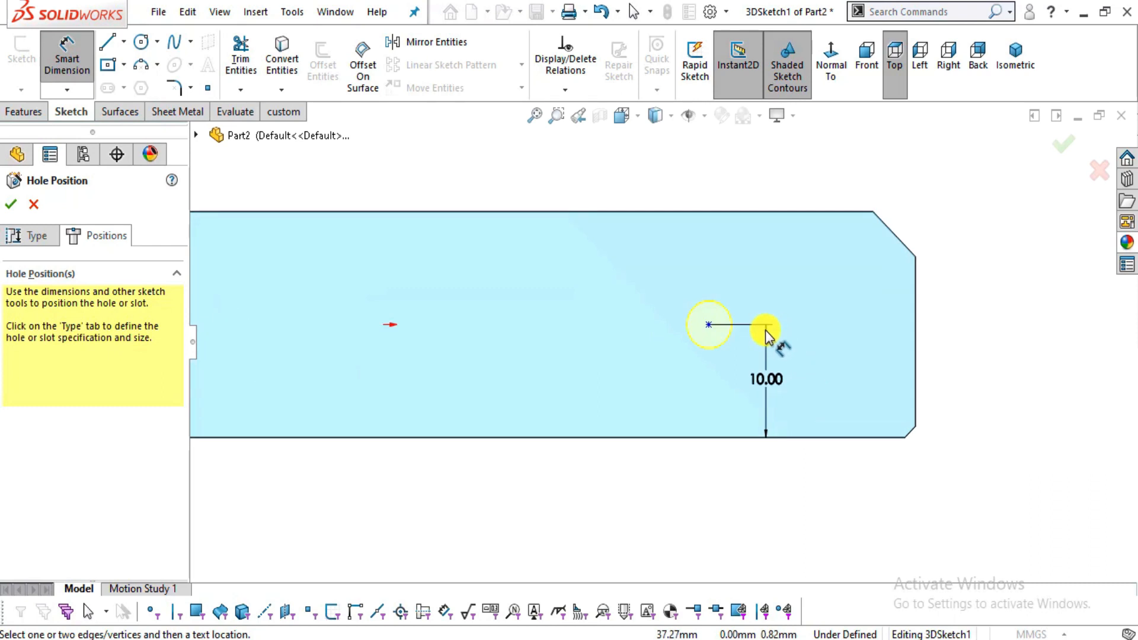
{"action": "left_click", "coordinate": [709, 325]}
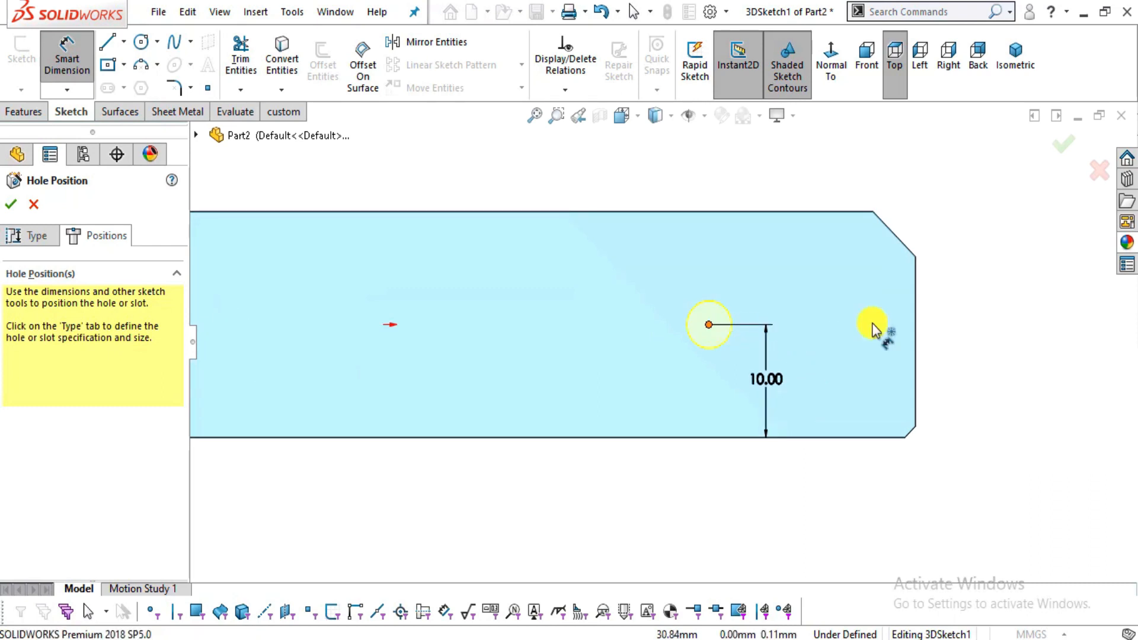
{"action": "left_click", "coordinate": [915, 329]}
{"action": "left_click", "coordinate": [823, 489]}
{"action": "type", "text": "20"}
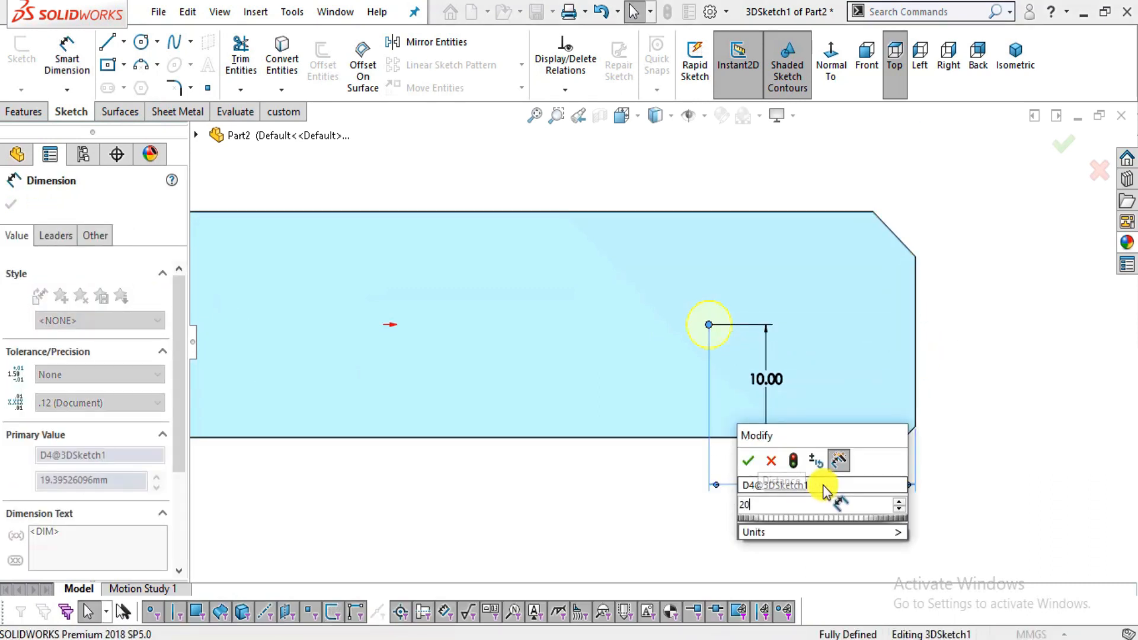
{"action": "key", "text": "Return"}
{"action": "left_click", "coordinate": [10, 204]}
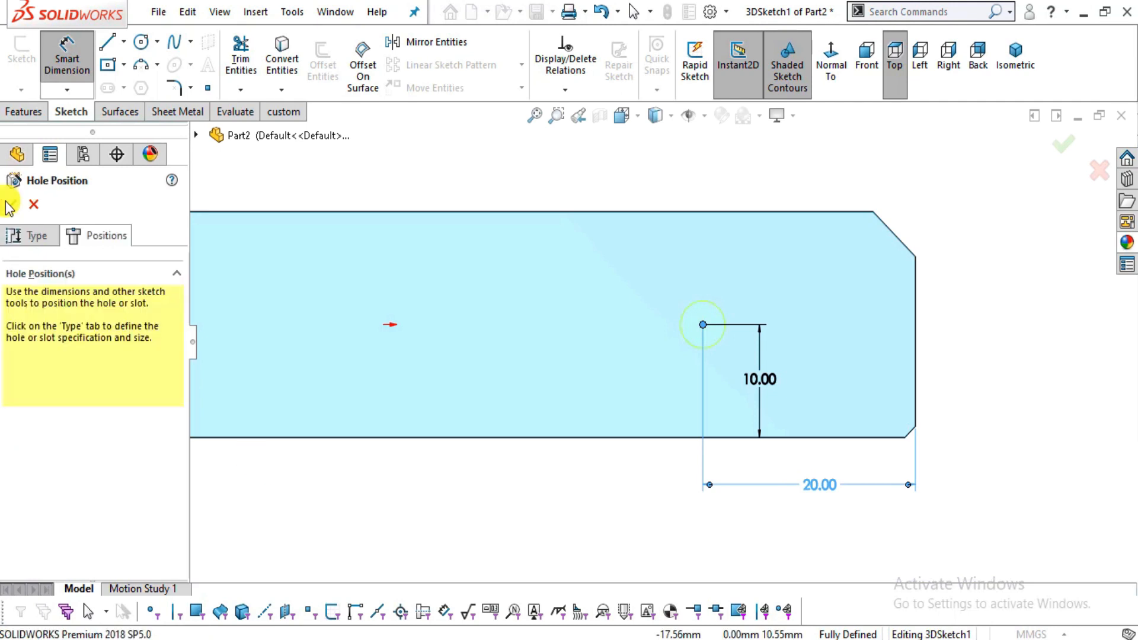
{"action": "left_click", "coordinate": [11, 203]}
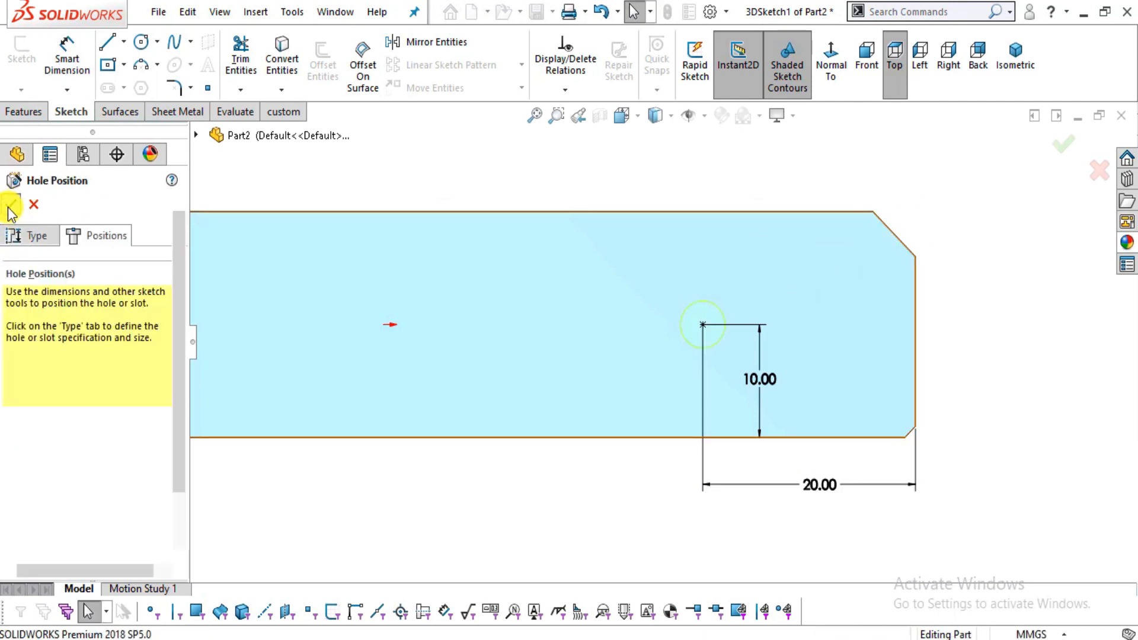
{"action": "left_click", "coordinate": [665, 537]}
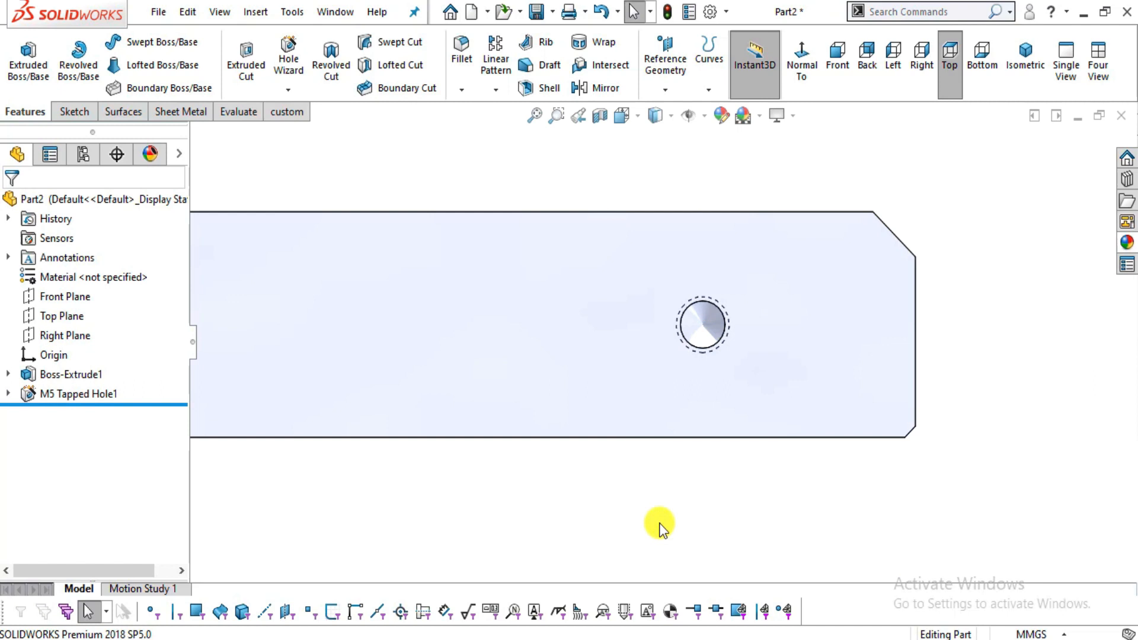
Turn on shaded cosmetic threads in the document's detailing properties.
{"action": "scroll", "coordinate": [659, 527], "scroll_direction": "up", "scroll_amount": 4}
{"action": "middle_click_drag", "start_coordinate": [498, 422], "coordinate": [421, 269]}
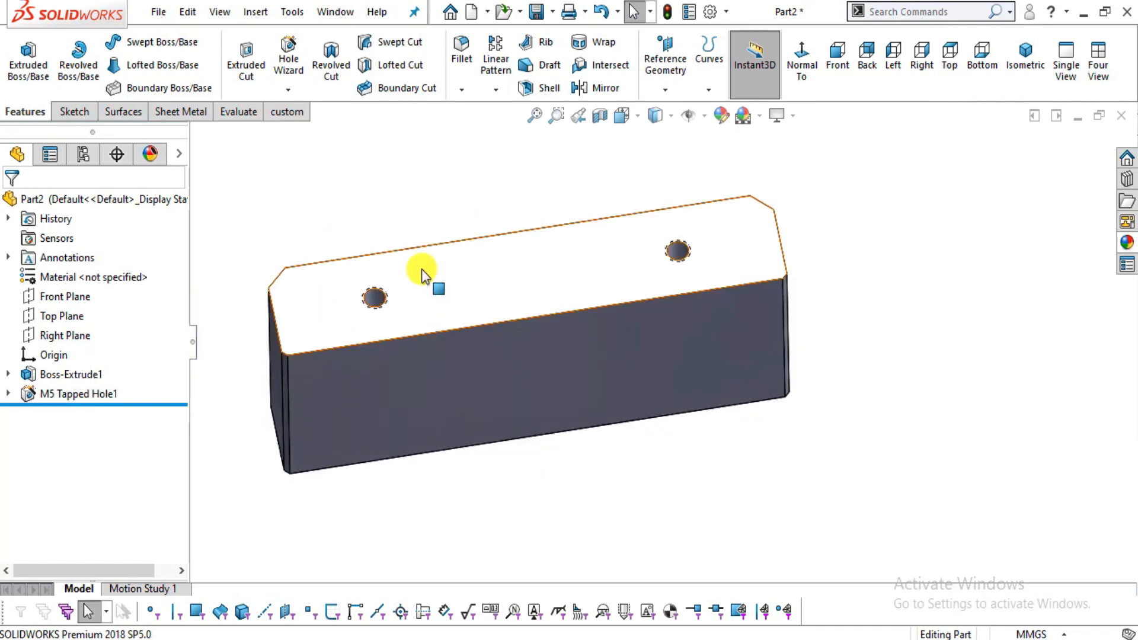
{"action": "scroll", "coordinate": [418, 272], "scroll_direction": "down", "scroll_amount": 5}
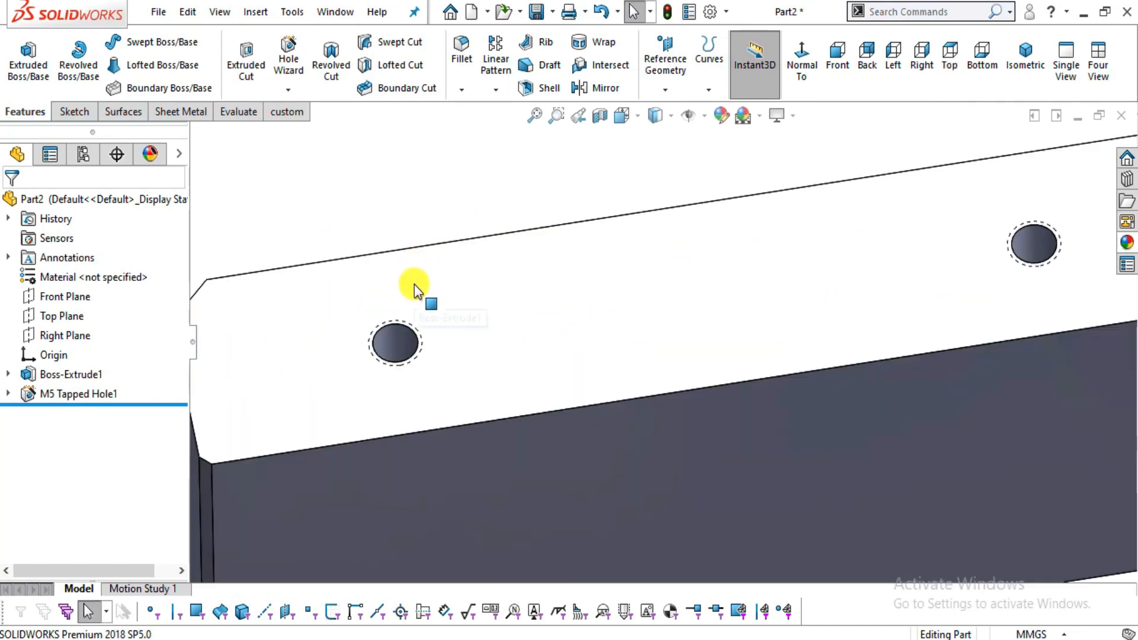
{"action": "left_click", "coordinate": [711, 13]}
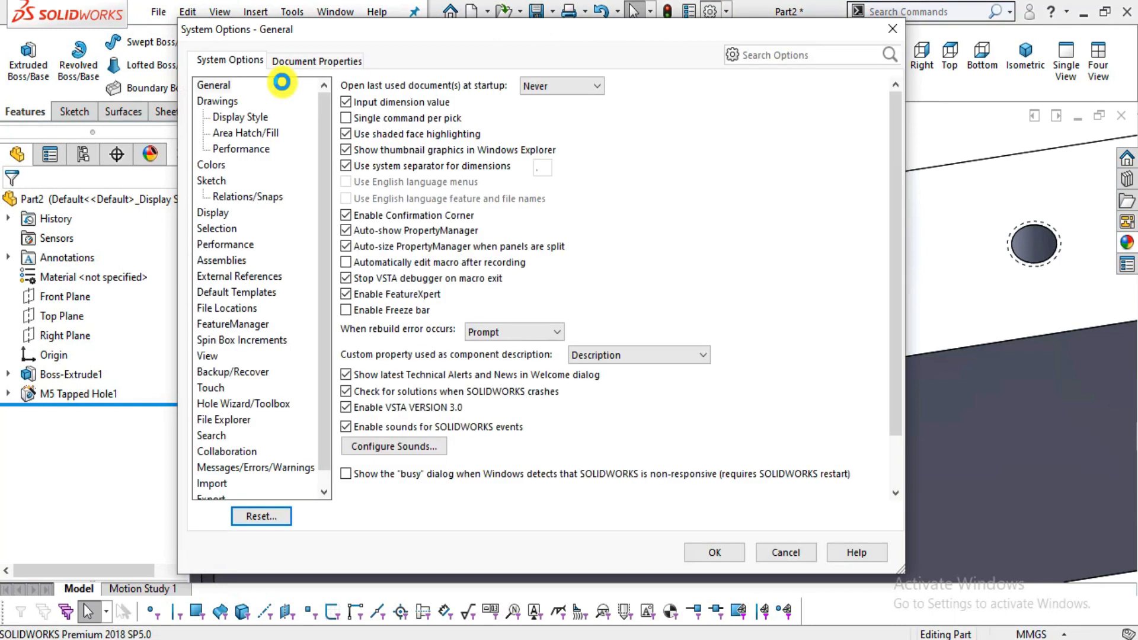
{"action": "left_click", "coordinate": [284, 64]}
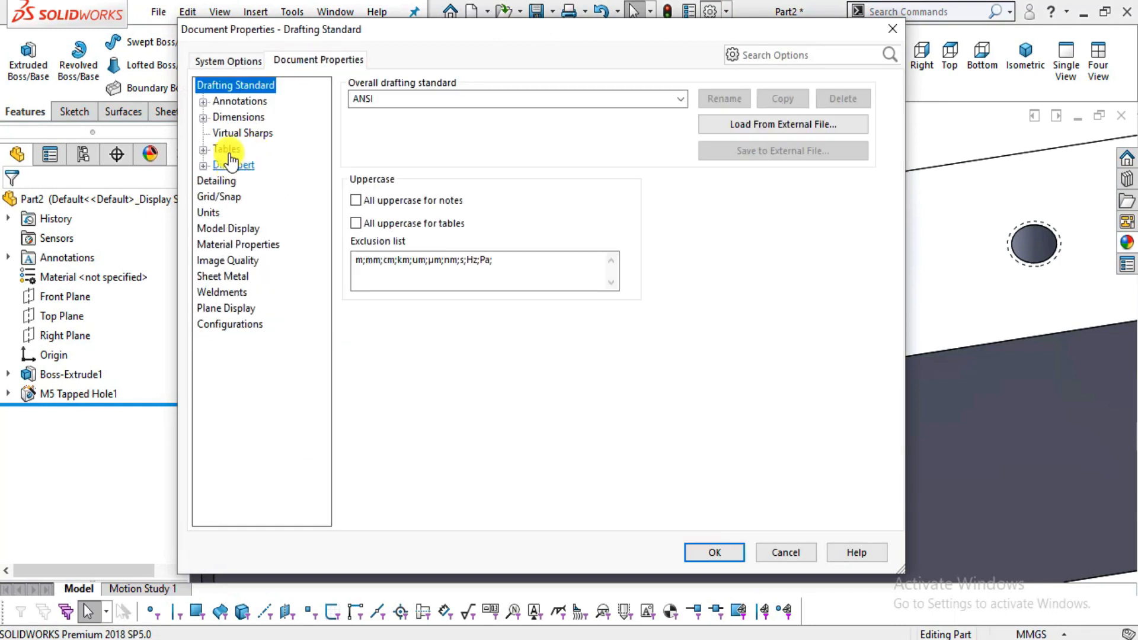
{"action": "left_click", "coordinate": [217, 180]}
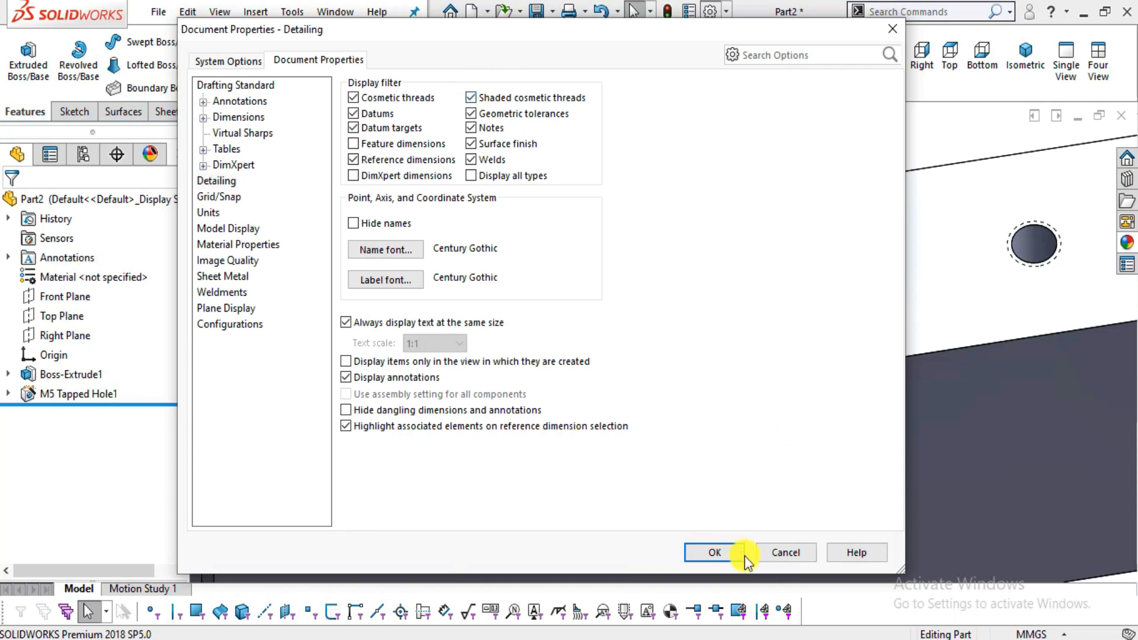
{"action": "left_click", "coordinate": [719, 552]}
Examine the shaded threads inside both M5 tapped holes on the block up close.
{"action": "scroll", "coordinate": [628, 370], "scroll_direction": "up", "scroll_amount": 3}
{"action": "scroll", "coordinate": [1004, 355], "scroll_direction": "down", "scroll_amount": 5}
{"action": "middle_click_drag", "start_coordinate": [755, 235], "coordinate": [729, 329]}
{"action": "scroll", "coordinate": [723, 330], "scroll_direction": "up", "scroll_amount": 5}
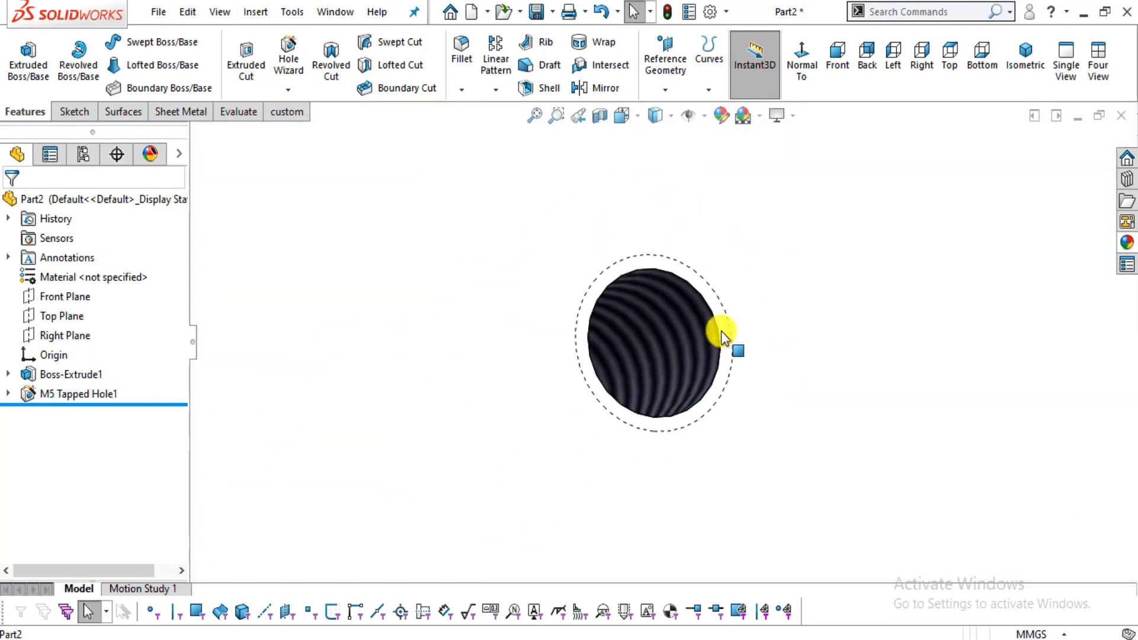
{"action": "scroll", "coordinate": [762, 324], "scroll_direction": "up", "scroll_amount": 4}
{"action": "middle_click_drag", "start_coordinate": [489, 305], "coordinate": [517, 323]}
{"action": "scroll", "coordinate": [398, 337], "scroll_direction": "down", "scroll_amount": 8}
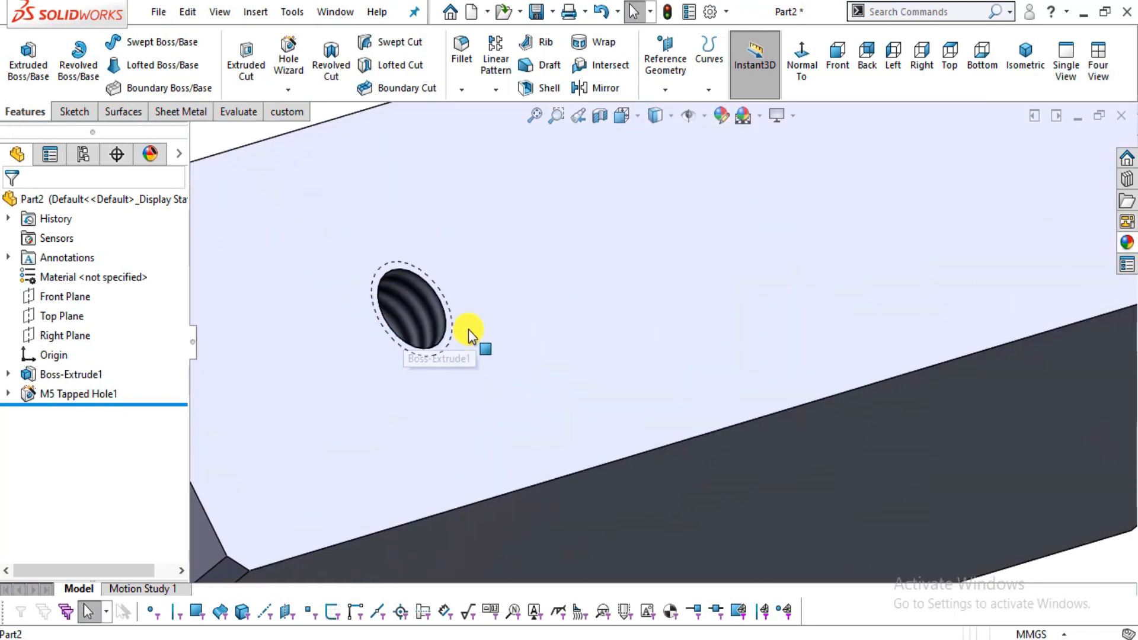
{"action": "scroll", "coordinate": [433, 331], "scroll_direction": "down", "scroll_amount": 6}
{"action": "middle_click_drag", "start_coordinate": [432, 320], "coordinate": [883, 343]}
{"action": "scroll", "coordinate": [536, 300], "scroll_direction": "down", "scroll_amount": 4}
{"action": "scroll", "coordinate": [535, 298], "scroll_direction": "up", "scroll_amount": 6}
{"action": "scroll", "coordinate": [522, 309], "scroll_direction": "up", "scroll_amount": 8}
Orient the view normal to the block's large front face and clear the face selection.
{"action": "left_click", "coordinate": [883, 344]}
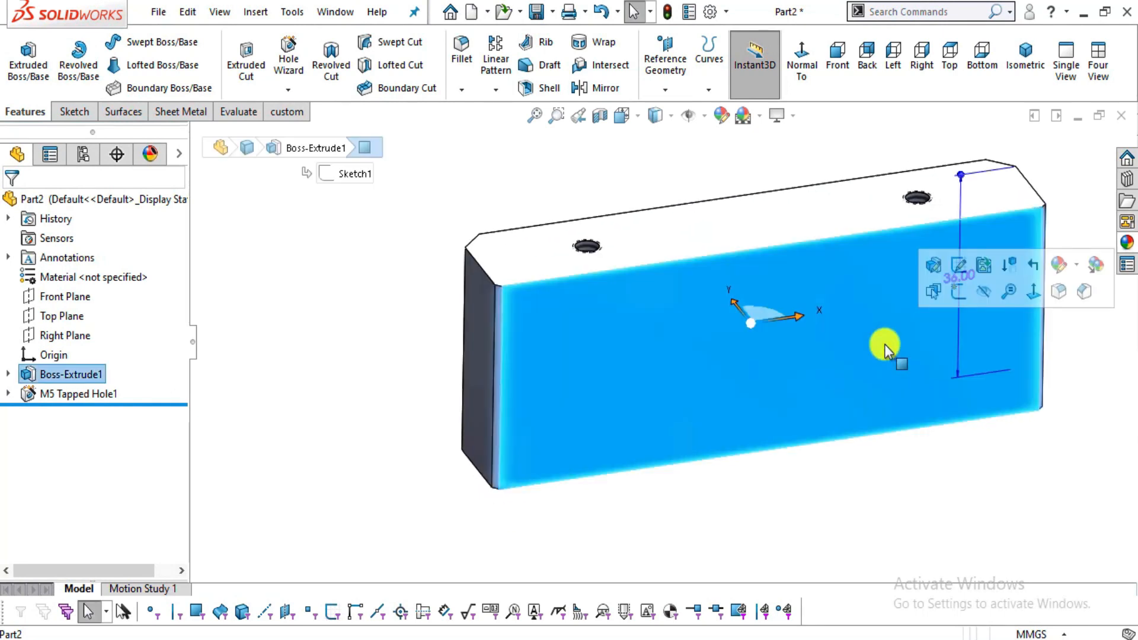
{"action": "left_click", "coordinate": [1034, 291]}
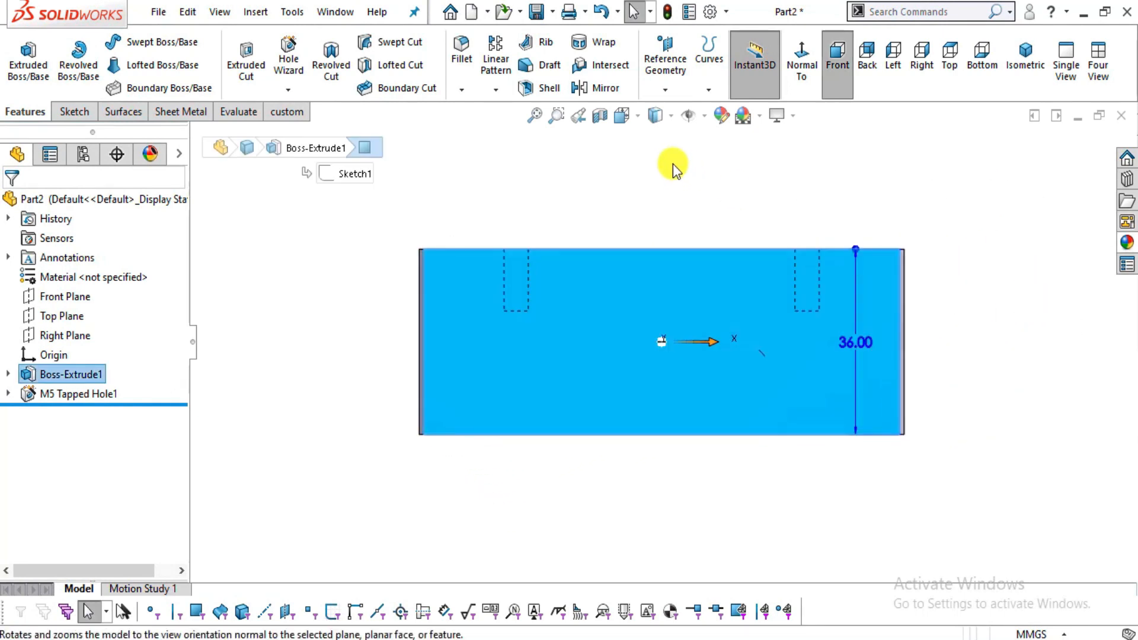
{"action": "left_click", "coordinate": [933, 321]}
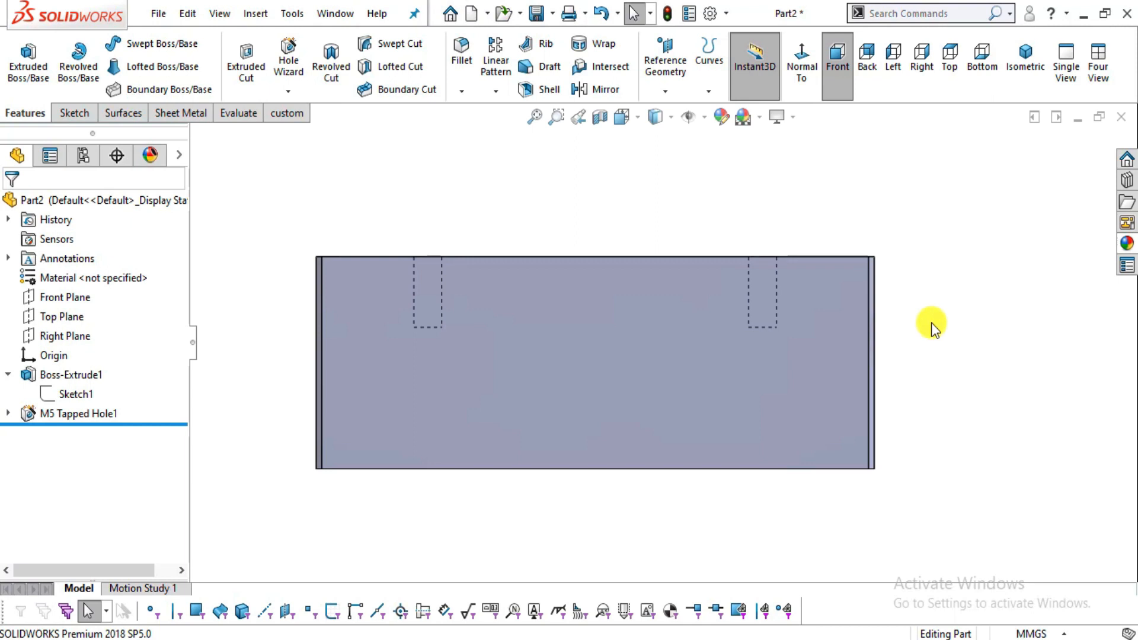
{"action": "key", "text": "alt+Tab"}
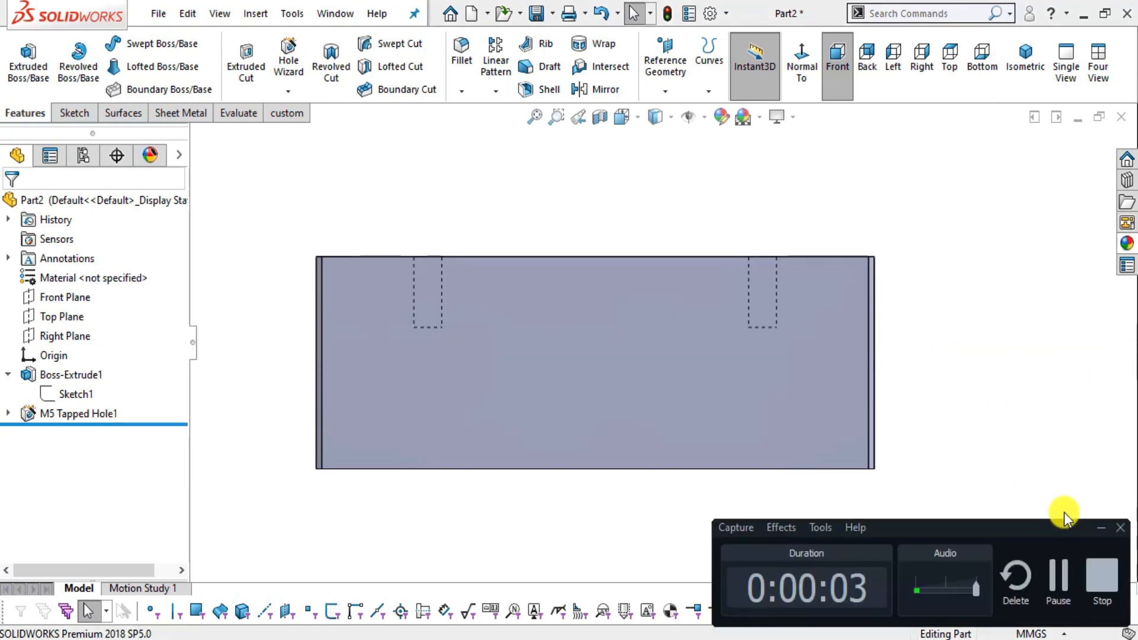
{"action": "left_click", "coordinate": [1098, 532]}
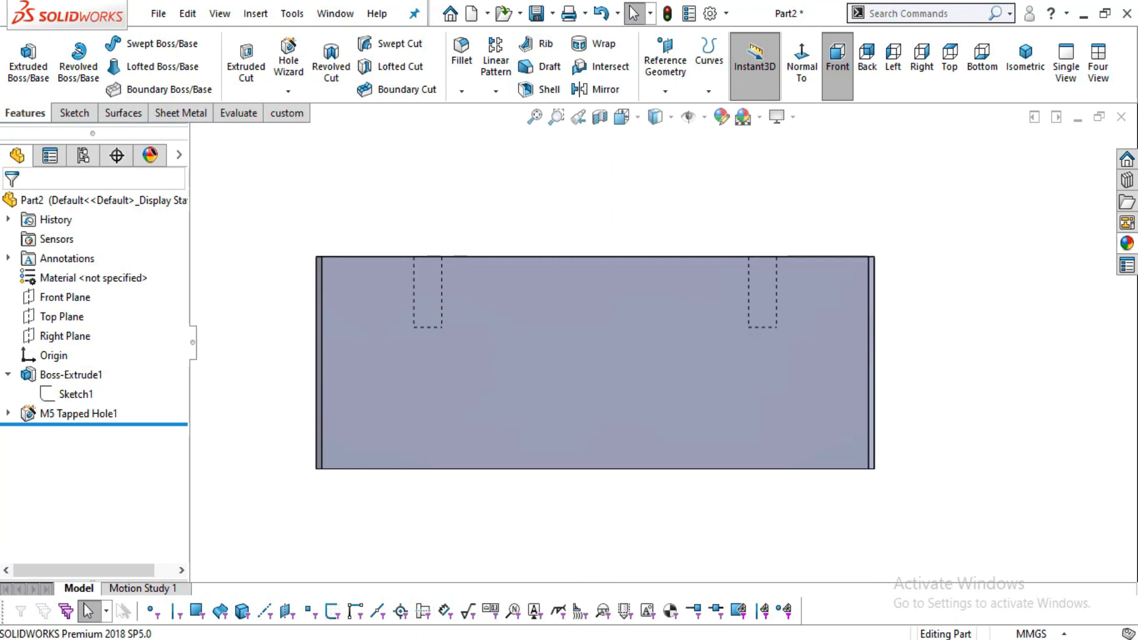
Check the Support drawing in the PDF plan for the central threaded hole's size and position, then return to the part.
{"action": "left_click", "coordinate": [509, 639]}
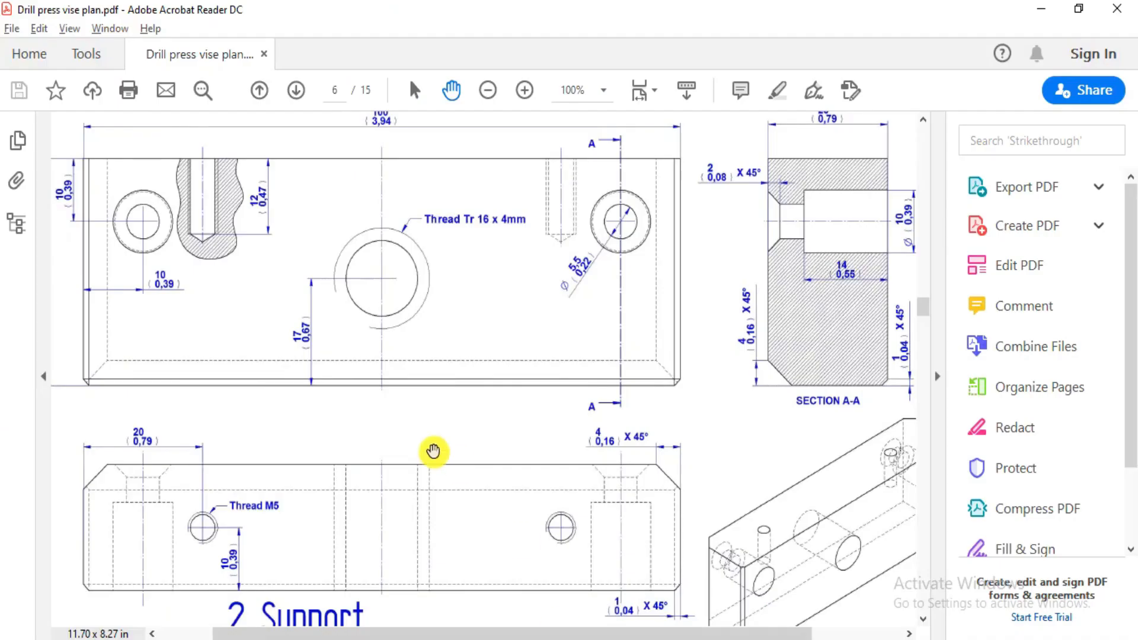
{"action": "left_click_drag", "start_coordinate": [426, 244], "coordinate": [468, 292]}
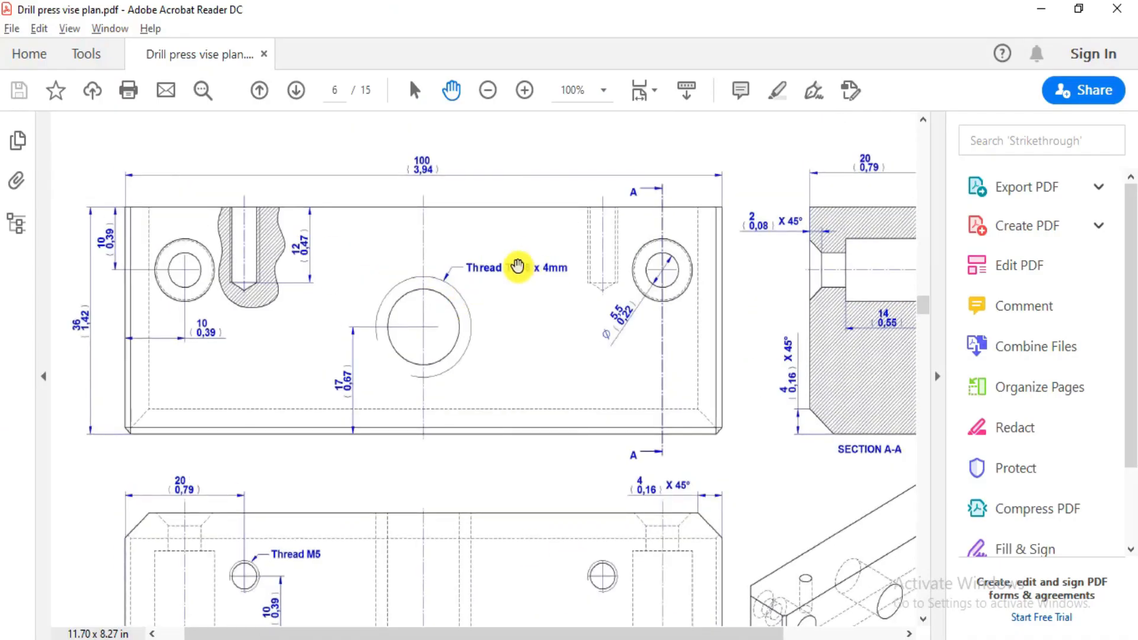
{"action": "left_click_drag", "start_coordinate": [574, 287], "coordinate": [568, 295]}
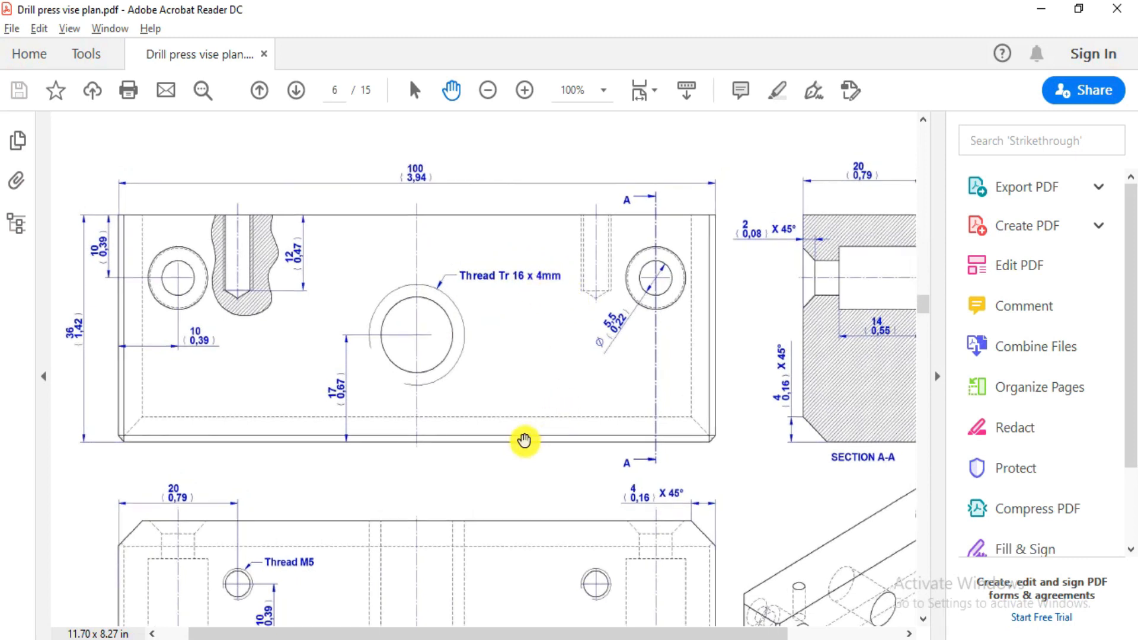
{"action": "left_click_drag", "start_coordinate": [526, 439], "coordinate": [579, 393]}
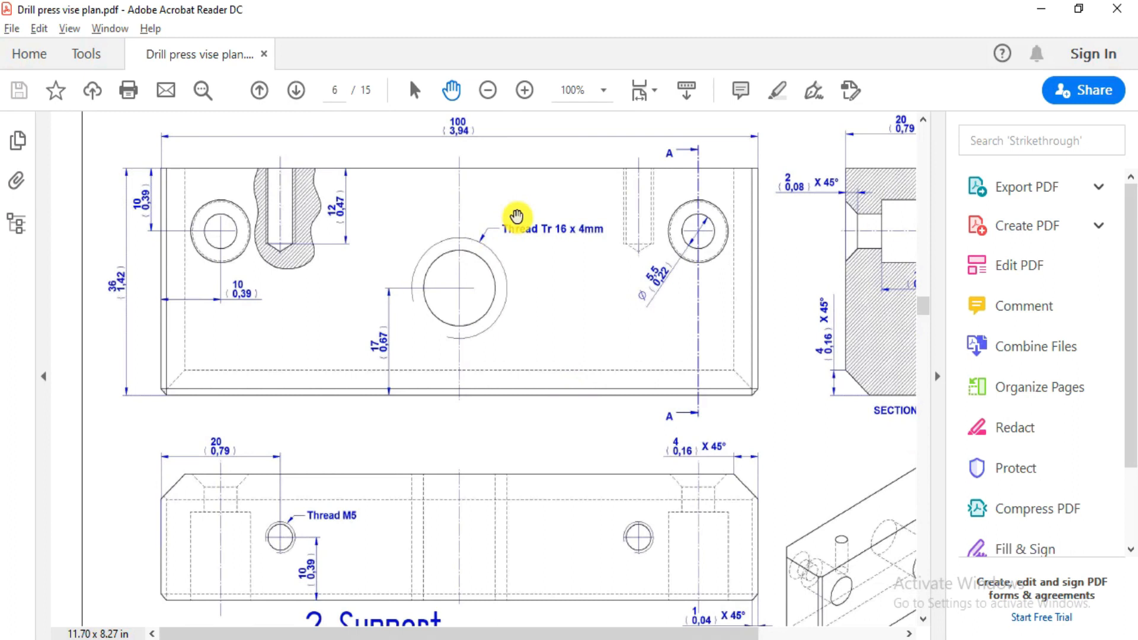
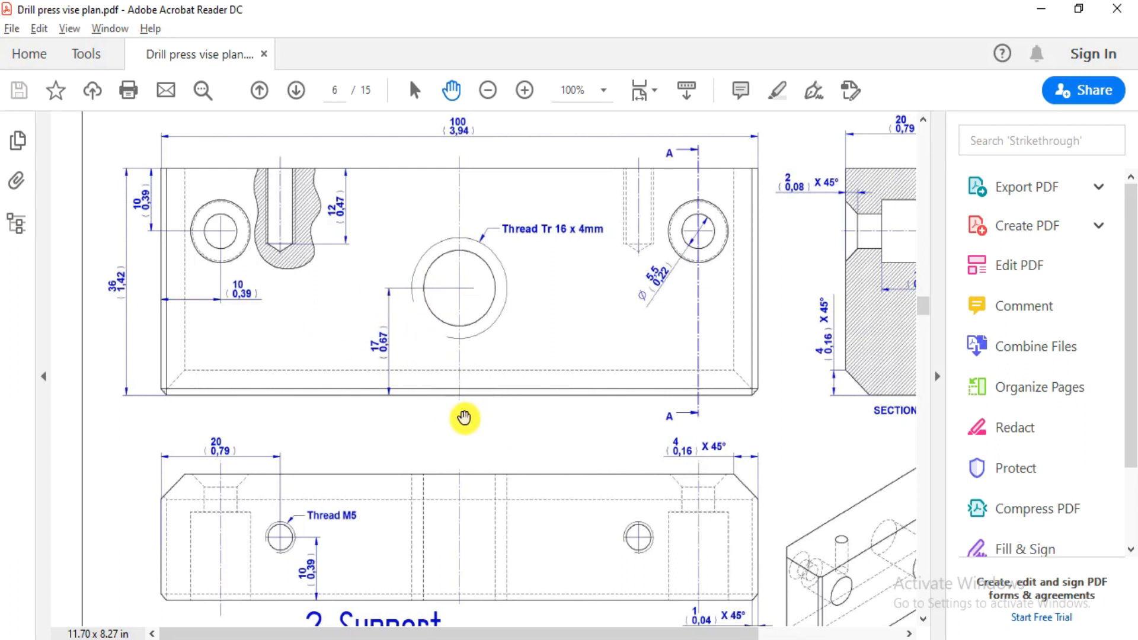
{"action": "key", "text": "alt+Tab"}
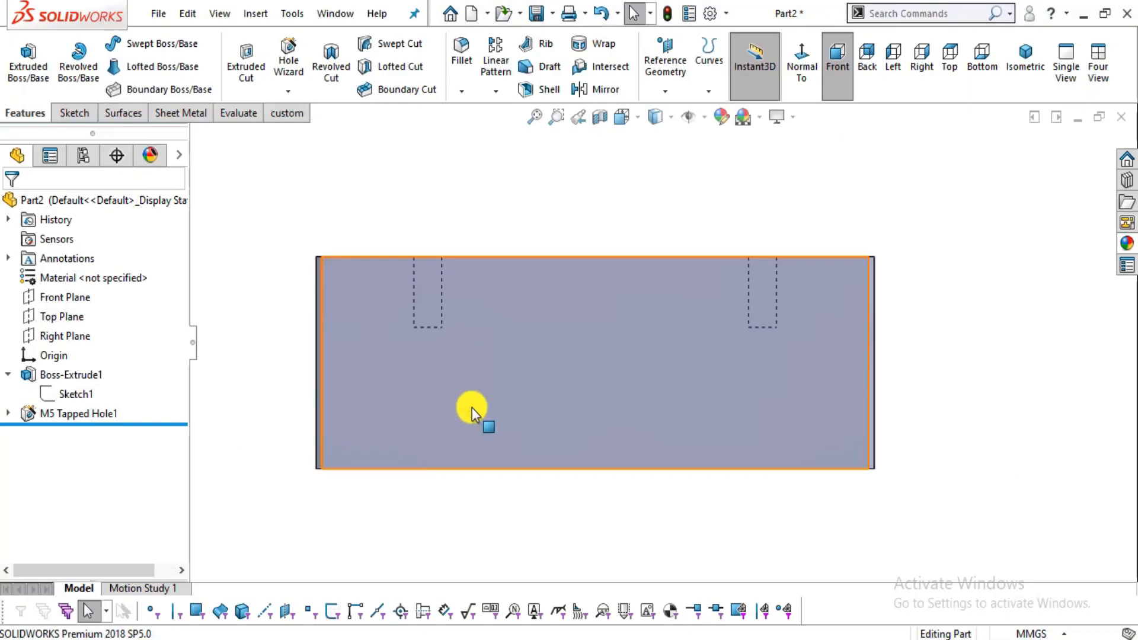
Start a Hole Wizard straight hole with the ISO standard, type Tap Drills and size M16.
{"action": "left_click", "coordinate": [288, 59]}
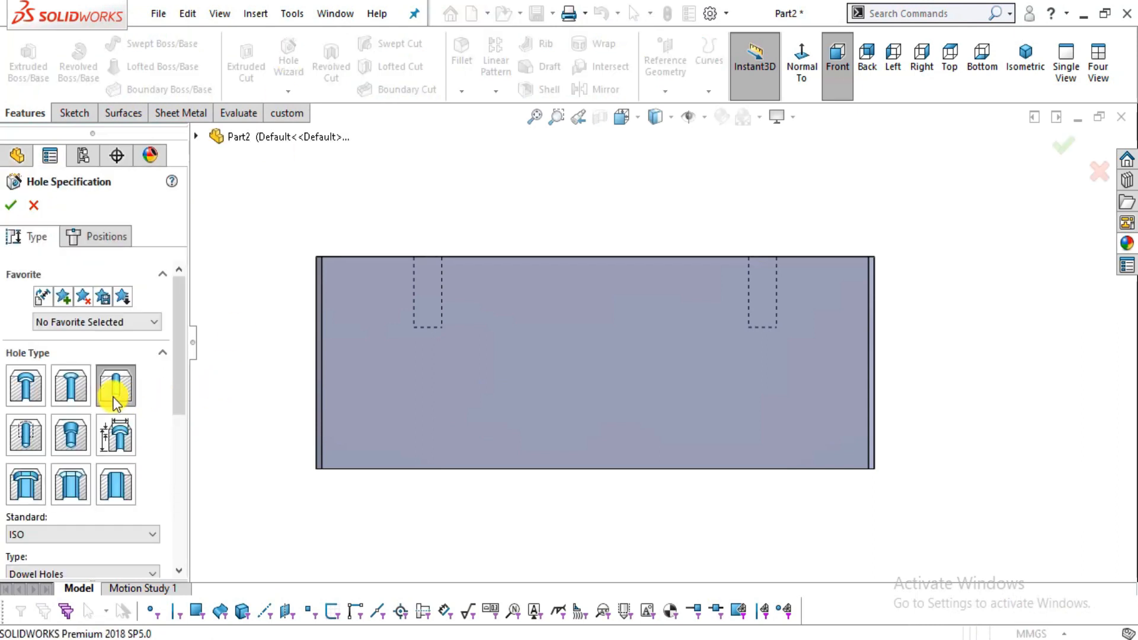
{"action": "left_click_drag", "start_coordinate": [178, 381], "coordinate": [186, 432]}
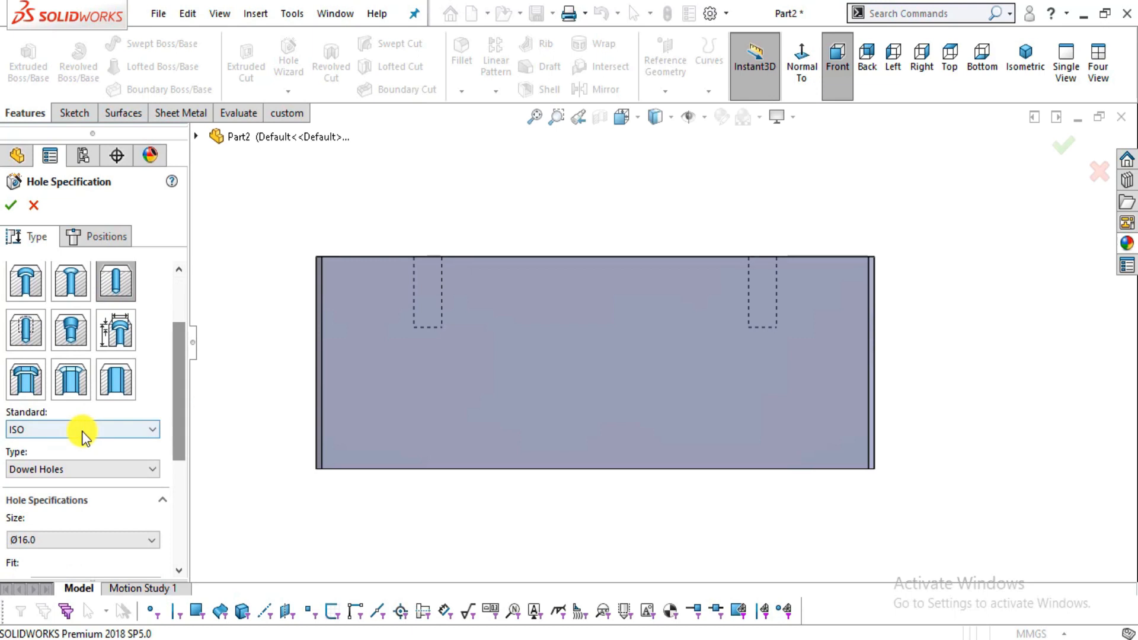
{"action": "left_click", "coordinate": [95, 470]}
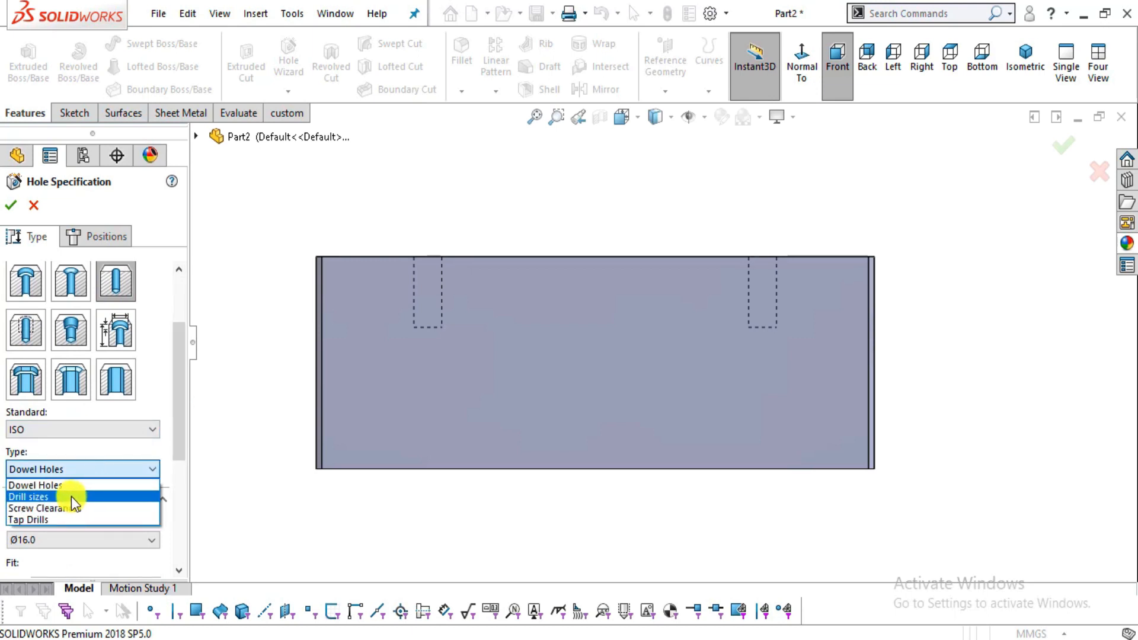
{"action": "left_click", "coordinate": [69, 519]}
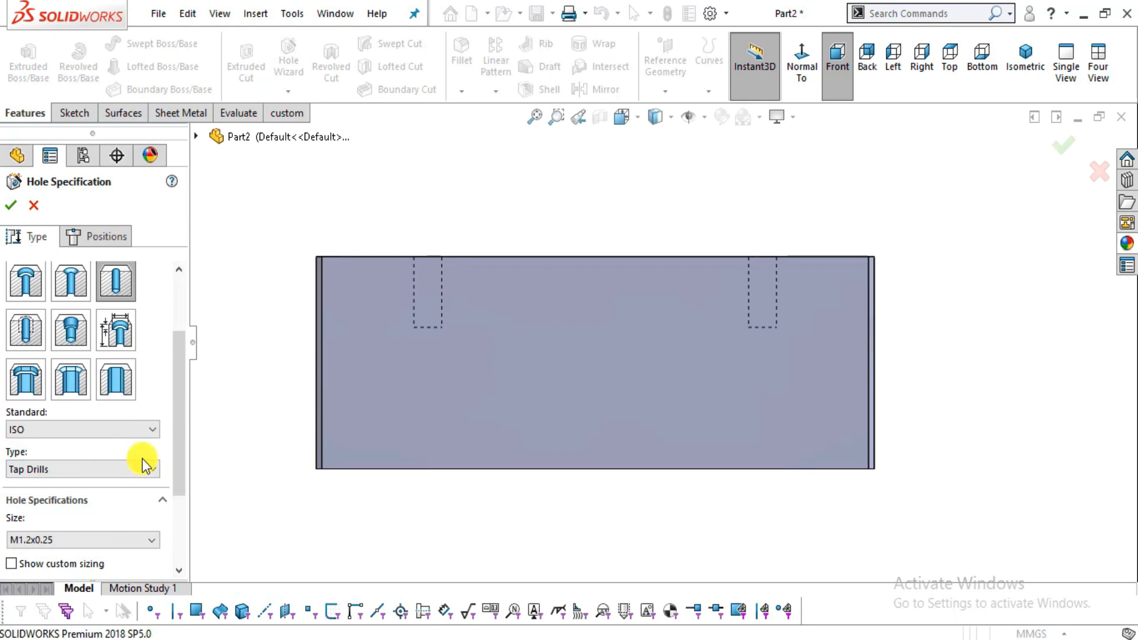
{"action": "left_click_drag", "start_coordinate": [180, 439], "coordinate": [180, 464]}
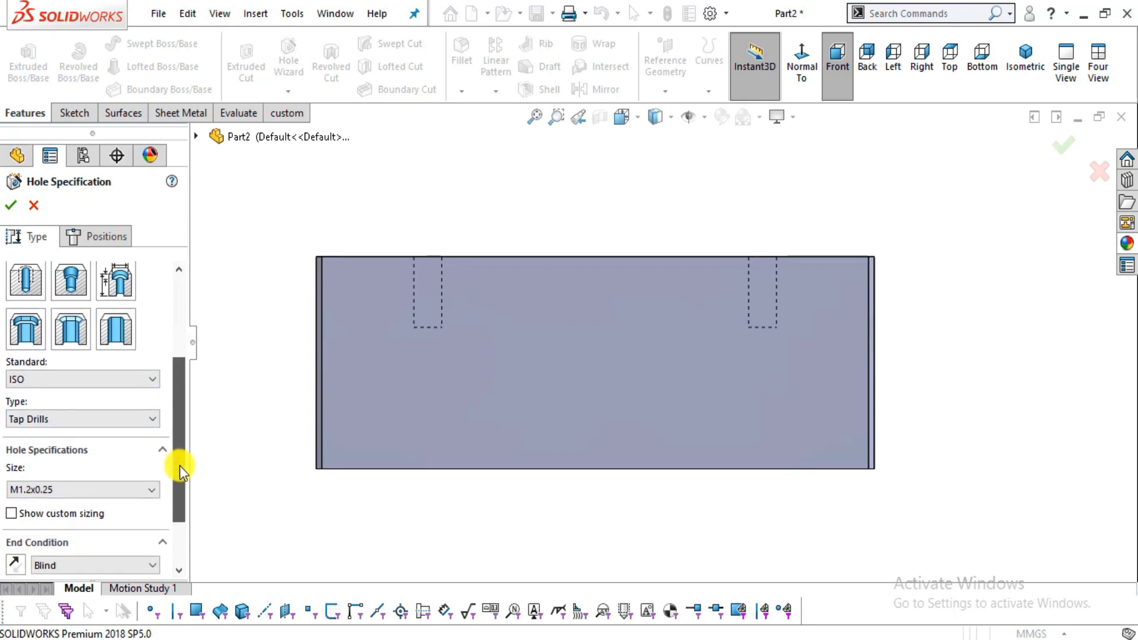
{"action": "left_click", "coordinate": [78, 489]}
{"action": "scroll", "coordinate": [70, 599], "scroll_direction": "down", "scroll_amount": 5}
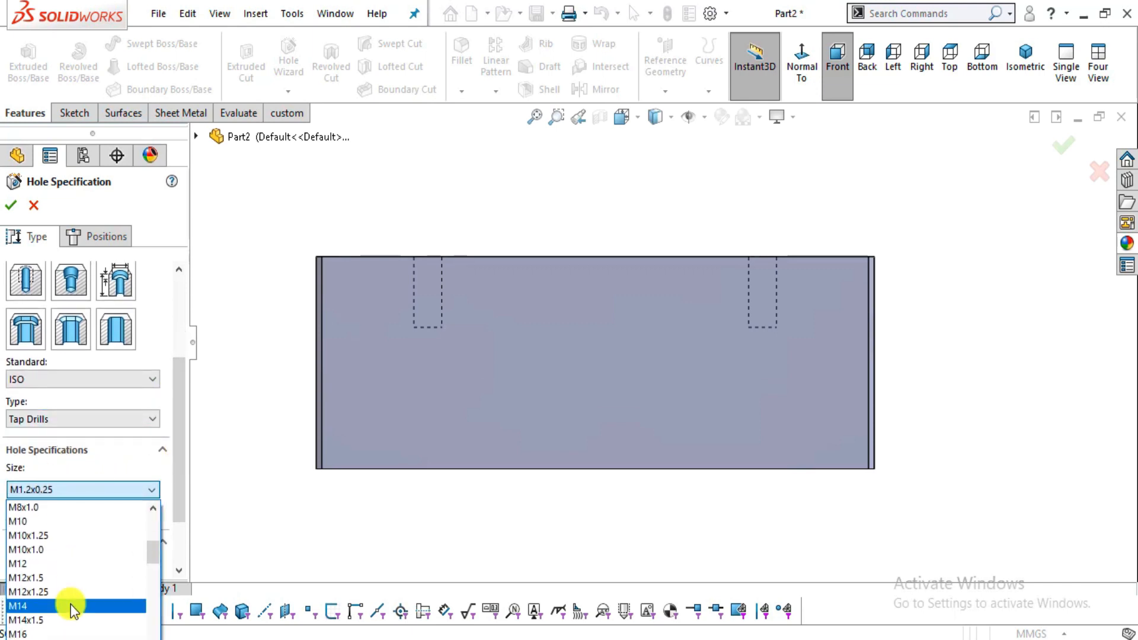
{"action": "scroll", "coordinate": [69, 606], "scroll_direction": "up", "scroll_amount": 1}
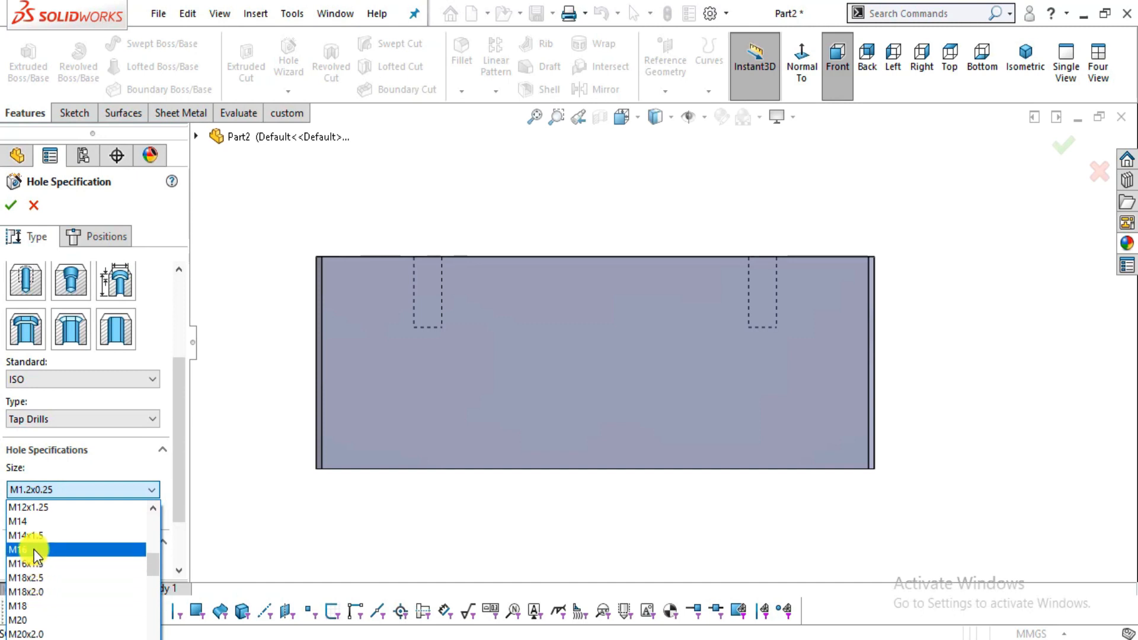
{"action": "left_click", "coordinate": [33, 549]}
{"action": "left_click_drag", "start_coordinate": [181, 481], "coordinate": [177, 528]}
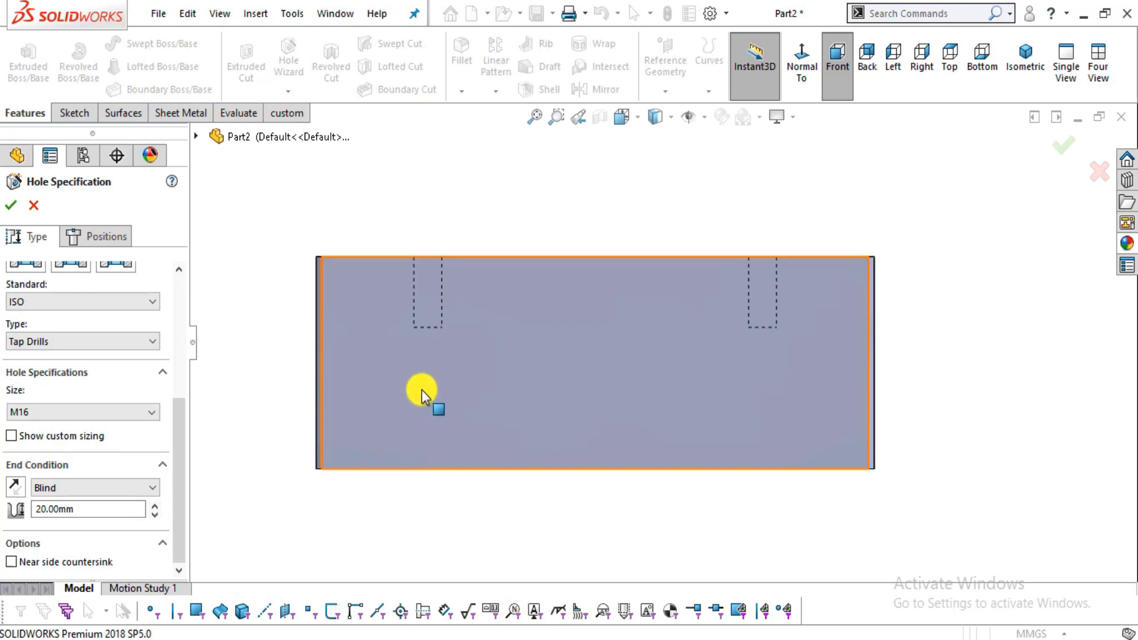
Place the M16 hole point near the centre of the block's large front face using a 3D positioning sketch.
{"action": "mouse_move", "coordinate": [421, 379]}
{"action": "middle_mouse_down"}
{"action": "mouse_move", "coordinate": [451, 403]}
{"action": "mouse_move", "coordinate": [327, 310]}
{"action": "mouse_move", "coordinate": [340, 300]}
{"action": "mouse_move", "coordinate": [414, 304]}
{"action": "mouse_move", "coordinate": [413, 359]}
{"action": "middle_mouse_up"}
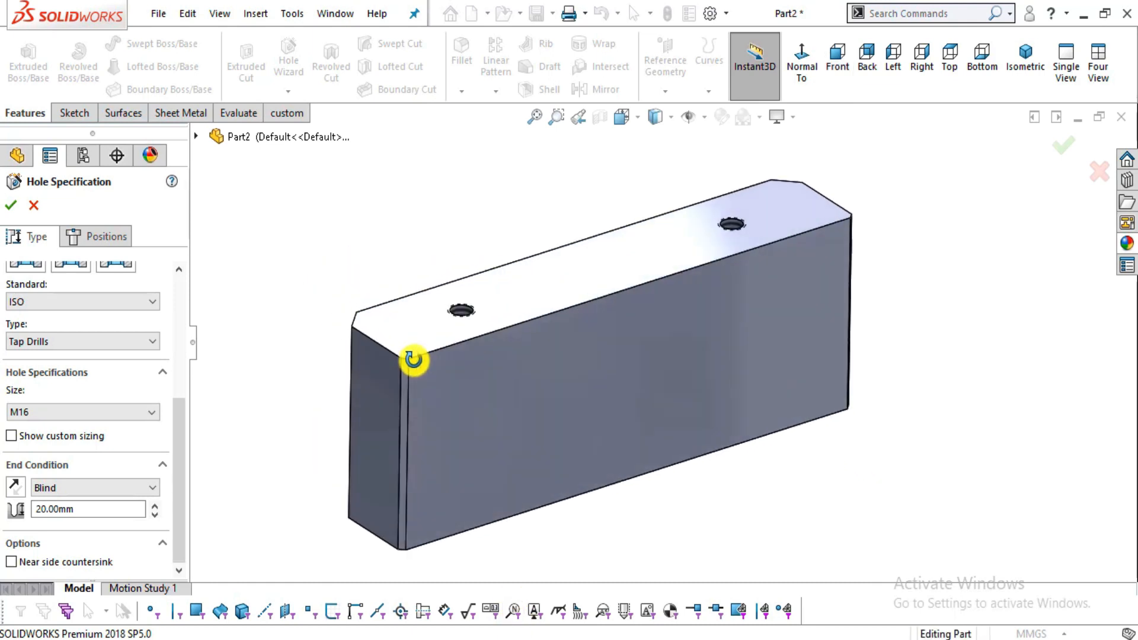
{"action": "left_click", "coordinate": [233, 114]}
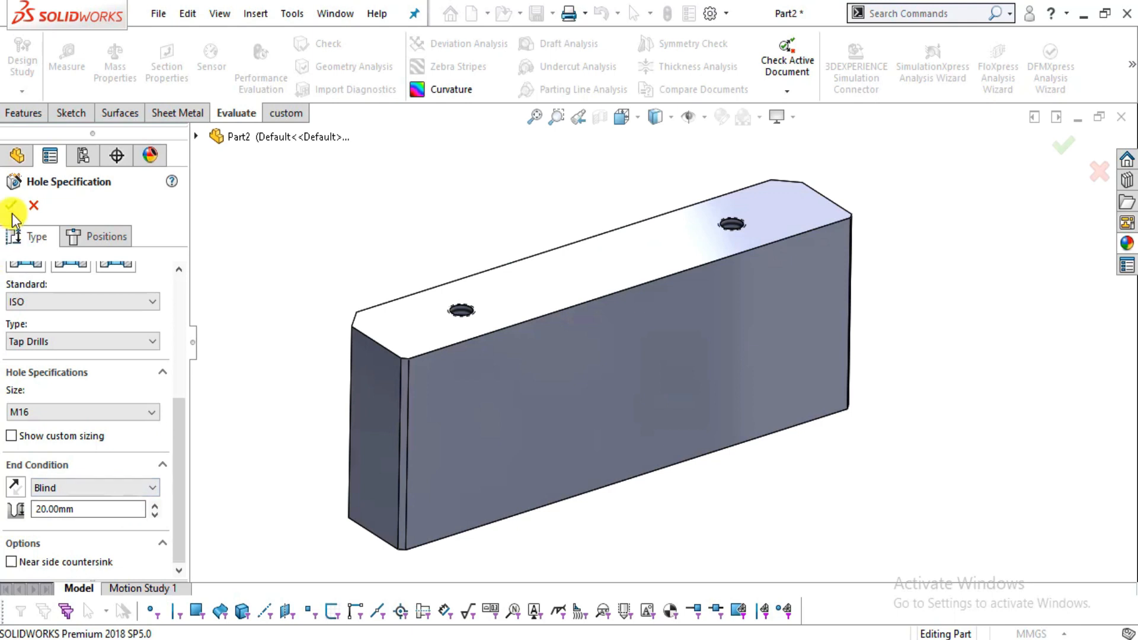
{"action": "left_click", "coordinate": [74, 236]}
{"action": "left_click", "coordinate": [116, 388]}
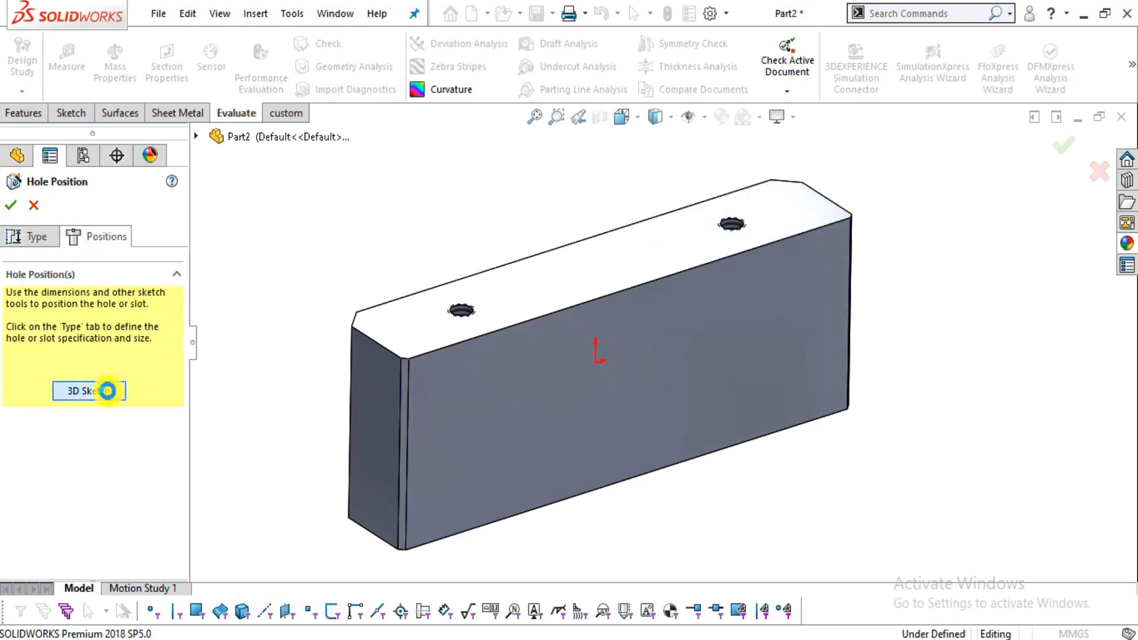
{"action": "mouse_move", "coordinate": [635, 415]}
{"action": "middle_mouse_down"}
{"action": "mouse_move", "coordinate": [634, 355]}
{"action": "mouse_move", "coordinate": [592, 386]}
{"action": "mouse_move", "coordinate": [603, 319]}
{"action": "mouse_move", "coordinate": [602, 368]}
{"action": "mouse_move", "coordinate": [589, 363]}
{"action": "middle_mouse_up"}
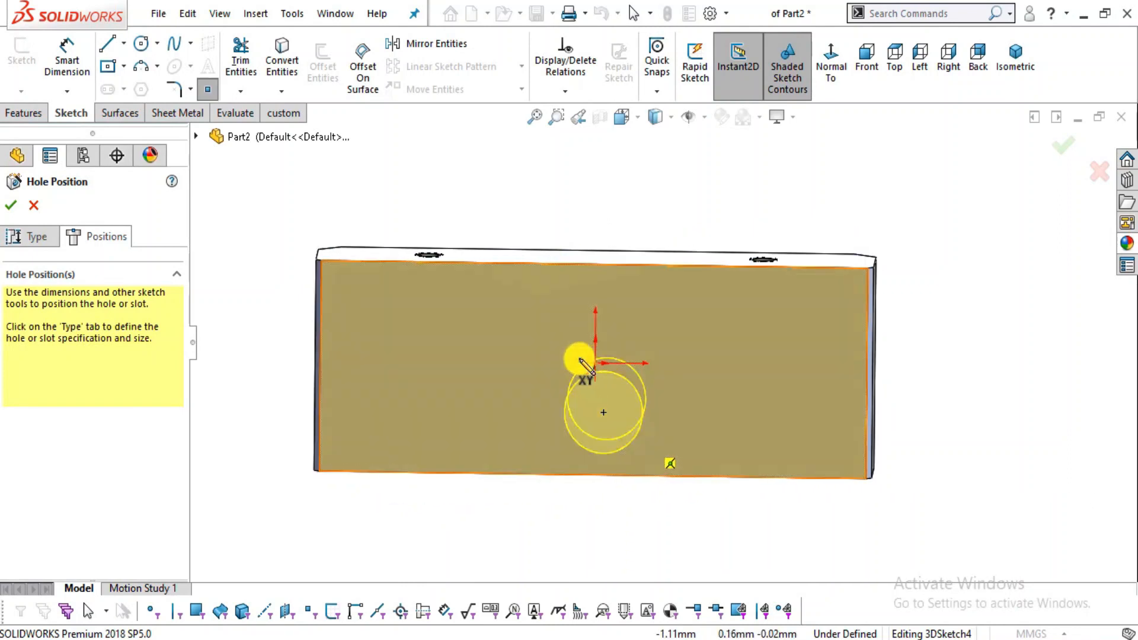
{"action": "left_click", "coordinate": [572, 371]}
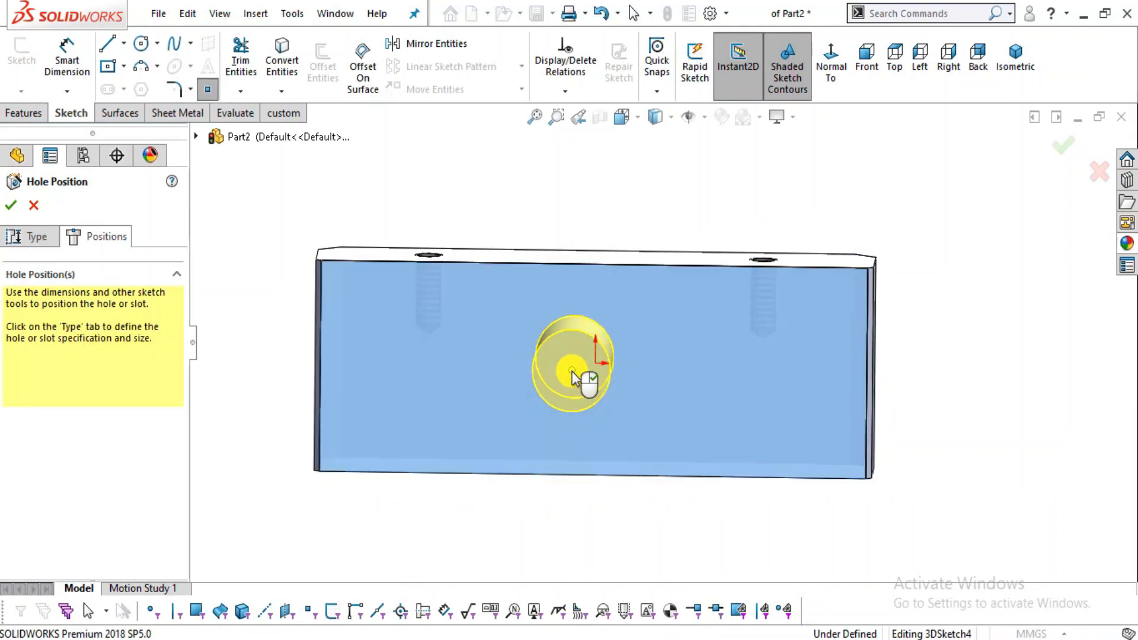
Dimension the hole point 17 mm above the front face's lower long edge, checking the distance against the PDF plan.
{"action": "left_click", "coordinate": [62, 59]}
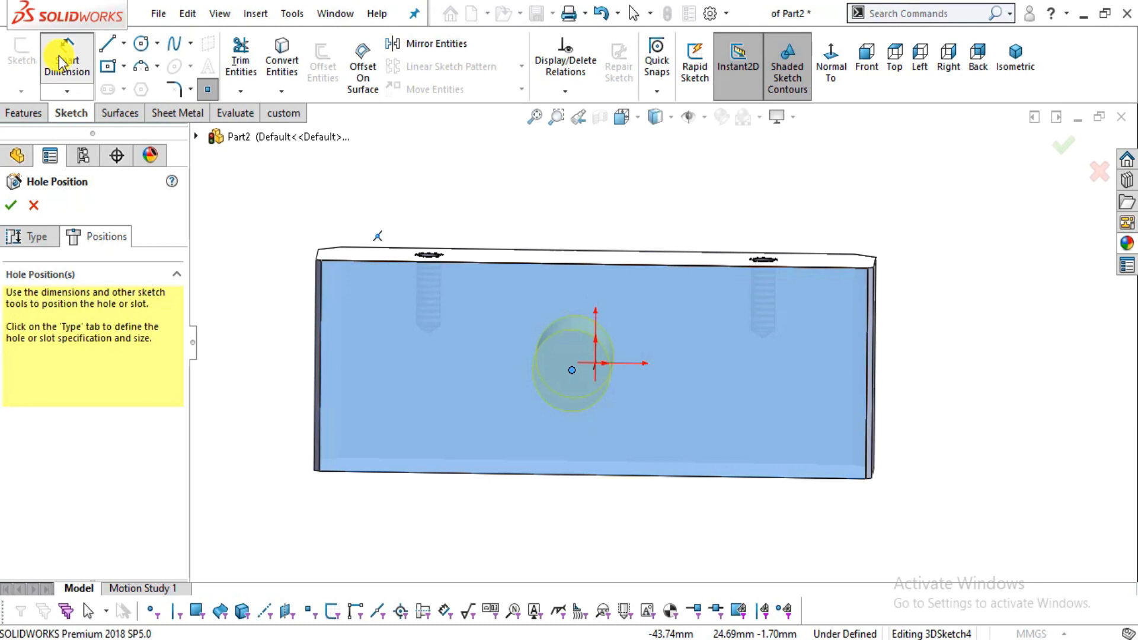
{"action": "key", "text": "alt+Tab"}
{"action": "key", "text": "alt+Tab"}
{"action": "left_click", "coordinate": [583, 473]}
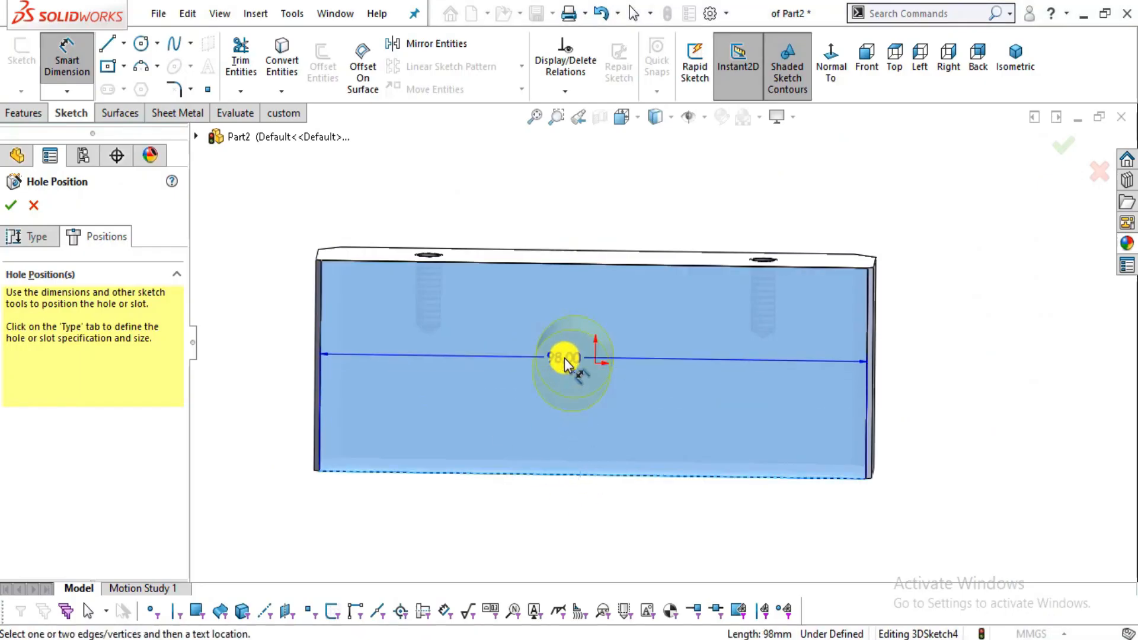
{"action": "left_click", "coordinate": [572, 372]}
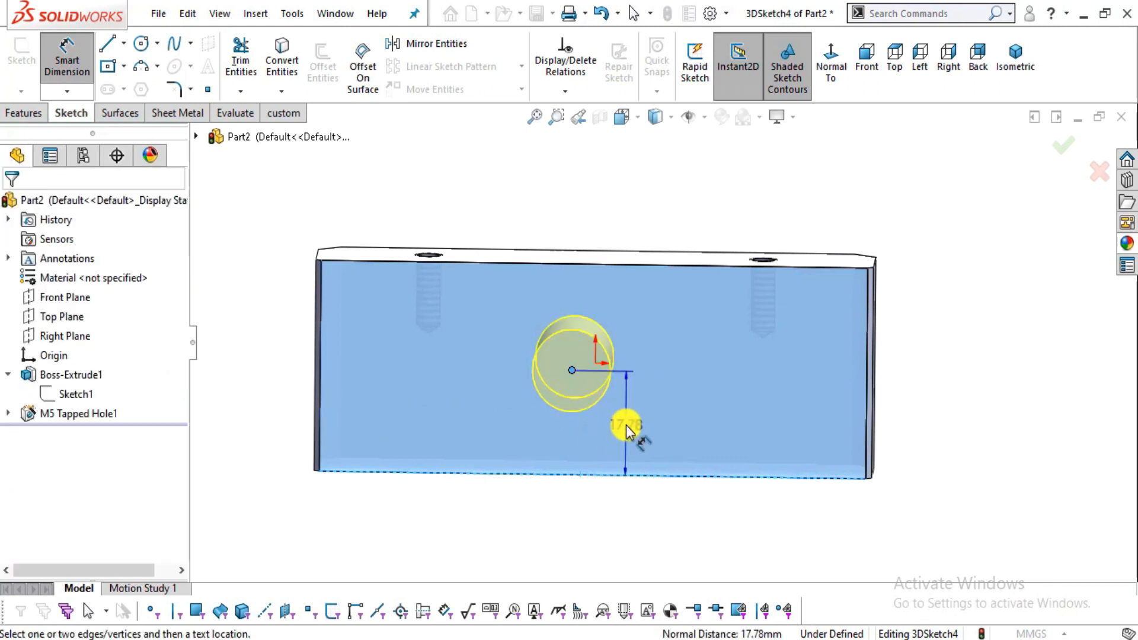
{"action": "left_click", "coordinate": [626, 425]}
{"action": "key", "text": "alt+Tab"}
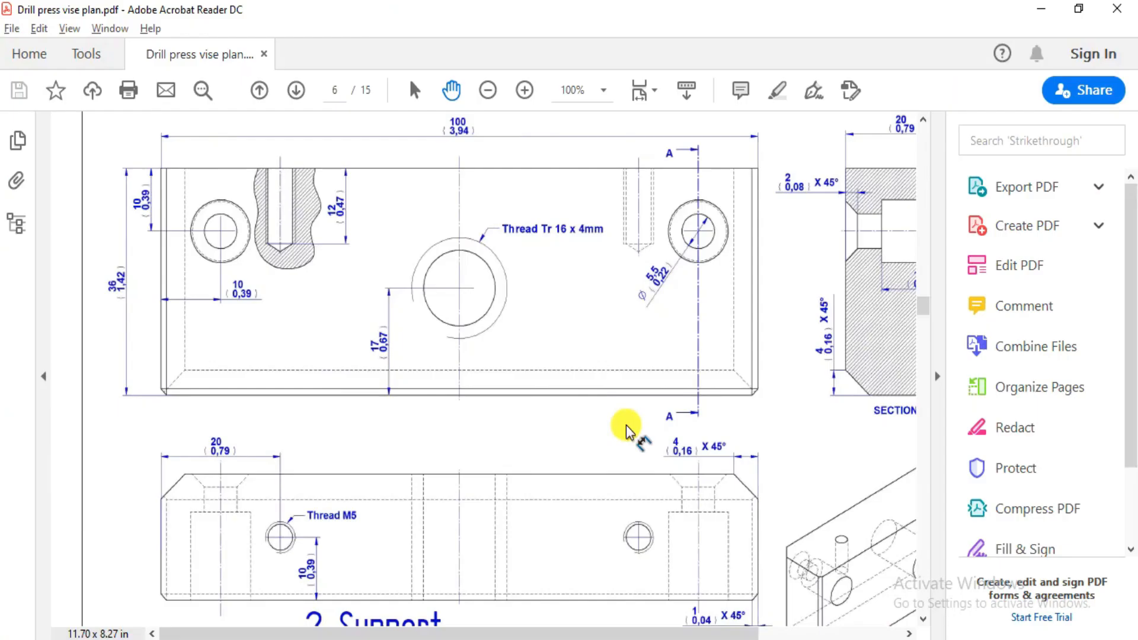
{"action": "key", "text": "alt+Tab"}
{"action": "type", "text": "1"}
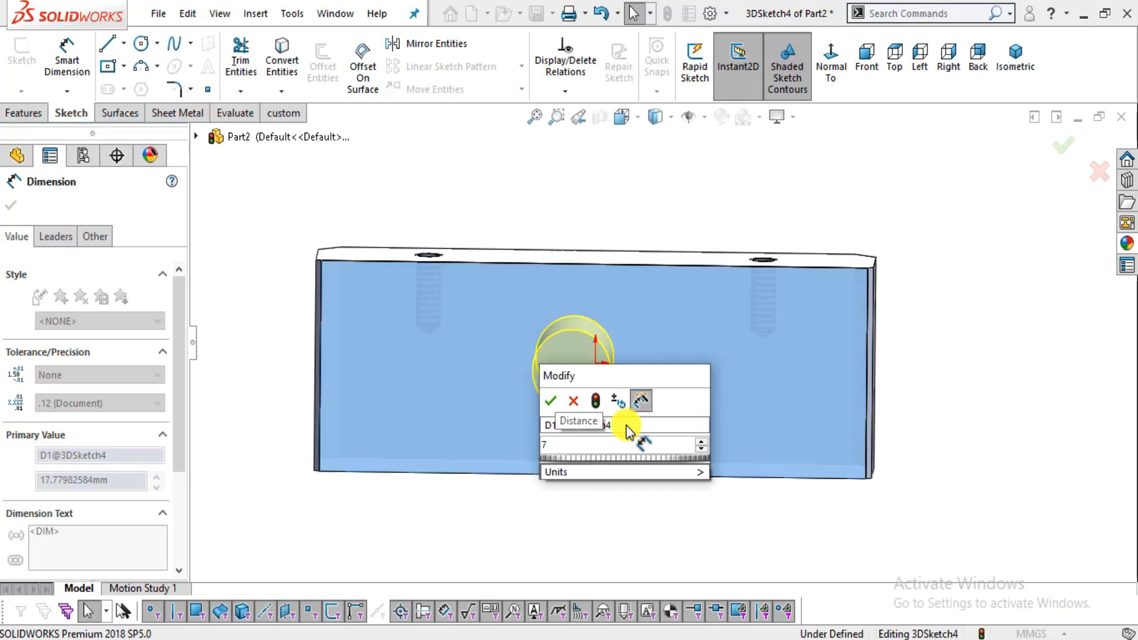
{"action": "type", "text": "7"}
{"action": "key", "text": "Return"}
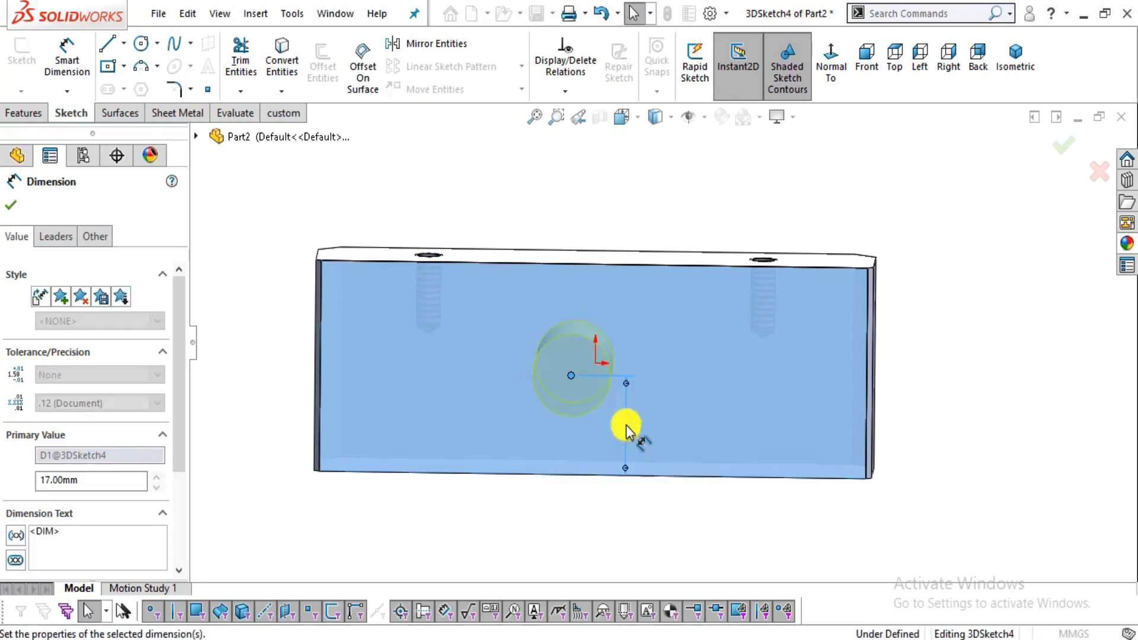
Dimension the hole point 50 mm from the vertical edge at the block's short end and finish the M16 tap drill hole.
{"action": "left_click", "coordinate": [68, 48]}
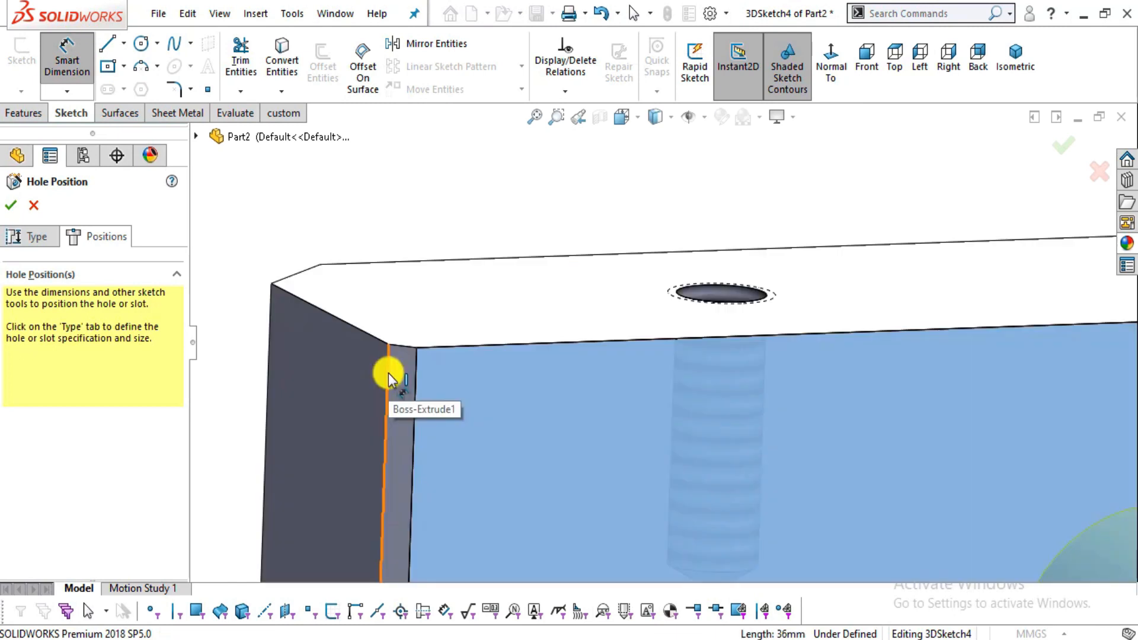
{"action": "key", "text": "Escape"}
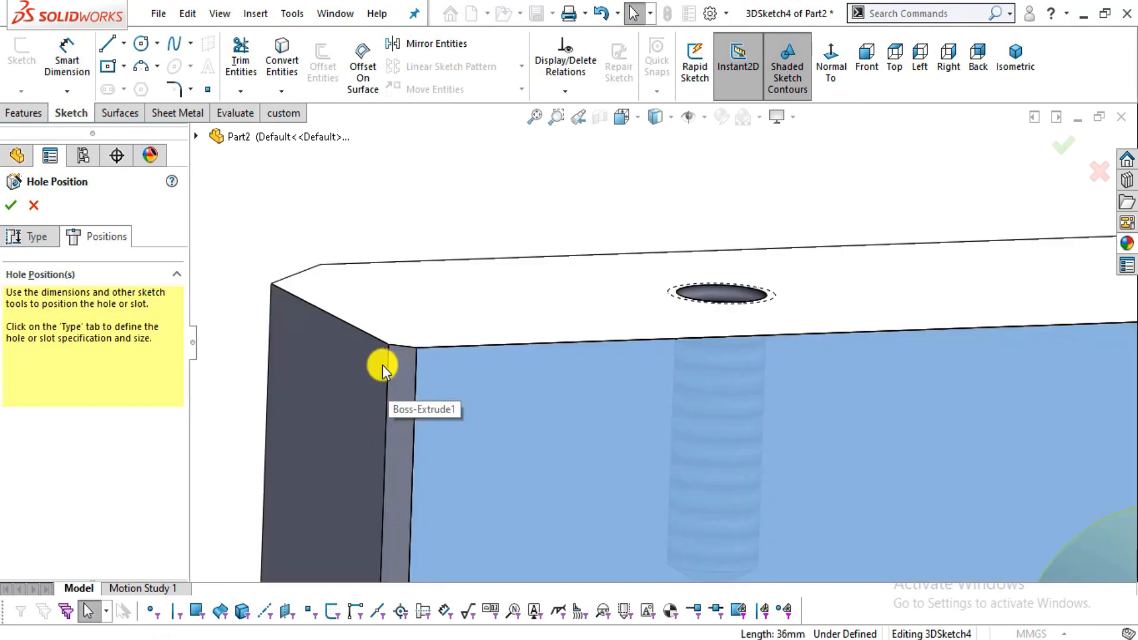
{"action": "left_click", "coordinate": [73, 50]}
{"action": "left_click", "coordinate": [389, 350]}
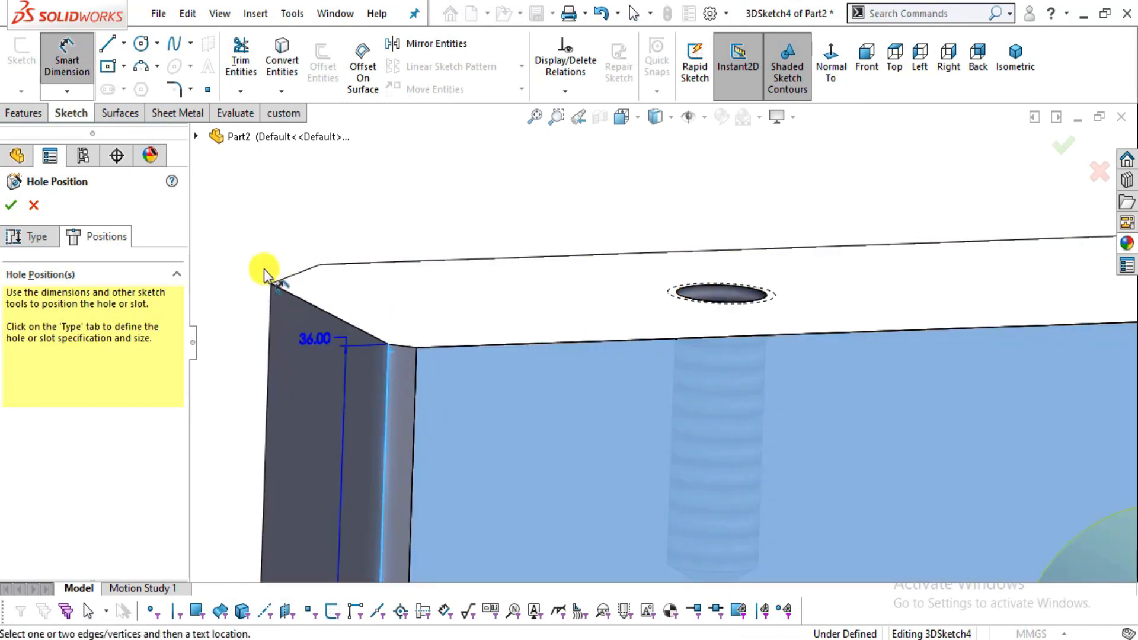
{"action": "key", "text": "z"}
{"action": "scroll", "coordinate": [312, 282], "scroll_direction": "up", "scroll_amount": 4}
{"action": "scroll", "coordinate": [1033, 368], "scroll_direction": "down", "scroll_amount": 3}
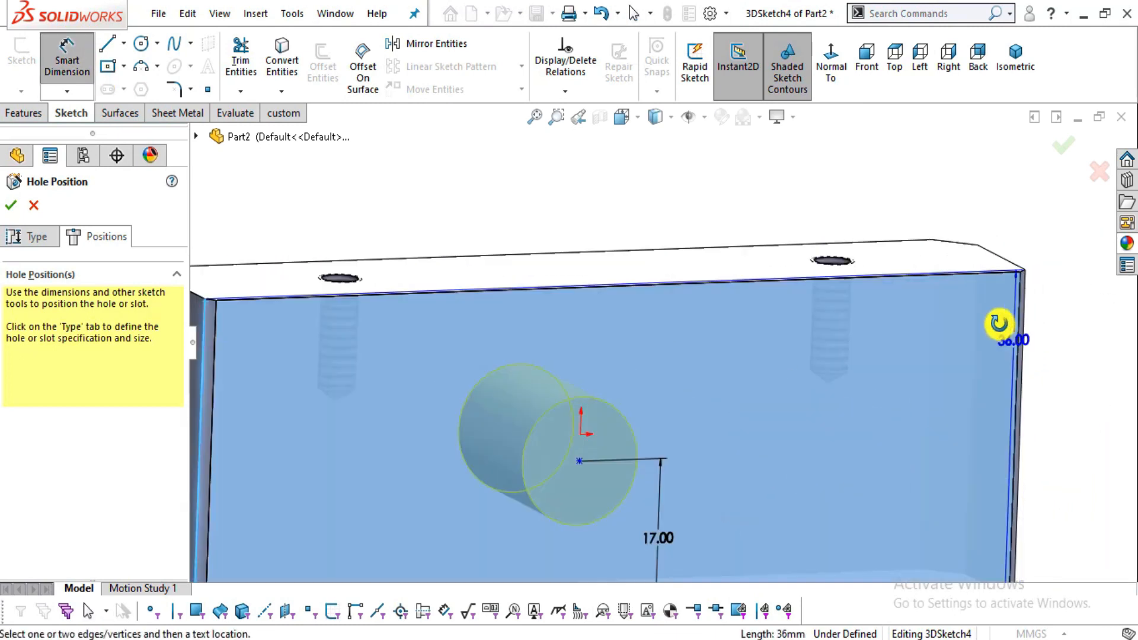
{"action": "middle_click_drag", "start_coordinate": [998, 325], "coordinate": [1006, 372]}
{"action": "scroll", "coordinate": [1006, 373], "scroll_direction": "down", "scroll_amount": 2}
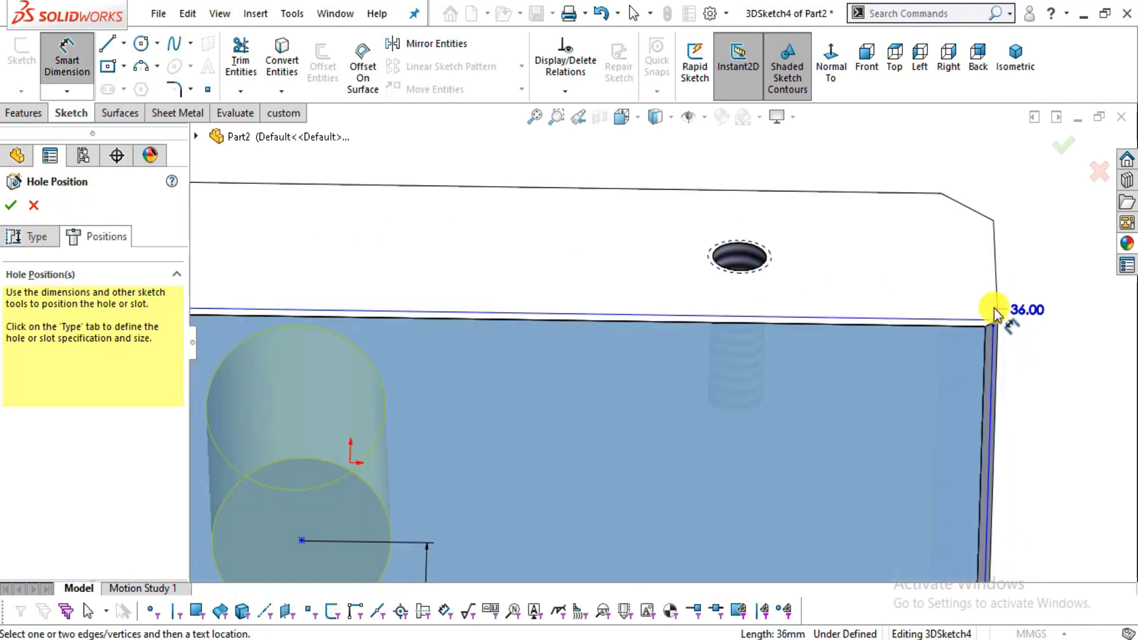
{"action": "scroll", "coordinate": [655, 422], "scroll_direction": "up", "scroll_amount": 3}
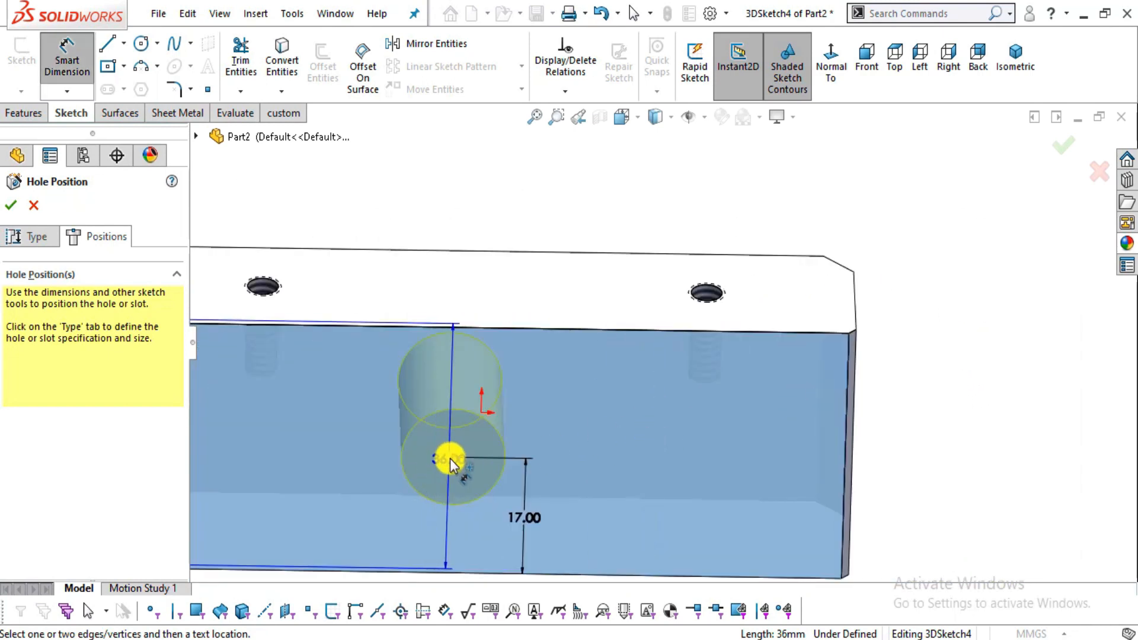
{"action": "scroll", "coordinate": [450, 457], "scroll_direction": "up", "scroll_amount": 3}
{"action": "scroll", "coordinate": [560, 355], "scroll_direction": "down", "scroll_amount": 2}
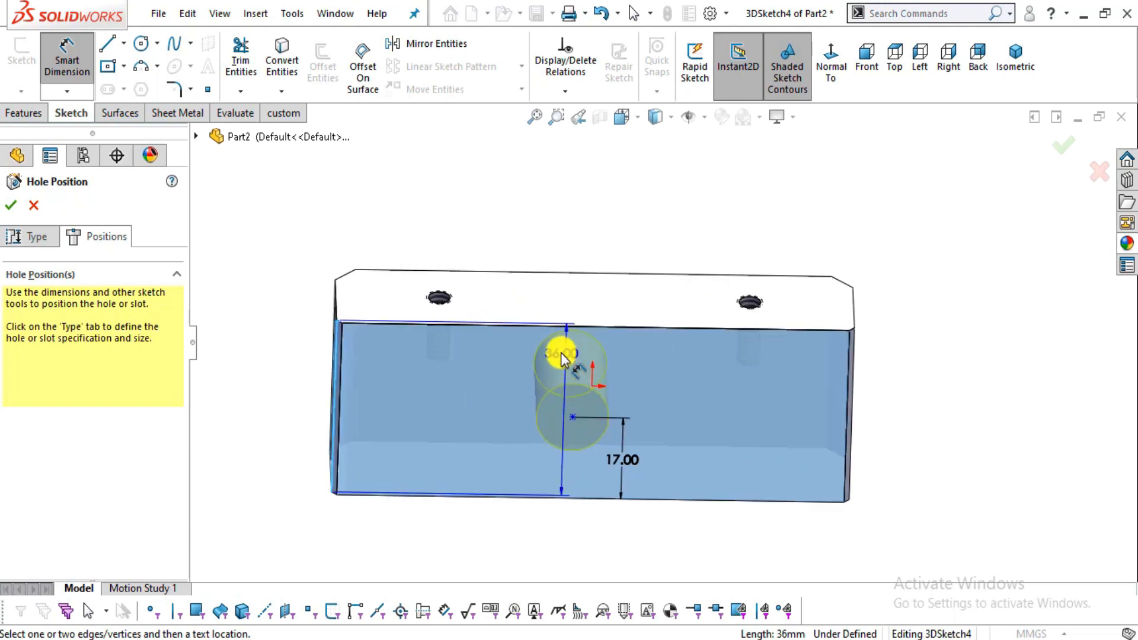
{"action": "scroll", "coordinate": [563, 376], "scroll_direction": "down", "scroll_amount": 2}
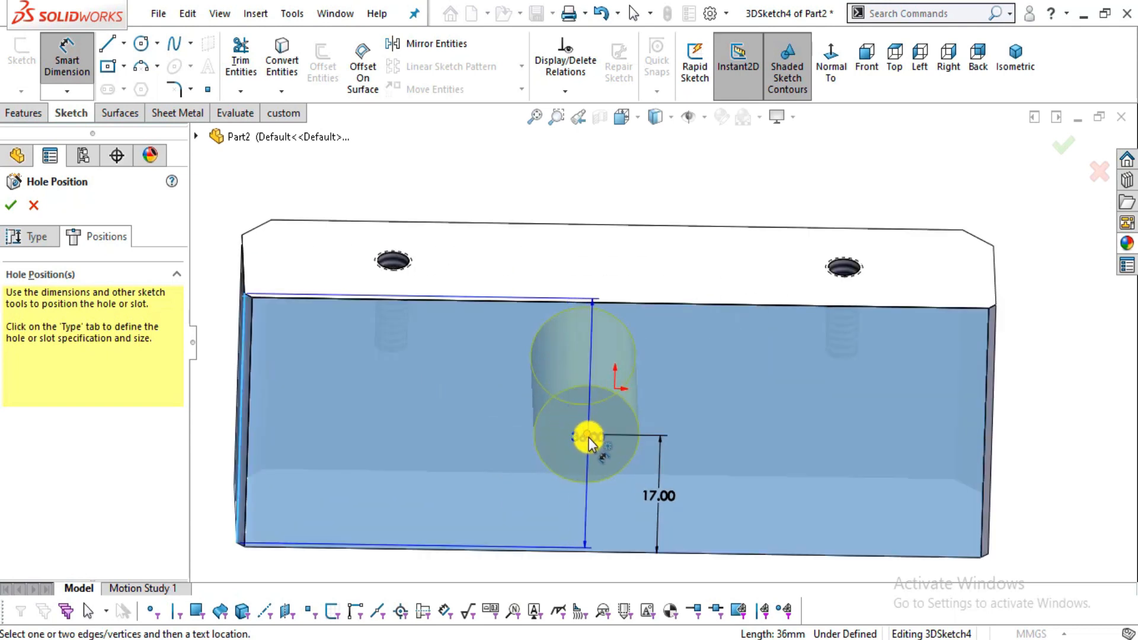
{"action": "left_click", "coordinate": [588, 434]}
{"action": "mouse_move", "coordinate": [435, 433]}
{"action": "middle_mouse_down"}
{"action": "mouse_move", "coordinate": [447, 394]}
{"action": "mouse_move", "coordinate": [439, 401]}
{"action": "middle_mouse_up"}
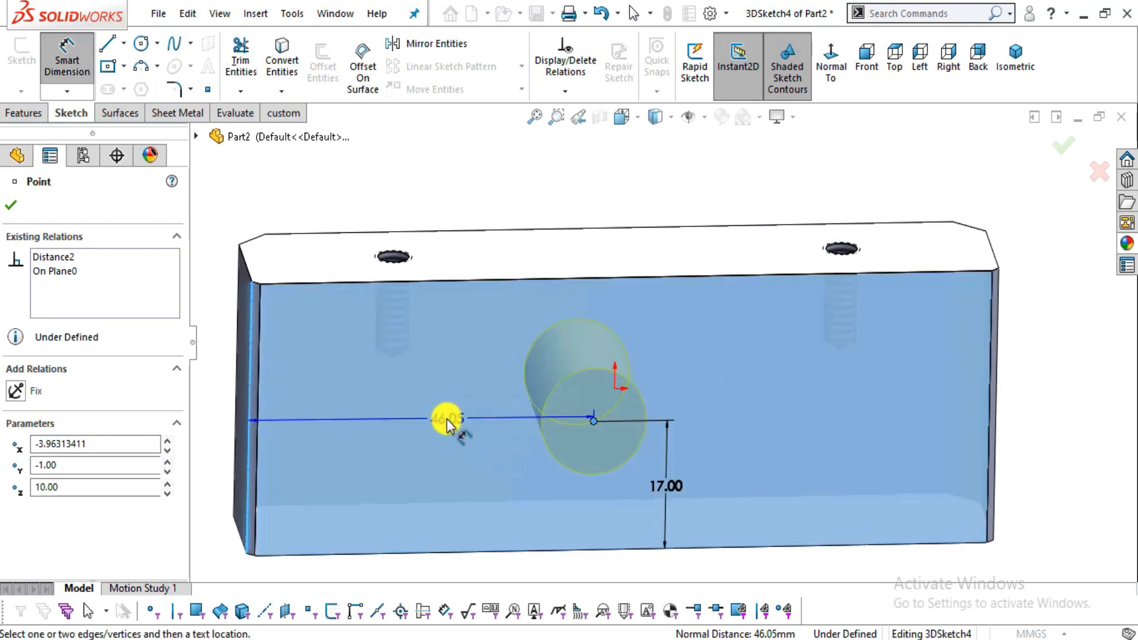
{"action": "left_click", "coordinate": [444, 418]}
{"action": "type", "text": "50"}
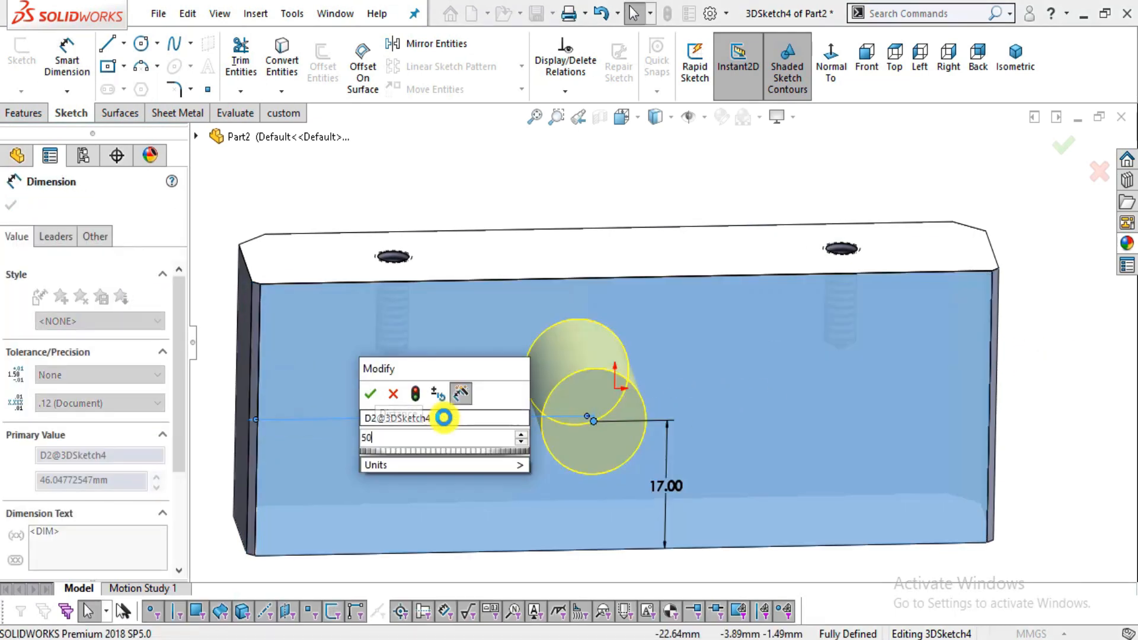
{"action": "key", "text": "Return"}
{"action": "key", "text": "Escape"}
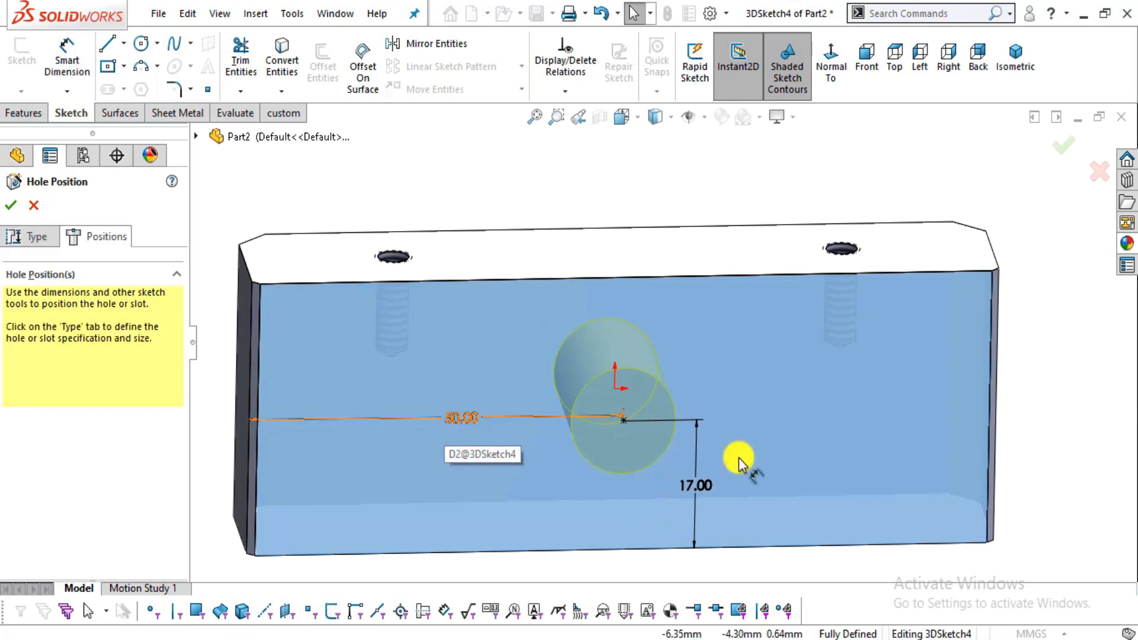
{"action": "left_click", "coordinate": [14, 206]}
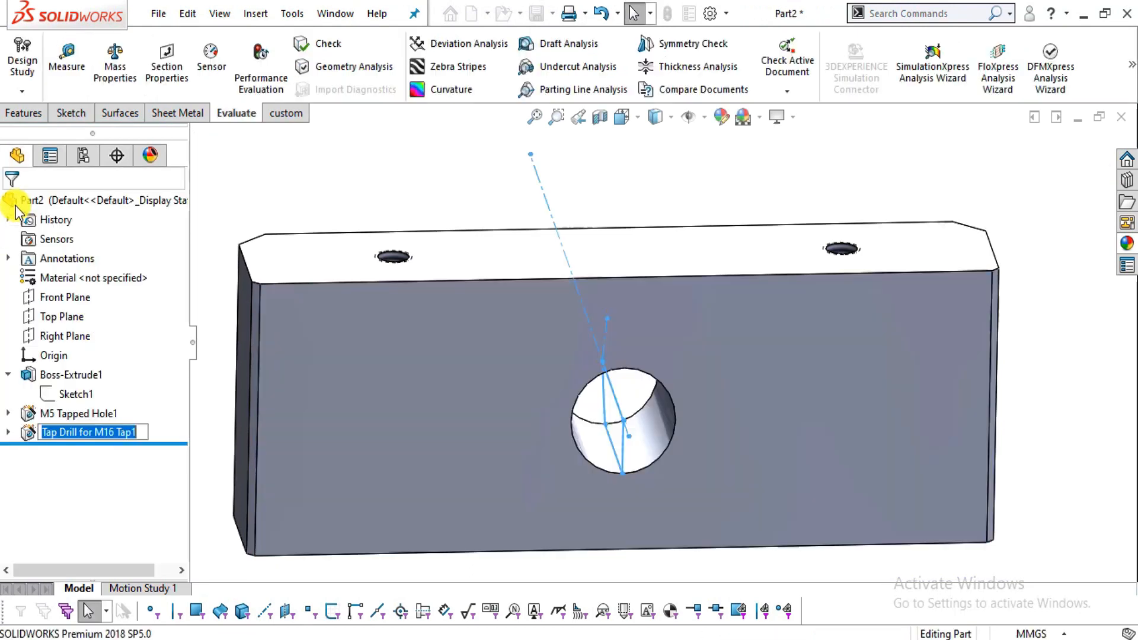
Check the Support drawing and section A-A in the PDF plan for the lower edge chamfer sizes, and return to the SOLIDWORKS part.
{"action": "middle_click_drag", "start_coordinate": [561, 468], "coordinate": [981, 567]}
{"action": "key", "text": "f"}
{"action": "middle_click_drag", "start_coordinate": [764, 366], "coordinate": [703, 454]}
{"action": "scroll", "coordinate": [595, 504], "scroll_direction": "down", "scroll_amount": 5}
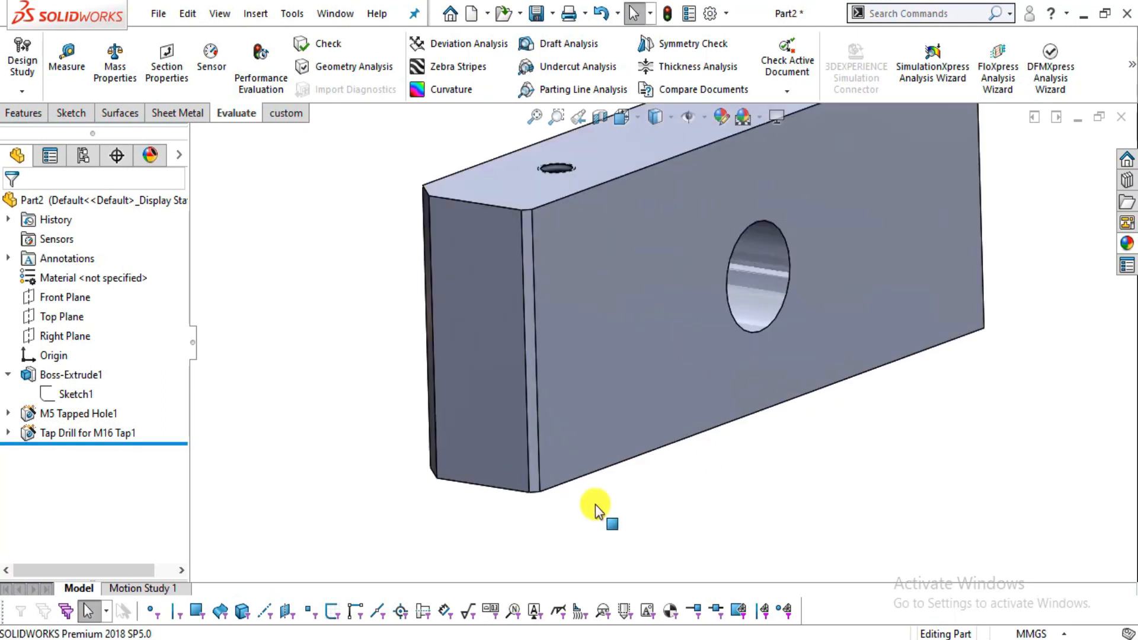
{"action": "left_click", "coordinate": [585, 476]}
{"action": "key", "text": "alt+Tab"}
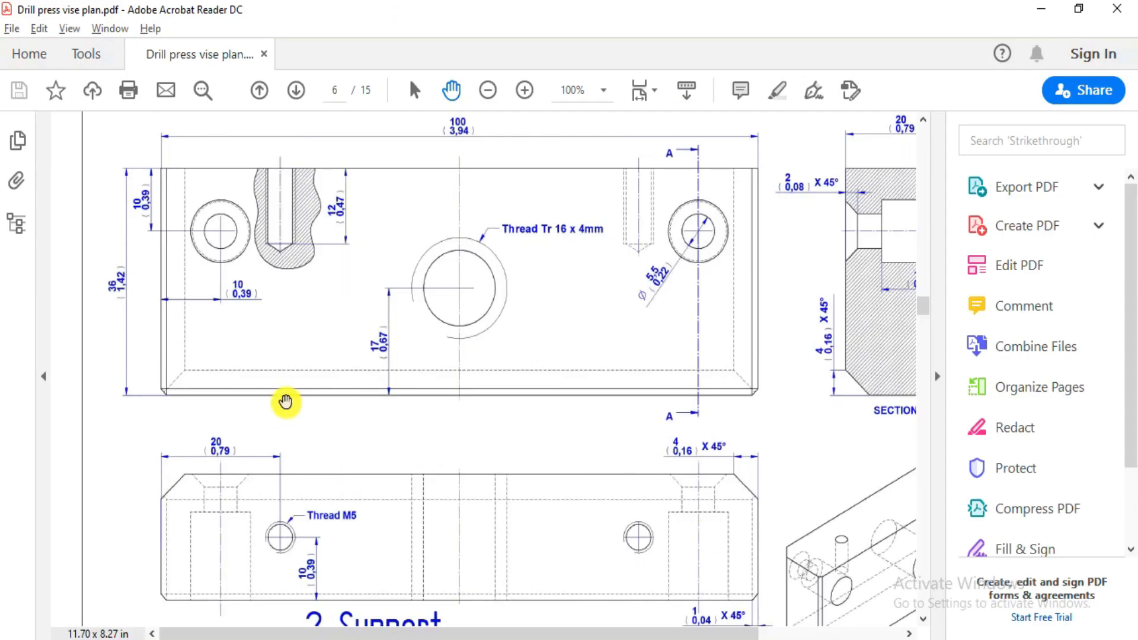
{"action": "mouse_move", "coordinate": [603, 601]}
{"action": "left_mouse_down"}
{"action": "mouse_move", "coordinate": [574, 508]}
{"action": "mouse_move", "coordinate": [528, 427]}
{"action": "left_mouse_up"}
{"action": "mouse_move", "coordinate": [600, 408]}
{"action": "left_mouse_down"}
{"action": "mouse_move", "coordinate": [551, 467]}
{"action": "mouse_move", "coordinate": [558, 475]}
{"action": "left_mouse_up"}
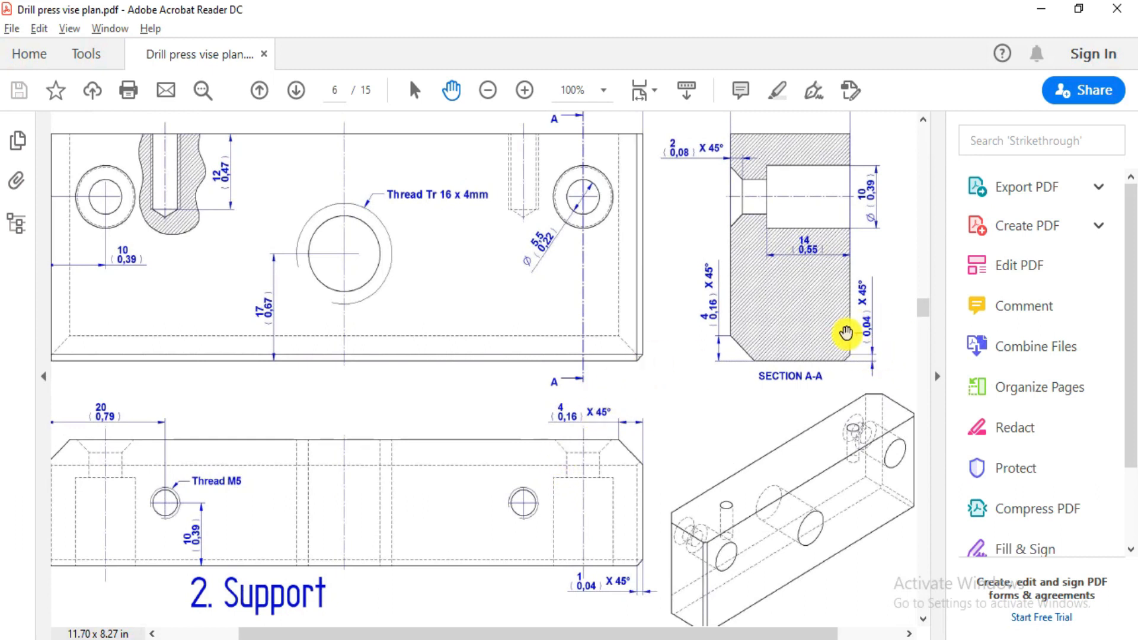
{"action": "left_click_drag", "start_coordinate": [699, 348], "coordinate": [707, 381]}
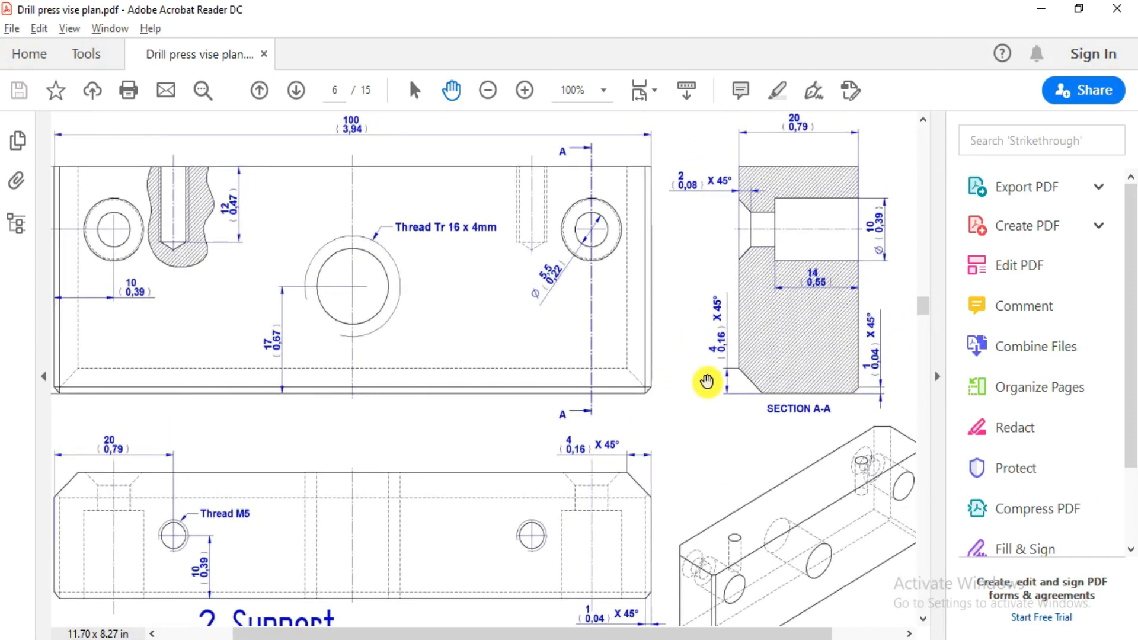
{"action": "key", "text": "alt+Tab"}
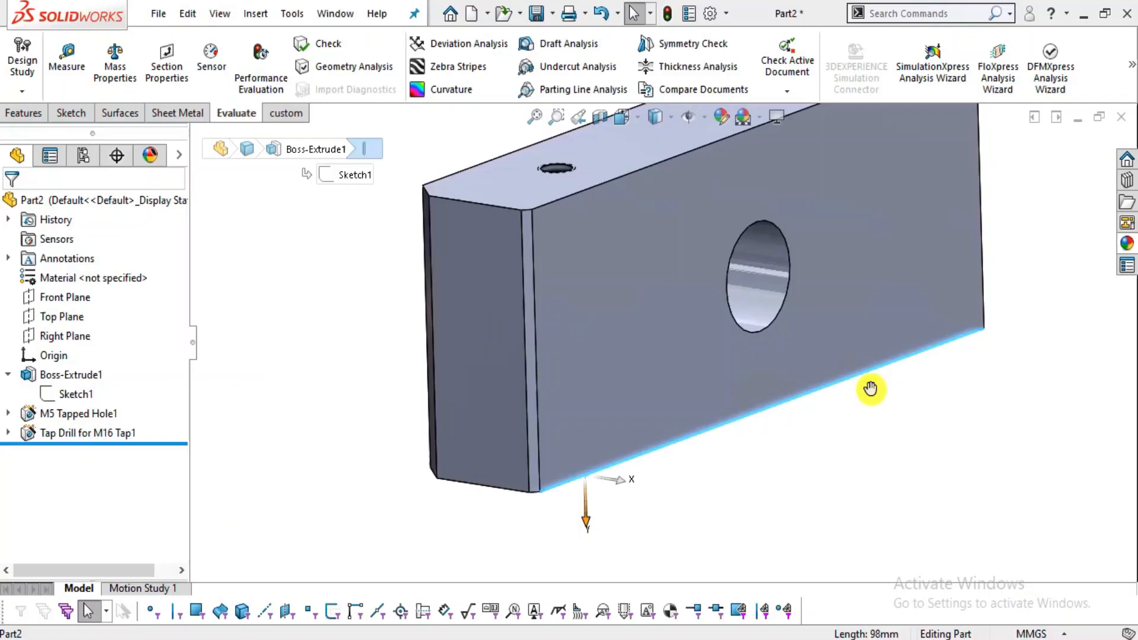
Chamfer the lower long edge of the face with the narrow side chamfers by 1 mm at 45 degrees.
{"action": "left_click", "coordinate": [329, 173]}
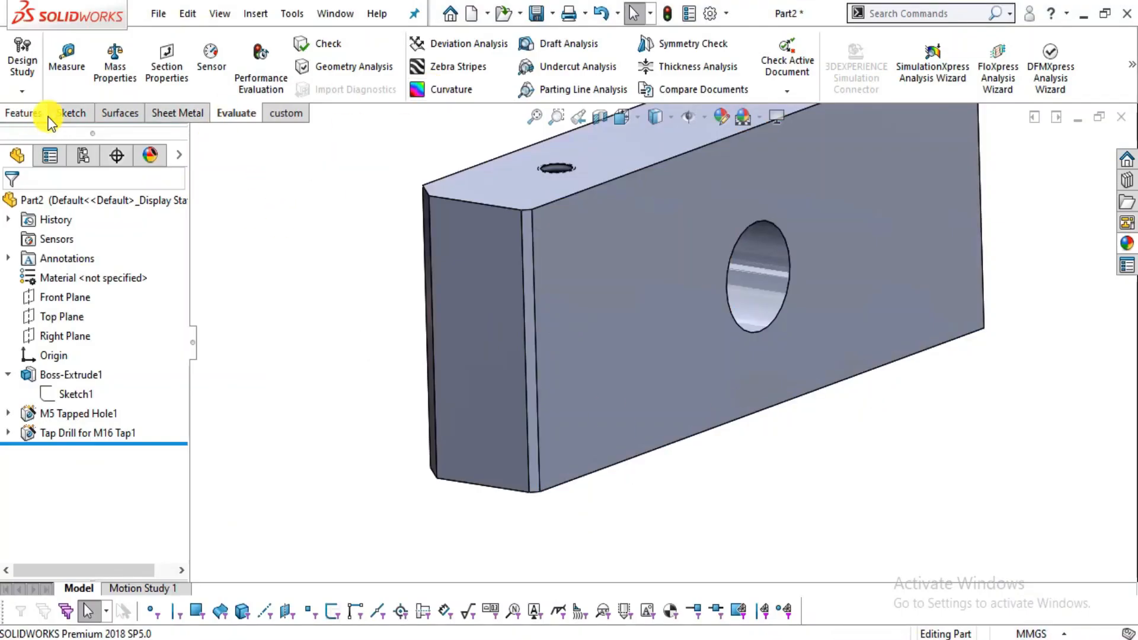
{"action": "left_click", "coordinate": [24, 112]}
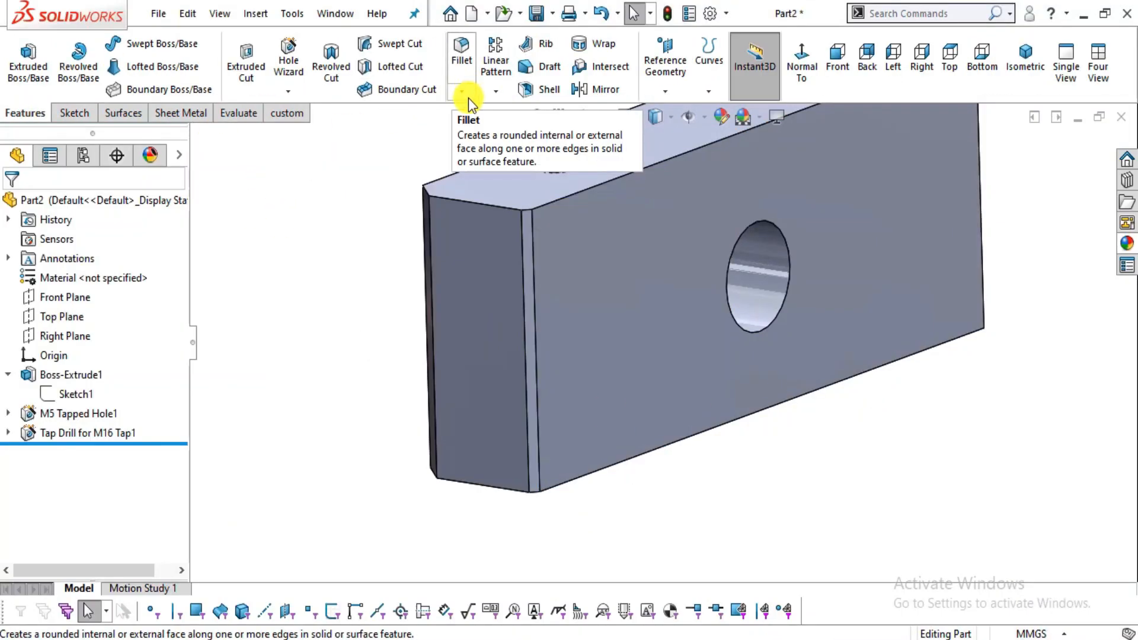
{"action": "left_click", "coordinate": [458, 86]}
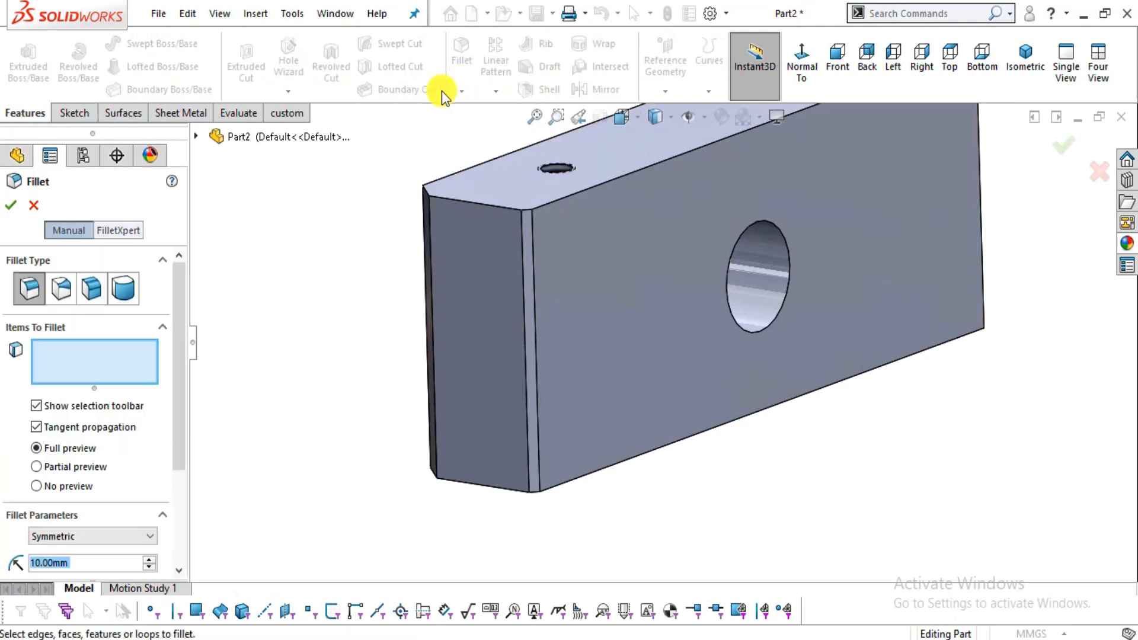
{"action": "left_click", "coordinate": [21, 203]}
{"action": "left_click", "coordinate": [461, 92]}
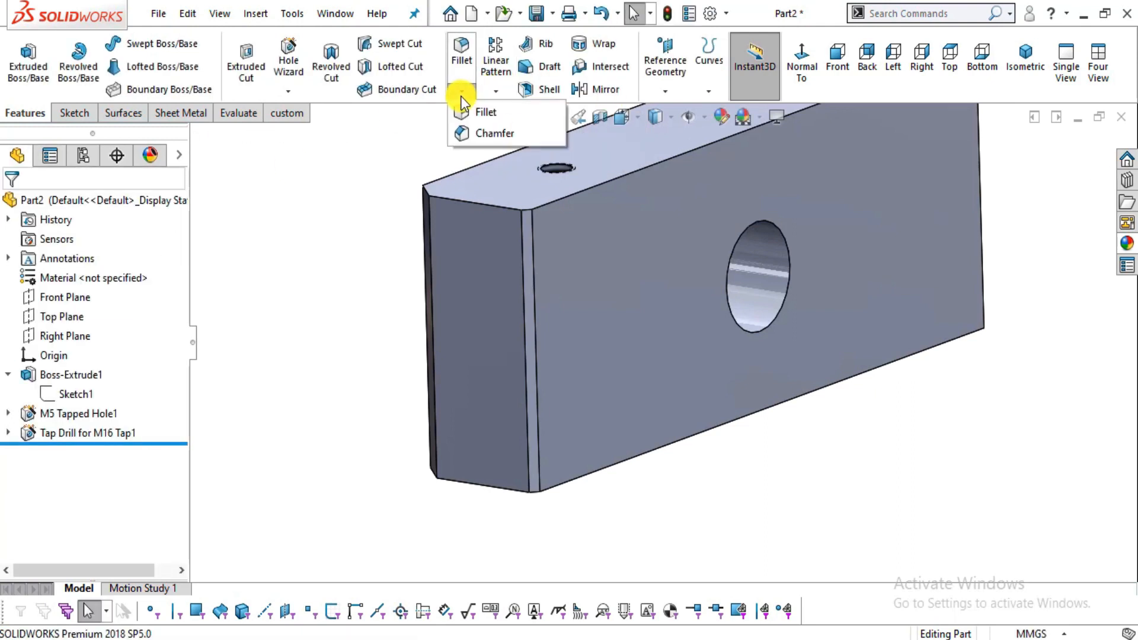
{"action": "left_click", "coordinate": [476, 132]}
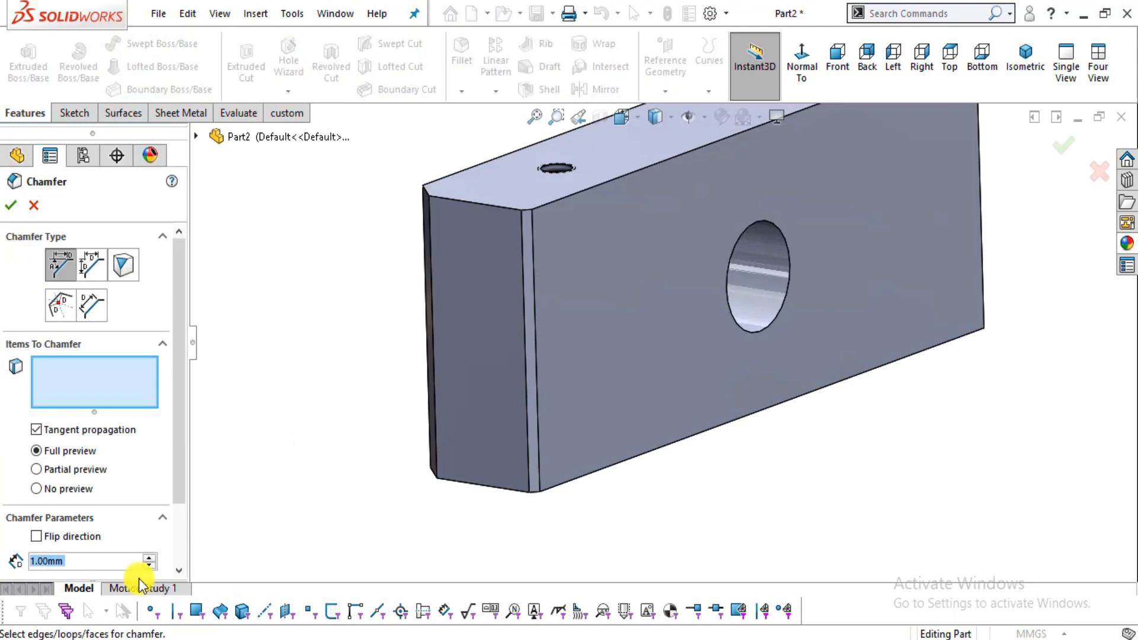
{"action": "left_click_drag", "start_coordinate": [178, 478], "coordinate": [178, 527]}
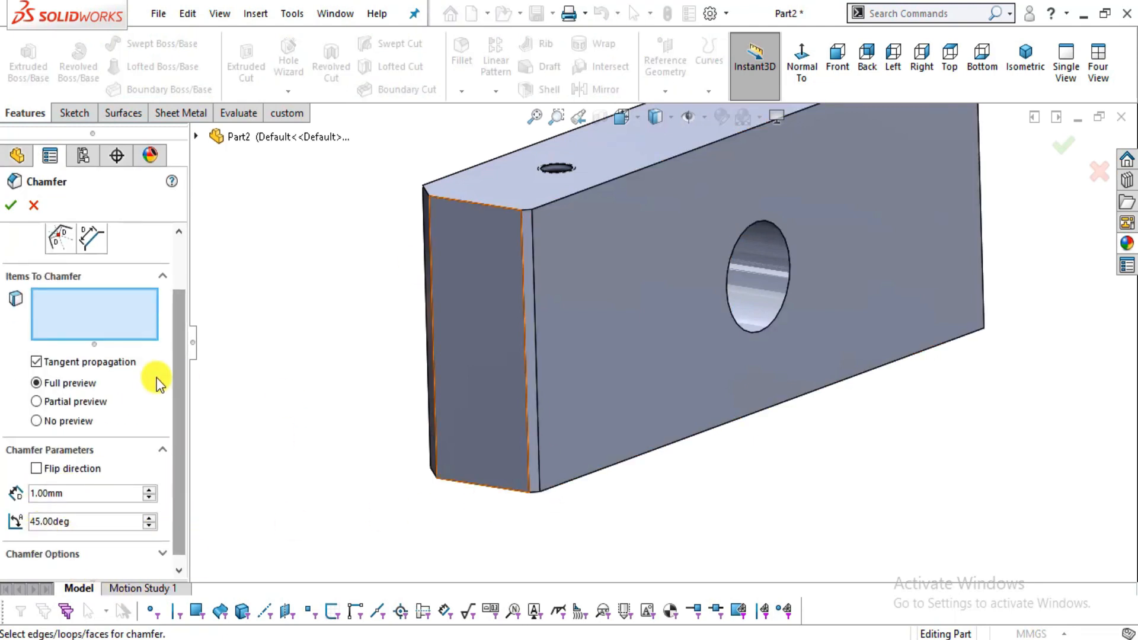
{"action": "scroll", "coordinate": [490, 464], "scroll_direction": "down", "scroll_amount": 3}
{"action": "scroll", "coordinate": [482, 417], "scroll_direction": "down", "scroll_amount": 2}
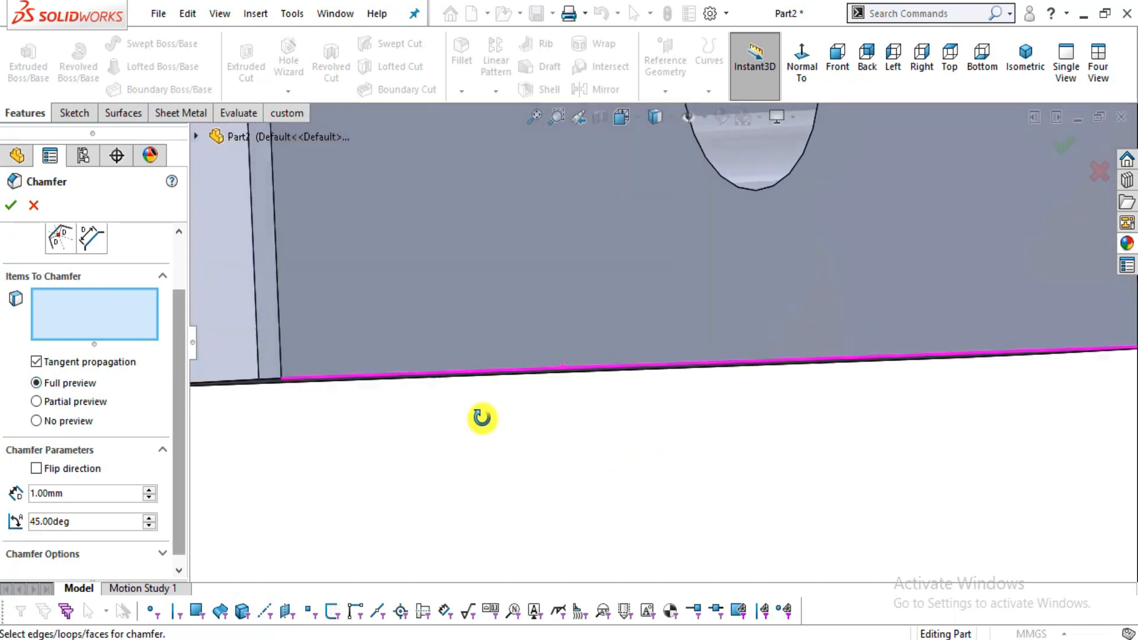
{"action": "left_click", "coordinate": [414, 379]}
{"action": "middle_click_drag", "start_coordinate": [465, 419], "coordinate": [480, 392]}
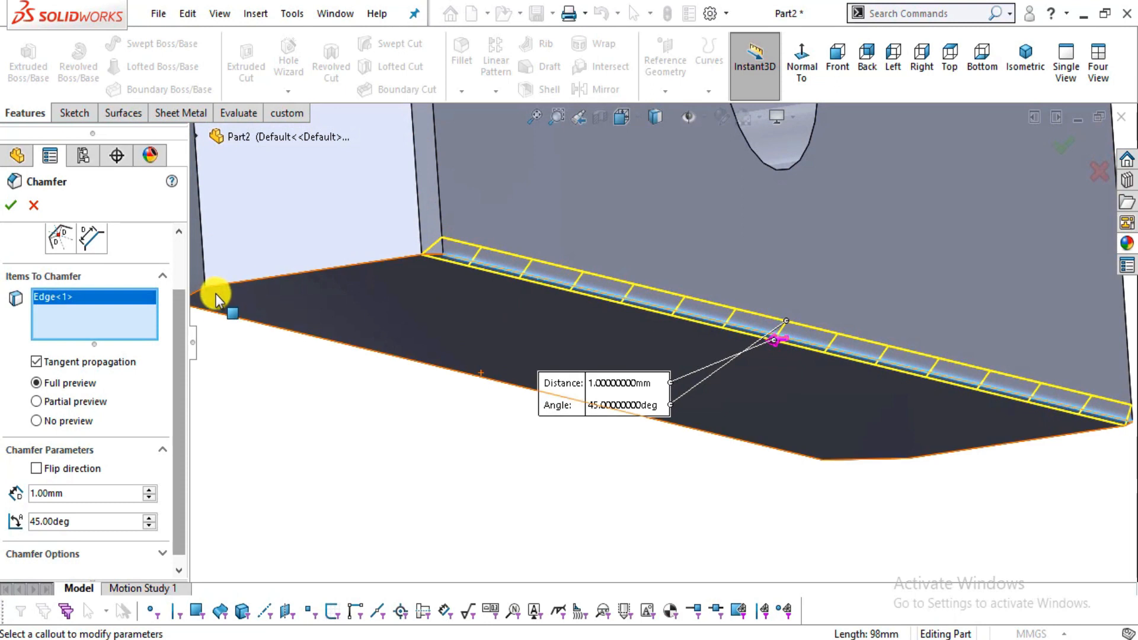
{"action": "left_click", "coordinate": [6, 208]}
{"action": "scroll", "coordinate": [470, 368], "scroll_direction": "up", "scroll_amount": 5}
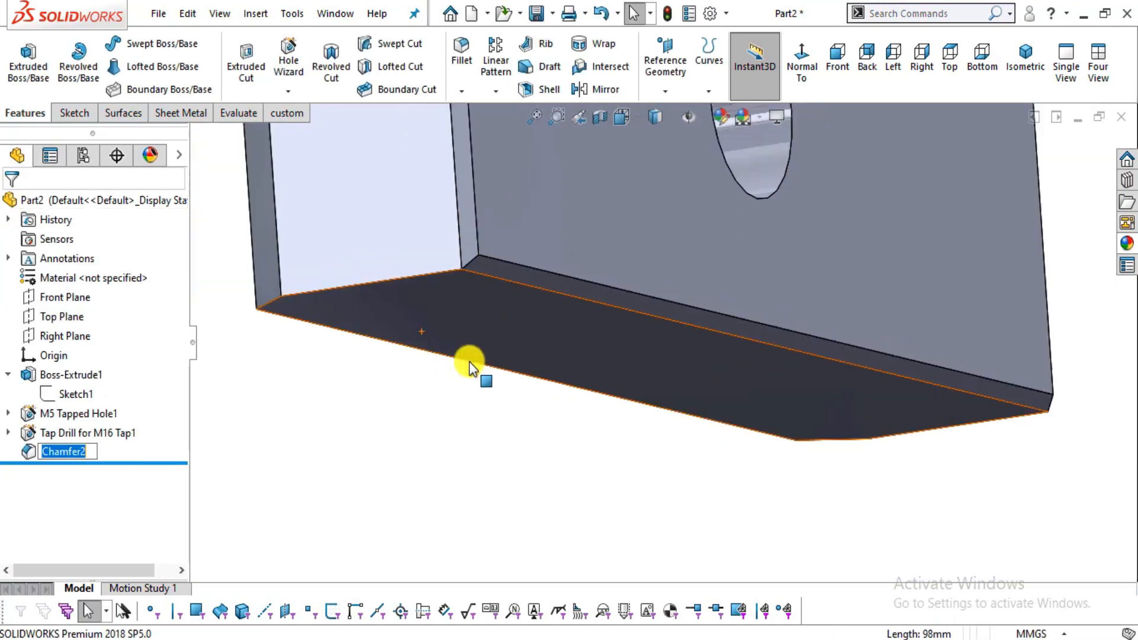
Chamfer the lower long edge of the opposite face, between the wide side chamfers, by 4 mm at 45 degrees, checking the PDF plan.
{"action": "middle_click_drag", "start_coordinate": [555, 264], "coordinate": [741, 401]}
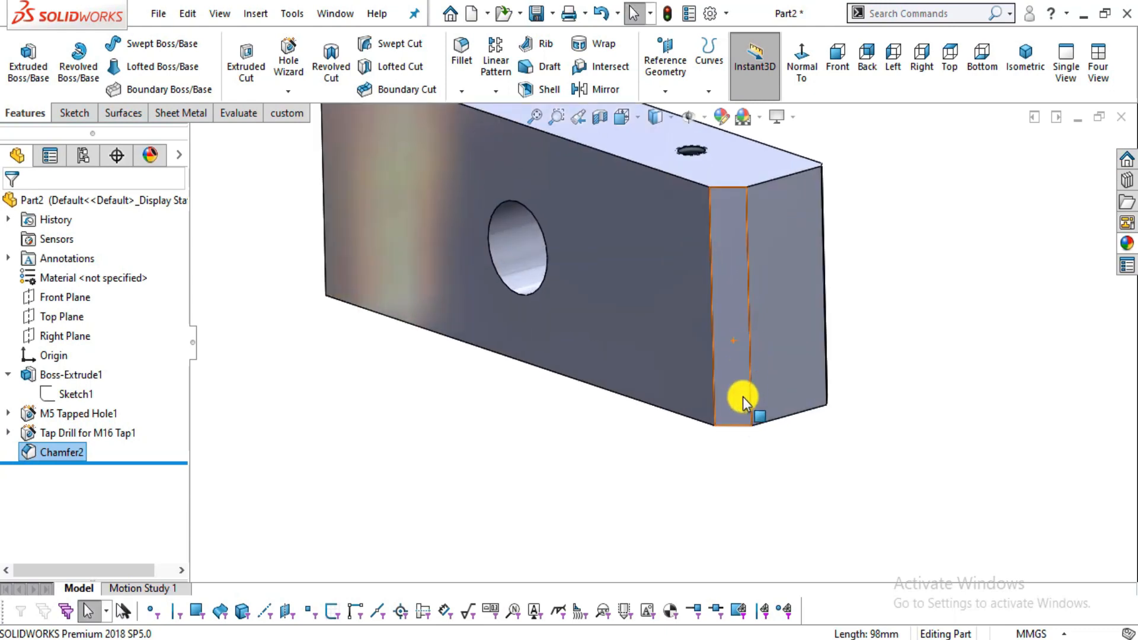
{"action": "key", "text": "alt+Tab"}
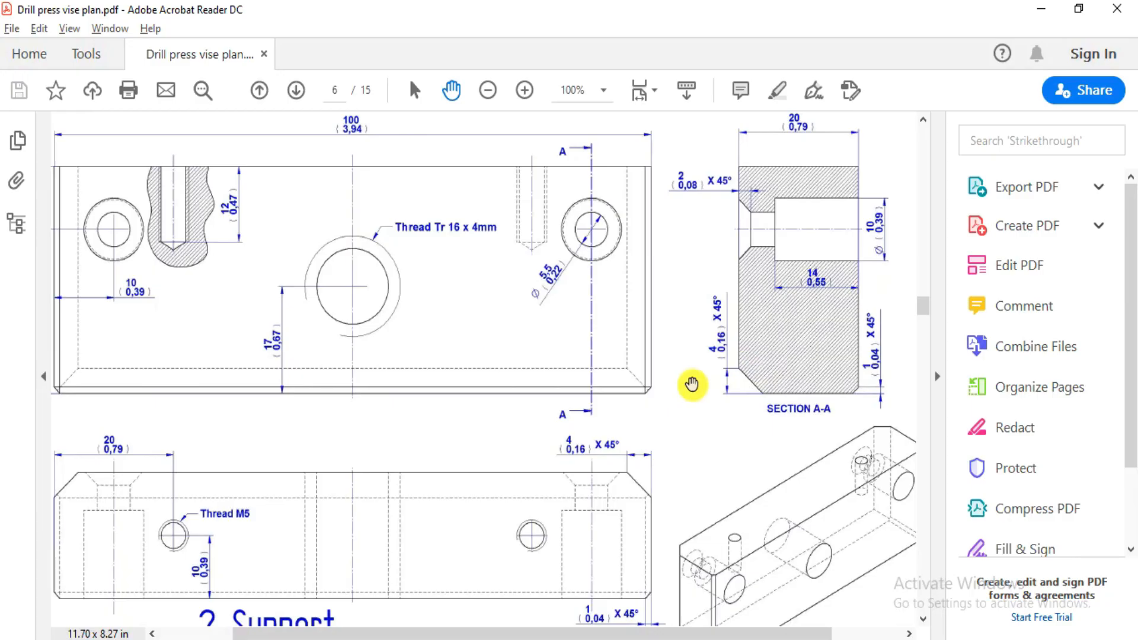
{"action": "key", "text": "alt+Tab"}
{"action": "middle_click_drag", "start_coordinate": [644, 329], "coordinate": [623, 338]}
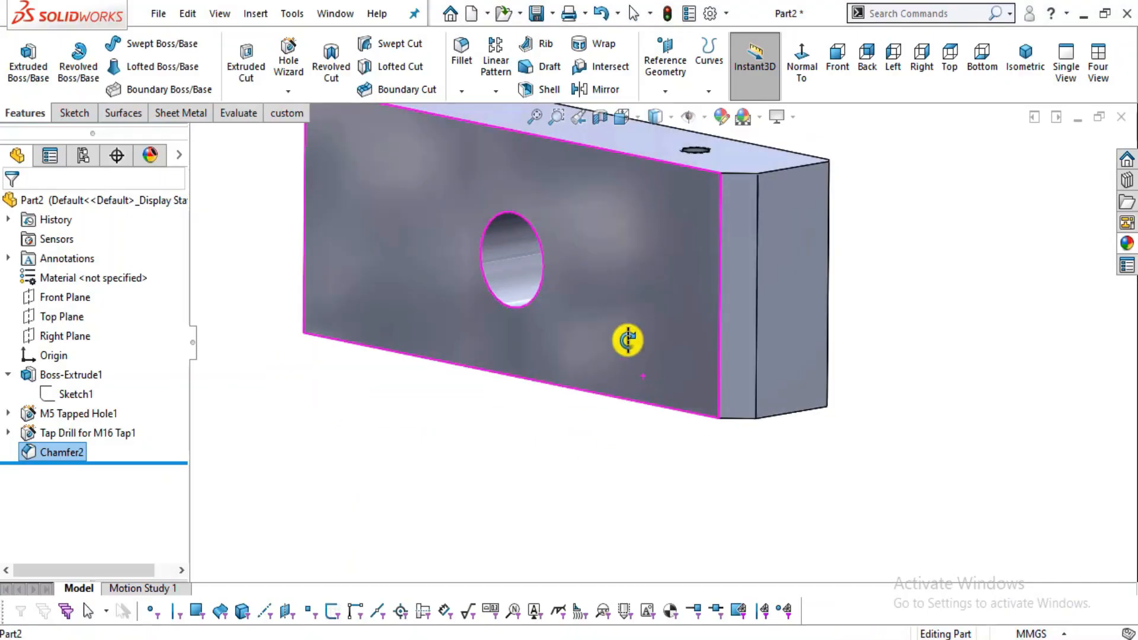
{"action": "left_click", "coordinate": [464, 92]}
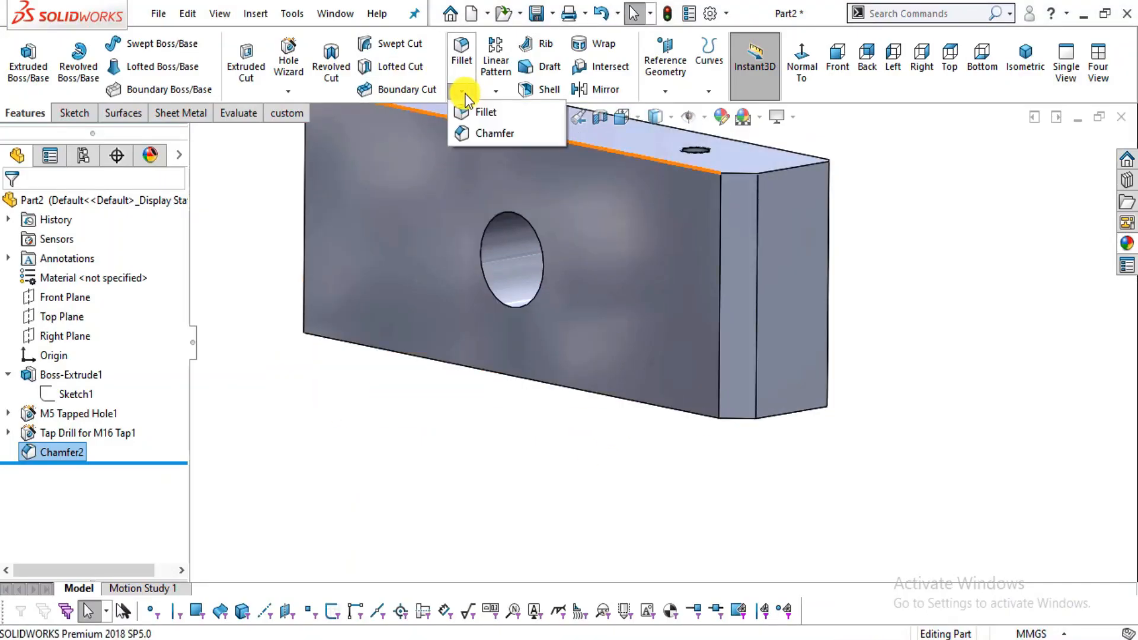
{"action": "left_click", "coordinate": [478, 137]}
{"action": "middle_click_drag", "start_coordinate": [583, 391], "coordinate": [661, 403]}
{"action": "left_click", "coordinate": [658, 399]}
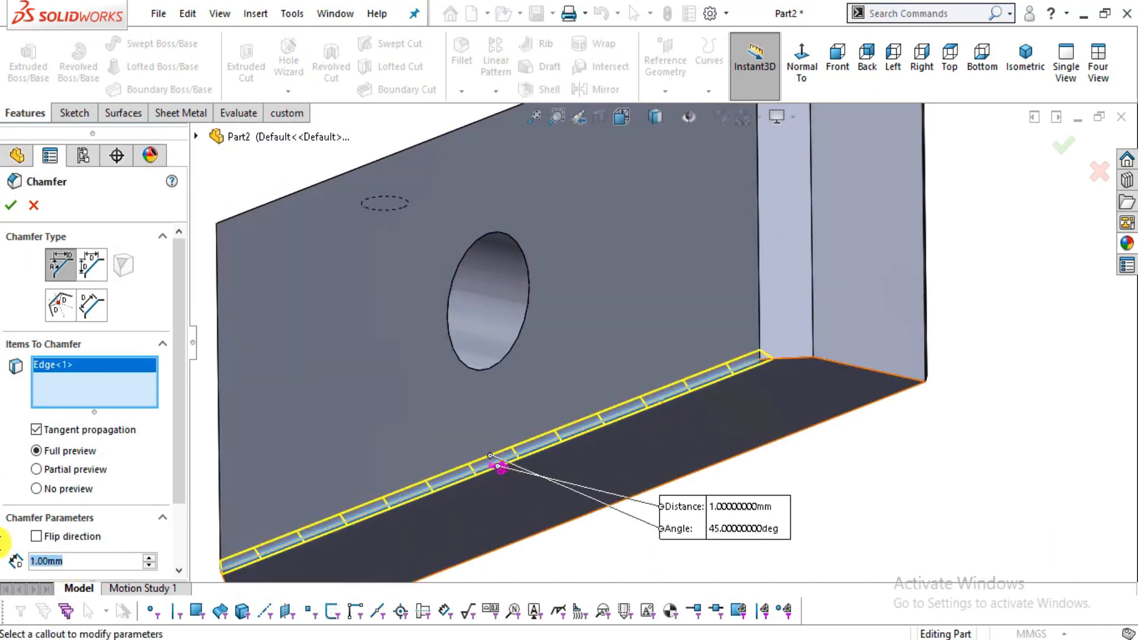
{"action": "type", "text": "4"}
{"action": "key", "text": "Return"}
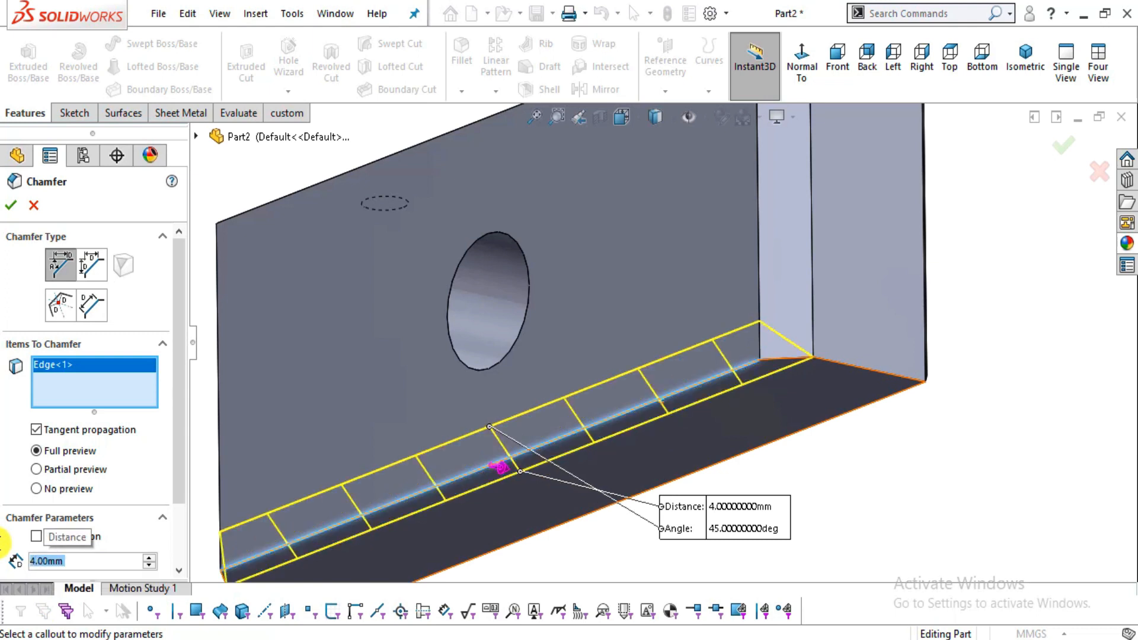
{"action": "left_click", "coordinate": [741, 507]}
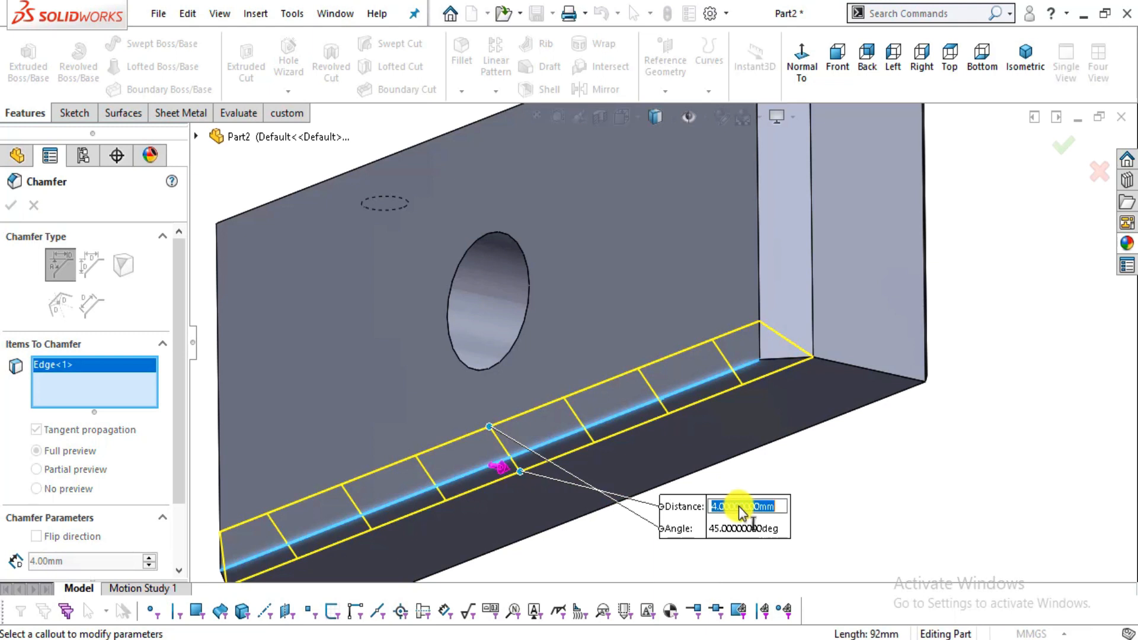
{"action": "type", "text": "4"}
{"action": "key", "text": "Return"}
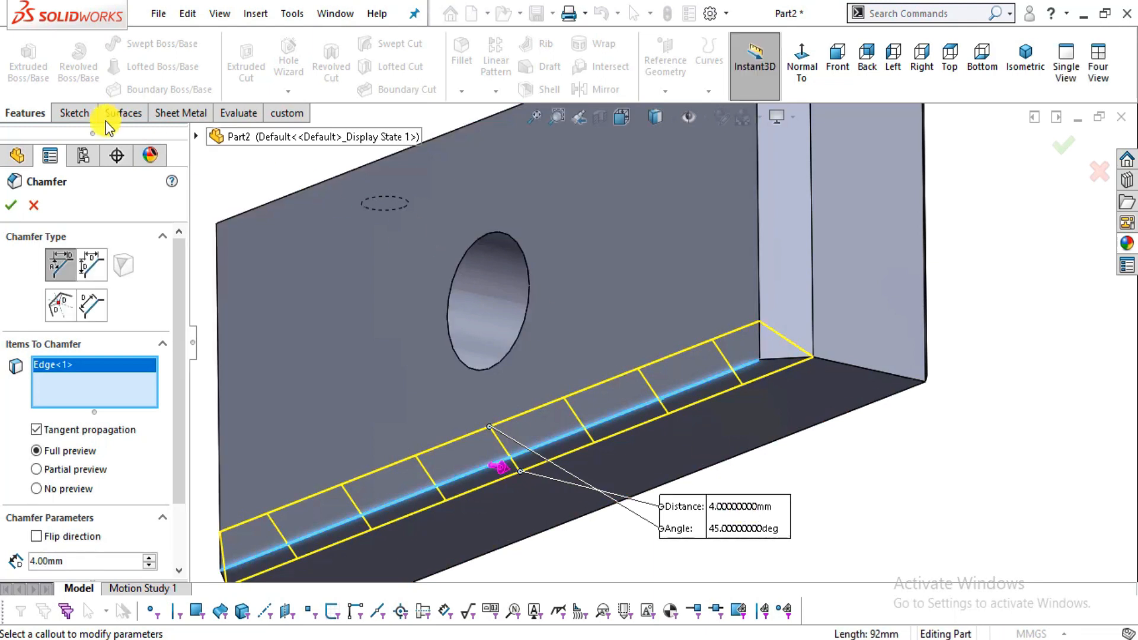
{"action": "left_click", "coordinate": [13, 206]}
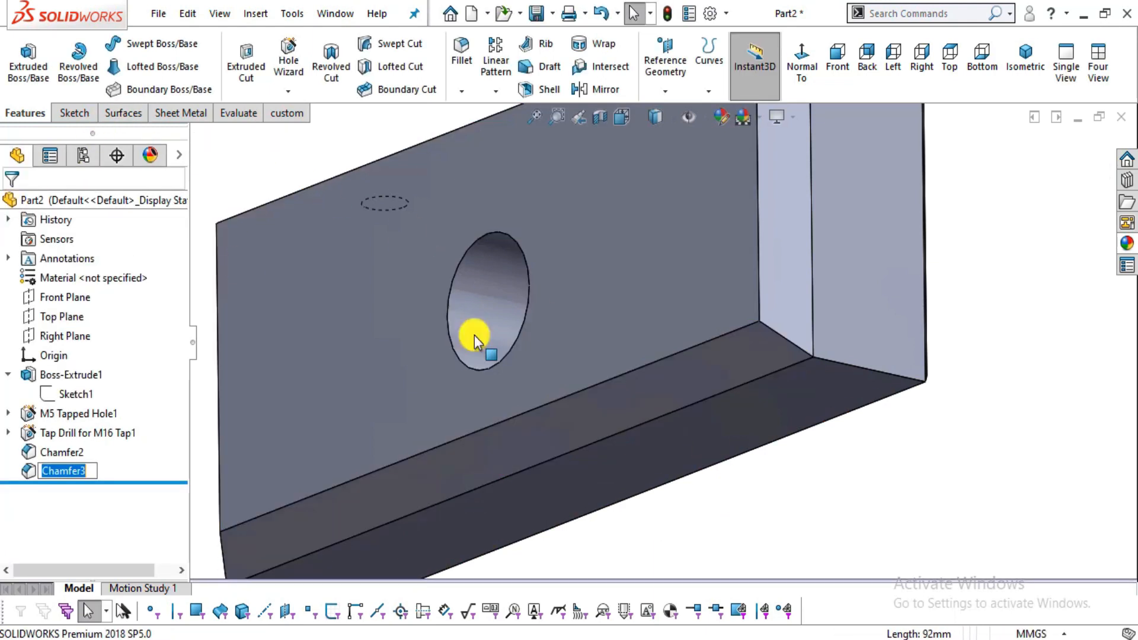
Start a Thread feature on the central hole's rim on the face with narrow chamfers, using that face as the start location.
{"action": "scroll", "coordinate": [670, 386], "scroll_direction": "up", "scroll_amount": 3}
{"action": "middle_click_drag", "start_coordinate": [683, 364], "coordinate": [635, 375]}
{"action": "scroll", "coordinate": [635, 375], "scroll_direction": "down", "scroll_amount": 3}
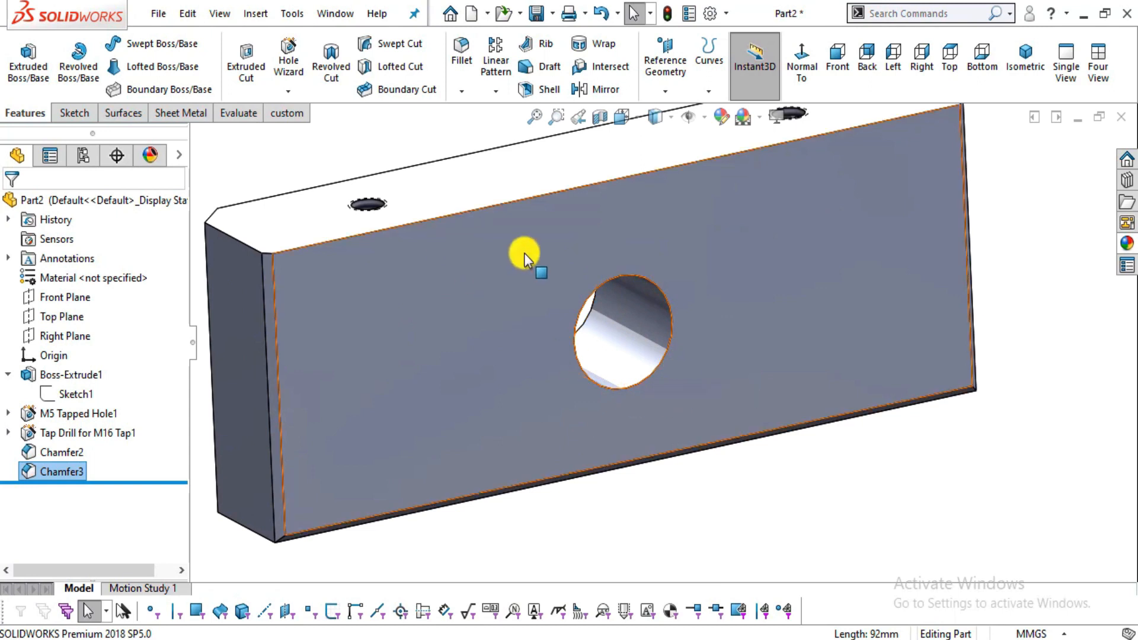
{"action": "left_click", "coordinate": [638, 332]}
{"action": "scroll", "coordinate": [842, 445], "scroll_direction": "up", "scroll_amount": 4}
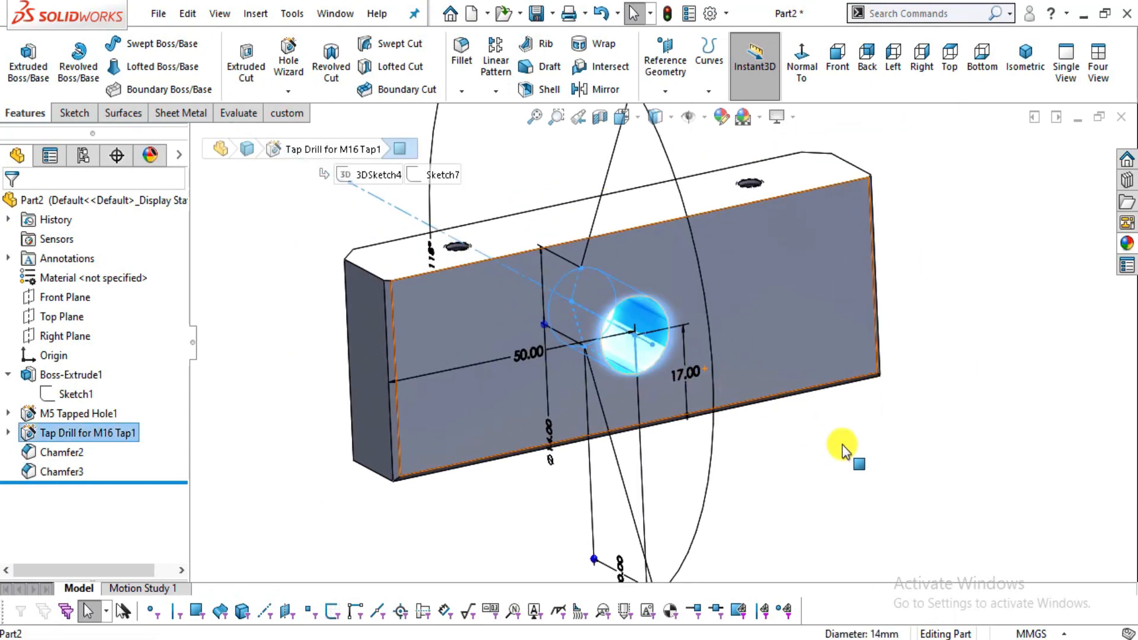
{"action": "left_click", "coordinate": [842, 444]}
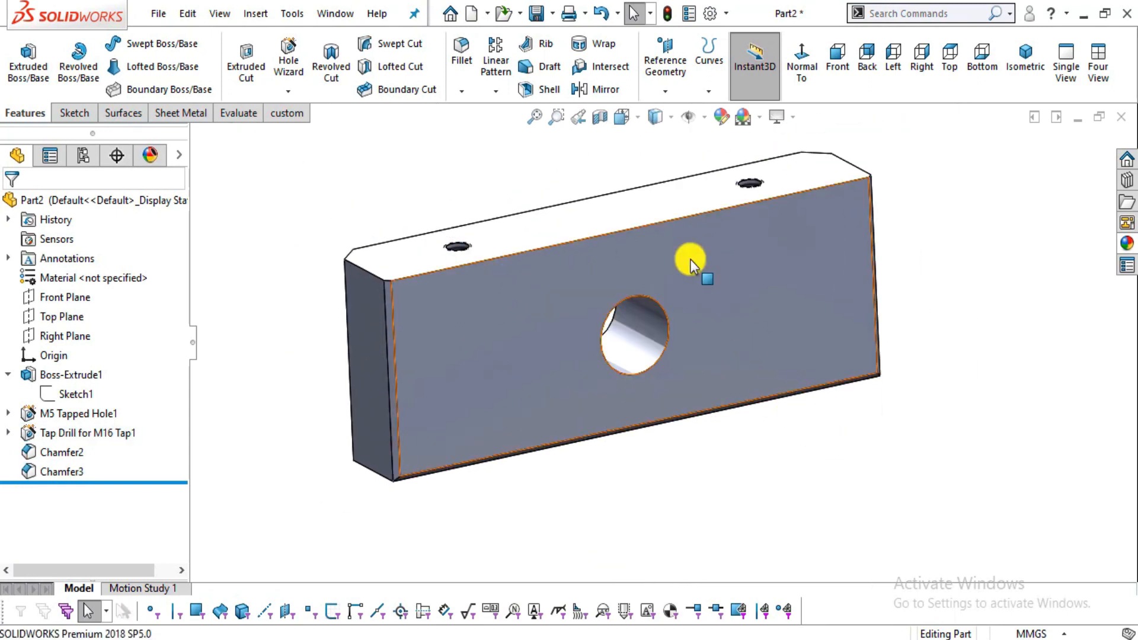
{"action": "left_click", "coordinate": [285, 91]}
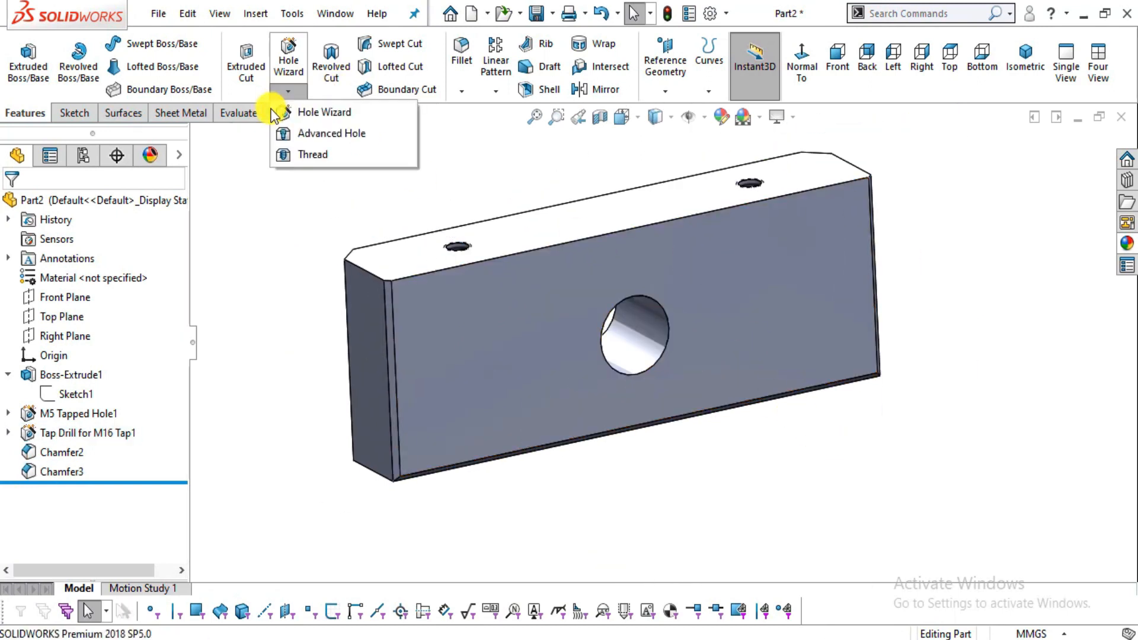
{"action": "left_click", "coordinate": [291, 152]}
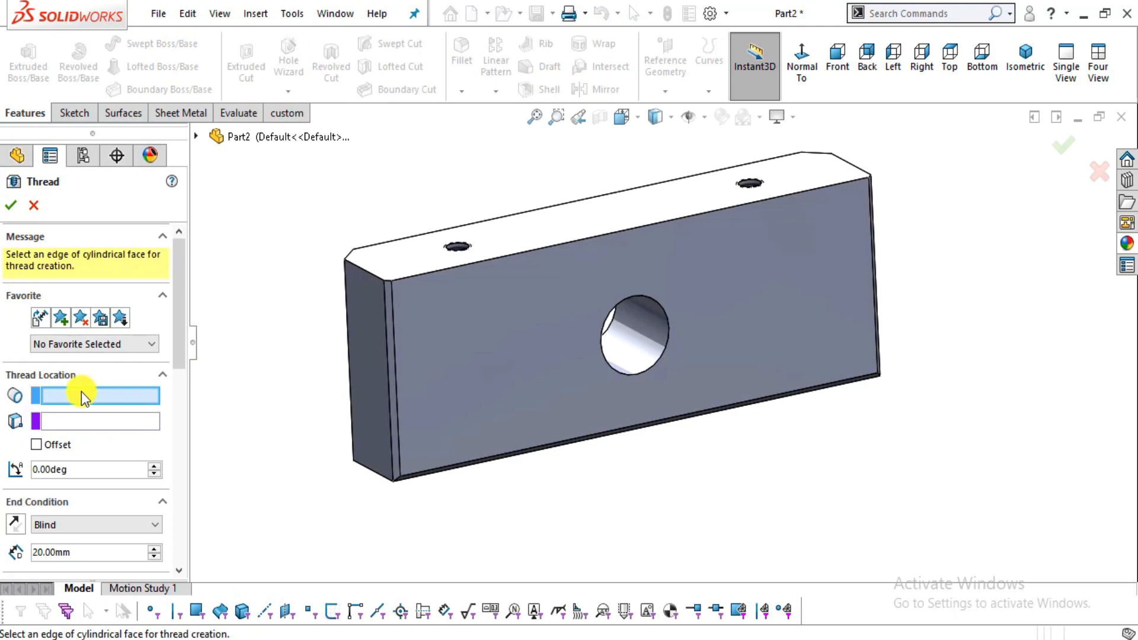
{"action": "scroll", "coordinate": [639, 314], "scroll_direction": "down", "scroll_amount": 5}
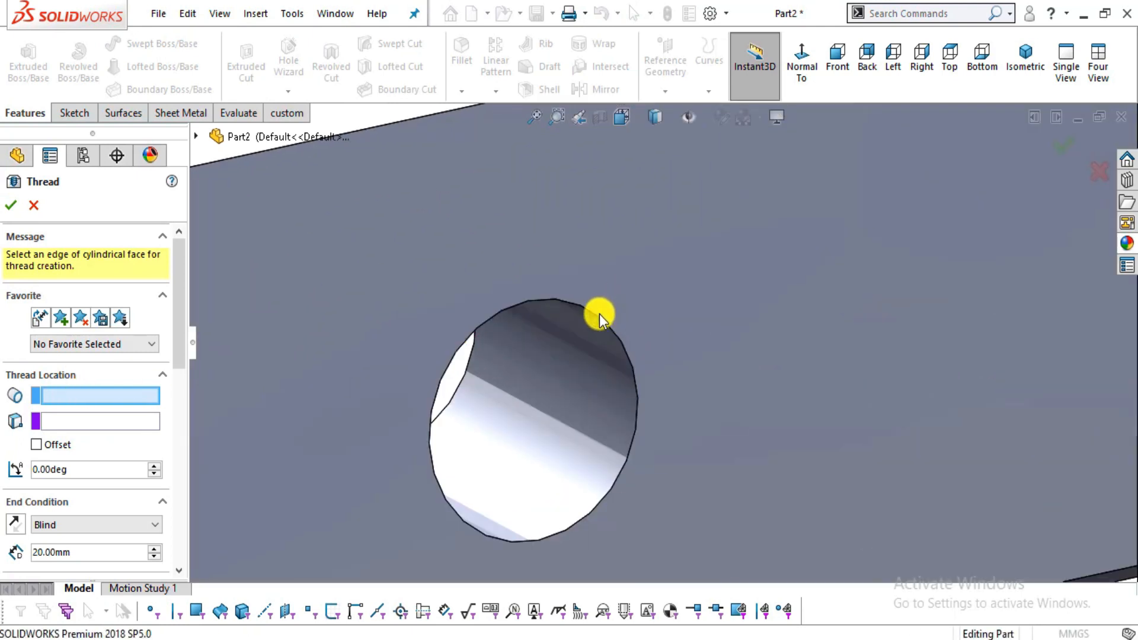
{"action": "left_click", "coordinate": [599, 314]}
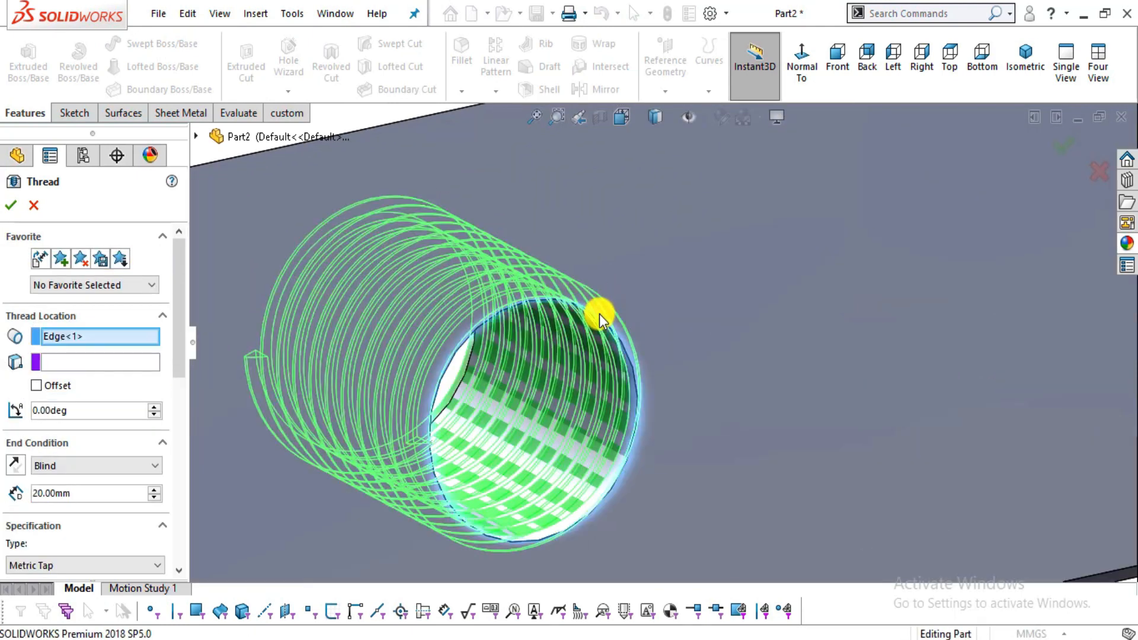
{"action": "left_click", "coordinate": [59, 361]}
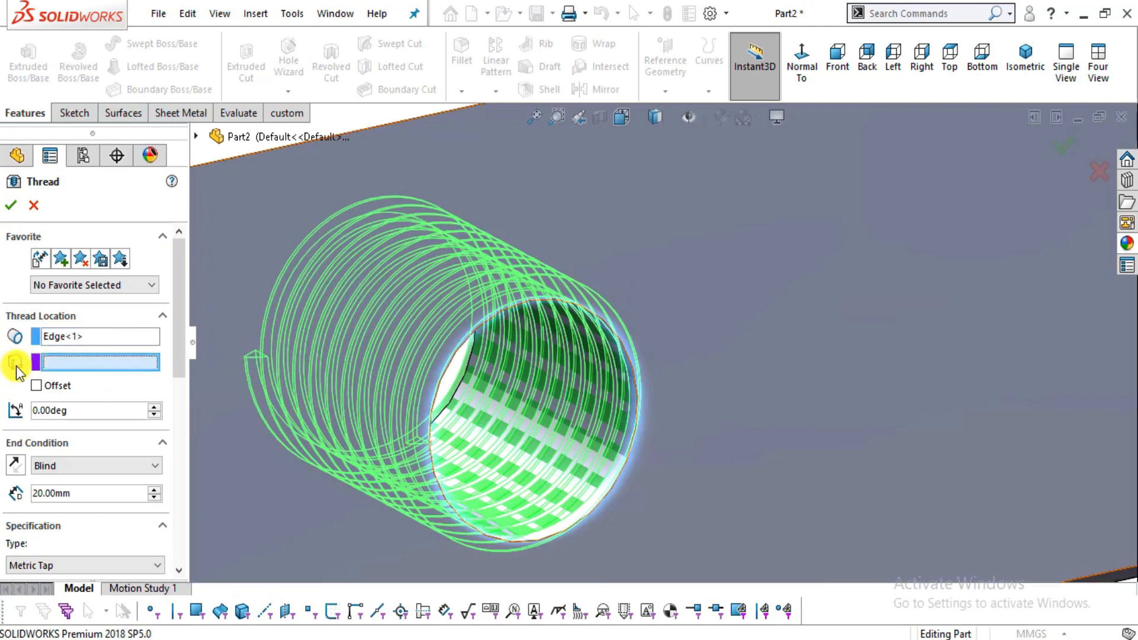
{"action": "left_click", "coordinate": [706, 182]}
{"action": "scroll", "coordinate": [731, 276], "scroll_direction": "up", "scroll_amount": 5}
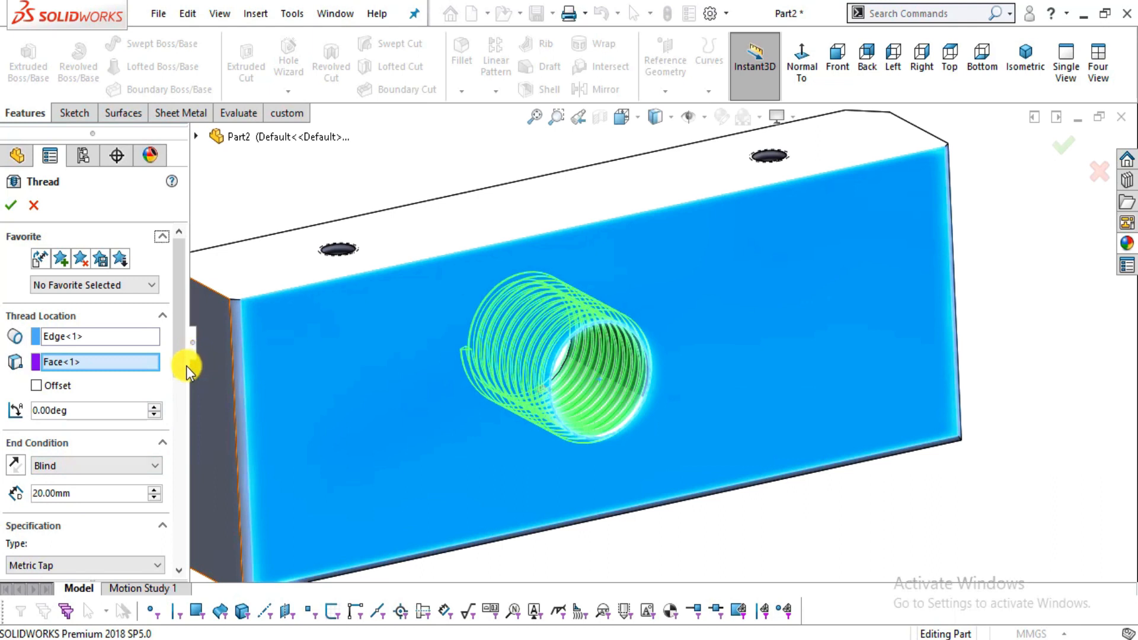
Cut the thread as Metric Tap M16x2.0, 20 mm blind, with the pitch overridden to 4 mm.
{"action": "scroll", "coordinate": [183, 360], "scroll_direction": "down", "scroll_amount": 3}
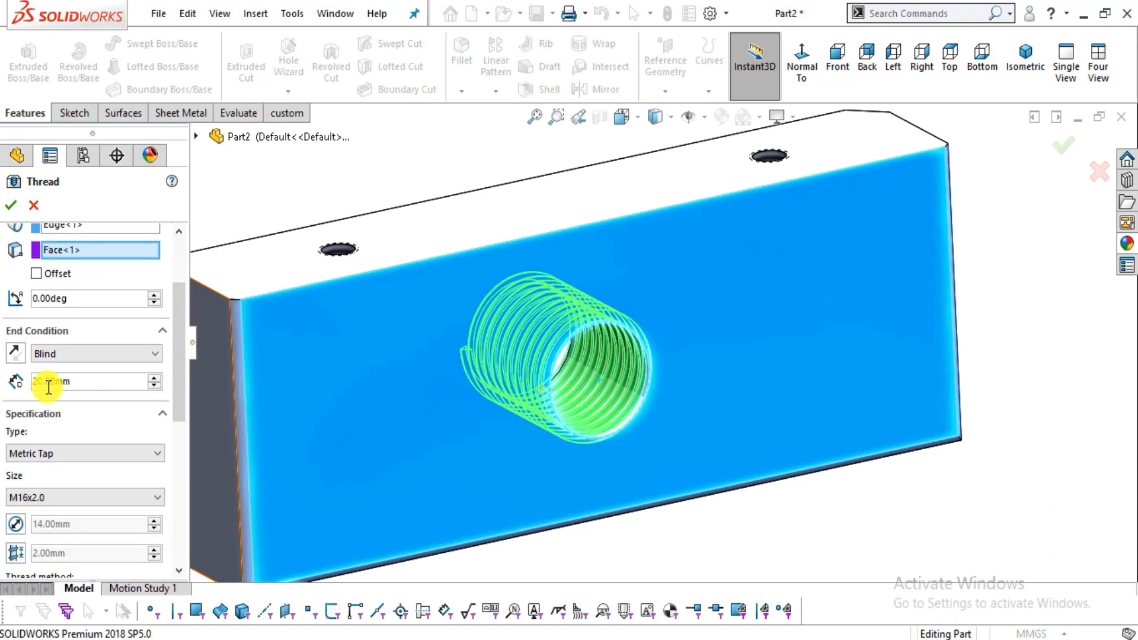
{"action": "left_click", "coordinate": [61, 453]}
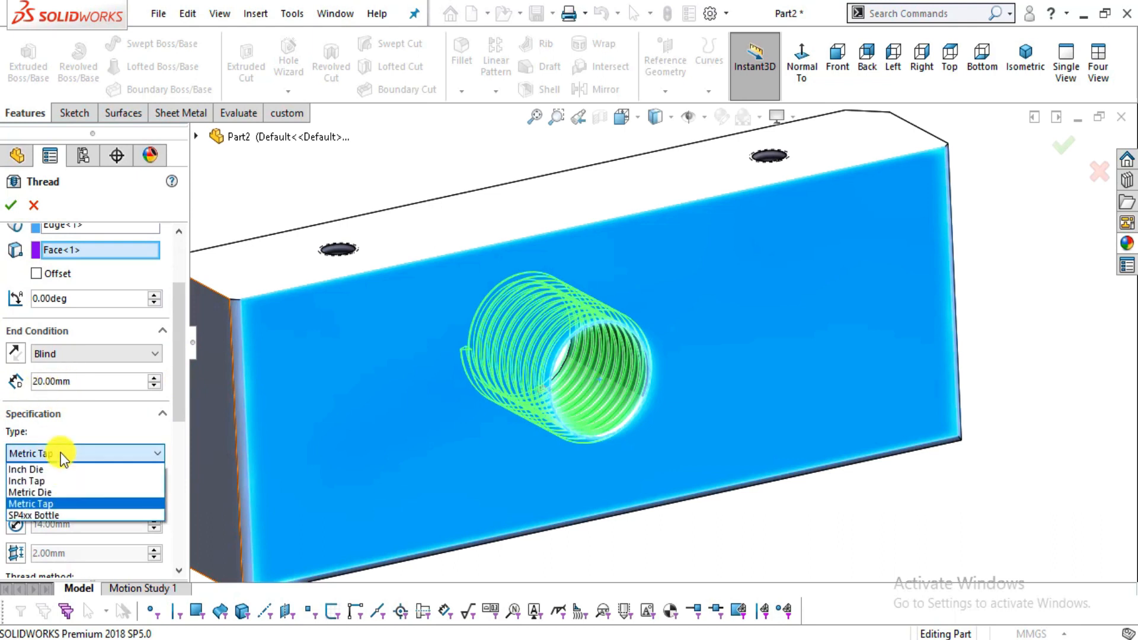
{"action": "left_click", "coordinate": [49, 503]}
{"action": "left_click", "coordinate": [67, 497]}
{"action": "left_click", "coordinate": [66, 497]}
{"action": "left_click_drag", "start_coordinate": [181, 408], "coordinate": [170, 450]}
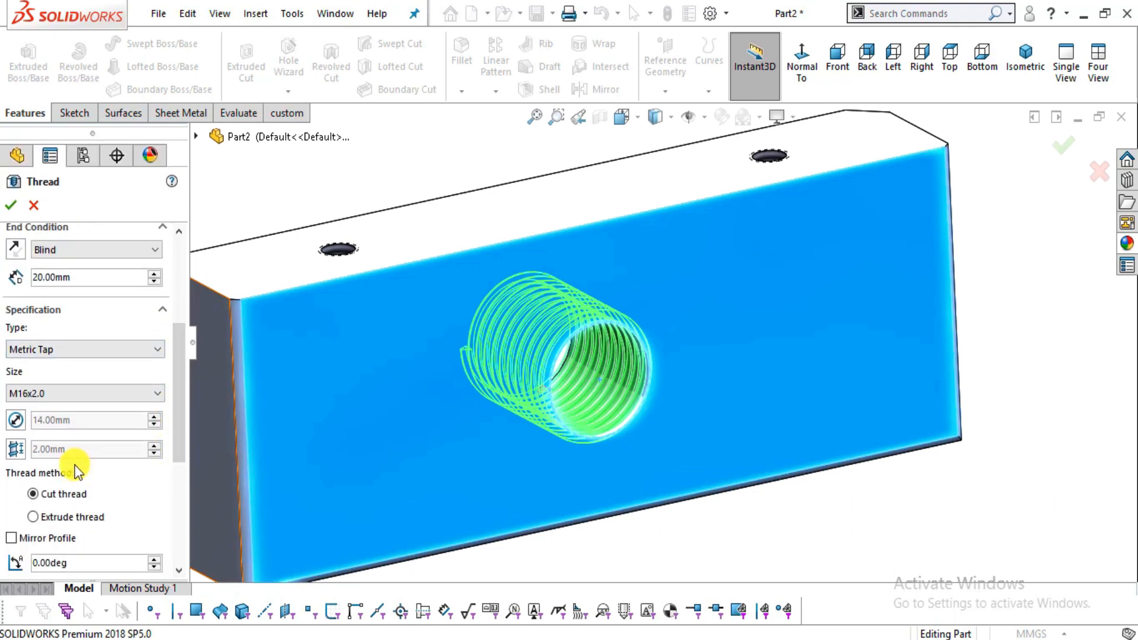
{"action": "left_click", "coordinate": [15, 450]}
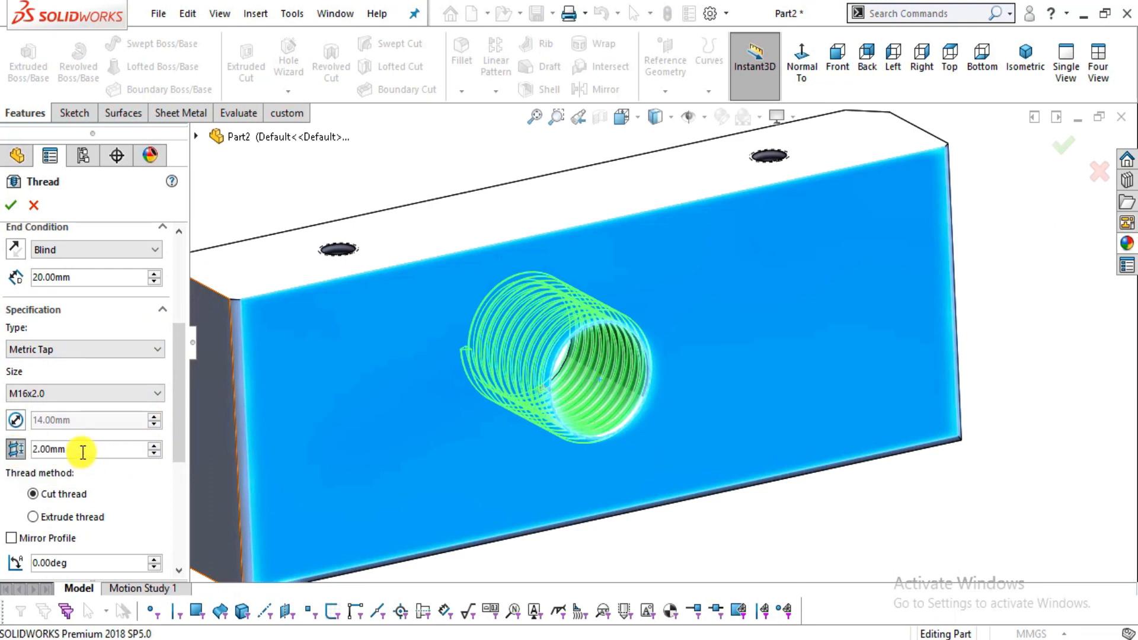
{"action": "type", "text": "4"}
{"action": "key", "text": "Return"}
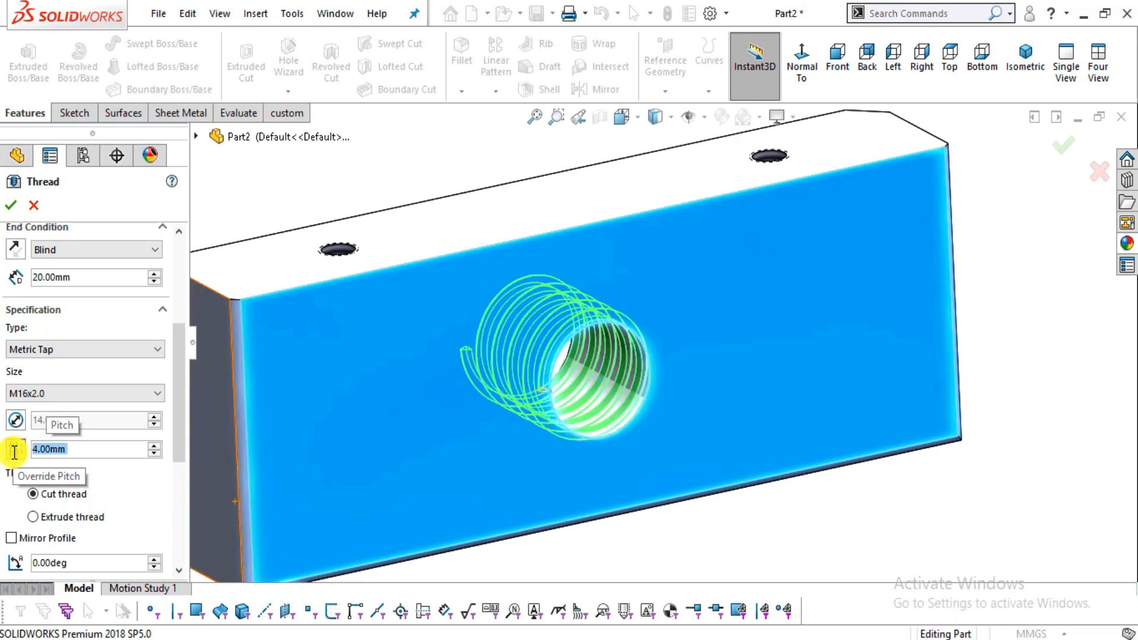
{"action": "scroll", "coordinate": [668, 337], "scroll_direction": "down", "scroll_amount": 6}
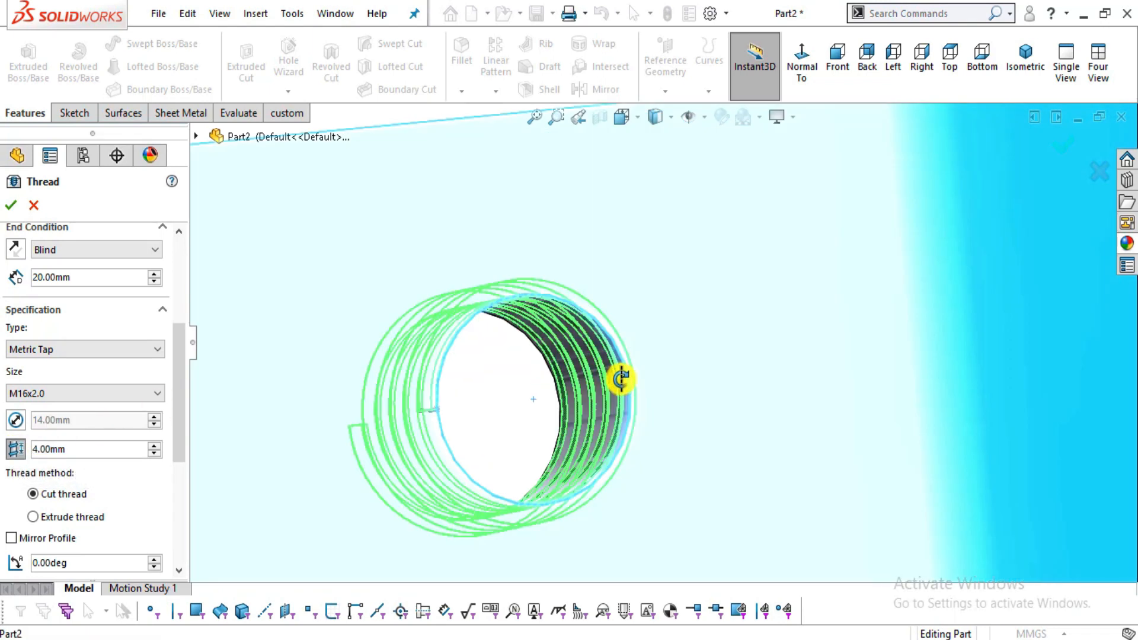
{"action": "middle_click_drag", "start_coordinate": [617, 378], "coordinate": [598, 423]}
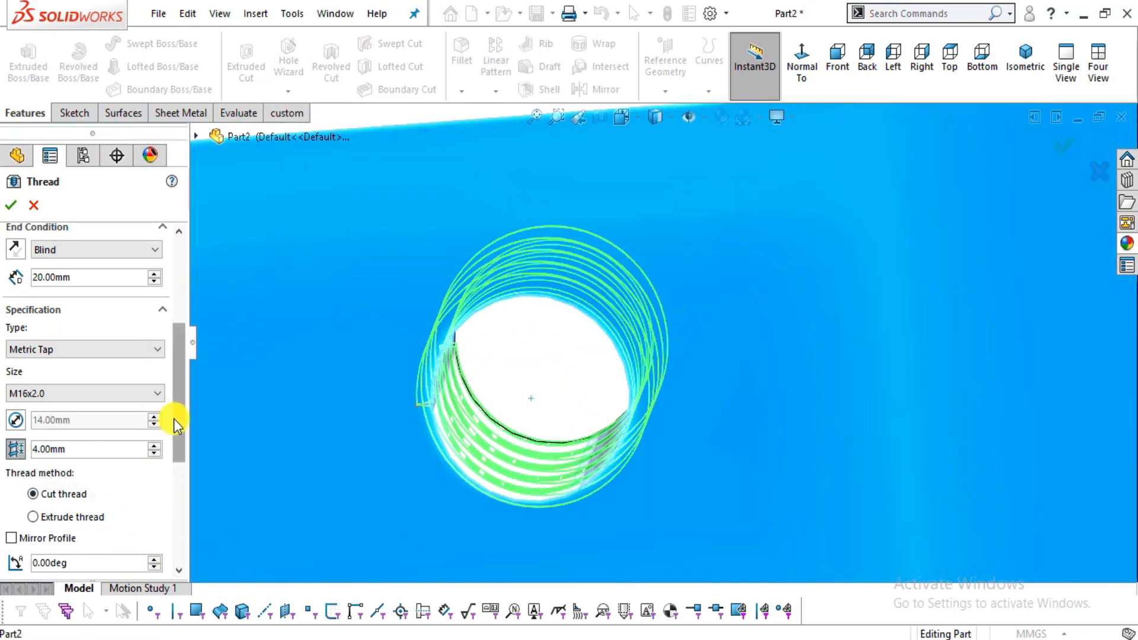
{"action": "left_click", "coordinate": [10, 209]}
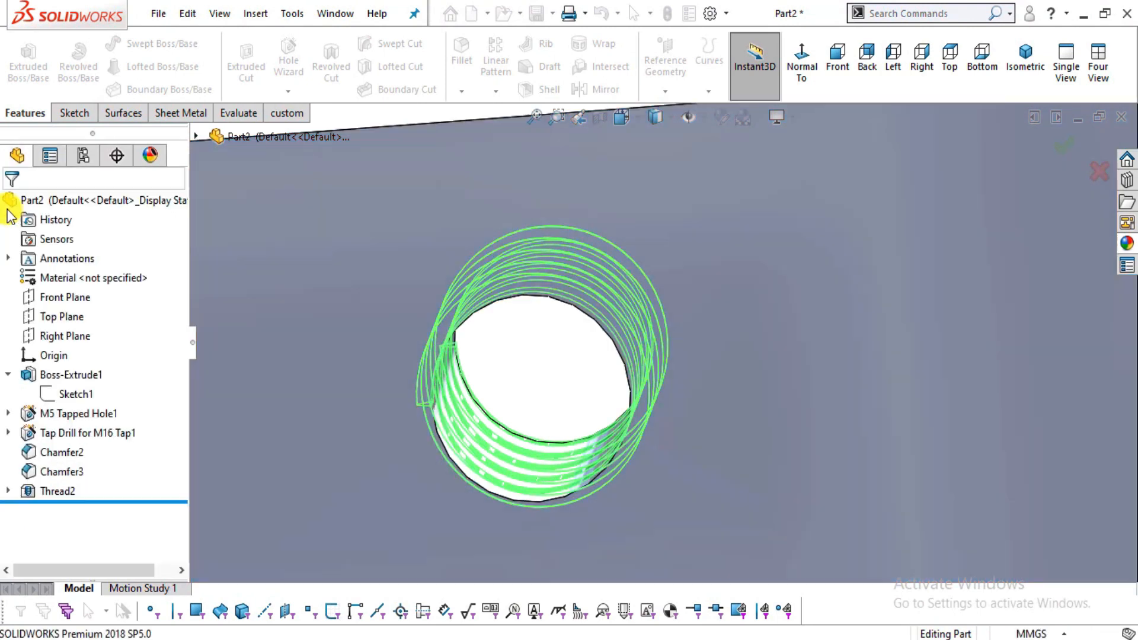
Inspect the cut thread grooves inside the central hole from close up and from several angles.
{"action": "scroll", "coordinate": [585, 414], "scroll_direction": "down", "scroll_amount": 3}
{"action": "scroll", "coordinate": [567, 423], "scroll_direction": "up", "scroll_amount": 2}
{"action": "middle_click_drag", "start_coordinate": [554, 447], "coordinate": [501, 494]}
{"action": "scroll", "coordinate": [460, 480], "scroll_direction": "down", "scroll_amount": 3}
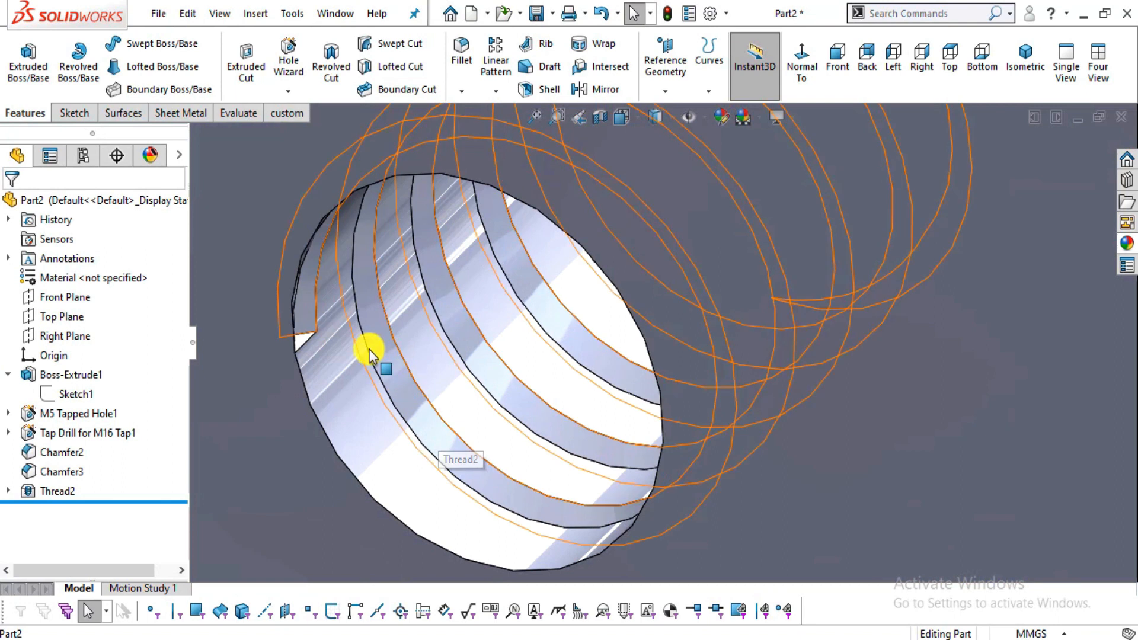
{"action": "middle_click_drag", "start_coordinate": [357, 348], "coordinate": [310, 389]}
{"action": "scroll", "coordinate": [401, 332], "scroll_direction": "up", "scroll_amount": 8}
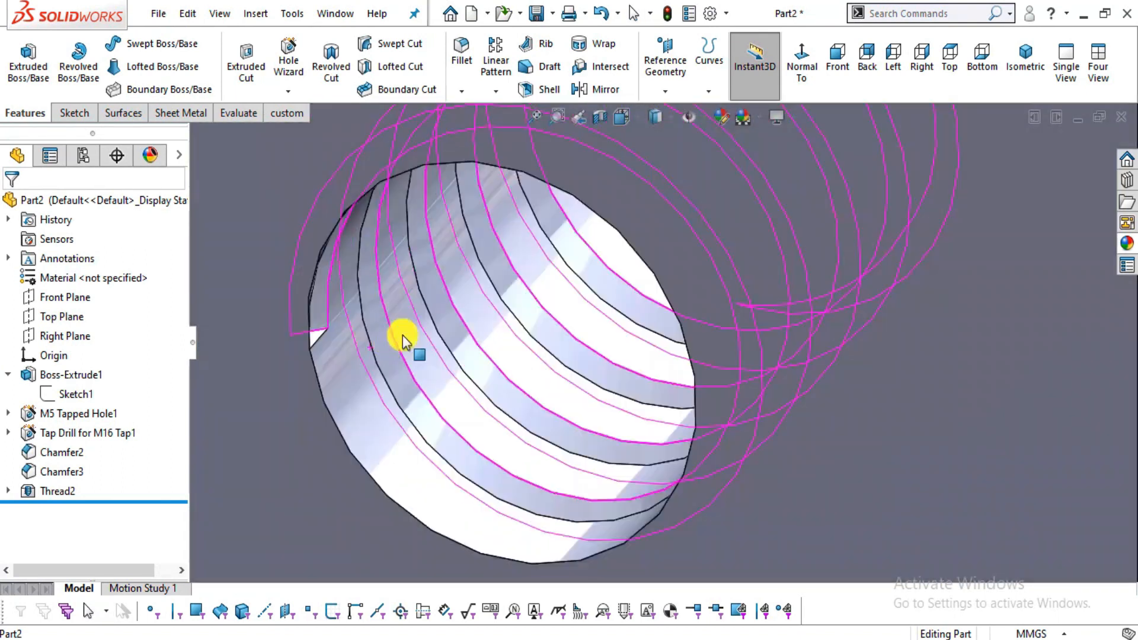
{"action": "middle_click_drag", "start_coordinate": [500, 358], "coordinate": [623, 347]}
Check the Support drawing and section A-A in the PDF plan for the counterbored side holes' sizes and positions, comparing with the SOLIDWORKS part.
{"action": "key", "text": "alt+Tab"}
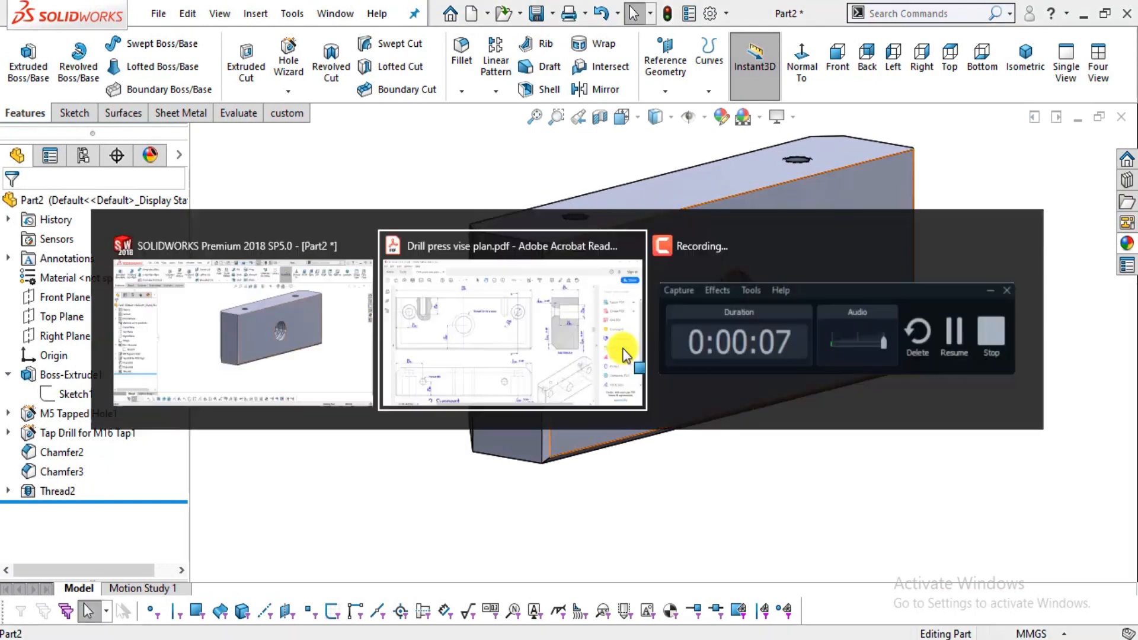
{"action": "mouse_move", "coordinate": [543, 378]}
{"action": "left_mouse_down"}
{"action": "mouse_move", "coordinate": [566, 338]}
{"action": "mouse_move", "coordinate": [480, 430]}
{"action": "left_mouse_up"}
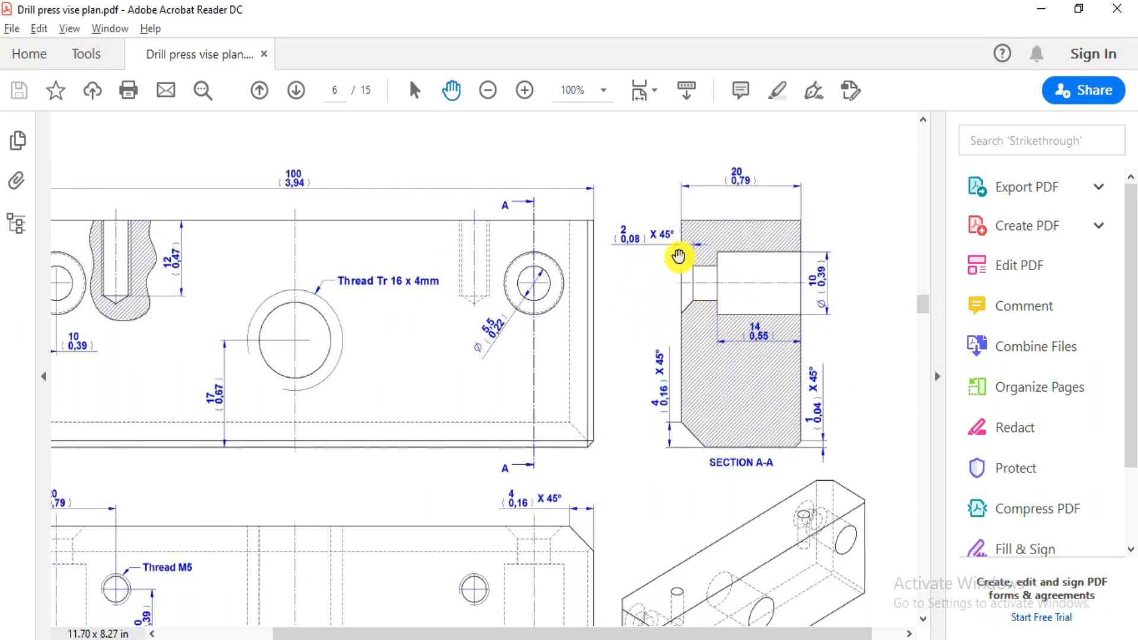
{"action": "scroll", "coordinate": [679, 256], "scroll_direction": "up", "scroll_amount": 1, "text": "ctrl"}
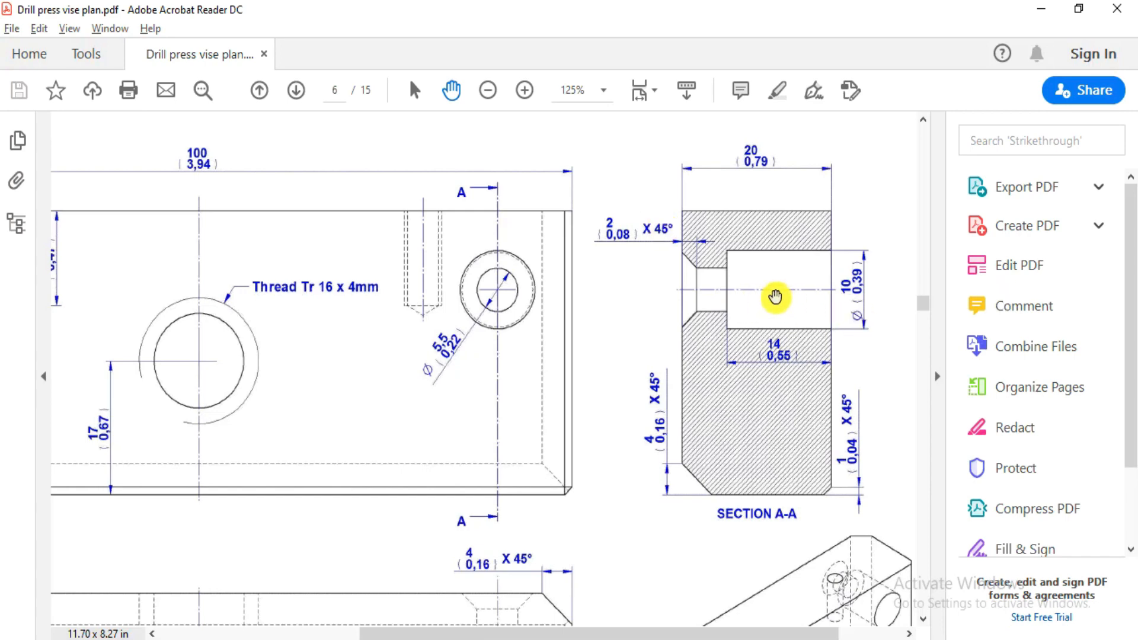
{"action": "key", "text": "alt+Tab"}
{"action": "mouse_move", "coordinate": [670, 356]}
{"action": "middle_mouse_down"}
{"action": "mouse_move", "coordinate": [711, 311]}
{"action": "mouse_move", "coordinate": [710, 326]}
{"action": "middle_mouse_up"}
{"action": "key", "text": "alt+Tab"}
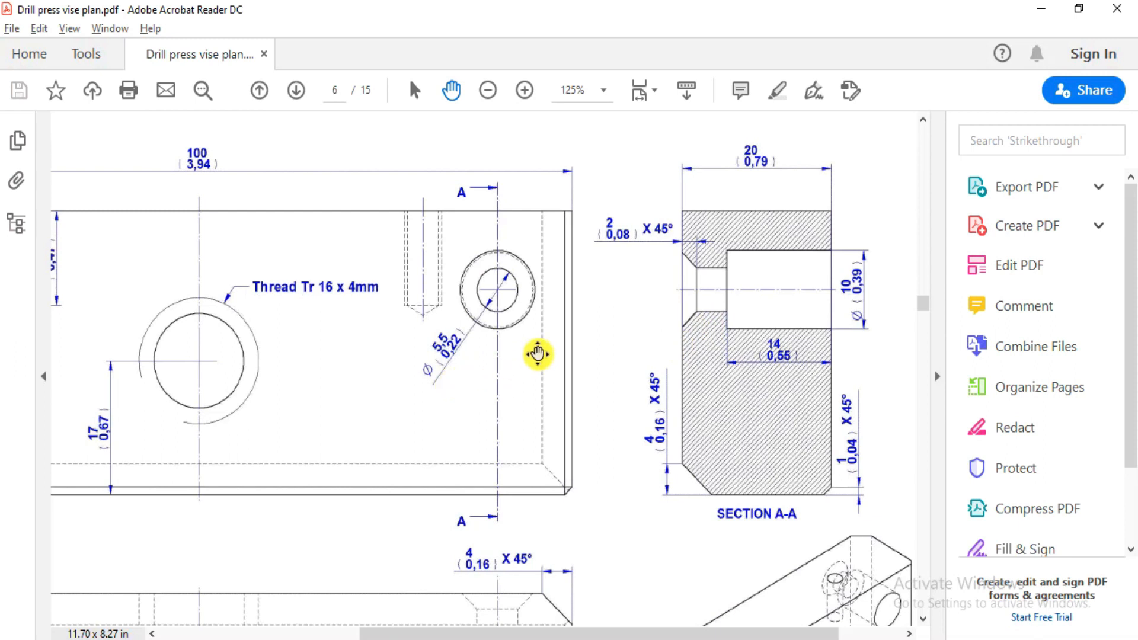
{"action": "scroll", "coordinate": [537, 354], "scroll_direction": "down", "scroll_amount": 10}
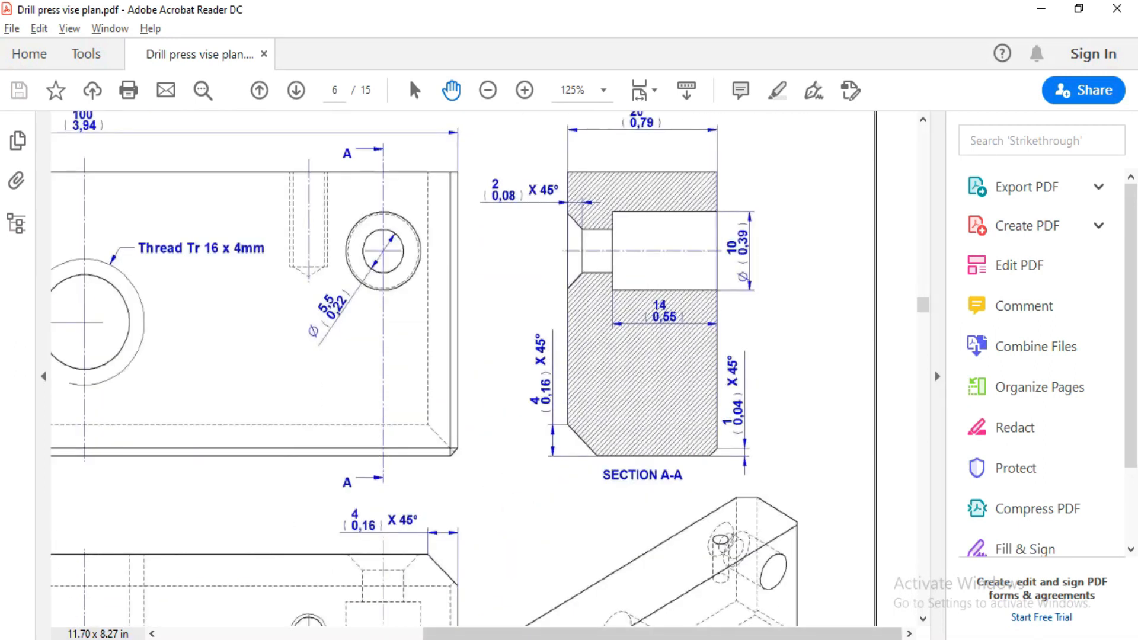
{"action": "left_click_drag", "start_coordinate": [551, 633], "coordinate": [350, 597]}
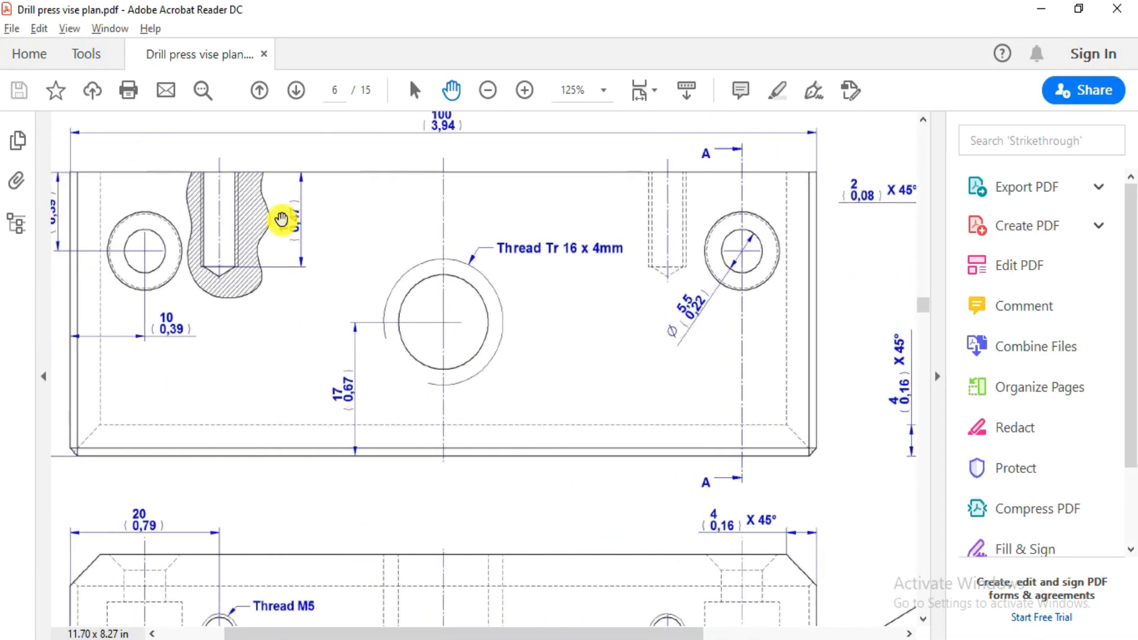
{"action": "mouse_move", "coordinate": [628, 341]}
{"action": "left_mouse_down"}
{"action": "mouse_move", "coordinate": [429, 313]}
{"action": "mouse_move", "coordinate": [544, 370]}
{"action": "left_mouse_up"}
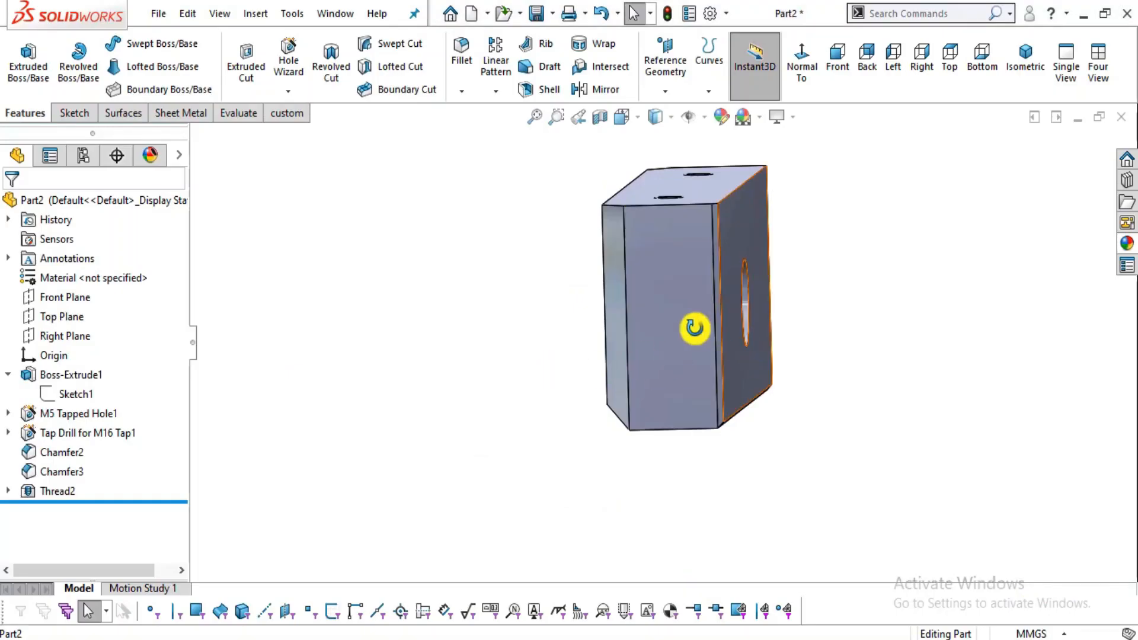
View the face with the narrow chamfers squarely and compare it with the side hole in the PDF plan's front view and section A-A.
{"action": "middle_click_drag", "start_coordinate": [691, 326], "coordinate": [625, 256]}
{"action": "left_click", "coordinate": [805, 225]}
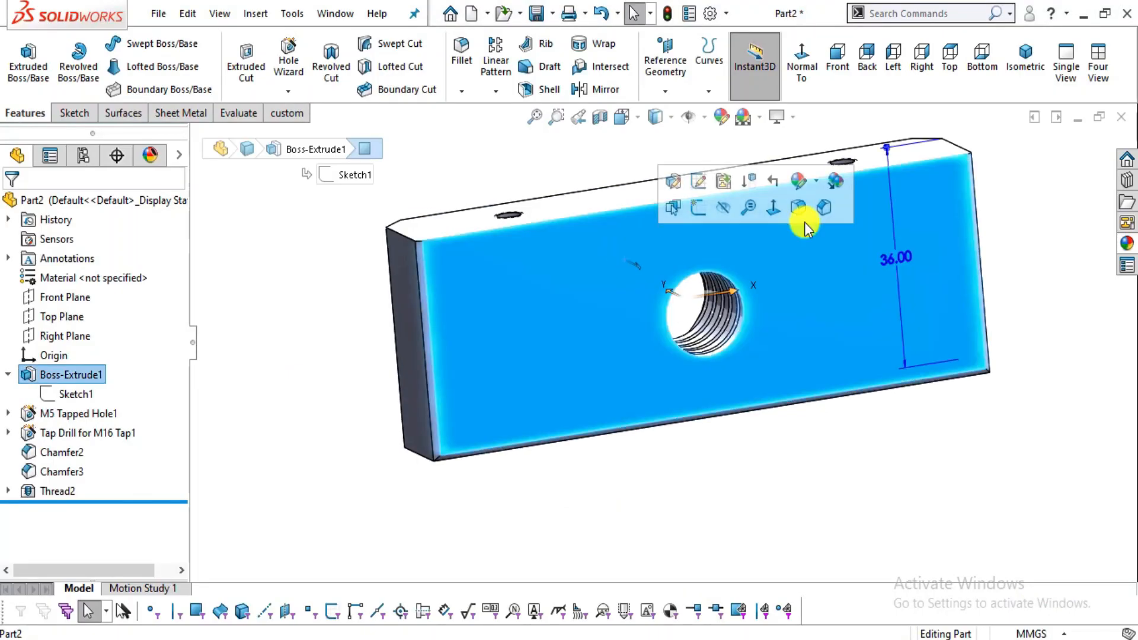
{"action": "left_click", "coordinate": [806, 64]}
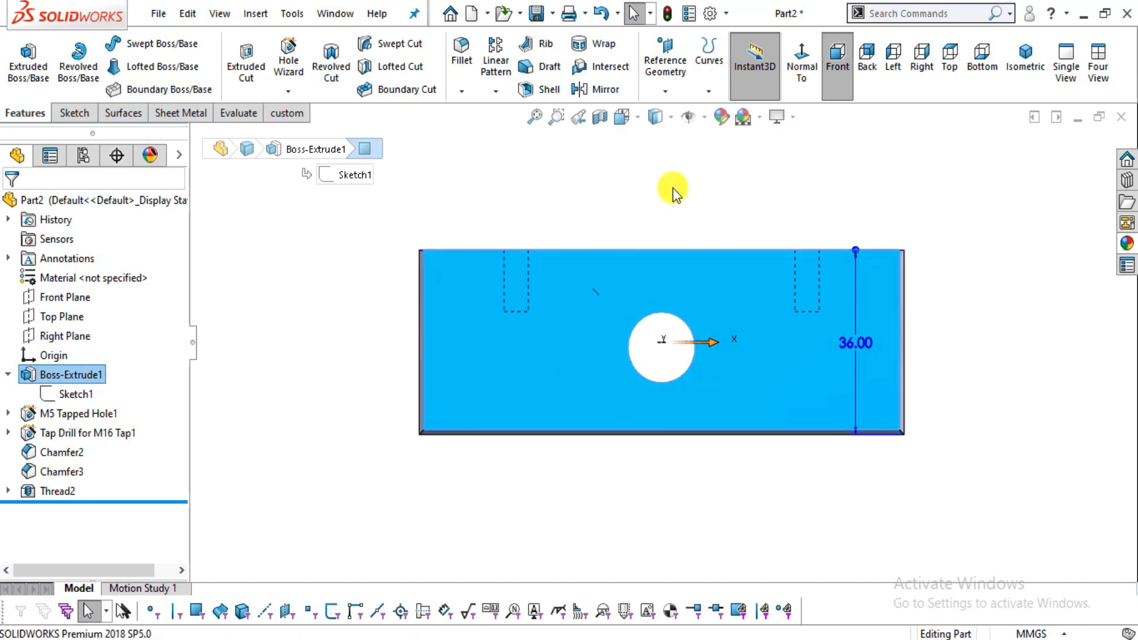
{"action": "left_click", "coordinate": [751, 244]}
{"action": "key", "text": "alt+Tab"}
{"action": "mouse_move", "coordinate": [729, 385]}
{"action": "left_mouse_down"}
{"action": "mouse_move", "coordinate": [638, 350]}
{"action": "mouse_move", "coordinate": [616, 393]}
{"action": "left_mouse_up"}
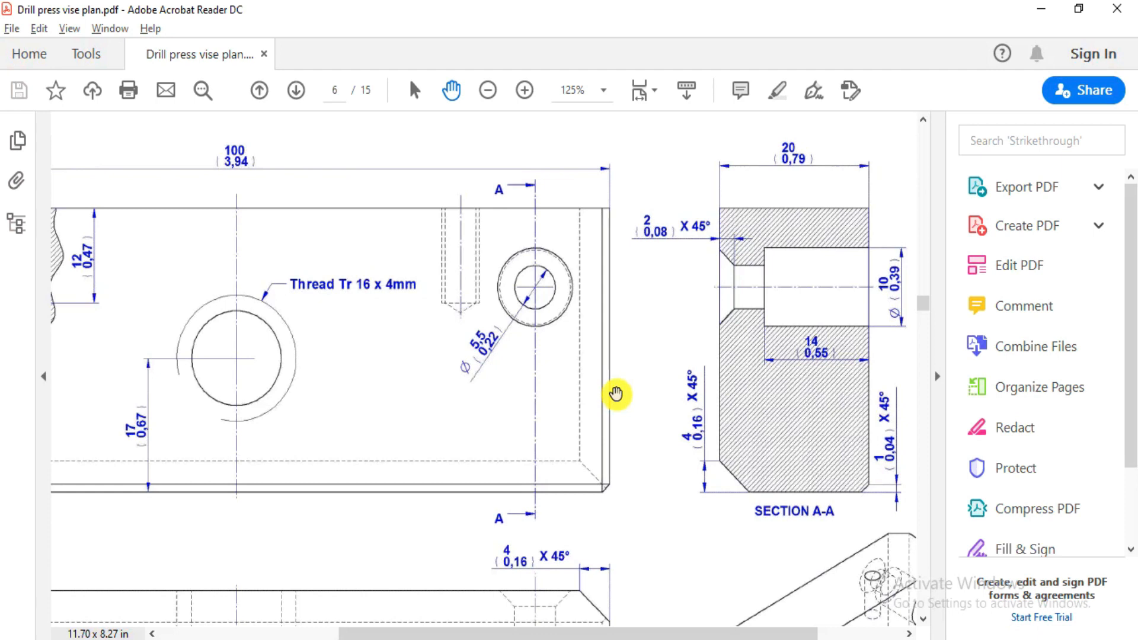
{"action": "key", "text": "alt+Tab"}
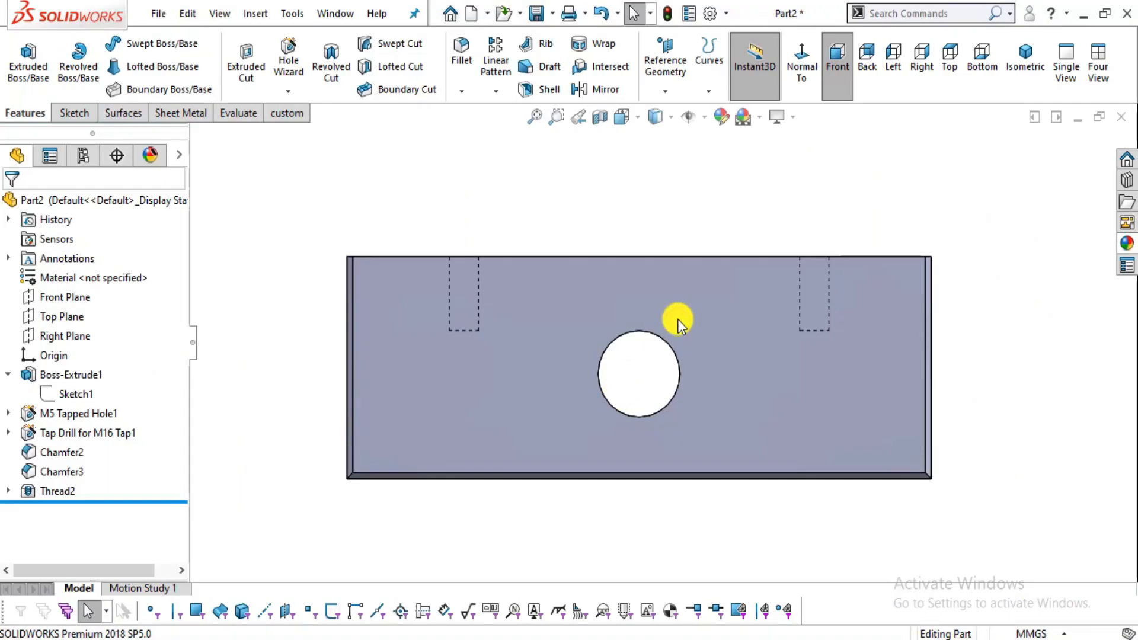
Start a sketch on the block's front face and draw a circle about 13.5 mm in diameter near the lower end of the right tapped hole.
{"action": "left_click", "coordinate": [445, 364]}
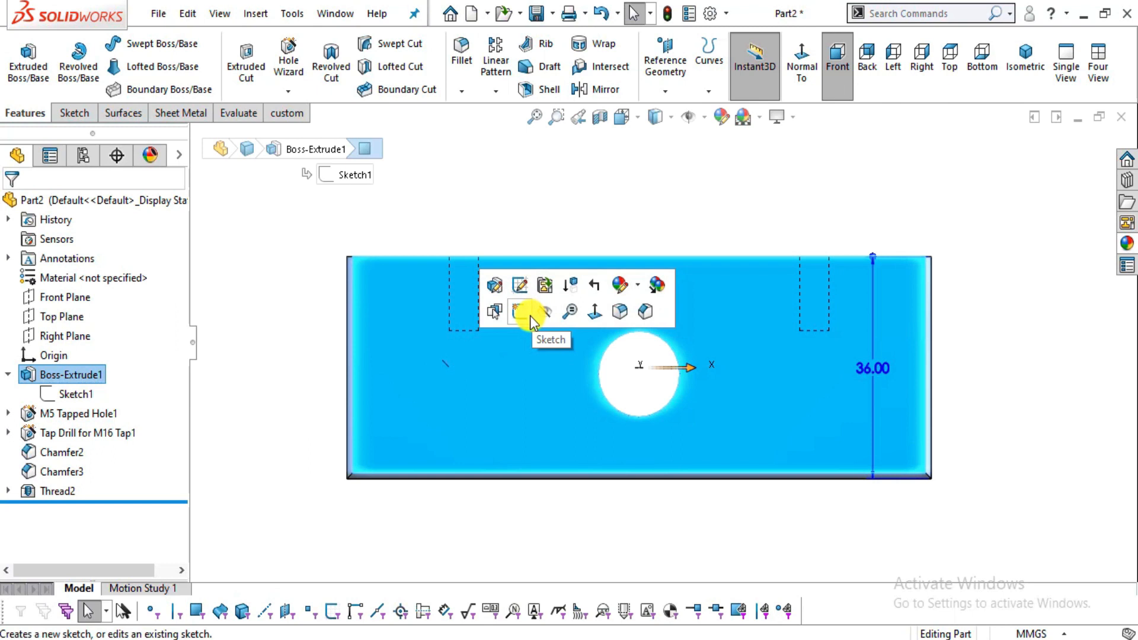
{"action": "left_click", "coordinate": [529, 313]}
{"action": "left_click", "coordinate": [140, 44]}
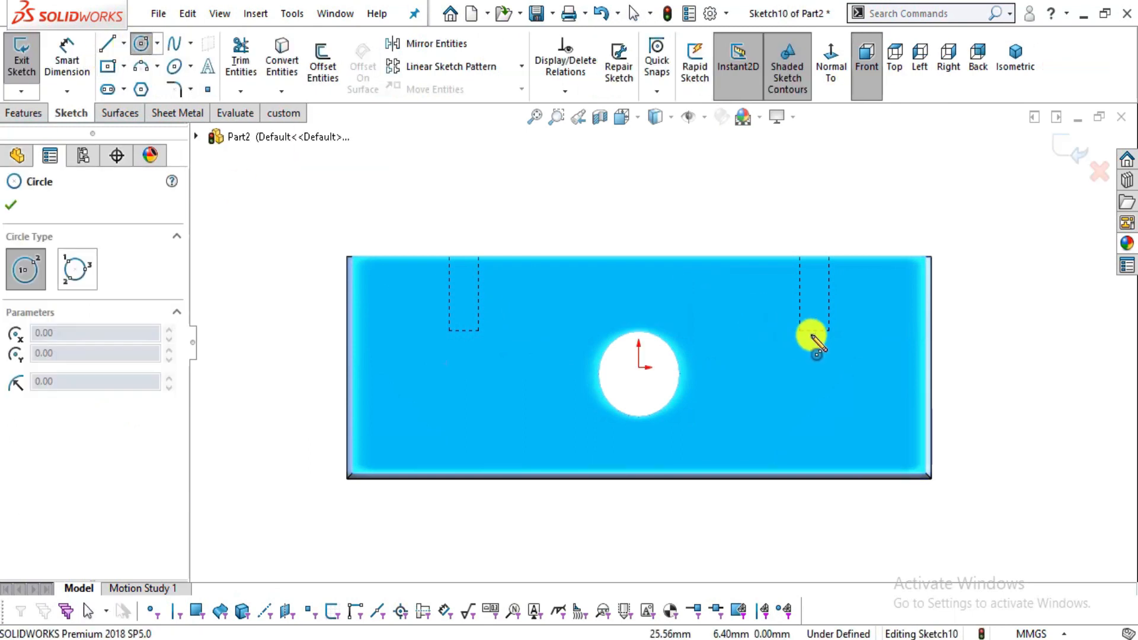
{"action": "scroll", "coordinate": [824, 343], "scroll_direction": "down", "scroll_amount": 2}
{"action": "key", "text": "alt+Tab"}
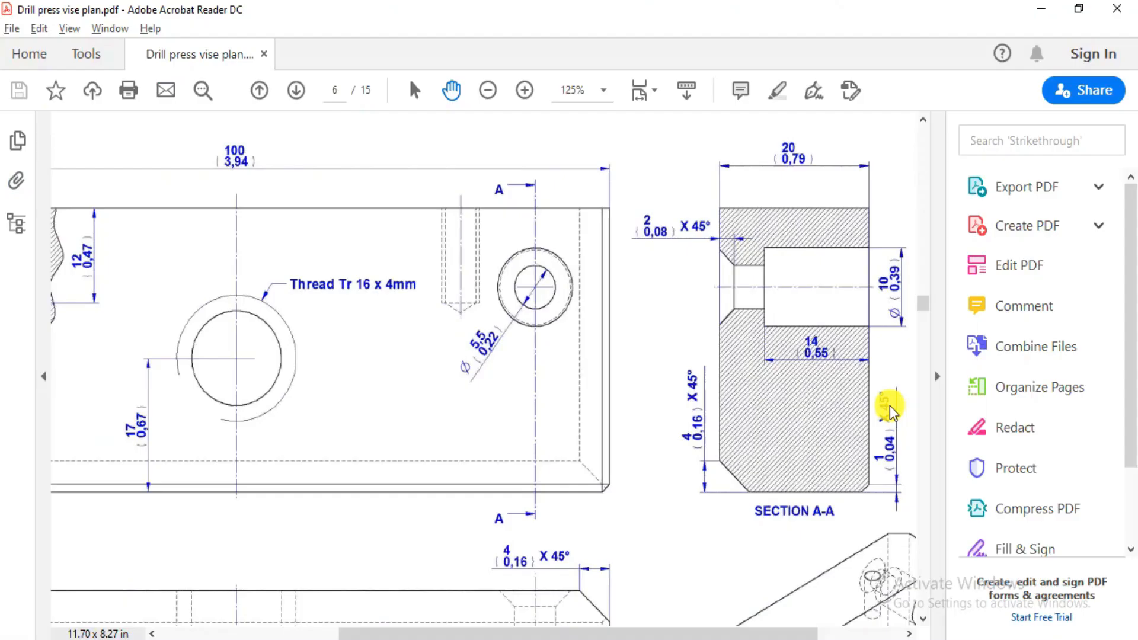
{"action": "key", "text": "alt+Tab"}
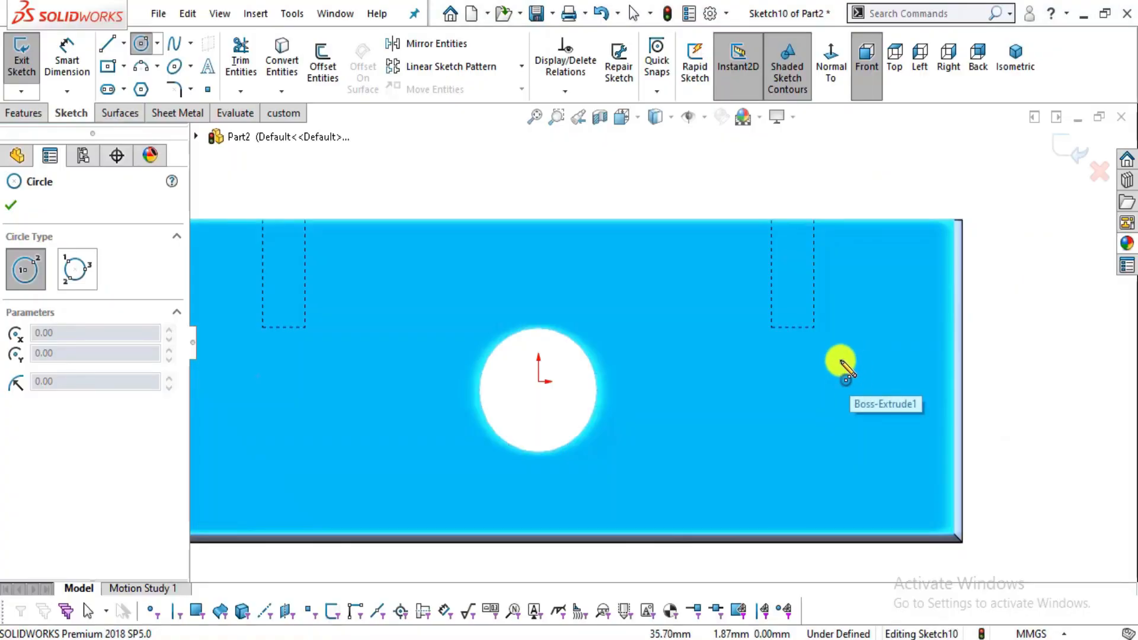
{"action": "left_click", "coordinate": [840, 360]}
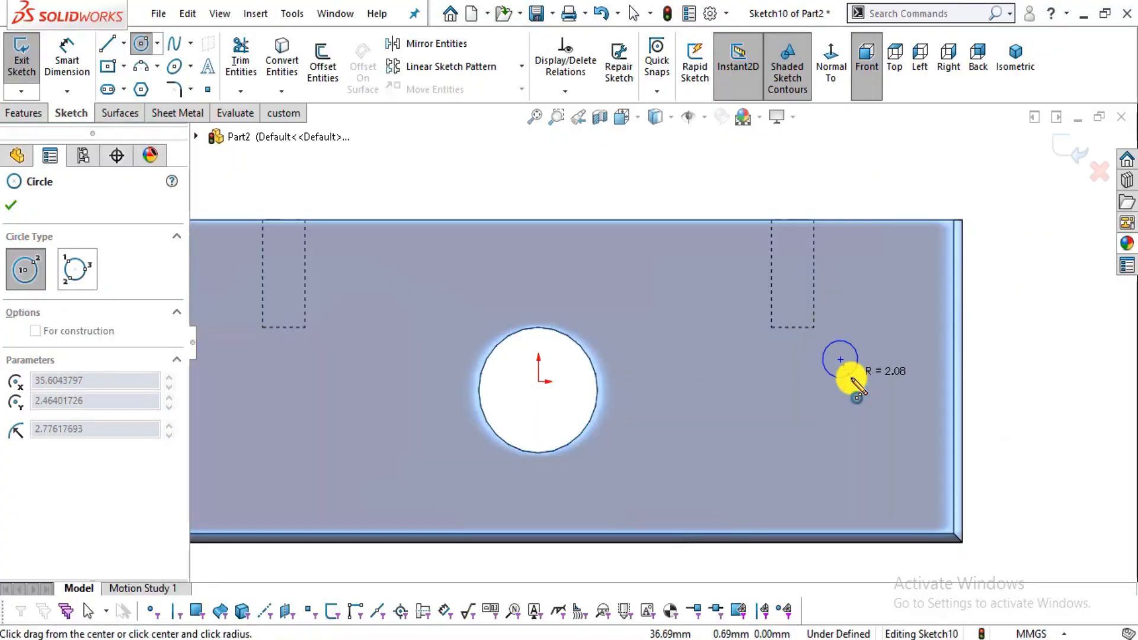
{"action": "left_click", "coordinate": [867, 414]}
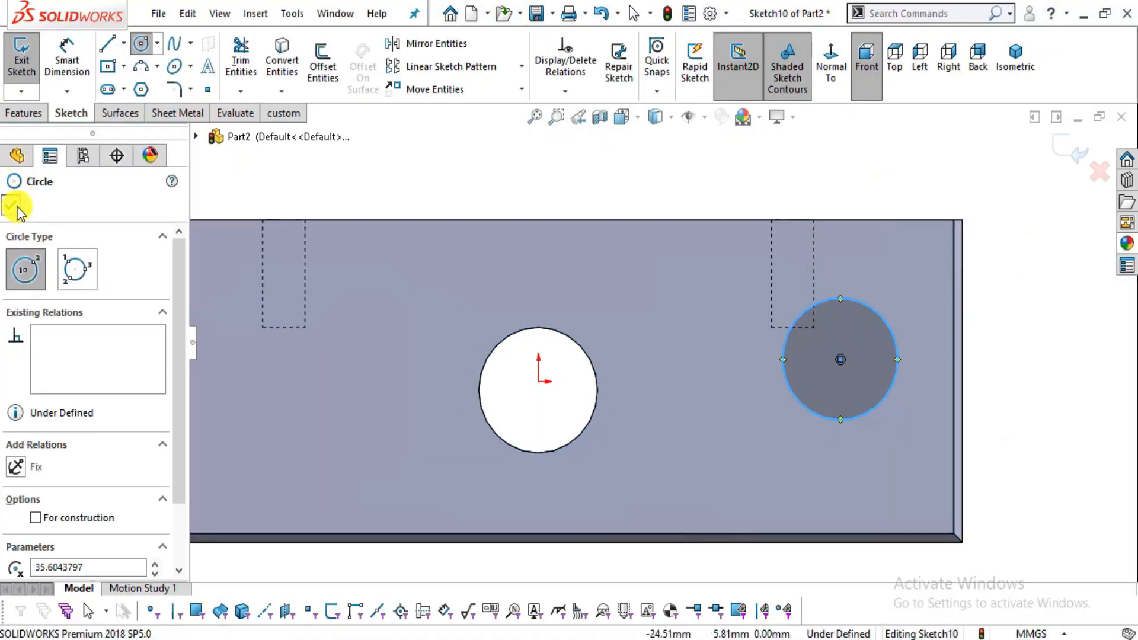
{"action": "left_click", "coordinate": [13, 205]}
Dimension the sketched circle's diameter as 10 mm, matching the counterbore in the PDF plan's section A-A.
{"action": "left_click", "coordinate": [67, 59]}
{"action": "scroll", "coordinate": [772, 429], "scroll_direction": "up", "scroll_amount": 2}
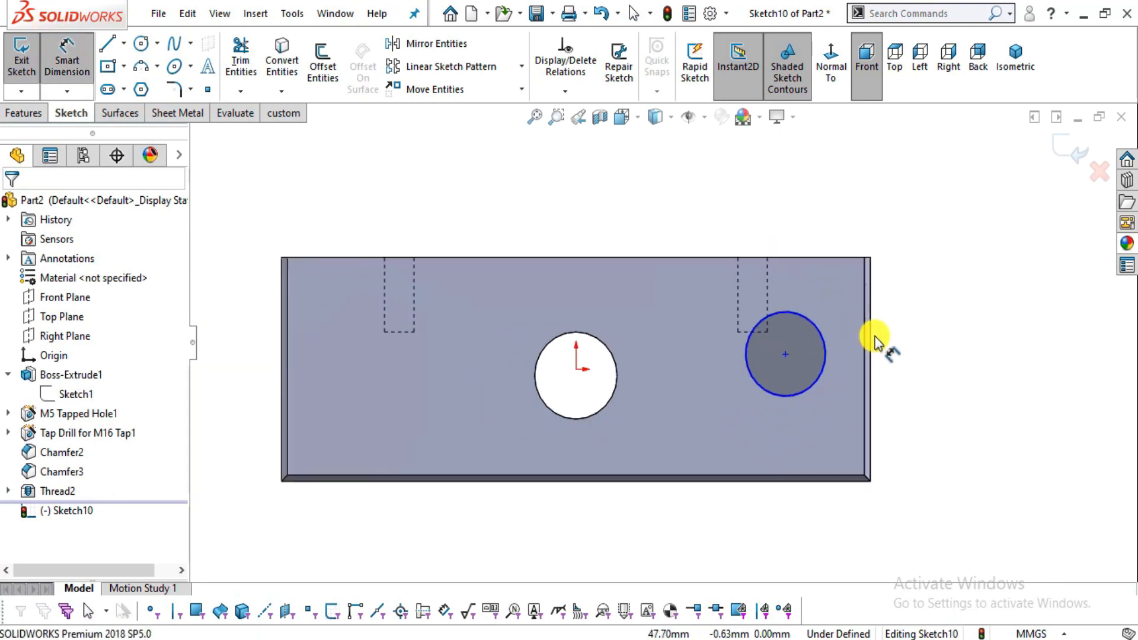
{"action": "key", "text": "alt+Tab"}
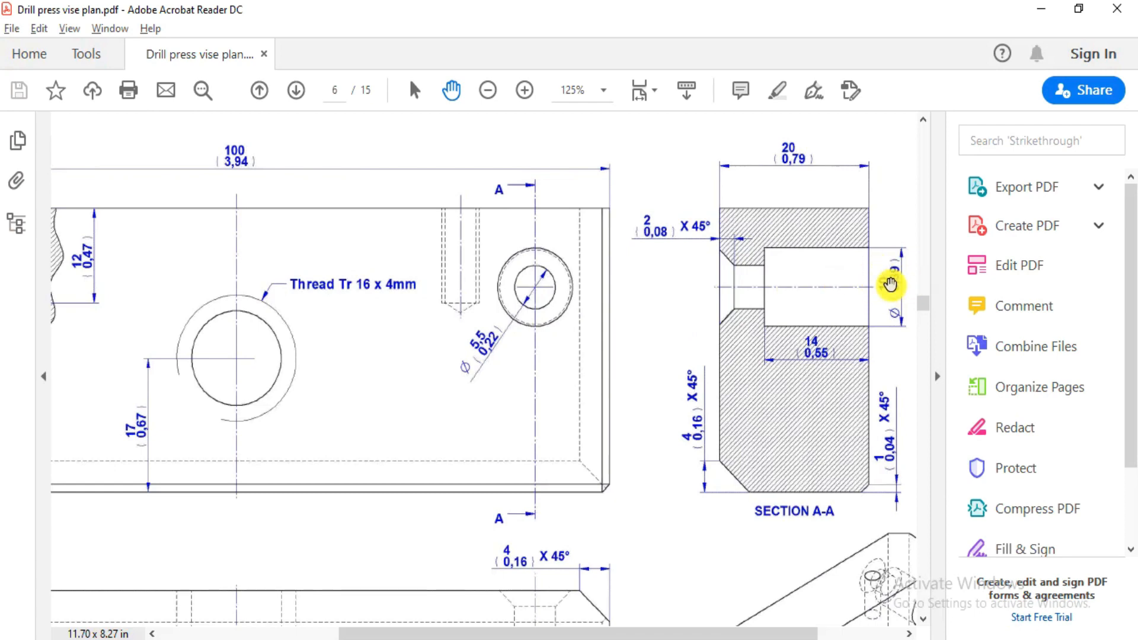
{"action": "key", "text": "alt+Tab"}
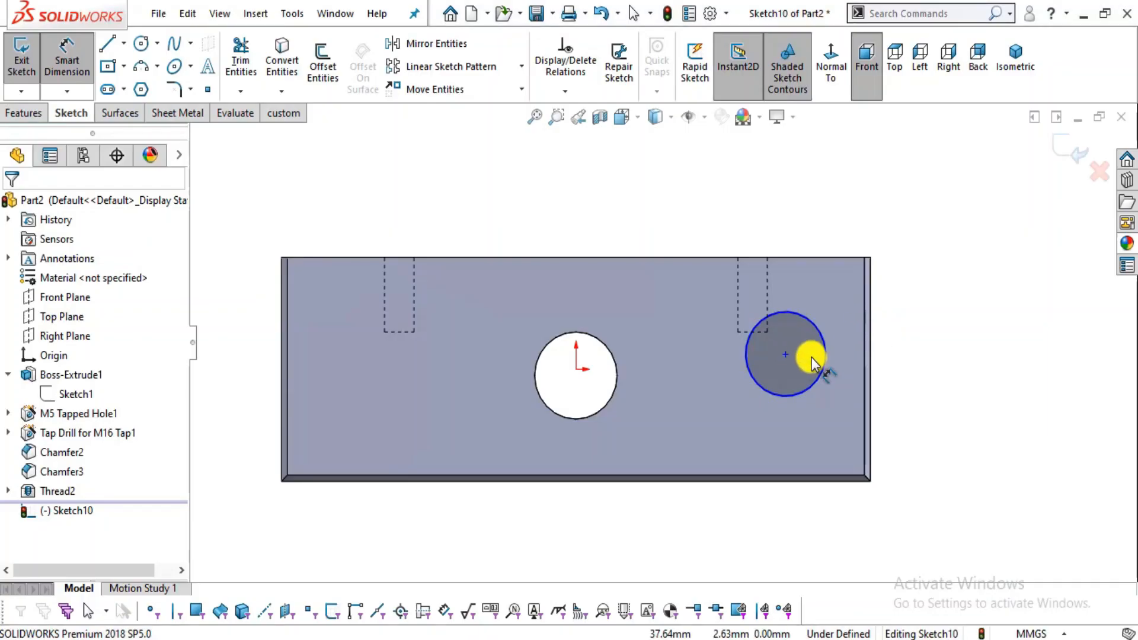
{"action": "left_click", "coordinate": [826, 358]}
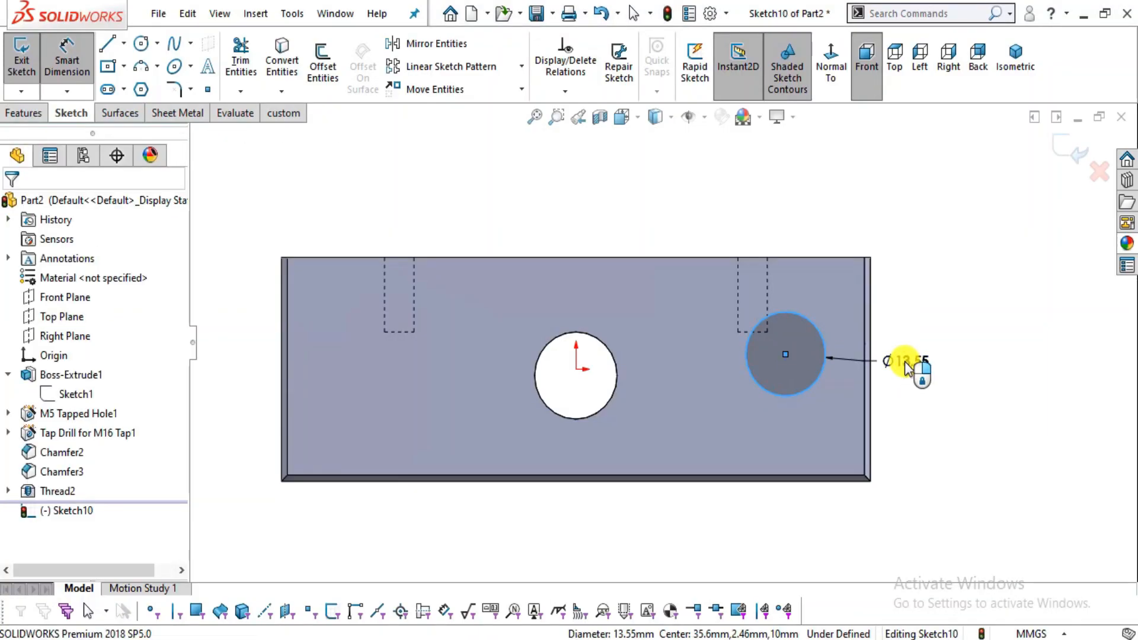
{"action": "left_click", "coordinate": [906, 364]}
{"action": "type", "text": "10"}
{"action": "key", "text": "Return"}
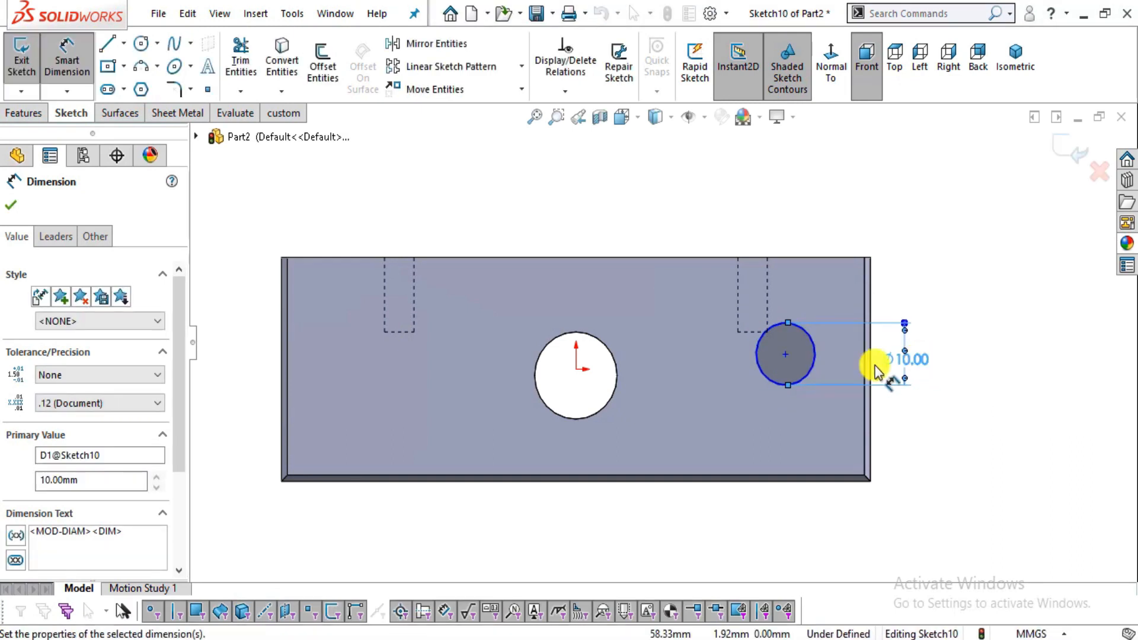
{"action": "left_click", "coordinate": [941, 467]}
Check the side hole's distances from the top and side edges in the PDF plan's front view, returning to the SOLIDWORKS sketch.
{"action": "scroll", "coordinate": [889, 317], "scroll_direction": "down", "scroll_amount": 2}
{"action": "scroll", "coordinate": [854, 323], "scroll_direction": "up", "scroll_amount": 2}
{"action": "scroll", "coordinate": [859, 437], "scroll_direction": "down", "scroll_amount": 2}
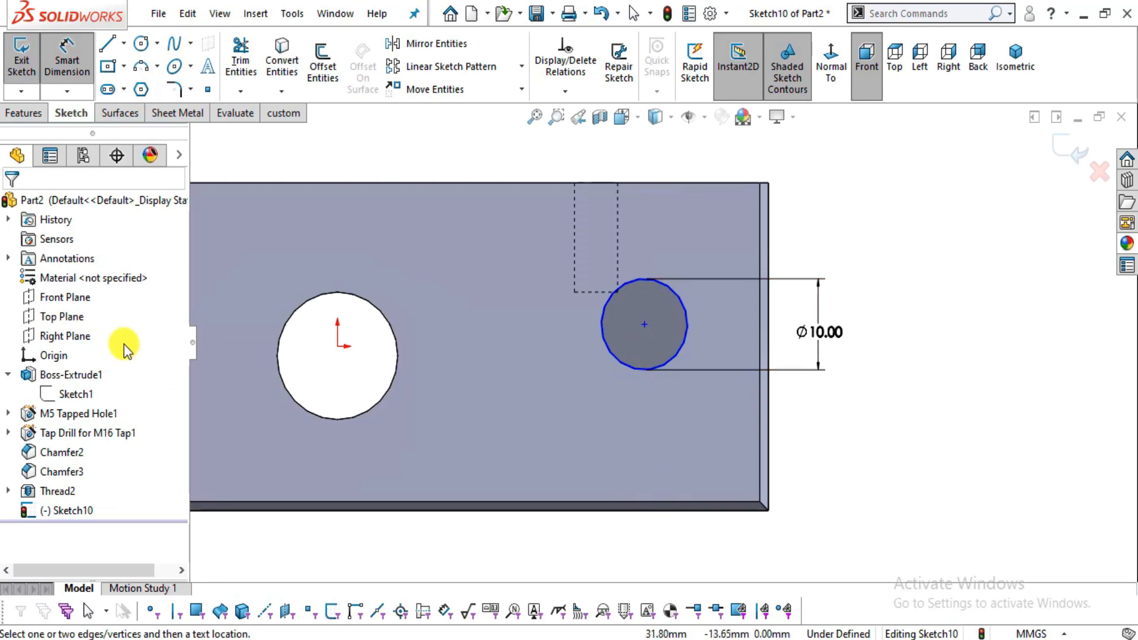
{"action": "key", "text": "alt+Tab"}
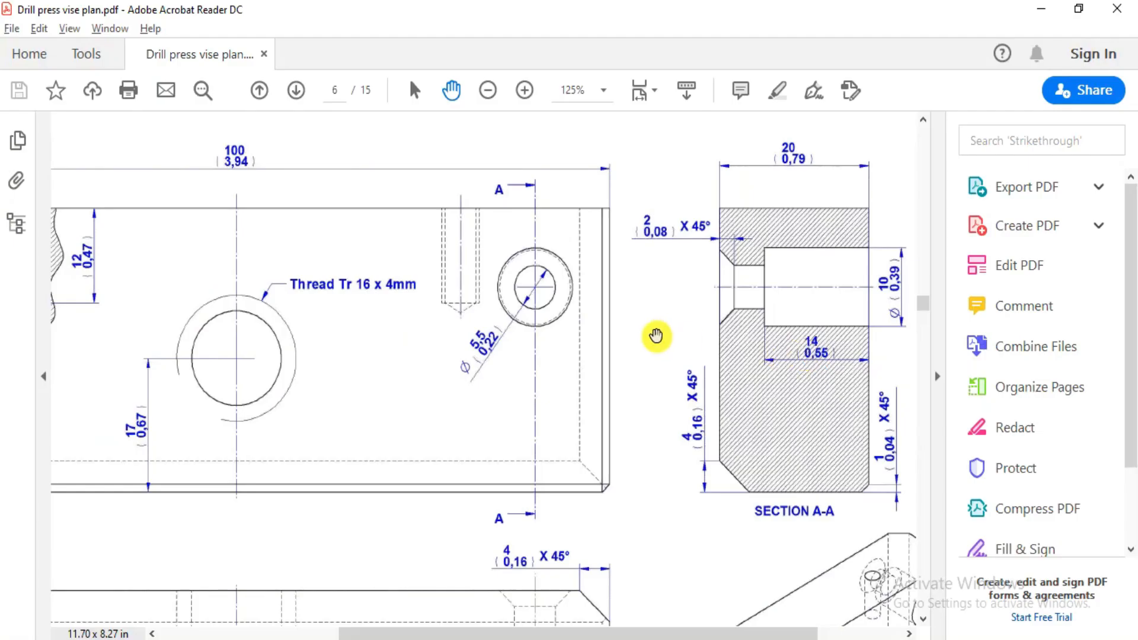
{"action": "scroll", "coordinate": [339, 427], "scroll_direction": "up", "scroll_amount": 1}
{"action": "mouse_move", "coordinate": [470, 631]}
{"action": "left_mouse_down"}
{"action": "mouse_move", "coordinate": [322, 629]}
{"action": "mouse_move", "coordinate": [324, 619]}
{"action": "left_mouse_up"}
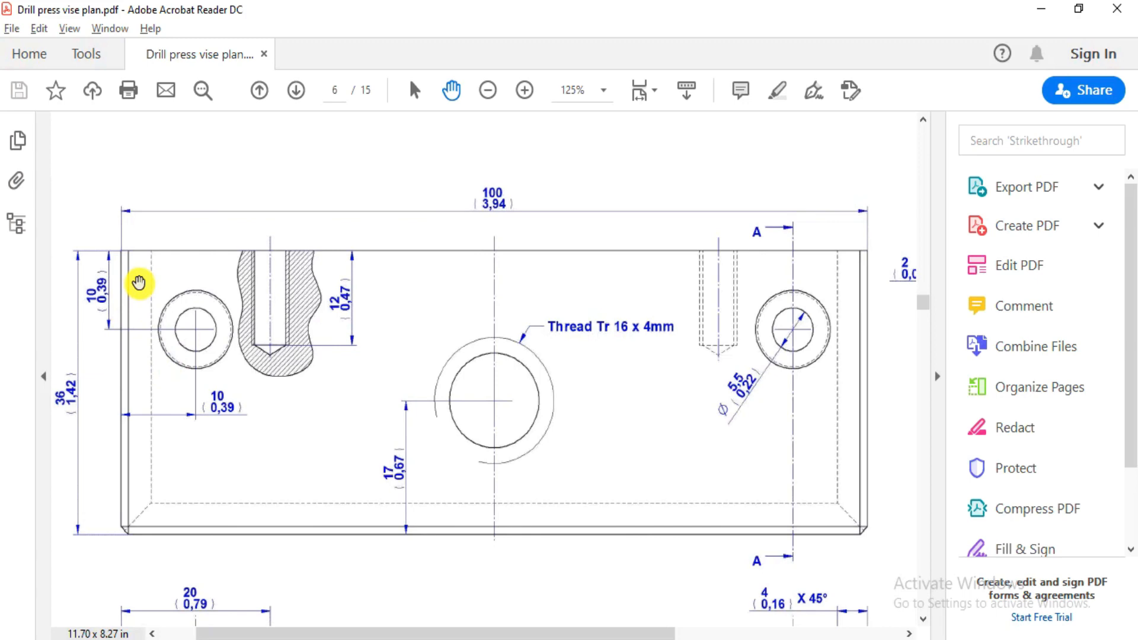
{"action": "key", "text": "alt+Tab"}
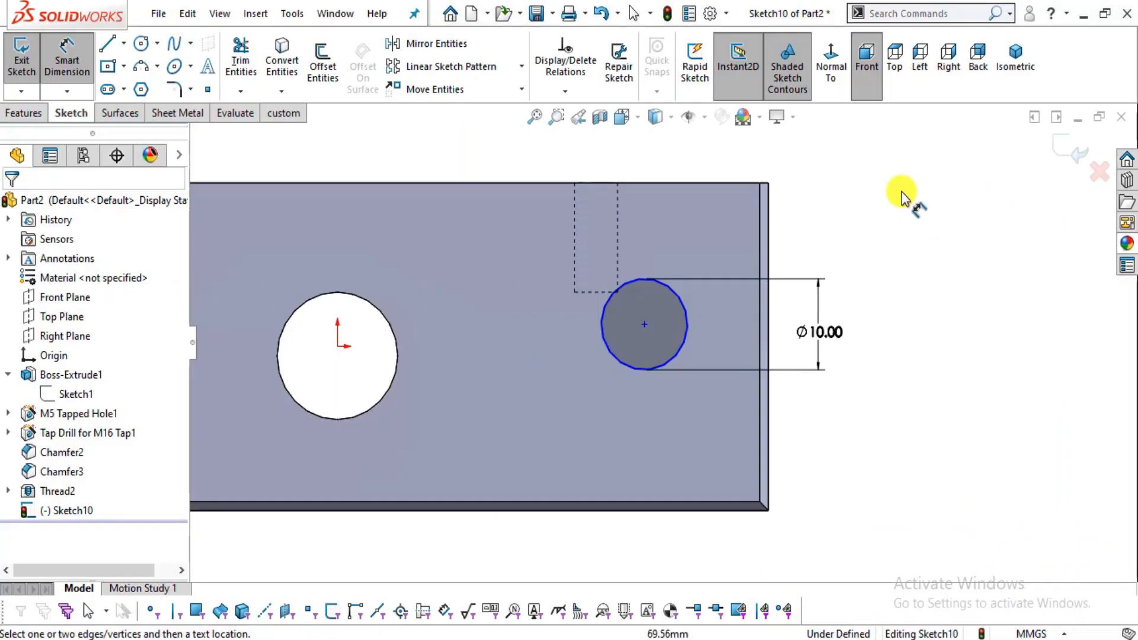
Dimension the circle's centre 10 mm below the block's upper edge.
{"action": "left_click", "coordinate": [699, 183]}
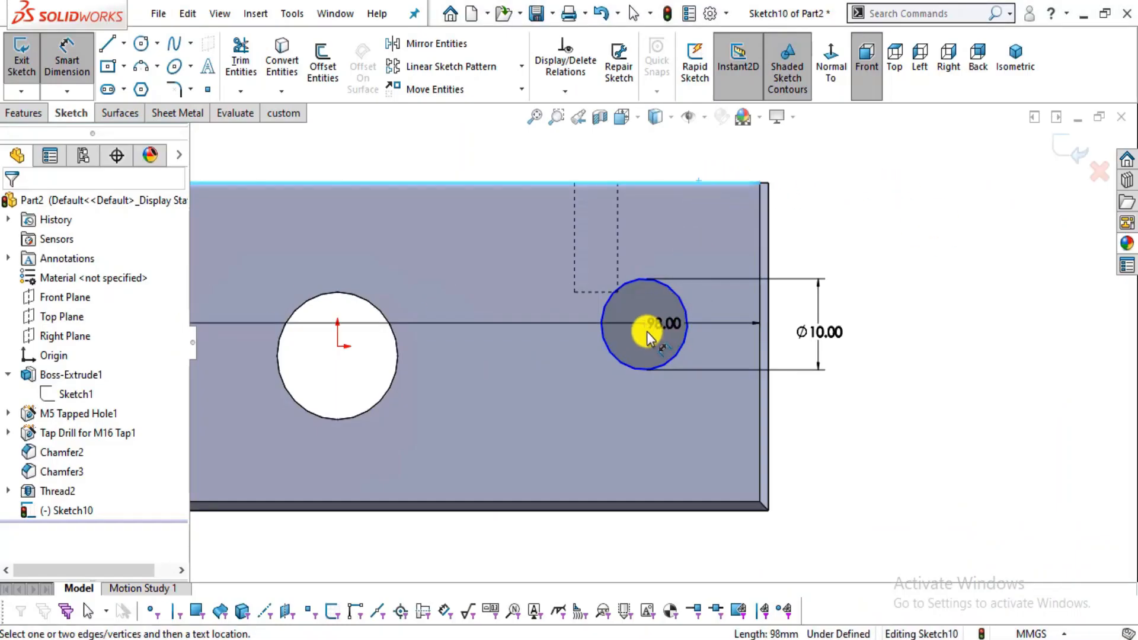
{"action": "left_click", "coordinate": [642, 322]}
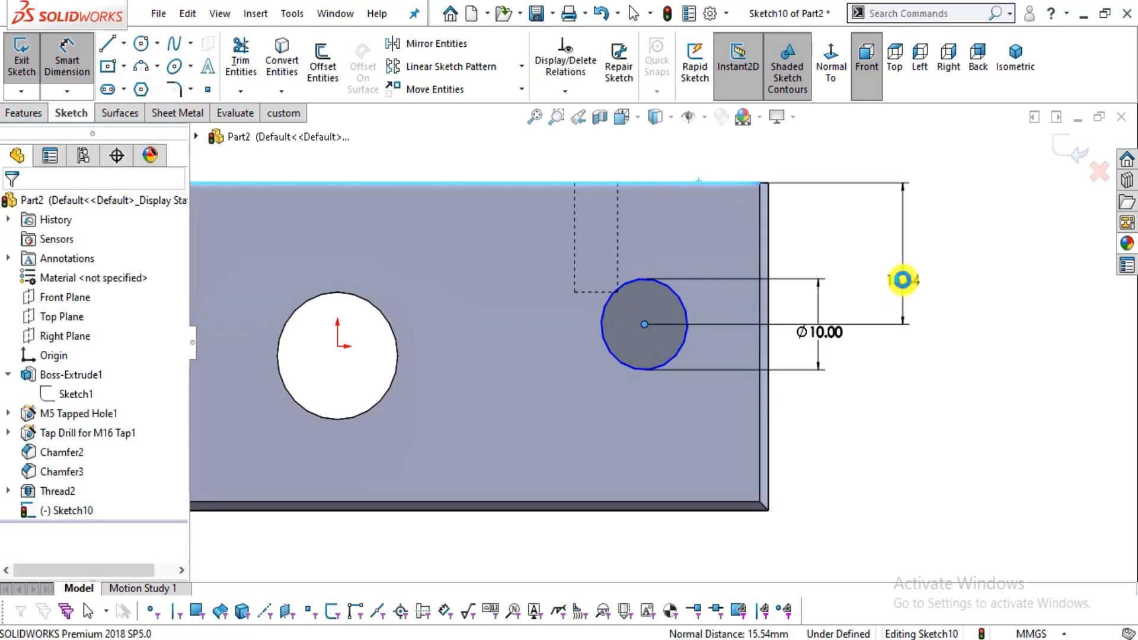
{"action": "left_click", "coordinate": [901, 280]}
{"action": "type", "text": "10"}
{"action": "key", "text": "Return"}
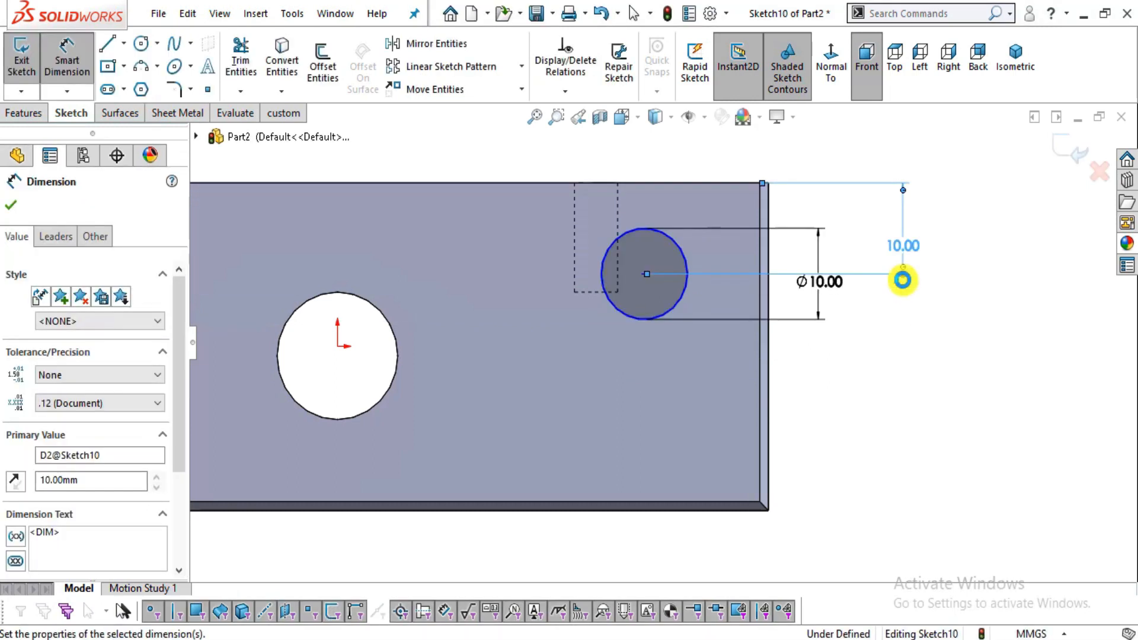
{"action": "left_click", "coordinate": [928, 371]}
Check the hole location in the drill press vise PDF and dimension the circle's centre 10 mm from the block's right outer edge.
{"action": "key", "text": "alt+Tab"}
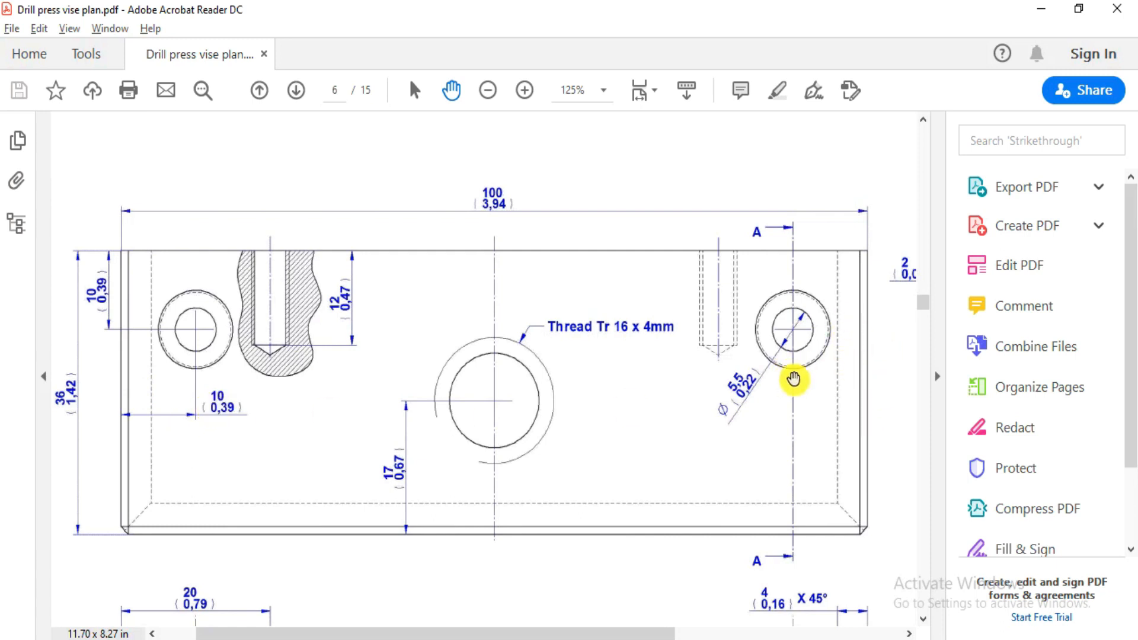
{"action": "key", "text": "alt+Tab"}
{"action": "key", "text": "alt+Tab"}
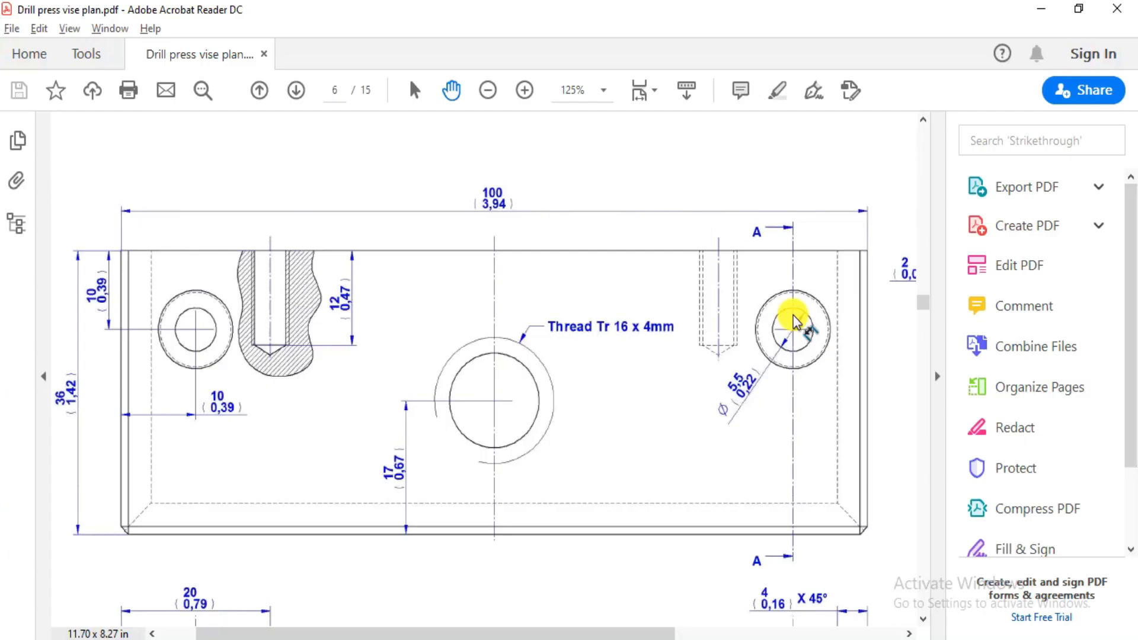
{"action": "key", "text": "alt+Tab"}
{"action": "scroll", "coordinate": [784, 264], "scroll_direction": "down", "scroll_amount": 1}
{"action": "left_click", "coordinate": [613, 277]}
{"action": "left_click", "coordinate": [753, 352]}
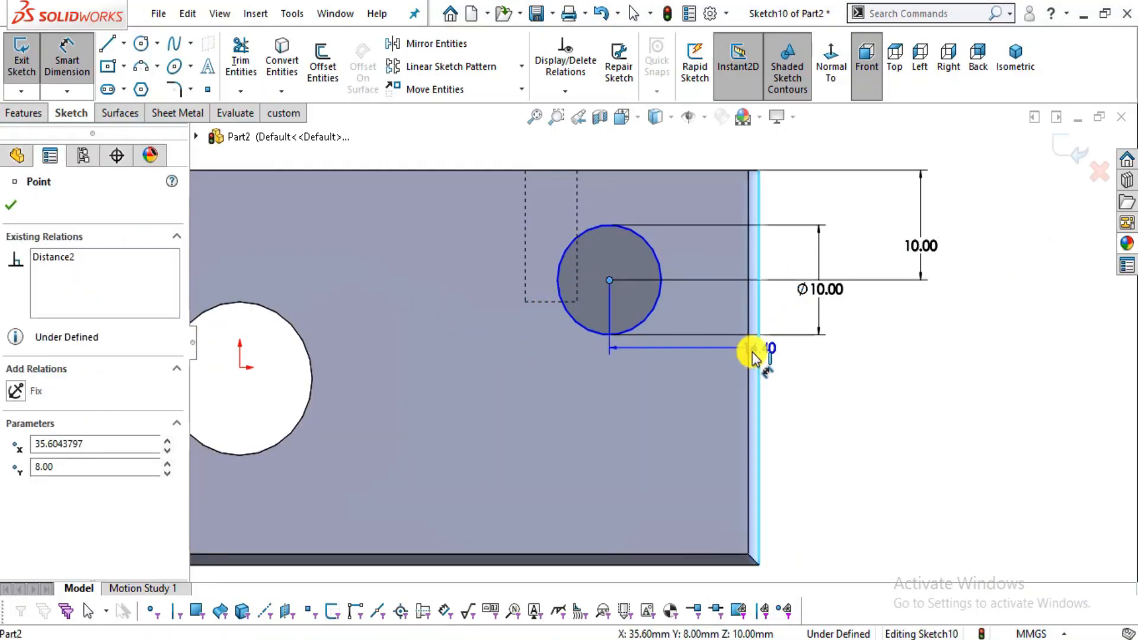
{"action": "left_click", "coordinate": [692, 365]}
{"action": "type", "text": "10"}
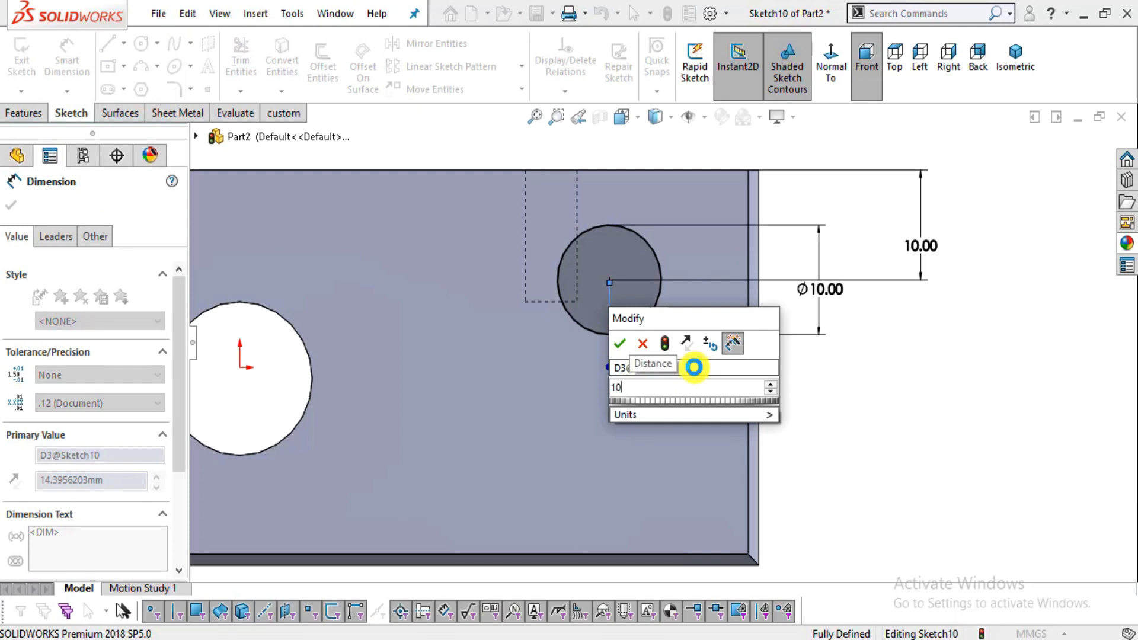
{"action": "key", "text": "Return"}
{"action": "left_click", "coordinate": [915, 407]}
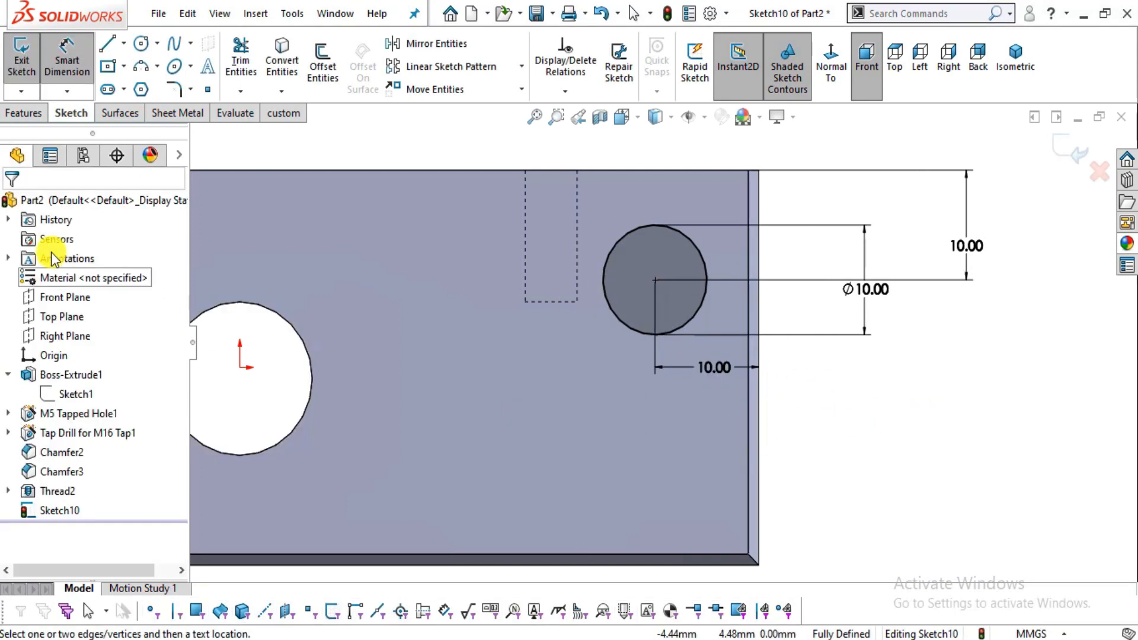
Cut-extrude the 10 mm circle to a blind depth of 14 mm, checking the depth in section A-A of the PDF.
{"action": "left_click", "coordinate": [22, 113]}
{"action": "left_click", "coordinate": [250, 76]}
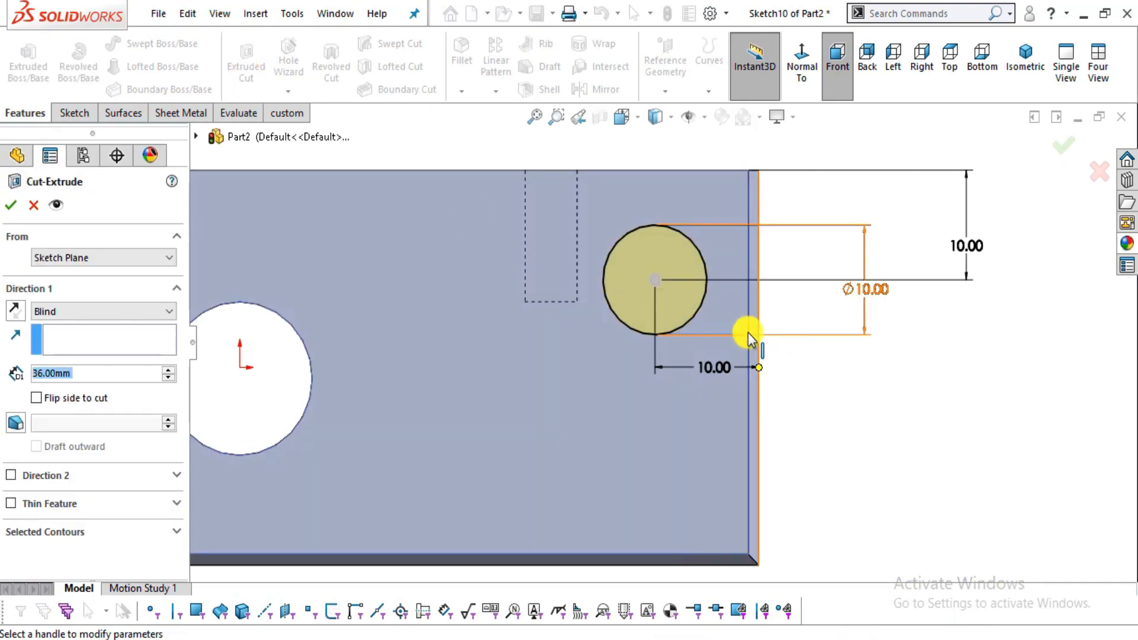
{"action": "middle_click_drag", "start_coordinate": [745, 330], "coordinate": [723, 369]}
{"action": "key", "text": "alt+Tab"}
{"action": "left_click_drag", "start_coordinate": [697, 389], "coordinate": [305, 356]}
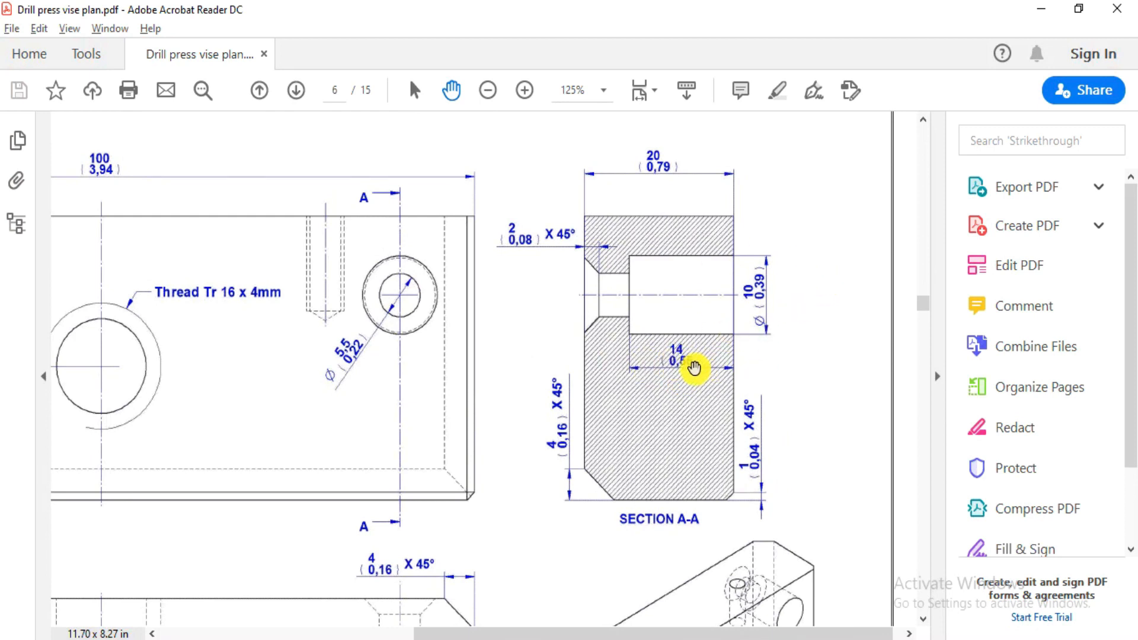
{"action": "key", "text": "alt+Tab"}
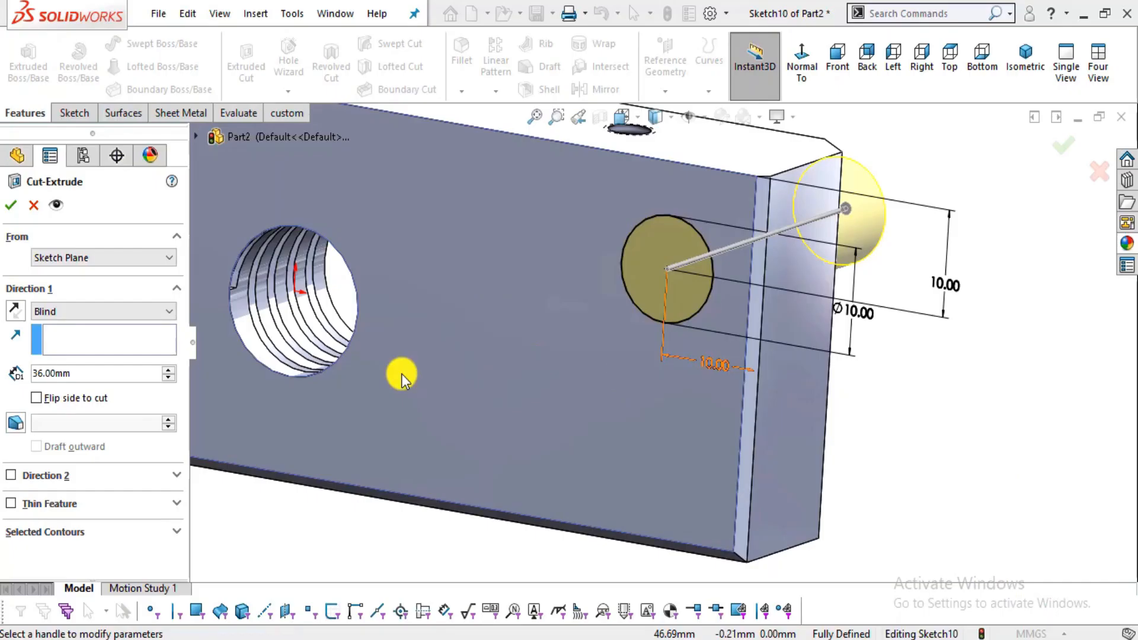
{"action": "left_click_drag", "start_coordinate": [73, 374], "coordinate": [5, 362]}
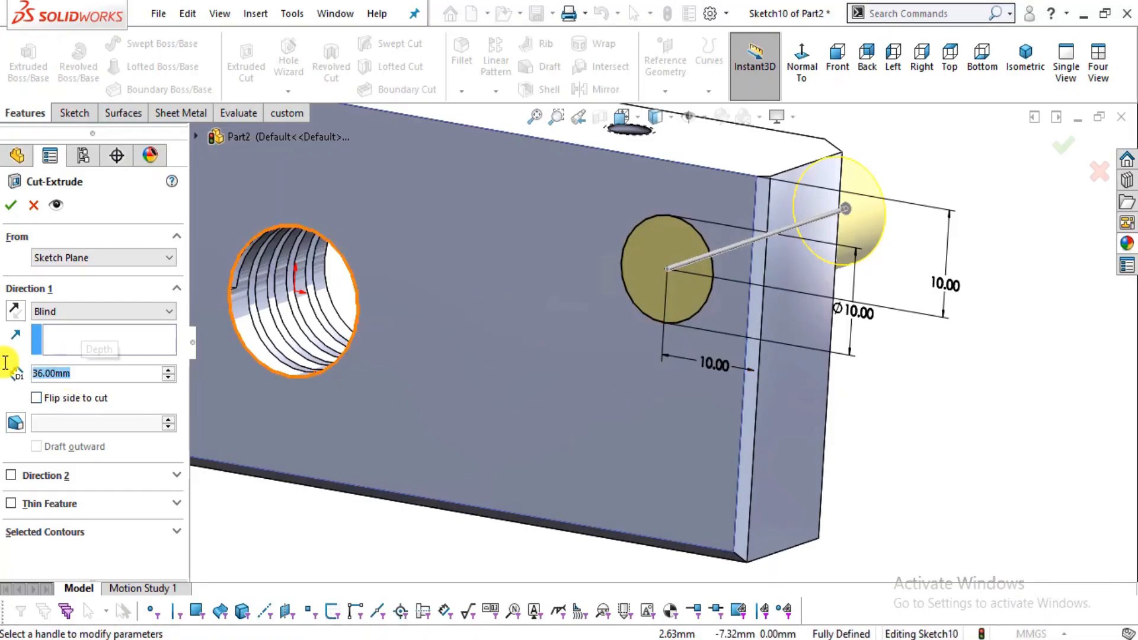
{"action": "key", "text": "Return"}
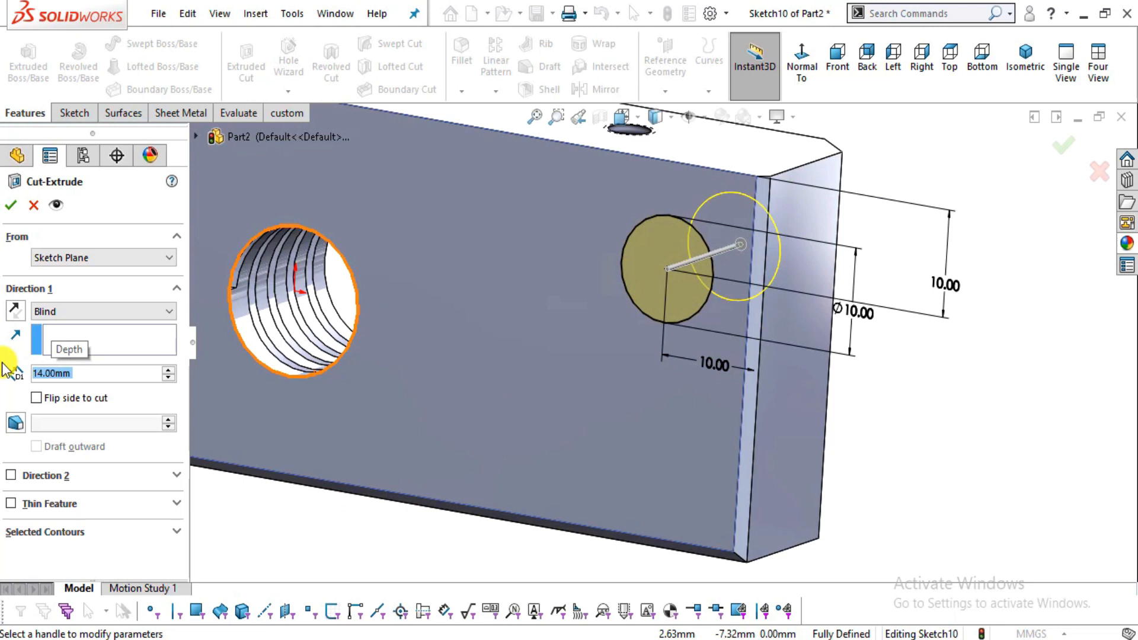
{"action": "left_click", "coordinate": [11, 207]}
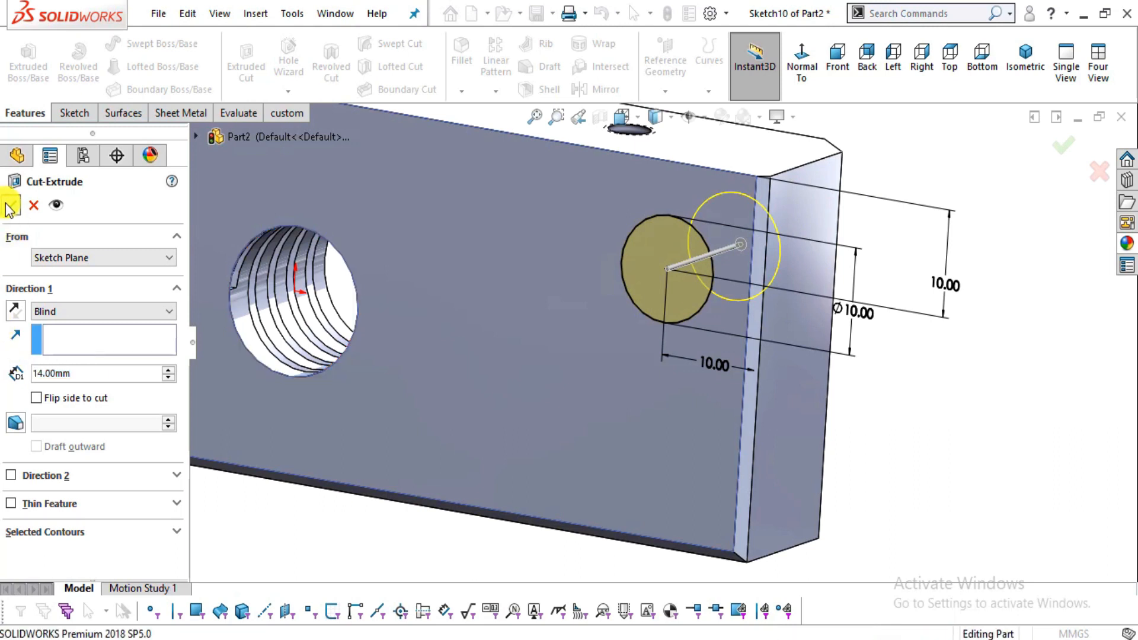
Start a sketch on the floor of the 10 mm hole and draw a concentric circle about 4.6 mm in diameter.
{"action": "mouse_move", "coordinate": [771, 356]}
{"action": "middle_mouse_down"}
{"action": "mouse_move", "coordinate": [821, 330]}
{"action": "mouse_move", "coordinate": [792, 376]}
{"action": "mouse_move", "coordinate": [754, 343]}
{"action": "middle_mouse_up"}
{"action": "left_click", "coordinate": [667, 272]}
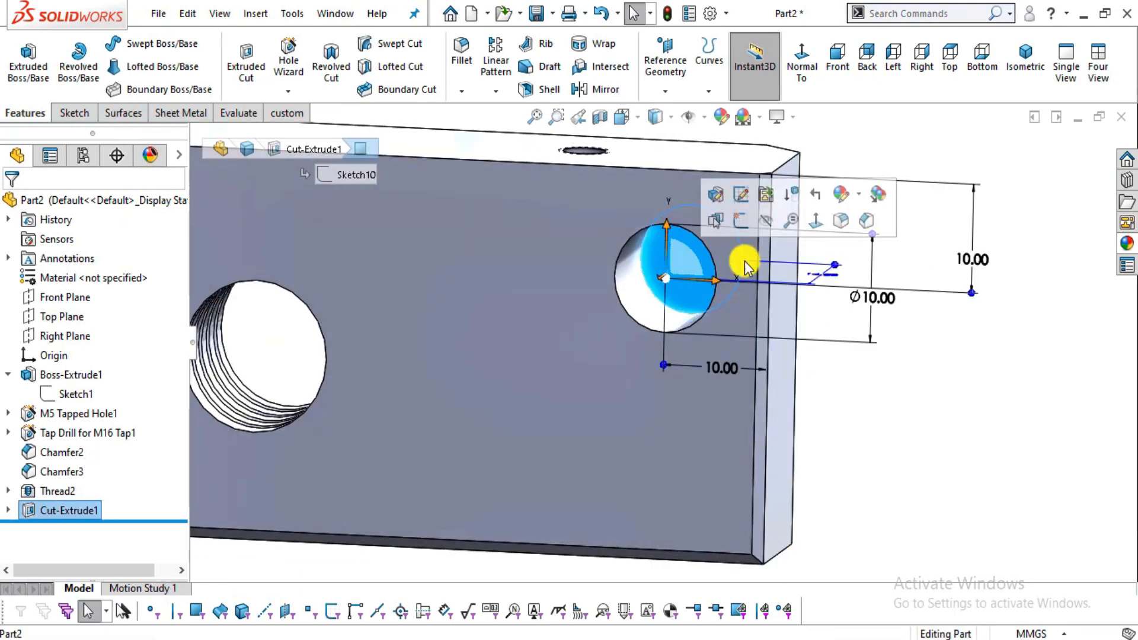
{"action": "left_click", "coordinate": [741, 229]}
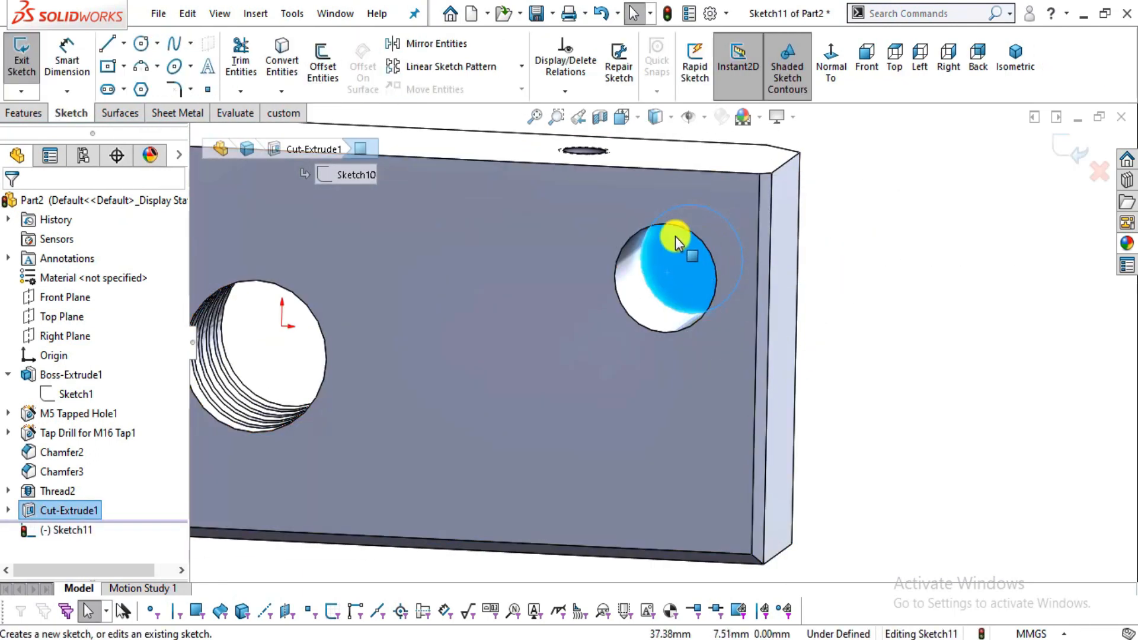
{"action": "scroll", "coordinate": [676, 237], "scroll_direction": "down", "scroll_amount": 2}
{"action": "mouse_move", "coordinate": [692, 323]}
{"action": "middle_mouse_down"}
{"action": "mouse_move", "coordinate": [731, 262]}
{"action": "mouse_move", "coordinate": [717, 275]}
{"action": "middle_mouse_up"}
{"action": "left_click", "coordinate": [819, 60]}
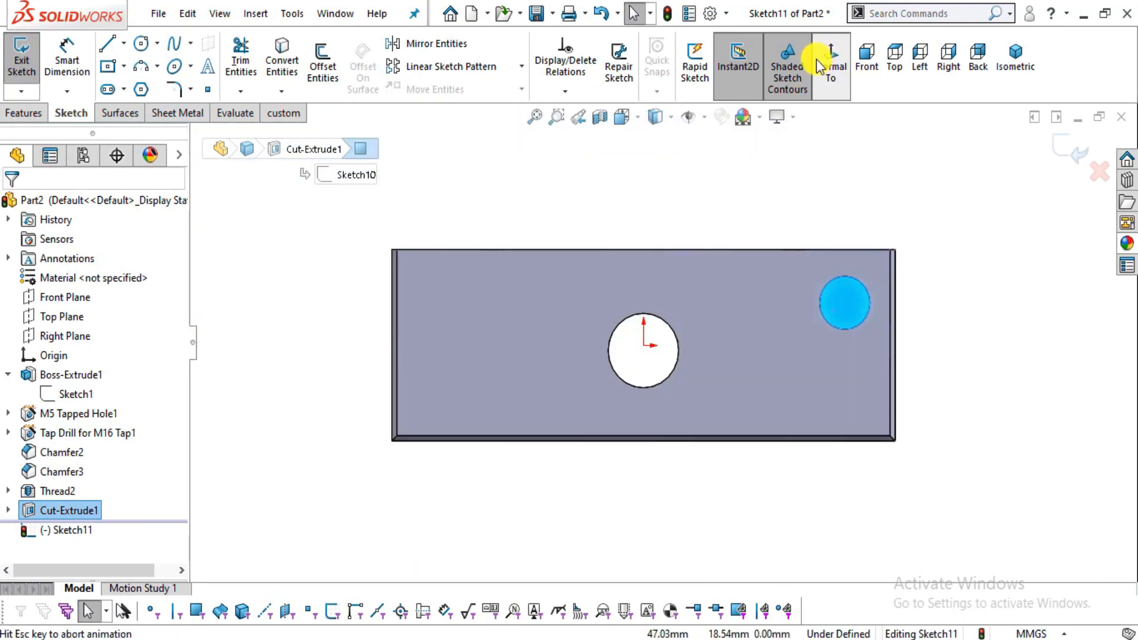
{"action": "left_click", "coordinate": [141, 47]}
{"action": "scroll", "coordinate": [875, 300], "scroll_direction": "down", "scroll_amount": 2}
{"action": "key", "text": "alt+Tab"}
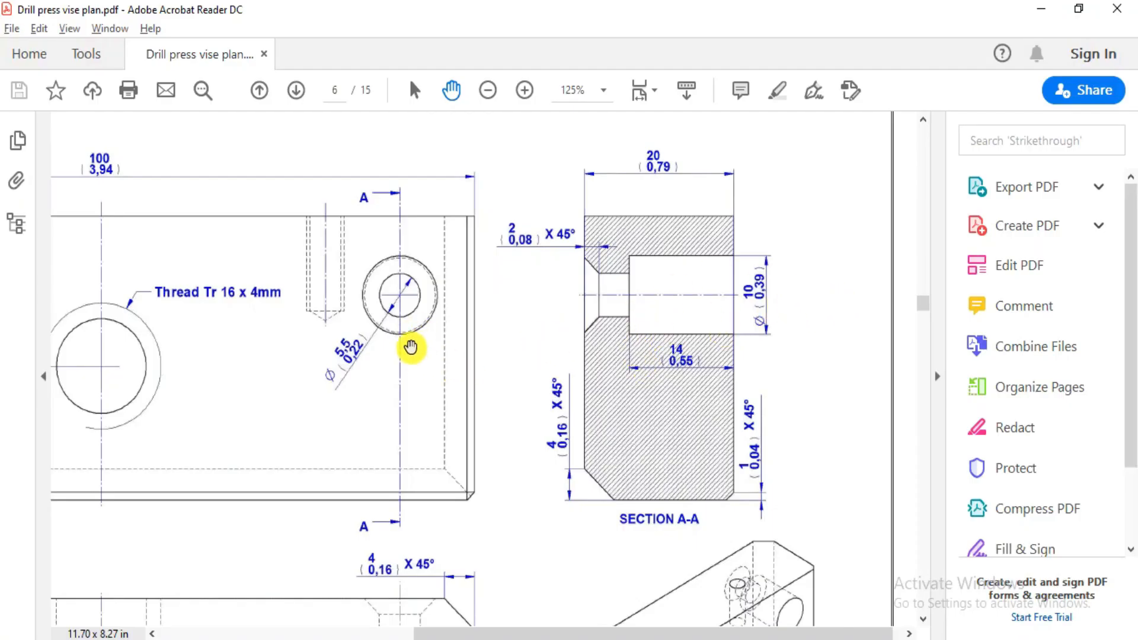
{"action": "key", "text": "alt+Tab"}
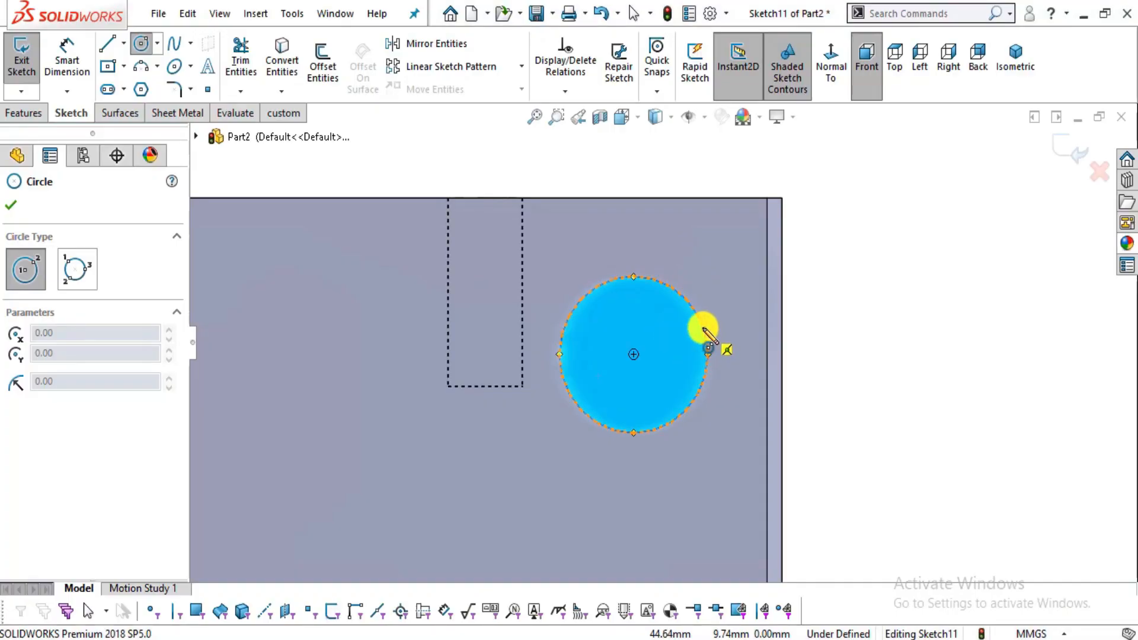
{"action": "left_click", "coordinate": [633, 354]}
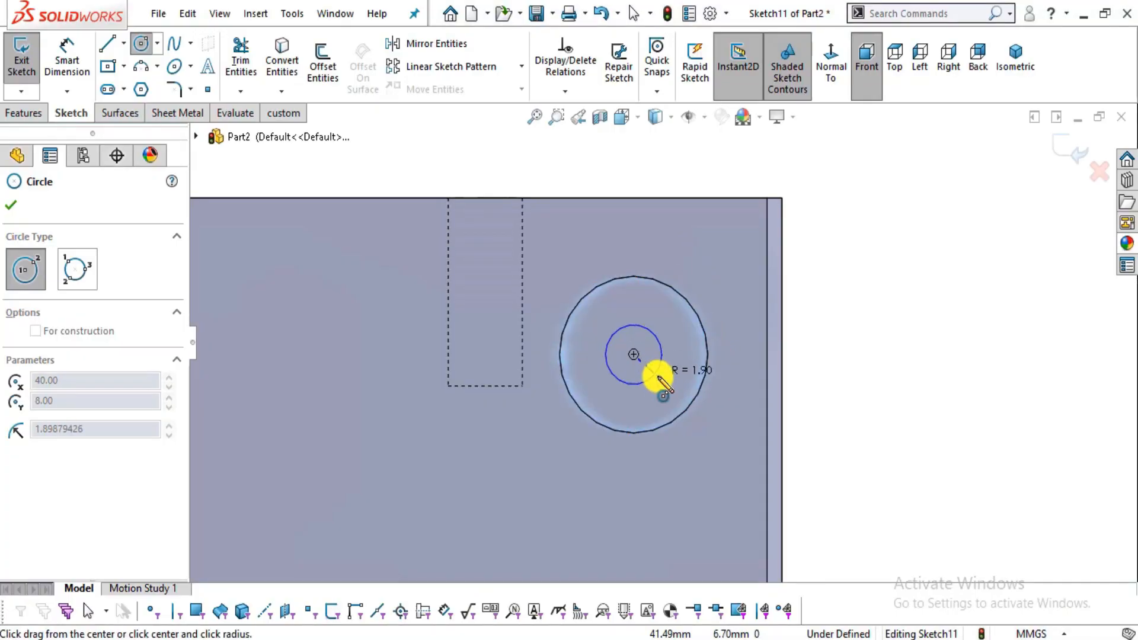
{"action": "left_click", "coordinate": [661, 375]}
Dimension the inner circle's diameter as 5.5 mm.
{"action": "left_click", "coordinate": [74, 64]}
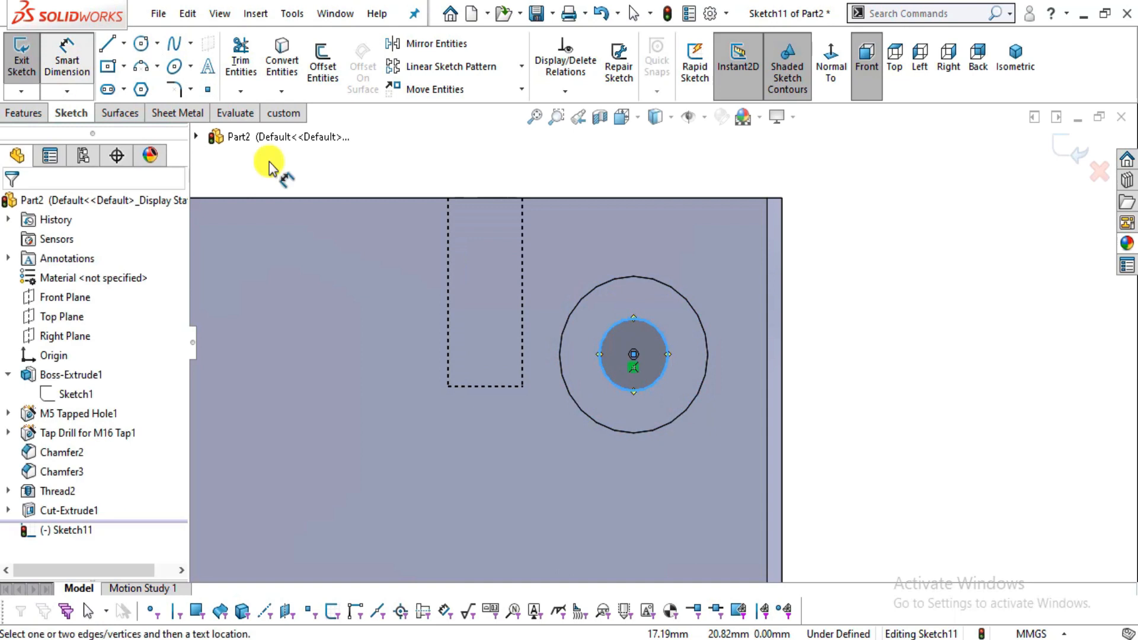
{"action": "left_click", "coordinate": [659, 329]}
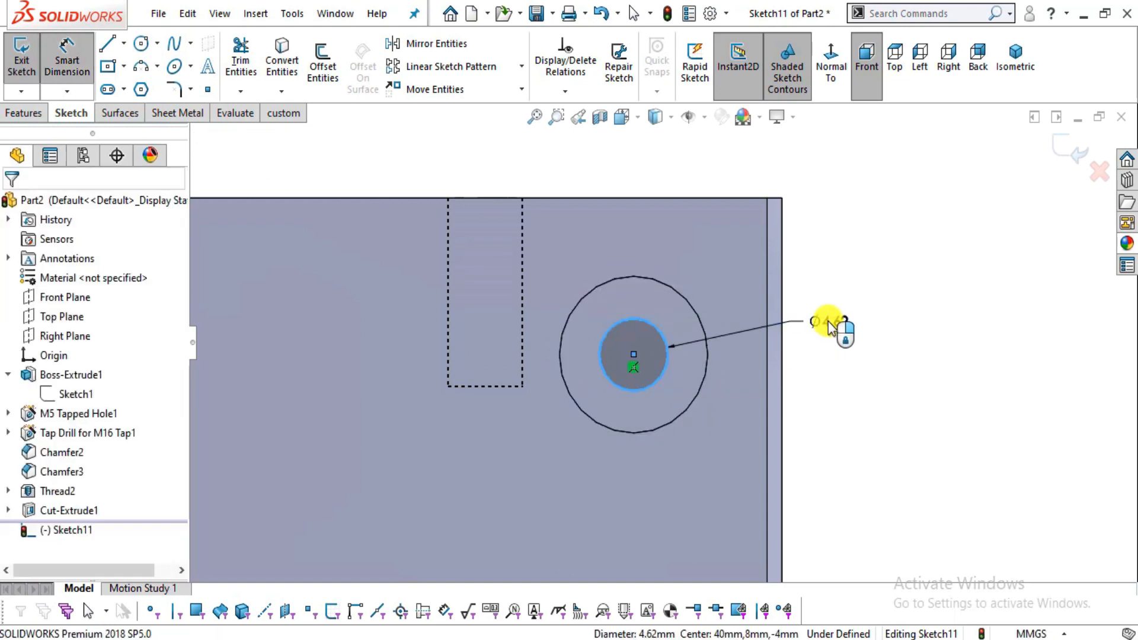
{"action": "left_click", "coordinate": [830, 327]}
{"action": "type", "text": "5.5"}
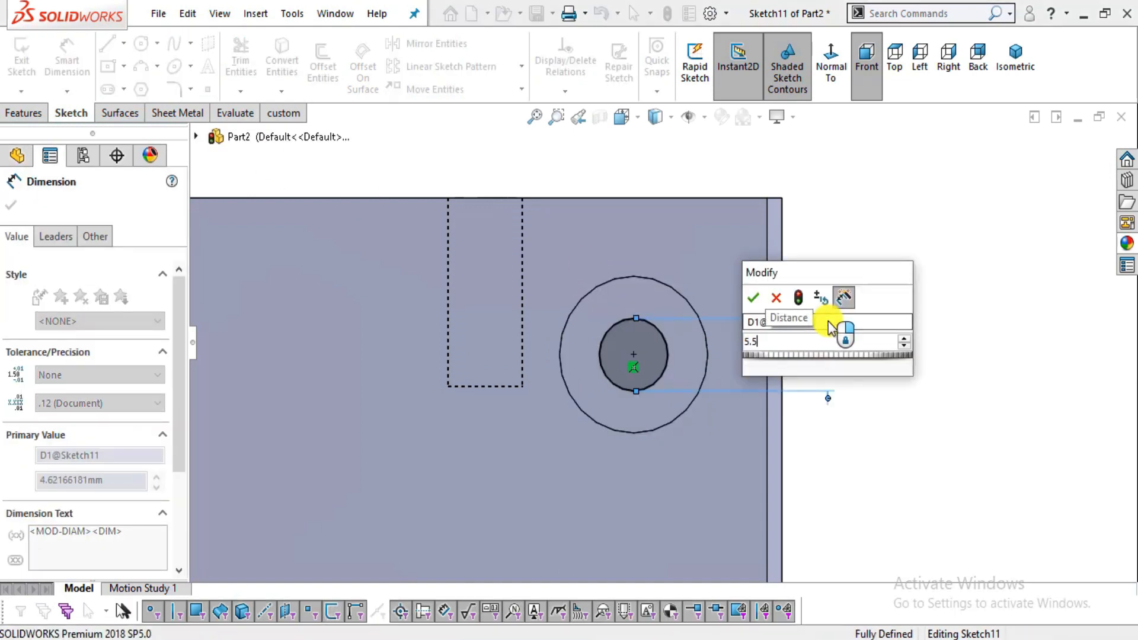
{"action": "key", "text": "Return"}
{"action": "left_click", "coordinate": [1079, 373]}
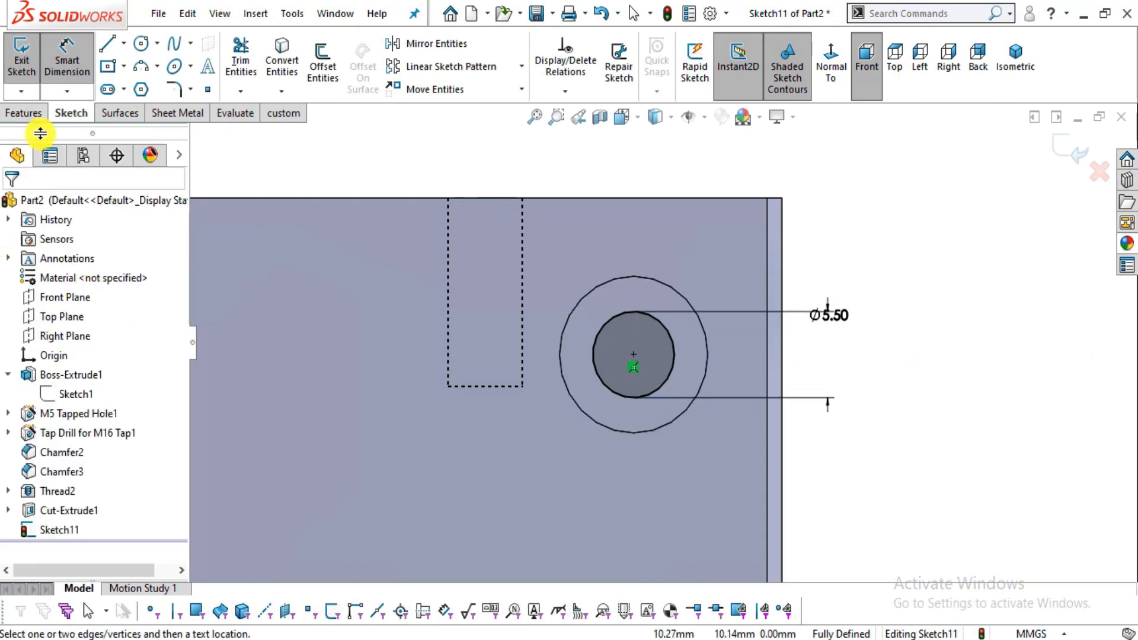
Cut-extrude the 5.5 mm circle with a blind depth of 14 mm through the rest of the block.
{"action": "left_click", "coordinate": [25, 113]}
{"action": "left_click", "coordinate": [244, 71]}
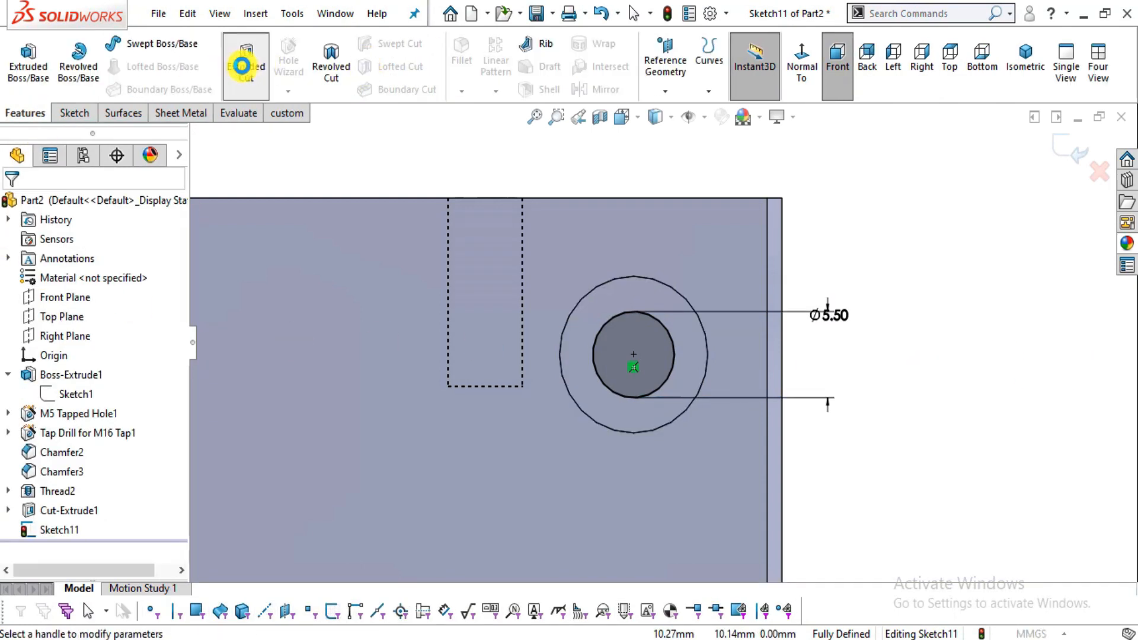
{"action": "middle_click_drag", "start_coordinate": [752, 397], "coordinate": [678, 433]}
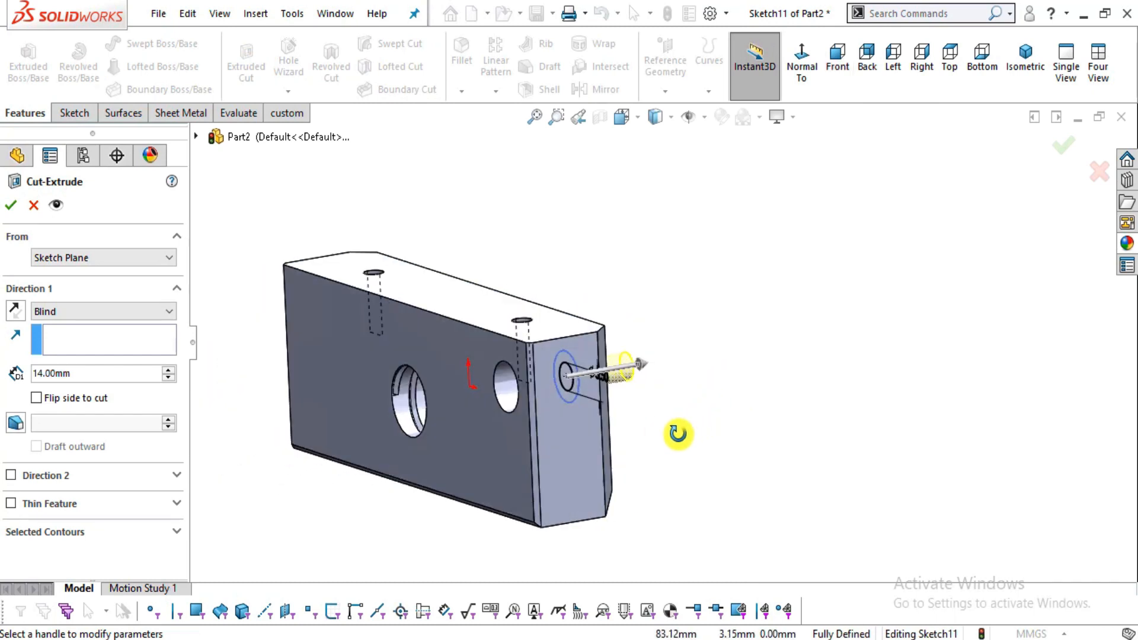
{"action": "left_click", "coordinate": [10, 205]}
Examine the stepped hole and the threaded hole from both sides of the block.
{"action": "scroll", "coordinate": [586, 350], "scroll_direction": "down", "scroll_amount": 3}
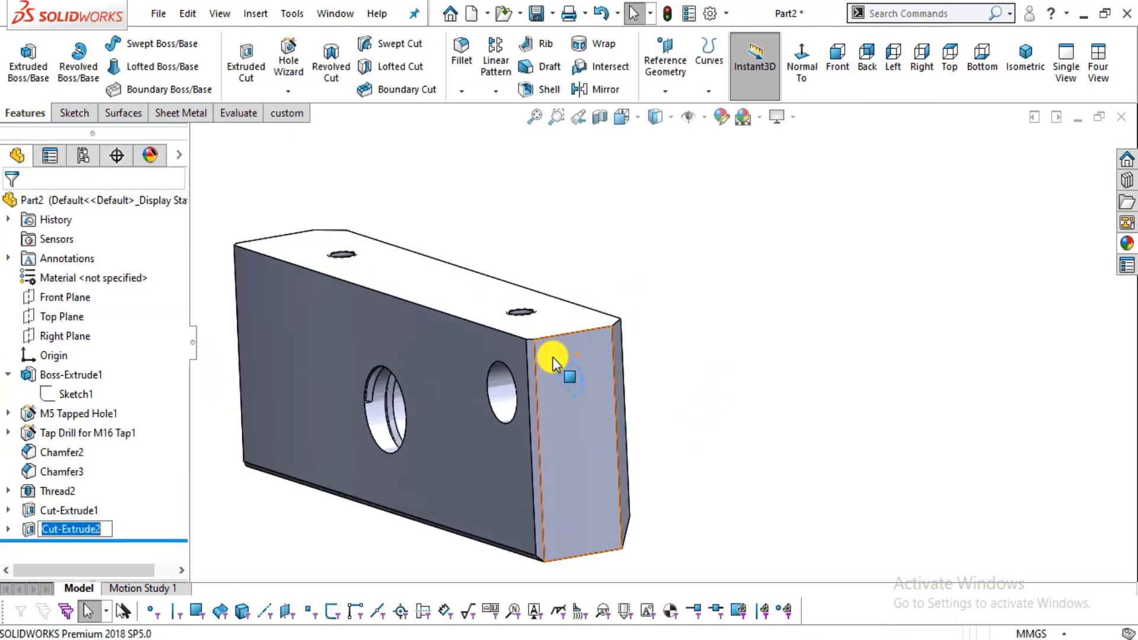
{"action": "middle_click_drag", "start_coordinate": [538, 400], "coordinate": [576, 437]}
{"action": "scroll", "coordinate": [583, 395], "scroll_direction": "down", "scroll_amount": 2}
{"action": "scroll", "coordinate": [449, 409], "scroll_direction": "down", "scroll_amount": 3}
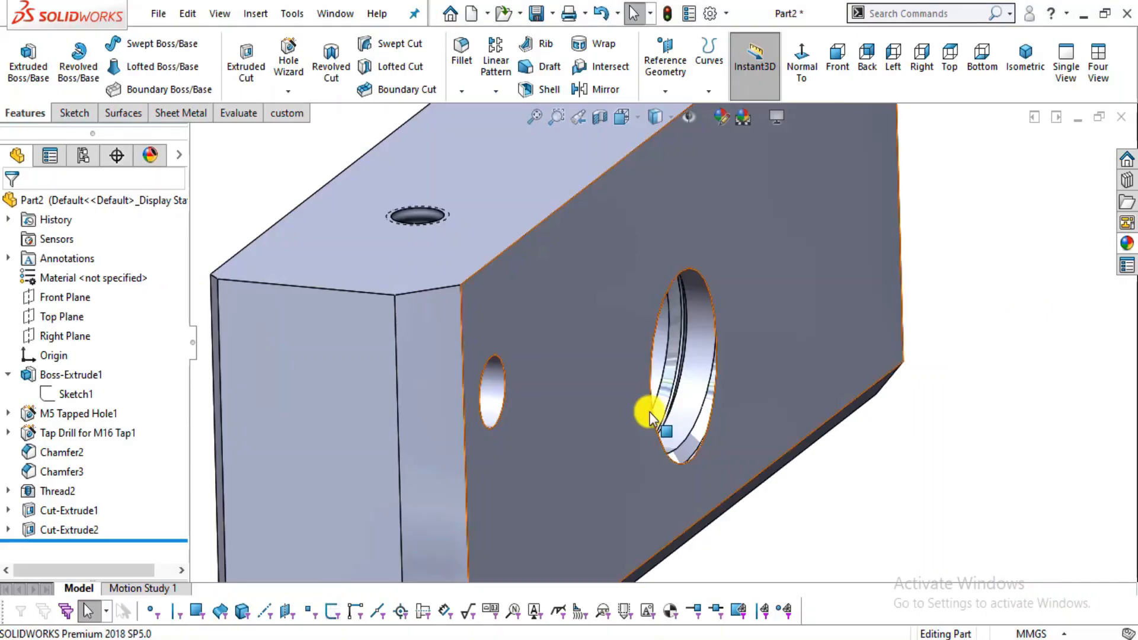
{"action": "scroll", "coordinate": [648, 410], "scroll_direction": "up", "scroll_amount": 3}
{"action": "middle_click_drag", "start_coordinate": [640, 414], "coordinate": [642, 344]}
{"action": "scroll", "coordinate": [520, 269], "scroll_direction": "down", "scroll_amount": 3}
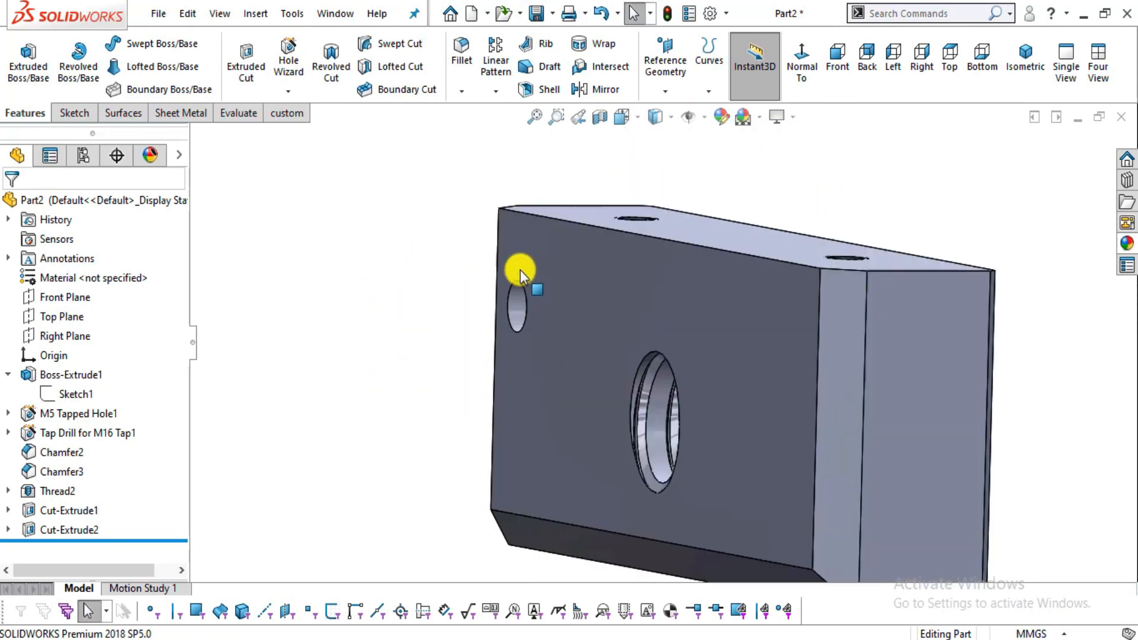
{"action": "left_click", "coordinate": [599, 312]}
{"action": "scroll", "coordinate": [337, 287], "scroll_direction": "up", "scroll_amount": 2}
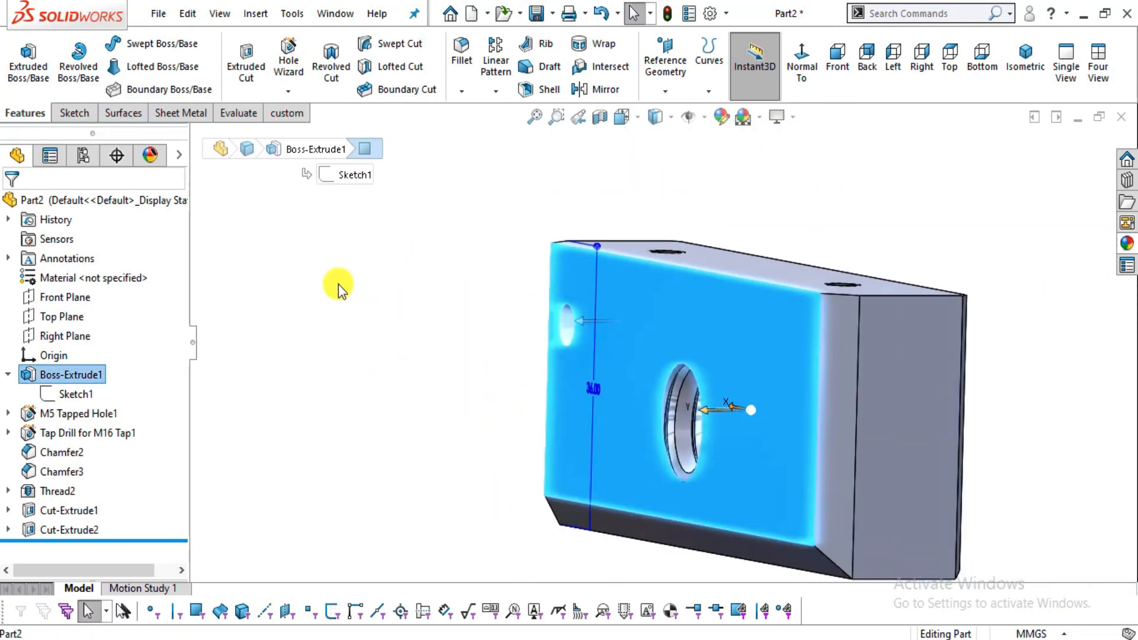
{"action": "left_click", "coordinate": [393, 283]}
Chamfer the 5.5 mm hole's edge on the block's outer face by 2 mm at 45 degrees.
{"action": "scroll", "coordinate": [622, 307], "scroll_direction": "down", "scroll_amount": 3}
{"action": "middle_click_drag", "start_coordinate": [602, 367], "coordinate": [642, 402]}
{"action": "scroll", "coordinate": [635, 403], "scroll_direction": "down", "scroll_amount": 1}
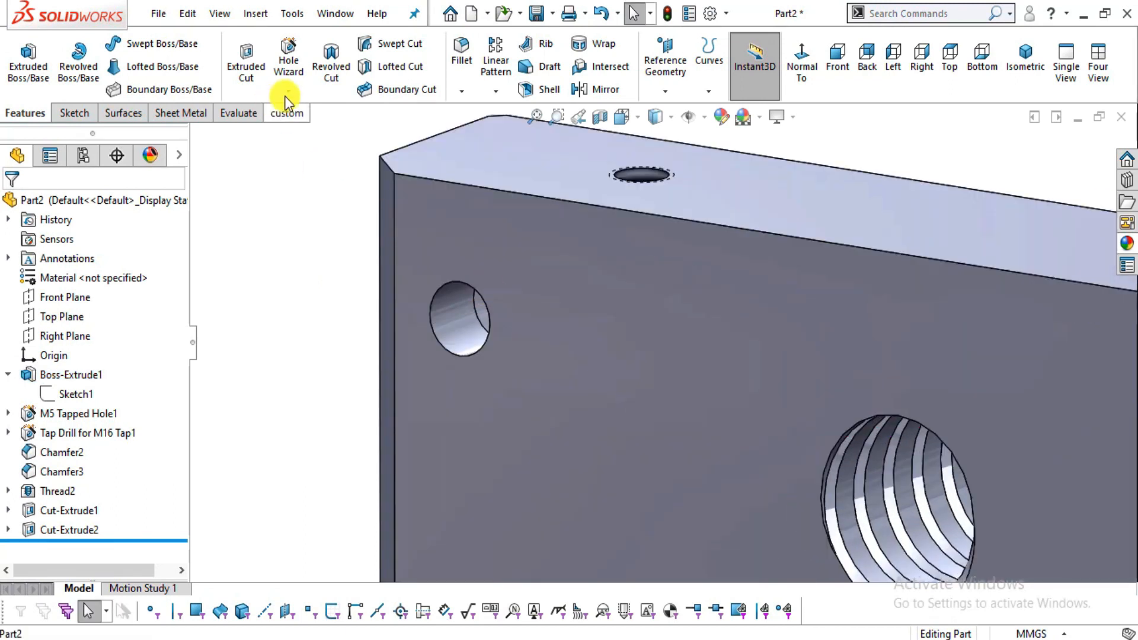
{"action": "left_click", "coordinate": [464, 89]}
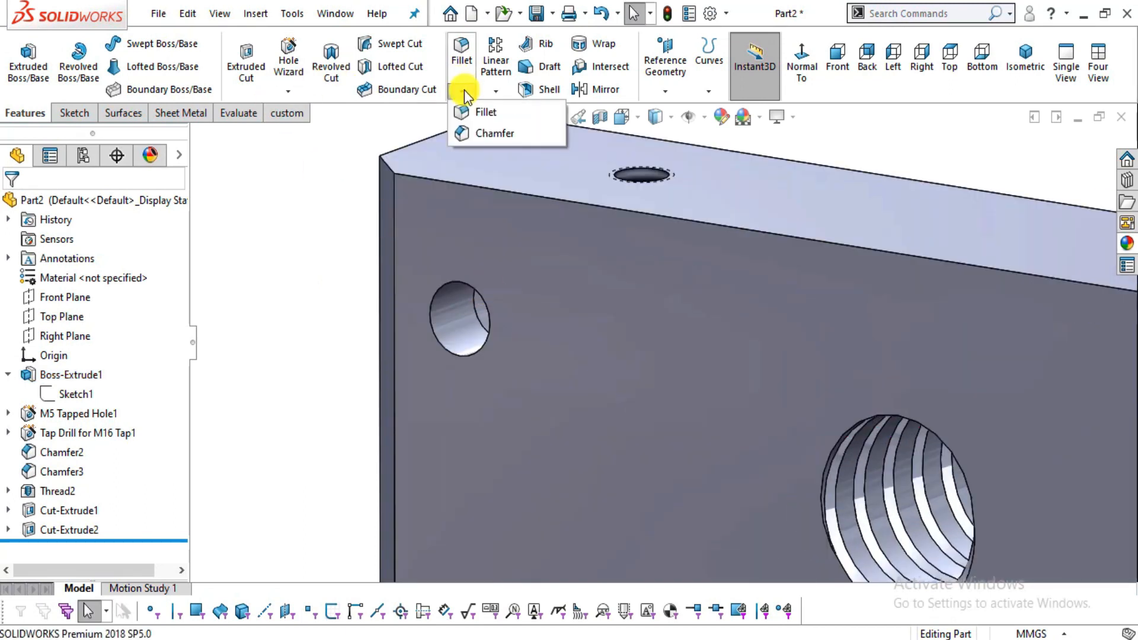
{"action": "left_click", "coordinate": [477, 135]}
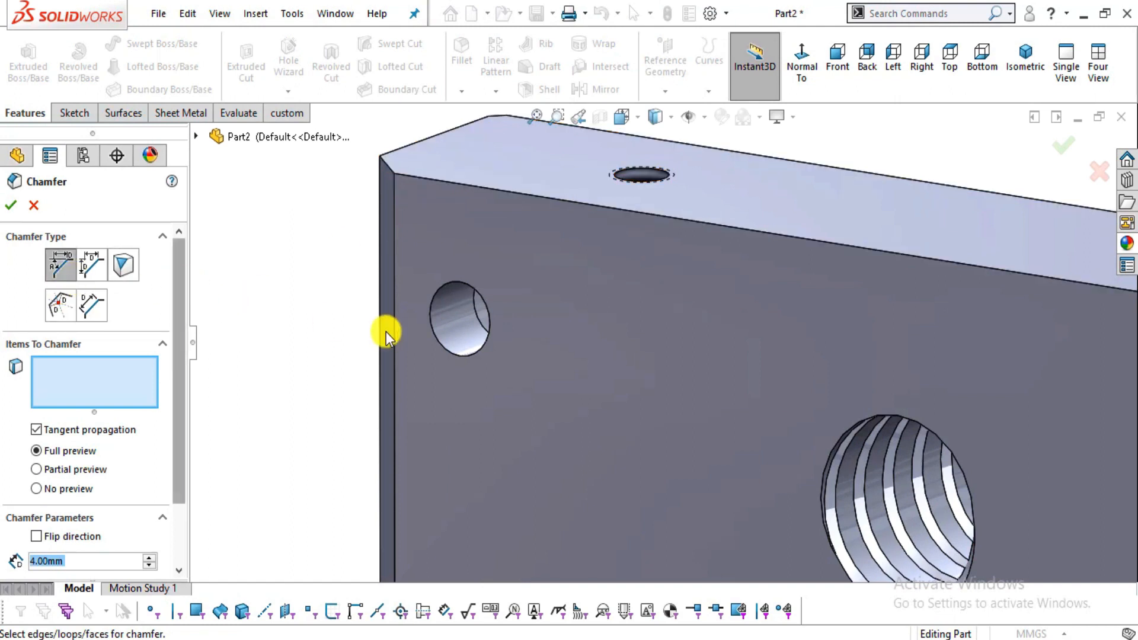
{"action": "left_click", "coordinate": [450, 352]}
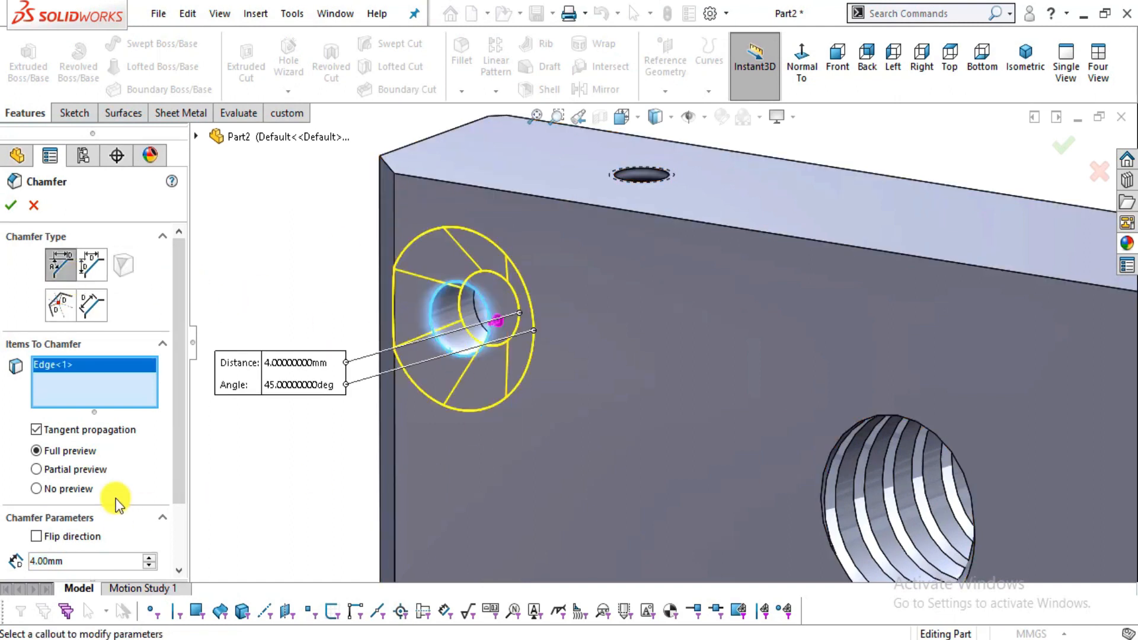
{"action": "key", "text": "alt+Tab"}
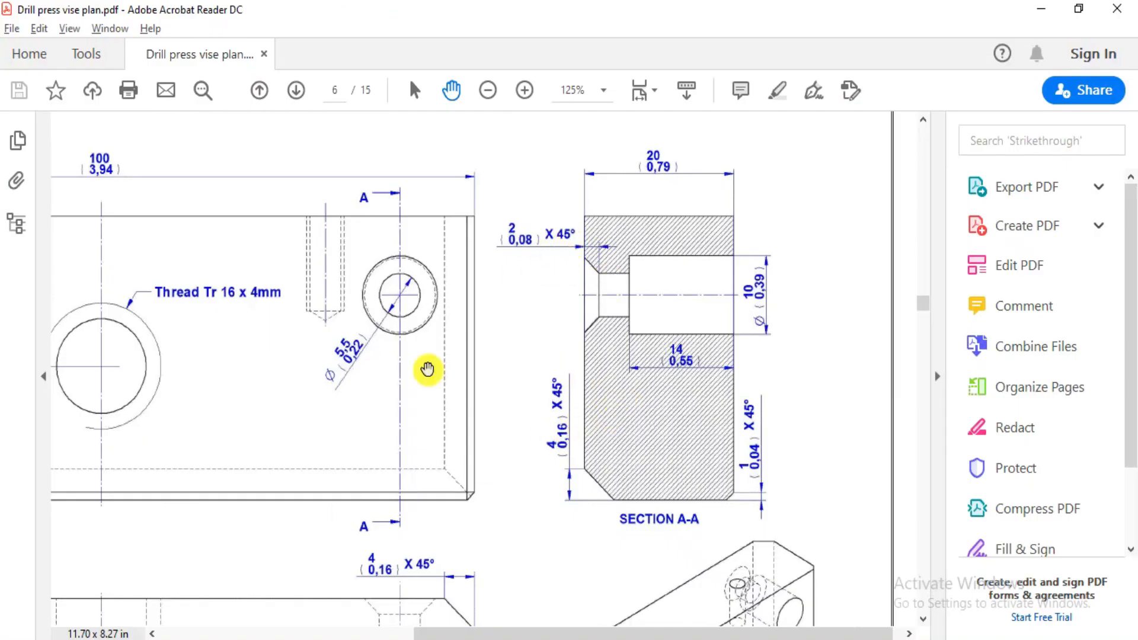
{"action": "key", "text": "alt+Tab"}
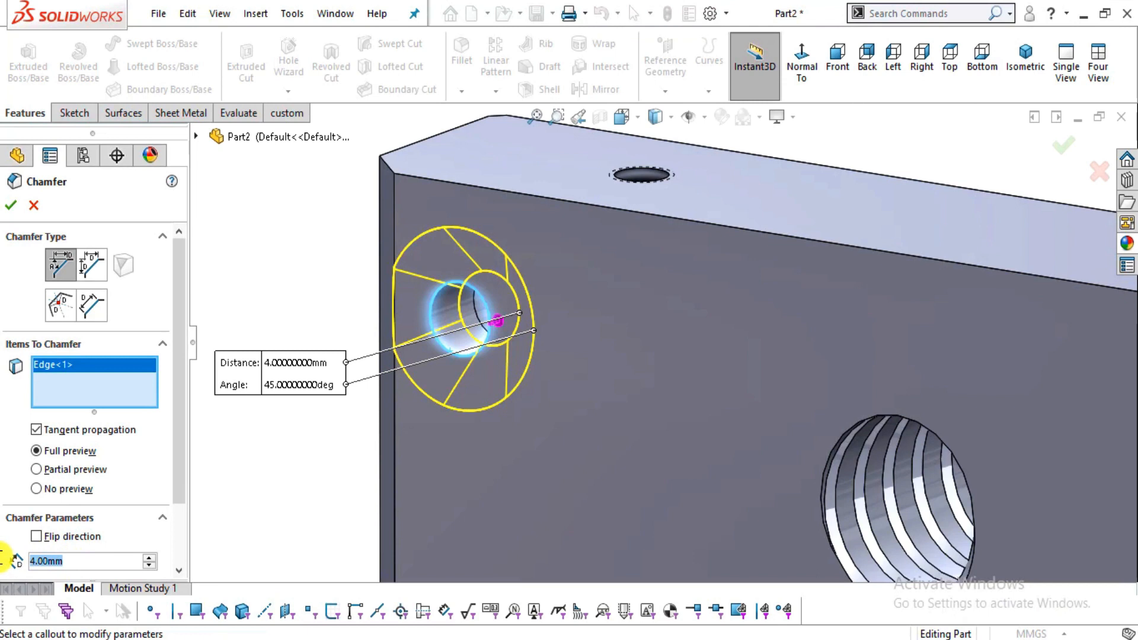
{"action": "type", "text": "2"}
{"action": "key", "text": "Return"}
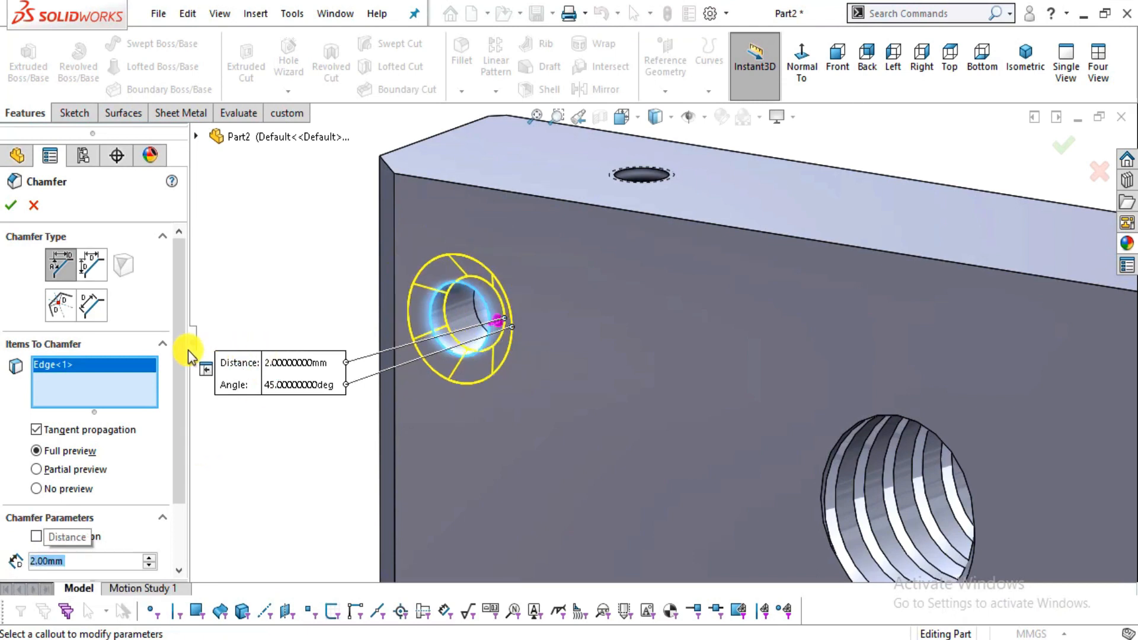
{"action": "scroll", "coordinate": [186, 409], "scroll_direction": "down", "scroll_amount": 3}
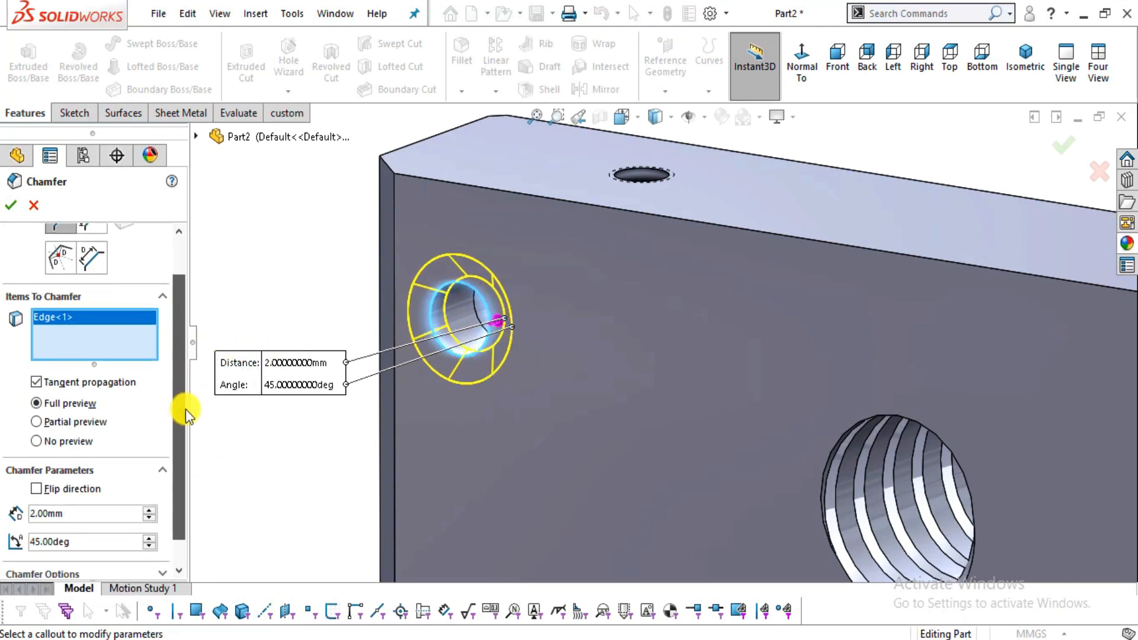
{"action": "left_click", "coordinate": [11, 207]}
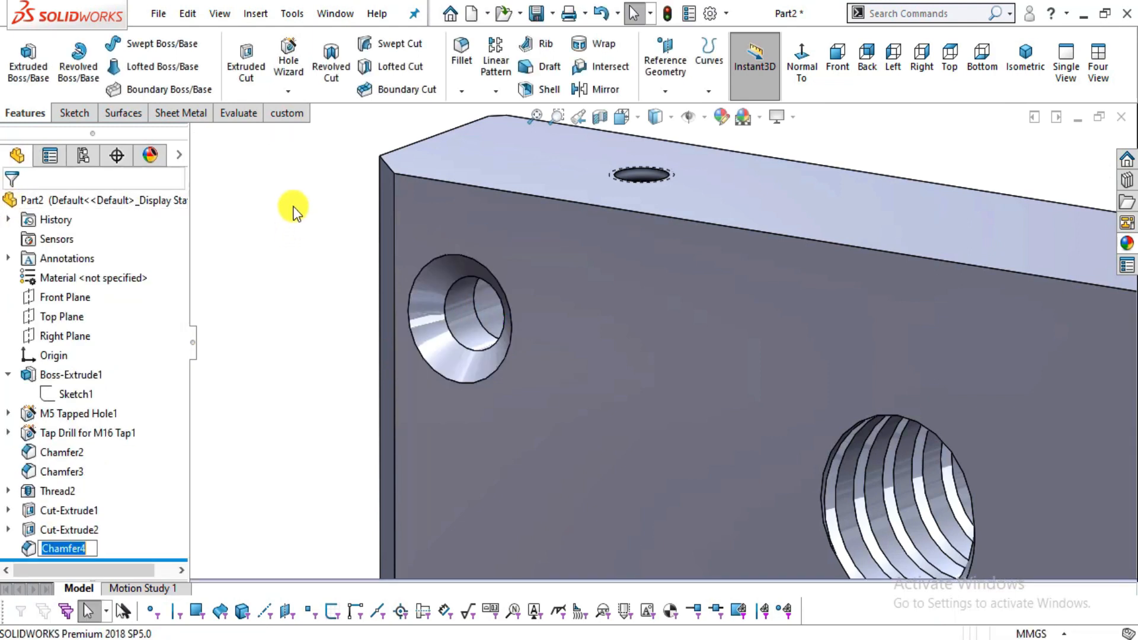
Mirror both hole cuts and the hole chamfer (Cut-Extrude1, Cut-Extrude2, Chamfer4) about the Right Plane.
{"action": "key", "text": "f"}
{"action": "middle_click_drag", "start_coordinate": [828, 375], "coordinate": [692, 362]}
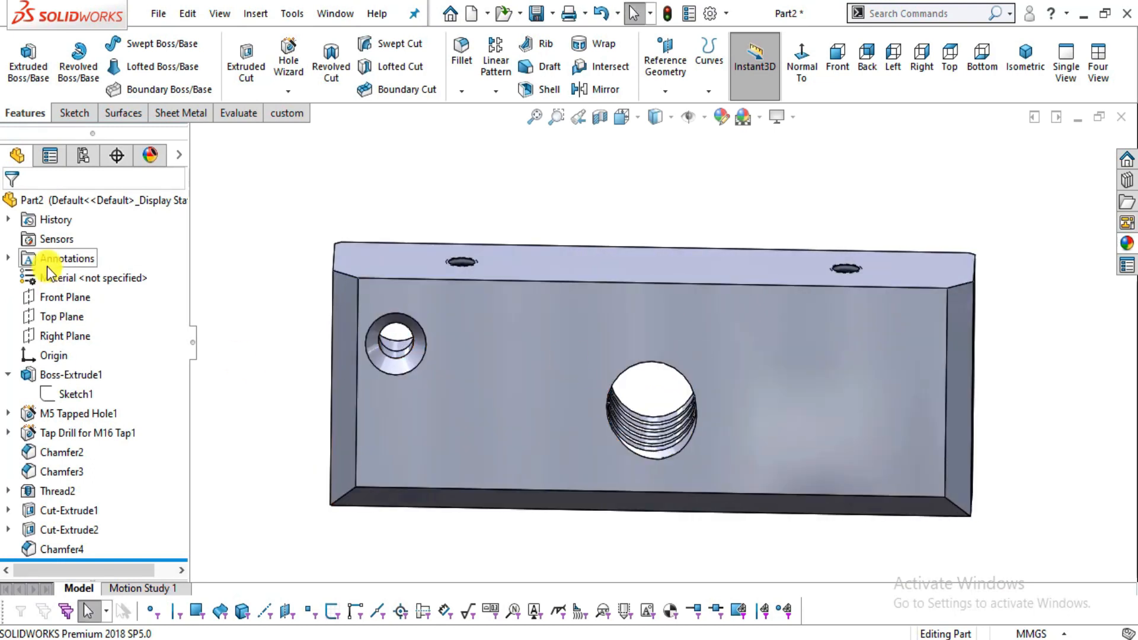
{"action": "left_click", "coordinate": [54, 336]}
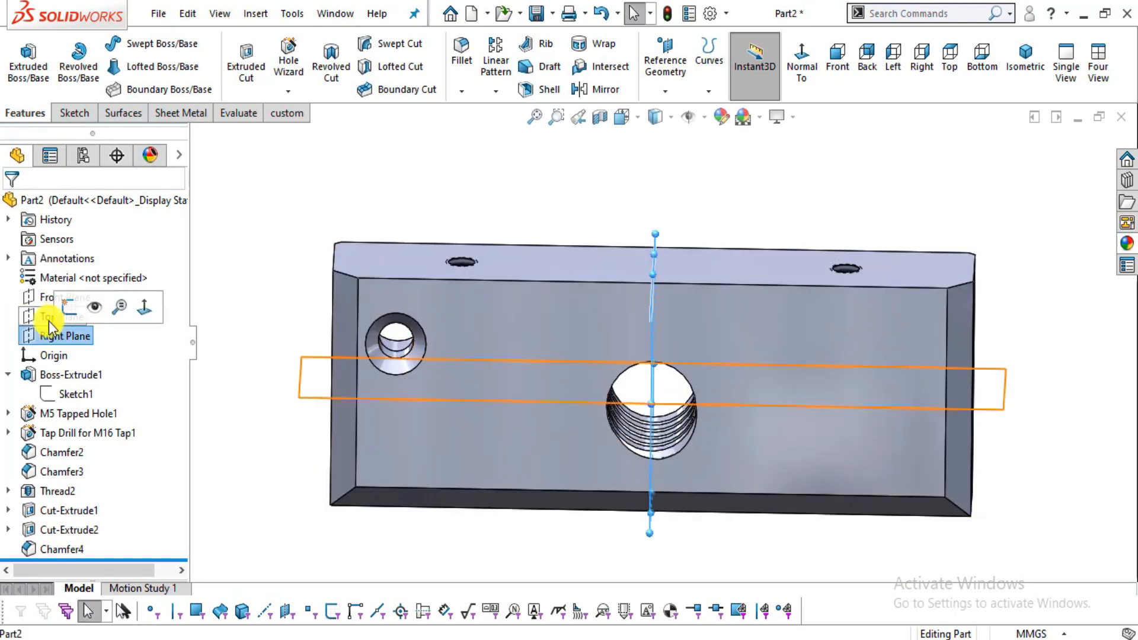
{"action": "left_click", "coordinate": [599, 90]}
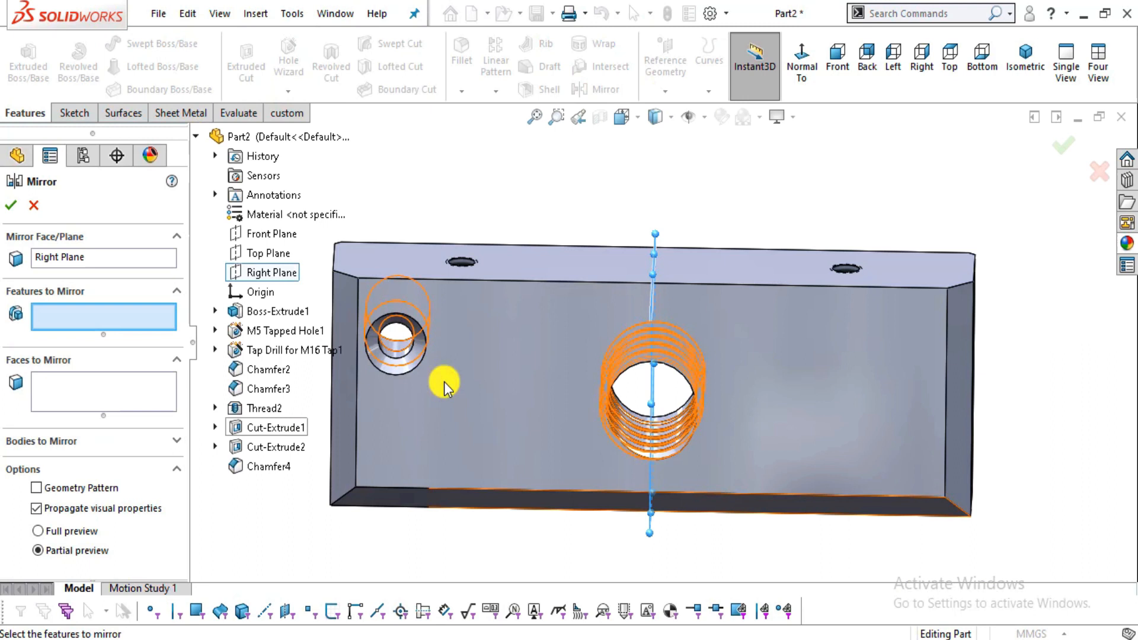
{"action": "scroll", "coordinate": [681, 339], "scroll_direction": "up", "scroll_amount": 3}
{"action": "middle_click_drag", "start_coordinate": [679, 362], "coordinate": [643, 364]}
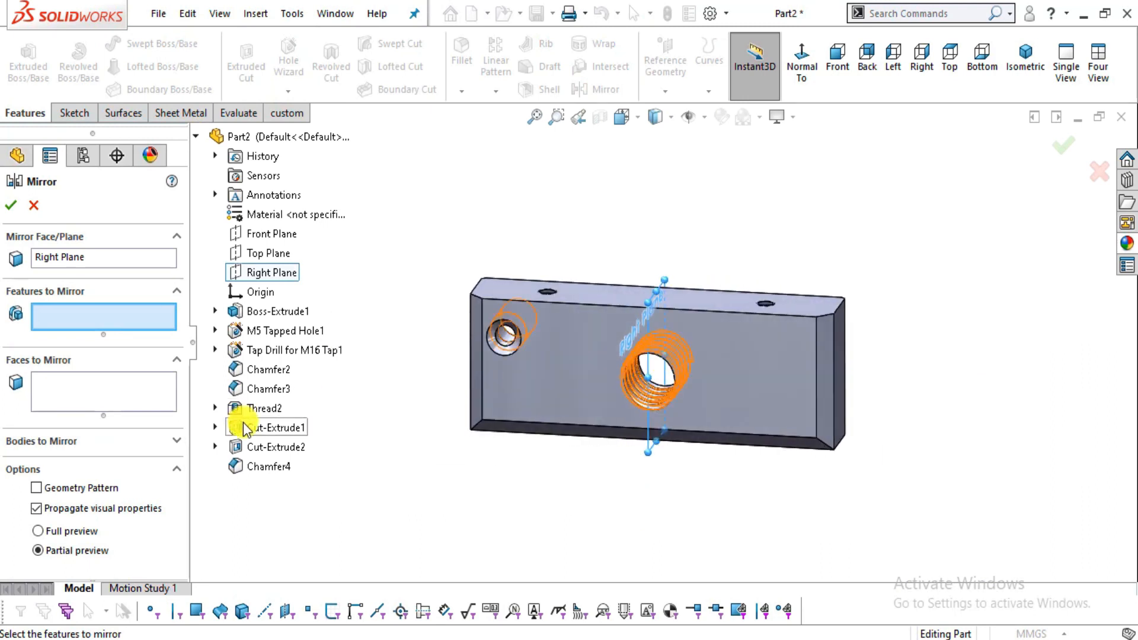
{"action": "left_click", "coordinate": [247, 428]}
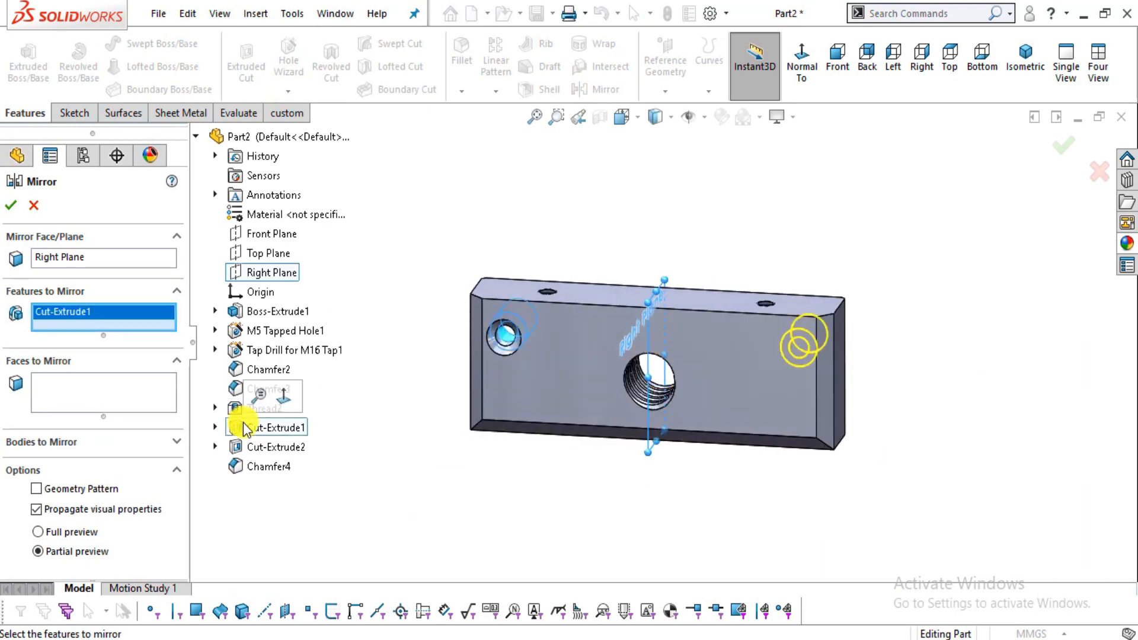
{"action": "left_click", "coordinate": [270, 448]}
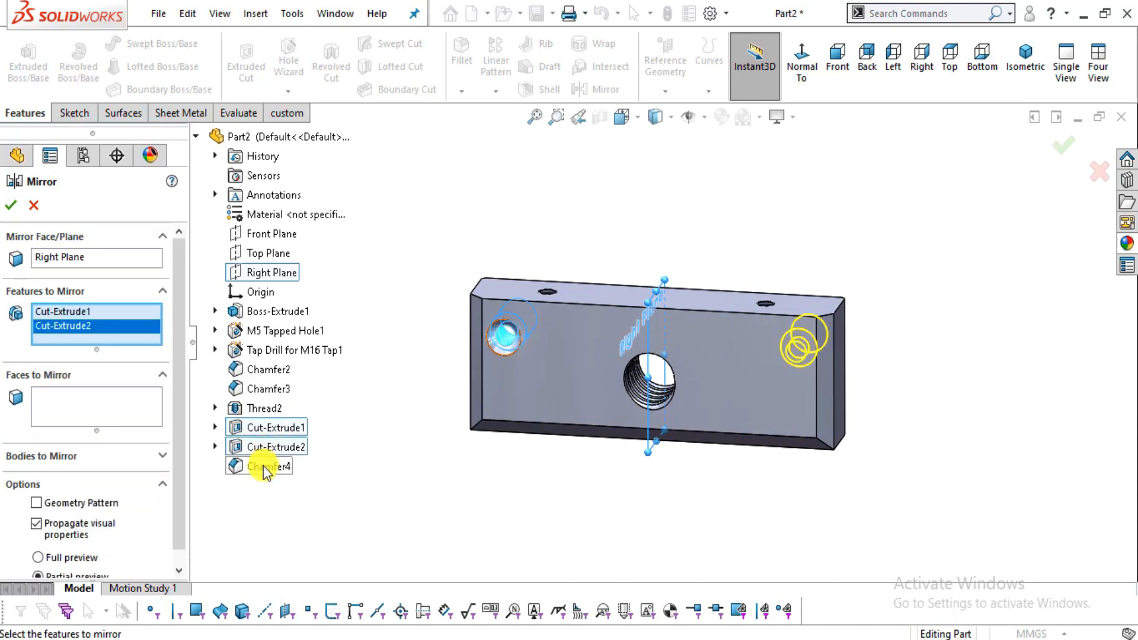
{"action": "left_click", "coordinate": [265, 468]}
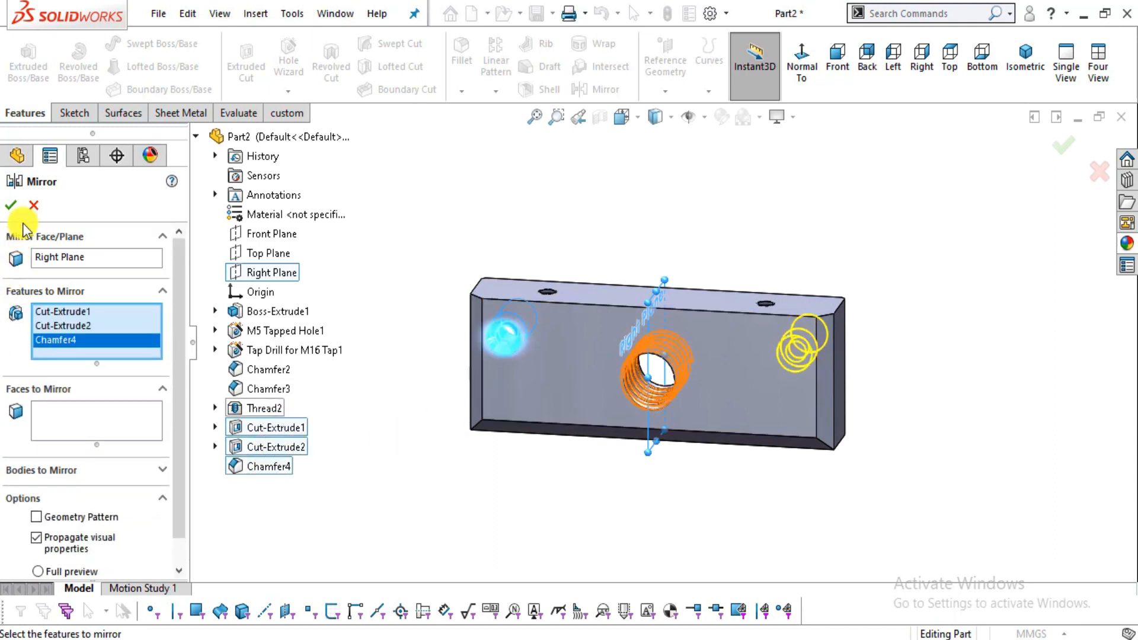
{"action": "left_click", "coordinate": [12, 205]}
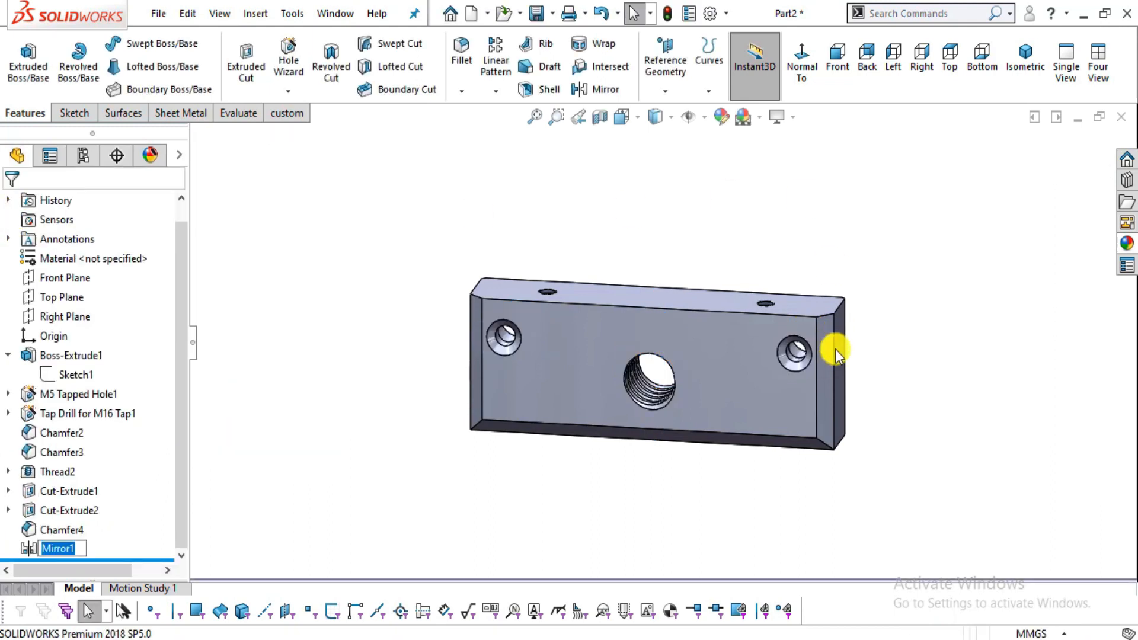
View the face with the 10 mm hole openings head-on and display the model with Hidden Lines Visible.
{"action": "scroll", "coordinate": [764, 320], "scroll_direction": "down", "scroll_amount": 5}
{"action": "mouse_move", "coordinate": [723, 343]}
{"action": "middle_mouse_down"}
{"action": "mouse_move", "coordinate": [717, 300]}
{"action": "mouse_move", "coordinate": [678, 364]}
{"action": "mouse_move", "coordinate": [659, 330]}
{"action": "mouse_move", "coordinate": [688, 345]}
{"action": "mouse_move", "coordinate": [747, 293]}
{"action": "mouse_move", "coordinate": [729, 277]}
{"action": "mouse_move", "coordinate": [632, 332]}
{"action": "mouse_move", "coordinate": [541, 308]}
{"action": "mouse_move", "coordinate": [583, 378]}
{"action": "mouse_move", "coordinate": [516, 347]}
{"action": "mouse_move", "coordinate": [526, 358]}
{"action": "mouse_move", "coordinate": [526, 344]}
{"action": "mouse_move", "coordinate": [561, 356]}
{"action": "mouse_move", "coordinate": [521, 381]}
{"action": "mouse_move", "coordinate": [580, 368]}
{"action": "mouse_move", "coordinate": [629, 252]}
{"action": "middle_mouse_up"}
{"action": "scroll", "coordinate": [688, 345], "scroll_direction": "up", "scroll_amount": 4}
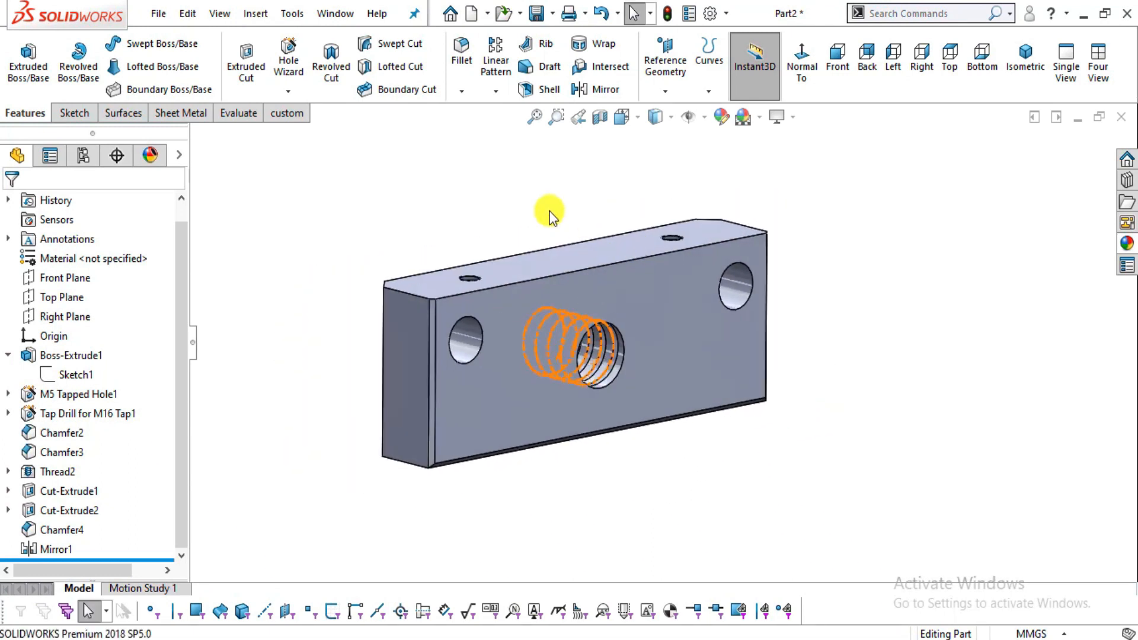
{"action": "scroll", "coordinate": [684, 293], "scroll_direction": "down", "scroll_amount": 3}
{"action": "left_click", "coordinate": [673, 333]}
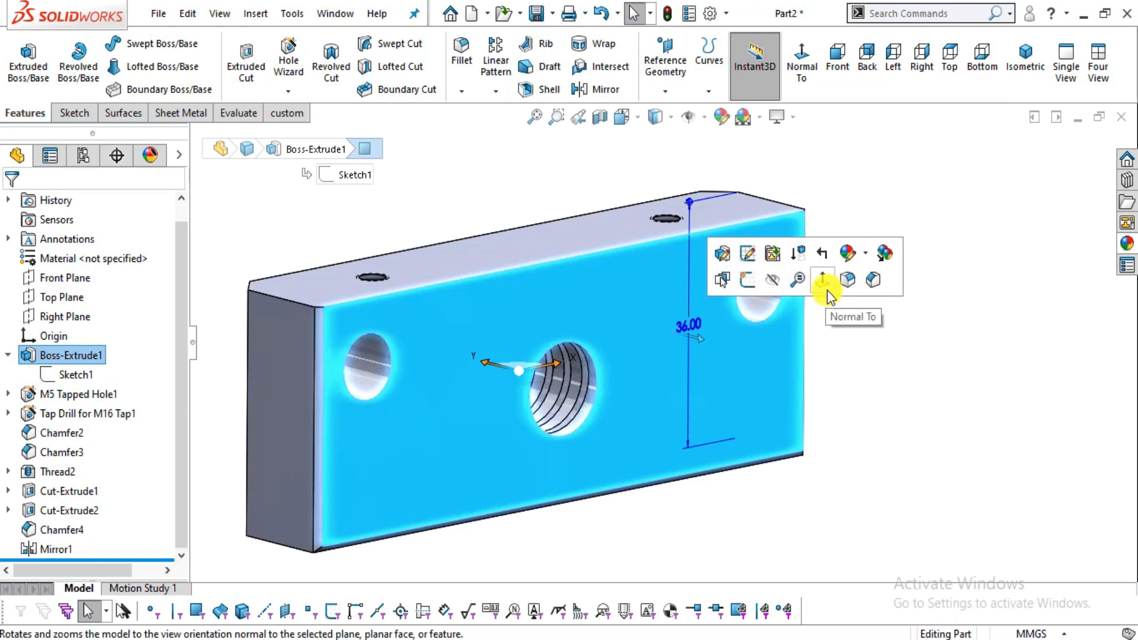
{"action": "left_click", "coordinate": [822, 281]}
{"action": "left_click", "coordinate": [678, 194]}
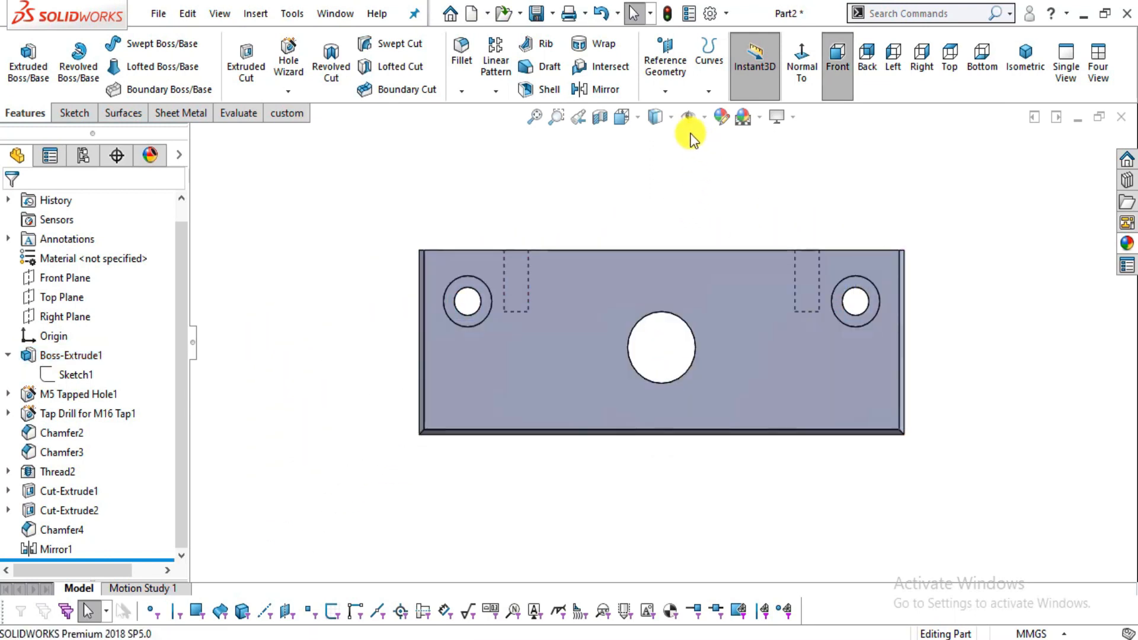
{"action": "left_click", "coordinate": [670, 116]}
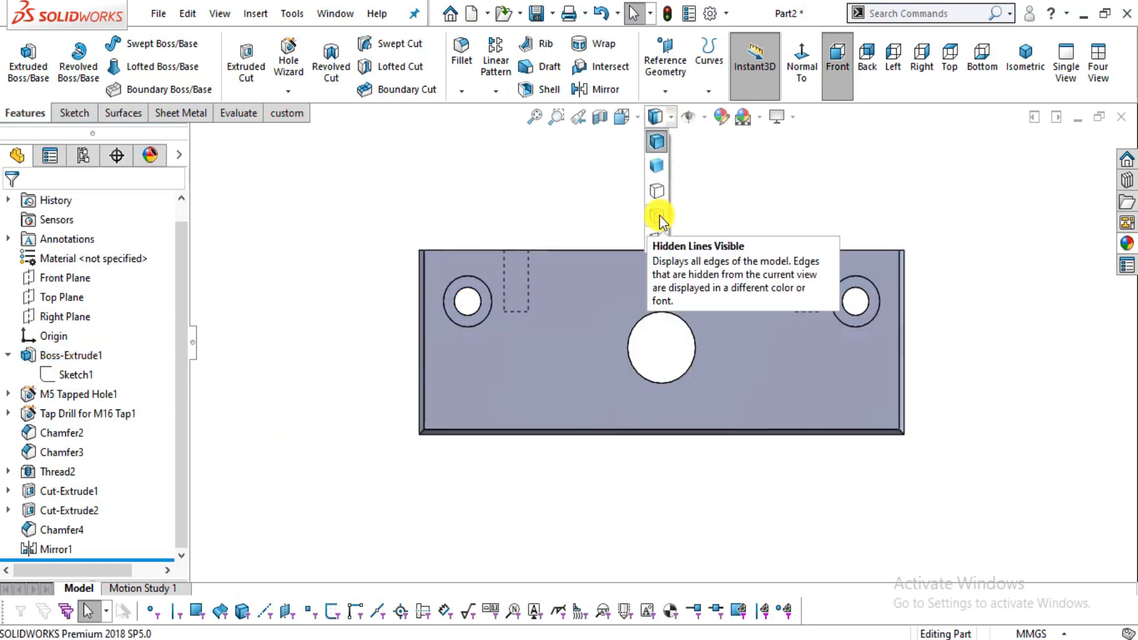
{"action": "left_click", "coordinate": [662, 222]}
Compare the block's front view with the front view on page 6 of the PDF plan in Acrobat Reader.
{"action": "key", "text": "alt+Tab"}
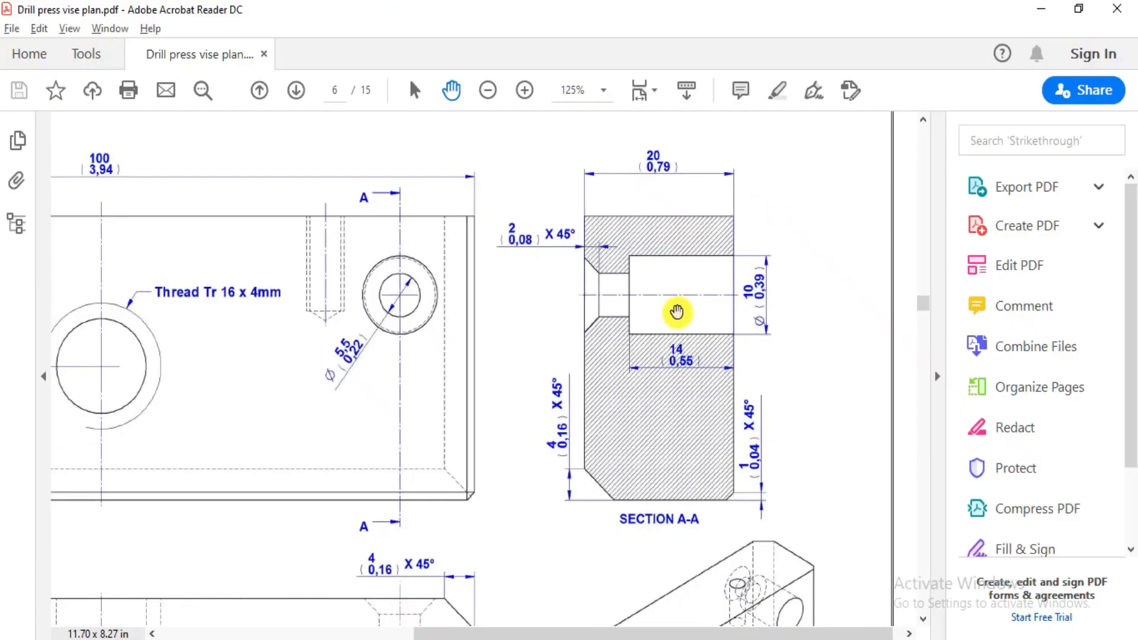
{"action": "scroll", "coordinate": [673, 310], "scroll_direction": "down", "scroll_amount": 4}
{"action": "key", "text": "alt+Tab"}
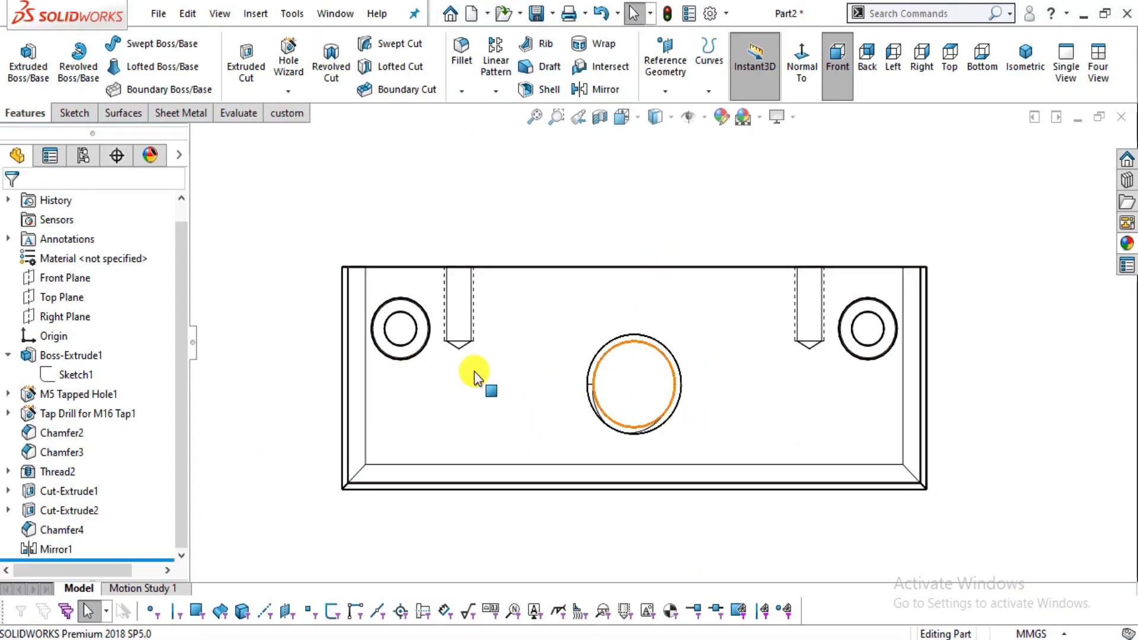
{"action": "scroll", "coordinate": [752, 477], "scroll_direction": "down", "scroll_amount": 2}
{"action": "key", "text": "alt+Tab"}
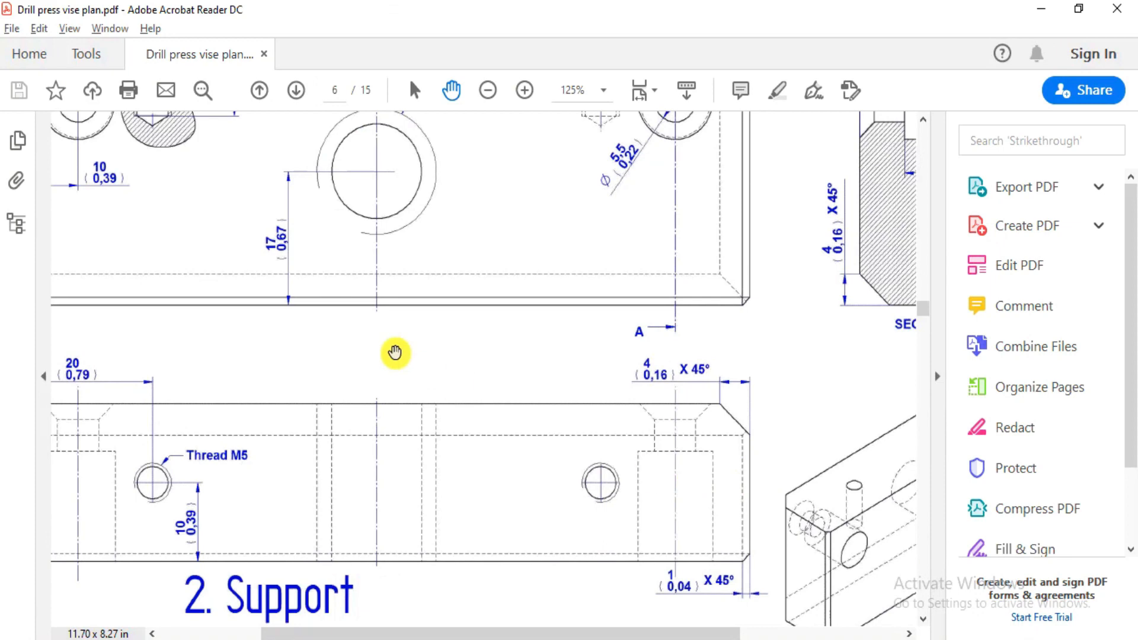
{"action": "left_click_drag", "start_coordinate": [393, 349], "coordinate": [610, 482]}
{"action": "scroll", "coordinate": [462, 438], "scroll_direction": "up", "scroll_amount": 1}
{"action": "key", "text": "alt+Tab"}
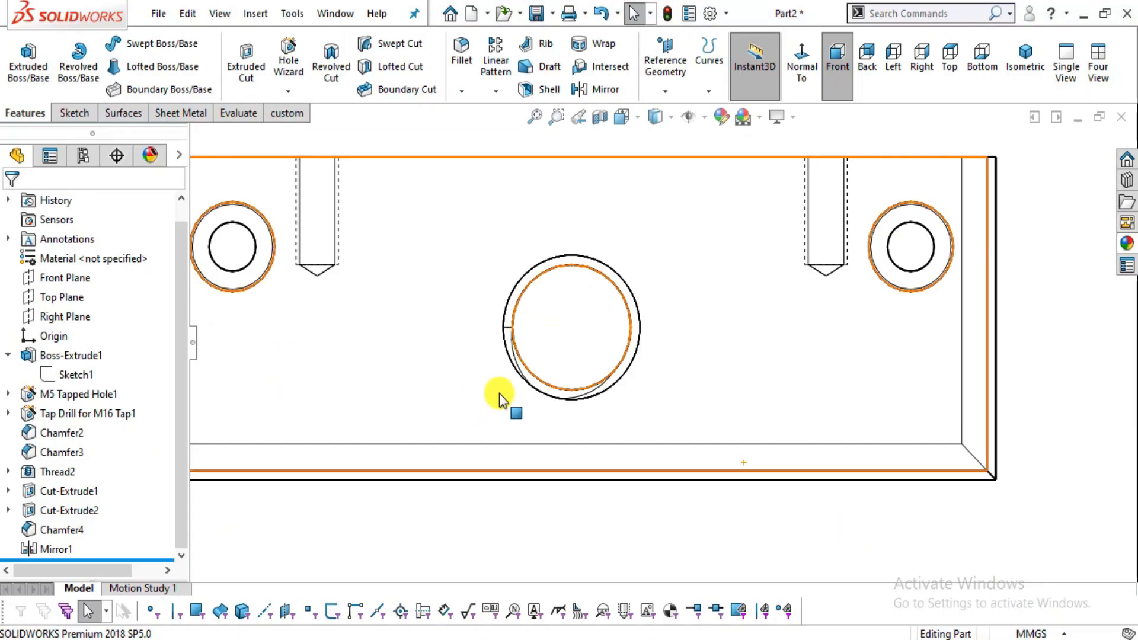
{"action": "scroll", "coordinate": [488, 394], "scroll_direction": "up", "scroll_amount": 1}
{"action": "key", "text": "alt+Tab"}
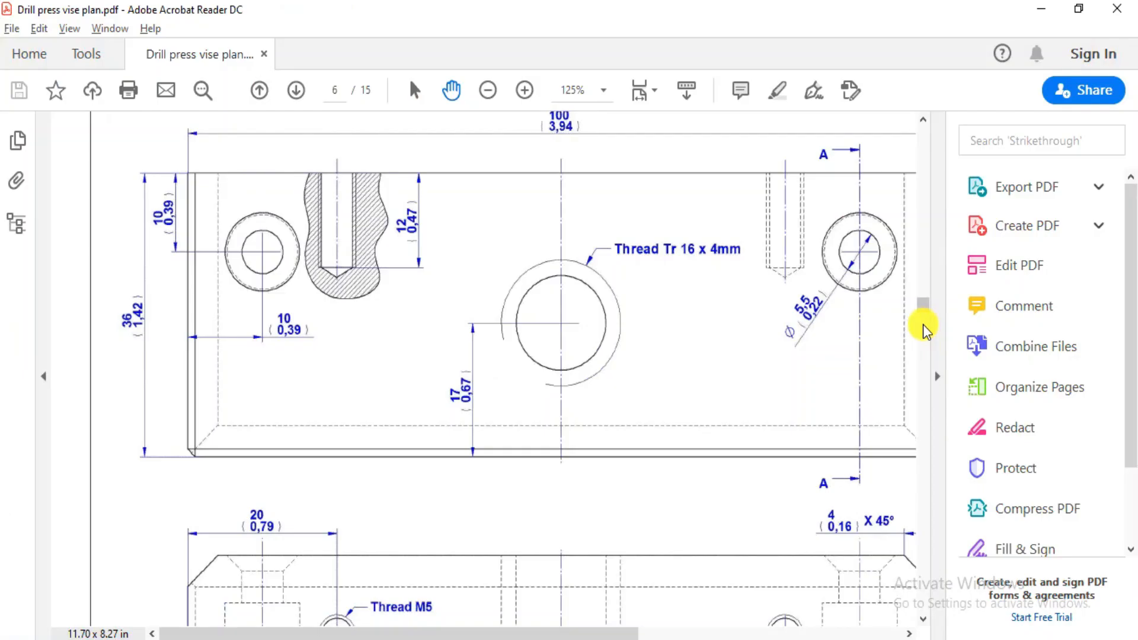
{"action": "key", "text": "alt+Tab"}
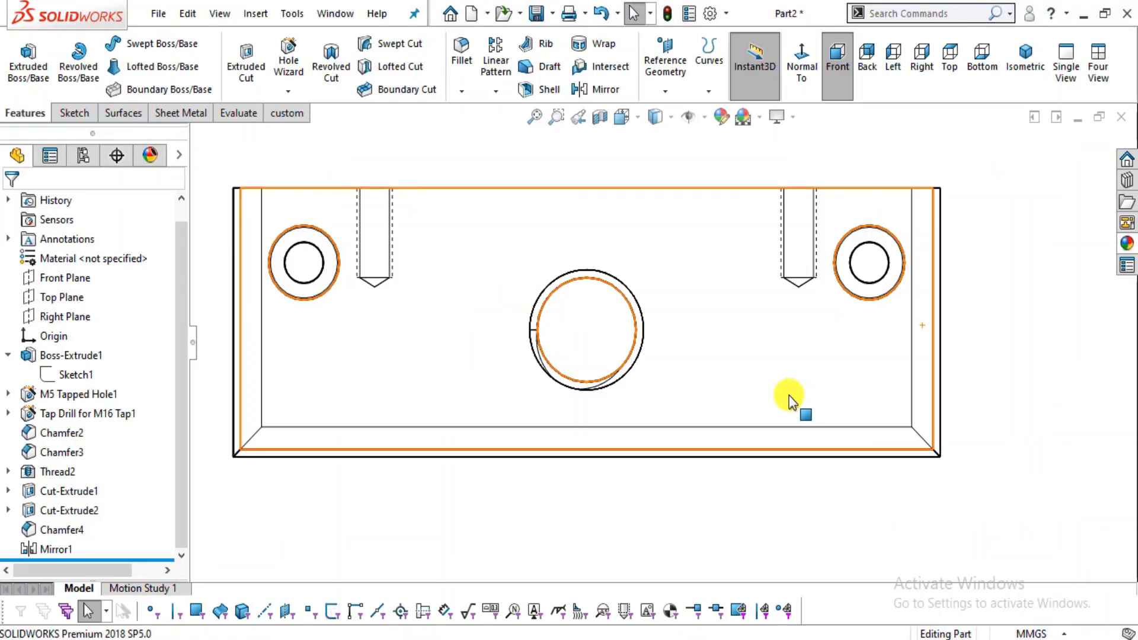
{"action": "key", "text": "alt+Tab"}
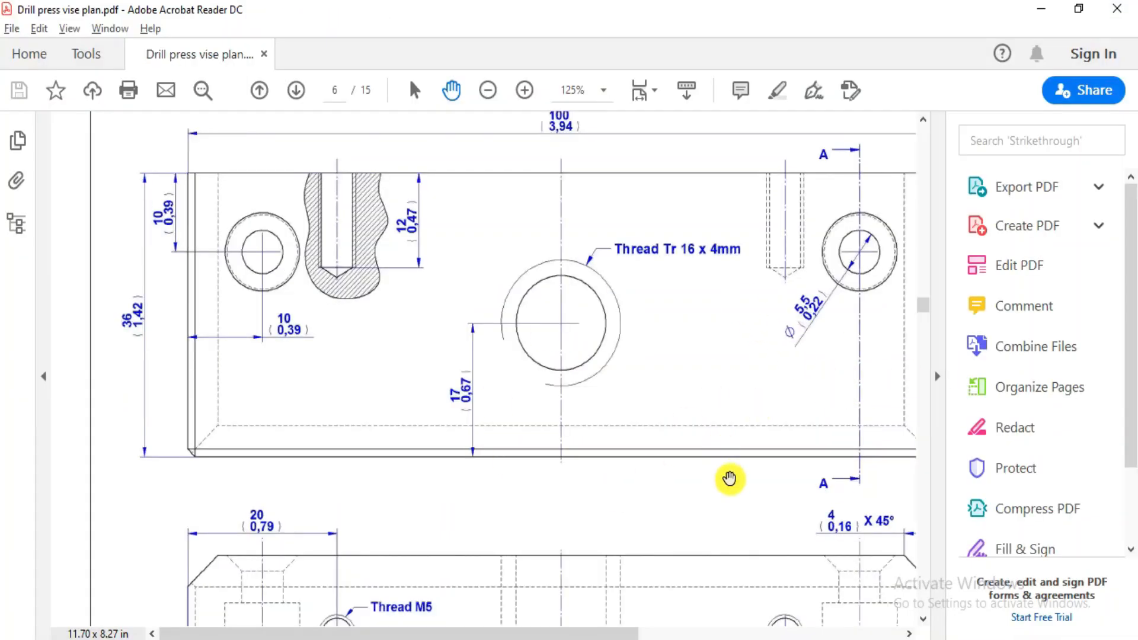
Return to SOLIDWORKS and orient the view normal to the block's top face with the M5 holes.
{"action": "key", "text": "alt+Tab"}
{"action": "scroll", "coordinate": [579, 356], "scroll_direction": "up", "scroll_amount": 2}
{"action": "middle_click_drag", "start_coordinate": [787, 465], "coordinate": [622, 254]}
{"action": "left_click", "coordinate": [623, 249]}
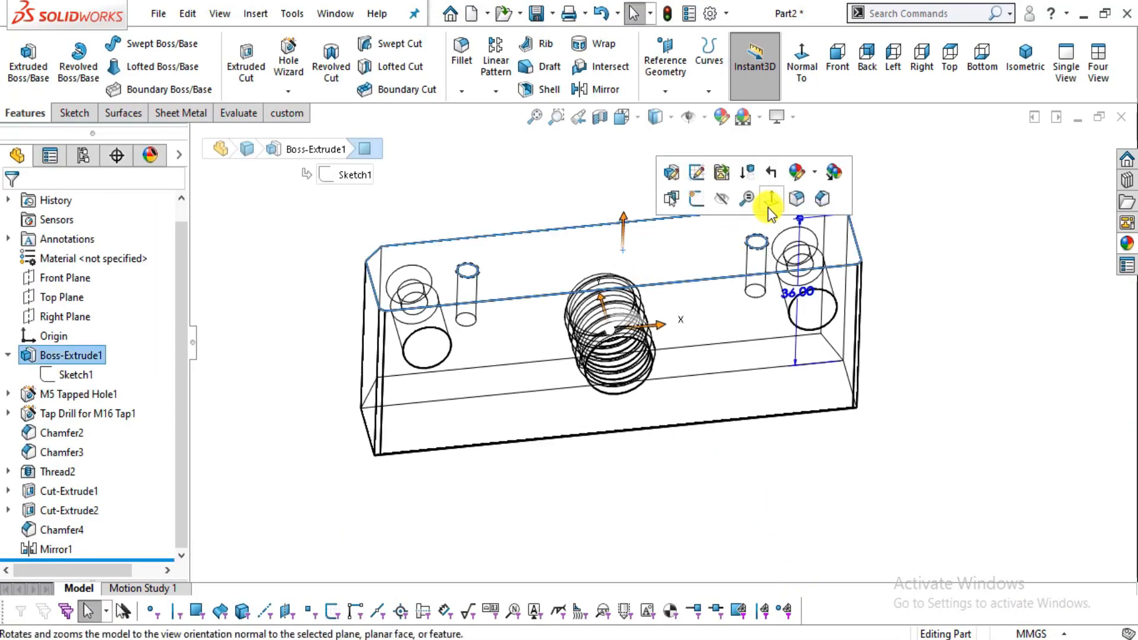
{"action": "left_click", "coordinate": [769, 202]}
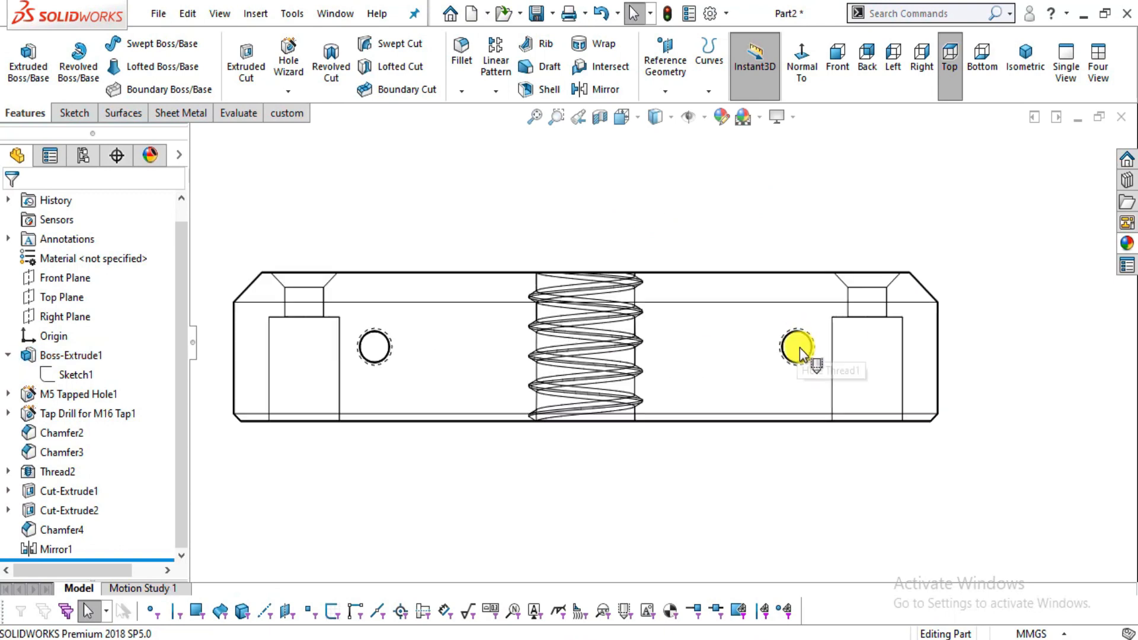
Compare the block's top view with the plan's lower view in Acrobat Reader, examining the holes and corner chamfers up close.
{"action": "key", "text": "alt+Tab"}
{"action": "scroll", "coordinate": [571, 495], "scroll_direction": "down", "scroll_amount": 5}
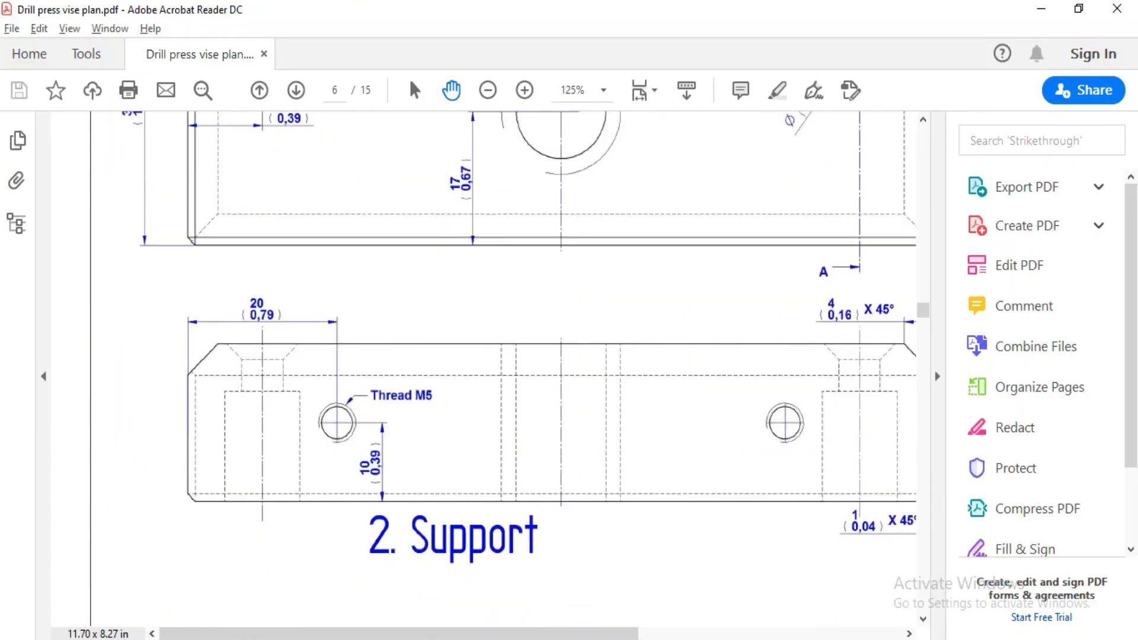
{"action": "left_click_drag", "start_coordinate": [536, 633], "coordinate": [579, 627]}
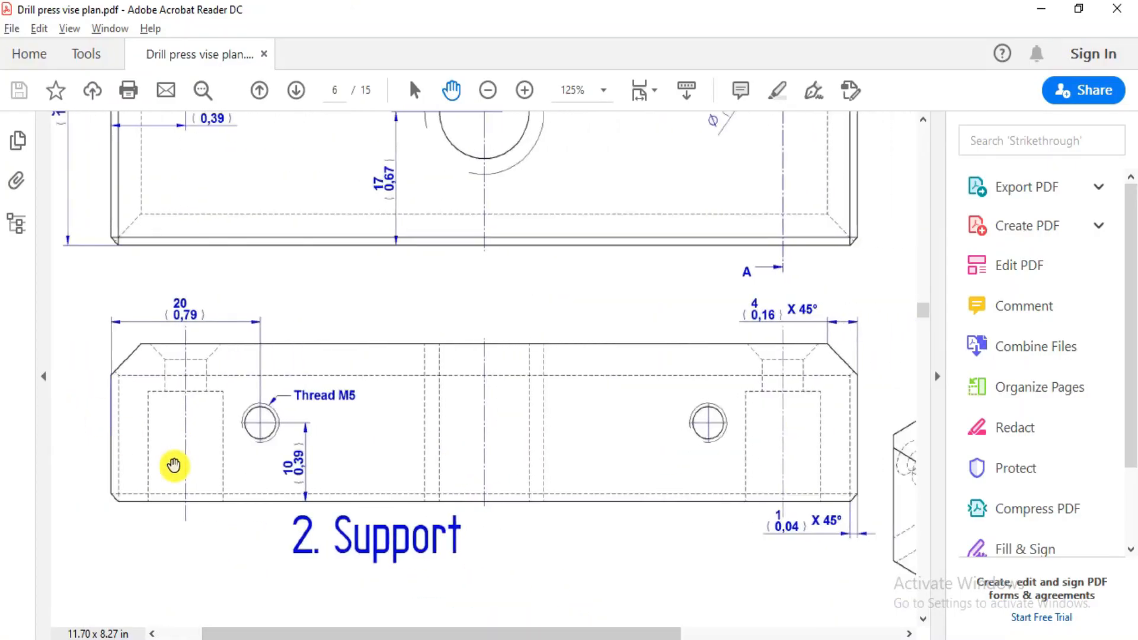
{"action": "key", "text": "alt+Tab"}
{"action": "key", "text": "alt+Tab"}
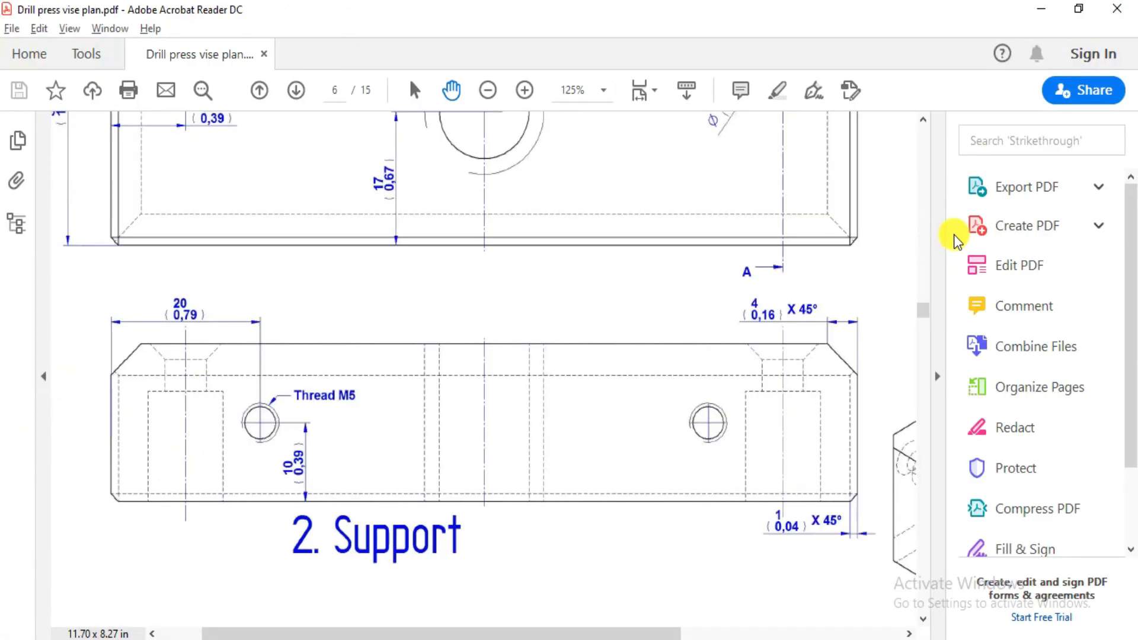
{"action": "scroll", "coordinate": [862, 480], "scroll_direction": "up", "scroll_amount": 1, "text": "ctrl"}
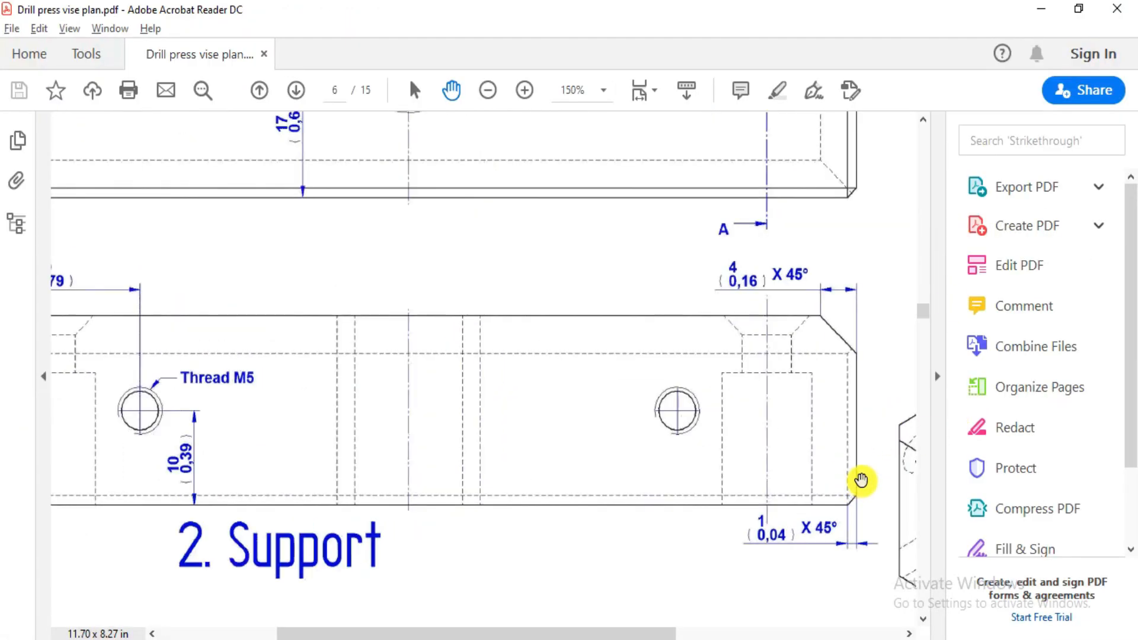
{"action": "scroll", "coordinate": [861, 480], "scroll_direction": "up", "scroll_amount": 1, "text": "ctrl"}
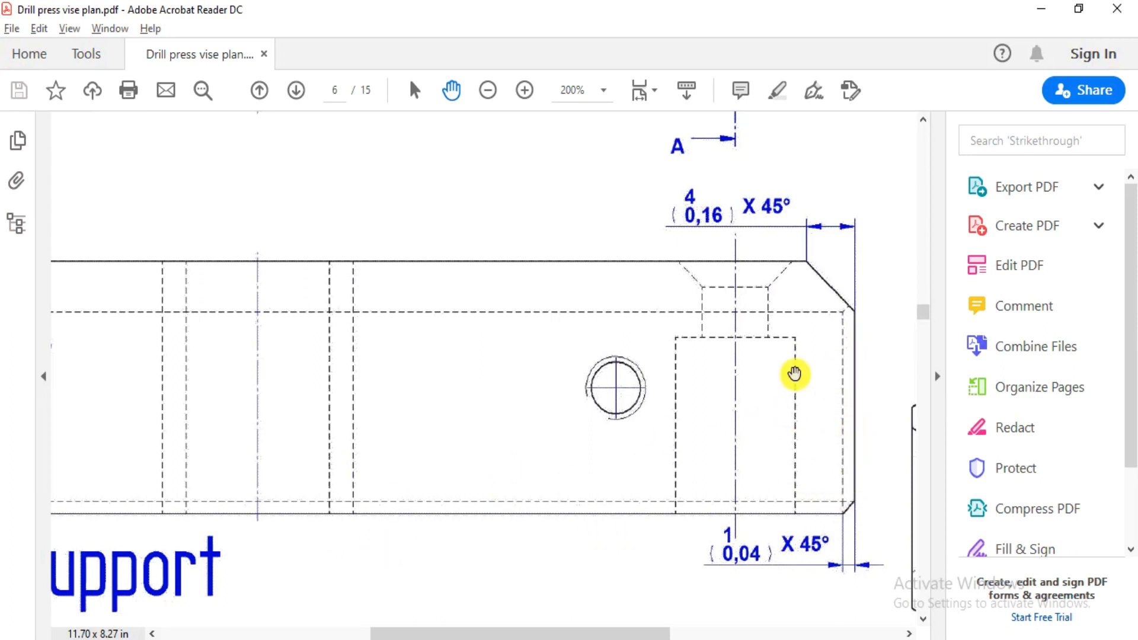
Compare the end chamfers in the plan's lower view in Acrobat Reader with the block's end edges in SOLIDWORKS.
{"action": "left_click_drag", "start_coordinate": [536, 636], "coordinate": [326, 621]}
{"action": "key", "text": "alt+Tab"}
{"action": "middle_click_drag", "start_coordinate": [375, 391], "coordinate": [471, 330]}
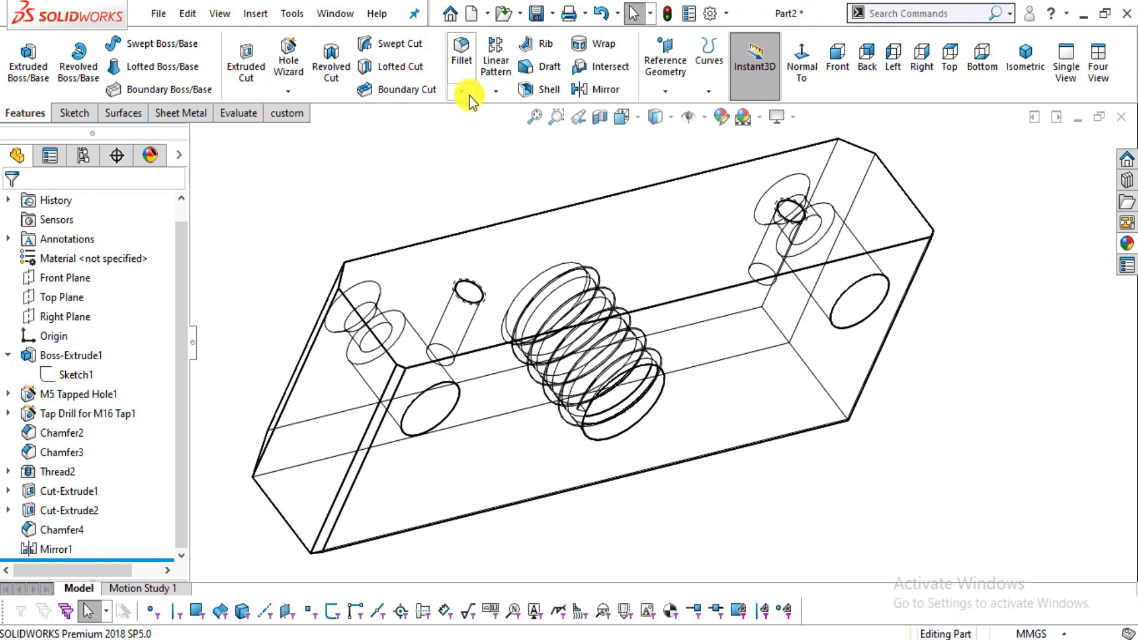
{"action": "key", "text": "alt+Tab"}
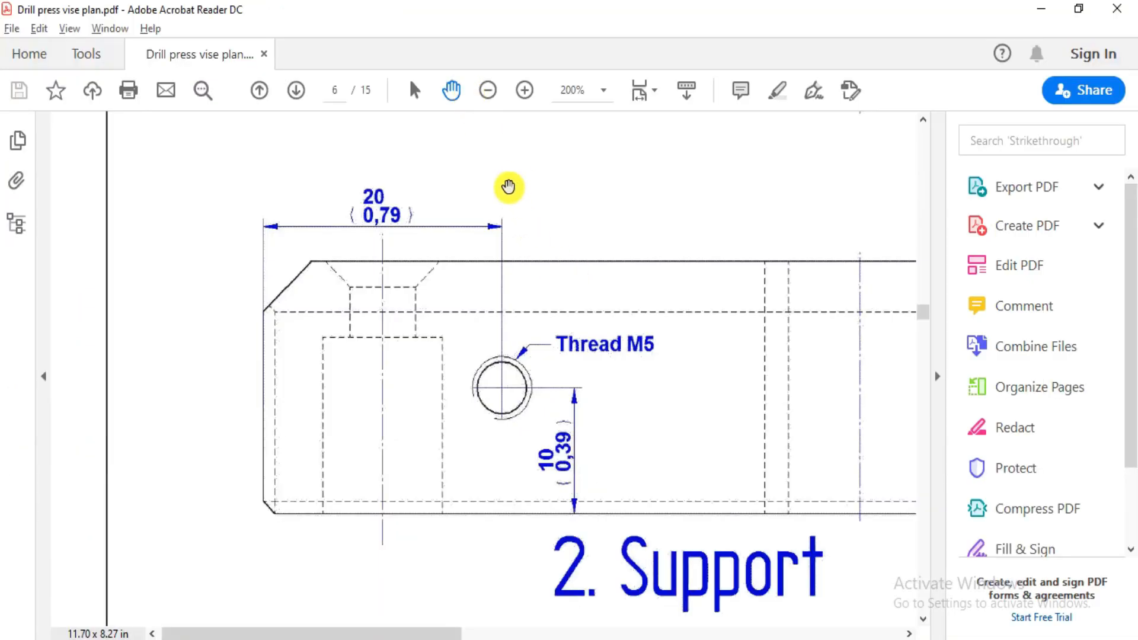
{"action": "key", "text": "alt+Tab"}
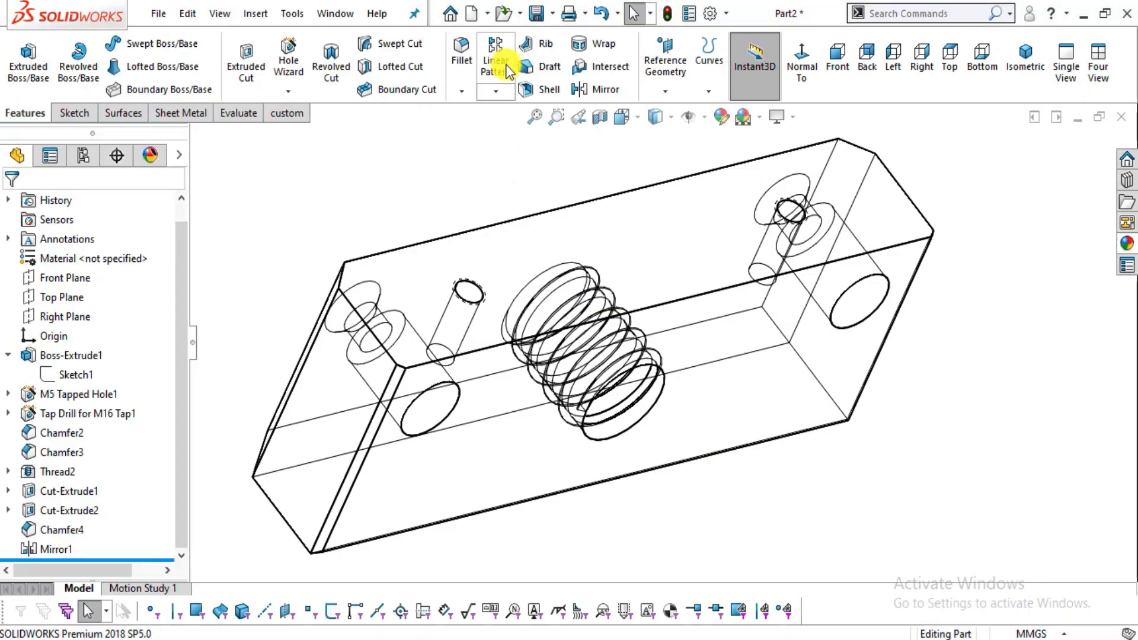
Chamfer the two short end edges of the block's top face with a 1 mm distance at 45 degrees.
{"action": "left_click", "coordinate": [467, 94]}
{"action": "left_click", "coordinate": [474, 140]}
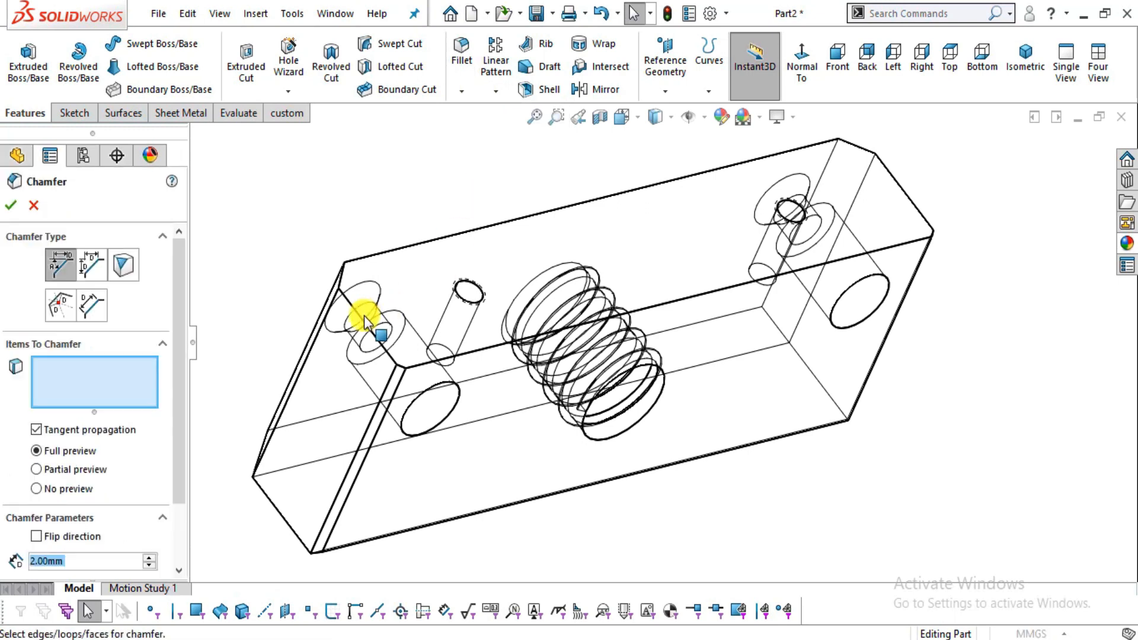
{"action": "type", "text": "1"}
{"action": "key", "text": "Return"}
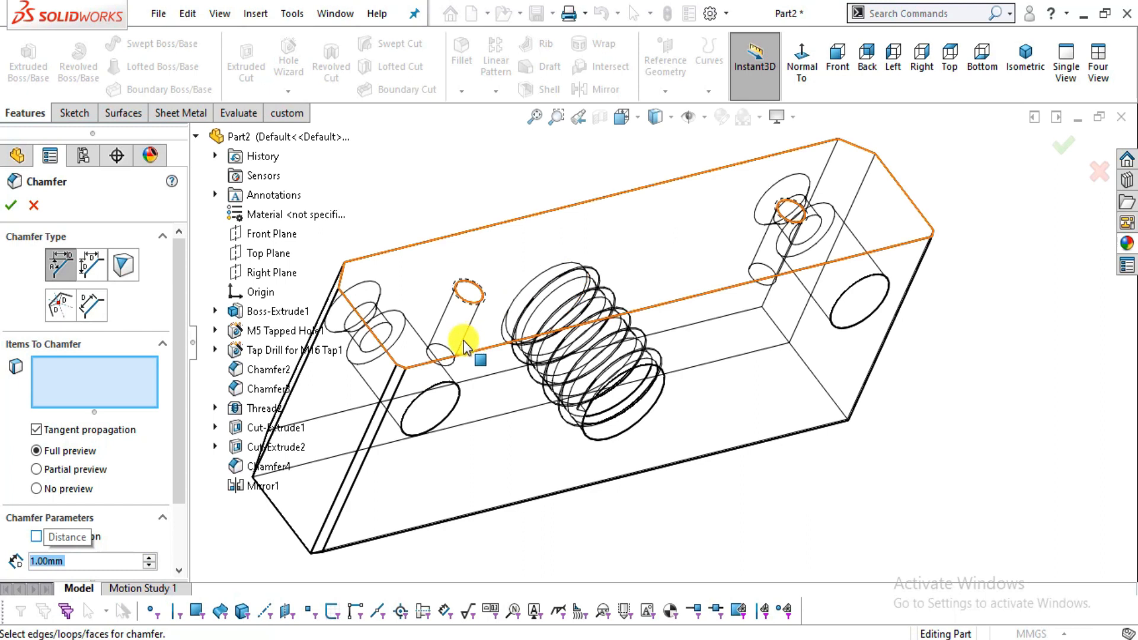
{"action": "scroll", "coordinate": [380, 342], "scroll_direction": "up", "scroll_amount": 2}
{"action": "left_click", "coordinate": [369, 356]}
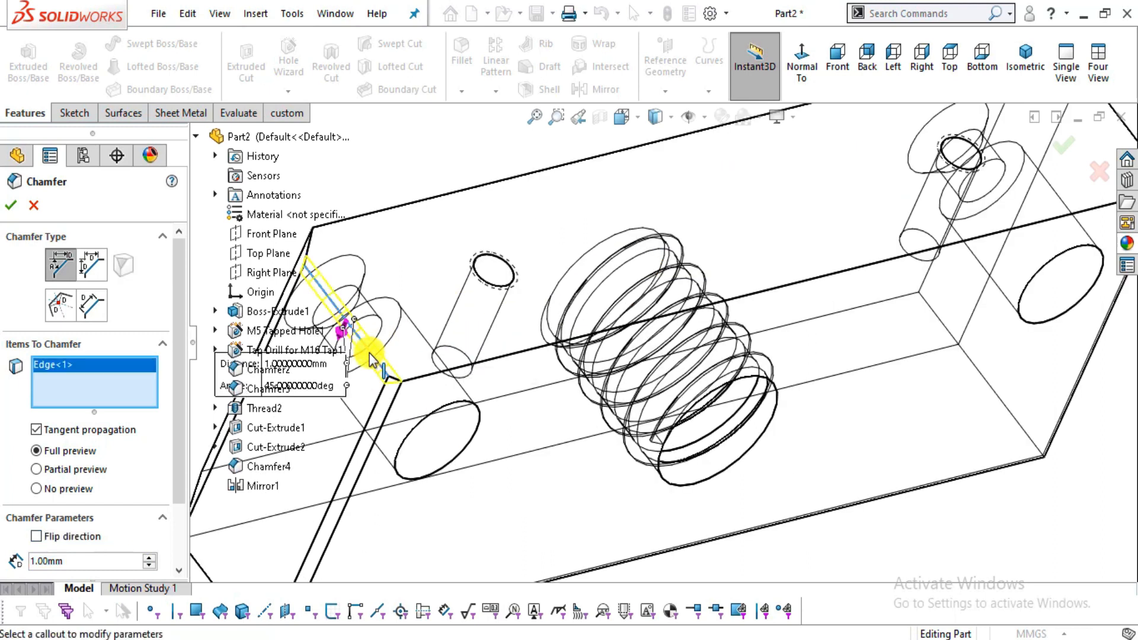
{"action": "scroll", "coordinate": [838, 376], "scroll_direction": "down", "scroll_amount": 4}
{"action": "scroll", "coordinate": [902, 241], "scroll_direction": "up", "scroll_amount": 5}
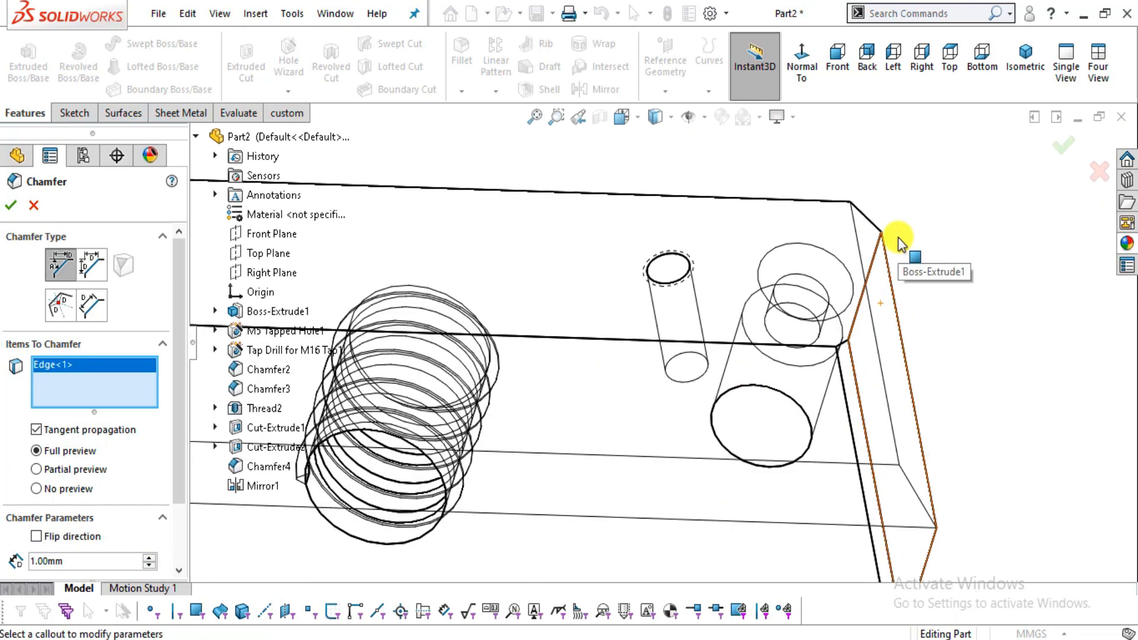
{"action": "left_click", "coordinate": [840, 286]}
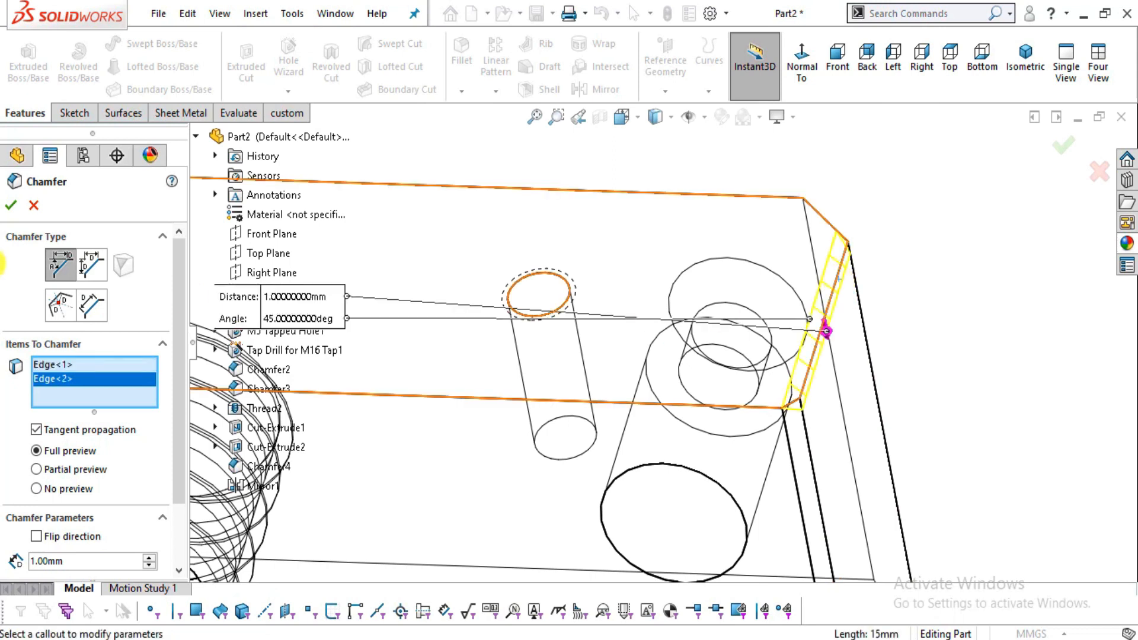
{"action": "left_click", "coordinate": [11, 205]}
Orient the view normal to the chamfered block's top face with the M5 holes and inspect its ends.
{"action": "scroll", "coordinate": [910, 406], "scroll_direction": "down", "scroll_amount": 5}
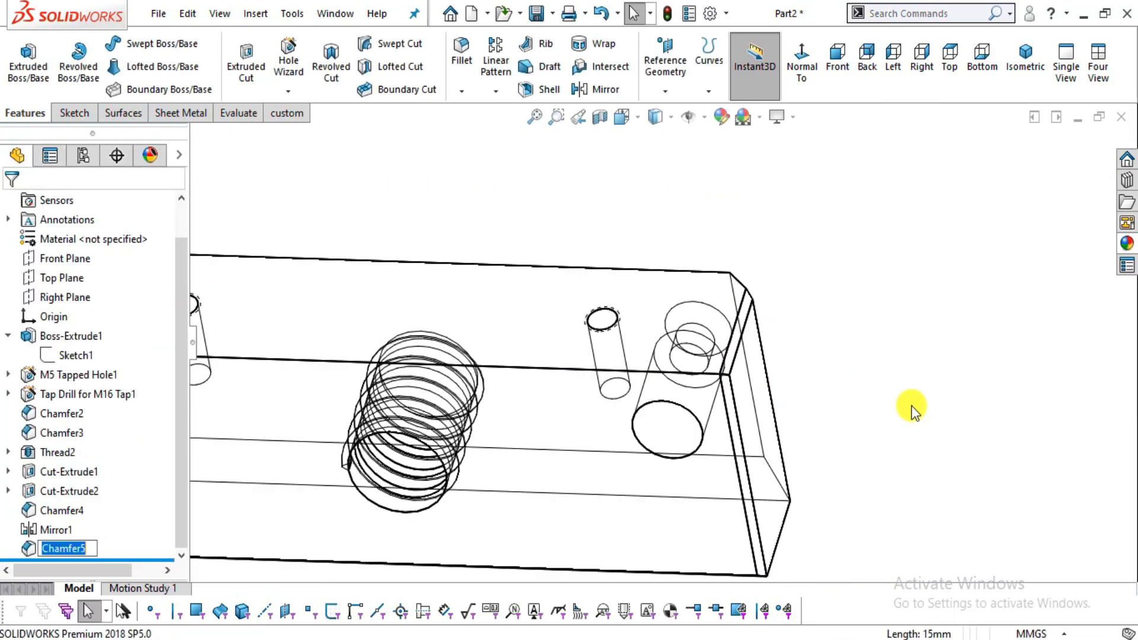
{"action": "left_click", "coordinate": [573, 334]}
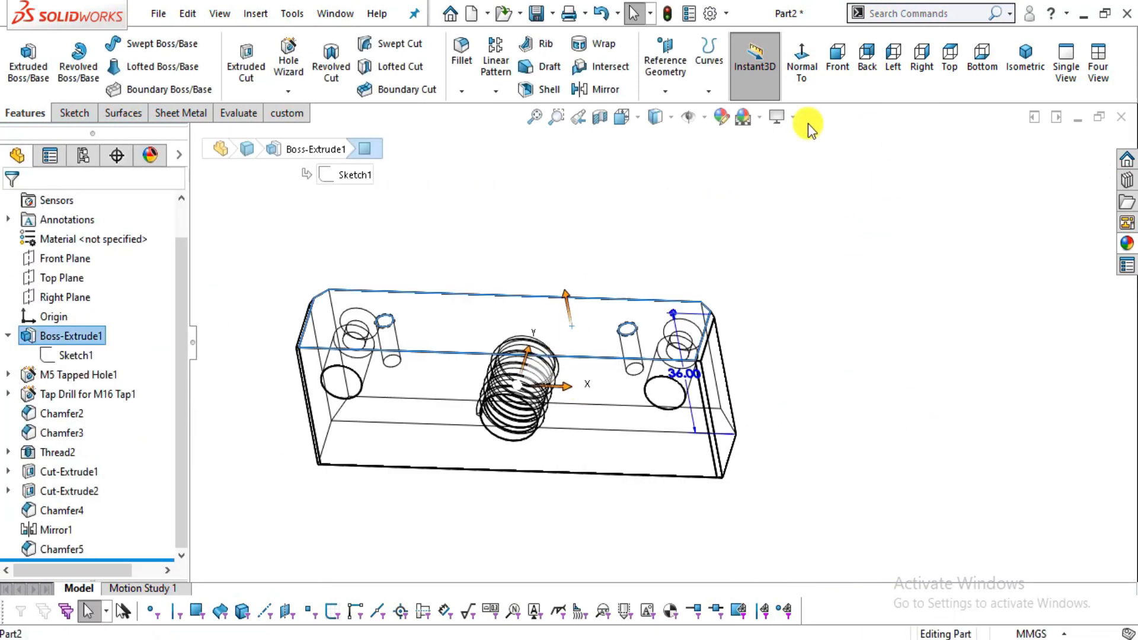
{"action": "left_click", "coordinate": [806, 83]}
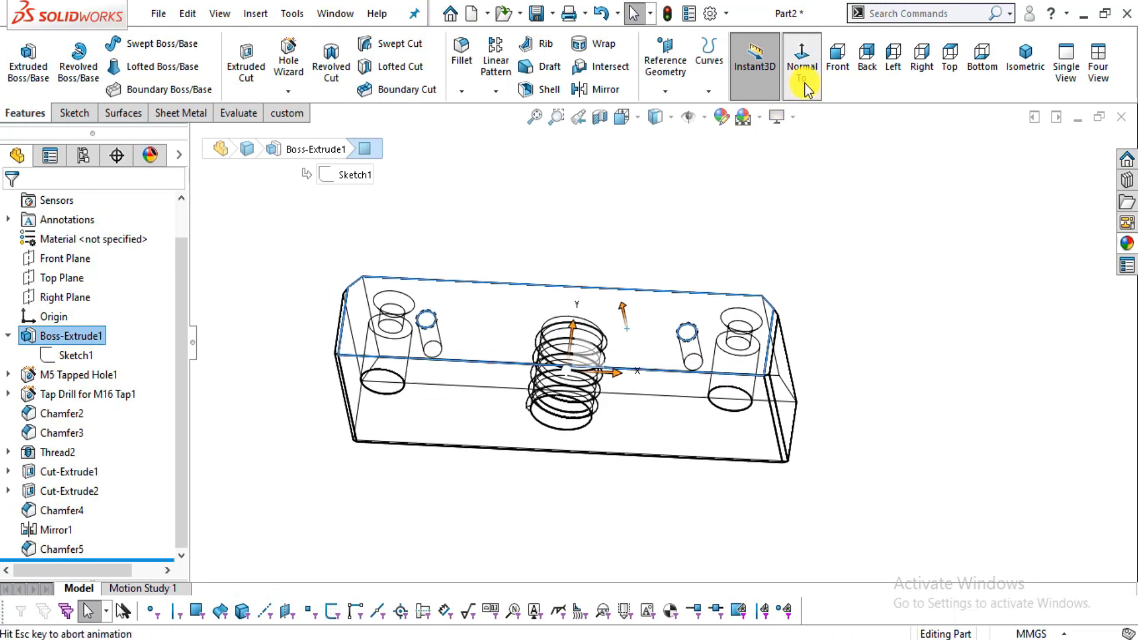
{"action": "left_click", "coordinate": [966, 278]}
{"action": "scroll", "coordinate": [617, 359], "scroll_direction": "down", "scroll_amount": 4}
{"action": "scroll", "coordinate": [842, 371], "scroll_direction": "up", "scroll_amount": 3}
{"action": "scroll", "coordinate": [859, 258], "scroll_direction": "down", "scroll_amount": 1}
Compare the model's holes, central thread and corner chamfers in top view with the plan's lower view in Acrobat Reader.
{"action": "key", "text": "alt+Tab"}
{"action": "left_click_drag", "start_coordinate": [793, 392], "coordinate": [487, 404]}
{"action": "left_click_drag", "start_coordinate": [822, 382], "coordinate": [589, 385]}
{"action": "key", "text": "alt+Tab"}
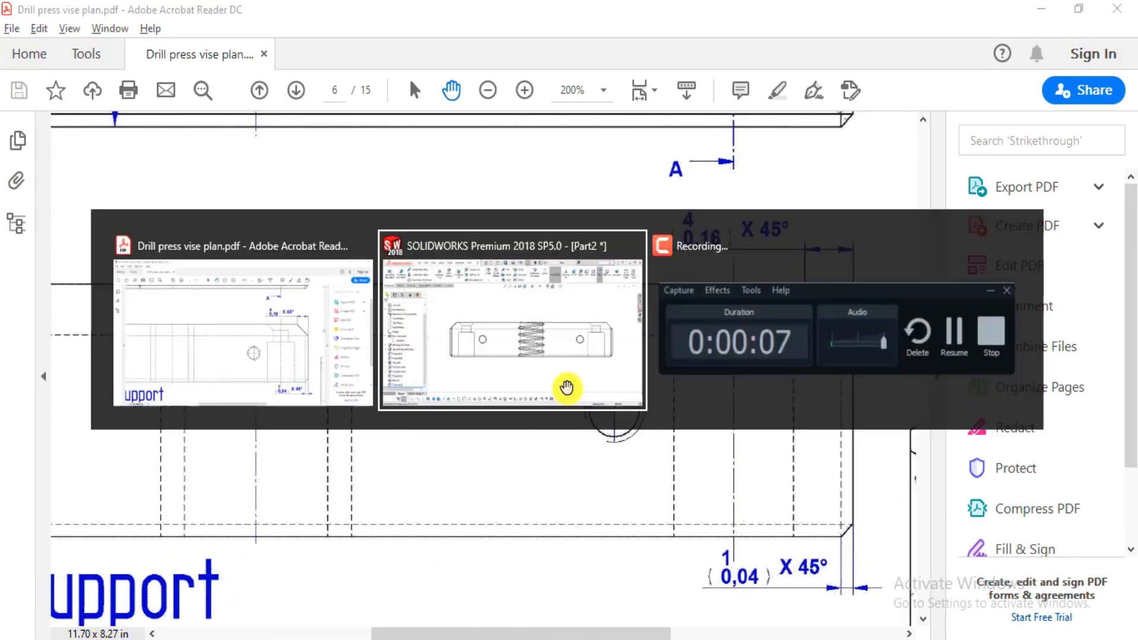
{"action": "scroll", "coordinate": [995, 315], "scroll_direction": "down", "scroll_amount": 3}
{"action": "scroll", "coordinate": [323, 293], "scroll_direction": "up", "scroll_amount": 5}
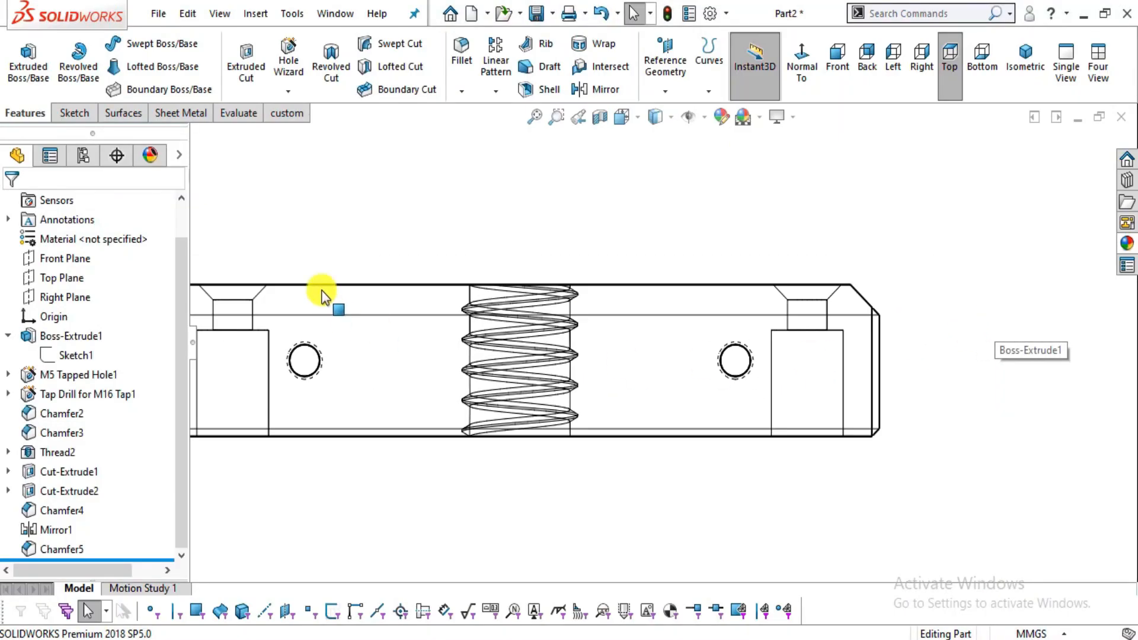
{"action": "key", "text": "alt+Tab"}
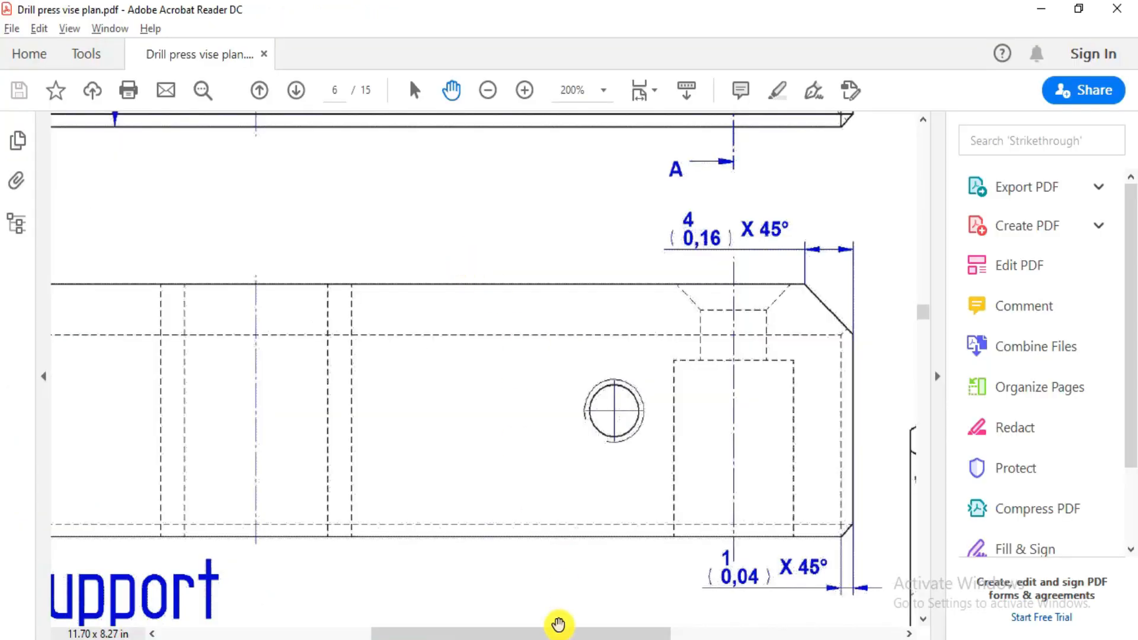
{"action": "left_click_drag", "start_coordinate": [515, 633], "coordinate": [418, 632]}
{"action": "scroll", "coordinate": [473, 429], "scroll_direction": "down", "scroll_amount": 1, "text": "ctrl"}
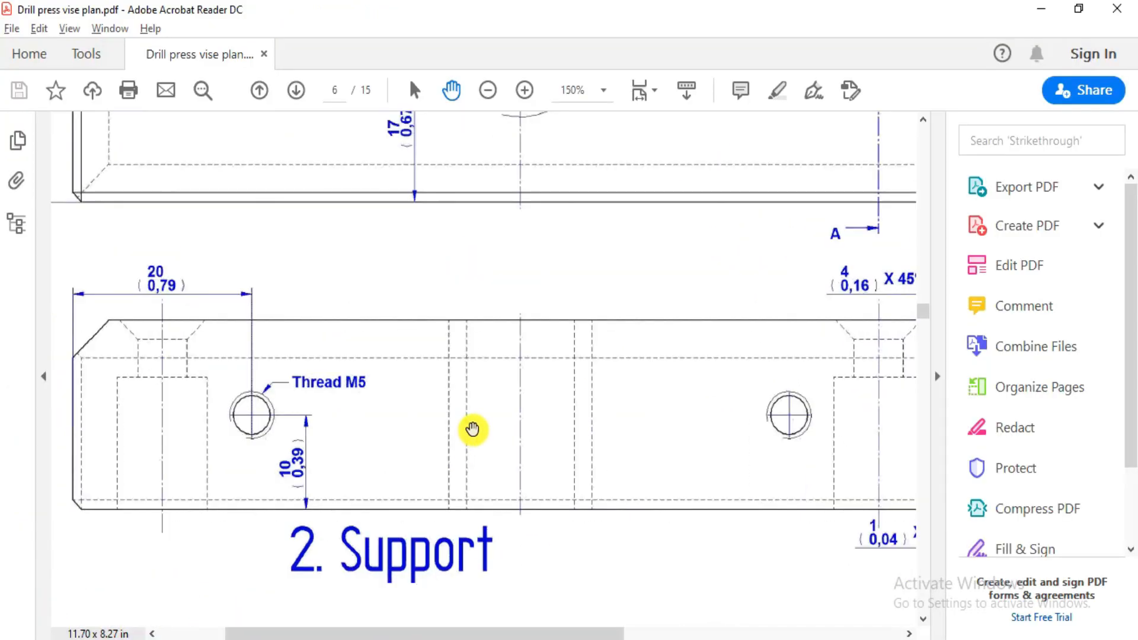
{"action": "scroll", "coordinate": [472, 430], "scroll_direction": "down", "scroll_amount": 1, "text": "ctrl"}
{"action": "key", "text": "alt+Tab"}
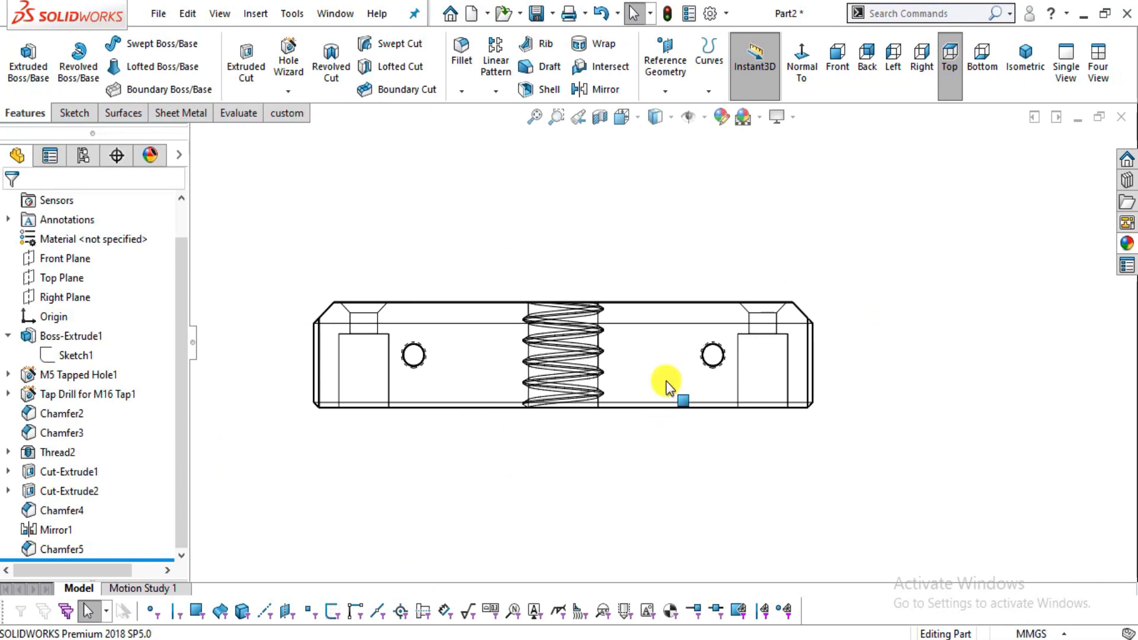
{"action": "scroll", "coordinate": [669, 387], "scroll_direction": "down", "scroll_amount": 5}
Examine Section A-A on page 6 of the plan in Acrobat Reader and return to SOLIDWORKS.
{"action": "key", "text": "alt+Tab"}
{"action": "mouse_move", "coordinate": [602, 633]}
{"action": "left_mouse_down"}
{"action": "mouse_move", "coordinate": [381, 592]}
{"action": "mouse_move", "coordinate": [635, 619]}
{"action": "mouse_move", "coordinate": [820, 595]}
{"action": "left_mouse_up"}
{"action": "scroll", "coordinate": [701, 414], "scroll_direction": "up", "scroll_amount": 6}
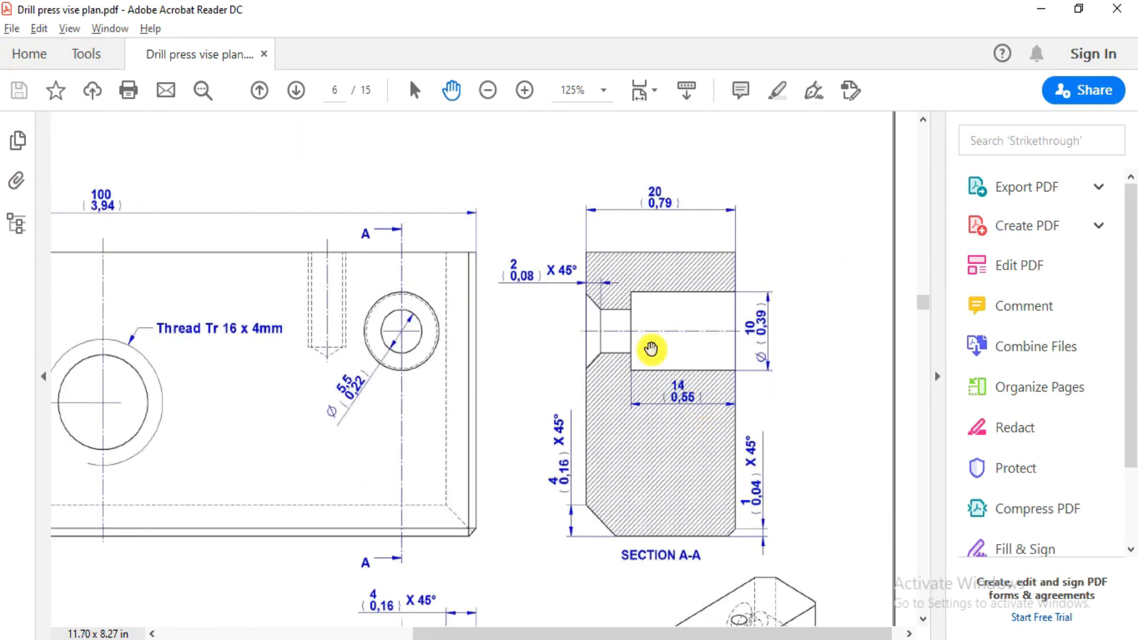
{"action": "key", "text": "alt+Tab"}
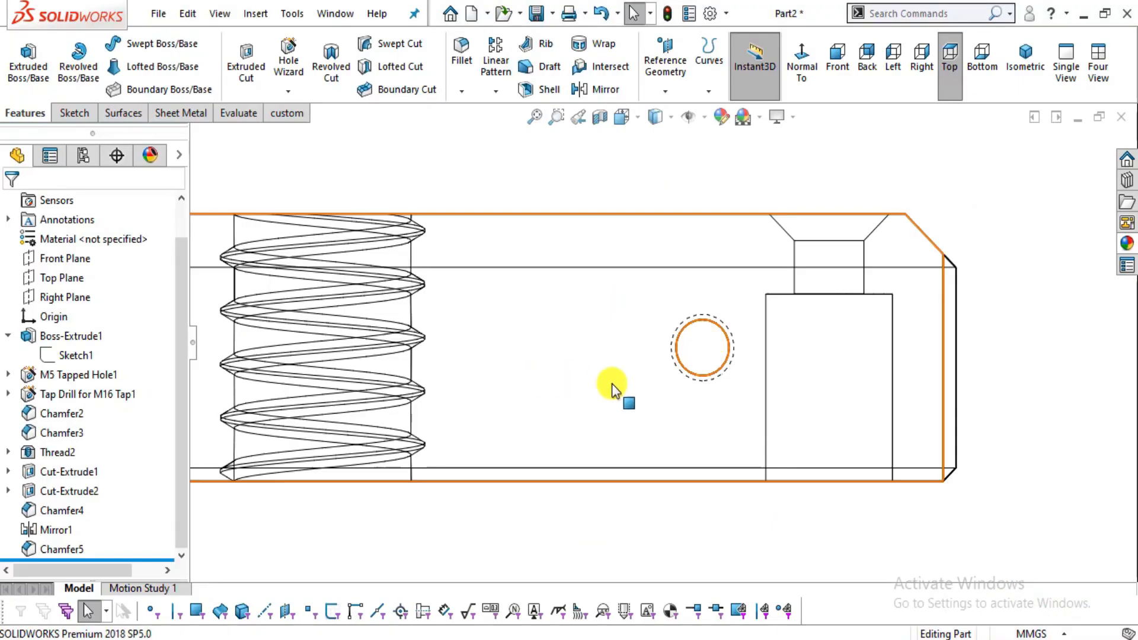
Display the block as Shaded With Edges and turn it to an angled view.
{"action": "scroll", "coordinate": [612, 386], "scroll_direction": "up", "scroll_amount": 3}
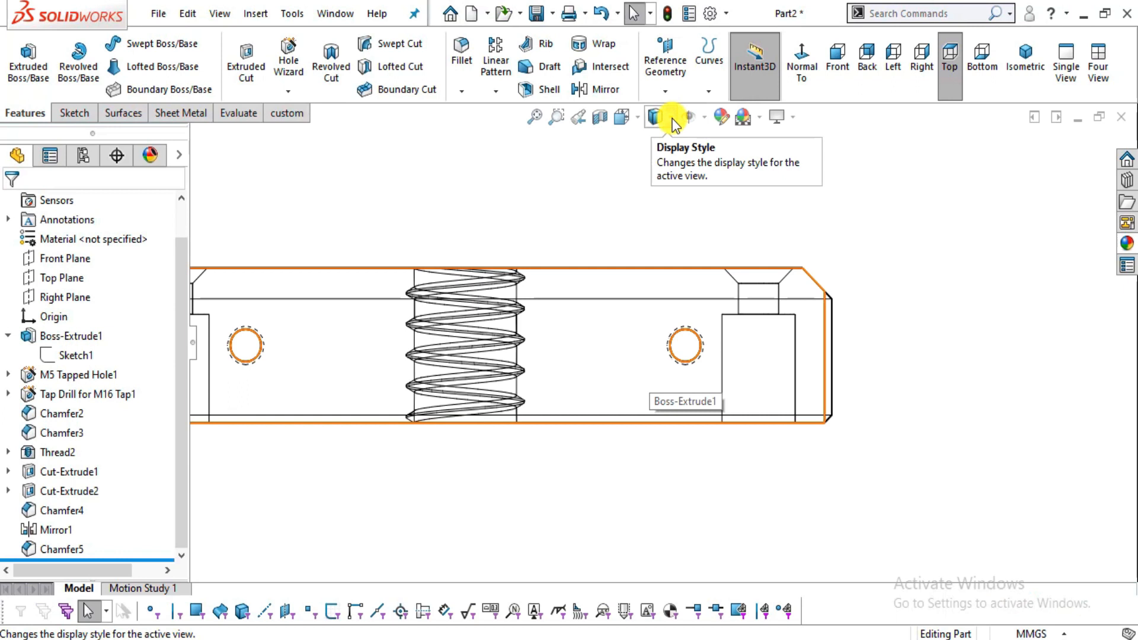
{"action": "left_click", "coordinate": [673, 124]}
{"action": "left_click", "coordinate": [656, 129]}
{"action": "middle_click_drag", "start_coordinate": [646, 169], "coordinate": [606, 161]}
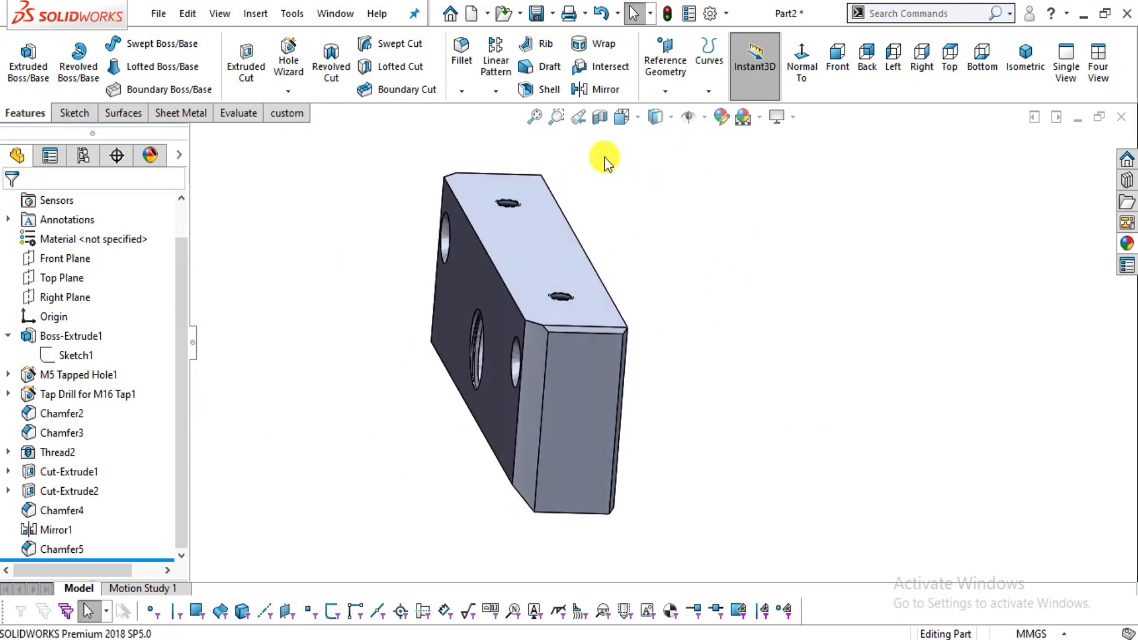
Create a section view parallel to the Right Plane and offset it to cut through the stepped hole near the block's end.
{"action": "left_click", "coordinate": [600, 120]}
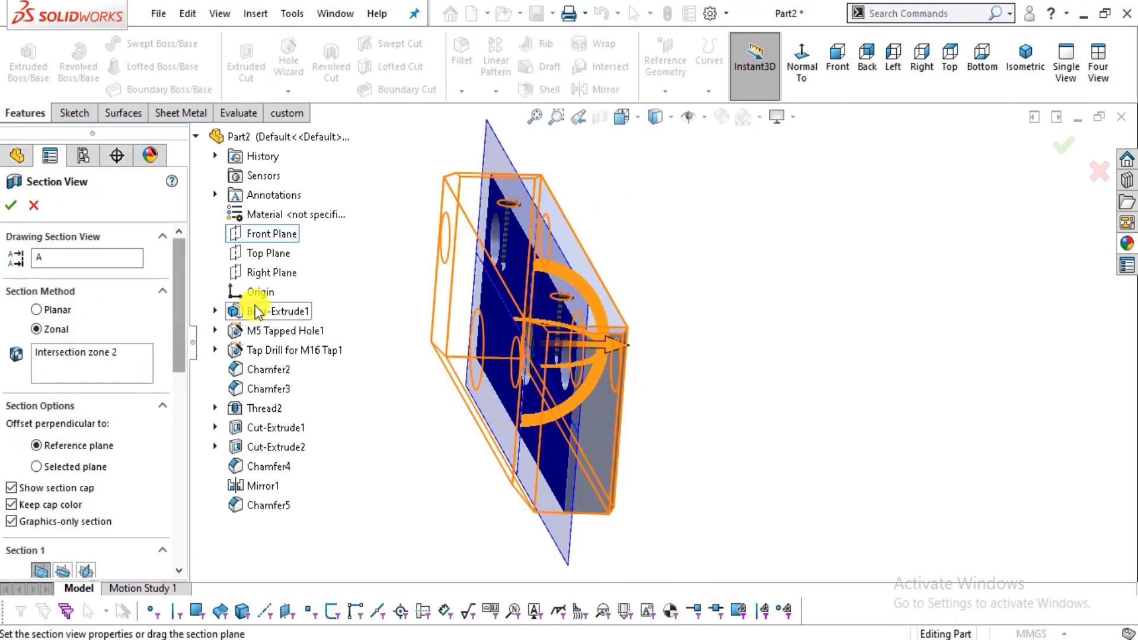
{"action": "left_click", "coordinate": [265, 273]}
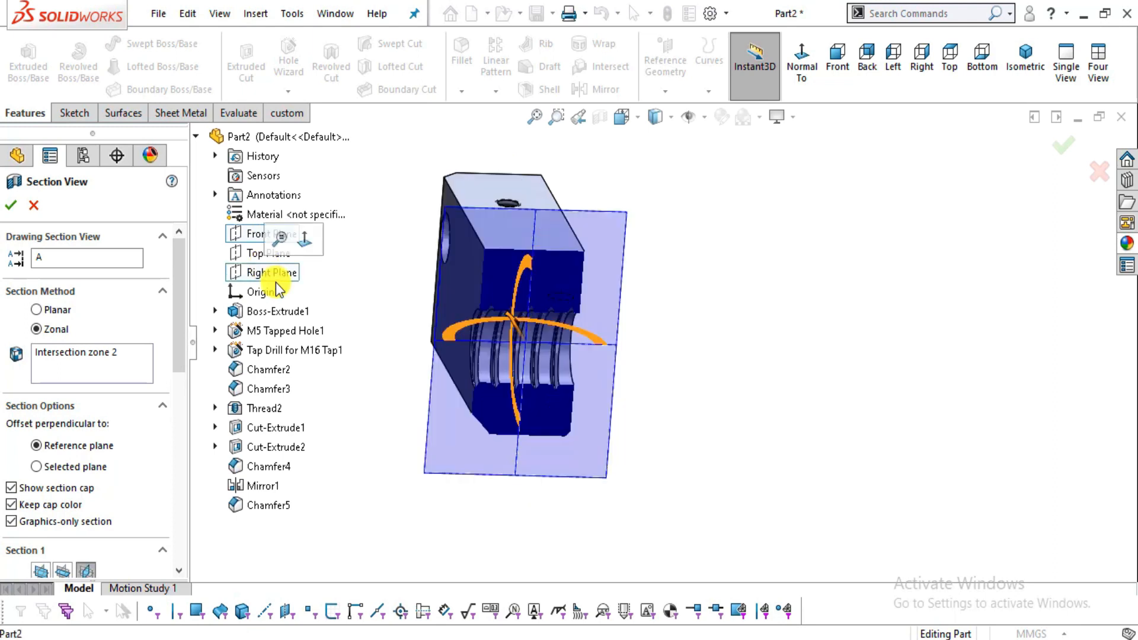
{"action": "middle_click_drag", "start_coordinate": [575, 399], "coordinate": [520, 331]}
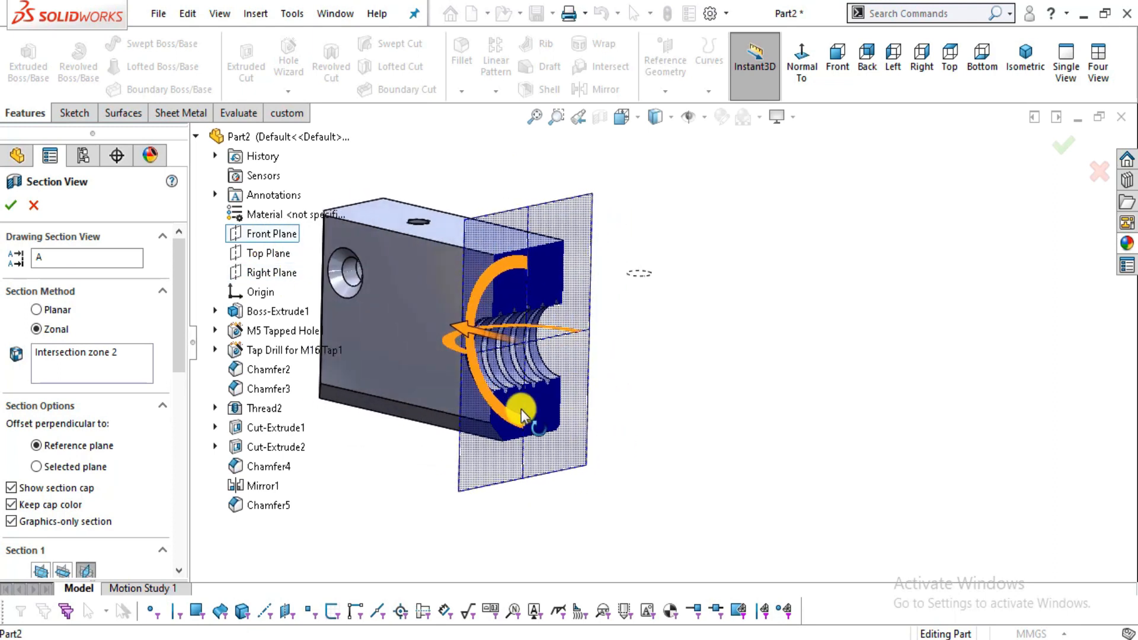
{"action": "left_click_drag", "start_coordinate": [510, 350], "coordinate": [608, 375]}
{"action": "middle_click_drag", "start_coordinate": [855, 437], "coordinate": [806, 468]}
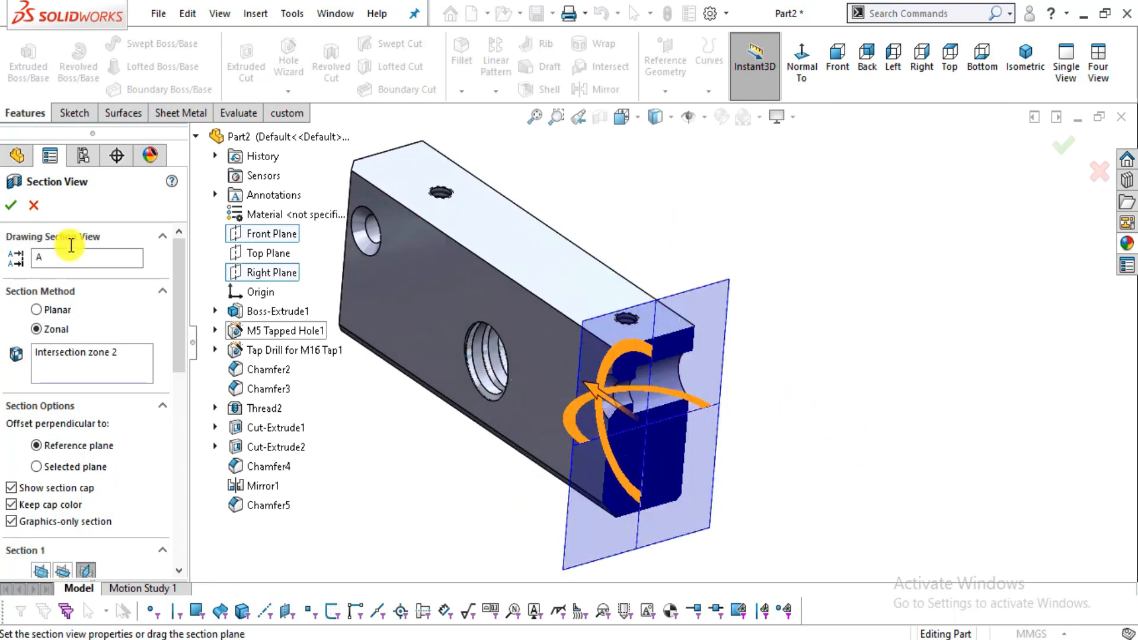
{"action": "left_click", "coordinate": [10, 205]}
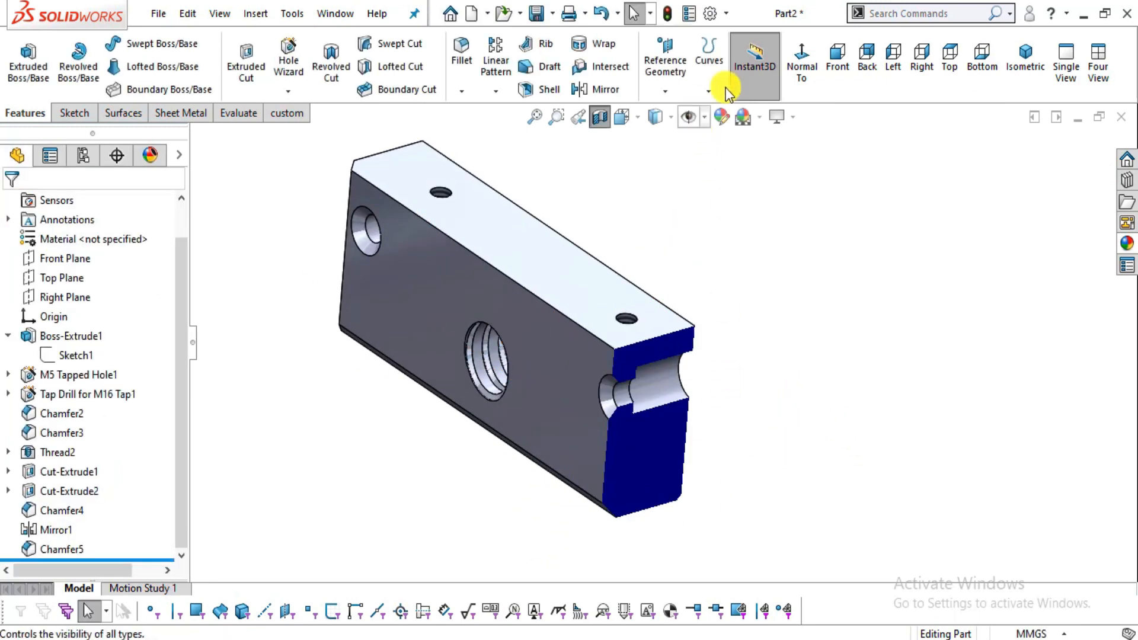
View the section cut head-on and compare its stepped hole and chamfers with Section A-A in the PDF plan.
{"action": "left_click", "coordinate": [808, 65]}
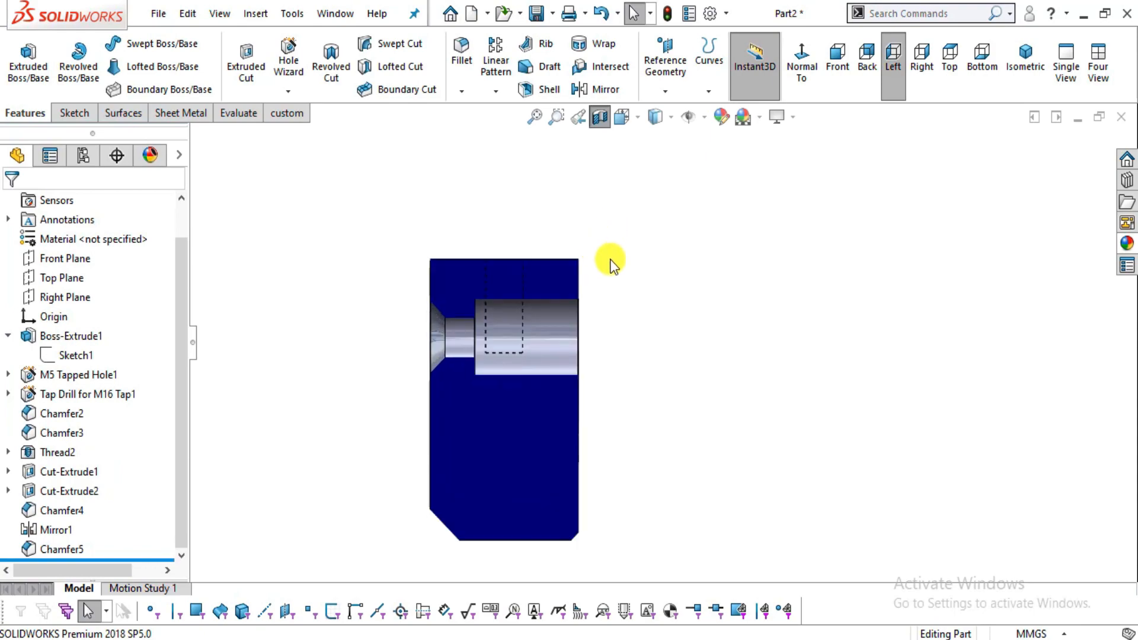
{"action": "key", "text": "alt+Tab"}
{"action": "key", "text": "alt+Tab"}
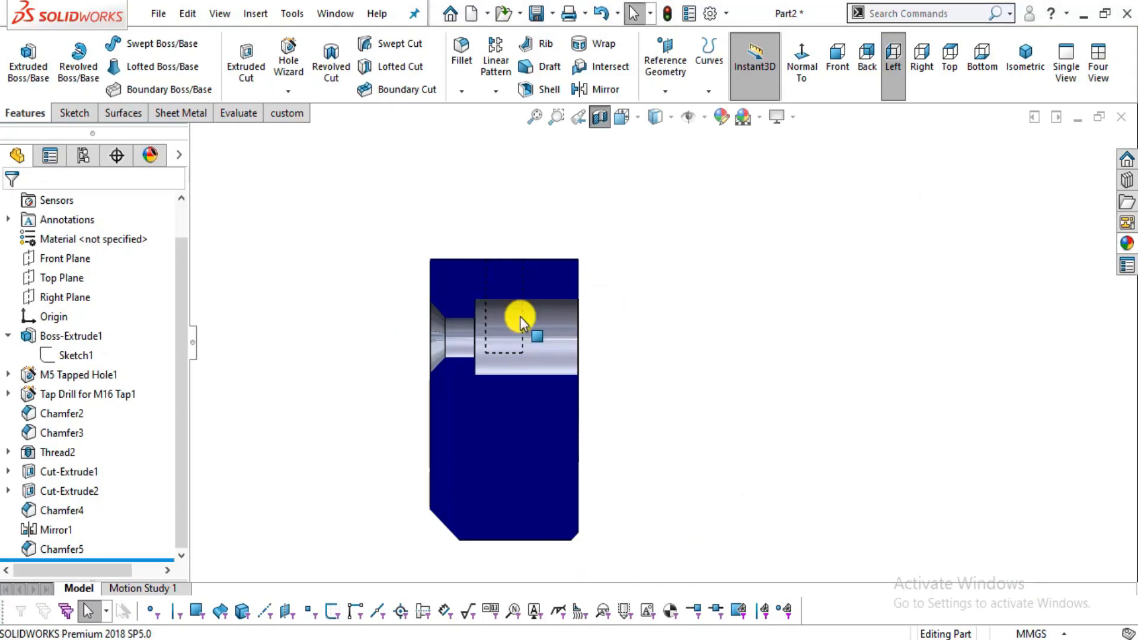
{"action": "key", "text": "alt+Tab"}
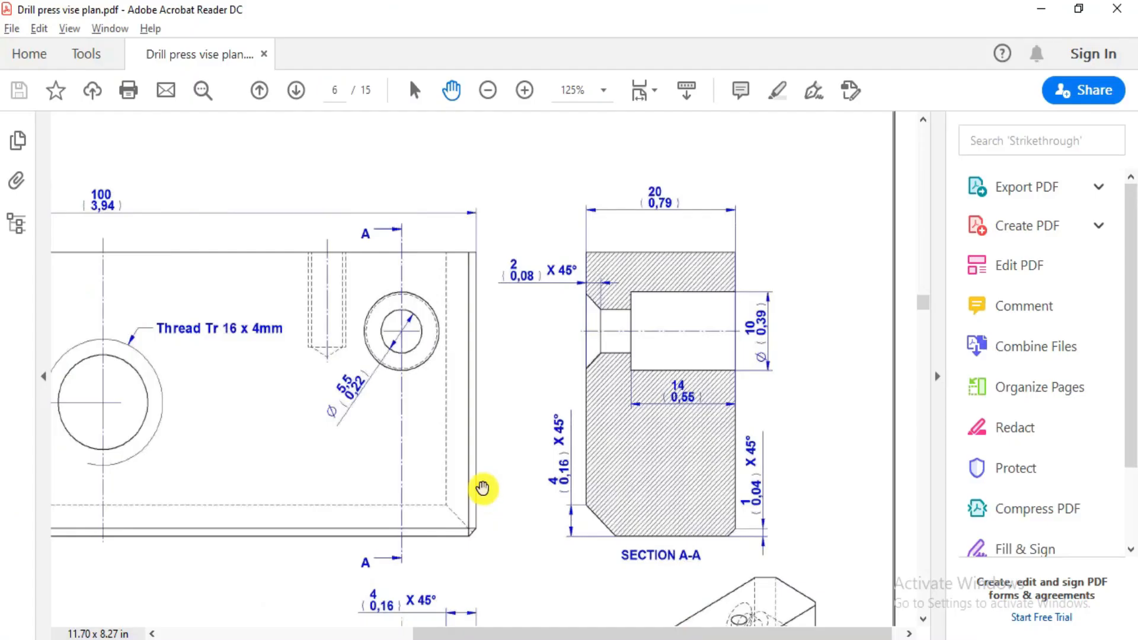
{"action": "key", "text": "alt+Tab"}
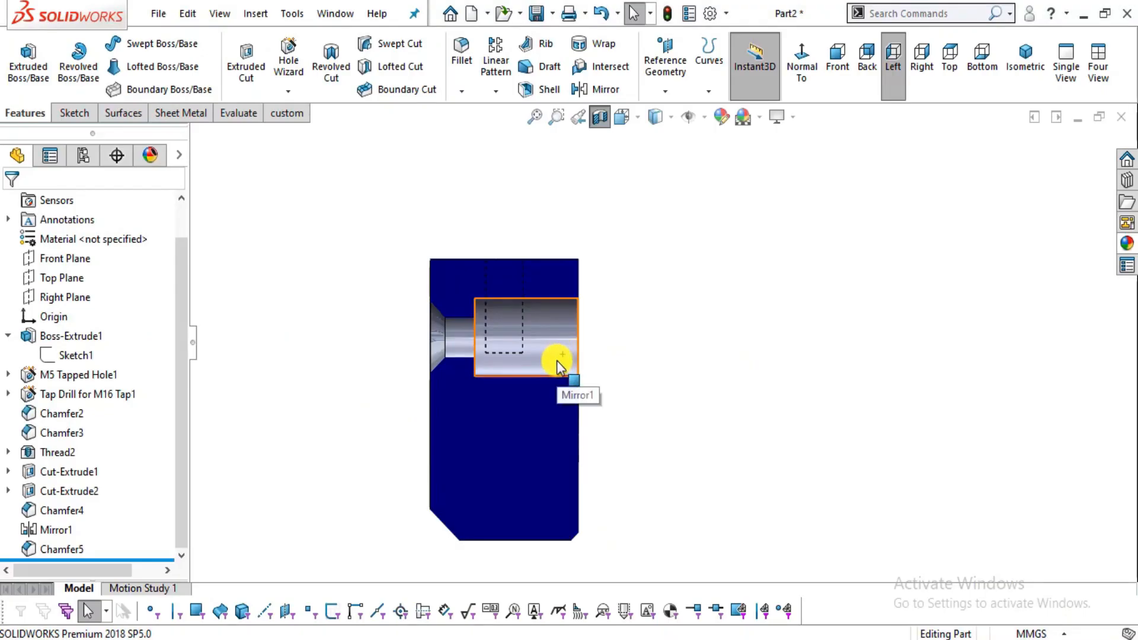
Turn off the section view and show the whole block at an angle.
{"action": "left_click", "coordinate": [600, 118]}
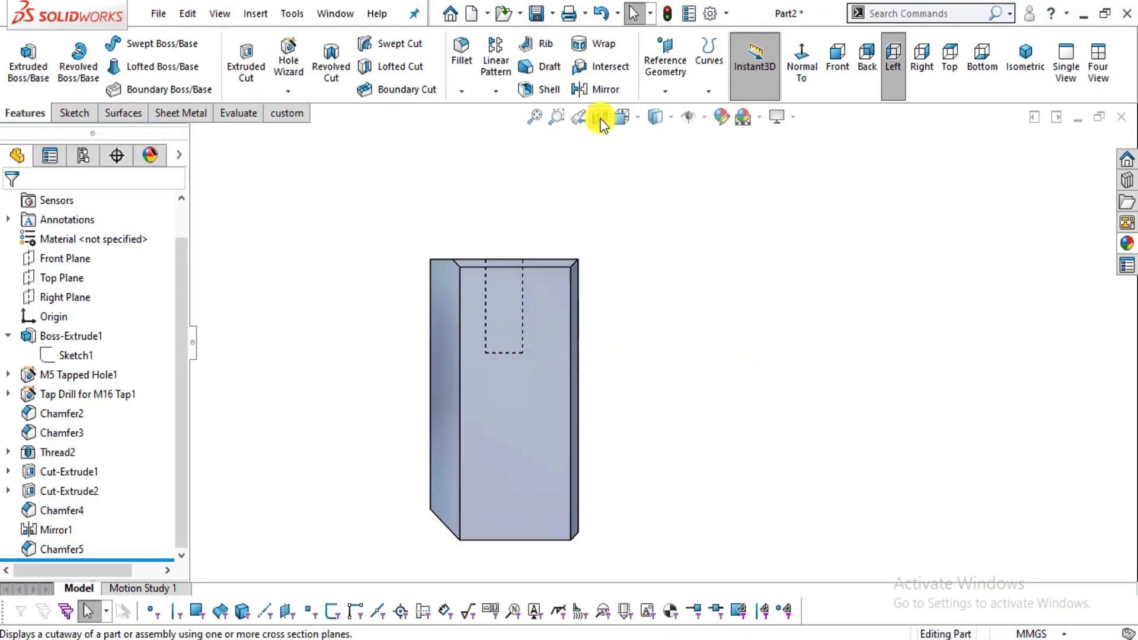
{"action": "middle_click_drag", "start_coordinate": [554, 399], "coordinate": [695, 388]}
{"action": "scroll", "coordinate": [697, 382], "scroll_direction": "down", "scroll_amount": 2}
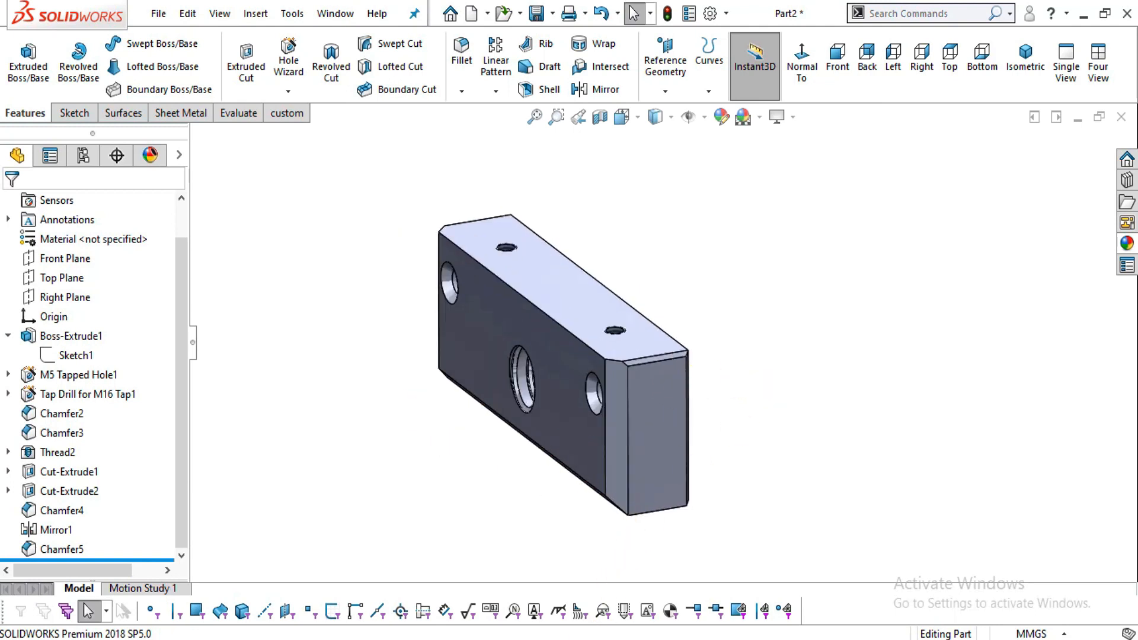
Examine the Jaw drawing on page 7 of the plan in Acrobat Reader, looking closely at its Section A-A.
{"action": "key", "text": "alt+Tab"}
{"action": "scroll", "coordinate": [536, 394], "scroll_direction": "down", "scroll_amount": 2, "text": "ctrl"}
{"action": "scroll", "coordinate": [531, 397], "scroll_direction": "down", "scroll_amount": 8}
{"action": "scroll", "coordinate": [534, 398], "scroll_direction": "down", "scroll_amount": 10}
{"action": "scroll", "coordinate": [533, 398], "scroll_direction": "up", "scroll_amount": 2}
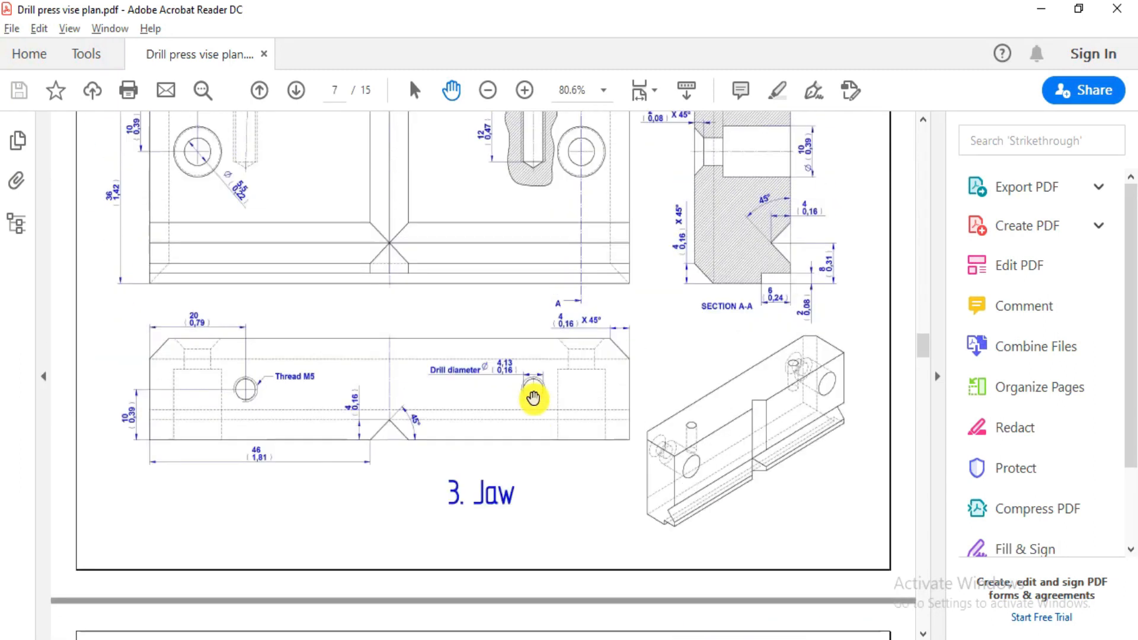
{"action": "scroll", "coordinate": [534, 398], "scroll_direction": "up", "scroll_amount": 3}
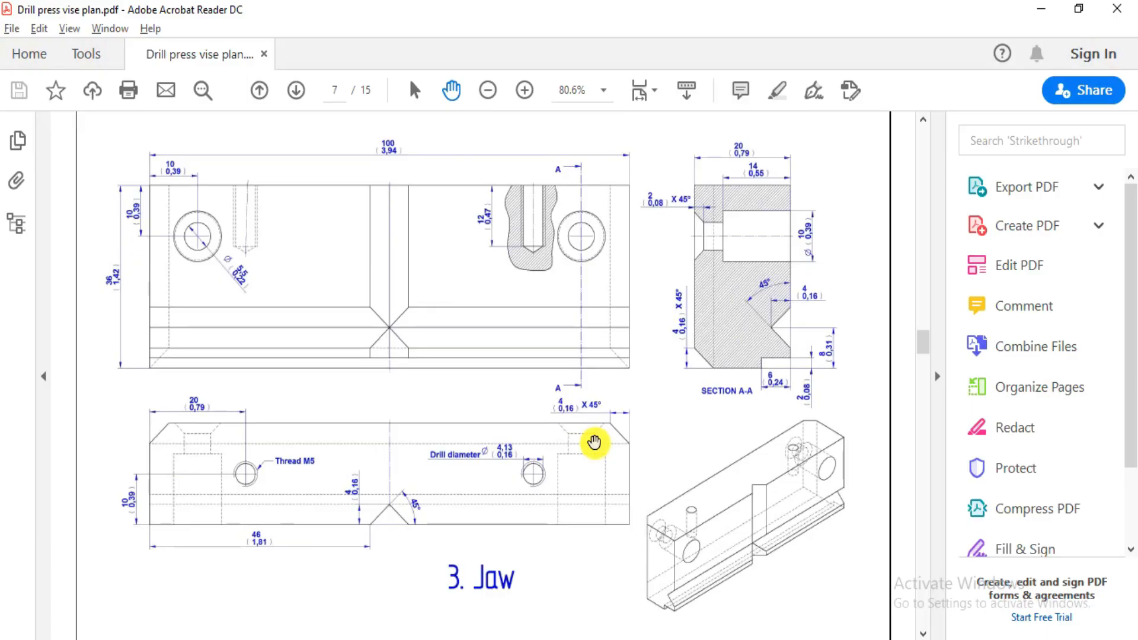
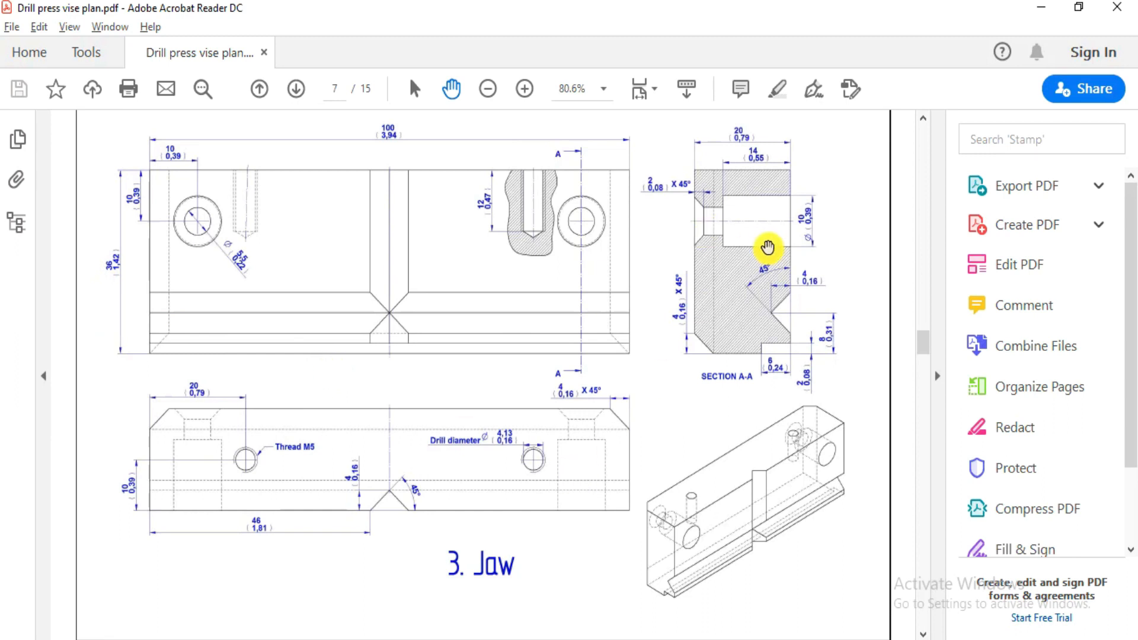
{"action": "scroll", "coordinate": [767, 246], "scroll_direction": "up", "scroll_amount": 2, "text": "ctrl"}
{"action": "scroll", "coordinate": [647, 372], "scroll_direction": "up", "scroll_amount": 1, "text": "ctrl"}
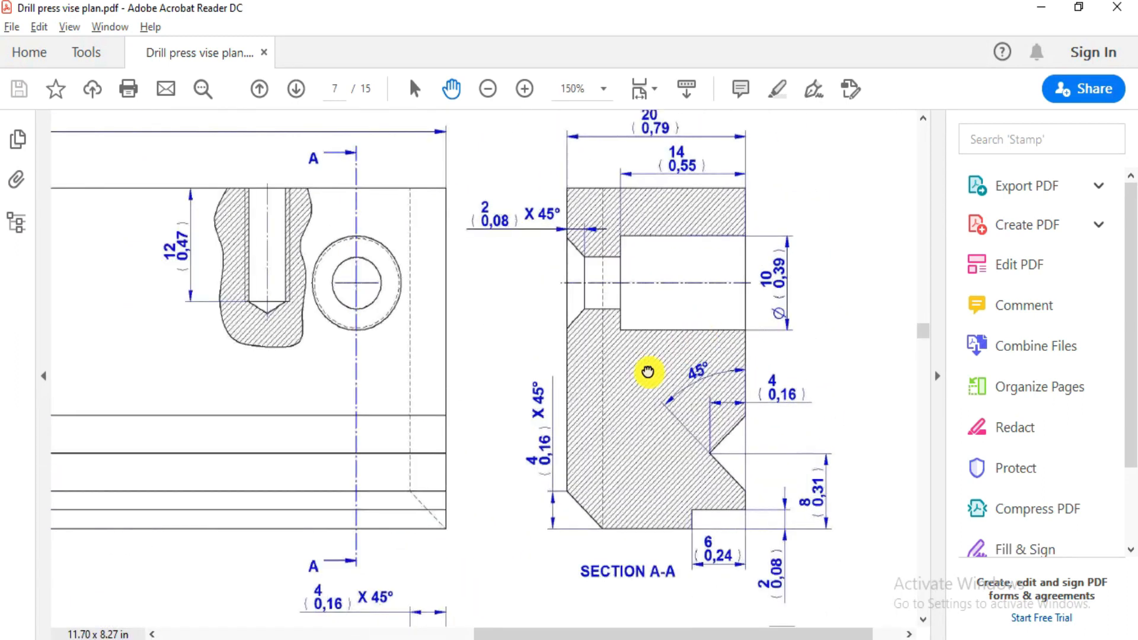
Switch to SOLIDWORKS and sketch a corner rectangle on the Front Plane from the origin, about 112 mm wide and 125 mm high.
{"action": "scroll", "coordinate": [647, 372], "scroll_direction": "down", "scroll_amount": 1, "text": "ctrl"}
{"action": "scroll", "coordinate": [664, 365], "scroll_direction": "up", "scroll_amount": 1, "text": "ctrl"}
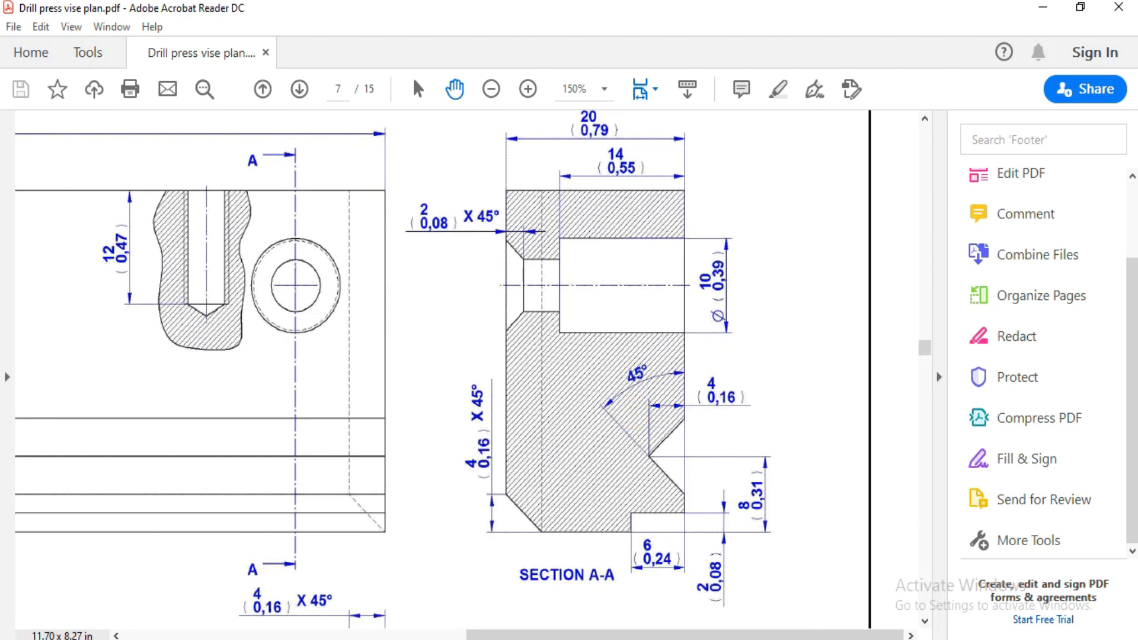
{"action": "left_click", "coordinate": [555, 639]}
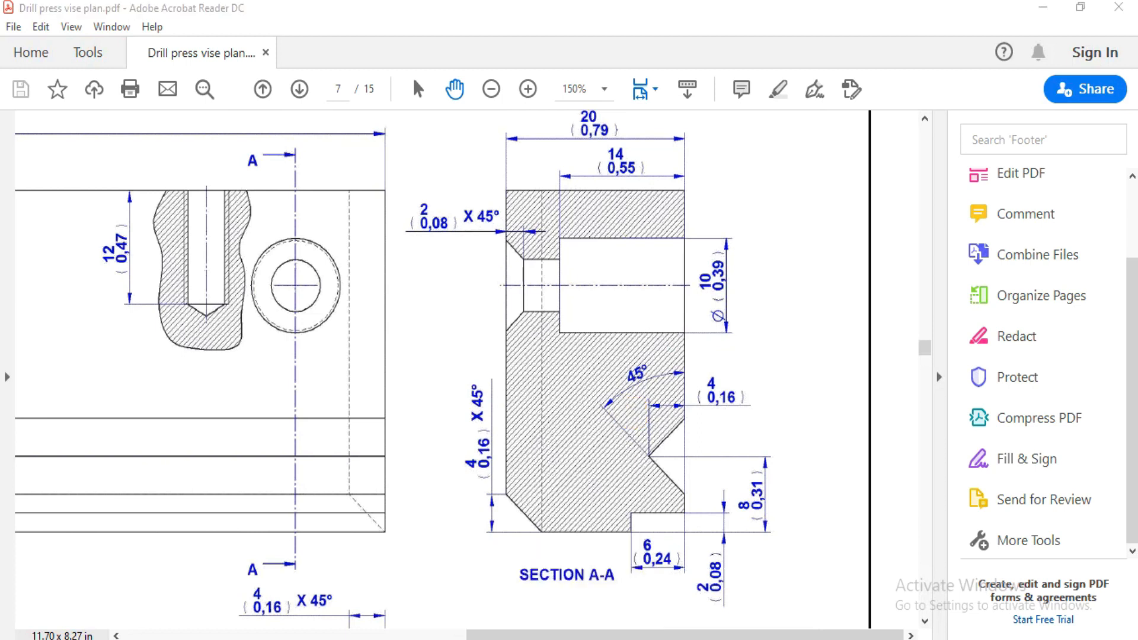
{"action": "left_click", "coordinate": [555, 639]}
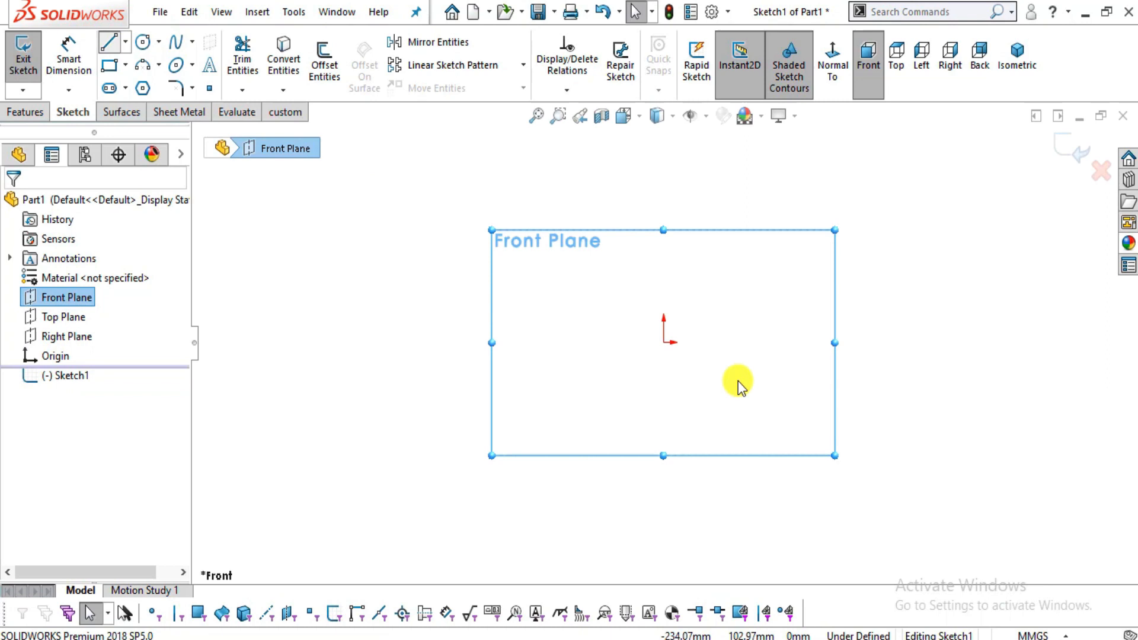
{"action": "scroll", "coordinate": [748, 379], "scroll_direction": "up", "scroll_amount": 2}
{"action": "scroll", "coordinate": [728, 206], "scroll_direction": "down", "scroll_amount": 3}
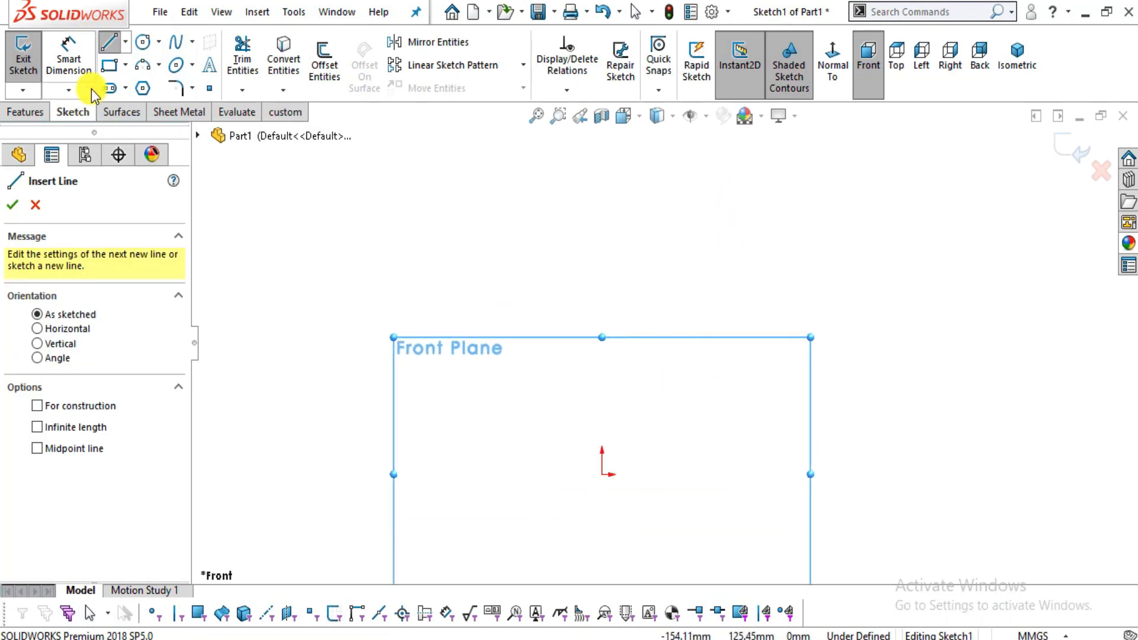
{"action": "left_click", "coordinate": [109, 65]}
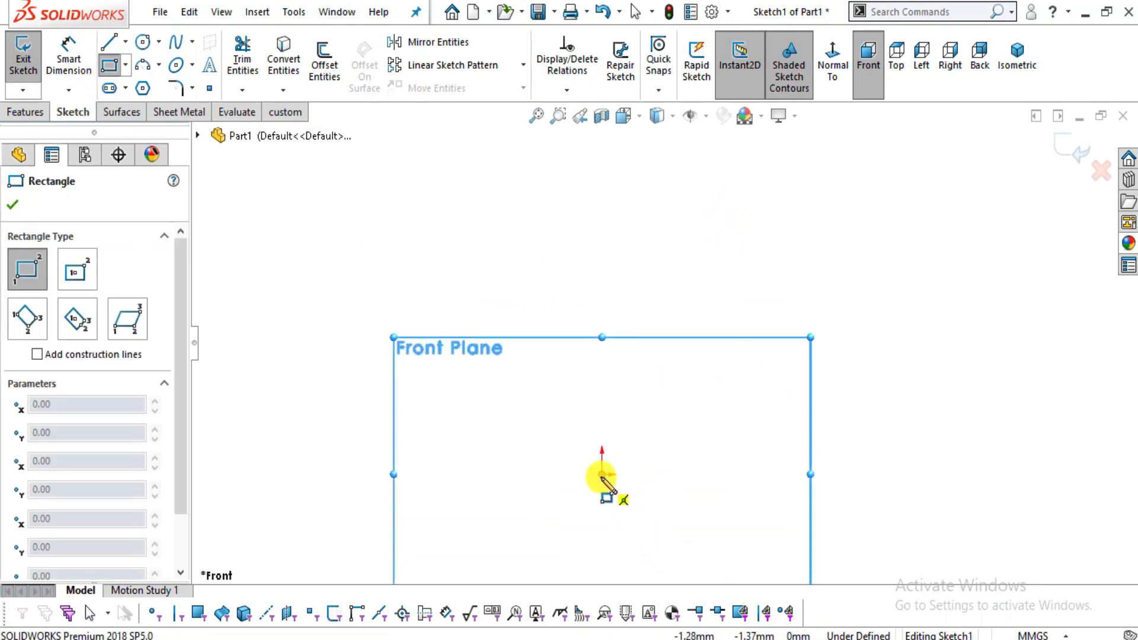
{"action": "left_click", "coordinate": [602, 474]}
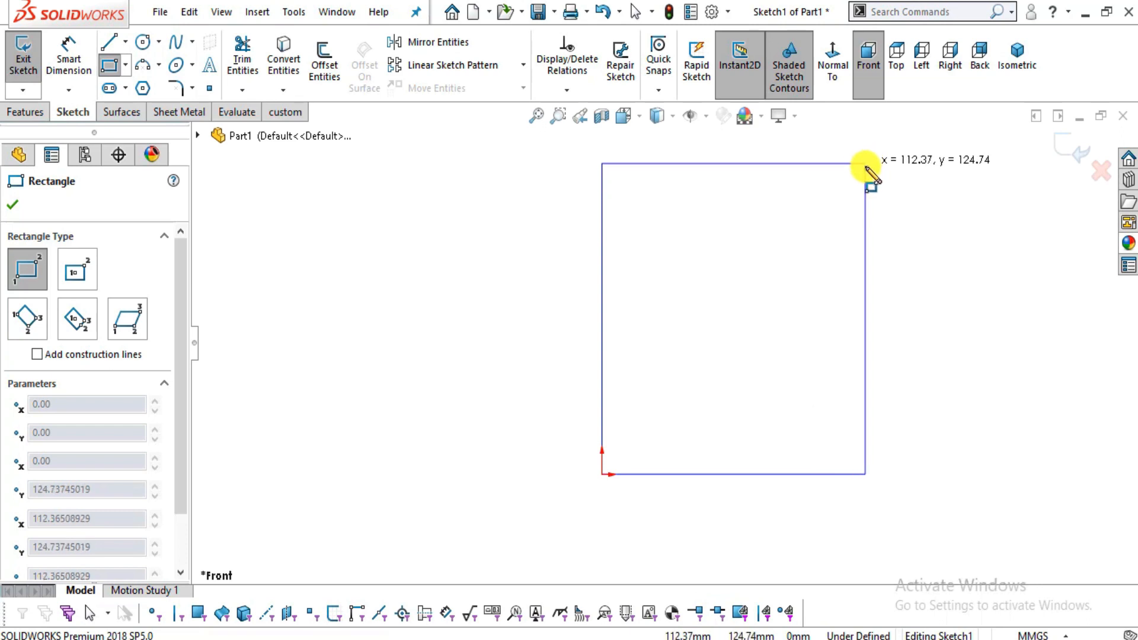
{"action": "left_click", "coordinate": [864, 166]}
{"action": "scroll", "coordinate": [659, 340], "scroll_direction": "up", "scroll_amount": 1}
Check the jaw's thickness in the plan's Section A-A and dimension the rectangle's top edge to 20 mm.
{"action": "left_click", "coordinate": [69, 60]}
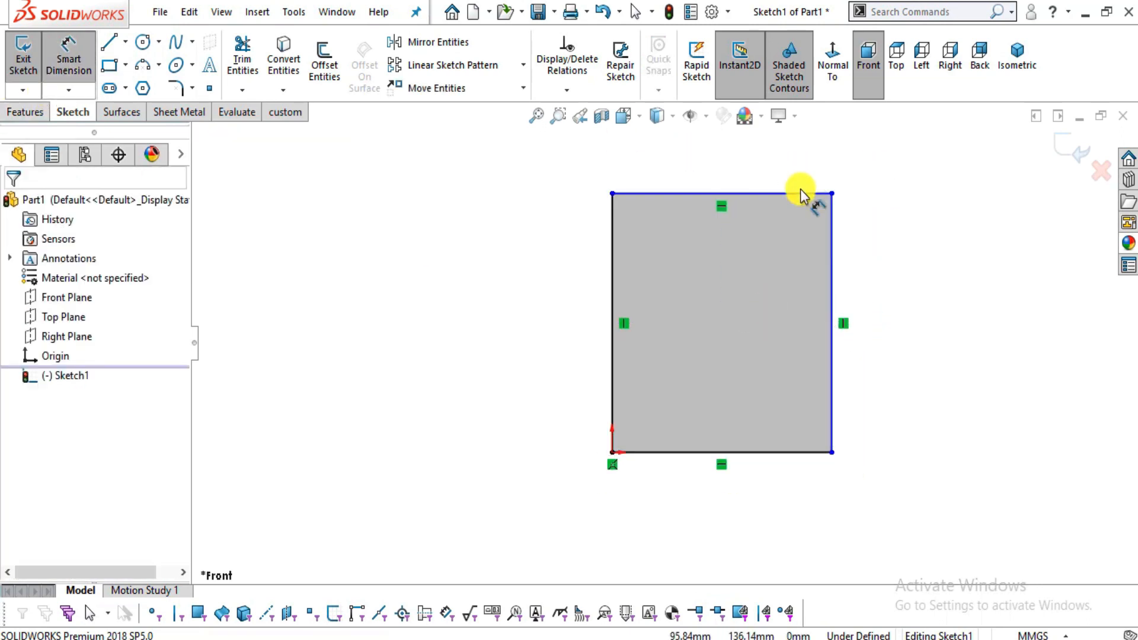
{"action": "key", "text": "alt+Tab"}
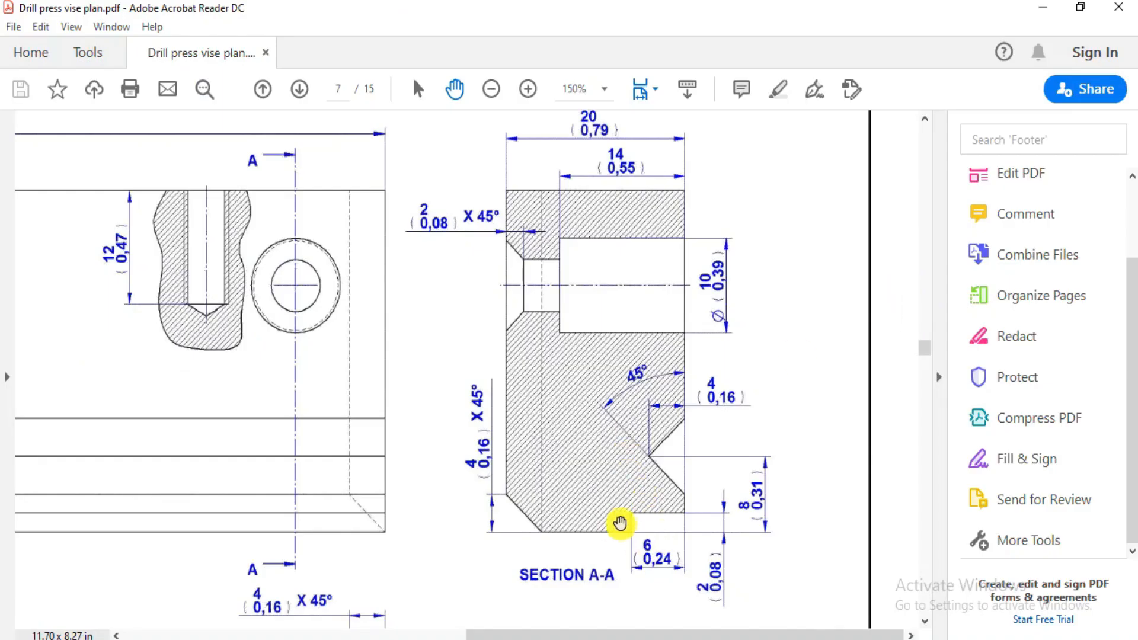
{"action": "key", "text": "alt+Tab"}
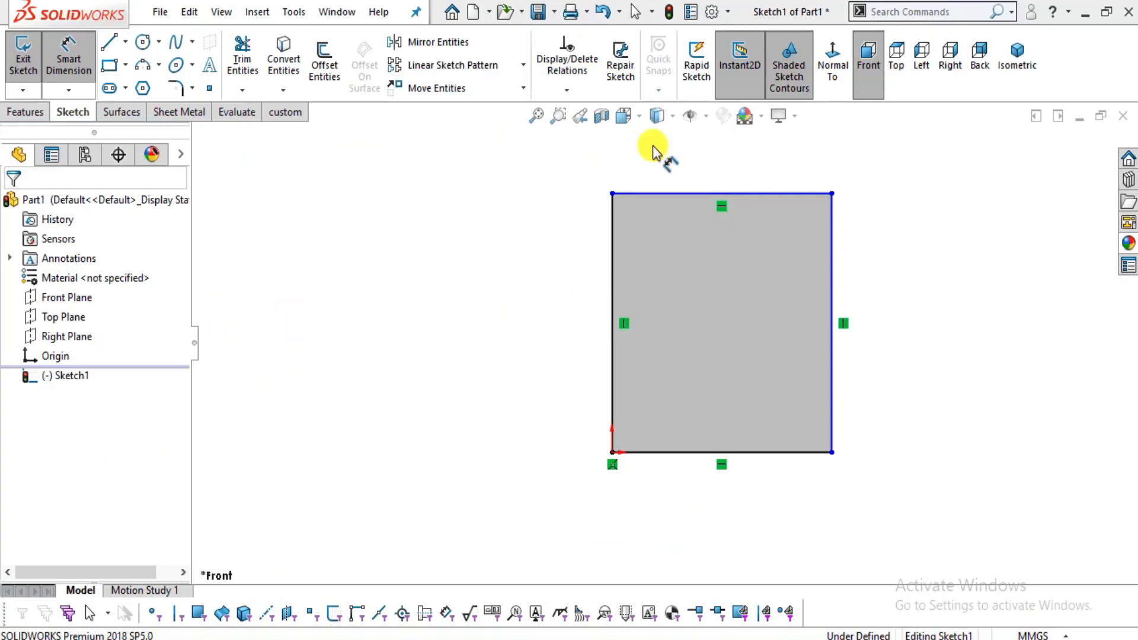
{"action": "left_click", "coordinate": [674, 193]}
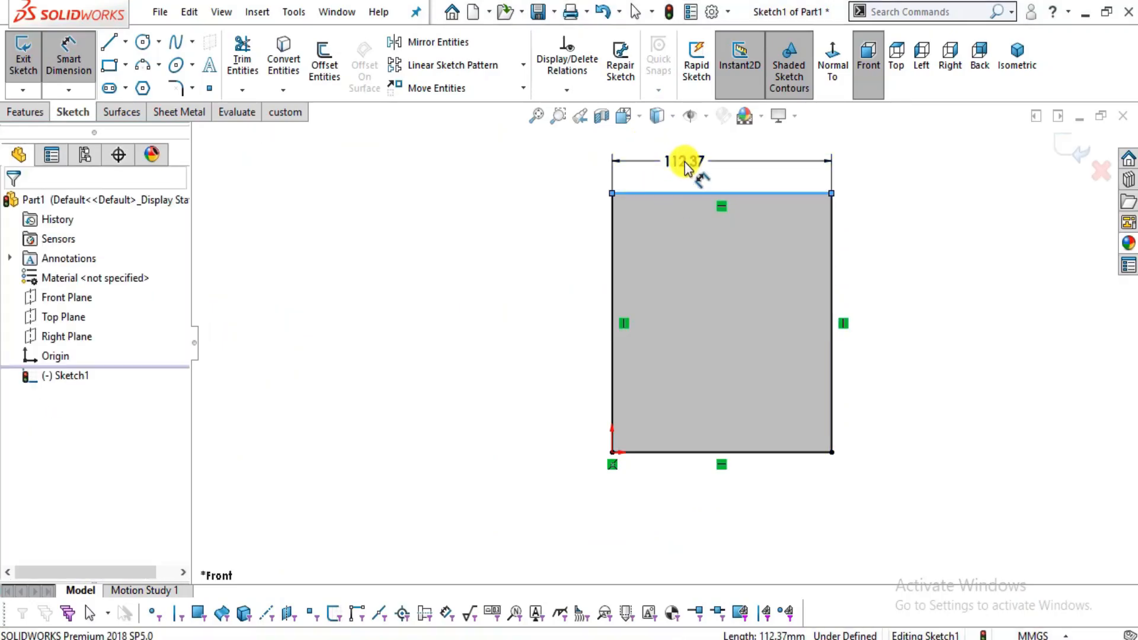
{"action": "left_click", "coordinate": [684, 163]}
{"action": "type", "text": "20"}
{"action": "key", "text": "Return"}
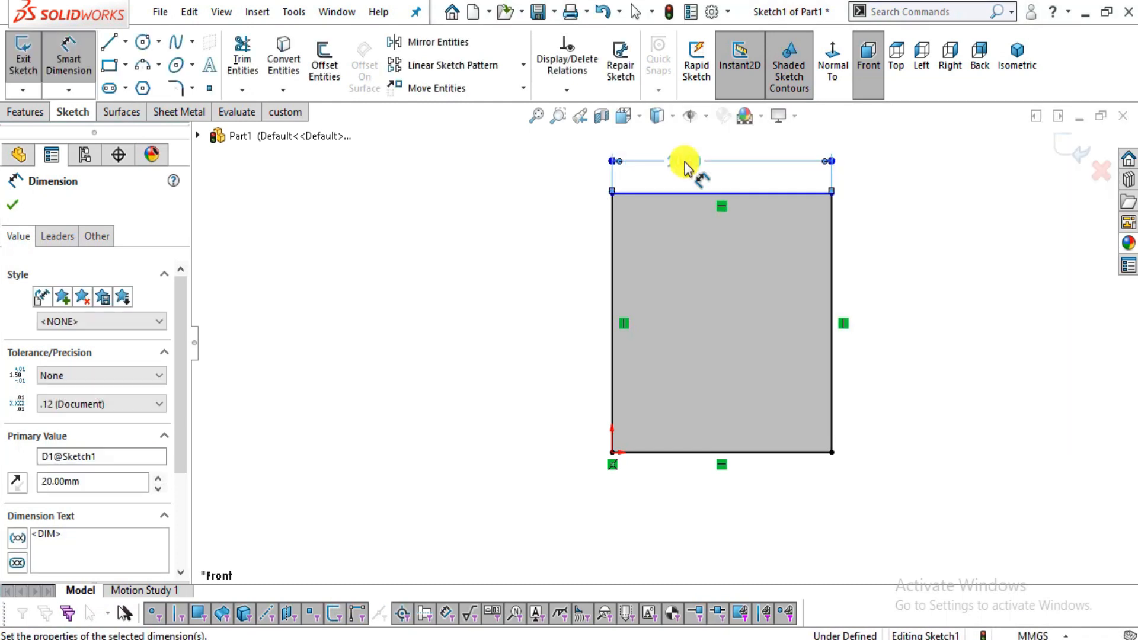
{"action": "left_click", "coordinate": [405, 262]}
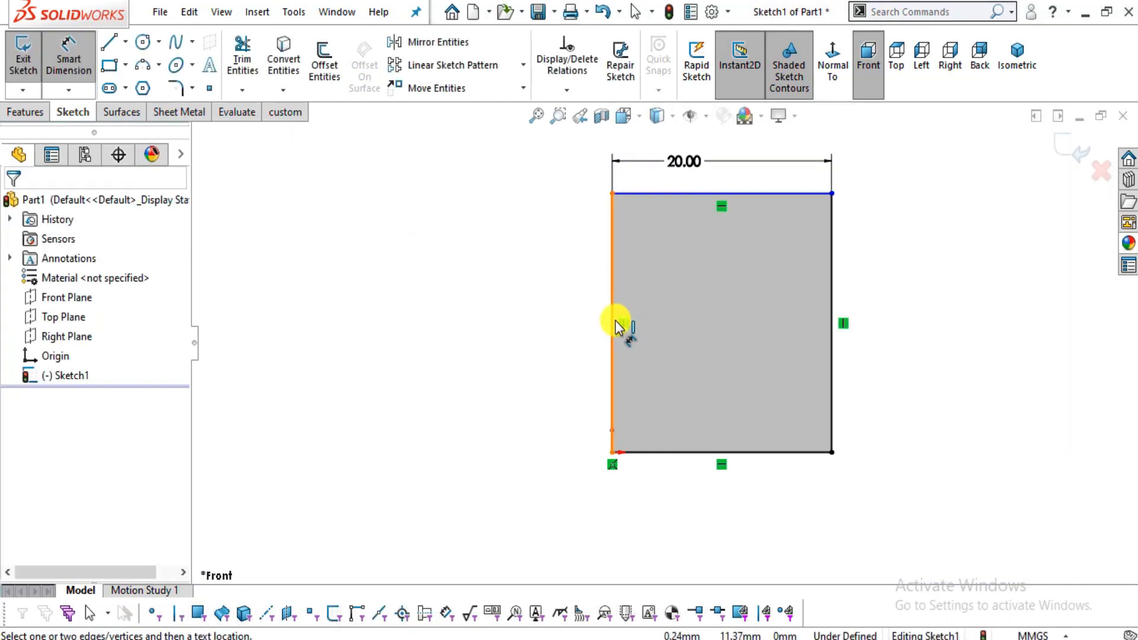
Look through the jaw's views in the PDF plan for its height and dimension the rectangle's vertical side to 36 mm.
{"action": "key", "text": "alt+Tab"}
{"action": "mouse_move", "coordinate": [406, 370]}
{"action": "left_mouse_down"}
{"action": "mouse_move", "coordinate": [883, 363]}
{"action": "mouse_move", "coordinate": [683, 351]}
{"action": "left_mouse_up"}
{"action": "left_click_drag", "start_coordinate": [465, 363], "coordinate": [55, 321]}
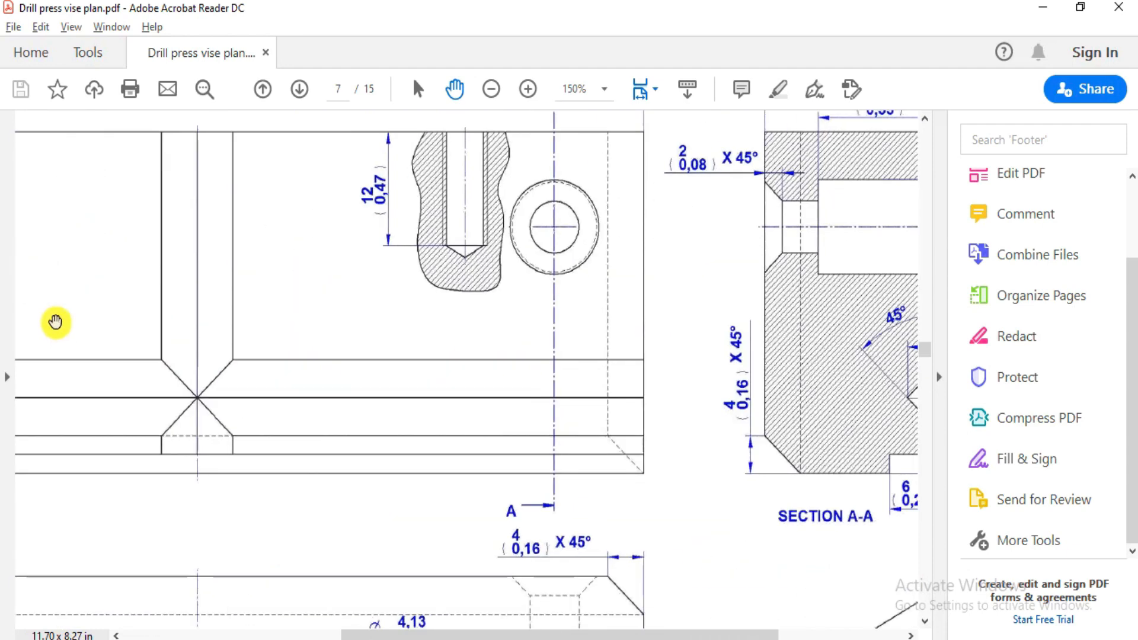
{"action": "left_click_drag", "start_coordinate": [764, 356], "coordinate": [579, 377]}
{"action": "key", "text": "alt+Tab"}
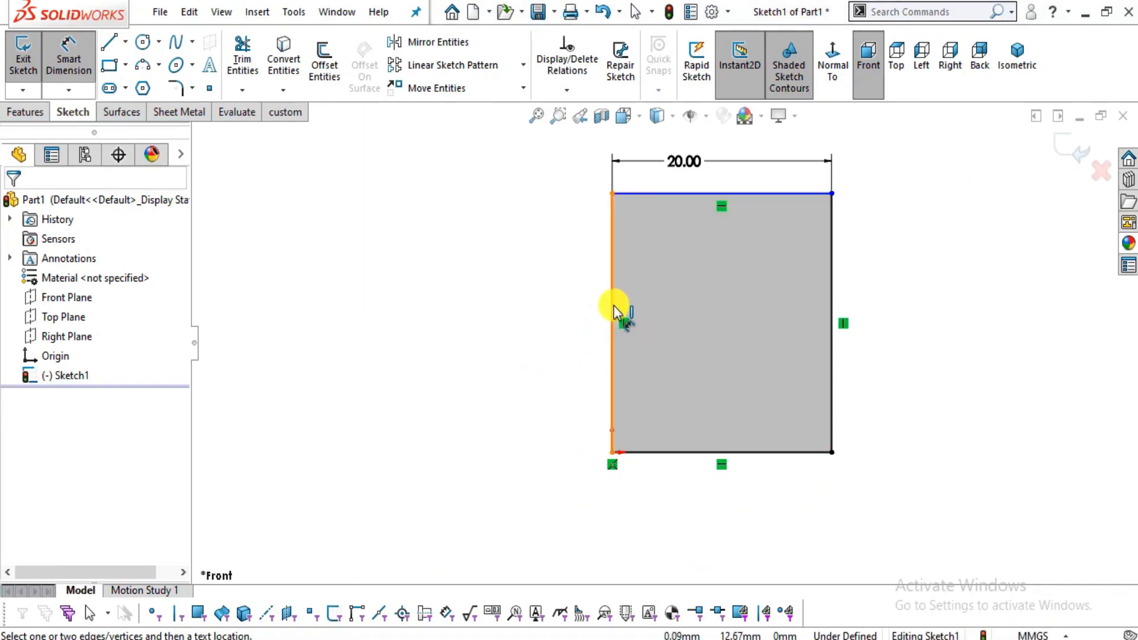
{"action": "left_click", "coordinate": [612, 305]}
{"action": "left_click", "coordinate": [551, 314]}
{"action": "type", "text": "36"}
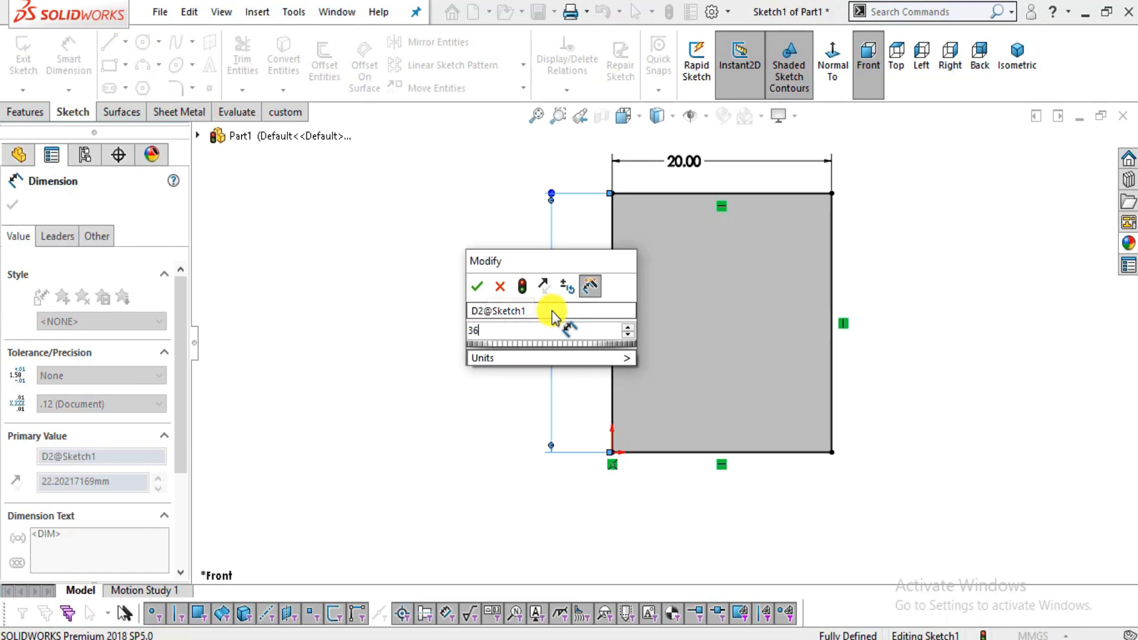
{"action": "key", "text": "Return"}
{"action": "scroll", "coordinate": [813, 396], "scroll_direction": "up", "scroll_amount": 4}
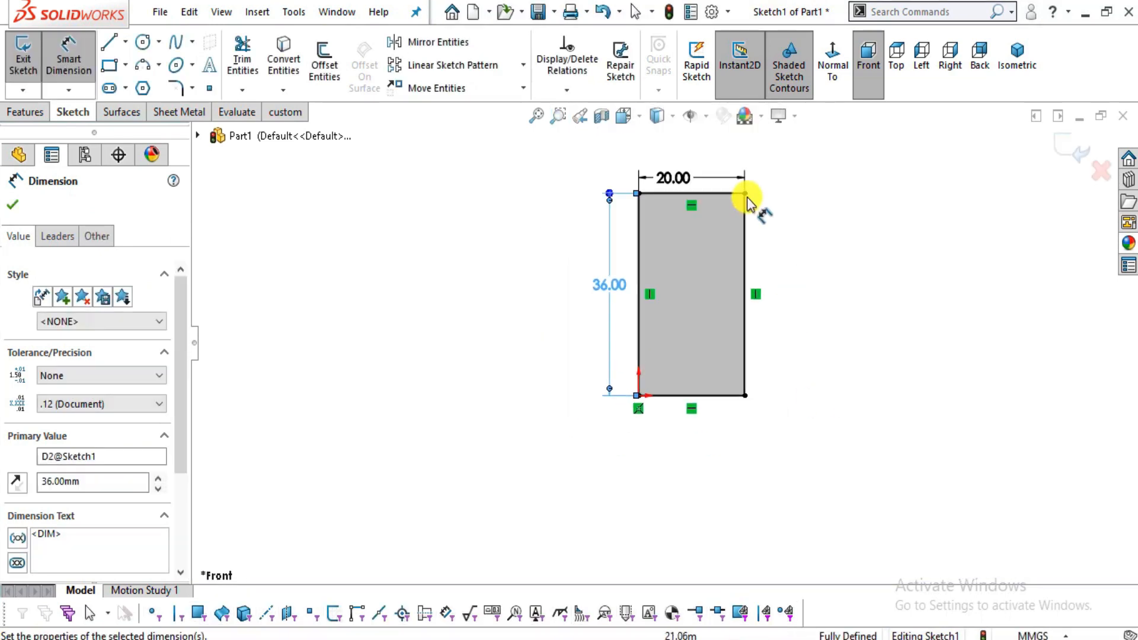
{"action": "scroll", "coordinate": [707, 215], "scroll_direction": "down", "scroll_amount": 2}
{"action": "left_click", "coordinate": [14, 204]}
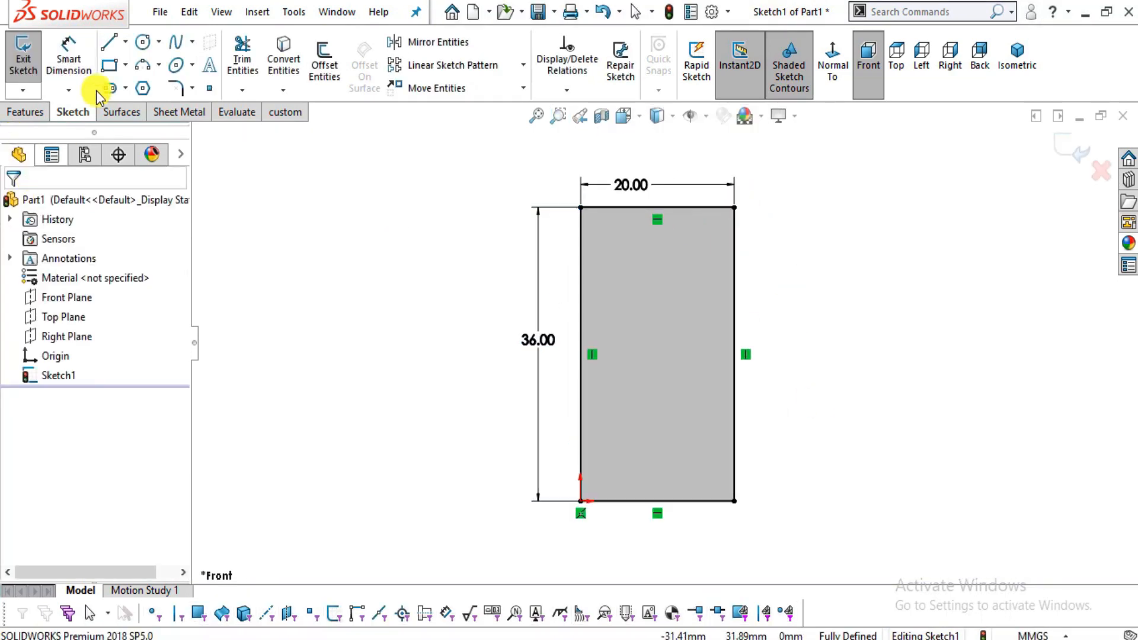
Following Section A-A, sketch a rectangular notch outline in the profile's lower right corner, about 7.3 mm wide and 4 mm high.
{"action": "left_click", "coordinate": [109, 42]}
{"action": "key", "text": "alt+Tab"}
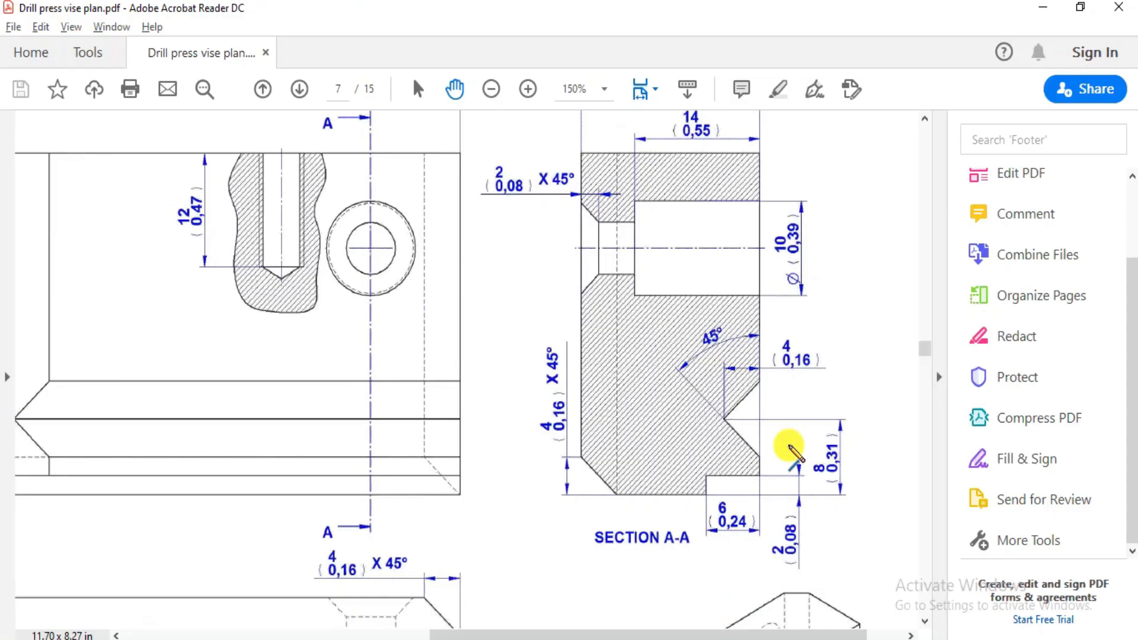
{"action": "key", "text": "alt+Tab"}
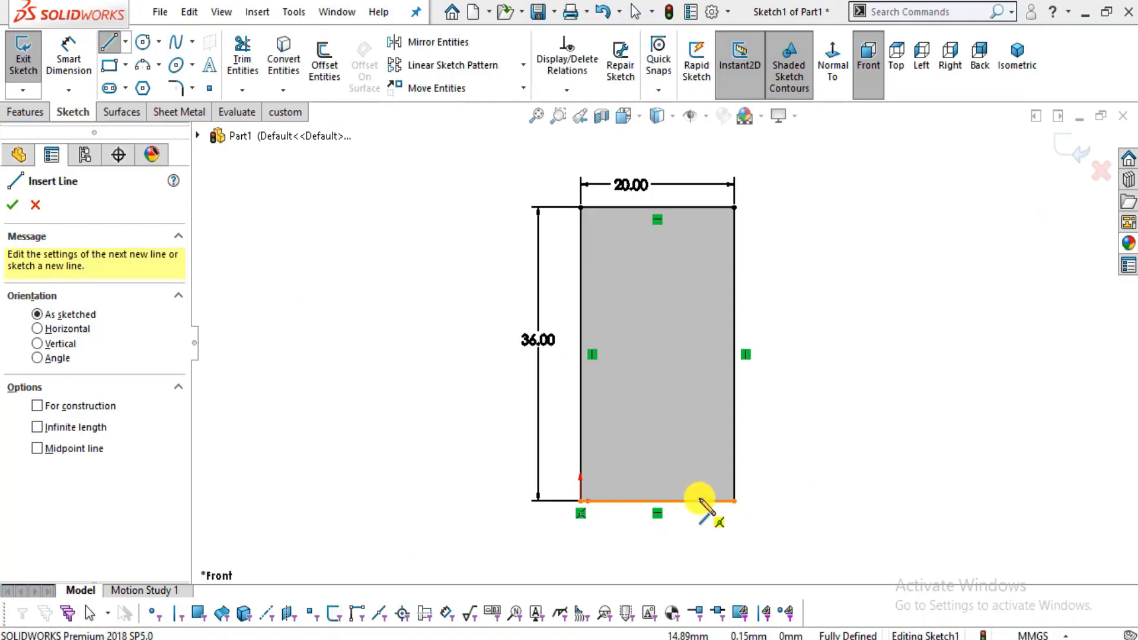
{"action": "left_click", "coordinate": [678, 501]}
{"action": "scroll", "coordinate": [678, 501], "scroll_direction": "down", "scroll_amount": 2}
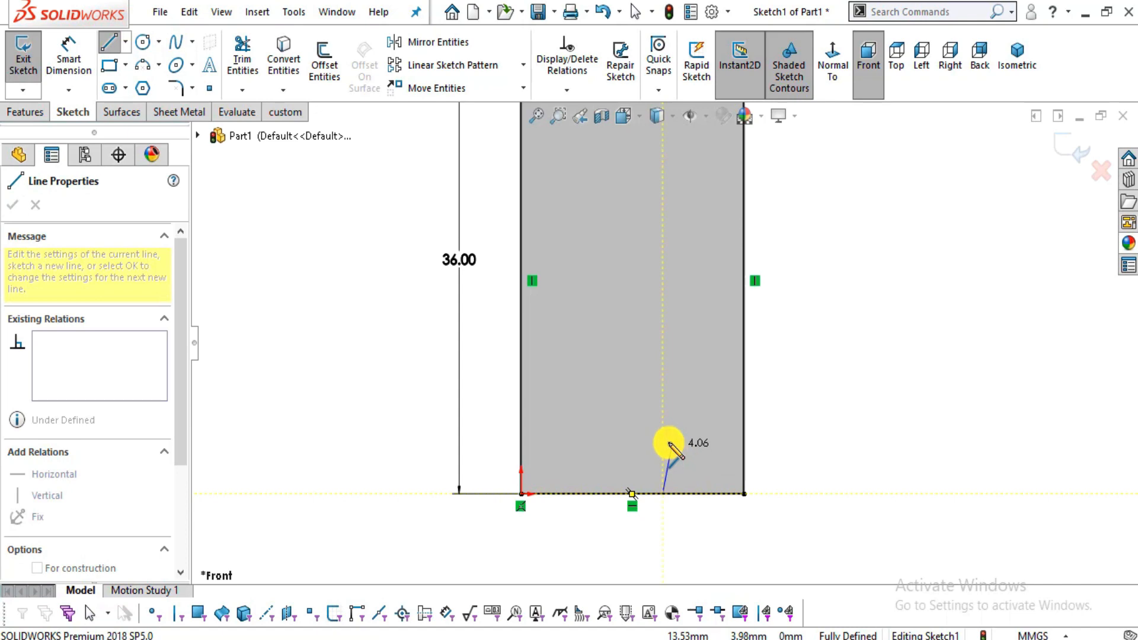
{"action": "key", "text": "alt+Tab"}
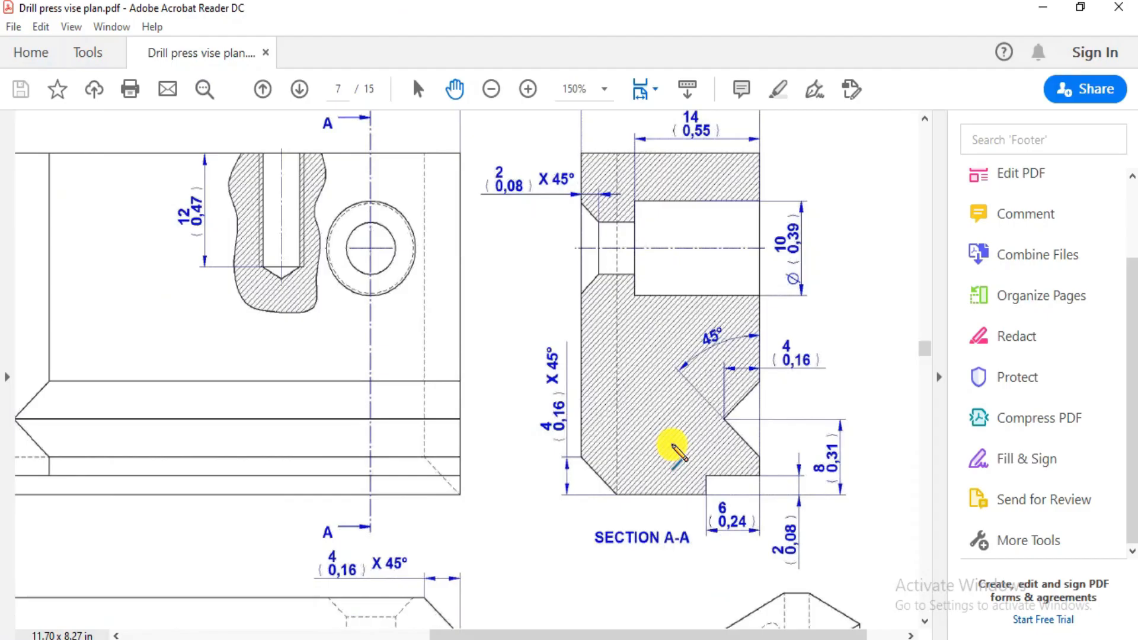
{"action": "key", "text": "alt+Tab"}
{"action": "left_click", "coordinate": [673, 446]}
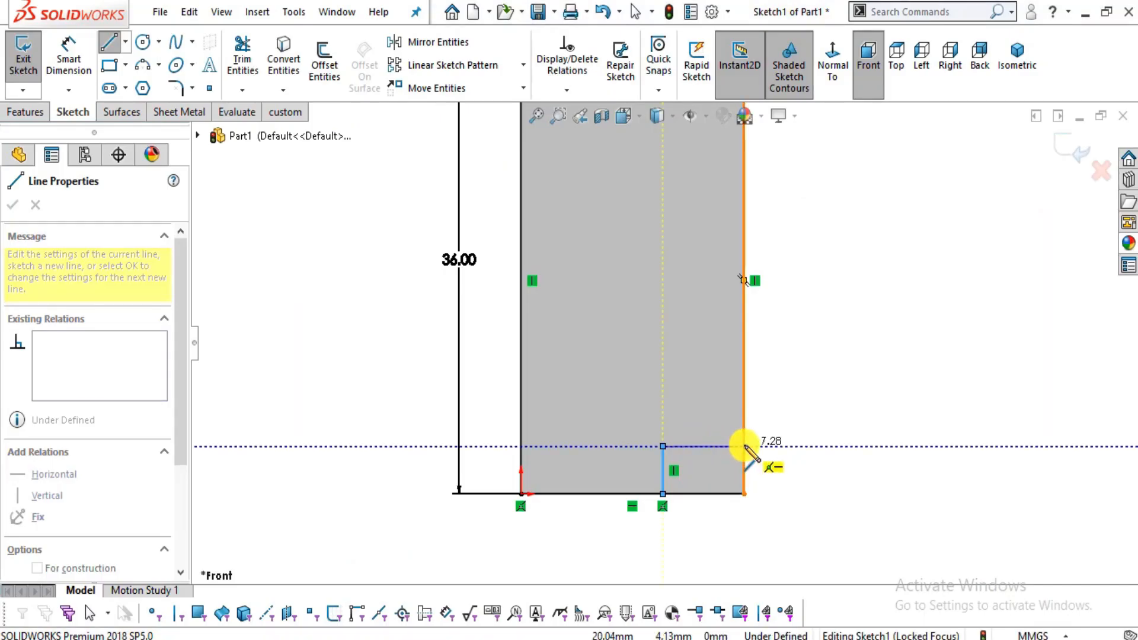
{"action": "left_click", "coordinate": [744, 446]}
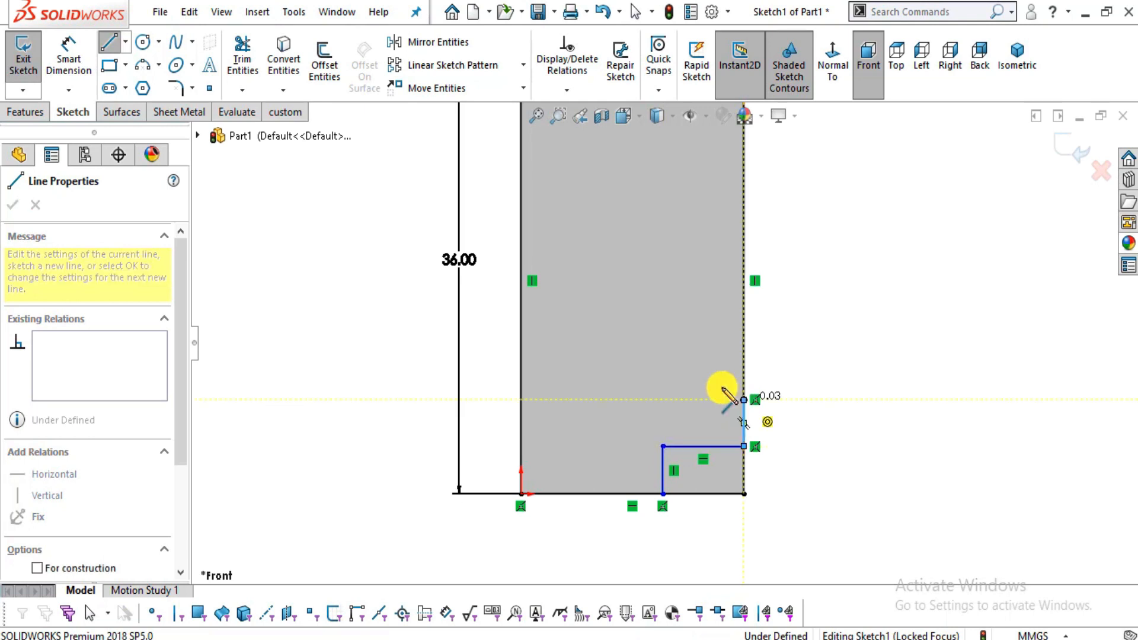
Continue the line about 4 mm up the right edge and sketch an inward-pointing V-notch with an upper side about 7.9 mm long.
{"action": "left_click", "coordinate": [744, 400]}
{"action": "left_click", "coordinate": [670, 354]}
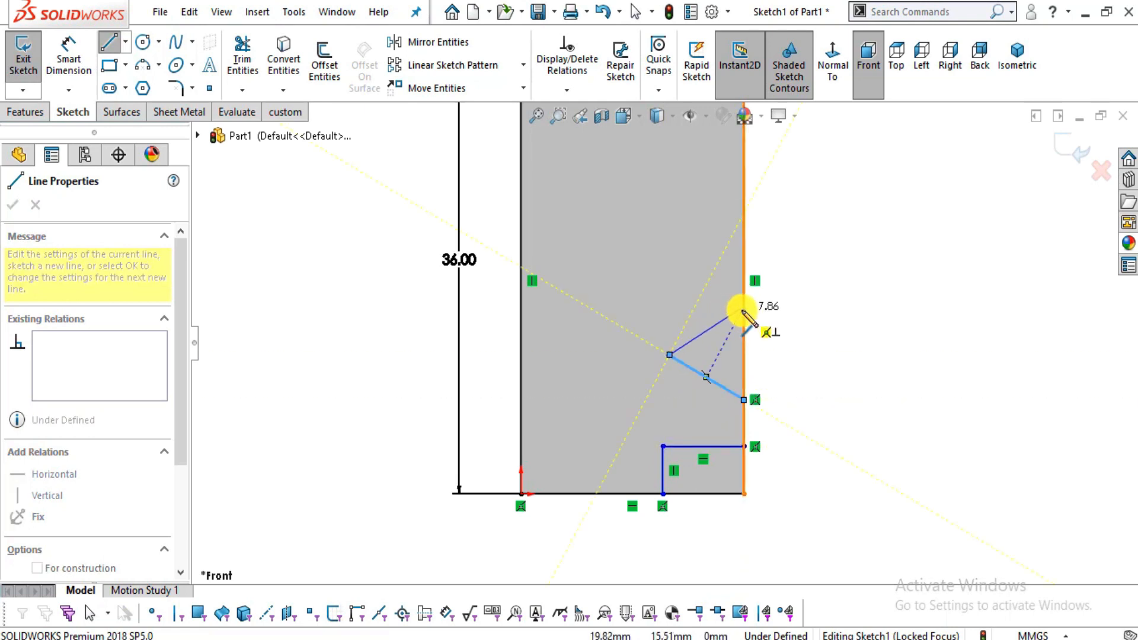
{"action": "left_click", "coordinate": [744, 309]}
{"action": "key", "text": "Escape"}
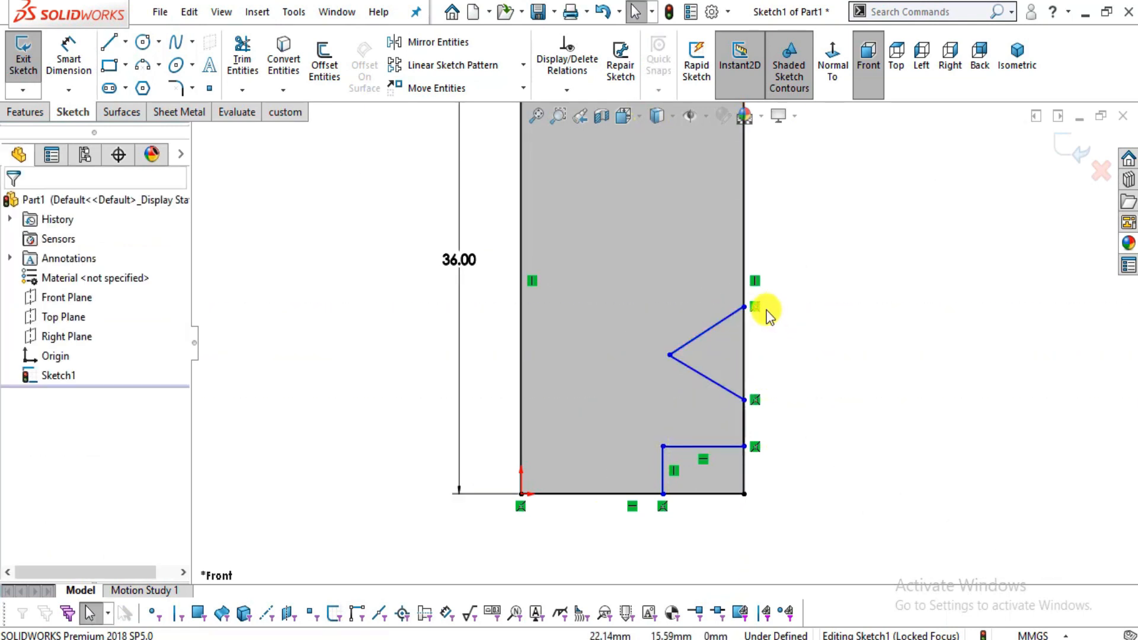
Compare the V-notch with Section A-A in the plan and draw a horizontal centerline from its vertex out past the right edge.
{"action": "key", "text": "alt+Tab"}
{"action": "key", "text": "alt+Tab"}
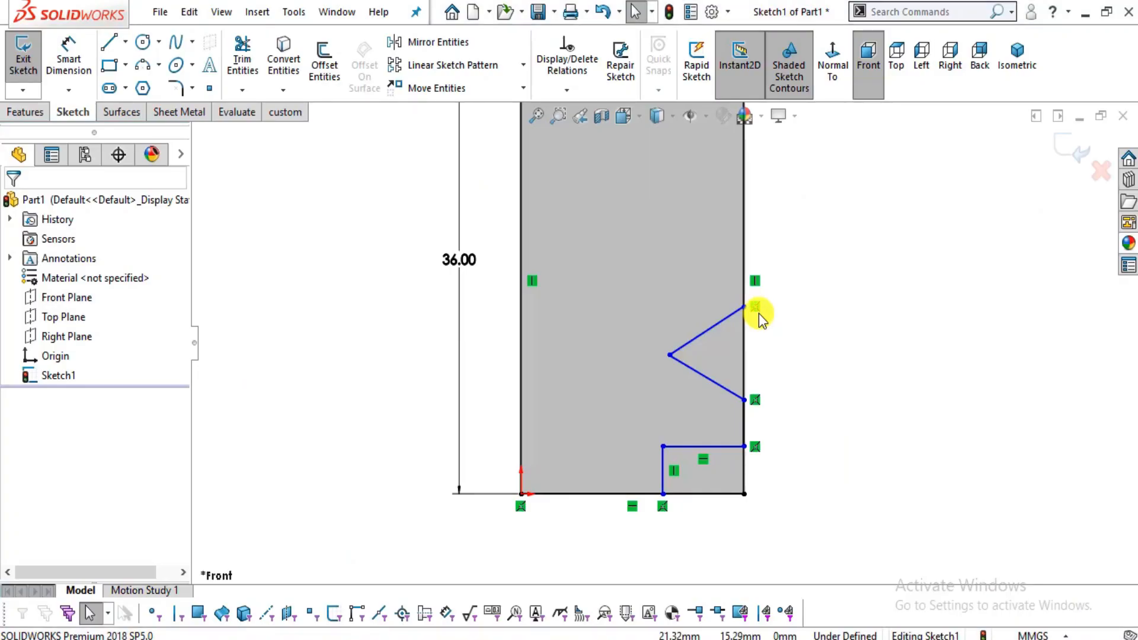
{"action": "key", "text": "alt+Tab"}
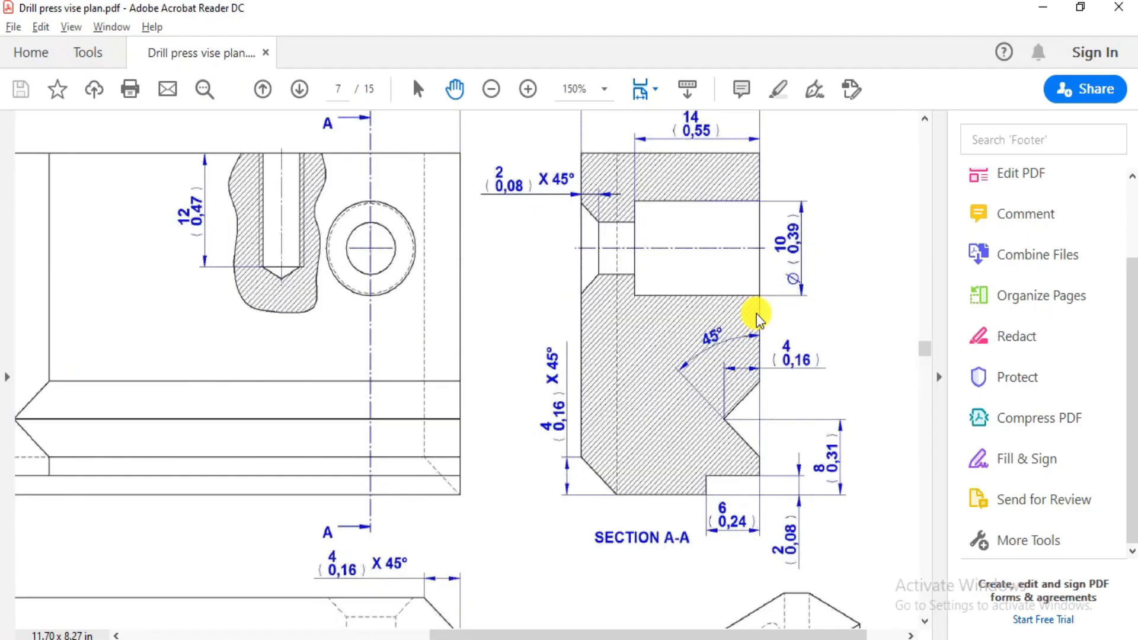
{"action": "key", "text": "alt+Tab"}
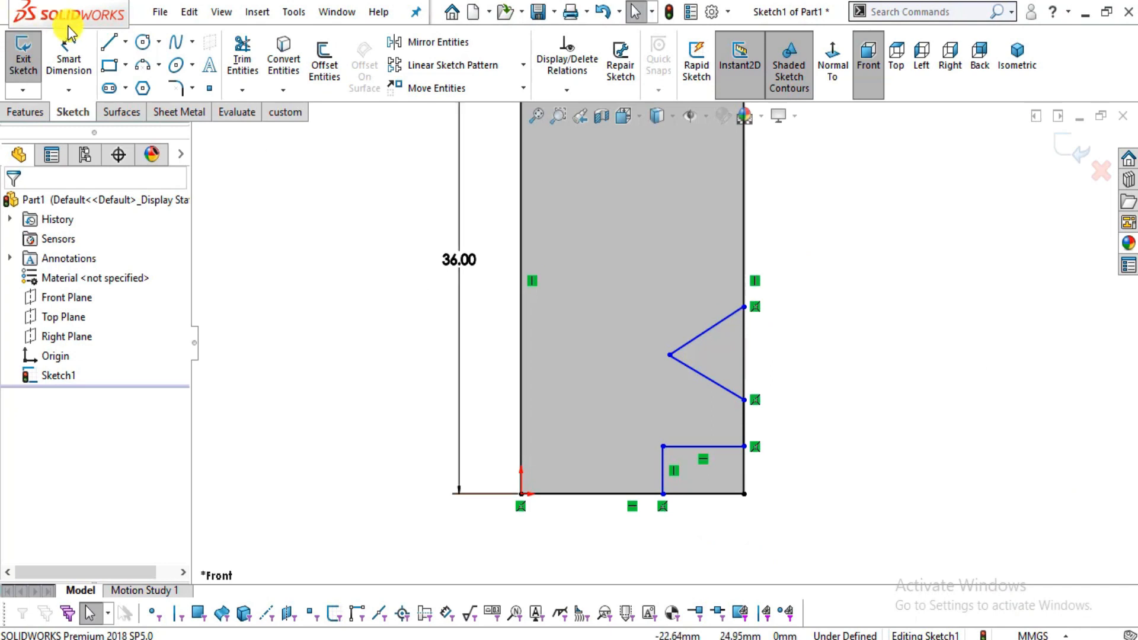
{"action": "left_click", "coordinate": [125, 42]}
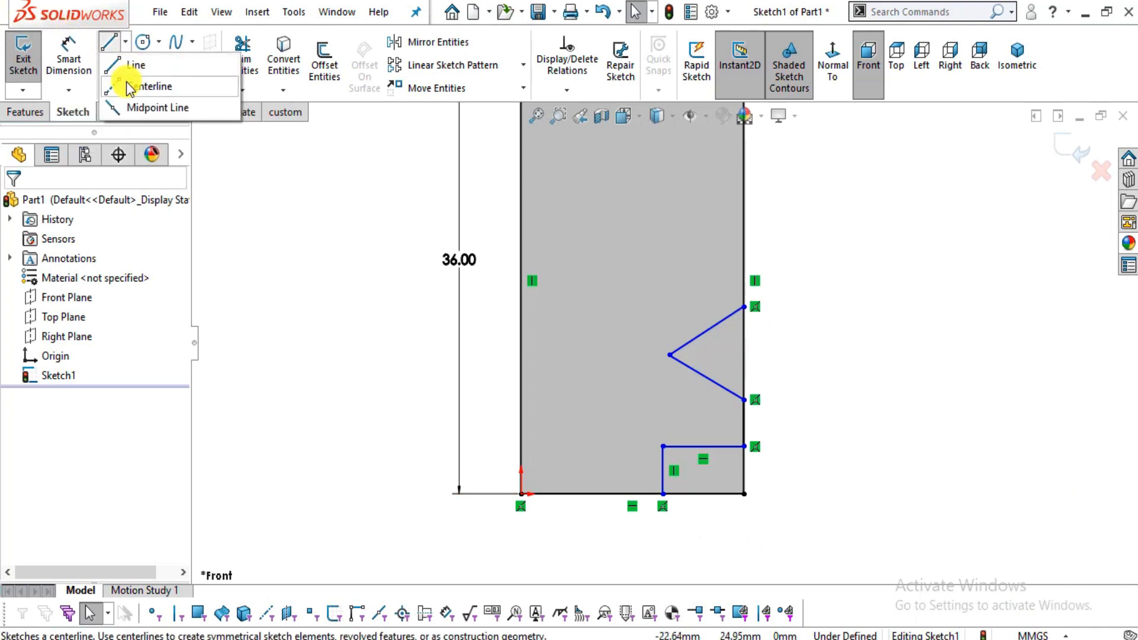
{"action": "left_click", "coordinate": [150, 87]}
{"action": "left_click", "coordinate": [670, 355]}
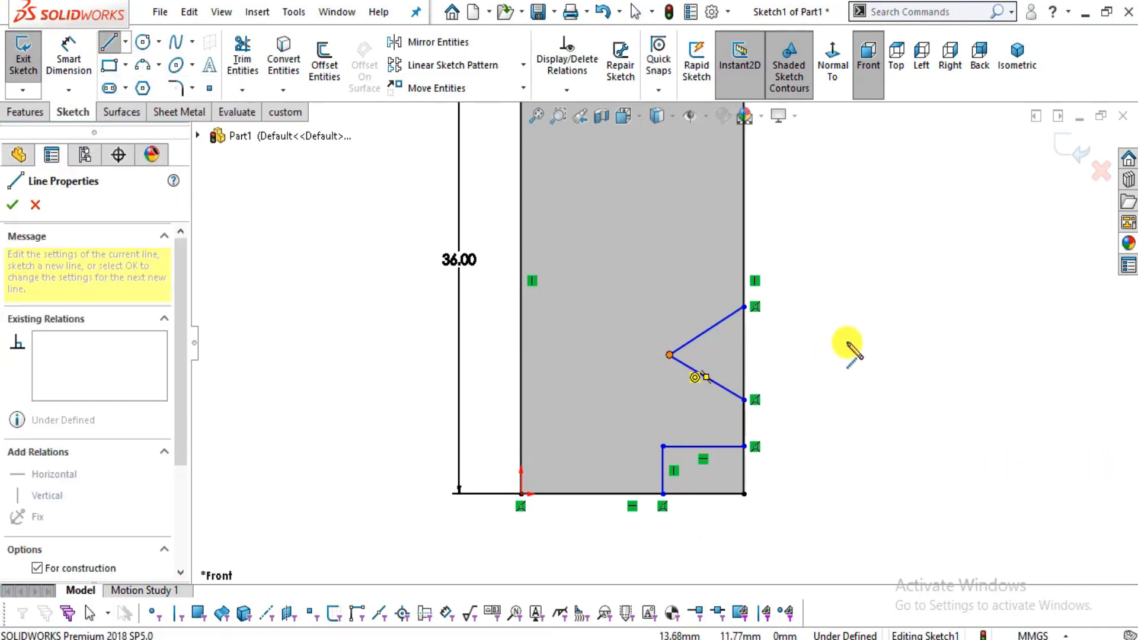
{"action": "left_click", "coordinate": [858, 354]}
{"action": "key", "text": "Escape"}
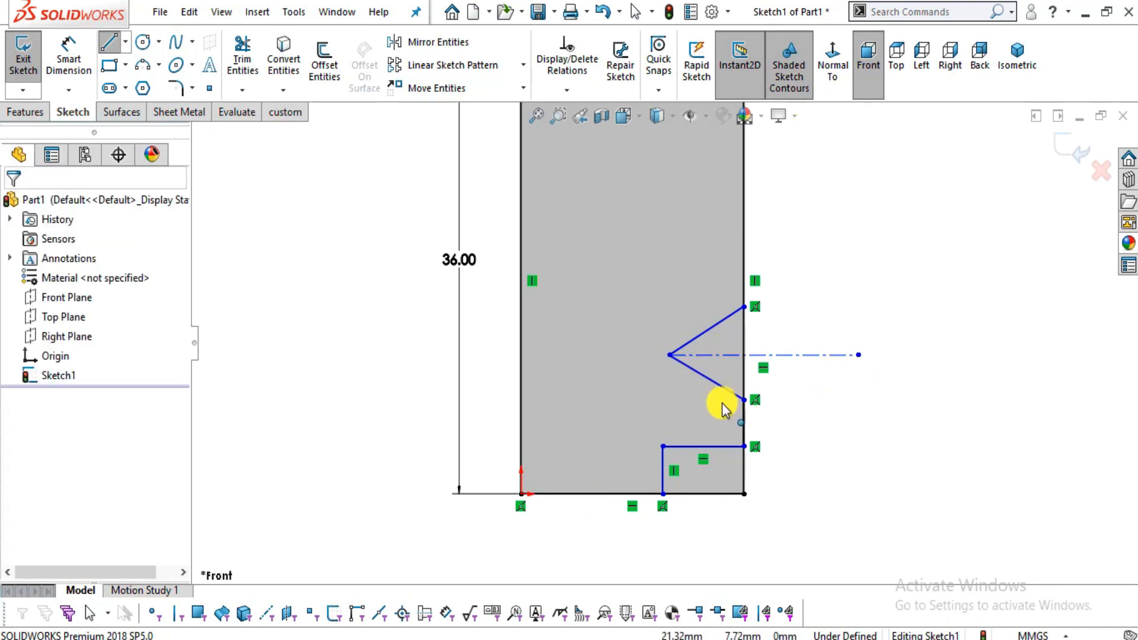
Check Section A-A in the plan and dimension the corner notch's width to 6 mm.
{"action": "left_click", "coordinate": [67, 48]}
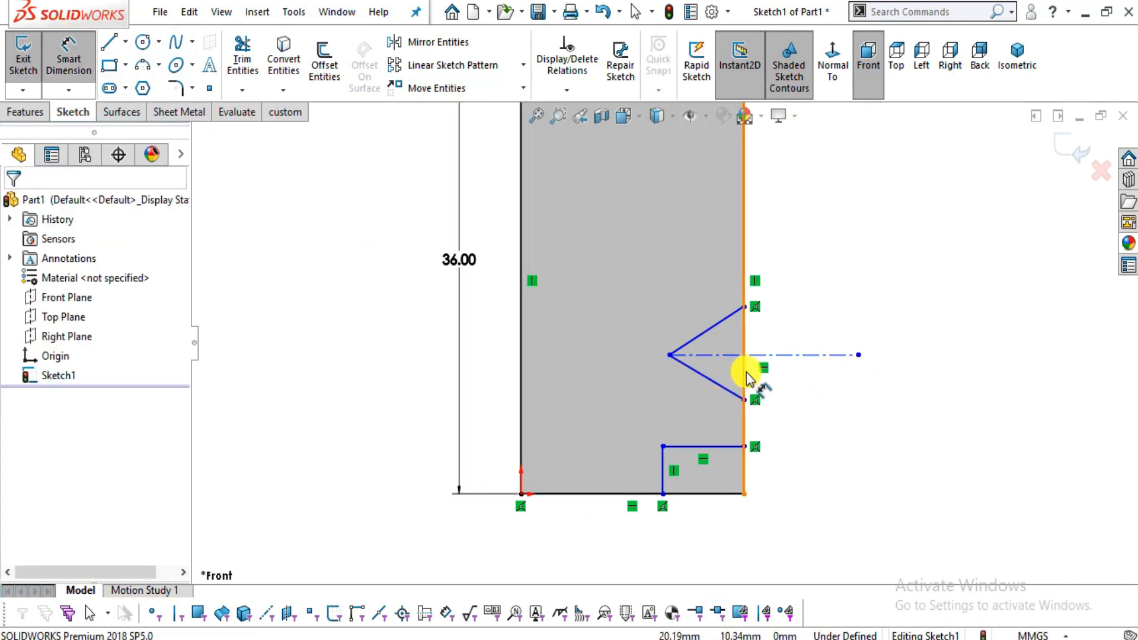
{"action": "key", "text": "alt+Tab"}
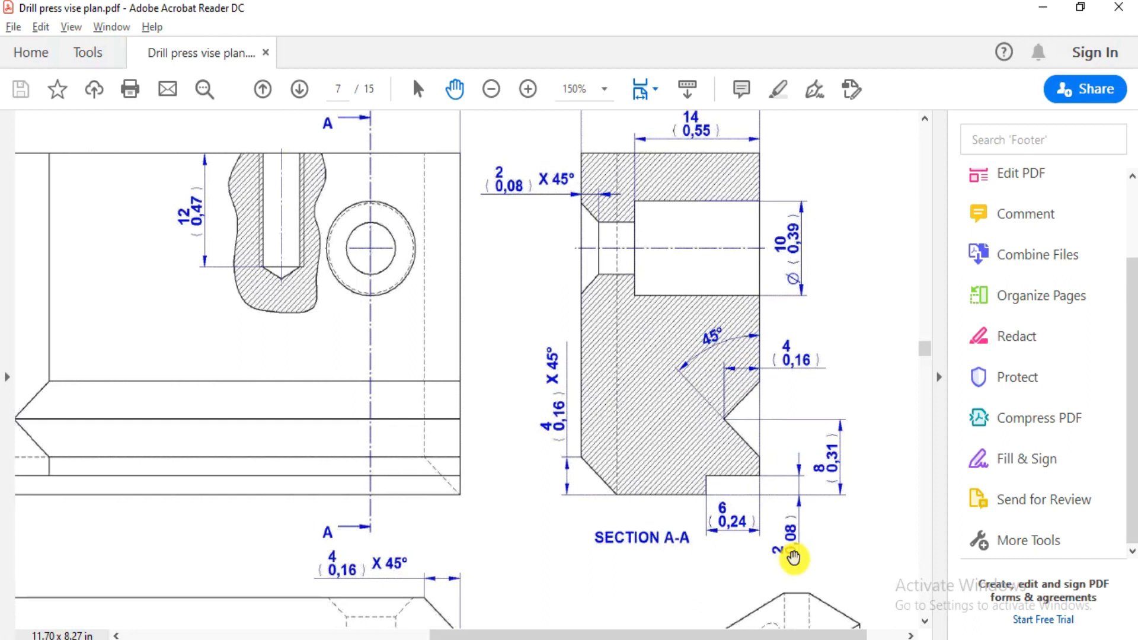
{"action": "key", "text": "alt+Tab"}
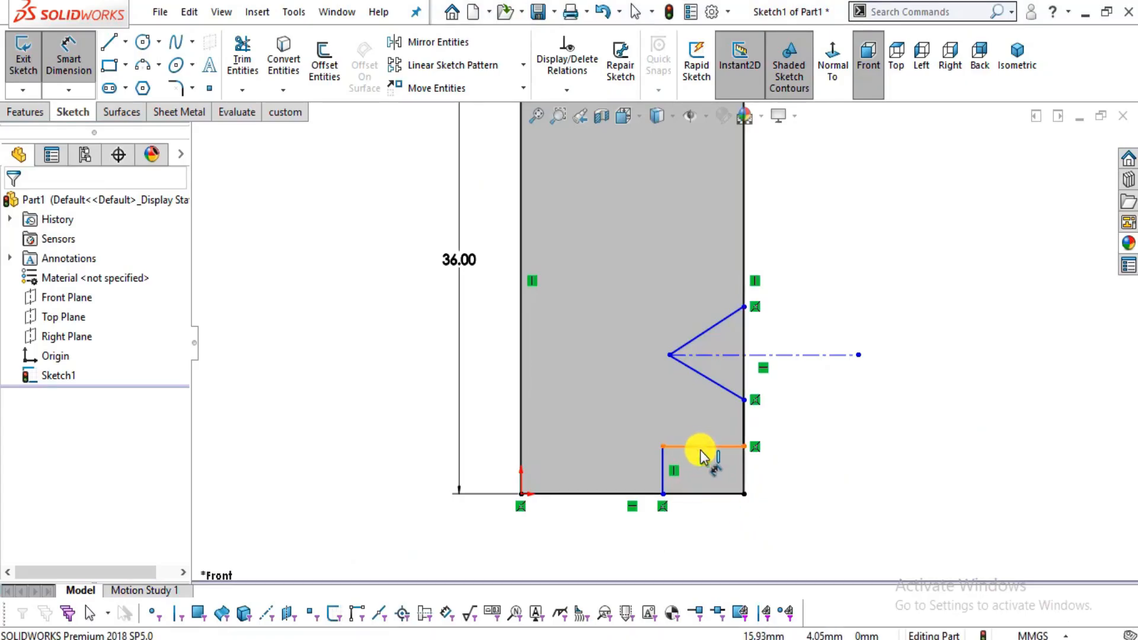
{"action": "left_click", "coordinate": [702, 447]}
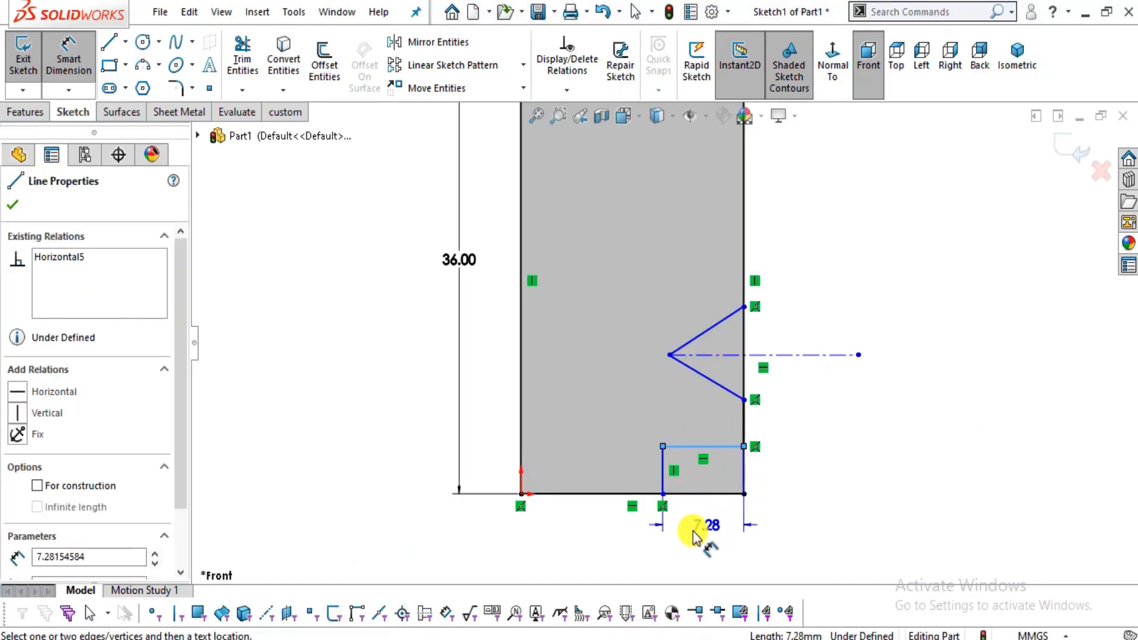
{"action": "left_click", "coordinate": [694, 534]}
{"action": "type", "text": "6"}
{"action": "key", "text": "Return"}
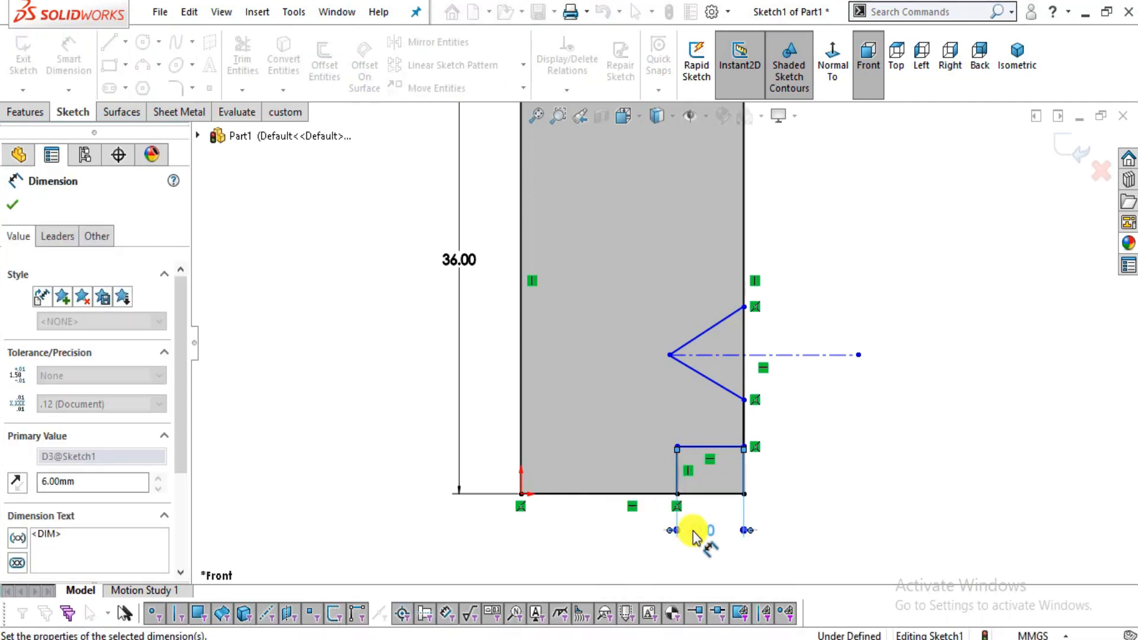
{"action": "key", "text": "Escape"}
Check the notch height in the PDF plan and dimension the notch's vertical side to 2 mm.
{"action": "key", "text": "alt+Tab"}
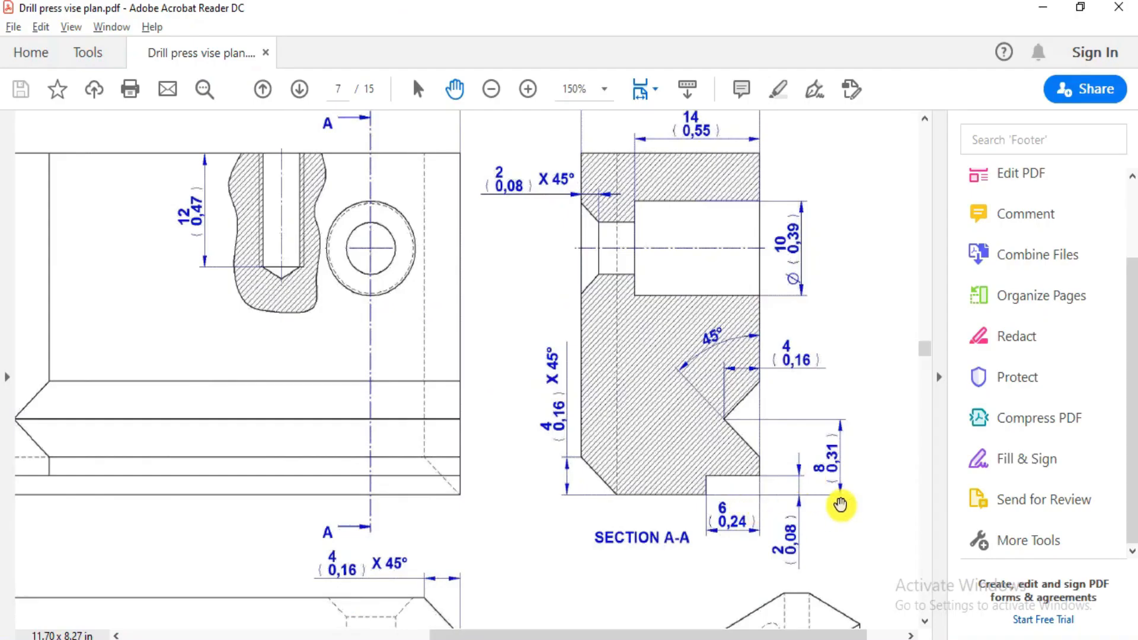
{"action": "key", "text": "alt+Tab"}
{"action": "left_click", "coordinate": [678, 471]}
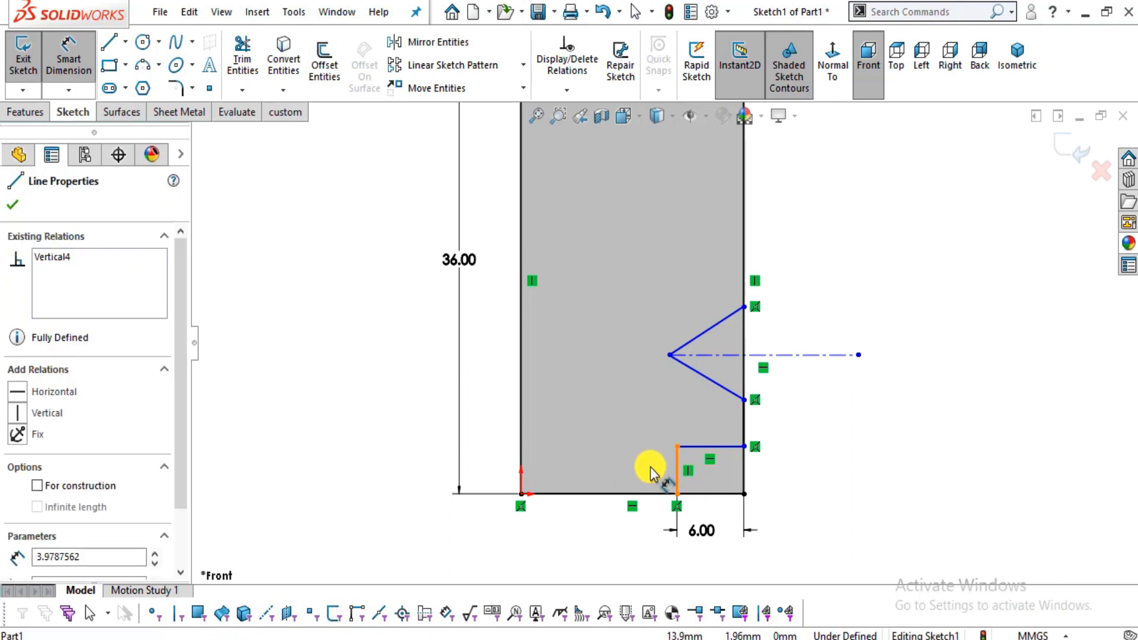
{"action": "left_click", "coordinate": [634, 466]}
{"action": "type", "text": "2"}
{"action": "key", "text": "Return"}
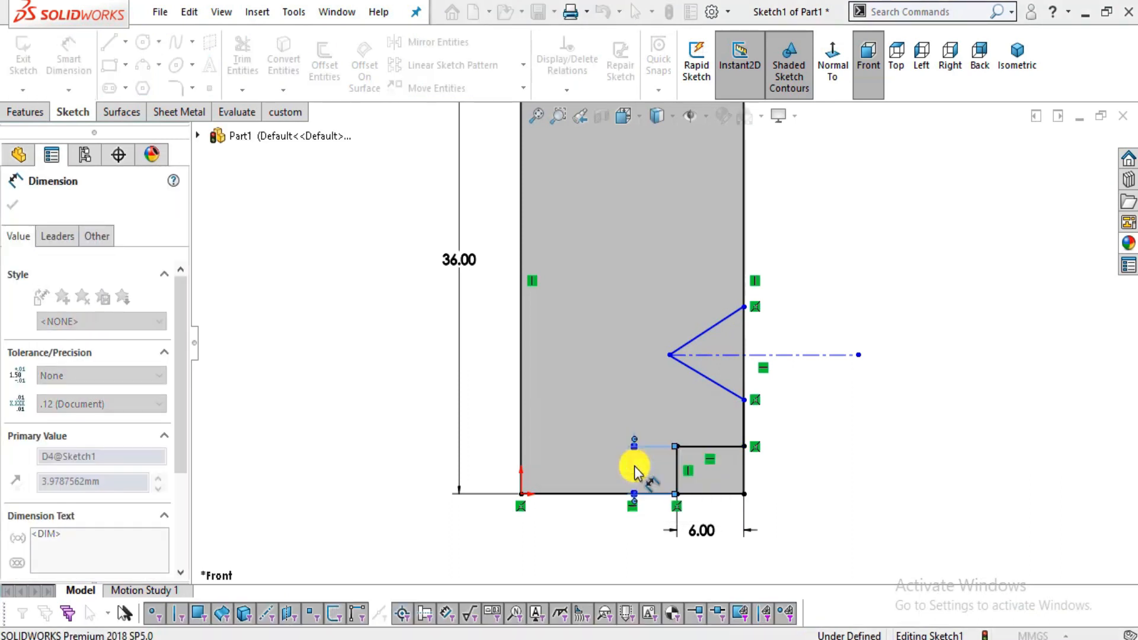
{"action": "key", "text": "Escape"}
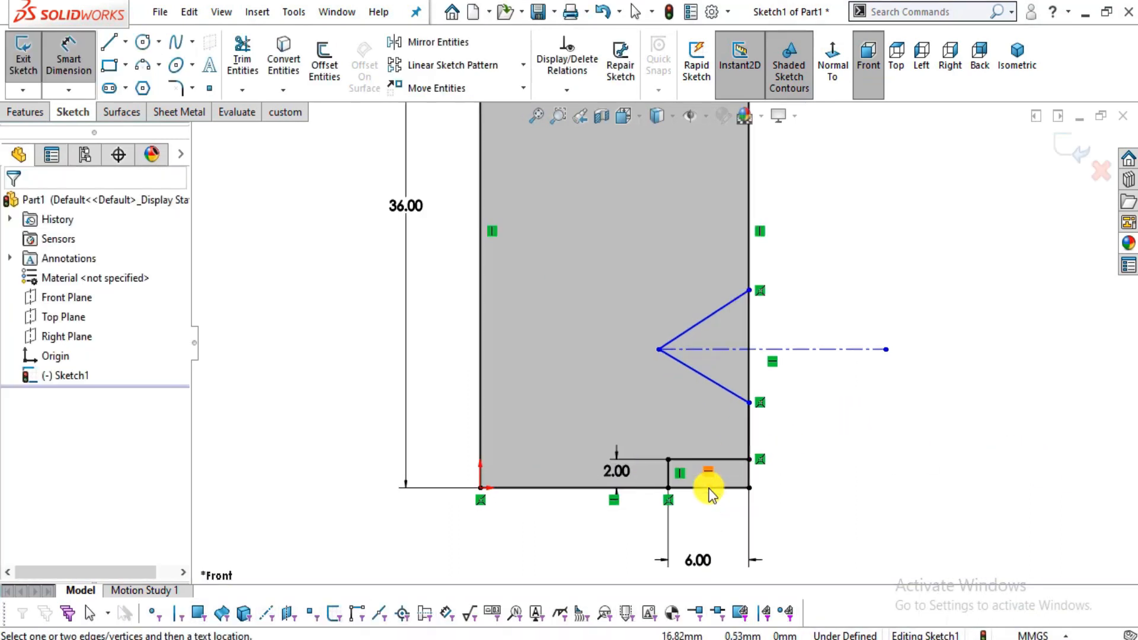
Following Section A-A, dimension the angle between the V-notch's lower side and the profile's right edge to 45°.
{"action": "key", "text": "alt+Tab"}
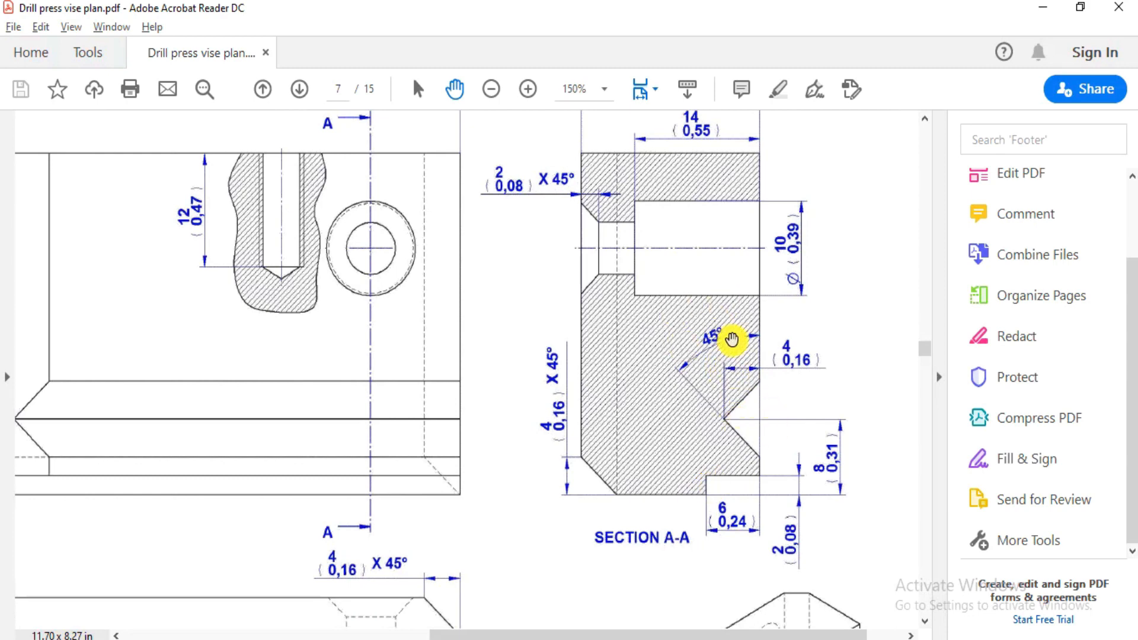
{"action": "key", "text": "alt+Tab"}
{"action": "left_click", "coordinate": [723, 386]}
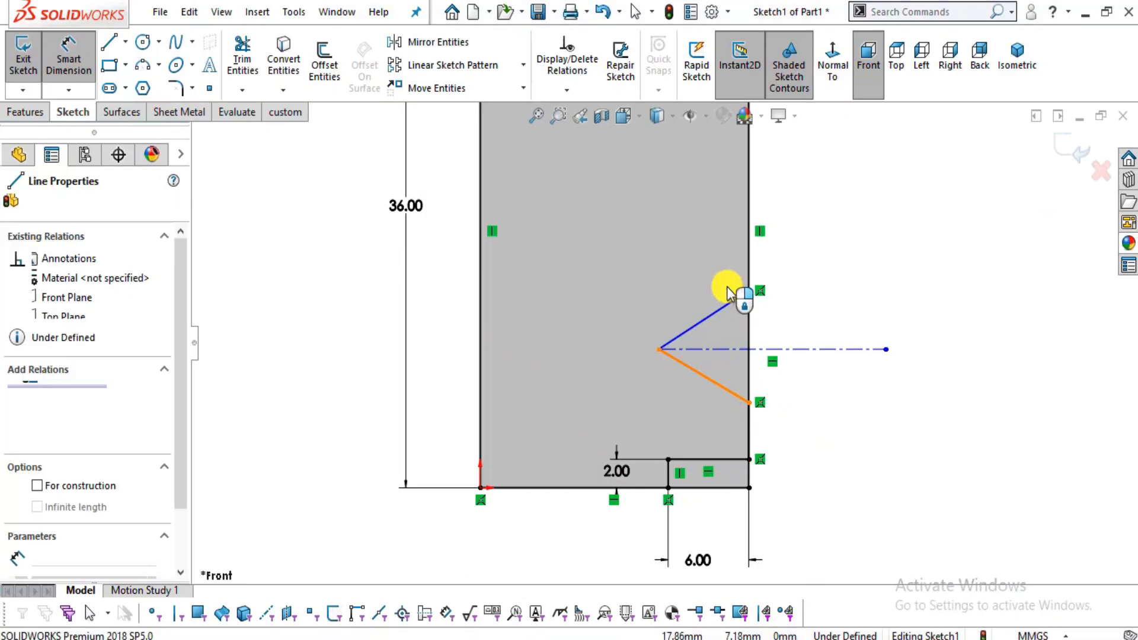
{"action": "left_click", "coordinate": [748, 247]}
{"action": "left_click", "coordinate": [684, 277]}
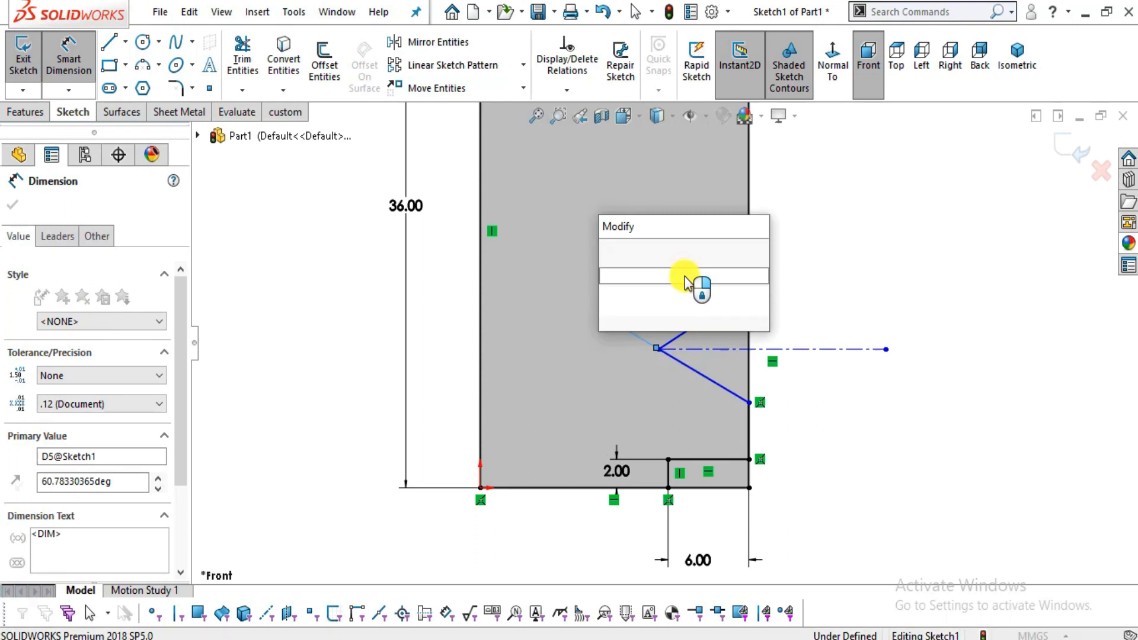
{"action": "type", "text": "45"}
{"action": "key", "text": "Return"}
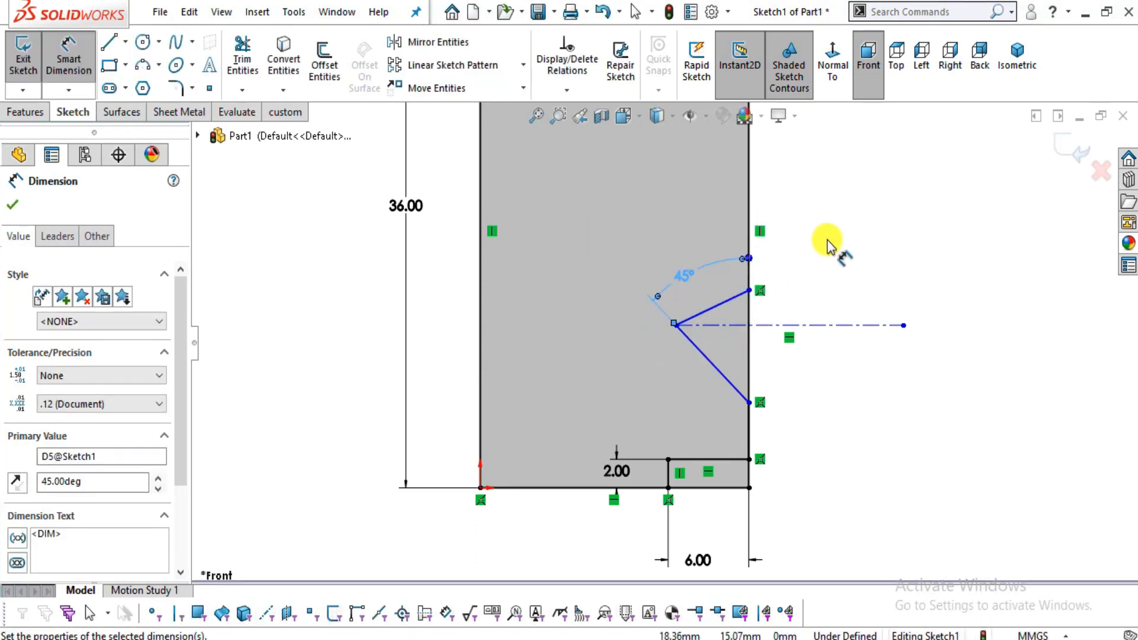
{"action": "key", "text": "Escape"}
Dimension the V-notch's depth from its vertex to the profile's right edge to 4 mm, as in the plan.
{"action": "key", "text": "alt+Tab"}
{"action": "key", "text": "alt+Tab"}
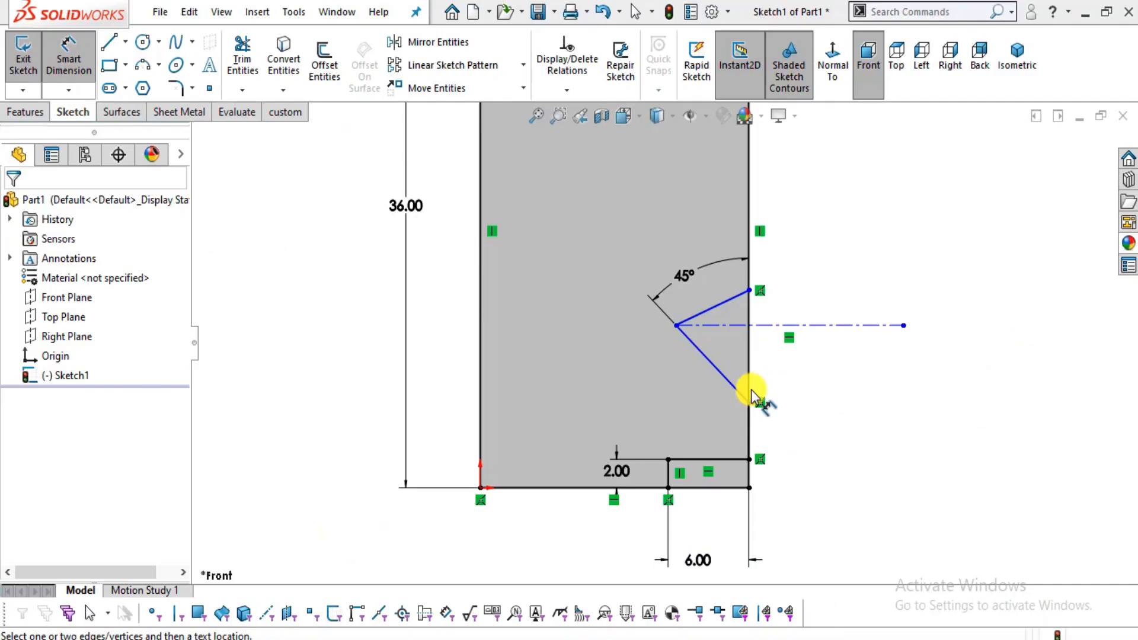
{"action": "left_click", "coordinate": [677, 325]}
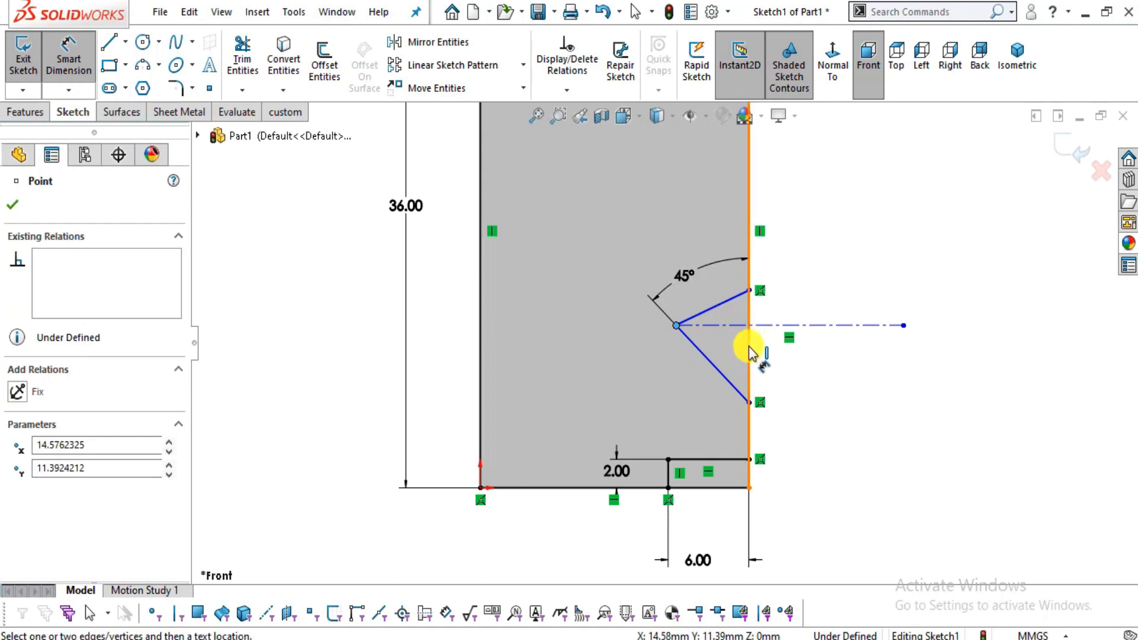
{"action": "left_click", "coordinate": [749, 347]}
{"action": "left_click", "coordinate": [713, 403]}
{"action": "type", "text": "4"}
{"action": "key", "text": "Return"}
{"action": "key", "text": "Escape"}
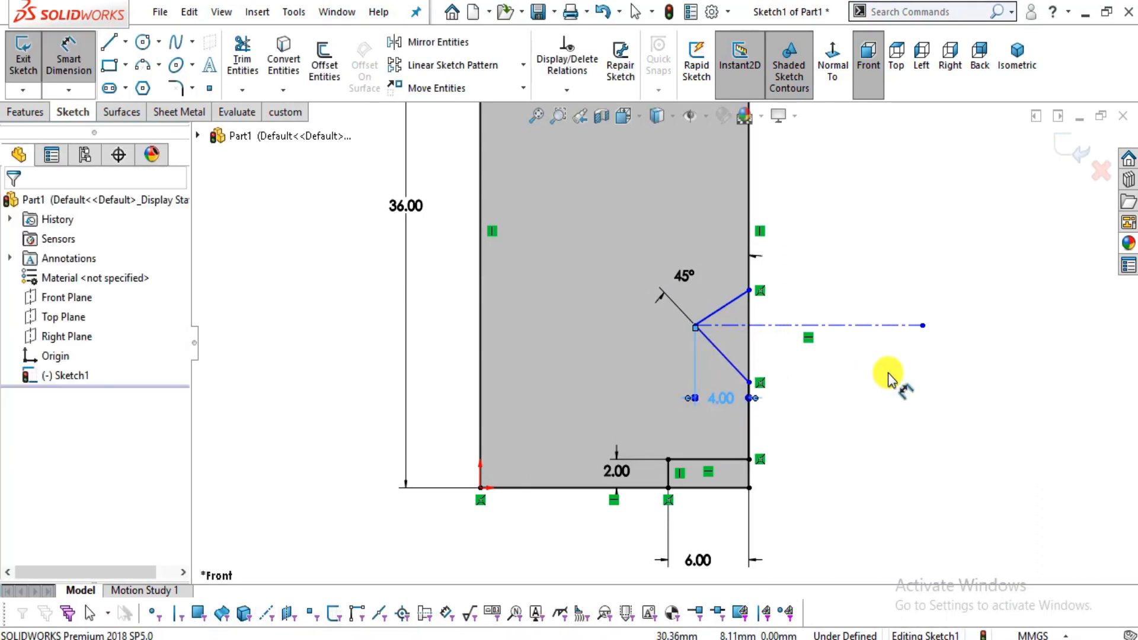
{"action": "key", "text": "Escape"}
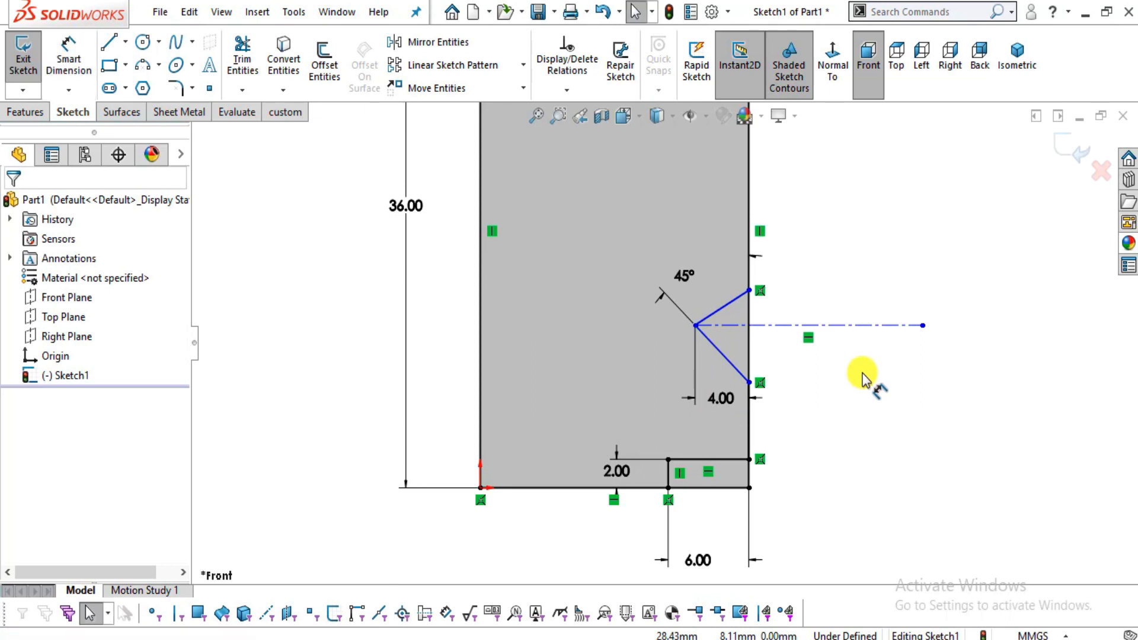
Make the two sides of the V-notch symmetric about the horizontal centerline.
{"action": "left_click", "coordinate": [738, 368]}
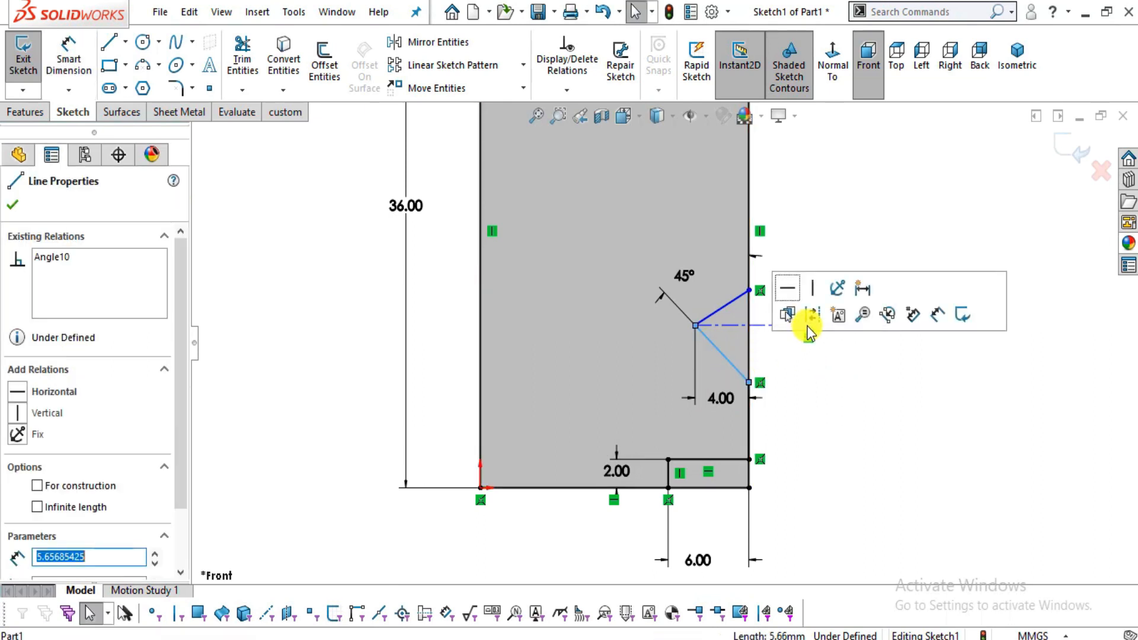
{"action": "left_click", "coordinate": [760, 318], "text": "ctrl"}
{"action": "left_click", "coordinate": [732, 301], "text": "ctrl"}
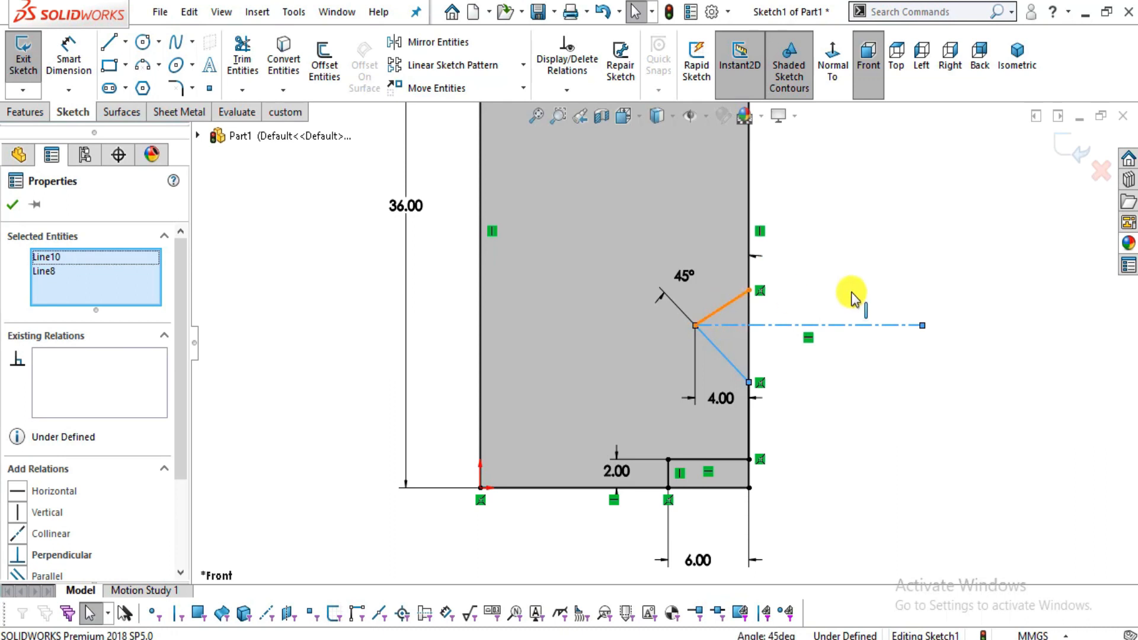
{"action": "left_click", "coordinate": [908, 223]}
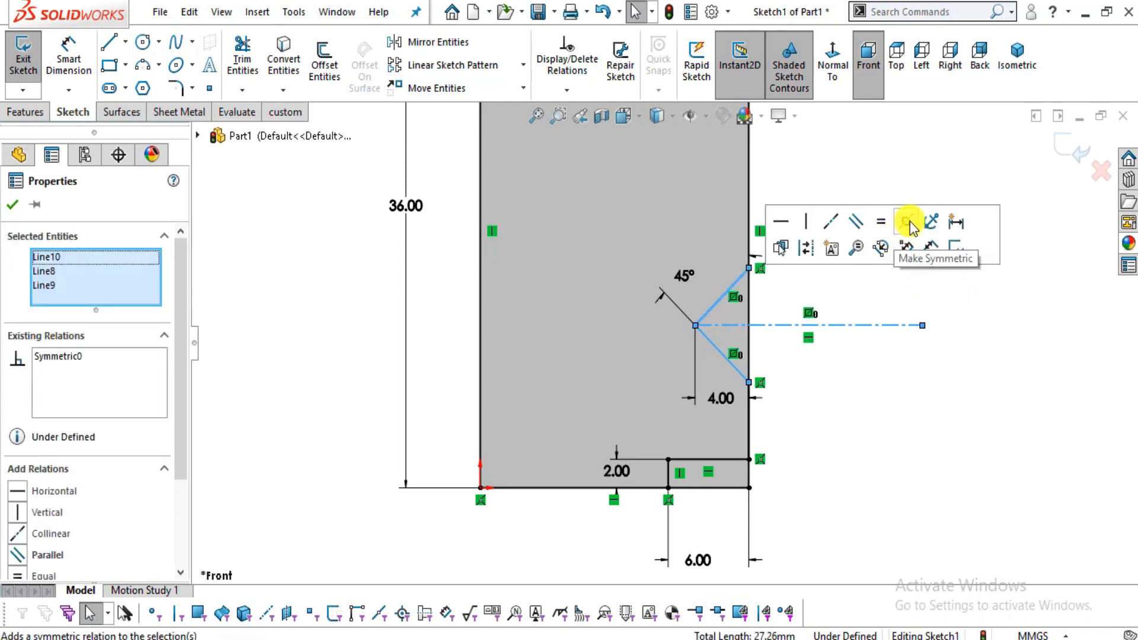
{"action": "left_click", "coordinate": [952, 389]}
Following Section A-A, dimension the V-notch's vertex to 8 mm above the profile's bottom edge.
{"action": "key", "text": "alt+Tab"}
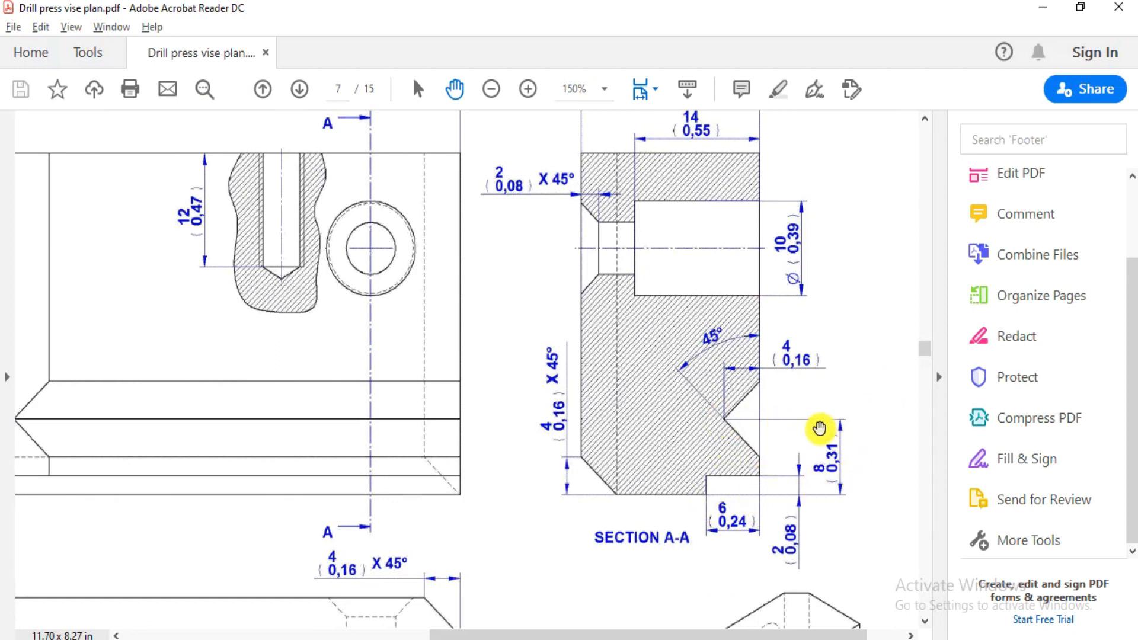
{"action": "key", "text": "alt+Tab"}
{"action": "left_click", "coordinate": [69, 62]}
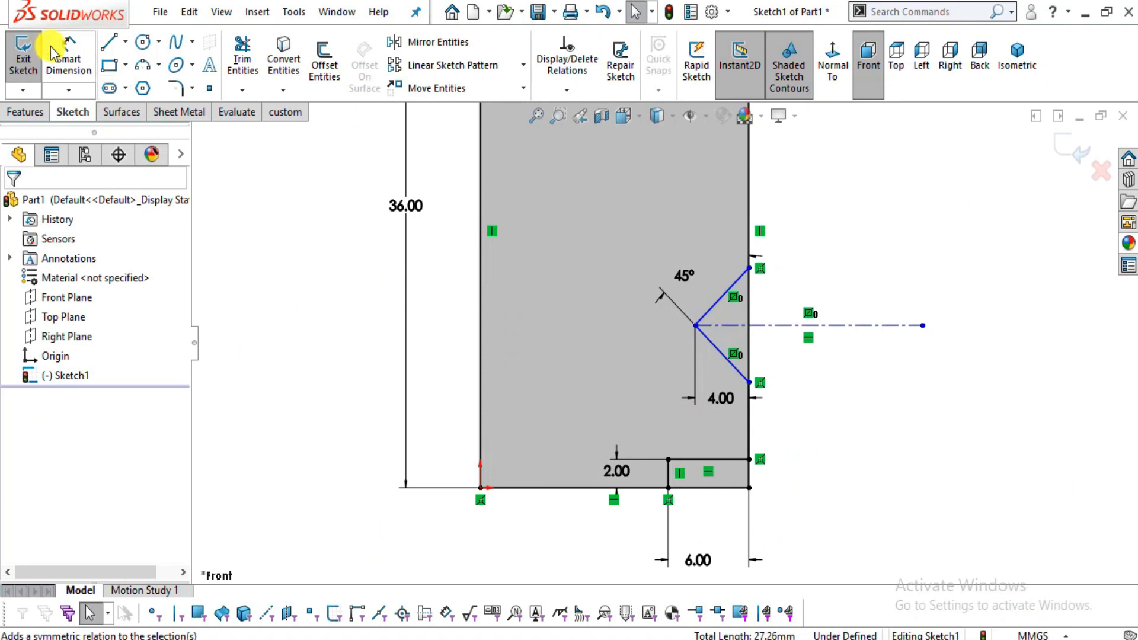
{"action": "left_click", "coordinate": [696, 327]}
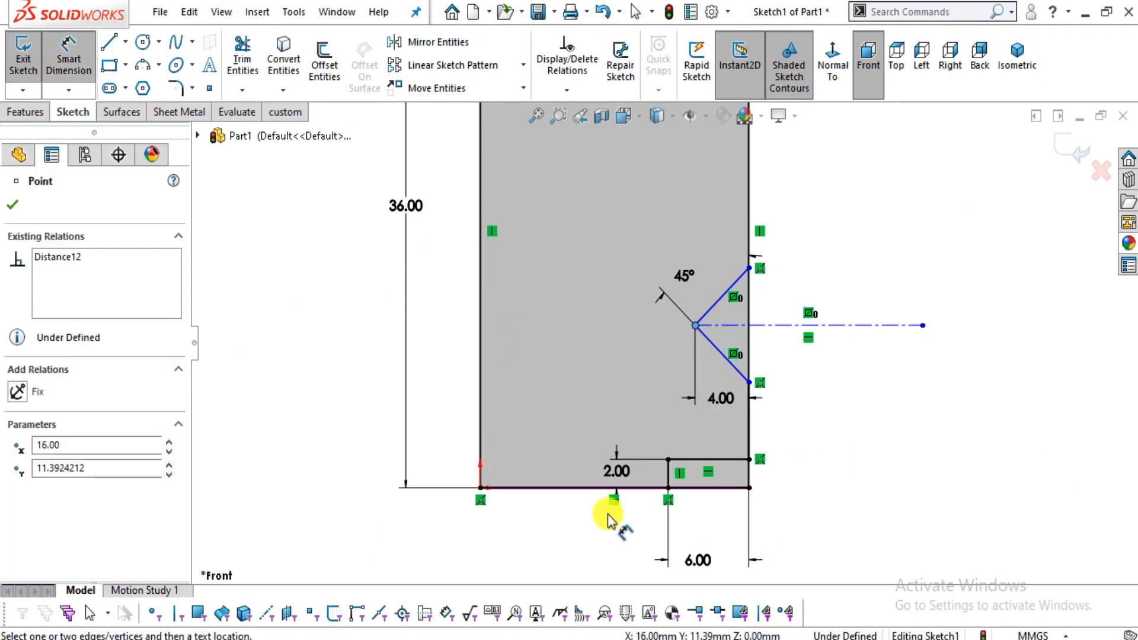
{"action": "left_click", "coordinate": [581, 488]}
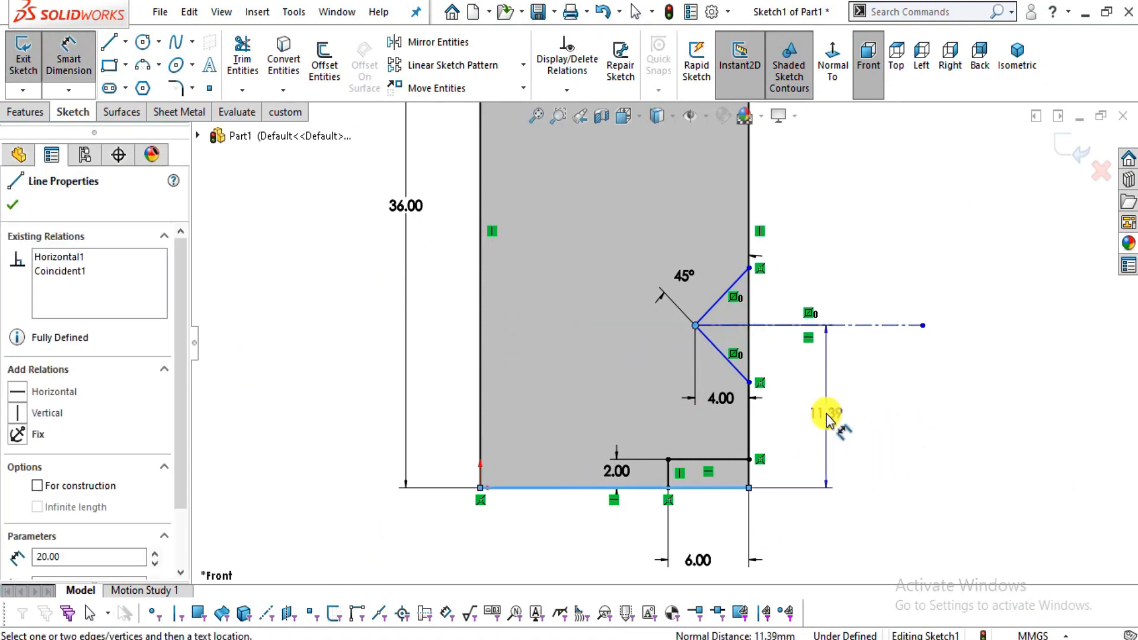
{"action": "key", "text": "alt+Tab"}
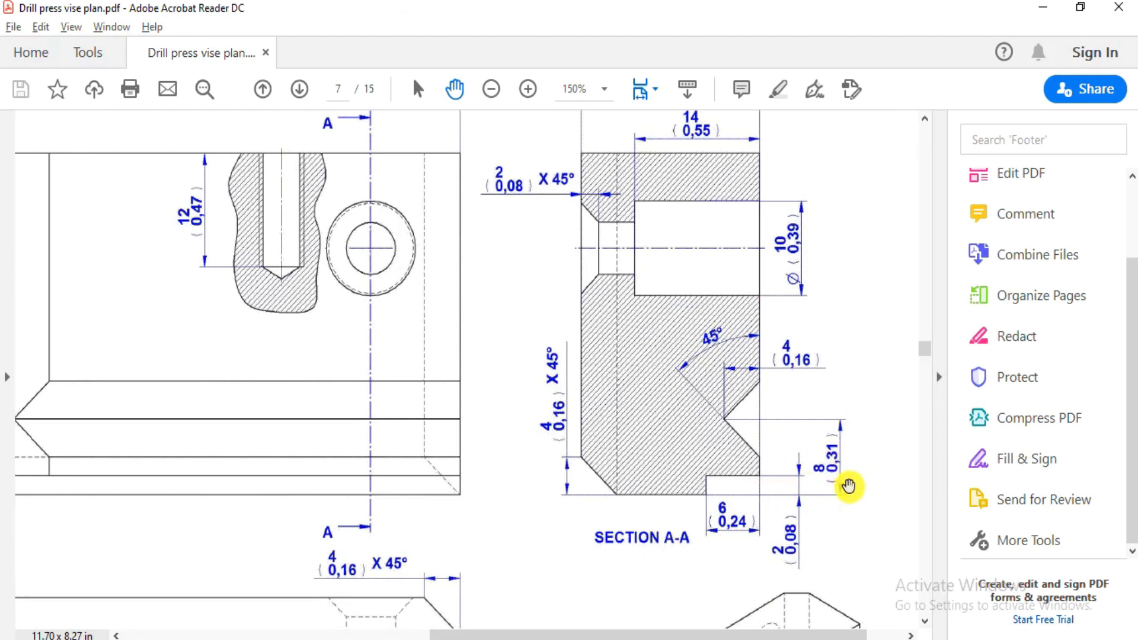
{"action": "key", "text": "alt+Tab"}
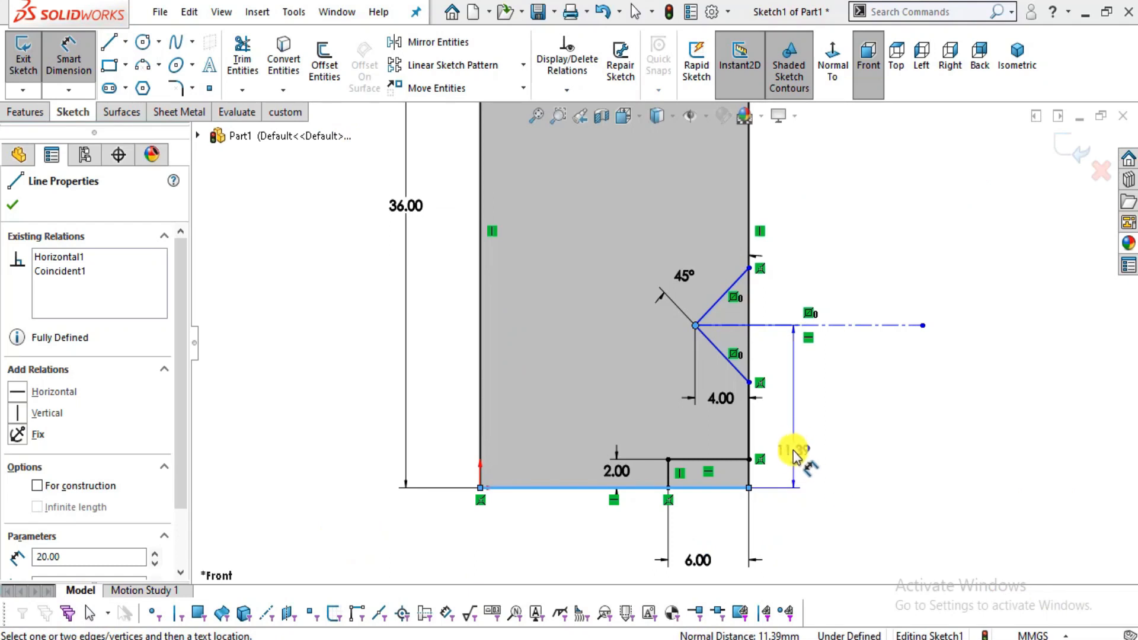
{"action": "left_click", "coordinate": [809, 438]}
{"action": "type", "text": "8"}
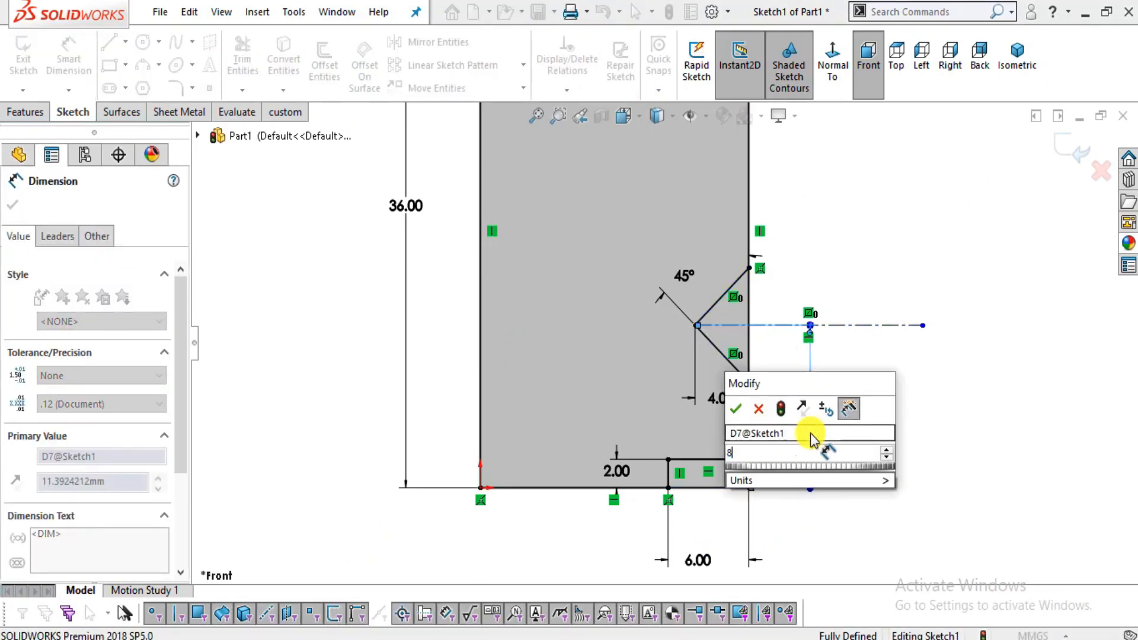
{"action": "key", "text": "Return"}
{"action": "key", "text": "Escape"}
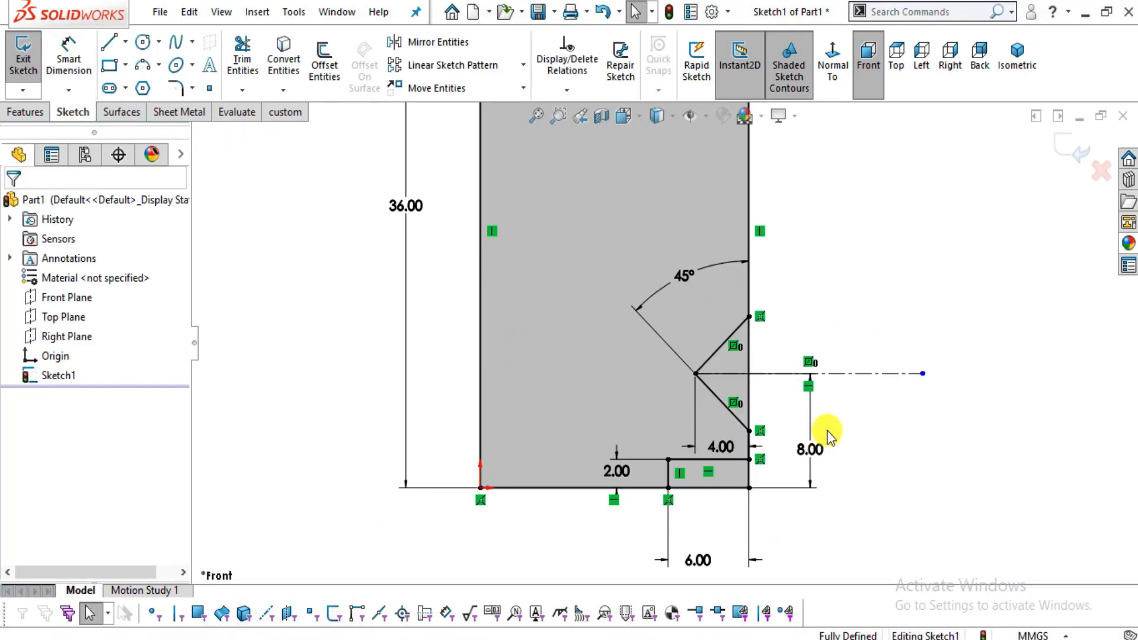
Following the plan, add an angle-distance sketch chamfer of 4 mm at 45° to the profile's lower left corner.
{"action": "key", "text": "f"}
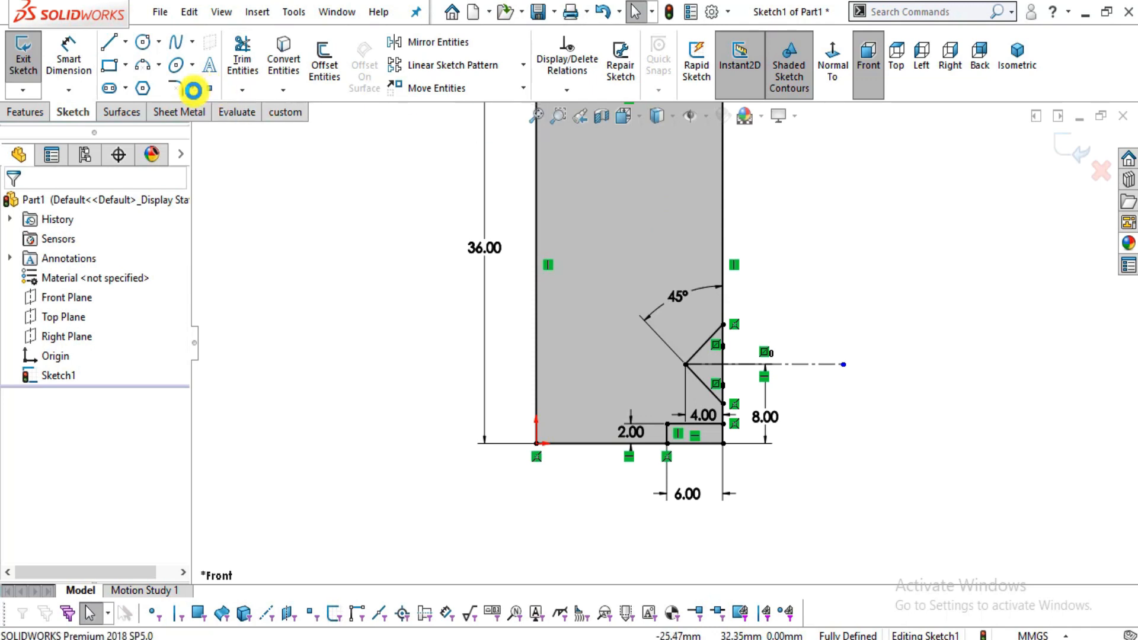
{"action": "left_click", "coordinate": [192, 88]}
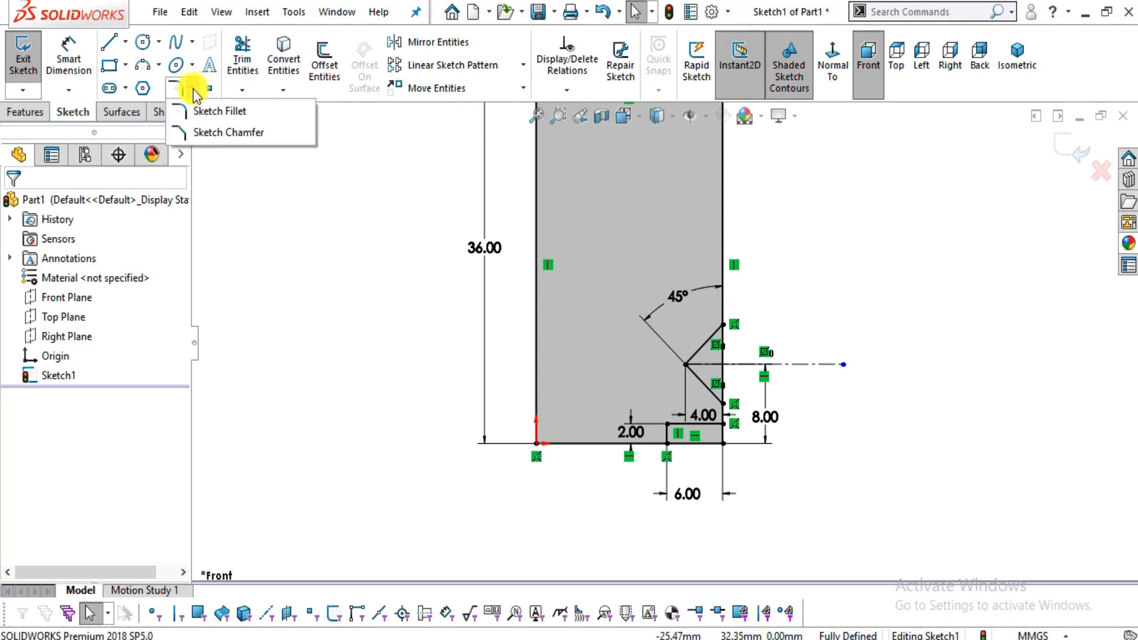
{"action": "left_click", "coordinate": [219, 131]}
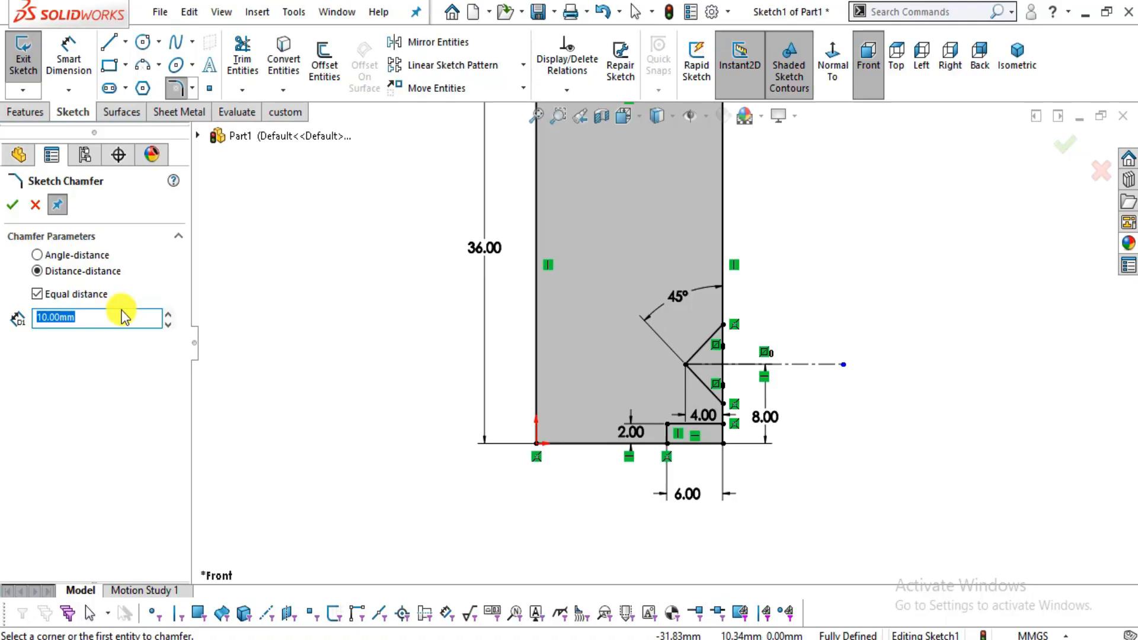
{"action": "key", "text": "alt+Tab"}
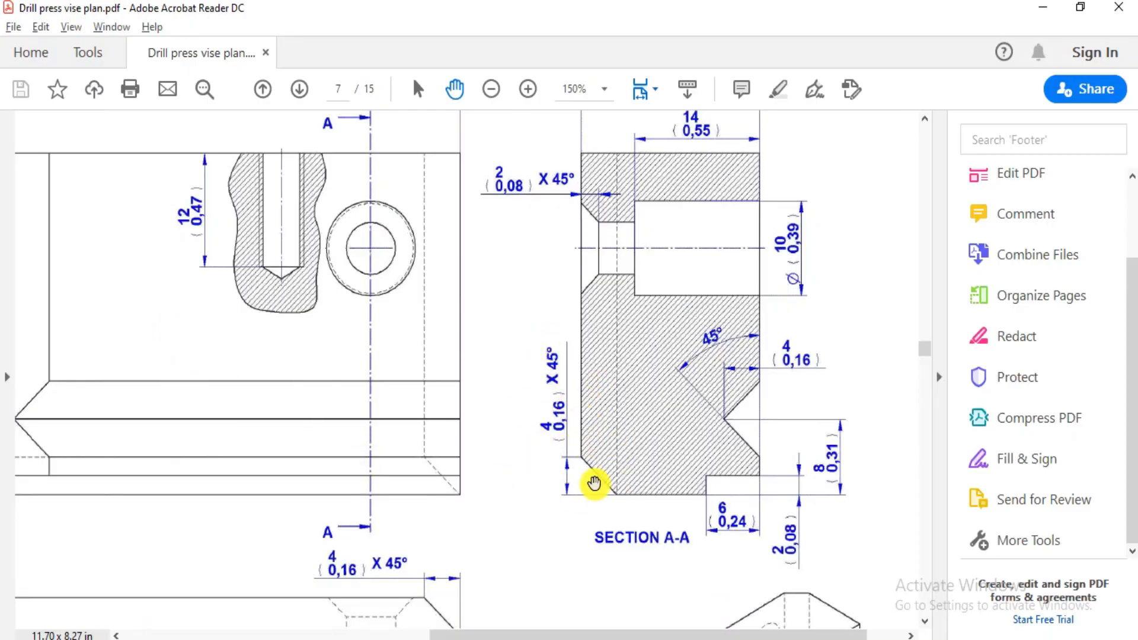
{"action": "key", "text": "alt+Tab"}
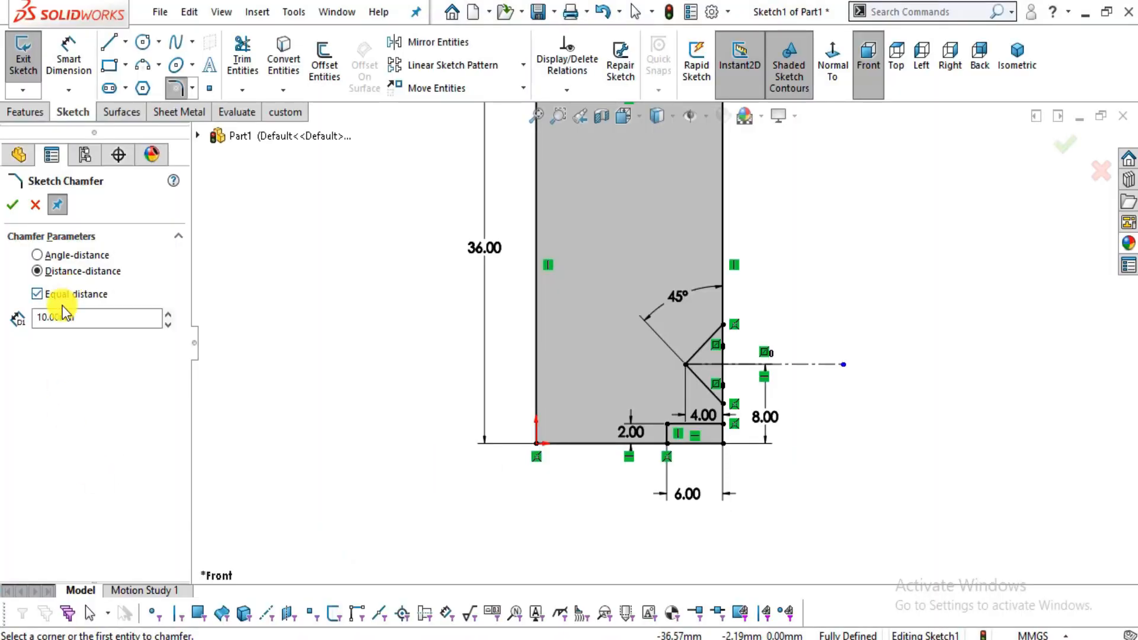
{"action": "left_click", "coordinate": [38, 255]}
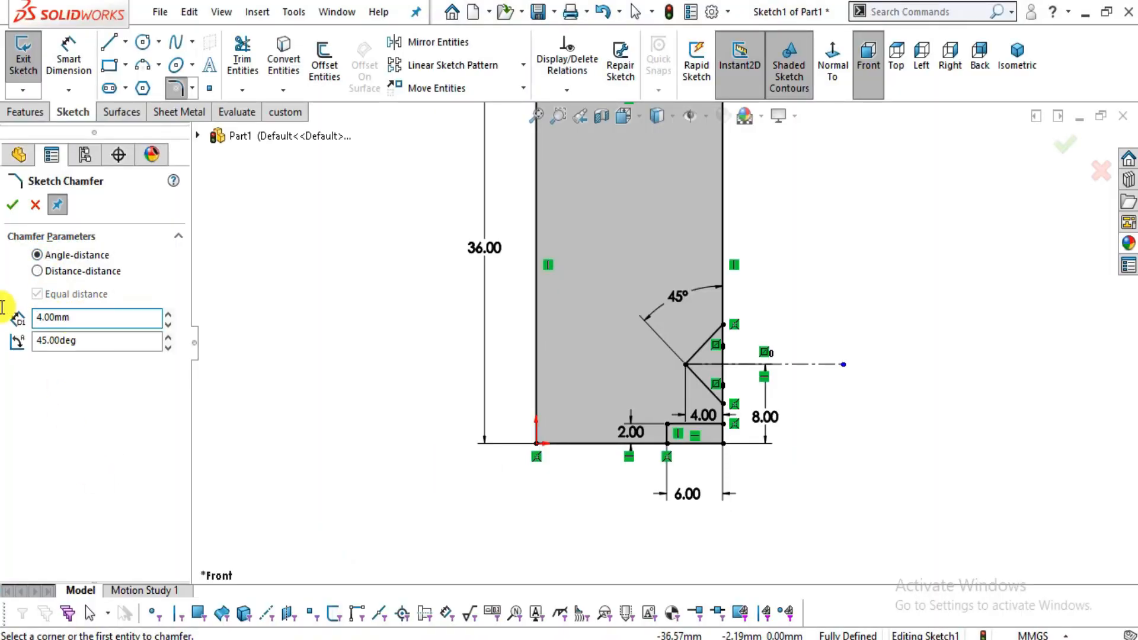
{"action": "left_click", "coordinate": [536, 444]}
{"action": "left_click", "coordinate": [12, 205]}
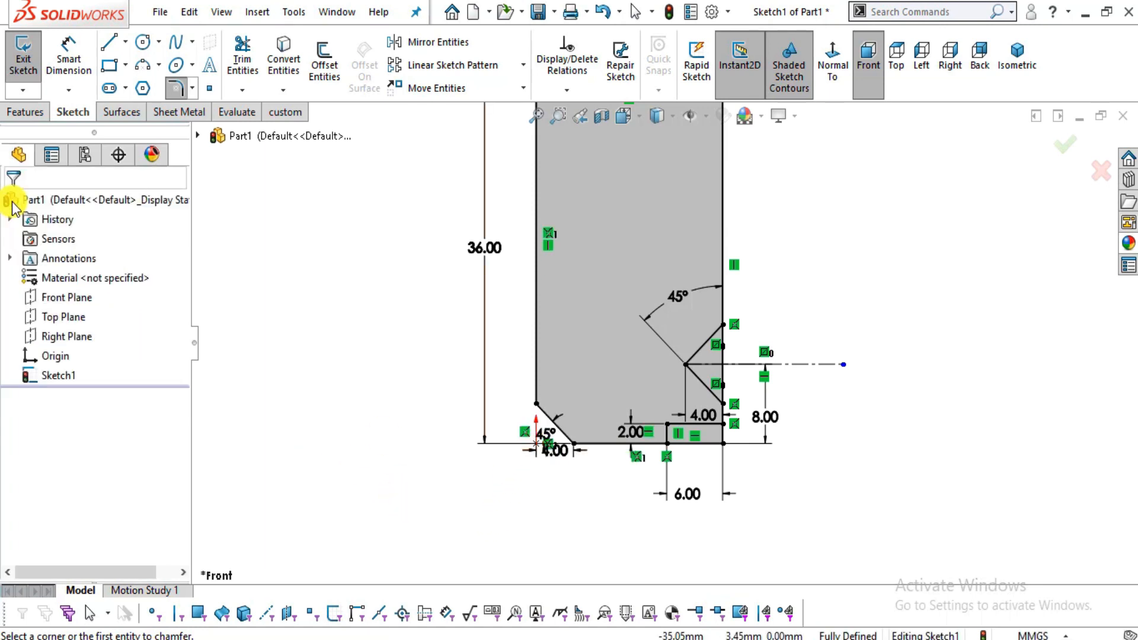
Start a boss extrude of the jaw profile's main region, leaving out the notch and corner step, with the Mid Plane end condition.
{"action": "key", "text": "f"}
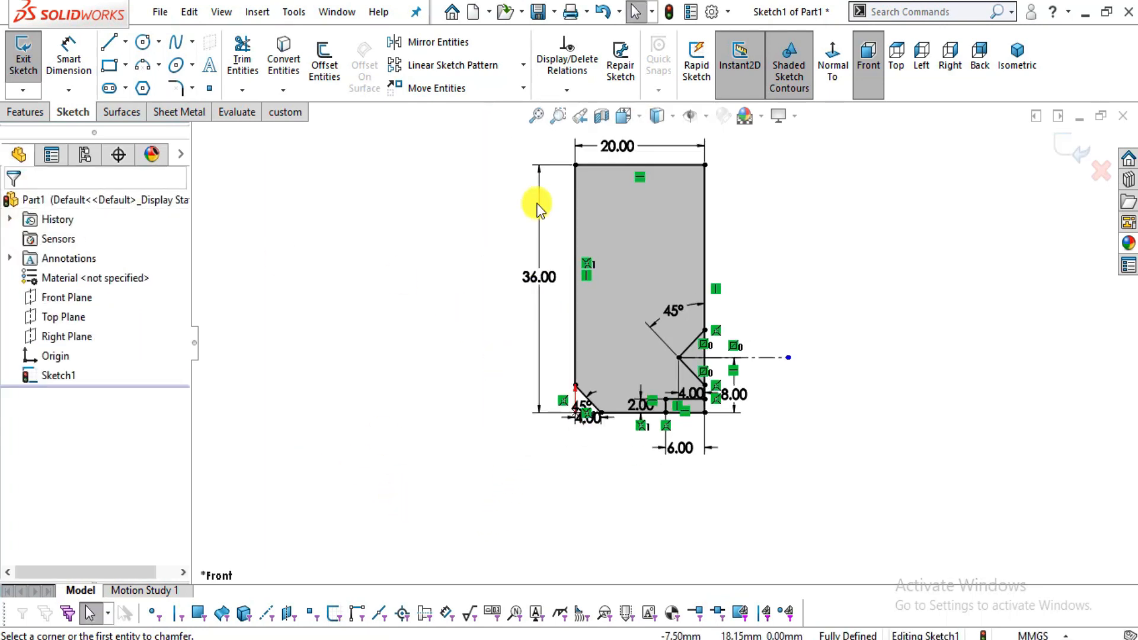
{"action": "left_click", "coordinate": [26, 113]}
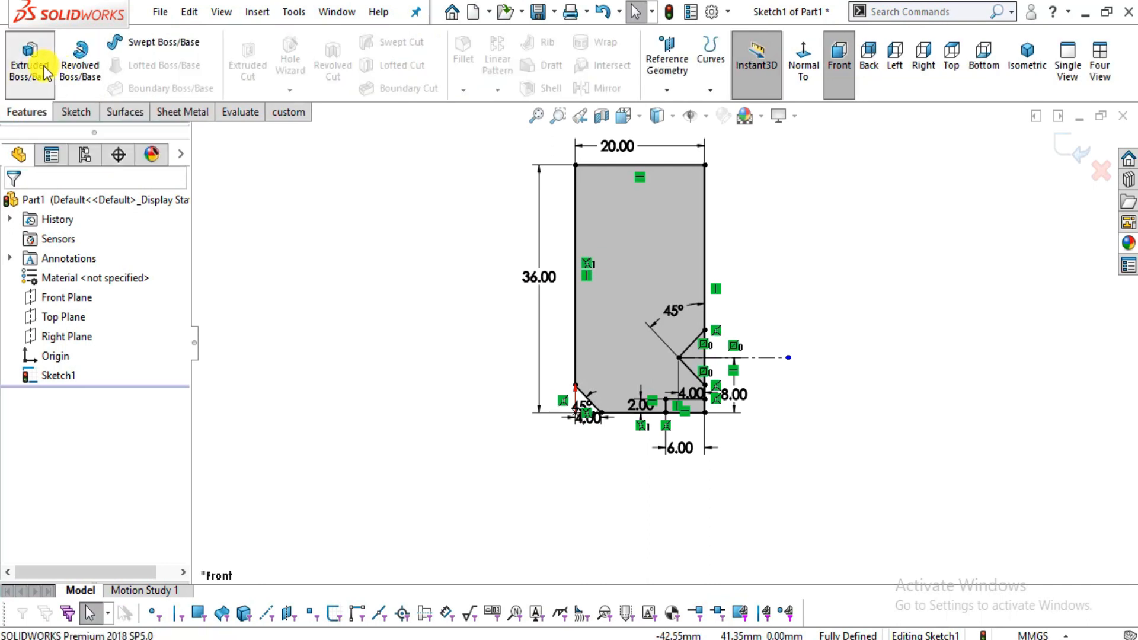
{"action": "left_click", "coordinate": [39, 66]}
{"action": "left_click", "coordinate": [663, 297]}
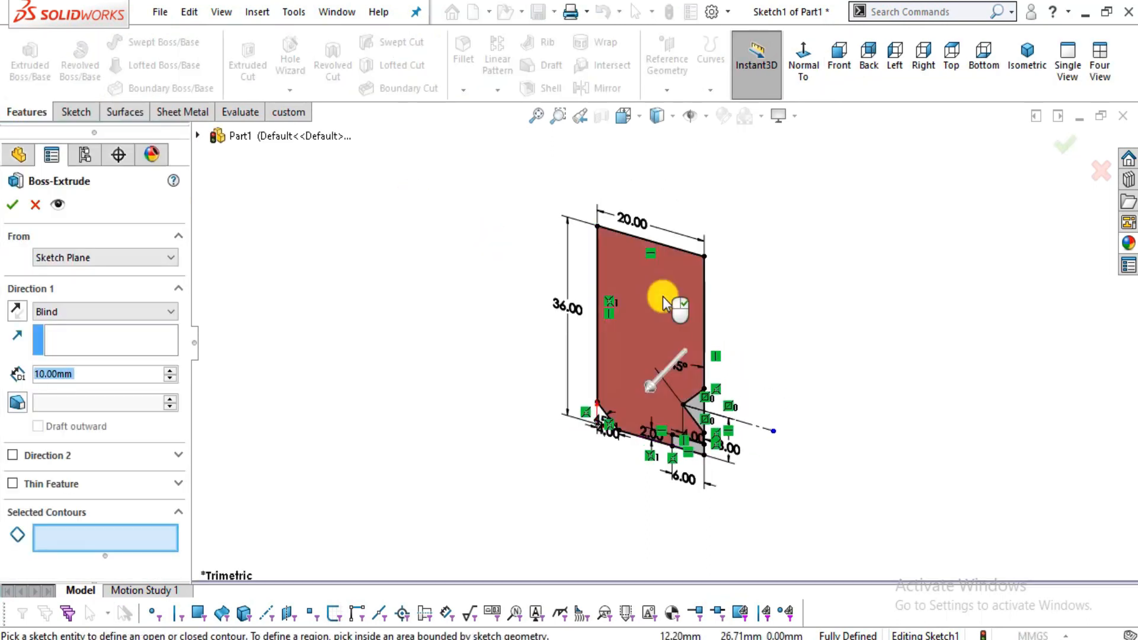
{"action": "left_click", "coordinate": [83, 309]}
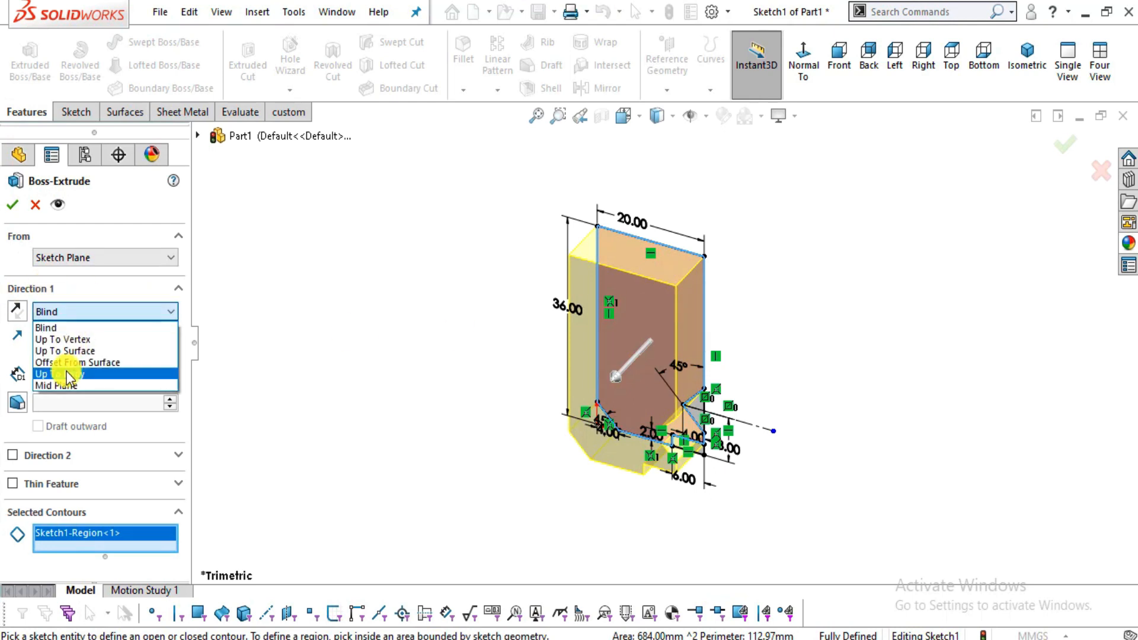
{"action": "left_click", "coordinate": [74, 378]}
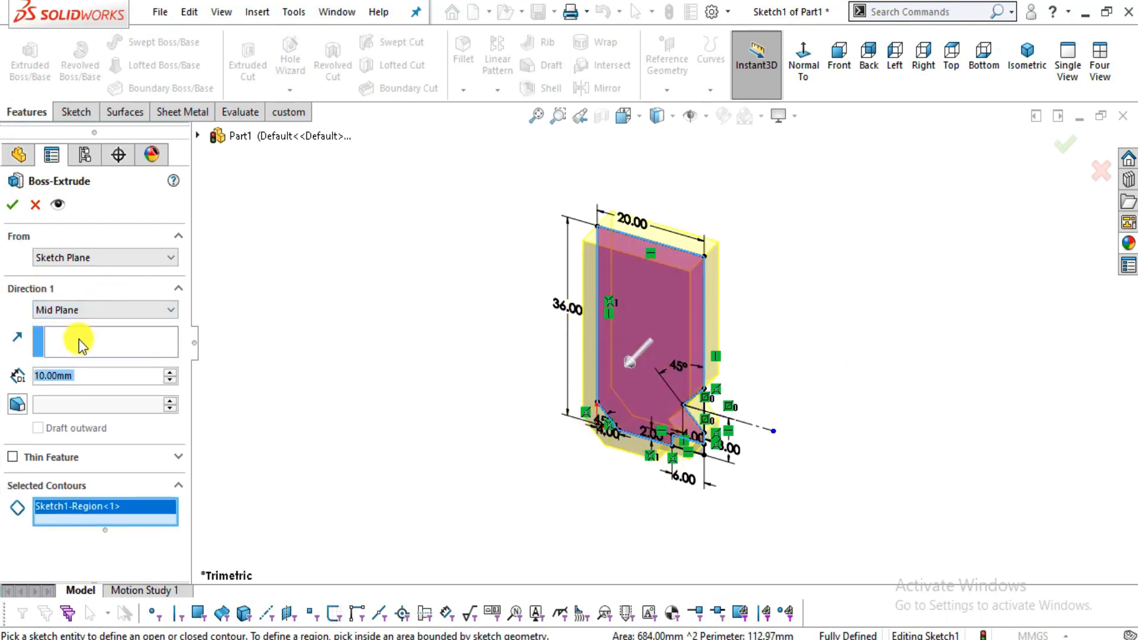
Check the jaw's length in the PDF plan, set the extrusion depth to 100 mm and complete the extrusion.
{"action": "key", "text": "alt+Tab"}
{"action": "left_click_drag", "start_coordinate": [475, 345], "coordinate": [836, 465]}
{"action": "key", "text": "alt+Tab"}
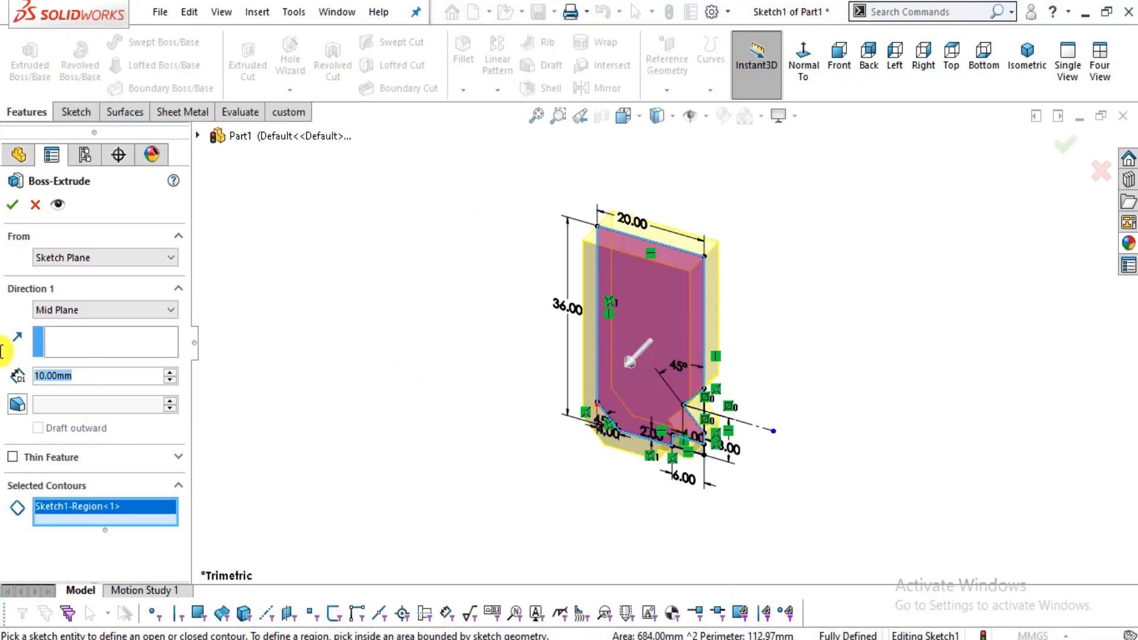
{"action": "type", "text": "100"}
{"action": "key", "text": "Return"}
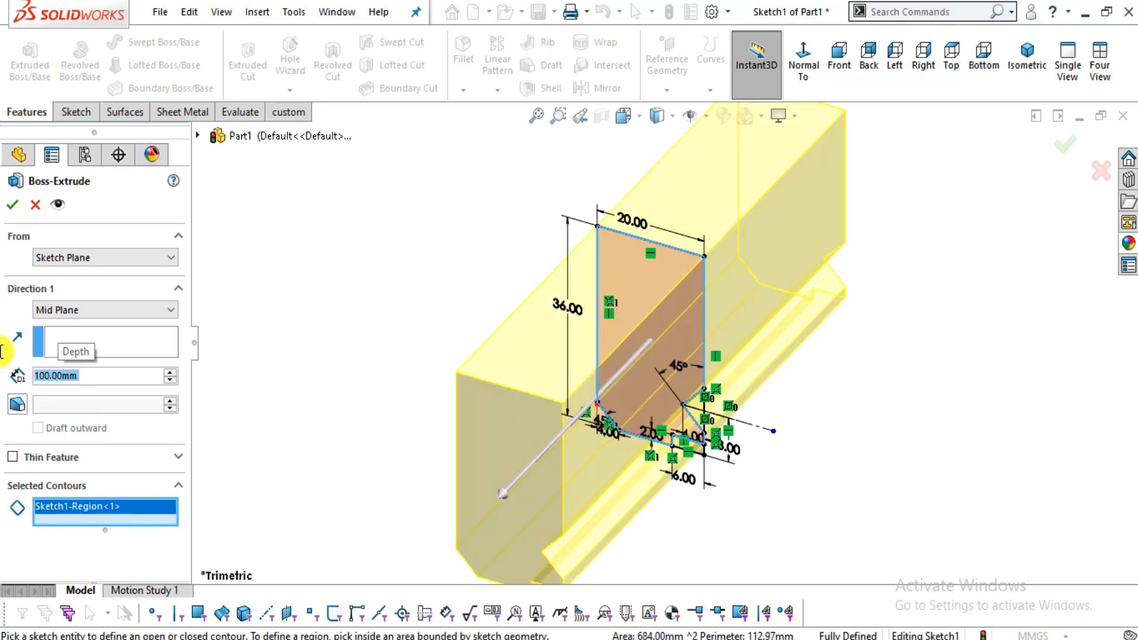
{"action": "left_click", "coordinate": [13, 207]}
{"action": "left_click", "coordinate": [747, 488]}
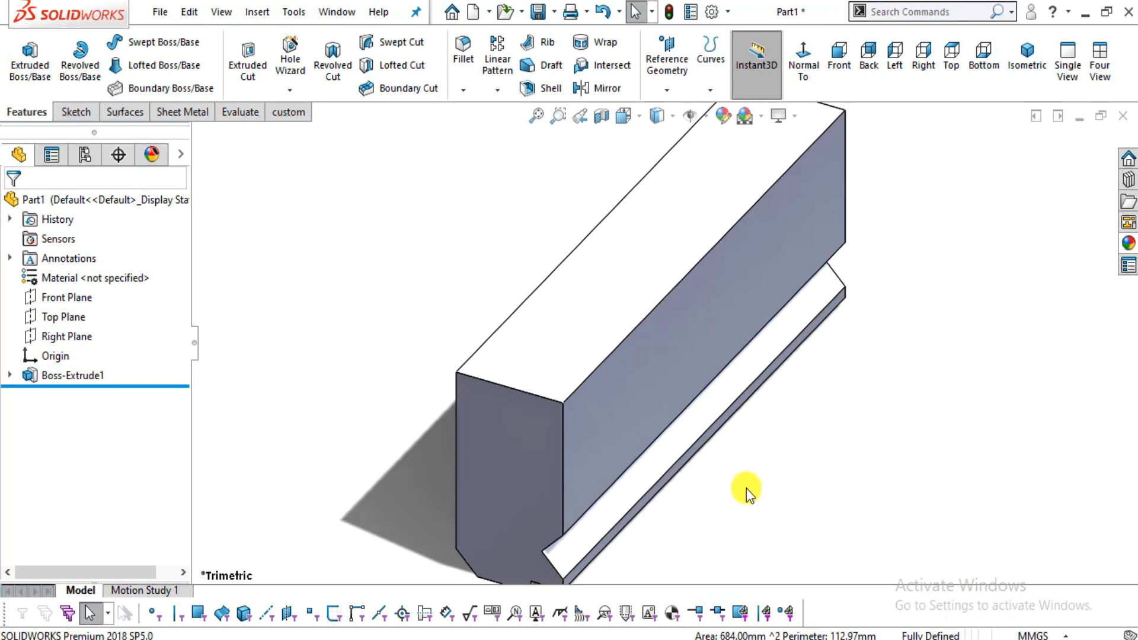
Open a new sketch on the jaw block's top face, viewed normal to it, and start the Line tool.
{"action": "scroll", "coordinate": [738, 487], "scroll_direction": "up", "scroll_amount": 2}
{"action": "middle_click_drag", "start_coordinate": [724, 472], "coordinate": [727, 456]}
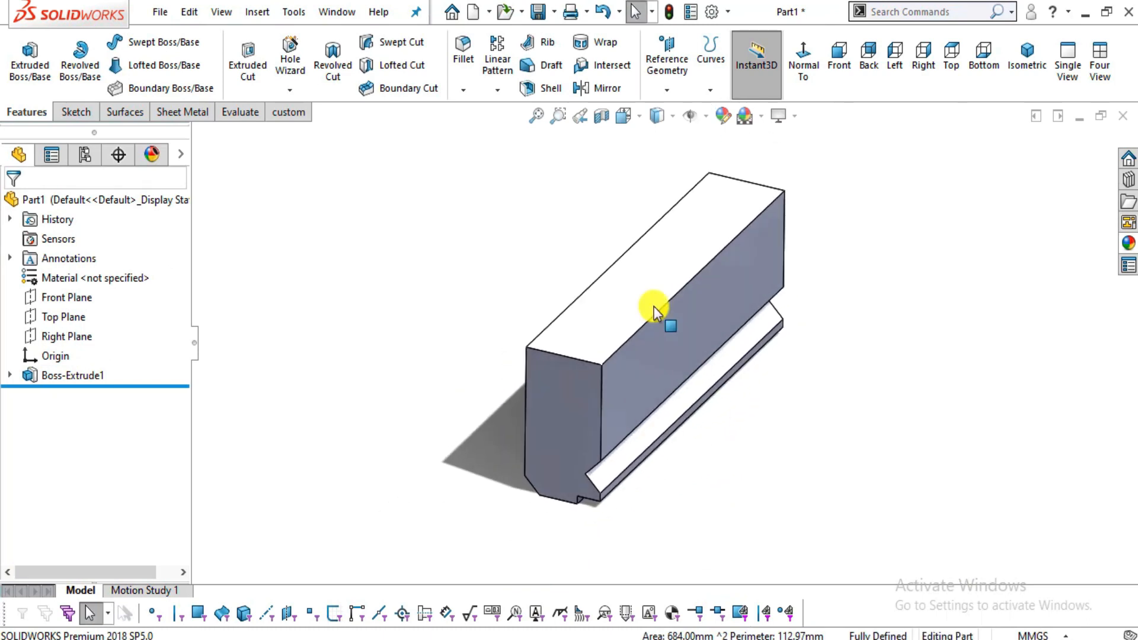
{"action": "left_click", "coordinate": [684, 268]}
{"action": "left_click", "coordinate": [834, 217]}
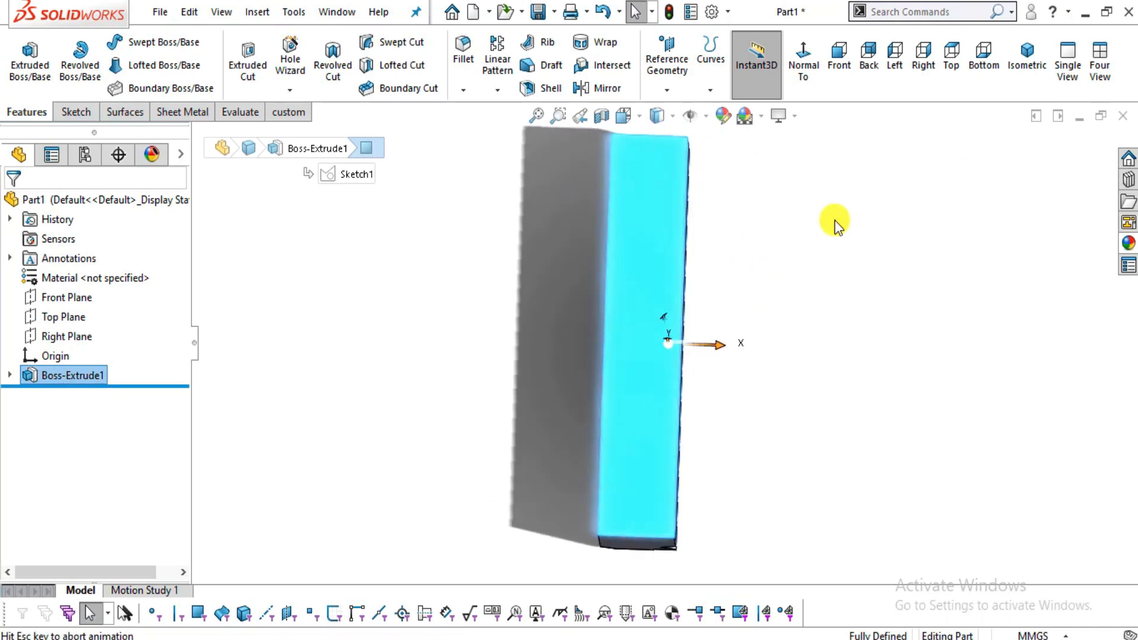
{"action": "left_click", "coordinate": [76, 111]}
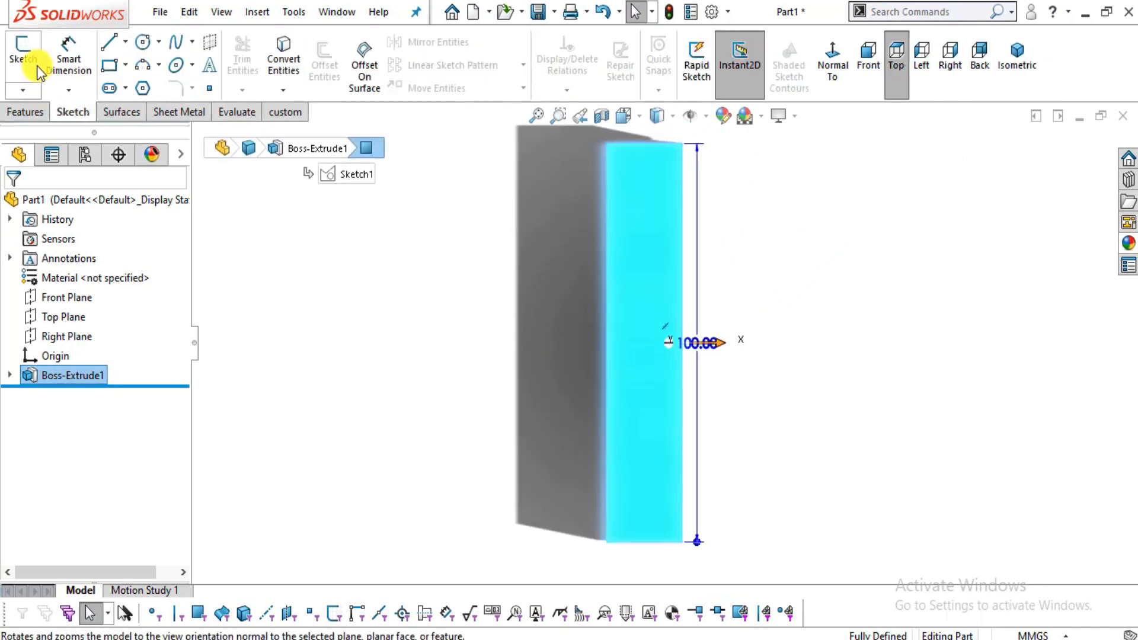
{"action": "left_click", "coordinate": [33, 61]}
{"action": "left_click", "coordinate": [108, 40]}
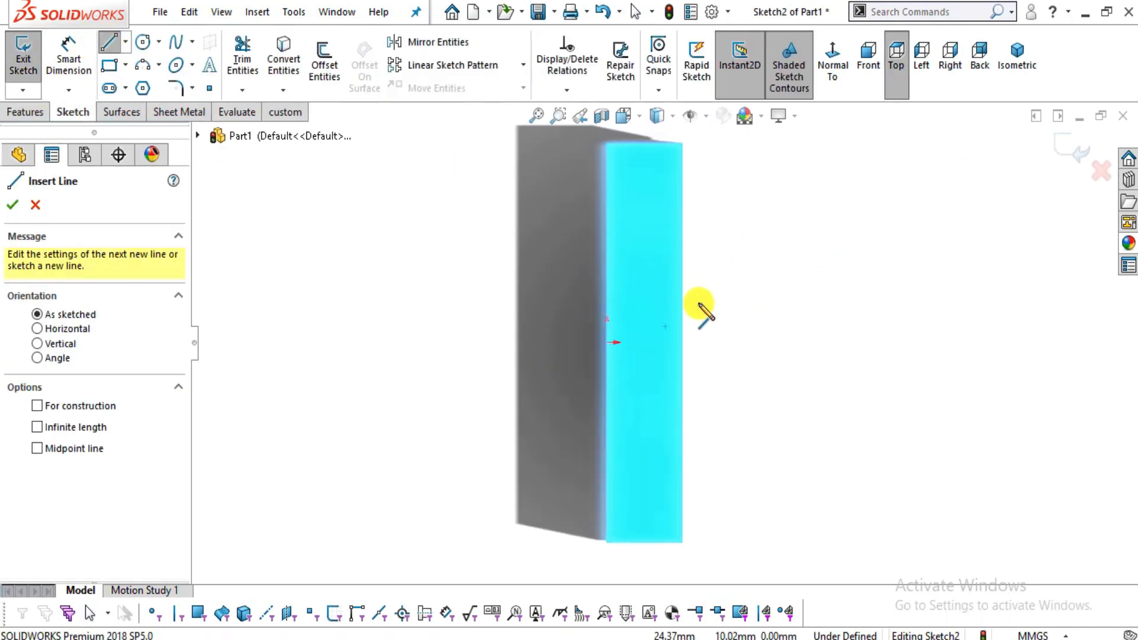
Following the plan's V-notch, sketch a closed triangle about 9 mm deep, based on the top face's front long edge and pointing inward.
{"action": "key", "text": "alt+Tab"}
{"action": "mouse_move", "coordinate": [374, 394]}
{"action": "left_mouse_down"}
{"action": "mouse_move", "coordinate": [556, 221]}
{"action": "mouse_move", "coordinate": [509, 46]}
{"action": "left_mouse_up"}
{"action": "mouse_move", "coordinate": [609, 406]}
{"action": "left_mouse_down"}
{"action": "mouse_move", "coordinate": [584, 355]}
{"action": "mouse_move", "coordinate": [570, 263]}
{"action": "left_mouse_up"}
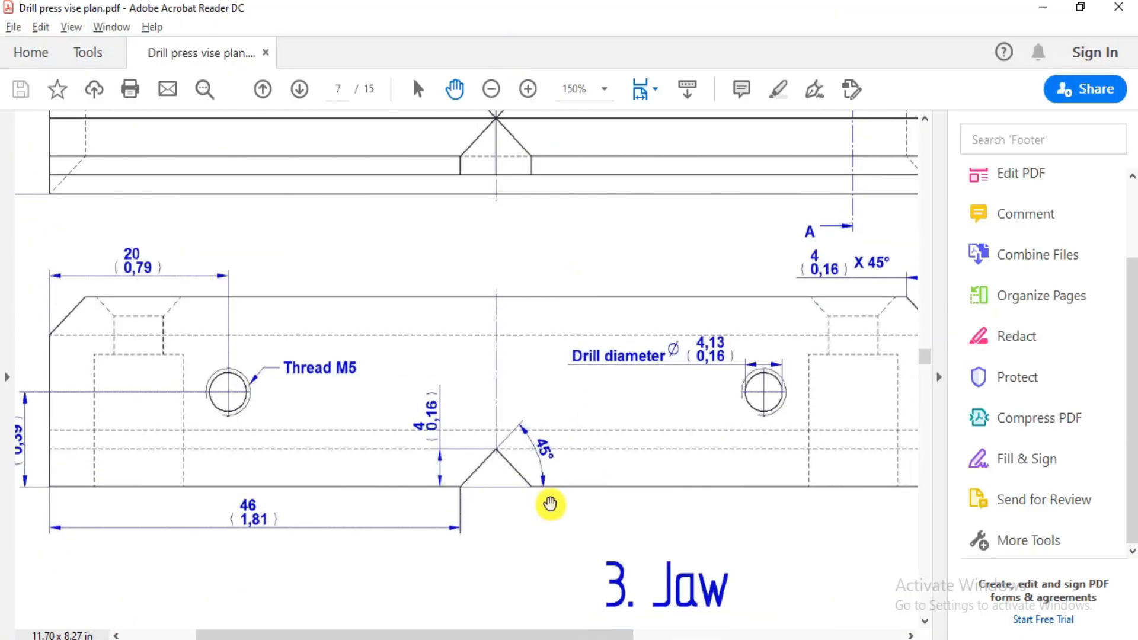
{"action": "key", "text": "alt+Tab"}
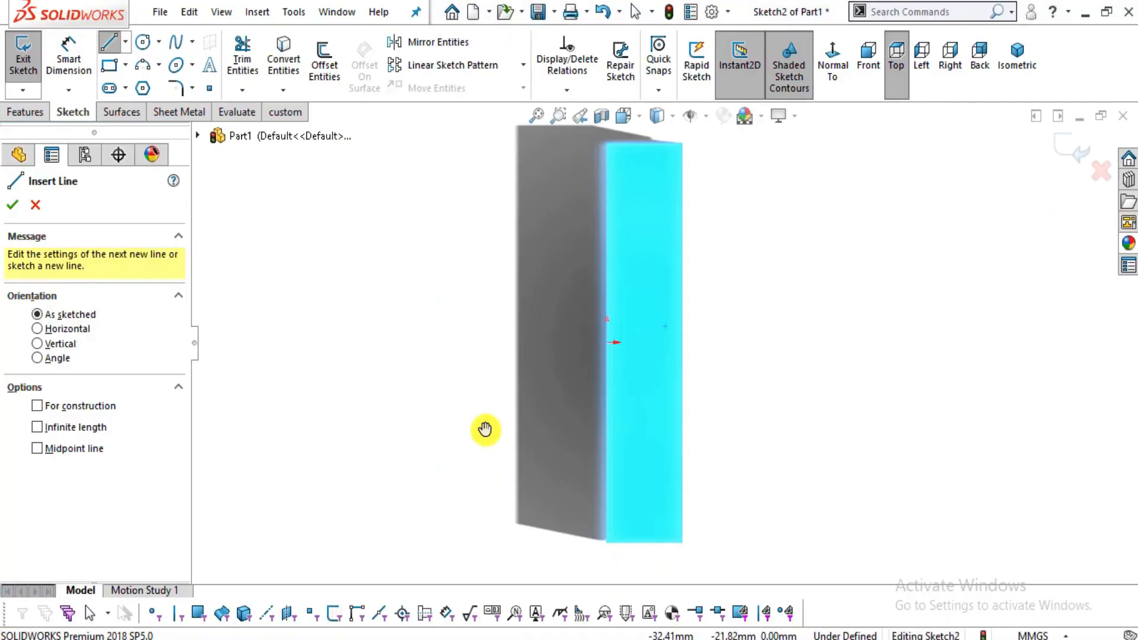
{"action": "key", "text": "alt+Tab"}
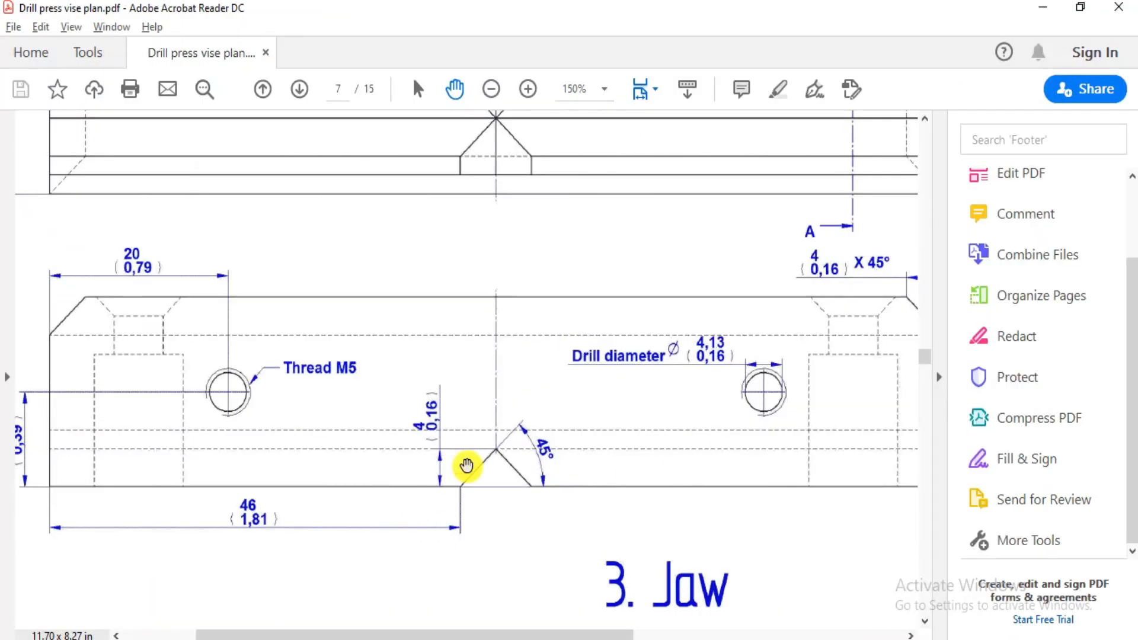
{"action": "key", "text": "alt+Tab"}
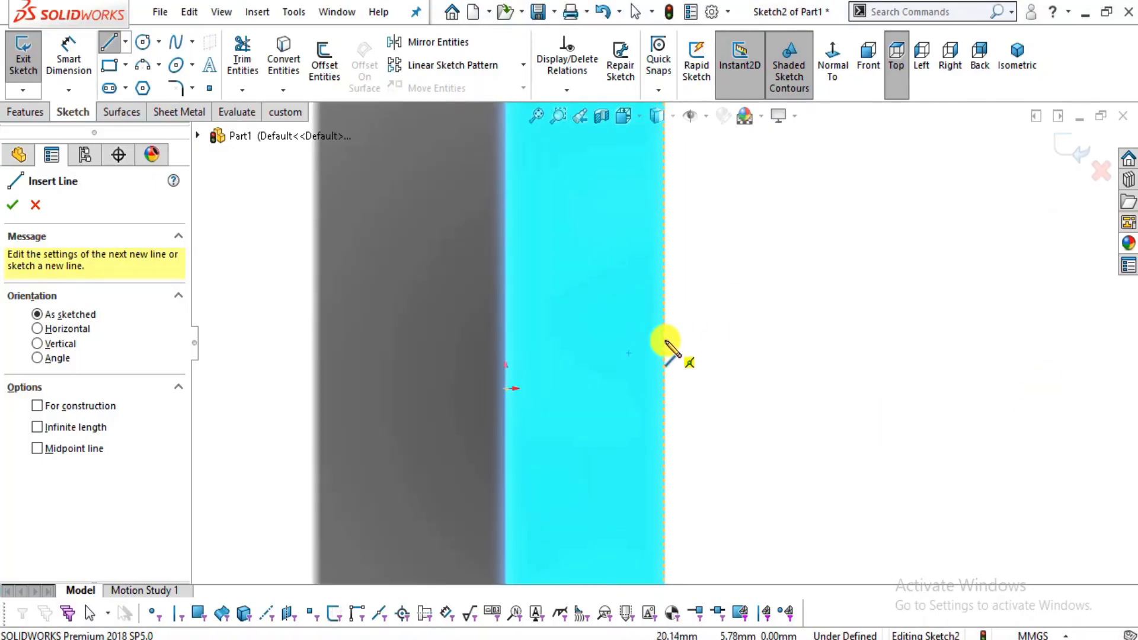
{"action": "left_click", "coordinate": [663, 334]}
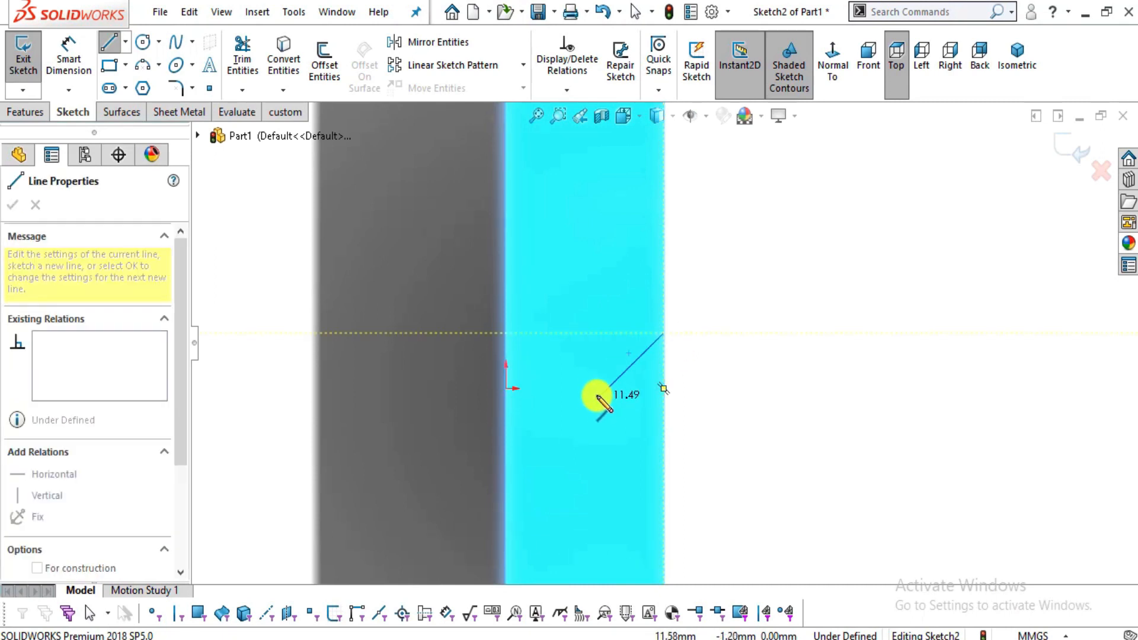
{"action": "left_click", "coordinate": [595, 389]}
{"action": "left_click", "coordinate": [662, 449]}
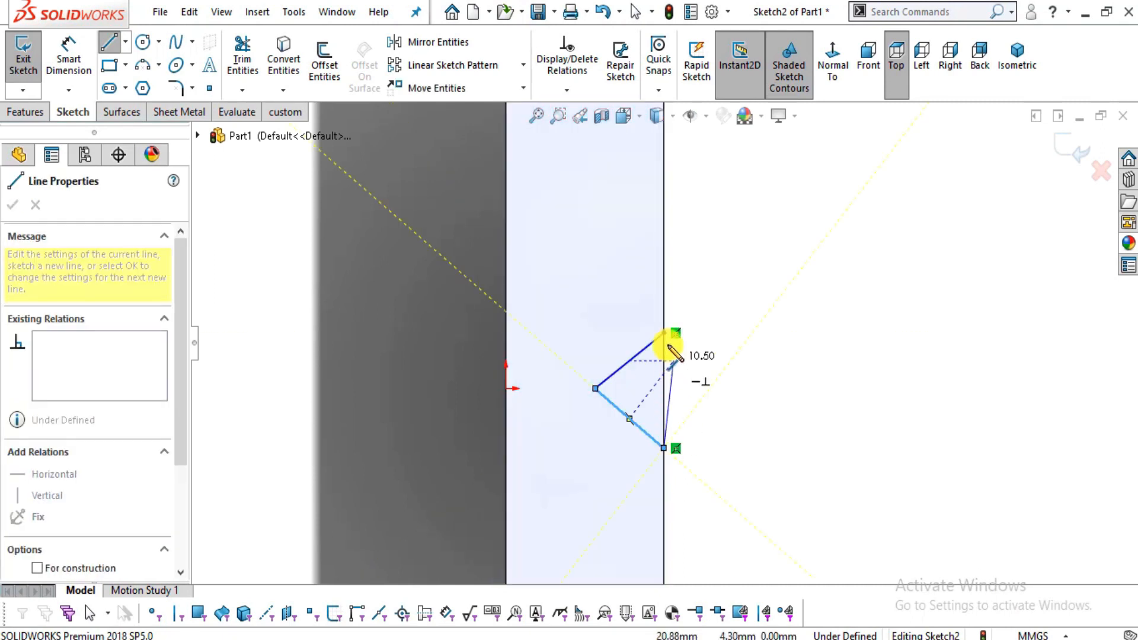
{"action": "left_click", "coordinate": [663, 334]}
{"action": "scroll", "coordinate": [663, 342], "scroll_direction": "up", "scroll_amount": 3}
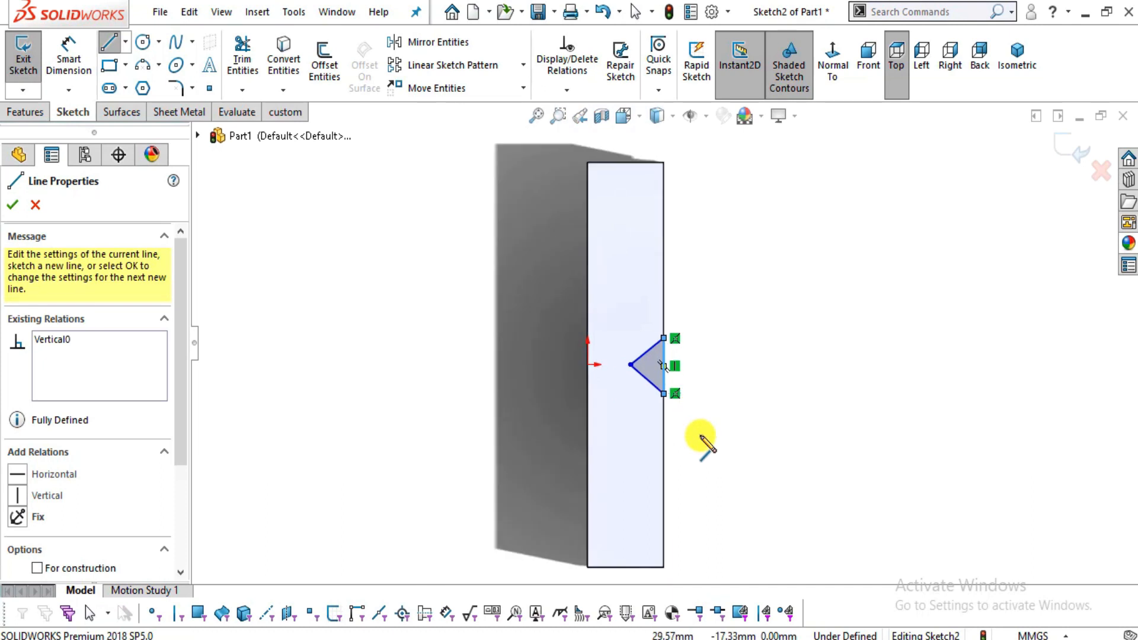
{"action": "mouse_move", "coordinate": [701, 442]}
{"action": "middle_mouse_down"}
{"action": "mouse_move", "coordinate": [703, 223]}
{"action": "mouse_move", "coordinate": [650, 340]}
{"action": "middle_mouse_up"}
{"action": "key", "text": "Escape"}
Following the plan, dimension the triangle's nearer base corner to 46 mm from the block's end edge.
{"action": "left_click", "coordinate": [68, 59]}
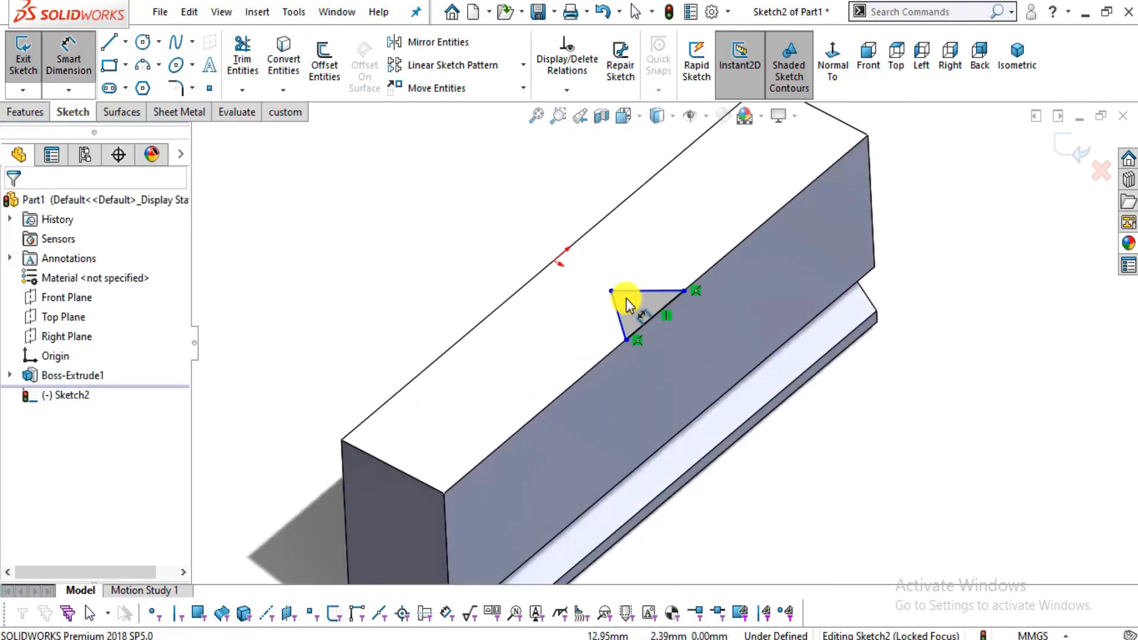
{"action": "middle_click_drag", "start_coordinate": [676, 422], "coordinate": [680, 389]}
{"action": "key", "text": "alt+Tab"}
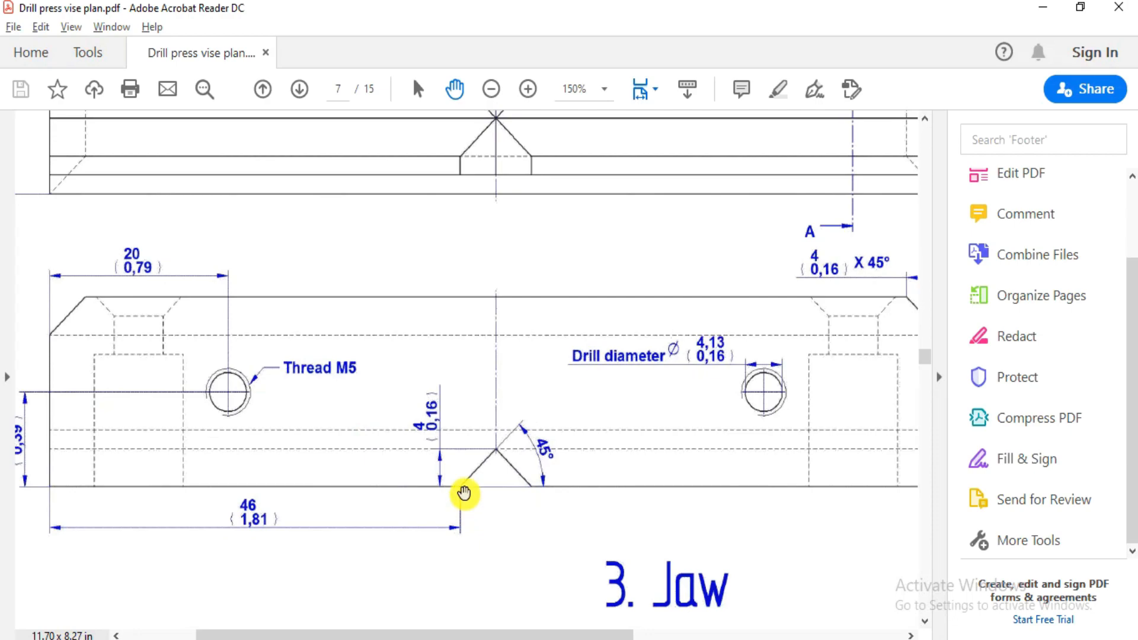
{"action": "key", "text": "alt+Tab"}
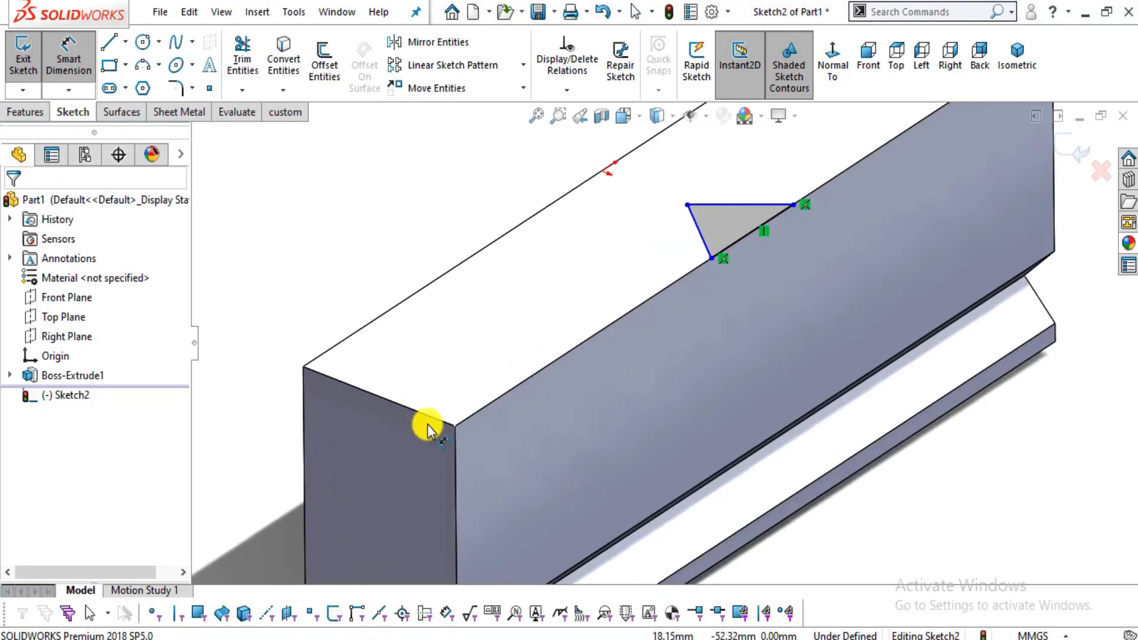
{"action": "left_click", "coordinate": [433, 418]}
{"action": "left_click", "coordinate": [708, 261]}
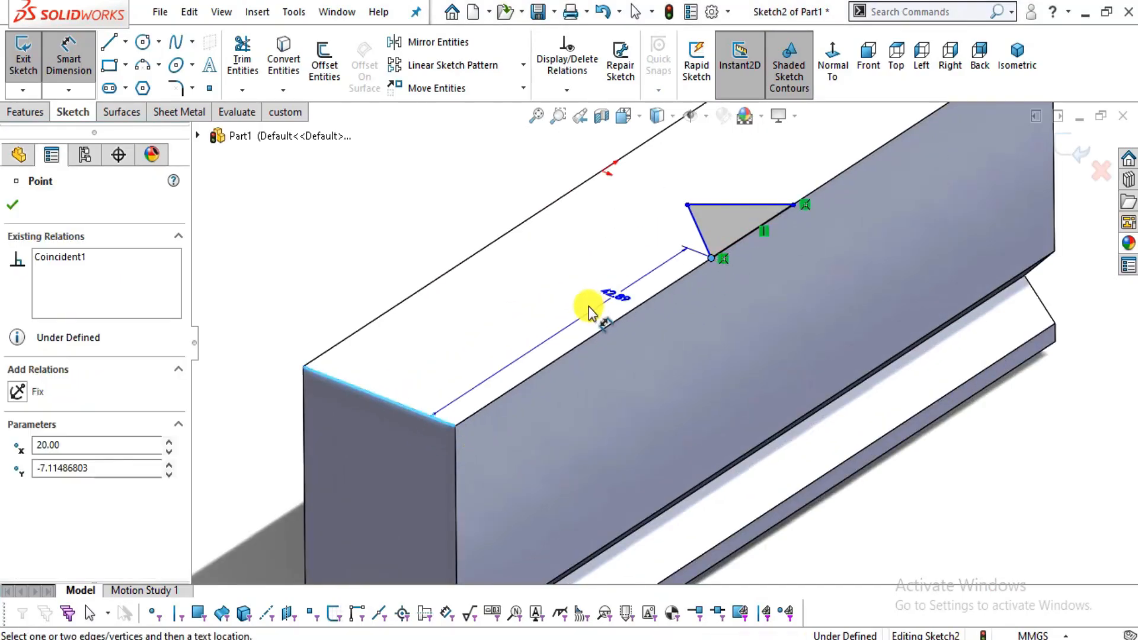
{"action": "left_click", "coordinate": [581, 312]}
{"action": "type", "text": "46"}
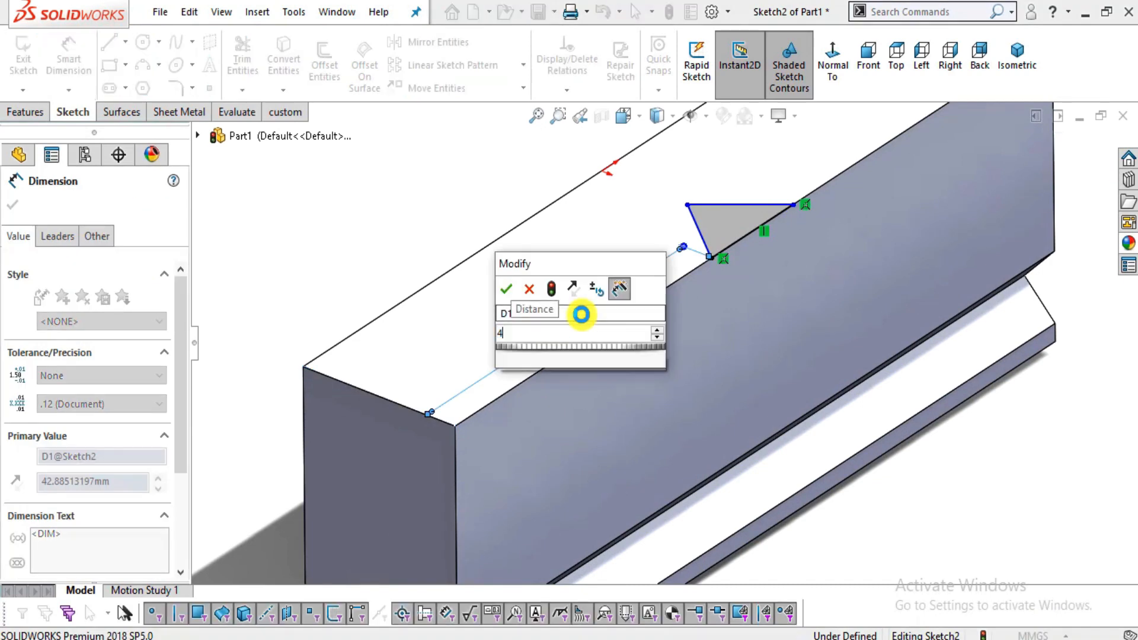
{"action": "key", "text": "Return"}
Dimension the triangle's inner vertex to 4 mm from the top face's front long edge.
{"action": "scroll", "coordinate": [791, 357], "scroll_direction": "up", "scroll_amount": 2}
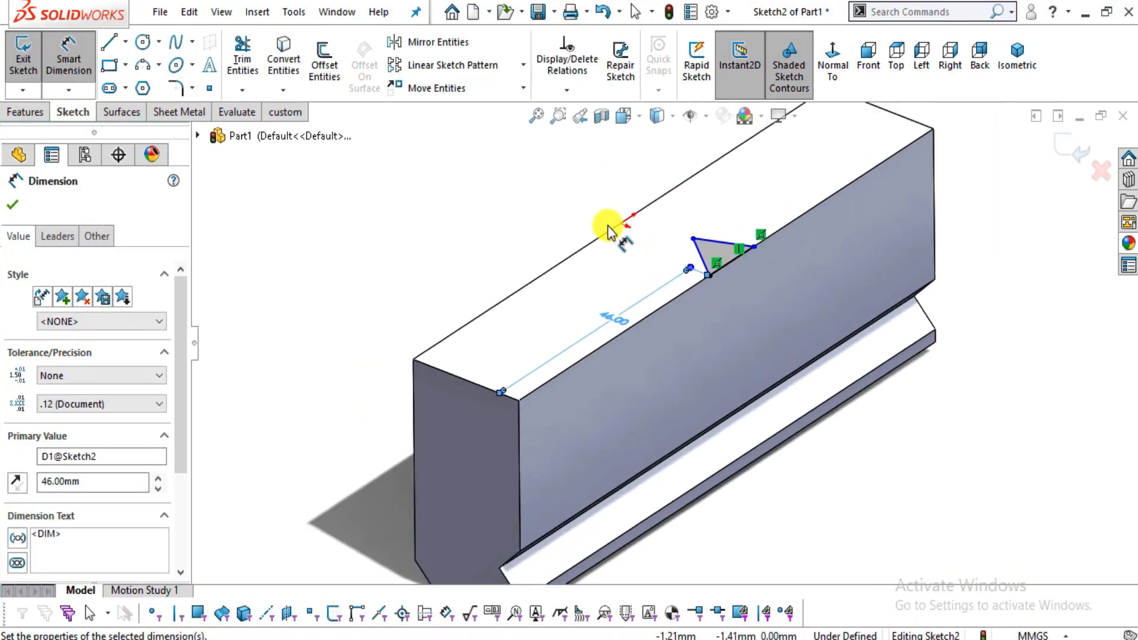
{"action": "left_click", "coordinate": [600, 217]}
{"action": "scroll", "coordinate": [806, 203], "scroll_direction": "down", "scroll_amount": 2}
{"action": "left_click", "coordinate": [628, 274]}
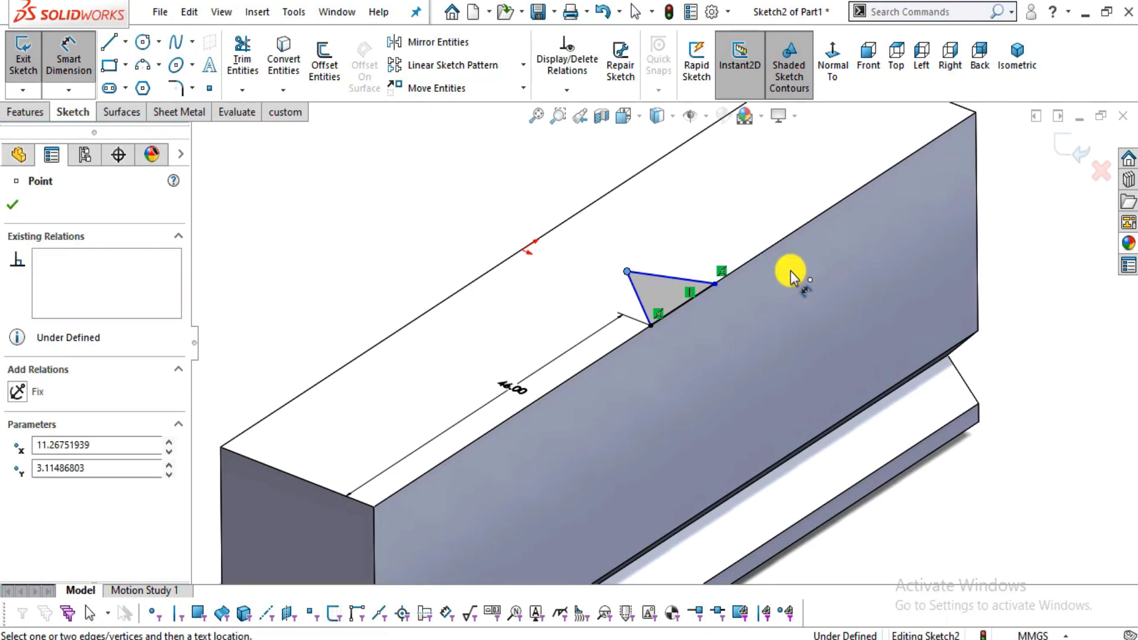
{"action": "left_click", "coordinate": [757, 254]}
{"action": "left_click", "coordinate": [700, 249]}
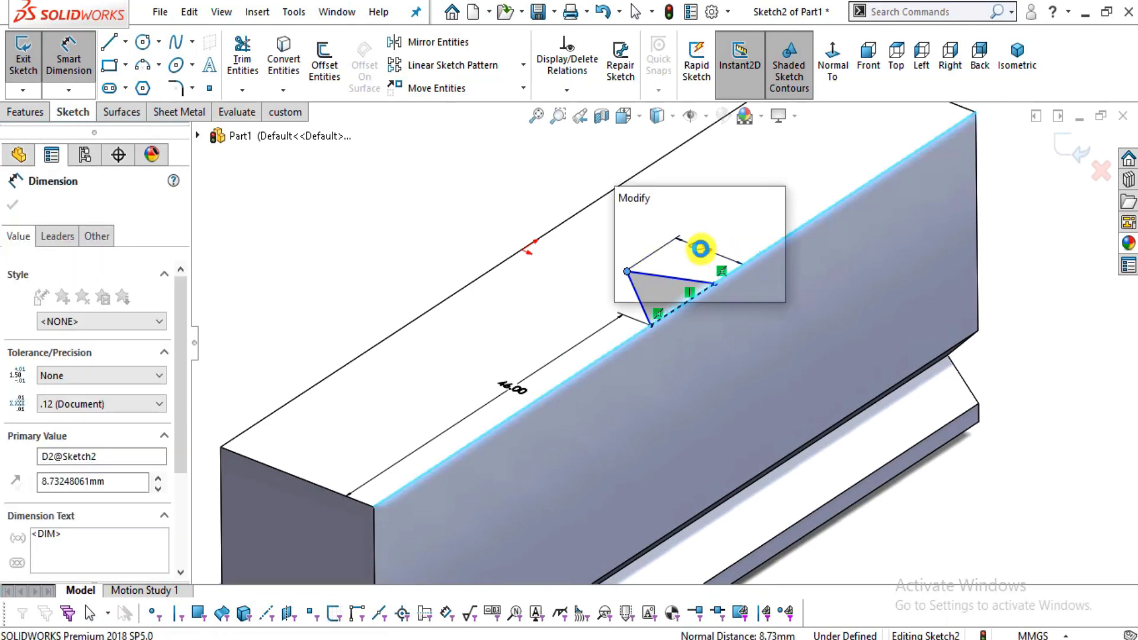
{"action": "type", "text": "4"}
{"action": "key", "text": "Return"}
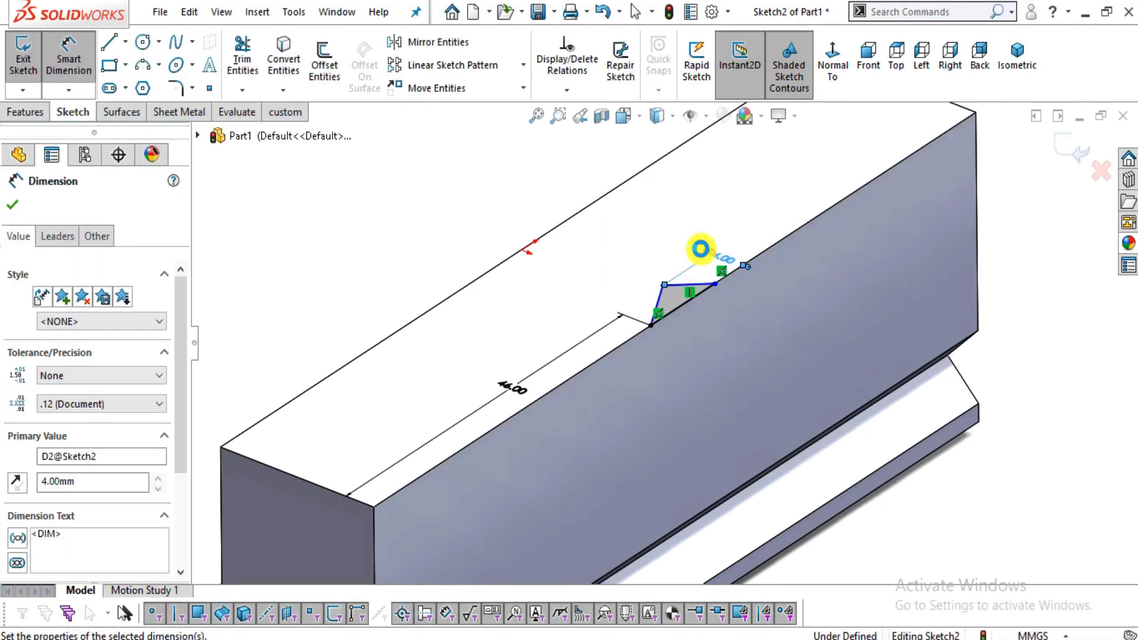
Check the notch angle in the plan and add an angle dimension between the triangle's nearer side and the front long edge.
{"action": "left_click", "coordinate": [985, 247]}
{"action": "scroll", "coordinate": [708, 388], "scroll_direction": "down", "scroll_amount": 3}
{"action": "scroll", "coordinate": [713, 379], "scroll_direction": "down", "scroll_amount": 2}
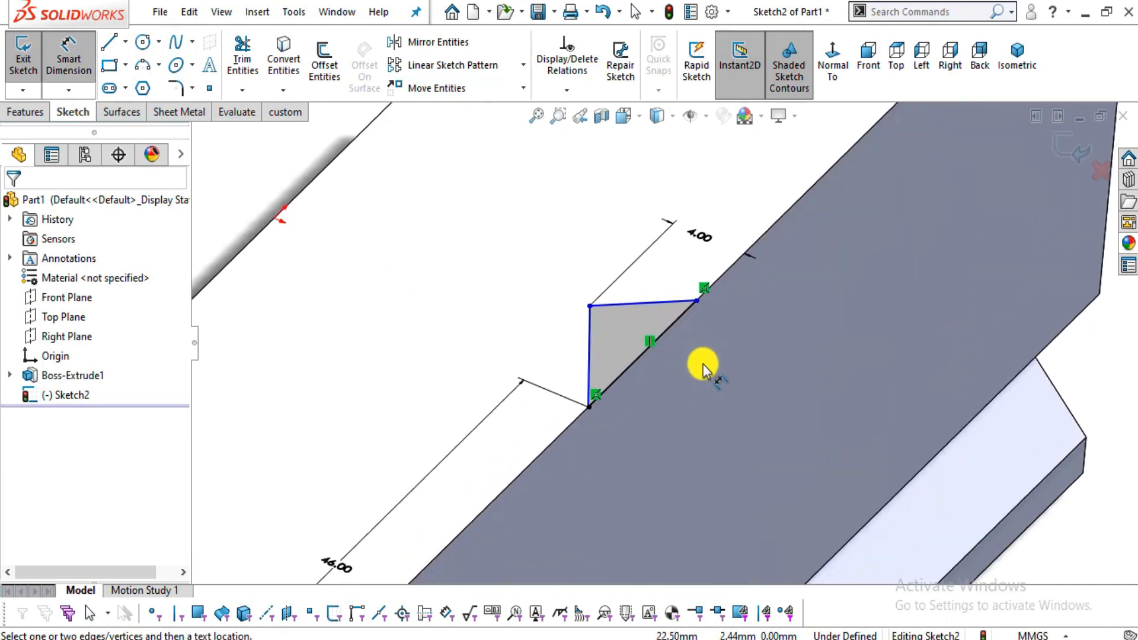
{"action": "key", "text": "alt+Tab"}
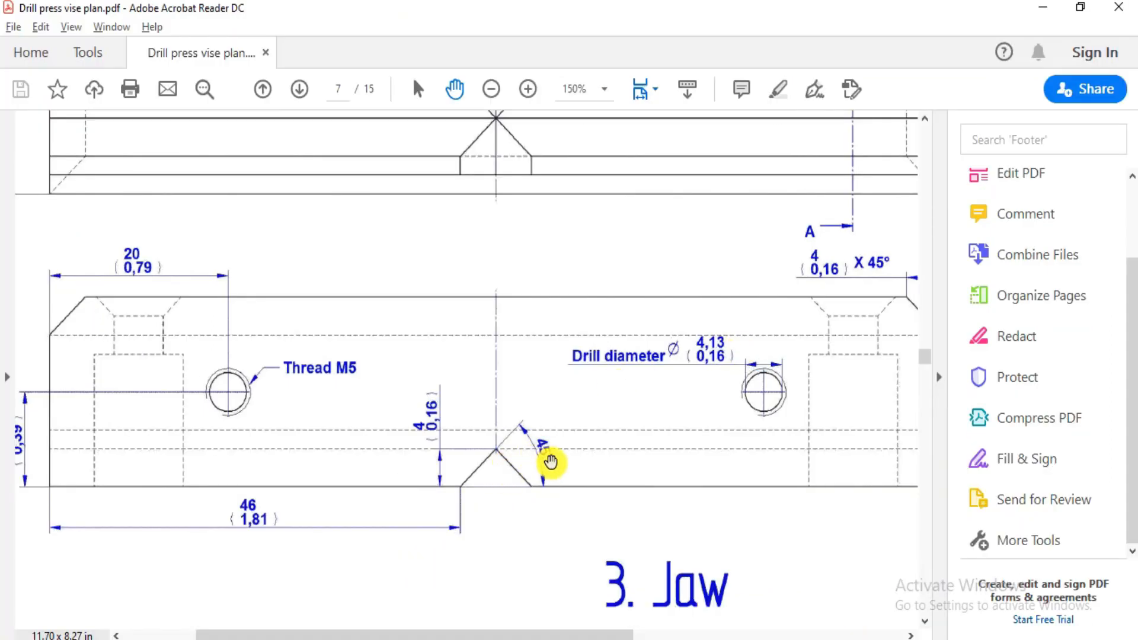
{"action": "key", "text": "alt+Tab"}
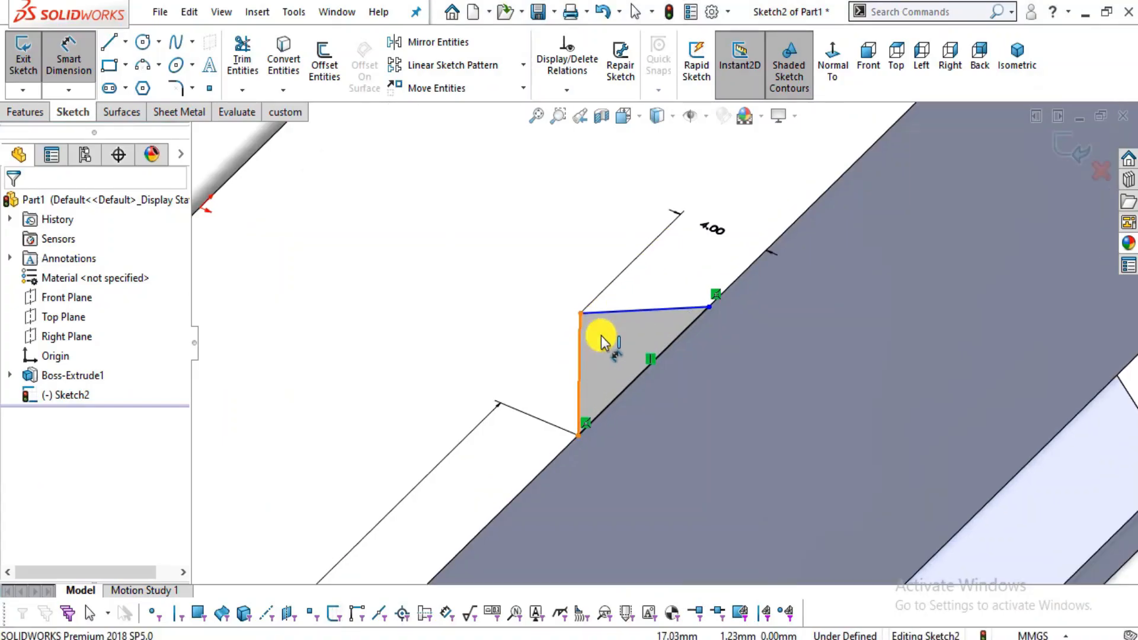
{"action": "left_click", "coordinate": [582, 335]}
{"action": "left_click", "coordinate": [744, 273]}
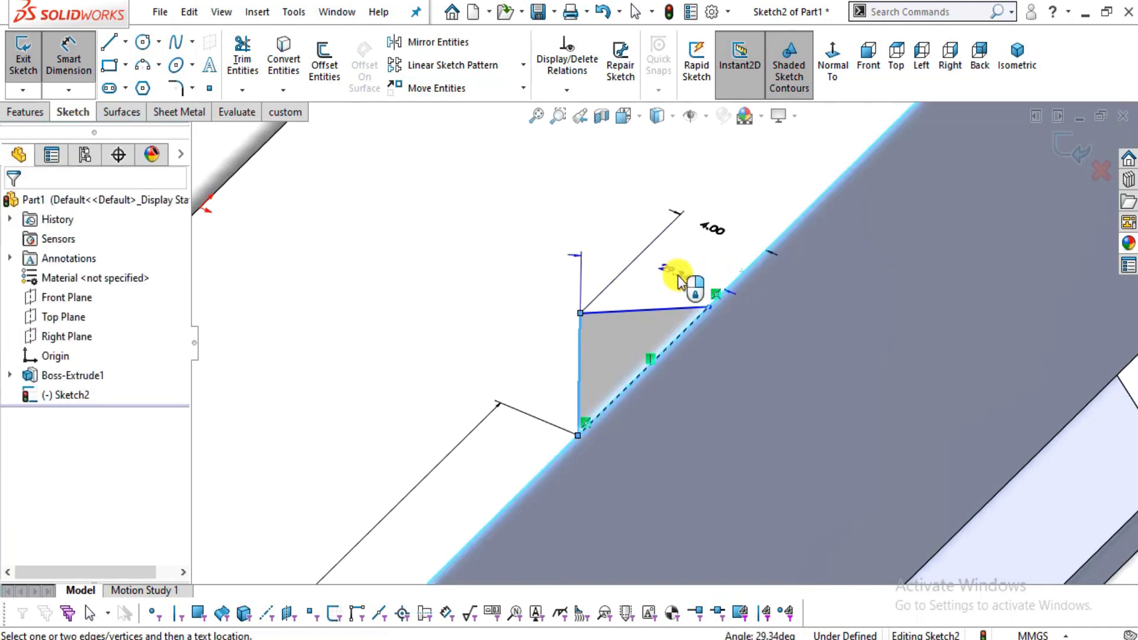
{"action": "left_click", "coordinate": [680, 275]}
{"action": "key", "text": "Return"}
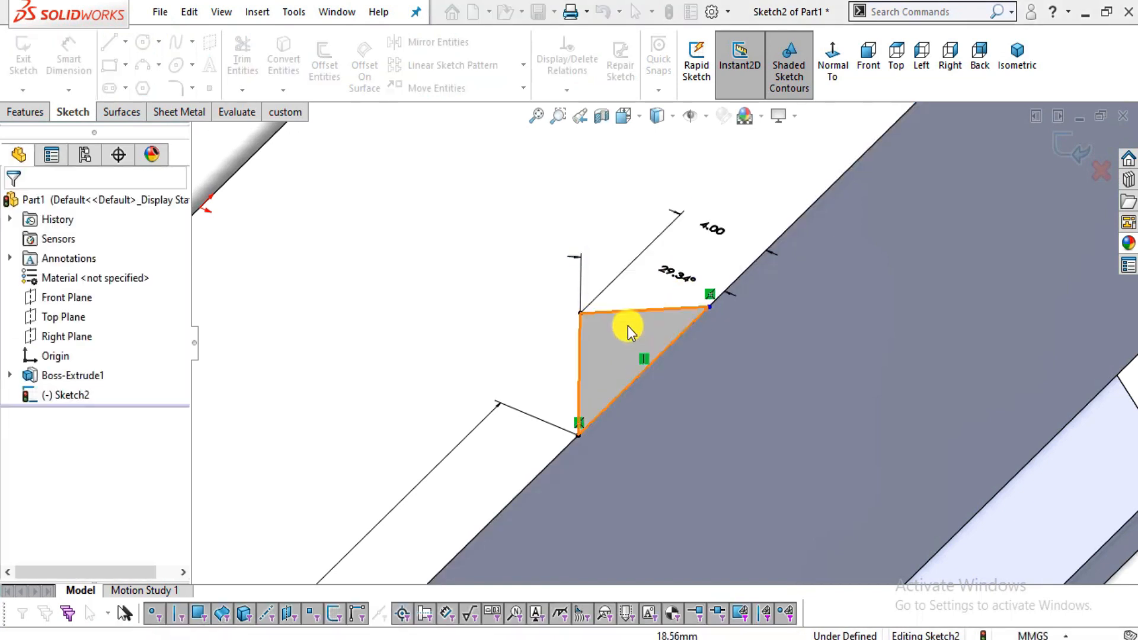
Set the angle between the triangle's nearer side and the front long edge to 45°.
{"action": "mouse_move", "coordinate": [745, 318]}
{"action": "middle_mouse_down"}
{"action": "mouse_move", "coordinate": [739, 232]}
{"action": "mouse_move", "coordinate": [721, 402]}
{"action": "mouse_move", "coordinate": [711, 326]}
{"action": "middle_mouse_up"}
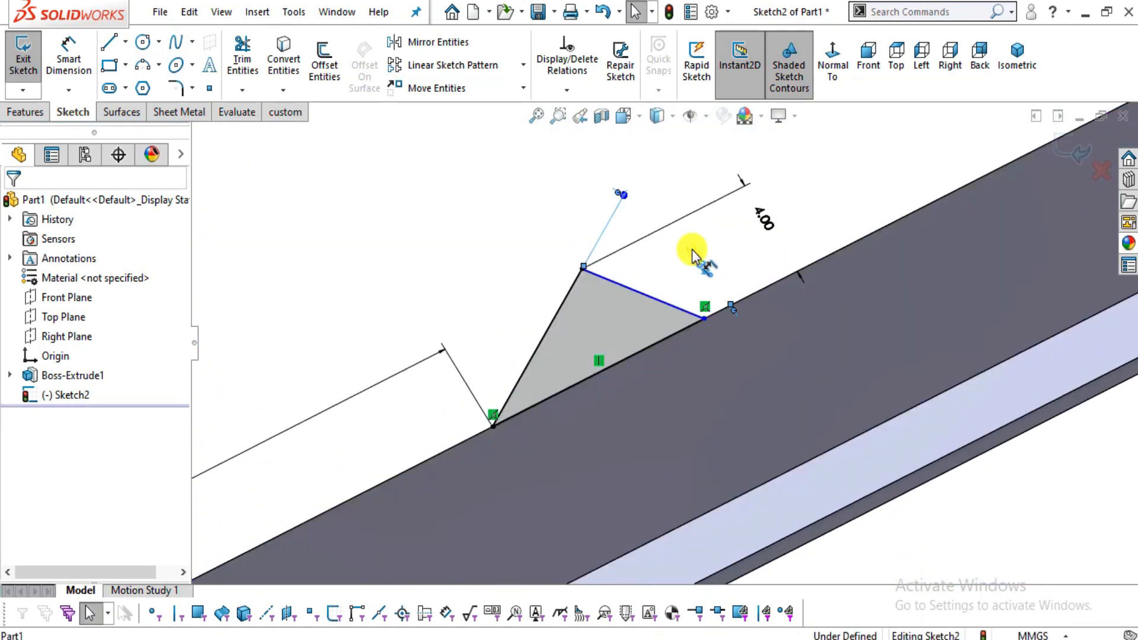
{"action": "left_click", "coordinate": [781, 273]}
{"action": "left_click", "coordinate": [784, 268]}
{"action": "type", "text": "45"}
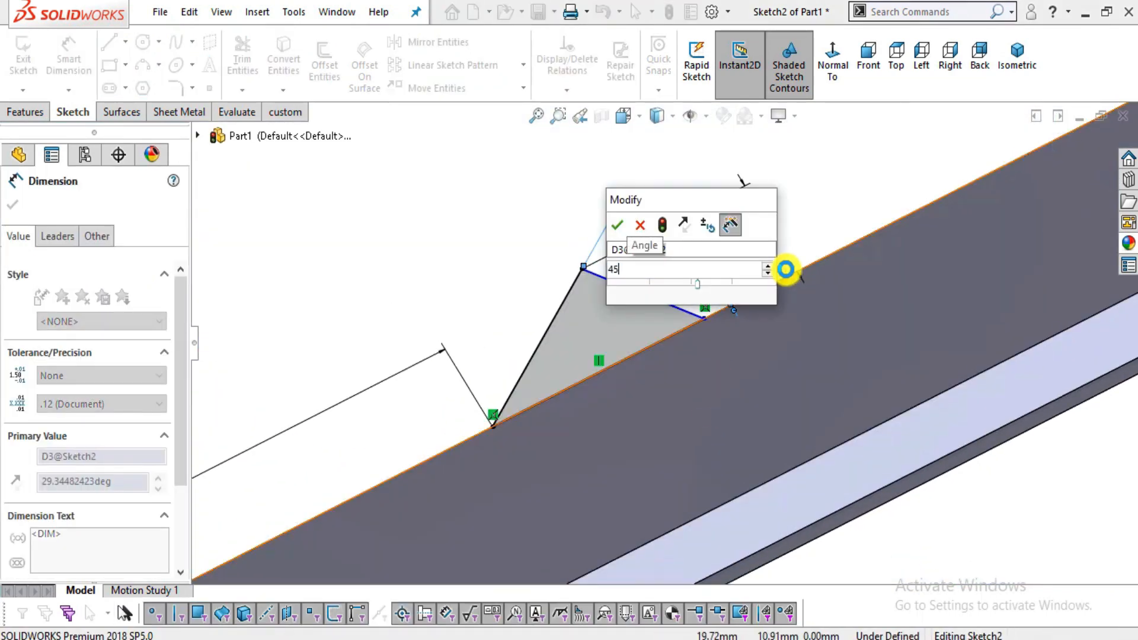
{"action": "key", "text": "Return"}
{"action": "key", "text": "Escape"}
{"action": "left_click", "coordinate": [422, 183]}
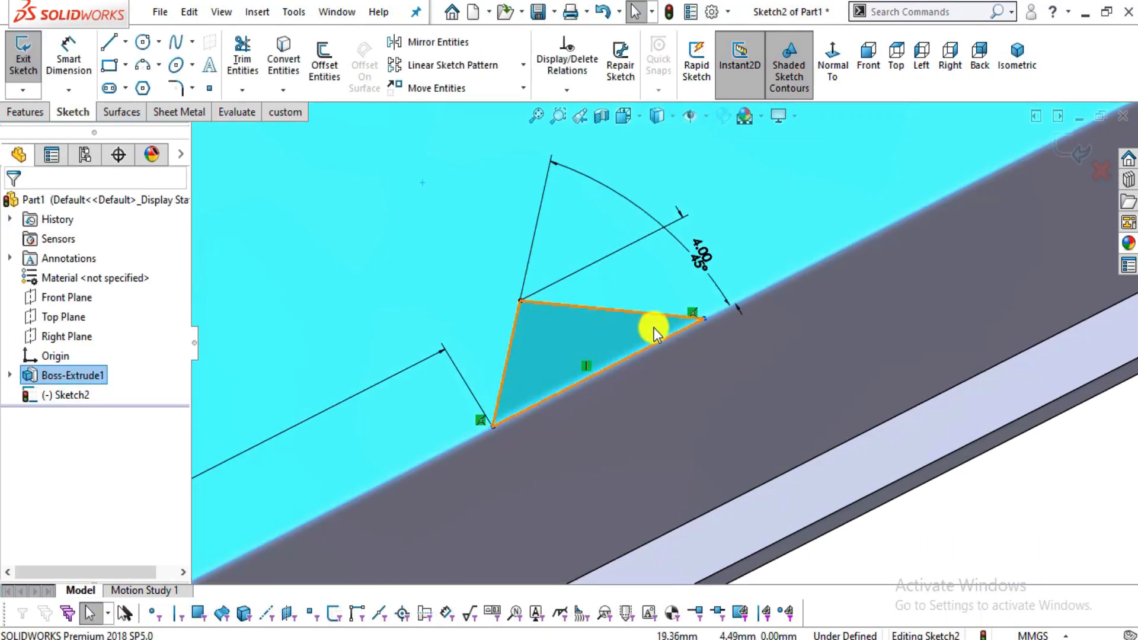
{"action": "scroll", "coordinate": [654, 335], "scroll_direction": "up", "scroll_amount": 3}
{"action": "key", "text": "Escape"}
Review the jaw drawing in the PDF plan for the V-notch's position, depth, angle and symmetry.
{"action": "key", "text": "alt+Tab"}
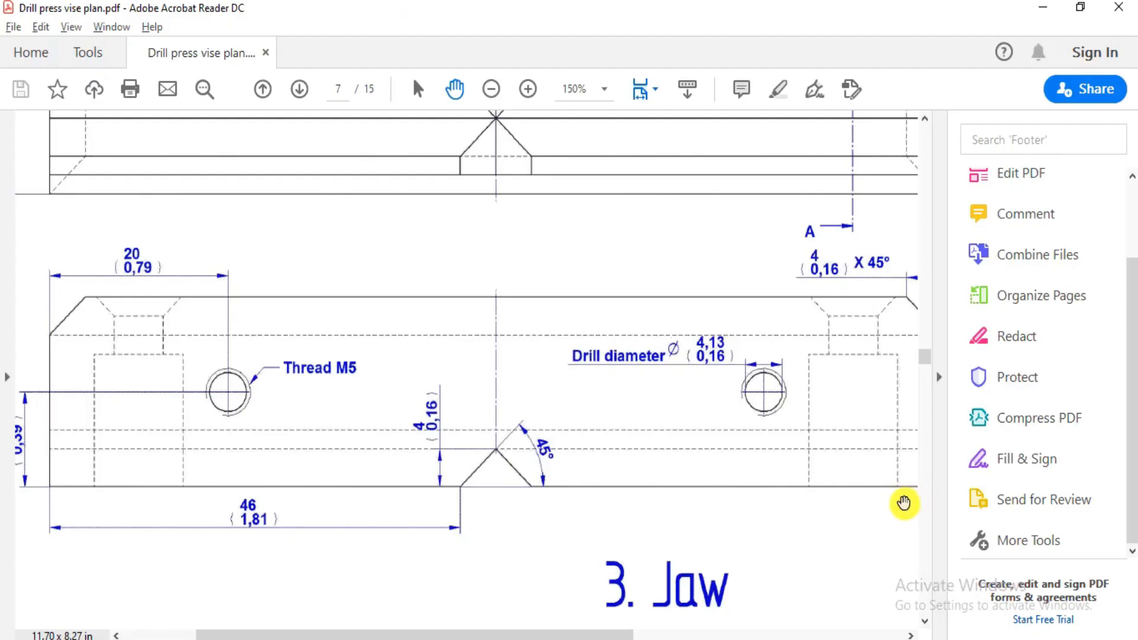
{"action": "mouse_move", "coordinate": [538, 516]}
{"action": "left_mouse_down"}
{"action": "mouse_move", "coordinate": [425, 513]}
{"action": "mouse_move", "coordinate": [613, 487]}
{"action": "left_mouse_up"}
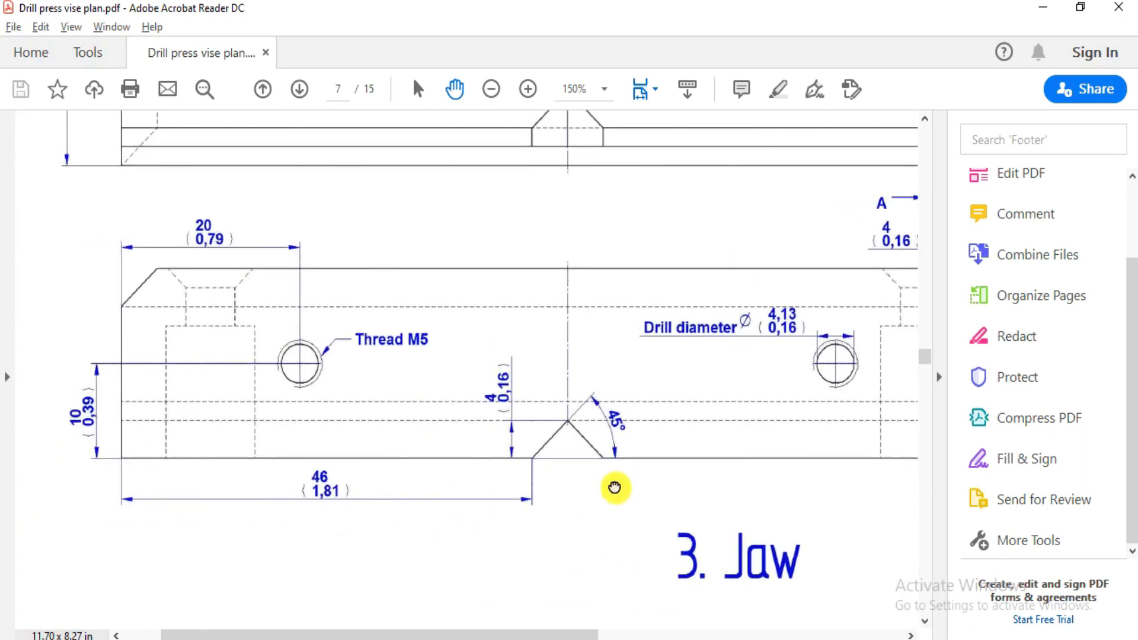
{"action": "key", "text": "alt+Tab"}
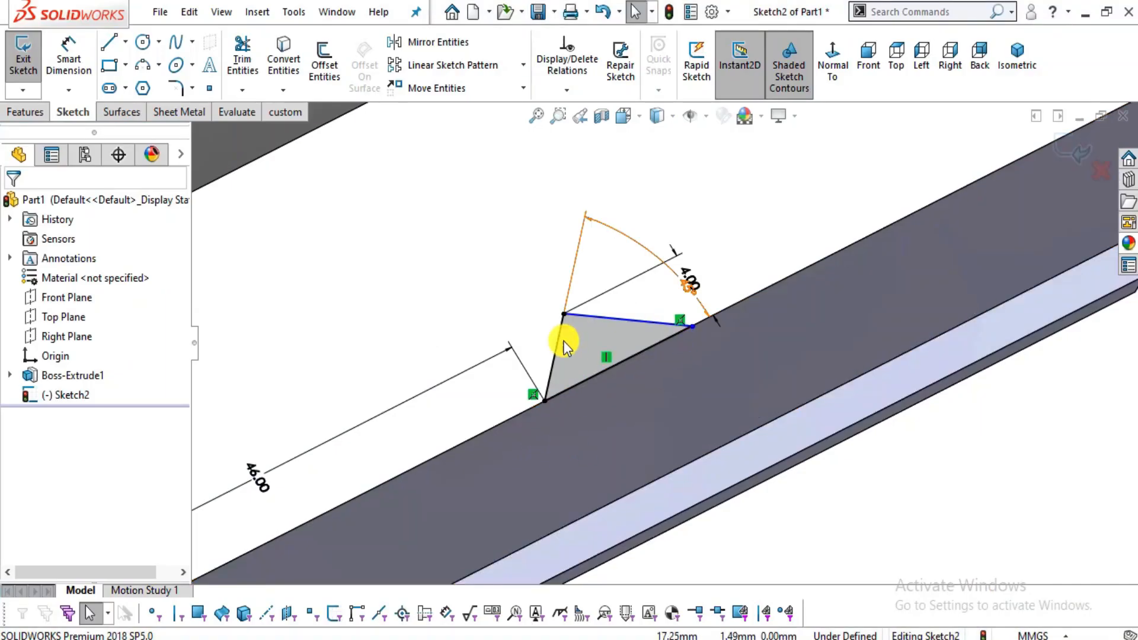
{"action": "left_click", "coordinate": [126, 42]}
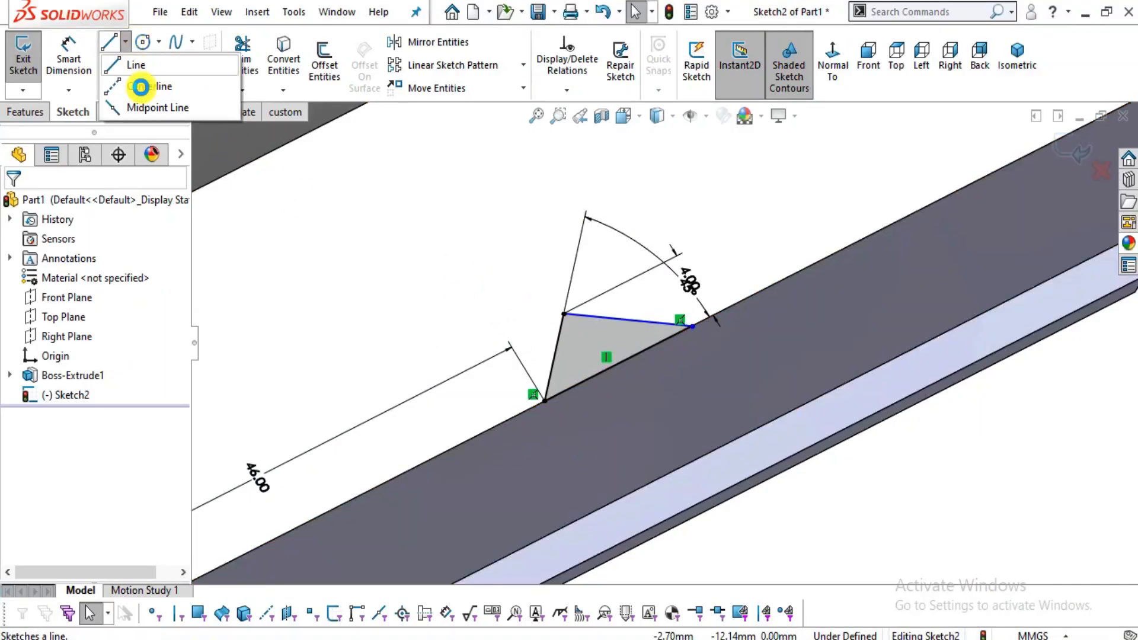
{"action": "key", "text": "alt+Tab"}
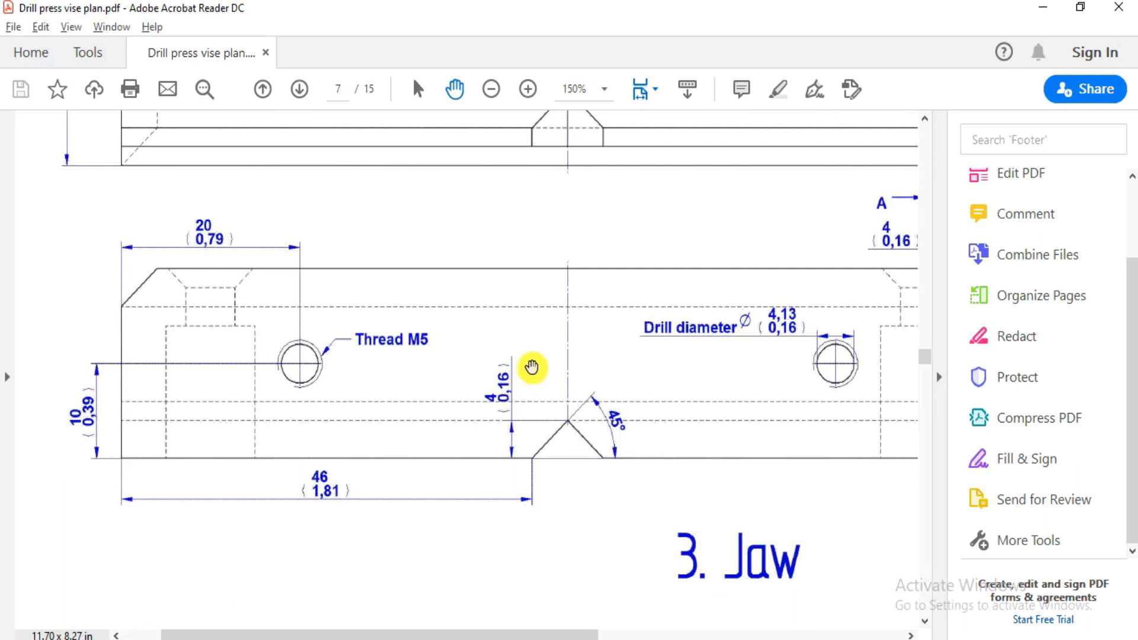
{"action": "left_click_drag", "start_coordinate": [623, 375], "coordinate": [583, 415]}
{"action": "left_click_drag", "start_coordinate": [652, 411], "coordinate": [569, 424]}
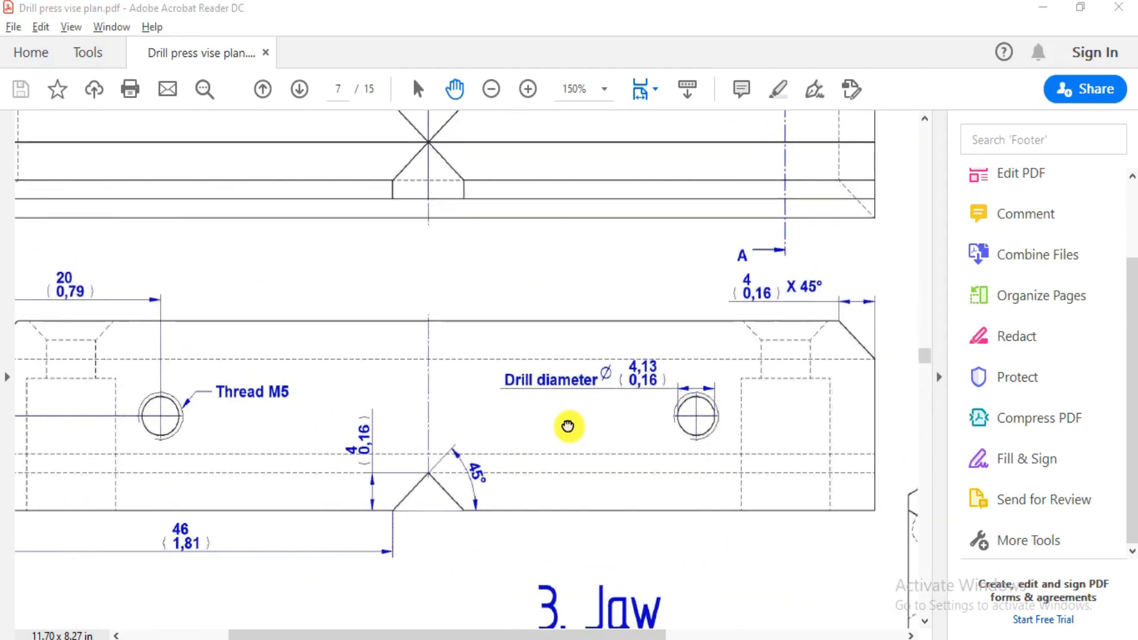
{"action": "key", "text": "alt+Tab"}
Try to dimension the triangle's inner vertex from the block's end edge.
{"action": "scroll", "coordinate": [809, 415], "scroll_direction": "up", "scroll_amount": 5}
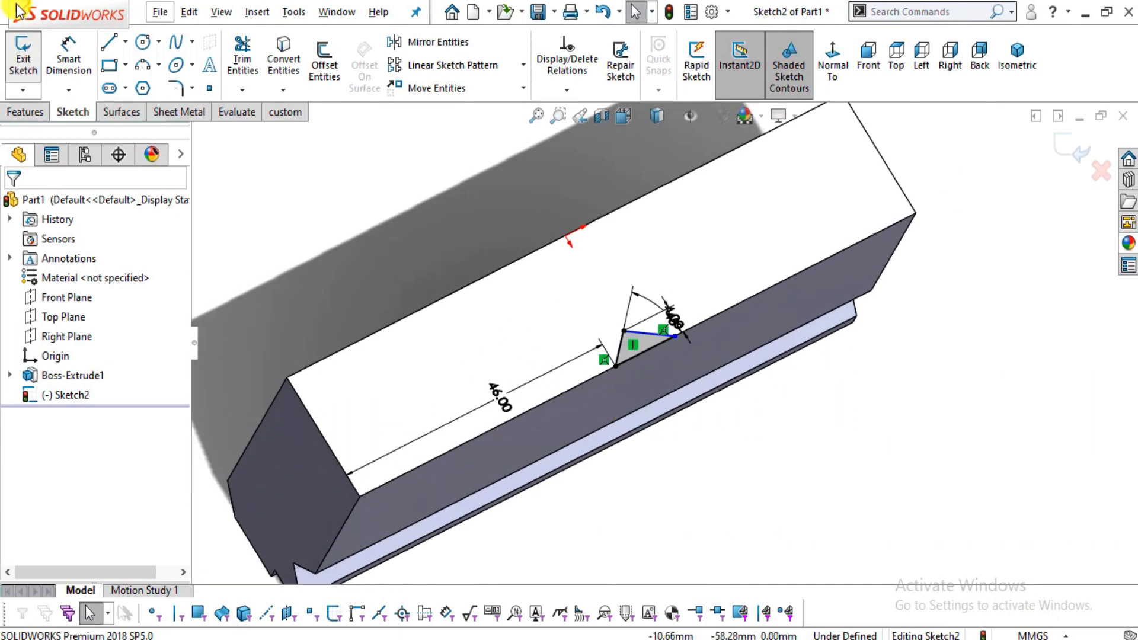
{"action": "left_click", "coordinate": [69, 47]}
{"action": "scroll", "coordinate": [427, 284], "scroll_direction": "down", "scroll_amount": 2}
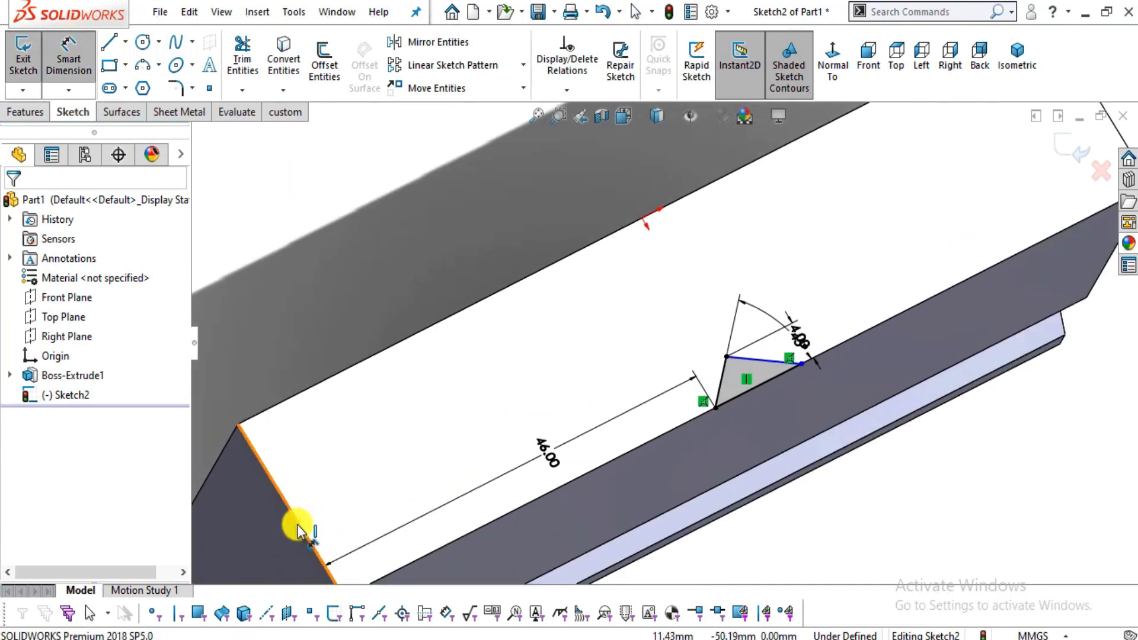
{"action": "left_click", "coordinate": [298, 529]}
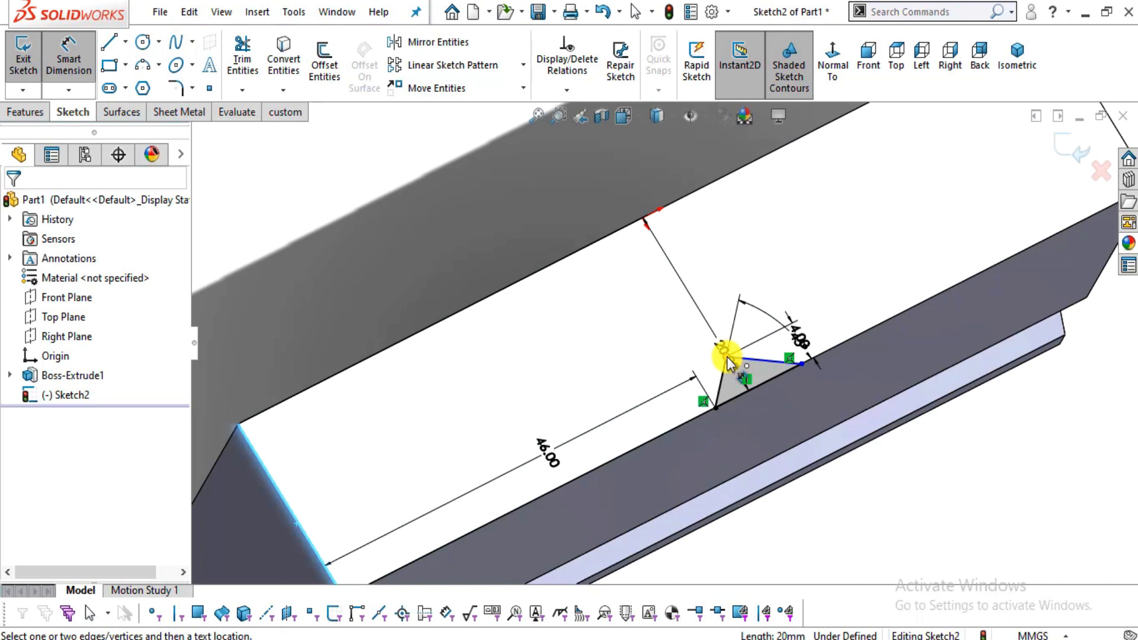
{"action": "left_click", "coordinate": [728, 361]}
{"action": "left_click", "coordinate": [493, 425]}
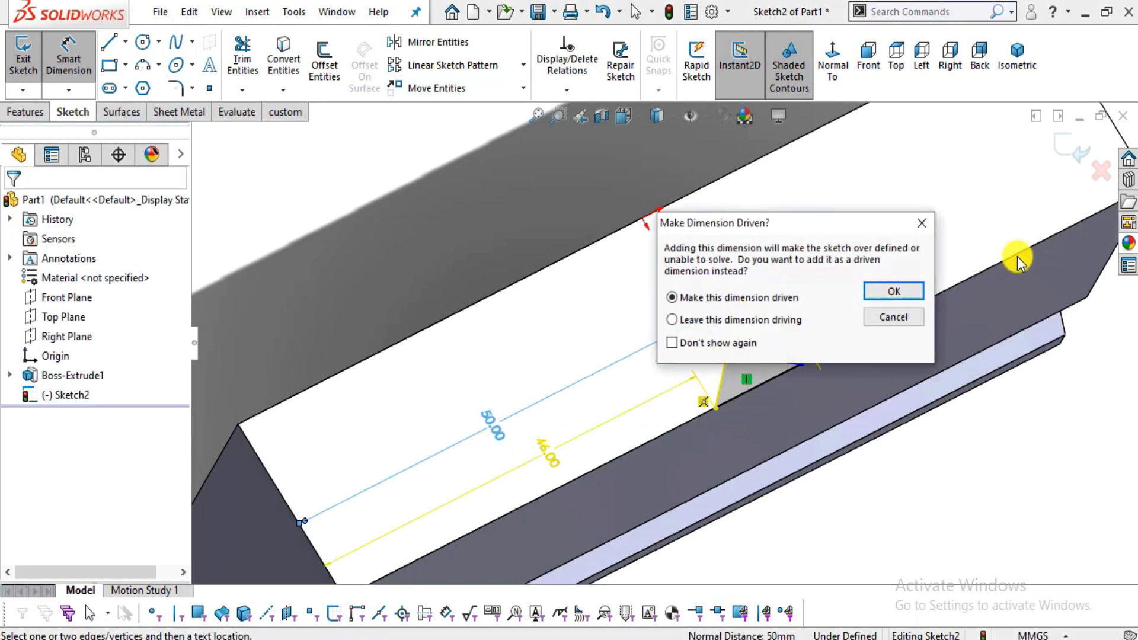
{"action": "left_click", "coordinate": [926, 233]}
{"action": "scroll", "coordinate": [813, 381], "scroll_direction": "down", "scroll_amount": 2}
{"action": "key", "text": "Escape"}
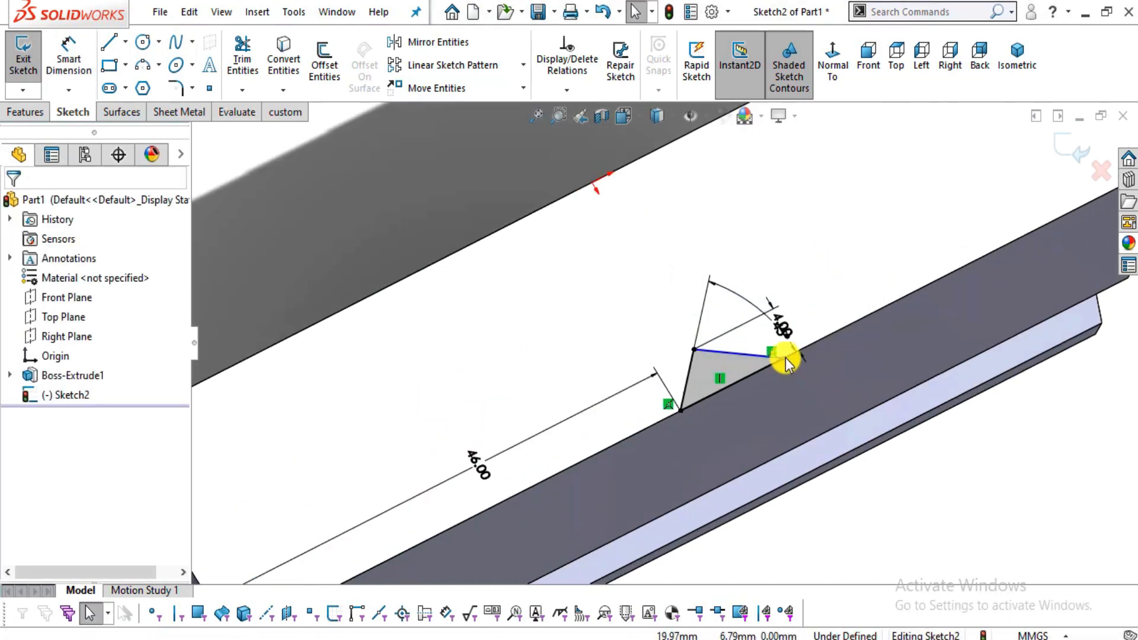
Move the triangle's far base corner slightly along the front long edge to test its freedom.
{"action": "left_click", "coordinate": [782, 356]}
{"action": "scroll", "coordinate": [794, 361], "scroll_direction": "down", "scroll_amount": 2}
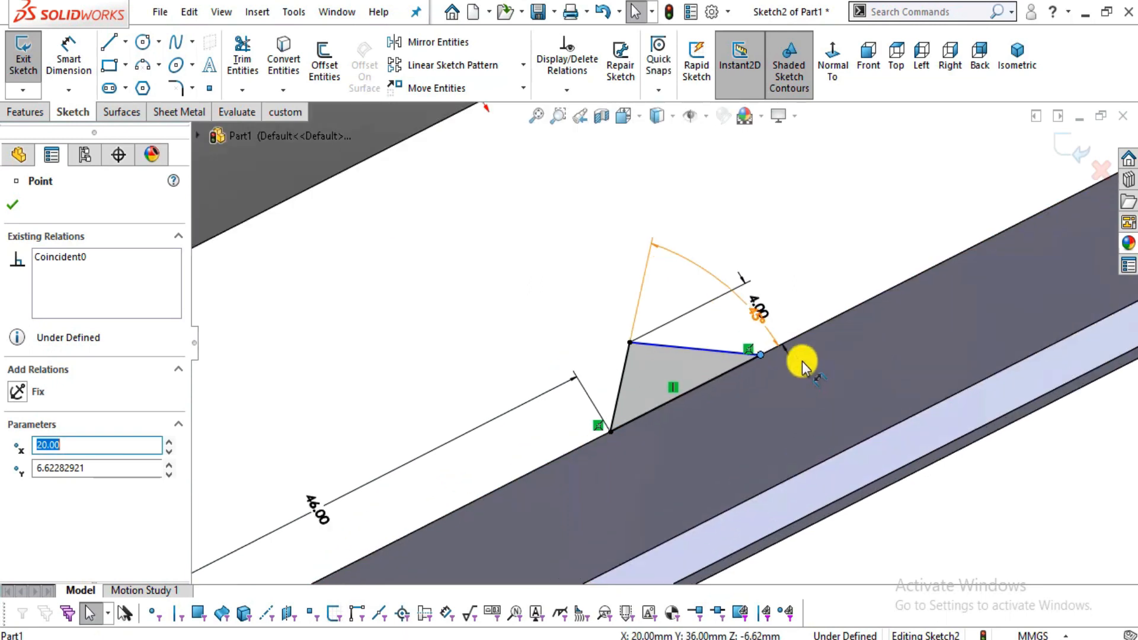
{"action": "key", "text": "Escape"}
{"action": "left_click", "coordinate": [759, 353]}
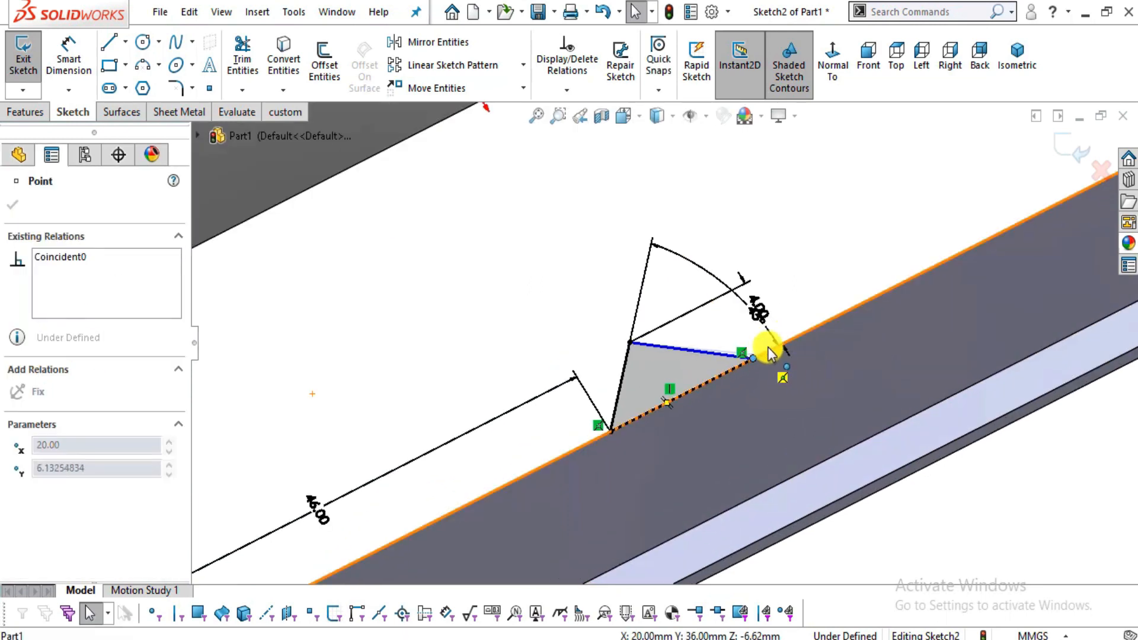
{"action": "left_click_drag", "start_coordinate": [762, 358], "coordinate": [759, 355]}
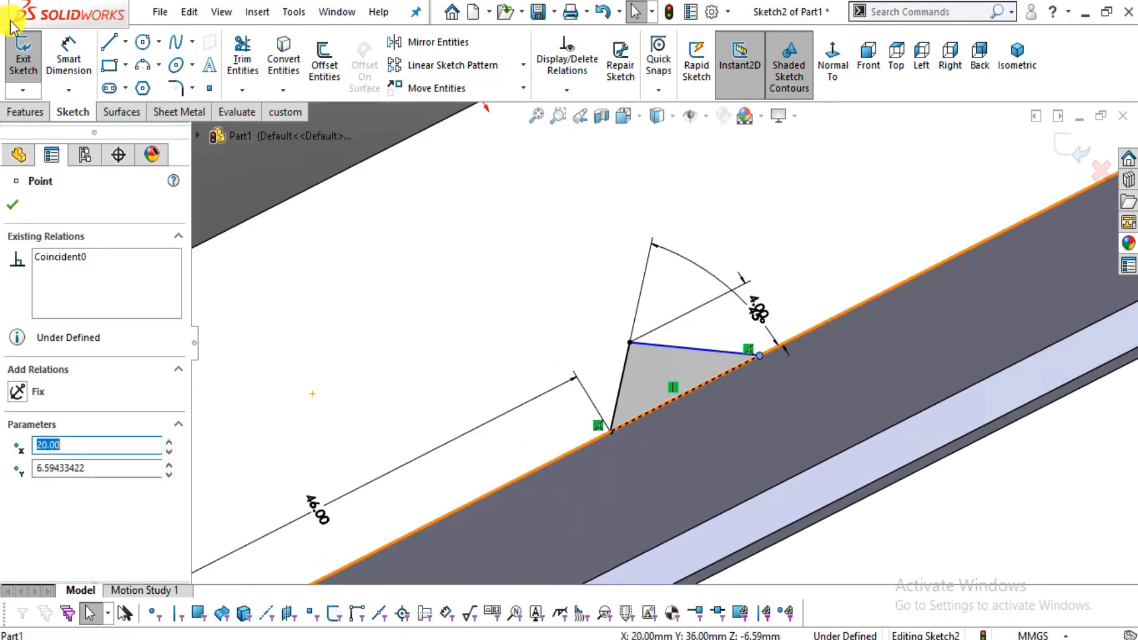
Draw a centerline about 3.5 mm long from the triangle's inner vertex toward its base and make it horizontal.
{"action": "left_click", "coordinate": [125, 42]}
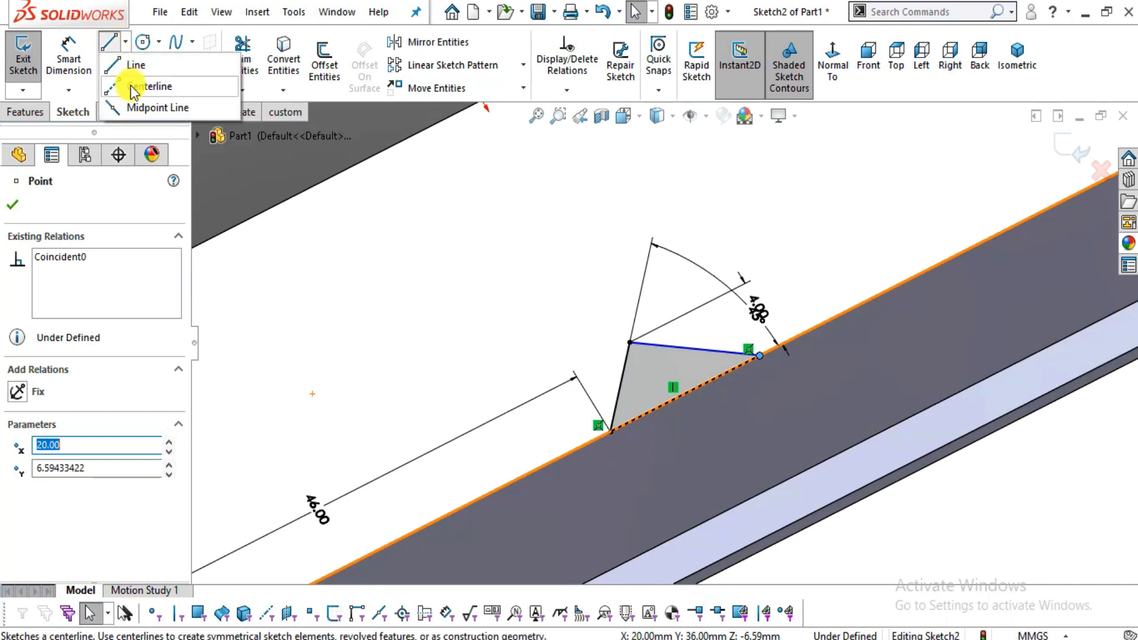
{"action": "left_click", "coordinate": [156, 84]}
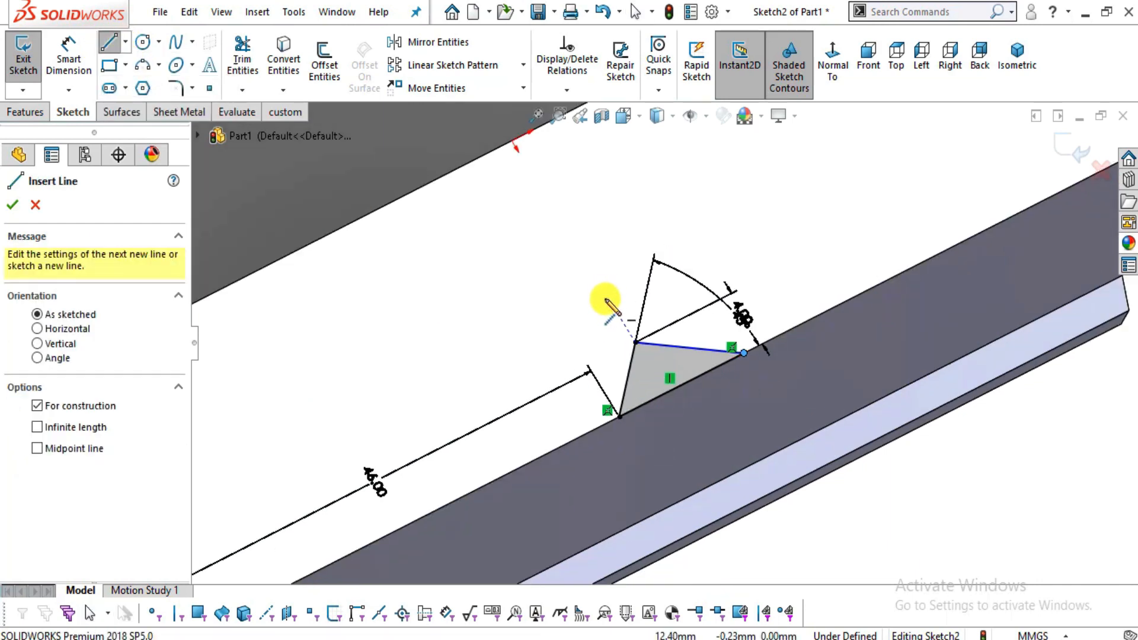
{"action": "scroll", "coordinate": [658, 409], "scroll_direction": "down", "scroll_amount": 3}
{"action": "left_click", "coordinate": [618, 307]}
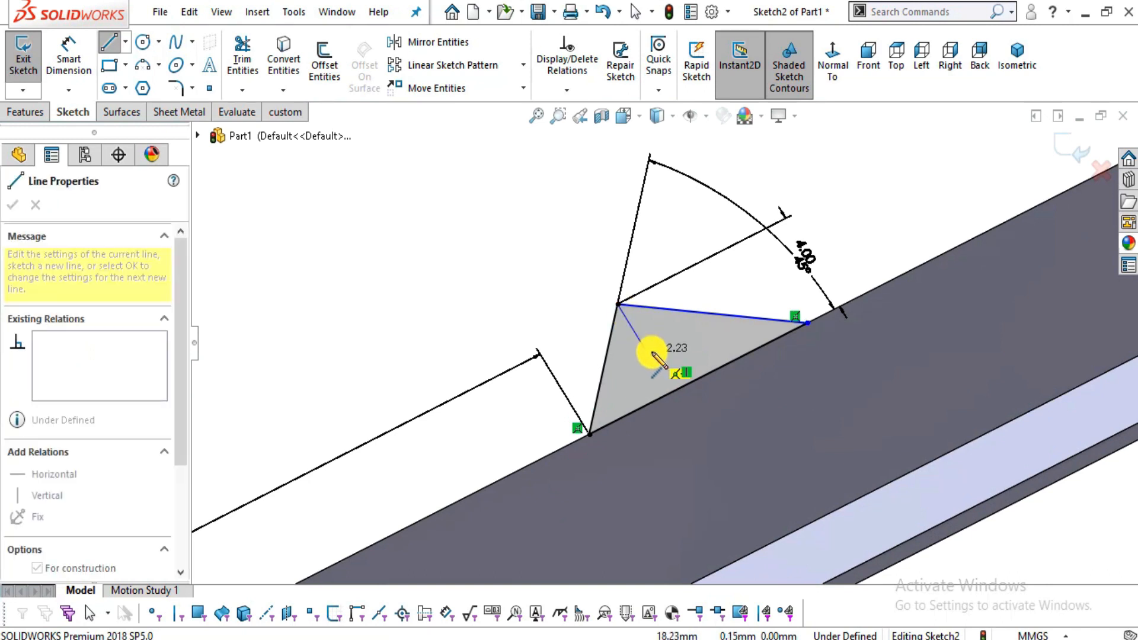
{"action": "scroll", "coordinate": [658, 355], "scroll_direction": "down", "scroll_amount": 2}
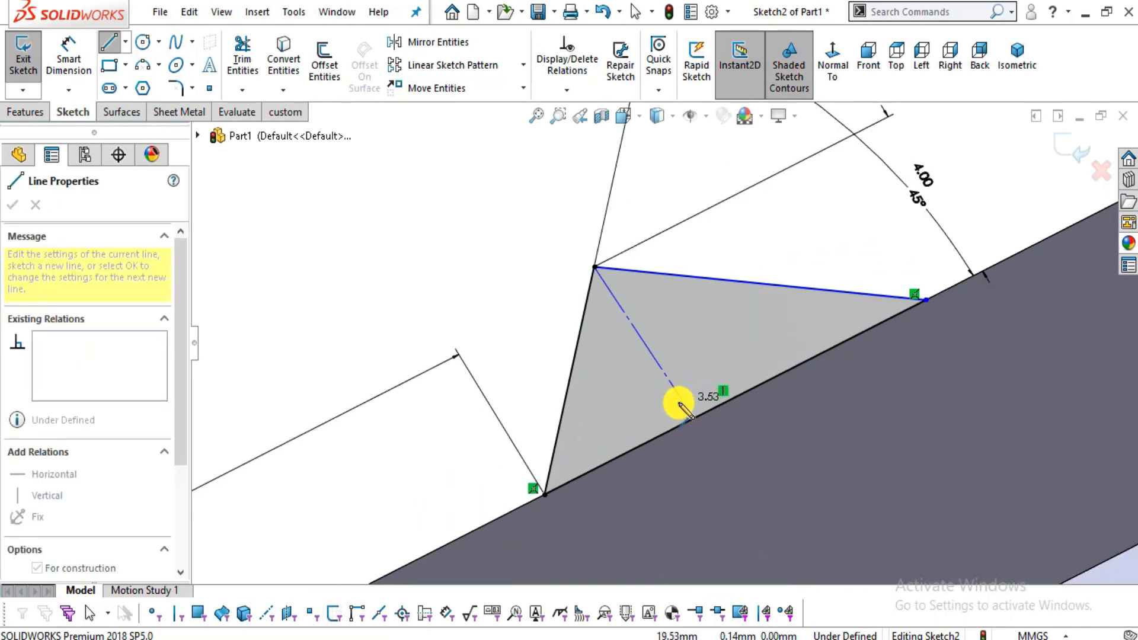
{"action": "double_click", "coordinate": [676, 402]}
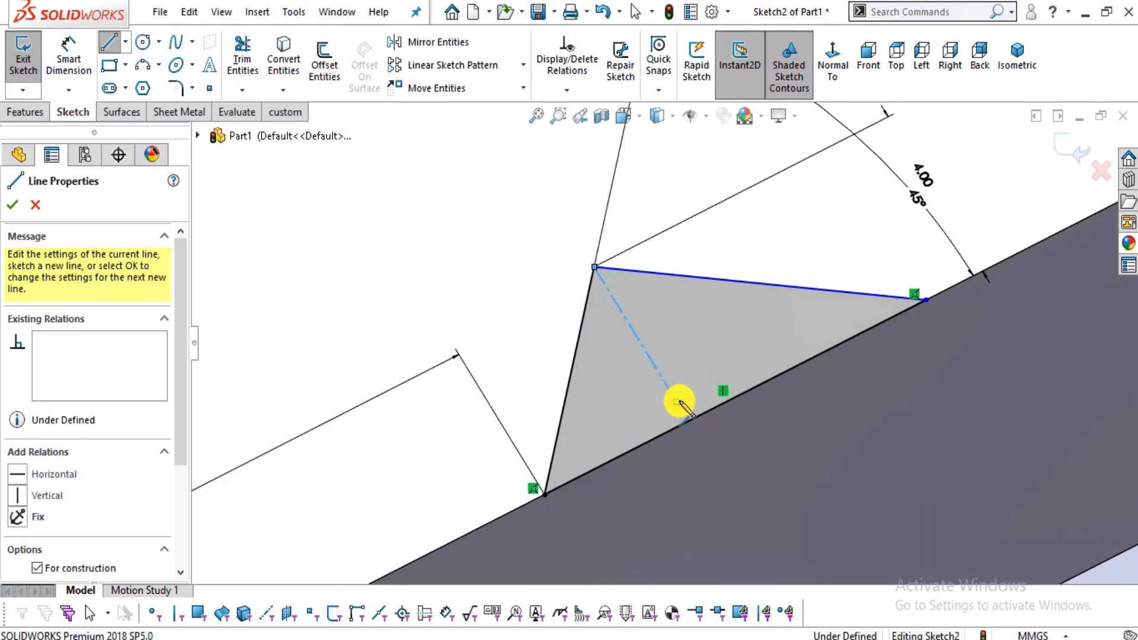
{"action": "key", "text": "Escape"}
{"action": "left_click", "coordinate": [659, 371]}
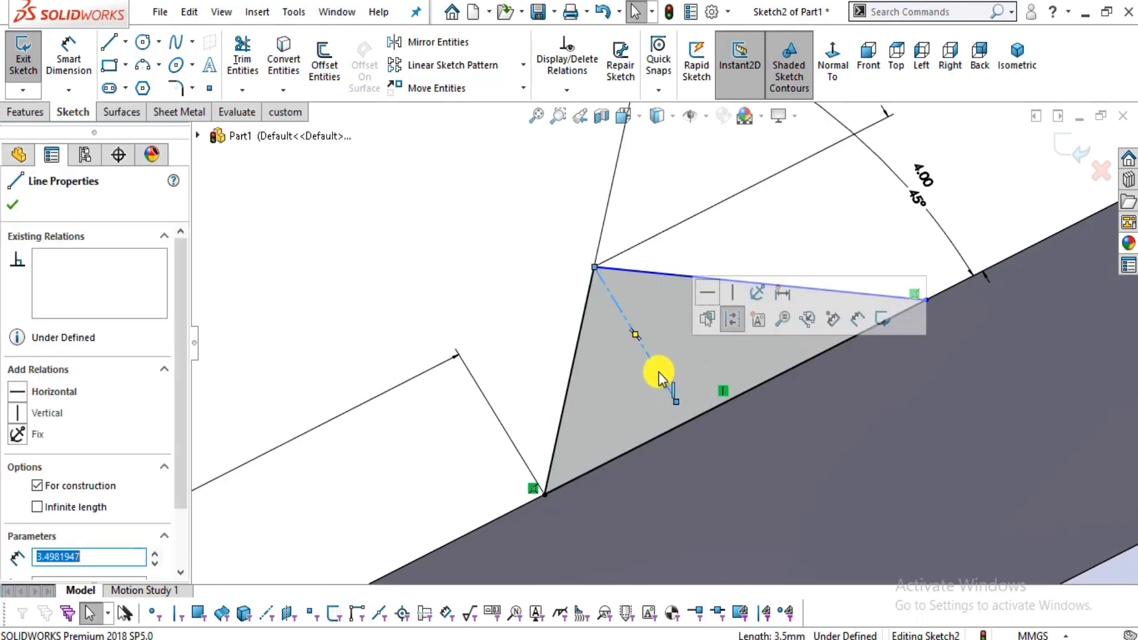
{"action": "left_click", "coordinate": [708, 296]}
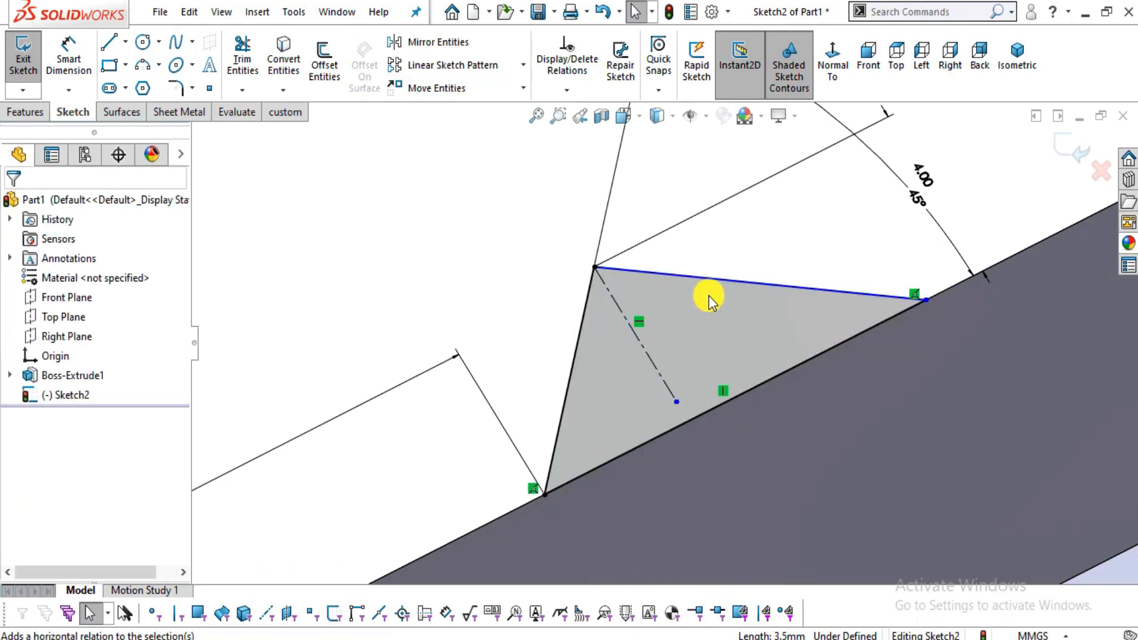
Make the triangle's two slanted sides symmetric about the centerline.
{"action": "left_click", "coordinate": [567, 396]}
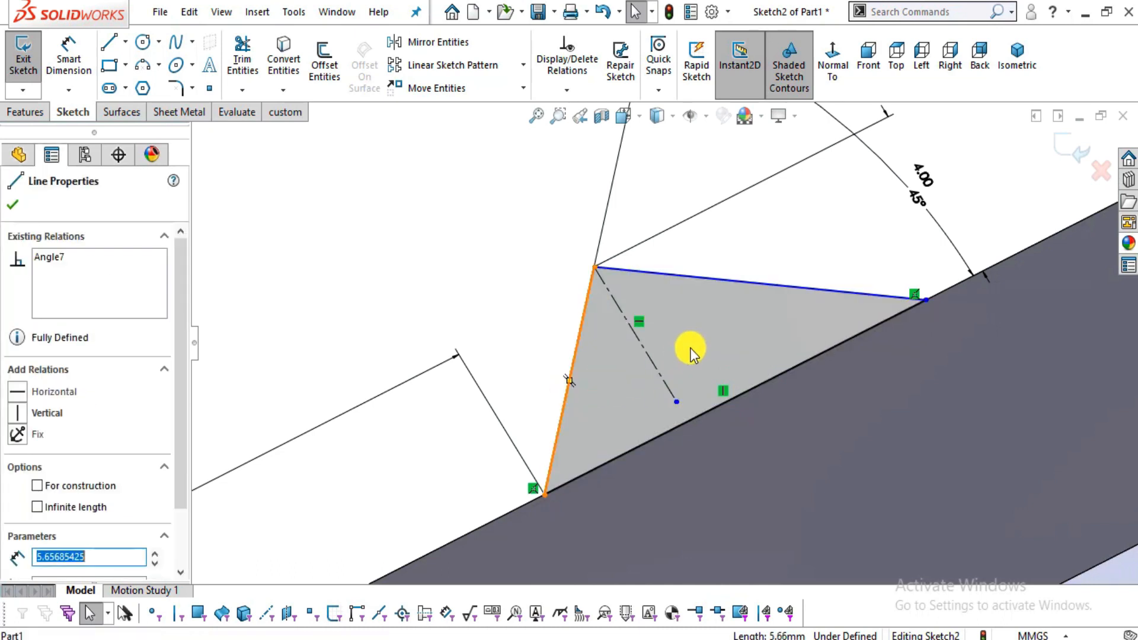
{"action": "left_click", "coordinate": [659, 371], "text": "ctrl"}
{"action": "left_click", "coordinate": [727, 280], "text": "ctrl"}
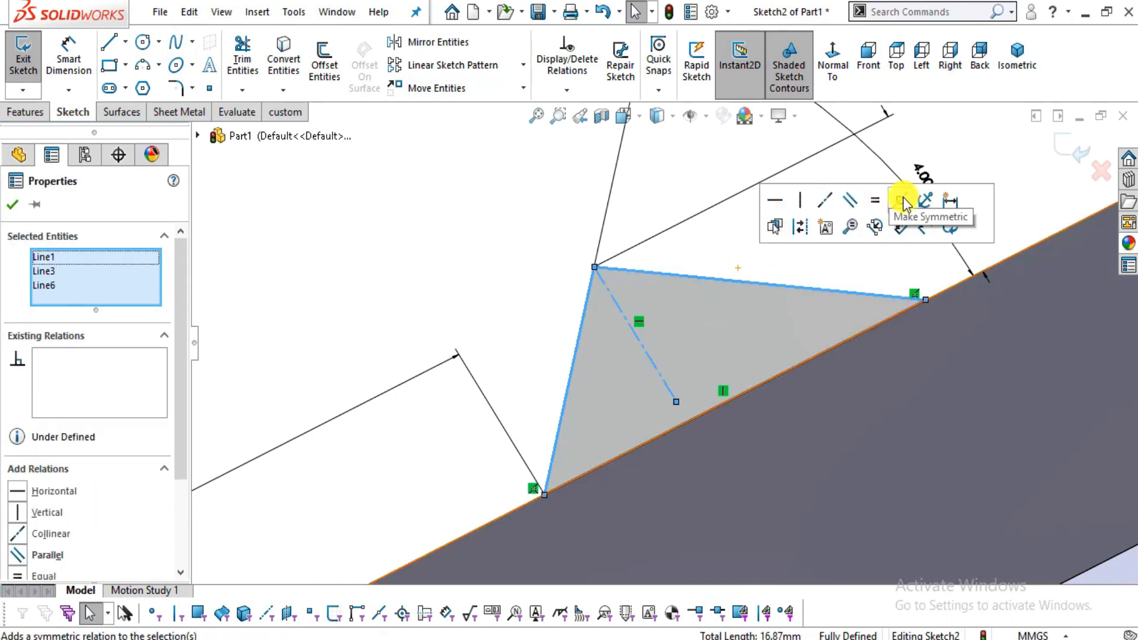
{"action": "left_click", "coordinate": [903, 198]}
{"action": "key", "text": "Escape"}
{"action": "scroll", "coordinate": [828, 465], "scroll_direction": "up", "scroll_amount": 2}
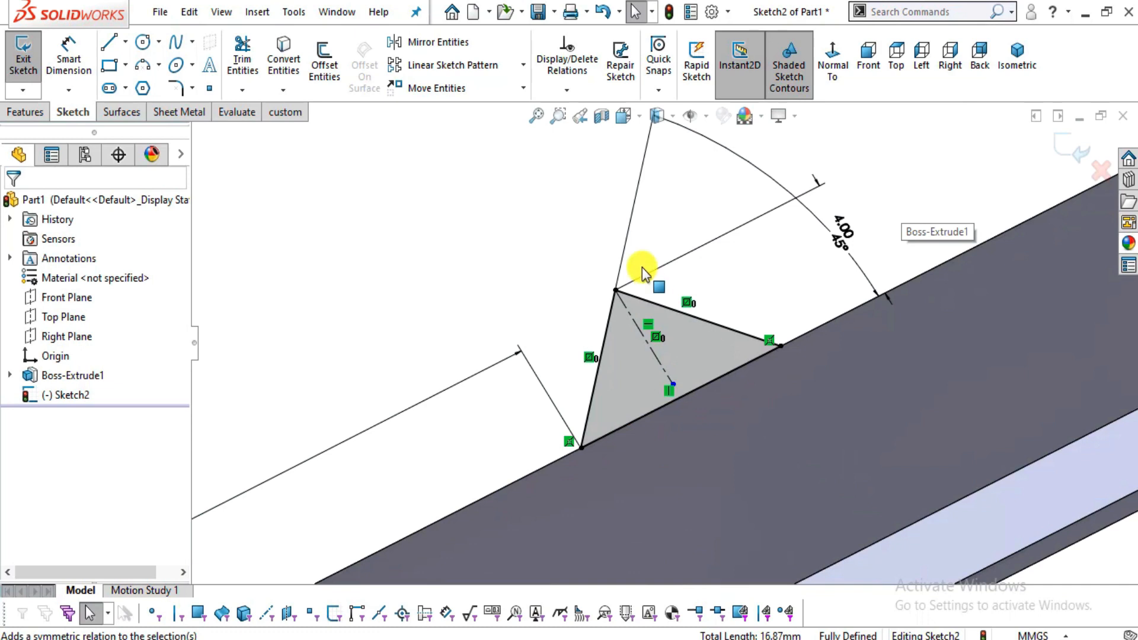
Cut the triangular notch sketch through the jaw block with an Extruded Cut set to Through All.
{"action": "scroll", "coordinate": [645, 274], "scroll_direction": "up", "scroll_amount": 3}
{"action": "mouse_move", "coordinate": [623, 266]}
{"action": "middle_mouse_down"}
{"action": "mouse_move", "coordinate": [673, 407]}
{"action": "mouse_move", "coordinate": [706, 287]}
{"action": "mouse_move", "coordinate": [686, 322]}
{"action": "mouse_move", "coordinate": [709, 312]}
{"action": "middle_mouse_up"}
{"action": "left_click", "coordinate": [25, 112]}
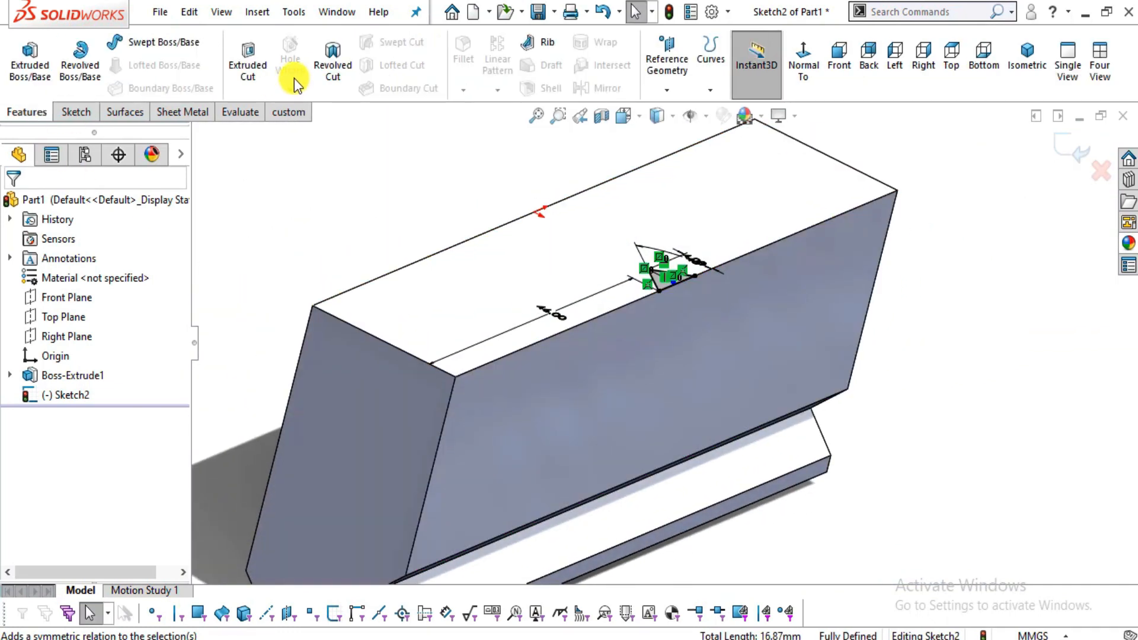
{"action": "left_click", "coordinate": [260, 81]}
{"action": "middle_click_drag", "start_coordinate": [719, 373], "coordinate": [706, 344]}
{"action": "left_click", "coordinate": [82, 313]}
{"action": "left_click", "coordinate": [75, 339]}
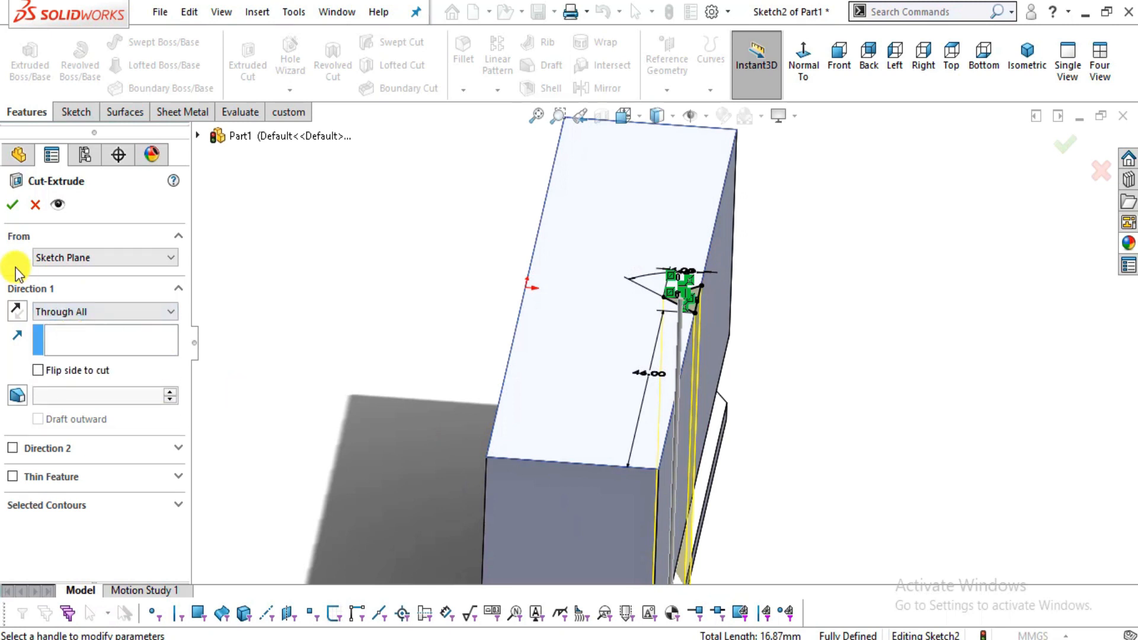
{"action": "left_click", "coordinate": [13, 205]}
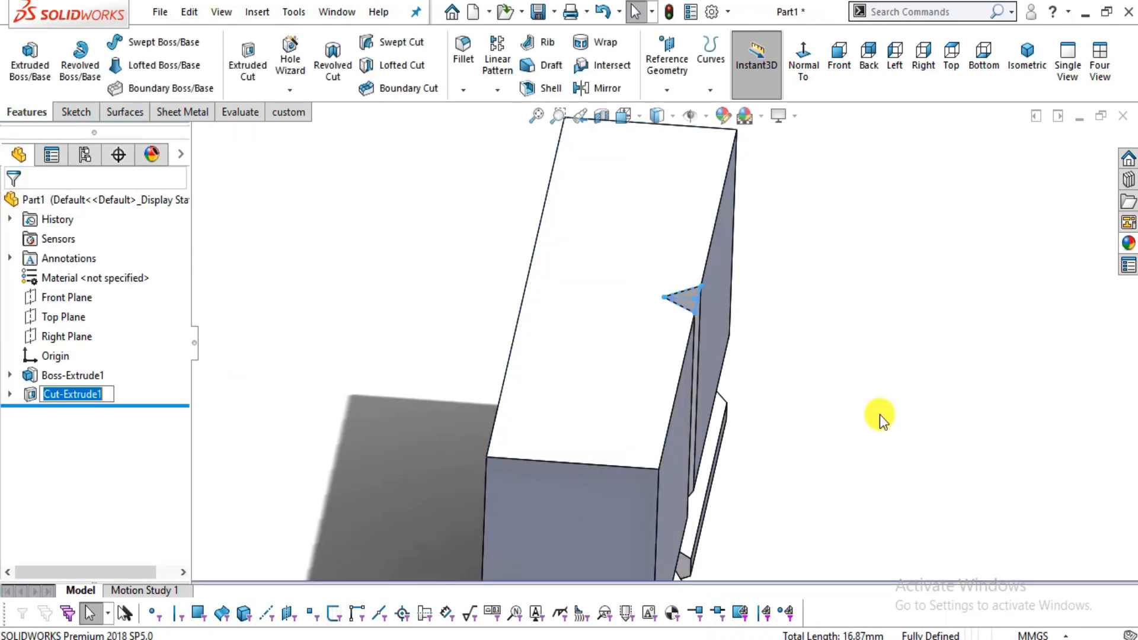
{"action": "left_click", "coordinate": [838, 478]}
Examine the cut V-notch, the jaw drawing in the PDF plan, and the block's back face and end edges.
{"action": "middle_click_drag", "start_coordinate": [837, 478], "coordinate": [792, 433]}
{"action": "scroll", "coordinate": [761, 422], "scroll_direction": "up", "scroll_amount": 3}
{"action": "scroll", "coordinate": [577, 301], "scroll_direction": "down", "scroll_amount": 2}
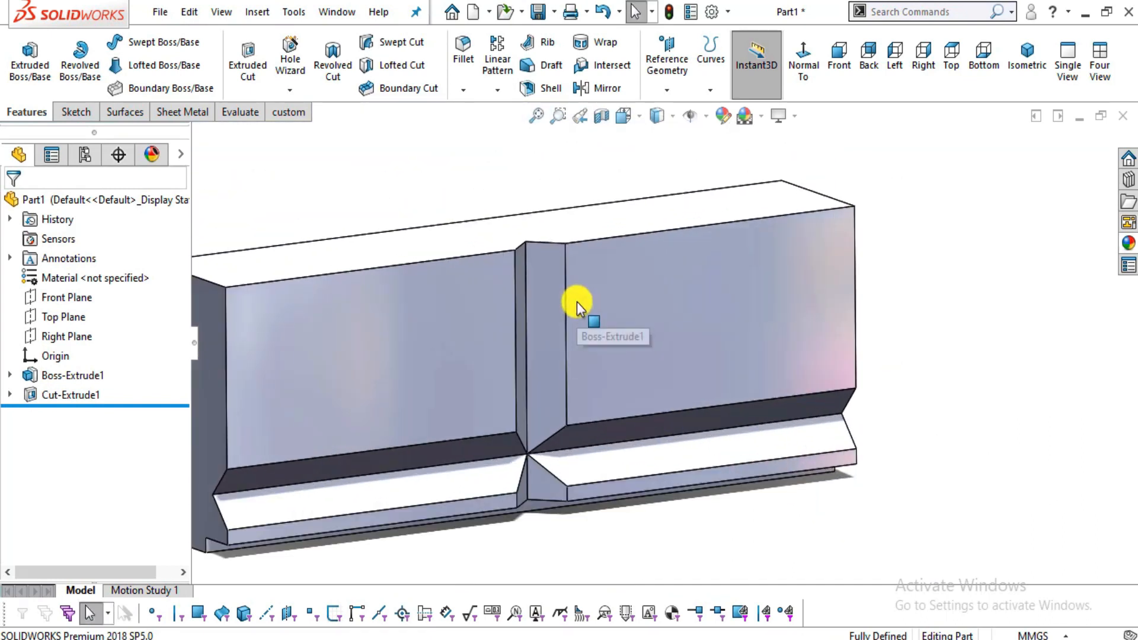
{"action": "scroll", "coordinate": [801, 426], "scroll_direction": "up", "scroll_amount": 2}
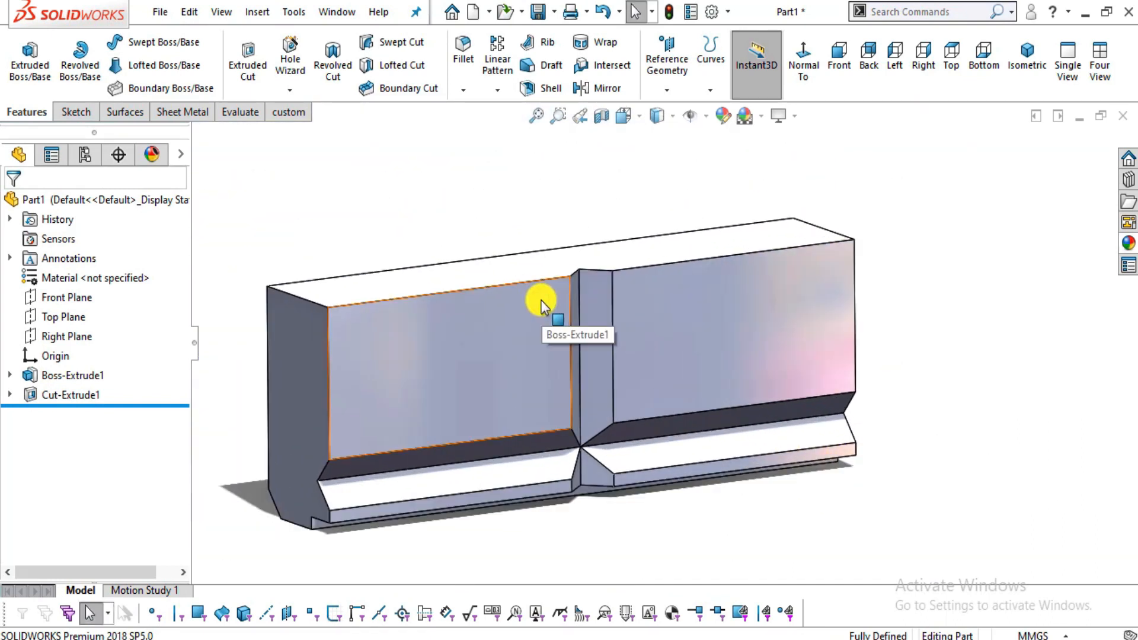
{"action": "key", "text": "alt+Tab"}
{"action": "left_click_drag", "start_coordinate": [563, 297], "coordinate": [271, 231]}
{"action": "left_click_drag", "start_coordinate": [684, 427], "coordinate": [606, 449]}
{"action": "key", "text": "alt+Tab"}
{"action": "middle_click_drag", "start_coordinate": [528, 376], "coordinate": [711, 394]}
{"action": "left_click", "coordinate": [642, 421]}
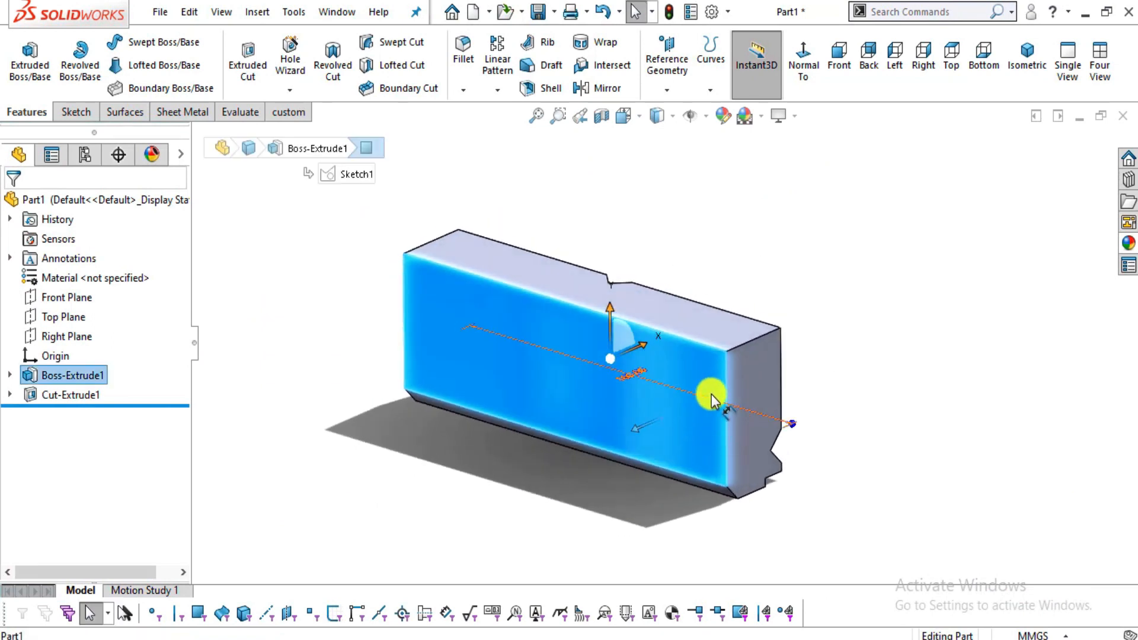
{"action": "scroll", "coordinate": [711, 394], "scroll_direction": "down", "scroll_amount": 2}
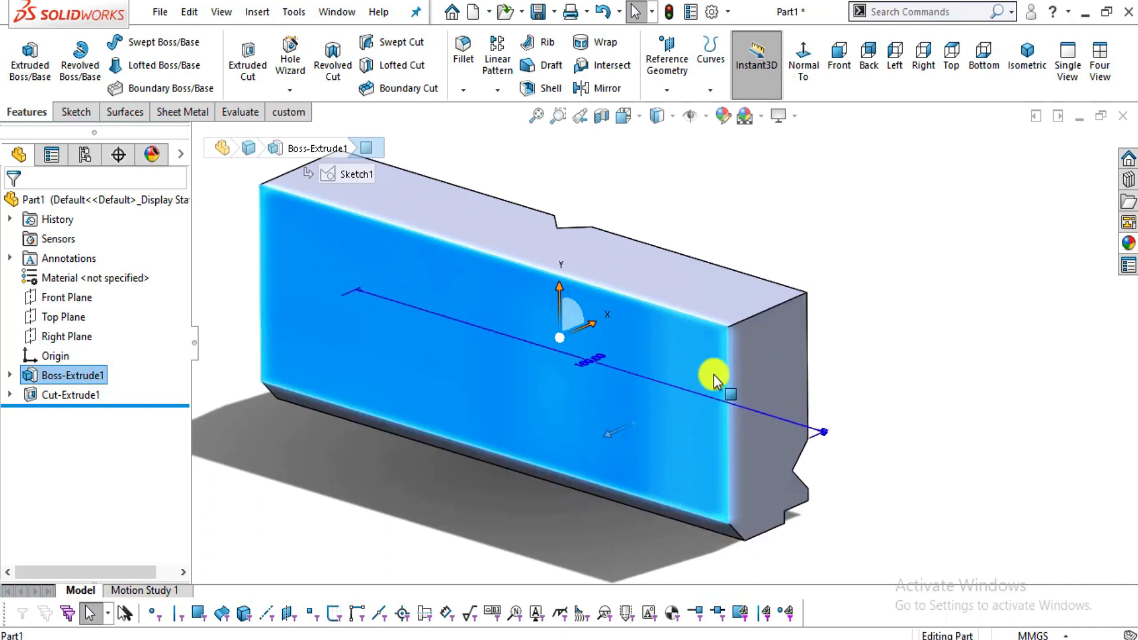
{"action": "left_click", "coordinate": [907, 443]}
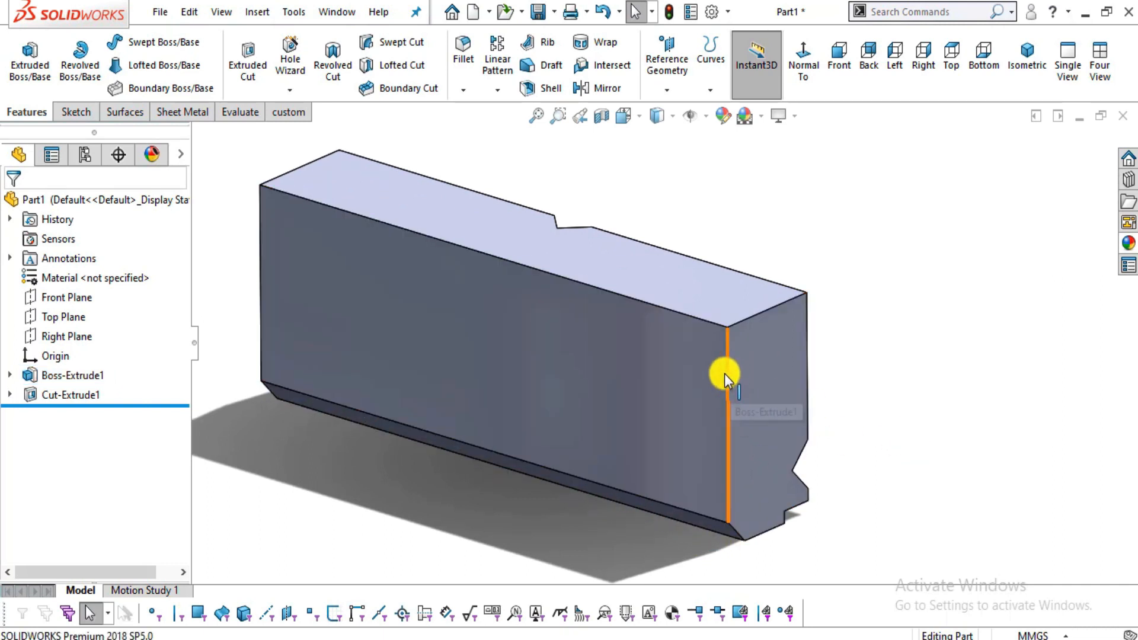
Chamfer the vertical edges at both ends of the jaw block's face opposite the notch, 4 mm at 45 degrees.
{"action": "left_click", "coordinate": [724, 374]}
{"action": "left_click", "coordinate": [728, 370]}
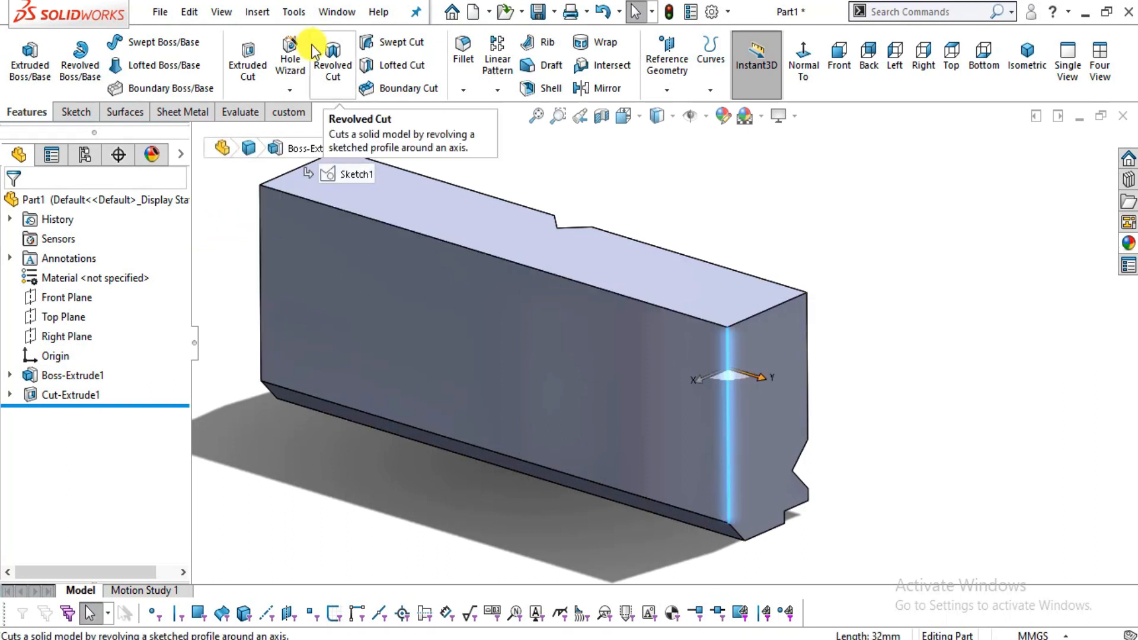
{"action": "left_click", "coordinate": [471, 95]}
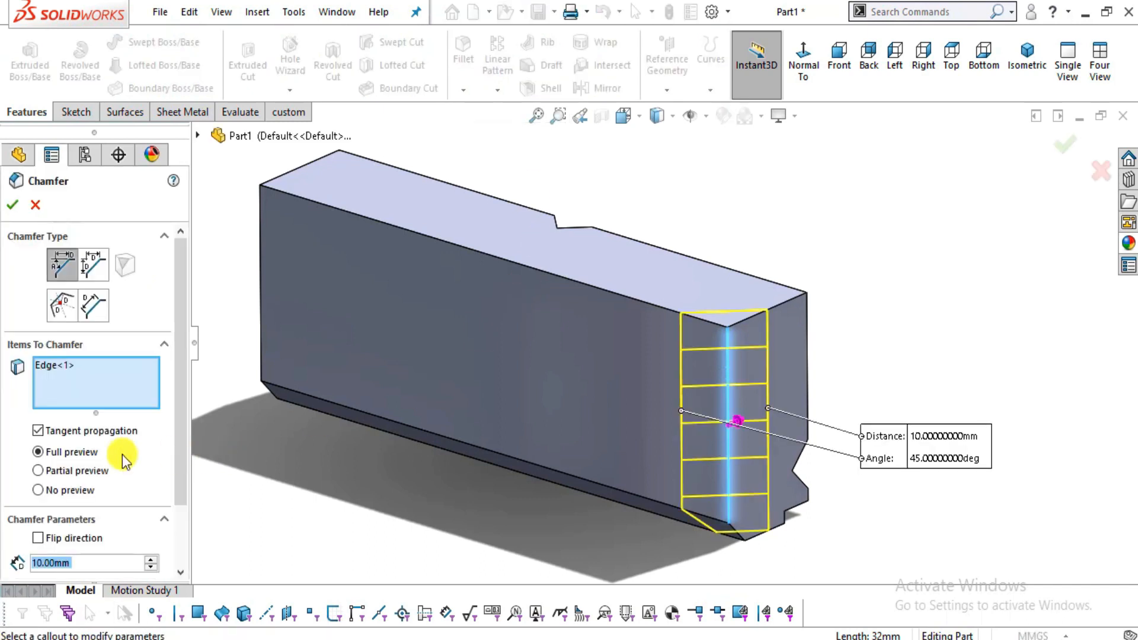
{"action": "type", "text": "4"}
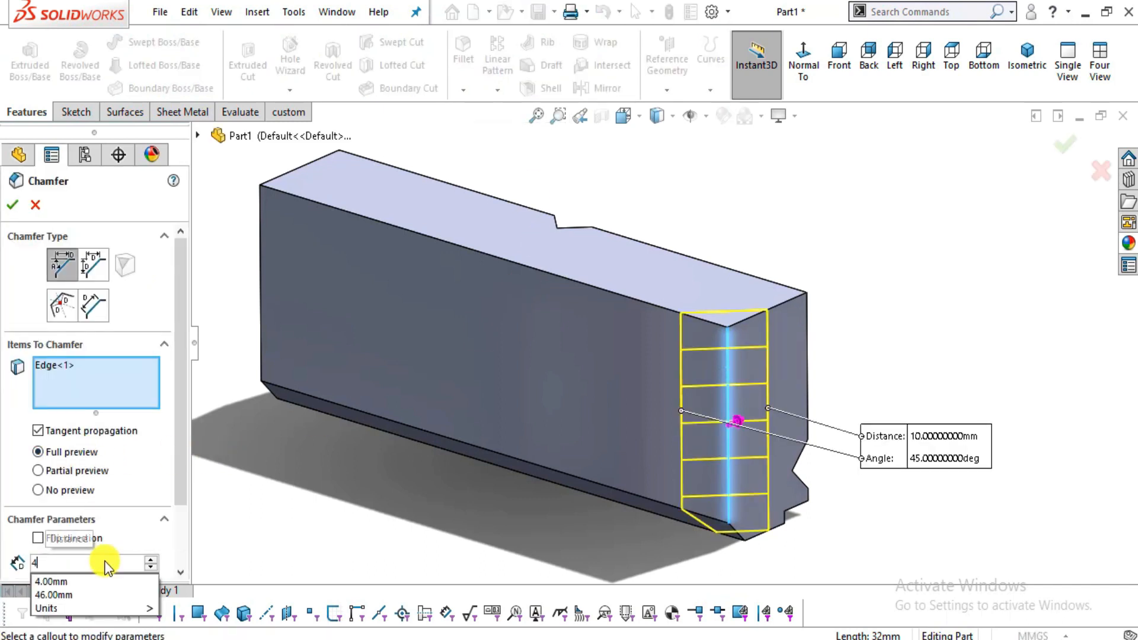
{"action": "key", "text": "Return"}
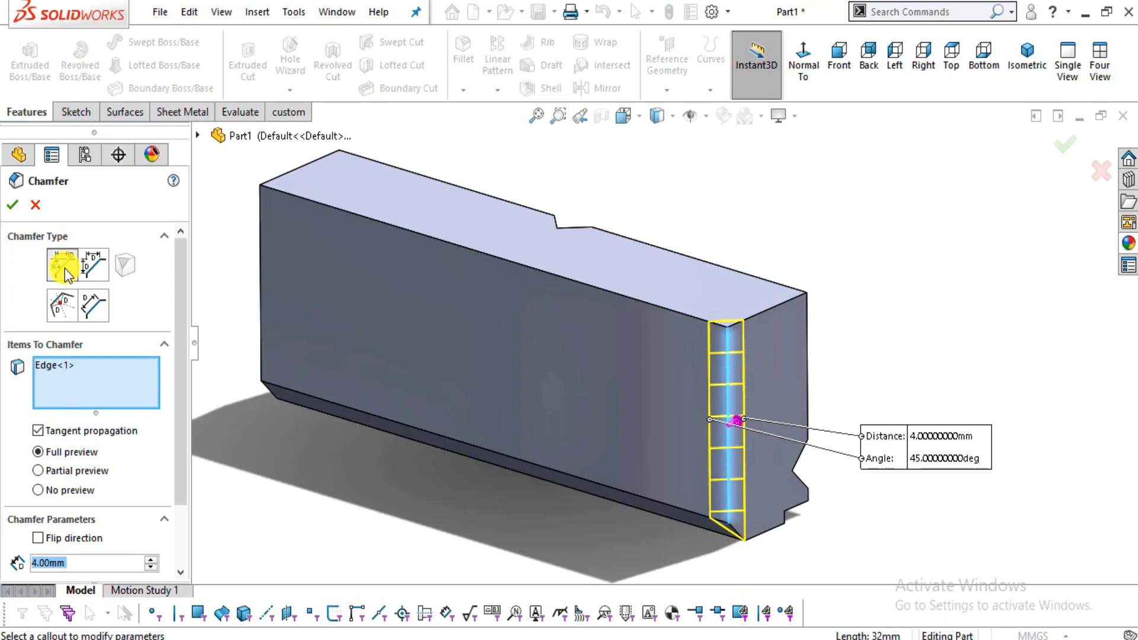
{"action": "scroll", "coordinate": [182, 307], "scroll_direction": "down", "scroll_amount": 3}
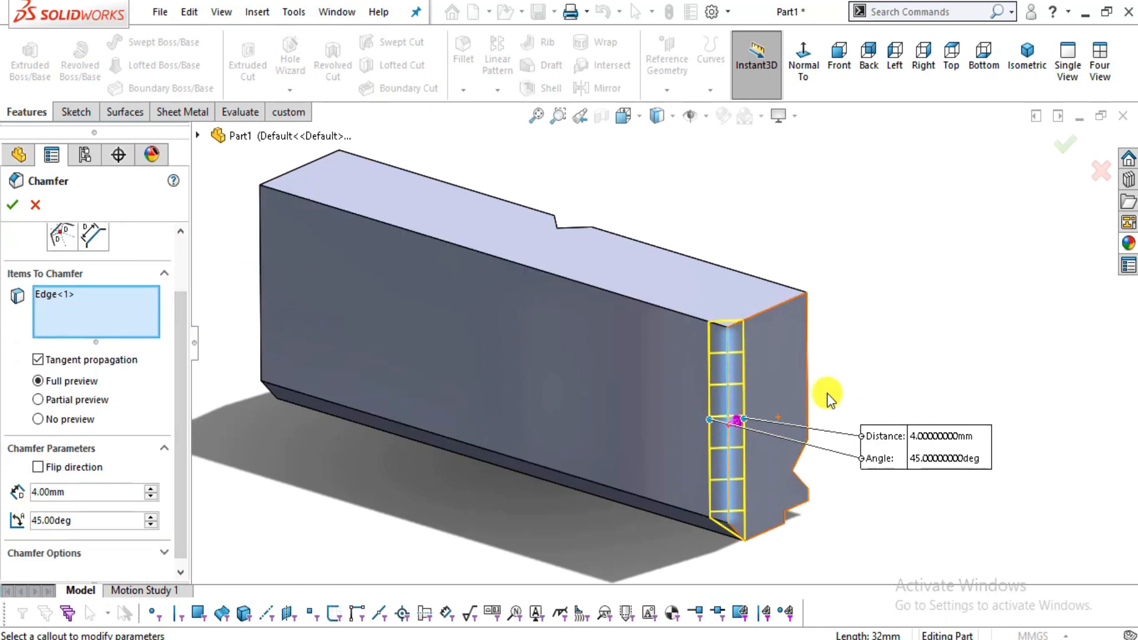
{"action": "middle_click_drag", "start_coordinate": [478, 408], "coordinate": [553, 385]}
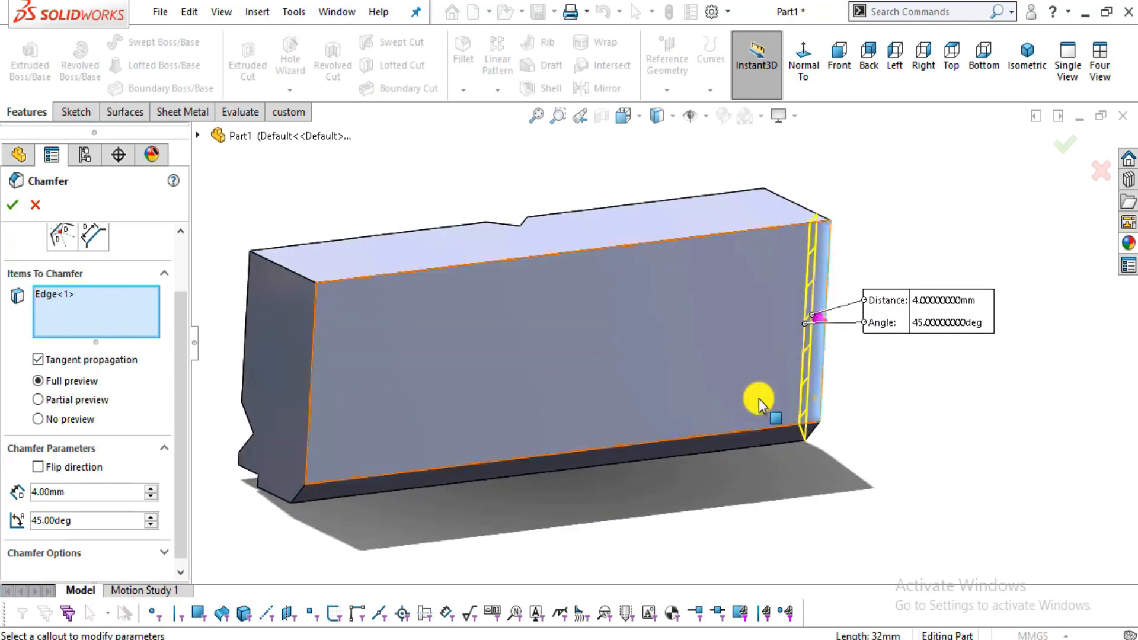
{"action": "left_click", "coordinate": [315, 311]}
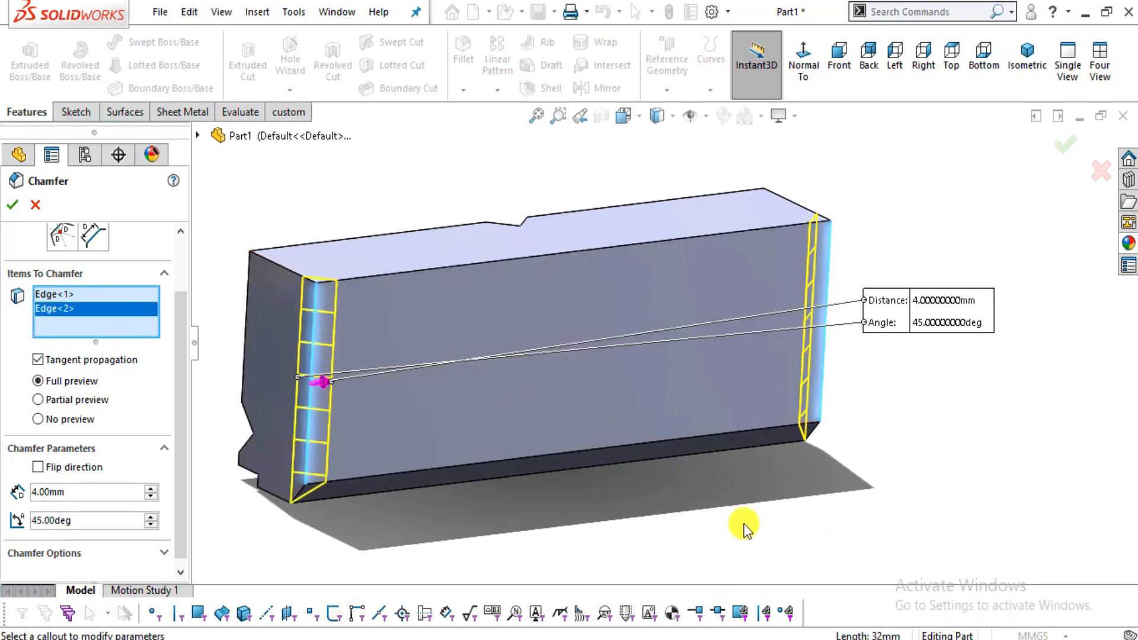
{"action": "left_click", "coordinate": [10, 206]}
Examine the chamfer and M5 hole details in the PDF jaw drawing and orient the block to a matching view of its top face.
{"action": "middle_click_drag", "start_coordinate": [661, 432], "coordinate": [446, 417]}
{"action": "key", "text": "alt+Tab"}
{"action": "left_click_drag", "start_coordinate": [506, 407], "coordinate": [784, 390]}
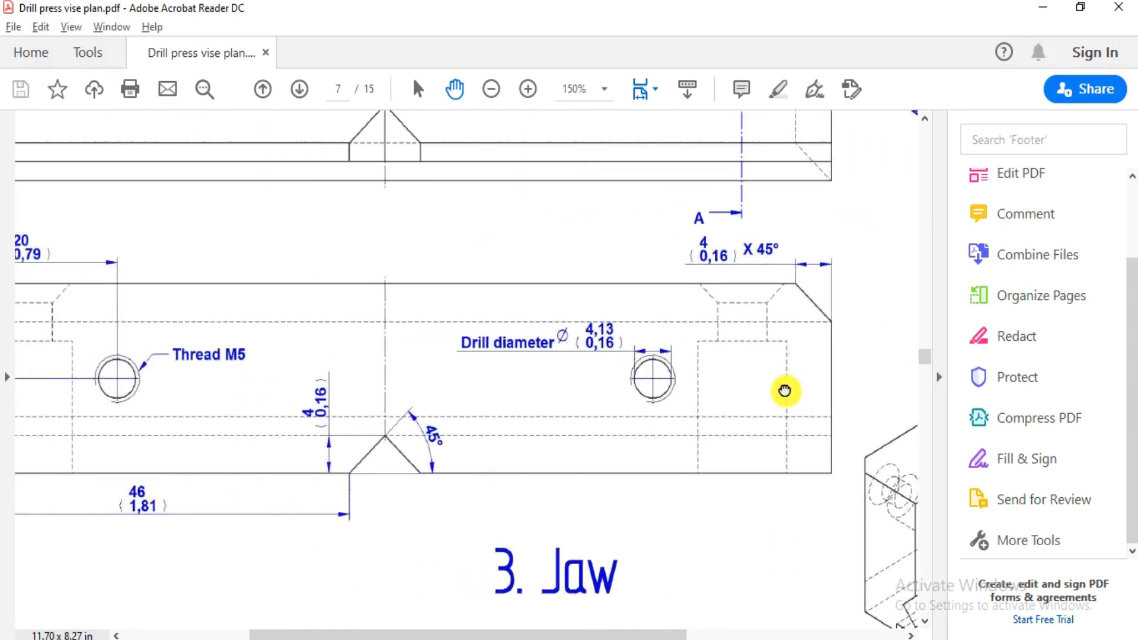
{"action": "key", "text": "alt+Tab"}
{"action": "middle_click_drag", "start_coordinate": [739, 304], "coordinate": [644, 250]}
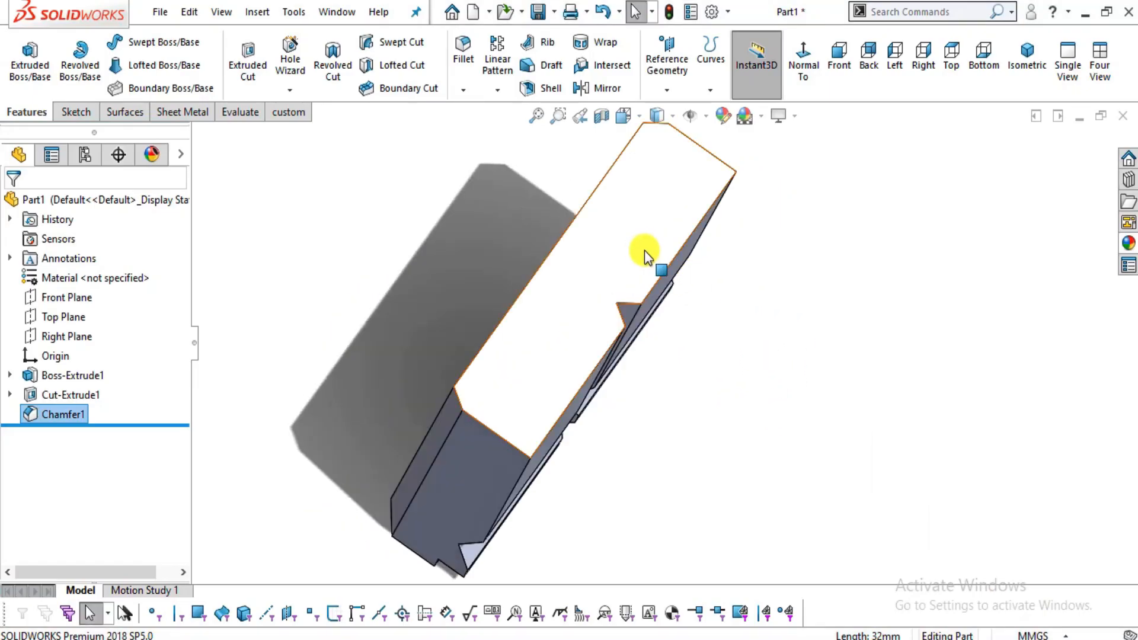
{"action": "left_click", "coordinate": [645, 256]}
{"action": "left_click", "coordinate": [761, 206]}
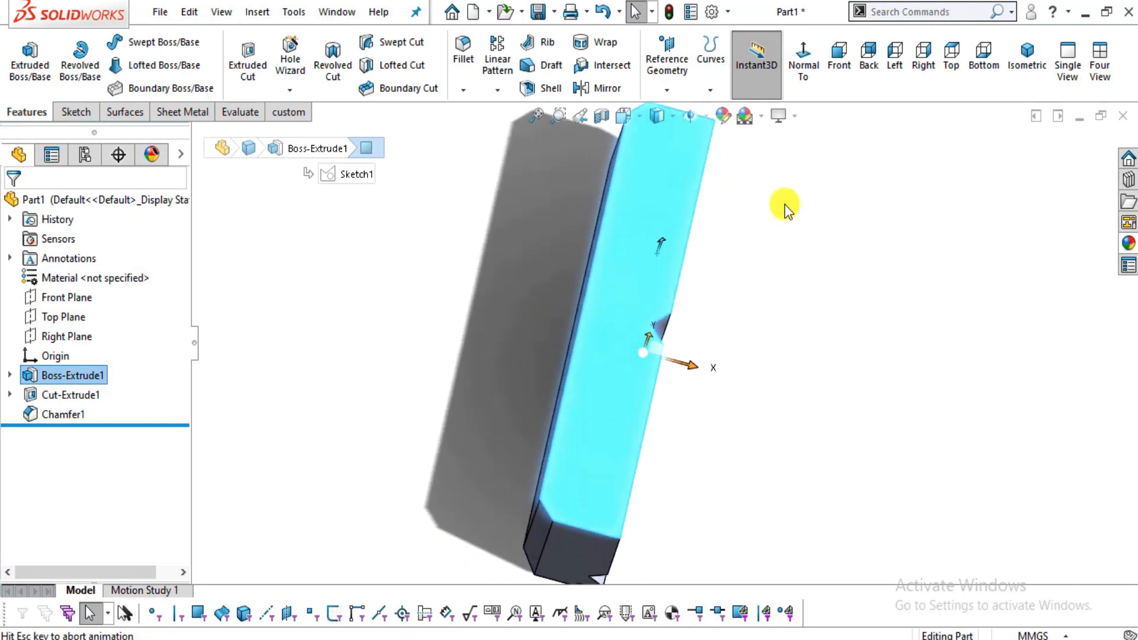
{"action": "left_click", "coordinate": [886, 339]}
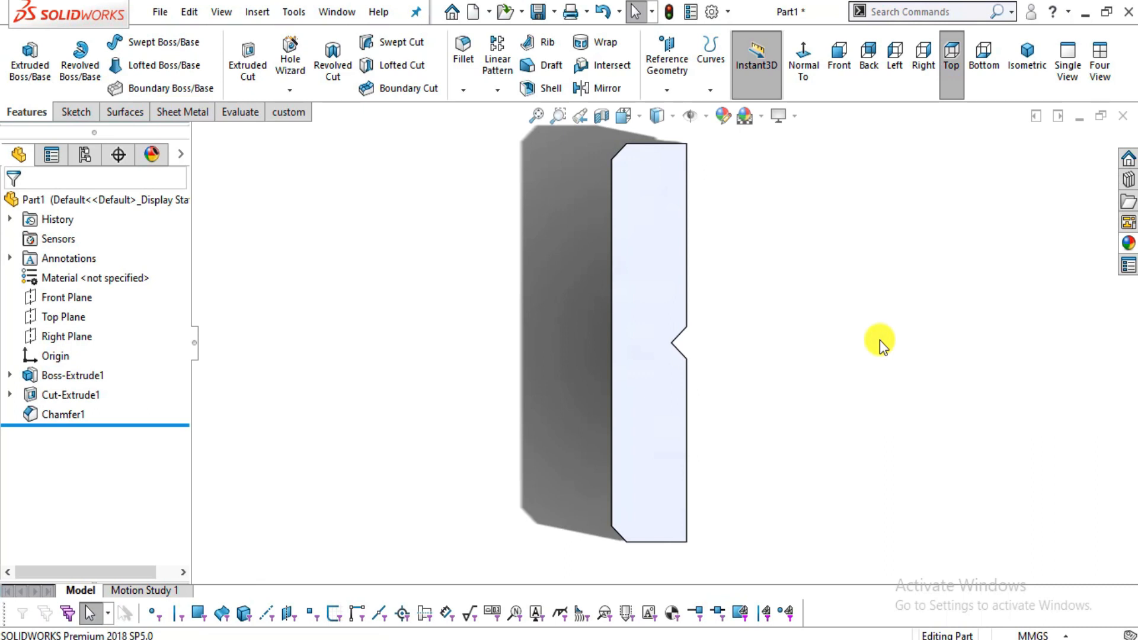
{"action": "key", "text": "ctrl+1"}
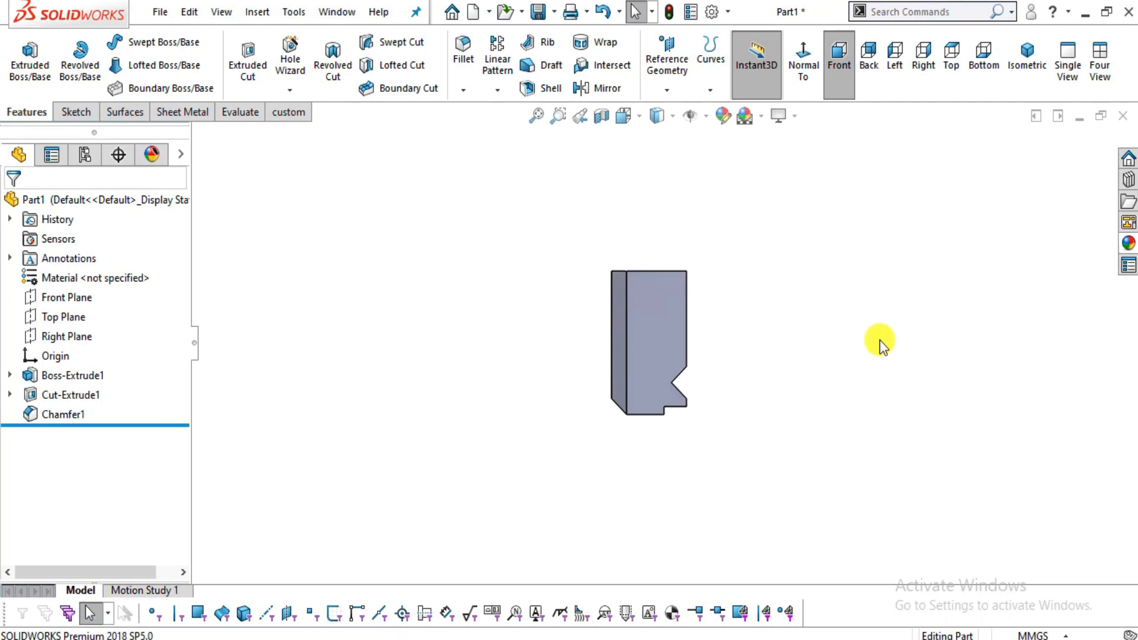
{"action": "key", "text": "ctrl+4"}
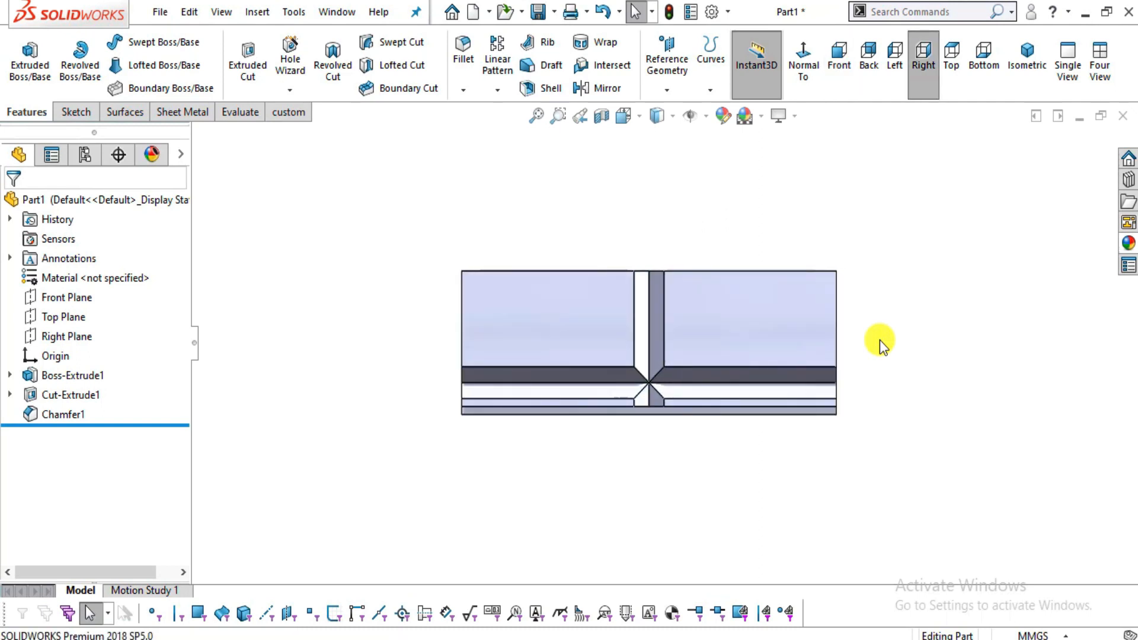
{"action": "key", "text": "shift+Down"}
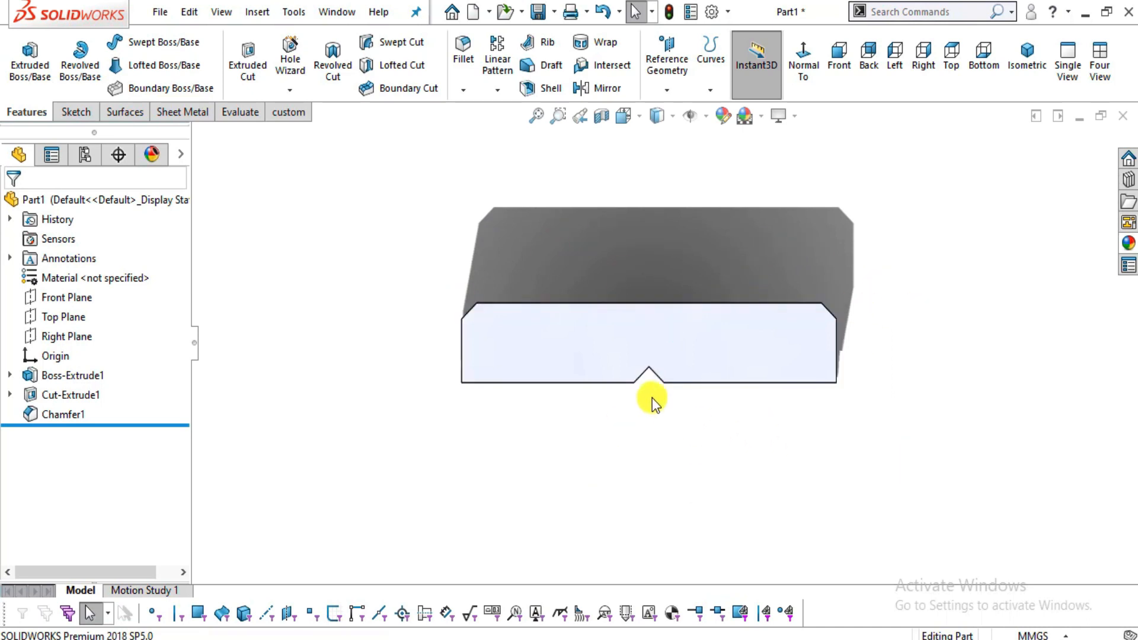
{"action": "scroll", "coordinate": [659, 290], "scroll_direction": "down", "scroll_amount": 2}
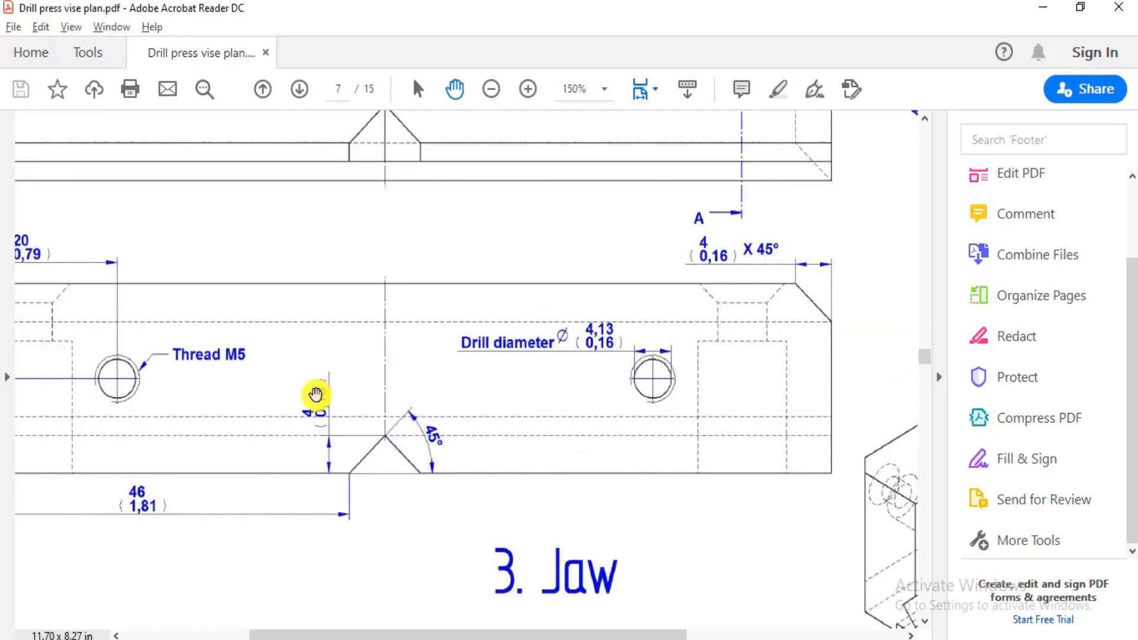
{"action": "left_click_drag", "start_coordinate": [313, 394], "coordinate": [482, 417]}
{"action": "left_click_drag", "start_coordinate": [581, 446], "coordinate": [517, 406]}
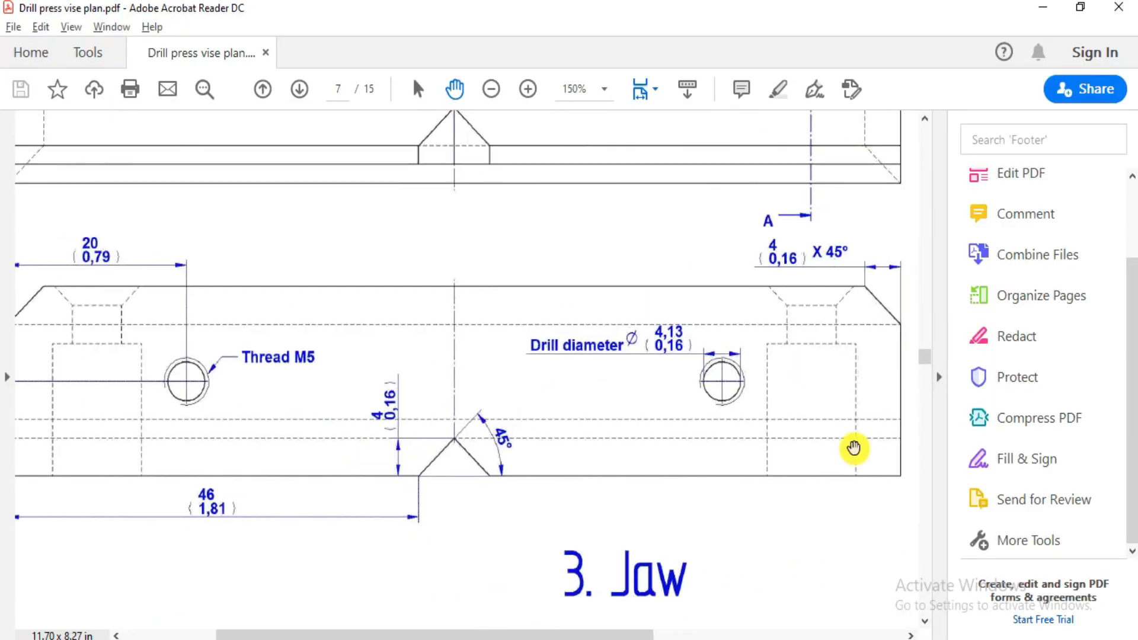
{"action": "left_click_drag", "start_coordinate": [623, 406], "coordinate": [675, 414]}
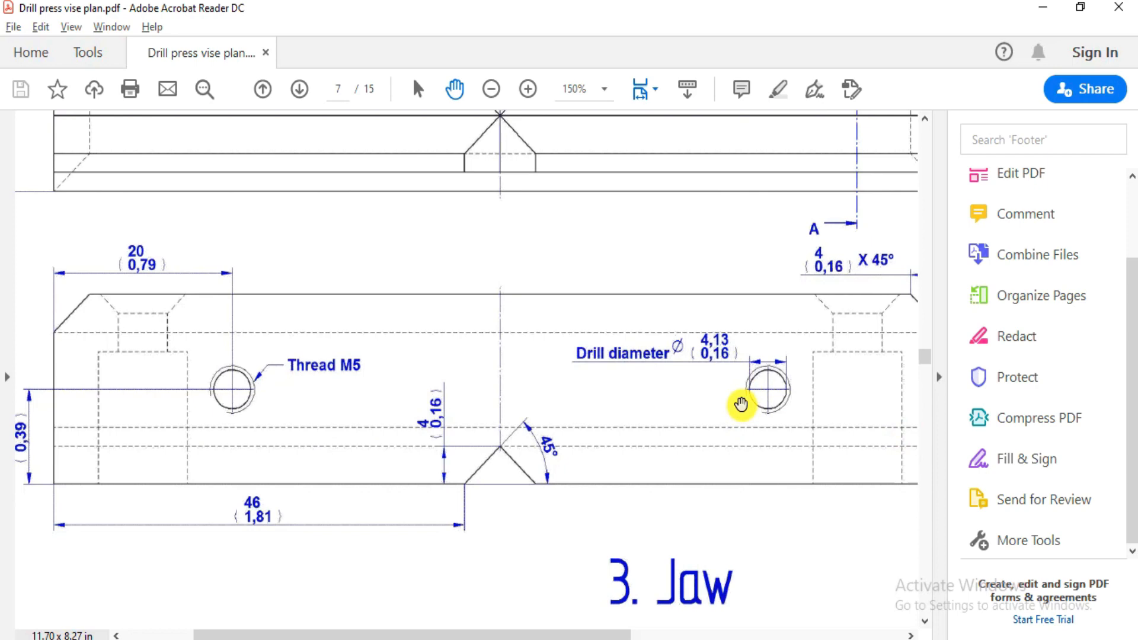
{"action": "key", "text": "alt+Tab"}
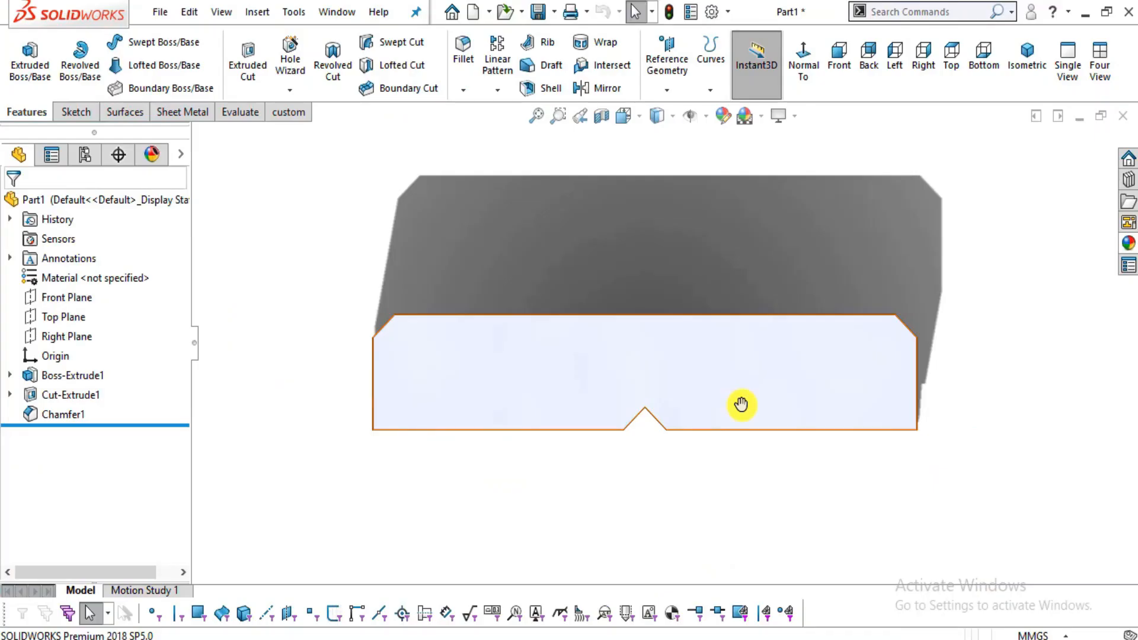
Start a Hole Wizard straight tap hole using the ISO standard, tapped hole type, size M5 and a blind end condition.
{"action": "left_click", "coordinate": [290, 59]}
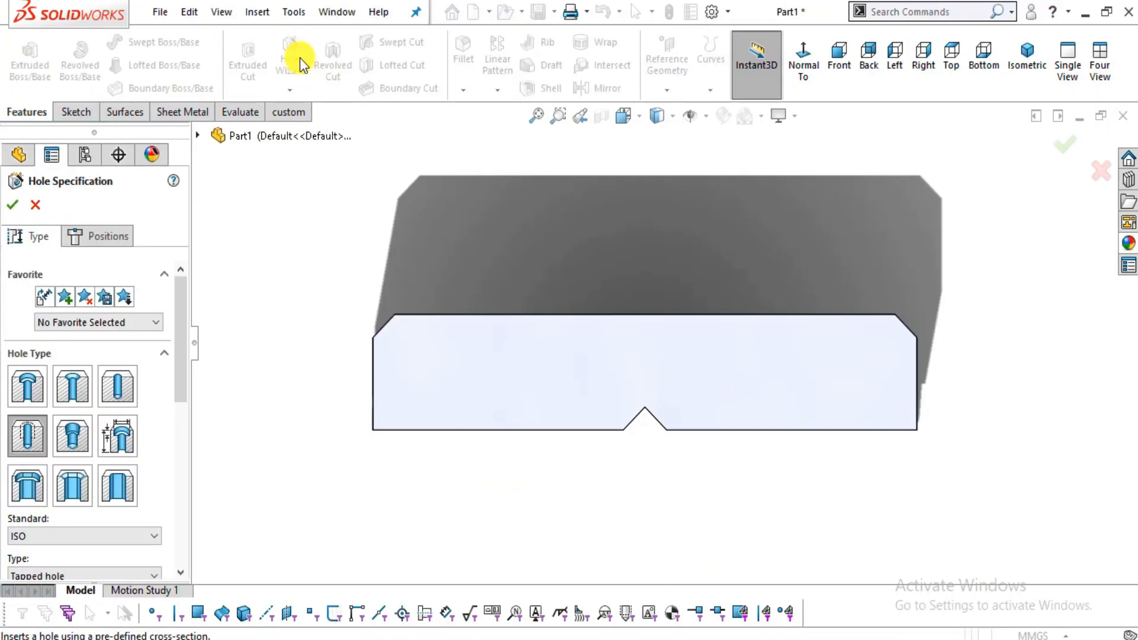
{"action": "left_click", "coordinate": [38, 429]}
{"action": "left_click_drag", "start_coordinate": [181, 379], "coordinate": [183, 444]}
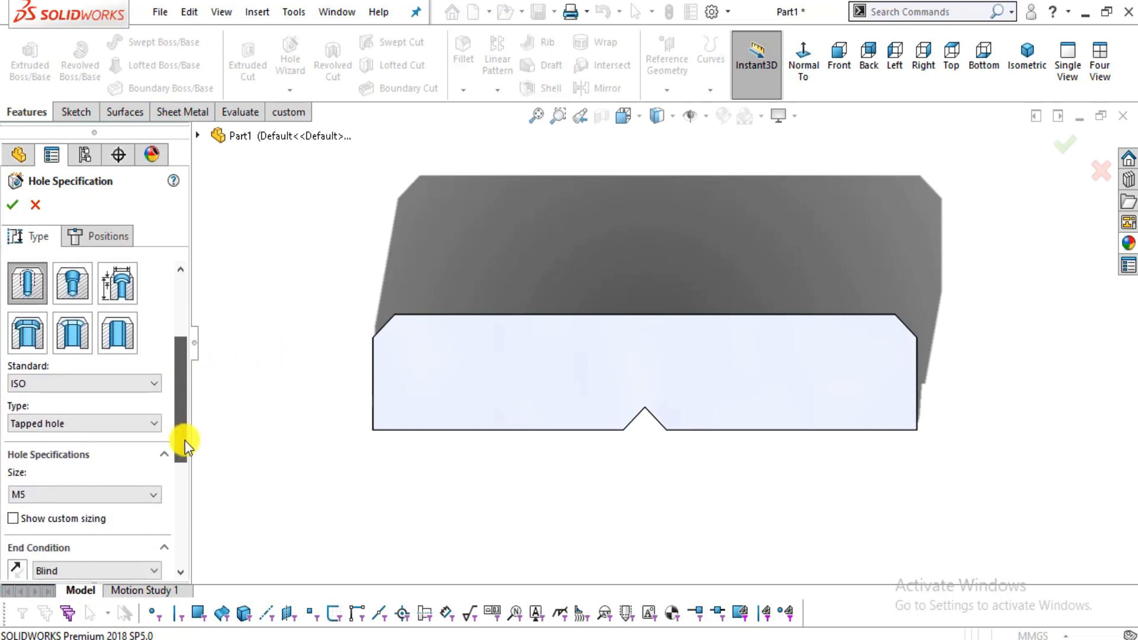
{"action": "left_click", "coordinate": [70, 386]}
{"action": "left_click", "coordinate": [70, 386]}
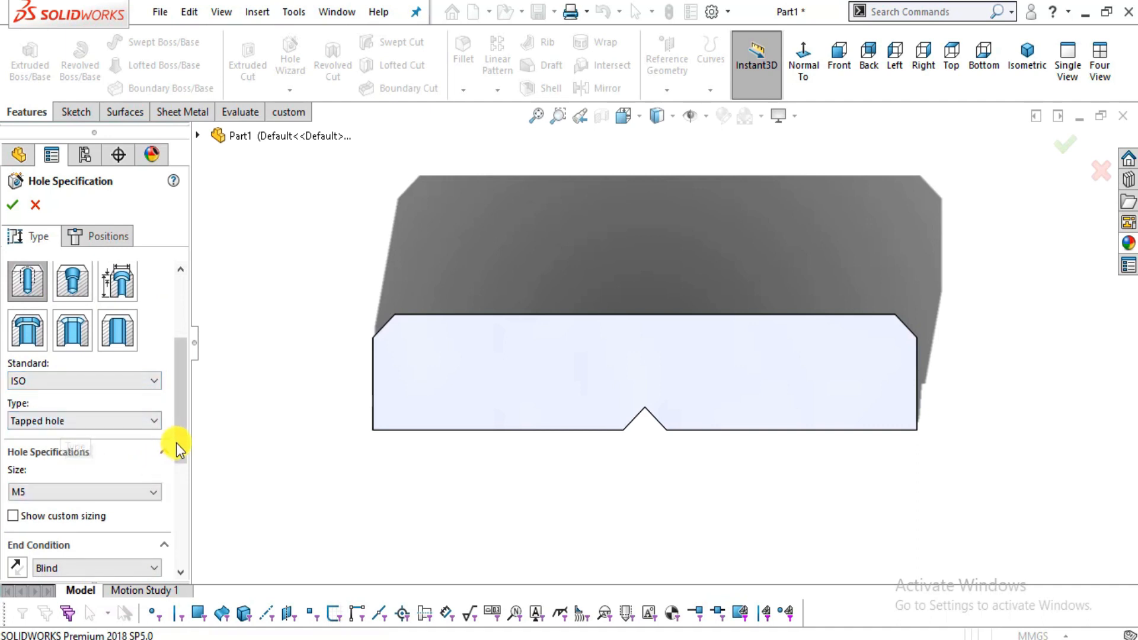
{"action": "left_click_drag", "start_coordinate": [176, 443], "coordinate": [173, 472]}
{"action": "left_click_drag", "start_coordinate": [84, 515], "coordinate": [32, 505]}
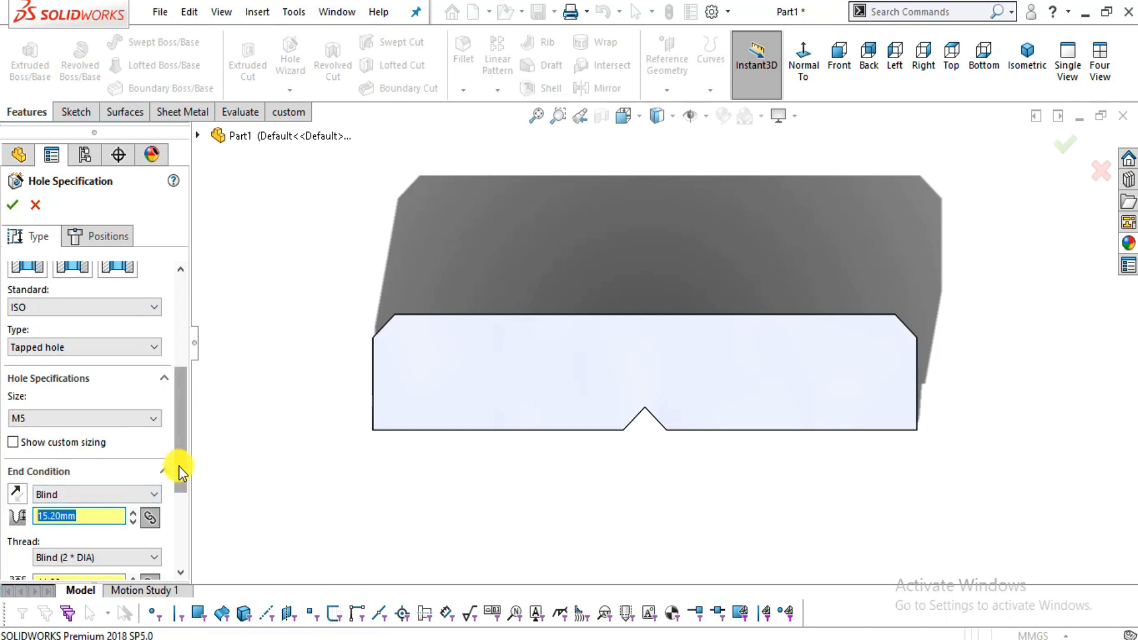
{"action": "left_click_drag", "start_coordinate": [179, 465], "coordinate": [177, 499]}
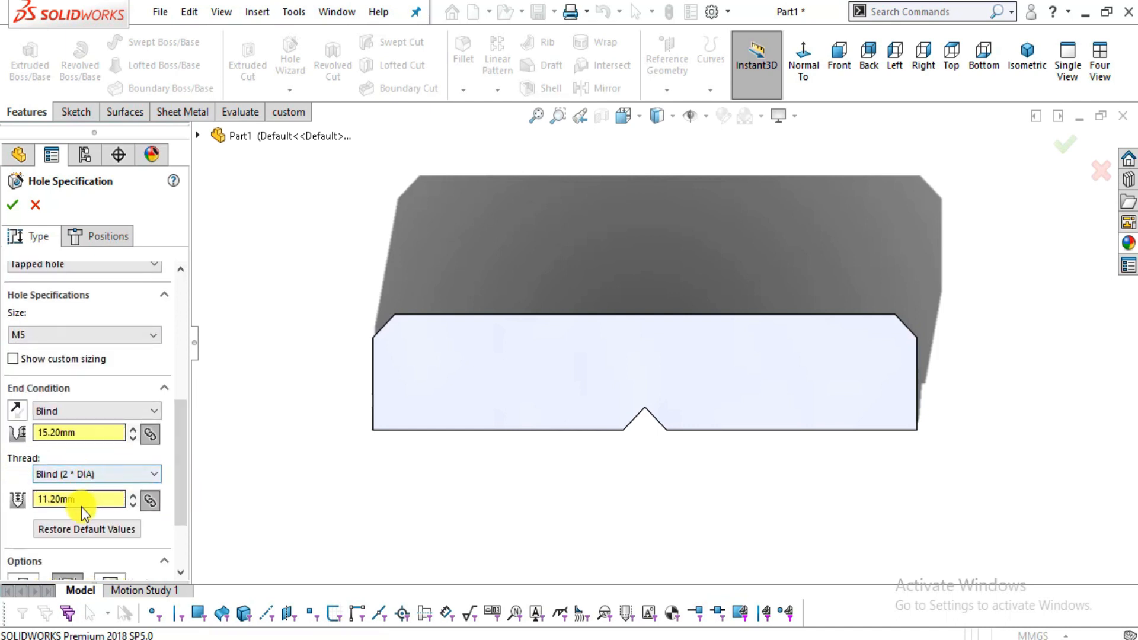
{"action": "left_click_drag", "start_coordinate": [84, 499], "coordinate": [21, 486]}
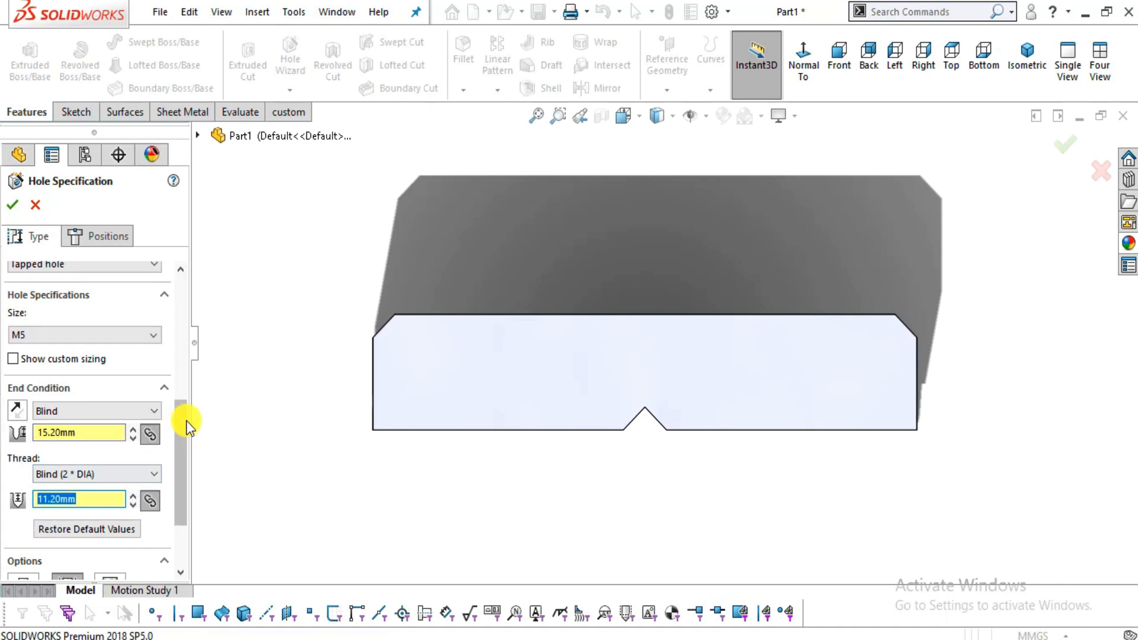
{"action": "left_click_drag", "start_coordinate": [186, 420], "coordinate": [182, 435]}
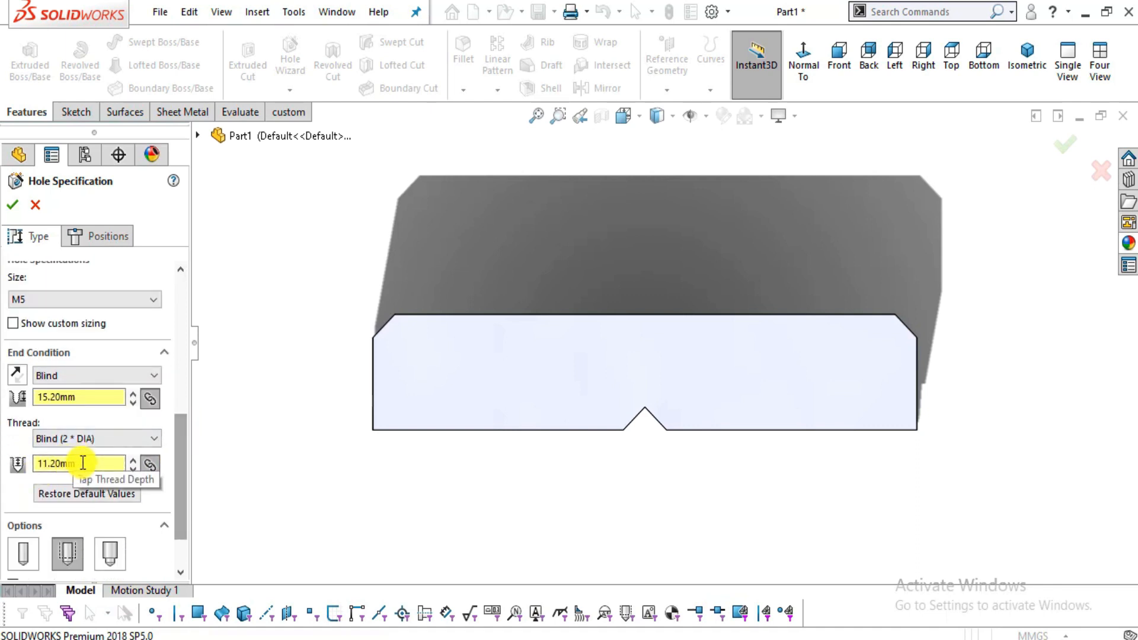
Check the jaw drawing in the PDF plan and set the blind hole depth and thread depth to 12 mm, with cosmetic thread and thread callout.
{"action": "key", "text": "alt+Tab"}
{"action": "left_click_drag", "start_coordinate": [525, 266], "coordinate": [361, 539]}
{"action": "scroll", "coordinate": [528, 338], "scroll_direction": "down", "scroll_amount": 6}
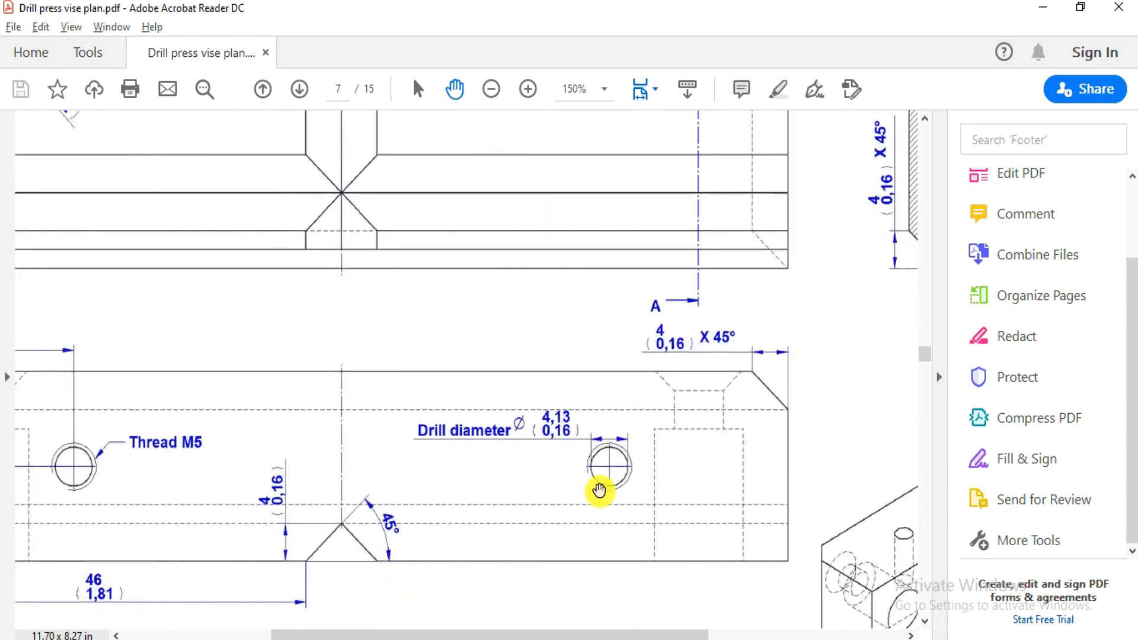
{"action": "mouse_move", "coordinate": [548, 371]}
{"action": "left_mouse_down"}
{"action": "mouse_move", "coordinate": [448, 307]}
{"action": "mouse_move", "coordinate": [543, 610]}
{"action": "left_mouse_up"}
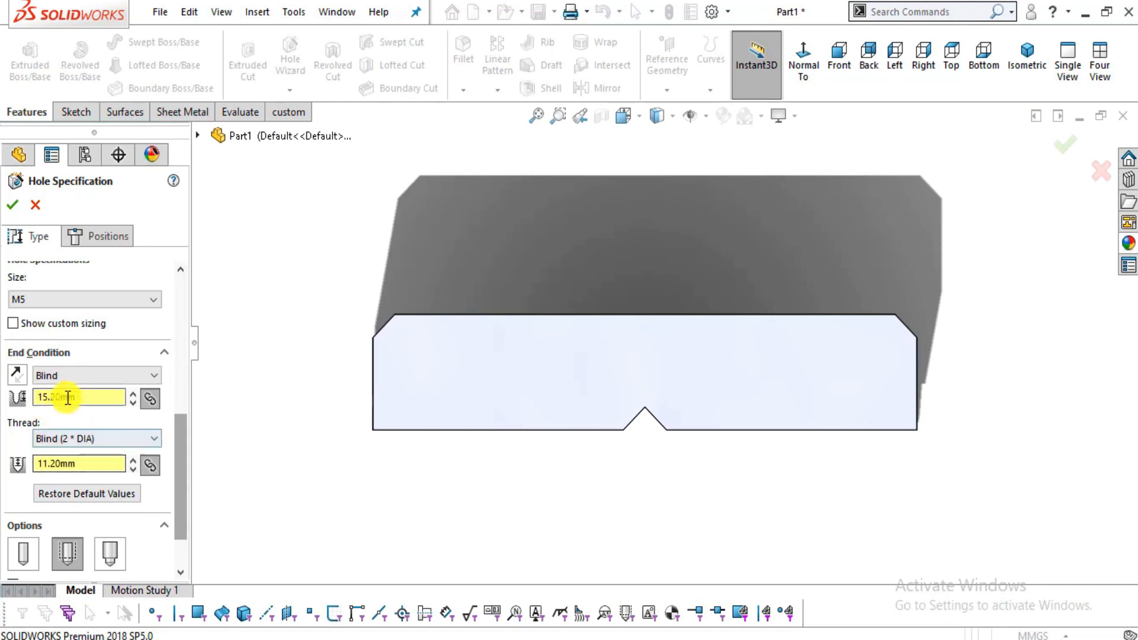
{"action": "left_click_drag", "start_coordinate": [74, 396], "coordinate": [4, 395]}
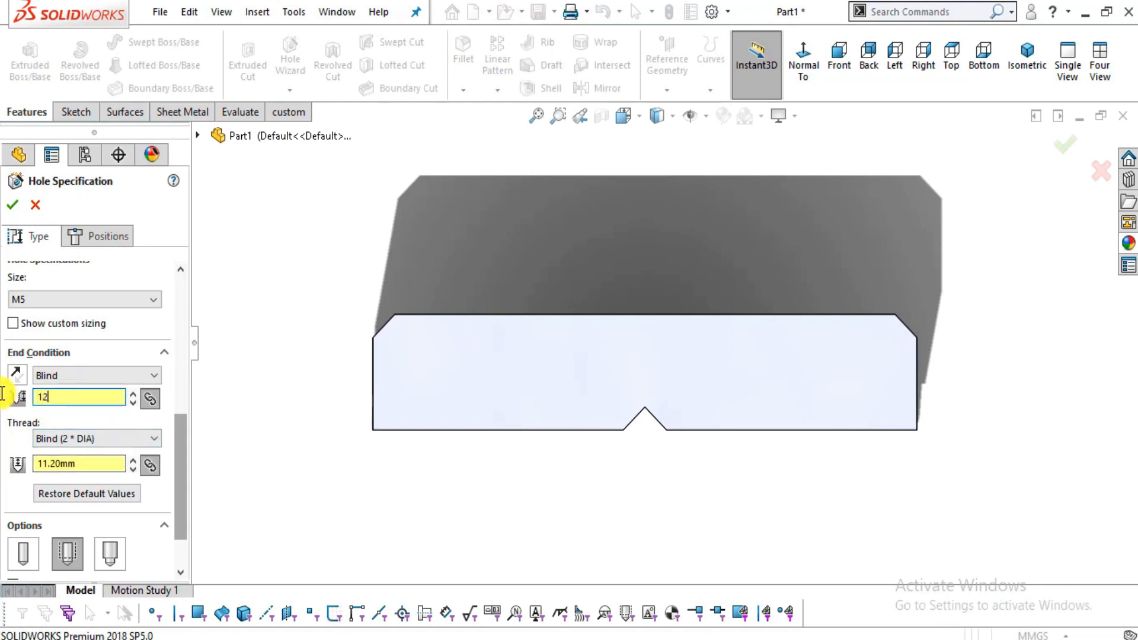
{"action": "left_click_drag", "start_coordinate": [81, 460], "coordinate": [3, 454]}
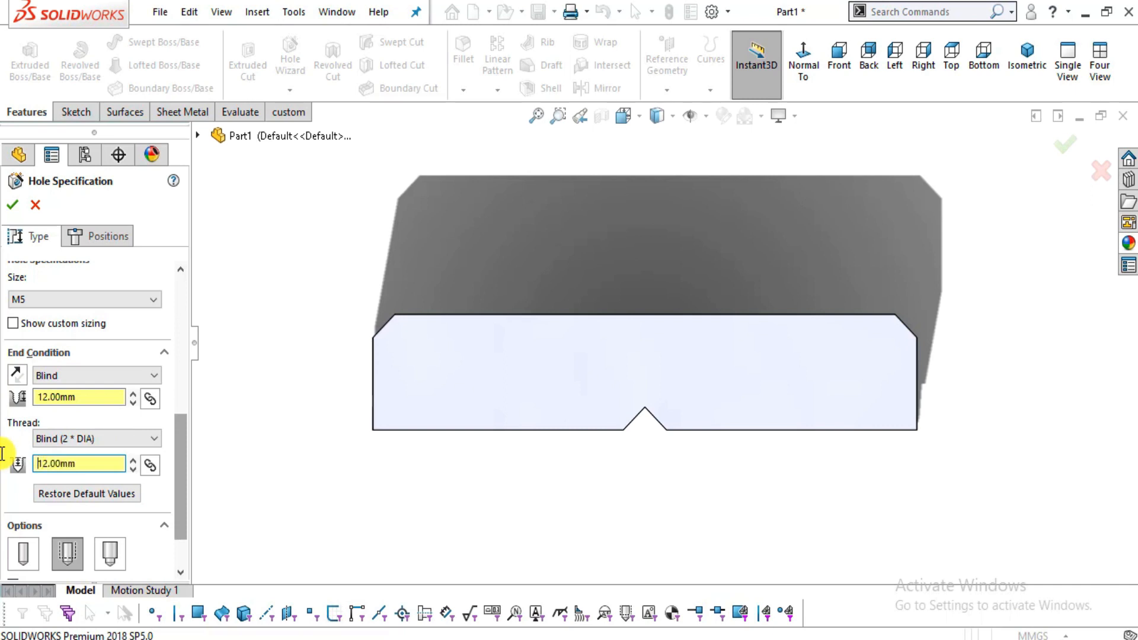
{"action": "scroll", "coordinate": [181, 503], "scroll_direction": "down", "scroll_amount": 2}
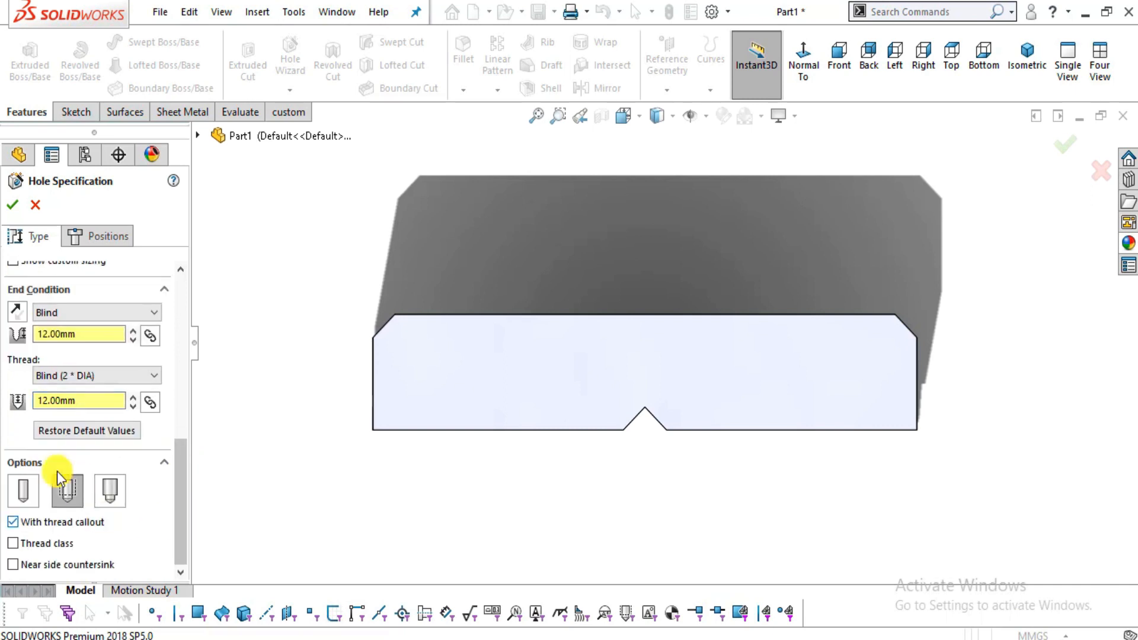
{"action": "left_click", "coordinate": [58, 504]}
{"action": "left_click", "coordinate": [13, 523]}
{"action": "left_click", "coordinate": [16, 523]}
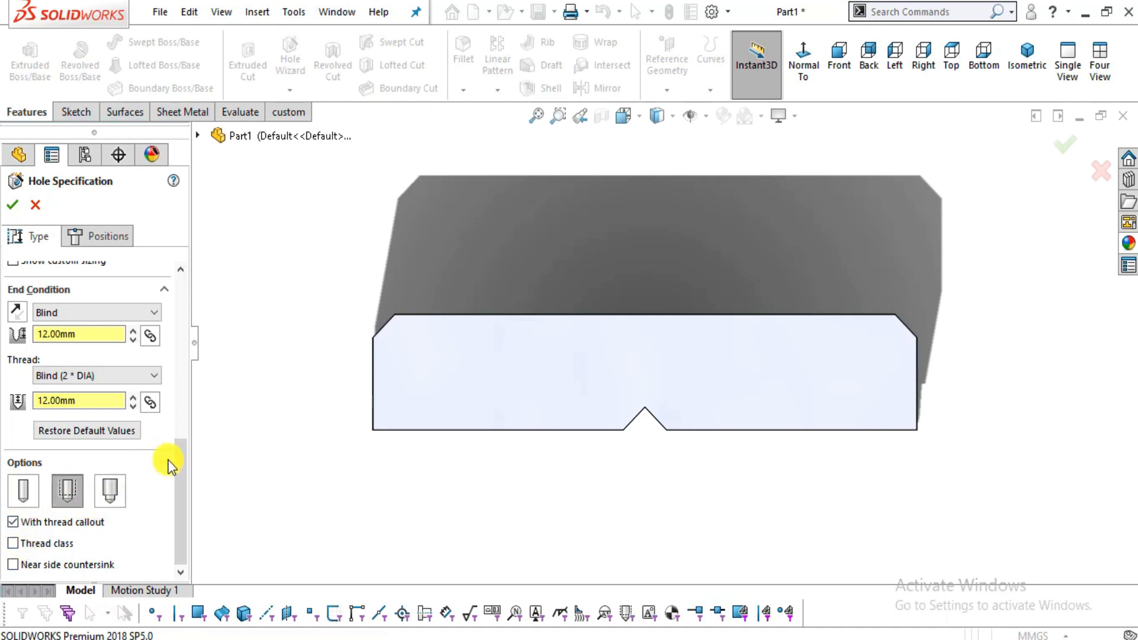
Place two tapped hole points on the block's top face, one on each side of the V-notch.
{"action": "left_click", "coordinate": [120, 247]}
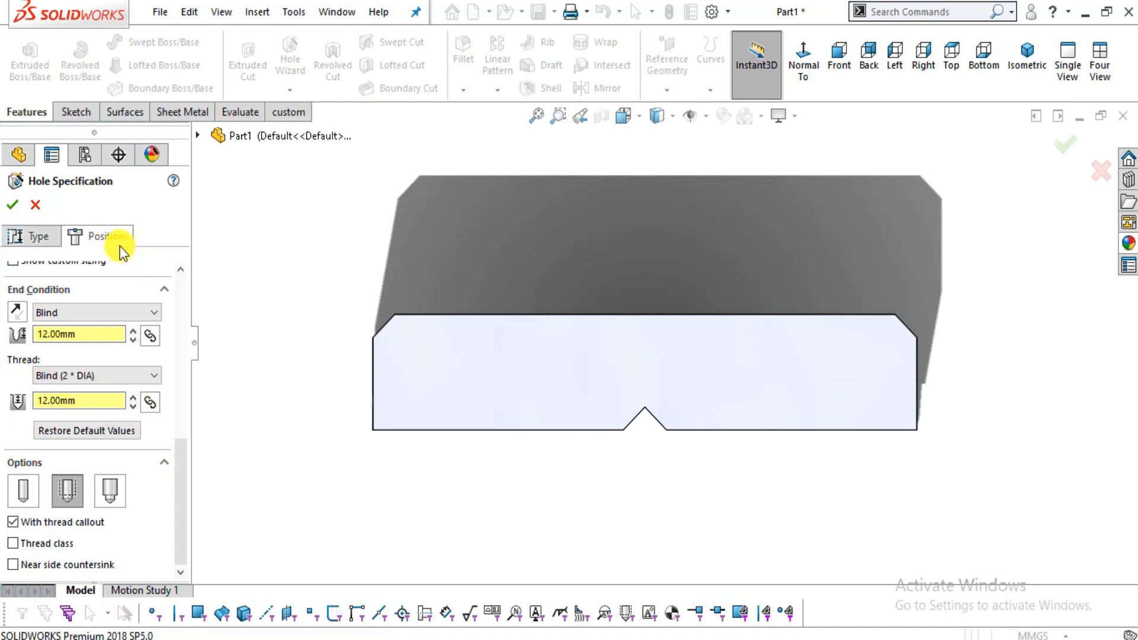
{"action": "left_click", "coordinate": [97, 391]}
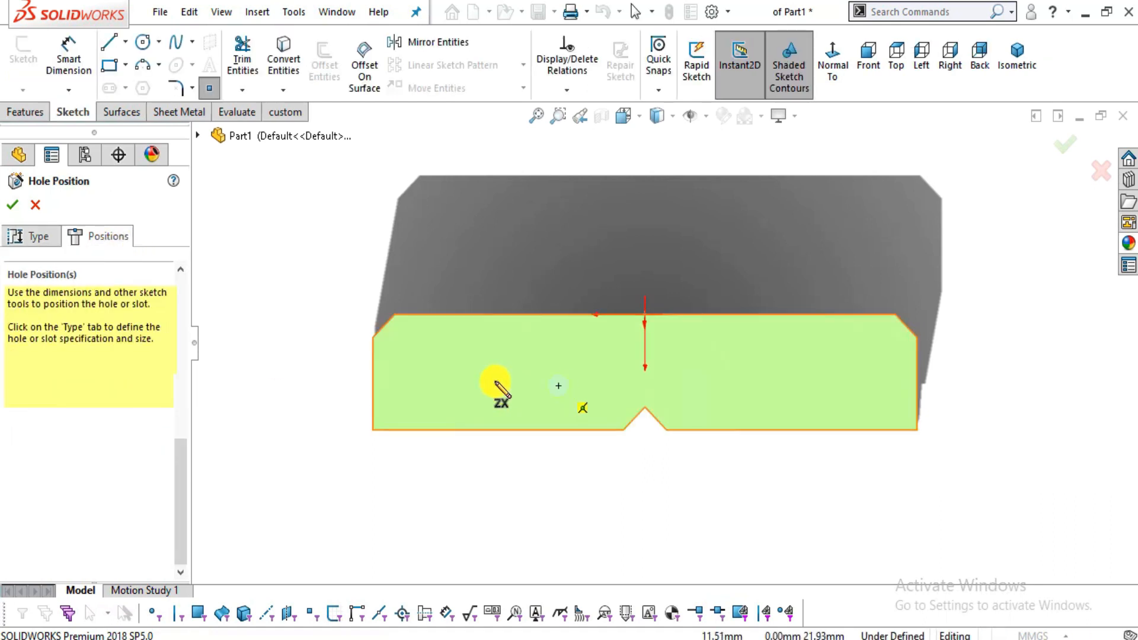
{"action": "left_click", "coordinate": [480, 375]}
{"action": "left_click", "coordinate": [839, 380]}
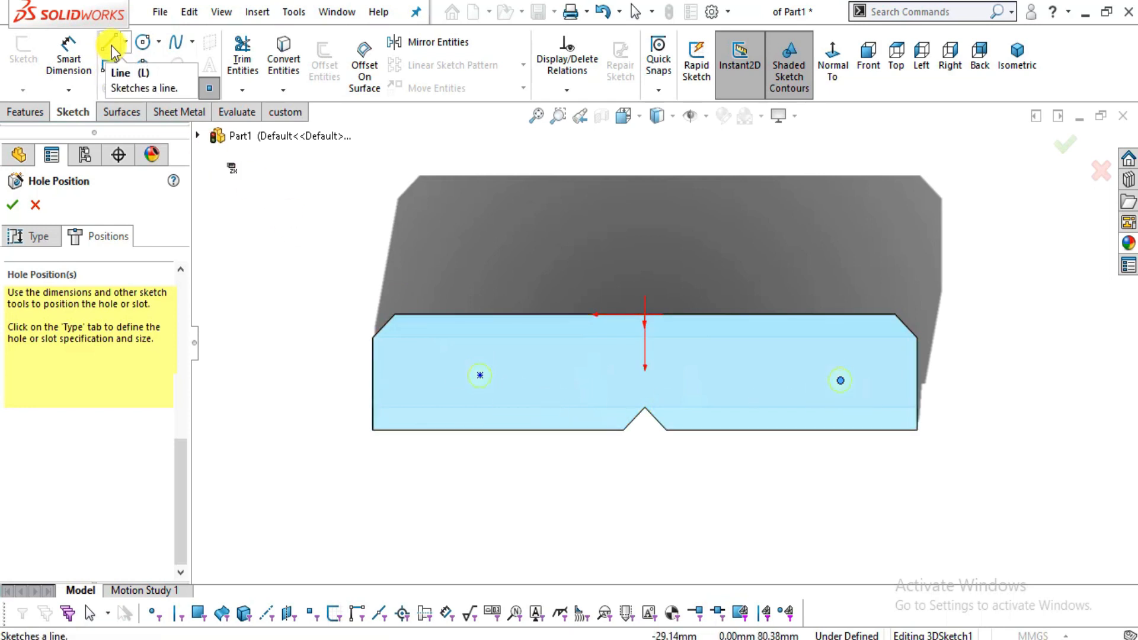
Start dimensioning the hole points and examine the M5 hole location dimensions in the PDF jaw drawing.
{"action": "left_click", "coordinate": [68, 56]}
{"action": "scroll", "coordinate": [542, 379], "scroll_direction": "down", "scroll_amount": 3}
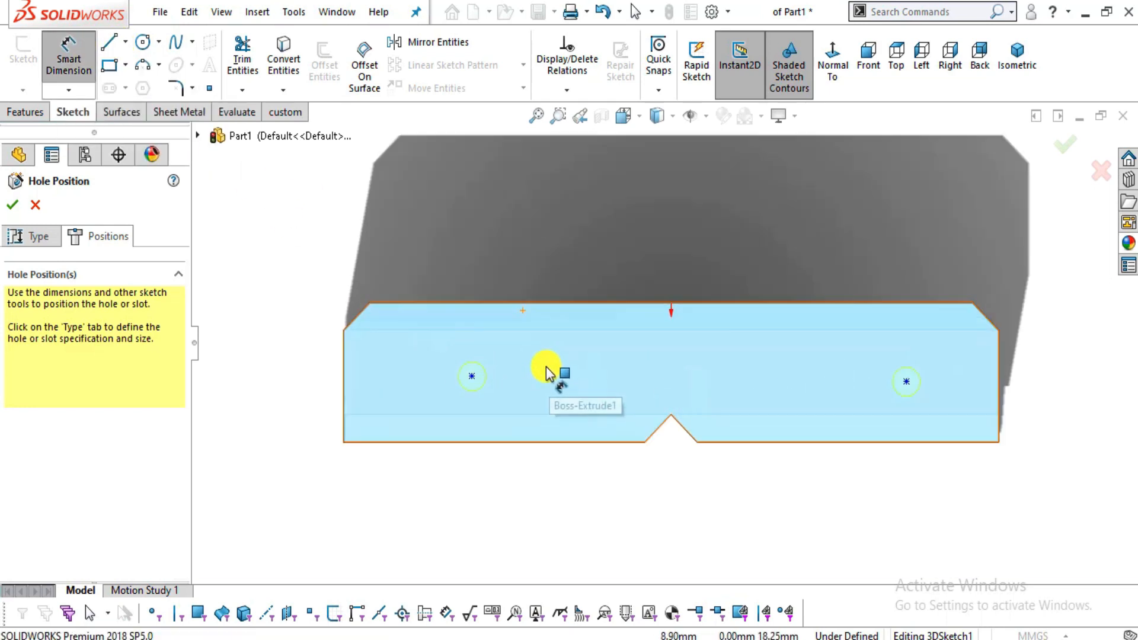
{"action": "middle_click_drag", "start_coordinate": [521, 389], "coordinate": [479, 299]}
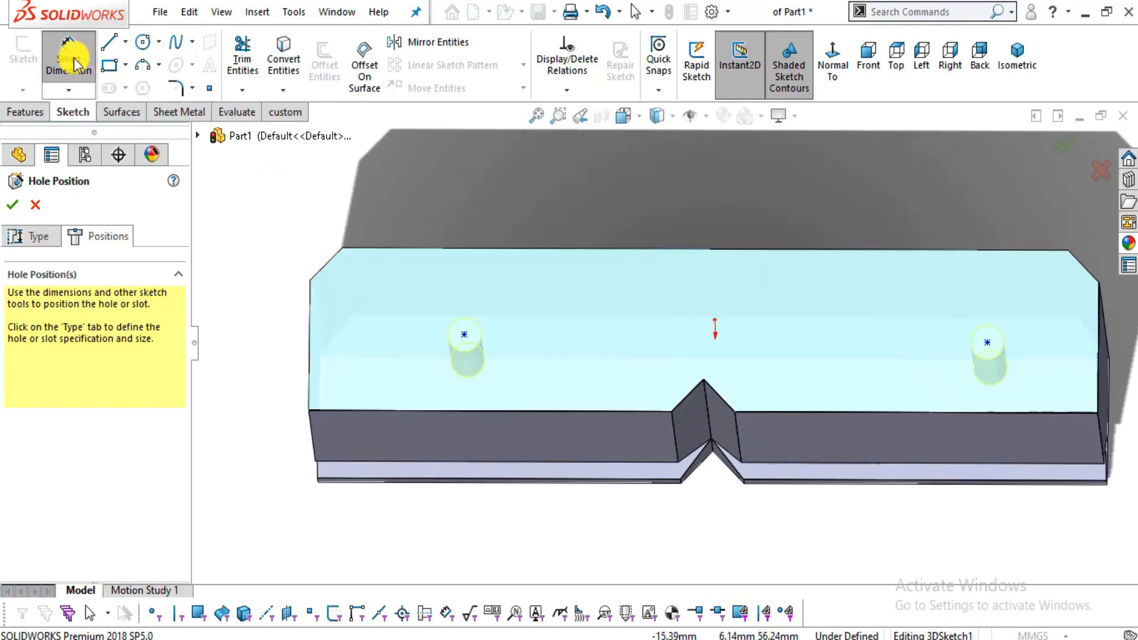
{"action": "scroll", "coordinate": [478, 297], "scroll_direction": "down", "scroll_amount": 1}
{"action": "key", "text": "alt+Tab"}
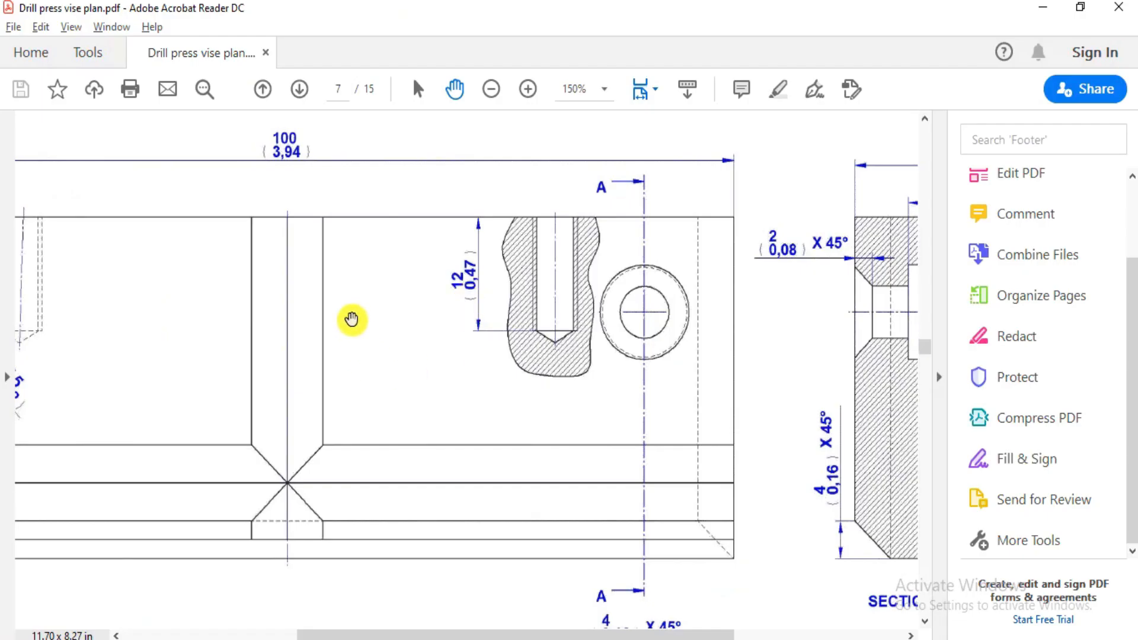
{"action": "left_click_drag", "start_coordinate": [352, 320], "coordinate": [654, 178]}
{"action": "left_click_drag", "start_coordinate": [554, 403], "coordinate": [568, 267]}
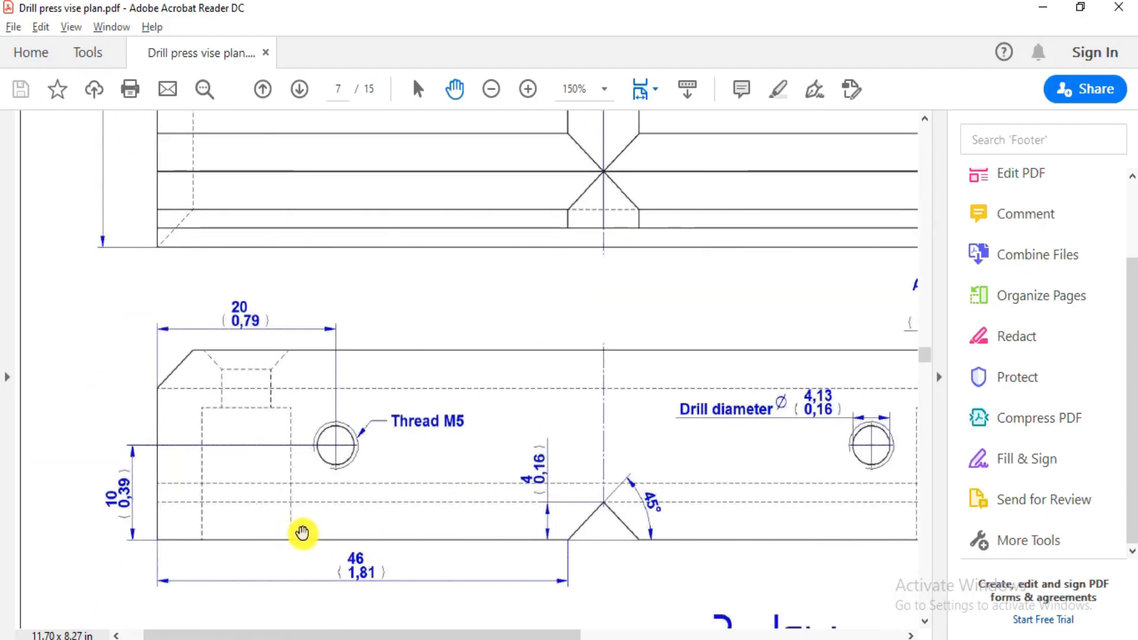
{"action": "left_click_drag", "start_coordinate": [591, 492], "coordinate": [438, 481]}
{"action": "left_click_drag", "start_coordinate": [198, 460], "coordinate": [338, 439]}
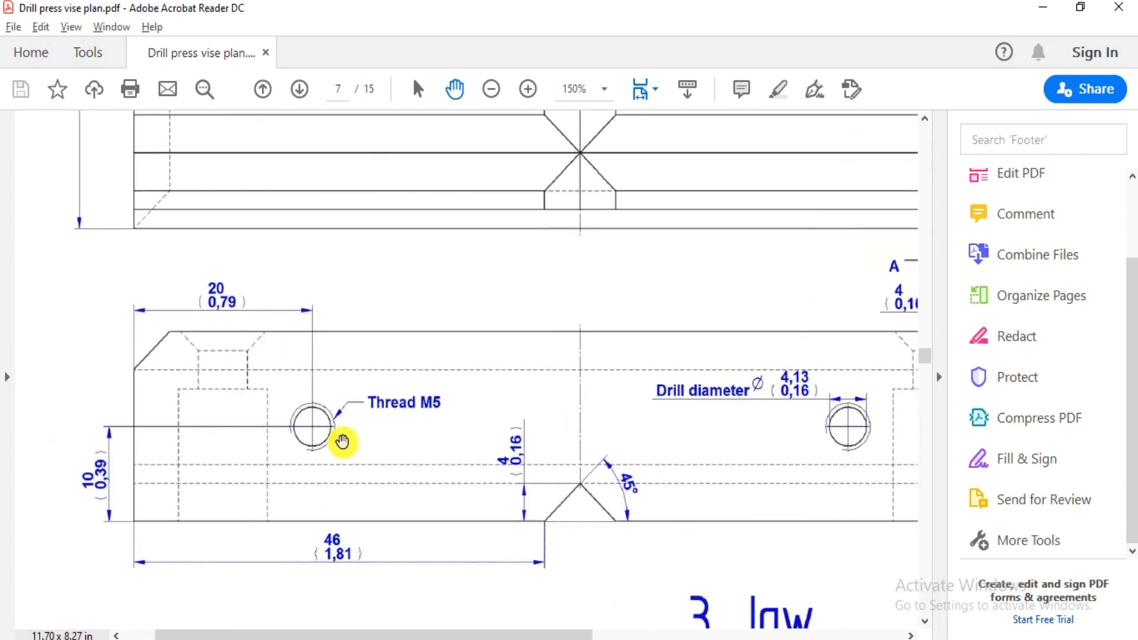
{"action": "key", "text": "alt+Tab"}
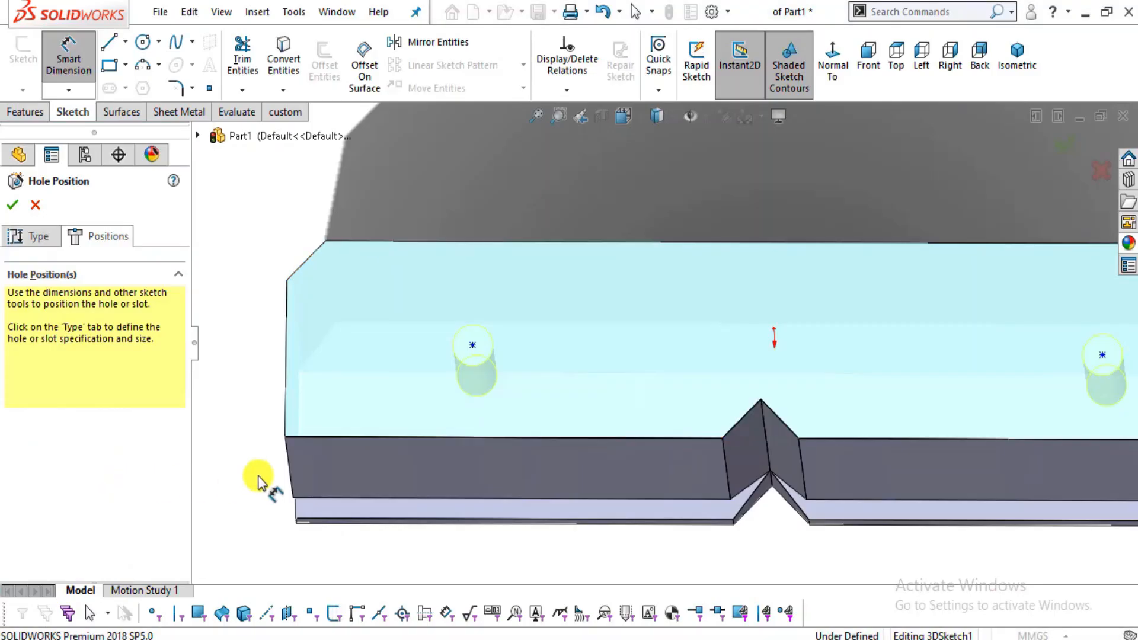
Dimension the tapped hole point left of the V-notch 10 mm from the top face's notched edge.
{"action": "left_click", "coordinate": [374, 438]}
{"action": "left_click", "coordinate": [472, 346]}
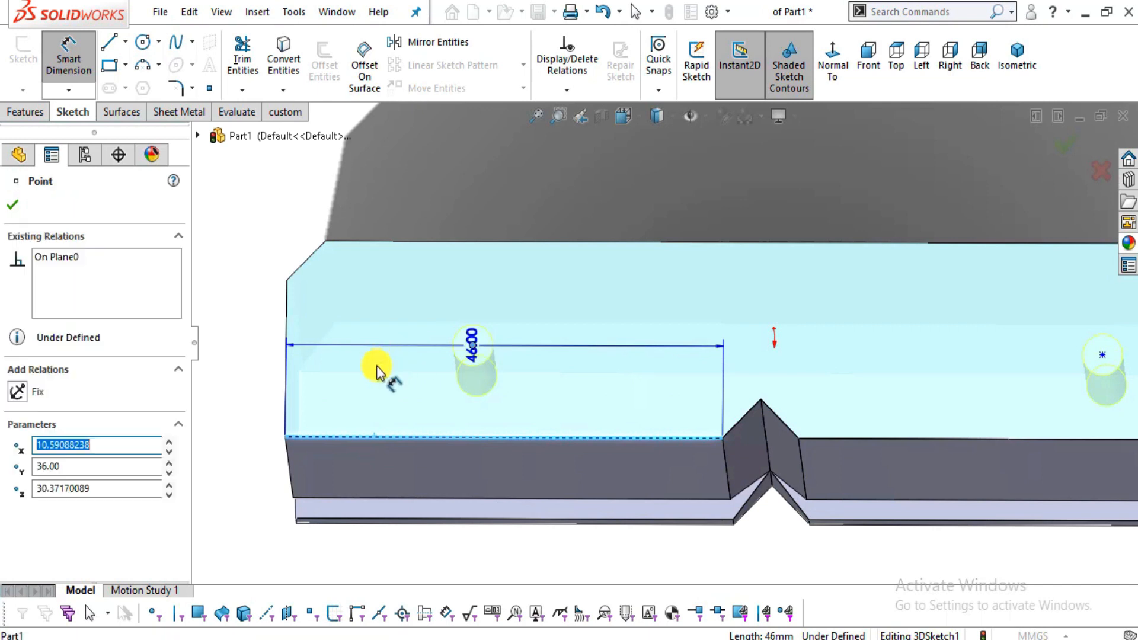
{"action": "left_click", "coordinate": [346, 381]}
{"action": "type", "text": "10"}
{"action": "key", "text": "Return"}
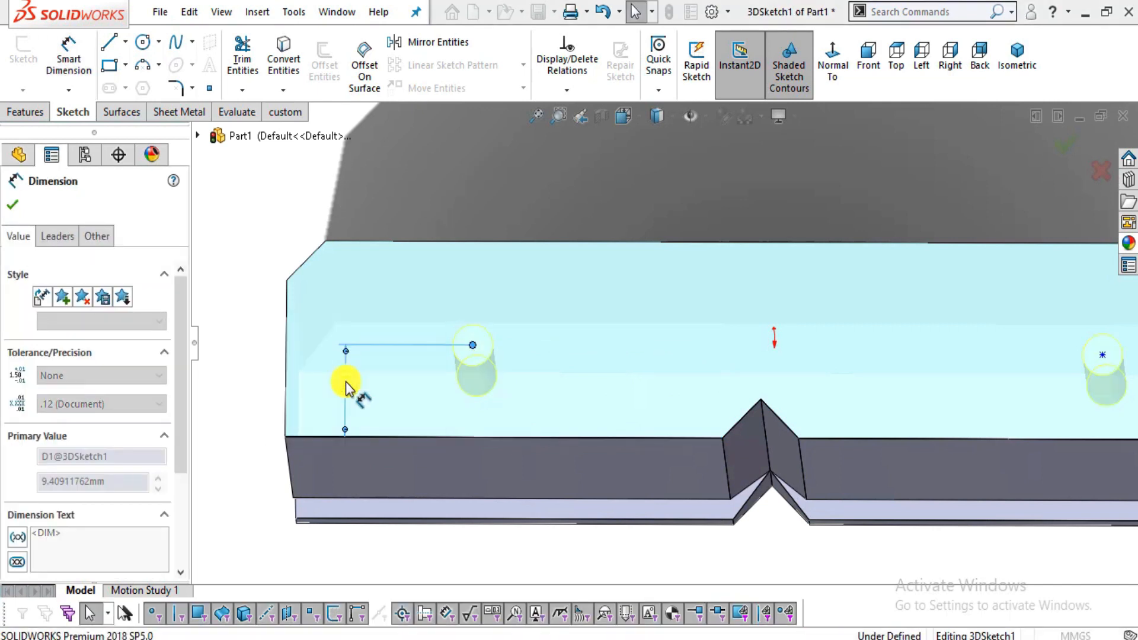
{"action": "key", "text": "Escape"}
{"action": "scroll", "coordinate": [698, 330], "scroll_direction": "up", "scroll_amount": 3}
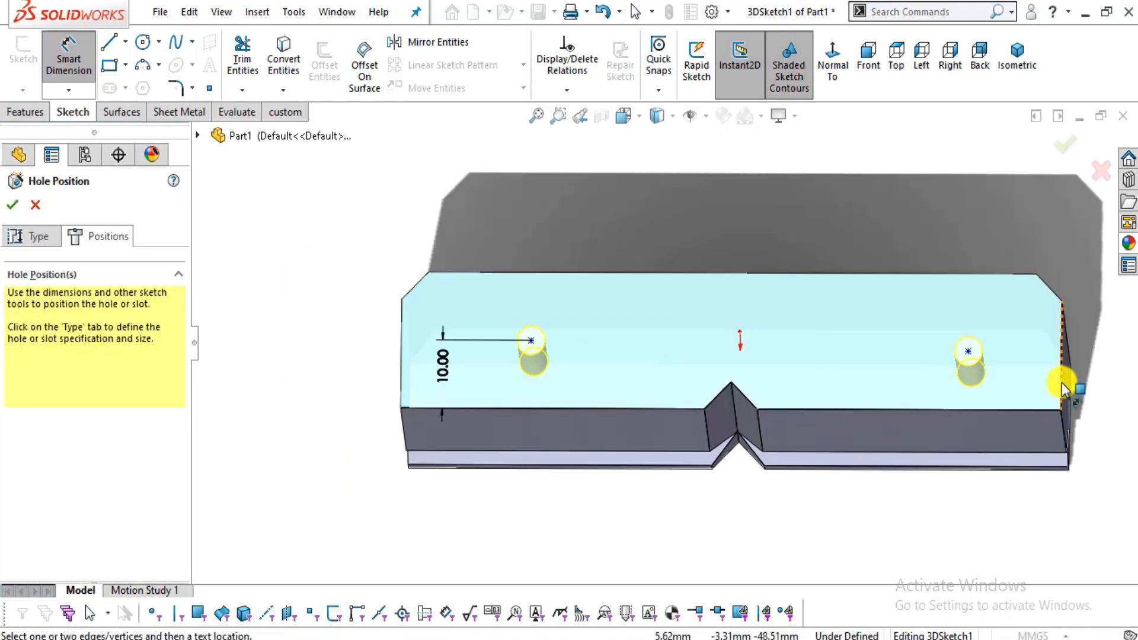
Dimension the tapped hole point right of the V-notch 10 mm from the top face's notched edge.
{"action": "scroll", "coordinate": [977, 356], "scroll_direction": "down", "scroll_amount": 3}
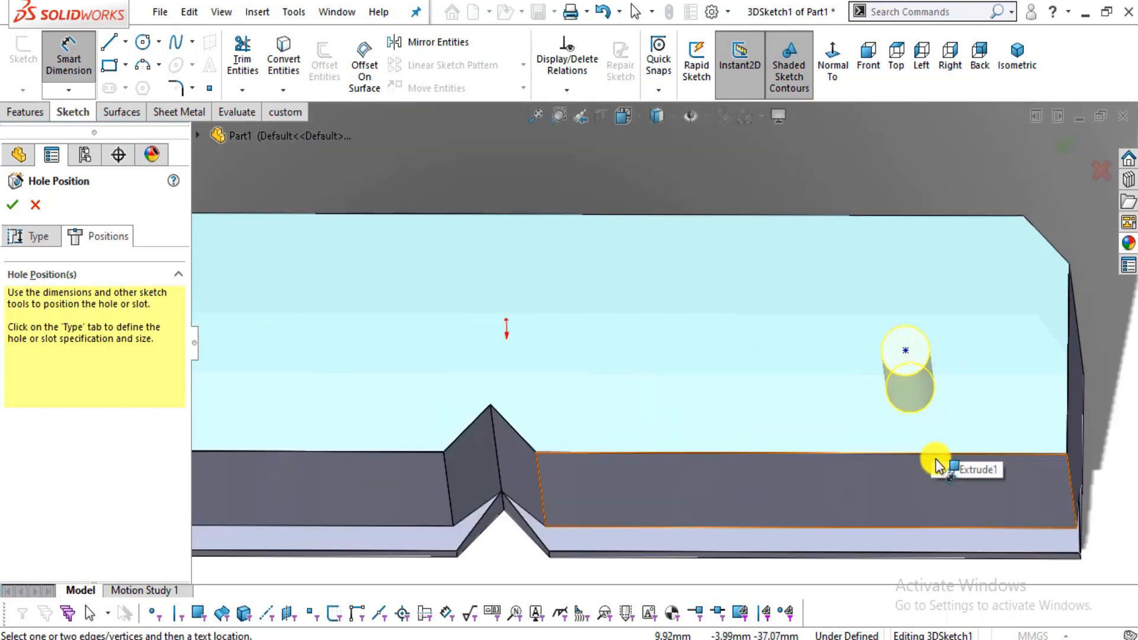
{"action": "left_click", "coordinate": [935, 448]}
{"action": "left_click", "coordinate": [905, 350]}
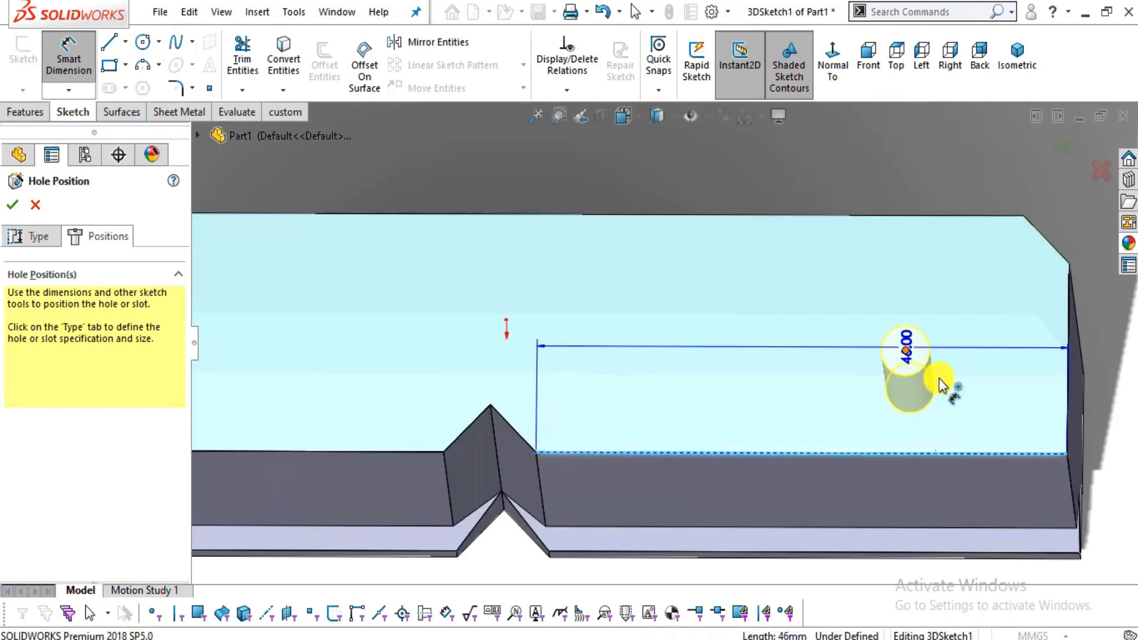
{"action": "left_click", "coordinate": [981, 401]}
{"action": "type", "text": "10"}
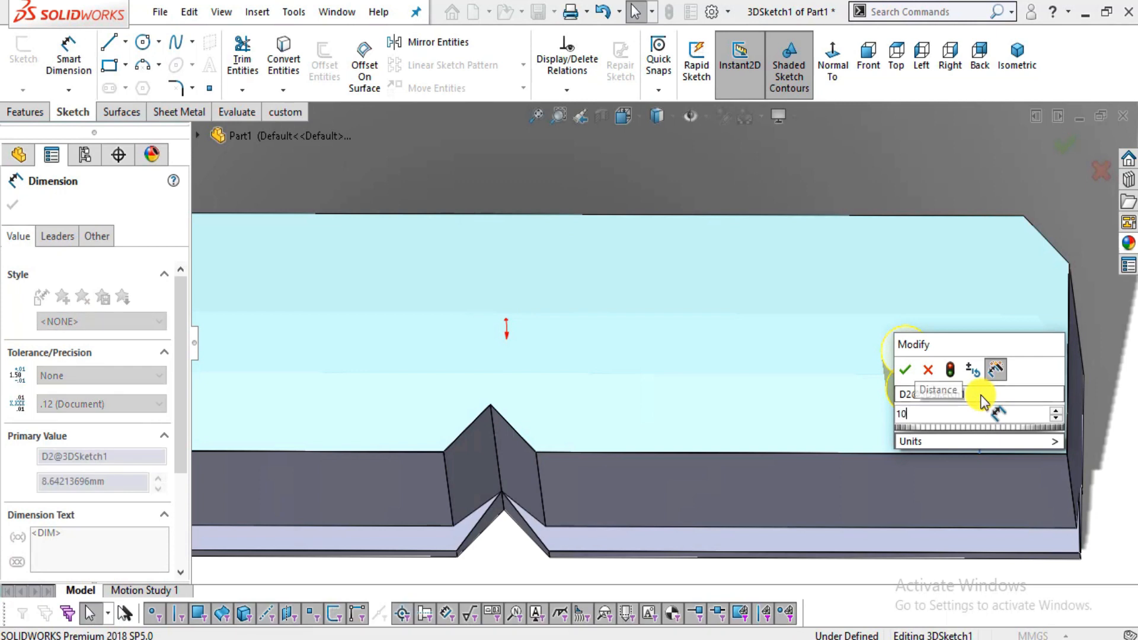
{"action": "key", "text": "Return"}
{"action": "left_click", "coordinate": [813, 143]}
{"action": "scroll", "coordinate": [889, 252], "scroll_direction": "up", "scroll_amount": 2}
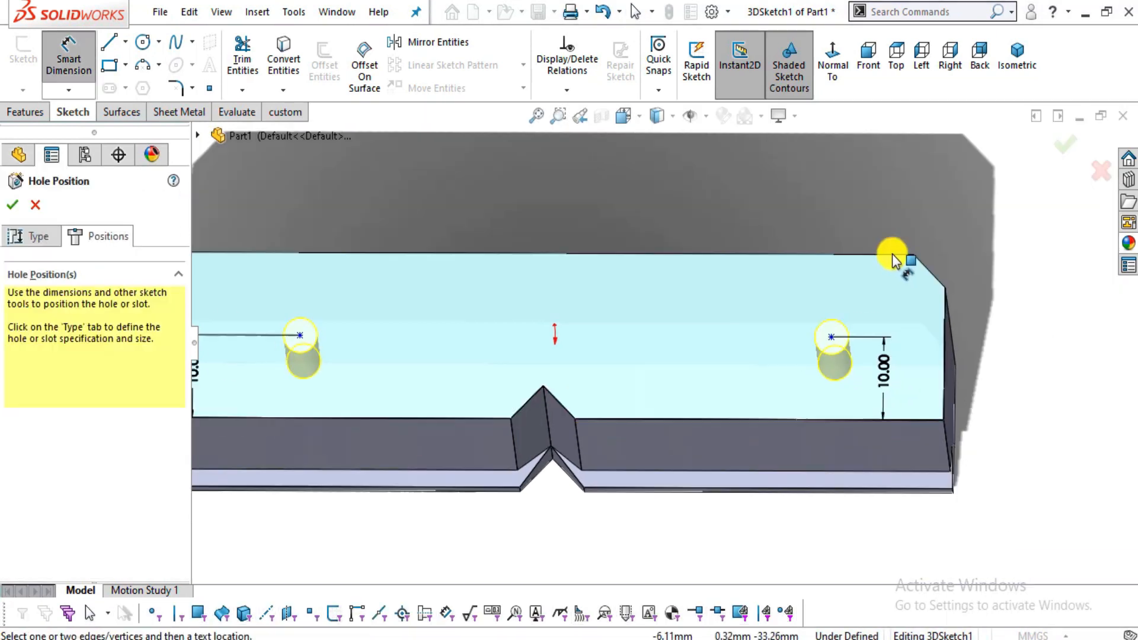
{"action": "scroll", "coordinate": [818, 324], "scroll_direction": "up", "scroll_amount": 2}
Check the end distance in the PDF jaw drawing and dimension the left hole point 20 mm from the block's left end edge.
{"action": "key", "text": "alt+Tab"}
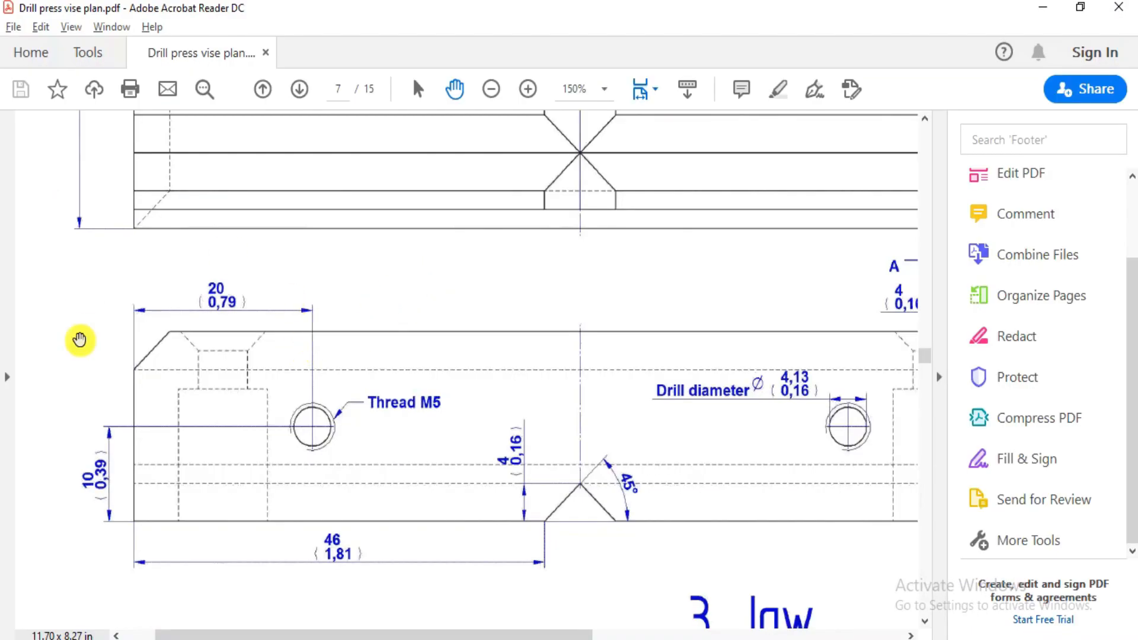
{"action": "left_click_drag", "start_coordinate": [364, 420], "coordinate": [245, 428]}
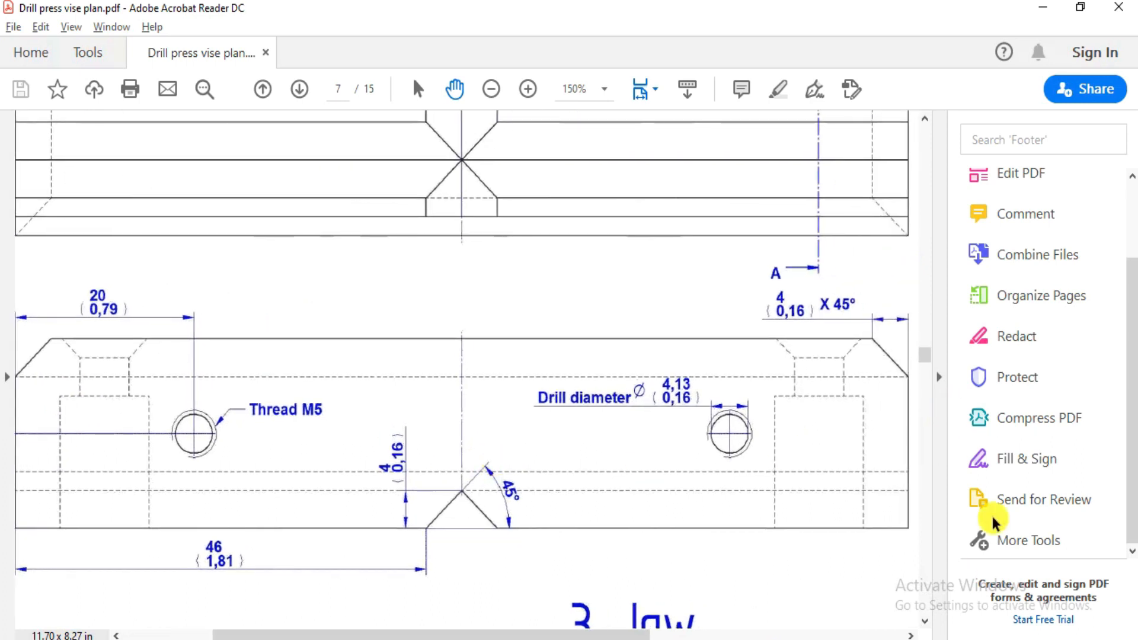
{"action": "left_click_drag", "start_coordinate": [290, 314], "coordinate": [474, 328]}
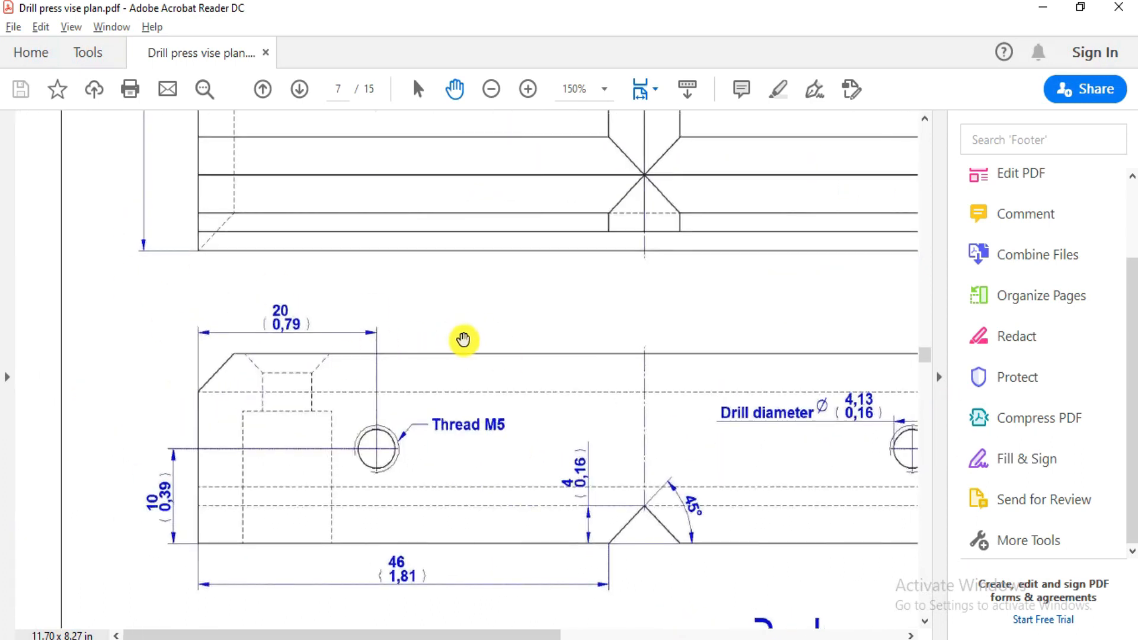
{"action": "key", "text": "alt+Tab"}
{"action": "left_click", "coordinate": [300, 335]}
{"action": "scroll", "coordinate": [414, 338], "scroll_direction": "down", "scroll_amount": 3}
{"action": "left_click", "coordinate": [451, 342]}
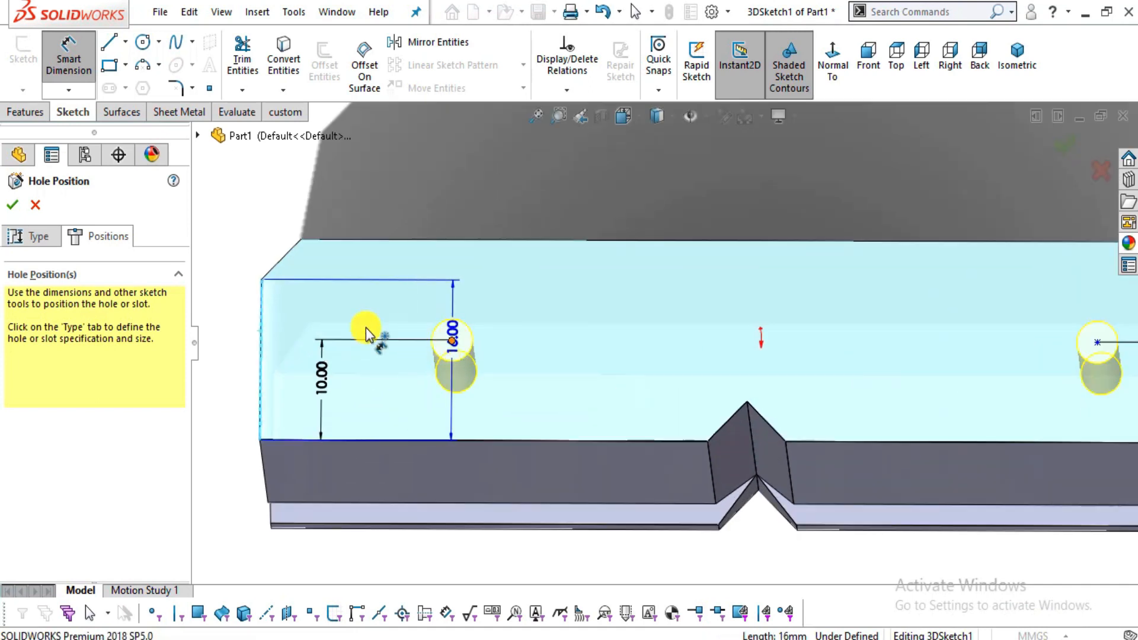
{"action": "left_click", "coordinate": [329, 318]}
{"action": "type", "text": "20"}
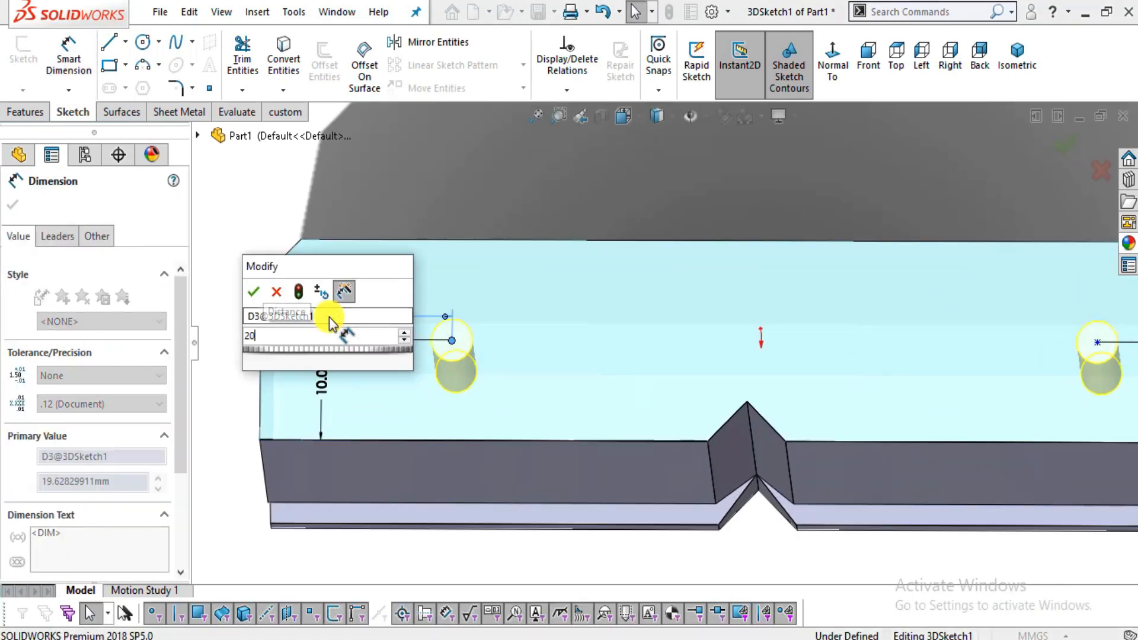
{"action": "key", "text": "Return"}
{"action": "scroll", "coordinate": [803, 256], "scroll_direction": "up", "scroll_amount": 3}
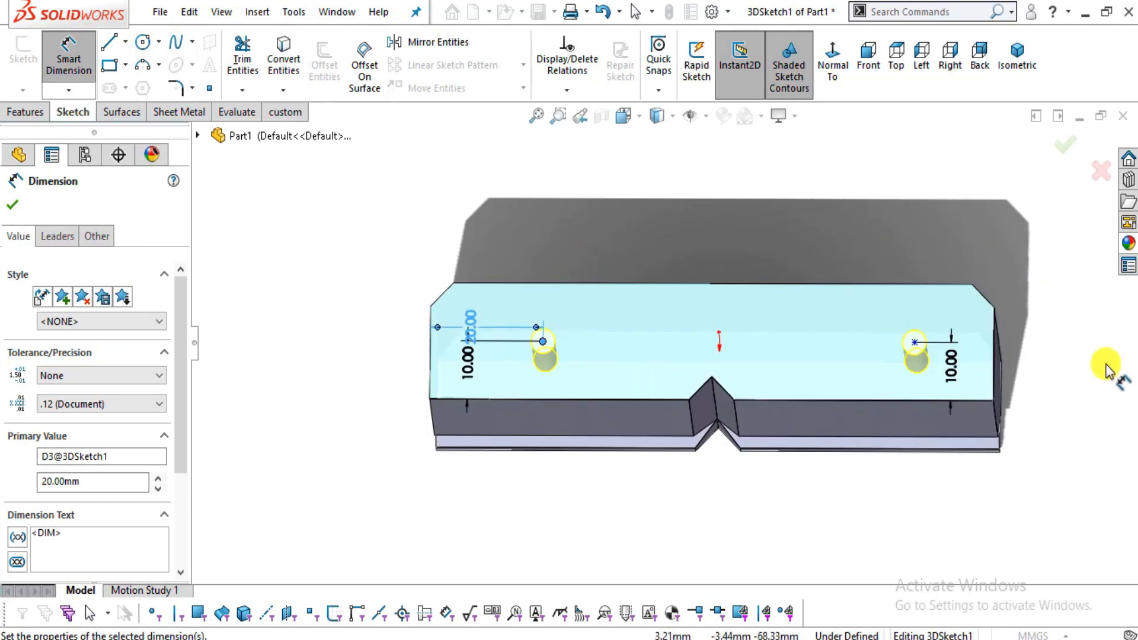
Dimension the right hole point 20 mm from the block's right end edge.
{"action": "left_click", "coordinate": [1106, 364]}
{"action": "scroll", "coordinate": [1106, 364], "scroll_direction": "down", "scroll_amount": 4}
{"action": "left_click", "coordinate": [848, 323]}
{"action": "left_click", "coordinate": [681, 310]}
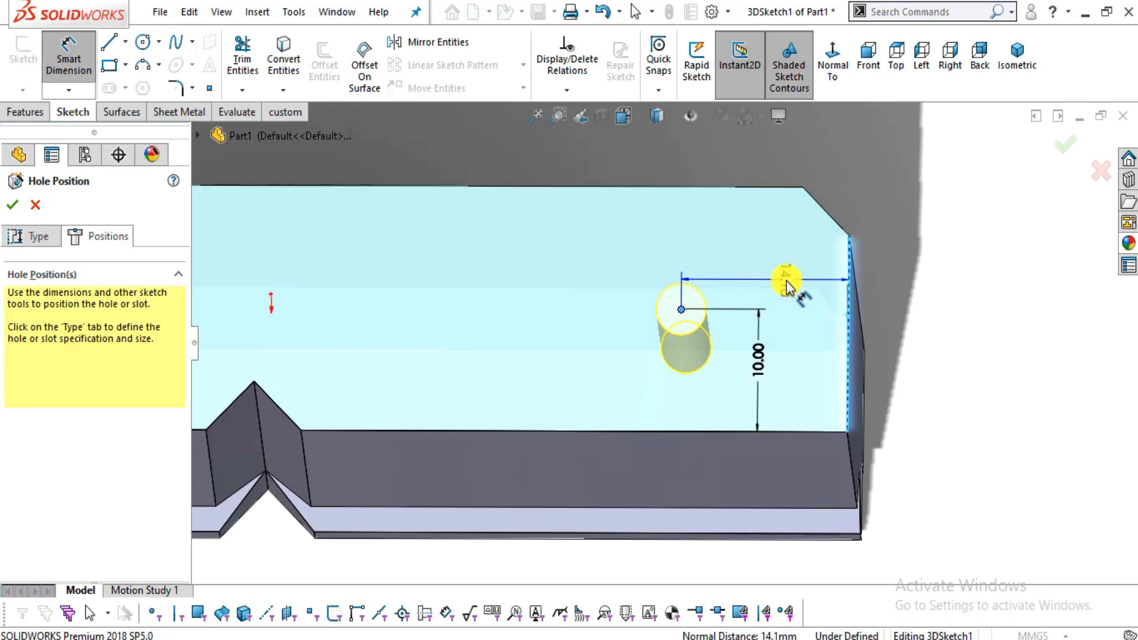
{"action": "left_click", "coordinate": [786, 287]}
{"action": "key", "text": "Return"}
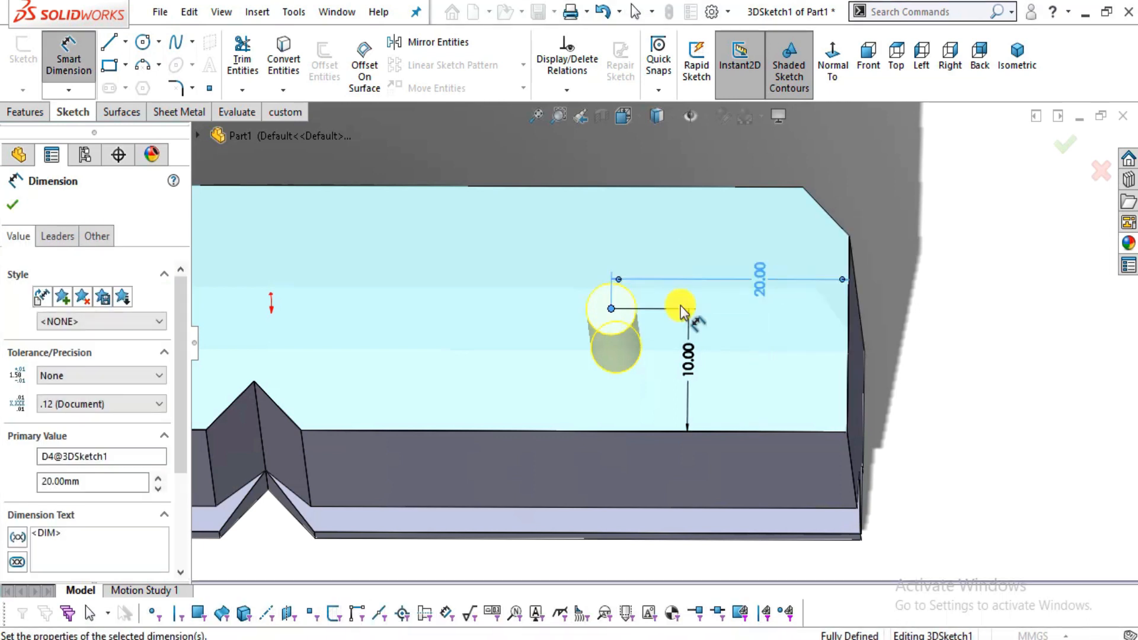
{"action": "left_click", "coordinate": [302, 168]}
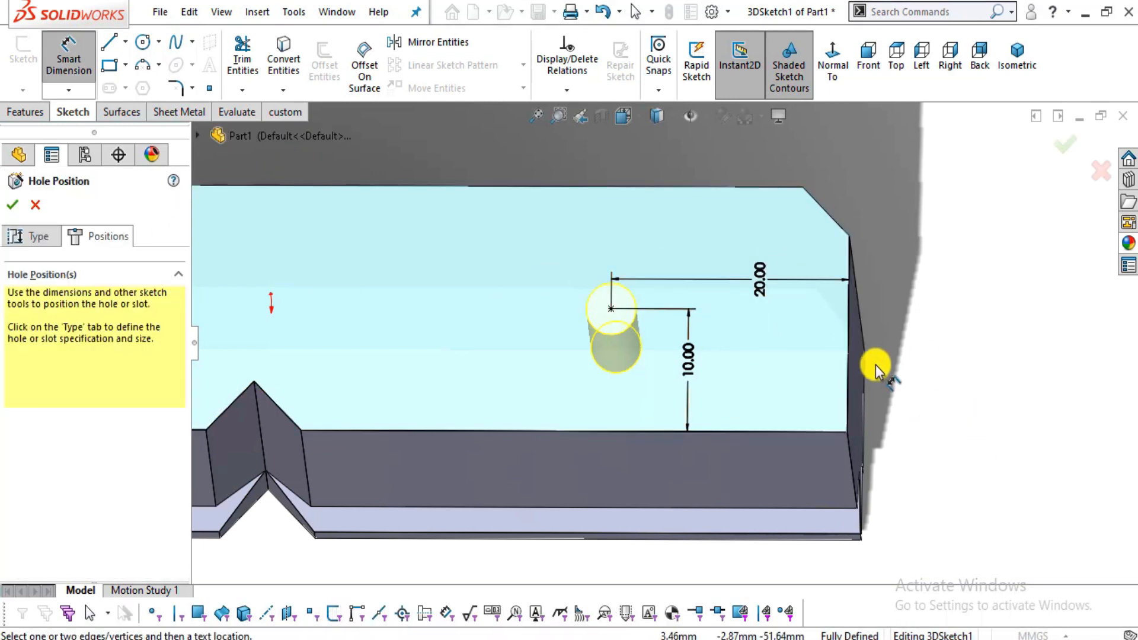
Review both hole positions and finish the M5 tapped hole feature.
{"action": "scroll", "coordinate": [611, 311], "scroll_direction": "down", "scroll_amount": 2}
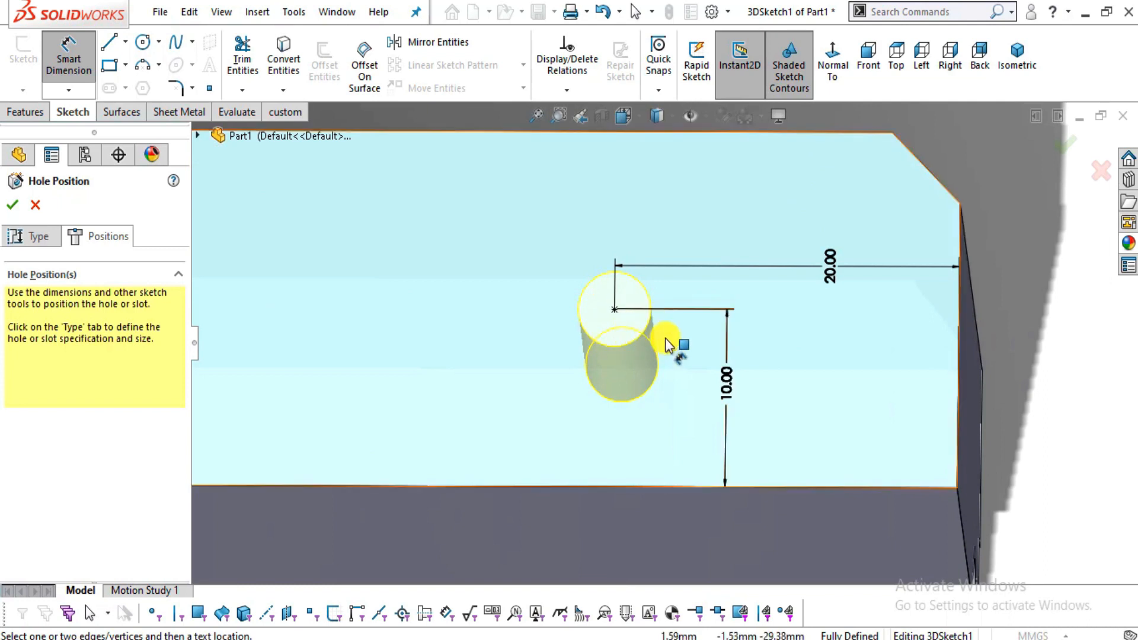
{"action": "scroll", "coordinate": [880, 380], "scroll_direction": "up", "scroll_amount": 3}
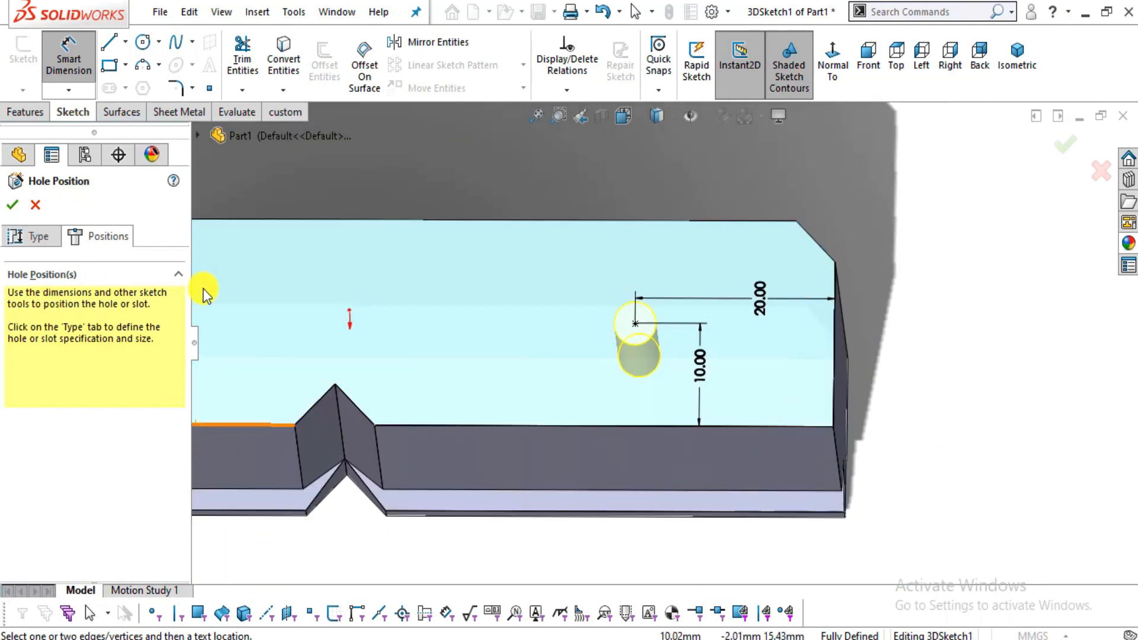
{"action": "scroll", "coordinate": [472, 350], "scroll_direction": "up", "scroll_amount": 4}
{"action": "scroll", "coordinate": [243, 331], "scroll_direction": "down", "scroll_amount": 2}
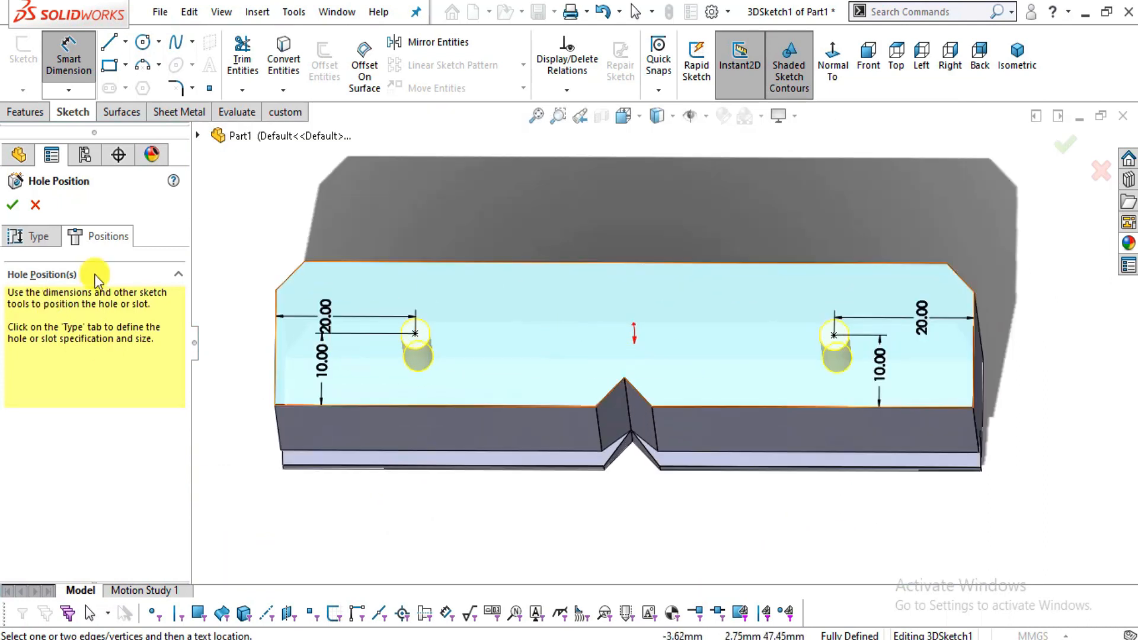
{"action": "left_click", "coordinate": [13, 204]}
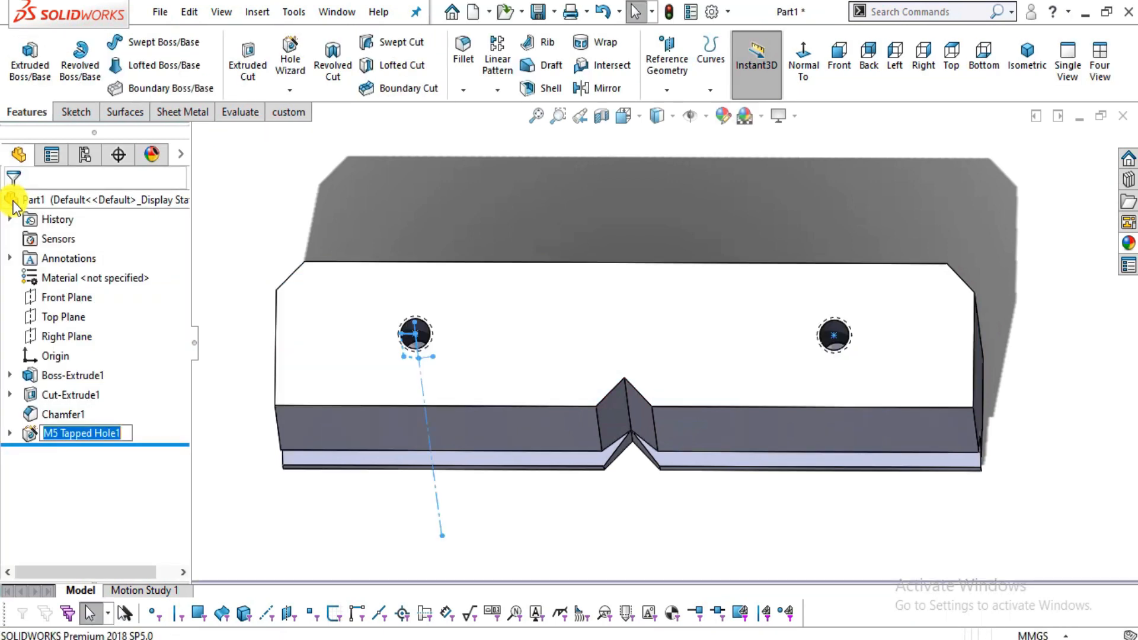
Inspect the thread display inside both tapped holes up close from several angles.
{"action": "scroll", "coordinate": [478, 289], "scroll_direction": "down", "scroll_amount": 8}
{"action": "middle_click_drag", "start_coordinate": [494, 386], "coordinate": [439, 378]}
{"action": "scroll", "coordinate": [439, 378], "scroll_direction": "up", "scroll_amount": 5}
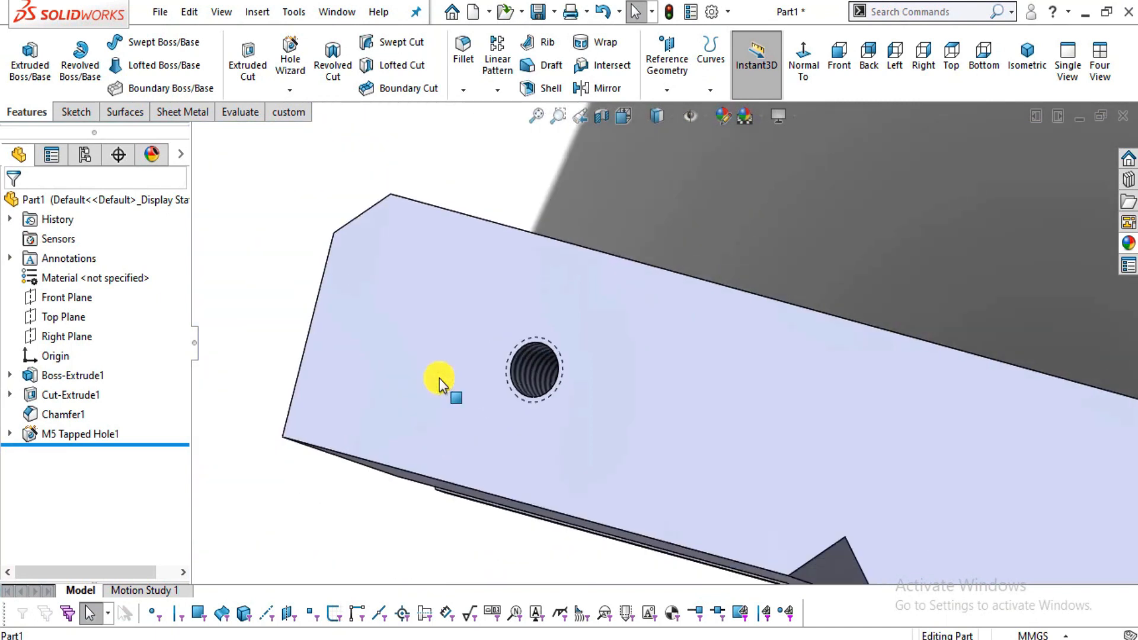
{"action": "scroll", "coordinate": [948, 468], "scroll_direction": "up", "scroll_amount": 2}
{"action": "middle_click_drag", "start_coordinate": [1002, 472], "coordinate": [1057, 460]}
{"action": "scroll", "coordinate": [1011, 419], "scroll_direction": "down", "scroll_amount": 6}
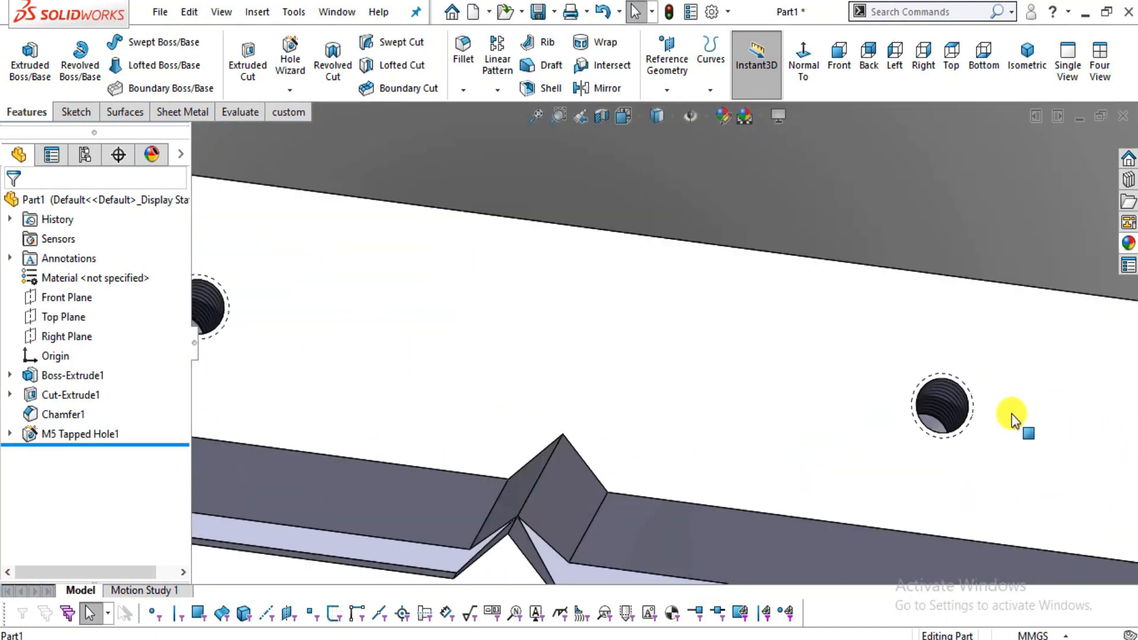
{"action": "middle_click_drag", "start_coordinate": [876, 376], "coordinate": [886, 342]}
{"action": "scroll", "coordinate": [886, 343], "scroll_direction": "up", "scroll_amount": 3}
Check the cosmetic thread and shaded cosmetic thread display filters in the document's detailing properties.
{"action": "left_click", "coordinate": [713, 12]}
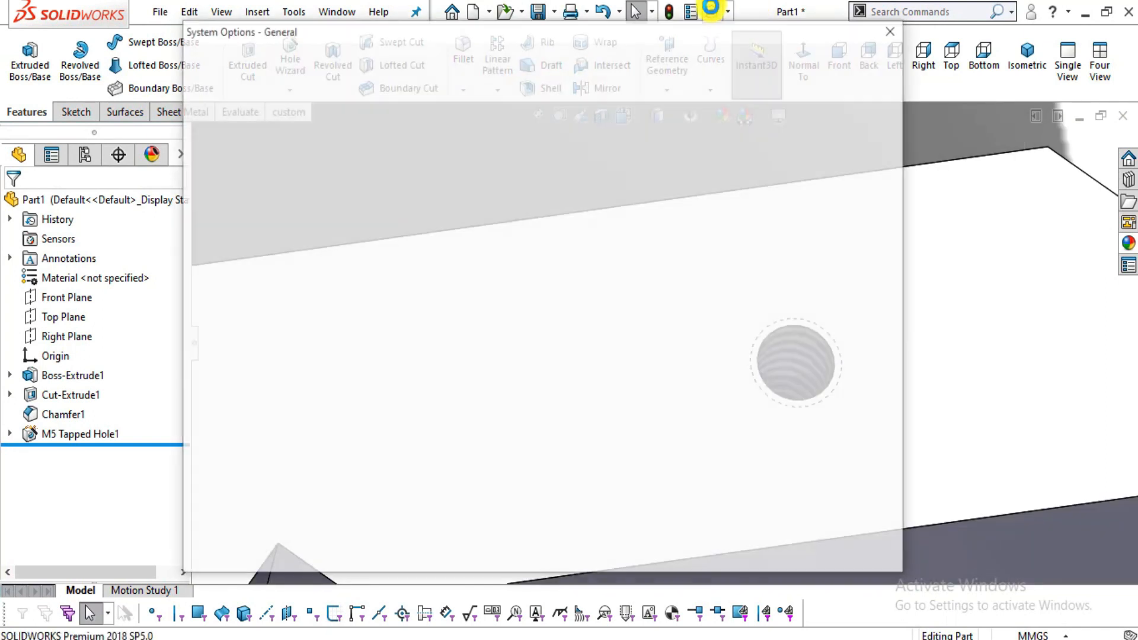
{"action": "left_click", "coordinate": [298, 64]}
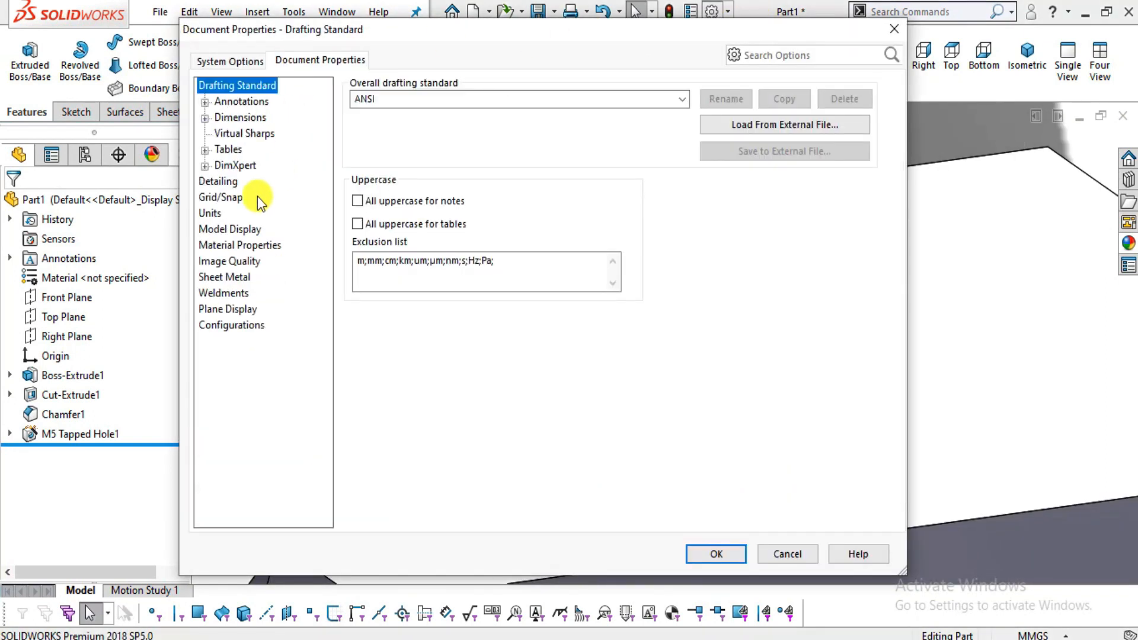
{"action": "left_click", "coordinate": [219, 182]}
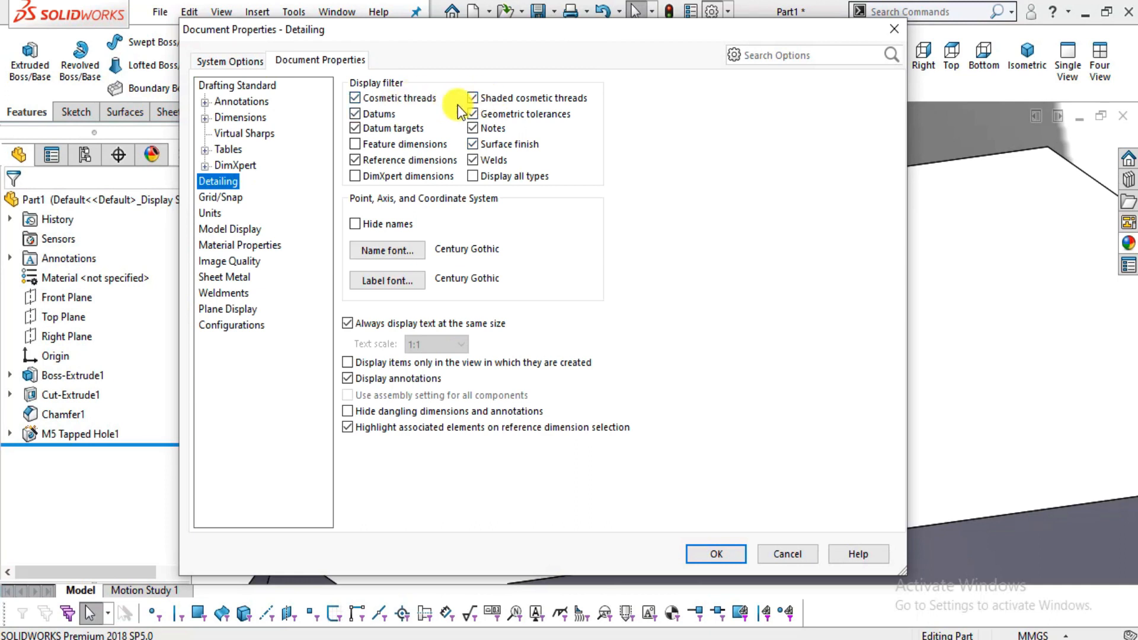
{"action": "left_click", "coordinate": [734, 553]}
Examine the stepped hole and section A-A in the PDF jaw drawing, and orient the block normal to its V-notched side face.
{"action": "scroll", "coordinate": [702, 370], "scroll_direction": "up", "scroll_amount": 6}
{"action": "middle_click_drag", "start_coordinate": [600, 417], "coordinate": [596, 308]}
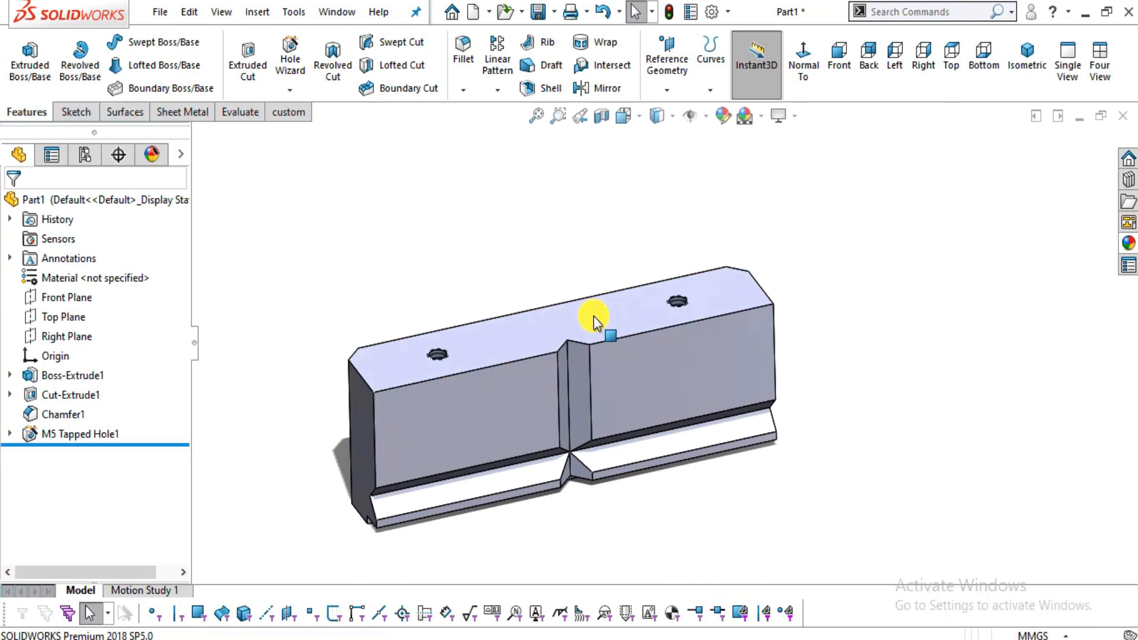
{"action": "key", "text": "alt+Tab"}
{"action": "mouse_move", "coordinate": [600, 224]}
{"action": "left_mouse_down"}
{"action": "mouse_move", "coordinate": [546, 502]}
{"action": "mouse_move", "coordinate": [291, 434]}
{"action": "left_mouse_up"}
{"action": "mouse_move", "coordinate": [721, 303]}
{"action": "left_mouse_down"}
{"action": "mouse_move", "coordinate": [437, 274]}
{"action": "mouse_move", "coordinate": [434, 311]}
{"action": "left_mouse_up"}
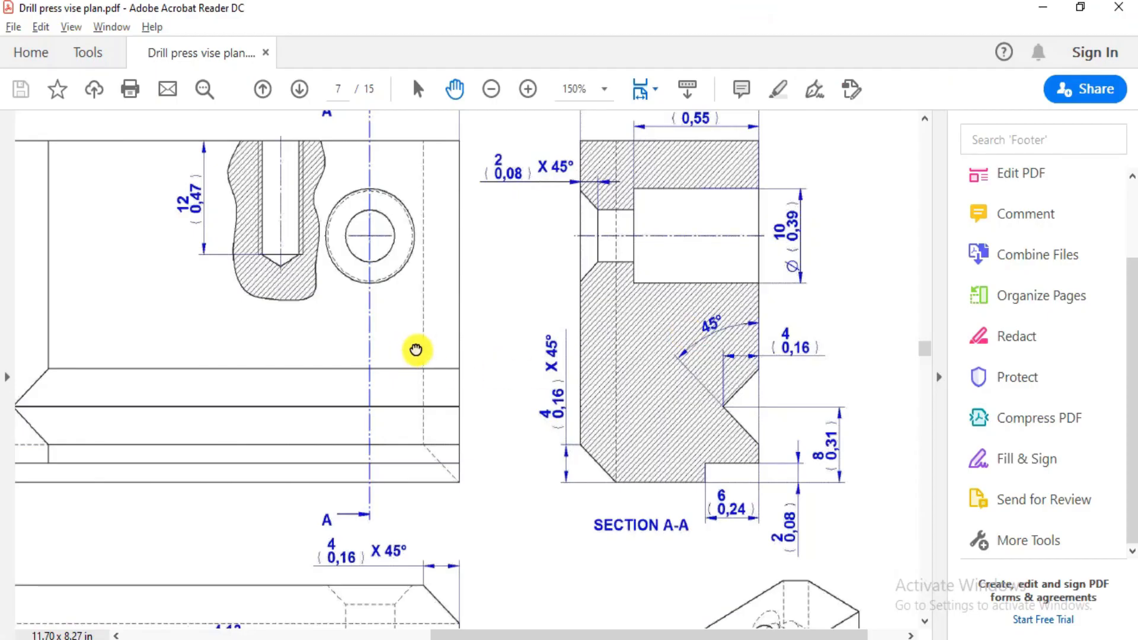
{"action": "left_click_drag", "start_coordinate": [419, 348], "coordinate": [755, 347]}
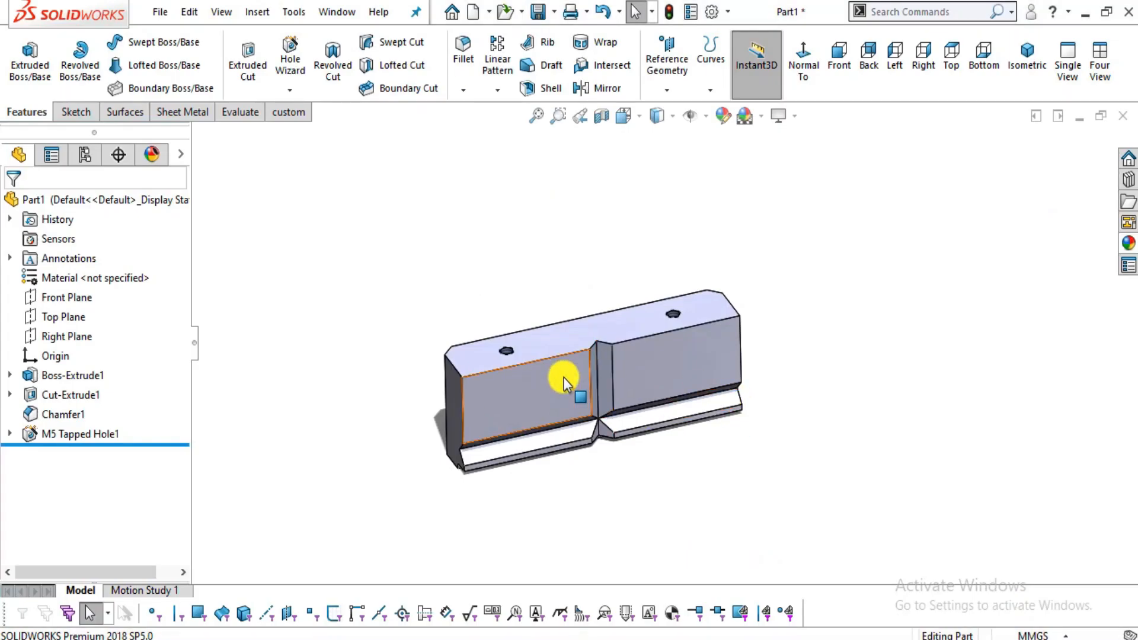
{"action": "left_click", "coordinate": [564, 379]}
{"action": "left_click", "coordinate": [703, 330]}
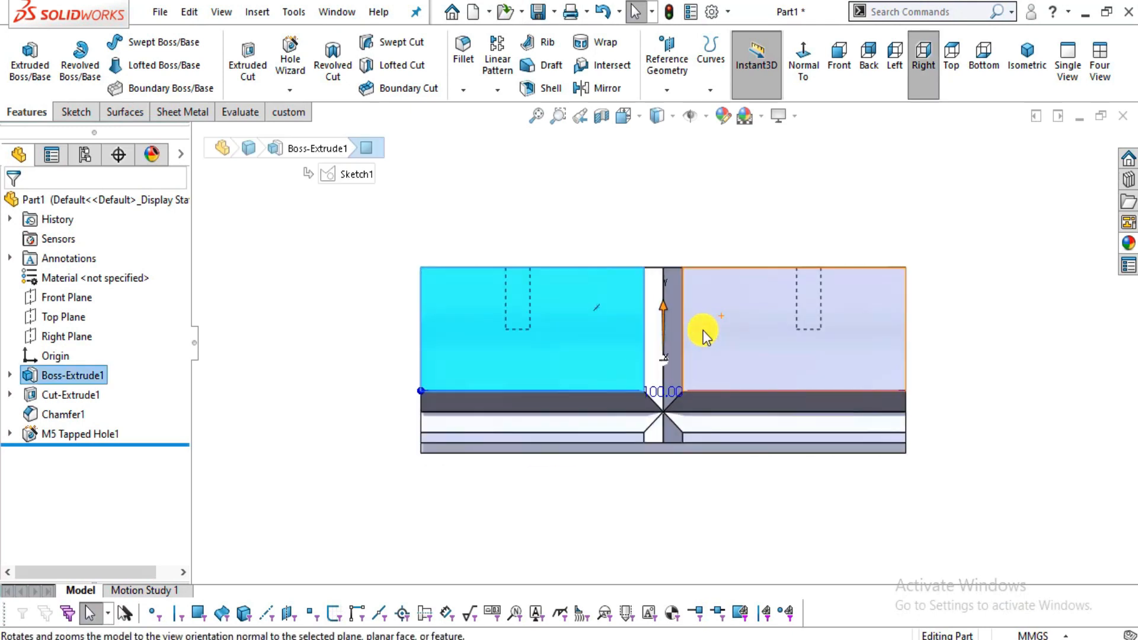
Compare the jaw's hole layout in the PDF front view with the V-notched side face of the block.
{"action": "left_click", "coordinate": [965, 339]}
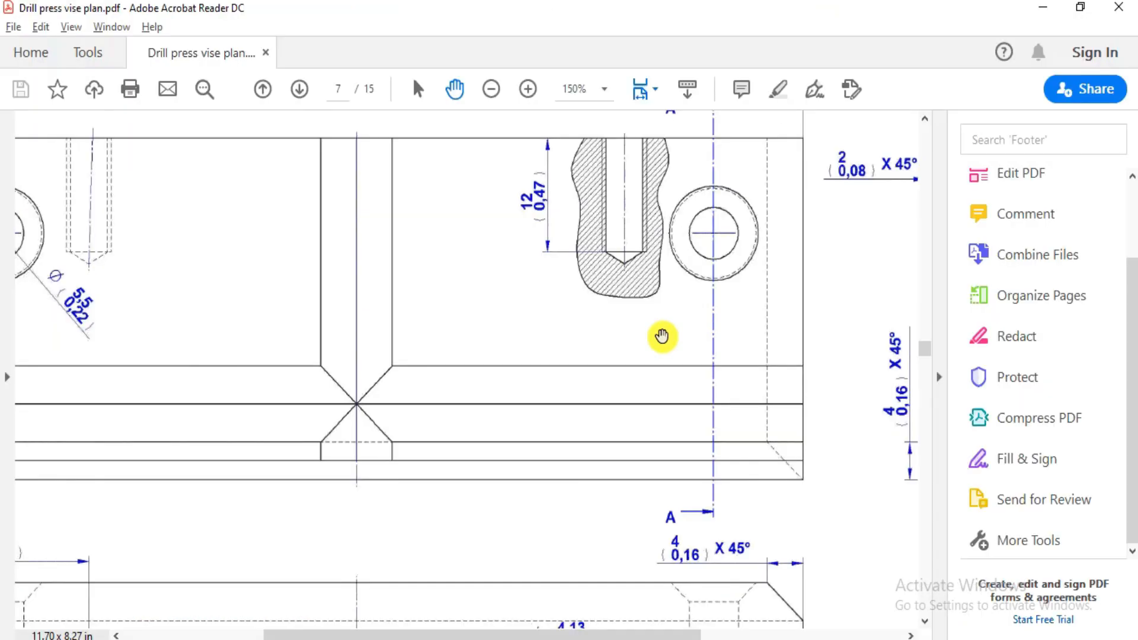
{"action": "left_click_drag", "start_coordinate": [461, 332], "coordinate": [552, 340]}
{"action": "scroll", "coordinate": [540, 339], "scroll_direction": "down", "scroll_amount": 1, "text": "ctrl"}
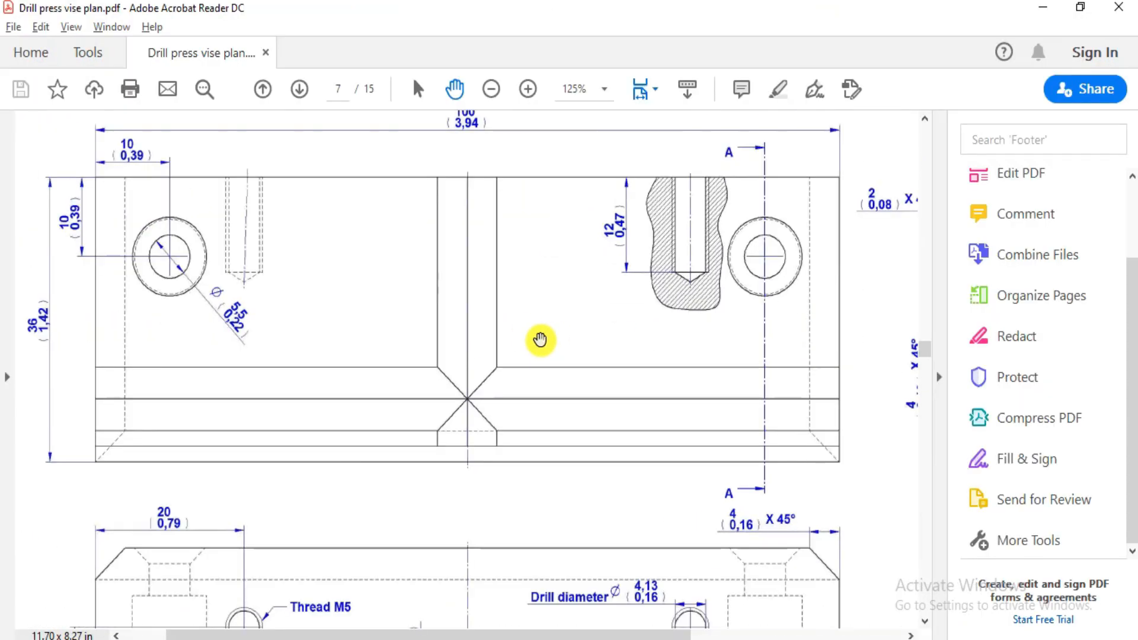
{"action": "scroll", "coordinate": [540, 339], "scroll_direction": "down", "scroll_amount": 1, "text": "ctrl"}
{"action": "mouse_move", "coordinate": [644, 359]}
{"action": "left_mouse_down"}
{"action": "mouse_move", "coordinate": [471, 353]}
{"action": "mouse_move", "coordinate": [617, 242]}
{"action": "mouse_move", "coordinate": [577, 446]}
{"action": "left_mouse_up"}
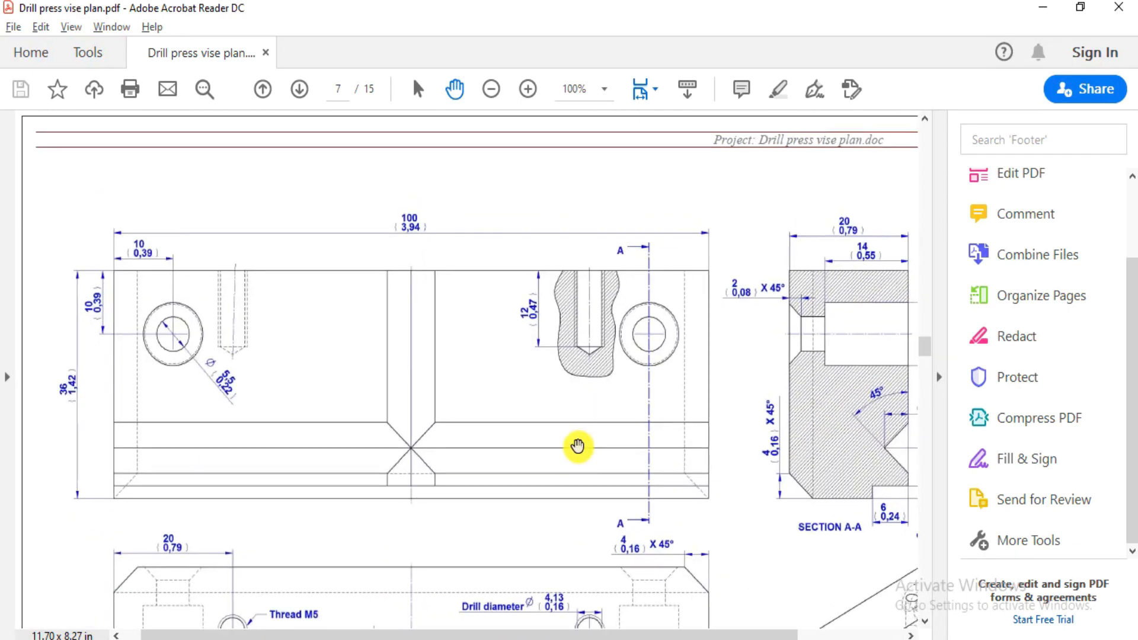
{"action": "key", "text": "alt+Tab"}
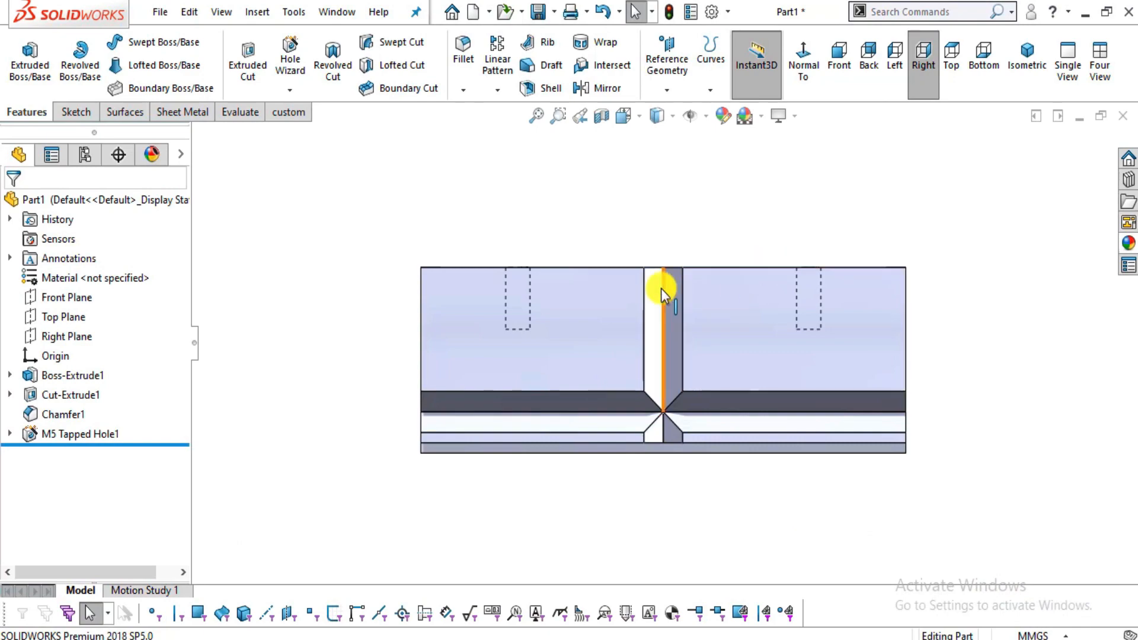
{"action": "scroll", "coordinate": [661, 289], "scroll_direction": "down", "scroll_amount": 1}
{"action": "key", "text": "alt+Tab"}
{"action": "key", "text": "alt+Tab"}
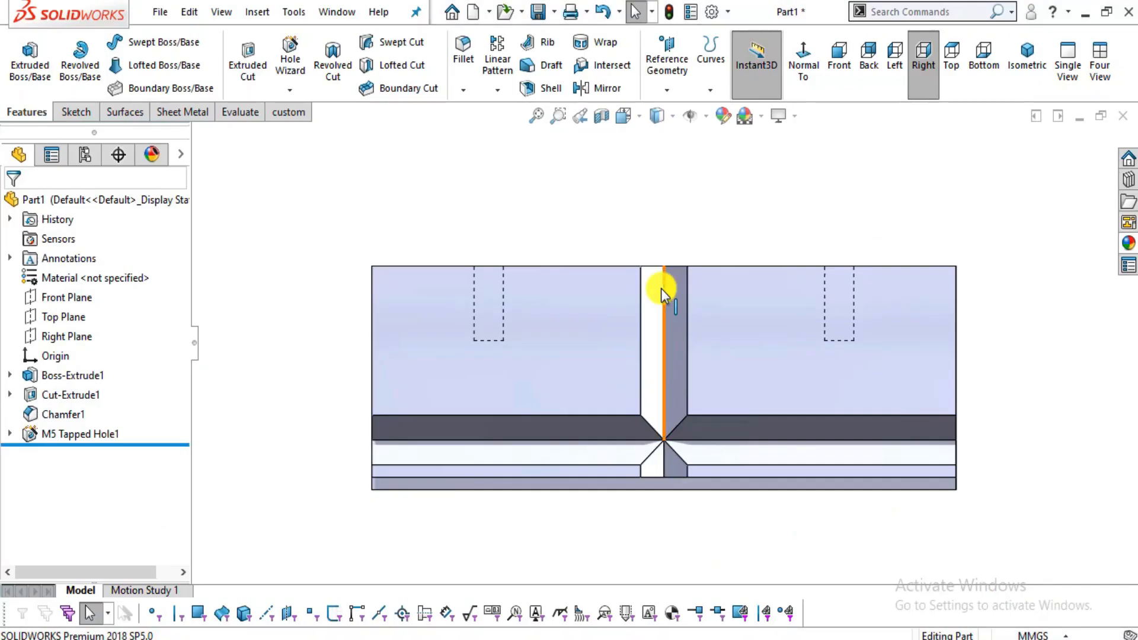
{"action": "scroll", "coordinate": [791, 347], "scroll_direction": "down", "scroll_amount": 1}
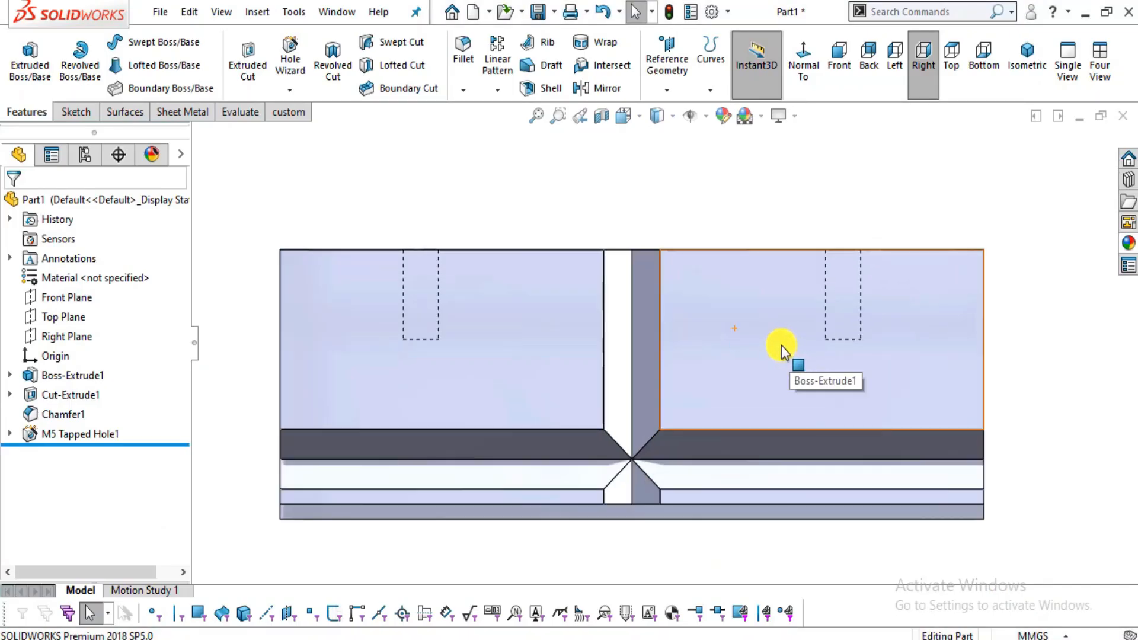
Sketch two concentric circles, about 12 mm and 5 mm in diameter, near the outer end of the side face's left half.
{"action": "left_click", "coordinate": [479, 325]}
{"action": "left_click", "coordinate": [555, 276]}
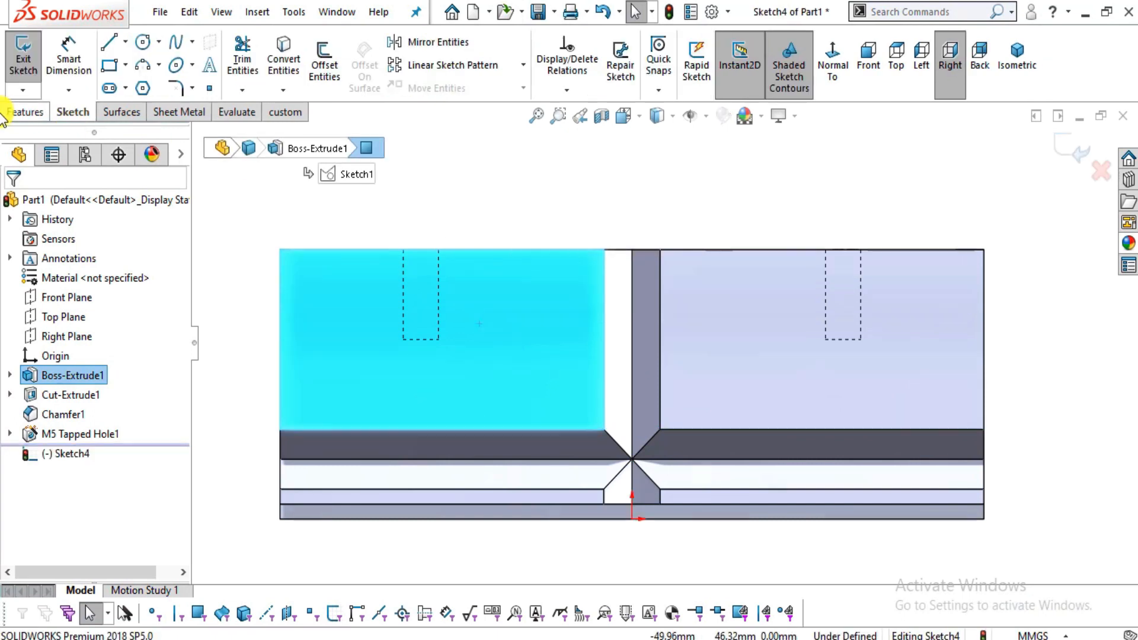
{"action": "left_click", "coordinate": [142, 41]}
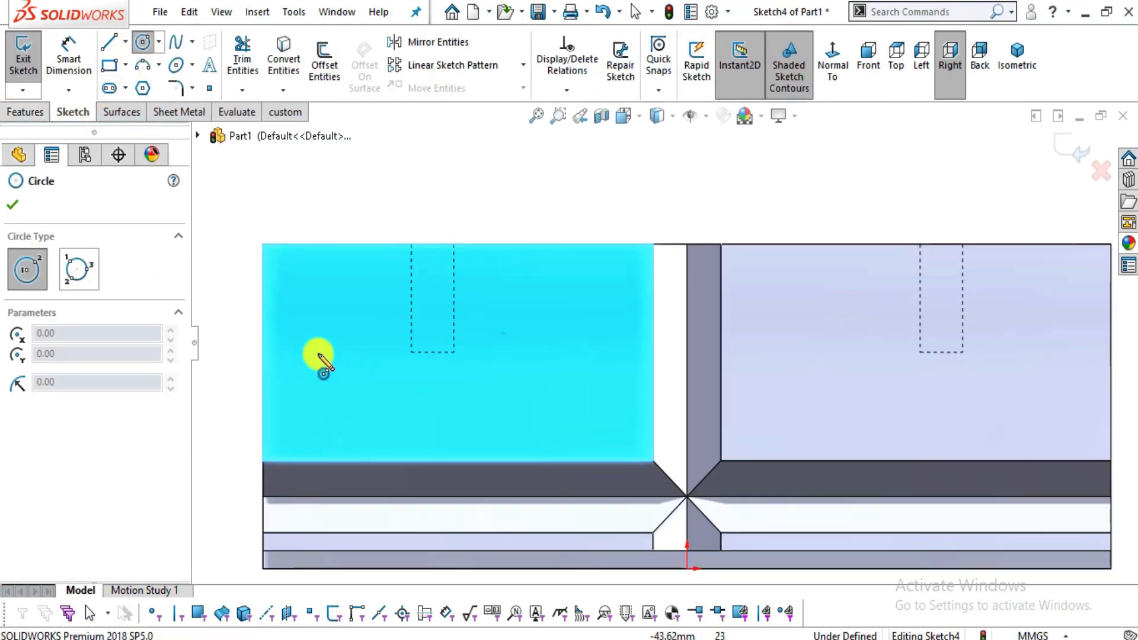
{"action": "left_click", "coordinate": [332, 331]}
{"action": "left_click", "coordinate": [358, 375]}
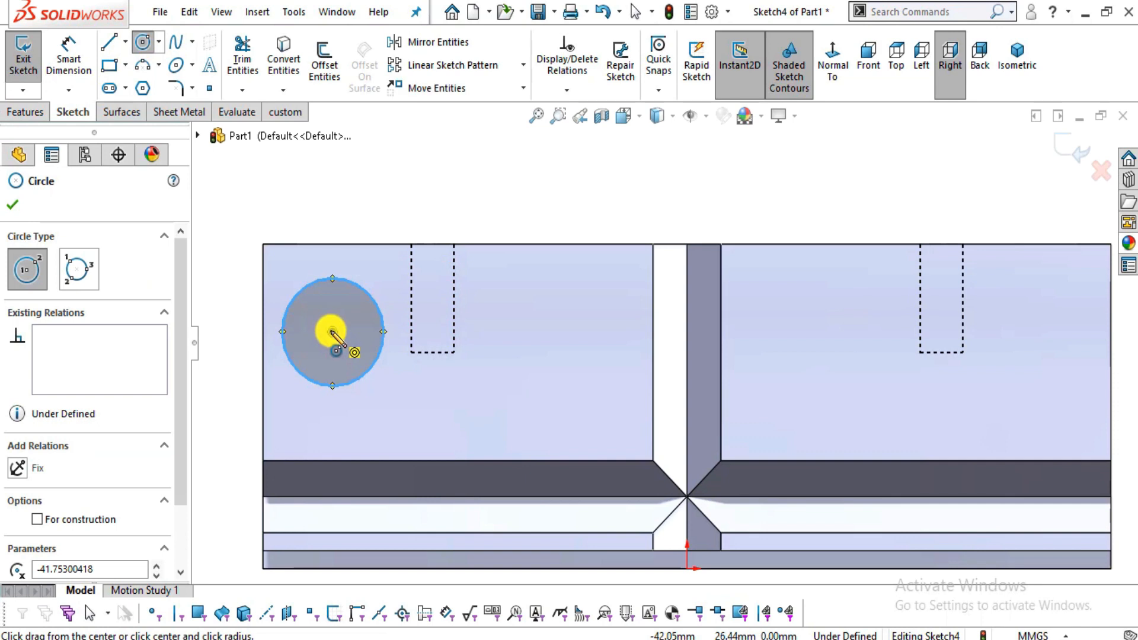
{"action": "left_click", "coordinate": [332, 332]}
{"action": "left_click", "coordinate": [348, 347]}
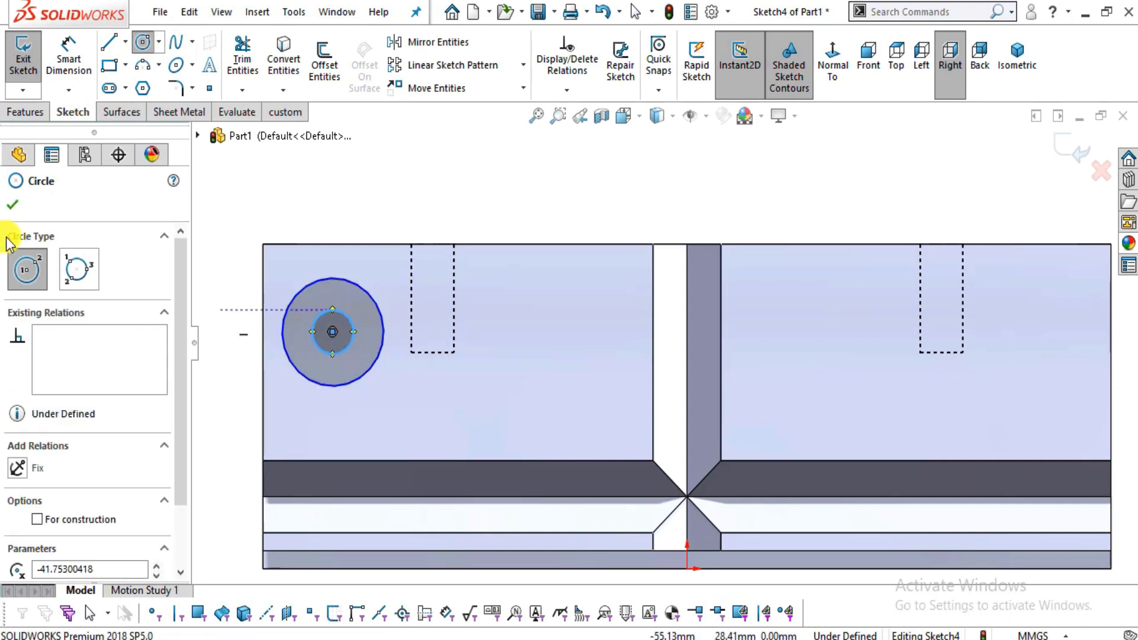
{"action": "left_click", "coordinate": [13, 203]}
Consult the hole diameters in the PDF jaw drawing and dimension the outer circle to 10 mm diameter.
{"action": "key", "text": "alt+Tab"}
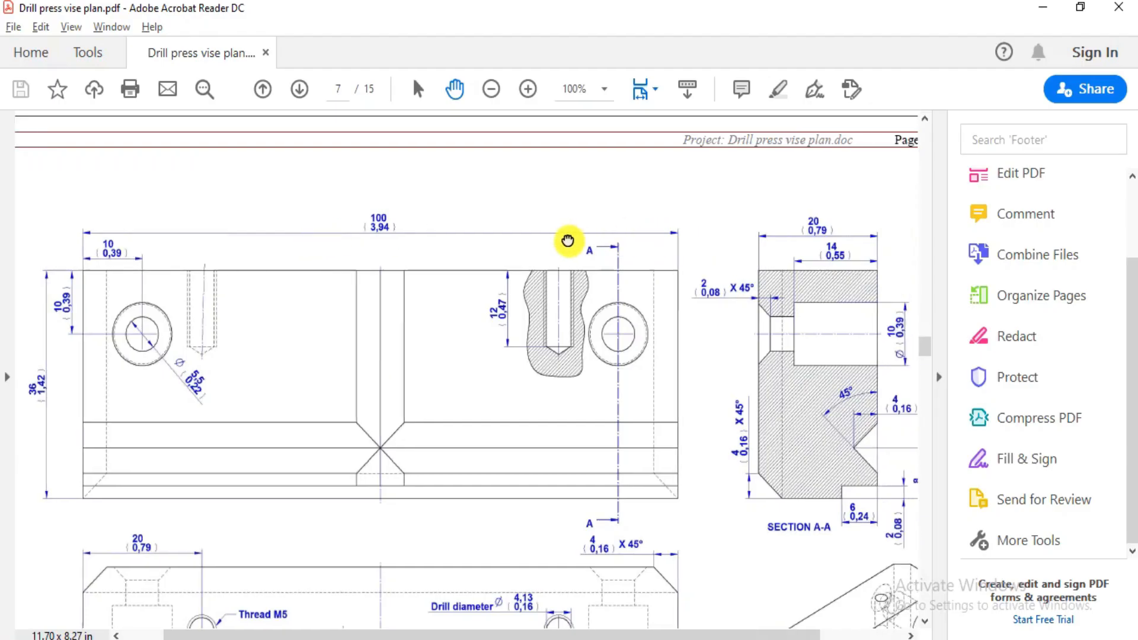
{"action": "scroll", "coordinate": [775, 318], "scroll_direction": "up", "scroll_amount": 2, "text": "ctrl"}
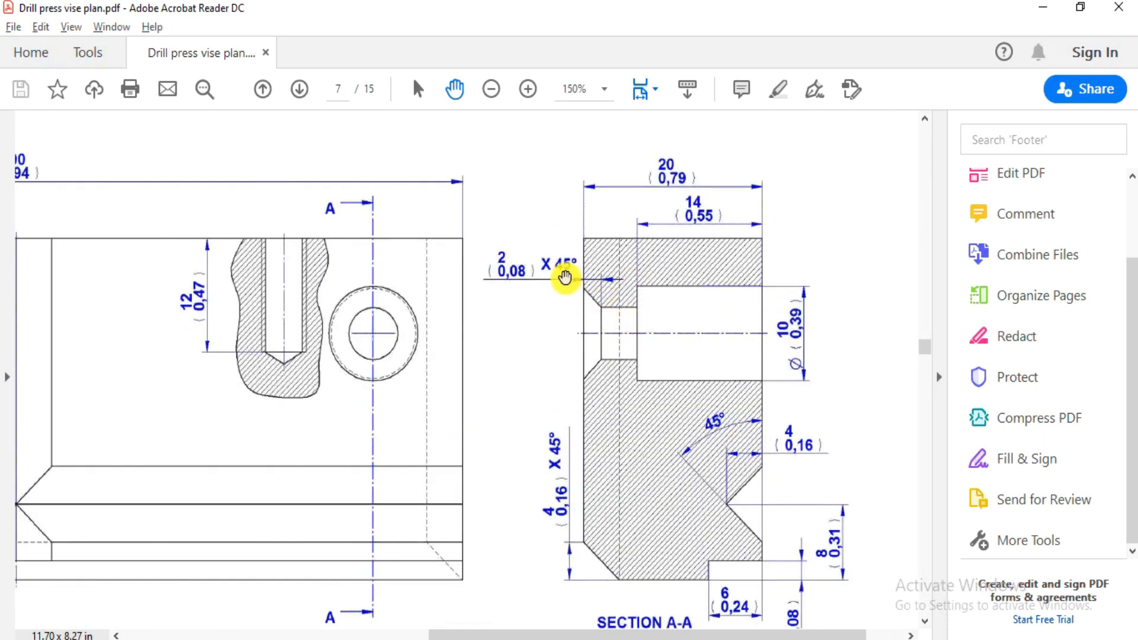
{"action": "left_click_drag", "start_coordinate": [468, 328], "coordinate": [594, 320]}
{"action": "left_click_drag", "start_coordinate": [266, 329], "coordinate": [554, 329]}
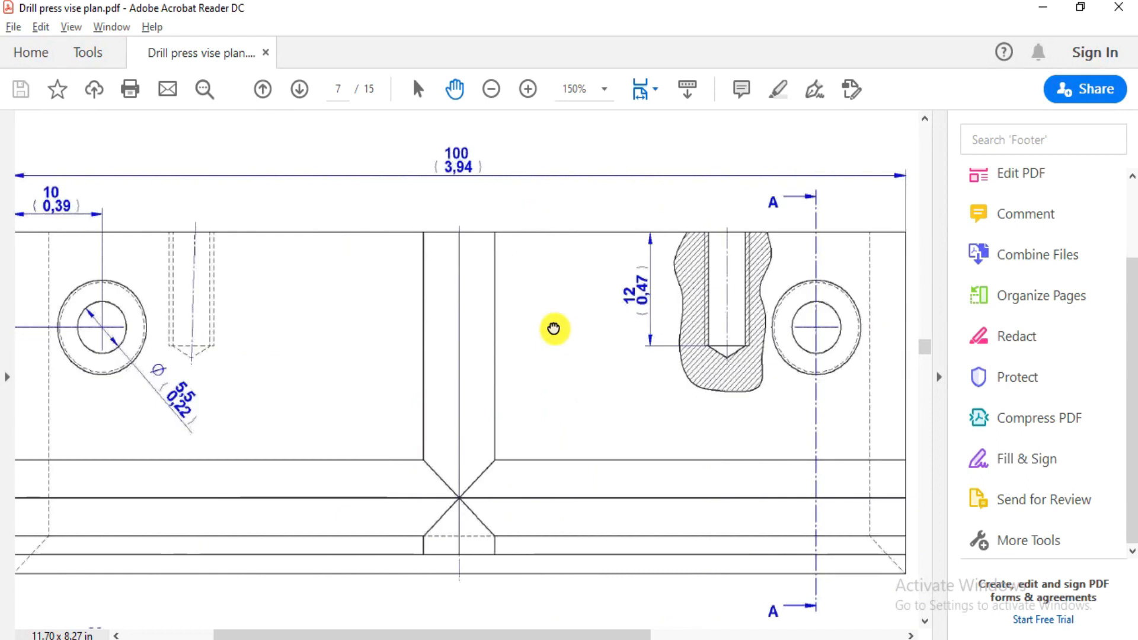
{"action": "left_click_drag", "start_coordinate": [798, 381], "coordinate": [314, 379]}
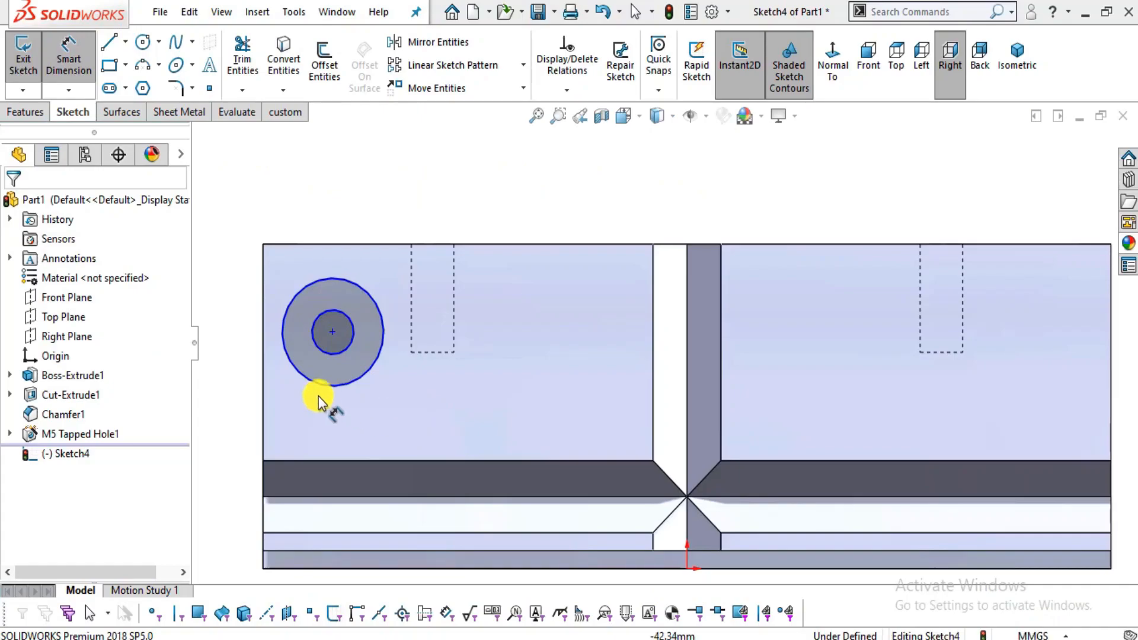
{"action": "left_click", "coordinate": [294, 363]}
{"action": "left_click", "coordinate": [248, 365]}
{"action": "type", "text": "10"}
{"action": "key", "text": "Return"}
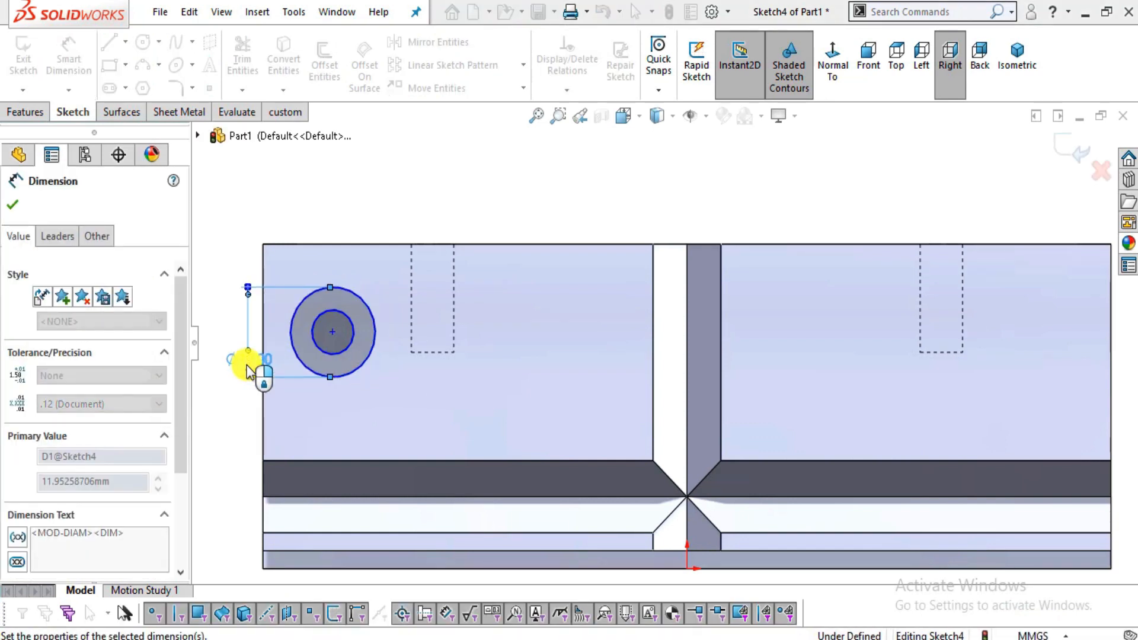
Dimension the inner concentric circle to 5.5 mm diameter.
{"action": "left_click", "coordinate": [349, 314]}
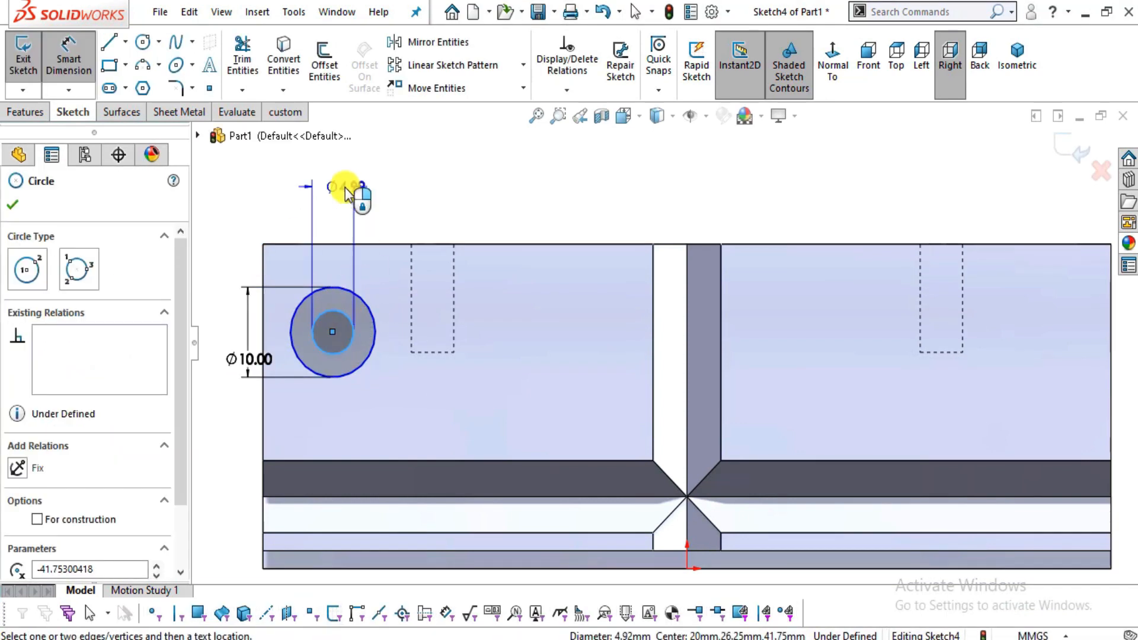
{"action": "left_click", "coordinate": [352, 191]}
{"action": "type", "text": "5.5"}
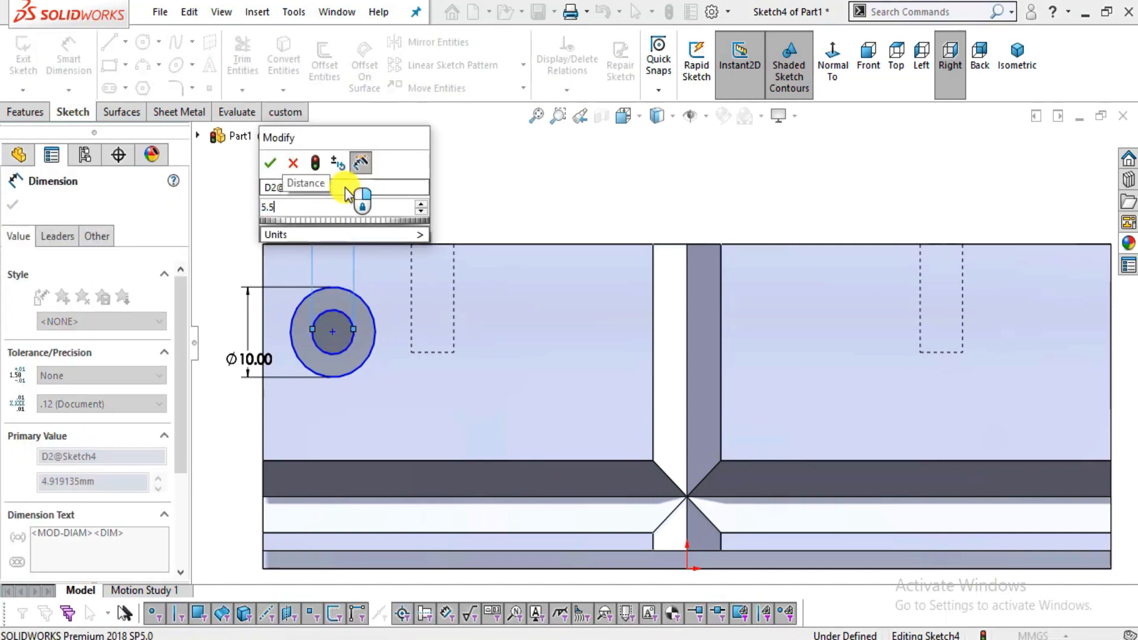
{"action": "key", "text": "Return"}
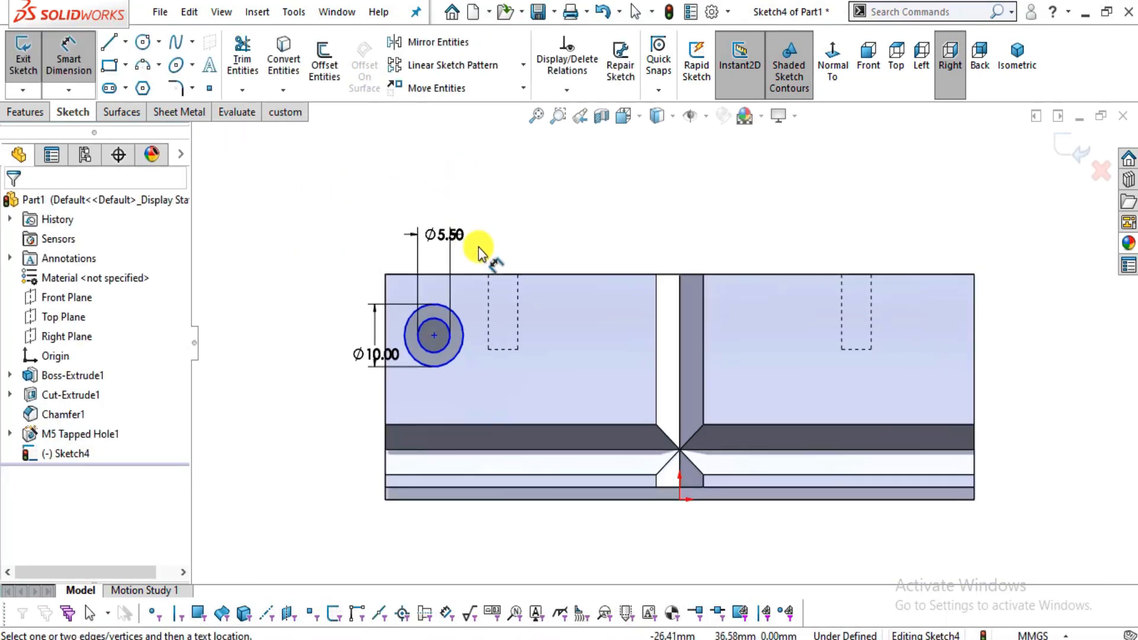
Consult the hole position in the PDF jaw drawing and dimension the circles' centre 10 mm from the block's left edge.
{"action": "scroll", "coordinate": [533, 332], "scroll_direction": "down", "scroll_amount": 2}
{"action": "key", "text": "alt+Tab"}
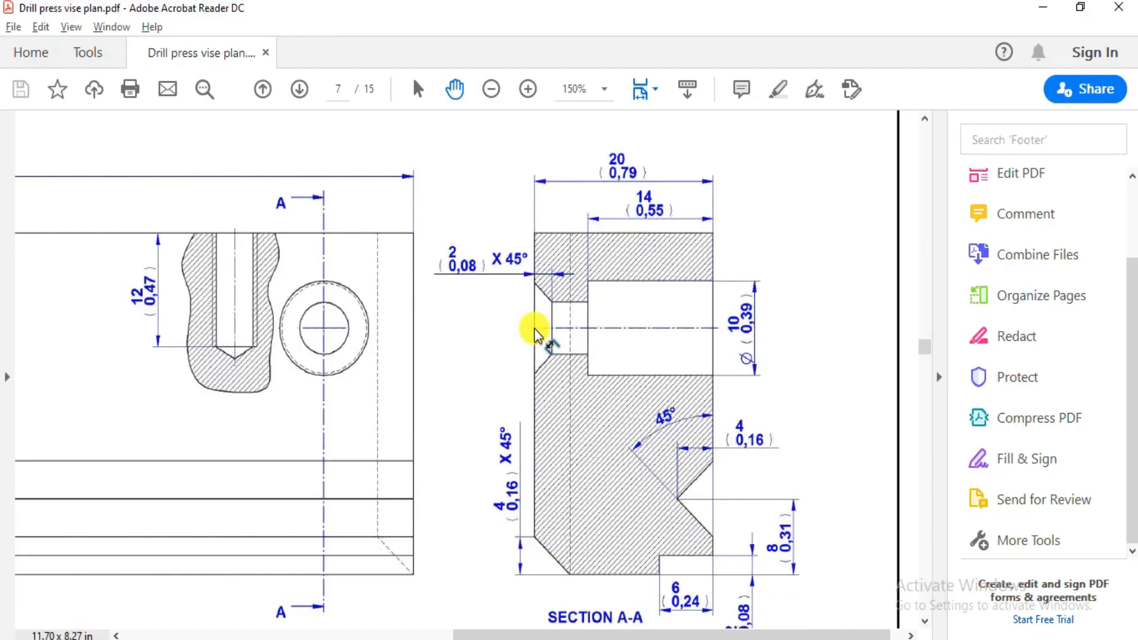
{"action": "left_click_drag", "start_coordinate": [537, 343], "coordinate": [848, 168]}
{"action": "left_click_drag", "start_coordinate": [416, 332], "coordinate": [727, 456]}
{"action": "left_click_drag", "start_coordinate": [295, 251], "coordinate": [328, 347]}
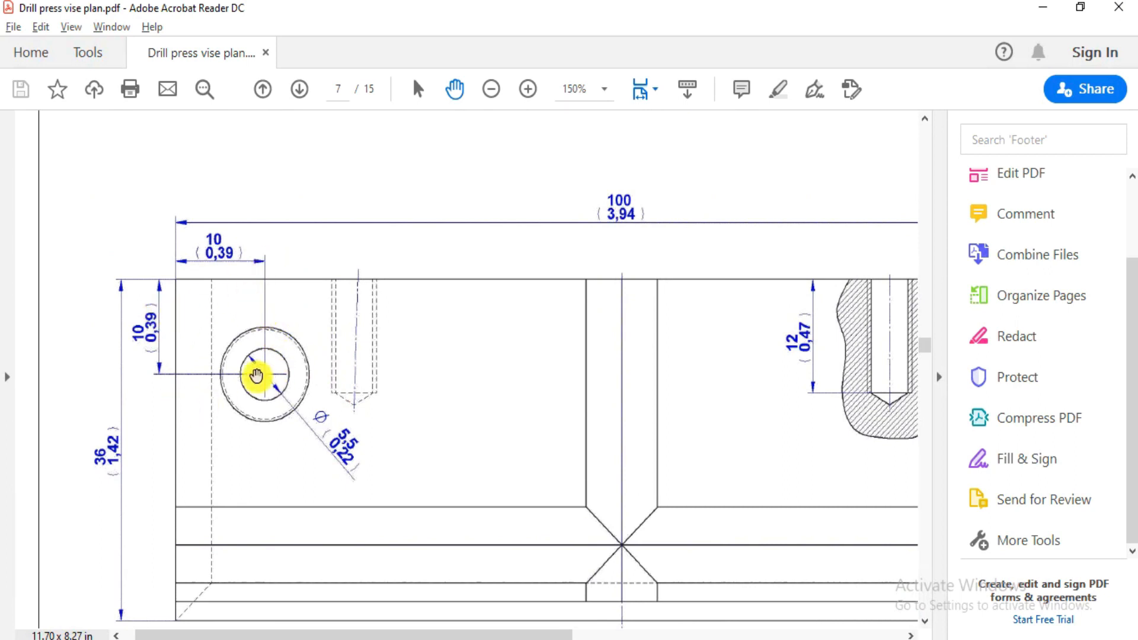
{"action": "key", "text": "alt+Tab"}
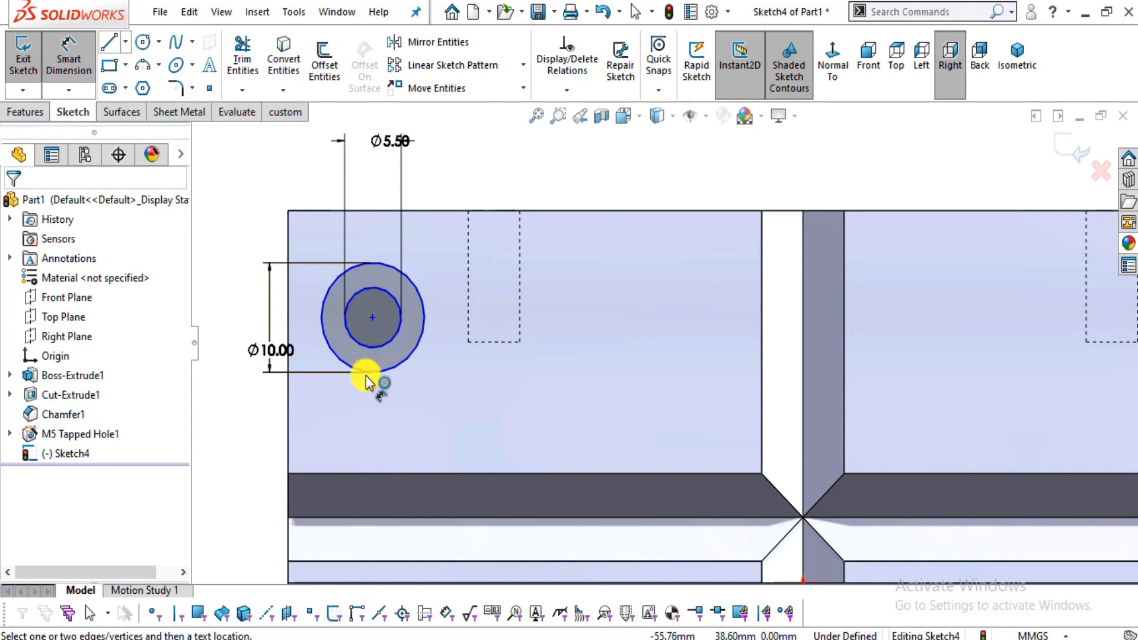
{"action": "left_click", "coordinate": [290, 310]}
{"action": "left_click", "coordinate": [368, 316]}
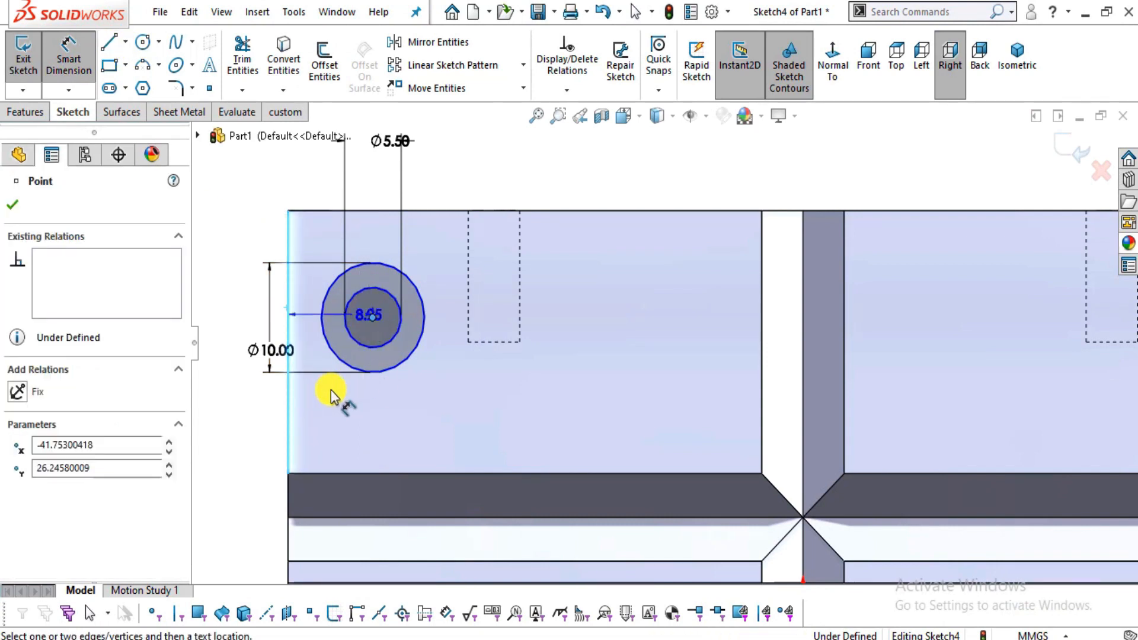
{"action": "left_click", "coordinate": [310, 399]}
{"action": "type", "text": "10"}
{"action": "key", "text": "Return"}
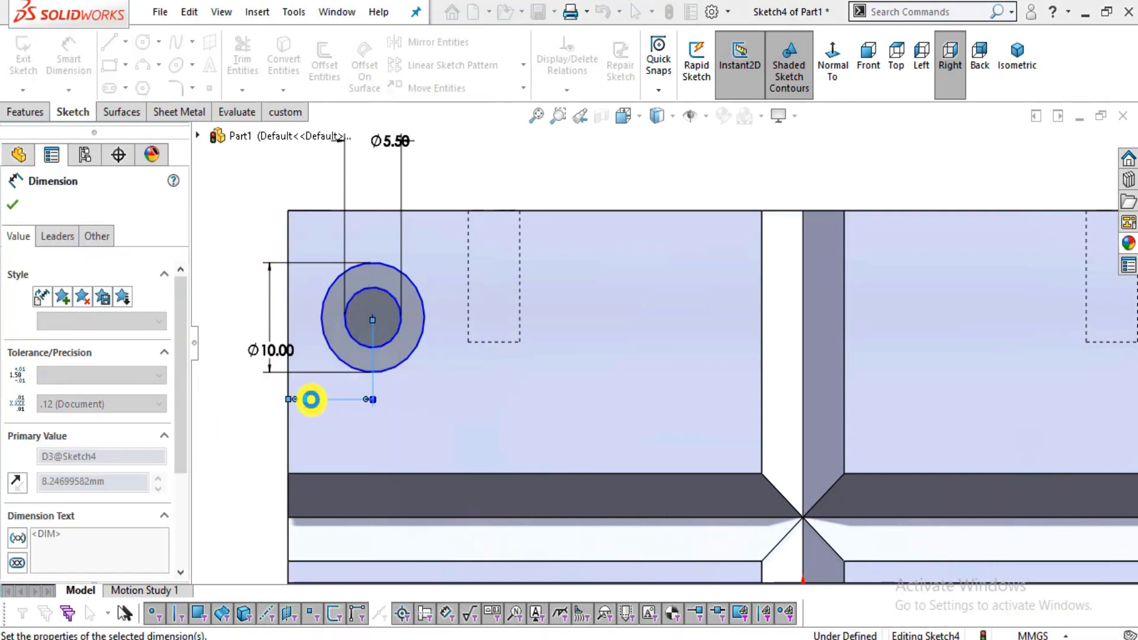
Dimension the circles' centre 10 mm below the block's upper edge and finish dimensioning.
{"action": "left_click", "coordinate": [448, 211]}
{"action": "left_click", "coordinate": [390, 317]}
{"action": "left_click", "coordinate": [560, 284]}
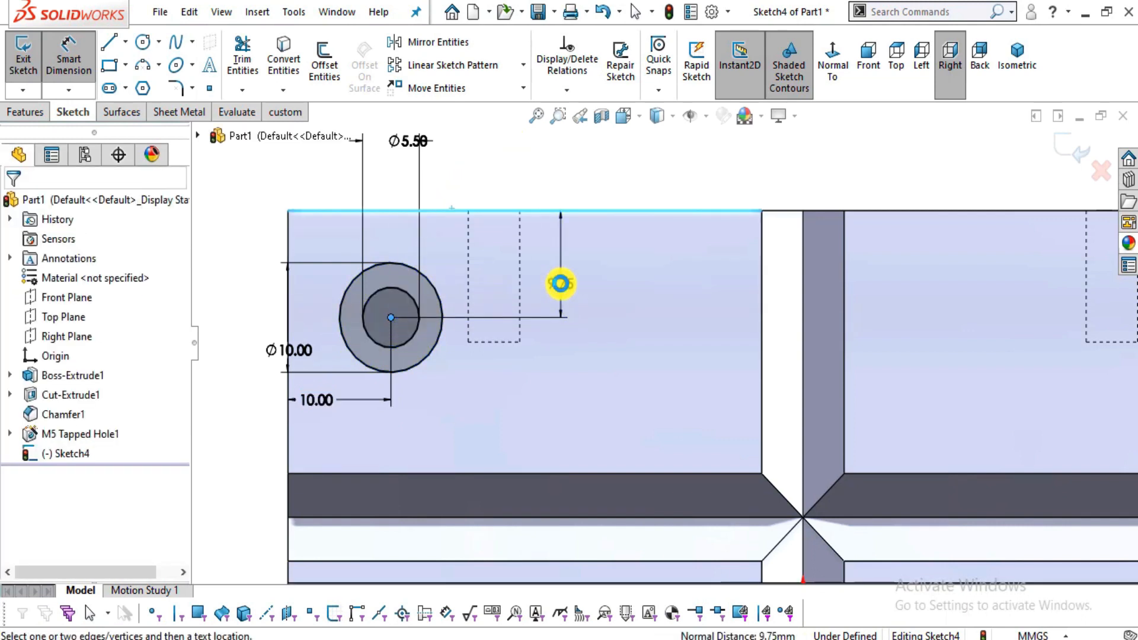
{"action": "type", "text": "10"}
{"action": "key", "text": "Return"}
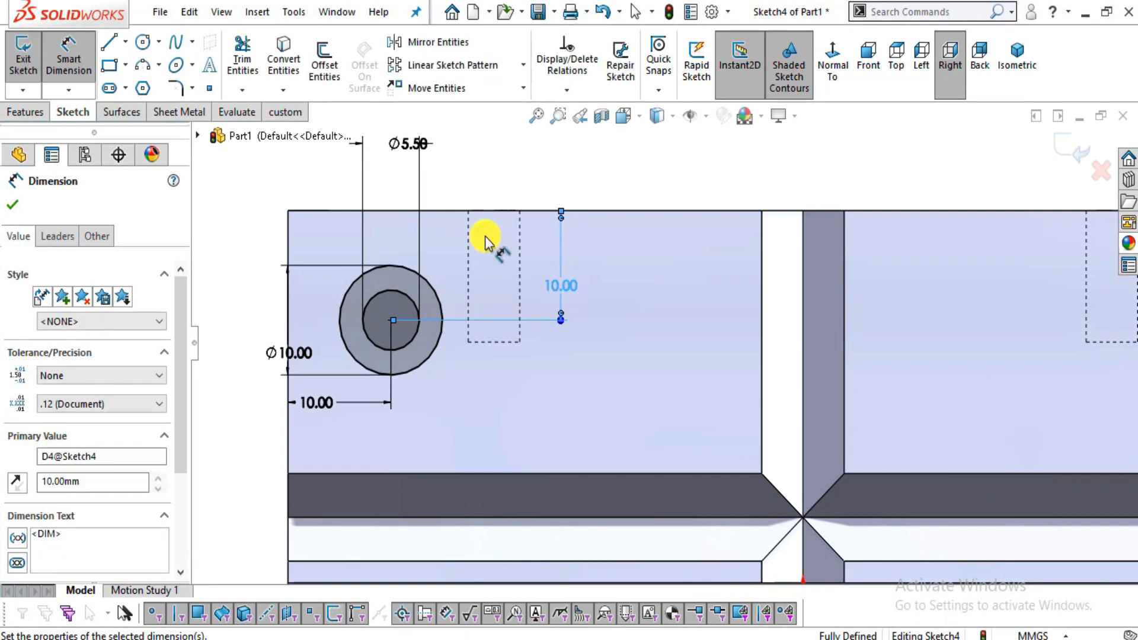
{"action": "left_click", "coordinate": [12, 205]}
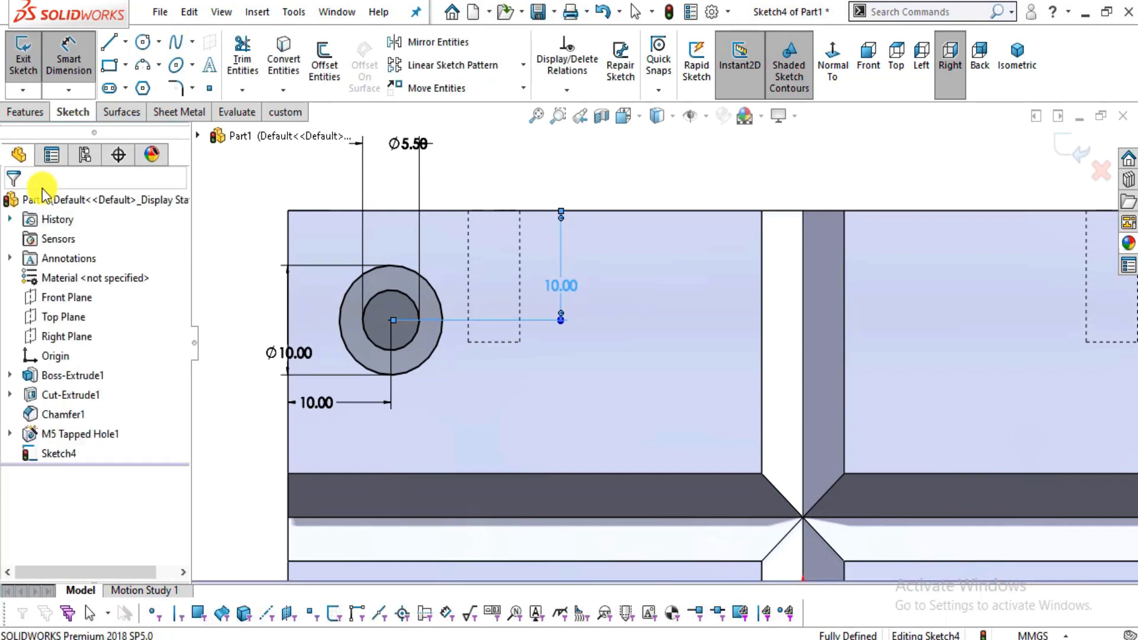
Start an Extruded Cut from the two-circle sketch with the full 10 mm outer circle as the selected contour.
{"action": "left_click", "coordinate": [38, 113]}
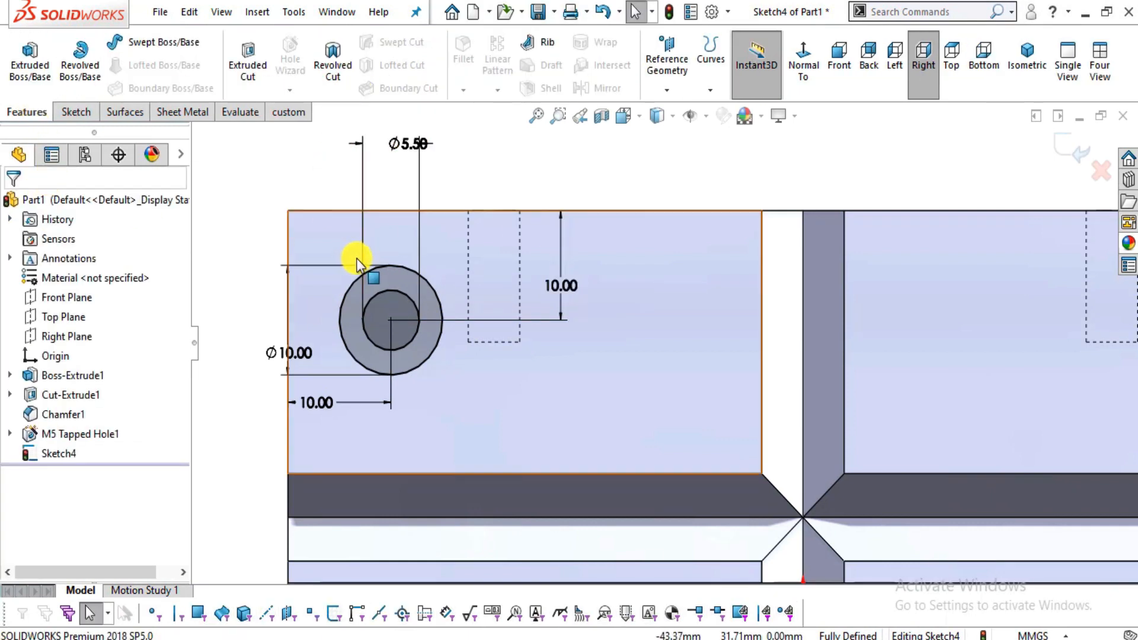
{"action": "key", "text": "f"}
{"action": "scroll", "coordinate": [396, 258], "scroll_direction": "up", "scroll_amount": 1}
{"action": "middle_click_drag", "start_coordinate": [538, 328], "coordinate": [571, 373]}
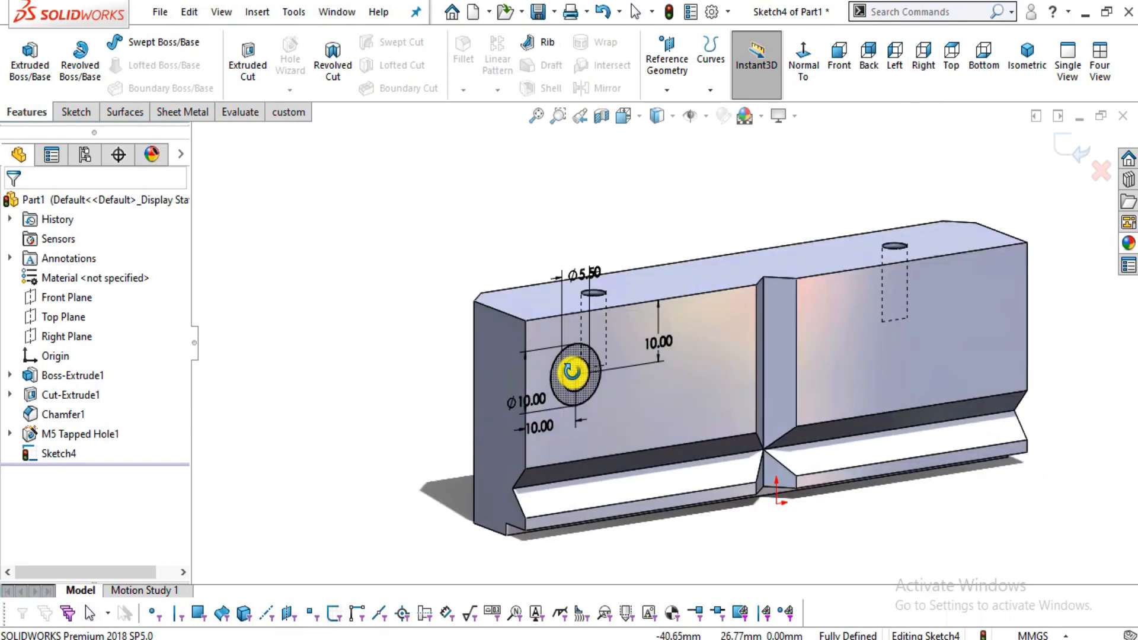
{"action": "scroll", "coordinate": [656, 393], "scroll_direction": "down", "scroll_amount": 5}
{"action": "left_click", "coordinate": [333, 62]}
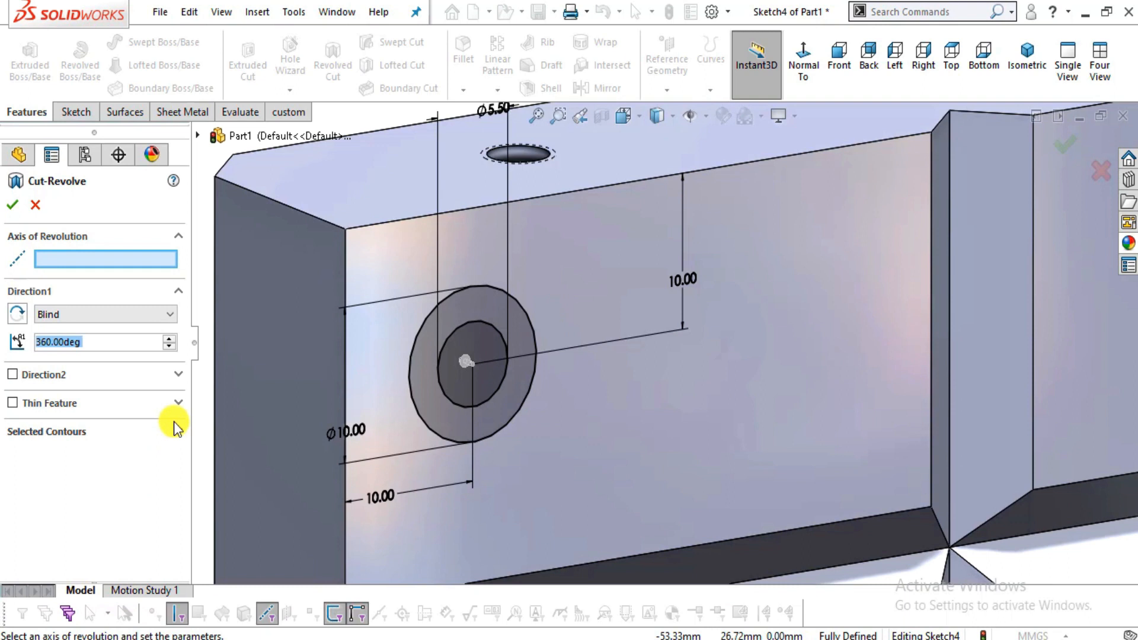
{"action": "left_click", "coordinate": [35, 204]}
{"action": "left_click", "coordinate": [256, 62]}
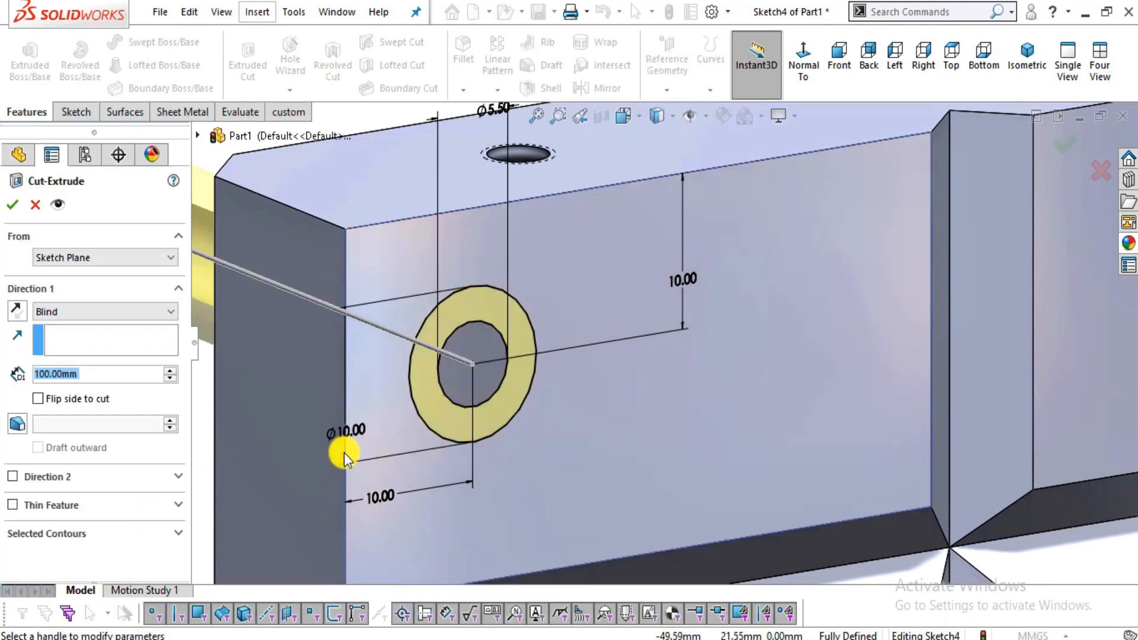
{"action": "left_click", "coordinate": [178, 534]}
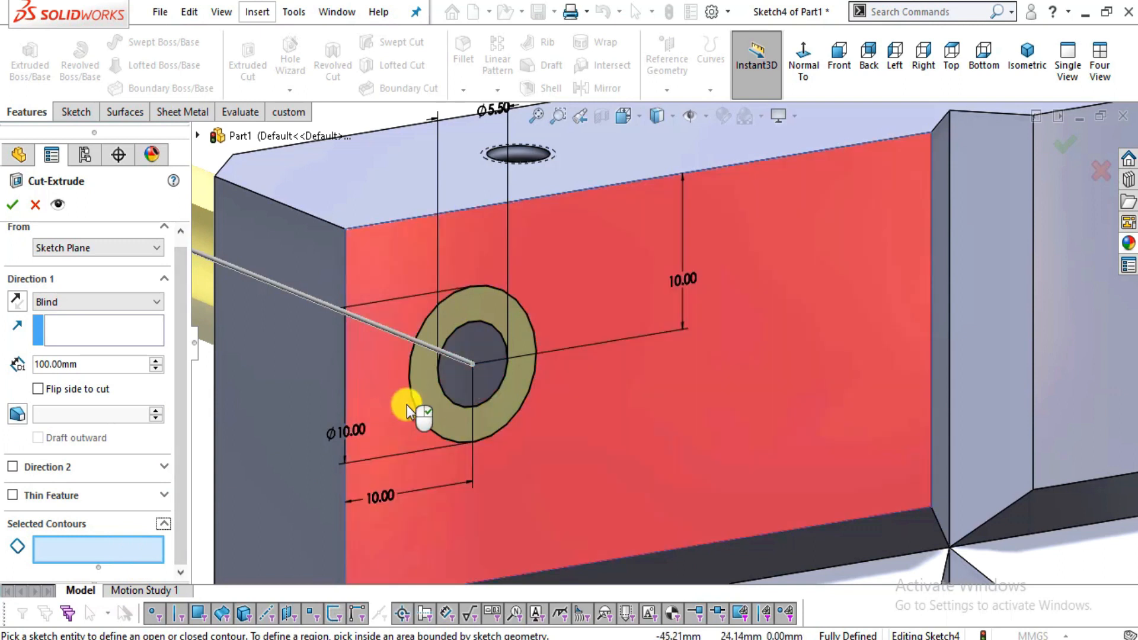
{"action": "left_click", "coordinate": [414, 396]}
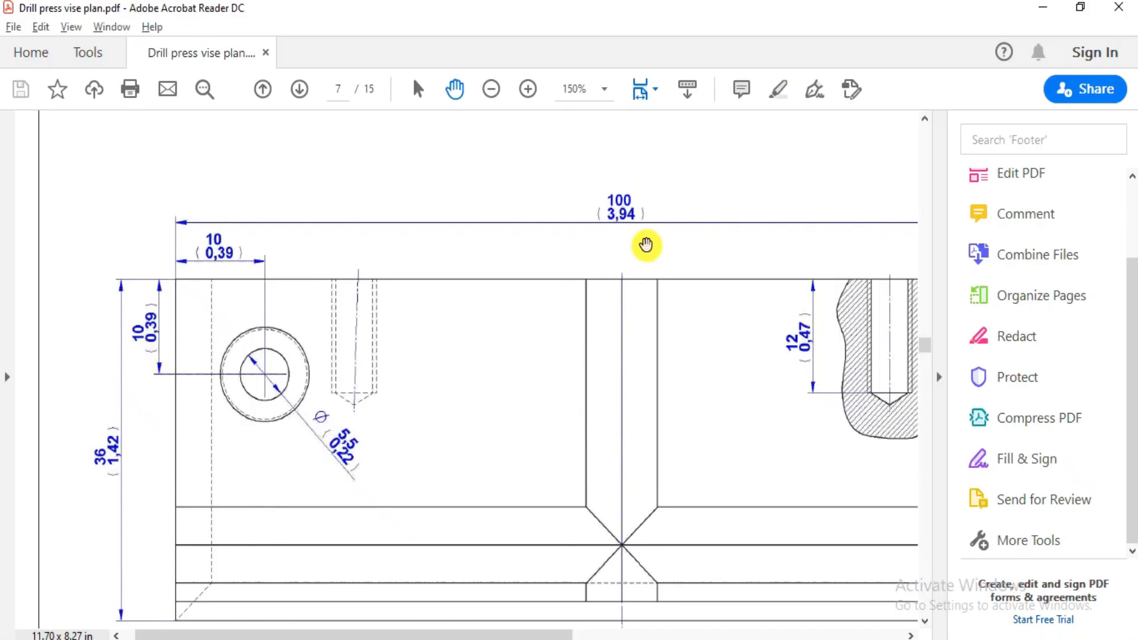
Consult the counterbore depth in the PDF section view and cut the 10 mm circle 14 mm deep into the block.
{"action": "left_click_drag", "start_coordinate": [648, 246], "coordinate": [198, 236]}
{"action": "scroll", "coordinate": [699, 292], "scroll_direction": "right", "scroll_amount": 3}
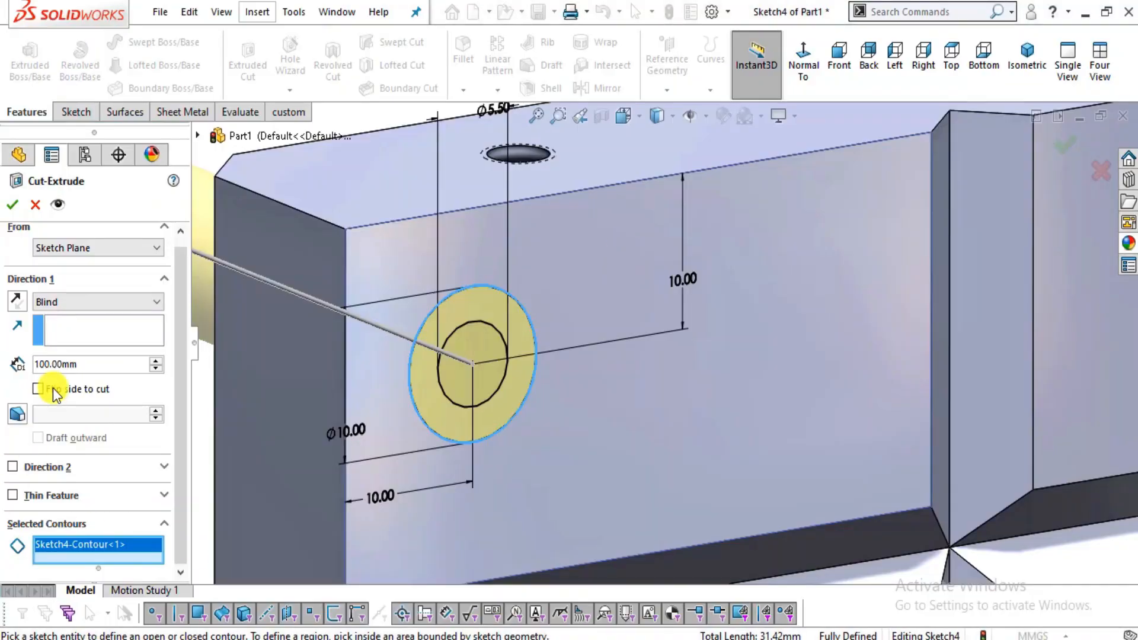
{"action": "type", "text": "14"}
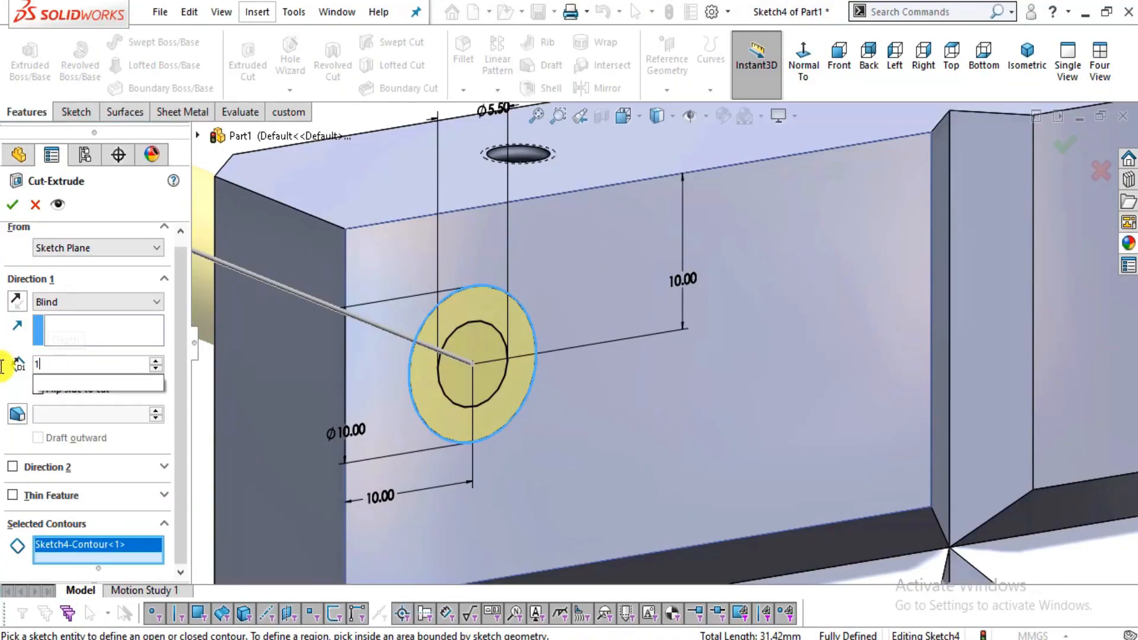
{"action": "key", "text": "Return"}
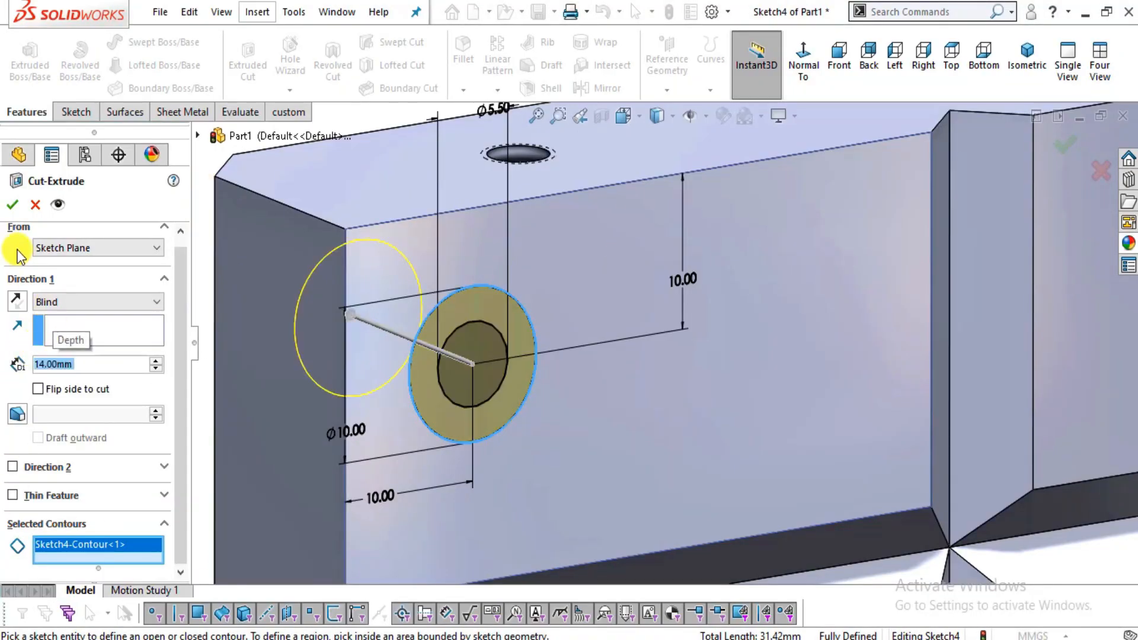
{"action": "left_click", "coordinate": [13, 206]}
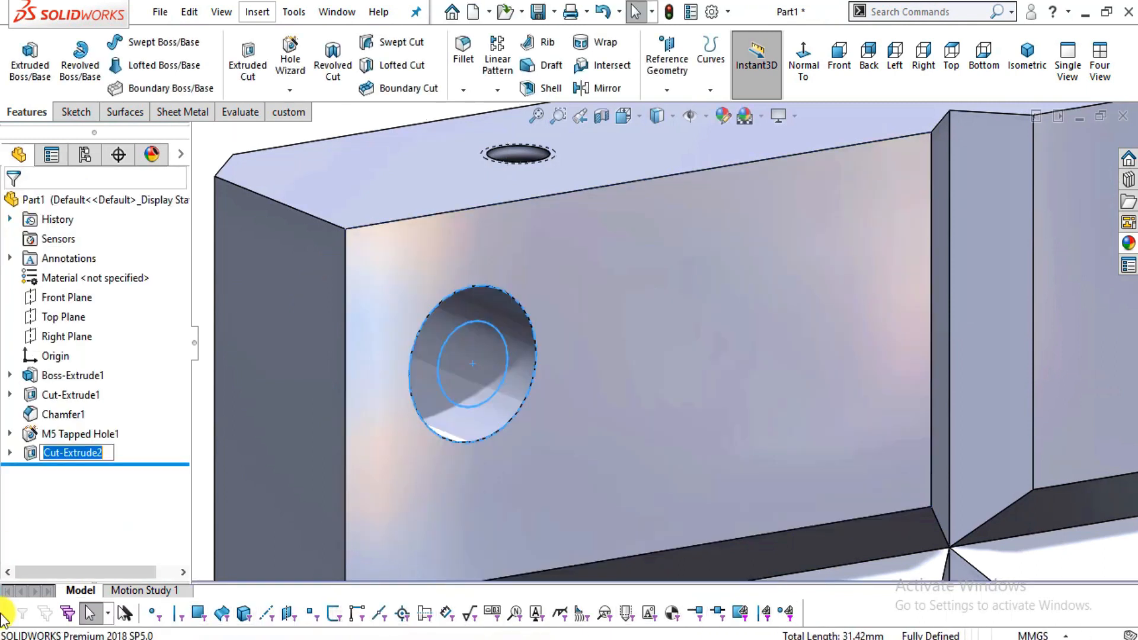
{"action": "left_click", "coordinate": [38, 554]}
Expand the new 10 mm hole's cut feature and show its two-circle sketch for reuse.
{"action": "left_click", "coordinate": [10, 454]}
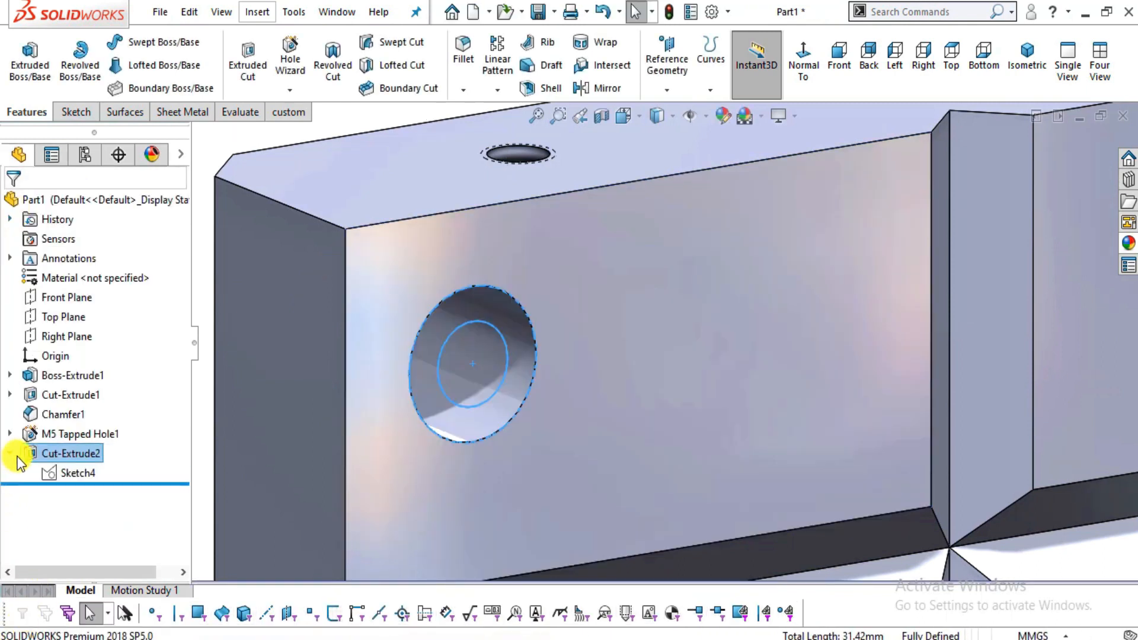
{"action": "left_click", "coordinate": [54, 476]}
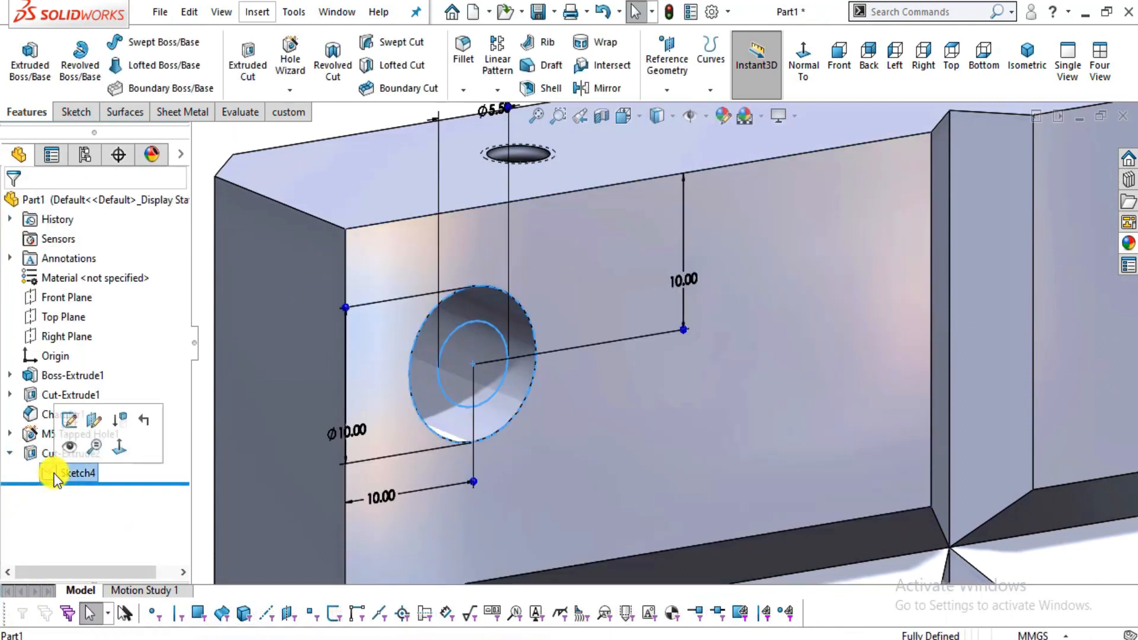
{"action": "left_click", "coordinate": [69, 448]}
{"action": "scroll", "coordinate": [300, 237], "scroll_direction": "up", "scroll_amount": 2}
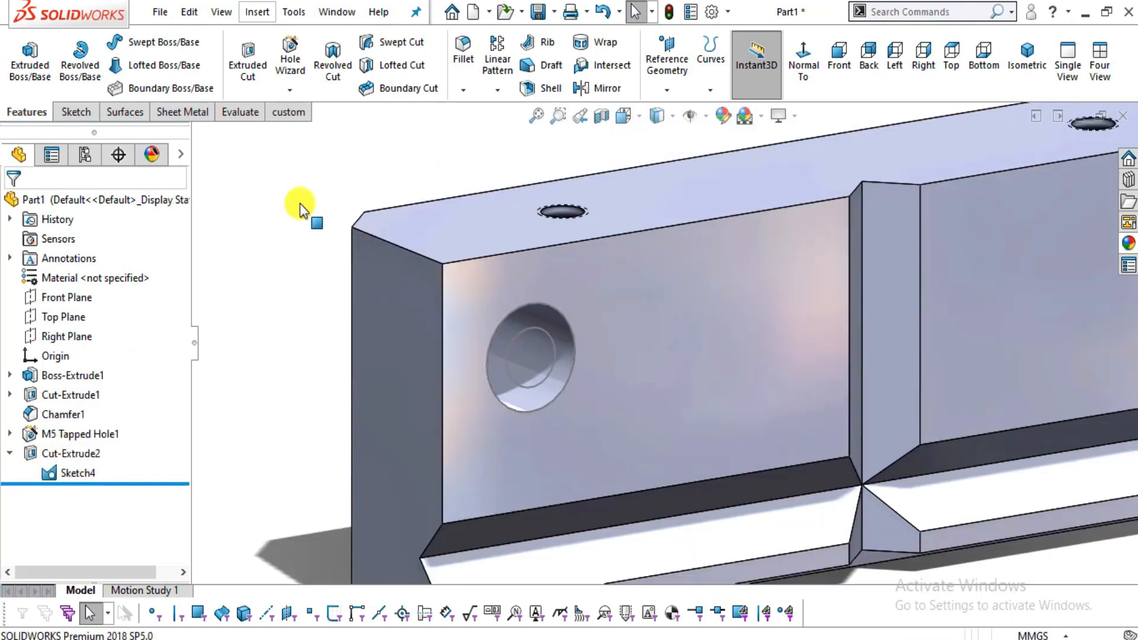
Cut the sketch's inner 5.5 mm circle 20 mm deep, checking the depth in the PDF, and hide the shared sketch.
{"action": "left_click", "coordinate": [245, 72]}
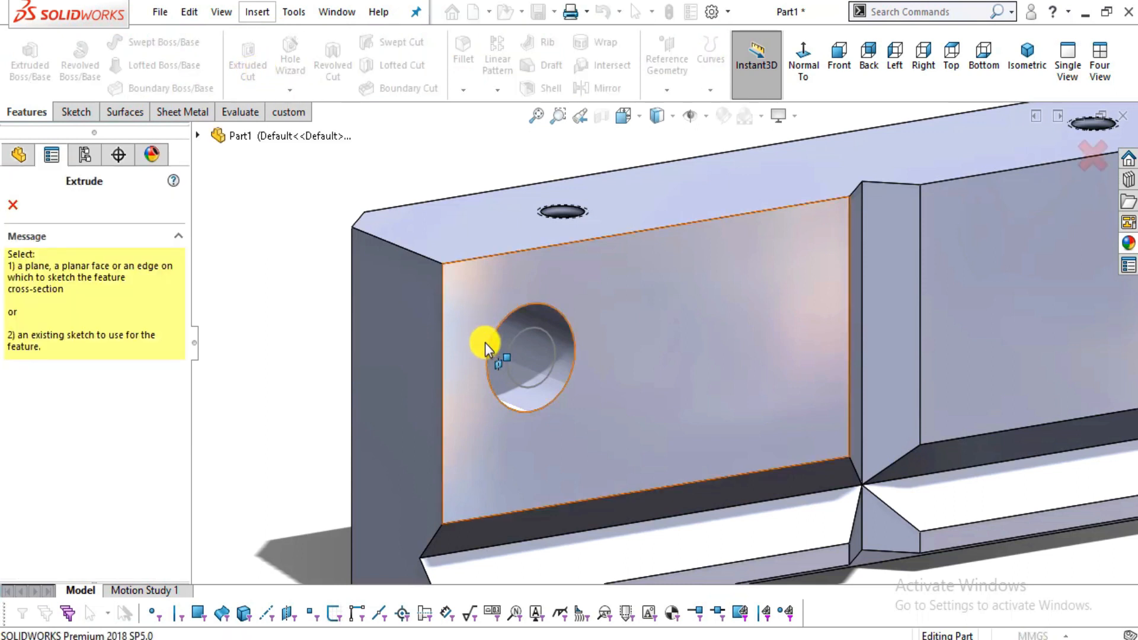
{"action": "left_click", "coordinate": [510, 351]}
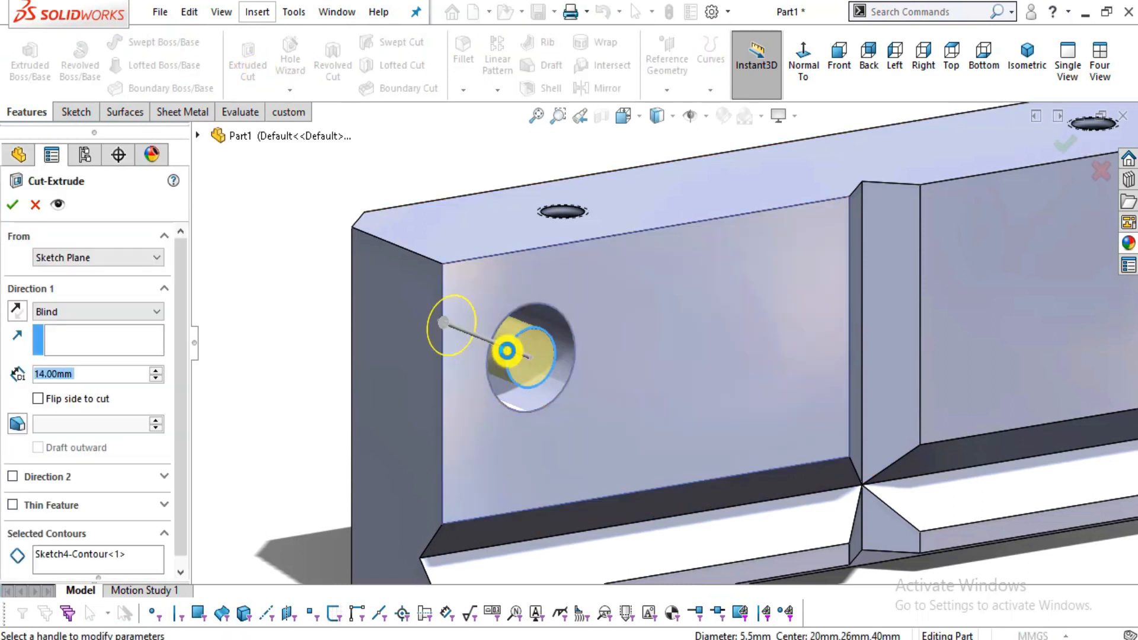
{"action": "key", "text": "alt+Tab"}
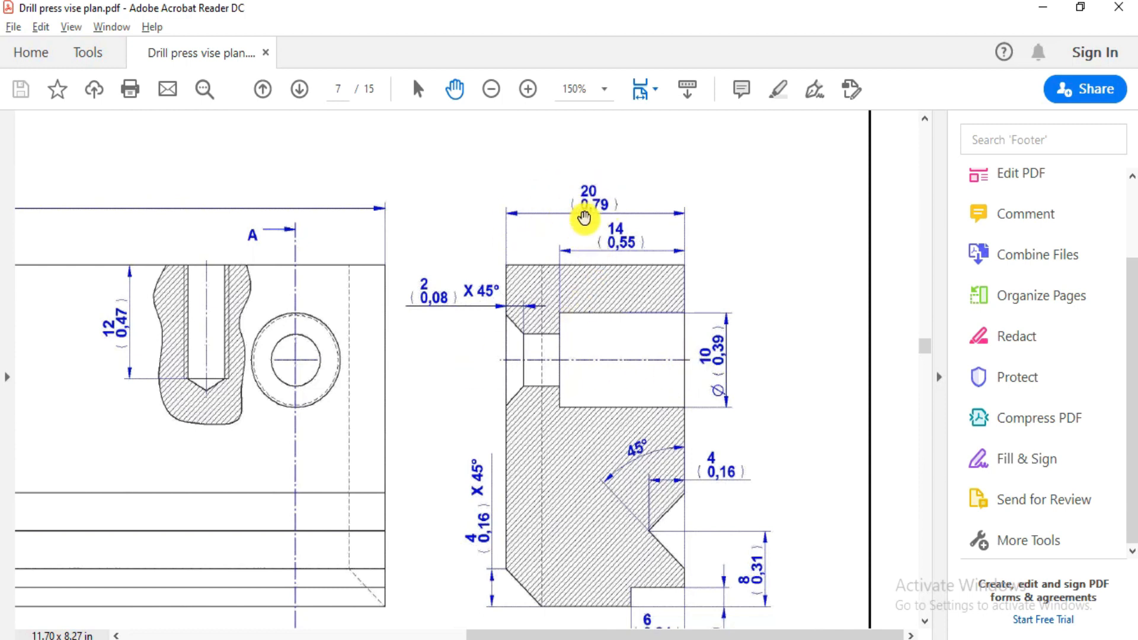
{"action": "key", "text": "alt+Tab"}
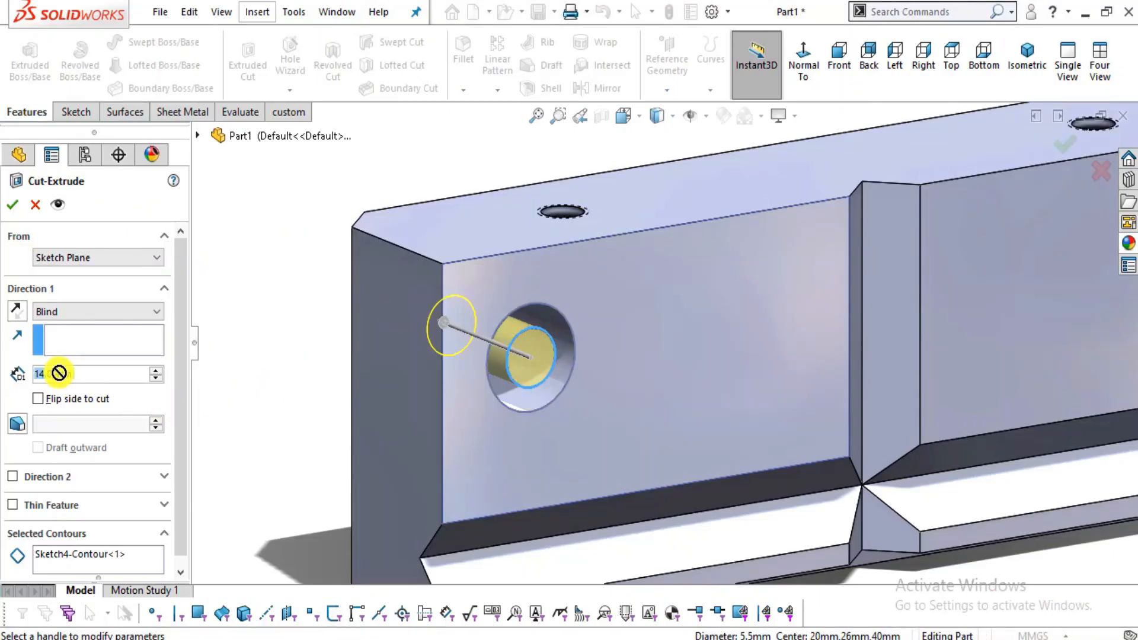
{"action": "type", "text": "20"}
{"action": "key", "text": "Return"}
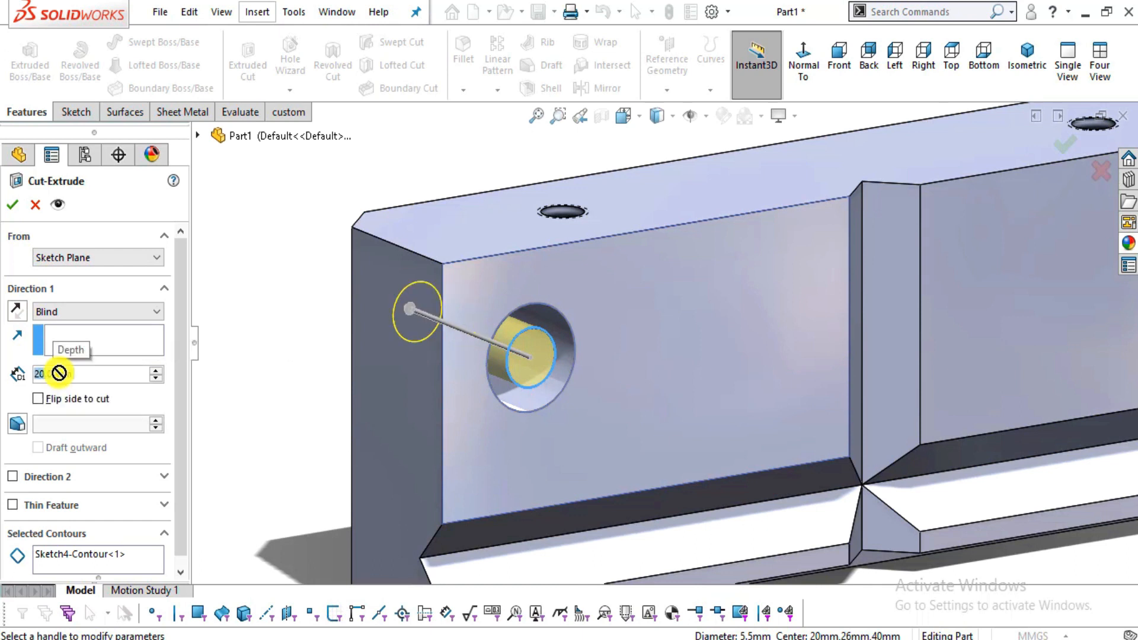
{"action": "left_click", "coordinate": [14, 209]}
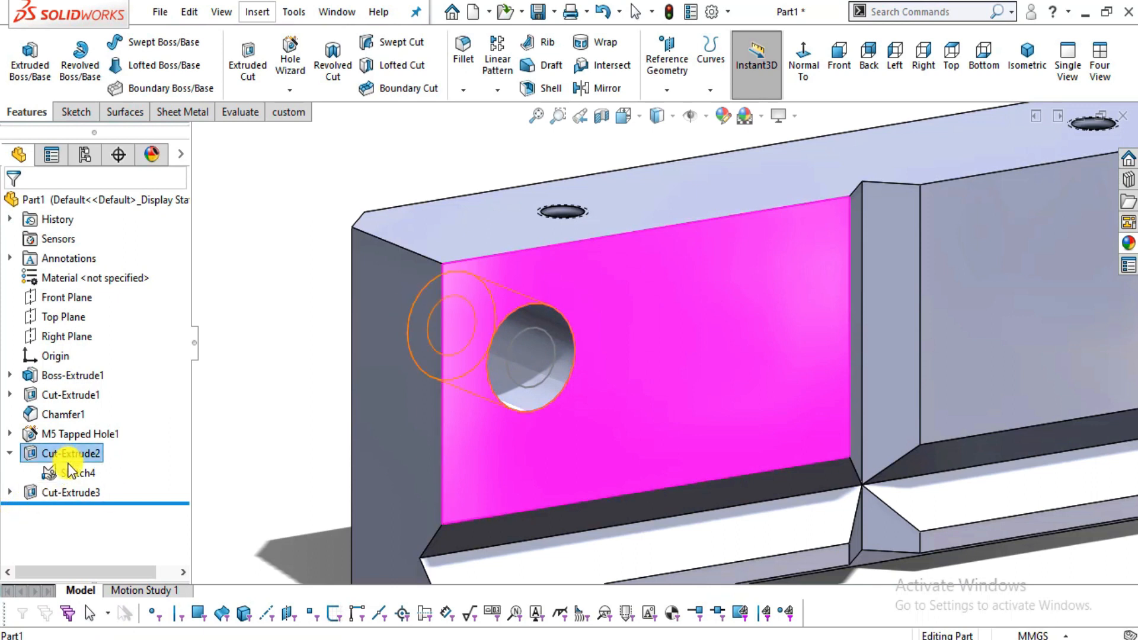
{"action": "left_click", "coordinate": [70, 474]}
{"action": "left_click", "coordinate": [90, 452]}
Start a Chamfer on the circular edge where the 5.5 mm hole exits the block's back face.
{"action": "mouse_move", "coordinate": [750, 356]}
{"action": "middle_mouse_down"}
{"action": "mouse_move", "coordinate": [704, 328]}
{"action": "mouse_move", "coordinate": [713, 327]}
{"action": "mouse_move", "coordinate": [703, 349]}
{"action": "middle_mouse_up"}
{"action": "middle_click_drag", "start_coordinate": [563, 337], "coordinate": [698, 330]}
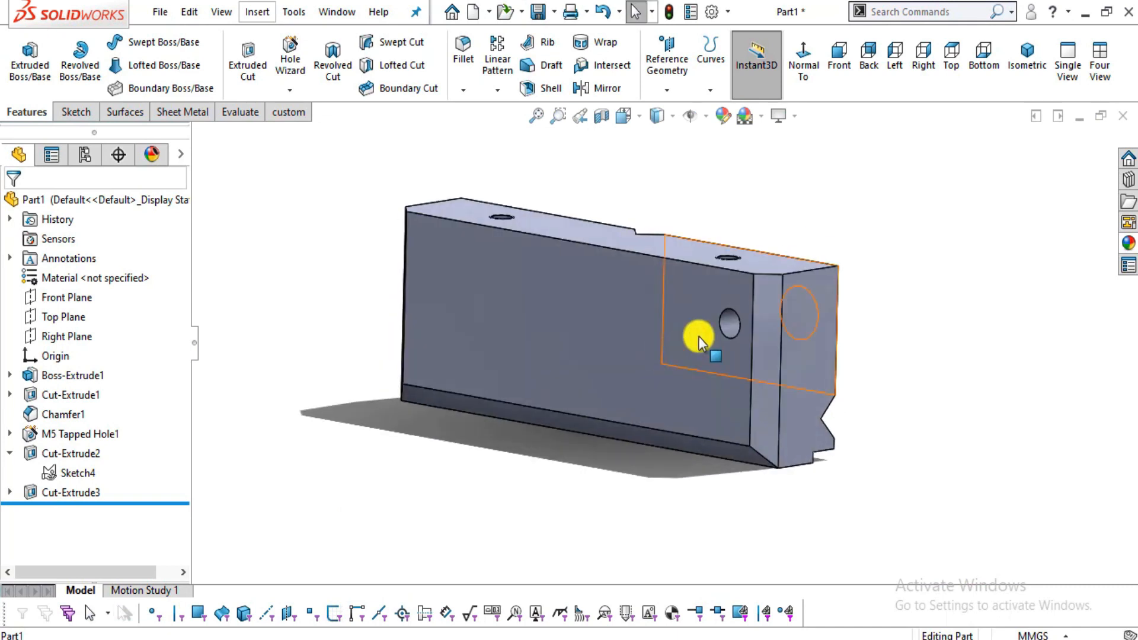
{"action": "scroll", "coordinate": [741, 314], "scroll_direction": "down", "scroll_amount": 6}
{"action": "left_click", "coordinate": [458, 94]}
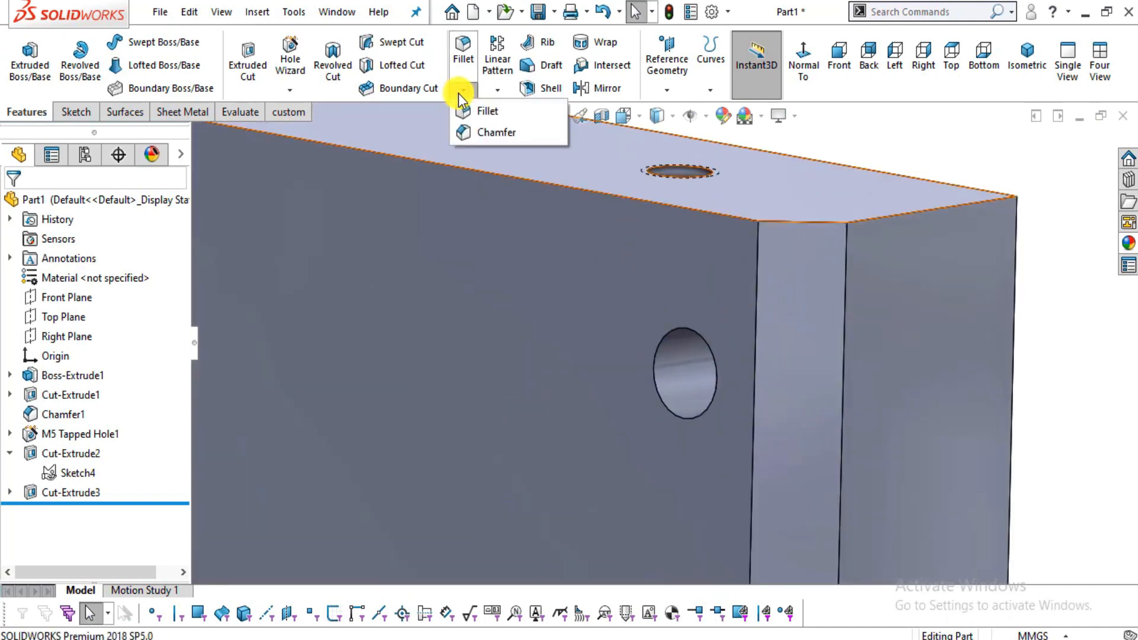
{"action": "left_click", "coordinate": [486, 135]}
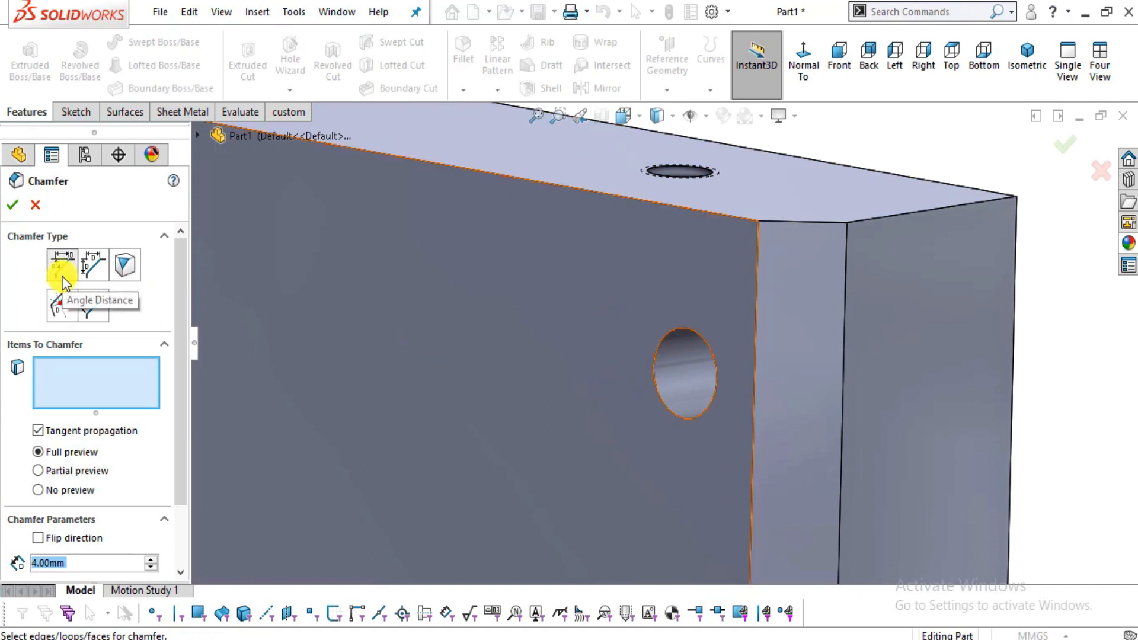
{"action": "left_click", "coordinate": [674, 416]}
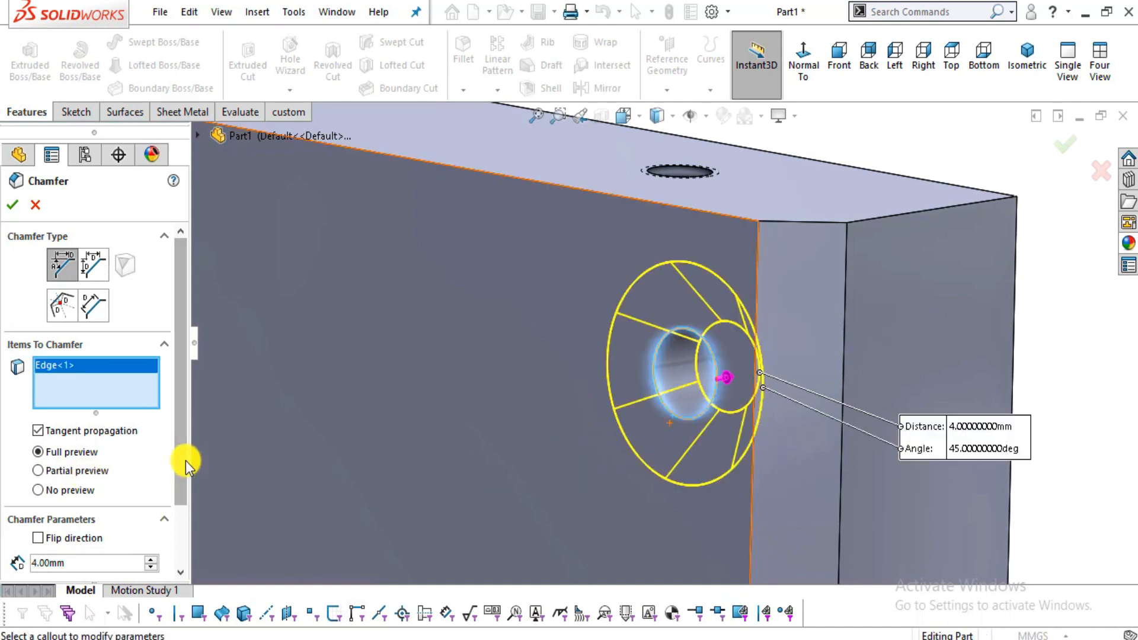
{"action": "left_click_drag", "start_coordinate": [183, 457], "coordinate": [186, 518]}
Check the hole chamfer size in the PDF section view, set the distance to 2 mm and apply the 45° chamfer.
{"action": "key", "text": "alt+Tab"}
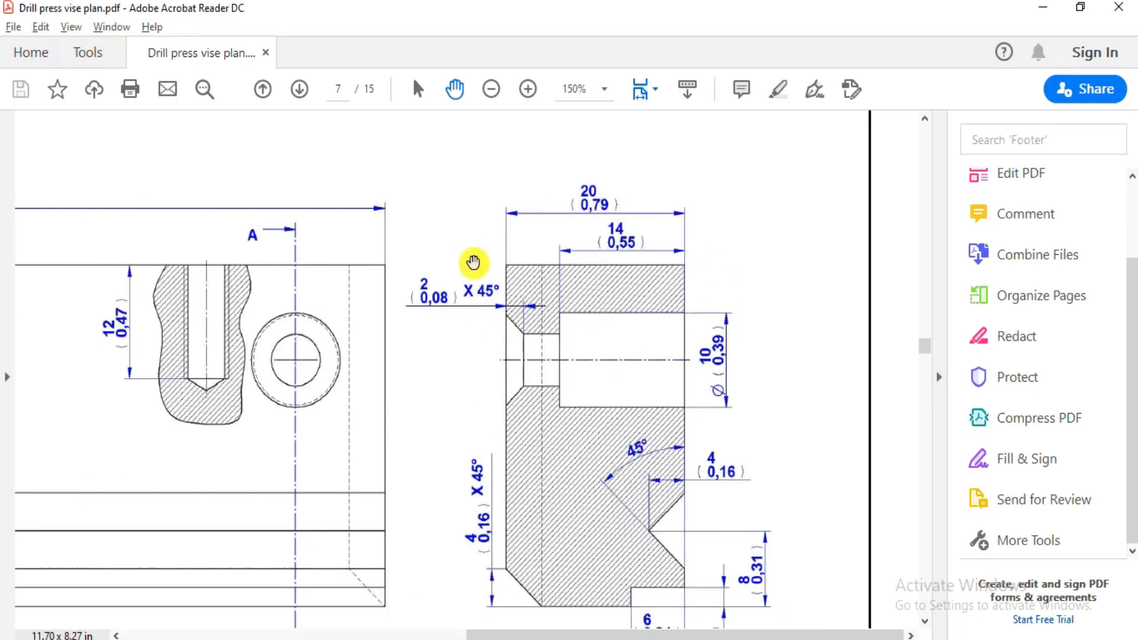
{"action": "key", "text": "alt+Tab"}
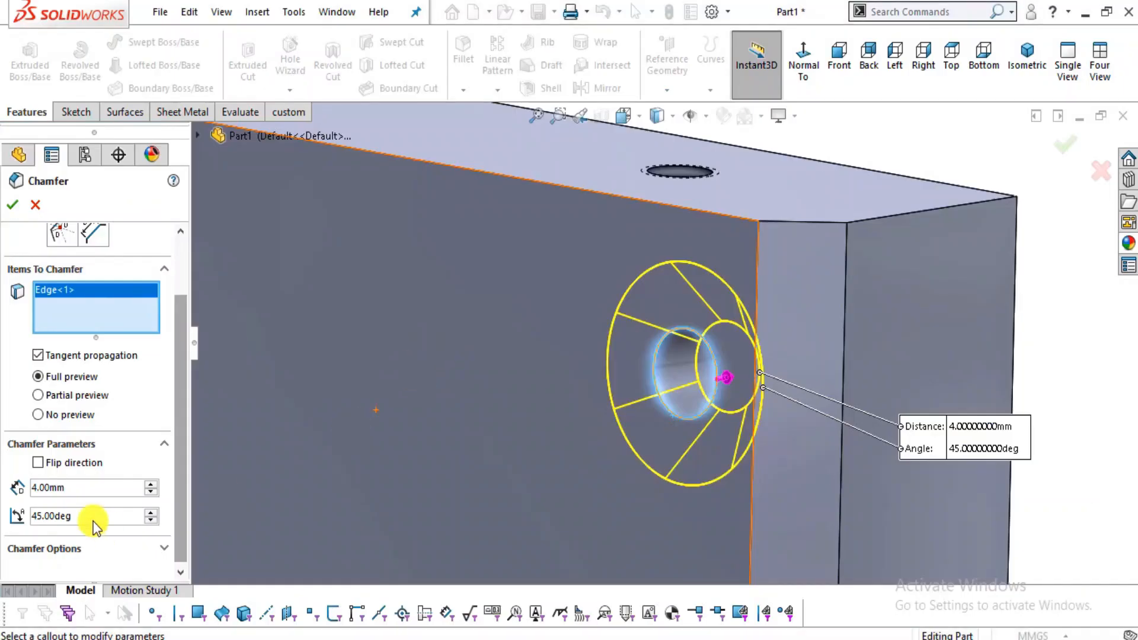
{"action": "double_click", "coordinate": [75, 488]}
{"action": "type", "text": "2"}
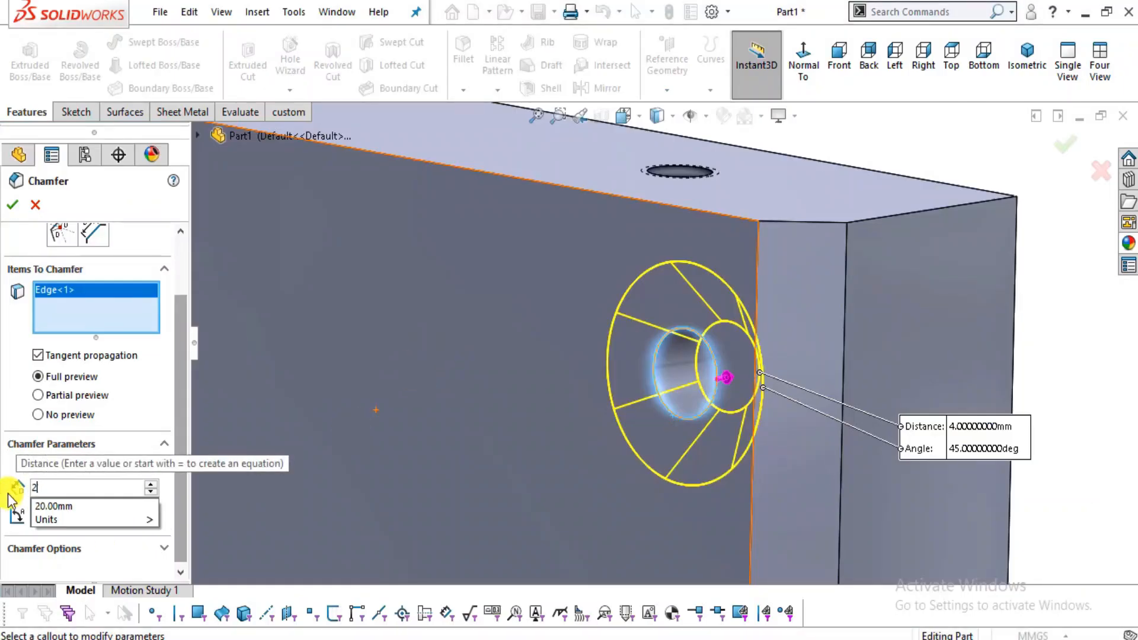
{"action": "key", "text": "Return"}
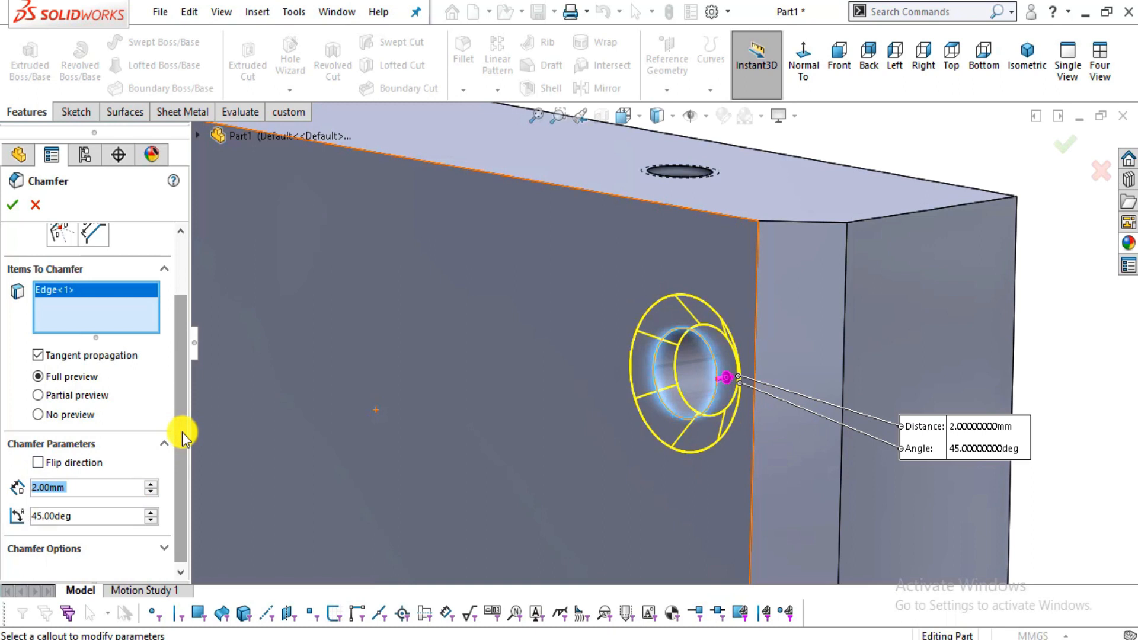
{"action": "left_click_drag", "start_coordinate": [183, 436], "coordinate": [177, 507]}
{"action": "left_click", "coordinate": [14, 205]}
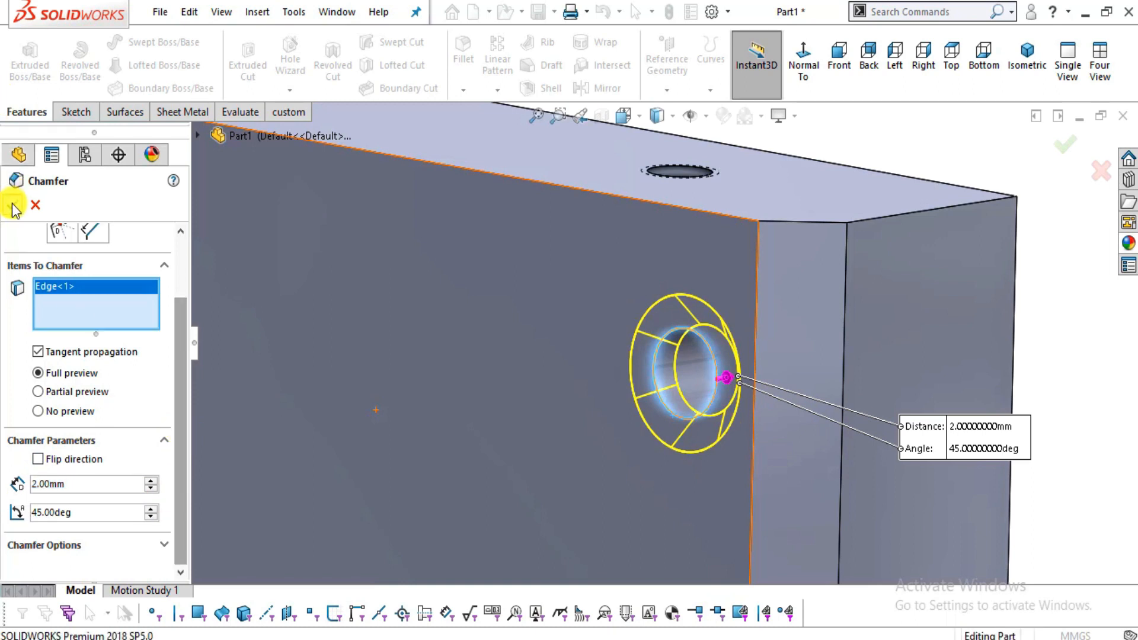
Start a Mirror about the Front Plane and expand the part's feature list for choosing the hole features.
{"action": "scroll", "coordinate": [837, 464], "scroll_direction": "up", "scroll_amount": 6}
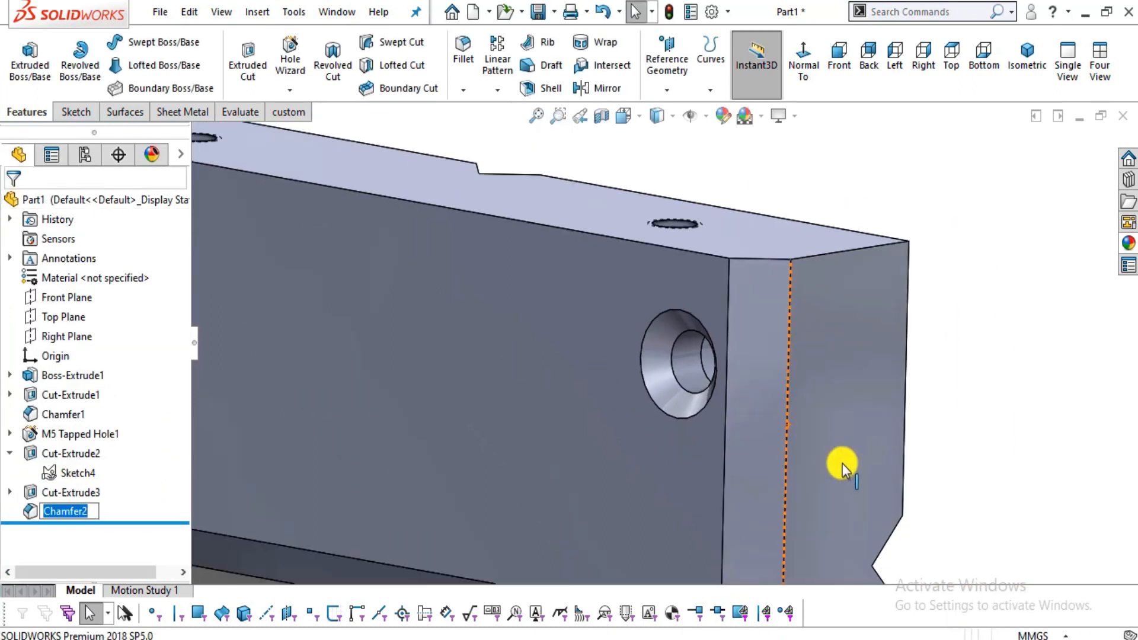
{"action": "middle_click_drag", "start_coordinate": [871, 447], "coordinate": [735, 415]}
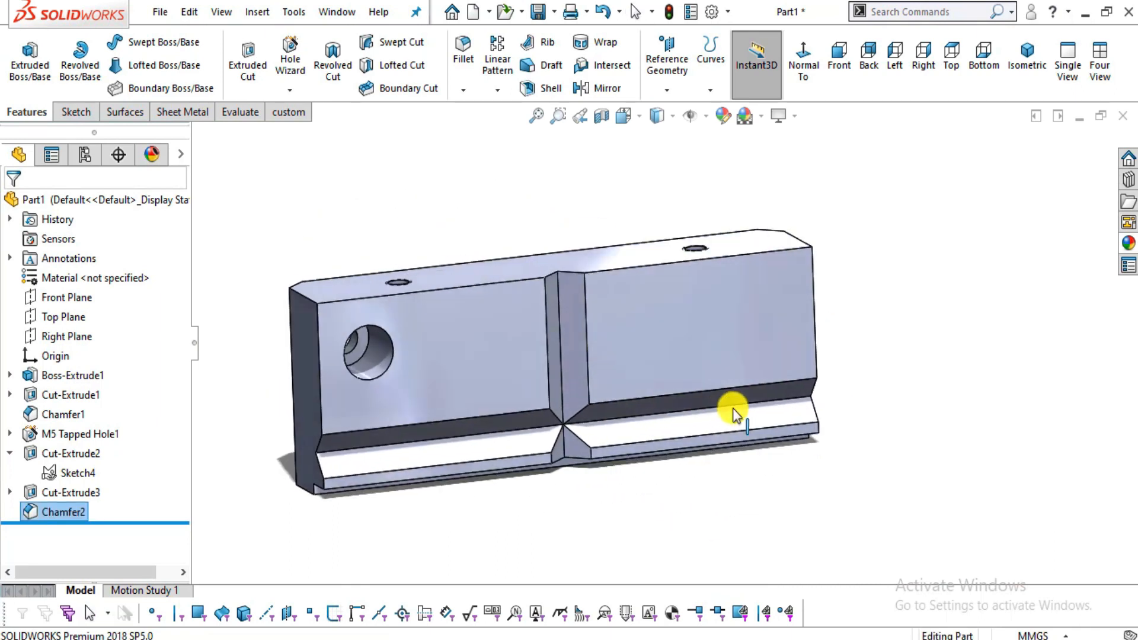
{"action": "left_click", "coordinate": [443, 211]}
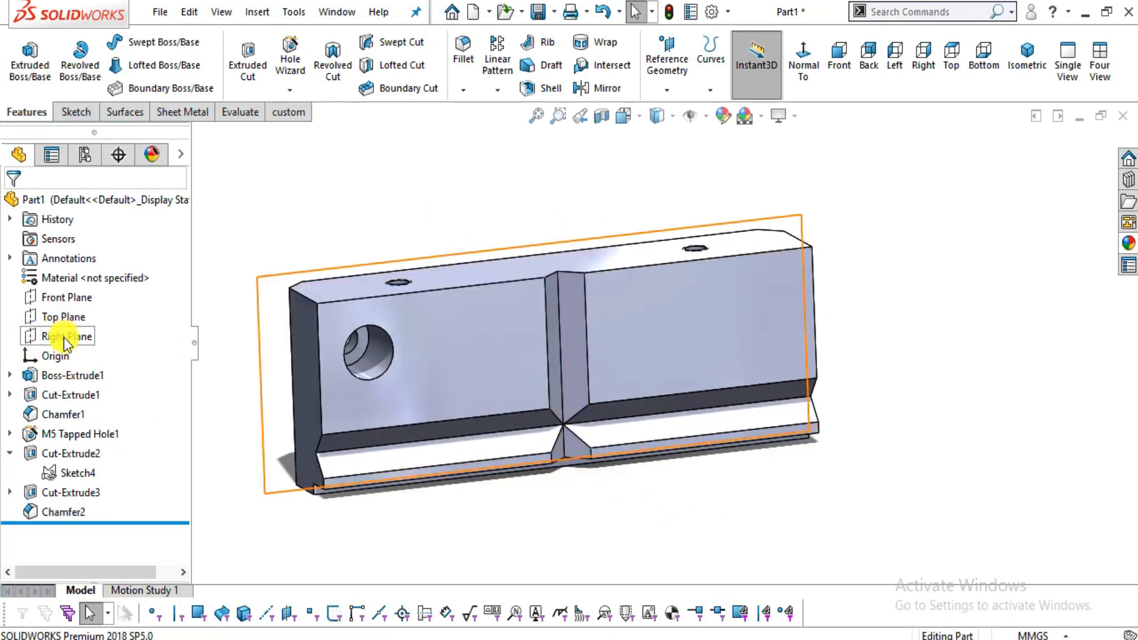
{"action": "left_click", "coordinate": [63, 297]}
{"action": "middle_click_drag", "start_coordinate": [662, 258], "coordinate": [646, 279]}
{"action": "left_click", "coordinate": [602, 92]}
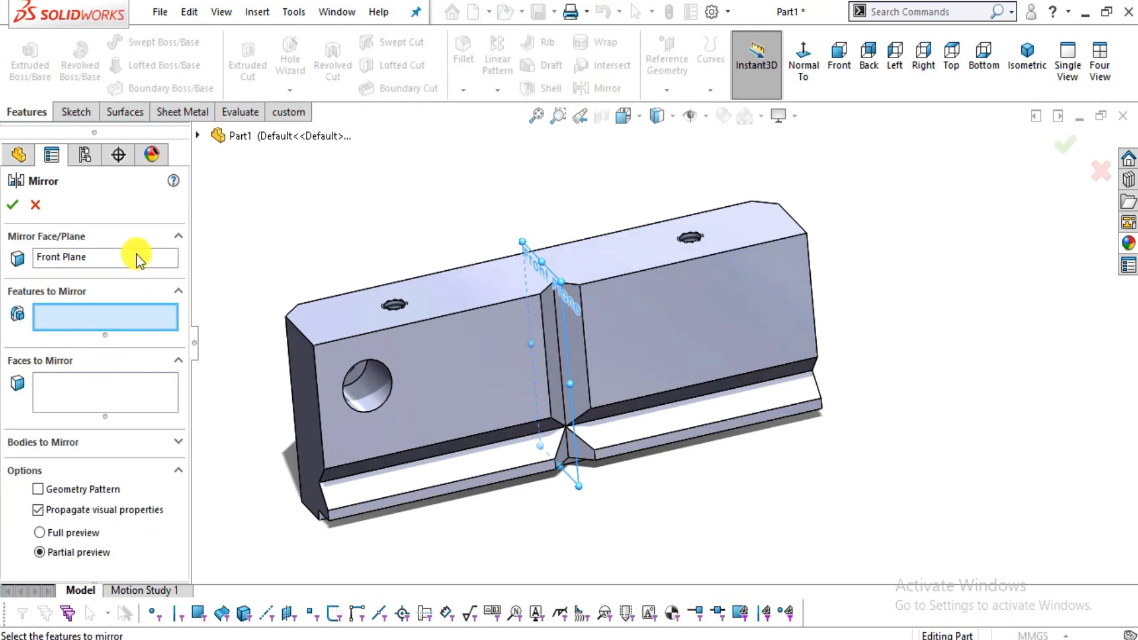
{"action": "left_click", "coordinate": [199, 136]}
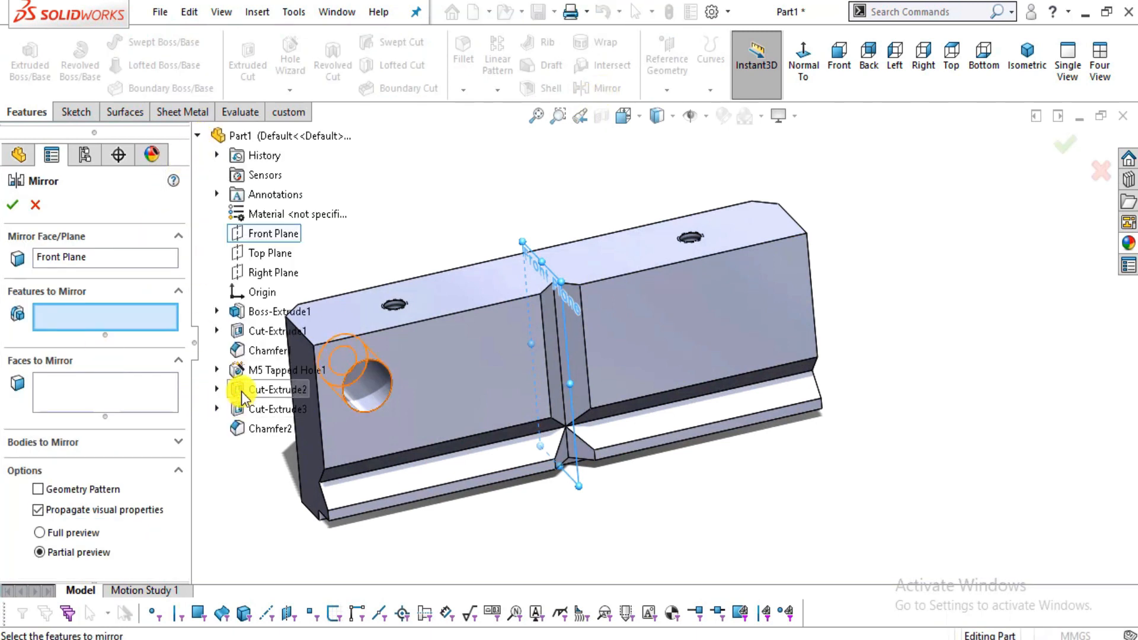
Mirror the Cut-Extrude2, Cut-Extrude3 and Chamfer2 features about the Front Plane to the other half of the jaw.
{"action": "left_click", "coordinate": [276, 390]}
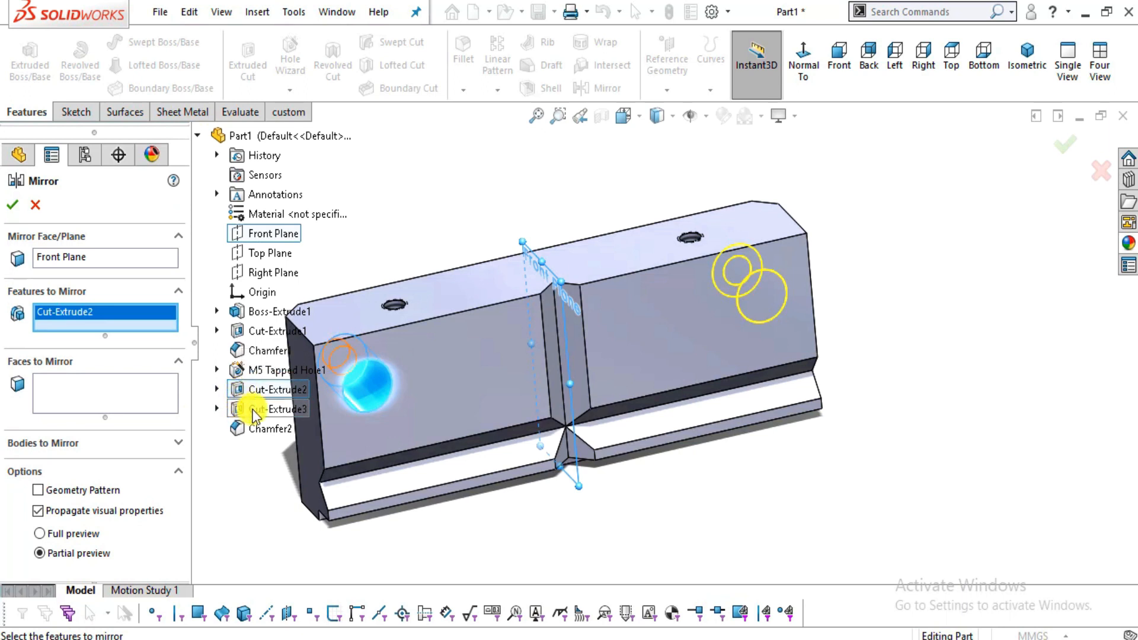
{"action": "left_click", "coordinate": [256, 410]}
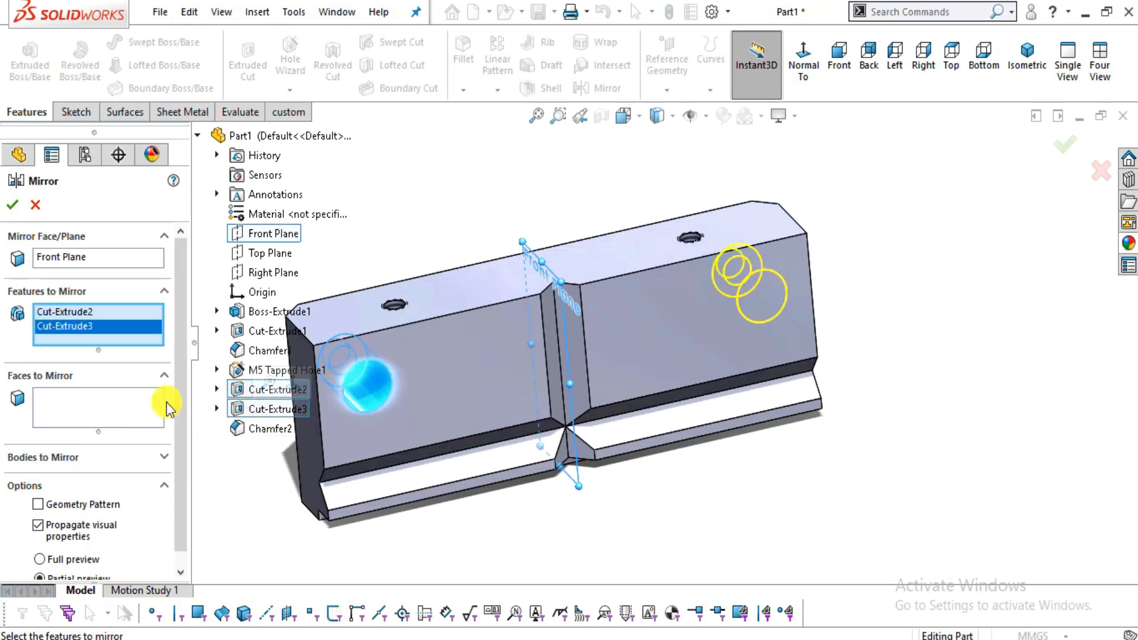
{"action": "left_click", "coordinate": [250, 429]}
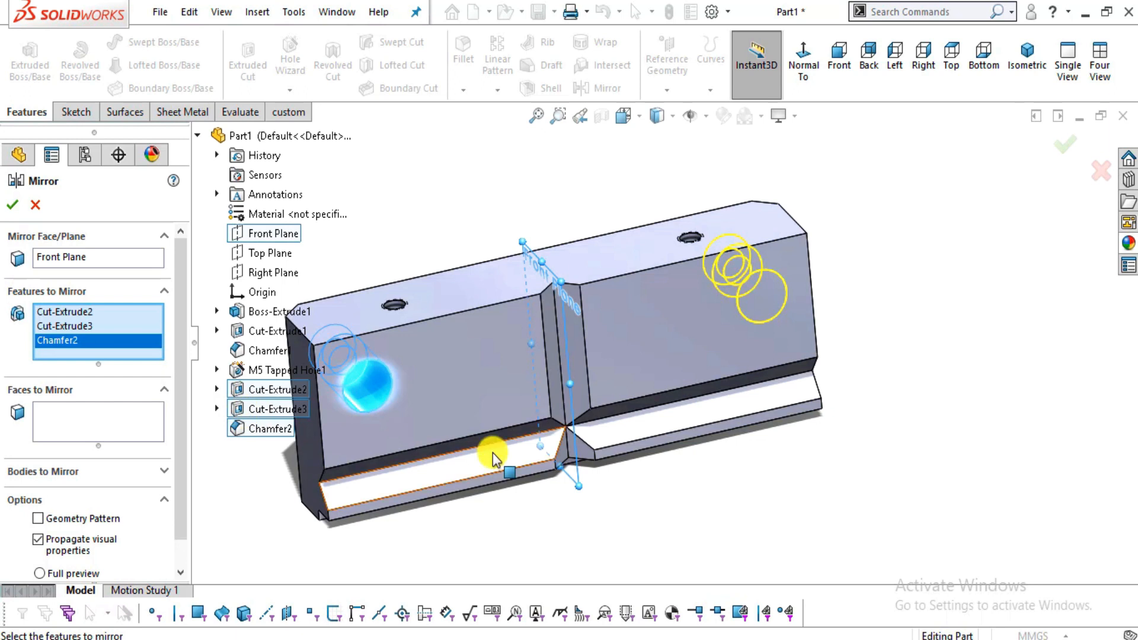
{"action": "scroll", "coordinate": [496, 460], "scroll_direction": "up", "scroll_amount": 2}
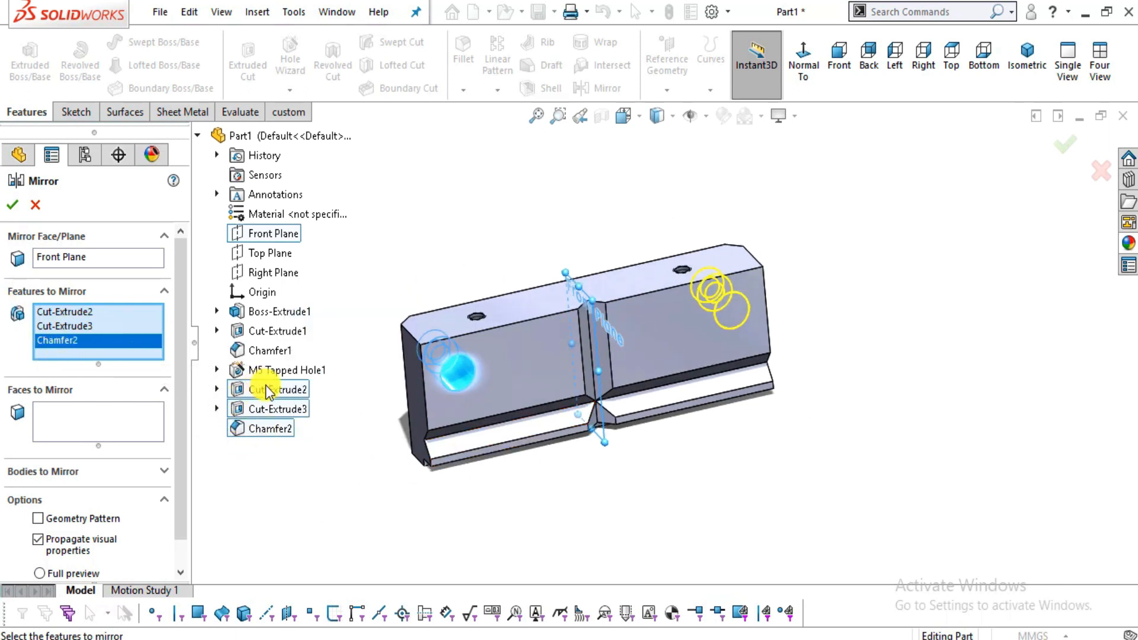
{"action": "left_click", "coordinate": [12, 206]}
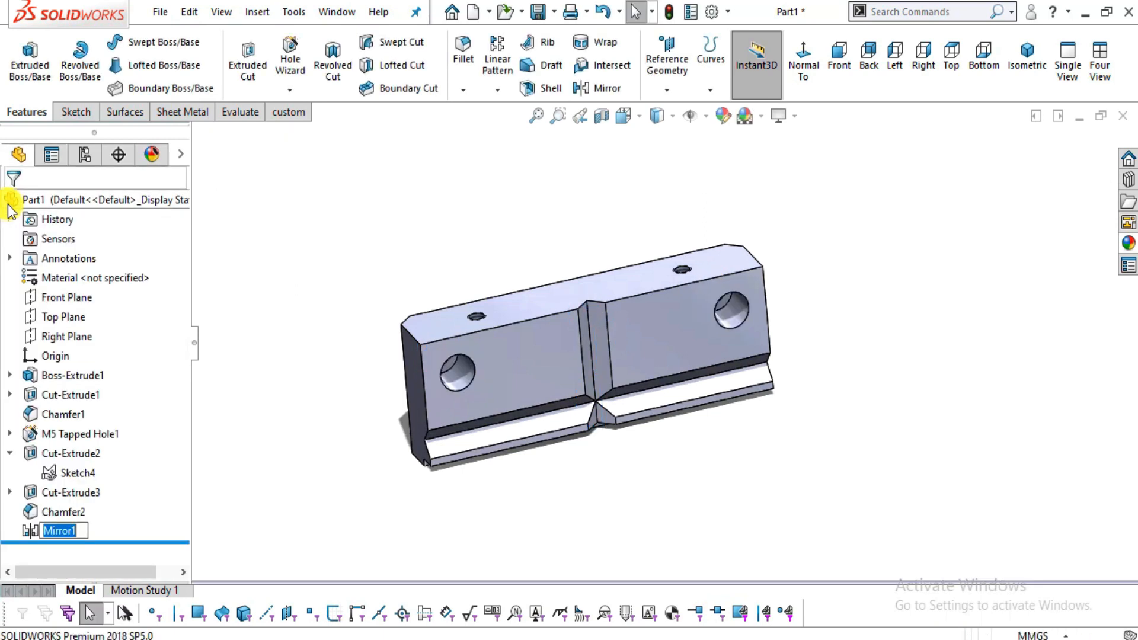
{"action": "middle_click_drag", "start_coordinate": [722, 249], "coordinate": [361, 389]}
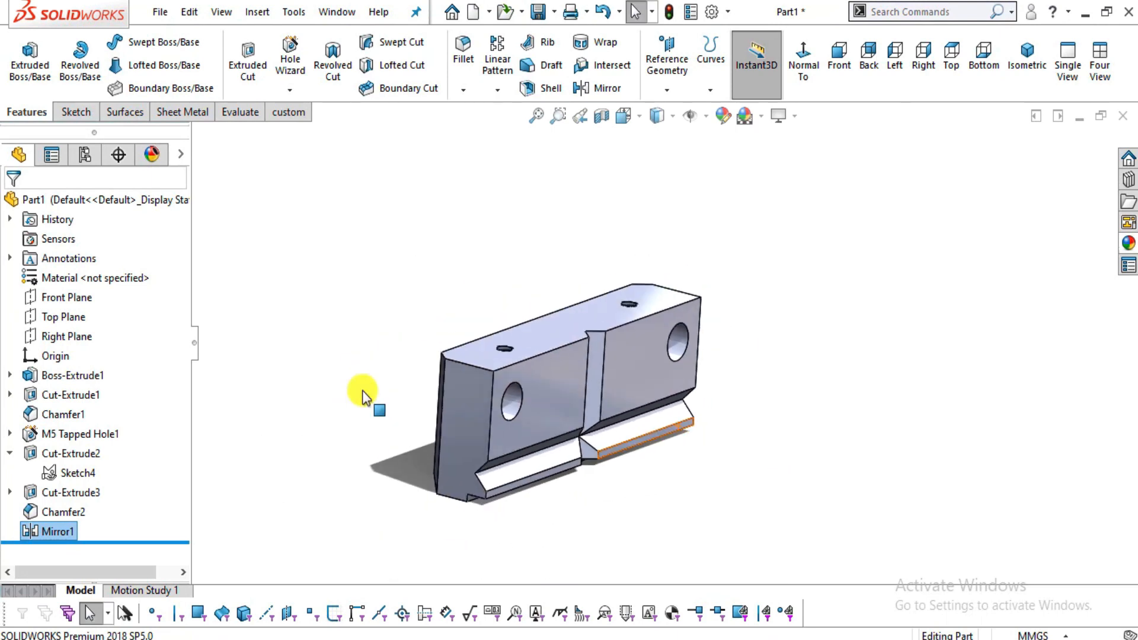
Switch to the drill press vise plan PDF, check the jaw drawing and move on to page 8, Movable Jaw.
{"action": "key", "text": "alt+Tab"}
{"action": "left_click_drag", "start_coordinate": [579, 367], "coordinate": [745, 140]}
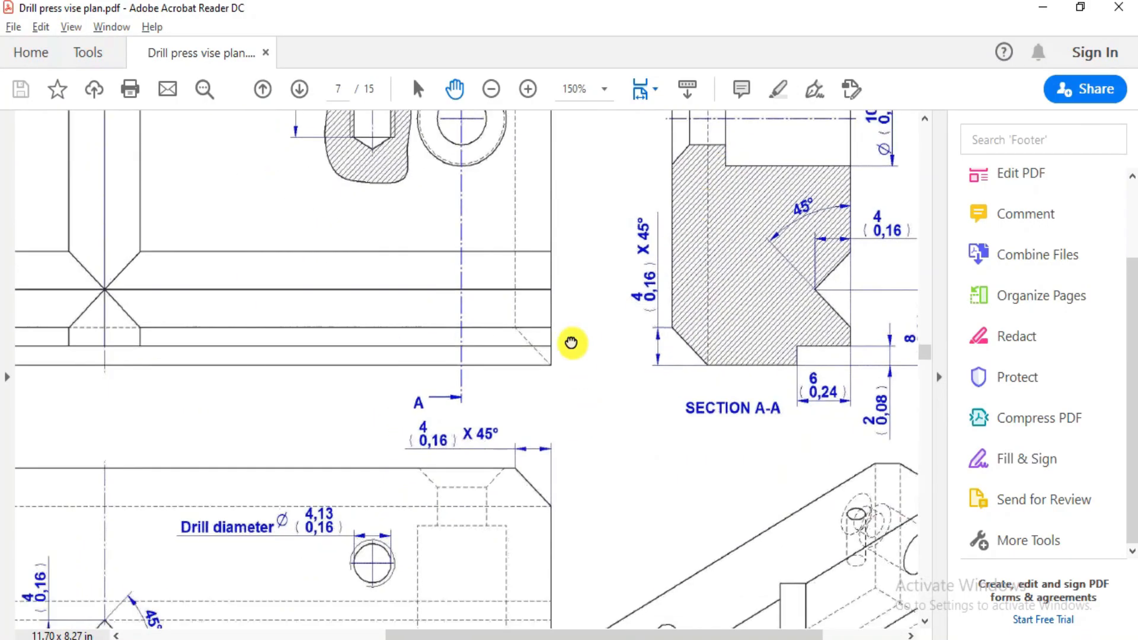
{"action": "left_click_drag", "start_coordinate": [593, 408], "coordinate": [520, 211]}
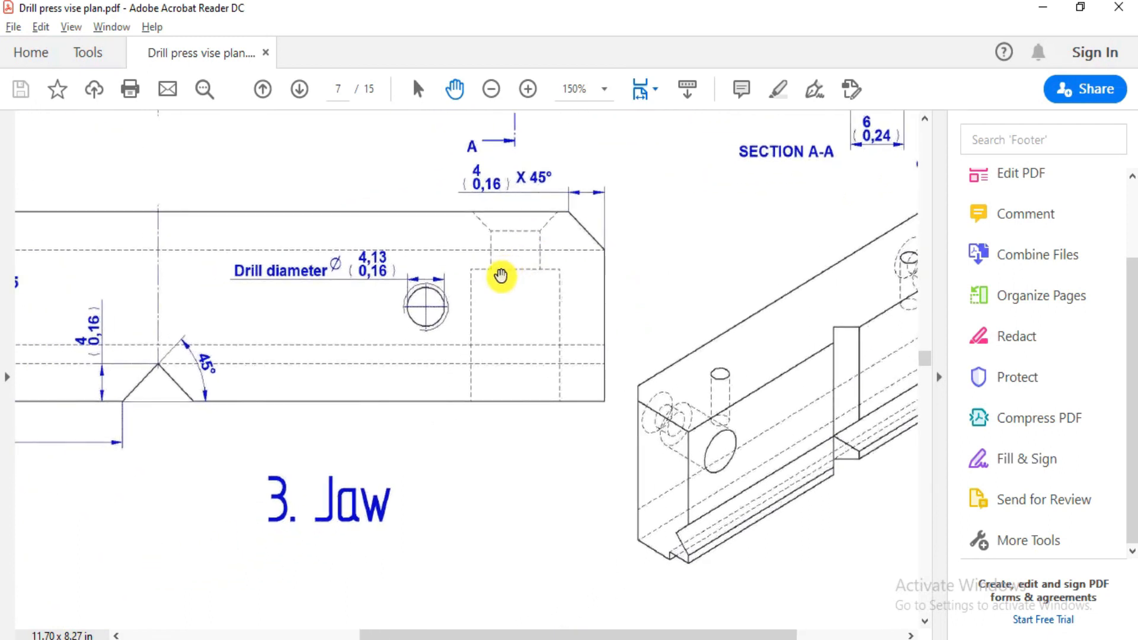
{"action": "left_click_drag", "start_coordinate": [501, 274], "coordinate": [688, 80]}
{"action": "scroll", "coordinate": [527, 380], "scroll_direction": "down", "scroll_amount": 2, "text": "ctrl"}
{"action": "left_click_drag", "start_coordinate": [537, 350], "coordinate": [549, 93]}
{"action": "left_click_drag", "start_coordinate": [549, 455], "coordinate": [505, 324]}
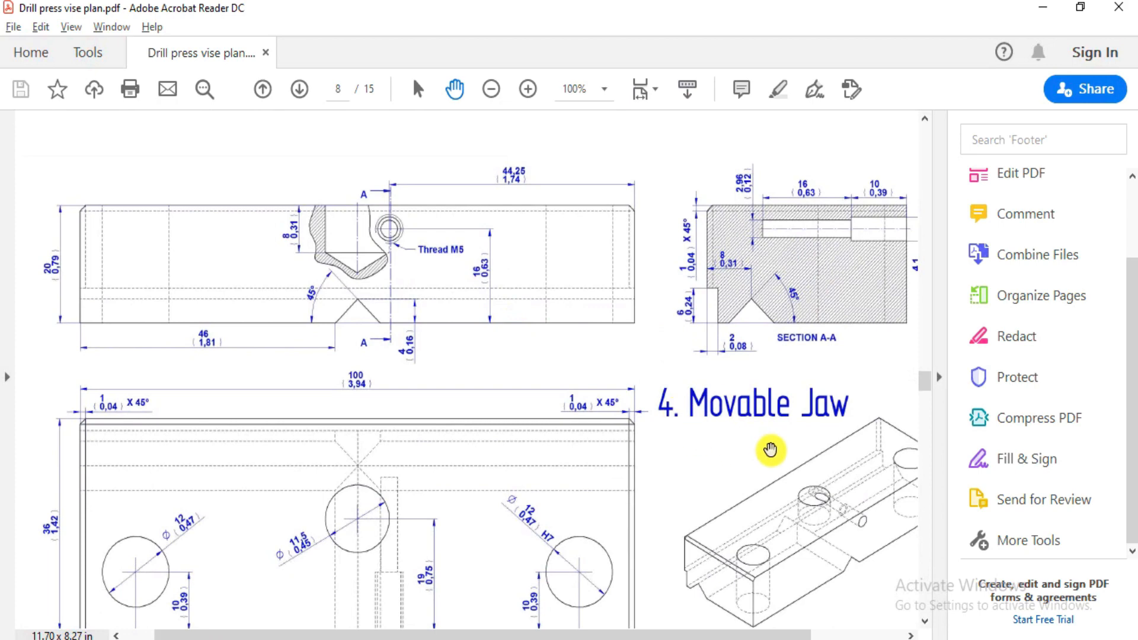
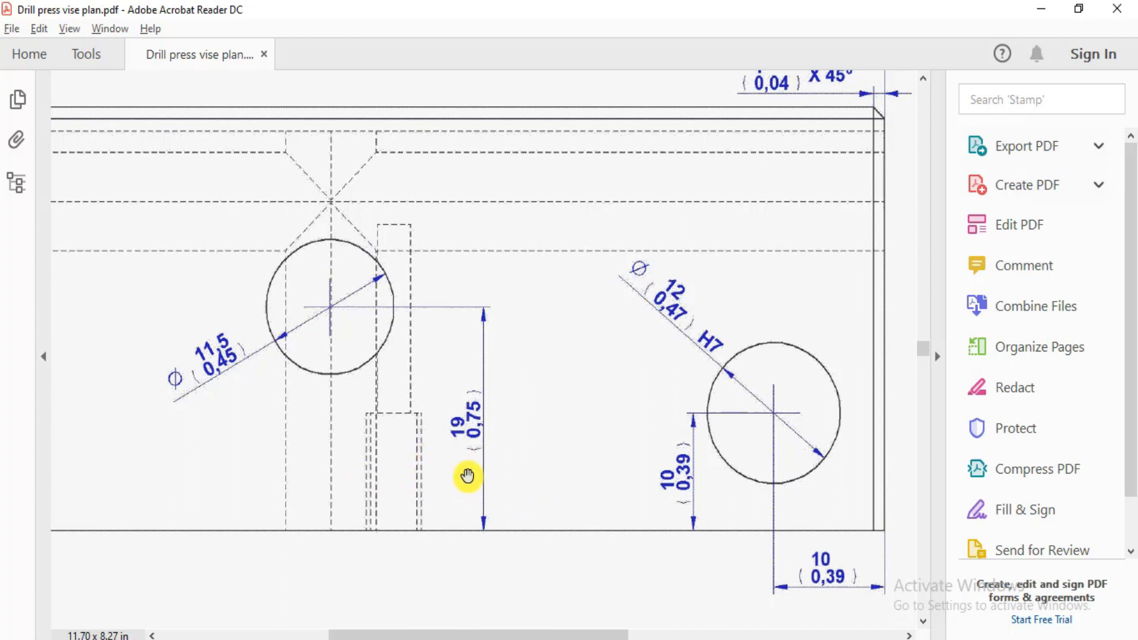
Examine the dimensions in the Movable Jaw's front view, top view and section A-A, along with its isometric view.
{"action": "scroll", "coordinate": [532, 402], "scroll_direction": "down", "scroll_amount": 1, "text": "ctrl"}
{"action": "left_click_drag", "start_coordinate": [580, 261], "coordinate": [683, 545]}
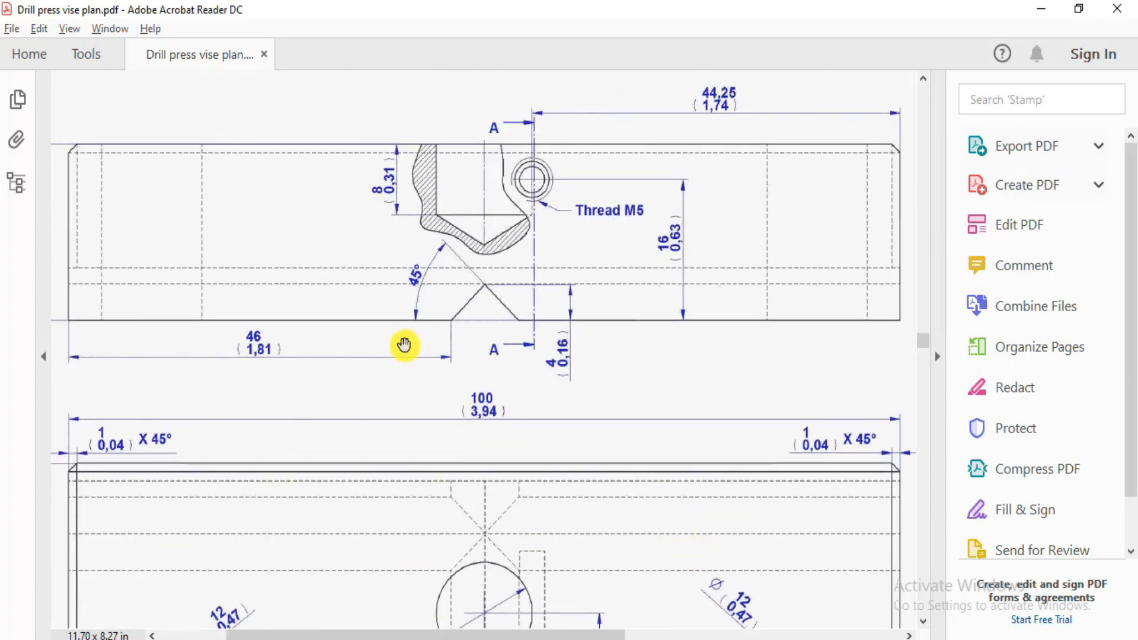
{"action": "left_click_drag", "start_coordinate": [670, 312], "coordinate": [302, 393]}
{"action": "scroll", "coordinate": [398, 296], "scroll_direction": "down", "scroll_amount": 1, "text": "ctrl"}
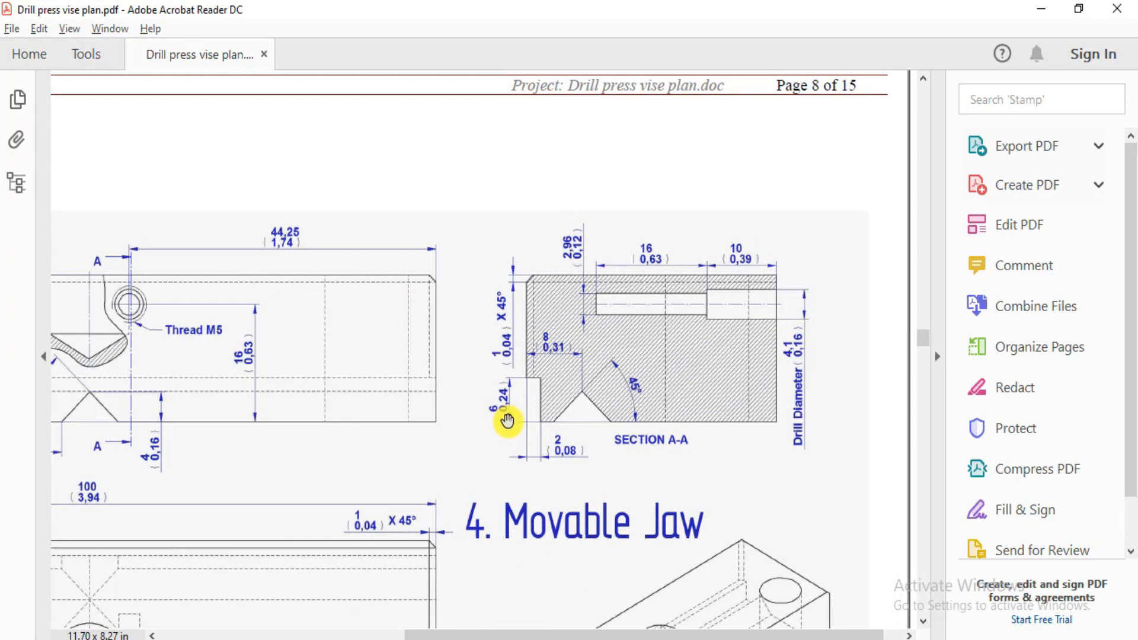
{"action": "left_click_drag", "start_coordinate": [520, 434], "coordinate": [564, 295]}
{"action": "left_click_drag", "start_coordinate": [620, 579], "coordinate": [618, 437]}
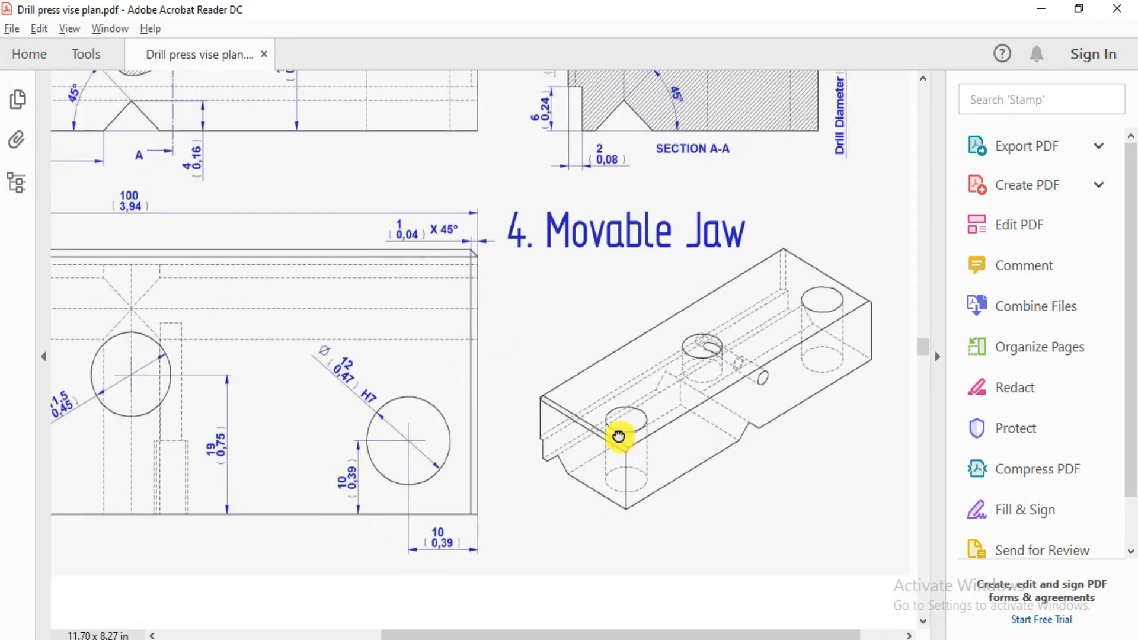
{"action": "left_click_drag", "start_coordinate": [117, 90], "coordinate": [484, 400]}
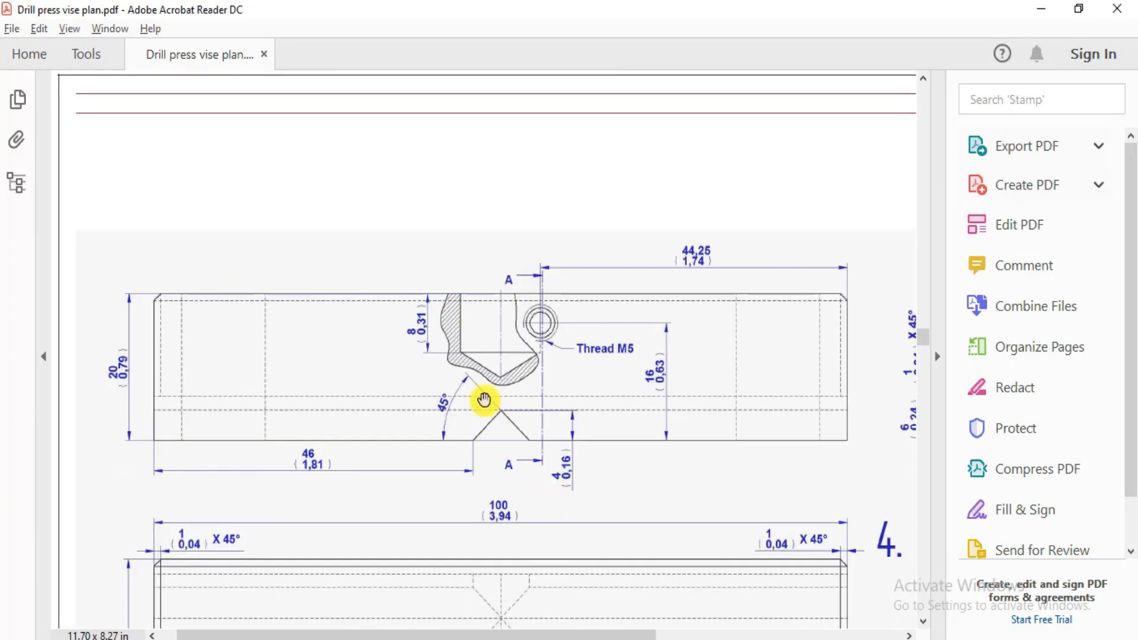
{"action": "scroll", "coordinate": [513, 339], "scroll_direction": "up", "scroll_amount": 1, "text": "ctrl"}
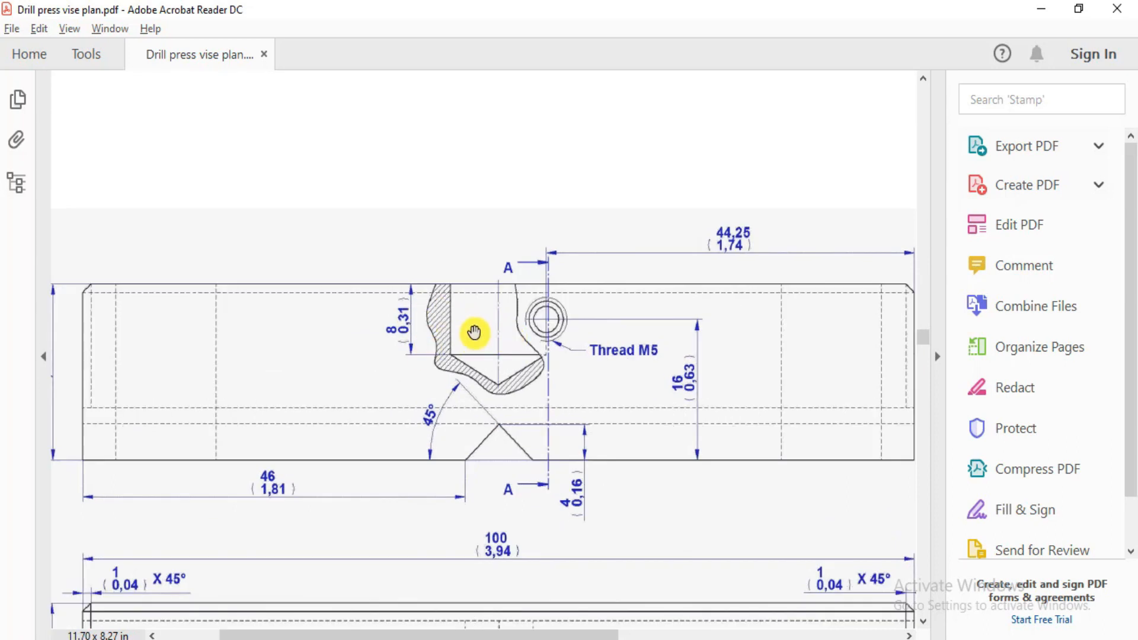
{"action": "mouse_move", "coordinate": [484, 326]}
{"action": "left_mouse_down"}
{"action": "mouse_move", "coordinate": [462, 376]}
{"action": "mouse_move", "coordinate": [197, 402]}
{"action": "left_mouse_up"}
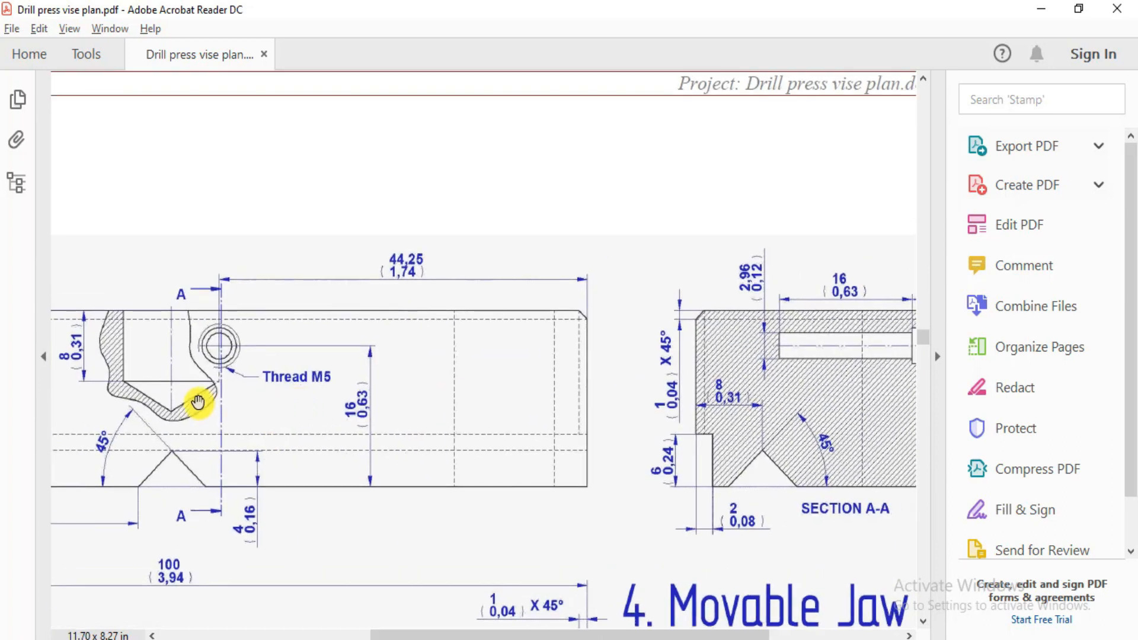
{"action": "mouse_move", "coordinate": [334, 468]}
{"action": "left_mouse_down"}
{"action": "mouse_move", "coordinate": [343, 356]}
{"action": "mouse_move", "coordinate": [244, 178]}
{"action": "left_mouse_up"}
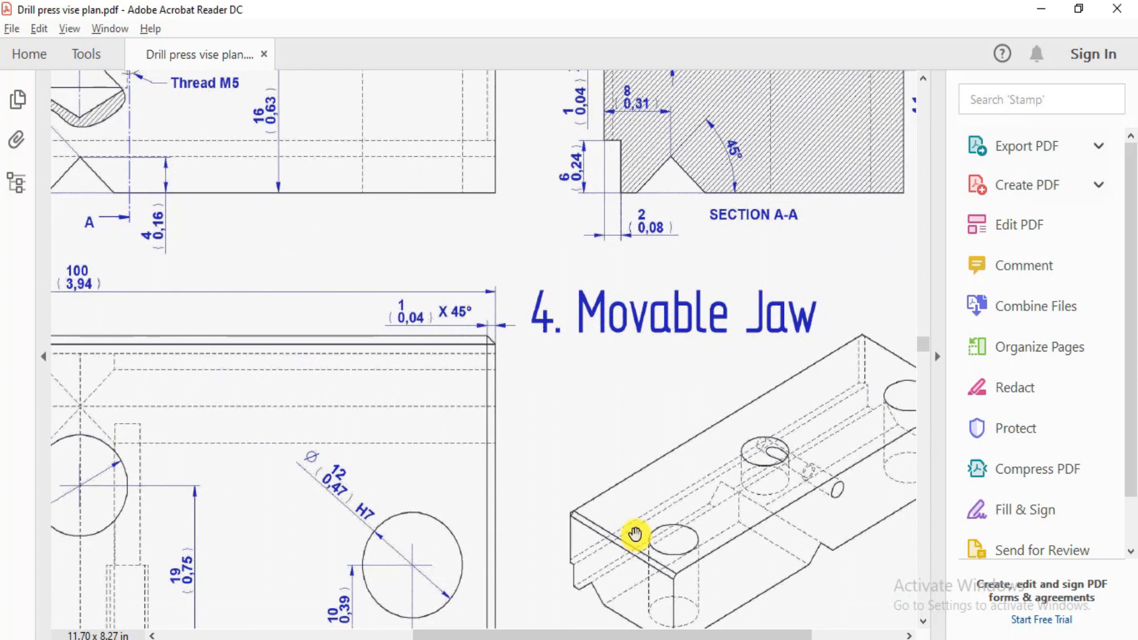
{"action": "left_click_drag", "start_coordinate": [637, 533], "coordinate": [455, 481]}
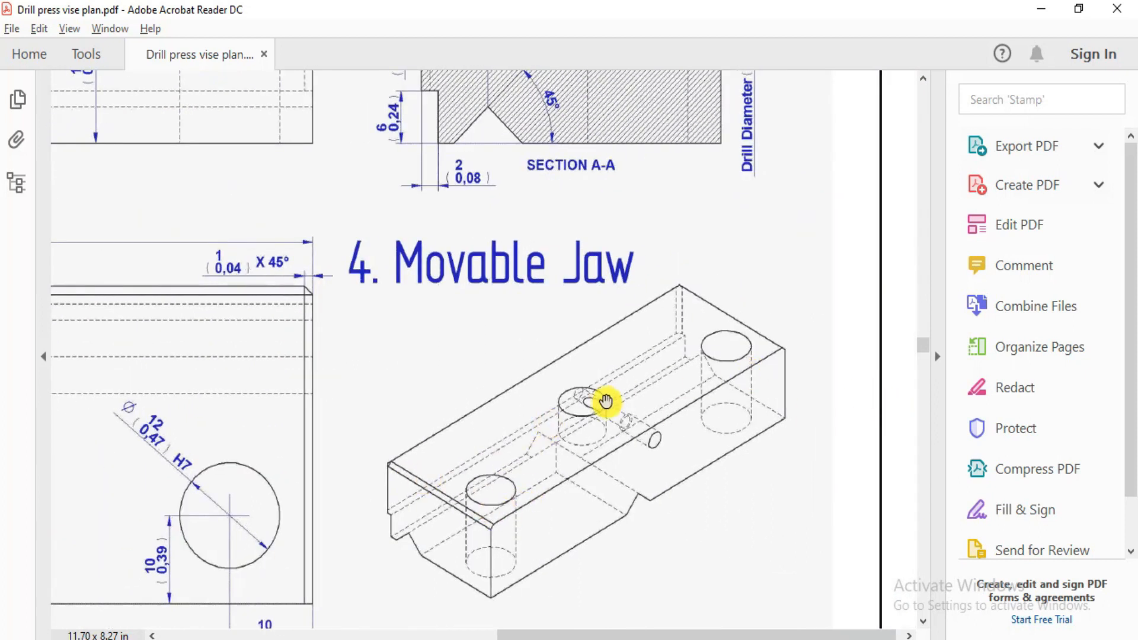
{"action": "left_click_drag", "start_coordinate": [469, 344], "coordinate": [510, 558]}
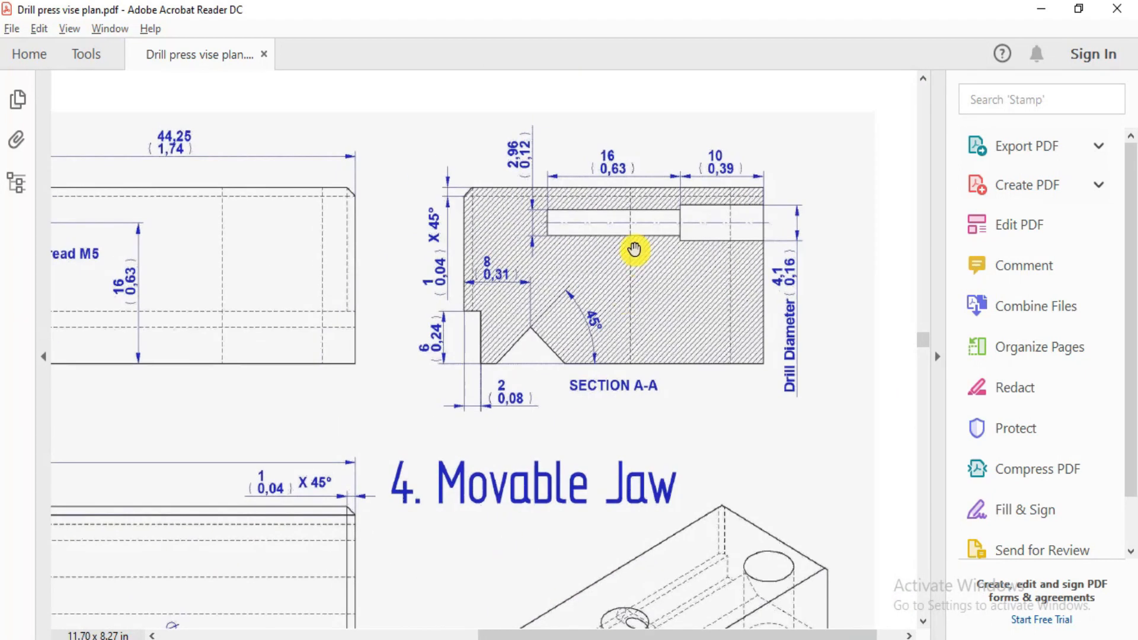
{"action": "scroll", "coordinate": [634, 249], "scroll_direction": "up", "scroll_amount": 1, "text": "ctrl"}
{"action": "scroll", "coordinate": [634, 249], "scroll_direction": "up", "scroll_amount": 1, "text": "ctrl"}
{"action": "left_click_drag", "start_coordinate": [621, 262], "coordinate": [542, 329]}
{"action": "scroll", "coordinate": [537, 307], "scroll_direction": "down", "scroll_amount": 1, "text": "ctrl"}
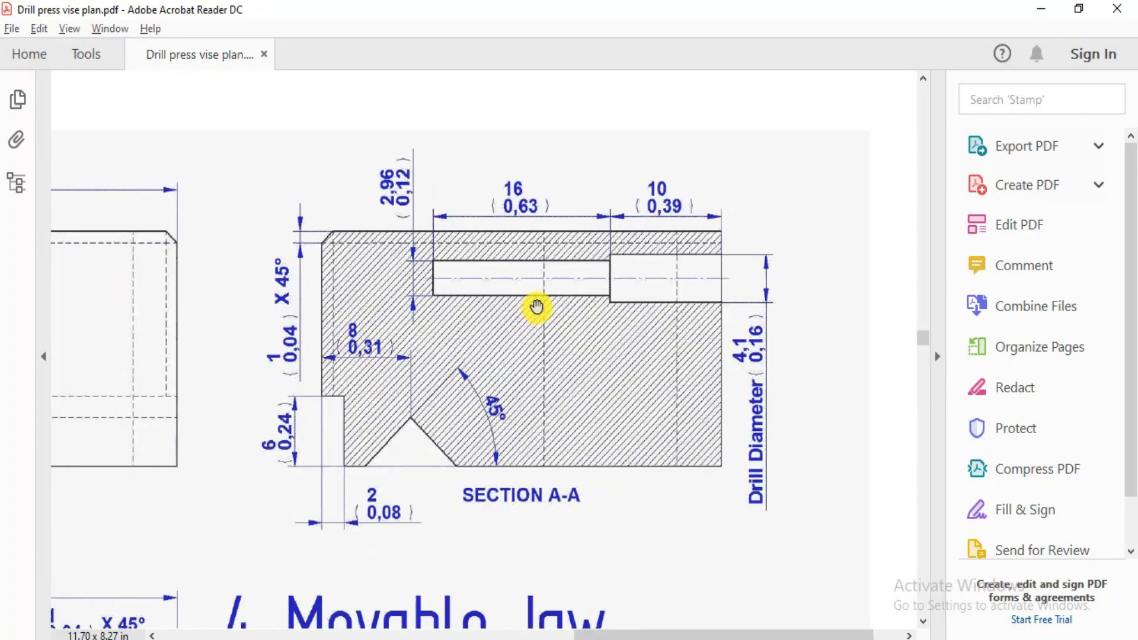
Switch back to SOLIDWORKS and close the open 4.movable jaw part.
{"action": "key", "text": "alt+Tab"}
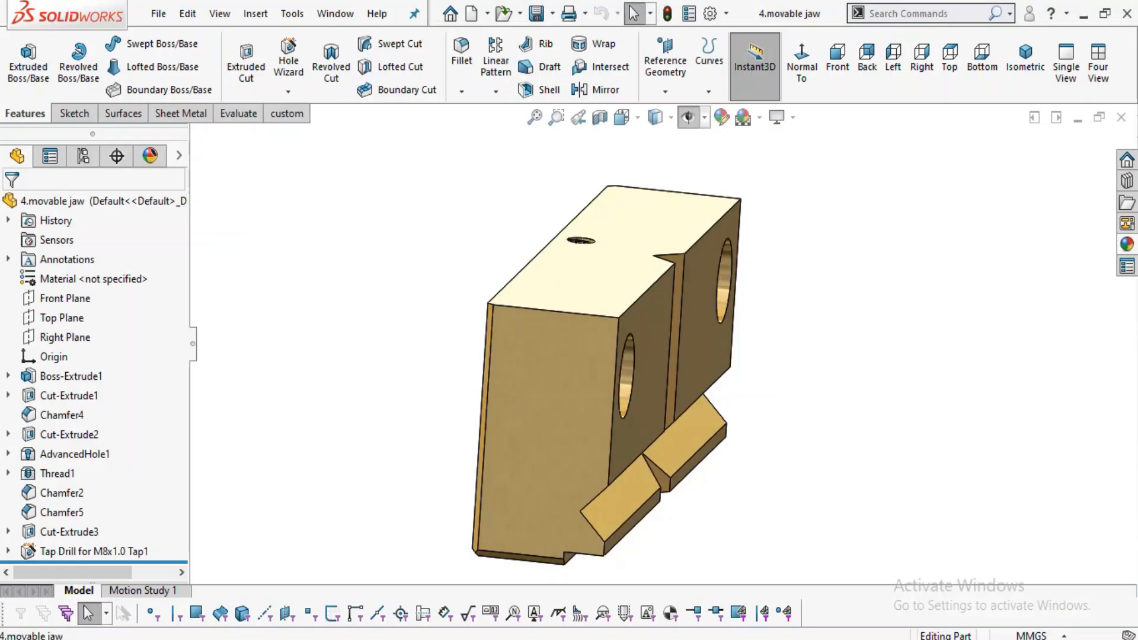
{"action": "left_click", "coordinate": [1120, 120]}
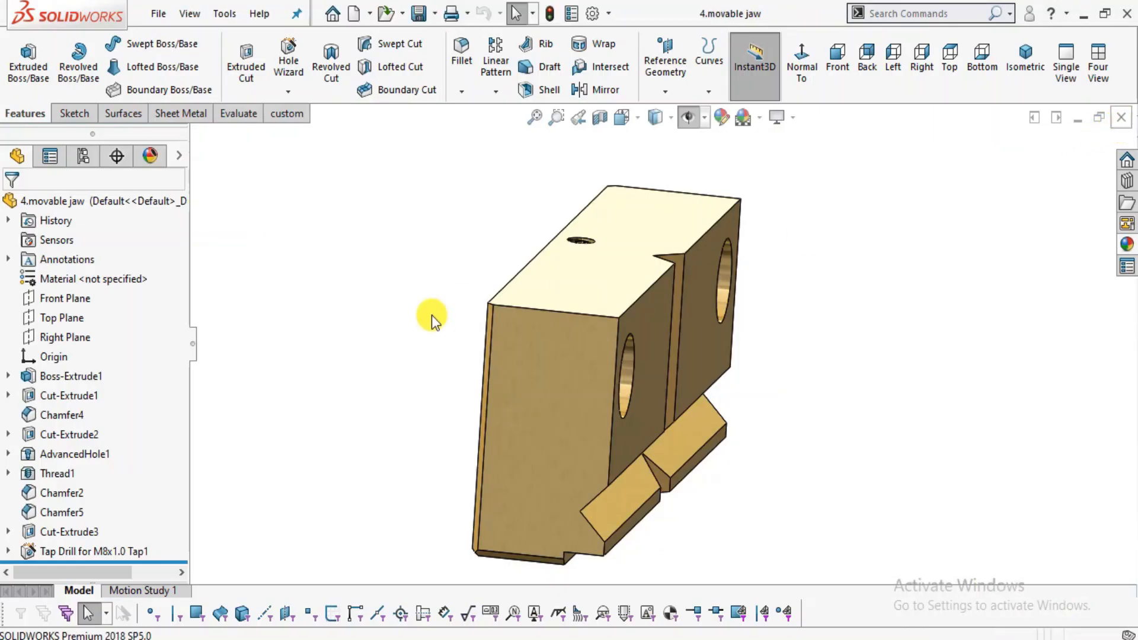
{"action": "left_click", "coordinate": [151, 15]}
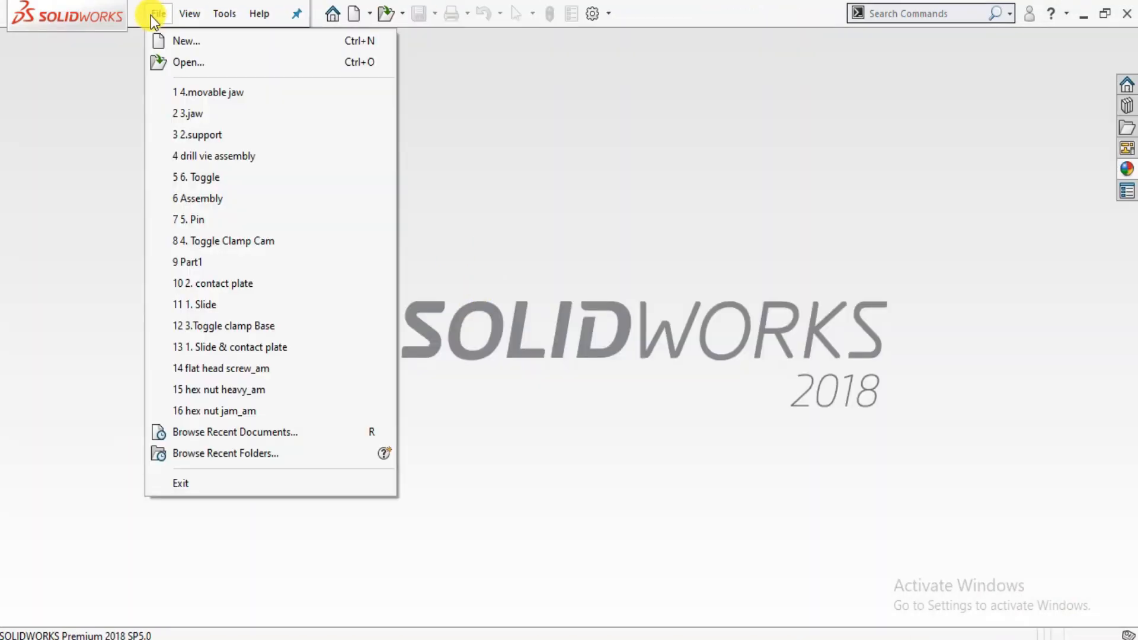
{"action": "left_click", "coordinate": [648, 54]}
{"action": "left_click", "coordinate": [590, 15]}
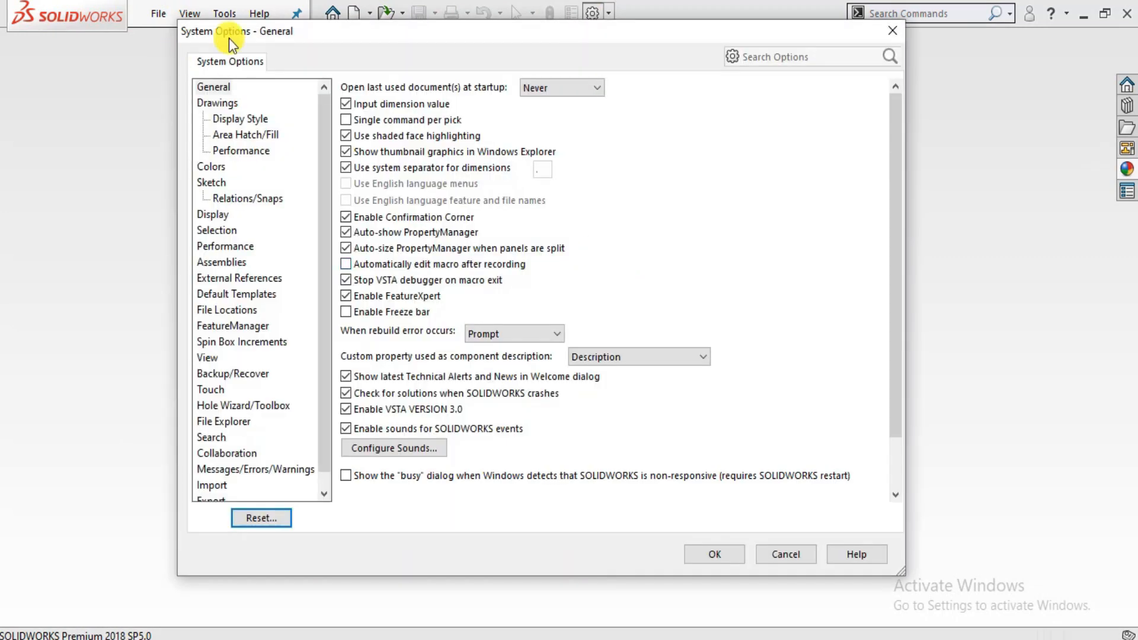
{"action": "left_click", "coordinate": [896, 33]}
Create a new part document and apply a plain white background scene to it.
{"action": "left_click", "coordinate": [158, 13]}
{"action": "left_click", "coordinate": [173, 38]}
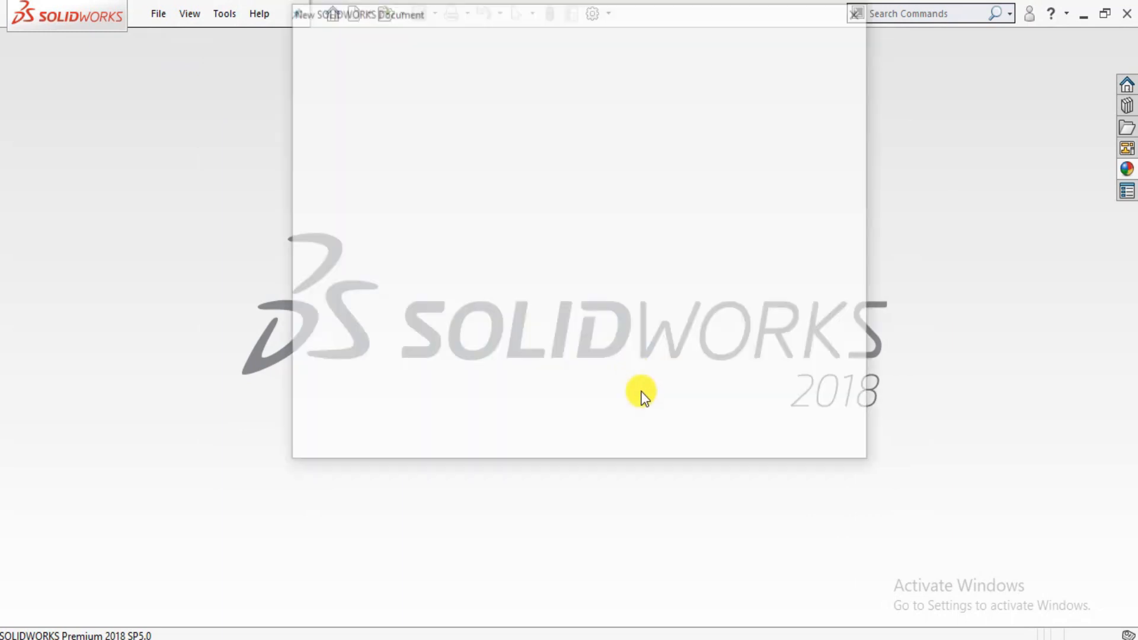
{"action": "left_click", "coordinate": [648, 432]}
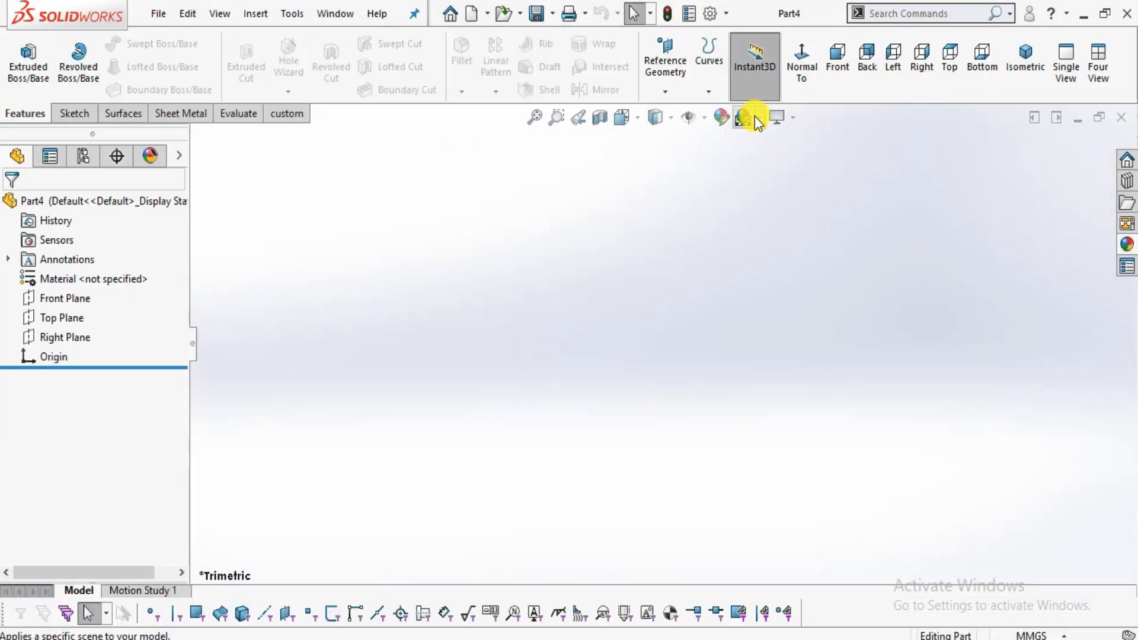
{"action": "left_click", "coordinate": [759, 117]}
{"action": "left_click", "coordinate": [784, 45]}
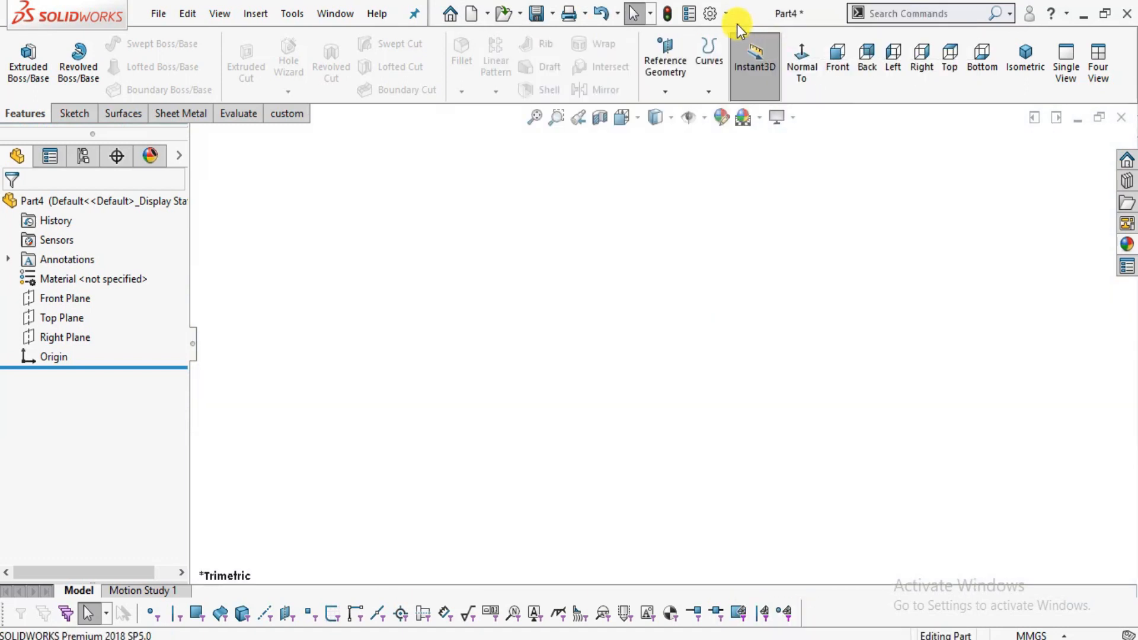
Enable shaded cosmetic threads in the detailing section of the new part's document properties.
{"action": "left_click", "coordinate": [712, 13]}
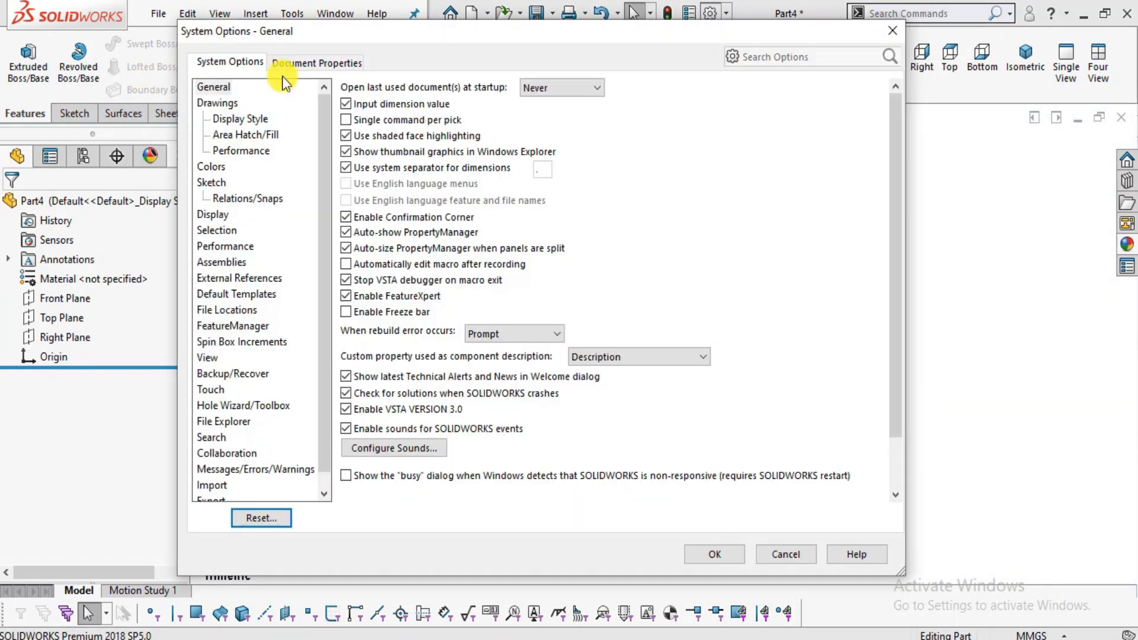
{"action": "left_click", "coordinate": [308, 63]}
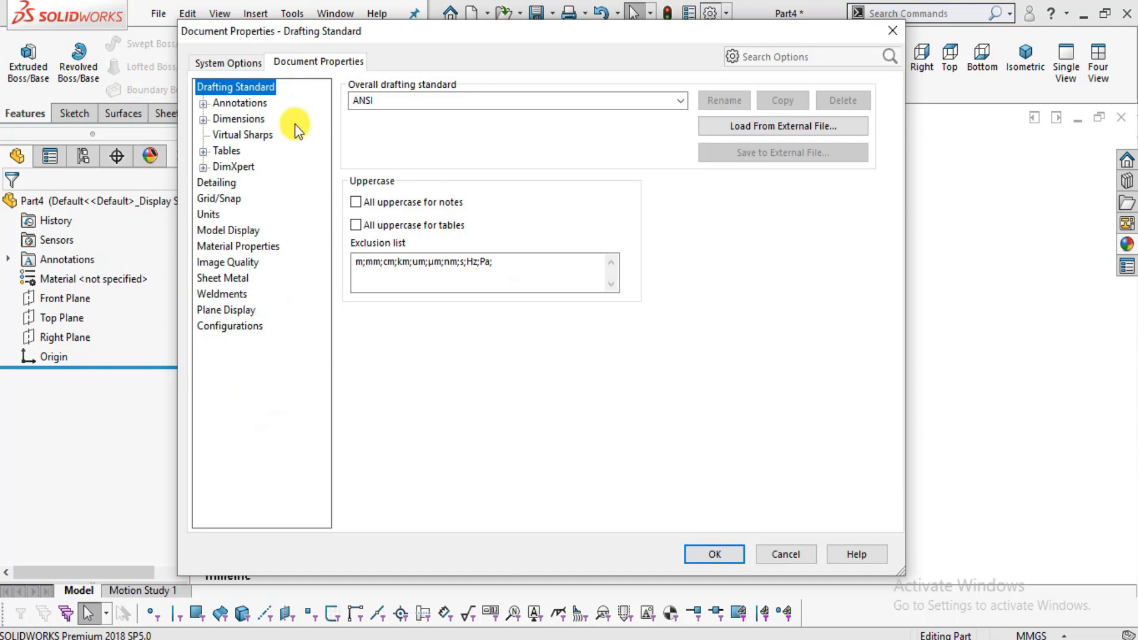
{"action": "left_click", "coordinate": [217, 183]}
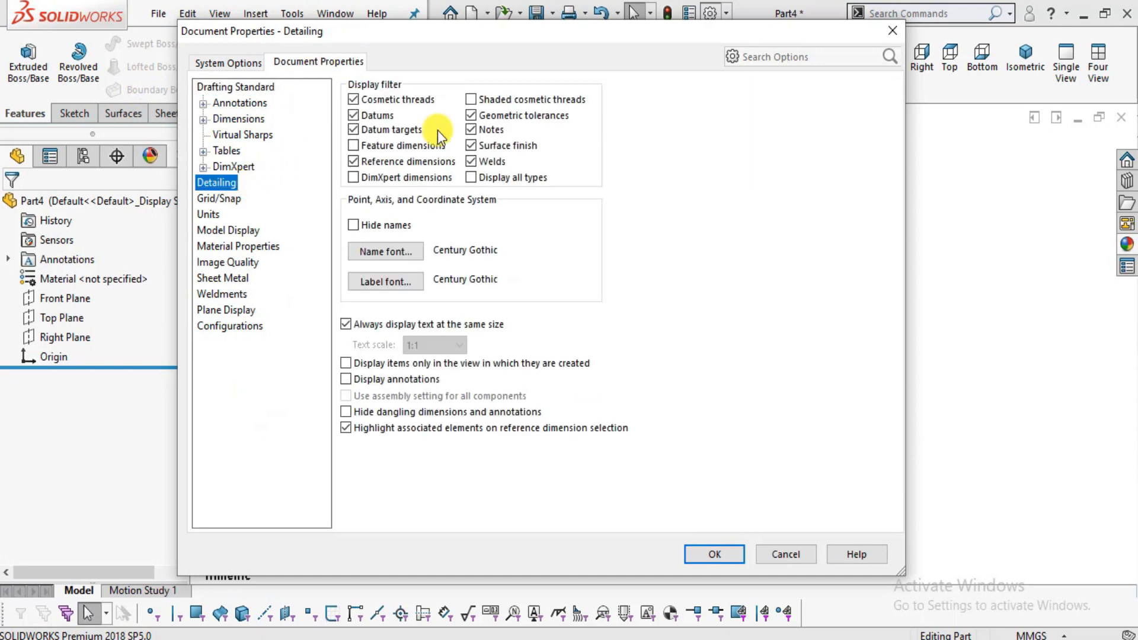
{"action": "left_click", "coordinate": [471, 98]}
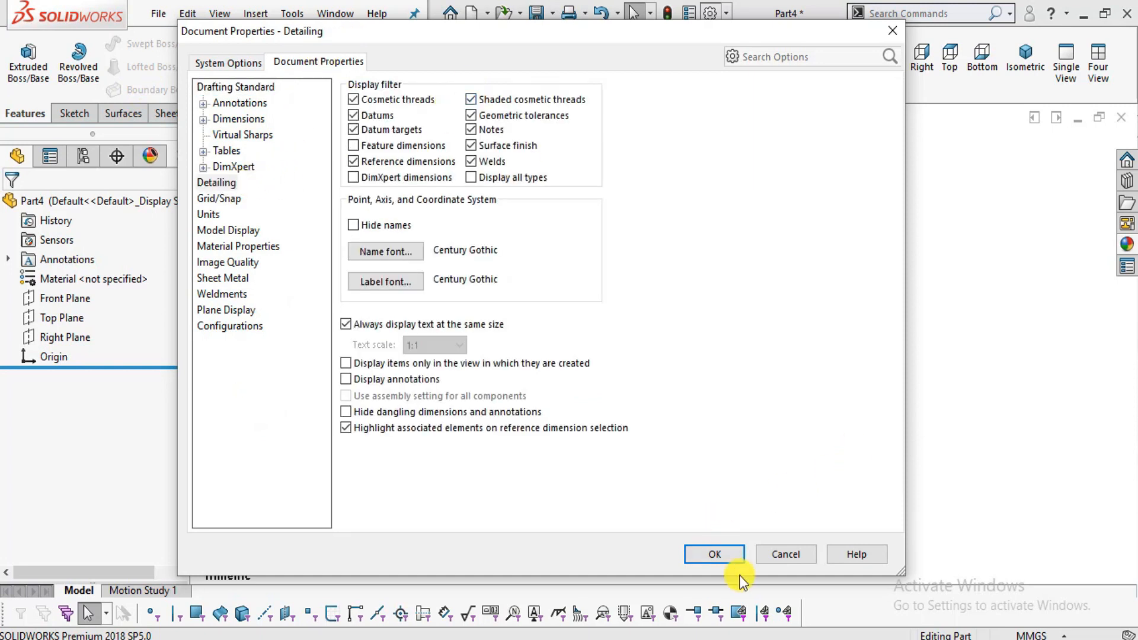
{"action": "left_click", "coordinate": [724, 549]}
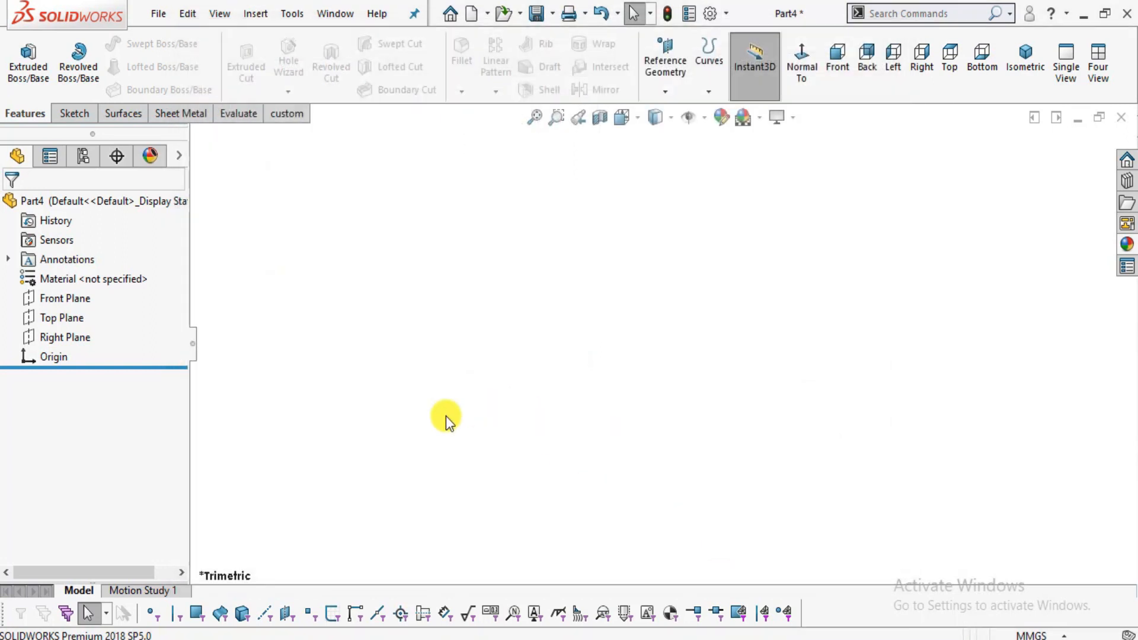
Orient the view normal to the Front Plane and start a new sketch on that plane.
{"action": "left_click", "coordinate": [66, 298]}
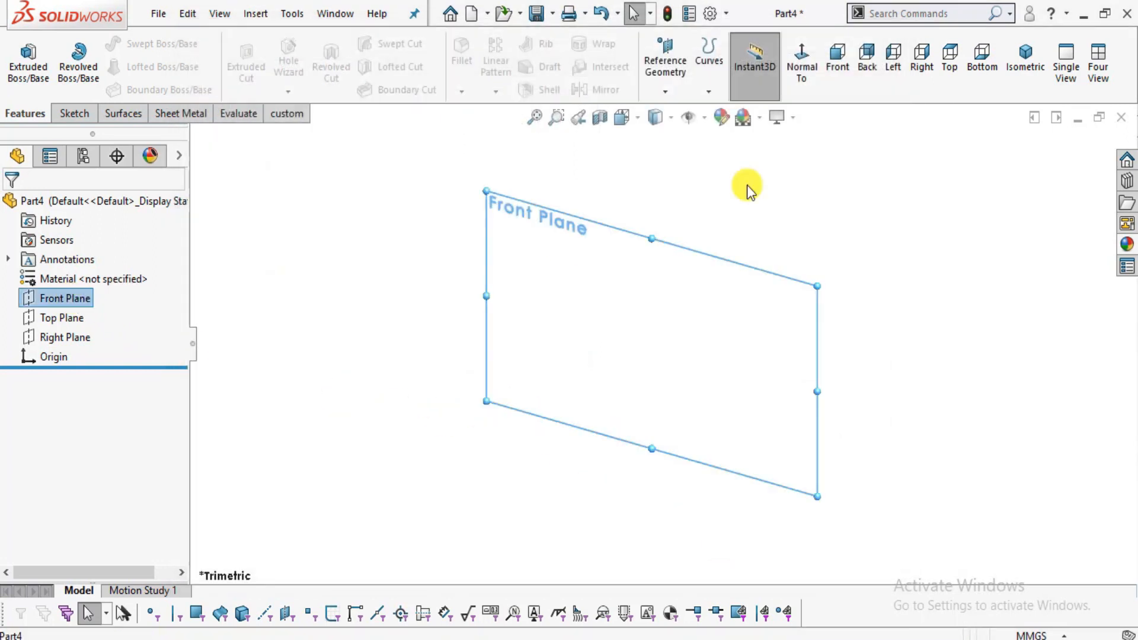
{"action": "left_click", "coordinate": [802, 67]}
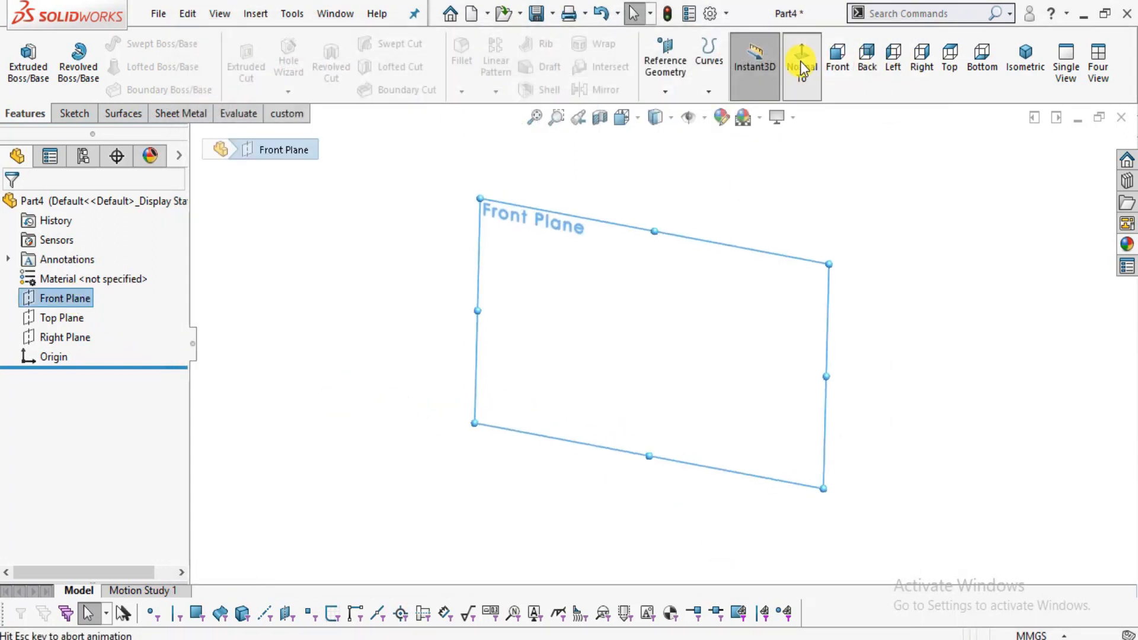
{"action": "left_click", "coordinate": [75, 113]}
{"action": "left_click", "coordinate": [22, 60]}
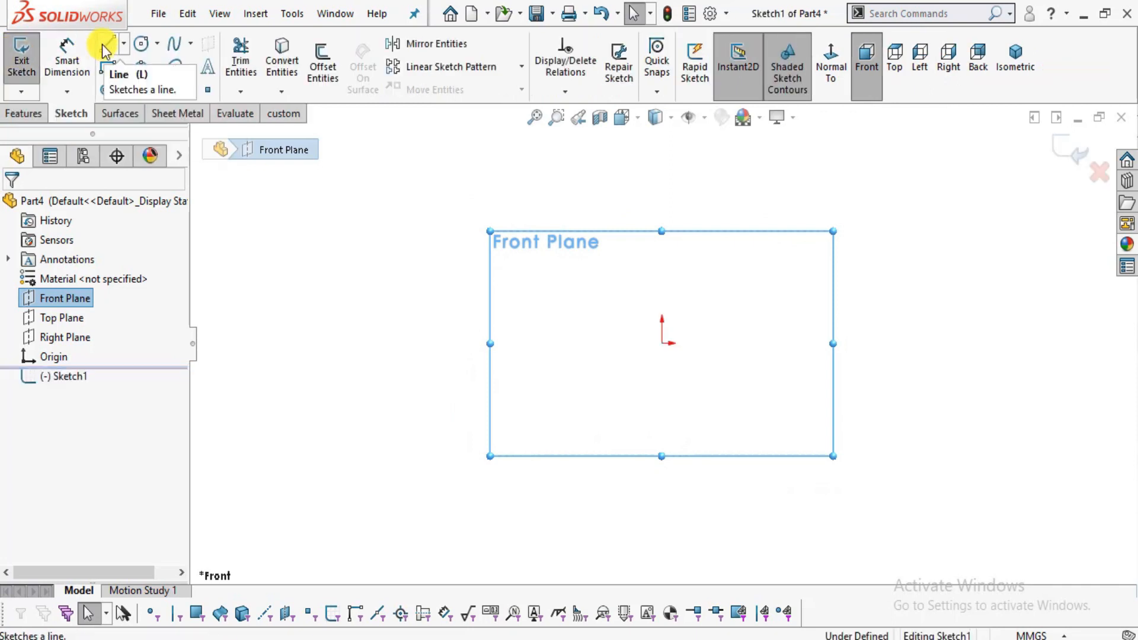
Check section A-A of the PDF plan, then sketch a corner rectangle from the origin, about 87 mm high.
{"action": "key", "text": "alt+Tab"}
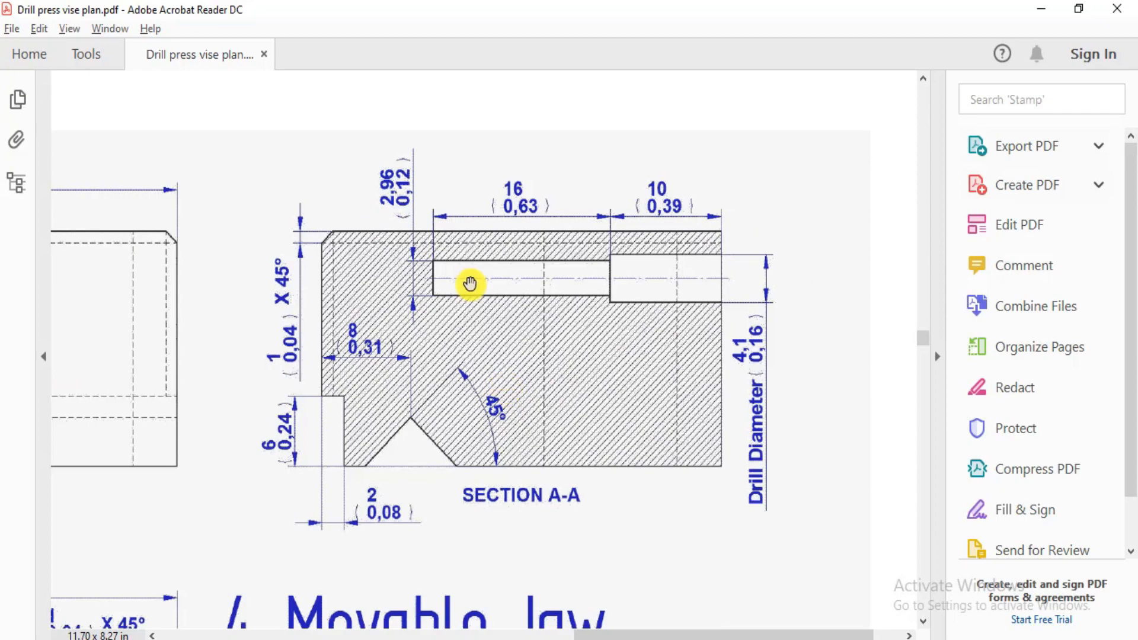
{"action": "key", "text": "alt+Tab"}
{"action": "left_click", "coordinate": [109, 68]}
{"action": "left_click_drag", "start_coordinate": [662, 343], "coordinate": [981, 167]}
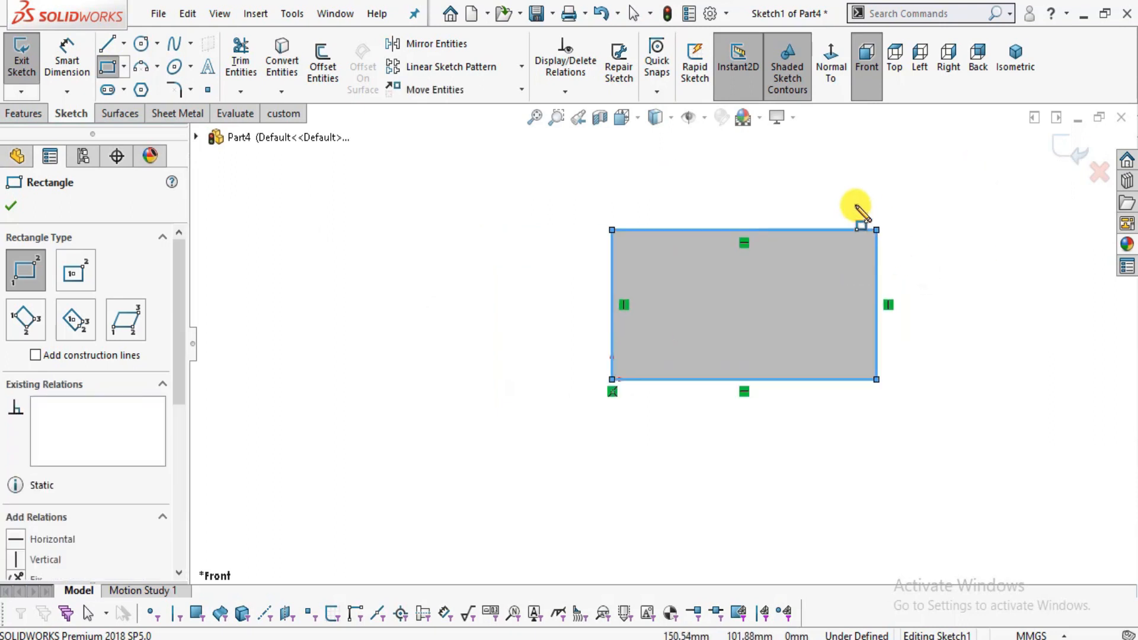
{"action": "key", "text": "Escape"}
Find the jaw's height in the plan's views and dimension the rectangle's vertical side at 20 mm.
{"action": "left_click", "coordinate": [67, 56]}
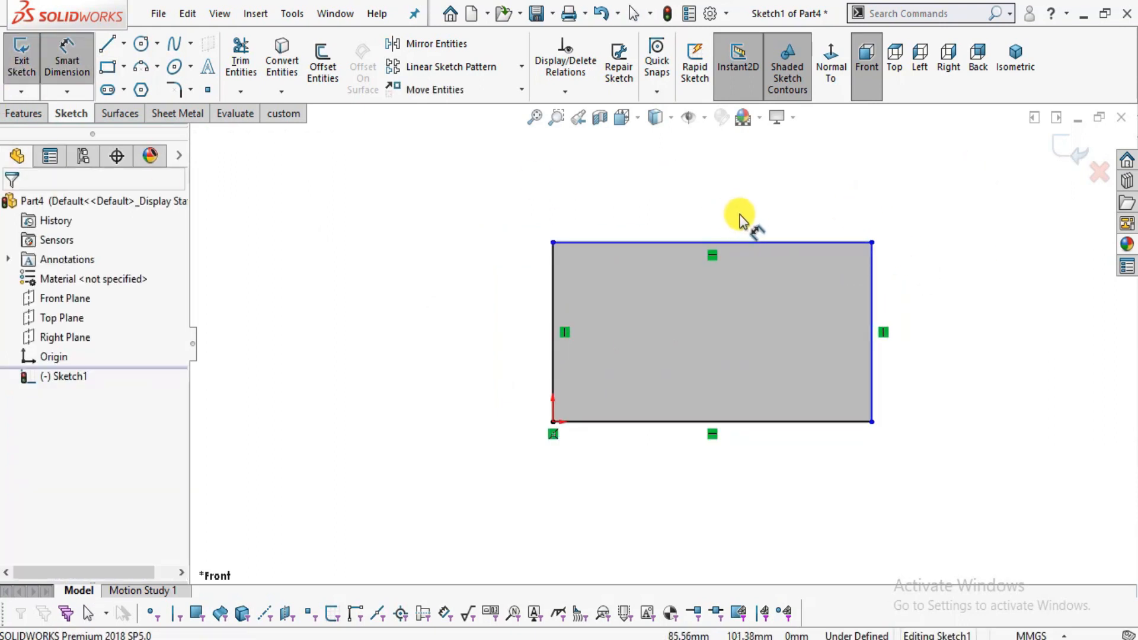
{"action": "scroll", "coordinate": [1008, 297], "scroll_direction": "down", "scroll_amount": 2}
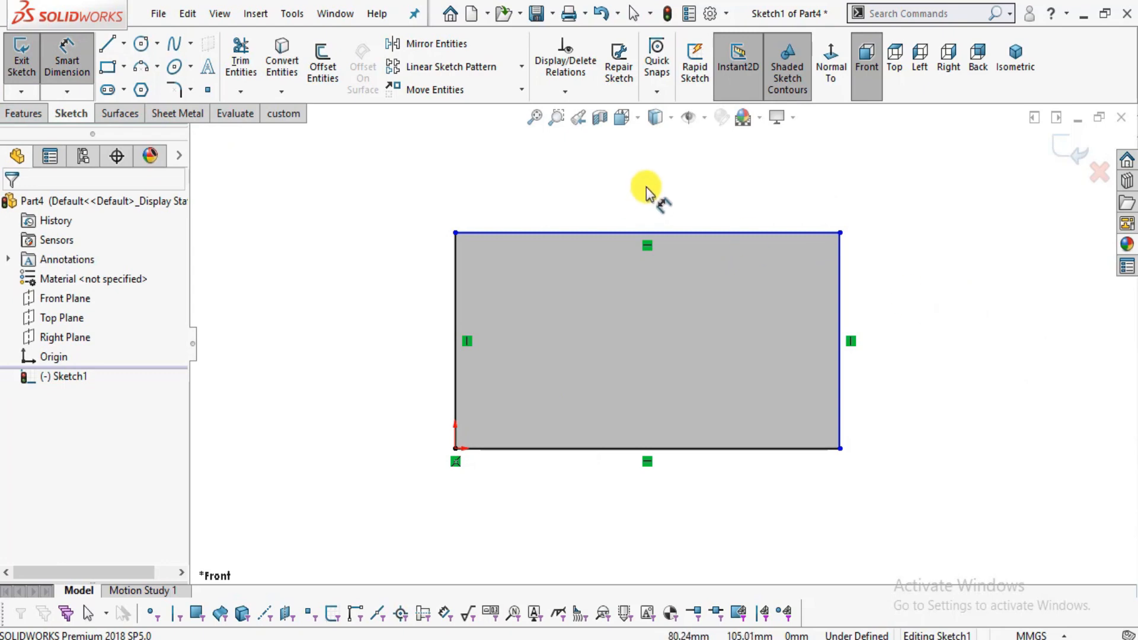
{"action": "key", "text": "alt+Tab"}
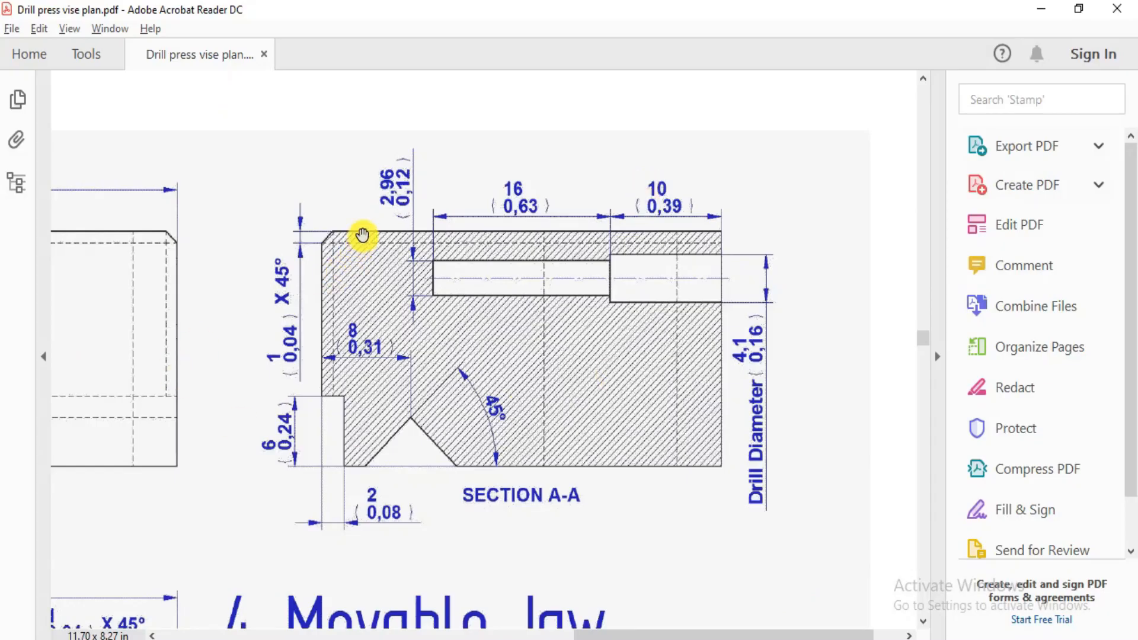
{"action": "key", "text": "alt+Tab"}
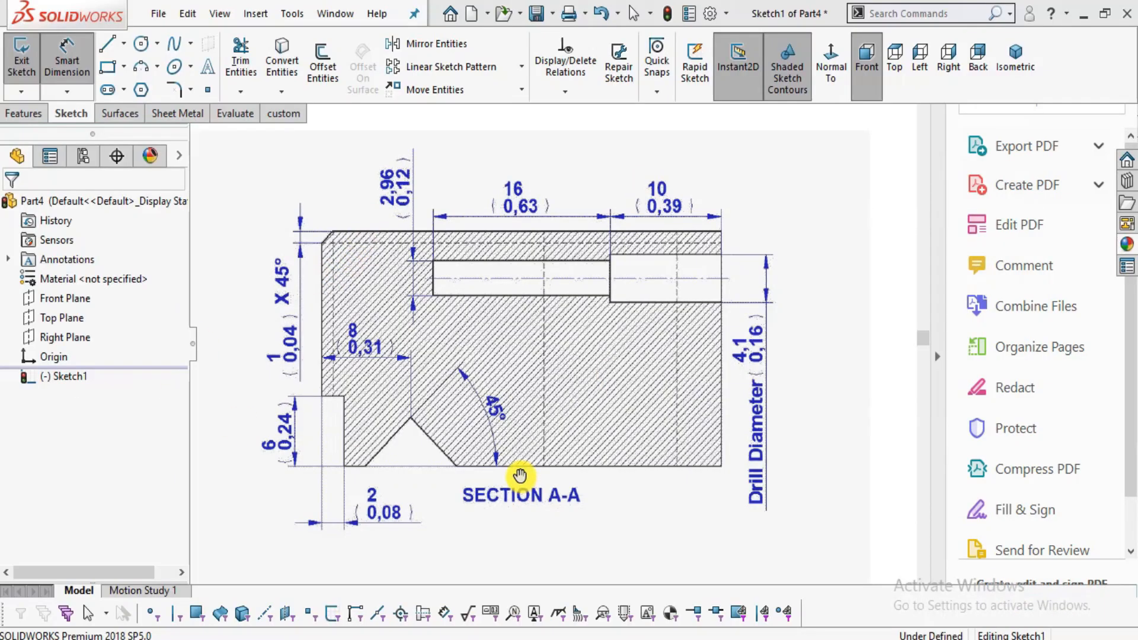
{"action": "key", "text": "alt+Tab"}
{"action": "left_click_drag", "start_coordinate": [226, 369], "coordinate": [741, 364]}
{"action": "left_click_drag", "start_coordinate": [207, 401], "coordinate": [559, 372]}
{"action": "left_click_drag", "start_coordinate": [576, 333], "coordinate": [61, 333]}
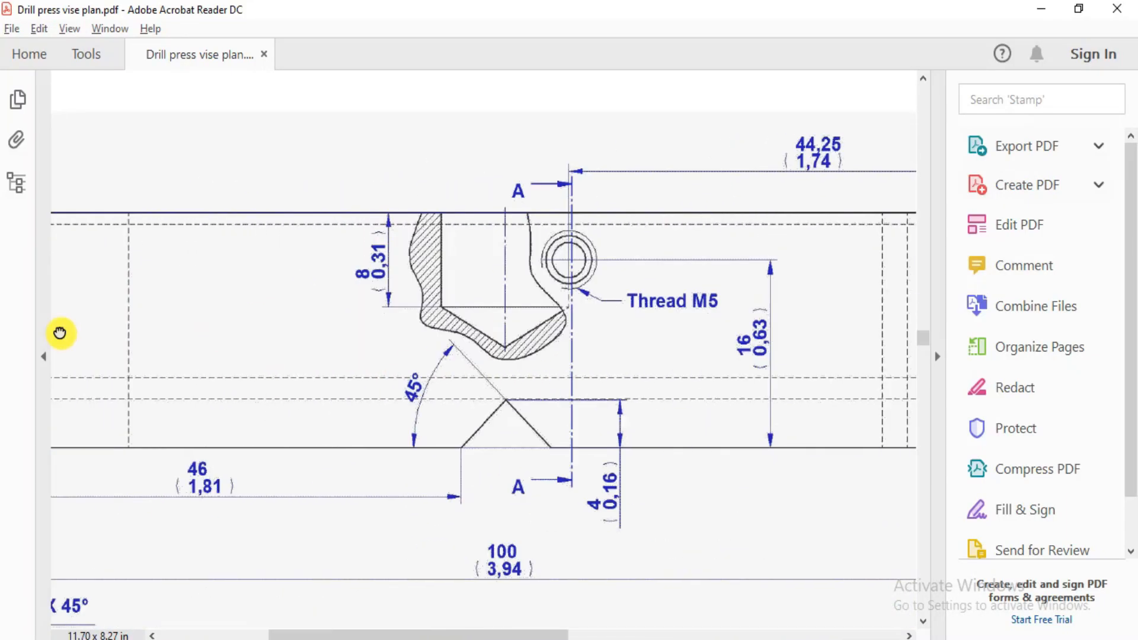
{"action": "left_click_drag", "start_coordinate": [658, 326], "coordinate": [190, 276]}
{"action": "key", "text": "alt+Tab"}
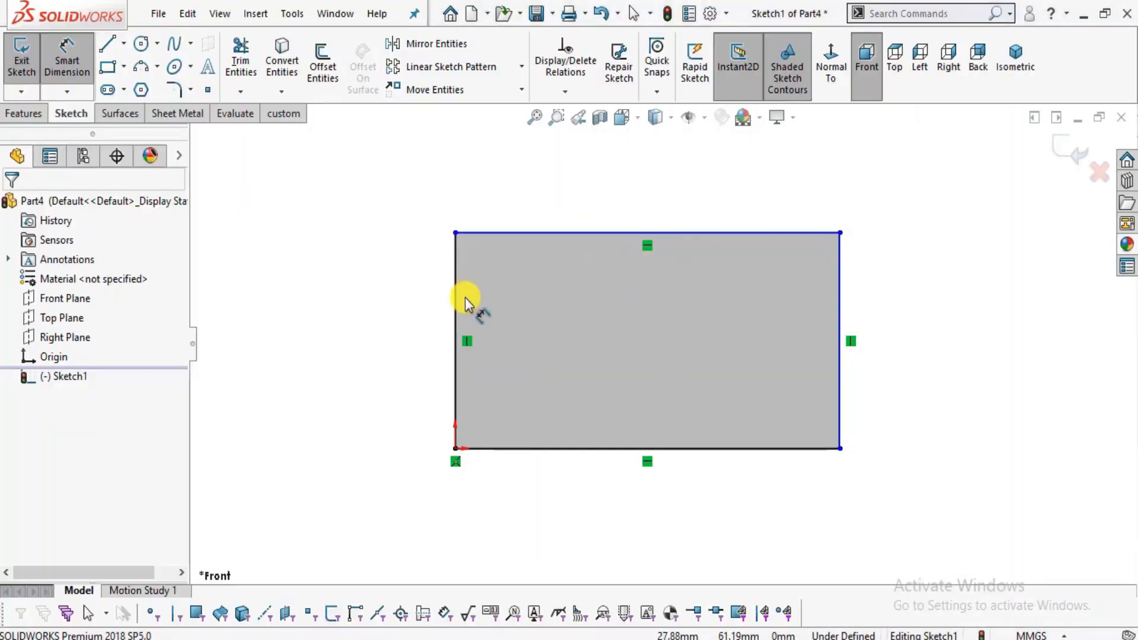
{"action": "left_click", "coordinate": [455, 297]}
{"action": "left_click", "coordinate": [396, 311]}
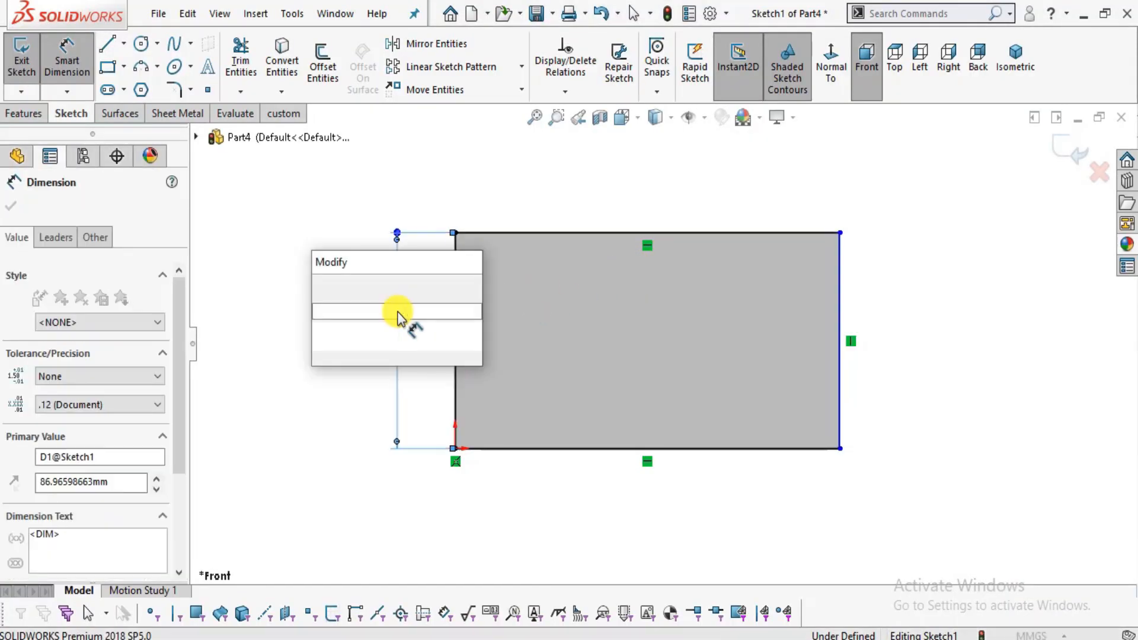
{"action": "type", "text": "20"}
{"action": "key", "text": "Return"}
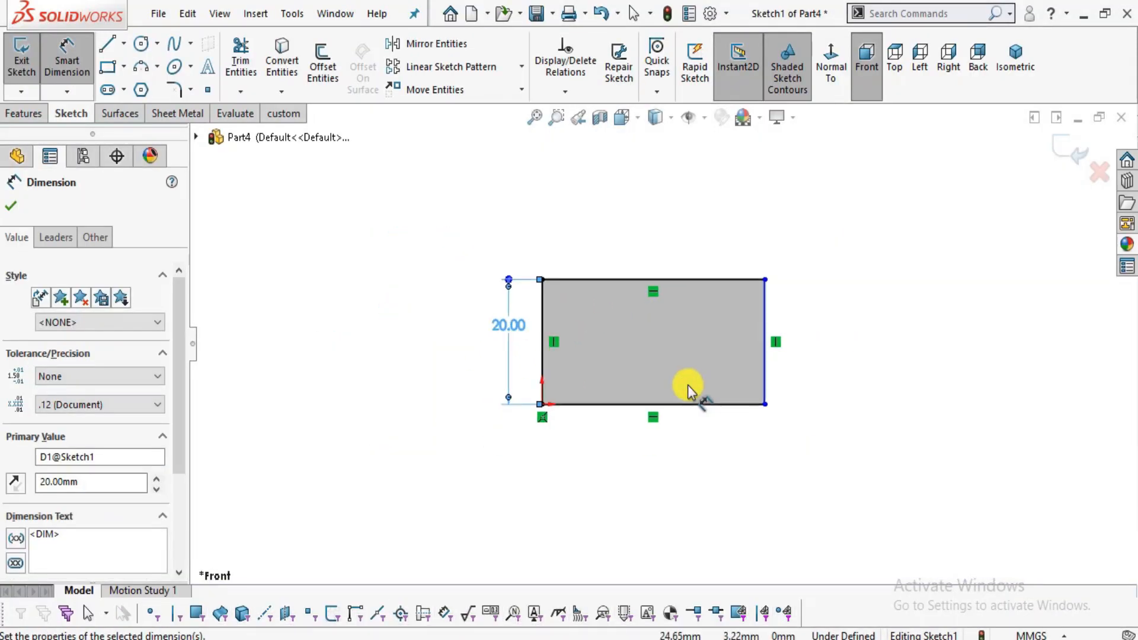
Consult the plan's section and top views for the jaw's width and dimension the rectangle's top edge at 36 mm.
{"action": "key", "text": "alt+Tab"}
{"action": "scroll", "coordinate": [385, 416], "scroll_direction": "up", "scroll_amount": 2}
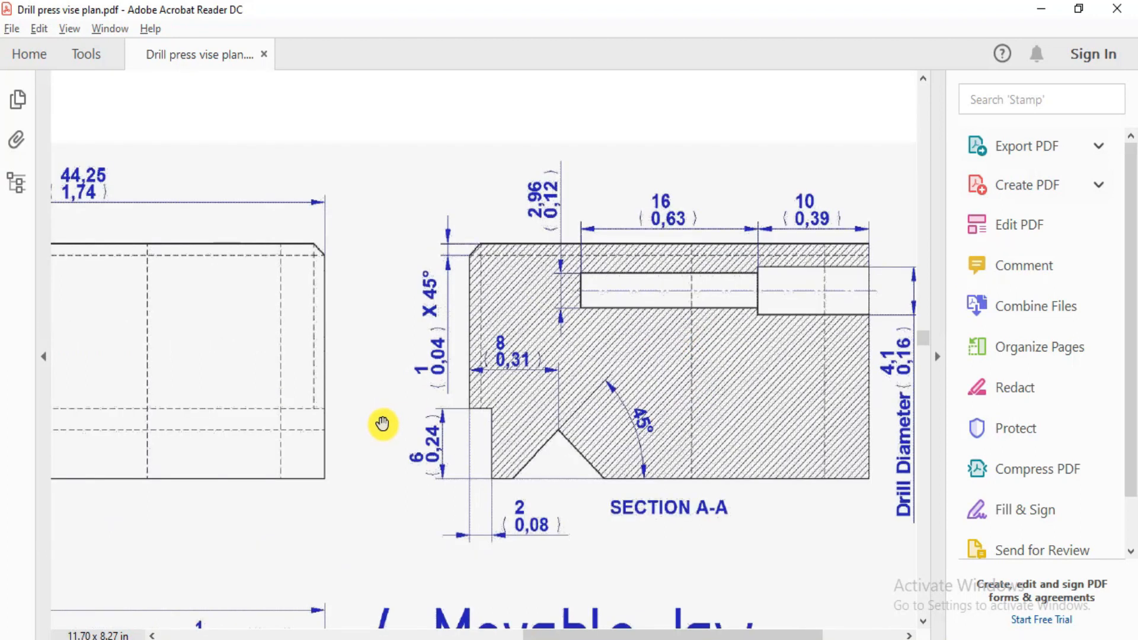
{"action": "scroll", "coordinate": [385, 423], "scroll_direction": "down", "scroll_amount": 7}
{"action": "left_click_drag", "start_coordinate": [304, 487], "coordinate": [891, 389]}
{"action": "left_click_drag", "start_coordinate": [214, 407], "coordinate": [113, 452]}
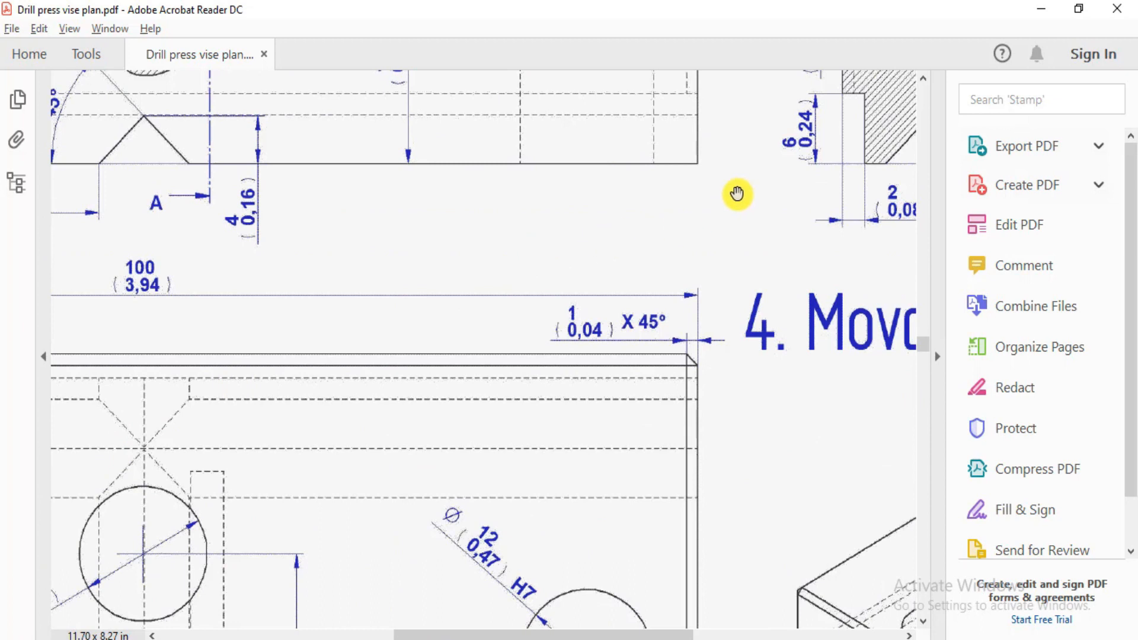
{"action": "left_click_drag", "start_coordinate": [736, 193], "coordinate": [481, 503]}
{"action": "left_click_drag", "start_coordinate": [716, 325], "coordinate": [332, 328]}
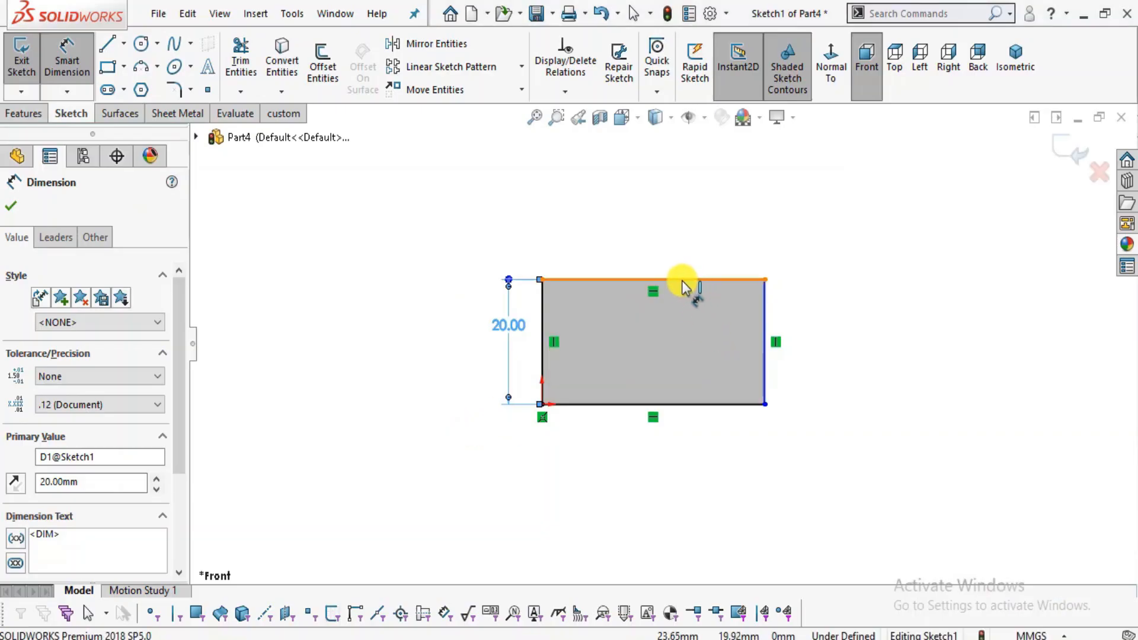
{"action": "left_click", "coordinate": [682, 283]}
{"action": "left_click", "coordinate": [649, 258]}
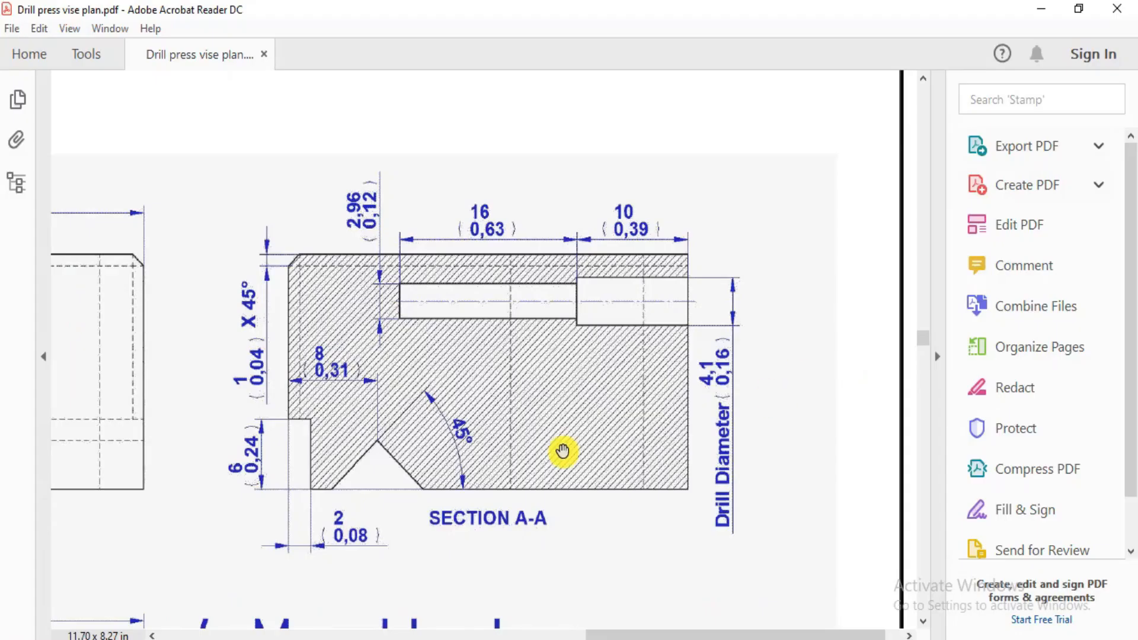
Examine the section, front and top views of the movable jaw in the PDF plan, then return to SOLIDWORKS.
{"action": "left_click_drag", "start_coordinate": [563, 451], "coordinate": [813, 264]}
{"action": "mouse_move", "coordinate": [457, 427]}
{"action": "left_mouse_down"}
{"action": "mouse_move", "coordinate": [672, 285]}
{"action": "mouse_move", "coordinate": [564, 482]}
{"action": "mouse_move", "coordinate": [457, 389]}
{"action": "mouse_move", "coordinate": [482, 357]}
{"action": "left_mouse_up"}
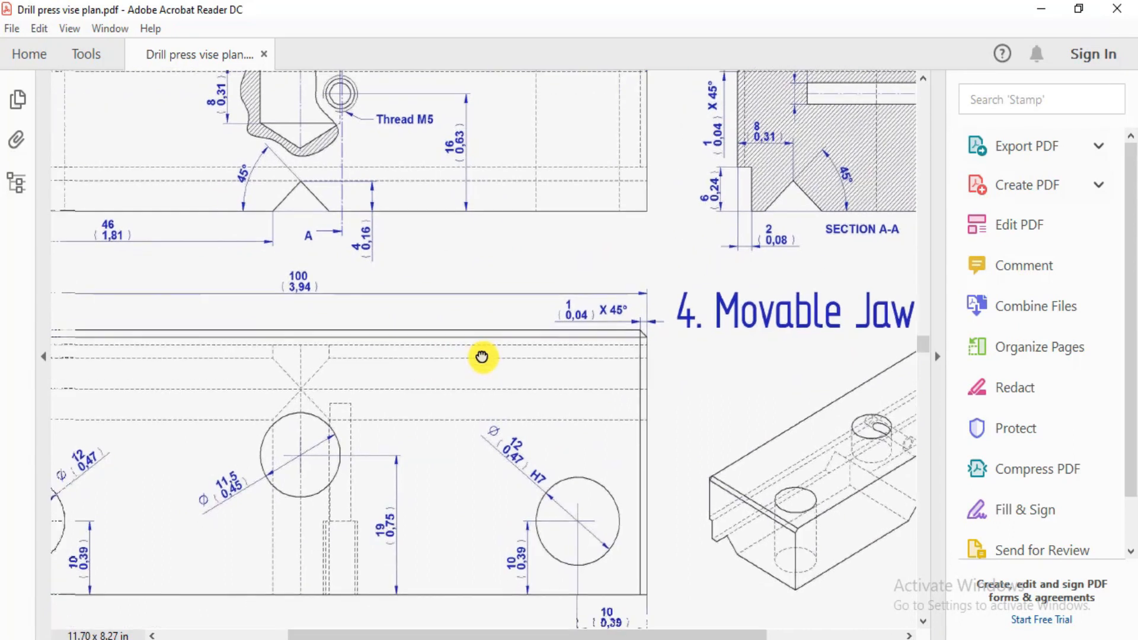
{"action": "mouse_move", "coordinate": [503, 406]}
{"action": "left_mouse_down"}
{"action": "mouse_move", "coordinate": [521, 432]}
{"action": "mouse_move", "coordinate": [521, 507]}
{"action": "left_mouse_up"}
{"action": "mouse_move", "coordinate": [413, 404]}
{"action": "left_mouse_down"}
{"action": "mouse_move", "coordinate": [547, 397]}
{"action": "mouse_move", "coordinate": [381, 464]}
{"action": "left_mouse_up"}
{"action": "left_click_drag", "start_coordinate": [616, 379], "coordinate": [504, 460]}
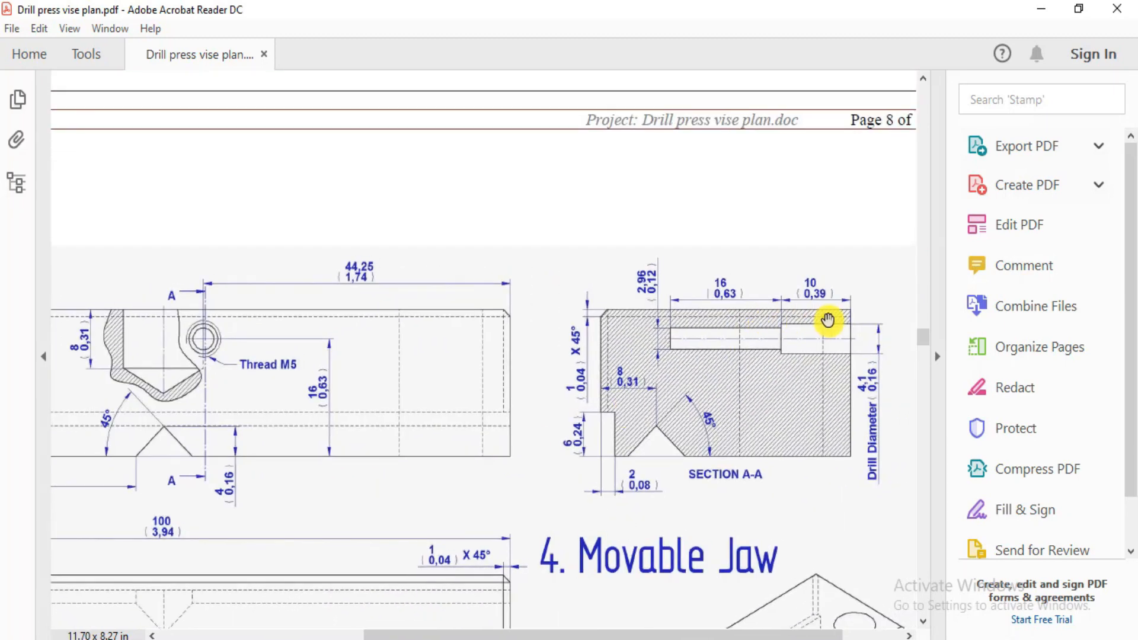
{"action": "key", "text": "alt+Tab"}
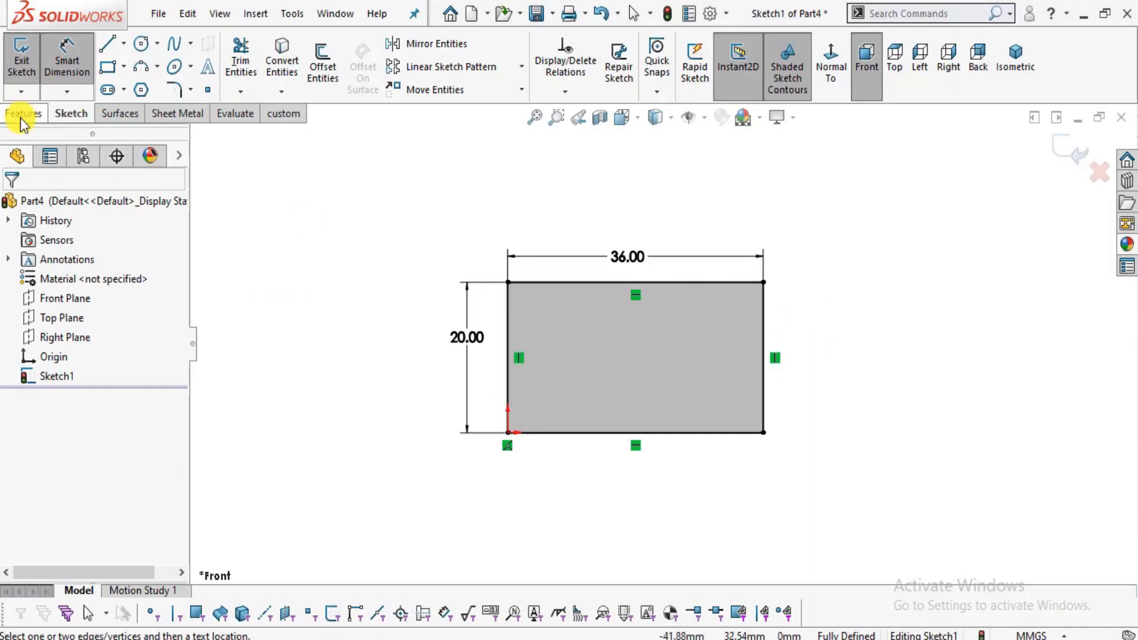
Sketch a horizontal and a vertical line forming a rectangular step in the rectangle's lower-left corner, following section A-A of the plan.
{"action": "scroll", "coordinate": [841, 320], "scroll_direction": "down", "scroll_amount": 1}
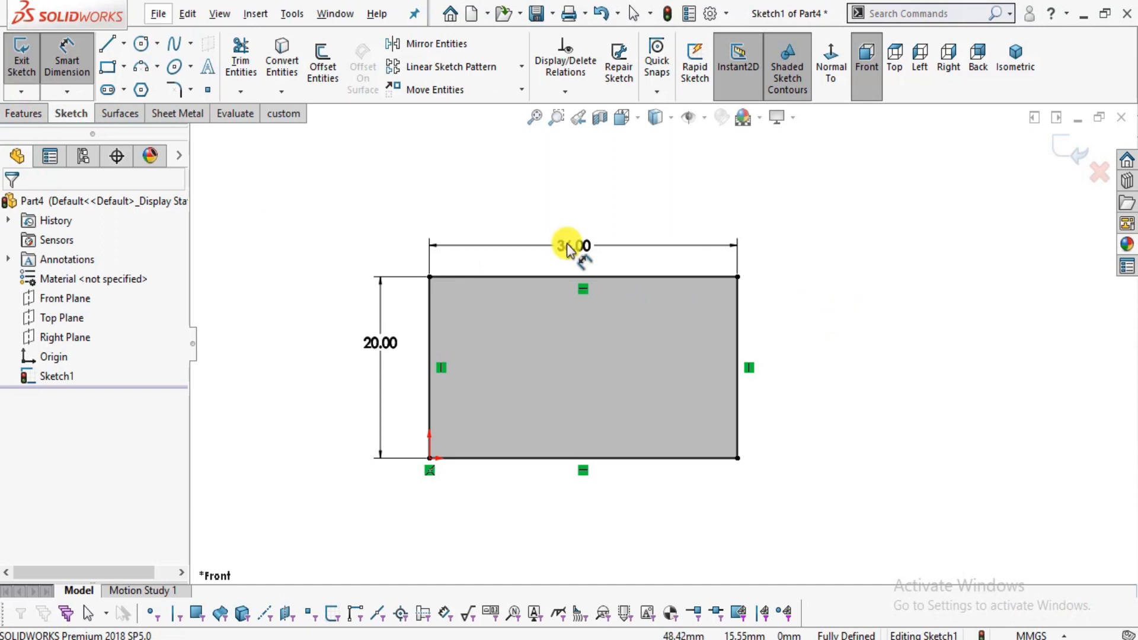
{"action": "left_click", "coordinate": [107, 43]}
{"action": "scroll", "coordinate": [634, 382], "scroll_direction": "down", "scroll_amount": 1}
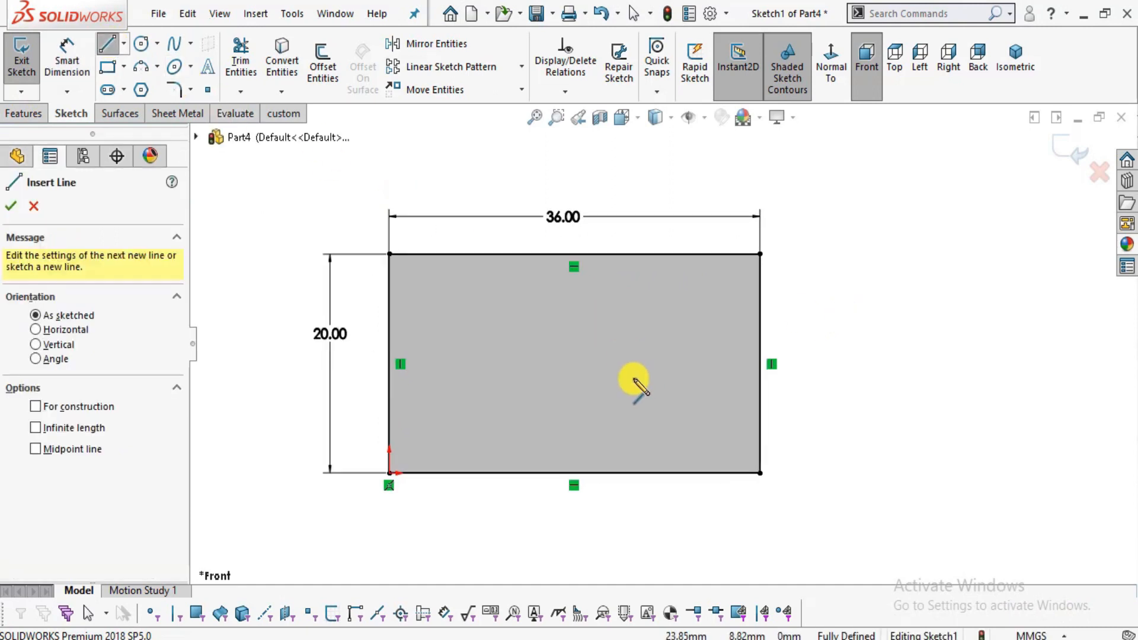
{"action": "key", "text": "alt+Tab"}
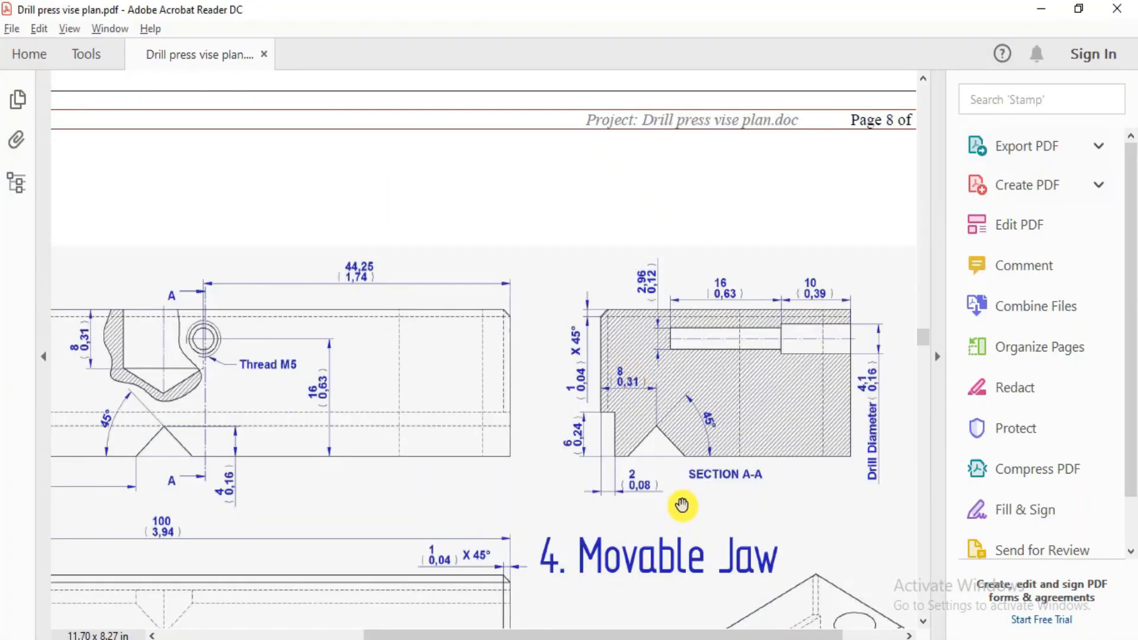
{"action": "key", "text": "alt+Tab"}
{"action": "key", "text": "alt+Tab"}
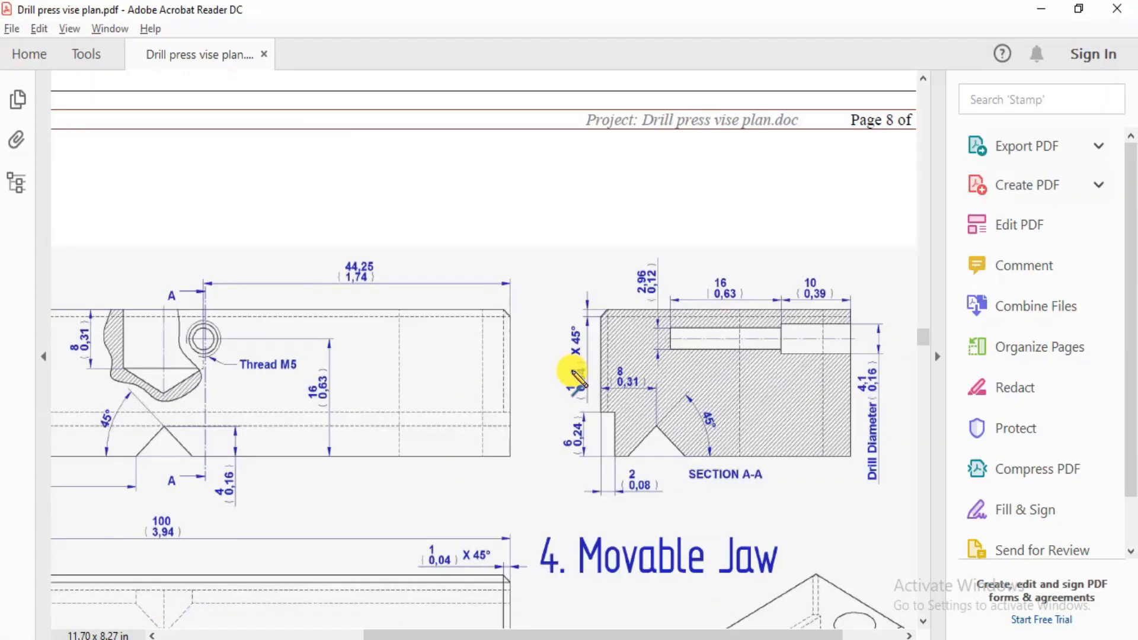
{"action": "key", "text": "alt+Tab"}
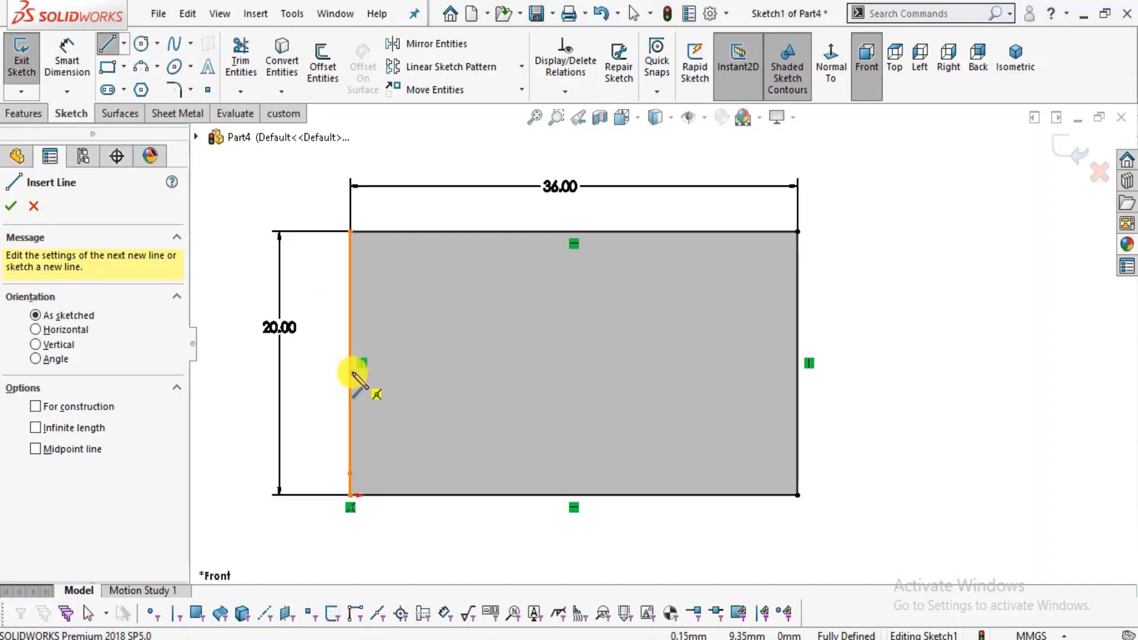
{"action": "left_click", "coordinate": [348, 383]}
{"action": "scroll", "coordinate": [400, 471], "scroll_direction": "down", "scroll_amount": 2}
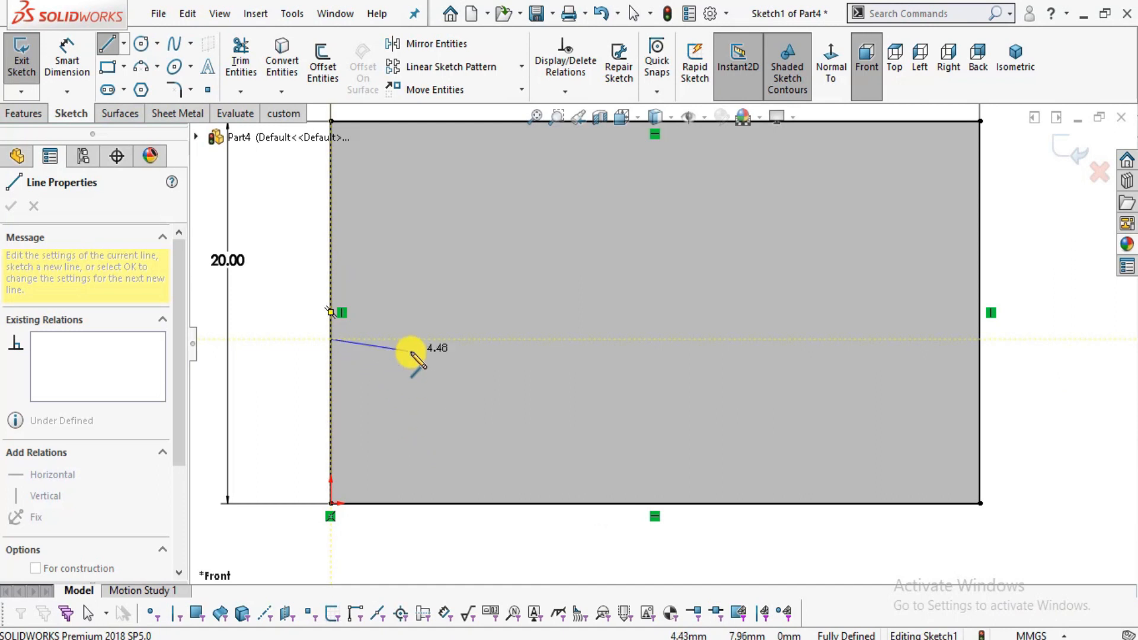
{"action": "left_click", "coordinate": [393, 339]}
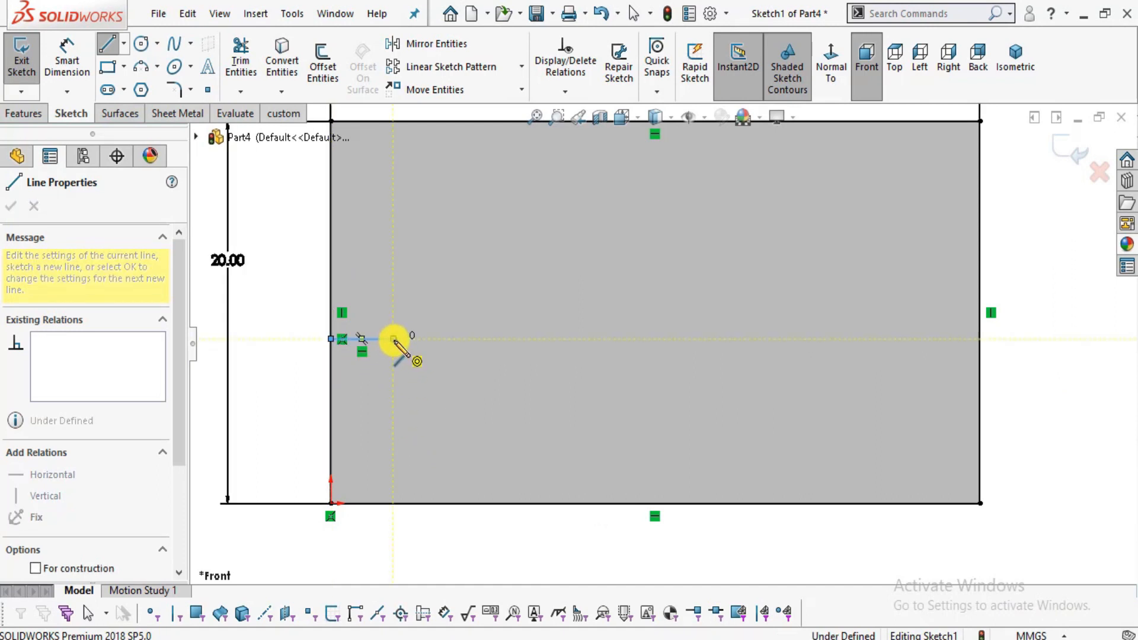
{"action": "key", "text": "alt+Tab"}
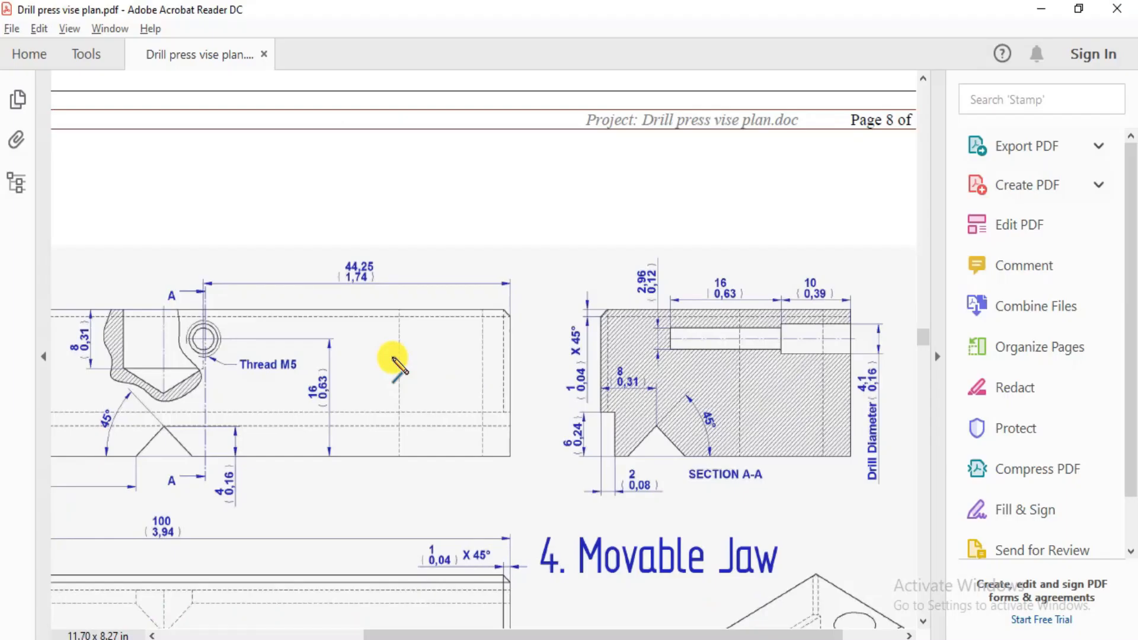
{"action": "key", "text": "alt+Tab"}
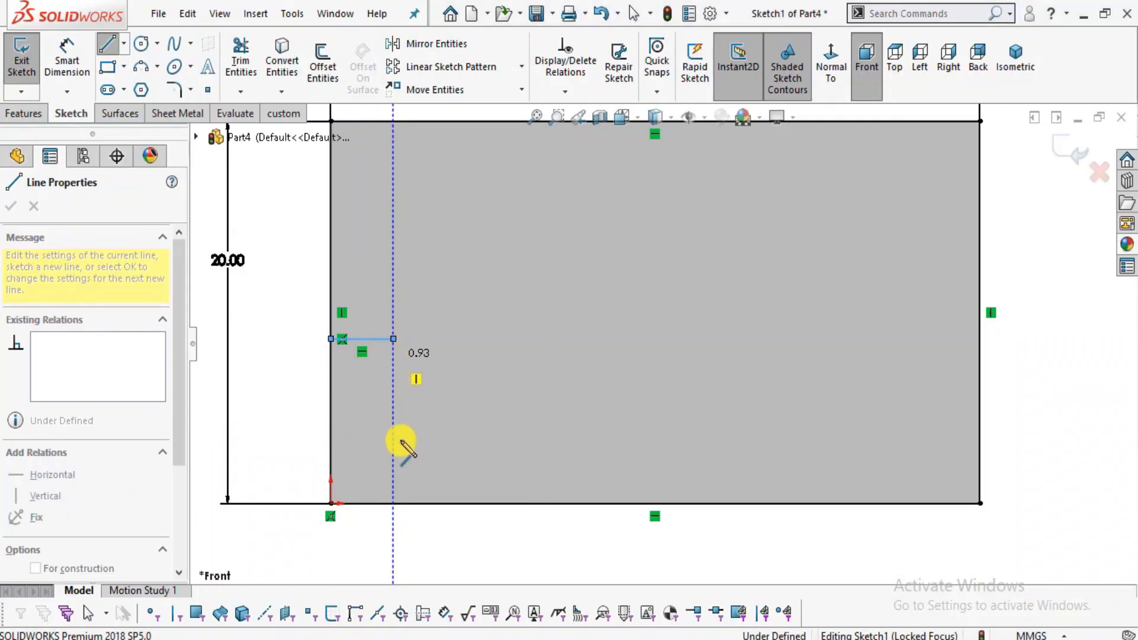
{"action": "left_click", "coordinate": [392, 504]}
Continue with a short line along the bottom edge and an inverted V notch ending on that edge, as in section A-A.
{"action": "key", "text": "alt+Tab"}
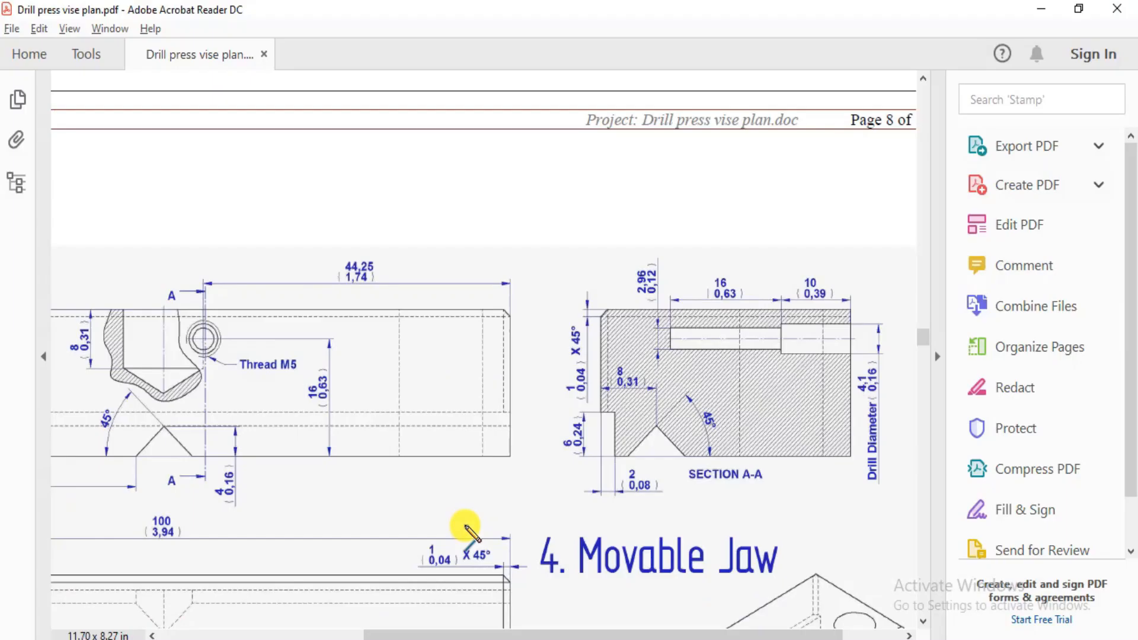
{"action": "key", "text": "alt+Tab"}
{"action": "left_click", "coordinate": [470, 503]}
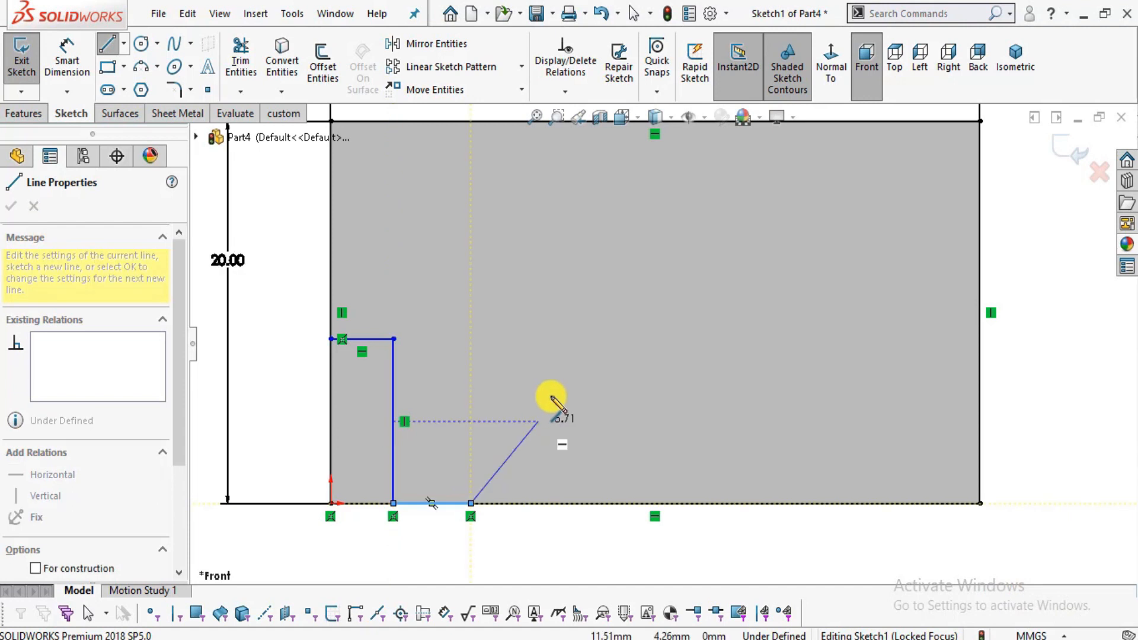
{"action": "left_click", "coordinate": [557, 380]}
{"action": "left_click", "coordinate": [656, 492]}
{"action": "key", "text": "alt+Tab"}
{"action": "key", "text": "alt+Tab"}
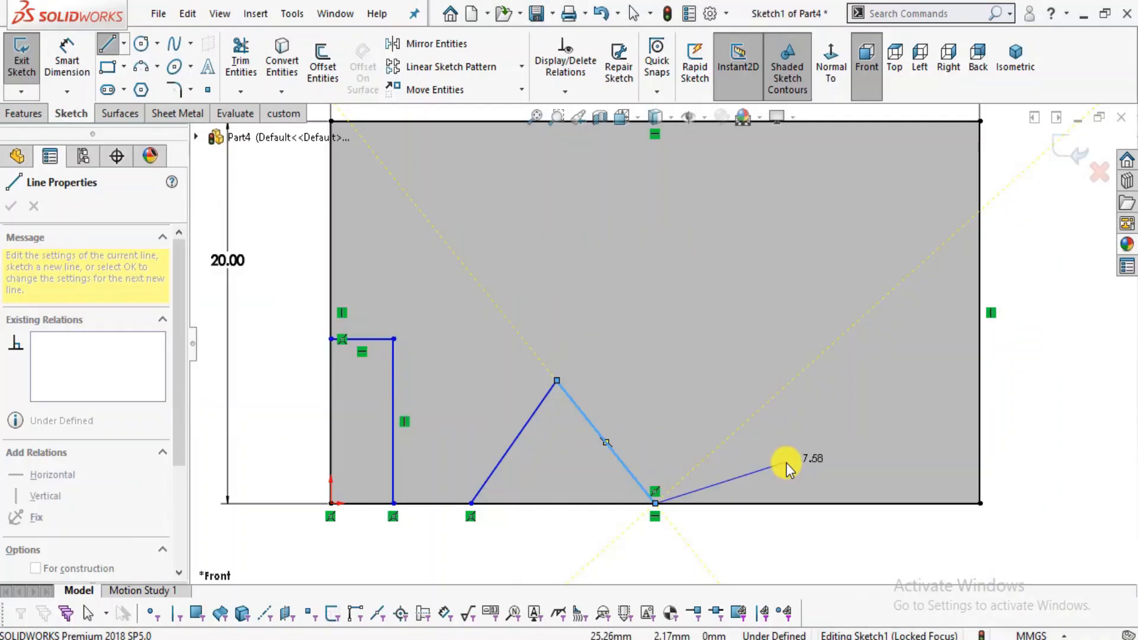
{"action": "key", "text": "alt+Tab"}
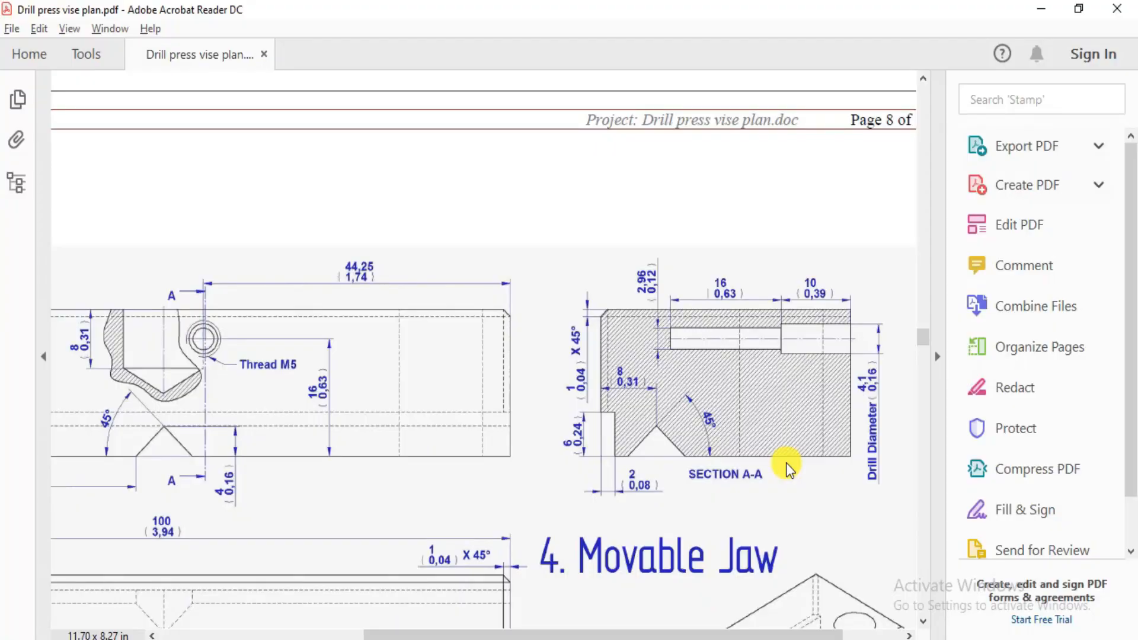
{"action": "key", "text": "alt+Tab"}
{"action": "key", "text": "Escape"}
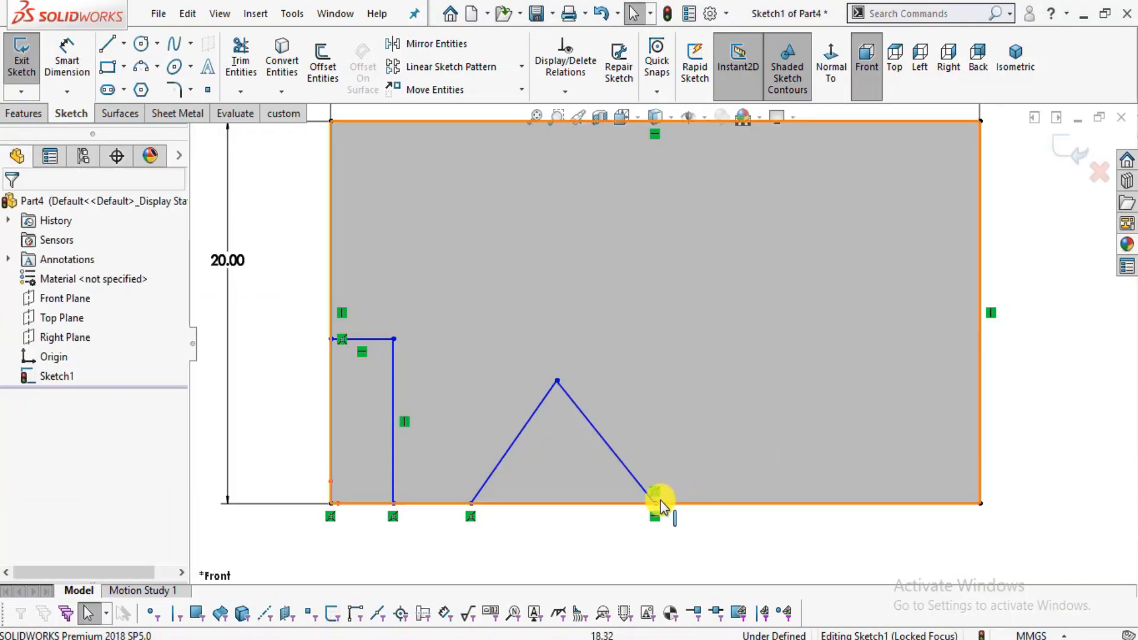
Delete the relation at the V notch's right foot and move that endpoint along the bottom edge to about X 19.34 mm.
{"action": "right_click", "coordinate": [657, 494]}
{"action": "left_click", "coordinate": [690, 617]}
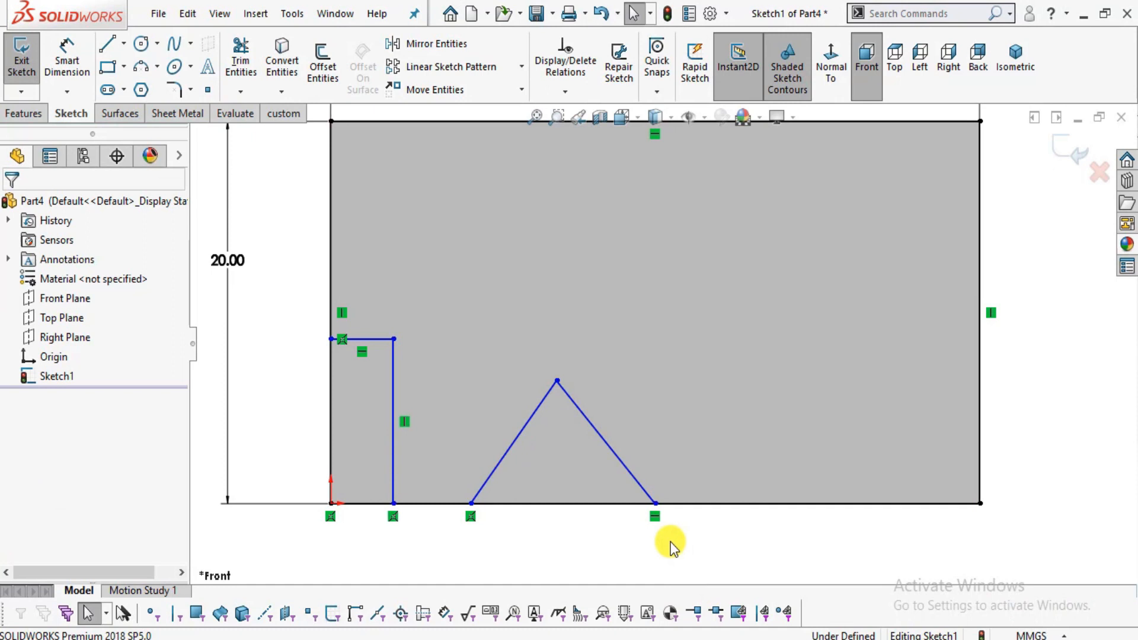
{"action": "mouse_move", "coordinate": [673, 501]}
{"action": "left_mouse_down"}
{"action": "mouse_move", "coordinate": [686, 505]}
{"action": "mouse_move", "coordinate": [683, 484]}
{"action": "mouse_move", "coordinate": [689, 505]}
{"action": "mouse_move", "coordinate": [684, 483]}
{"action": "mouse_move", "coordinate": [680, 502]}
{"action": "left_mouse_up"}
{"action": "scroll", "coordinate": [640, 367], "scroll_direction": "up", "scroll_amount": 1}
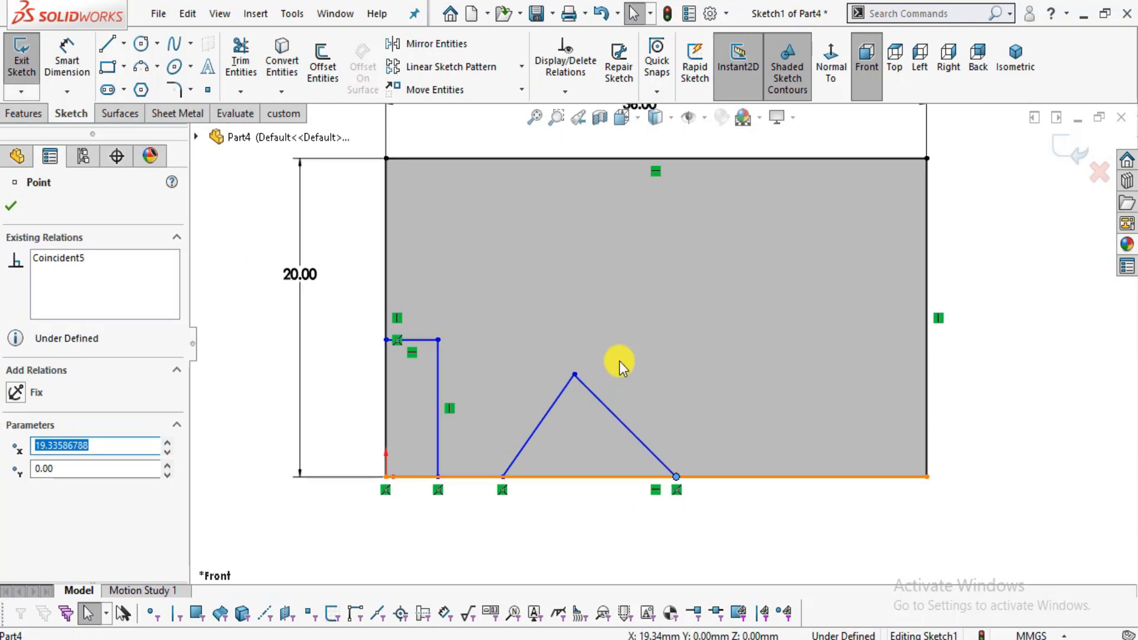
Compare the sketched step and V notch with section A-A in the PDF plan.
{"action": "key", "text": "alt+Tab"}
{"action": "key", "text": "alt+Tab"}
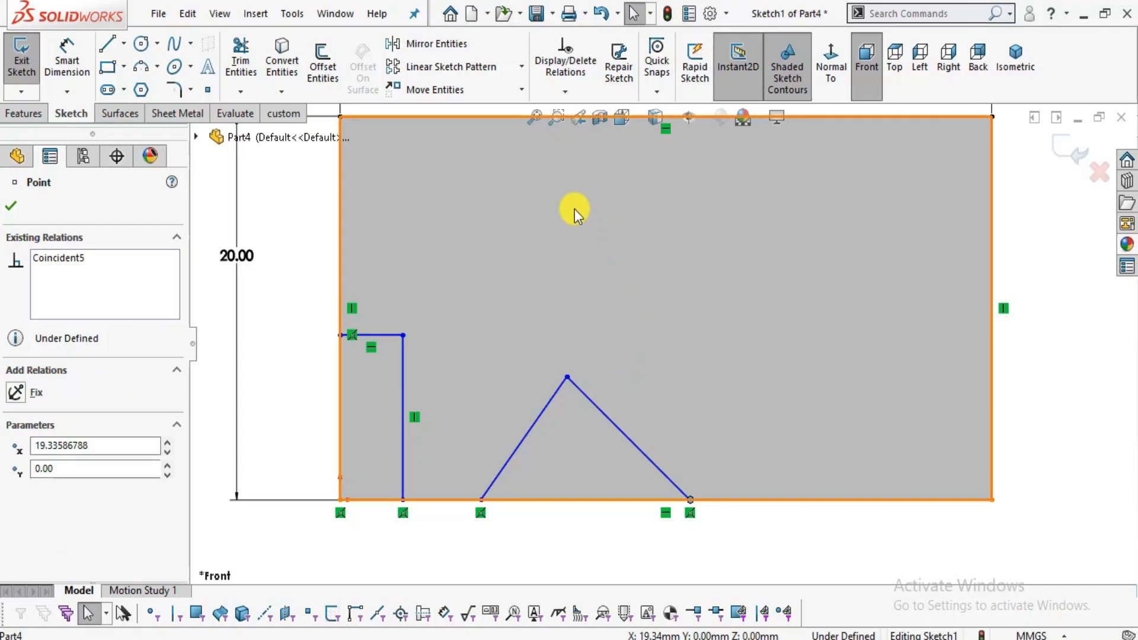
{"action": "key", "text": "alt+Tab"}
{"action": "key", "text": "alt+Tab"}
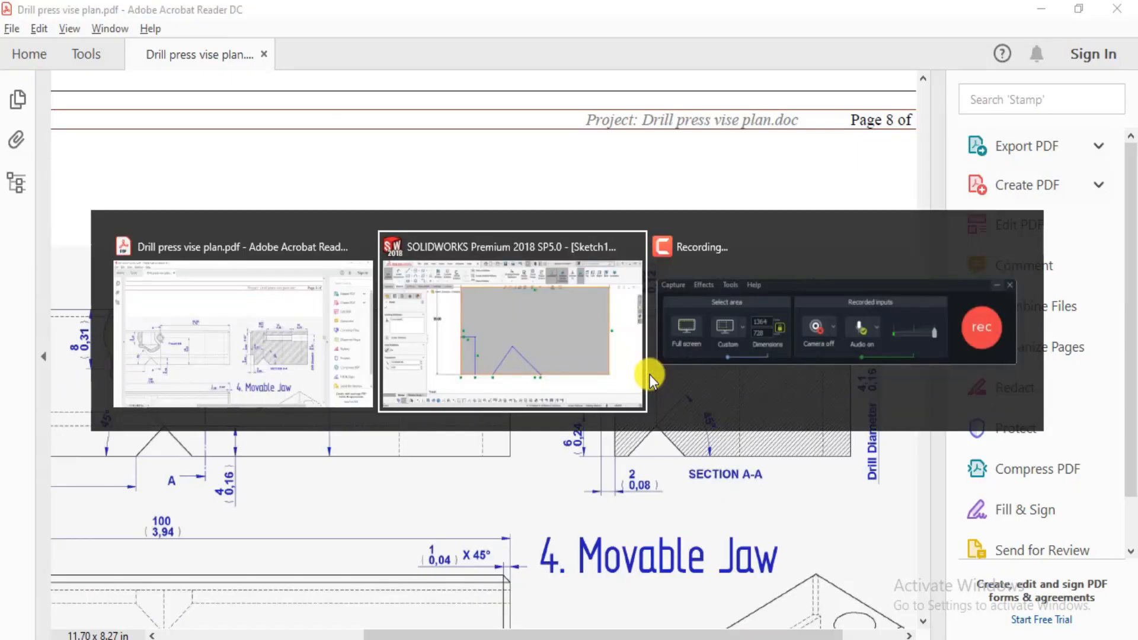
Set the height of the corner step to 6 mm, as given in section A-A of the PDF plan.
{"action": "left_click", "coordinate": [571, 431]}
{"action": "key", "text": "alt+Tab"}
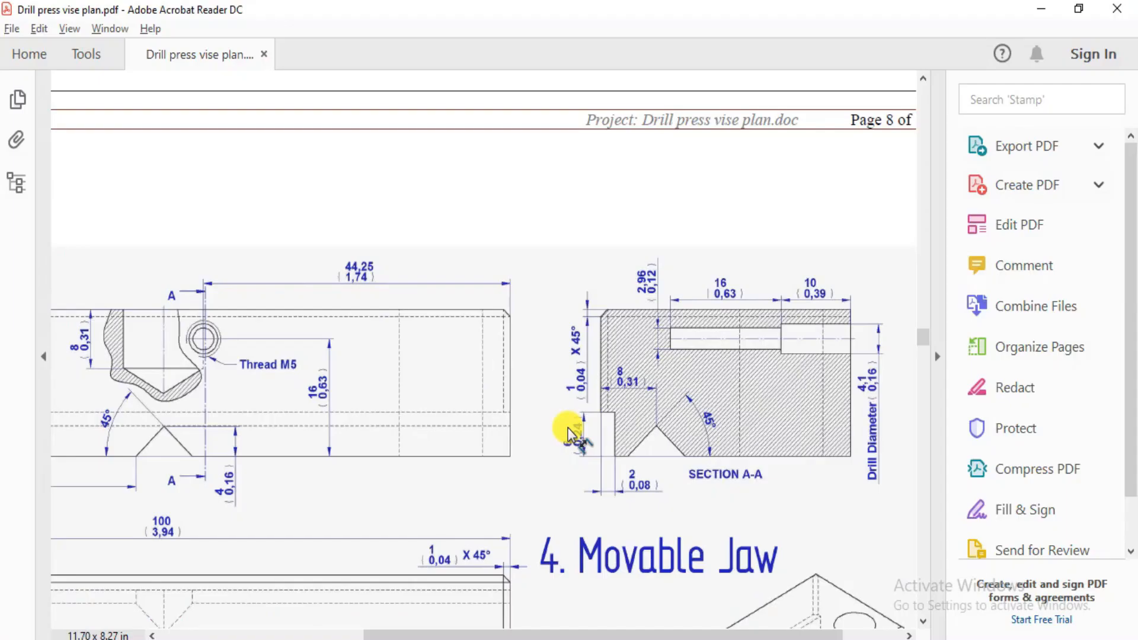
{"action": "scroll", "coordinate": [635, 427], "scroll_direction": "up", "scroll_amount": 2, "text": "ctrl"}
{"action": "key", "text": "alt+Tab"}
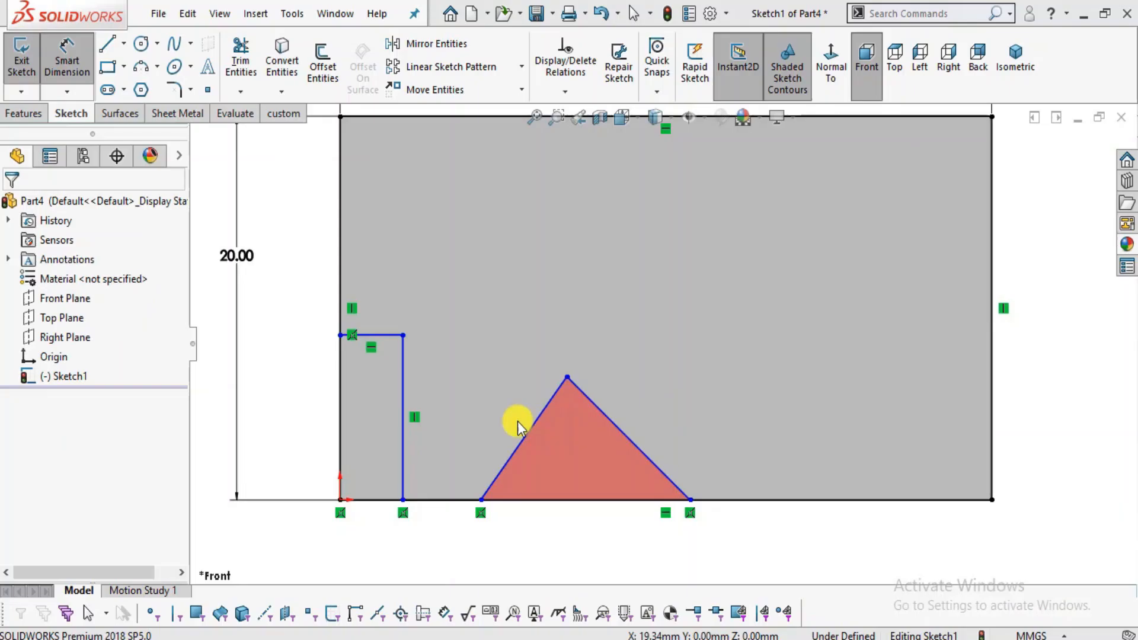
{"action": "left_click", "coordinate": [402, 392]}
{"action": "left_click", "coordinate": [264, 403]}
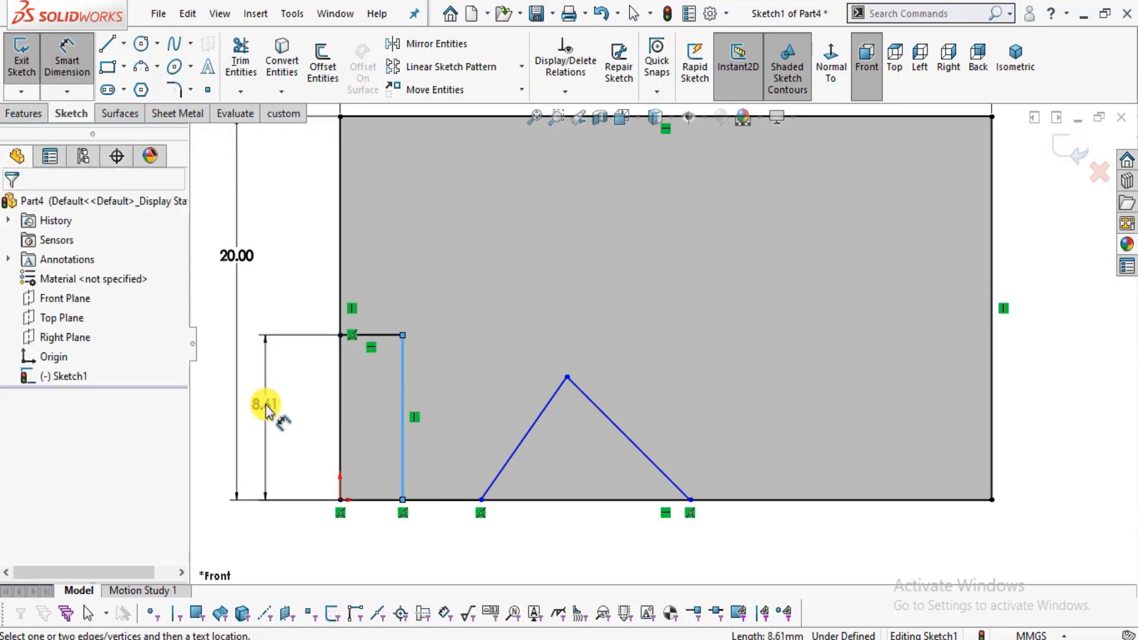
{"action": "type", "text": "6"}
{"action": "key", "text": "Return"}
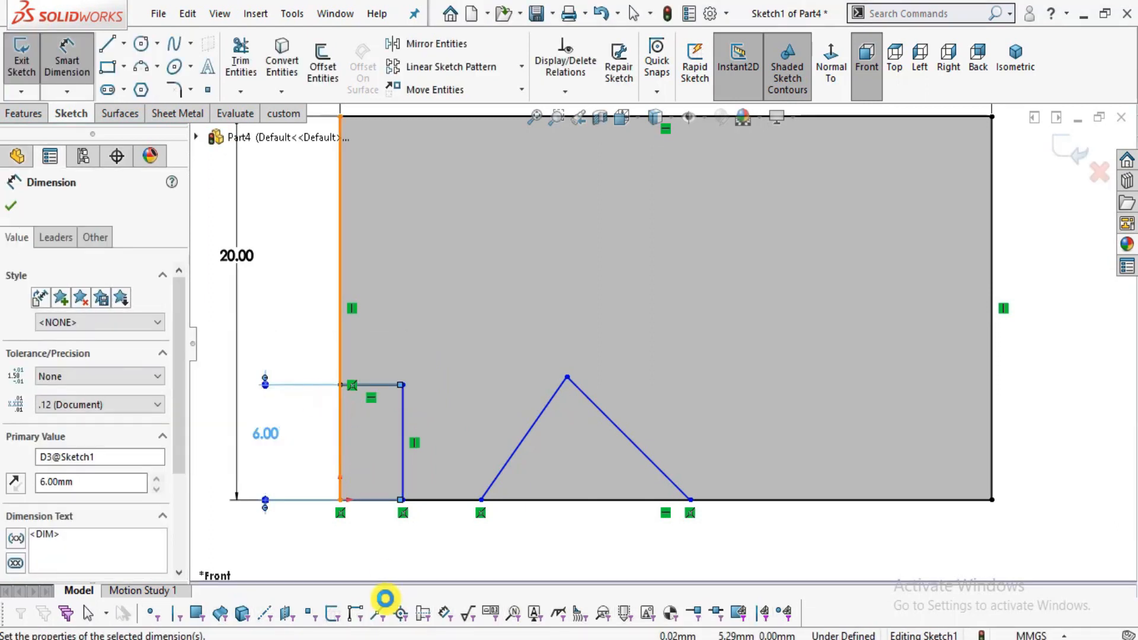
{"action": "left_click", "coordinate": [378, 561]}
Dimension the corner step's short horizontal line and set its width to 2 mm.
{"action": "key", "text": "alt+Tab"}
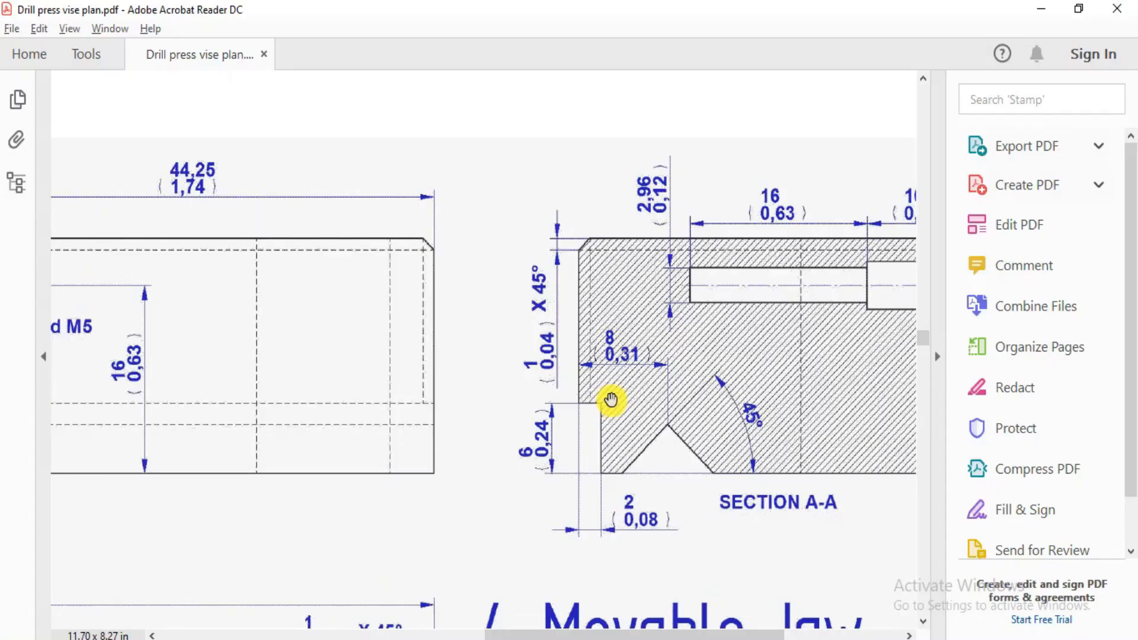
{"action": "key", "text": "alt+Tab"}
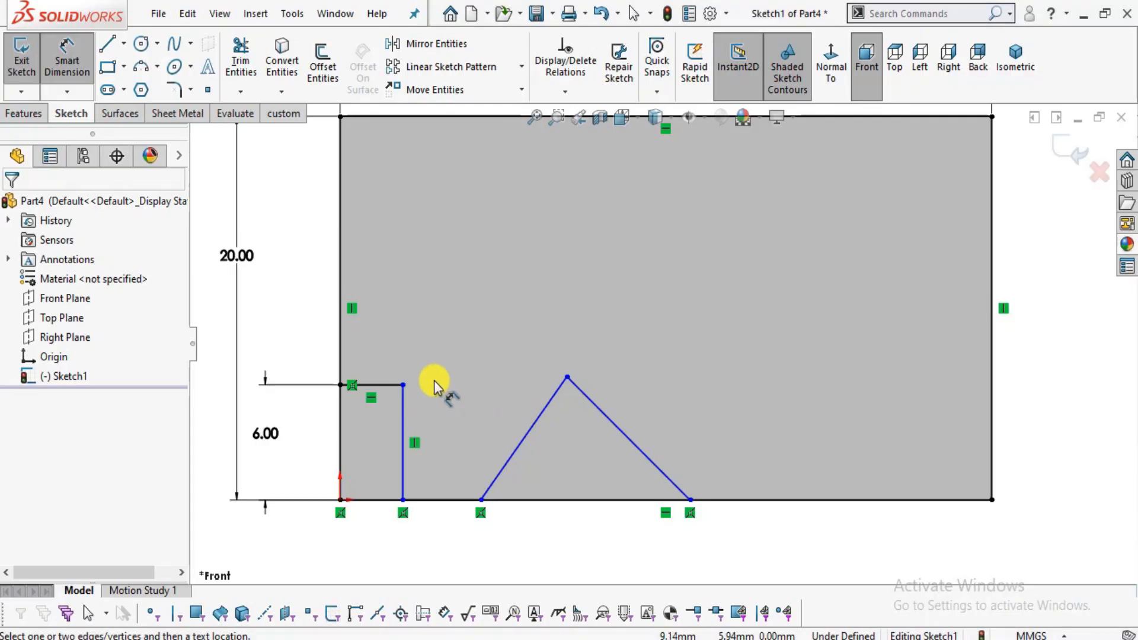
{"action": "left_click", "coordinate": [374, 387]}
{"action": "left_click", "coordinate": [373, 356]}
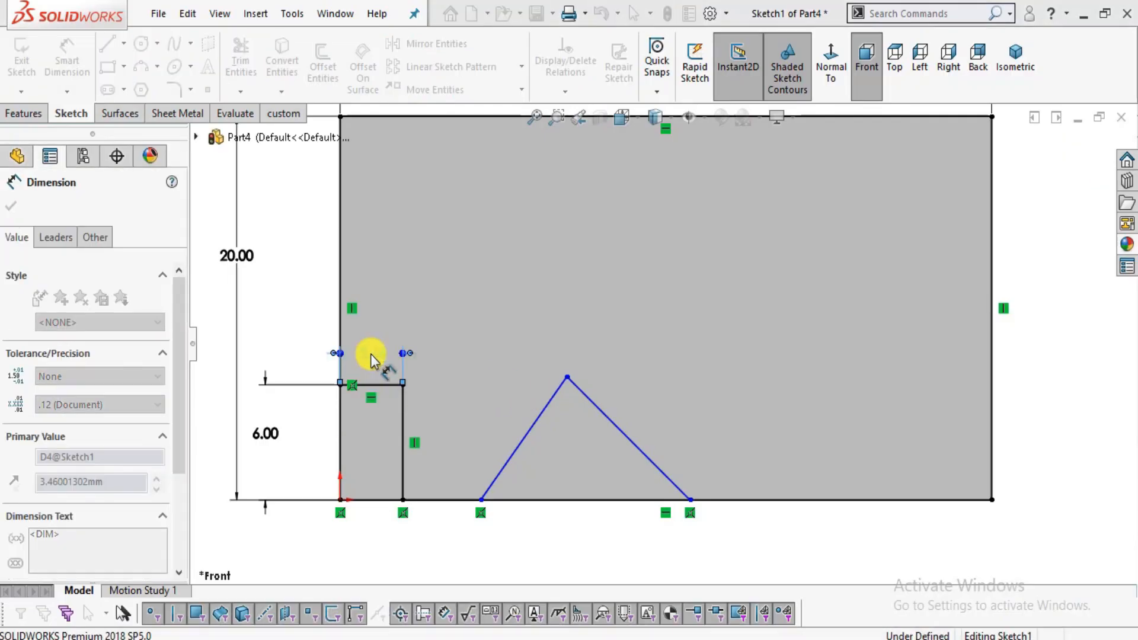
{"action": "type", "text": "2.00mm"}
{"action": "key", "text": "Return"}
Set the angle between the V notch's left line and the profile's bottom edge to 45°.
{"action": "key", "text": "alt+Tab"}
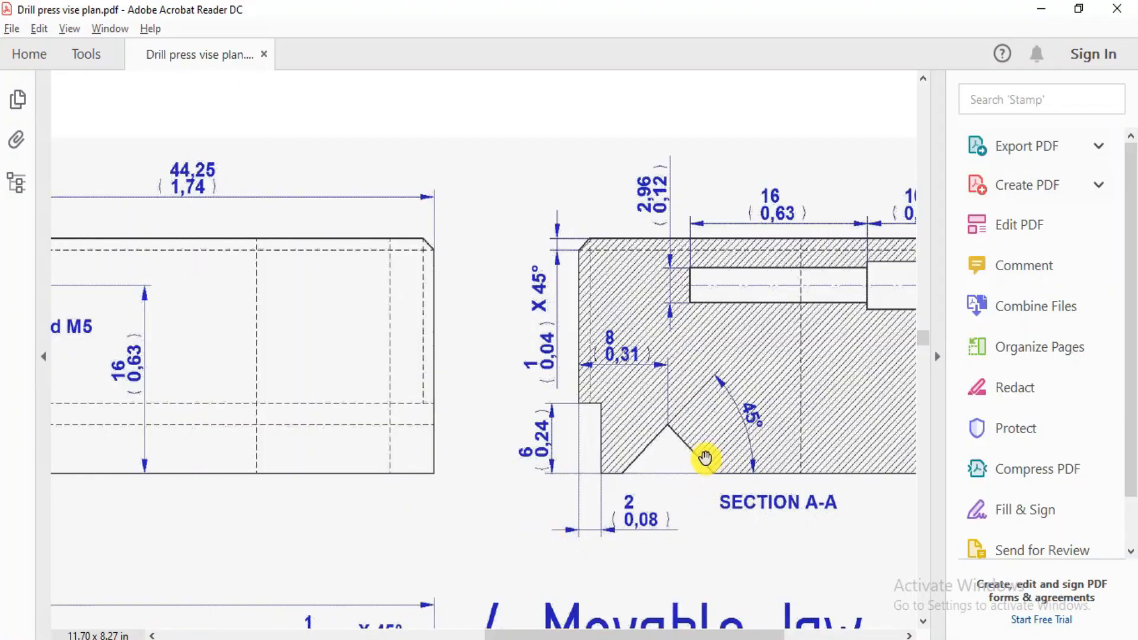
{"action": "key", "text": "alt+Tab"}
{"action": "left_click", "coordinate": [532, 427]}
{"action": "left_click", "coordinate": [728, 501]}
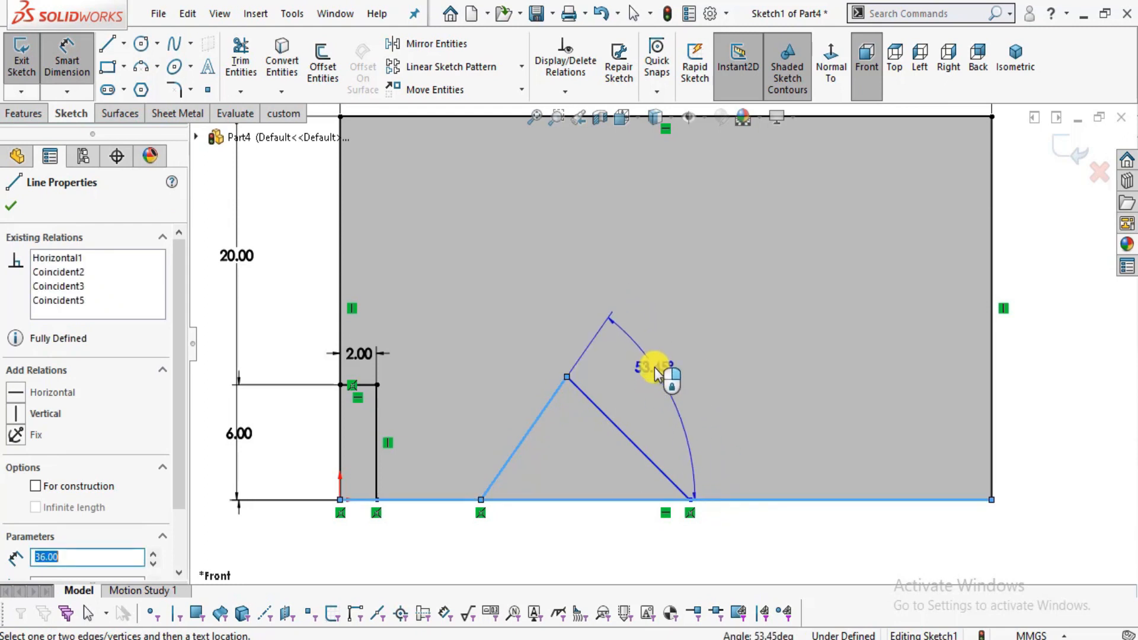
{"action": "left_click", "coordinate": [656, 374]}
{"action": "type", "text": "45"}
{"action": "key", "text": "Return"}
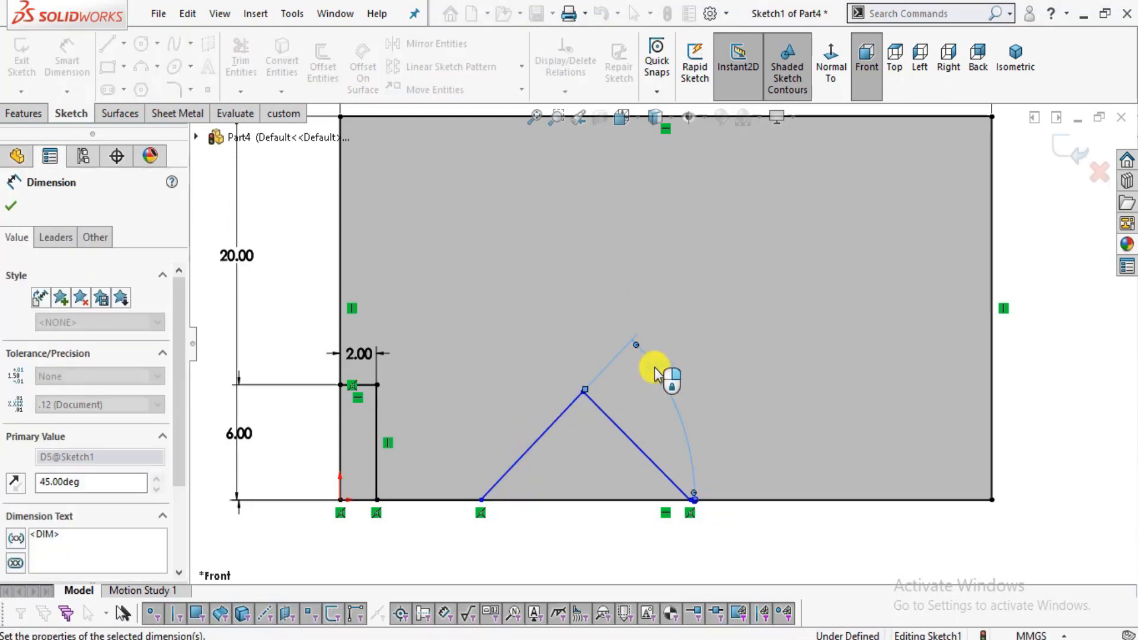
Set the horizontal distance from the profile's left edge to the V notch's apex to 8 mm.
{"action": "key", "text": "alt+Tab"}
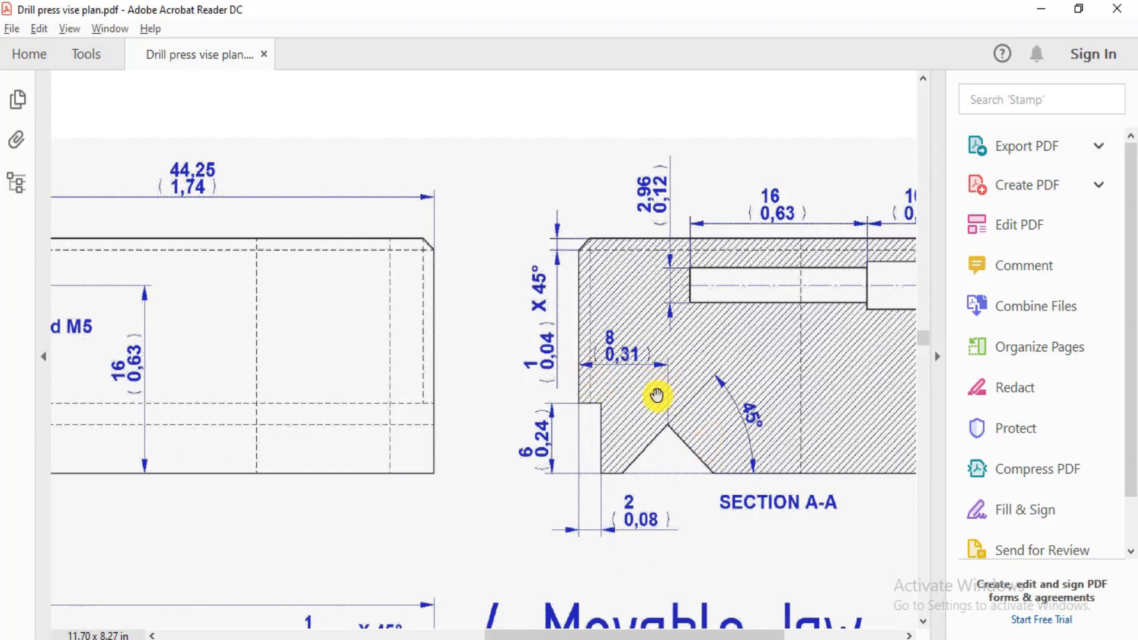
{"action": "key", "text": "alt+Tab"}
{"action": "left_click", "coordinate": [341, 264]}
{"action": "left_click", "coordinate": [582, 391]}
{"action": "left_click", "coordinate": [425, 283]}
{"action": "type", "text": "8"}
{"action": "key", "text": "Return"}
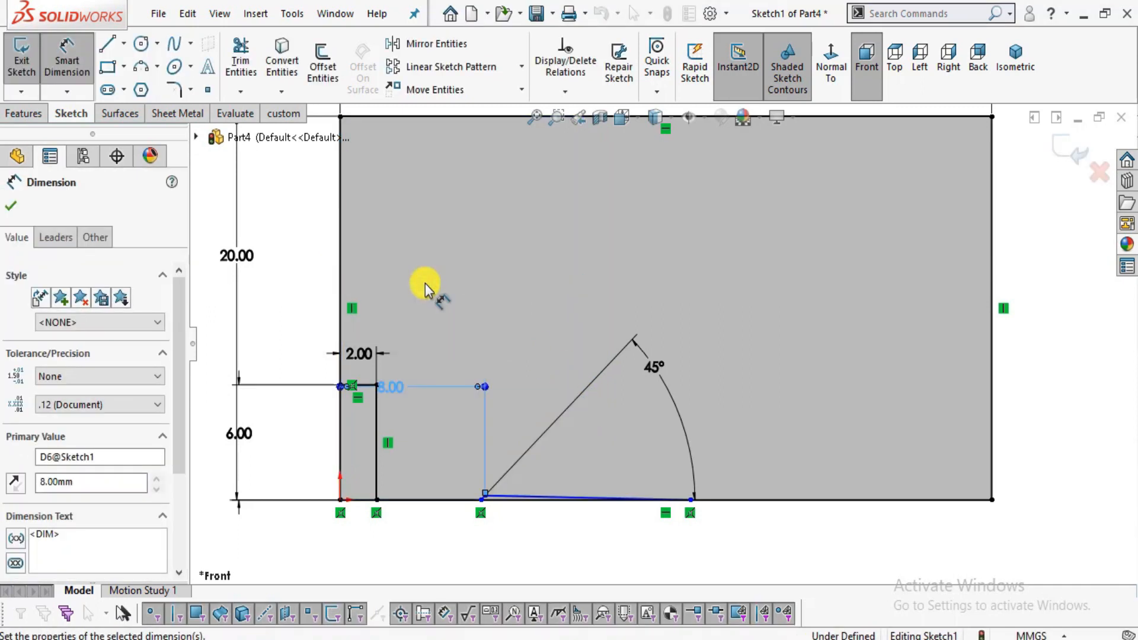
Pull the collapsed V notch's apex upward and move its right foot along the bottom edge to about X 11.45 mm.
{"action": "scroll", "coordinate": [586, 503], "scroll_direction": "down", "scroll_amount": 2}
{"action": "left_click", "coordinate": [571, 507]}
{"action": "scroll", "coordinate": [492, 487], "scroll_direction": "down", "scroll_amount": 1}
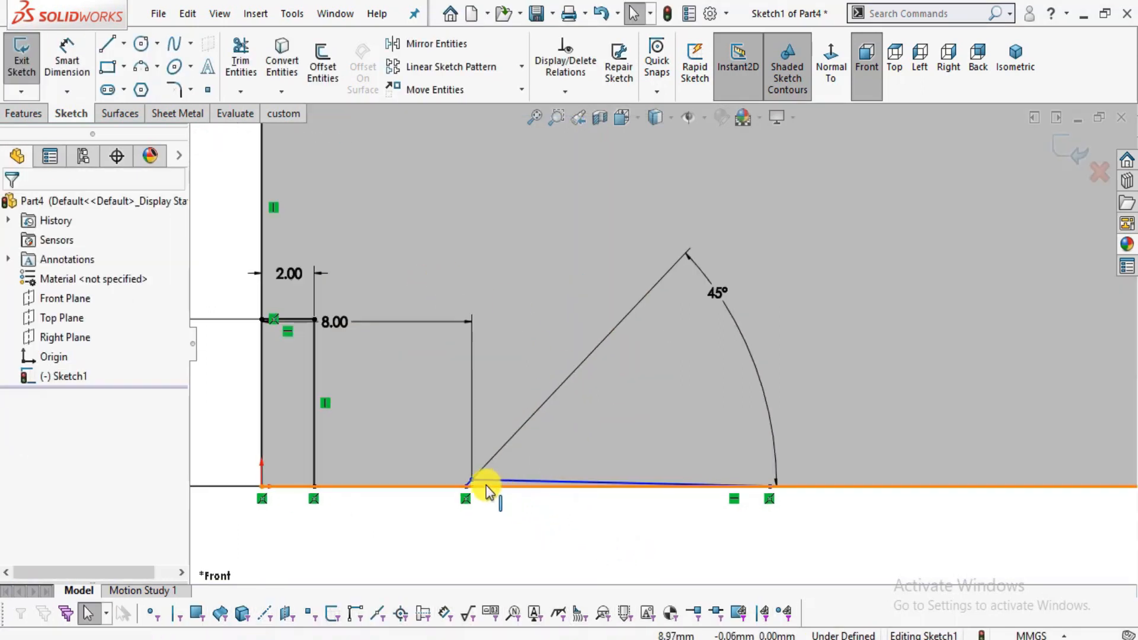
{"action": "mouse_move", "coordinate": [471, 479]}
{"action": "left_mouse_down"}
{"action": "mouse_move", "coordinate": [525, 420]}
{"action": "mouse_move", "coordinate": [524, 389]}
{"action": "left_mouse_up"}
{"action": "key", "text": "Escape"}
{"action": "left_click_drag", "start_coordinate": [764, 484], "coordinate": [566, 481]}
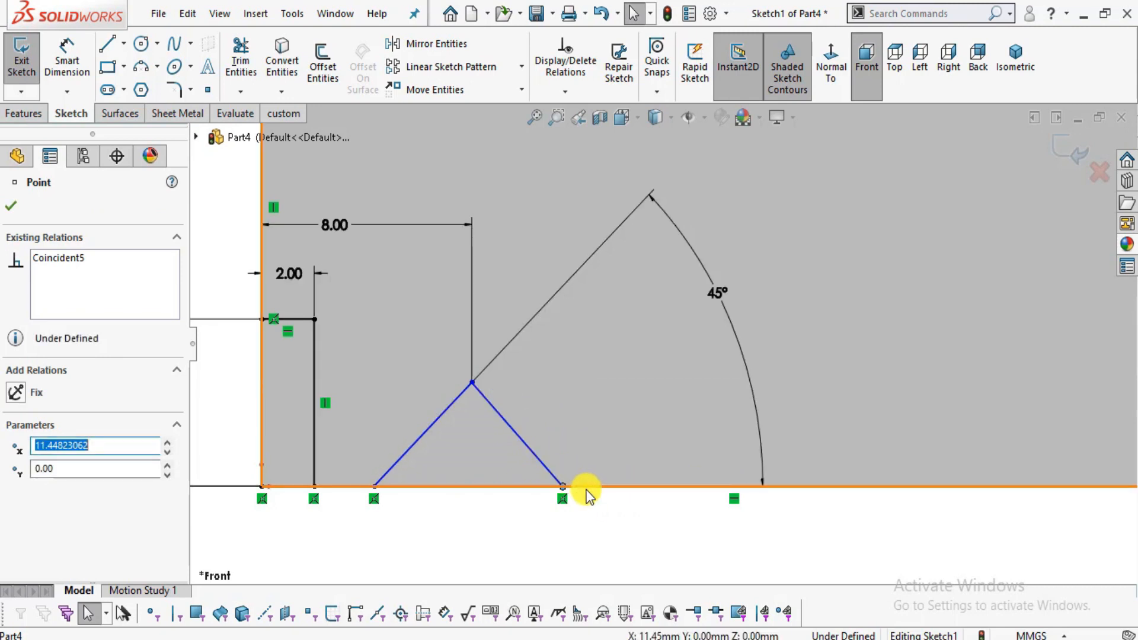
{"action": "scroll", "coordinate": [614, 479], "scroll_direction": "up", "scroll_amount": 4}
{"action": "scroll", "coordinate": [576, 351], "scroll_direction": "down", "scroll_amount": 2}
Examine the front view and section A-A in the PDF plan for the V notch's depth and shape.
{"action": "key", "text": "alt+Tab"}
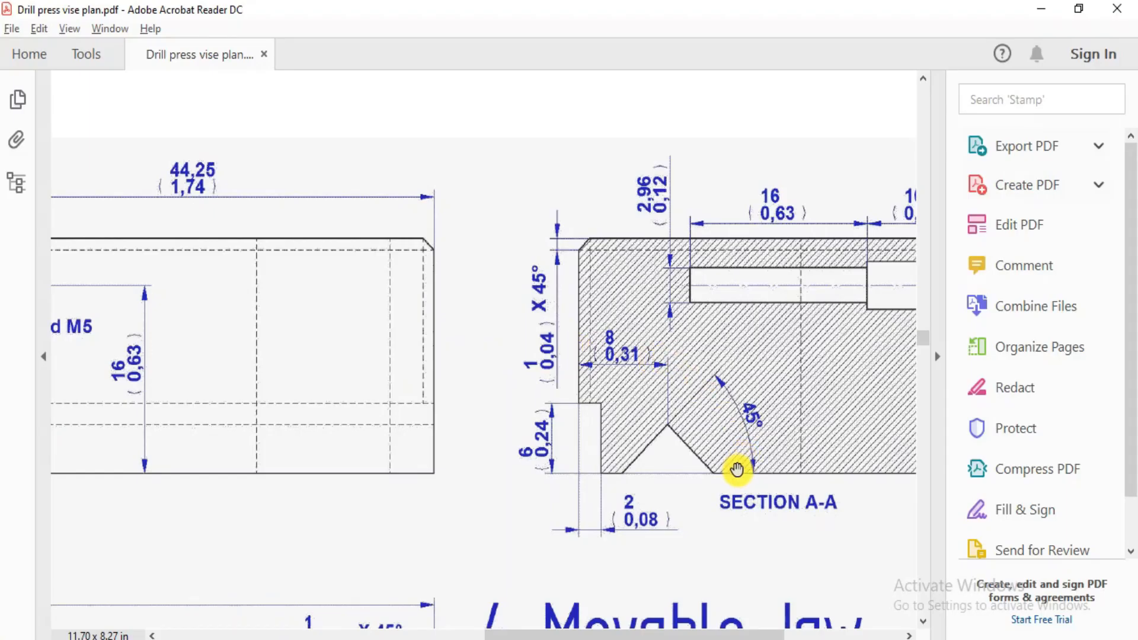
{"action": "left_click_drag", "start_coordinate": [706, 559], "coordinate": [458, 554]}
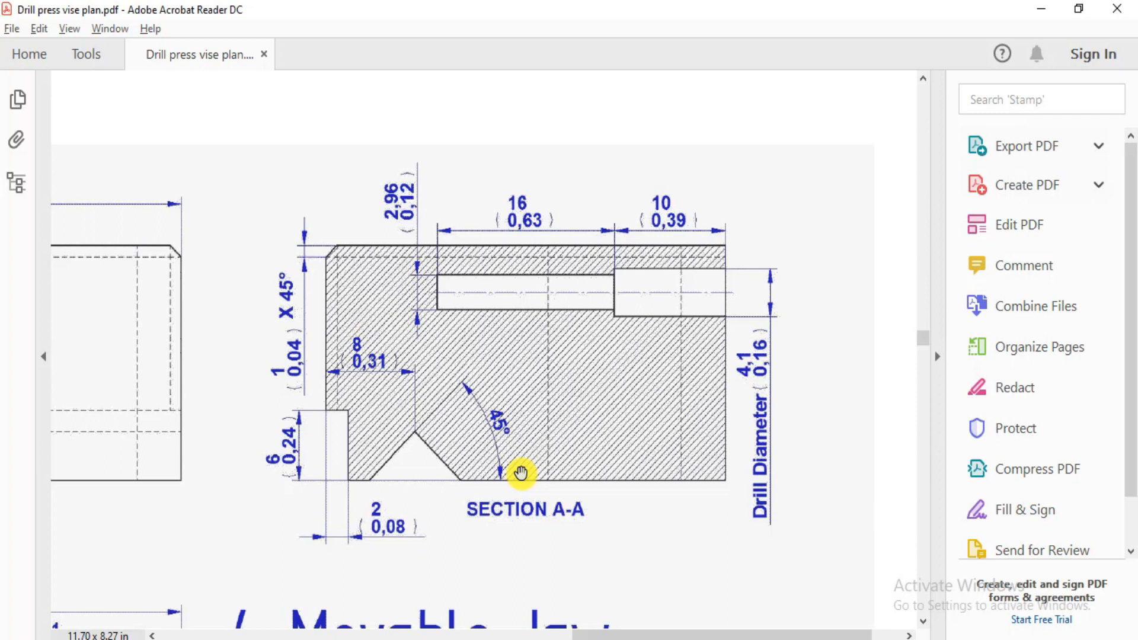
{"action": "key", "text": "alt+Tab"}
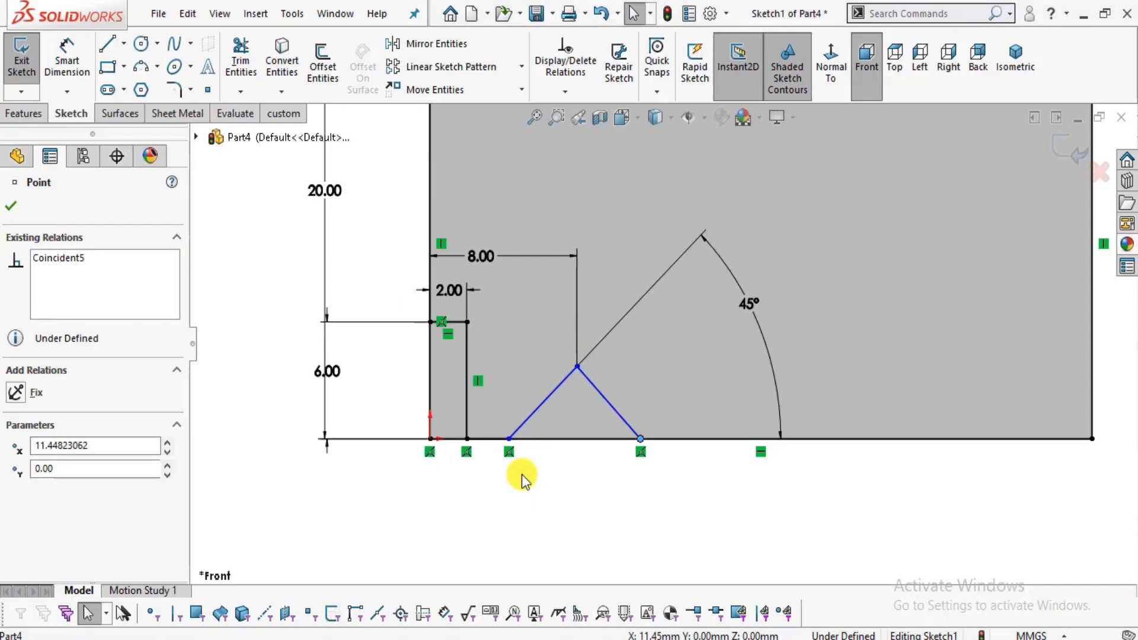
{"action": "left_click", "coordinate": [578, 544]}
{"action": "scroll", "coordinate": [578, 544], "scroll_direction": "up", "scroll_amount": 2}
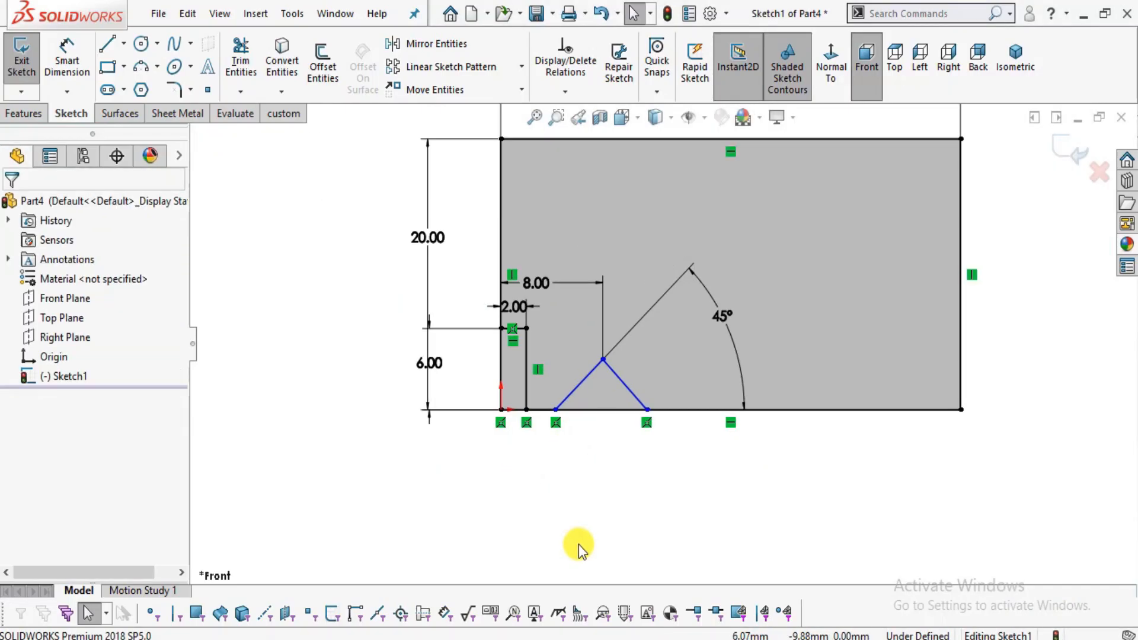
{"action": "key", "text": "alt+Tab"}
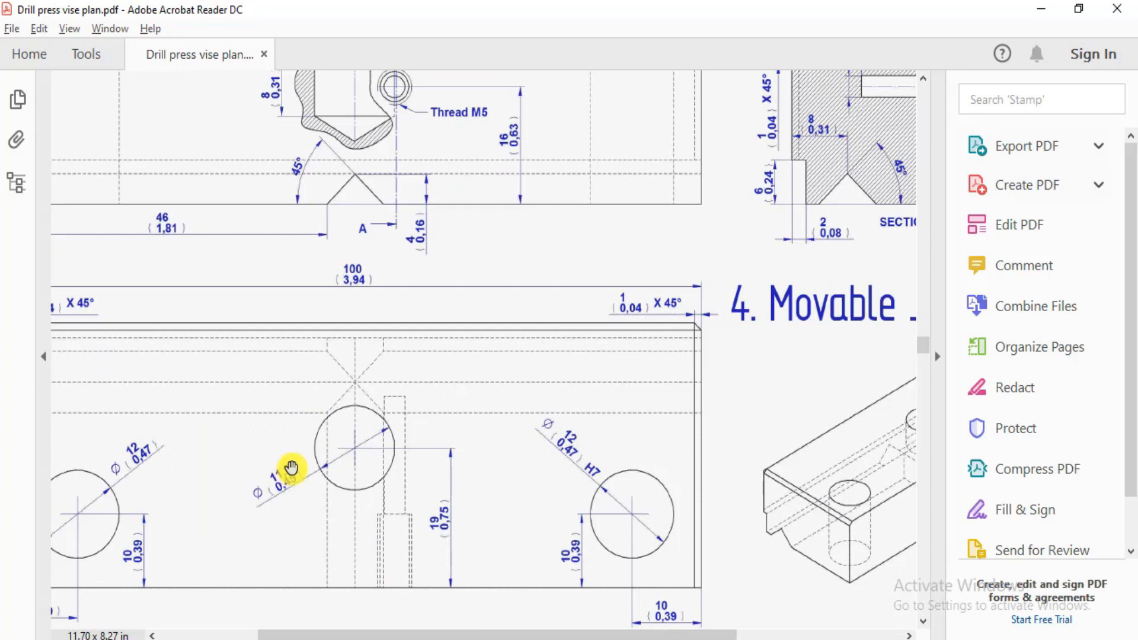
{"action": "left_click_drag", "start_coordinate": [790, 232], "coordinate": [612, 346]}
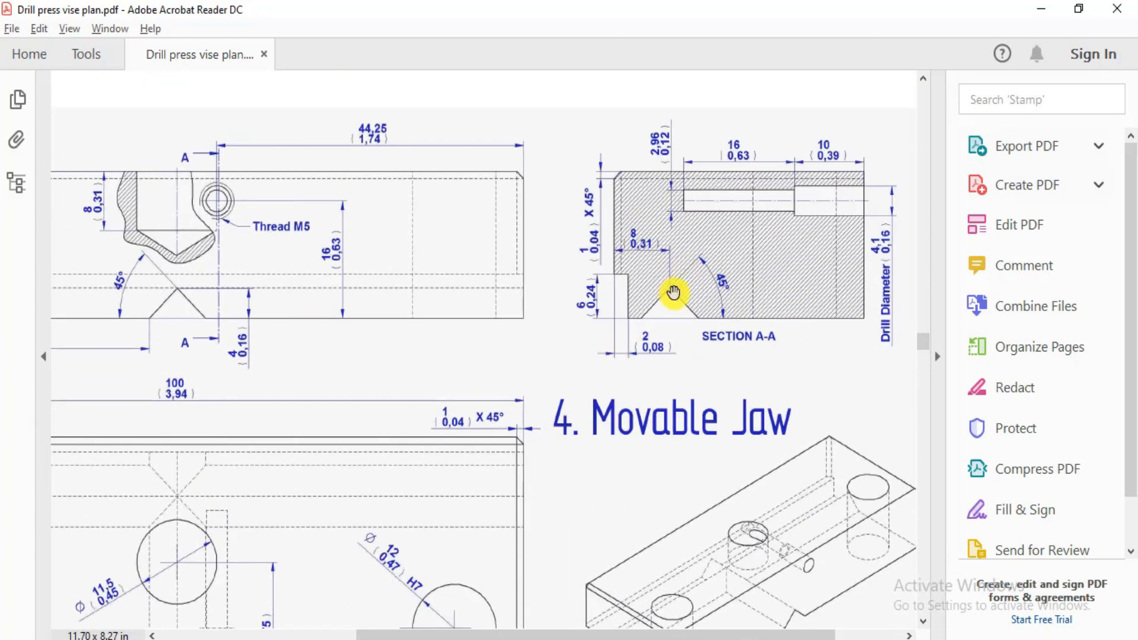
{"action": "scroll", "coordinate": [673, 293], "scroll_direction": "up", "scroll_amount": 3, "text": "ctrl"}
{"action": "left_click_drag", "start_coordinate": [785, 358], "coordinate": [610, 427]}
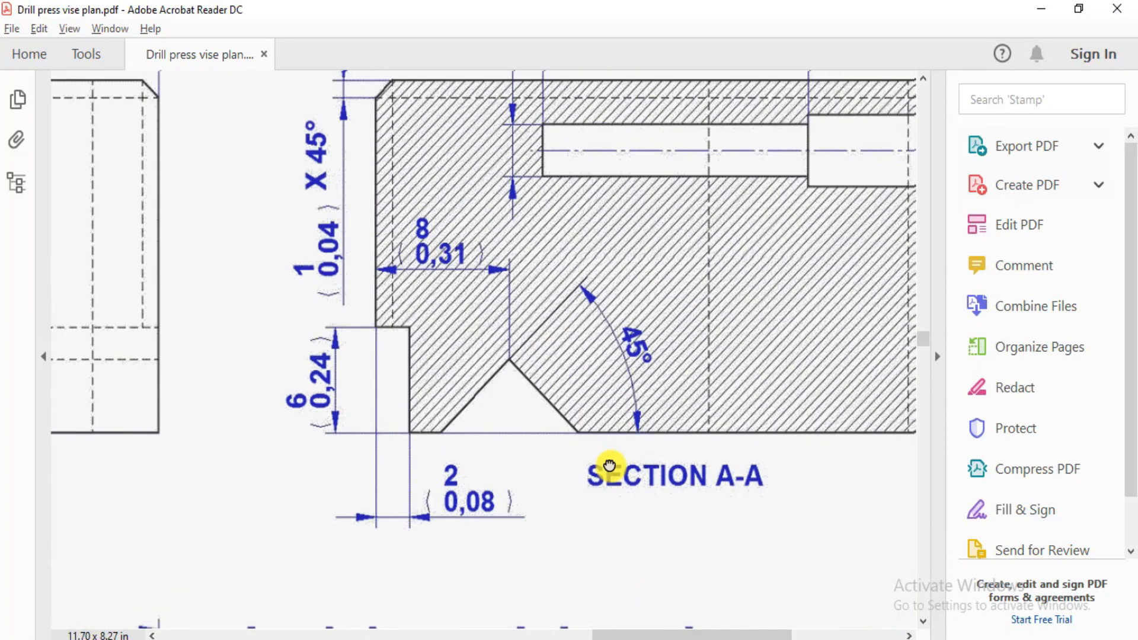
{"action": "key", "text": "alt+Tab"}
Set the vertical distance from the V notch's apex to the bottom edge to 4 mm.
{"action": "scroll", "coordinate": [667, 386], "scroll_direction": "down", "scroll_amount": 1}
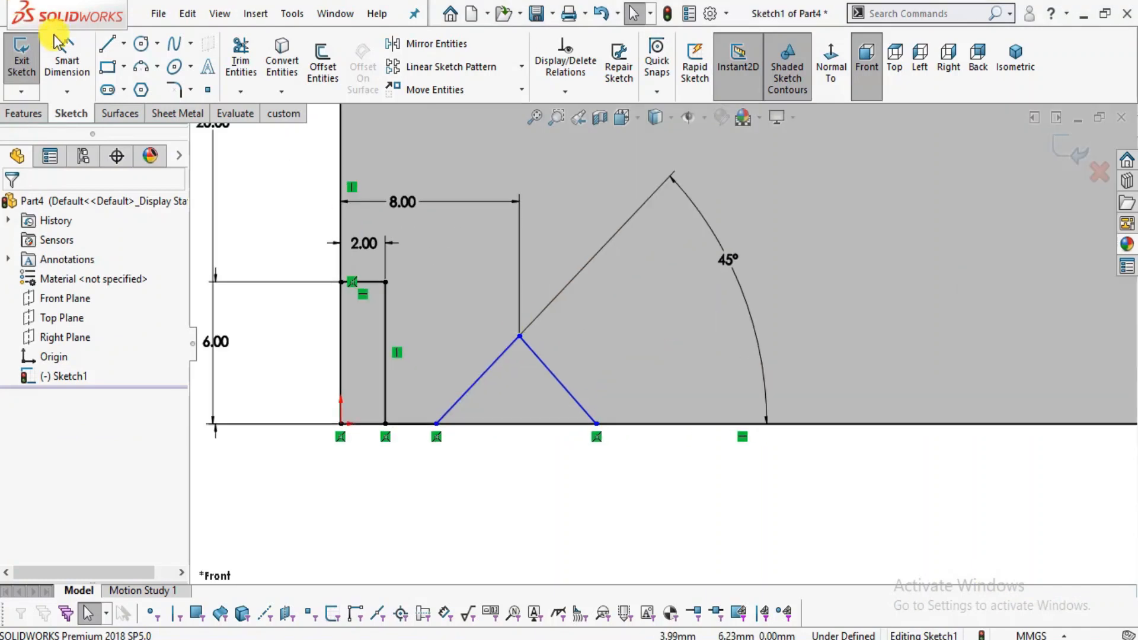
{"action": "left_click", "coordinate": [67, 59]}
{"action": "left_click", "coordinate": [521, 337]}
{"action": "left_click", "coordinate": [657, 425]}
{"action": "left_click", "coordinate": [650, 368]}
{"action": "type", "text": "4"}
{"action": "key", "text": "Return"}
{"action": "key", "text": "Escape"}
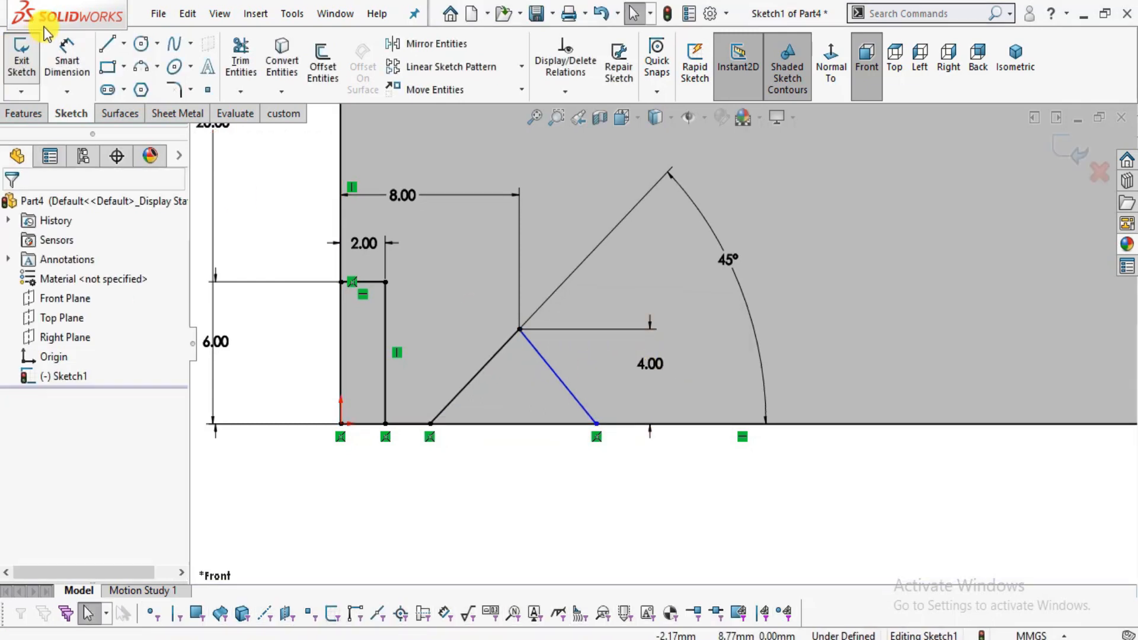
Draw a vertical centerline from the V notch's apex down past the profile's bottom edge.
{"action": "left_click", "coordinate": [124, 44]}
{"action": "left_click", "coordinate": [137, 87]}
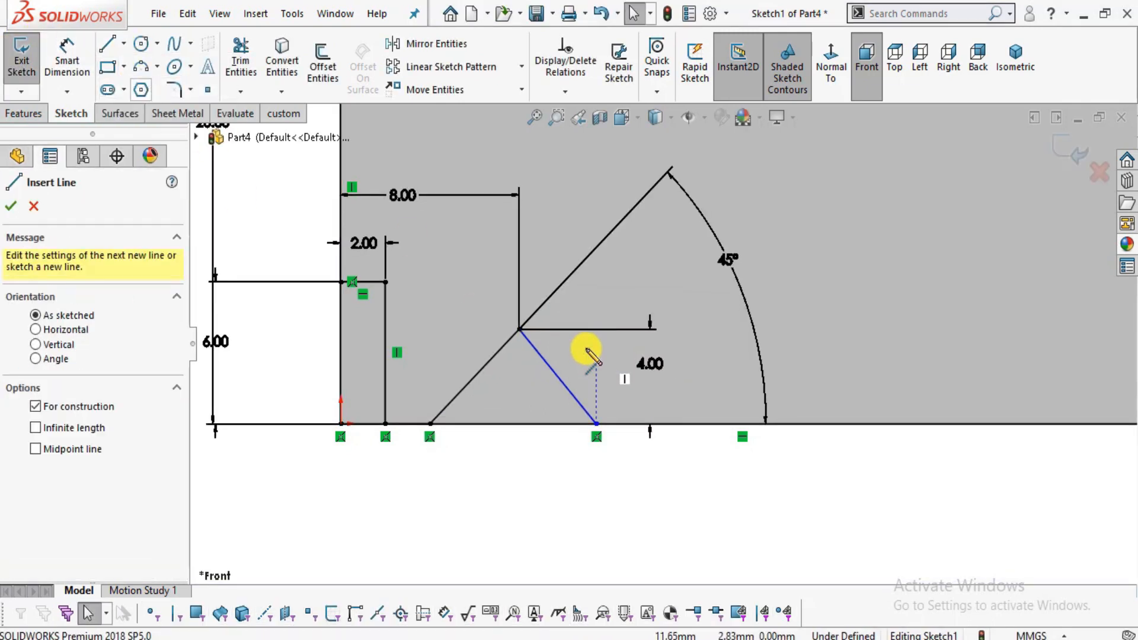
{"action": "left_click", "coordinate": [519, 330]}
{"action": "left_click", "coordinate": [519, 489]}
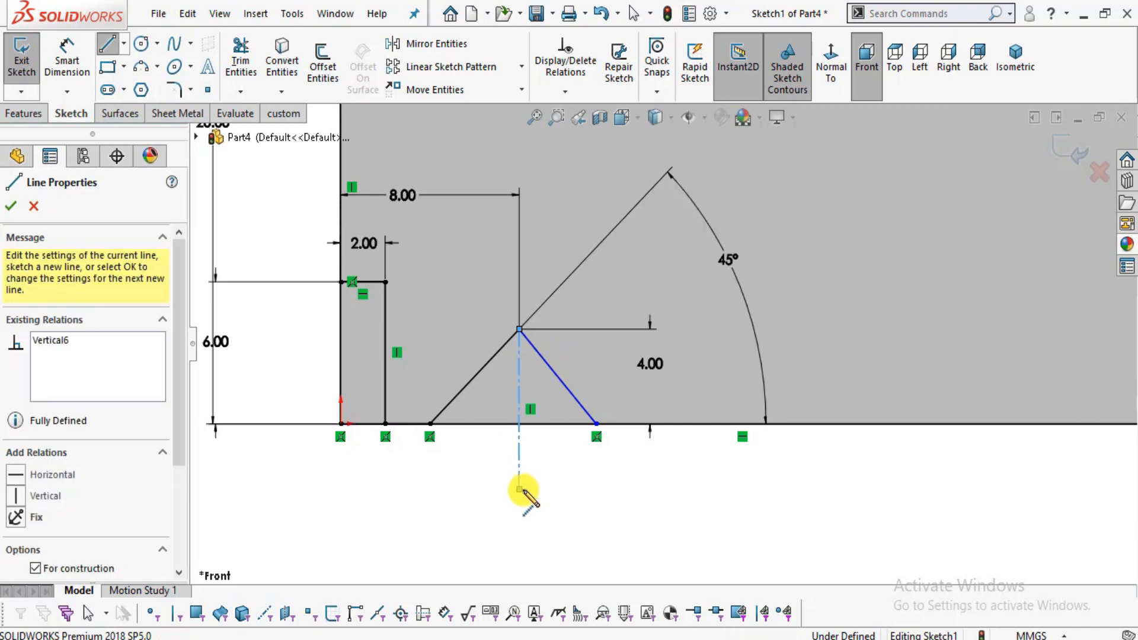
{"action": "key", "text": "Escape"}
Make the V notch's two slanted lines symmetric about the vertical centerline.
{"action": "left_click", "coordinate": [482, 370]}
{"action": "left_click", "coordinate": [520, 379], "text": "ctrl"}
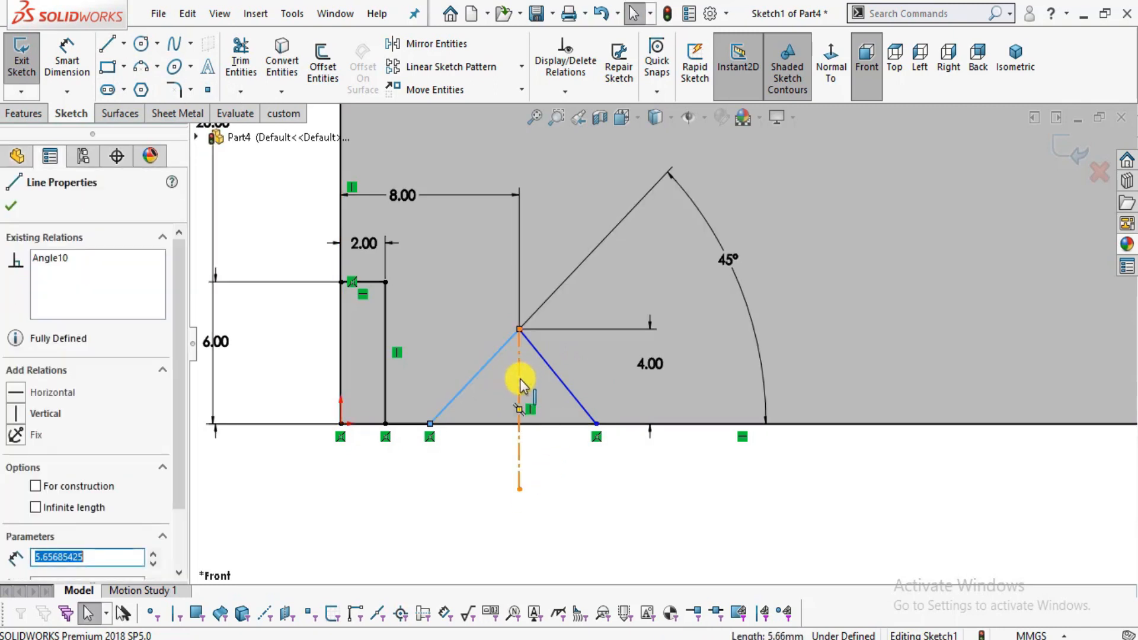
{"action": "left_click", "coordinate": [564, 384], "text": "ctrl"}
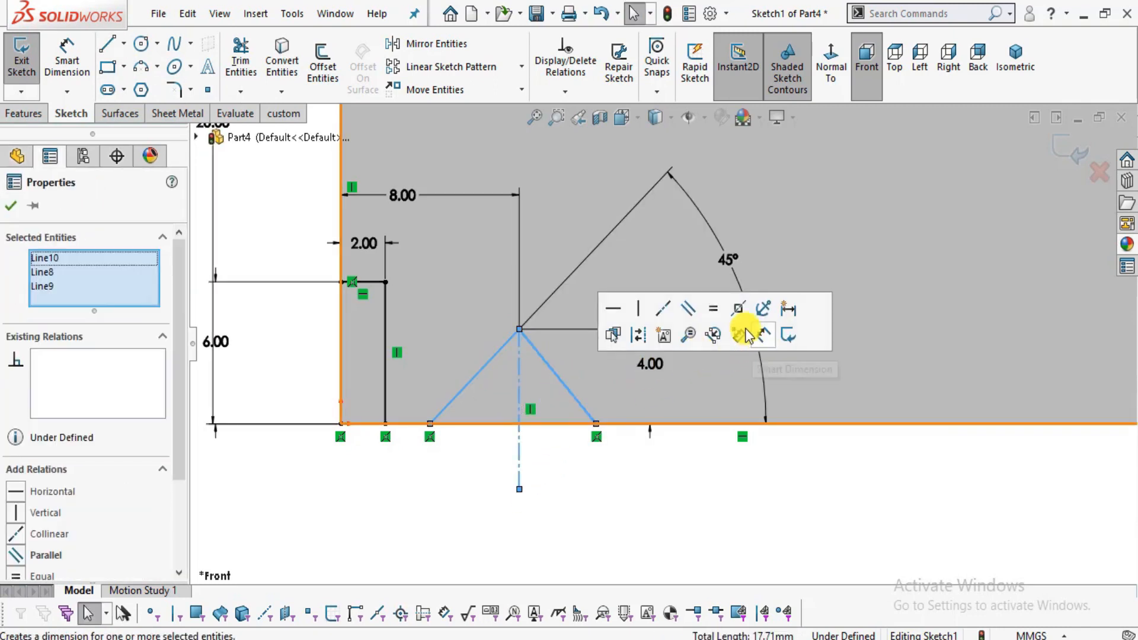
{"action": "left_click", "coordinate": [735, 306]}
{"action": "left_click", "coordinate": [716, 509]}
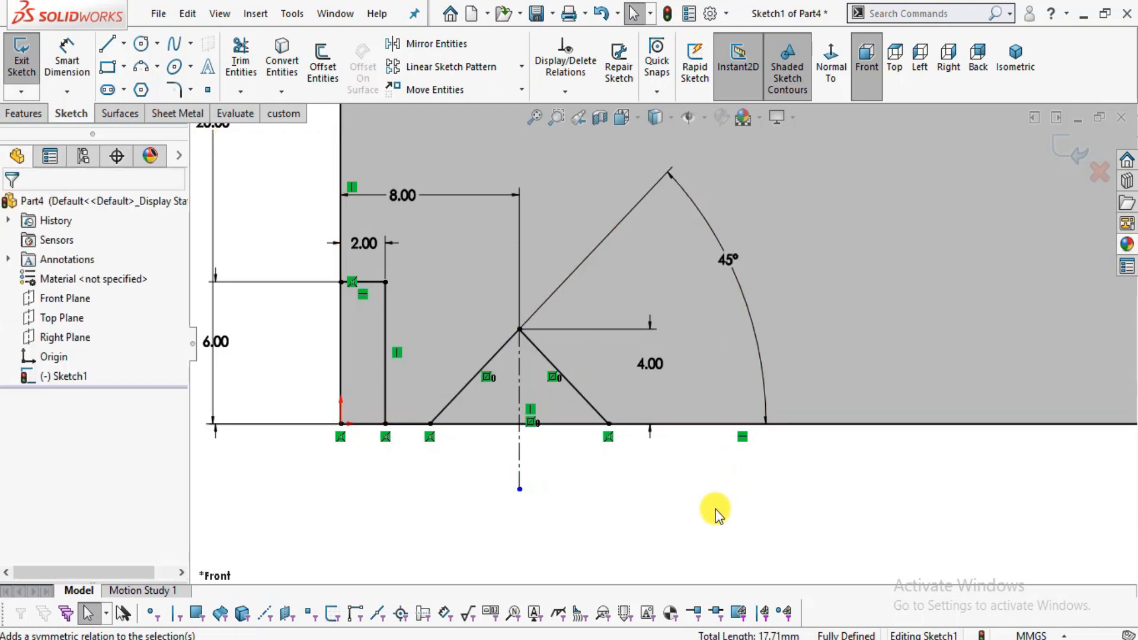
Add a 1 mm by 45° angle-distance sketch chamfer at the profile's upper-left corner, following section A-A.
{"action": "scroll", "coordinate": [694, 521], "scroll_direction": "up", "scroll_amount": 4}
{"action": "scroll", "coordinate": [666, 232], "scroll_direction": "down", "scroll_amount": 2}
{"action": "key", "text": "alt+Tab"}
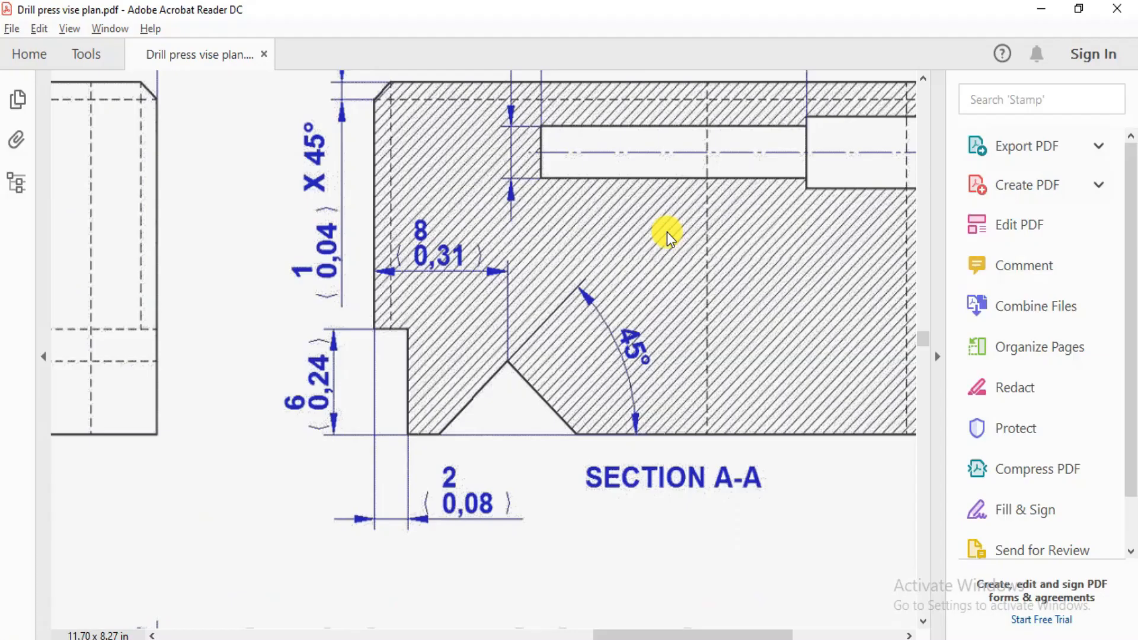
{"action": "scroll", "coordinate": [367, 235], "scroll_direction": "up", "scroll_amount": 3}
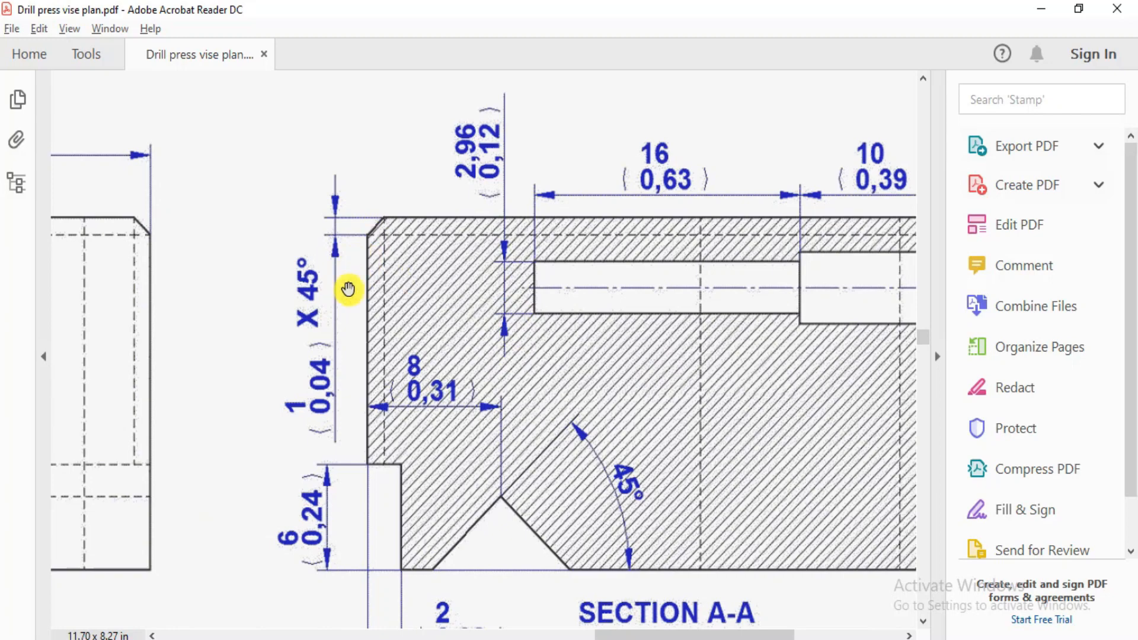
{"action": "key", "text": "alt+Tab"}
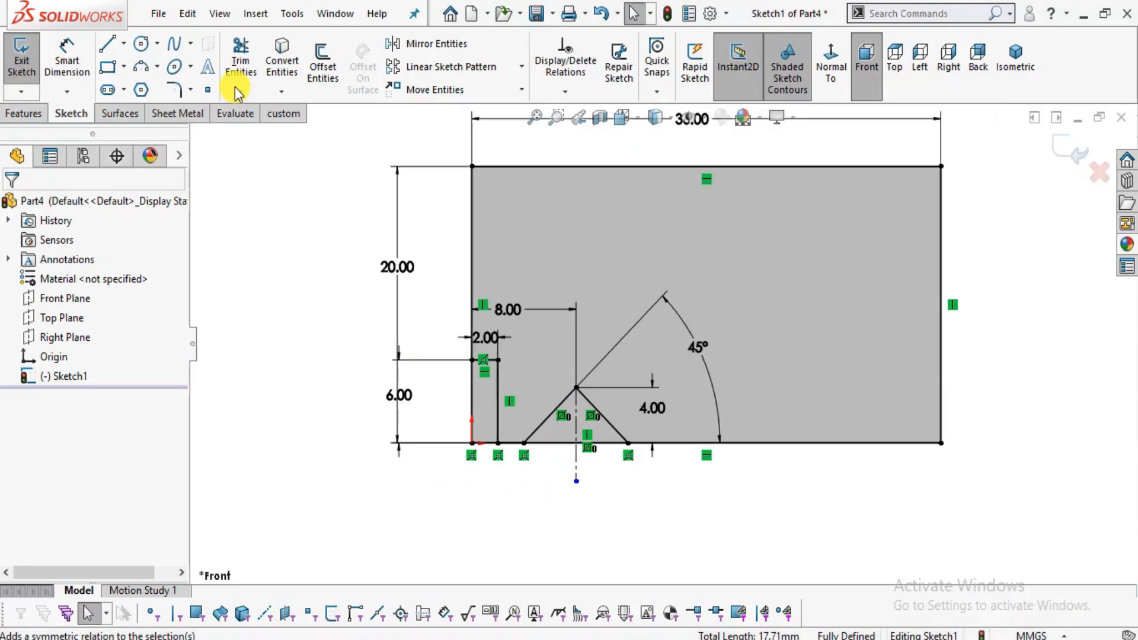
{"action": "left_click", "coordinate": [190, 90]}
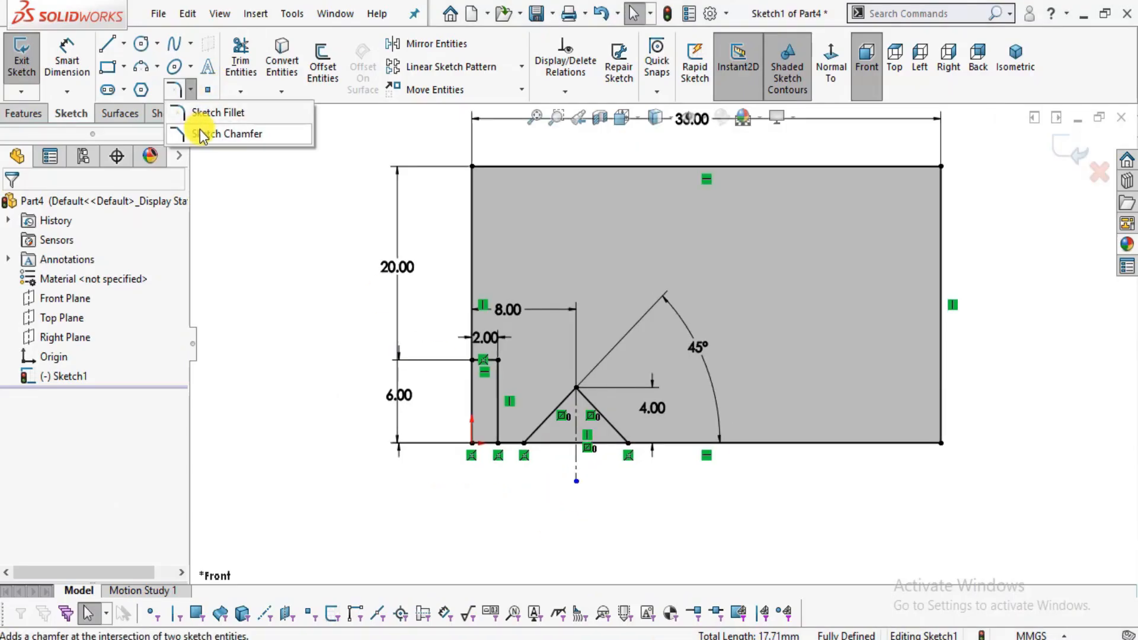
{"action": "left_click", "coordinate": [198, 133]}
{"action": "scroll", "coordinate": [614, 166], "scroll_direction": "down", "scroll_amount": 1}
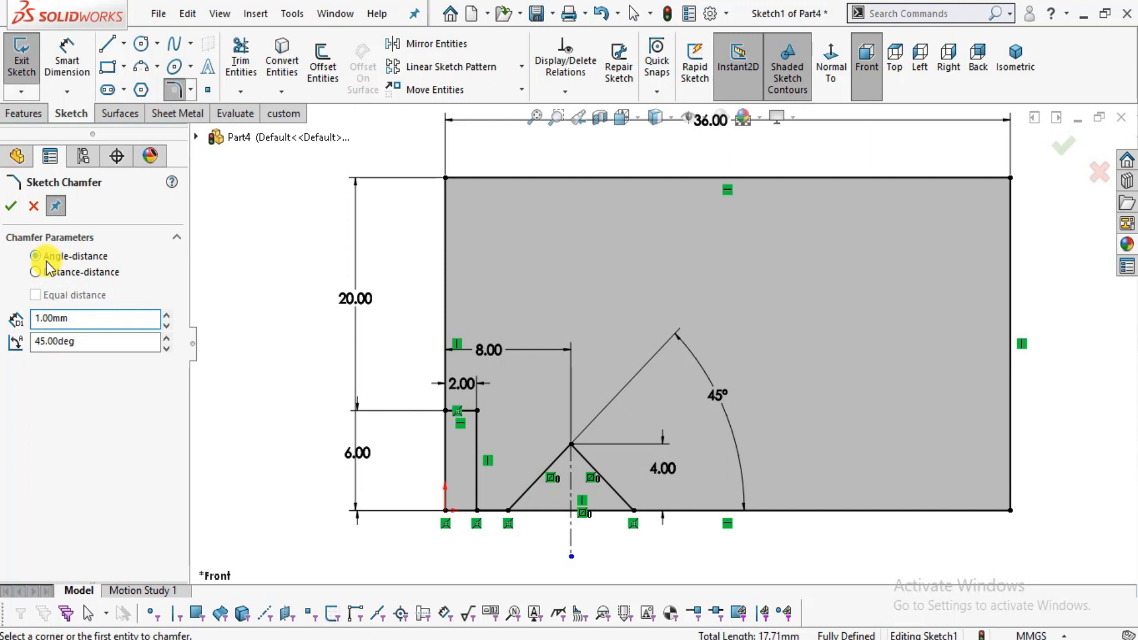
{"action": "scroll", "coordinate": [686, 119], "scroll_direction": "down", "scroll_amount": 2}
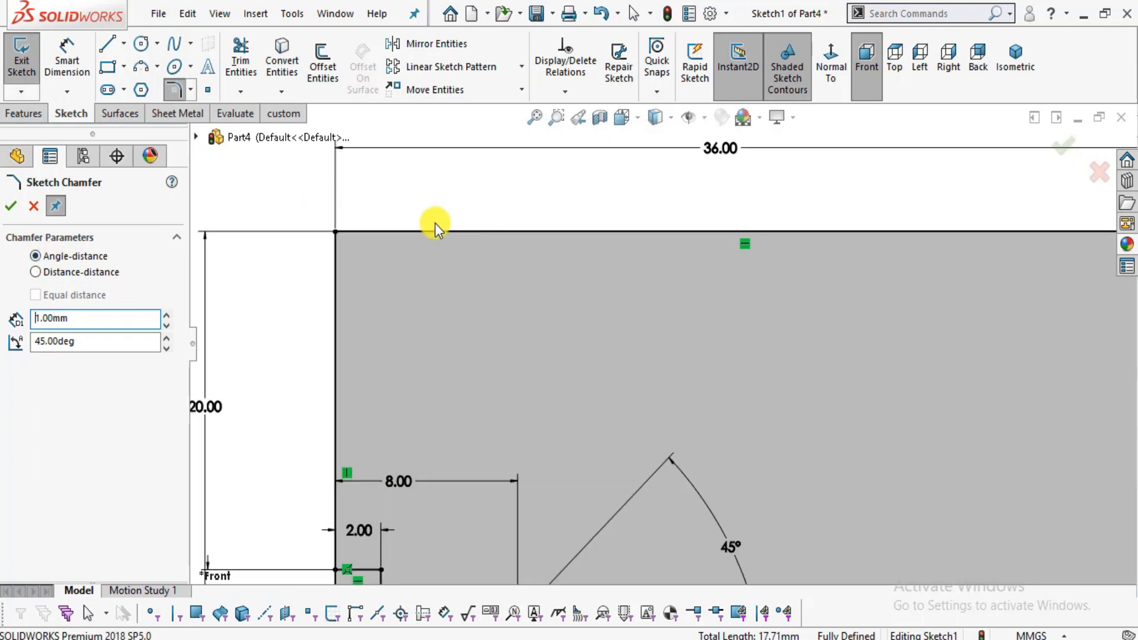
{"action": "left_click", "coordinate": [335, 235]}
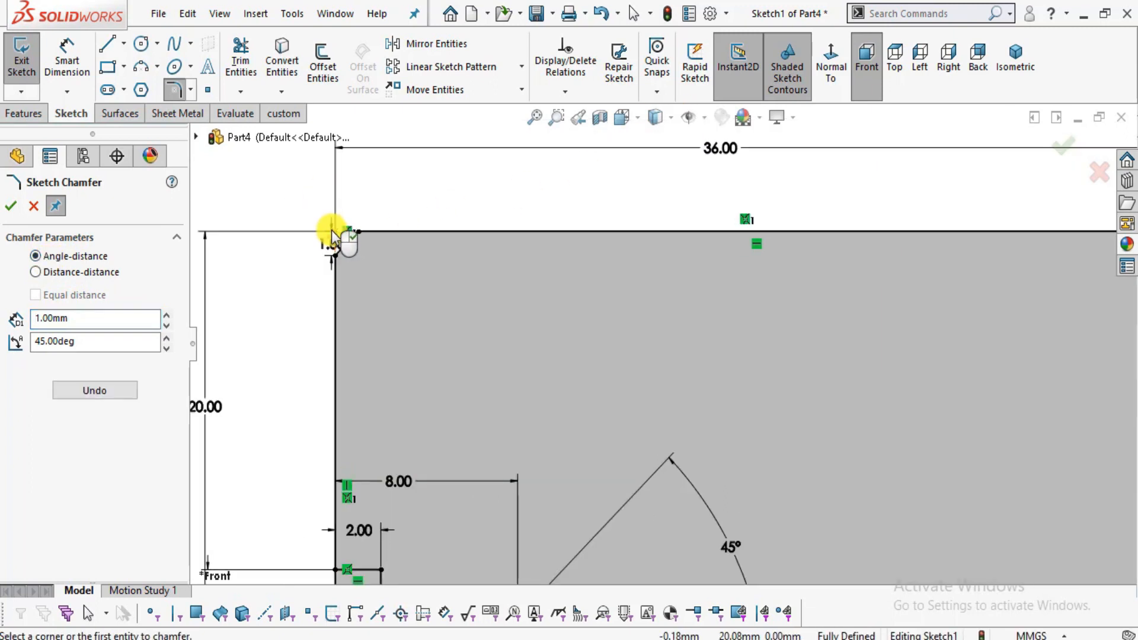
Finish the sketch chamfer and start a boss extrusion of the main profile region, excluding the corner step and V notch.
{"action": "left_click", "coordinate": [20, 211]}
{"action": "scroll", "coordinate": [551, 279], "scroll_direction": "up", "scroll_amount": 5}
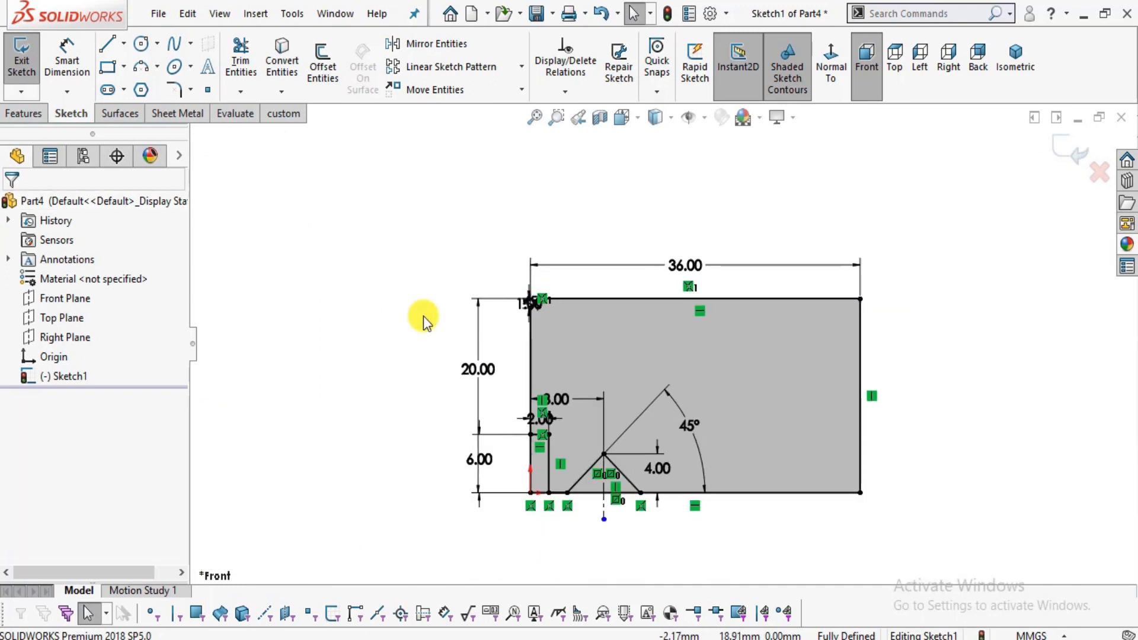
{"action": "left_click", "coordinate": [34, 119]}
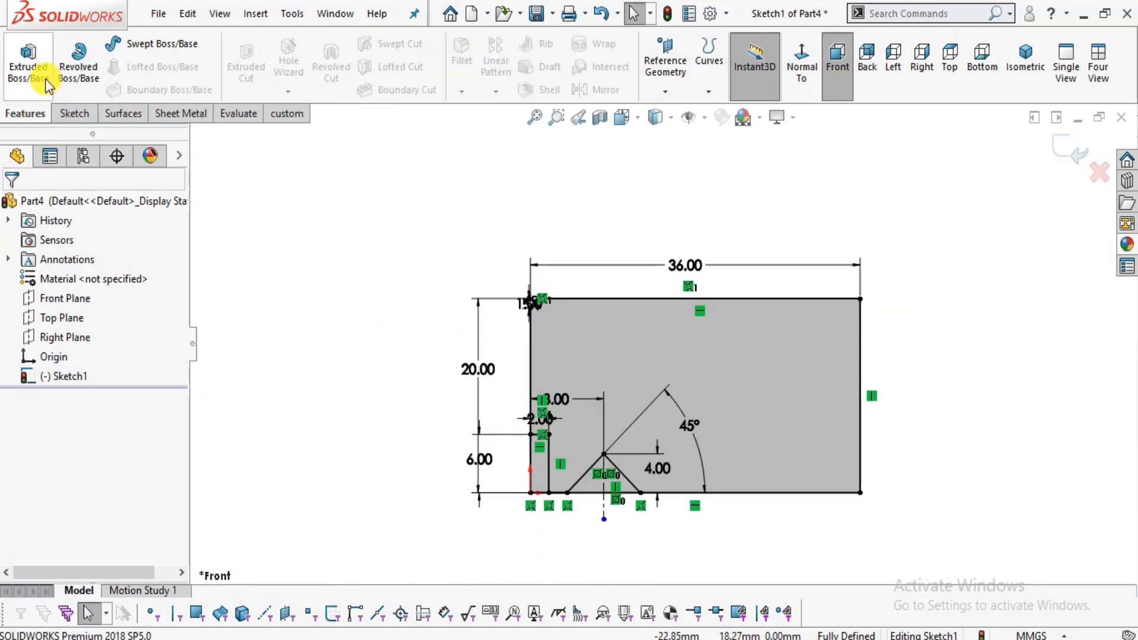
{"action": "left_click", "coordinate": [45, 80]}
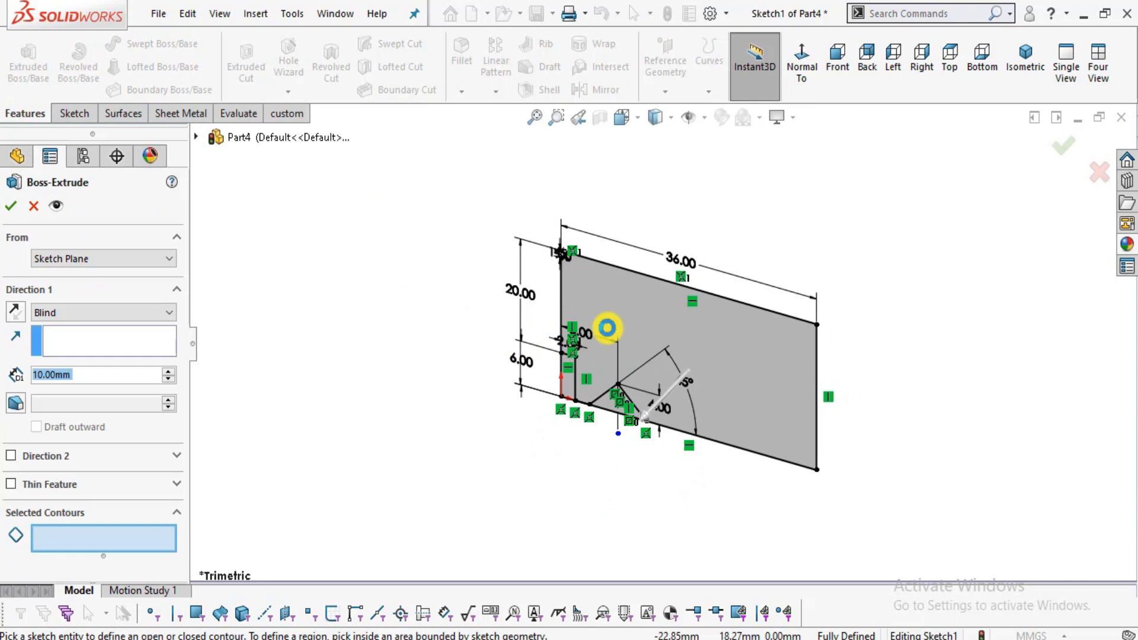
{"action": "left_click", "coordinate": [649, 327]}
{"action": "scroll", "coordinate": [651, 339], "scroll_direction": "down", "scroll_amount": 3}
{"action": "scroll", "coordinate": [642, 438], "scroll_direction": "up", "scroll_amount": 2}
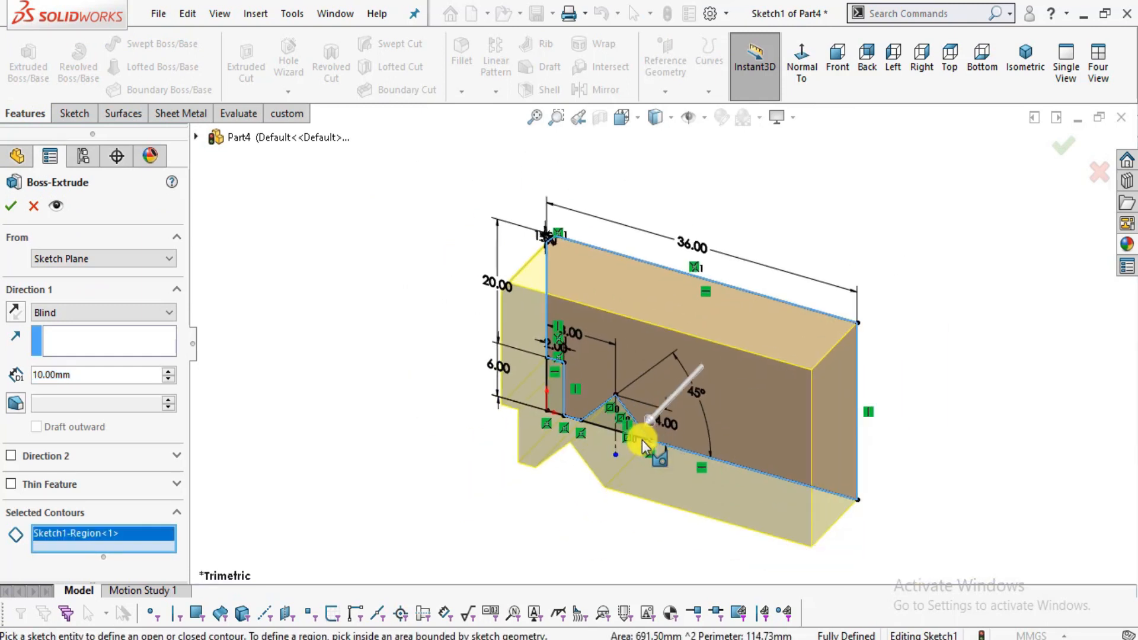
Extrude the selected region 100 mm with the Mid Plane condition, following the length in the movable jaw plan.
{"action": "key", "text": "alt+Tab"}
{"action": "scroll", "coordinate": [372, 289], "scroll_direction": "down", "scroll_amount": 2, "text": "ctrl"}
{"action": "mouse_move", "coordinate": [309, 356]}
{"action": "left_mouse_down"}
{"action": "mouse_move", "coordinate": [462, 343]}
{"action": "mouse_move", "coordinate": [489, 315]}
{"action": "left_mouse_up"}
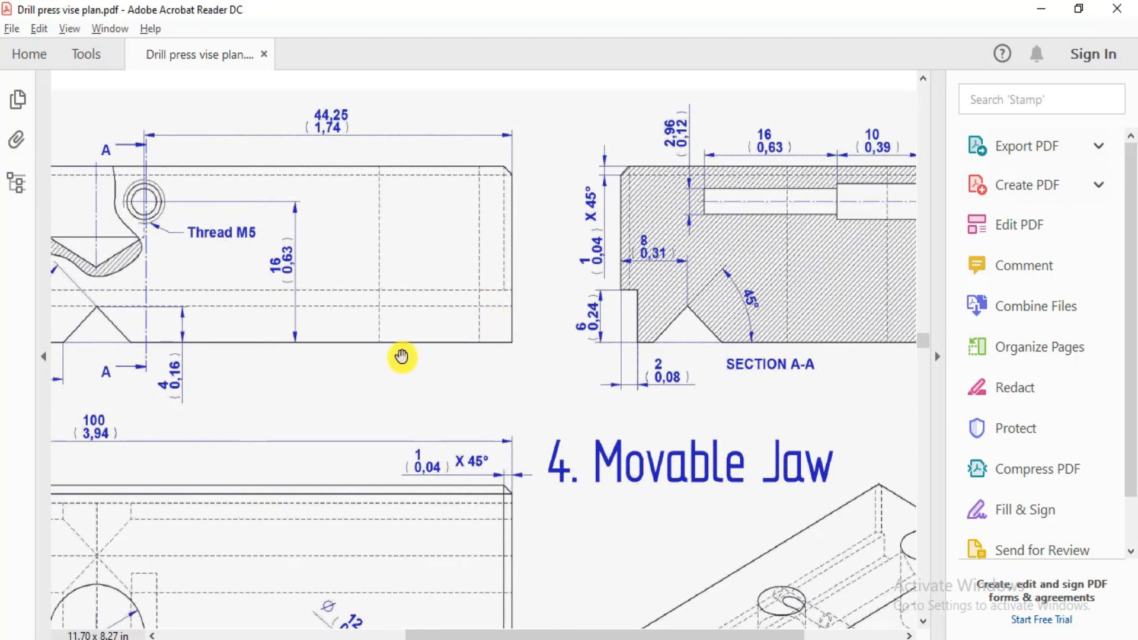
{"action": "mouse_move", "coordinate": [232, 384]}
{"action": "left_mouse_down"}
{"action": "mouse_move", "coordinate": [373, 383]}
{"action": "mouse_move", "coordinate": [448, 352]}
{"action": "left_mouse_up"}
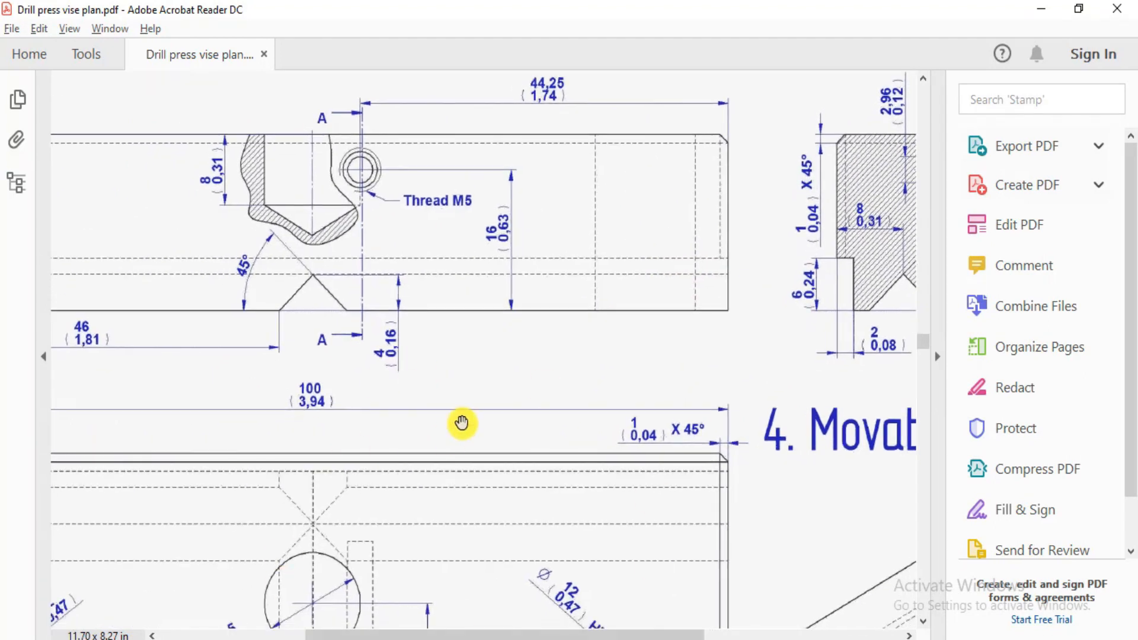
{"action": "key", "text": "alt+Tab"}
{"action": "left_click", "coordinate": [65, 314]}
{"action": "left_click", "coordinate": [69, 381]}
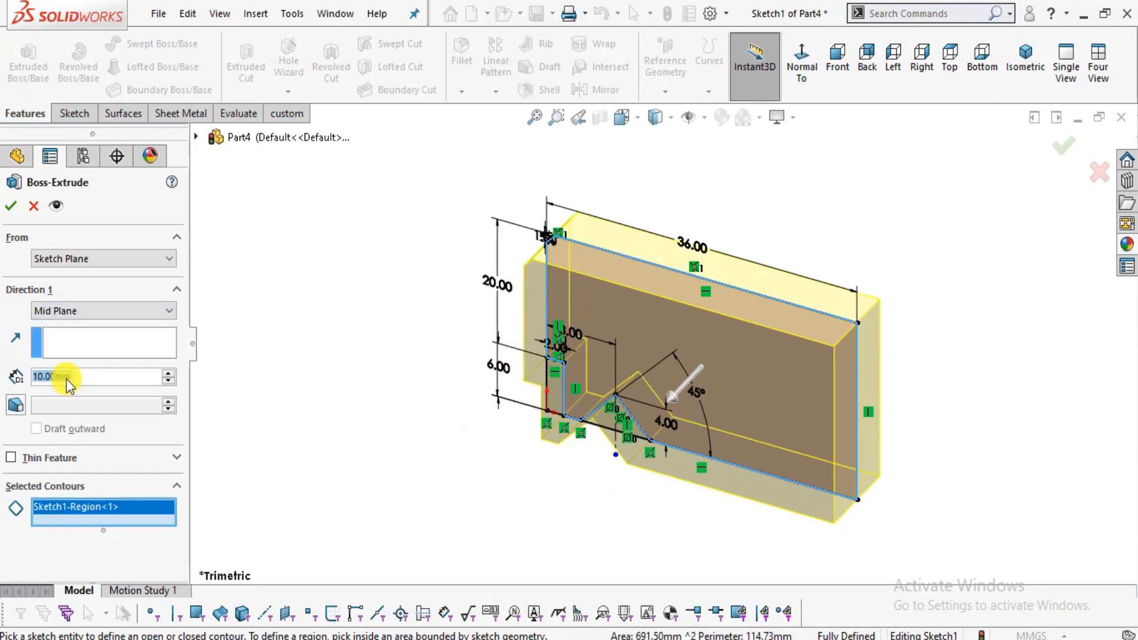
{"action": "type", "text": "100"}
{"action": "key", "text": "Return"}
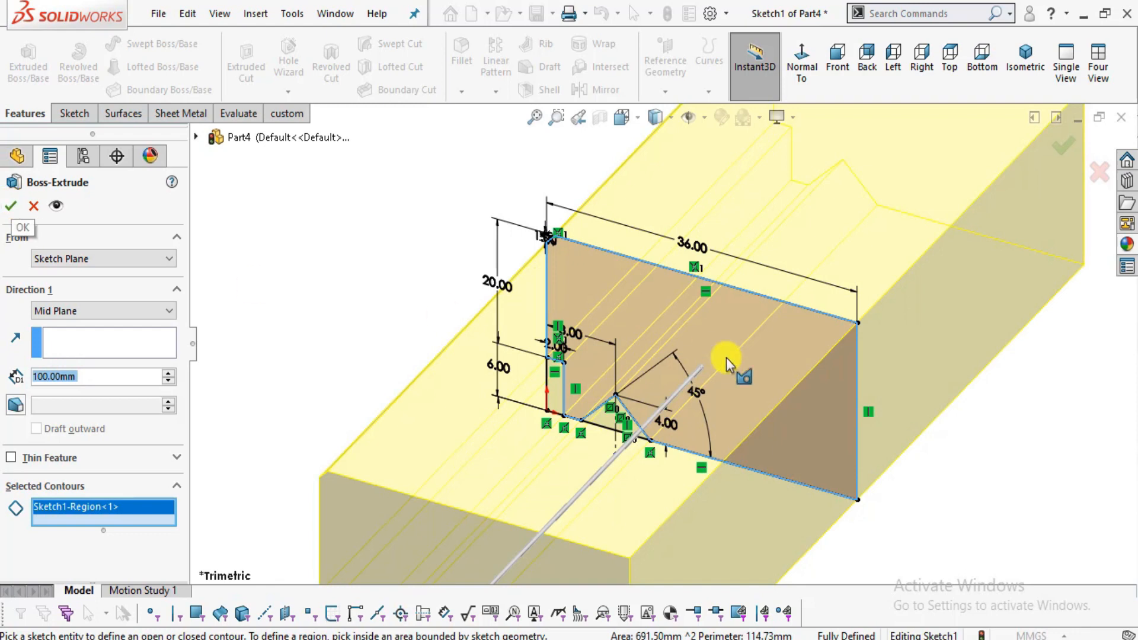
{"action": "scroll", "coordinate": [726, 358], "scroll_direction": "up", "scroll_amount": 2}
{"action": "key", "text": "alt+Tab"}
{"action": "left_click_drag", "start_coordinate": [712, 448], "coordinate": [448, 224]}
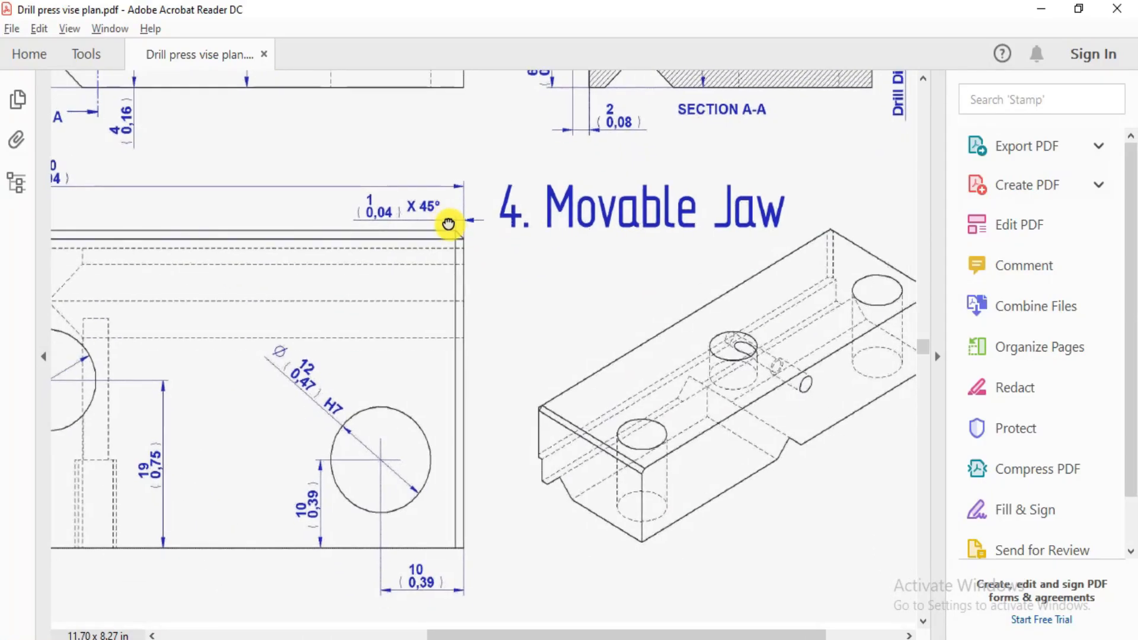
{"action": "key", "text": "alt+Tab"}
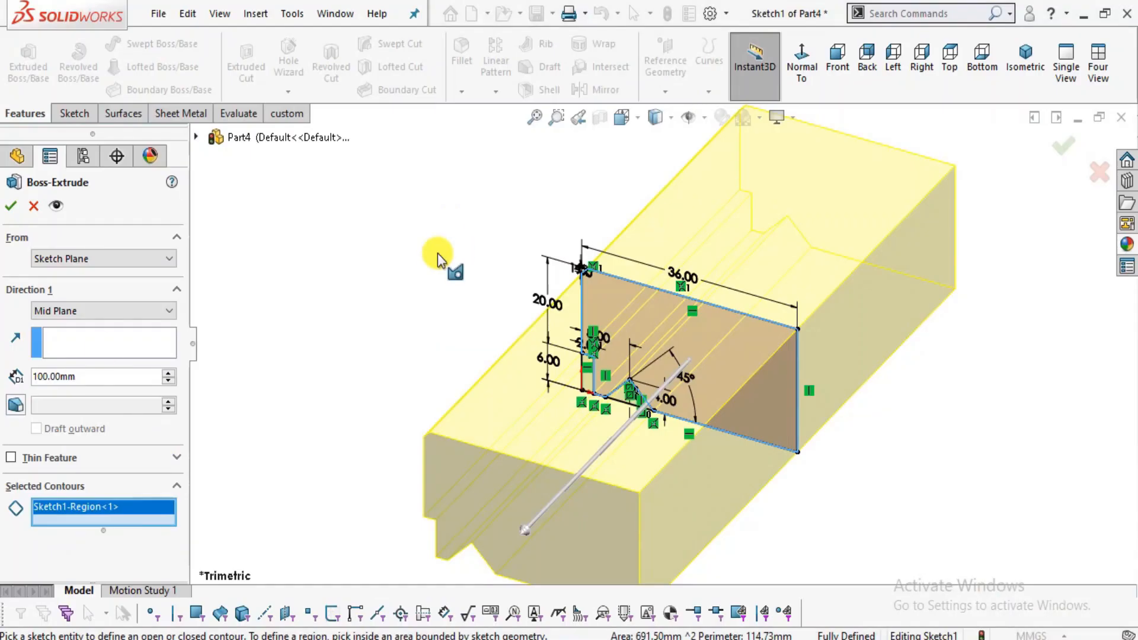
{"action": "left_click", "coordinate": [10, 206]}
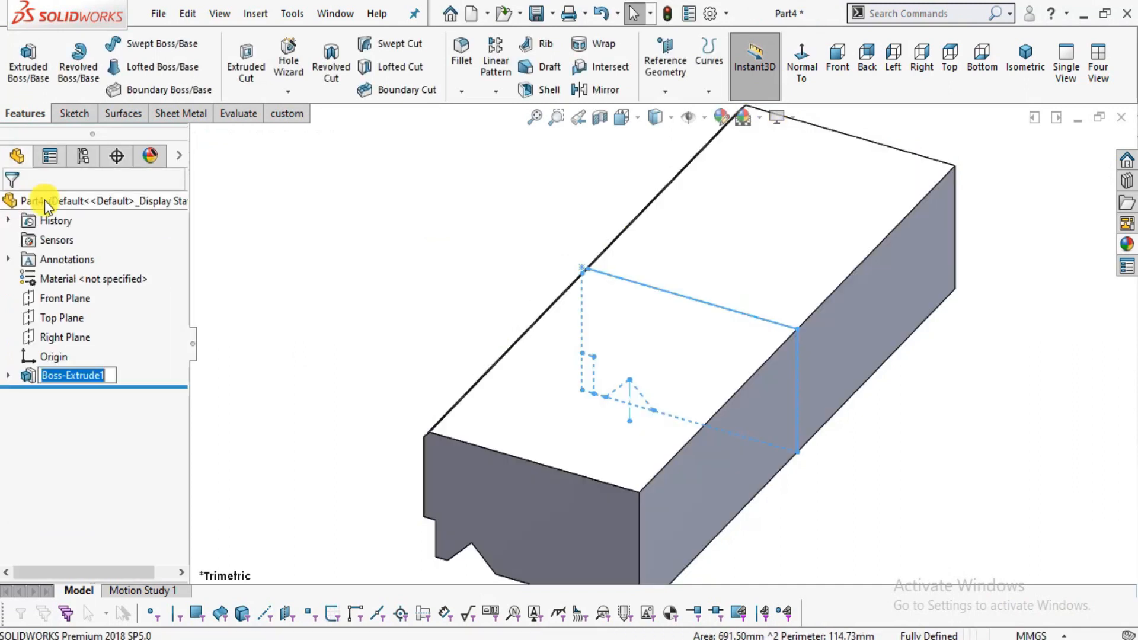
Examine section A-A, the end chamfer callouts and the isometric view of the movable jaw in the PDF plan.
{"action": "scroll", "coordinate": [547, 391], "scroll_direction": "up", "scroll_amount": 1}
{"action": "mouse_move", "coordinate": [546, 388]}
{"action": "middle_mouse_down"}
{"action": "mouse_move", "coordinate": [724, 348]}
{"action": "mouse_move", "coordinate": [784, 508]}
{"action": "mouse_move", "coordinate": [699, 477]}
{"action": "mouse_move", "coordinate": [724, 472]}
{"action": "mouse_move", "coordinate": [686, 407]}
{"action": "mouse_move", "coordinate": [691, 513]}
{"action": "mouse_move", "coordinate": [701, 352]}
{"action": "middle_mouse_up"}
{"action": "key", "text": "alt+Tab"}
{"action": "left_click_drag", "start_coordinate": [721, 419], "coordinate": [680, 594]}
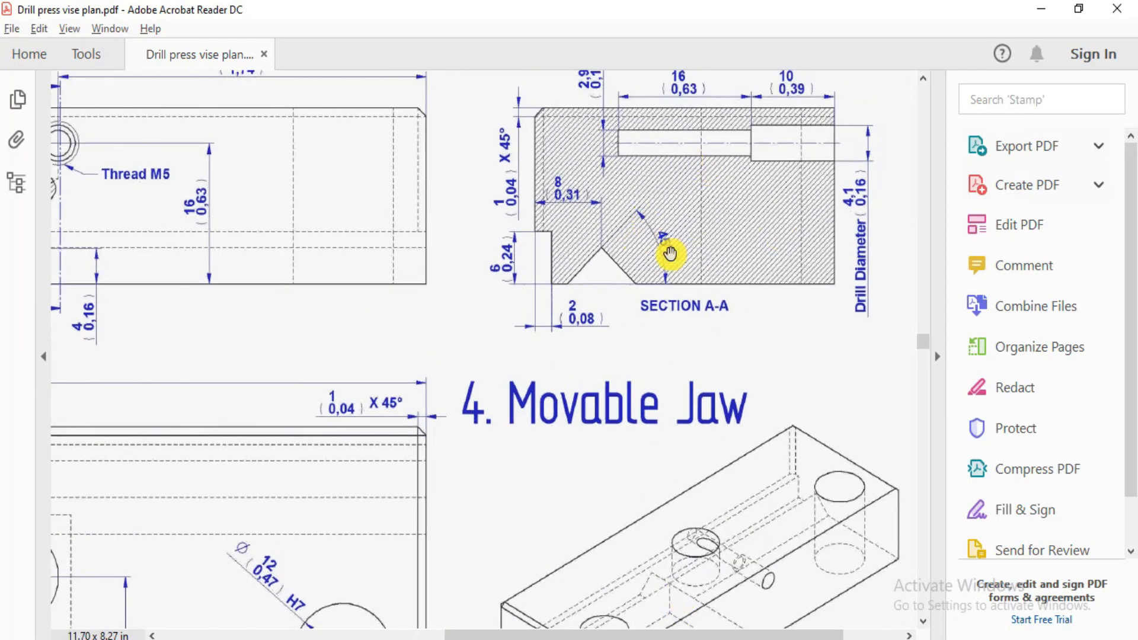
{"action": "left_click_drag", "start_coordinate": [669, 262], "coordinate": [666, 313]}
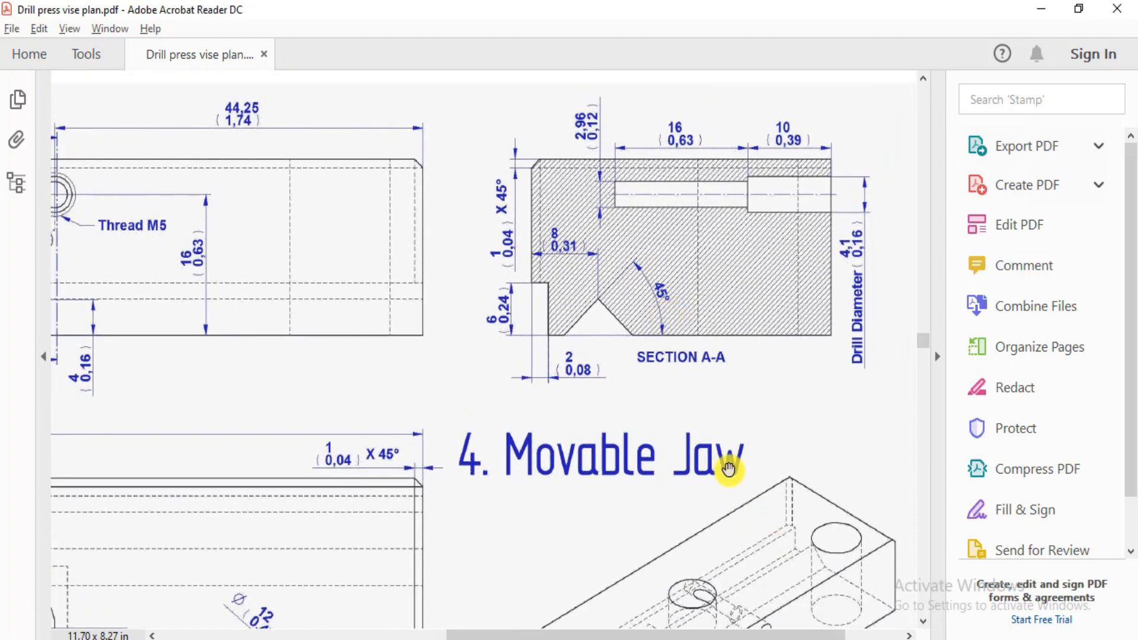
{"action": "key", "text": "alt+Tab"}
{"action": "key", "text": "alt+Tab"}
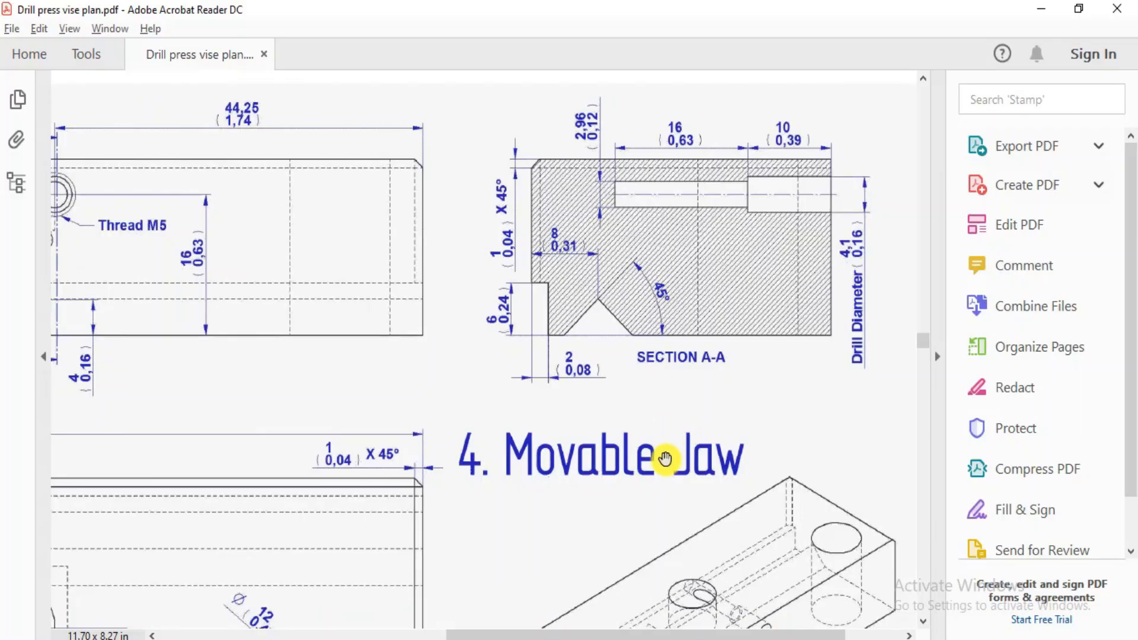
{"action": "left_click_drag", "start_coordinate": [765, 571], "coordinate": [706, 317]}
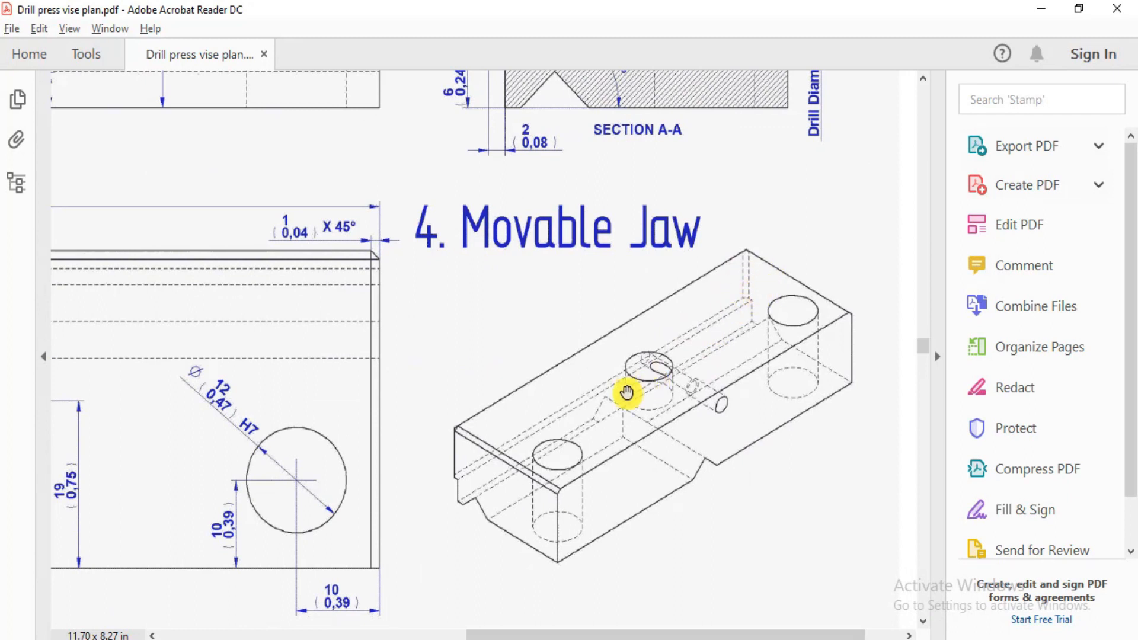
Start an angle-distance chamfer on the solid jaw body and set its distance to 1 mm.
{"action": "key", "text": "alt+Tab"}
{"action": "middle_click_drag", "start_coordinate": [541, 297], "coordinate": [775, 453]}
{"action": "scroll", "coordinate": [775, 453], "scroll_direction": "up", "scroll_amount": 3}
{"action": "scroll", "coordinate": [581, 382], "scroll_direction": "down", "scroll_amount": 2}
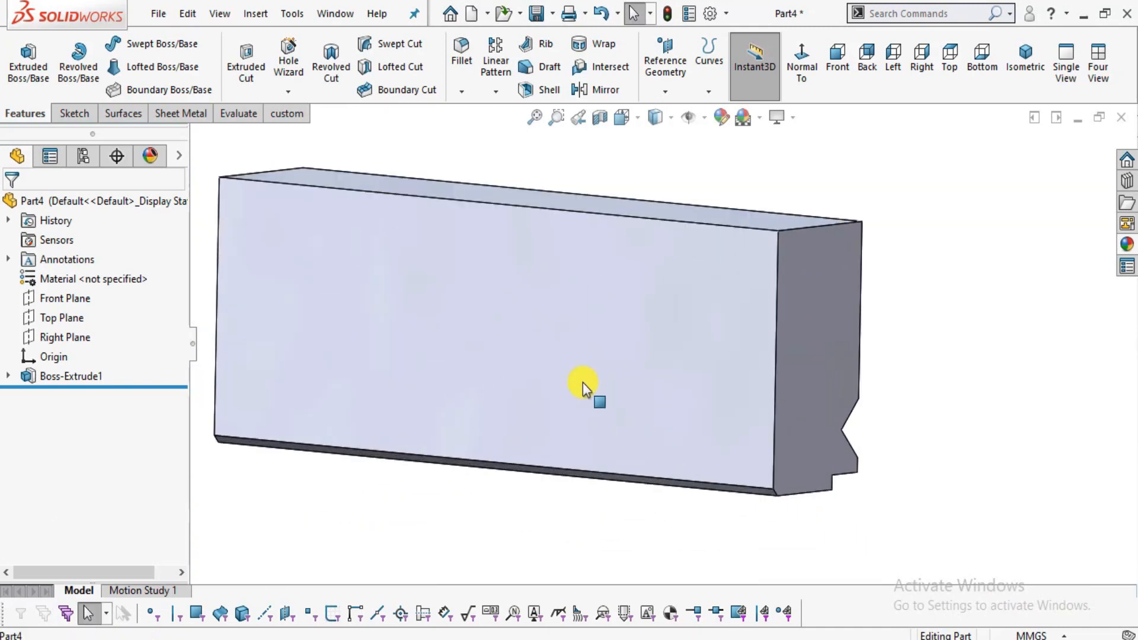
{"action": "left_click", "coordinate": [462, 91]}
{"action": "left_click", "coordinate": [477, 133]}
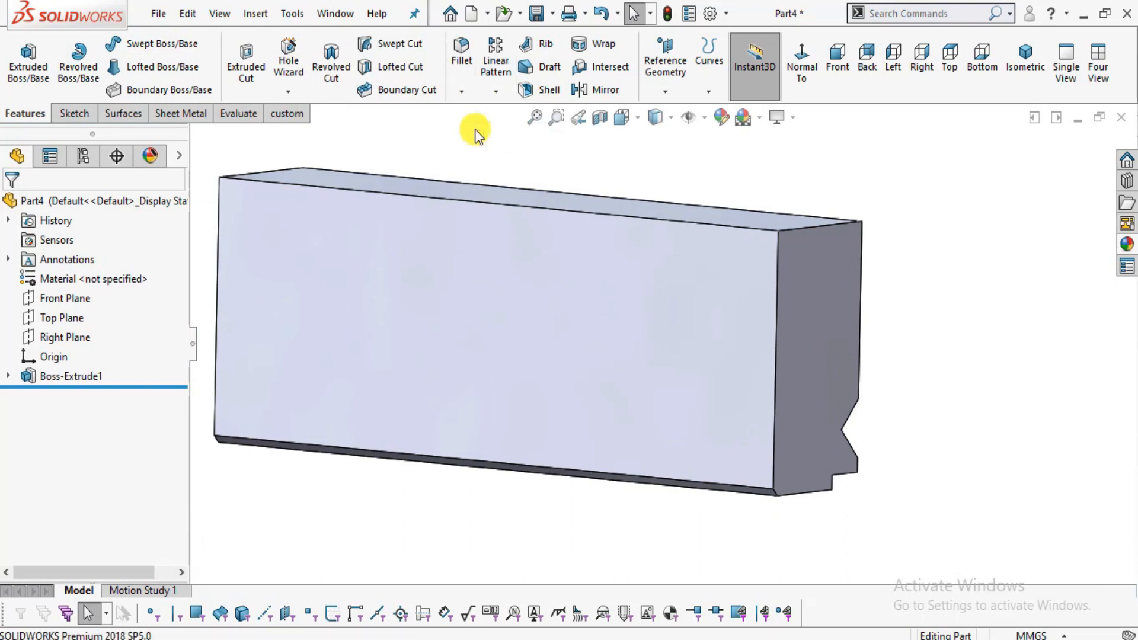
{"action": "scroll", "coordinate": [823, 506], "scroll_direction": "down", "scroll_amount": 3}
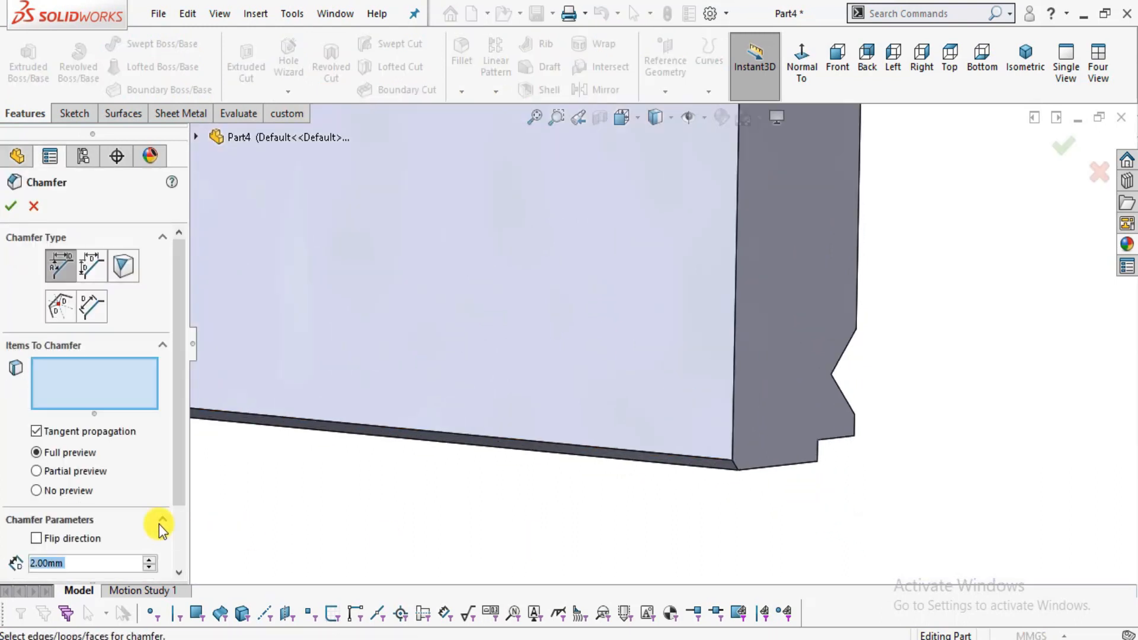
{"action": "type", "text": "1"}
{"action": "key", "text": "Return"}
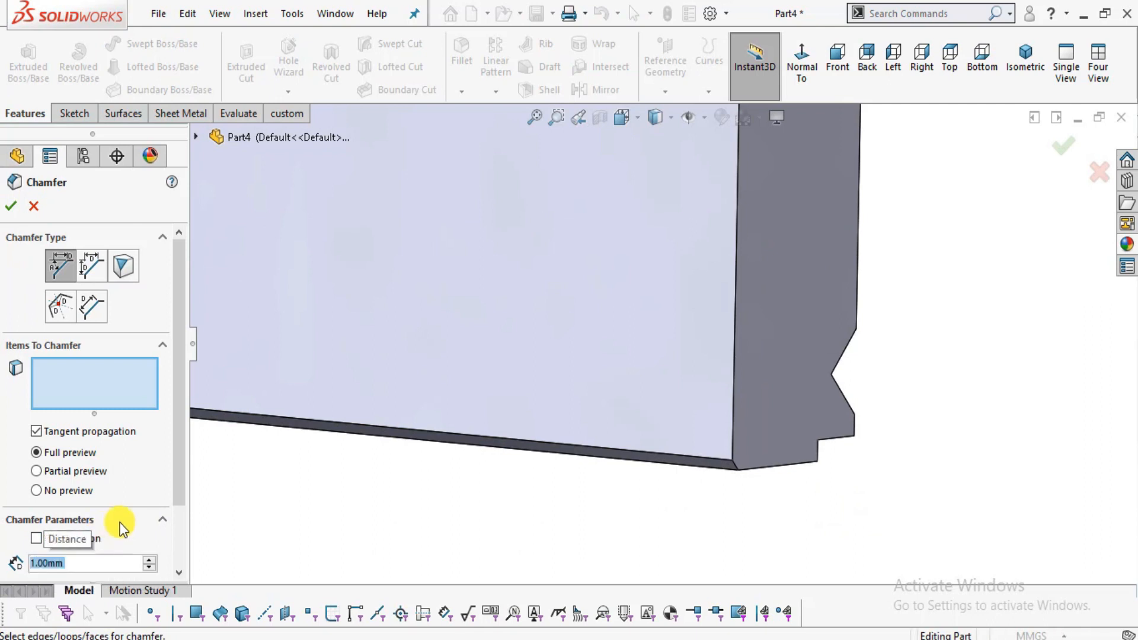
Check the 1 mm by 45° callout in the plan and select the short jaw-face edges at both ends for chamfering.
{"action": "left_click_drag", "start_coordinate": [179, 455], "coordinate": [179, 512]}
{"action": "key", "text": "alt+Tab"}
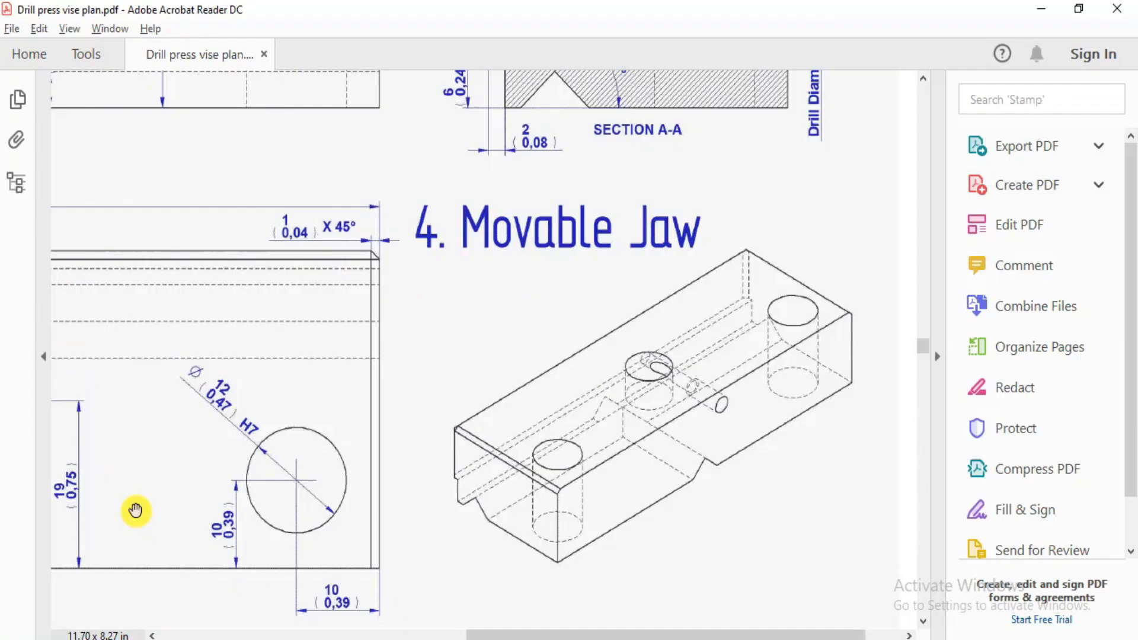
{"action": "left_click_drag", "start_coordinate": [383, 467], "coordinate": [640, 469]}
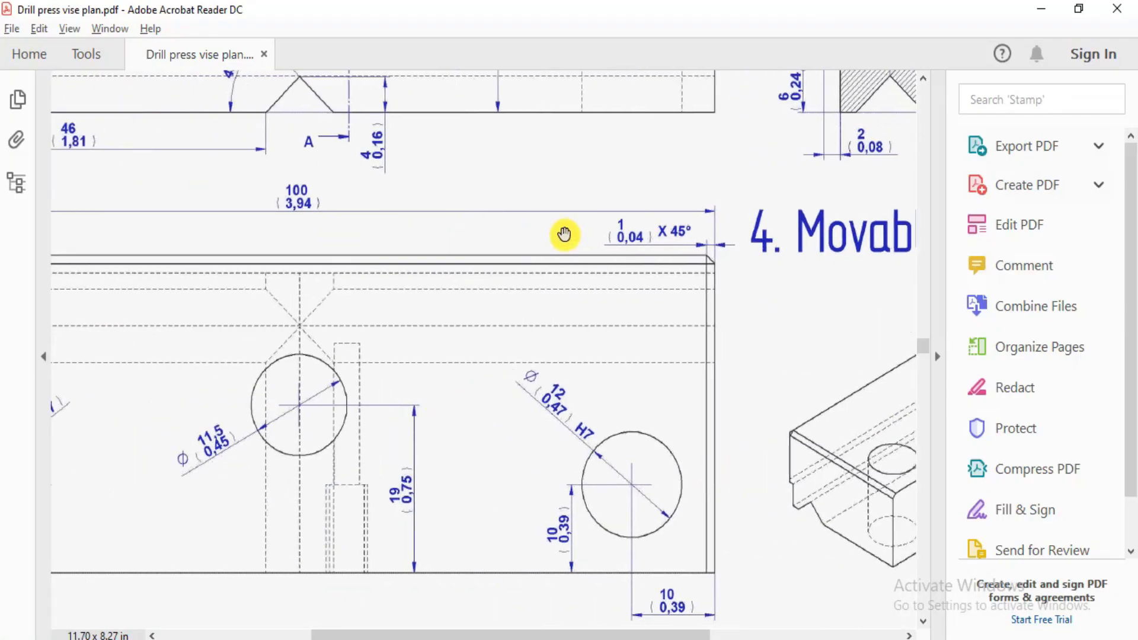
{"action": "key", "text": "alt+Tab"}
{"action": "left_click", "coordinate": [755, 474]}
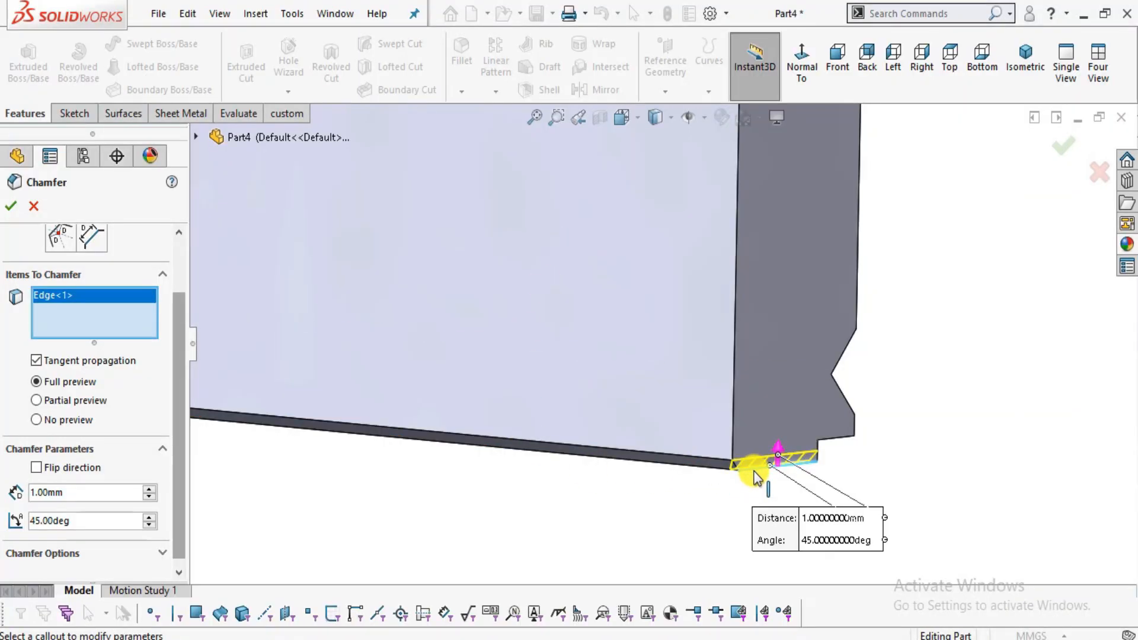
{"action": "scroll", "coordinate": [447, 318], "scroll_direction": "up", "scroll_amount": 5}
{"action": "middle_click_drag", "start_coordinate": [447, 317], "coordinate": [426, 364]}
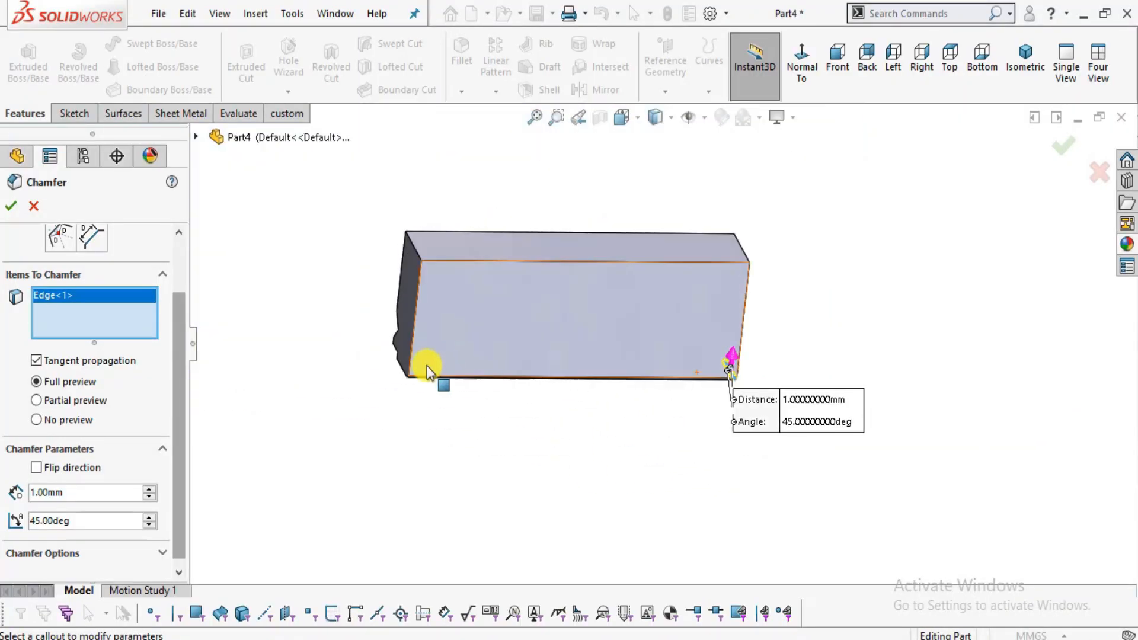
{"action": "scroll", "coordinate": [488, 335], "scroll_direction": "down", "scroll_amount": 8}
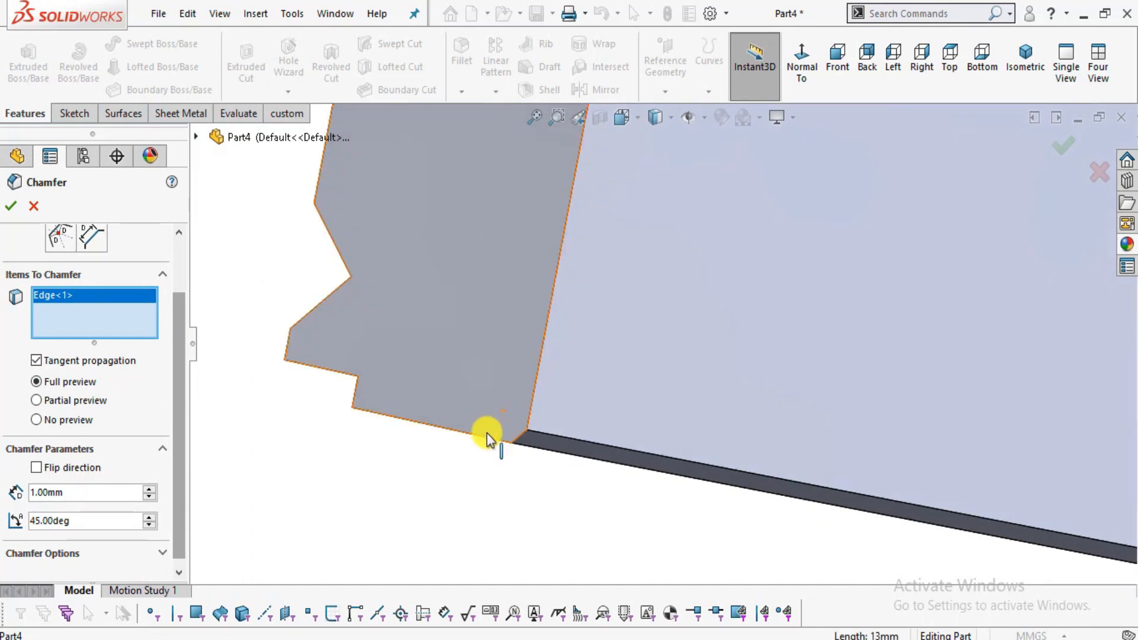
{"action": "left_click", "coordinate": [485, 436]}
Add the two end edges of the large flat top face to the selection and apply the 1 mm by 45° chamfer.
{"action": "scroll", "coordinate": [448, 396], "scroll_direction": "up", "scroll_amount": 3}
{"action": "middle_click_drag", "start_coordinate": [448, 397], "coordinate": [851, 302]}
{"action": "scroll", "coordinate": [749, 340], "scroll_direction": "down", "scroll_amount": 5}
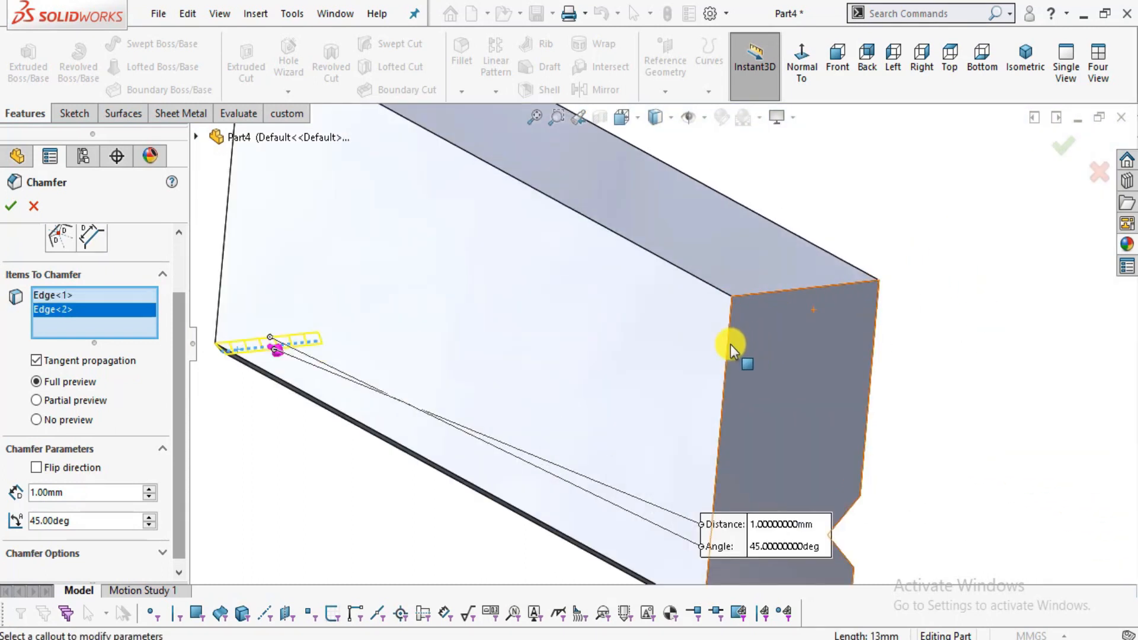
{"action": "left_click", "coordinate": [728, 345]}
{"action": "scroll", "coordinate": [528, 231], "scroll_direction": "up", "scroll_amount": 3}
{"action": "middle_click_drag", "start_coordinate": [529, 231], "coordinate": [457, 271]}
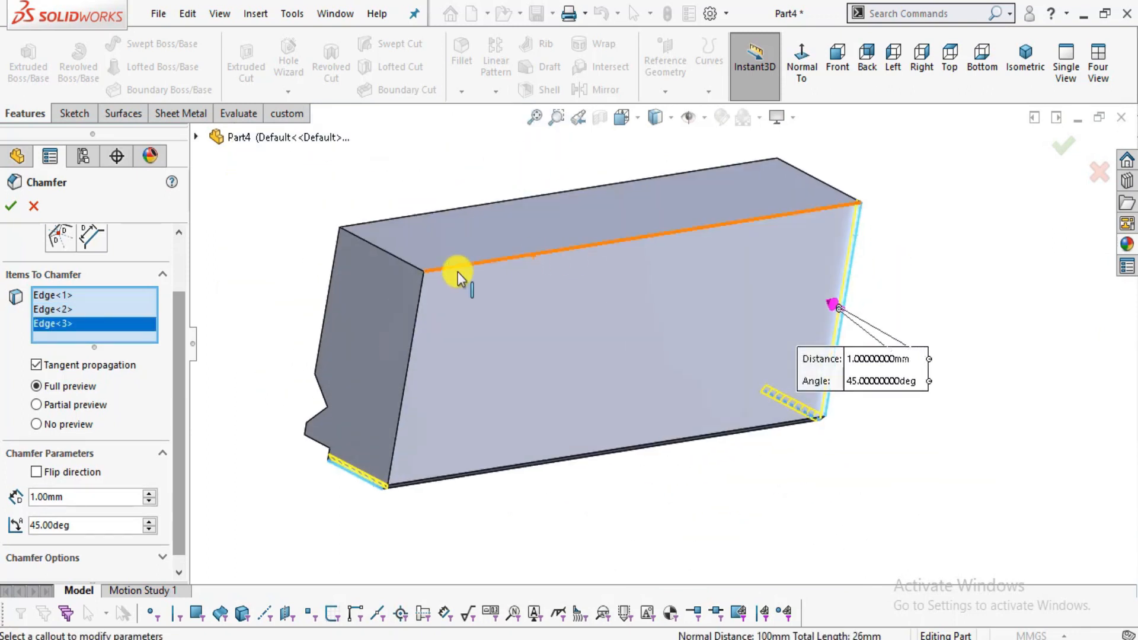
{"action": "scroll", "coordinate": [458, 272], "scroll_direction": "down", "scroll_amount": 3}
{"action": "left_click", "coordinate": [465, 294]}
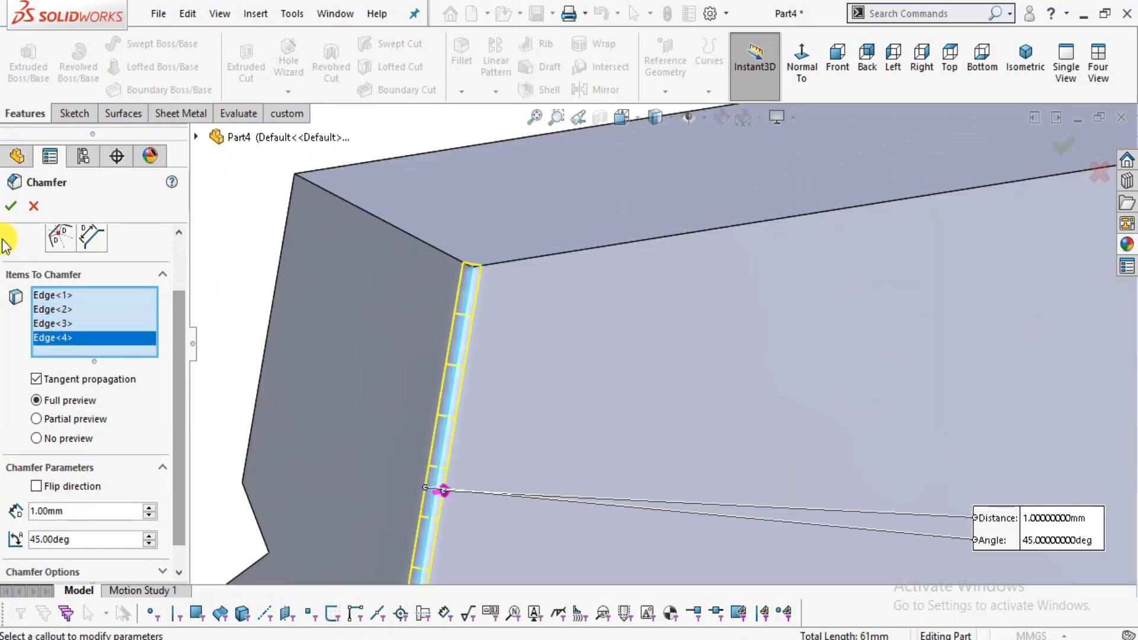
{"action": "left_click", "coordinate": [11, 208]}
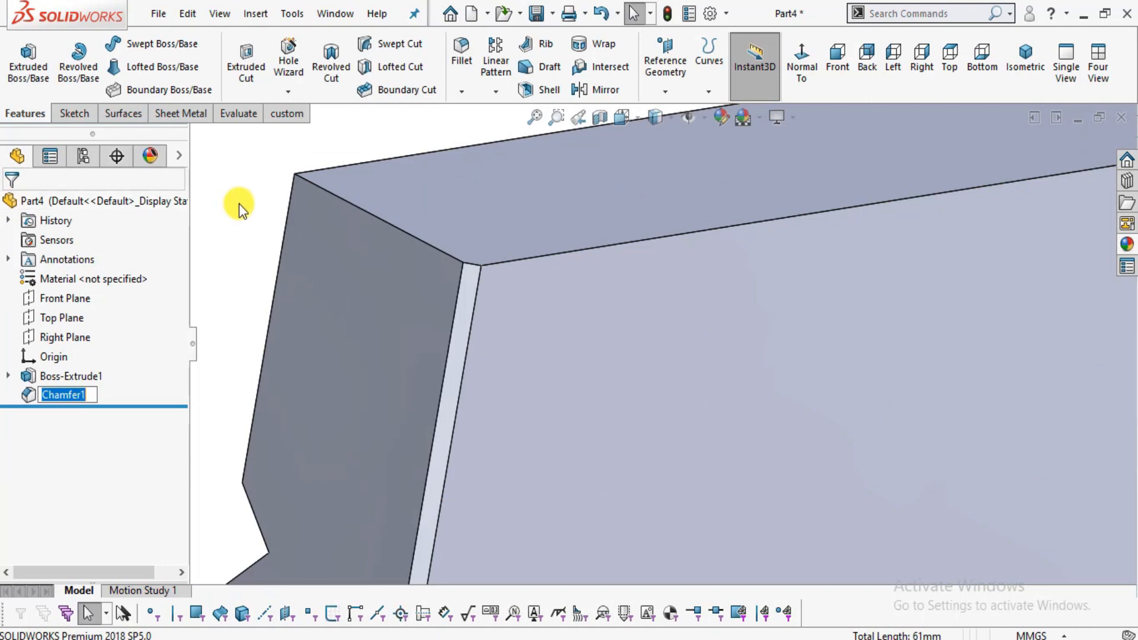
Compare the jaw model's notched underside with the plan views, checking the central V notch and the hole layout.
{"action": "key", "text": "f"}
{"action": "middle_click_drag", "start_coordinate": [420, 282], "coordinate": [767, 358]}
{"action": "scroll", "coordinate": [831, 389], "scroll_direction": "down", "scroll_amount": 3}
{"action": "key", "text": "alt+Tab"}
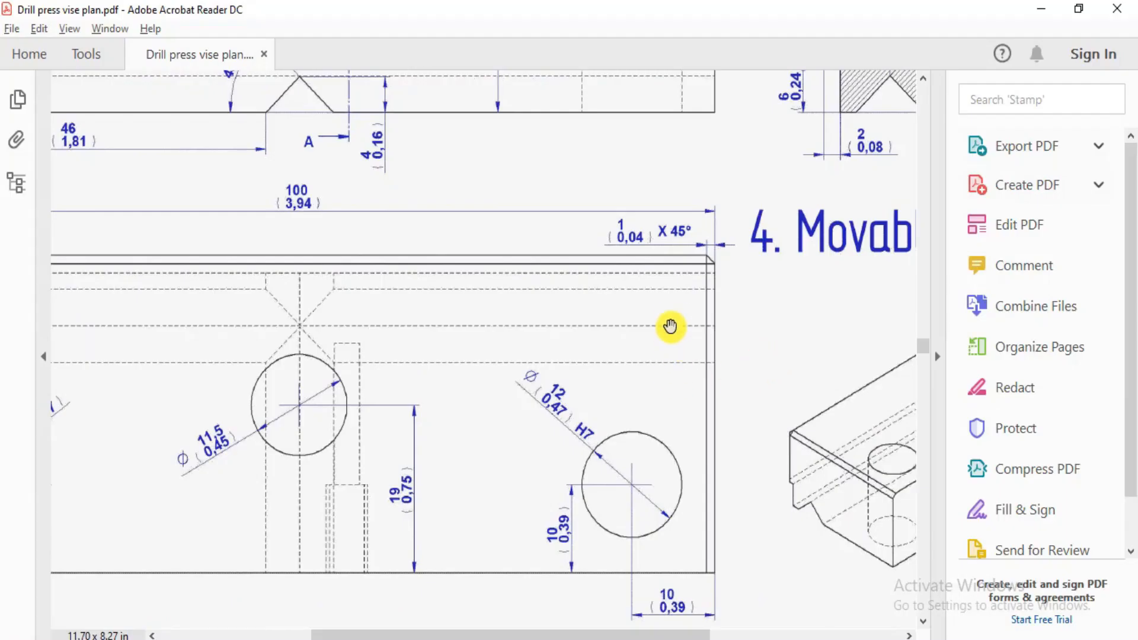
{"action": "scroll", "coordinate": [670, 326], "scroll_direction": "down", "scroll_amount": 2, "text": "ctrl"}
{"action": "scroll", "coordinate": [601, 260], "scroll_direction": "up", "scroll_amount": 1}
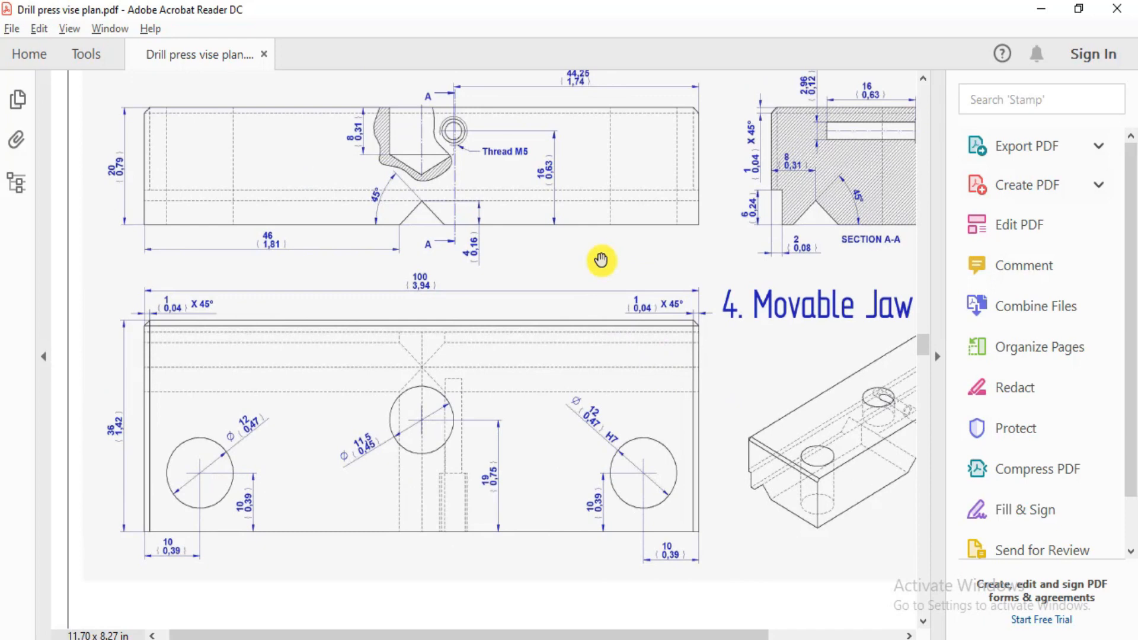
{"action": "key", "text": "alt+Tab"}
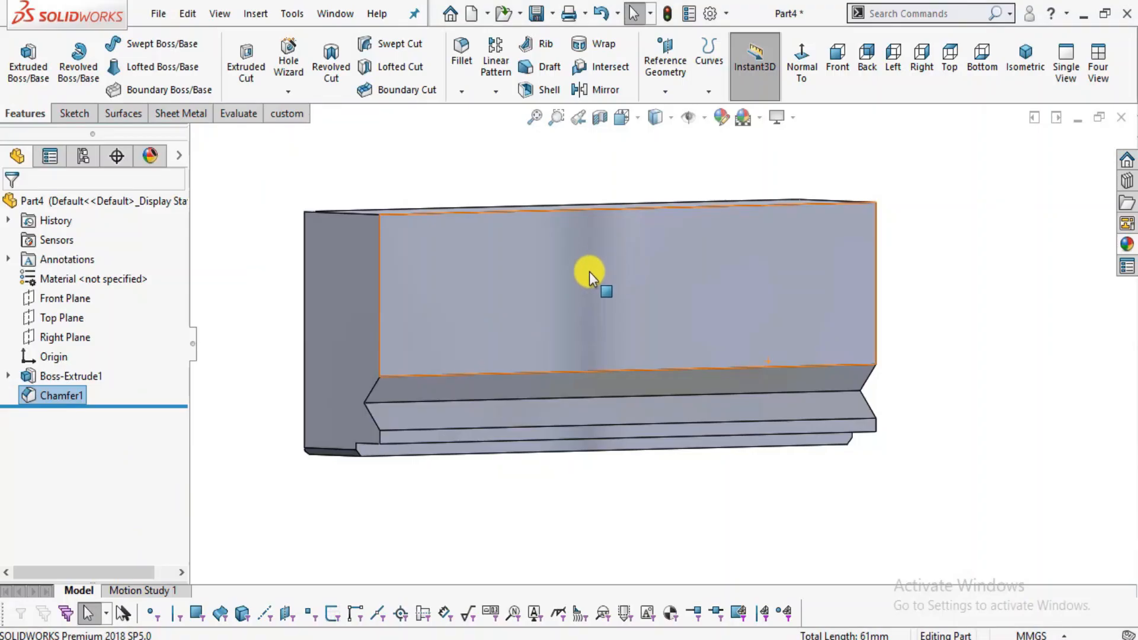
{"action": "left_click", "coordinate": [589, 278]}
{"action": "key", "text": "alt+Tab"}
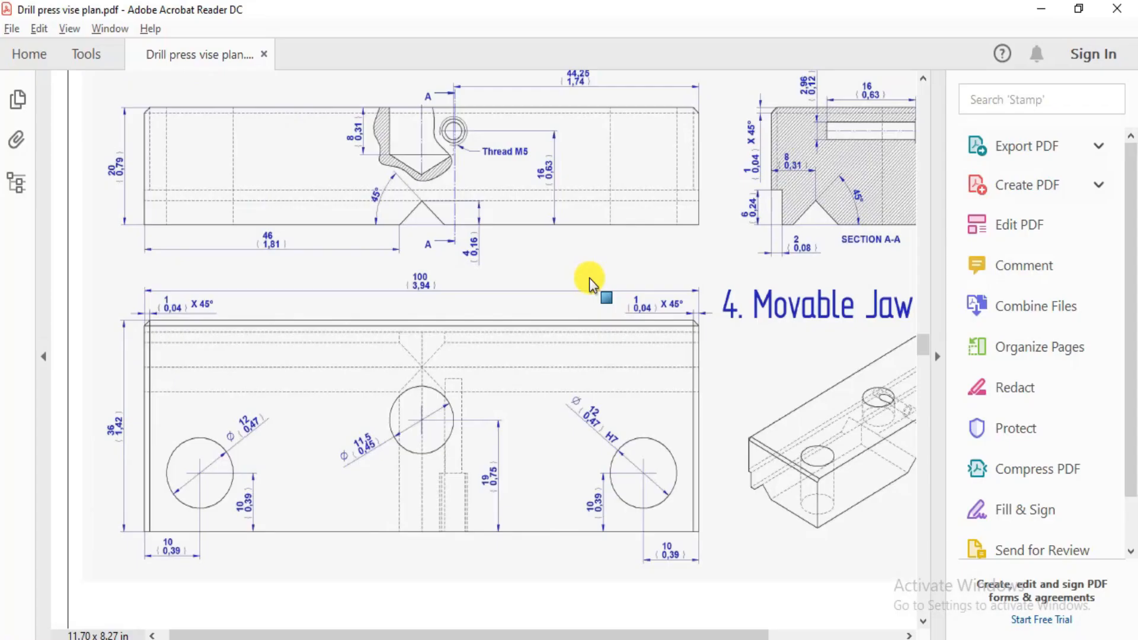
{"action": "key", "text": "alt+Tab"}
{"action": "left_click", "coordinate": [805, 84]}
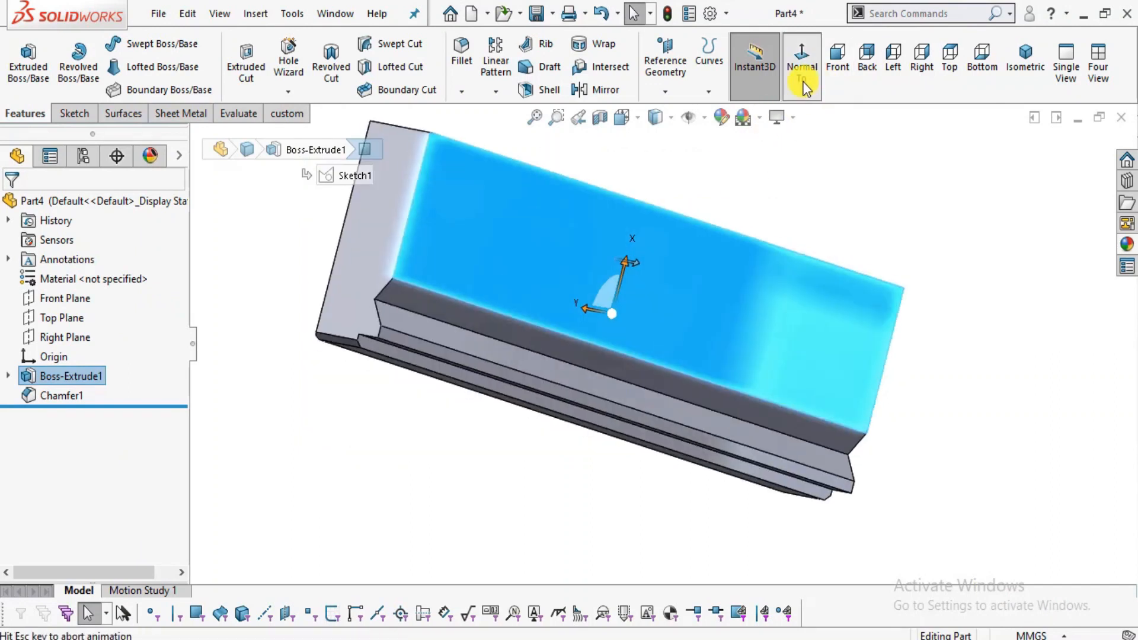
{"action": "left_click", "coordinate": [932, 268]}
{"action": "middle_click_drag", "start_coordinate": [801, 256], "coordinate": [710, 347]}
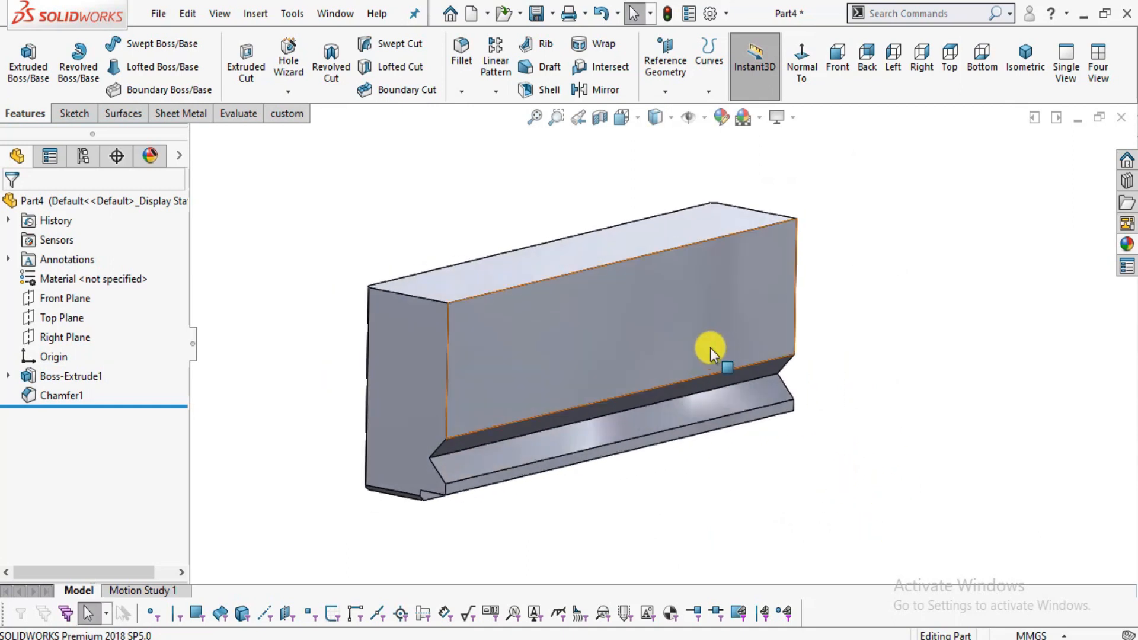
{"action": "key", "text": "alt+Tab"}
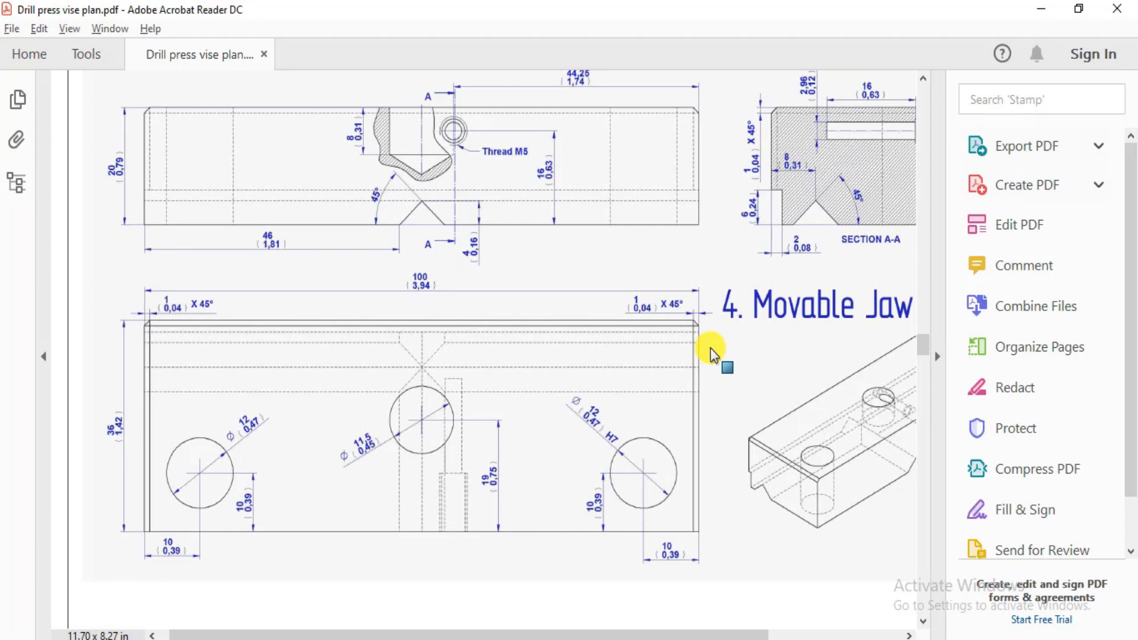
Compare the chamfered jaw model from several angles with the movable jaw's front and top views in the plan.
{"action": "key", "text": "alt+Tab"}
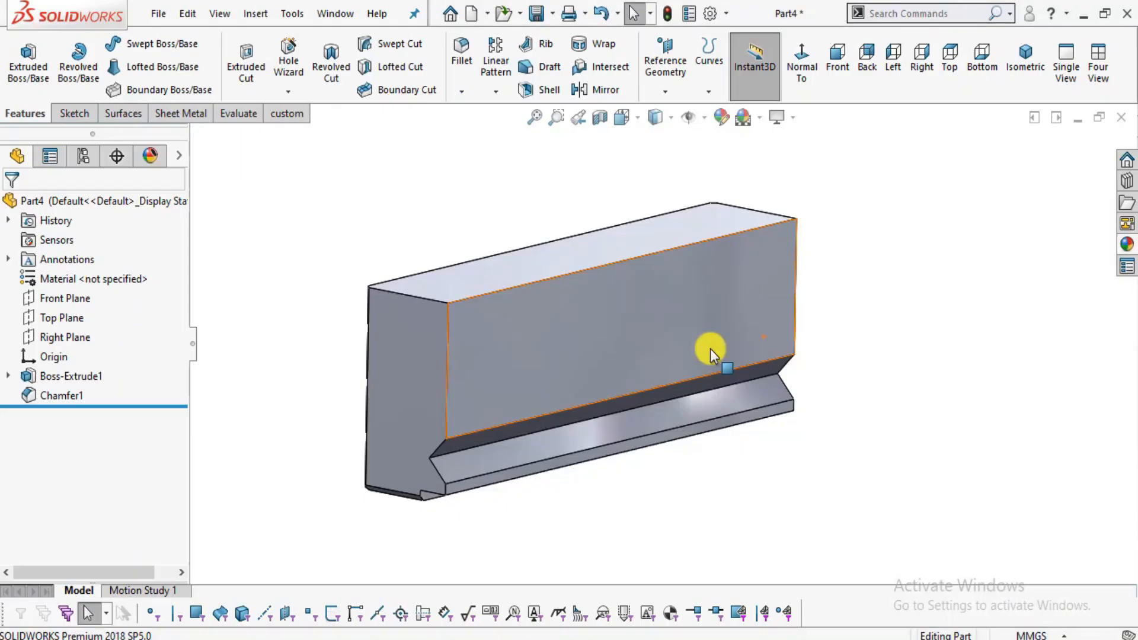
{"action": "key", "text": "alt+Tab"}
{"action": "key", "text": "alt+Tab"}
{"action": "middle_click_drag", "start_coordinate": [655, 333], "coordinate": [621, 298]}
{"action": "key", "text": "alt+Tab"}
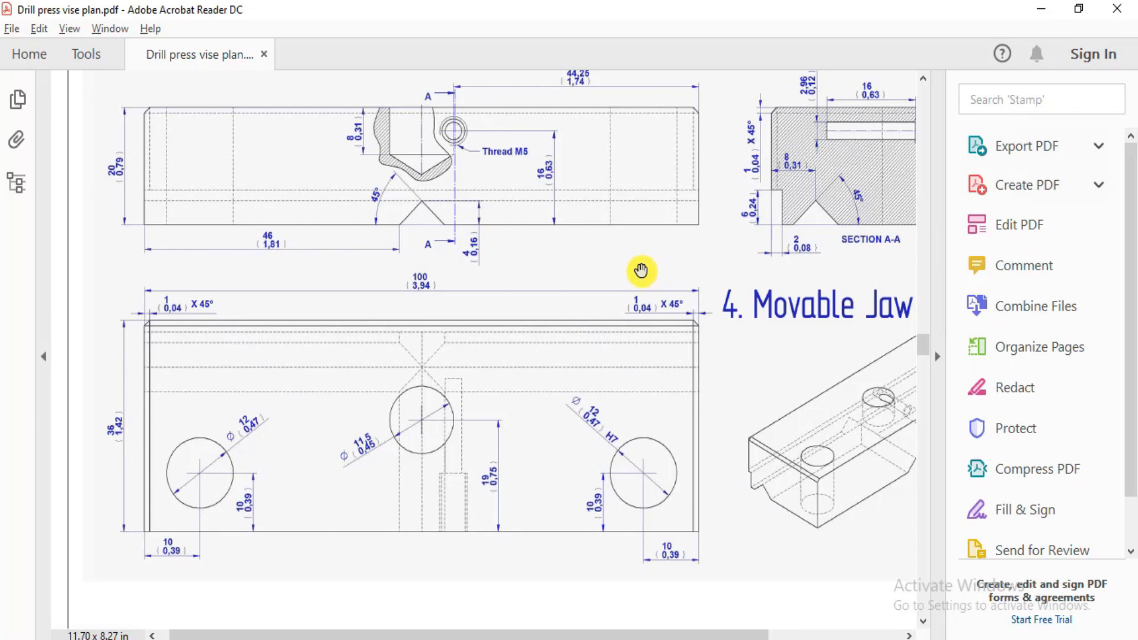
{"action": "key", "text": "alt+Tab"}
{"action": "middle_click_drag", "start_coordinate": [589, 320], "coordinate": [649, 329]}
{"action": "key", "text": "alt+Tab"}
{"action": "key", "text": "alt+Tab"}
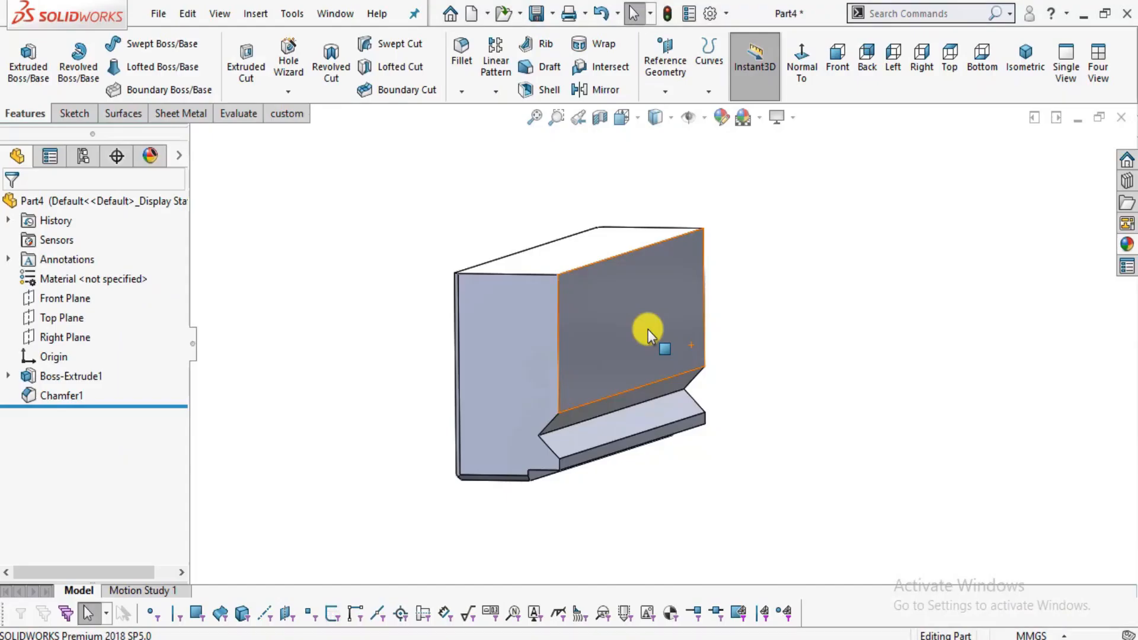
Start a sketch on the jaw's long chamfered front face, above the stepped lower edge, viewed straight on.
{"action": "key", "text": "ctrl+1"}
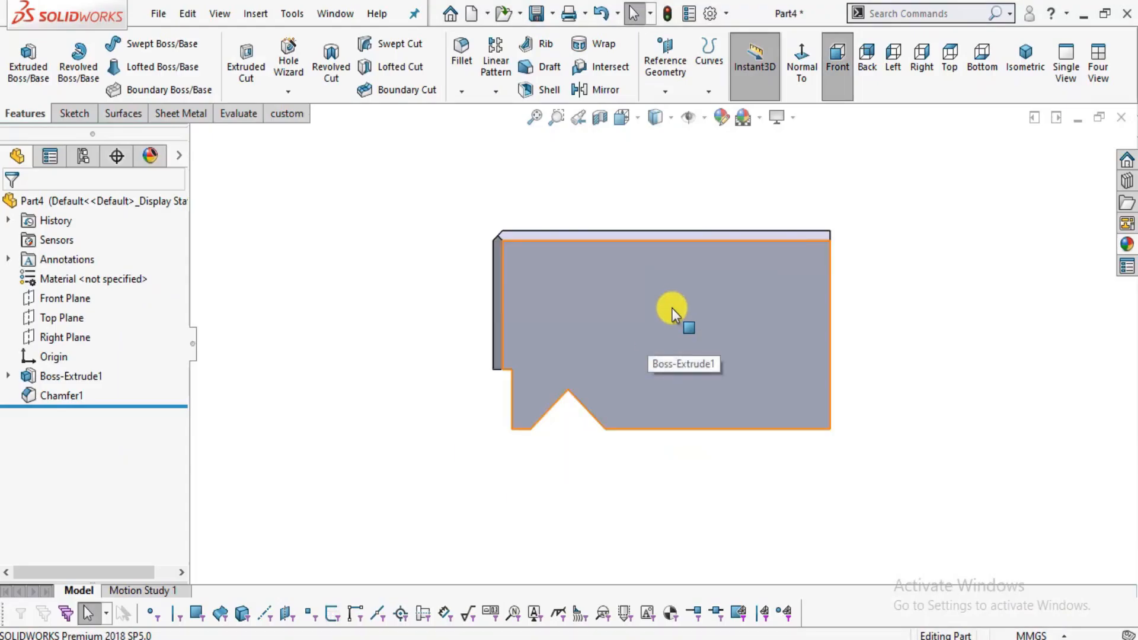
{"action": "middle_click_drag", "start_coordinate": [489, 308], "coordinate": [544, 309]}
{"action": "left_click", "coordinate": [704, 325]}
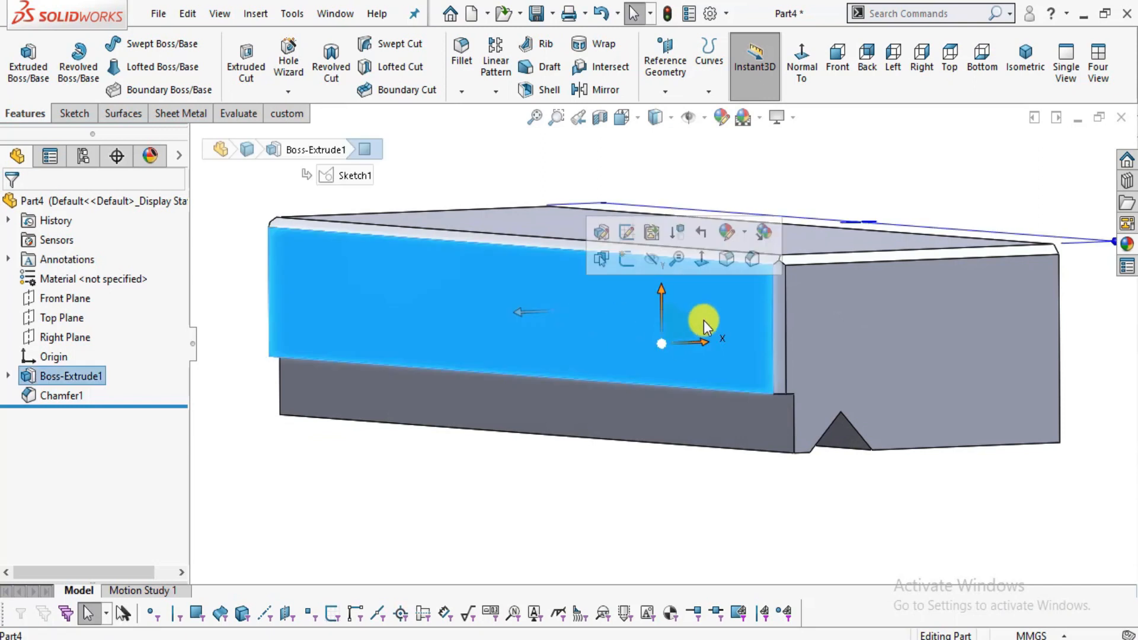
{"action": "left_click", "coordinate": [700, 264]}
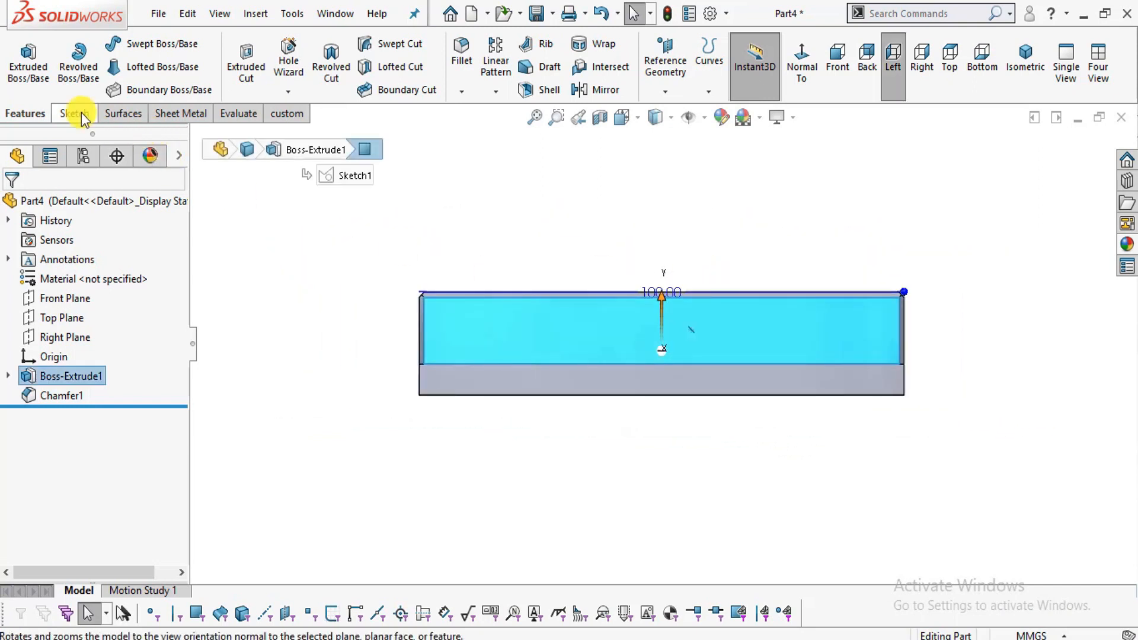
{"action": "left_click", "coordinate": [83, 117]}
{"action": "left_click", "coordinate": [22, 53]}
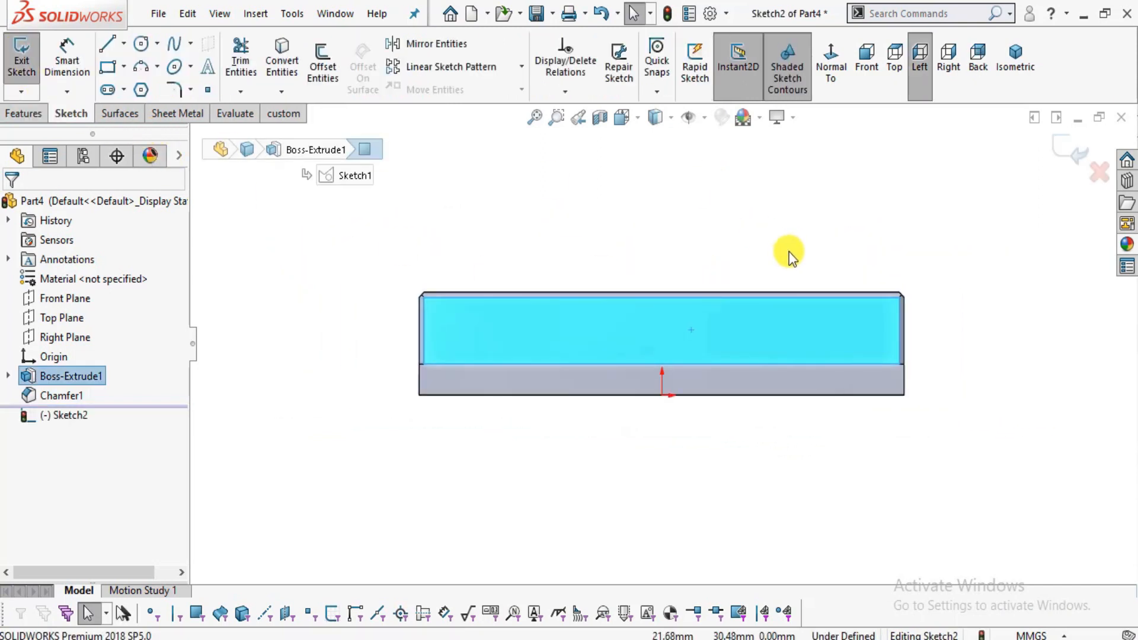
Examine the movable jaw's views in the plan for the cross notch's position, depth and angle and the hole layout.
{"action": "key", "text": "alt+Tab"}
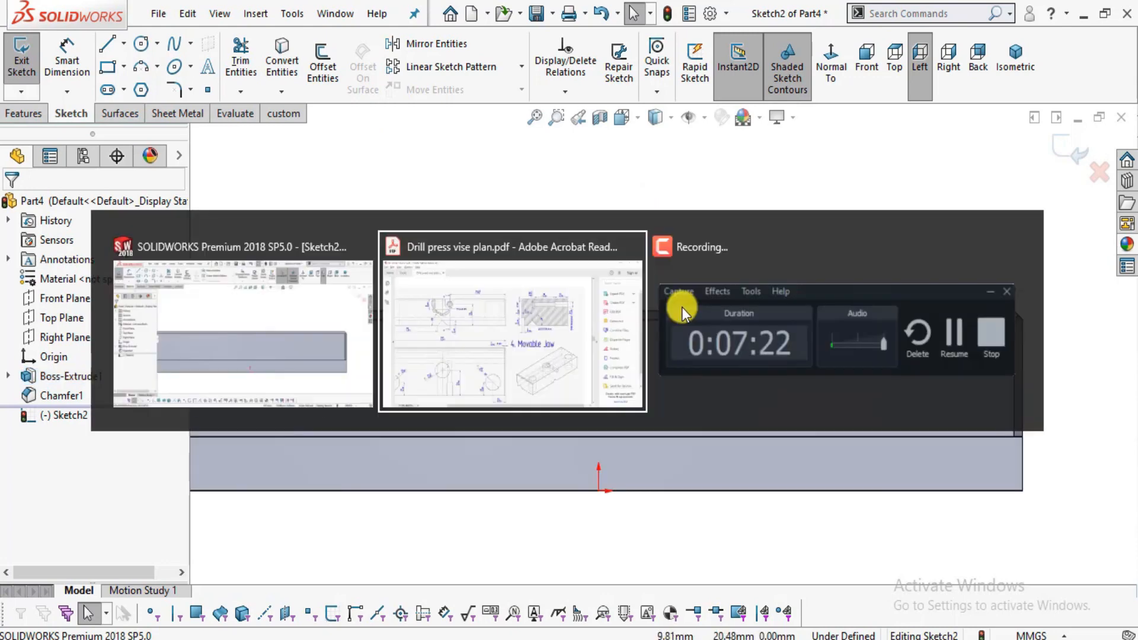
{"action": "scroll", "coordinate": [560, 311], "scroll_direction": "up", "scroll_amount": 2, "text": "ctrl"}
{"action": "scroll", "coordinate": [432, 307], "scroll_direction": "up", "scroll_amount": 2, "text": "ctrl"}
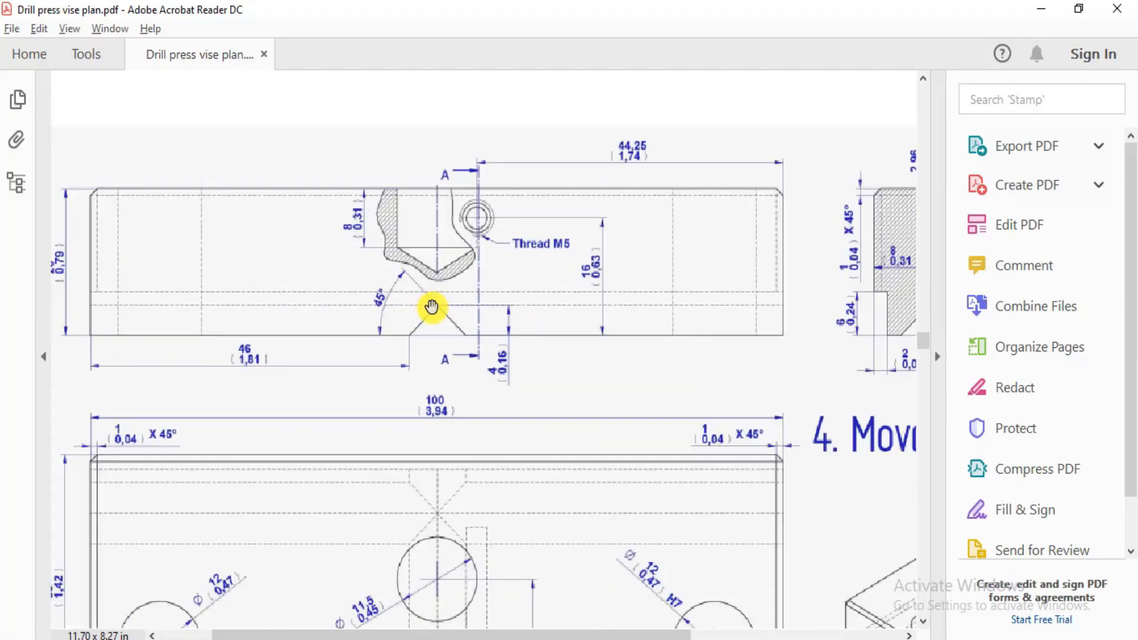
{"action": "left_click_drag", "start_coordinate": [431, 307], "coordinate": [482, 332]}
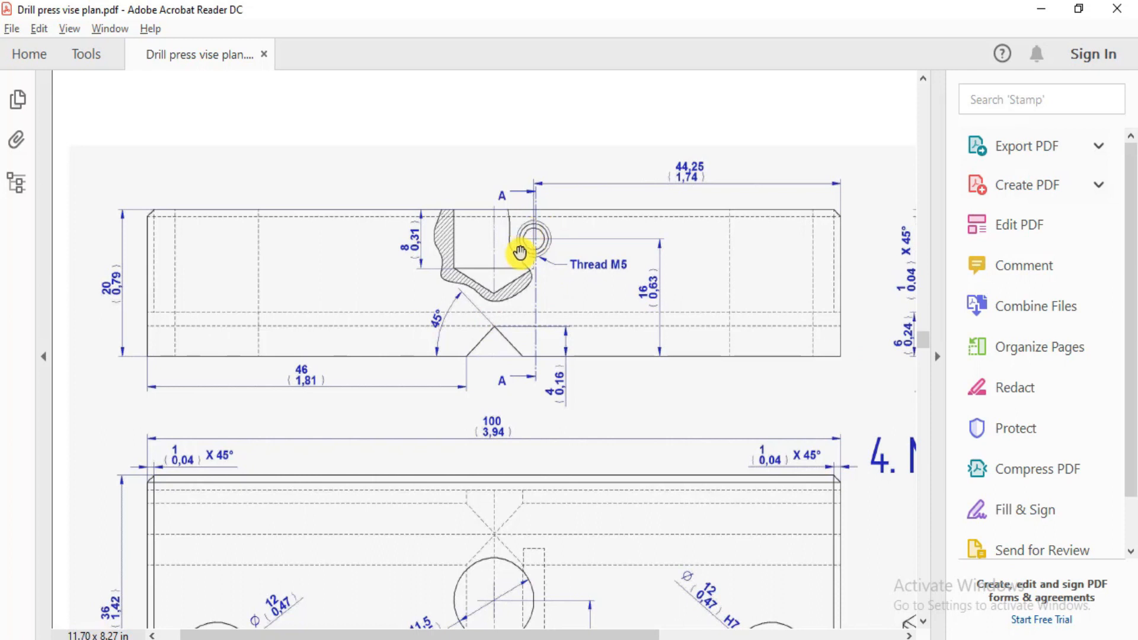
{"action": "scroll", "coordinate": [515, 363], "scroll_direction": "up", "scroll_amount": 1, "text": "ctrl"}
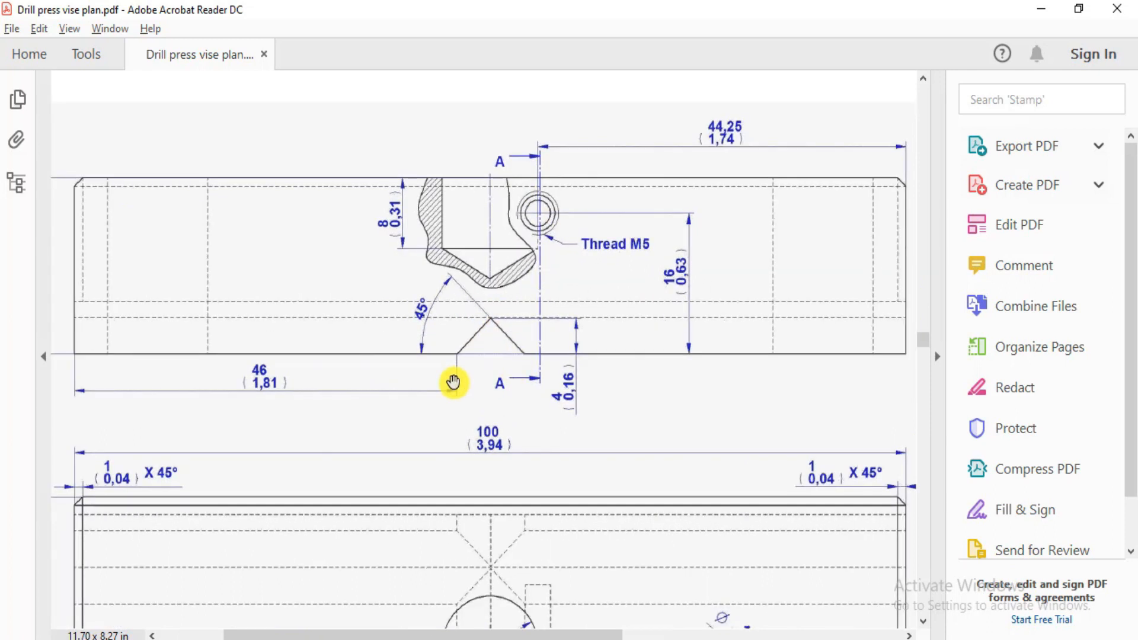
{"action": "left_click_drag", "start_coordinate": [453, 385], "coordinate": [422, 407]}
{"action": "left_click_drag", "start_coordinate": [494, 360], "coordinate": [406, 116]}
{"action": "left_click_drag", "start_coordinate": [617, 399], "coordinate": [604, 343]}
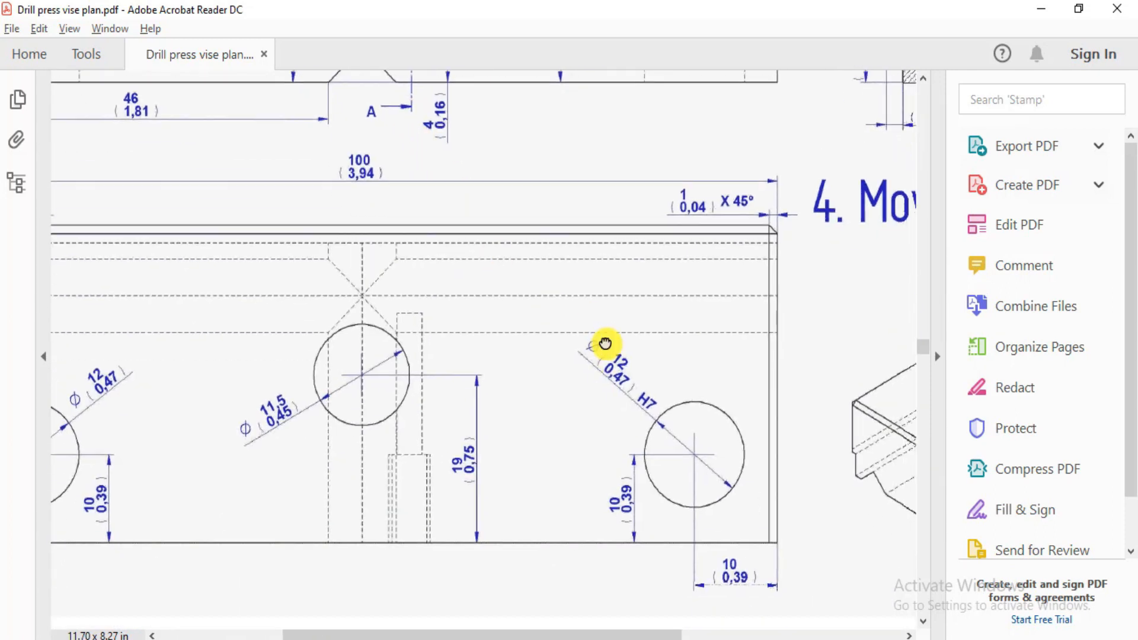
{"action": "scroll", "coordinate": [682, 371], "scroll_direction": "down", "scroll_amount": 2, "text": "ctrl"}
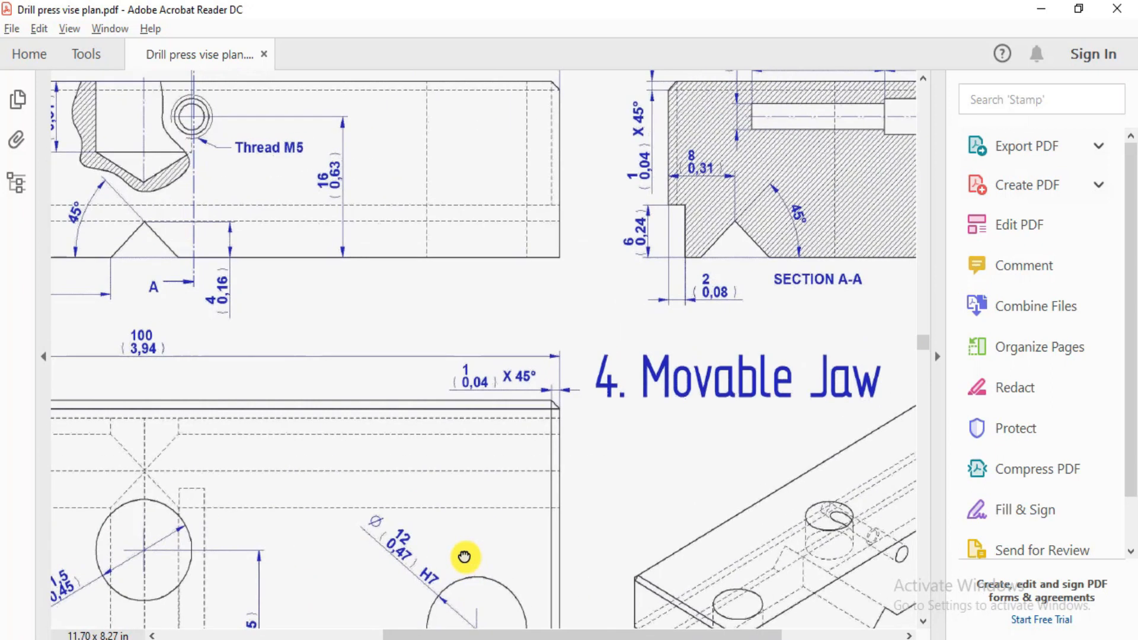
{"action": "scroll", "coordinate": [590, 456], "scroll_direction": "up", "scroll_amount": 3, "text": "ctrl"}
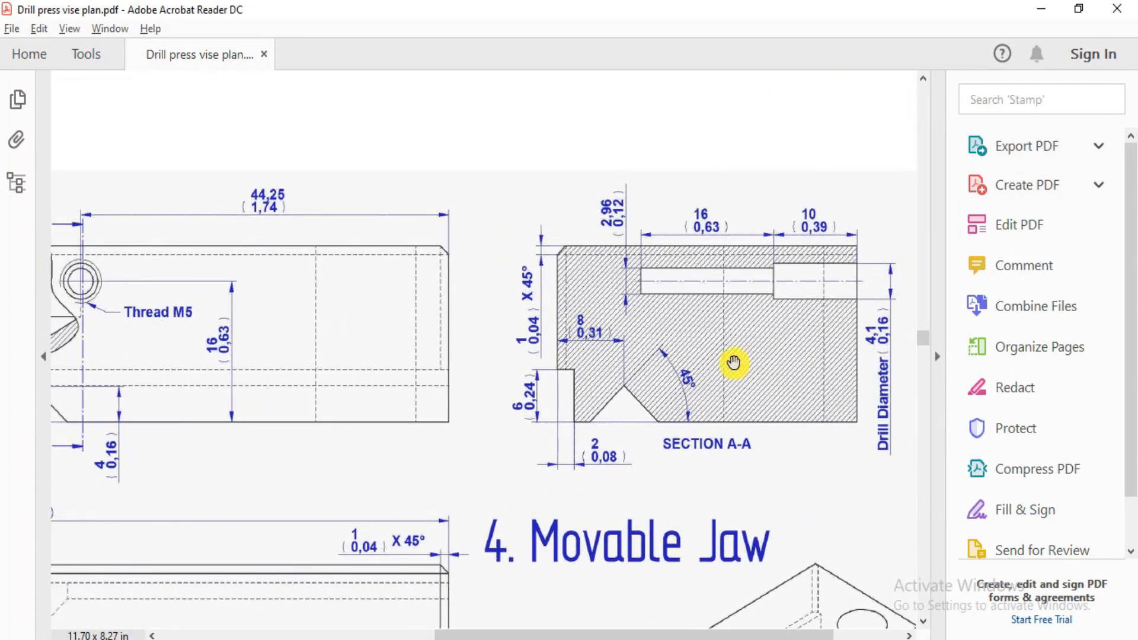
{"action": "scroll", "coordinate": [449, 354], "scroll_direction": "down", "scroll_amount": 5}
{"action": "scroll", "coordinate": [449, 354], "scroll_direction": "left", "scroll_amount": 4}
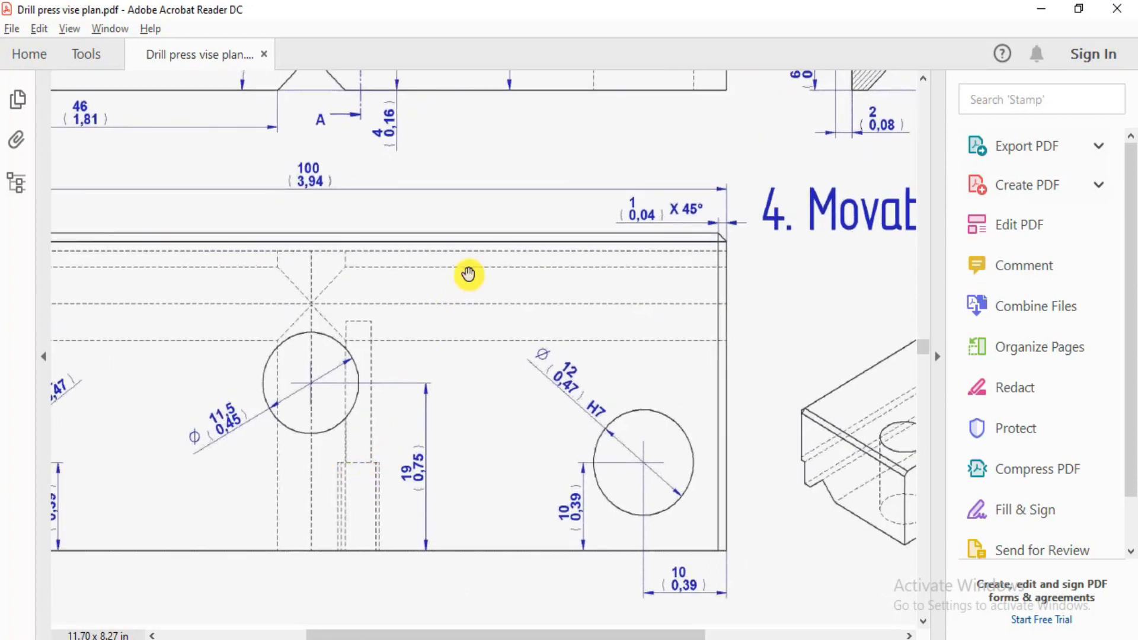
{"action": "left_click_drag", "start_coordinate": [493, 228], "coordinate": [581, 512]}
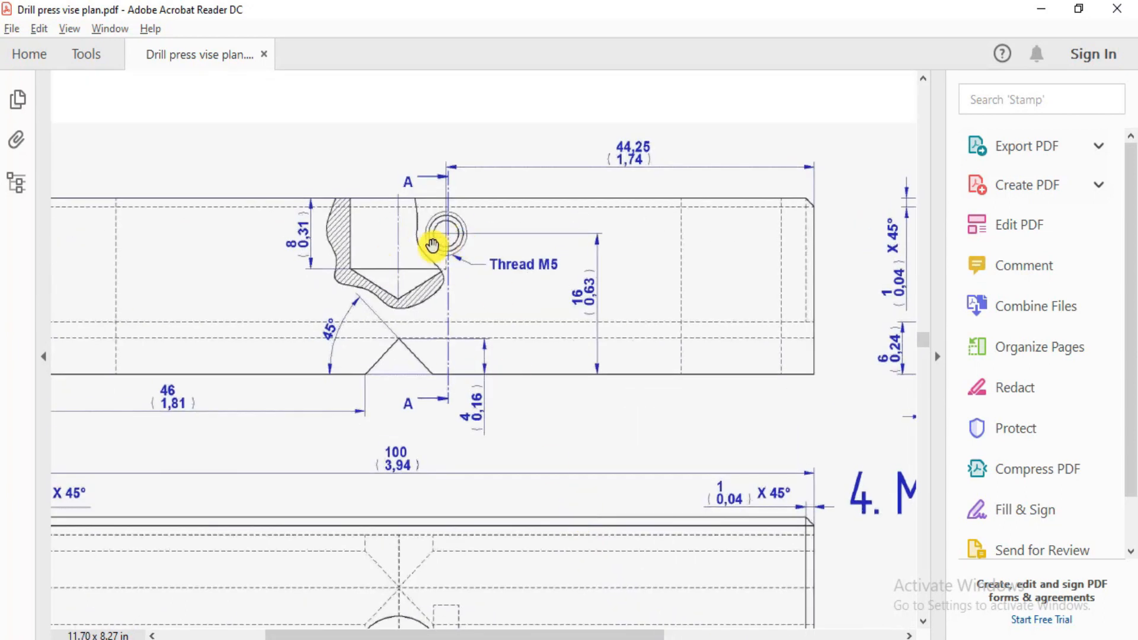
{"action": "key", "text": "alt+Tab"}
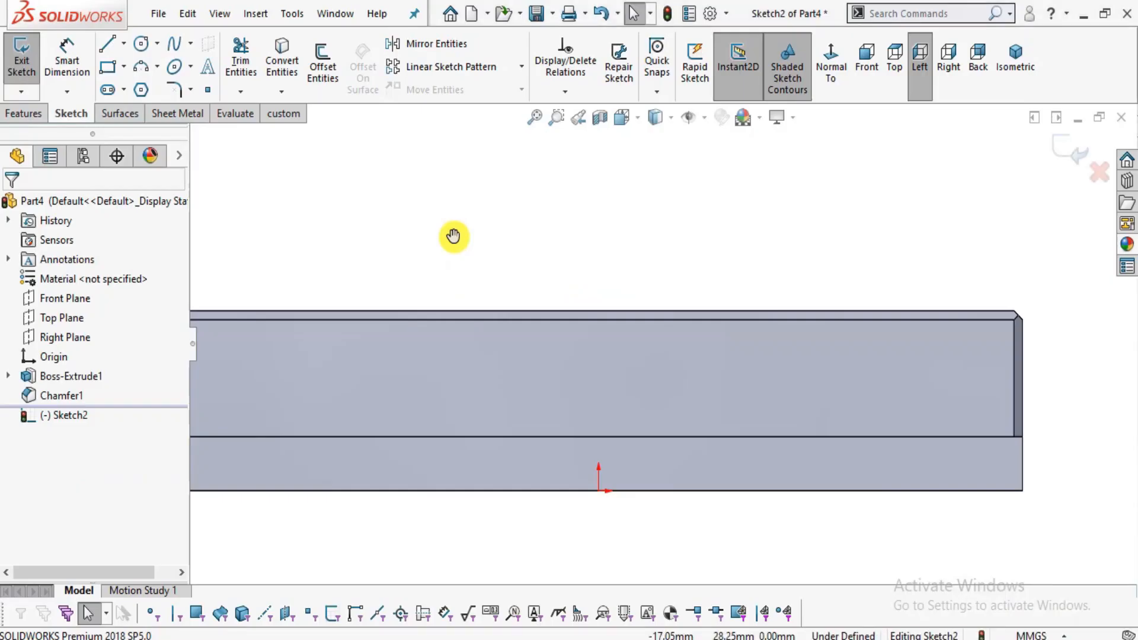
Draw a vertical construction centerline from the origin to the jaw's upper edge.
{"action": "scroll", "coordinate": [648, 391], "scroll_direction": "up", "scroll_amount": 2}
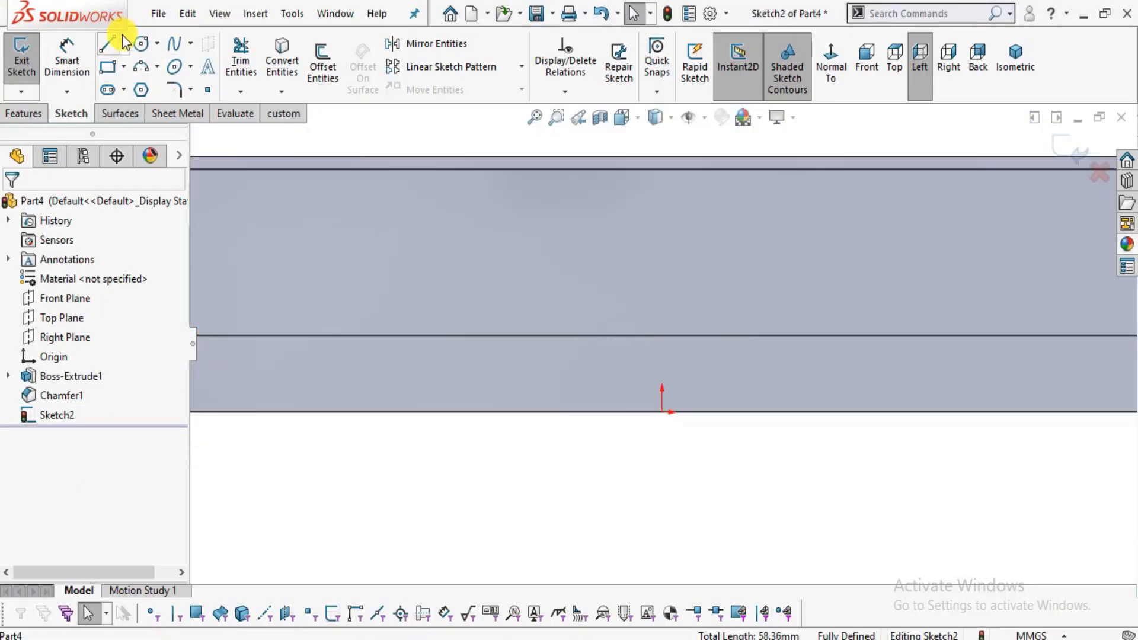
{"action": "left_click", "coordinate": [123, 43]}
{"action": "left_click", "coordinate": [142, 86]}
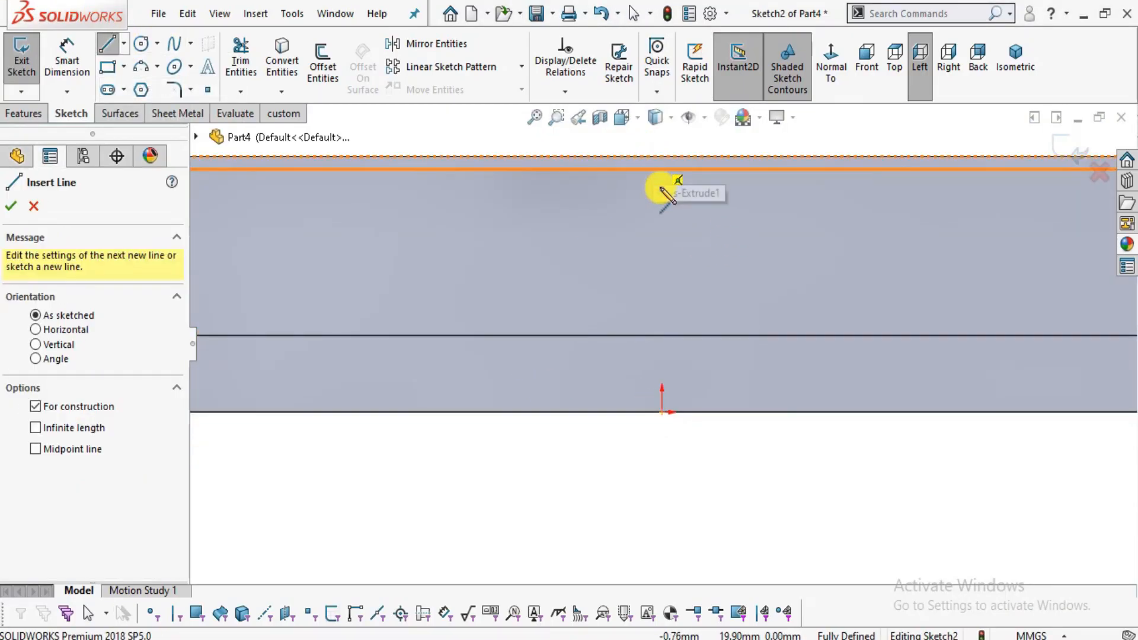
{"action": "left_click", "coordinate": [662, 411]}
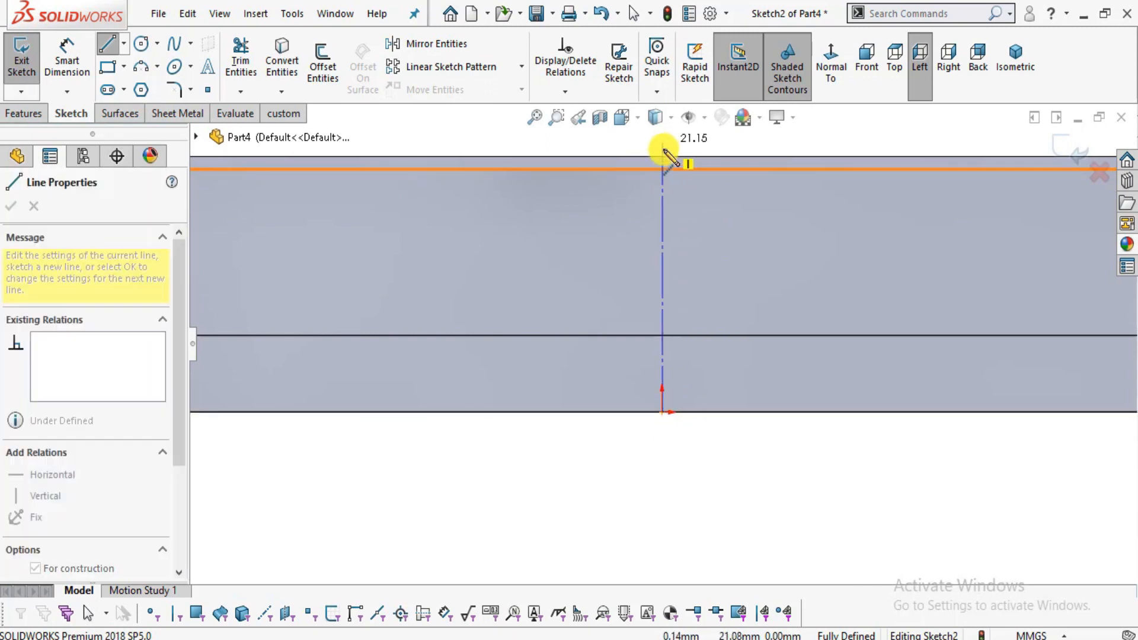
{"action": "left_click", "coordinate": [662, 157]}
{"action": "key", "text": "Escape"}
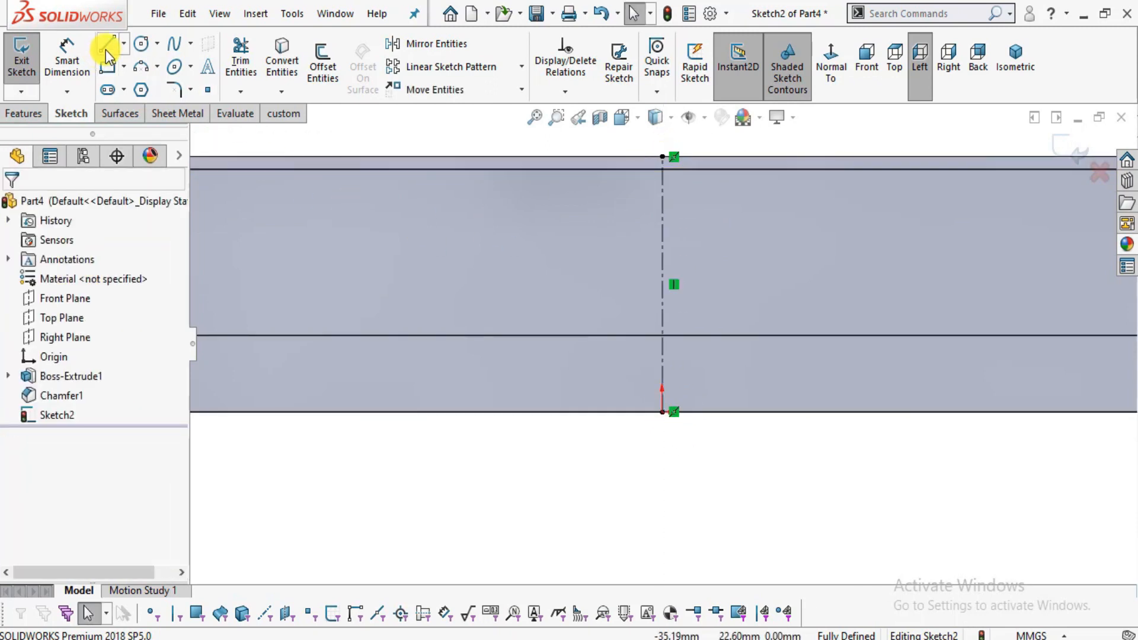
Sketch a closed triangular notch about 13 mm wide on the jaw's bottom edge, with its apex on the centerline.
{"action": "scroll", "coordinate": [825, 352], "scroll_direction": "down", "scroll_amount": 2}
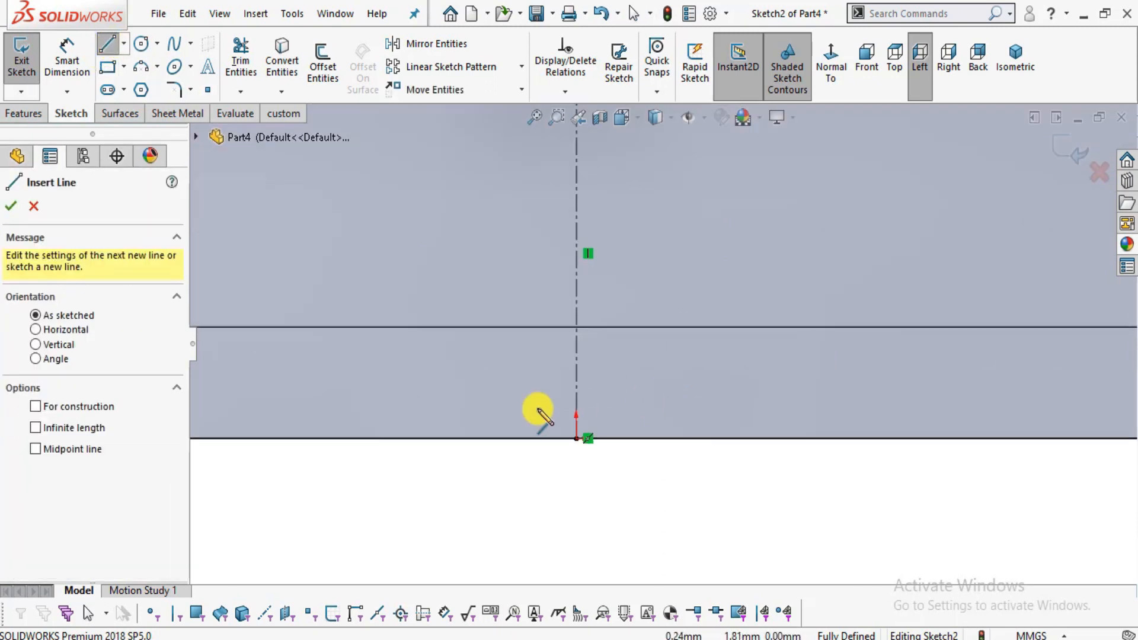
{"action": "left_click", "coordinate": [460, 438]}
{"action": "left_click", "coordinate": [576, 344]}
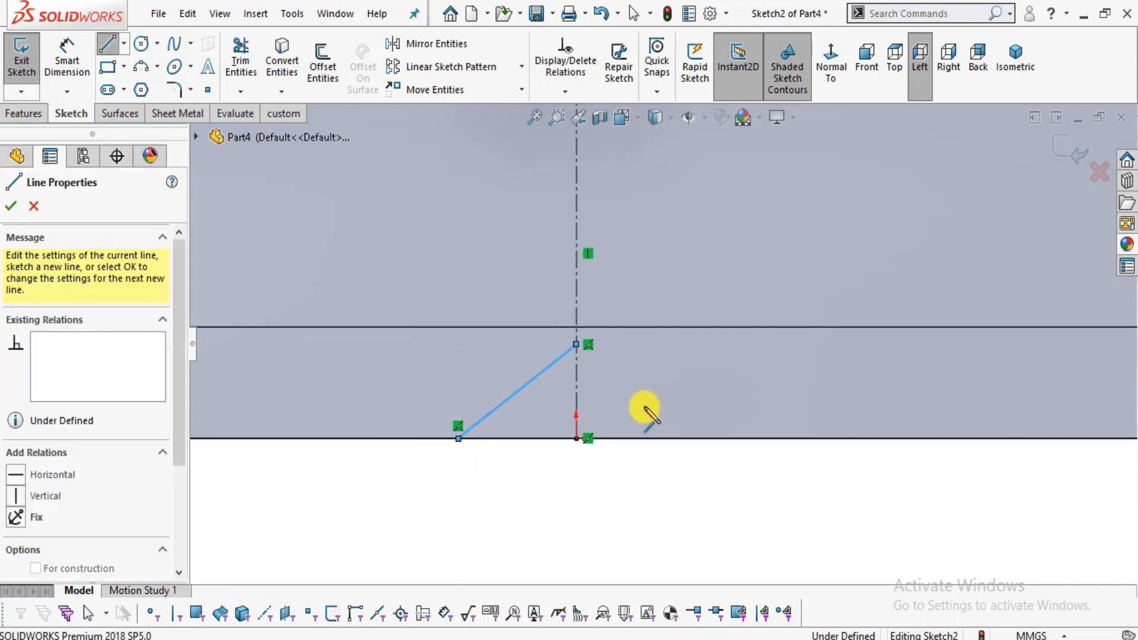
{"action": "left_click", "coordinate": [679, 439]}
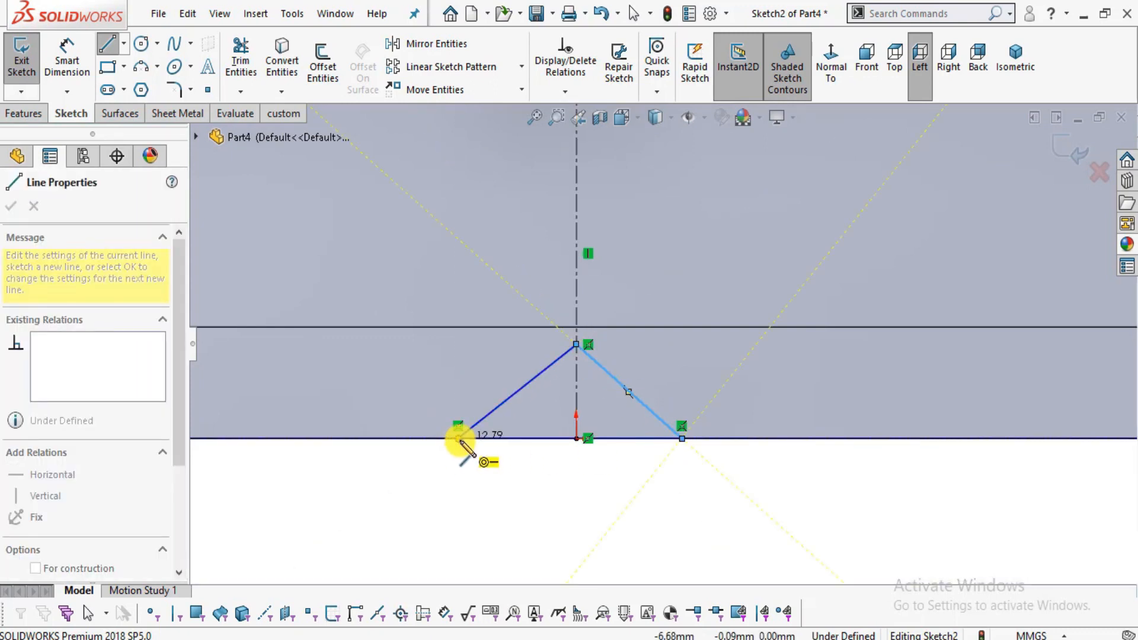
{"action": "left_click", "coordinate": [459, 439]}
{"action": "scroll", "coordinate": [592, 264], "scroll_direction": "down", "scroll_amount": 3}
{"action": "key", "text": "Escape"}
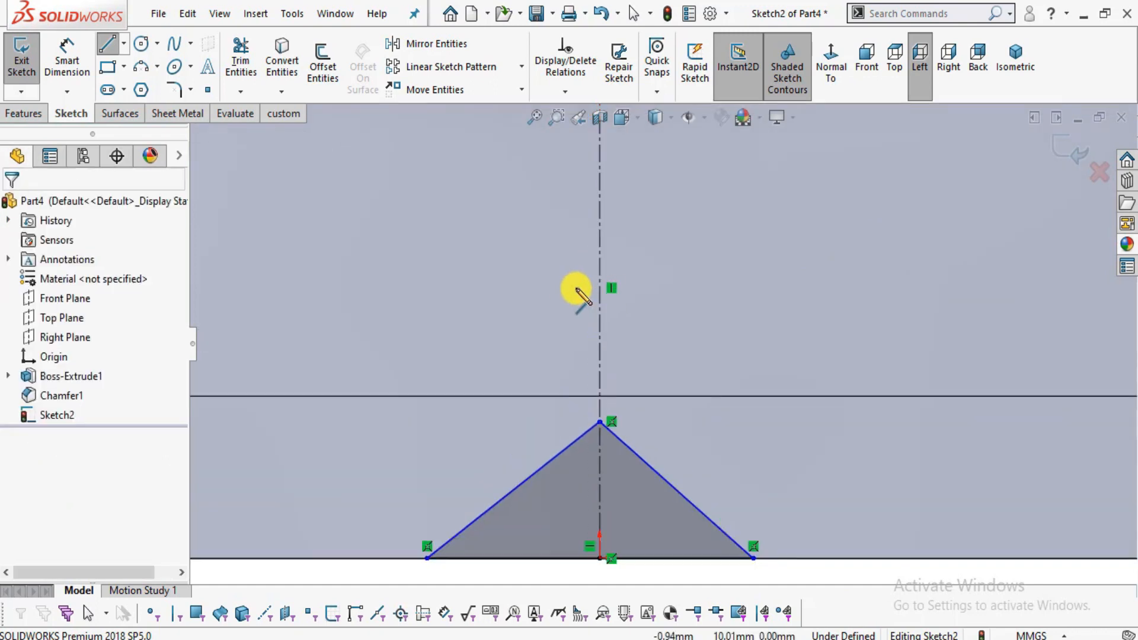
Dimension the angle between the triangle's right-hand sloped side and the jaw's bottom edge as 45°.
{"action": "scroll", "coordinate": [575, 291], "scroll_direction": "up", "scroll_amount": 2}
{"action": "left_click", "coordinate": [68, 53]}
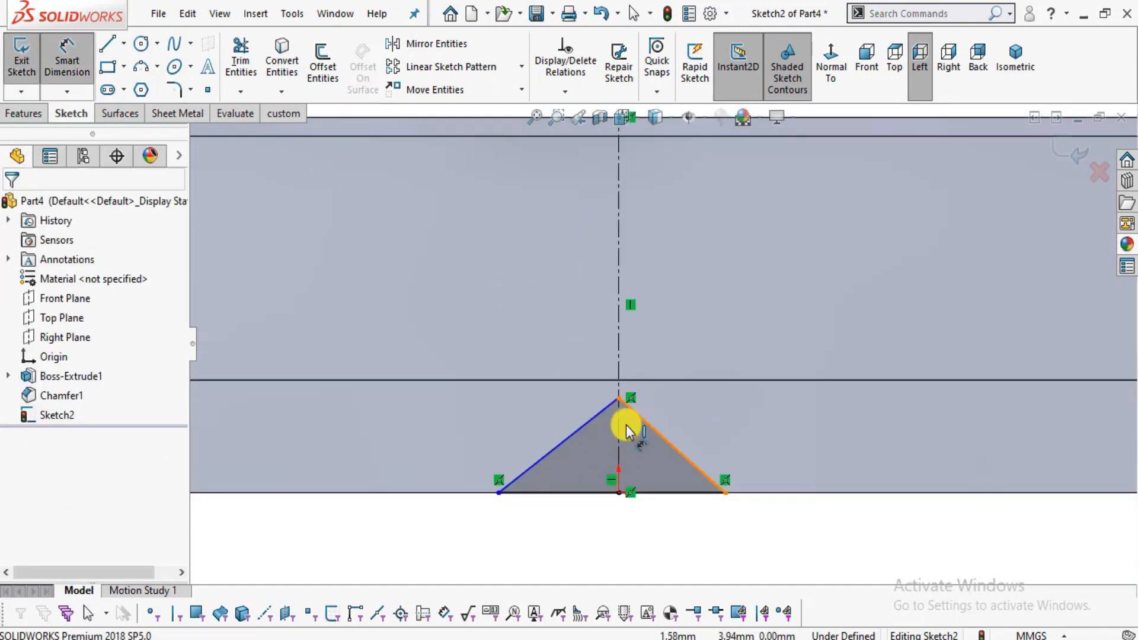
{"action": "left_click", "coordinate": [645, 420]}
{"action": "left_click", "coordinate": [454, 493]}
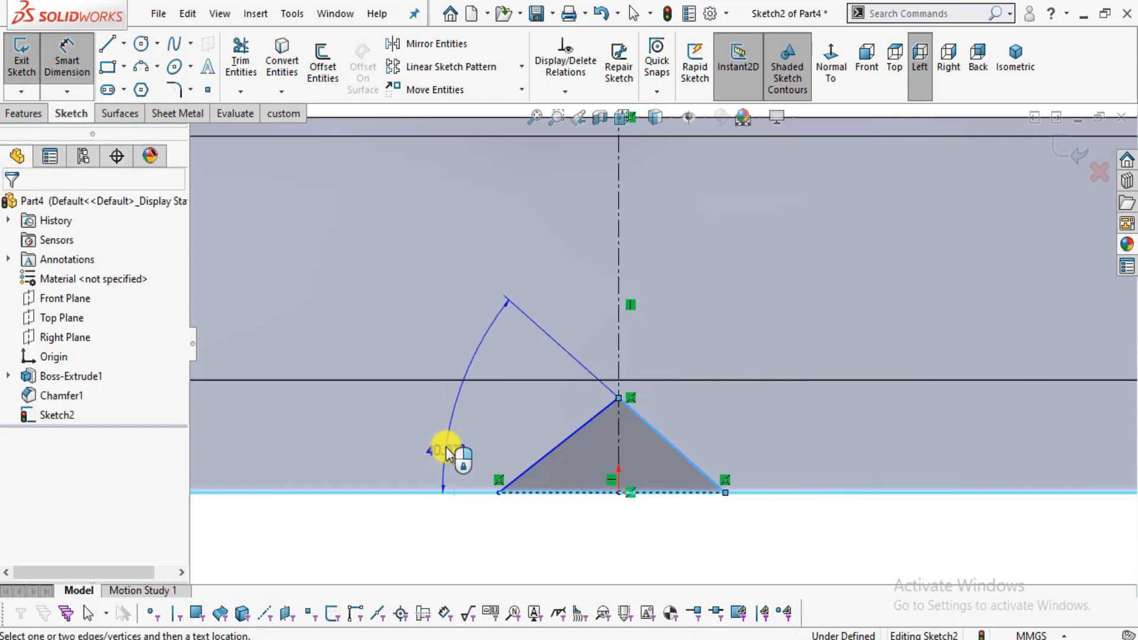
{"action": "left_click", "coordinate": [446, 453]}
{"action": "type", "text": "45"}
{"action": "key", "text": "Return"}
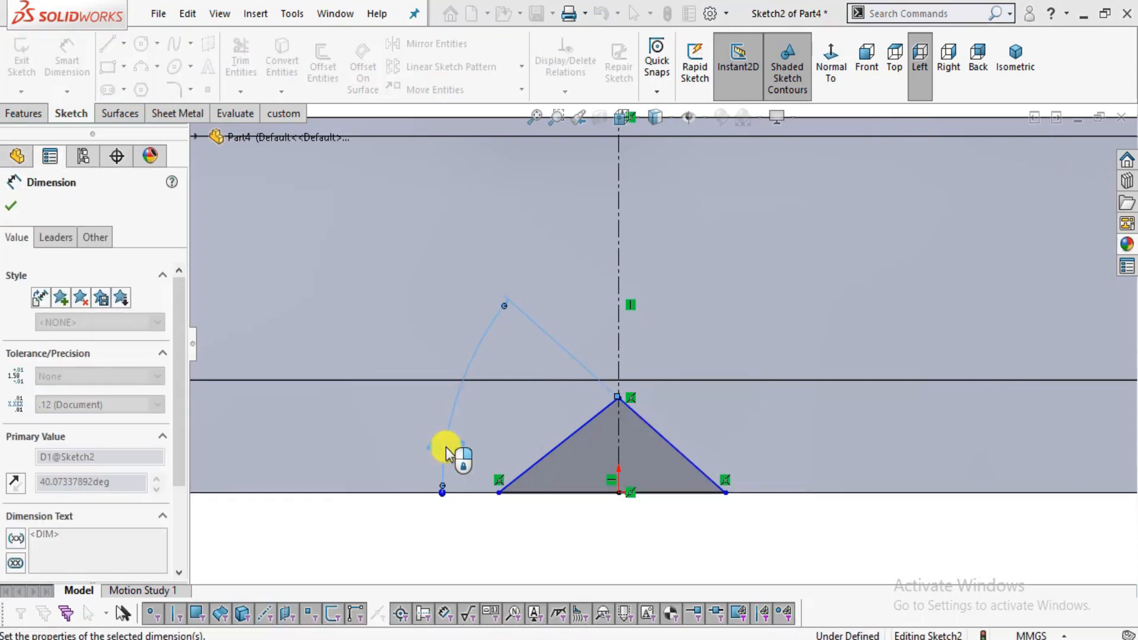
{"action": "left_click", "coordinate": [527, 515]}
Dimension the distance from the jaw's left end edge to the triangle's left corner as 46 mm.
{"action": "key", "text": "f"}
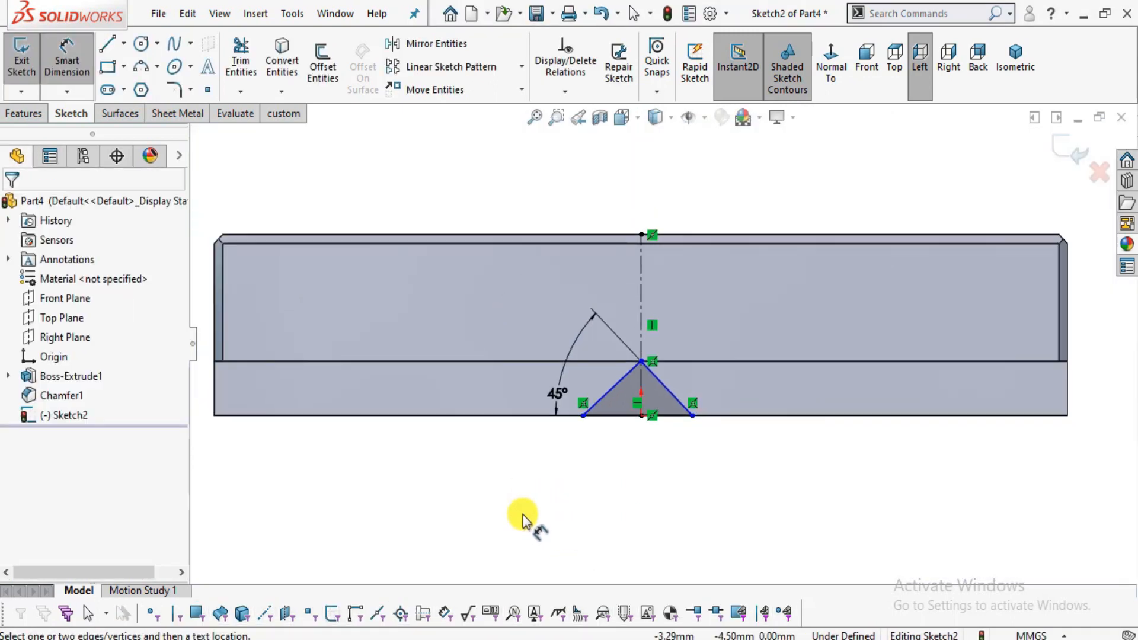
{"action": "left_click", "coordinate": [214, 391]}
{"action": "left_click", "coordinate": [584, 417]}
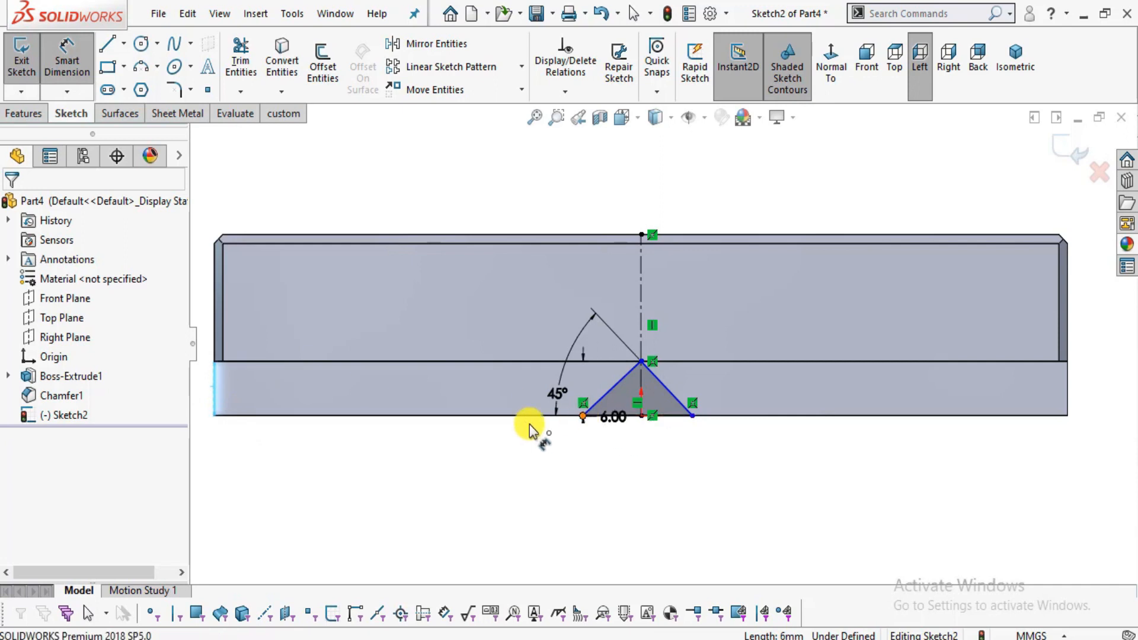
{"action": "left_click", "coordinate": [407, 449]}
{"action": "type", "text": "46"}
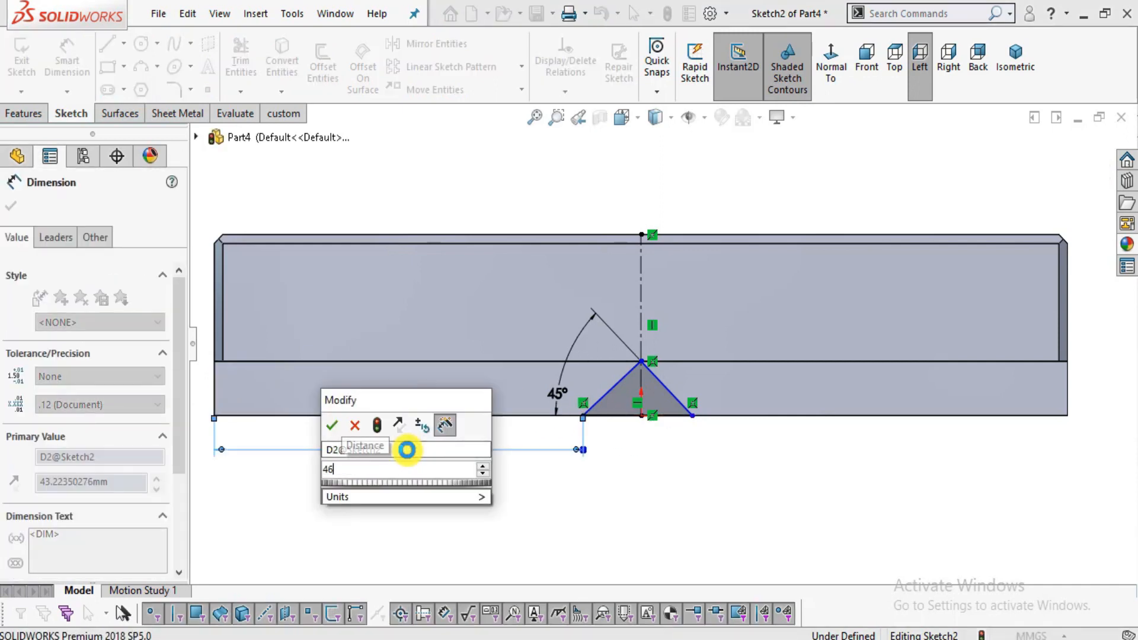
{"action": "key", "text": "Return"}
{"action": "left_click", "coordinate": [666, 457]}
Dimension the triangle's height from its base to the apex as 4 mm.
{"action": "scroll", "coordinate": [666, 457], "scroll_direction": "down", "scroll_amount": 4}
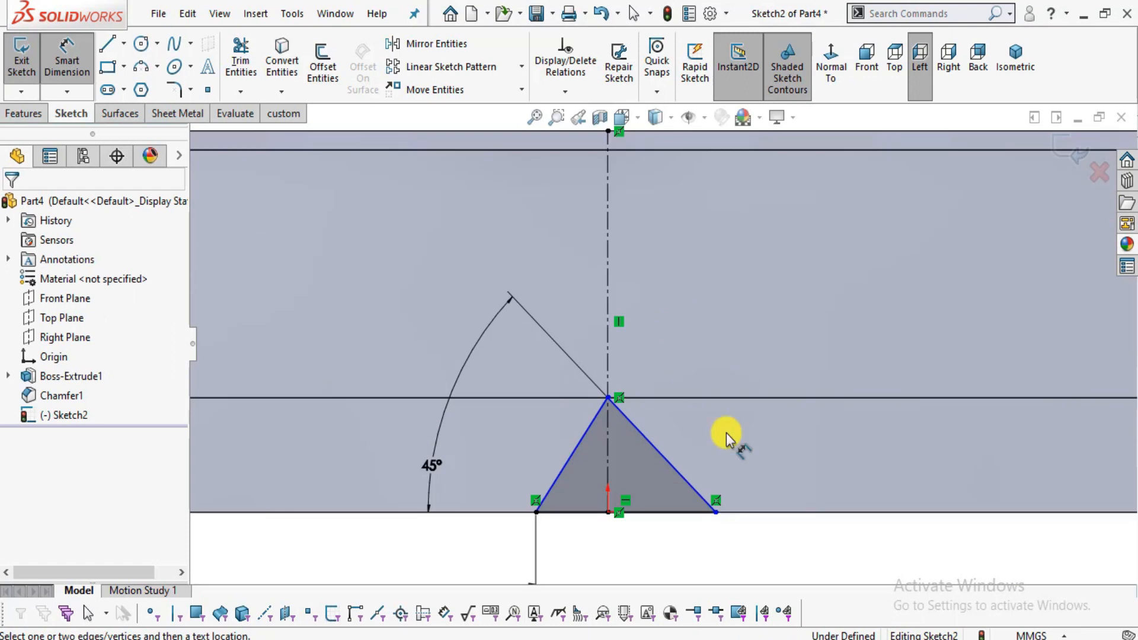
{"action": "left_click", "coordinate": [609, 398]}
{"action": "left_click", "coordinate": [709, 509]}
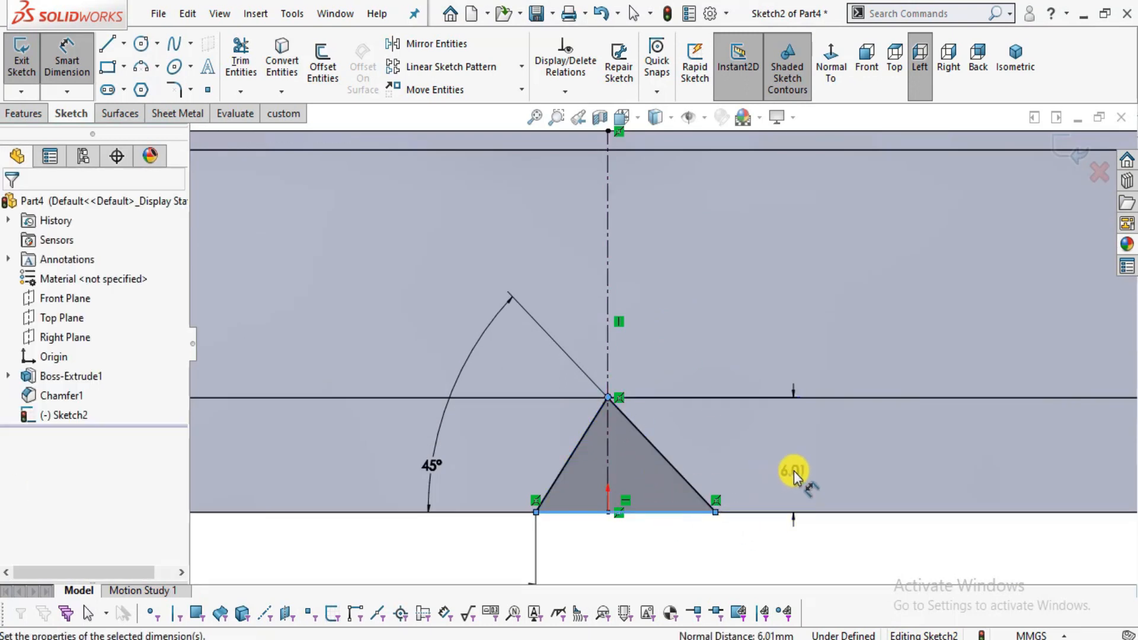
{"action": "left_click", "coordinate": [794, 471]}
{"action": "type", "text": "4"}
{"action": "key", "text": "Return"}
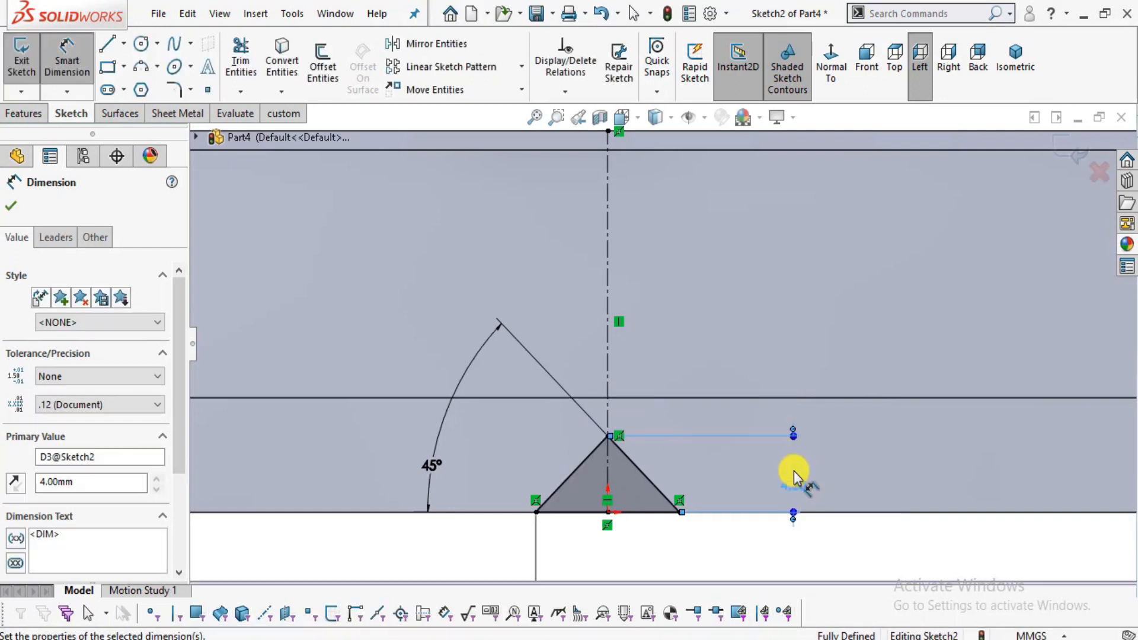
{"action": "key", "text": "Escape"}
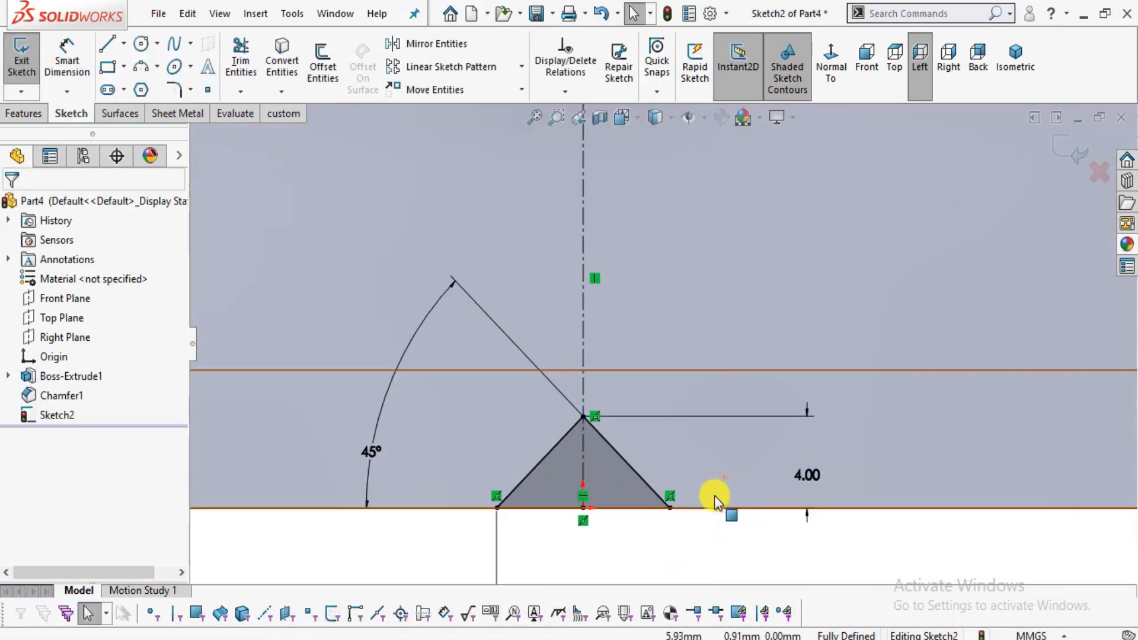
Cut the triangular notch sketch out of the jaw with an Extruded Cut set to Through All - Both.
{"action": "scroll", "coordinate": [748, 472], "scroll_direction": "up", "scroll_amount": 2}
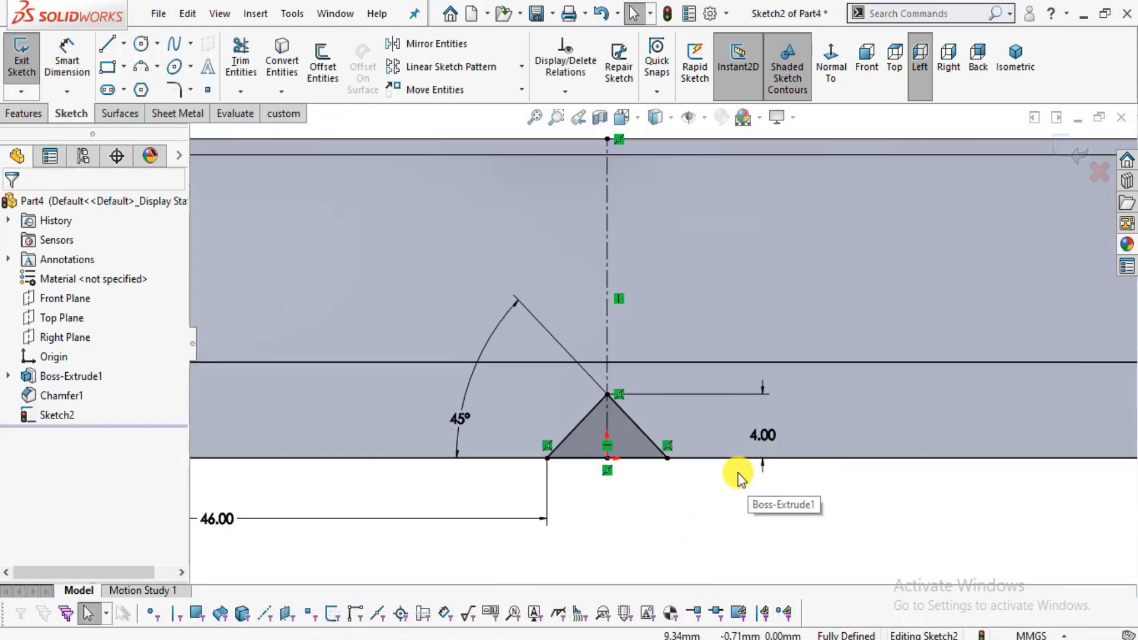
{"action": "left_click", "coordinate": [13, 115]}
{"action": "left_click", "coordinate": [228, 58]}
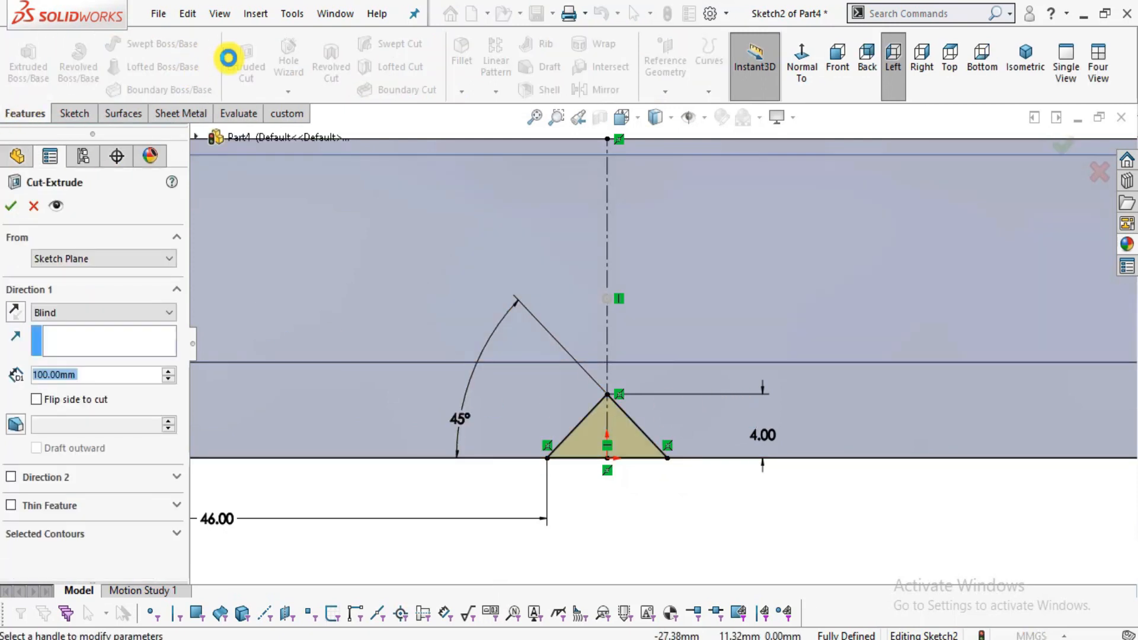
{"action": "left_click", "coordinate": [76, 312]}
{"action": "left_click", "coordinate": [71, 350]}
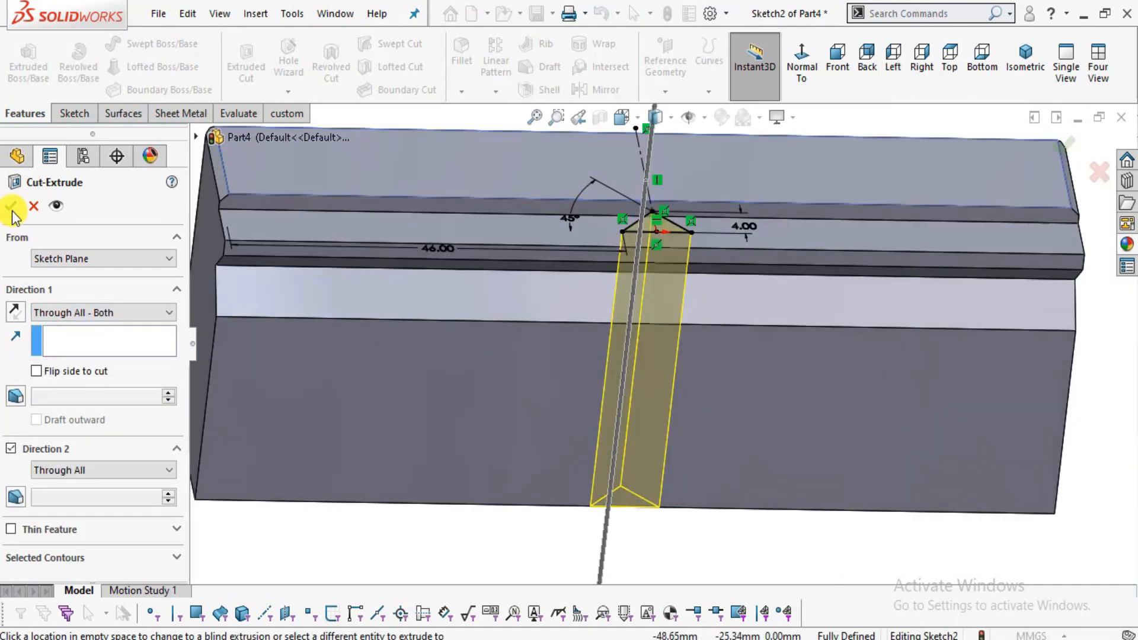
{"action": "left_click", "coordinate": [11, 205]}
Examine the jaw's notched underside and the movable jaw views in the PDF plan for the hole diameters and positions.
{"action": "middle_click_drag", "start_coordinate": [838, 198], "coordinate": [741, 295]}
{"action": "left_click", "coordinate": [740, 332]}
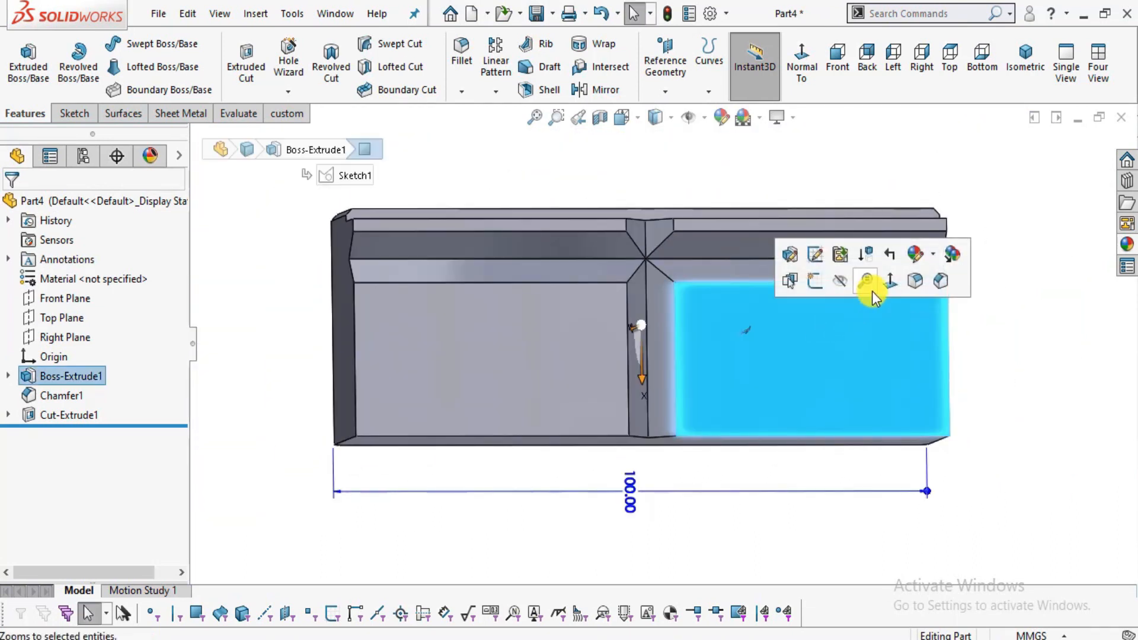
{"action": "left_click", "coordinate": [884, 286]}
{"action": "left_click", "coordinate": [877, 286]}
{"action": "middle_click_drag", "start_coordinate": [752, 367], "coordinate": [766, 348]}
{"action": "key", "text": "alt+Tab"}
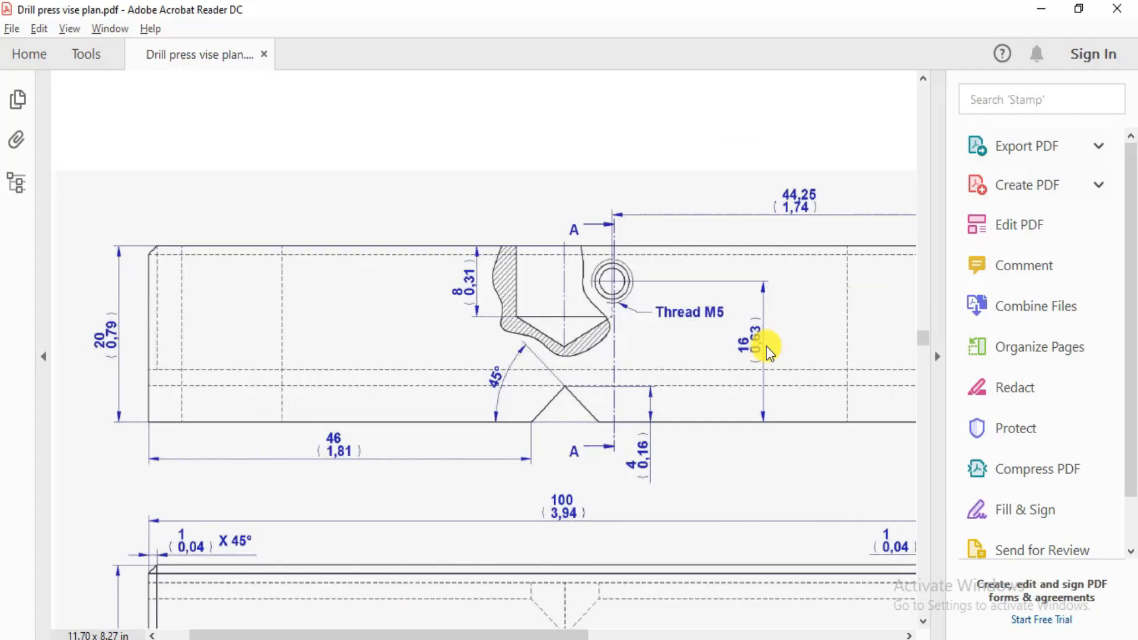
{"action": "left_click_drag", "start_coordinate": [716, 447], "coordinate": [757, 369]}
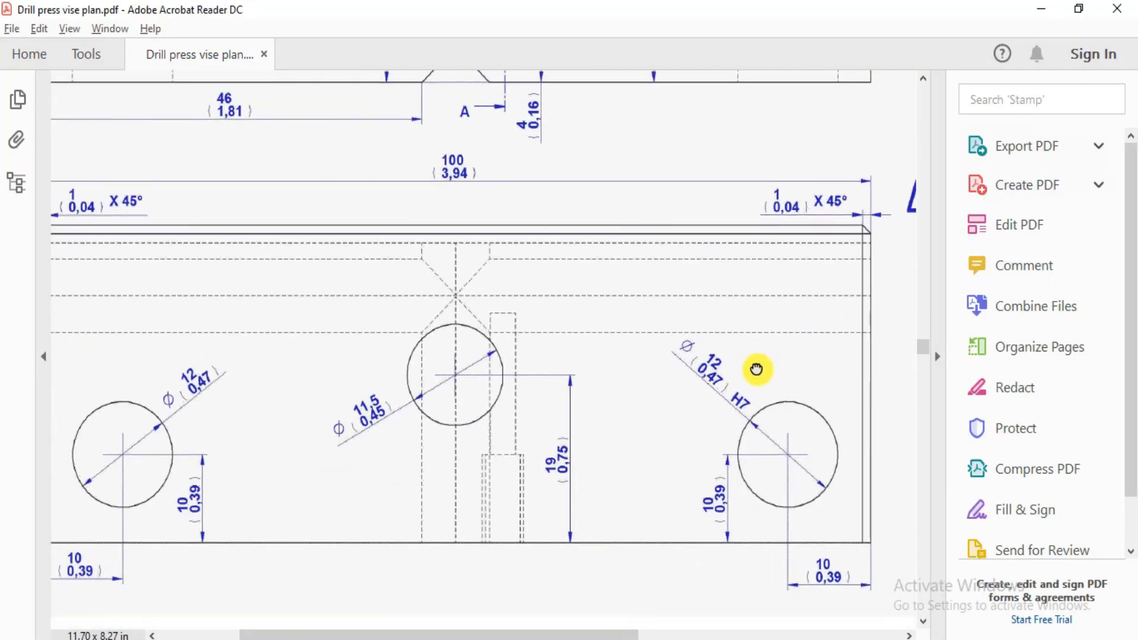
{"action": "key", "text": "alt+Tab"}
{"action": "left_click", "coordinate": [770, 363]}
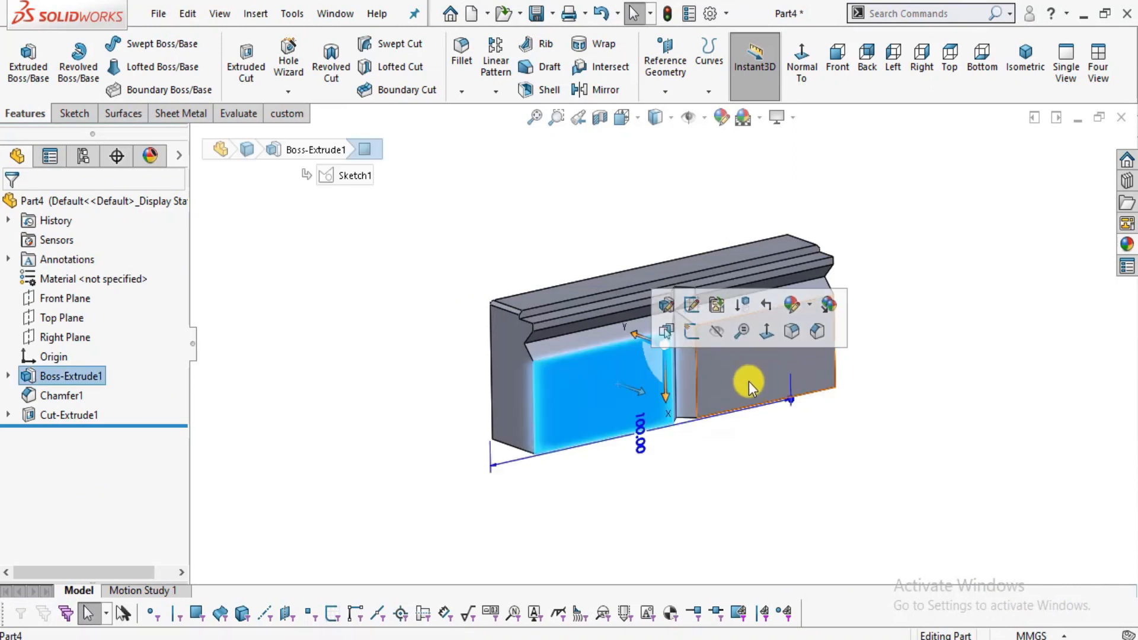
{"action": "left_click", "coordinate": [897, 329]}
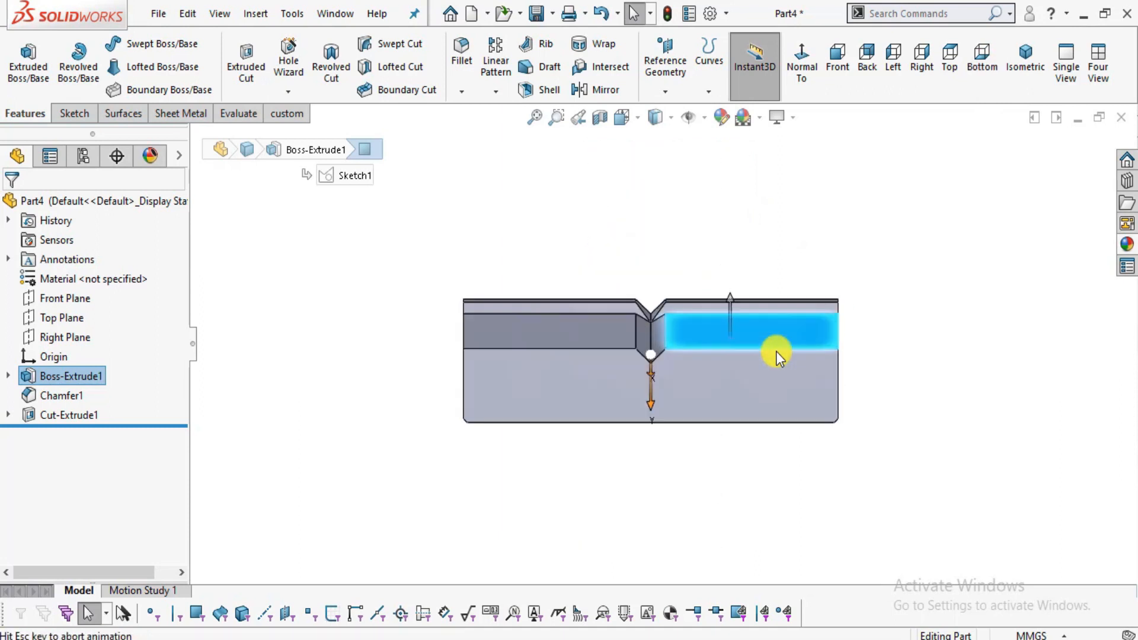
{"action": "key", "text": "alt+Tab"}
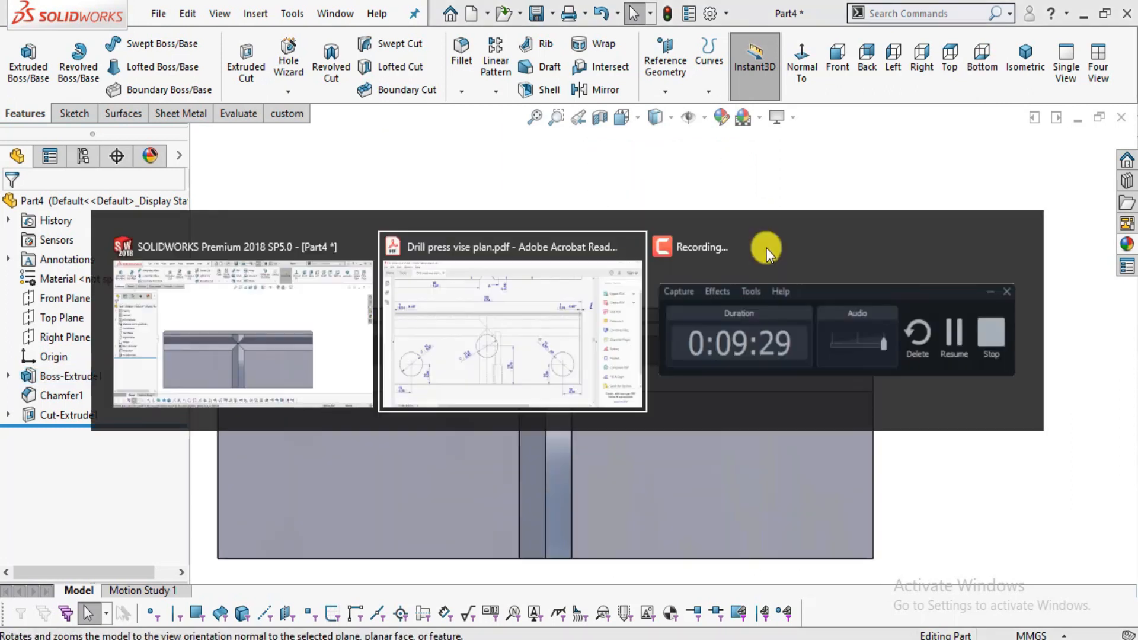
{"action": "key", "text": "alt+Tab"}
{"action": "scroll", "coordinate": [508, 469], "scroll_direction": "up", "scroll_amount": 1}
{"action": "key", "text": "alt+Tab"}
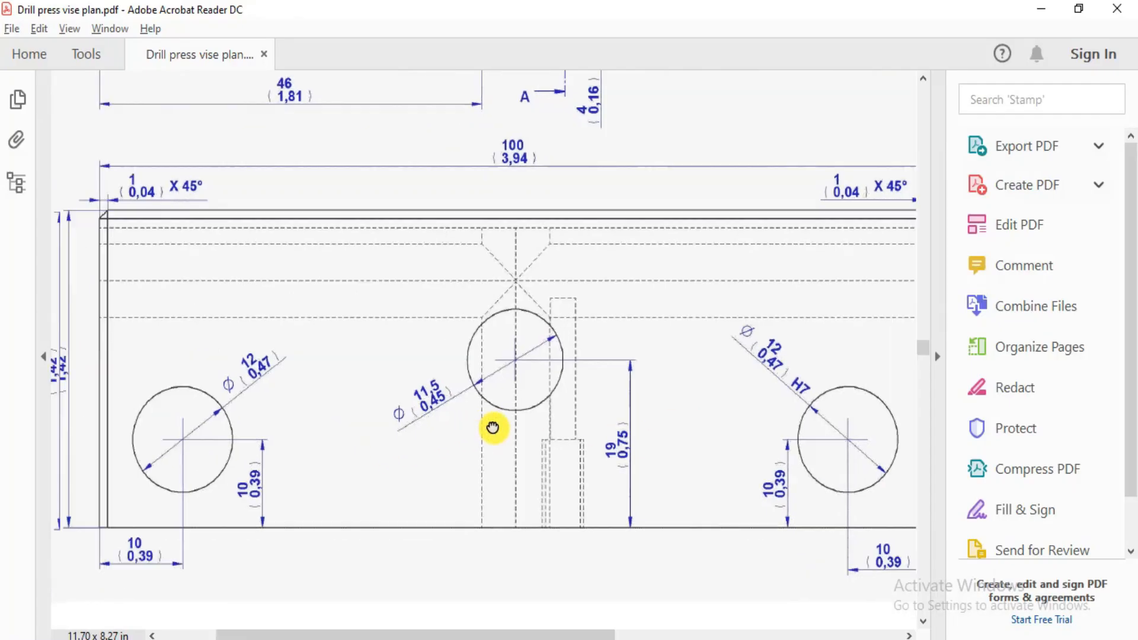
{"action": "scroll", "coordinate": [490, 426], "scroll_direction": "up", "scroll_amount": 2, "text": "ctrl"}
{"action": "left_click_drag", "start_coordinate": [594, 390], "coordinate": [527, 483]}
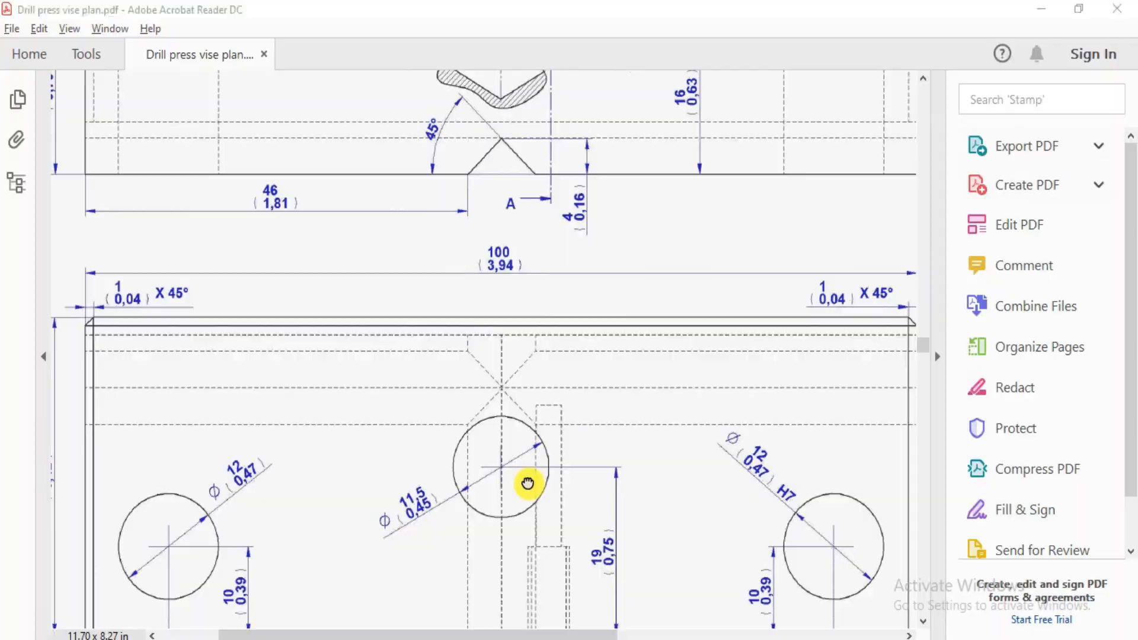
{"action": "key", "text": "alt+Tab"}
View the jaw's long side face squarely and examine Section A-A in the PDF plan for the stepped hole.
{"action": "mouse_move", "coordinate": [744, 293]}
{"action": "middle_mouse_down"}
{"action": "mouse_move", "coordinate": [728, 491]}
{"action": "mouse_move", "coordinate": [702, 401]}
{"action": "mouse_move", "coordinate": [691, 435]}
{"action": "mouse_move", "coordinate": [695, 390]}
{"action": "middle_mouse_up"}
{"action": "left_click", "coordinate": [696, 394]}
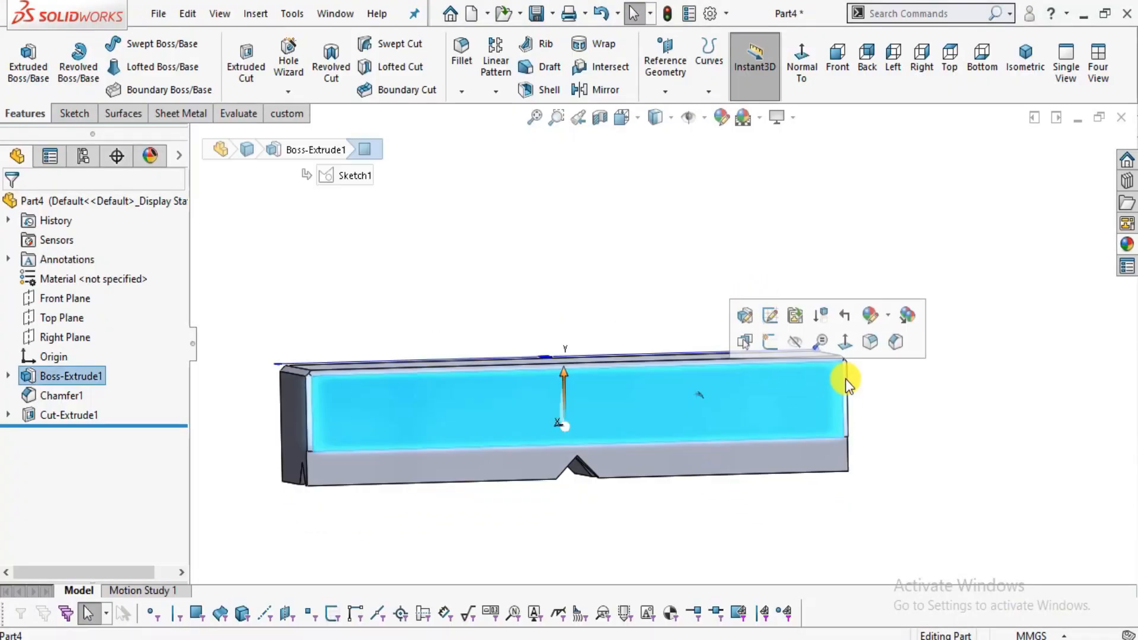
{"action": "left_click", "coordinate": [845, 343]}
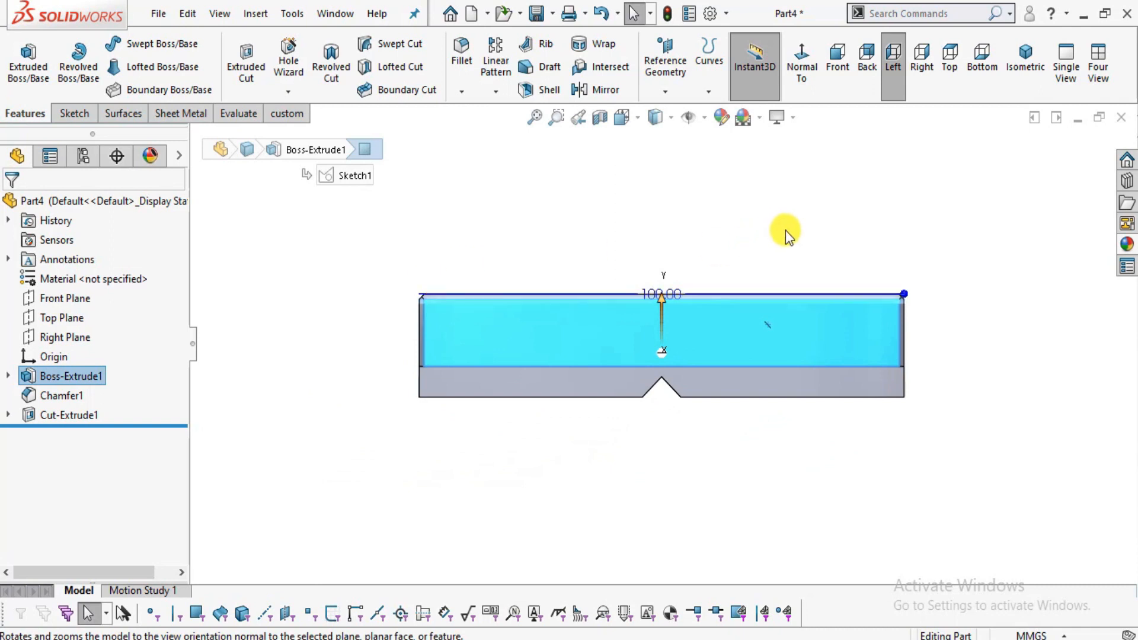
{"action": "left_click", "coordinate": [785, 230]}
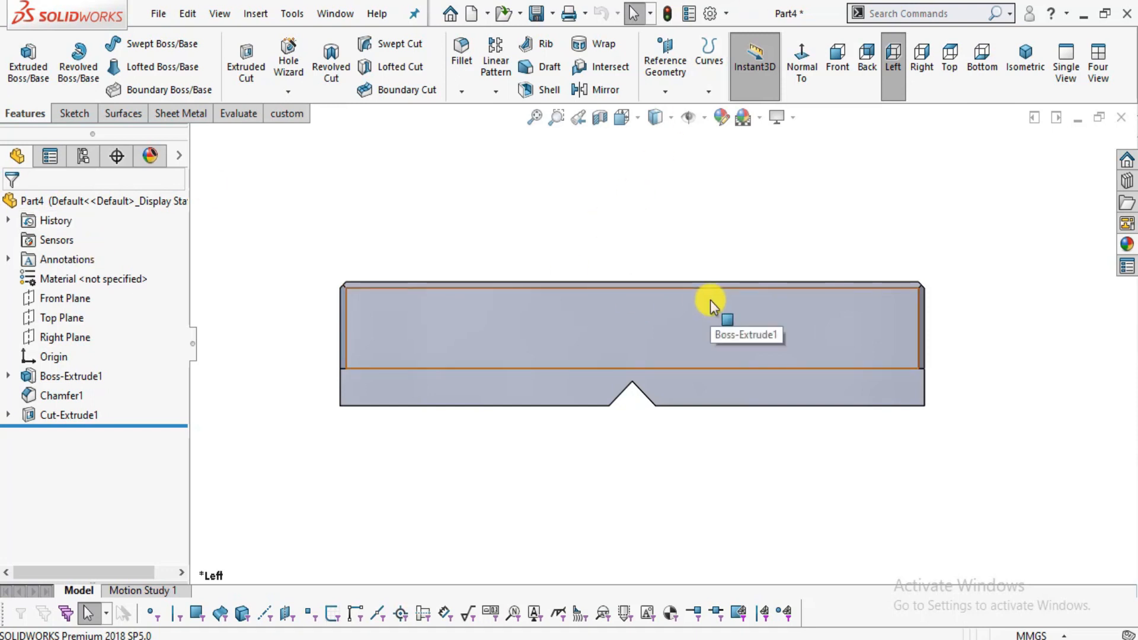
{"action": "scroll", "coordinate": [871, 286], "scroll_direction": "down", "scroll_amount": 2}
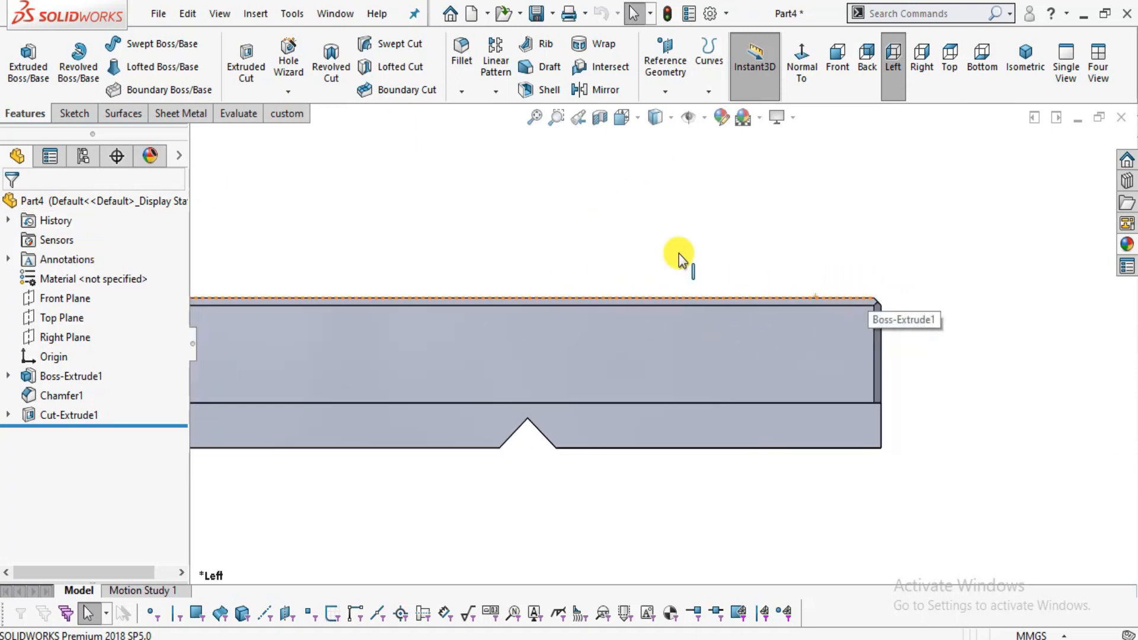
{"action": "scroll", "coordinate": [543, 203], "scroll_direction": "up", "scroll_amount": 1}
{"action": "key", "text": "alt+Tab"}
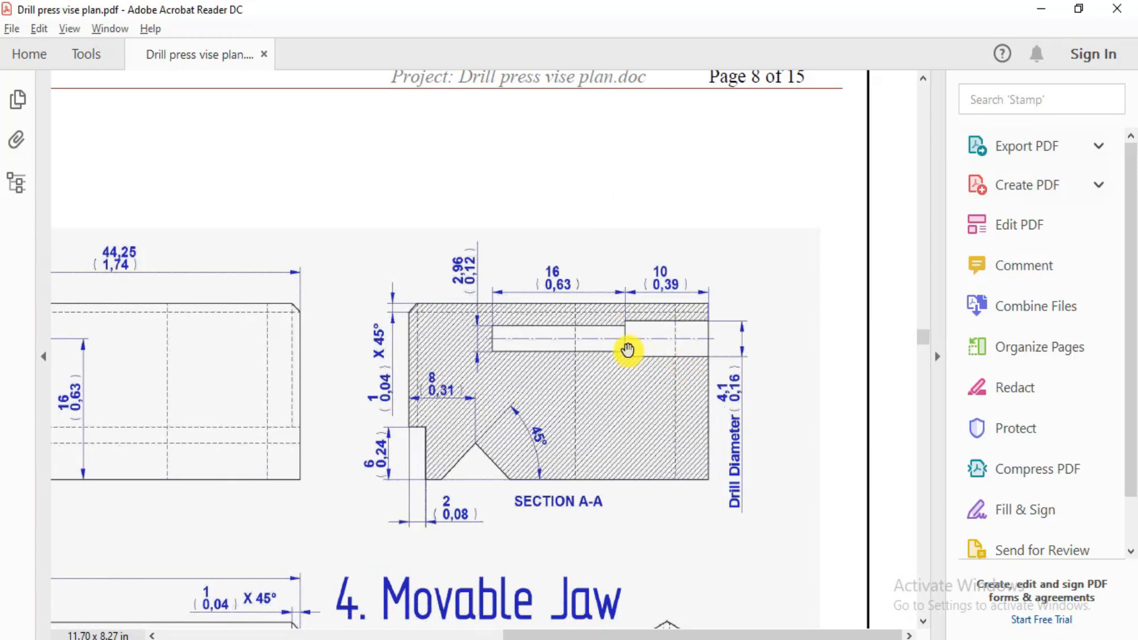
{"action": "key", "text": "alt+Tab"}
Sketch two concentric circles, about 6.5 mm and 3.3 mm in diameter, on the jaw's long side face to the right of the notch.
{"action": "left_click", "coordinate": [741, 354]}
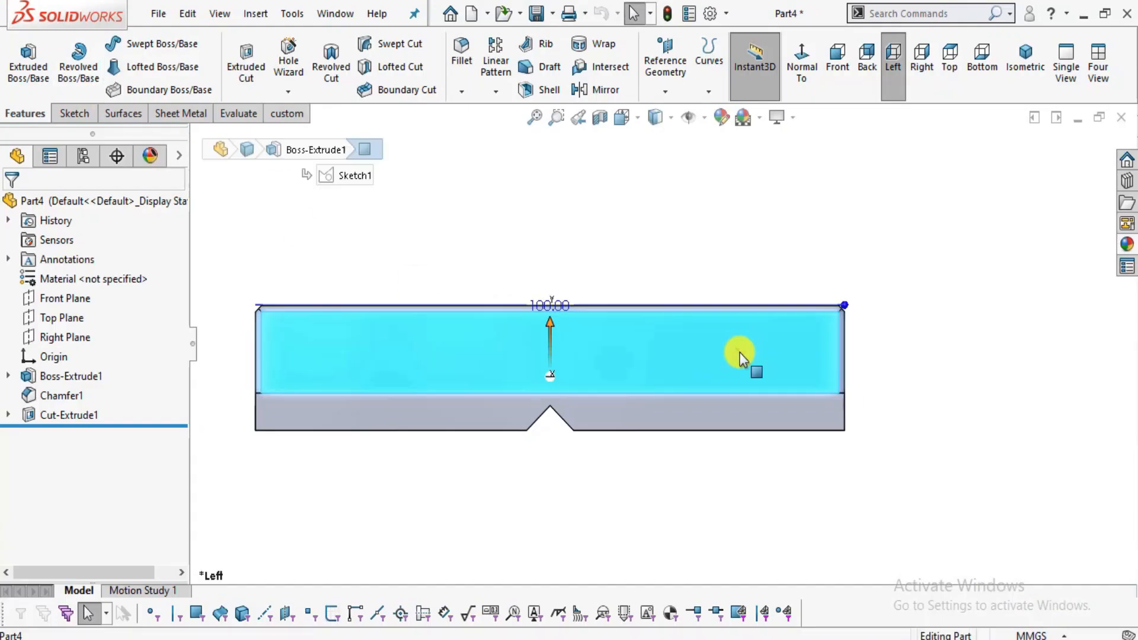
{"action": "left_click", "coordinate": [813, 300]}
{"action": "left_click", "coordinate": [142, 44]}
{"action": "scroll", "coordinate": [691, 330], "scroll_direction": "down", "scroll_amount": 2}
{"action": "key", "text": "alt+Tab"}
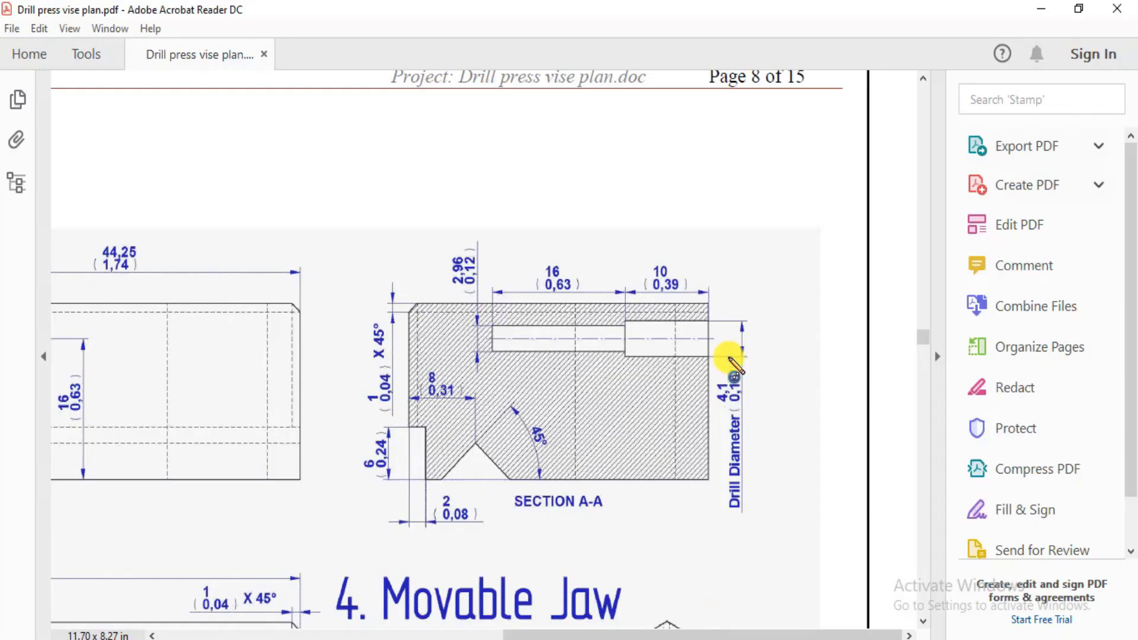
{"action": "scroll", "coordinate": [830, 403], "scroll_direction": "left", "scroll_amount": 6}
{"action": "key", "text": "alt+Tab"}
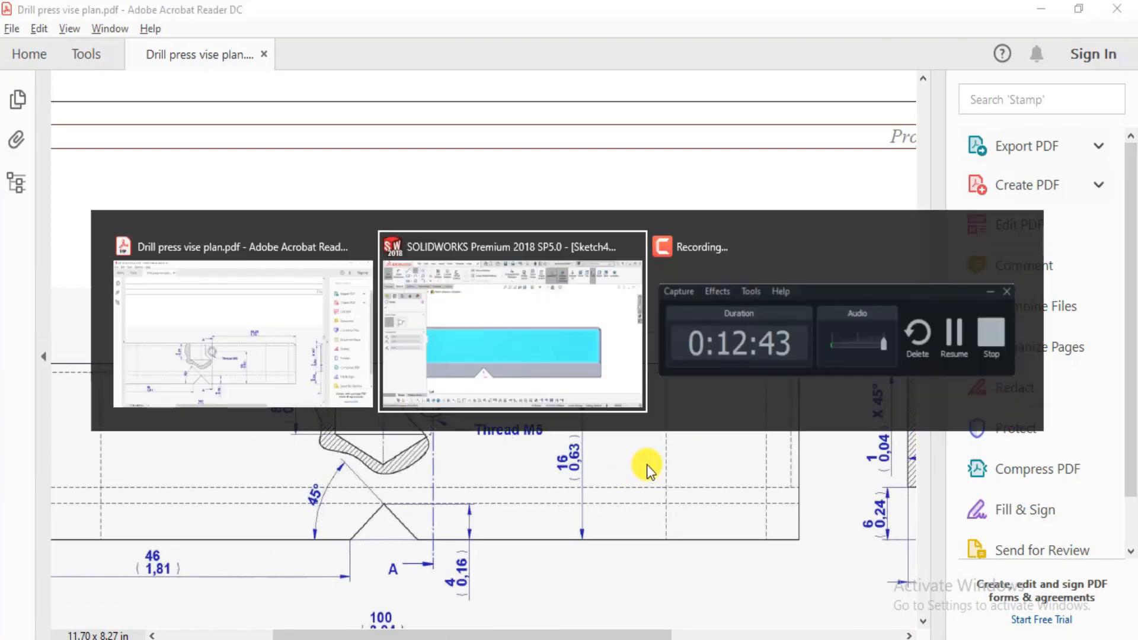
{"action": "mouse_move", "coordinate": [600, 355]}
{"action": "left_mouse_down"}
{"action": "mouse_move", "coordinate": [622, 381]}
{"action": "mouse_move", "coordinate": [454, 335]}
{"action": "left_mouse_up"}
{"action": "key", "text": "alt+Tab"}
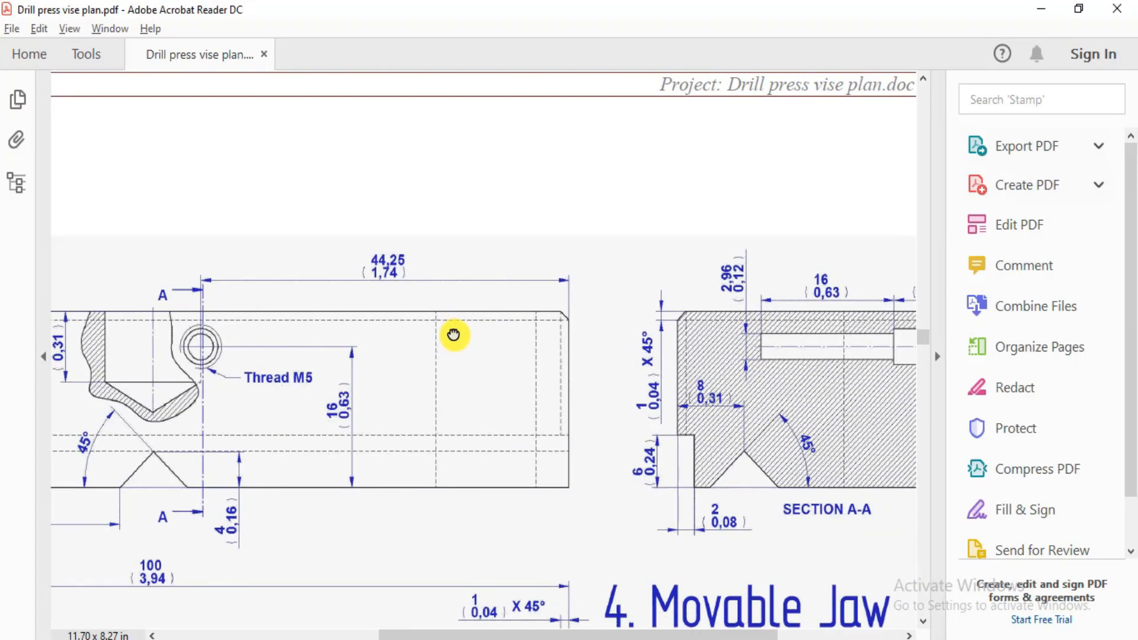
{"action": "key", "text": "alt+Tab"}
{"action": "left_click_drag", "start_coordinate": [600, 355], "coordinate": [605, 368]}
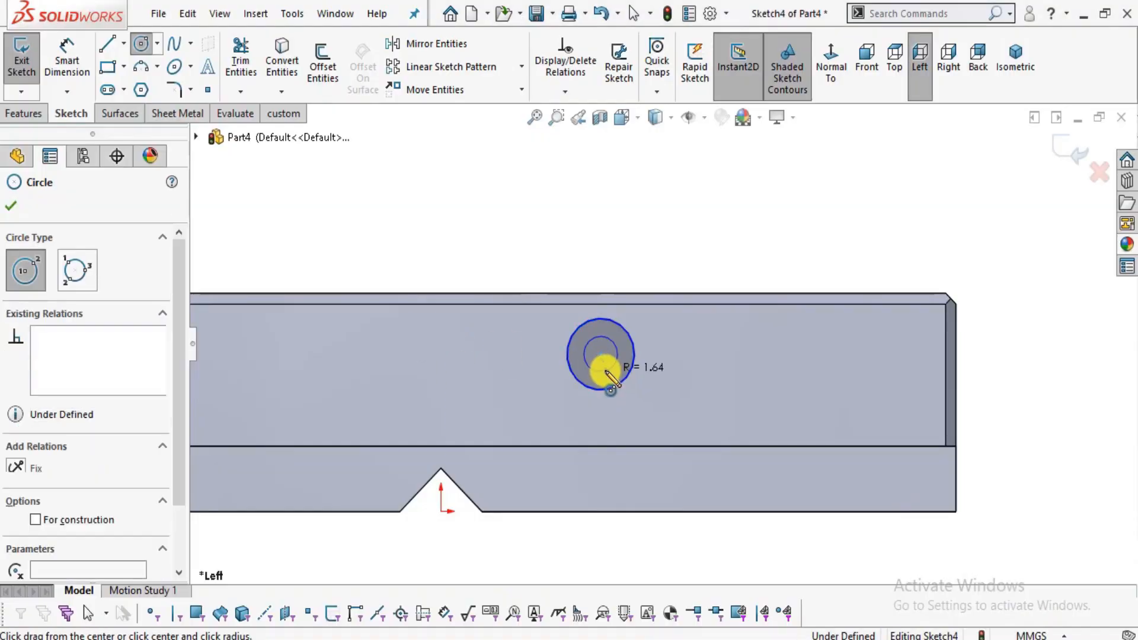
Dimension the outer circle's diameter as 4.1 mm, following the drill diameter in the plan's Section A-A.
{"action": "left_click", "coordinate": [87, 63]}
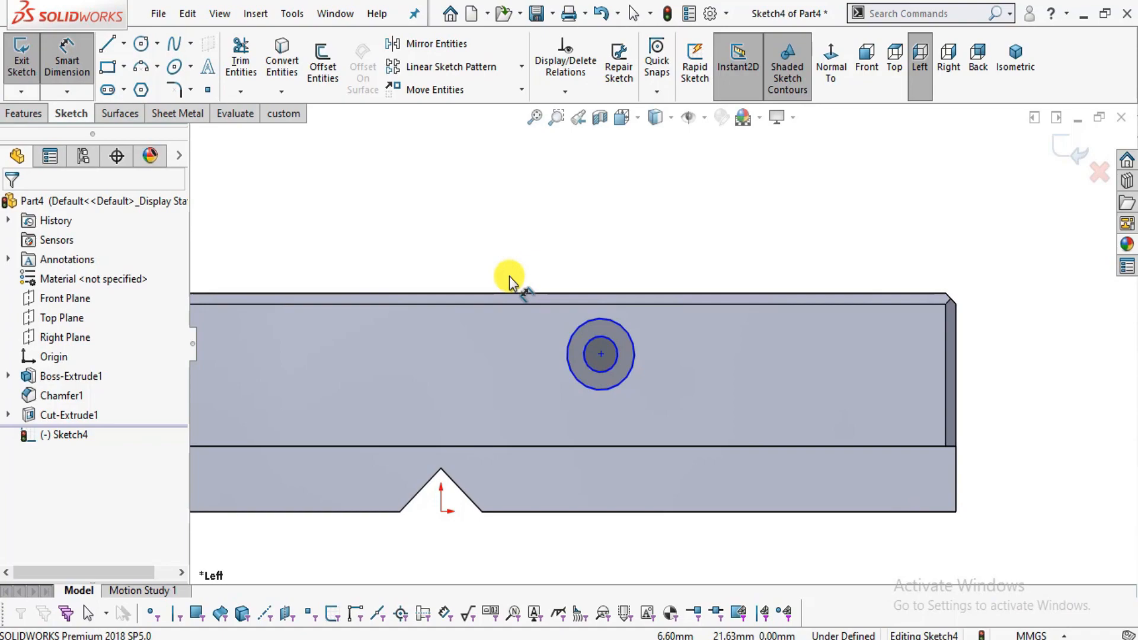
{"action": "key", "text": "alt+Tab"}
{"action": "left_click_drag", "start_coordinate": [498, 325], "coordinate": [252, 335]}
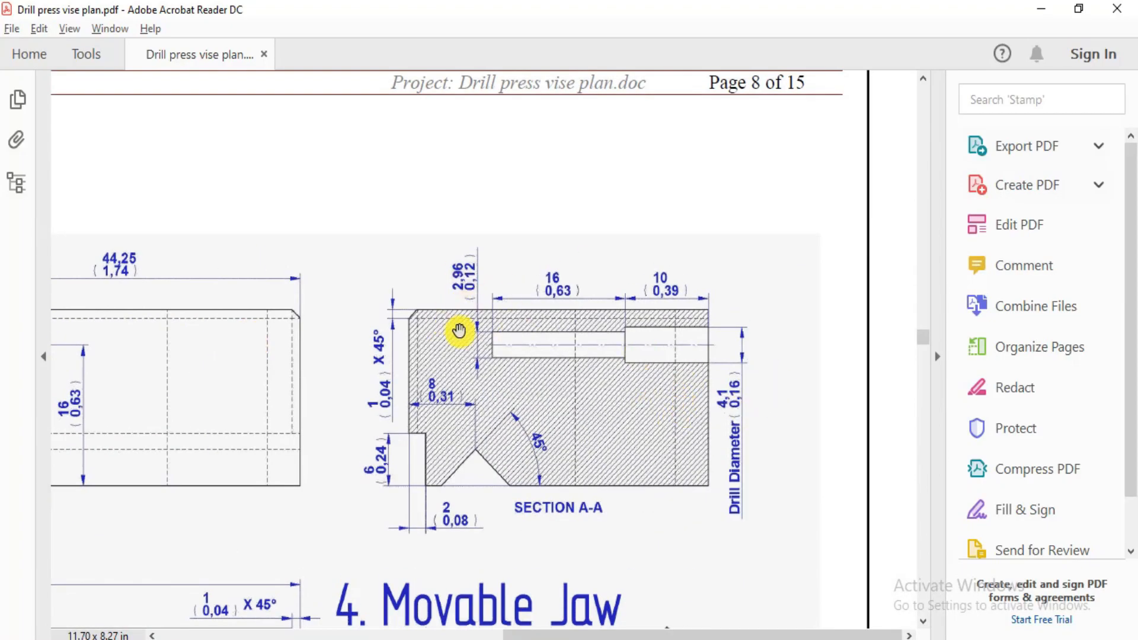
{"action": "key", "text": "alt+Tab"}
{"action": "left_click", "coordinate": [575, 326]}
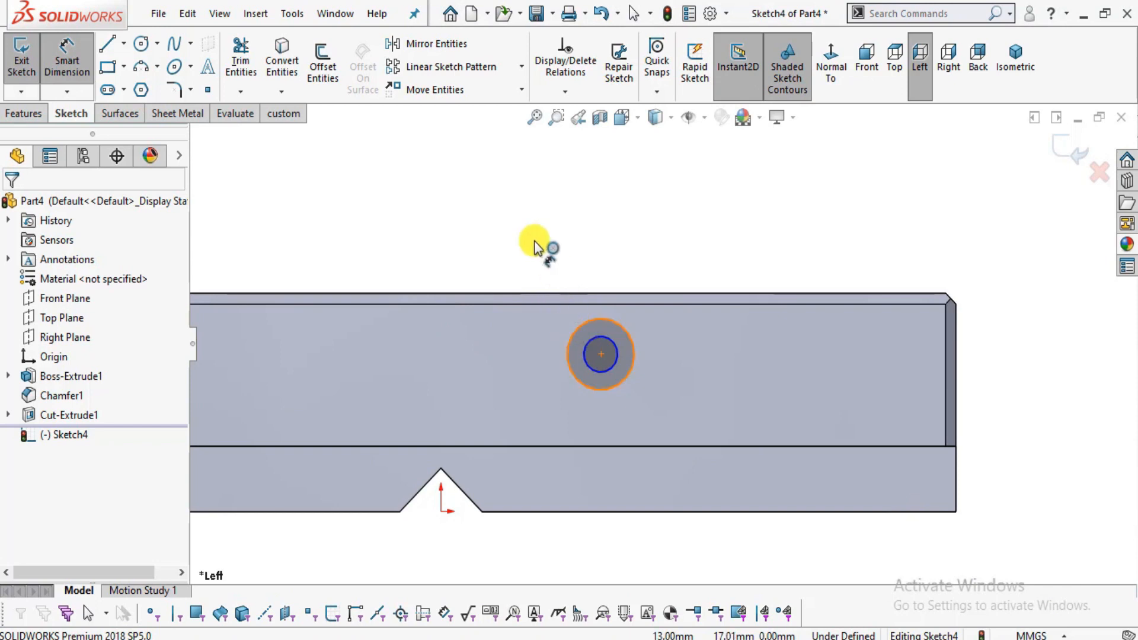
{"action": "left_click", "coordinate": [519, 225]}
{"action": "type", "text": "4.1"}
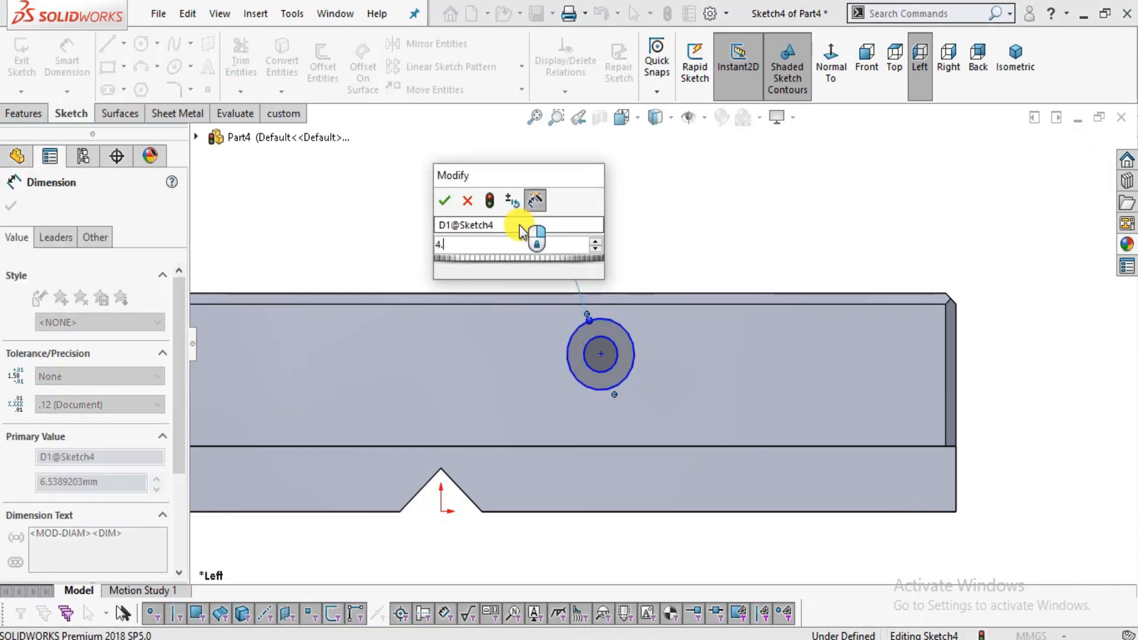
{"action": "key", "text": "Return"}
Dimension the inner circle's diameter as 2.96 mm.
{"action": "scroll", "coordinate": [607, 356], "scroll_direction": "down", "scroll_amount": 2}
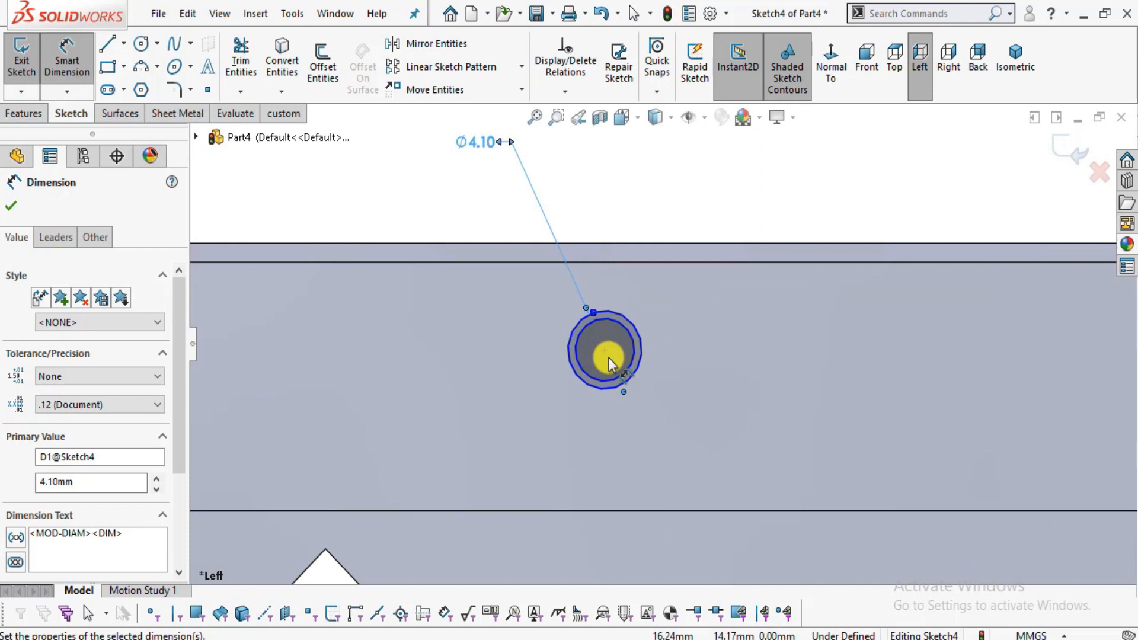
{"action": "left_click", "coordinate": [631, 351]}
{"action": "left_click", "coordinate": [717, 352]}
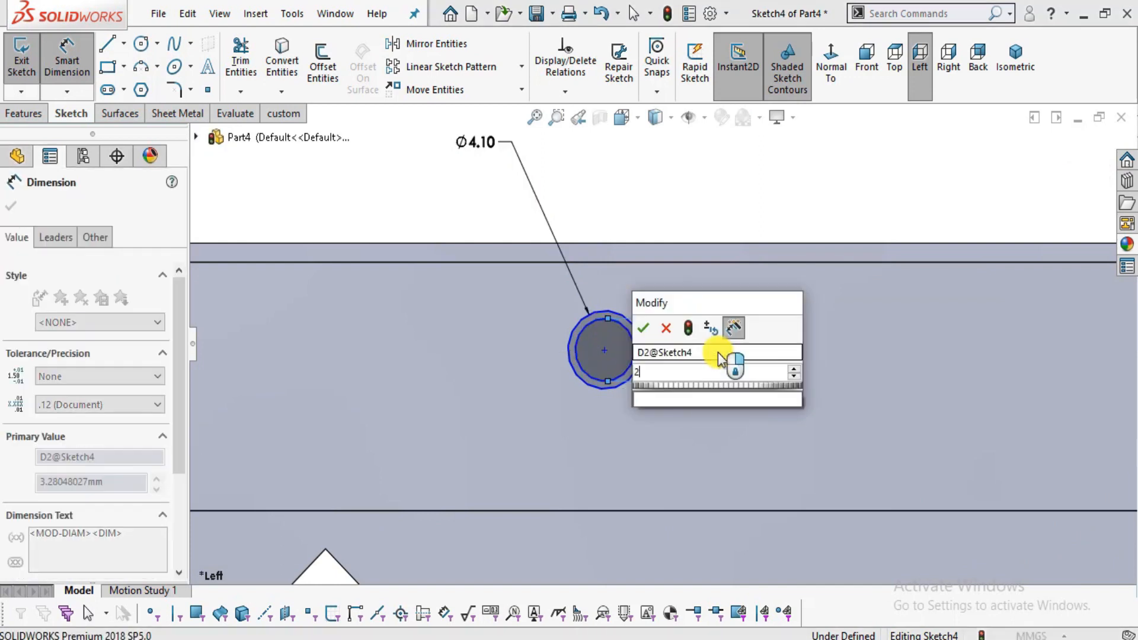
{"action": "type", "text": "2.9"}
{"action": "key", "text": "Return"}
Check the hole position in the PDF plan and dimension the circles' center from the jaw's right end edge as 44.225 mm.
{"action": "key", "text": "alt+Tab"}
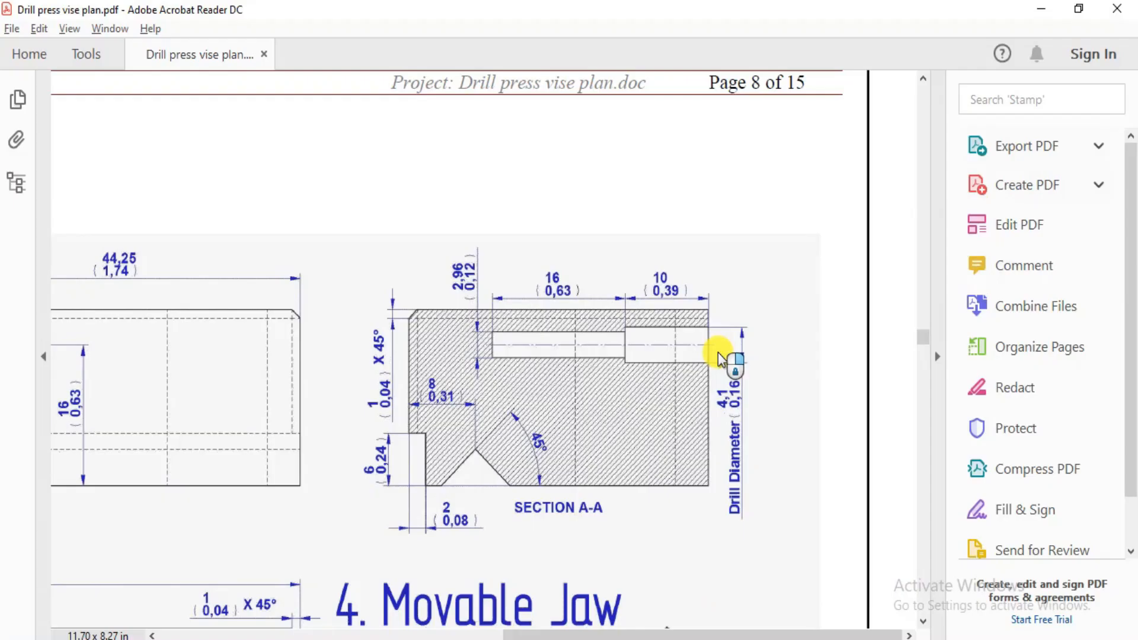
{"action": "key", "text": "alt+Tab"}
{"action": "key", "text": "alt+Tab"}
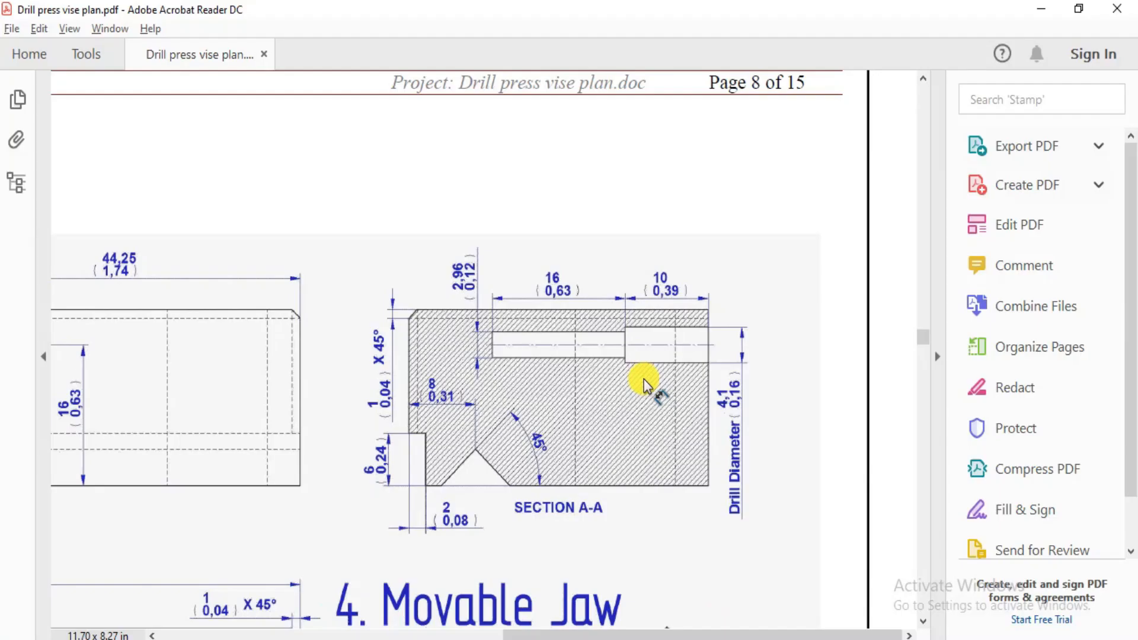
{"action": "mouse_move", "coordinate": [284, 387]}
{"action": "left_mouse_down"}
{"action": "mouse_move", "coordinate": [400, 395]}
{"action": "mouse_move", "coordinate": [766, 339]}
{"action": "left_mouse_up"}
{"action": "mouse_move", "coordinate": [541, 437]}
{"action": "left_mouse_down"}
{"action": "mouse_move", "coordinate": [698, 381]}
{"action": "mouse_move", "coordinate": [544, 442]}
{"action": "left_mouse_up"}
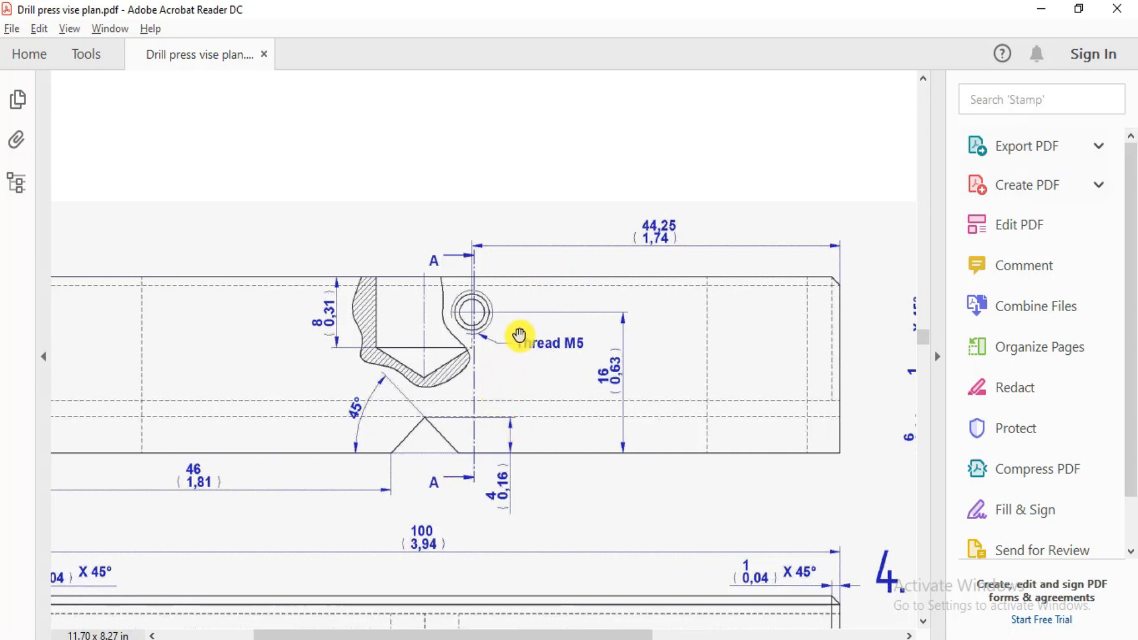
{"action": "scroll", "coordinate": [515, 285], "scroll_direction": "up", "scroll_amount": 1, "text": "ctrl"}
{"action": "left_click_drag", "start_coordinate": [586, 279], "coordinate": [402, 307]}
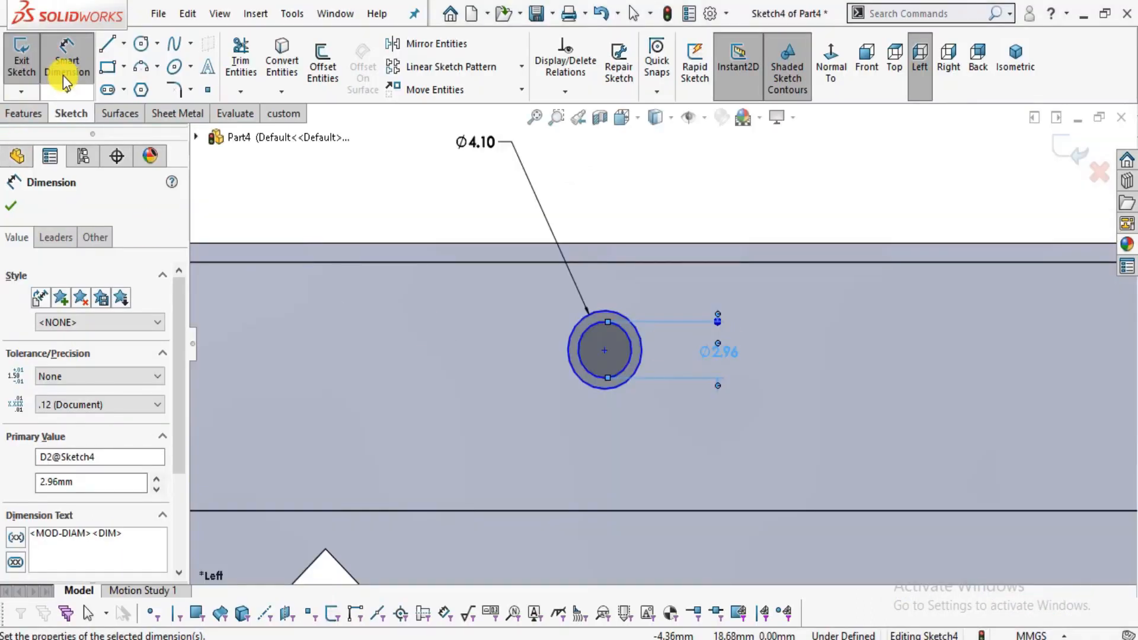
{"action": "left_click", "coordinate": [605, 349]}
{"action": "scroll", "coordinate": [600, 337], "scroll_direction": "up", "scroll_amount": 2}
{"action": "left_click", "coordinate": [1061, 370]}
{"action": "left_click", "coordinate": [757, 219]}
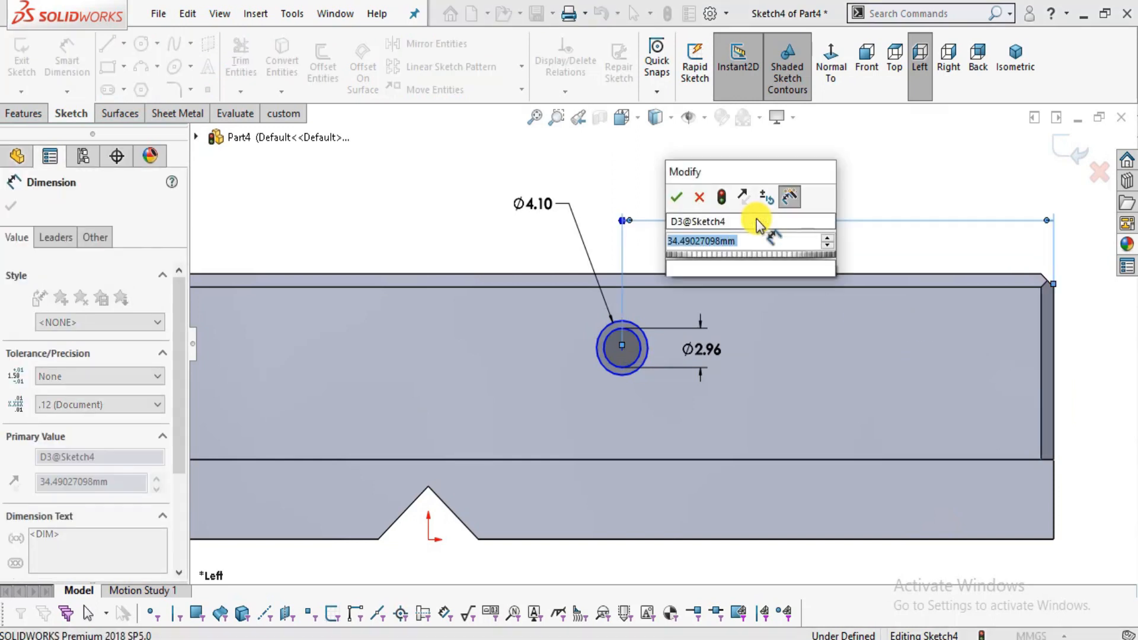
{"action": "type", "text": "44.225"}
{"action": "key", "text": "Return"}
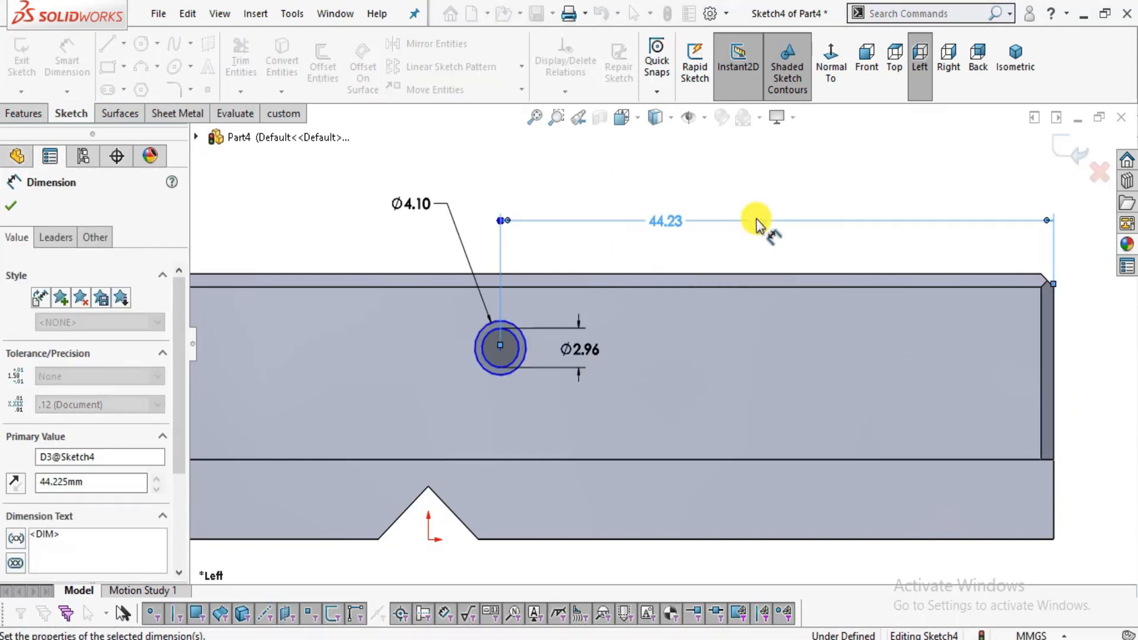
{"action": "key", "text": "Escape"}
{"action": "key", "text": "Escape"}
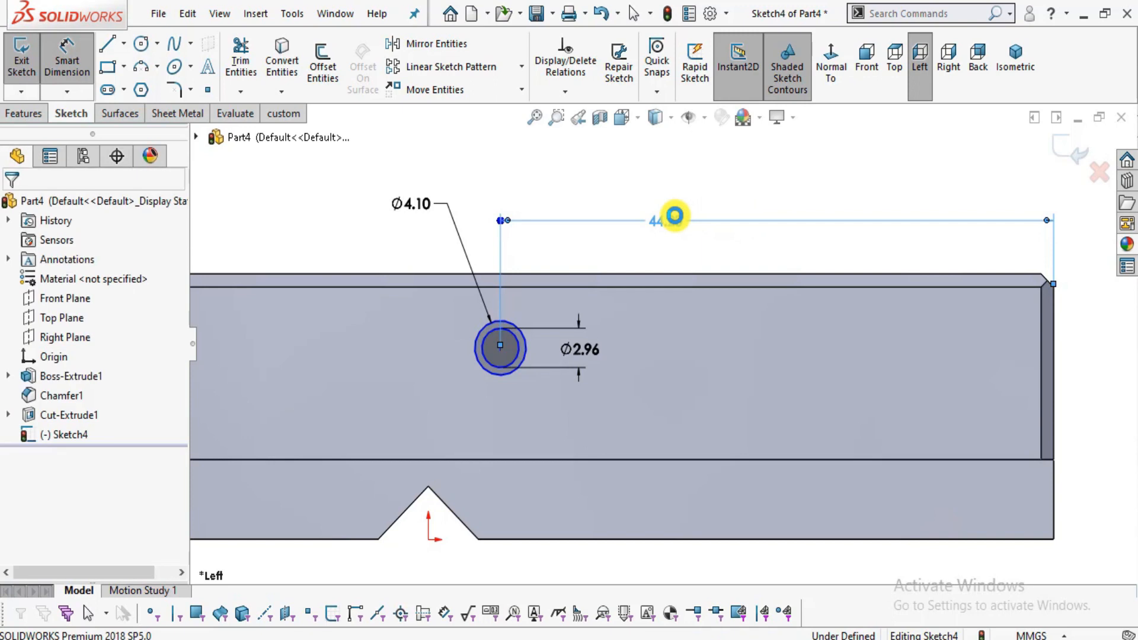
Set the hole center's distance from the jaw's right end edge to 44.25 mm.
{"action": "double_click", "coordinate": [674, 216]}
{"action": "type", "text": "44.25"}
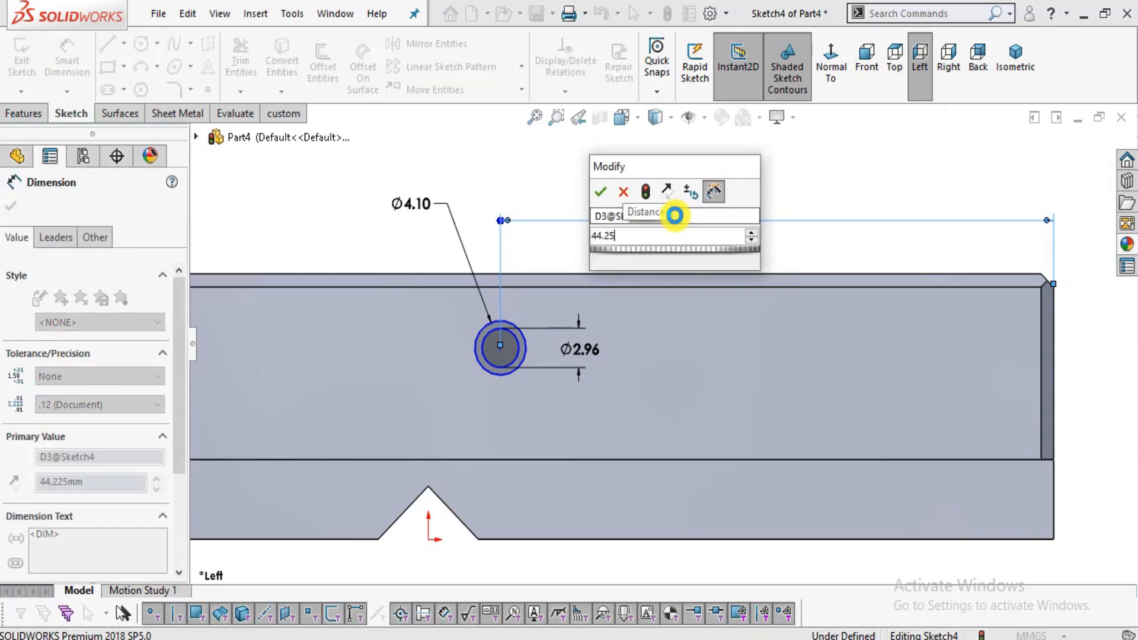
{"action": "key", "text": "Return"}
{"action": "key", "text": "Escape"}
{"action": "key", "text": "Escape"}
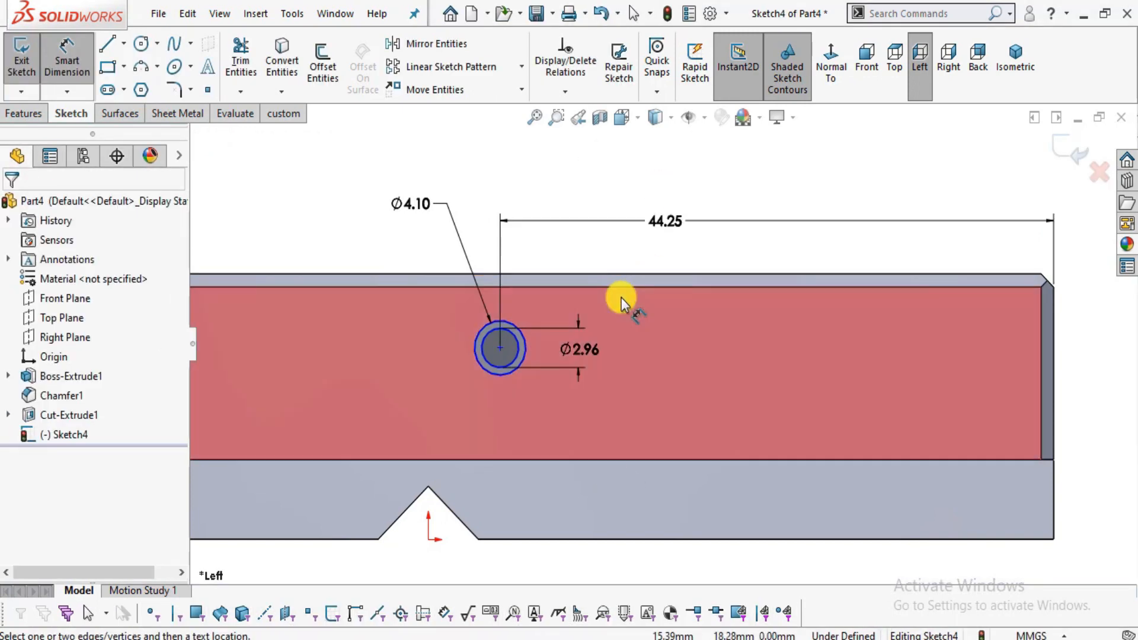
Check the hole height in the PDF plan and dimension the circles' center 16 mm above the jaw's bottom edge.
{"action": "key", "text": "alt+Tab"}
{"action": "left_click_drag", "start_coordinate": [346, 418], "coordinate": [593, 394]}
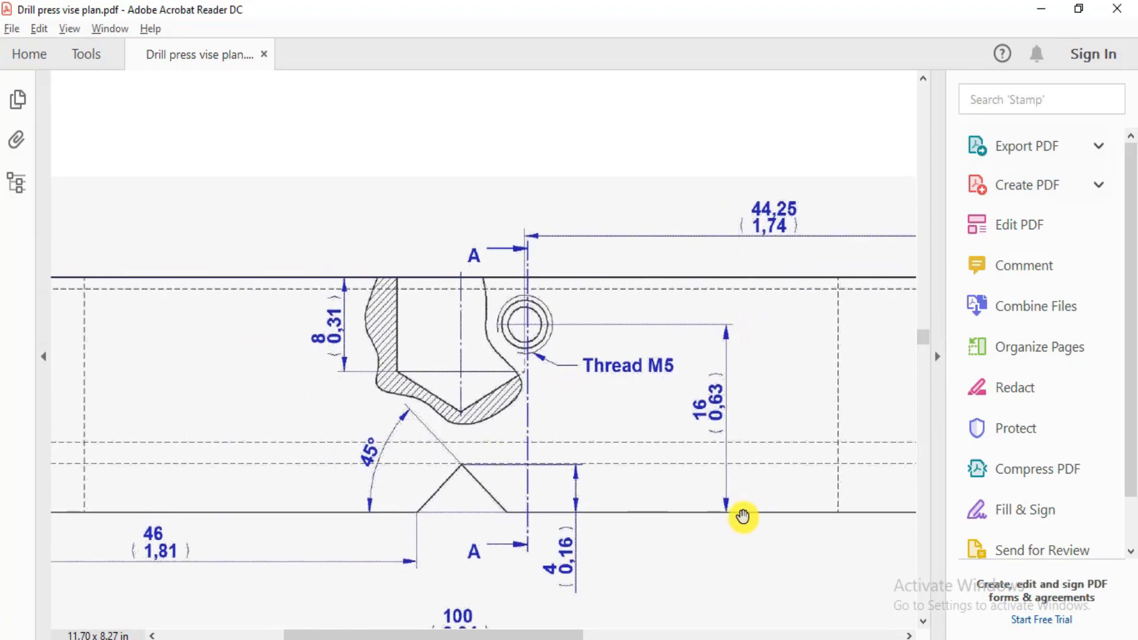
{"action": "key", "text": "alt+Tab"}
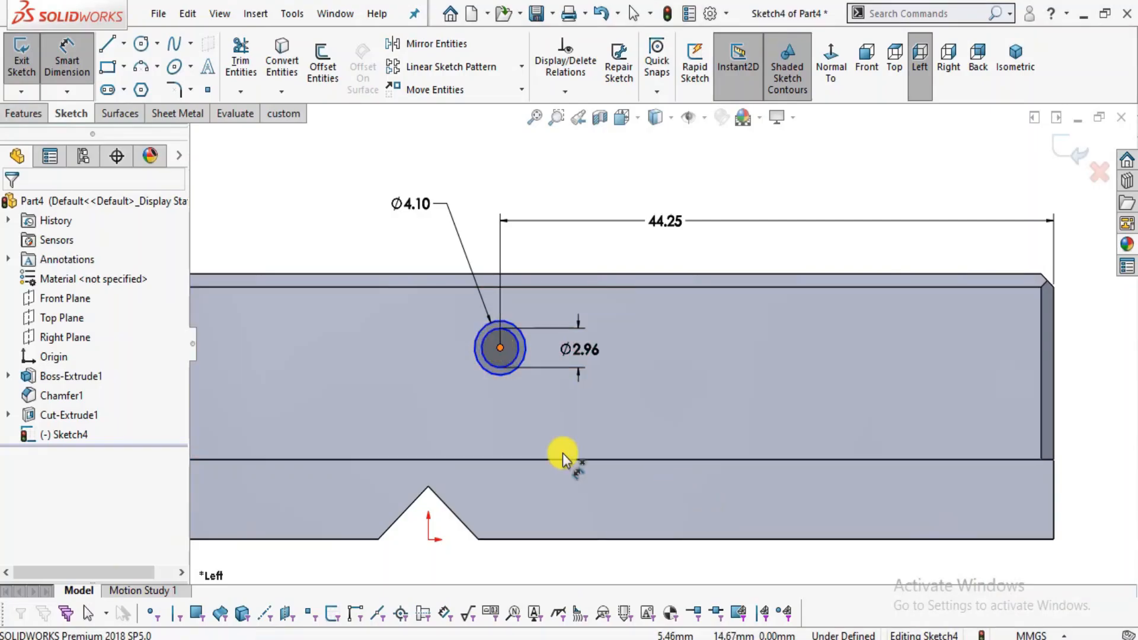
{"action": "left_click", "coordinate": [607, 538]}
{"action": "left_click", "coordinate": [640, 428]}
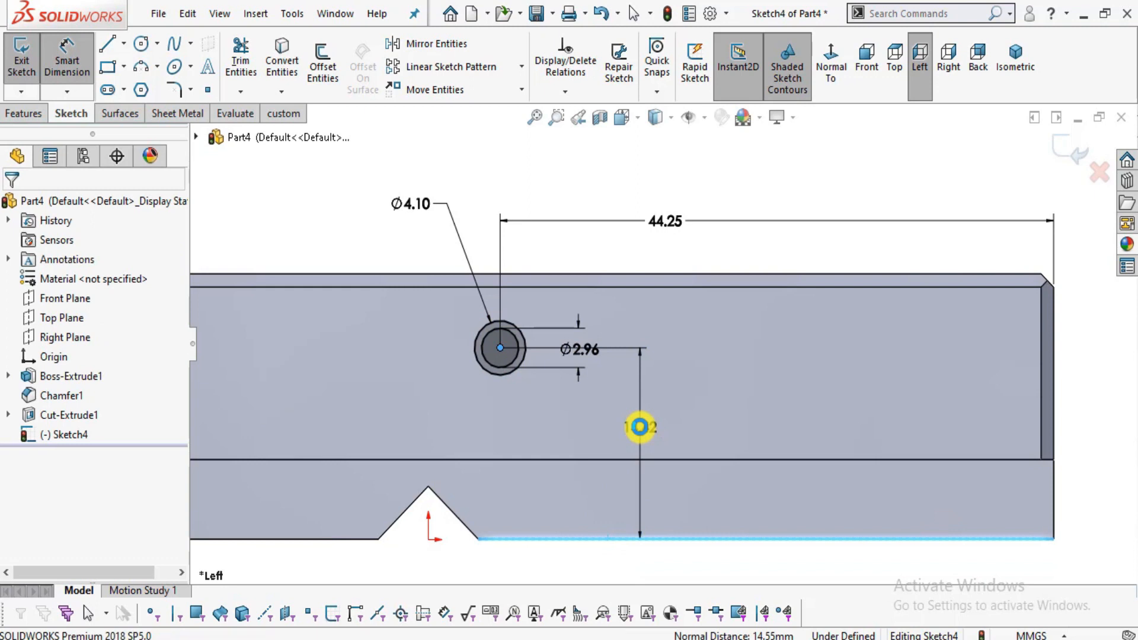
{"action": "type", "text": "16"}
{"action": "key", "text": "Return"}
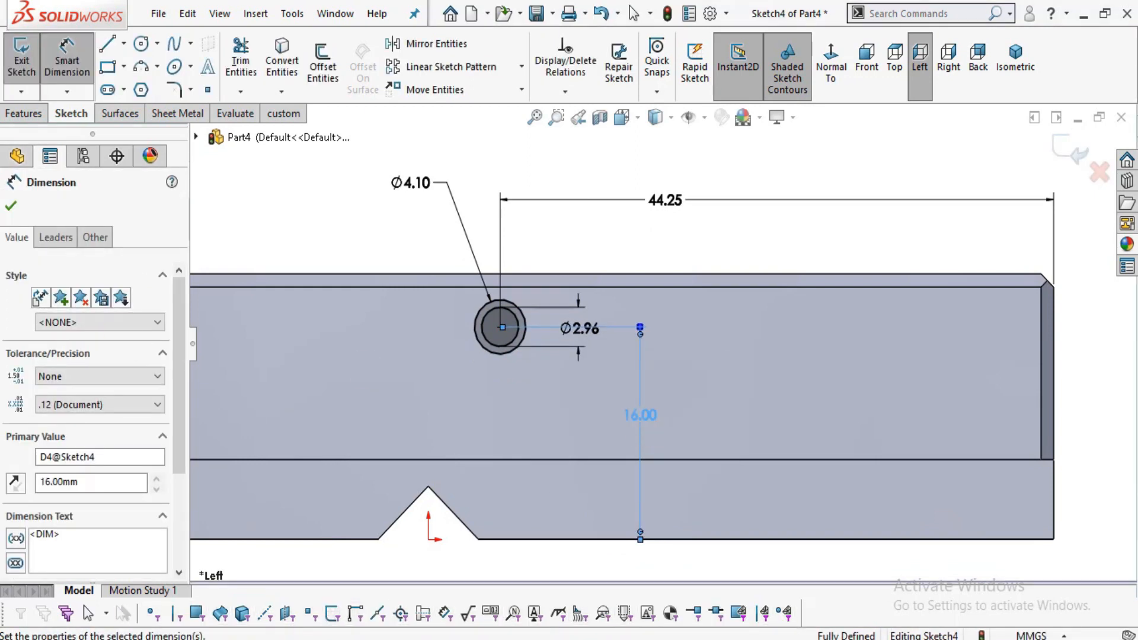
{"action": "left_click", "coordinate": [10, 206]}
Start an Extruded Cut from the hole sketch and select the outer 4.1 mm circle as its contour.
{"action": "left_click", "coordinate": [21, 114]}
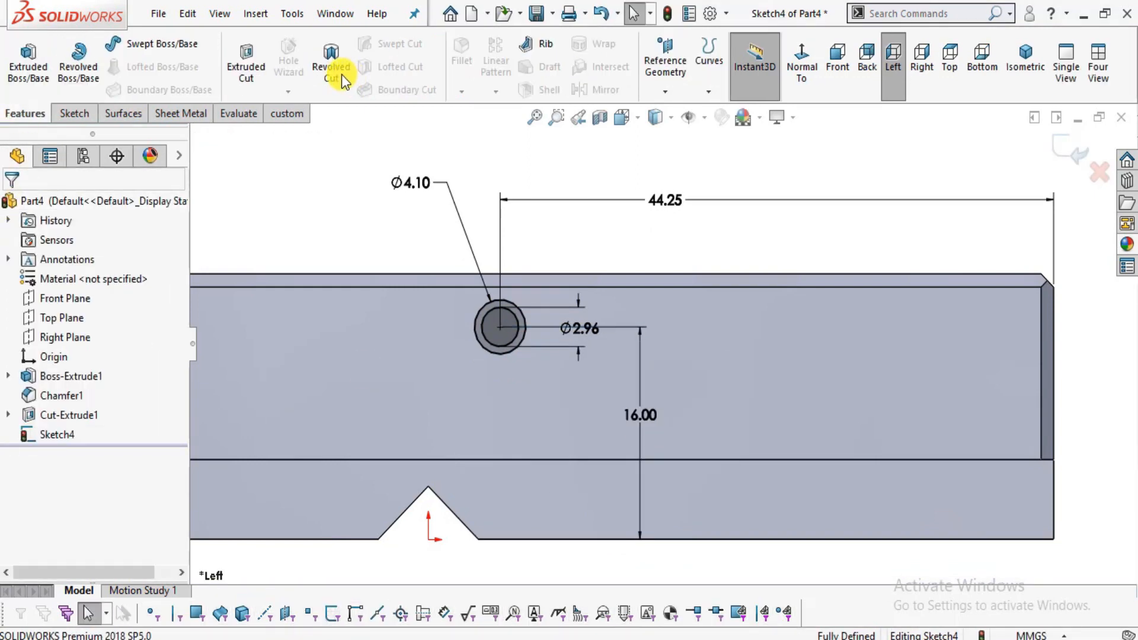
{"action": "left_click", "coordinate": [250, 68]}
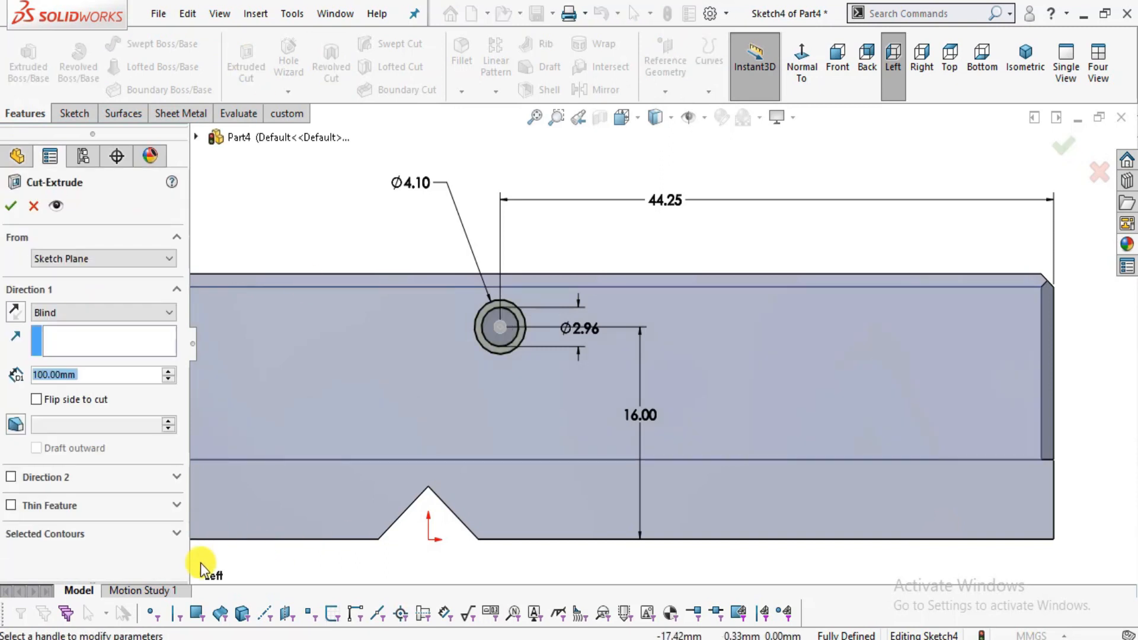
{"action": "left_click", "coordinate": [176, 534]}
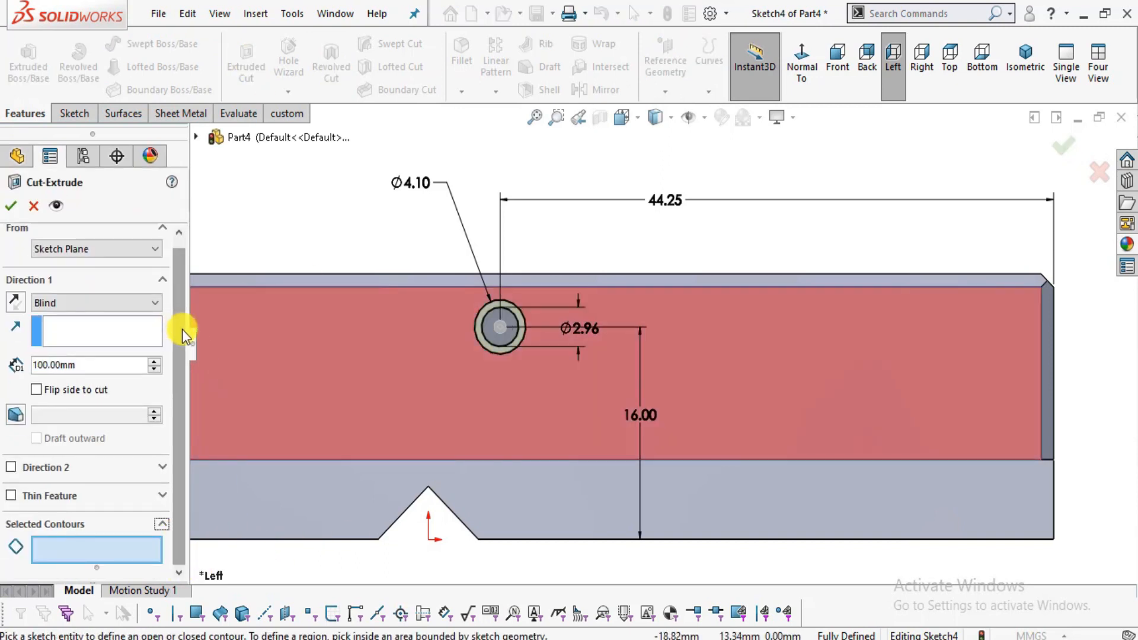
{"action": "scroll", "coordinate": [517, 321], "scroll_direction": "down", "scroll_amount": 3}
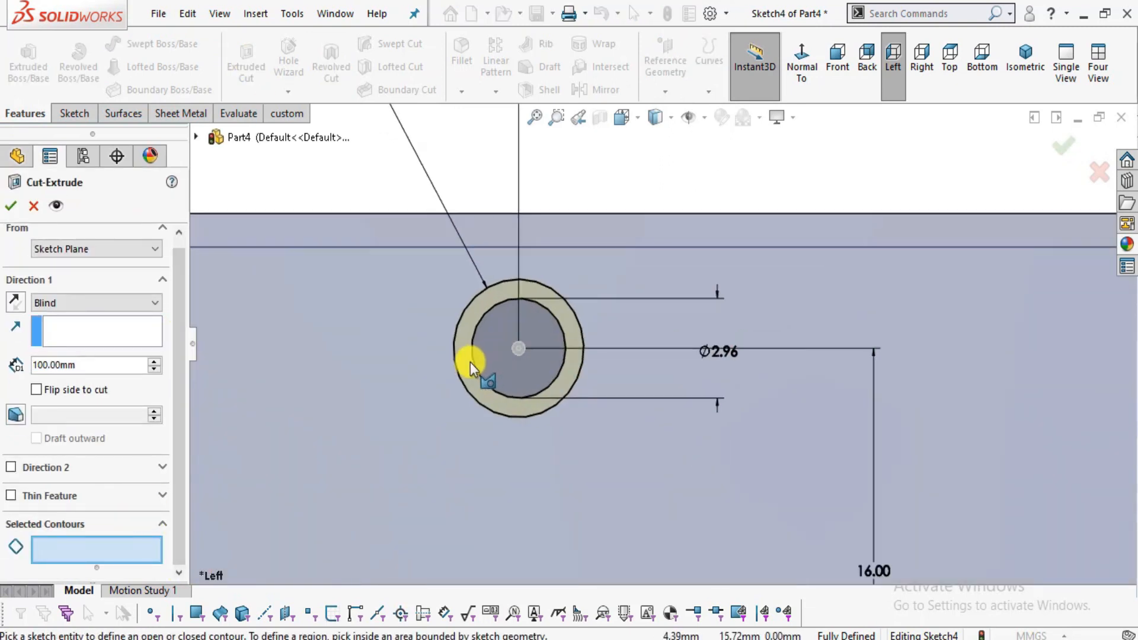
{"action": "left_click", "coordinate": [459, 368]}
{"action": "mouse_move", "coordinate": [510, 403]}
{"action": "middle_mouse_down"}
{"action": "mouse_move", "coordinate": [509, 412]}
{"action": "mouse_move", "coordinate": [532, 386]}
{"action": "mouse_move", "coordinate": [567, 424]}
{"action": "mouse_move", "coordinate": [568, 398]}
{"action": "mouse_move", "coordinate": [576, 420]}
{"action": "middle_mouse_up"}
{"action": "scroll", "coordinate": [614, 380], "scroll_direction": "down", "scroll_amount": 7}
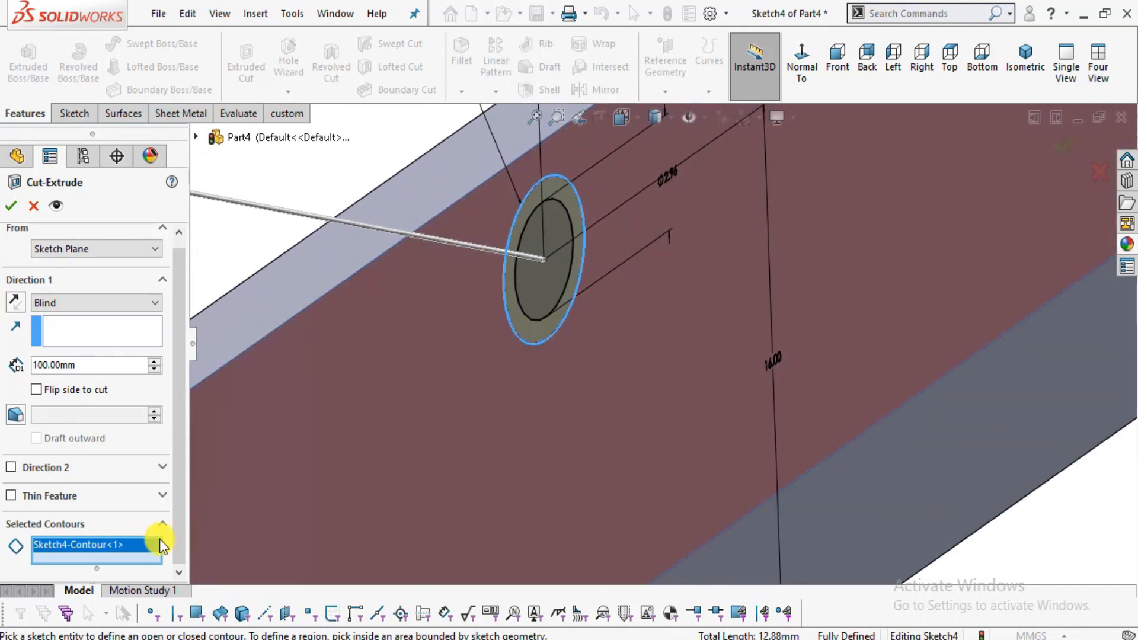
{"action": "right_click", "coordinate": [147, 553]}
{"action": "left_click", "coordinate": [178, 557]}
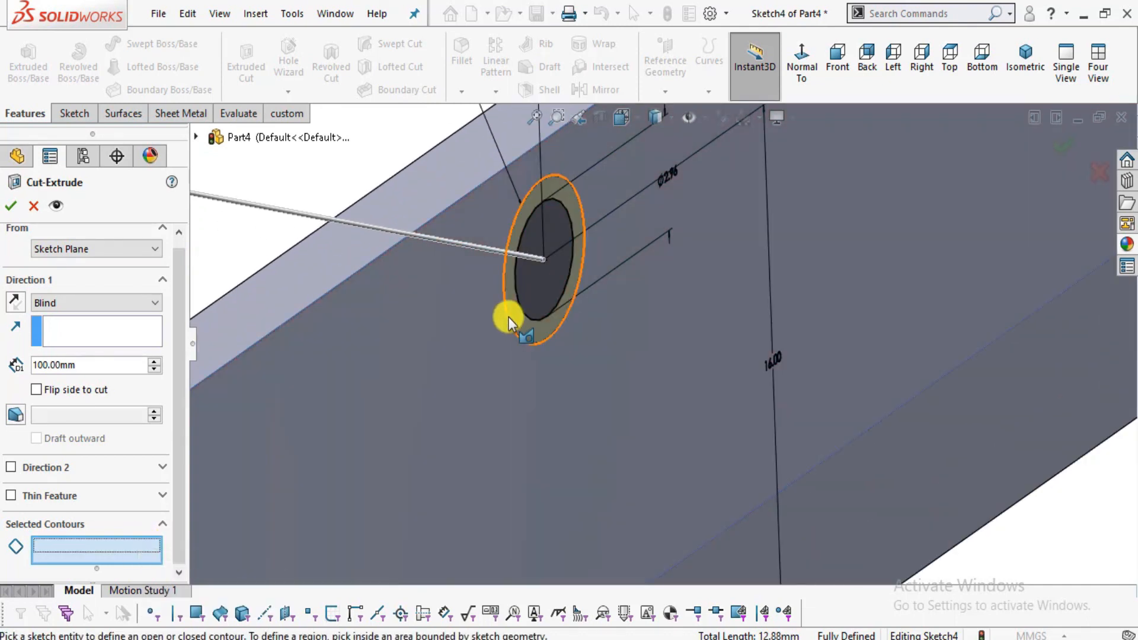
{"action": "left_click", "coordinate": [508, 318]}
{"action": "scroll", "coordinate": [603, 333], "scroll_direction": "up", "scroll_amount": 5}
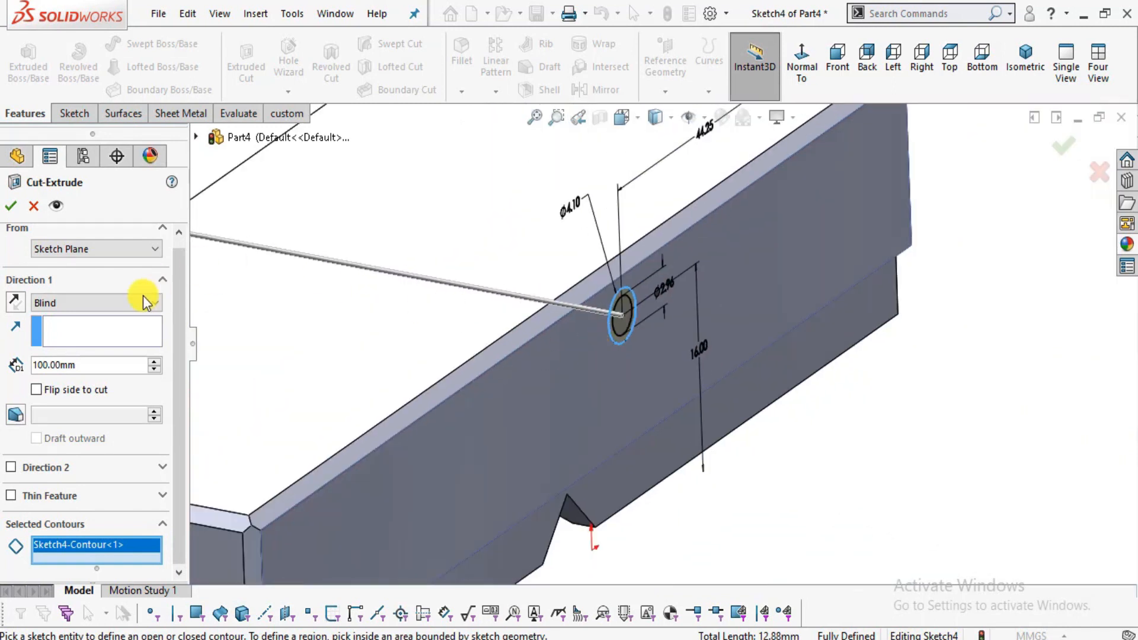
Check Section A-A in the PDF plan and cut the outer circle to a blind depth of 10 mm.
{"action": "left_click_drag", "start_coordinate": [178, 363], "coordinate": [177, 355]}
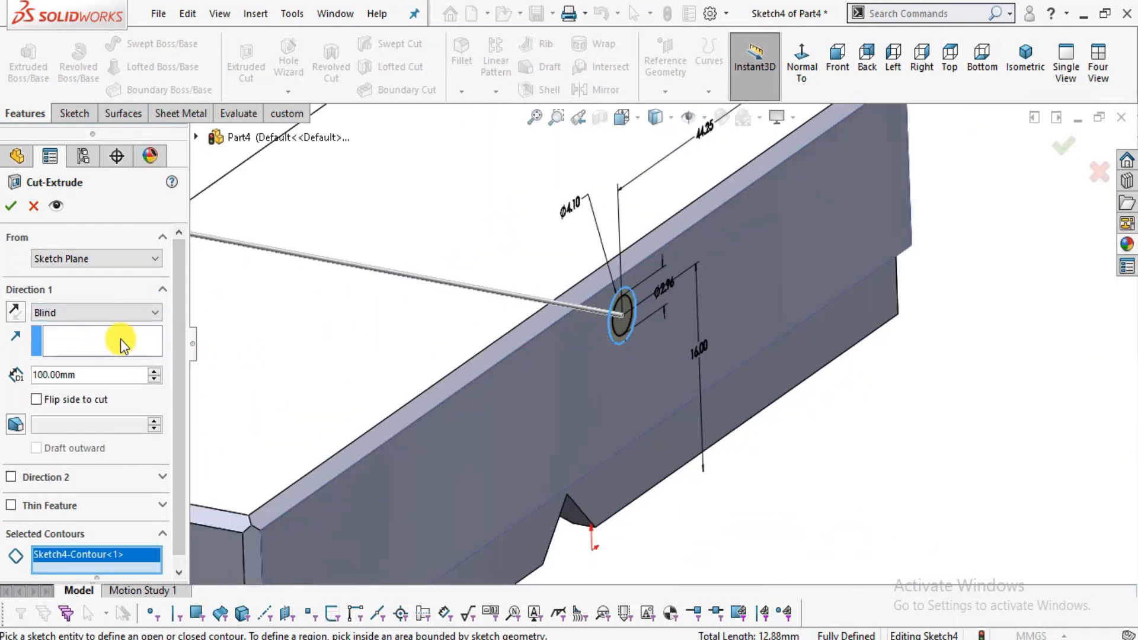
{"action": "scroll", "coordinate": [621, 362], "scroll_direction": "up", "scroll_amount": 3}
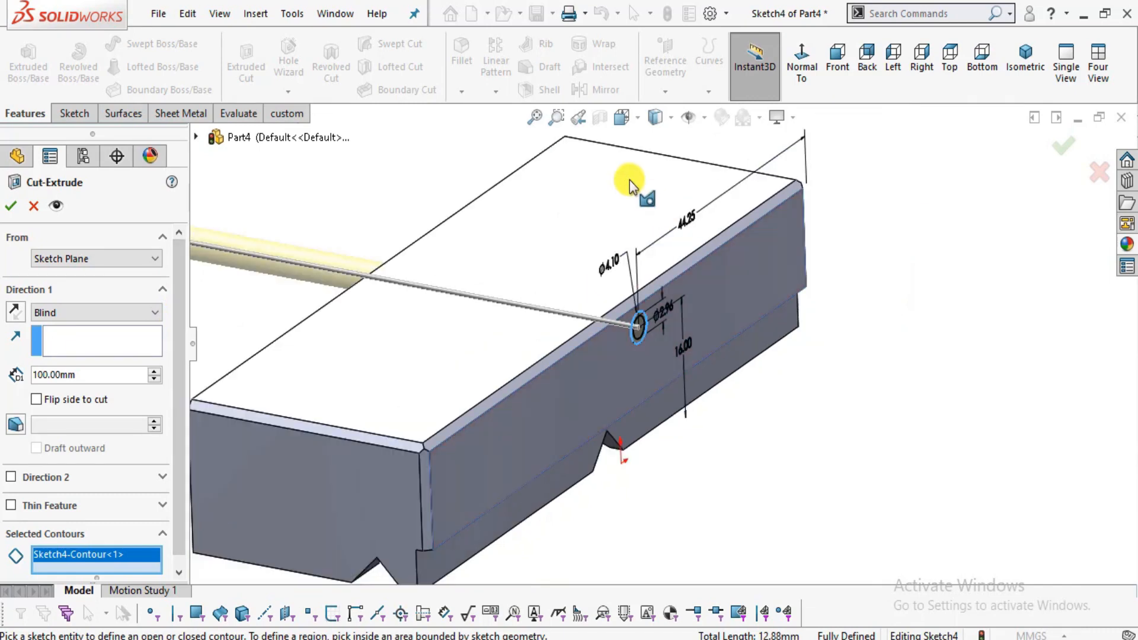
{"action": "scroll", "coordinate": [391, 192], "scroll_direction": "up", "scroll_amount": 1}
{"action": "key", "text": "alt+Tab"}
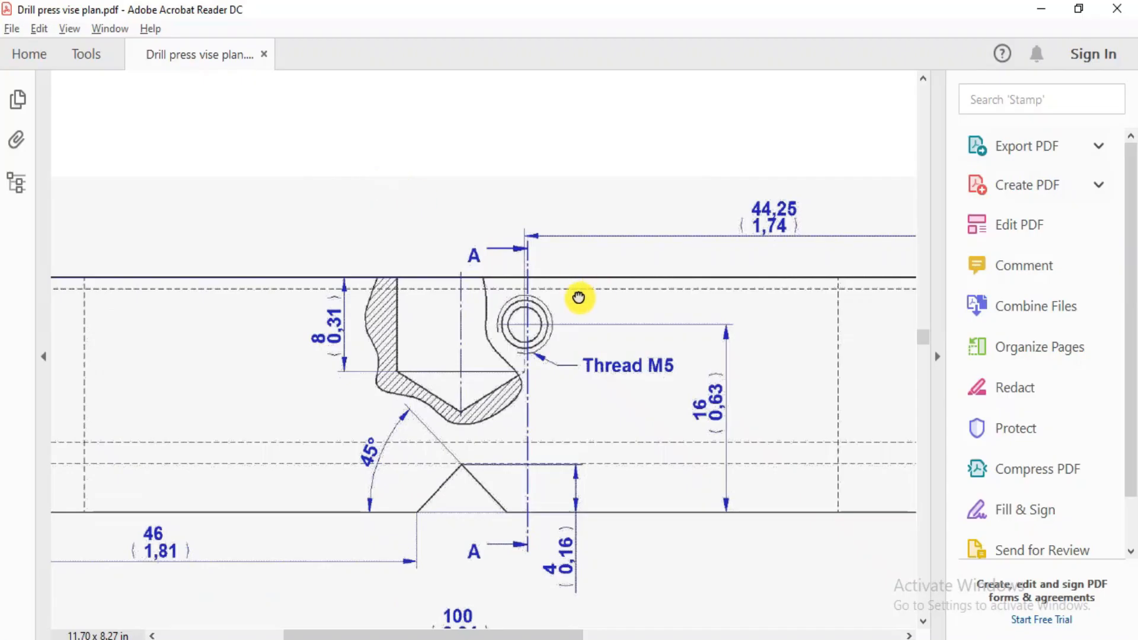
{"action": "left_click_drag", "start_coordinate": [579, 297], "coordinate": [190, 287]}
{"action": "left_click_drag", "start_coordinate": [713, 425], "coordinate": [291, 391]}
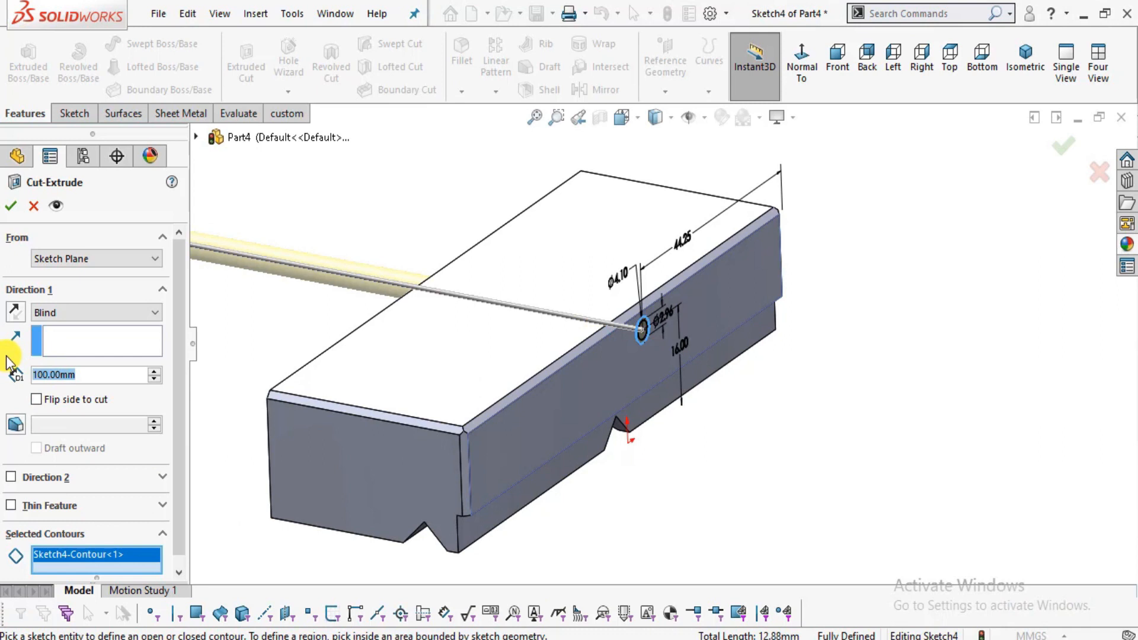
{"action": "type", "text": "10"}
{"action": "key", "text": "Return"}
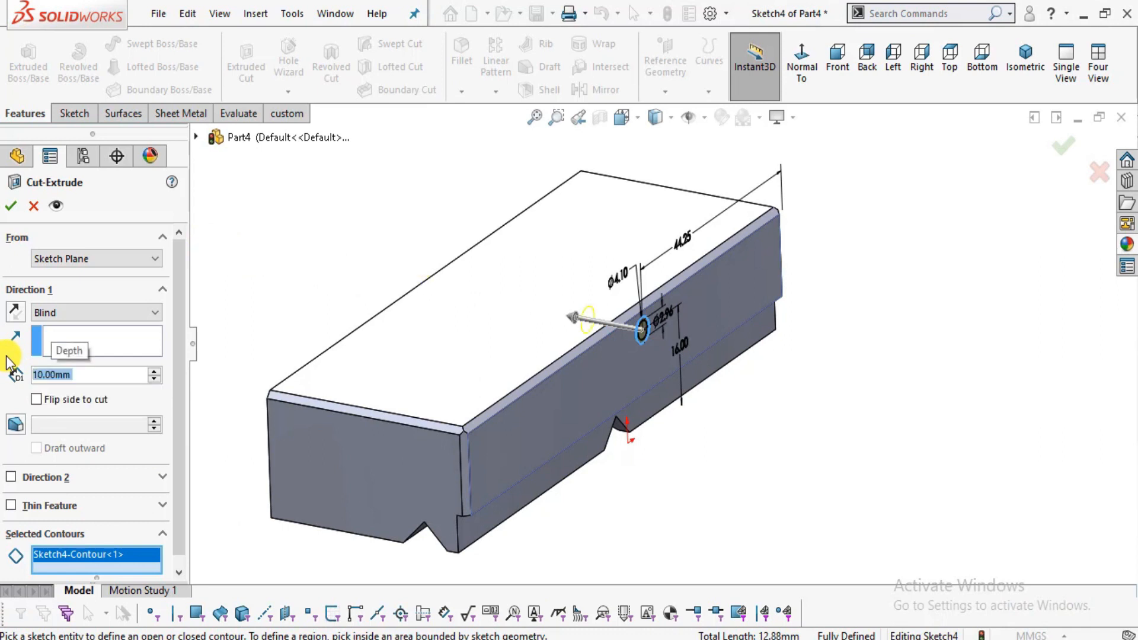
{"action": "left_click", "coordinate": [11, 206]}
{"action": "scroll", "coordinate": [801, 357], "scroll_direction": "down", "scroll_amount": 5}
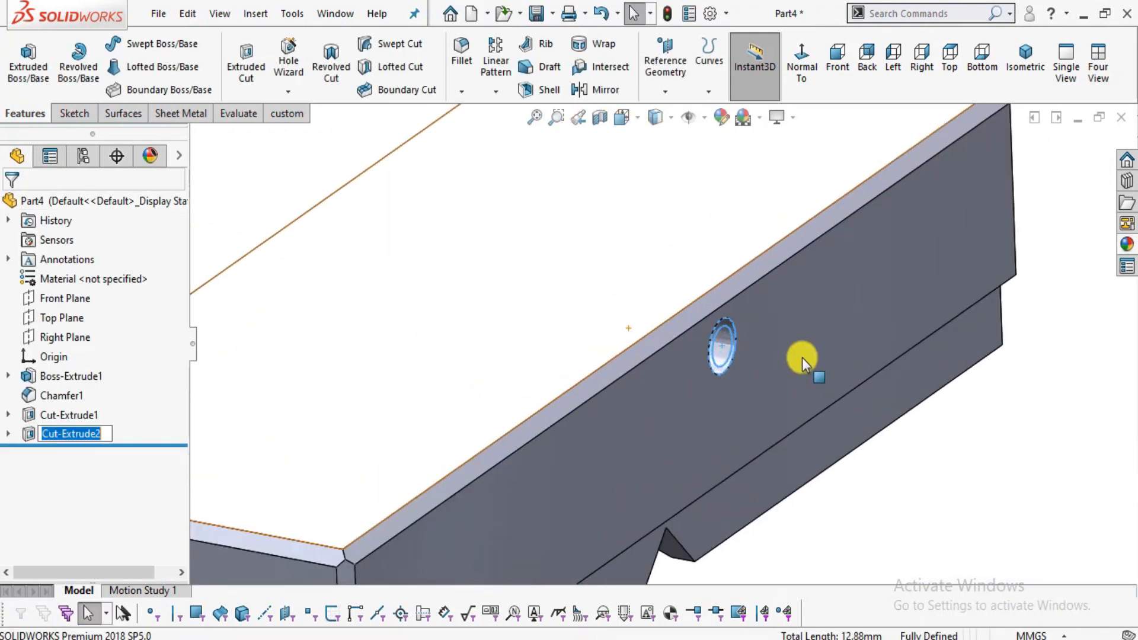
{"action": "scroll", "coordinate": [802, 358], "scroll_direction": "down", "scroll_amount": 2}
{"action": "left_click", "coordinate": [849, 544]}
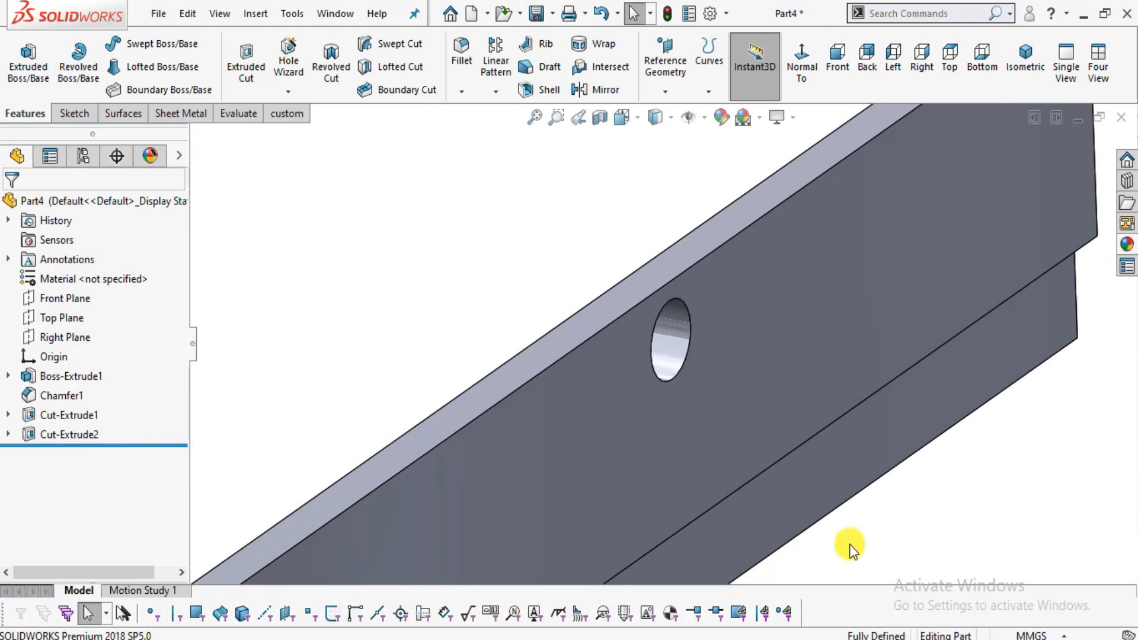
Show the hole sketch belonging to the 10 mm deep cut.
{"action": "left_click", "coordinate": [8, 434]}
{"action": "left_click", "coordinate": [74, 454]}
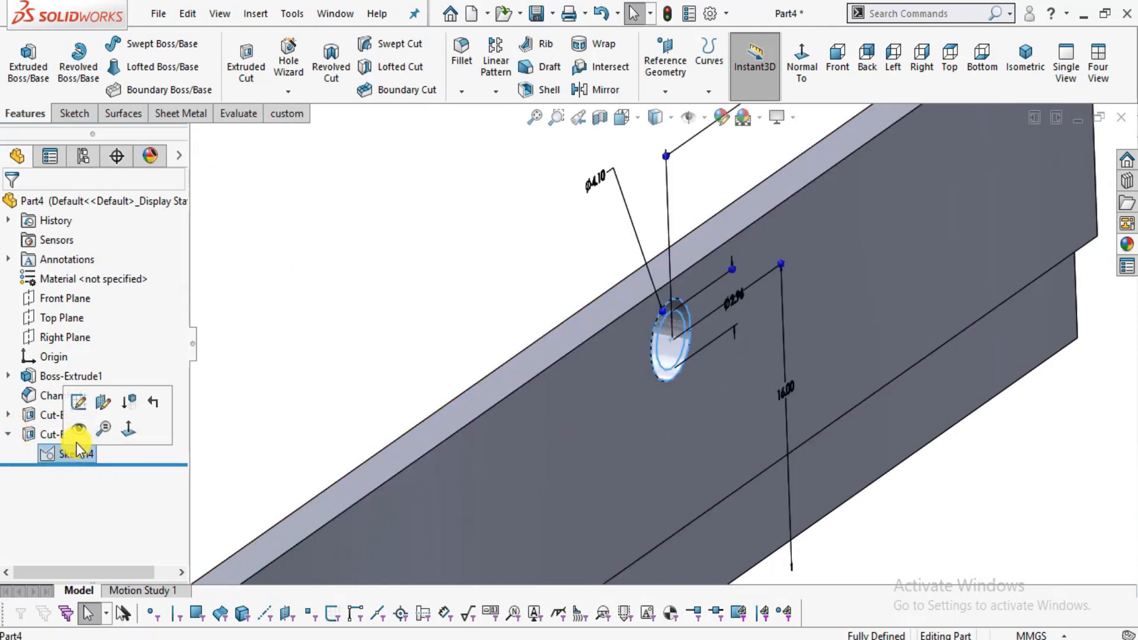
{"action": "left_click", "coordinate": [79, 428]}
{"action": "mouse_move", "coordinate": [725, 410]}
{"action": "middle_mouse_down"}
{"action": "mouse_move", "coordinate": [904, 455]}
{"action": "mouse_move", "coordinate": [744, 390]}
{"action": "middle_mouse_up"}
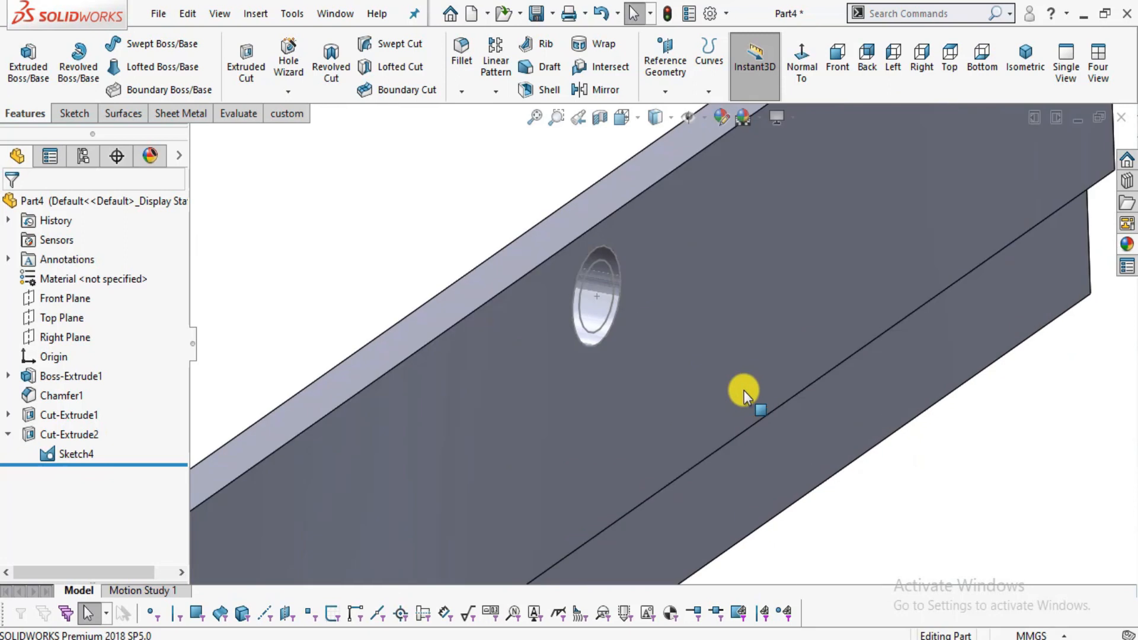
Cut the inner 2.96 mm circle to a blind depth of 26 mm, checking the section lengths in the PDF plan.
{"action": "left_click", "coordinate": [247, 67]}
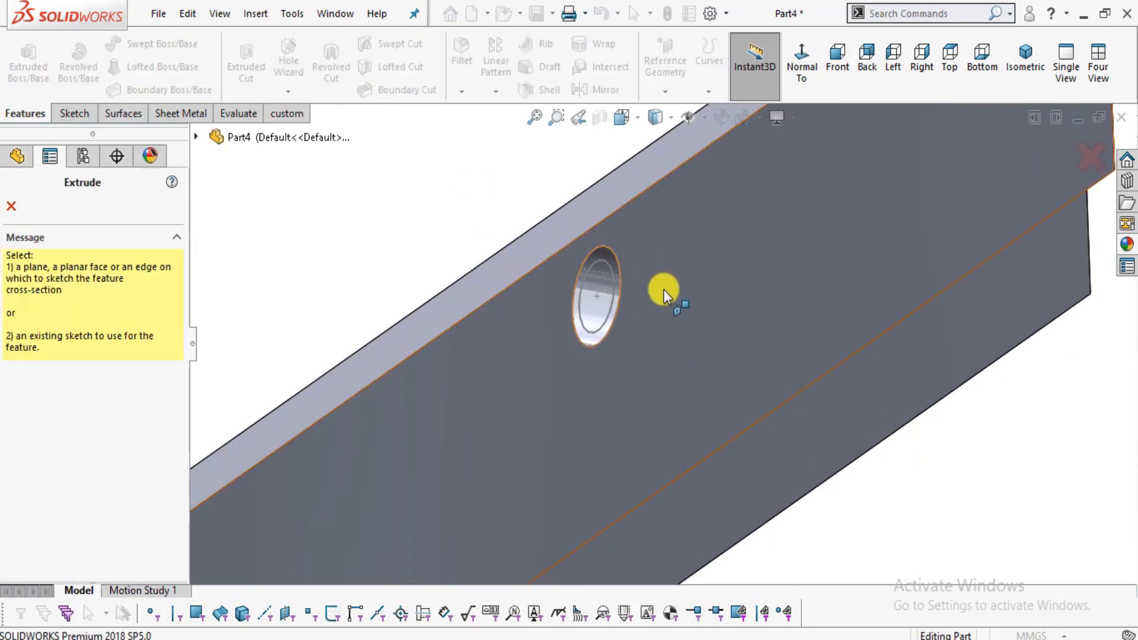
{"action": "left_click", "coordinate": [581, 294]}
{"action": "left_click", "coordinate": [581, 294]}
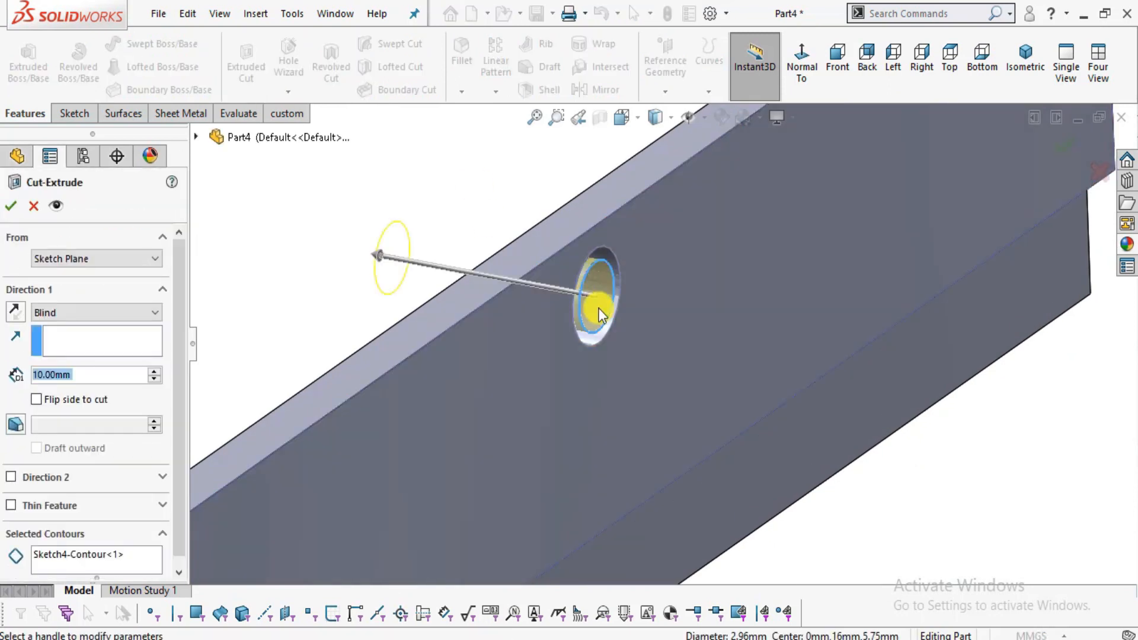
{"action": "key", "text": "alt+Tab"}
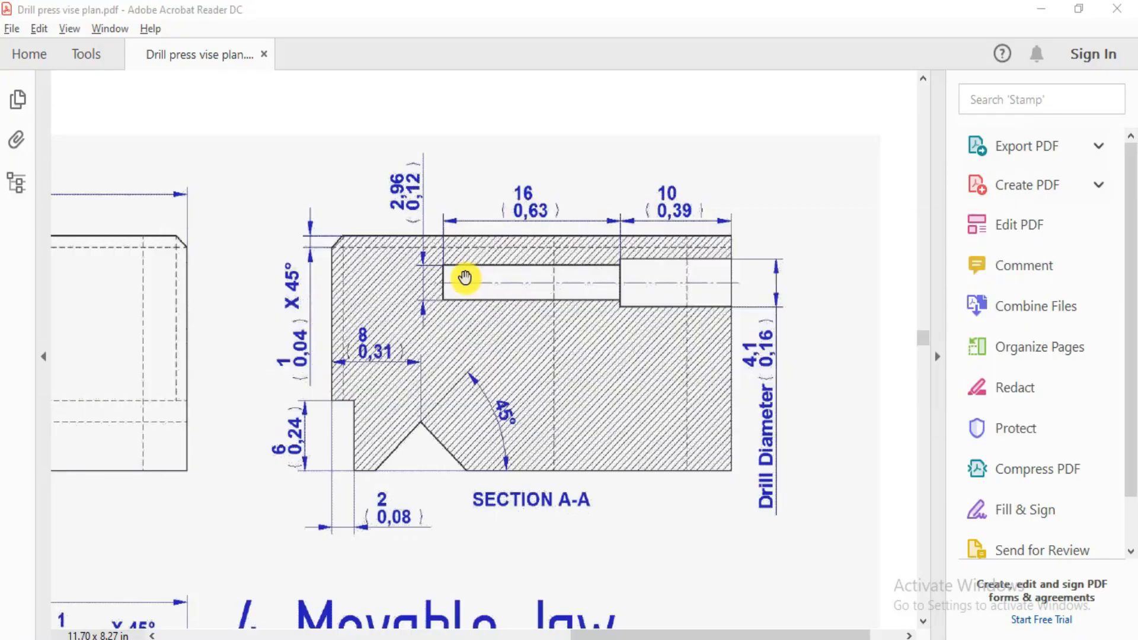
{"action": "key", "text": "alt+Tab"}
{"action": "scroll", "coordinate": [177, 399], "scroll_direction": "down", "scroll_amount": 1}
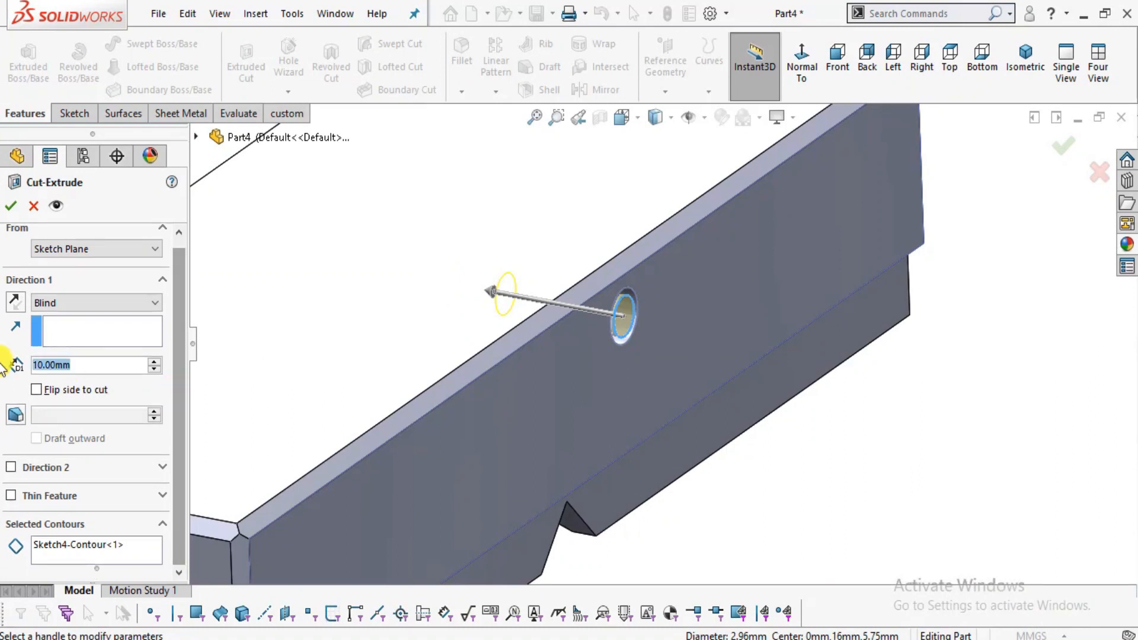
{"action": "type", "text": "26"}
{"action": "key", "text": "Return"}
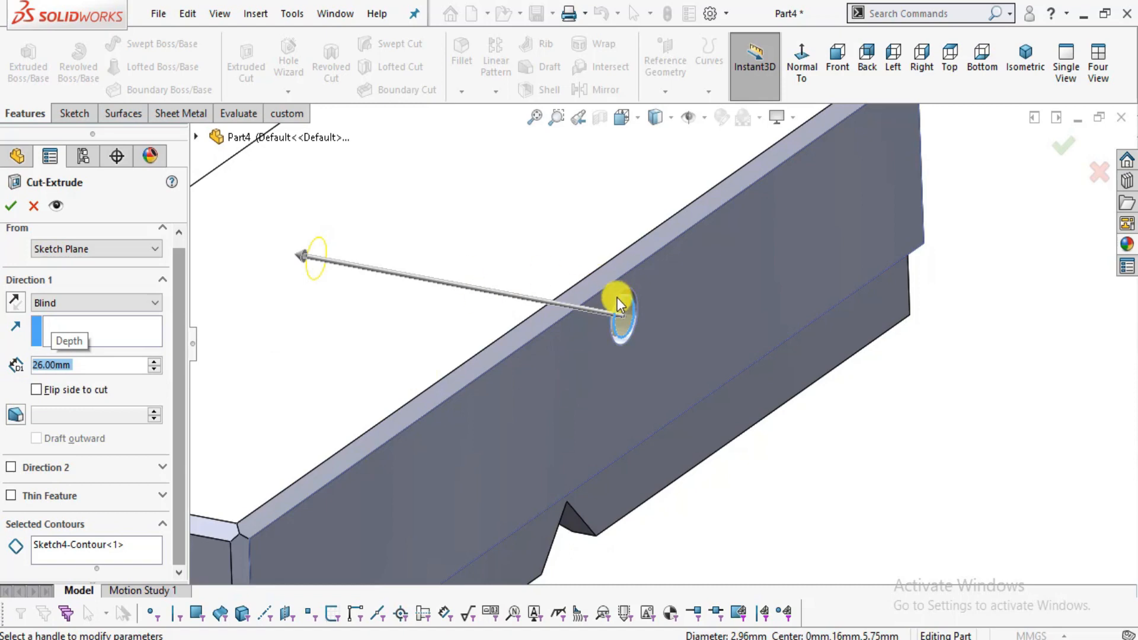
{"action": "key", "text": "alt+Tab"}
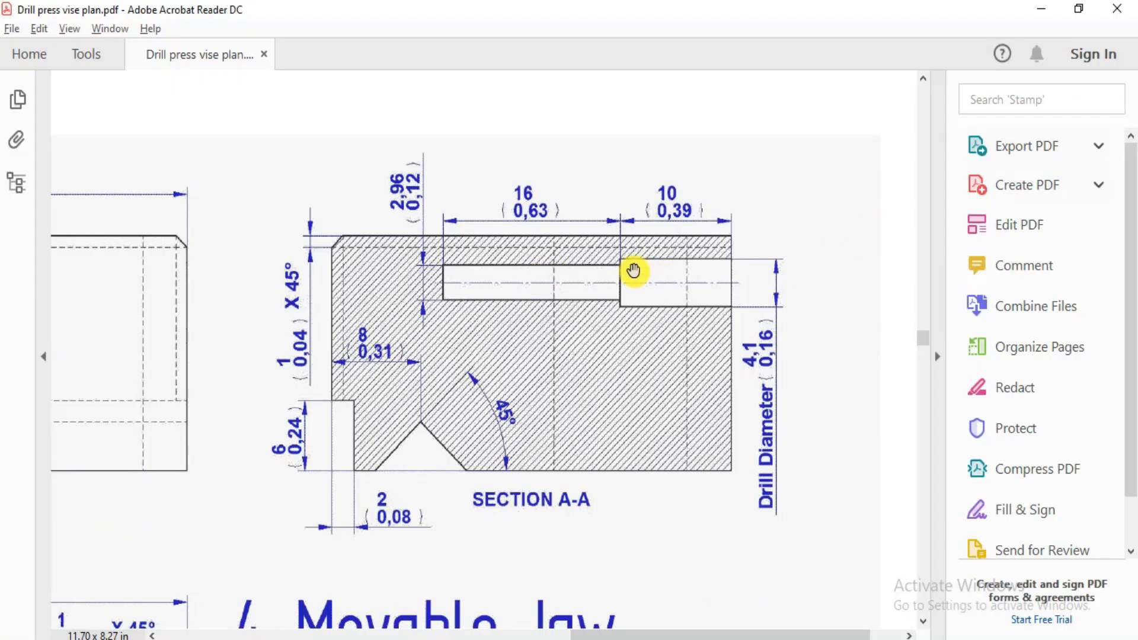
{"action": "key", "text": "alt+Tab"}
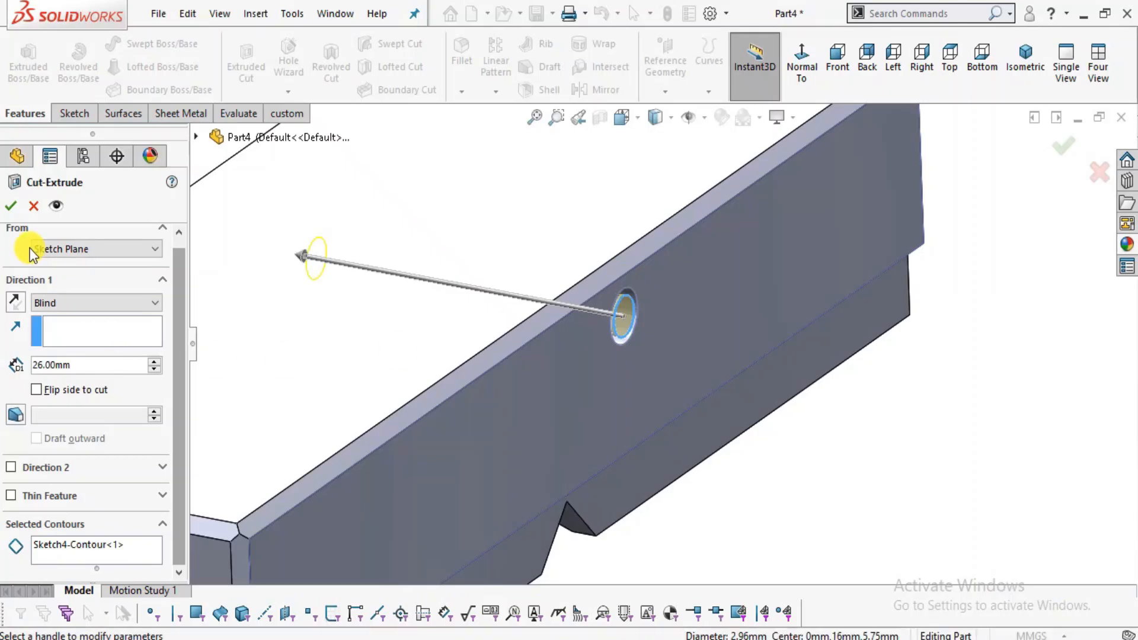
{"action": "left_click", "coordinate": [10, 216]}
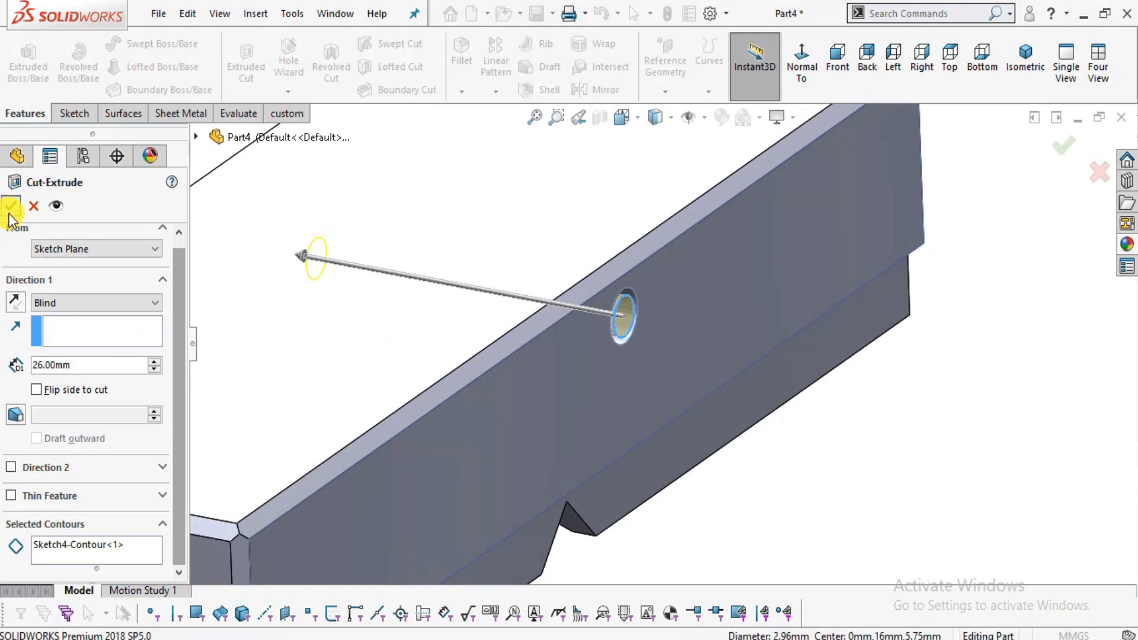
Hide the hole sketch again and collapse its cut feature in the model tree.
{"action": "middle_click_drag", "start_coordinate": [644, 258], "coordinate": [787, 413]}
{"action": "left_click", "coordinate": [787, 413]}
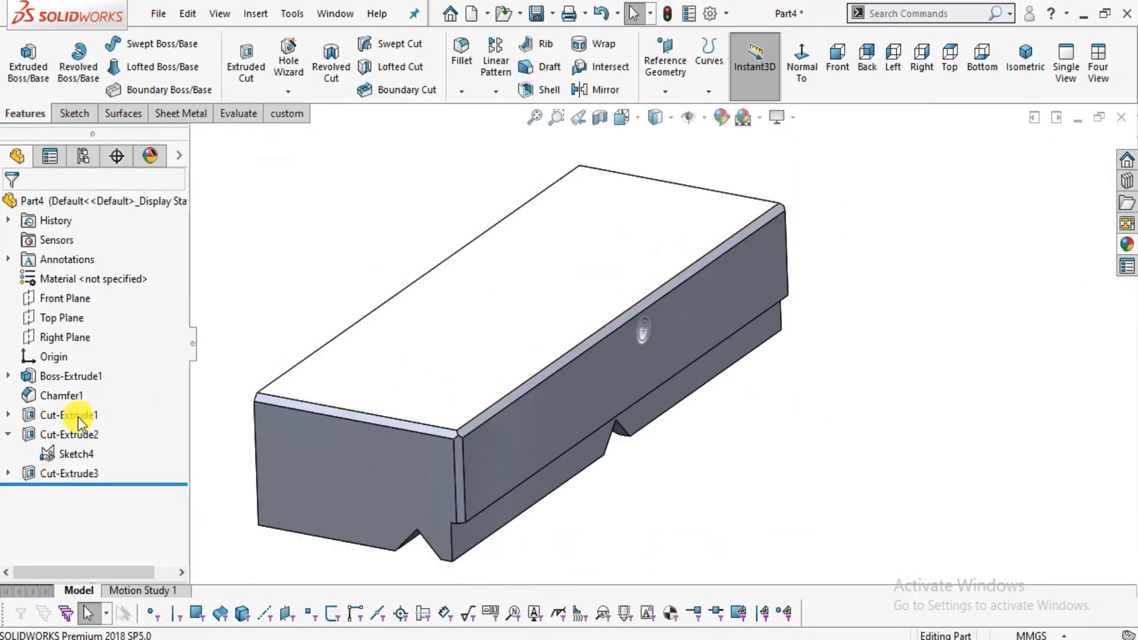
{"action": "left_click", "coordinate": [67, 453]}
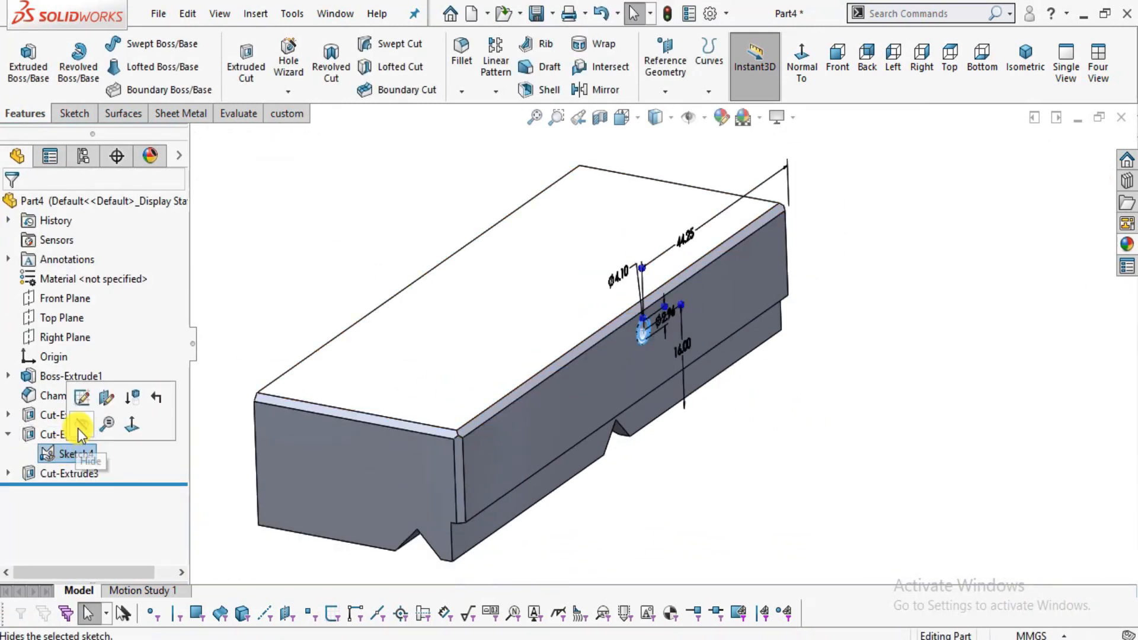
{"action": "left_click", "coordinate": [9, 435]}
Start a Cosmetic Thread on the stepped hole's outer circular edge, with the surrounding long side face as its start face.
{"action": "middle_click_drag", "start_coordinate": [679, 407], "coordinate": [569, 361]}
{"action": "scroll", "coordinate": [555, 329], "scroll_direction": "down", "scroll_amount": 5}
{"action": "middle_click_drag", "start_coordinate": [588, 412], "coordinate": [617, 364]}
{"action": "scroll", "coordinate": [620, 365], "scroll_direction": "down", "scroll_amount": 2}
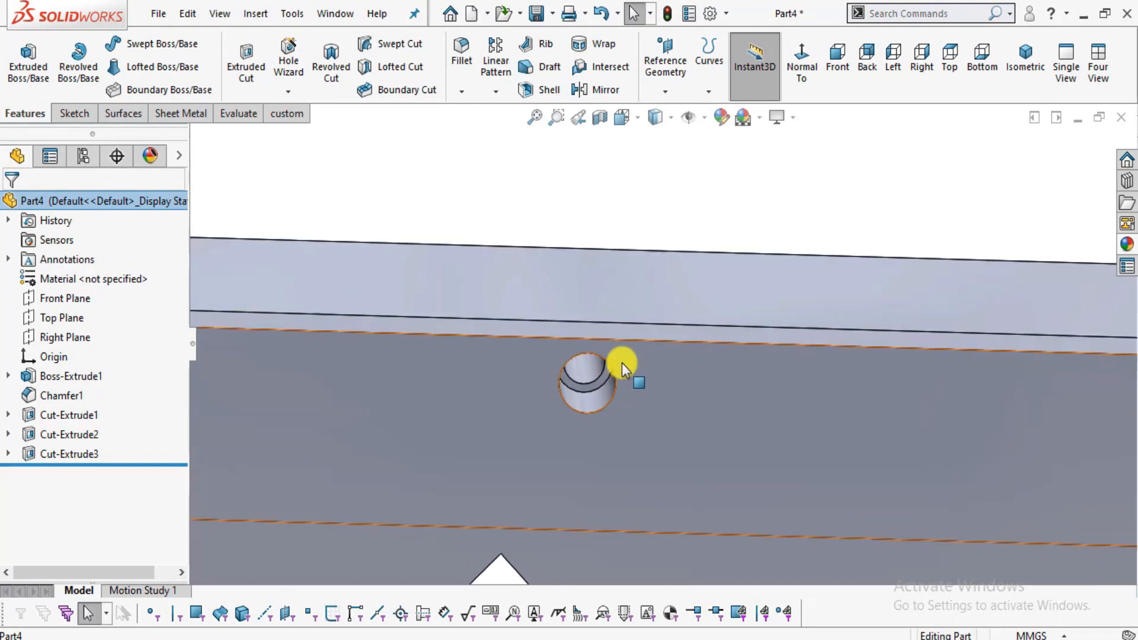
{"action": "left_click", "coordinate": [278, 116]}
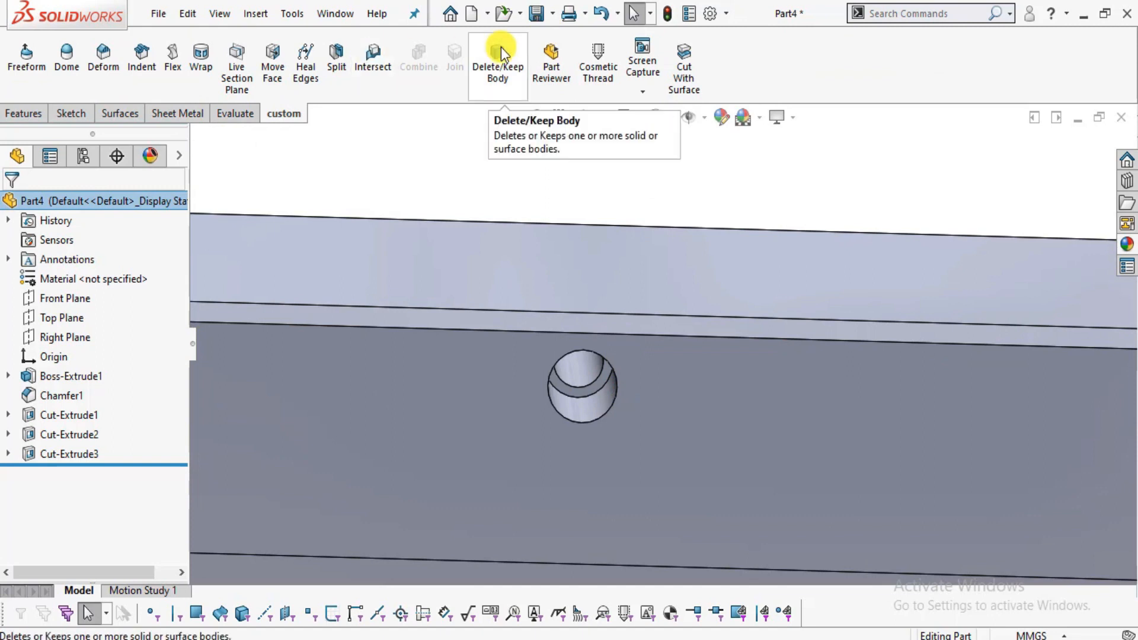
{"action": "left_click", "coordinate": [591, 41]}
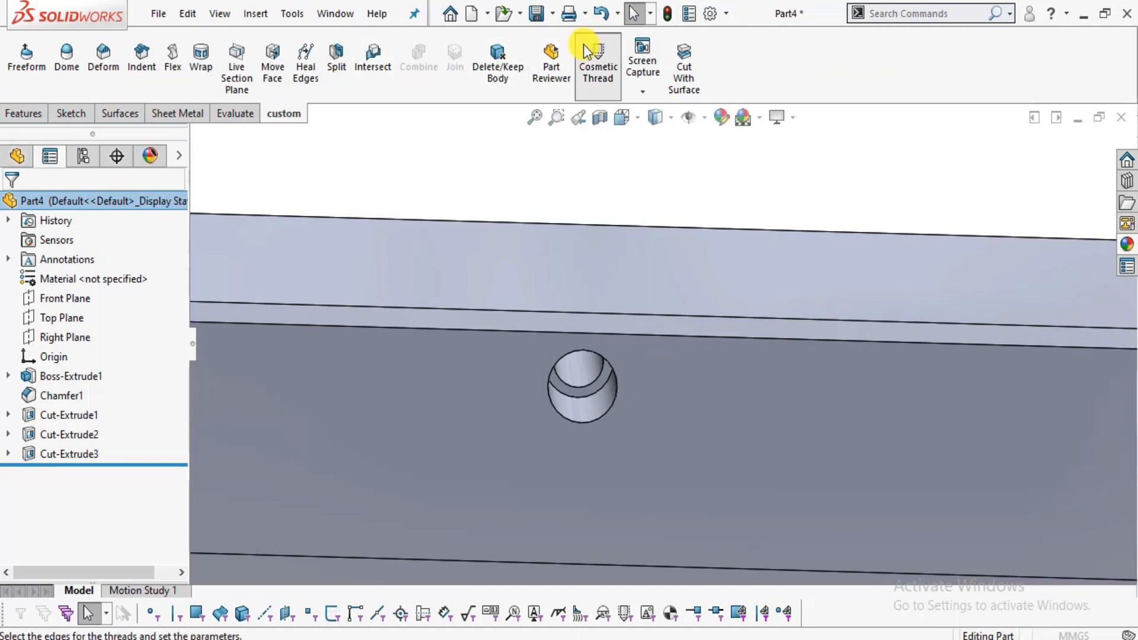
{"action": "scroll", "coordinate": [628, 422], "scroll_direction": "down", "scroll_amount": 2}
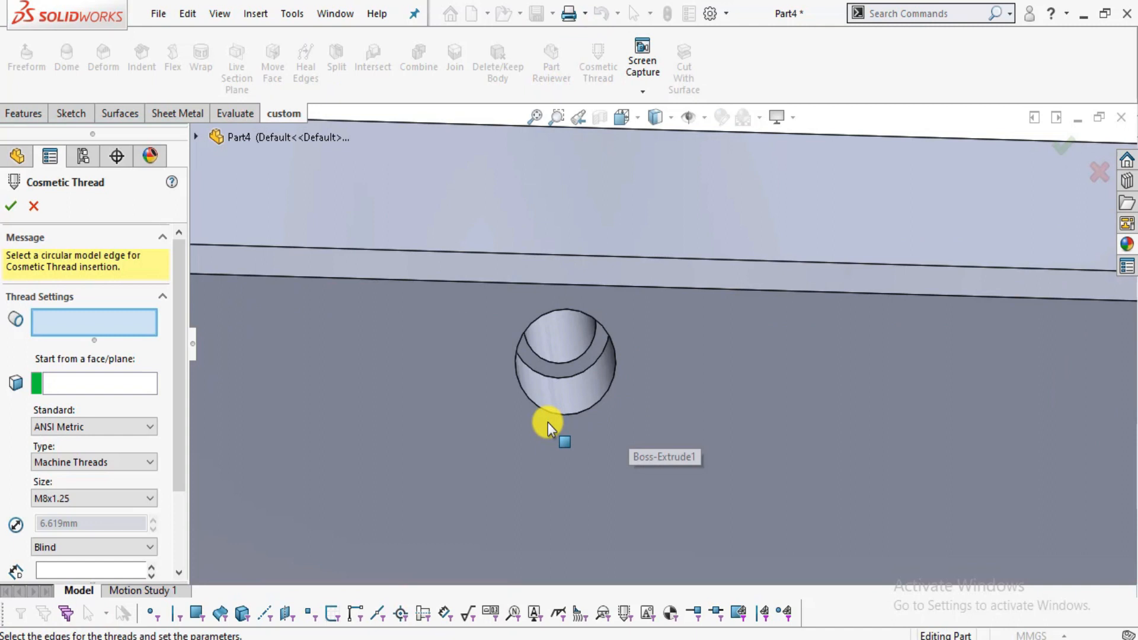
{"action": "left_click", "coordinate": [529, 397]}
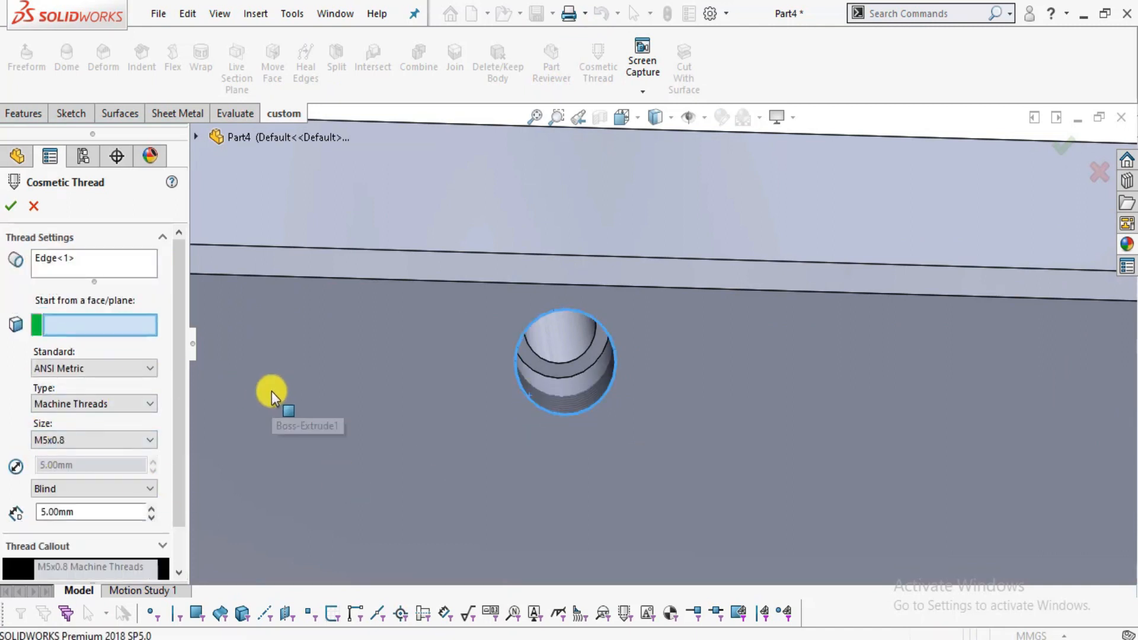
{"action": "left_click", "coordinate": [271, 391]}
{"action": "middle_click_drag", "start_coordinate": [556, 447], "coordinate": [518, 447]}
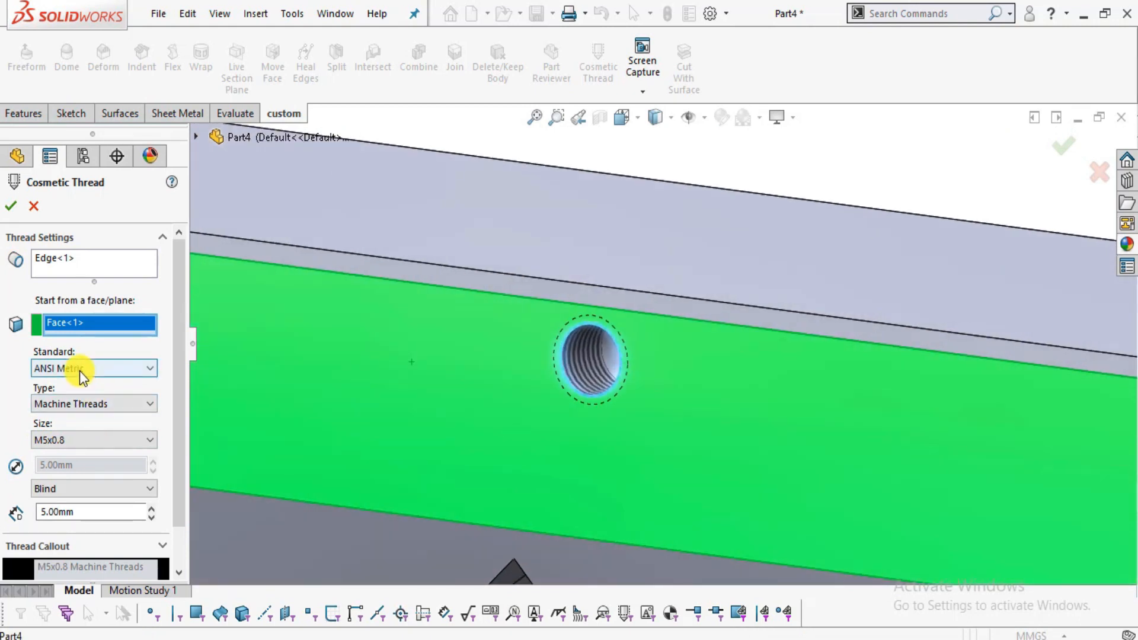
Set the cosmetic thread to the ISO standard, Machine Threads, size M5, after checking the thread callout in the PDF plan.
{"action": "left_click", "coordinate": [114, 374]}
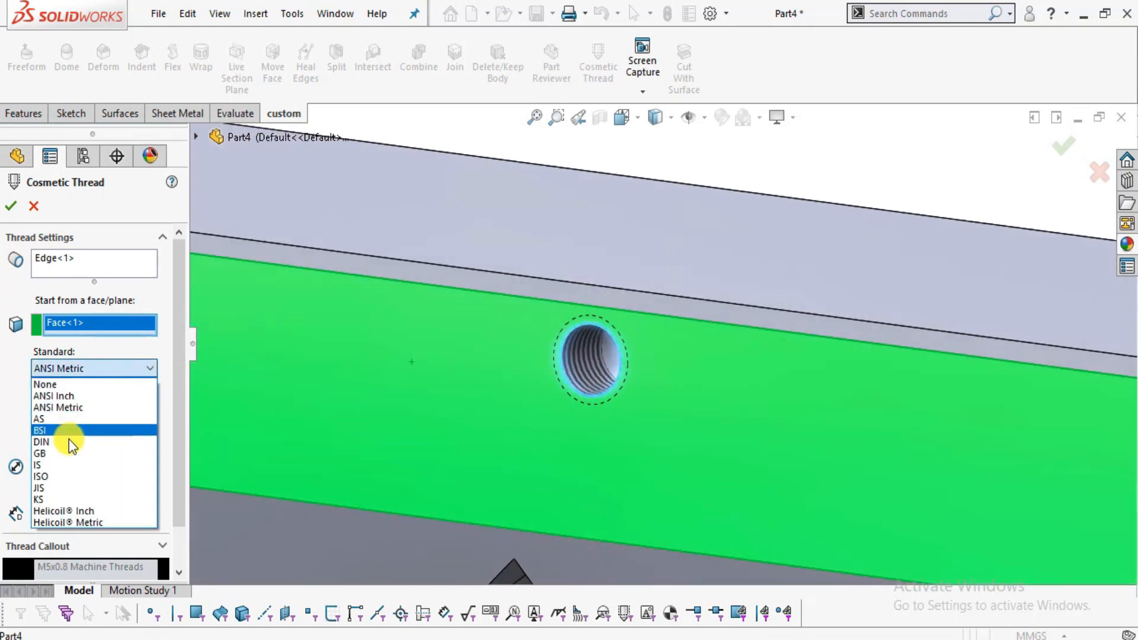
{"action": "left_click", "coordinate": [94, 366]}
{"action": "key", "text": "alt+Tab"}
{"action": "mouse_move", "coordinate": [262, 382]}
{"action": "left_mouse_down"}
{"action": "mouse_move", "coordinate": [526, 338]}
{"action": "mouse_move", "coordinate": [816, 318]}
{"action": "left_mouse_up"}
{"action": "key", "text": "alt+Tab"}
{"action": "left_click", "coordinate": [80, 369]}
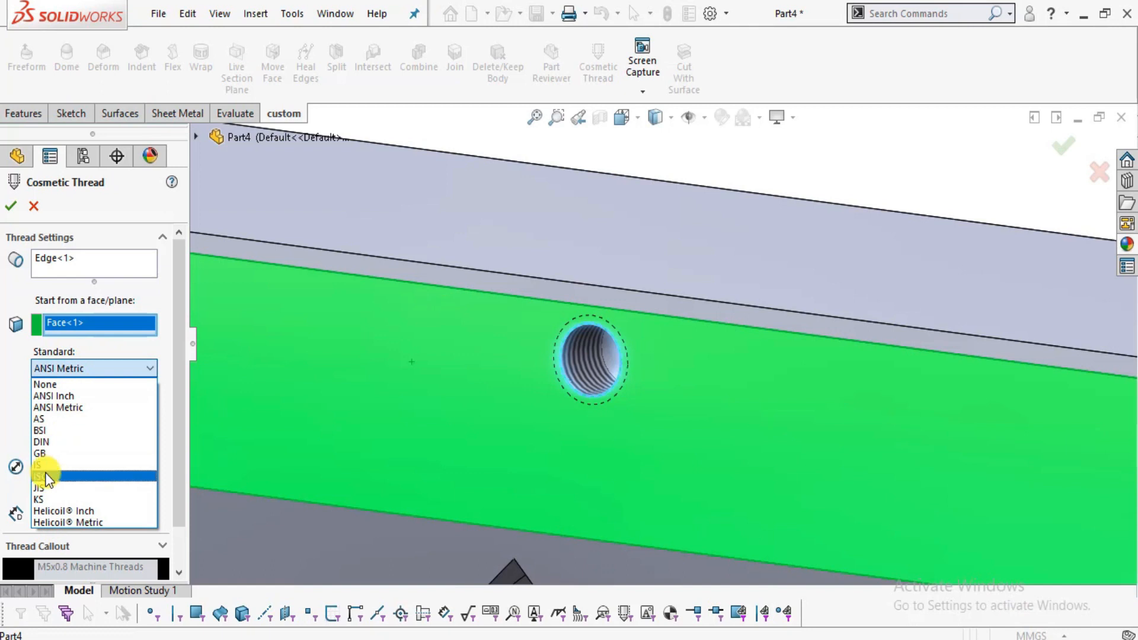
{"action": "left_click", "coordinate": [45, 473]}
{"action": "left_click", "coordinate": [70, 403]}
{"action": "left_click", "coordinate": [70, 409]}
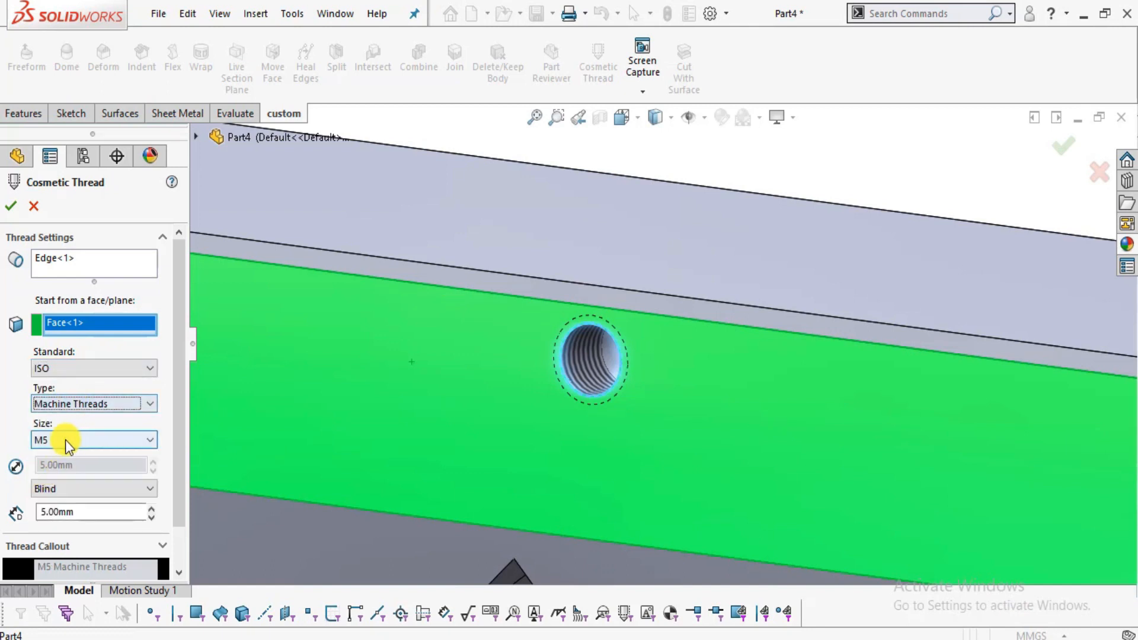
Give the cosmetic thread a blind depth of 10 mm and create it.
{"action": "left_click_drag", "start_coordinate": [179, 371], "coordinate": [158, 419]}
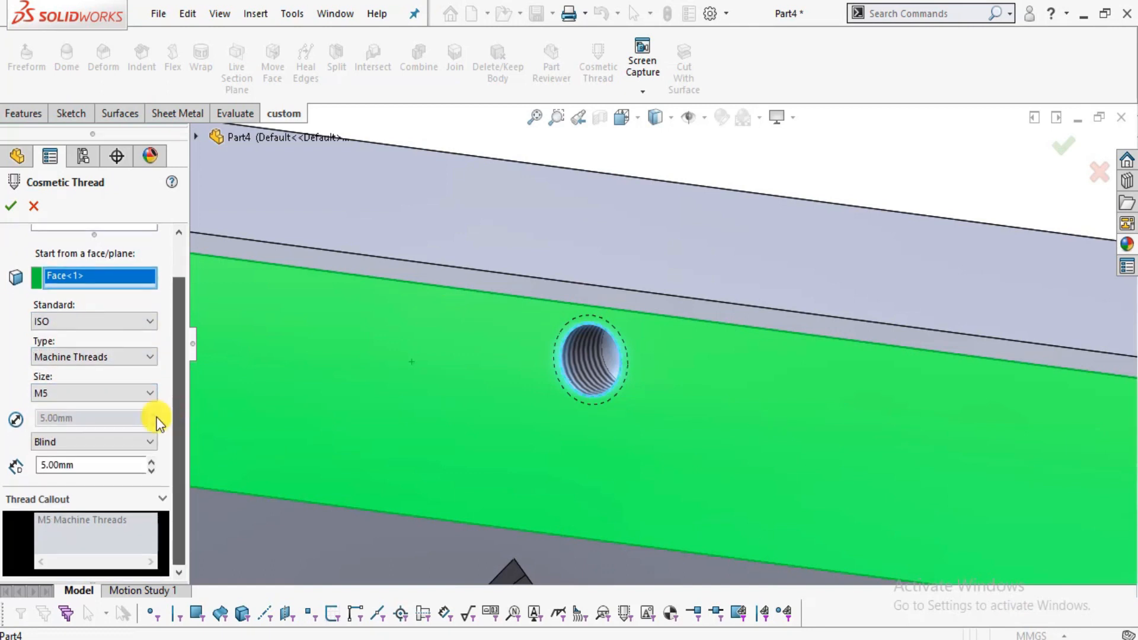
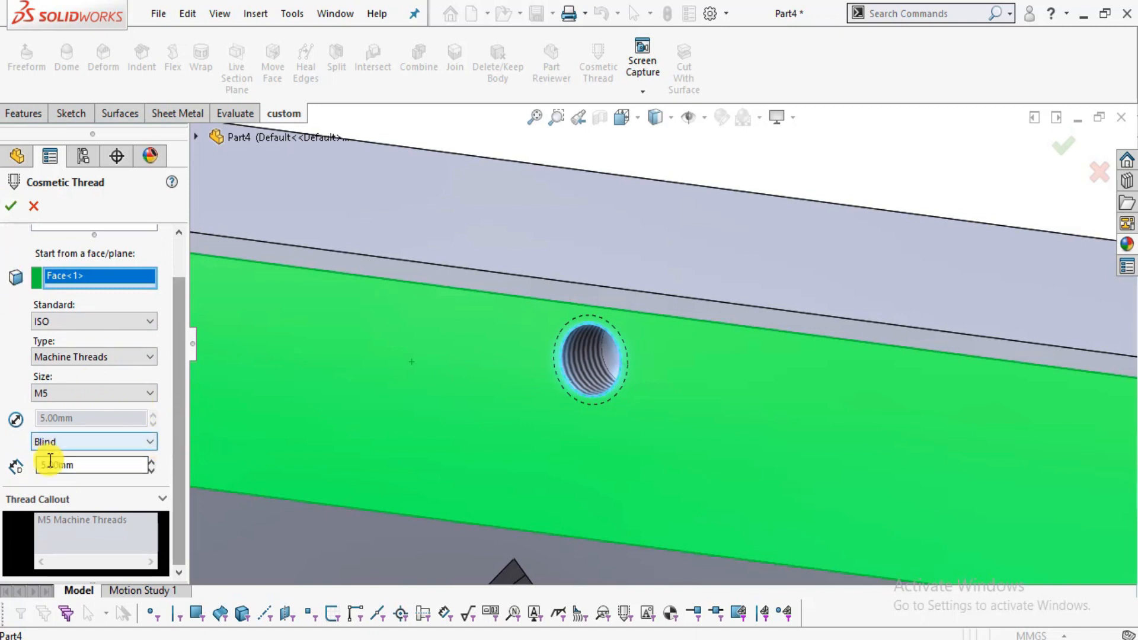
{"action": "left_click_drag", "start_coordinate": [82, 466], "coordinate": [2, 457]}
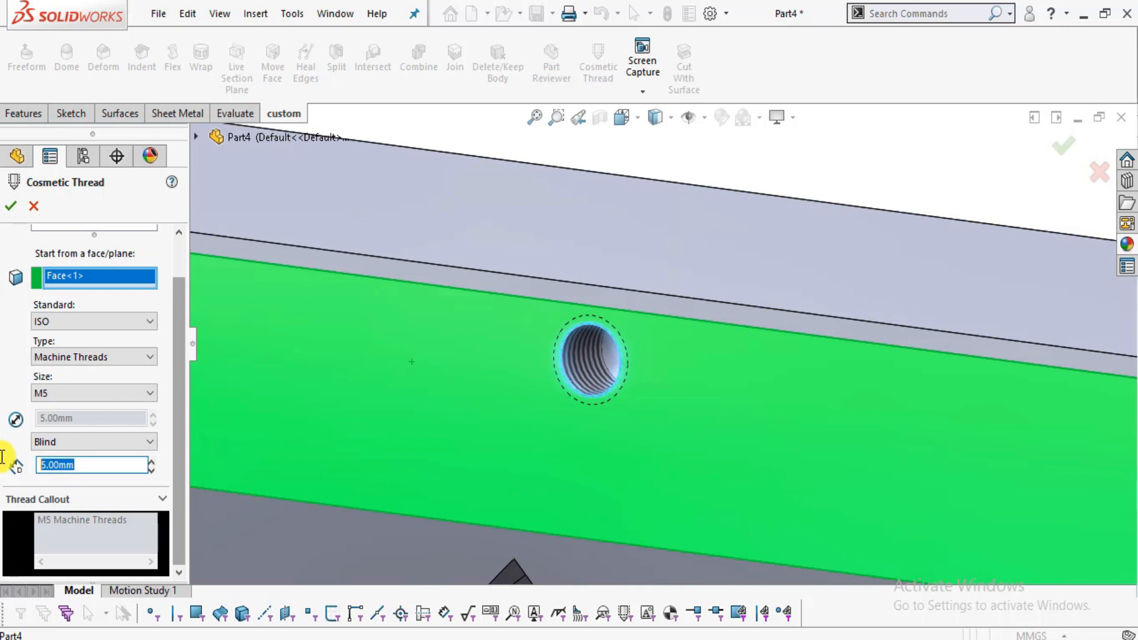
{"action": "key", "text": "Return"}
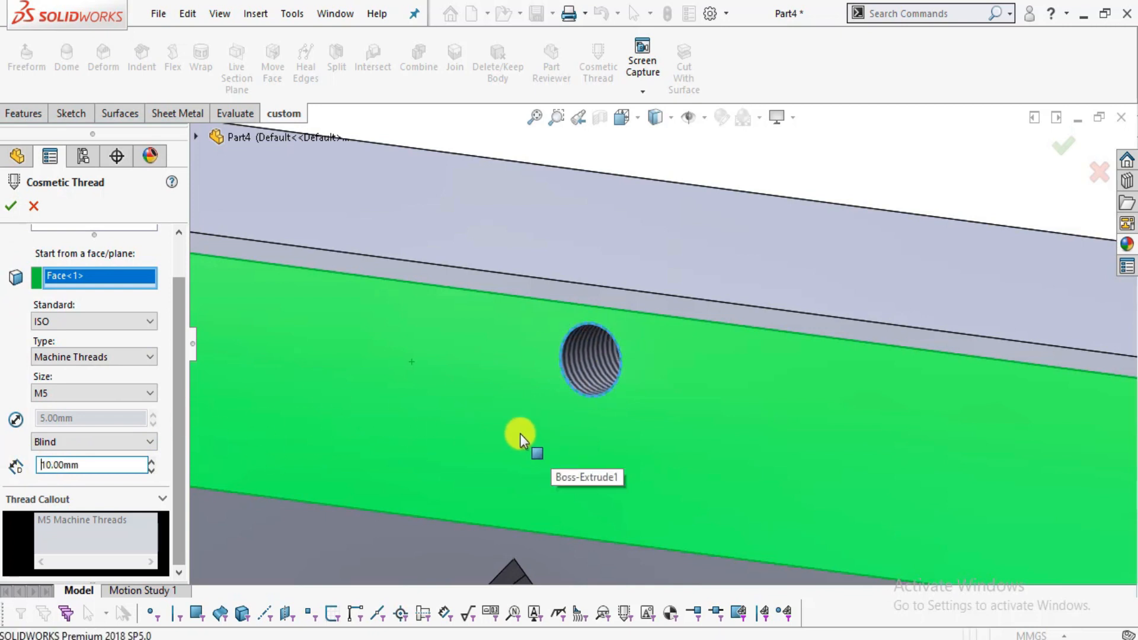
{"action": "left_click", "coordinate": [11, 206]}
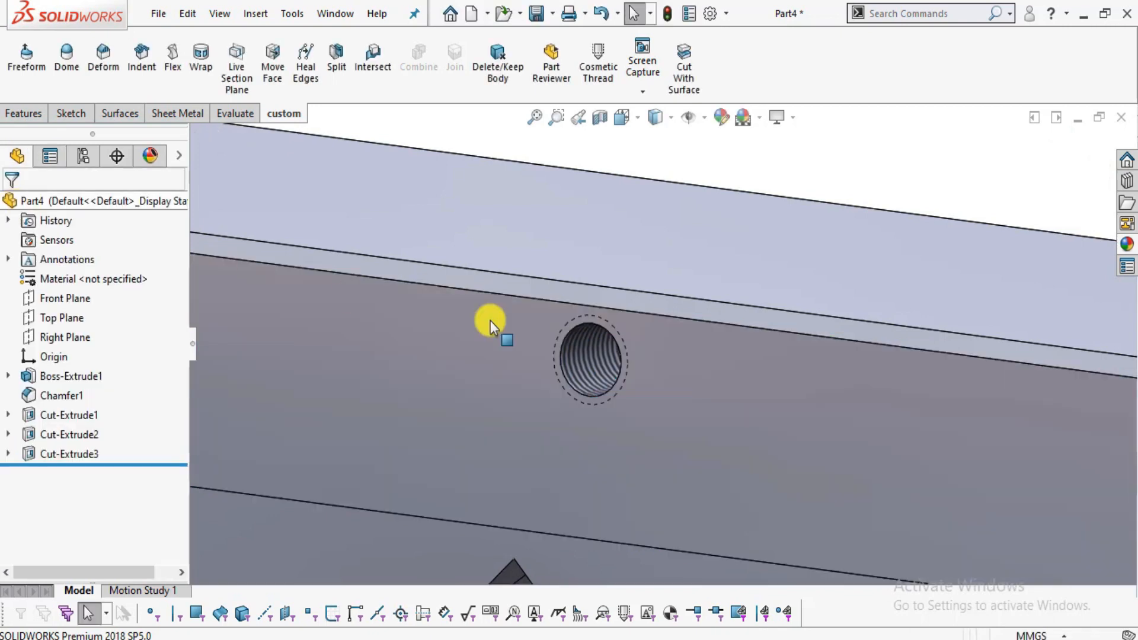
Inspect the threaded stepped hole and examine the movable jaw's remaining holes in the PDF plan views.
{"action": "scroll", "coordinate": [644, 348], "scroll_direction": "down", "scroll_amount": 4}
{"action": "middle_click_drag", "start_coordinate": [613, 375], "coordinate": [663, 330]}
{"action": "scroll", "coordinate": [526, 399], "scroll_direction": "down", "scroll_amount": 4}
{"action": "middle_click_drag", "start_coordinate": [617, 372], "coordinate": [504, 409]}
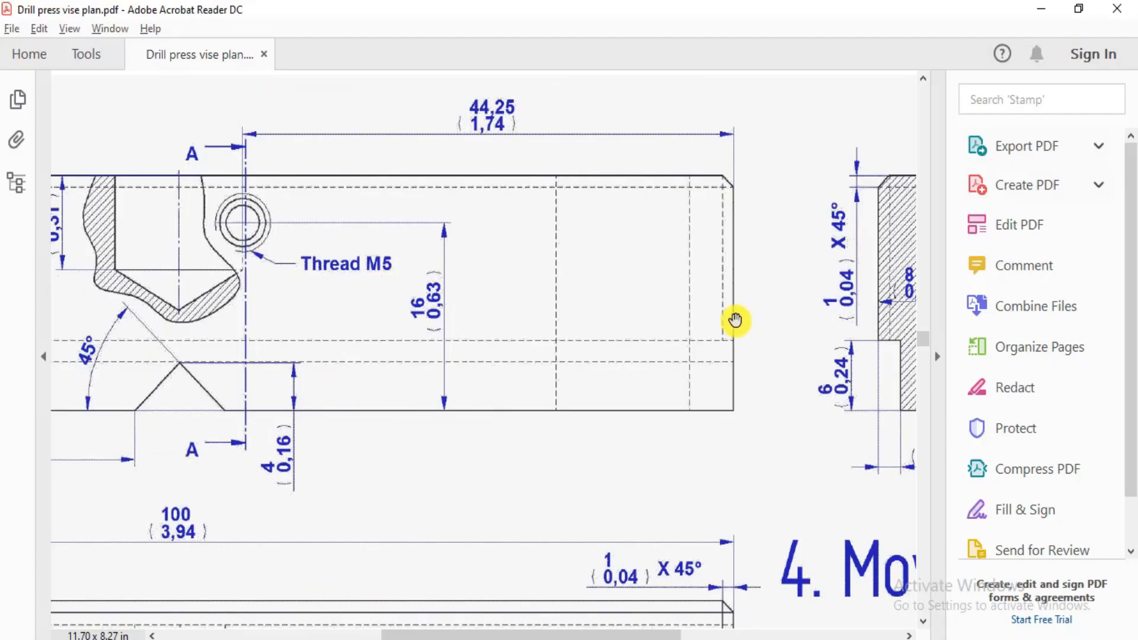
{"action": "left_click_drag", "start_coordinate": [687, 320], "coordinate": [290, 368]}
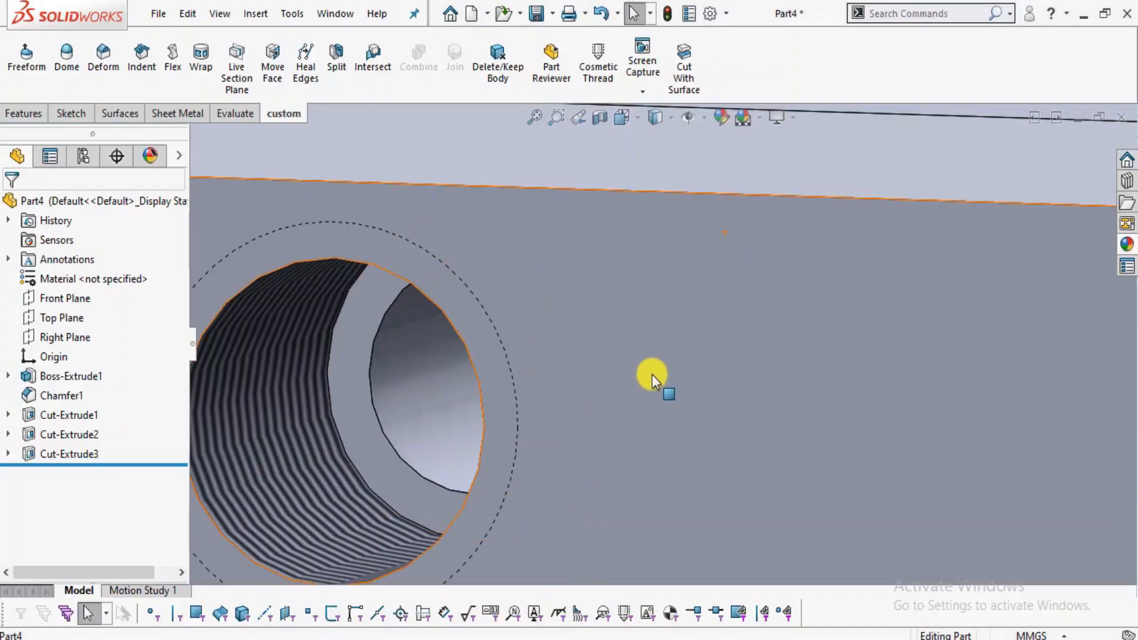
{"action": "scroll", "coordinate": [652, 375], "scroll_direction": "up", "scroll_amount": 10}
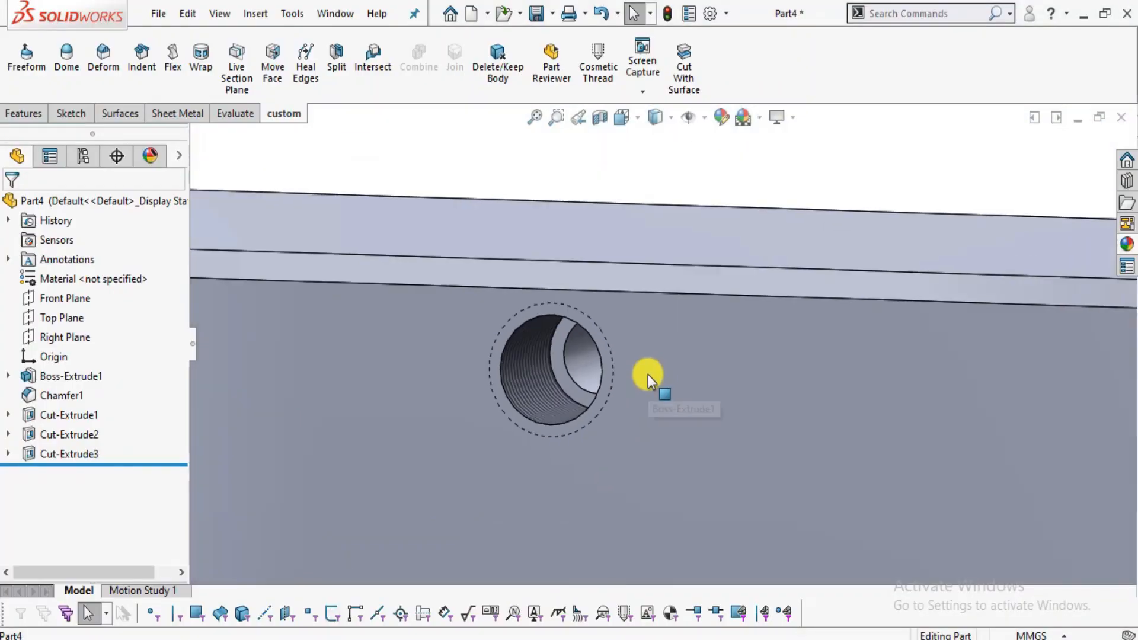
{"action": "middle_click_drag", "start_coordinate": [623, 478], "coordinate": [741, 374]}
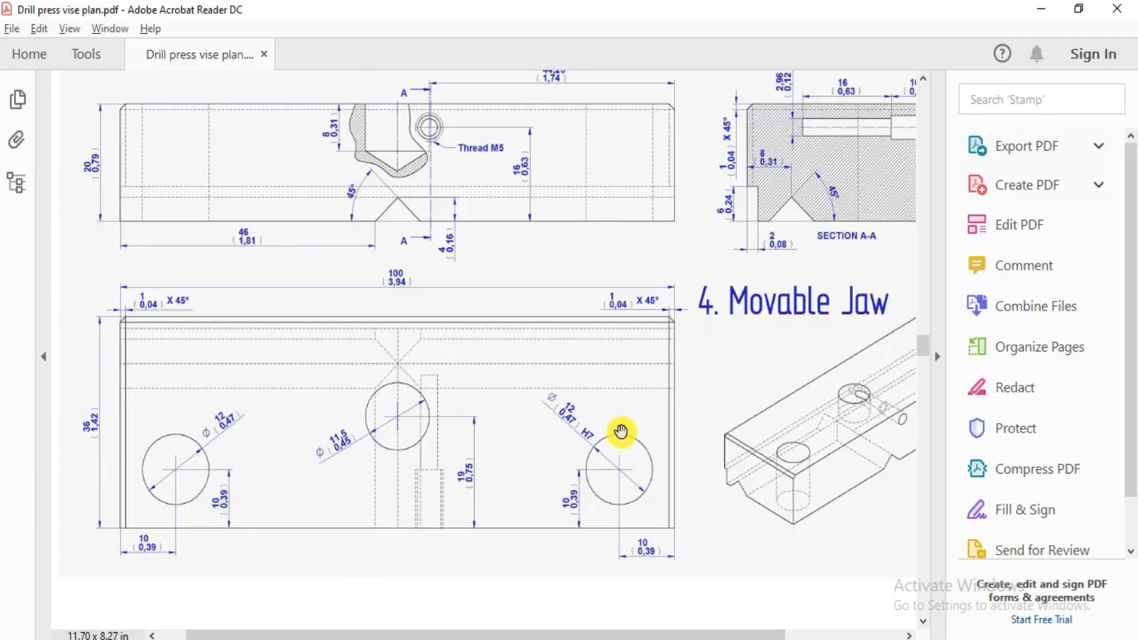
{"action": "left_click_drag", "start_coordinate": [778, 379], "coordinate": [609, 422]}
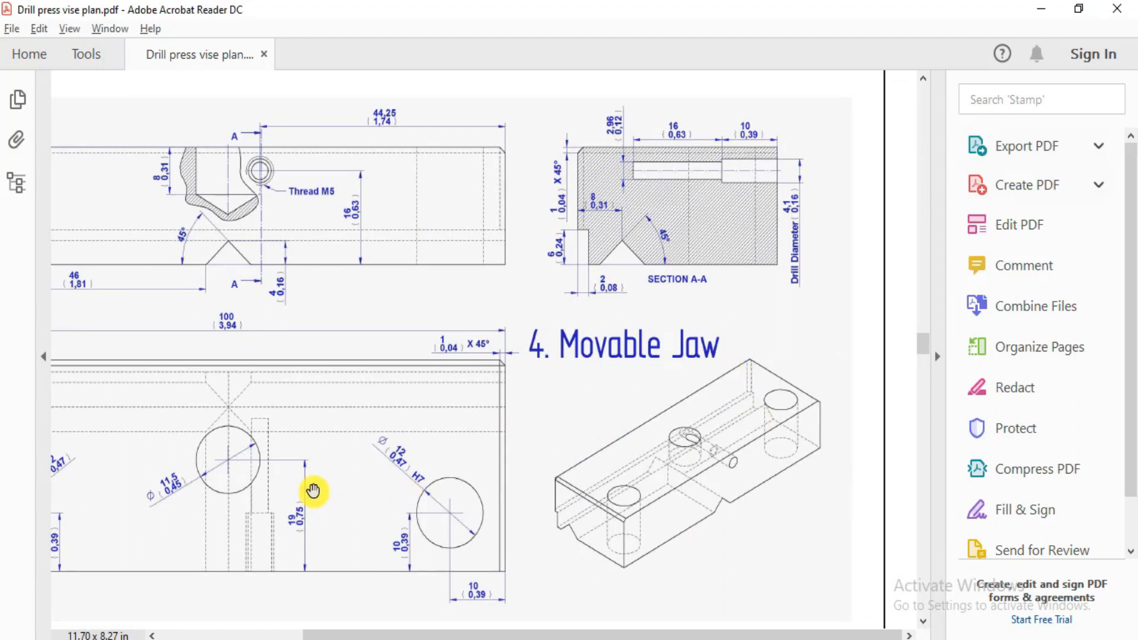
{"action": "scroll", "coordinate": [152, 174], "scroll_direction": "up", "scroll_amount": 1, "text": "ctrl"}
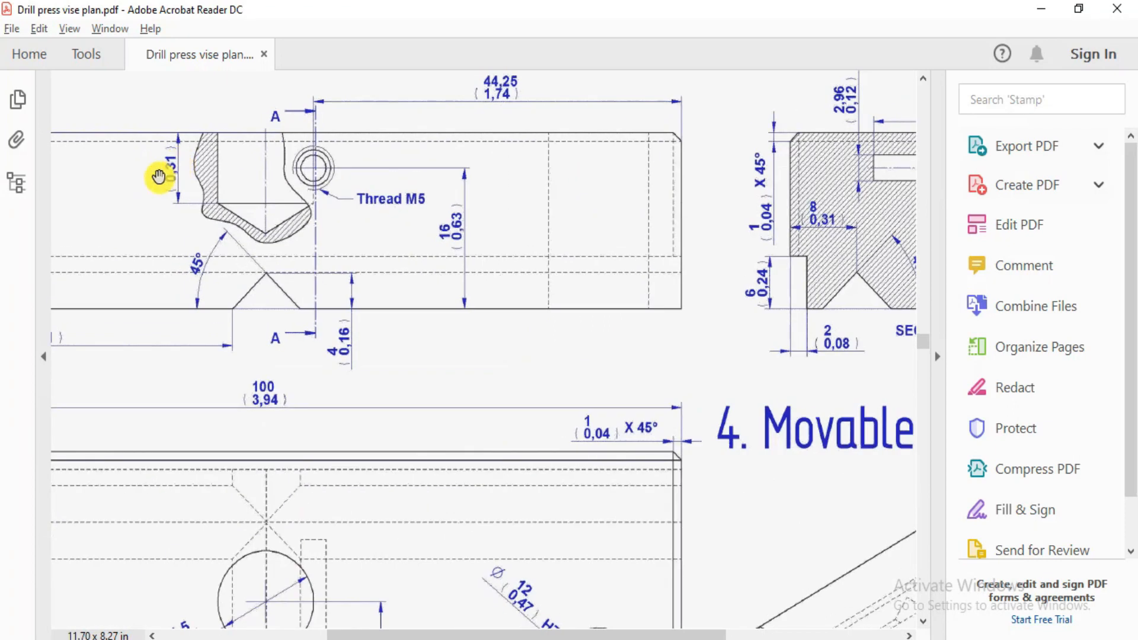
{"action": "left_click_drag", "start_coordinate": [261, 206], "coordinate": [317, 132]}
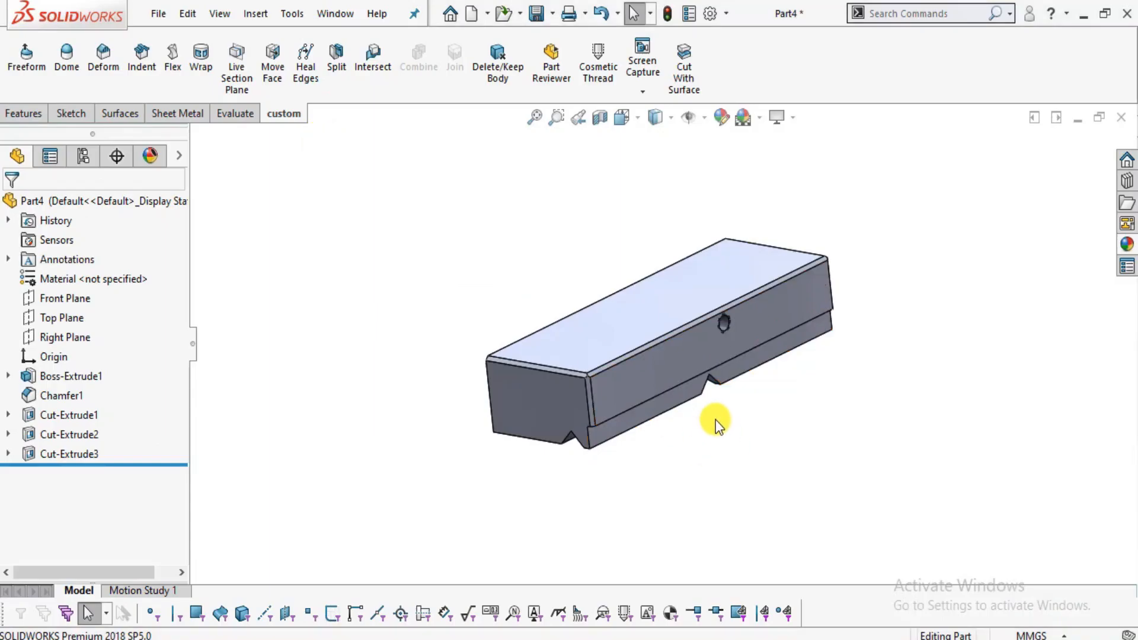
Start a sketch on the jaw's grooved underside face beside the cross groove, viewed square-on with the long side horizontal.
{"action": "middle_click_drag", "start_coordinate": [716, 420], "coordinate": [638, 382]}
{"action": "left_click", "coordinate": [641, 384]}
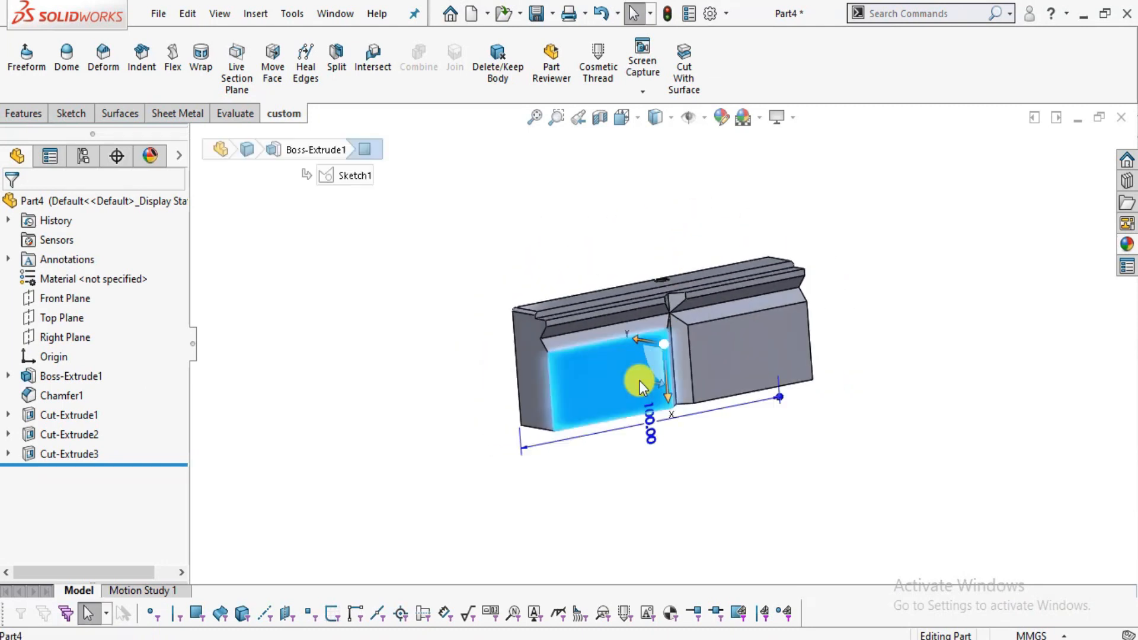
{"action": "left_click", "coordinate": [786, 331]}
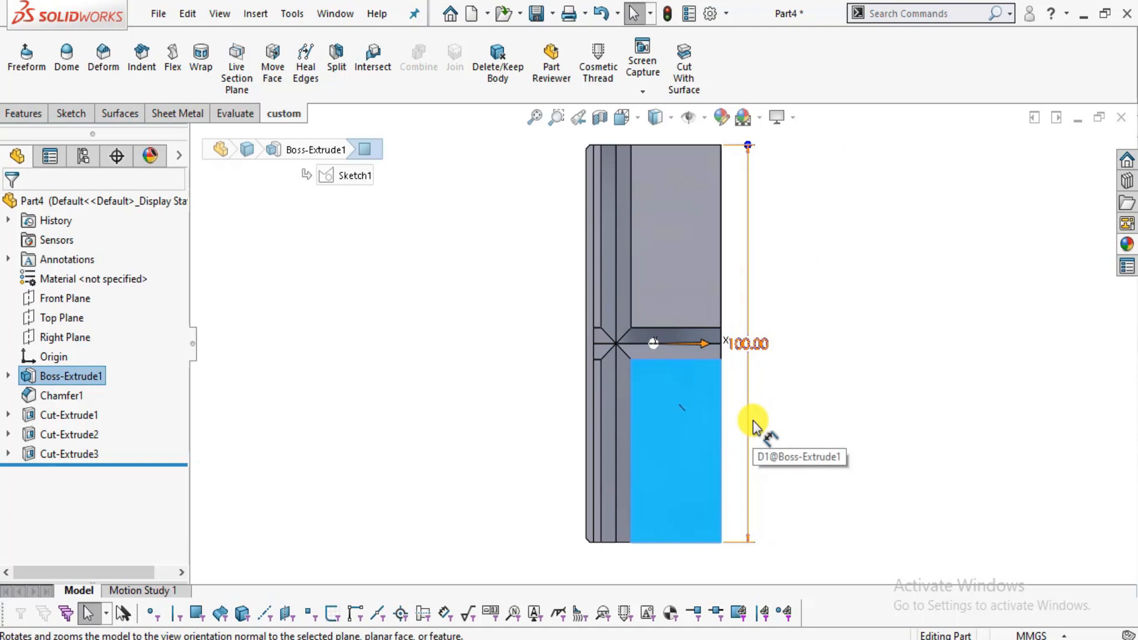
{"action": "key", "text": "shift+Up"}
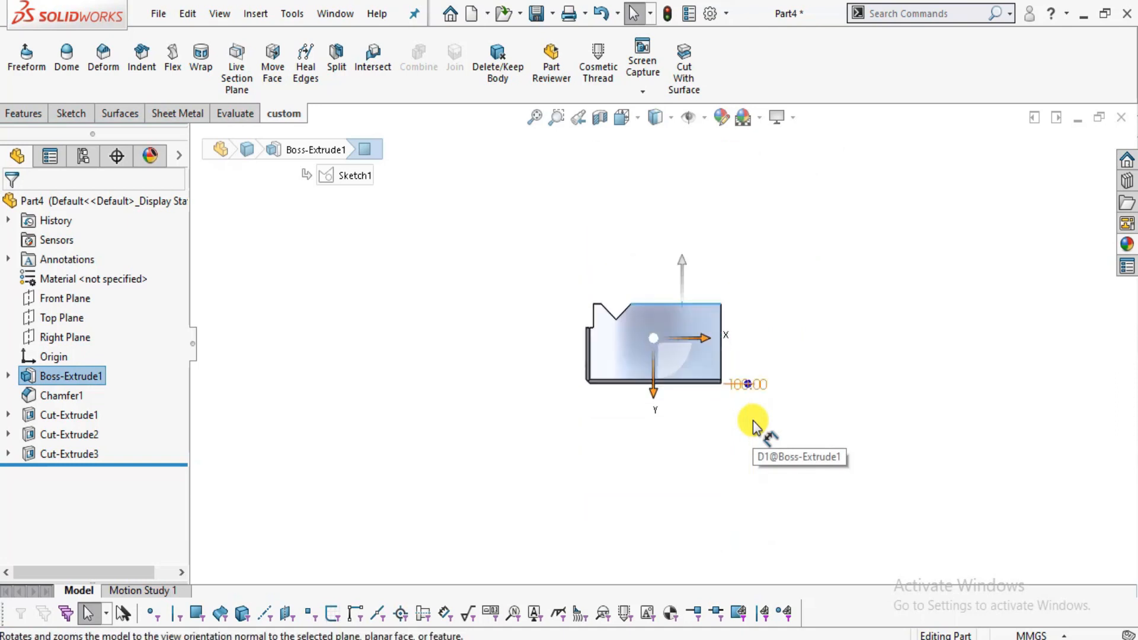
{"action": "key", "text": "shift+Down"}
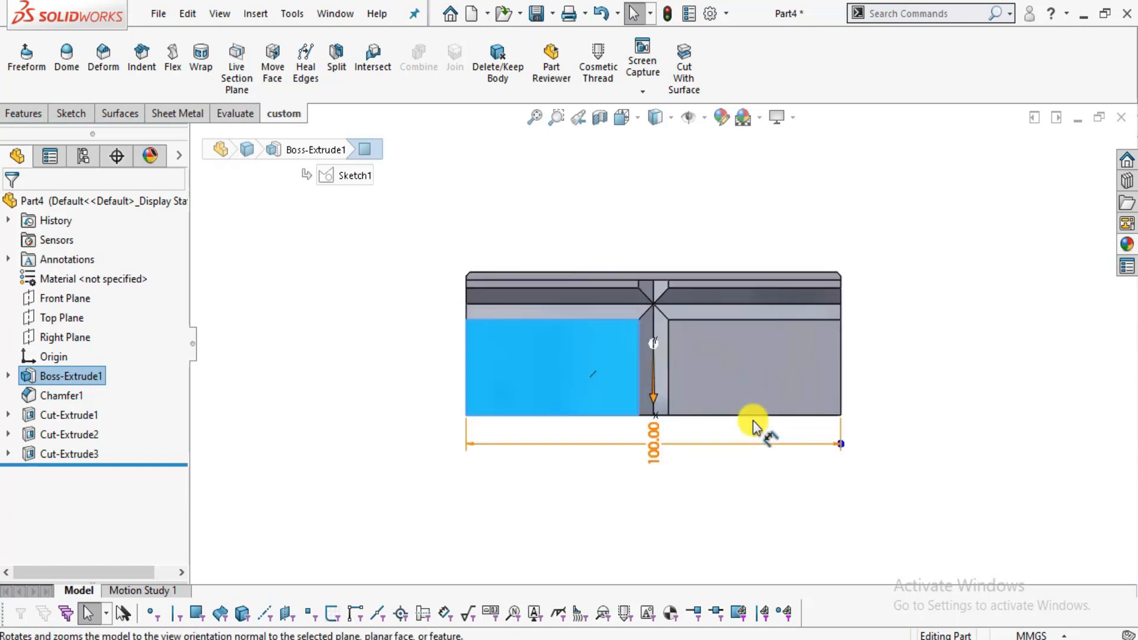
{"action": "scroll", "coordinate": [707, 283], "scroll_direction": "down", "scroll_amount": 3}
{"action": "key", "text": "Escape"}
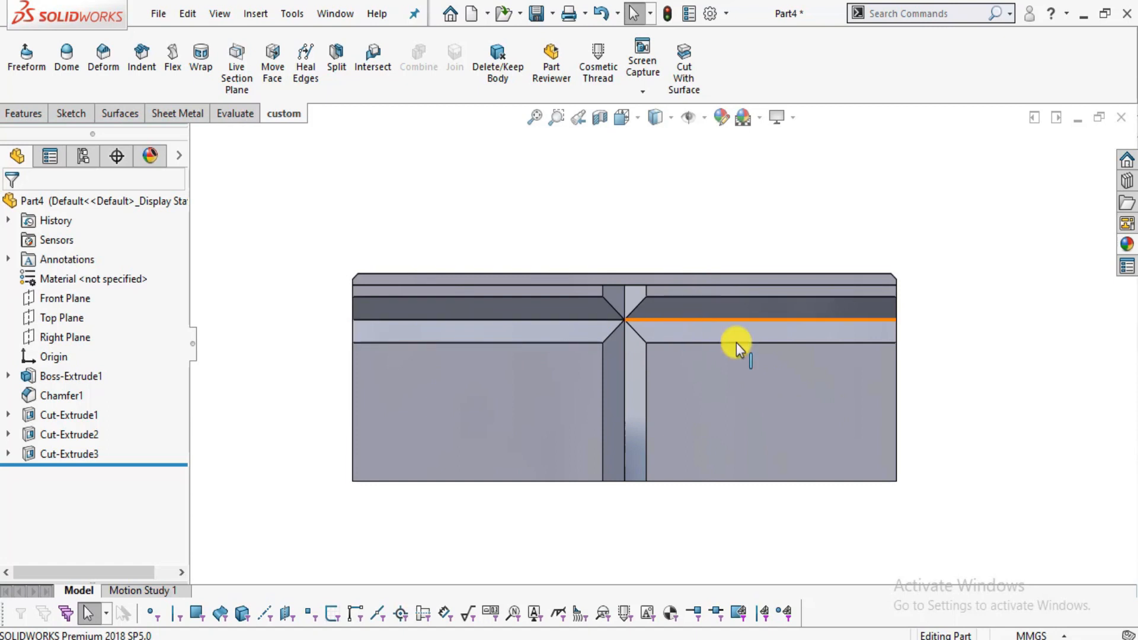
{"action": "scroll", "coordinate": [660, 375], "scroll_direction": "up", "scroll_amount": 2}
{"action": "scroll", "coordinate": [649, 373], "scroll_direction": "down", "scroll_amount": 1}
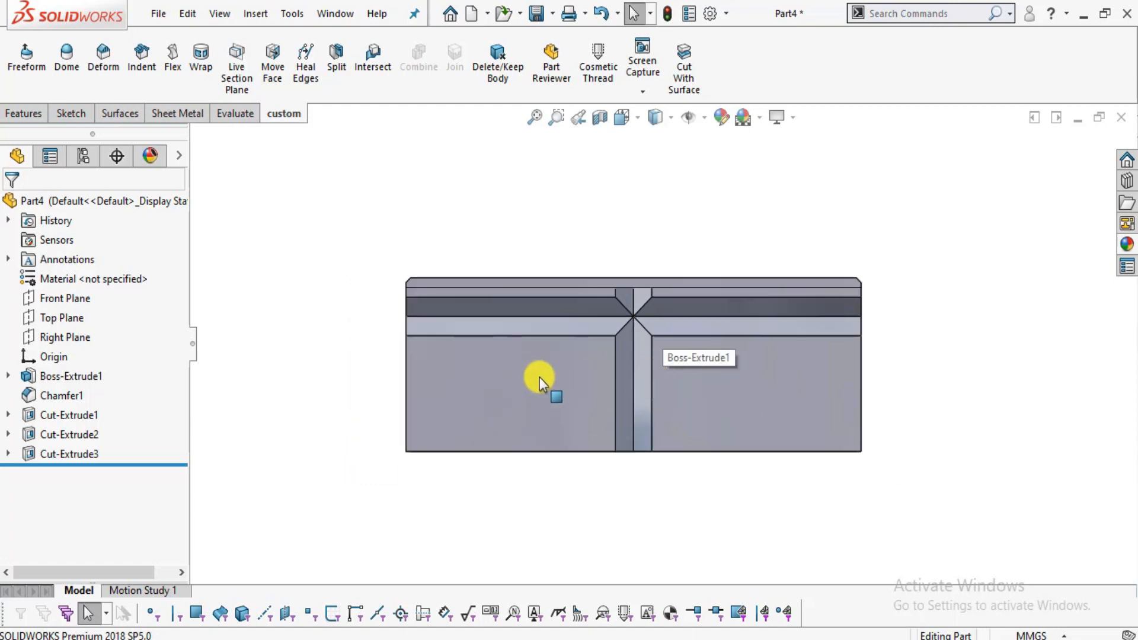
{"action": "left_click", "coordinate": [24, 113]}
{"action": "left_click", "coordinate": [516, 396]}
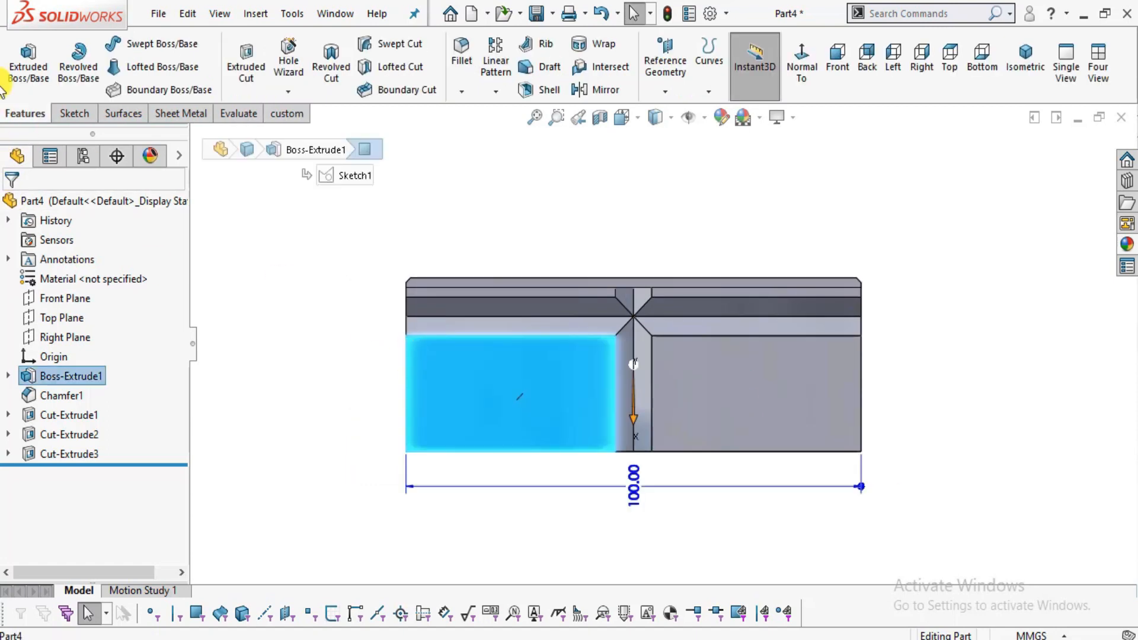
{"action": "left_click", "coordinate": [74, 113]}
{"action": "left_click", "coordinate": [22, 56]}
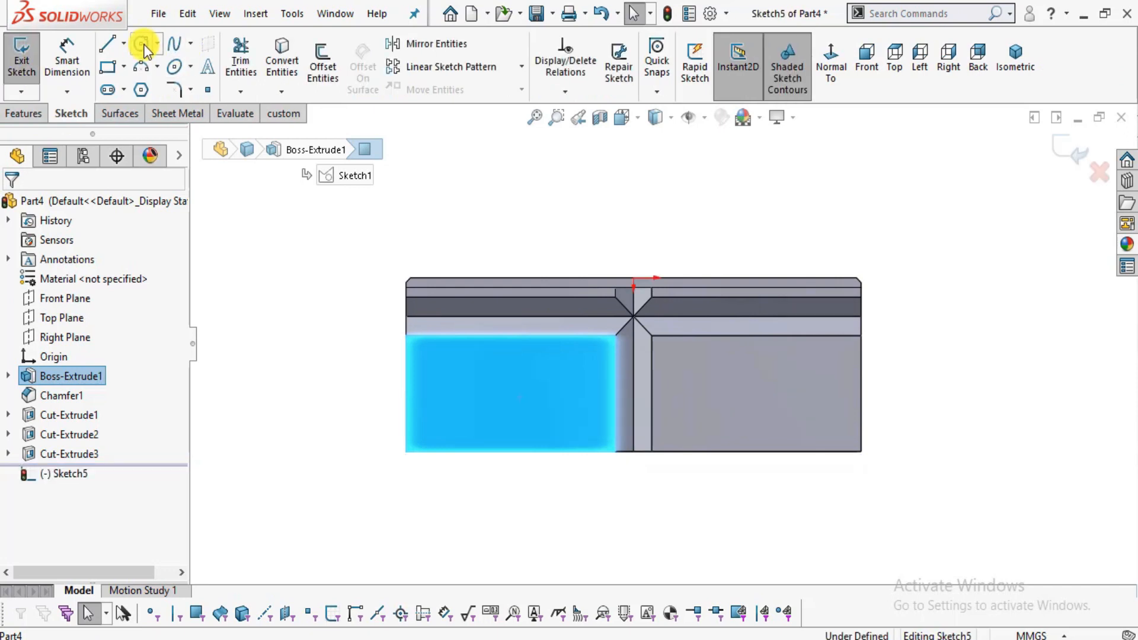
Sketch two circles with level centres on either side of the cross groove, about 15.8 mm diameter on the left and 12 mm on the right.
{"action": "left_click", "coordinate": [144, 47]}
{"action": "scroll", "coordinate": [651, 379], "scroll_direction": "down", "scroll_amount": 2}
{"action": "left_click_drag", "start_coordinate": [402, 390], "coordinate": [444, 420]}
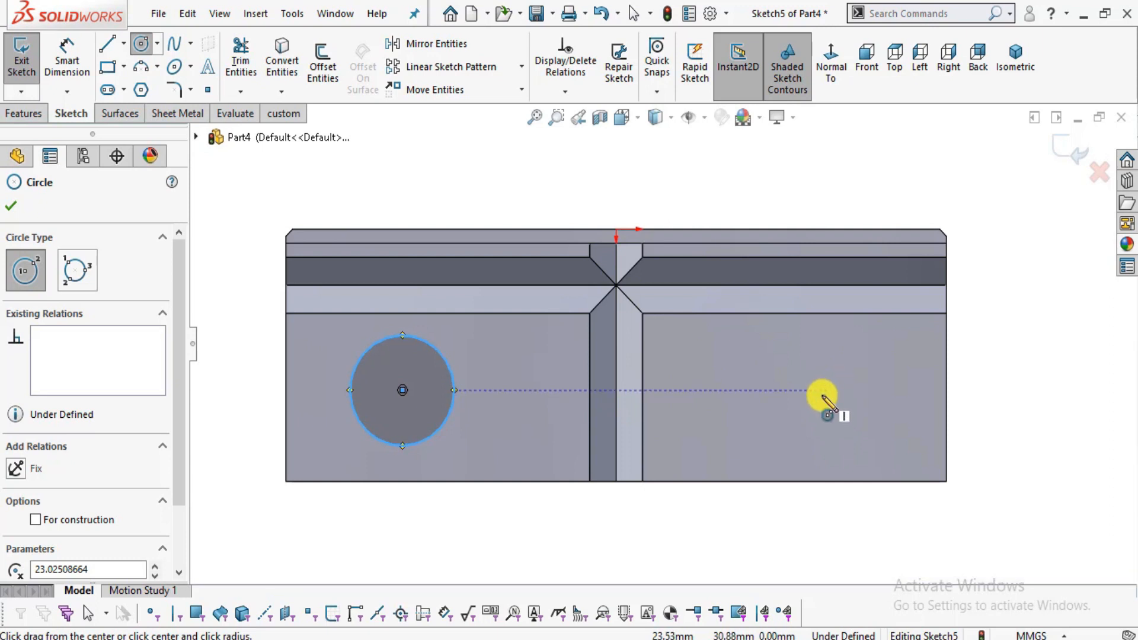
{"action": "key", "text": "alt+Tab"}
{"action": "key", "text": "alt+Tab"}
{"action": "left_click_drag", "start_coordinate": [816, 390], "coordinate": [847, 423]}
{"action": "key", "text": "Escape"}
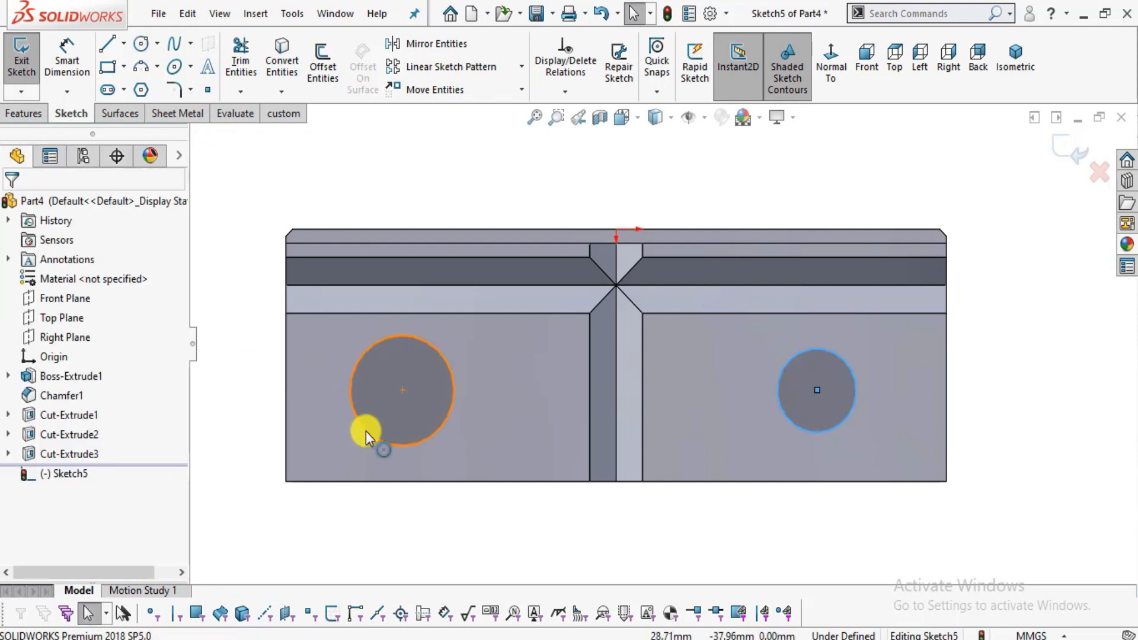
Make the two sketched circles equal in size.
{"action": "left_click", "coordinate": [365, 431]}
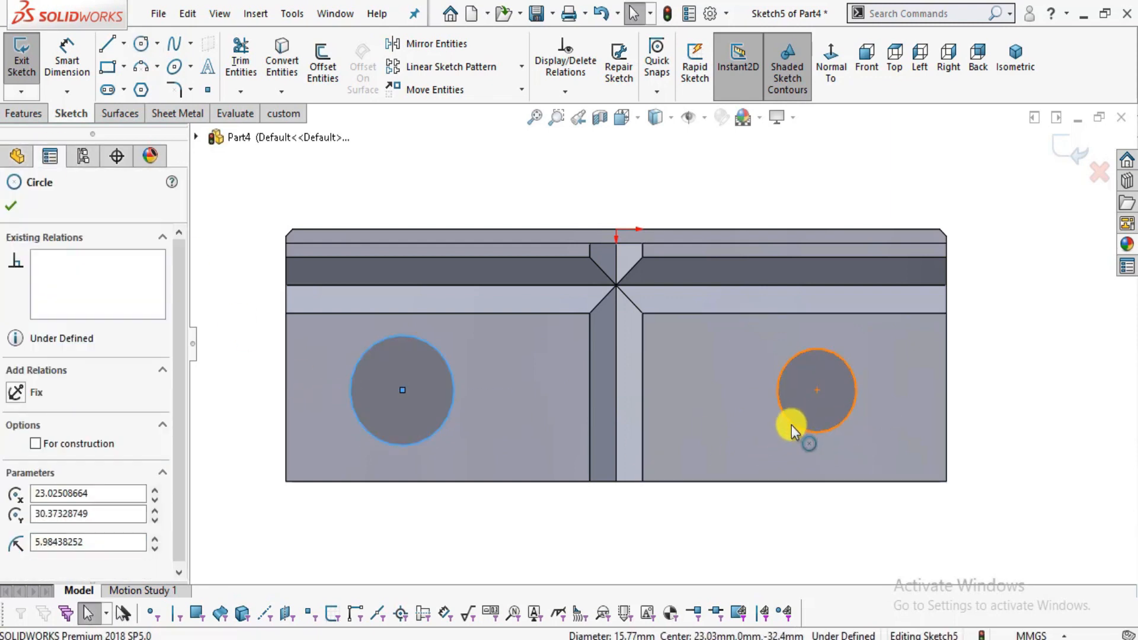
{"action": "left_click", "coordinate": [791, 425], "text": "ctrl"}
{"action": "left_click", "coordinate": [915, 346]}
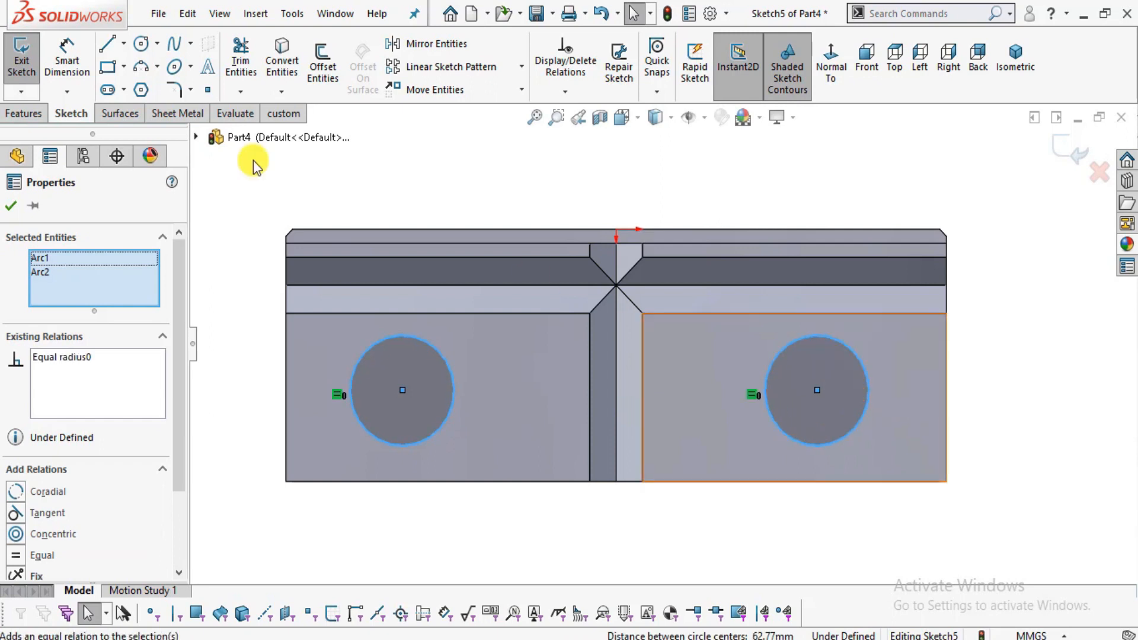
Check the outer holes' size in the PDF plan, and dimension the left sketched circle's diameter as 12 mm.
{"action": "left_click", "coordinate": [67, 53]}
{"action": "key", "text": "alt+Tab"}
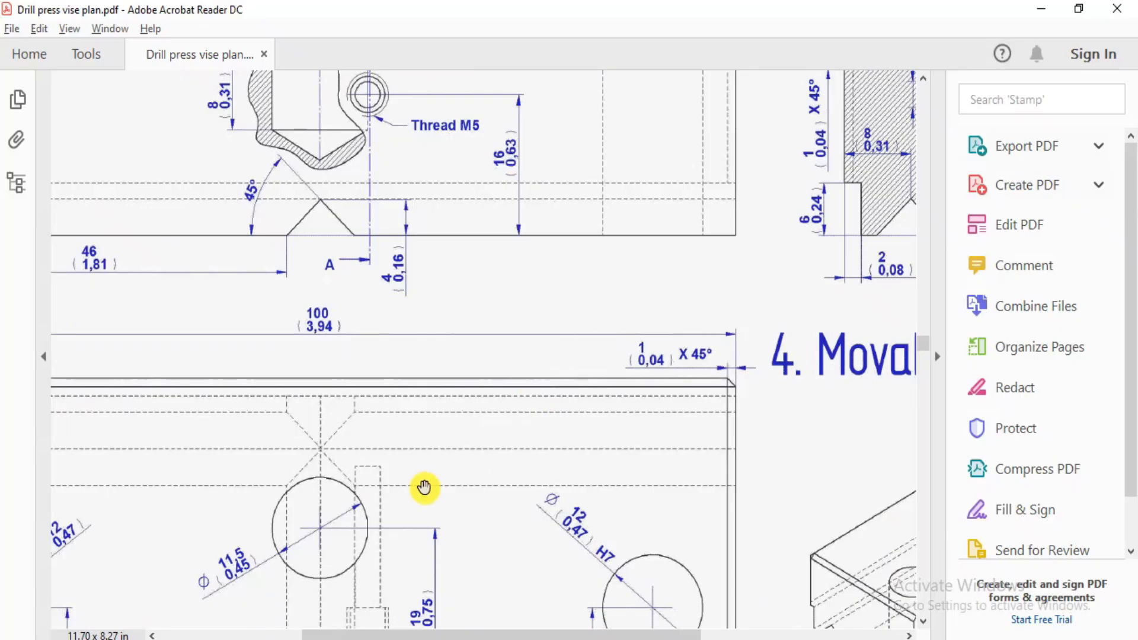
{"action": "left_click_drag", "start_coordinate": [419, 501], "coordinate": [488, 301]}
{"action": "left_click_drag", "start_coordinate": [362, 367], "coordinate": [562, 356]}
{"action": "key", "text": "alt+Tab"}
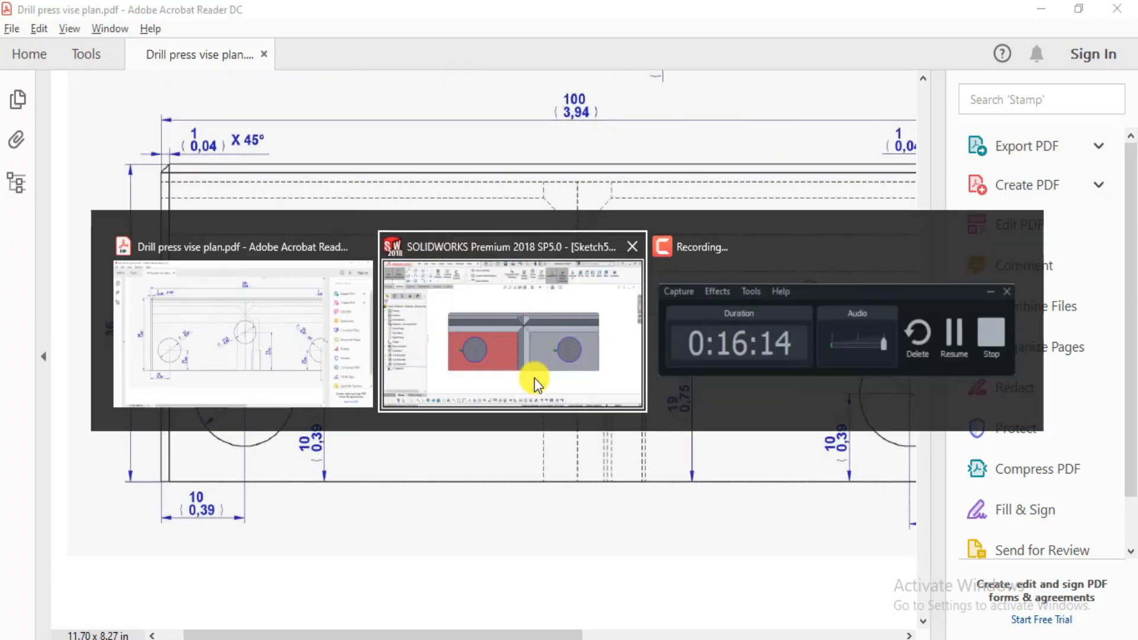
{"action": "left_click", "coordinate": [350, 397]}
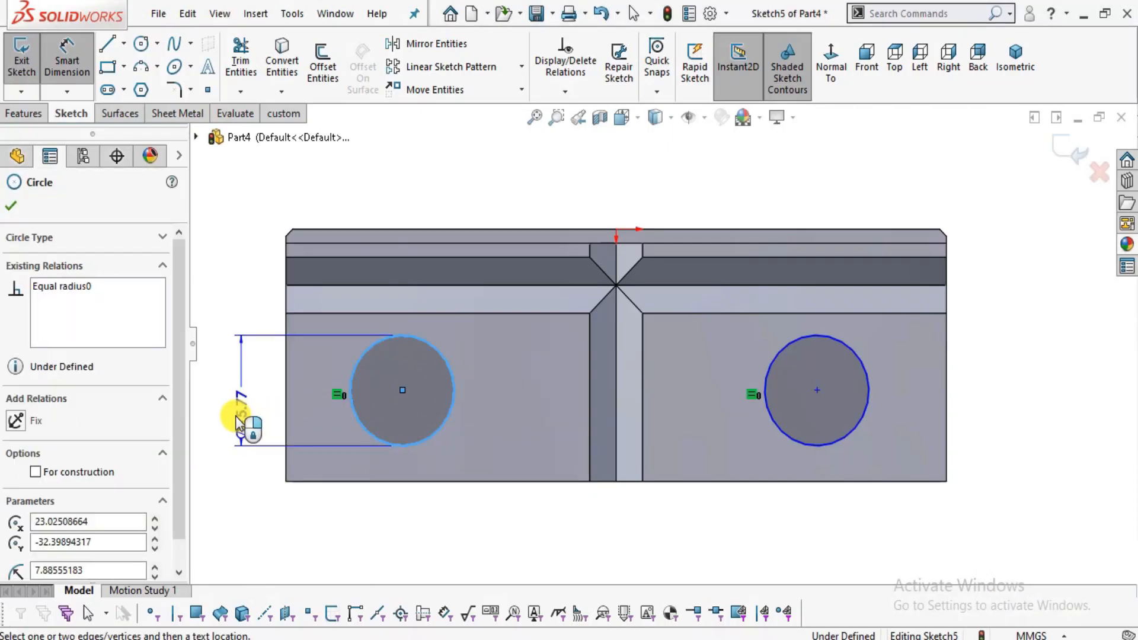
{"action": "left_click", "coordinate": [238, 419]}
{"action": "type", "text": "12"}
{"action": "key", "text": "Return"}
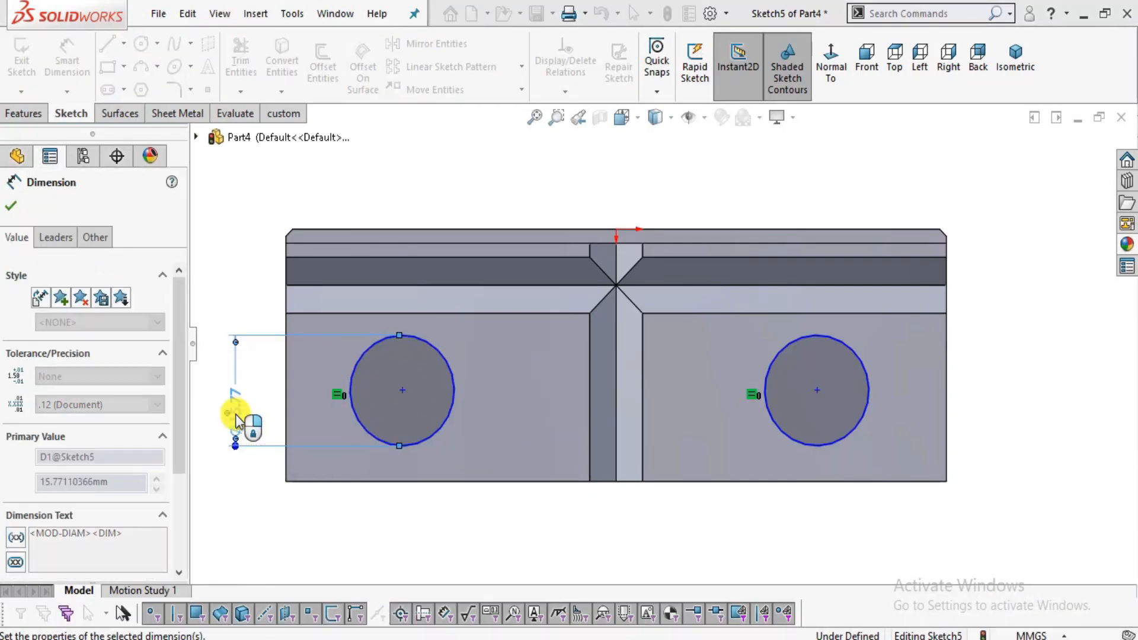
Recheck the hole position in the plan, and dimension the left circle's centre 10 mm above the jaw's long lower edge.
{"action": "key", "text": "alt+Tab"}
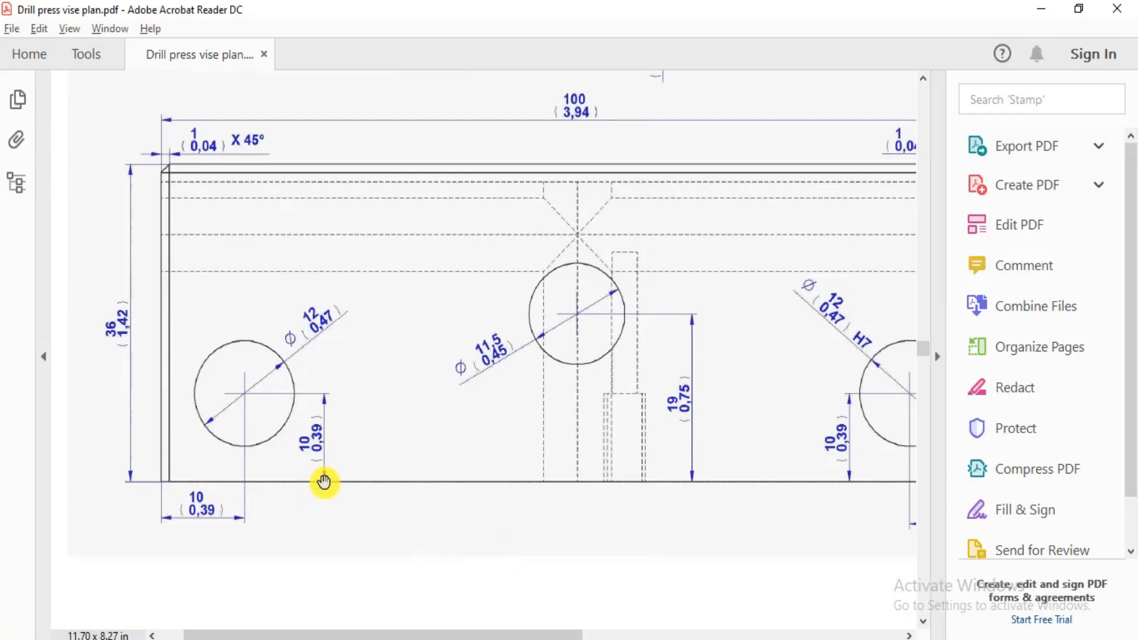
{"action": "key", "text": "alt+Tab"}
{"action": "left_click", "coordinate": [403, 390]}
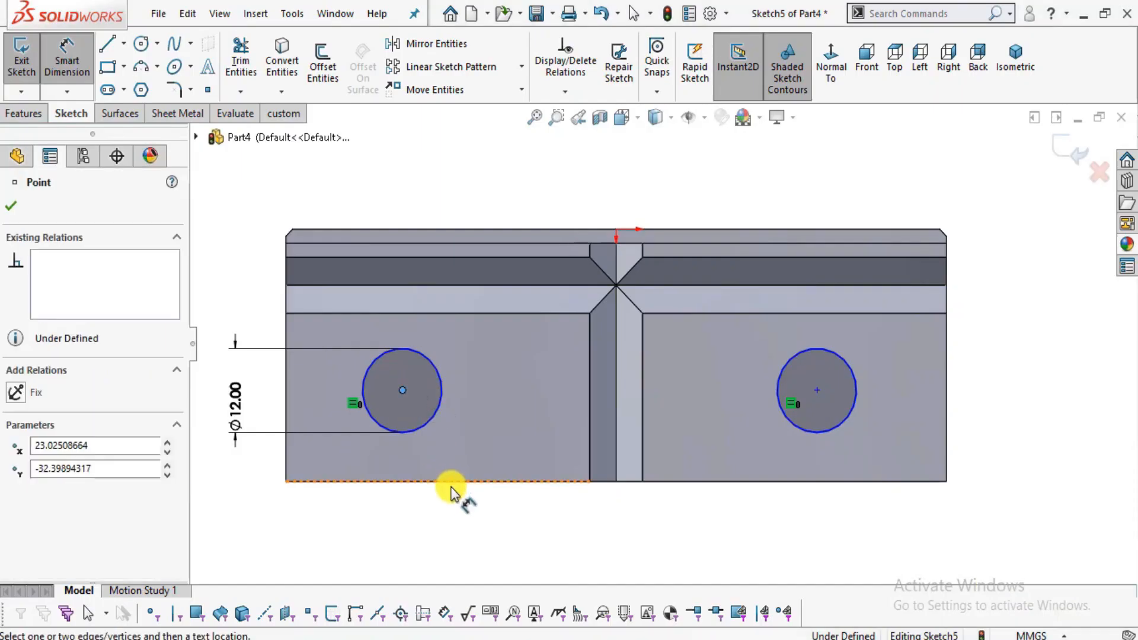
{"action": "left_click", "coordinate": [452, 482]}
{"action": "left_click", "coordinate": [458, 451]}
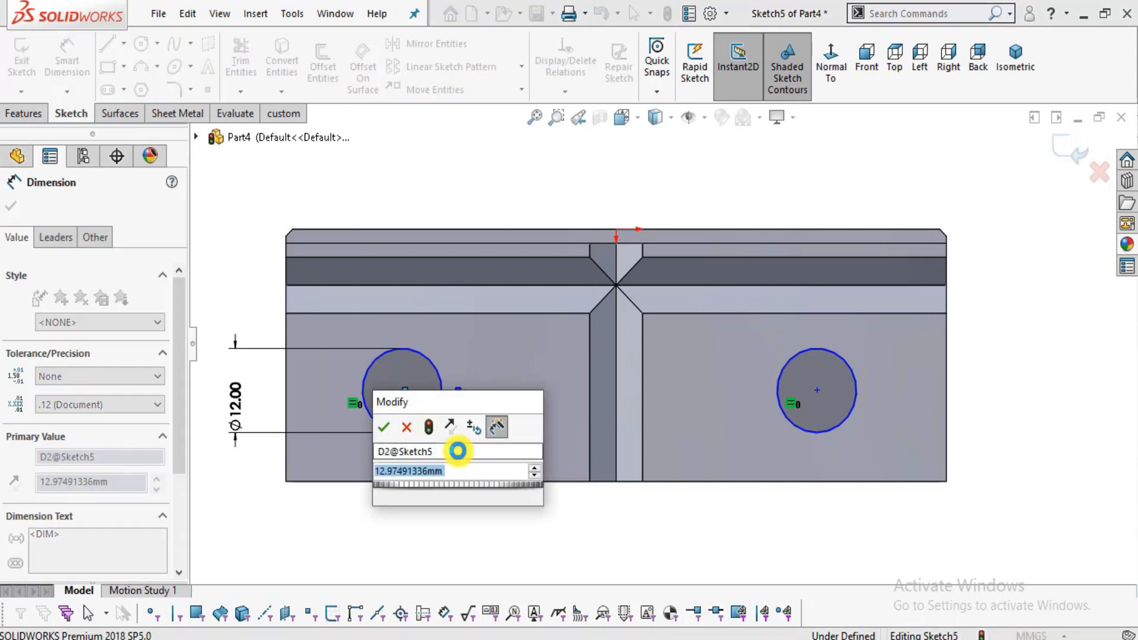
{"action": "type", "text": "10"}
{"action": "key", "text": "Return"}
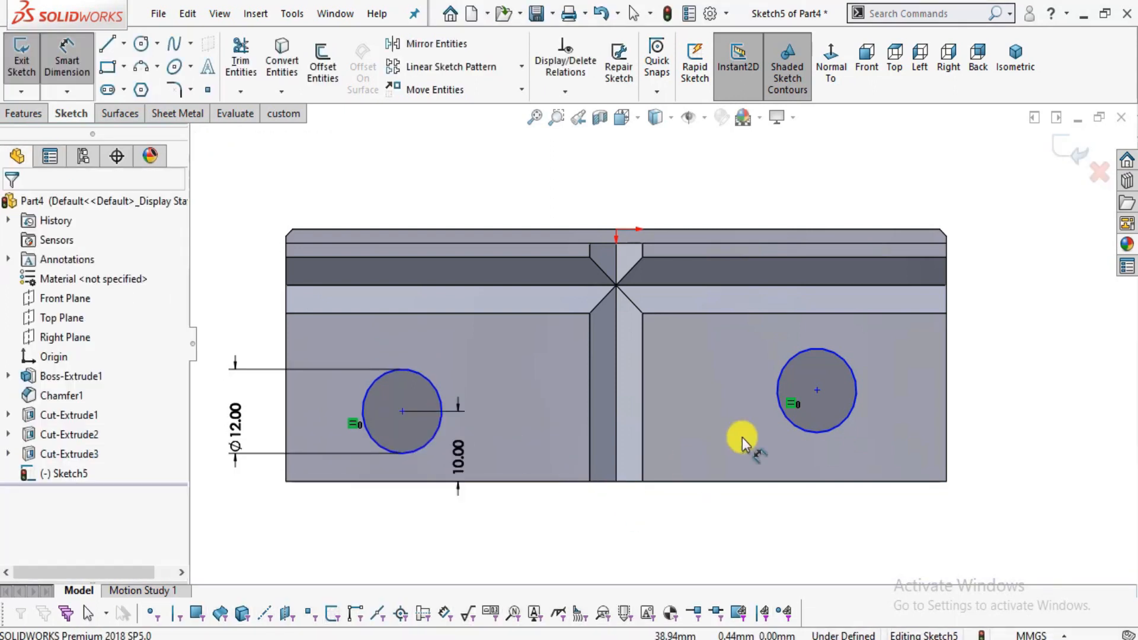
Dimension the right circle's centre 10 mm above the jaw's long lower edge.
{"action": "left_click", "coordinate": [815, 393]}
{"action": "left_click", "coordinate": [863, 481]}
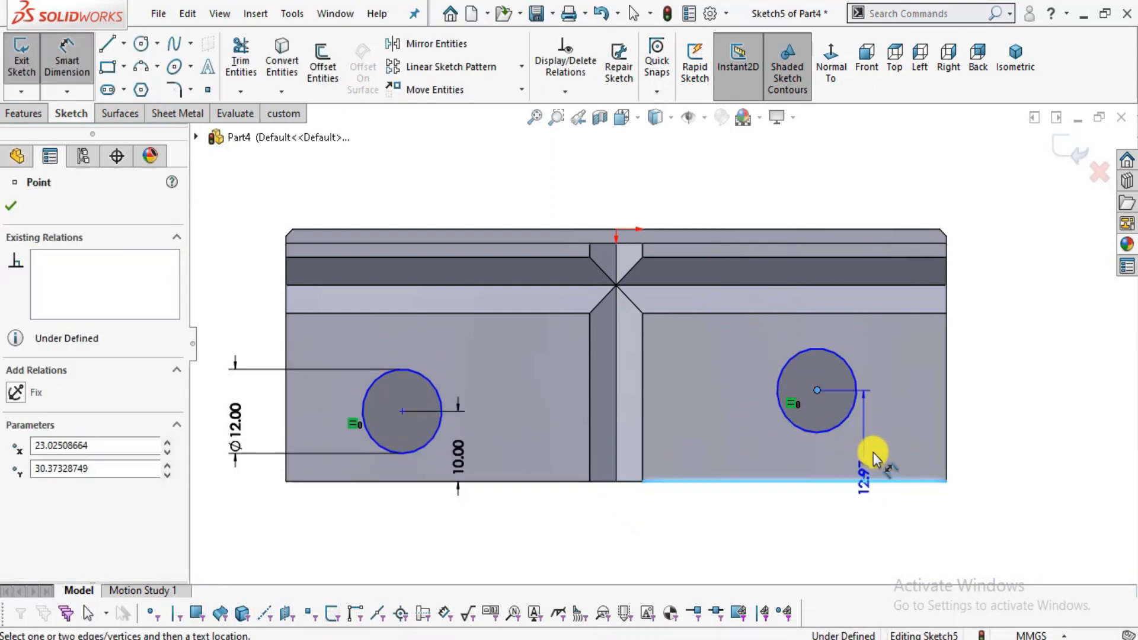
{"action": "left_click", "coordinate": [875, 440]}
{"action": "type", "text": "10"}
{"action": "key", "text": "Return"}
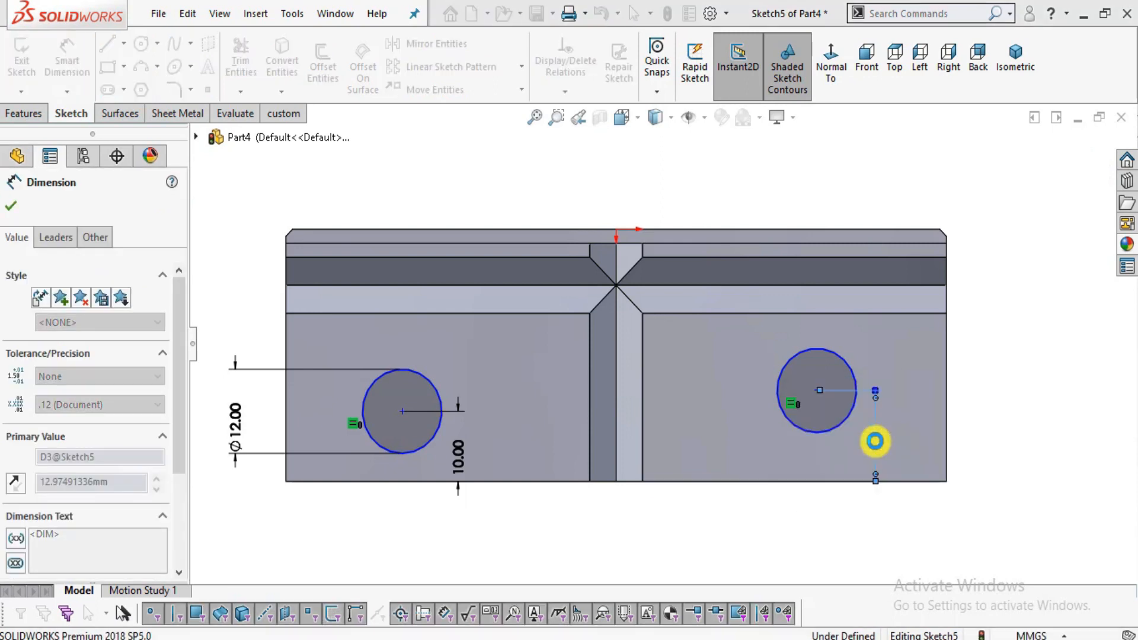
{"action": "left_click", "coordinate": [487, 561]}
Look up both holes' end distances in the plan, and dimension the left circle's centre 10 mm from the jaw's left end edge.
{"action": "key", "text": "alt+Tab"}
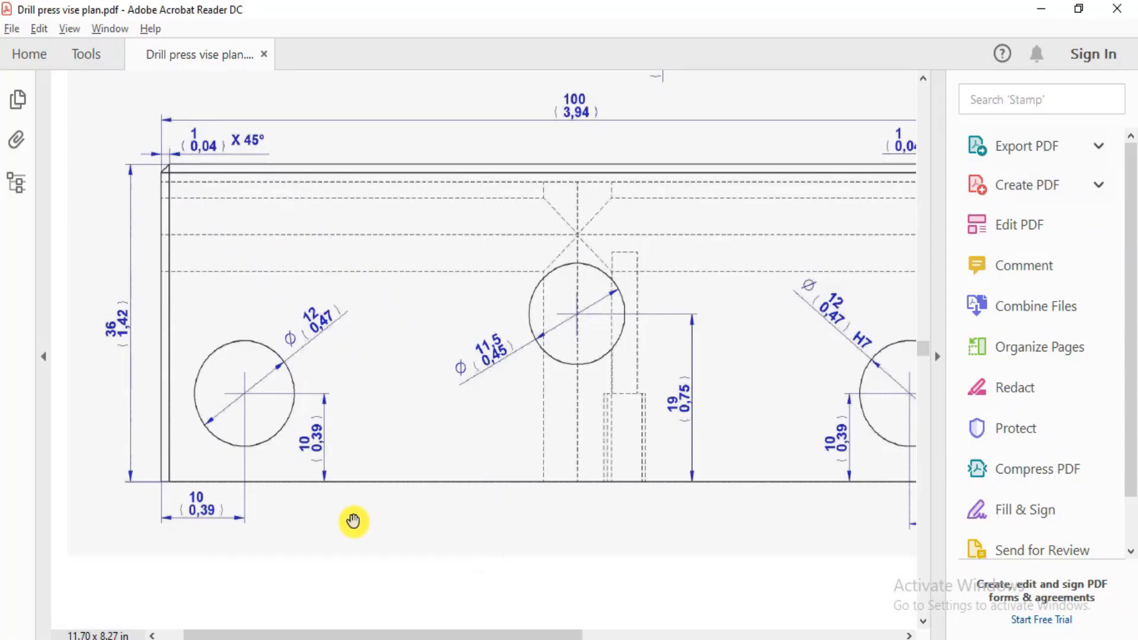
{"action": "left_click_drag", "start_coordinate": [597, 468], "coordinate": [505, 472]}
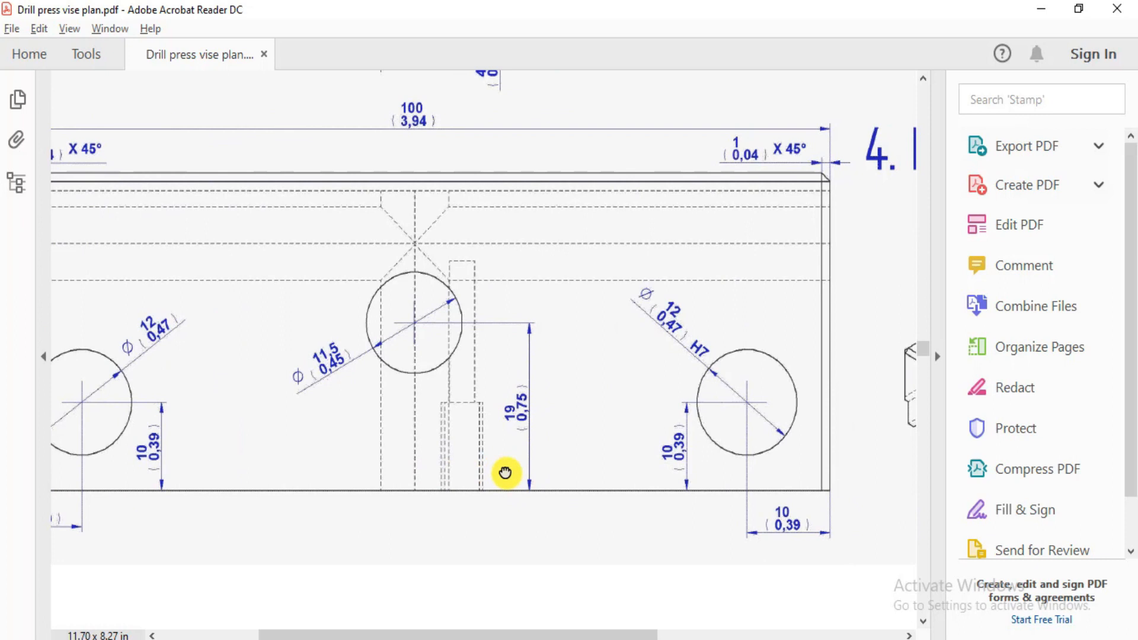
{"action": "left_click_drag", "start_coordinate": [358, 425], "coordinate": [543, 454]}
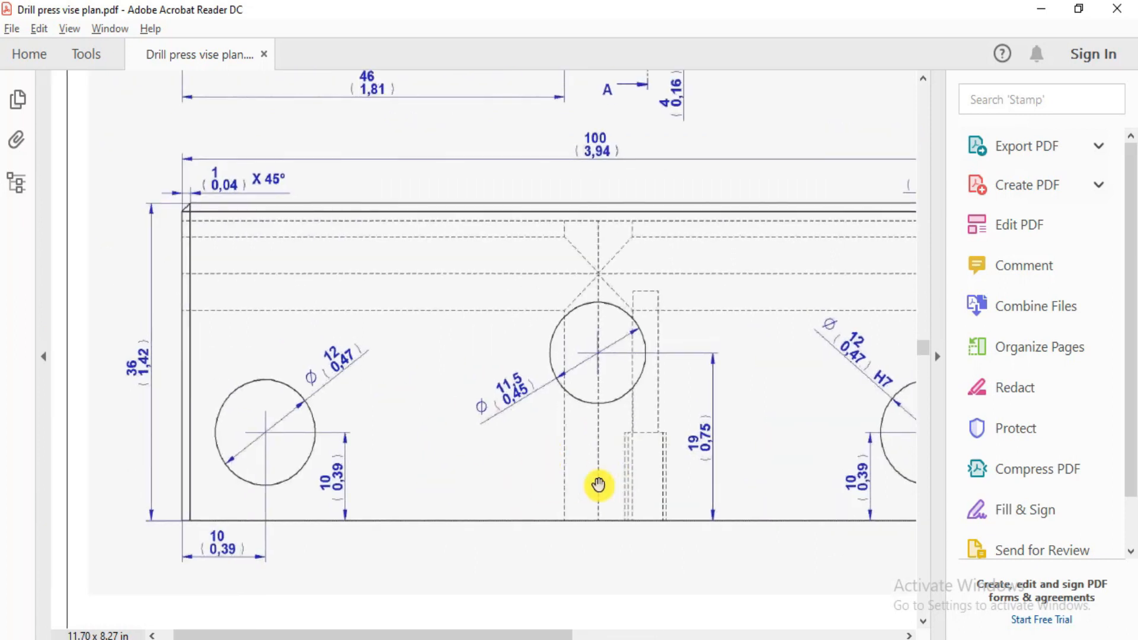
{"action": "left_click_drag", "start_coordinate": [600, 484], "coordinate": [400, 434]}
{"action": "key", "text": "alt+Tab"}
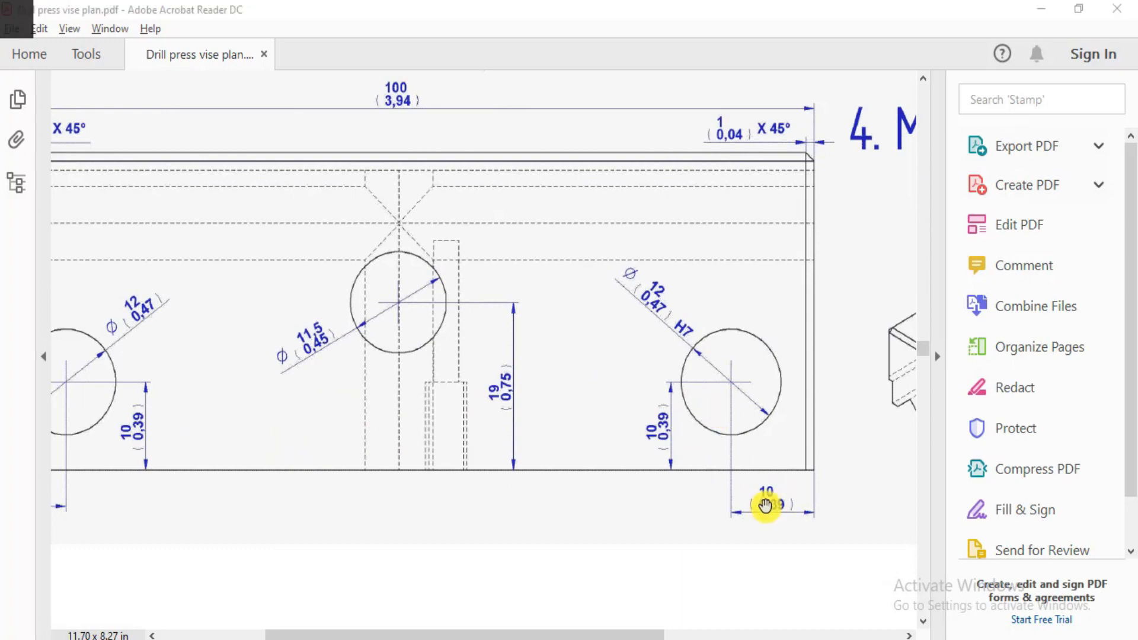
{"action": "left_click", "coordinate": [286, 394]}
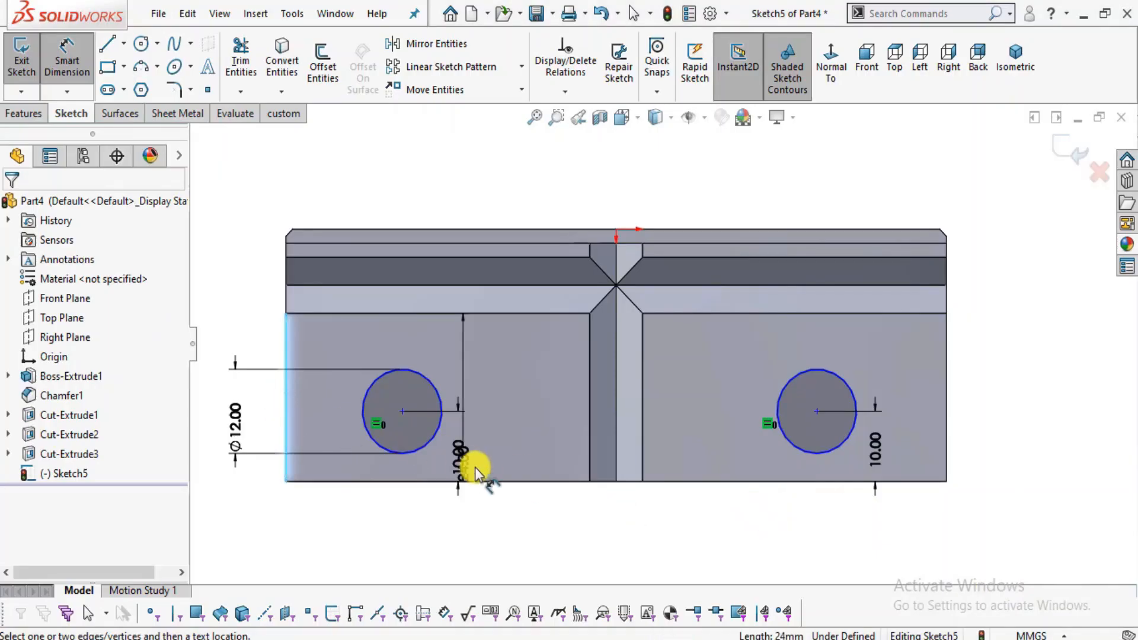
{"action": "left_click", "coordinate": [401, 417]}
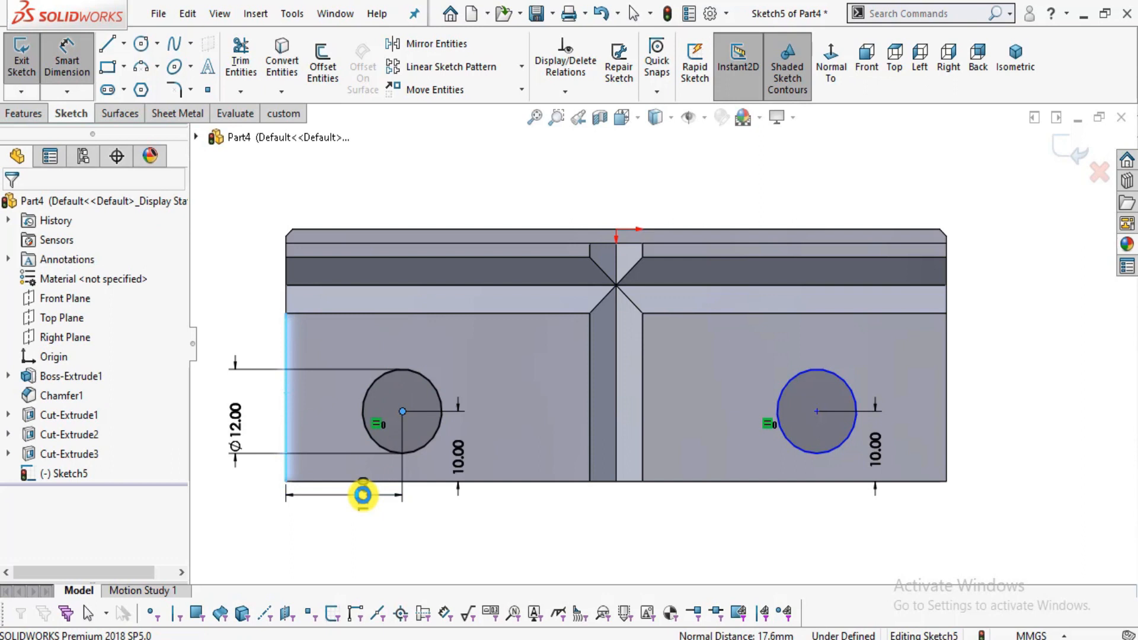
{"action": "left_click", "coordinate": [363, 495]}
{"action": "type", "text": "10"}
{"action": "key", "text": "Return"}
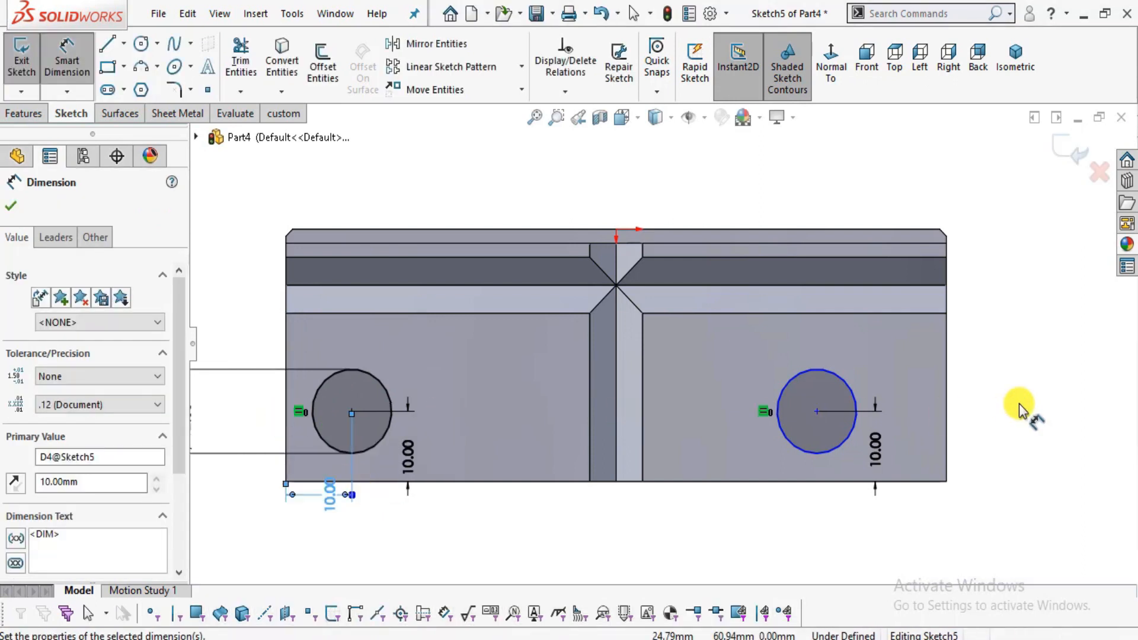
Dimension the right circle's centre 10 mm from the jaw's right end edge.
{"action": "left_click", "coordinate": [820, 416]}
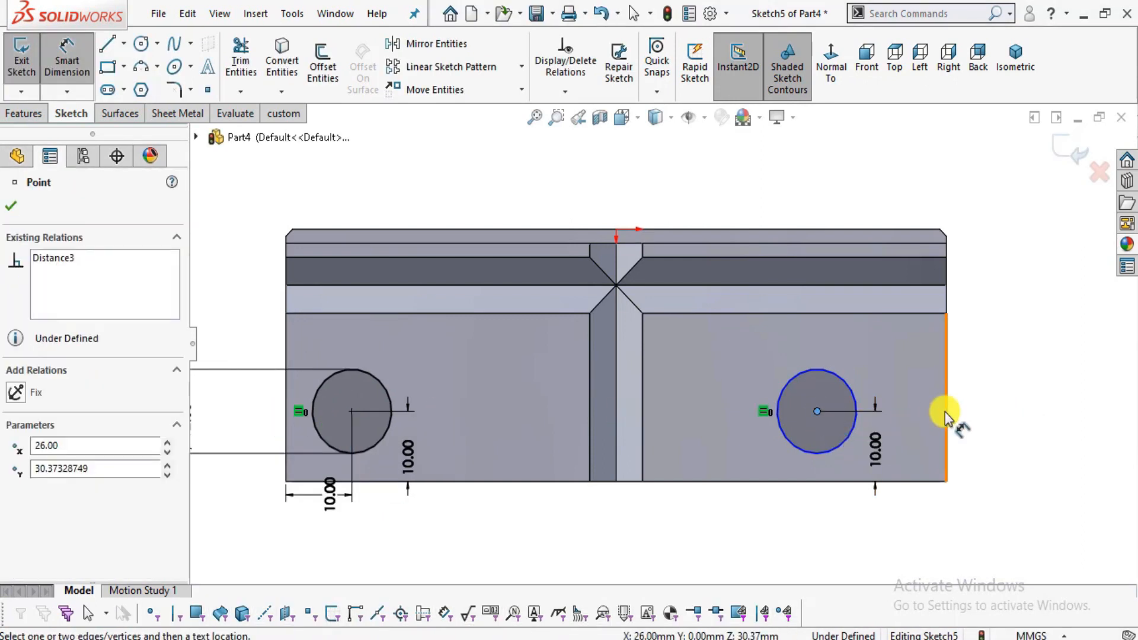
{"action": "left_click", "coordinate": [946, 411]}
{"action": "left_click", "coordinate": [866, 517]}
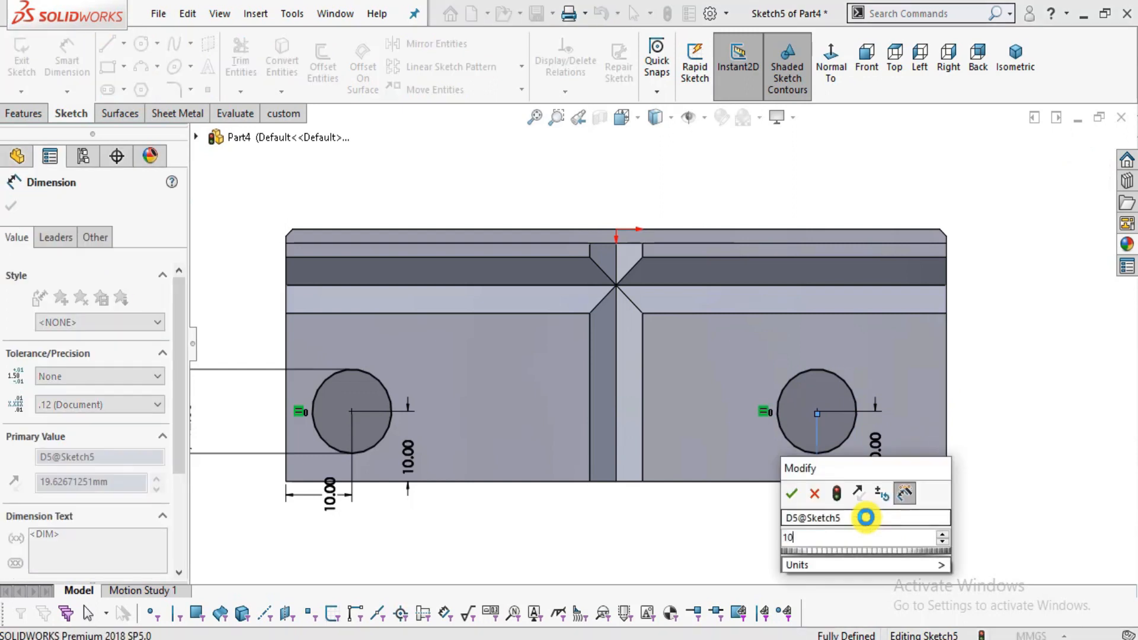
{"action": "type", "text": "10"}
{"action": "key", "text": "Return"}
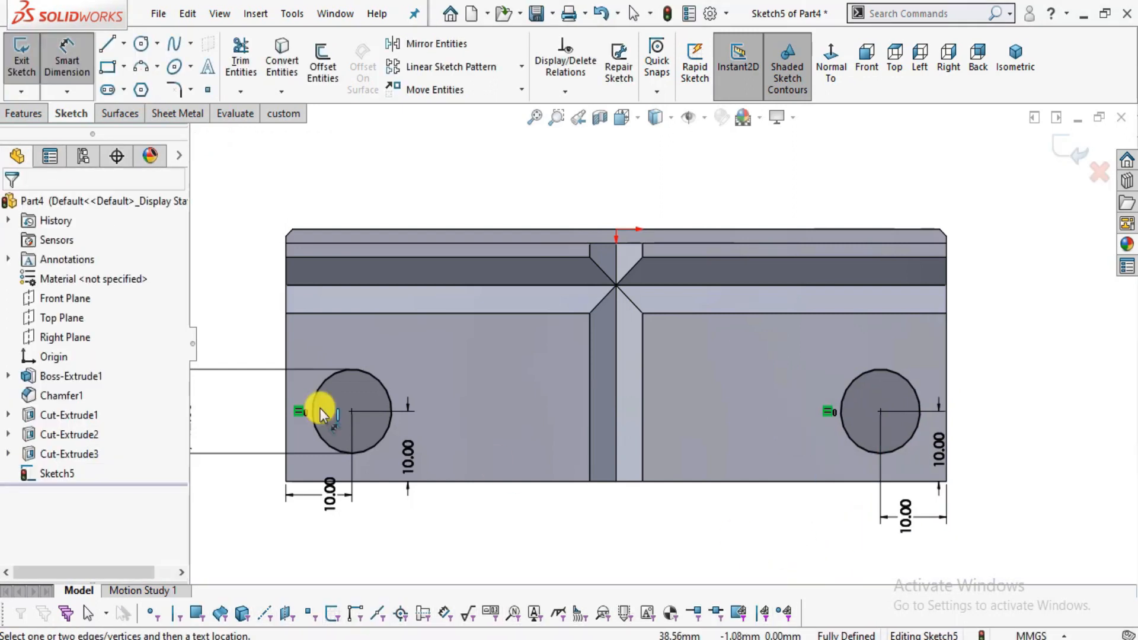
Extrude-cut both 12 mm circles with the Through All - Both end condition to make the jaw's outer holes.
{"action": "left_click", "coordinate": [23, 114]}
{"action": "left_click", "coordinate": [246, 77]}
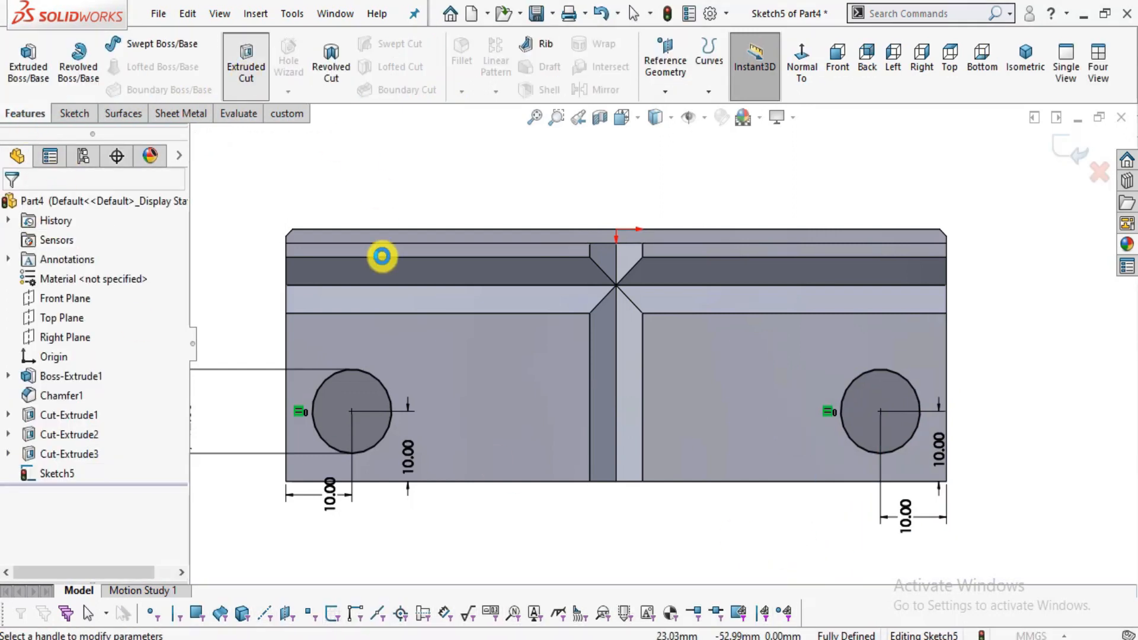
{"action": "left_click", "coordinate": [71, 313]}
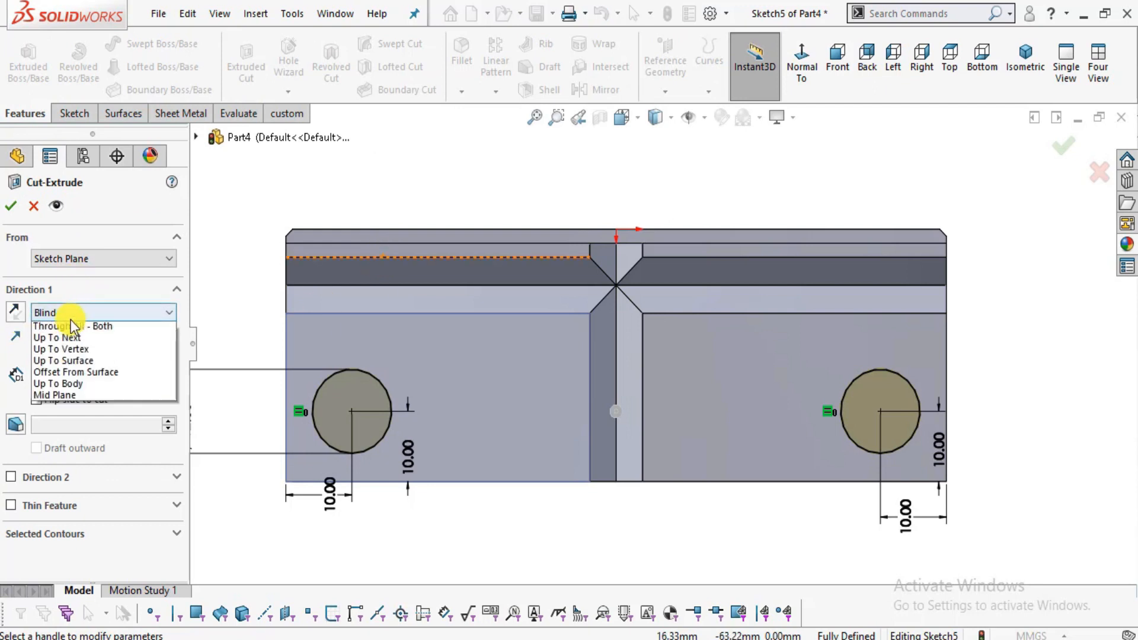
{"action": "left_click", "coordinate": [36, 348]}
{"action": "key", "text": "f"}
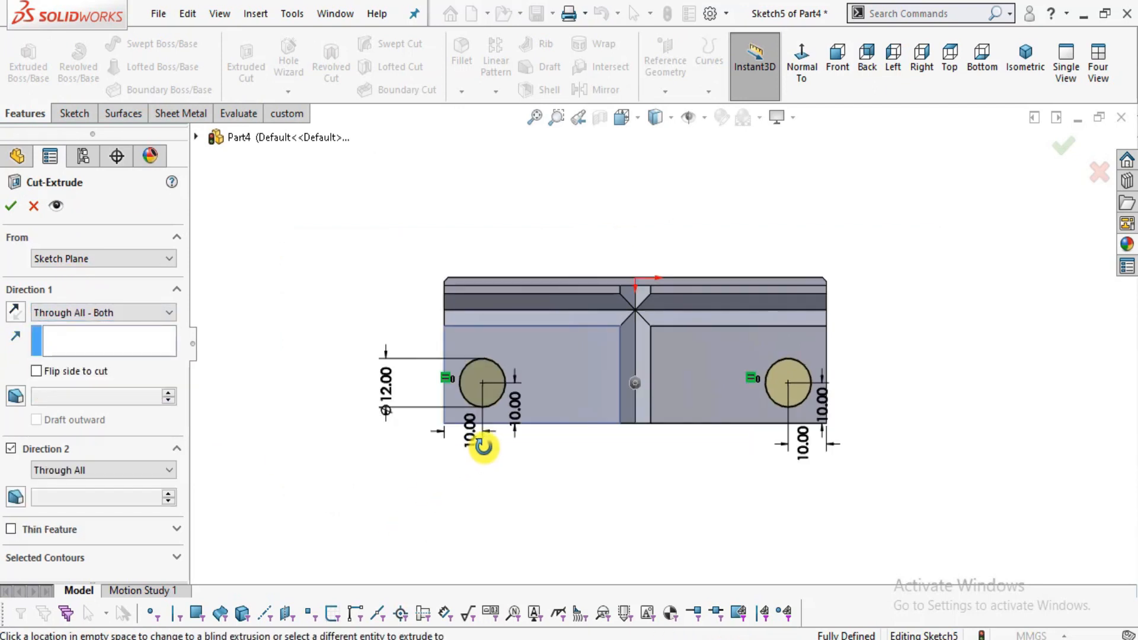
{"action": "middle_click_drag", "start_coordinate": [483, 452], "coordinate": [456, 498]}
{"action": "left_click", "coordinate": [11, 207]}
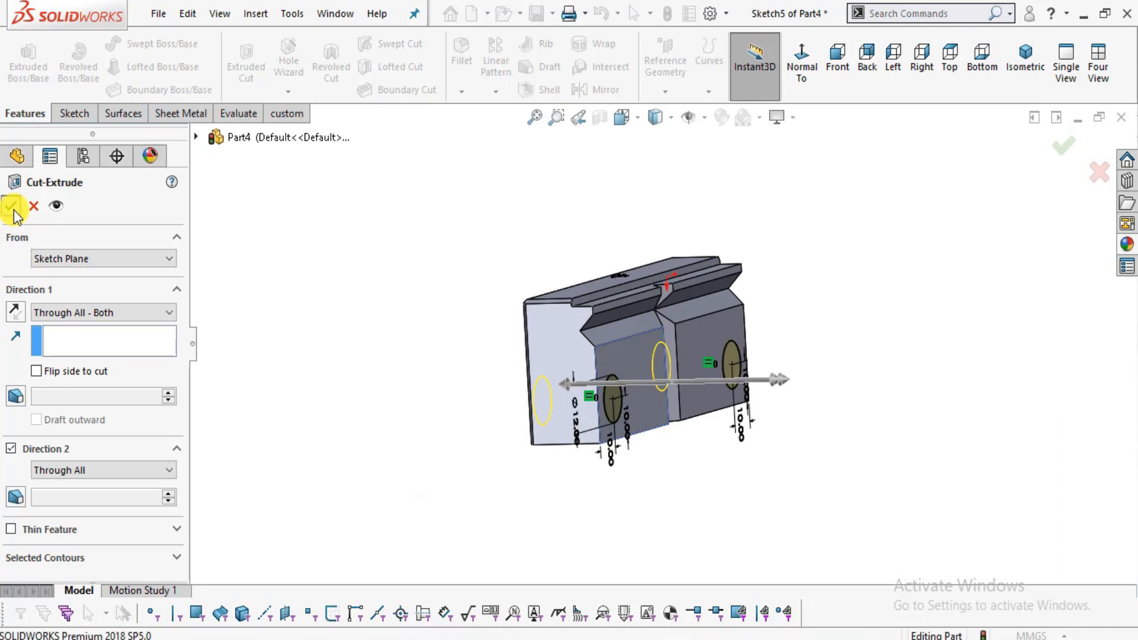
{"action": "middle_click_drag", "start_coordinate": [809, 398], "coordinate": [753, 418]}
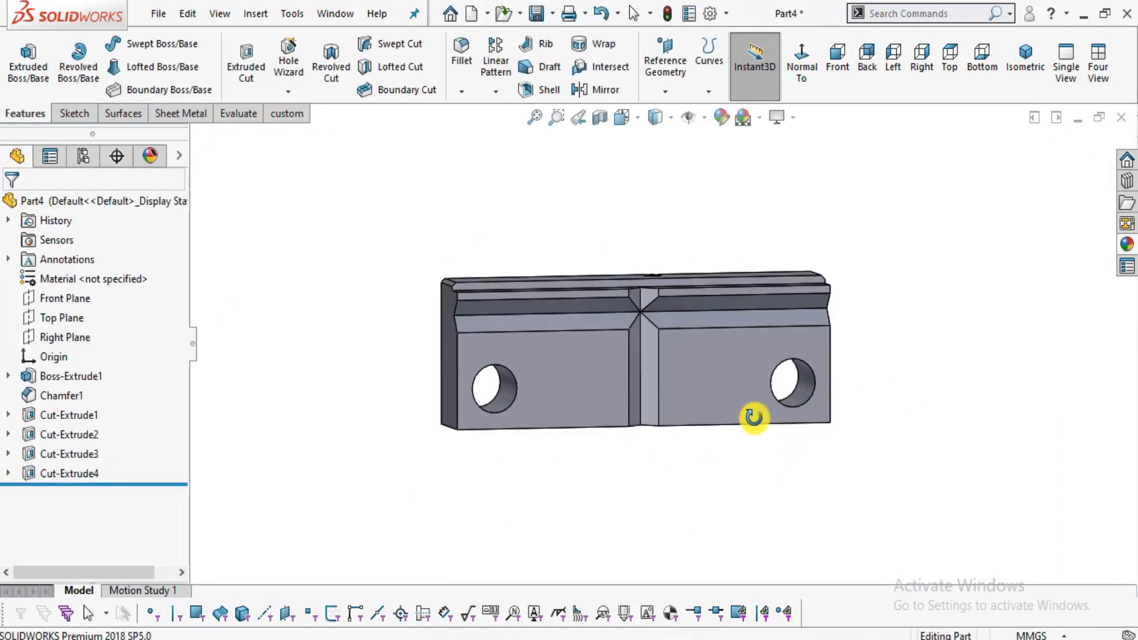
Examine the central blind hole in the plan's section and top views, and compare with the jaw's smooth top face viewed square-on.
{"action": "key", "text": "alt+Tab"}
{"action": "scroll", "coordinate": [570, 393], "scroll_direction": "up", "scroll_amount": 6}
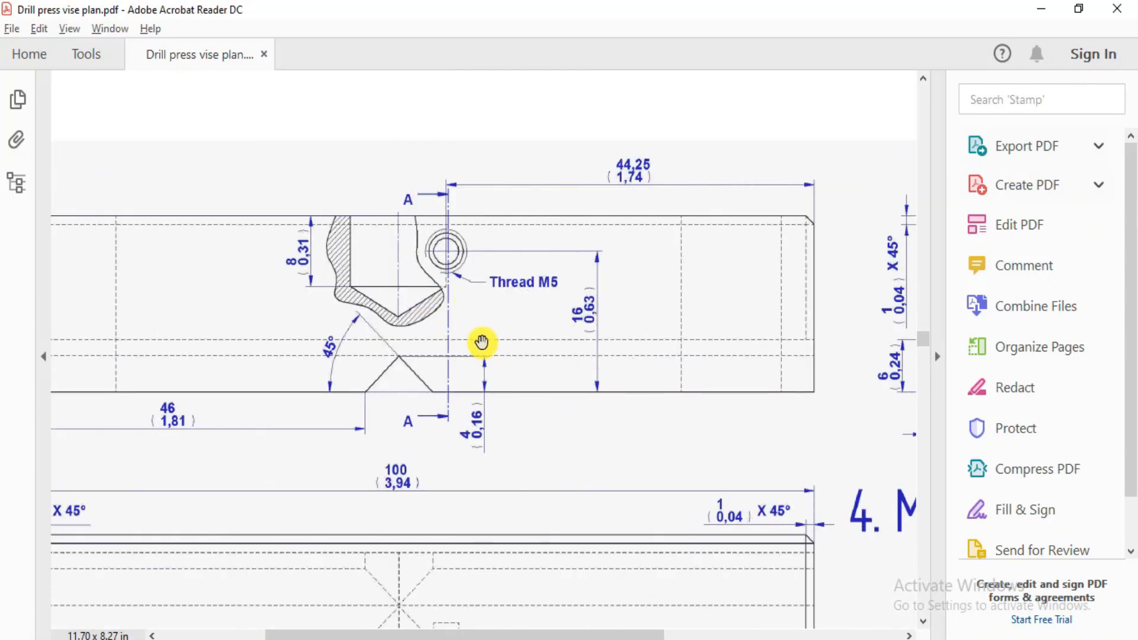
{"action": "key", "text": "alt+Tab"}
{"action": "middle_click_drag", "start_coordinate": [569, 356], "coordinate": [685, 361]}
{"action": "left_click", "coordinate": [631, 303]}
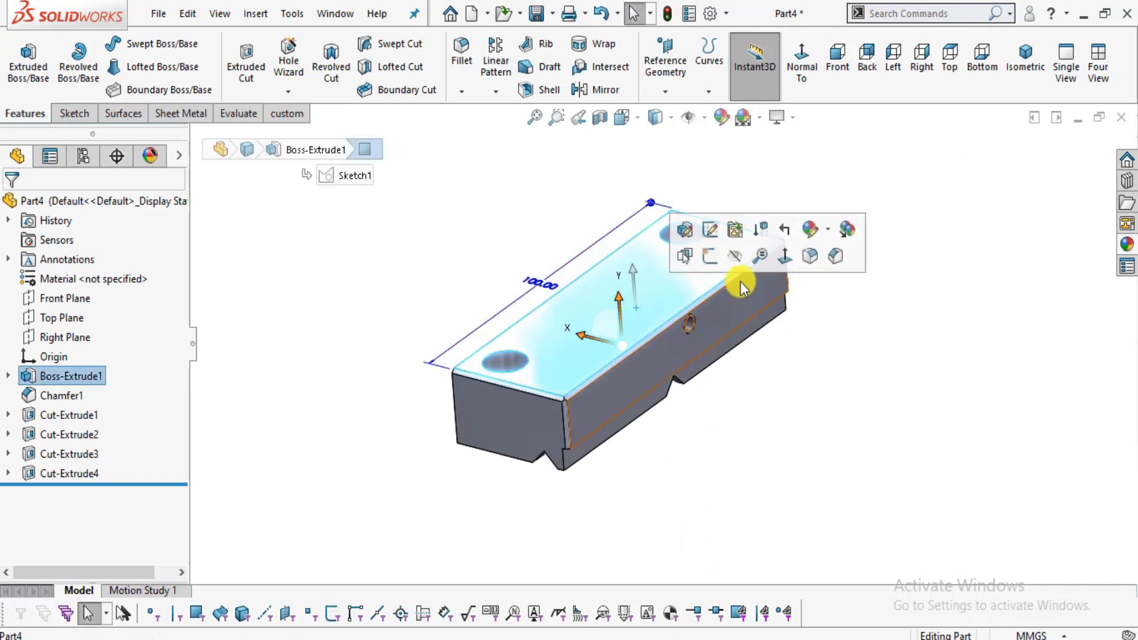
{"action": "left_click", "coordinate": [784, 257]}
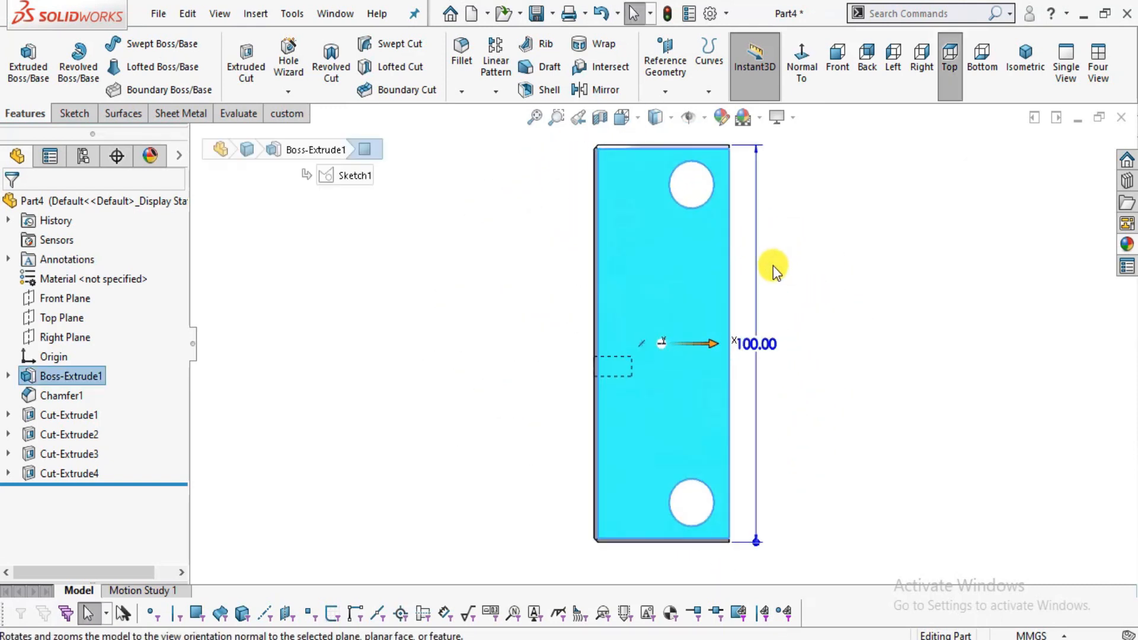
{"action": "mouse_move", "coordinate": [794, 406]}
{"action": "middle_mouse_down"}
{"action": "mouse_move", "coordinate": [808, 310]}
{"action": "mouse_move", "coordinate": [701, 363]}
{"action": "mouse_move", "coordinate": [777, 275]}
{"action": "mouse_move", "coordinate": [737, 410]}
{"action": "mouse_move", "coordinate": [705, 396]}
{"action": "mouse_move", "coordinate": [724, 420]}
{"action": "middle_mouse_up"}
{"action": "key", "text": "alt+Tab"}
{"action": "mouse_move", "coordinate": [475, 304]}
{"action": "left_mouse_down"}
{"action": "mouse_move", "coordinate": [635, 317]}
{"action": "mouse_move", "coordinate": [607, 317]}
{"action": "mouse_move", "coordinate": [471, 83]}
{"action": "left_mouse_up"}
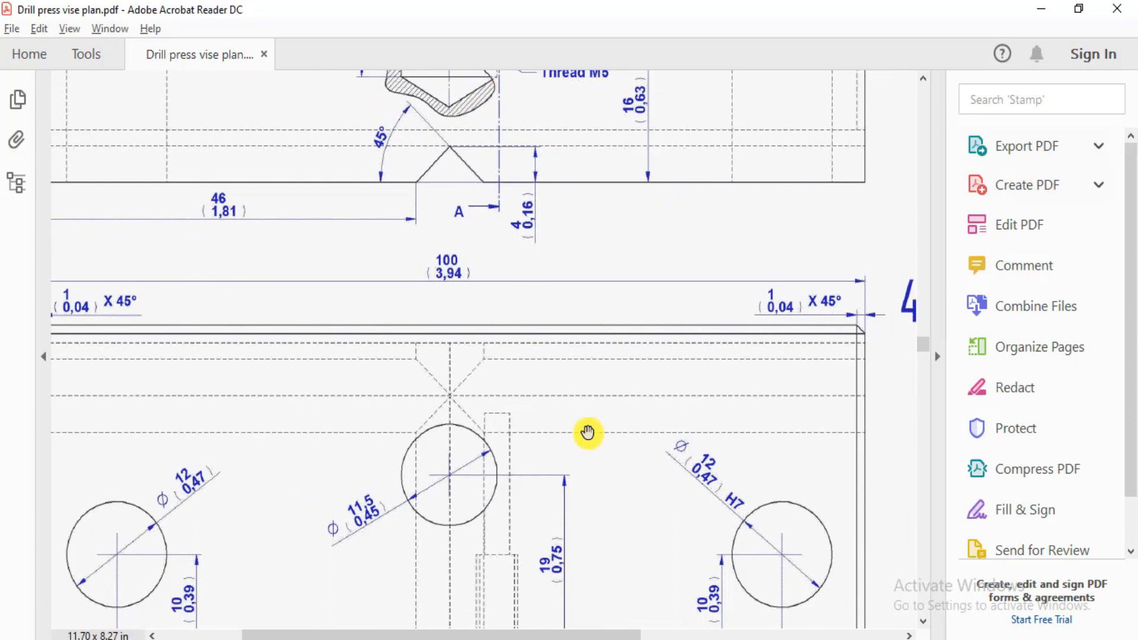
{"action": "key", "text": "alt+Tab"}
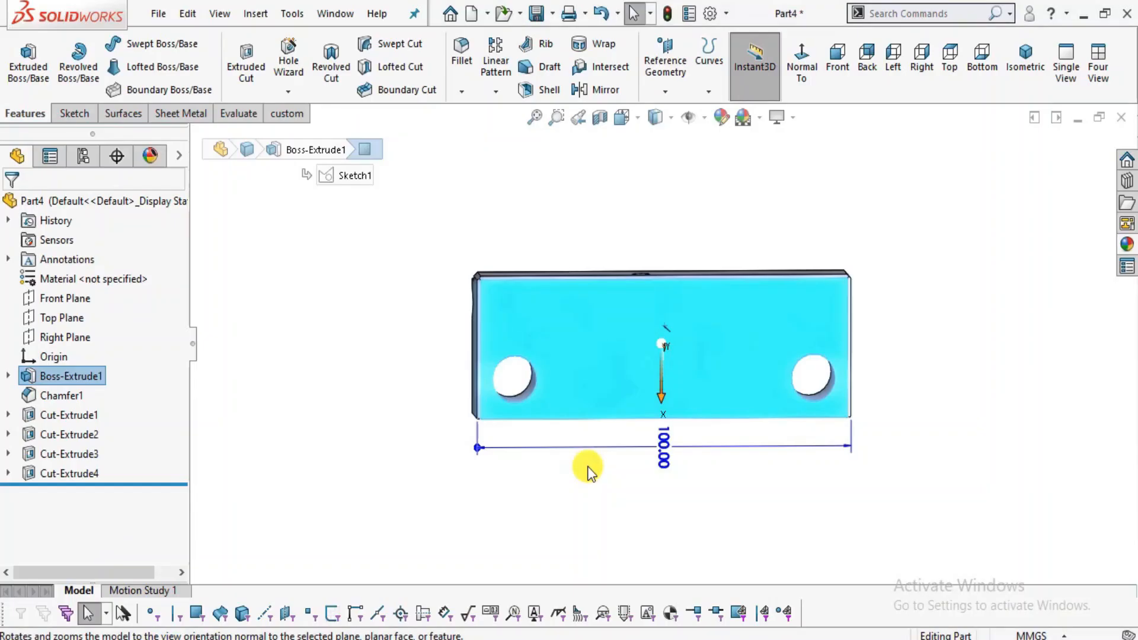
View the jaw's top face square-on with its 100 mm length running horizontally.
{"action": "key", "text": "alt+Tab"}
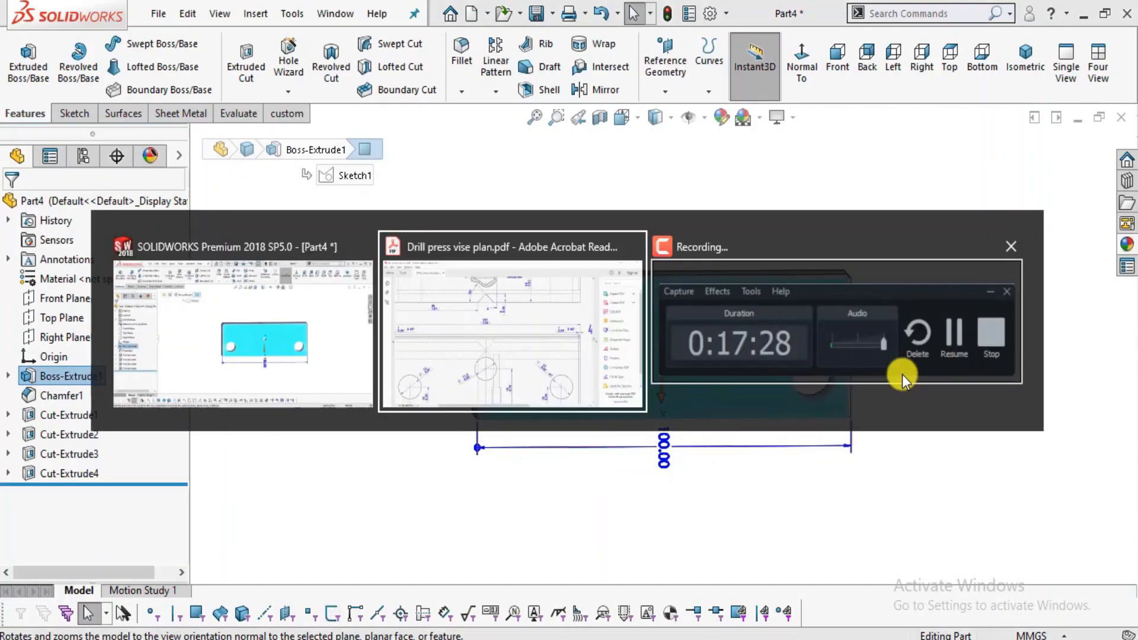
{"action": "key", "text": "alt+Tab"}
{"action": "middle_click_drag", "start_coordinate": [752, 367], "coordinate": [687, 400]}
{"action": "key", "text": "ctrl+5"}
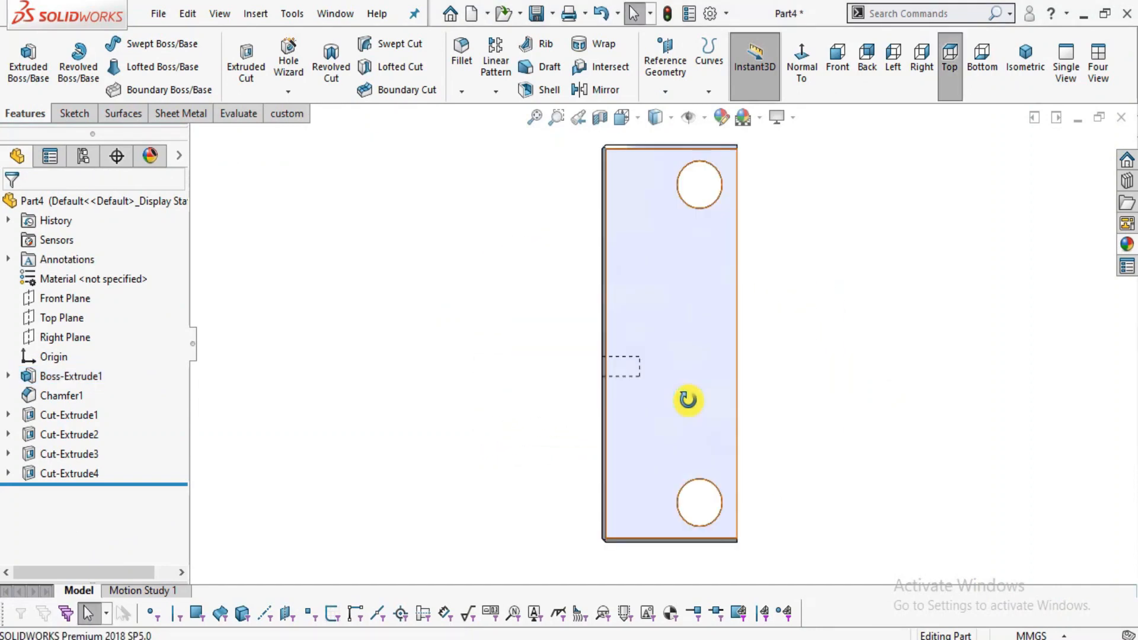
{"action": "middle_click_drag", "start_coordinate": [688, 455], "coordinate": [647, 369]}
{"action": "left_click", "coordinate": [682, 312]}
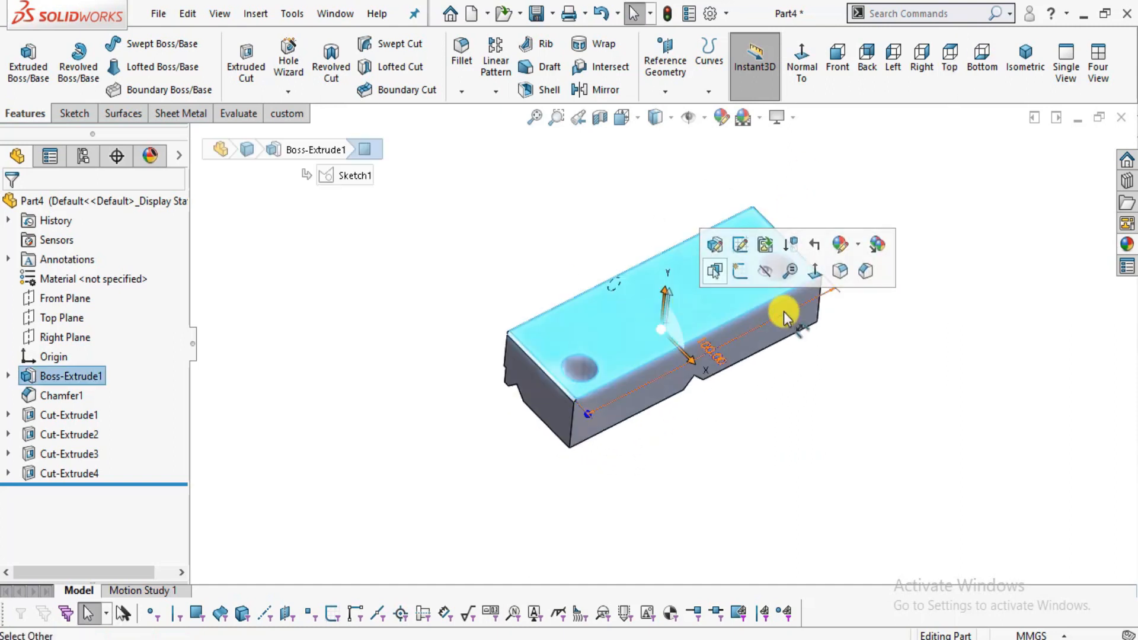
{"action": "left_click", "coordinate": [813, 273]}
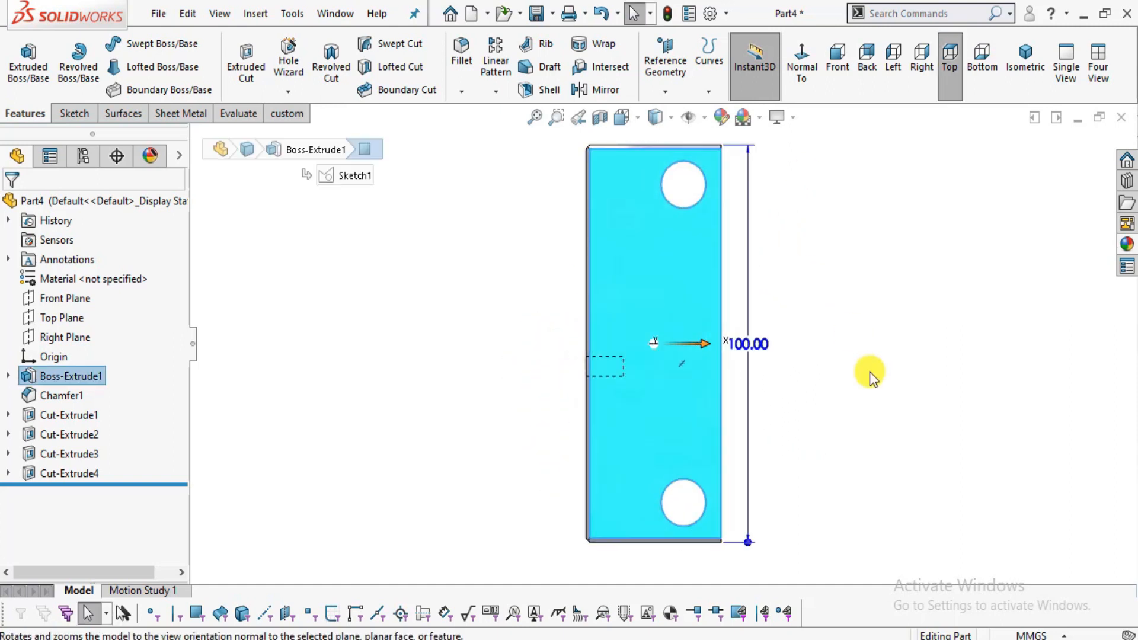
{"action": "key", "text": "ctrl+1"}
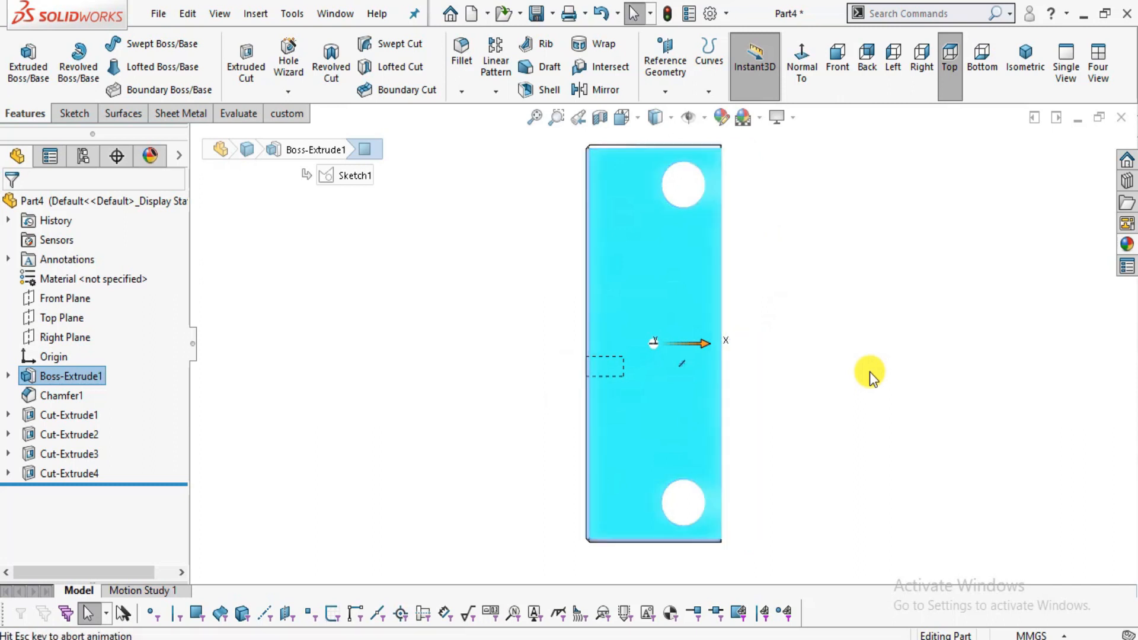
{"action": "key", "text": "ctrl+4"}
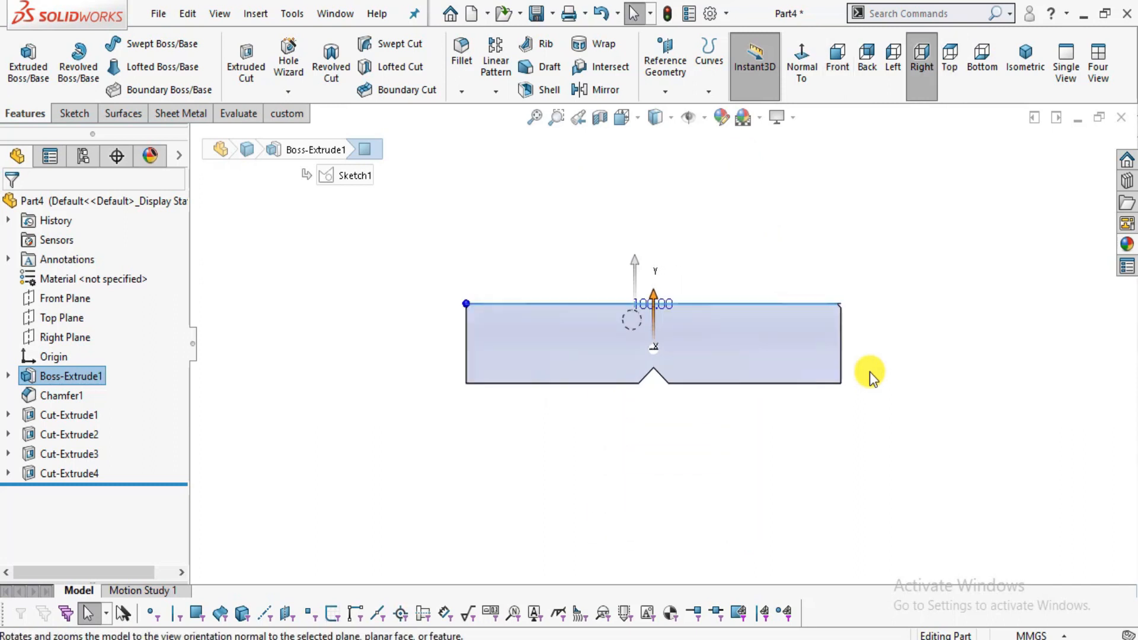
{"action": "key", "text": "ctrl+8"}
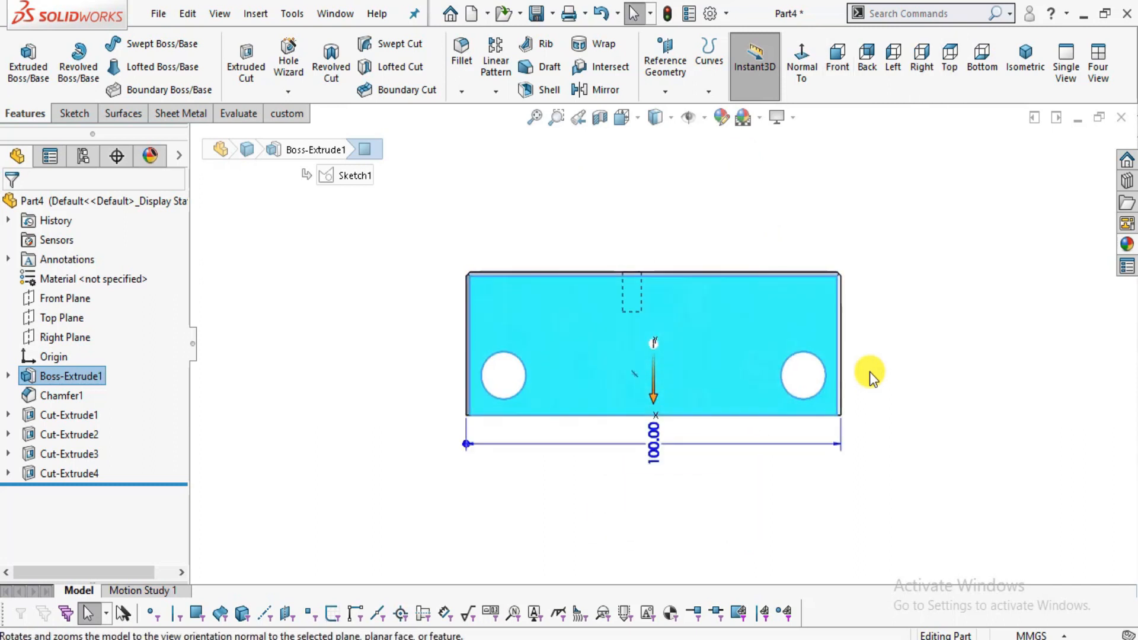
{"action": "key", "text": "Escape"}
{"action": "scroll", "coordinate": [723, 275], "scroll_direction": "down", "scroll_amount": 2}
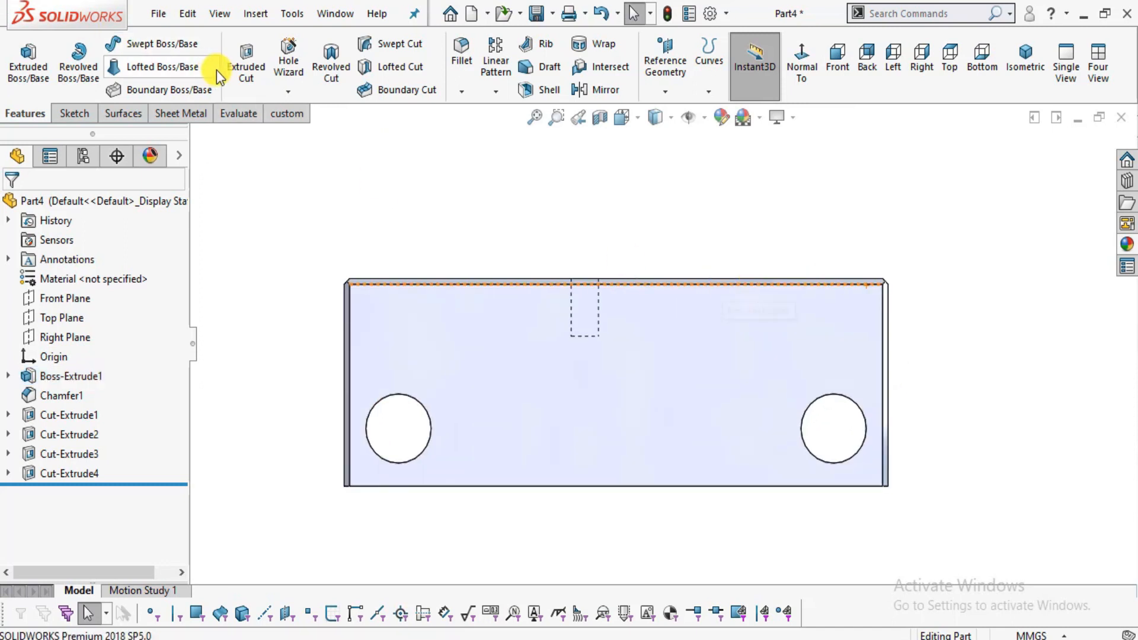
Start a sketch on the jaw's top face and draw a circle about 13.4 mm in diameter near the middle.
{"action": "left_click", "coordinate": [72, 113]}
{"action": "left_click", "coordinate": [23, 51]}
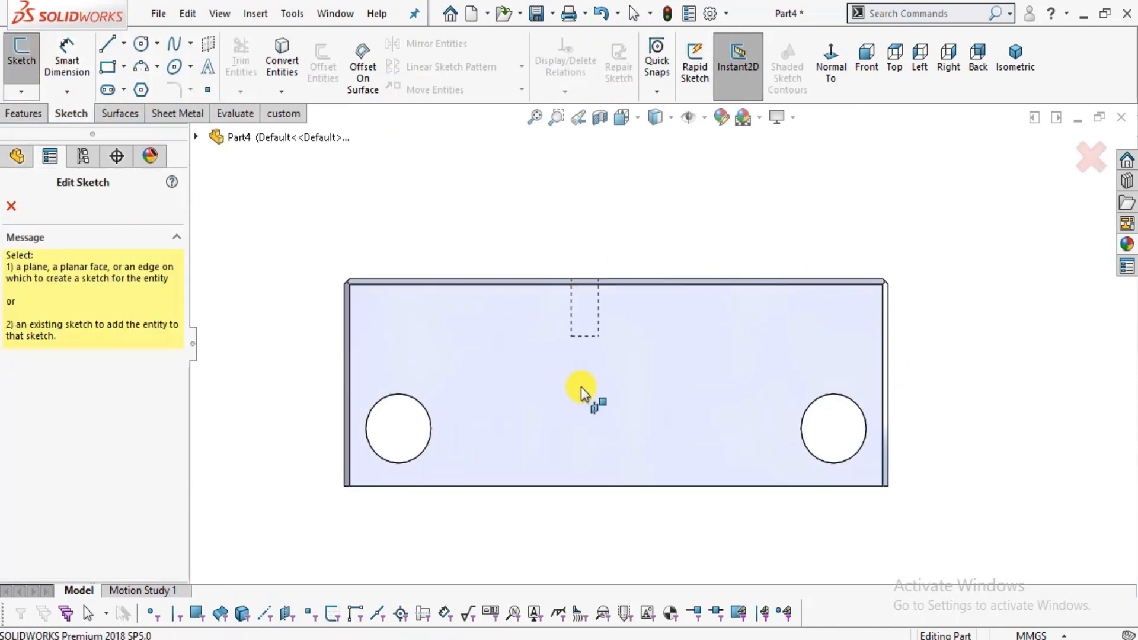
{"action": "left_click", "coordinate": [589, 399]}
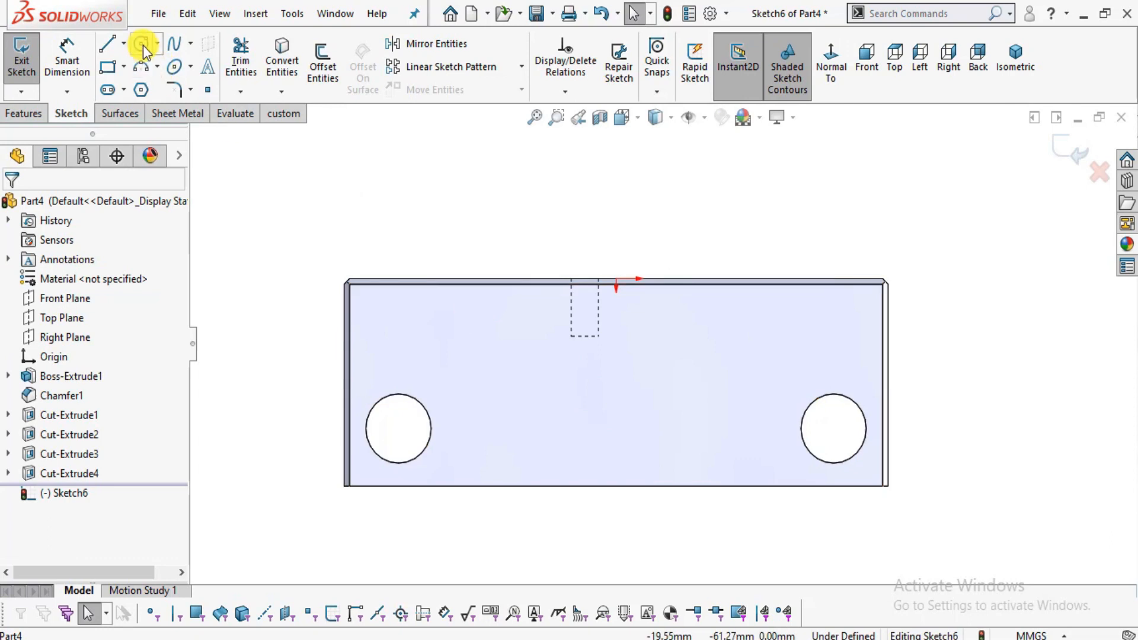
{"action": "left_click", "coordinate": [612, 396]}
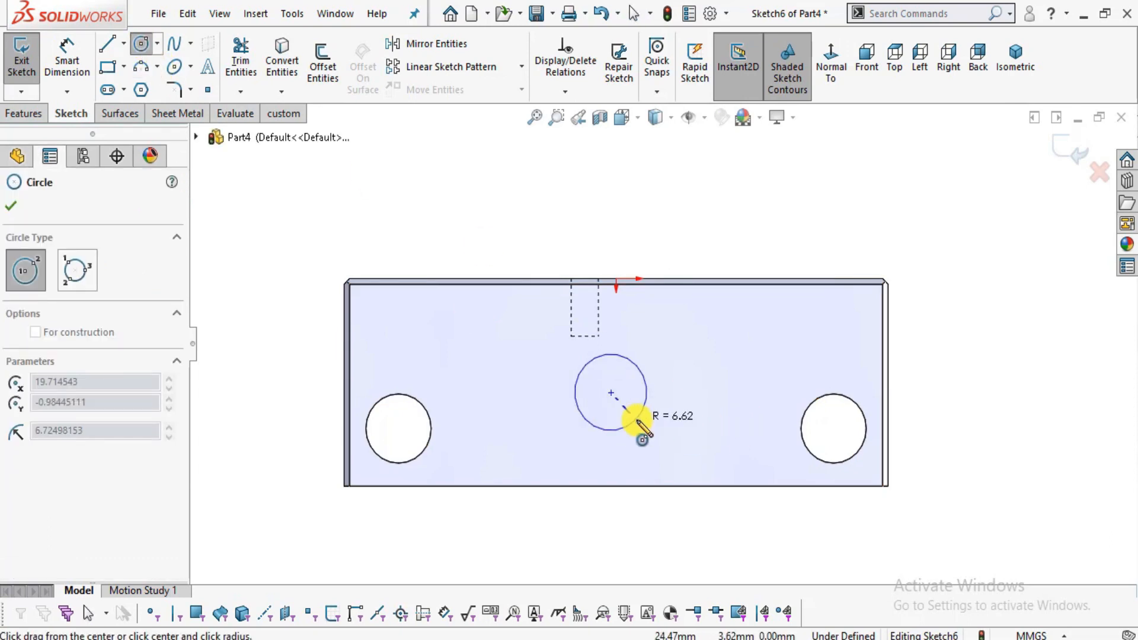
{"action": "left_click", "coordinate": [639, 421]}
Look up the central hole's diameter in the plan and dimension the circle to 11.5 mm.
{"action": "key", "text": "alt+Tab"}
{"action": "left_click_drag", "start_coordinate": [139, 384], "coordinate": [556, 376]}
{"action": "key", "text": "alt+Tab"}
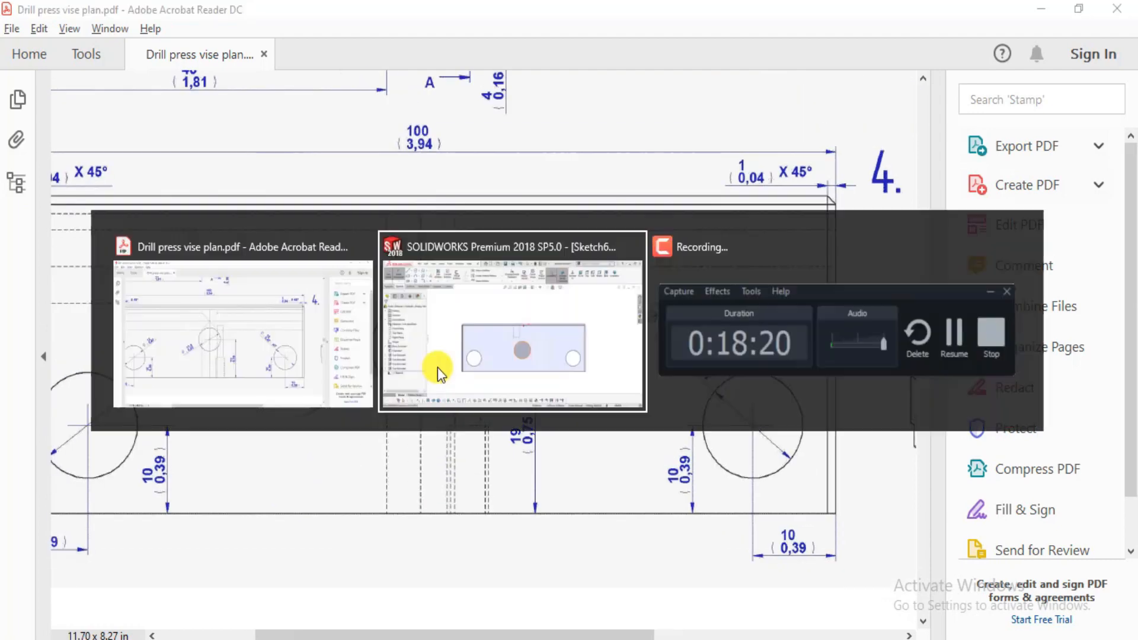
{"action": "left_click", "coordinate": [578, 410]}
{"action": "left_click", "coordinate": [541, 415]}
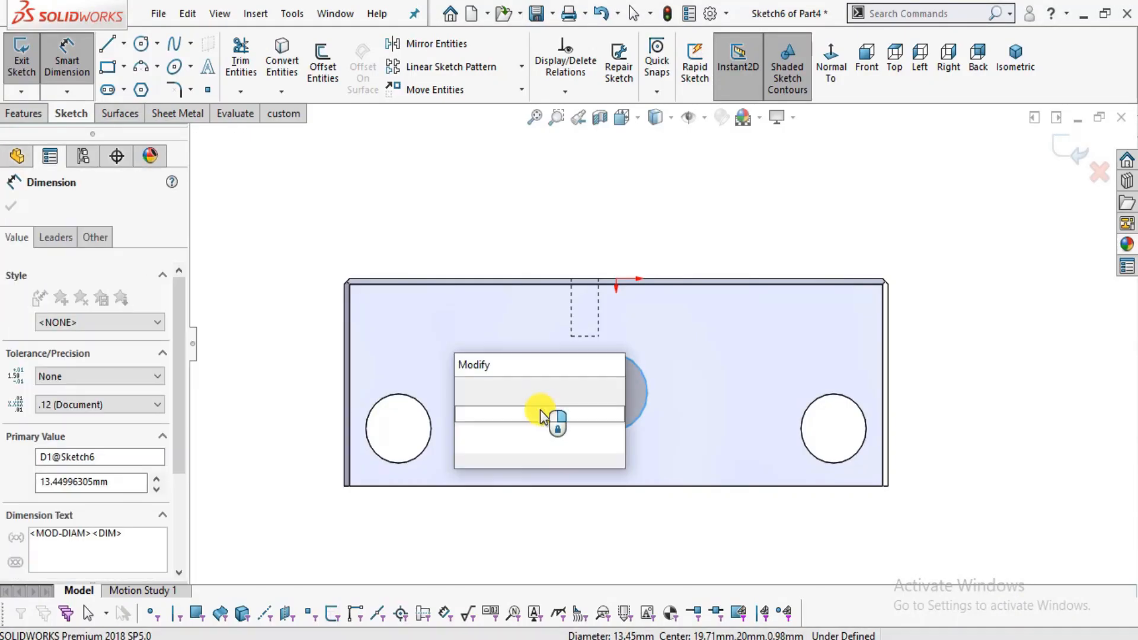
{"action": "key", "text": "Return"}
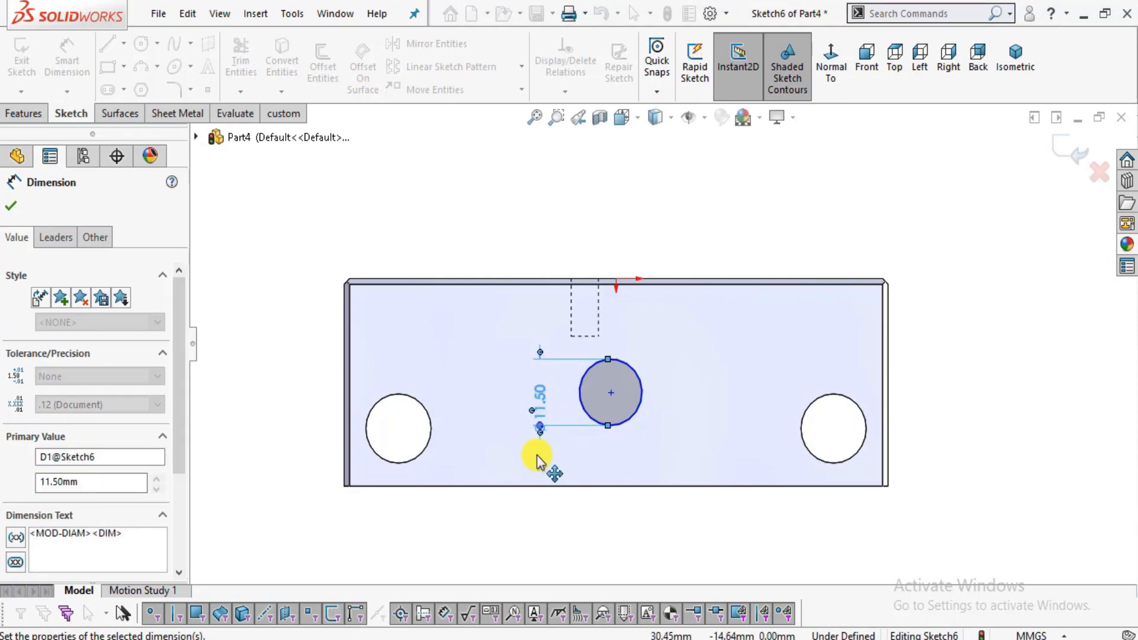
{"action": "key", "text": "Escape"}
Look up the central hole's offset in the plan, and dimension the circle's centre 19 mm from the long edge nearest the outer holes.
{"action": "key", "text": "alt+Tab"}
{"action": "left_click_drag", "start_coordinate": [415, 432], "coordinate": [515, 424]}
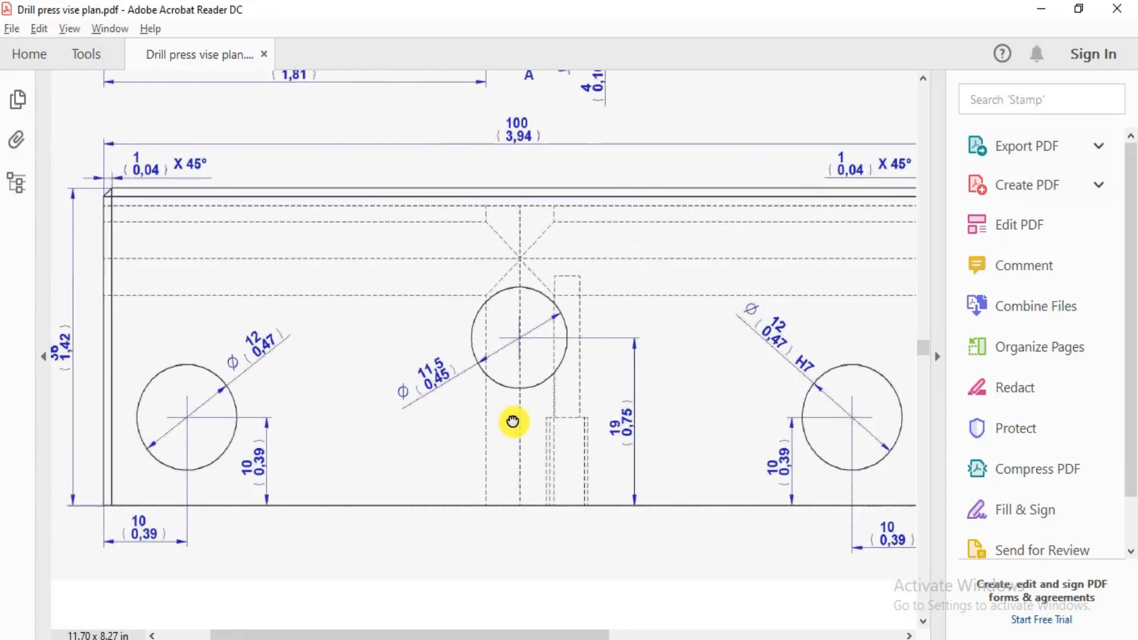
{"action": "left_click_drag", "start_coordinate": [637, 515], "coordinate": [546, 508]}
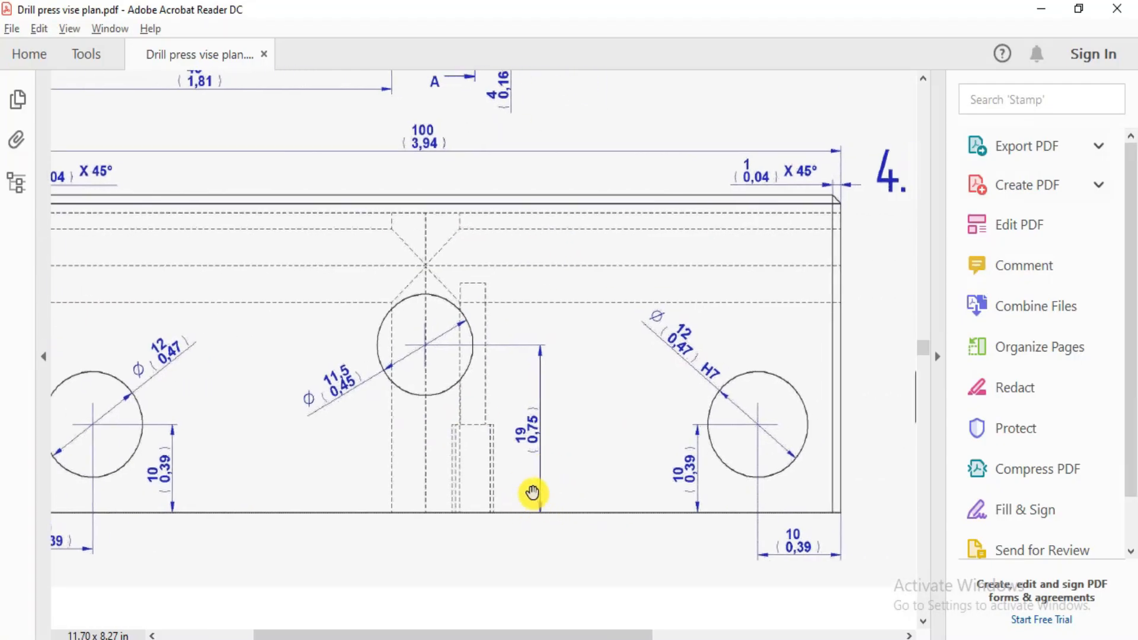
{"action": "key", "text": "alt+Tab"}
{"action": "left_click", "coordinate": [611, 392]}
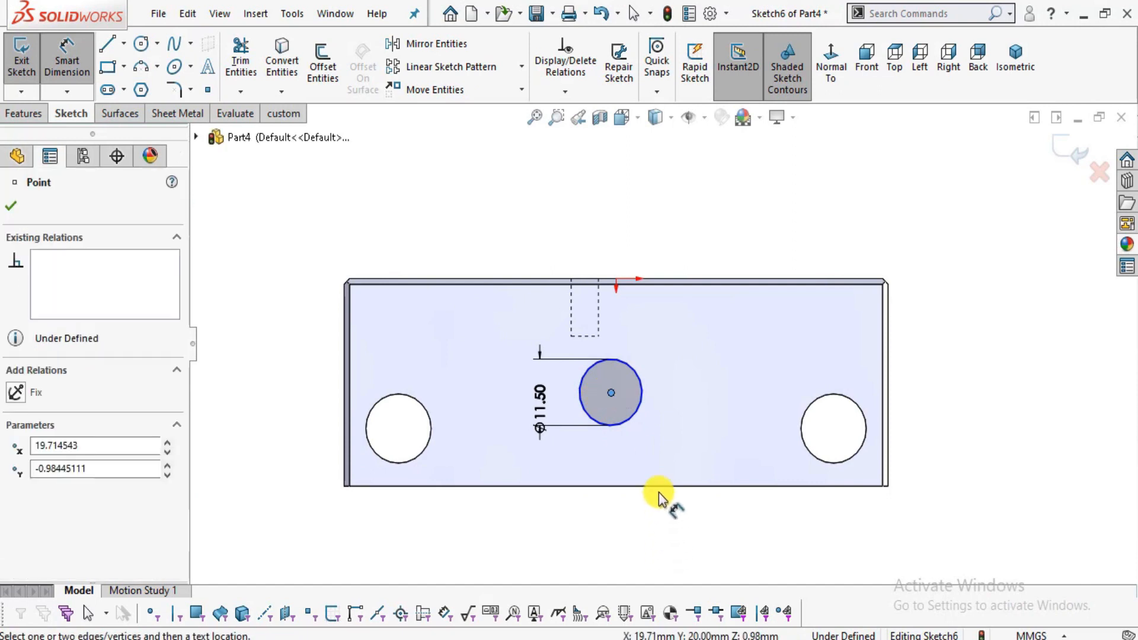
{"action": "left_click", "coordinate": [661, 452]}
{"action": "type", "text": "14"}
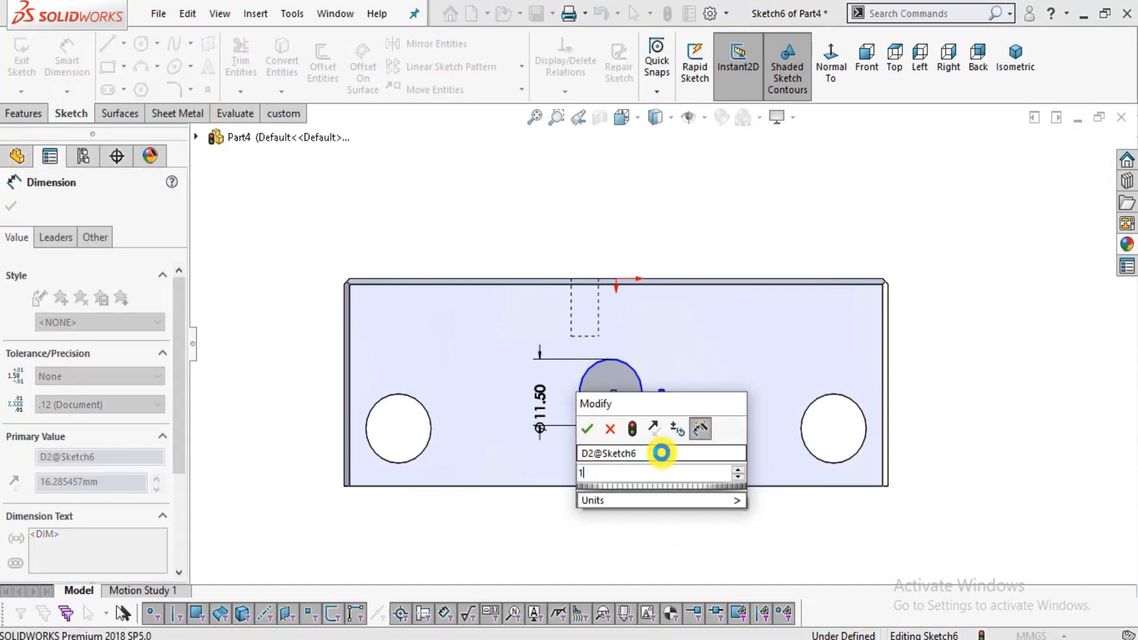
{"action": "key", "text": "Return"}
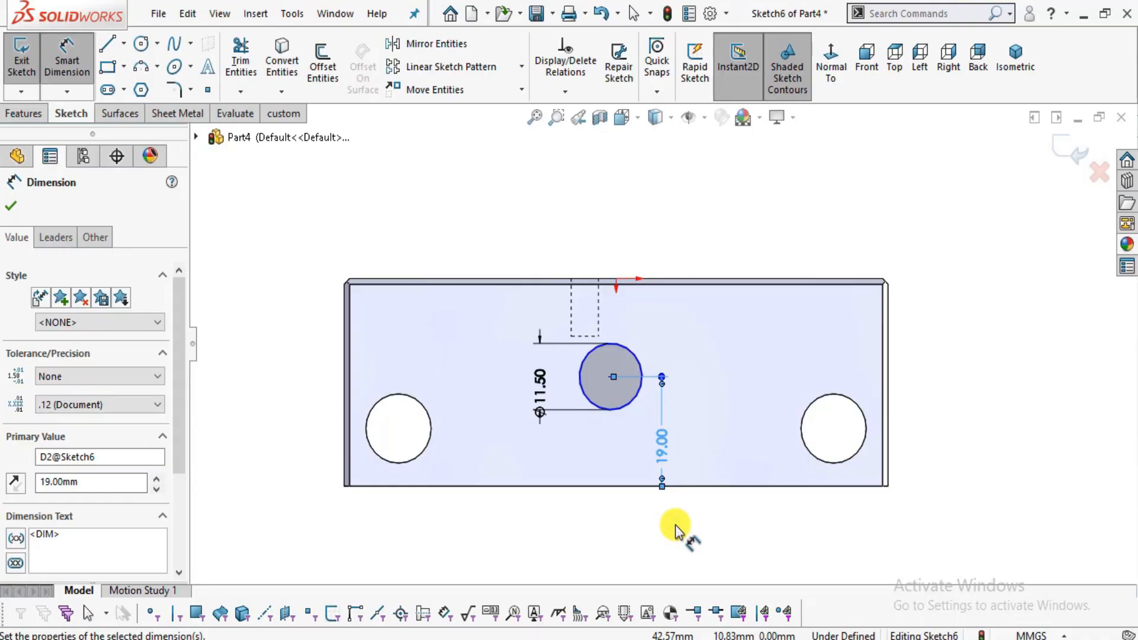
Check the central hole's lengthwise position in the plan, and dimension the circle's centre 50 mm from the jaw's left end edge.
{"action": "key", "text": "alt+Tab"}
{"action": "mouse_move", "coordinate": [387, 491]}
{"action": "left_mouse_down"}
{"action": "mouse_move", "coordinate": [541, 473]}
{"action": "mouse_move", "coordinate": [527, 517]}
{"action": "left_mouse_up"}
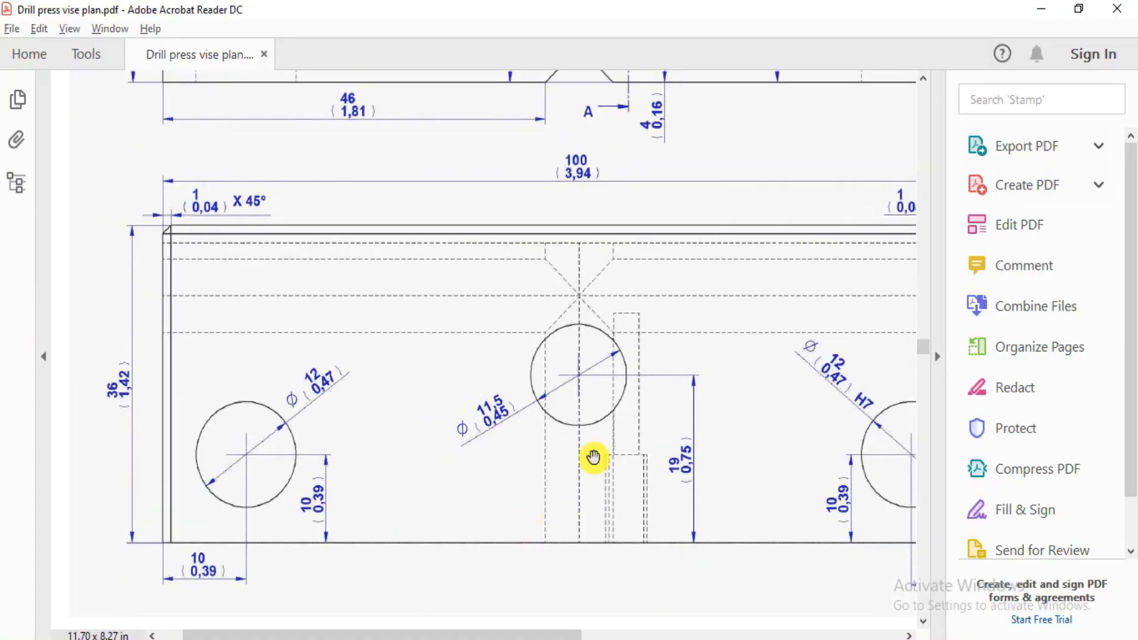
{"action": "mouse_move", "coordinate": [616, 390]}
{"action": "left_mouse_down"}
{"action": "mouse_move", "coordinate": [561, 333]}
{"action": "mouse_move", "coordinate": [518, 437]}
{"action": "mouse_move", "coordinate": [517, 308]}
{"action": "left_mouse_up"}
{"action": "left_click_drag", "start_coordinate": [385, 280], "coordinate": [455, 264]}
{"action": "key", "text": "alt+Tab"}
{"action": "scroll", "coordinate": [551, 417], "scroll_direction": "down", "scroll_amount": 2}
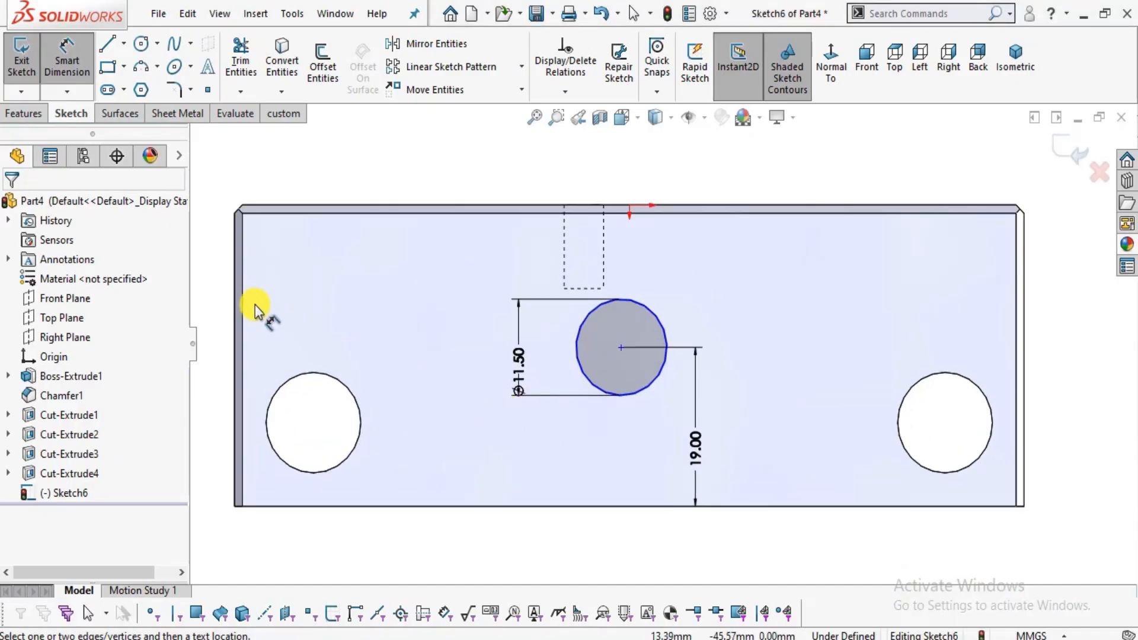
{"action": "left_click", "coordinate": [235, 296]}
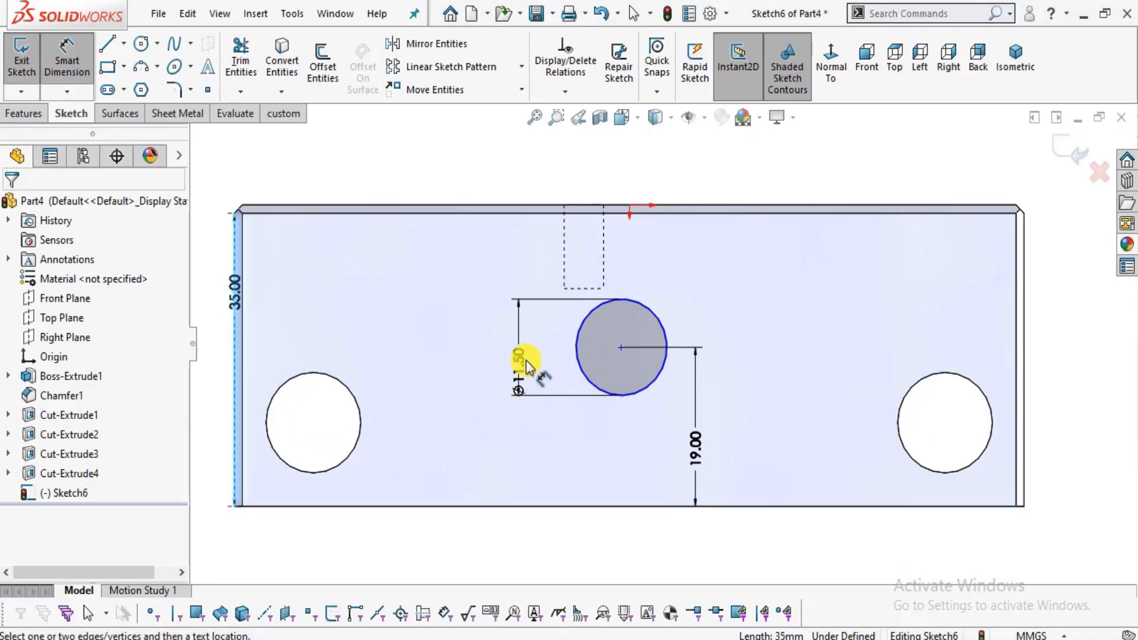
{"action": "left_click", "coordinate": [618, 347]}
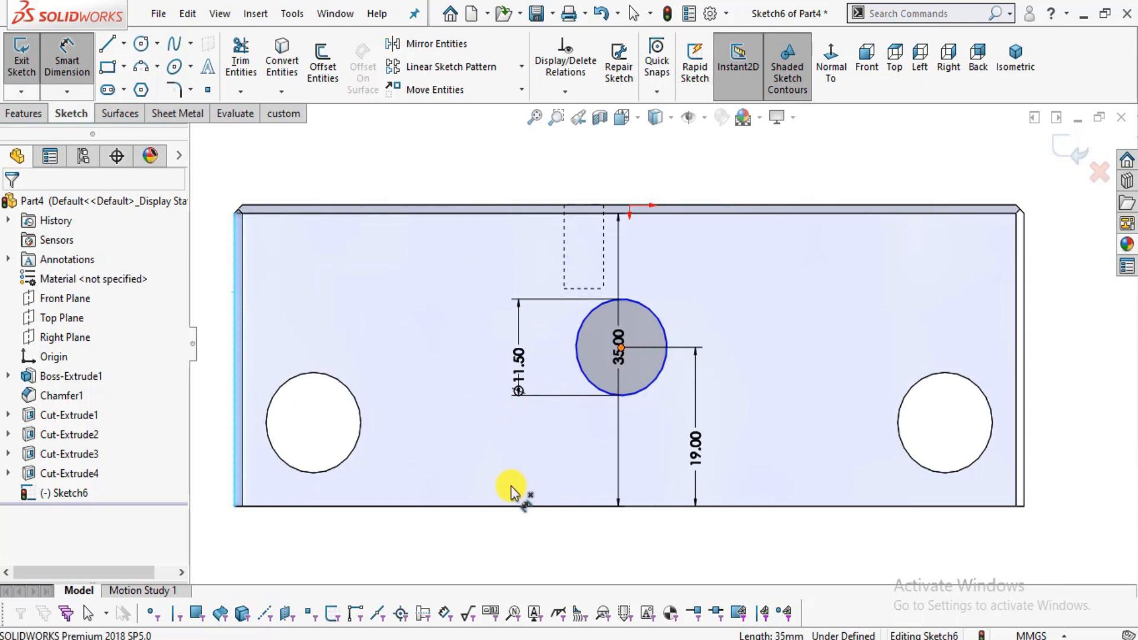
{"action": "left_click", "coordinate": [437, 516]}
{"action": "type", "text": "50"}
{"action": "key", "text": "Return"}
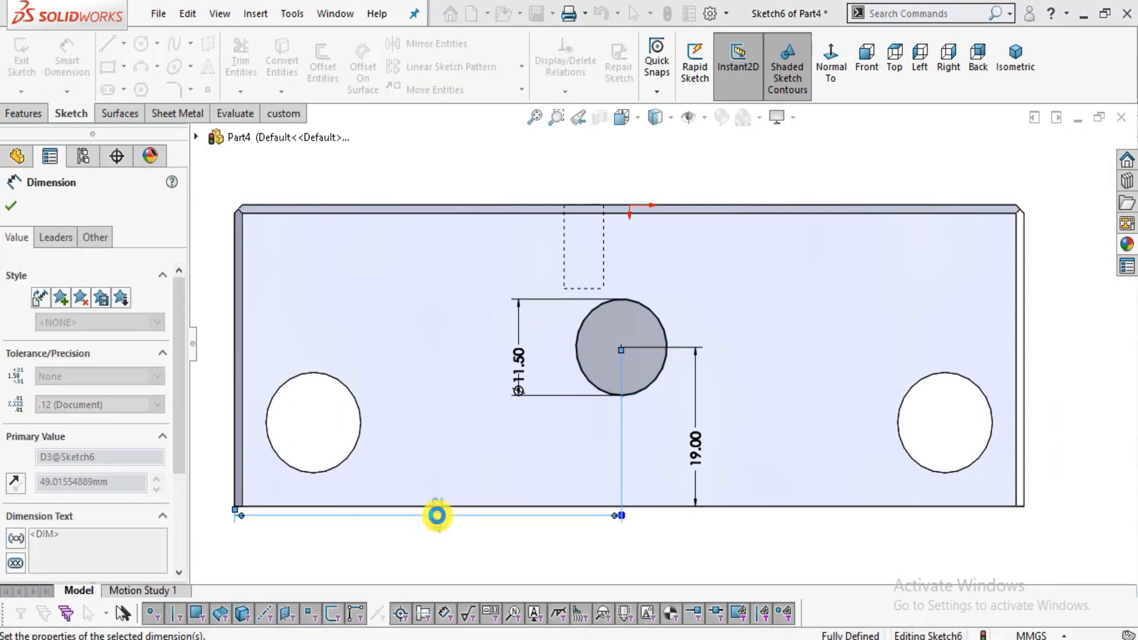
{"action": "key", "text": "Escape"}
{"action": "key", "text": "Escape"}
Look up the central hole's depth in the plan and extrude-cut the 11.5 mm circle as a blind hole 8 mm deep.
{"action": "left_click", "coordinate": [32, 116]}
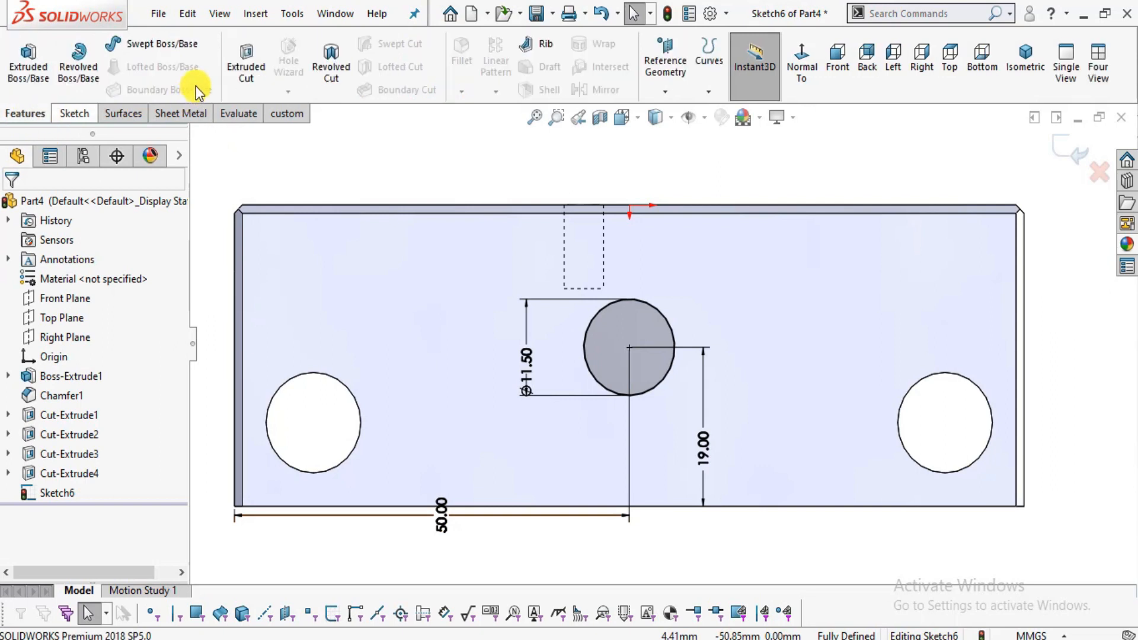
{"action": "left_click", "coordinate": [263, 75]}
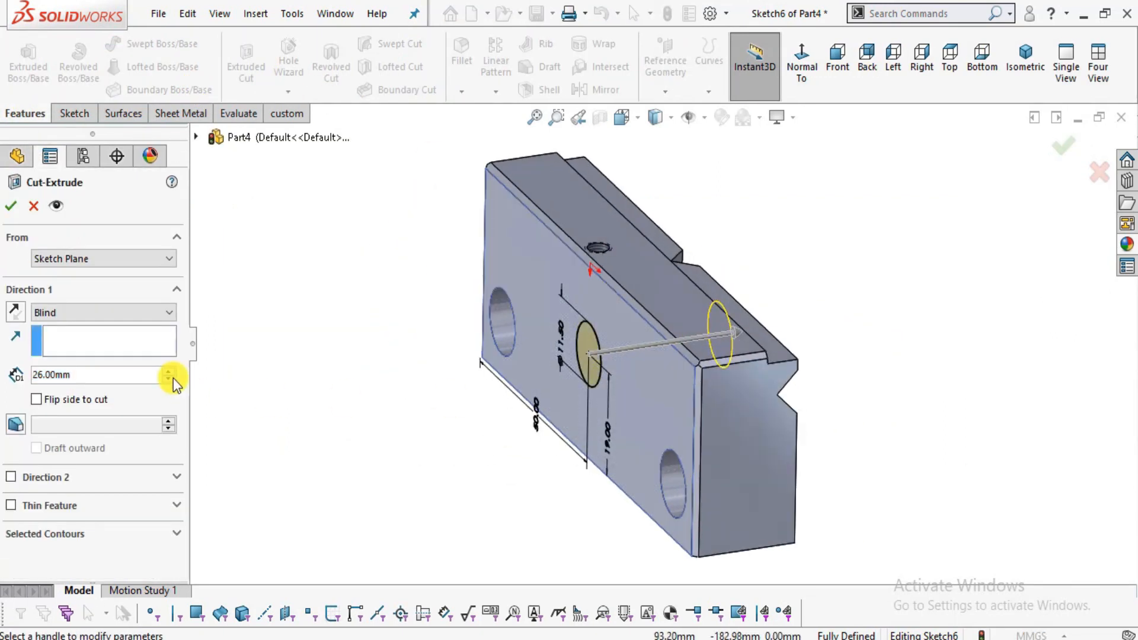
{"action": "key", "text": "alt+Tab"}
{"action": "scroll", "coordinate": [501, 486], "scroll_direction": "up", "scroll_amount": 2}
{"action": "scroll", "coordinate": [493, 389], "scroll_direction": "up", "scroll_amount": 2, "text": "ctrl"}
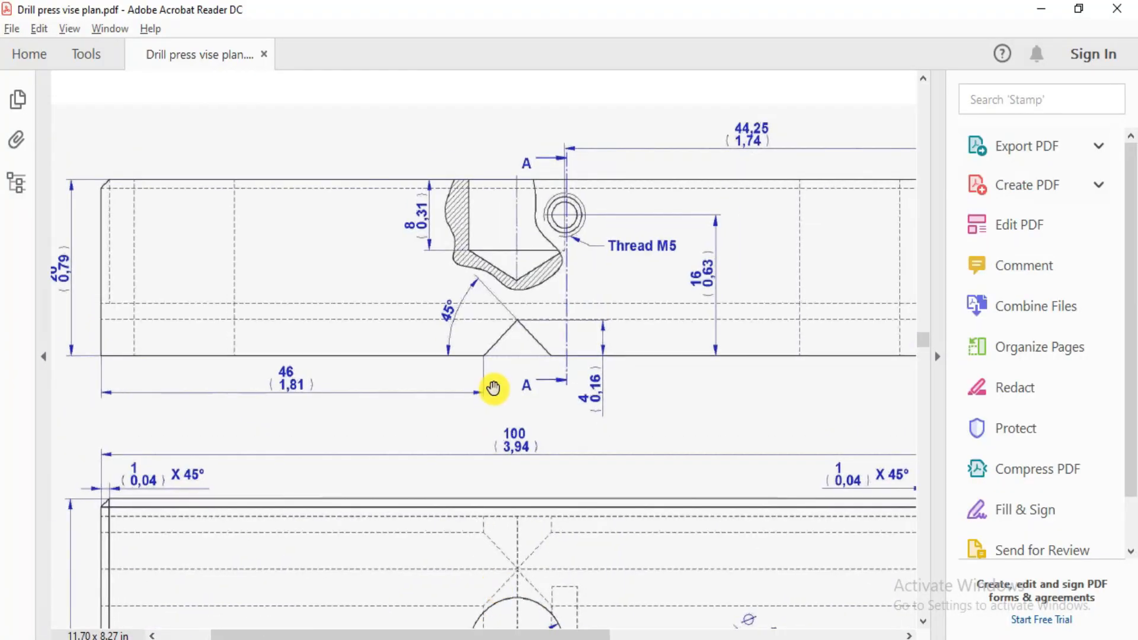
{"action": "left_click_drag", "start_coordinate": [483, 417], "coordinate": [473, 468]}
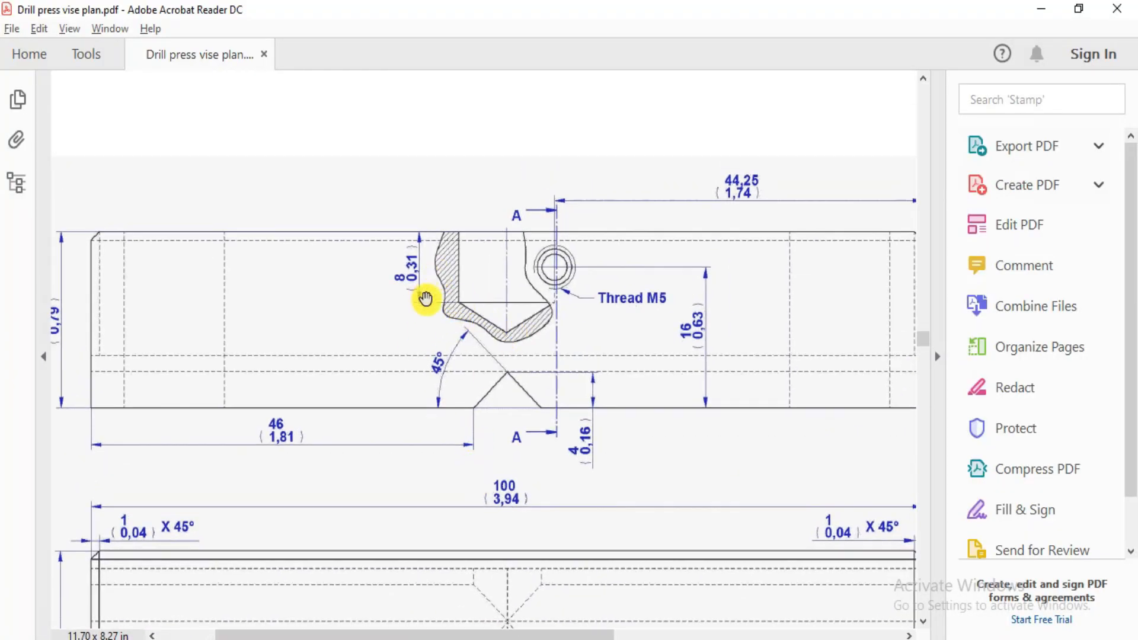
{"action": "key", "text": "alt+Tab"}
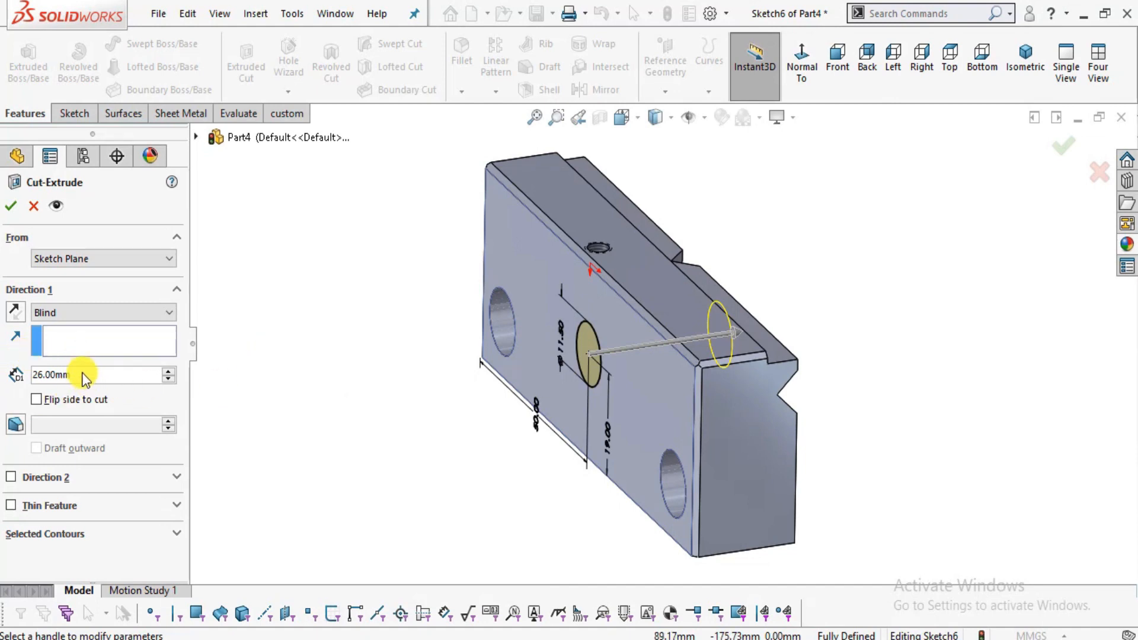
{"action": "type", "text": "8"}
{"action": "key", "text": "Return"}
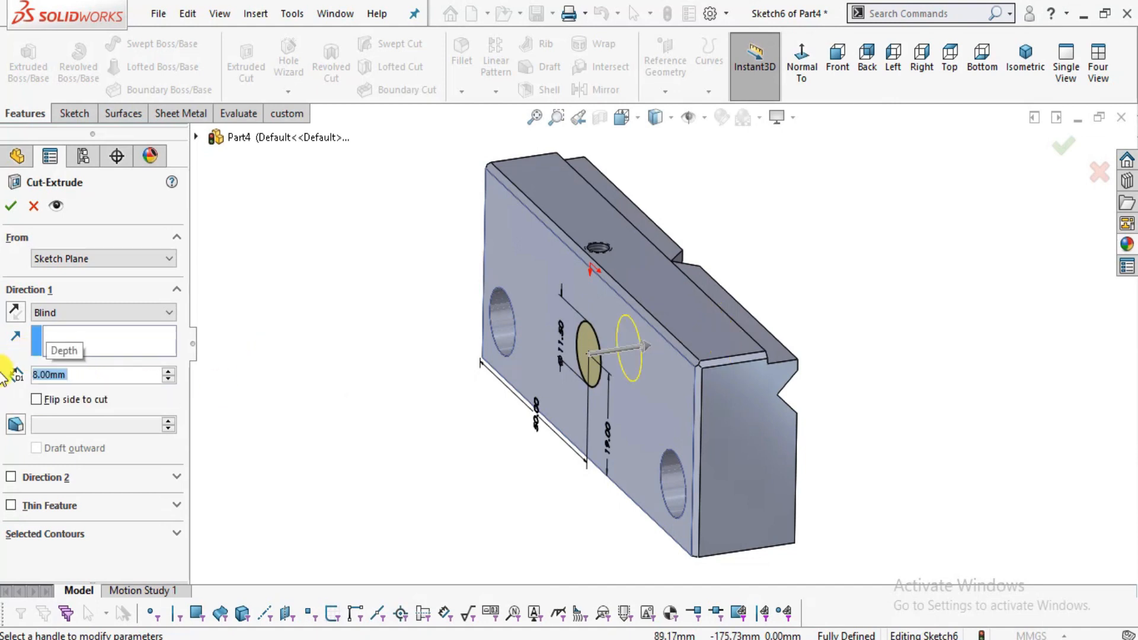
{"action": "left_click", "coordinate": [11, 206]}
Inspect the jaw against the central hole's conical bottom in the plan's section, and view the open Front Plane sketch square-on.
{"action": "middle_click_drag", "start_coordinate": [767, 445], "coordinate": [727, 356]}
{"action": "scroll", "coordinate": [721, 350], "scroll_direction": "down", "scroll_amount": 2}
{"action": "middle_click_drag", "start_coordinate": [700, 417], "coordinate": [588, 315]}
{"action": "scroll", "coordinate": [571, 393], "scroll_direction": "down", "scroll_amount": 3}
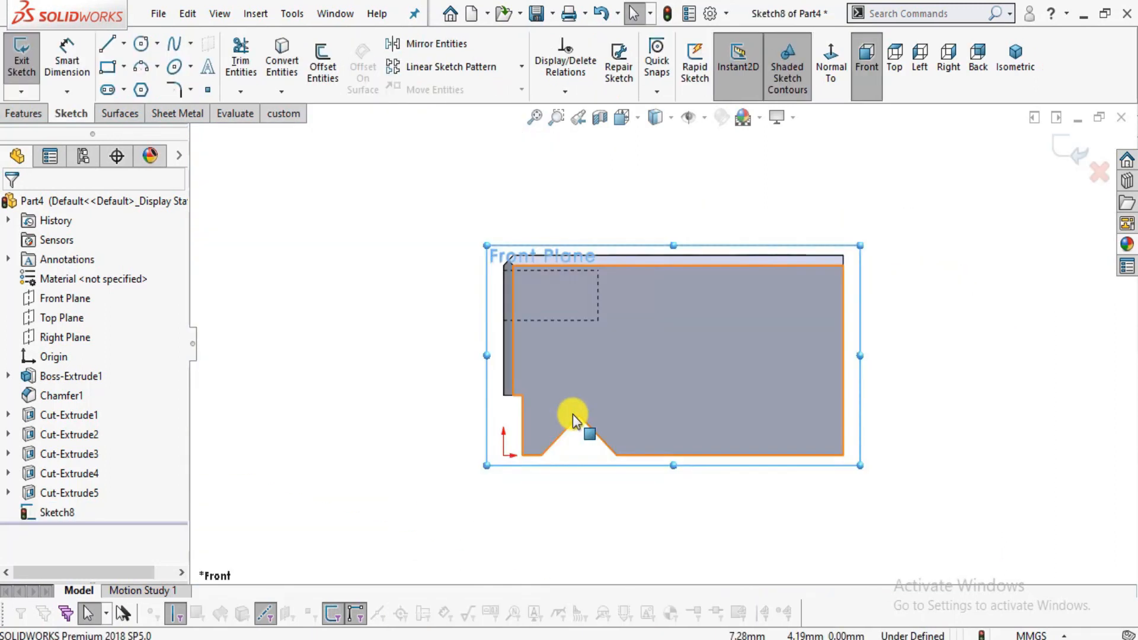
{"action": "key", "text": "alt+Tab"}
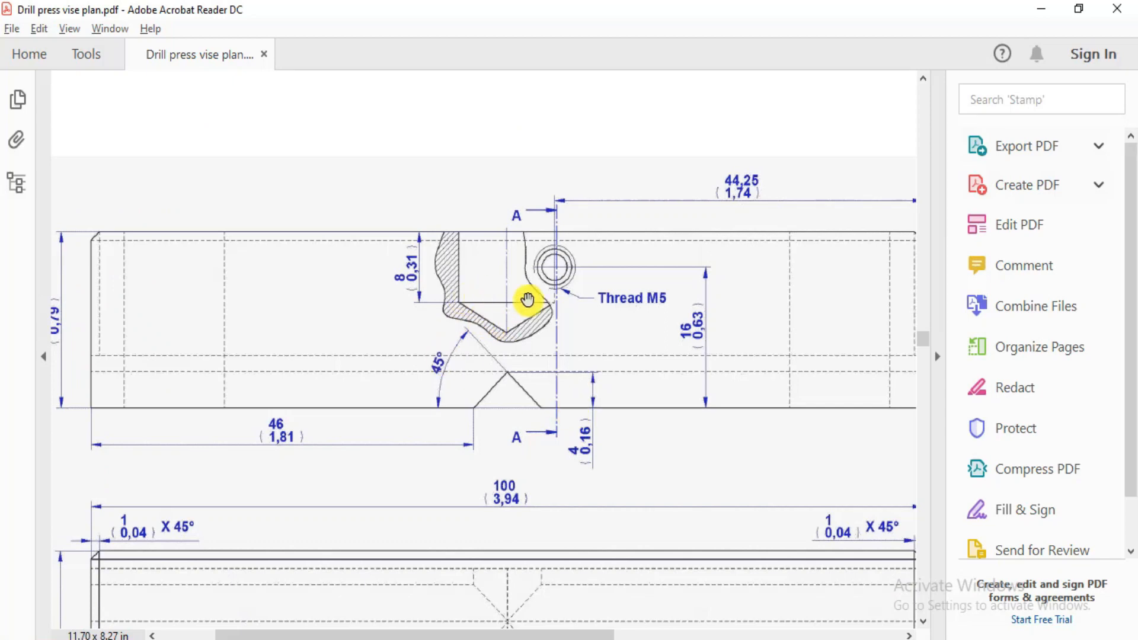
{"action": "key", "text": "alt+Tab"}
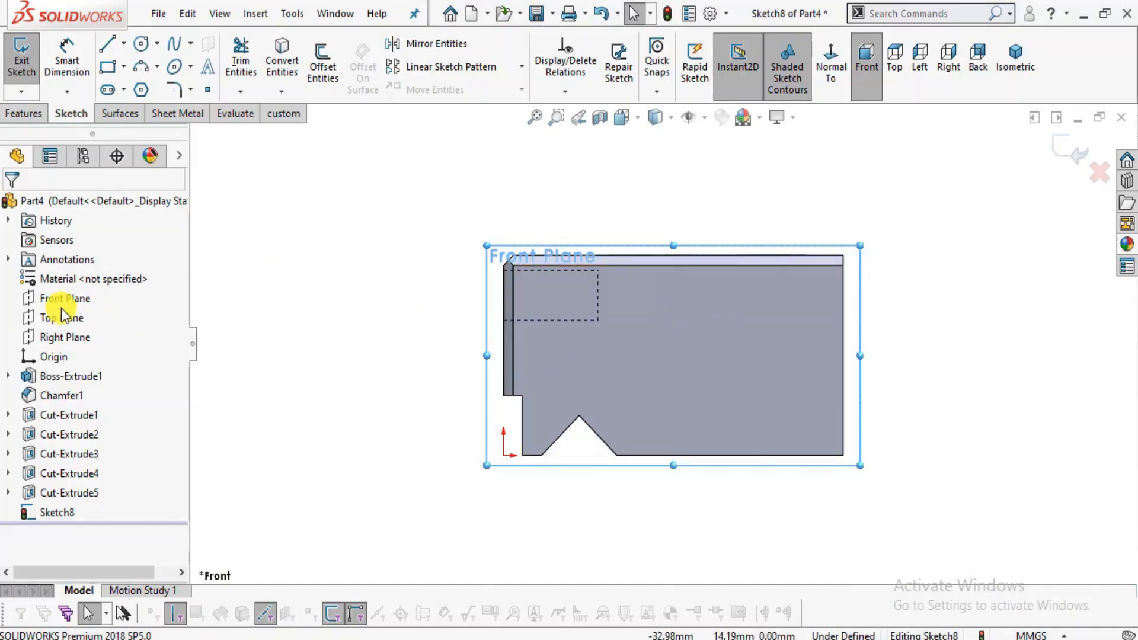
{"action": "middle_click_drag", "start_coordinate": [376, 259], "coordinate": [484, 386]}
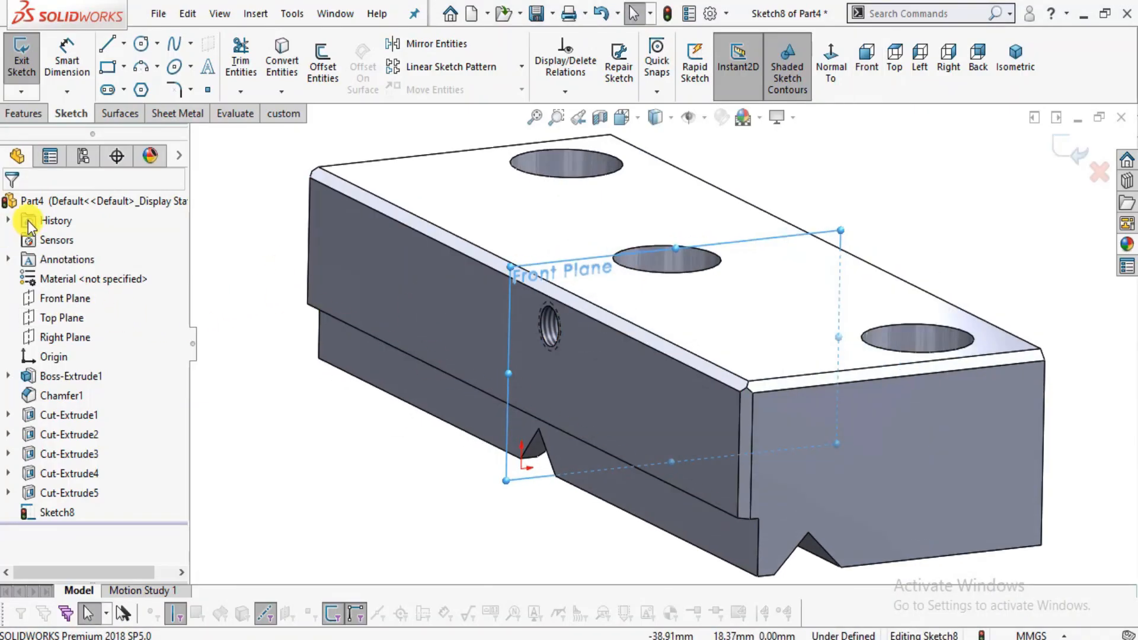
{"action": "left_click", "coordinate": [58, 300]}
{"action": "left_click", "coordinate": [58, 300]}
{"action": "left_click", "coordinate": [797, 55]}
{"action": "left_click", "coordinate": [831, 50]}
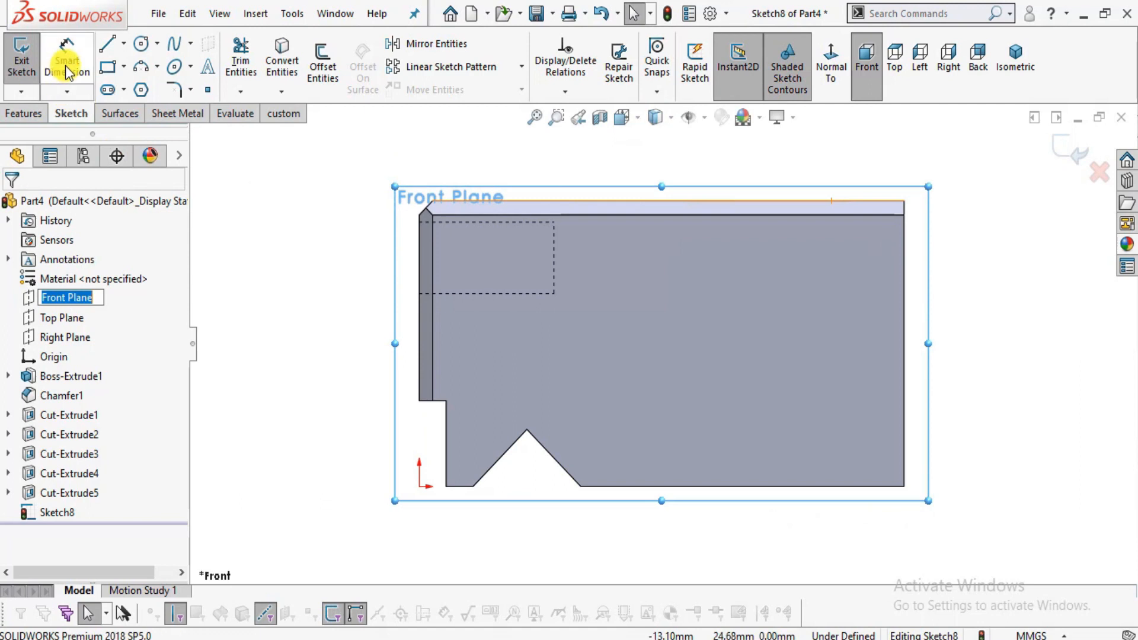
Leave the current sketch, start a fresh one on the Front Plane, and display the jaw's hidden edges as lines.
{"action": "left_click", "coordinate": [33, 74]}
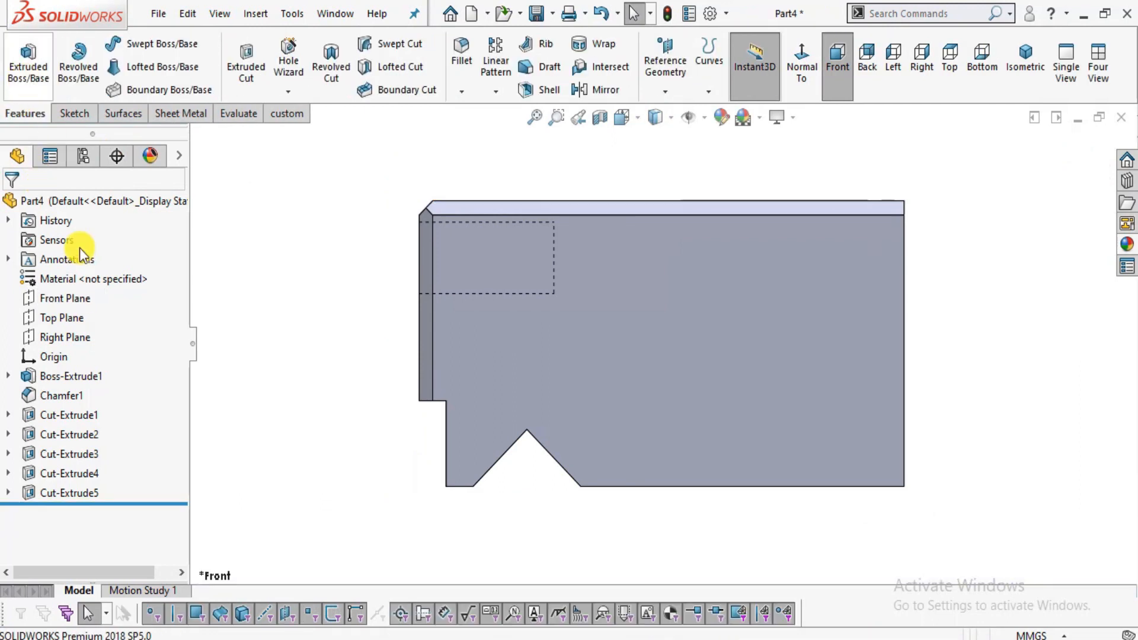
{"action": "left_click", "coordinate": [60, 299]}
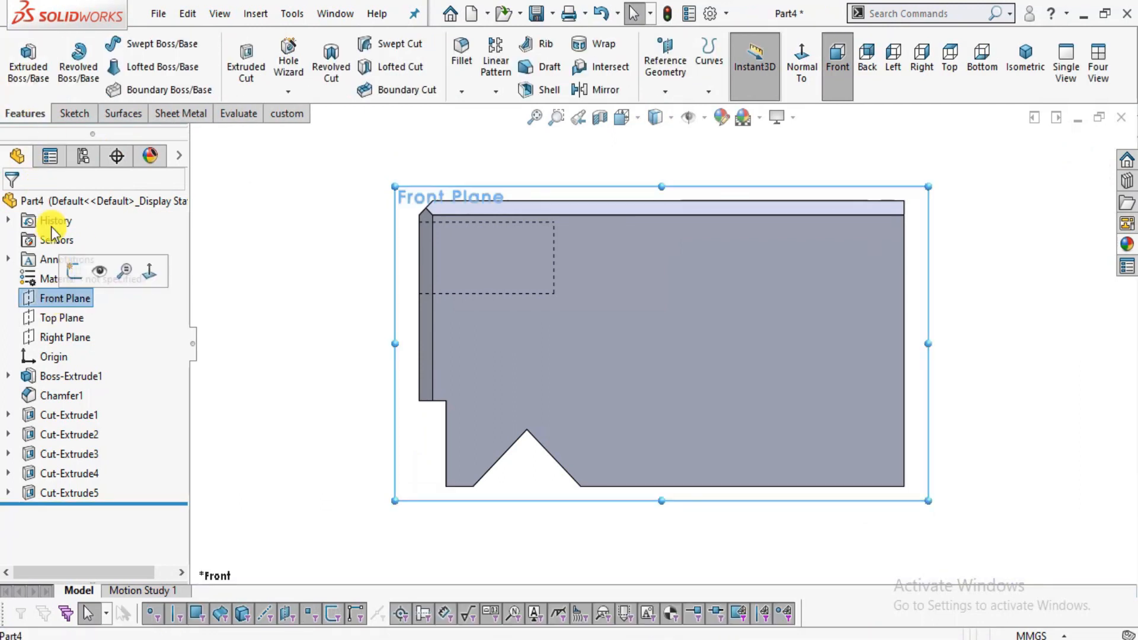
{"action": "left_click", "coordinate": [21, 63]}
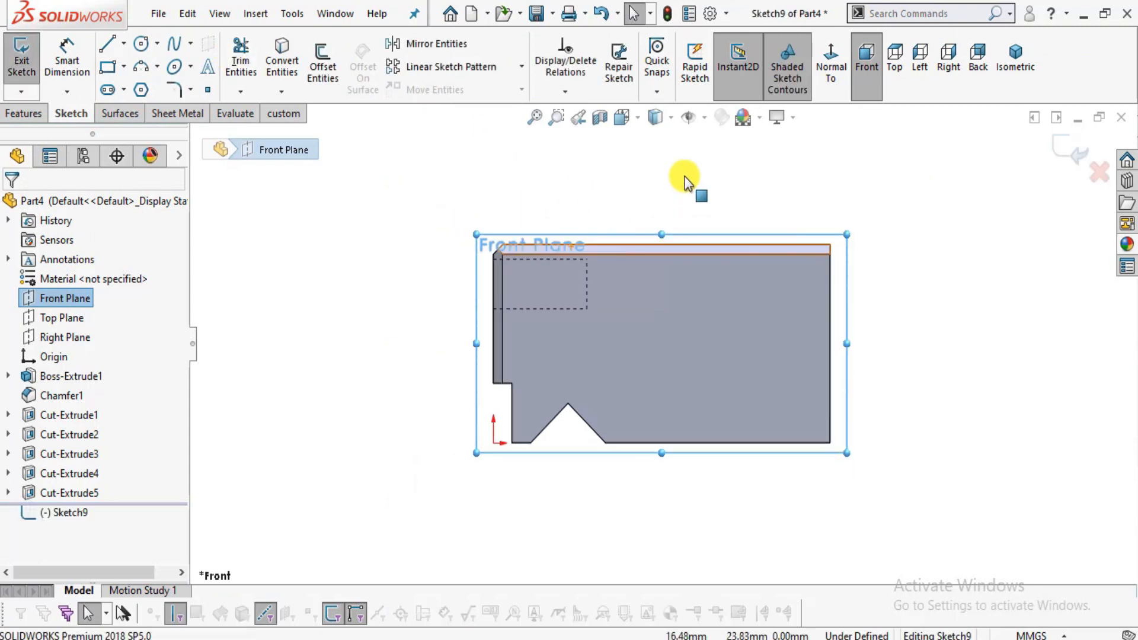
{"action": "left_click", "coordinate": [671, 118]}
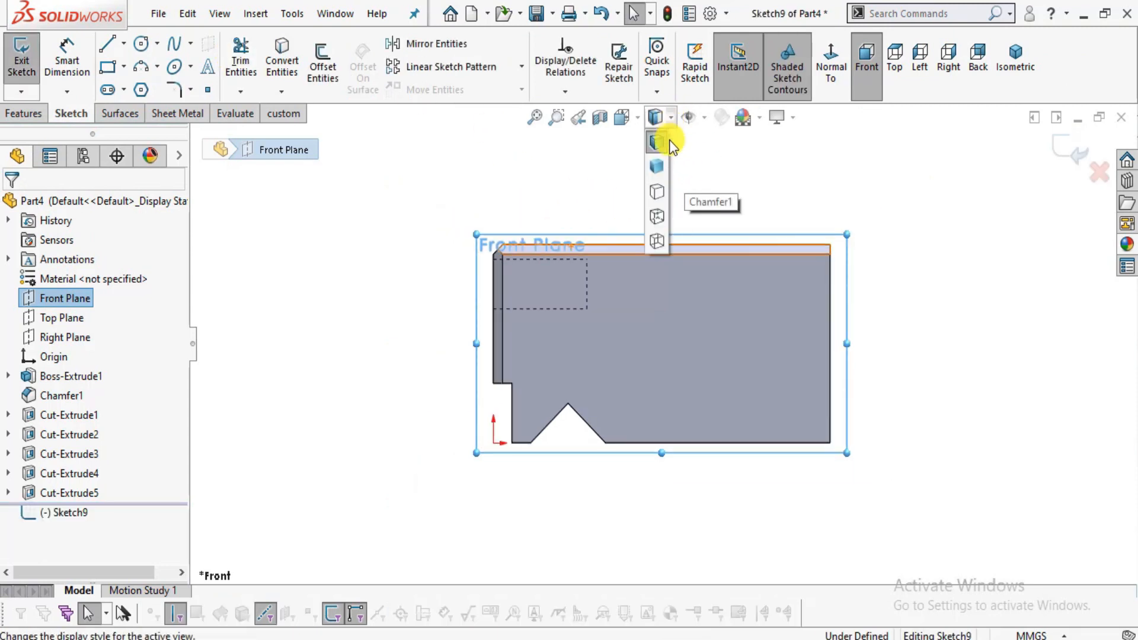
{"action": "left_click", "coordinate": [658, 217]}
{"action": "scroll", "coordinate": [681, 229], "scroll_direction": "down", "scroll_amount": 2}
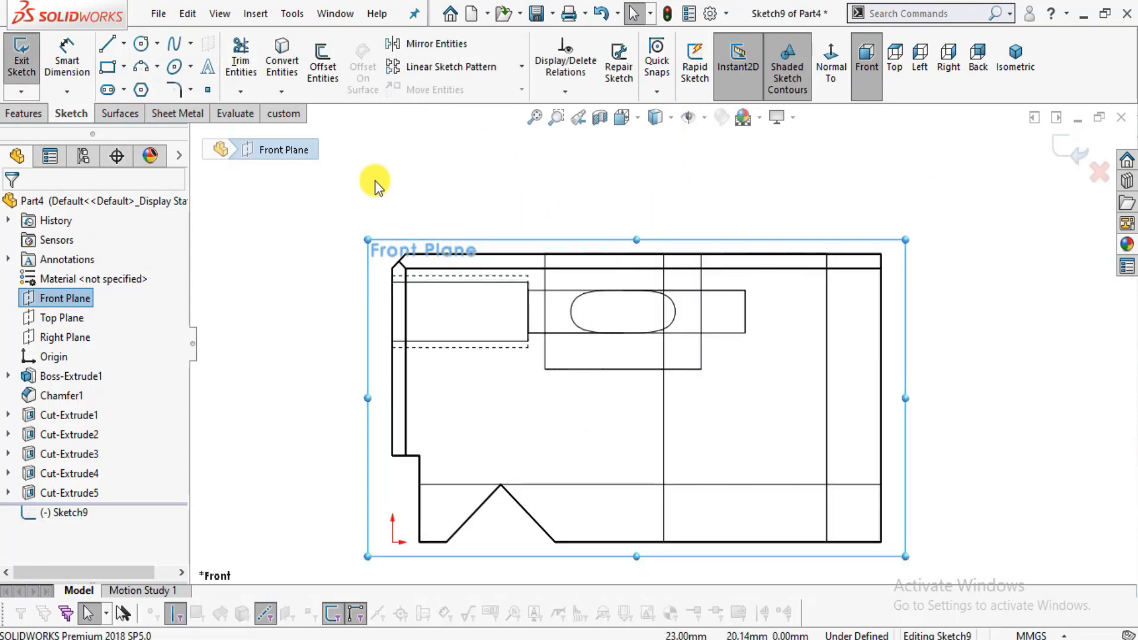
Sketch a closed right triangle below the central blind hole, from the midpoint of its flat bottom edge to its outer corner.
{"action": "left_click", "coordinate": [105, 47]}
{"action": "scroll", "coordinate": [645, 358], "scroll_direction": "down", "scroll_amount": 2}
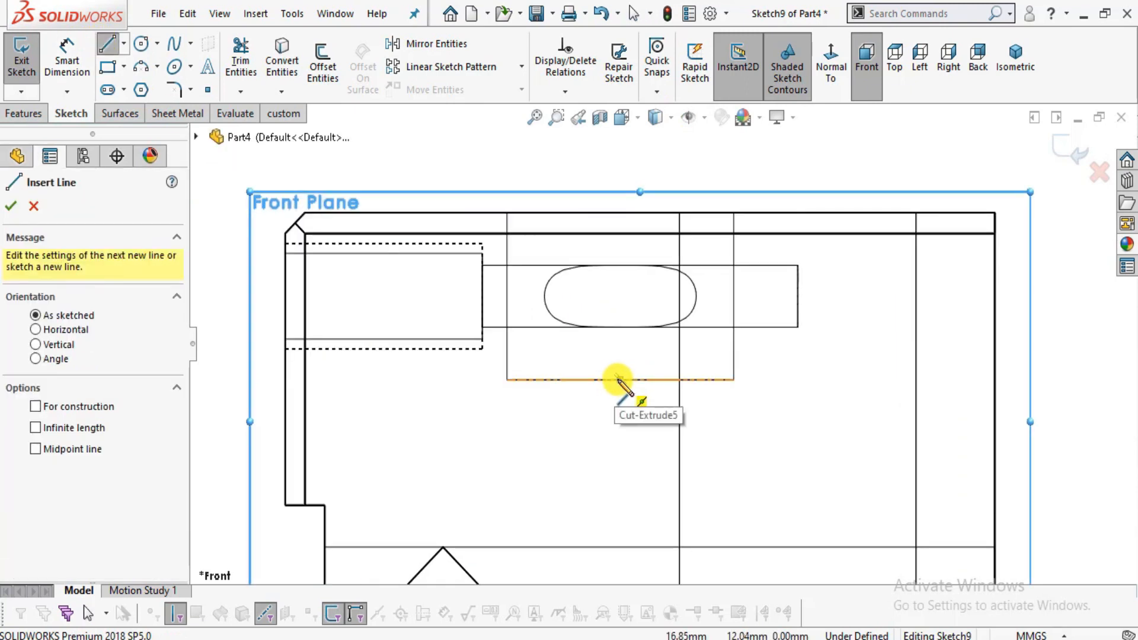
{"action": "left_click", "coordinate": [620, 380]}
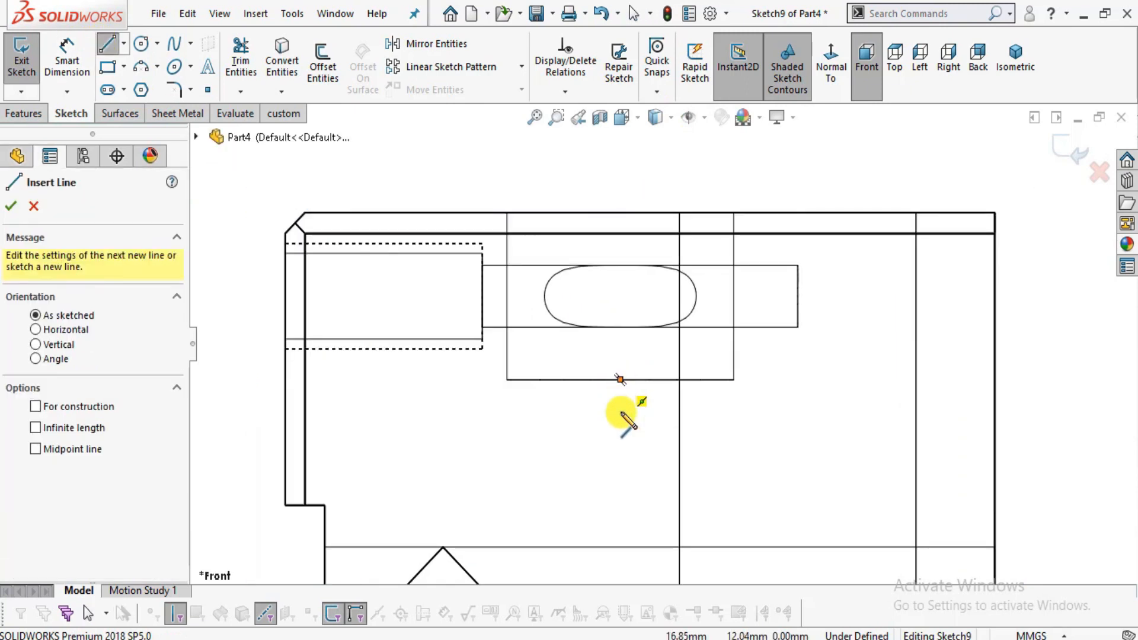
{"action": "left_click", "coordinate": [620, 453]}
{"action": "left_click", "coordinate": [733, 379]}
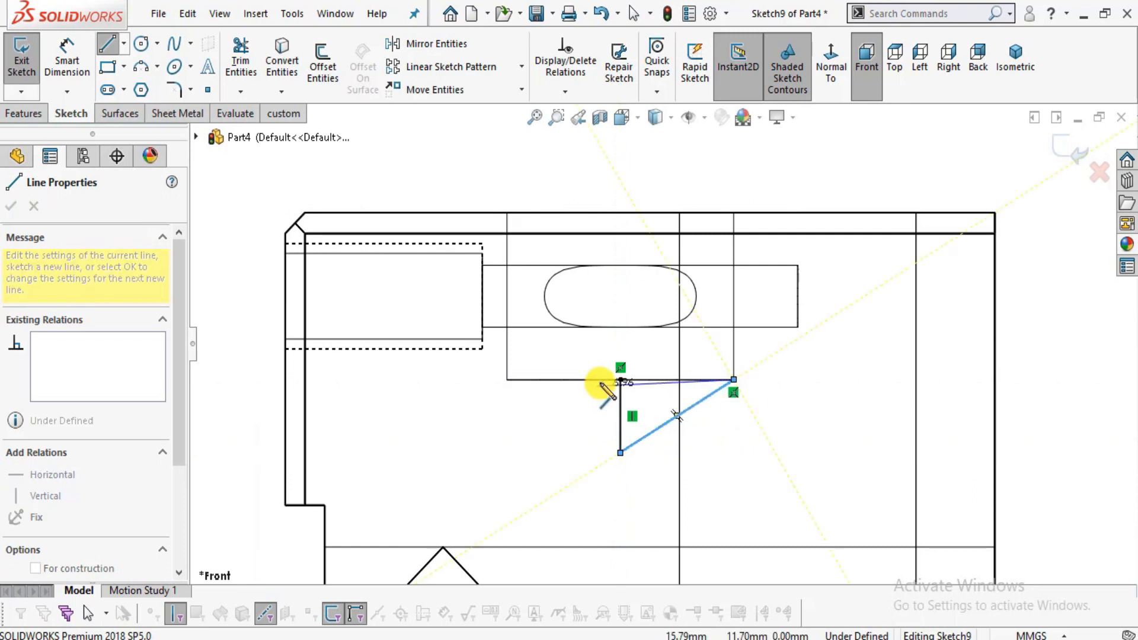
{"action": "left_click", "coordinate": [620, 379]}
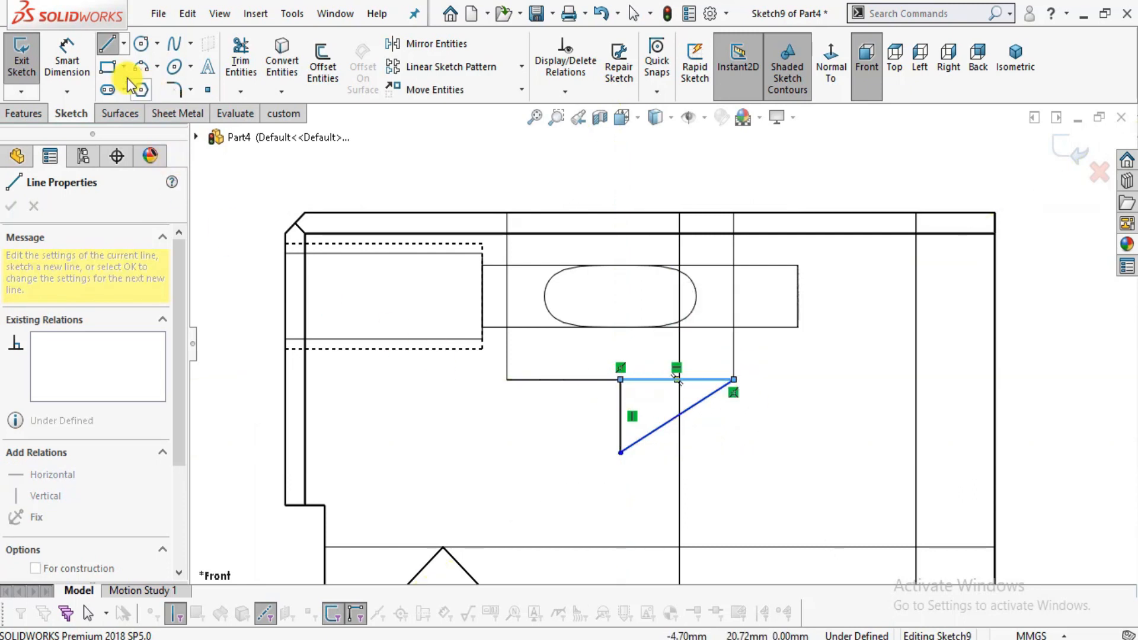
Dimension the angle between the triangle's vertical and sloping sides as 45°.
{"action": "left_click", "coordinate": [65, 57]}
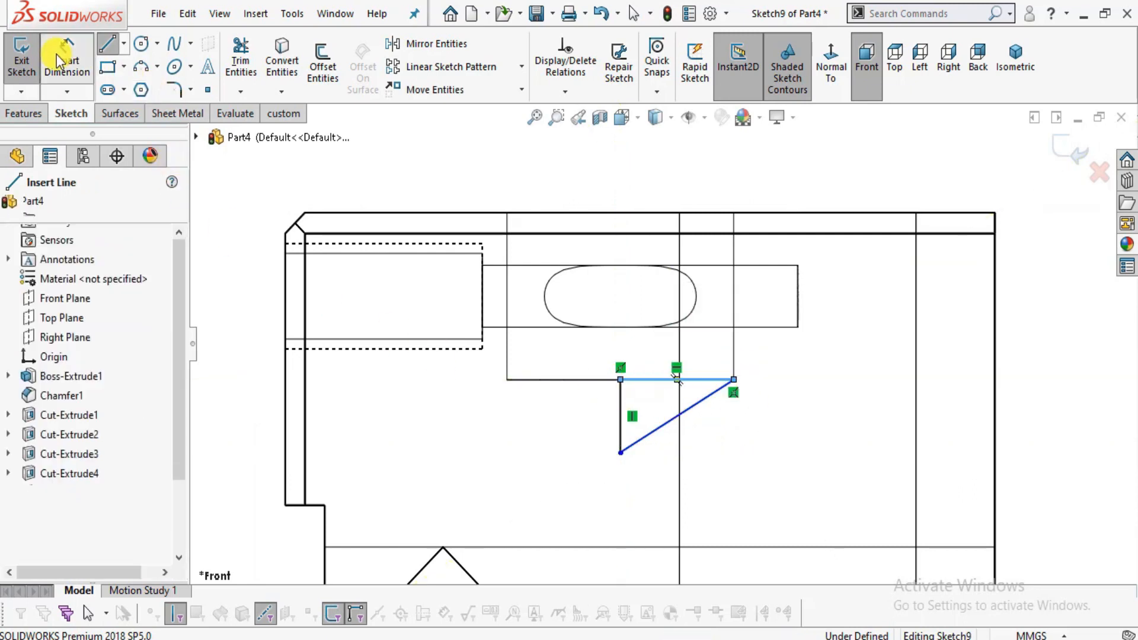
{"action": "left_click", "coordinate": [620, 432]}
{"action": "left_click", "coordinate": [651, 416]}
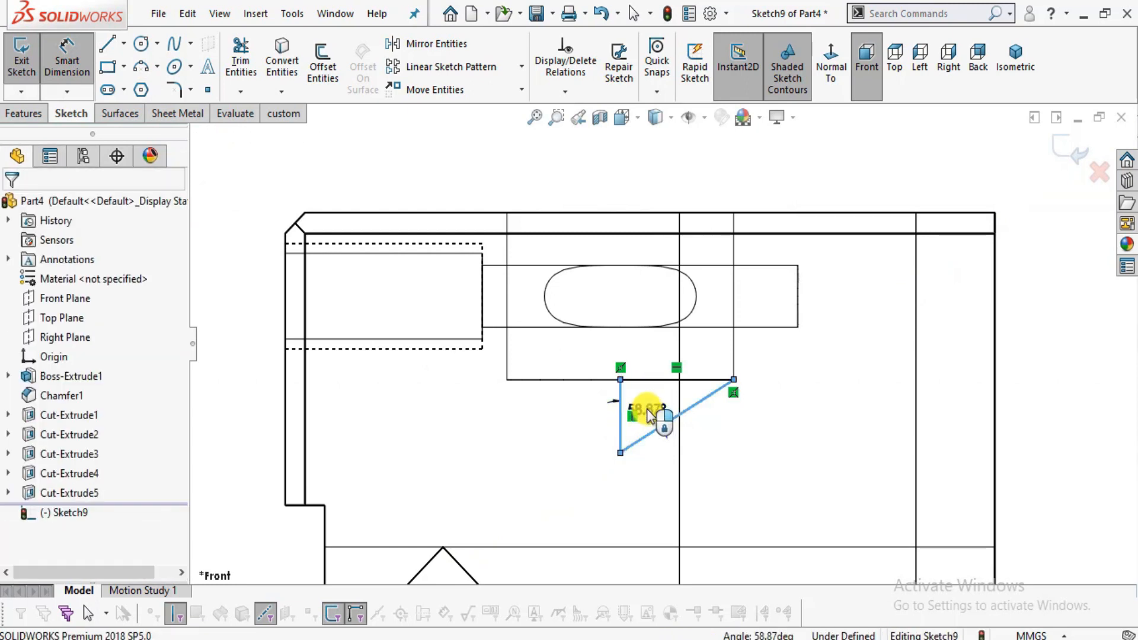
{"action": "type", "text": "60"}
{"action": "key", "text": "Return"}
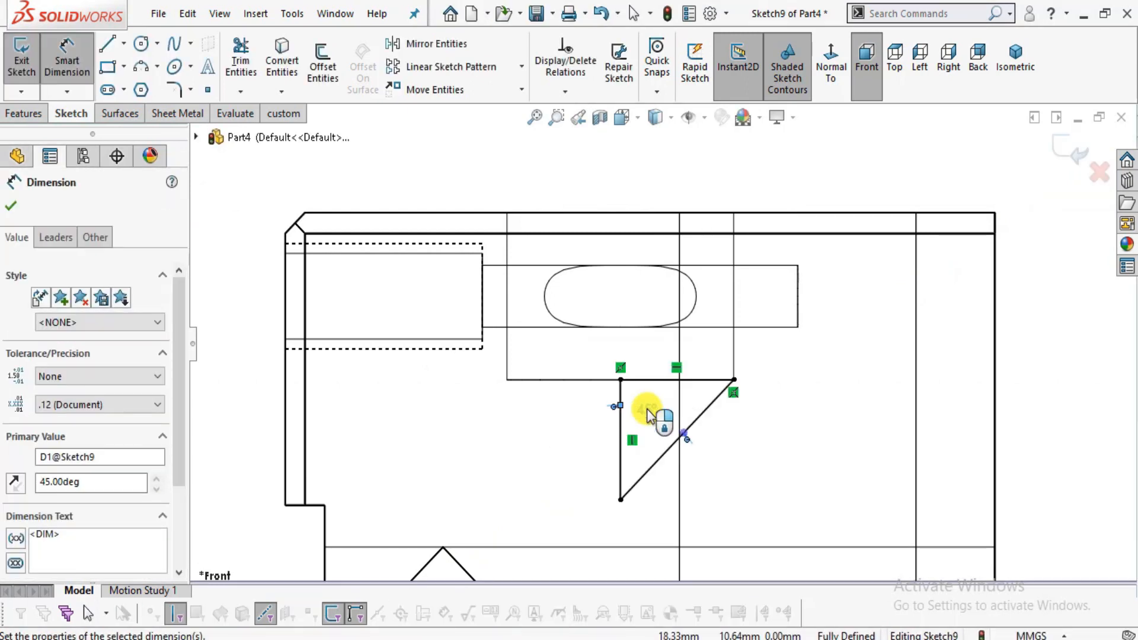
Revolve-cut the triangle 360° about its vertical side to form the central hole's conical bottom.
{"action": "left_click", "coordinate": [23, 113]}
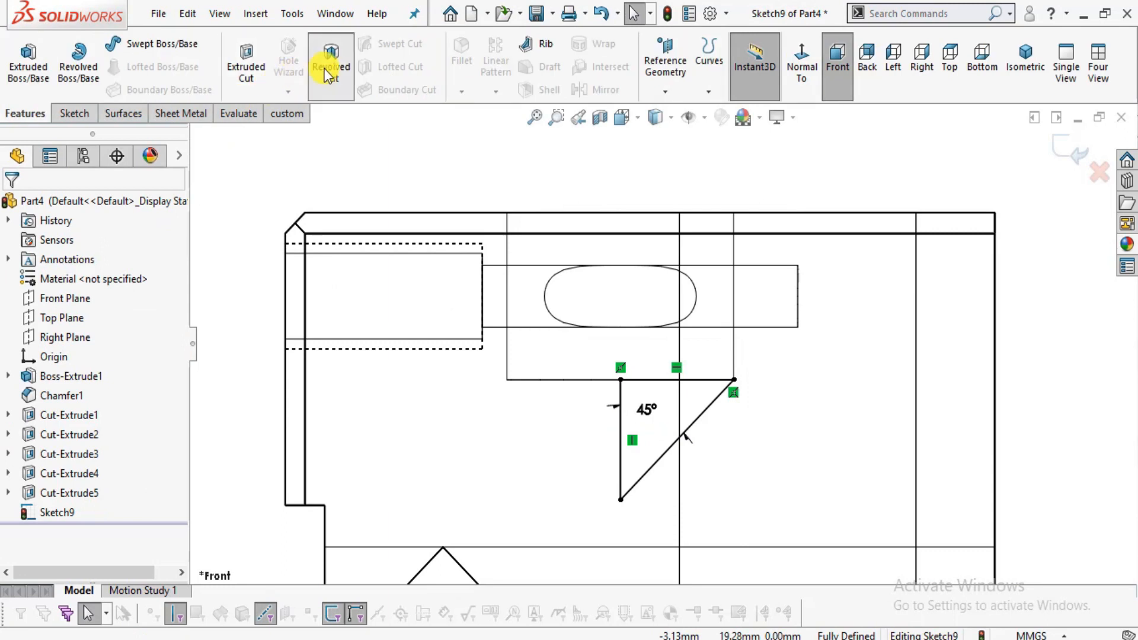
{"action": "left_click", "coordinate": [621, 404]}
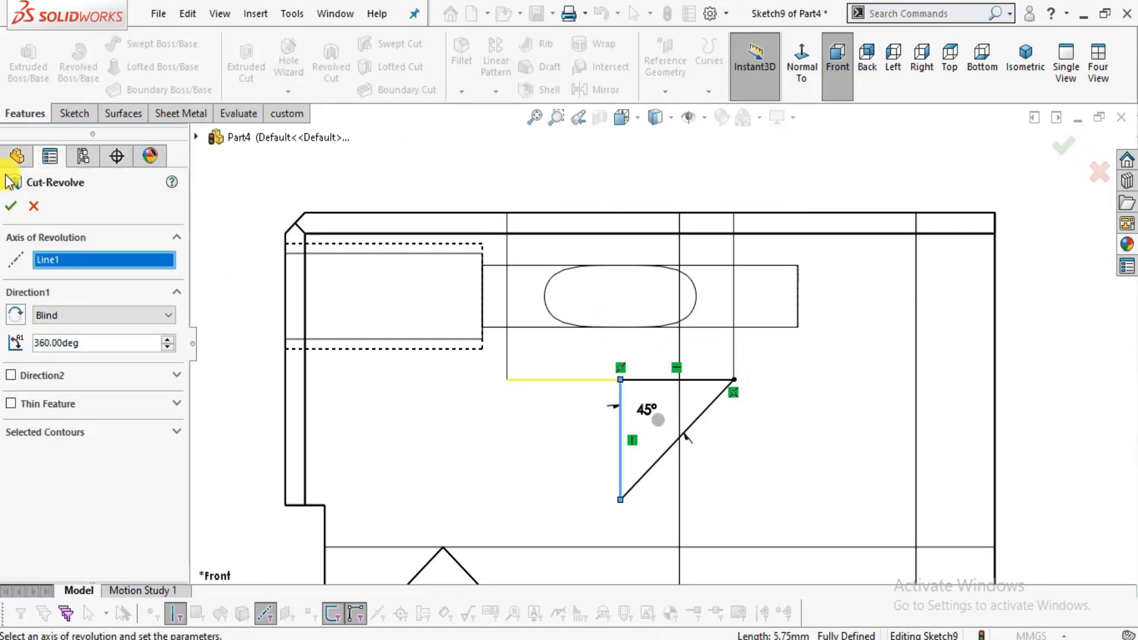
{"action": "left_click", "coordinate": [15, 206]}
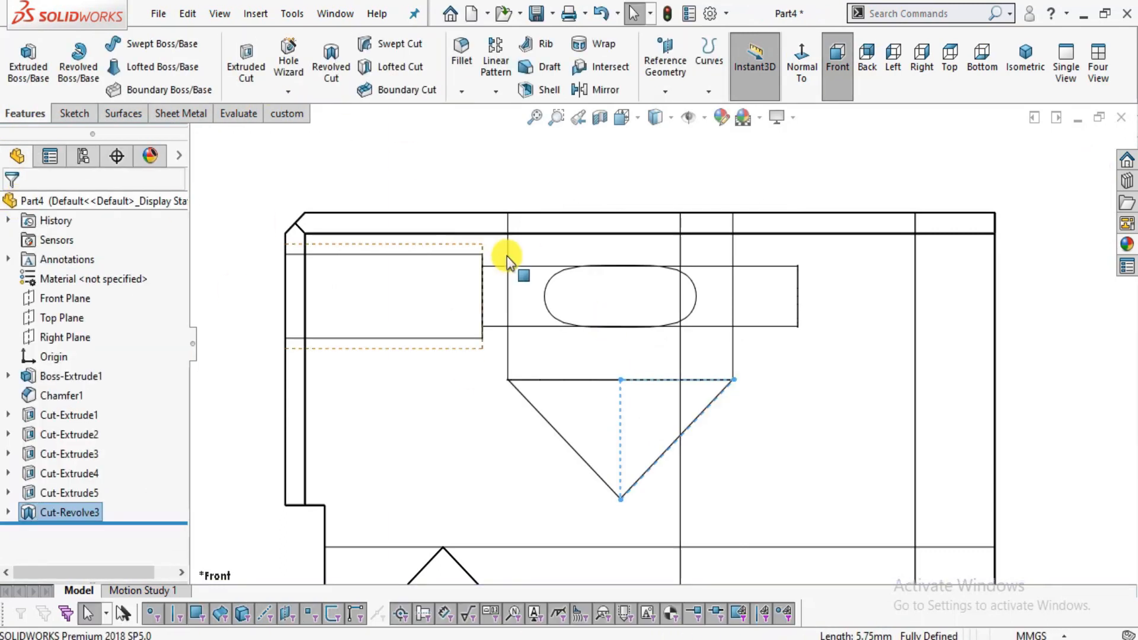
Inspect the central hole's conical bottom from several angles, and return the jaw to shaded display with edges.
{"action": "key", "text": "f"}
{"action": "middle_click_drag", "start_coordinate": [573, 244], "coordinate": [652, 417]}
{"action": "scroll", "coordinate": [664, 405], "scroll_direction": "down", "scroll_amount": 3}
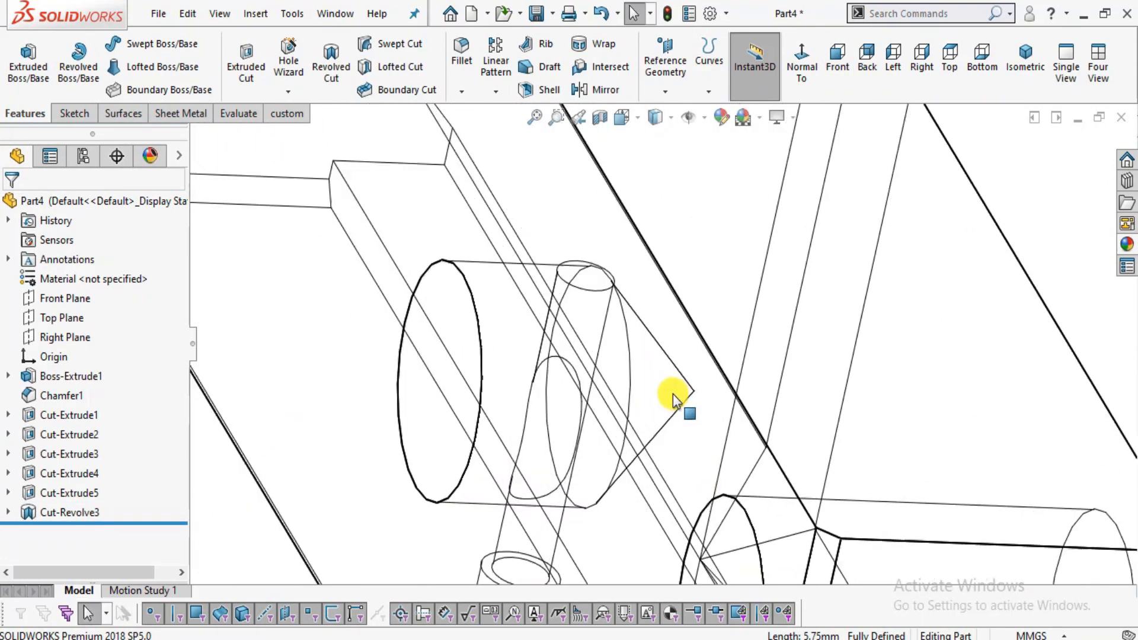
{"action": "middle_click_drag", "start_coordinate": [616, 372], "coordinate": [538, 205]}
{"action": "left_click", "coordinate": [636, 117]}
{"action": "left_click", "coordinate": [653, 120]}
{"action": "left_click", "coordinate": [659, 138]}
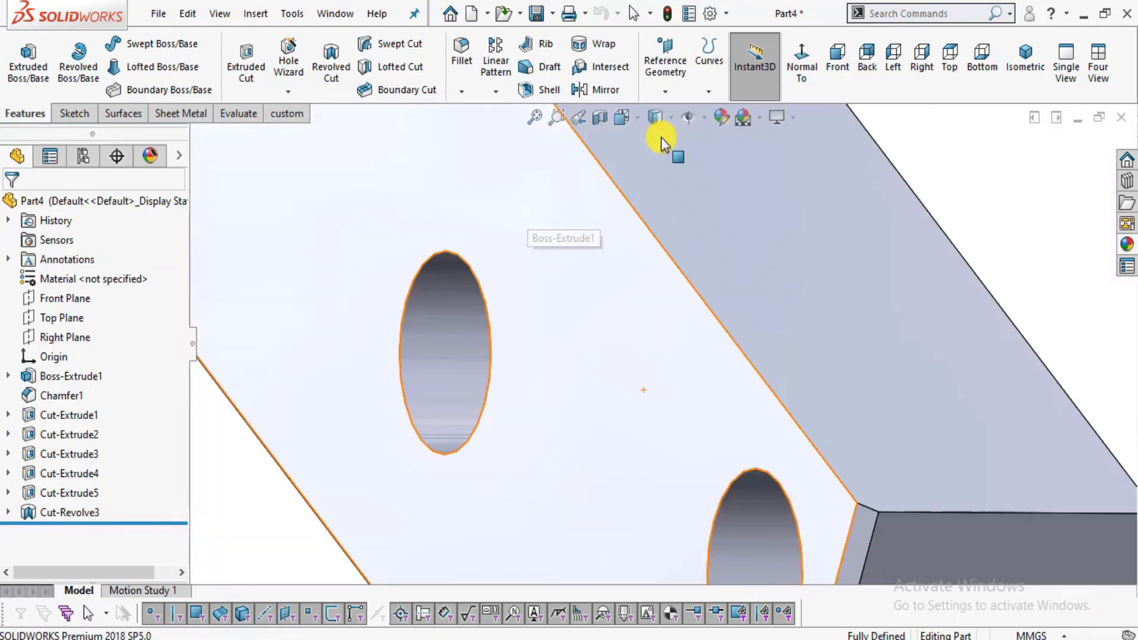
{"action": "mouse_move", "coordinate": [635, 332]}
{"action": "middle_mouse_down"}
{"action": "mouse_move", "coordinate": [610, 357]}
{"action": "mouse_move", "coordinate": [729, 399]}
{"action": "mouse_move", "coordinate": [688, 302]}
{"action": "mouse_move", "coordinate": [676, 340]}
{"action": "mouse_move", "coordinate": [656, 351]}
{"action": "mouse_move", "coordinate": [739, 217]}
{"action": "mouse_move", "coordinate": [732, 172]}
{"action": "mouse_move", "coordinate": [632, 389]}
{"action": "mouse_move", "coordinate": [599, 304]}
{"action": "mouse_move", "coordinate": [578, 372]}
{"action": "middle_mouse_up"}
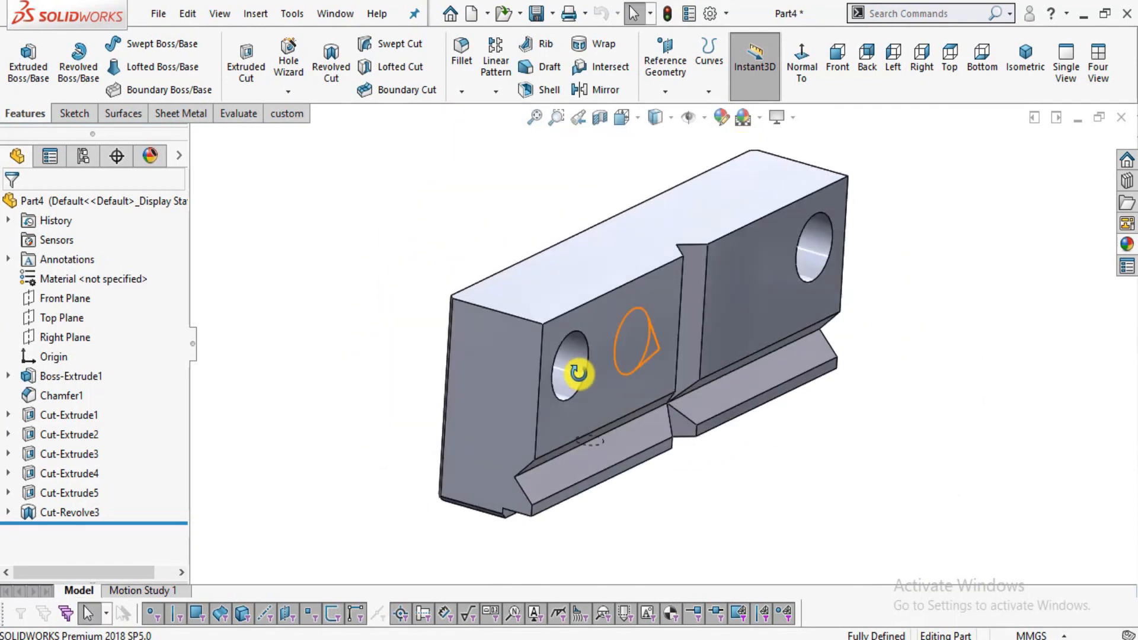
Switch to the PDF plan, review the Movable Jaw drawing, and go on to the Leading Axle page.
{"action": "key", "text": "alt+Tab"}
{"action": "left_click_drag", "start_coordinate": [578, 436], "coordinate": [515, 127]}
{"action": "scroll", "coordinate": [576, 325], "scroll_direction": "down", "scroll_amount": 2, "text": "ctrl"}
{"action": "mouse_move", "coordinate": [551, 465]}
{"action": "left_mouse_down"}
{"action": "mouse_move", "coordinate": [510, 292]}
{"action": "mouse_move", "coordinate": [267, 538]}
{"action": "left_mouse_up"}
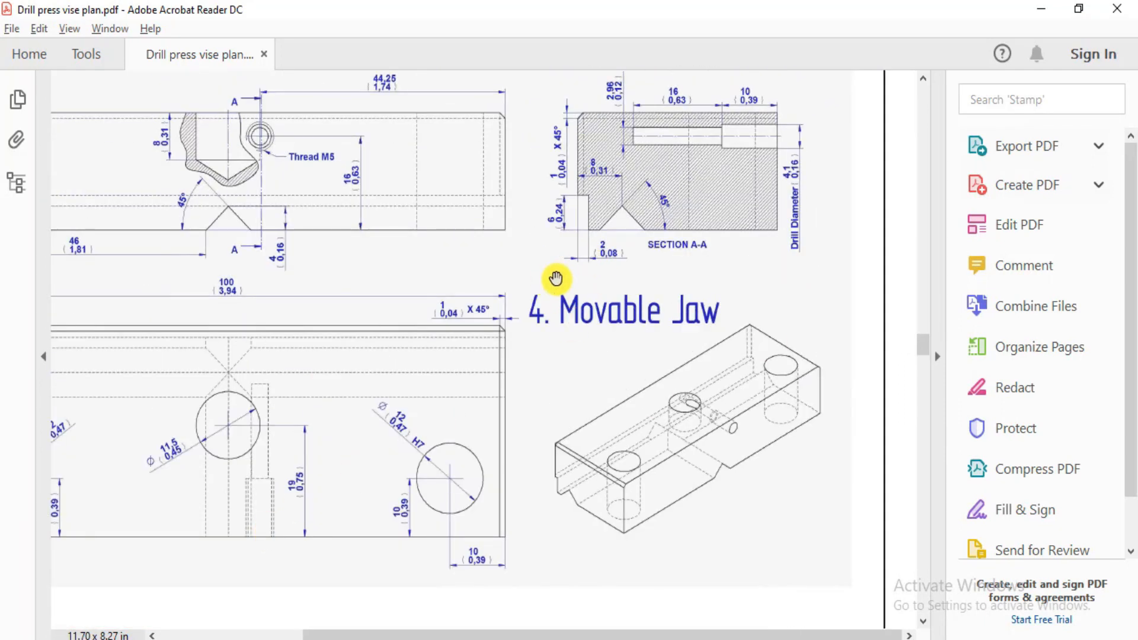
{"action": "left_click_drag", "start_coordinate": [556, 278], "coordinate": [658, 246]}
{"action": "scroll", "coordinate": [541, 280], "scroll_direction": "down", "scroll_amount": 8}
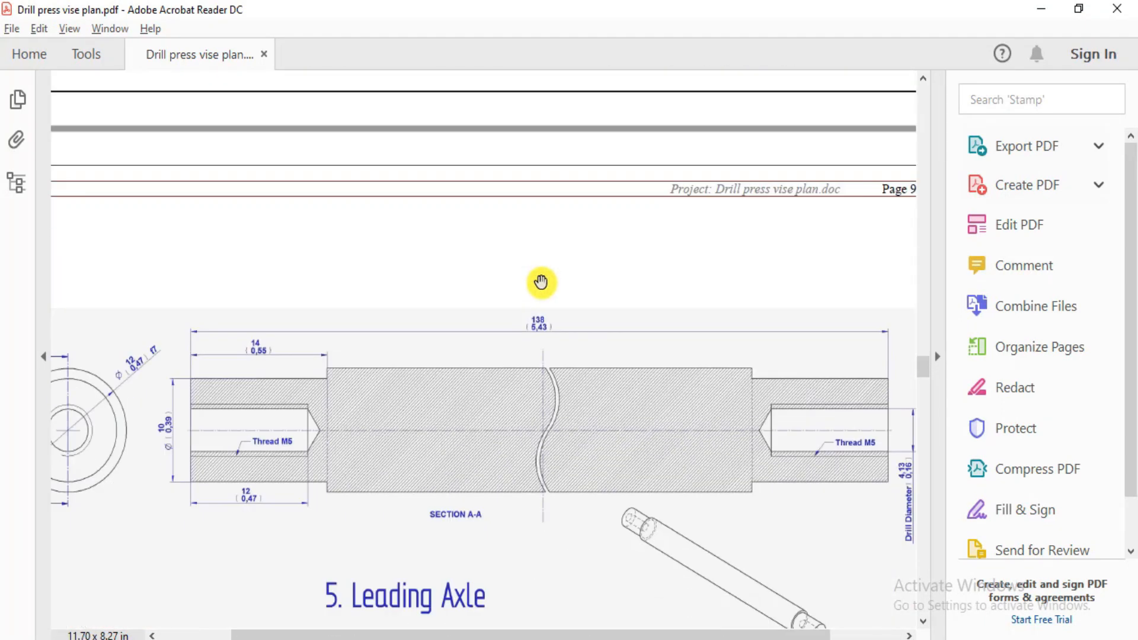
{"action": "scroll", "coordinate": [541, 282], "scroll_direction": "down", "scroll_amount": 5}
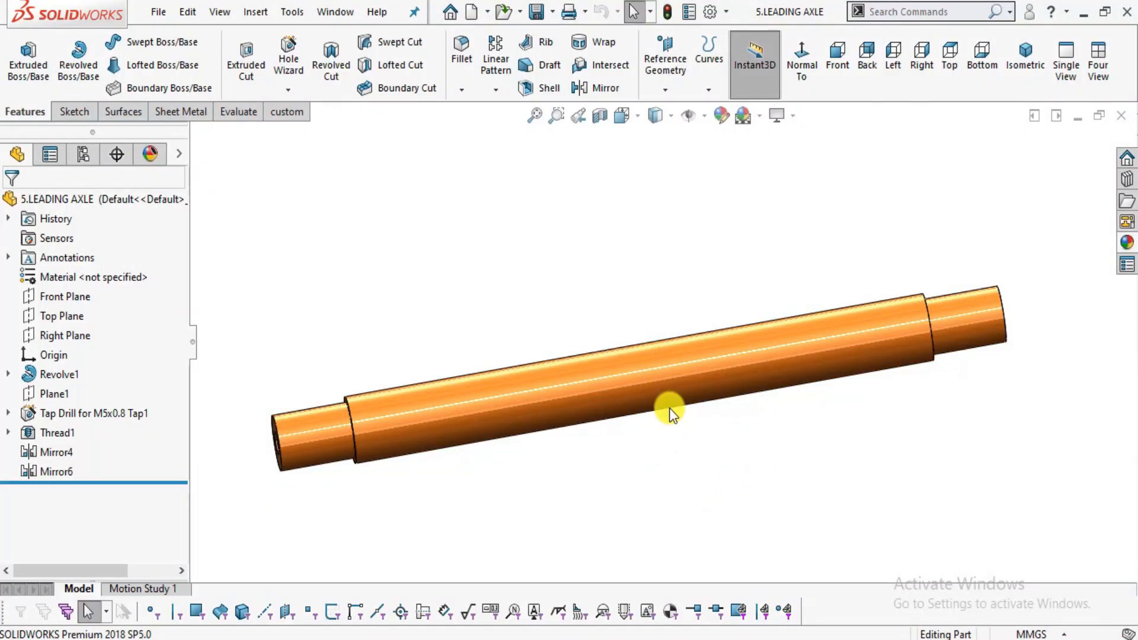
Examine the finished leading axle model in SOLIDWORKS and compare it with the Leading Axle drawing in the plan.
{"action": "mouse_move", "coordinate": [626, 421]}
{"action": "middle_mouse_down"}
{"action": "mouse_move", "coordinate": [617, 399]}
{"action": "mouse_move", "coordinate": [686, 376]}
{"action": "mouse_move", "coordinate": [634, 407]}
{"action": "middle_mouse_up"}
{"action": "key", "text": "Escape"}
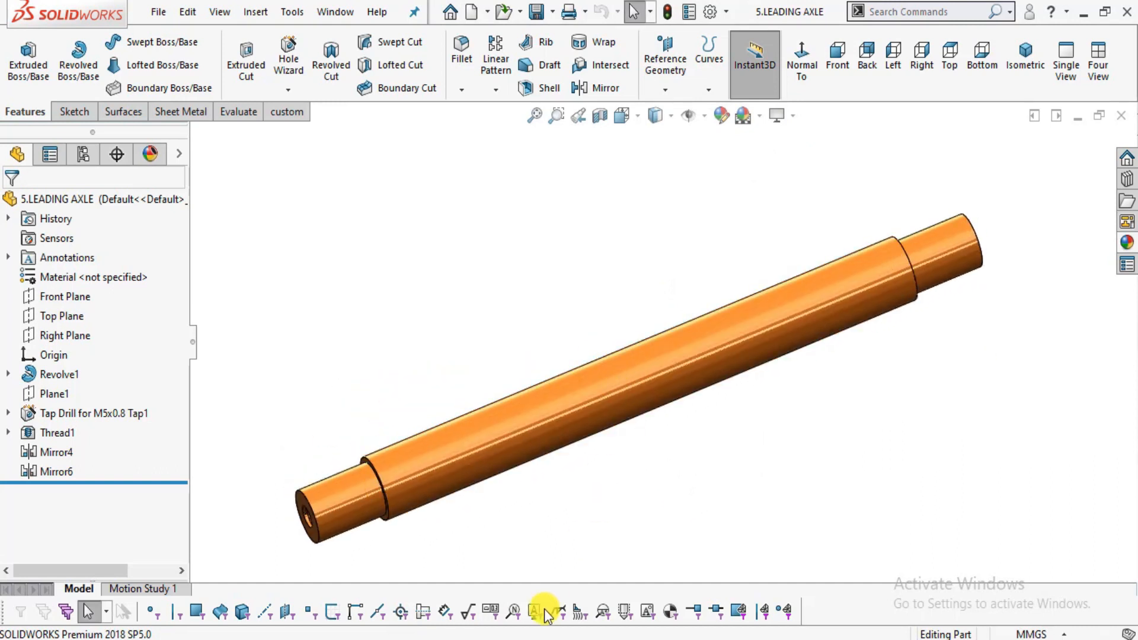
{"action": "left_click", "coordinate": [524, 638]}
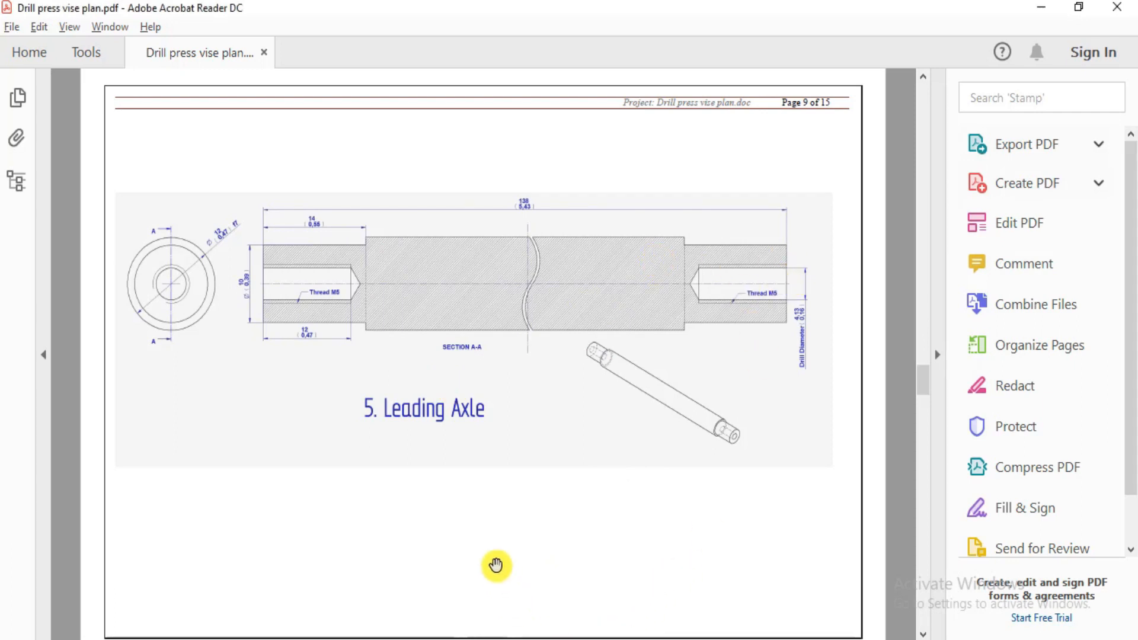
{"action": "left_click", "coordinate": [539, 638]}
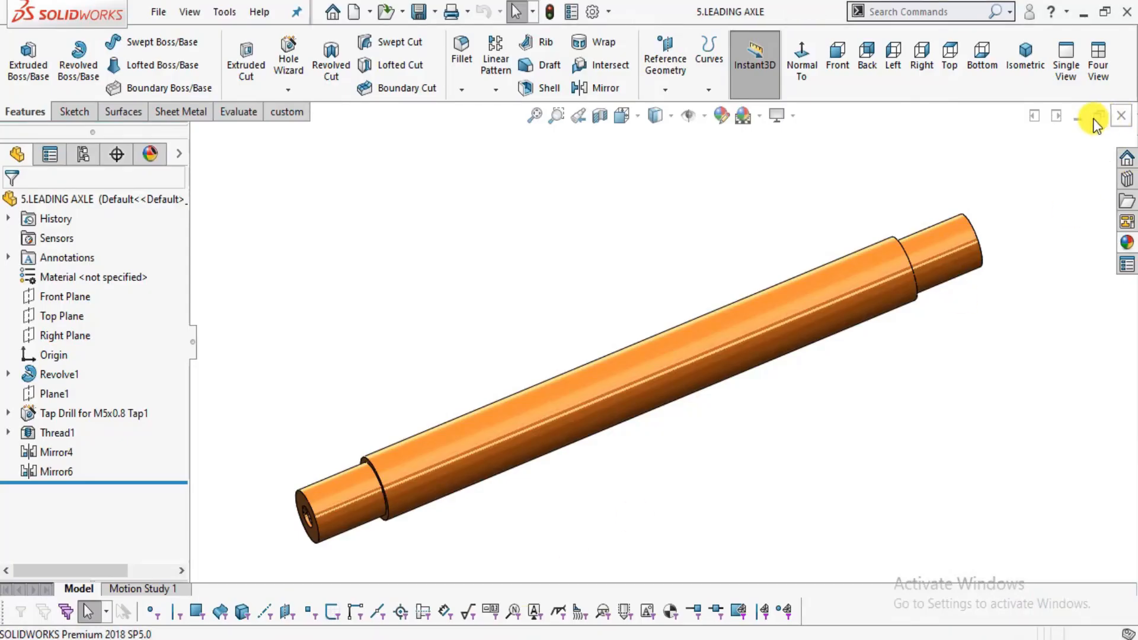
Close the finished leading axle part and start a new part document with a plain white background scene.
{"action": "left_click", "coordinate": [1120, 115]}
{"action": "left_click", "coordinate": [158, 12]}
{"action": "left_click", "coordinate": [168, 35]}
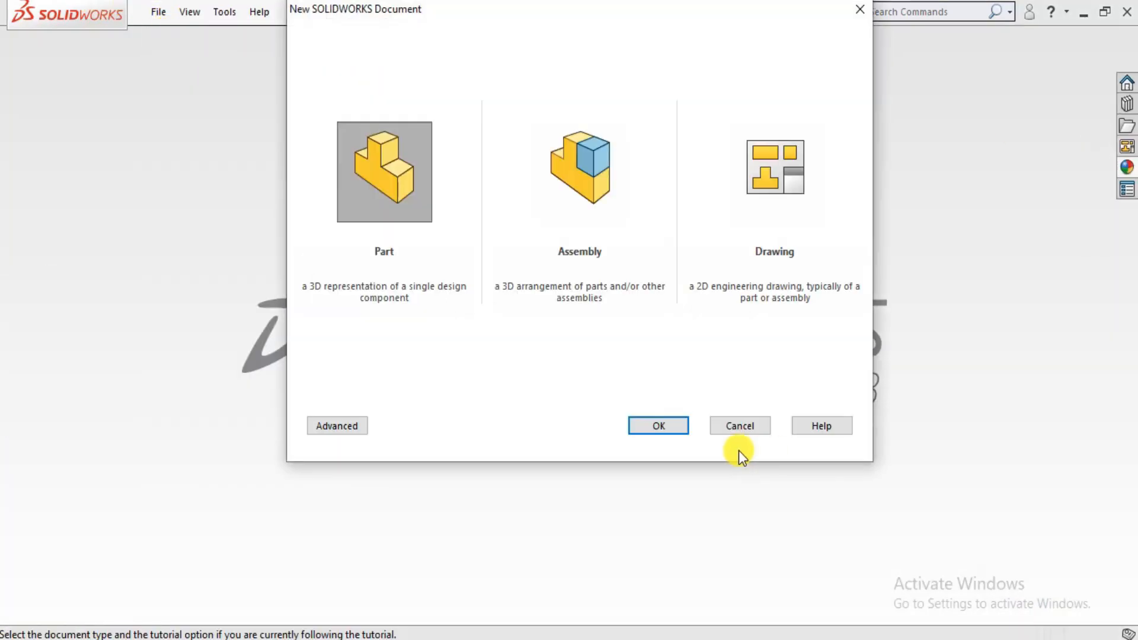
{"action": "left_click", "coordinate": [660, 423]}
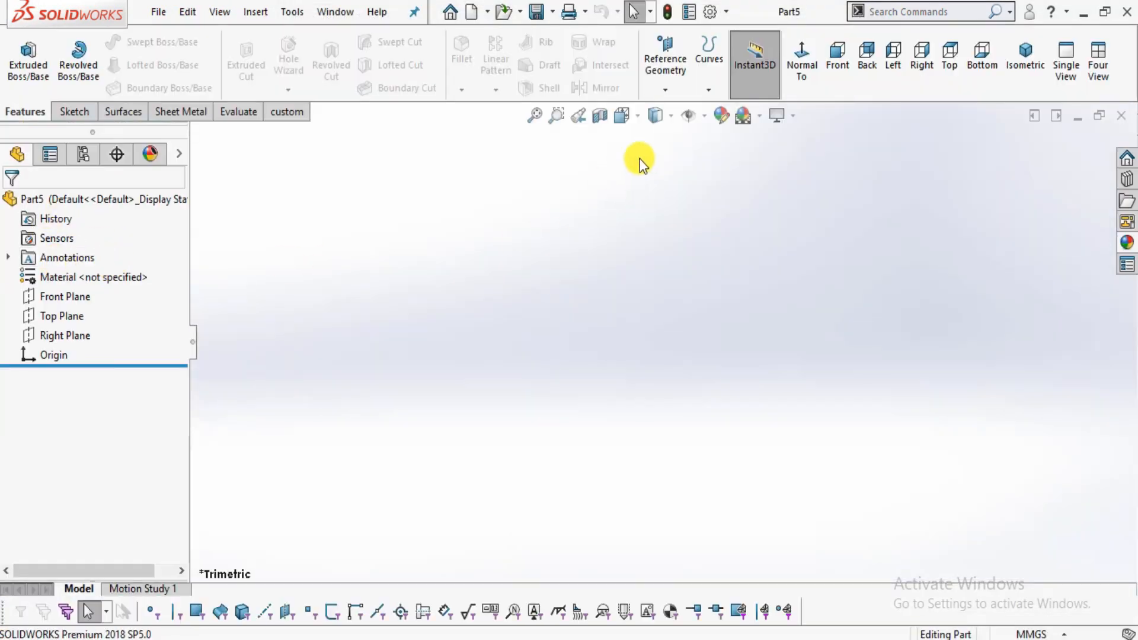
{"action": "left_click", "coordinate": [759, 115]}
{"action": "left_click", "coordinate": [782, 42]}
Start a sketch on the Front Plane, viewed normal to the plane.
{"action": "left_click", "coordinate": [66, 296]}
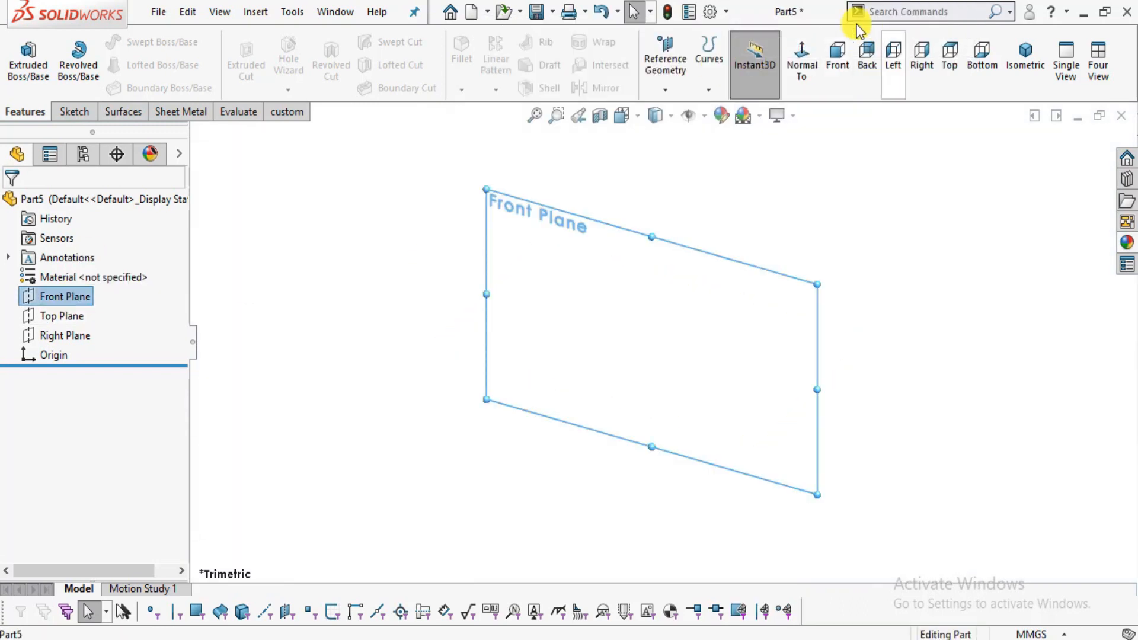
{"action": "left_click", "coordinate": [801, 56]}
{"action": "left_click", "coordinate": [73, 112]}
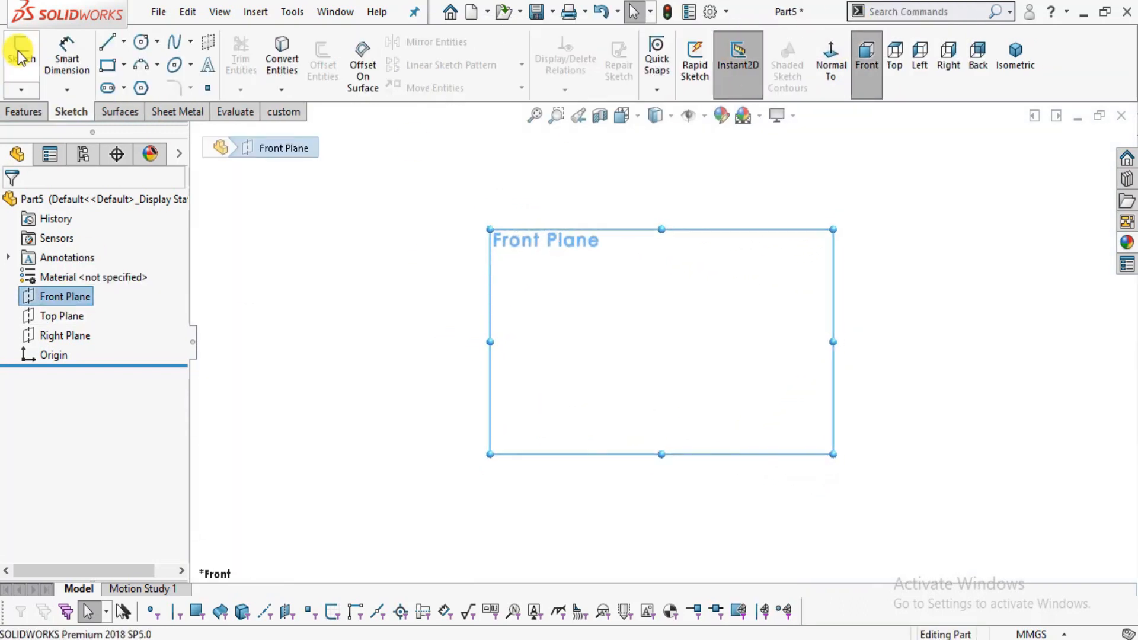
{"action": "left_click", "coordinate": [23, 57]}
Draw a closed stepped half-profile of the axle from the origin, with a narrower step at each end and a top edge about 262 mm long.
{"action": "left_click", "coordinate": [107, 43]}
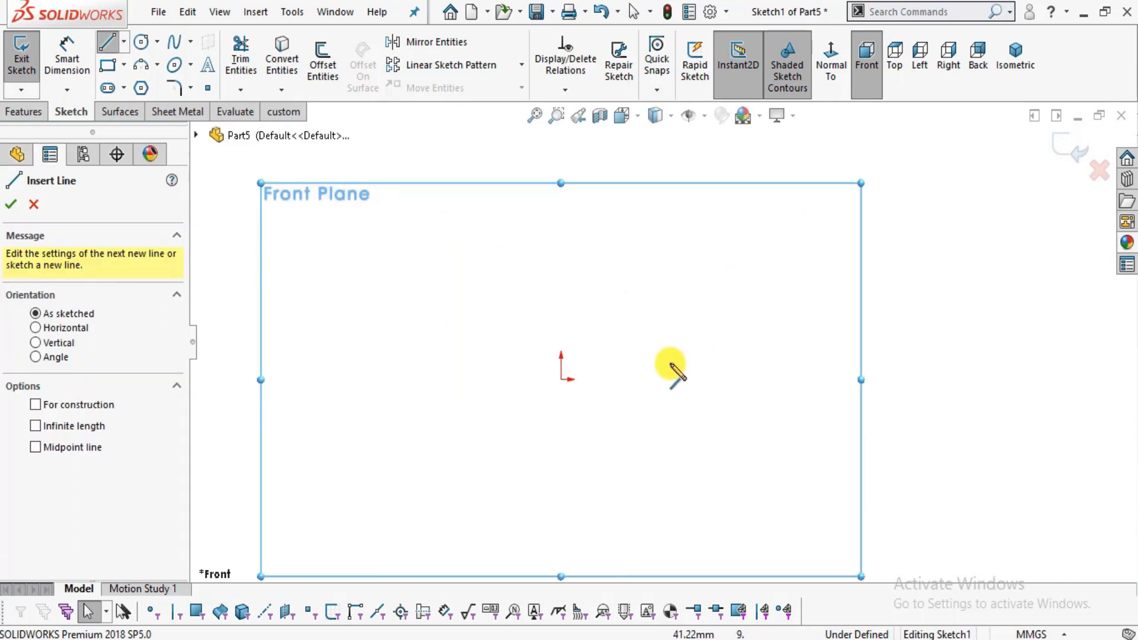
{"action": "left_click", "coordinate": [560, 379]}
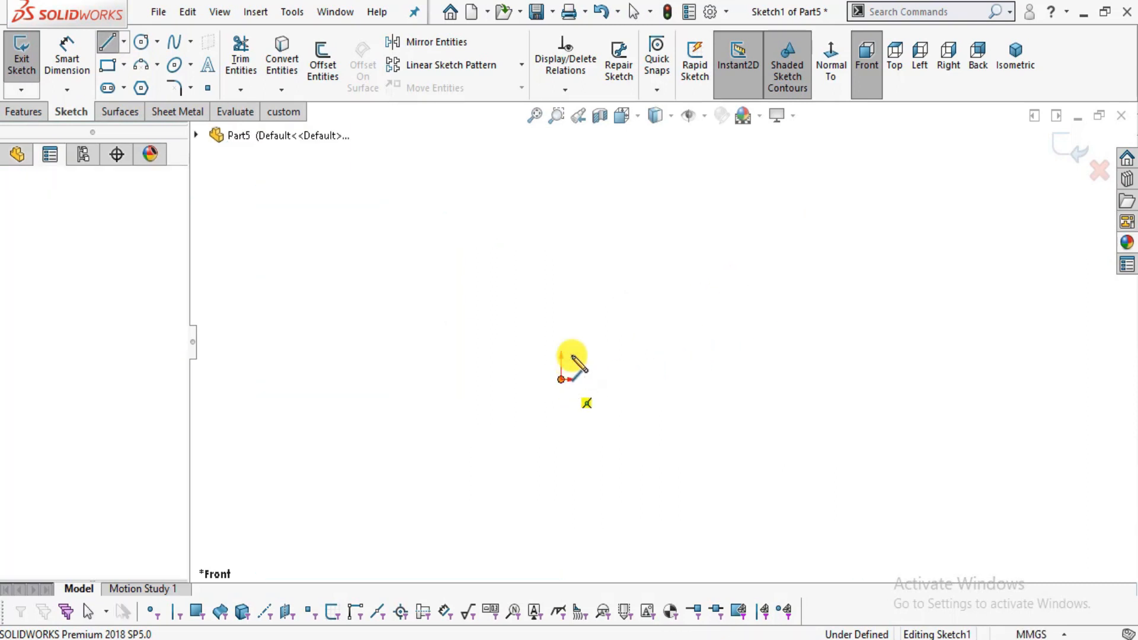
{"action": "left_click", "coordinate": [560, 297]}
{"action": "left_click", "coordinate": [641, 297]}
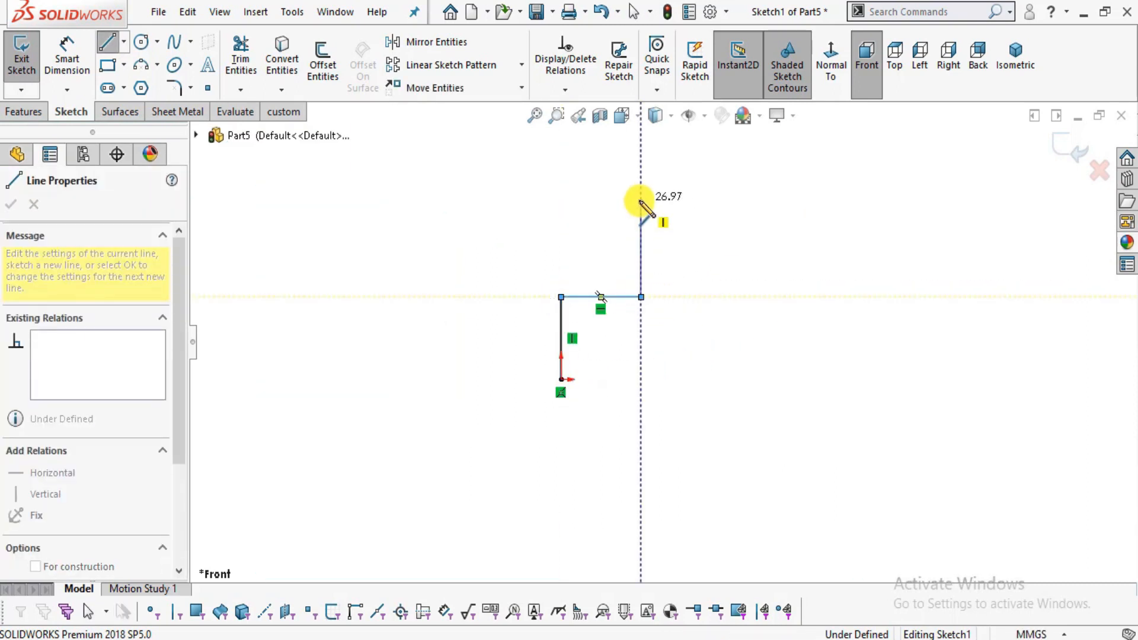
{"action": "left_click", "coordinate": [640, 200]}
{"action": "scroll", "coordinate": [660, 208], "scroll_direction": "up", "scroll_amount": 5}
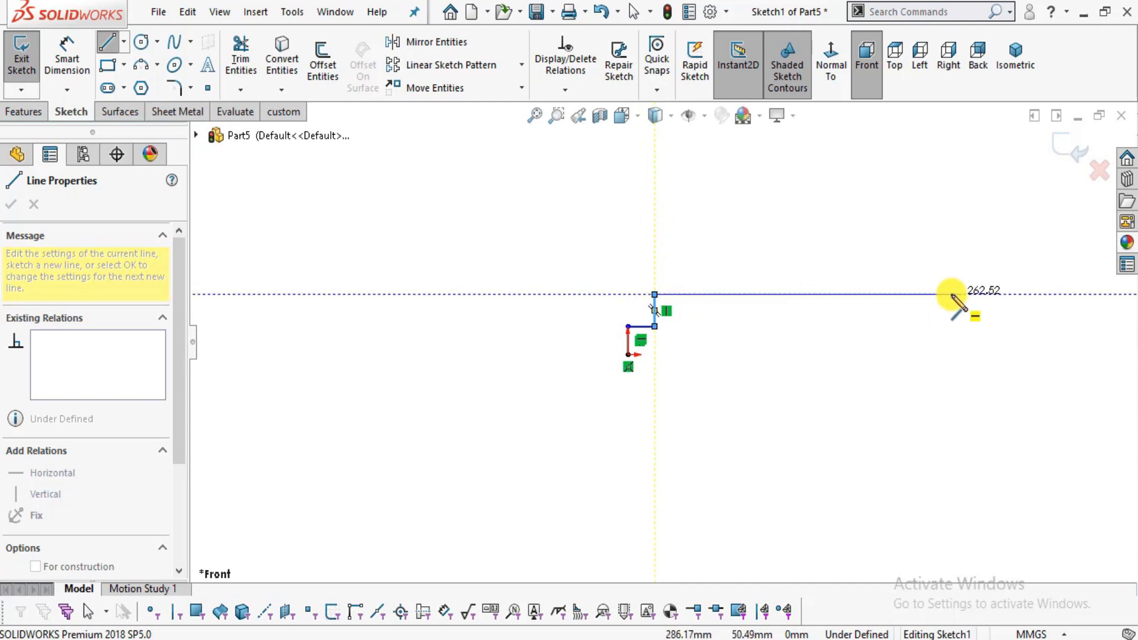
{"action": "left_click", "coordinate": [951, 294]}
{"action": "left_click", "coordinate": [951, 326]}
{"action": "left_click", "coordinate": [990, 326]}
{"action": "left_click", "coordinate": [990, 354]}
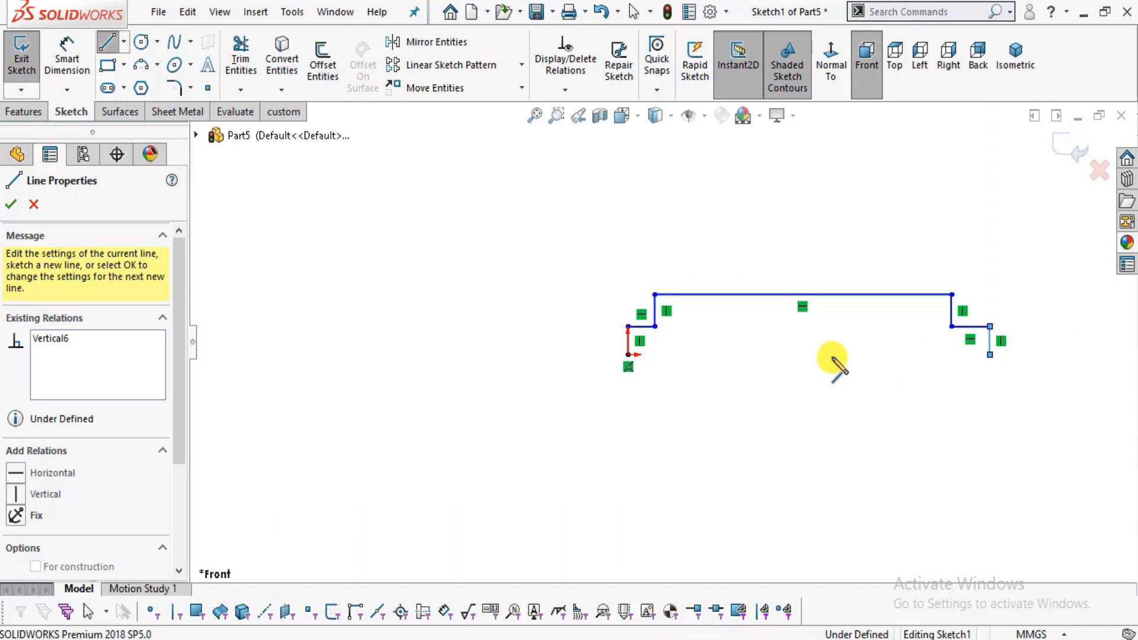
{"action": "left_click", "coordinate": [628, 355]}
{"action": "key", "text": "Escape"}
{"action": "key", "text": "Escape"}
{"action": "scroll", "coordinate": [820, 297], "scroll_direction": "down", "scroll_amount": 3}
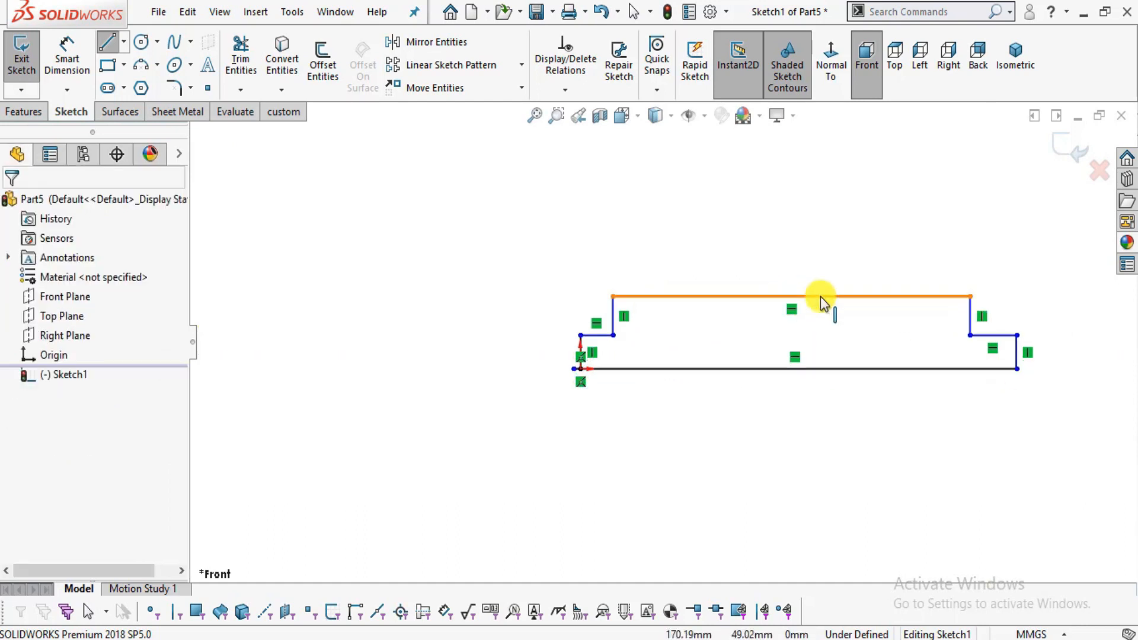
{"action": "scroll", "coordinate": [820, 296], "scroll_direction": "up", "scroll_amount": 2}
Switch to the Drill press vise plan PDF and examine the diameters and lengths on the 5. Leading Axle drawing.
{"action": "key", "text": "alt+Tab"}
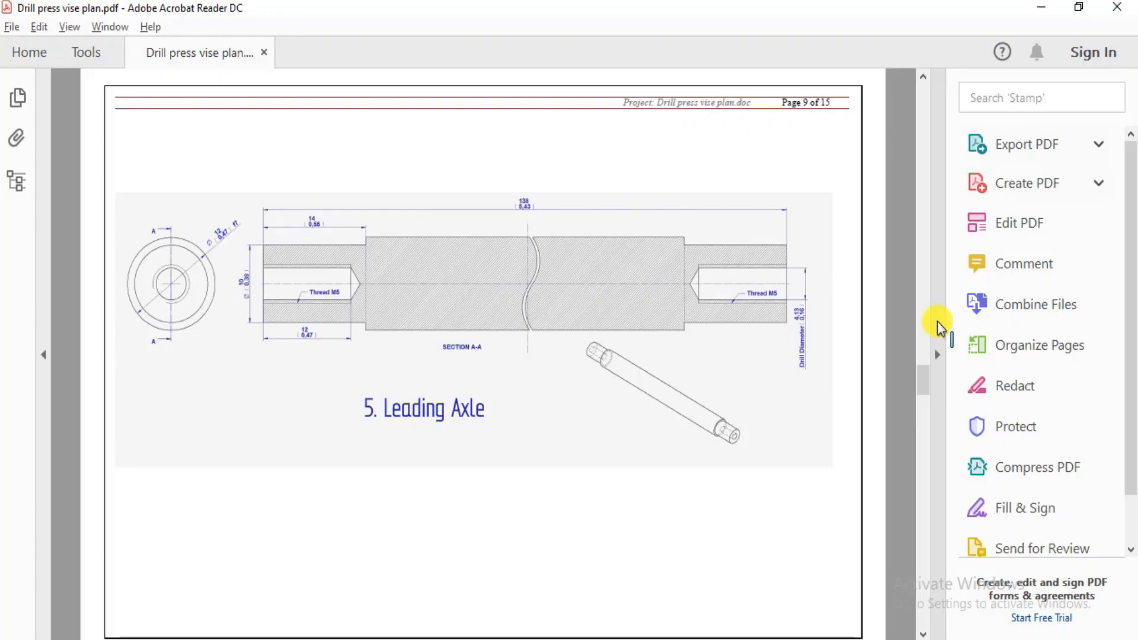
{"action": "scroll", "coordinate": [493, 268], "scroll_direction": "up", "scroll_amount": 2, "text": "ctrl"}
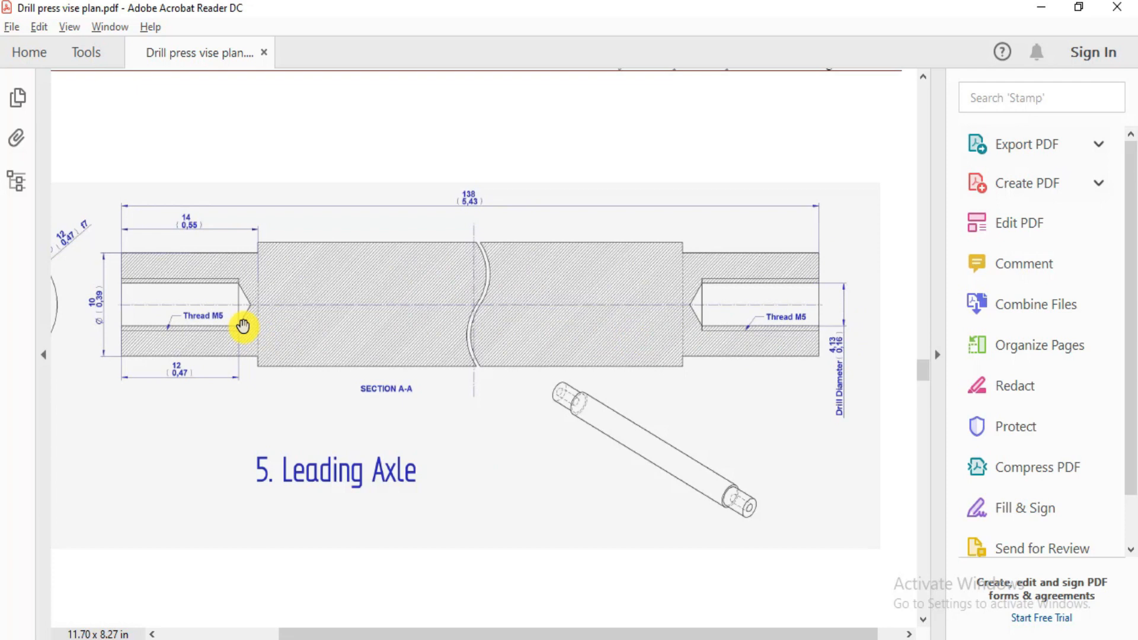
{"action": "left_click_drag", "start_coordinate": [300, 285], "coordinate": [423, 284]}
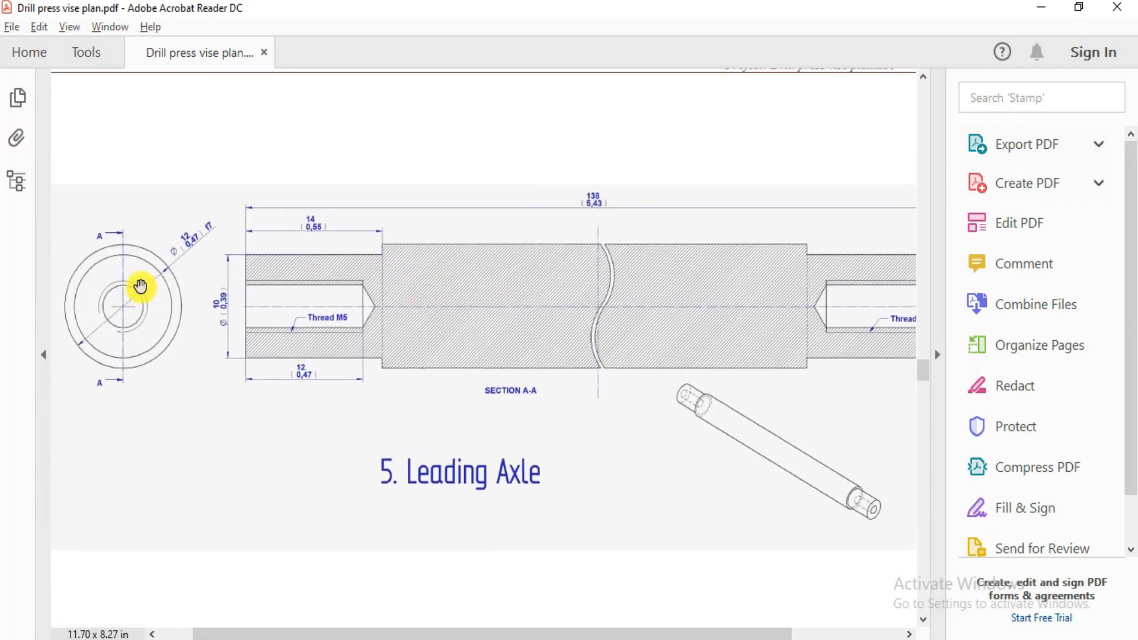
{"action": "scroll", "coordinate": [188, 261], "scroll_direction": "up", "scroll_amount": 2, "text": "ctrl"}
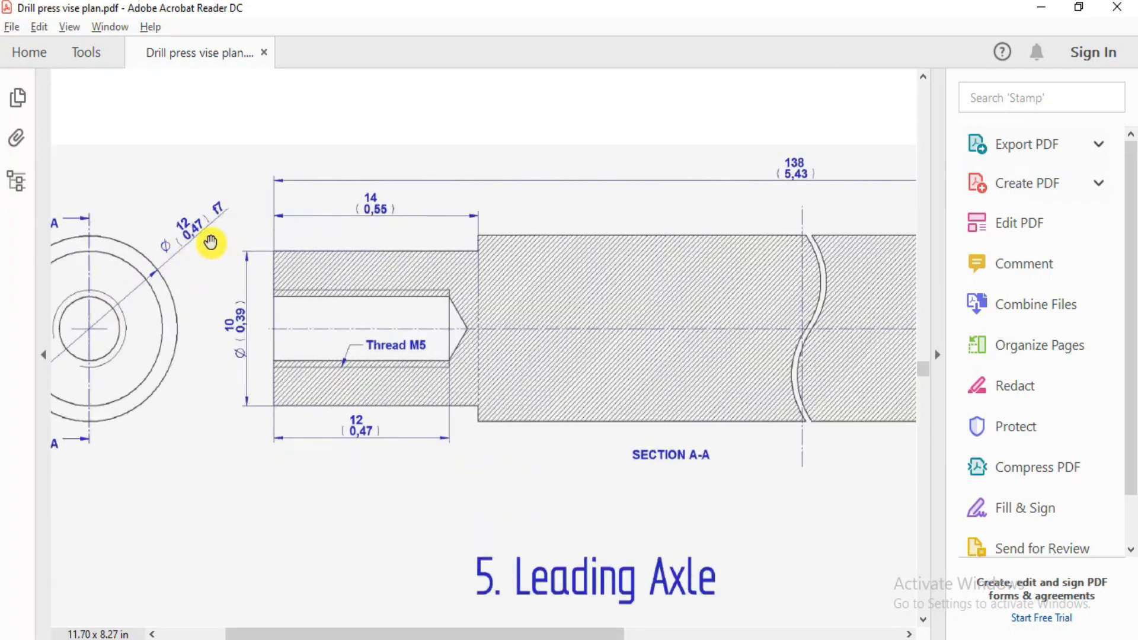
{"action": "left_click_drag", "start_coordinate": [170, 242], "coordinate": [210, 242]}
{"action": "left_click_drag", "start_coordinate": [231, 293], "coordinate": [112, 264]}
{"action": "key", "text": "alt+Tab"}
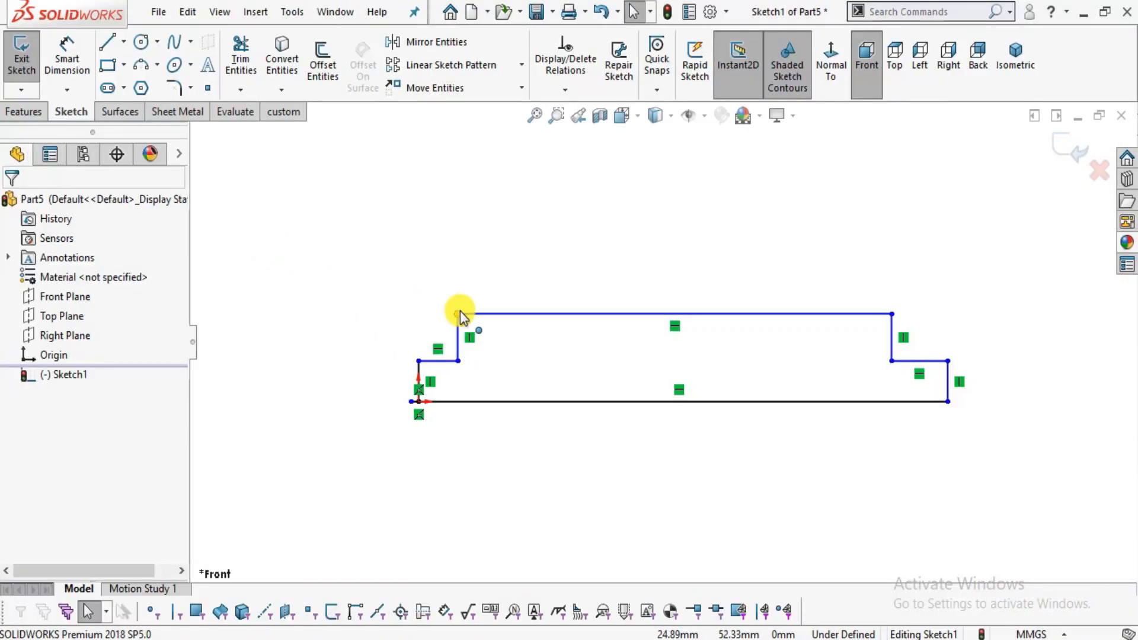
{"action": "key", "text": "alt+Tab"}
{"action": "key", "text": "alt+Tab"}
Move the overshooting end of the profile's bottom line onto the origin to close the profile.
{"action": "scroll", "coordinate": [528, 384], "scroll_direction": "down", "scroll_amount": 3}
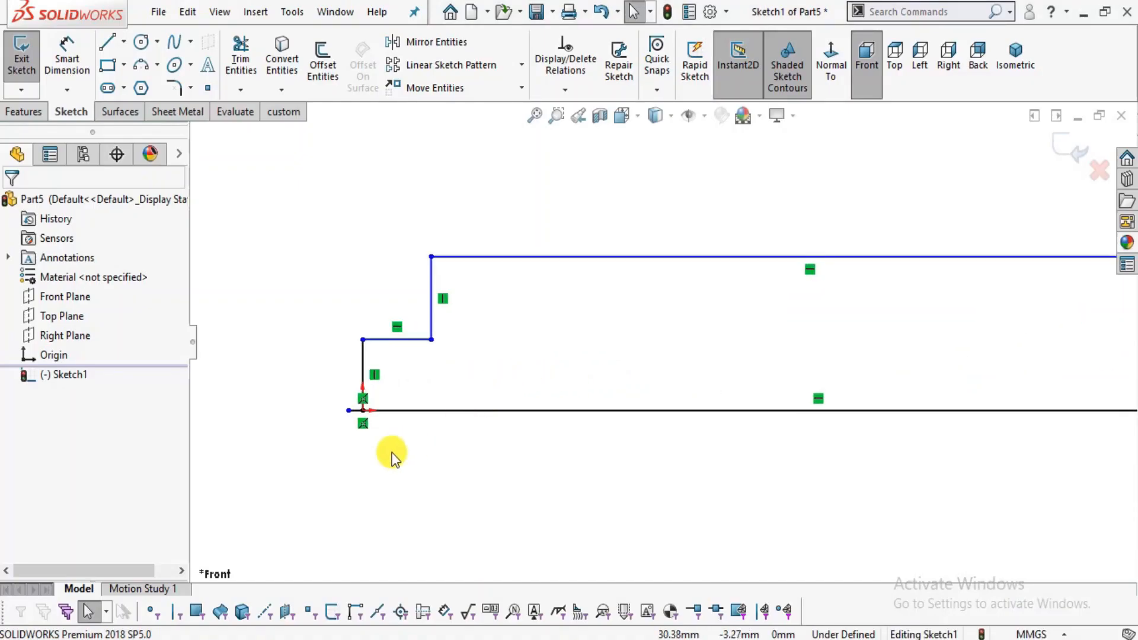
{"action": "scroll", "coordinate": [358, 406], "scroll_direction": "down", "scroll_amount": 2}
{"action": "left_click_drag", "start_coordinate": [350, 402], "coordinate": [375, 401]}
{"action": "scroll", "coordinate": [658, 340], "scroll_direction": "up", "scroll_amount": 2}
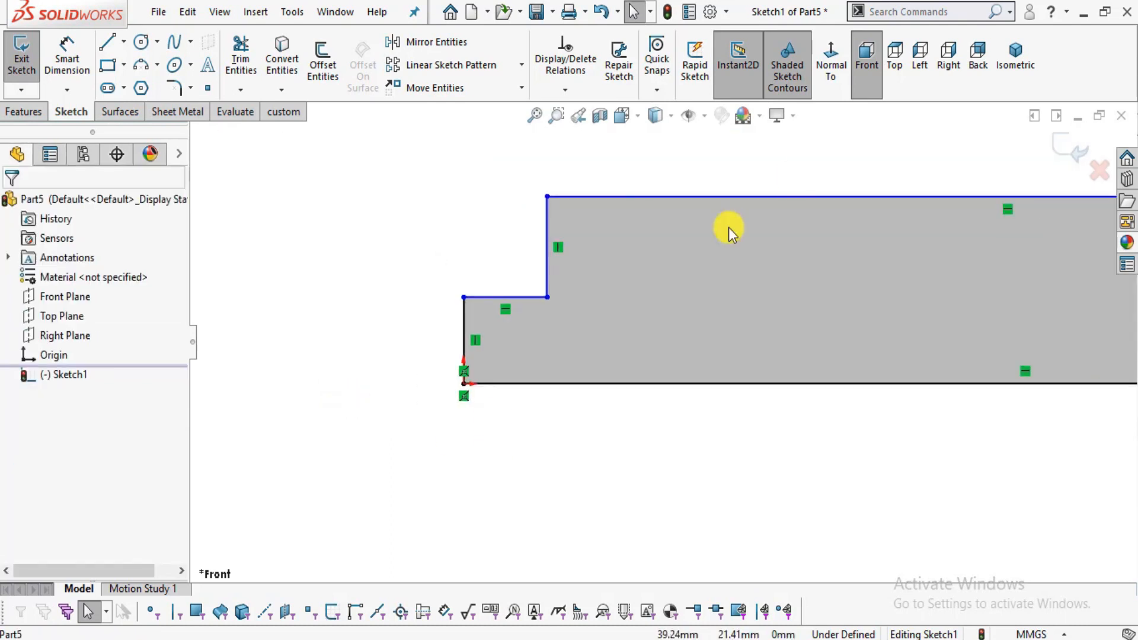
{"action": "scroll", "coordinate": [853, 63], "scroll_direction": "down", "scroll_amount": 2}
{"action": "scroll", "coordinate": [521, 368], "scroll_direction": "up", "scroll_amount": 2}
Check the end journal's diameter in the PDF drawing and dimension the first step's height above the bottom line as 5 mm.
{"action": "scroll", "coordinate": [717, 411], "scroll_direction": "up", "scroll_amount": 2}
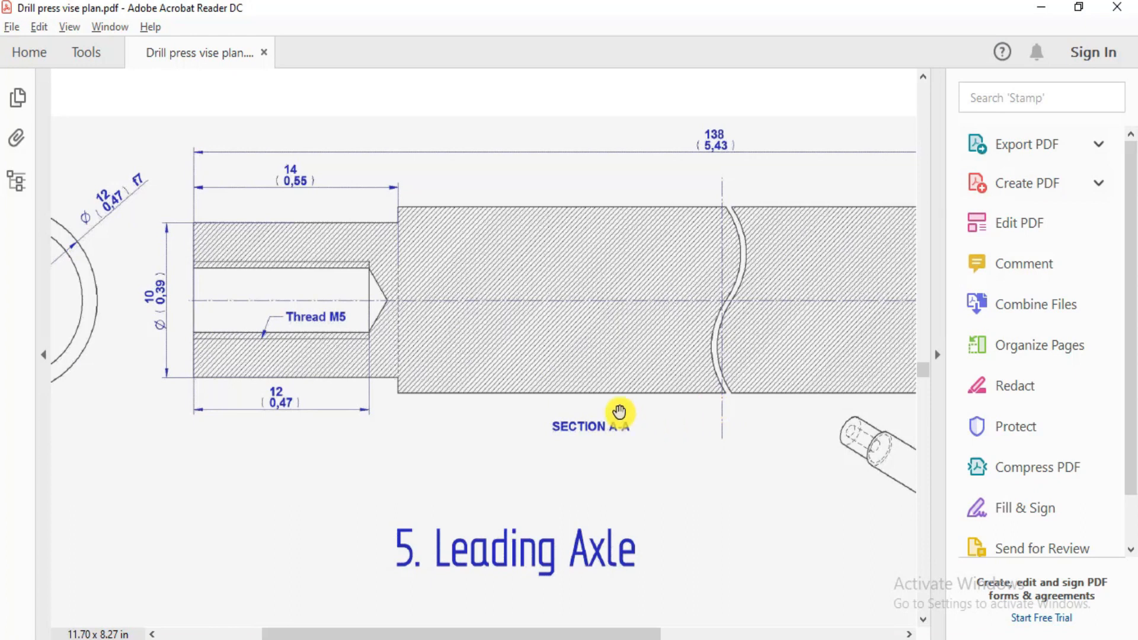
{"action": "left_click_drag", "start_coordinate": [627, 404], "coordinate": [646, 391]}
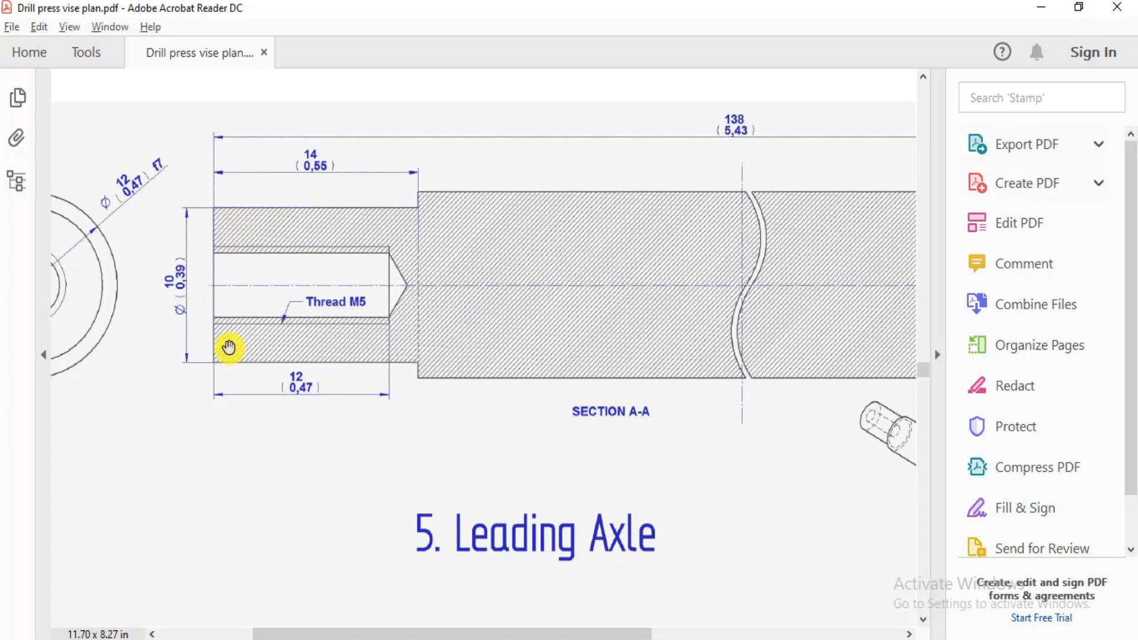
{"action": "key", "text": "alt+Tab"}
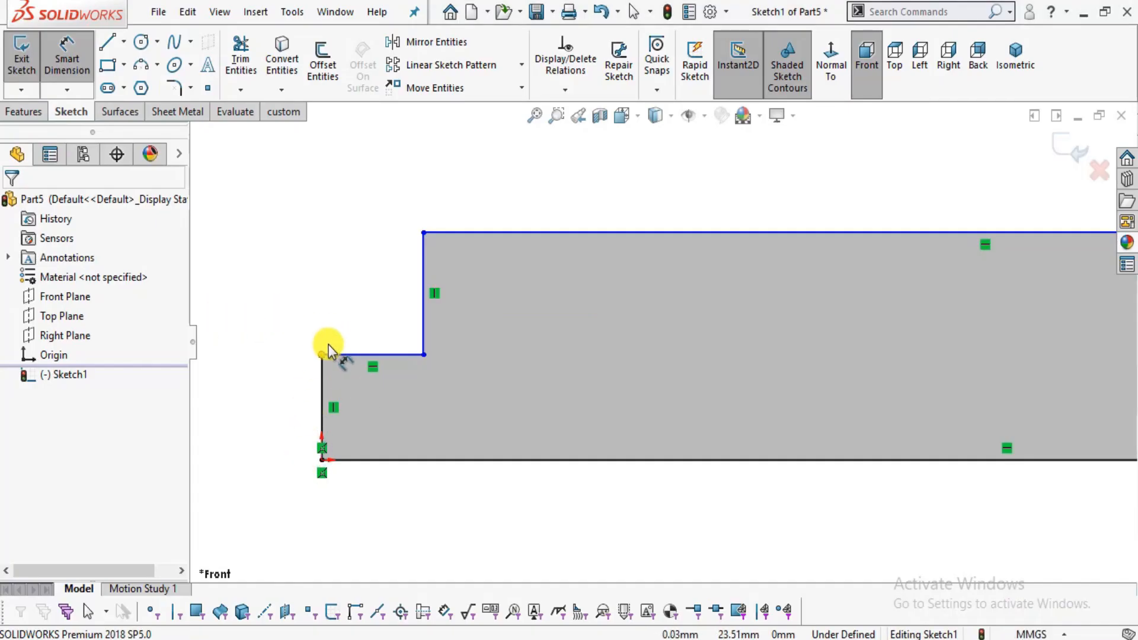
{"action": "left_click", "coordinate": [339, 355]}
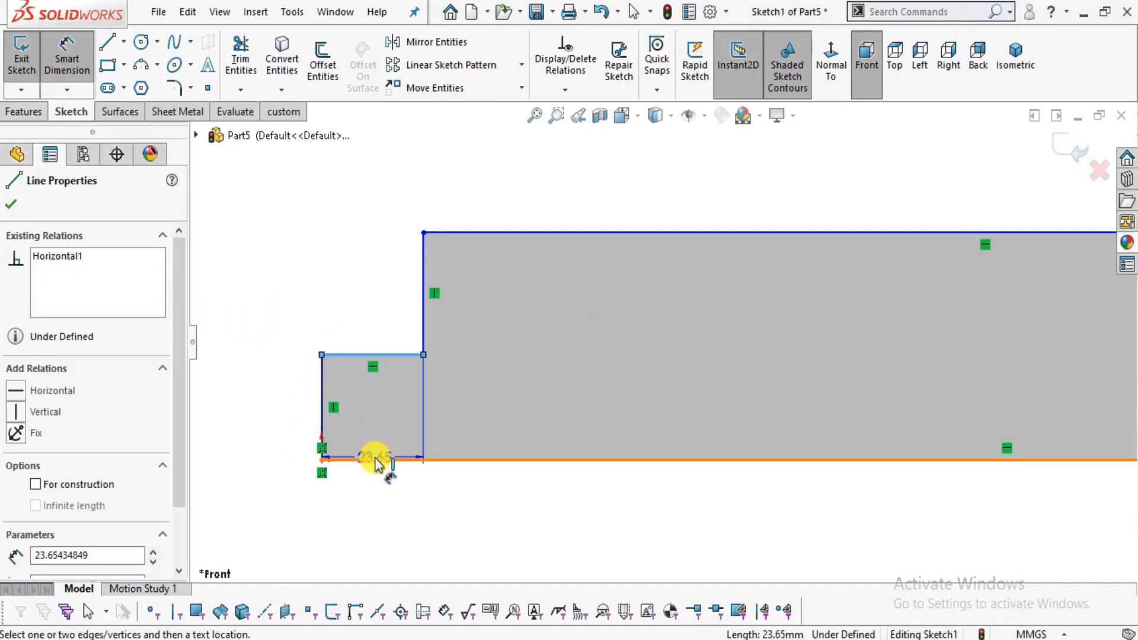
{"action": "left_click", "coordinate": [375, 460]}
{"action": "left_click", "coordinate": [248, 415]}
{"action": "type", "text": "5"}
{"action": "key", "text": "Return"}
{"action": "key", "text": "Escape"}
Check the axle body's diameter in the PDF drawing and dimension the profile's top edge 6 mm above the bottom line.
{"action": "key", "text": "alt+Tab"}
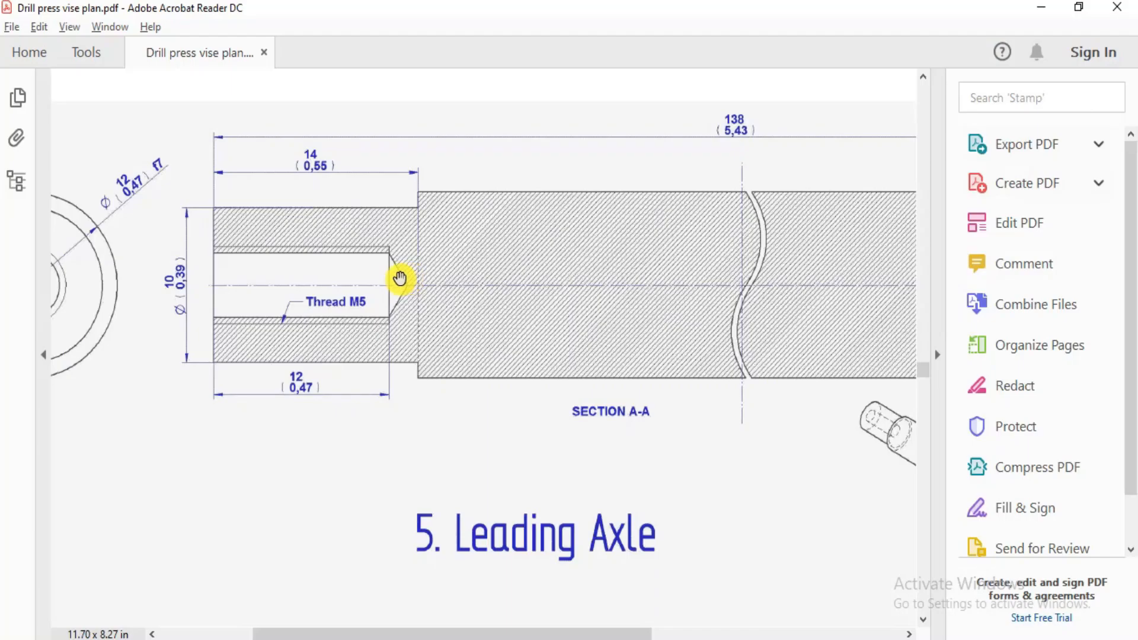
{"action": "left_click_drag", "start_coordinate": [445, 285], "coordinate": [187, 251]}
{"action": "mouse_move", "coordinate": [701, 312]}
{"action": "left_mouse_down"}
{"action": "mouse_move", "coordinate": [295, 323]}
{"action": "mouse_move", "coordinate": [805, 317]}
{"action": "left_mouse_up"}
{"action": "mouse_move", "coordinate": [350, 310]}
{"action": "left_mouse_down"}
{"action": "mouse_move", "coordinate": [468, 295]}
{"action": "mouse_move", "coordinate": [694, 369]}
{"action": "left_mouse_up"}
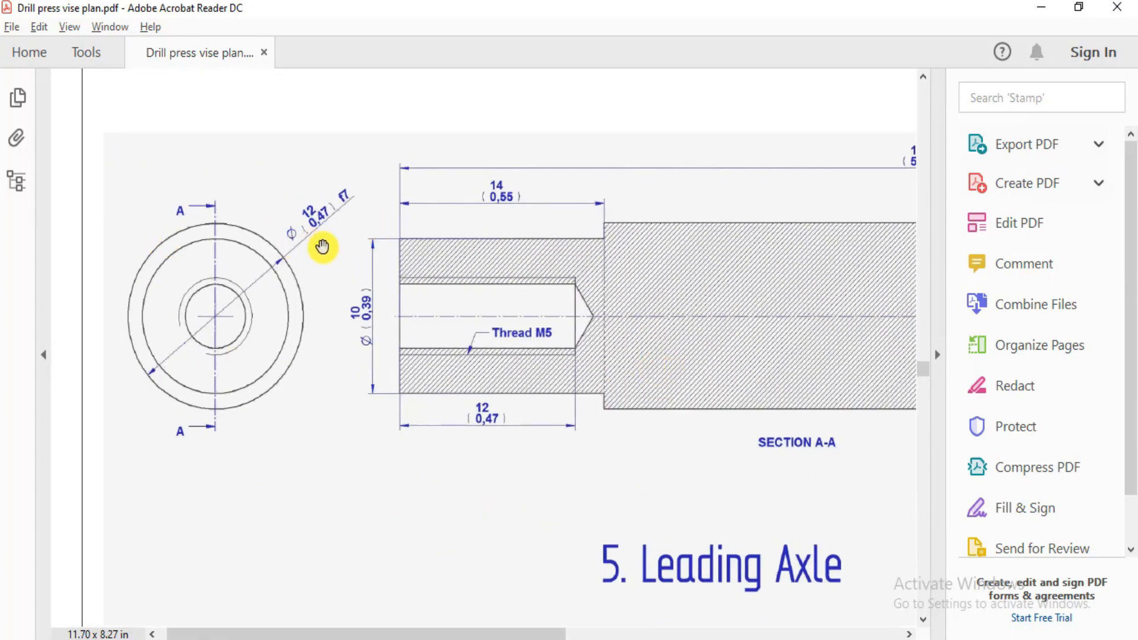
{"action": "key", "text": "alt+Tab"}
{"action": "left_click", "coordinate": [516, 233]}
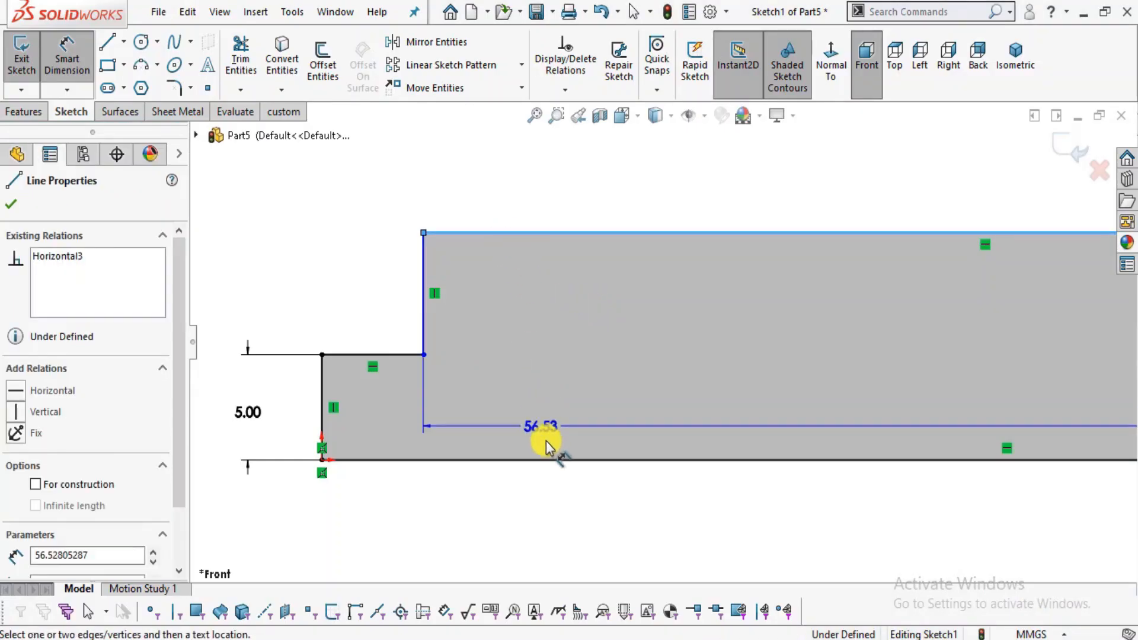
{"action": "left_click", "coordinate": [546, 459]}
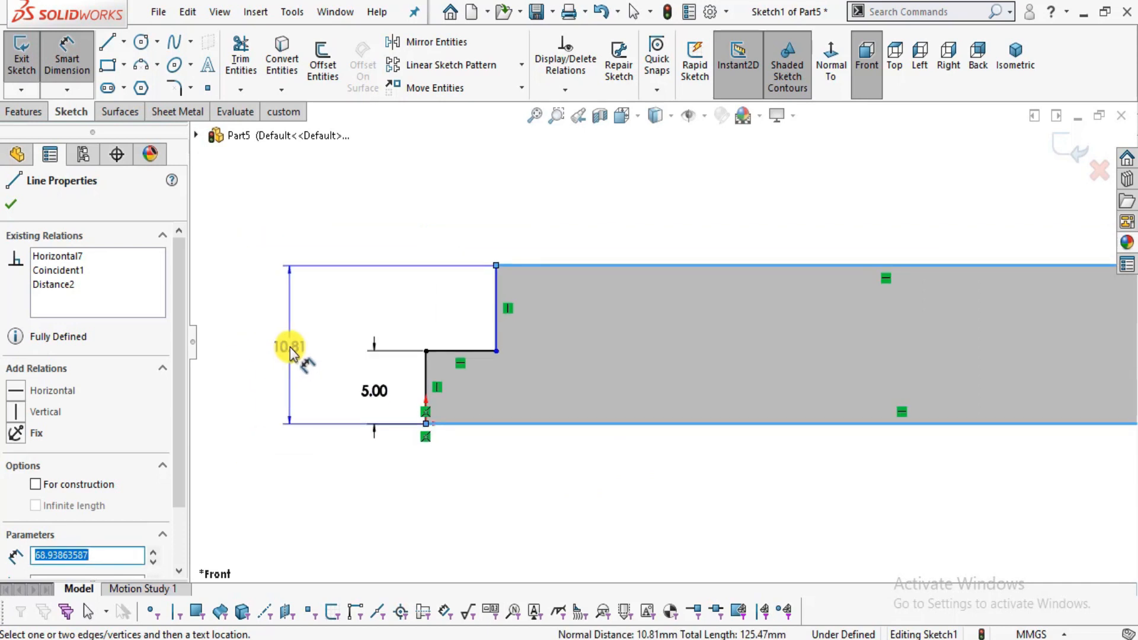
{"action": "left_click", "coordinate": [290, 348]}
{"action": "type", "text": "6"}
{"action": "key", "text": "Return"}
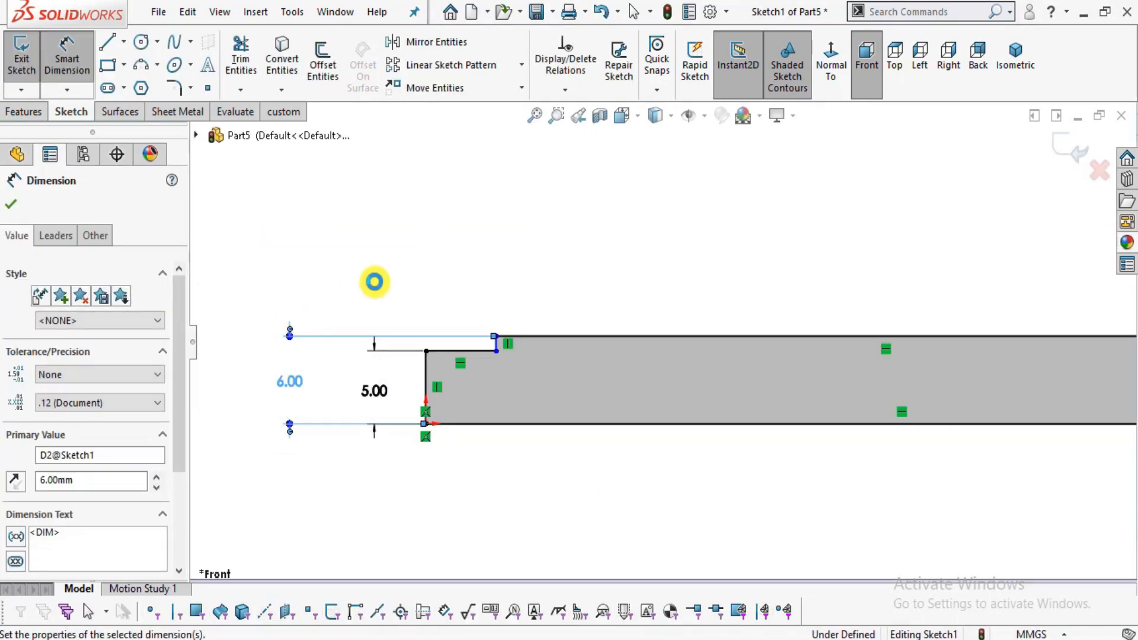
{"action": "left_click", "coordinate": [374, 282]}
Check the end journal's length in the PDF drawing and dimension the first step's horizontal line as 14 mm.
{"action": "scroll", "coordinate": [626, 362], "scroll_direction": "down", "scroll_amount": 3}
{"action": "key", "text": "alt+Tab"}
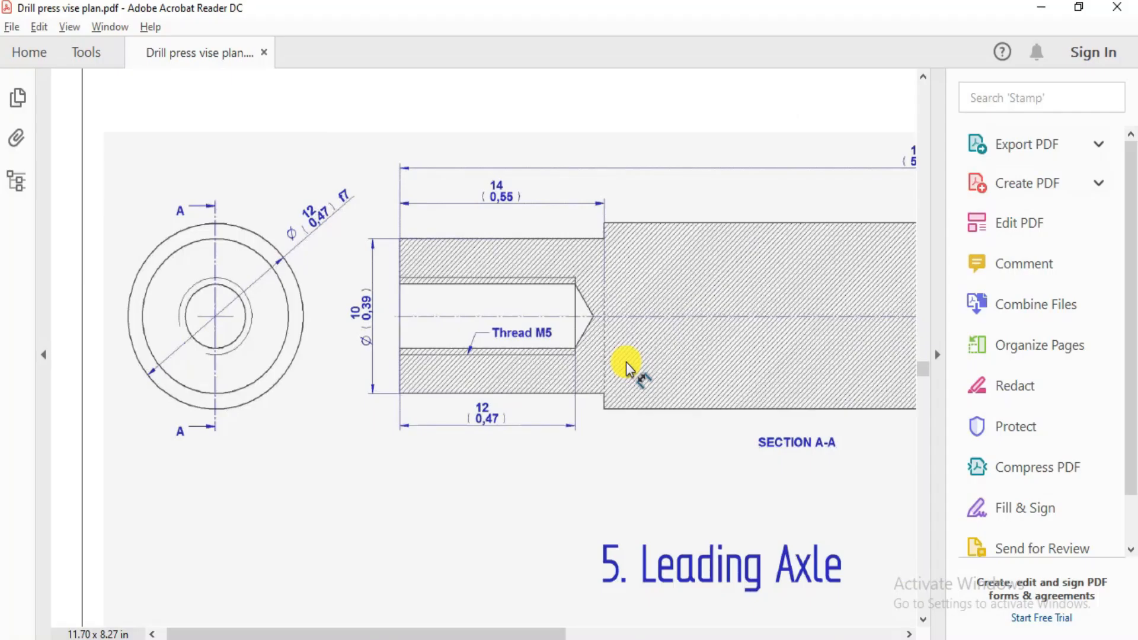
{"action": "key", "text": "alt+Tab"}
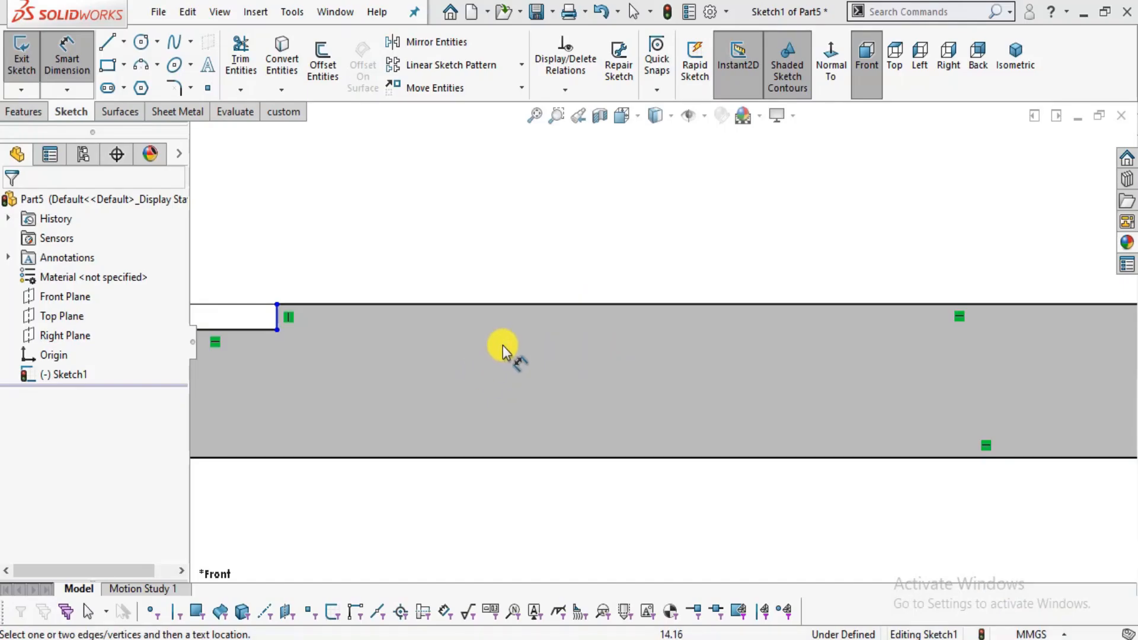
{"action": "left_click", "coordinate": [240, 331]}
{"action": "scroll", "coordinate": [302, 443], "scroll_direction": "up", "scroll_amount": 2}
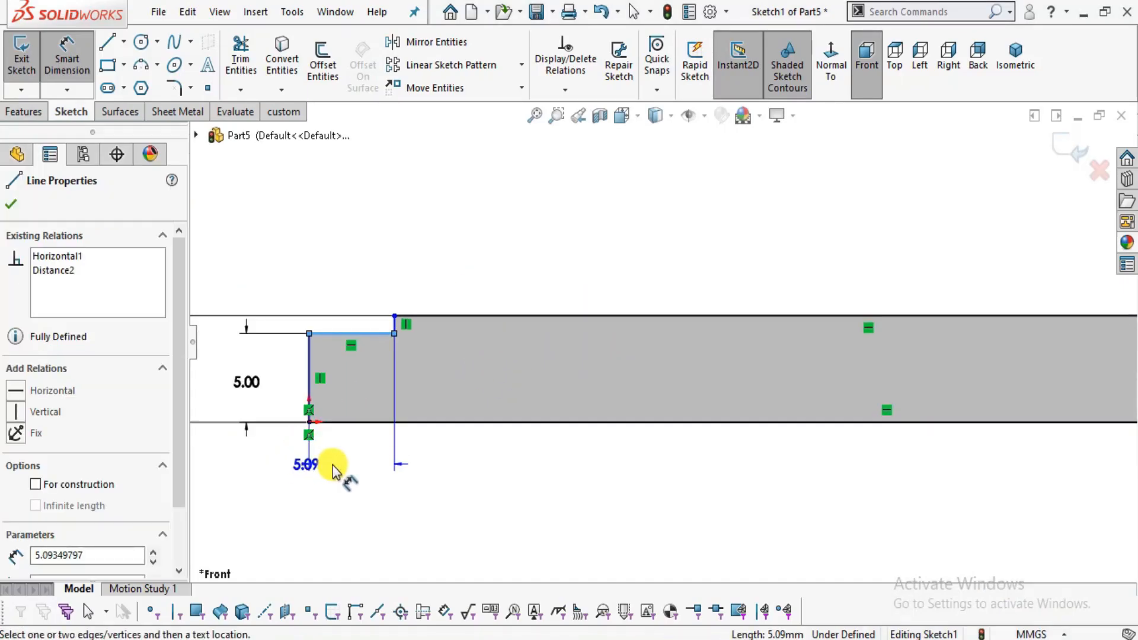
{"action": "left_click", "coordinate": [342, 462]}
{"action": "type", "text": "14"}
{"action": "key", "text": "Return"}
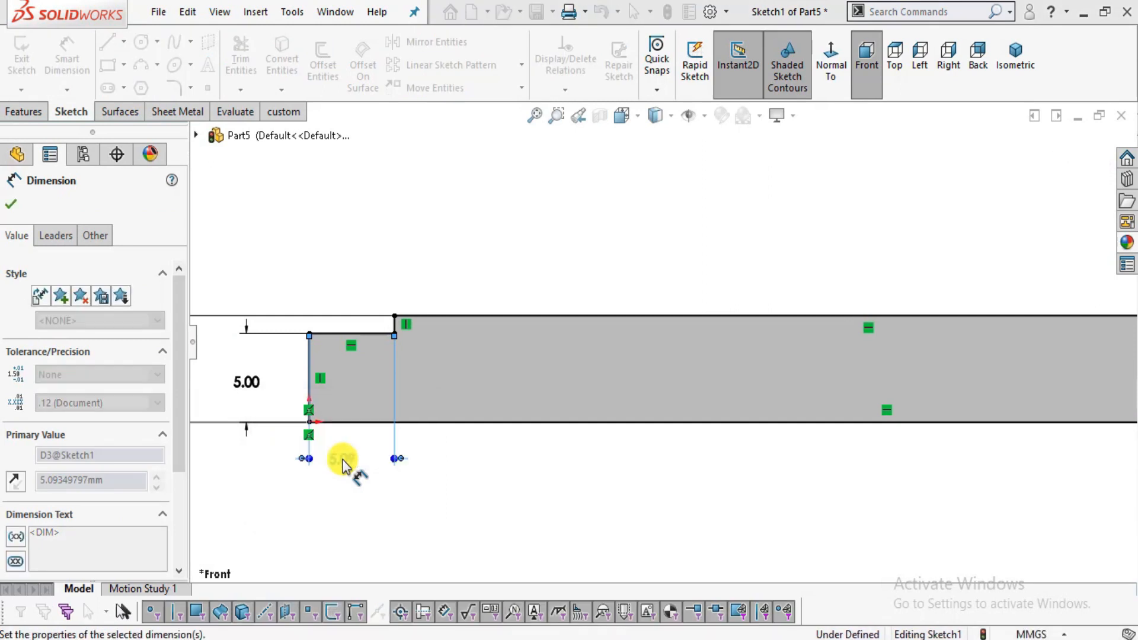
{"action": "left_click", "coordinate": [377, 234]}
Check the far end of the axle in the PDF drawing and raise the profile's far shoulder corner to about 3.3 mm above the bottom line.
{"action": "scroll", "coordinate": [646, 368], "scroll_direction": "up", "scroll_amount": 2}
{"action": "key", "text": "alt+Tab"}
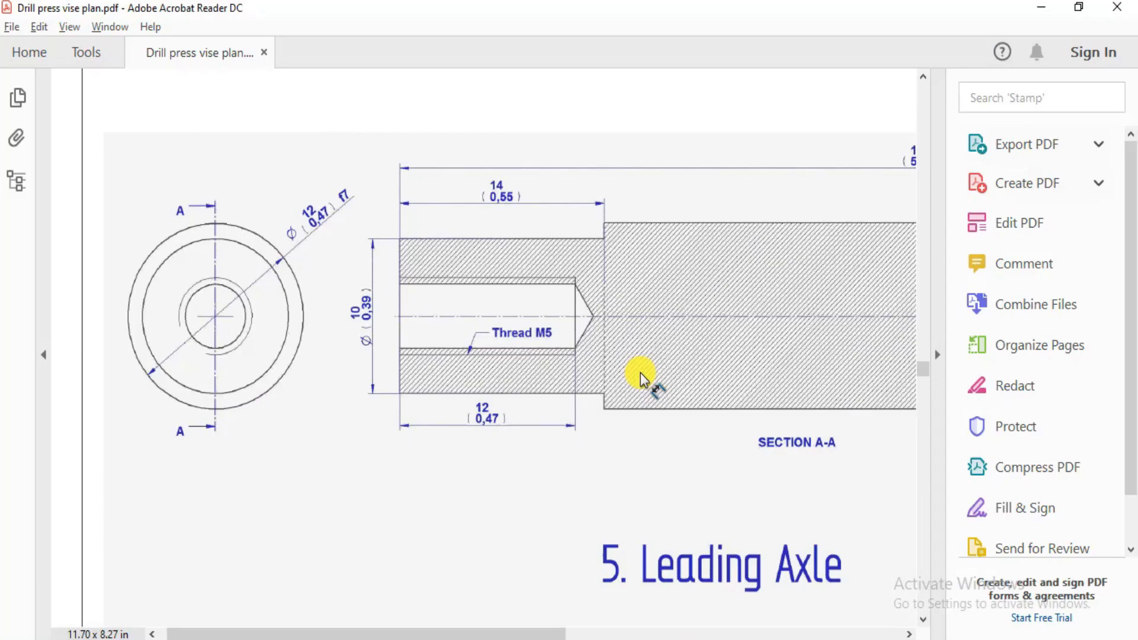
{"action": "left_click_drag", "start_coordinate": [691, 418], "coordinate": [609, 419]}
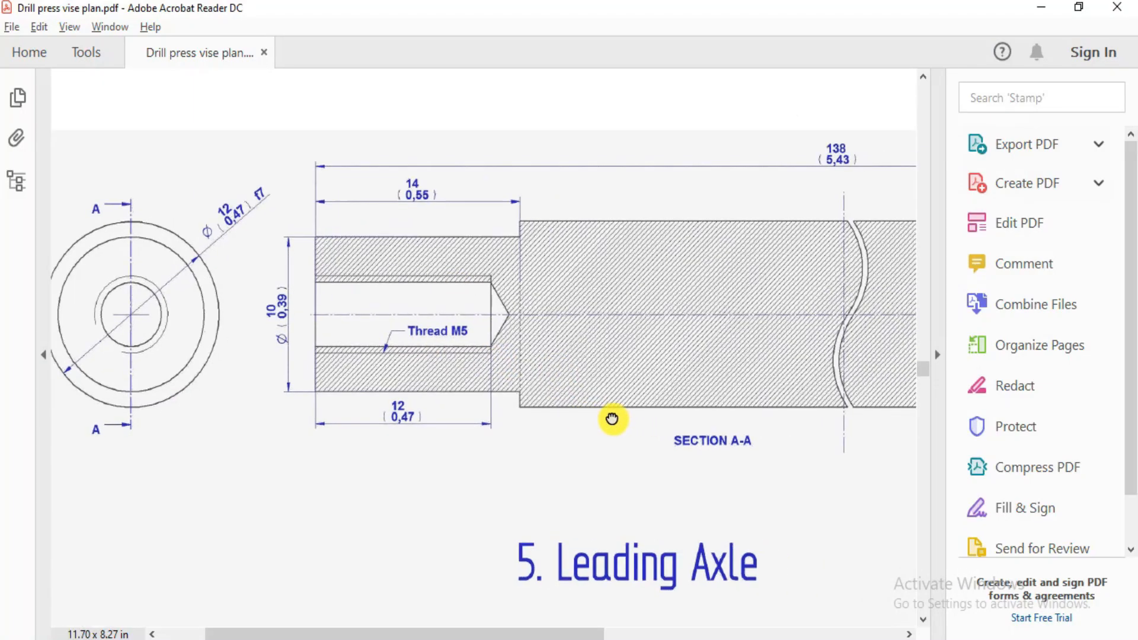
{"action": "left_click_drag", "start_coordinate": [801, 444], "coordinate": [252, 412]}
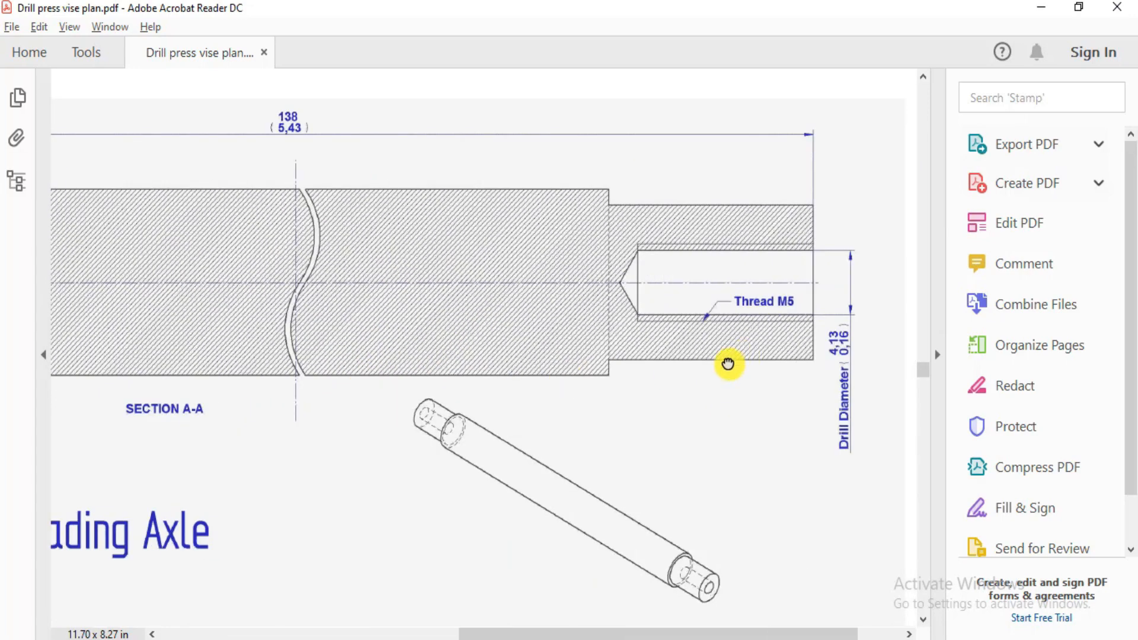
{"action": "left_click_drag", "start_coordinate": [729, 364], "coordinate": [637, 414]}
{"action": "key", "text": "alt+Tab"}
{"action": "scroll", "coordinate": [934, 381], "scroll_direction": "down", "scroll_amount": 5}
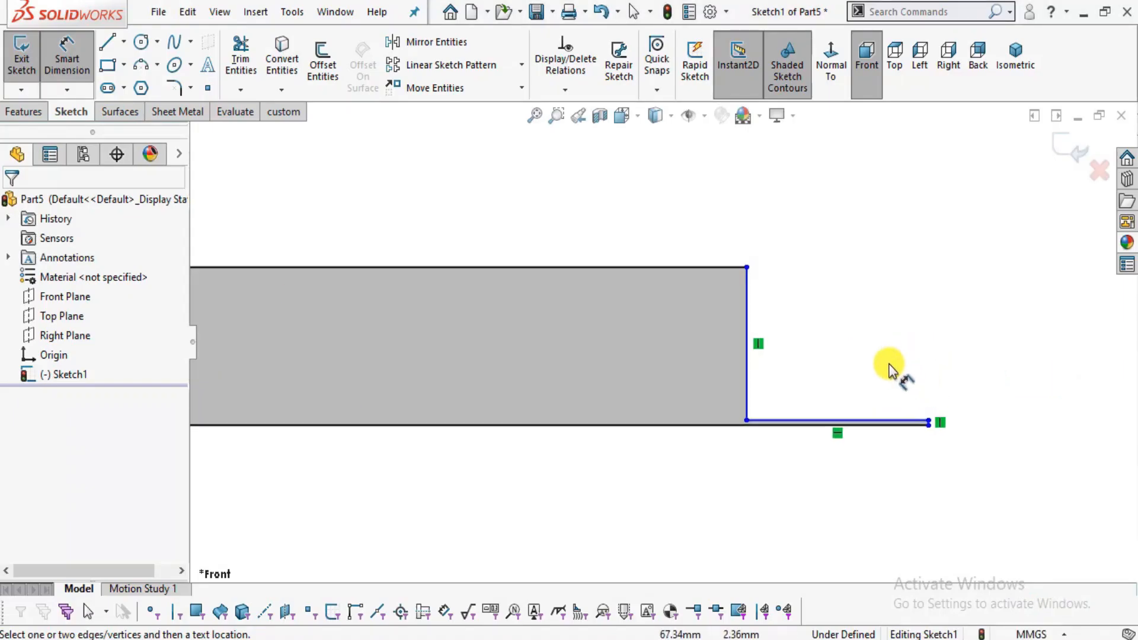
{"action": "left_click_drag", "start_coordinate": [748, 418], "coordinate": [757, 340]}
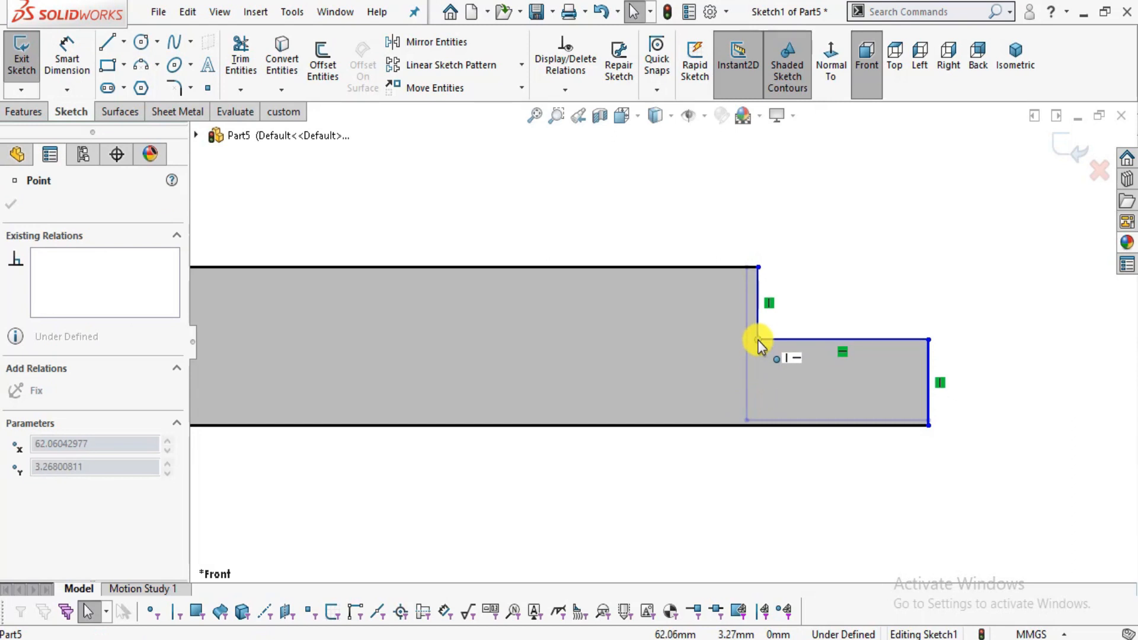
Dimension the horizontal line of the profile's far step as 14 mm.
{"action": "left_click", "coordinate": [66, 47]}
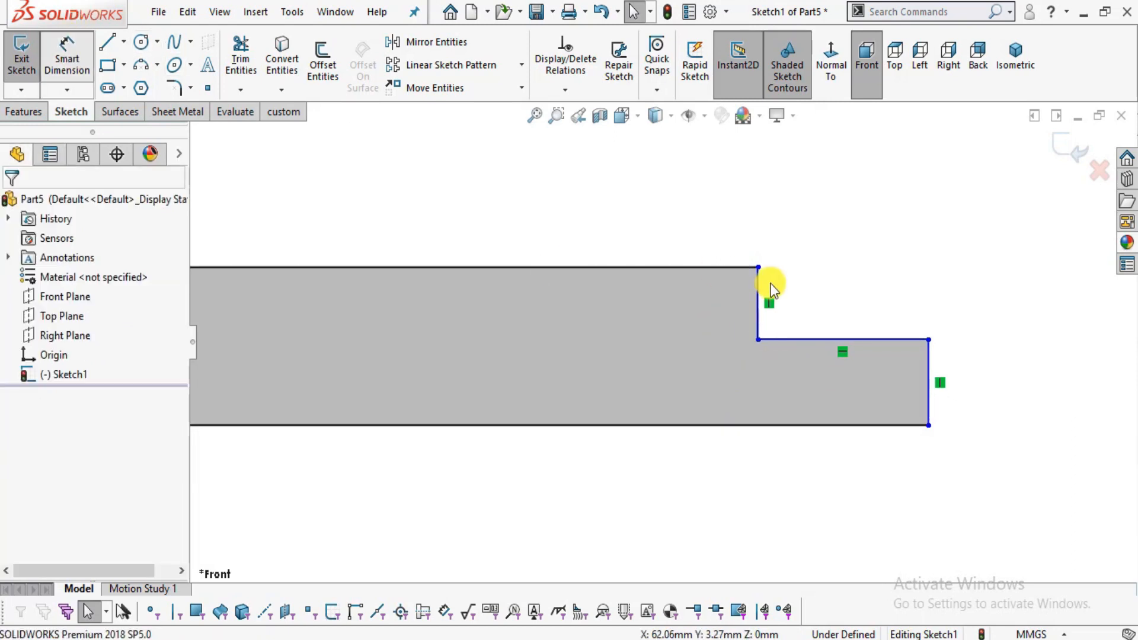
{"action": "left_click", "coordinate": [810, 338]}
{"action": "left_click", "coordinate": [832, 290]}
{"action": "type", "text": "14"}
{"action": "key", "text": "Return"}
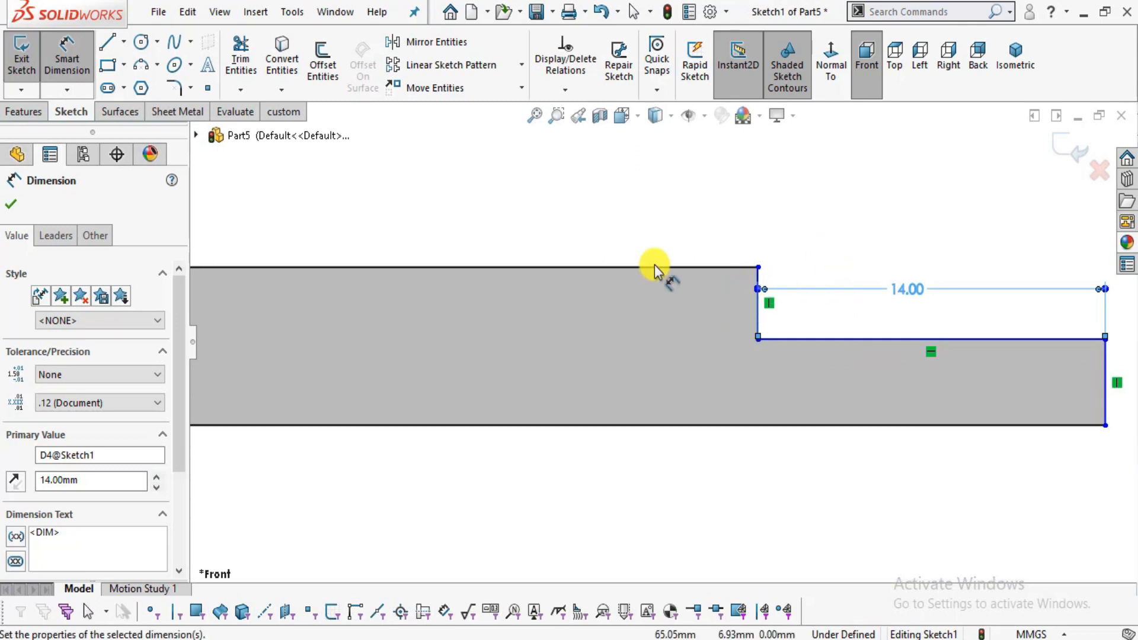
{"action": "key", "text": "Escape"}
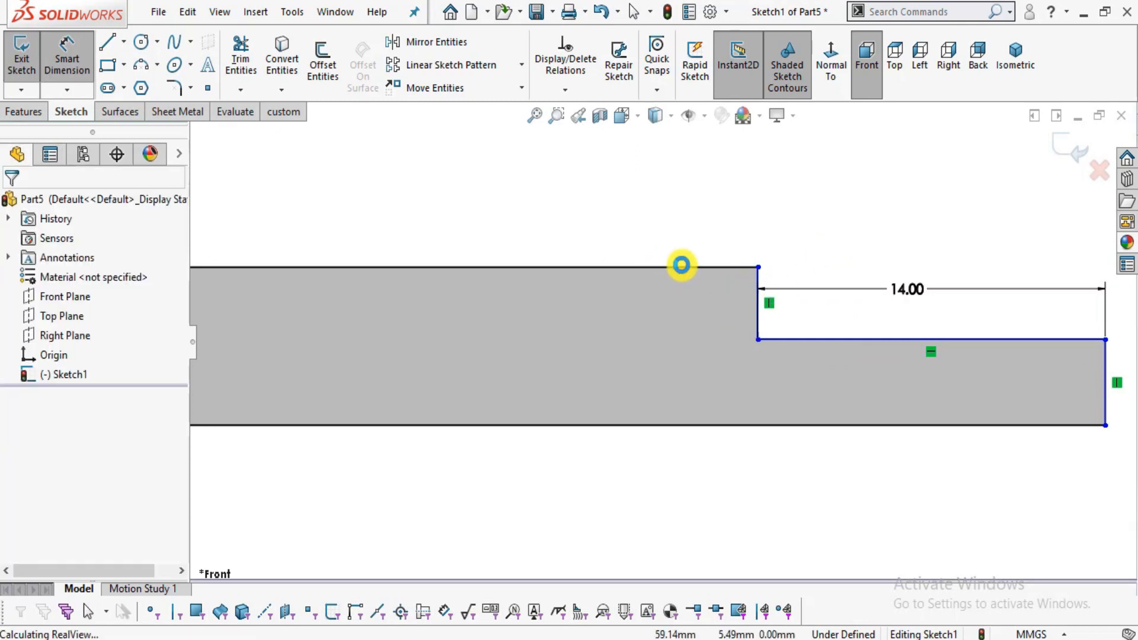
{"action": "left_click", "coordinate": [598, 266]}
{"action": "left_click", "coordinate": [718, 425]}
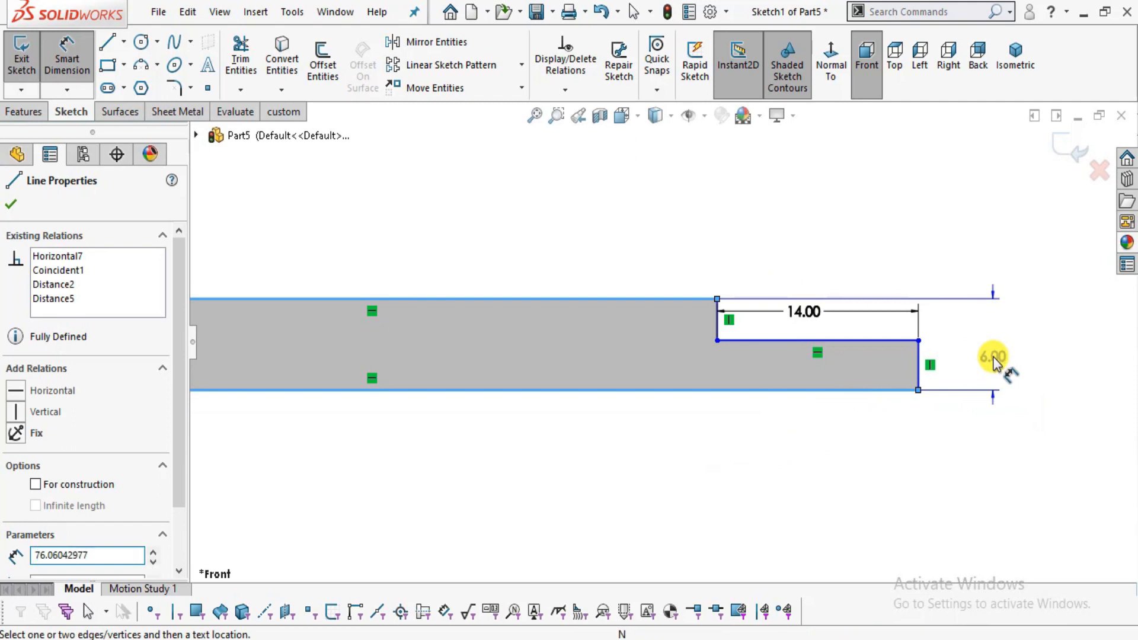
{"action": "left_click", "coordinate": [993, 357]}
{"action": "key", "text": "Escape"}
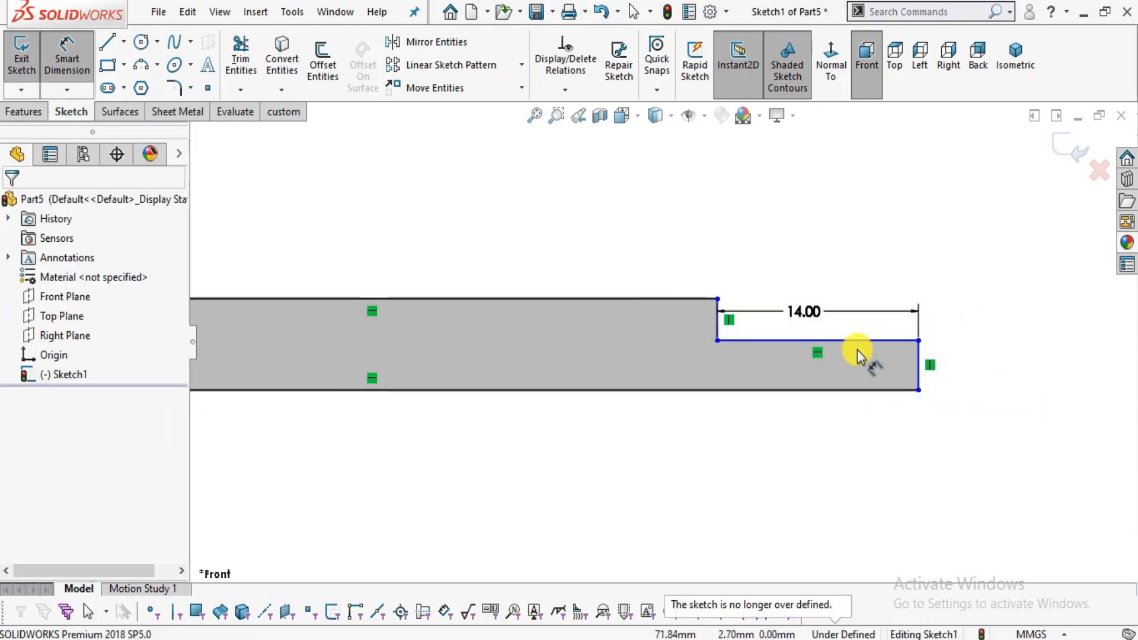
Dimension the vertical end line of the profile's far step as 5 mm.
{"action": "left_click", "coordinate": [919, 358]}
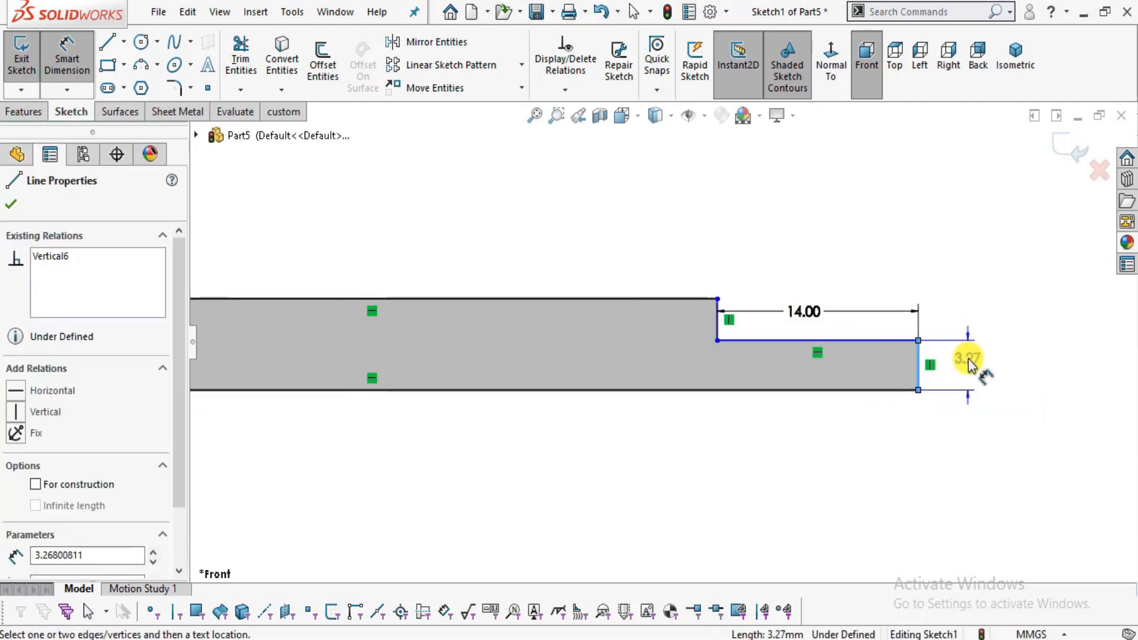
{"action": "left_click", "coordinate": [968, 359]}
{"action": "type", "text": "5"}
{"action": "key", "text": "Return"}
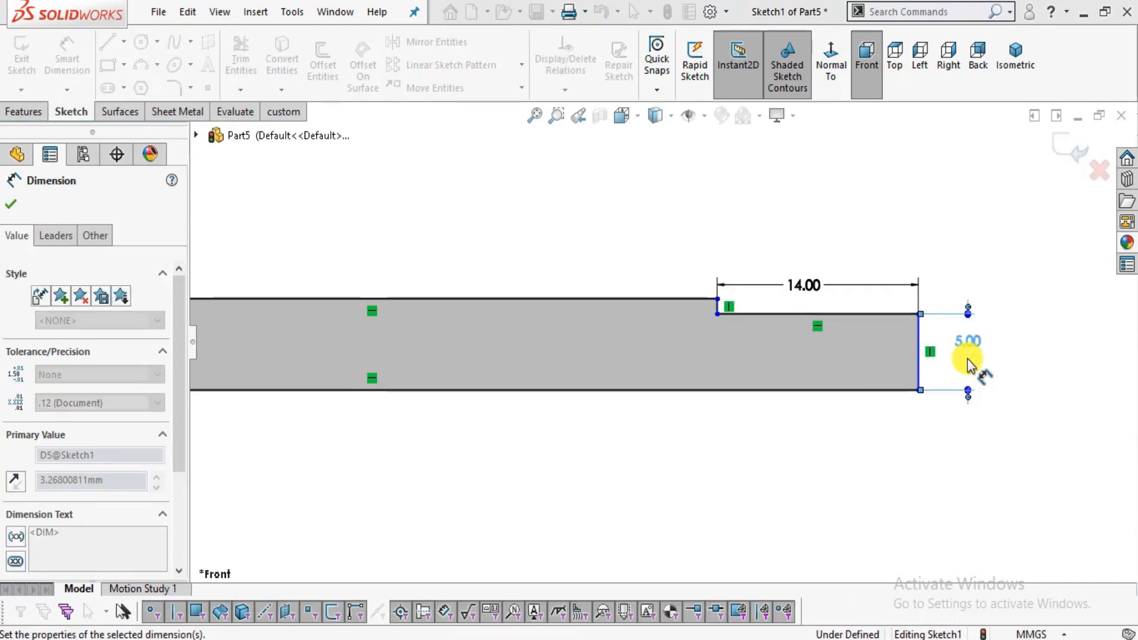
{"action": "key", "text": "Escape"}
Move the 6 mm height dimension outward past the 5 mm dimension at the profile's origin end.
{"action": "scroll", "coordinate": [878, 407], "scroll_direction": "up", "scroll_amount": 5}
{"action": "scroll", "coordinate": [505, 321], "scroll_direction": "down", "scroll_amount": 2}
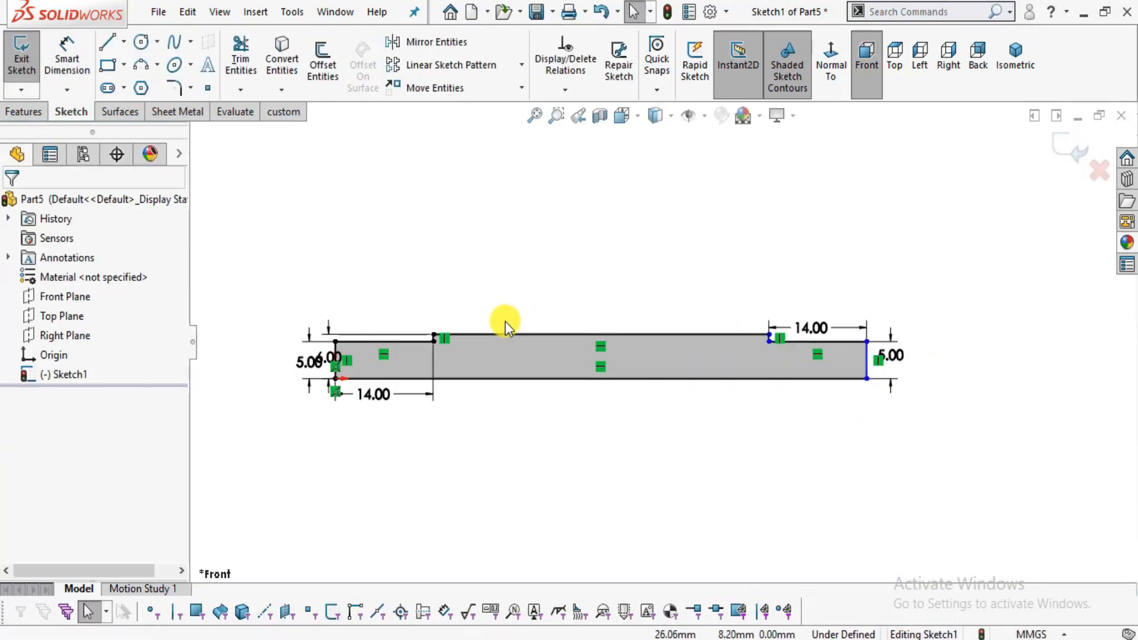
{"action": "scroll", "coordinate": [358, 379], "scroll_direction": "down", "scroll_amount": 5}
{"action": "scroll", "coordinate": [305, 353], "scroll_direction": "down", "scroll_amount": 1}
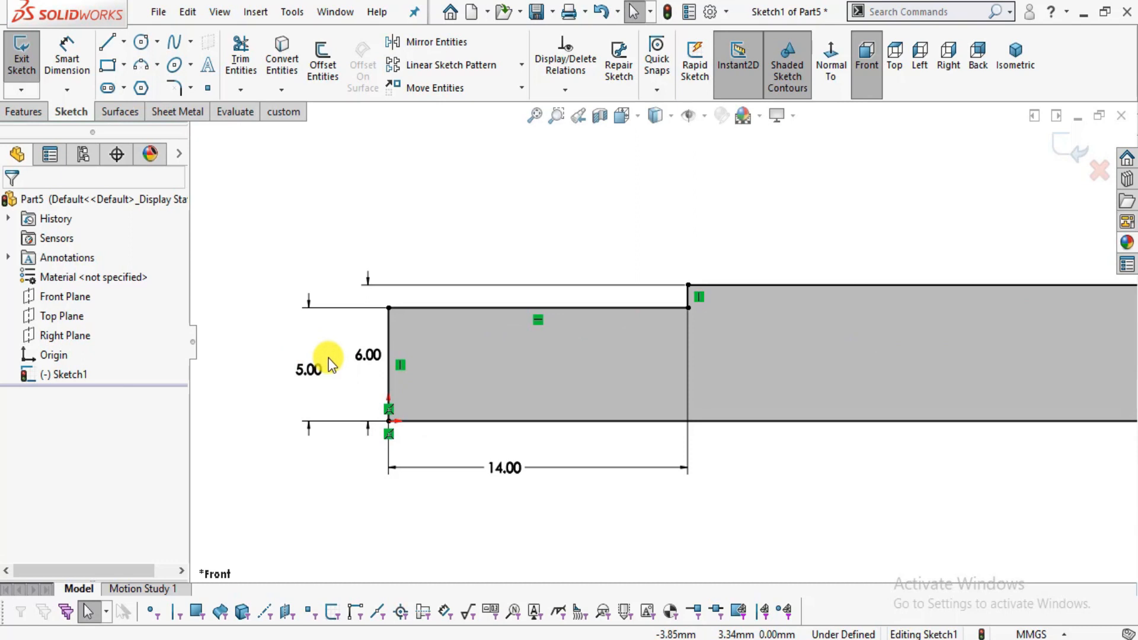
{"action": "left_click_drag", "start_coordinate": [379, 358], "coordinate": [249, 361]}
{"action": "scroll", "coordinate": [594, 475], "scroll_direction": "up", "scroll_amount": 3}
{"action": "scroll", "coordinate": [1065, 336], "scroll_direction": "down", "scroll_amount": 2}
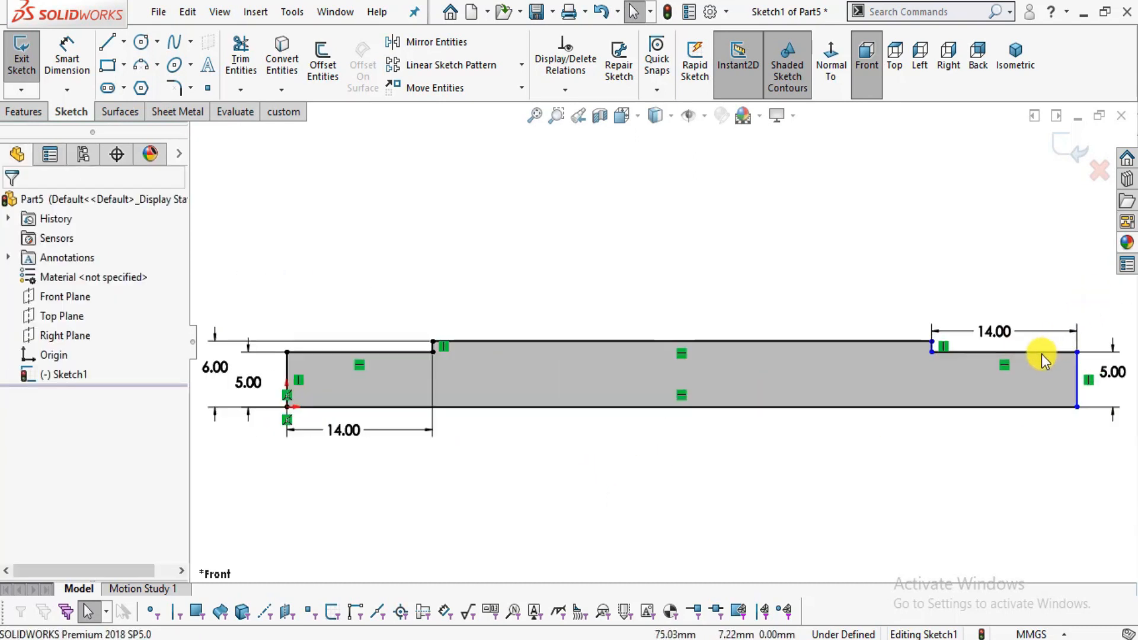
Try horizontal and vertical relations between the two inner shoulder corners of the profile, and delete these relations.
{"action": "scroll", "coordinate": [1037, 379], "scroll_direction": "up", "scroll_amount": 3}
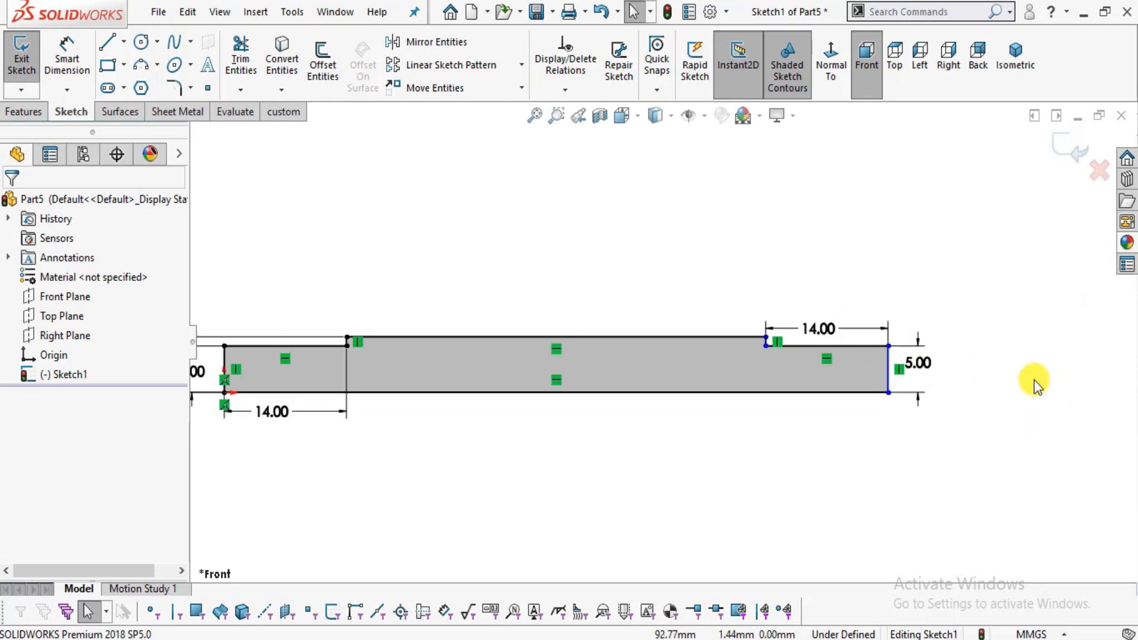
{"action": "left_click", "coordinate": [347, 345]}
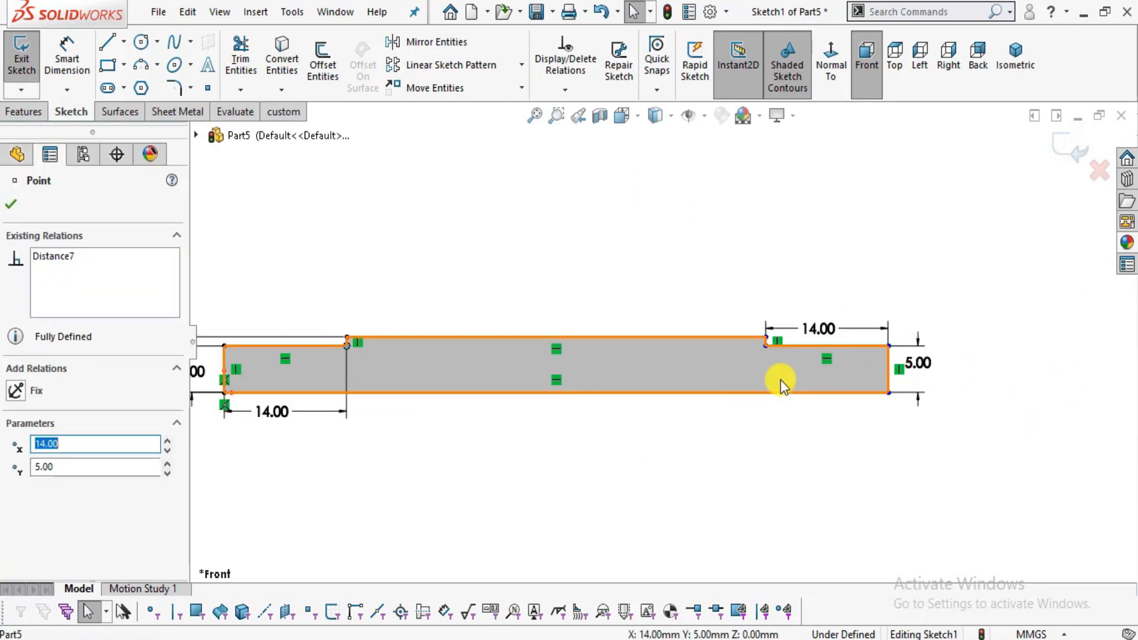
{"action": "left_click", "coordinate": [765, 346], "text": "ctrl"}
{"action": "left_click", "coordinate": [816, 270]}
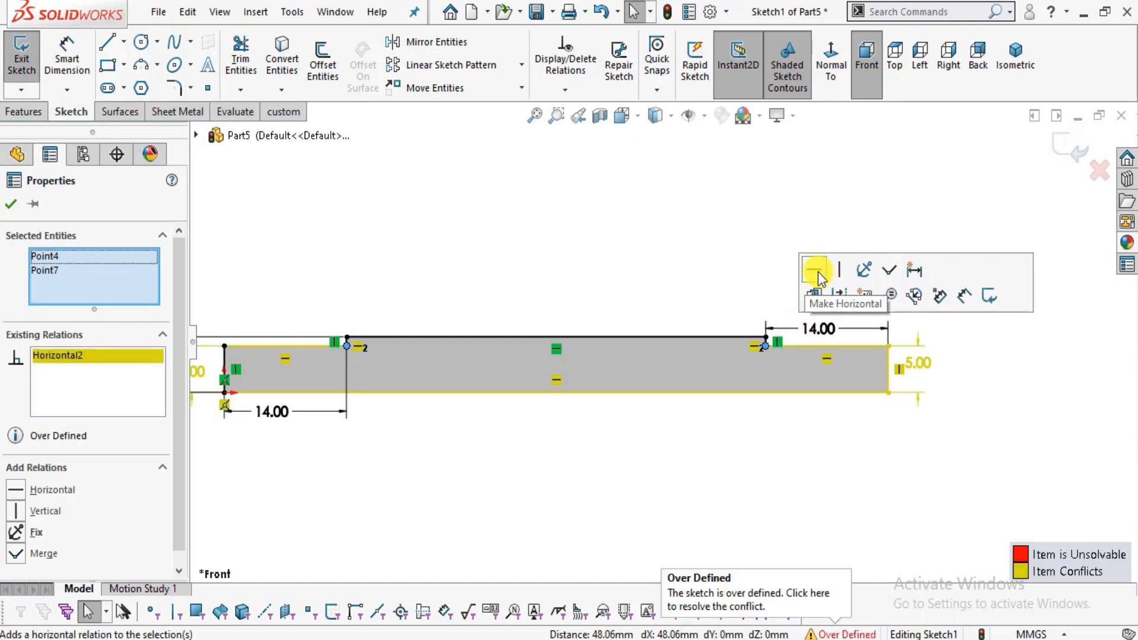
{"action": "left_click", "coordinate": [836, 271]}
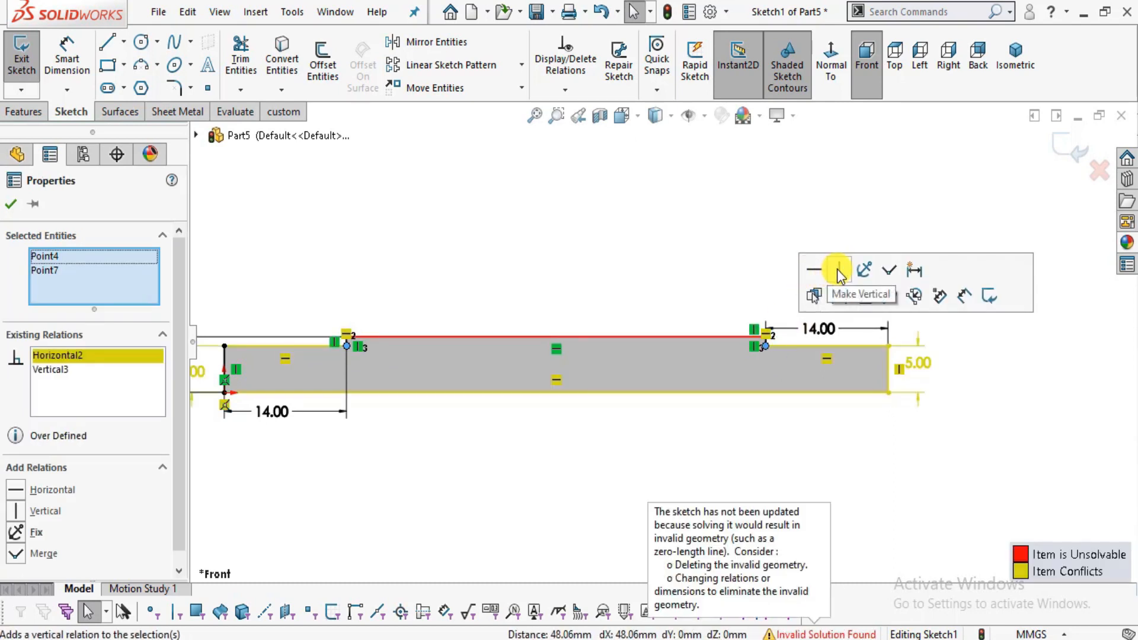
{"action": "right_click", "coordinate": [98, 366]}
{"action": "left_click", "coordinate": [126, 374]}
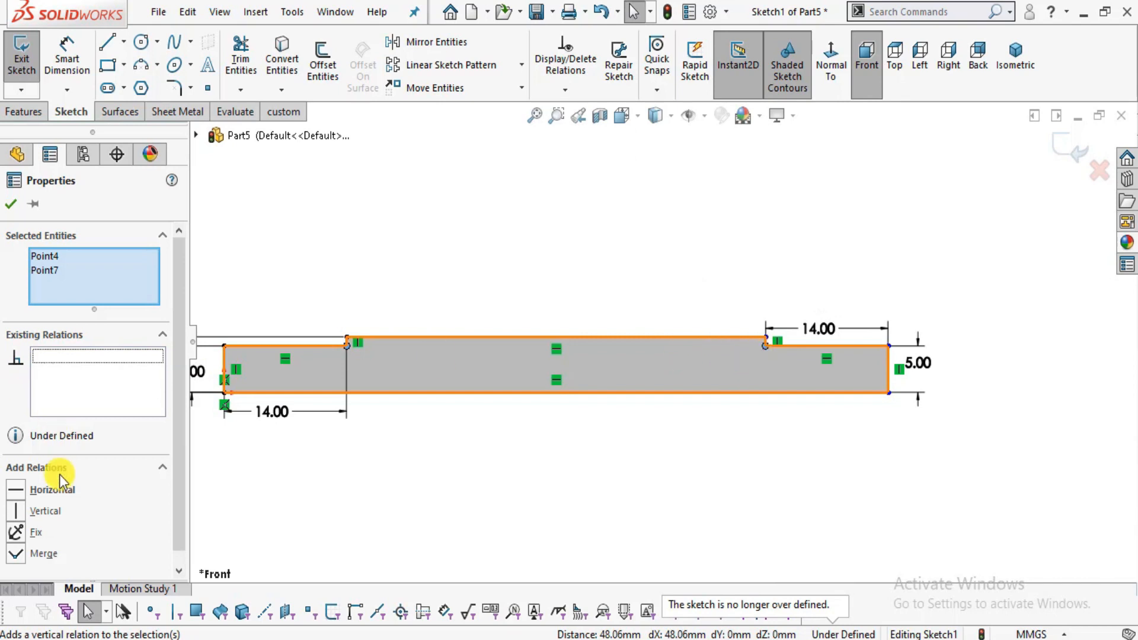
{"action": "left_click", "coordinate": [18, 512]}
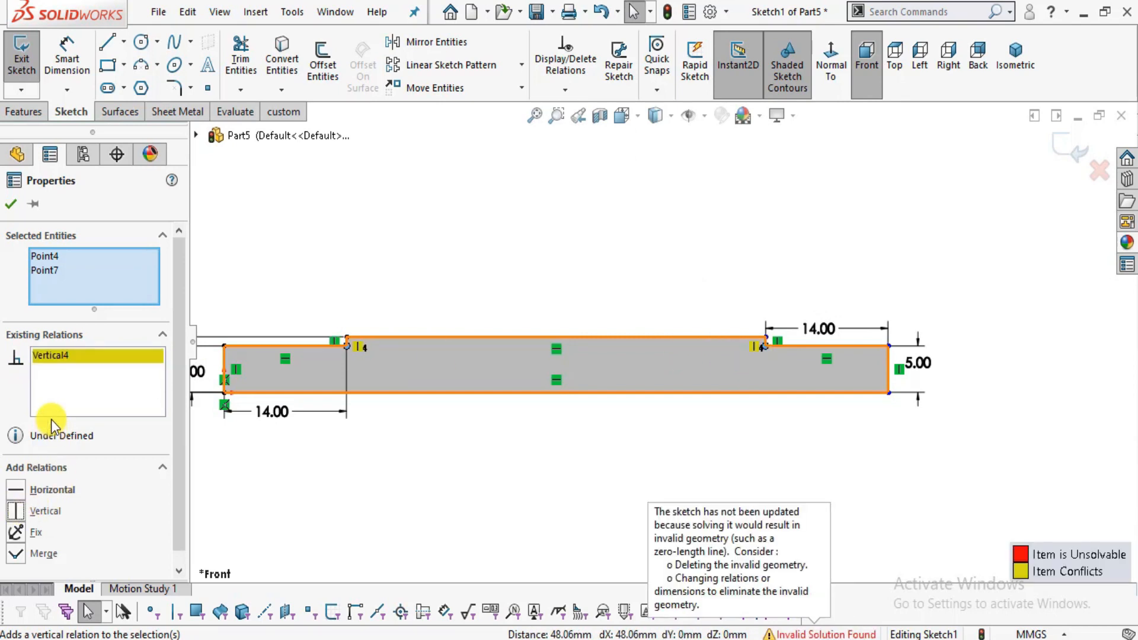
{"action": "right_click", "coordinate": [85, 375]}
{"action": "left_click", "coordinate": [99, 380]}
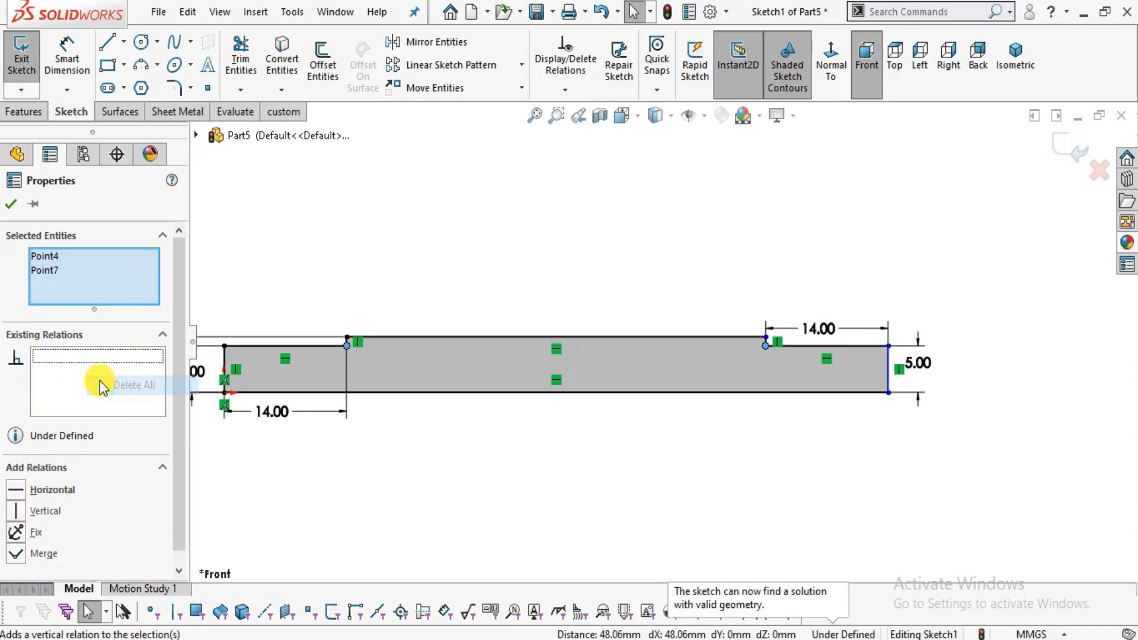
{"action": "key", "text": "Escape"}
Shift the profile's far shoulder corner inward to about 58.2 mm from the origin.
{"action": "scroll", "coordinate": [308, 357], "scroll_direction": "down", "scroll_amount": 6}
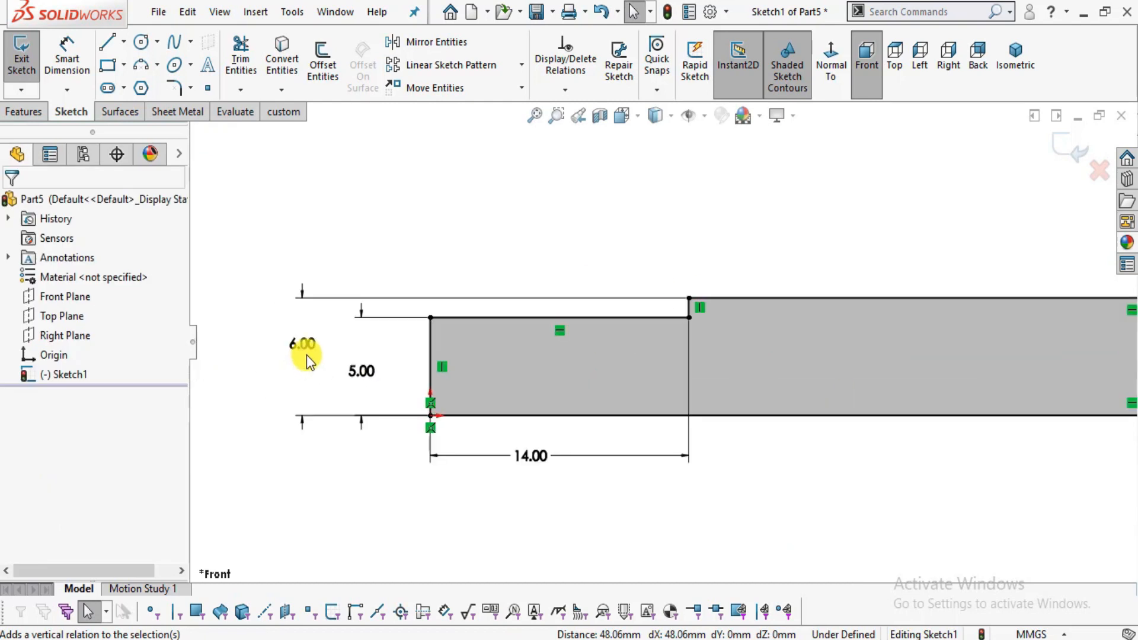
{"action": "scroll", "coordinate": [705, 325], "scroll_direction": "up", "scroll_amount": 2}
{"action": "scroll", "coordinate": [707, 312], "scroll_direction": "down", "scroll_amount": 3}
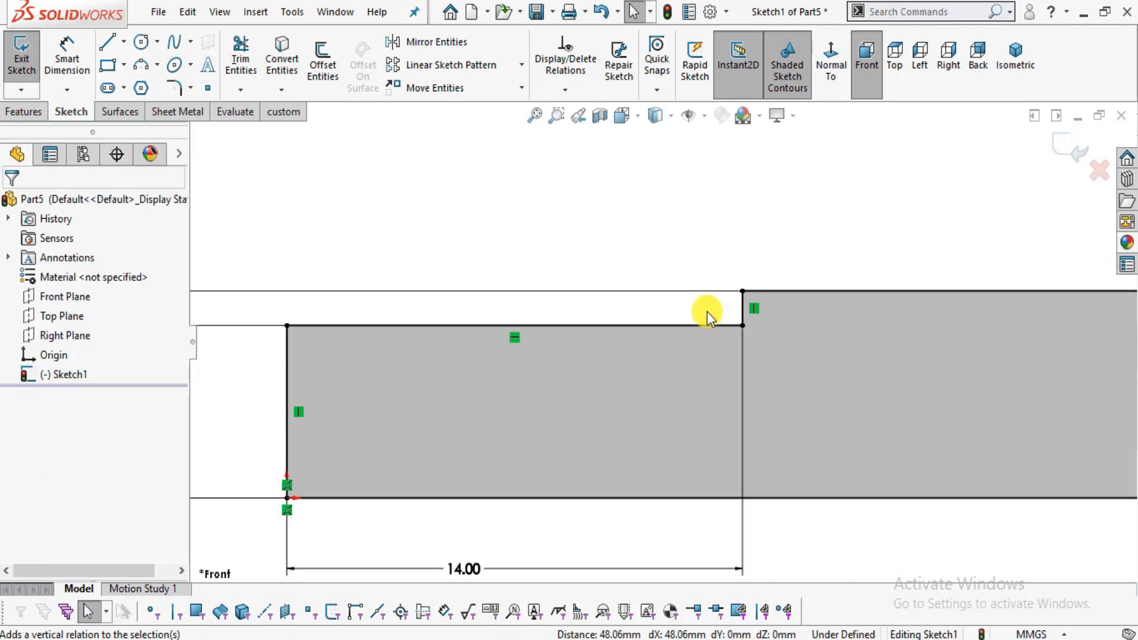
{"action": "scroll", "coordinate": [655, 293], "scroll_direction": "up", "scroll_amount": 3}
{"action": "scroll", "coordinate": [654, 293], "scroll_direction": "up", "scroll_amount": 1}
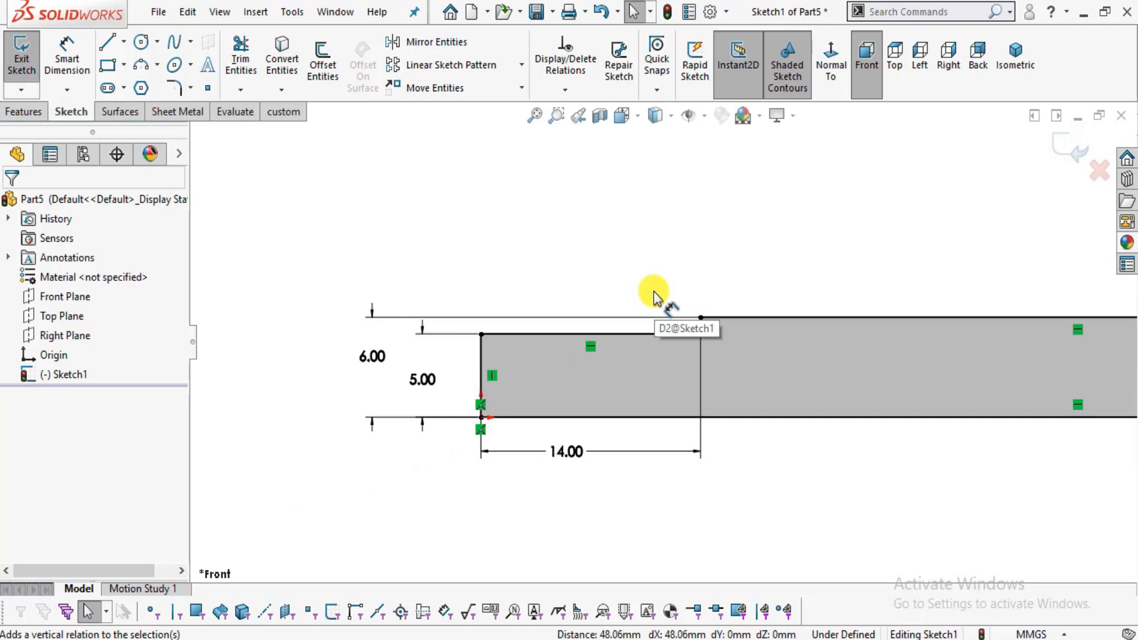
{"action": "scroll", "coordinate": [655, 293], "scroll_direction": "up", "scroll_amount": 3}
{"action": "scroll", "coordinate": [1051, 324], "scroll_direction": "down", "scroll_amount": 4}
{"action": "mouse_move", "coordinate": [852, 359]}
{"action": "left_mouse_down"}
{"action": "mouse_move", "coordinate": [854, 389]}
{"action": "mouse_move", "coordinate": [908, 370]}
{"action": "mouse_move", "coordinate": [807, 382]}
{"action": "left_mouse_up"}
{"action": "scroll", "coordinate": [639, 338], "scroll_direction": "up", "scroll_amount": 3}
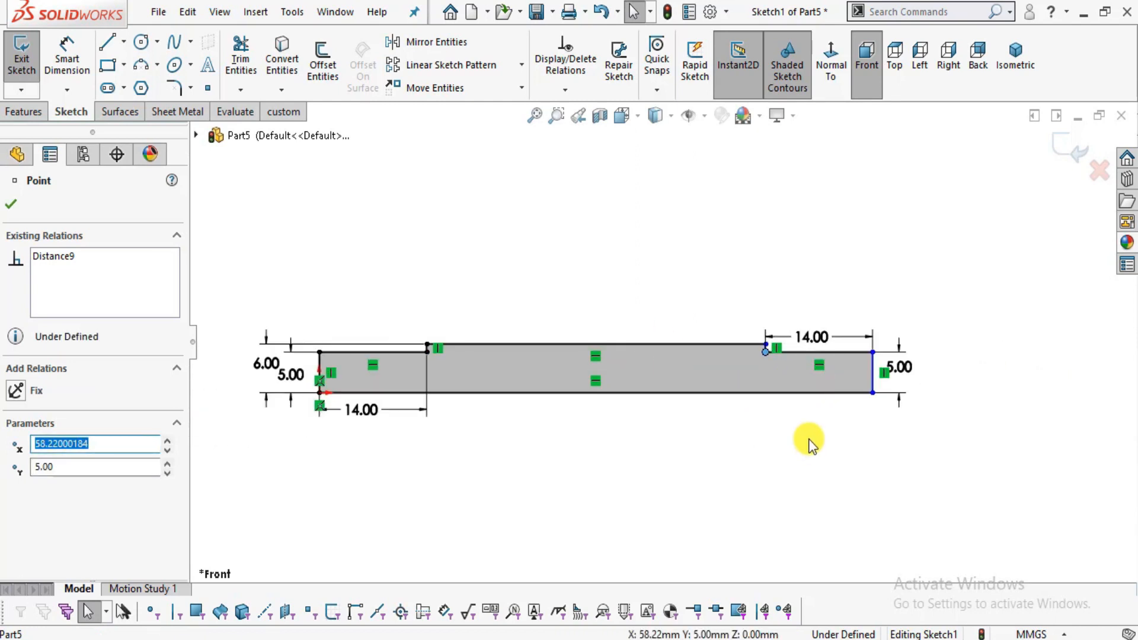
Check the axle's overall length in the PDF drawing and dimension the distance between the profile's two end lines as 138 mm.
{"action": "key", "text": "alt+Tab"}
{"action": "scroll", "coordinate": [528, 355], "scroll_direction": "left", "scroll_amount": 5}
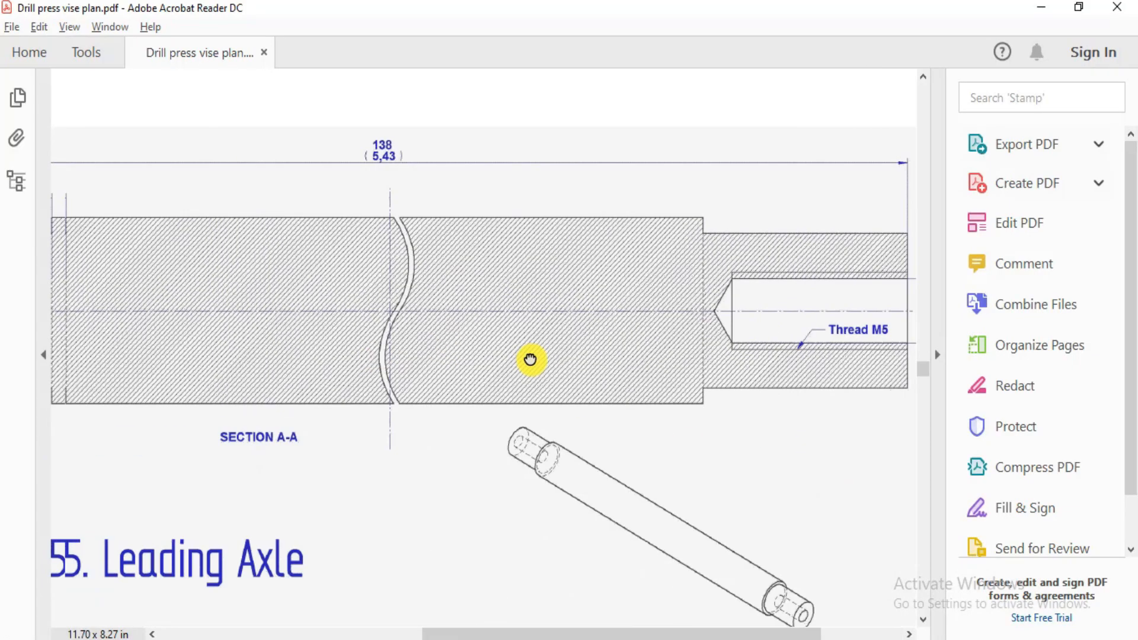
{"action": "scroll", "coordinate": [538, 312], "scroll_direction": "down", "scroll_amount": 1, "text": "ctrl"}
{"action": "mouse_move", "coordinate": [468, 273]}
{"action": "left_mouse_down"}
{"action": "mouse_move", "coordinate": [460, 308]}
{"action": "mouse_move", "coordinate": [501, 300]}
{"action": "left_mouse_up"}
{"action": "mouse_move", "coordinate": [619, 392]}
{"action": "left_mouse_down"}
{"action": "mouse_move", "coordinate": [265, 352]}
{"action": "mouse_move", "coordinate": [516, 373]}
{"action": "left_mouse_up"}
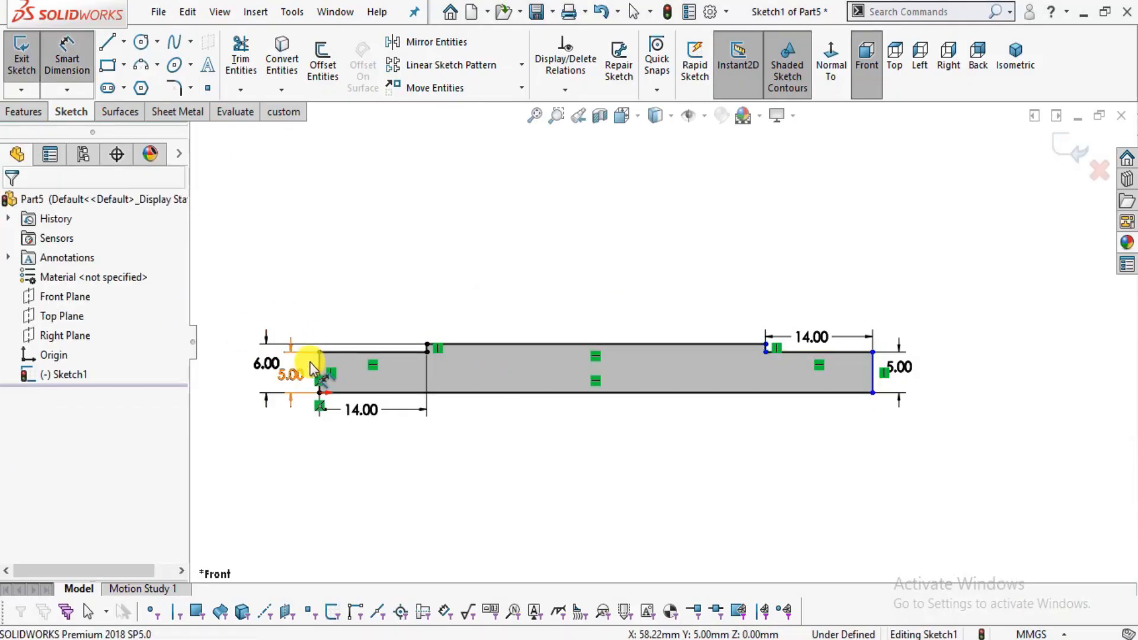
{"action": "left_click", "coordinate": [310, 363]}
{"action": "left_click", "coordinate": [862, 364]}
{"action": "left_click", "coordinate": [319, 371]}
{"action": "left_click", "coordinate": [595, 447]}
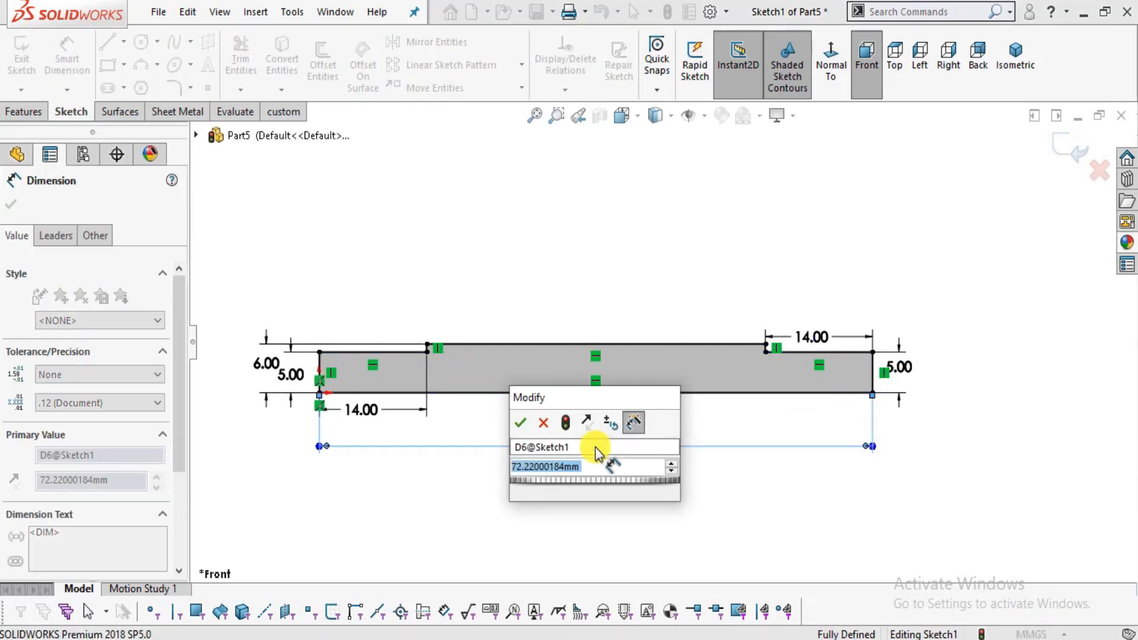
{"action": "type", "text": "138"}
{"action": "key", "text": "Return"}
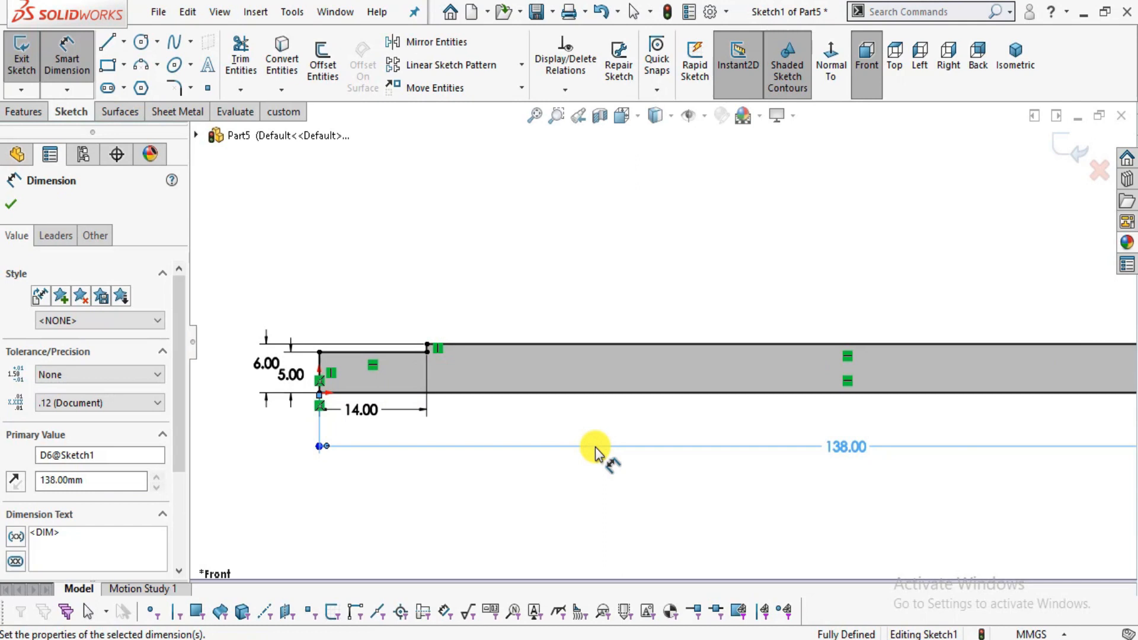
{"action": "scroll", "coordinate": [591, 451], "scroll_direction": "up", "scroll_amount": 4}
{"action": "key", "text": "Escape"}
Revolve the stepped profile 360 degrees about its bottom line to form the solid axle.
{"action": "scroll", "coordinate": [1006, 381], "scroll_direction": "down", "scroll_amount": 3}
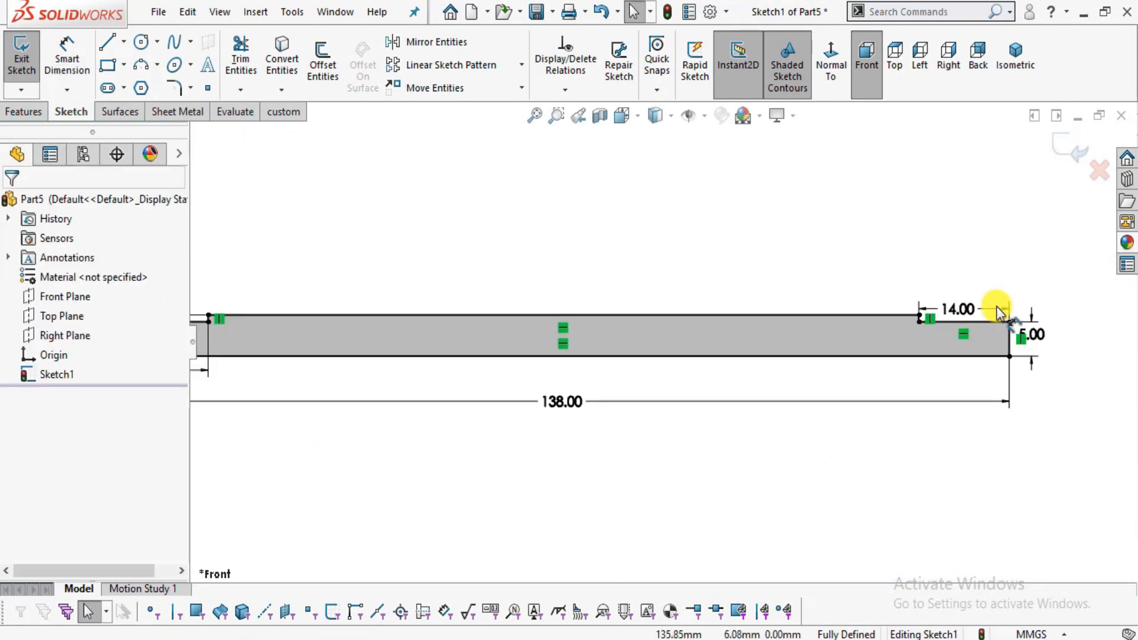
{"action": "scroll", "coordinate": [841, 338], "scroll_direction": "down", "scroll_amount": 3}
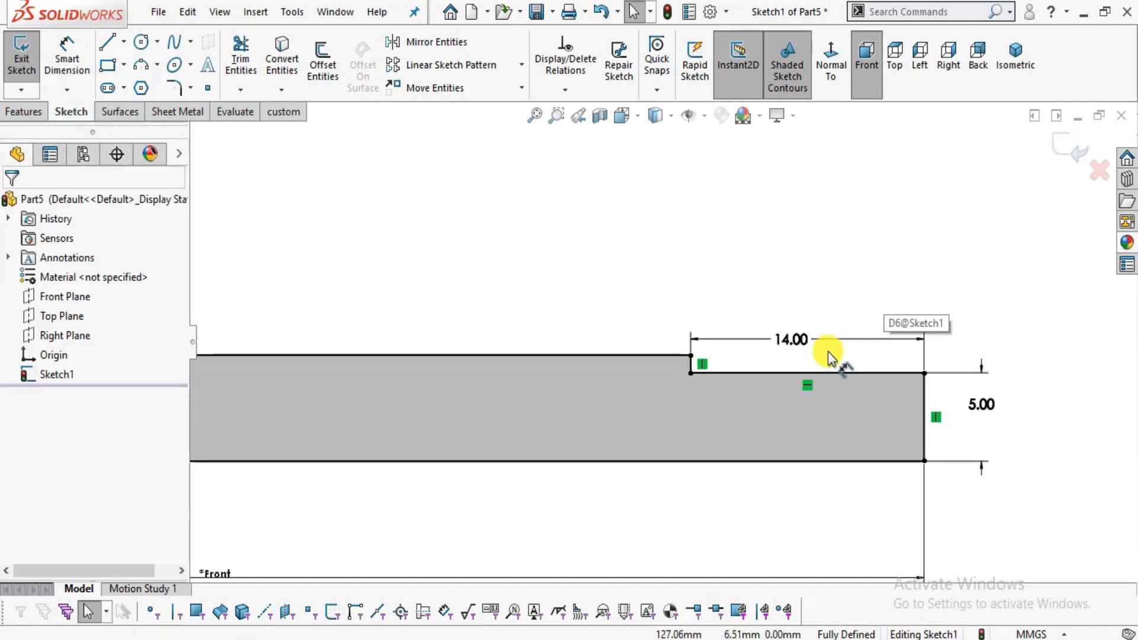
{"action": "scroll", "coordinate": [827, 351], "scroll_direction": "up", "scroll_amount": 4}
{"action": "scroll", "coordinate": [305, 317], "scroll_direction": "up", "scroll_amount": 2}
{"action": "scroll", "coordinate": [452, 419], "scroll_direction": "down", "scroll_amount": 5}
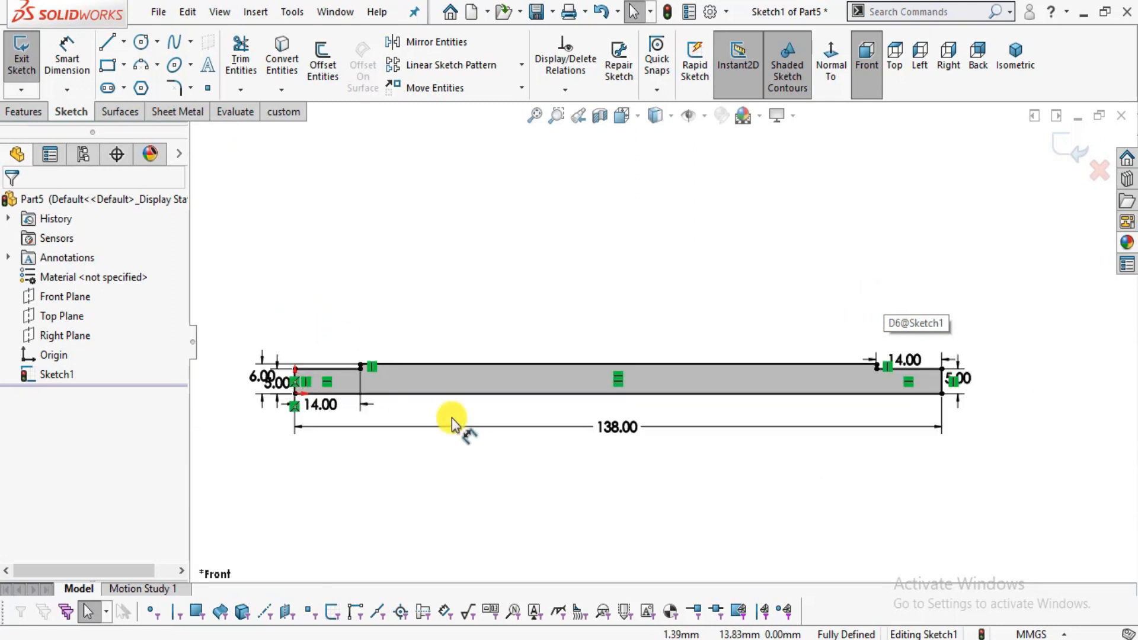
{"action": "left_click", "coordinate": [38, 117]}
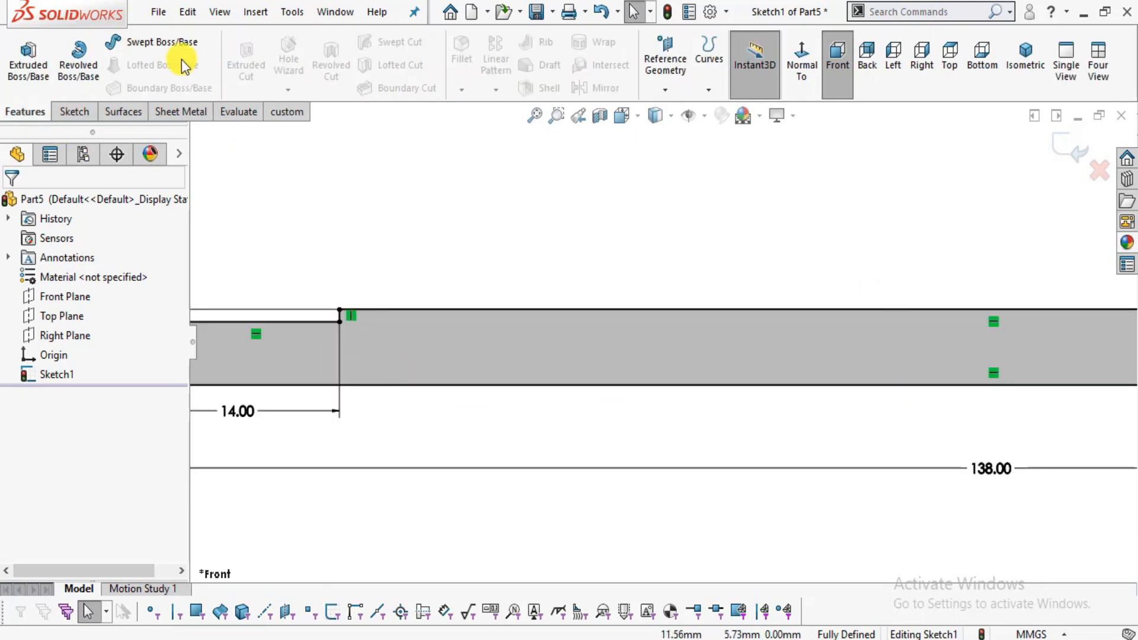
{"action": "left_click", "coordinate": [82, 70]}
{"action": "left_click", "coordinate": [551, 308]}
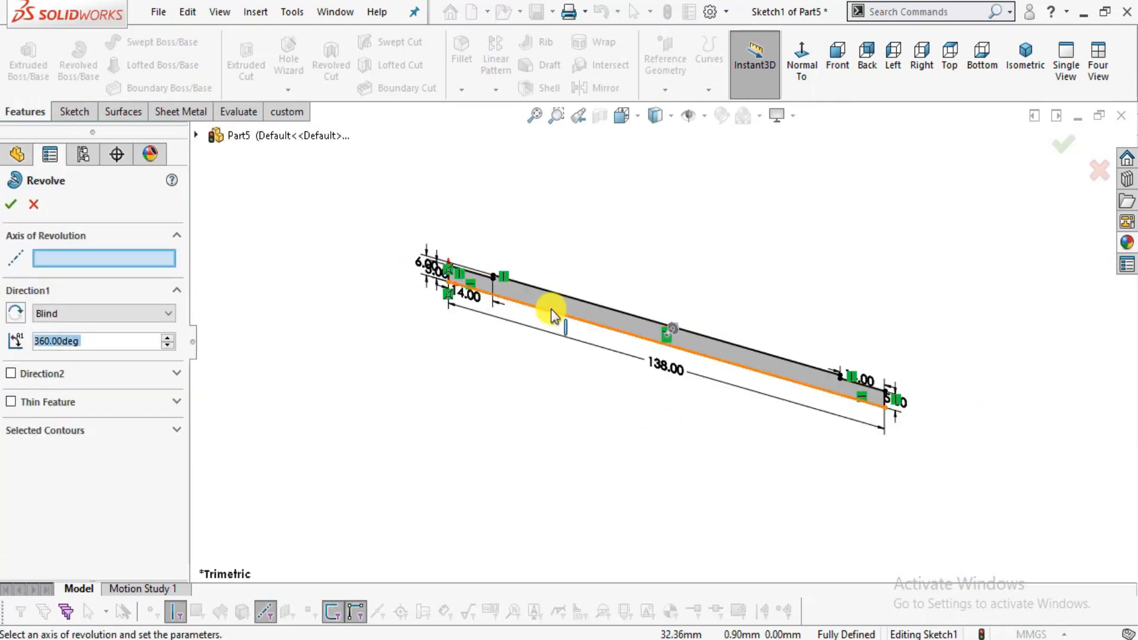
{"action": "left_click", "coordinate": [10, 205]}
Inspect the revolved axle's end and examine the threaded end holes' sizes in the Leading Axle PDF drawing.
{"action": "middle_click_drag", "start_coordinate": [589, 316], "coordinate": [665, 361]}
{"action": "scroll", "coordinate": [513, 457], "scroll_direction": "down", "scroll_amount": 5}
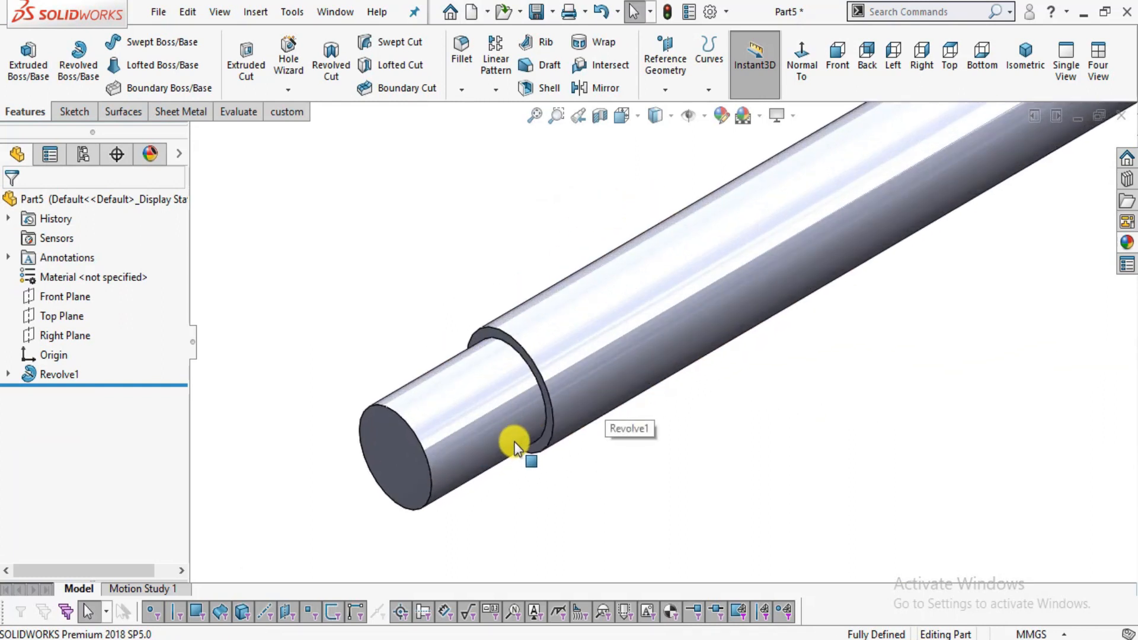
{"action": "scroll", "coordinate": [630, 377], "scroll_direction": "up", "scroll_amount": 2}
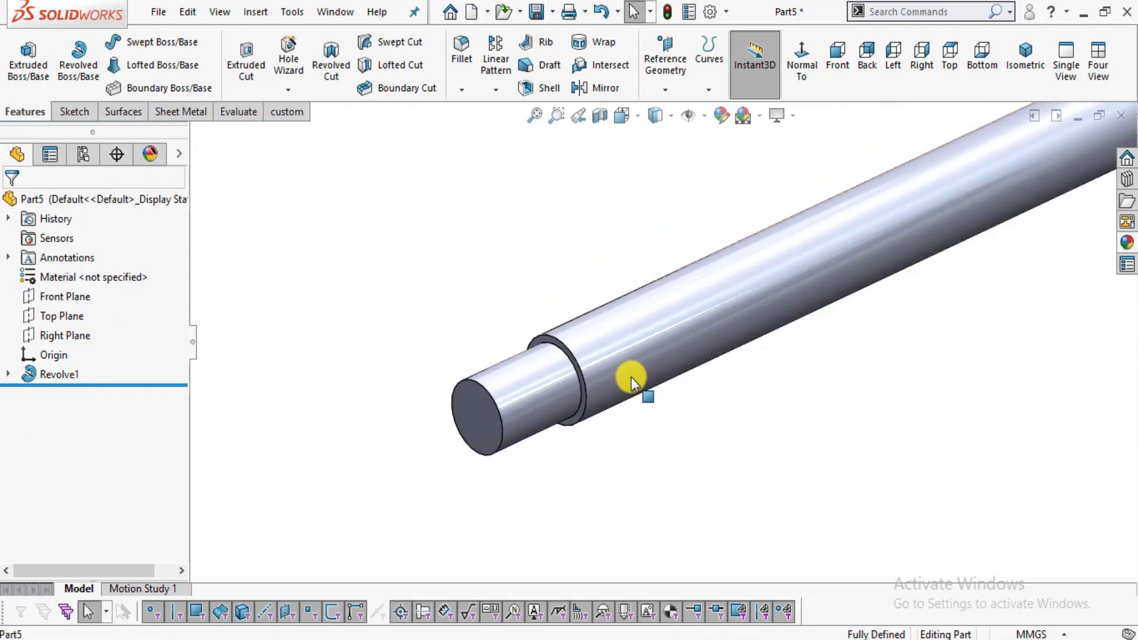
{"action": "key", "text": "alt+Tab"}
{"action": "mouse_move", "coordinate": [274, 374]}
{"action": "left_mouse_down"}
{"action": "mouse_move", "coordinate": [460, 371]}
{"action": "mouse_move", "coordinate": [559, 384]}
{"action": "mouse_move", "coordinate": [329, 350]}
{"action": "left_mouse_up"}
{"action": "left_click_drag", "start_coordinate": [744, 353], "coordinate": [431, 357]}
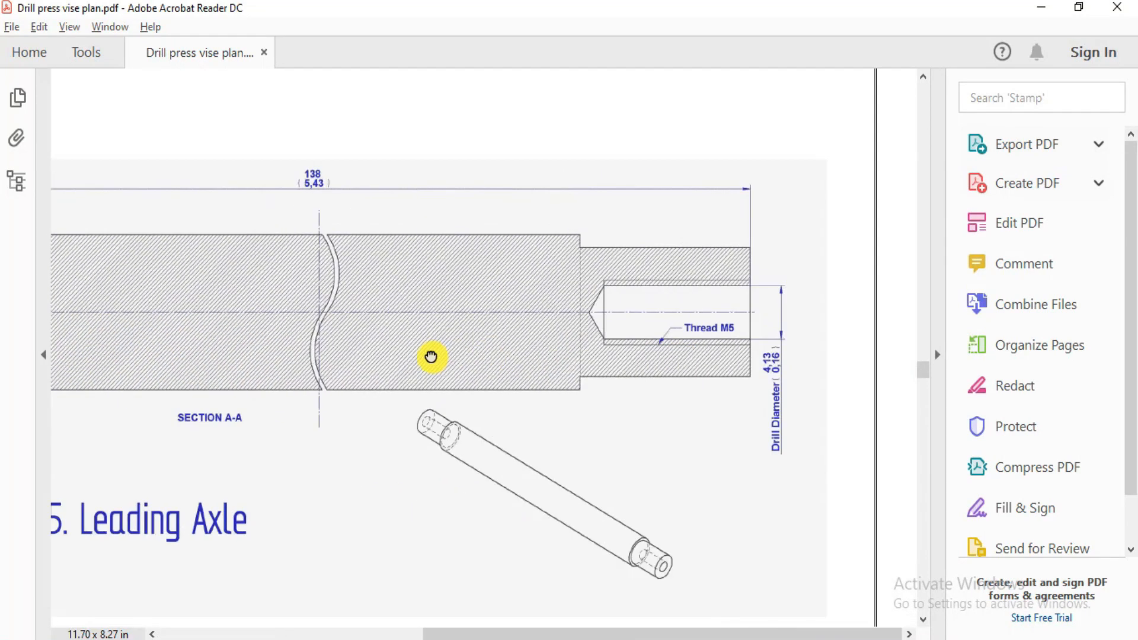
{"action": "left_click_drag", "start_coordinate": [347, 354], "coordinate": [768, 335]}
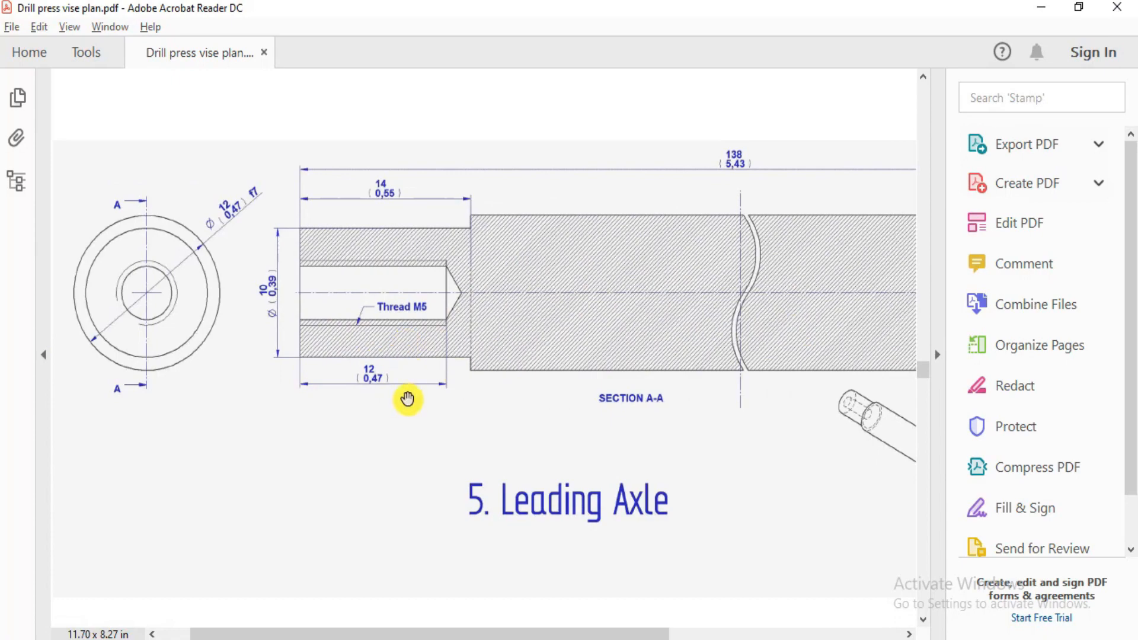
Back in SOLIDWORKS, view the axle's small end face straight on and start an ISO M5 tapped hole with Hole Wizard.
{"action": "key", "text": "alt+Tab"}
{"action": "left_click", "coordinate": [465, 407]}
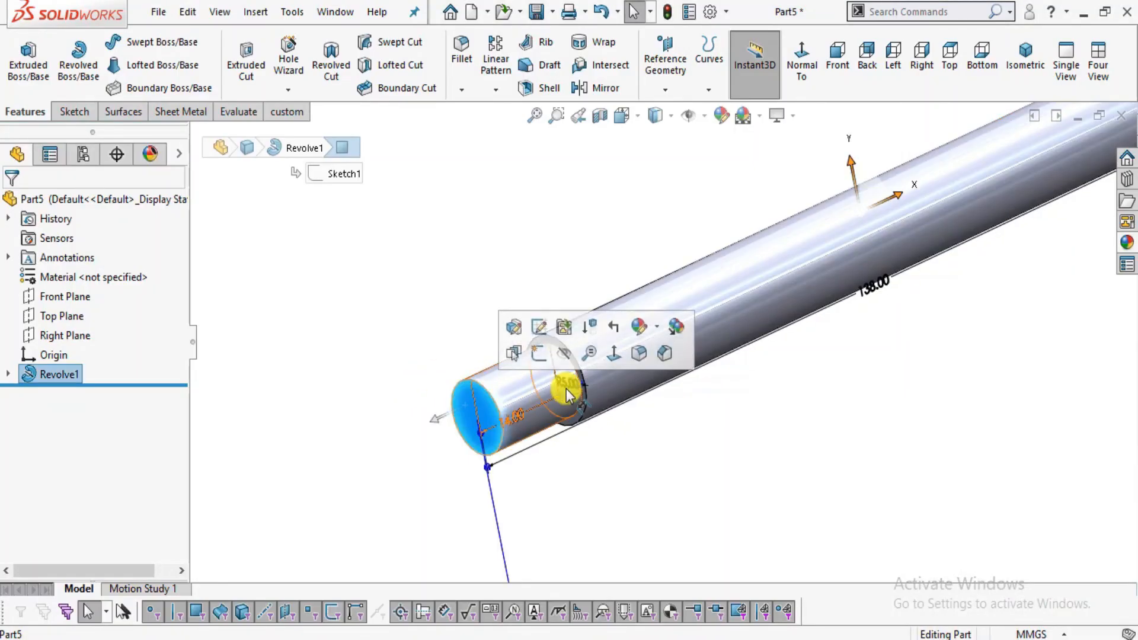
{"action": "left_click", "coordinate": [613, 358]}
{"action": "key", "text": "Escape"}
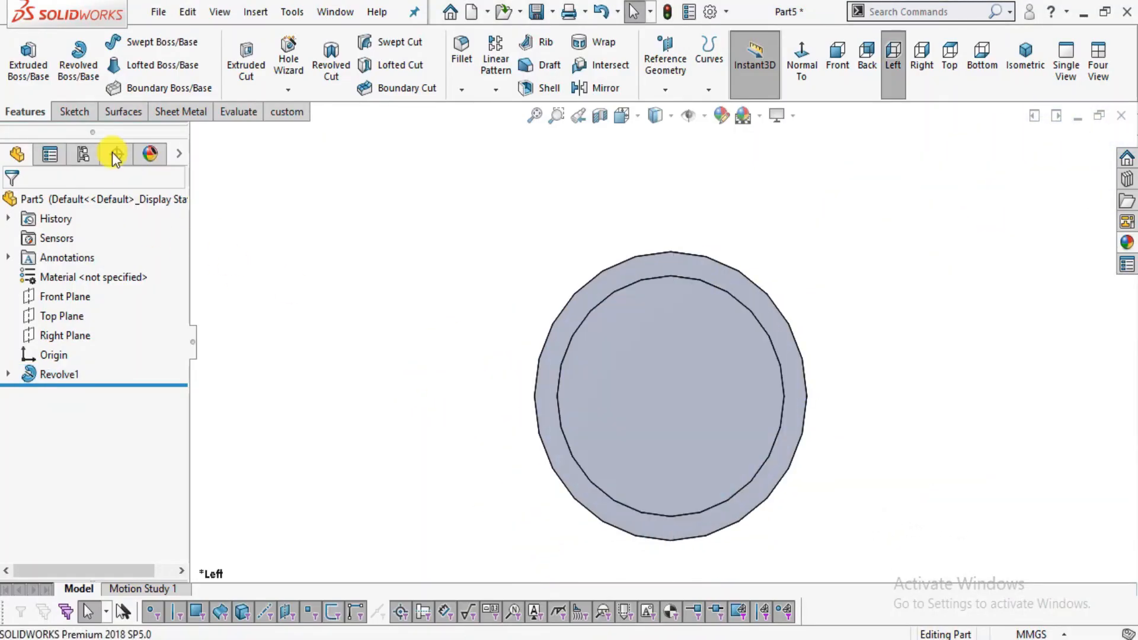
{"action": "left_click", "coordinate": [289, 70]}
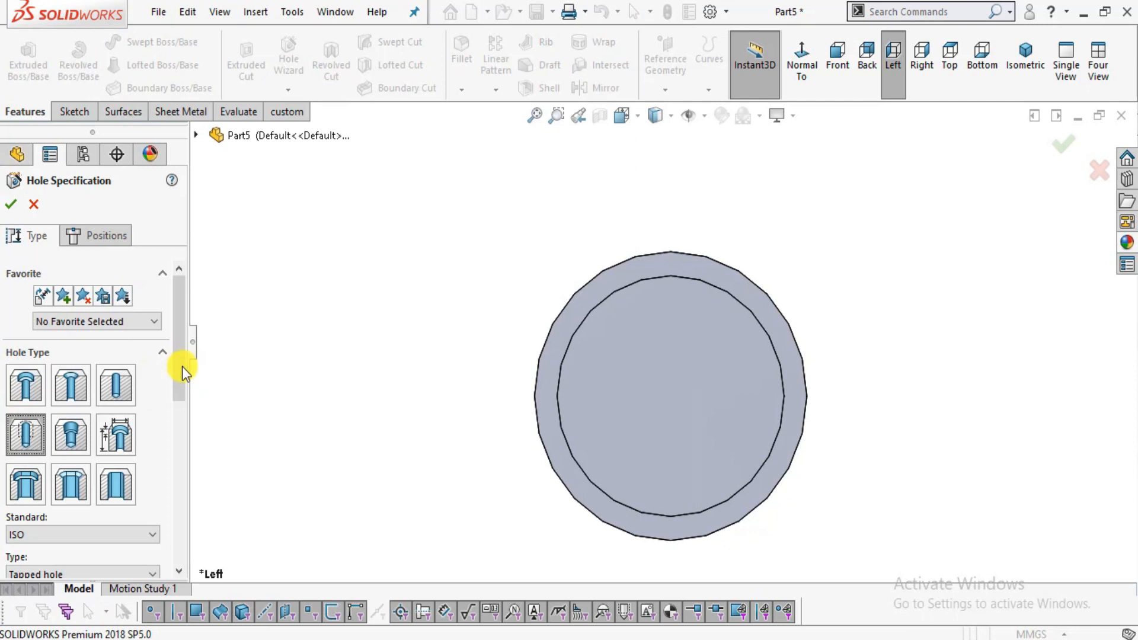
{"action": "left_click_drag", "start_coordinate": [182, 366], "coordinate": [172, 427]}
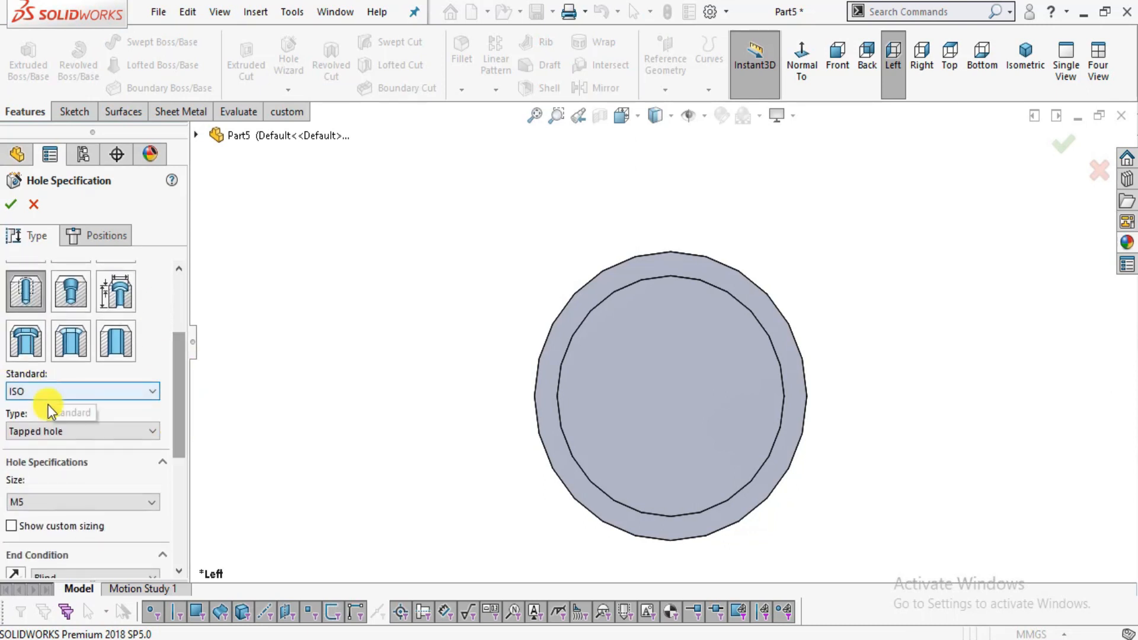
{"action": "scroll", "coordinate": [177, 399], "scroll_direction": "down", "scroll_amount": 1}
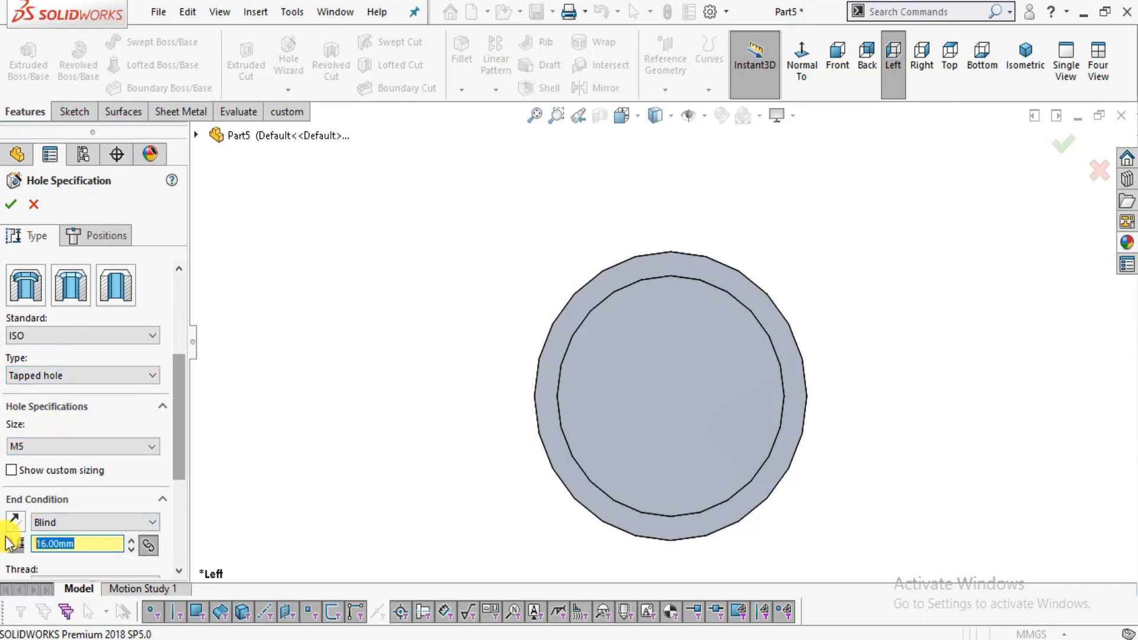
Check the threaded hole's depth in the PDF drawing and set both the blind hole depth and thread depth to 12 mm.
{"action": "key", "text": "alt+Tab"}
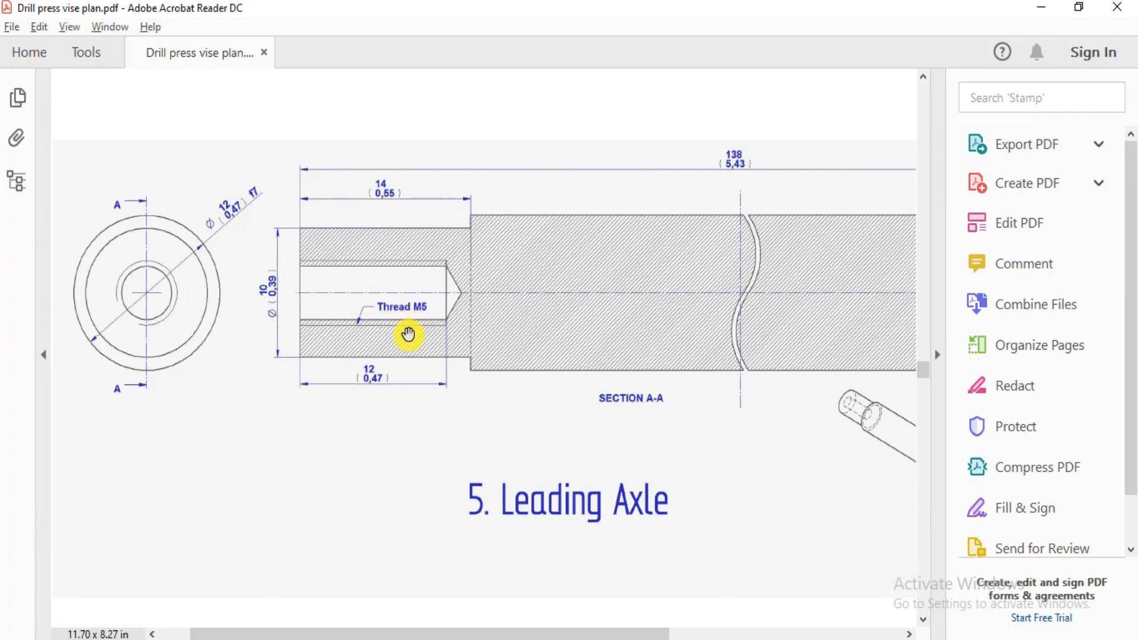
{"action": "key", "text": "alt+Tab"}
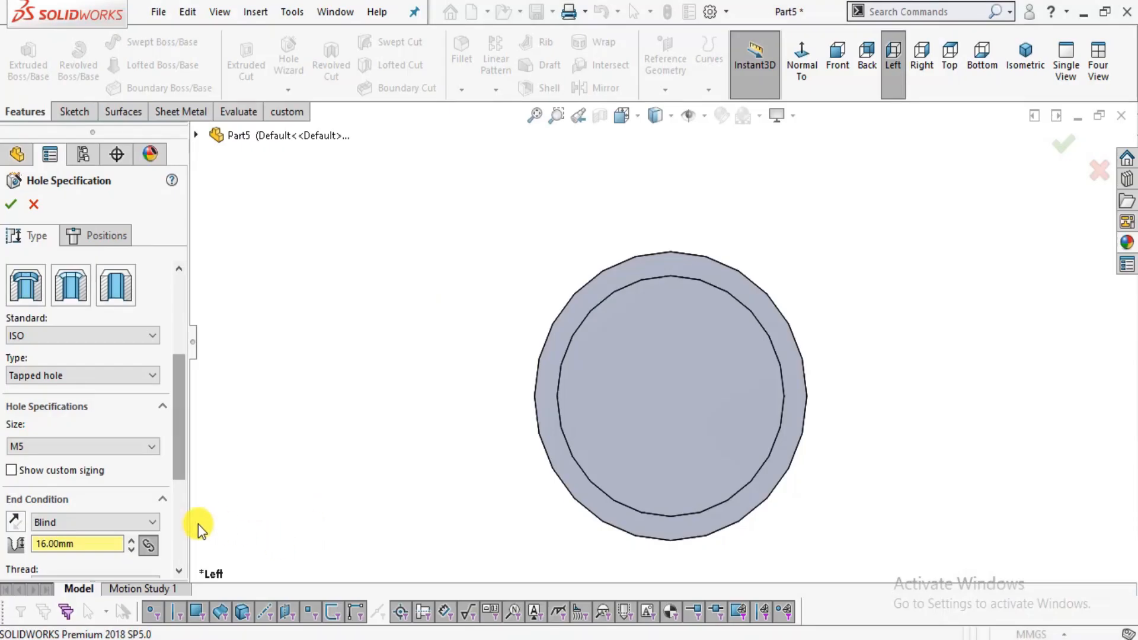
{"action": "left_click_drag", "start_coordinate": [86, 543], "coordinate": [24, 545]}
{"action": "type", "text": "1"}
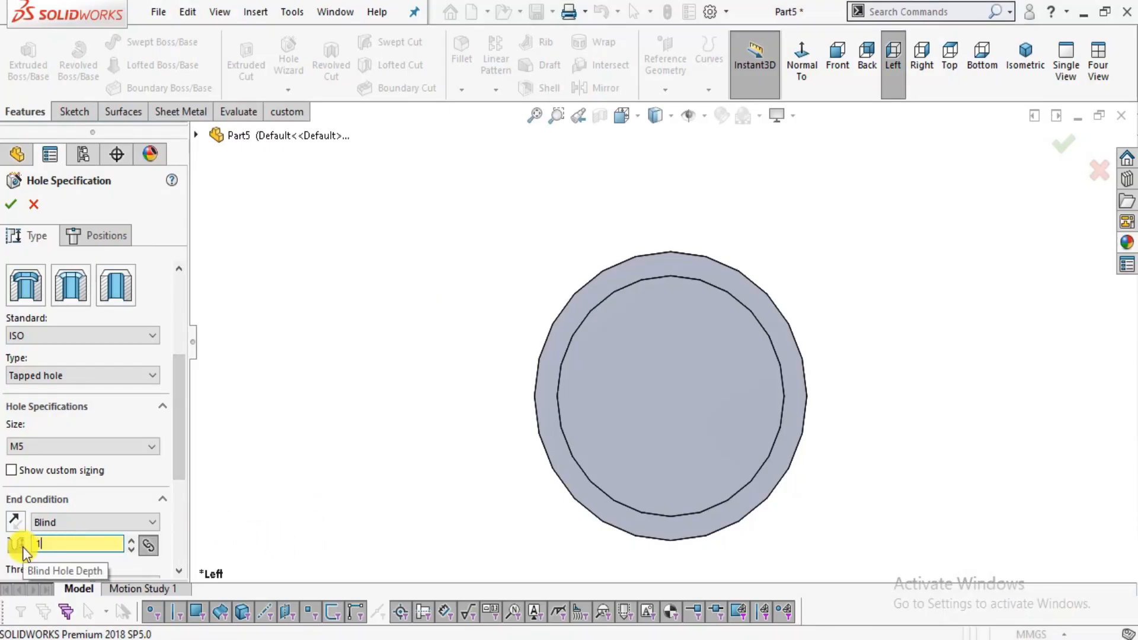
{"action": "type", "text": "2"}
{"action": "left_click_drag", "start_coordinate": [176, 456], "coordinate": [170, 501]}
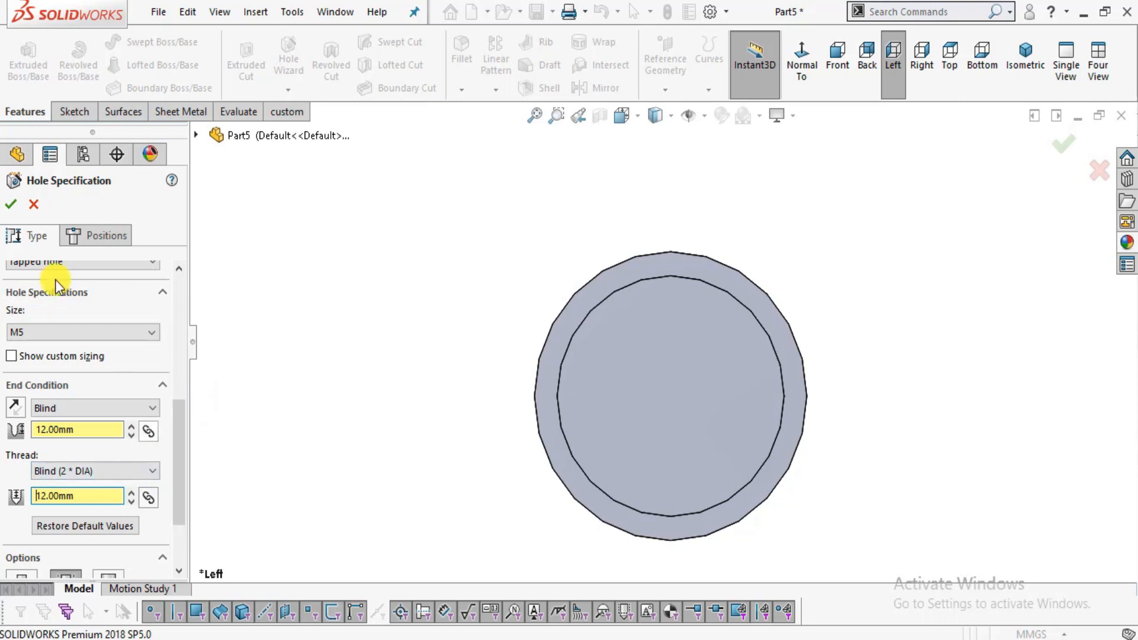
{"action": "scroll", "coordinate": [179, 424], "scroll_direction": "down", "scroll_amount": 3}
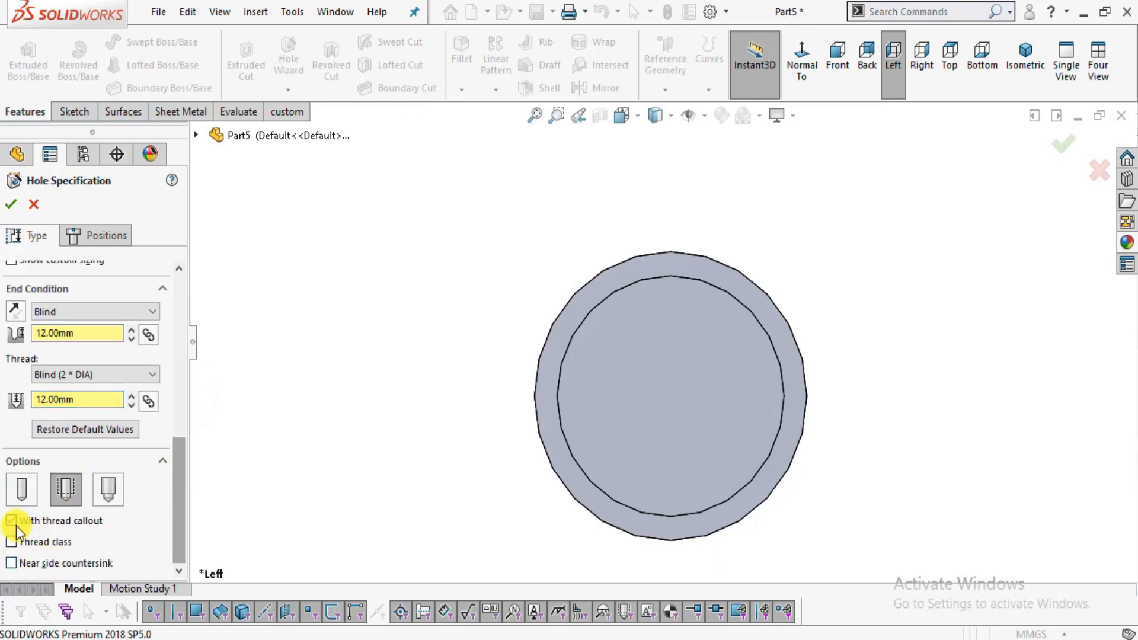
Position the tapped hole in a 3D sketch with a point at the origin on the axle's end face.
{"action": "left_click", "coordinate": [115, 236]}
{"action": "left_click", "coordinate": [89, 389]}
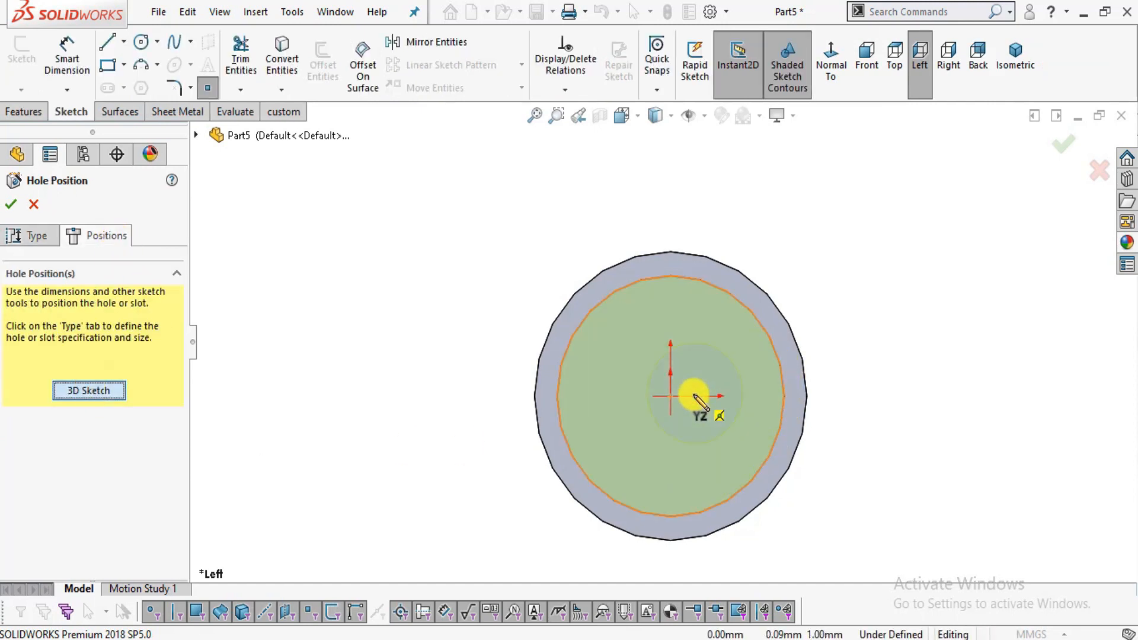
{"action": "left_click", "coordinate": [650, 402]}
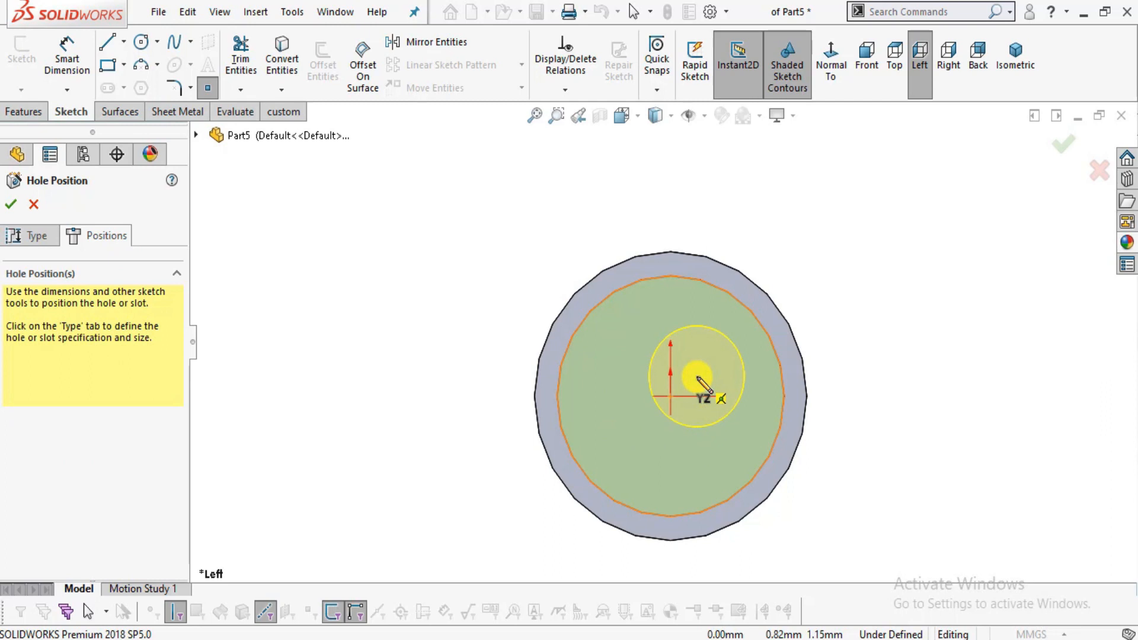
{"action": "scroll", "coordinate": [703, 384], "scroll_direction": "down", "scroll_amount": 2}
{"action": "scroll", "coordinate": [646, 407], "scroll_direction": "down", "scroll_amount": 2}
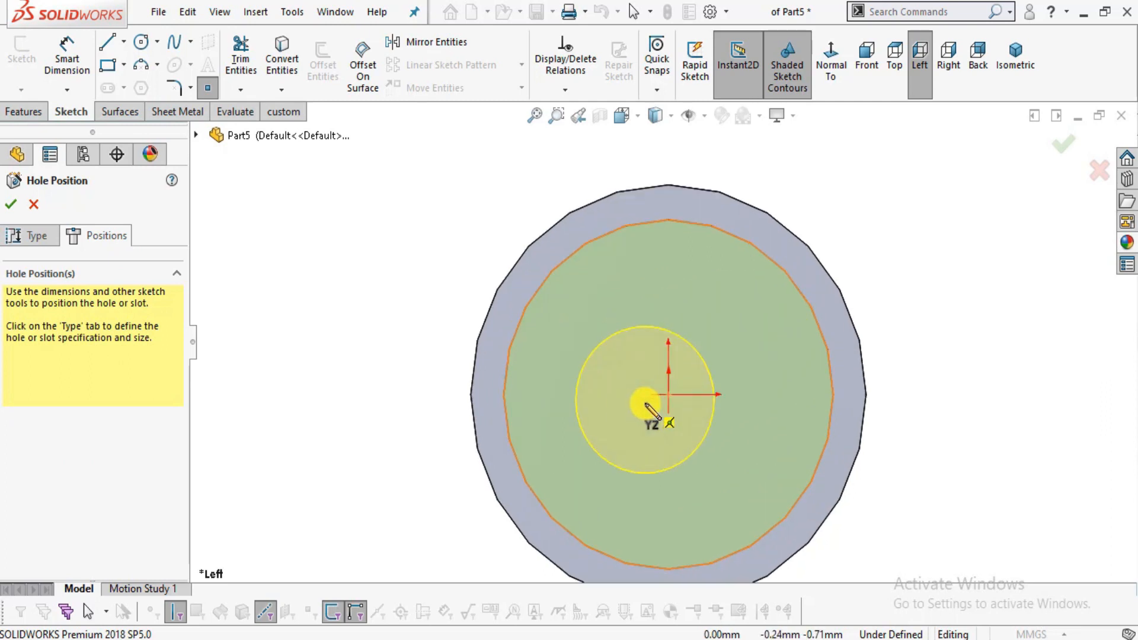
{"action": "left_click", "coordinate": [668, 395]}
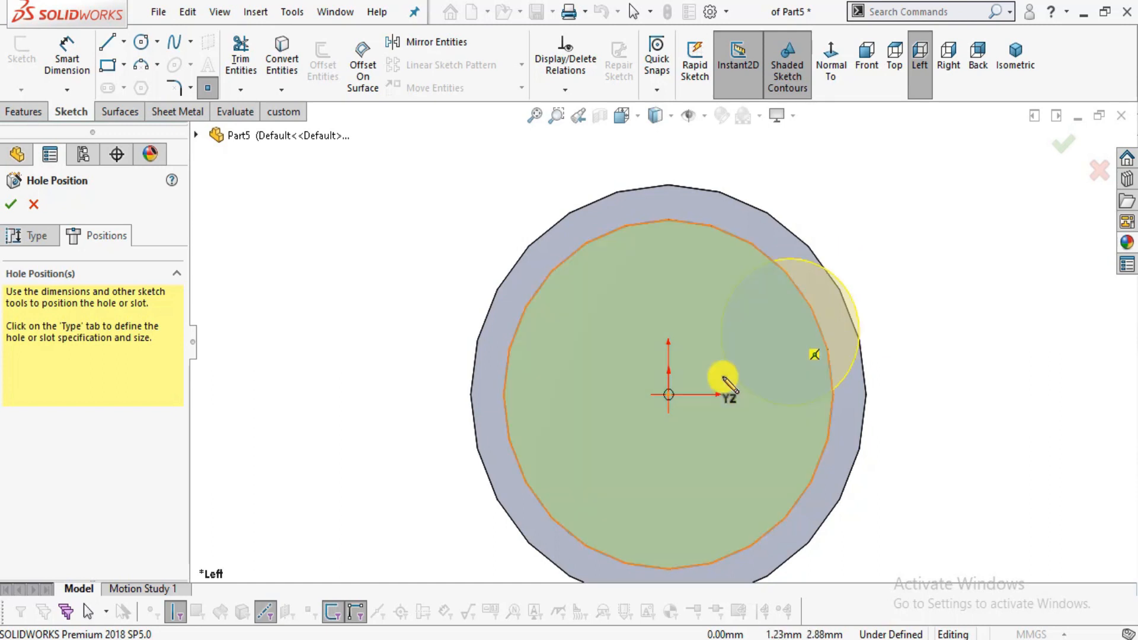
{"action": "left_click", "coordinate": [669, 394]}
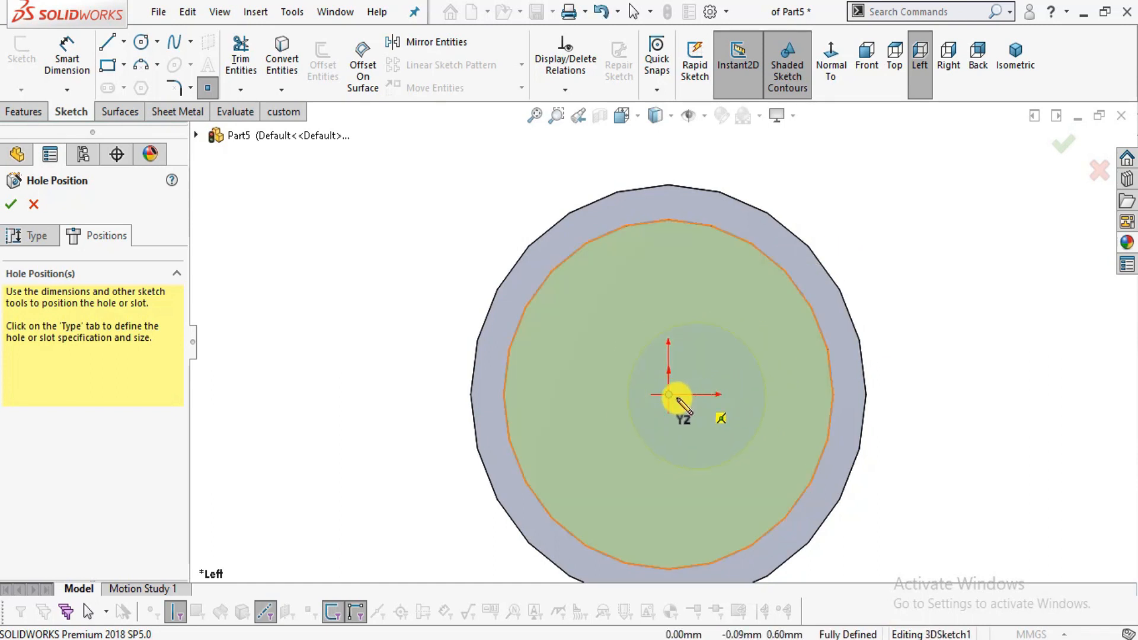
Place another hole point on the end face slightly beside the origin and create the M5 tapped hole.
{"action": "scroll", "coordinate": [807, 349], "scroll_direction": "down", "scroll_amount": 2}
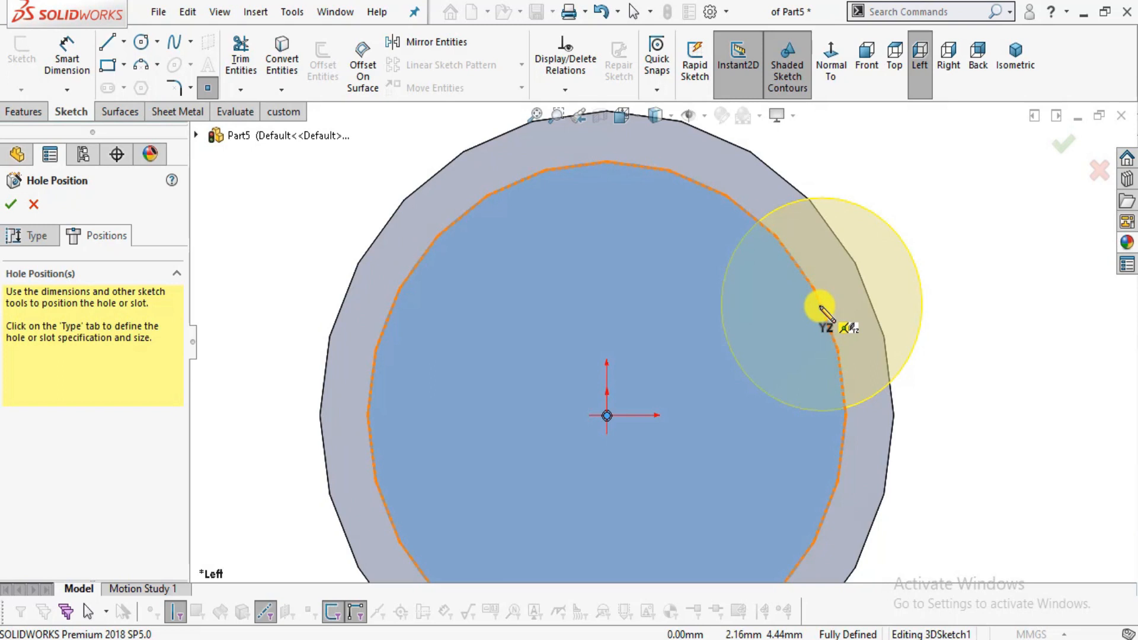
{"action": "left_click", "coordinate": [607, 415]}
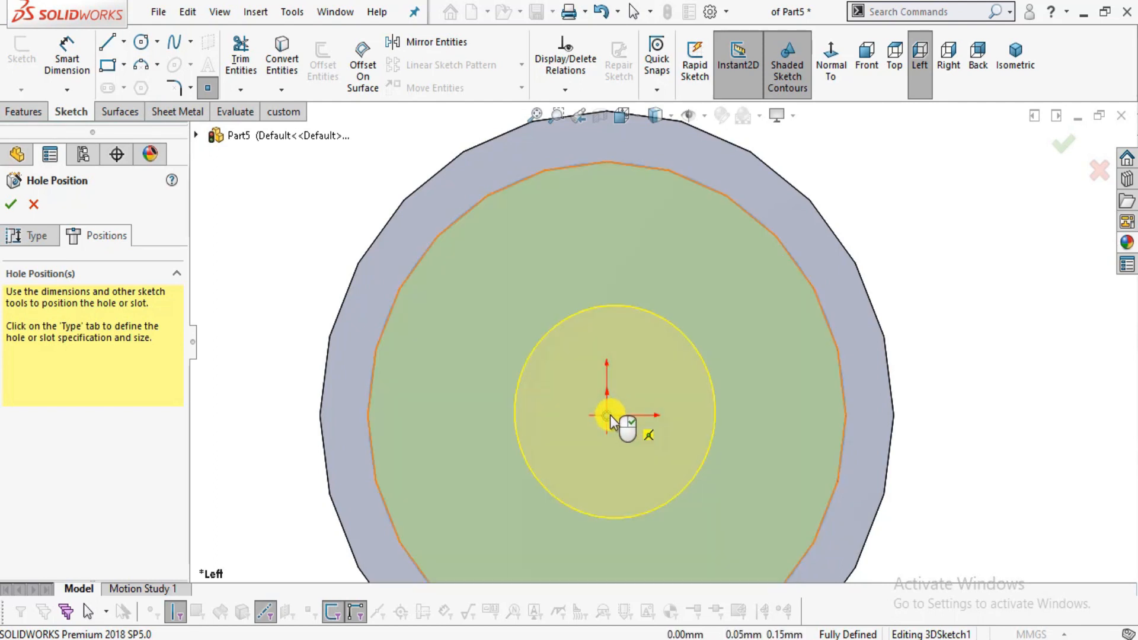
{"action": "left_click", "coordinate": [571, 415]}
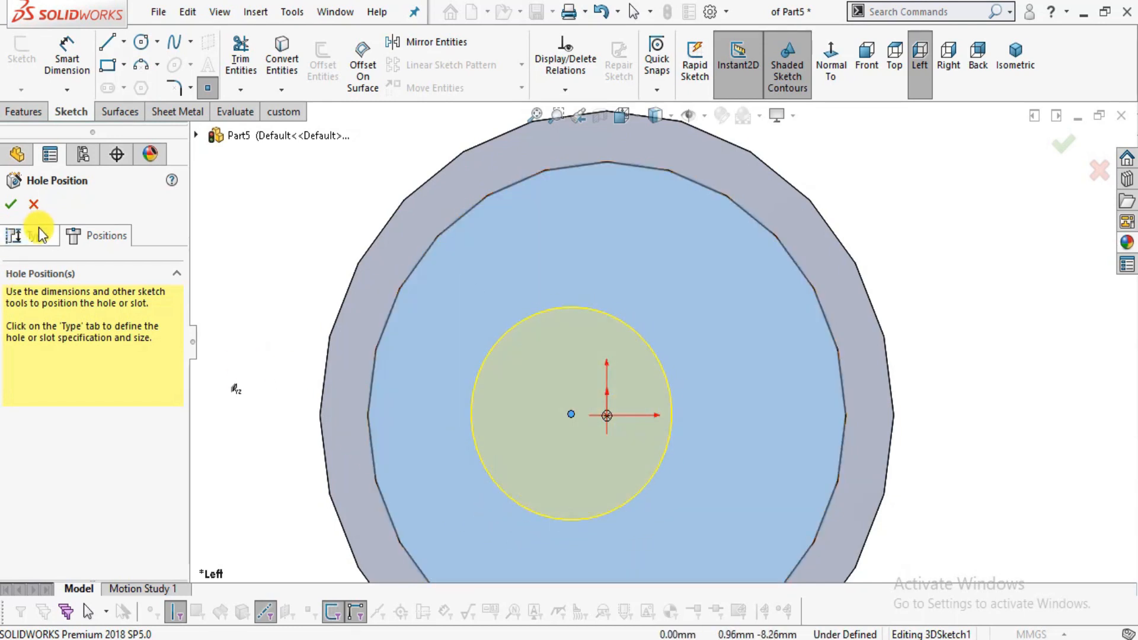
{"action": "left_click", "coordinate": [11, 202]}
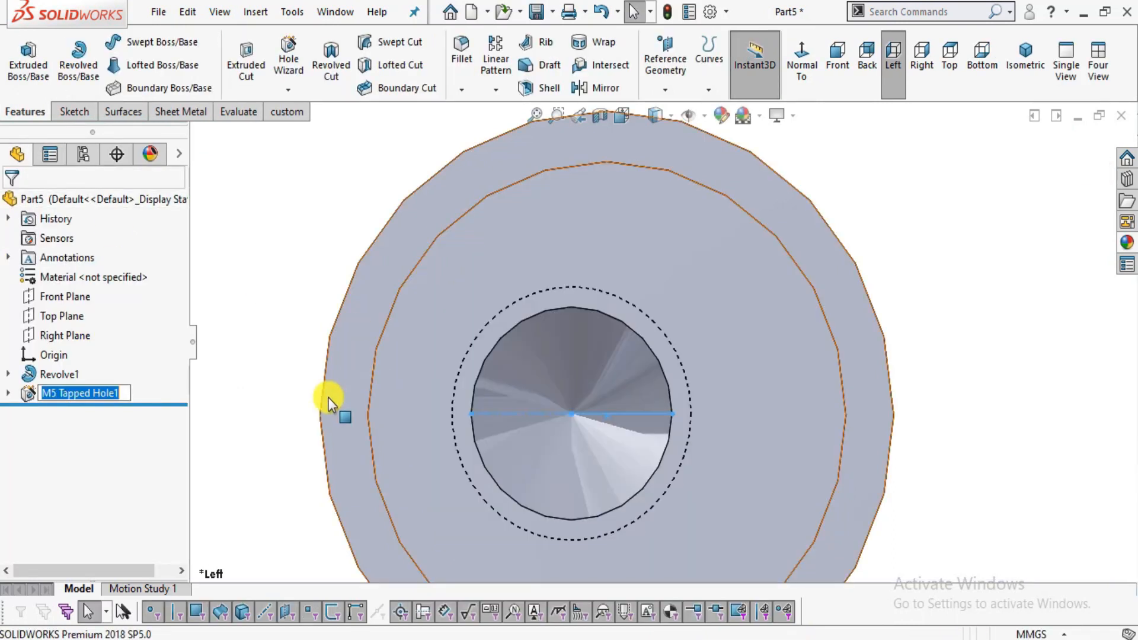
Examine the position and profile sketches under the M5 tapped hole feature against the axle's end.
{"action": "left_click", "coordinate": [145, 402]}
{"action": "left_click", "coordinate": [8, 394]}
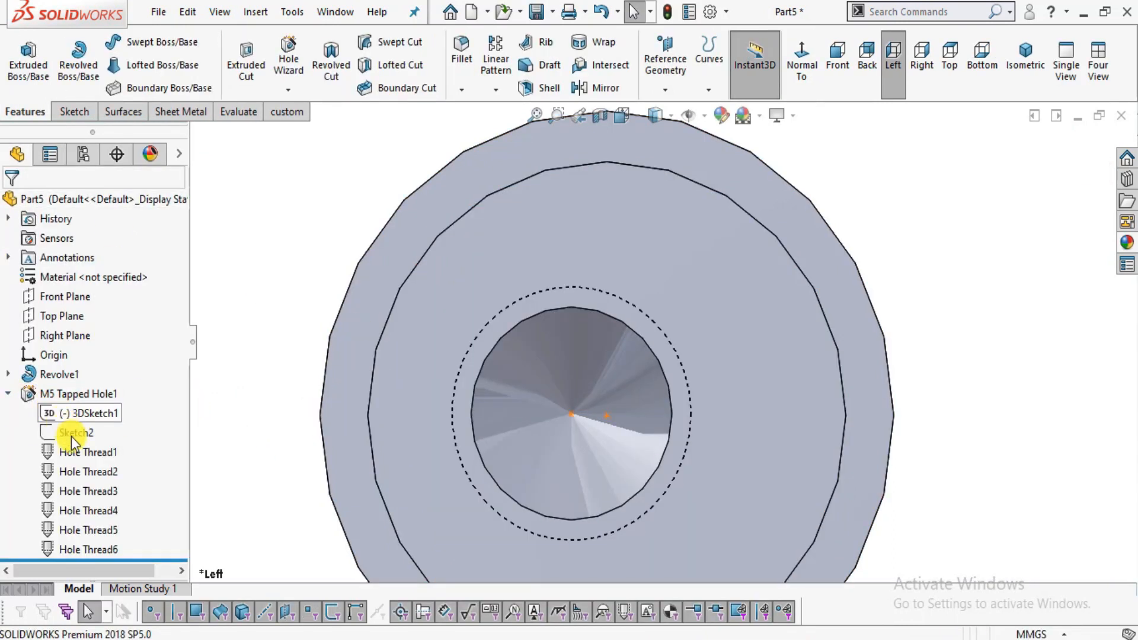
{"action": "left_click", "coordinate": [73, 437]}
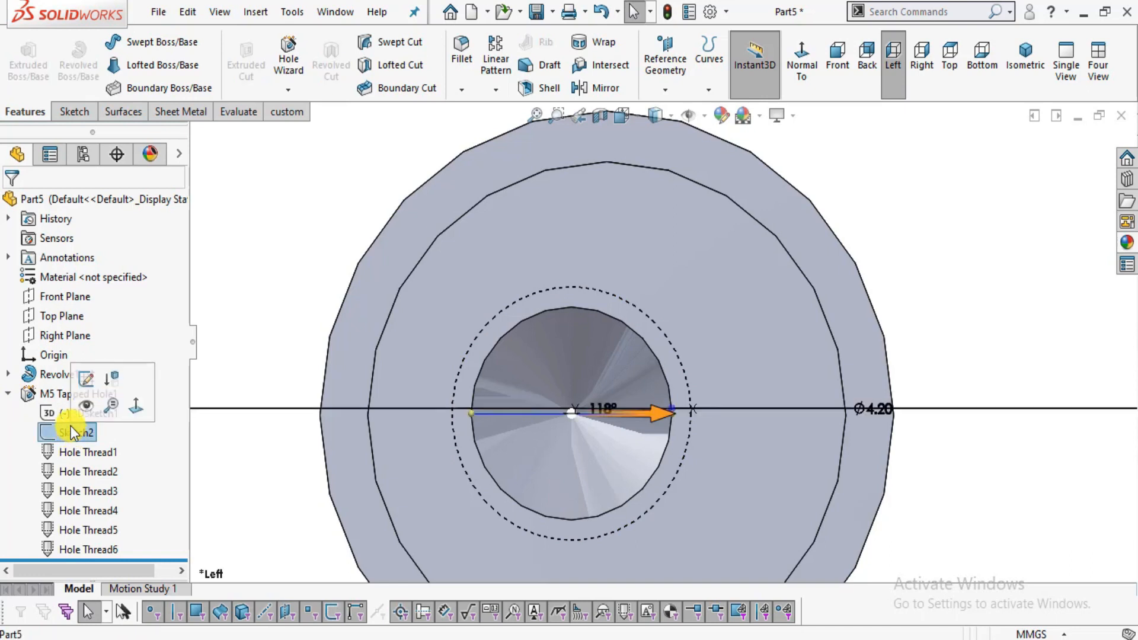
{"action": "left_click", "coordinate": [51, 414]}
{"action": "middle_click_drag", "start_coordinate": [544, 407], "coordinate": [527, 434]}
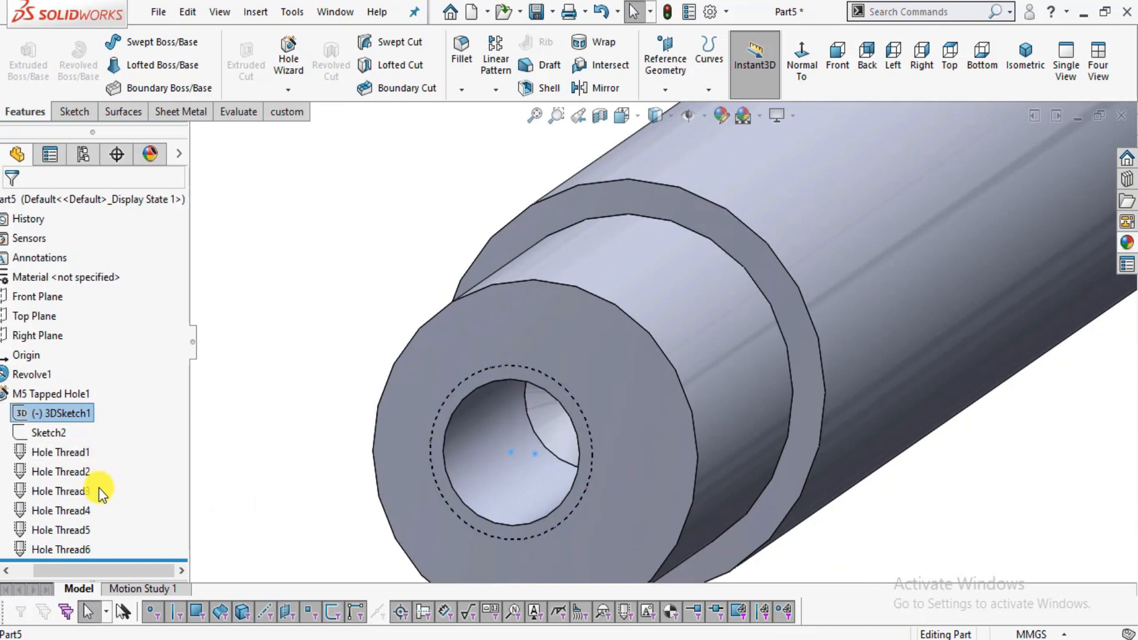
{"action": "left_click", "coordinate": [53, 433]}
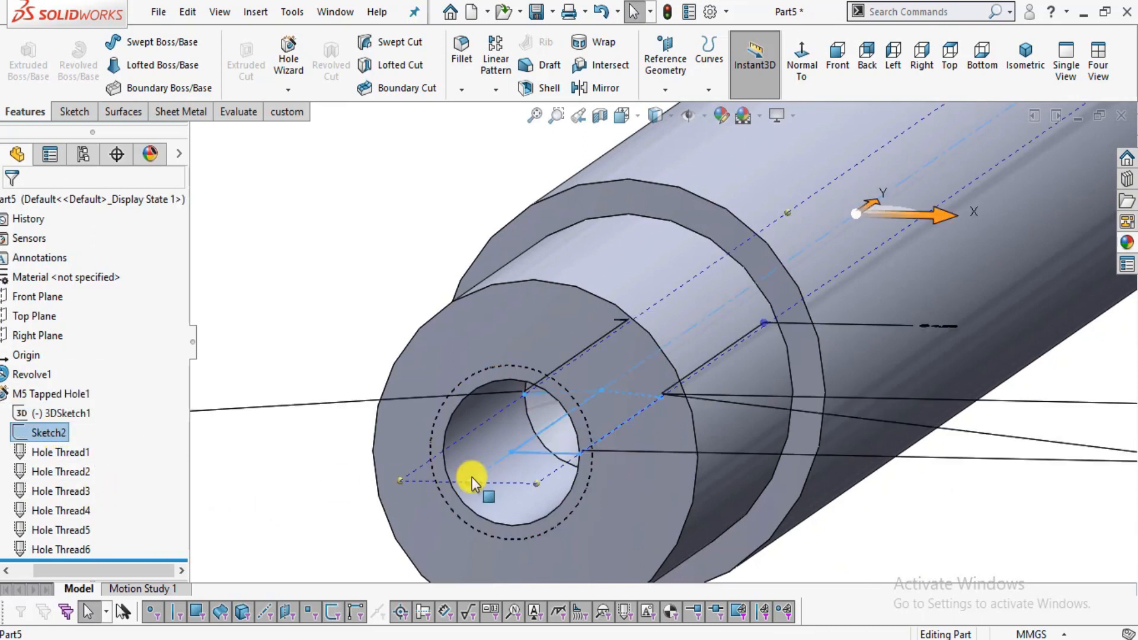
{"action": "mouse_move", "coordinate": [589, 452]}
{"action": "middle_mouse_down"}
{"action": "mouse_move", "coordinate": [600, 428]}
{"action": "mouse_move", "coordinate": [585, 464]}
{"action": "mouse_move", "coordinate": [602, 465]}
{"action": "mouse_move", "coordinate": [586, 470]}
{"action": "middle_mouse_up"}
{"action": "key", "text": "Escape"}
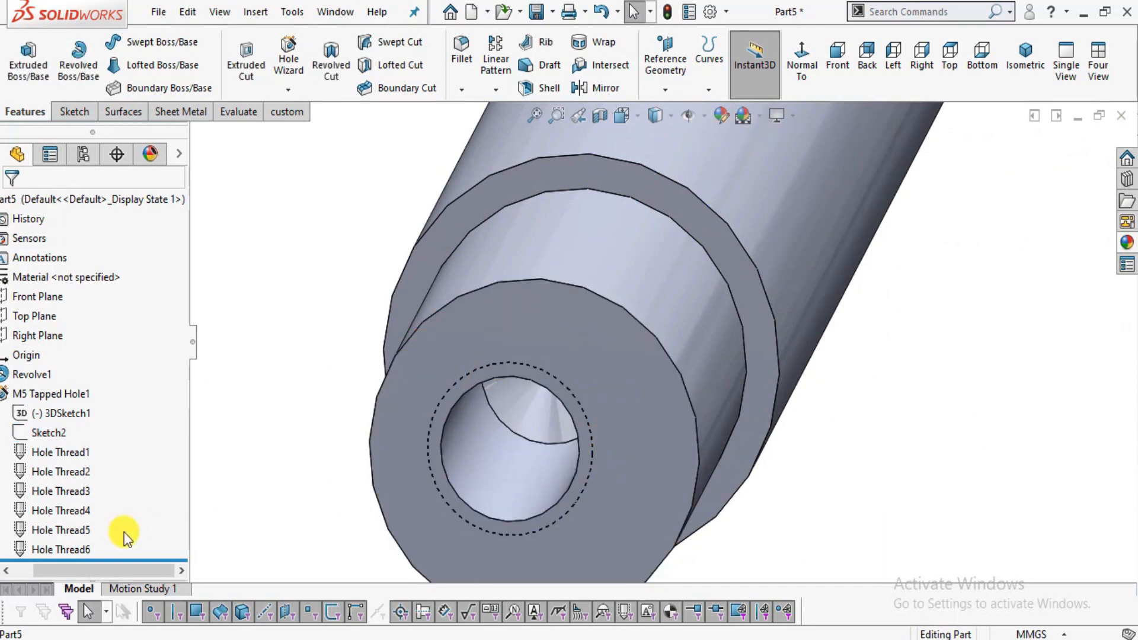
Open the M5 tapped hole's profile sketch for editing and examine its lines and relations around the origin on the axle's end face.
{"action": "left_click", "coordinate": [48, 434]}
{"action": "left_click", "coordinate": [64, 388]}
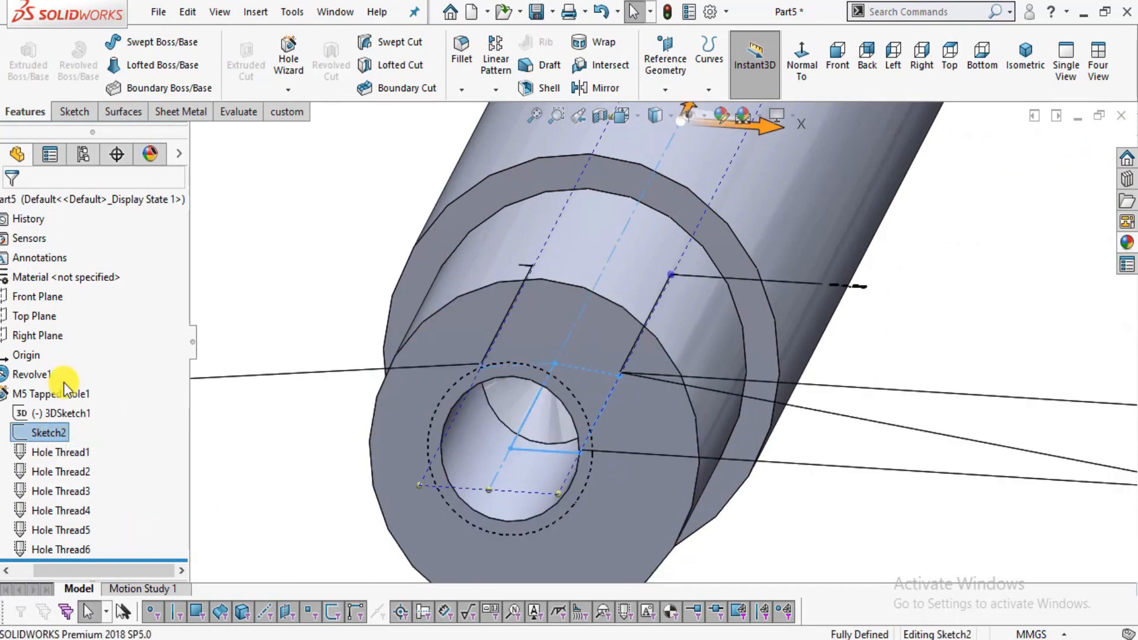
{"action": "scroll", "coordinate": [615, 438], "scroll_direction": "down", "scroll_amount": 2}
{"action": "mouse_move", "coordinate": [557, 444]}
{"action": "middle_mouse_down"}
{"action": "mouse_move", "coordinate": [574, 401]}
{"action": "mouse_move", "coordinate": [549, 437]}
{"action": "mouse_move", "coordinate": [552, 405]}
{"action": "middle_mouse_up"}
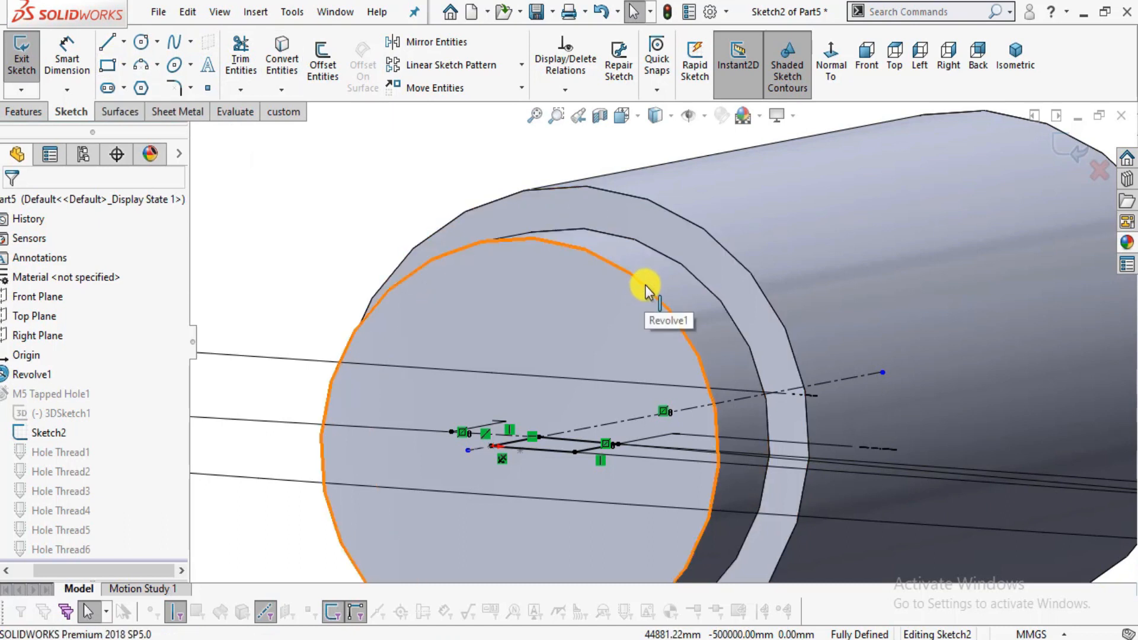
{"action": "scroll", "coordinate": [546, 449], "scroll_direction": "down", "scroll_amount": 3}
{"action": "middle_click_drag", "start_coordinate": [546, 449], "coordinate": [559, 474]}
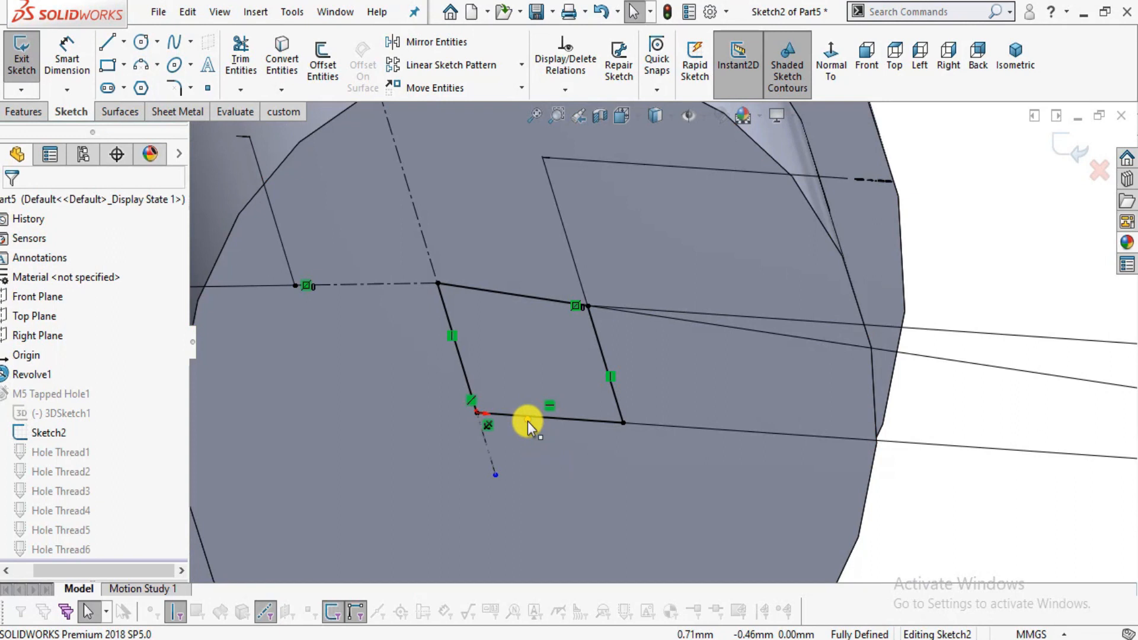
{"action": "left_click", "coordinate": [527, 422]}
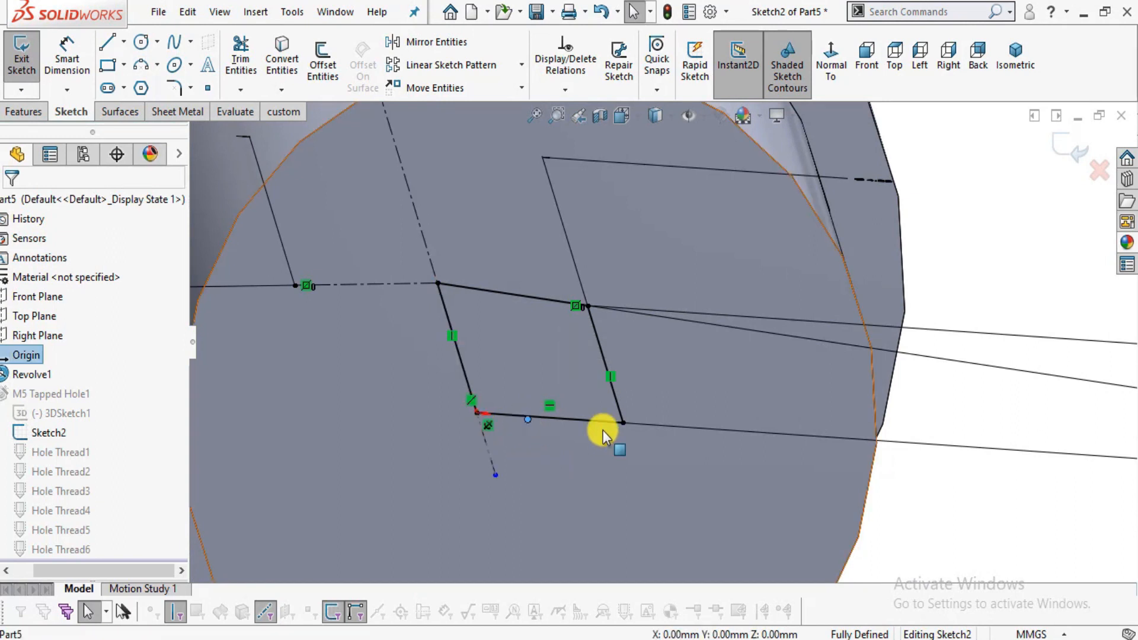
{"action": "scroll", "coordinate": [604, 431], "scroll_direction": "up", "scroll_amount": 3}
{"action": "mouse_move", "coordinate": [614, 431]}
{"action": "middle_mouse_down"}
{"action": "mouse_move", "coordinate": [589, 407]}
{"action": "mouse_move", "coordinate": [571, 419]}
{"action": "mouse_move", "coordinate": [579, 465]}
{"action": "mouse_move", "coordinate": [605, 453]}
{"action": "mouse_move", "coordinate": [681, 247]}
{"action": "middle_mouse_up"}
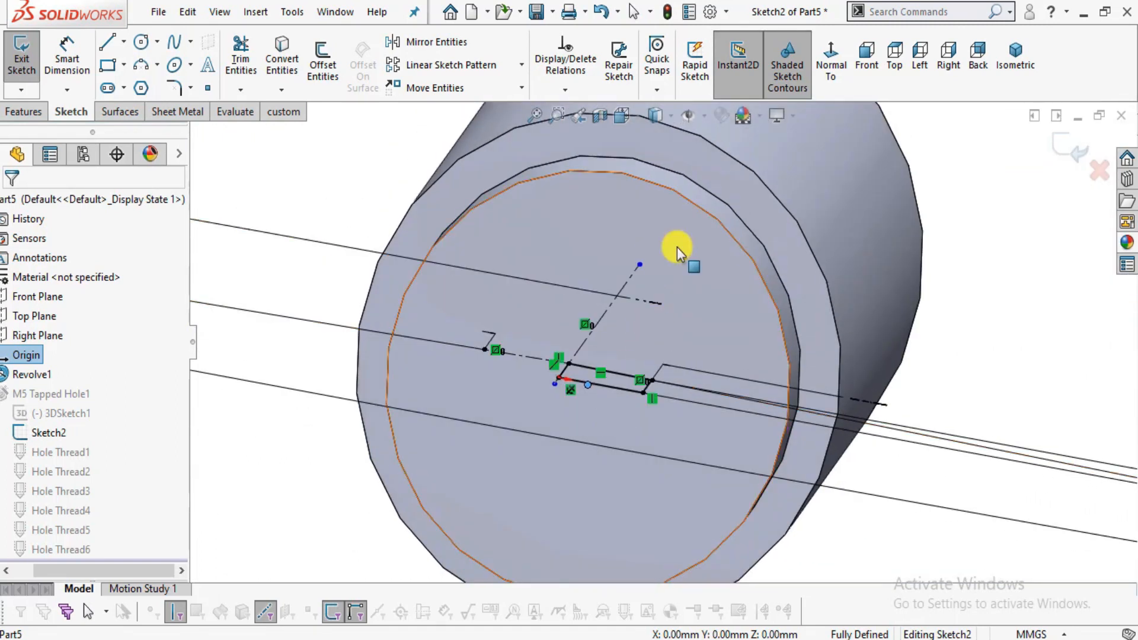
Centre the M5 tapped hole's position point on the axle's end face and rebuild the part.
{"action": "left_click", "coordinate": [830, 59]}
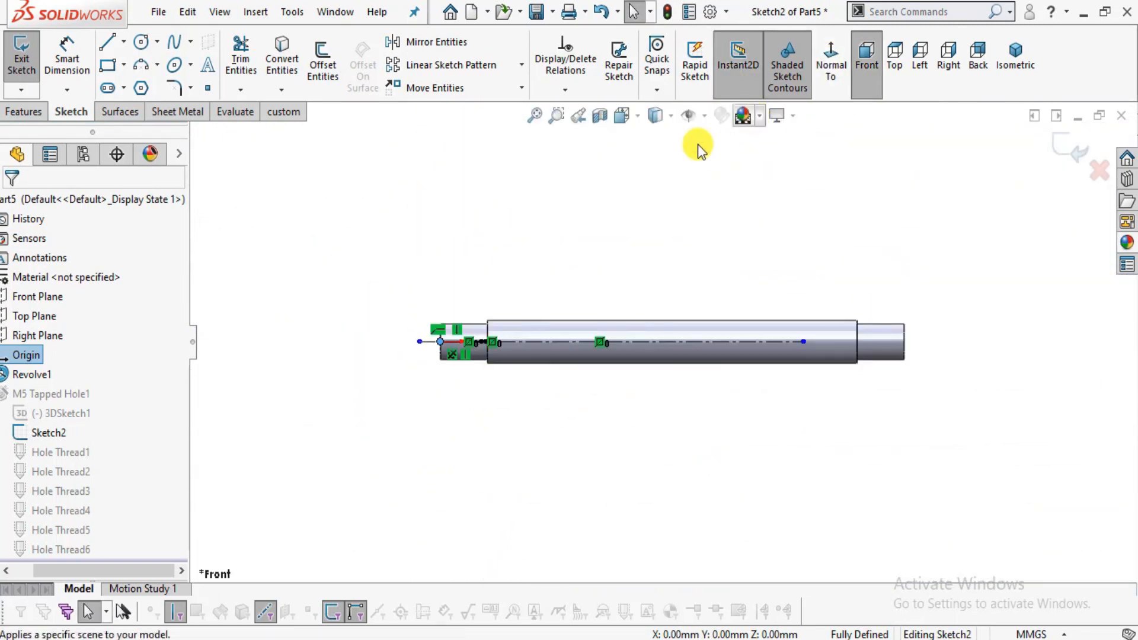
{"action": "middle_click_drag", "start_coordinate": [532, 369], "coordinate": [559, 314]}
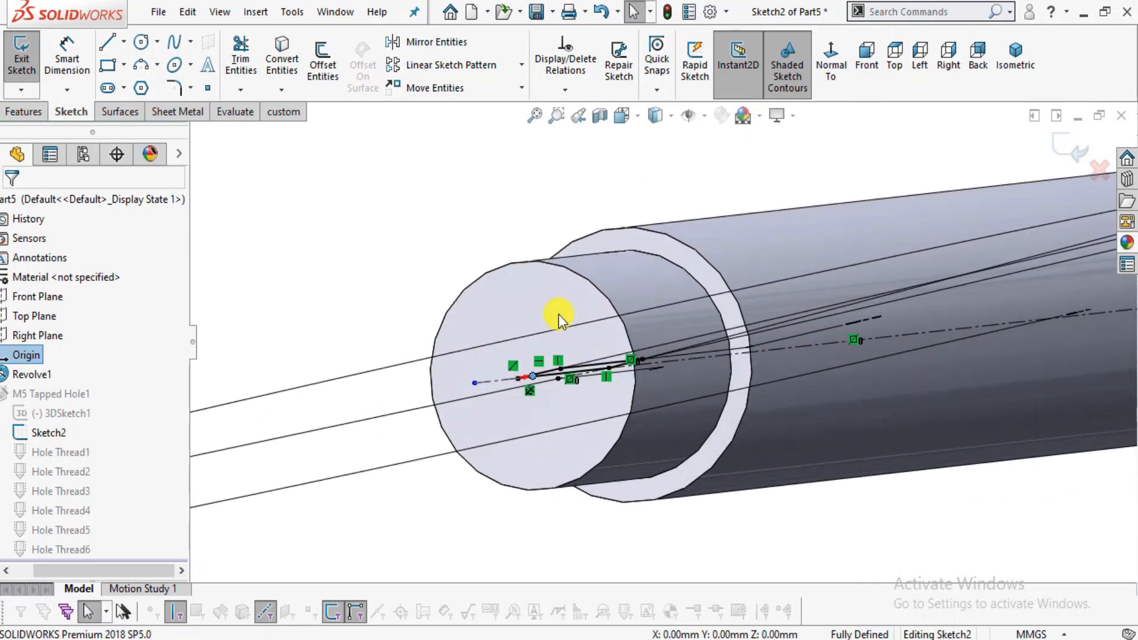
{"action": "left_click", "coordinate": [832, 76]}
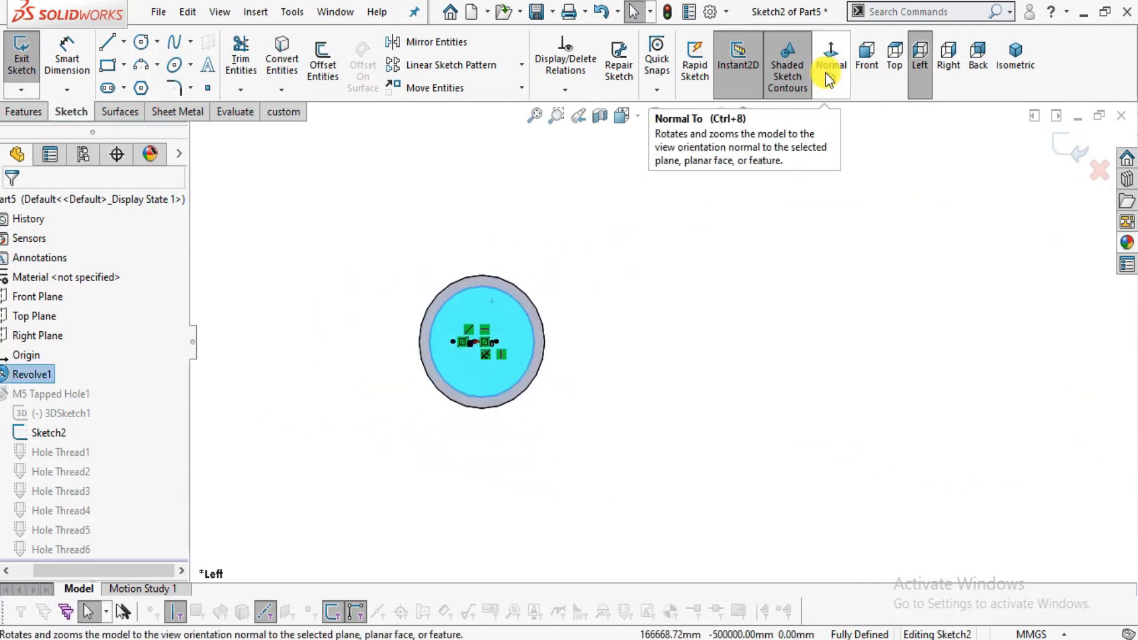
{"action": "scroll", "coordinate": [530, 475], "scroll_direction": "down", "scroll_amount": 5}
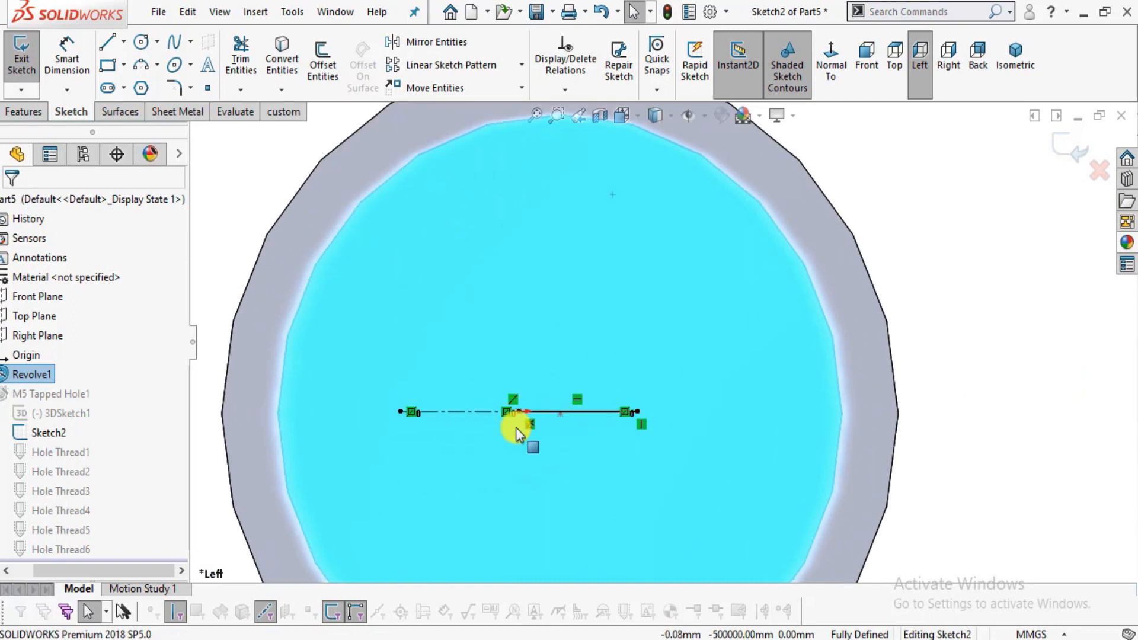
{"action": "left_click_drag", "start_coordinate": [560, 415], "coordinate": [561, 421]}
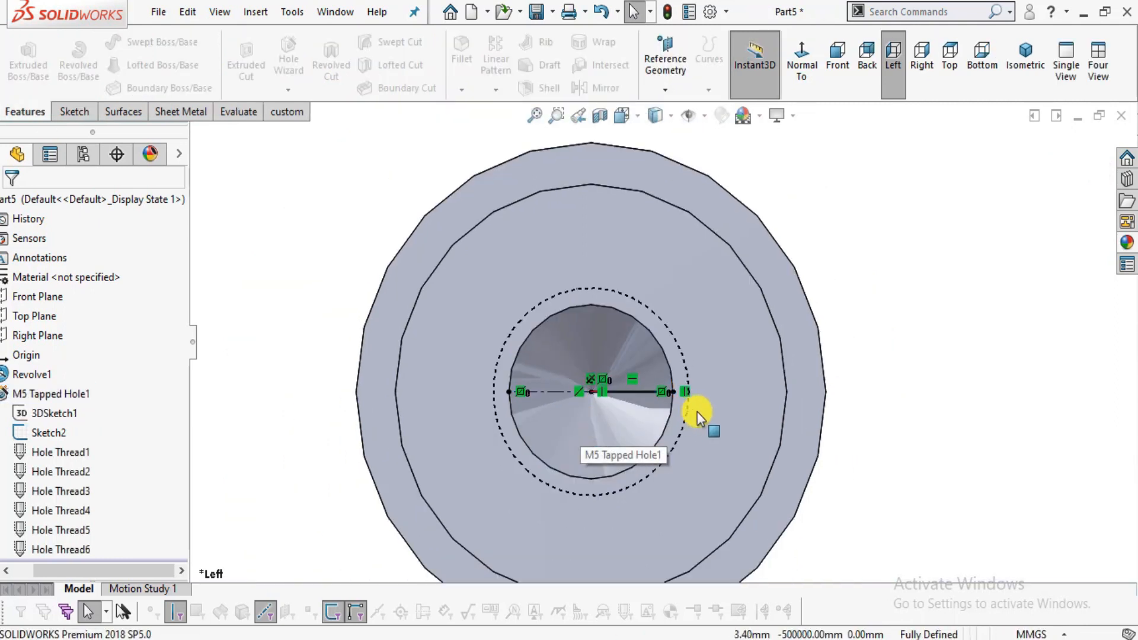
{"action": "middle_click_drag", "start_coordinate": [719, 402], "coordinate": [695, 425]}
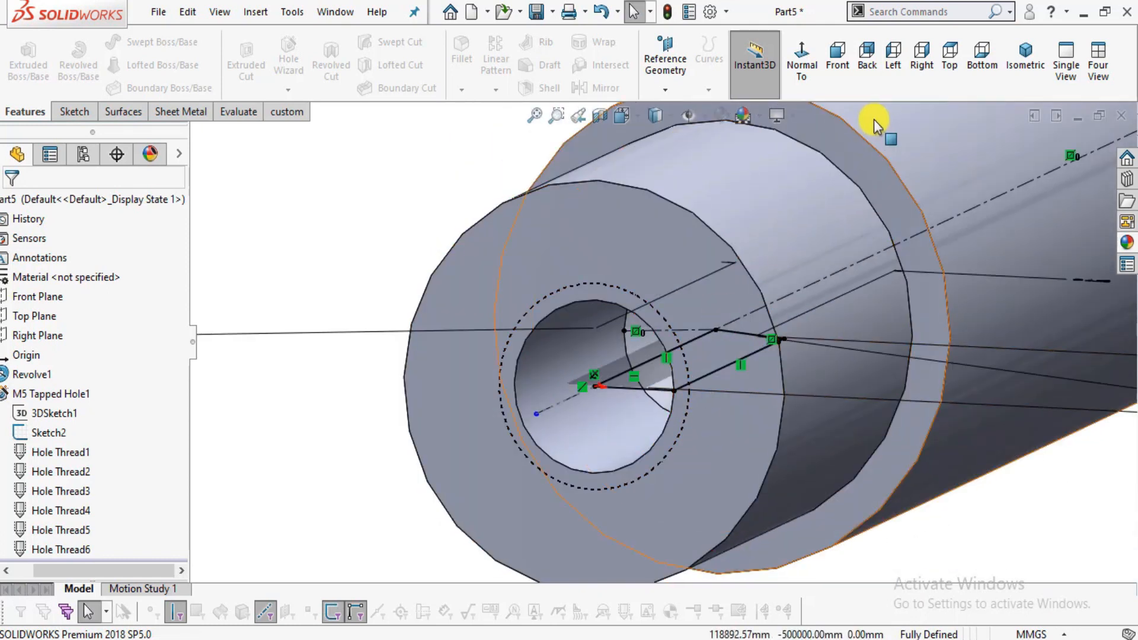
{"action": "left_click", "coordinate": [671, 13]}
Check the centring of the M5 tapped hole straight on to the end face and inspect the whole axle.
{"action": "mouse_move", "coordinate": [692, 406]}
{"action": "middle_mouse_down"}
{"action": "mouse_move", "coordinate": [734, 364]}
{"action": "mouse_move", "coordinate": [709, 368]}
{"action": "mouse_move", "coordinate": [706, 401]}
{"action": "middle_mouse_up"}
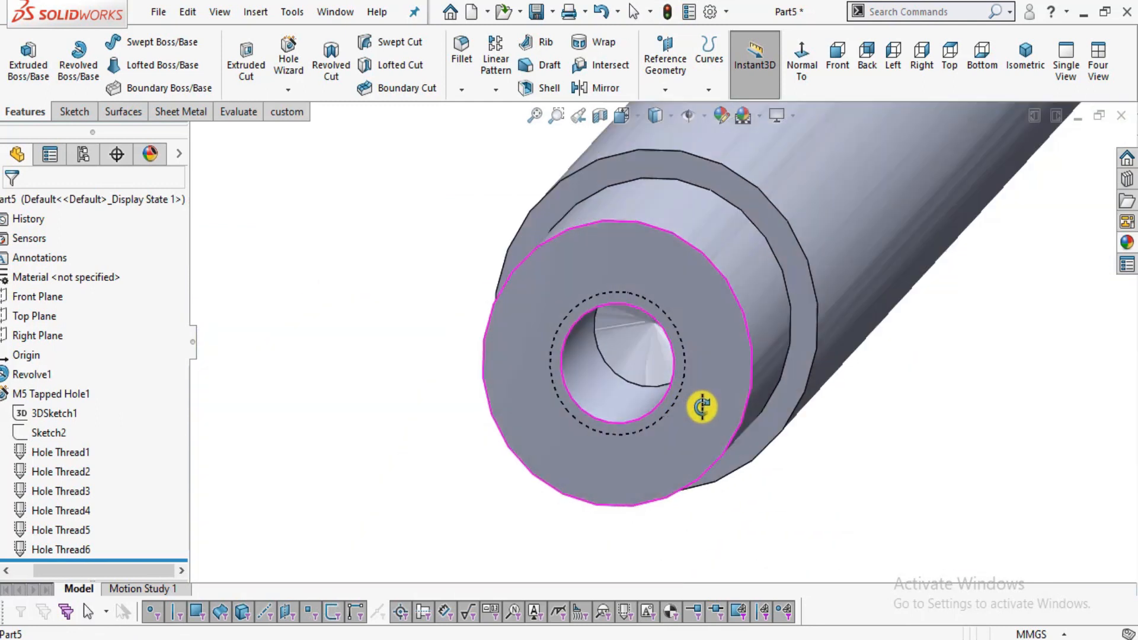
{"action": "left_click", "coordinate": [705, 306]}
{"action": "left_click", "coordinate": [848, 254]}
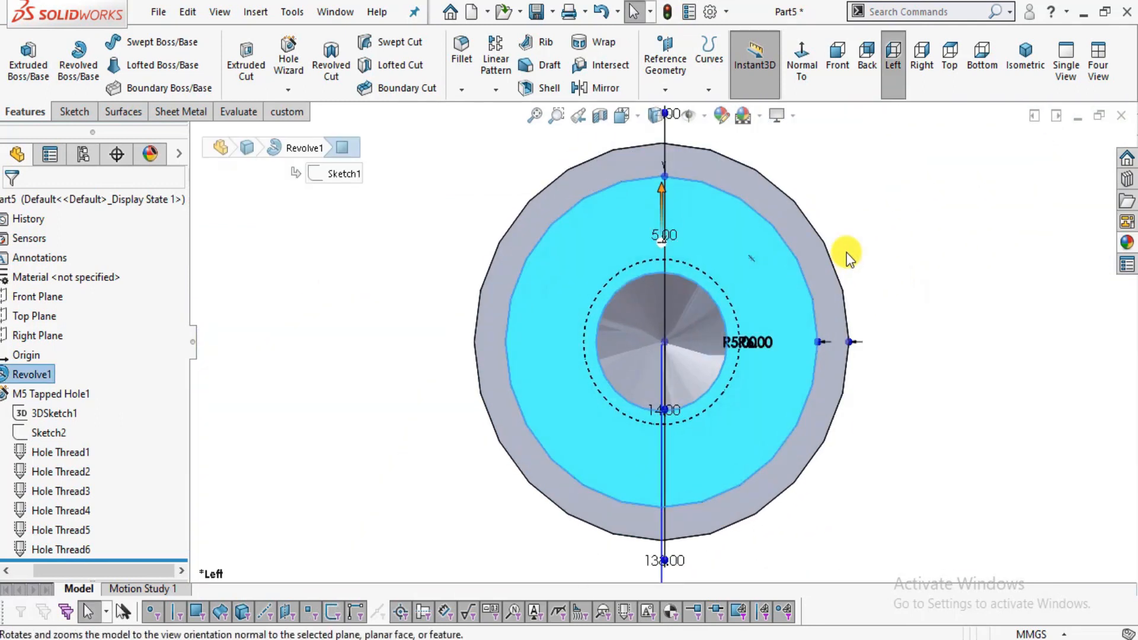
{"action": "left_click", "coordinate": [846, 252]}
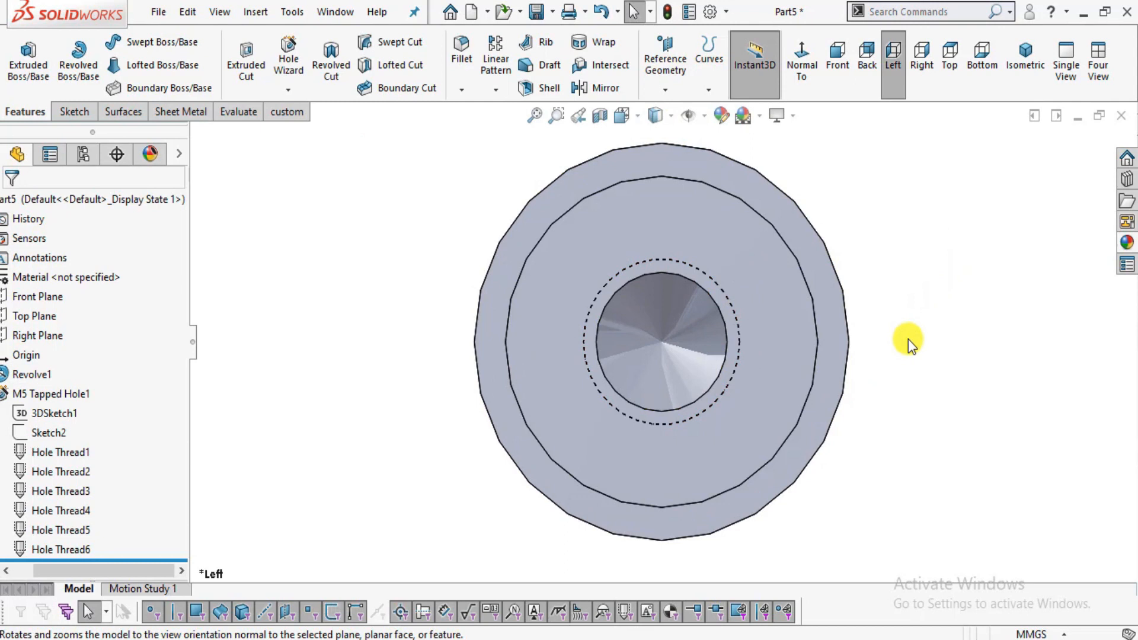
{"action": "scroll", "coordinate": [830, 332], "scroll_direction": "up", "scroll_amount": 3}
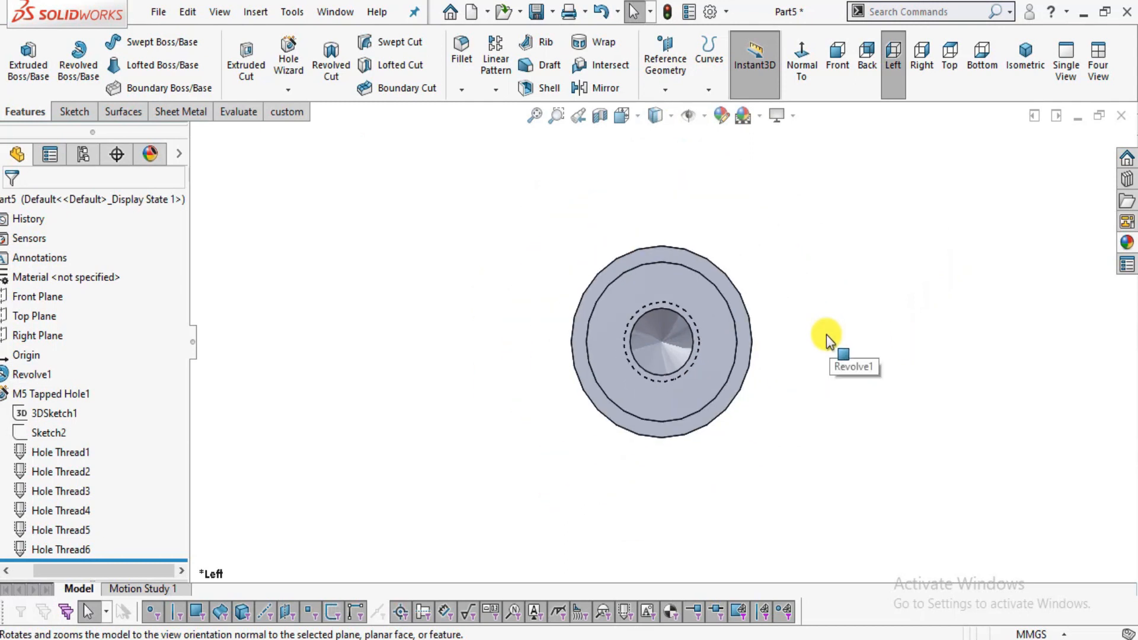
{"action": "middle_click_drag", "start_coordinate": [826, 335], "coordinate": [784, 368]}
{"action": "scroll", "coordinate": [788, 372], "scroll_direction": "up", "scroll_amount": 5}
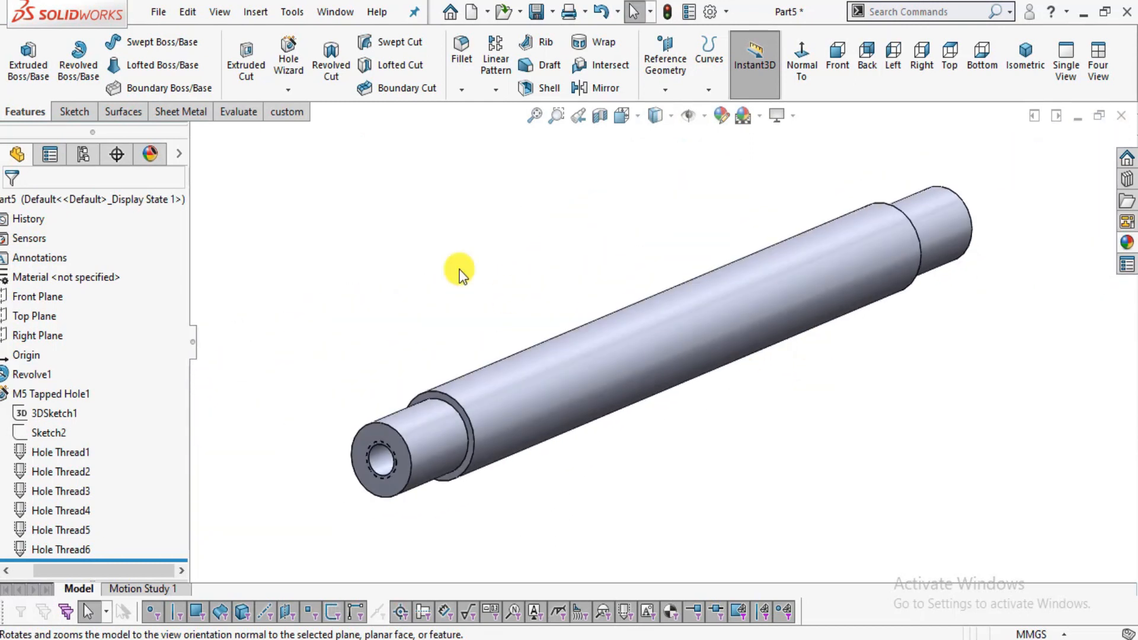
Set up a second ISO M5 tapped hole, blind 12 mm deep, for the axle's opposite end.
{"action": "left_click_drag", "start_coordinate": [91, 569], "coordinate": [33, 564]}
{"action": "left_click", "coordinate": [9, 394]}
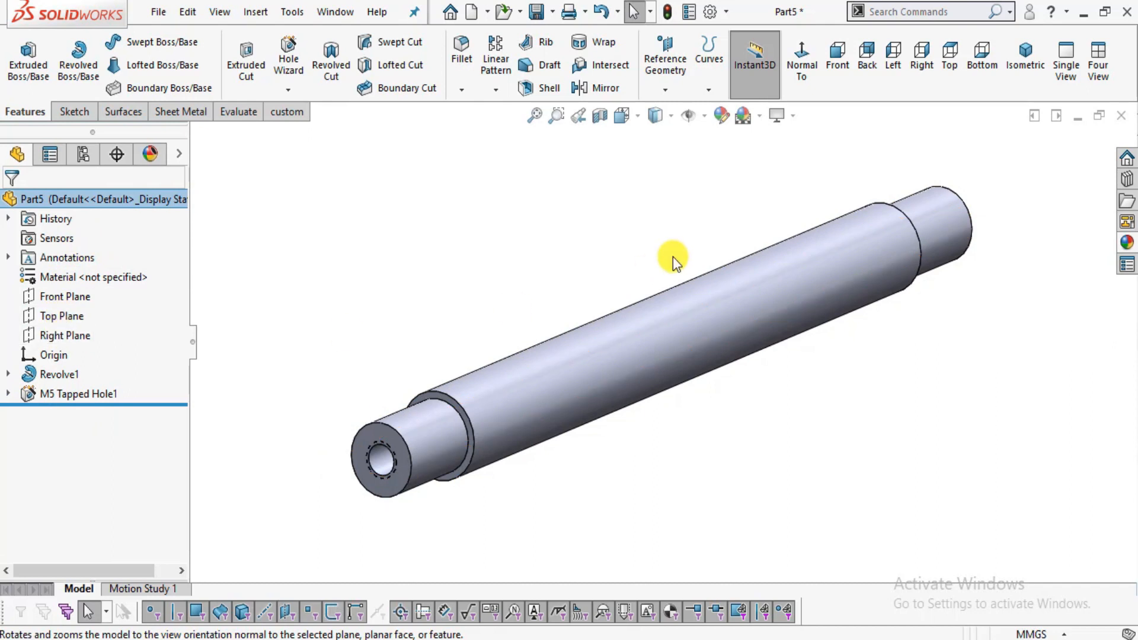
{"action": "middle_click_drag", "start_coordinate": [940, 234], "coordinate": [793, 315]}
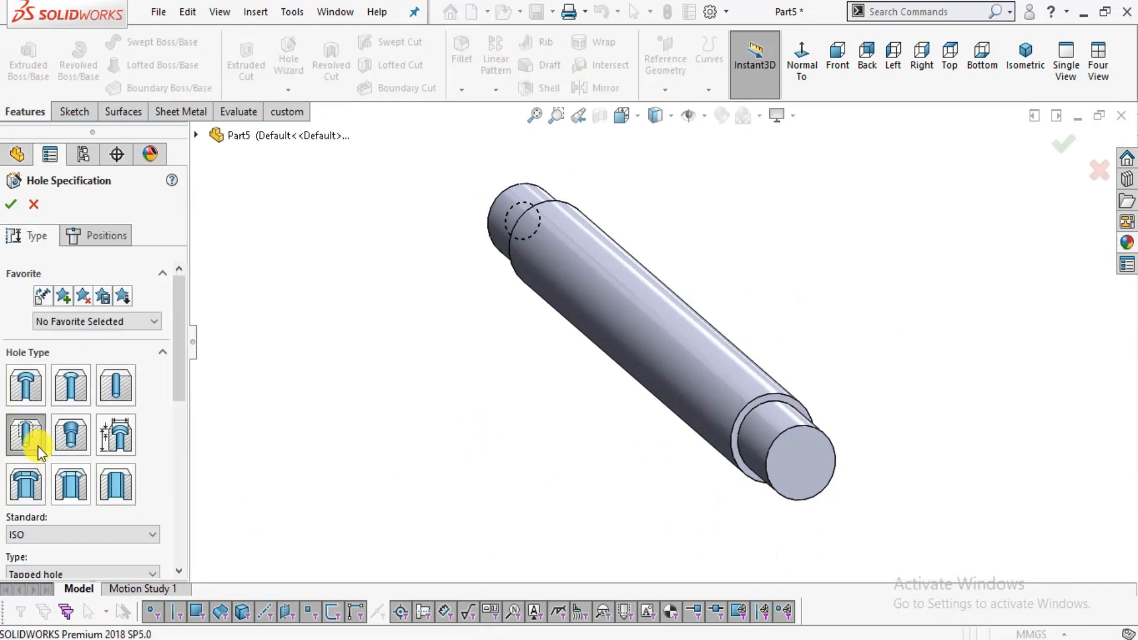
{"action": "scroll", "coordinate": [177, 361], "scroll_direction": "down", "scroll_amount": 3}
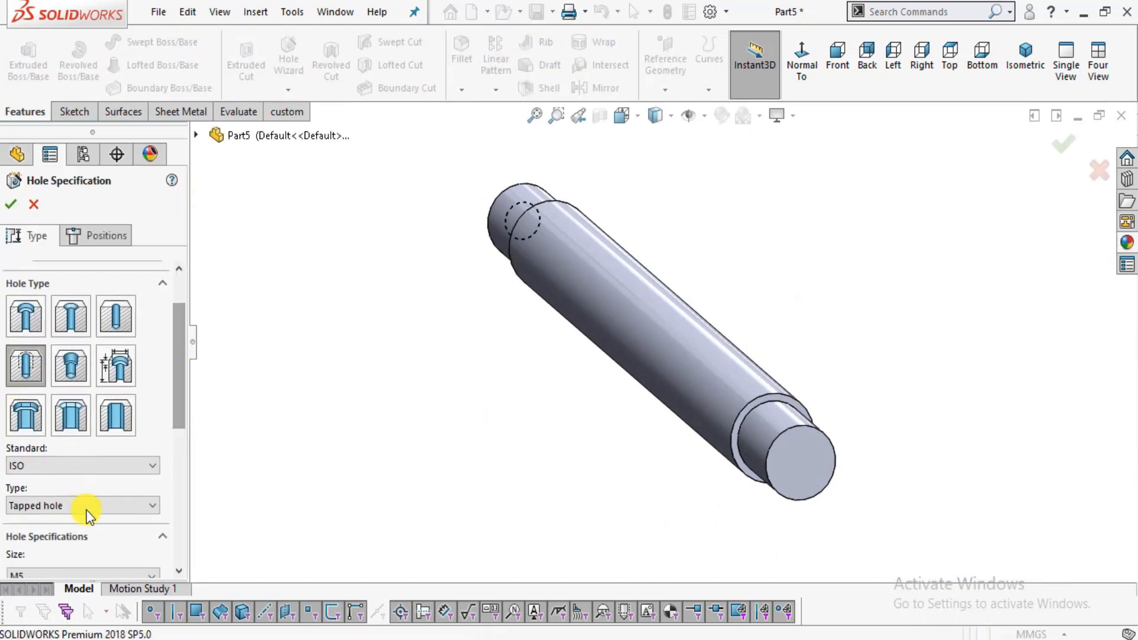
{"action": "scroll", "coordinate": [181, 450], "scroll_direction": "down", "scroll_amount": 3}
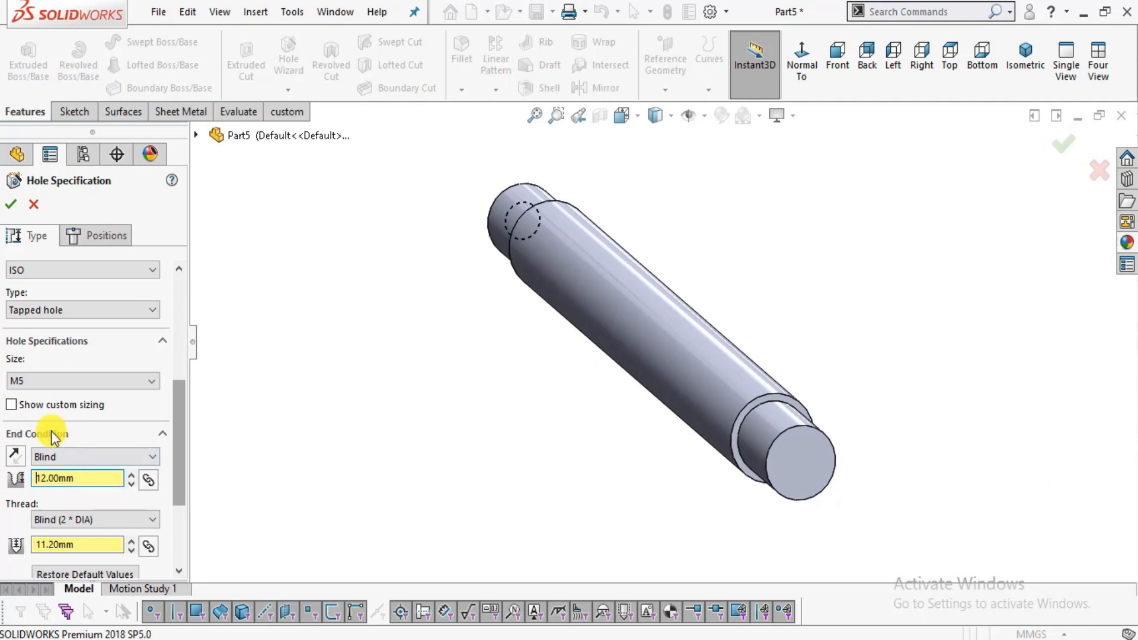
{"action": "scroll", "coordinate": [859, 463], "scroll_direction": "down", "scroll_amount": 3}
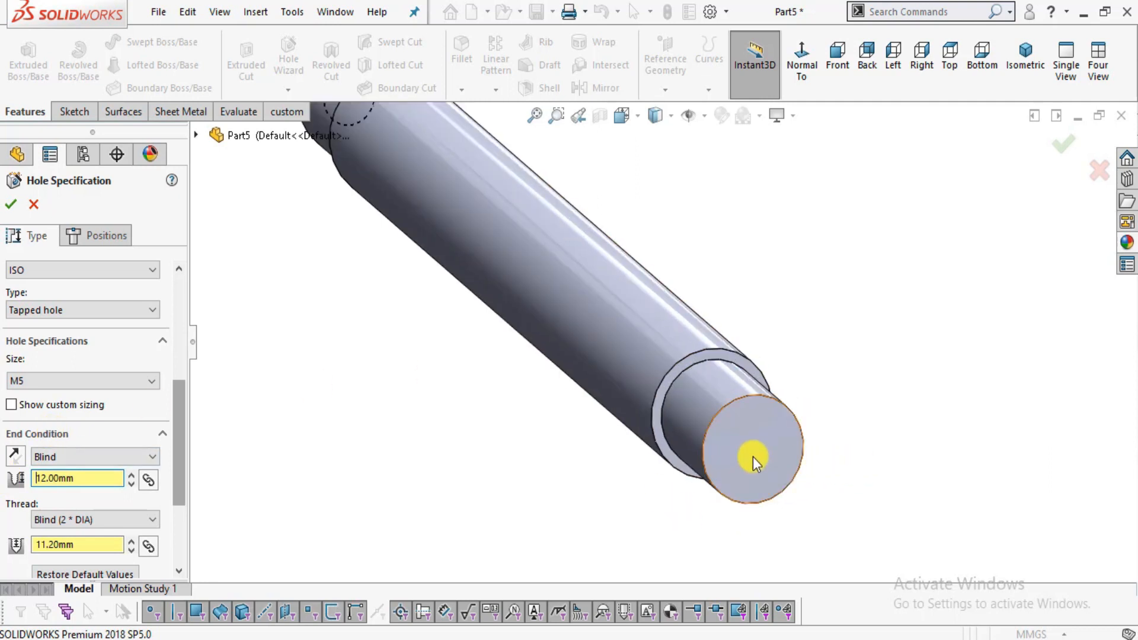
Position the hole at the centre of the opposite end face and create the second tapped hole.
{"action": "left_click", "coordinate": [86, 235]}
{"action": "left_click", "coordinate": [86, 389]}
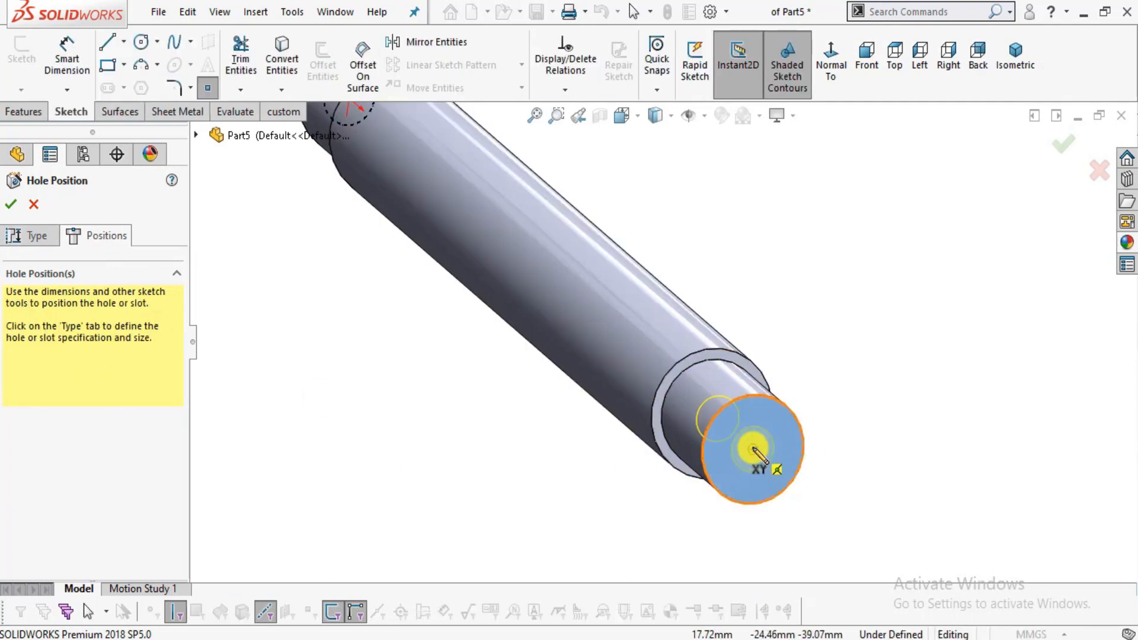
{"action": "left_click", "coordinate": [753, 450]}
{"action": "scroll", "coordinate": [800, 457], "scroll_direction": "down", "scroll_amount": 3}
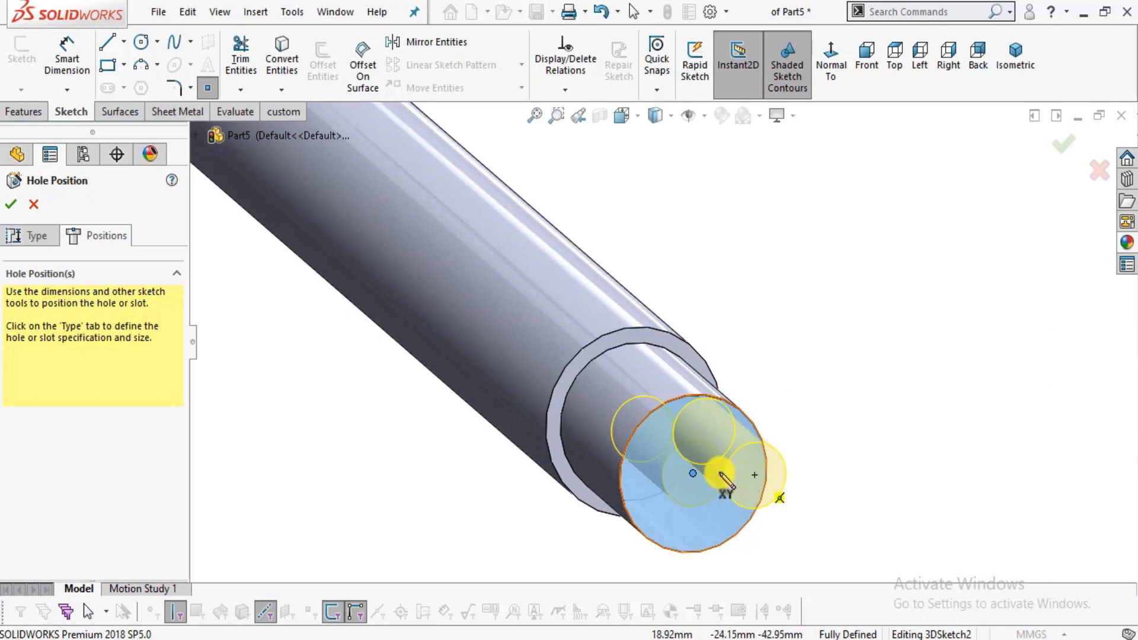
{"action": "scroll", "coordinate": [750, 474], "scroll_direction": "down", "scroll_amount": 2}
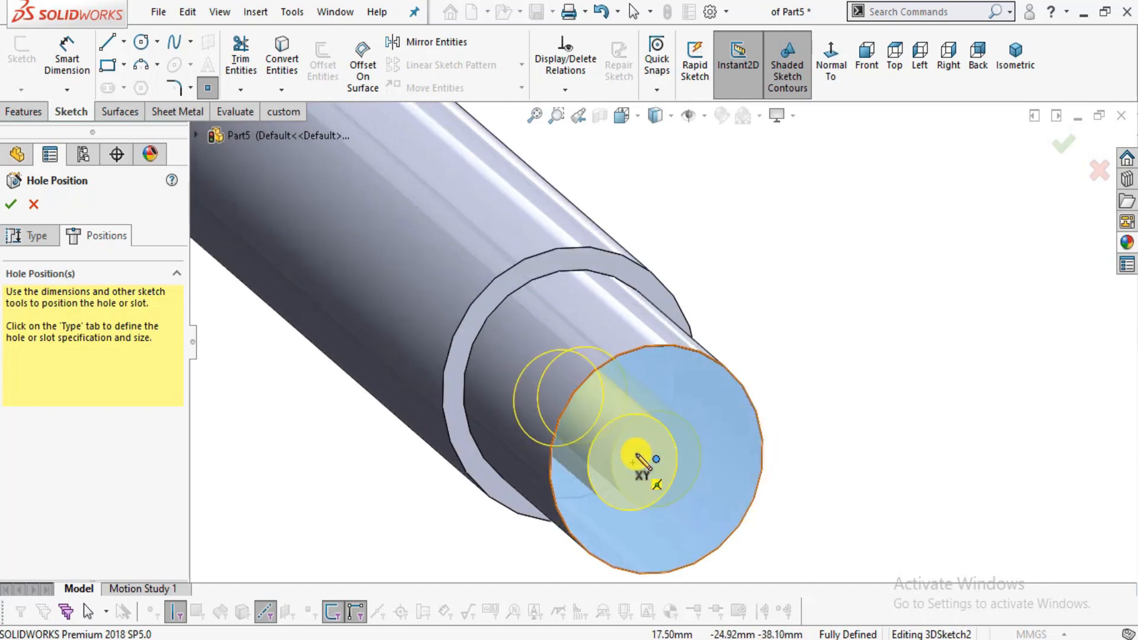
{"action": "left_click", "coordinate": [10, 206]}
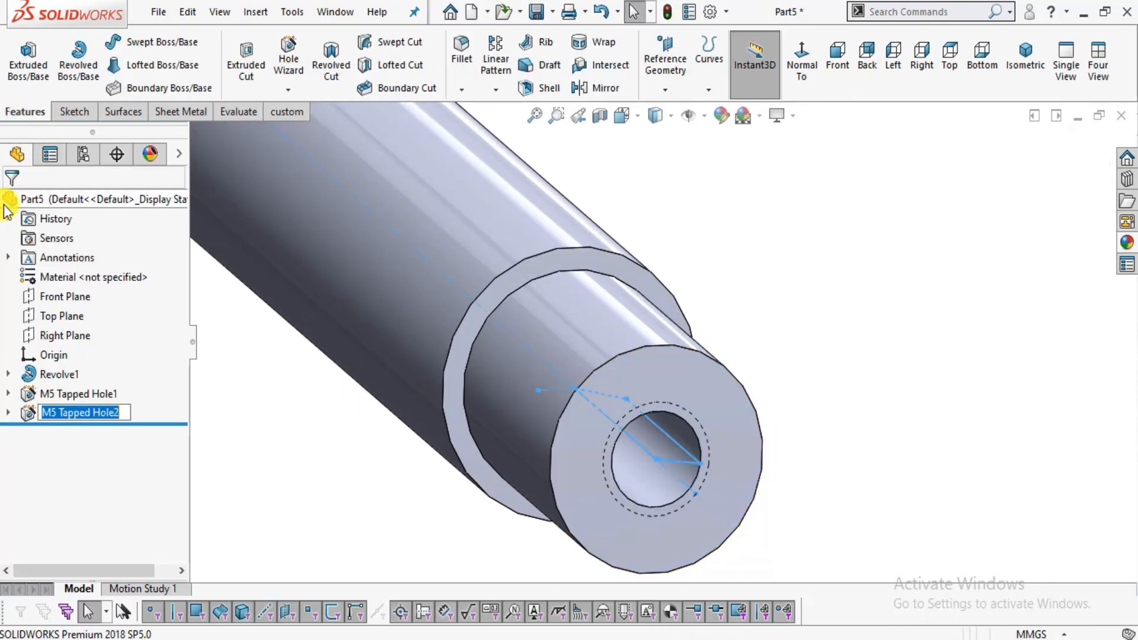
Turn on shaded cosmetic threads in the document's detailing properties.
{"action": "left_click", "coordinate": [824, 255]}
{"action": "left_click", "coordinate": [705, 9]}
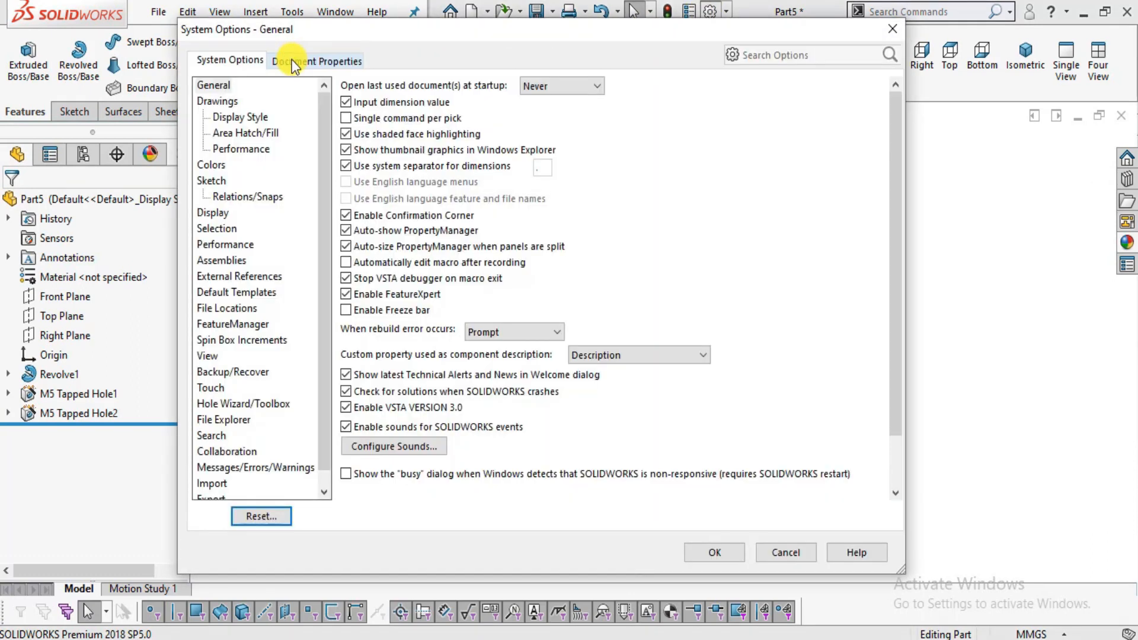
{"action": "left_click", "coordinate": [292, 60]}
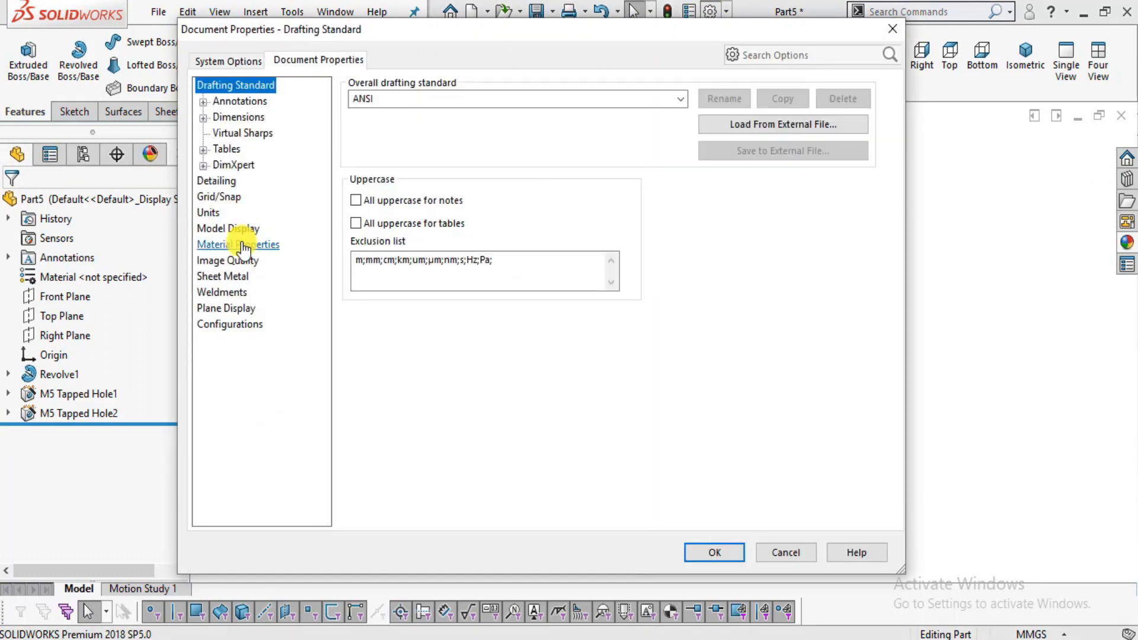
{"action": "left_click", "coordinate": [219, 180]}
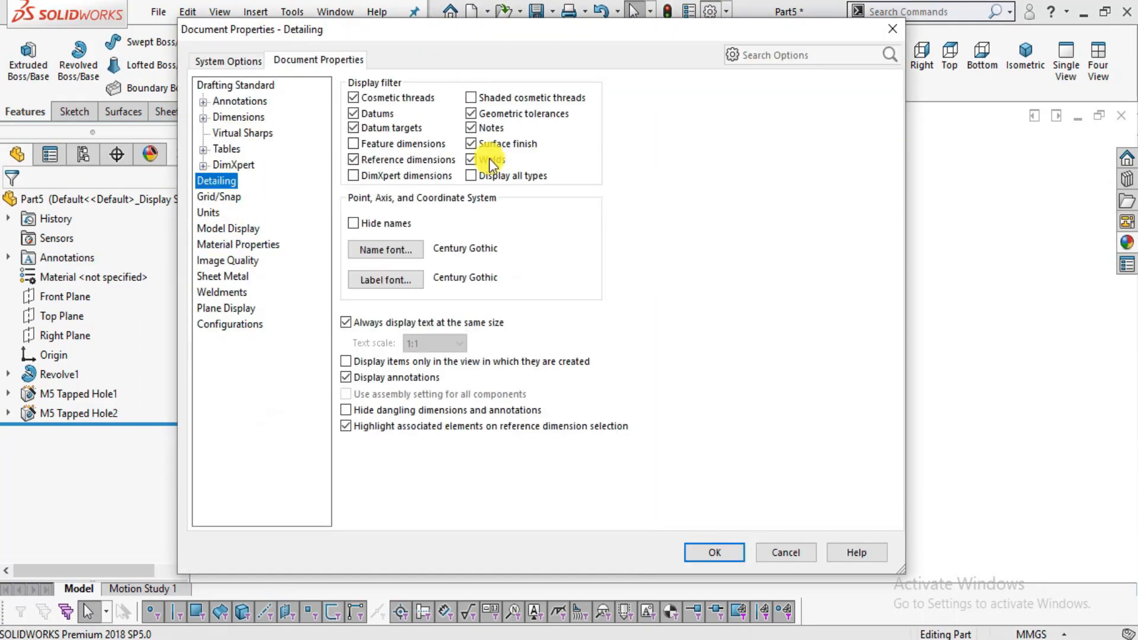
{"action": "left_click", "coordinate": [729, 552]}
Inspect the shaded thread in the axle's end and the first M5 hole's profile sketch with its diameter and depth dimensions.
{"action": "key", "text": "f"}
{"action": "middle_click_drag", "start_coordinate": [459, 266], "coordinate": [266, 396]}
{"action": "scroll", "coordinate": [508, 415], "scroll_direction": "down", "scroll_amount": 3}
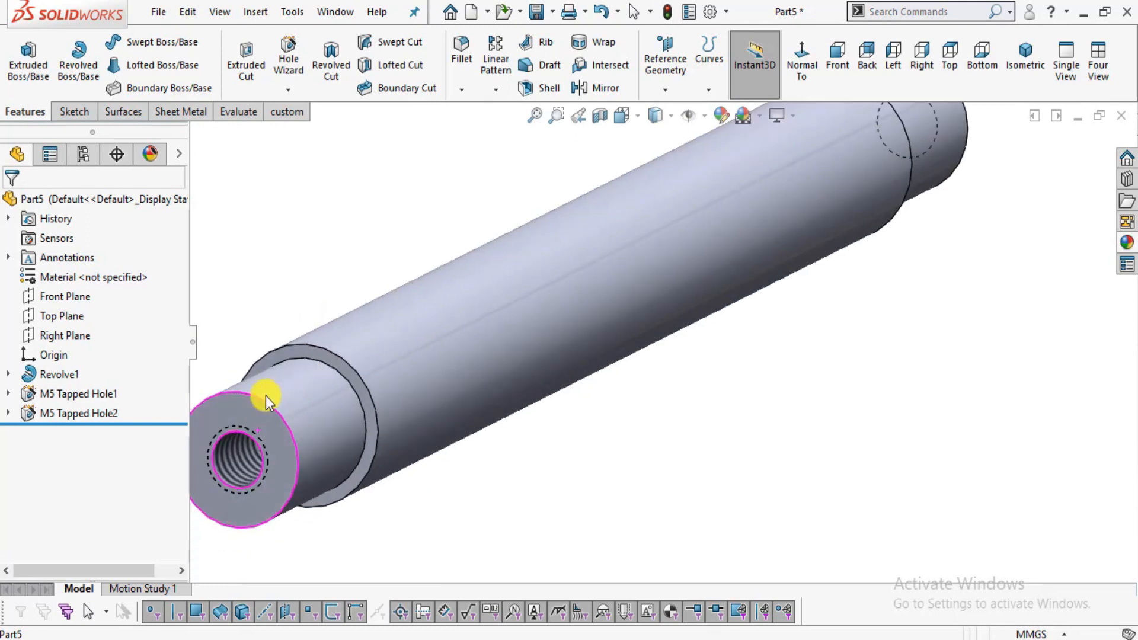
{"action": "left_click", "coordinate": [65, 395]}
{"action": "left_click", "coordinate": [8, 393]}
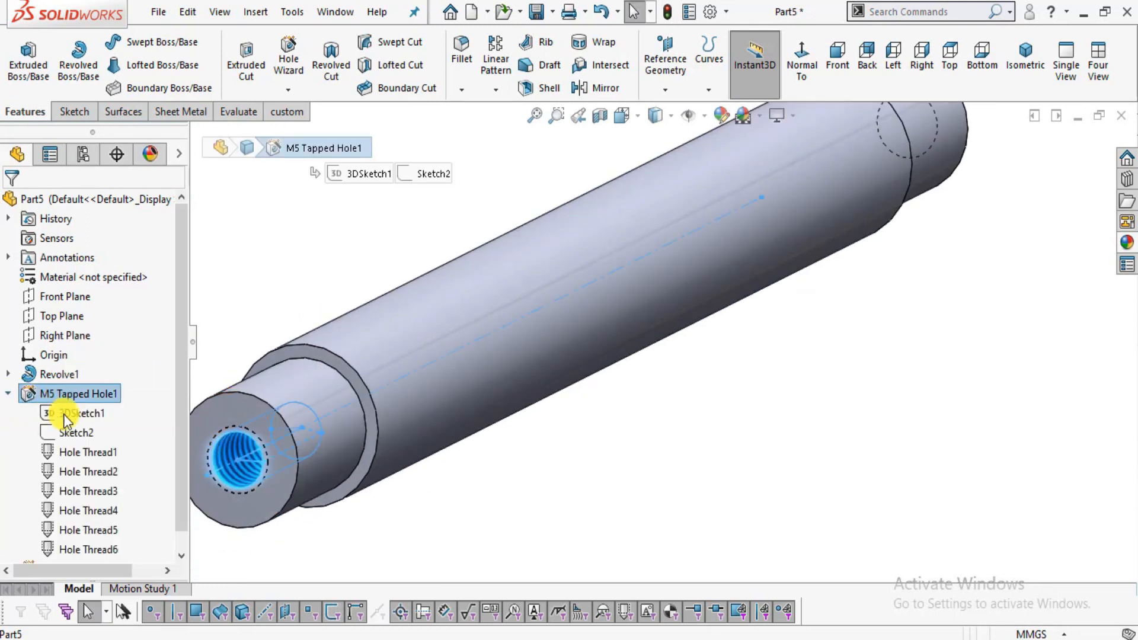
{"action": "left_click", "coordinate": [68, 435]}
{"action": "mouse_move", "coordinate": [356, 472]}
{"action": "middle_mouse_down"}
{"action": "mouse_move", "coordinate": [437, 452]}
{"action": "mouse_move", "coordinate": [437, 470]}
{"action": "mouse_move", "coordinate": [584, 564]}
{"action": "mouse_move", "coordinate": [549, 521]}
{"action": "mouse_move", "coordinate": [564, 546]}
{"action": "mouse_move", "coordinate": [663, 557]}
{"action": "middle_mouse_up"}
{"action": "scroll", "coordinate": [669, 560], "scroll_direction": "down", "scroll_amount": 4}
{"action": "scroll", "coordinate": [640, 553], "scroll_direction": "up", "scroll_amount": 5}
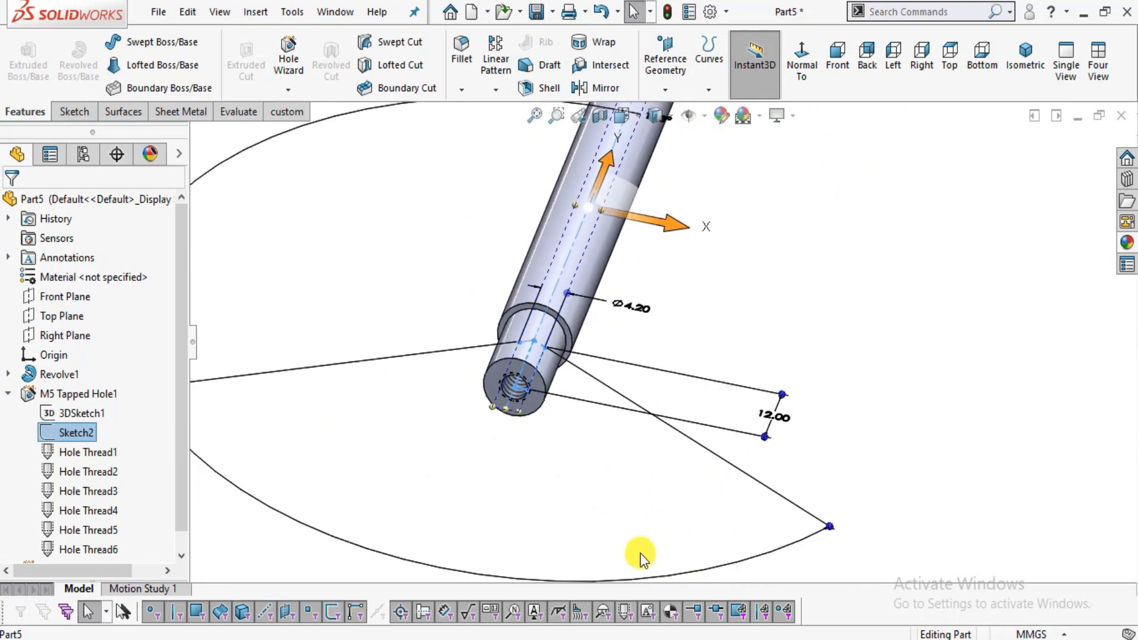
{"action": "scroll", "coordinate": [829, 297], "scroll_direction": "down", "scroll_amount": 5}
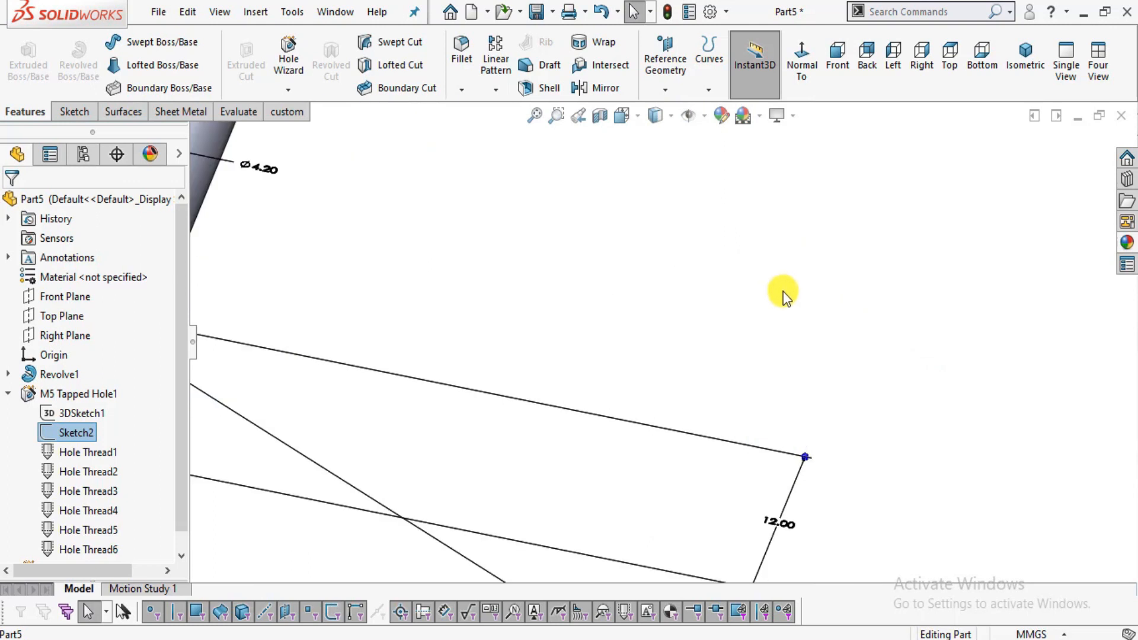
{"action": "scroll", "coordinate": [758, 297], "scroll_direction": "up", "scroll_amount": 3}
{"action": "left_click", "coordinate": [721, 305]}
{"action": "scroll", "coordinate": [602, 247], "scroll_direction": "up", "scroll_amount": 3}
{"action": "middle_click_drag", "start_coordinate": [659, 217], "coordinate": [594, 335]}
{"action": "scroll", "coordinate": [567, 193], "scroll_direction": "down", "scroll_amount": 3}
Switch to the drill press vise plan PDF in Acrobat Reader and review the 5. Leading Axle drawing.
{"action": "key", "text": "alt+Tab"}
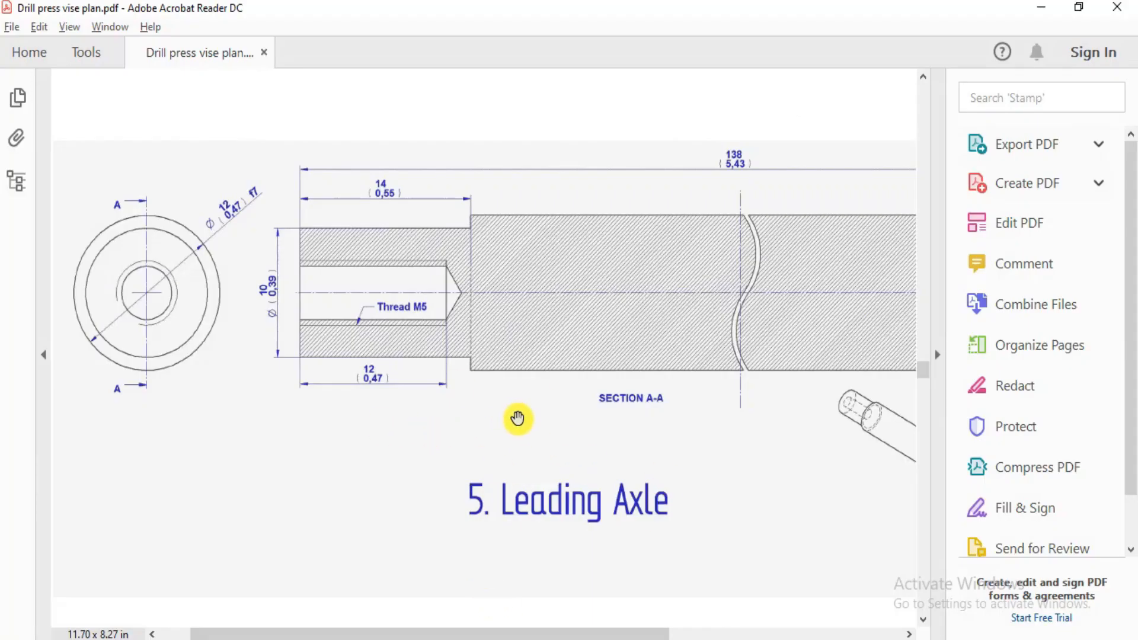
{"action": "left_click_drag", "start_coordinate": [517, 418], "coordinate": [405, 325]}
{"action": "scroll", "coordinate": [416, 284], "scroll_direction": "down", "scroll_amount": 1, "text": "ctrl"}
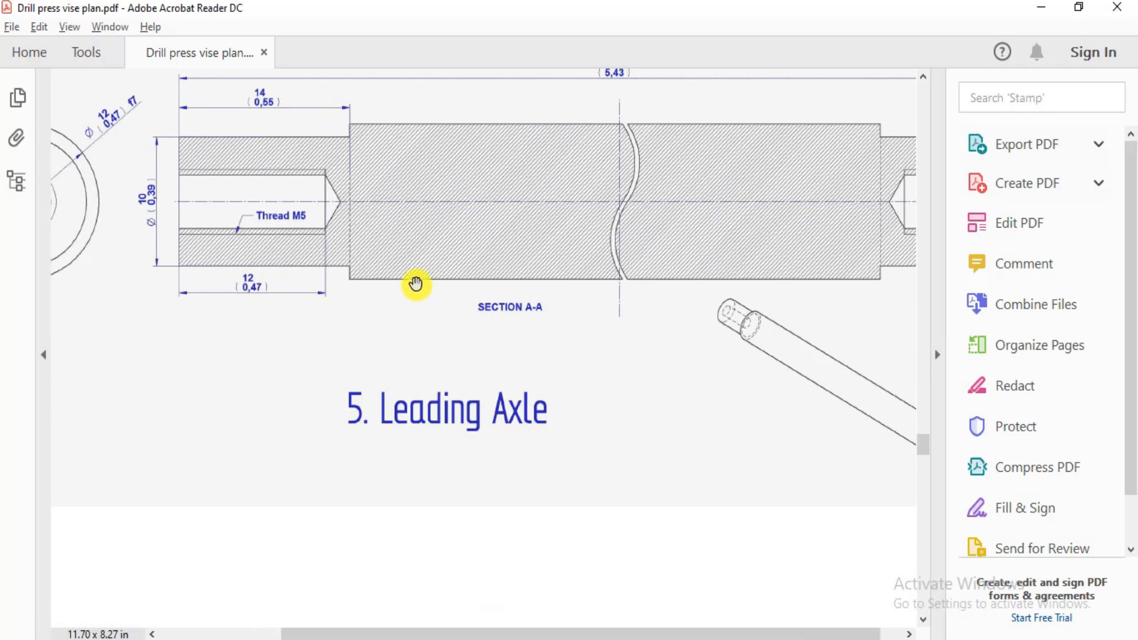
{"action": "scroll", "coordinate": [459, 329], "scroll_direction": "down", "scroll_amount": 4}
{"action": "scroll", "coordinate": [460, 329], "scroll_direction": "up", "scroll_amount": 1}
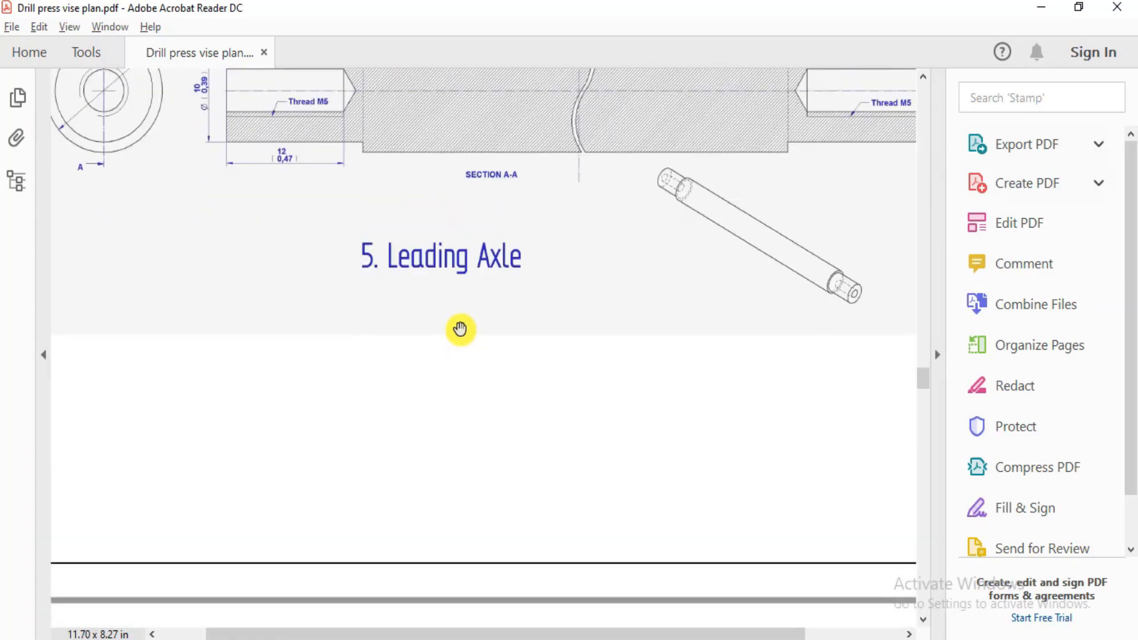
Find the 7. Clamp Screw drawing in the plan and compare it with the finished clamp screw part in SOLIDWORKS.
{"action": "scroll", "coordinate": [460, 330], "scroll_direction": "down", "scroll_amount": 8}
{"action": "scroll", "coordinate": [460, 355], "scroll_direction": "down", "scroll_amount": 4}
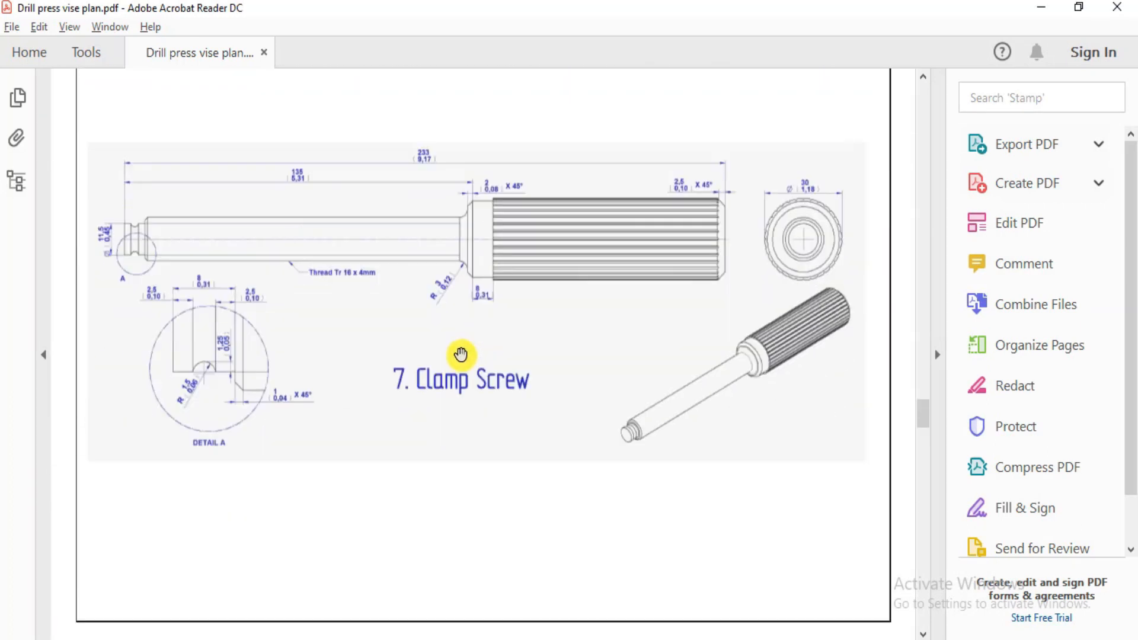
{"action": "scroll", "coordinate": [460, 353], "scroll_direction": "up", "scroll_amount": 2}
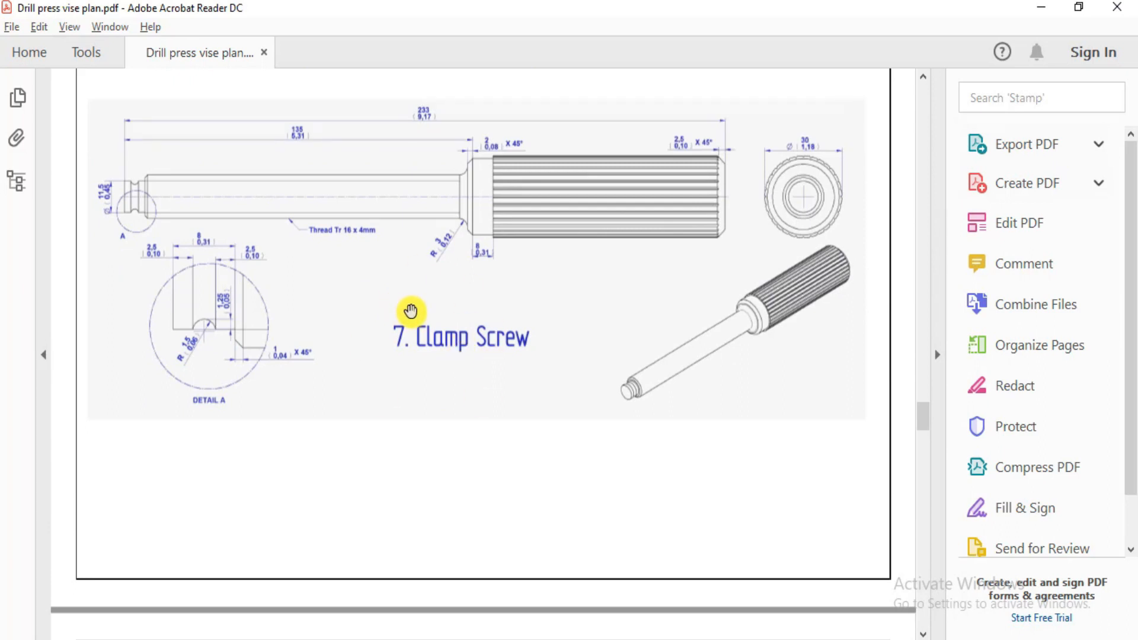
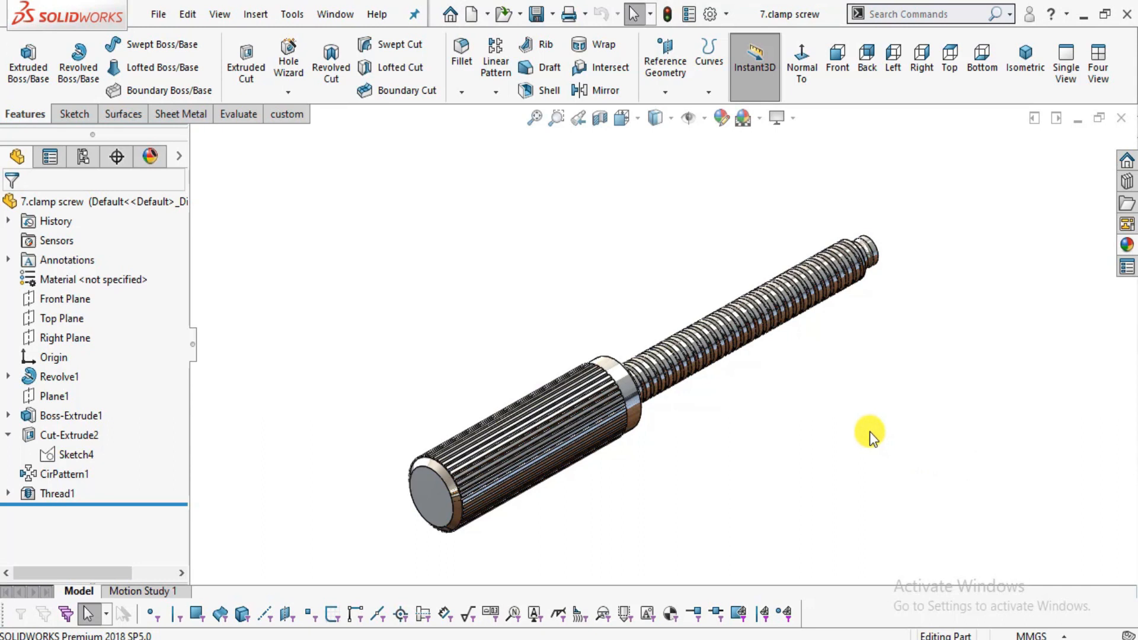
{"action": "middle_click_drag", "start_coordinate": [780, 389], "coordinate": [743, 382]}
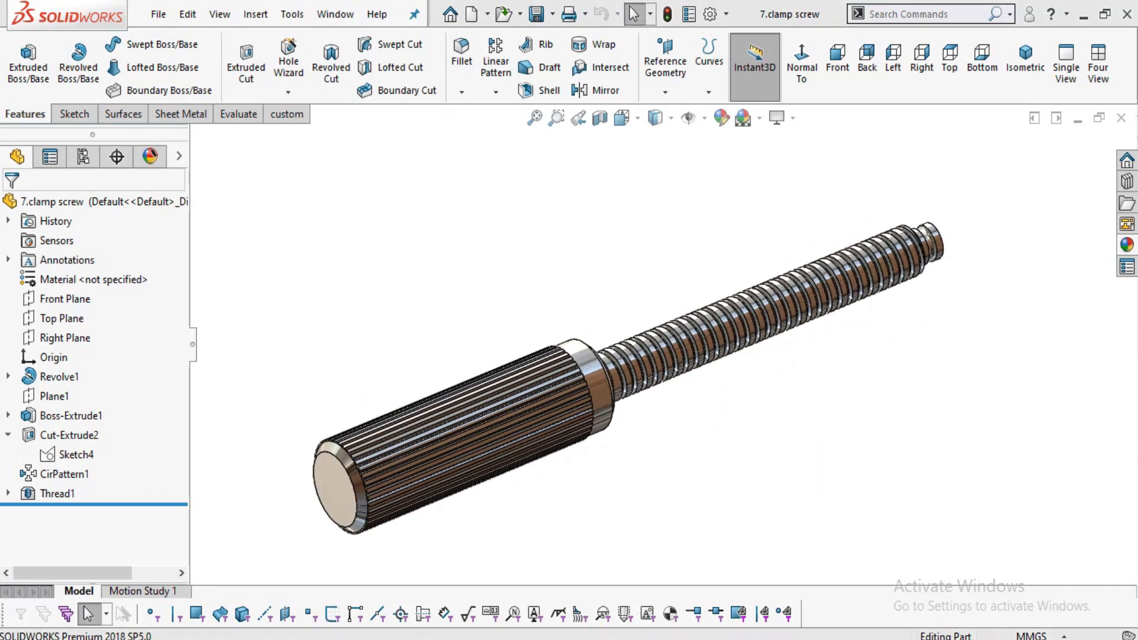
{"action": "left_click", "coordinate": [560, 639]}
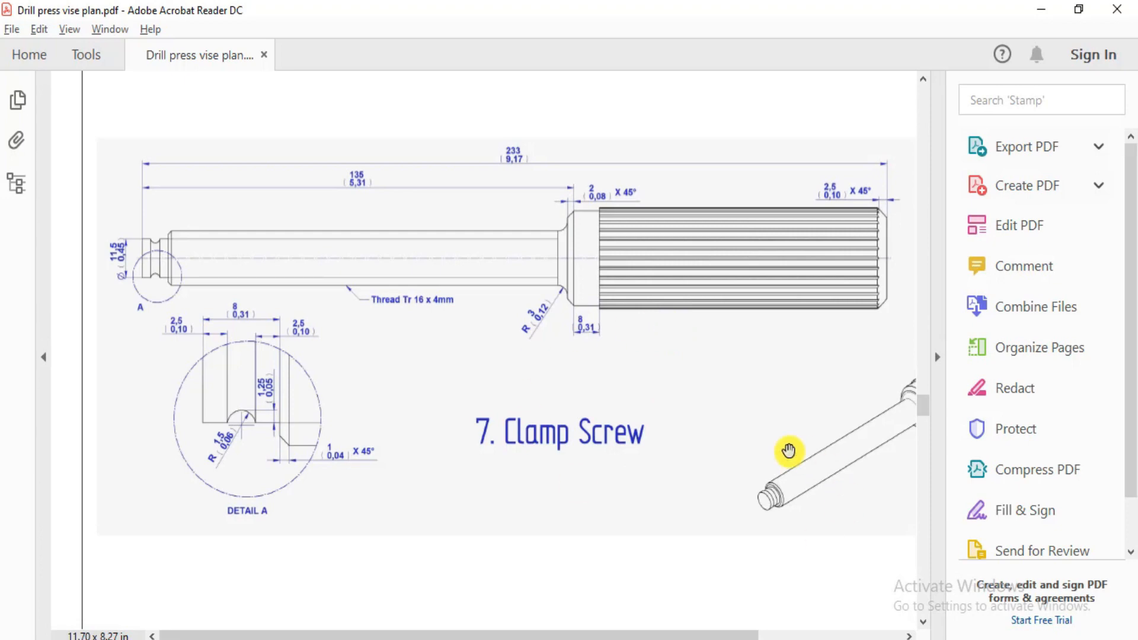
{"action": "key", "text": "alt+Tab"}
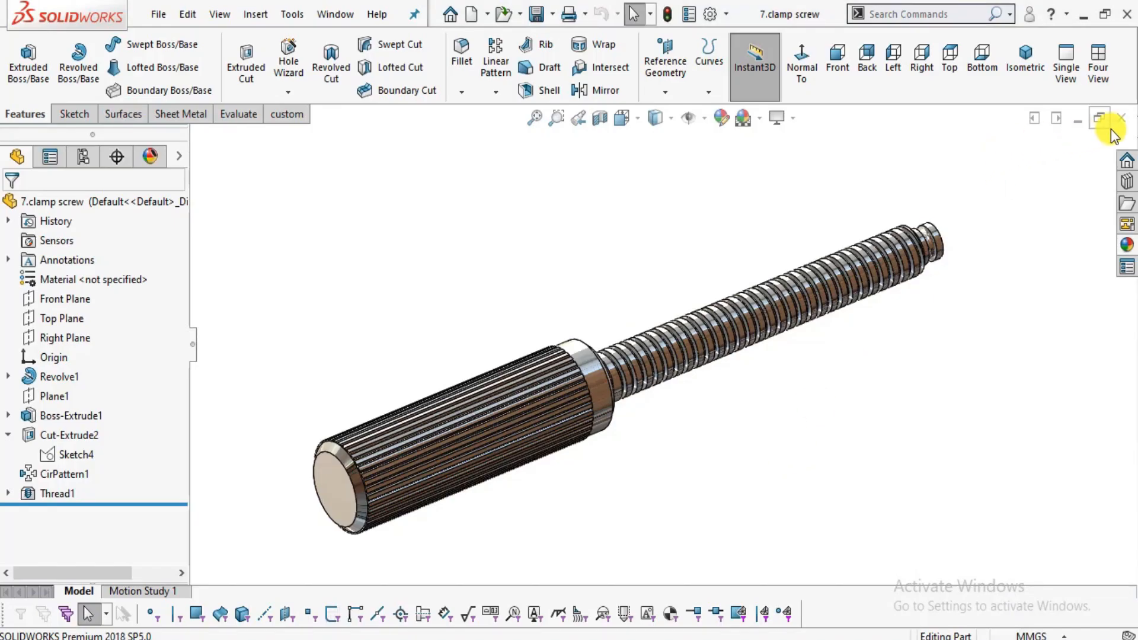
Close the finished clamp screw part and create a new part with the Plain White scene.
{"action": "left_click", "coordinate": [1121, 118]}
{"action": "left_click", "coordinate": [158, 12]}
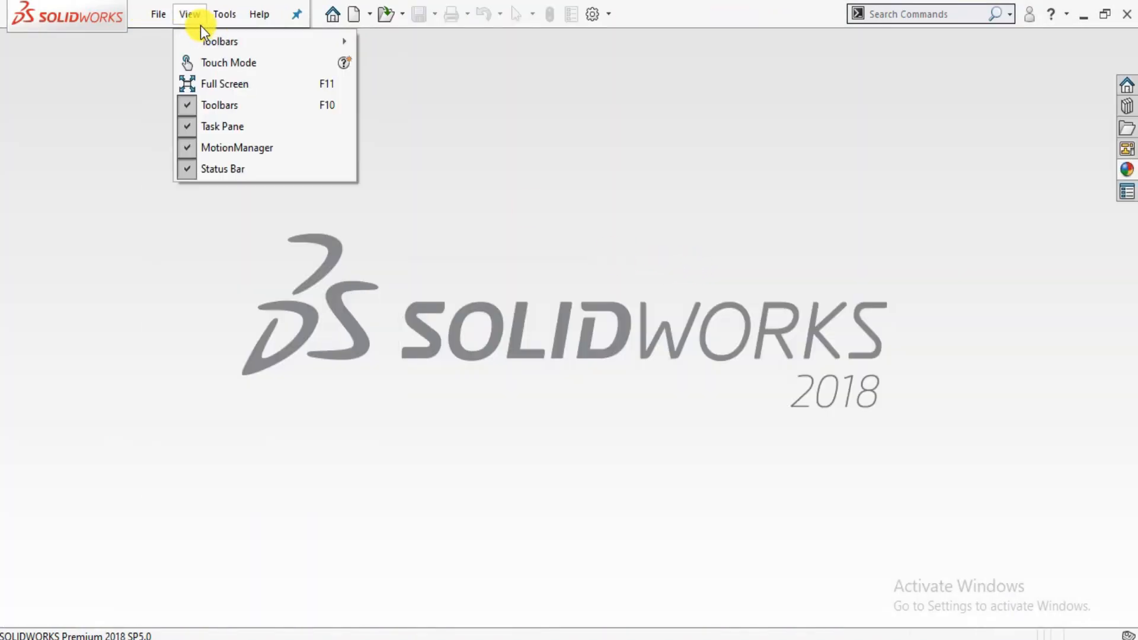
{"action": "left_click", "coordinate": [646, 145]}
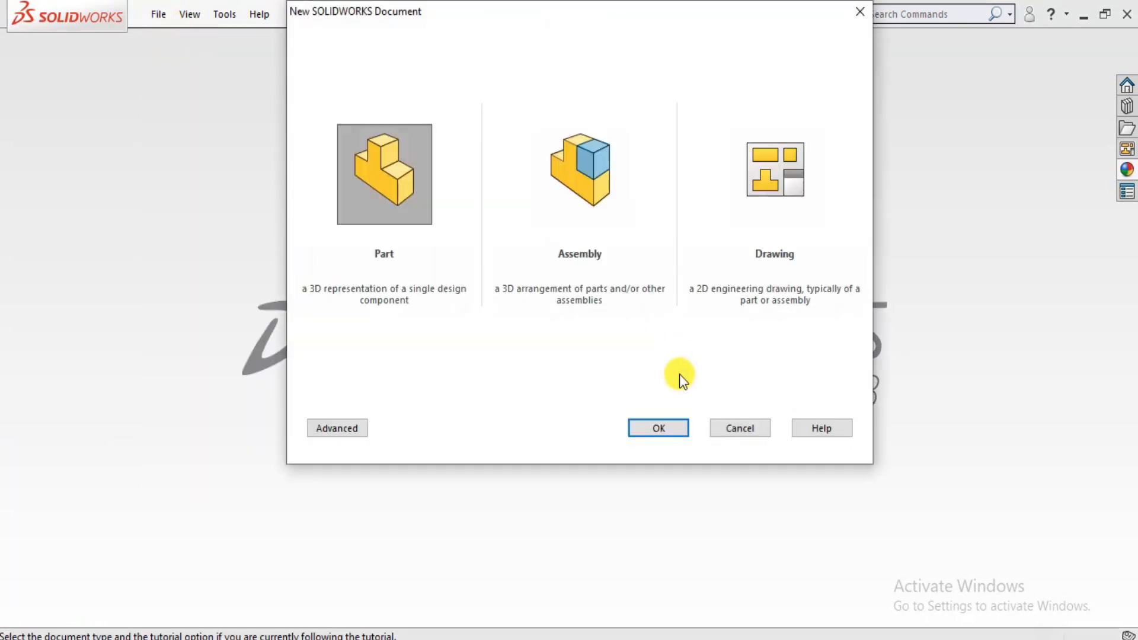
{"action": "left_click", "coordinate": [670, 424]}
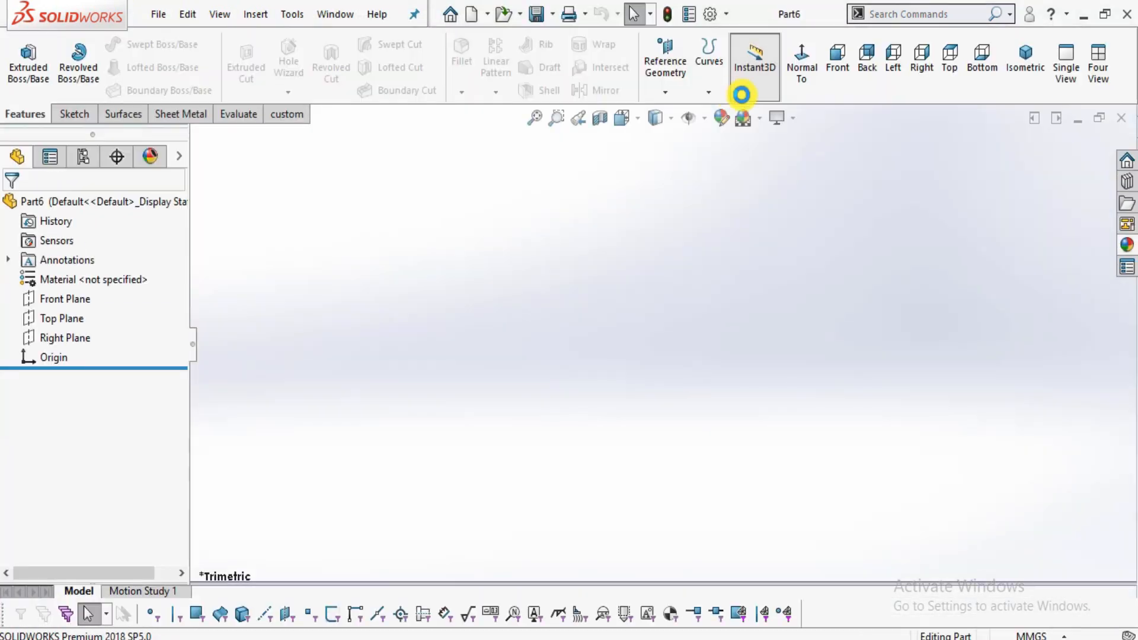
{"action": "left_click", "coordinate": [759, 118]}
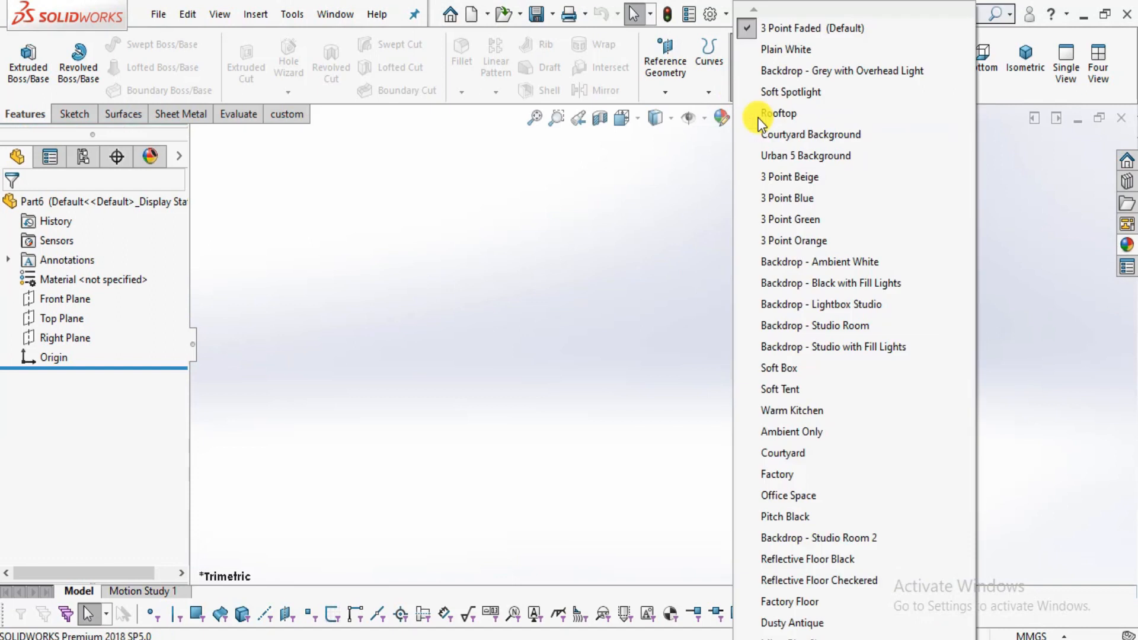
{"action": "left_click", "coordinate": [774, 51]}
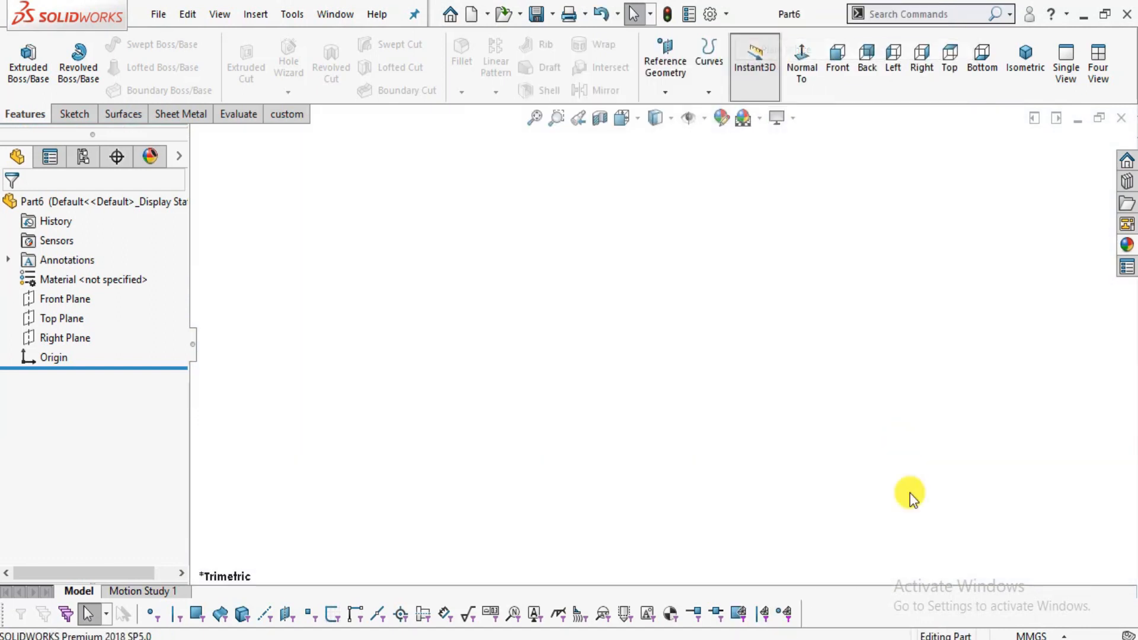
Start a sketch on the Front Plane, viewed normal to it.
{"action": "left_click", "coordinate": [70, 116]}
{"action": "left_click", "coordinate": [81, 299]}
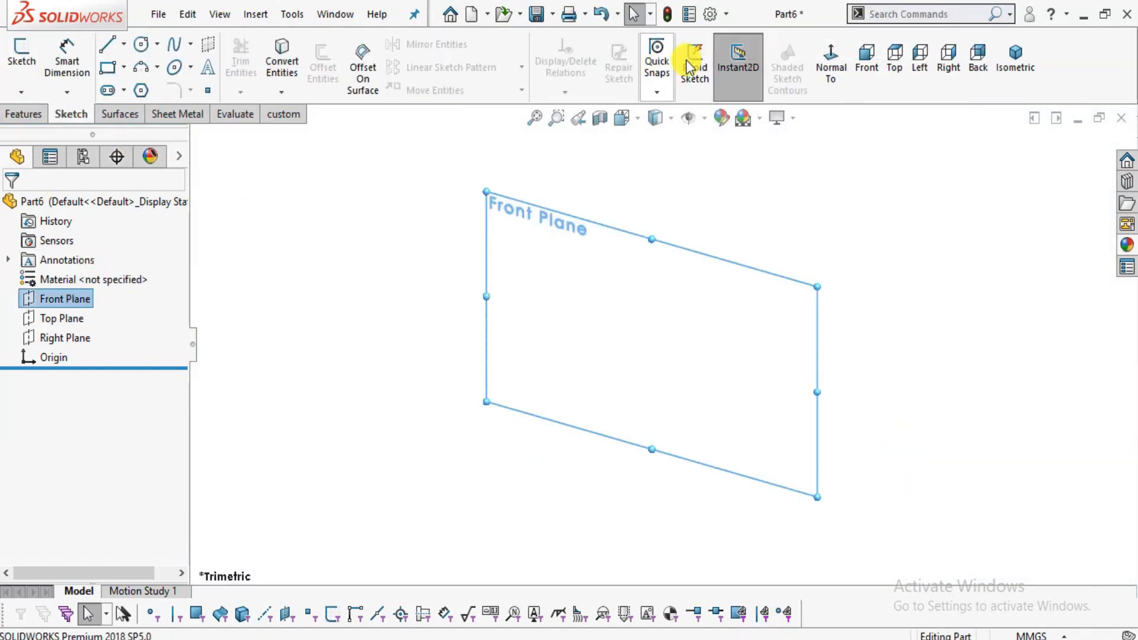
{"action": "left_click", "coordinate": [831, 62]}
{"action": "left_click", "coordinate": [19, 58]}
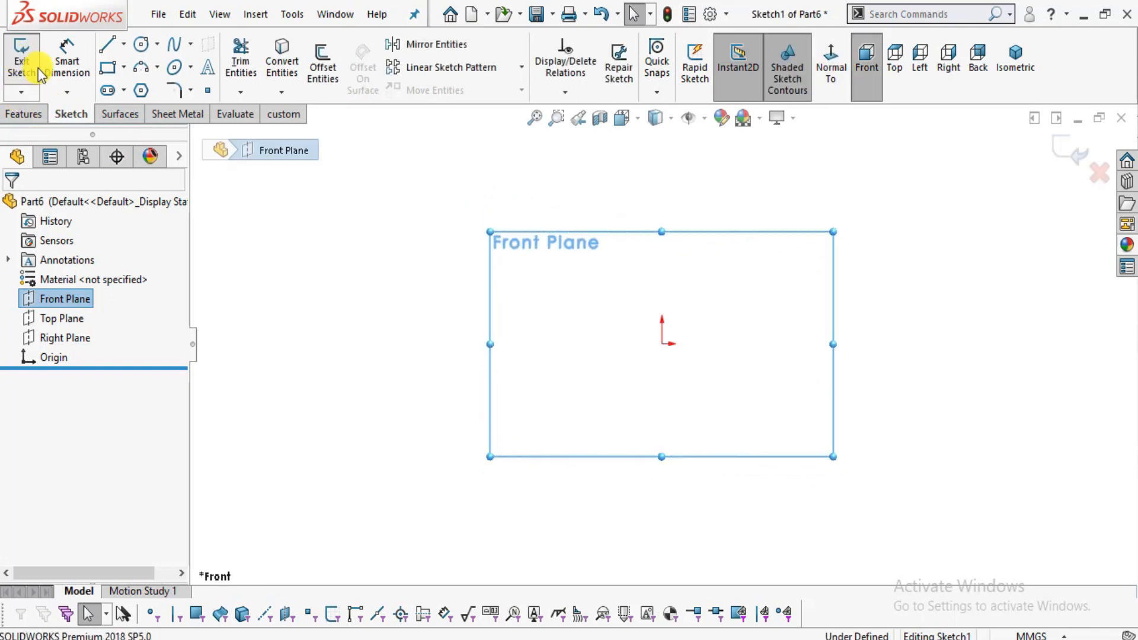
Draw a horizontal centerline about 263 mm long from the origin.
{"action": "left_click", "coordinate": [124, 45]}
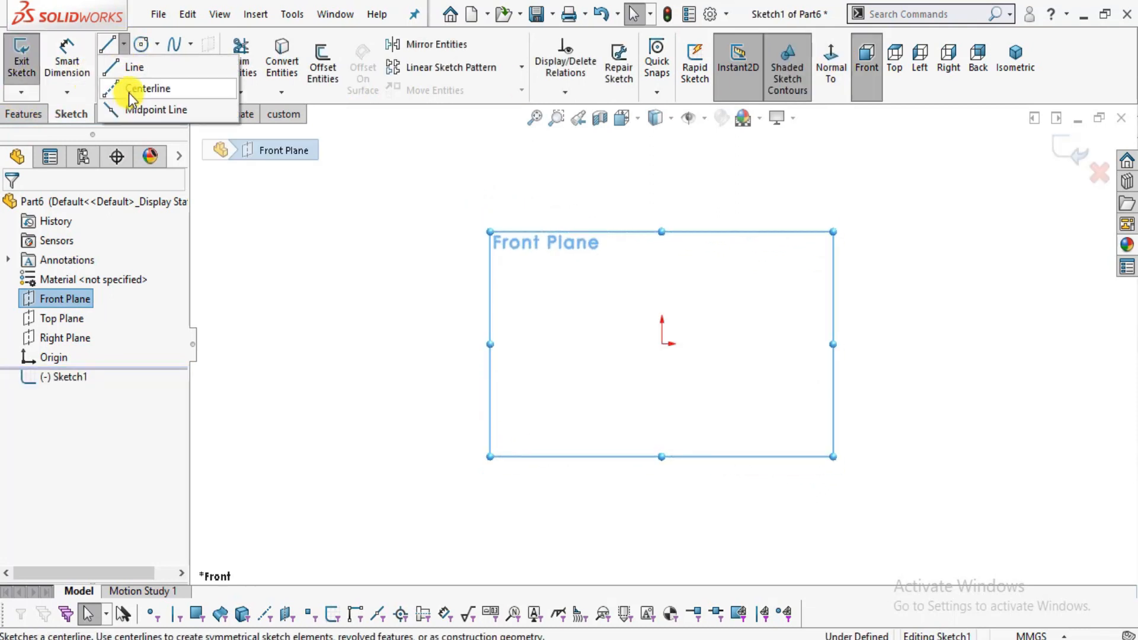
{"action": "left_click", "coordinate": [128, 90]}
{"action": "scroll", "coordinate": [821, 289], "scroll_direction": "up", "scroll_amount": 1}
{"action": "scroll", "coordinate": [820, 290], "scroll_direction": "down", "scroll_amount": 2}
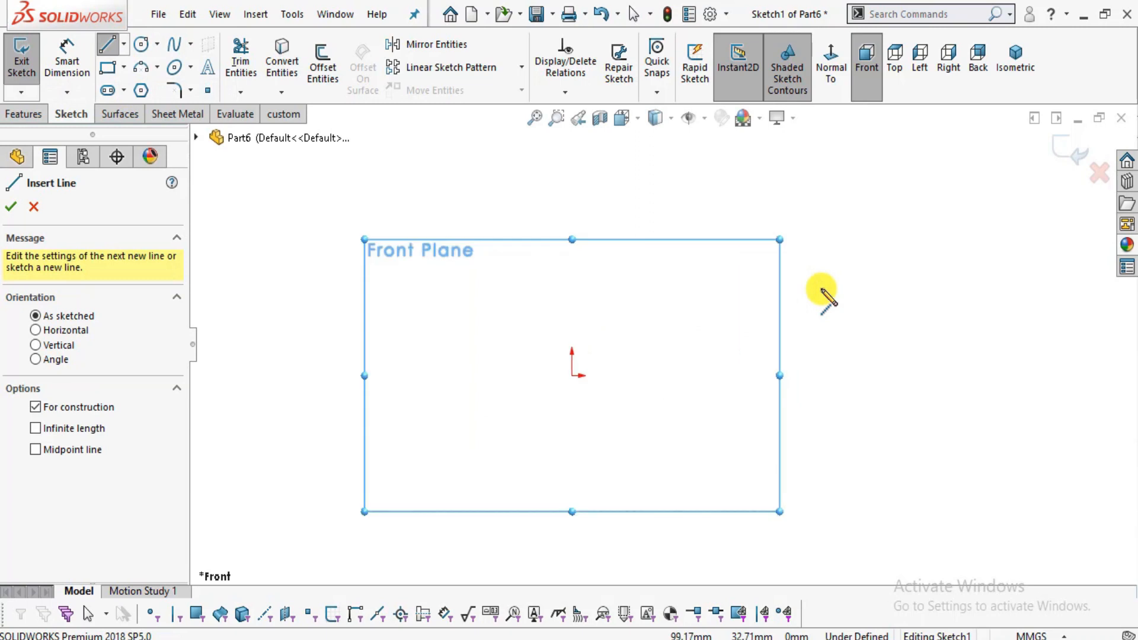
{"action": "scroll", "coordinate": [884, 277], "scroll_direction": "up", "scroll_amount": 1}
{"action": "scroll", "coordinate": [884, 278], "scroll_direction": "down", "scroll_amount": 3}
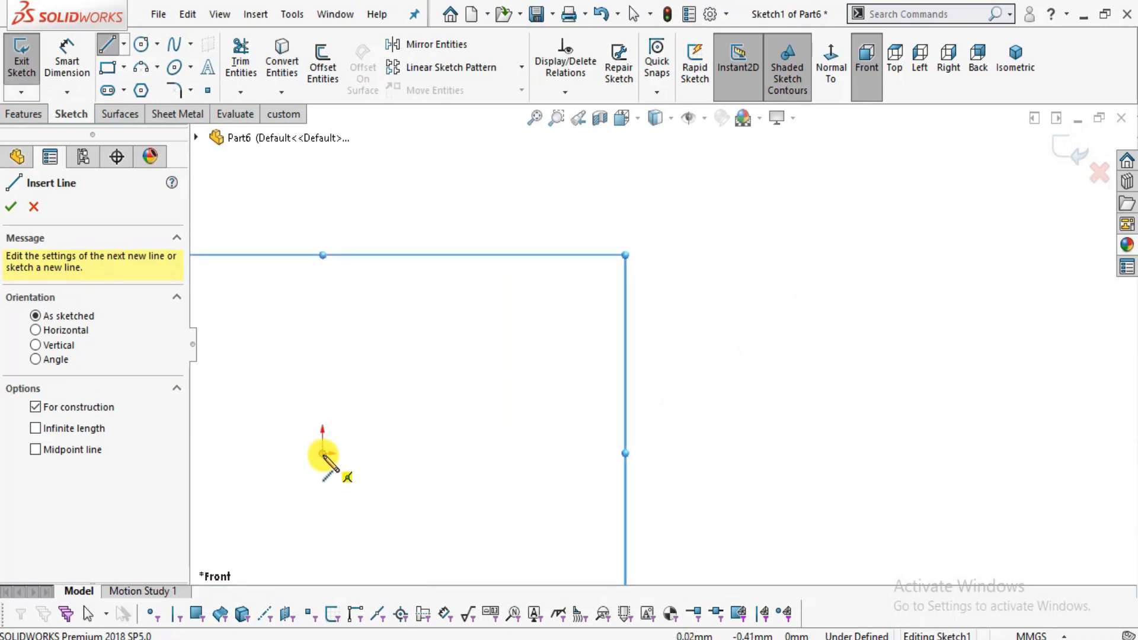
{"action": "left_click", "coordinate": [323, 455]}
{"action": "scroll", "coordinate": [859, 433], "scroll_direction": "up", "scroll_amount": 2}
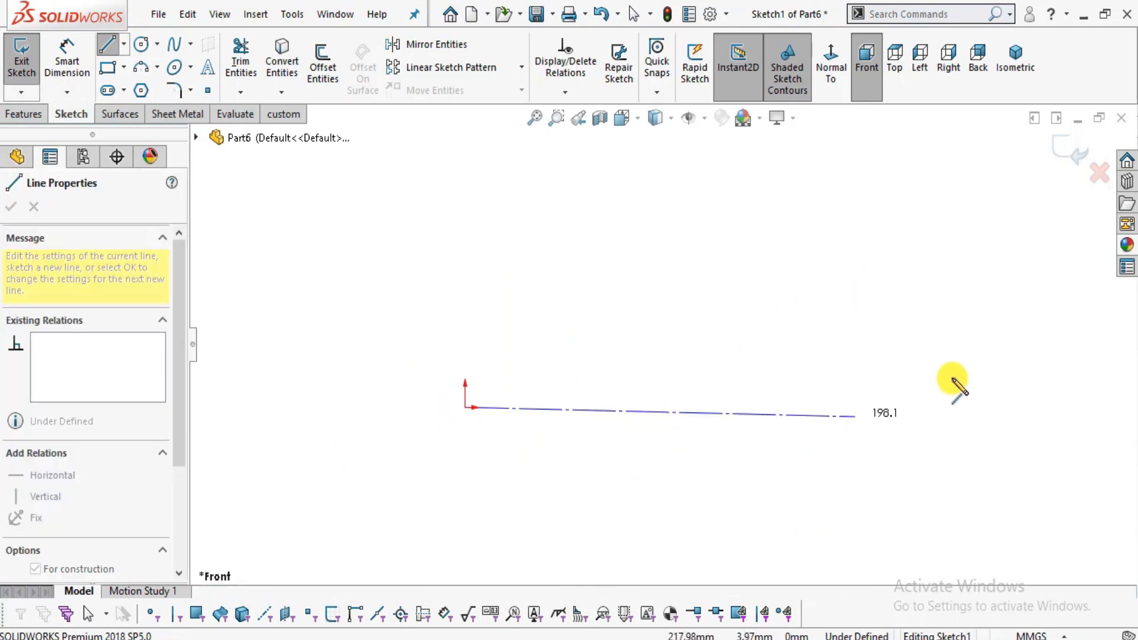
{"action": "left_click", "coordinate": [986, 411]}
{"action": "scroll", "coordinate": [913, 367], "scroll_direction": "down", "scroll_amount": 1}
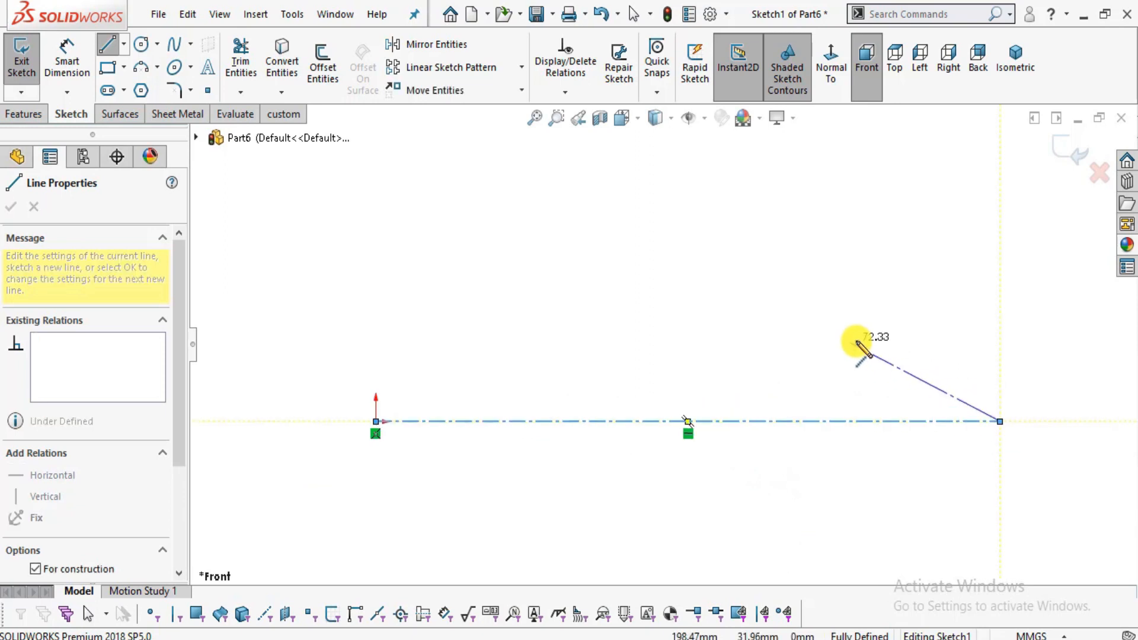
{"action": "scroll", "coordinate": [877, 340], "scroll_direction": "down", "scroll_amount": 2}
{"action": "key", "text": "Escape"}
Check the clamp screw's overall length in the plan and dimension the centerline to 233 mm.
{"action": "left_click", "coordinate": [69, 61]}
{"action": "scroll", "coordinate": [403, 227], "scroll_direction": "up", "scroll_amount": 2}
{"action": "key", "text": "alt+Tab"}
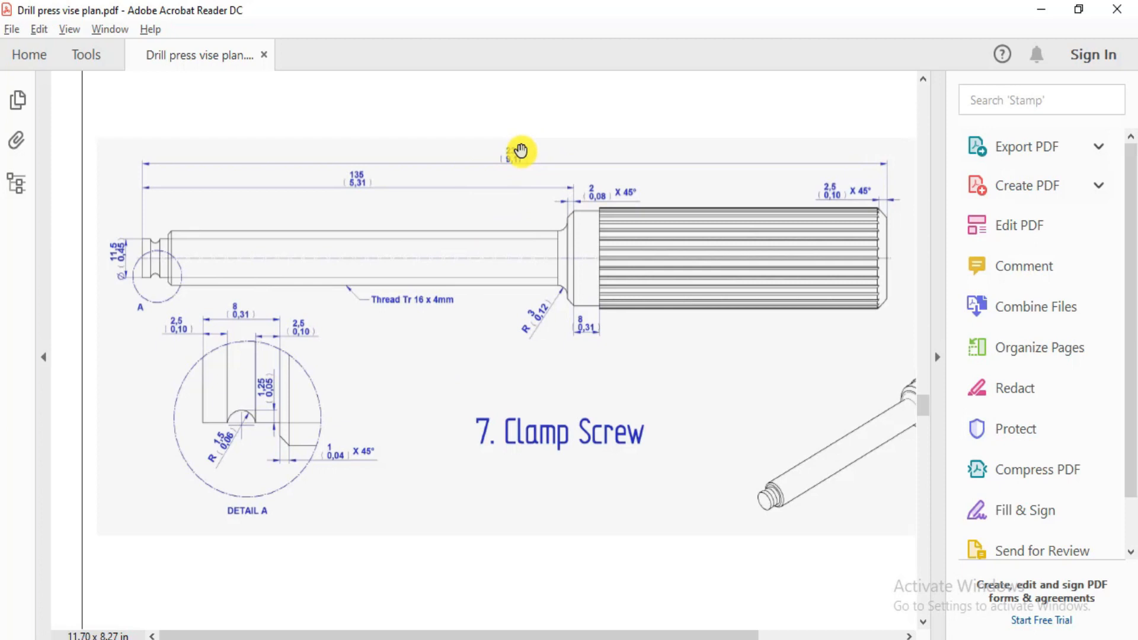
{"action": "scroll", "coordinate": [521, 151], "scroll_direction": "up", "scroll_amount": 1, "text": "ctrl"}
{"action": "left_click_drag", "start_coordinate": [474, 253], "coordinate": [156, 252]}
{"action": "left_click_drag", "start_coordinate": [288, 164], "coordinate": [841, 151]}
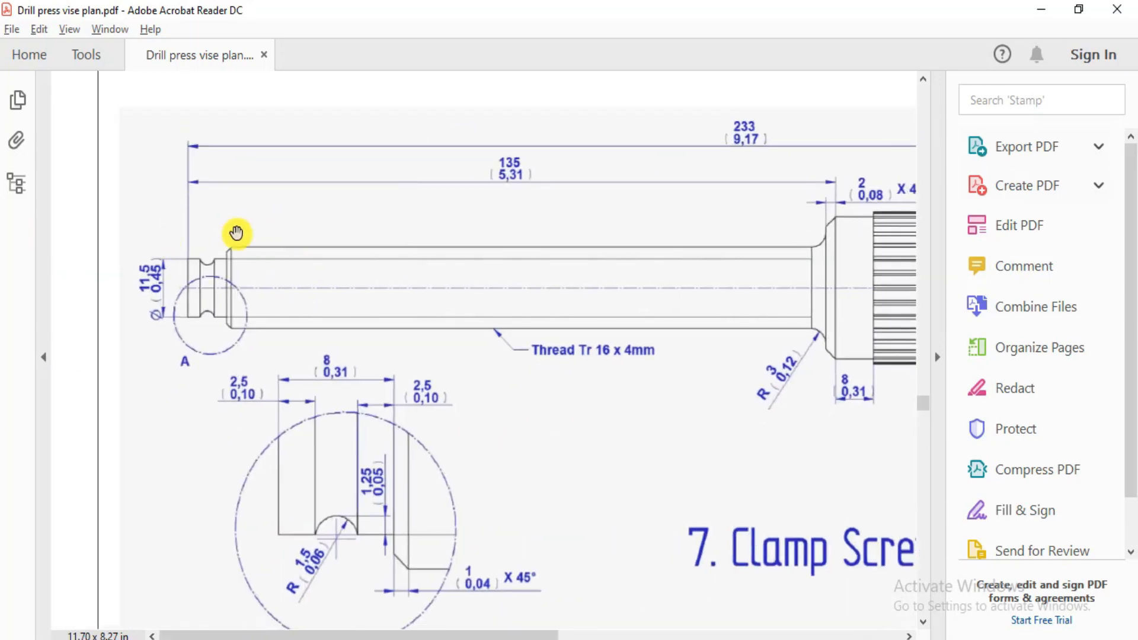
{"action": "left_click_drag", "start_coordinate": [427, 267], "coordinate": [317, 282]}
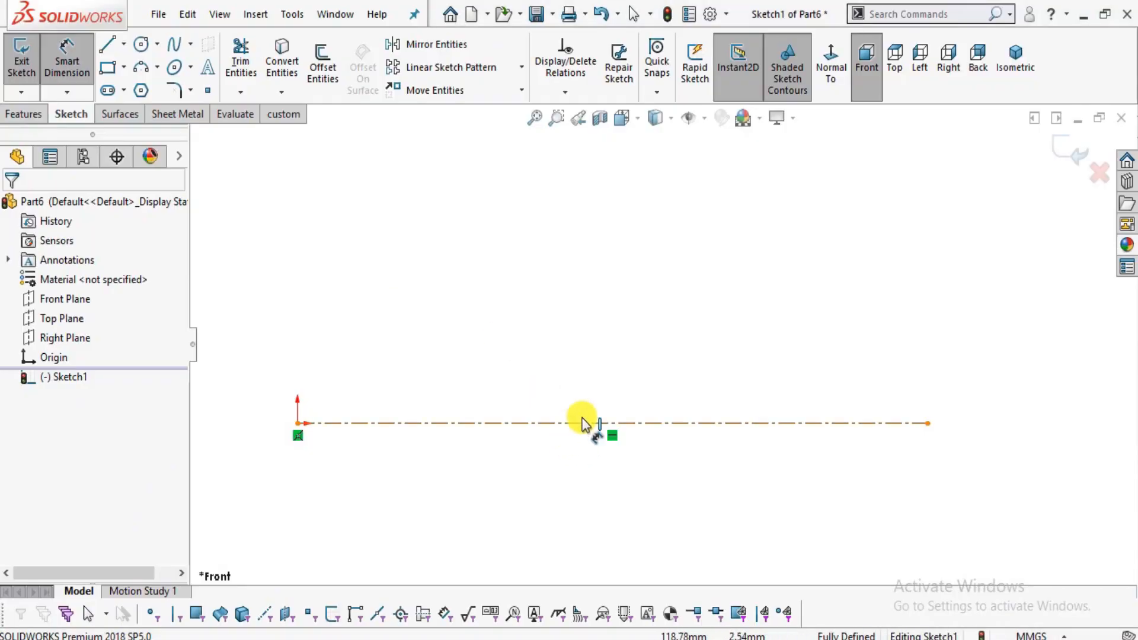
{"action": "left_click", "coordinate": [584, 423]}
{"action": "left_click", "coordinate": [585, 470]}
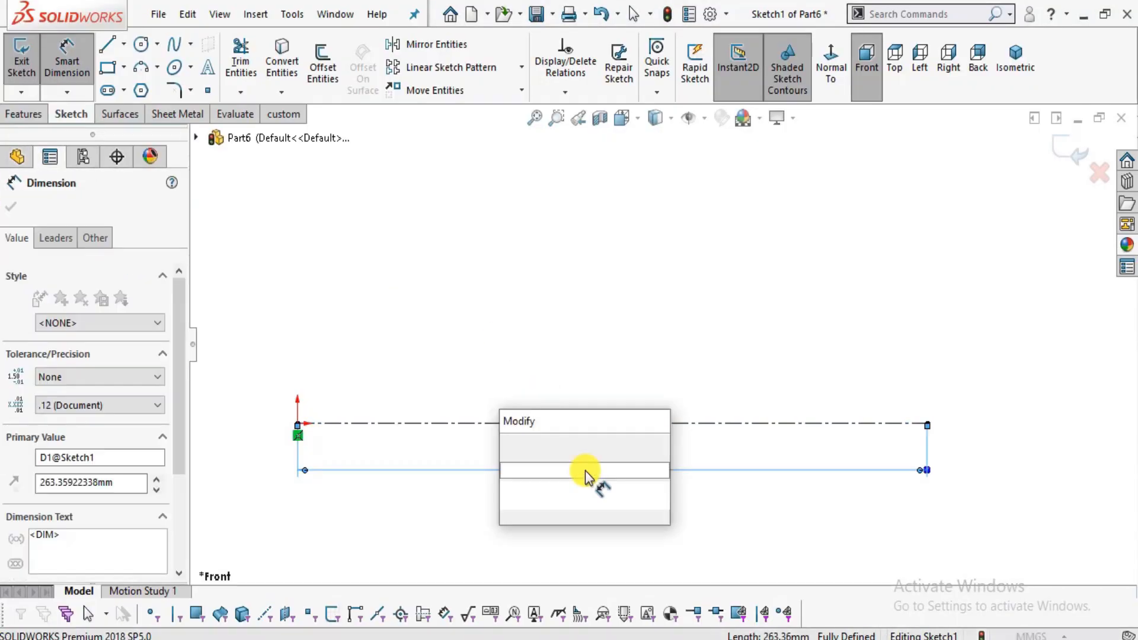
{"action": "type", "text": "233"}
{"action": "key", "text": "Return"}
{"action": "key", "text": "Escape"}
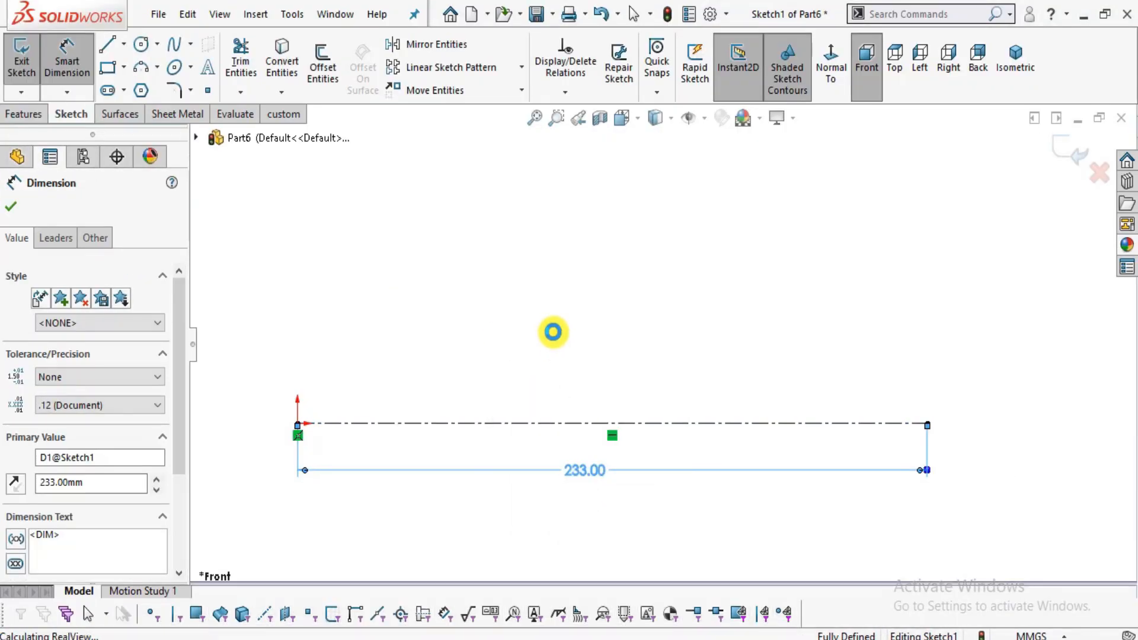
Following the plan, draw the screw tip's profile with a vertical line about 27.5 mm up from the origin and a horizontal line about 15 mm long.
{"action": "left_click", "coordinate": [101, 48]}
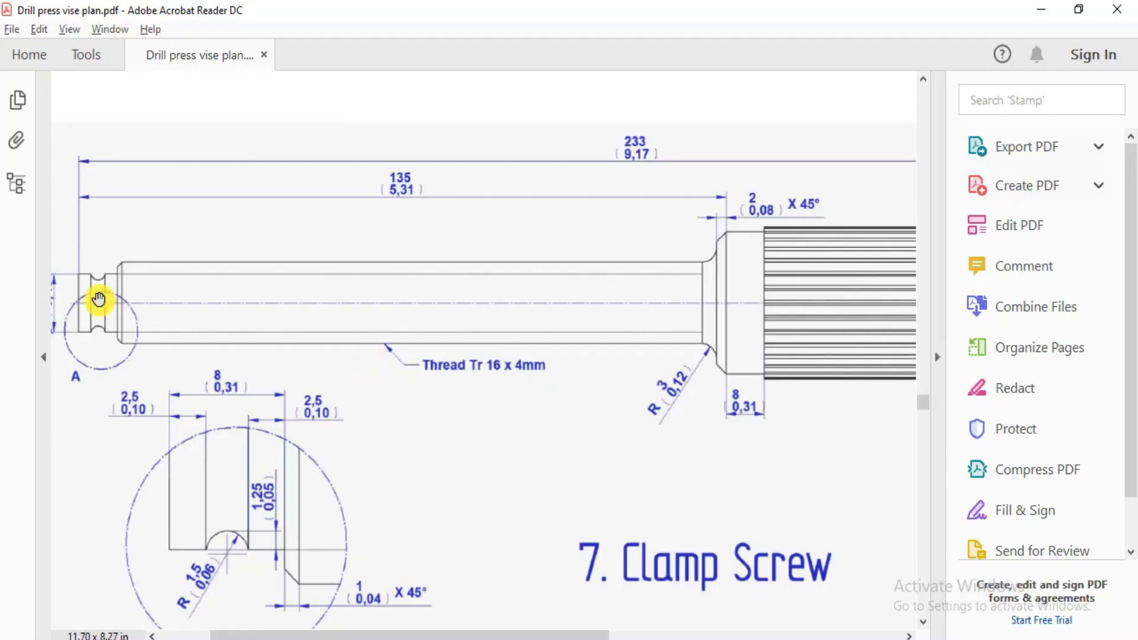
{"action": "scroll", "coordinate": [98, 298], "scroll_direction": "up", "scroll_amount": 3, "text": "ctrl"}
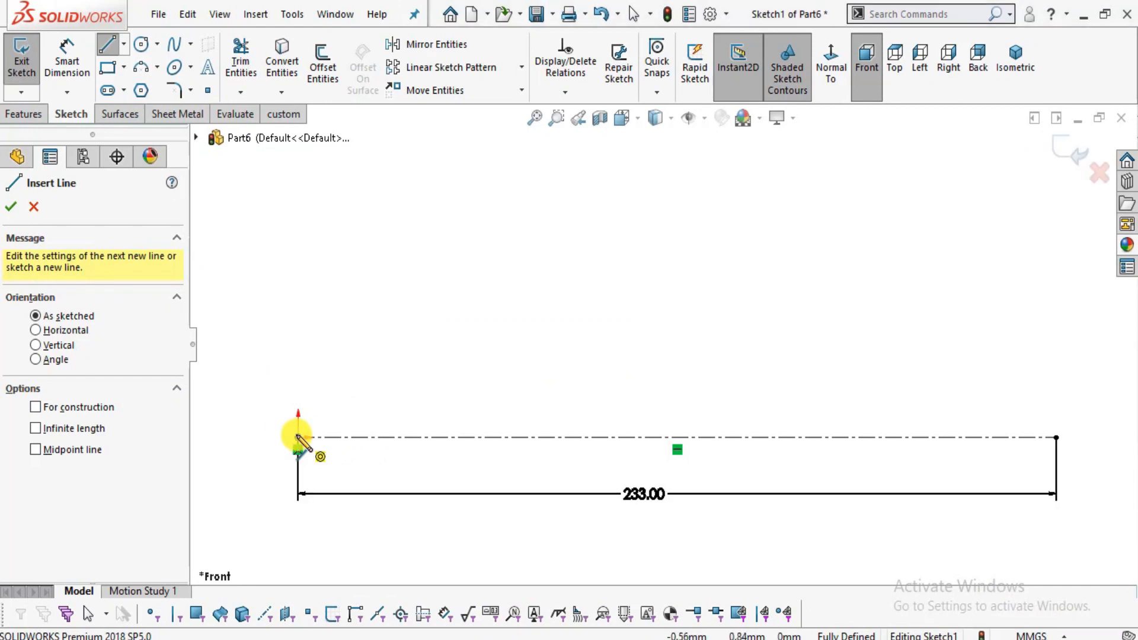
{"action": "left_click", "coordinate": [298, 436]}
{"action": "left_click", "coordinate": [297, 347]}
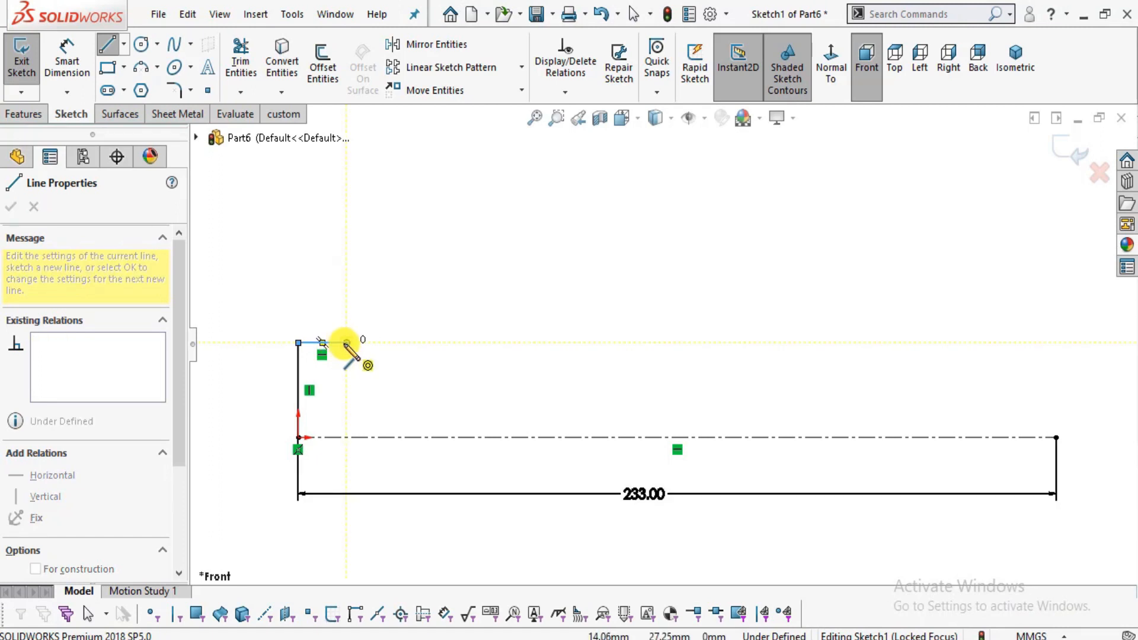
{"action": "left_click", "coordinate": [347, 344]}
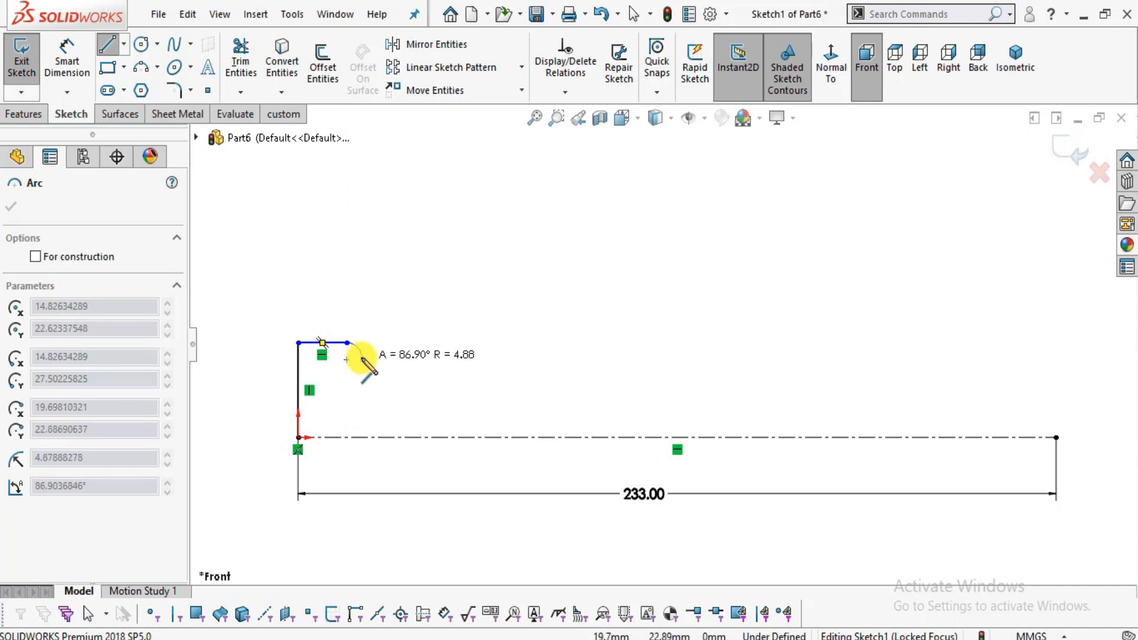
Continue the profile with a downward semicircular groove of about 10.5 mm radius, a collinear horizontal line and a vertical step up.
{"action": "scroll", "coordinate": [360, 352], "scroll_direction": "down", "scroll_amount": 2}
{"action": "scroll", "coordinate": [354, 343], "scroll_direction": "down", "scroll_amount": 1}
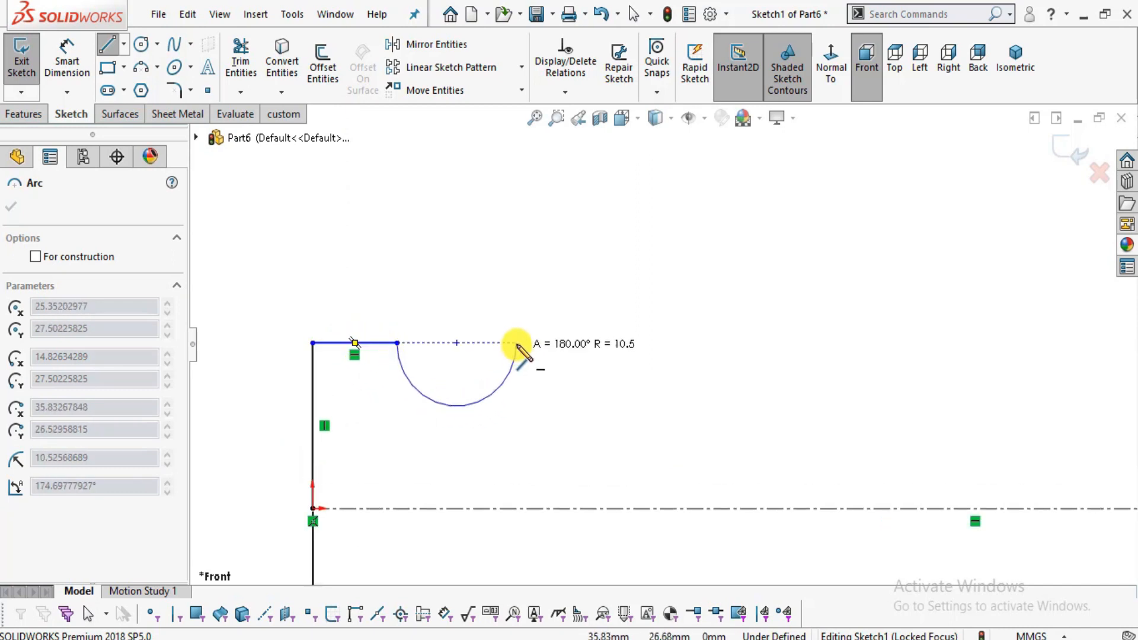
{"action": "left_click", "coordinate": [517, 342]}
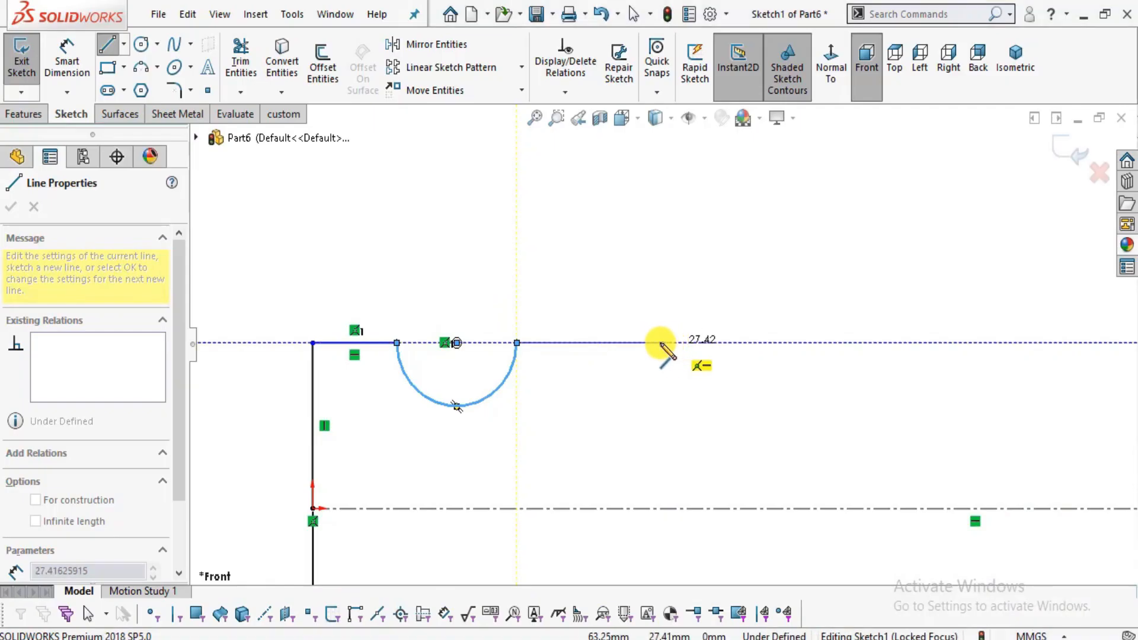
{"action": "left_click", "coordinate": [660, 343]}
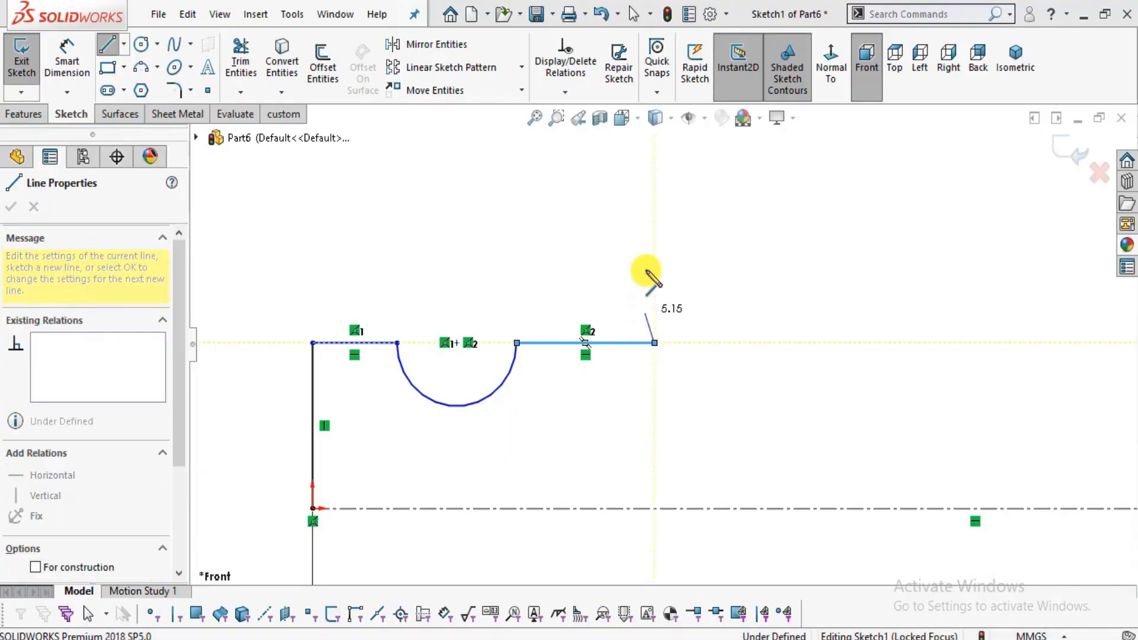
{"action": "left_click", "coordinate": [654, 251]}
Check the threaded shank in the plan and continue the profile with a horizontal line about 92.4 mm long from the vertical step.
{"action": "scroll", "coordinate": [738, 284], "scroll_direction": "up", "scroll_amount": 5}
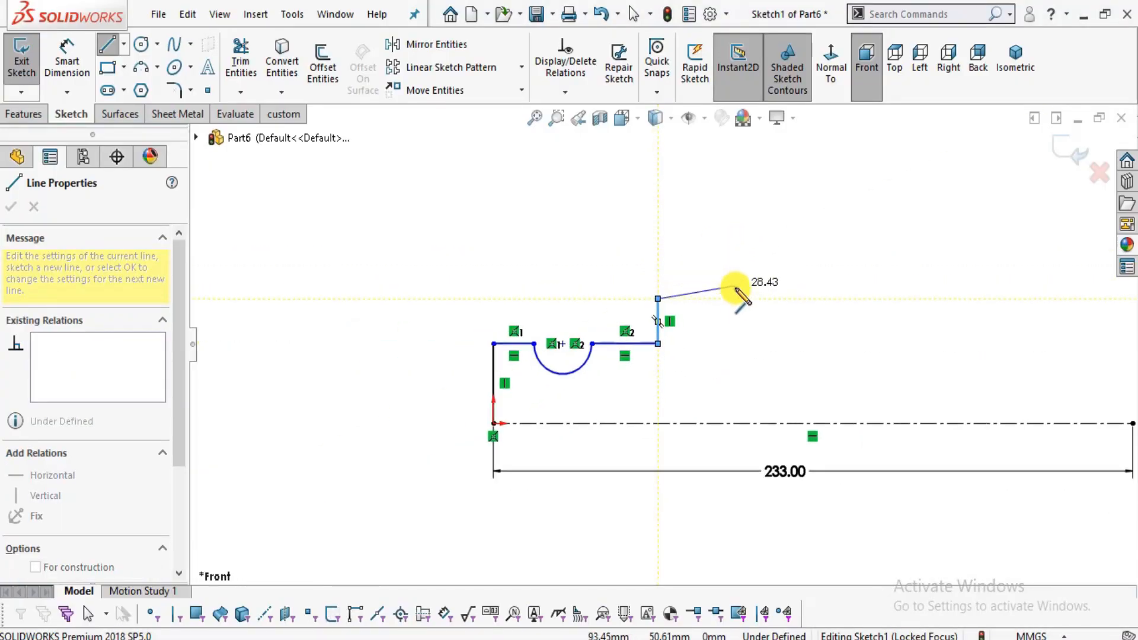
{"action": "scroll", "coordinate": [821, 323], "scroll_direction": "down", "scroll_amount": 3}
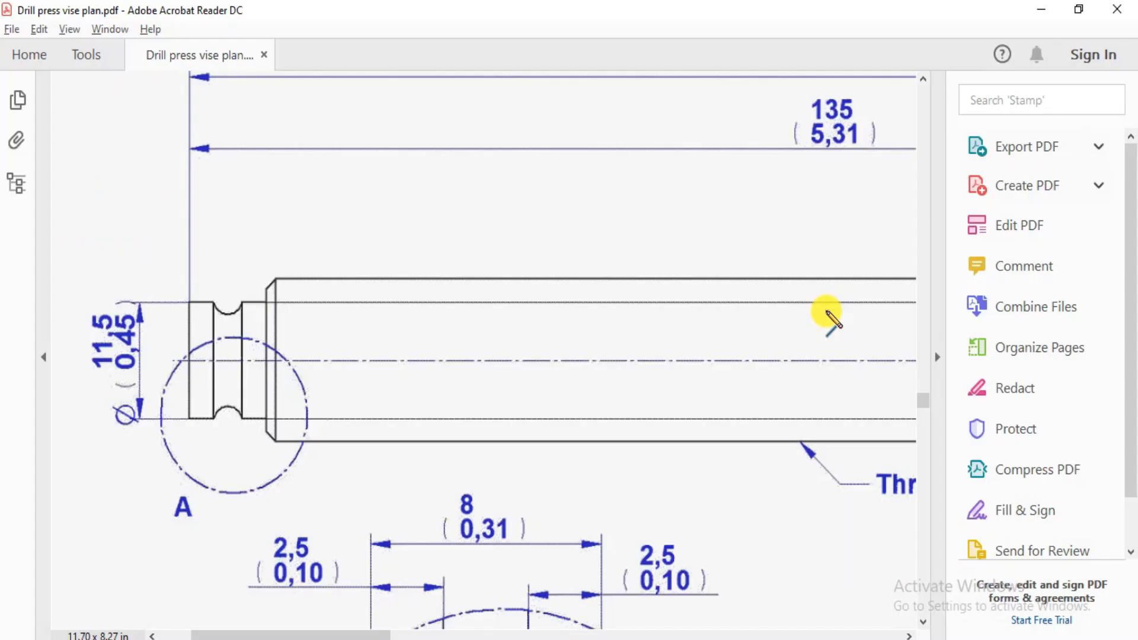
{"action": "mouse_move", "coordinate": [860, 323]}
{"action": "left_mouse_down"}
{"action": "mouse_move", "coordinate": [589, 348]}
{"action": "mouse_move", "coordinate": [172, 424]}
{"action": "left_mouse_up"}
{"action": "left_click_drag", "start_coordinate": [889, 381], "coordinate": [580, 404]}
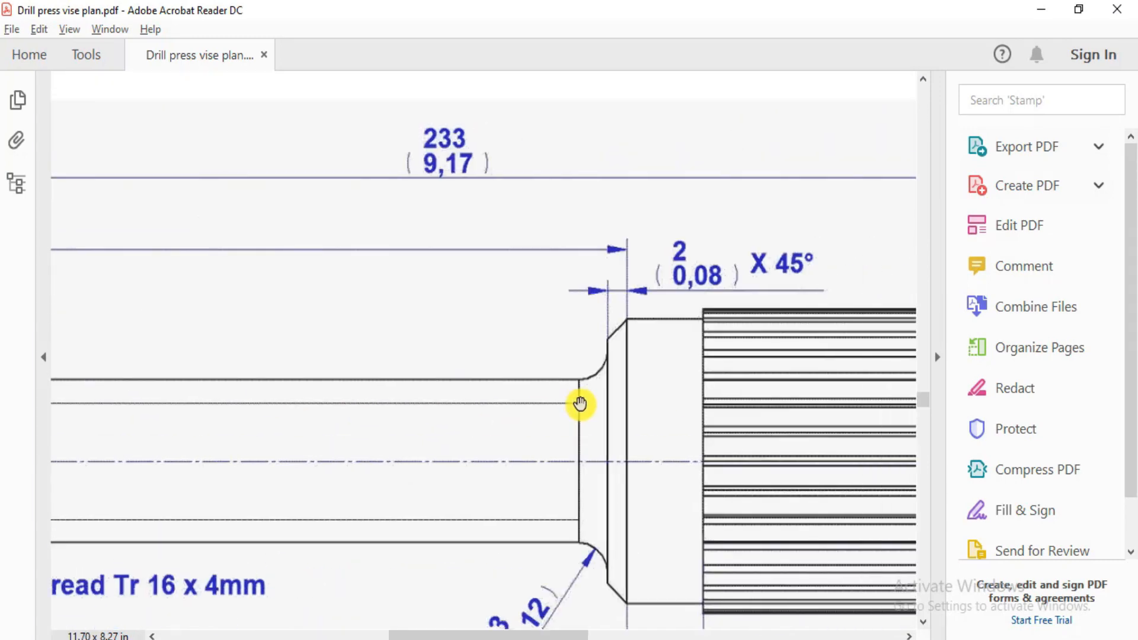
{"action": "key", "text": "alt+Tab"}
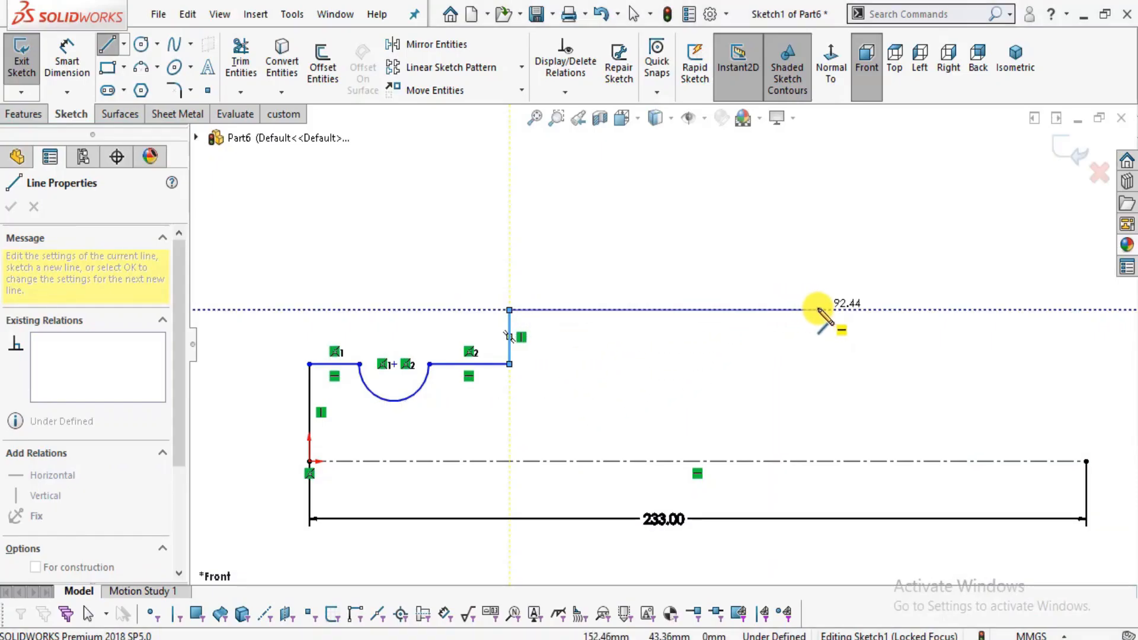
{"action": "scroll", "coordinate": [824, 313], "scroll_direction": "down", "scroll_amount": 4}
{"action": "key", "text": "alt+Tab"}
{"action": "key", "text": "alt+Tab"}
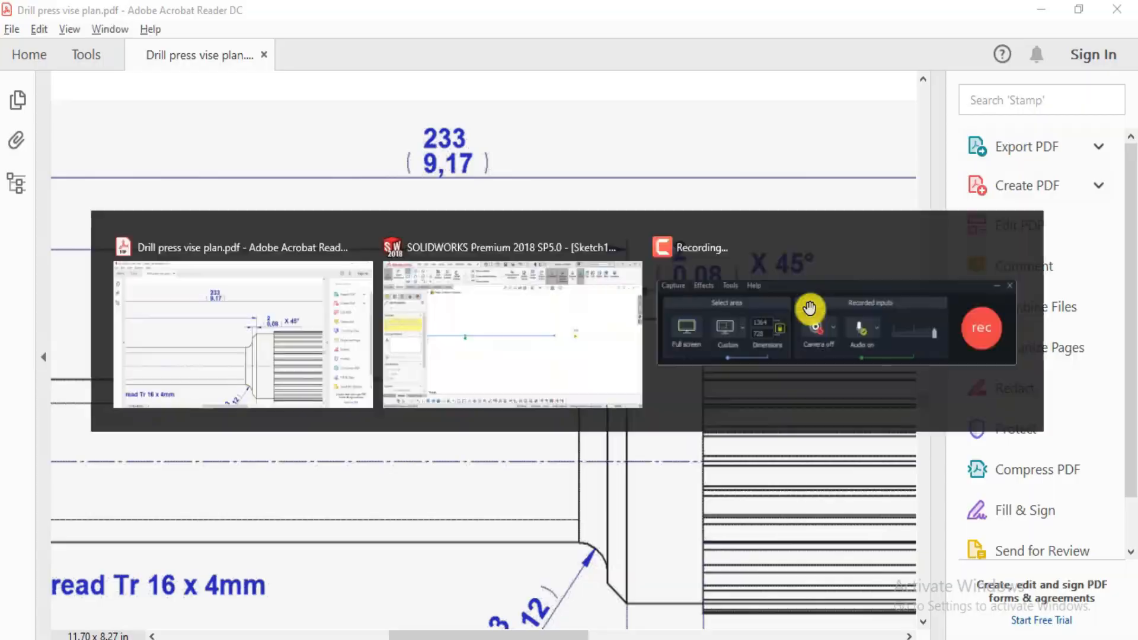
{"action": "left_click", "coordinate": [751, 326]}
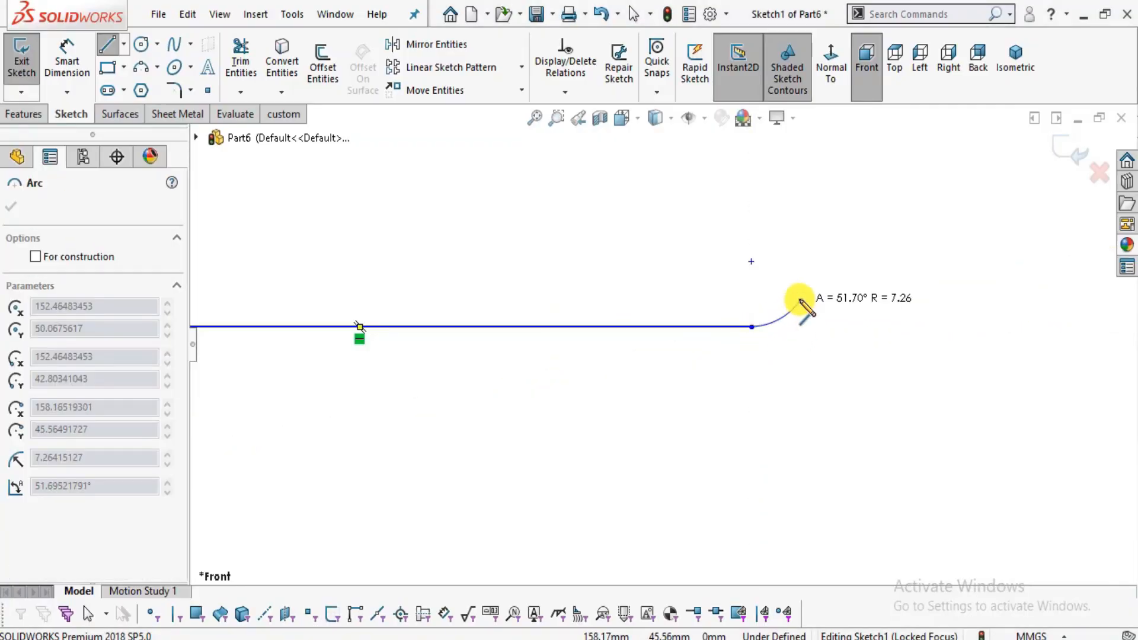
Following the plan, add an upward arc of about 6.4 mm radius at the shank's end and a vertical line about 5.6 mm long.
{"action": "key", "text": "alt+Tab"}
{"action": "key", "text": "alt+Tab"}
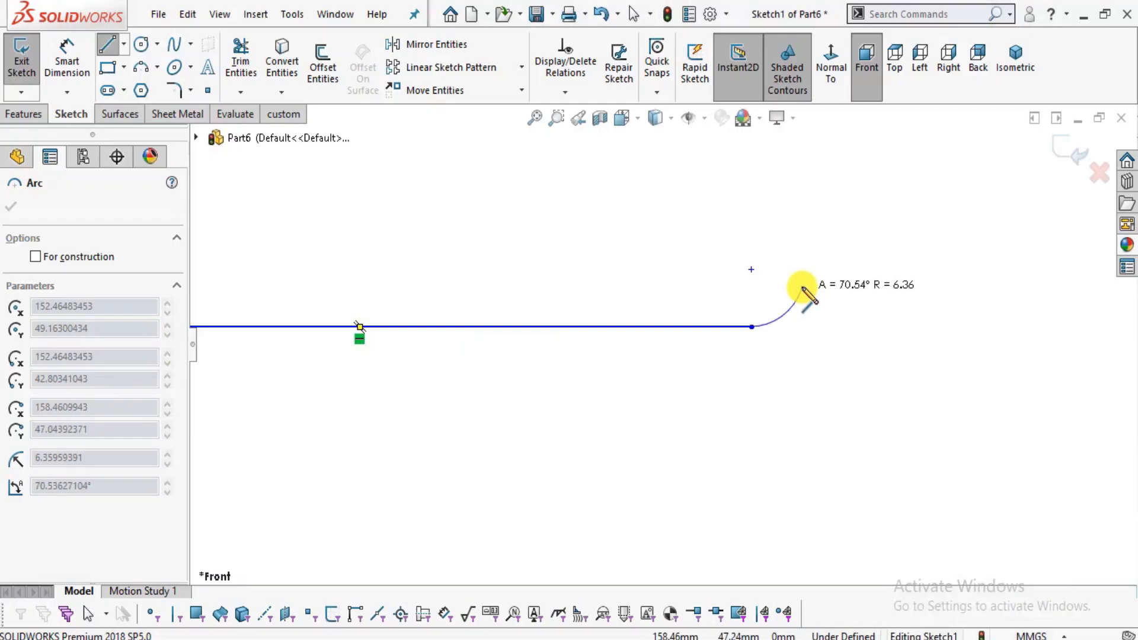
{"action": "left_click", "coordinate": [807, 276]}
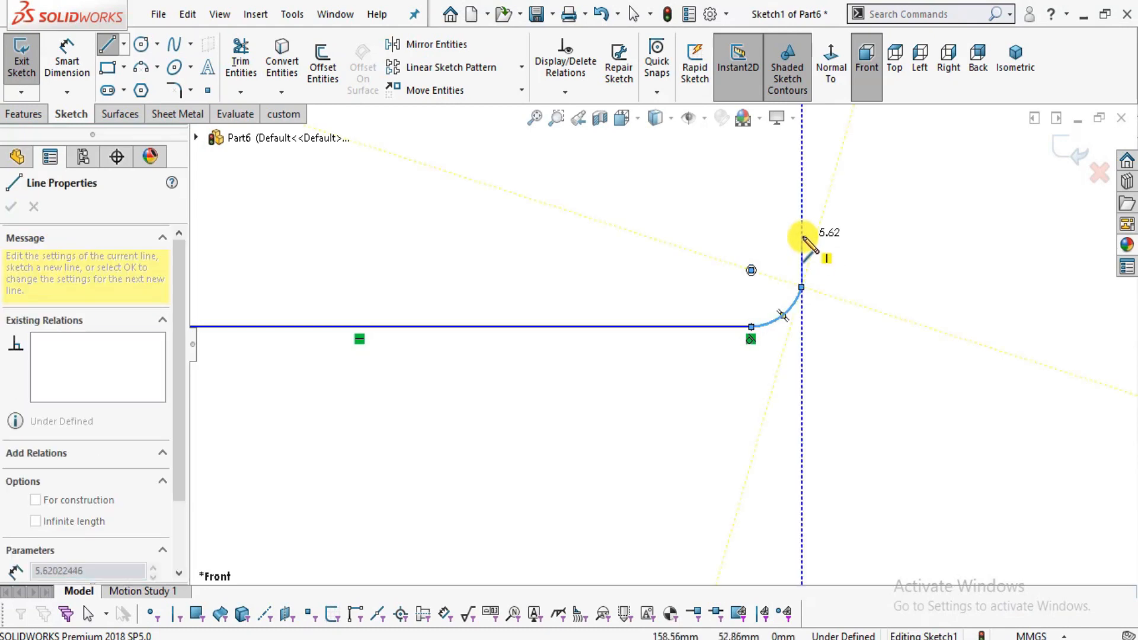
{"action": "key", "text": "alt+Tab"}
{"action": "key", "text": "alt+Tab"}
{"action": "left_click", "coordinate": [801, 237]}
Check the head in the plan, draw its horizontal line to above the centerline's far end and close the profile vertically onto the centerline's endpoint.
{"action": "key", "text": "alt+Tab"}
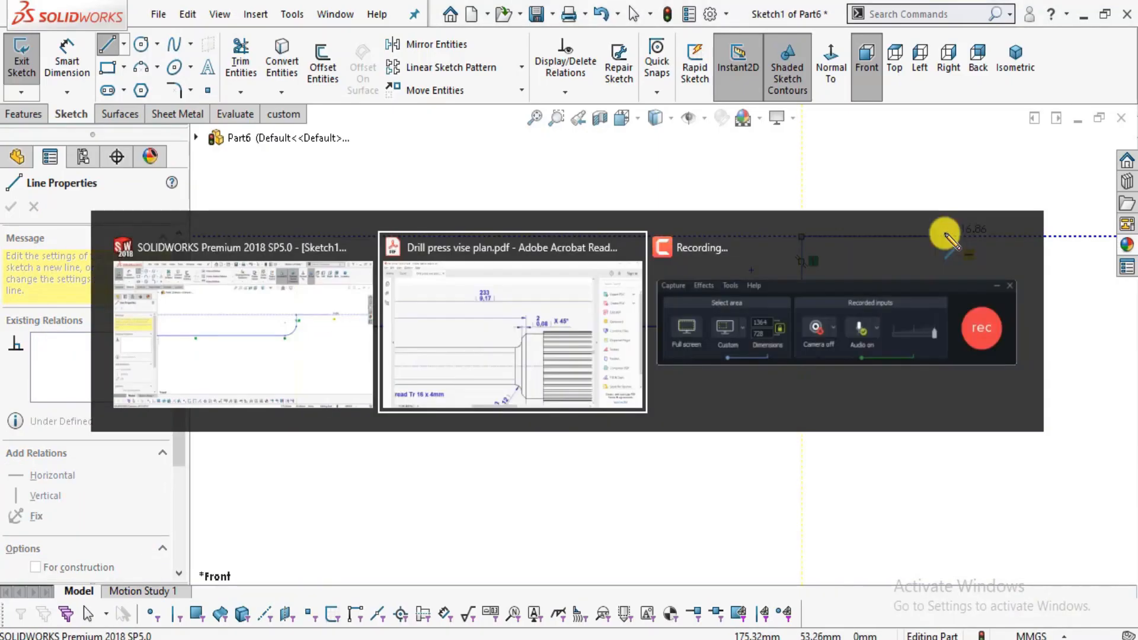
{"action": "left_click_drag", "start_coordinate": [757, 371], "coordinate": [362, 266]}
{"action": "mouse_move", "coordinate": [676, 353]}
{"action": "left_mouse_down"}
{"action": "mouse_move", "coordinate": [407, 286]}
{"action": "mouse_move", "coordinate": [579, 300]}
{"action": "mouse_move", "coordinate": [602, 305]}
{"action": "mouse_move", "coordinate": [616, 330]}
{"action": "left_mouse_up"}
{"action": "scroll", "coordinate": [602, 304], "scroll_direction": "down", "scroll_amount": 1, "text": "ctrl"}
{"action": "key", "text": "alt+Tab"}
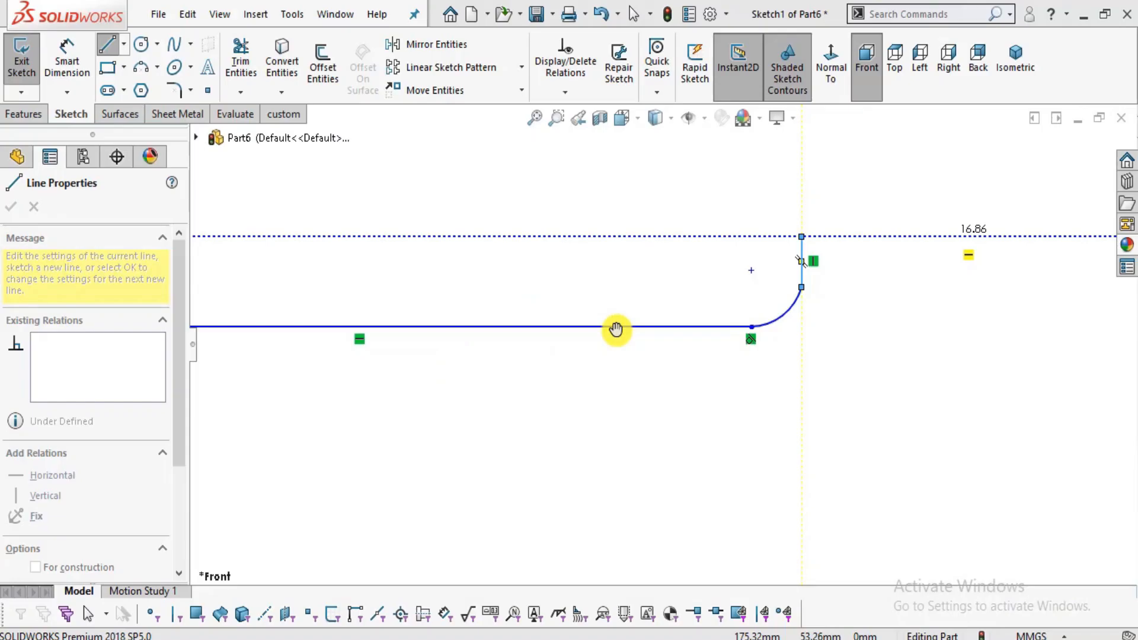
{"action": "key", "text": "alt+Tab"}
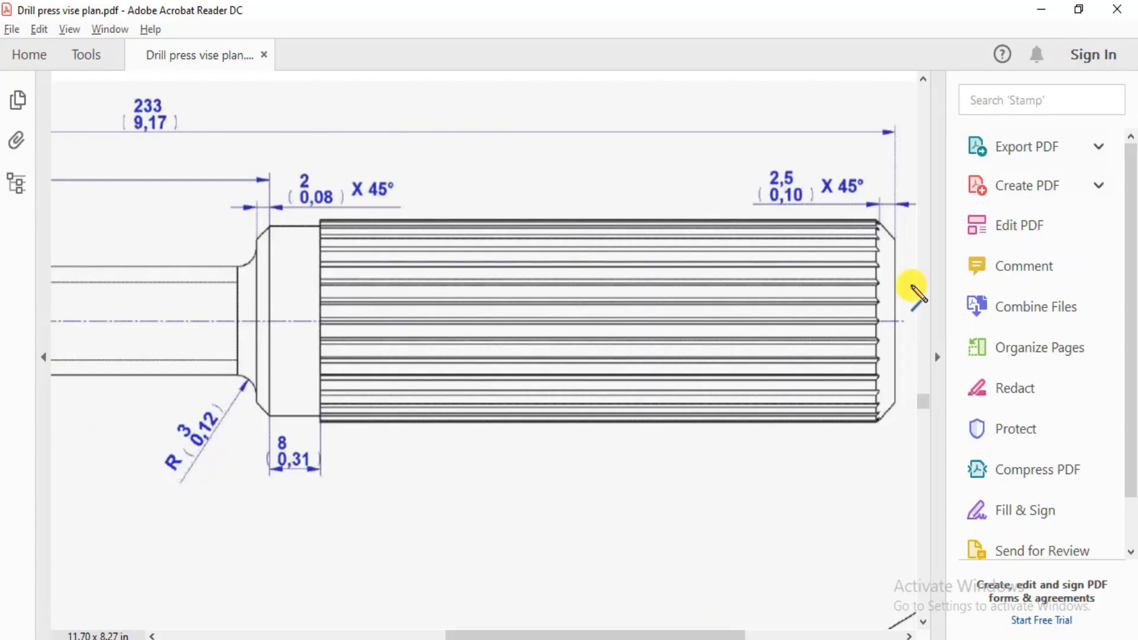
{"action": "key", "text": "alt+Tab"}
{"action": "scroll", "coordinate": [877, 285], "scroll_direction": "up", "scroll_amount": 3}
{"action": "scroll", "coordinate": [983, 296], "scroll_direction": "up", "scroll_amount": 3}
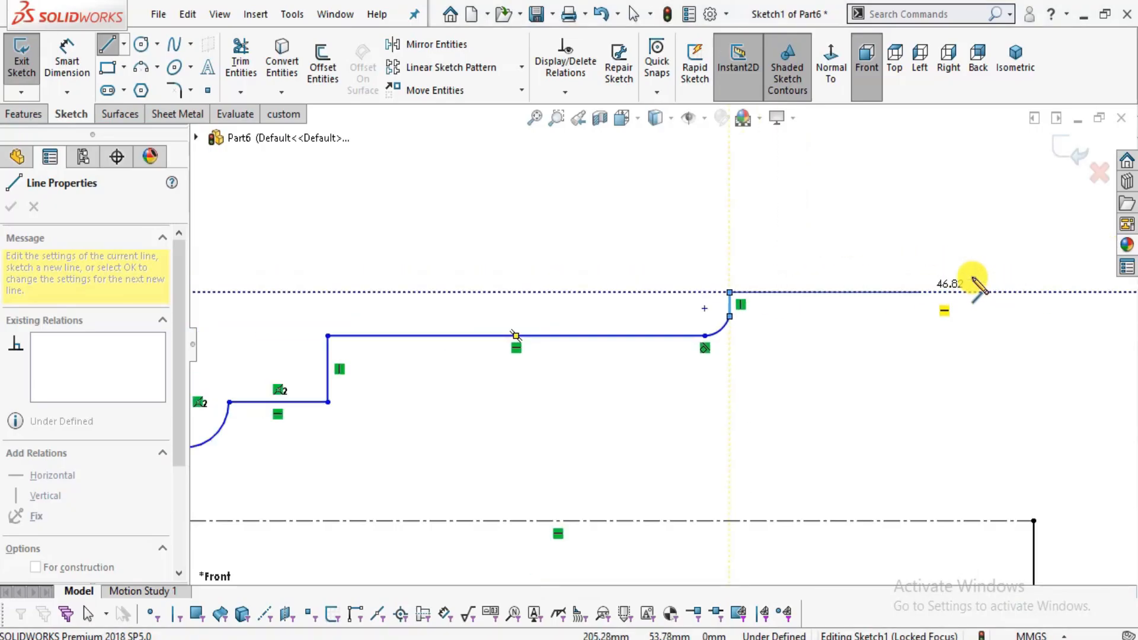
{"action": "left_click", "coordinate": [919, 308]}
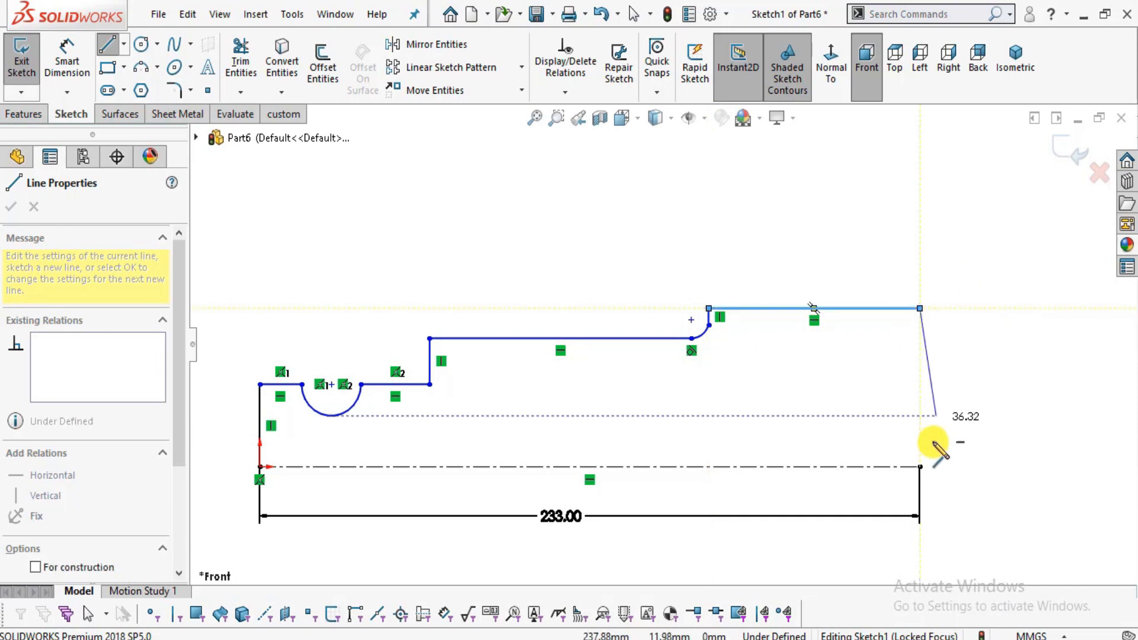
{"action": "left_click", "coordinate": [919, 467]}
{"action": "key", "text": "Escape"}
Make the arc at the shank's end tangent to the short vertical line above it.
{"action": "scroll", "coordinate": [735, 332], "scroll_direction": "down", "scroll_amount": 5}
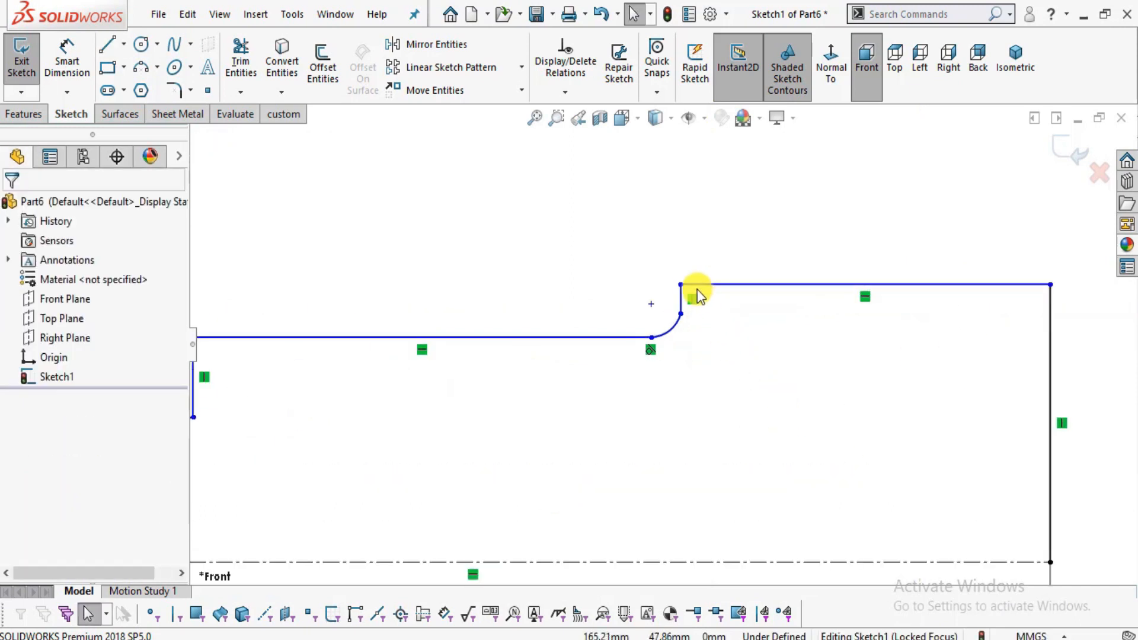
{"action": "left_click", "coordinate": [668, 330]}
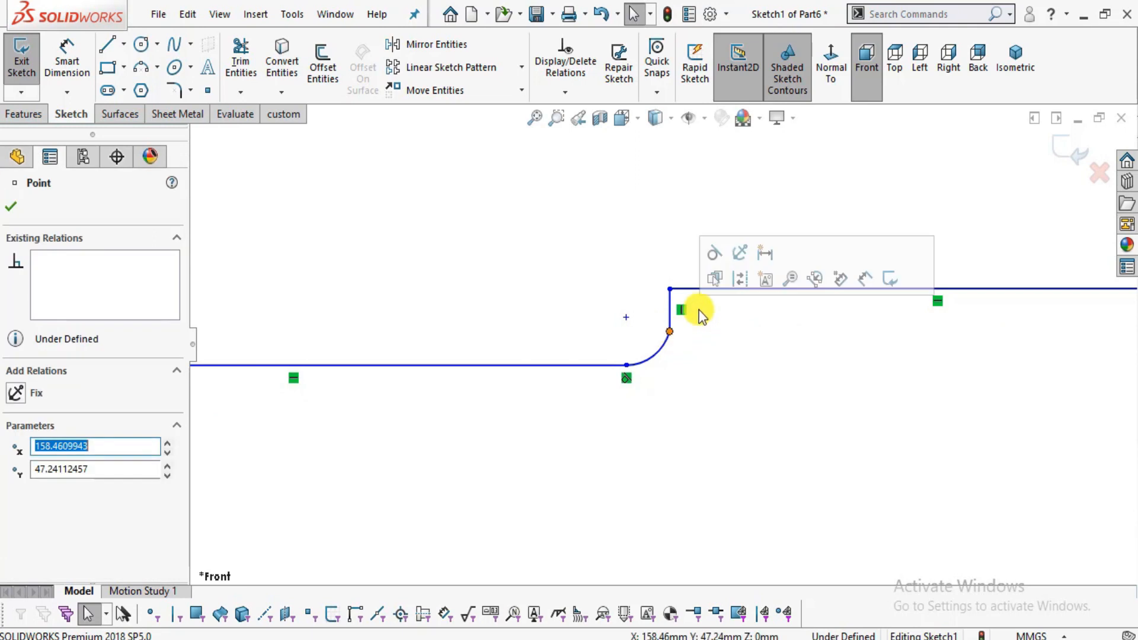
{"action": "left_click", "coordinate": [543, 254]}
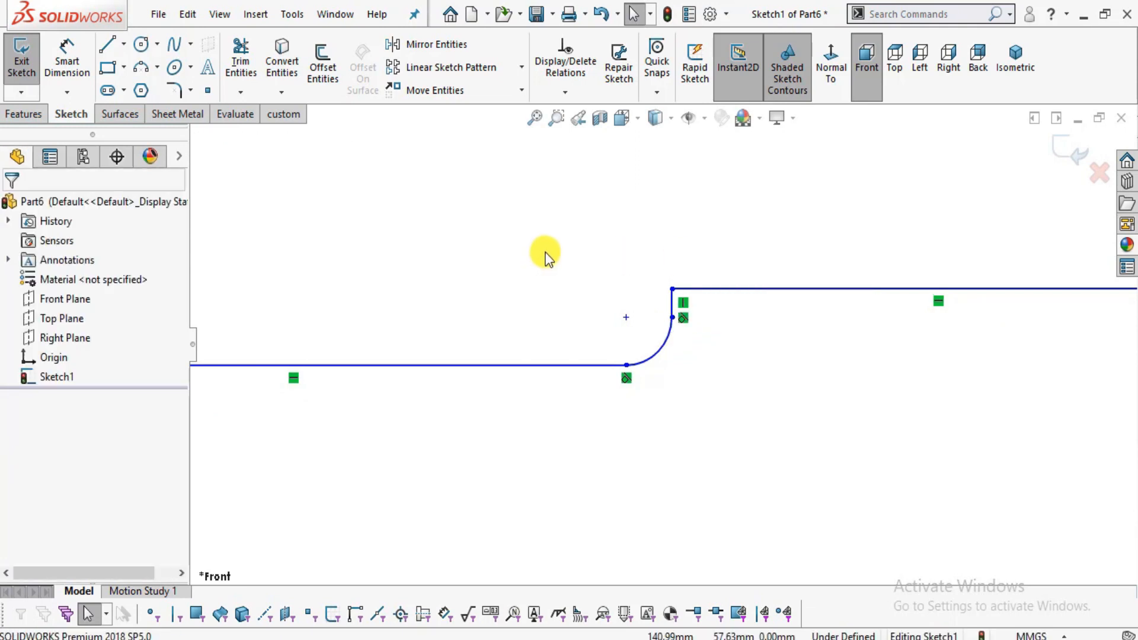
Start Smart Dimension and examine the diameter of the screw's grooved tip in the drill press vise plan.
{"action": "scroll", "coordinate": [563, 259], "scroll_direction": "up", "scroll_amount": 3}
{"action": "scroll", "coordinate": [488, 436], "scroll_direction": "up", "scroll_amount": 1}
{"action": "scroll", "coordinate": [446, 501], "scroll_direction": "down", "scroll_amount": 1}
{"action": "left_click", "coordinate": [67, 59]}
{"action": "scroll", "coordinate": [599, 397], "scroll_direction": "up", "scroll_amount": 2}
{"action": "key", "text": "alt+Tab"}
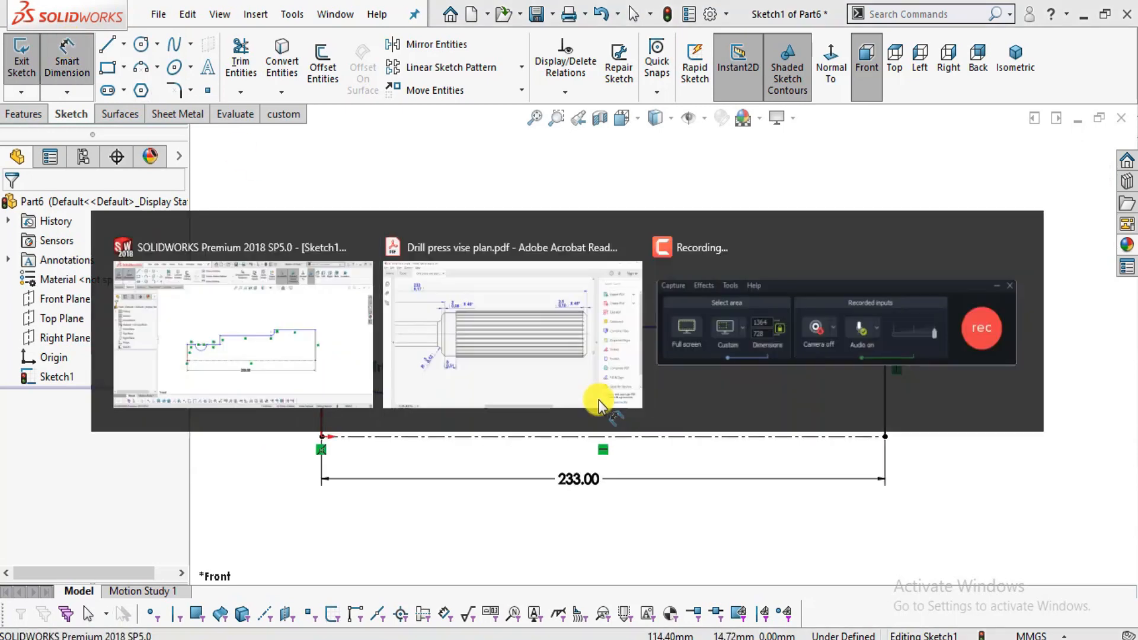
{"action": "mouse_move", "coordinate": [407, 415]}
{"action": "left_mouse_down"}
{"action": "mouse_move", "coordinate": [630, 396]}
{"action": "mouse_move", "coordinate": [337, 389]}
{"action": "left_mouse_up"}
{"action": "mouse_move", "coordinate": [795, 435]}
{"action": "left_mouse_down"}
{"action": "mouse_move", "coordinate": [734, 460]}
{"action": "mouse_move", "coordinate": [904, 461]}
{"action": "left_mouse_up"}
{"action": "left_click_drag", "start_coordinate": [453, 366], "coordinate": [906, 313]}
{"action": "mouse_move", "coordinate": [383, 313]}
{"action": "left_mouse_down"}
{"action": "mouse_move", "coordinate": [467, 320]}
{"action": "mouse_move", "coordinate": [423, 372]}
{"action": "left_mouse_up"}
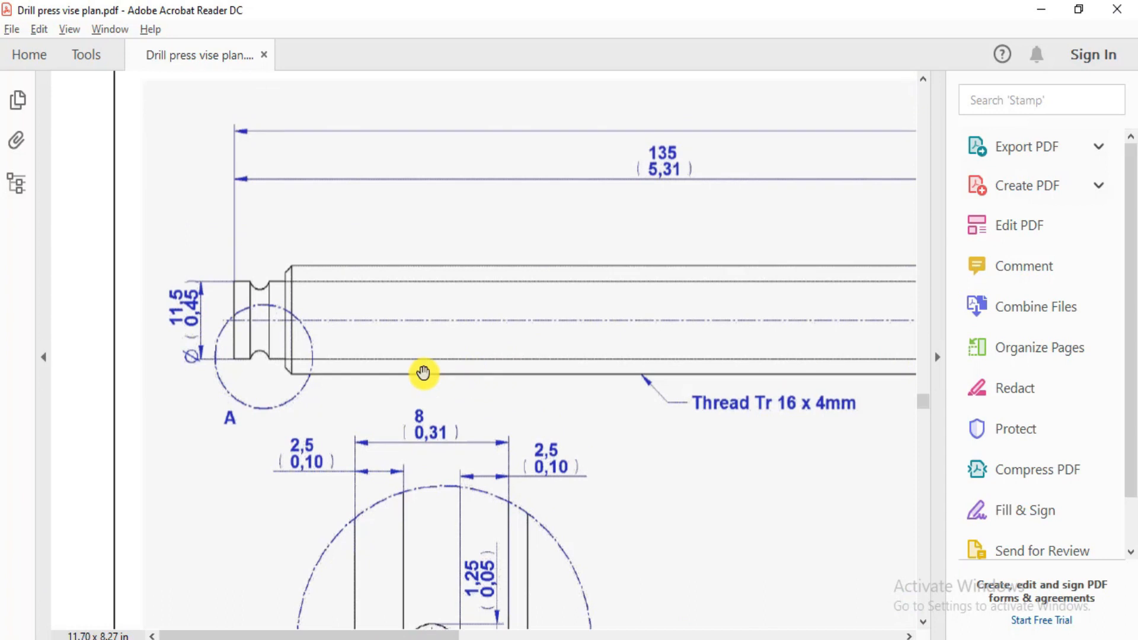
{"action": "scroll", "coordinate": [239, 320], "scroll_direction": "up", "scroll_amount": 2, "text": "ctrl"}
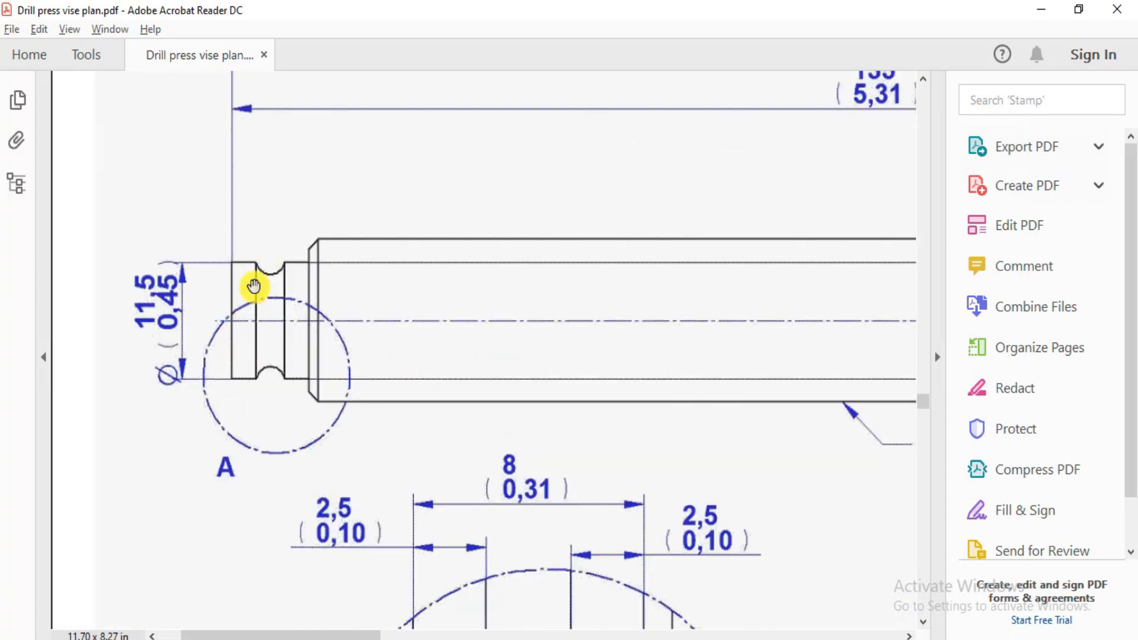
{"action": "key", "text": "alt+Tab"}
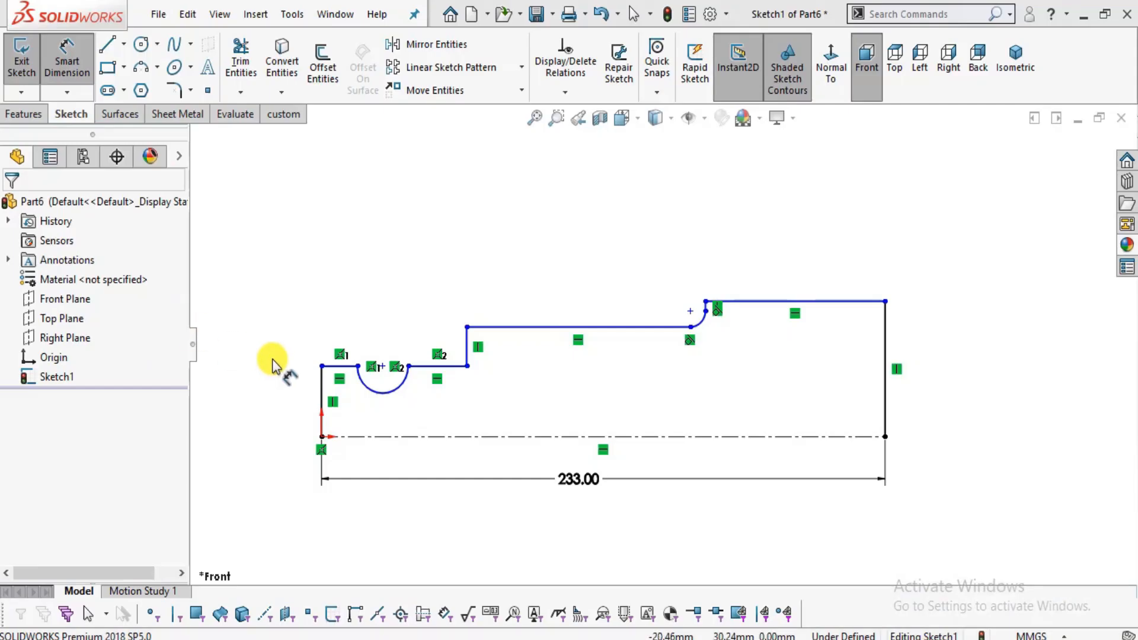
Dimension the tip's horizontal line from the centerline and set the distance to 11.5/2 mm.
{"action": "left_click", "coordinate": [354, 437]}
{"action": "left_click", "coordinate": [339, 366]}
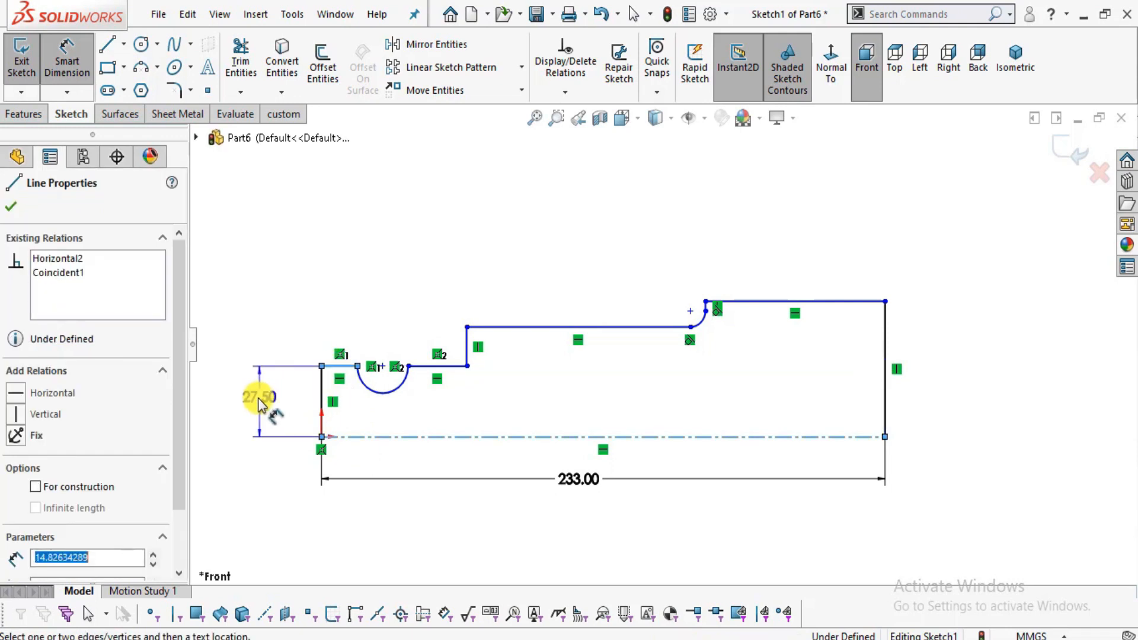
{"action": "left_click", "coordinate": [258, 399]}
{"action": "type", "text": "11"}
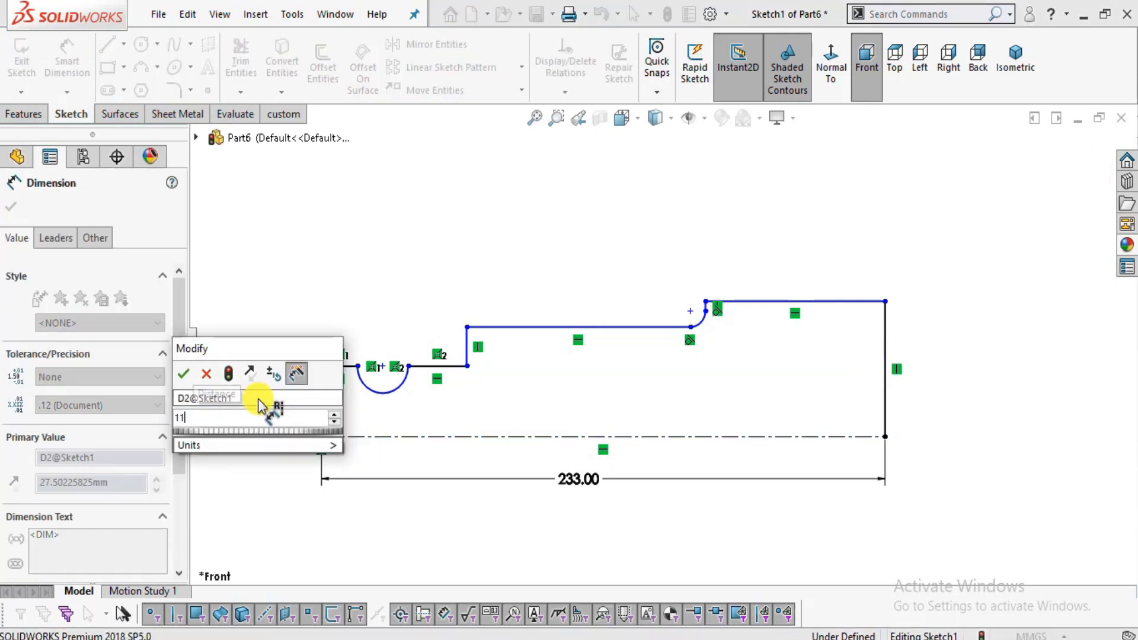
{"action": "type", "text": ".5/2"}
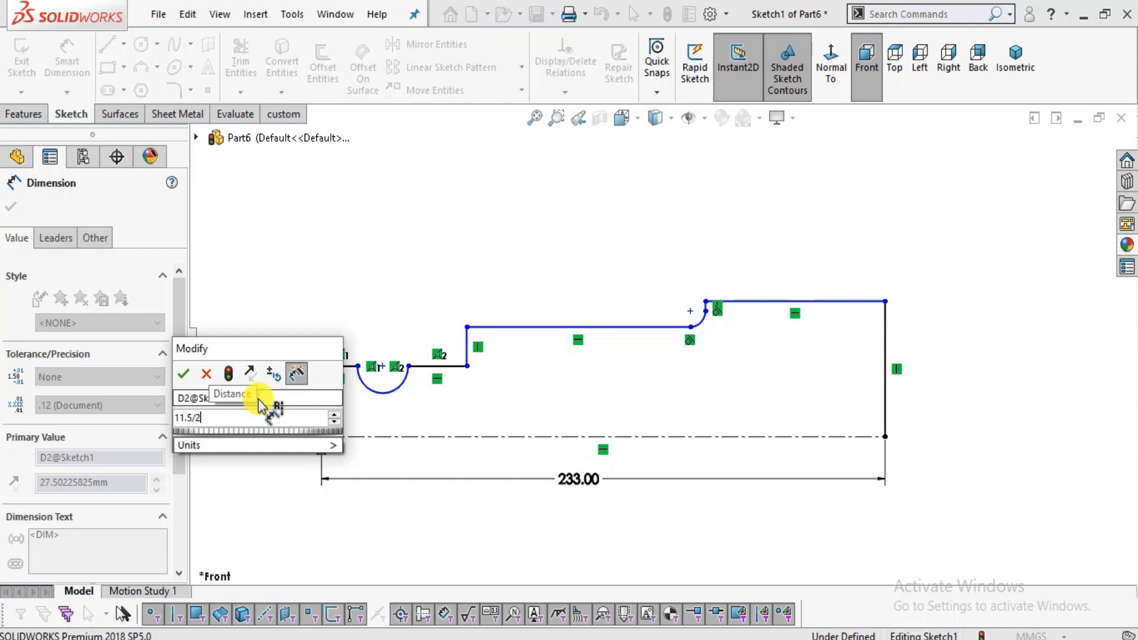
{"action": "key", "text": "Return"}
{"action": "key", "text": "Escape"}
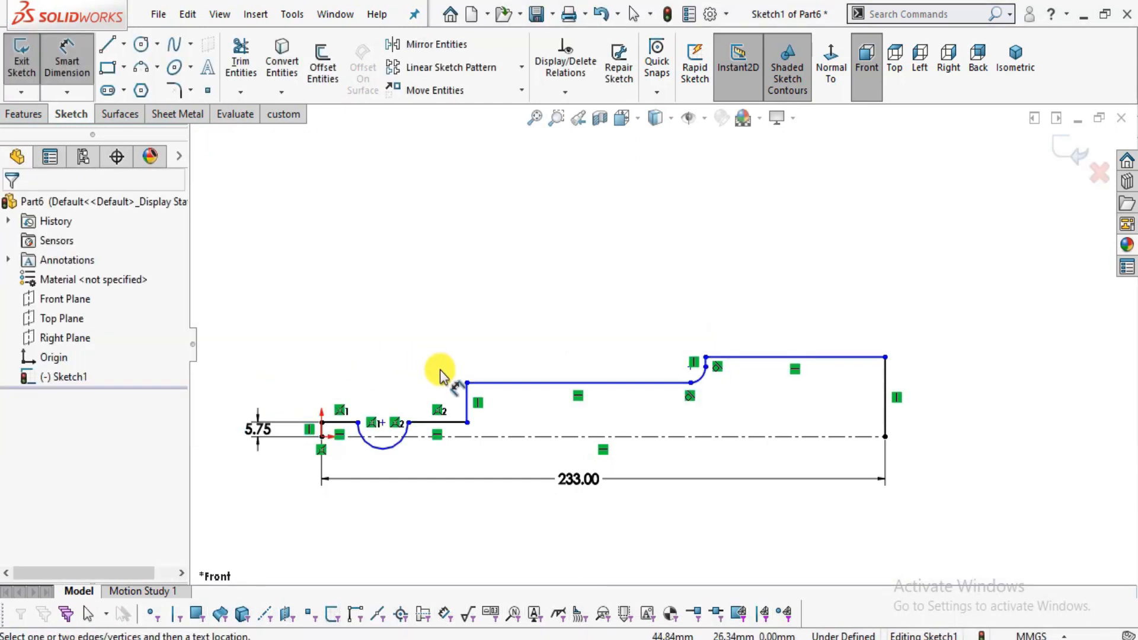
Shrink the semicircular groove to a radius of about 4.8 mm so it stays above the centerline.
{"action": "scroll", "coordinate": [444, 376], "scroll_direction": "down", "scroll_amount": 3}
{"action": "scroll", "coordinate": [384, 489], "scroll_direction": "down", "scroll_amount": 1}
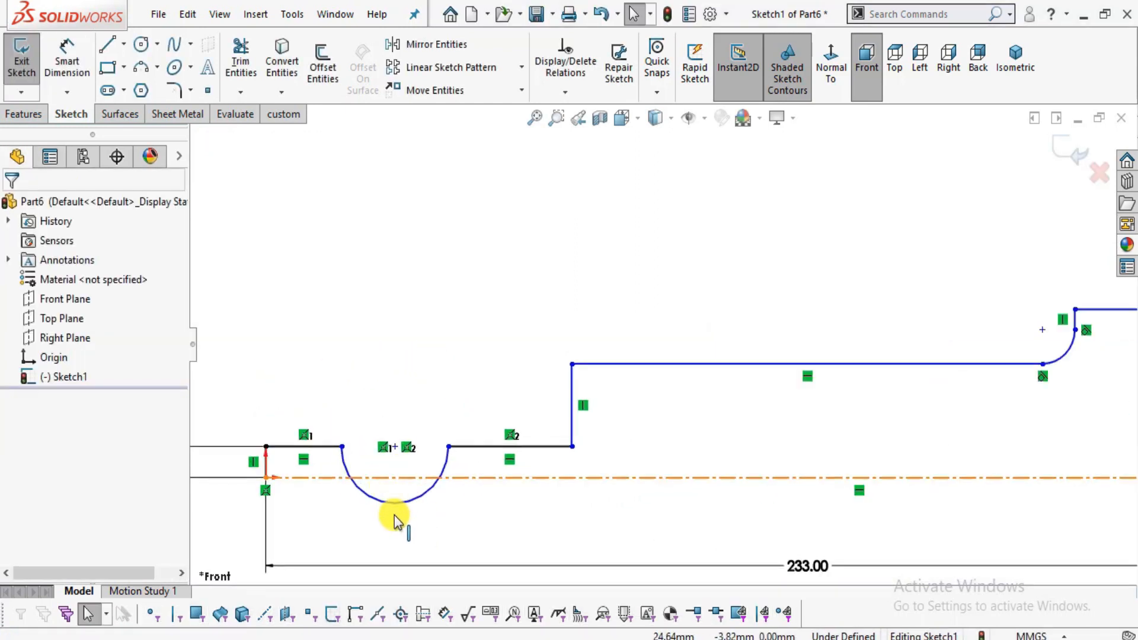
{"action": "left_click_drag", "start_coordinate": [391, 508], "coordinate": [392, 474]}
Check the groove's radius in detail A of the plan and dimension the groove arc to 1.5 mm radius.
{"action": "key", "text": "alt+Tab"}
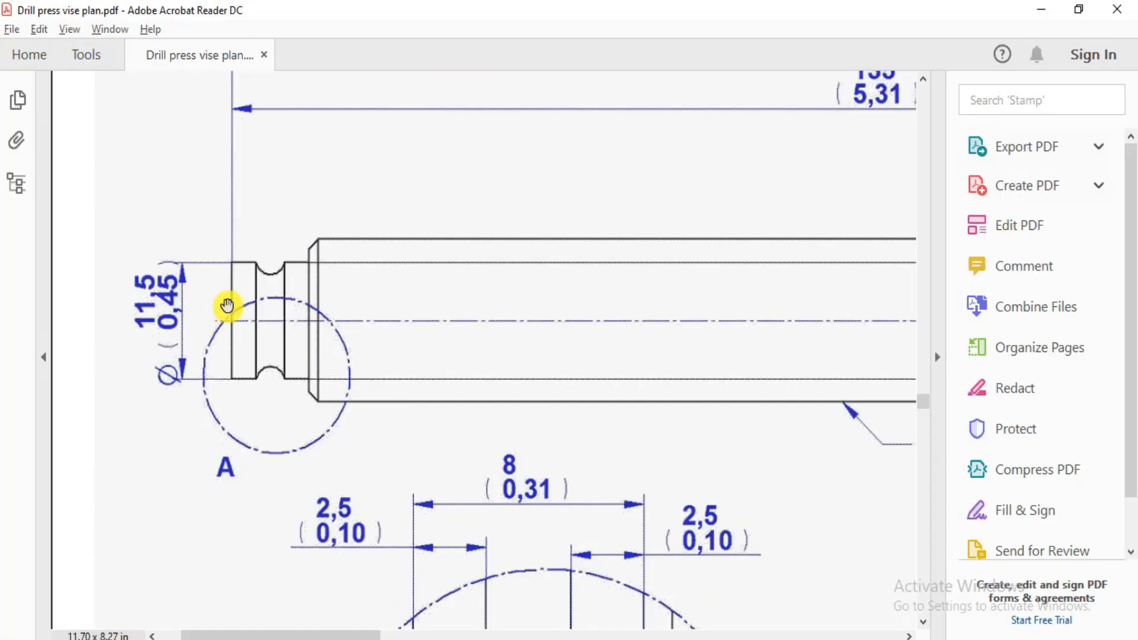
{"action": "mouse_move", "coordinate": [313, 337]}
{"action": "left_mouse_down"}
{"action": "mouse_move", "coordinate": [292, 394]}
{"action": "mouse_move", "coordinate": [190, 253]}
{"action": "left_mouse_up"}
{"action": "left_click_drag", "start_coordinate": [424, 594], "coordinate": [414, 300]}
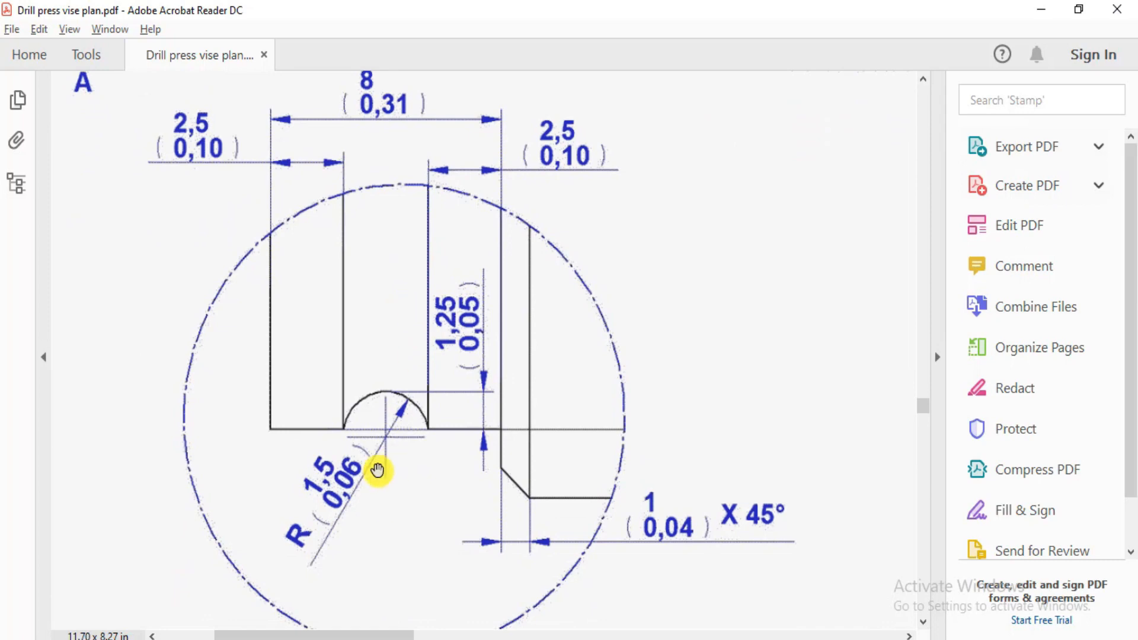
{"action": "key", "text": "alt+Tab"}
{"action": "left_click", "coordinate": [66, 59]}
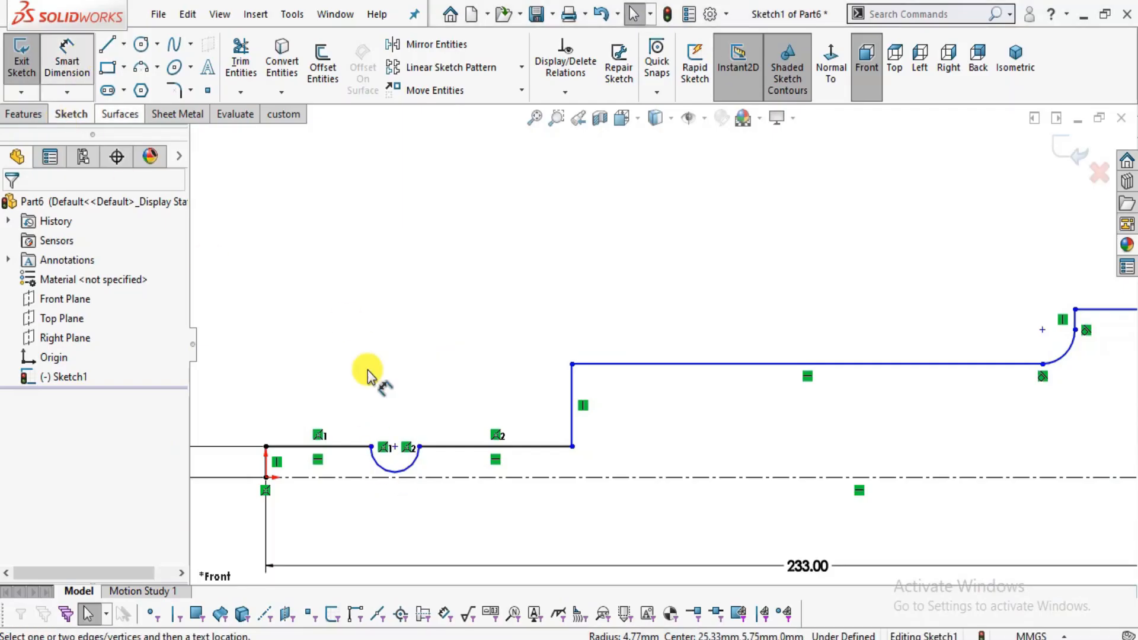
{"action": "left_click", "coordinate": [395, 471]}
{"action": "left_click", "coordinate": [405, 381]}
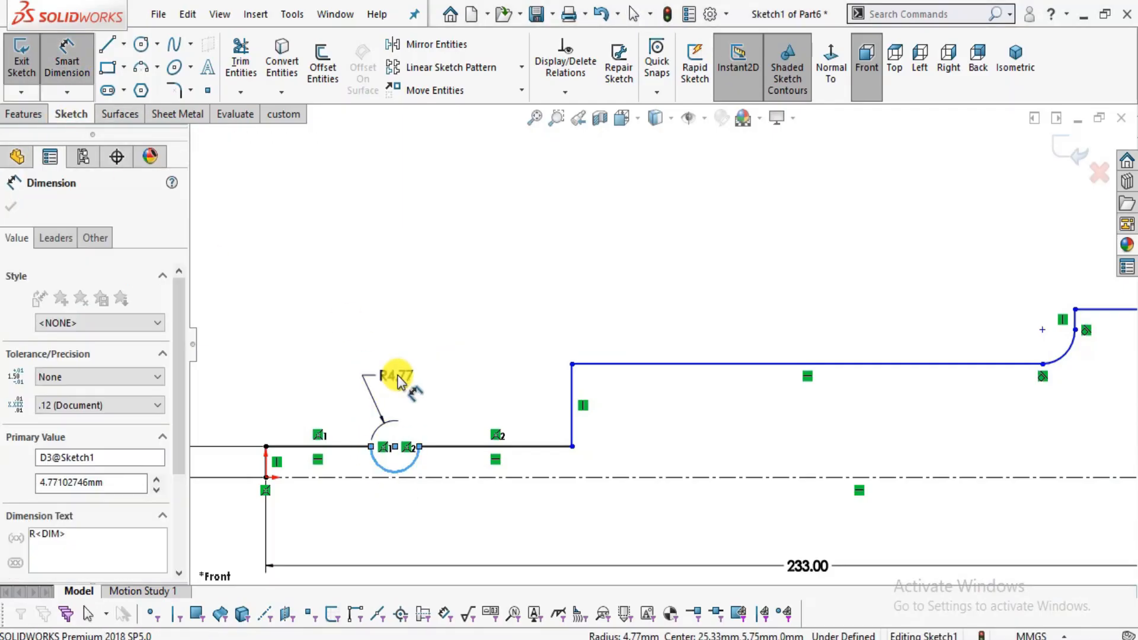
{"action": "type", "text": "1.5"}
{"action": "key", "text": "Return"}
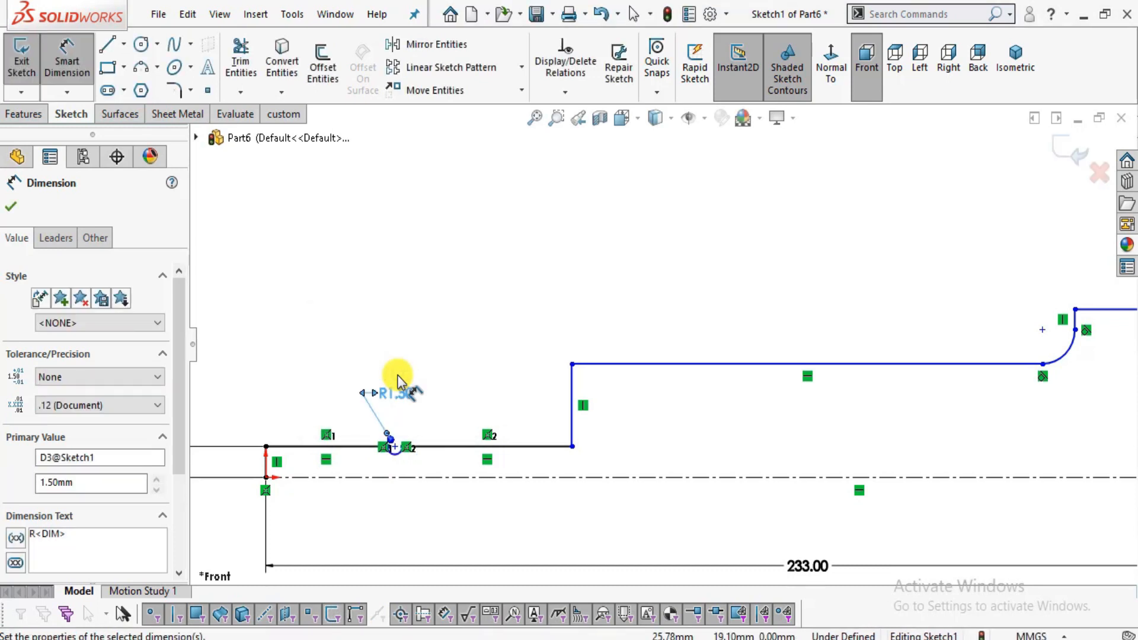
Check detail A of the plan and dimension the tip's short horizontal line before the groove to 2.5 mm.
{"action": "scroll", "coordinate": [464, 456], "scroll_direction": "down", "scroll_amount": 1}
{"action": "key", "text": "alt+Tab"}
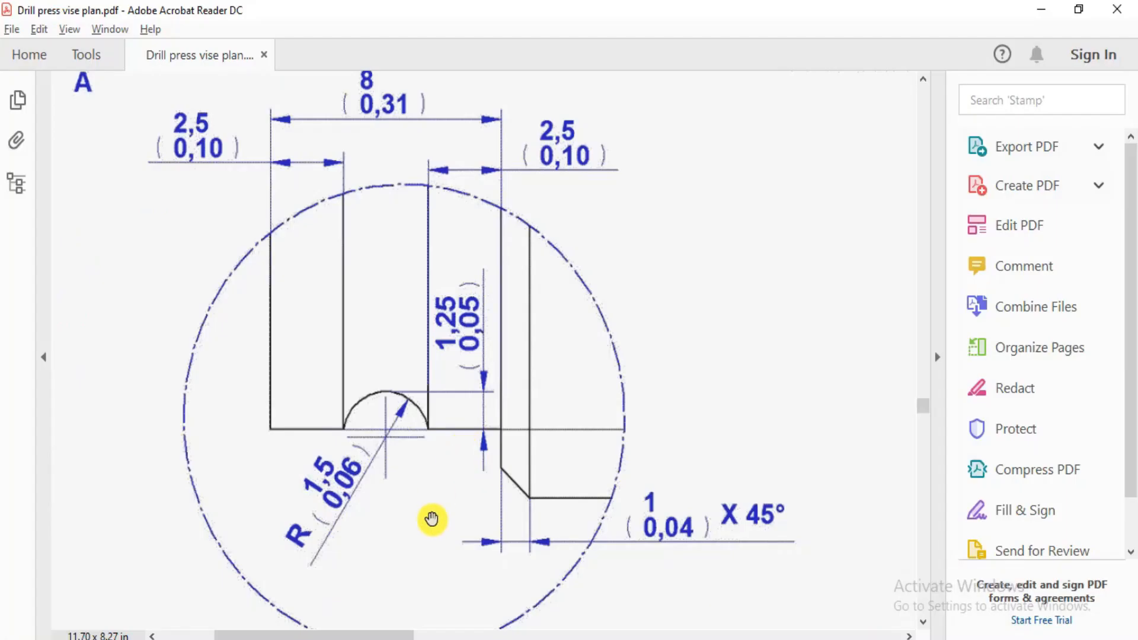
{"action": "scroll", "coordinate": [437, 460], "scroll_direction": "up", "scroll_amount": 3}
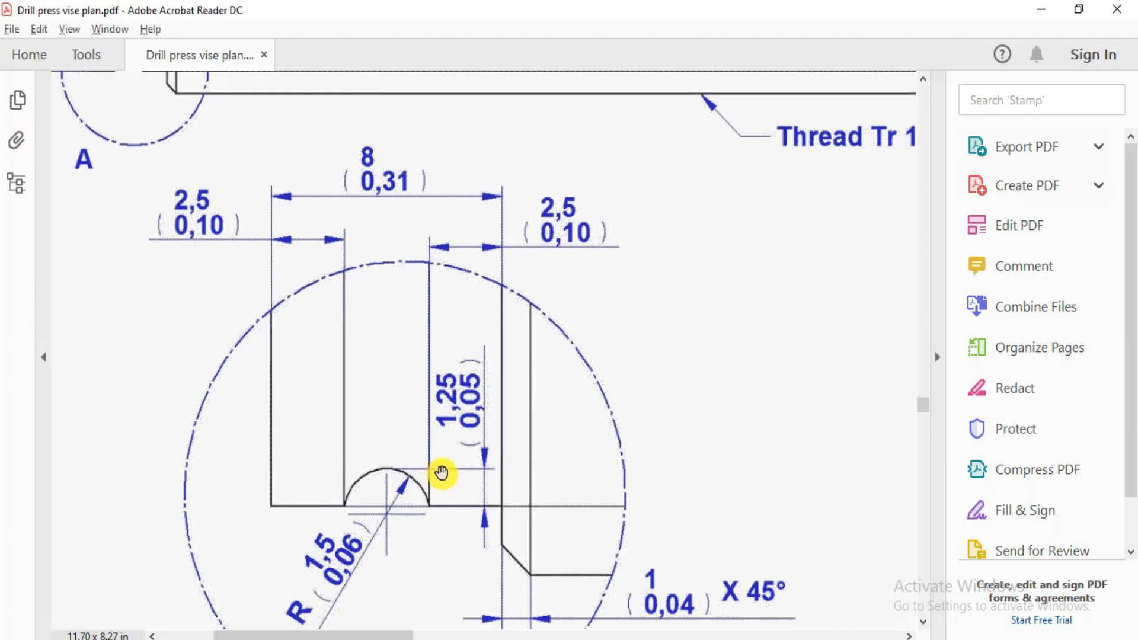
{"action": "scroll", "coordinate": [433, 460], "scroll_direction": "up", "scroll_amount": 2, "text": "ctrl"}
{"action": "scroll", "coordinate": [426, 452], "scroll_direction": "down", "scroll_amount": 5, "text": "ctrl"}
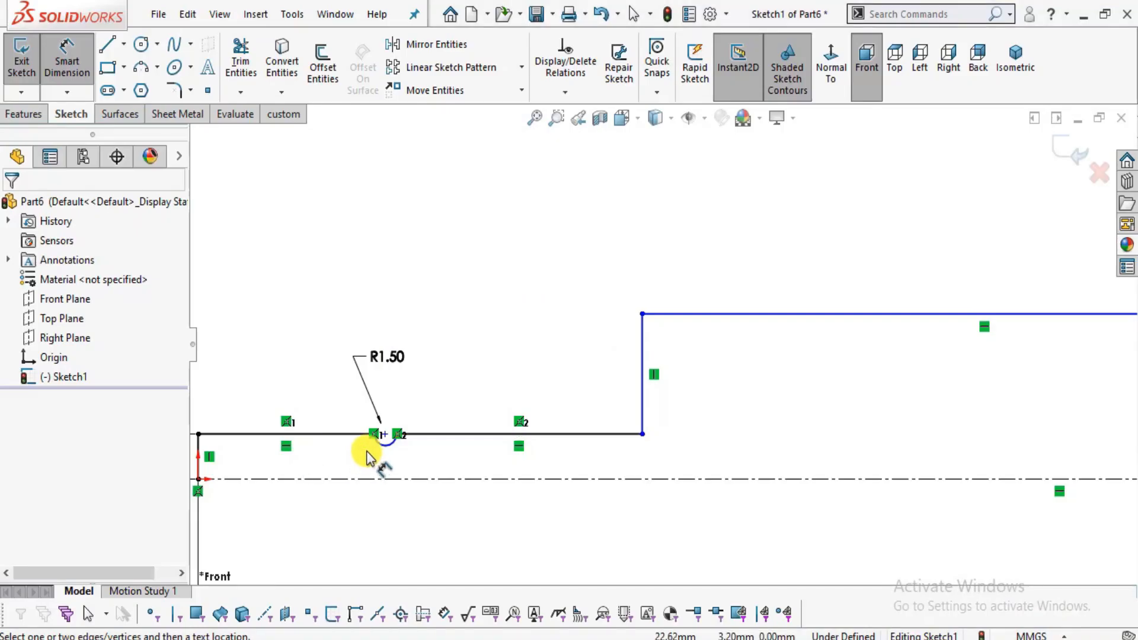
{"action": "scroll", "coordinate": [350, 409], "scroll_direction": "down", "scroll_amount": 2}
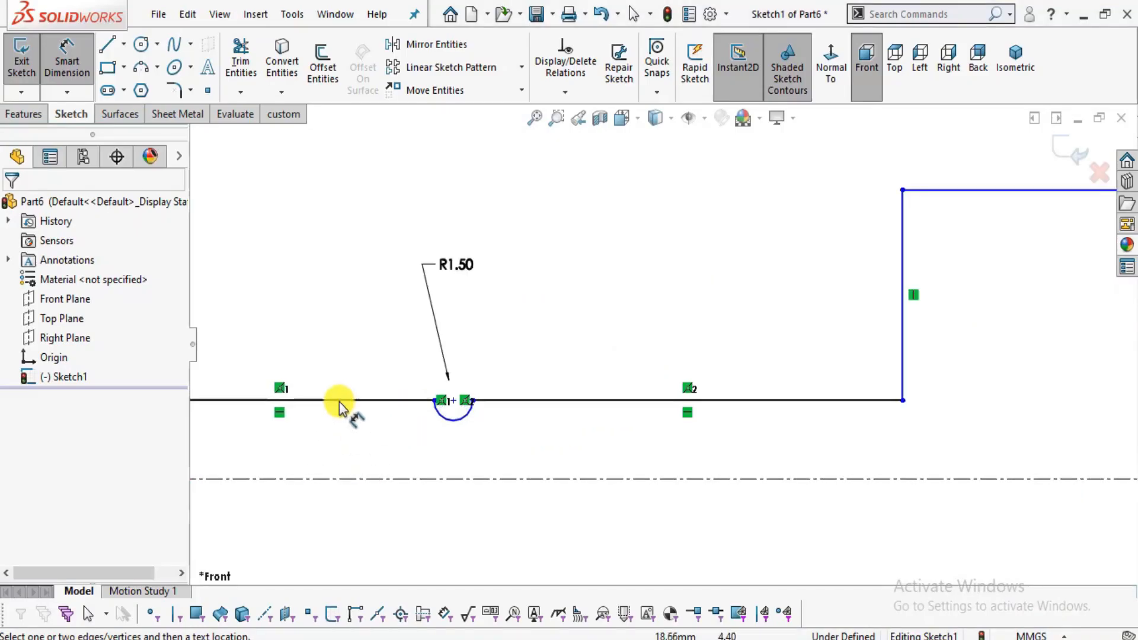
{"action": "left_click", "coordinate": [346, 400]}
{"action": "scroll", "coordinate": [304, 286], "scroll_direction": "up", "scroll_amount": 2}
{"action": "left_click", "coordinate": [364, 314]}
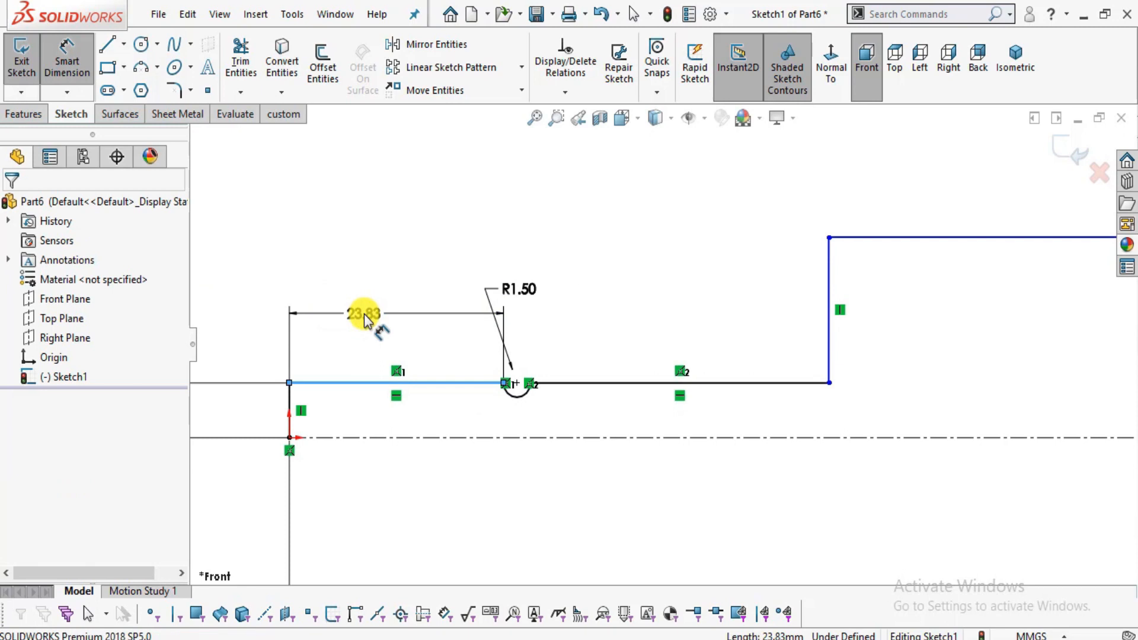
{"action": "type", "text": "2.5"}
{"action": "key", "text": "Return"}
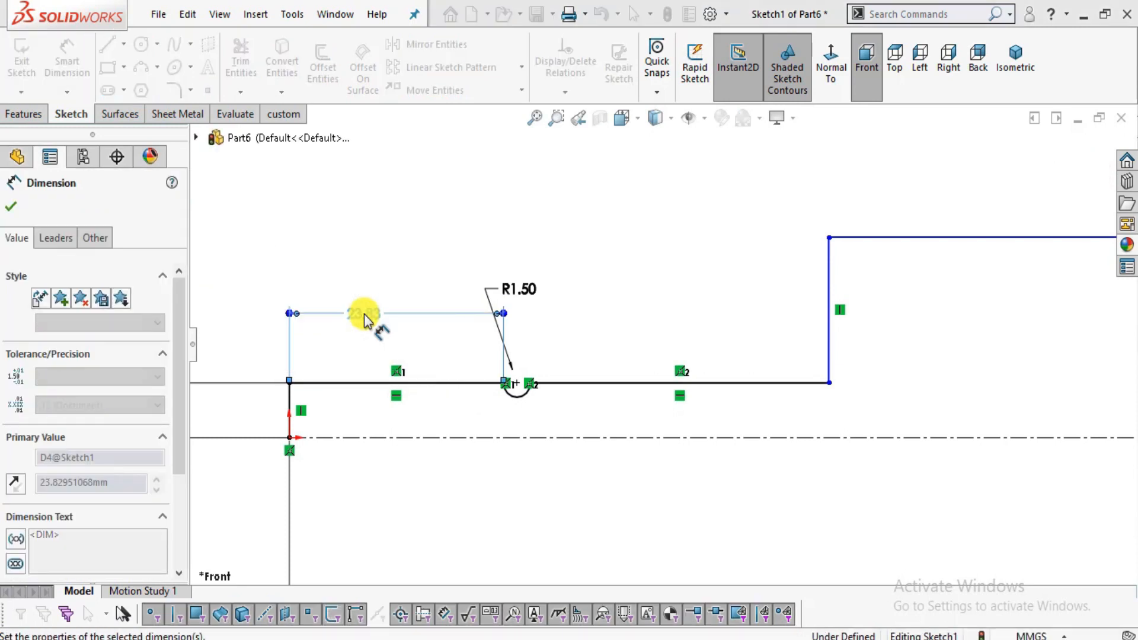
{"action": "left_click", "coordinate": [505, 350]}
{"action": "scroll", "coordinate": [380, 393], "scroll_direction": "down", "scroll_amount": 2}
{"action": "key", "text": "alt+Tab"}
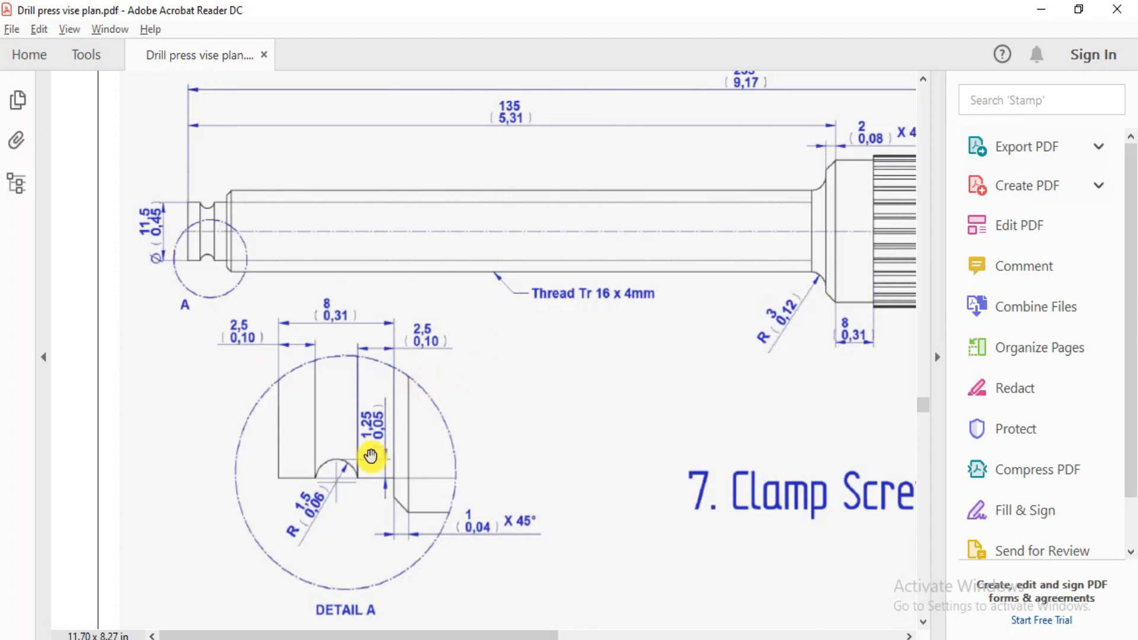
{"action": "scroll", "coordinate": [375, 461], "scroll_direction": "up", "scroll_amount": 1, "text": "ctrl"}
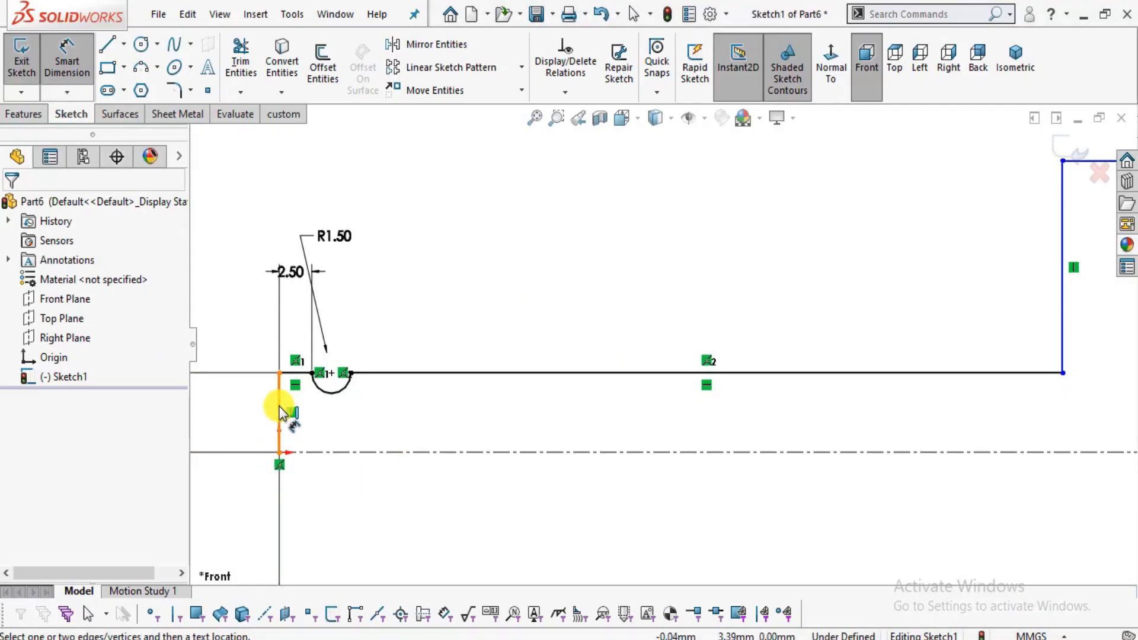
{"action": "left_click", "coordinate": [278, 412]}
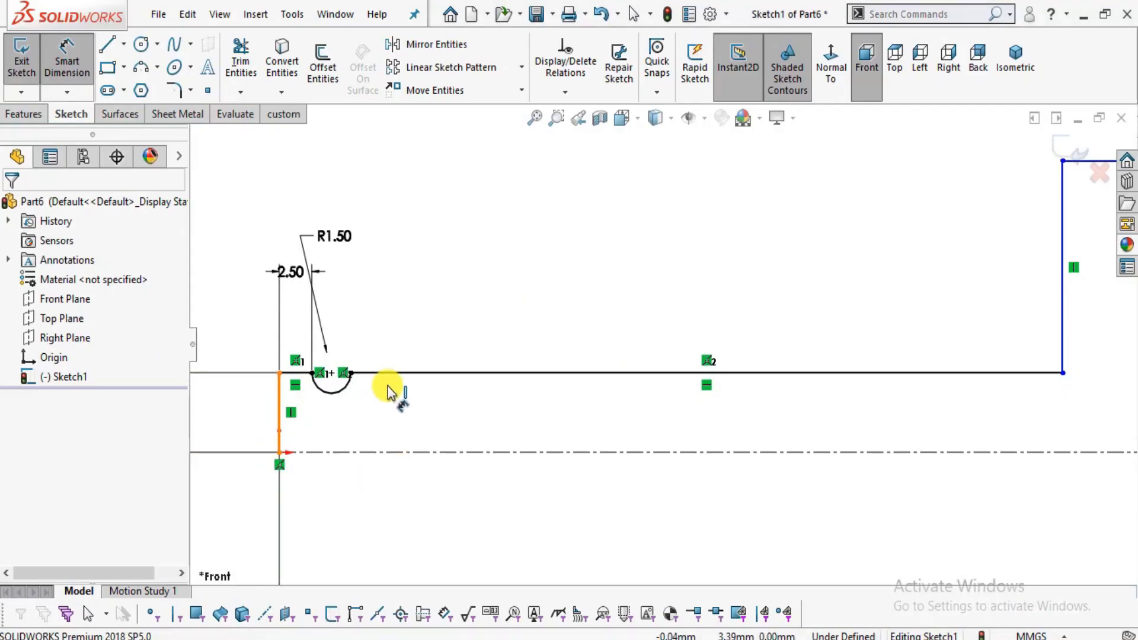
{"action": "scroll", "coordinate": [409, 376], "scroll_direction": "down", "scroll_amount": 4}
{"action": "key", "text": "Escape"}
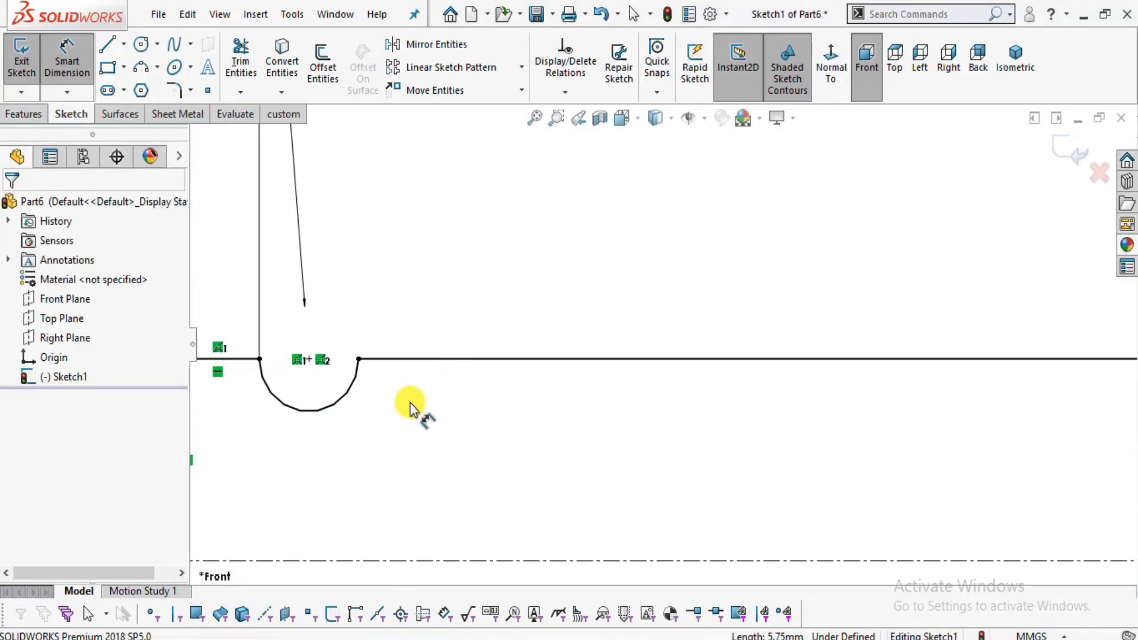
{"action": "scroll", "coordinate": [411, 403], "scroll_direction": "up", "scroll_amount": 3}
{"action": "key", "text": "Escape"}
{"action": "scroll", "coordinate": [574, 379], "scroll_direction": "up", "scroll_amount": 5}
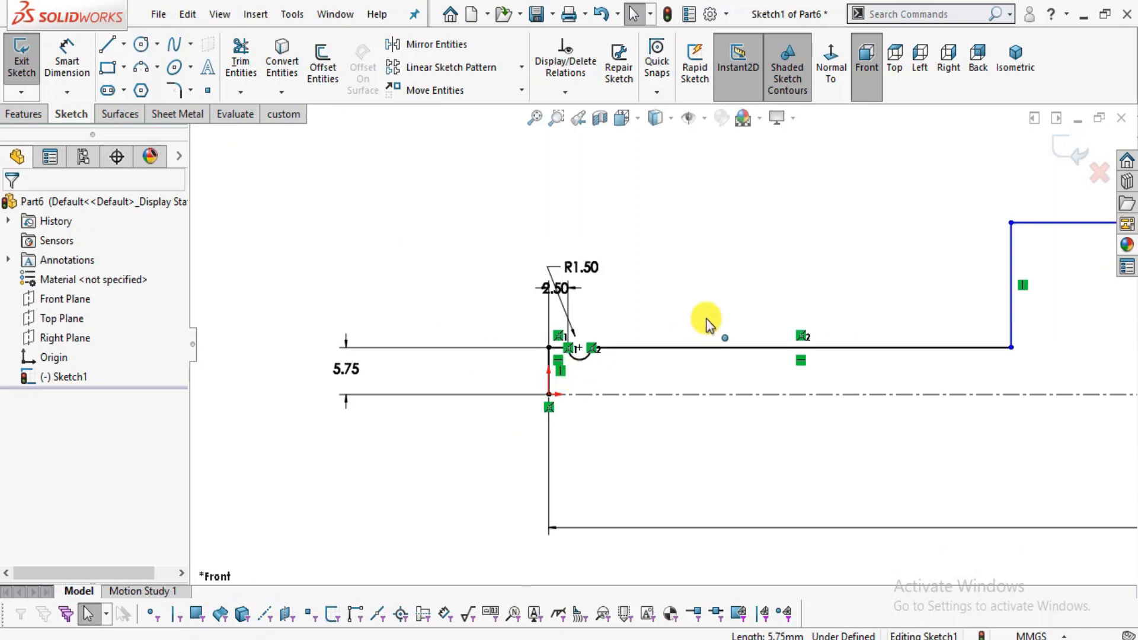
Check detail A again and delete the coincident relation between the groove arc's center and the long line beyond the groove.
{"action": "left_click", "coordinate": [66, 50]}
{"action": "key", "text": "alt+Tab"}
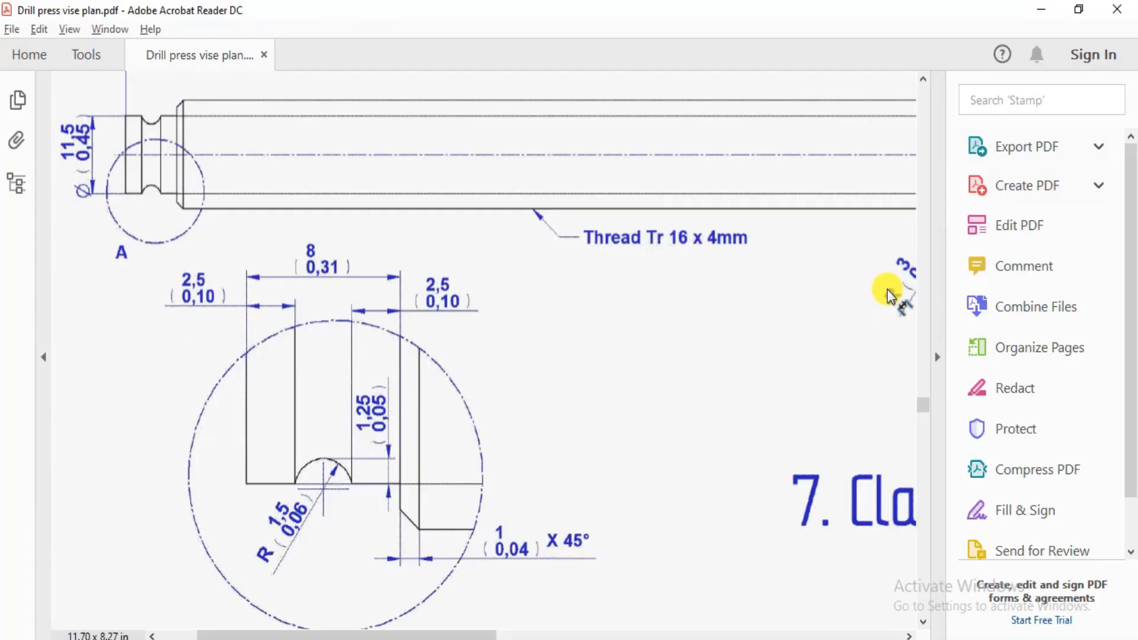
{"action": "key", "text": "alt+Tab"}
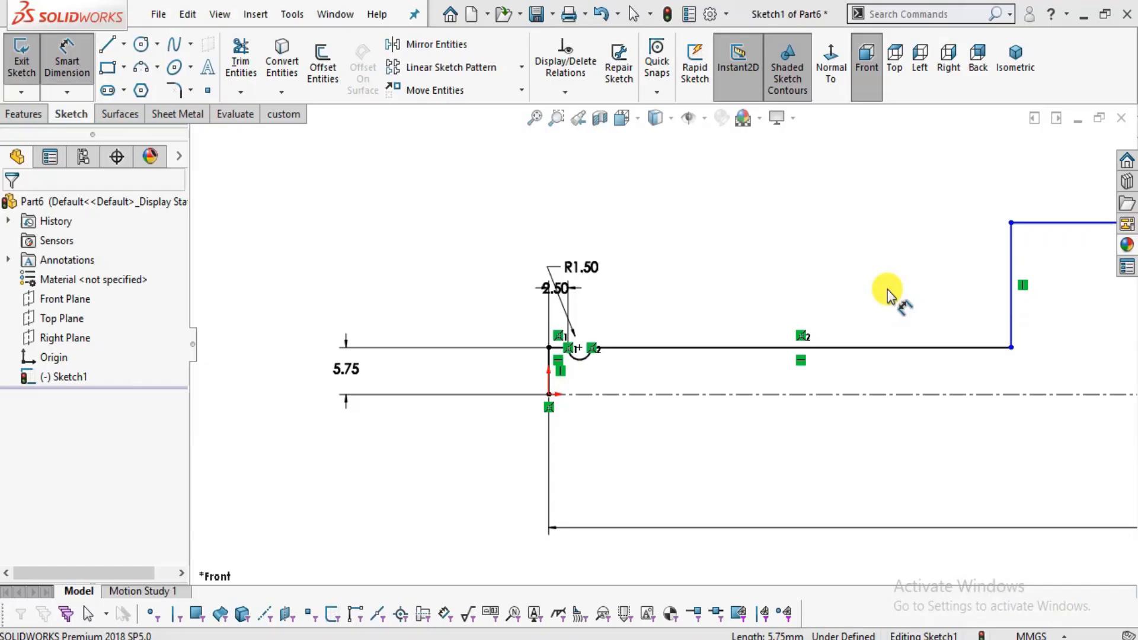
{"action": "scroll", "coordinate": [887, 290], "scroll_direction": "down", "scroll_amount": 6}
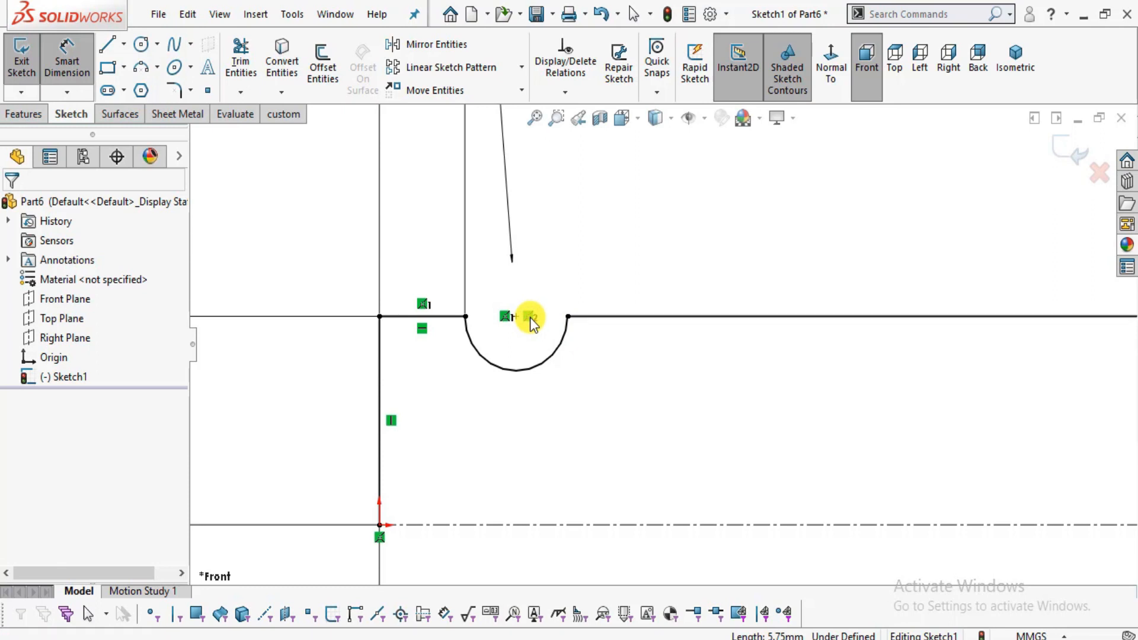
{"action": "key", "text": "Escape"}
{"action": "key", "text": "Delete"}
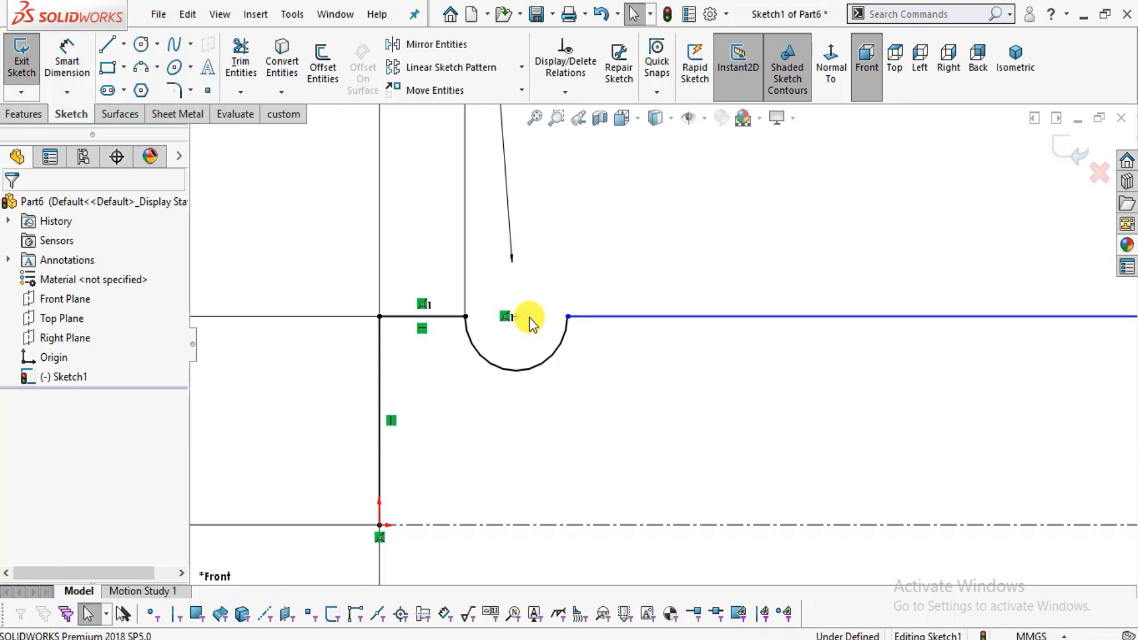
{"action": "scroll", "coordinate": [512, 354], "scroll_direction": "up", "scroll_amount": 1}
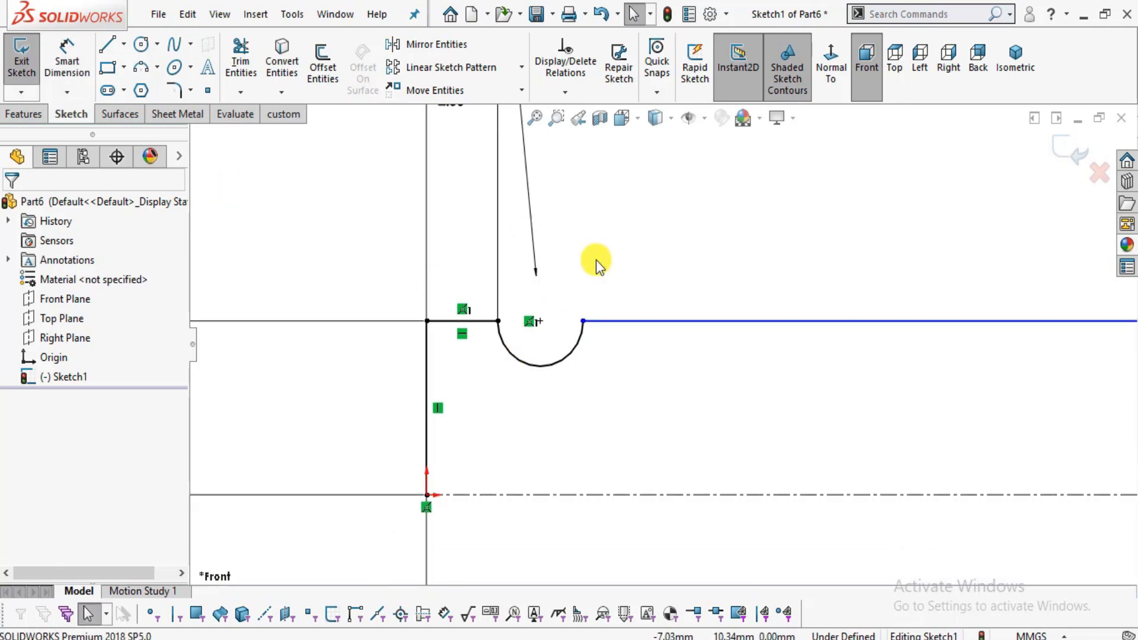
Examine the groove's radius and depth in detail A of the plan and start Smart Dimension on the sketch.
{"action": "key", "text": "alt+Tab"}
{"action": "left_click_drag", "start_coordinate": [492, 517], "coordinate": [496, 414]}
{"action": "left_click_drag", "start_coordinate": [334, 458], "coordinate": [335, 331]}
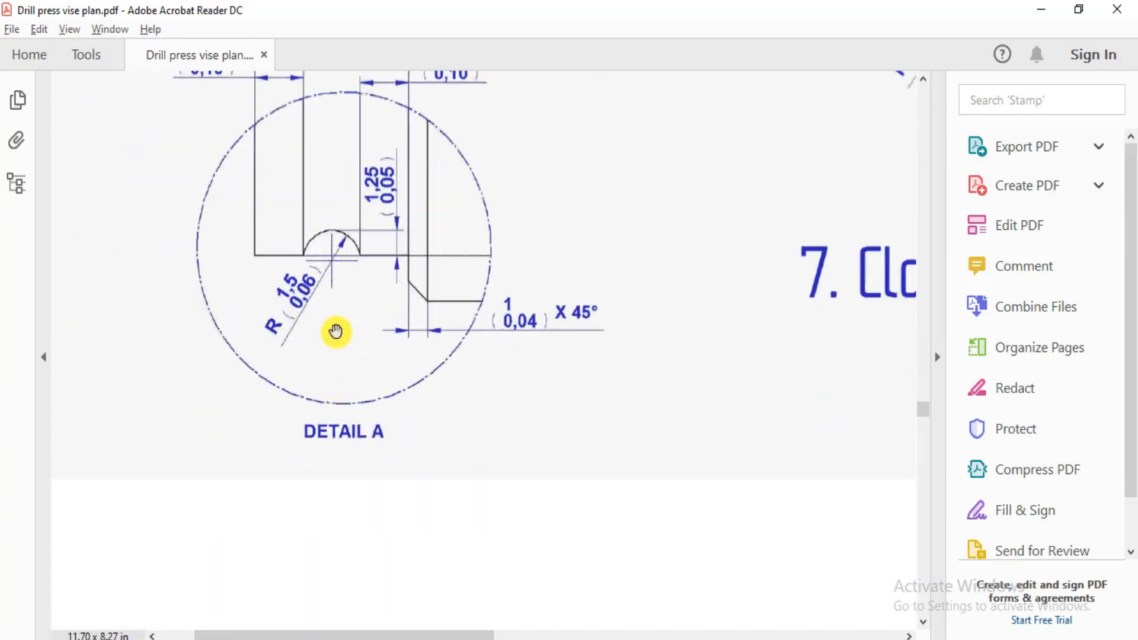
{"action": "scroll", "coordinate": [340, 246], "scroll_direction": "up", "scroll_amount": 2}
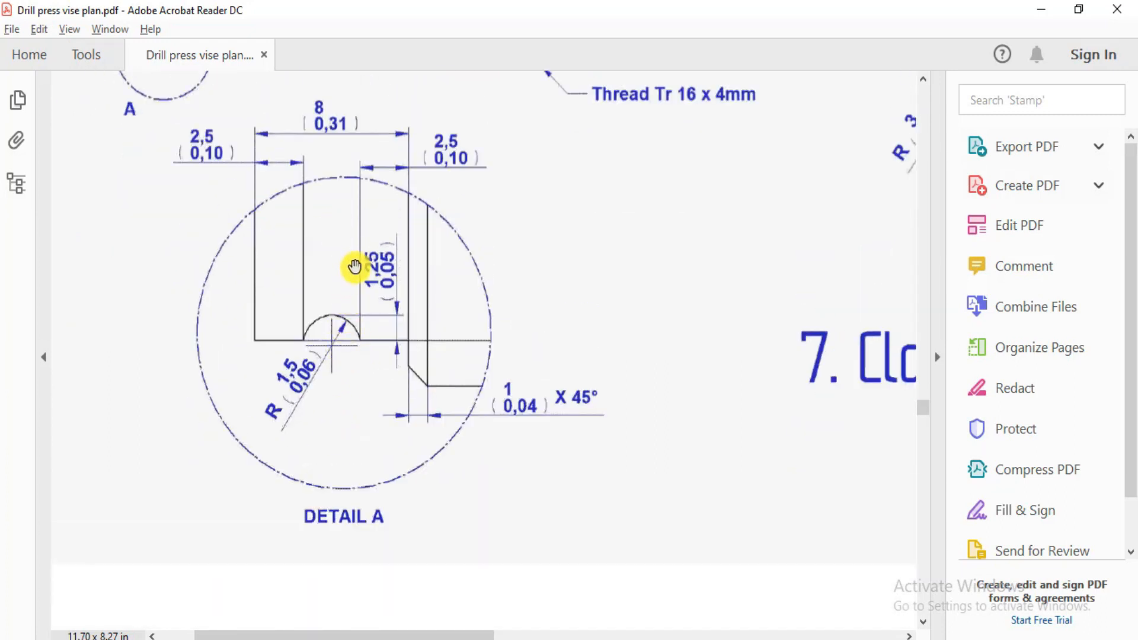
{"action": "key", "text": "alt+Tab"}
{"action": "scroll", "coordinate": [593, 296], "scroll_direction": "down", "scroll_amount": 2}
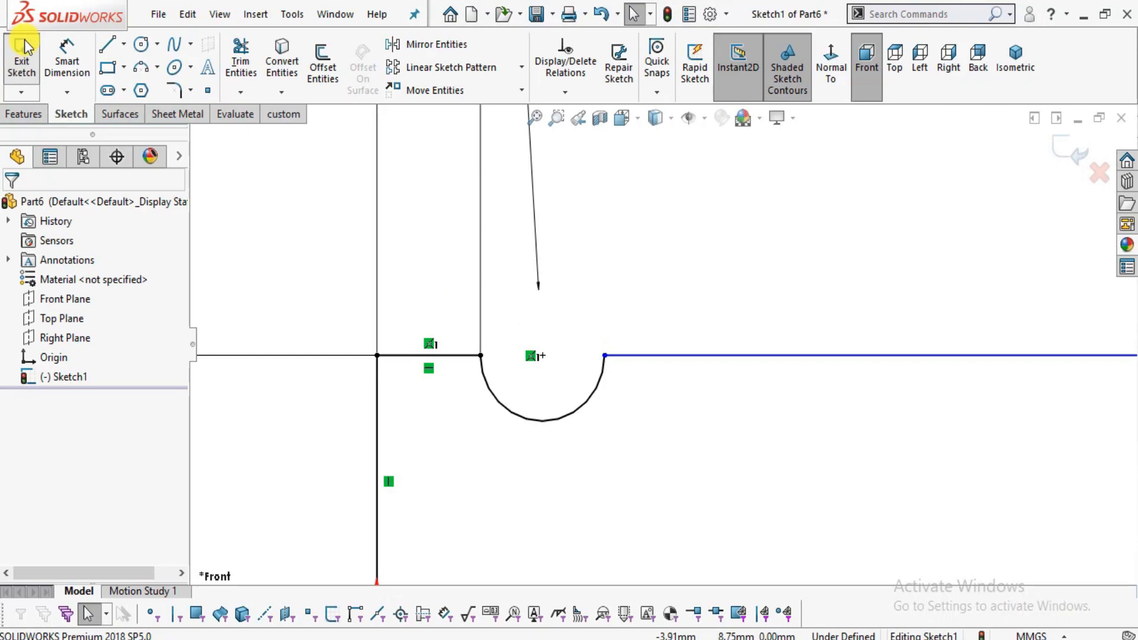
{"action": "key", "text": "alt+Tab"}
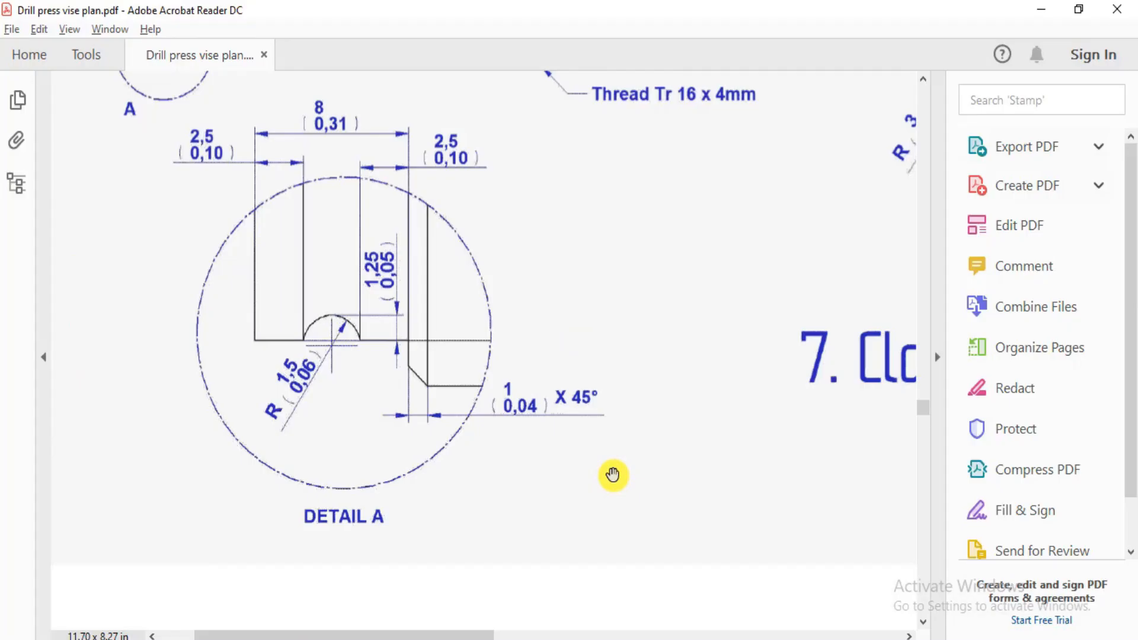
{"action": "key", "text": "alt+Tab"}
{"action": "key", "text": "alt+Tab"}
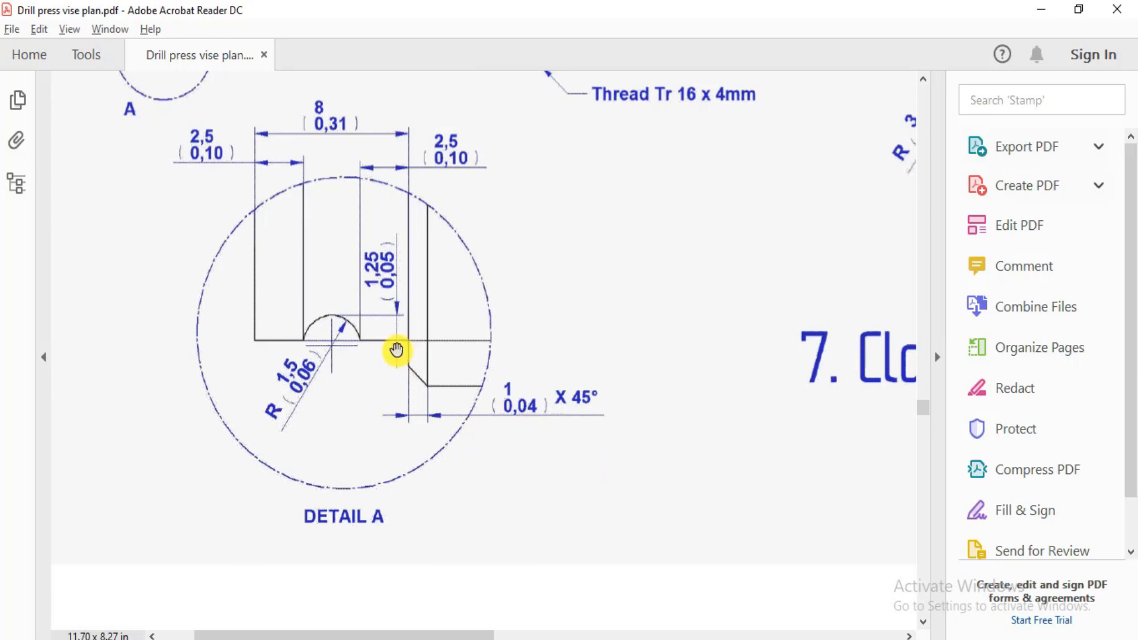
{"action": "key", "text": "alt+Tab"}
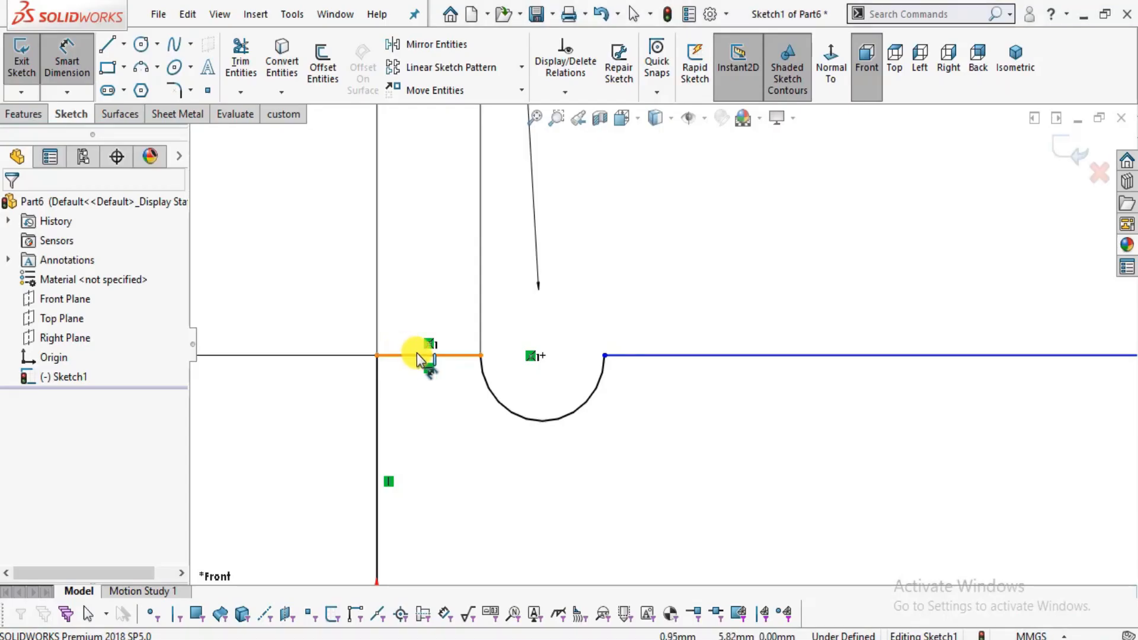
Try to dimension the groove's depth from the short tip line to the arc's lowest point, rechecking the plan.
{"action": "left_click", "coordinate": [417, 355]}
{"action": "left_click", "coordinate": [531, 424]}
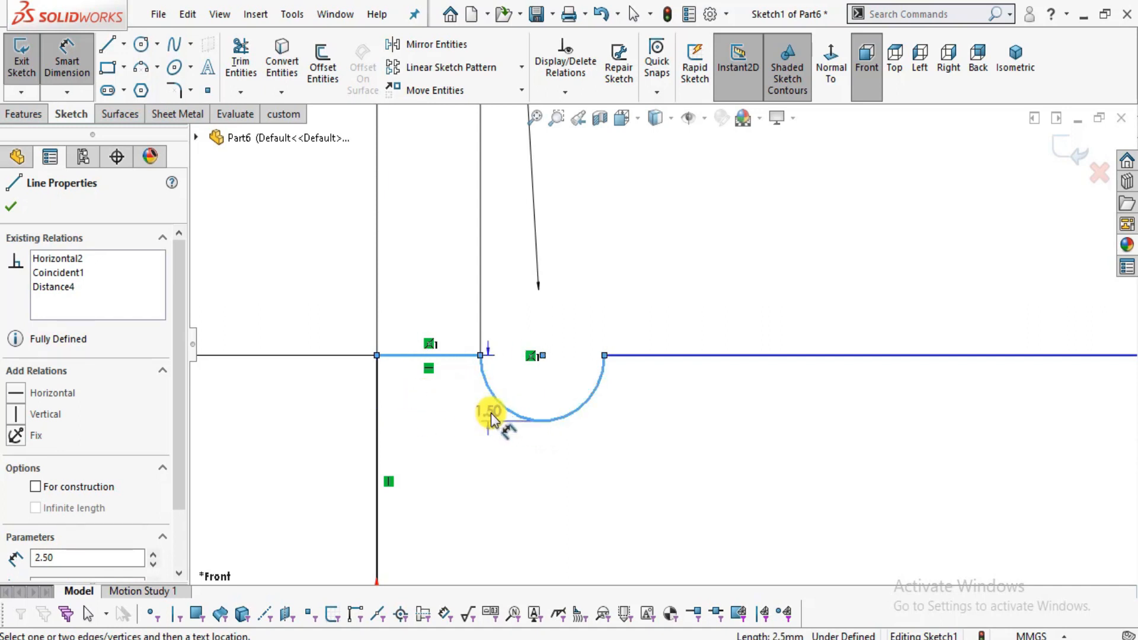
{"action": "left_click", "coordinate": [409, 394]}
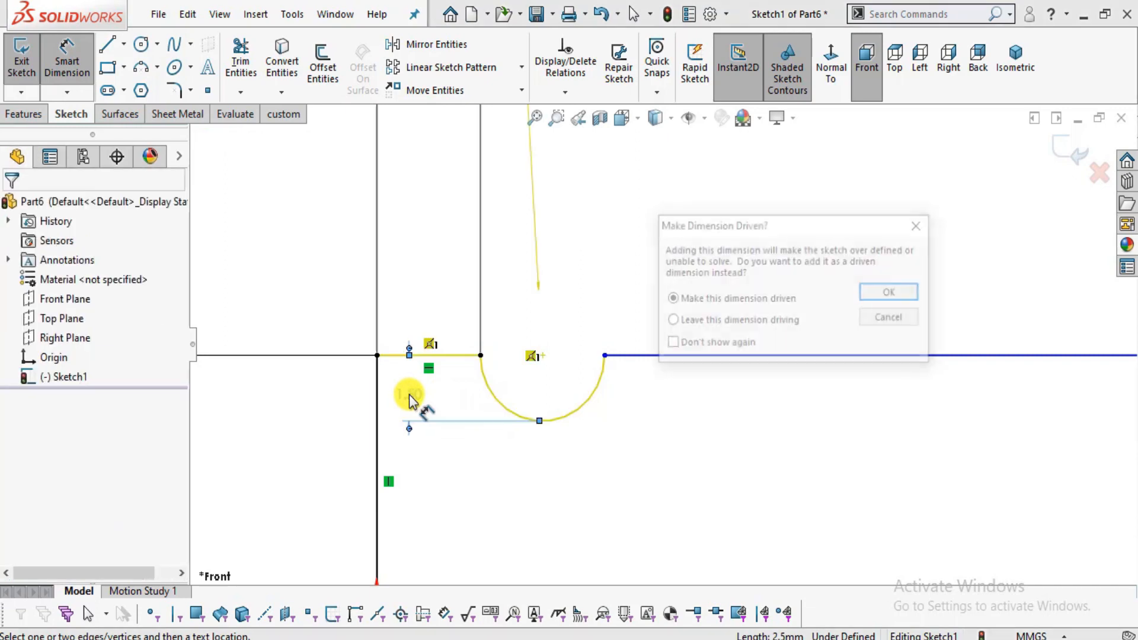
{"action": "key", "text": "alt+Tab"}
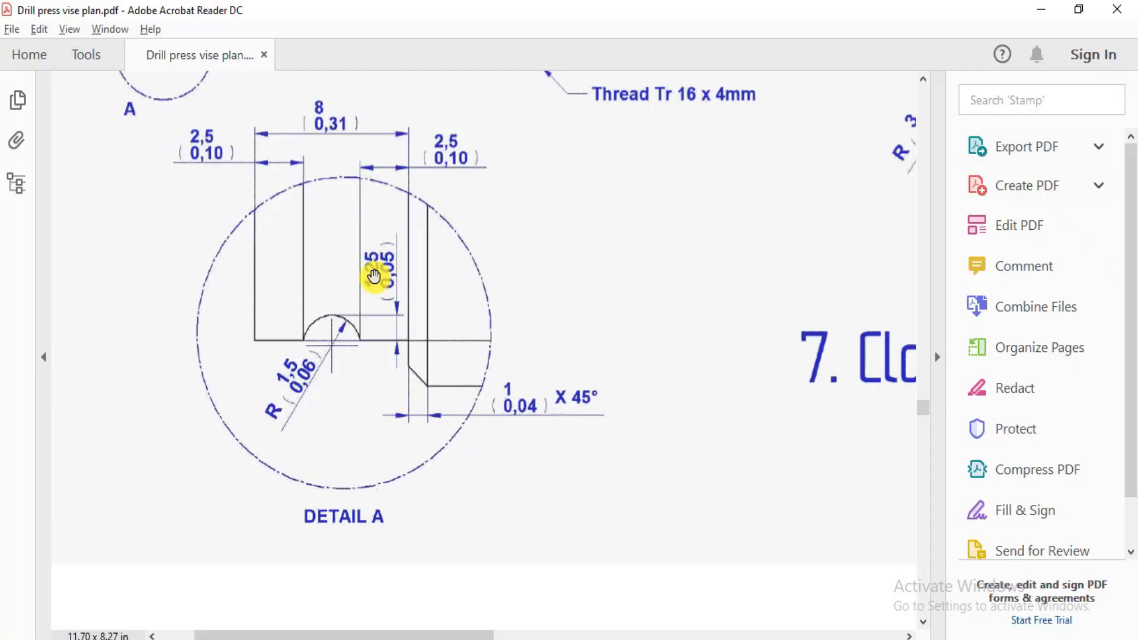
{"action": "key", "text": "alt+Tab"}
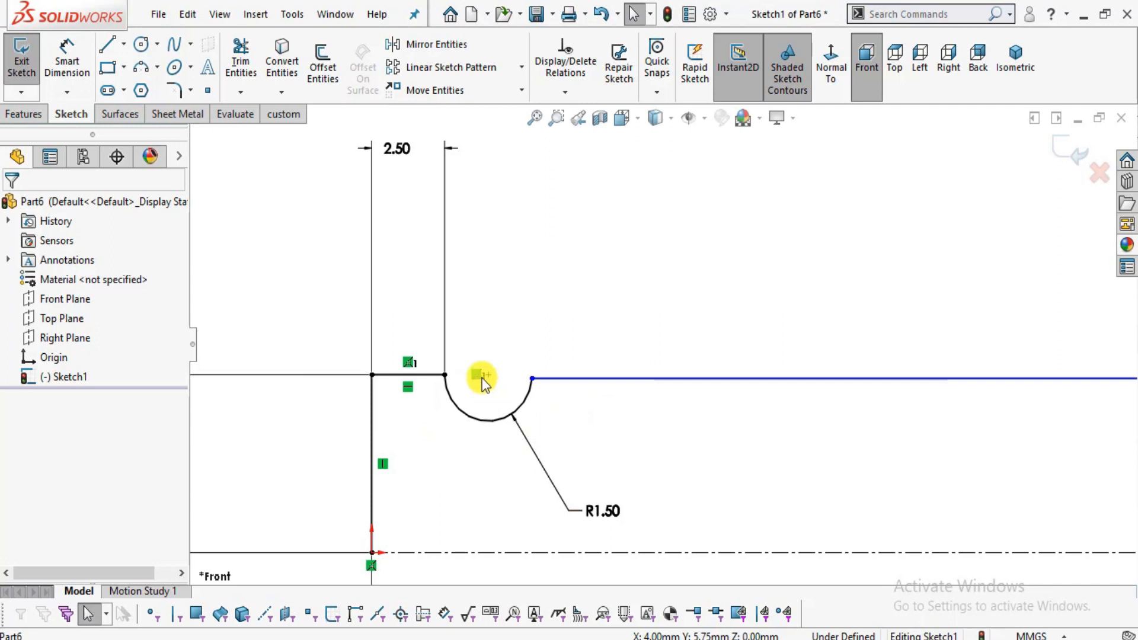
Delete the coincident relation between the groove arc's center and the short tip line.
{"action": "right_click", "coordinate": [474, 375]}
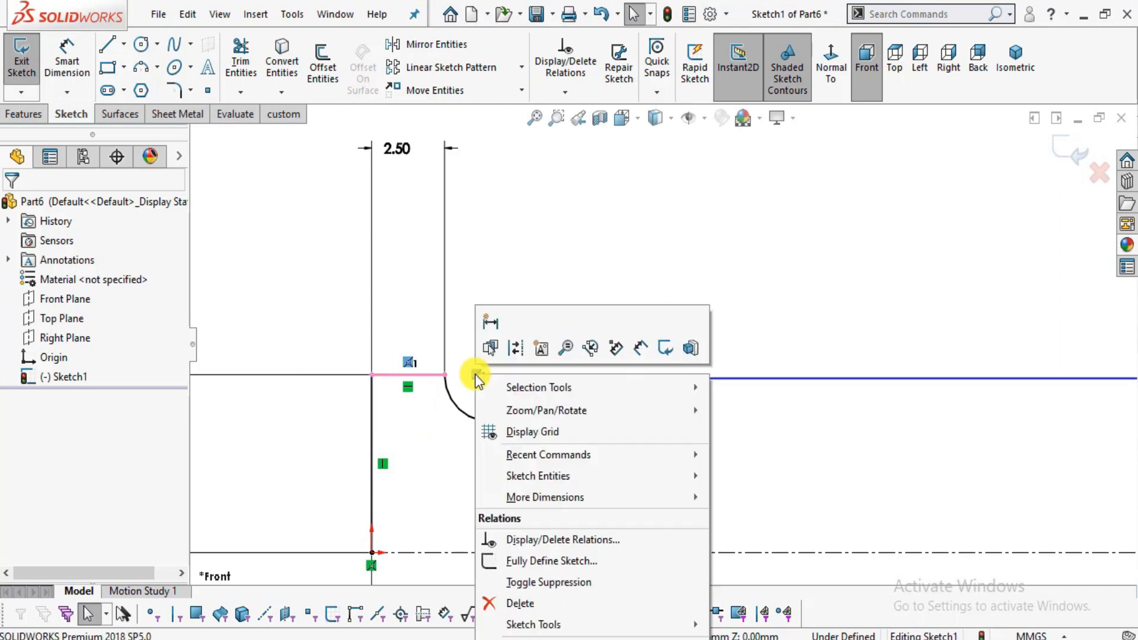
{"action": "left_click", "coordinate": [511, 603]}
{"action": "scroll", "coordinate": [579, 376], "scroll_direction": "down", "scroll_amount": 2}
{"action": "left_click", "coordinate": [67, 58]}
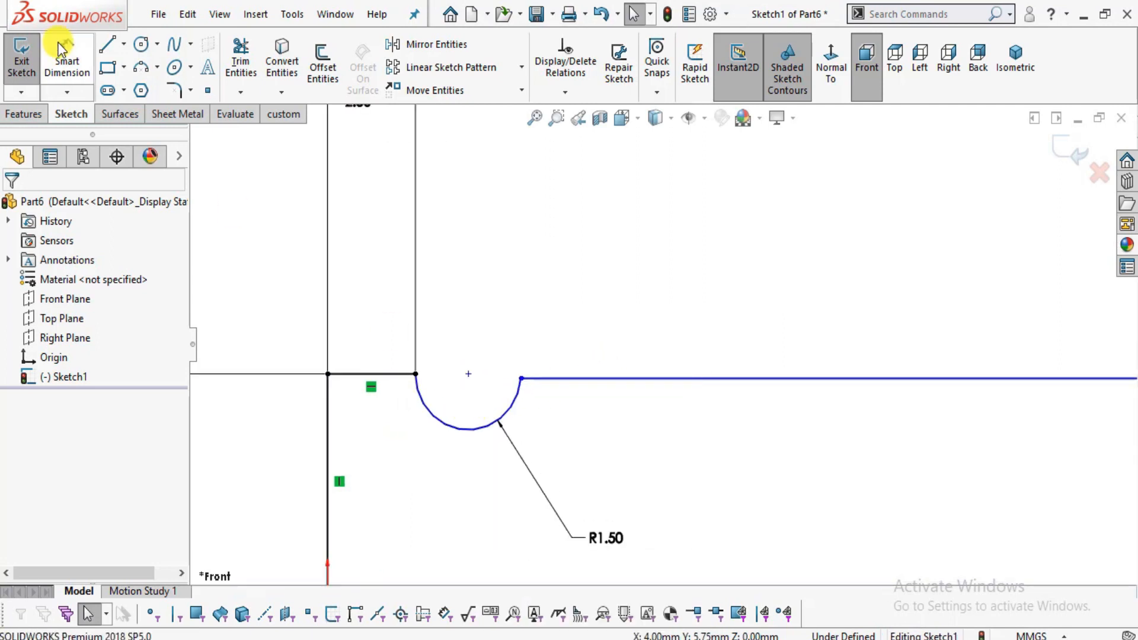
{"action": "left_click", "coordinate": [476, 405]}
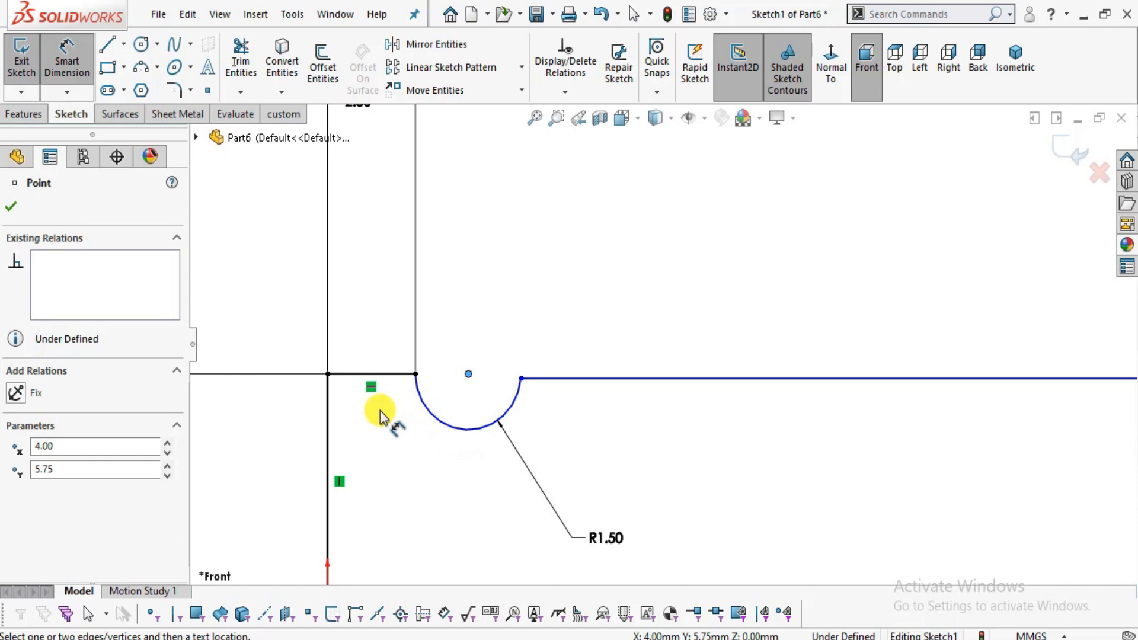
{"action": "key", "text": "Escape"}
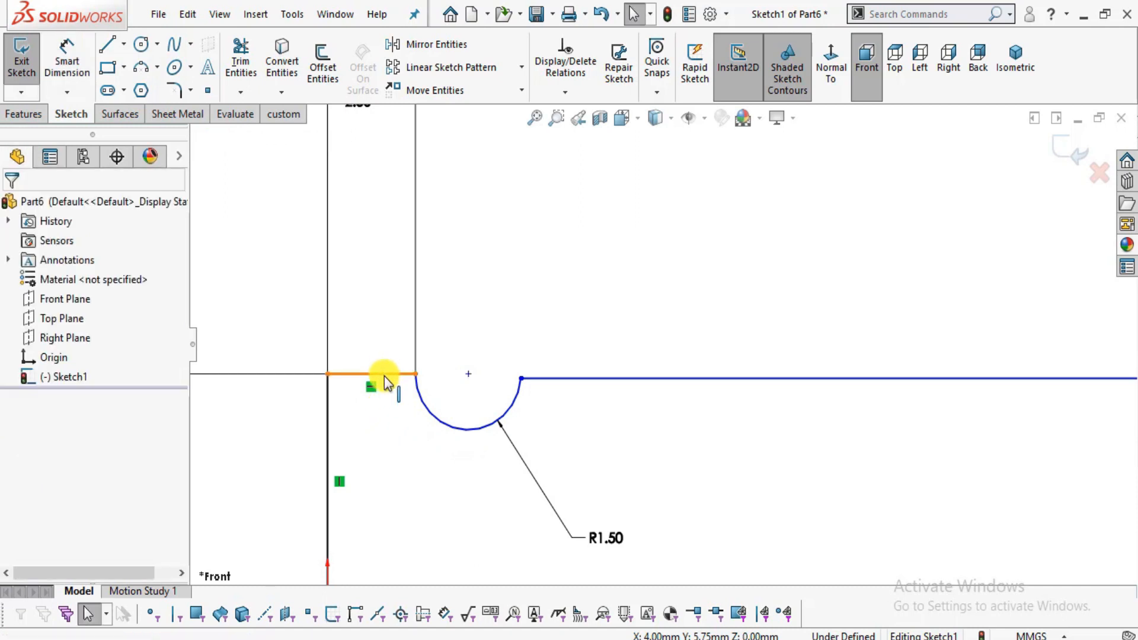
{"action": "left_click", "coordinate": [384, 374]}
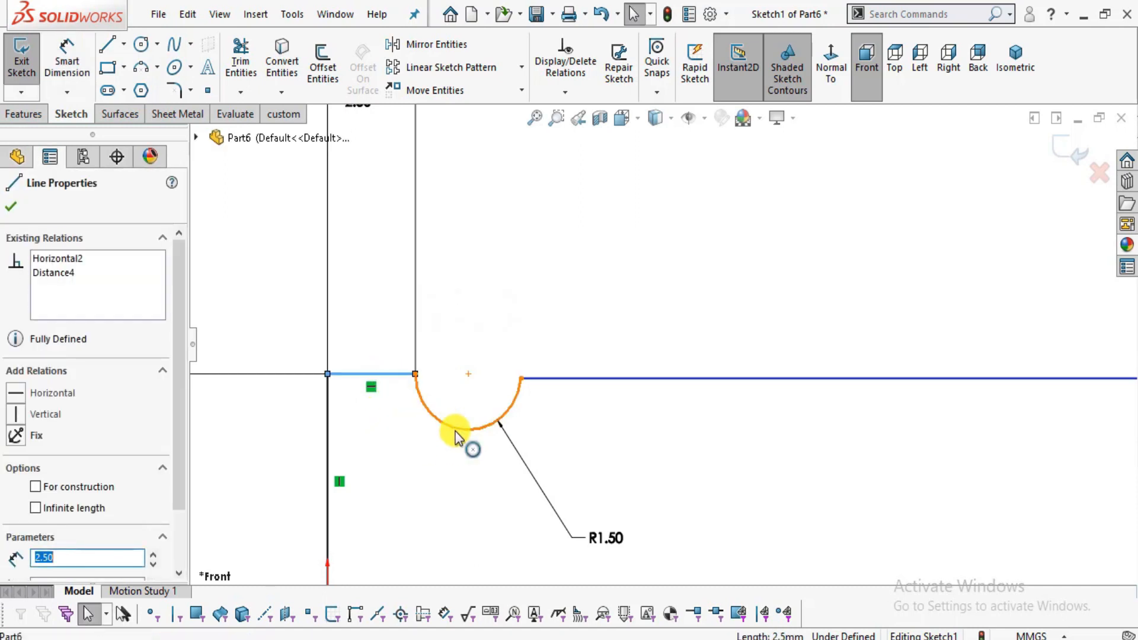
Dimension the groove's depth from the short tip line to the arc's lowest point and set it to 1.25 mm.
{"action": "left_click", "coordinate": [61, 49]}
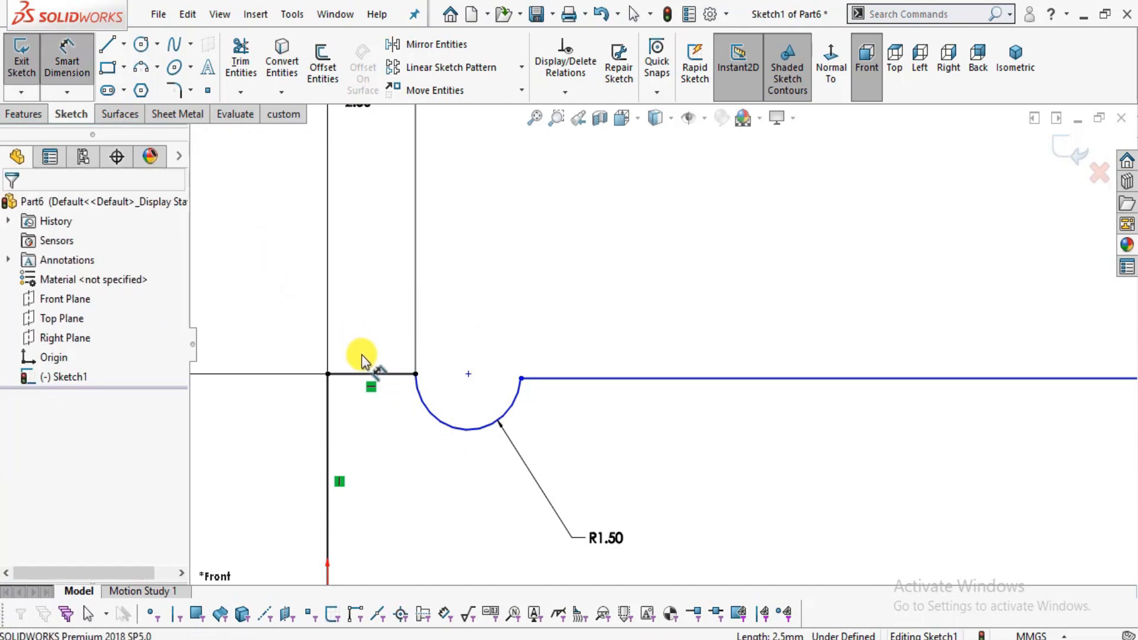
{"action": "left_click", "coordinate": [405, 373]}
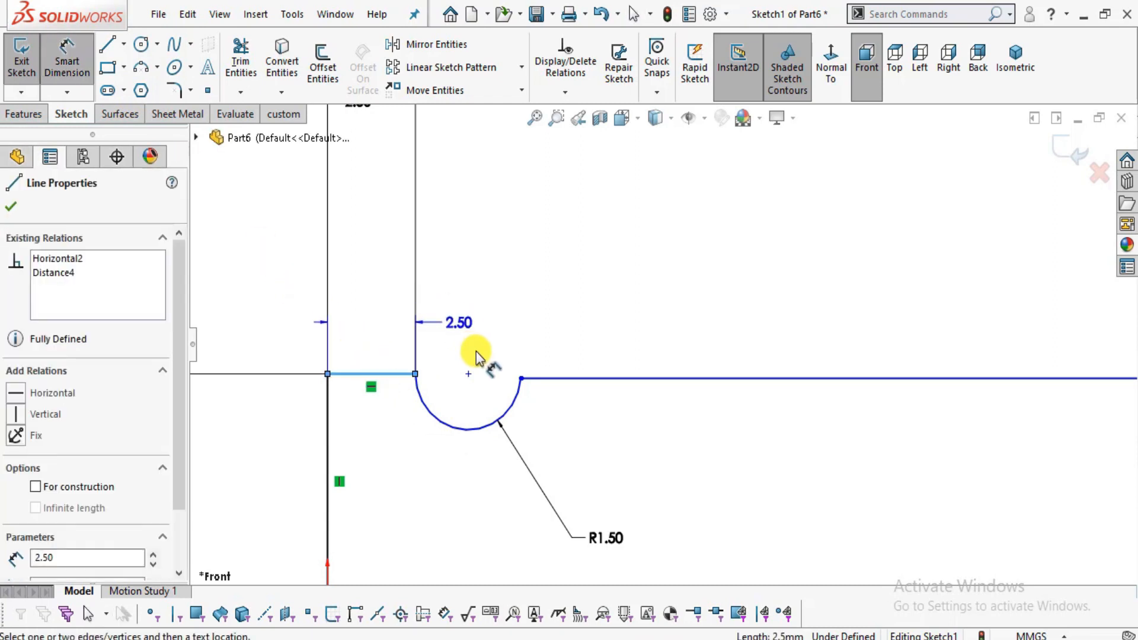
{"action": "left_click", "coordinate": [464, 428]}
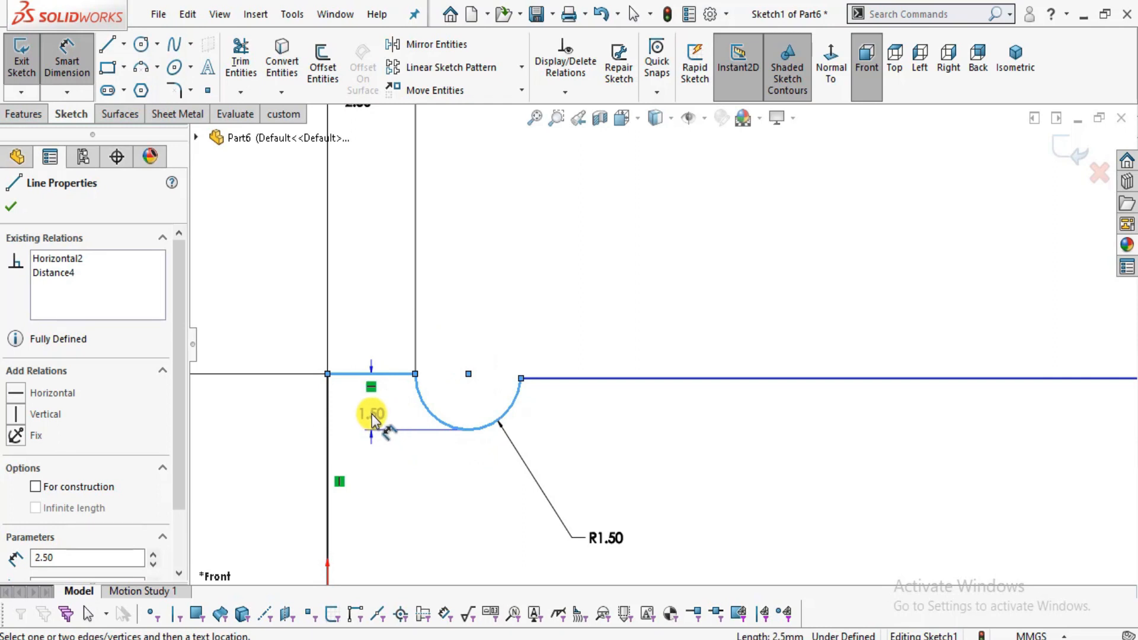
{"action": "left_click", "coordinate": [371, 413]}
{"action": "type", "text": "1.25"}
{"action": "key", "text": "Return"}
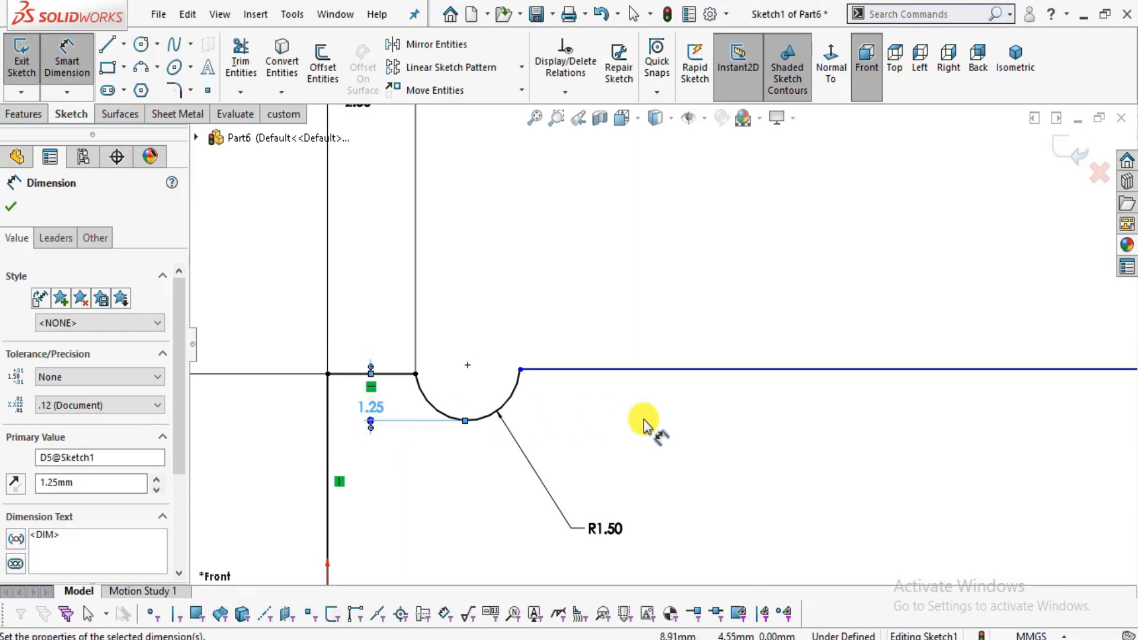
Examine the groove and shoulder dimensions in detail A of the drill press vise plan and compare them with the sketch.
{"action": "left_click", "coordinate": [643, 419]}
{"action": "scroll", "coordinate": [628, 415], "scroll_direction": "up", "scroll_amount": 2}
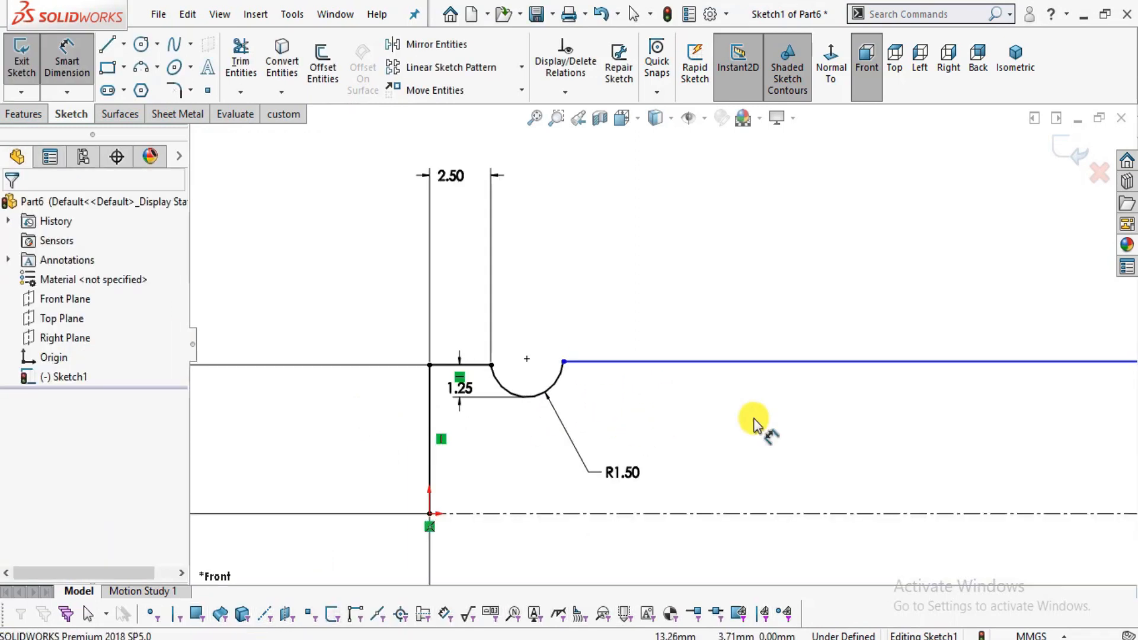
{"action": "key", "text": "alt+Tab"}
{"action": "left_click_drag", "start_coordinate": [439, 321], "coordinate": [429, 420]}
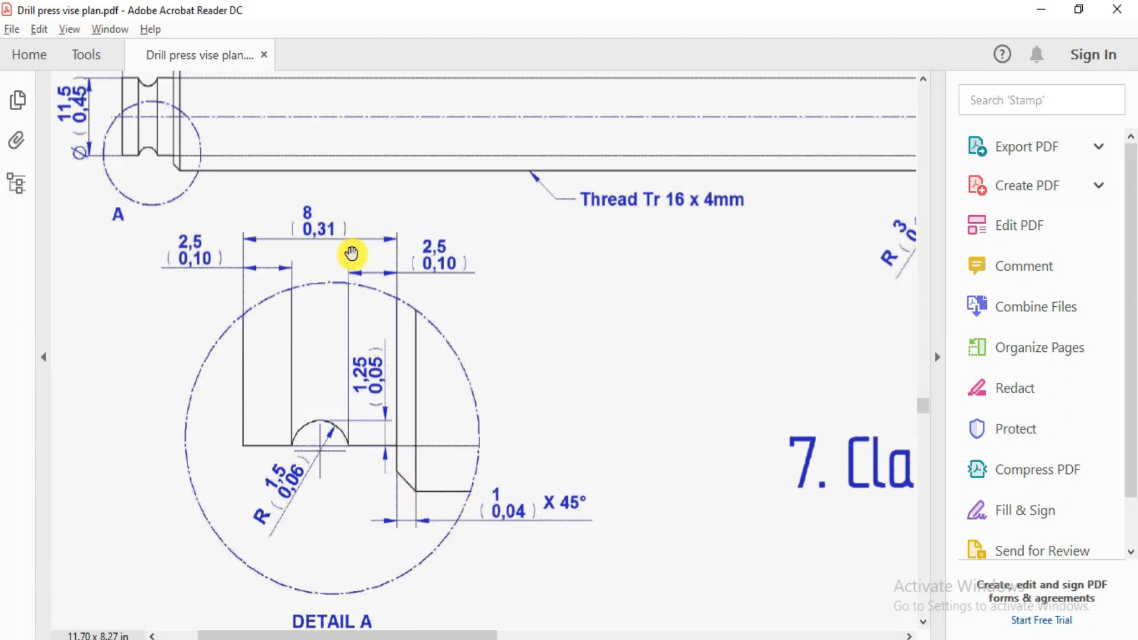
{"action": "key", "text": "alt+Tab"}
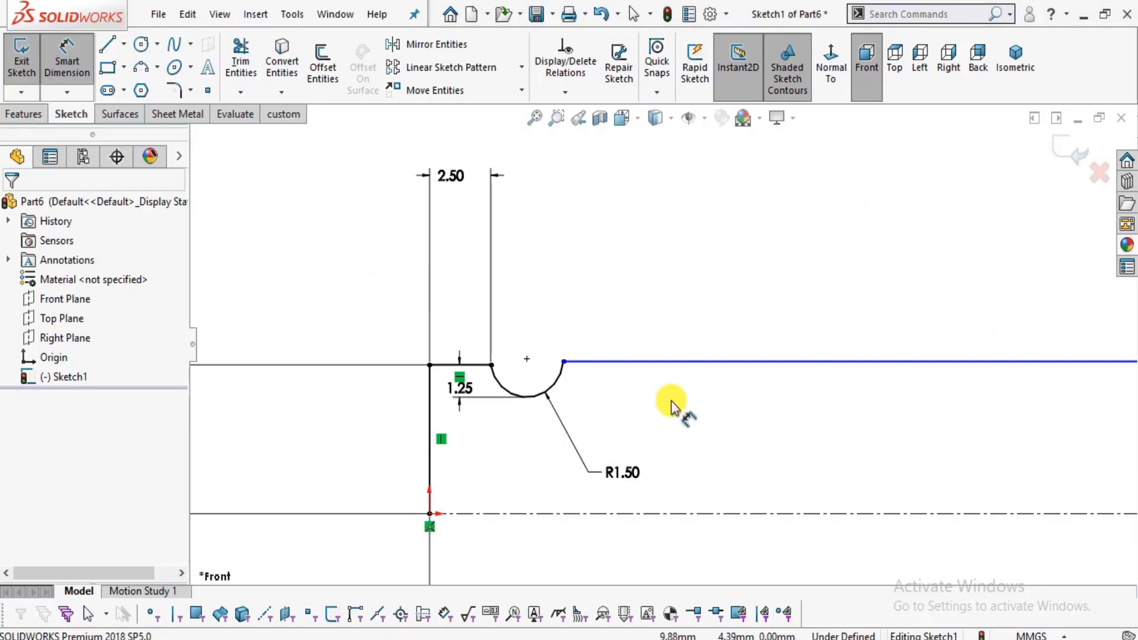
{"action": "key", "text": "alt+Tab"}
{"action": "left_click_drag", "start_coordinate": [466, 263], "coordinate": [481, 328]}
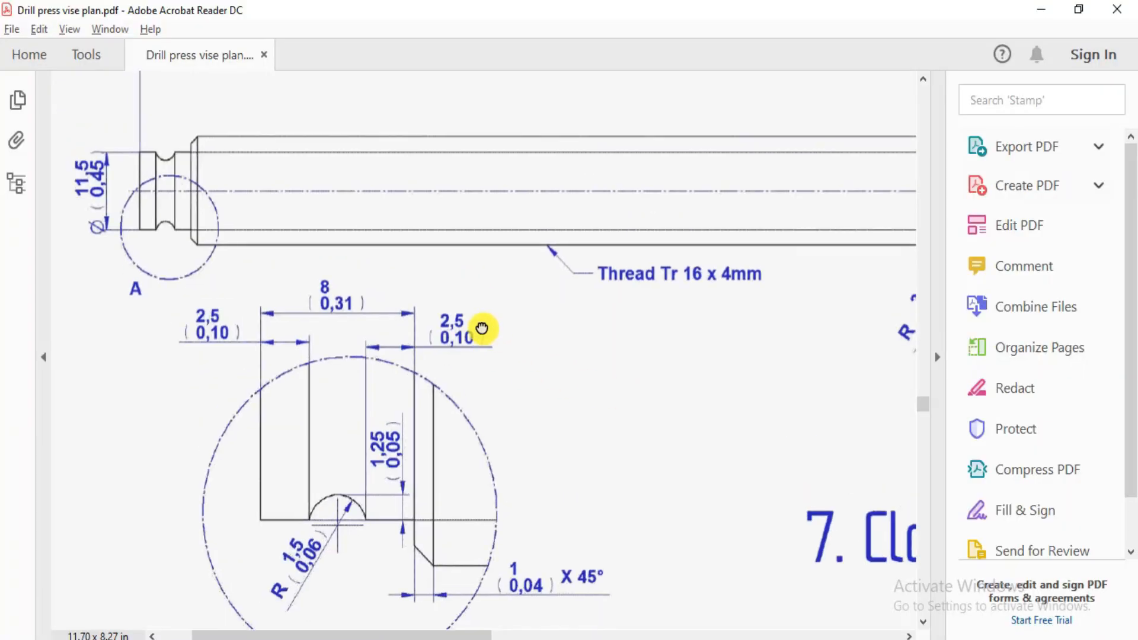
{"action": "key", "text": "alt+Tab"}
Move the shoulder line's lower endpoint toward the groove, to about 16 mm from the tip's end face.
{"action": "scroll", "coordinate": [541, 364], "scroll_direction": "up", "scroll_amount": 3}
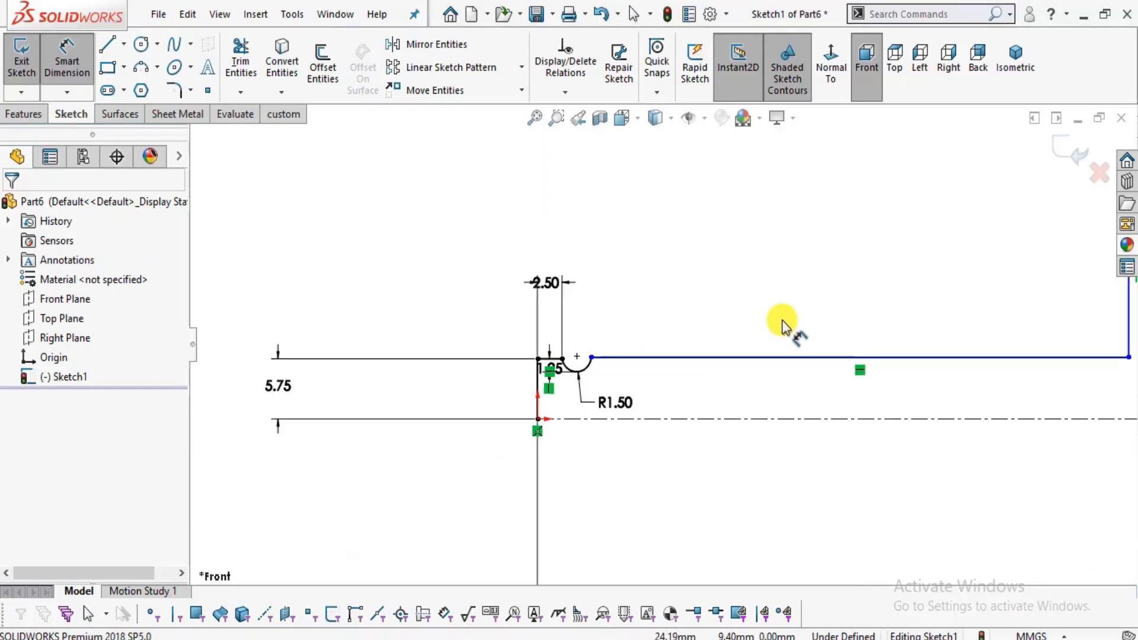
{"action": "scroll", "coordinate": [782, 327], "scroll_direction": "up", "scroll_amount": 2}
{"action": "left_click", "coordinate": [1051, 355]}
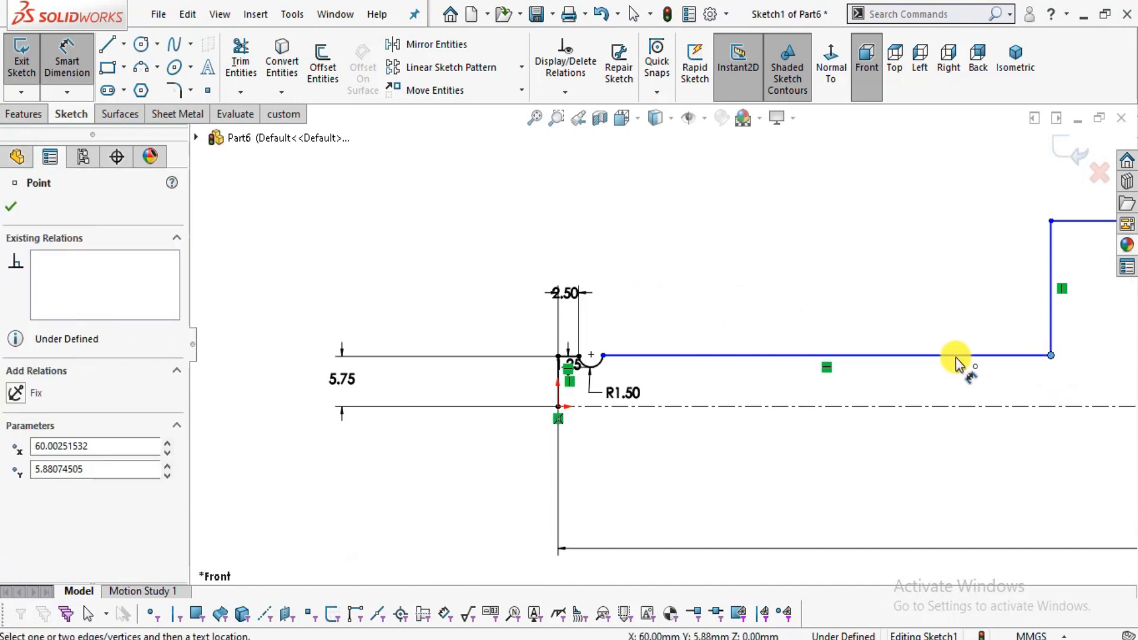
{"action": "key", "text": "Escape"}
{"action": "key", "text": "Escape"}
{"action": "left_click_drag", "start_coordinate": [1046, 357], "coordinate": [687, 356]}
{"action": "scroll", "coordinate": [645, 358], "scroll_direction": "up", "scroll_amount": 5}
{"action": "key", "text": "Escape"}
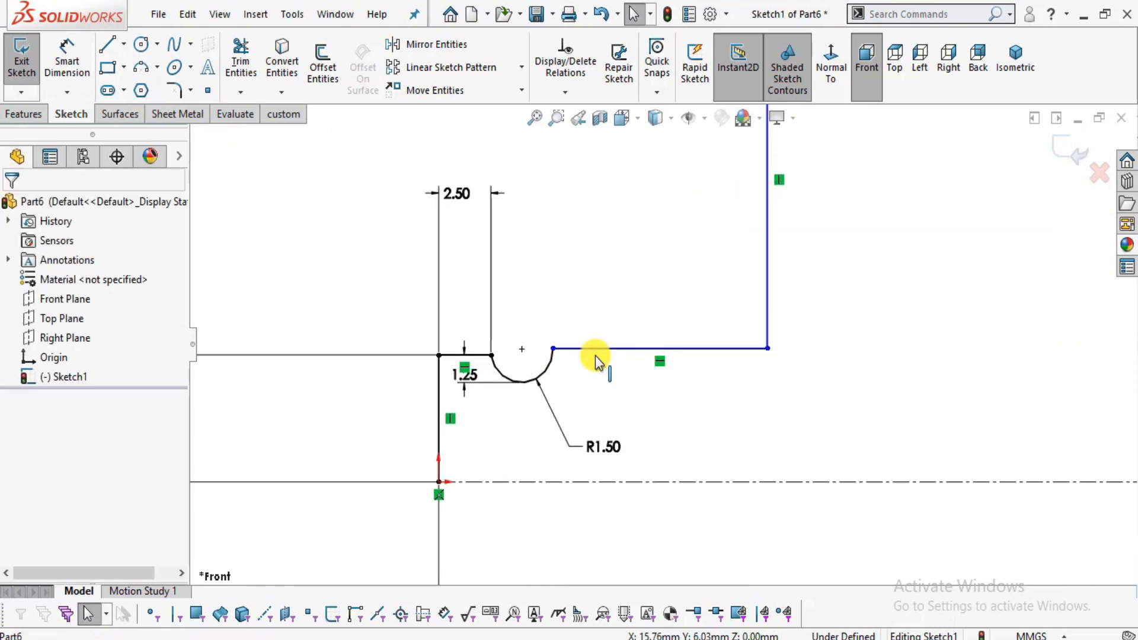
Add a horizontal relation between the groove arc's two endpoints.
{"action": "left_click", "coordinate": [552, 349]}
{"action": "left_click", "coordinate": [492, 356]}
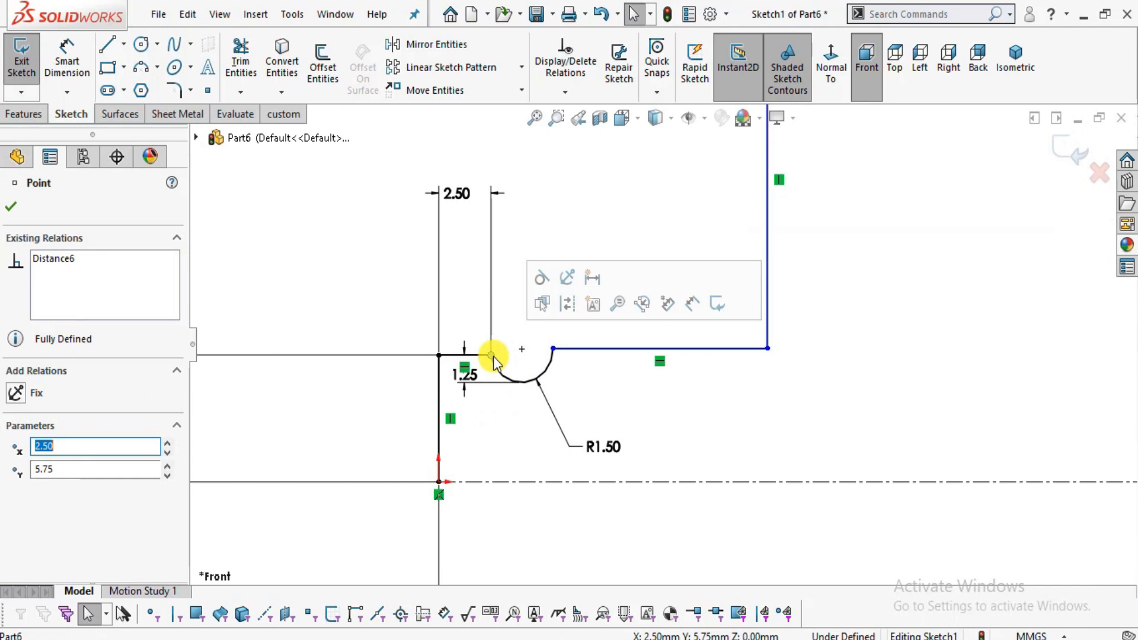
{"action": "left_click", "coordinate": [551, 350], "text": "ctrl"}
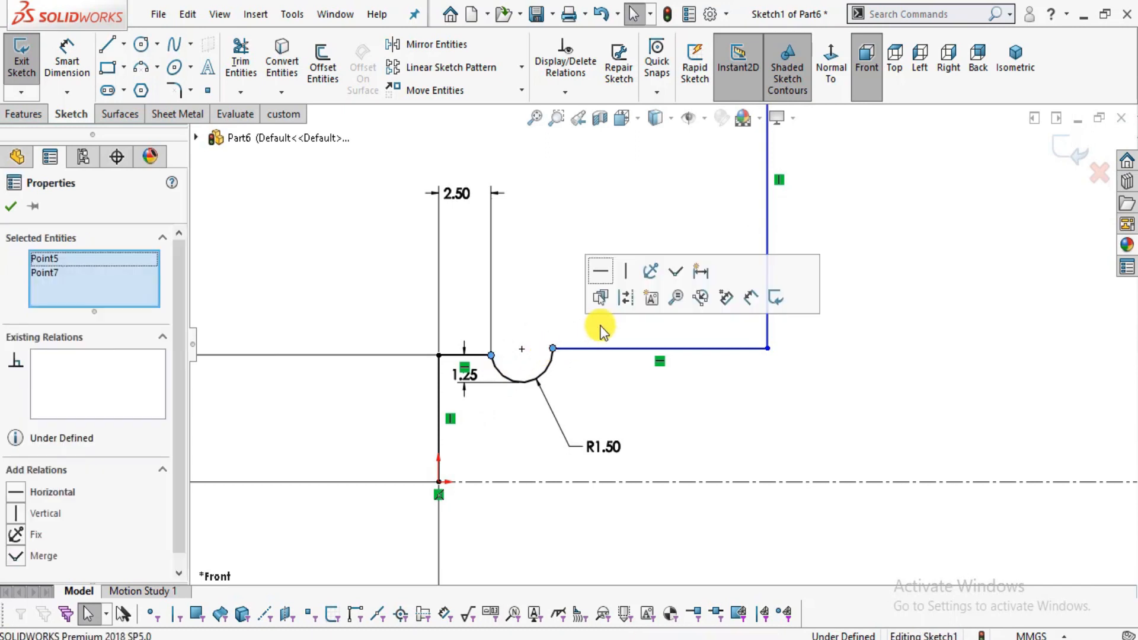
{"action": "left_click", "coordinate": [600, 271]}
{"action": "left_click", "coordinate": [616, 292]}
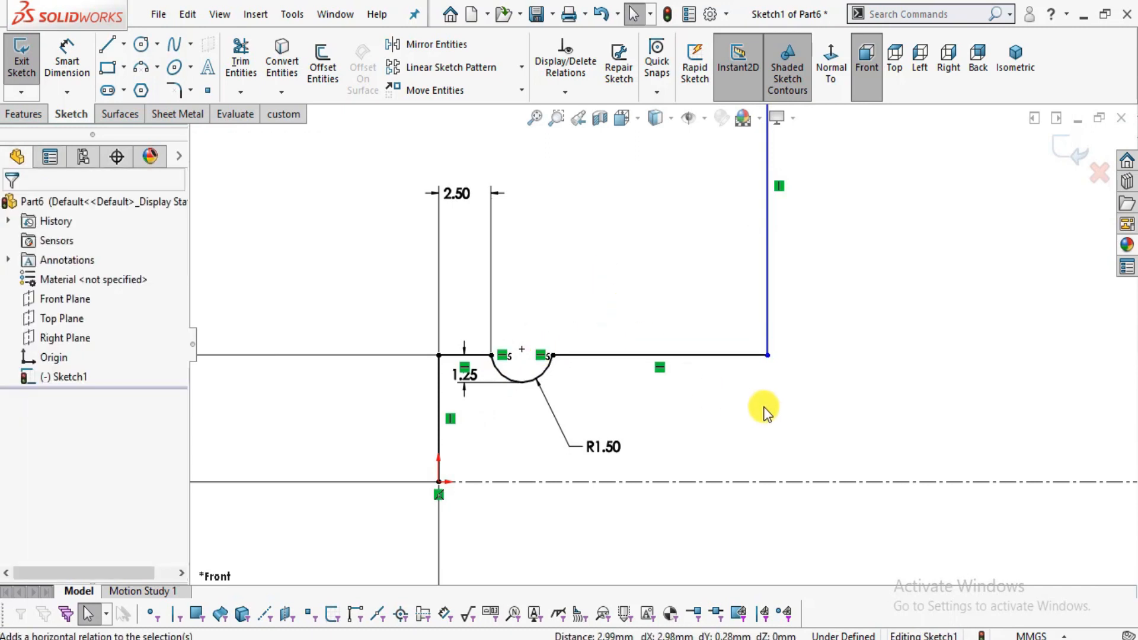
Dimension the distance from the tip's end face to the vertical shoulder line and set it to 8 mm, following the plan.
{"action": "key", "text": "alt+Tab"}
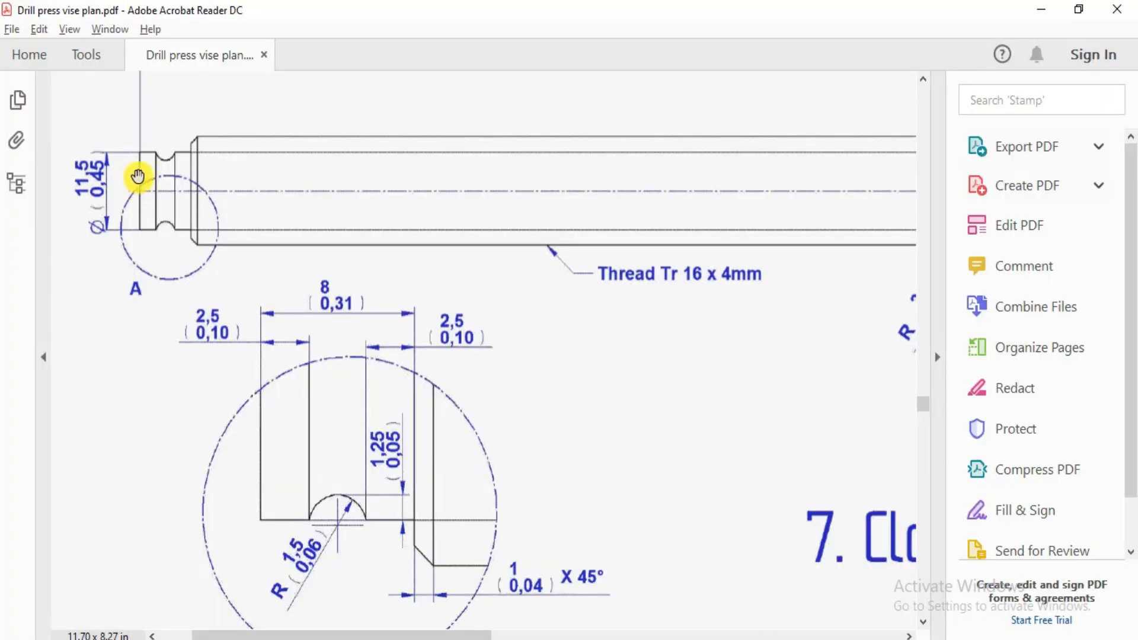
{"action": "key", "text": "alt+Tab"}
{"action": "key", "text": "alt+Tab"}
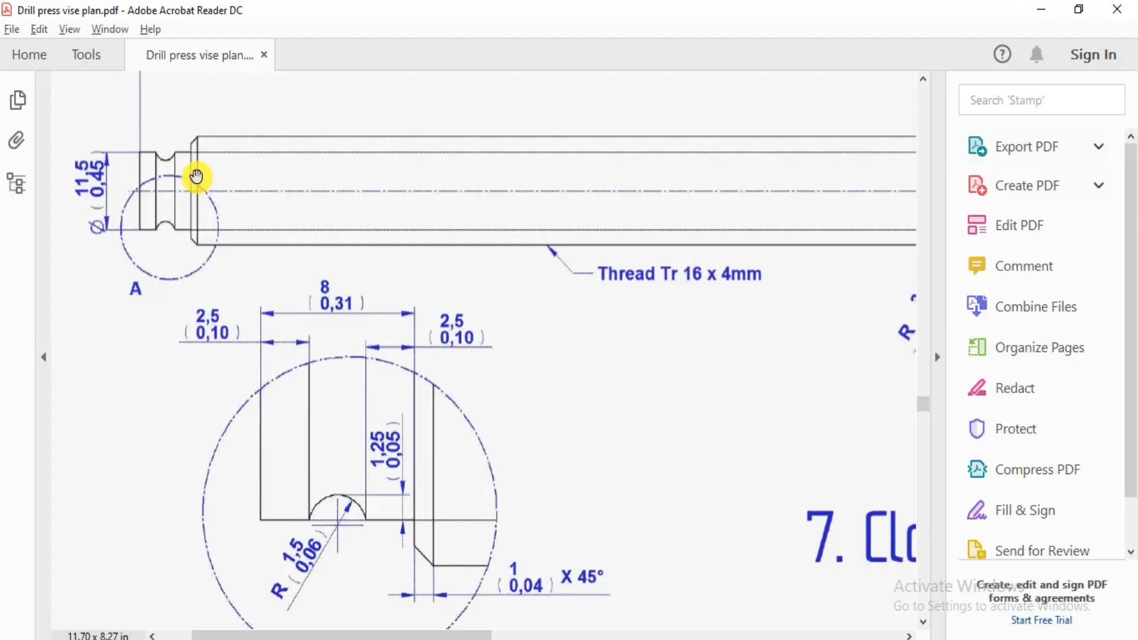
{"action": "key", "text": "alt+Tab"}
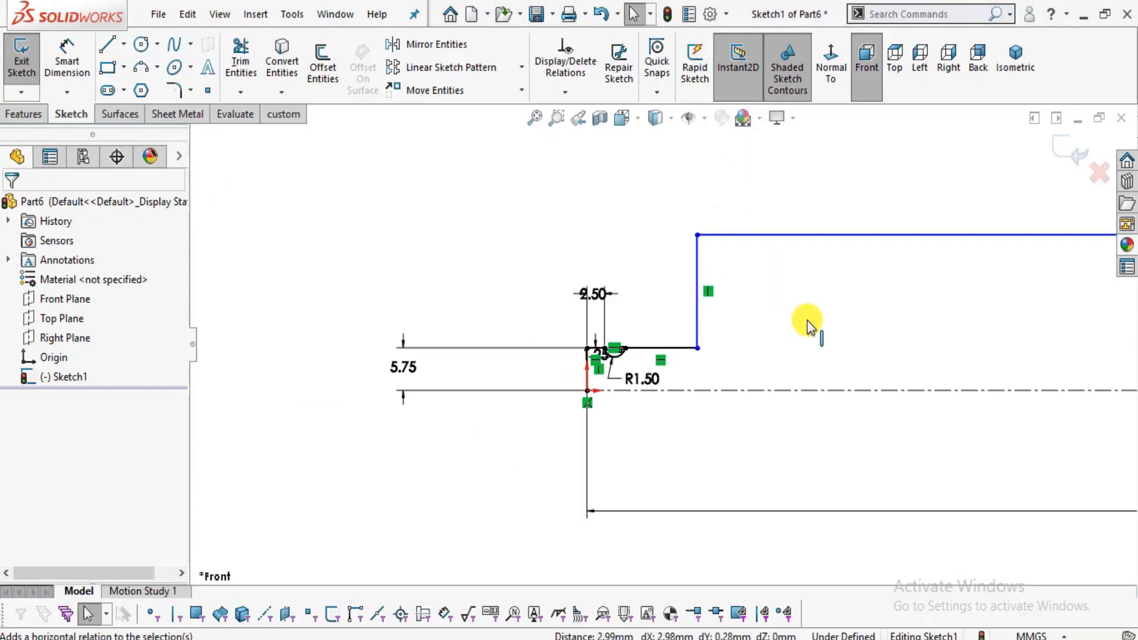
{"action": "key", "text": "alt+Tab"}
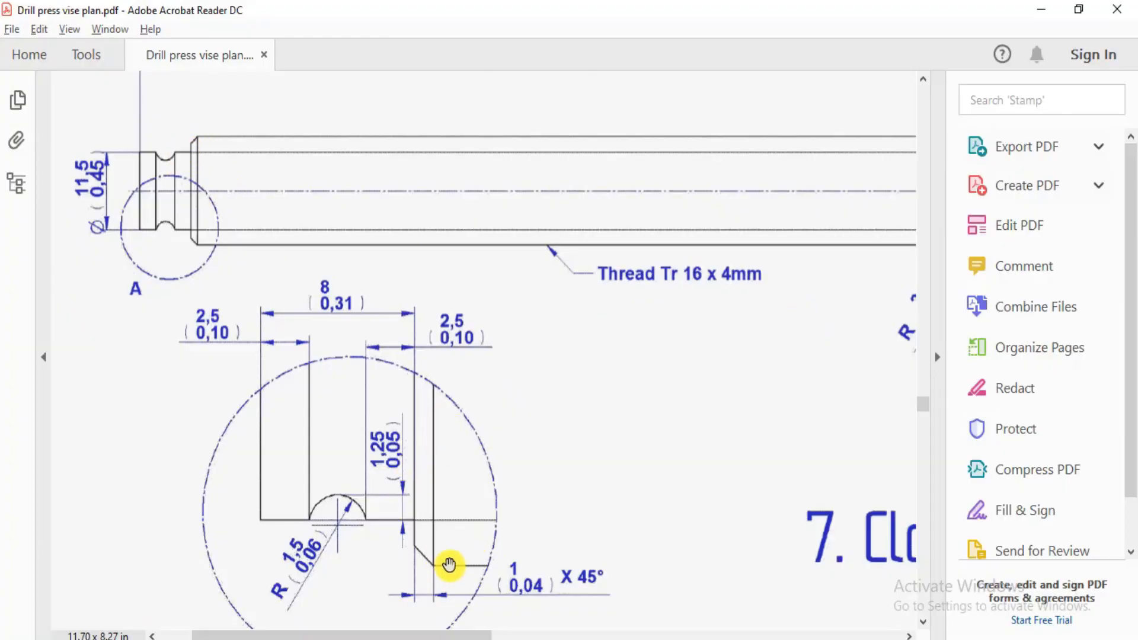
{"action": "key", "text": "alt+Tab"}
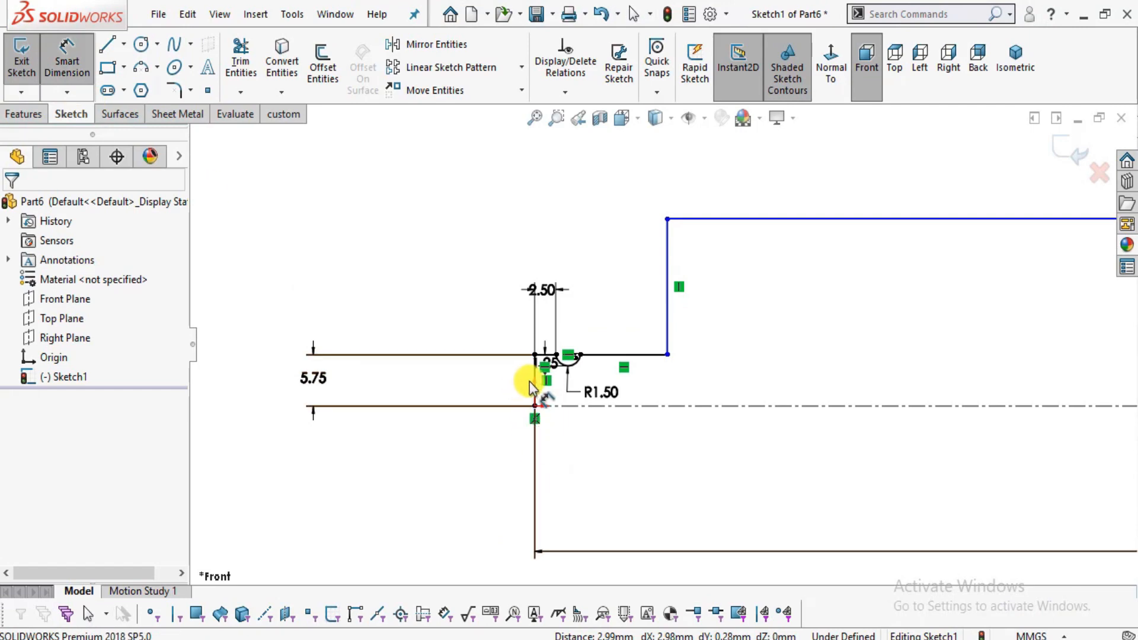
{"action": "left_click", "coordinate": [668, 286]}
{"action": "key", "text": "alt+Tab"}
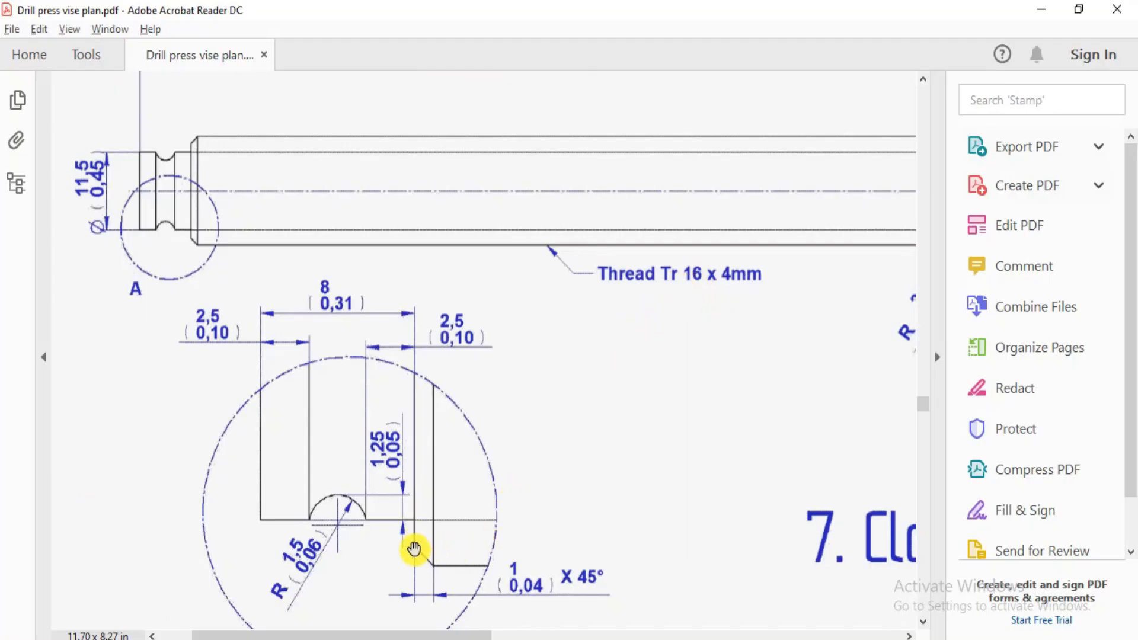
{"action": "key", "text": "alt+Tab"}
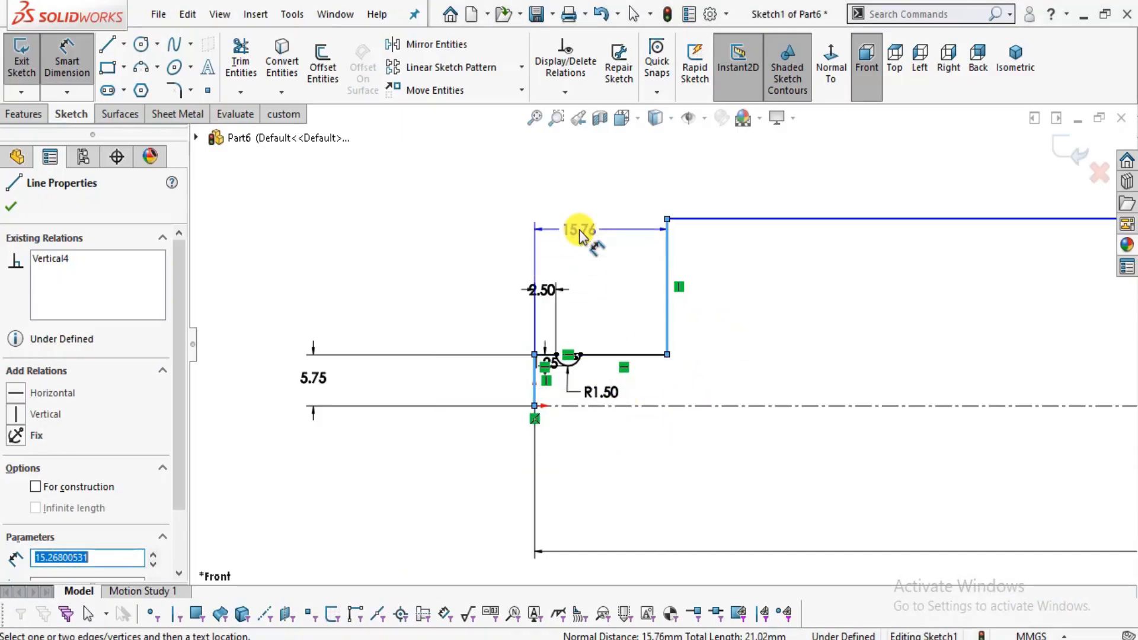
{"action": "left_click", "coordinate": [579, 230]}
{"action": "type", "text": "8"}
{"action": "key", "text": "Return"}
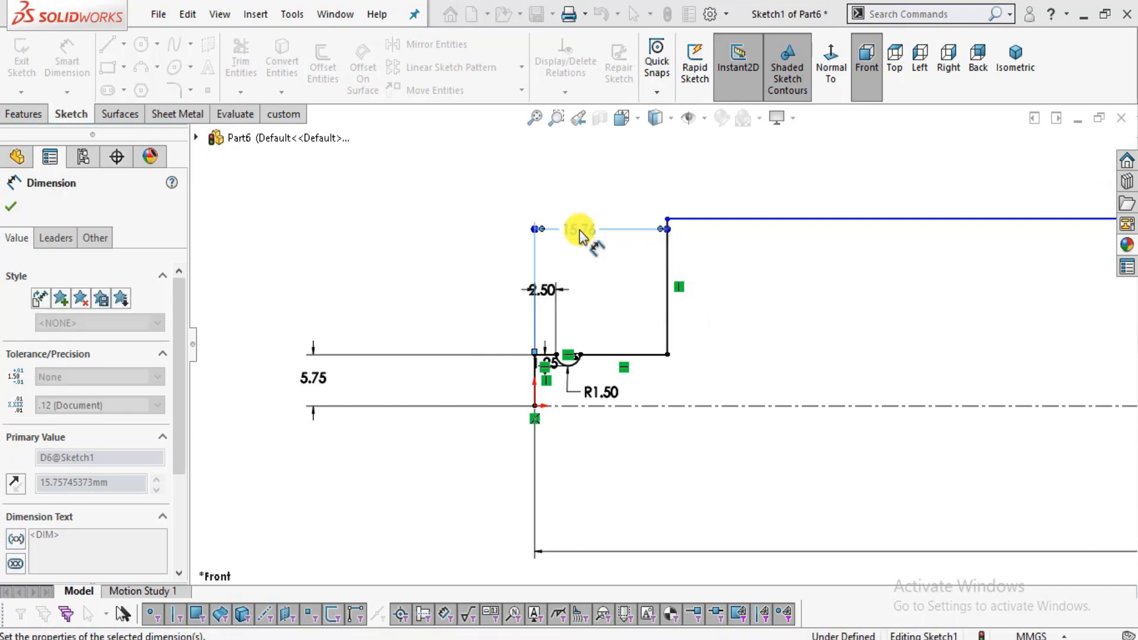
Try to dimension the distance from the groove arc's outer endpoint to the shoulder line, checking it against detail A.
{"action": "scroll", "coordinate": [727, 276], "scroll_direction": "down", "scroll_amount": 1}
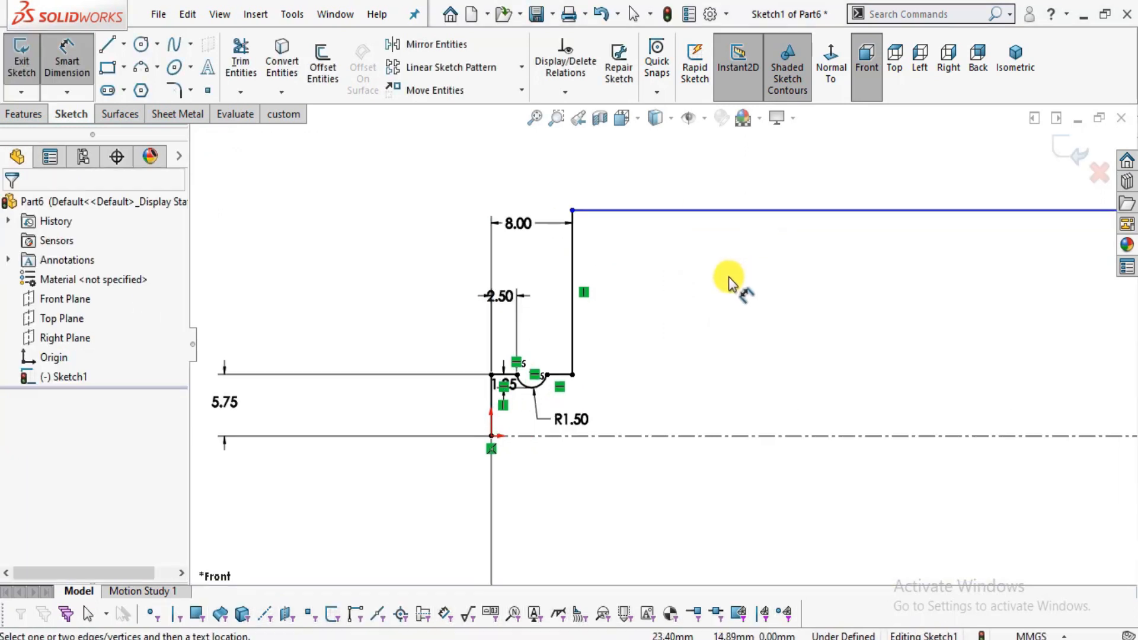
{"action": "key", "text": "alt+Tab"}
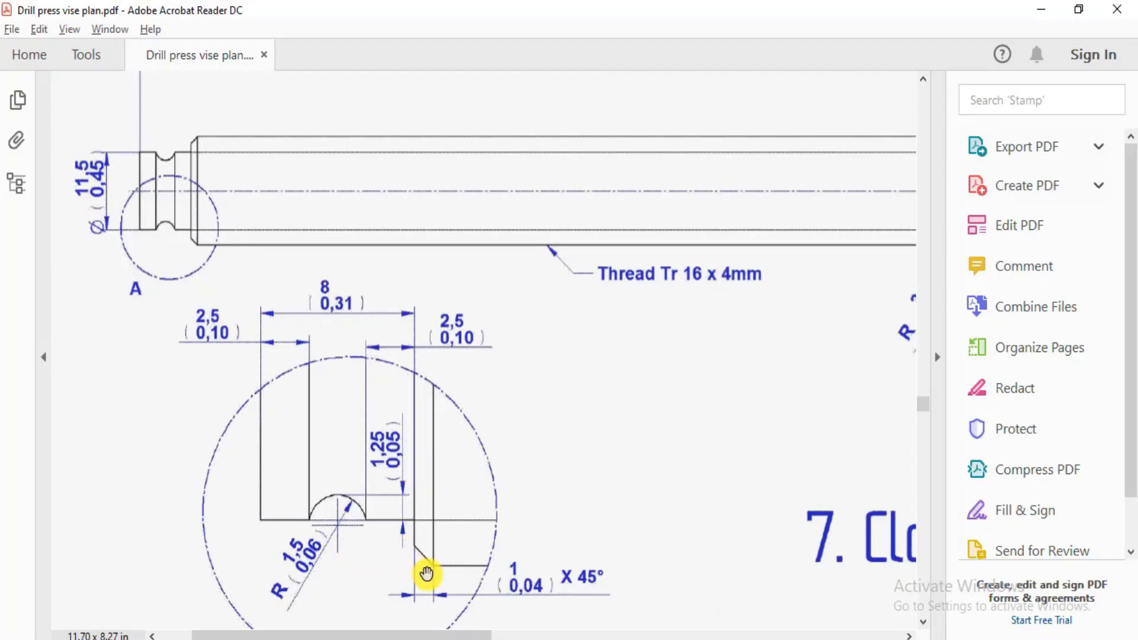
{"action": "key", "text": "alt+Tab"}
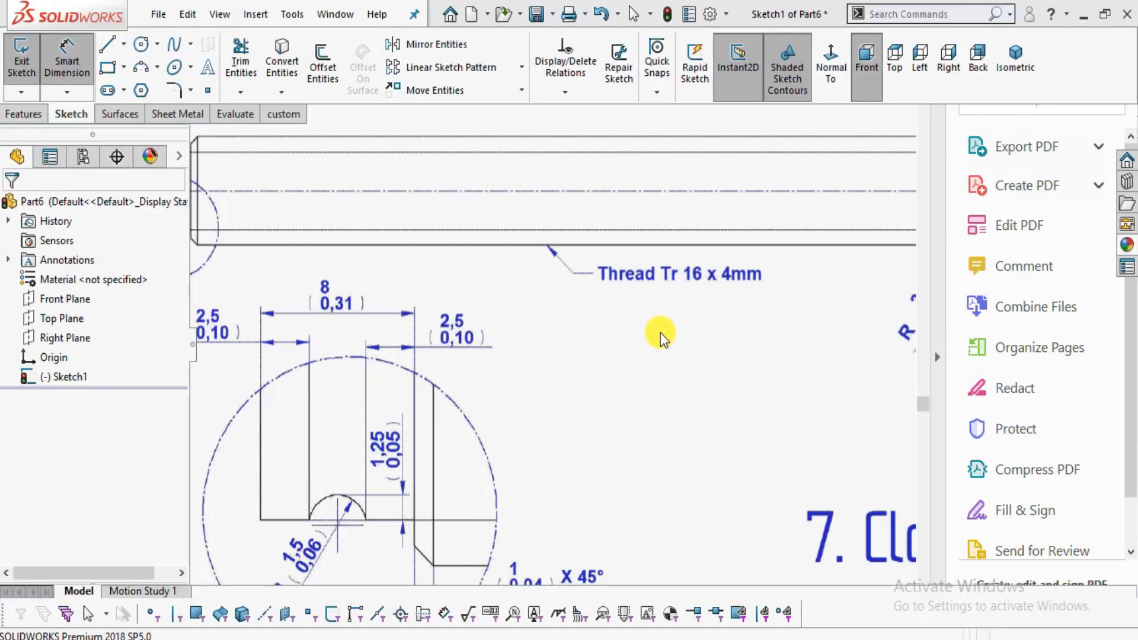
{"action": "key", "text": "alt+Tab"}
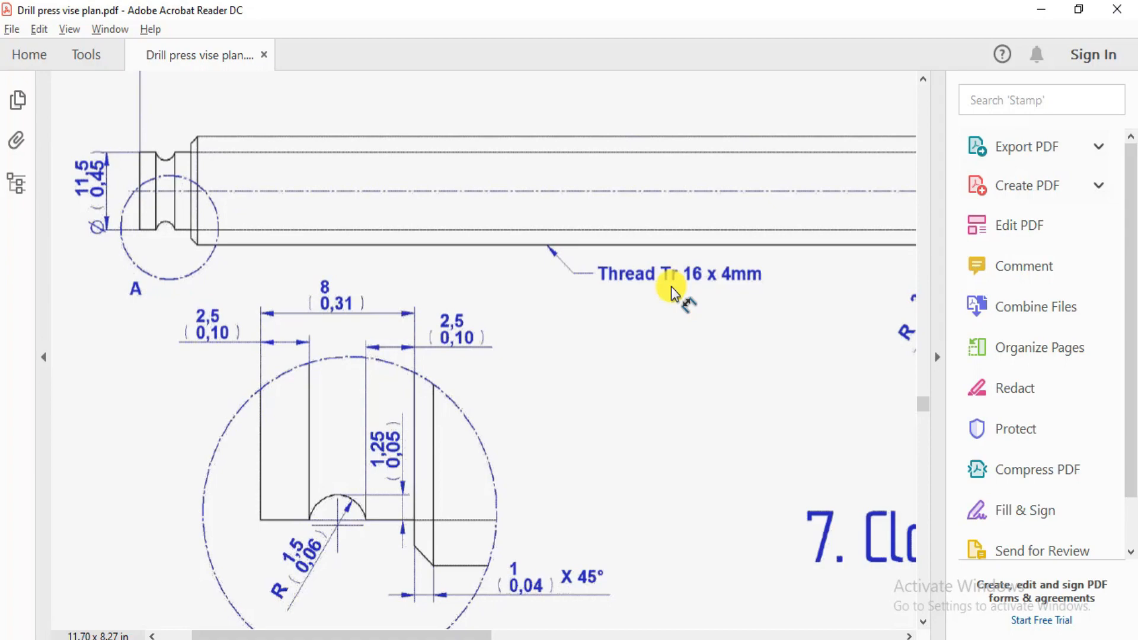
{"action": "key", "text": "alt+Tab"}
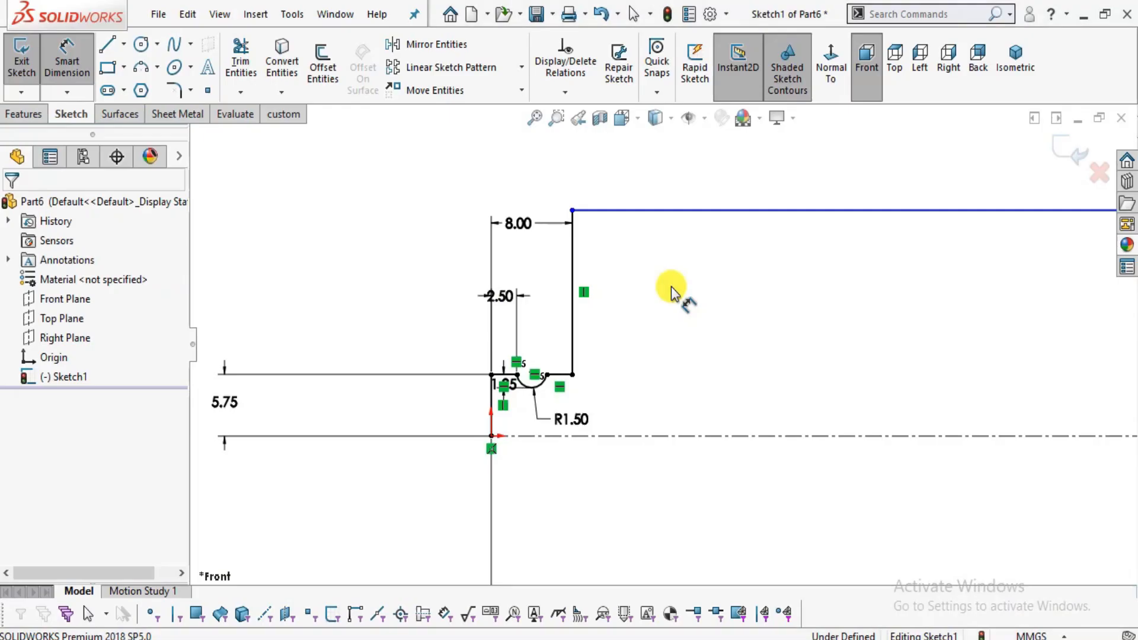
{"action": "left_click", "coordinate": [563, 369]}
{"action": "left_click", "coordinate": [572, 357]}
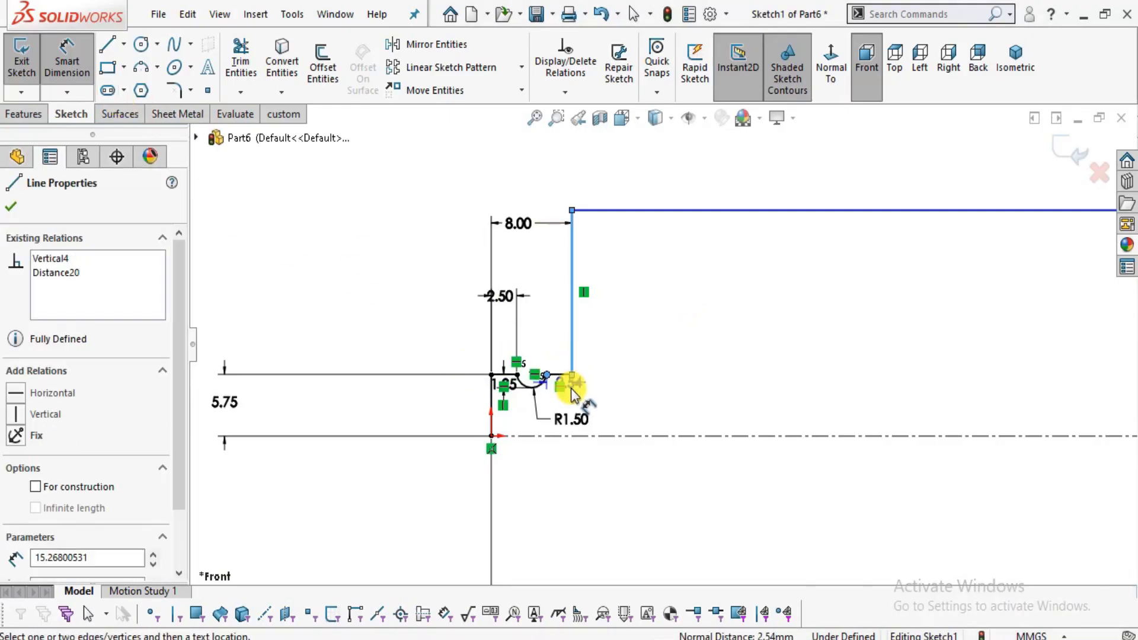
{"action": "key", "text": "alt+Tab"}
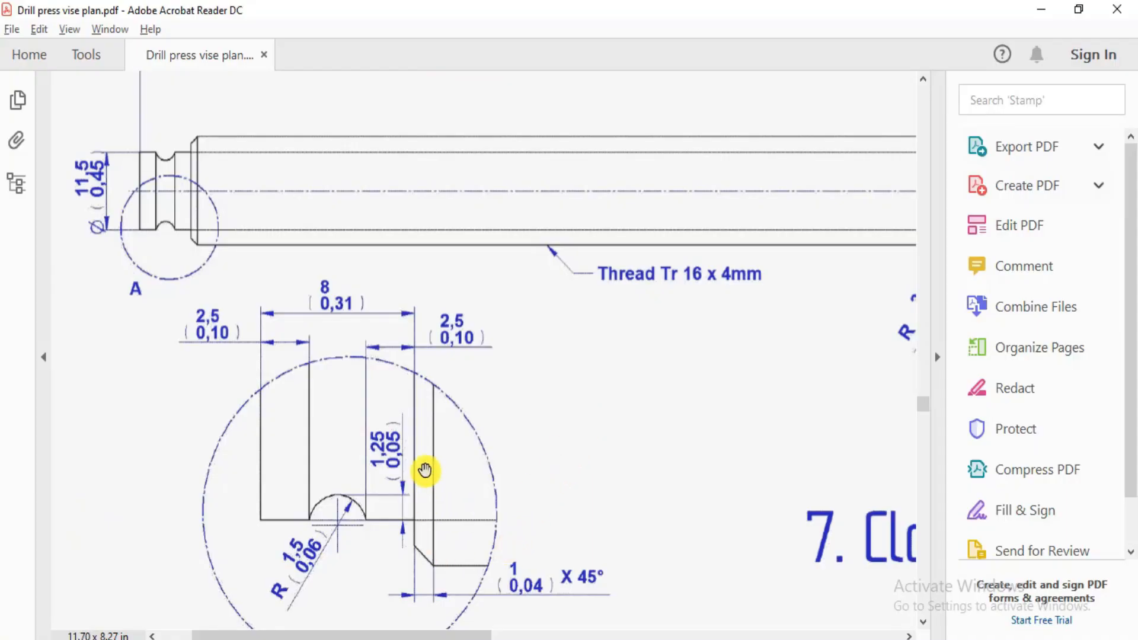
{"action": "key", "text": "alt+Tab"}
{"action": "left_click", "coordinate": [485, 317]}
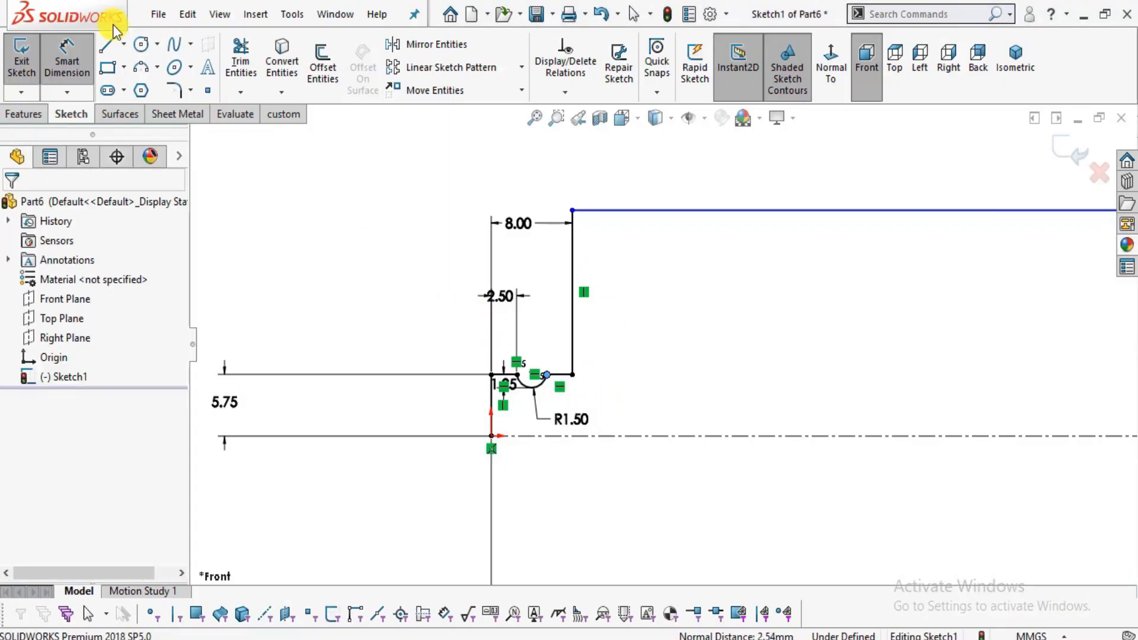
Add a 1 mm by 45° sketch chamfer where the shoulder line meets the long horizontal shaft line, checking it against detail A.
{"action": "left_click", "coordinate": [190, 90]}
{"action": "left_click", "coordinate": [215, 133]}
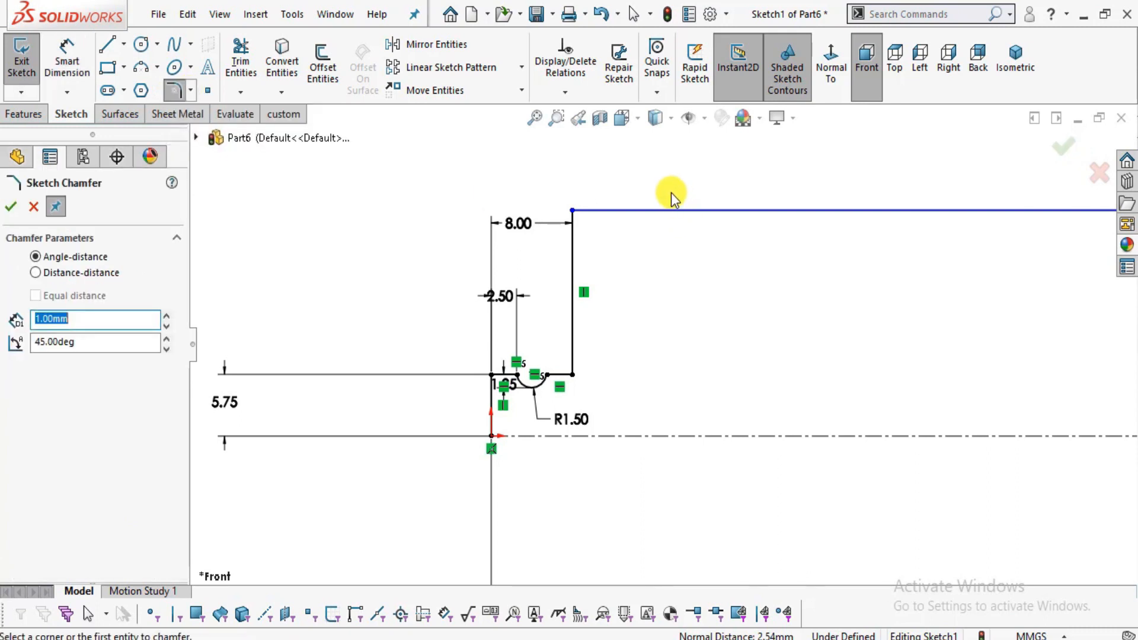
{"action": "scroll", "coordinate": [671, 194], "scroll_direction": "down", "scroll_amount": 3}
{"action": "left_click", "coordinate": [526, 237]}
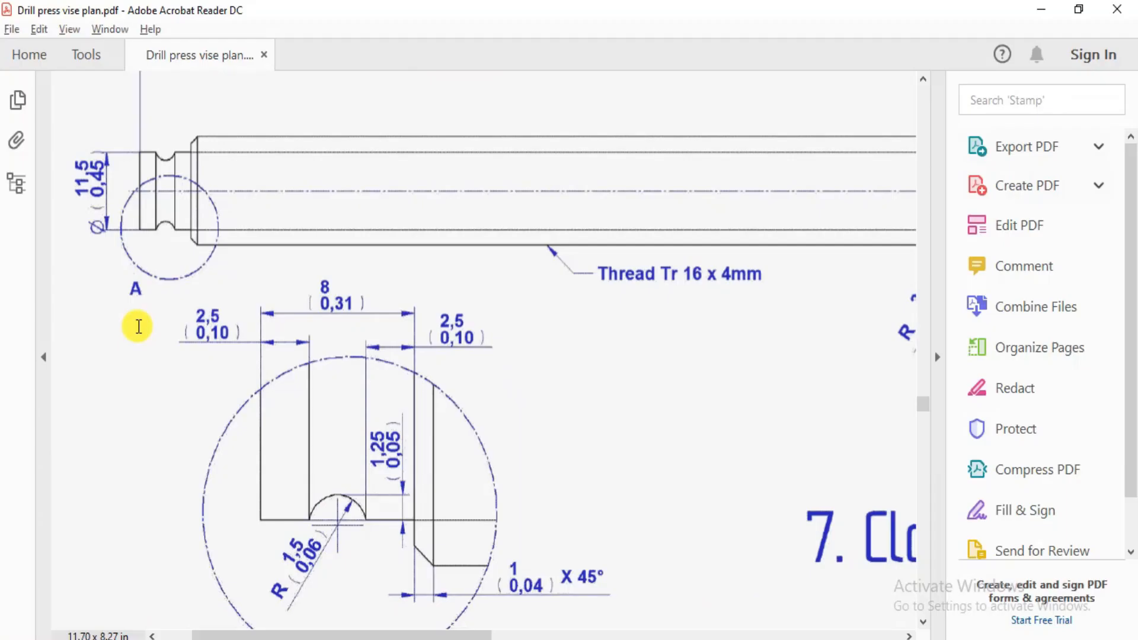
{"action": "key", "text": "alt+Tab"}
{"action": "left_click_drag", "start_coordinate": [458, 454], "coordinate": [457, 360]}
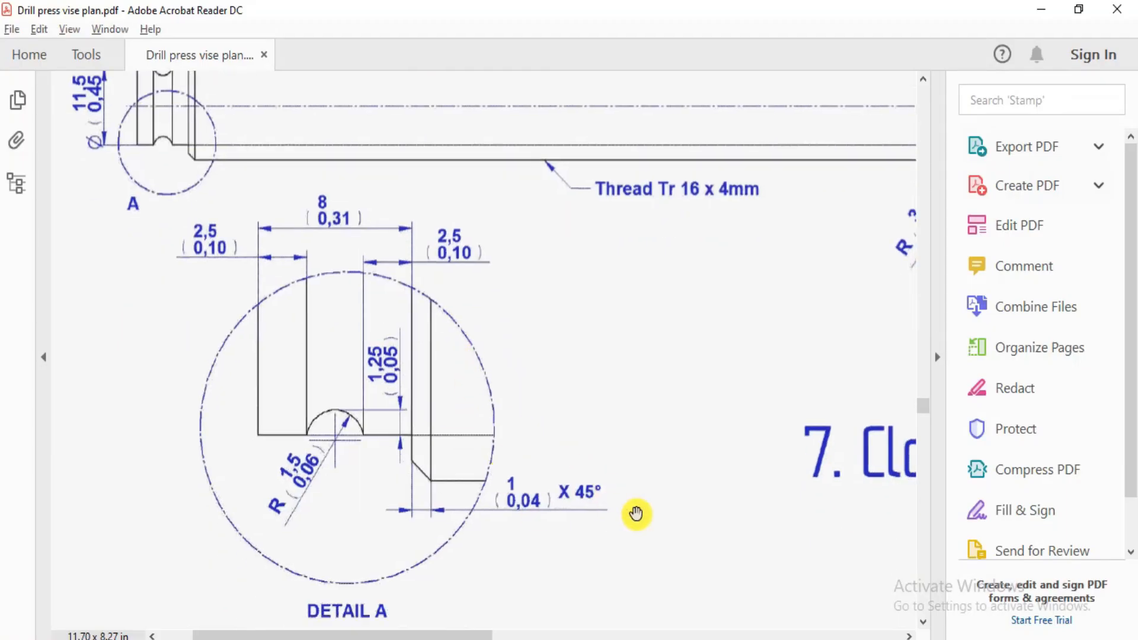
{"action": "key", "text": "alt+Tab"}
{"action": "left_click", "coordinate": [13, 207]}
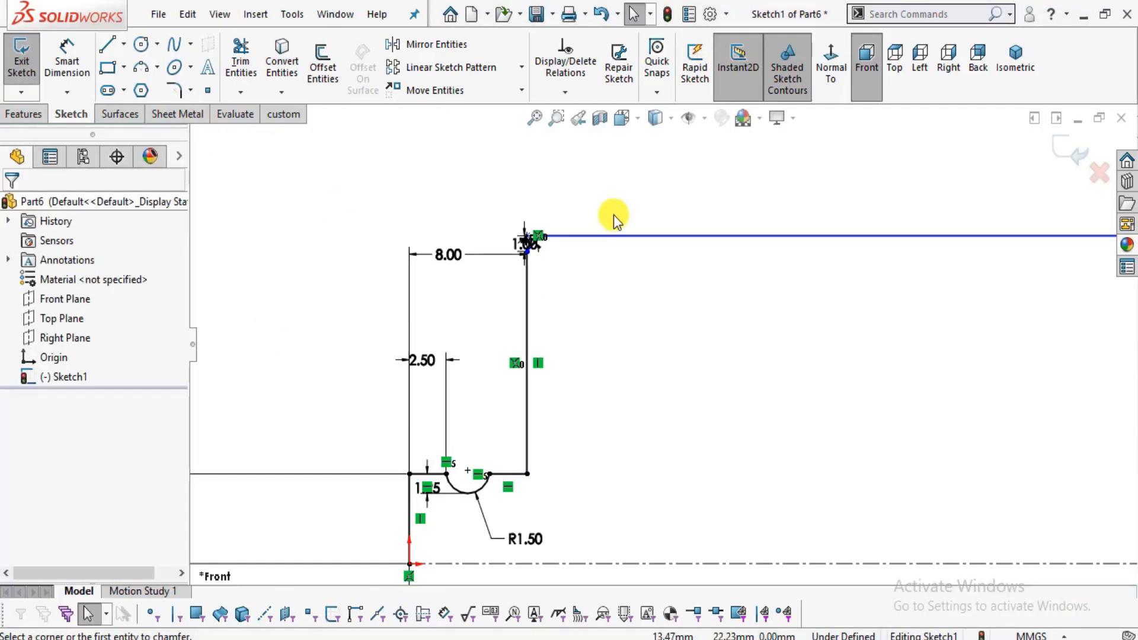
Examine detail A and the clamp screw's side view in the drill press vise plan for the dimensions along the shaft.
{"action": "scroll", "coordinate": [526, 279], "scroll_direction": "down", "scroll_amount": 5}
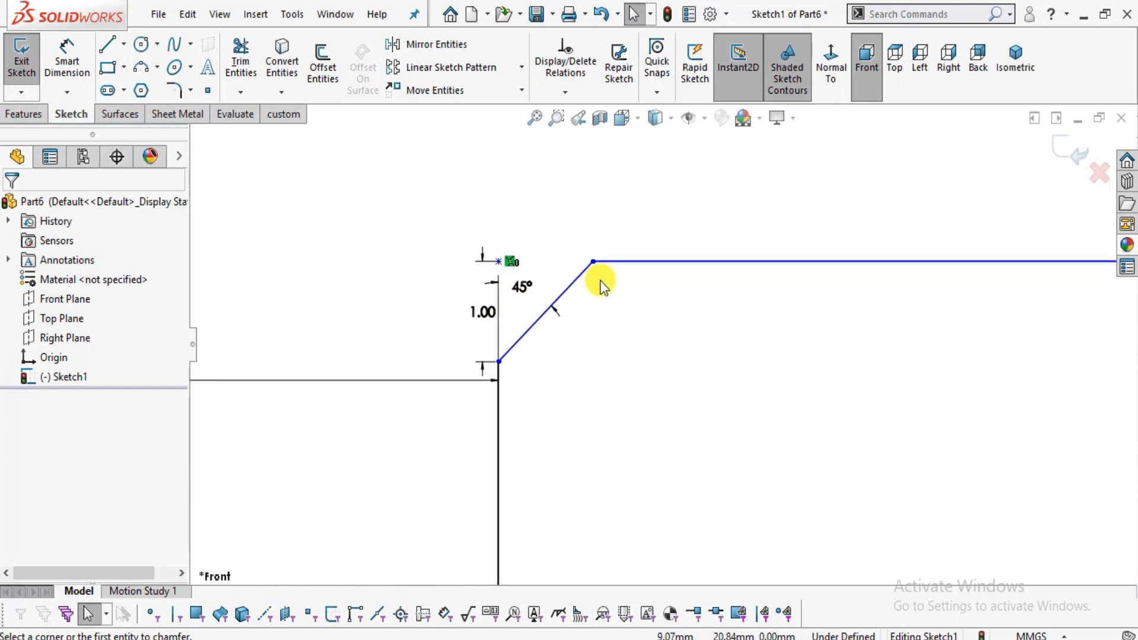
{"action": "key", "text": "alt+Tab"}
{"action": "left_click_drag", "start_coordinate": [571, 298], "coordinate": [511, 421]}
{"action": "left_click_drag", "start_coordinate": [572, 403], "coordinate": [465, 310]}
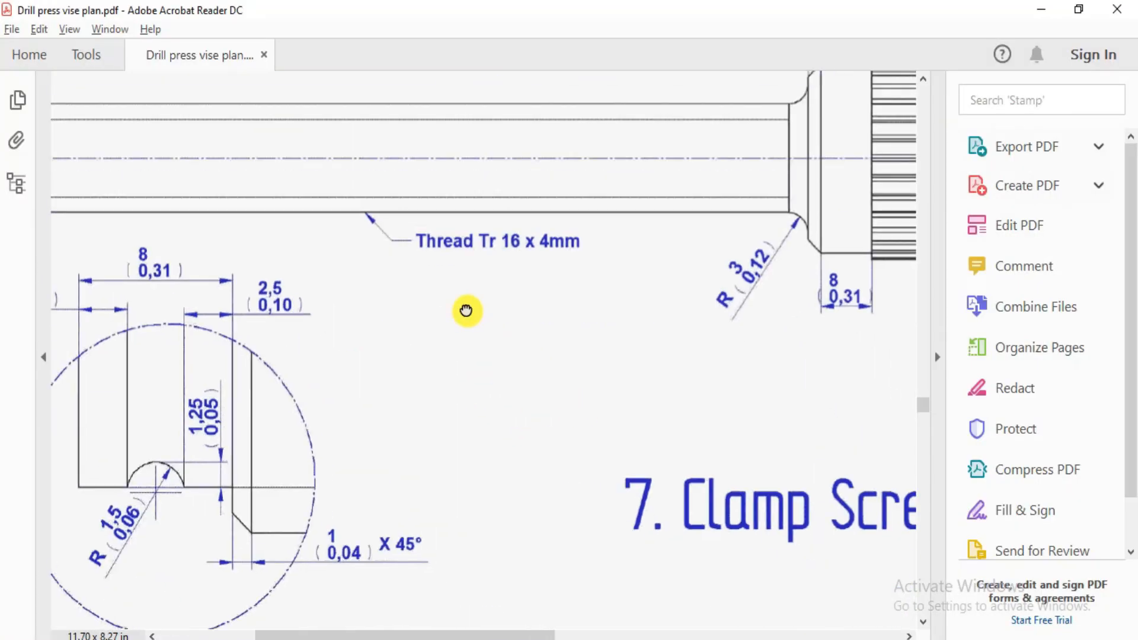
{"action": "scroll", "coordinate": [465, 309], "scroll_direction": "down", "scroll_amount": 1, "text": "ctrl"}
{"action": "left_click_drag", "start_coordinate": [438, 267], "coordinate": [467, 379]}
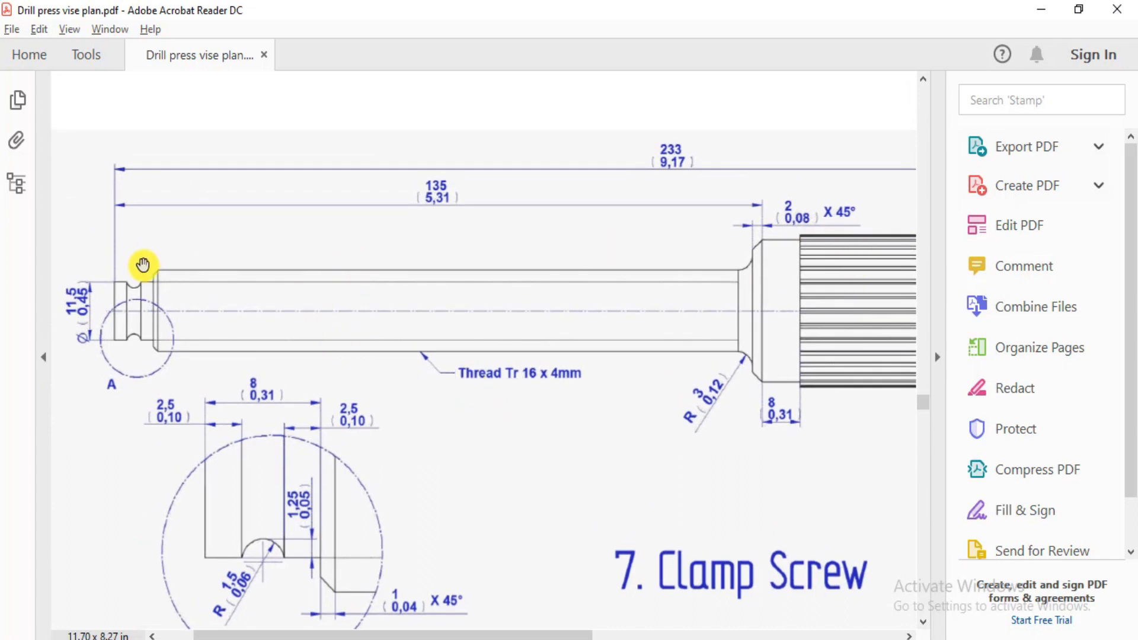
{"action": "key", "text": "alt+Tab"}
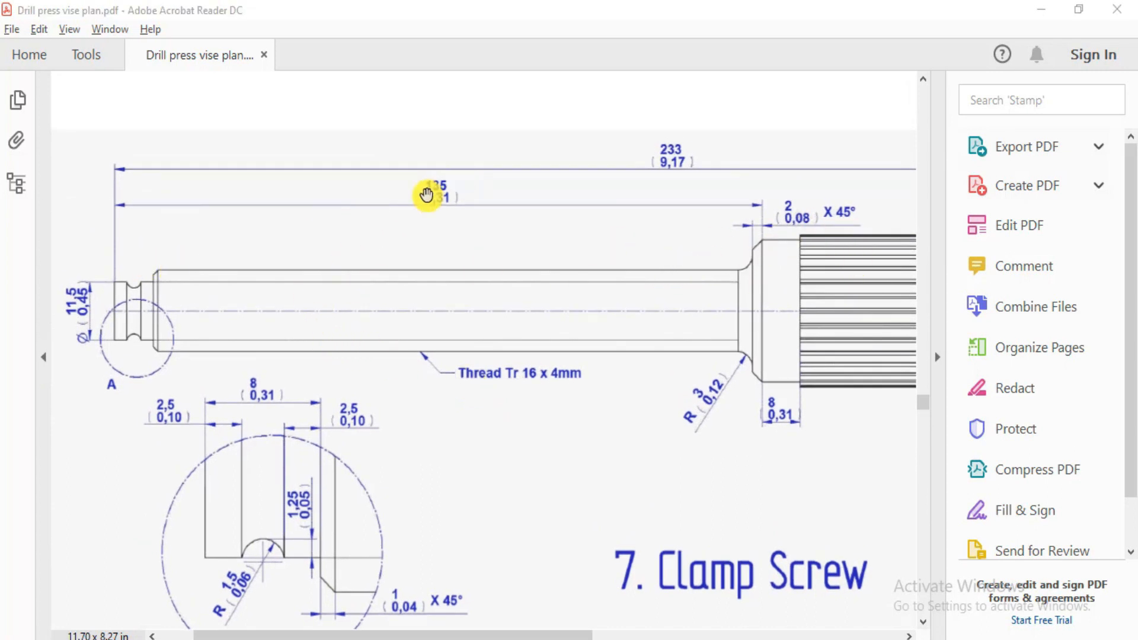
{"action": "left_click", "coordinate": [62, 52]}
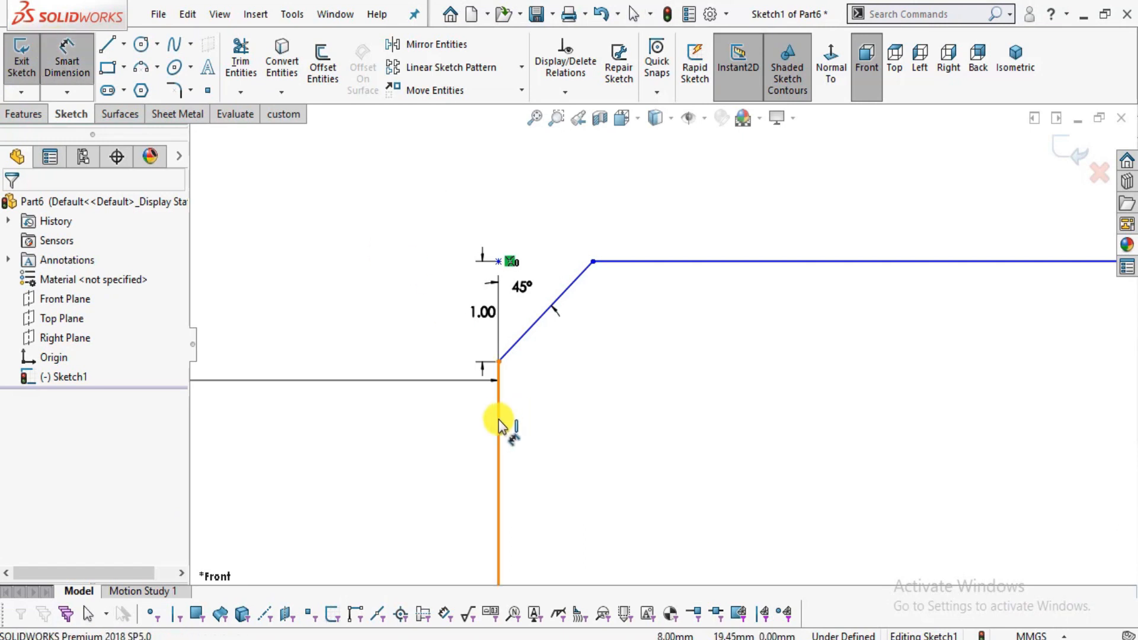
{"action": "left_click", "coordinate": [499, 419]}
{"action": "scroll", "coordinate": [356, 319], "scroll_direction": "up", "scroll_amount": 5}
{"action": "scroll", "coordinate": [368, 332], "scroll_direction": "up", "scroll_amount": 4}
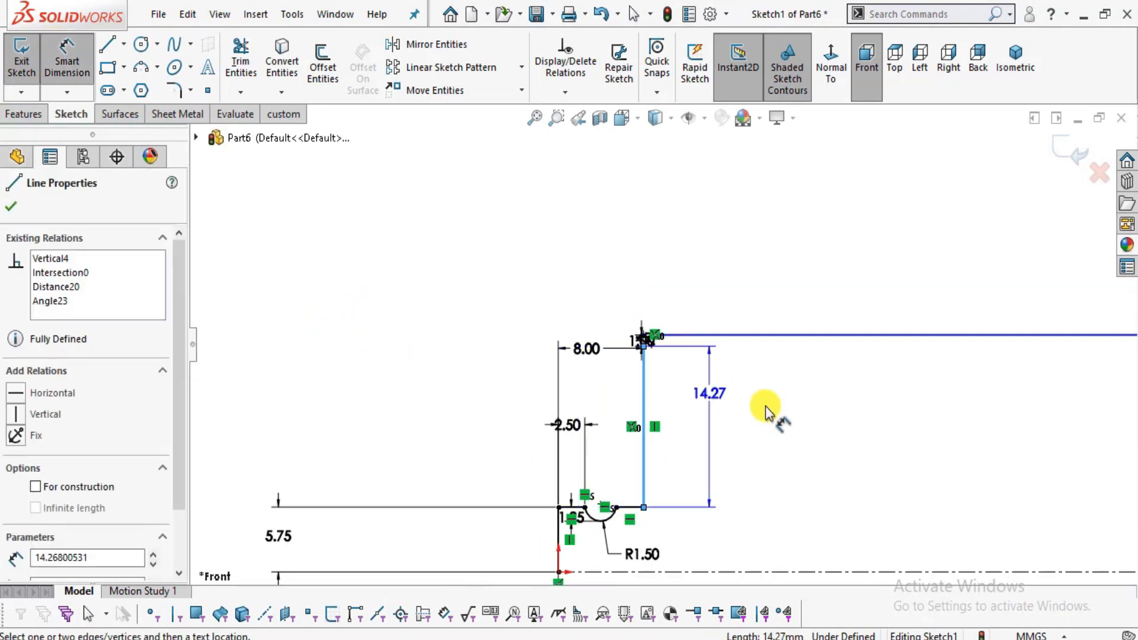
{"action": "scroll", "coordinate": [682, 397], "scroll_direction": "up", "scroll_amount": 2}
{"action": "scroll", "coordinate": [714, 410], "scroll_direction": "down", "scroll_amount": 2}
{"action": "key", "text": "Escape"}
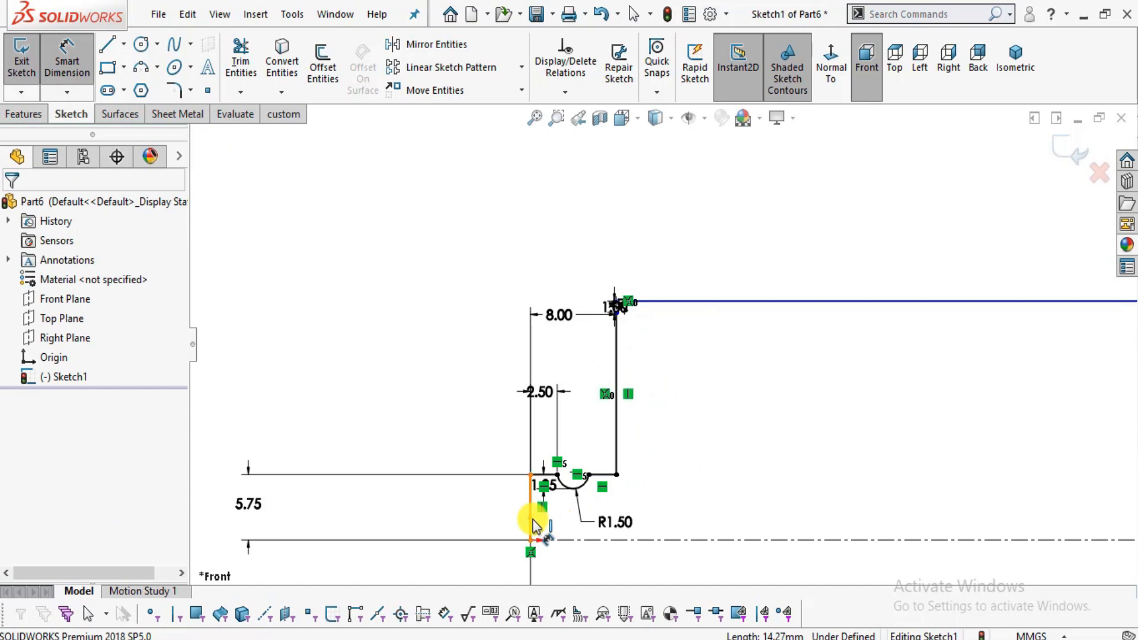
{"action": "left_click", "coordinate": [531, 521]}
{"action": "scroll", "coordinate": [485, 300], "scroll_direction": "up", "scroll_amount": 2}
{"action": "scroll", "coordinate": [487, 307], "scroll_direction": "up", "scroll_amount": 3}
{"action": "scroll", "coordinate": [852, 332], "scroll_direction": "up", "scroll_amount": 3}
{"action": "scroll", "coordinate": [1024, 314], "scroll_direction": "down", "scroll_amount": 5}
{"action": "key", "text": "alt+Tab"}
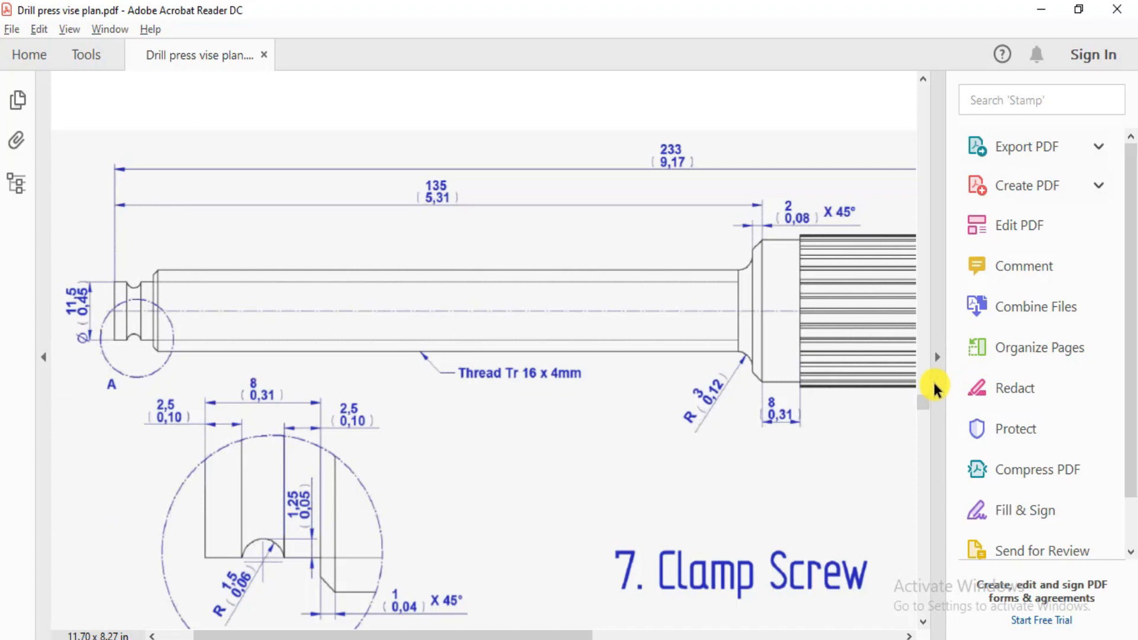
{"action": "key", "text": "alt+Tab"}
{"action": "key", "text": "alt+Tab"}
{"action": "key", "text": "alt+Tab"}
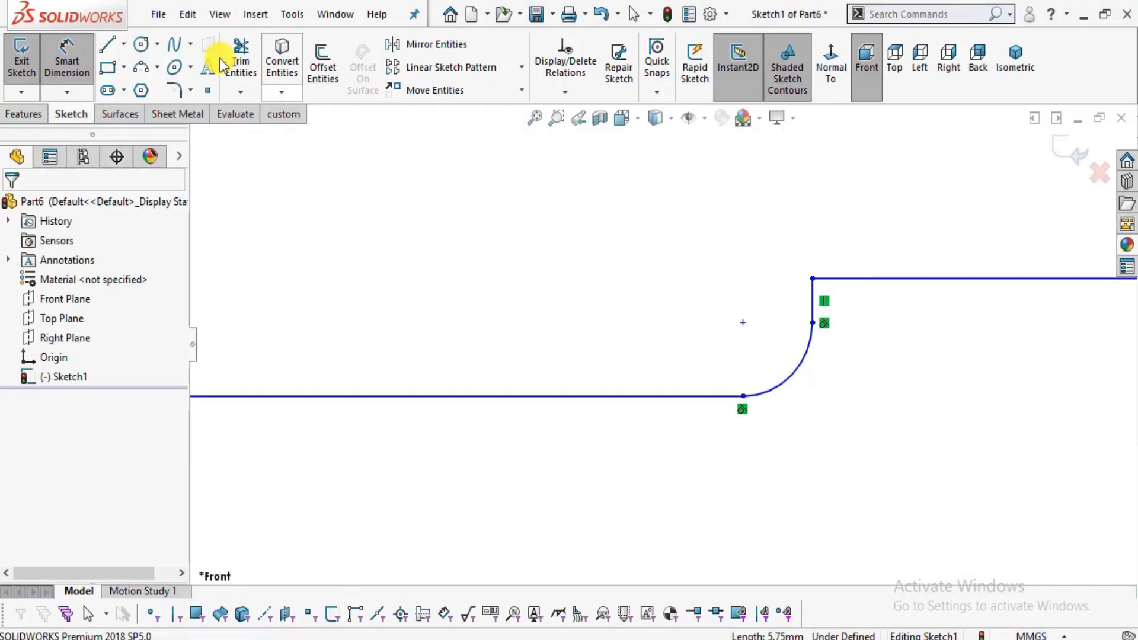
Add a 2 mm by 45° sketch chamfer where the short vertical line above the arc meets the handle's horizontal line, following the plan.
{"action": "left_click", "coordinate": [190, 90]}
{"action": "left_click", "coordinate": [196, 136]}
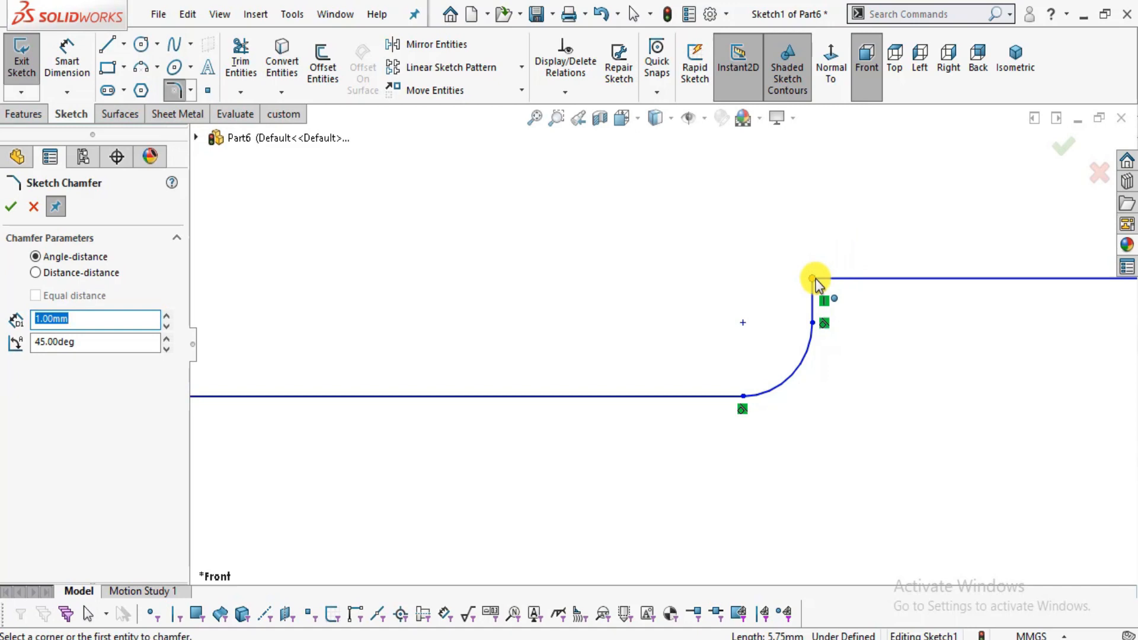
{"action": "key", "text": "alt+Tab"}
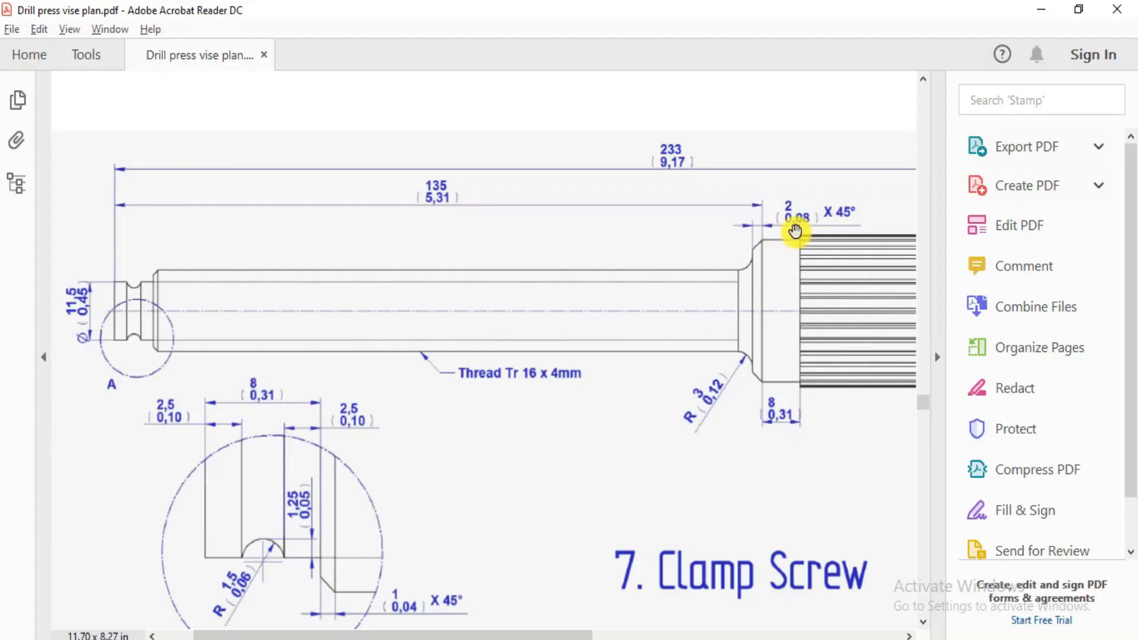
{"action": "key", "text": "alt+Tab"}
{"action": "left_click_drag", "start_coordinate": [40, 319], "coordinate": [67, 316]}
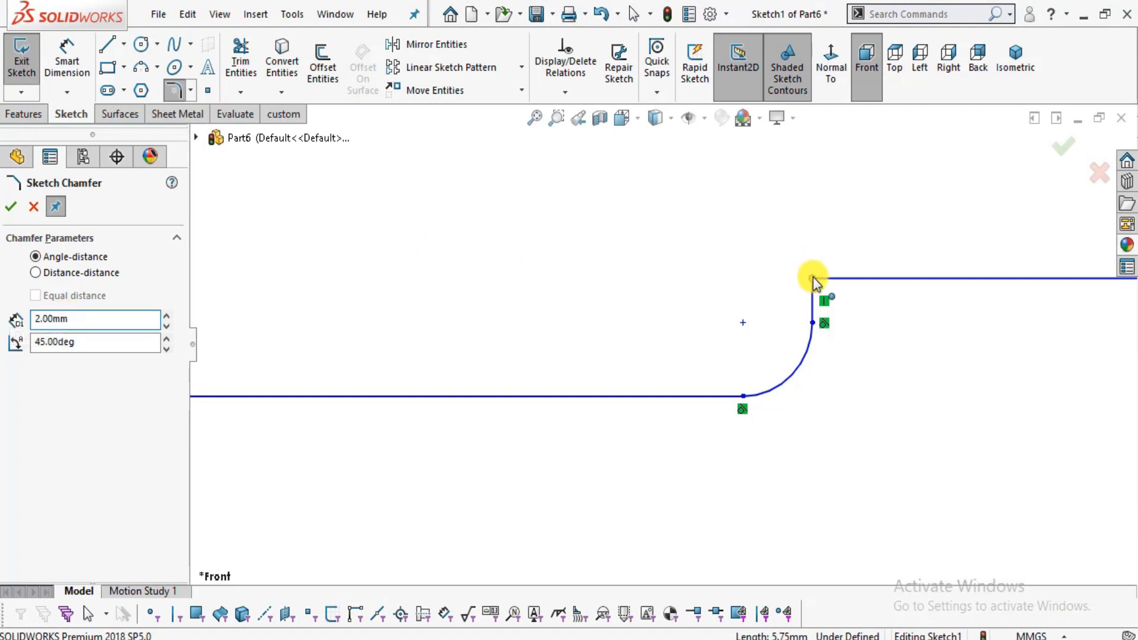
{"action": "left_click", "coordinate": [813, 278]}
{"action": "left_click", "coordinate": [13, 207]}
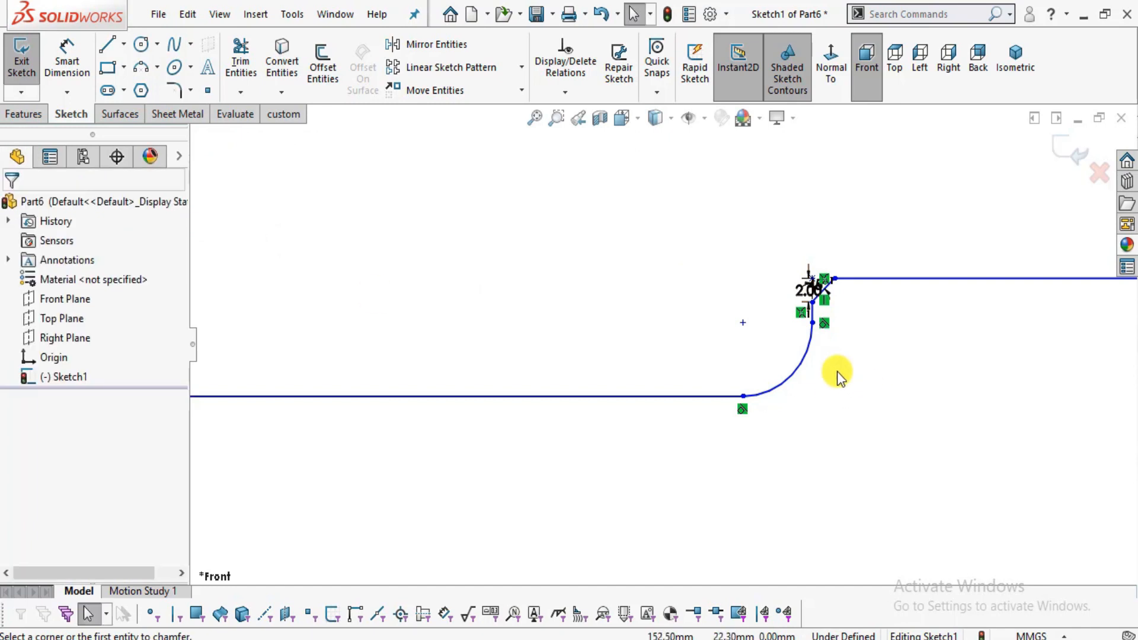
Dimension the distance from the tip's end face to the handle chamfer's outer endpoint and set it to 135 mm, following the plan.
{"action": "scroll", "coordinate": [851, 309], "scroll_direction": "down", "scroll_amount": 5}
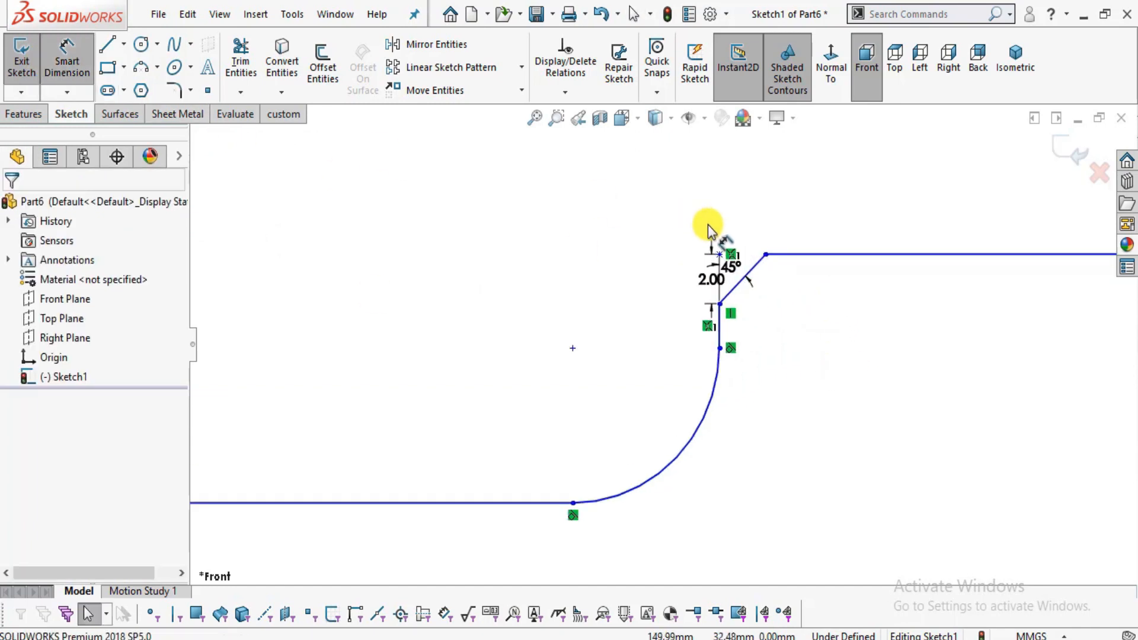
{"action": "key", "text": "alt+Tab"}
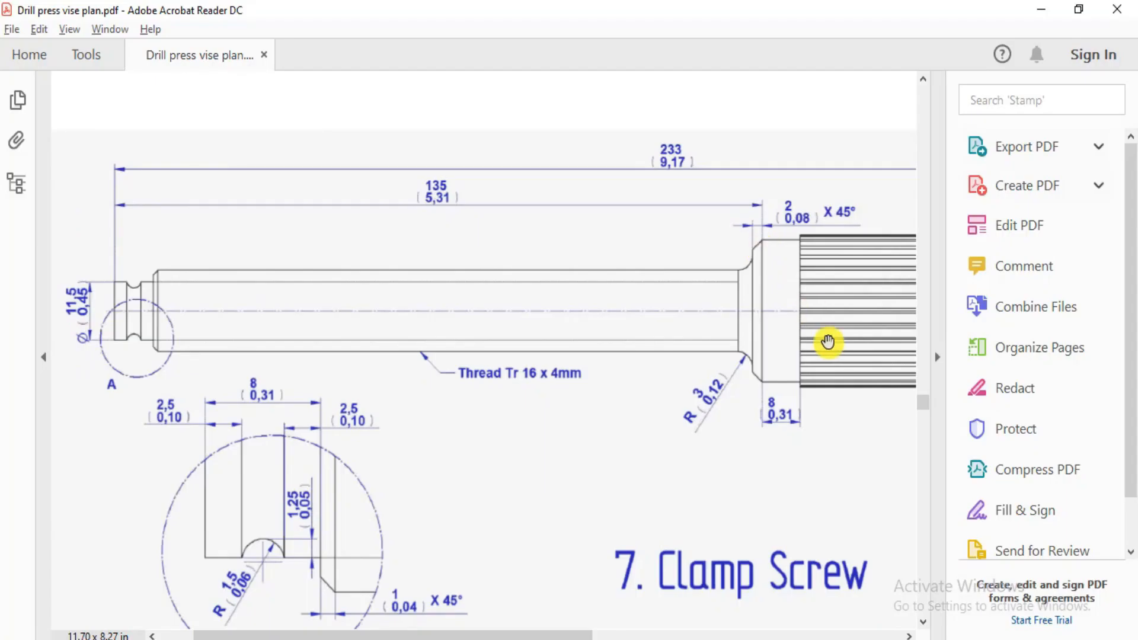
{"action": "key", "text": "alt+Tab"}
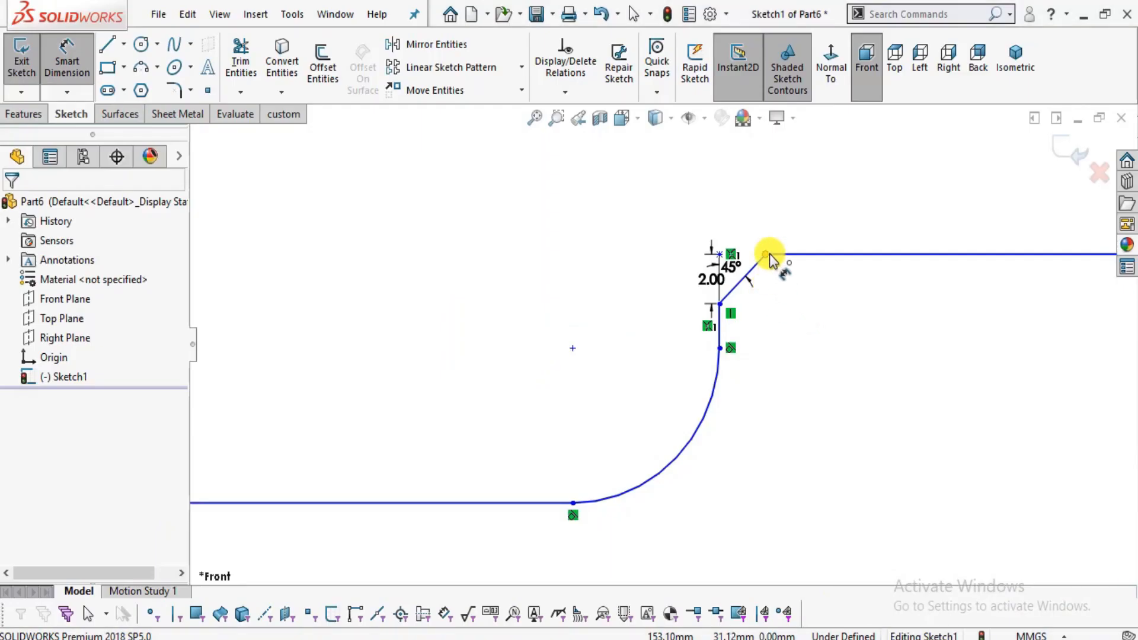
{"action": "left_click", "coordinate": [766, 254]}
{"action": "scroll", "coordinate": [871, 335], "scroll_direction": "up", "scroll_amount": 3}
{"action": "scroll", "coordinate": [868, 341], "scroll_direction": "up", "scroll_amount": 7}
{"action": "scroll", "coordinate": [361, 371], "scroll_direction": "up", "scroll_amount": 3}
{"action": "scroll", "coordinate": [427, 346], "scroll_direction": "down", "scroll_amount": 2}
{"action": "scroll", "coordinate": [391, 426], "scroll_direction": "down", "scroll_amount": 4}
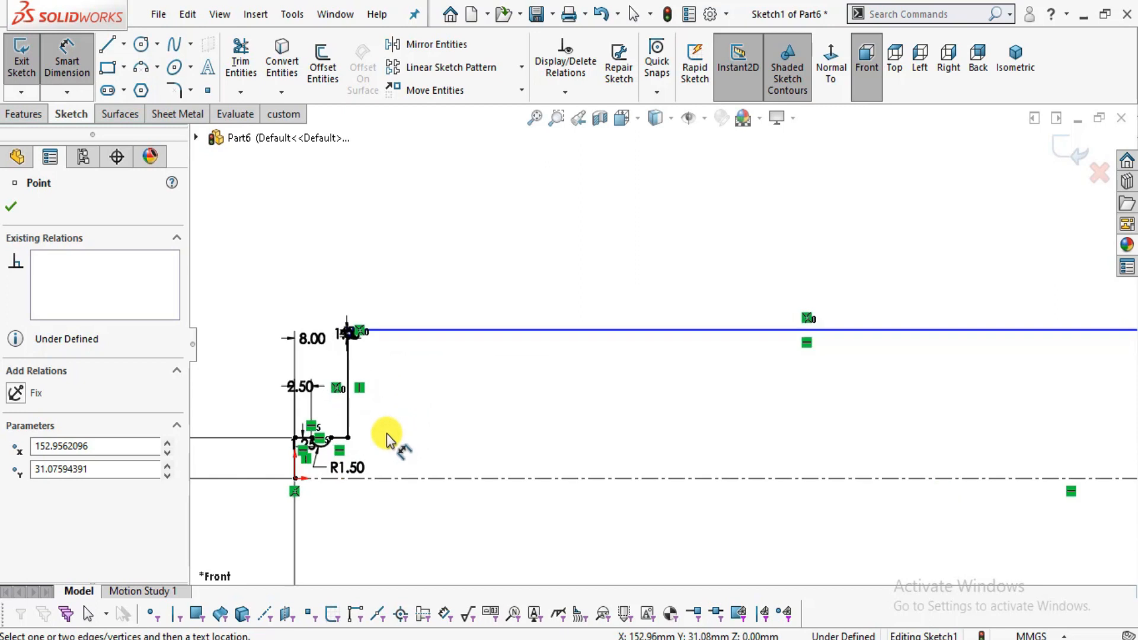
{"action": "left_click", "coordinate": [287, 458]}
{"action": "left_click", "coordinate": [642, 237]}
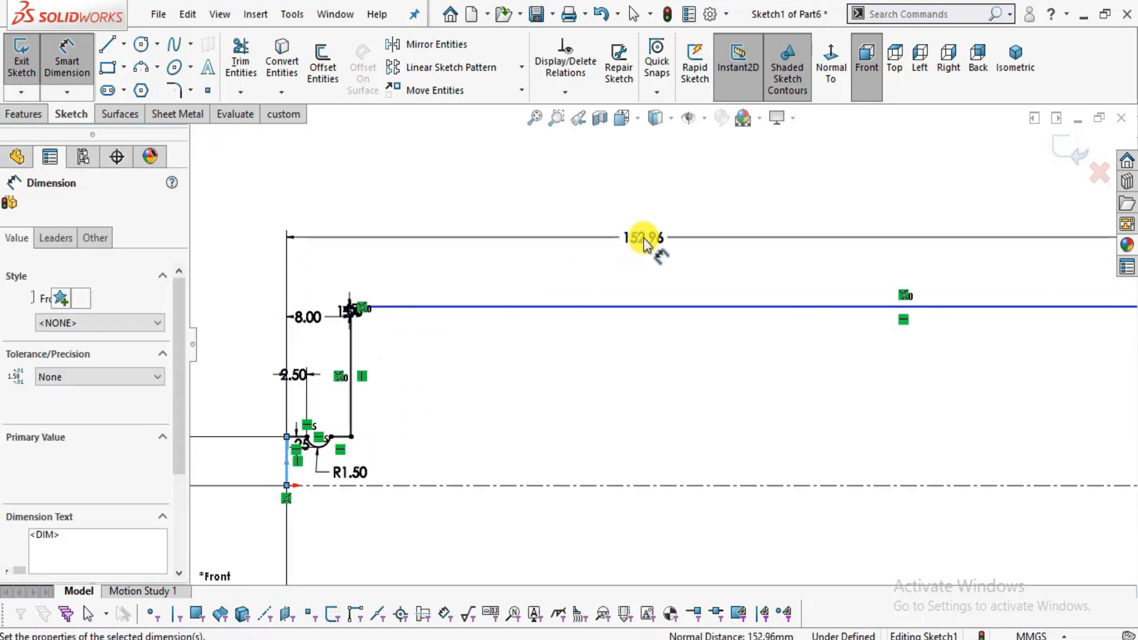
{"action": "type", "text": "135"}
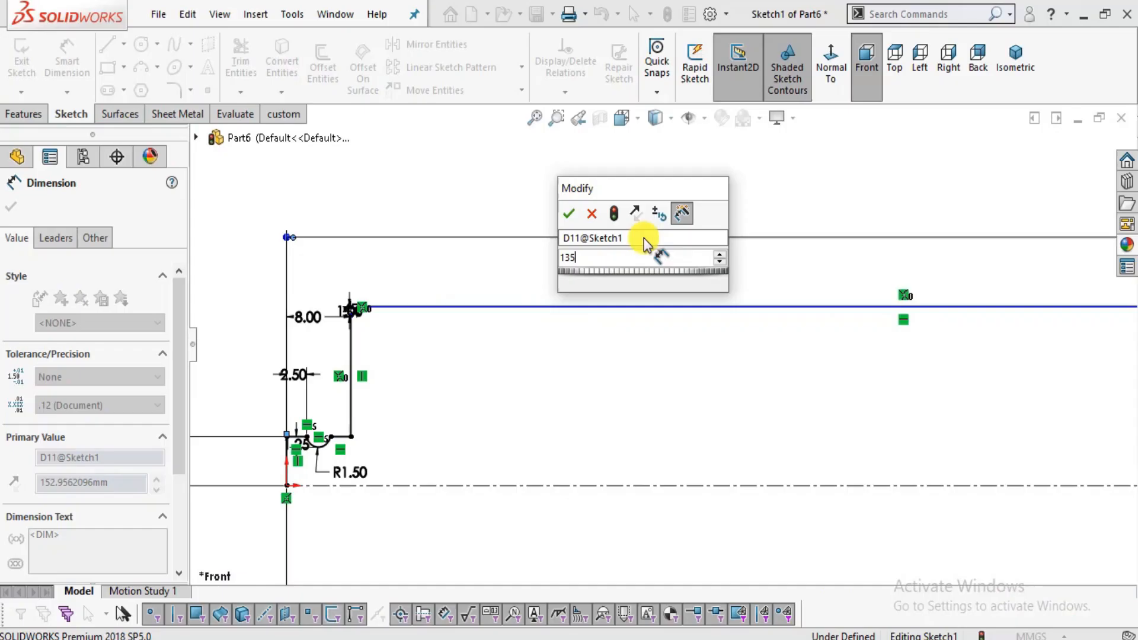
{"action": "left_click", "coordinate": [569, 215]}
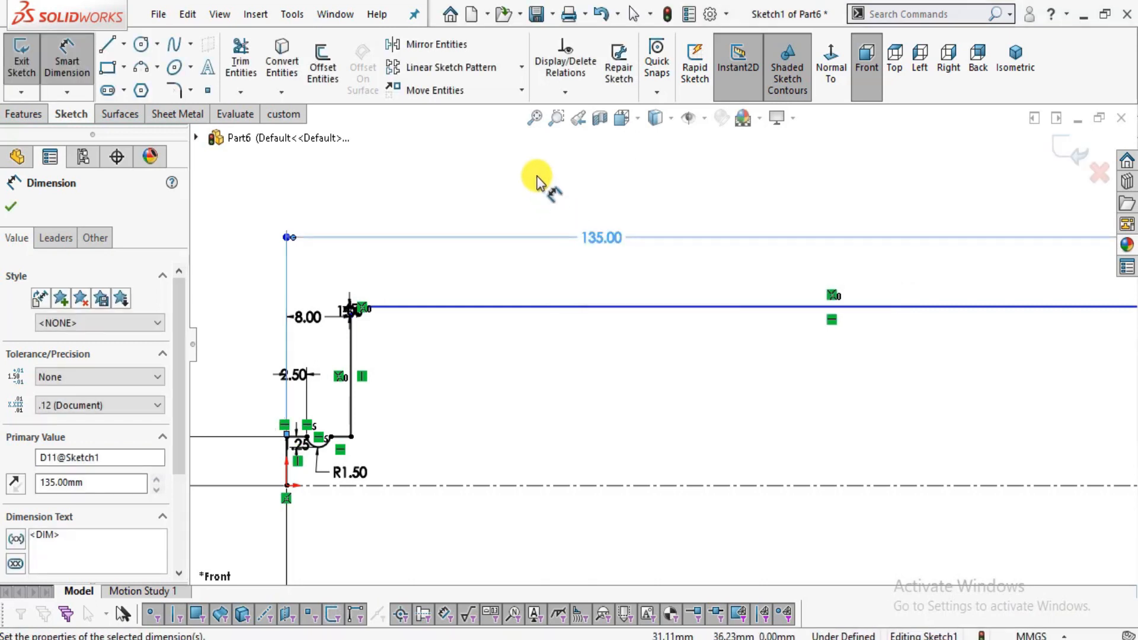
Reposition the 45° dimension text close to the handle chamfer.
{"action": "scroll", "coordinate": [610, 289], "scroll_direction": "up", "scroll_amount": 3}
{"action": "scroll", "coordinate": [613, 290], "scroll_direction": "up", "scroll_amount": 1}
{"action": "scroll", "coordinate": [855, 311], "scroll_direction": "down", "scroll_amount": 5}
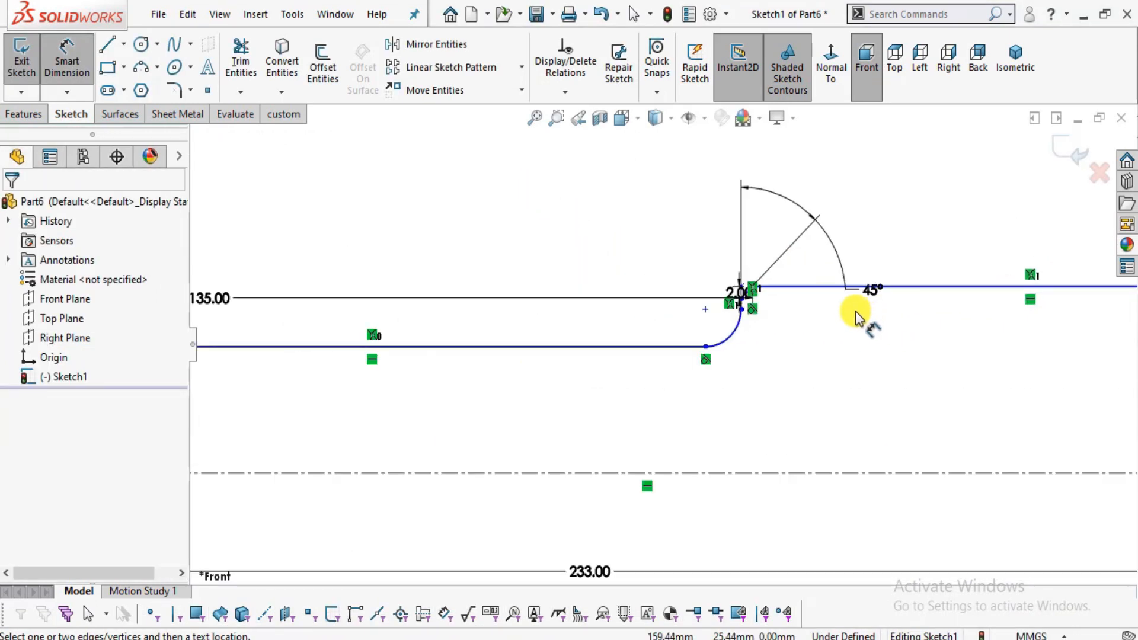
{"action": "scroll", "coordinate": [616, 277], "scroll_direction": "down", "scroll_amount": 2}
{"action": "key", "text": "Escape"}
{"action": "mouse_move", "coordinate": [1024, 298]}
{"action": "left_mouse_down"}
{"action": "mouse_move", "coordinate": [823, 214]}
{"action": "mouse_move", "coordinate": [633, 295]}
{"action": "mouse_move", "coordinate": [687, 321]}
{"action": "mouse_move", "coordinate": [672, 325]}
{"action": "left_mouse_up"}
{"action": "scroll", "coordinate": [546, 360], "scroll_direction": "up", "scroll_amount": 3}
{"action": "scroll", "coordinate": [574, 368], "scroll_direction": "up", "scroll_amount": 3}
Dimension the arc between the shaft and the handle shoulder and set its radius to 3 mm, following the plan.
{"action": "key", "text": "alt+Tab"}
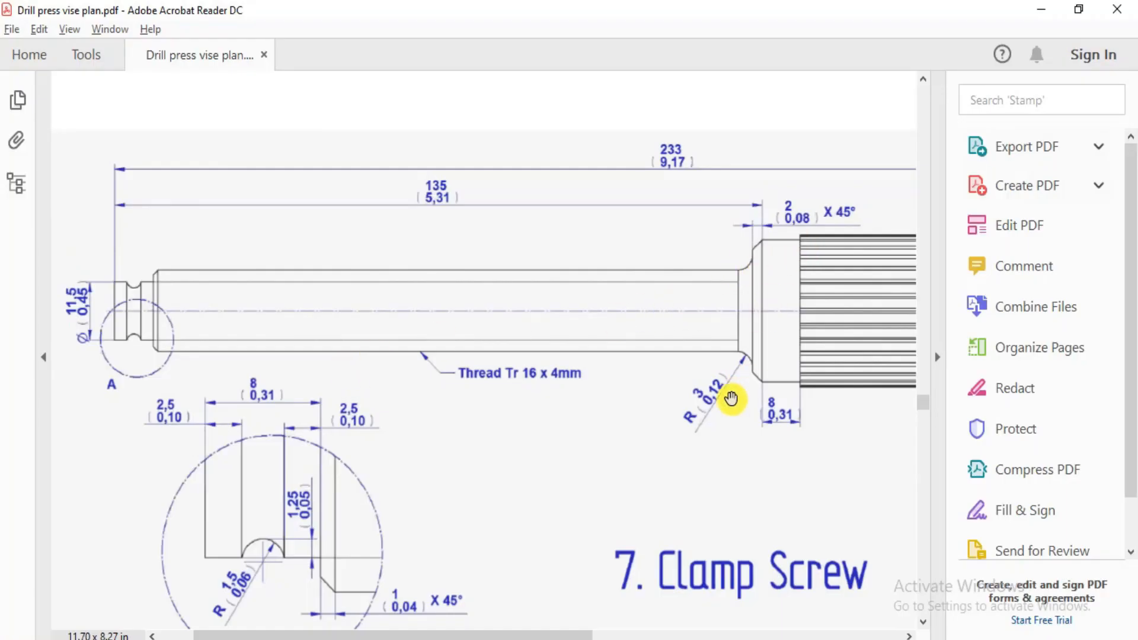
{"action": "key", "text": "alt+Tab"}
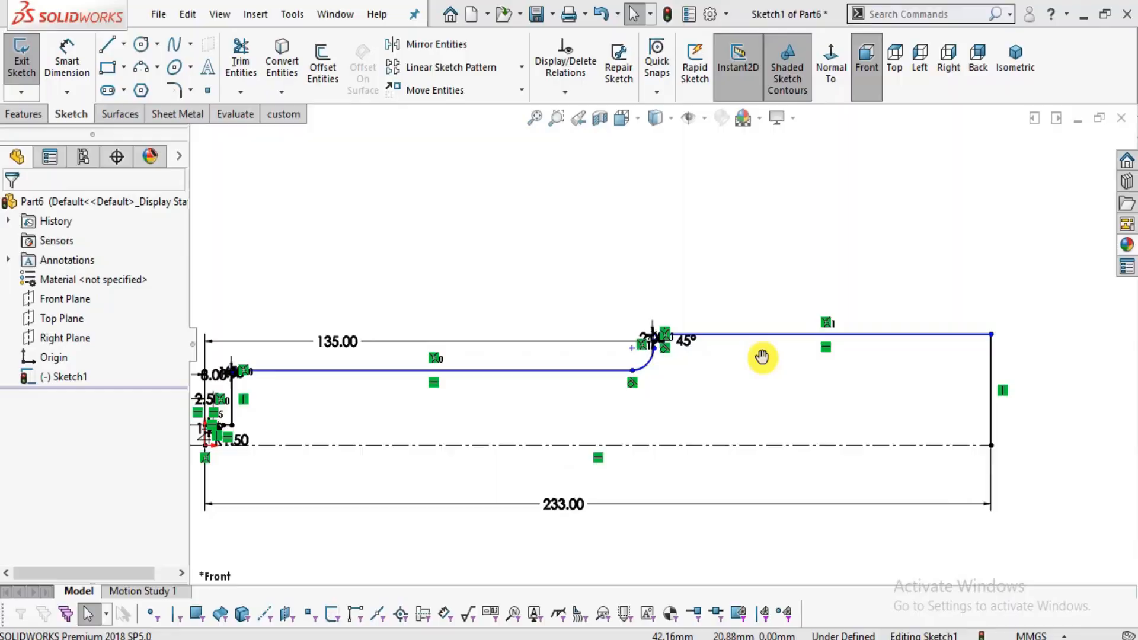
{"action": "scroll", "coordinate": [622, 382], "scroll_direction": "down", "scroll_amount": 5}
{"action": "scroll", "coordinate": [580, 388], "scroll_direction": "down", "scroll_amount": 3}
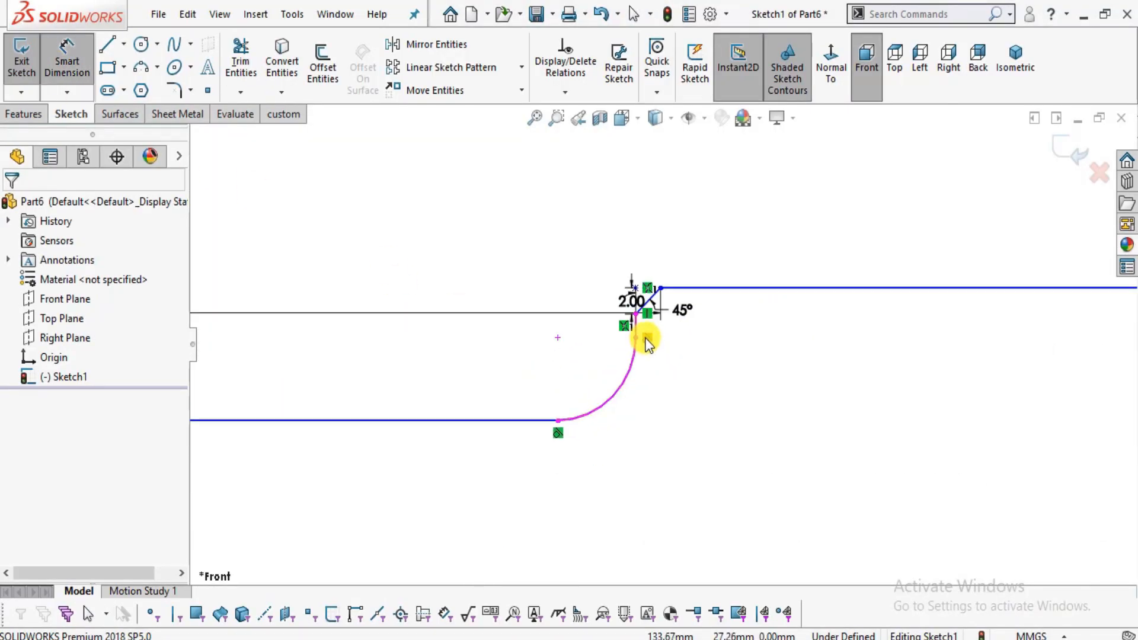
{"action": "scroll", "coordinate": [616, 391], "scroll_direction": "down", "scroll_amount": 1}
{"action": "left_click", "coordinate": [603, 411]}
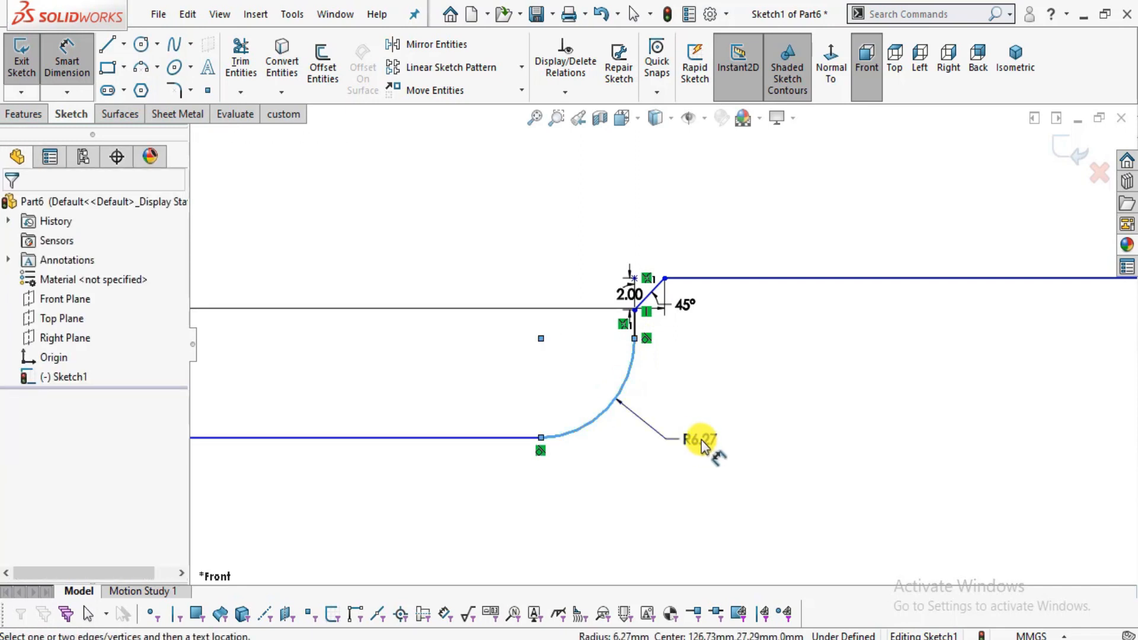
{"action": "left_click", "coordinate": [701, 439]}
{"action": "type", "text": "3"}
{"action": "key", "text": "Return"}
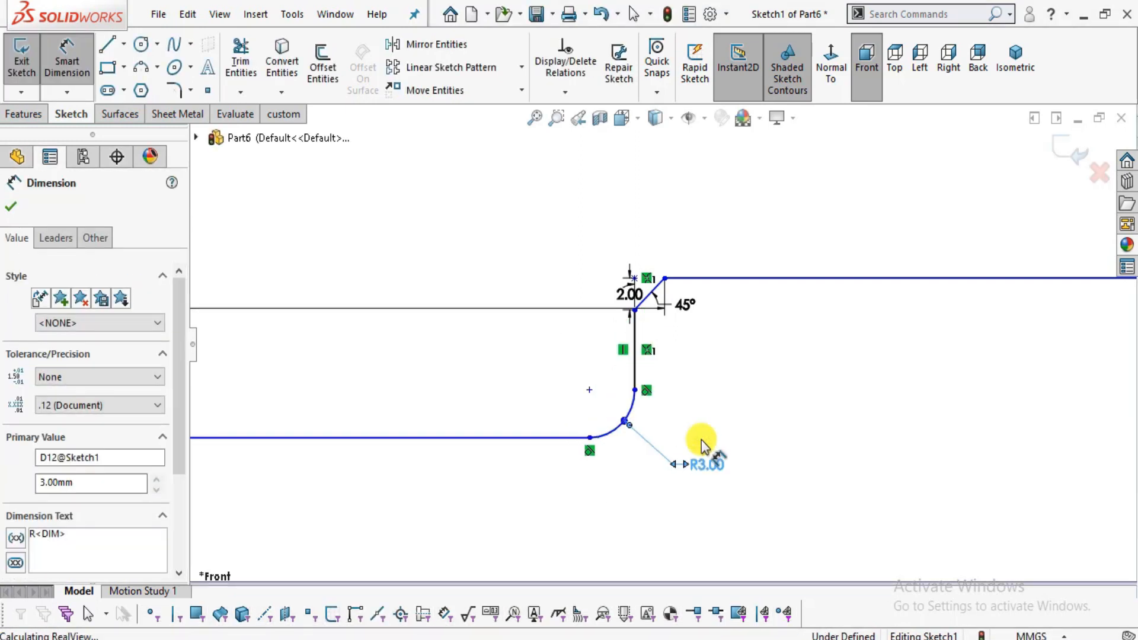
{"action": "key", "text": "Escape"}
Examine the clamp screw plan for the shaft and handle dimensions still missing from the sketch, including the handle's diameter in the end view.
{"action": "scroll", "coordinate": [735, 386], "scroll_direction": "up", "scroll_amount": 3}
{"action": "scroll", "coordinate": [722, 389], "scroll_direction": "up", "scroll_amount": 5}
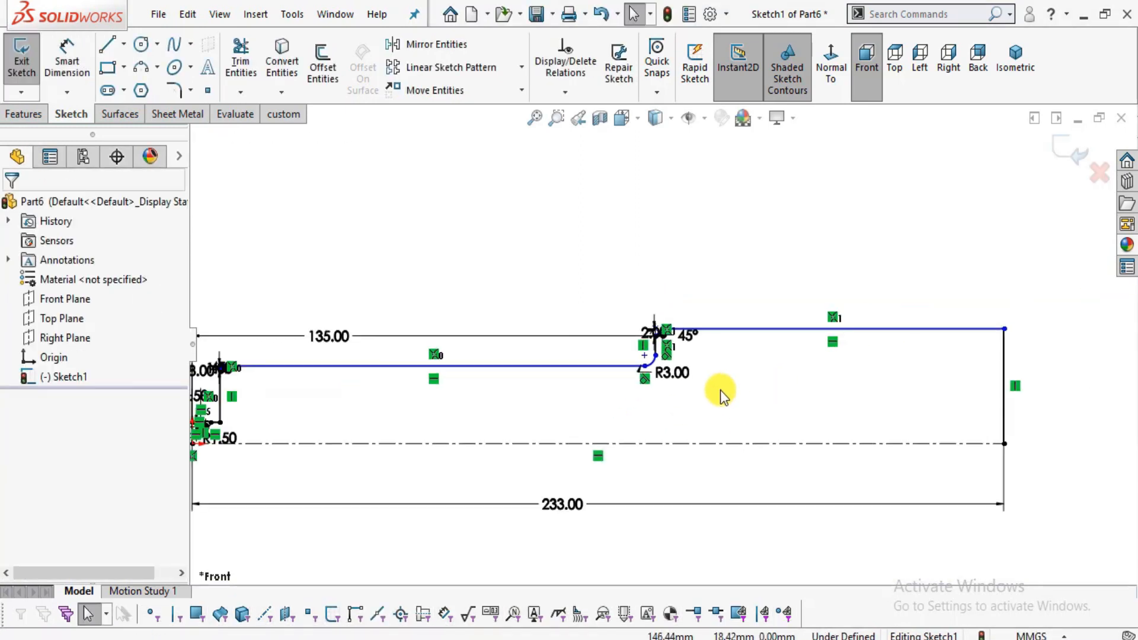
{"action": "key", "text": "alt+Tab"}
{"action": "mouse_move", "coordinate": [726, 367]}
{"action": "left_mouse_down"}
{"action": "mouse_move", "coordinate": [334, 351]}
{"action": "mouse_move", "coordinate": [340, 327]}
{"action": "left_mouse_up"}
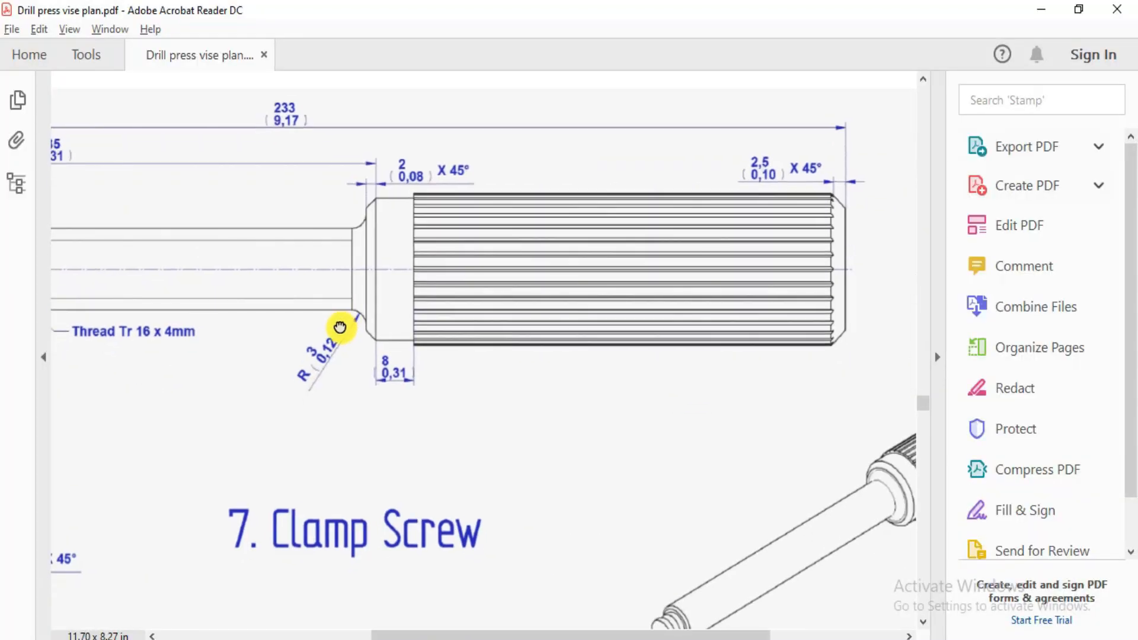
{"action": "left_click_drag", "start_coordinate": [364, 395], "coordinate": [500, 374]}
{"action": "left_click_drag", "start_coordinate": [363, 329], "coordinate": [621, 327]}
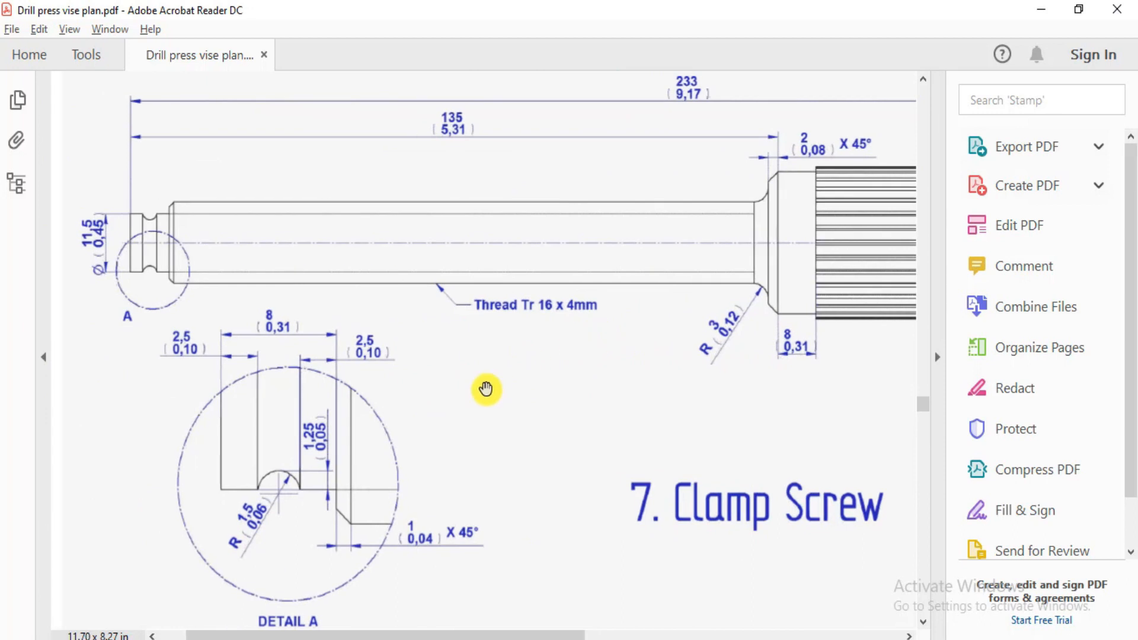
{"action": "left_click_drag", "start_coordinate": [455, 345], "coordinate": [451, 443]}
{"action": "mouse_move", "coordinate": [579, 389]}
{"action": "left_mouse_down"}
{"action": "mouse_move", "coordinate": [444, 437]}
{"action": "mouse_move", "coordinate": [465, 426]}
{"action": "mouse_move", "coordinate": [244, 401]}
{"action": "left_mouse_up"}
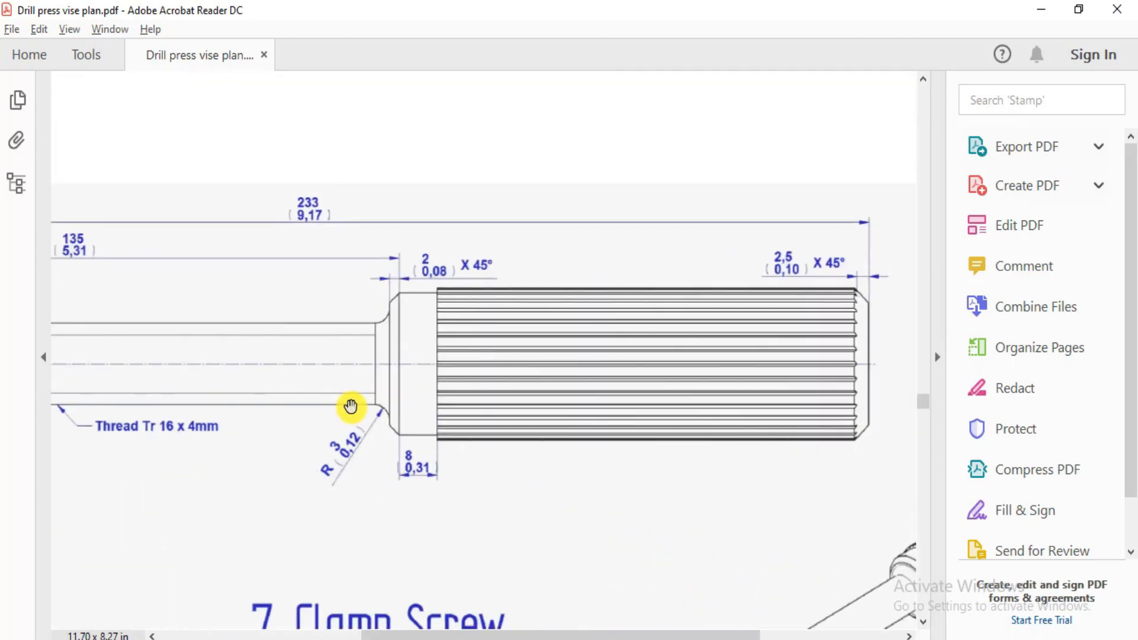
{"action": "key", "text": "alt+Tab"}
{"action": "scroll", "coordinate": [662, 355], "scroll_direction": "up", "scroll_amount": 2}
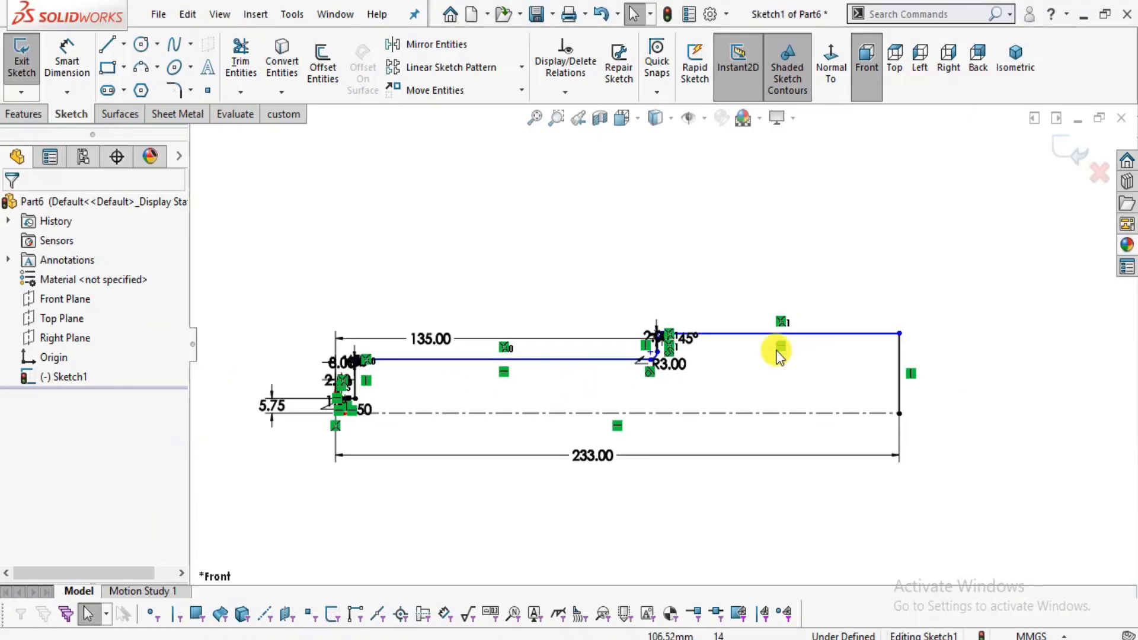
{"action": "scroll", "coordinate": [765, 350], "scroll_direction": "down", "scroll_amount": 1}
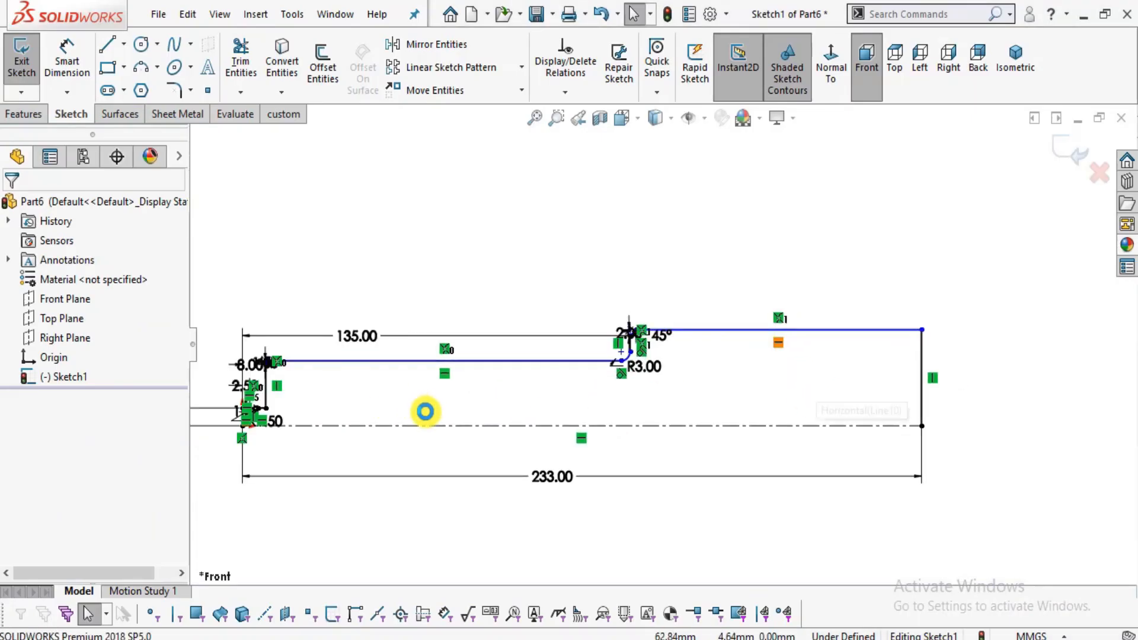
{"action": "key", "text": "f"}
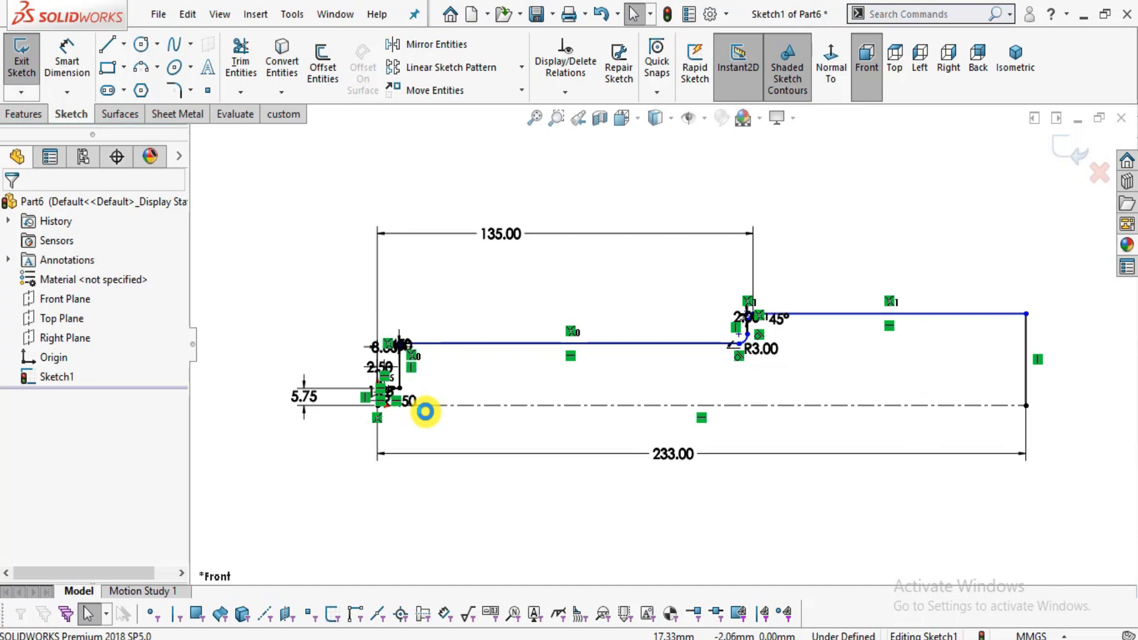
{"action": "key", "text": "alt+Tab"}
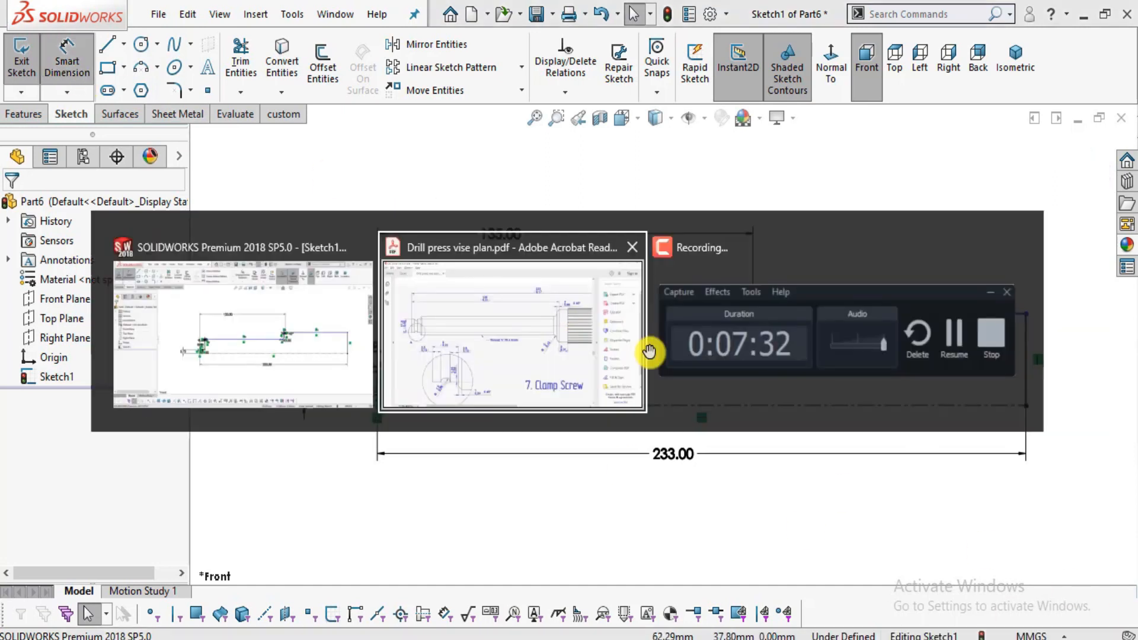
{"action": "left_click_drag", "start_coordinate": [262, 367], "coordinate": [159, 366]}
{"action": "left_click_drag", "start_coordinate": [727, 355], "coordinate": [660, 392]}
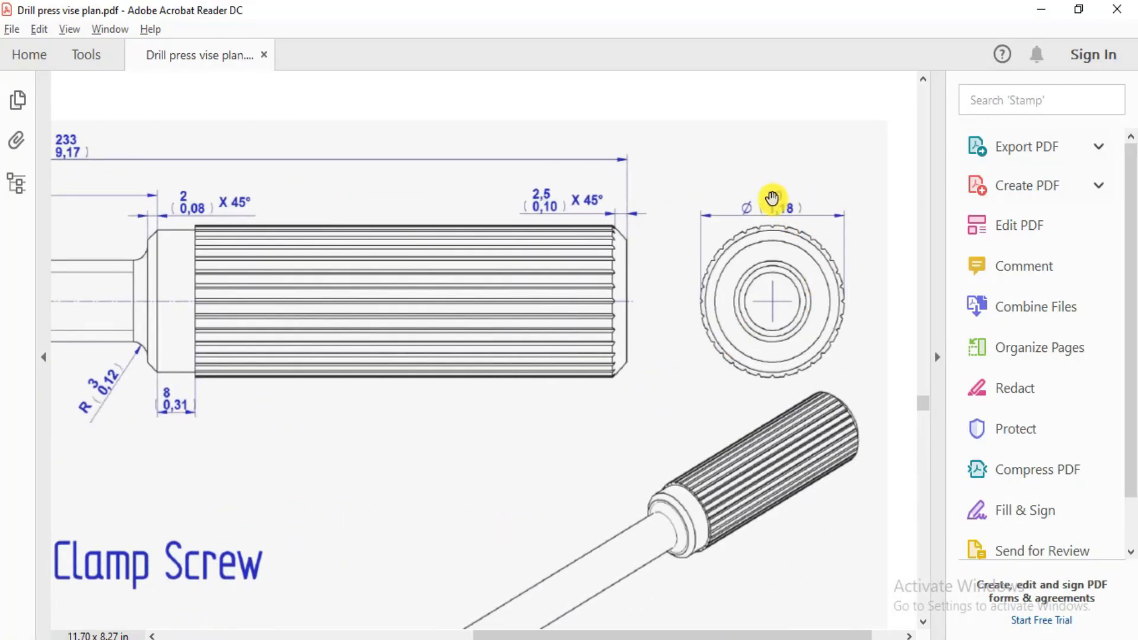
Dimension the handle's outer line across the centerline as a diameter and set it to 30 mm, following the plan.
{"action": "key", "text": "alt+Tab"}
{"action": "scroll", "coordinate": [1084, 389], "scroll_direction": "down", "scroll_amount": 2}
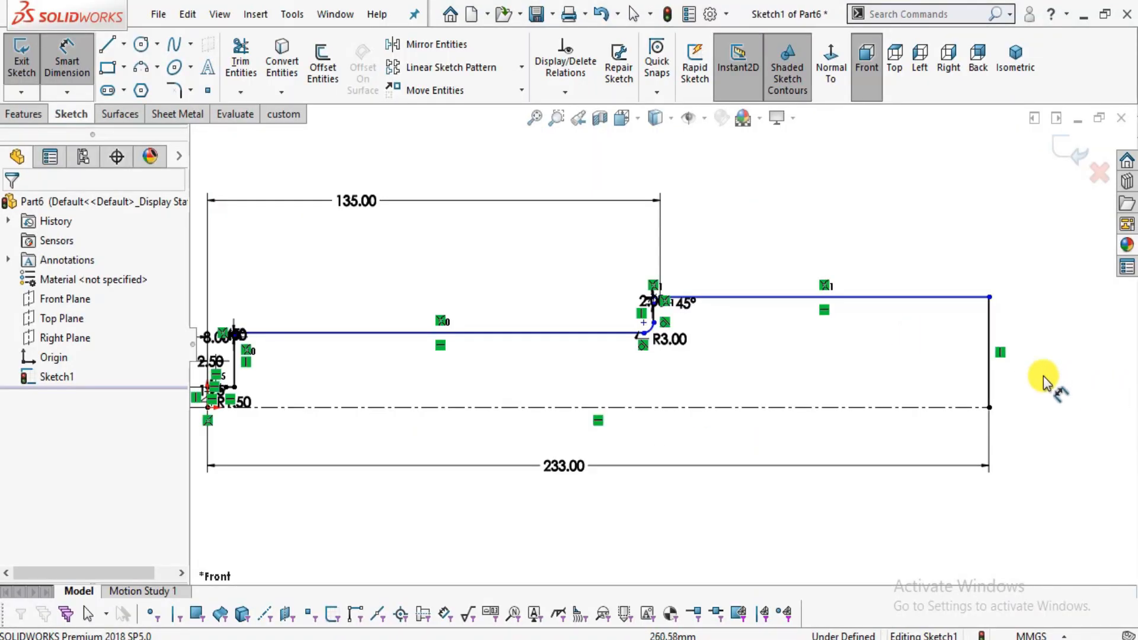
{"action": "left_click", "coordinate": [937, 297]}
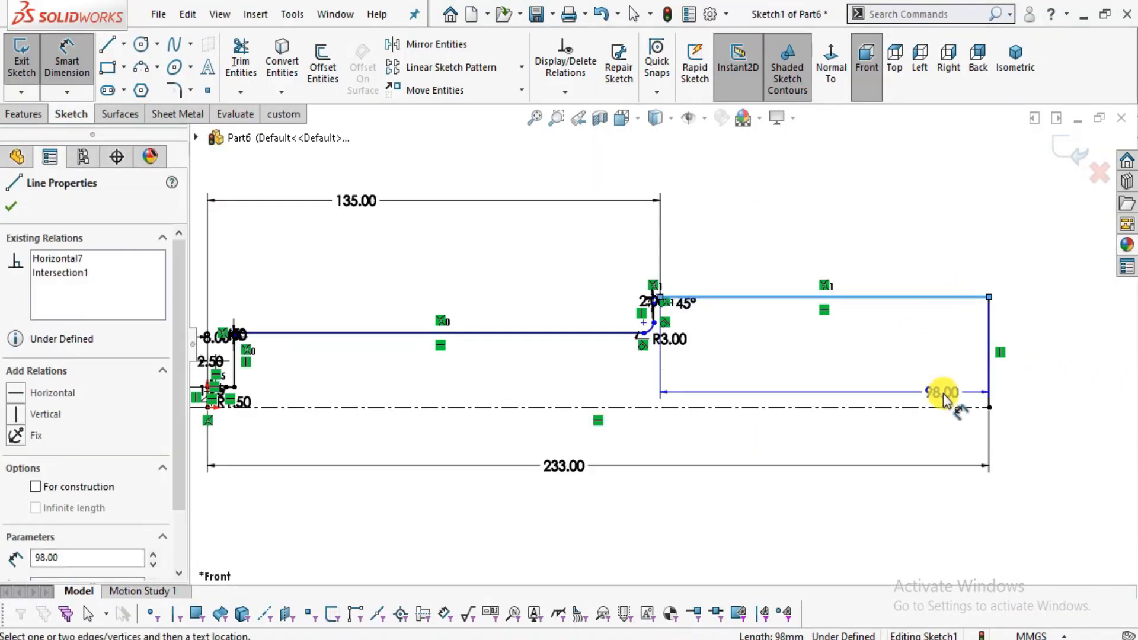
{"action": "left_click", "coordinate": [945, 407]}
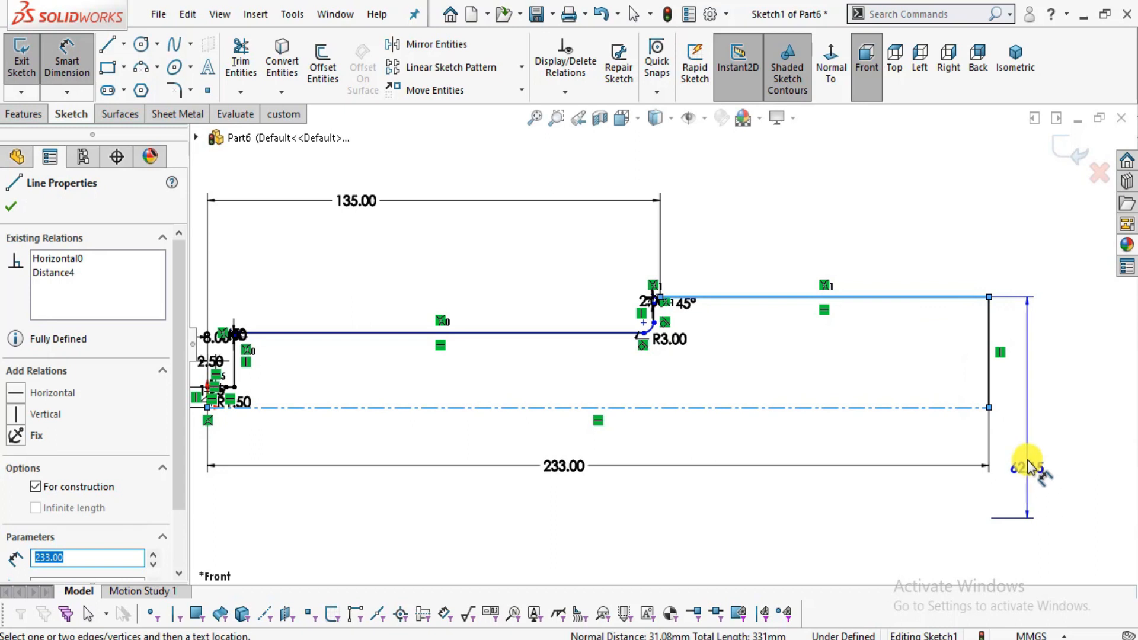
{"action": "left_click", "coordinate": [1026, 459]}
{"action": "type", "text": "60"}
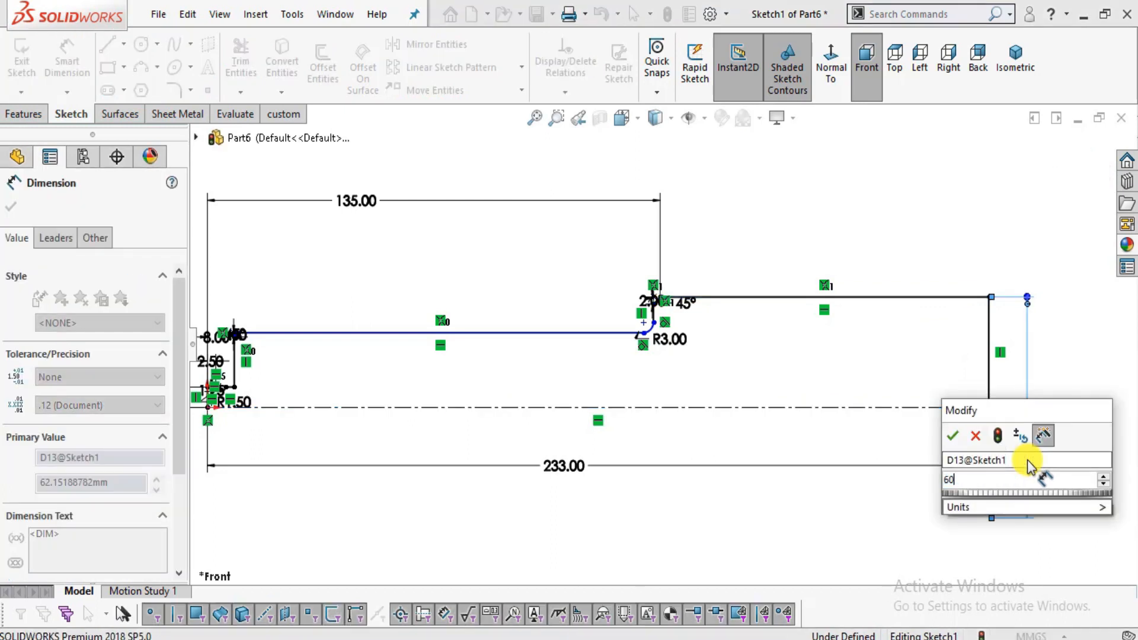
{"action": "key", "text": "alt+Tab"}
{"action": "key", "text": "alt+Tab"}
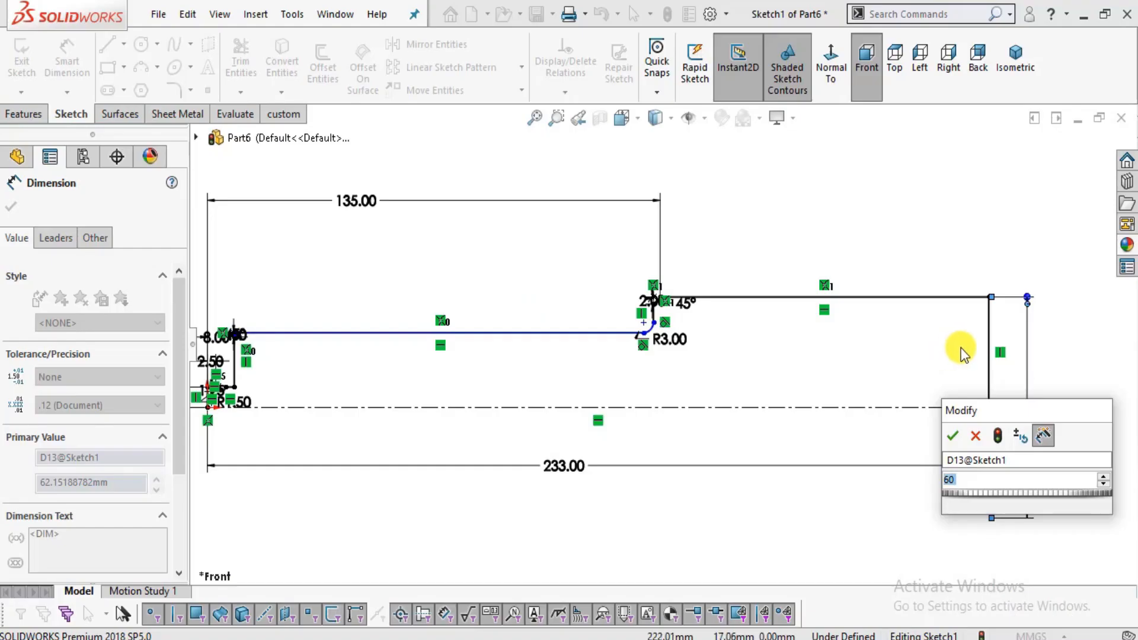
{"action": "type", "text": "30"}
{"action": "key", "text": "Return"}
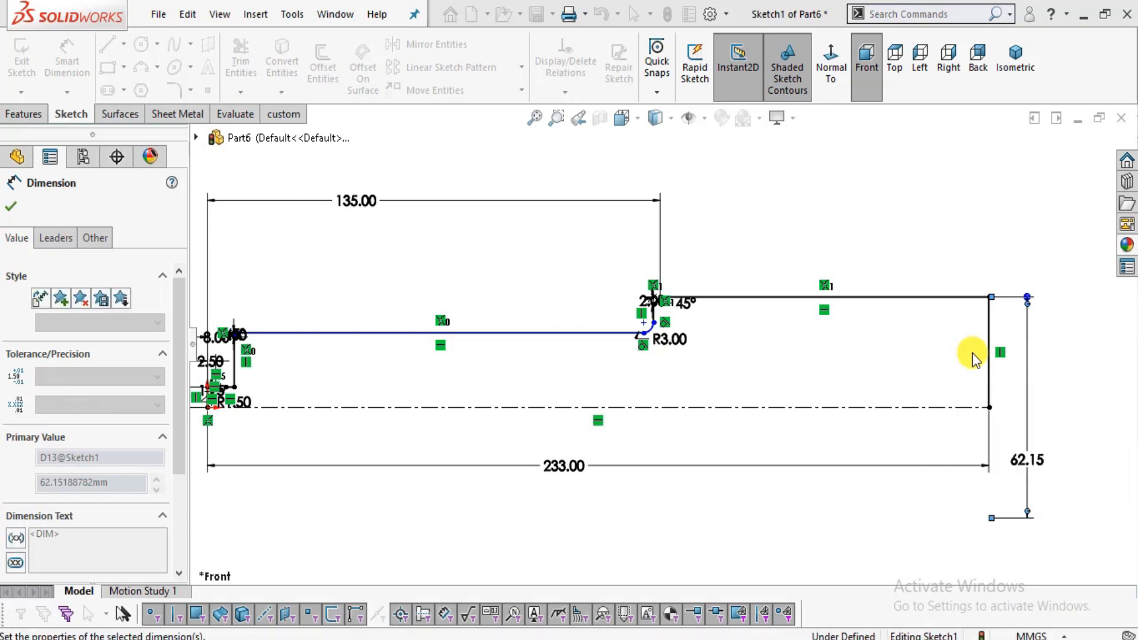
{"action": "key", "text": "Escape"}
Examine the shaft line and its chamfer and arc ends for sketch geometry that can still move.
{"action": "scroll", "coordinate": [337, 389], "scroll_direction": "down", "scroll_amount": 3}
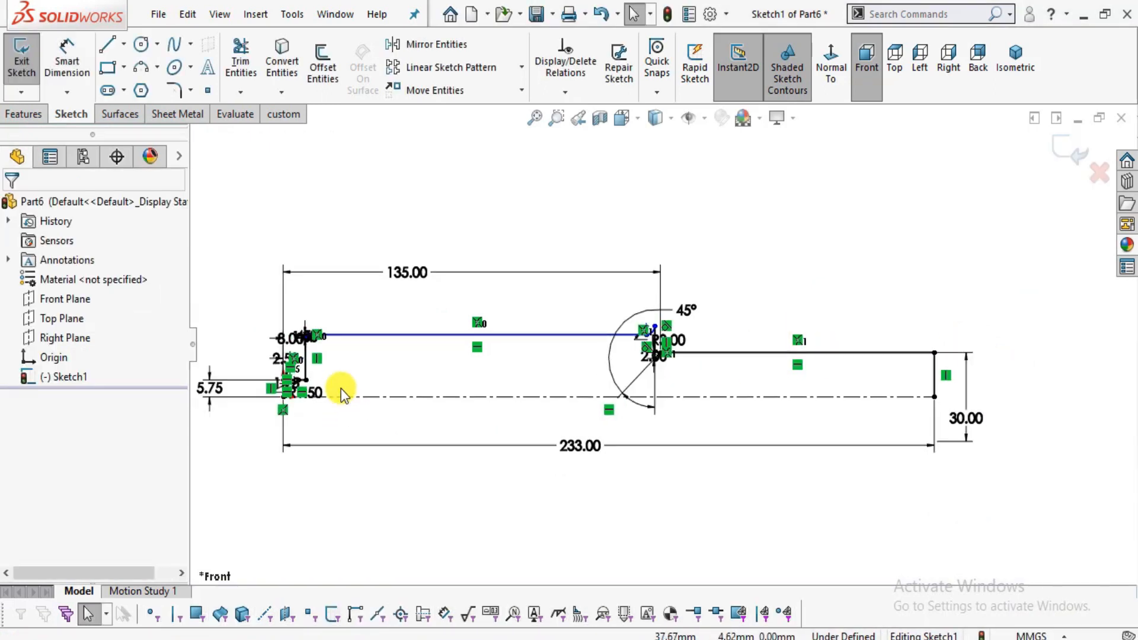
{"action": "scroll", "coordinate": [528, 386], "scroll_direction": "down", "scroll_amount": 2}
{"action": "left_click_drag", "start_coordinate": [575, 271], "coordinate": [569, 383]}
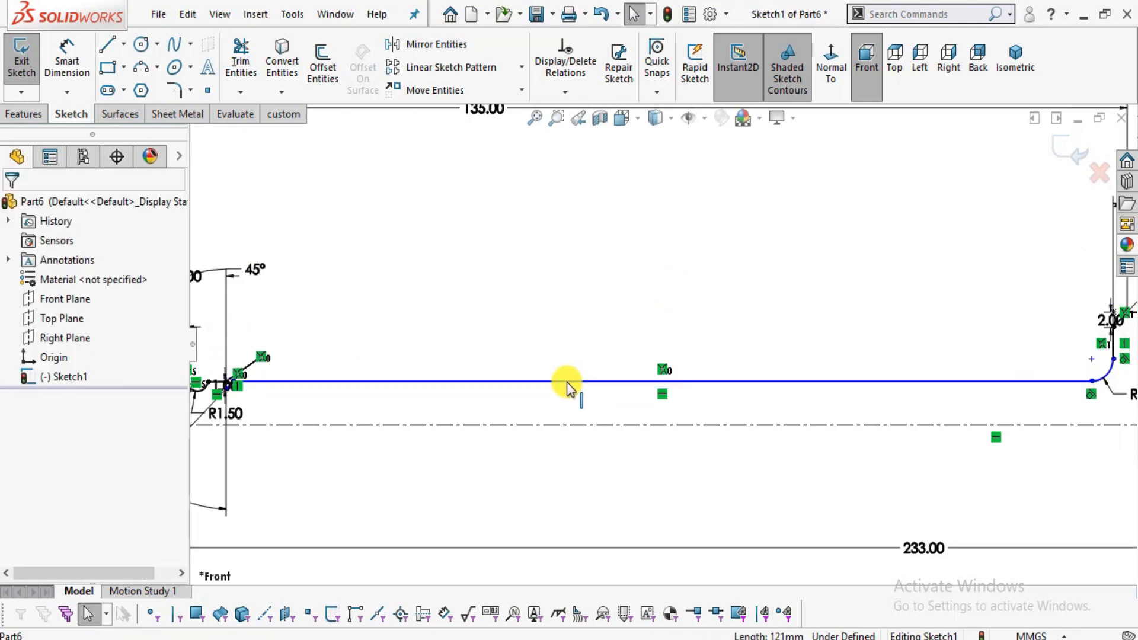
{"action": "scroll", "coordinate": [770, 385], "scroll_direction": "up", "scroll_amount": 3}
{"action": "scroll", "coordinate": [960, 326], "scroll_direction": "down", "scroll_amount": 4}
{"action": "scroll", "coordinate": [889, 335], "scroll_direction": "up", "scroll_amount": 6}
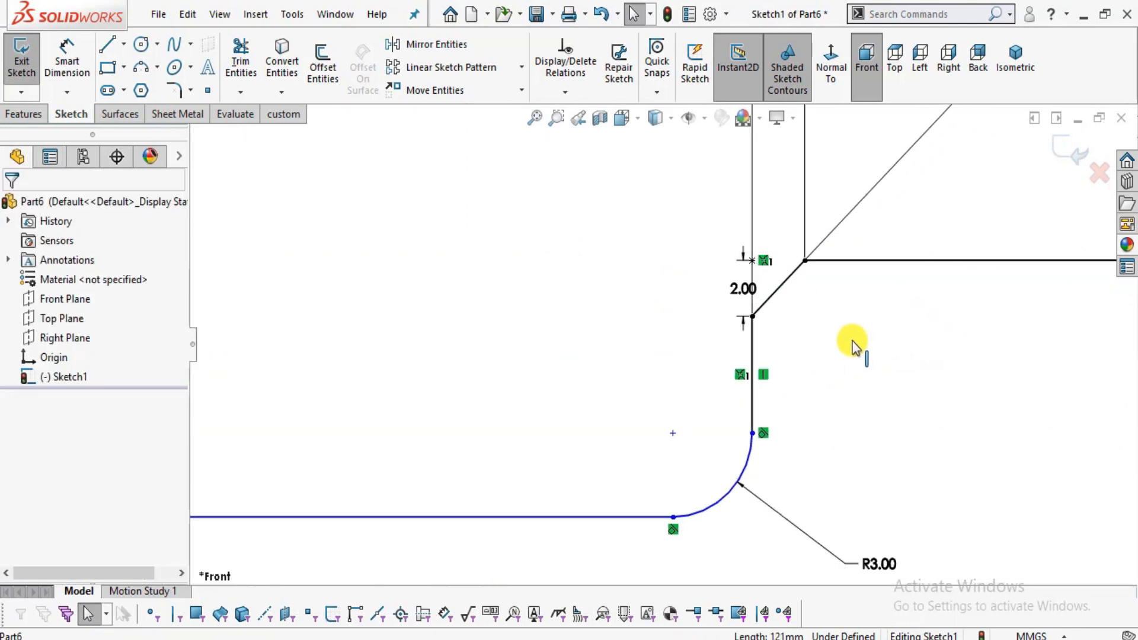
{"action": "scroll", "coordinate": [330, 368], "scroll_direction": "down", "scroll_amount": 6}
{"action": "scroll", "coordinate": [318, 341], "scroll_direction": "down", "scroll_amount": 3}
{"action": "left_click_drag", "start_coordinate": [318, 419], "coordinate": [348, 330]}
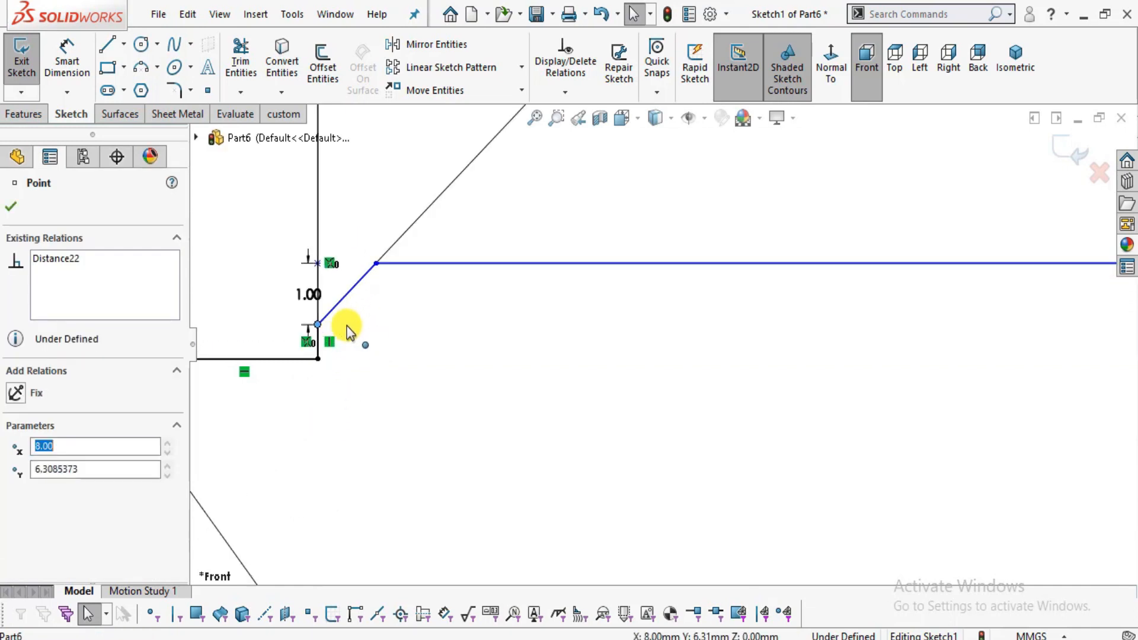
{"action": "scroll", "coordinate": [464, 370], "scroll_direction": "up", "scroll_amount": 9}
{"action": "scroll", "coordinate": [948, 265], "scroll_direction": "up", "scroll_amount": 2}
{"action": "scroll", "coordinate": [870, 288], "scroll_direction": "down", "scroll_amount": 2}
{"action": "scroll", "coordinate": [945, 313], "scroll_direction": "up", "scroll_amount": 2}
Dimension the distance between the shaft line and the centerline and set it to 8 mm.
{"action": "left_click", "coordinate": [89, 56]}
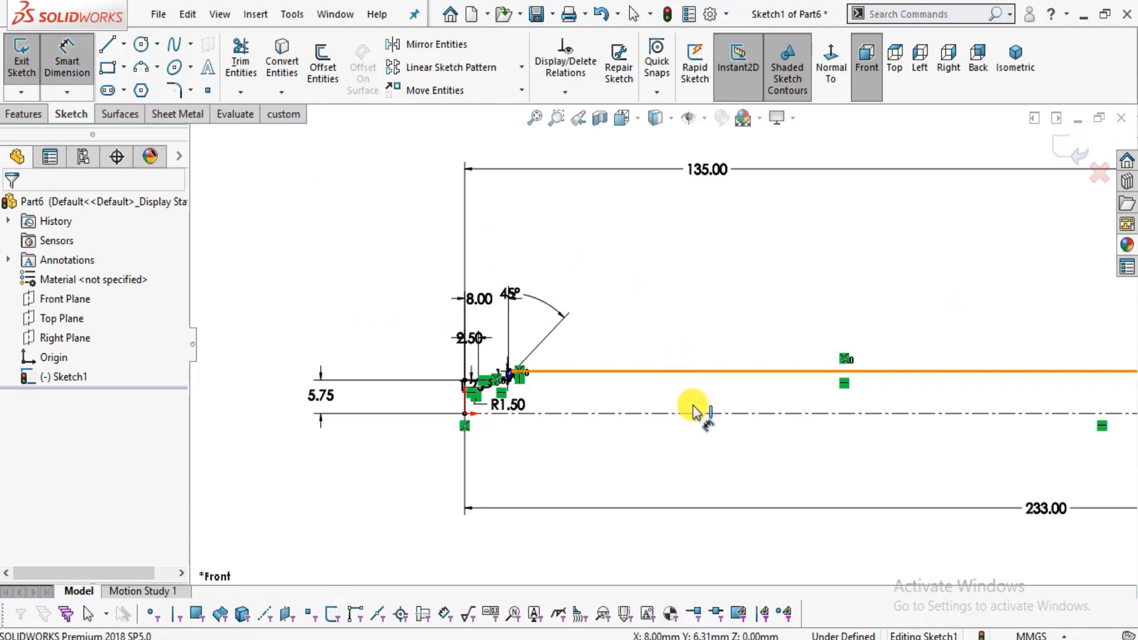
{"action": "left_click", "coordinate": [691, 372]}
{"action": "left_click", "coordinate": [694, 413]}
{"action": "left_click", "coordinate": [696, 396]}
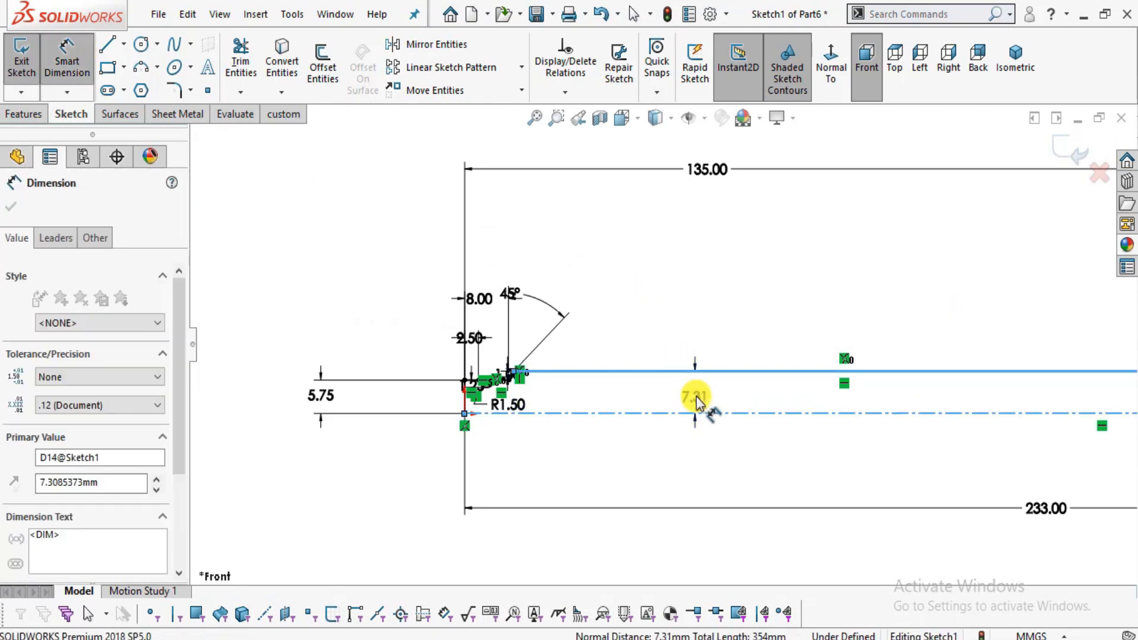
{"action": "type", "text": "8"}
{"action": "key", "text": "Return"}
{"action": "key", "text": "Escape"}
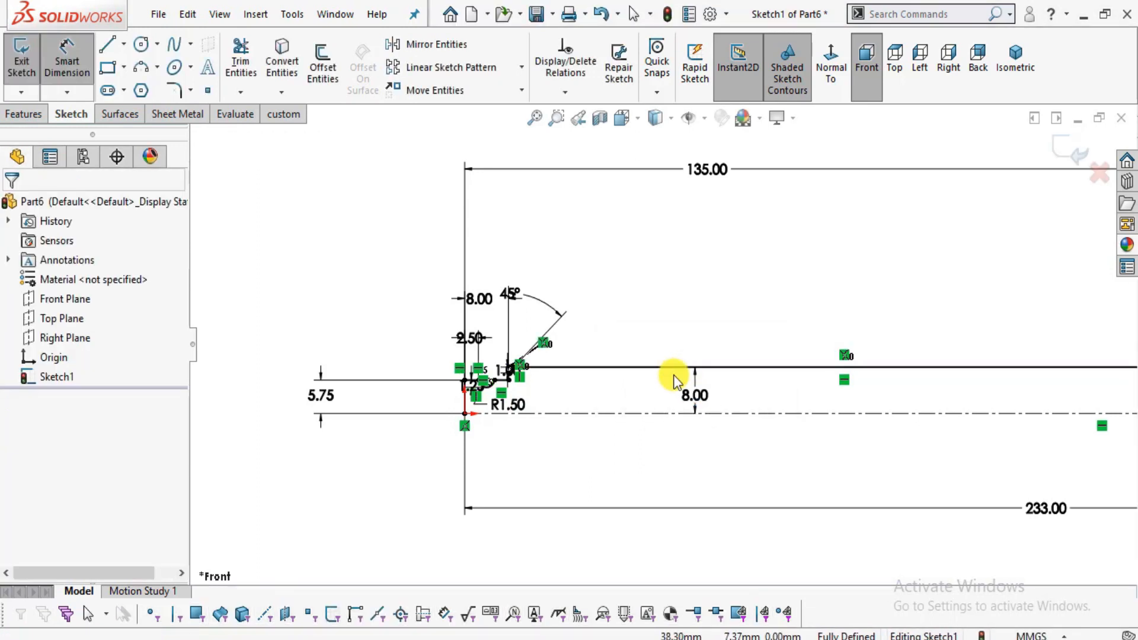
Revolve the profile 360° about the centerline into a solid, letting the open sketch be closed automatically.
{"action": "scroll", "coordinate": [674, 380], "scroll_direction": "up", "scroll_amount": 4}
{"action": "left_click", "coordinate": [23, 113]}
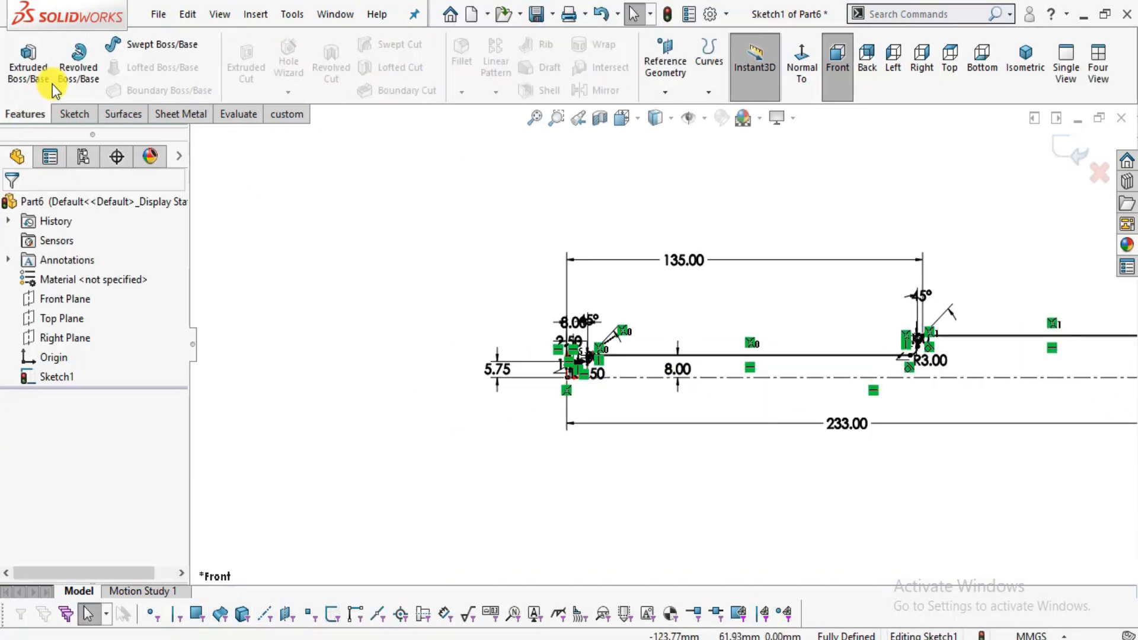
{"action": "left_click", "coordinate": [83, 75]}
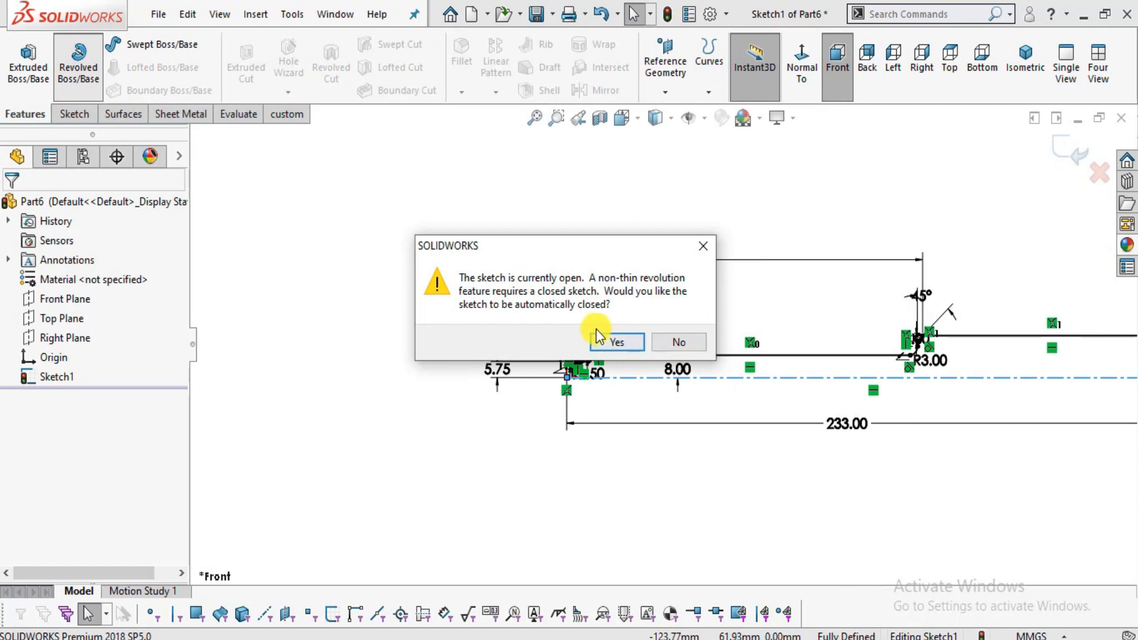
{"action": "left_click", "coordinate": [613, 342]}
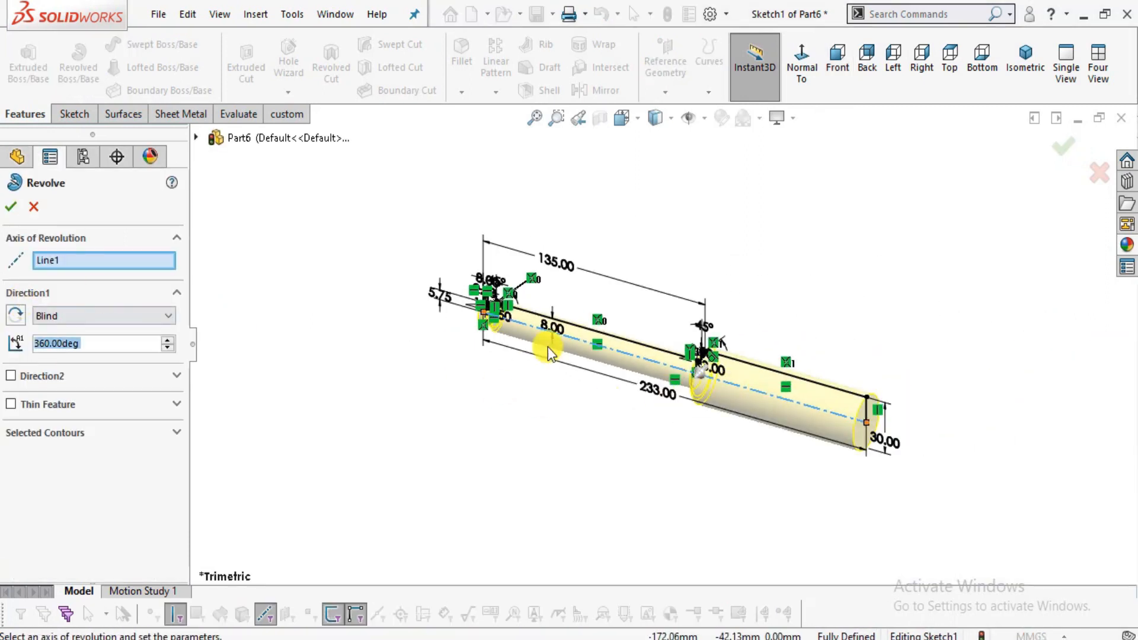
{"action": "left_click", "coordinate": [8, 208]}
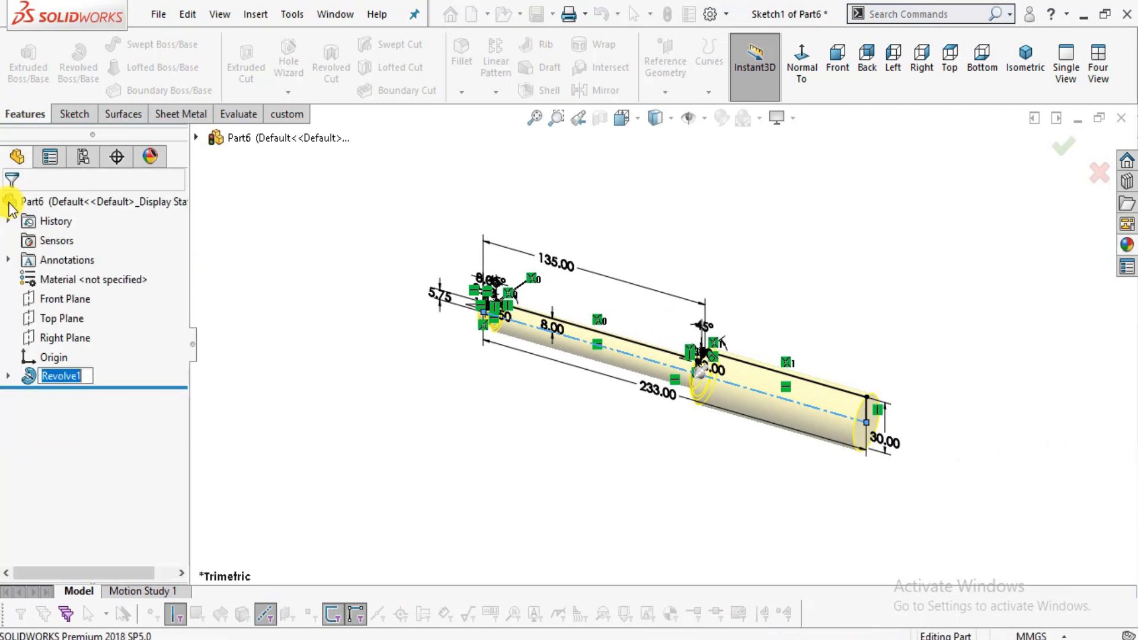
{"action": "middle_click_drag", "start_coordinate": [575, 315], "coordinate": [648, 330]}
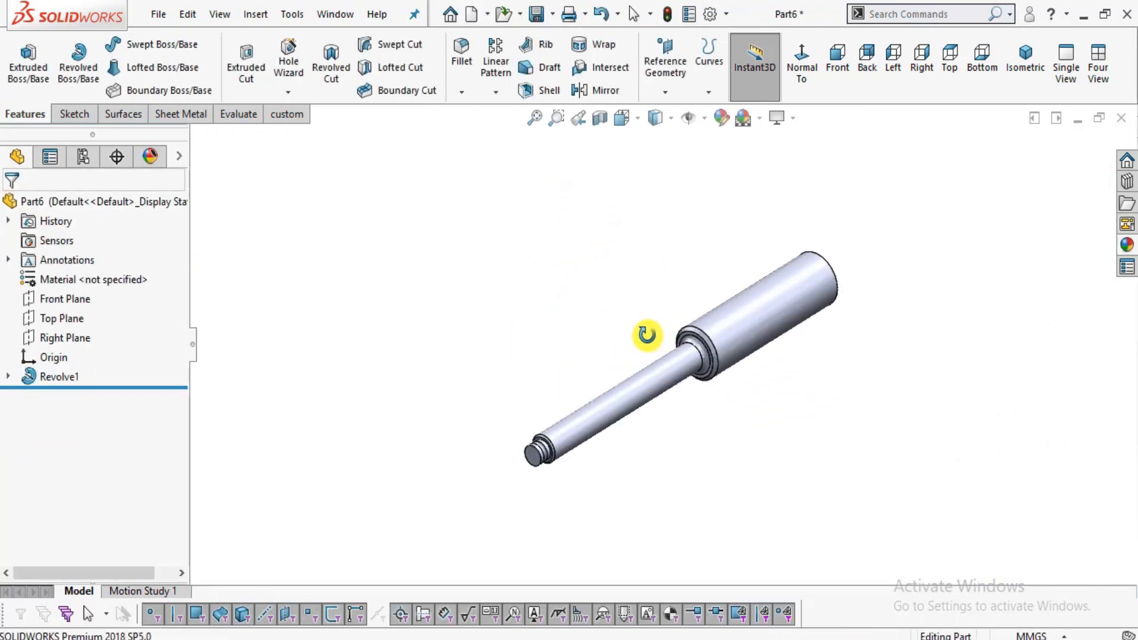
{"action": "scroll", "coordinate": [582, 398], "scroll_direction": "down", "scroll_amount": 5}
{"action": "scroll", "coordinate": [547, 399], "scroll_direction": "down", "scroll_amount": 4}
{"action": "scroll", "coordinate": [543, 398], "scroll_direction": "up", "scroll_amount": 5}
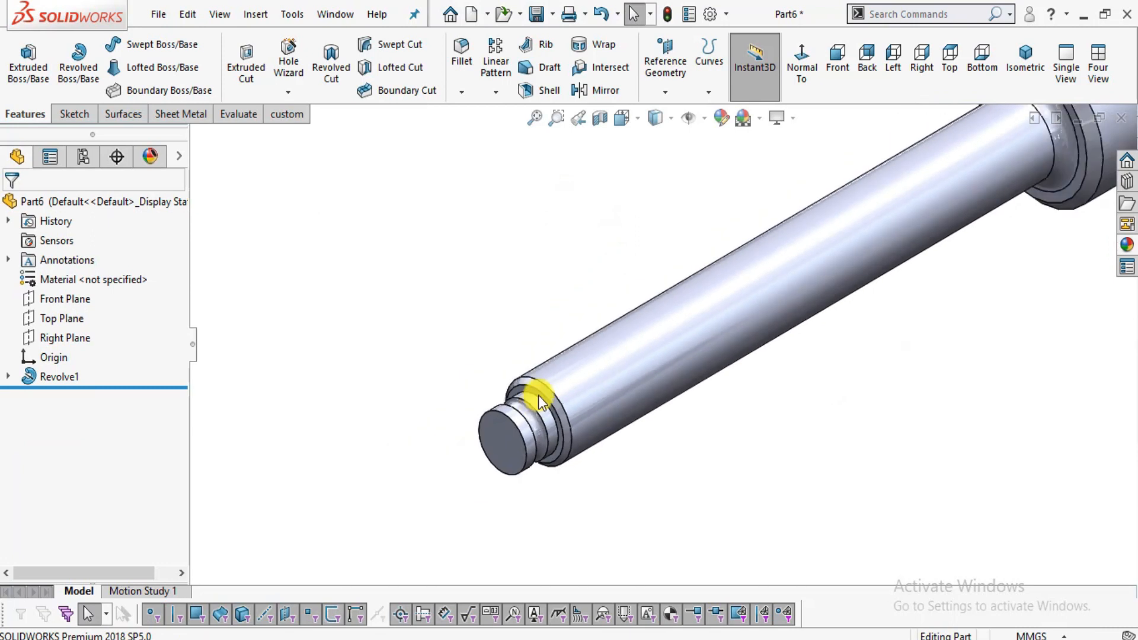
Chamfer the circular edge at the handle's free end by 2.5 mm at 45°, following the plan.
{"action": "mouse_move", "coordinate": [893, 241]}
{"action": "middle_mouse_down"}
{"action": "mouse_move", "coordinate": [909, 268]}
{"action": "mouse_move", "coordinate": [909, 322]}
{"action": "mouse_move", "coordinate": [909, 241]}
{"action": "middle_mouse_up"}
{"action": "scroll", "coordinate": [903, 255], "scroll_direction": "down", "scroll_amount": 3}
{"action": "key", "text": "alt+Tab"}
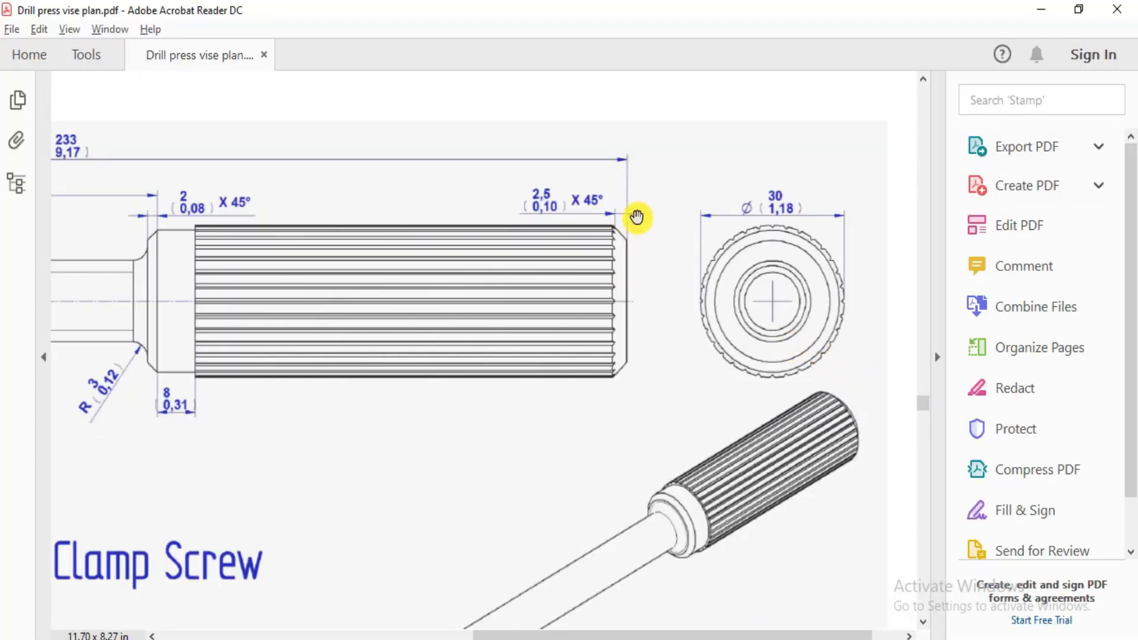
{"action": "key", "text": "alt+Tab"}
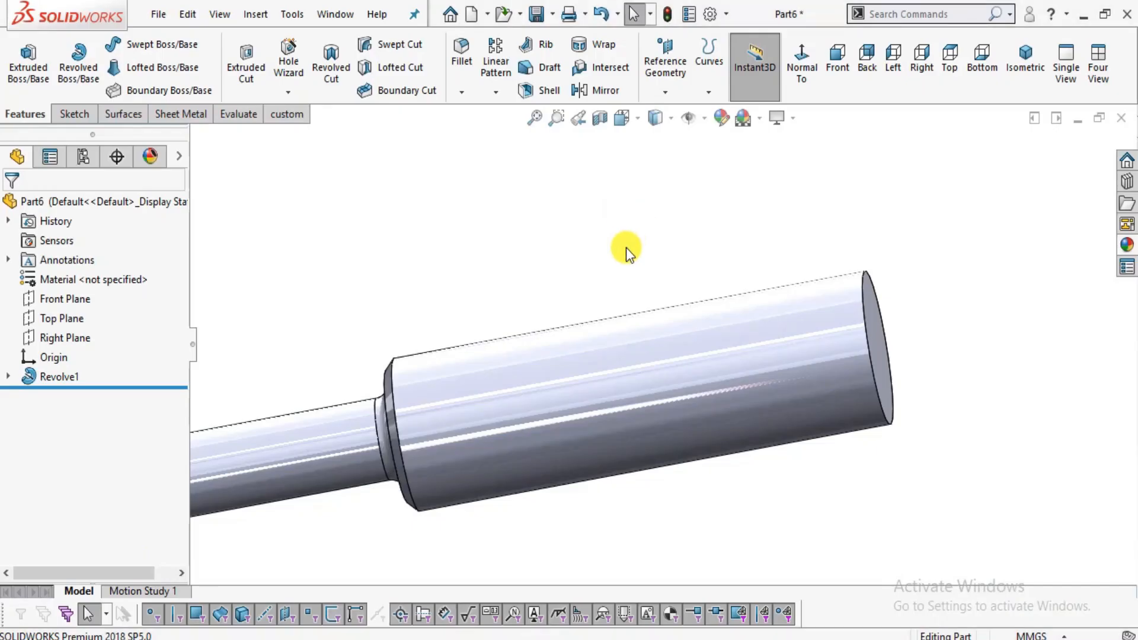
{"action": "left_click", "coordinate": [462, 93]}
{"action": "scroll", "coordinate": [877, 375], "scroll_direction": "down", "scroll_amount": 2}
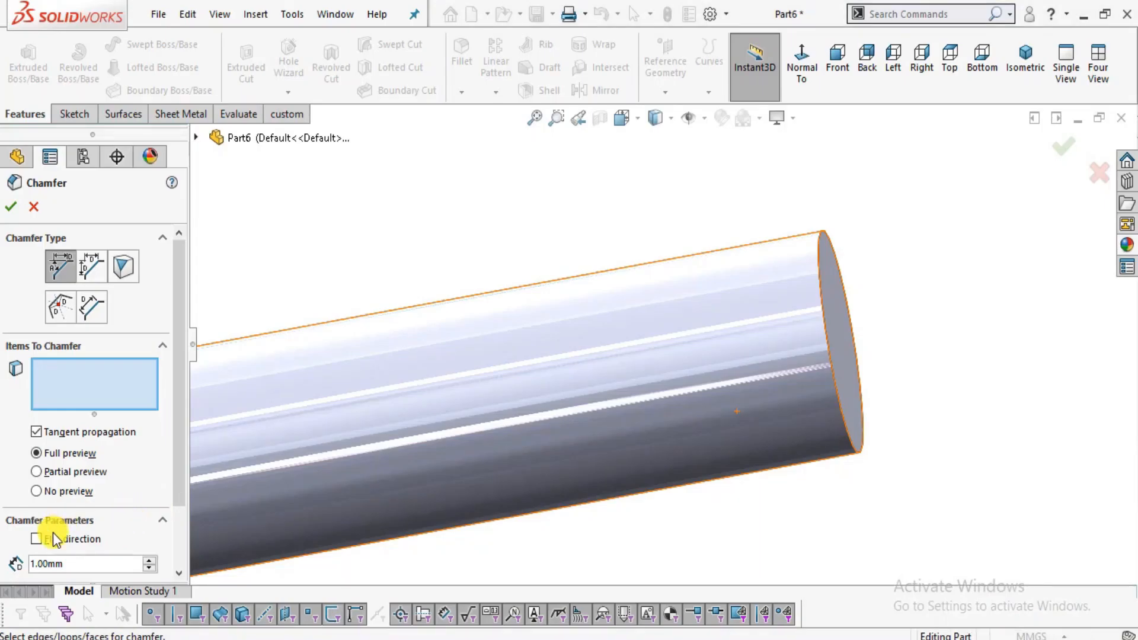
{"action": "type", "text": "2.5"}
{"action": "key", "text": "Return"}
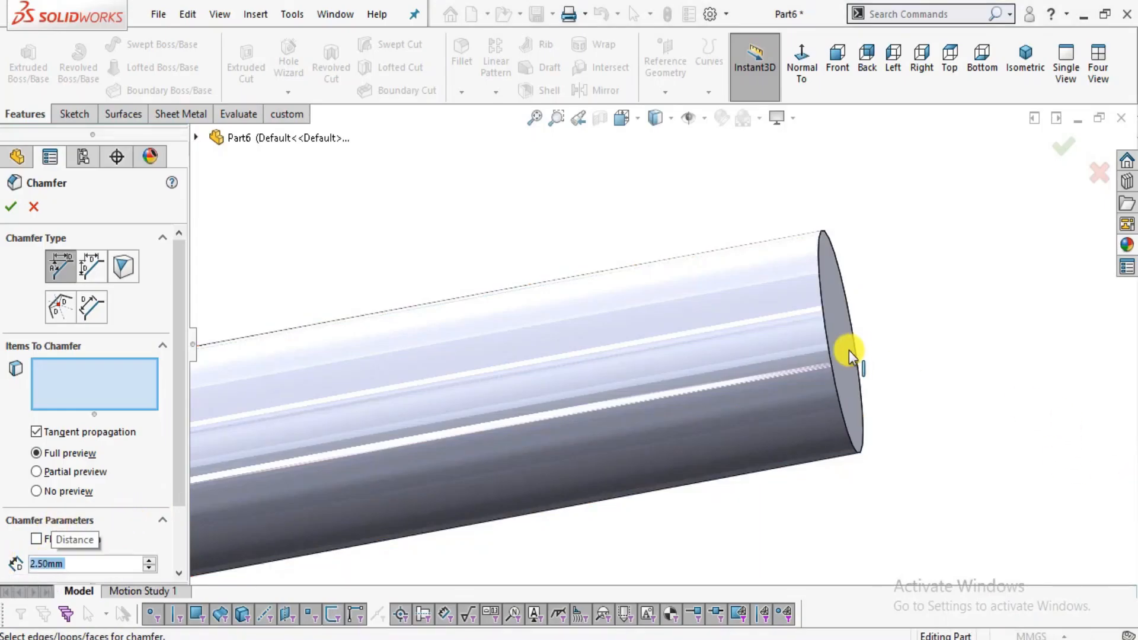
{"action": "left_click", "coordinate": [826, 344]}
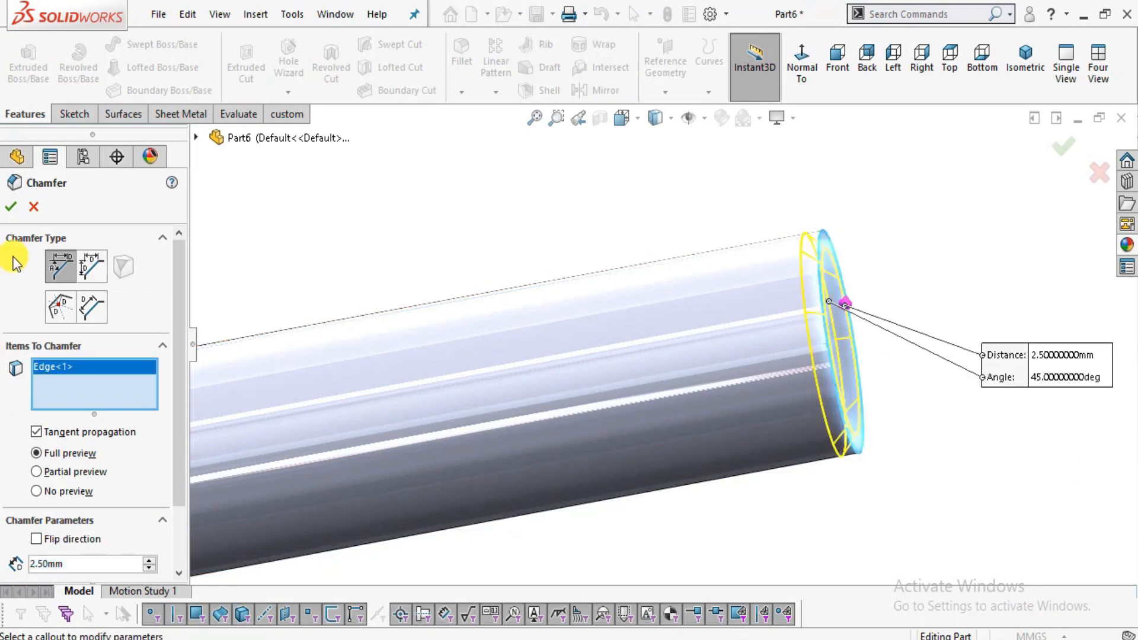
{"action": "left_click", "coordinate": [12, 208]}
Examine the chamfered clamp screw from tip to handle and compare it with the plan for the features still missing.
{"action": "scroll", "coordinate": [483, 228], "scroll_direction": "up", "scroll_amount": 5}
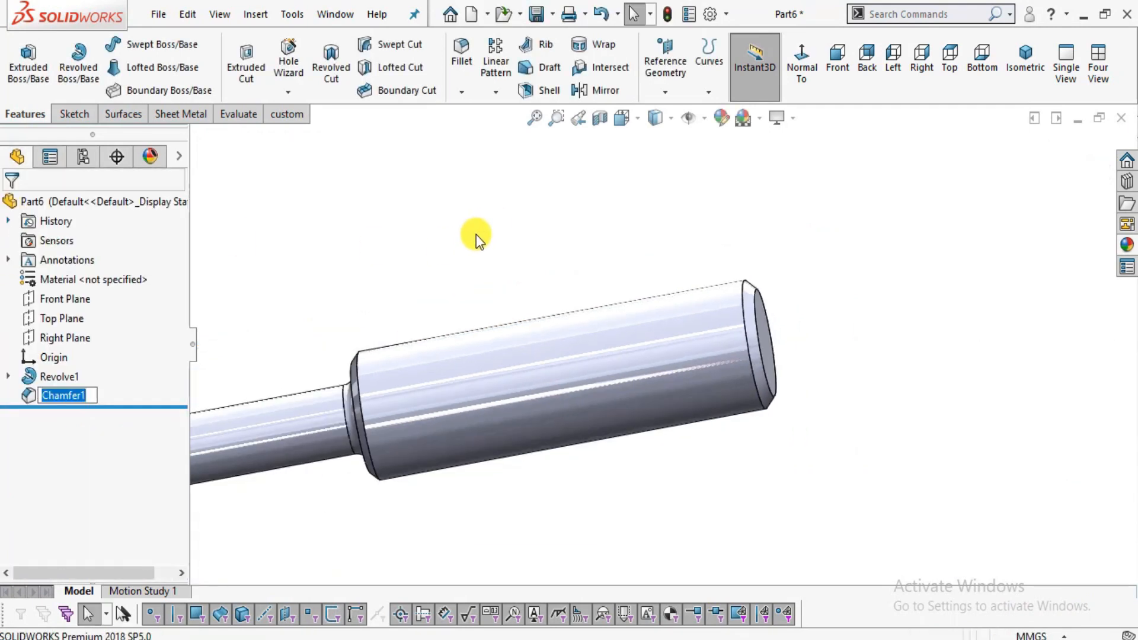
{"action": "middle_click_drag", "start_coordinate": [467, 254], "coordinate": [365, 440]}
{"action": "scroll", "coordinate": [365, 440], "scroll_direction": "down", "scroll_amount": 3}
{"action": "scroll", "coordinate": [356, 344], "scroll_direction": "down", "scroll_amount": 3}
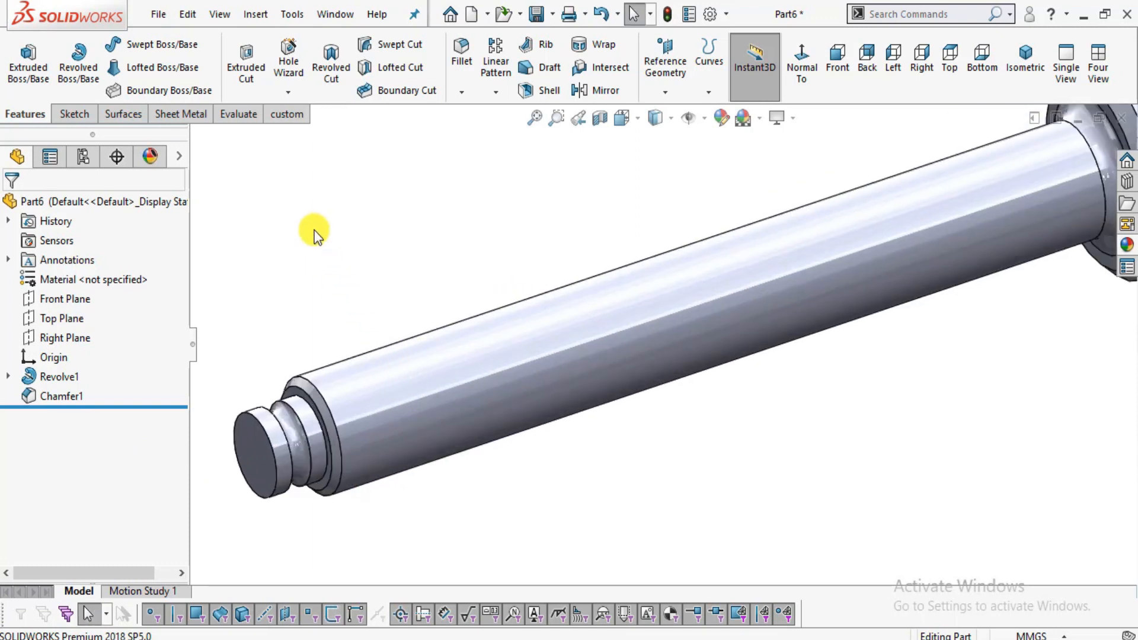
{"action": "scroll", "coordinate": [783, 258], "scroll_direction": "up", "scroll_amount": 2}
{"action": "scroll", "coordinate": [779, 254], "scroll_direction": "up", "scroll_amount": 2}
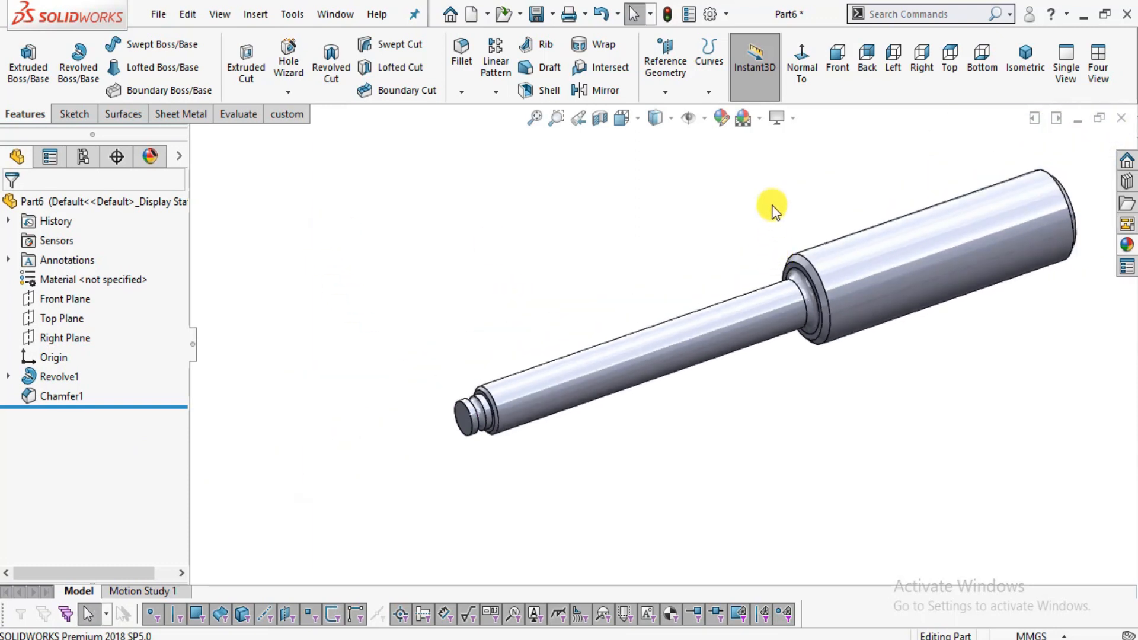
{"action": "key", "text": "alt+Tab"}
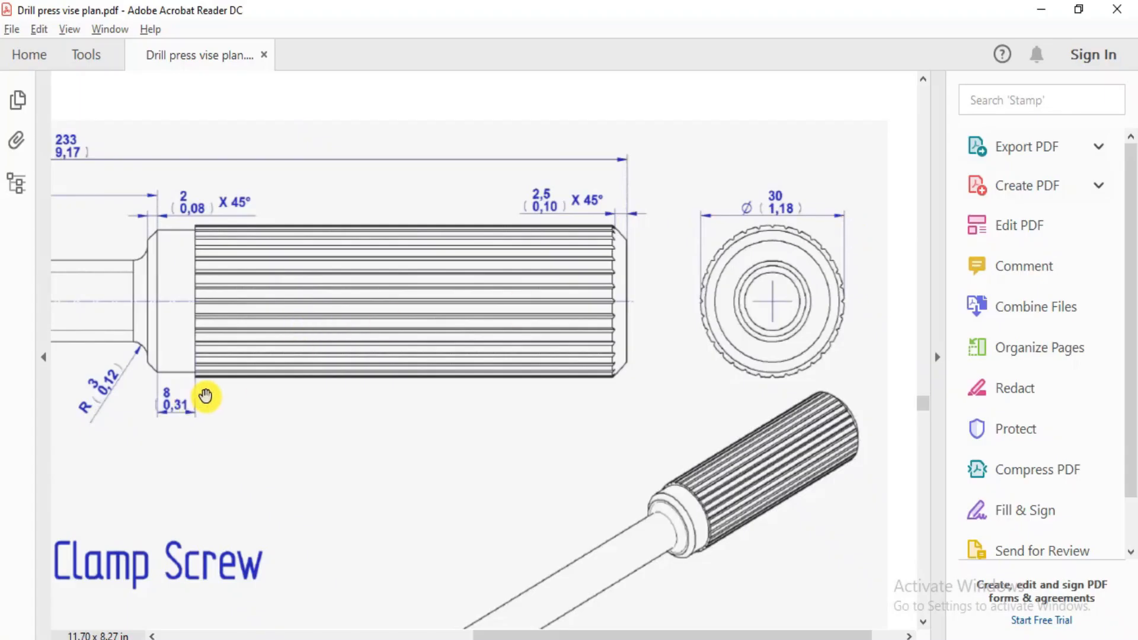
{"action": "scroll", "coordinate": [445, 359], "scroll_direction": "left", "scroll_amount": 5}
{"action": "key", "text": "alt+Tab"}
{"action": "scroll", "coordinate": [670, 330], "scroll_direction": "up", "scroll_amount": 3}
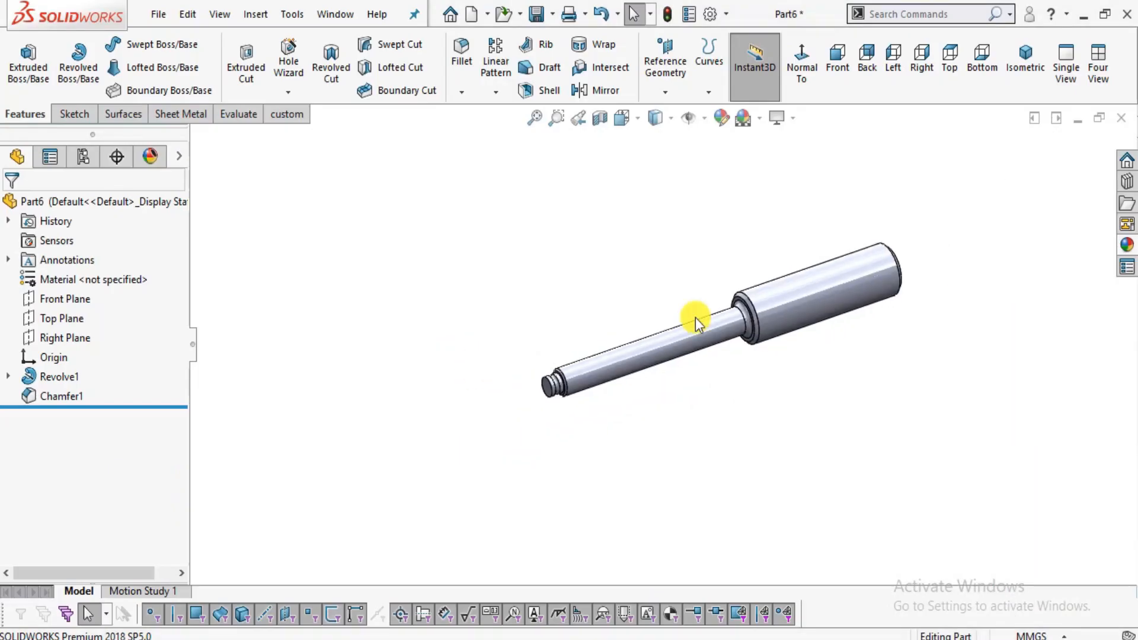
{"action": "scroll", "coordinate": [901, 243], "scroll_direction": "down", "scroll_amount": 3}
{"action": "scroll", "coordinate": [414, 468], "scroll_direction": "down", "scroll_amount": 3}
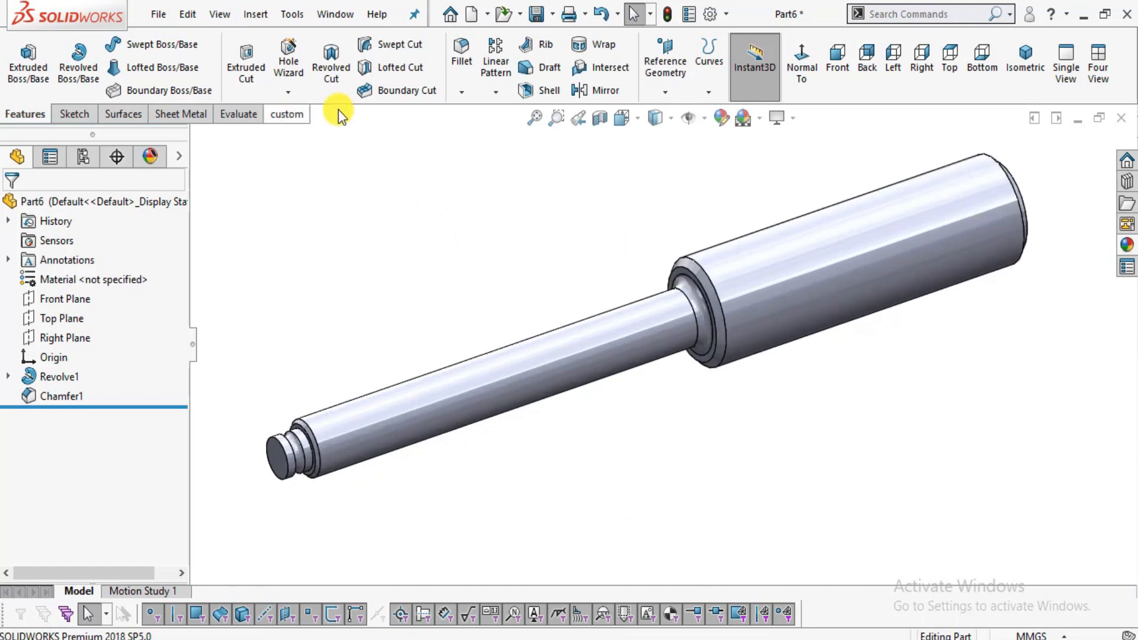
{"action": "left_click", "coordinate": [281, 91]}
{"action": "left_click", "coordinate": [298, 152]}
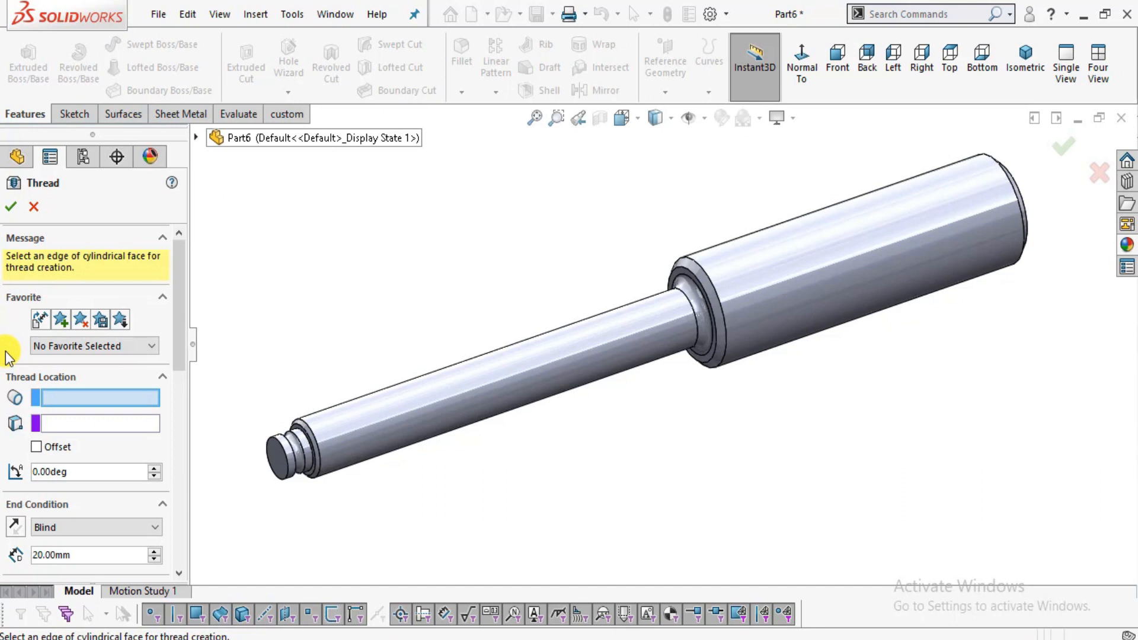
{"action": "scroll", "coordinate": [361, 477], "scroll_direction": "down", "scroll_amount": 2}
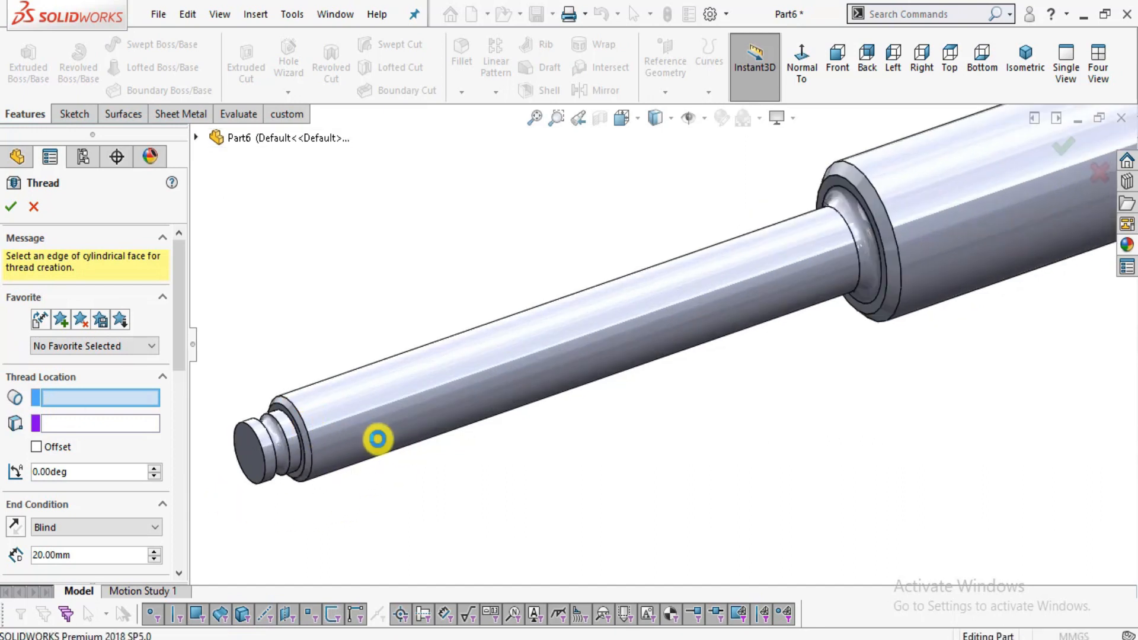
{"action": "left_click", "coordinate": [377, 439]}
{"action": "key", "text": "alt+Tab"}
{"action": "left_click_drag", "start_coordinate": [181, 419], "coordinate": [417, 442]}
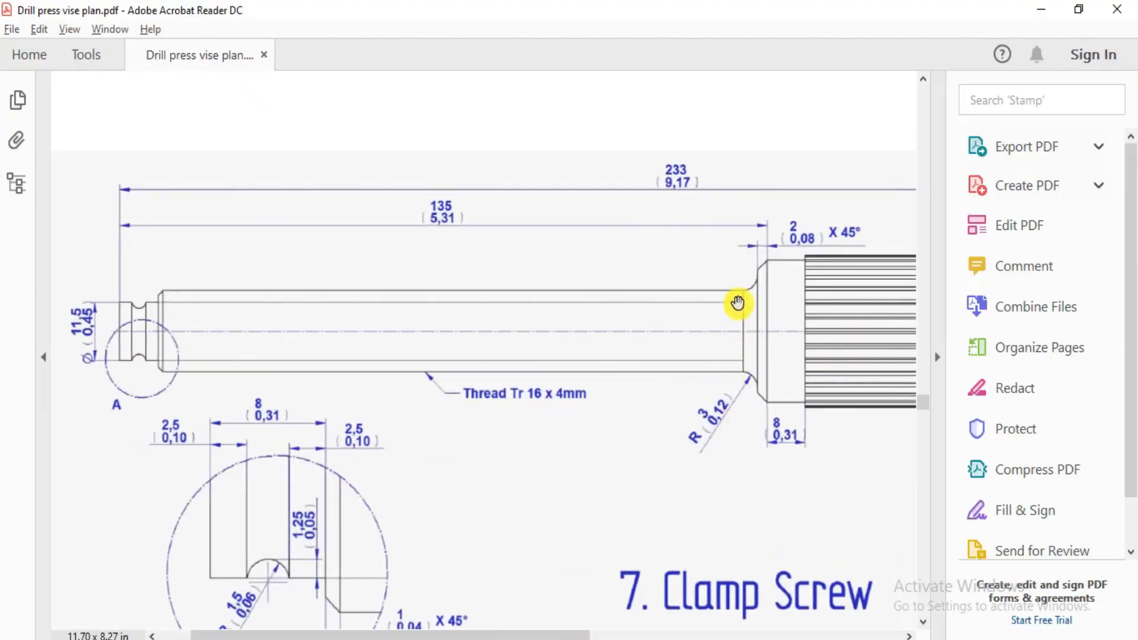
{"action": "key", "text": "alt+Tab"}
{"action": "key", "text": "alt+Tab"}
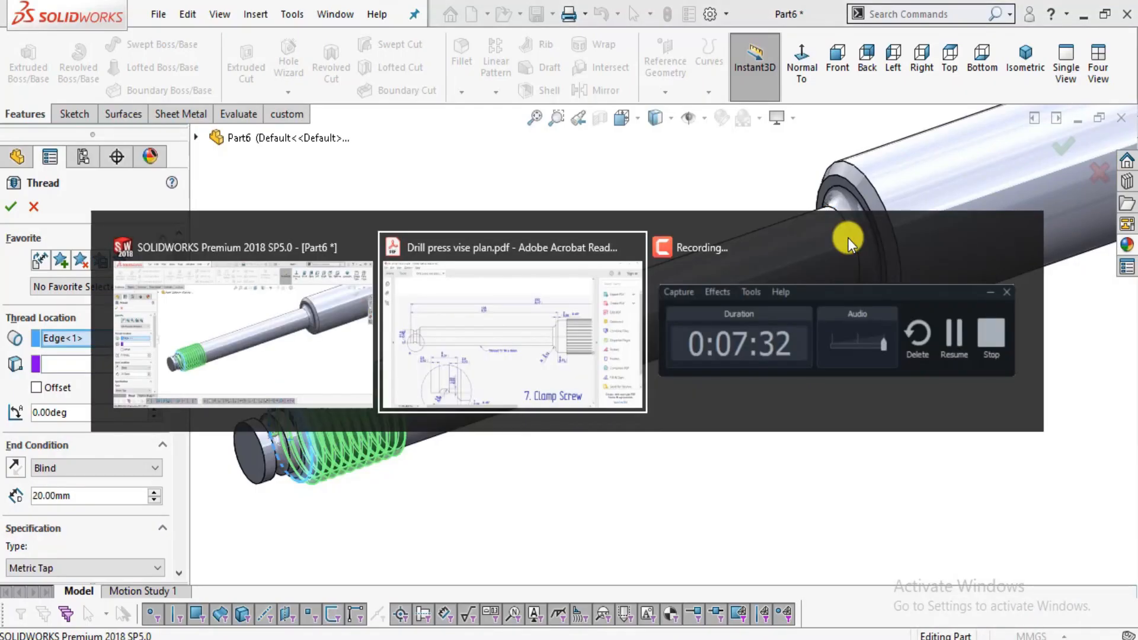
{"action": "key", "text": "alt+Tab"}
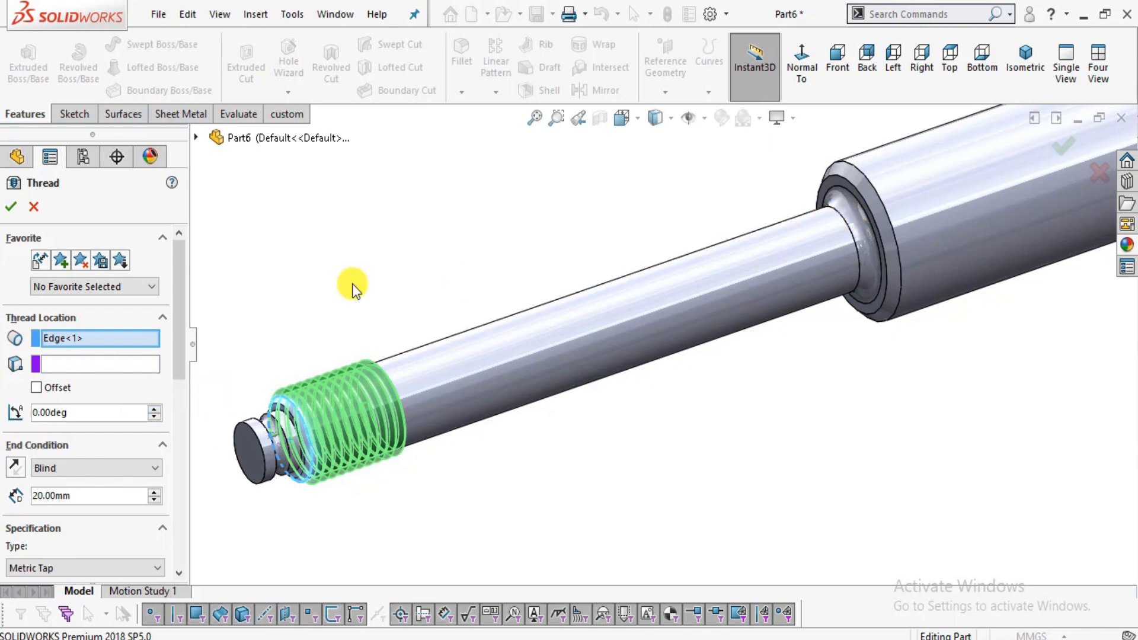
{"action": "key", "text": "Escape"}
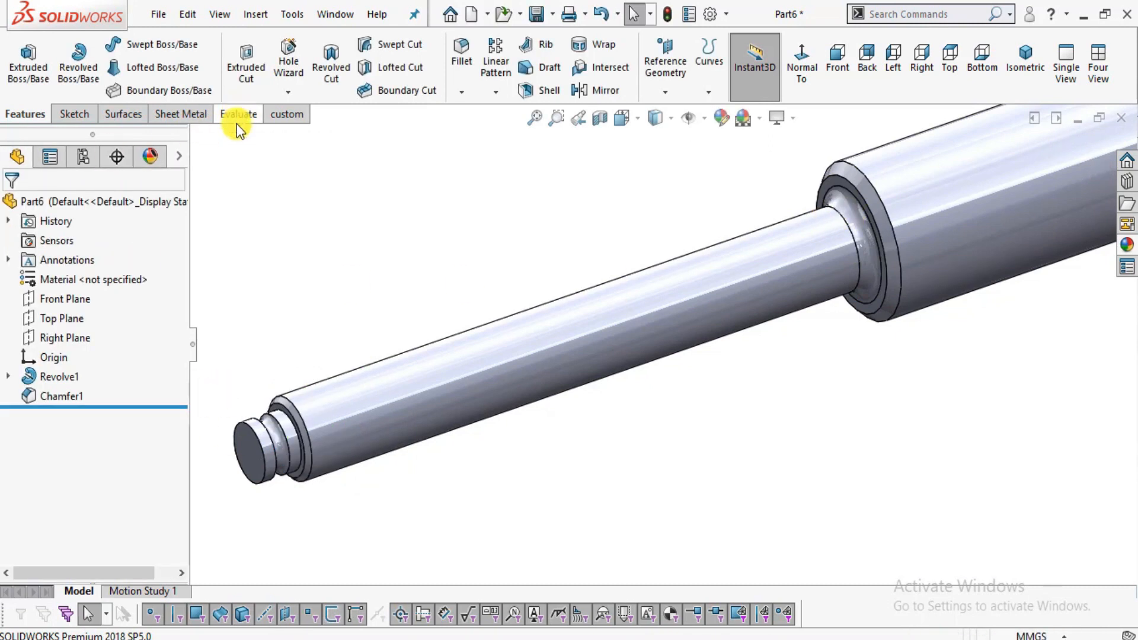
Measure the distance between the circular edges at the two ends of the plain shaft.
{"action": "left_click", "coordinate": [241, 113]}
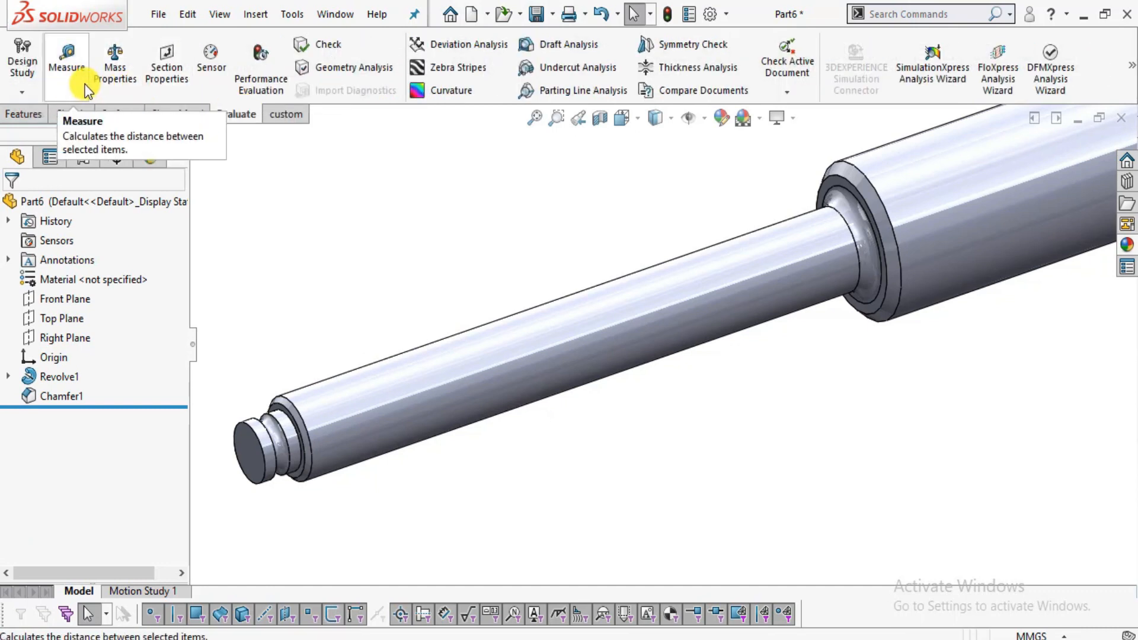
{"action": "left_click", "coordinate": [66, 59]}
{"action": "left_click", "coordinate": [858, 243]}
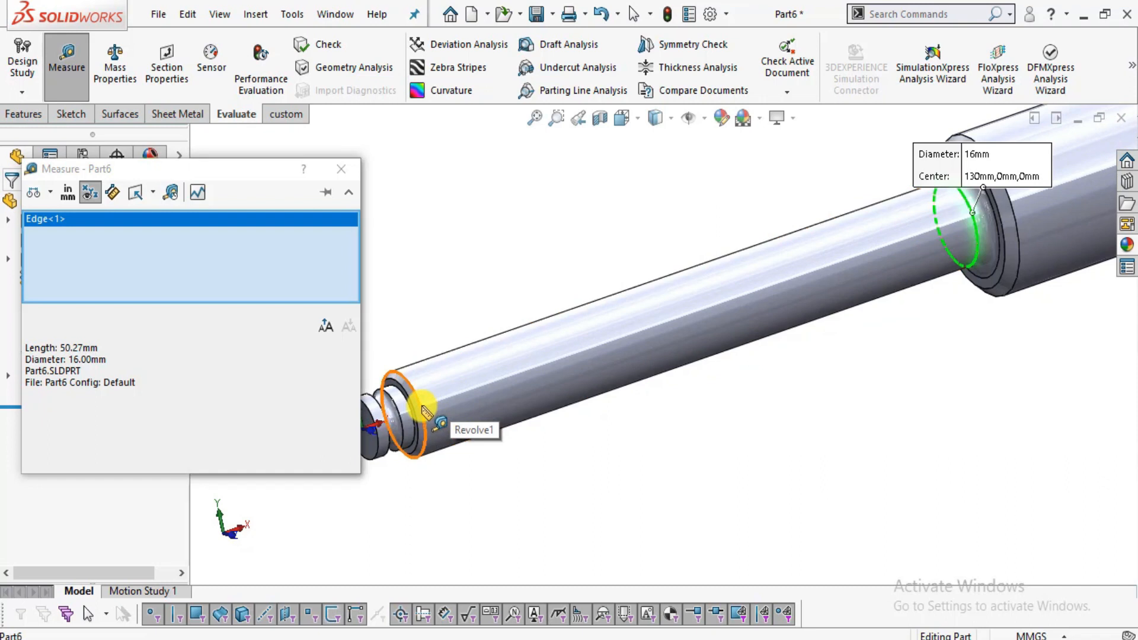
{"action": "left_click", "coordinate": [427, 409]}
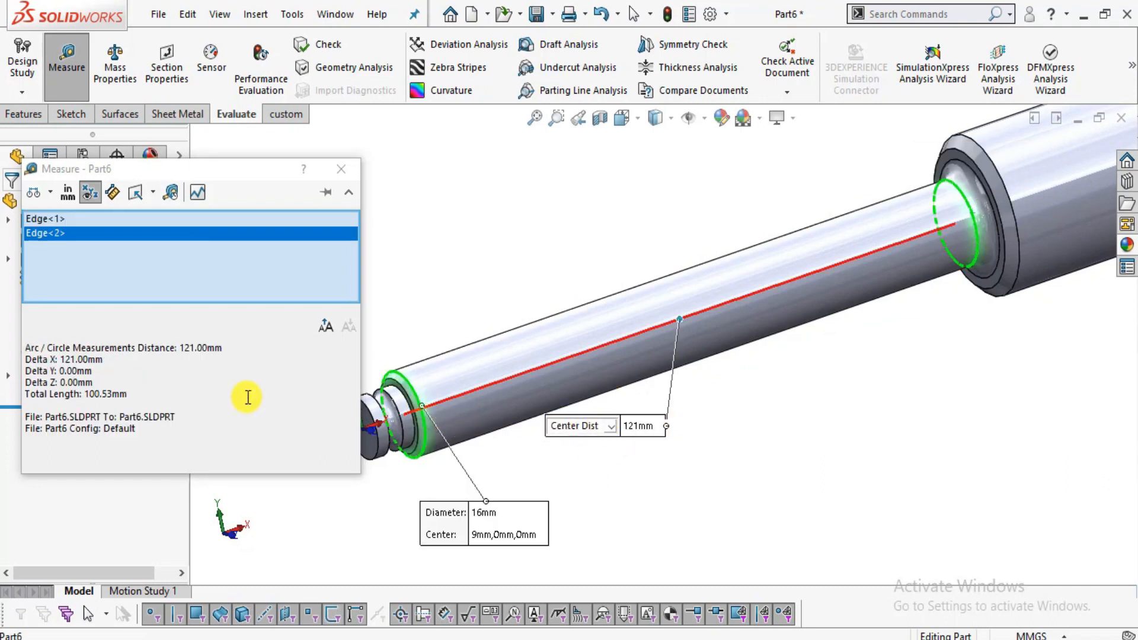
{"action": "double_click", "coordinate": [81, 359]}
{"action": "left_click", "coordinate": [349, 171]}
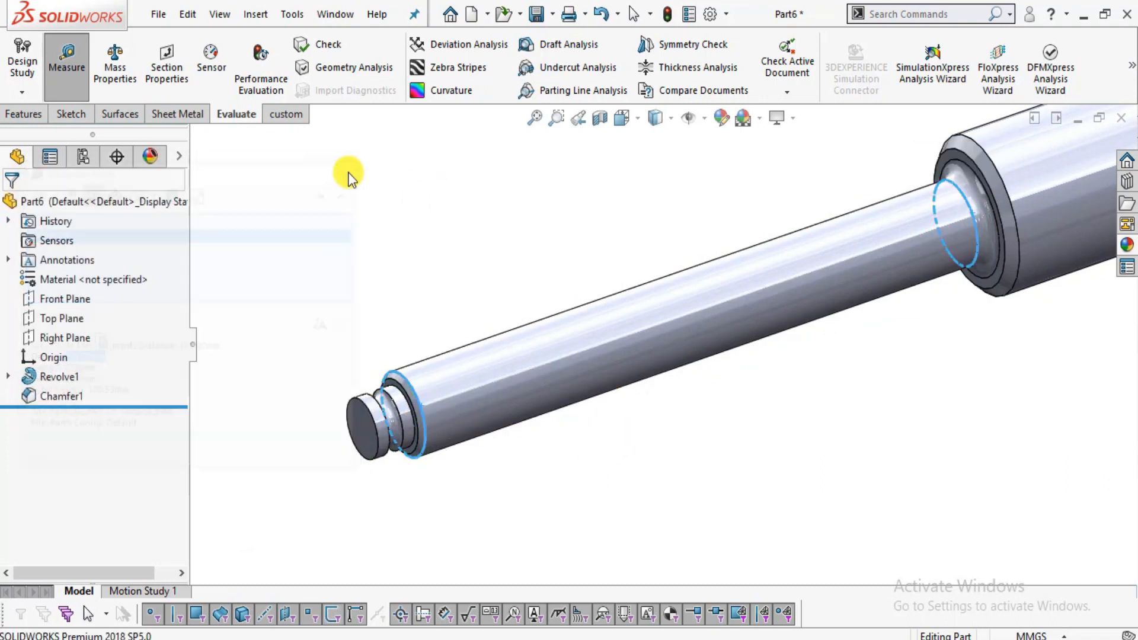
Start a thread from the shaft's circular edge at the tip end with a blind depth of 121 mm.
{"action": "left_click", "coordinate": [23, 113]}
{"action": "left_click", "coordinate": [283, 93]}
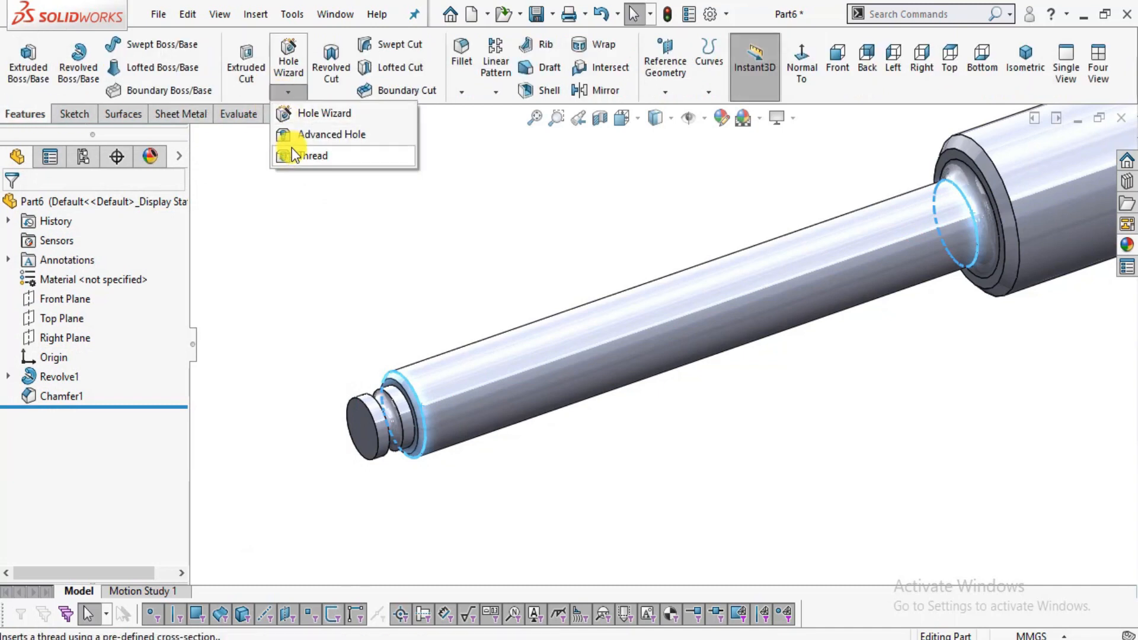
{"action": "left_click", "coordinate": [275, 230]}
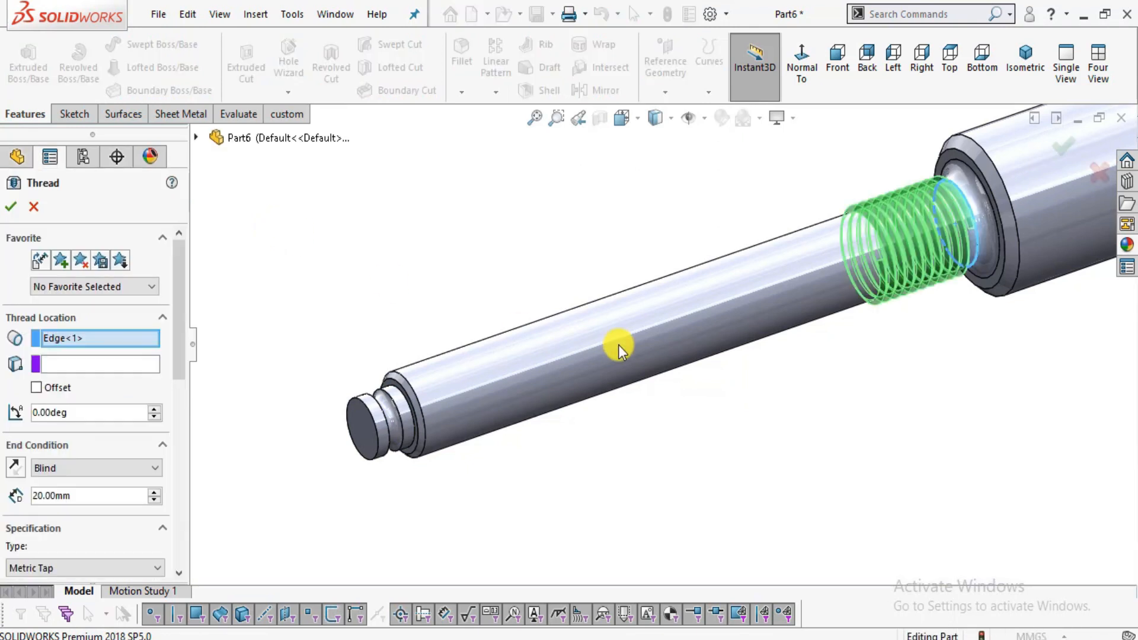
{"action": "right_click", "coordinate": [130, 339]}
{"action": "left_click", "coordinate": [154, 348]}
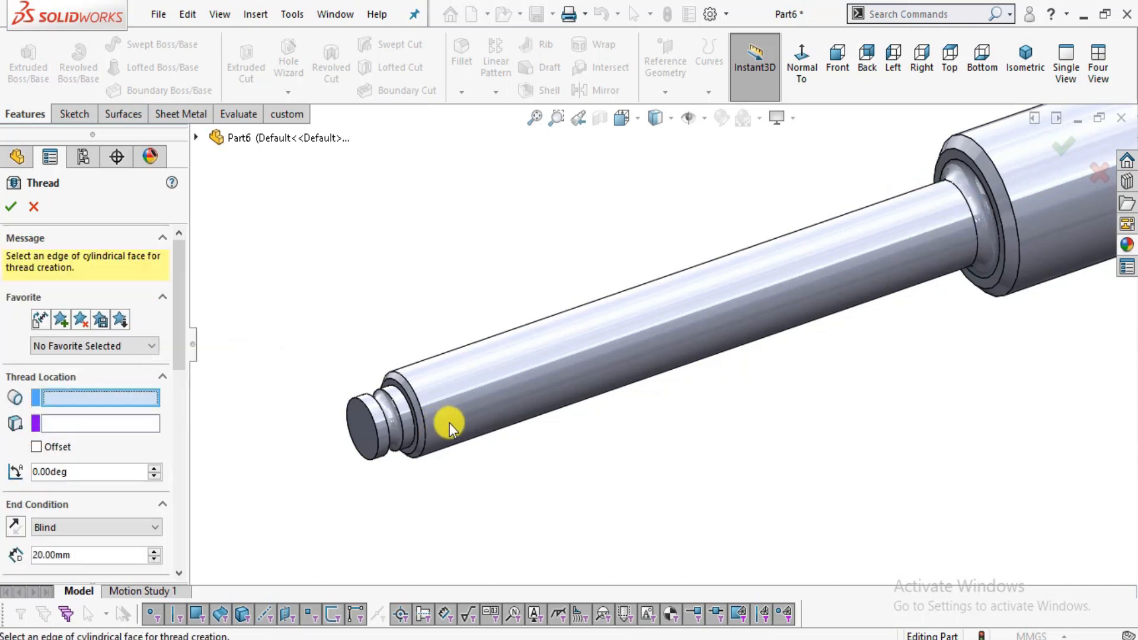
{"action": "left_click", "coordinate": [421, 415]}
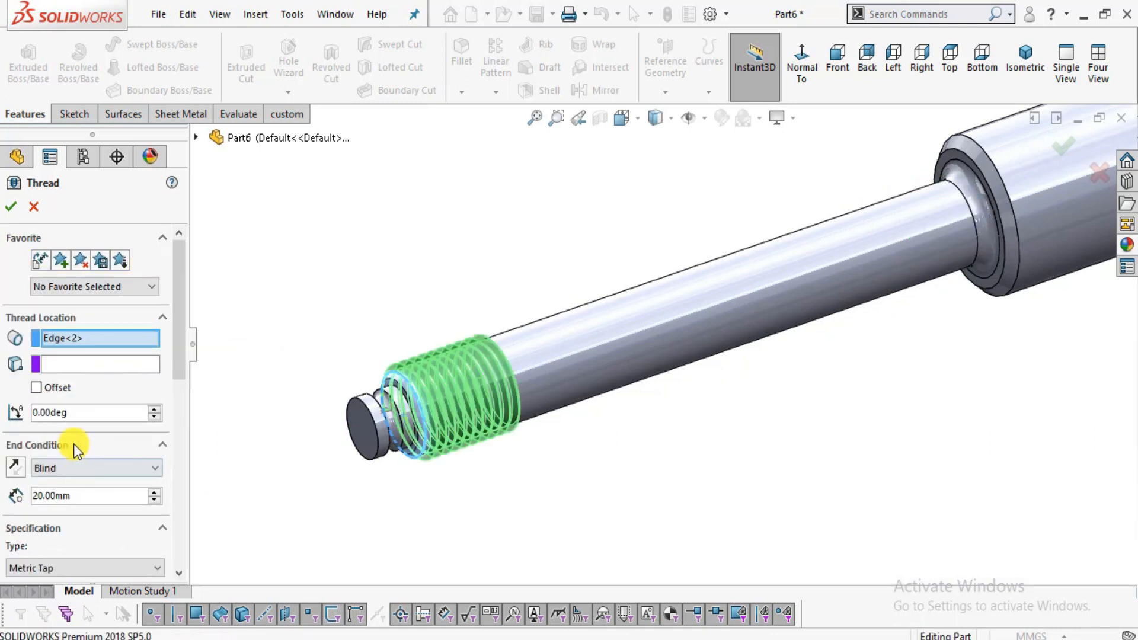
{"action": "type", "text": "121"}
{"action": "key", "text": "Return"}
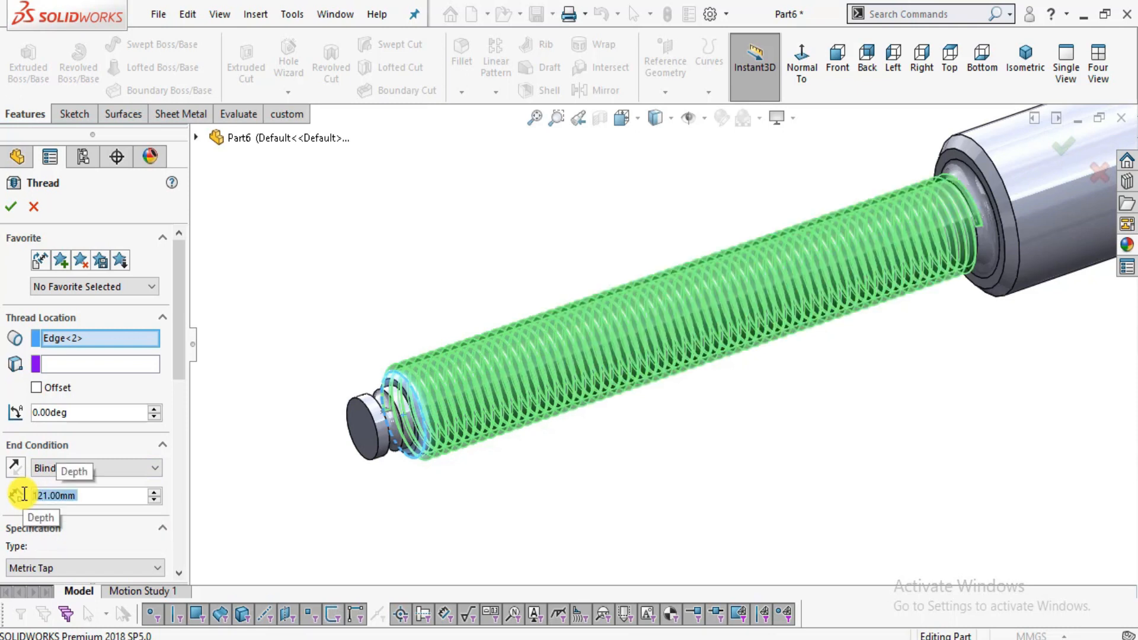
Override the M16x2.0 metric tap thread's pitch with 4 mm.
{"action": "left_click_drag", "start_coordinate": [176, 351], "coordinate": [176, 408]}
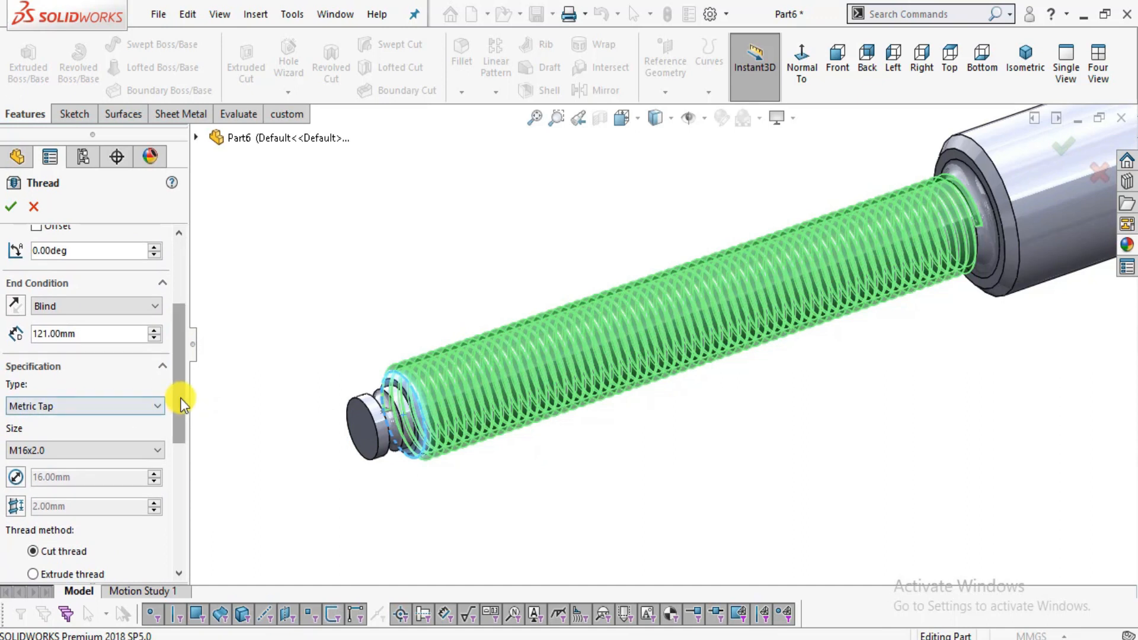
{"action": "scroll", "coordinate": [180, 397], "scroll_direction": "down", "scroll_amount": 3}
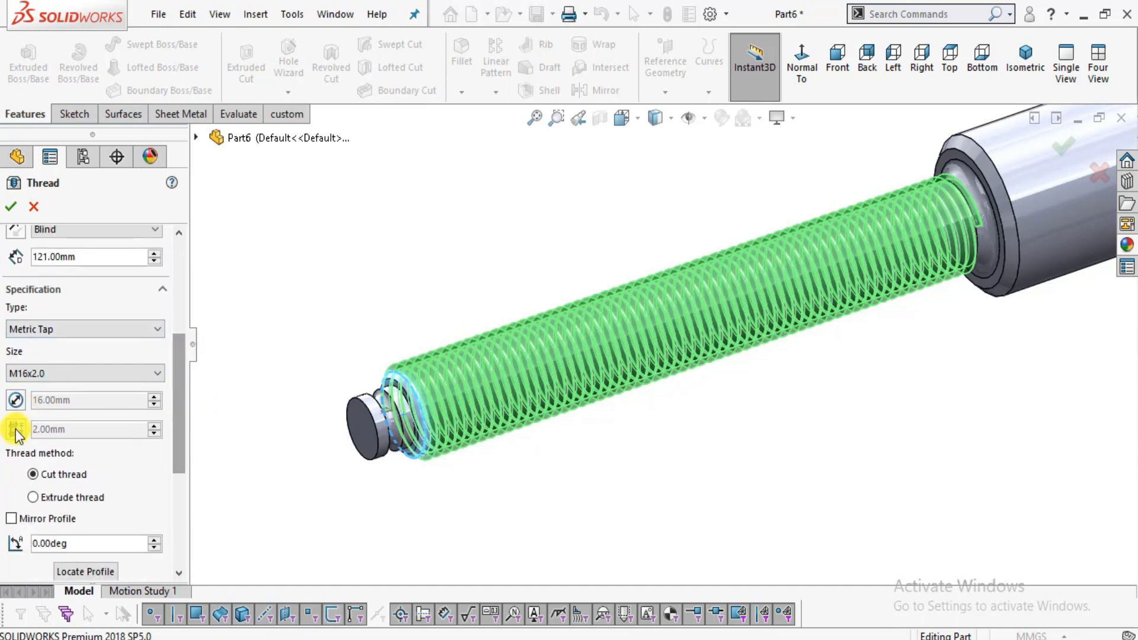
{"action": "type", "text": "4"}
{"action": "key", "text": "Return"}
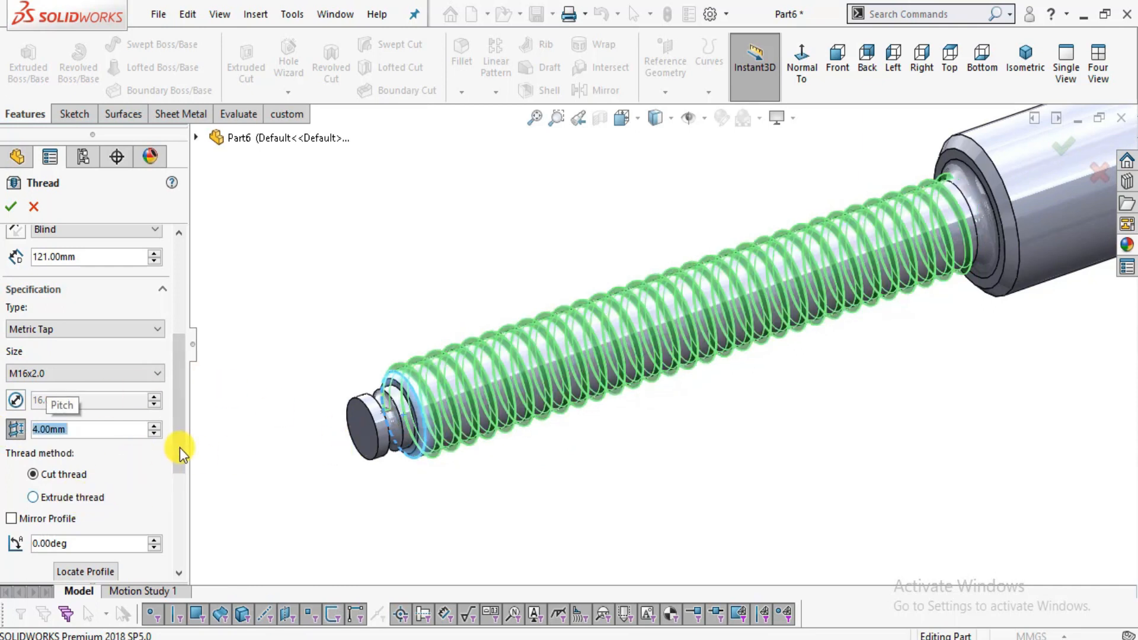
Mirror the thread profile horizontally and create the right-hand cut thread along the shaft.
{"action": "scroll", "coordinate": [369, 381], "scroll_direction": "down", "scroll_amount": 5}
{"action": "middle_click_drag", "start_coordinate": [302, 299], "coordinate": [278, 178]}
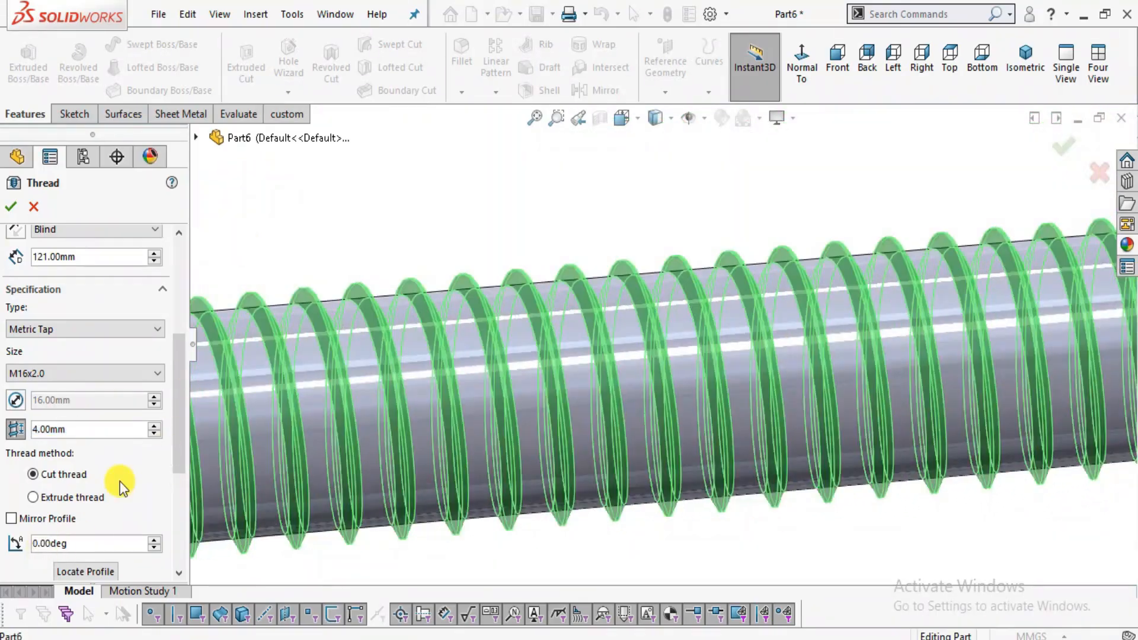
{"action": "scroll", "coordinate": [177, 414], "scroll_direction": "down", "scroll_amount": 3}
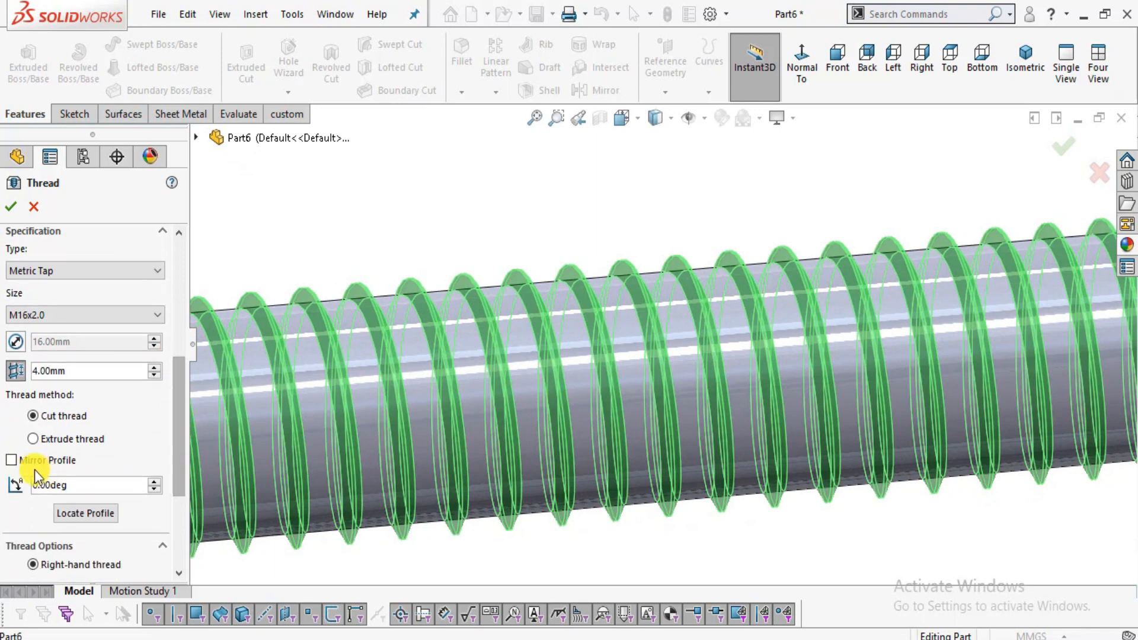
{"action": "left_click", "coordinate": [12, 461]}
{"action": "scroll", "coordinate": [492, 428], "scroll_direction": "up", "scroll_amount": 4}
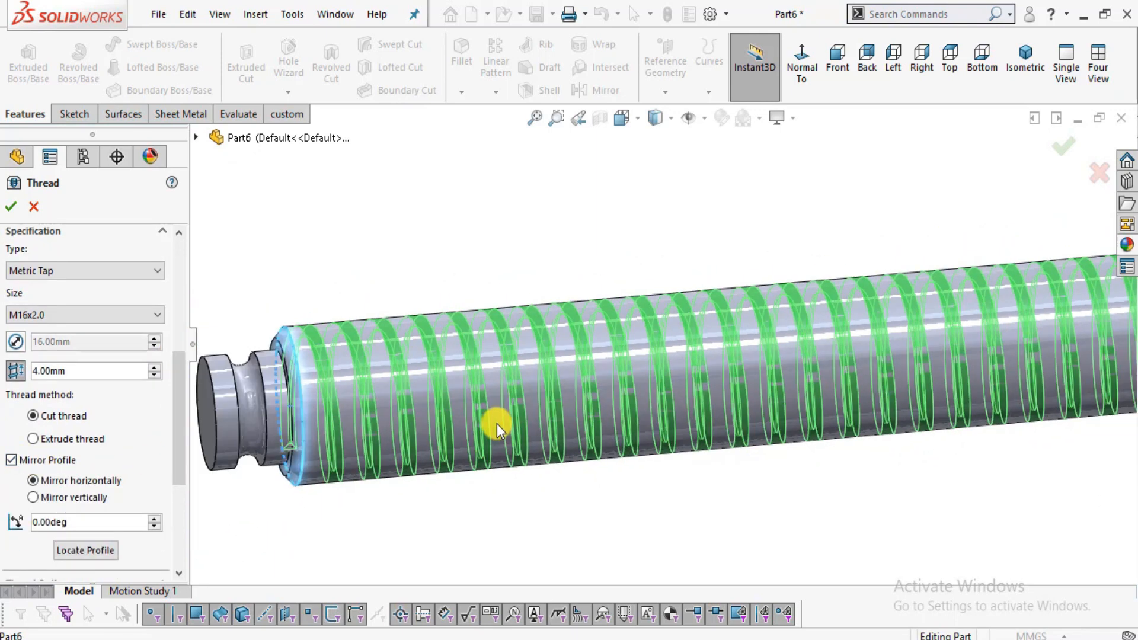
{"action": "scroll", "coordinate": [918, 414], "scroll_direction": "up", "scroll_amount": 2}
{"action": "scroll", "coordinate": [991, 352], "scroll_direction": "down", "scroll_amount": 3}
{"action": "middle_click_drag", "start_coordinate": [881, 464], "coordinate": [794, 450]}
{"action": "left_click_drag", "start_coordinate": [176, 433], "coordinate": [176, 482]}
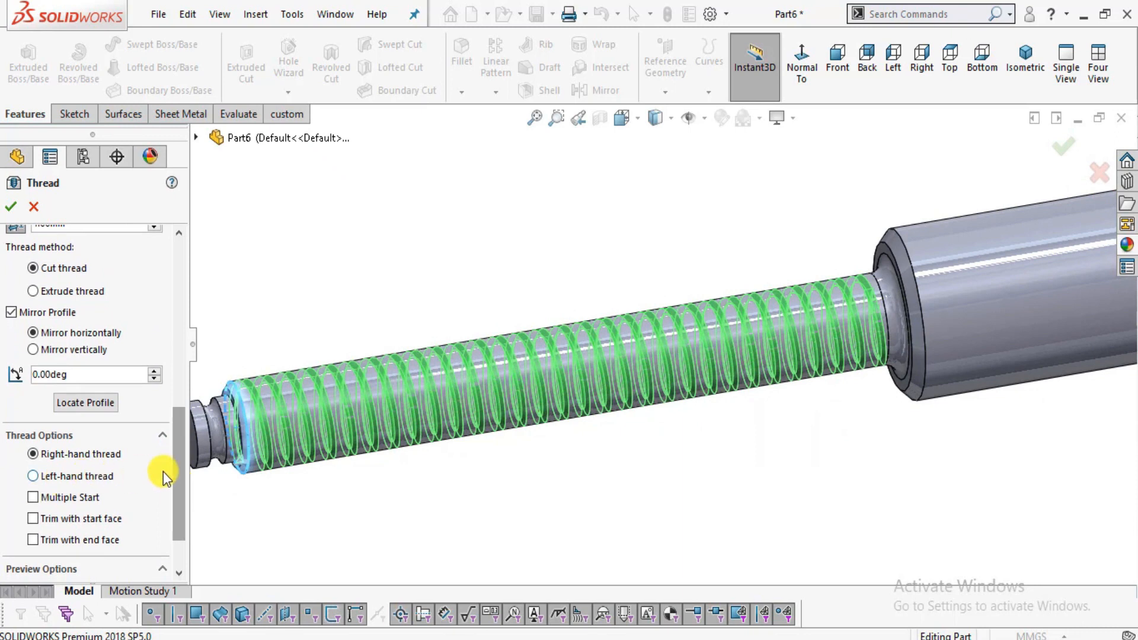
{"action": "left_click", "coordinate": [11, 207]}
Examine the cut thread along the shaft, especially where it runs out at the handle's shoulder.
{"action": "scroll", "coordinate": [433, 269], "scroll_direction": "up", "scroll_amount": 3}
{"action": "middle_click_drag", "start_coordinate": [401, 277], "coordinate": [678, 326]}
{"action": "scroll", "coordinate": [842, 318], "scroll_direction": "down", "scroll_amount": 6}
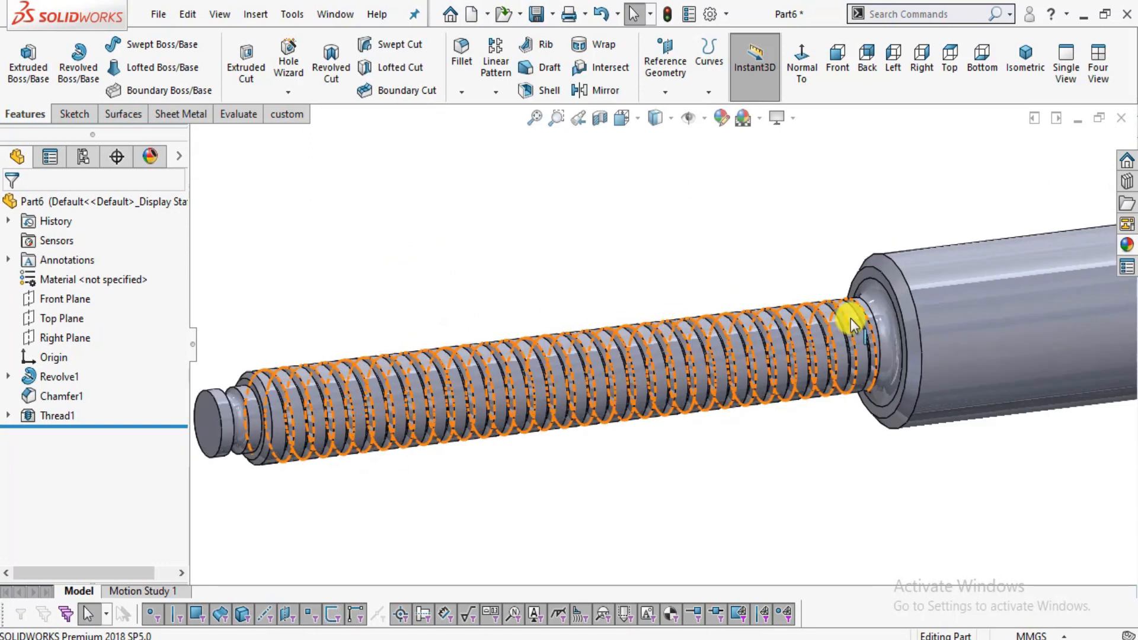
{"action": "scroll", "coordinate": [834, 299], "scroll_direction": "down", "scroll_amount": 4}
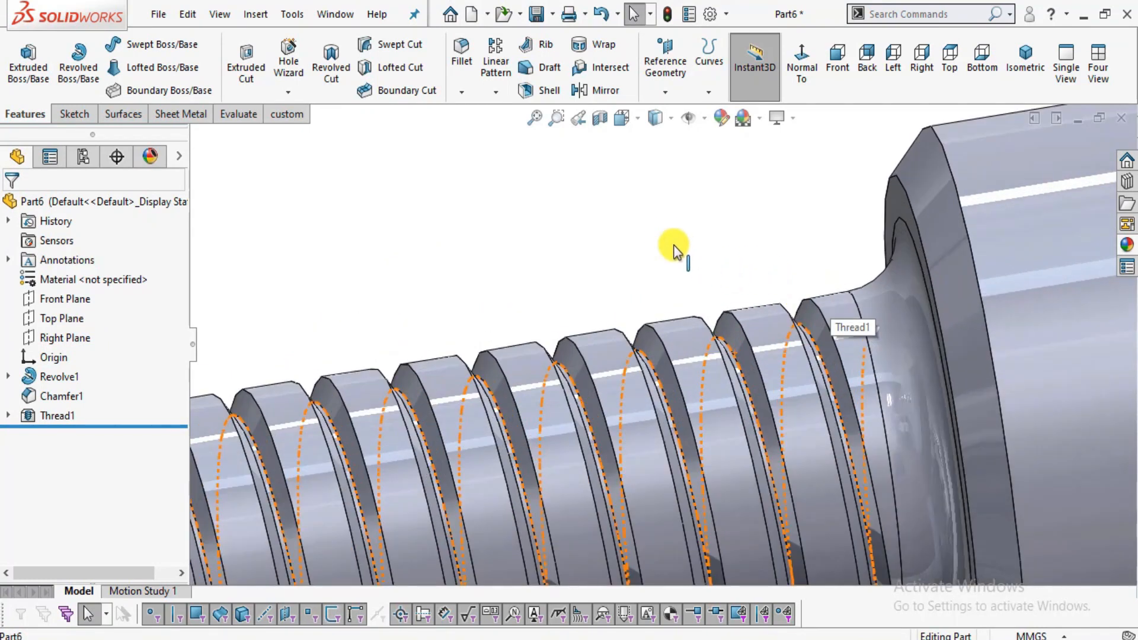
{"action": "scroll", "coordinate": [652, 252], "scroll_direction": "up", "scroll_amount": 3}
{"action": "mouse_move", "coordinate": [621, 253]}
{"action": "middle_mouse_down"}
{"action": "mouse_move", "coordinate": [608, 288]}
{"action": "mouse_move", "coordinate": [602, 264]}
{"action": "mouse_move", "coordinate": [630, 252]}
{"action": "mouse_move", "coordinate": [614, 271]}
{"action": "middle_mouse_up"}
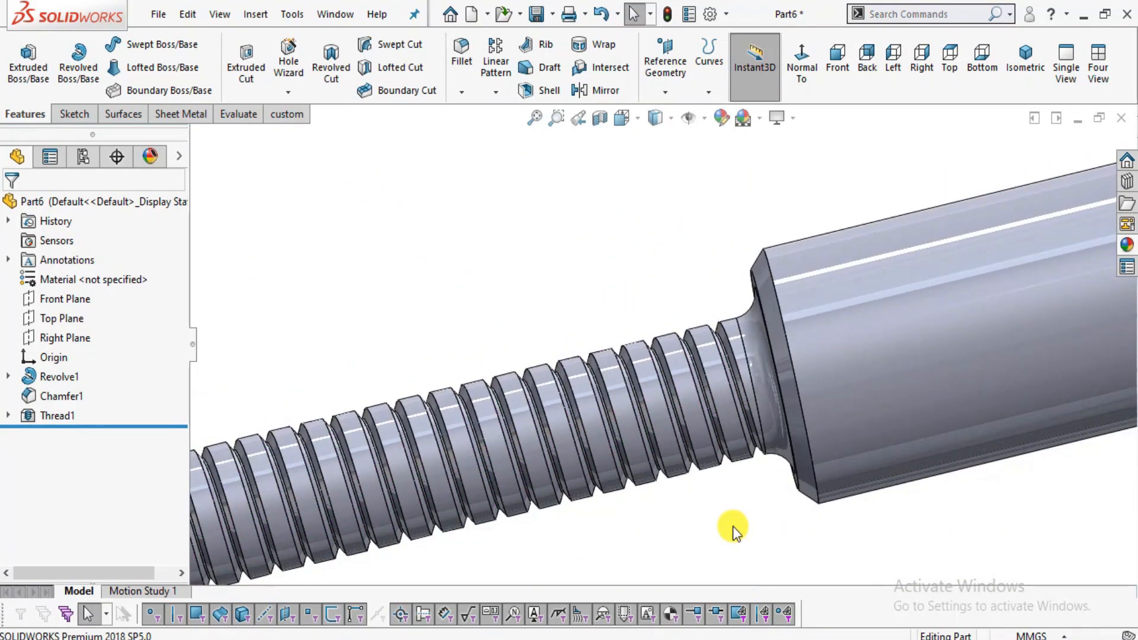
{"action": "scroll", "coordinate": [733, 526], "scroll_direction": "up", "scroll_amount": 2}
{"action": "left_click", "coordinate": [863, 272]}
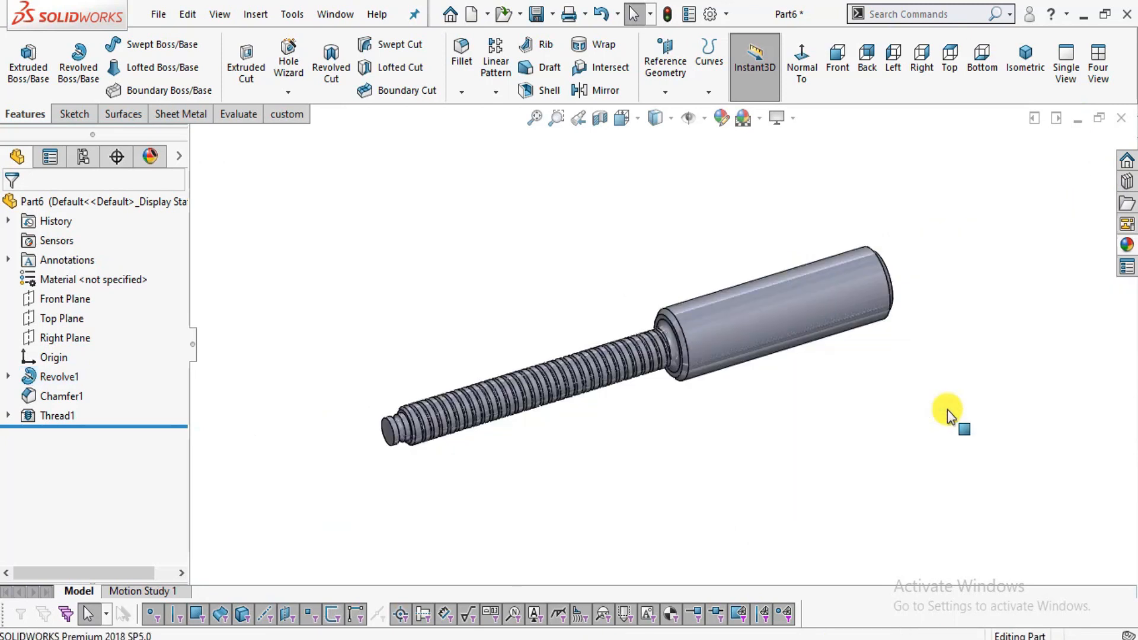
Create a reference plane offset 10 mm from the handle's flat shoulder face, flipped toward the handle.
{"action": "scroll", "coordinate": [693, 326], "scroll_direction": "down", "scroll_amount": 10}
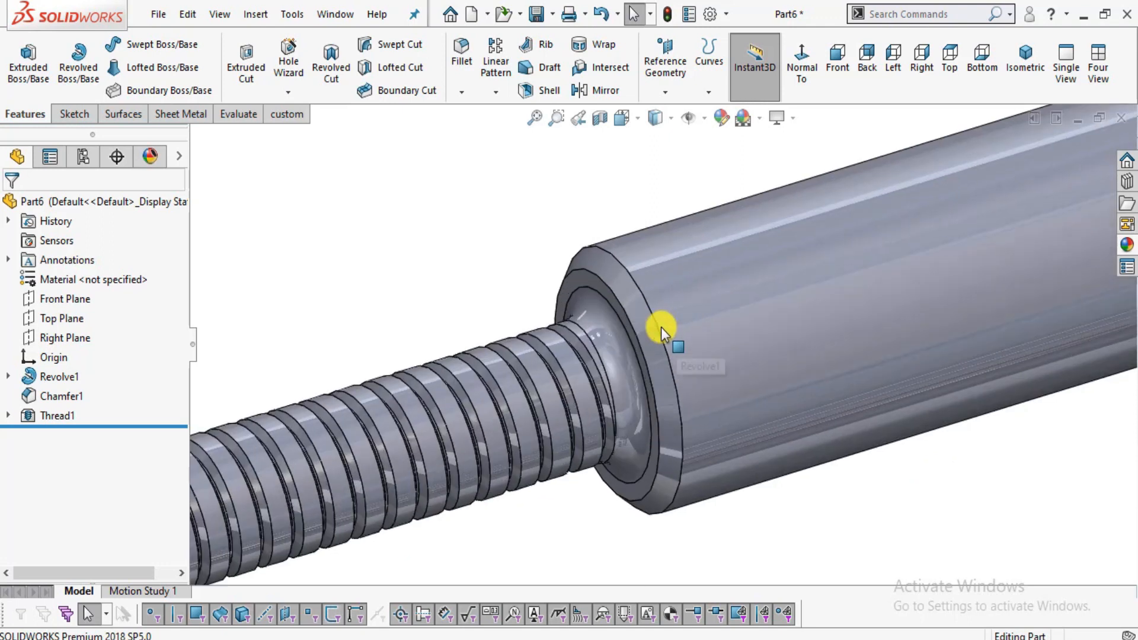
{"action": "left_click", "coordinate": [578, 290]}
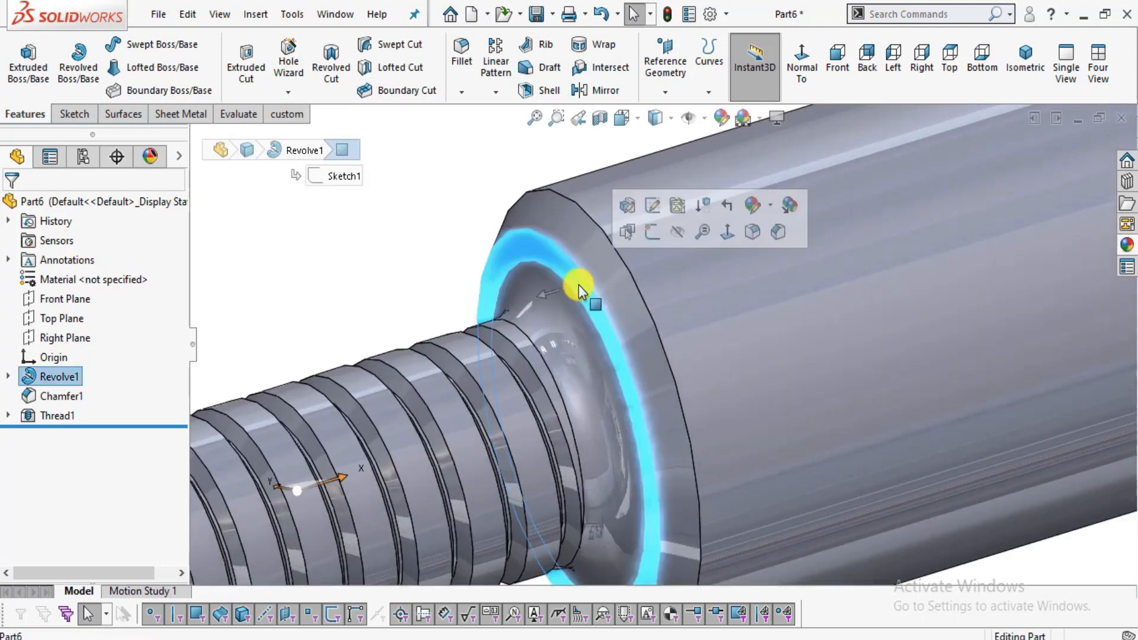
{"action": "left_click", "coordinate": [674, 92]}
{"action": "left_click", "coordinate": [673, 109]}
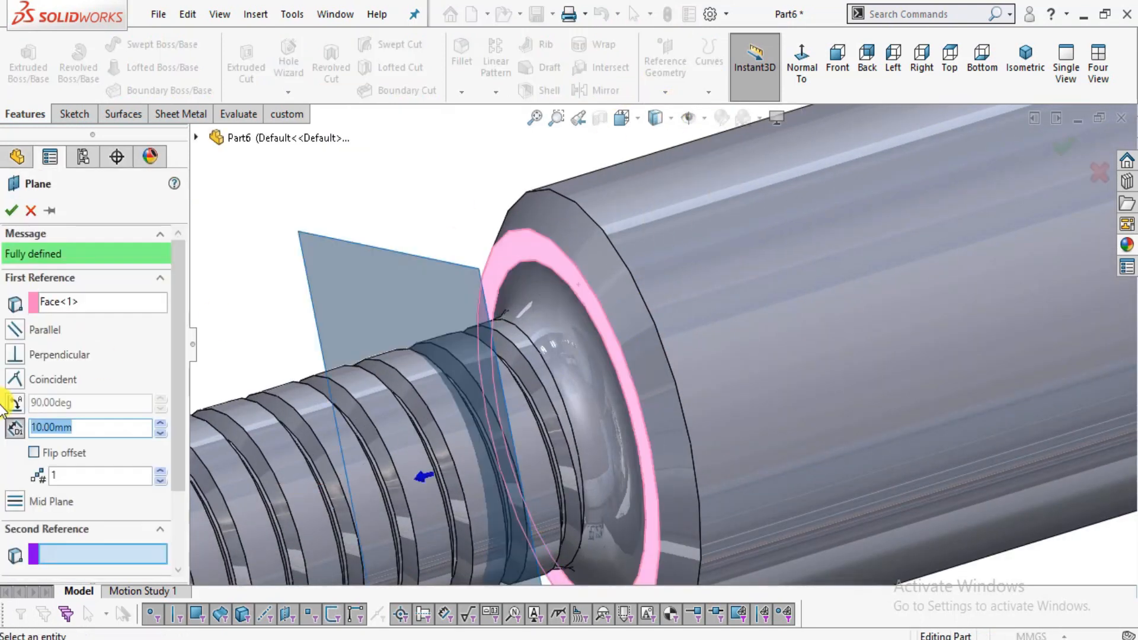
{"action": "left_click", "coordinate": [34, 452]}
{"action": "left_click", "coordinate": [10, 212]}
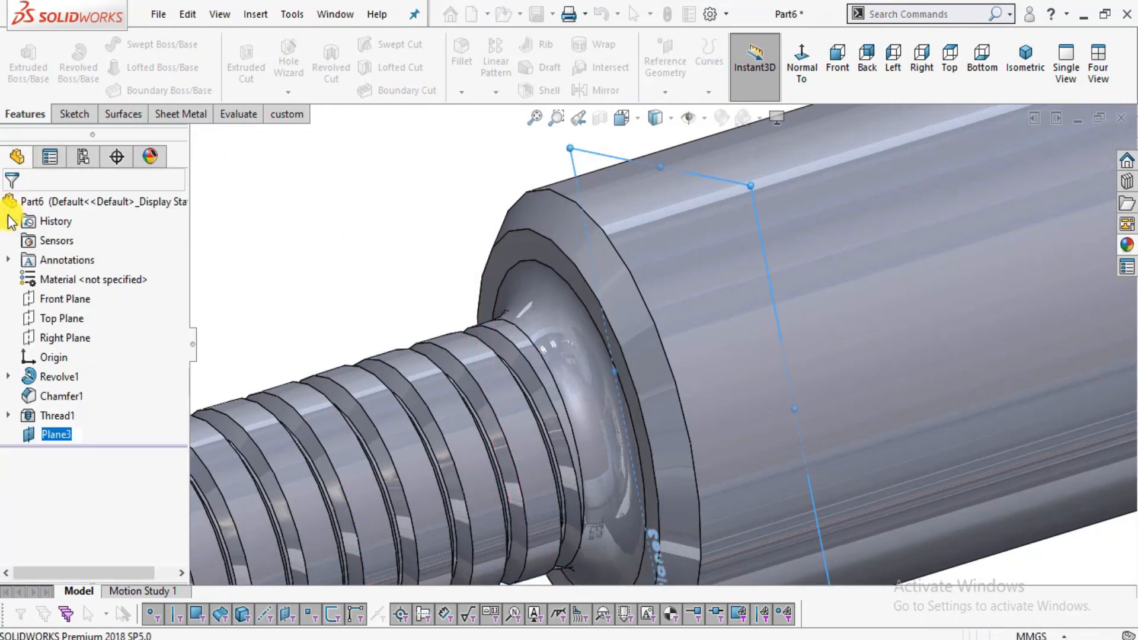
Sketch a circle about 38 mm in diameter on the new plane, centred on the origin and enclosing the handle.
{"action": "left_click", "coordinate": [63, 431]}
{"action": "left_click", "coordinate": [808, 73]}
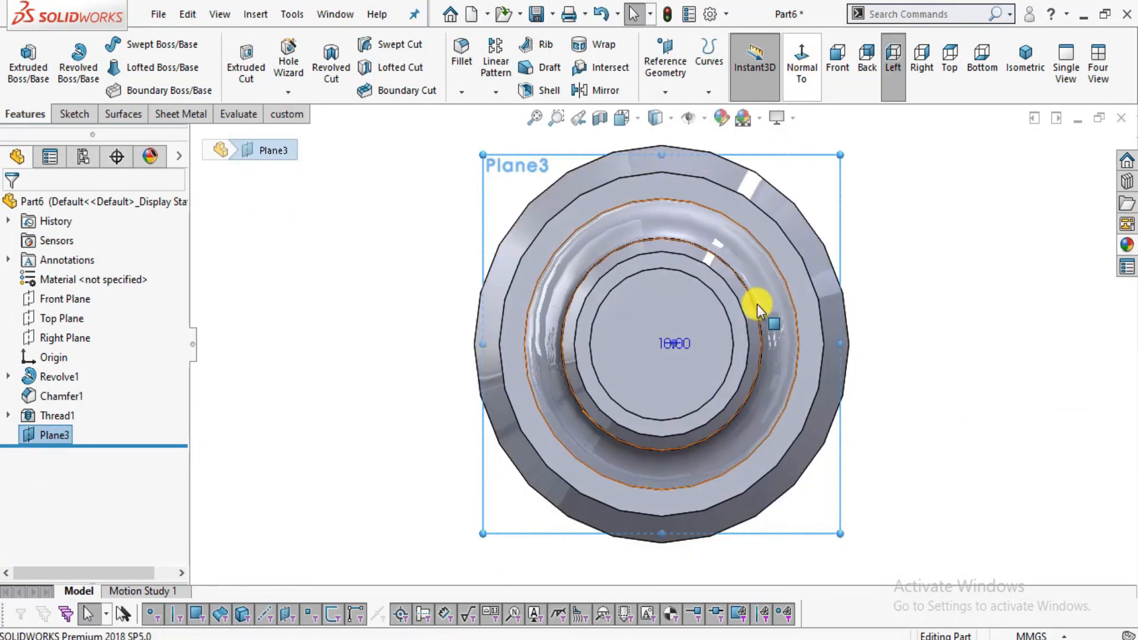
{"action": "left_click", "coordinate": [74, 114]}
{"action": "left_click", "coordinate": [22, 56]}
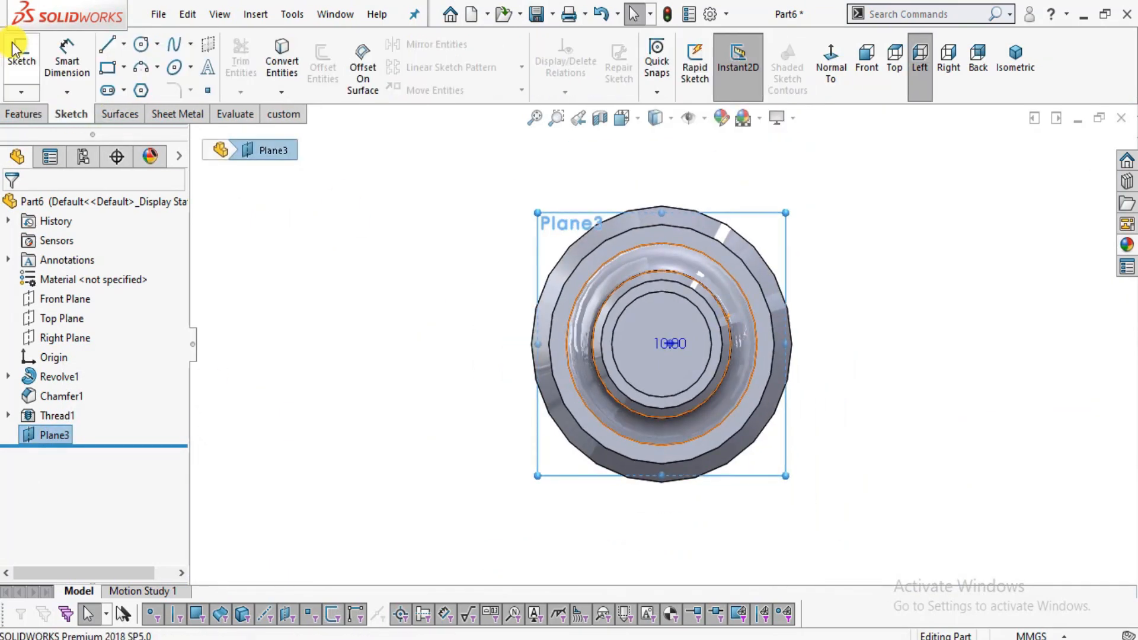
{"action": "left_click", "coordinate": [142, 48]}
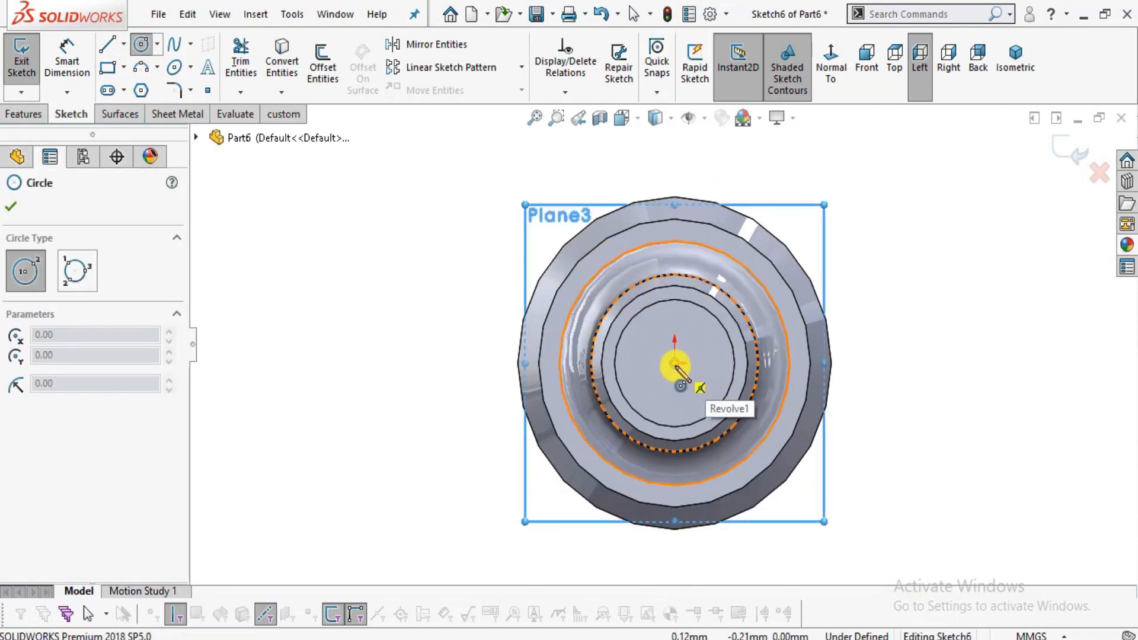
{"action": "left_click", "coordinate": [674, 362]}
{"action": "left_click", "coordinate": [832, 238]}
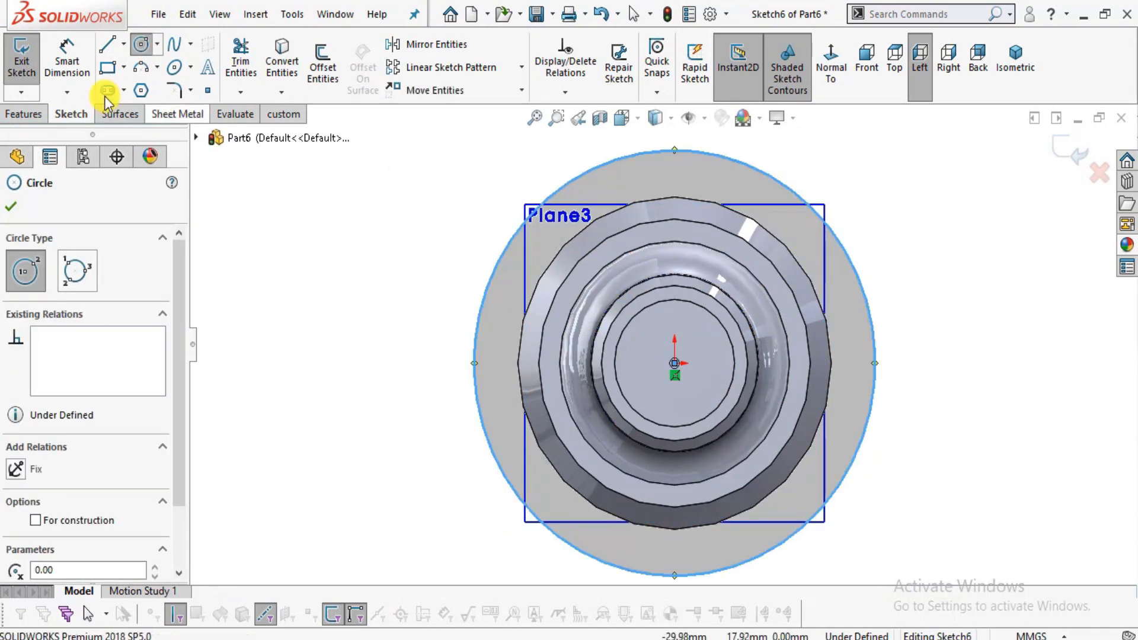
Dimension the circle around the handle to a diameter of 30 mm.
{"action": "left_click", "coordinate": [71, 59]}
{"action": "left_click", "coordinate": [905, 263]}
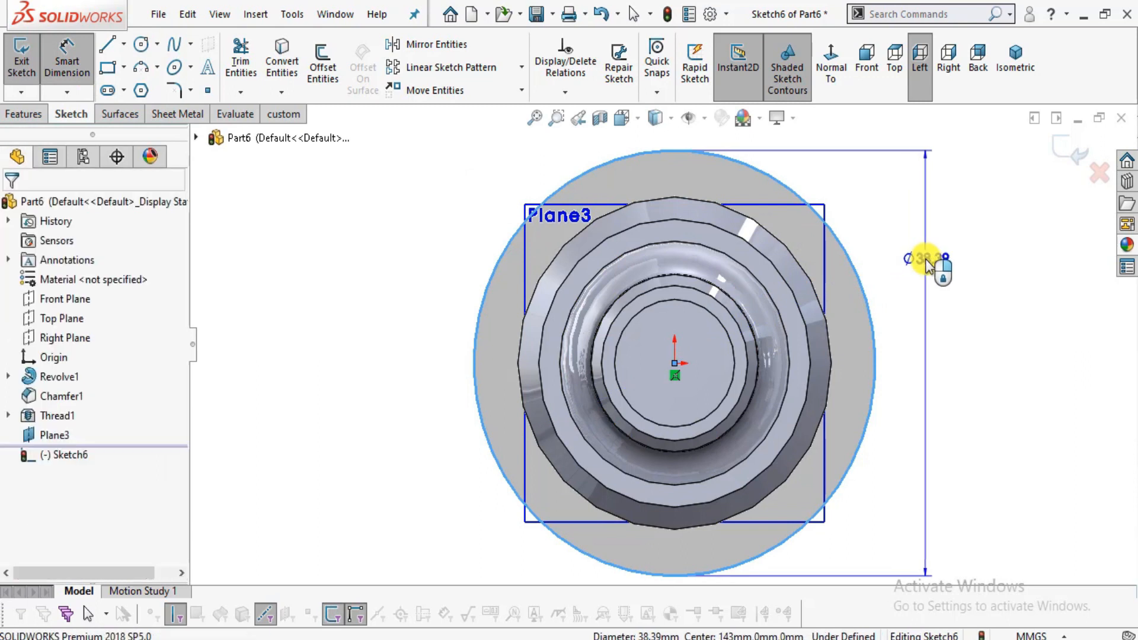
{"action": "left_click", "coordinate": [923, 263]}
{"action": "type", "text": "30"}
{"action": "key", "text": "Return"}
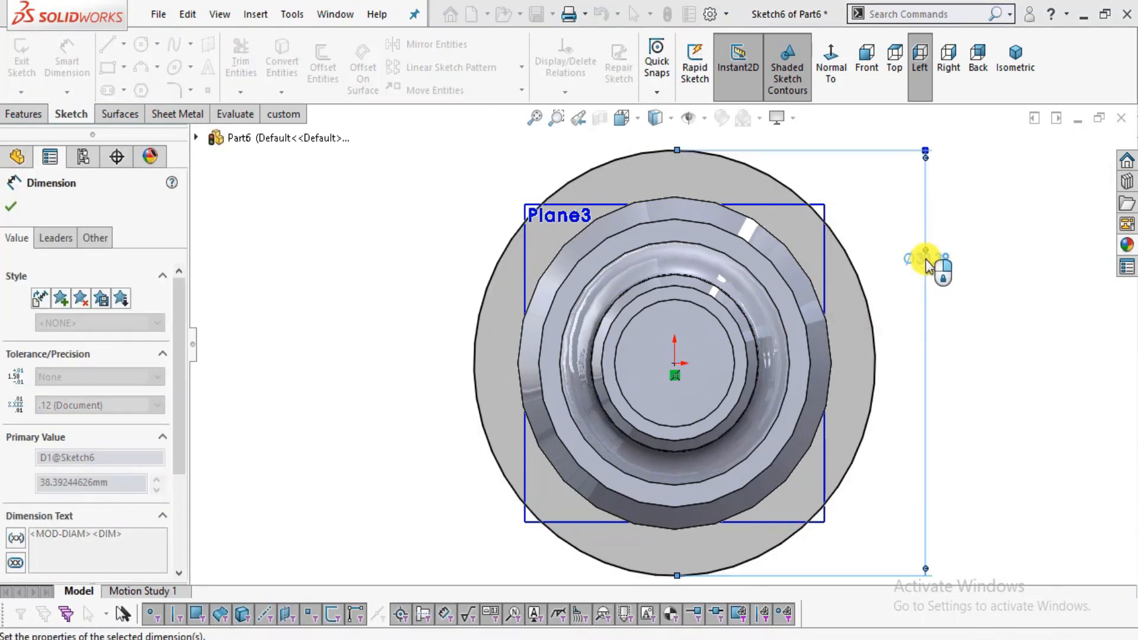
{"action": "scroll", "coordinate": [927, 262], "scroll_direction": "down", "scroll_amount": 2}
{"action": "key", "text": "Escape"}
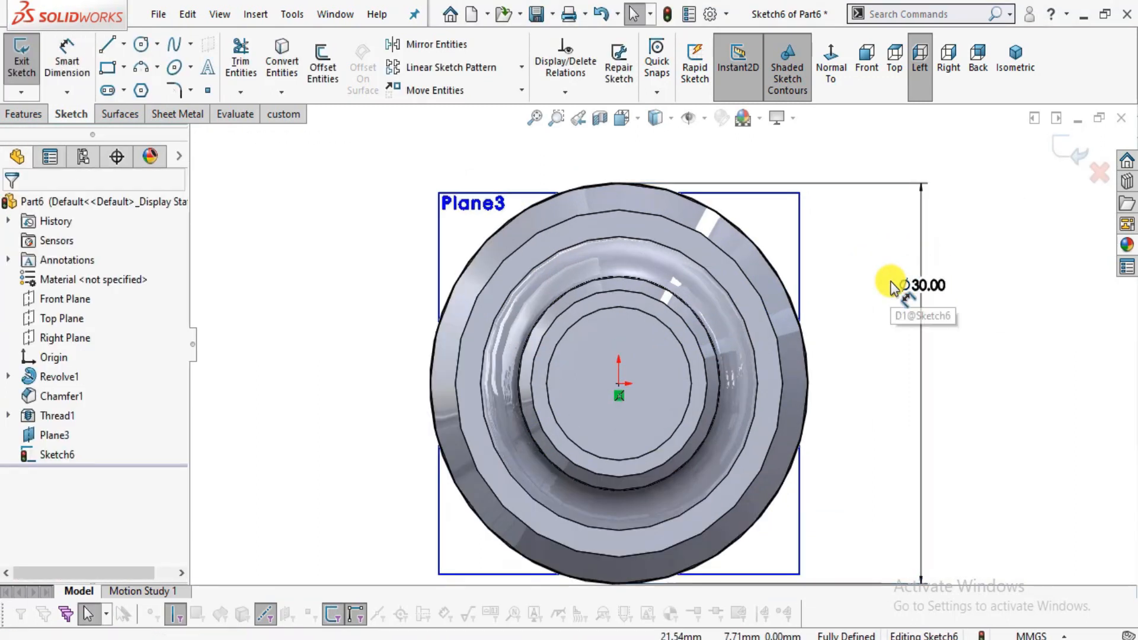
Set up a blind 10 mm boss extrusion of the circle, reversed to run along the handle away from the thread.
{"action": "scroll", "coordinate": [851, 368], "scroll_direction": "up", "scroll_amount": 2}
{"action": "middle_click_drag", "start_coordinate": [851, 368], "coordinate": [759, 379]}
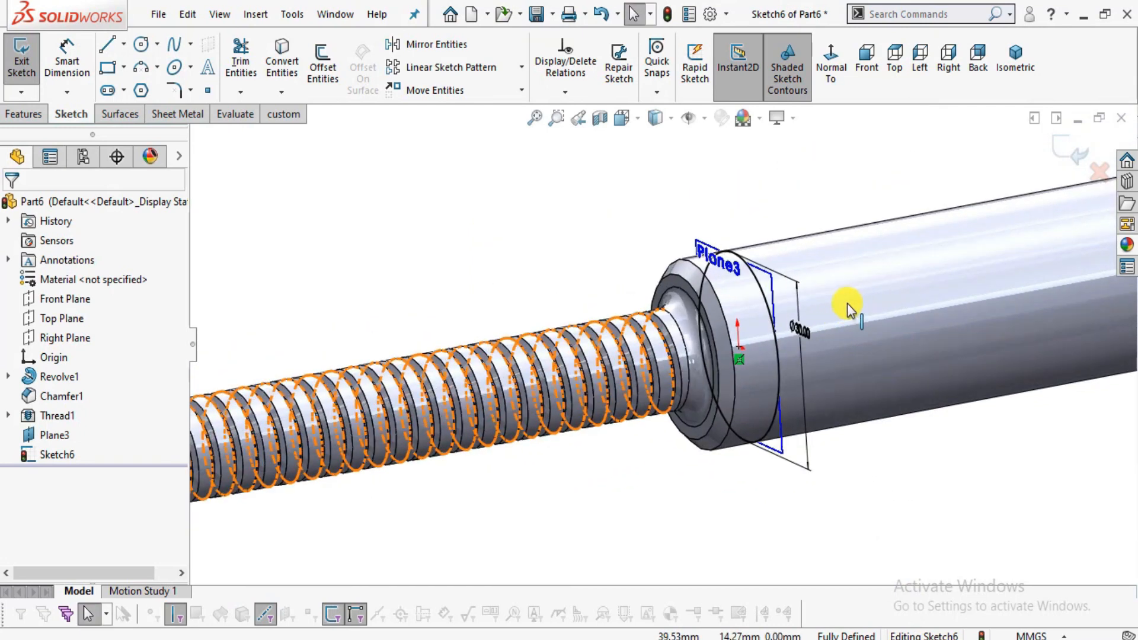
{"action": "left_click", "coordinate": [26, 112]}
{"action": "left_click", "coordinate": [35, 77]}
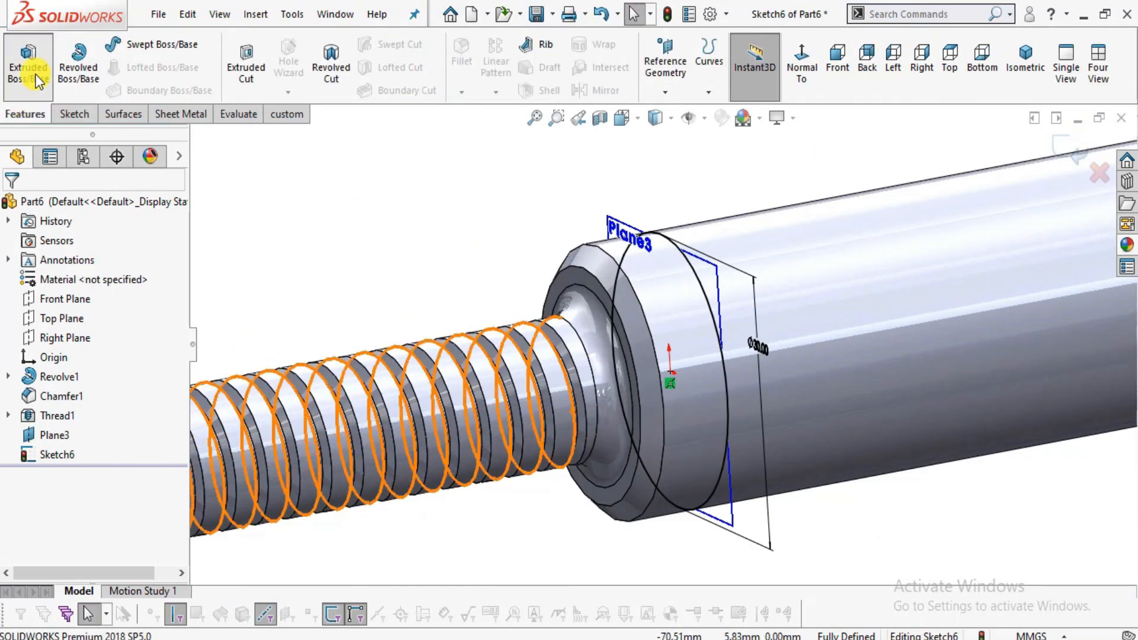
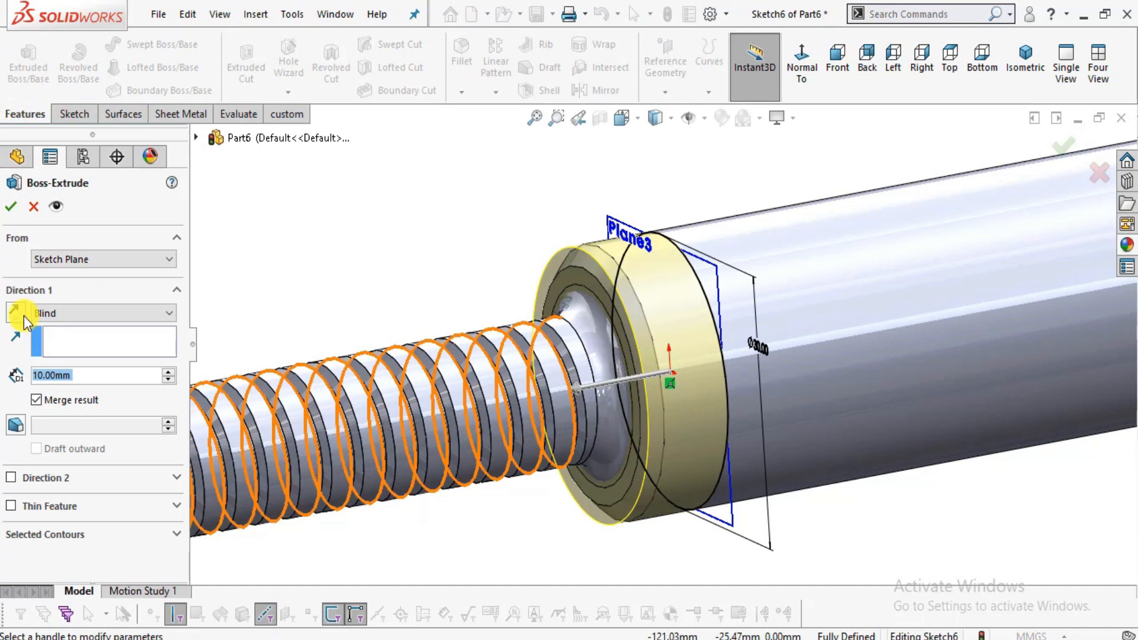
{"action": "left_click", "coordinate": [23, 314]}
Examine how the extrusion preview sits against the handle's outer surface around the sketched circle.
{"action": "scroll", "coordinate": [688, 362], "scroll_direction": "up", "scroll_amount": 3}
{"action": "scroll", "coordinate": [693, 394], "scroll_direction": "down", "scroll_amount": 6}
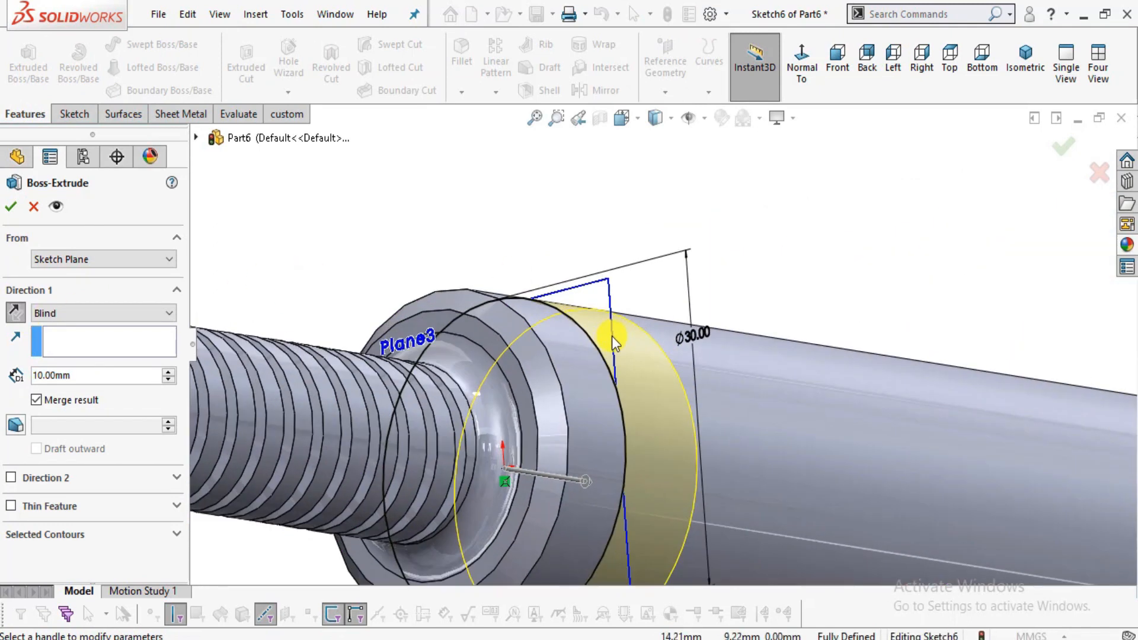
{"action": "scroll", "coordinate": [612, 341], "scroll_direction": "down", "scroll_amount": 4}
{"action": "middle_click_drag", "start_coordinate": [533, 331], "coordinate": [431, 244]}
{"action": "scroll", "coordinate": [449, 261], "scroll_direction": "down", "scroll_amount": 5}
{"action": "scroll", "coordinate": [545, 333], "scroll_direction": "up", "scroll_amount": 6}
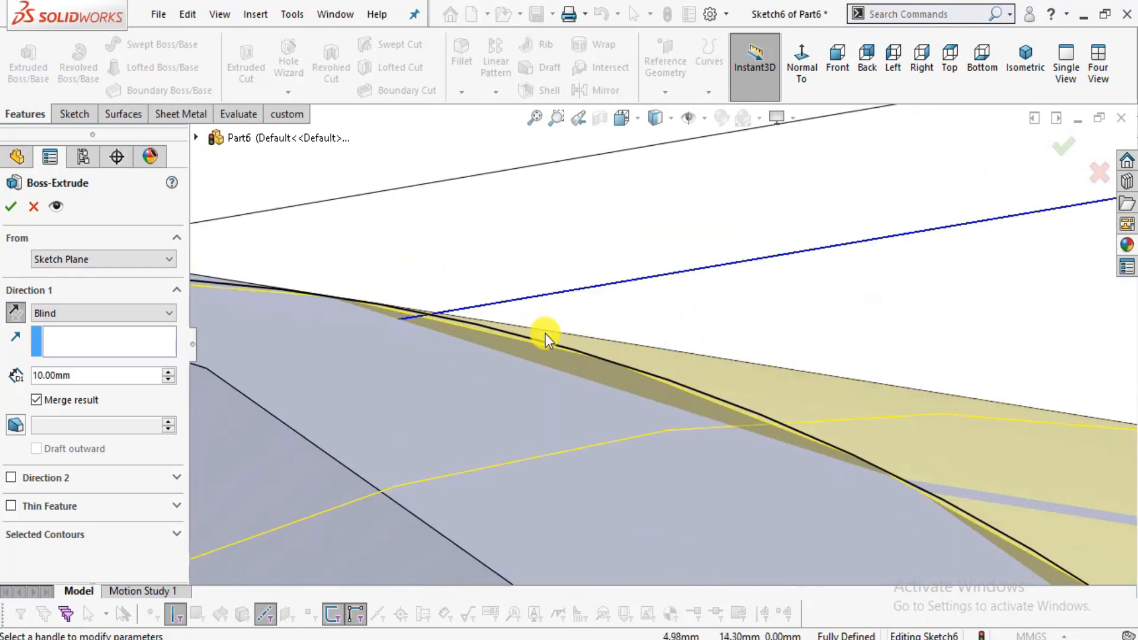
{"action": "scroll", "coordinate": [652, 379], "scroll_direction": "up", "scroll_amount": 3}
{"action": "middle_click_drag", "start_coordinate": [746, 414], "coordinate": [711, 447]}
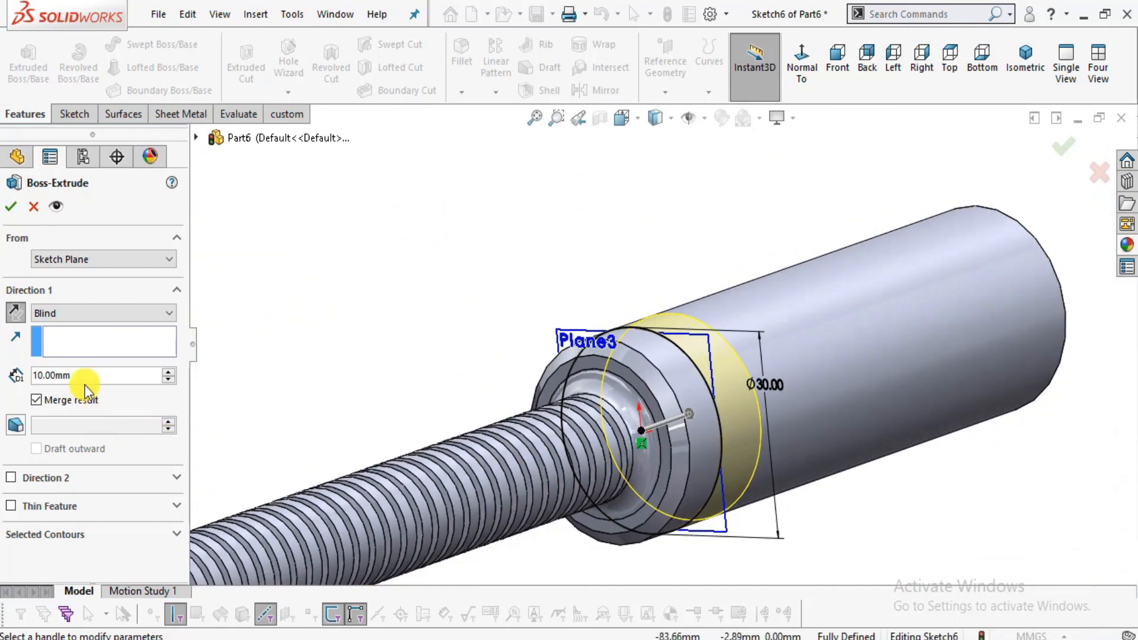
Open the choices for the boss extrusion's start condition.
{"action": "left_click", "coordinate": [55, 264]}
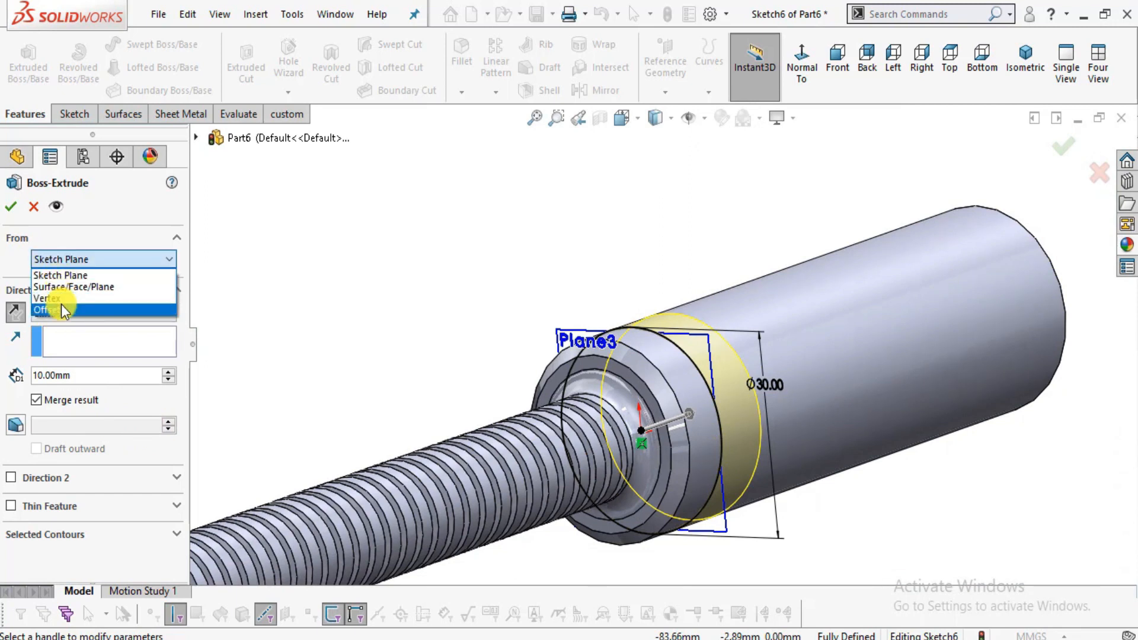
Extrude the 30 mm circle along the cylindrical body using Offset From Surface, 2.5 mm from the flat far end face.
{"action": "left_click", "coordinate": [193, 302]}
{"action": "left_click", "coordinate": [104, 314]}
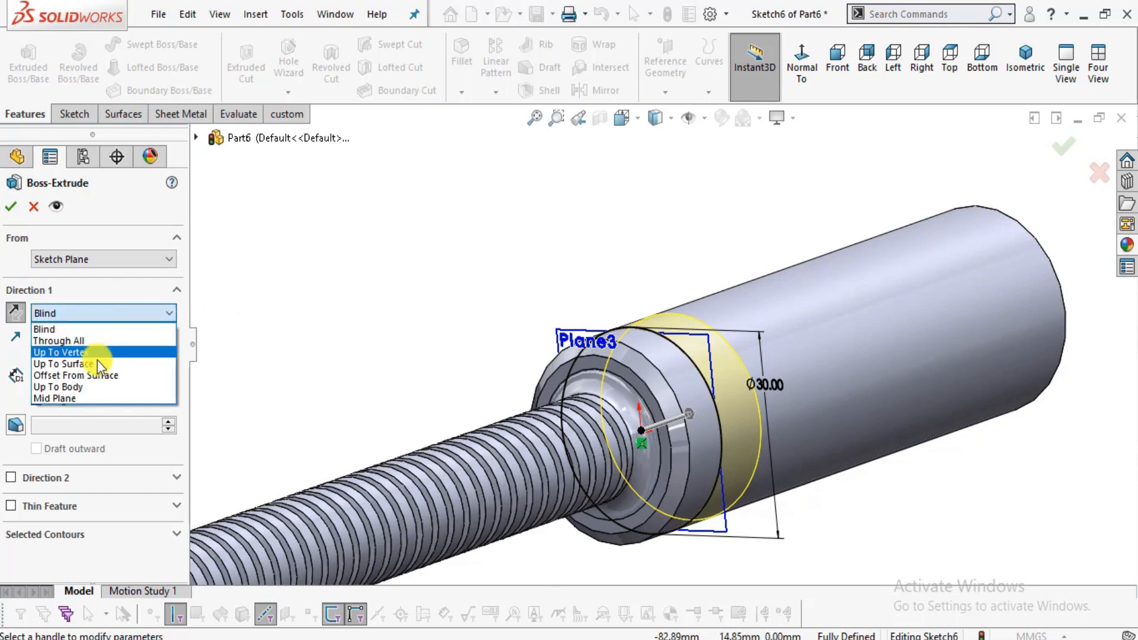
{"action": "left_click", "coordinate": [98, 375]}
{"action": "scroll", "coordinate": [705, 361], "scroll_direction": "up", "scroll_amount": 3}
{"action": "middle_click_drag", "start_coordinate": [969, 413], "coordinate": [868, 398]}
{"action": "left_click", "coordinate": [886, 414]}
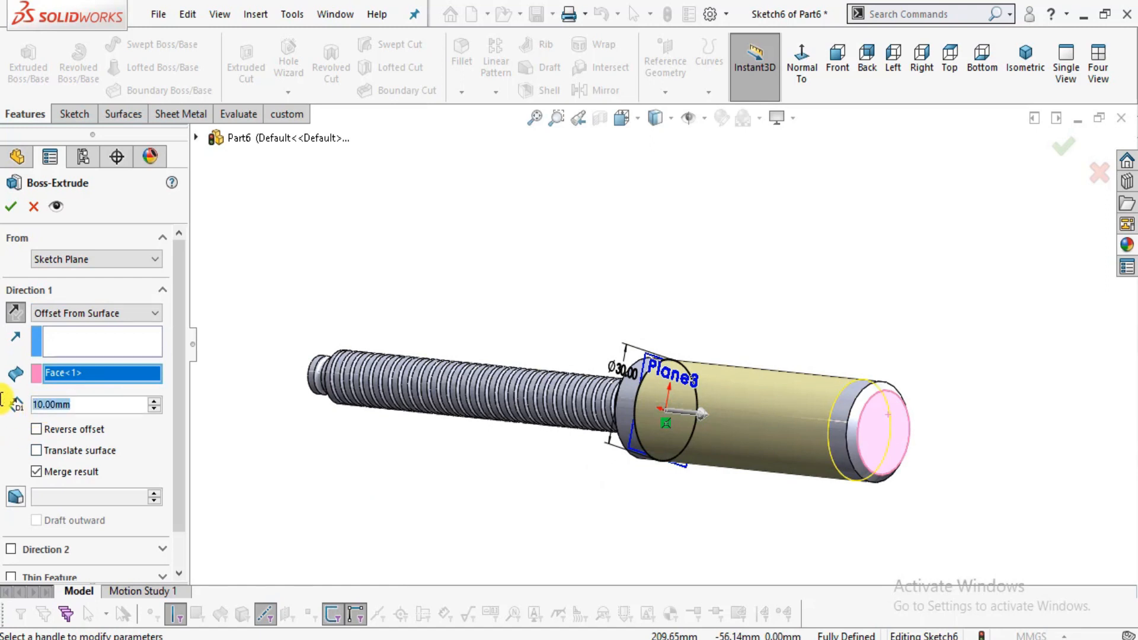
{"action": "type", "text": "2.5"}
{"action": "key", "text": "Return"}
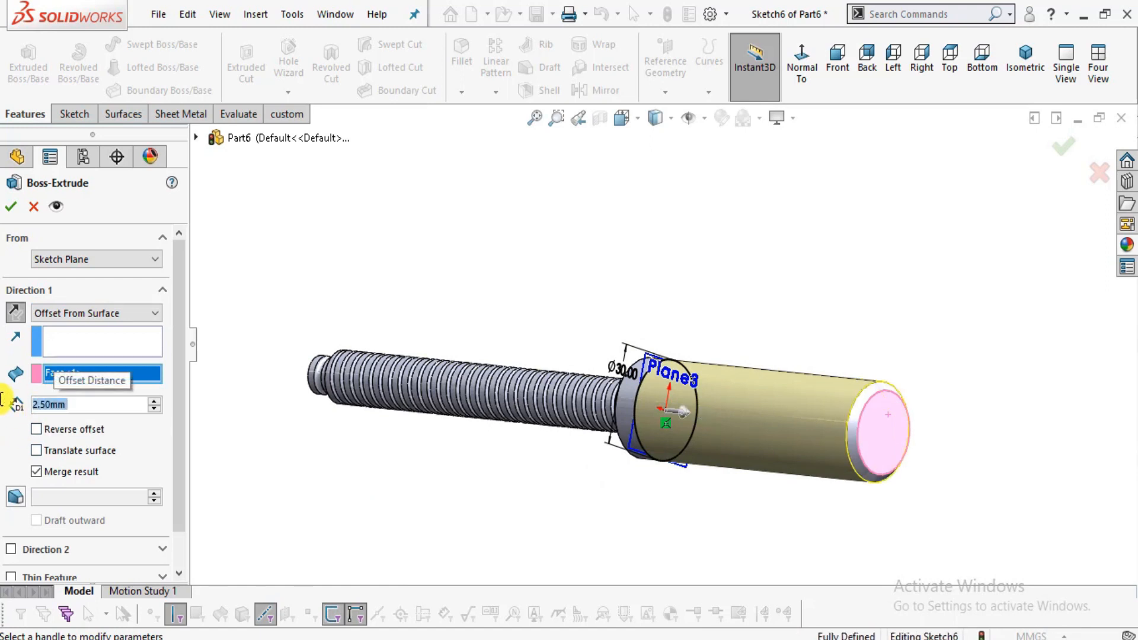
{"action": "scroll", "coordinate": [659, 435], "scroll_direction": "down", "scroll_amount": 4}
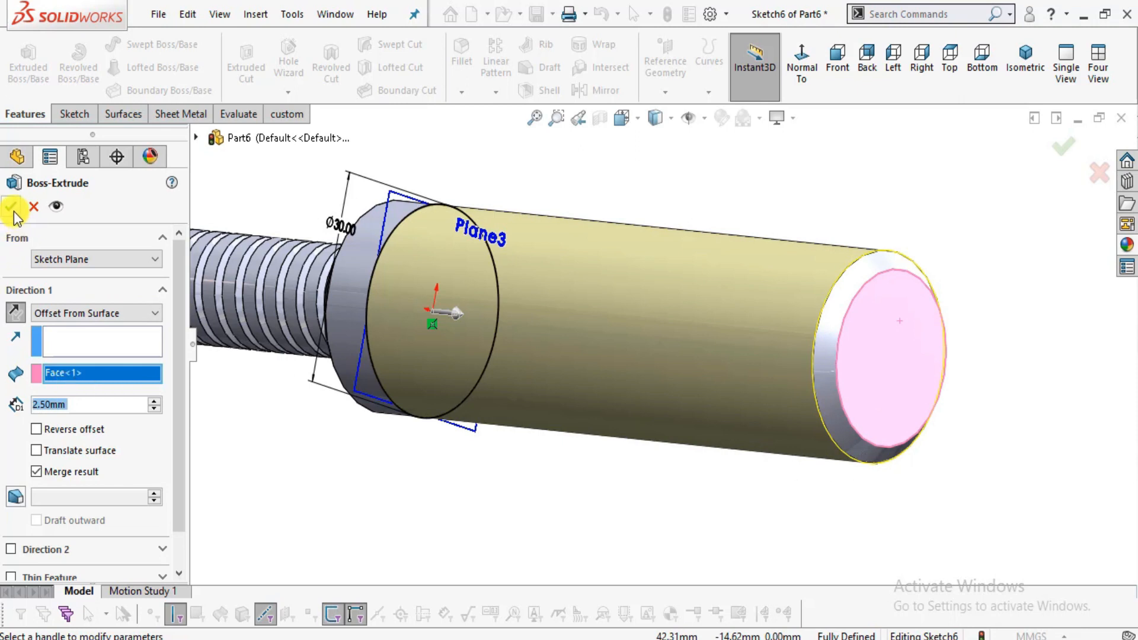
{"action": "left_click", "coordinate": [12, 208]}
Inspect the extruded cylinder from several angles, including where it meets the threaded shaft.
{"action": "middle_click_drag", "start_coordinate": [415, 261], "coordinate": [373, 236]}
{"action": "scroll", "coordinate": [400, 236], "scroll_direction": "down", "scroll_amount": 5}
{"action": "middle_click_drag", "start_coordinate": [438, 290], "coordinate": [595, 351]}
{"action": "scroll", "coordinate": [437, 322], "scroll_direction": "up", "scroll_amount": 5}
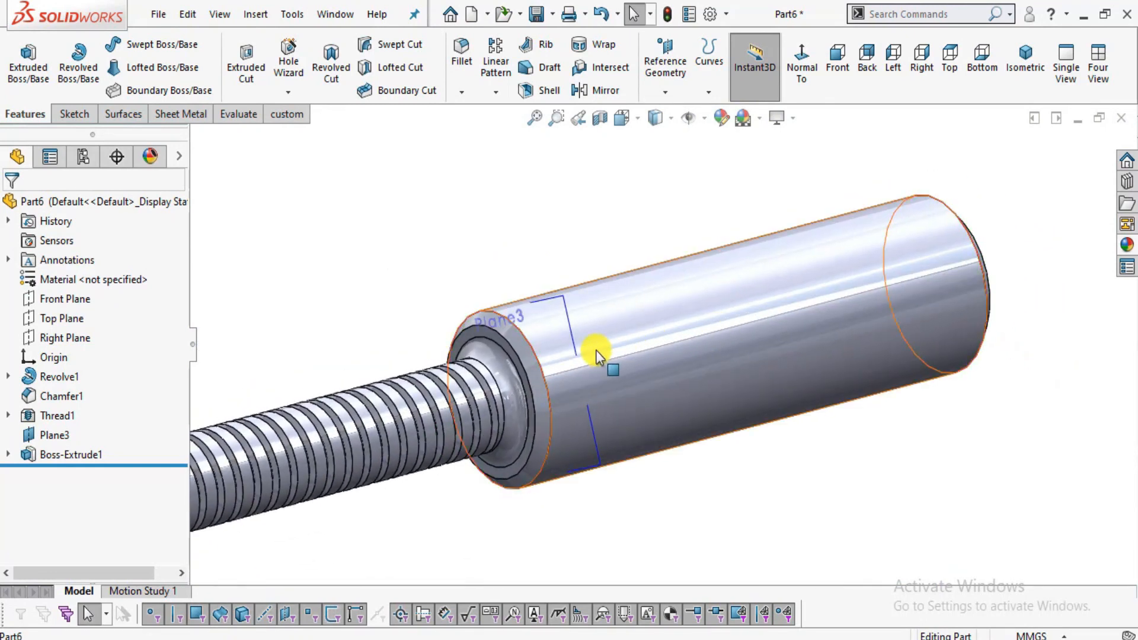
{"action": "scroll", "coordinate": [579, 347], "scroll_direction": "up", "scroll_amount": 2}
{"action": "scroll", "coordinate": [670, 307], "scroll_direction": "down", "scroll_amount": 2}
{"action": "scroll", "coordinate": [837, 338], "scroll_direction": "down", "scroll_amount": 2}
{"action": "scroll", "coordinate": [790, 386], "scroll_direction": "up", "scroll_amount": 4}
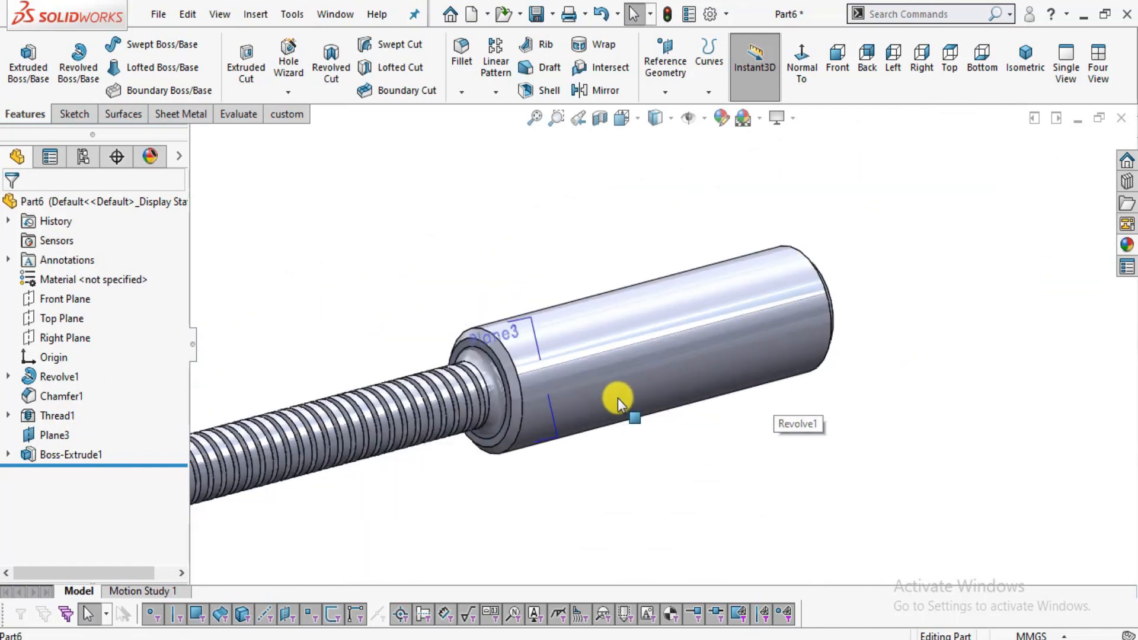
Edit the extrusion's circle sketch, trying a 35 mm diameter before setting it to 32 mm, and exit the sketch.
{"action": "left_click", "coordinate": [9, 454]}
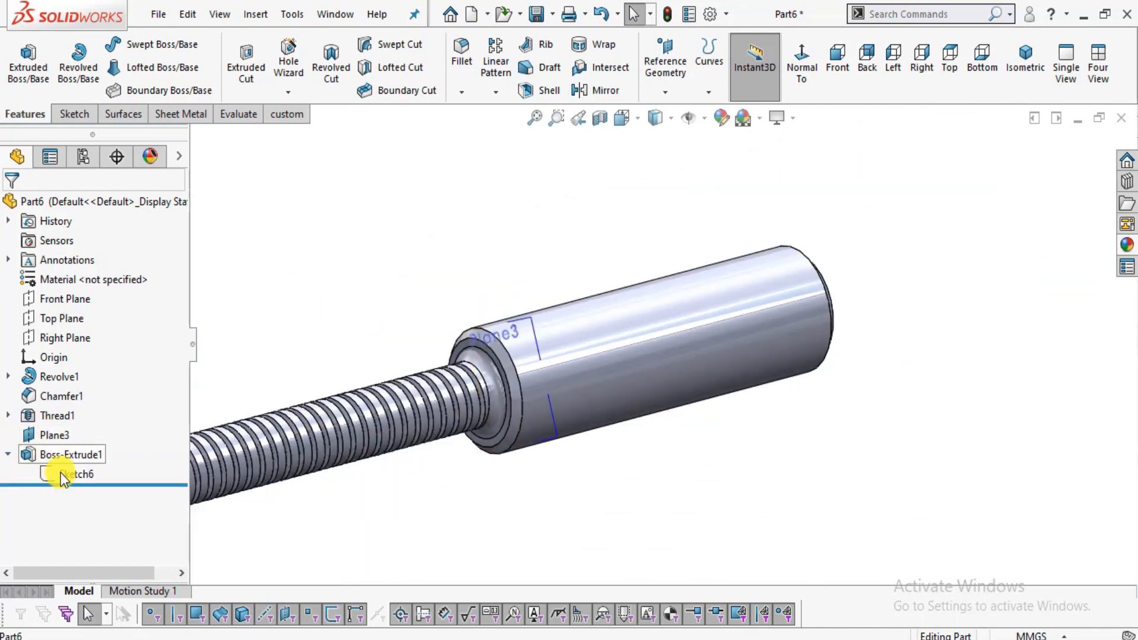
{"action": "left_click", "coordinate": [61, 474]}
{"action": "left_click", "coordinate": [77, 425]}
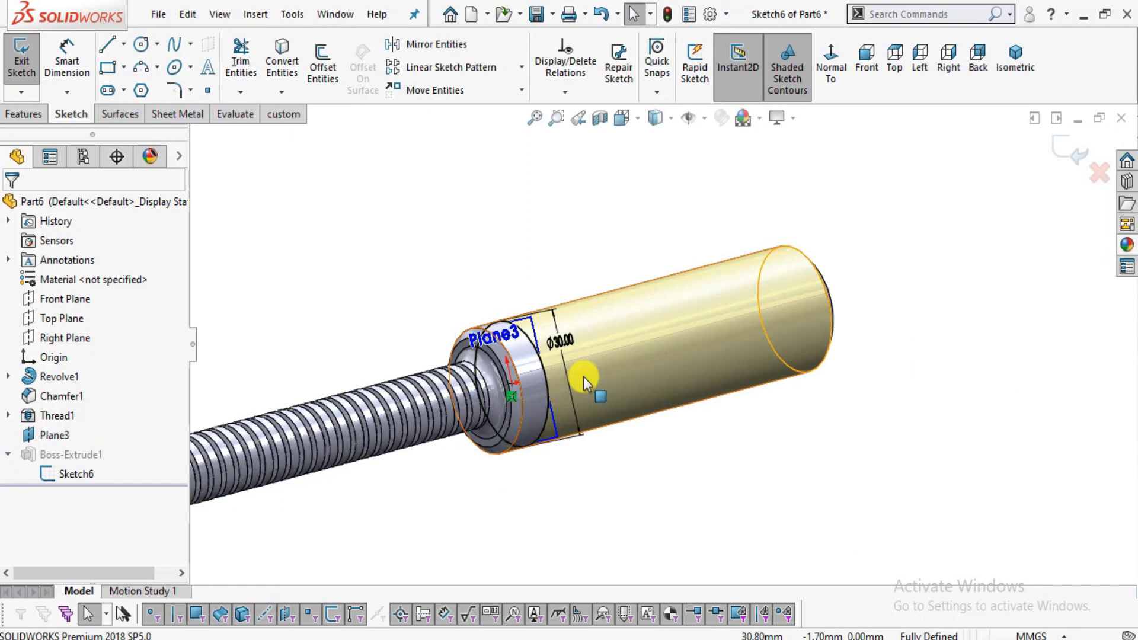
{"action": "left_click", "coordinate": [564, 330]}
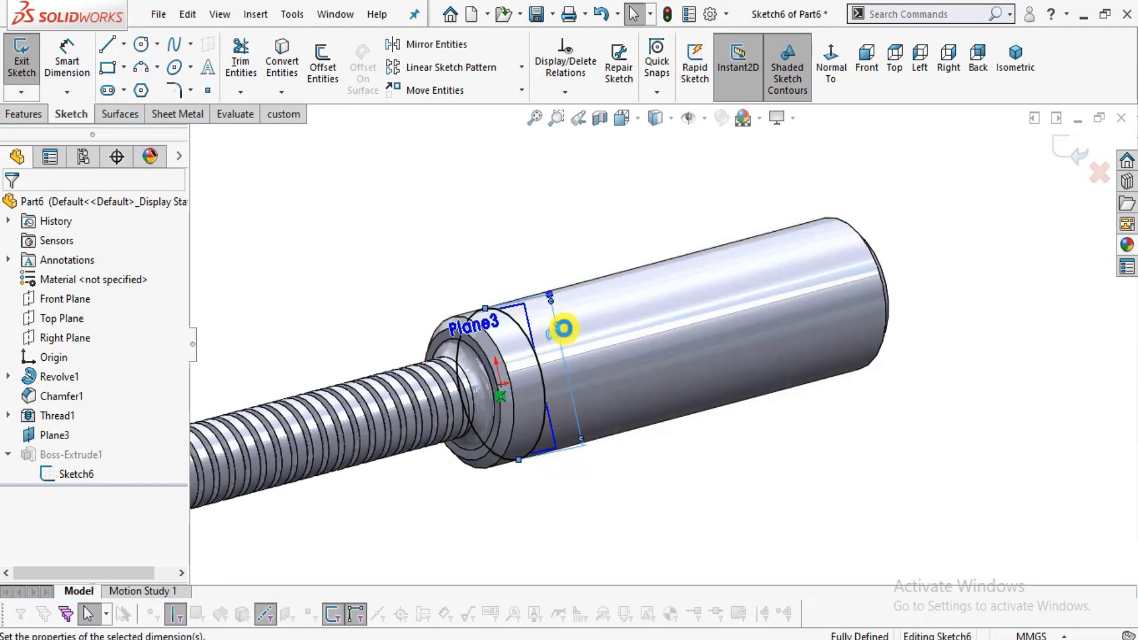
{"action": "double_click", "coordinate": [564, 329]}
{"action": "type", "text": "35"}
{"action": "key", "text": "Return"}
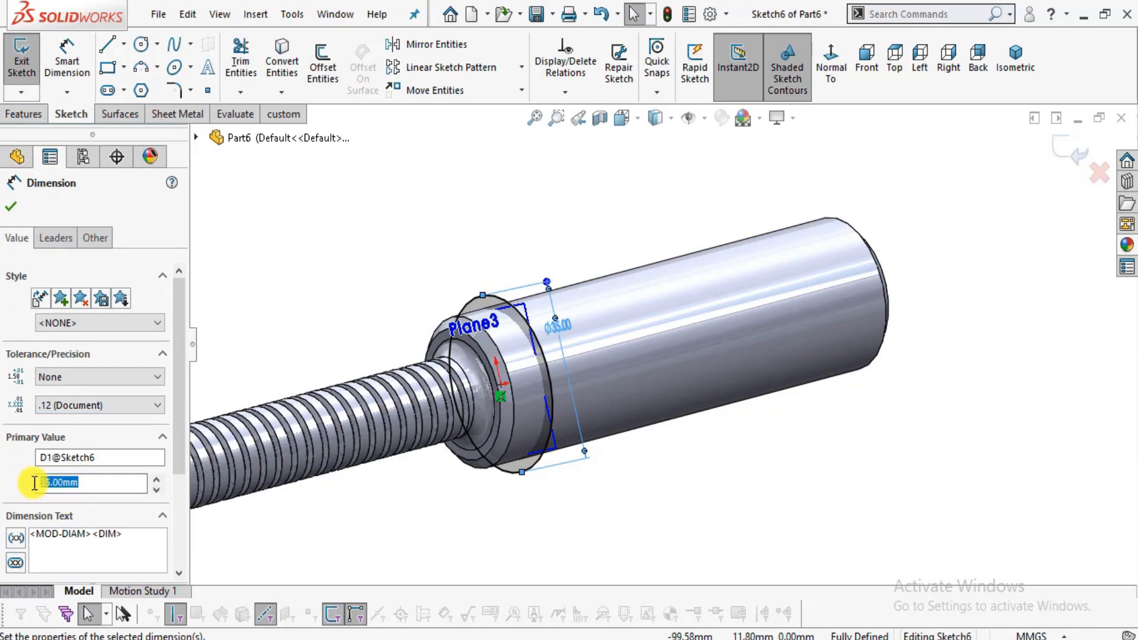
{"action": "type", "text": "32"}
{"action": "key", "text": "Return"}
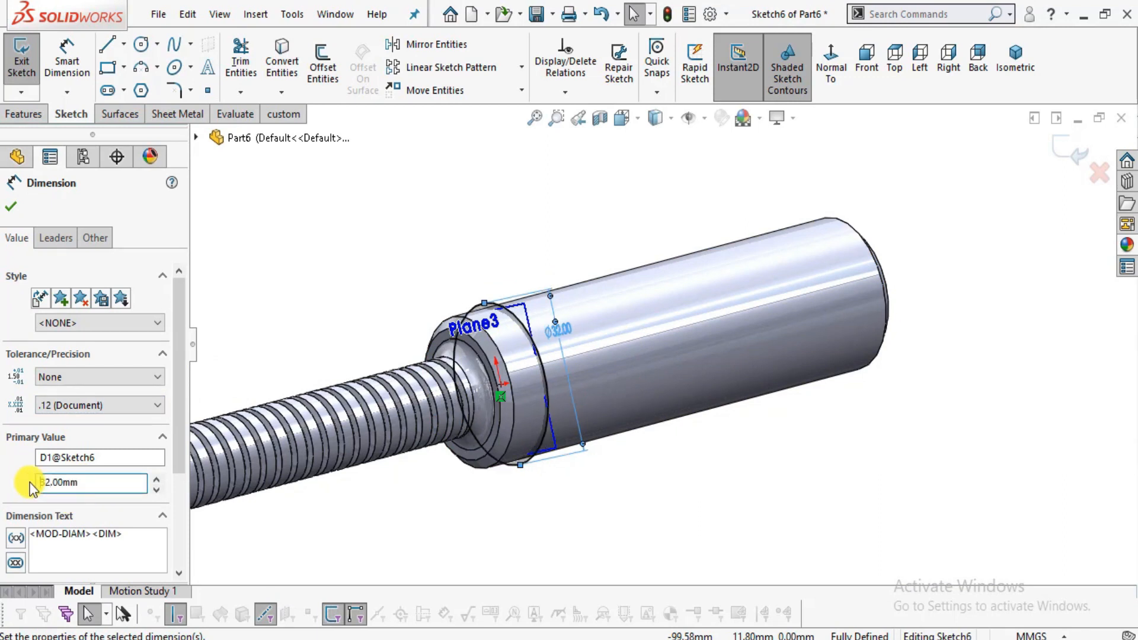
{"action": "scroll", "coordinate": [561, 338], "scroll_direction": "down", "scroll_amount": 5}
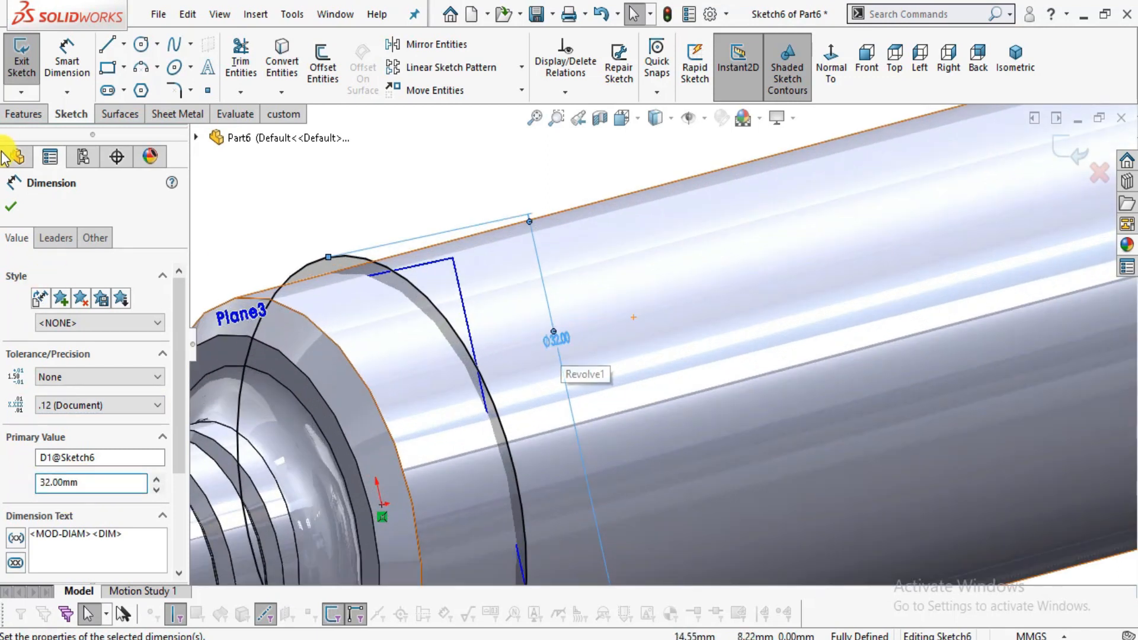
{"action": "left_click", "coordinate": [12, 209]}
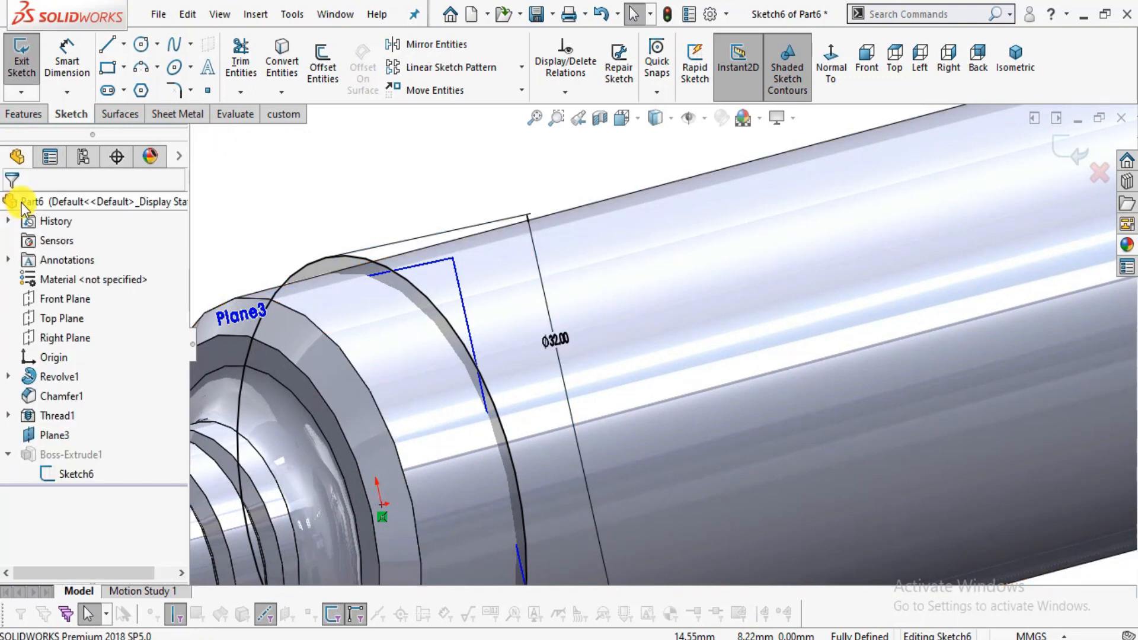
{"action": "left_click", "coordinate": [1055, 144]}
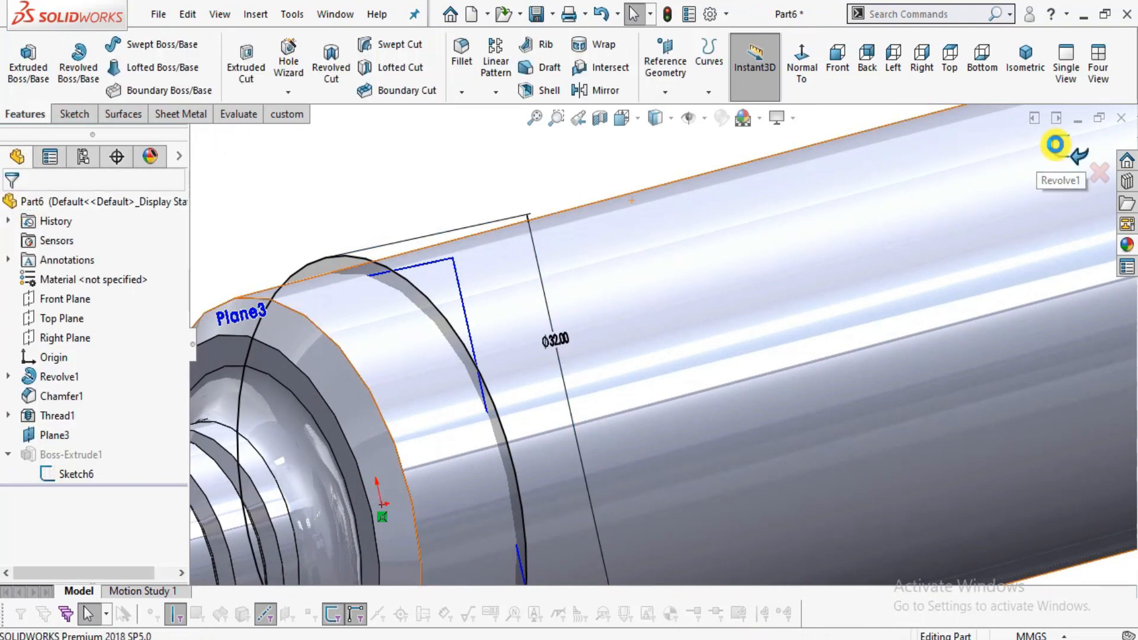
Hide the reference plane Plane3.
{"action": "scroll", "coordinate": [336, 235], "scroll_direction": "up", "scroll_amount": 2}
{"action": "scroll", "coordinate": [335, 234], "scroll_direction": "up", "scroll_amount": 2}
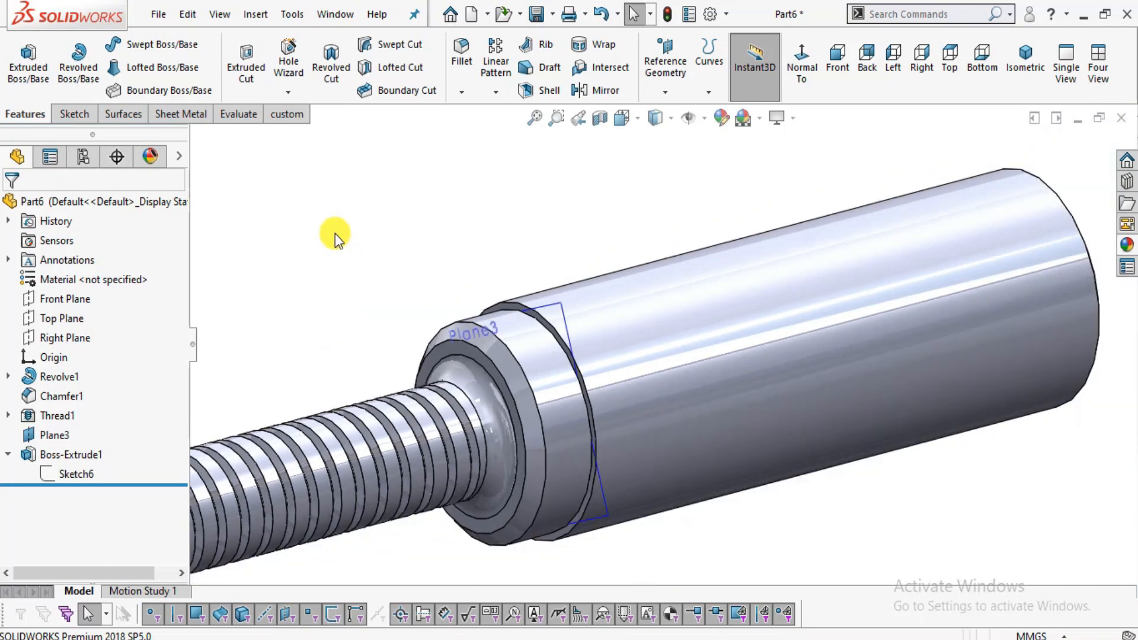
{"action": "middle_click_drag", "start_coordinate": [630, 358], "coordinate": [690, 292]}
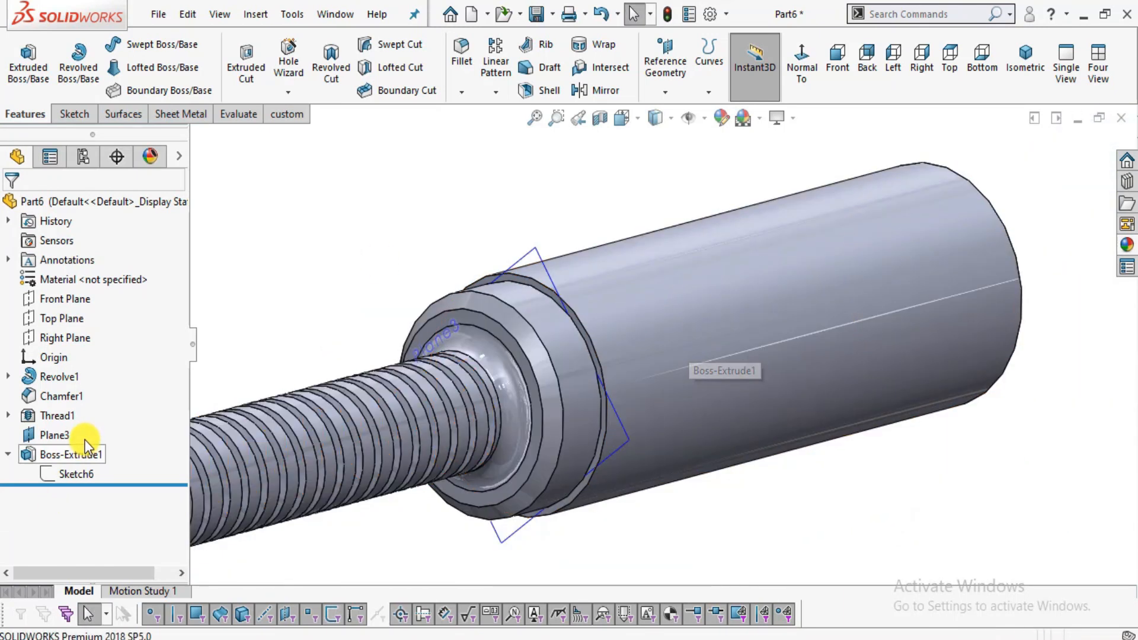
{"action": "left_click", "coordinate": [65, 436]}
{"action": "left_click", "coordinate": [100, 404]}
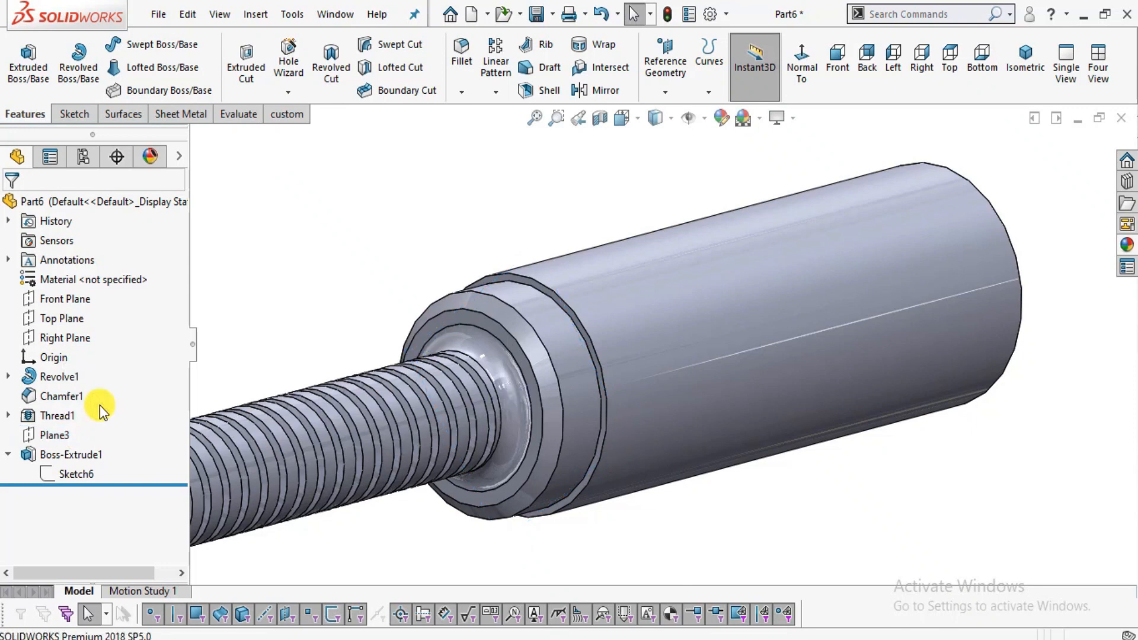
Start a sketch on the narrow ring face at the thread-side end of the enlarged cylinder, viewed normal to it.
{"action": "scroll", "coordinate": [506, 278], "scroll_direction": "down", "scroll_amount": 5}
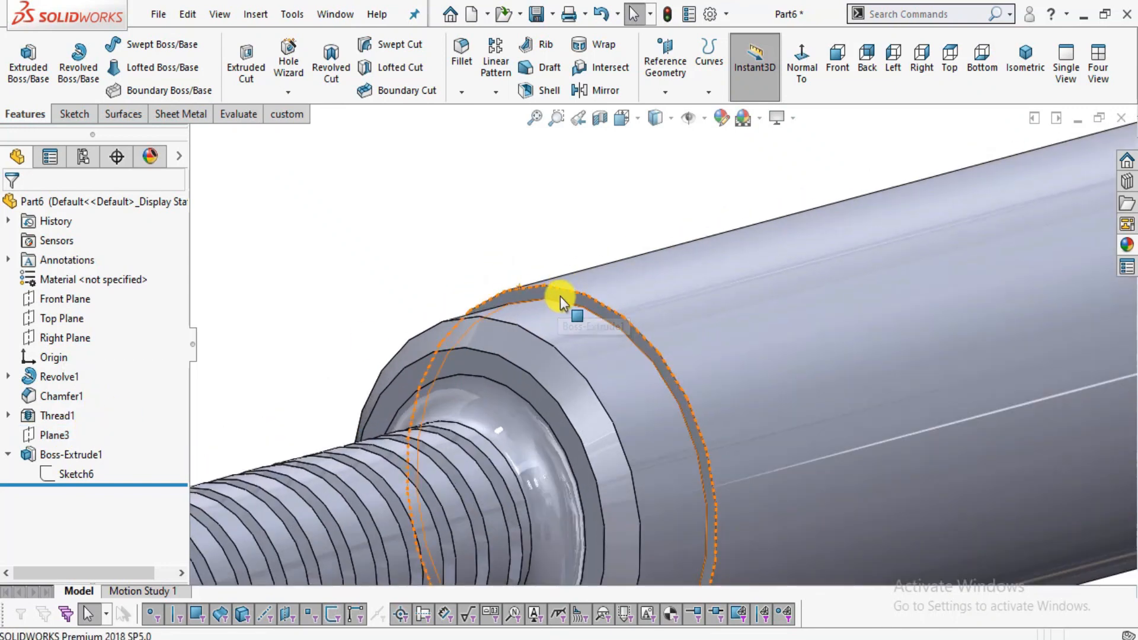
{"action": "left_click", "coordinate": [560, 296]}
{"action": "left_click", "coordinate": [705, 248]}
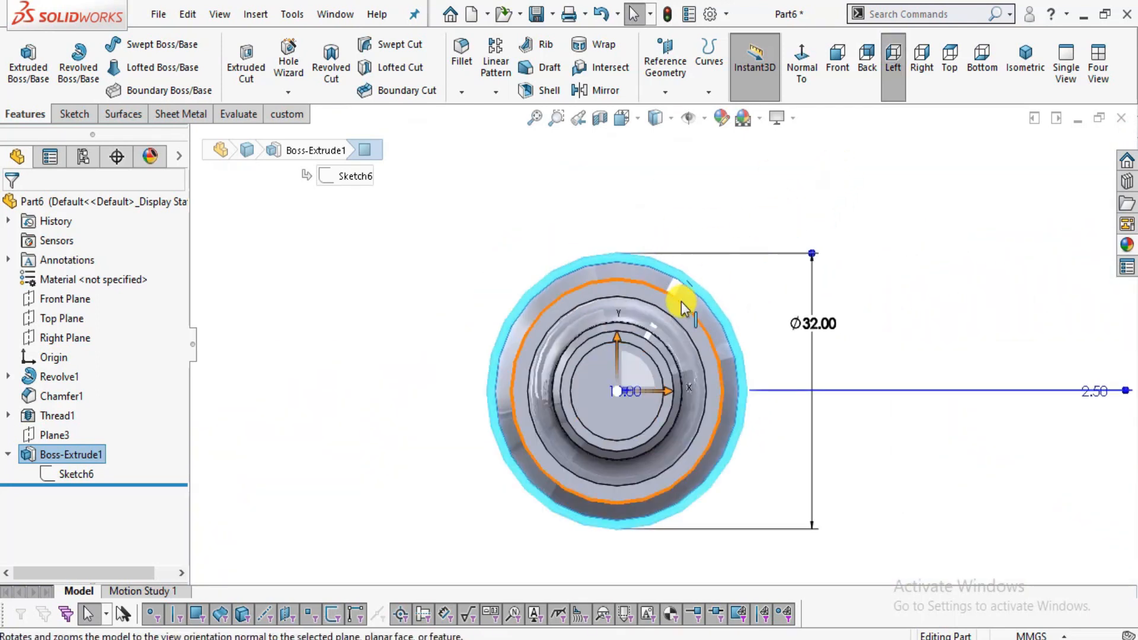
{"action": "left_click", "coordinate": [74, 114]}
{"action": "left_click", "coordinate": [21, 59]}
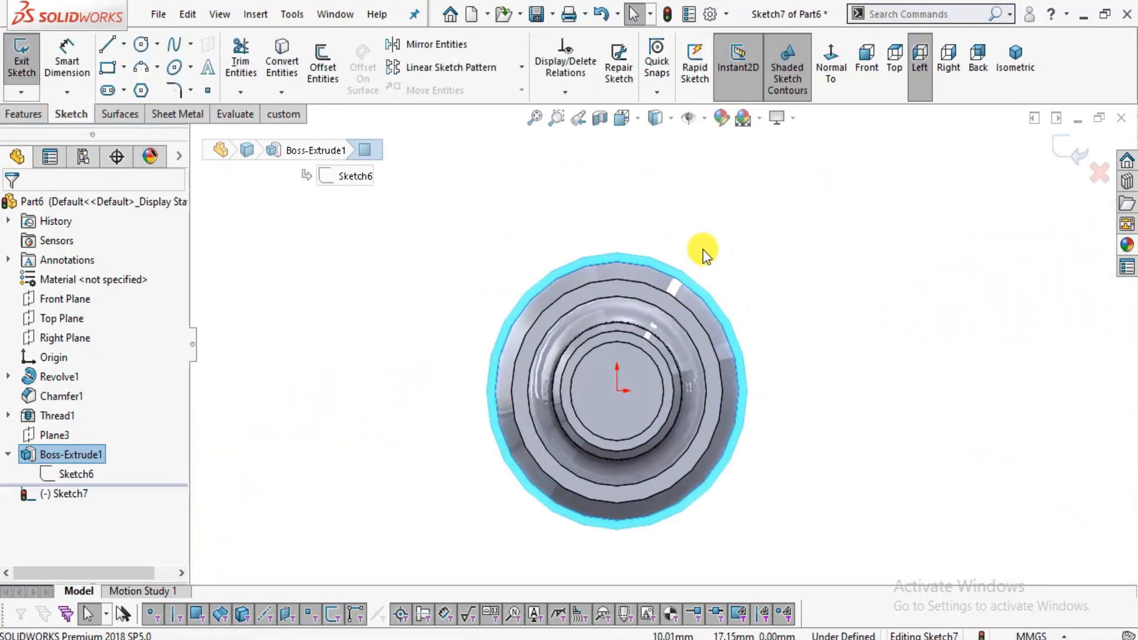
Convert the outer circular edge of the ring face into sketch geometry.
{"action": "left_click", "coordinate": [788, 122]}
{"action": "left_click", "coordinate": [791, 138]}
{"action": "left_click", "coordinate": [791, 125]}
{"action": "left_click", "coordinate": [793, 141]}
{"action": "scroll", "coordinate": [707, 252], "scroll_direction": "down", "scroll_amount": 1}
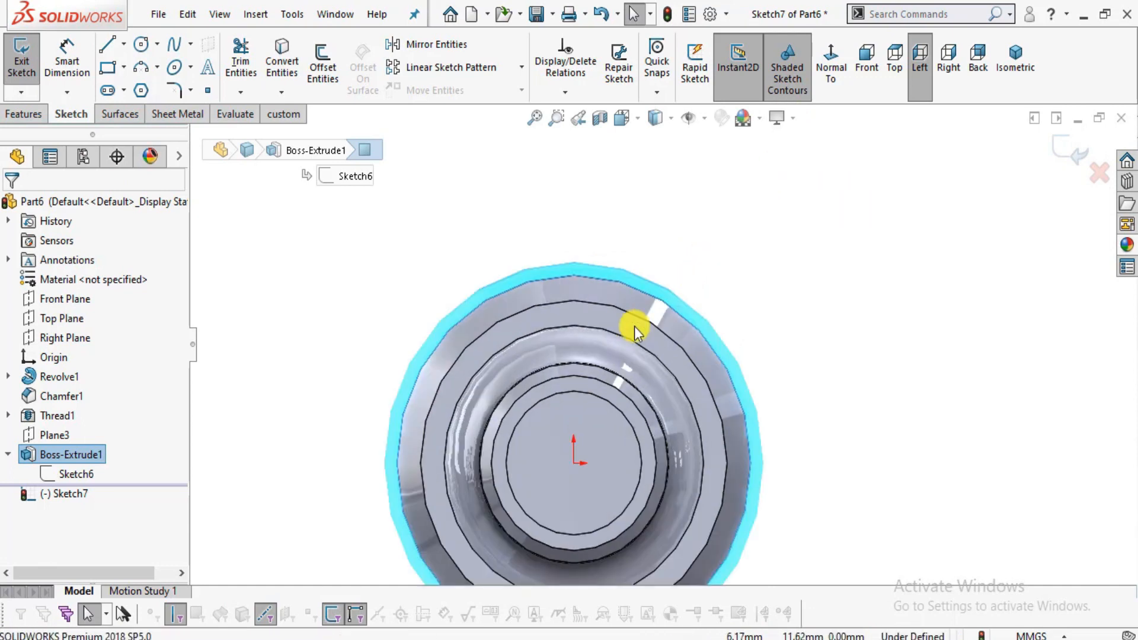
{"action": "left_click", "coordinate": [657, 284]}
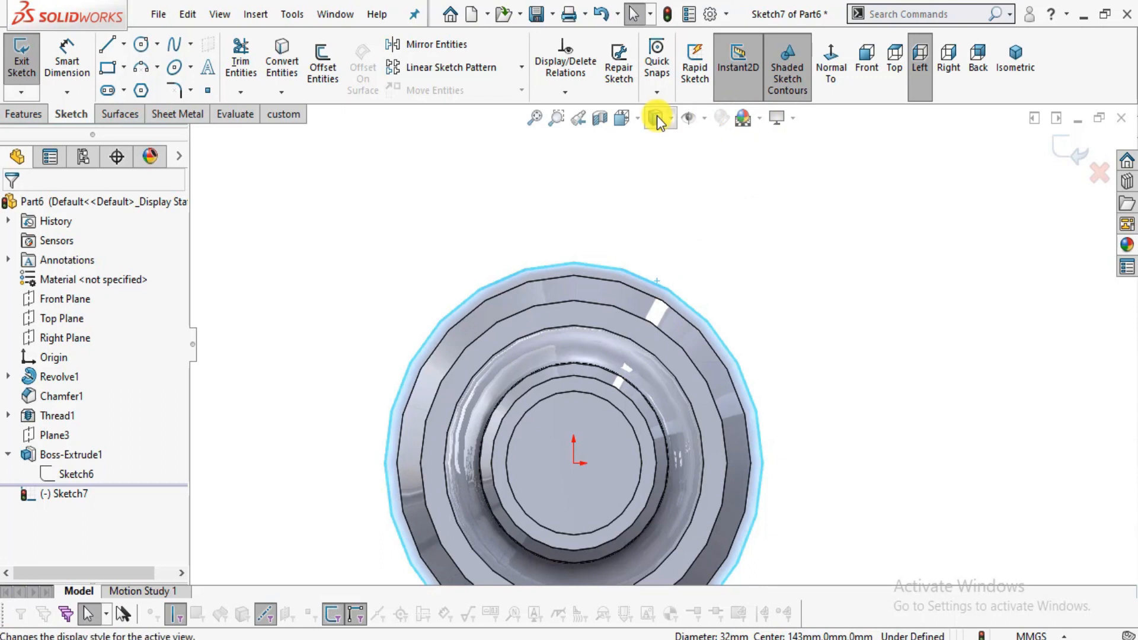
{"action": "left_click", "coordinate": [278, 66]}
Draw a vertical construction line about 22 mm long from the origin up past the outer circle.
{"action": "scroll", "coordinate": [606, 306], "scroll_direction": "down", "scroll_amount": 4}
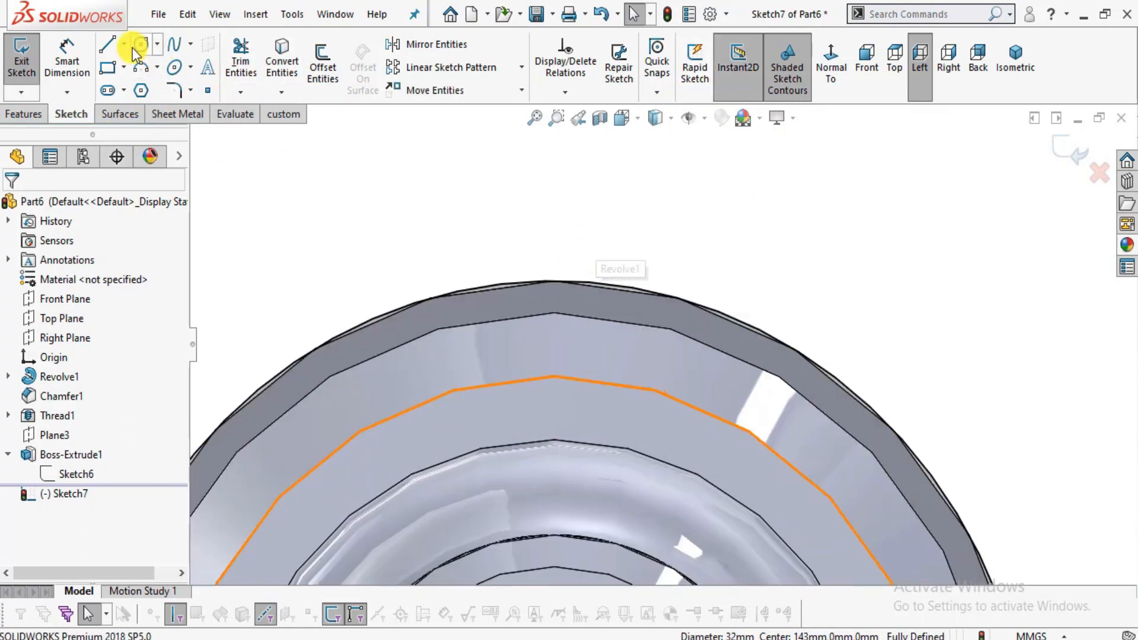
{"action": "left_click", "coordinate": [123, 43]}
{"action": "left_click", "coordinate": [138, 87]}
{"action": "scroll", "coordinate": [676, 468], "scroll_direction": "up", "scroll_amount": 3}
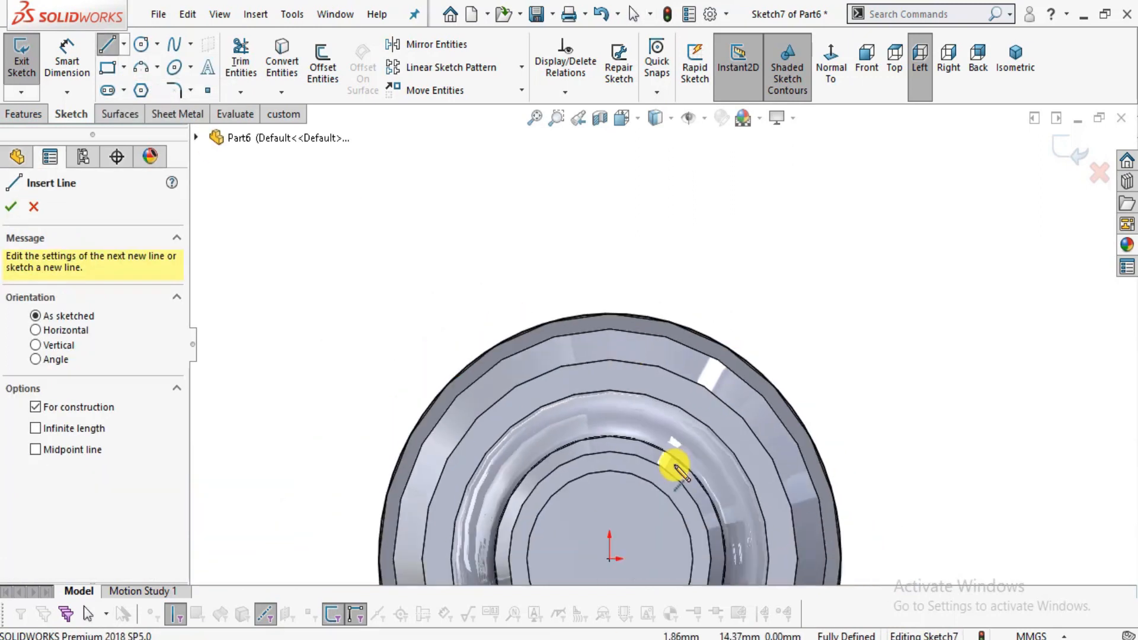
{"action": "left_click", "coordinate": [609, 558]}
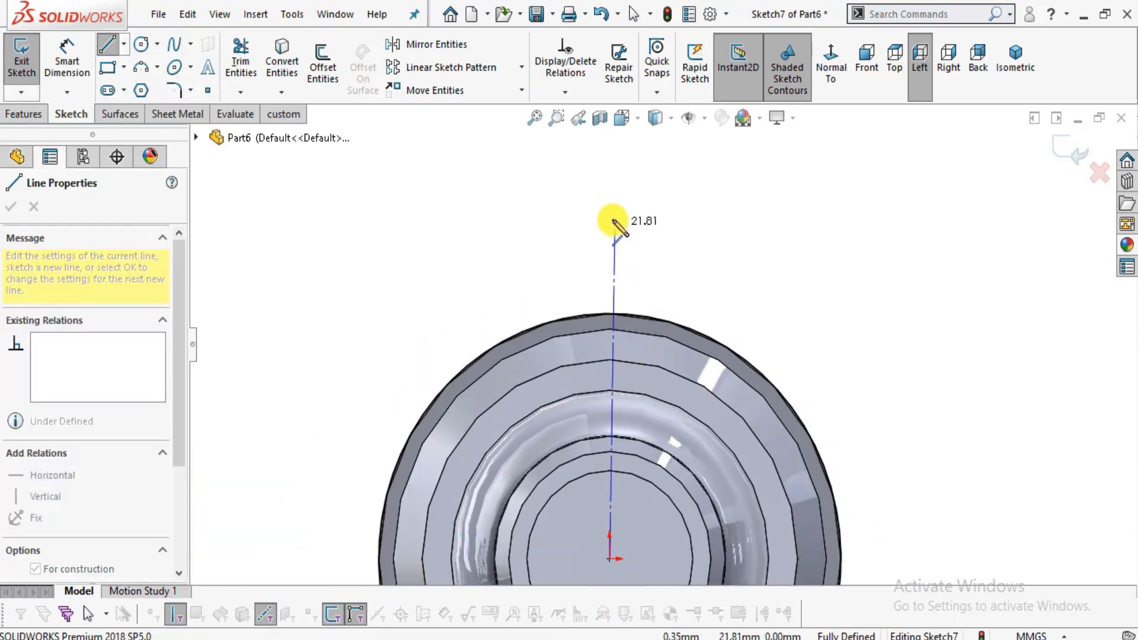
{"action": "left_click", "coordinate": [611, 219]}
{"action": "key", "text": "Escape"}
{"action": "scroll", "coordinate": [637, 346], "scroll_direction": "down", "scroll_amount": 5}
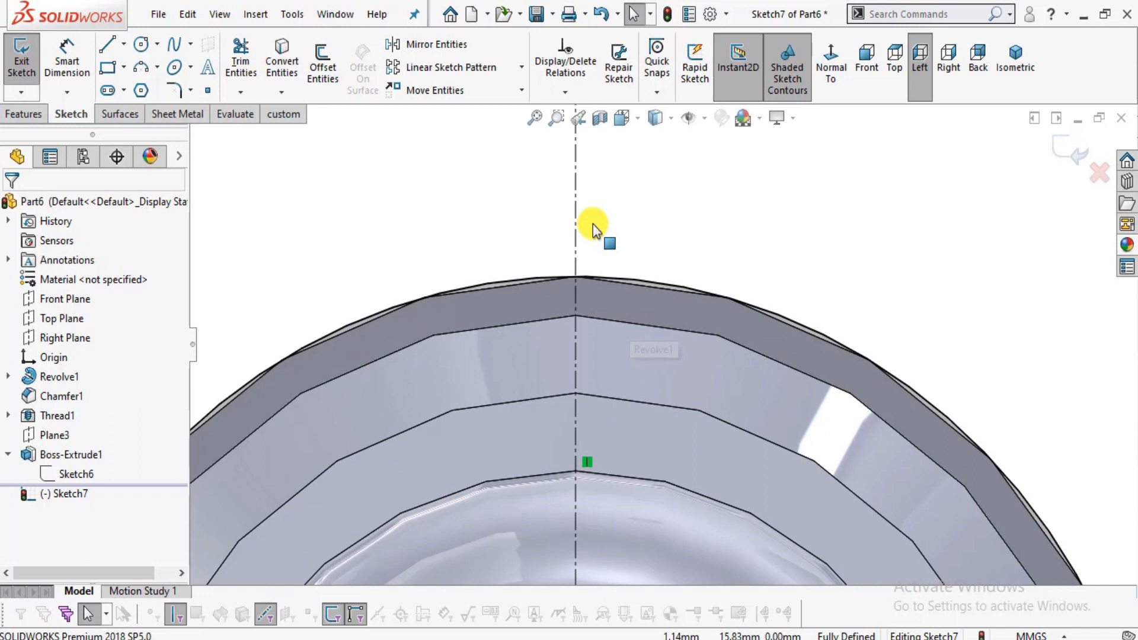
Raise the document's image quality, setting the shaded and draft resolution to a deviation of 0.08018722 mm.
{"action": "left_click", "coordinate": [710, 14]}
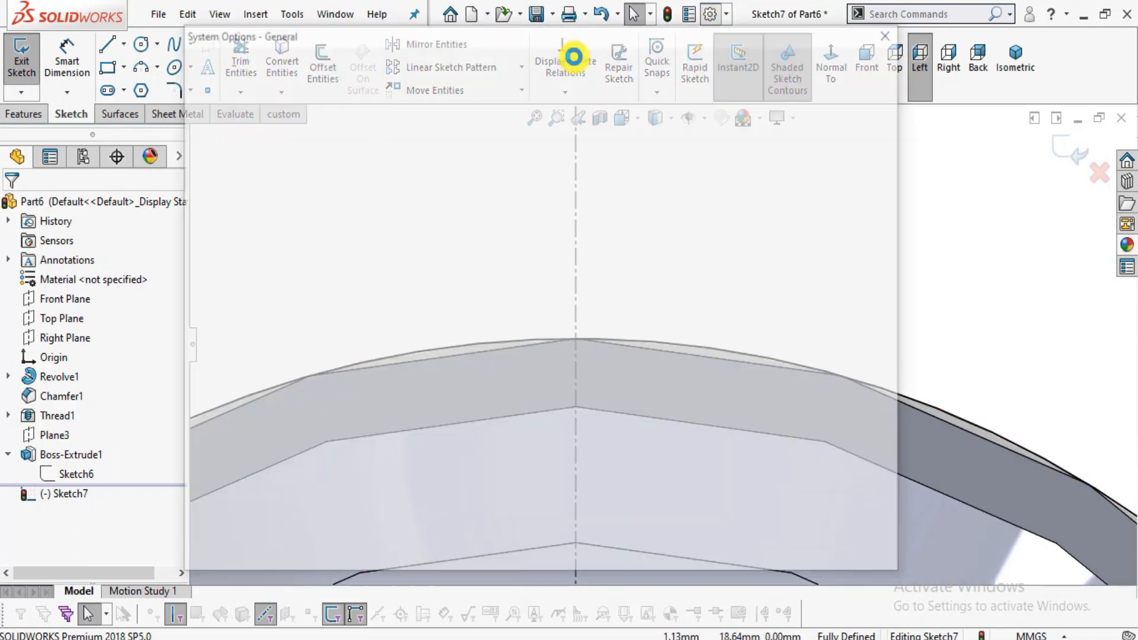
{"action": "left_click", "coordinate": [302, 65]}
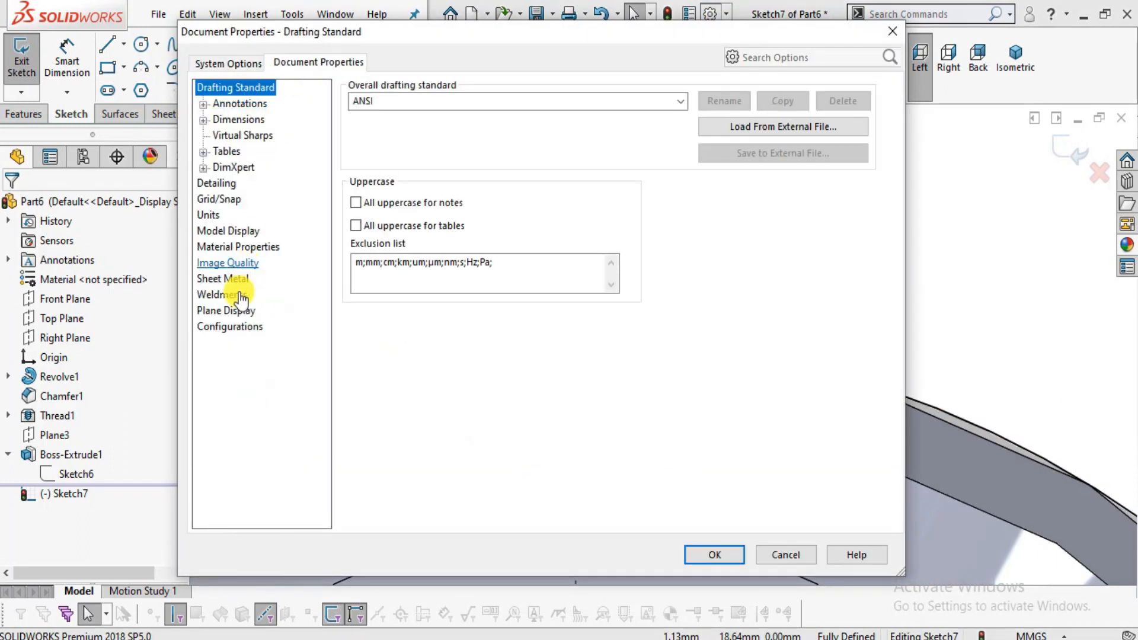
{"action": "left_click", "coordinate": [234, 266]}
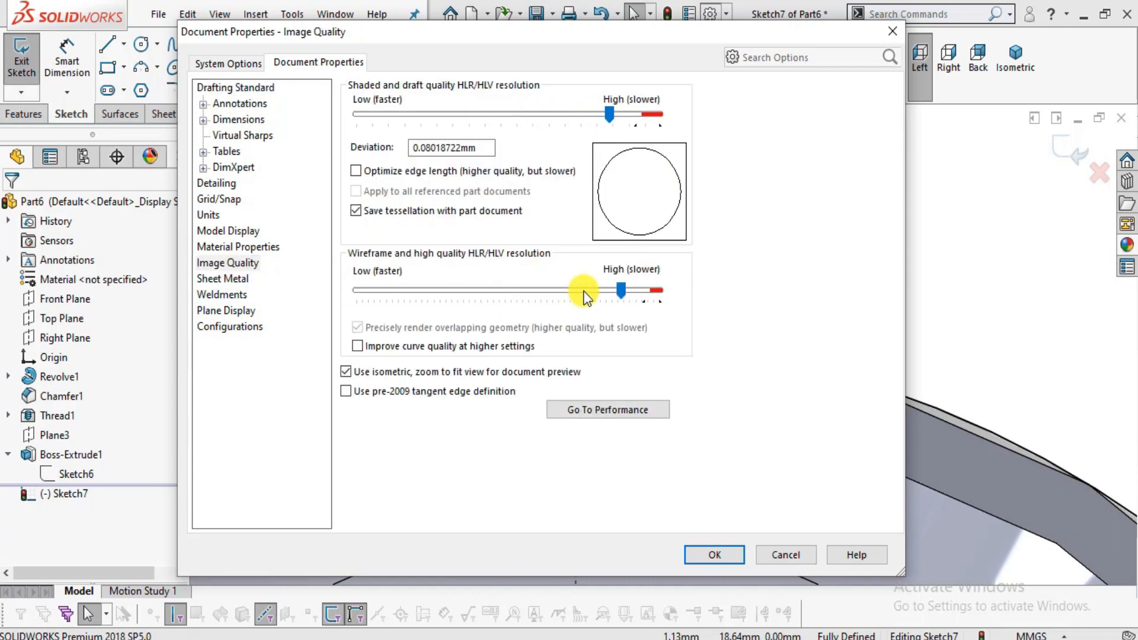
{"action": "left_click", "coordinate": [714, 554]}
{"action": "scroll", "coordinate": [634, 350], "scroll_direction": "up", "scroll_amount": 2}
{"action": "scroll", "coordinate": [704, 357], "scroll_direction": "down", "scroll_amount": 2}
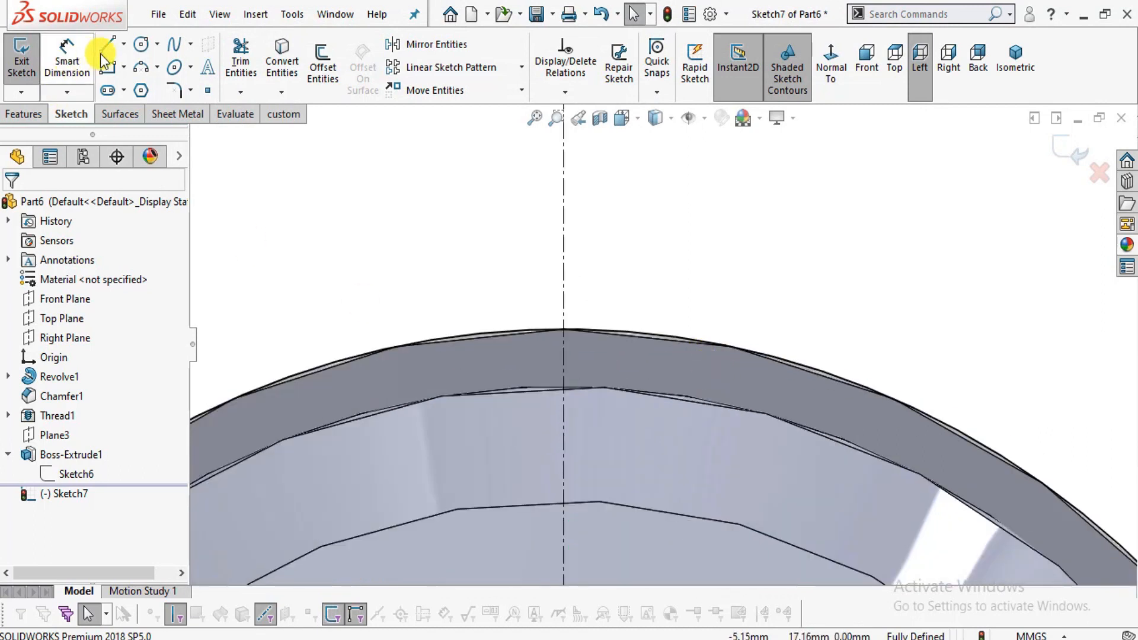
Sketch a V of two lines from the outer circle to the centerline and back, the first line about 1.8 mm long.
{"action": "key", "text": "l"}
{"action": "scroll", "coordinate": [617, 409], "scroll_direction": "down", "scroll_amount": 2}
{"action": "left_click_drag", "start_coordinate": [420, 295], "coordinate": [544, 362]}
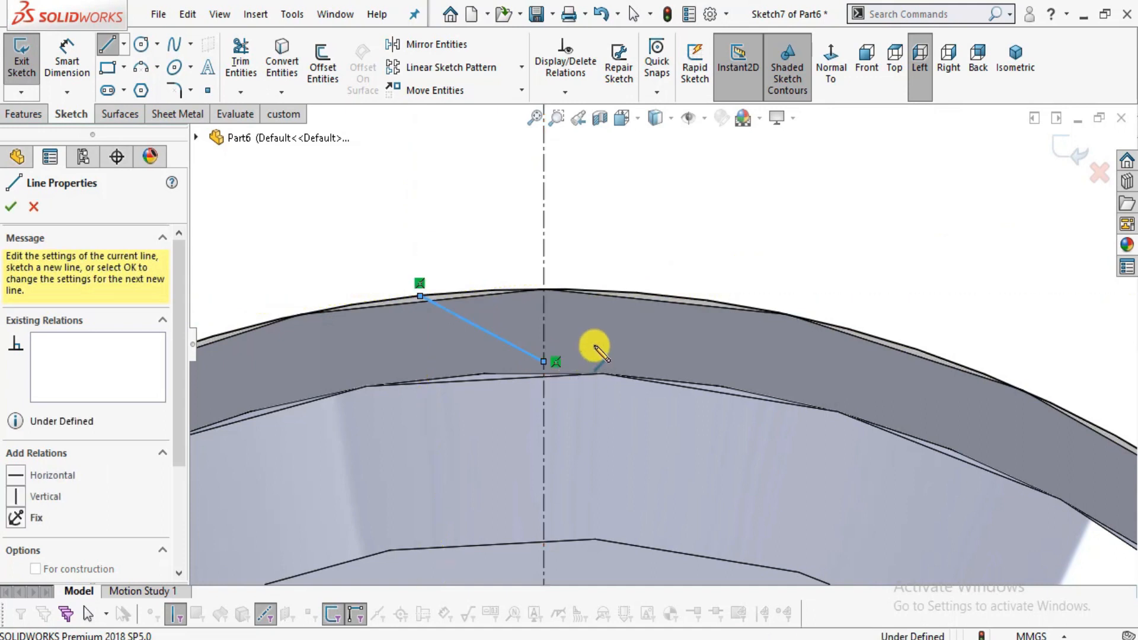
{"action": "left_click", "coordinate": [636, 292]}
{"action": "key", "text": "Escape"}
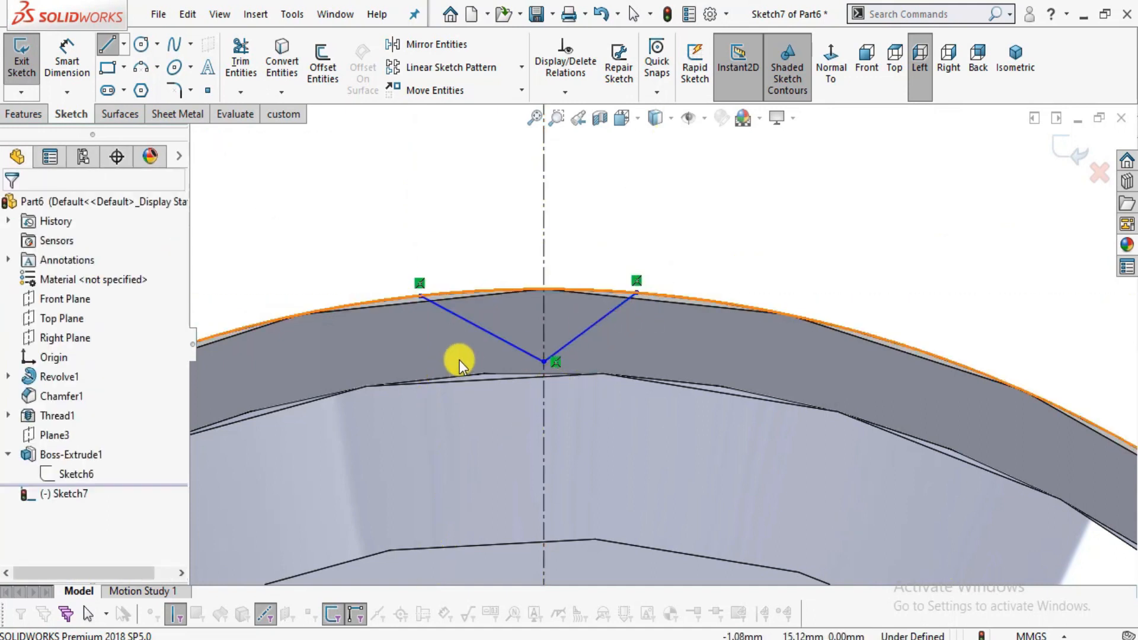
Make the two lines of the V symmetric about the vertical centerline.
{"action": "left_click", "coordinate": [543, 306]}
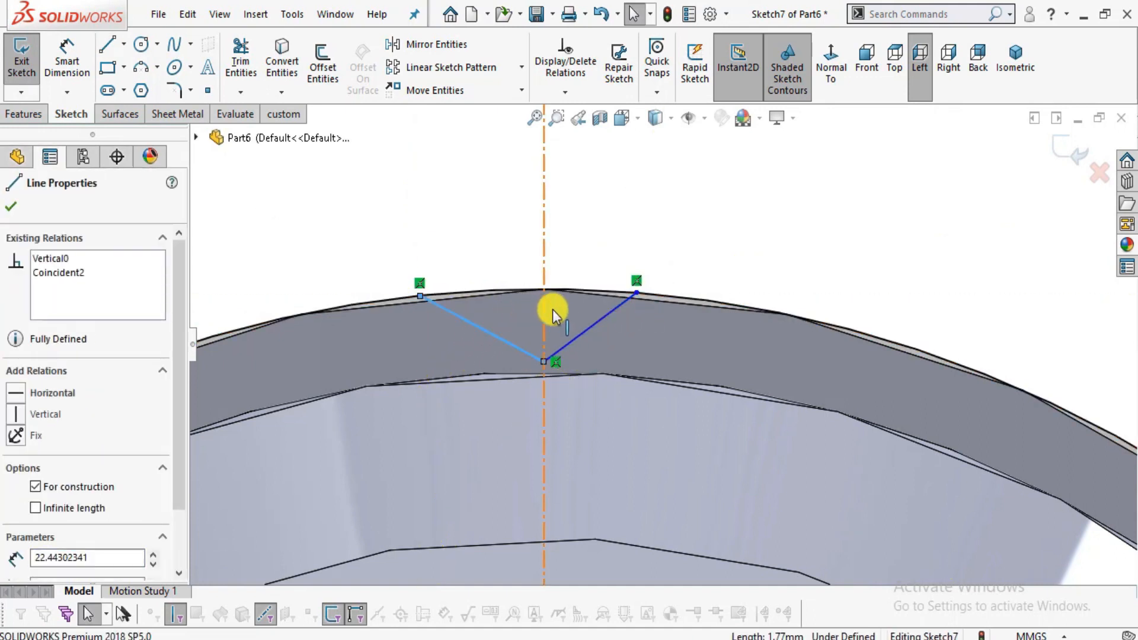
{"action": "left_click", "coordinate": [581, 333], "text": "ctrl"}
{"action": "left_click", "coordinate": [760, 259]}
{"action": "key", "text": "Escape"}
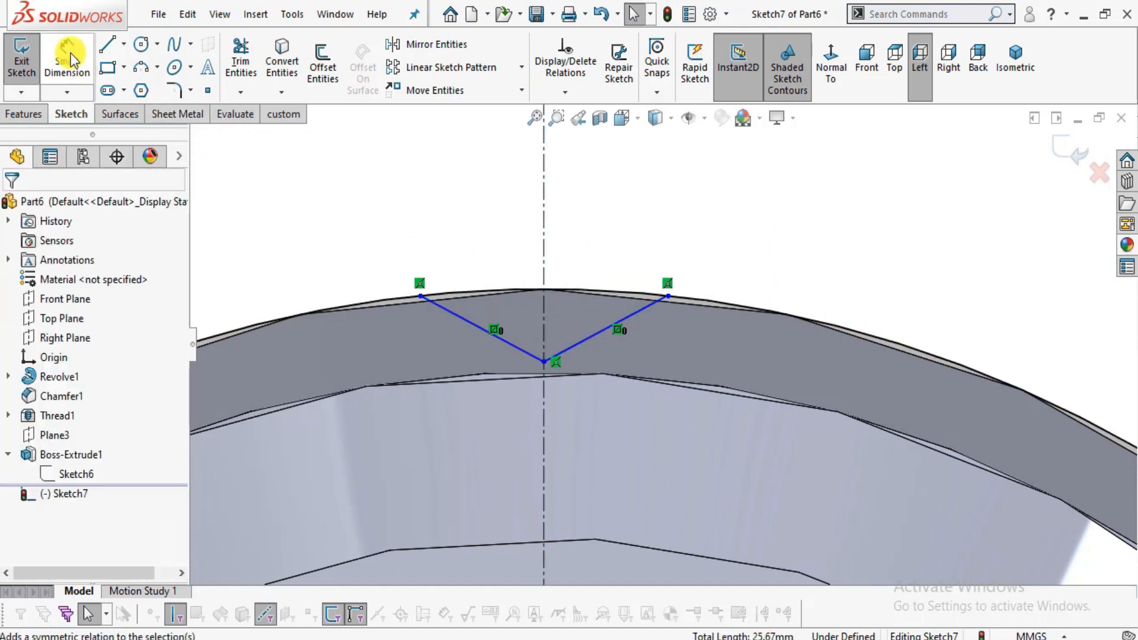
Dimension the V's upper end point 0.5 mm from the vertical centerline.
{"action": "left_click", "coordinate": [70, 60]}
{"action": "left_click", "coordinate": [542, 223]}
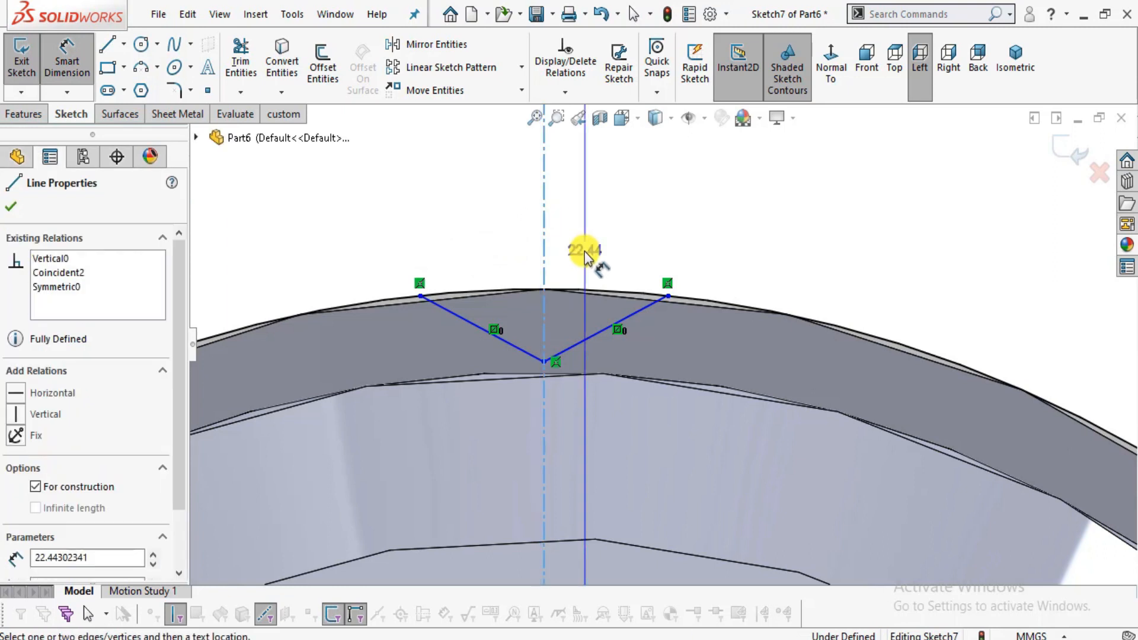
{"action": "left_click", "coordinate": [669, 295]}
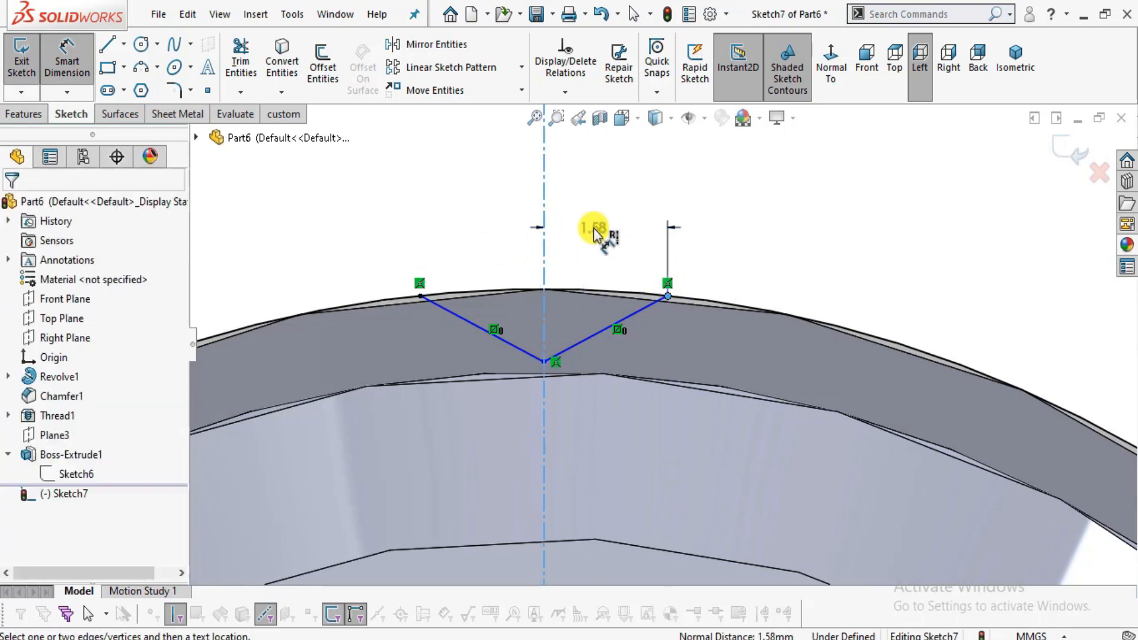
{"action": "left_click", "coordinate": [596, 234]}
{"action": "type", "text": "0.5"}
{"action": "key", "text": "Return"}
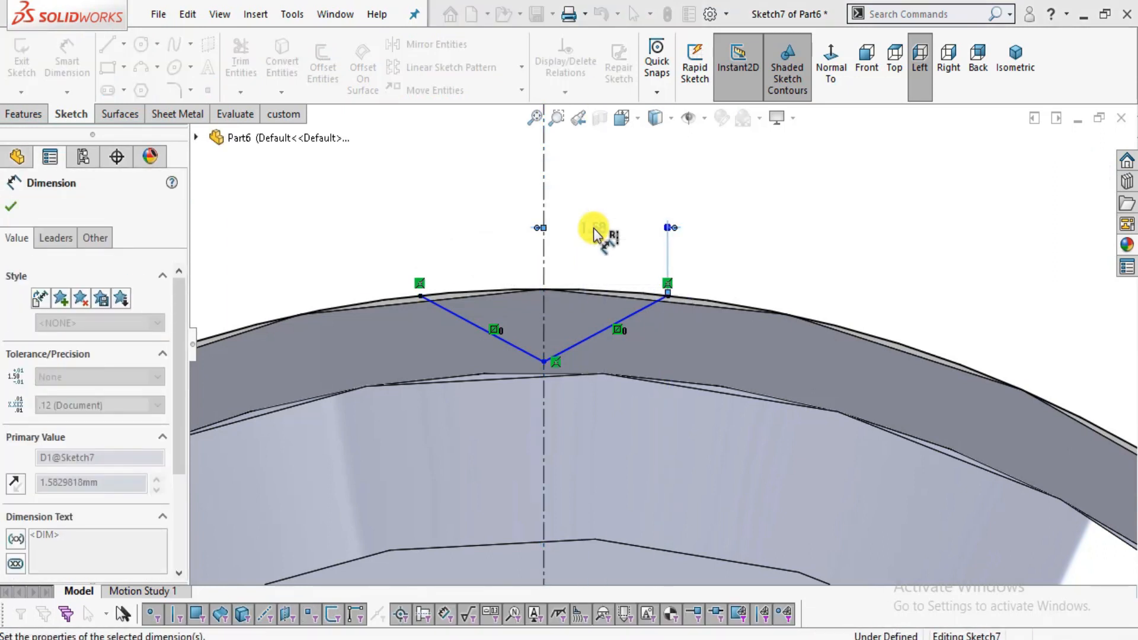
Dimension the V's depth from its tip to its upper end point as 0.5 mm.
{"action": "left_click", "coordinate": [542, 359]}
{"action": "scroll", "coordinate": [569, 296], "scroll_direction": "down", "scroll_amount": 5}
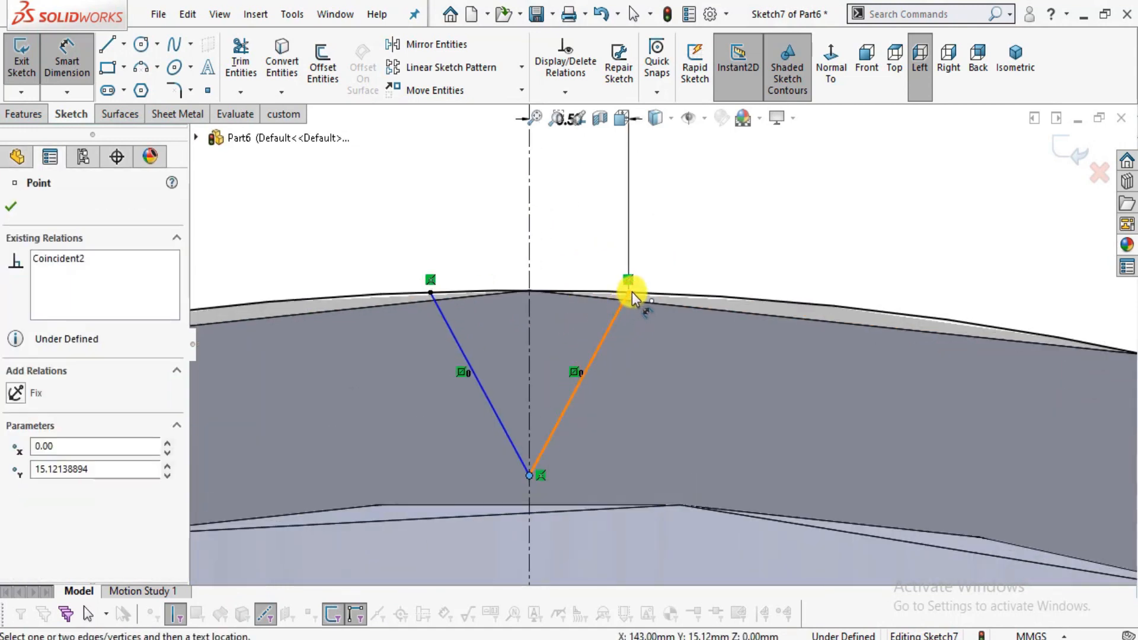
{"action": "left_click", "coordinate": [427, 291]}
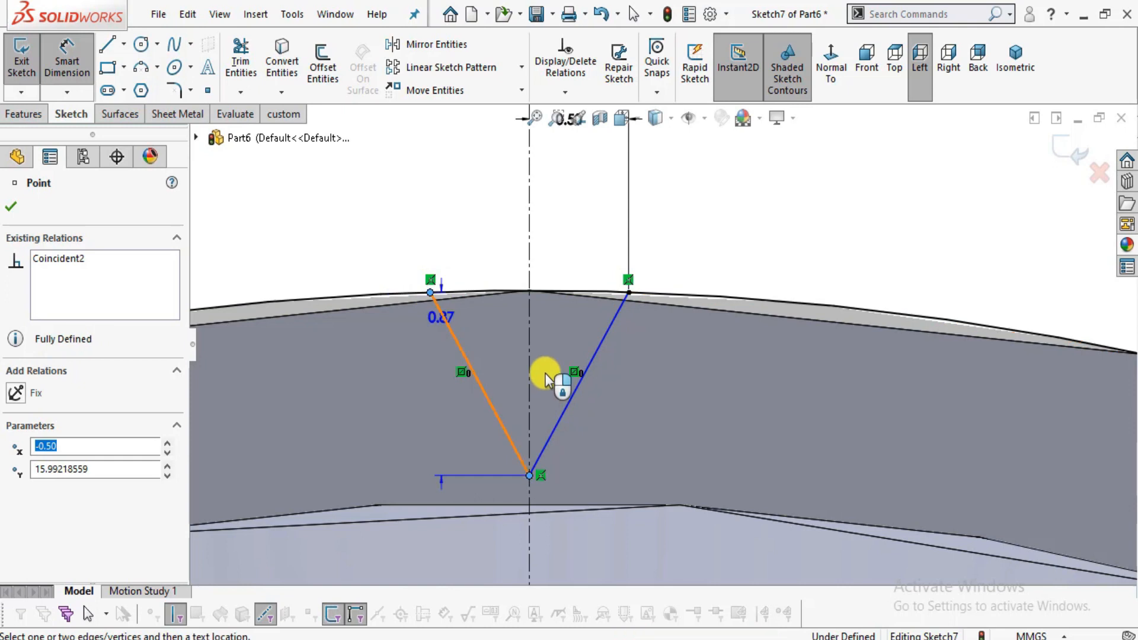
{"action": "left_click", "coordinate": [685, 364]}
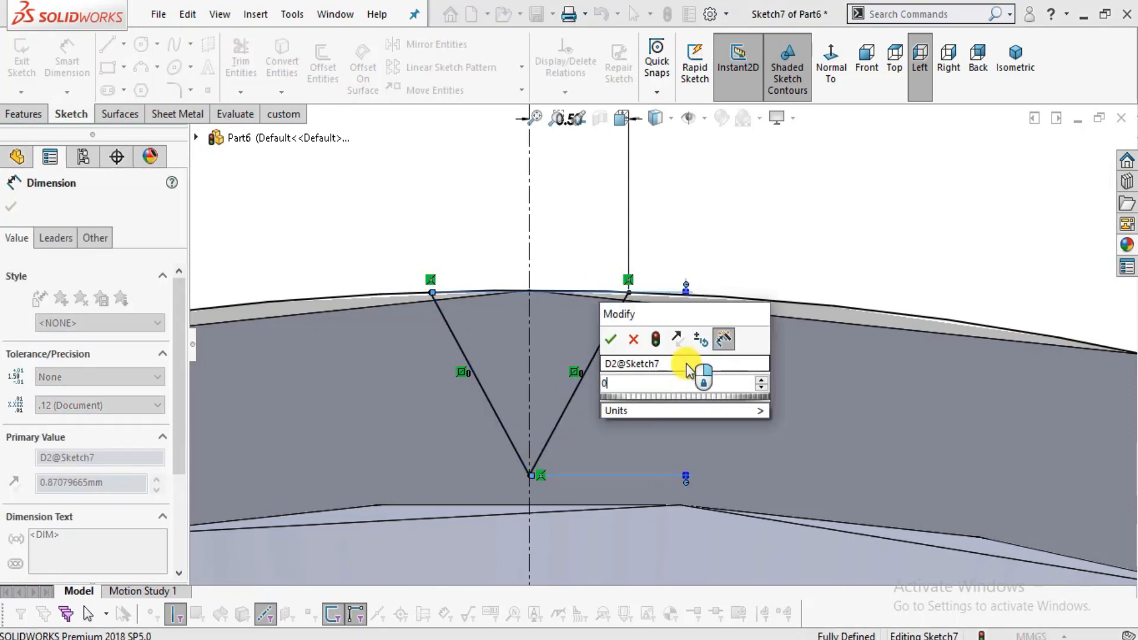
{"action": "type", "text": "0.5"}
{"action": "key", "text": "Return"}
{"action": "key", "text": "Escape"}
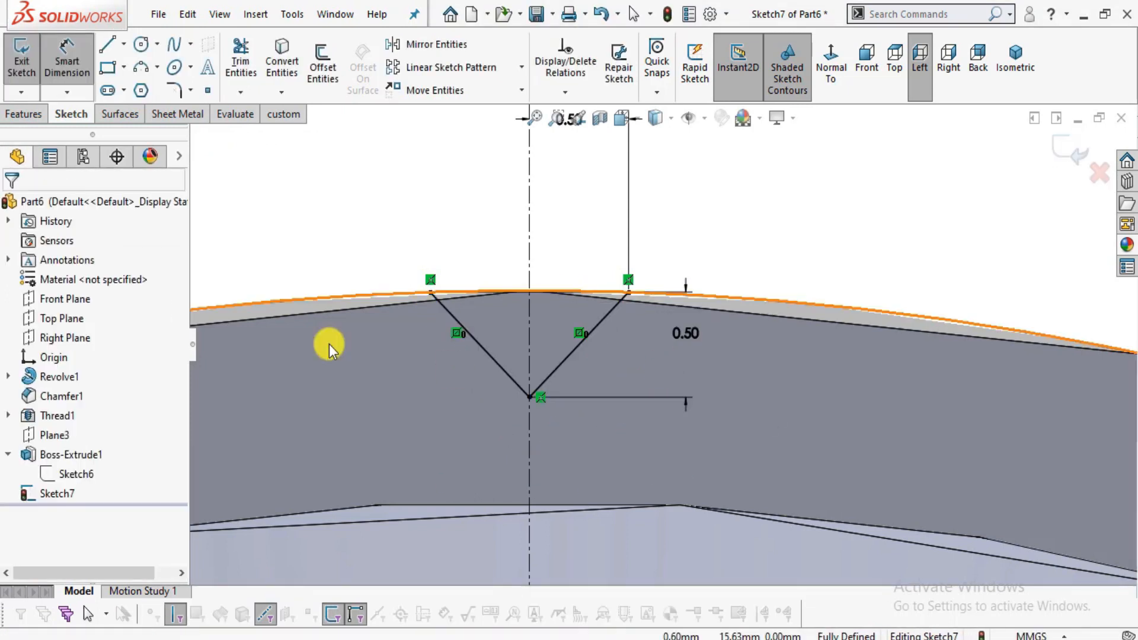
Cut the V-shaped groove along the raised grip section with Extruded Cut, using both V regions as contours and Through All.
{"action": "left_click", "coordinate": [24, 113]}
{"action": "left_click", "coordinate": [255, 85]}
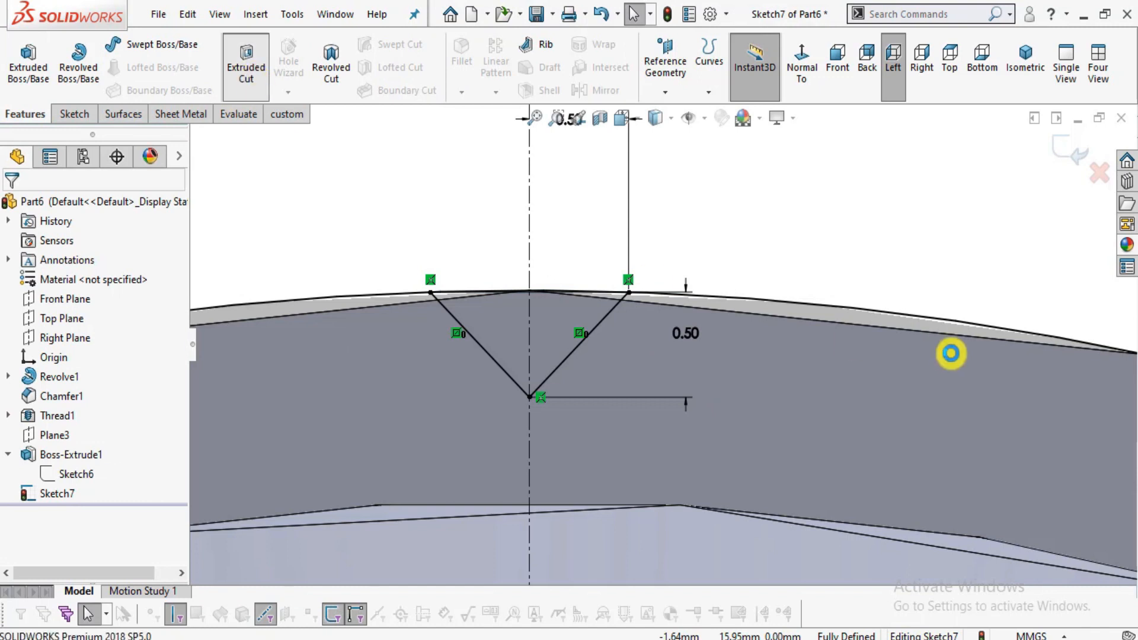
{"action": "scroll", "coordinate": [658, 320], "scroll_direction": "up", "scroll_amount": 2}
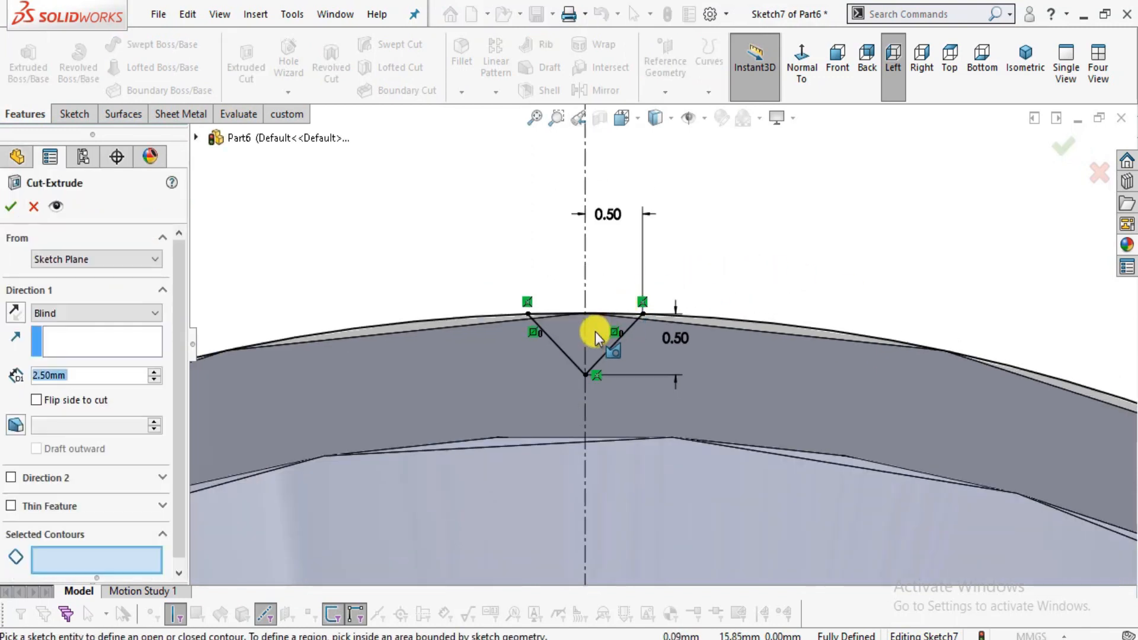
{"action": "scroll", "coordinate": [623, 330], "scroll_direction": "up", "scroll_amount": 2}
{"action": "middle_click_drag", "start_coordinate": [687, 358], "coordinate": [678, 383]}
{"action": "scroll", "coordinate": [705, 397], "scroll_direction": "up", "scroll_amount": 12}
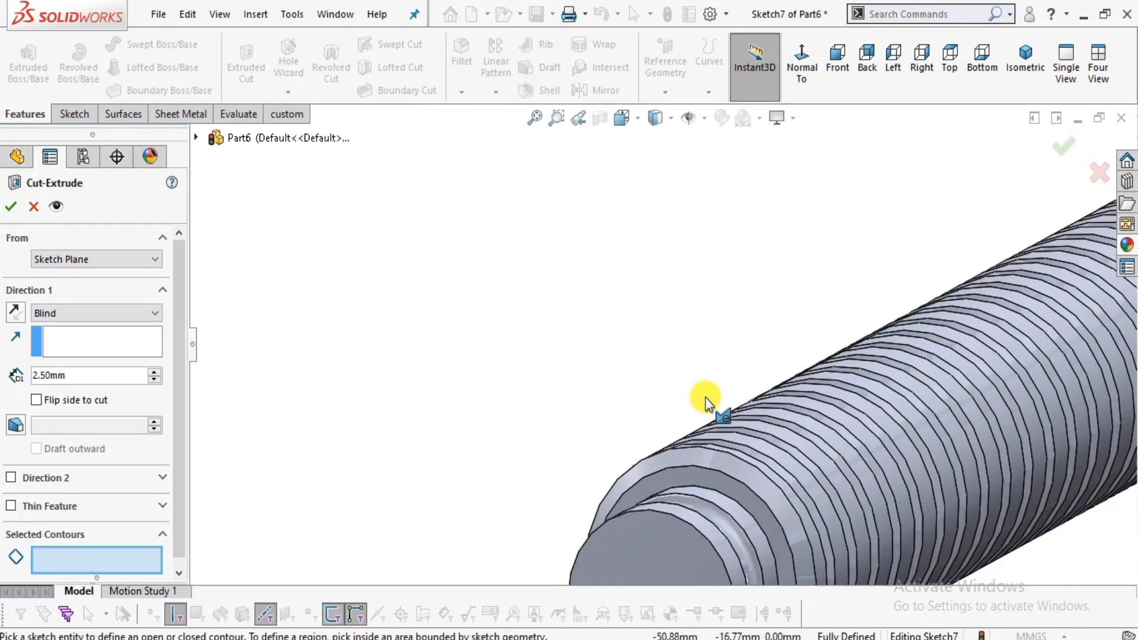
{"action": "scroll", "coordinate": [652, 331], "scroll_direction": "down", "scroll_amount": 15}
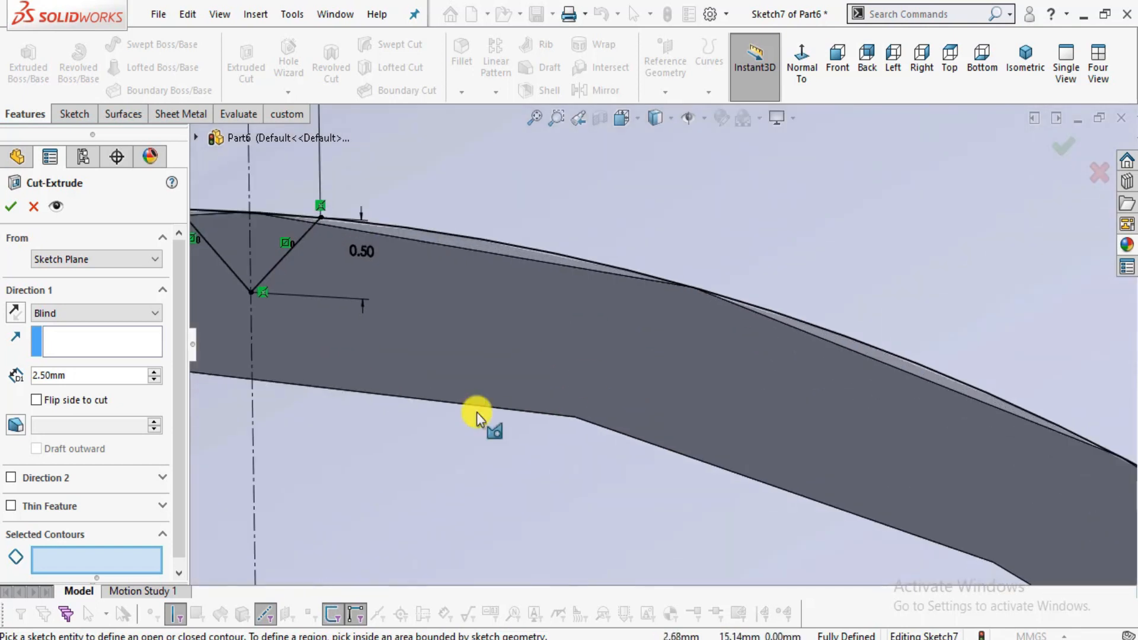
{"action": "left_click", "coordinate": [283, 243]}
{"action": "left_click", "coordinate": [234, 241]}
{"action": "scroll", "coordinate": [559, 322], "scroll_direction": "up", "scroll_amount": 2}
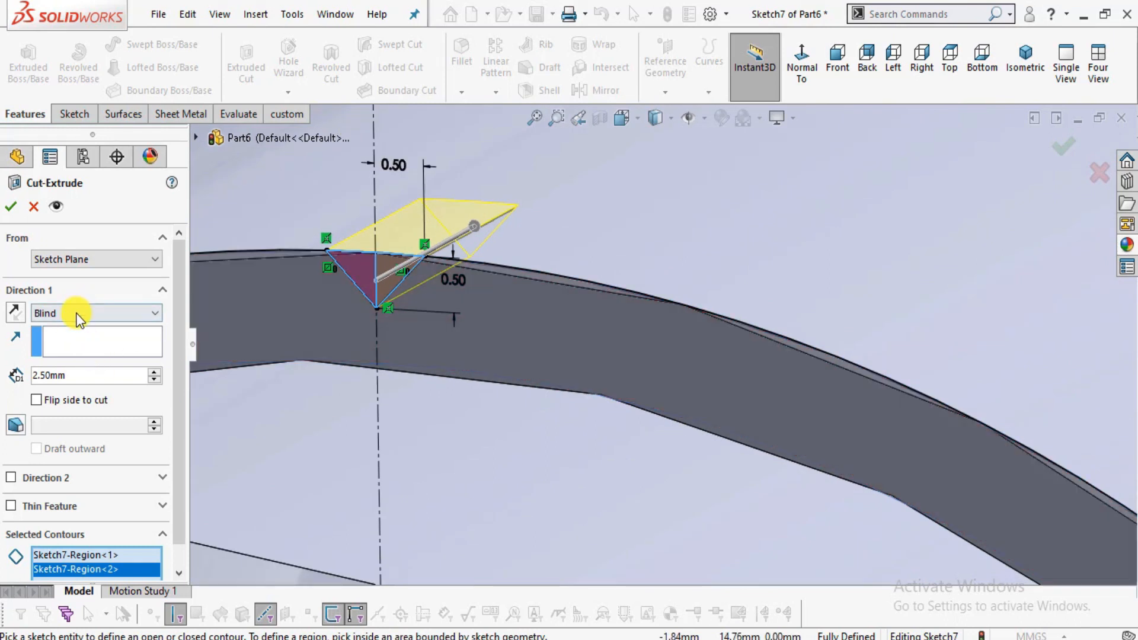
{"action": "left_click", "coordinate": [80, 315]}
{"action": "left_click", "coordinate": [69, 344]}
{"action": "scroll", "coordinate": [531, 325], "scroll_direction": "up", "scroll_amount": 2}
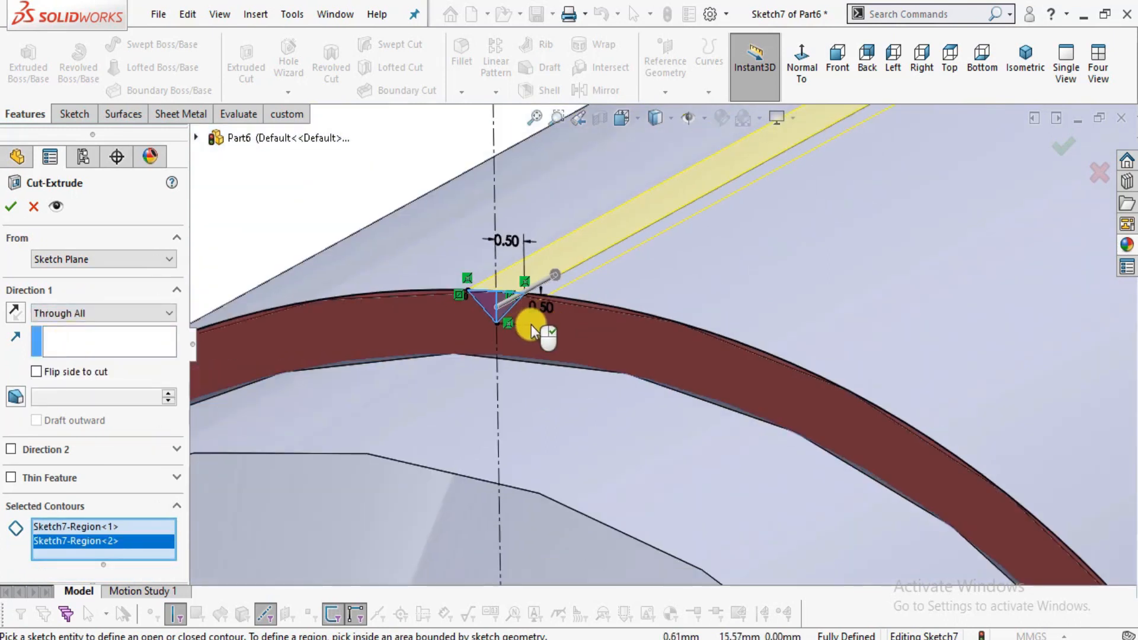
{"action": "scroll", "coordinate": [531, 325], "scroll_direction": "up", "scroll_amount": 5}
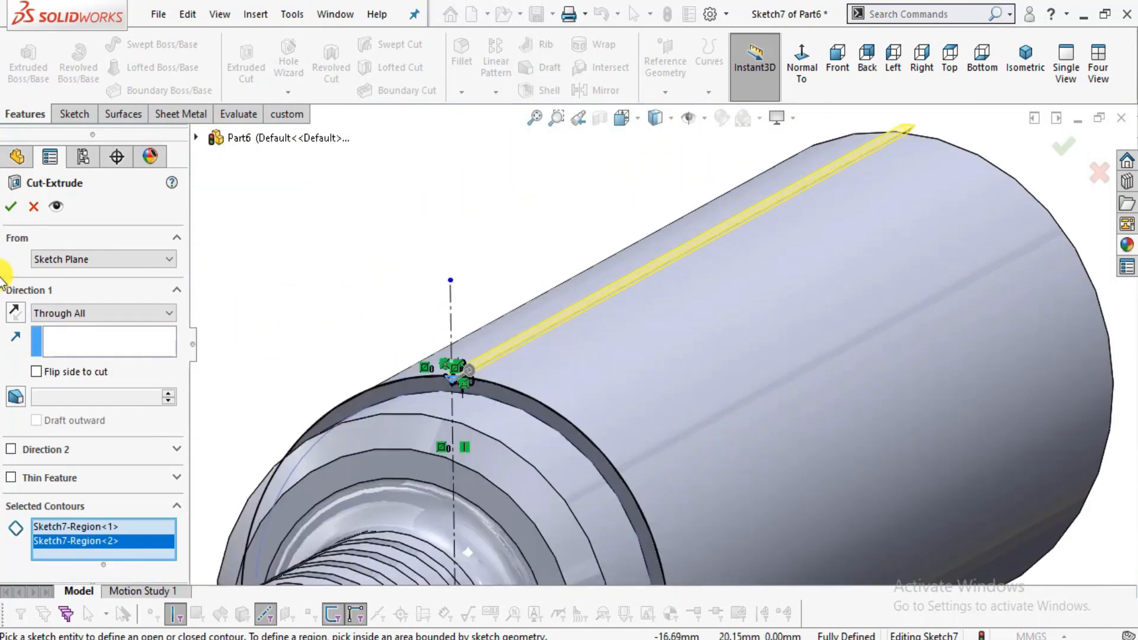
{"action": "left_click", "coordinate": [11, 207]}
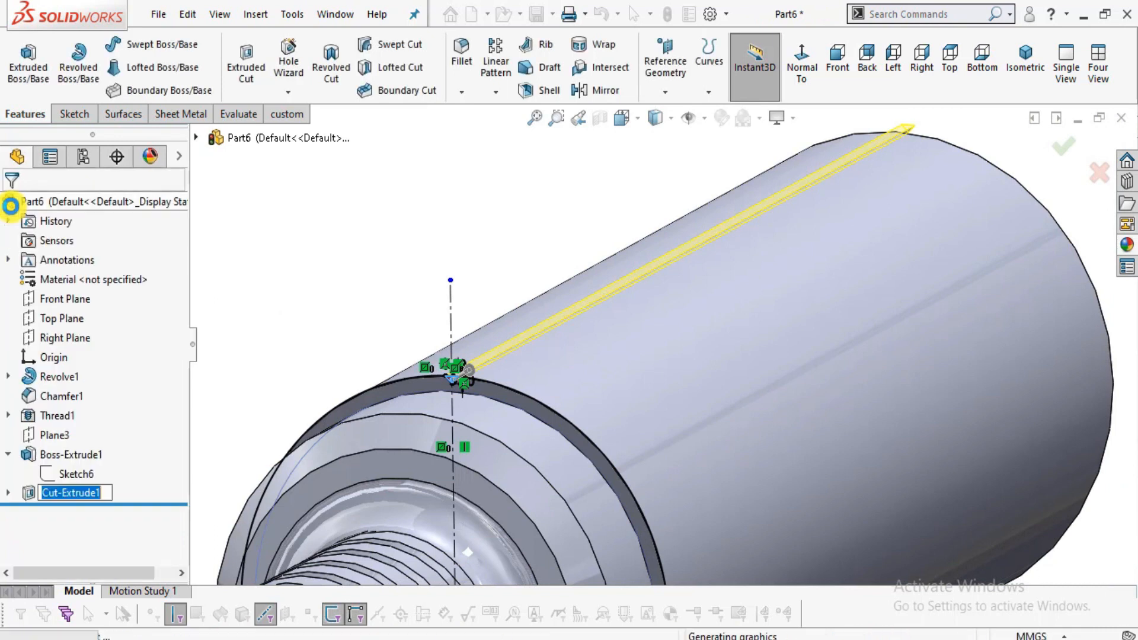
Create a circular pattern of the V groove cut around the grip's cylindrical face, with 40 equally spaced instances over 360°.
{"action": "scroll", "coordinate": [557, 403], "scroll_direction": "down", "scroll_amount": 2}
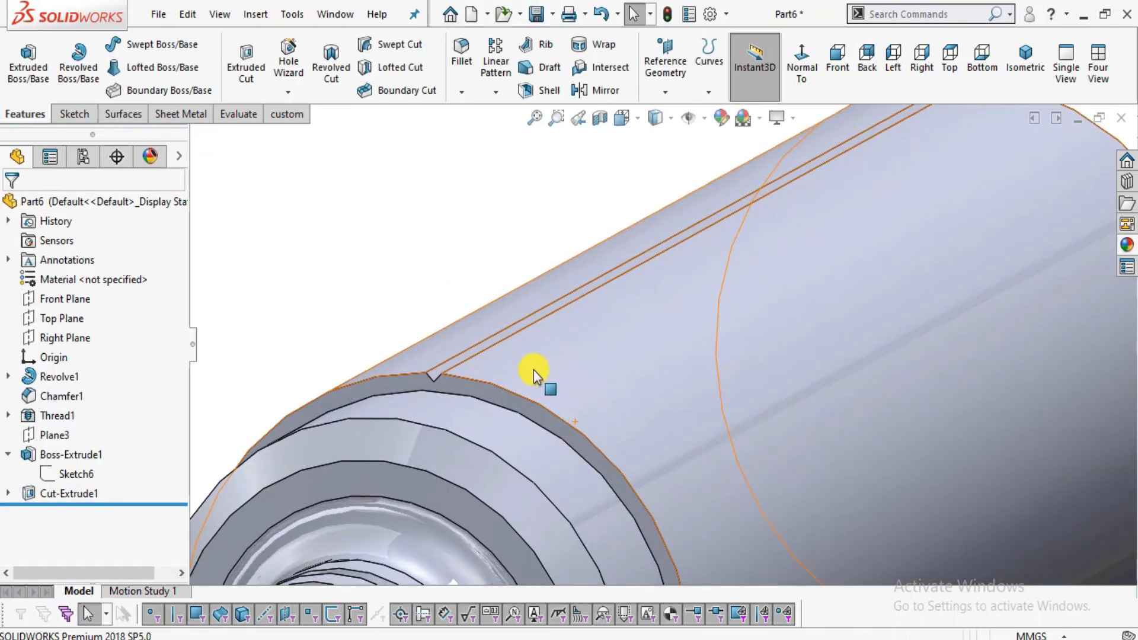
{"action": "scroll", "coordinate": [533, 369], "scroll_direction": "up", "scroll_amount": 4}
{"action": "scroll", "coordinate": [645, 421], "scroll_direction": "up", "scroll_amount": 4}
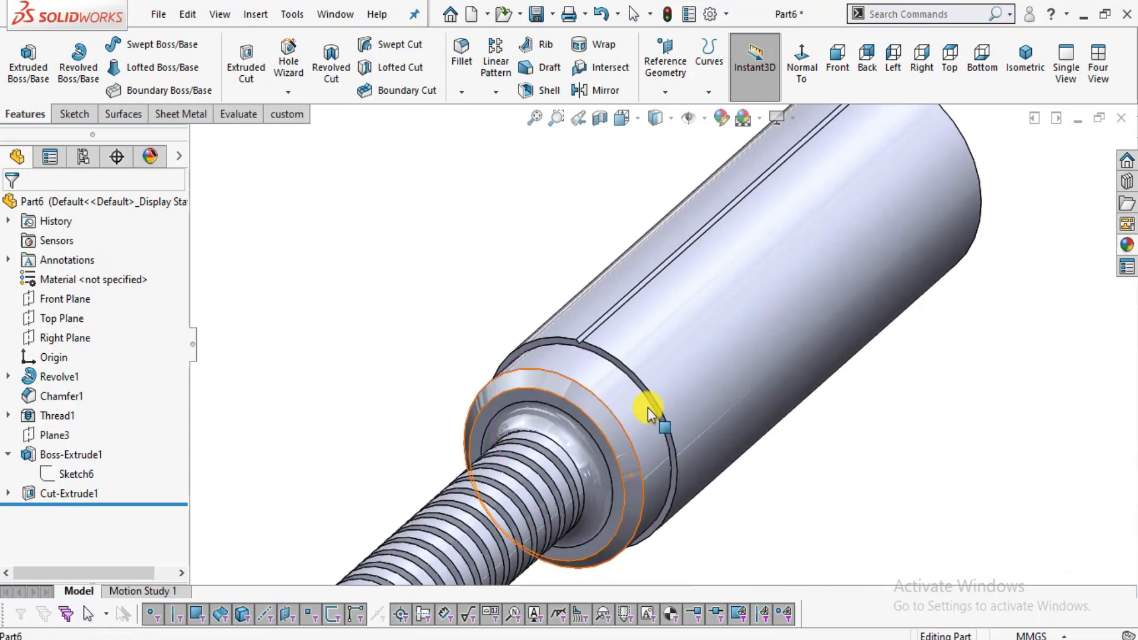
{"action": "scroll", "coordinate": [713, 293], "scroll_direction": "down", "scroll_amount": 2}
{"action": "scroll", "coordinate": [585, 357], "scroll_direction": "down", "scroll_amount": 1}
{"action": "scroll", "coordinate": [536, 371], "scroll_direction": "up", "scroll_amount": 1}
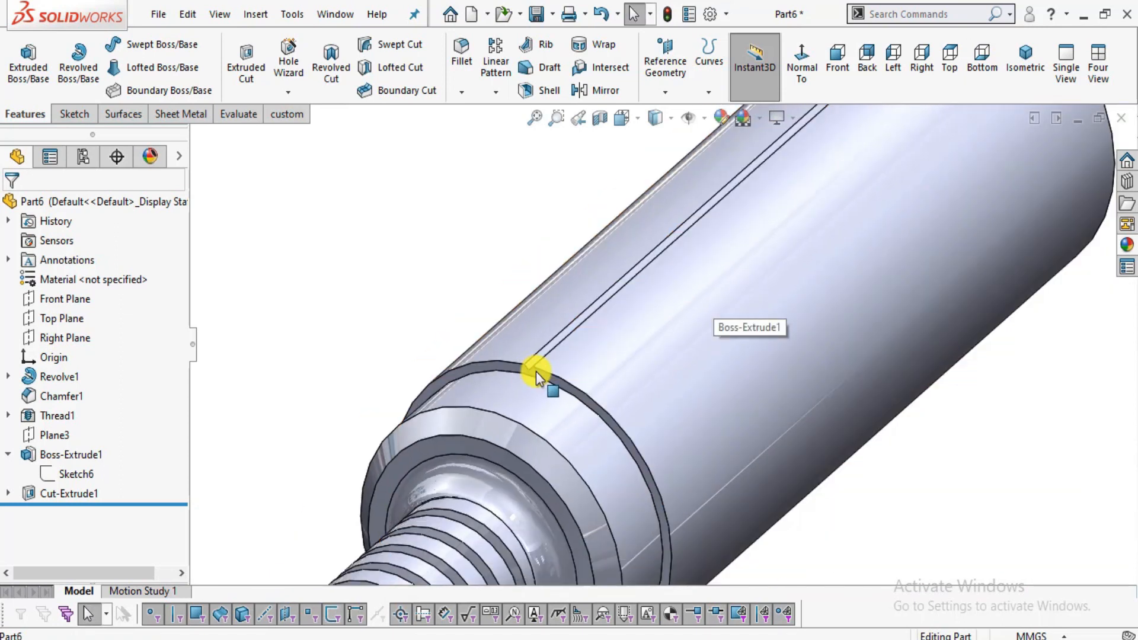
{"action": "left_click", "coordinate": [481, 93]}
{"action": "left_click", "coordinate": [493, 140]}
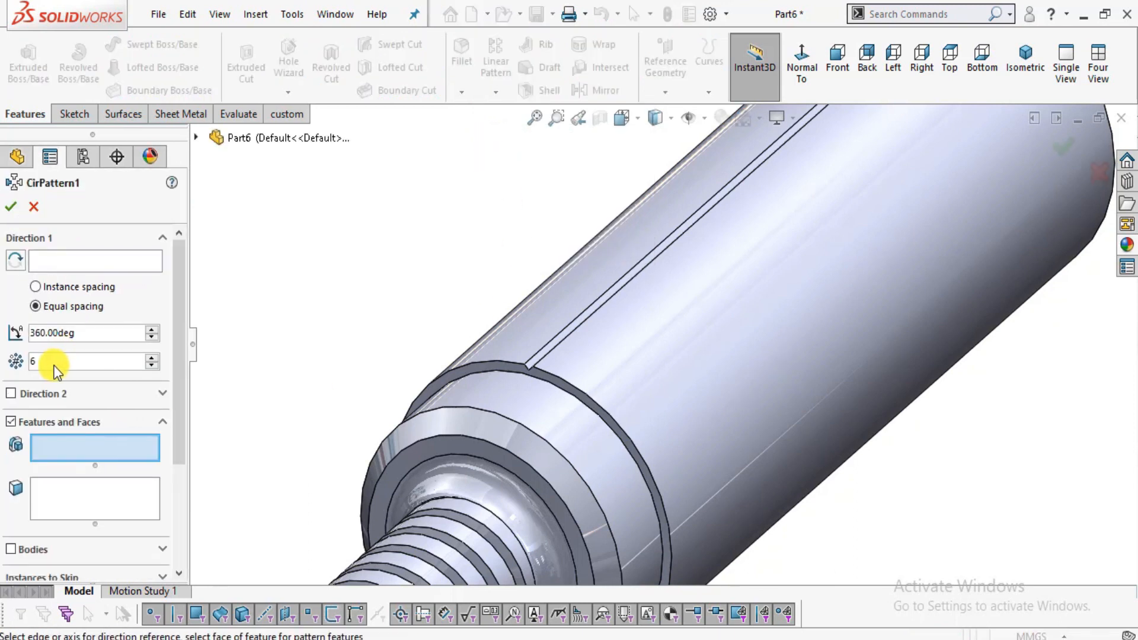
{"action": "left_click", "coordinate": [42, 364]}
{"action": "type", "text": "40"}
{"action": "left_click", "coordinate": [79, 262]}
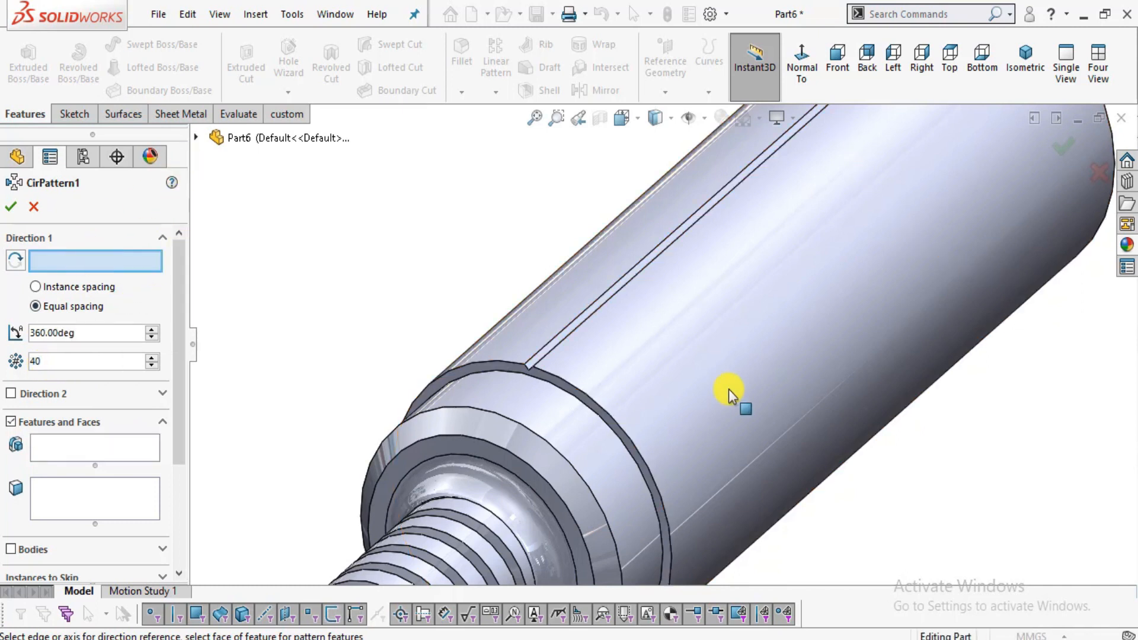
{"action": "left_click", "coordinate": [729, 390]}
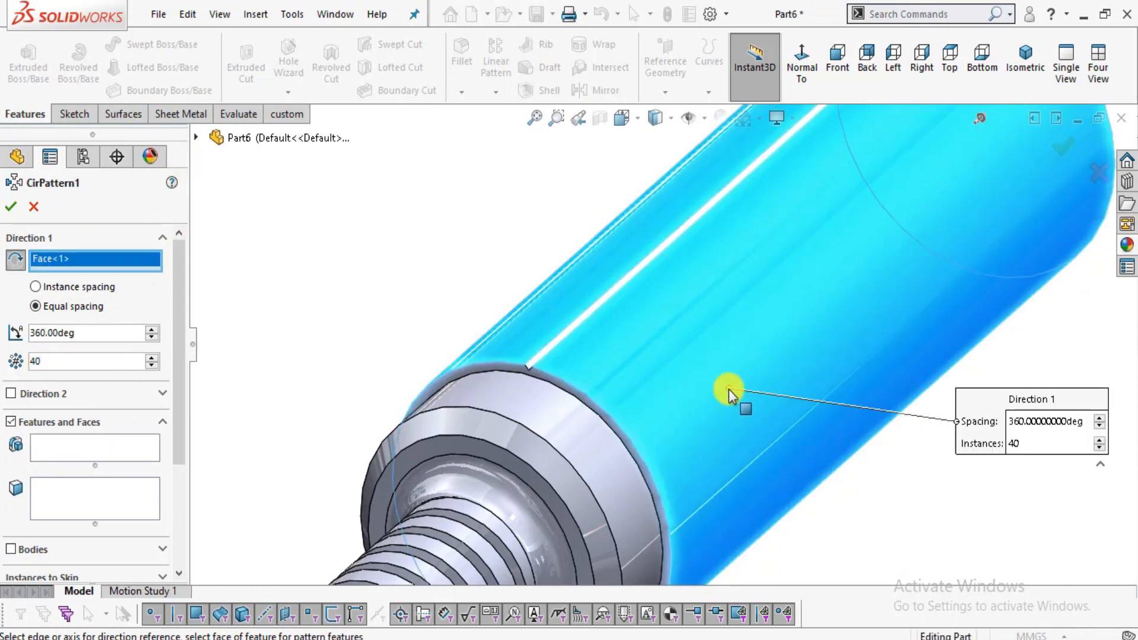
{"action": "left_click", "coordinate": [32, 442]}
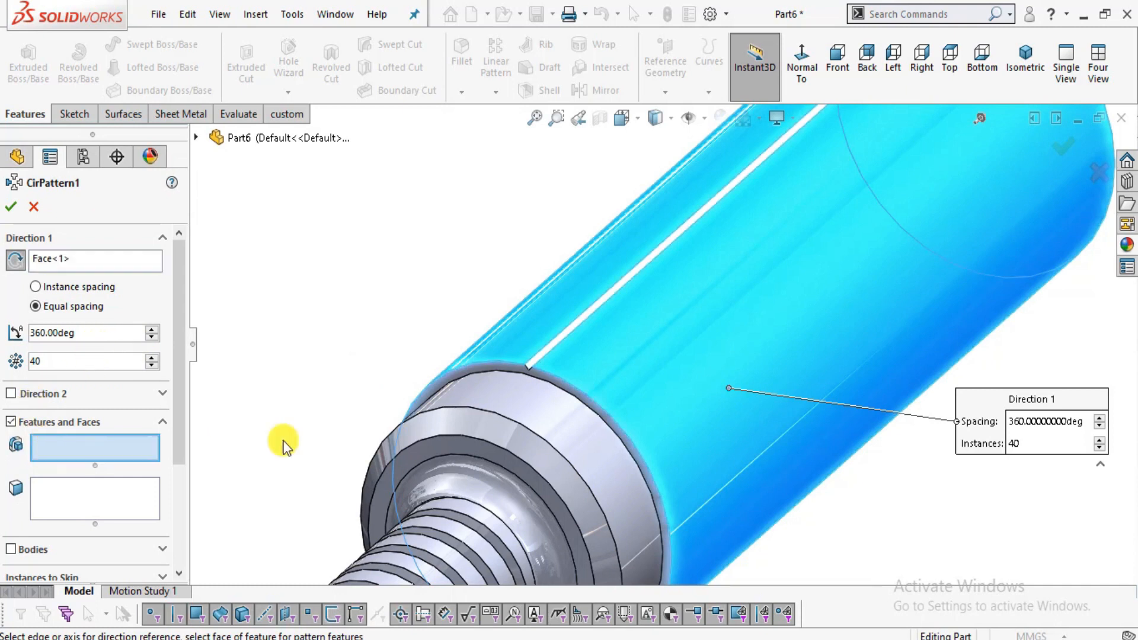
{"action": "left_click", "coordinate": [195, 139]}
{"action": "left_click", "coordinate": [256, 414]}
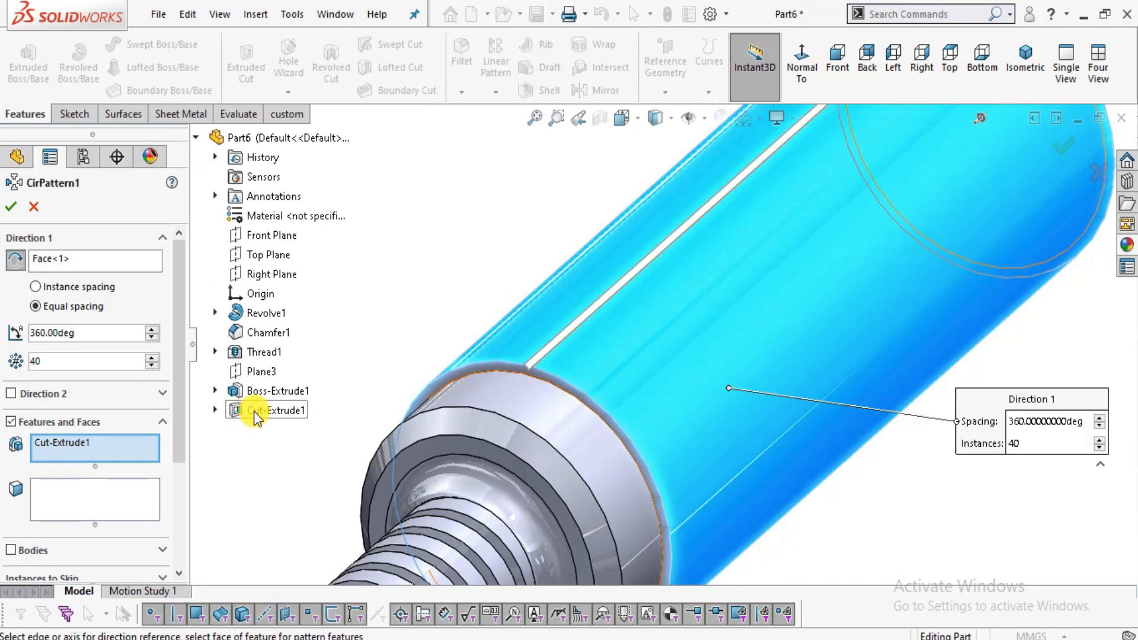
{"action": "scroll", "coordinate": [720, 409], "scroll_direction": "up", "scroll_amount": 2}
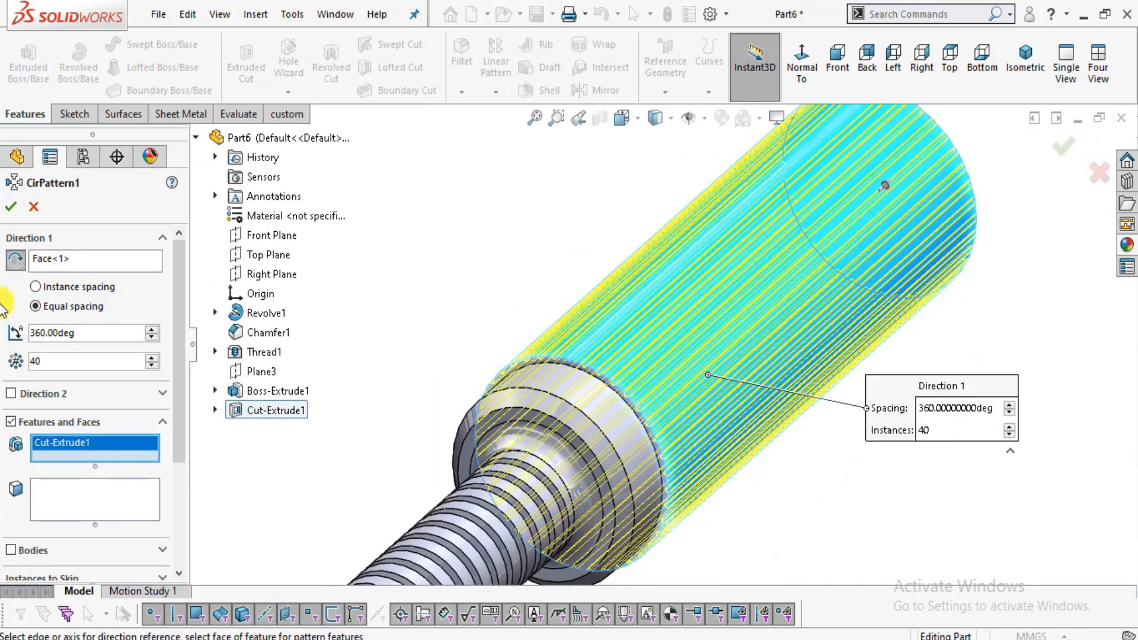
{"action": "left_click", "coordinate": [10, 207]}
Examine the grooved grip and compare it with the Clamp Screw drawing in Adobe Acrobat Reader, returning to the SolidWorks part.
{"action": "scroll", "coordinate": [782, 468], "scroll_direction": "up", "scroll_amount": 4}
{"action": "middle_click_drag", "start_coordinate": [729, 467], "coordinate": [797, 394]}
{"action": "scroll", "coordinate": [874, 182], "scroll_direction": "down", "scroll_amount": 5}
{"action": "middle_click_drag", "start_coordinate": [787, 264], "coordinate": [811, 328]}
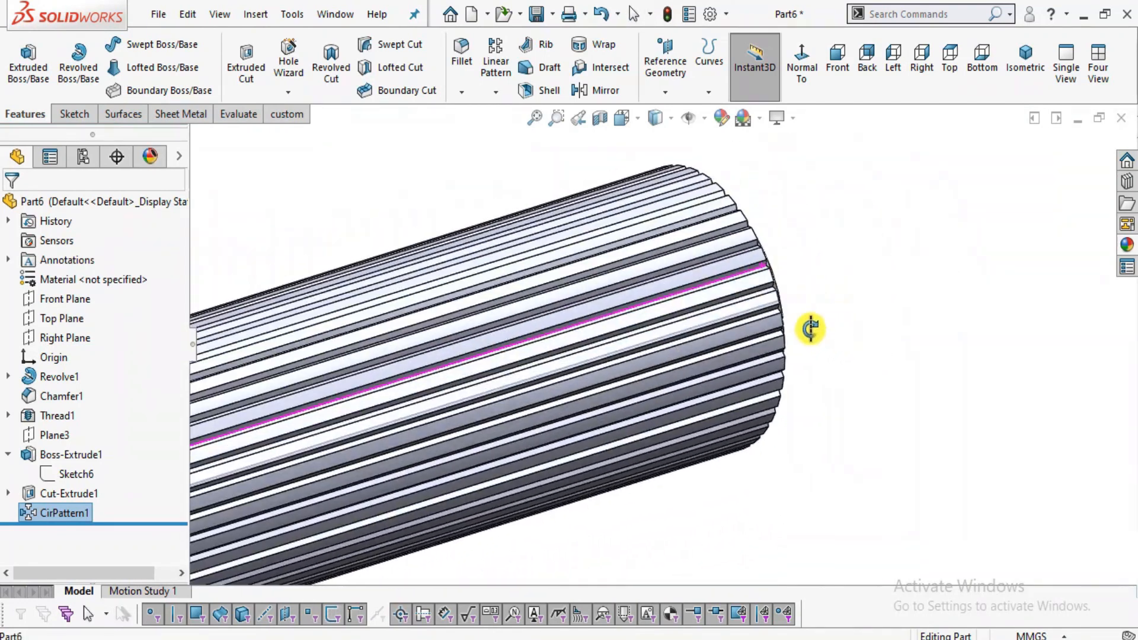
{"action": "scroll", "coordinate": [785, 332], "scroll_direction": "up", "scroll_amount": 4}
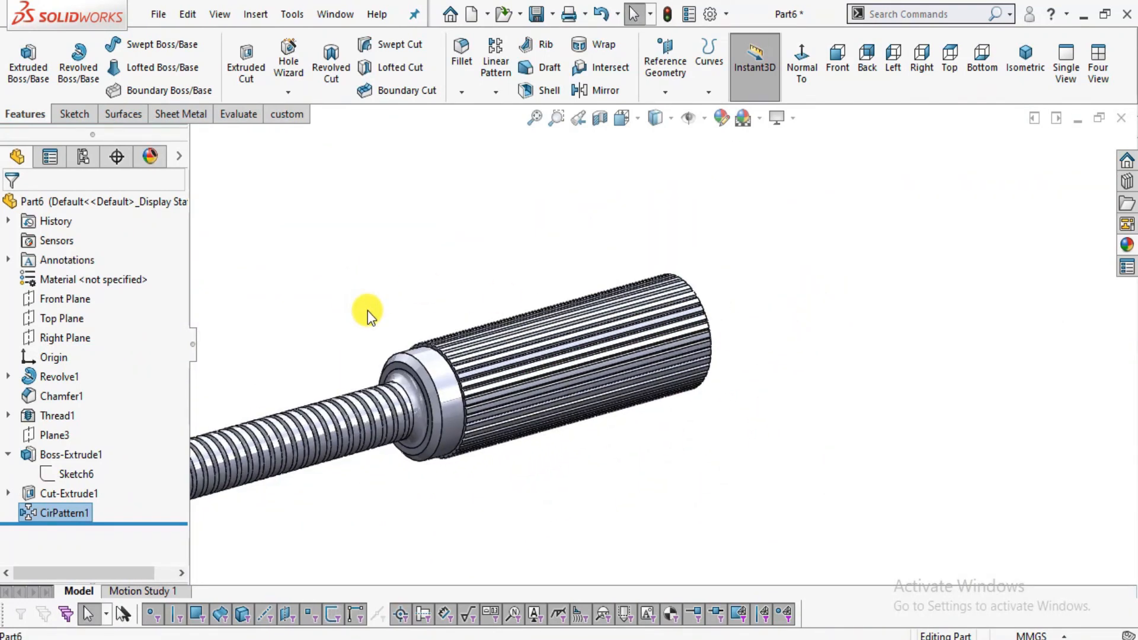
{"action": "key", "text": "alt+Tab"}
{"action": "left_click_drag", "start_coordinate": [456, 332], "coordinate": [172, 249]}
{"action": "mouse_move", "coordinate": [692, 317]}
{"action": "left_mouse_down"}
{"action": "mouse_move", "coordinate": [325, 327]}
{"action": "mouse_move", "coordinate": [446, 450]}
{"action": "left_mouse_up"}
{"action": "scroll", "coordinate": [374, 300], "scroll_direction": "down", "scroll_amount": 3, "text": "ctrl"}
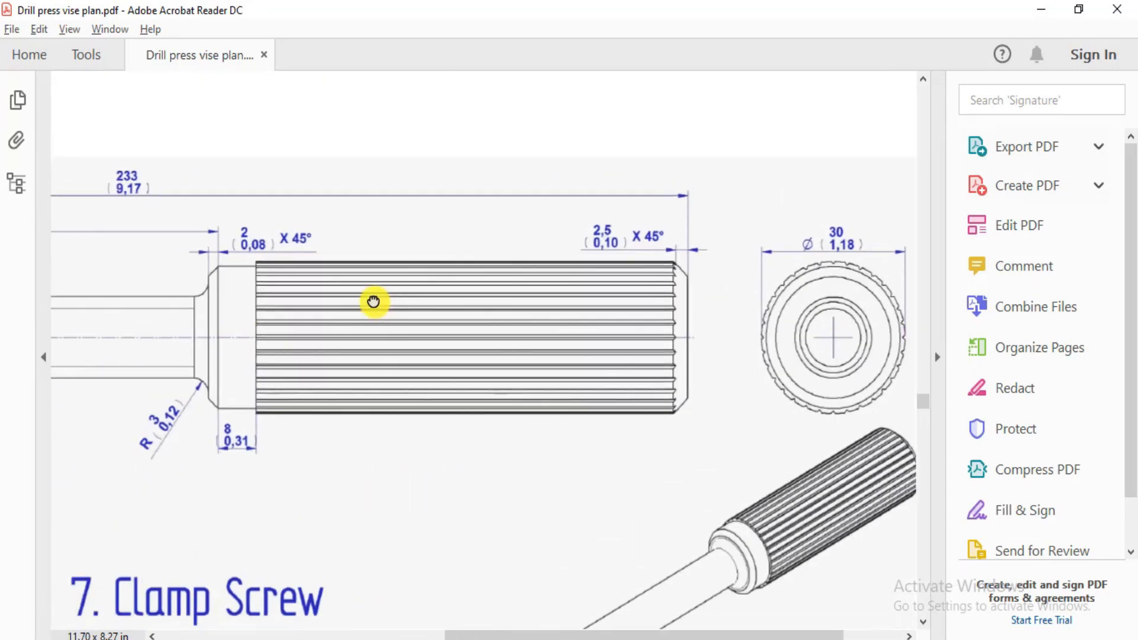
{"action": "key", "text": "alt+Tab"}
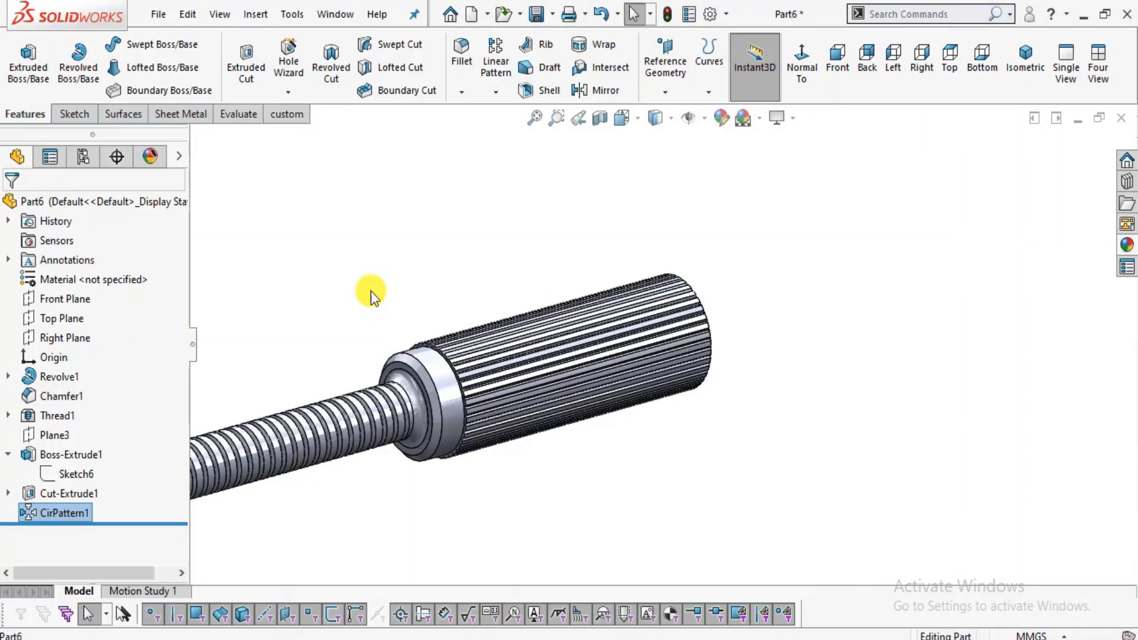
{"action": "scroll", "coordinate": [407, 397], "scroll_direction": "up", "scroll_amount": 5}
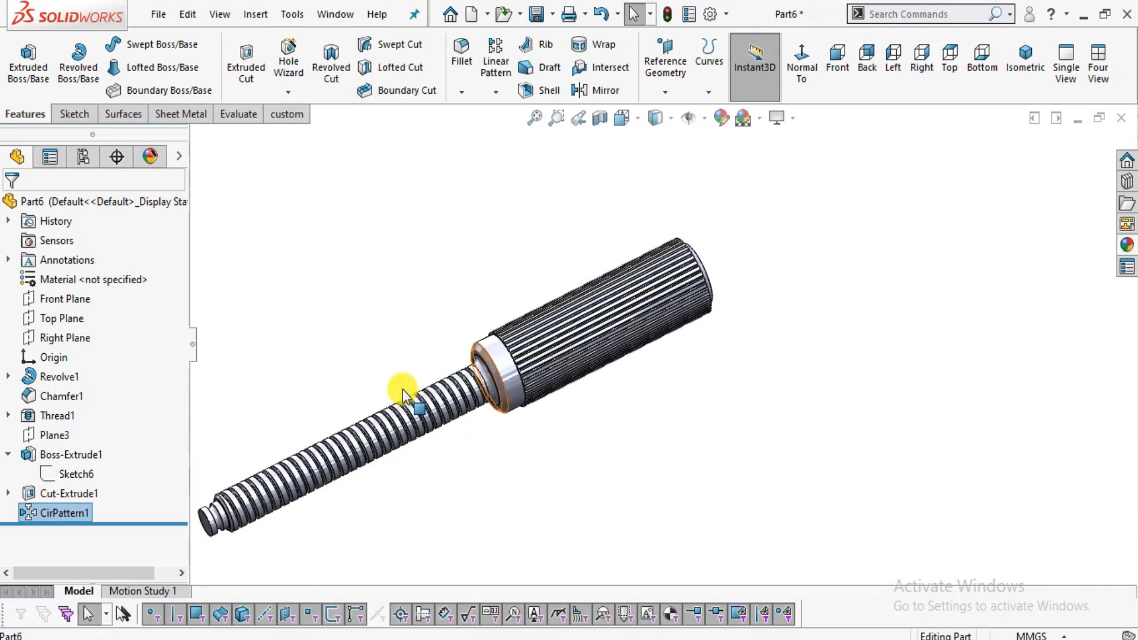
{"action": "scroll", "coordinate": [403, 389], "scroll_direction": "up", "scroll_amount": 1}
{"action": "scroll", "coordinate": [436, 464], "scroll_direction": "down", "scroll_amount": 1}
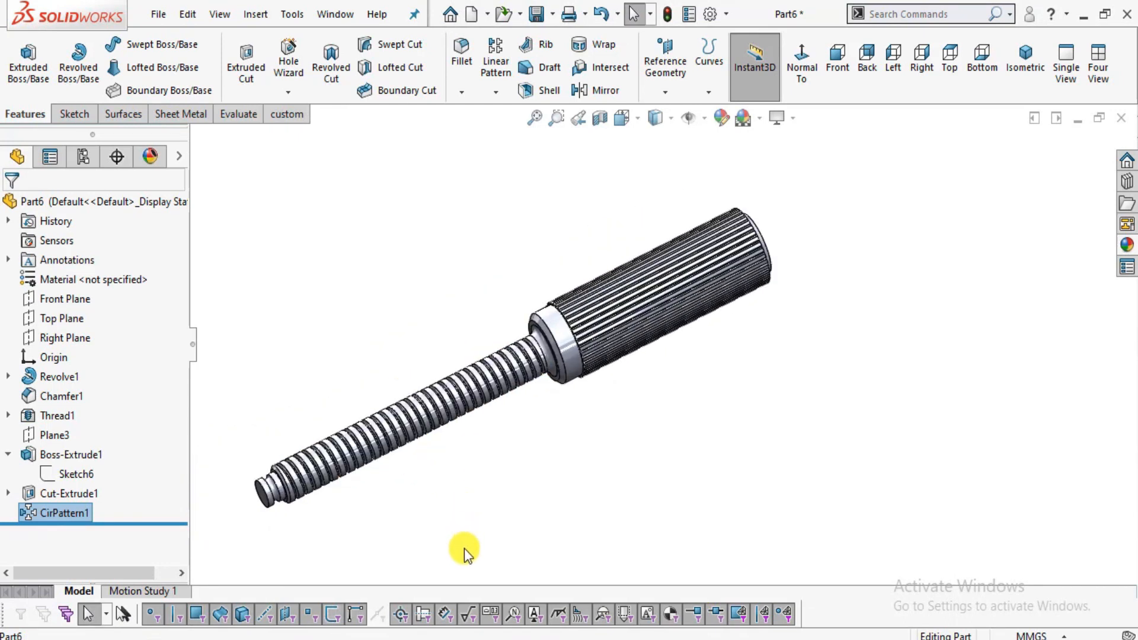
Switch to Adobe Acrobat Reader and examine the Clamp Screw drawing's dimensions and details.
{"action": "key", "text": "alt+Tab"}
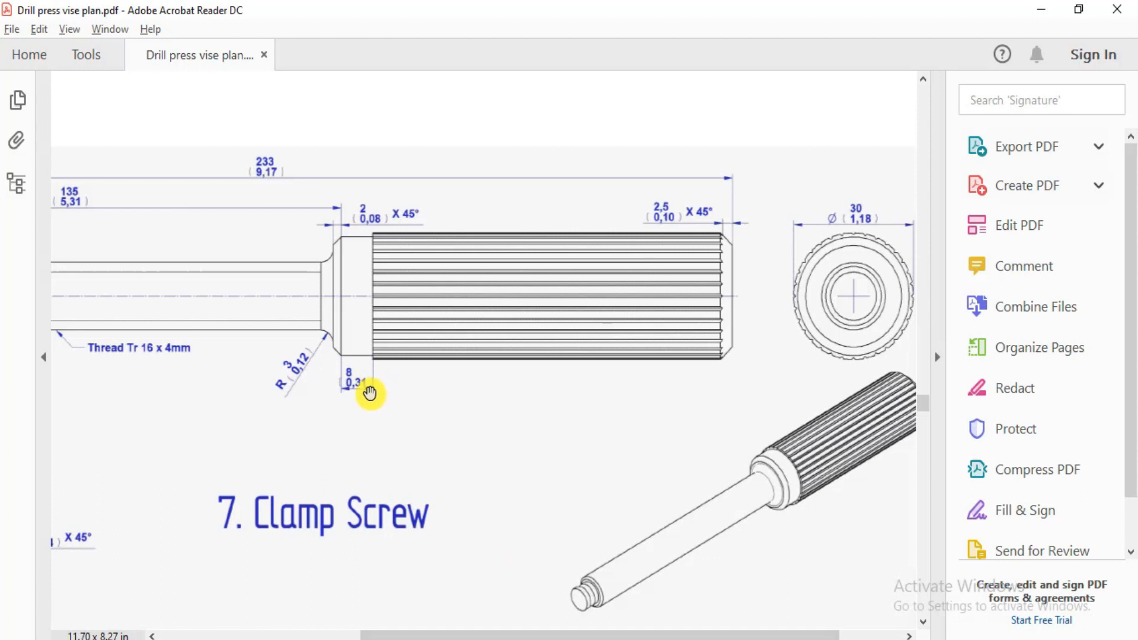
{"action": "left_click_drag", "start_coordinate": [370, 393], "coordinate": [434, 359]}
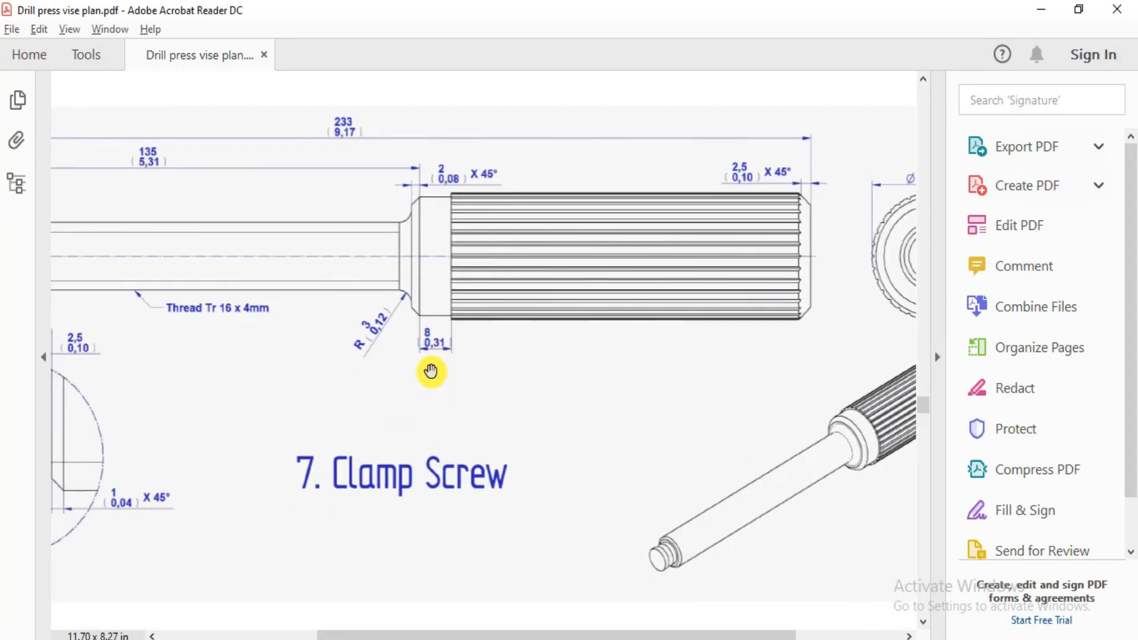
{"action": "left_click_drag", "start_coordinate": [322, 316], "coordinate": [405, 215]}
{"action": "scroll", "coordinate": [450, 288], "scroll_direction": "down", "scroll_amount": 1, "text": "ctrl"}
{"action": "left_click_drag", "start_coordinate": [476, 434], "coordinate": [470, 256]}
{"action": "scroll", "coordinate": [471, 277], "scroll_direction": "down", "scroll_amount": 1, "text": "ctrl"}
{"action": "scroll", "coordinate": [436, 455], "scroll_direction": "down", "scroll_amount": 5}
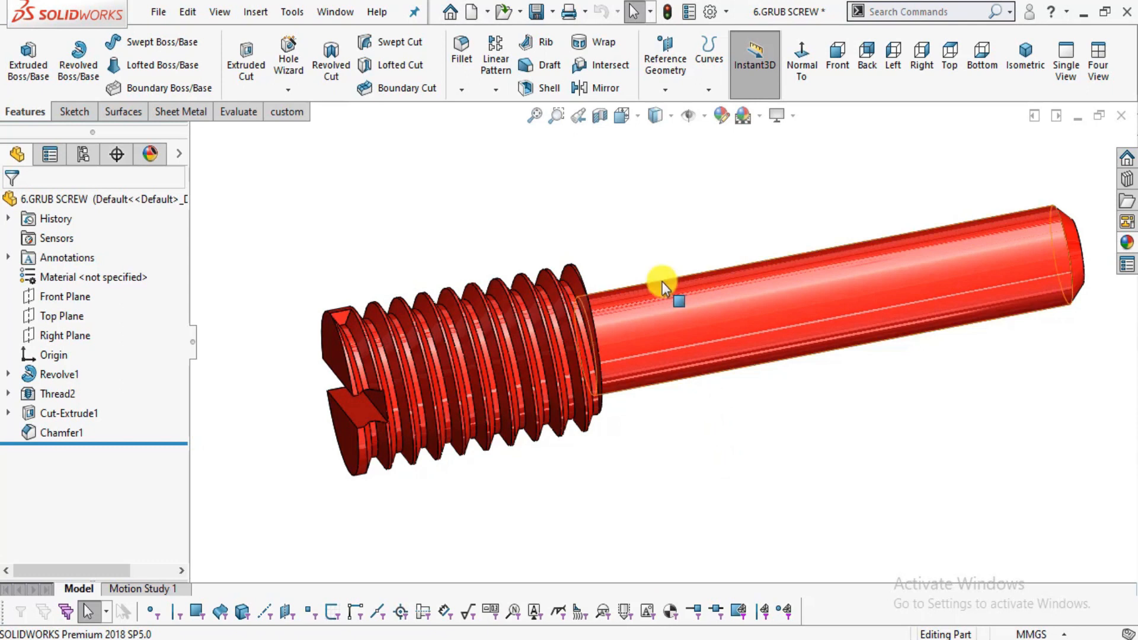
Examine the slotted, threaded end and the plain shank of the 6.GRUB SCREW part in SolidWorks.
{"action": "scroll", "coordinate": [642, 204], "scroll_direction": "down", "scroll_amount": 1}
{"action": "scroll", "coordinate": [662, 270], "scroll_direction": "up", "scroll_amount": 2}
{"action": "middle_click_drag", "start_coordinate": [797, 442], "coordinate": [762, 324]}
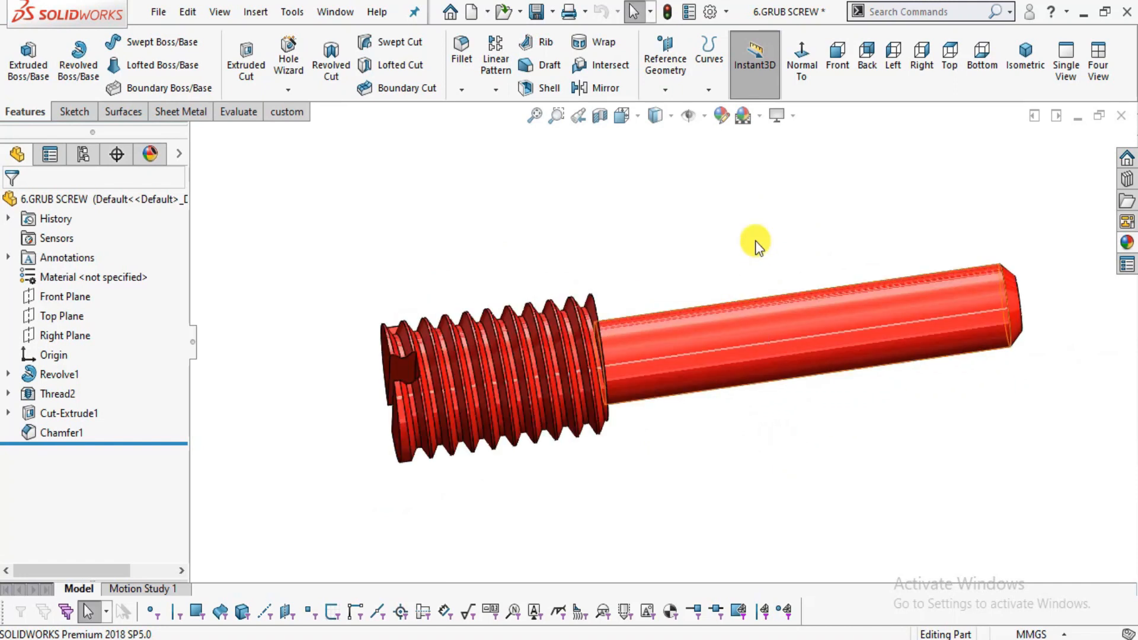
{"action": "left_click", "coordinate": [560, 639]}
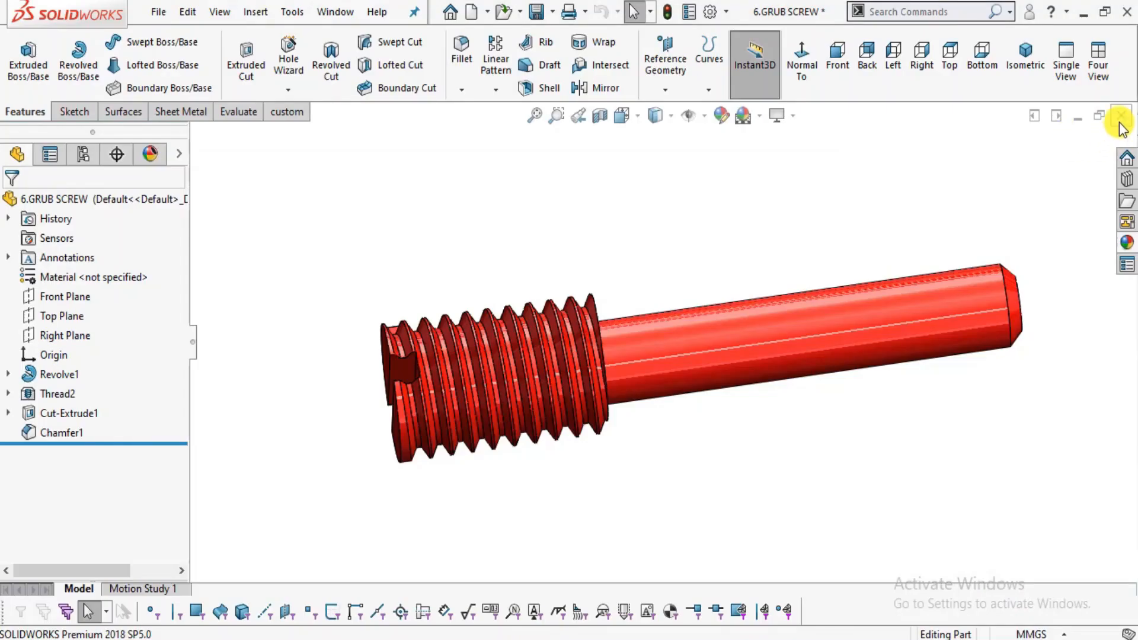
Close the 6.GRUB SCREW part and create a new part document.
{"action": "left_click", "coordinate": [1121, 116]}
{"action": "left_click", "coordinate": [508, 291]}
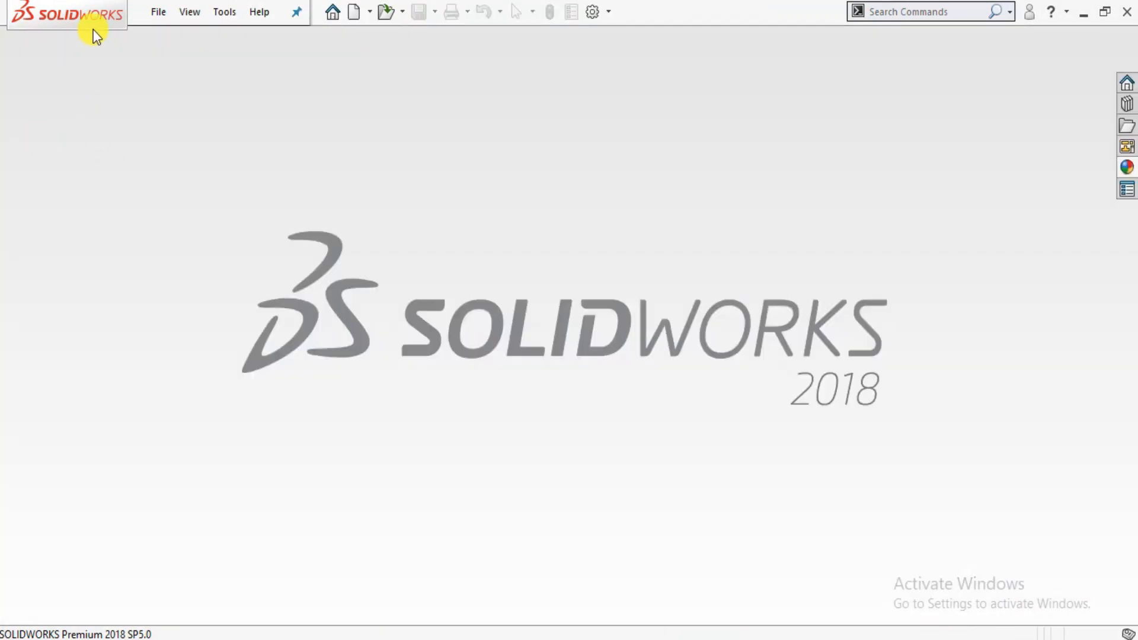
{"action": "left_click", "coordinate": [158, 13]}
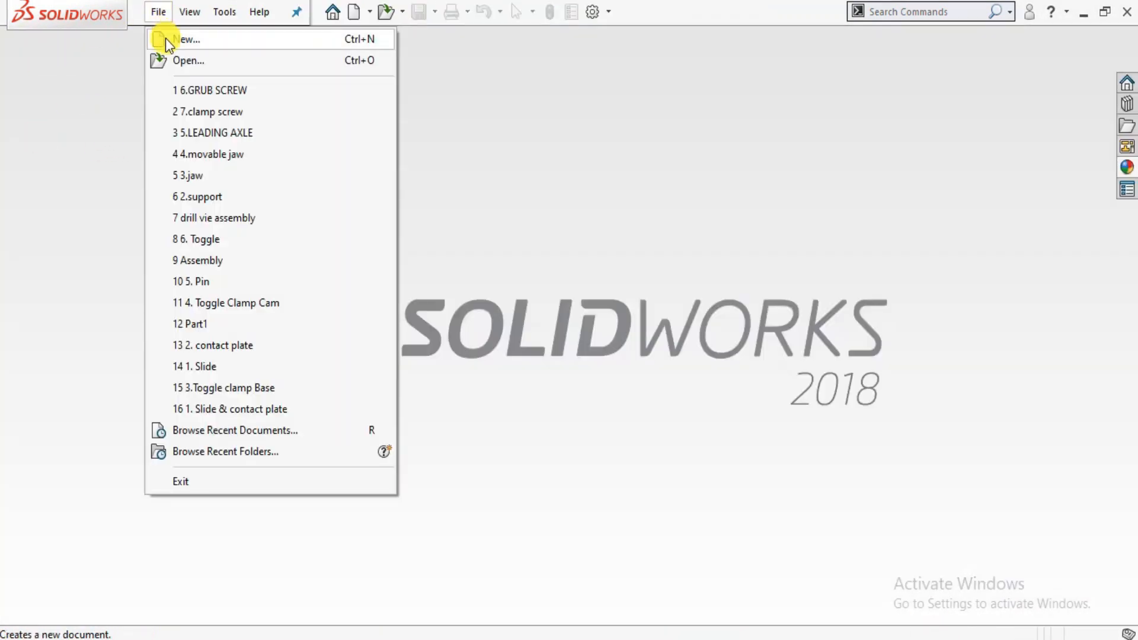
{"action": "left_click", "coordinate": [166, 39]}
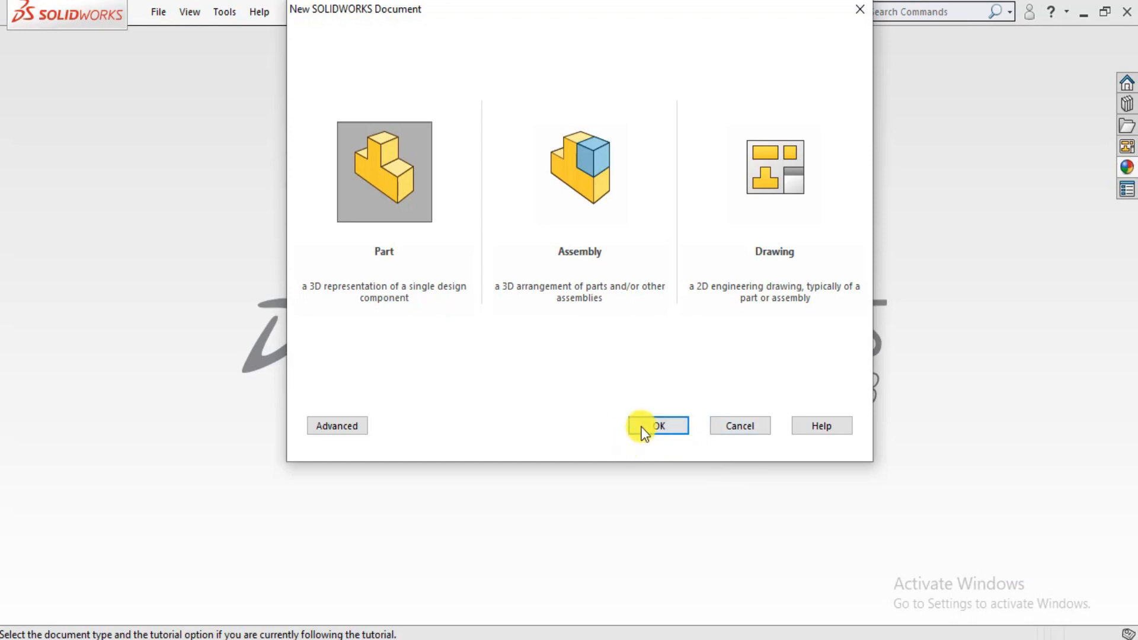
{"action": "left_click", "coordinate": [644, 432]}
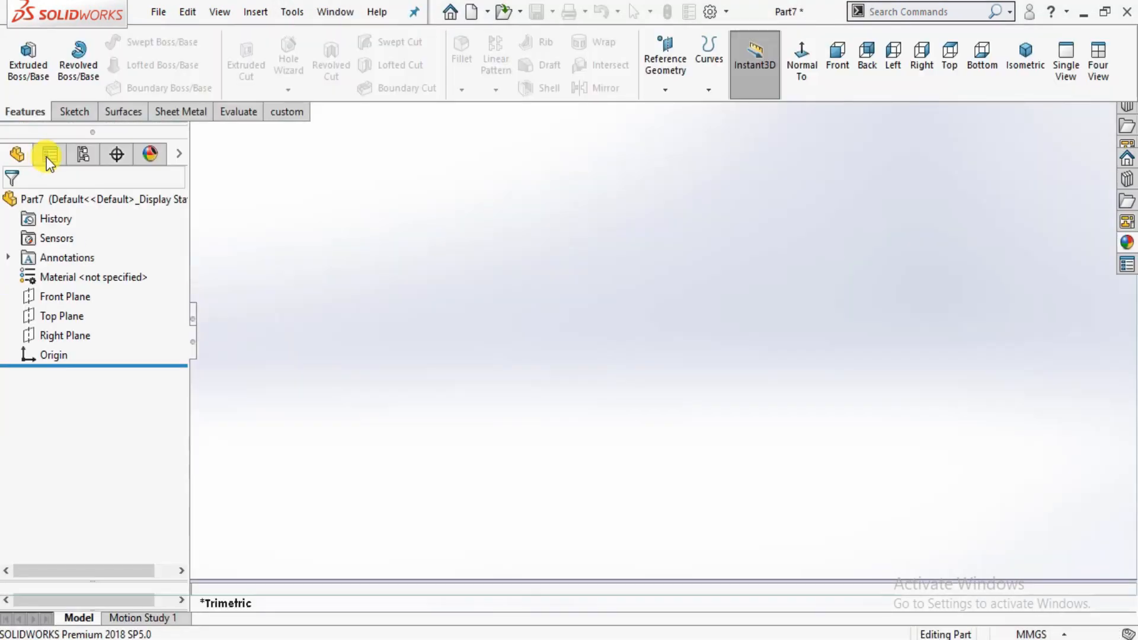
Give the new part a white background and open a sketch on the Front Plane, viewed face-on.
{"action": "left_click", "coordinate": [761, 115]}
{"action": "left_click", "coordinate": [776, 47]}
{"action": "left_click", "coordinate": [59, 298]}
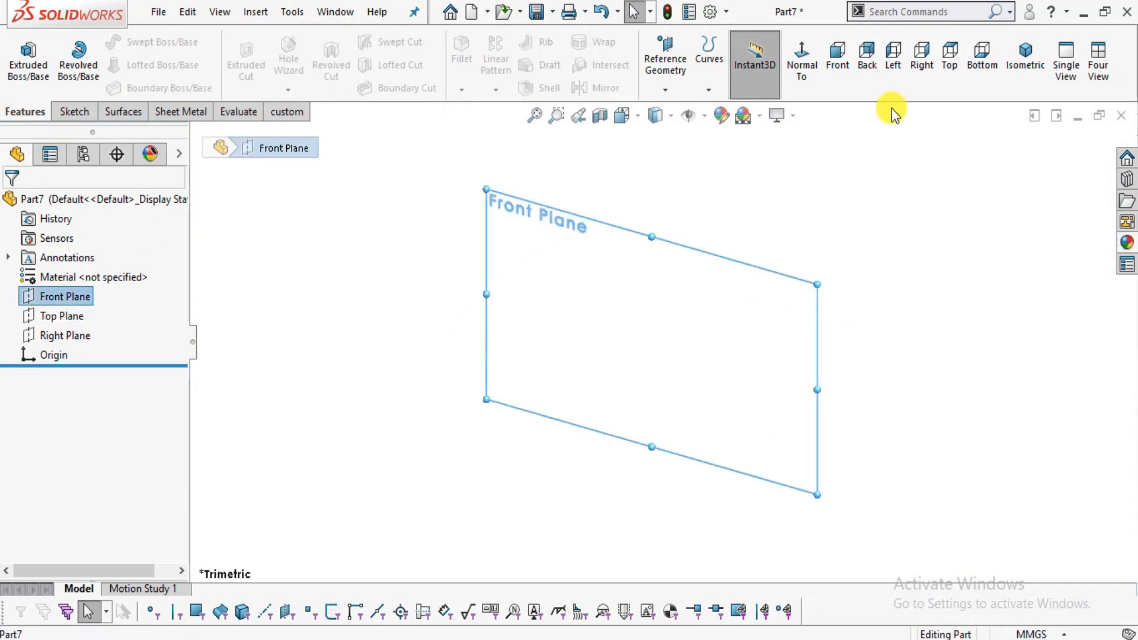
{"action": "left_click", "coordinate": [801, 71]}
{"action": "left_click", "coordinate": [24, 65]}
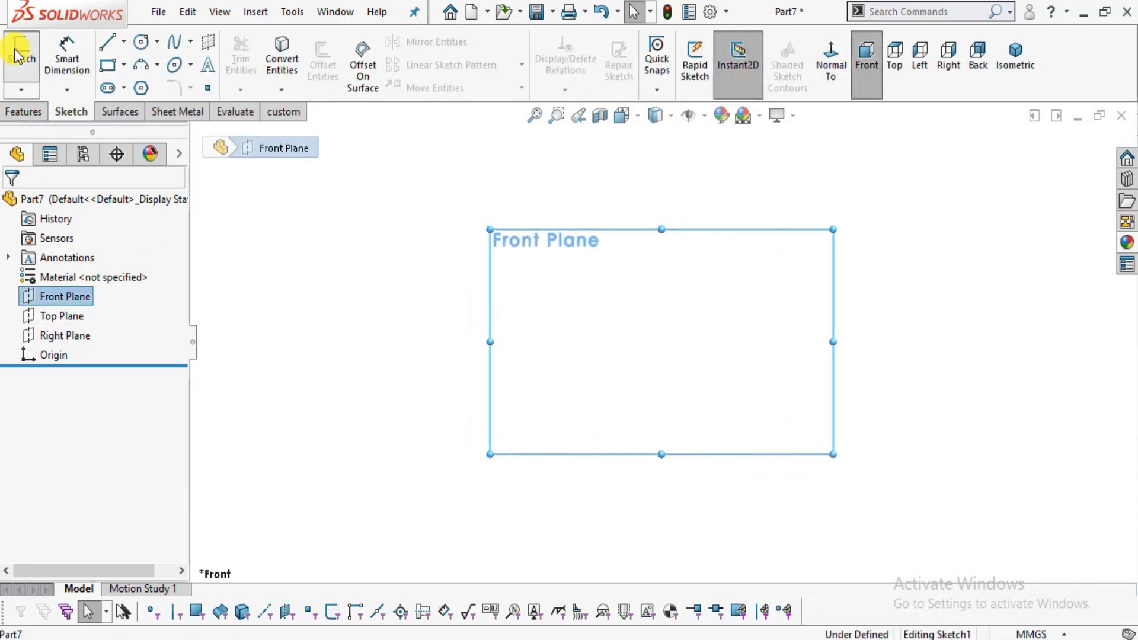
Sketch a closed stepped half-profile from the origin, about 98 mm high at the head end, stepping down to a longer shank section.
{"action": "left_click", "coordinate": [108, 43]}
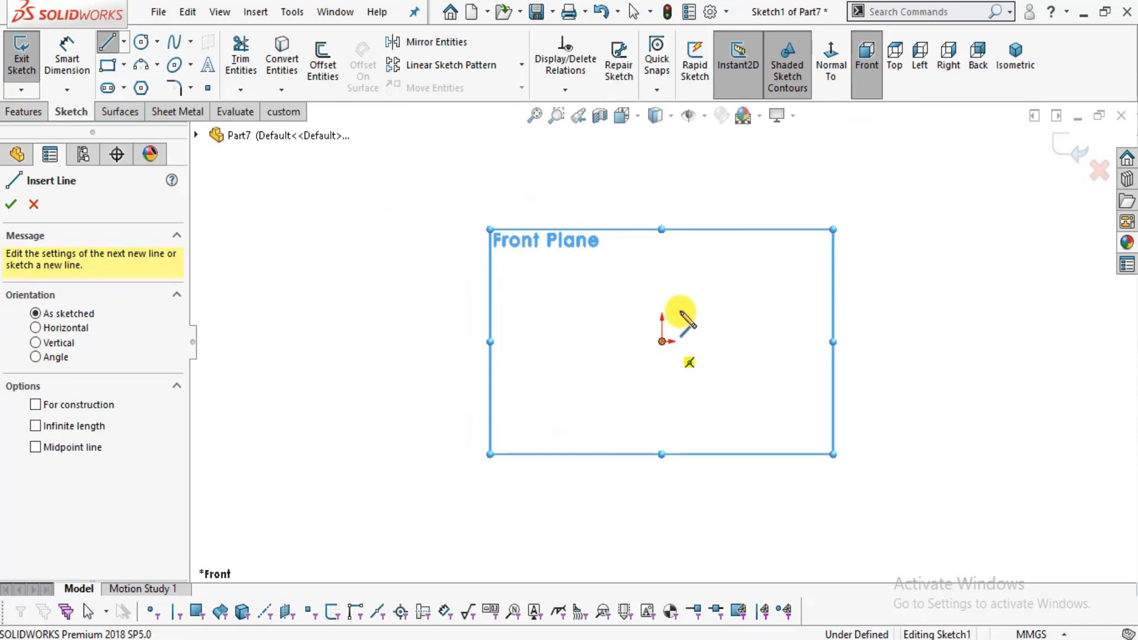
{"action": "left_click", "coordinate": [662, 341]}
{"action": "key", "text": "alt+Tab"}
{"action": "key", "text": "alt+Tab"}
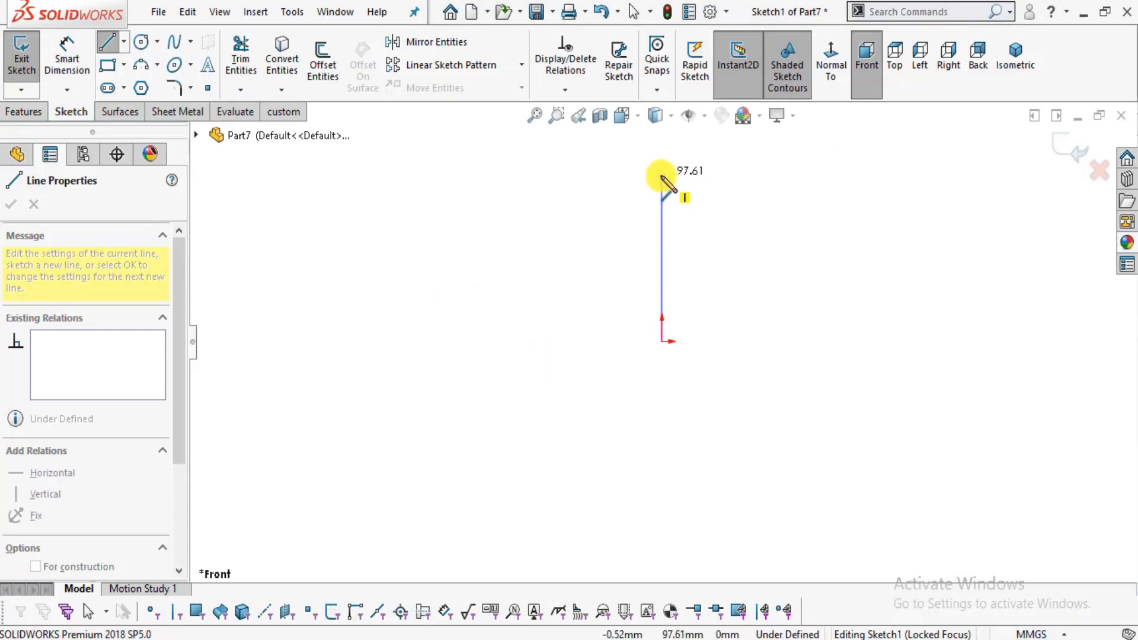
{"action": "left_click", "coordinate": [662, 175]}
{"action": "left_click", "coordinate": [826, 175]}
{"action": "left_click", "coordinate": [825, 230]}
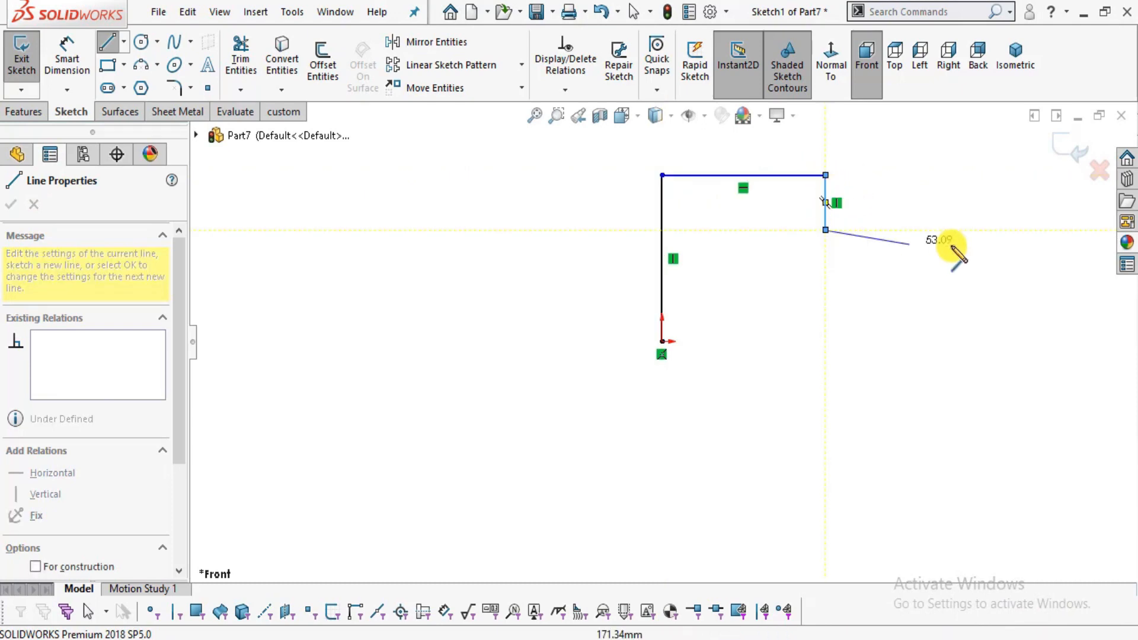
{"action": "key", "text": "alt+Tab"}
{"action": "key", "text": "alt+Tab"}
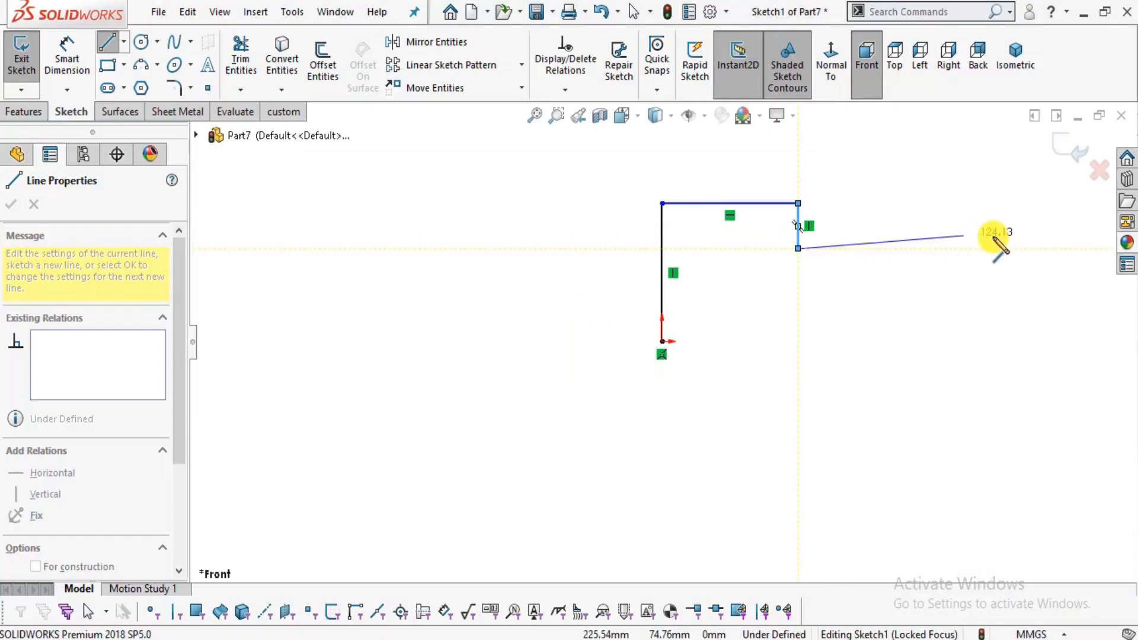
{"action": "left_click", "coordinate": [1018, 248]}
{"action": "left_click", "coordinate": [1019, 341]}
{"action": "left_click", "coordinate": [662, 342]}
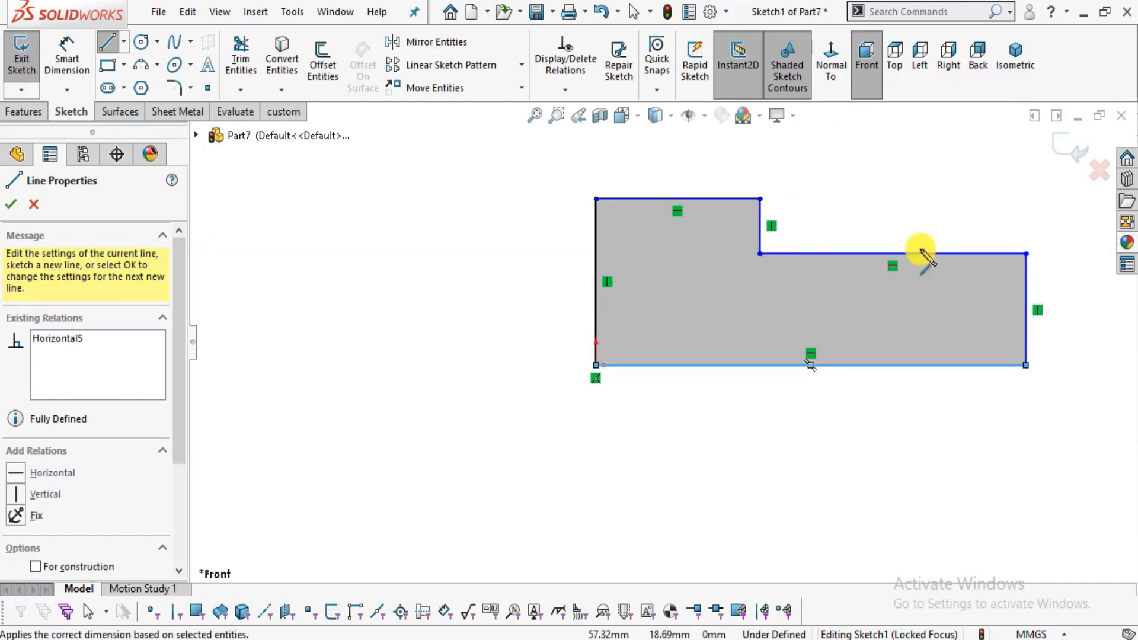
{"action": "key", "text": "Escape"}
Dimension the vertical edge at the origin as 2.5 mm, after checking the head diameter in the Grub Screw M5 drawing.
{"action": "scroll", "coordinate": [854, 232], "scroll_direction": "down", "scroll_amount": 1}
{"action": "left_click", "coordinate": [59, 42]}
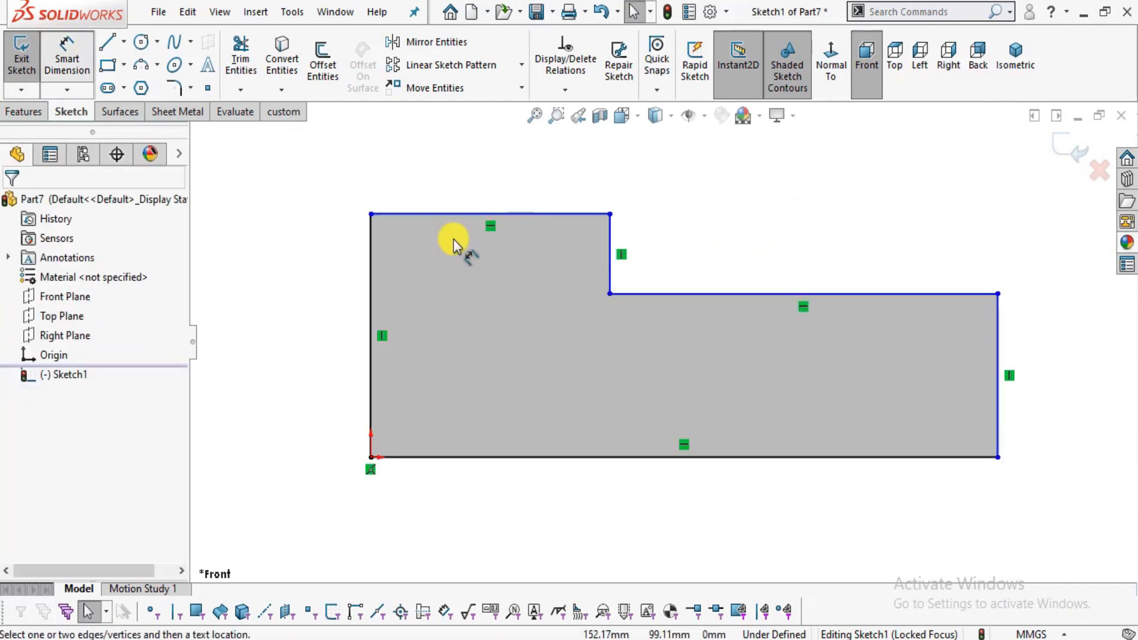
{"action": "scroll", "coordinate": [606, 305], "scroll_direction": "up", "scroll_amount": 2}
{"action": "key", "text": "alt+Tab"}
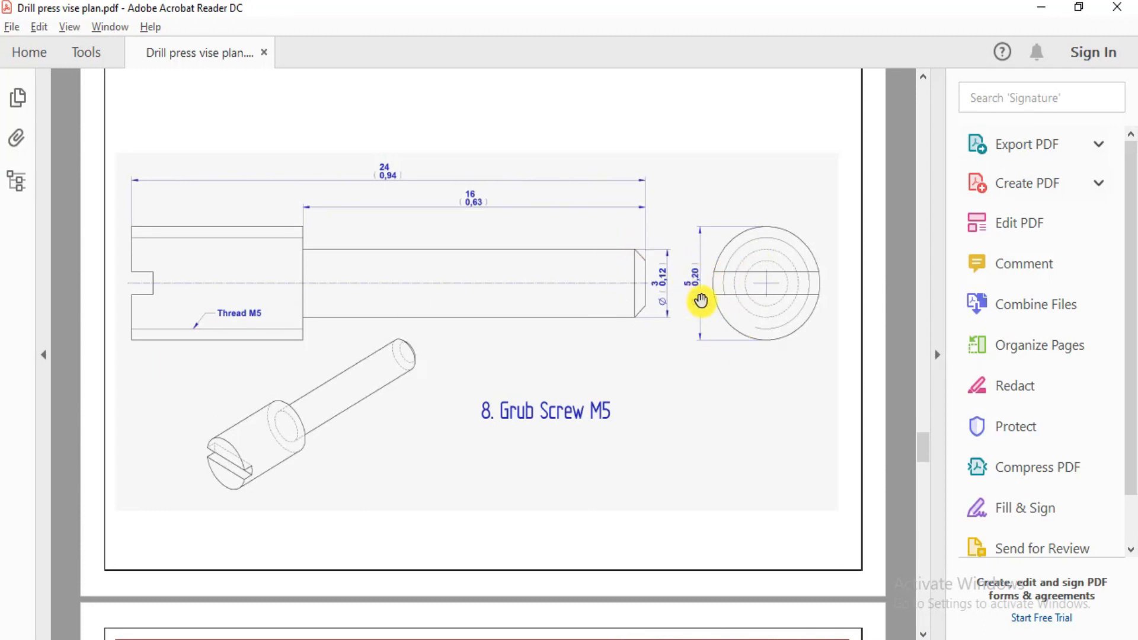
{"action": "key", "text": "alt+Tab"}
{"action": "left_click", "coordinate": [460, 300]}
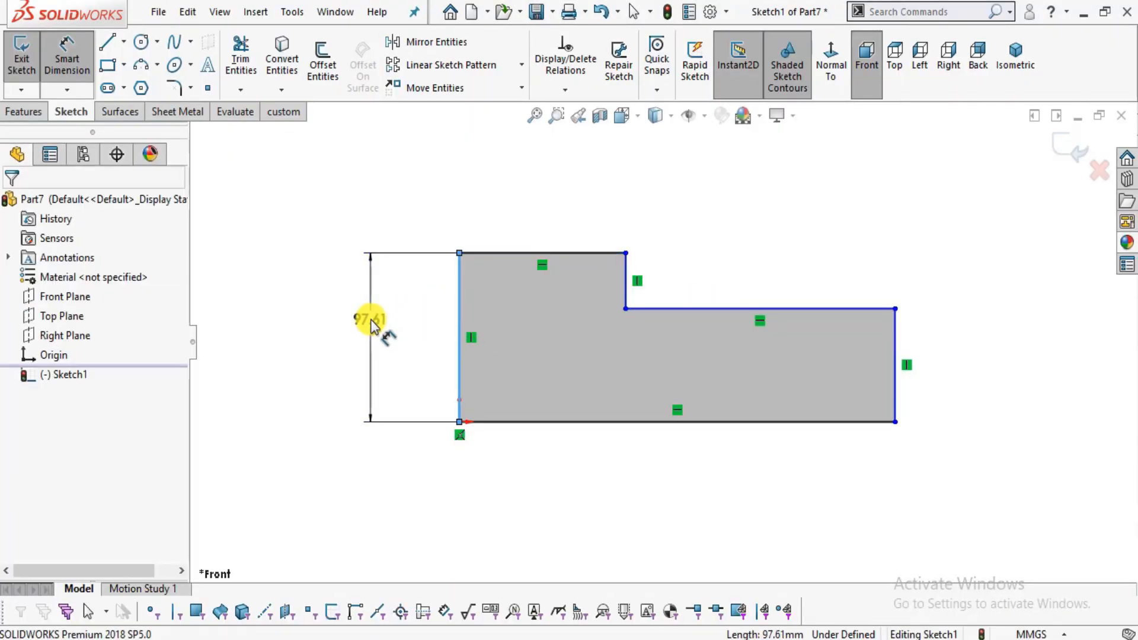
{"action": "left_click", "coordinate": [370, 323]}
{"action": "type", "text": "2.5"}
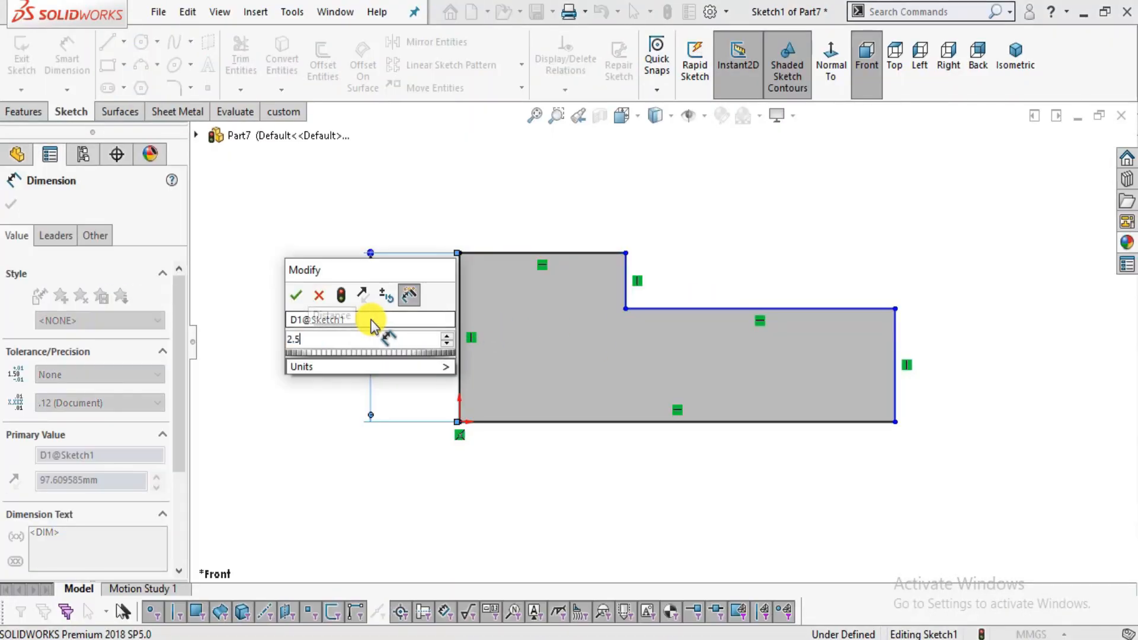
{"action": "key", "text": "Return"}
{"action": "left_click", "coordinate": [739, 223]}
Check the shank diameter in the PDF plan and dimension the shank's height above the base line as 1.5 mm.
{"action": "key", "text": "alt+Tab"}
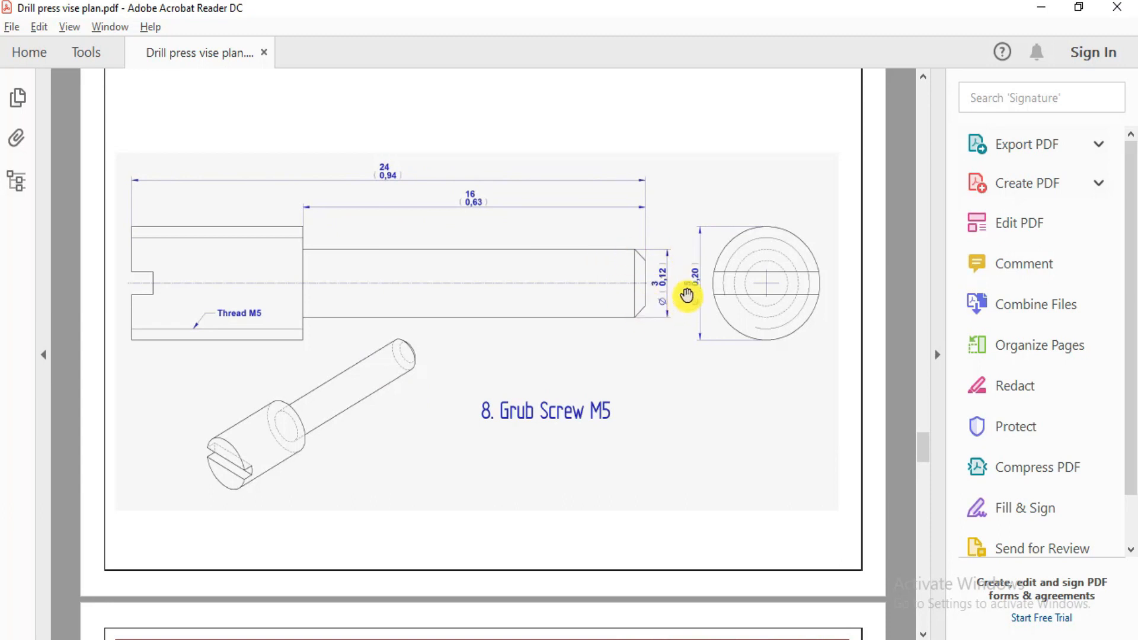
{"action": "key", "text": "alt+Tab"}
{"action": "left_click", "coordinate": [660, 308]}
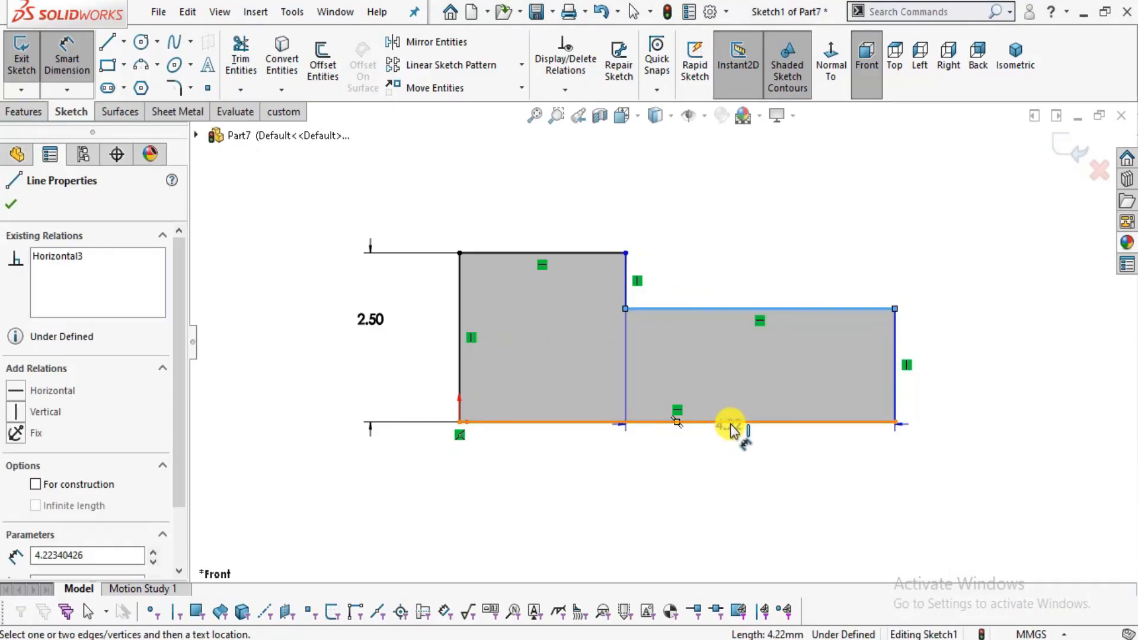
{"action": "left_click", "coordinate": [731, 423]}
{"action": "left_click", "coordinate": [713, 379]}
{"action": "type", "text": "1.5"}
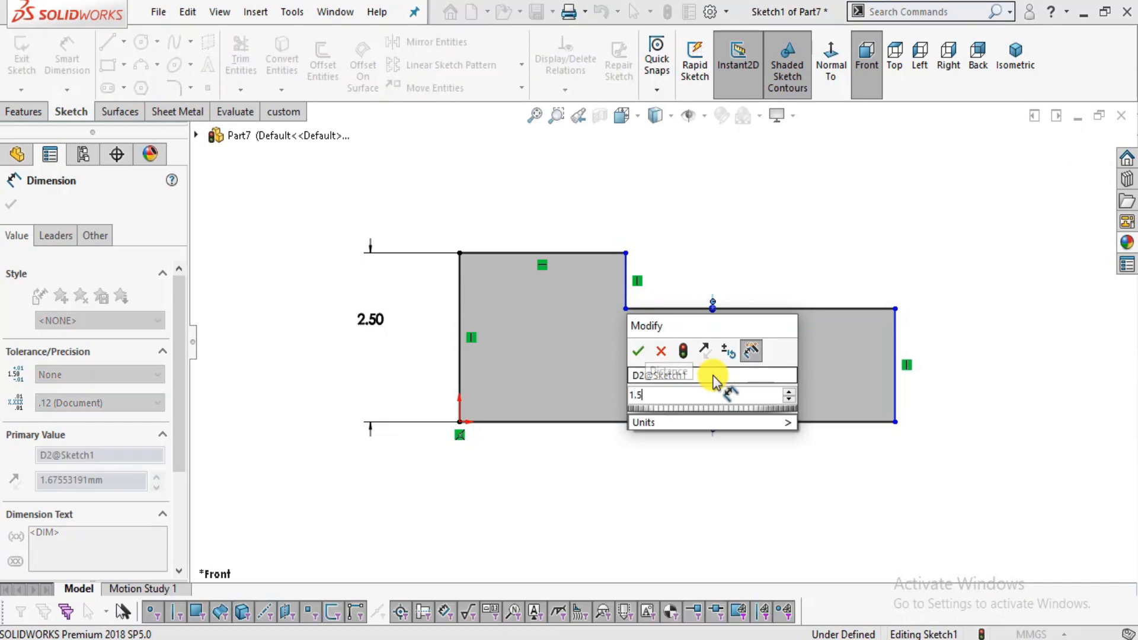
{"action": "key", "text": "Return"}
Check the overall length in the PDF plan and dimension the profile's full length as 24 mm between its end edges.
{"action": "key", "text": "alt+Tab"}
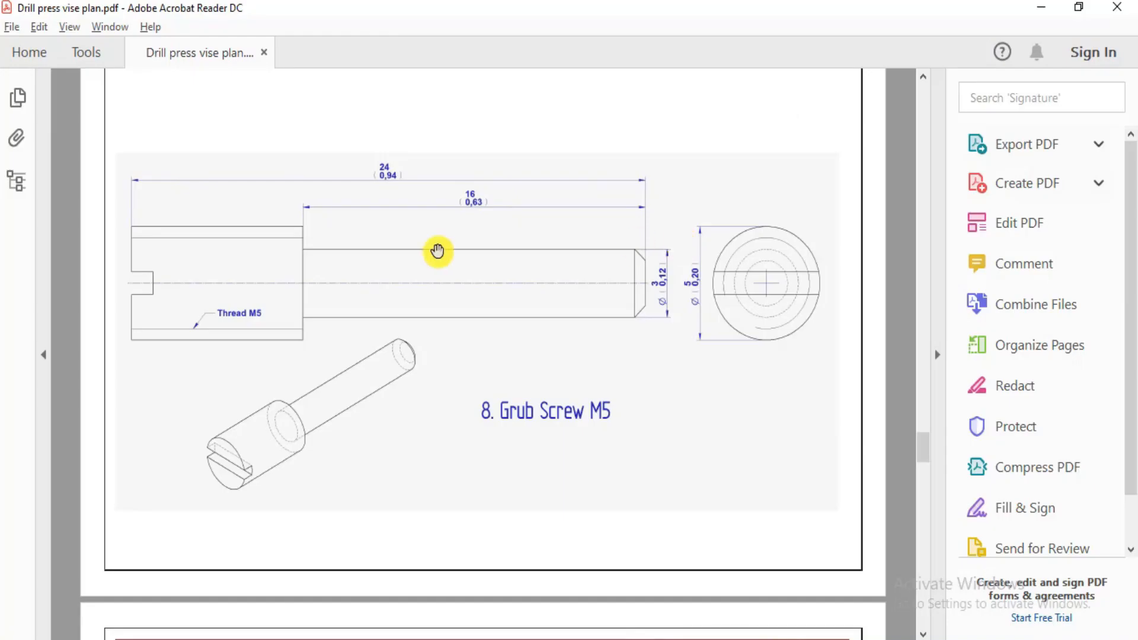
{"action": "key", "text": "alt+Tab"}
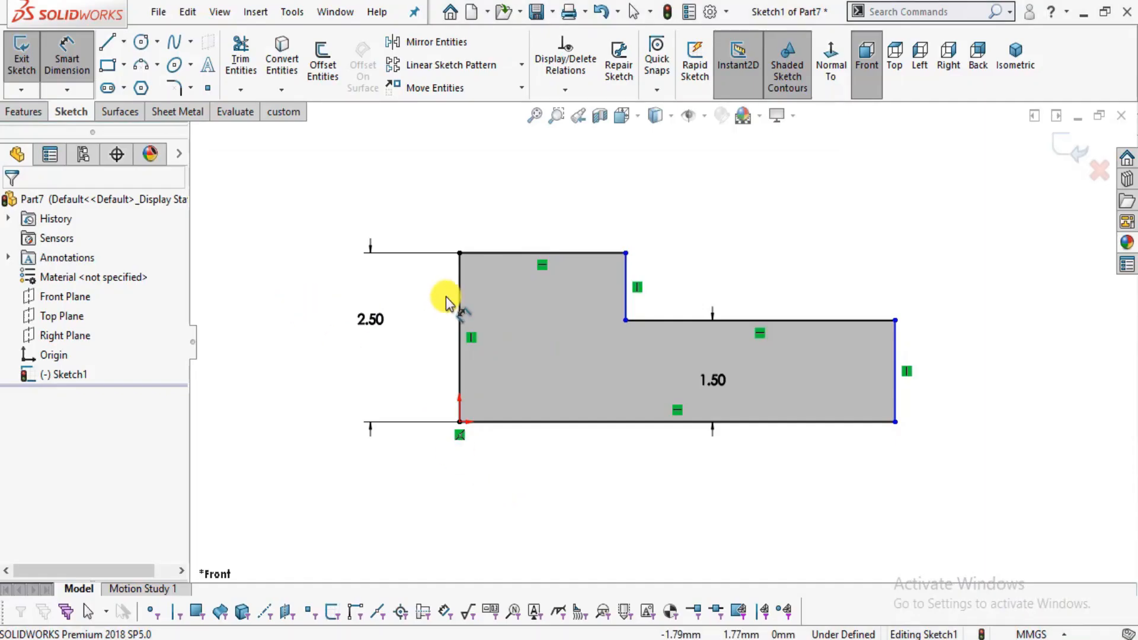
{"action": "left_click", "coordinate": [460, 296]}
{"action": "left_click", "coordinate": [895, 341]}
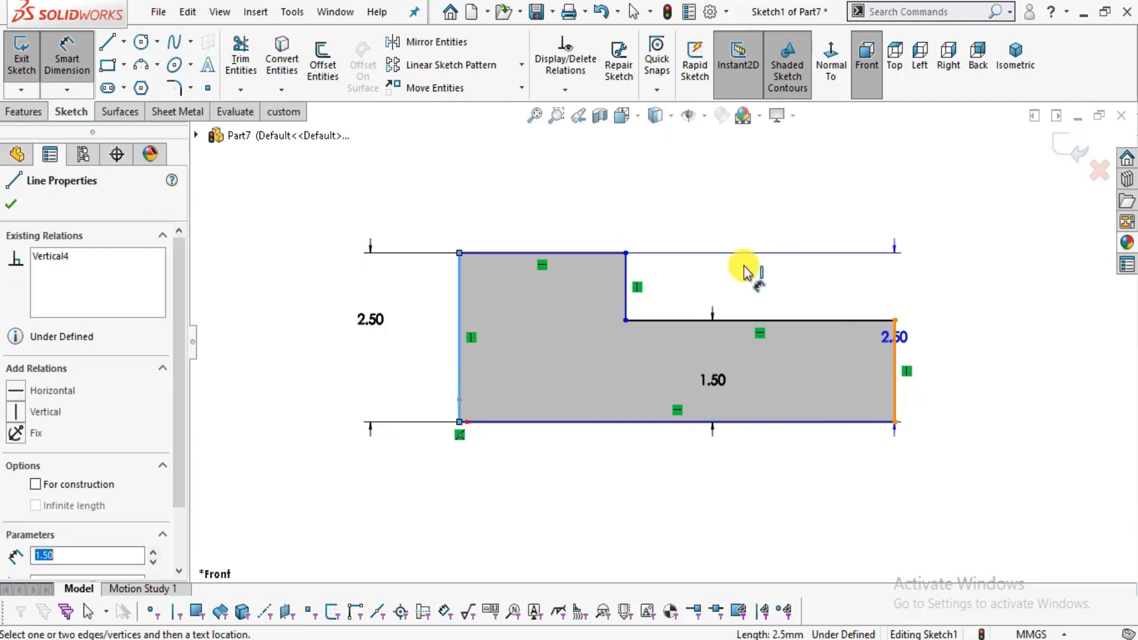
{"action": "left_click", "coordinate": [629, 205]}
{"action": "type", "text": "24"}
{"action": "key", "text": "Return"}
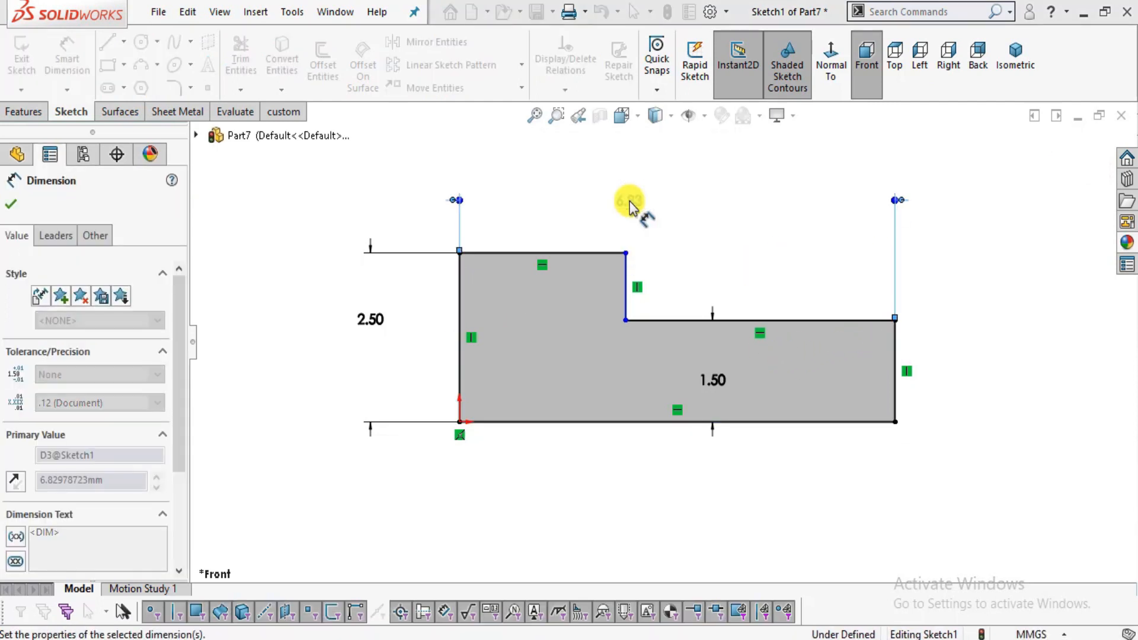
Dimension the upper edge of the thinner shank section as 16 mm long.
{"action": "scroll", "coordinate": [812, 348], "scroll_direction": "up", "scroll_amount": 4}
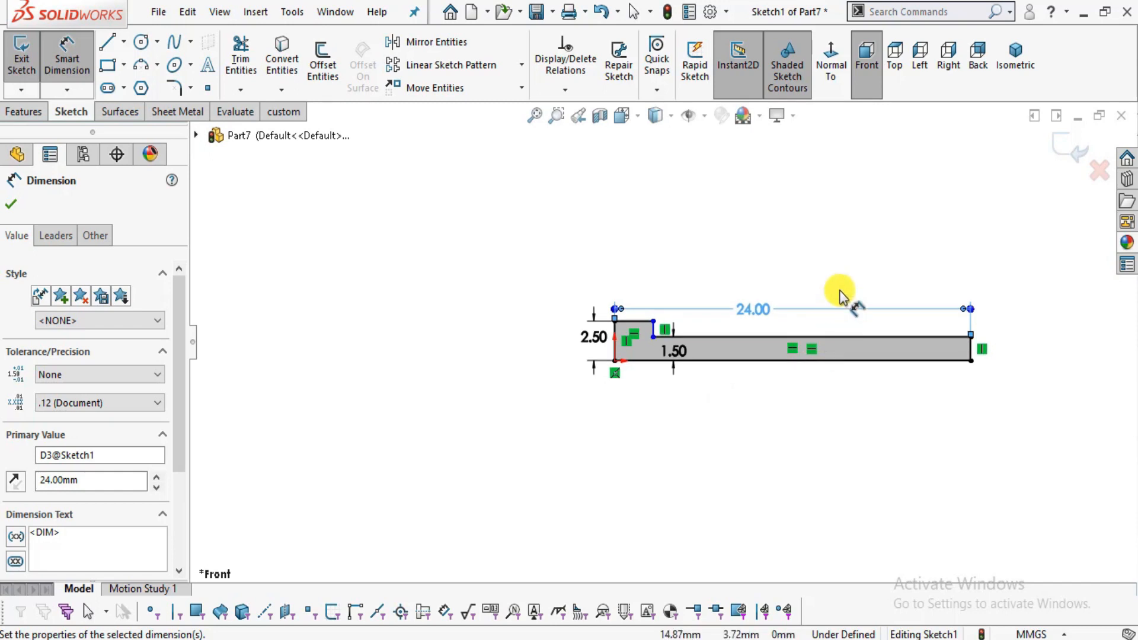
{"action": "scroll", "coordinate": [808, 391], "scroll_direction": "down", "scroll_amount": 2}
{"action": "left_click", "coordinate": [809, 382]}
{"action": "scroll", "coordinate": [788, 370], "scroll_direction": "down", "scroll_amount": 2}
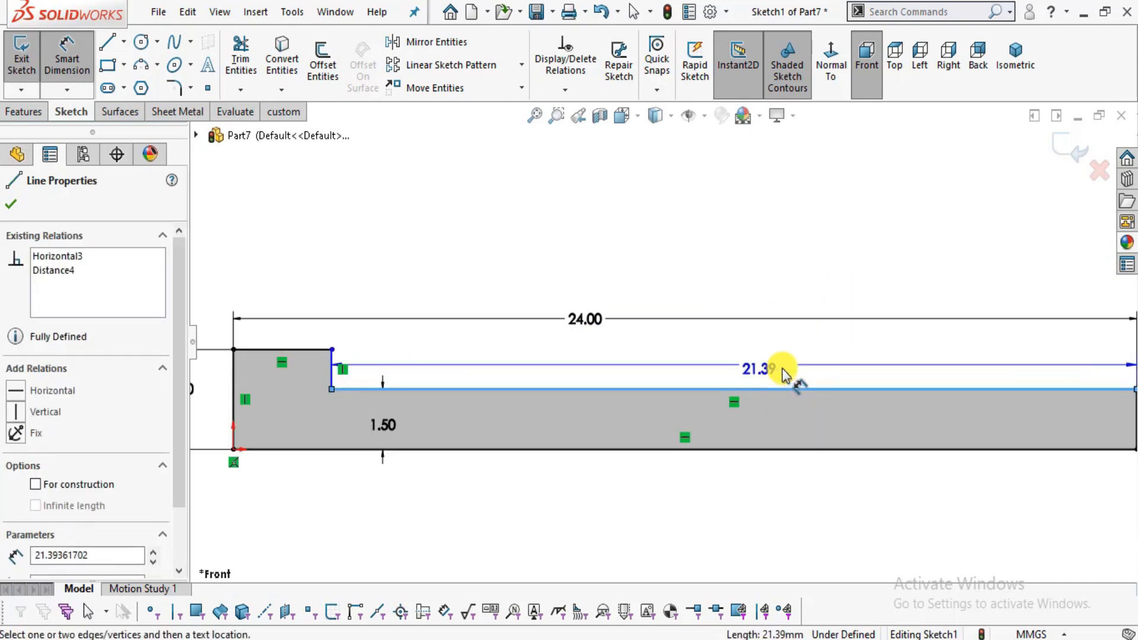
{"action": "key", "text": "alt+Tab"}
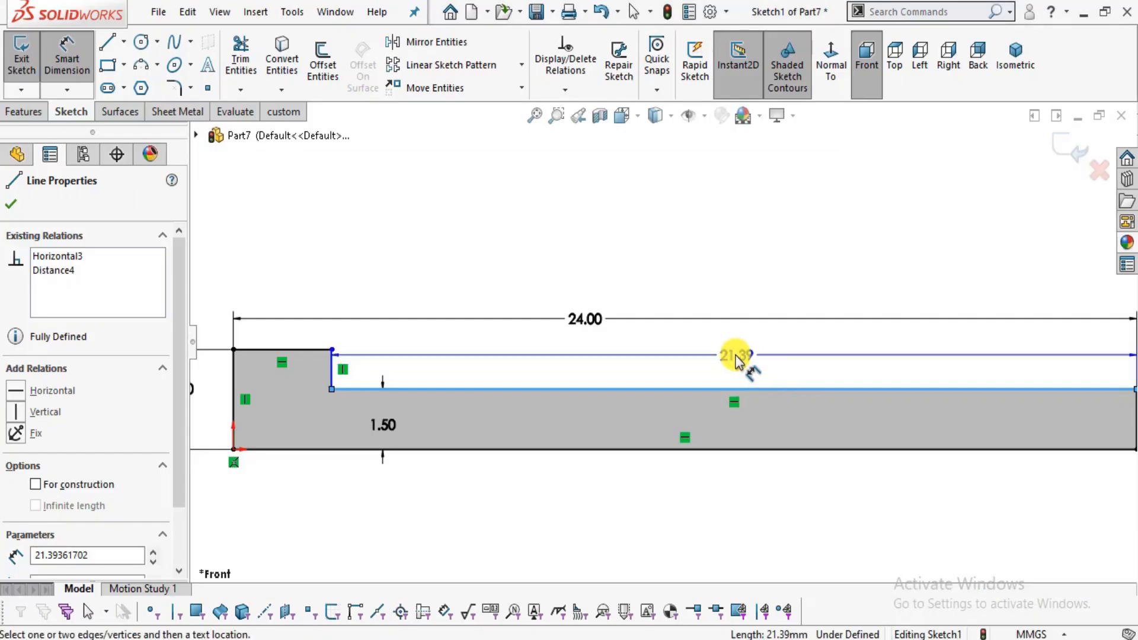
{"action": "left_click", "coordinate": [717, 360]}
{"action": "left_click", "coordinate": [705, 372]}
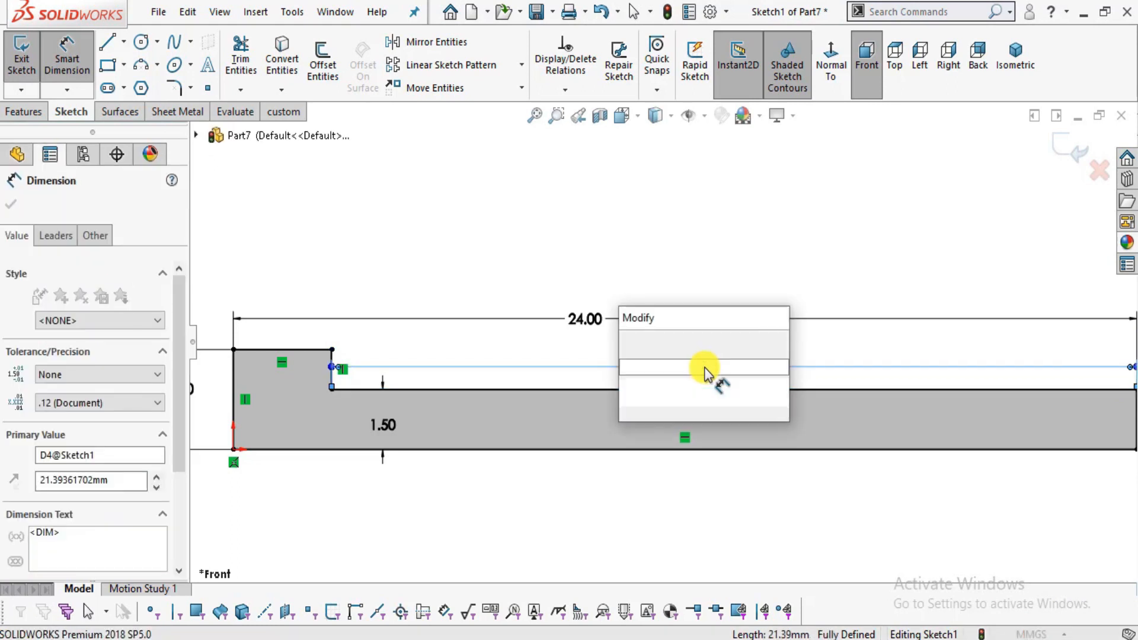
{"action": "type", "text": "16"}
{"action": "key", "text": "Return"}
{"action": "left_click", "coordinate": [604, 286]}
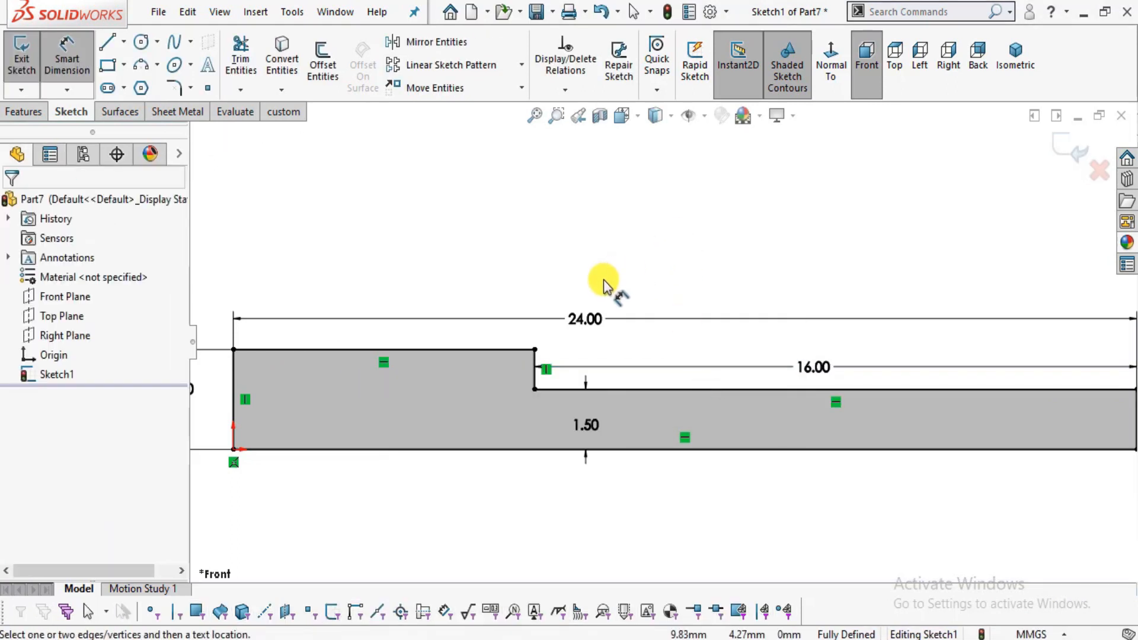
Revolve the profile 360° about its long base line to form the stepped screw body.
{"action": "scroll", "coordinate": [605, 286], "scroll_direction": "up", "scroll_amount": 2}
{"action": "key", "text": "alt+Tab"}
{"action": "key", "text": "alt+Tab"}
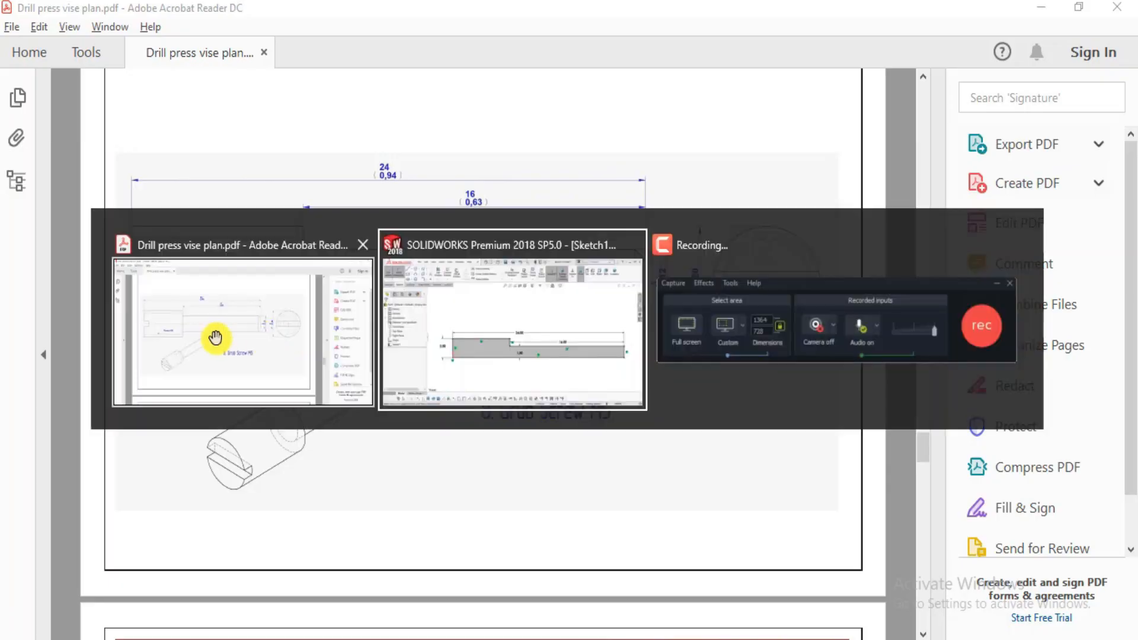
{"action": "left_click", "coordinate": [23, 112]}
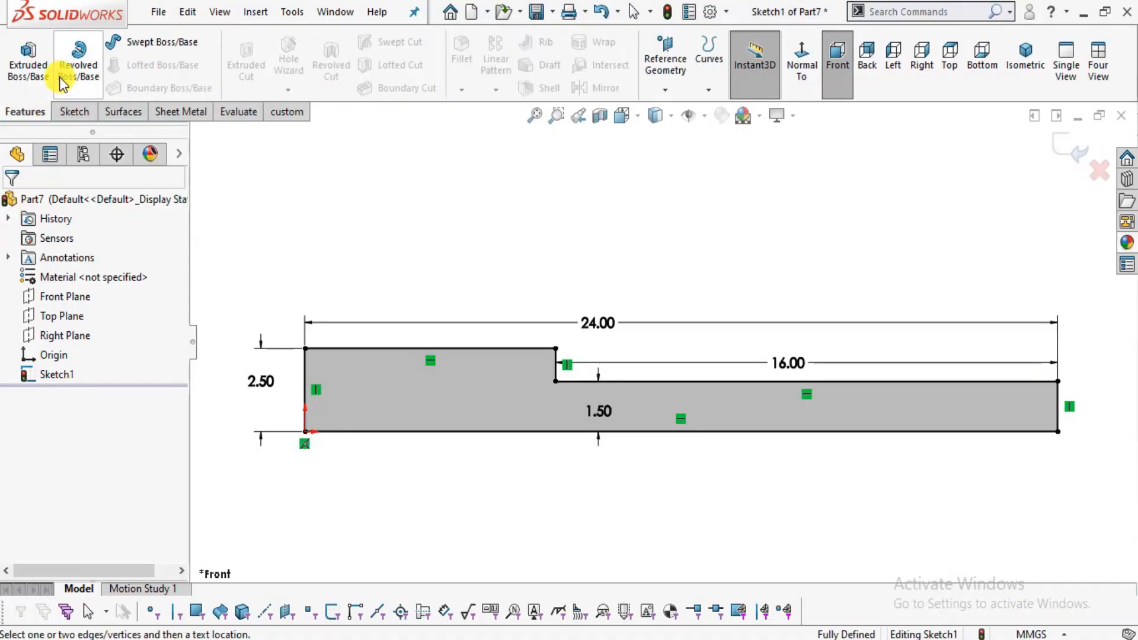
{"action": "left_click", "coordinate": [78, 65]}
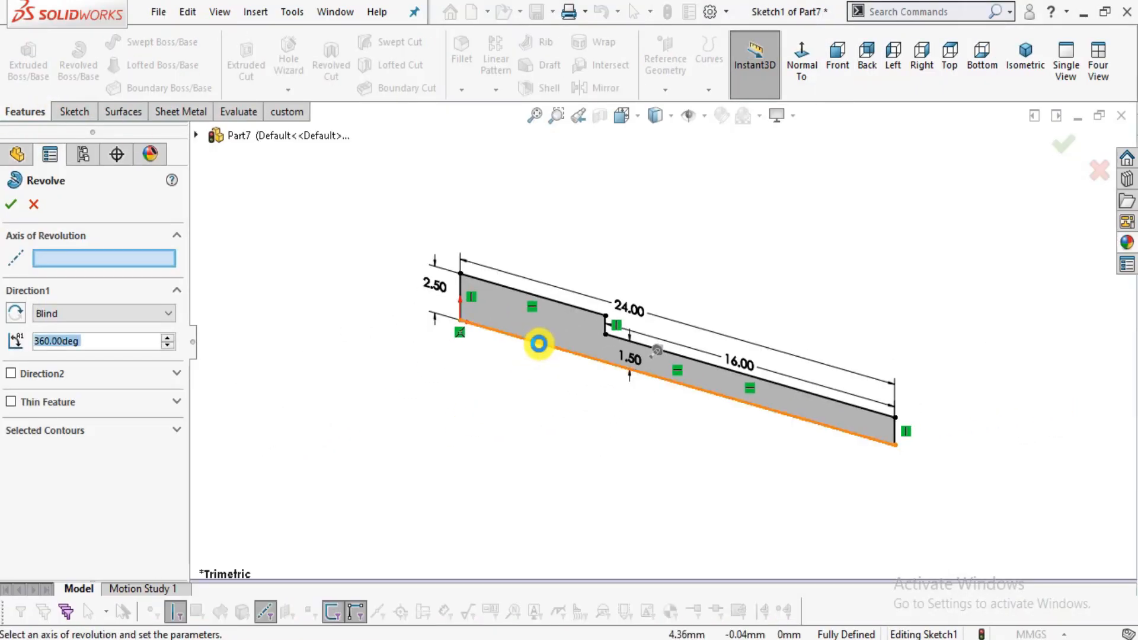
{"action": "left_click", "coordinate": [538, 343]}
{"action": "left_click", "coordinate": [10, 206]}
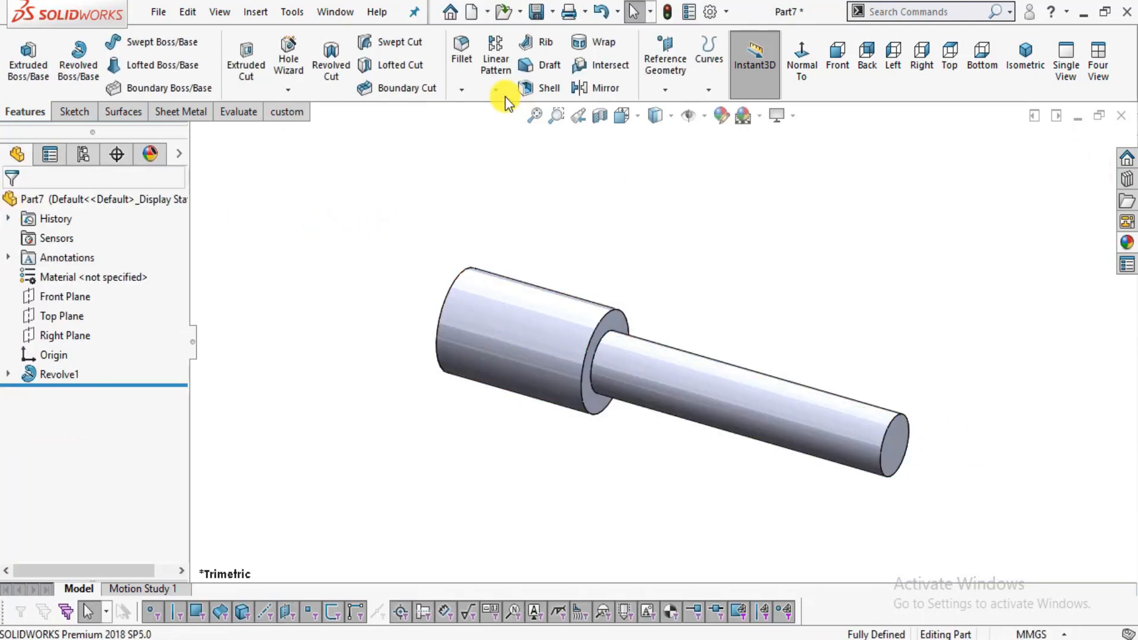
Start a chamfer and check the bevel at the shank's tip in the PDF plan.
{"action": "left_click", "coordinate": [462, 89]}
{"action": "left_click", "coordinate": [471, 135]}
{"action": "scroll", "coordinate": [849, 435], "scroll_direction": "down", "scroll_amount": 3}
{"action": "key", "text": "alt+Tab"}
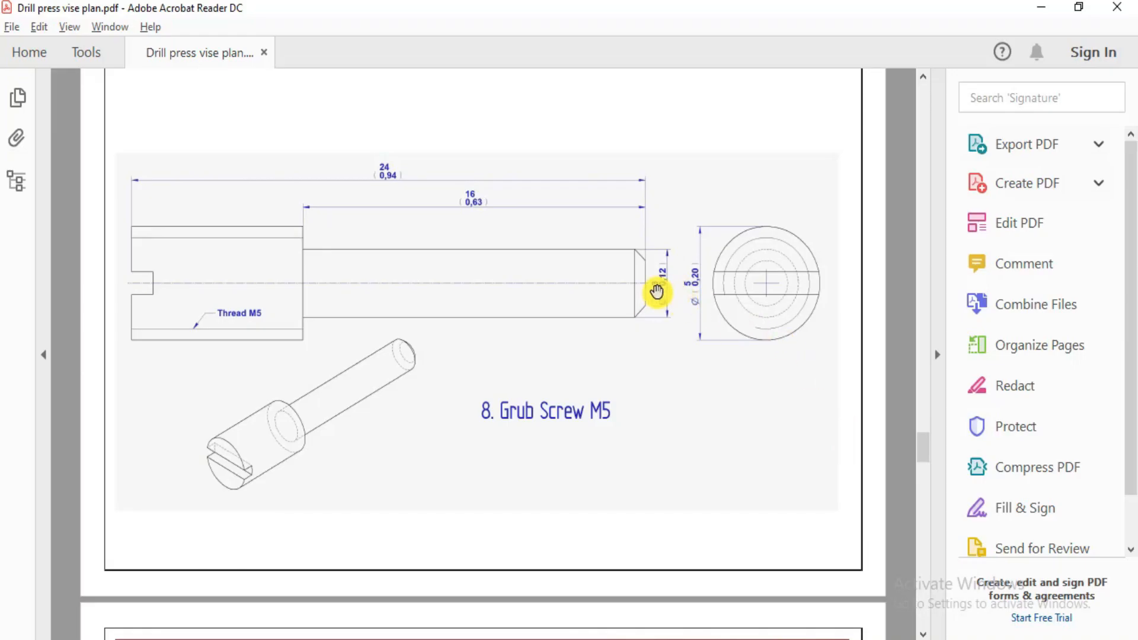
{"action": "scroll", "coordinate": [647, 297], "scroll_direction": "up", "scroll_amount": 2, "text": "ctrl"}
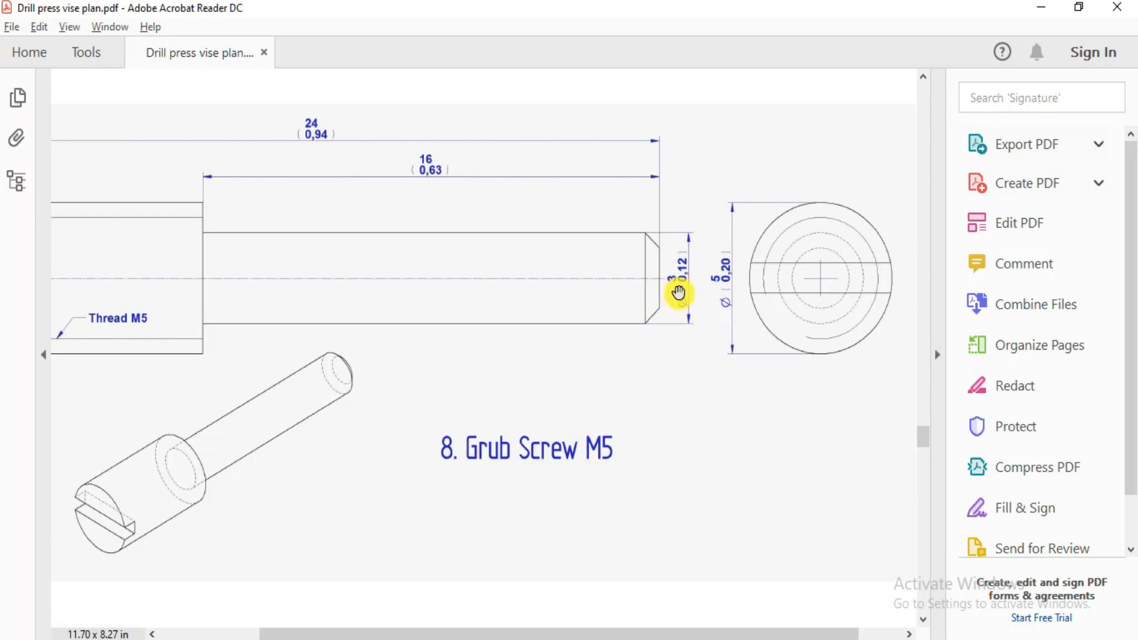
{"action": "mouse_move", "coordinate": [493, 343]}
{"action": "left_mouse_down"}
{"action": "mouse_move", "coordinate": [586, 349]}
{"action": "mouse_move", "coordinate": [658, 322]}
{"action": "mouse_move", "coordinate": [525, 327]}
{"action": "left_mouse_up"}
{"action": "mouse_move", "coordinate": [711, 352]}
{"action": "left_mouse_down"}
{"action": "mouse_move", "coordinate": [574, 374]}
{"action": "mouse_move", "coordinate": [737, 381]}
{"action": "left_mouse_up"}
{"action": "left_click_drag", "start_coordinate": [736, 423], "coordinate": [700, 462]}
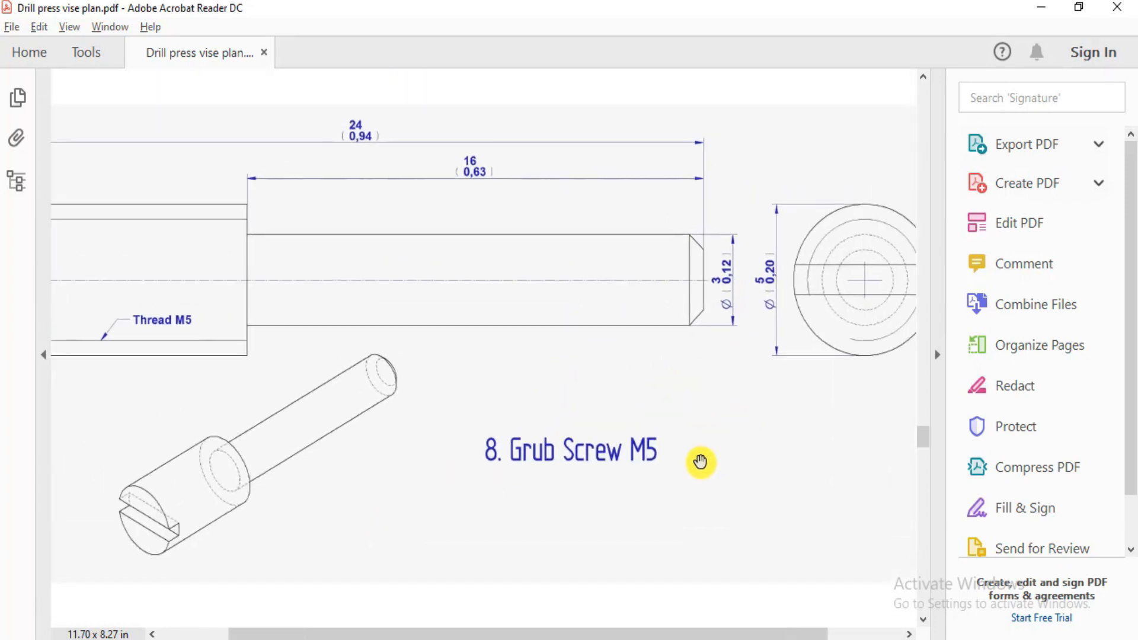
{"action": "key", "text": "alt+Tab"}
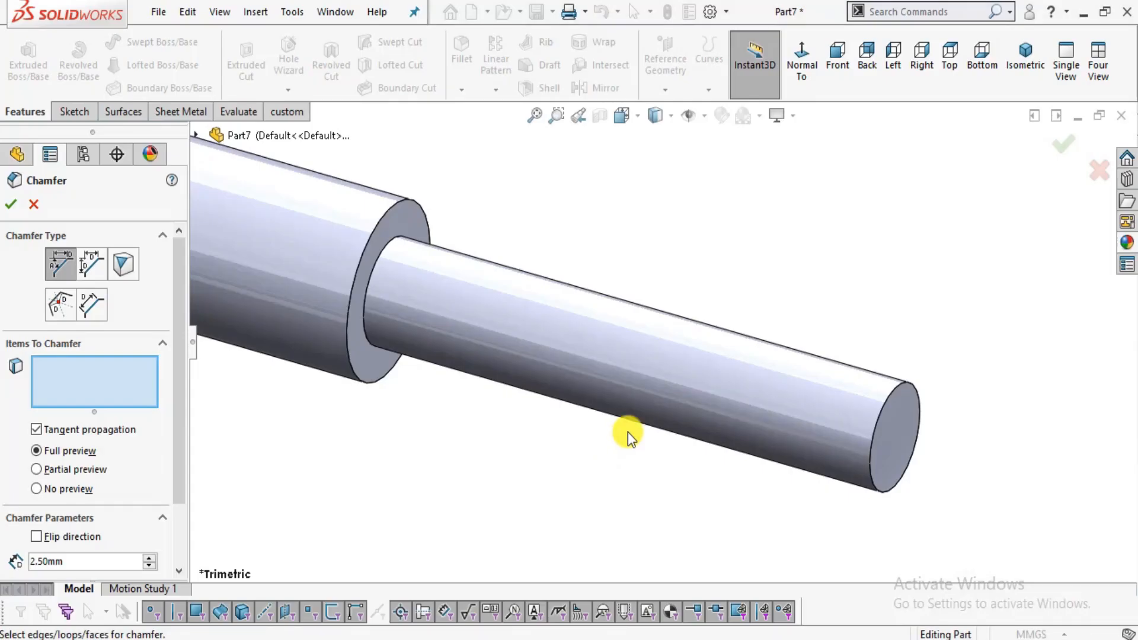
Select the circular edge at the shank's free end for the chamfer and try distances of 5 mm and 1 mm.
{"action": "left_click", "coordinate": [875, 407]}
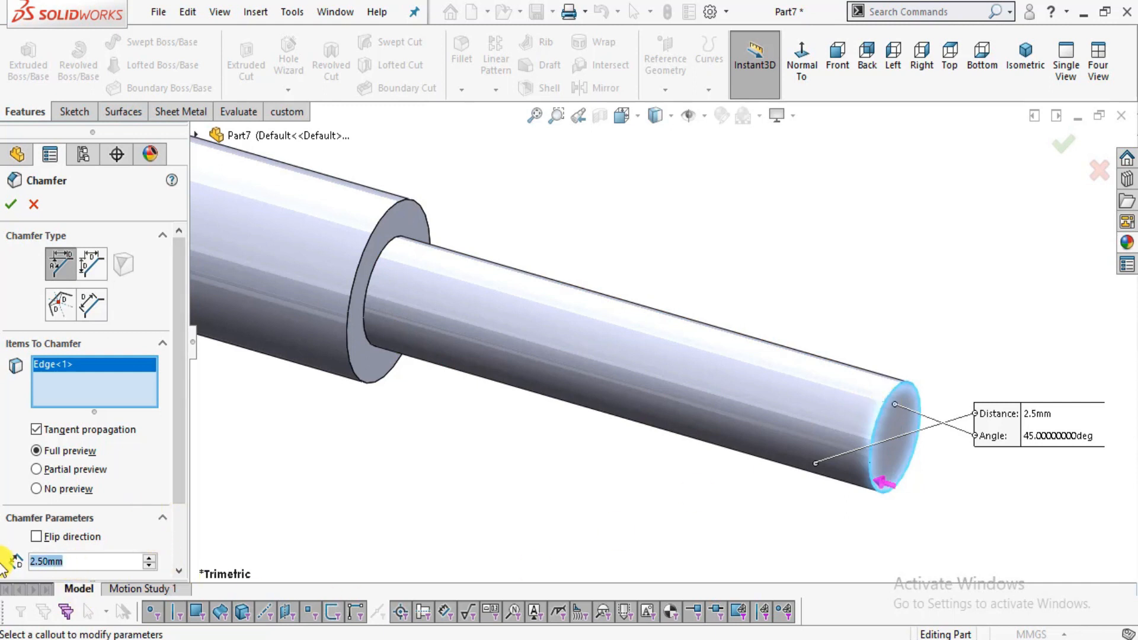
{"action": "type", "text": "5"}
{"action": "key", "text": "Return"}
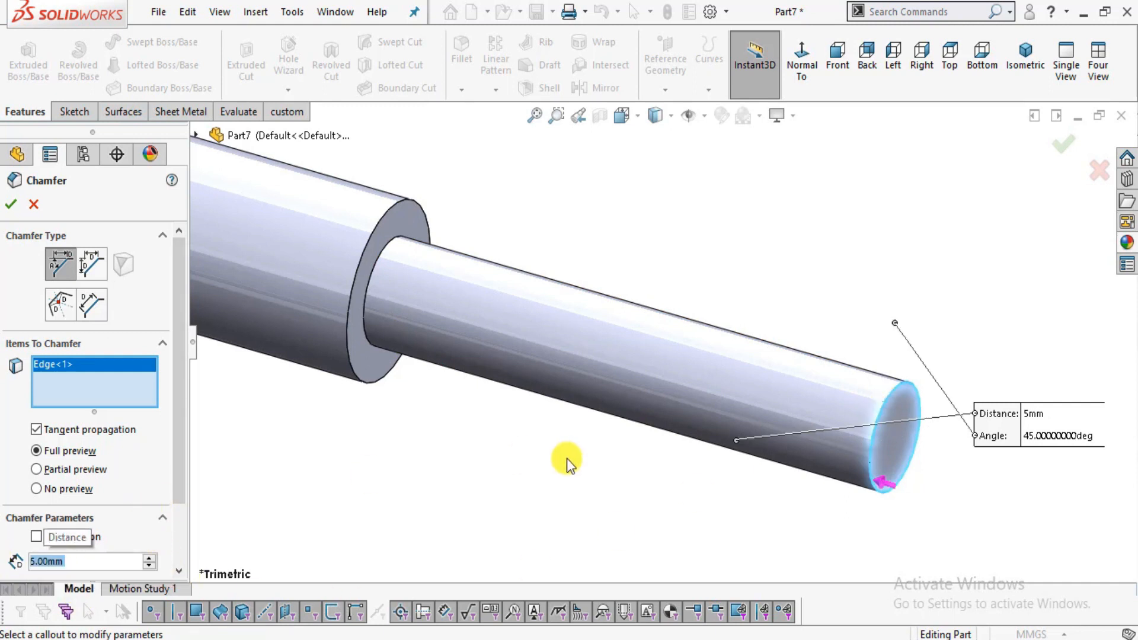
{"action": "key", "text": "f"}
{"action": "left_click_drag", "start_coordinate": [176, 403], "coordinate": [183, 451]}
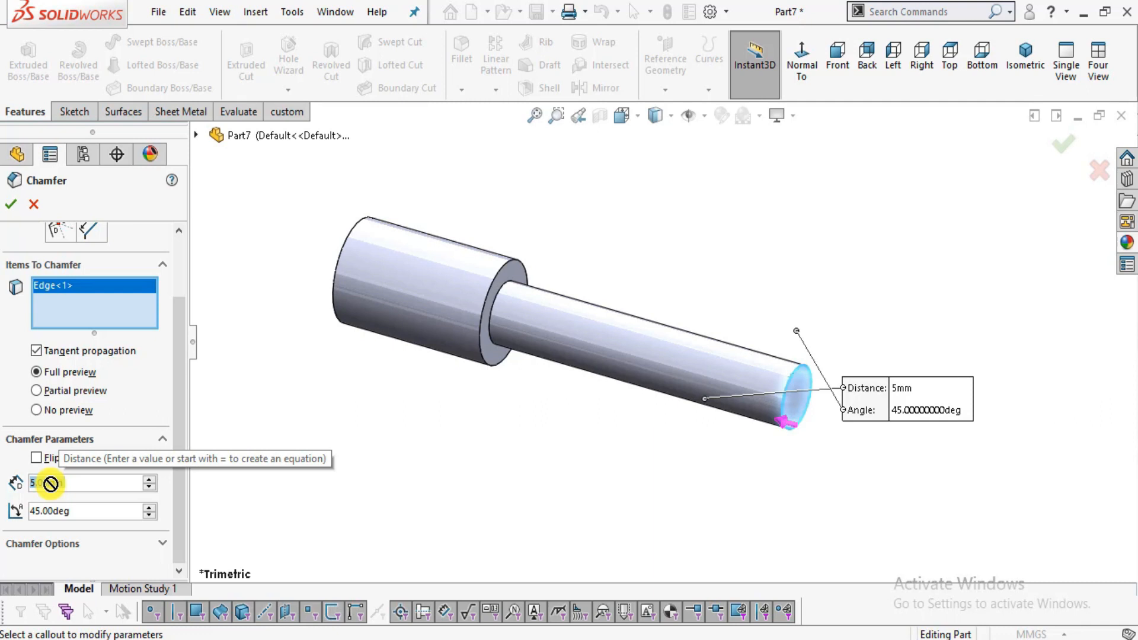
{"action": "type", "text": "1"}
{"action": "key", "text": "Return"}
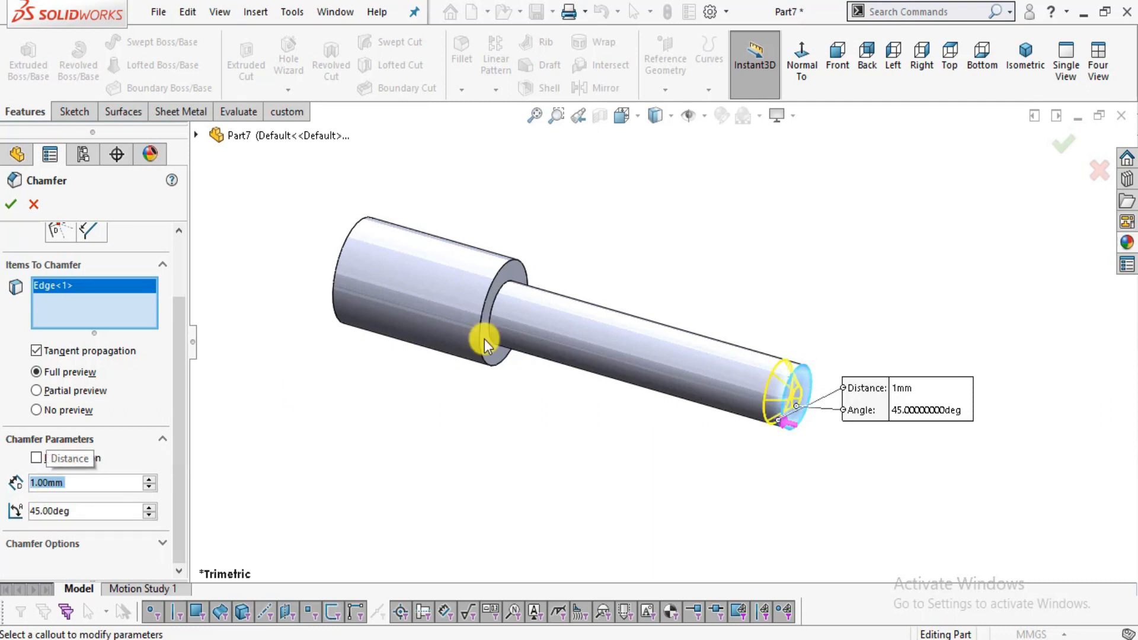
Set the shank-end chamfer's distance to 0.5 mm, keeping the 45° angle, and apply it.
{"action": "type", "text": "0.5"}
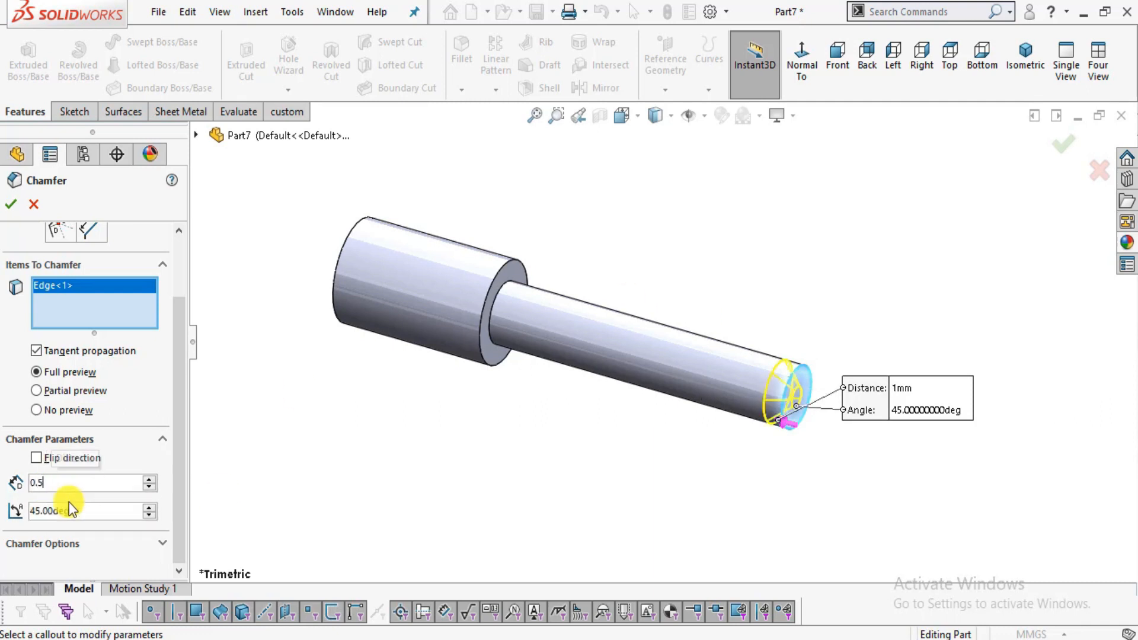
{"action": "key", "text": "Return"}
{"action": "scroll", "coordinate": [736, 464], "scroll_direction": "down", "scroll_amount": 6}
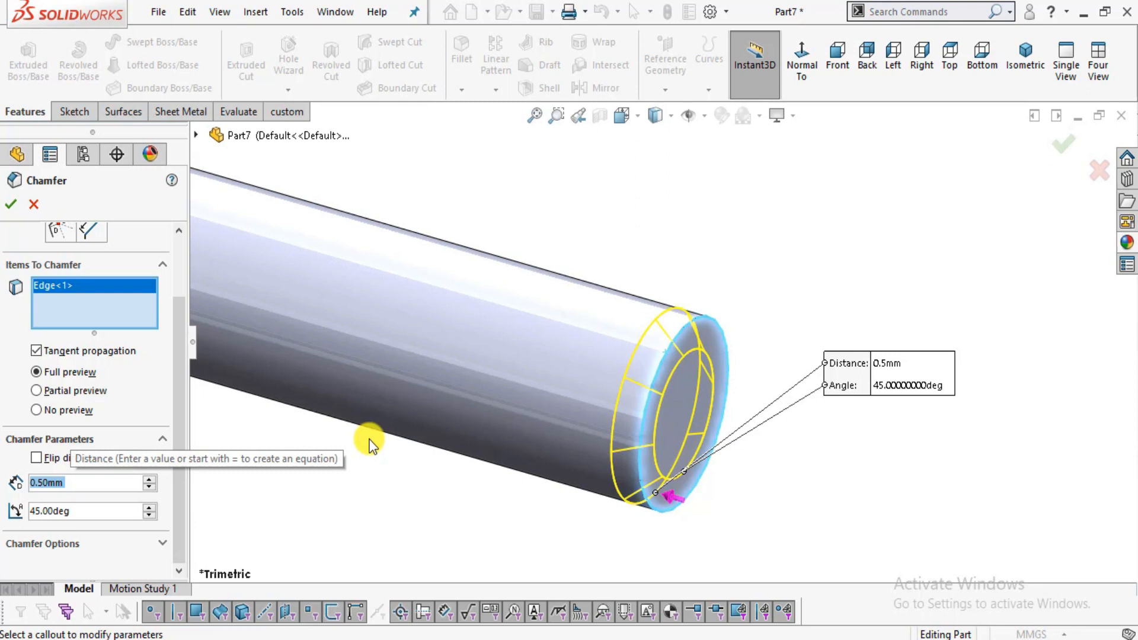
{"action": "left_click", "coordinate": [11, 204]}
Start a Thread feature for the screw head and check the head's thread callout in the PDF plan.
{"action": "scroll", "coordinate": [462, 356], "scroll_direction": "up", "scroll_amount": 3}
{"action": "middle_click_drag", "start_coordinate": [463, 354], "coordinate": [464, 400]}
{"action": "scroll", "coordinate": [461, 403], "scroll_direction": "up", "scroll_amount": 3}
{"action": "scroll", "coordinate": [463, 402], "scroll_direction": "down", "scroll_amount": 2}
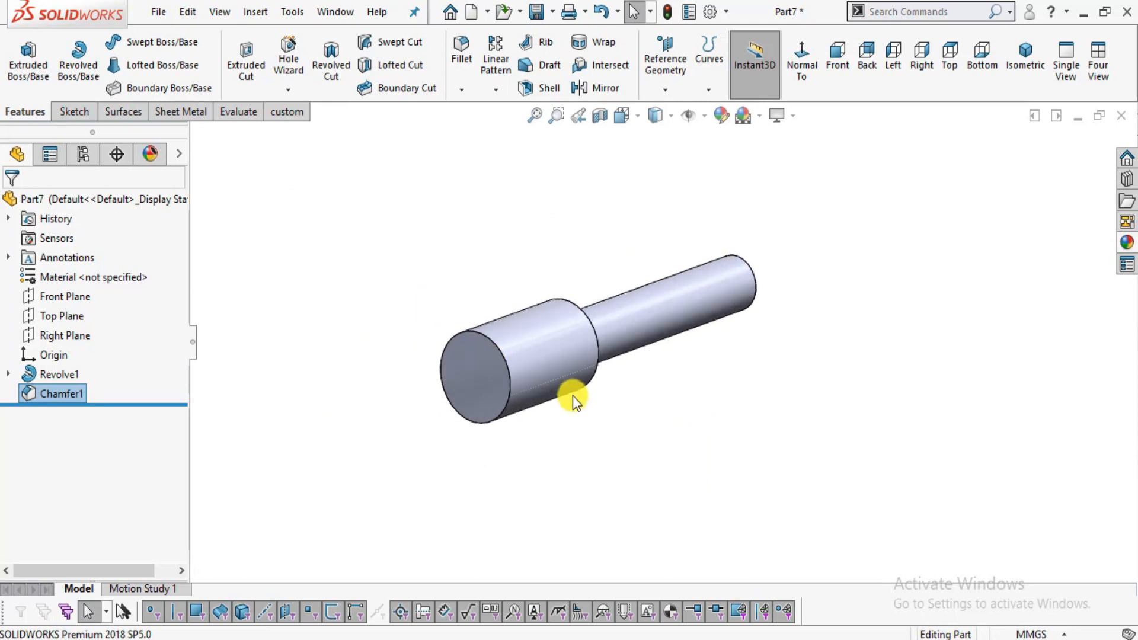
{"action": "left_click", "coordinate": [581, 353]}
{"action": "middle_click_drag", "start_coordinate": [737, 402], "coordinate": [500, 242]}
{"action": "key", "text": "Escape"}
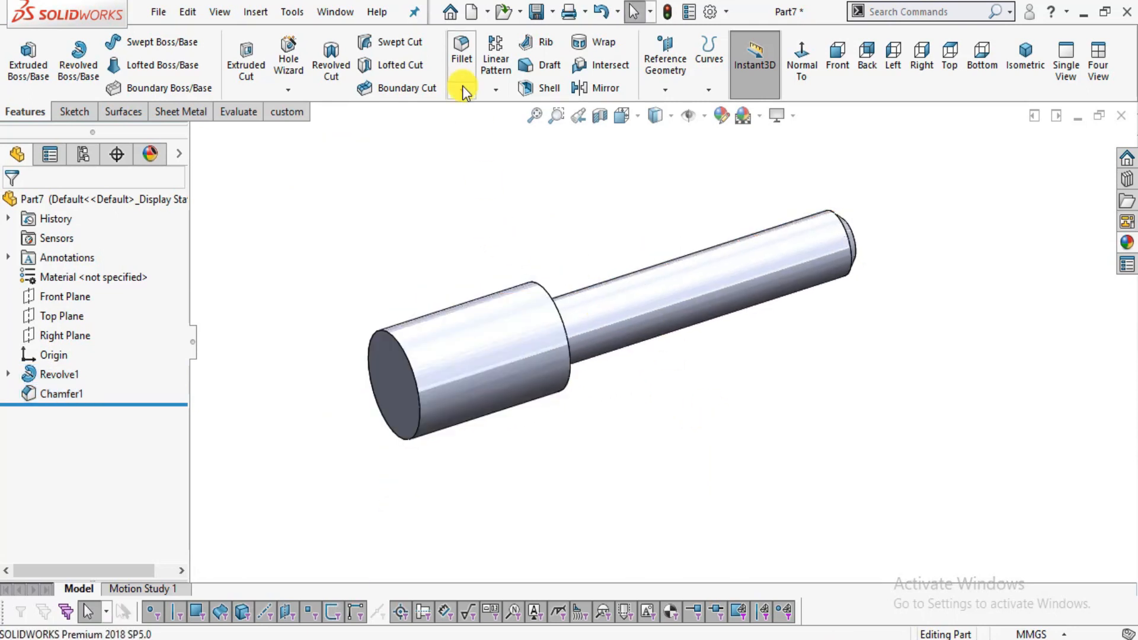
{"action": "left_click", "coordinate": [287, 89]}
{"action": "left_click", "coordinate": [301, 153]}
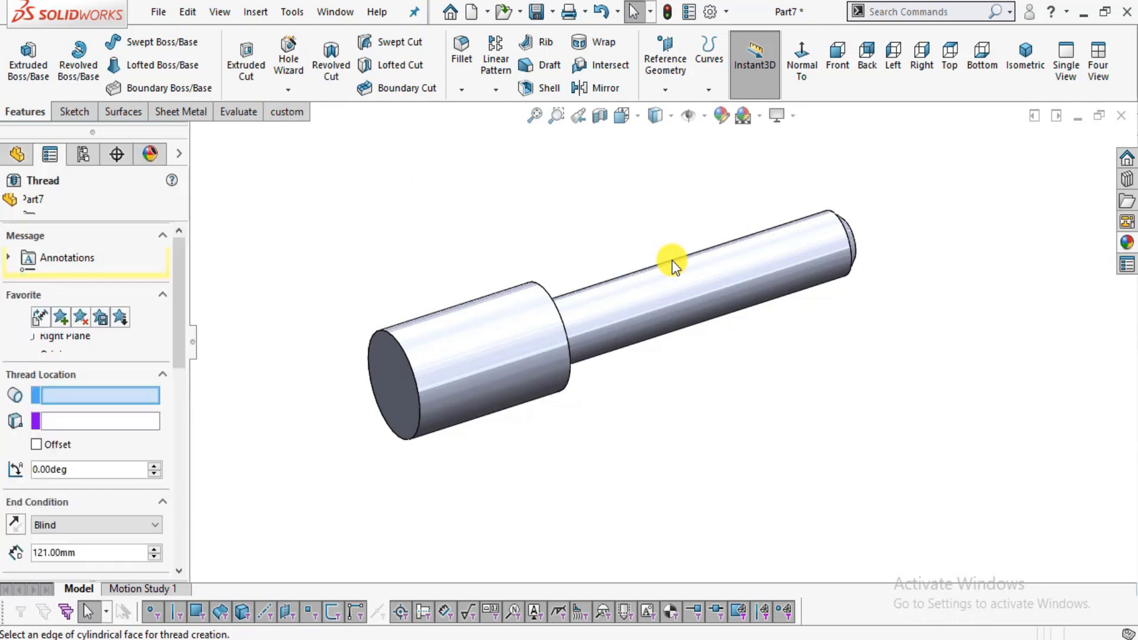
{"action": "key", "text": "alt+Tab"}
{"action": "scroll", "coordinate": [719, 414], "scroll_direction": "down", "scroll_amount": 2, "text": "ctrl"}
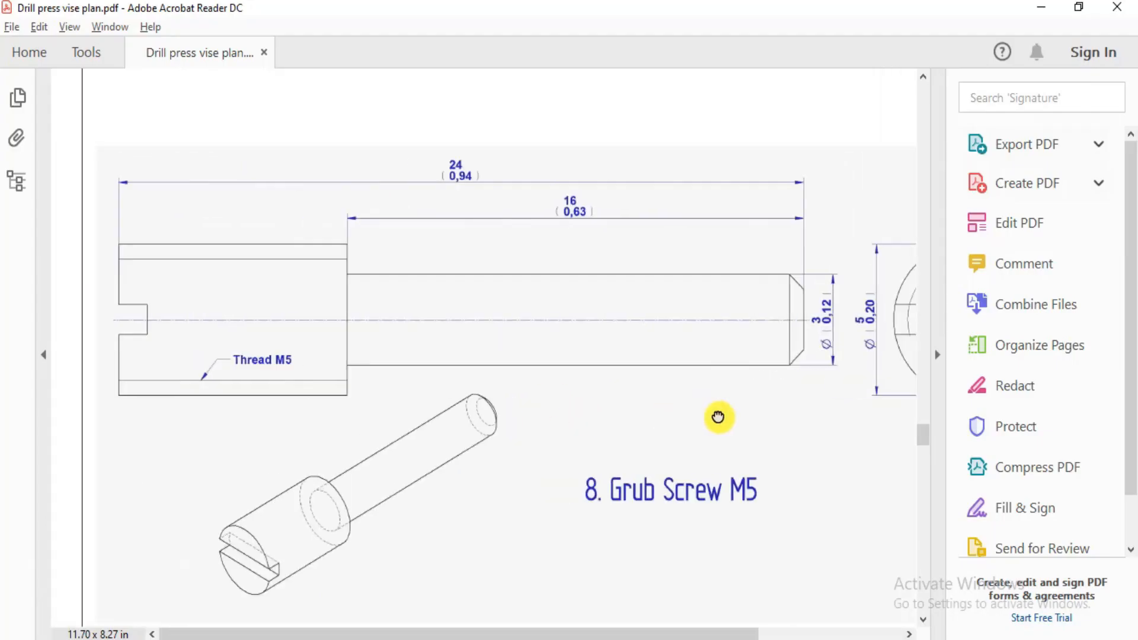
{"action": "key", "text": "alt+Tab"}
{"action": "scroll", "coordinate": [179, 349], "scroll_direction": "down", "scroll_amount": 2}
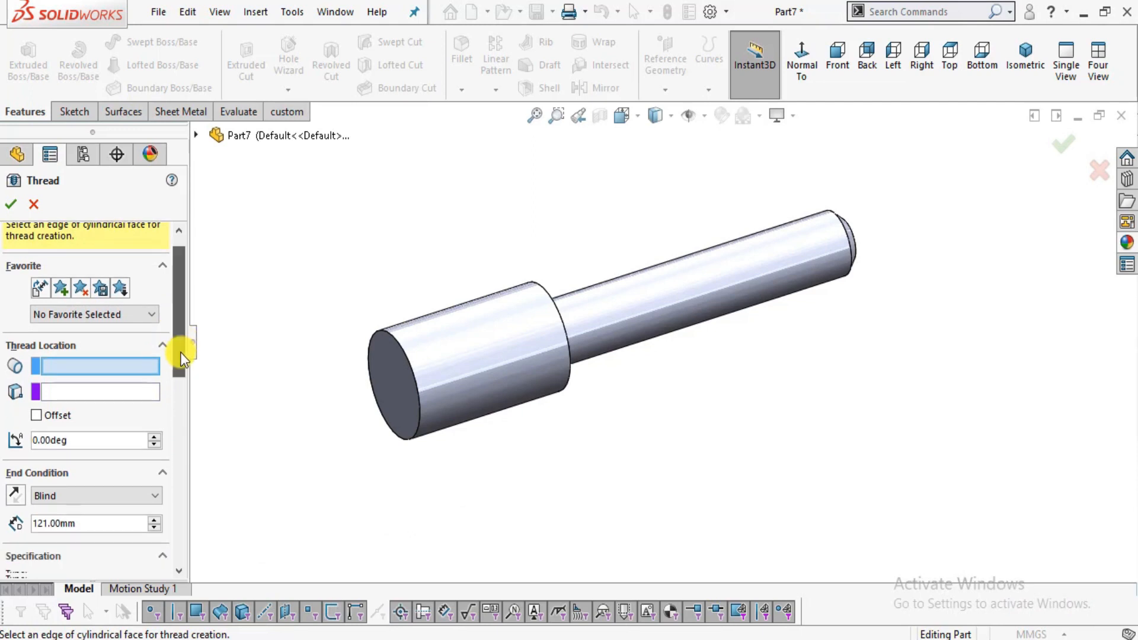
Locate the thread on the head's outer end edge, starting from the end face, with a blind depth of 8 mm.
{"action": "left_click", "coordinate": [415, 372]}
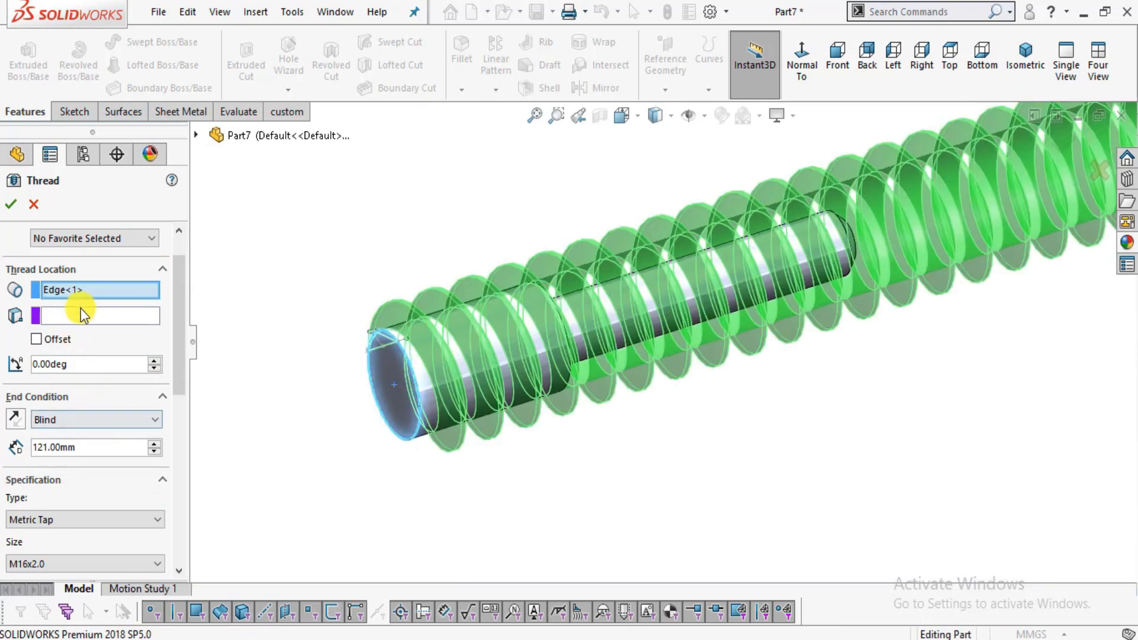
{"action": "left_click", "coordinate": [105, 318]}
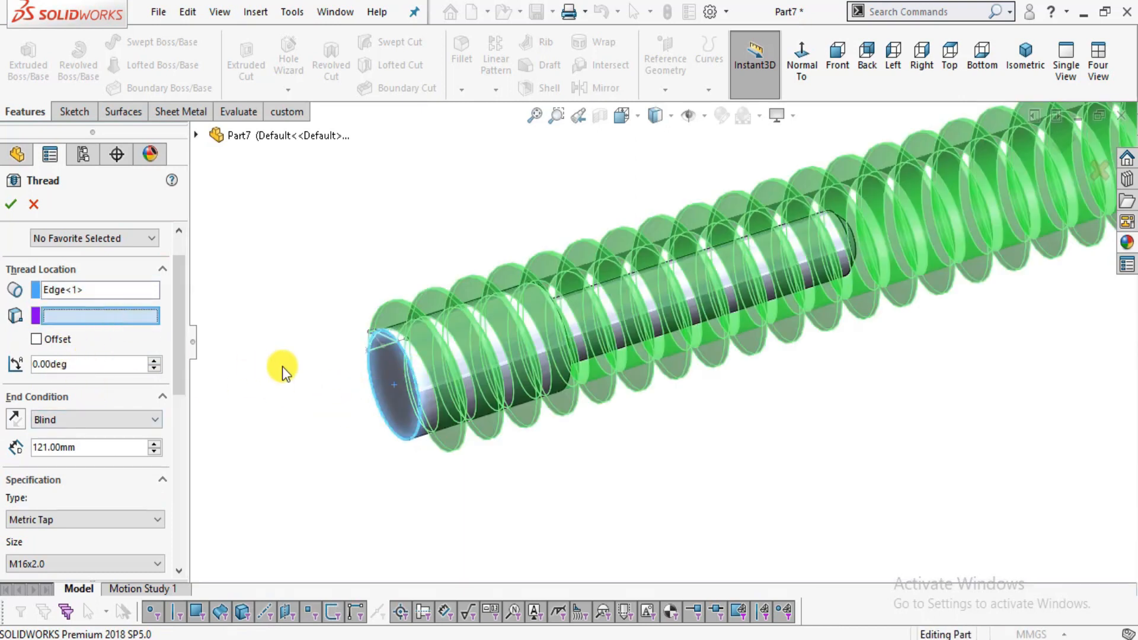
{"action": "left_click", "coordinate": [382, 396]}
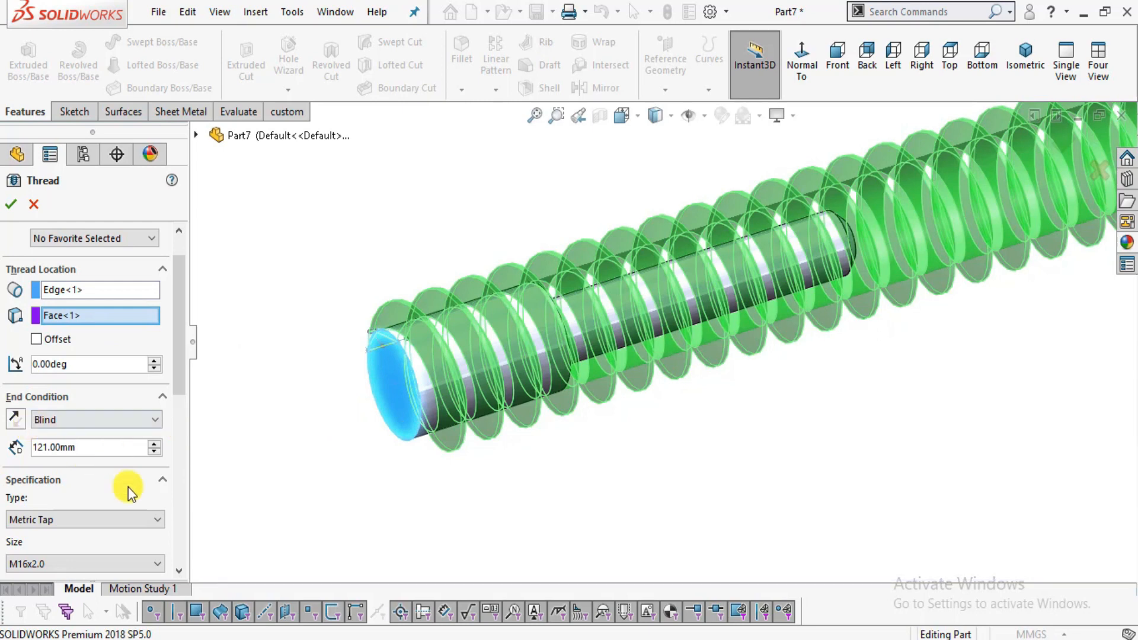
{"action": "scroll", "coordinate": [177, 426], "scroll_direction": "down", "scroll_amount": 5}
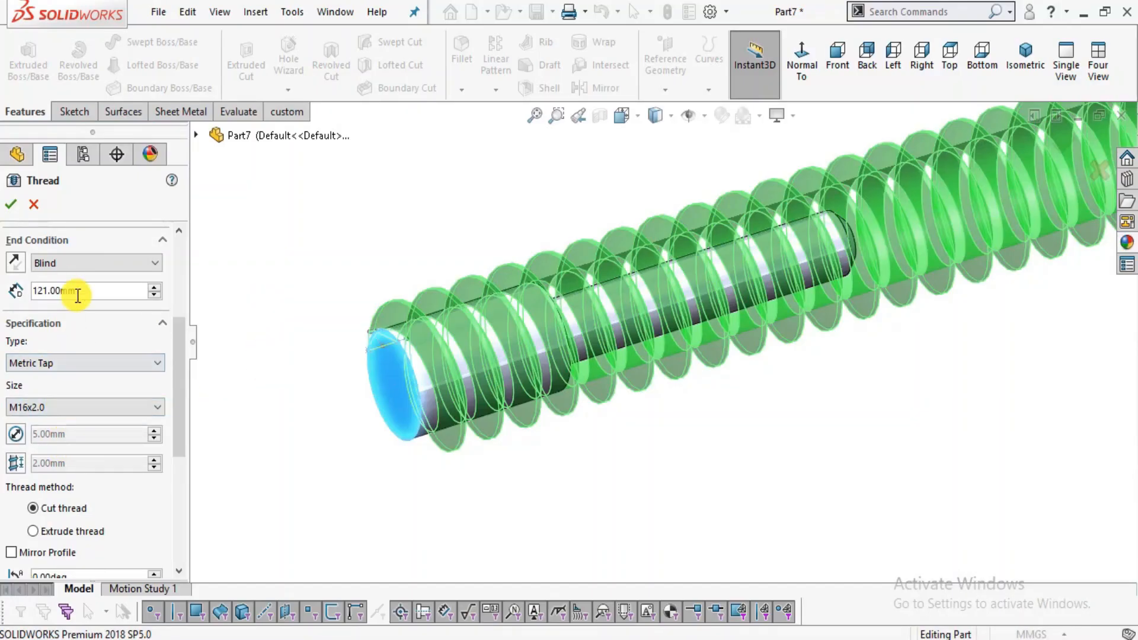
{"action": "type", "text": "8"}
{"action": "key", "text": "Return"}
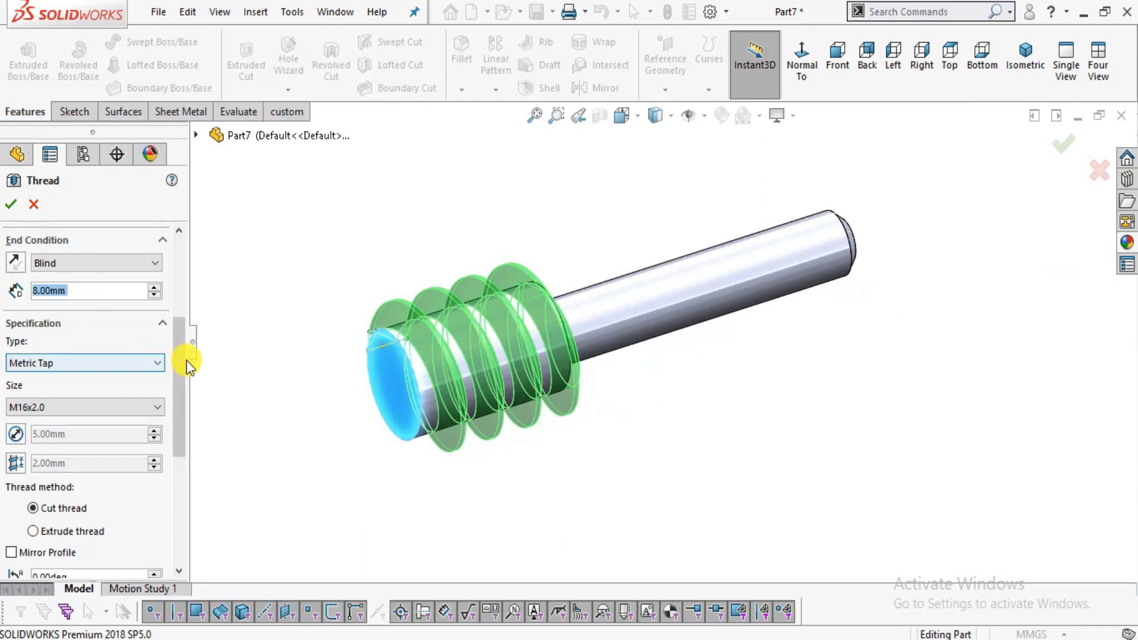
Set the thread type to Metric Die and look through the available sizes for M5.
{"action": "left_click_drag", "start_coordinate": [175, 376], "coordinate": [176, 389]}
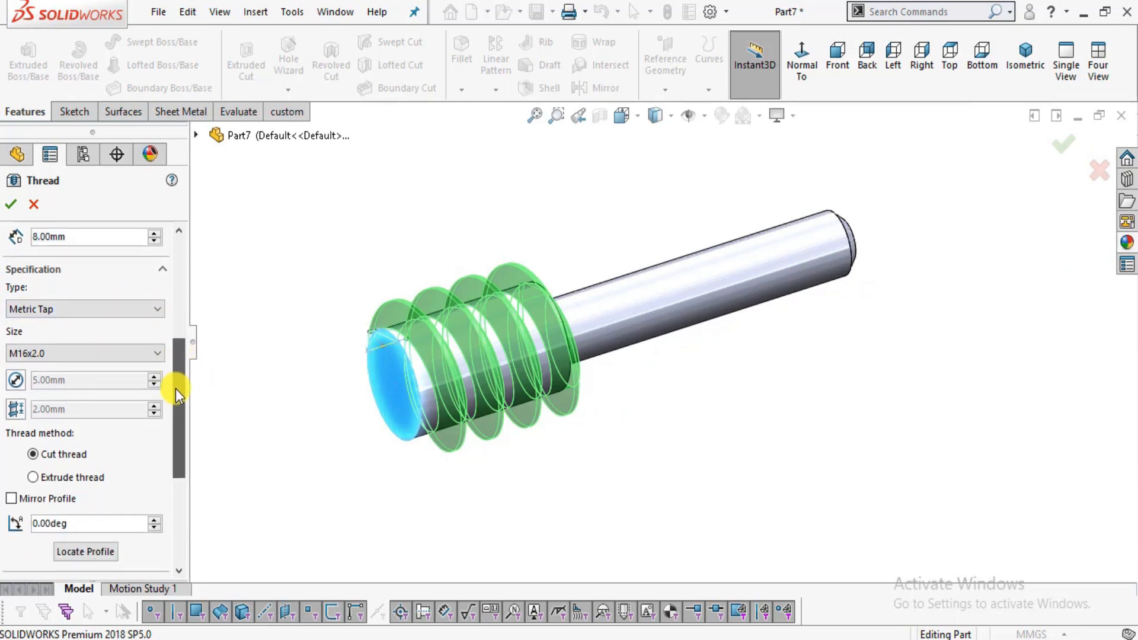
{"action": "left_click", "coordinate": [80, 313]}
{"action": "left_click", "coordinate": [67, 350]}
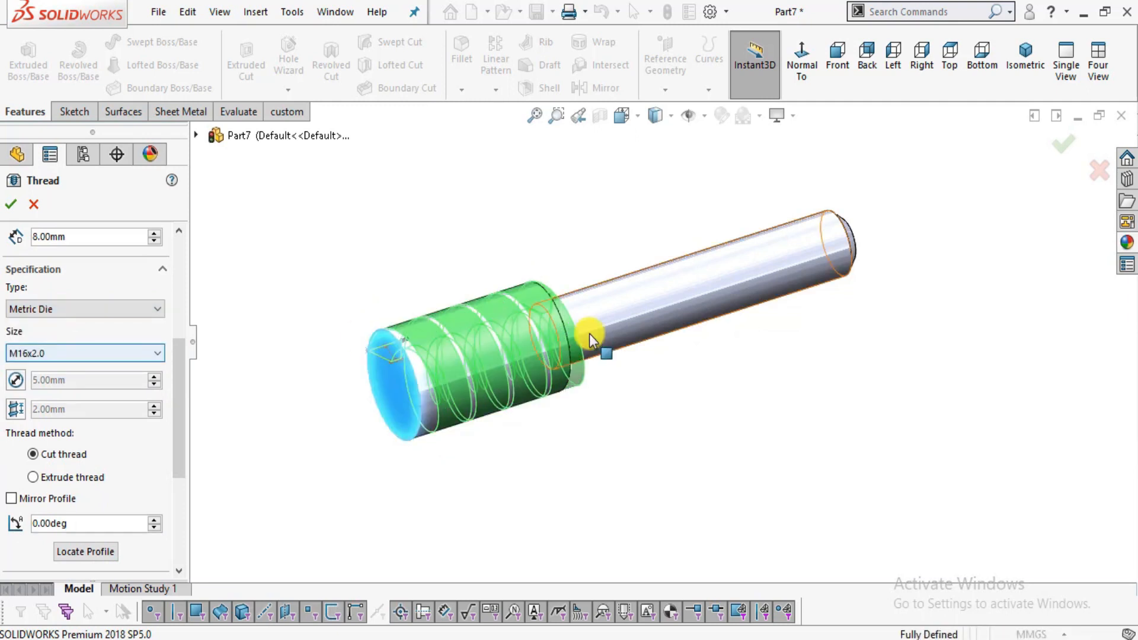
{"action": "scroll", "coordinate": [589, 333], "scroll_direction": "down", "scroll_amount": 3}
{"action": "left_click", "coordinate": [42, 353]}
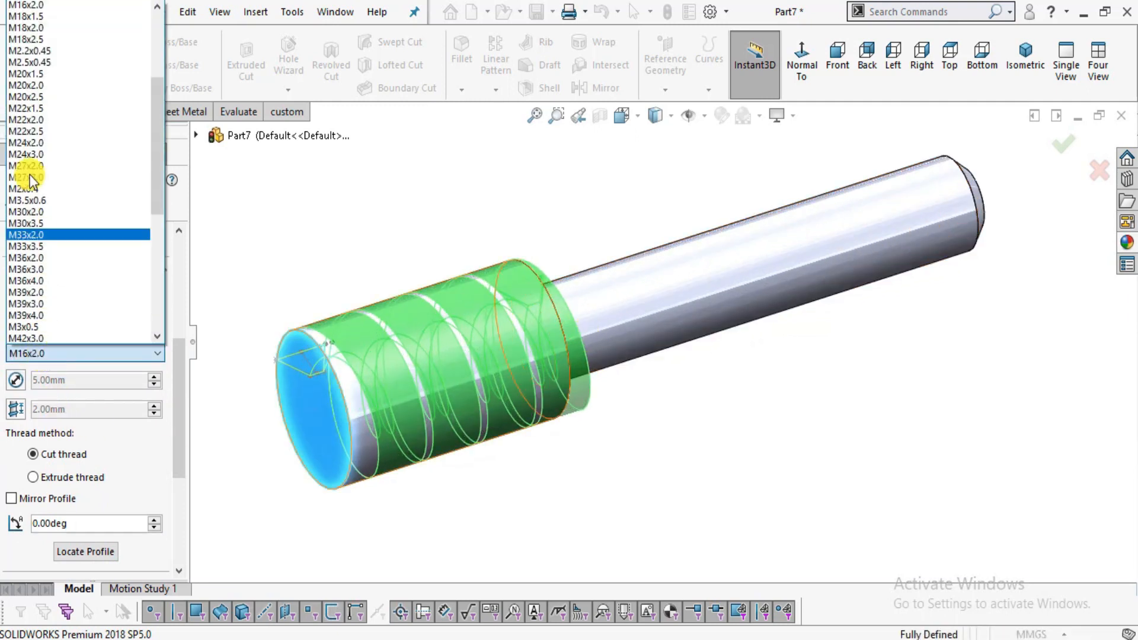
{"action": "scroll", "coordinate": [52, 66], "scroll_direction": "up", "scroll_amount": 5}
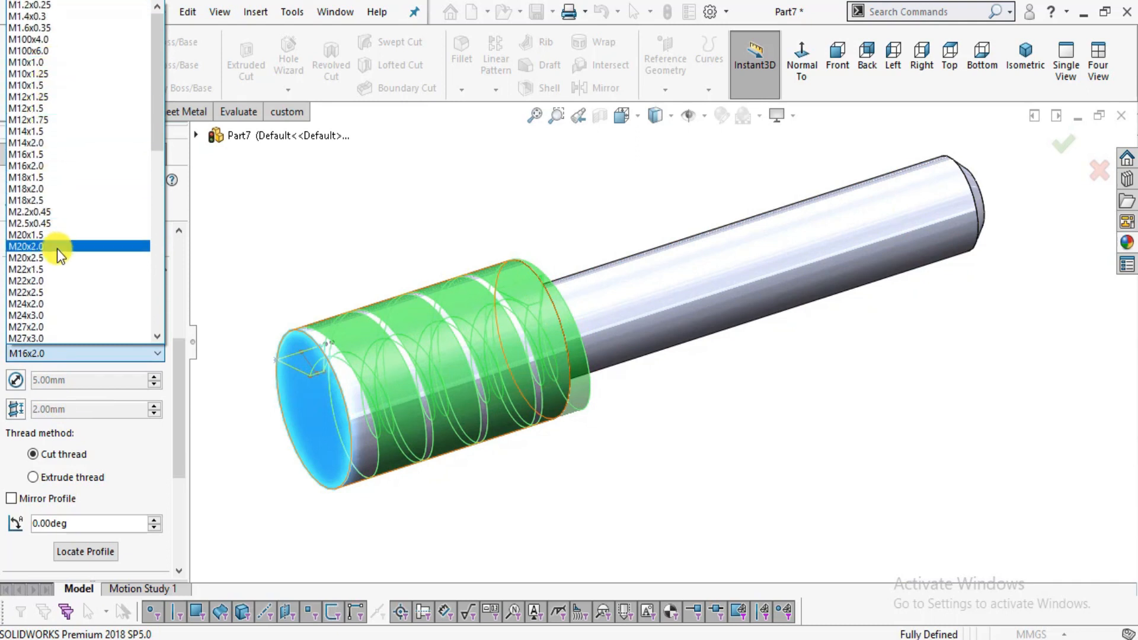
{"action": "scroll", "coordinate": [57, 255], "scroll_direction": "down", "scroll_amount": 1}
{"action": "left_click_drag", "start_coordinate": [161, 146], "coordinate": [171, 77]}
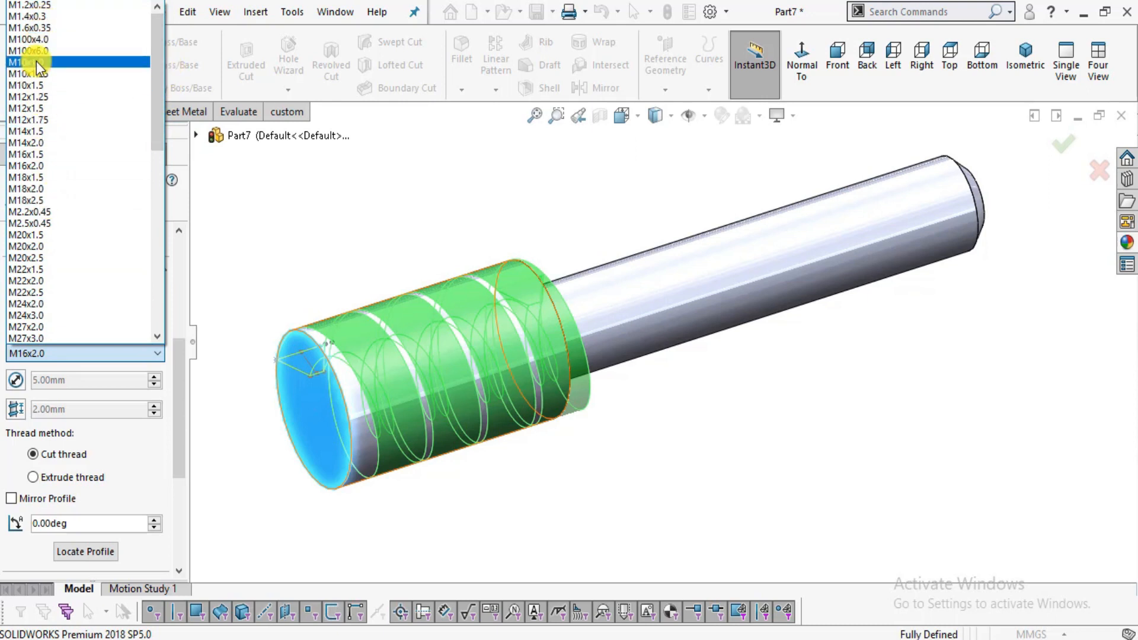
{"action": "left_click", "coordinate": [223, 345]}
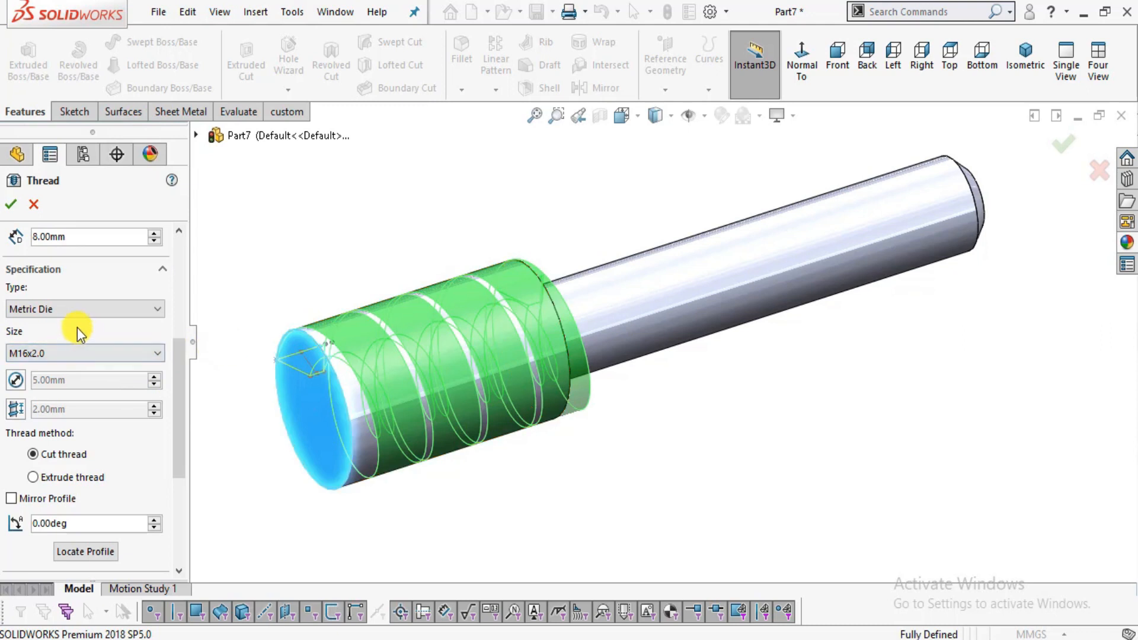
Try overriding the thread's diameter and pitch, with the pitch set to 0.8 mm.
{"action": "left_click", "coordinate": [15, 386]}
{"action": "left_click", "coordinate": [16, 407]}
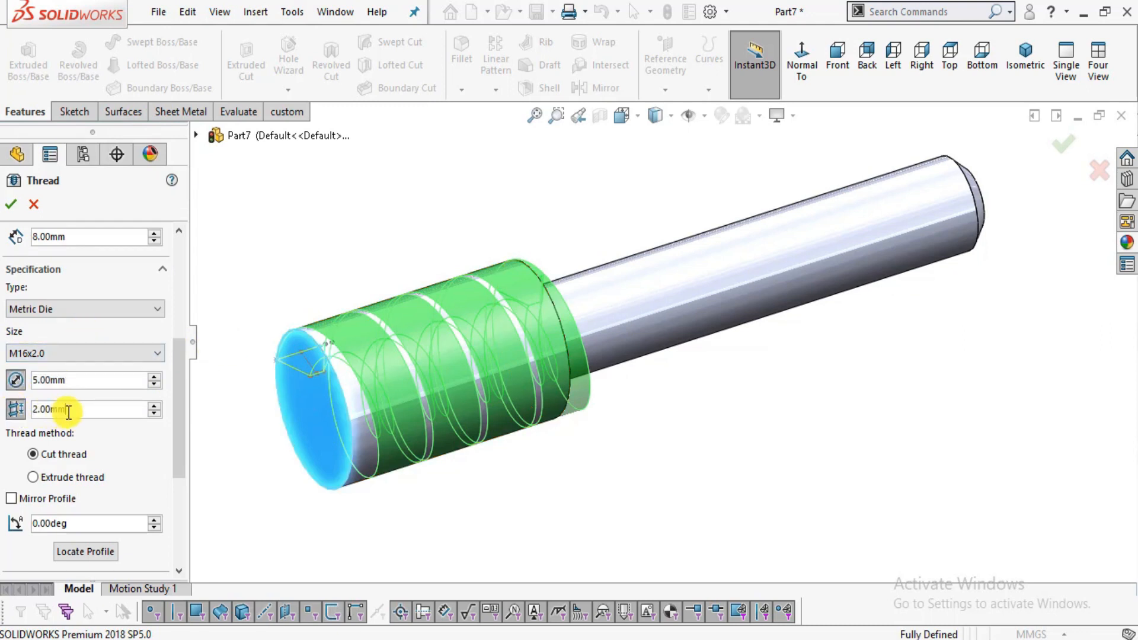
{"action": "type", "text": "0.8"}
{"action": "key", "text": "Return"}
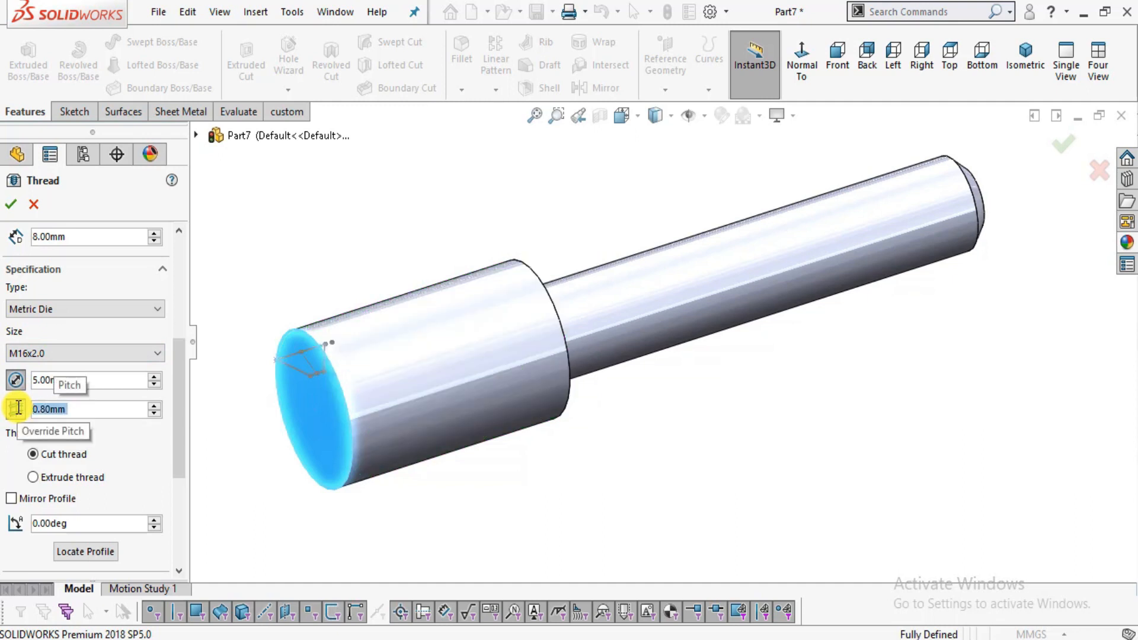
{"action": "left_click", "coordinate": [75, 351]}
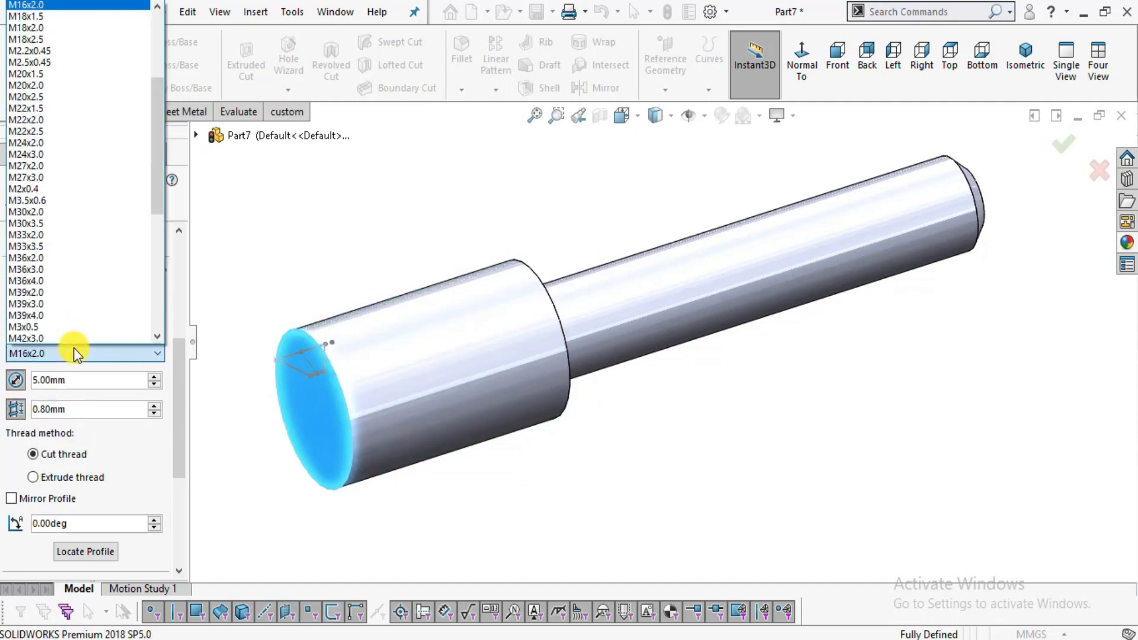
{"action": "left_click", "coordinate": [74, 347]}
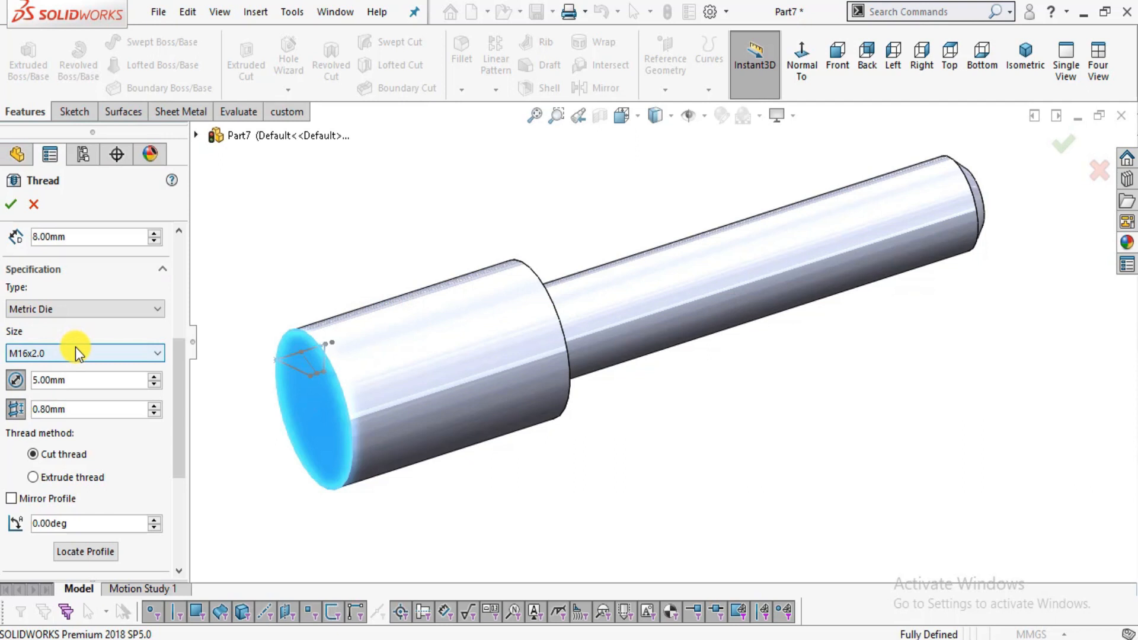
{"action": "left_click", "coordinate": [76, 347]}
{"action": "left_click", "coordinate": [12, 385]}
{"action": "left_click", "coordinate": [17, 408]}
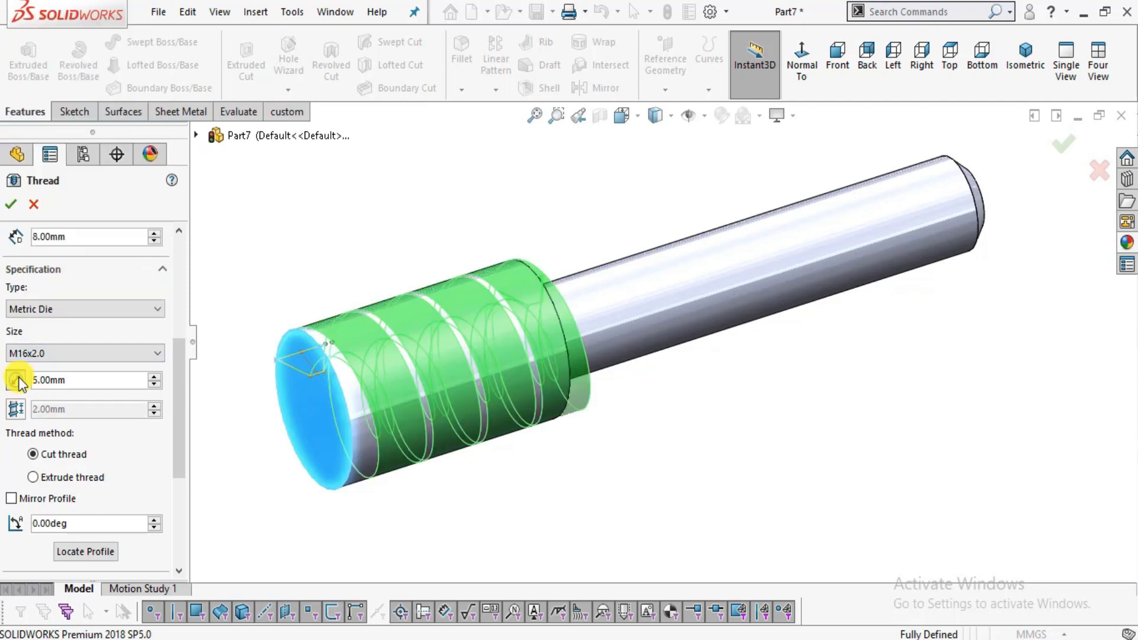
{"action": "left_click", "coordinate": [18, 378]}
Choose the M5x0.8 size for the head's thread and create it as a cut thread.
{"action": "left_click", "coordinate": [44, 353]}
{"action": "scroll", "coordinate": [60, 219], "scroll_direction": "down", "scroll_amount": 3}
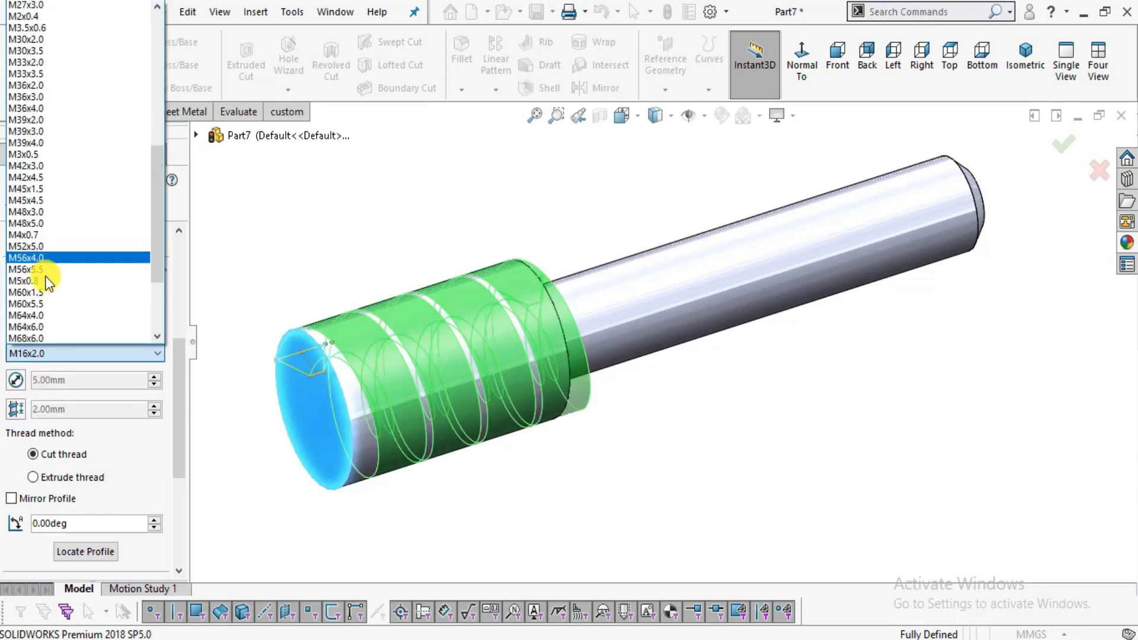
{"action": "left_click", "coordinate": [32, 280]}
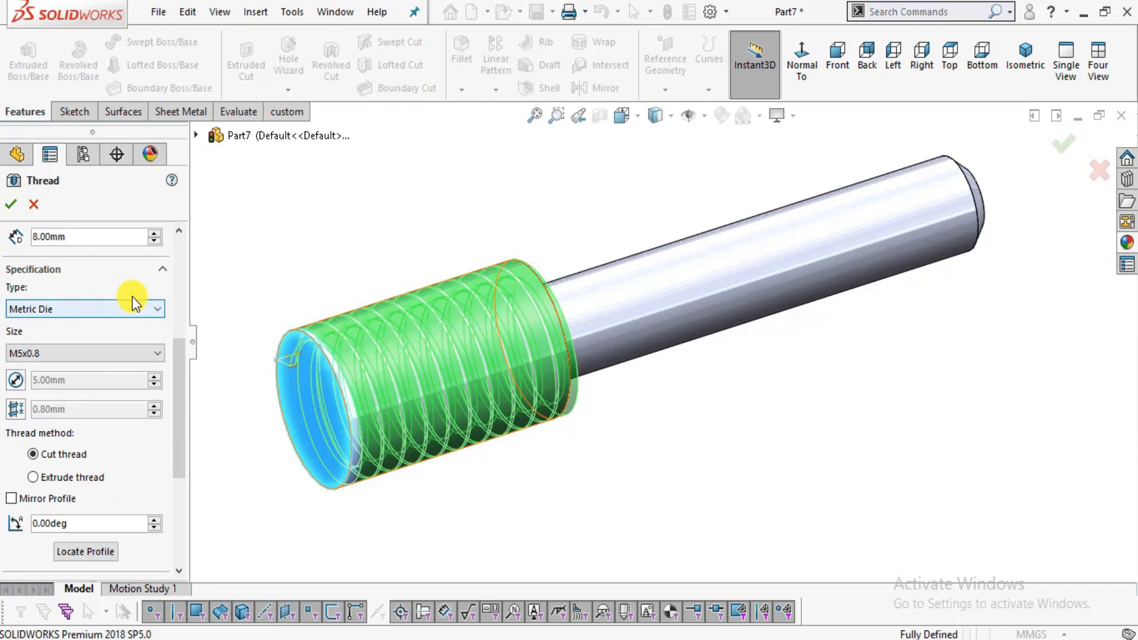
{"action": "mouse_move", "coordinate": [521, 419]}
{"action": "middle_mouse_down"}
{"action": "mouse_move", "coordinate": [470, 414]}
{"action": "mouse_move", "coordinate": [470, 472]}
{"action": "mouse_move", "coordinate": [460, 440]}
{"action": "mouse_move", "coordinate": [521, 442]}
{"action": "middle_mouse_up"}
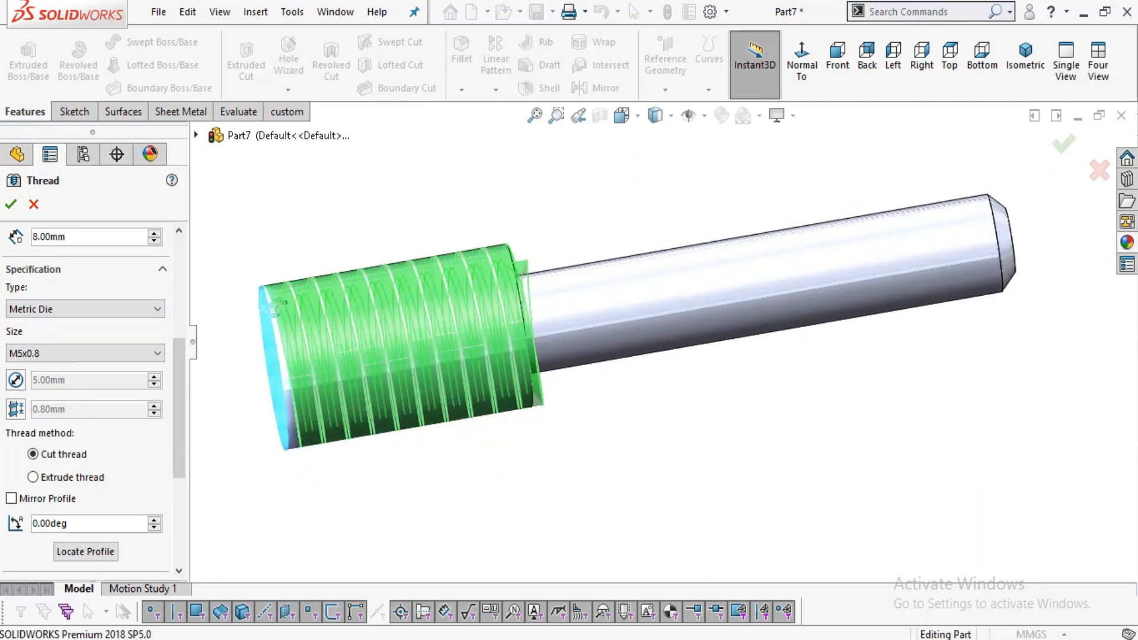
{"action": "left_click", "coordinate": [10, 205]}
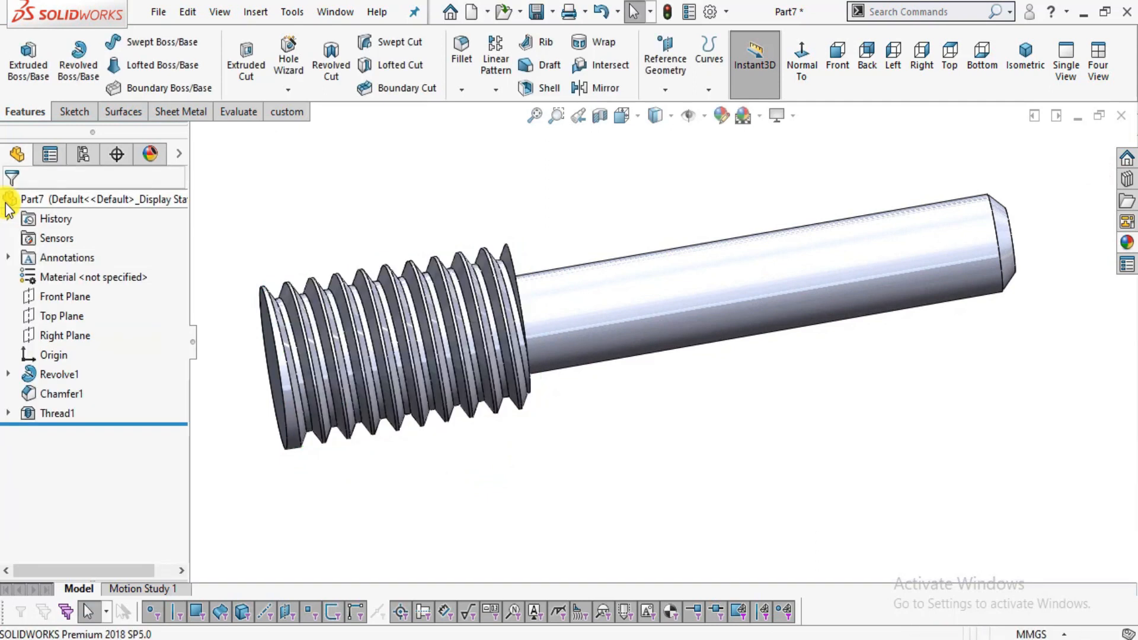
Start a new sketch on the Front Plane, viewed straight on, for the screwdriver slot in the threaded head.
{"action": "middle_click_drag", "start_coordinate": [405, 322], "coordinate": [380, 397]}
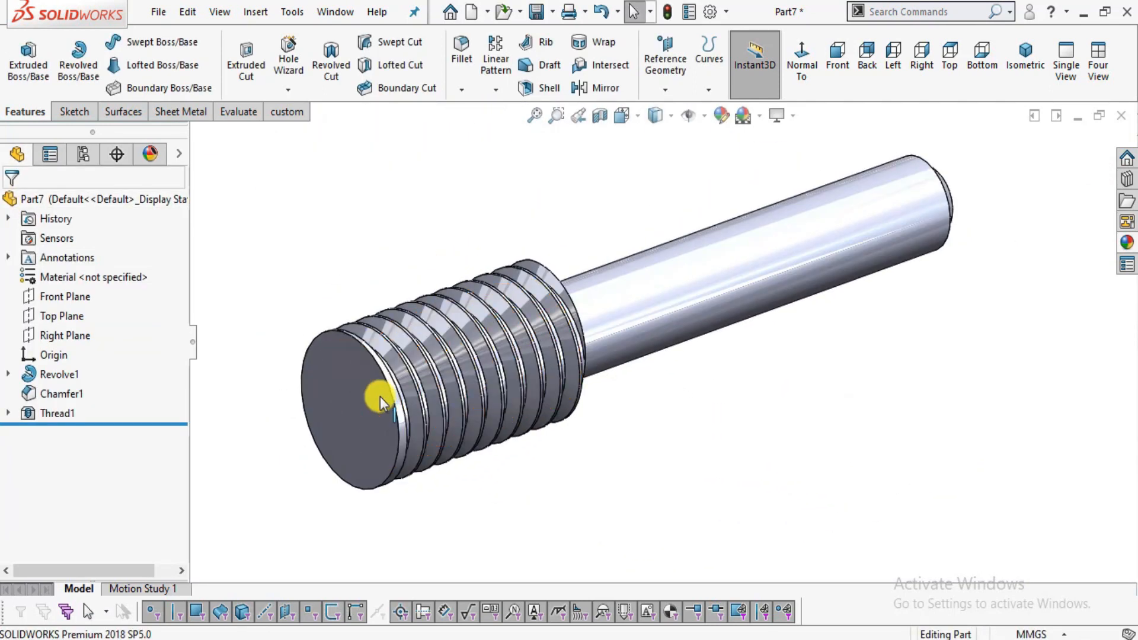
{"action": "left_click", "coordinate": [354, 398]}
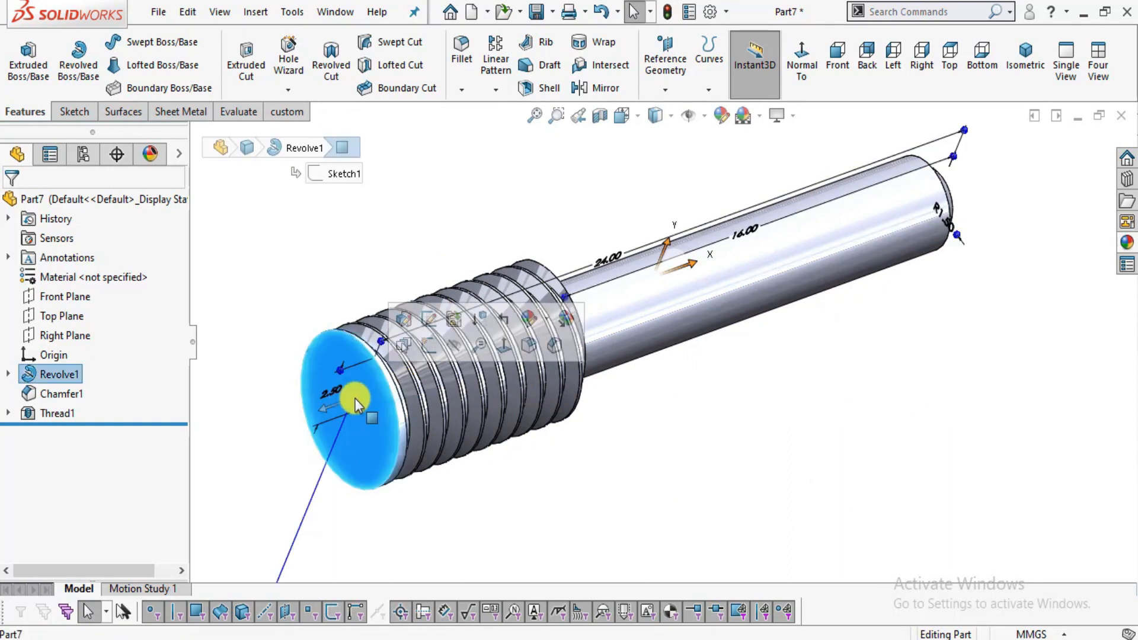
{"action": "left_click", "coordinate": [268, 261]}
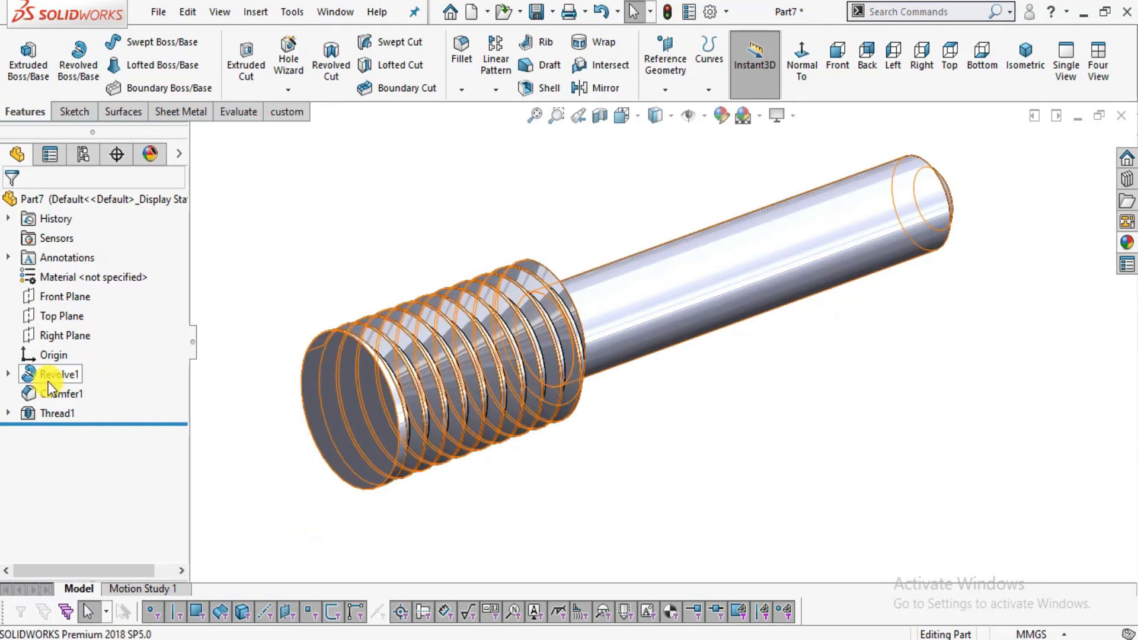
{"action": "left_click", "coordinate": [59, 298]}
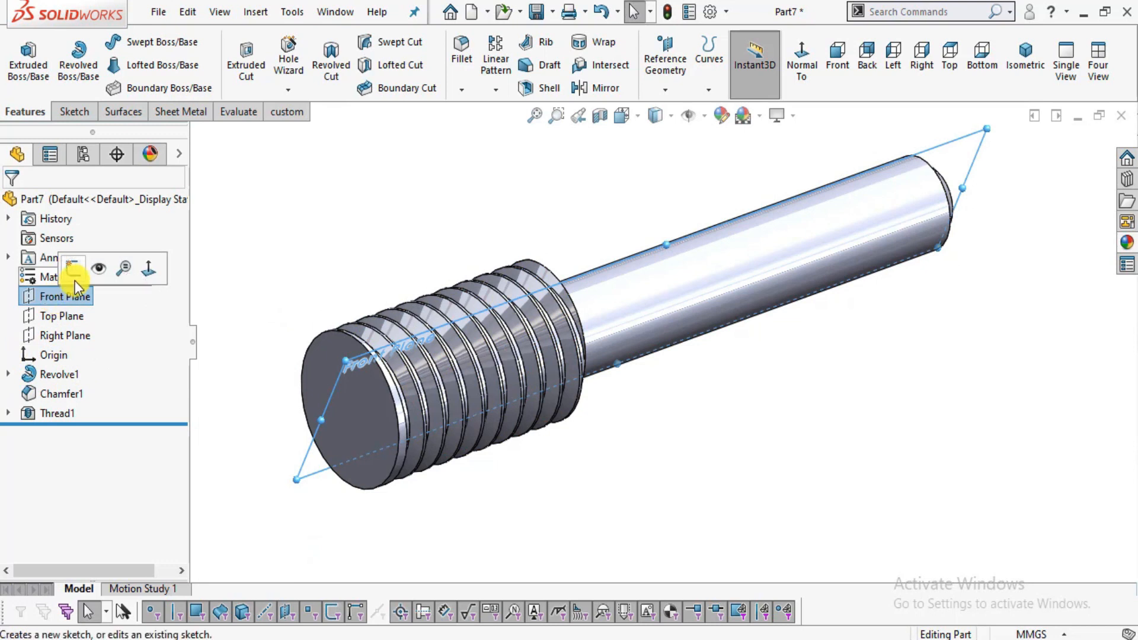
{"action": "left_click", "coordinate": [141, 272]}
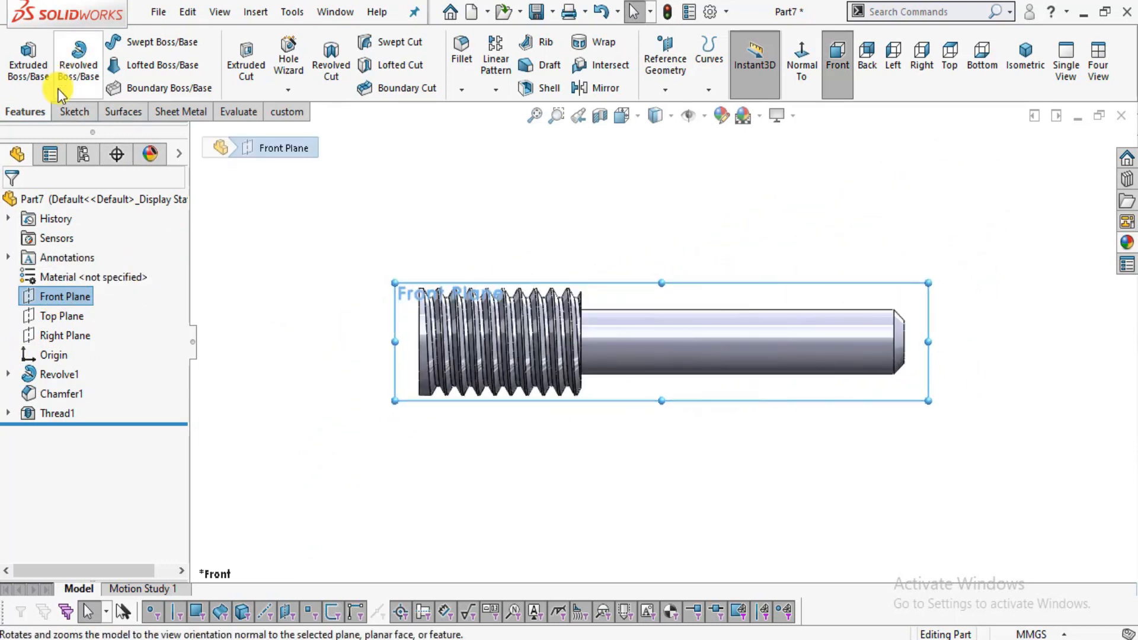
{"action": "left_click", "coordinate": [76, 111]}
{"action": "left_click", "coordinate": [23, 58]}
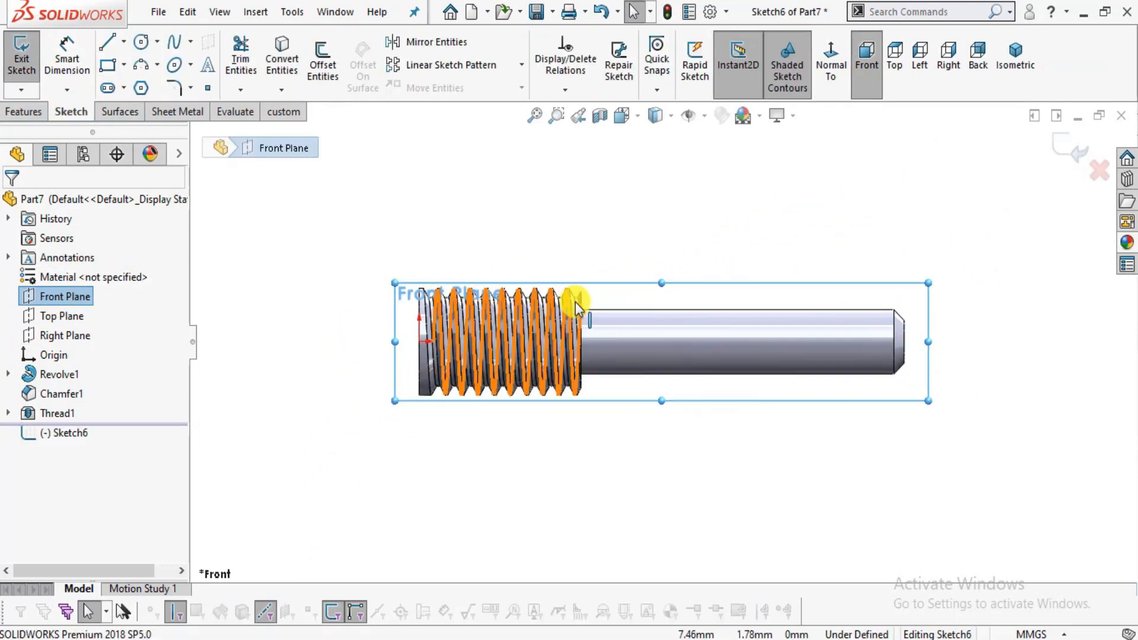
Check the slot in the PDF plan's grub screw drawing and sketch a horizontal centerline from the origin to the shank's chamfered end.
{"action": "scroll", "coordinate": [571, 303], "scroll_direction": "up", "scroll_amount": 3}
{"action": "scroll", "coordinate": [462, 396], "scroll_direction": "up", "scroll_amount": 2}
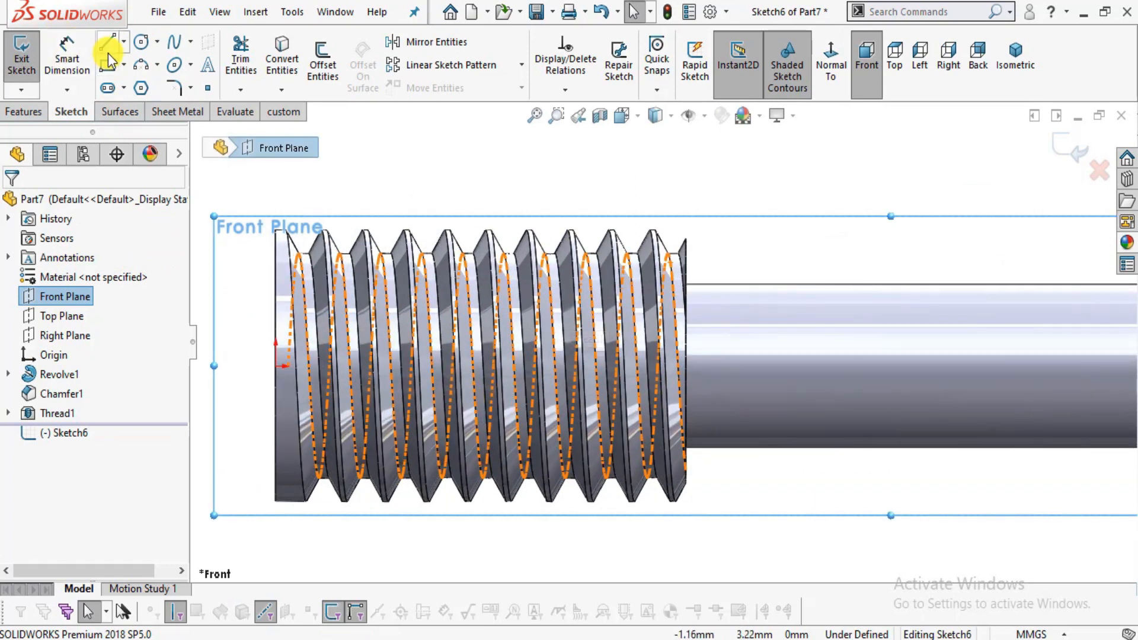
{"action": "key", "text": "alt+Tab"}
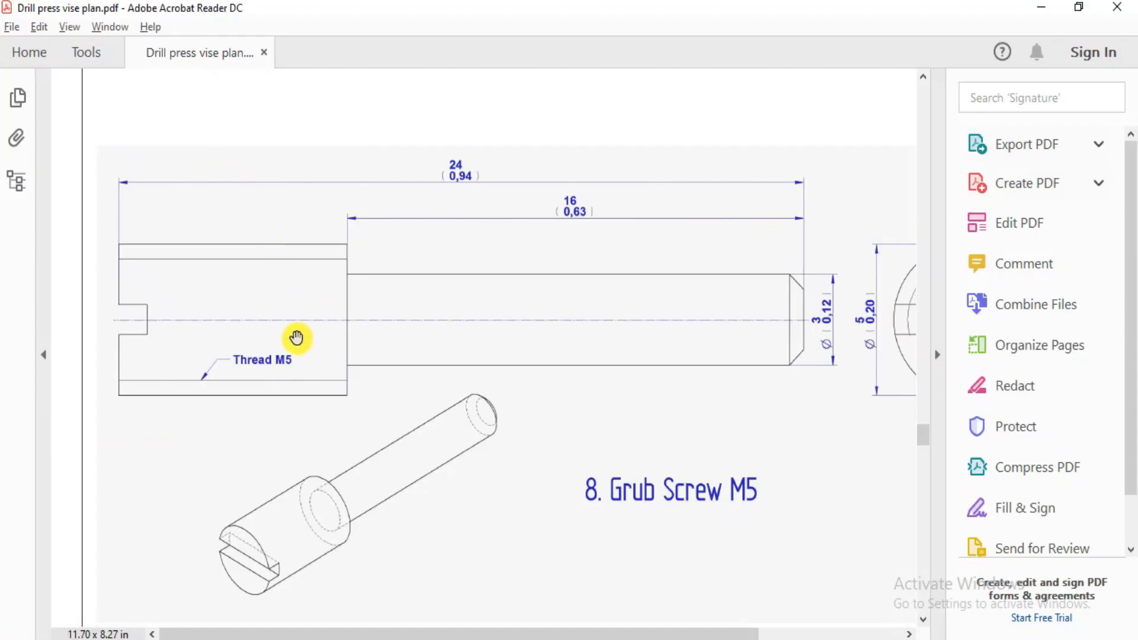
{"action": "key", "text": "alt+Tab"}
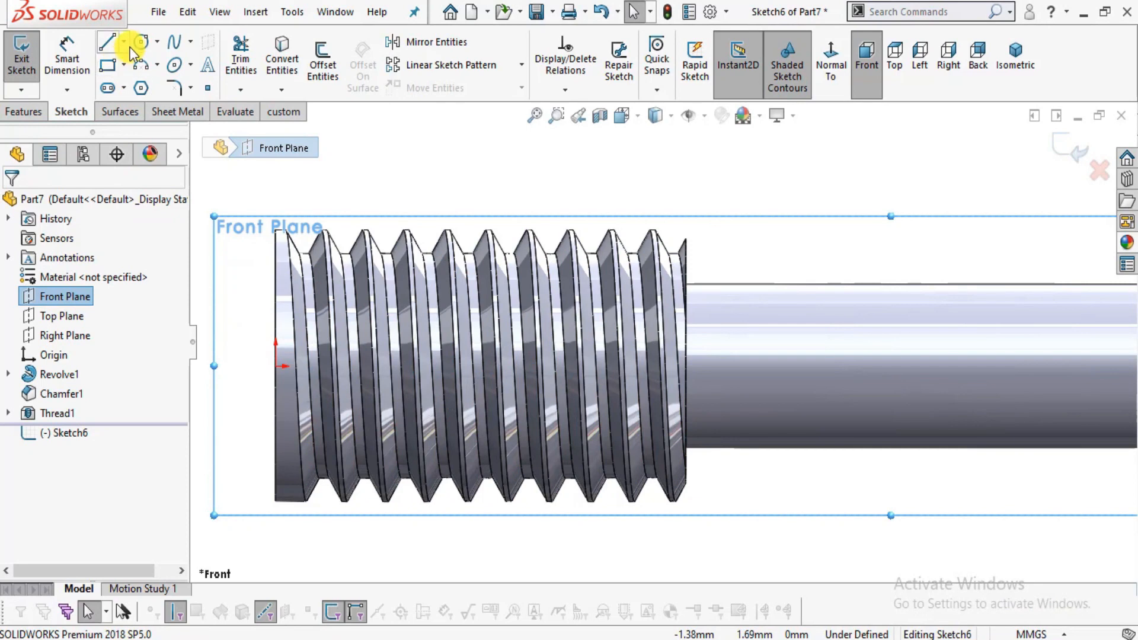
{"action": "left_click", "coordinate": [124, 42]}
{"action": "left_click", "coordinate": [137, 84]}
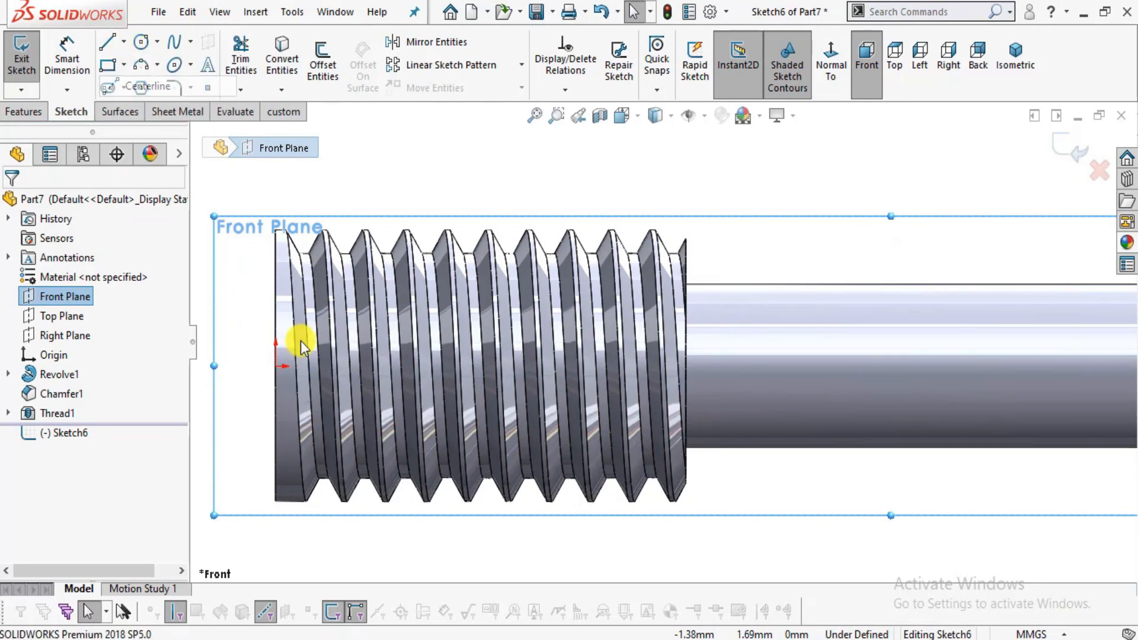
{"action": "left_click", "coordinate": [274, 368]}
{"action": "scroll", "coordinate": [794, 445], "scroll_direction": "up", "scroll_amount": 5}
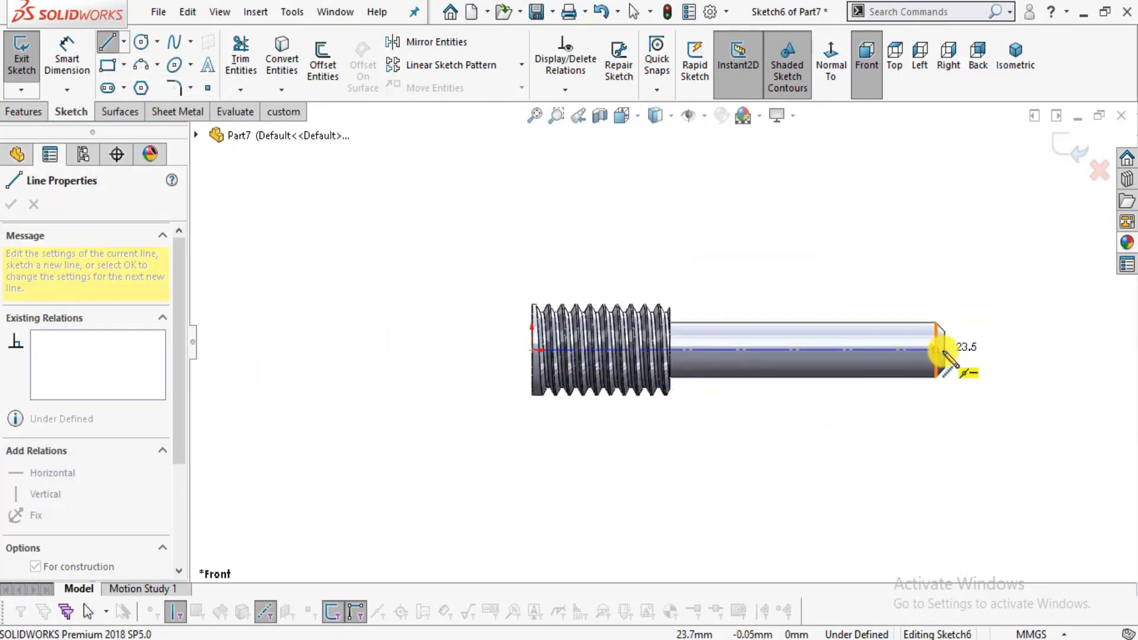
{"action": "left_click", "coordinate": [944, 350]}
{"action": "scroll", "coordinate": [478, 310], "scroll_direction": "up", "scroll_amount": 5}
{"action": "key", "text": "Escape"}
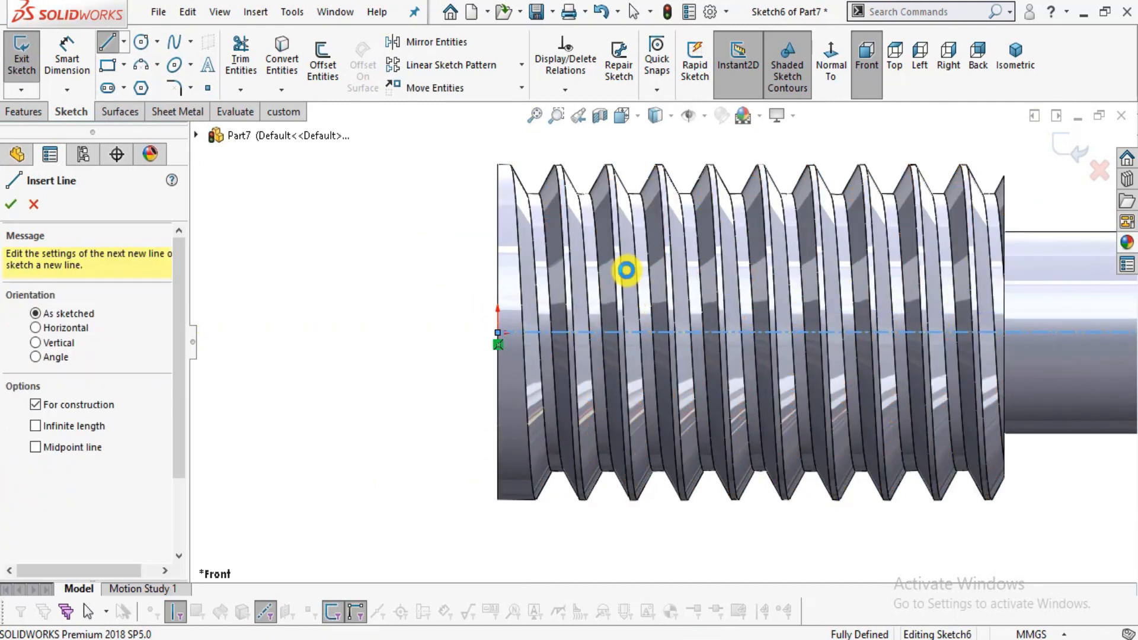
{"action": "key", "text": "Escape"}
Sketch a closed rectangular slot profile about 1.17 mm long and 1.13 mm high, starting on the head's outer end and spanning the centerline.
{"action": "scroll", "coordinate": [604, 253], "scroll_direction": "up", "scroll_amount": 3}
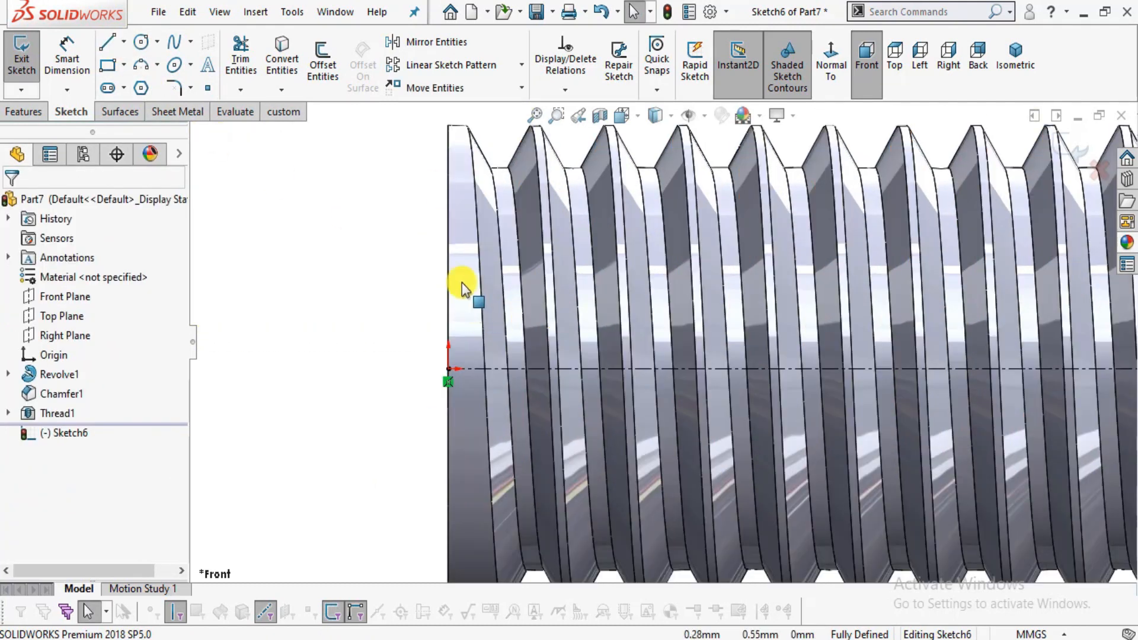
{"action": "left_click", "coordinate": [116, 45]}
{"action": "left_click", "coordinate": [448, 368]}
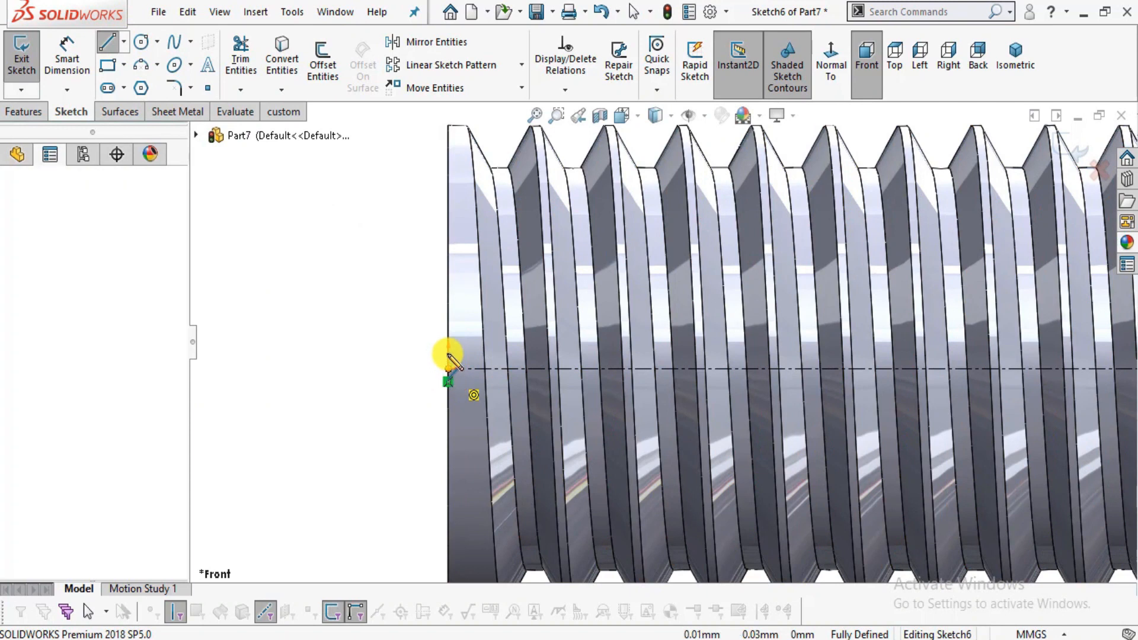
{"action": "left_click", "coordinate": [448, 306]}
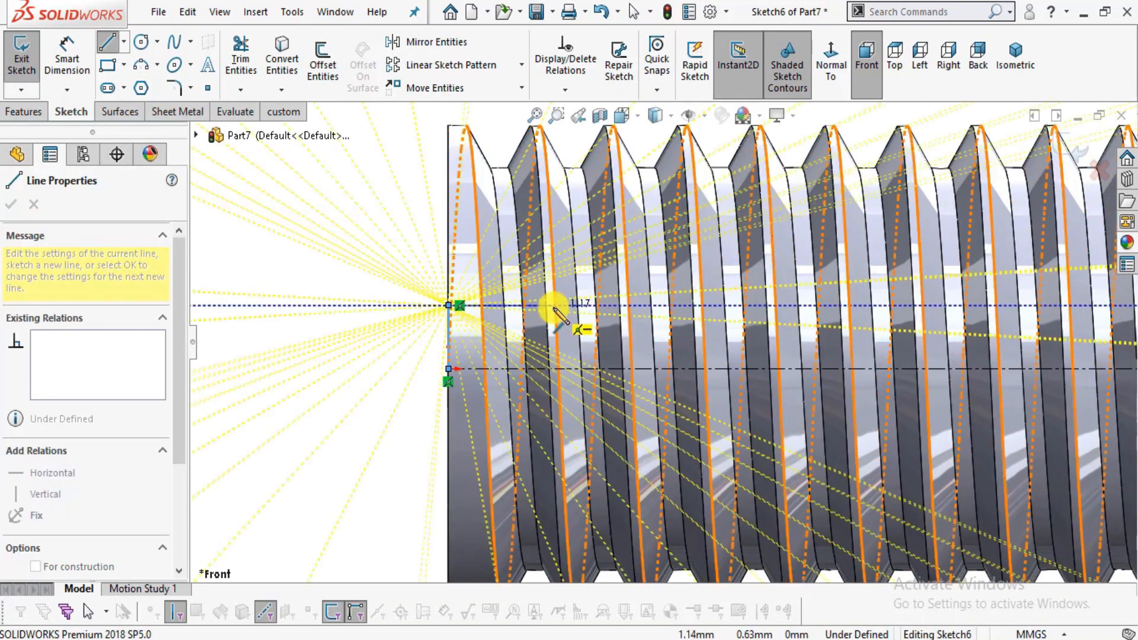
{"action": "left_click", "coordinate": [555, 306]}
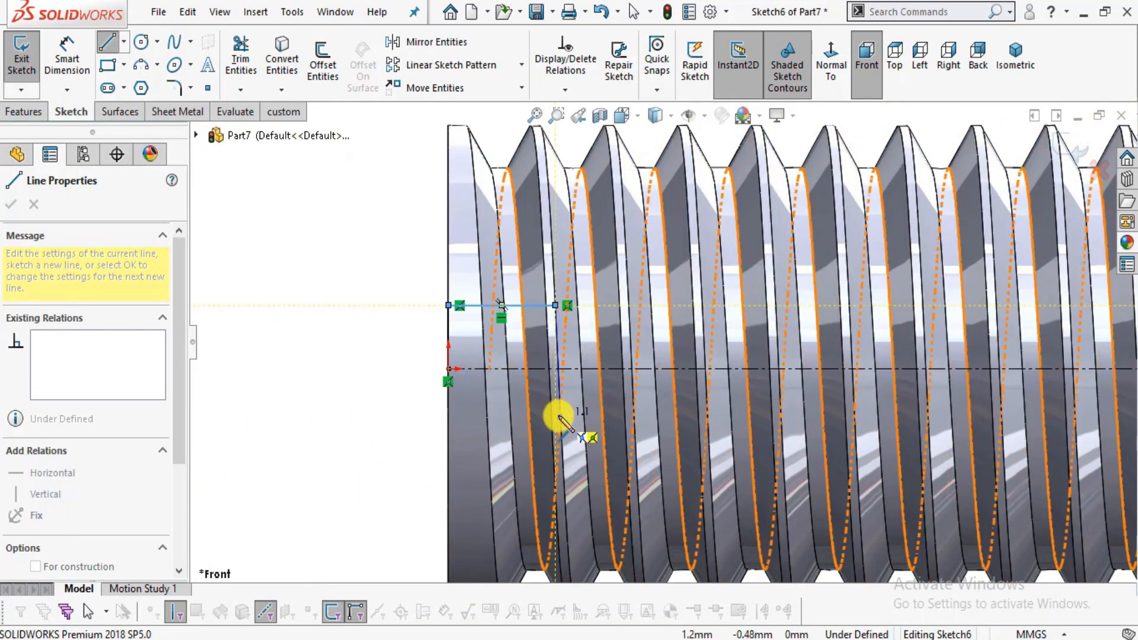
{"action": "scroll", "coordinate": [566, 419], "scroll_direction": "down", "scroll_amount": 5}
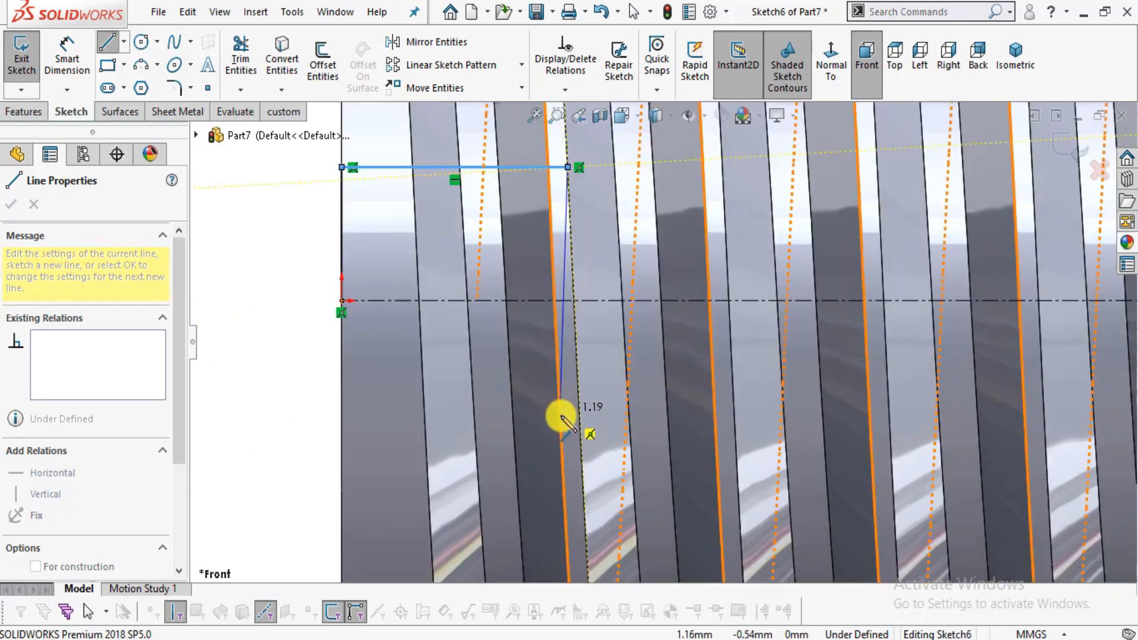
{"action": "left_click", "coordinate": [568, 399]}
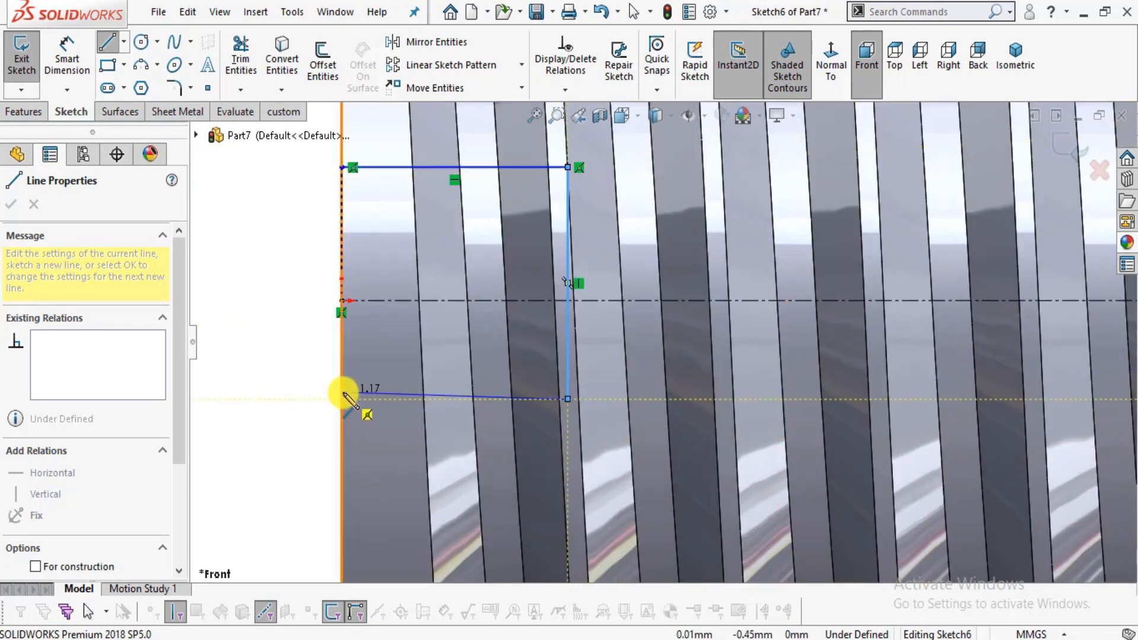
{"action": "left_click", "coordinate": [342, 399]}
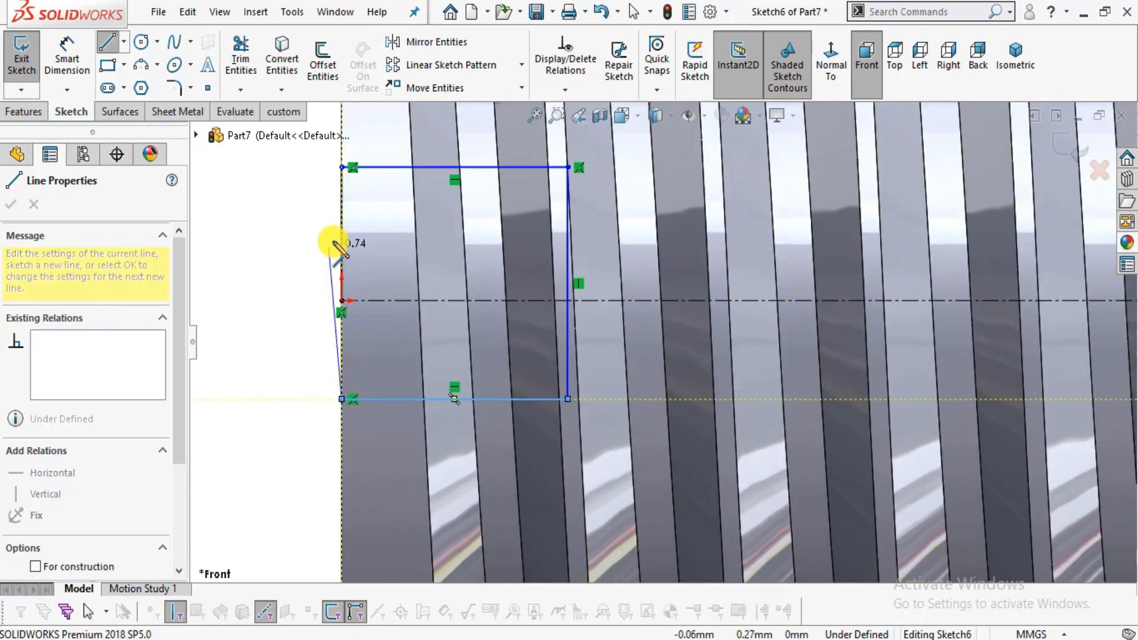
{"action": "left_click", "coordinate": [341, 301]}
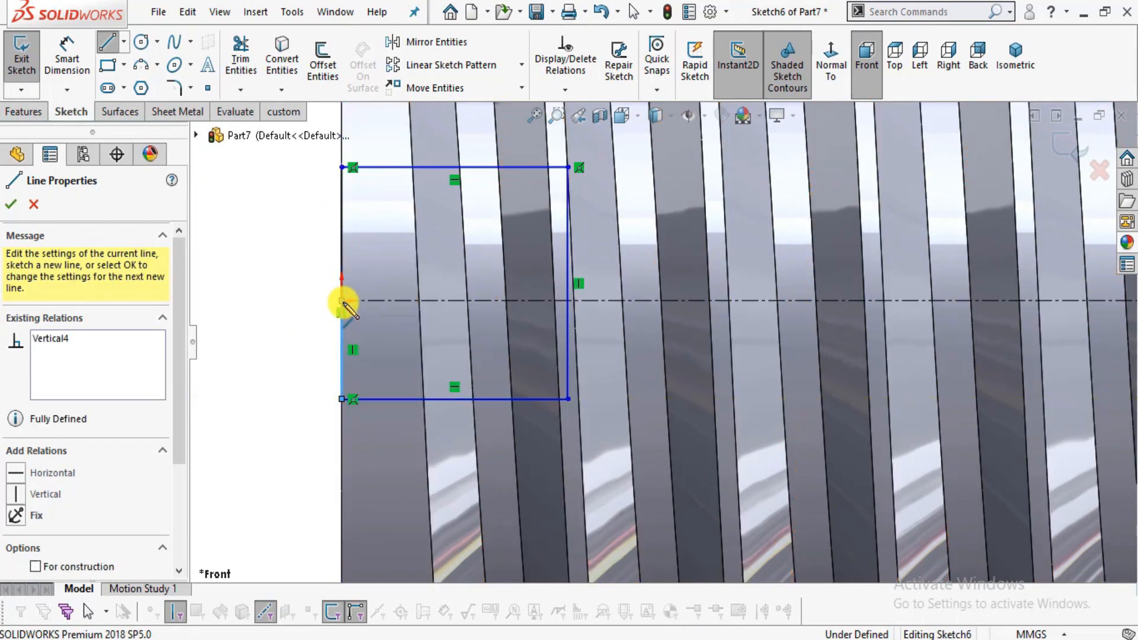
{"action": "key", "text": "Escape"}
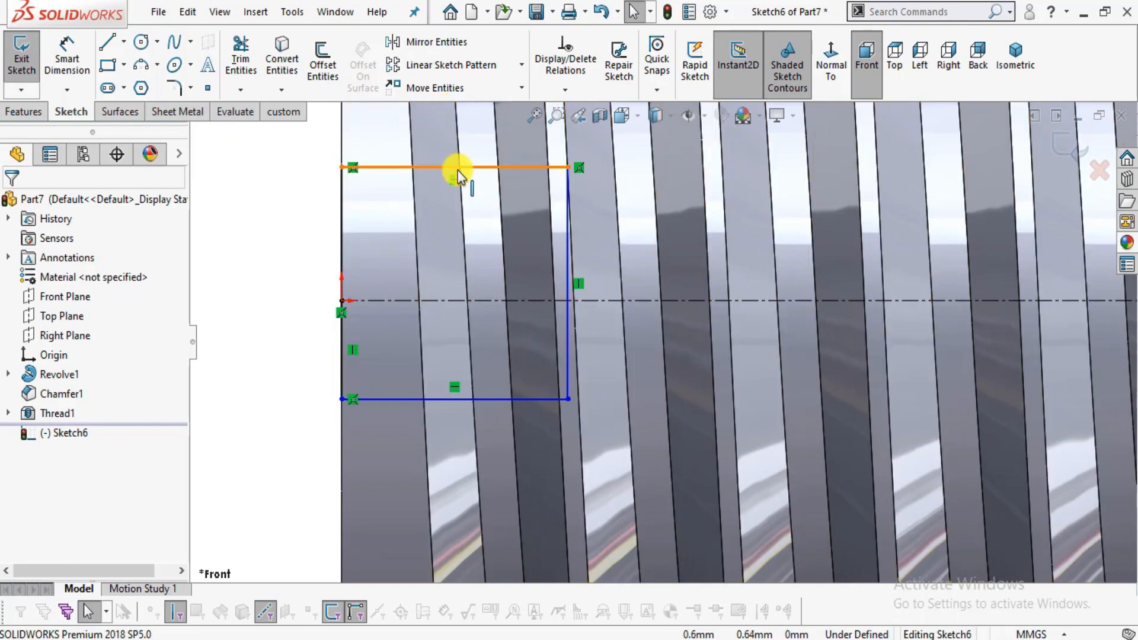
Check the PDF plan for a slot size and dimension the slot profile's height as 1.5 mm.
{"action": "key", "text": "alt+Tab"}
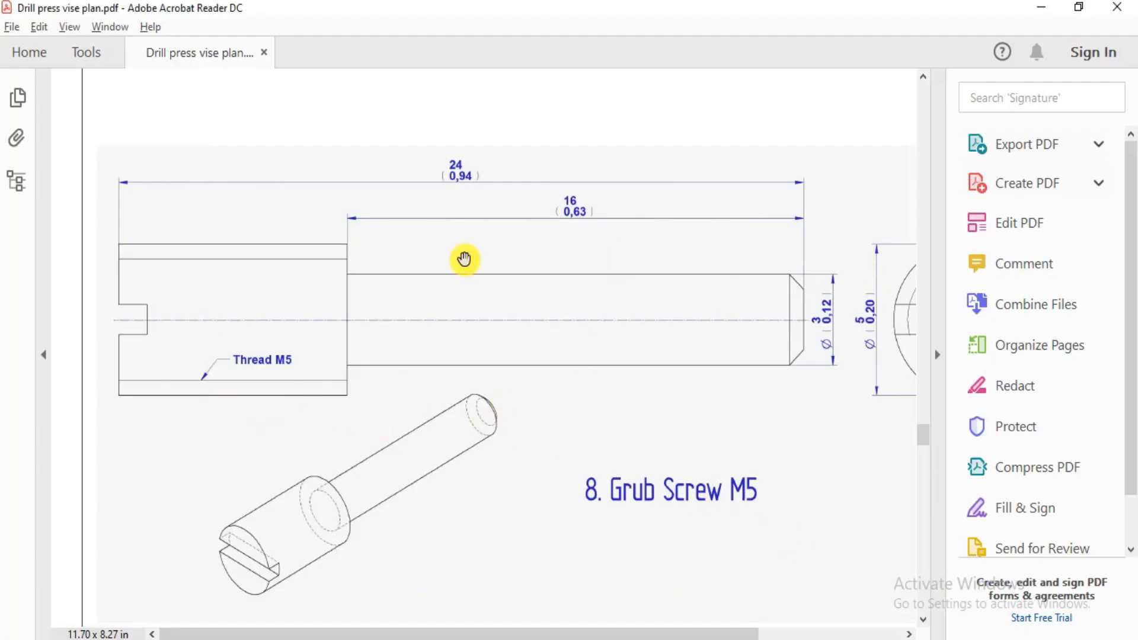
{"action": "key", "text": "alt+Tab"}
{"action": "left_click", "coordinate": [78, 46]}
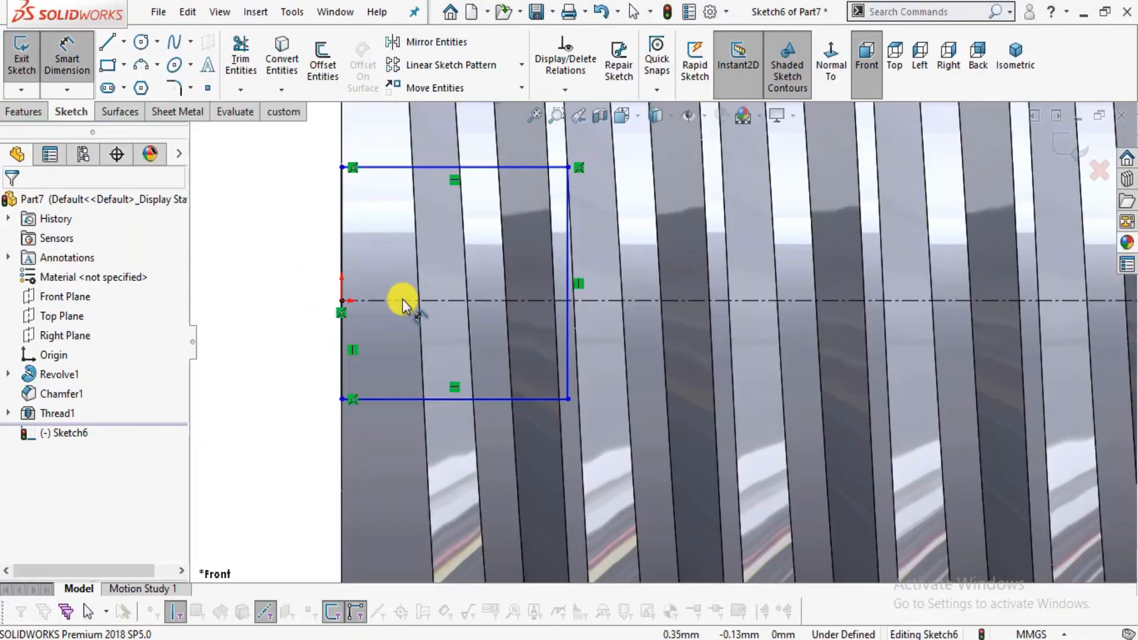
{"action": "left_click", "coordinate": [392, 399]}
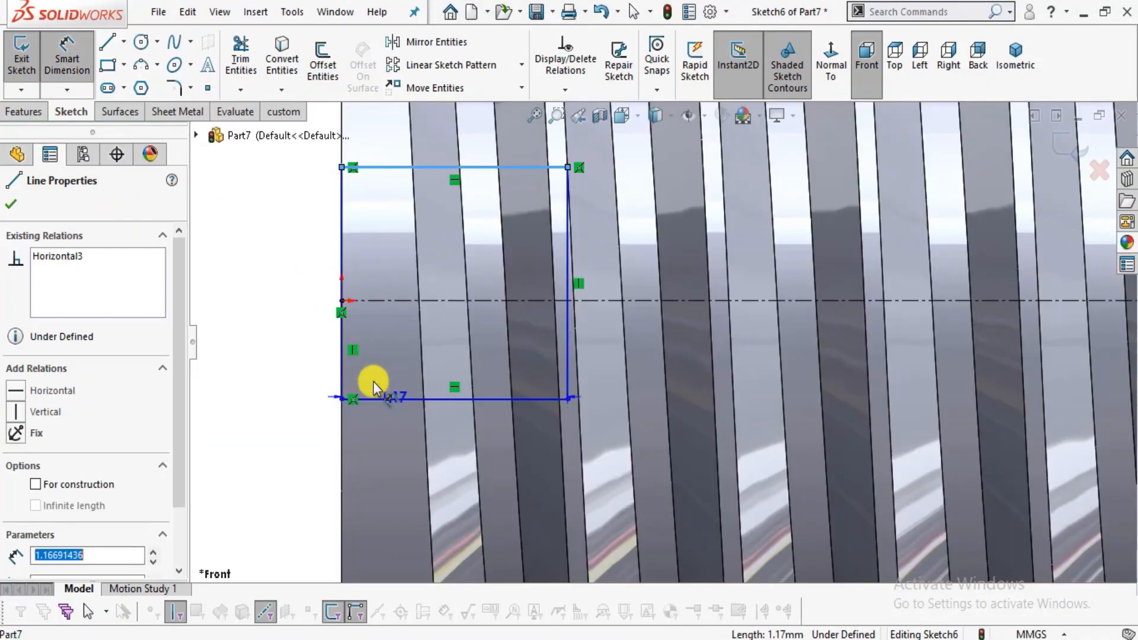
{"action": "left_click", "coordinate": [247, 271]}
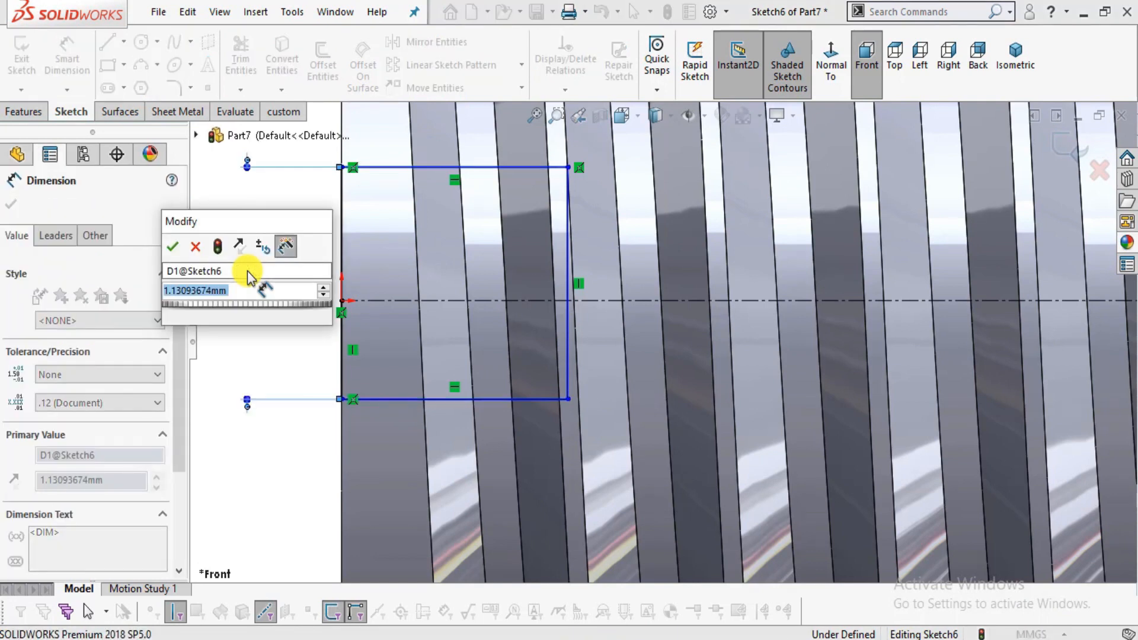
{"action": "type", "text": "1.5"}
{"action": "key", "text": "Return"}
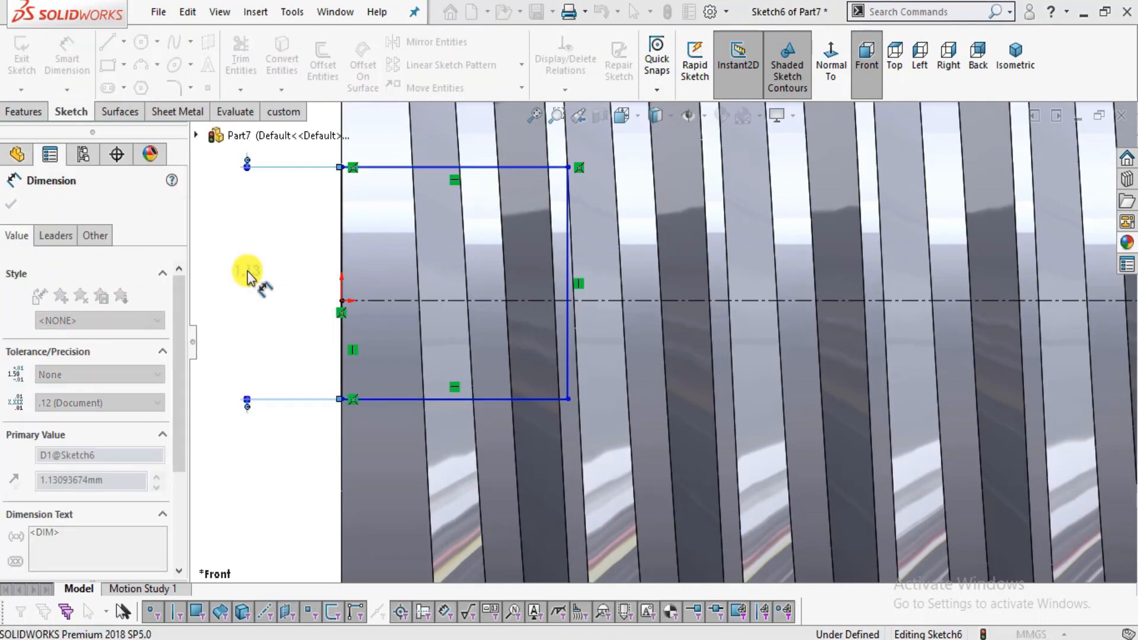
Dimension the slot profile's upper edge 0.75 mm from the centerline.
{"action": "left_click", "coordinate": [388, 168]}
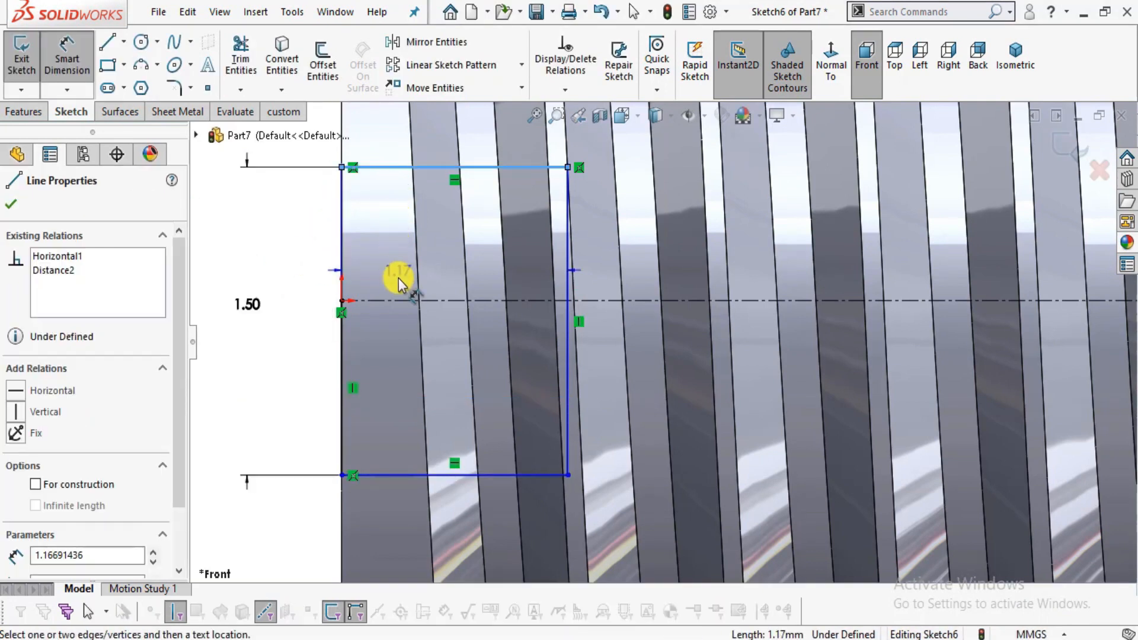
{"action": "left_click", "coordinate": [397, 300]}
{"action": "left_click", "coordinate": [286, 260]}
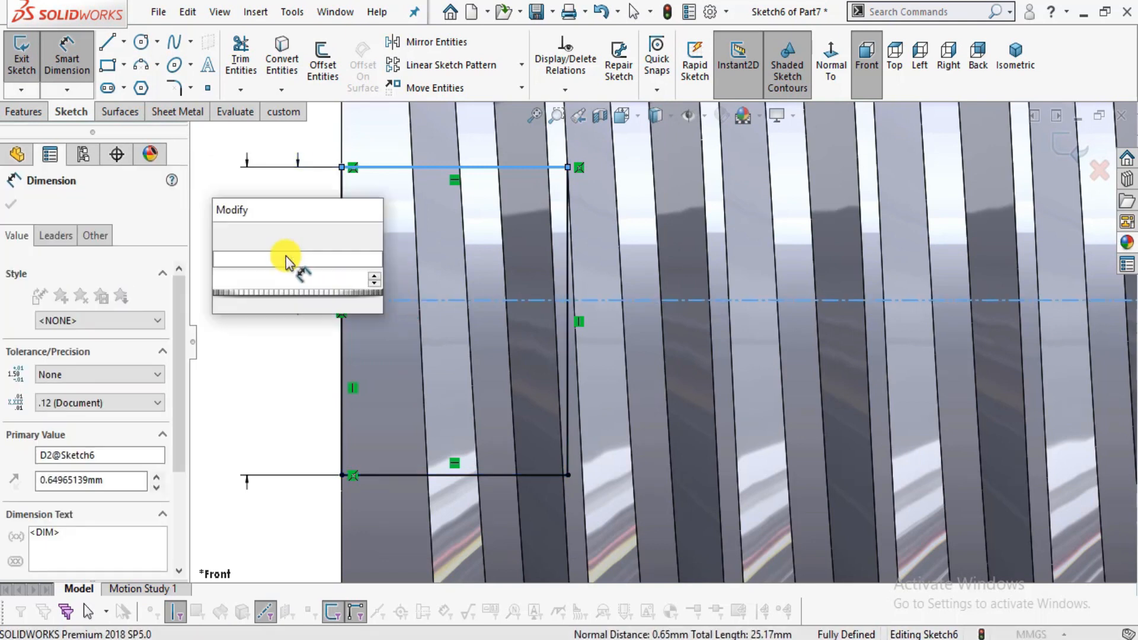
{"action": "type", "text": "0.75"}
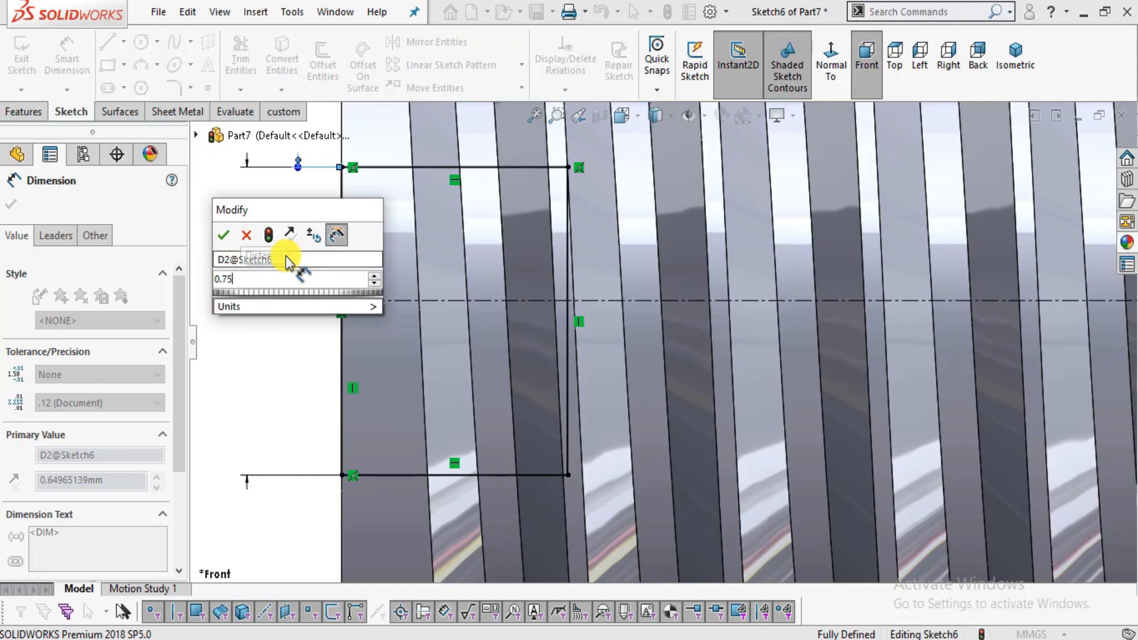
{"action": "key", "text": "Return"}
{"action": "scroll", "coordinate": [406, 338], "scroll_direction": "up", "scroll_amount": 5}
{"action": "scroll", "coordinate": [615, 360], "scroll_direction": "up", "scroll_amount": 2}
{"action": "scroll", "coordinate": [640, 315], "scroll_direction": "down", "scroll_amount": 6}
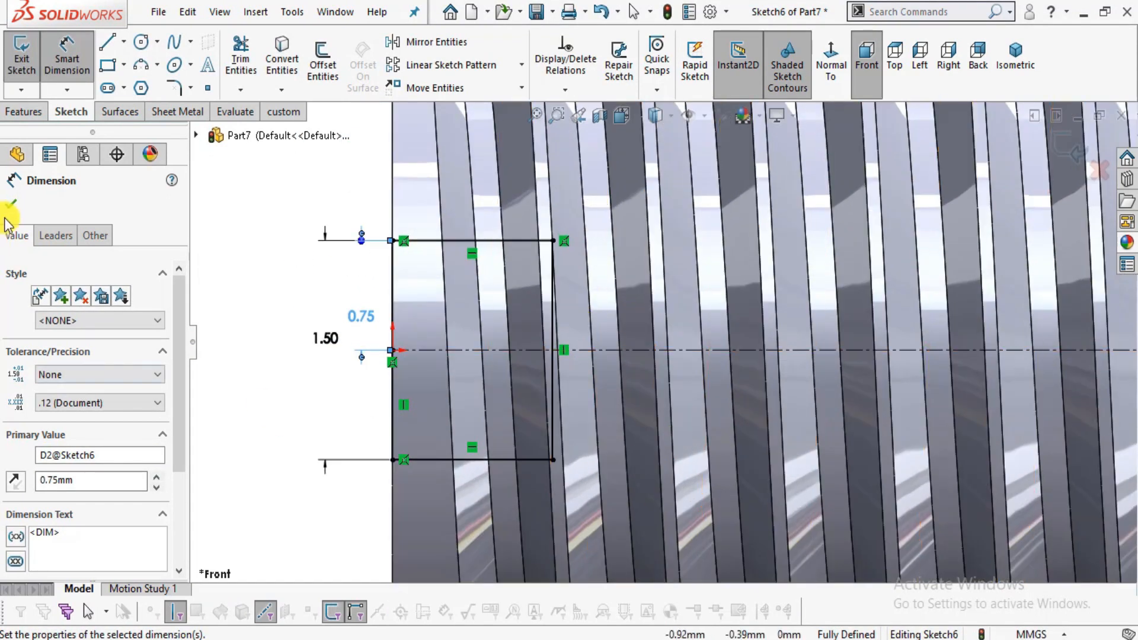
Cut the slot profile through the screw head with an Extruded Cut set to Through All - Both.
{"action": "left_click", "coordinate": [41, 114]}
{"action": "left_click", "coordinate": [258, 59]}
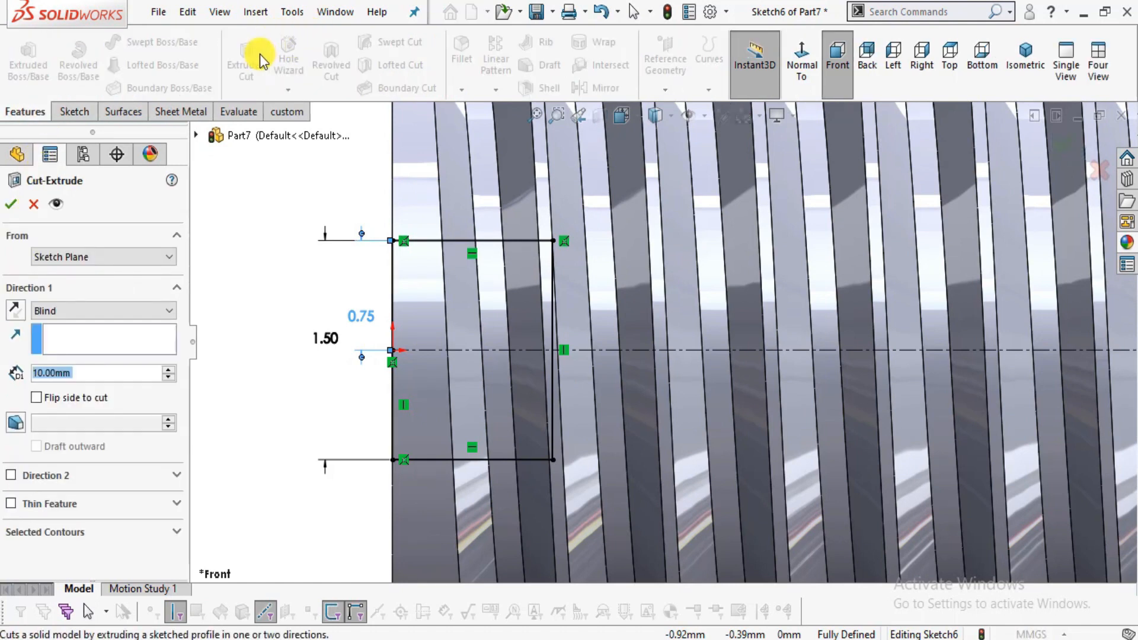
{"action": "scroll", "coordinate": [573, 360], "scroll_direction": "up", "scroll_amount": 5}
{"action": "mouse_move", "coordinate": [585, 411]}
{"action": "middle_mouse_down"}
{"action": "mouse_move", "coordinate": [613, 441]}
{"action": "mouse_move", "coordinate": [598, 415]}
{"action": "middle_mouse_up"}
{"action": "left_click", "coordinate": [101, 311]}
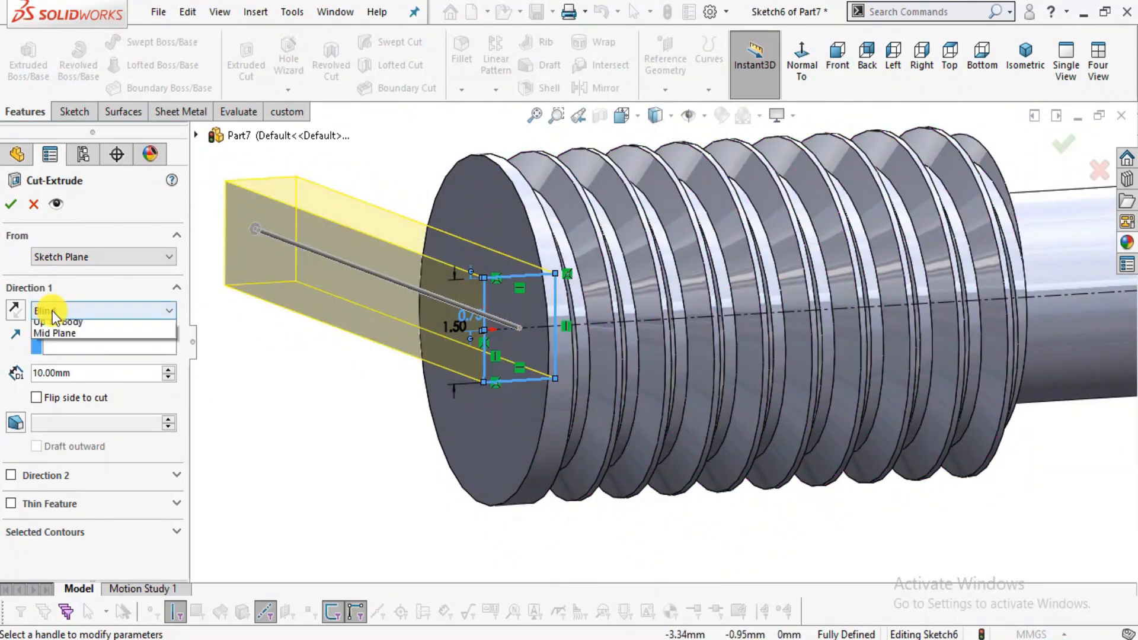
{"action": "left_click", "coordinate": [62, 350]}
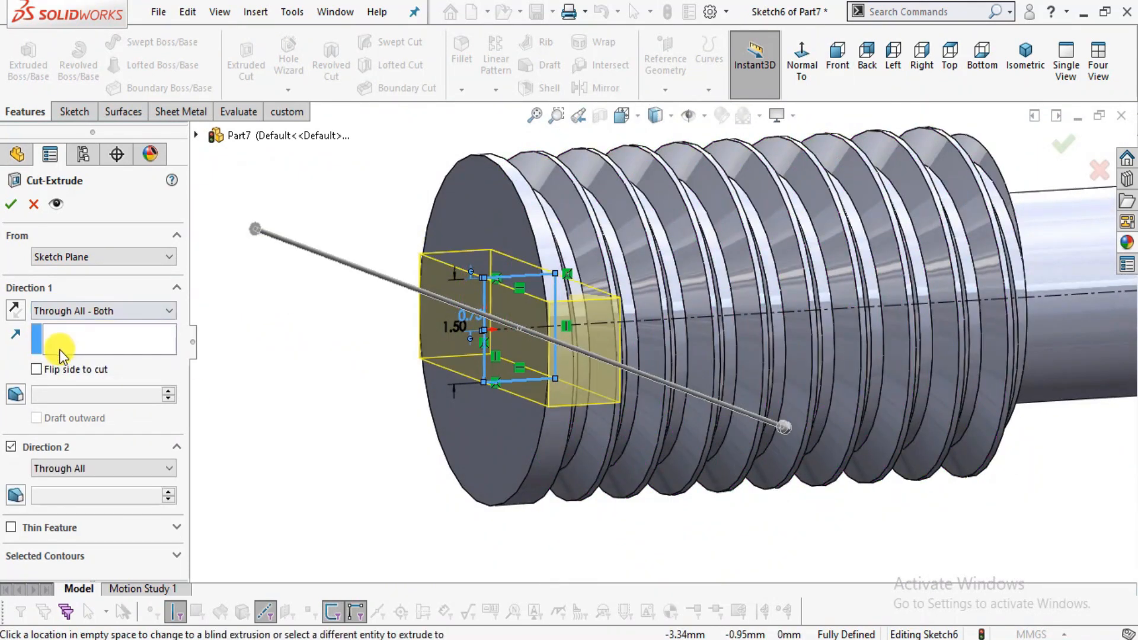
{"action": "left_click", "coordinate": [11, 208]}
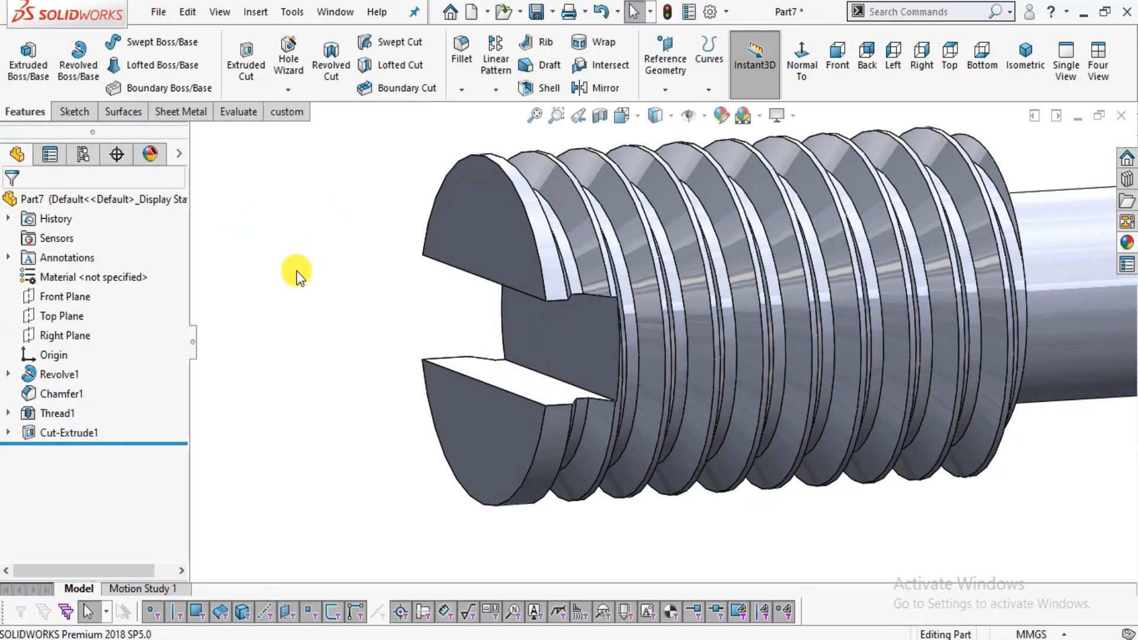
{"action": "mouse_move", "coordinate": [877, 399]}
{"action": "middle_mouse_down"}
{"action": "mouse_move", "coordinate": [877, 267]}
{"action": "mouse_move", "coordinate": [830, 310]}
{"action": "mouse_move", "coordinate": [876, 345]}
{"action": "mouse_move", "coordinate": [861, 358]}
{"action": "mouse_move", "coordinate": [886, 379]}
{"action": "middle_mouse_up"}
{"action": "scroll", "coordinate": [838, 376], "scroll_direction": "up", "scroll_amount": 5}
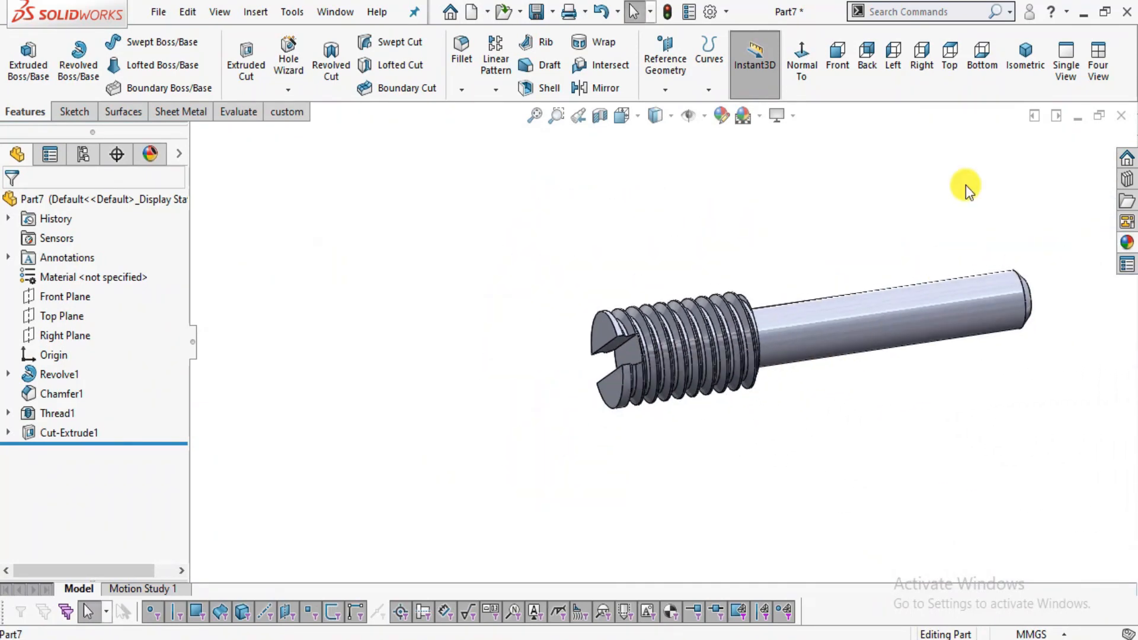
Inspect the finished grub screw and review the vise assembly illustrations in the PDF plan.
{"action": "scroll", "coordinate": [963, 189], "scroll_direction": "down", "scroll_amount": 2}
{"action": "scroll", "coordinate": [751, 338], "scroll_direction": "up", "scroll_amount": 1}
{"action": "middle_click_drag", "start_coordinate": [716, 464], "coordinate": [731, 442]}
{"action": "scroll", "coordinate": [743, 455], "scroll_direction": "up", "scroll_amount": 1}
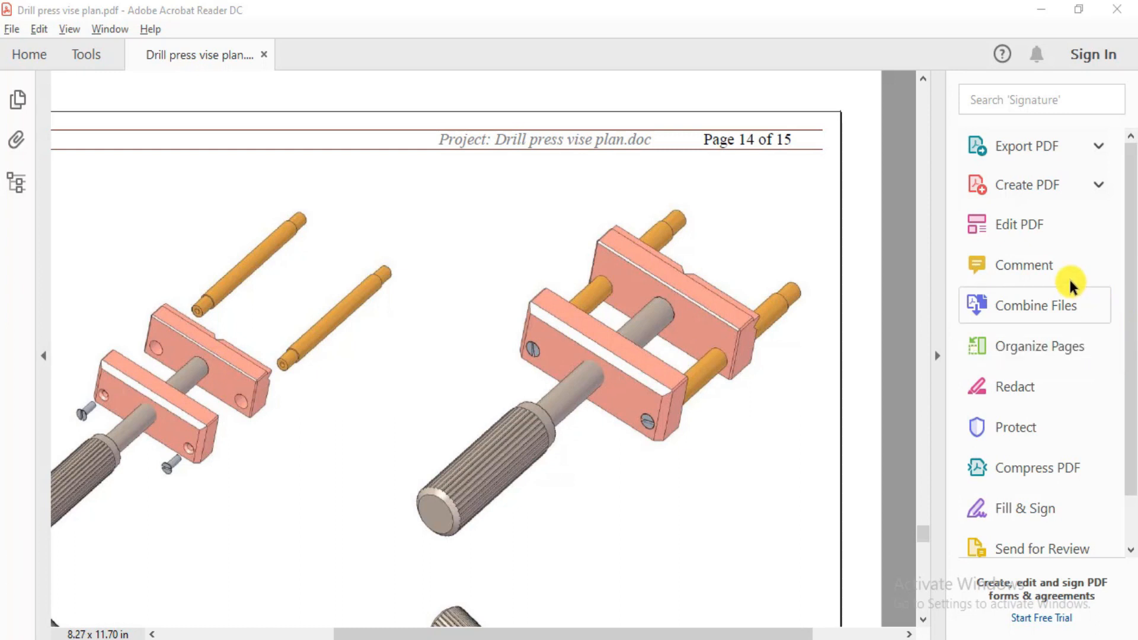
{"action": "scroll", "coordinate": [496, 327], "scroll_direction": "up", "scroll_amount": 8}
{"action": "scroll", "coordinate": [496, 327], "scroll_direction": "up", "scroll_amount": 10}
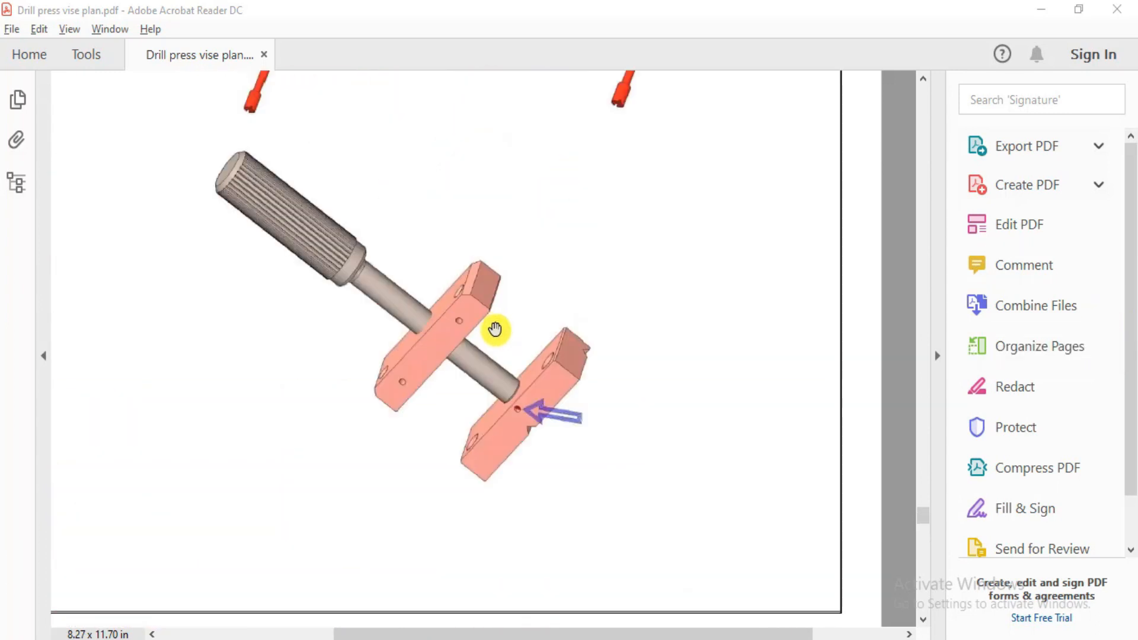
{"action": "scroll", "coordinate": [495, 330], "scroll_direction": "up", "scroll_amount": 3}
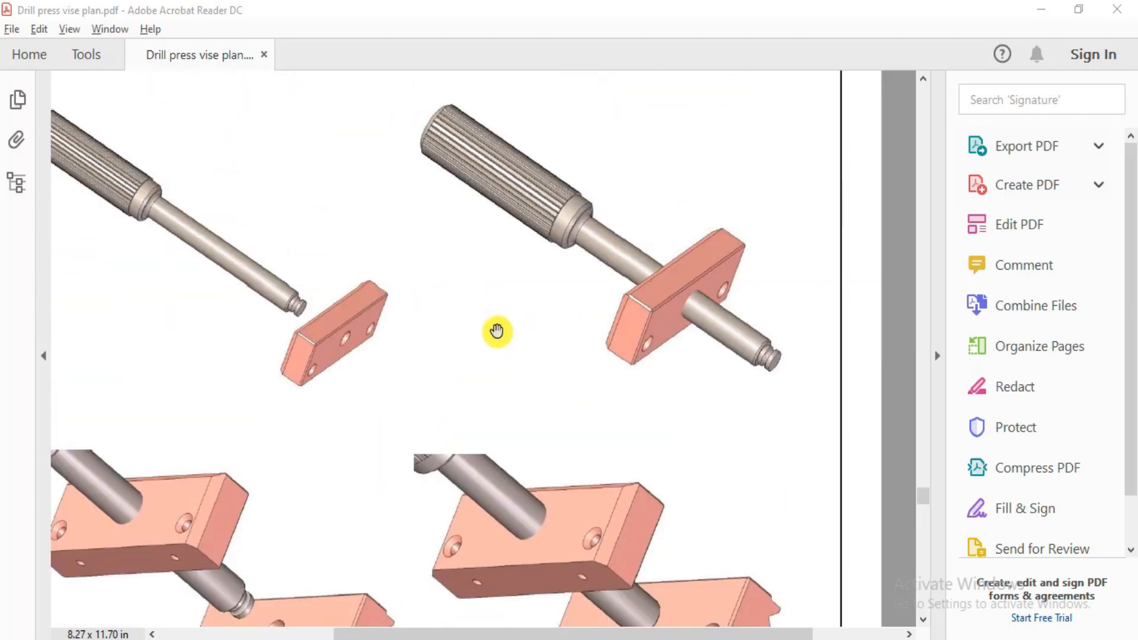
{"action": "scroll", "coordinate": [505, 329], "scroll_direction": "down", "scroll_amount": 3}
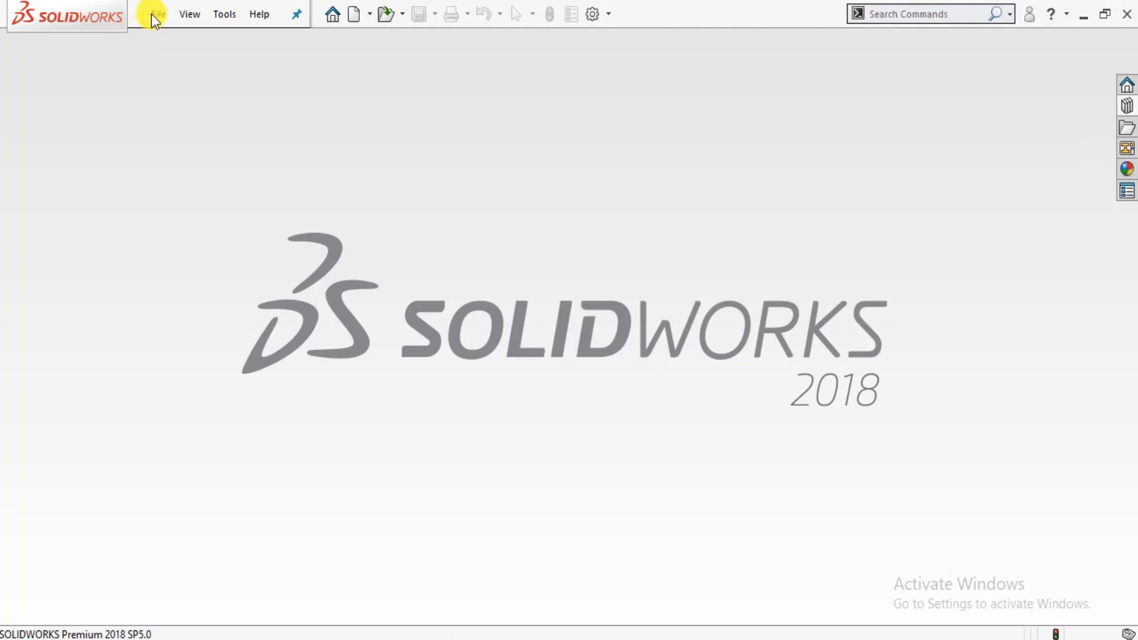
Create a new assembly document, dismissing the component file browser and the Begin Assembly command without inserting anything.
{"action": "left_click", "coordinate": [157, 16]}
{"action": "left_click", "coordinate": [175, 41]}
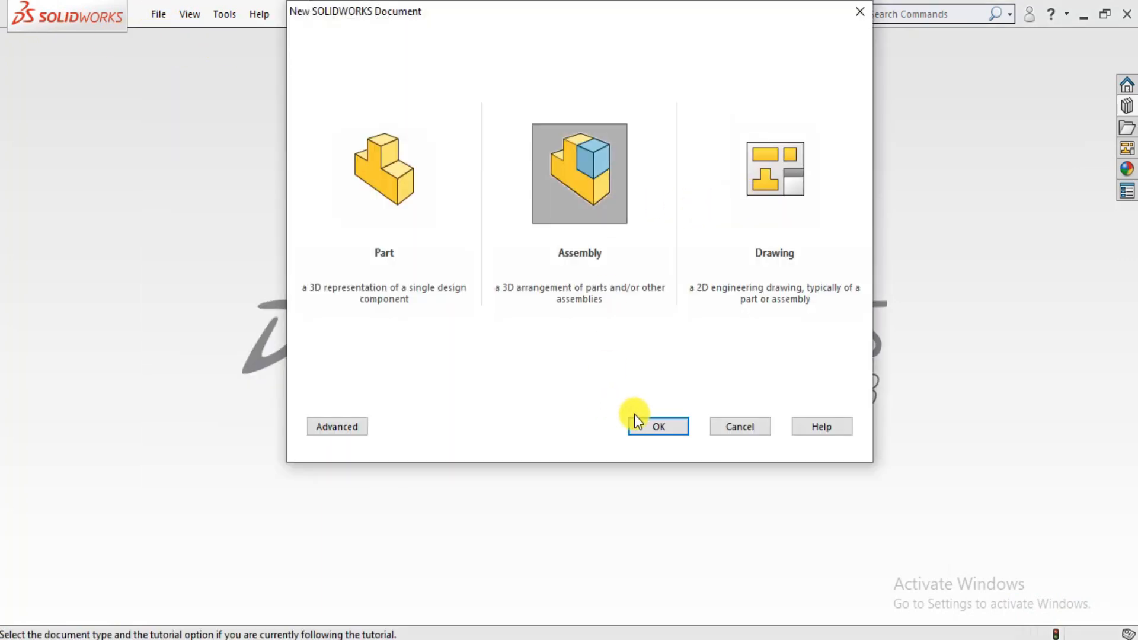
{"action": "left_click", "coordinate": [640, 423]}
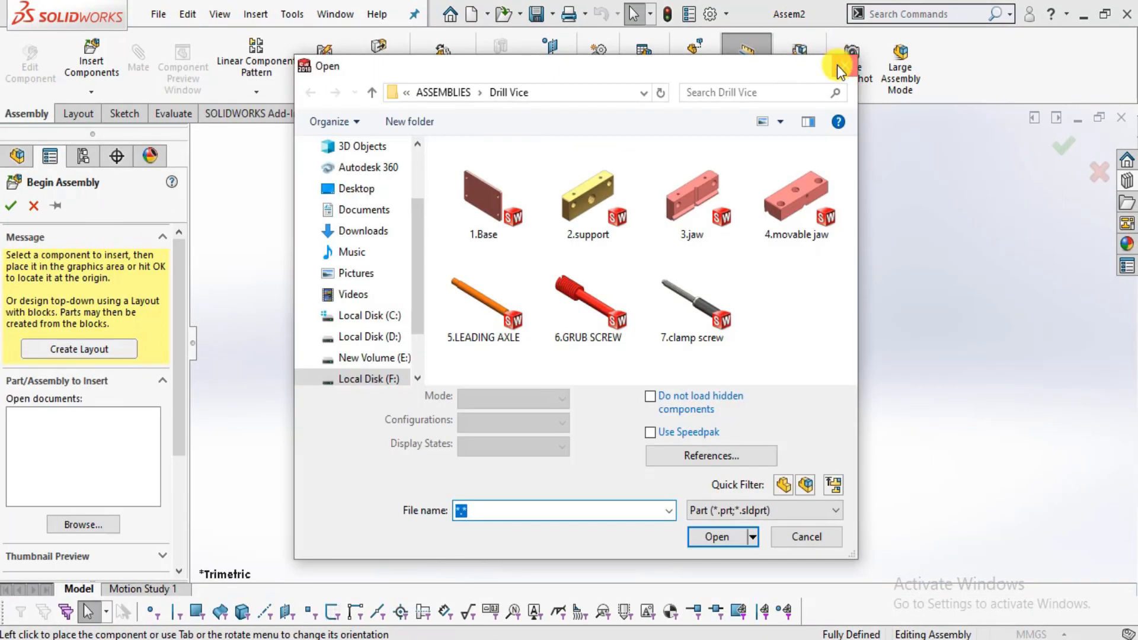
{"action": "left_click", "coordinate": [839, 68]}
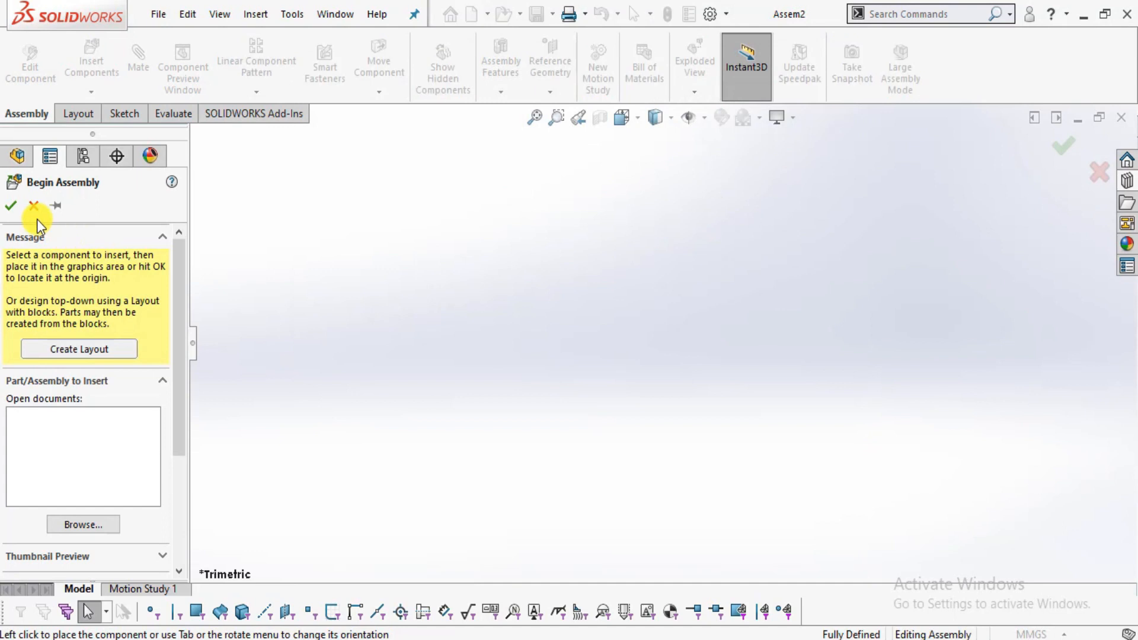
{"action": "left_click", "coordinate": [33, 207]}
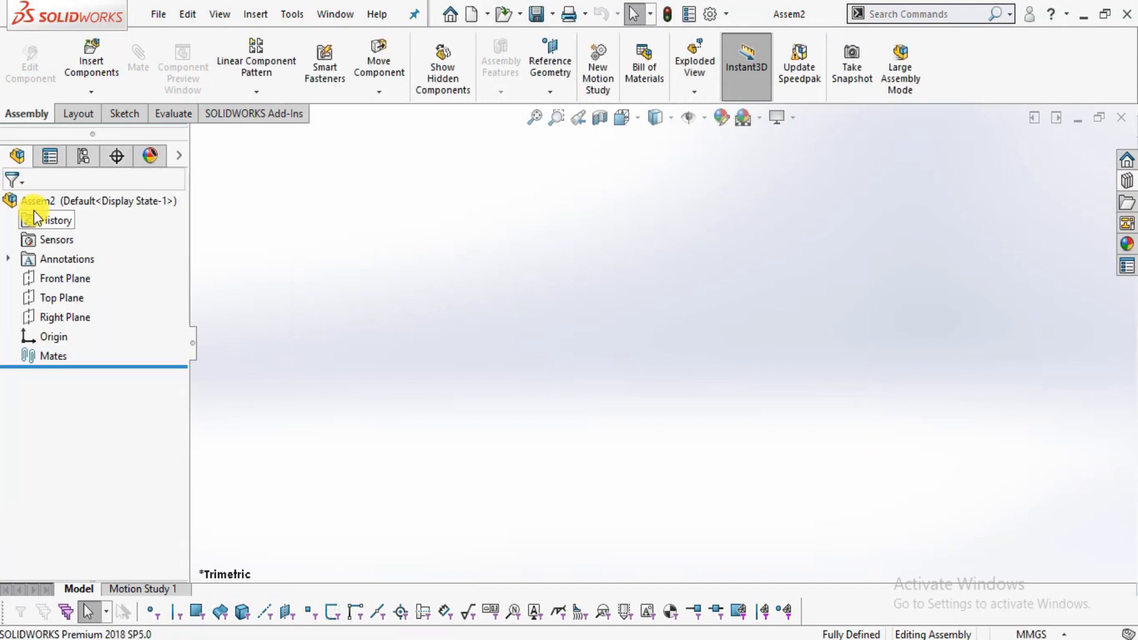
Apply the Plain White scene to the assembly and check the document's unit system.
{"action": "left_click", "coordinate": [762, 121]}
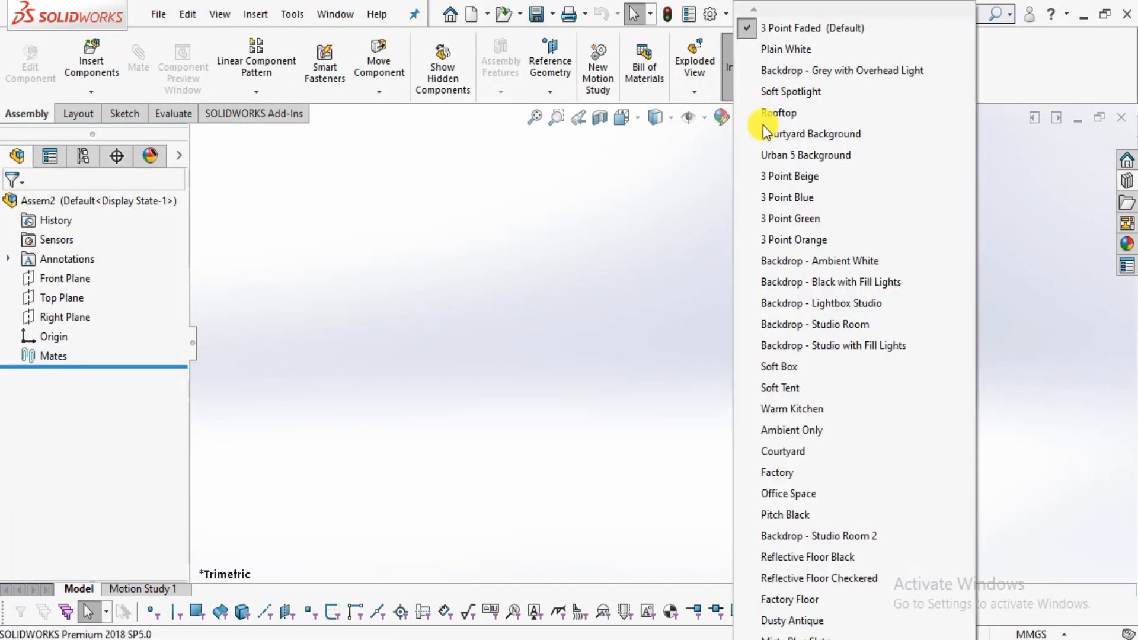
{"action": "left_click", "coordinate": [813, 52]}
{"action": "left_click", "coordinate": [1034, 634]}
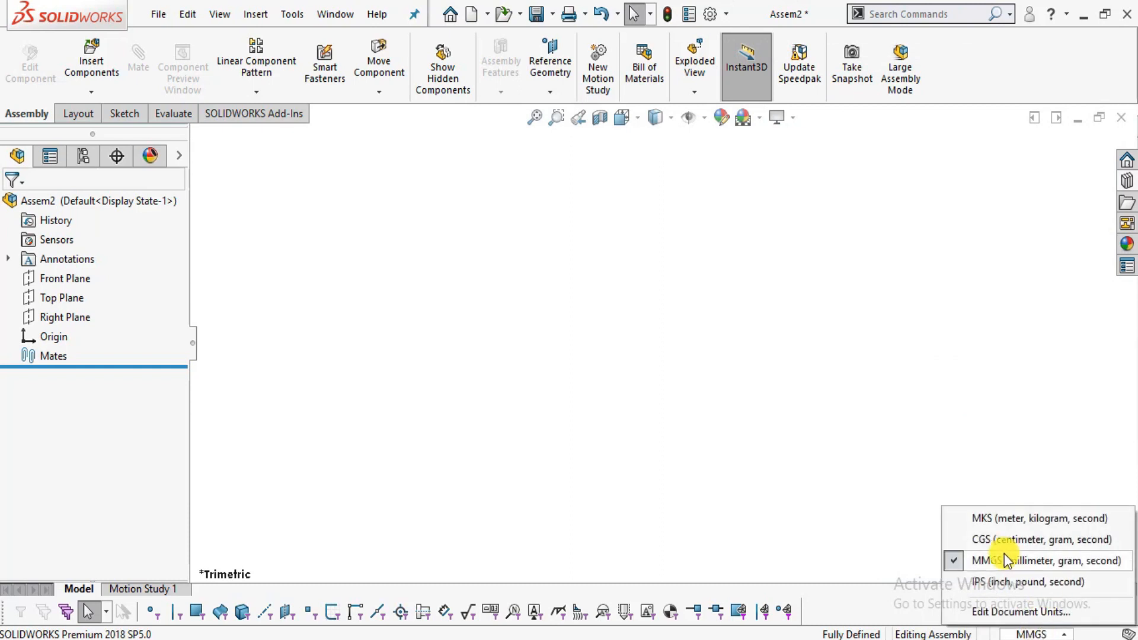
{"action": "left_click", "coordinate": [641, 382]}
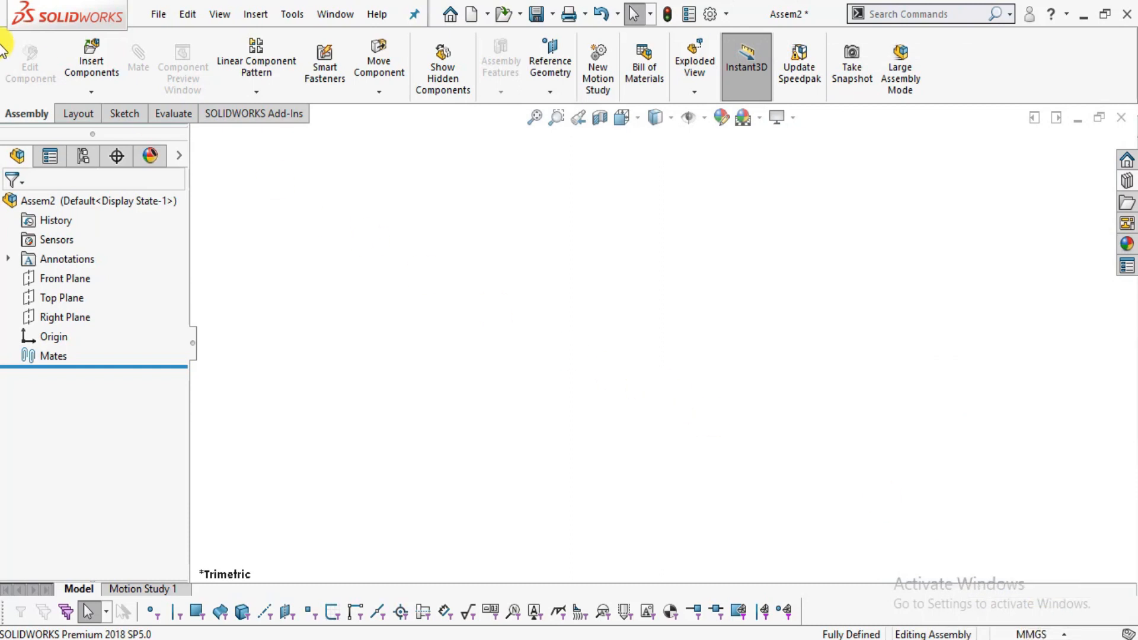
Insert the 1.Base part into the assembly, rotated 90° about X so the plate lies flat.
{"action": "left_click", "coordinate": [101, 68]}
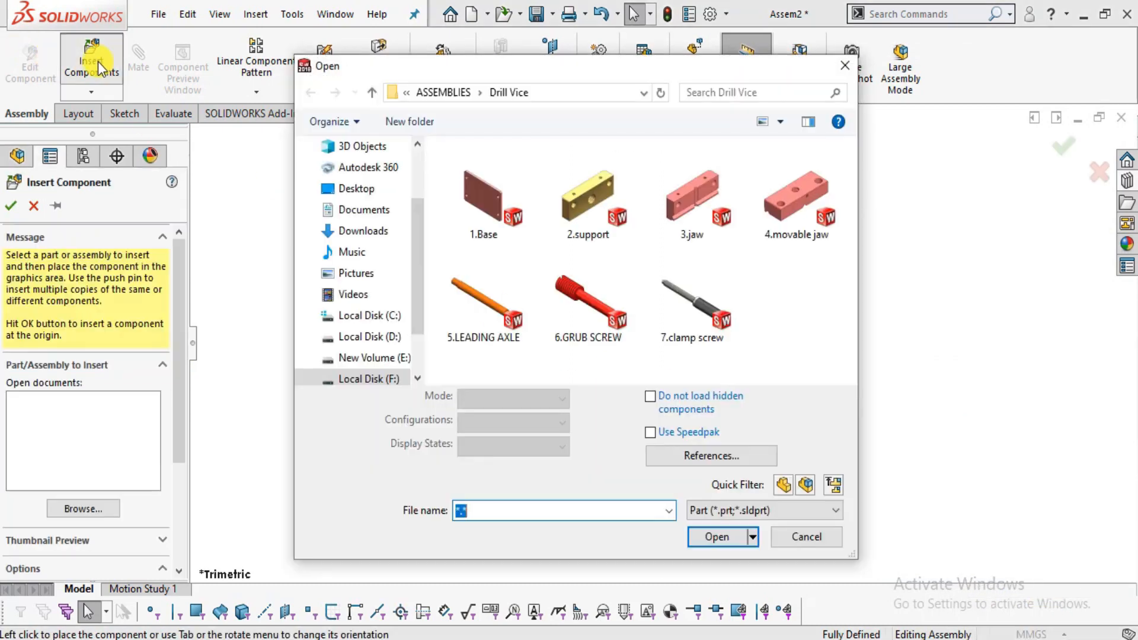
{"action": "left_click", "coordinate": [479, 218]}
{"action": "double_click", "coordinate": [477, 218]}
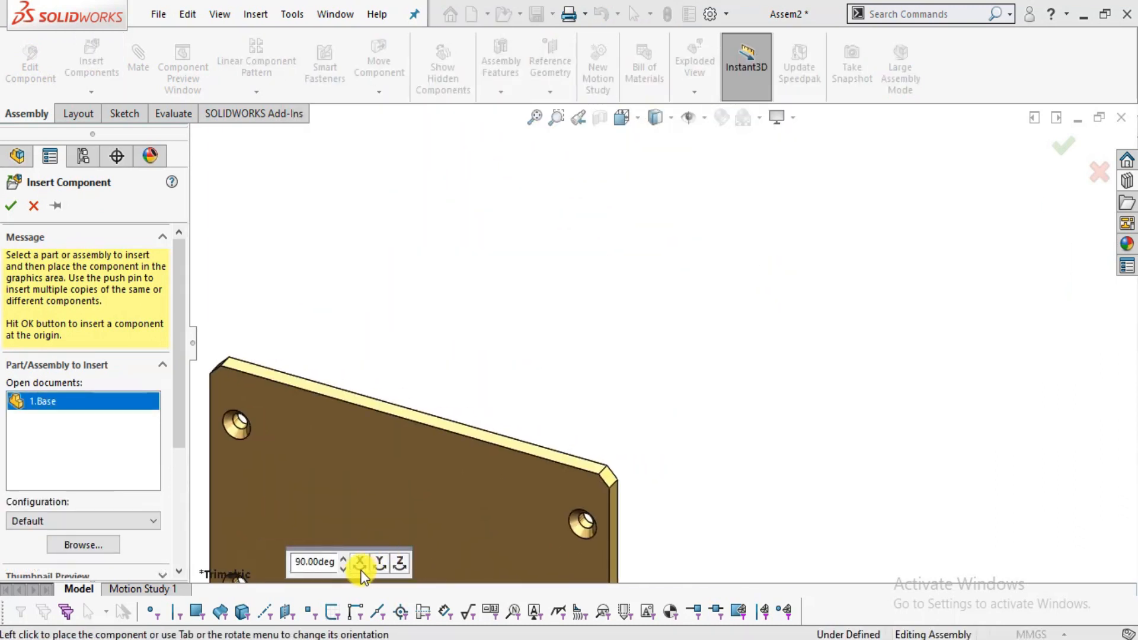
{"action": "left_click", "coordinate": [361, 563]}
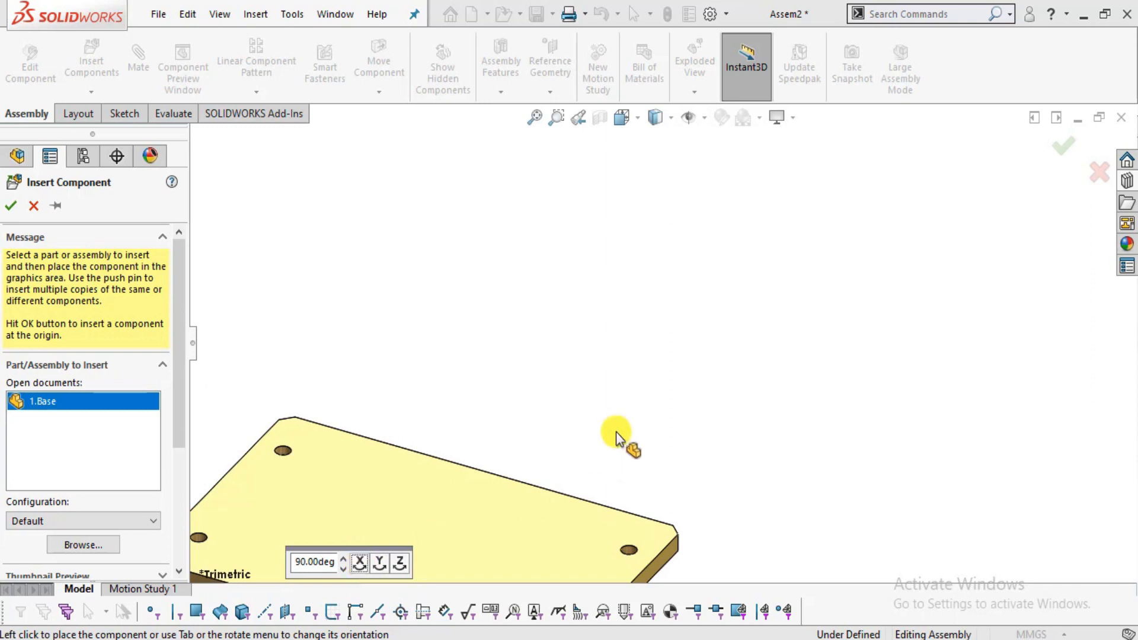
{"action": "left_click", "coordinate": [651, 385]}
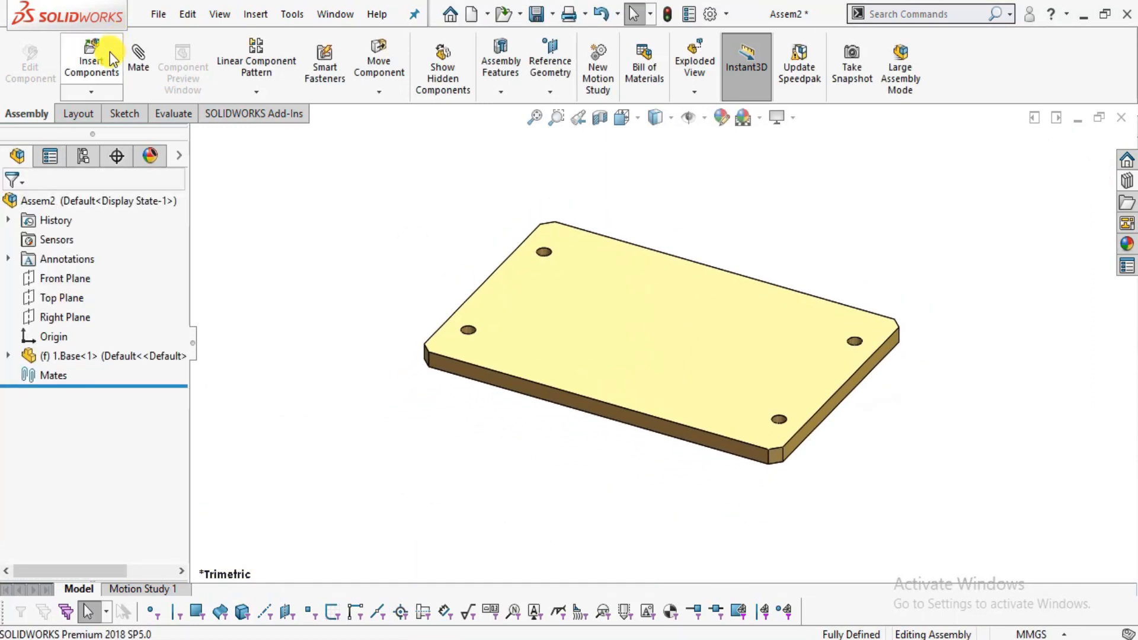
Insert the 2.support part, rotated by two 90° turns about X, and place it above one end of the base.
{"action": "left_click", "coordinate": [92, 59]}
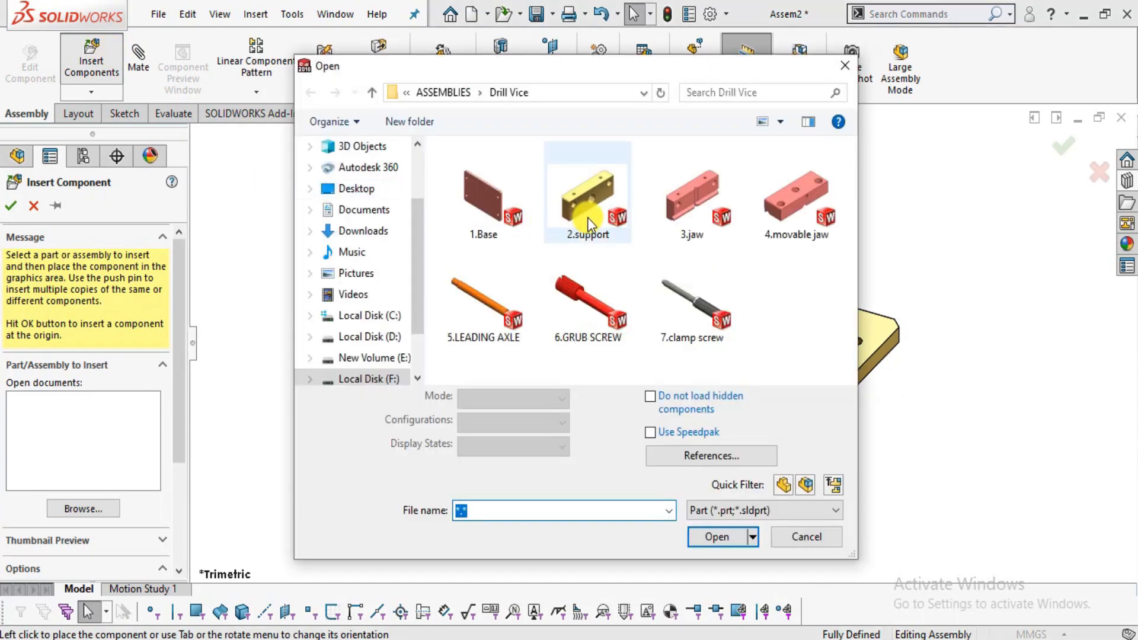
{"action": "double_click", "coordinate": [587, 218]}
{"action": "scroll", "coordinate": [551, 218], "scroll_direction": "down", "scroll_amount": 4}
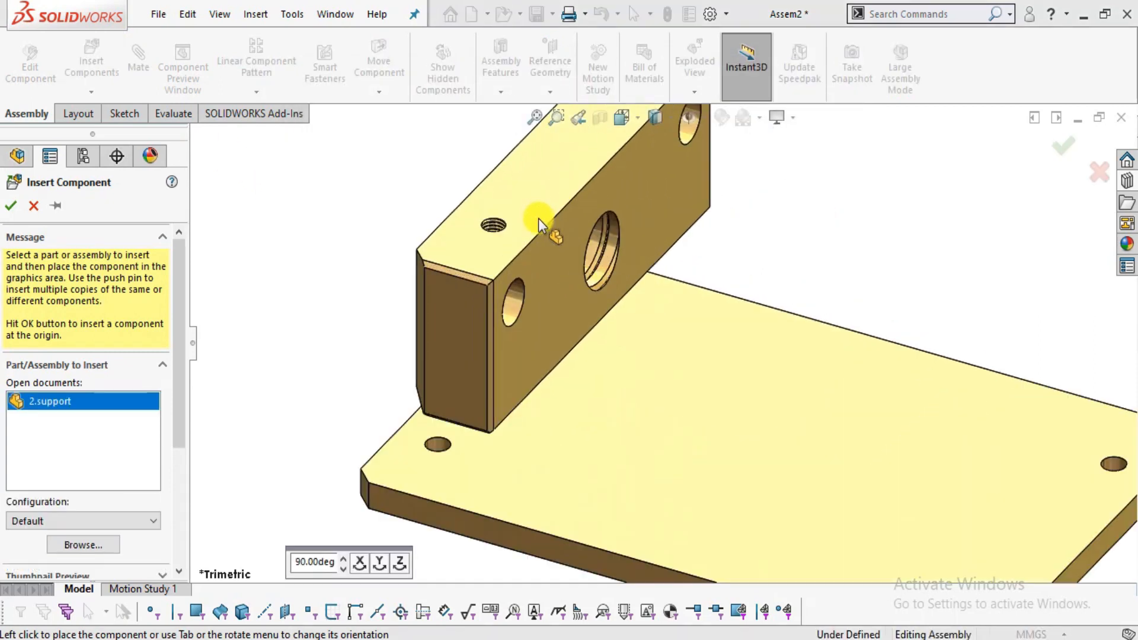
{"action": "scroll", "coordinate": [527, 229], "scroll_direction": "up", "scroll_amount": 5}
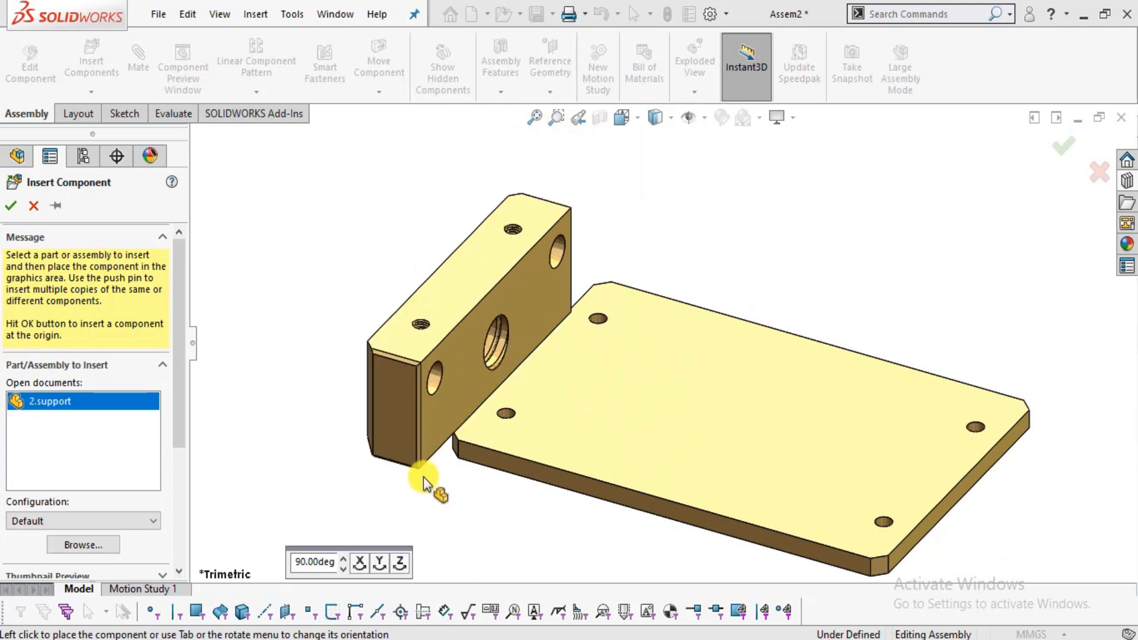
{"action": "left_click", "coordinate": [359, 564]}
{"action": "left_click", "coordinate": [360, 564]}
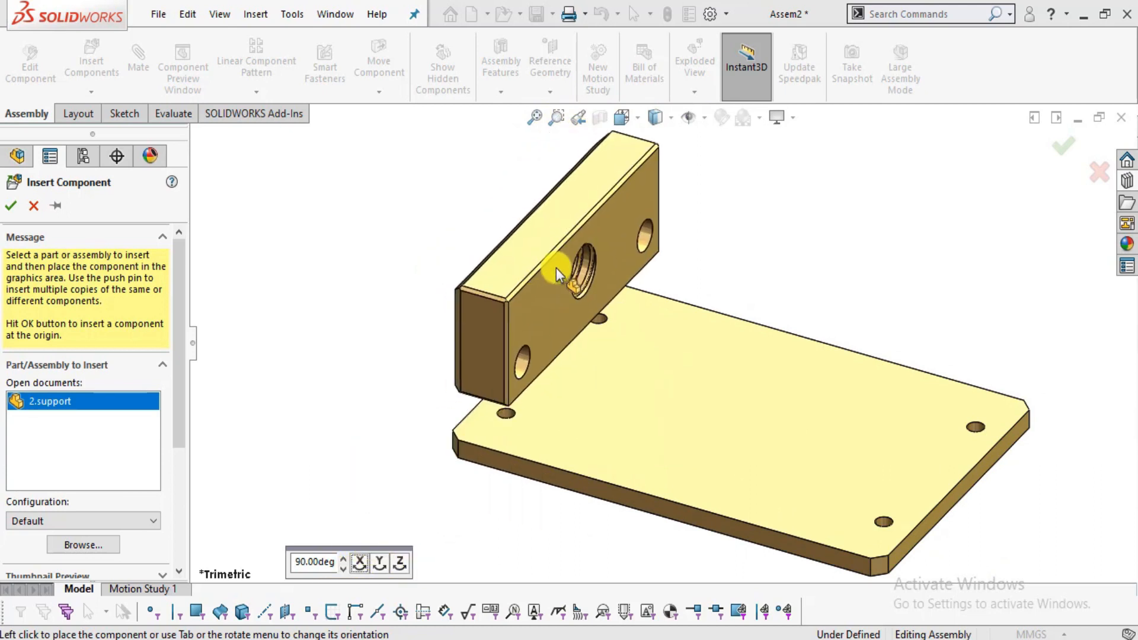
{"action": "left_click", "coordinate": [556, 268]}
Add a concentric mate between a countersunk hole of the base and the matching threaded hole in the support's underside.
{"action": "middle_click_drag", "start_coordinate": [582, 356], "coordinate": [543, 345]}
{"action": "scroll", "coordinate": [653, 281], "scroll_direction": "down", "scroll_amount": 3}
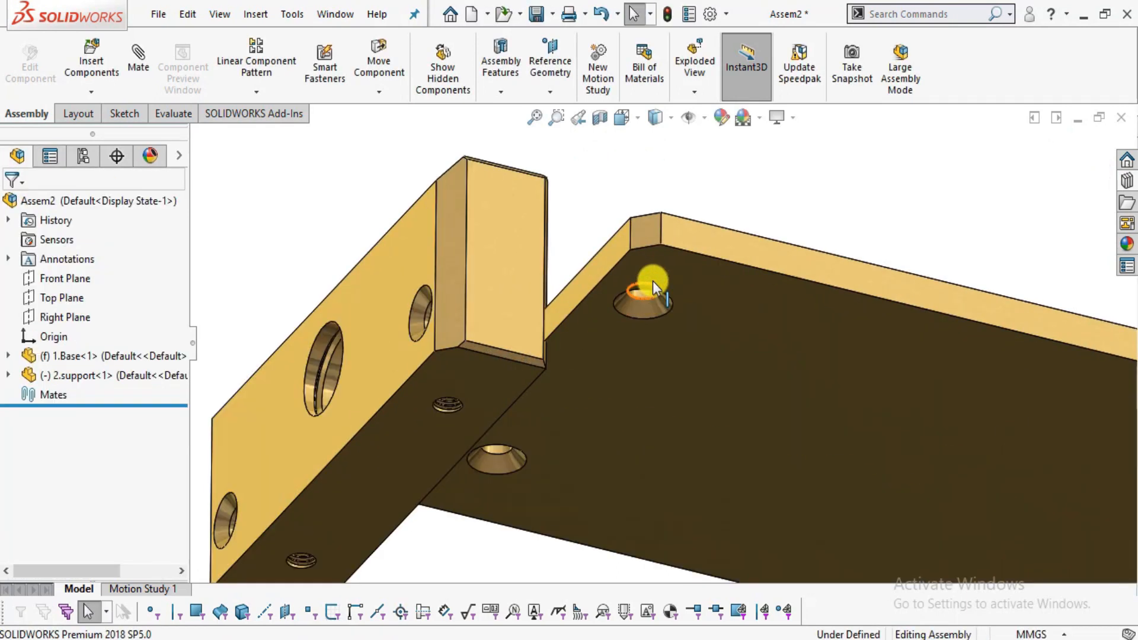
{"action": "scroll", "coordinate": [646, 304], "scroll_direction": "up", "scroll_amount": 3}
{"action": "middle_click_drag", "start_coordinate": [673, 325], "coordinate": [633, 285]}
{"action": "scroll", "coordinate": [632, 285], "scroll_direction": "up", "scroll_amount": 2}
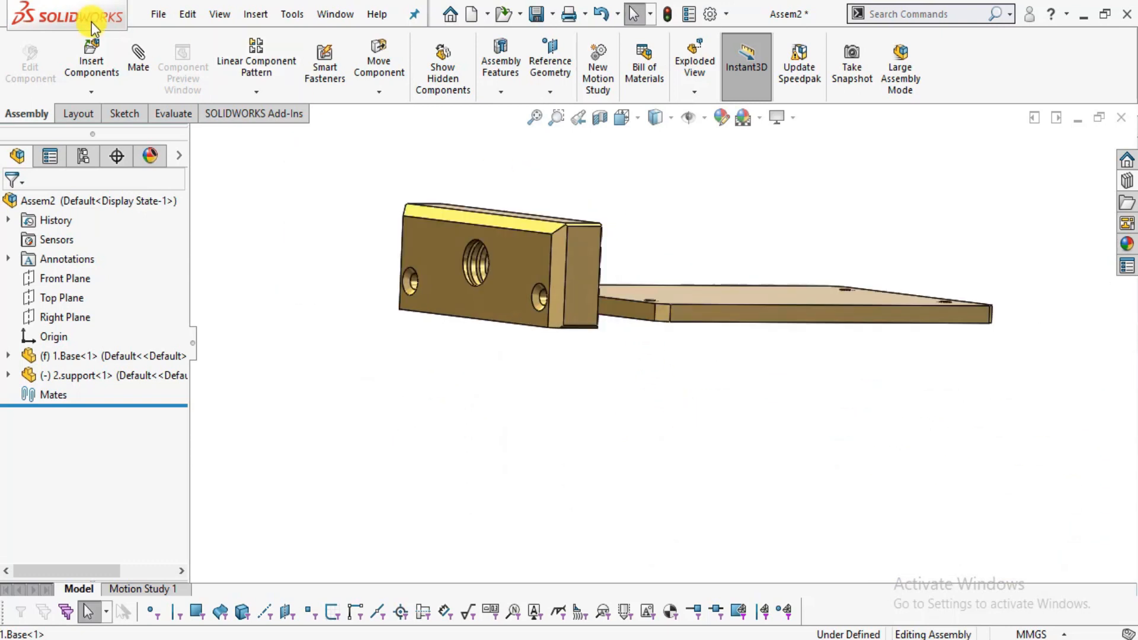
{"action": "left_click", "coordinate": [141, 51]}
{"action": "scroll", "coordinate": [597, 329], "scroll_direction": "down", "scroll_amount": 4}
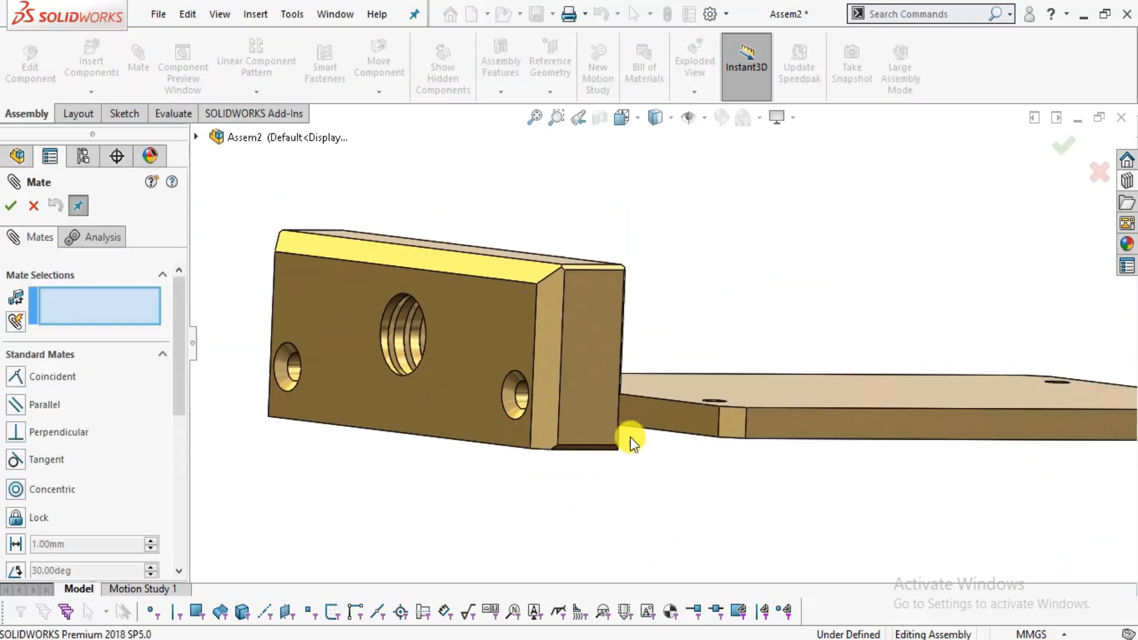
{"action": "scroll", "coordinate": [633, 438], "scroll_direction": "up", "scroll_amount": 1}
{"action": "middle_click_drag", "start_coordinate": [670, 437], "coordinate": [678, 276]}
{"action": "scroll", "coordinate": [626, 175], "scroll_direction": "down", "scroll_amount": 4}
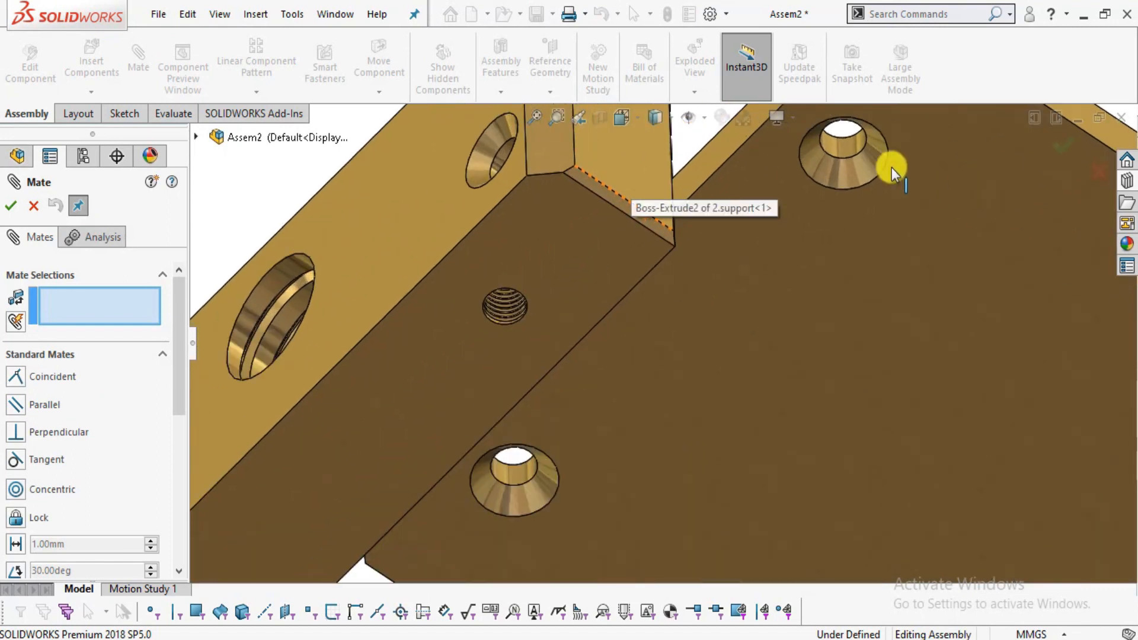
{"action": "left_click", "coordinate": [845, 145]}
{"action": "scroll", "coordinate": [545, 308], "scroll_direction": "down", "scroll_amount": 3}
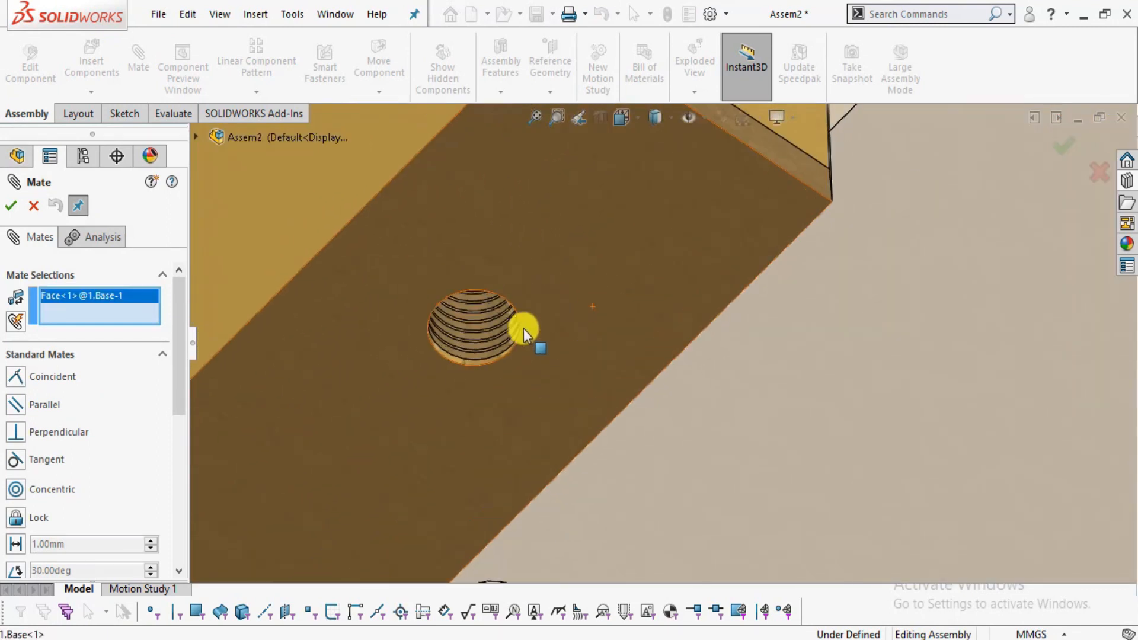
{"action": "scroll", "coordinate": [463, 337], "scroll_direction": "down", "scroll_amount": 5}
{"action": "left_click", "coordinate": [385, 436]}
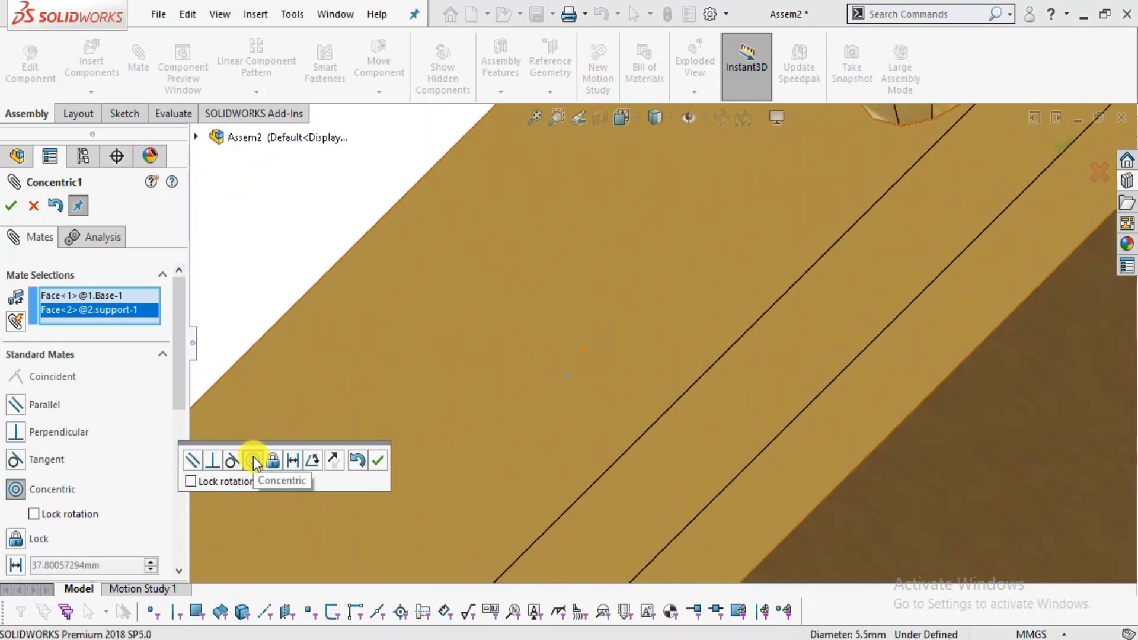
{"action": "scroll", "coordinate": [476, 264], "scroll_direction": "up", "scroll_amount": 10}
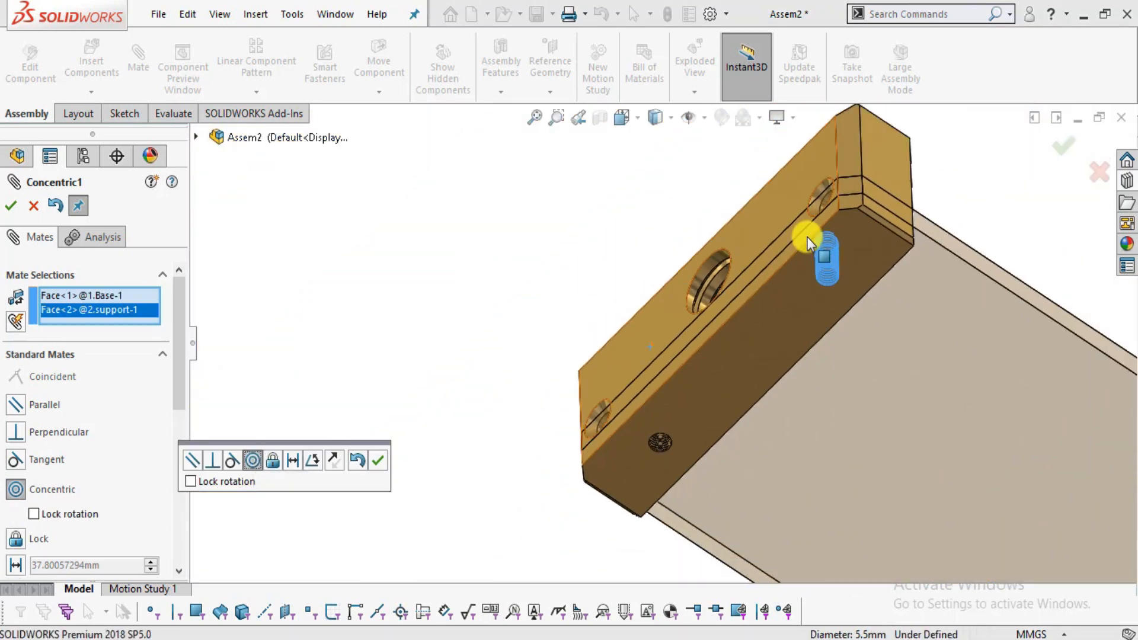
{"action": "middle_click_drag", "start_coordinate": [806, 293], "coordinate": [652, 439]}
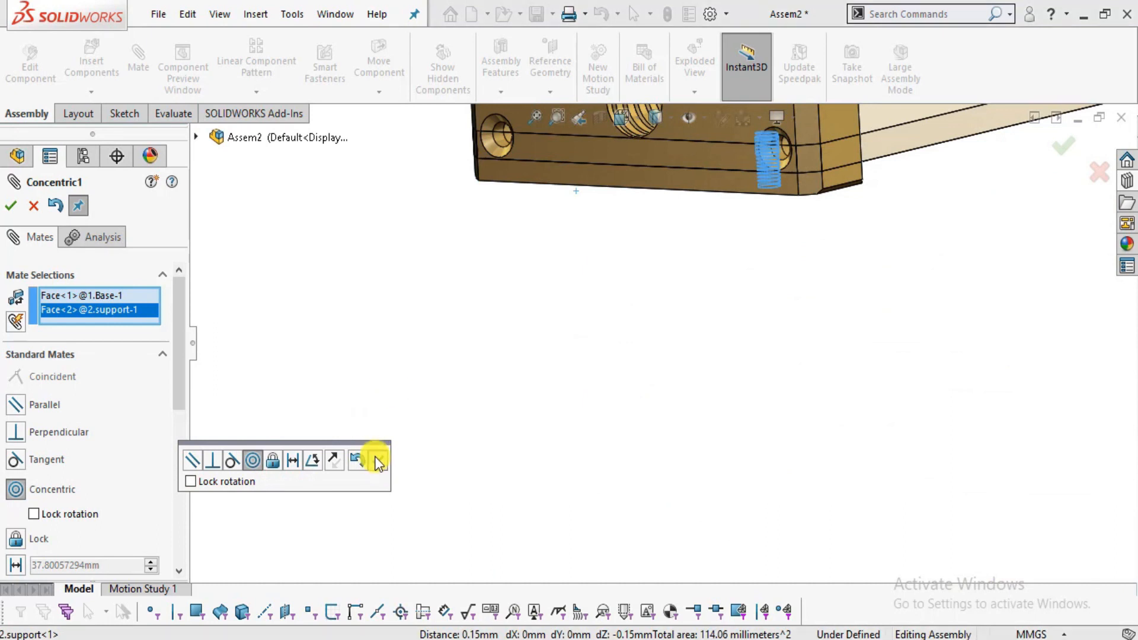
{"action": "left_click", "coordinate": [377, 460]}
Move the support clear of the base and make its countersunk face coincident with the base's end face.
{"action": "scroll", "coordinate": [819, 251], "scroll_direction": "up", "scroll_amount": 5}
{"action": "scroll", "coordinate": [720, 216], "scroll_direction": "down", "scroll_amount": 3}
{"action": "left_click_drag", "start_coordinate": [703, 291], "coordinate": [705, 178]}
{"action": "scroll", "coordinate": [572, 272], "scroll_direction": "down", "scroll_amount": 2}
{"action": "middle_click_drag", "start_coordinate": [482, 350], "coordinate": [599, 332]}
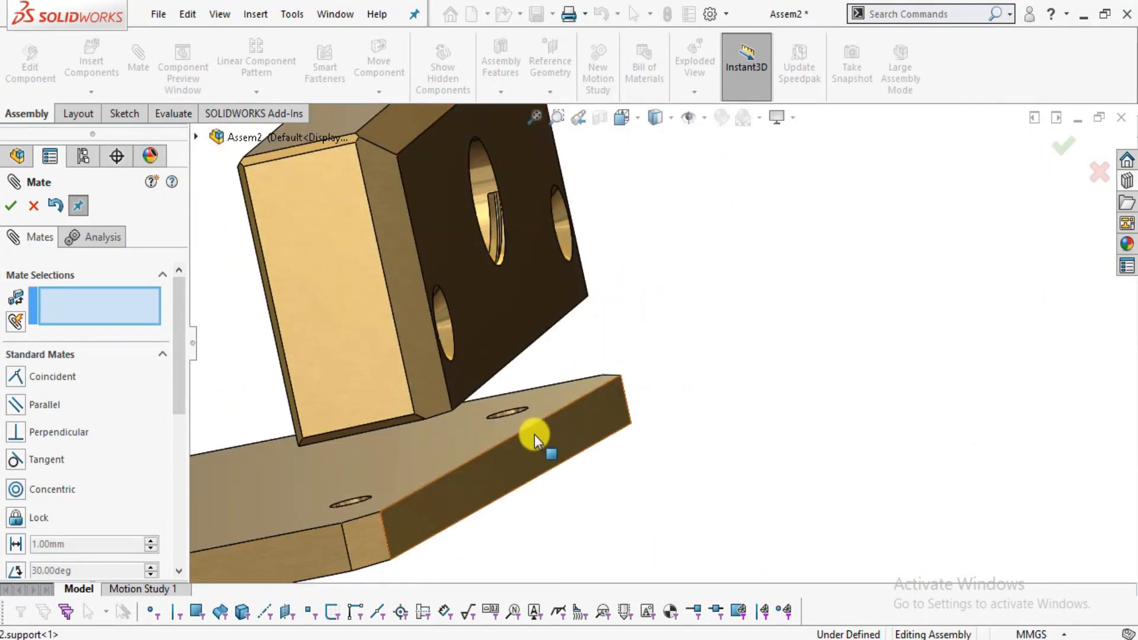
{"action": "left_click", "coordinate": [532, 440]}
{"action": "left_click", "coordinate": [500, 325]}
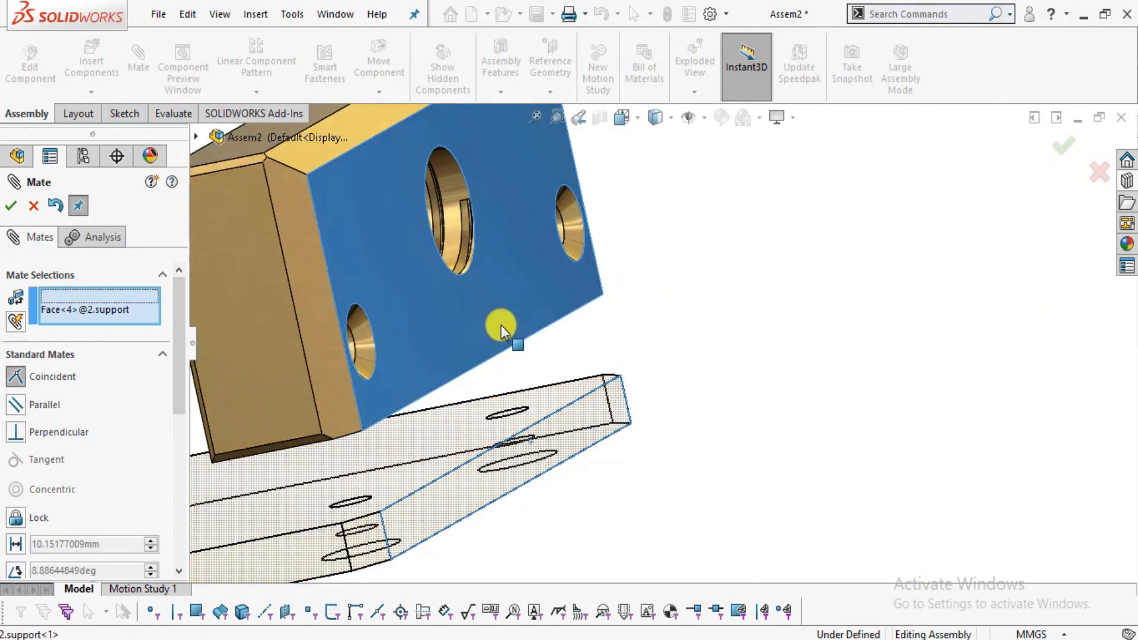
{"action": "left_click", "coordinate": [483, 289]}
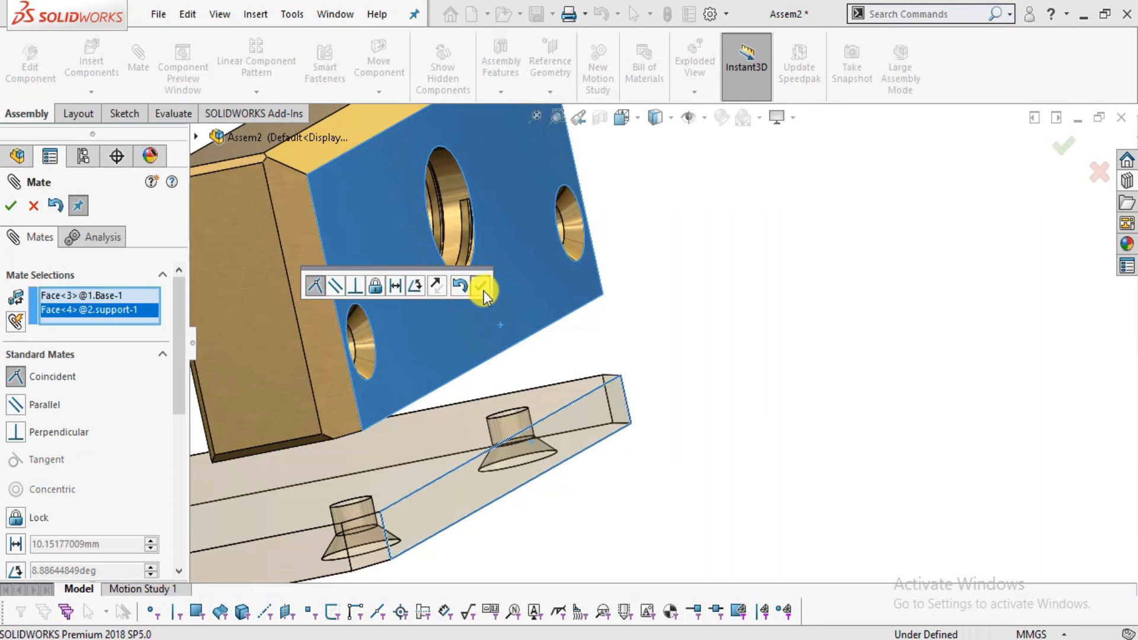
Add a coincident mate between the base's top face and the support's bottom face.
{"action": "middle_click_drag", "start_coordinate": [532, 356], "coordinate": [468, 428]}
{"action": "left_click", "coordinate": [456, 428]}
{"action": "middle_click_drag", "start_coordinate": [541, 432], "coordinate": [534, 394]}
{"action": "left_click", "coordinate": [530, 399]}
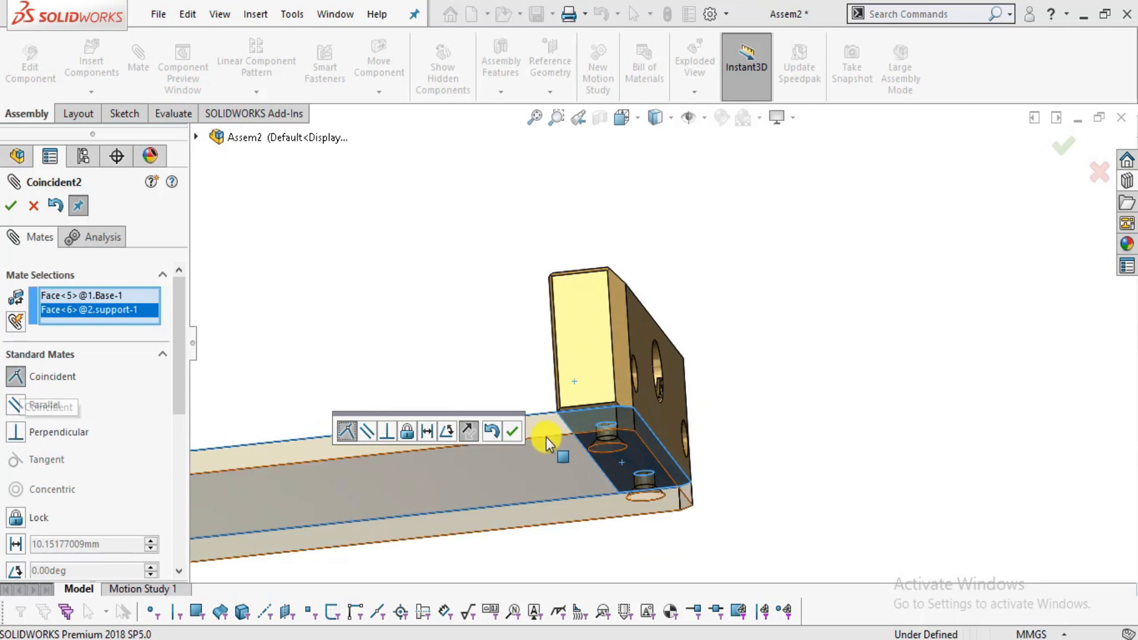
{"action": "left_click", "coordinate": [512, 431]}
Inspect the mated support's seating and screw-hole alignment with the base from several sides, and exit the Mate command.
{"action": "middle_click_drag", "start_coordinate": [622, 411], "coordinate": [575, 403]}
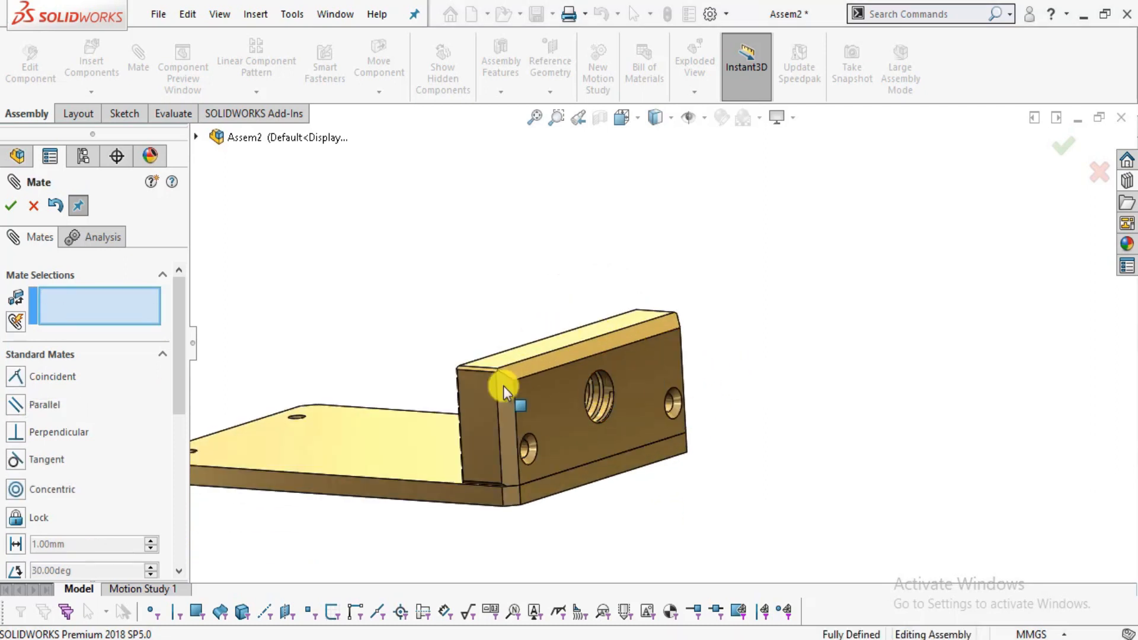
{"action": "middle_click_drag", "start_coordinate": [652, 470], "coordinate": [476, 271]}
{"action": "scroll", "coordinate": [476, 270], "scroll_direction": "down", "scroll_amount": 5}
{"action": "middle_click_drag", "start_coordinate": [581, 332], "coordinate": [563, 246]}
{"action": "scroll", "coordinate": [846, 376], "scroll_direction": "up", "scroll_amount": 3}
{"action": "scroll", "coordinate": [749, 326], "scroll_direction": "down", "scroll_amount": 6}
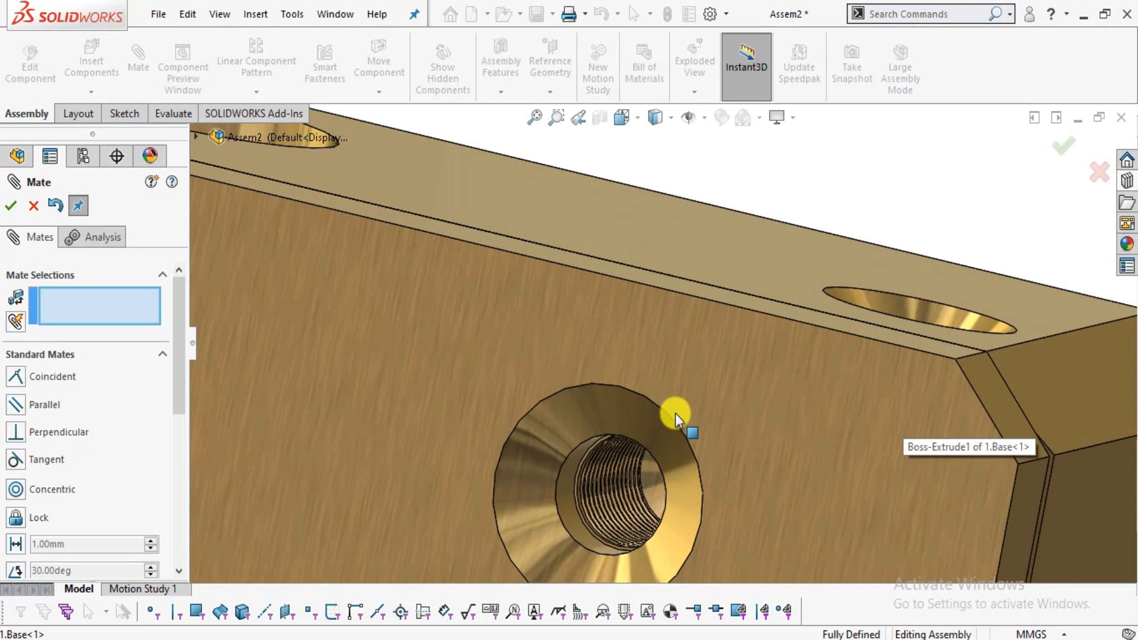
{"action": "middle_click_drag", "start_coordinate": [698, 397], "coordinate": [686, 486]}
{"action": "scroll", "coordinate": [708, 394], "scroll_direction": "up", "scroll_amount": 6}
{"action": "middle_click_drag", "start_coordinate": [776, 334], "coordinate": [746, 422]}
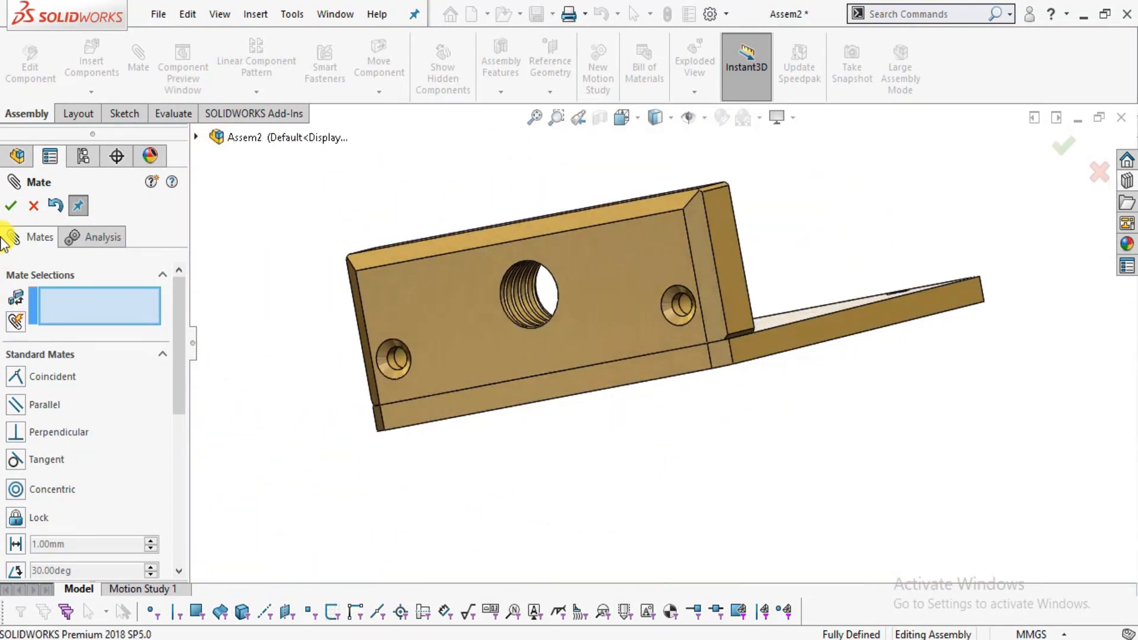
{"action": "left_click", "coordinate": [30, 205]}
{"action": "scroll", "coordinate": [711, 255], "scroll_direction": "up", "scroll_amount": 3}
{"action": "middle_click_drag", "start_coordinate": [711, 254], "coordinate": [700, 290]}
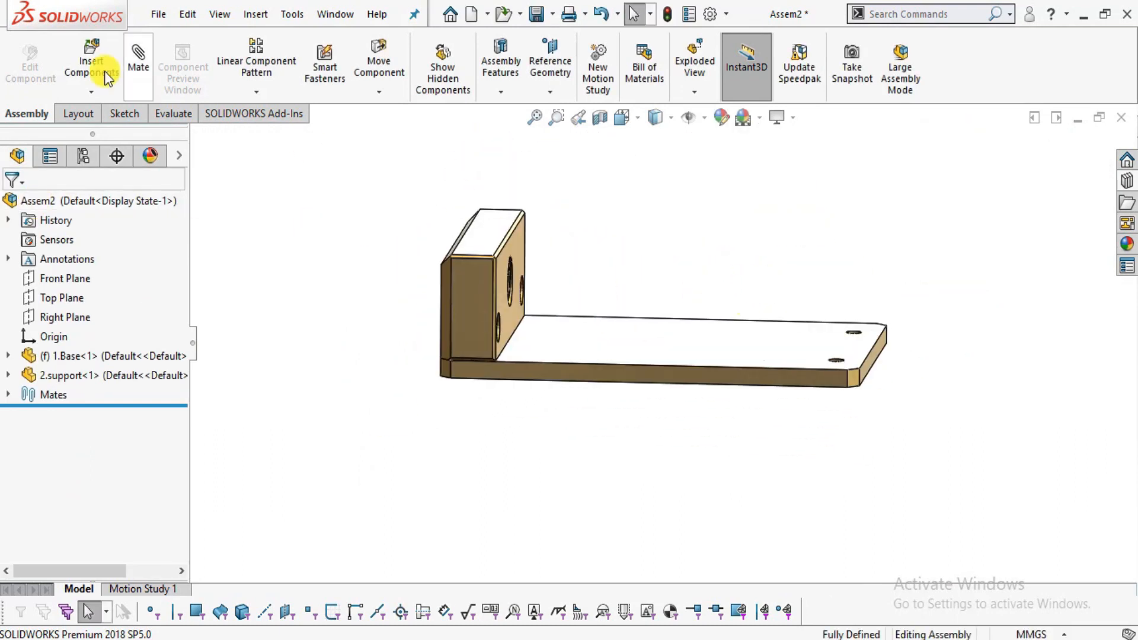
Insert the 4.movable jaw part and turn it in 90-degree increments about X and Y until it stands upright, parallel to the support.
{"action": "left_click", "coordinate": [96, 55]}
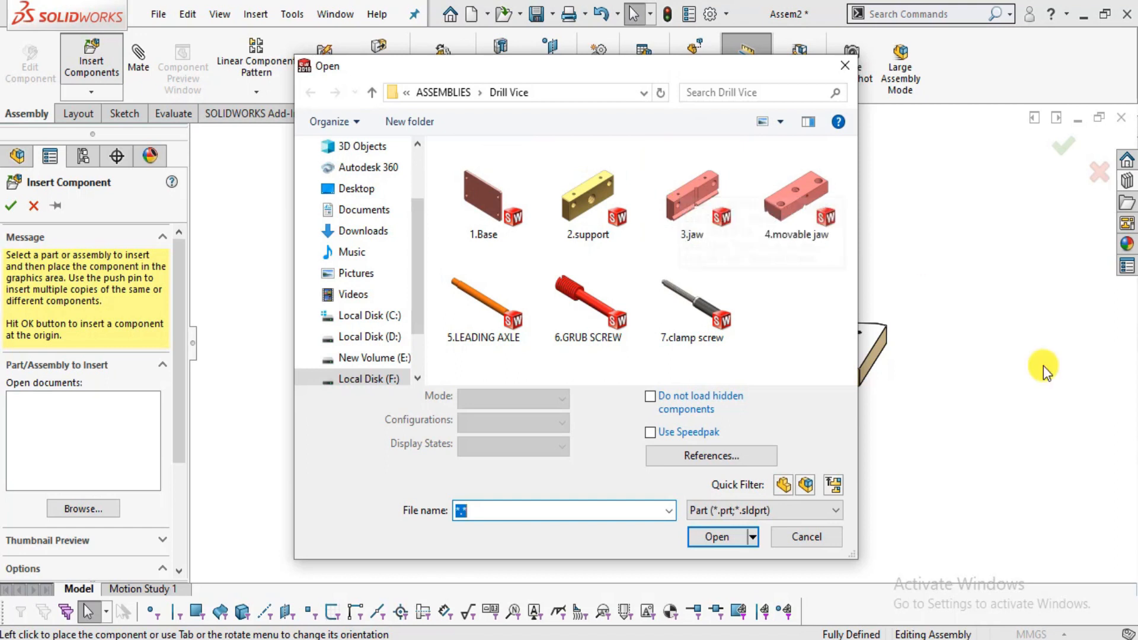
{"action": "double_click", "coordinate": [792, 225]}
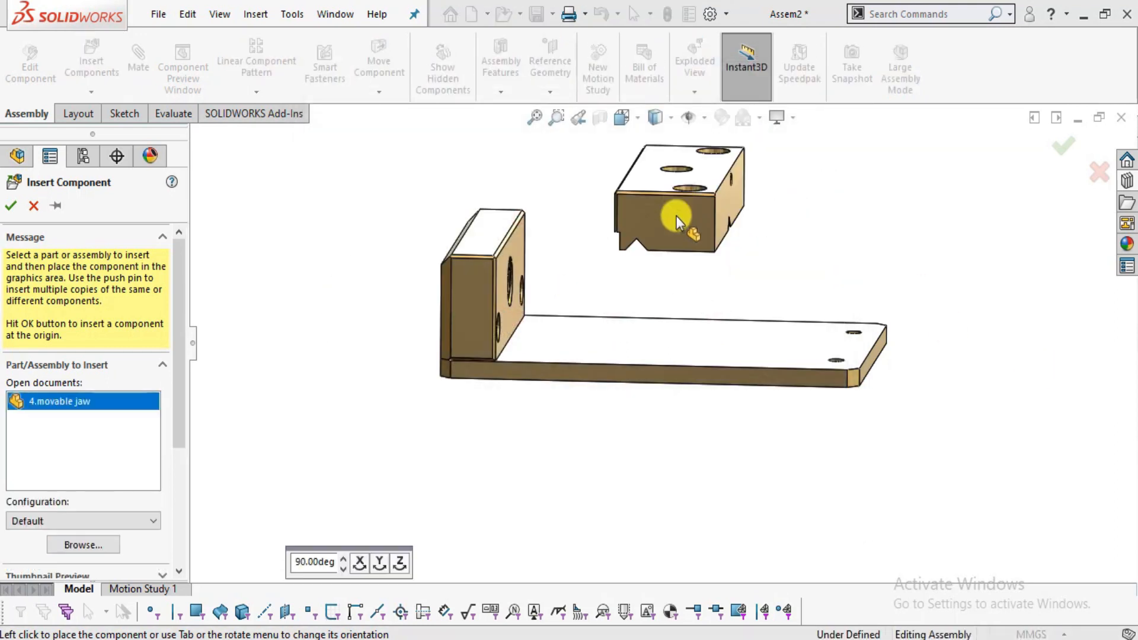
{"action": "scroll", "coordinate": [676, 216], "scroll_direction": "down", "scroll_amount": 3}
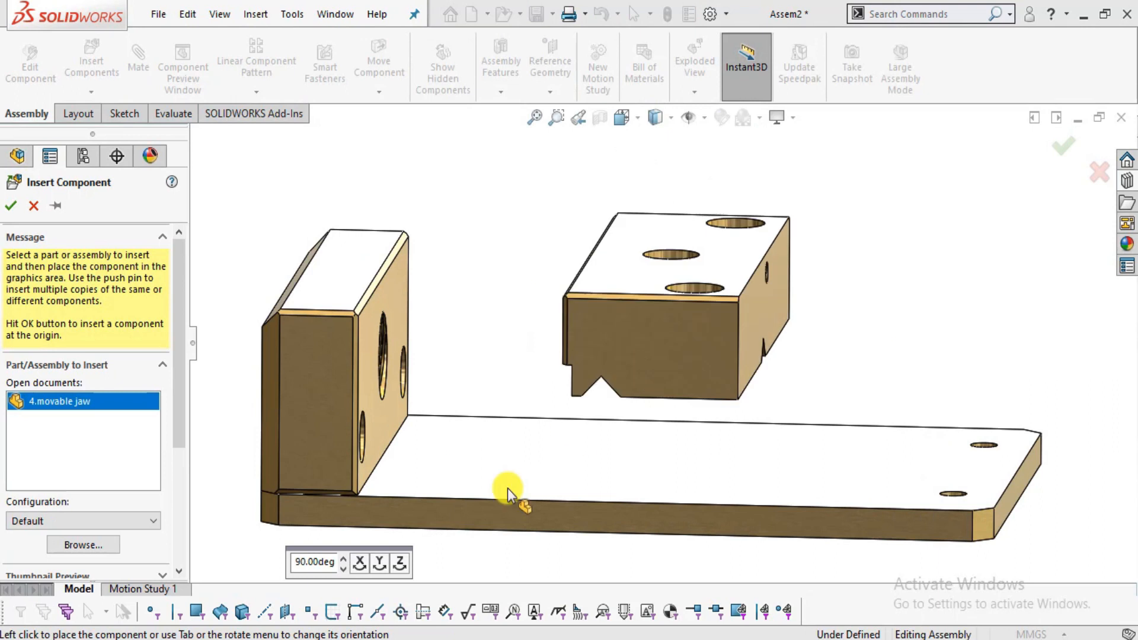
{"action": "left_click", "coordinate": [382, 563]}
{"action": "left_click", "coordinate": [381, 563]}
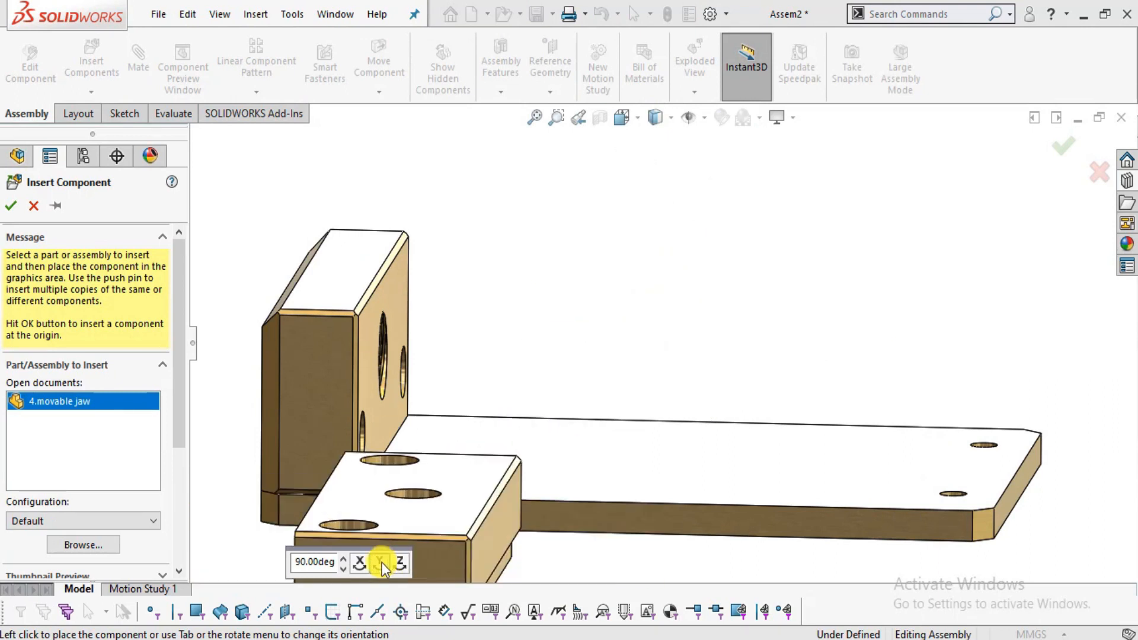
{"action": "left_click", "coordinate": [381, 563]}
{"action": "left_click", "coordinate": [387, 561]}
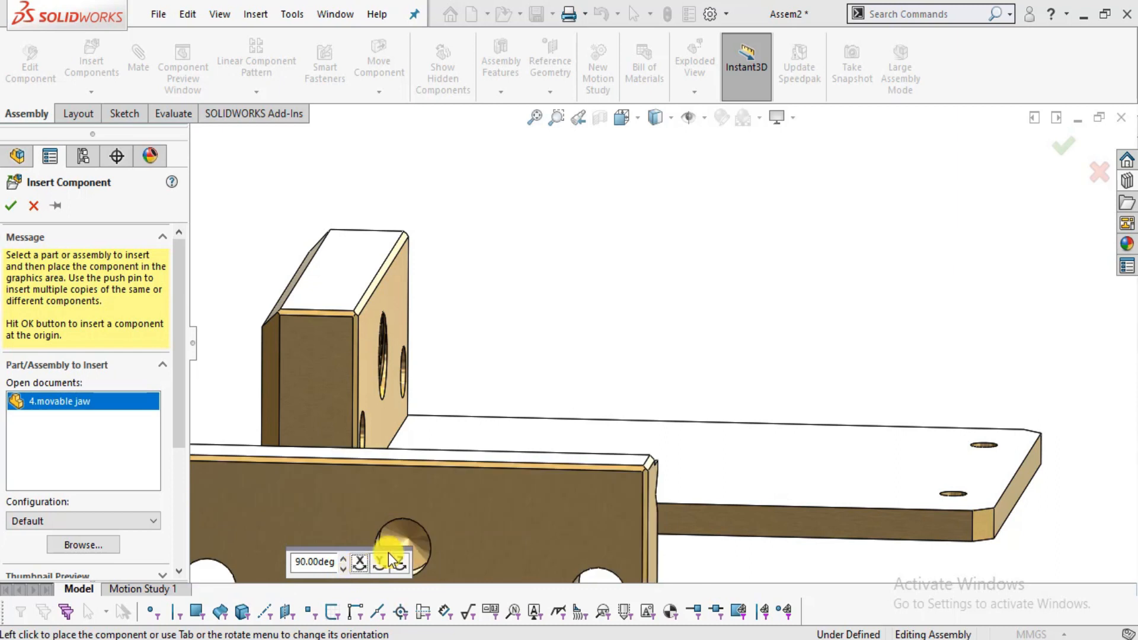
{"action": "left_click", "coordinate": [358, 560]}
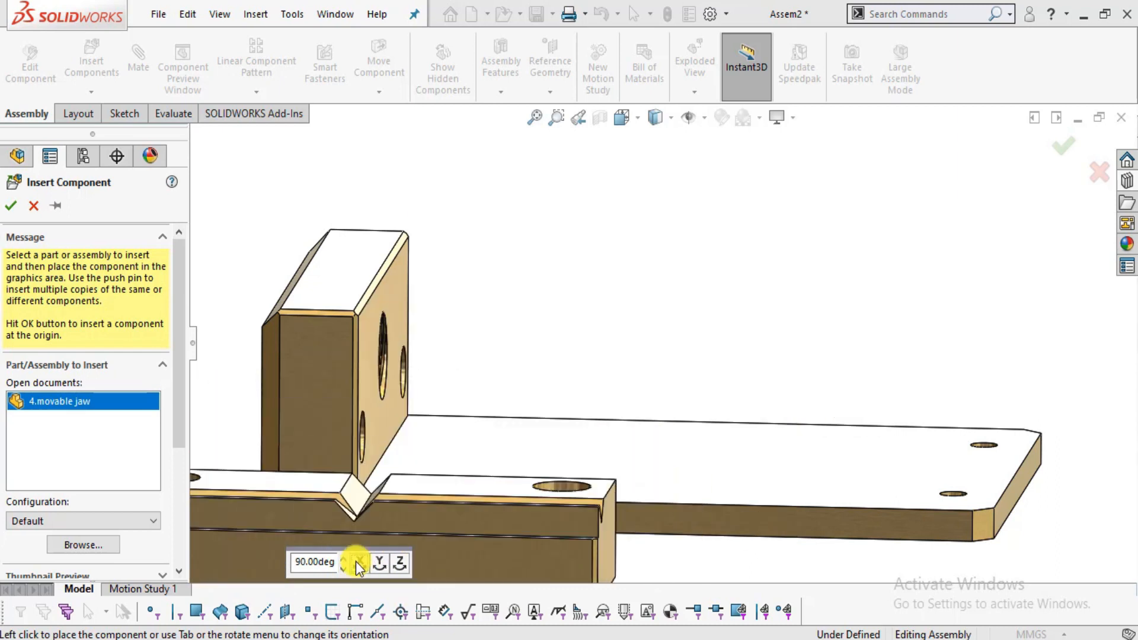
{"action": "left_click", "coordinate": [358, 562]}
{"action": "left_click", "coordinate": [381, 563]}
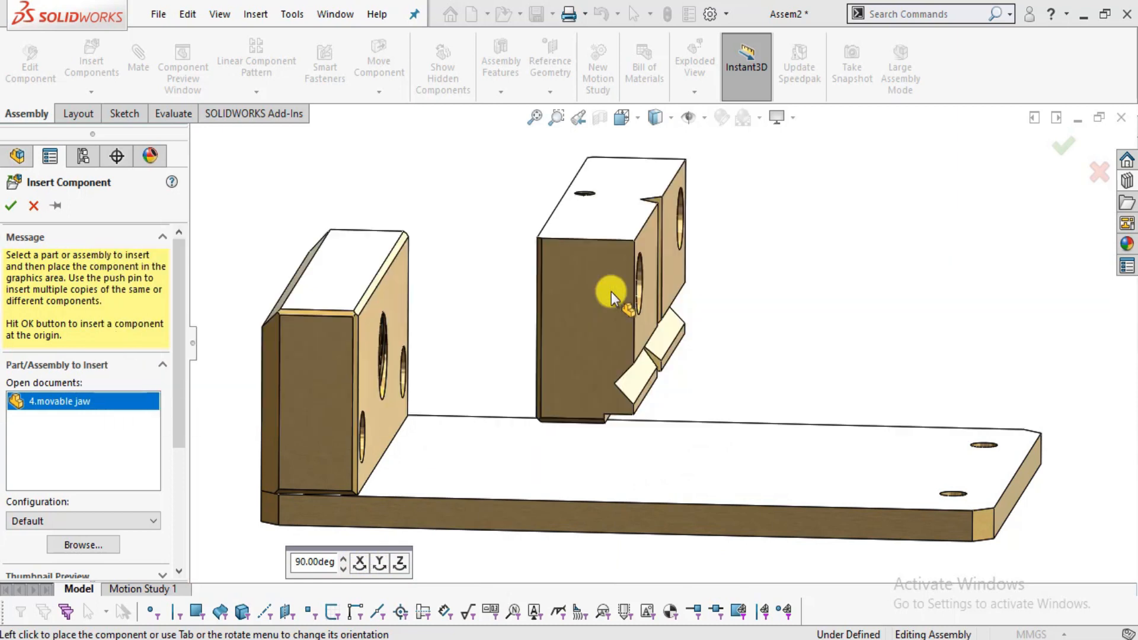
Examine the assembly images in the Drill press vise plan PDF in Acrobat Reader for the jaws' order and orientation, and return to SOLIDWORKS.
{"action": "key", "text": "alt+Tab"}
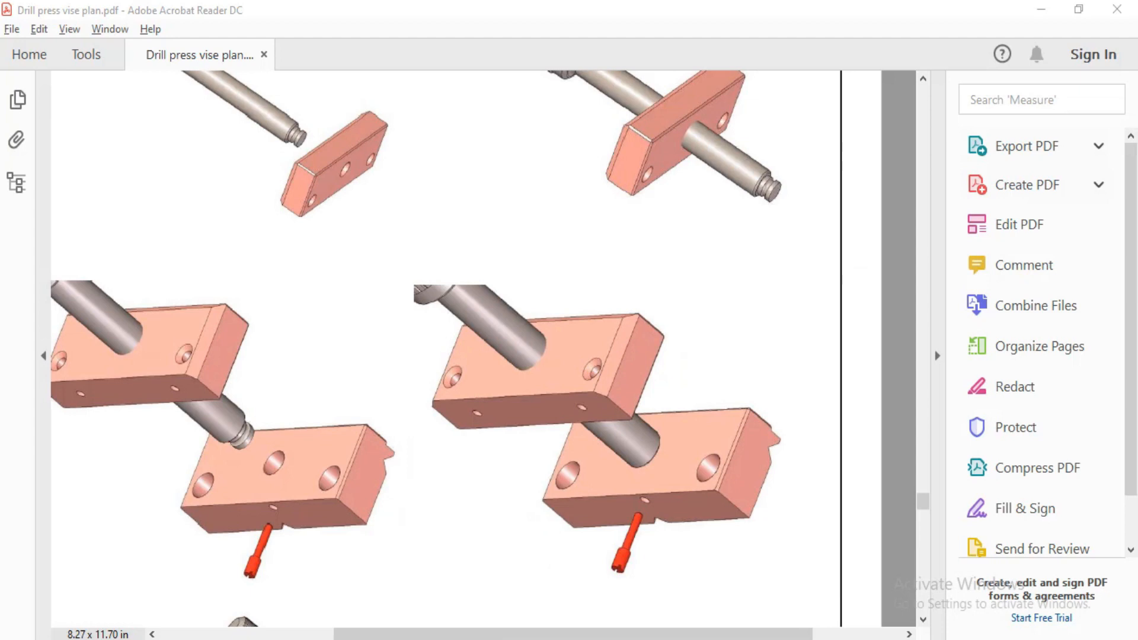
{"action": "scroll", "coordinate": [546, 374], "scroll_direction": "up", "scroll_amount": 15}
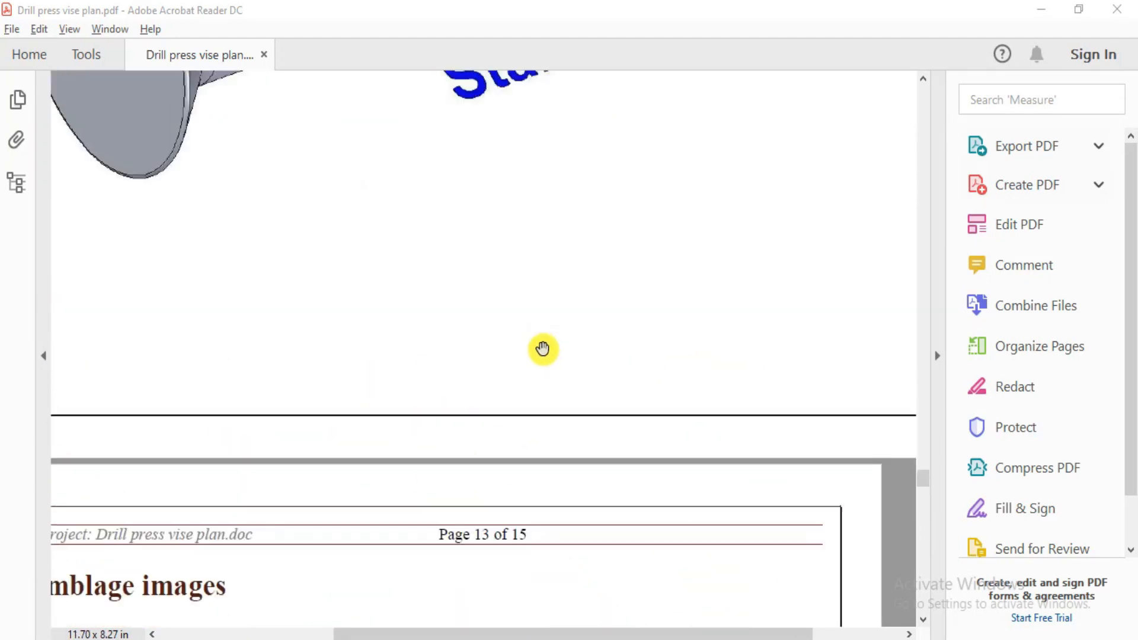
{"action": "scroll", "coordinate": [542, 348], "scroll_direction": "up", "scroll_amount": 5}
{"action": "scroll", "coordinate": [541, 348], "scroll_direction": "down", "scroll_amount": 12}
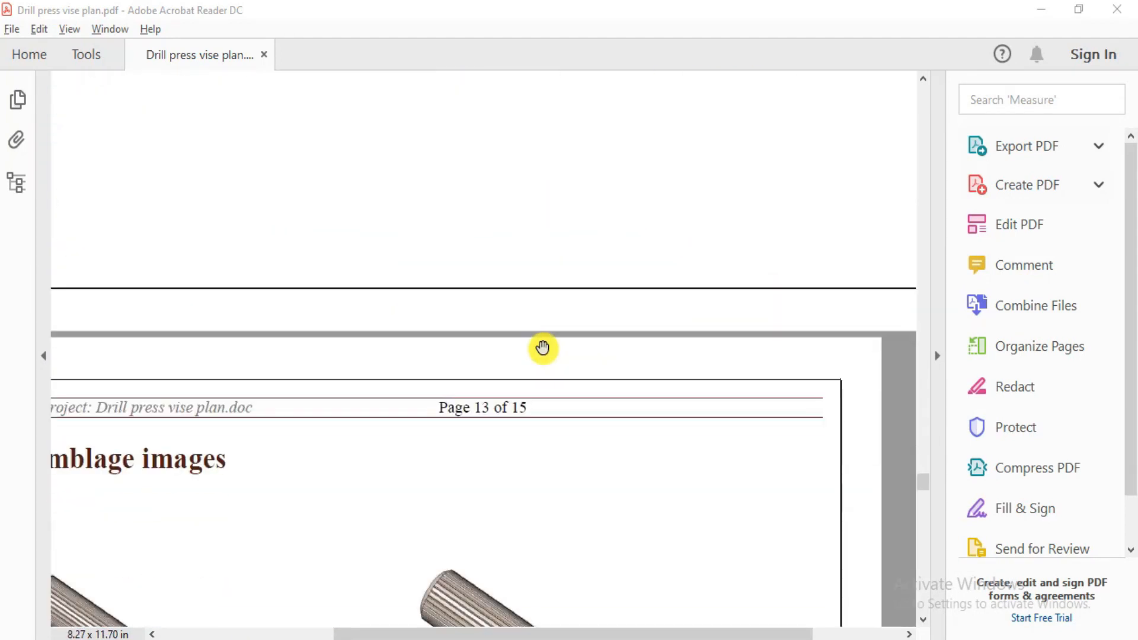
{"action": "scroll", "coordinate": [488, 437], "scroll_direction": "down", "scroll_amount": 2, "text": "ctrl"}
{"action": "scroll", "coordinate": [487, 432], "scroll_direction": "up", "scroll_amount": 2}
{"action": "scroll", "coordinate": [486, 426], "scroll_direction": "down", "scroll_amount": 5}
{"action": "scroll", "coordinate": [531, 459], "scroll_direction": "down", "scroll_amount": 4}
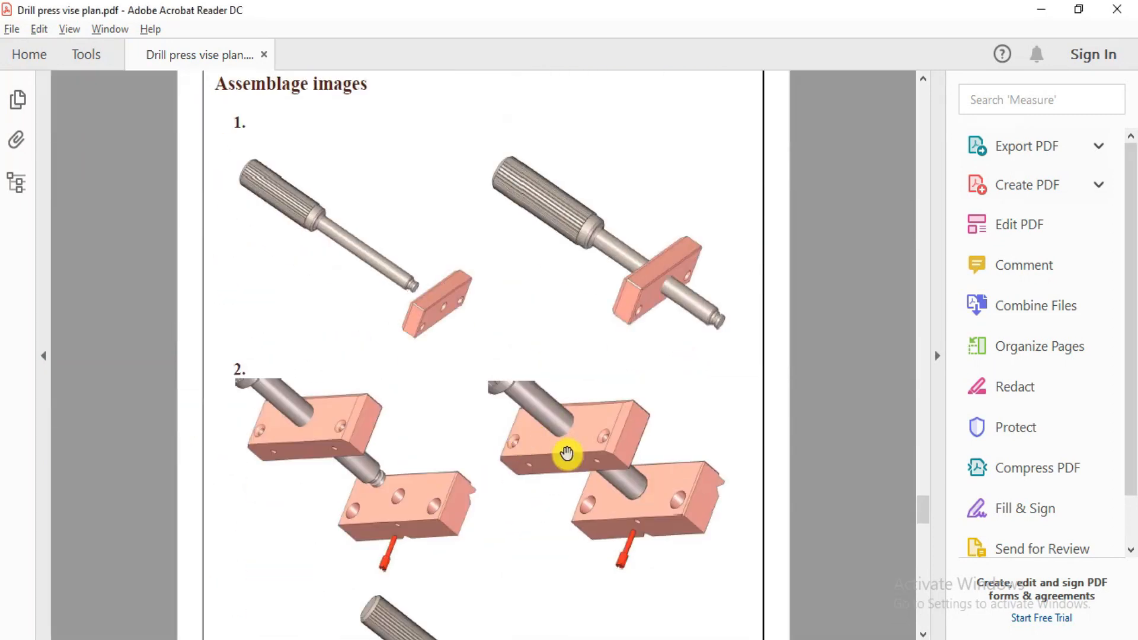
{"action": "scroll", "coordinate": [590, 483], "scroll_direction": "down", "scroll_amount": 20}
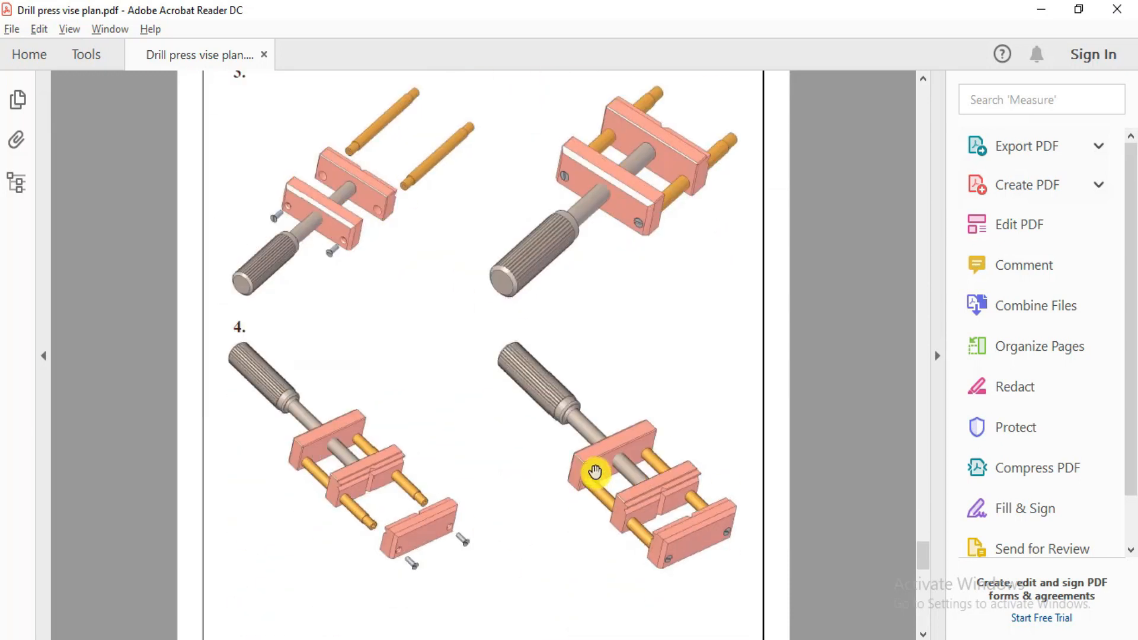
{"action": "scroll", "coordinate": [600, 456], "scroll_direction": "up", "scroll_amount": 18}
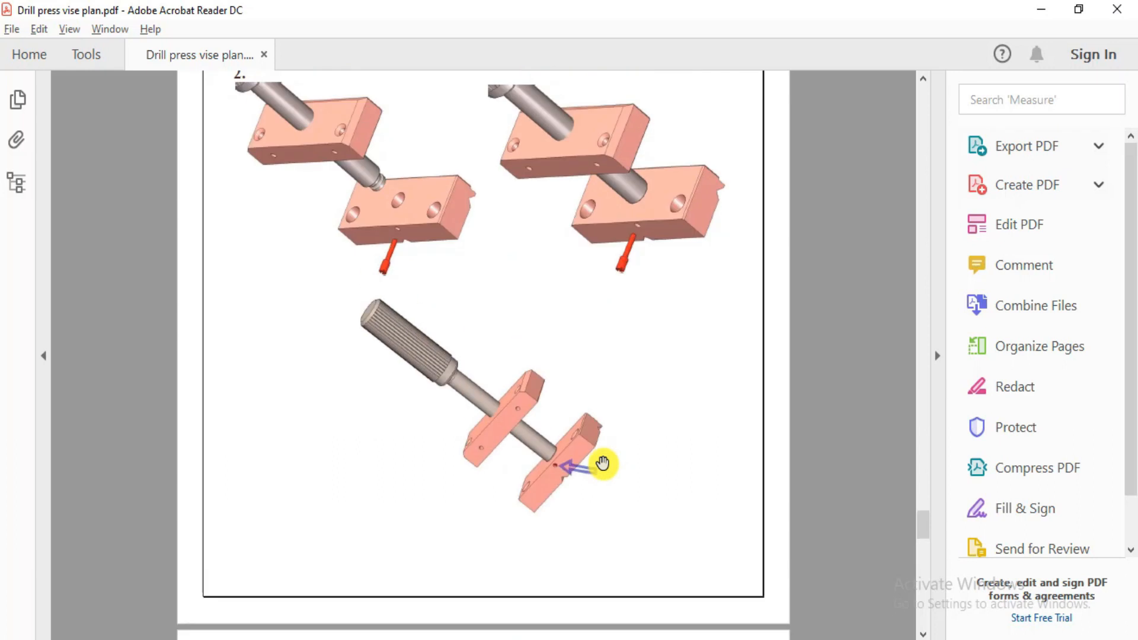
{"action": "left_click", "coordinate": [514, 639]}
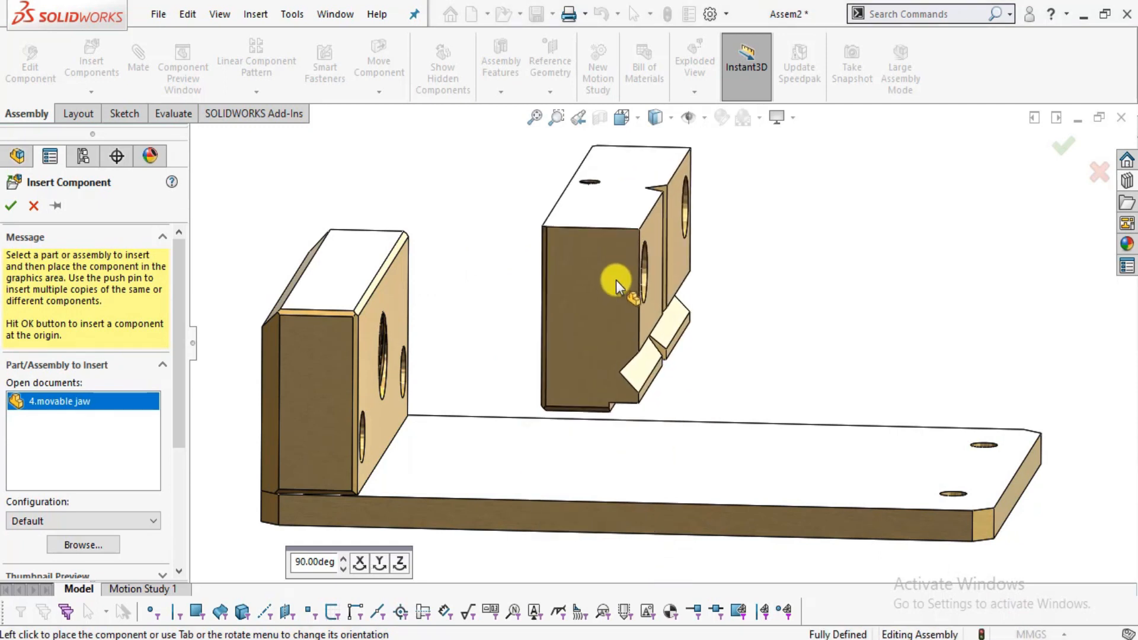
Place the movable jaw above the base plate and shift it close to the support.
{"action": "left_click", "coordinate": [616, 280]}
{"action": "scroll", "coordinate": [679, 330], "scroll_direction": "up", "scroll_amount": 2}
{"action": "middle_click_drag", "start_coordinate": [685, 392], "coordinate": [667, 415]}
{"action": "left_click_drag", "start_coordinate": [616, 287], "coordinate": [550, 300]}
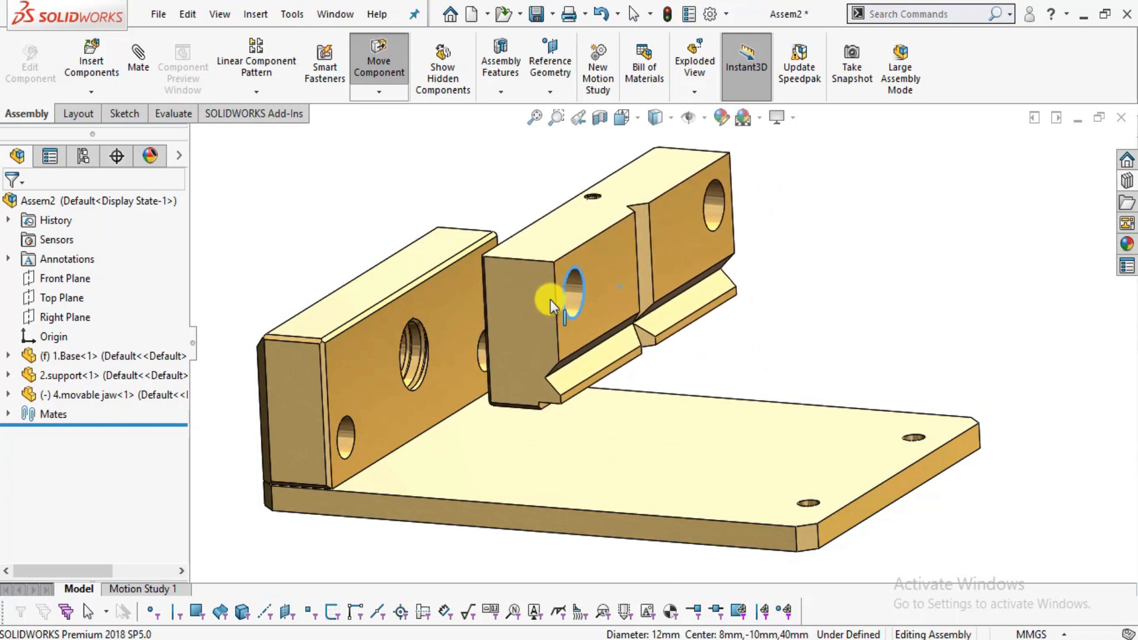
Insert the 3.jaw part, turn it in 90-degree increments about X and Y with its countersunk holes facing outward, and place it above the base's free end.
{"action": "left_click", "coordinate": [94, 56]}
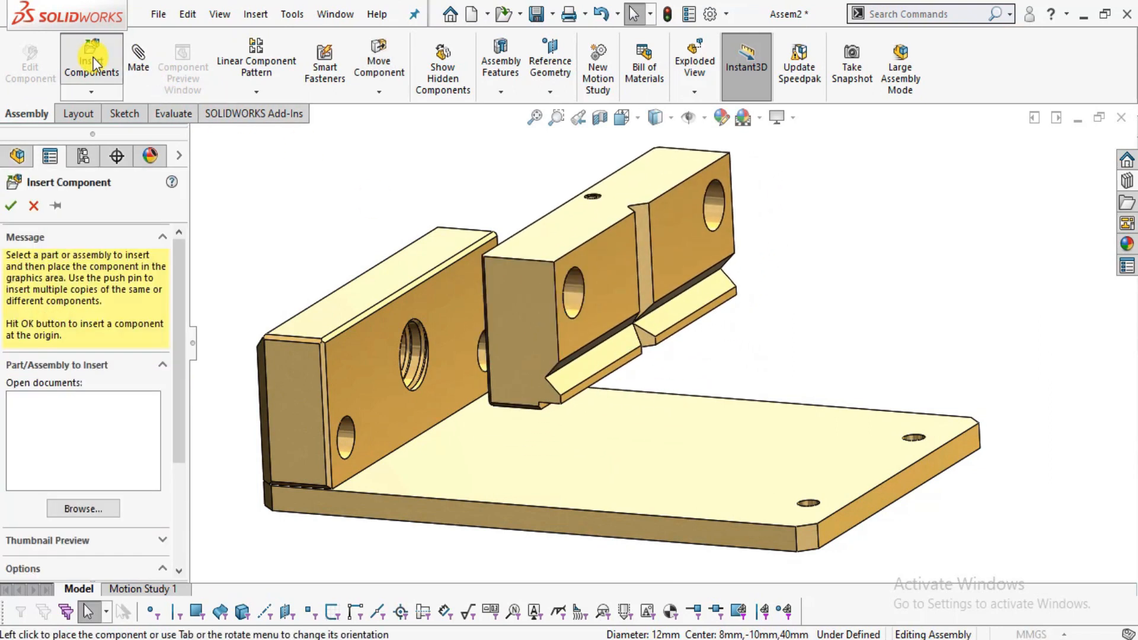
{"action": "double_click", "coordinate": [716, 215]}
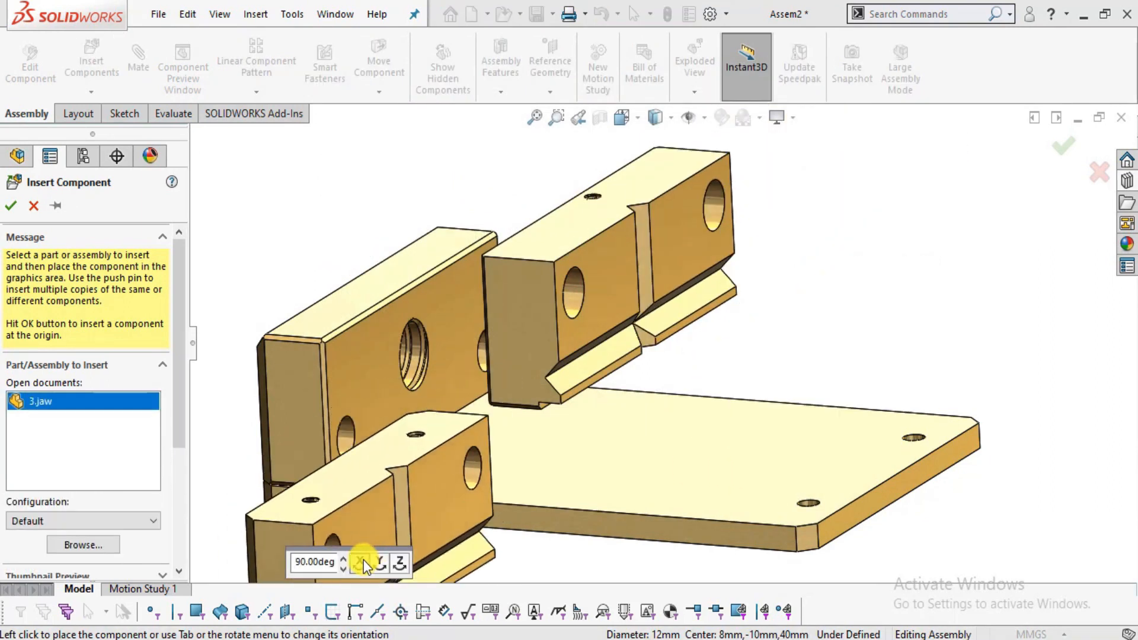
{"action": "left_click", "coordinate": [364, 559]}
{"action": "left_click", "coordinate": [364, 559]}
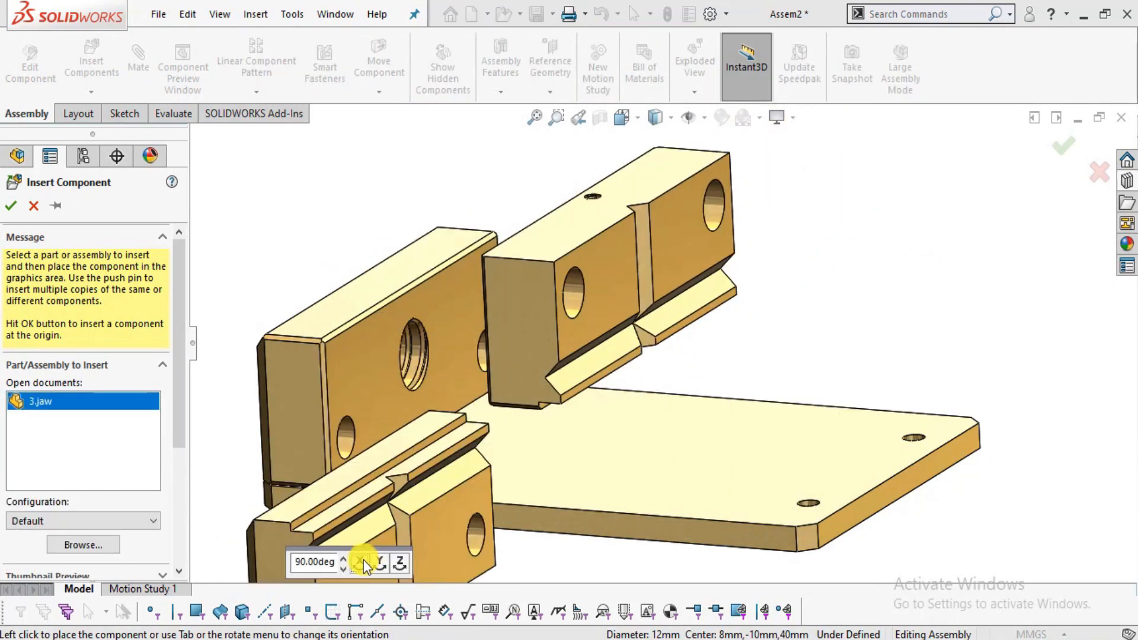
{"action": "left_click", "coordinate": [378, 560]}
{"action": "left_click", "coordinate": [378, 561]}
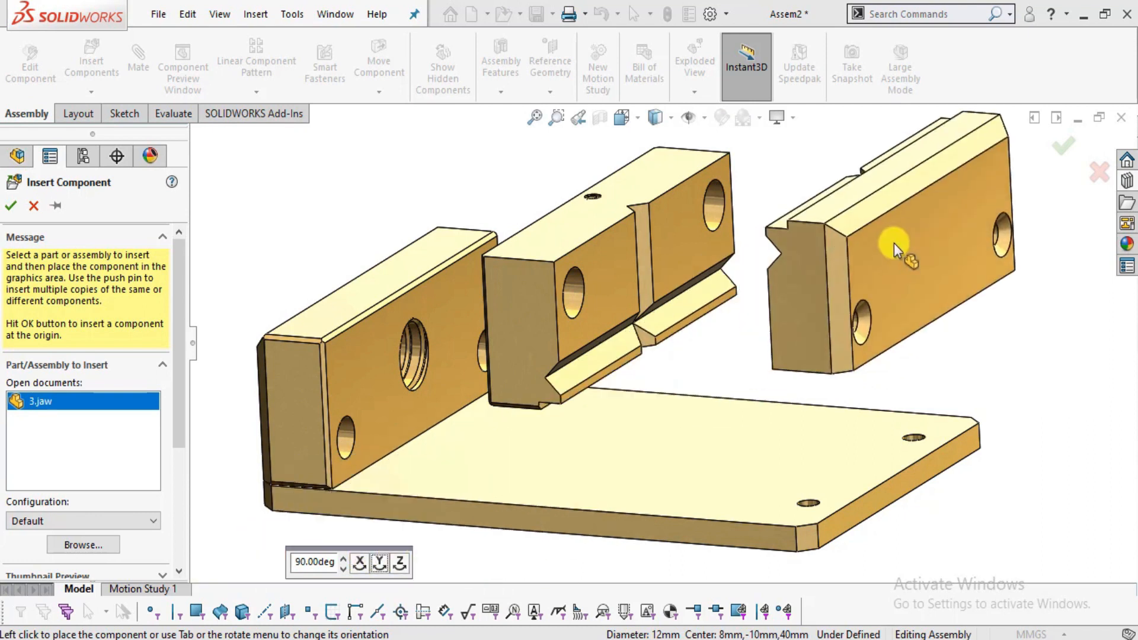
{"action": "left_click", "coordinate": [873, 262]}
{"action": "middle_click", "coordinate": [766, 477]}
{"action": "middle_click", "coordinate": [766, 477]}
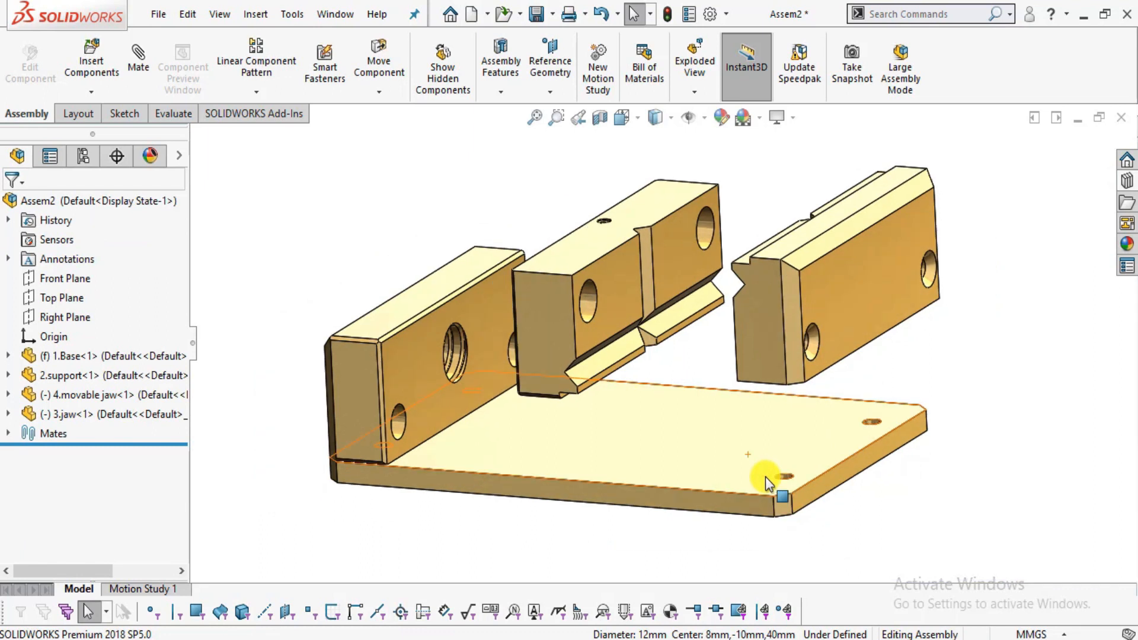
Rotate the movable jaw with Rotate Component so its stepped, V-grooved edge is uppermost and faces the fixed jaw.
{"action": "middle_click_drag", "start_coordinate": [775, 446], "coordinate": [800, 459]}
{"action": "scroll", "coordinate": [737, 329], "scroll_direction": "down", "scroll_amount": 2}
{"action": "middle_click_drag", "start_coordinate": [723, 357], "coordinate": [456, 225]}
{"action": "left_click", "coordinate": [544, 260]}
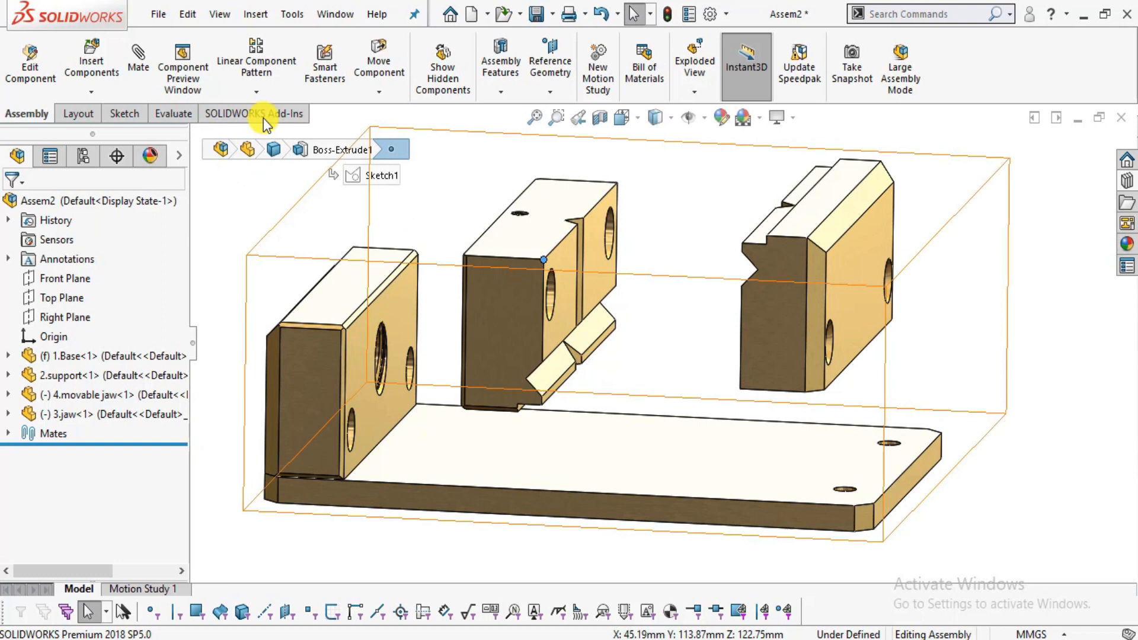
{"action": "left_click", "coordinate": [374, 88]}
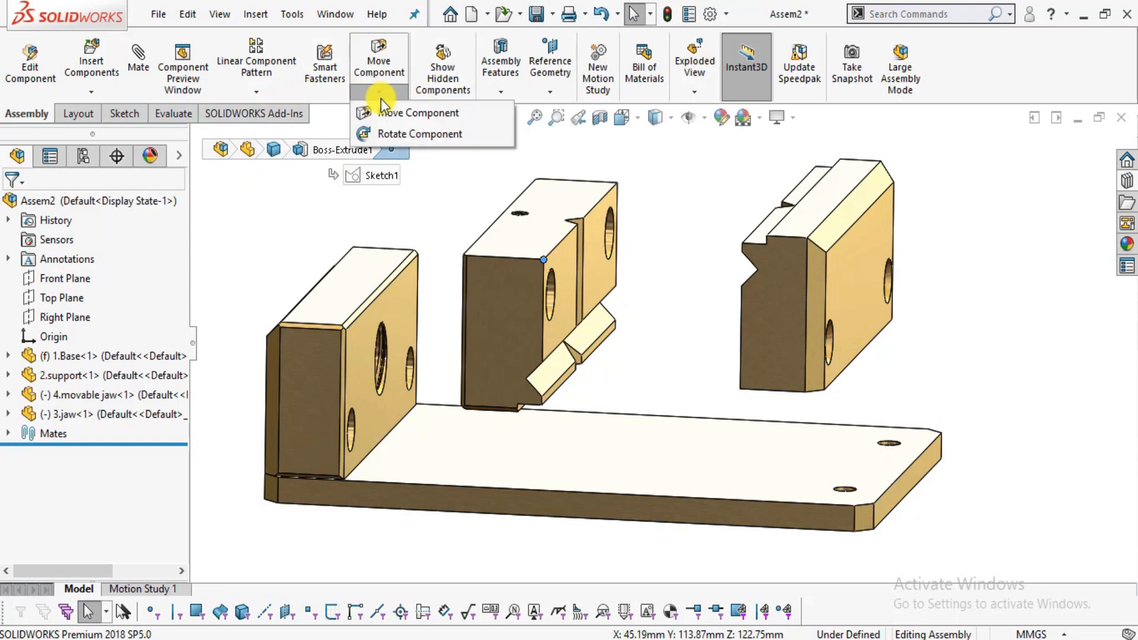
{"action": "left_click", "coordinate": [382, 133]}
{"action": "left_click_drag", "start_coordinate": [578, 187], "coordinate": [688, 330]}
{"action": "left_click_drag", "start_coordinate": [522, 294], "coordinate": [514, 258]}
{"action": "left_click", "coordinate": [11, 208]}
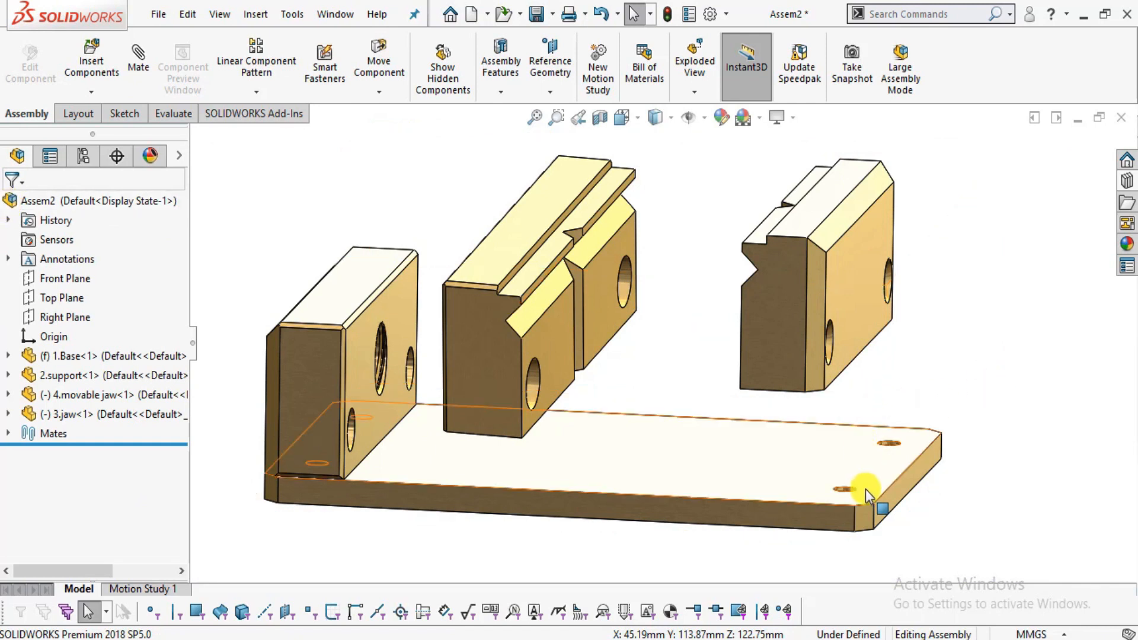
Add a concentric mate between a countersunk hole at the base's free end and the matching threaded hole in the fixed jaw's underside.
{"action": "scroll", "coordinate": [863, 489], "scroll_direction": "up", "scroll_amount": 2}
{"action": "middle_click_drag", "start_coordinate": [853, 441], "coordinate": [361, 273]}
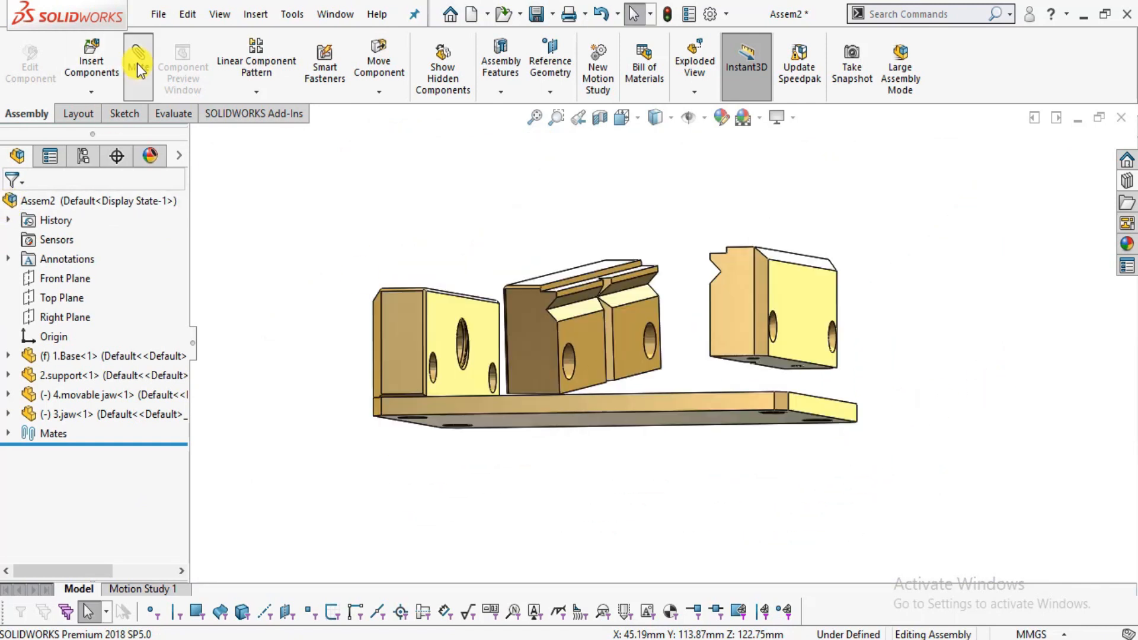
{"action": "scroll", "coordinate": [822, 356], "scroll_direction": "down", "scroll_amount": 6}
{"action": "middle_click_drag", "start_coordinate": [679, 335], "coordinate": [674, 293]}
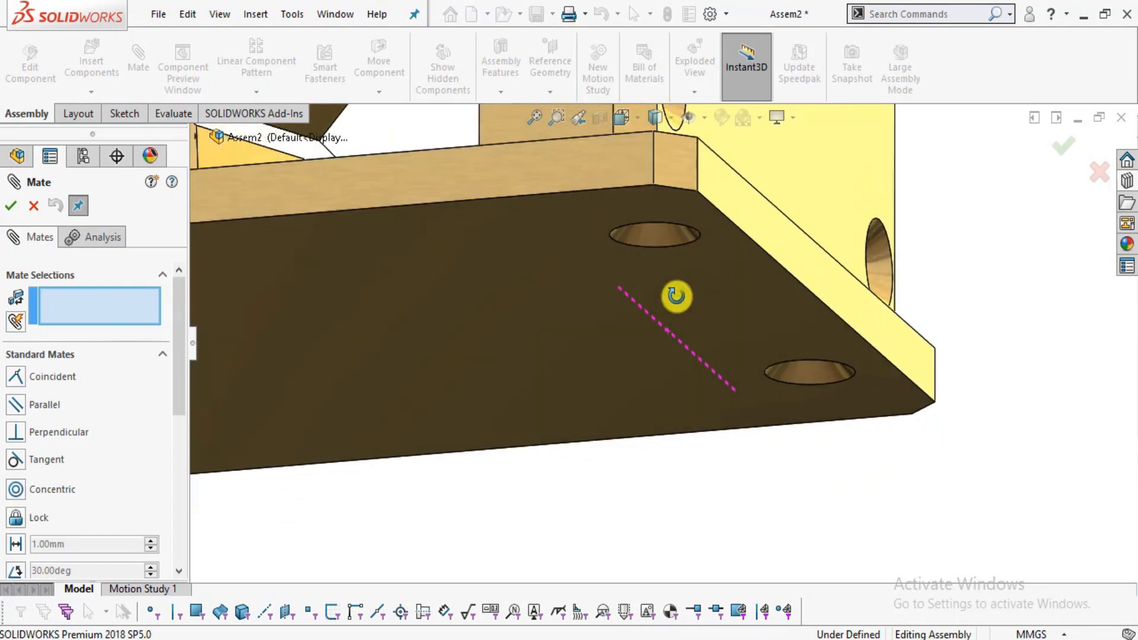
{"action": "middle_click_drag", "start_coordinate": [712, 260], "coordinate": [693, 159]}
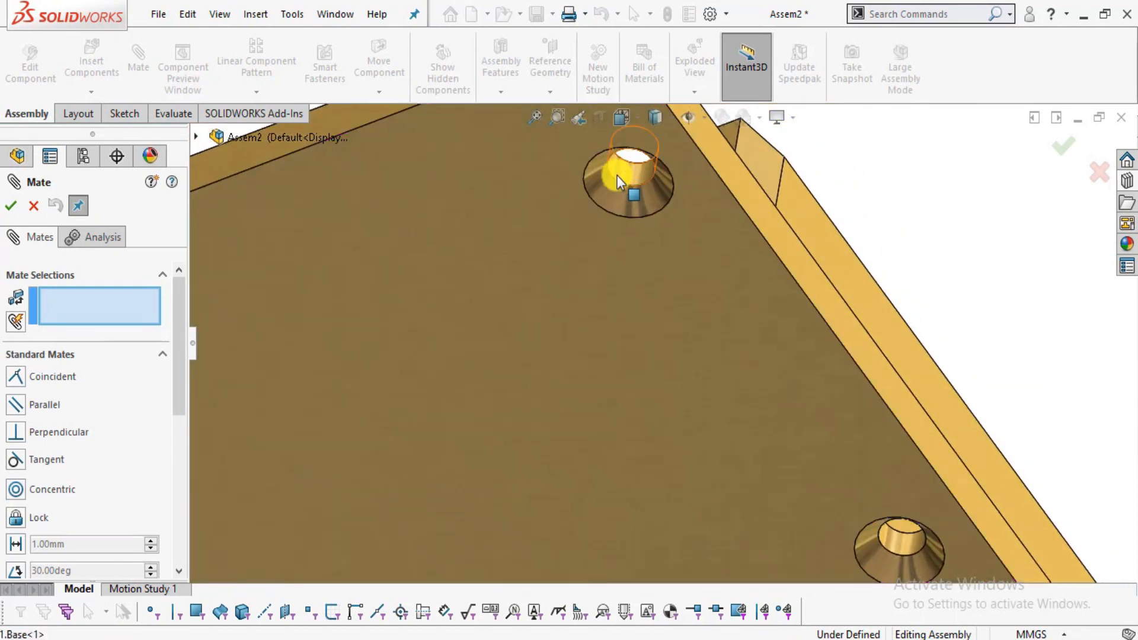
{"action": "left_click", "coordinate": [617, 173]}
{"action": "scroll", "coordinate": [617, 174], "scroll_direction": "up", "scroll_amount": 5}
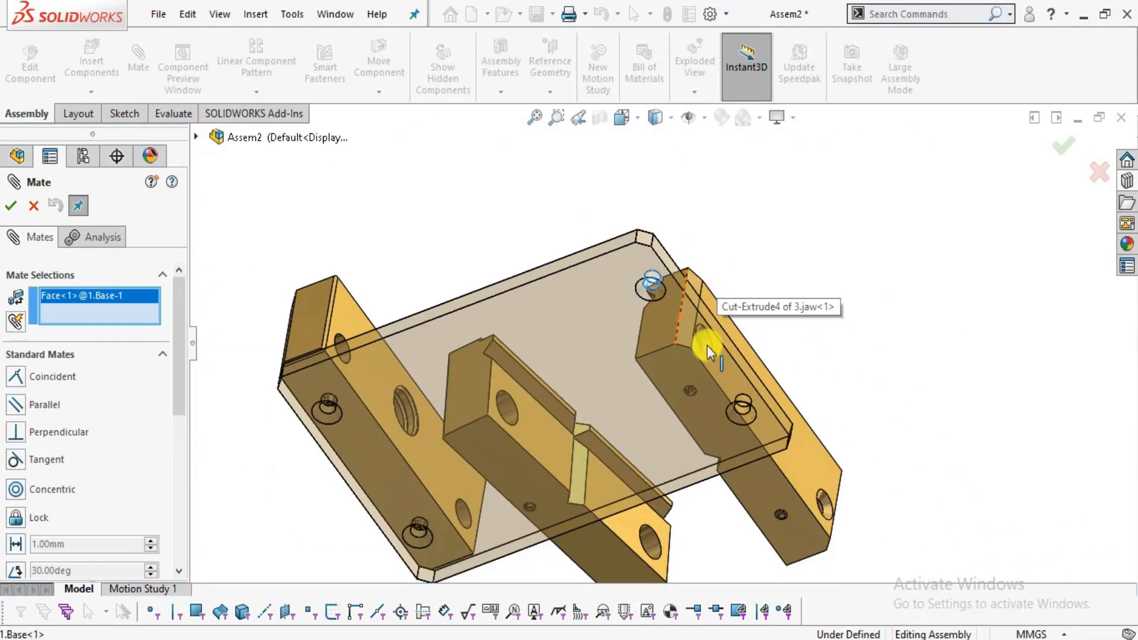
{"action": "scroll", "coordinate": [683, 450], "scroll_direction": "down", "scroll_amount": 6}
{"action": "scroll", "coordinate": [684, 450], "scroll_direction": "down", "scroll_amount": 3}
{"action": "scroll", "coordinate": [463, 251], "scroll_direction": "down", "scroll_amount": 4}
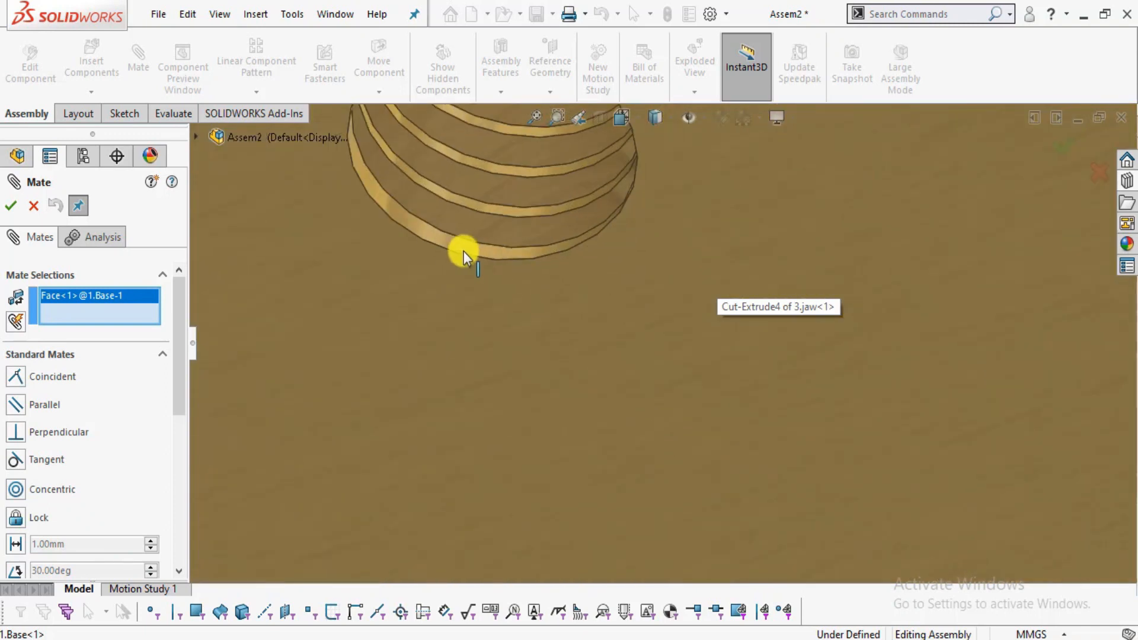
{"action": "left_click", "coordinate": [428, 234]}
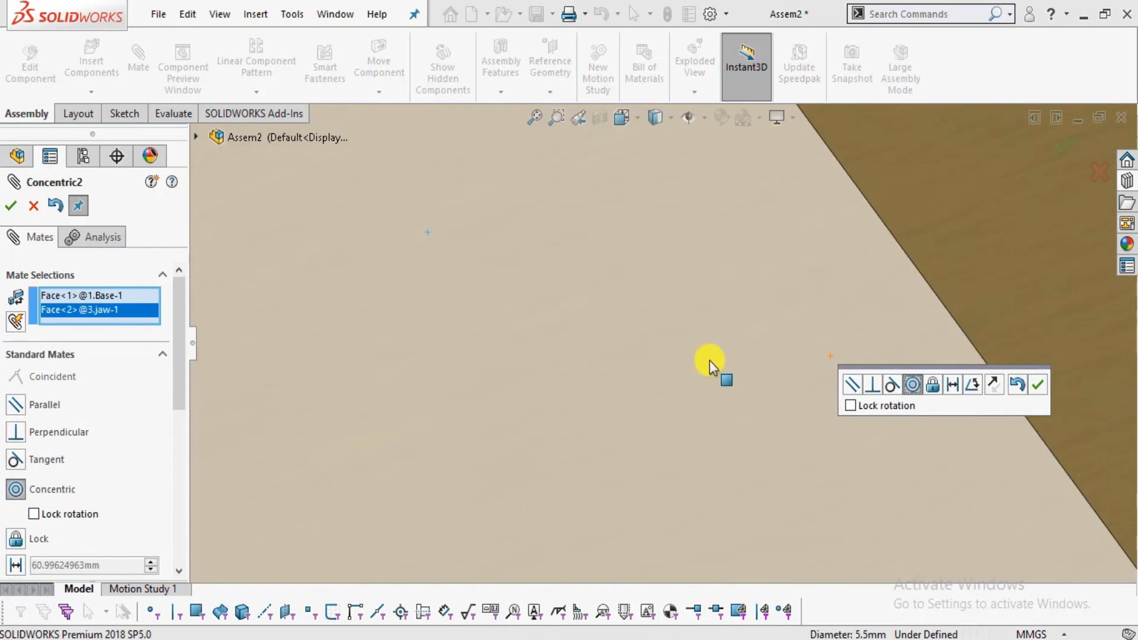
{"action": "scroll", "coordinate": [656, 212], "scroll_direction": "up", "scroll_amount": 10}
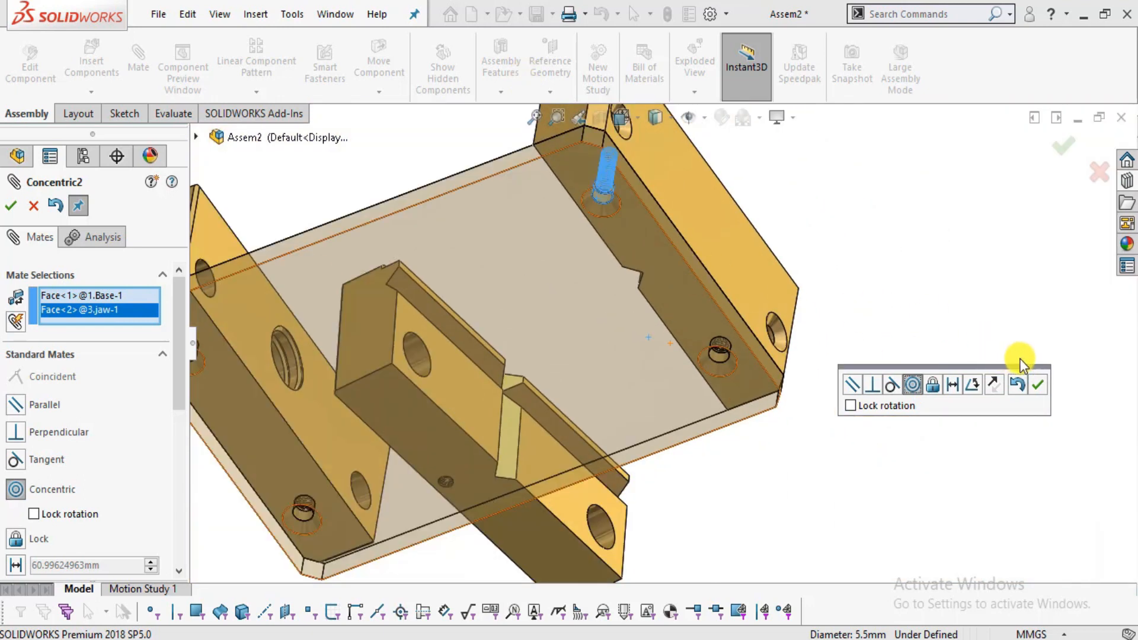
{"action": "left_click", "coordinate": [1037, 384]}
Add a coincident mate between the fixed jaw's outer face and the base's end face.
{"action": "middle_click_drag", "start_coordinate": [770, 296], "coordinate": [675, 164]}
{"action": "left_click", "coordinate": [675, 189]}
{"action": "left_click", "coordinate": [670, 219]}
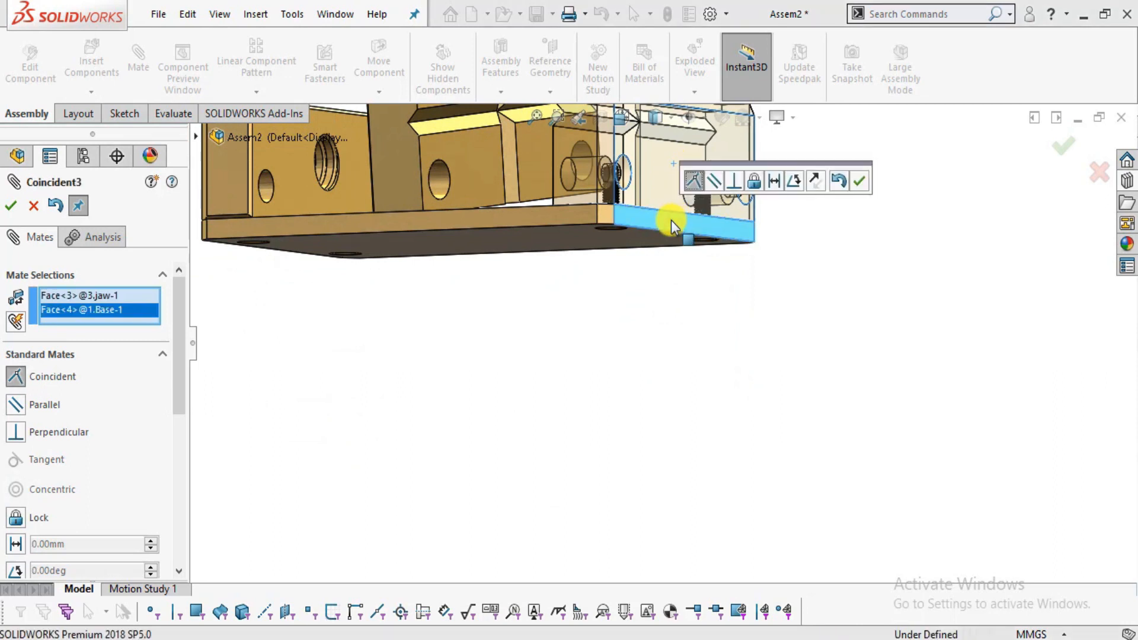
{"action": "scroll", "coordinate": [668, 181], "scroll_direction": "down", "scroll_amount": 3}
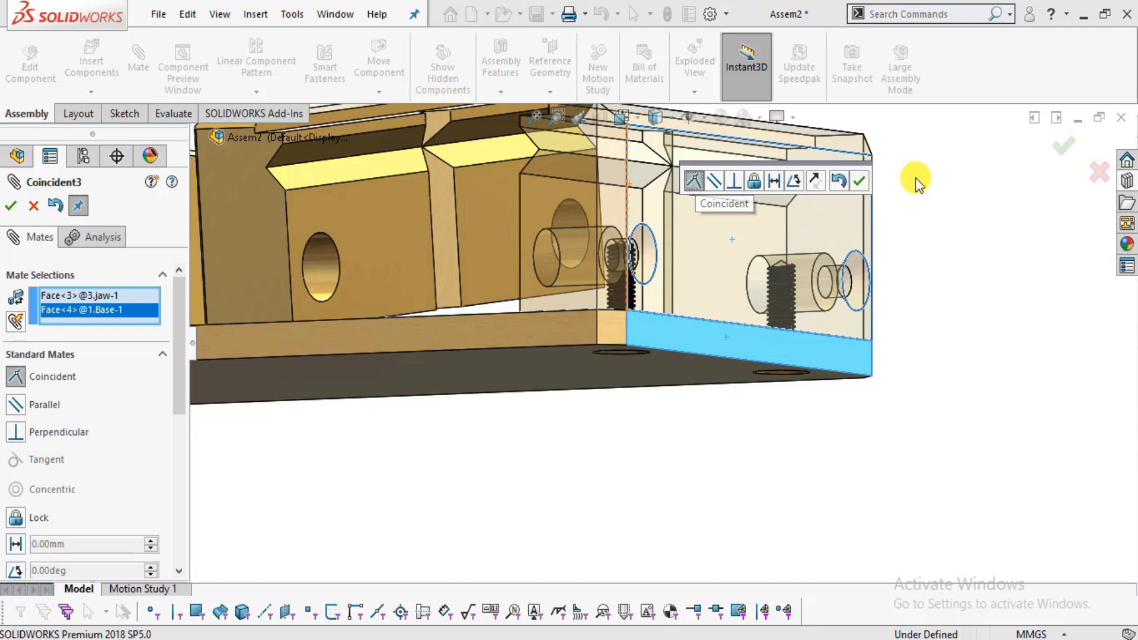
{"action": "left_click", "coordinate": [860, 180]}
Move the fixed jaw clear above the base and make its bottom face coincident with the base's top face.
{"action": "middle_click_drag", "start_coordinate": [889, 290], "coordinate": [898, 345]}
{"action": "left_click_drag", "start_coordinate": [798, 285], "coordinate": [674, 55]}
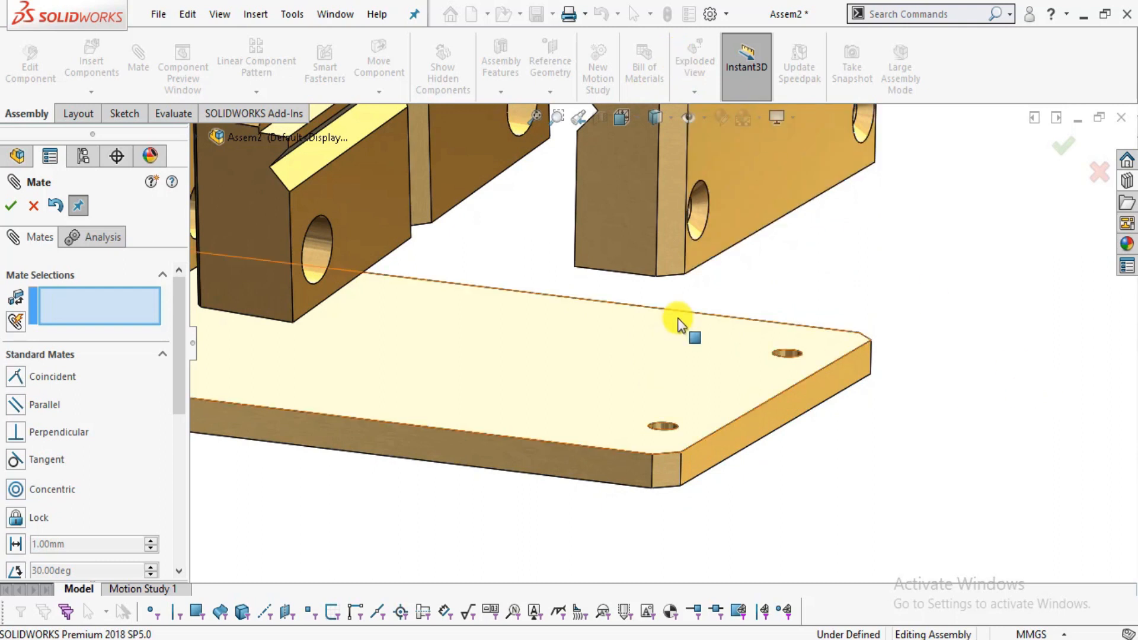
{"action": "scroll", "coordinate": [662, 315], "scroll_direction": "up", "scroll_amount": 2}
{"action": "middle_click_drag", "start_coordinate": [638, 336], "coordinate": [620, 221]}
{"action": "left_click", "coordinate": [756, 201]}
{"action": "left_click", "coordinate": [620, 222]}
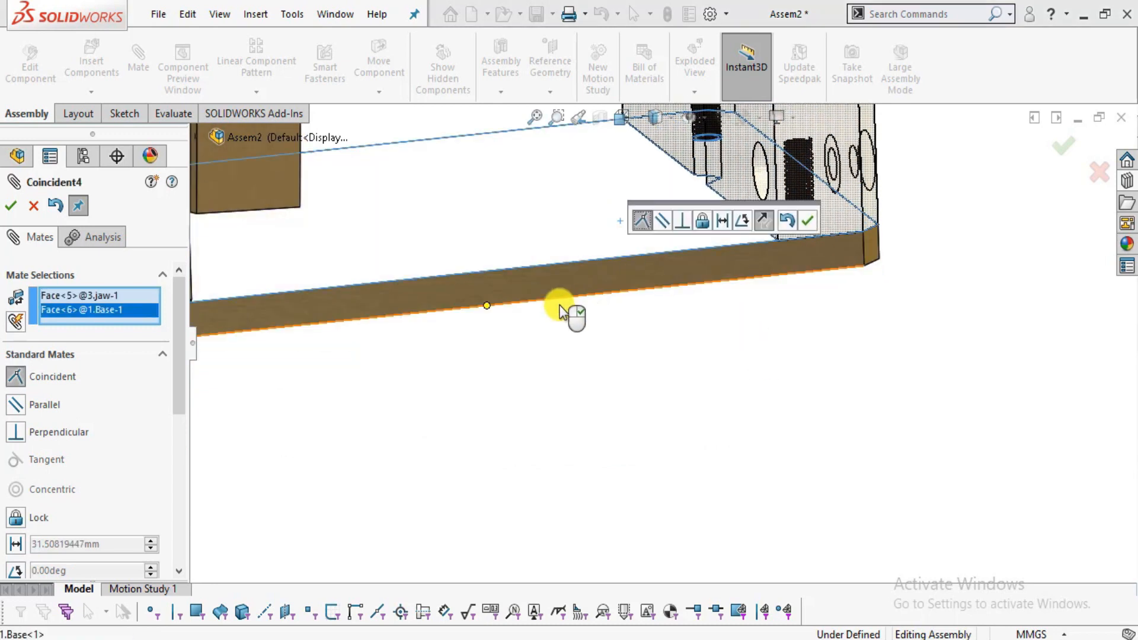
{"action": "left_click", "coordinate": [807, 219]}
{"action": "scroll", "coordinate": [877, 297], "scroll_direction": "up", "scroll_amount": 5}
{"action": "middle_click_drag", "start_coordinate": [808, 319], "coordinate": [760, 332]}
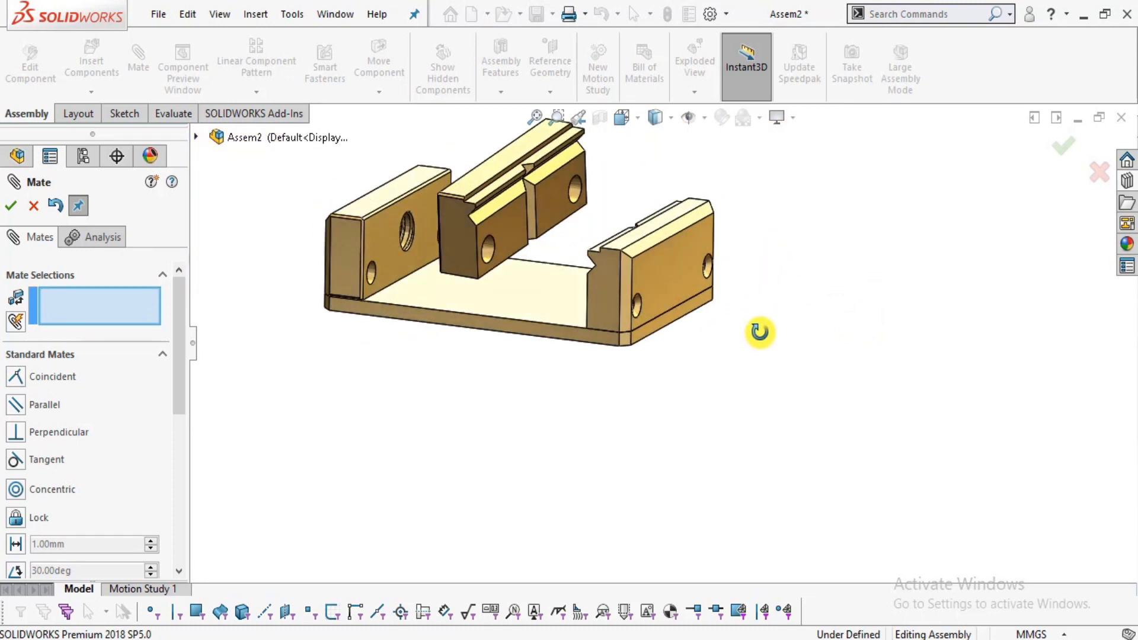
Add a concentric mate between the movable jaw's side hole and the matching hole in the fixed jaw.
{"action": "middle_click_drag", "start_coordinate": [574, 244], "coordinate": [636, 256]}
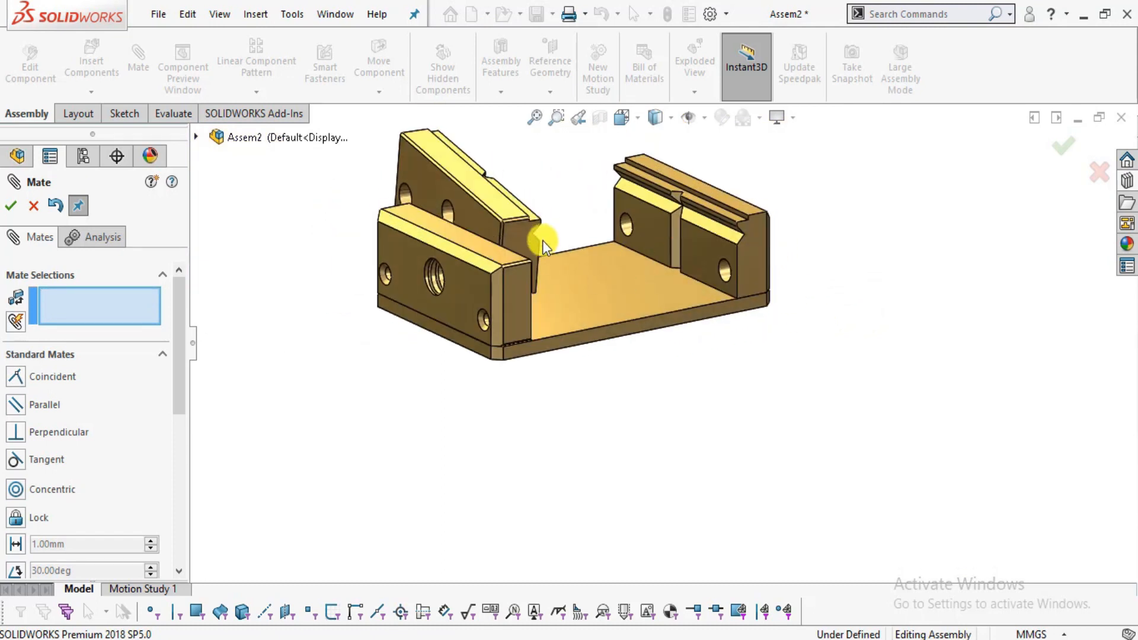
{"action": "scroll", "coordinate": [493, 207], "scroll_direction": "down", "scroll_amount": 1}
{"action": "left_click_drag", "start_coordinate": [513, 224], "coordinate": [598, 181]}
{"action": "scroll", "coordinate": [603, 229], "scroll_direction": "down", "scroll_amount": 2}
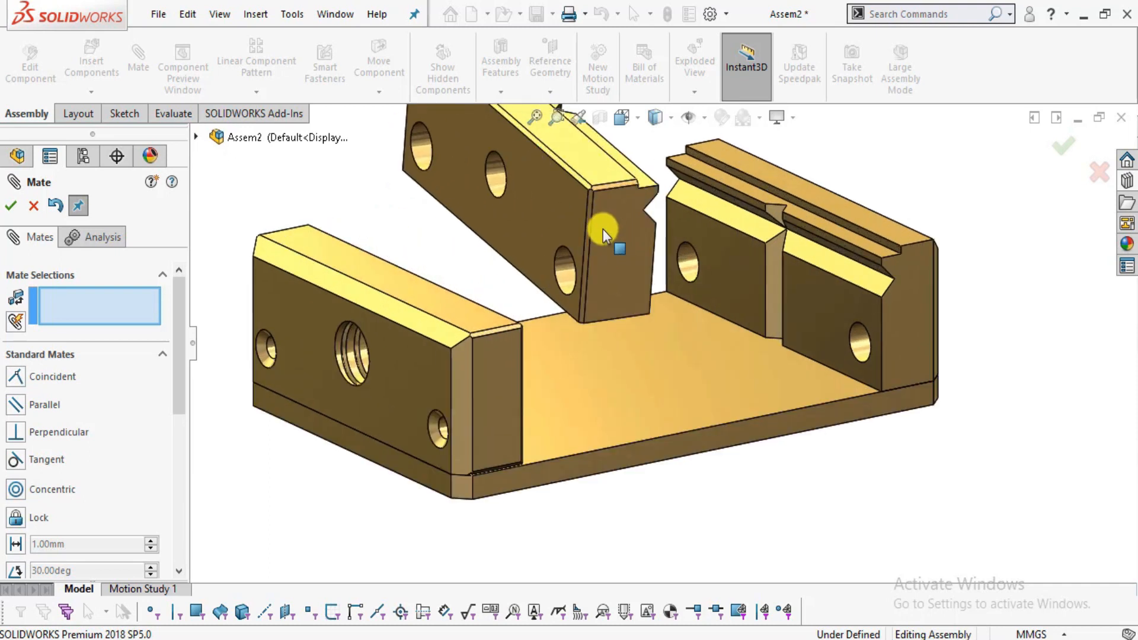
{"action": "middle_click_drag", "start_coordinate": [604, 247], "coordinate": [552, 272]}
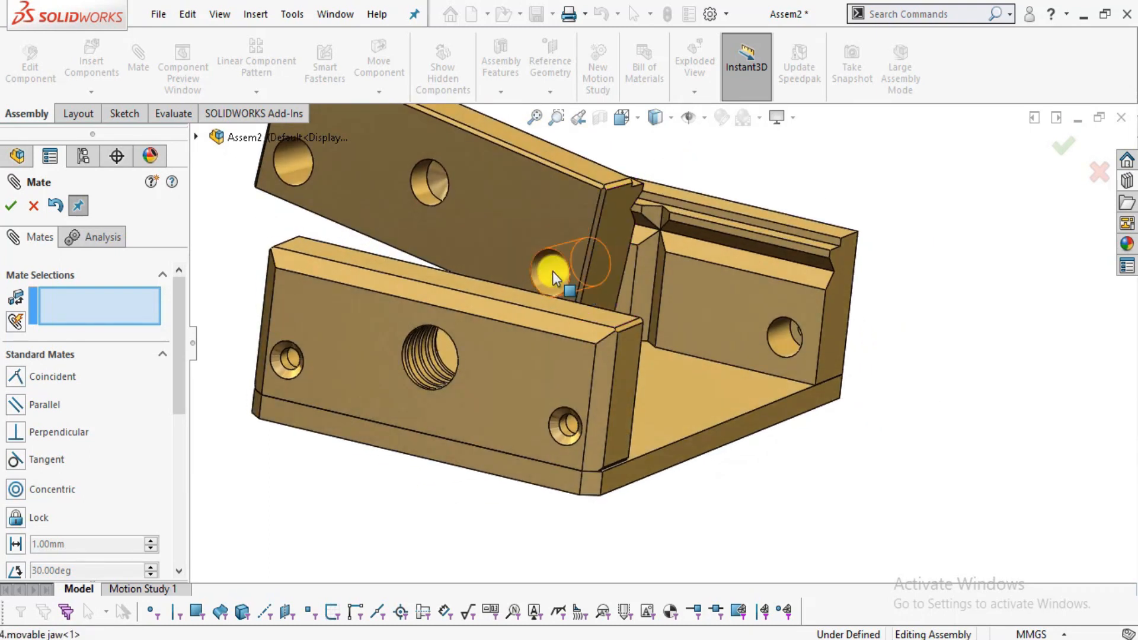
{"action": "left_click", "coordinate": [552, 271]}
{"action": "scroll", "coordinate": [794, 332], "scroll_direction": "down", "scroll_amount": 3}
{"action": "mouse_move", "coordinate": [772, 343]}
{"action": "middle_mouse_down"}
{"action": "mouse_move", "coordinate": [775, 325]}
{"action": "mouse_move", "coordinate": [788, 326]}
{"action": "mouse_move", "coordinate": [770, 330]}
{"action": "middle_mouse_up"}
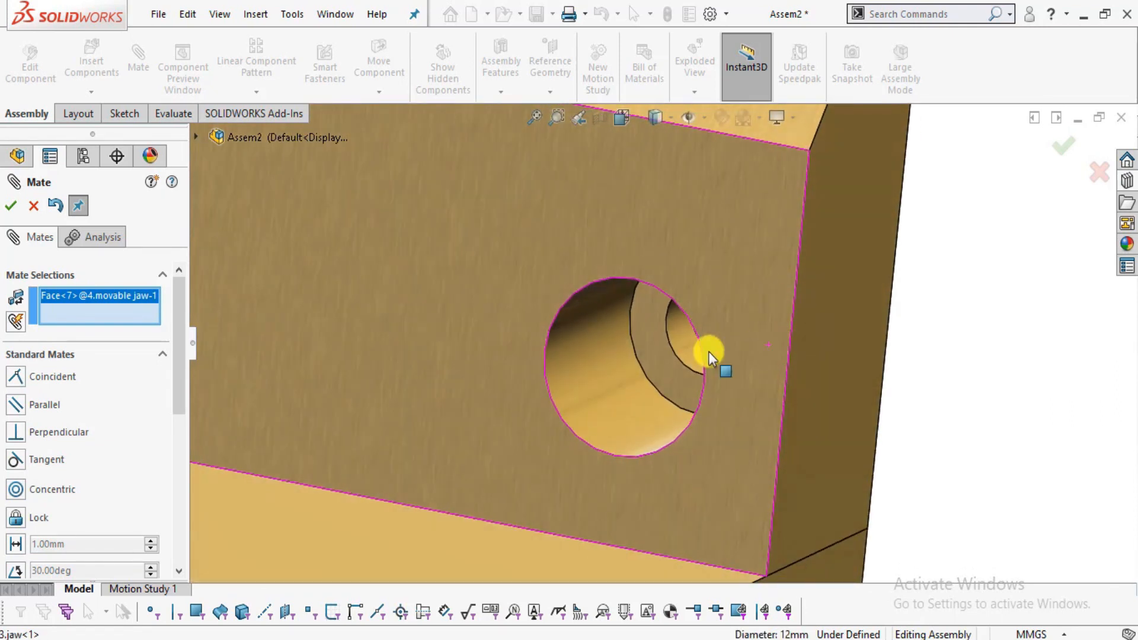
{"action": "left_click", "coordinate": [610, 361]}
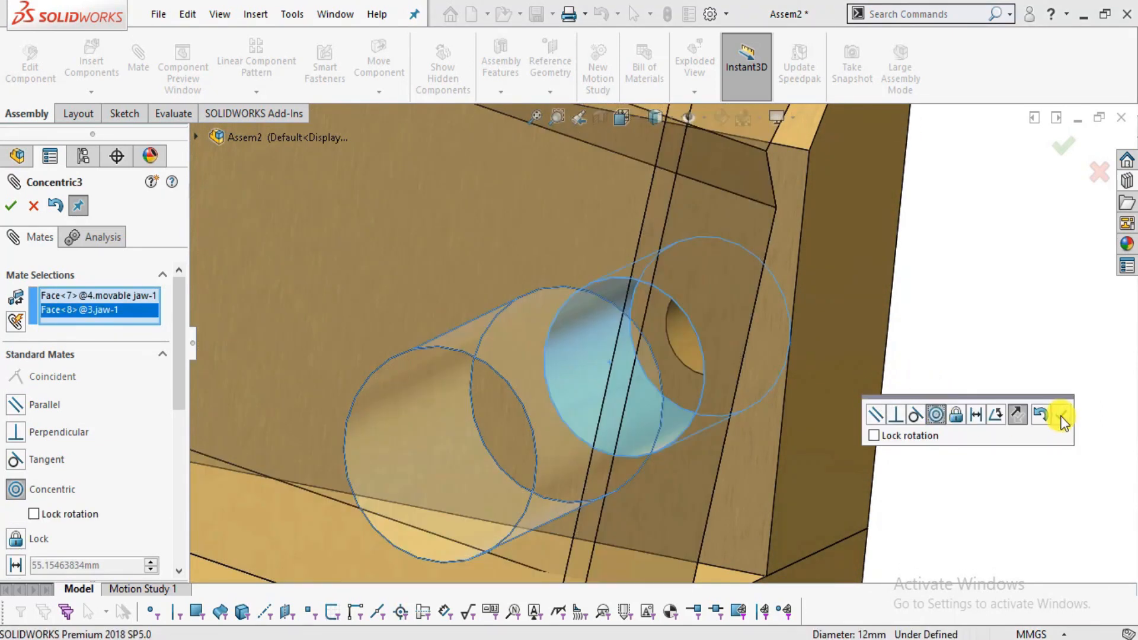
{"action": "left_click", "coordinate": [1062, 422]}
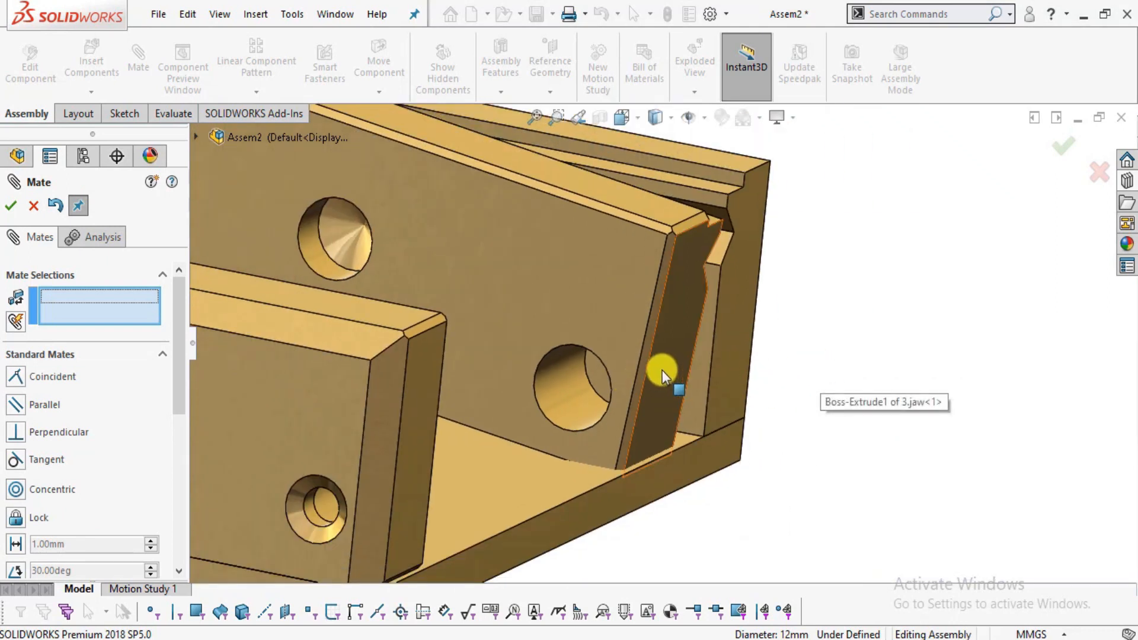
Make the movable jaw's end face coincident with the base plate's long side face.
{"action": "left_click", "coordinate": [663, 367]}
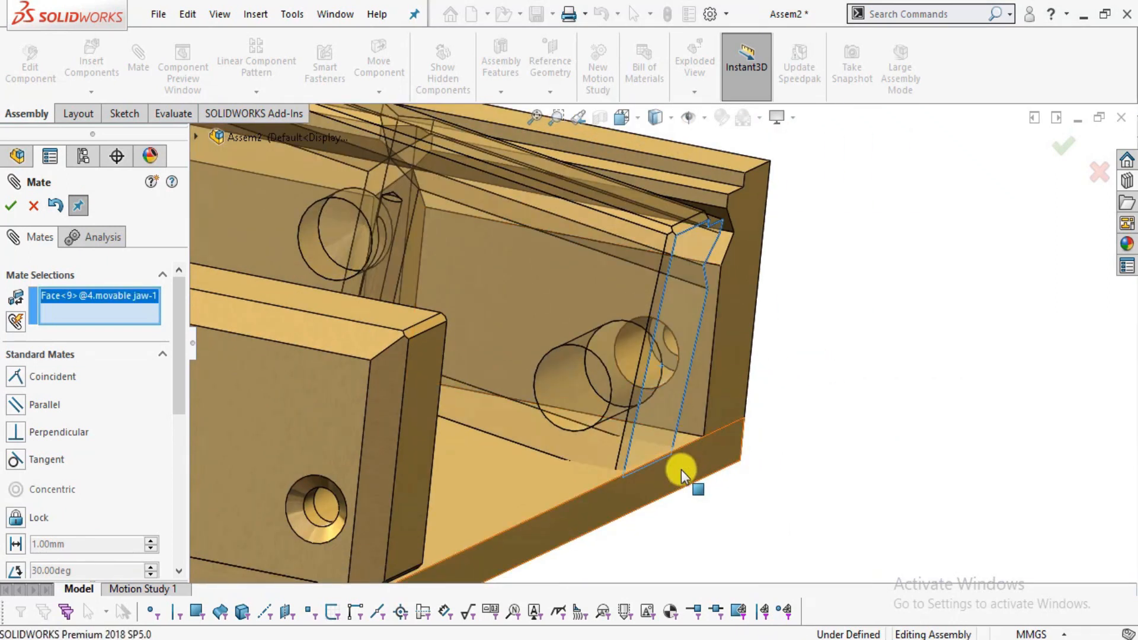
{"action": "left_click", "coordinate": [681, 469]}
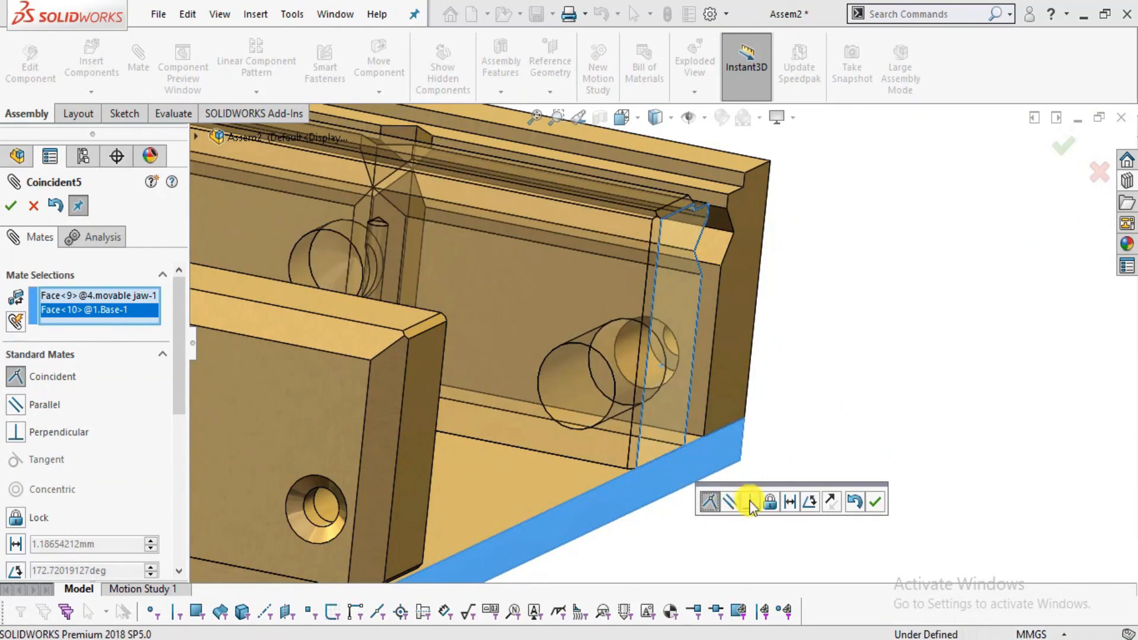
{"action": "left_click", "coordinate": [876, 502]}
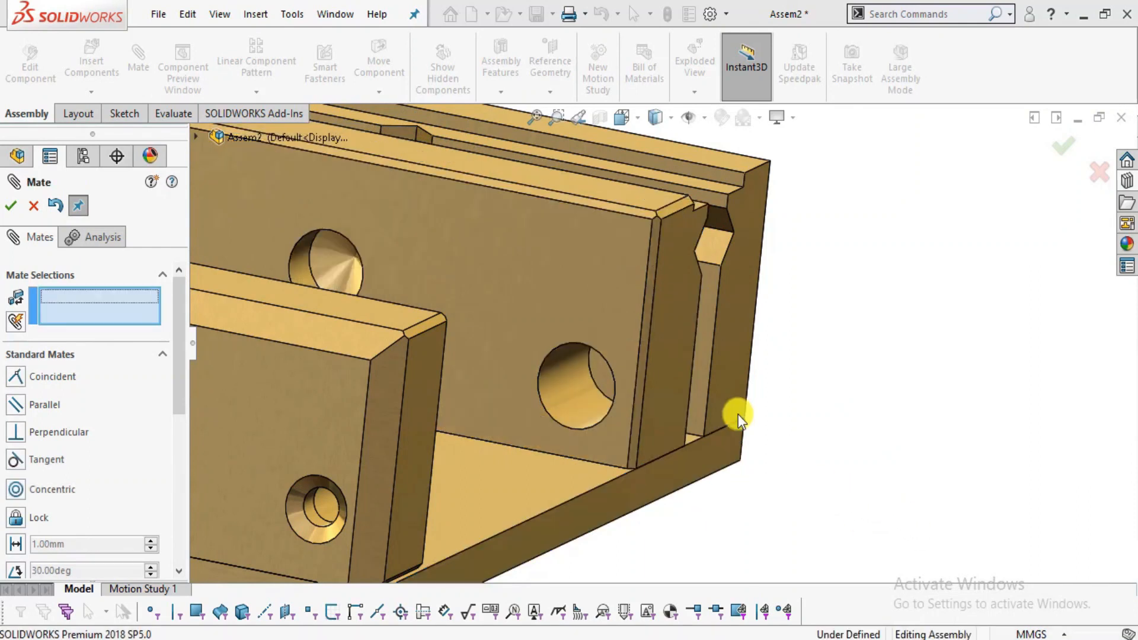
Slide the movable jaw back and forth along the base to check its travel, and close the Mate tool.
{"action": "middle_click_drag", "start_coordinate": [610, 366], "coordinate": [502, 340]}
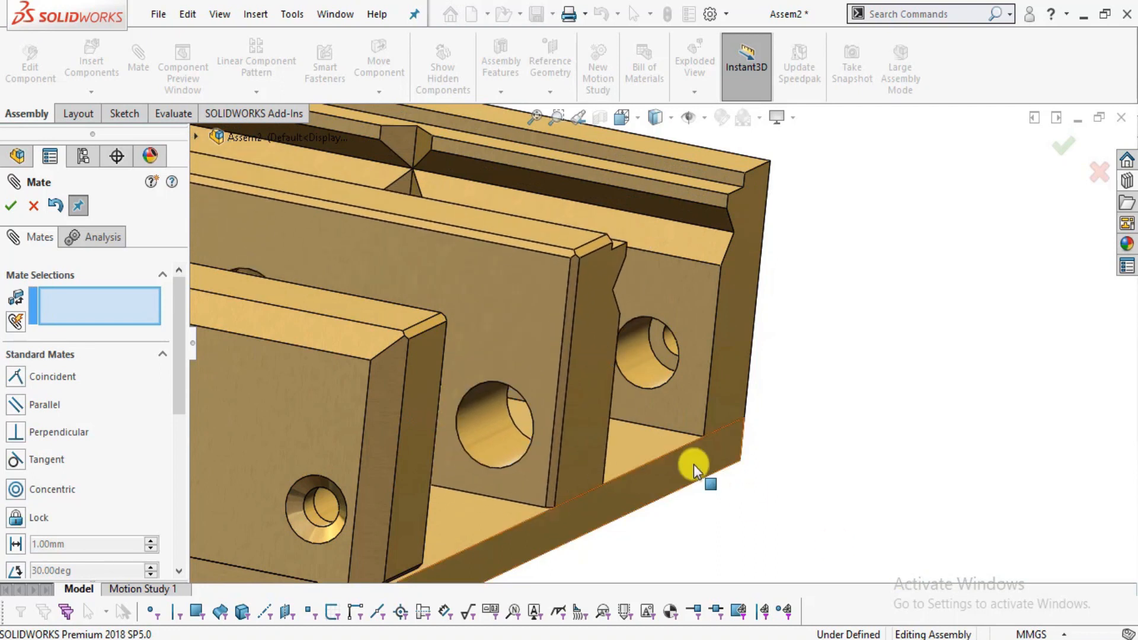
{"action": "scroll", "coordinate": [693, 468], "scroll_direction": "up", "scroll_amount": 4}
{"action": "middle_click_drag", "start_coordinate": [522, 429], "coordinate": [580, 449]}
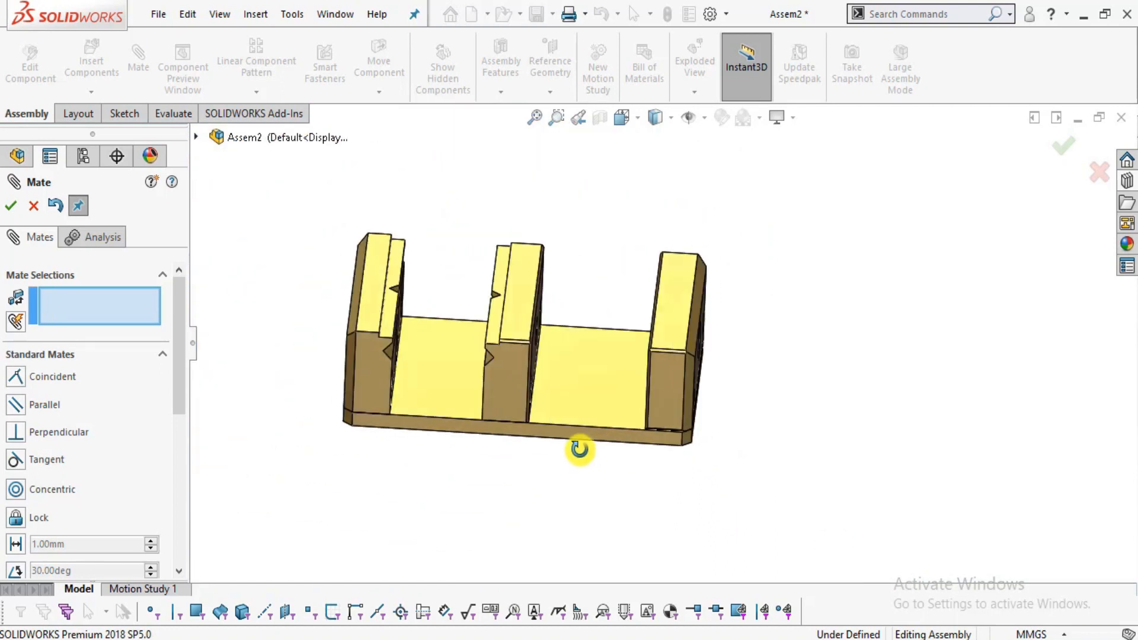
{"action": "left_click", "coordinate": [31, 205]}
{"action": "scroll", "coordinate": [456, 318], "scroll_direction": "down", "scroll_amount": 2}
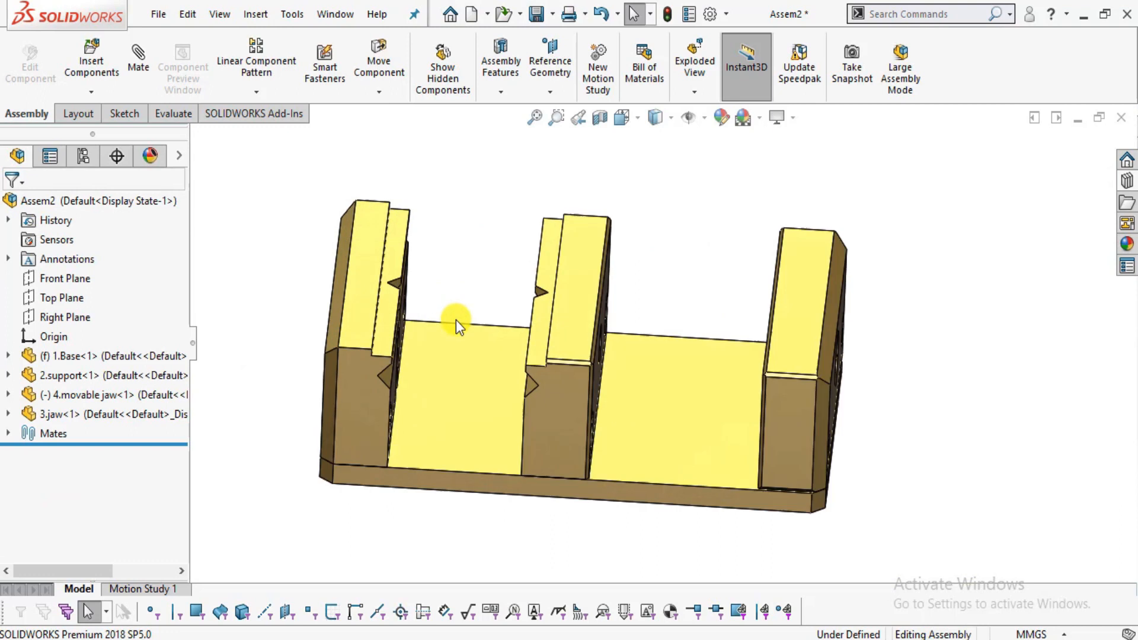
{"action": "scroll", "coordinate": [456, 319], "scroll_direction": "down", "scroll_amount": 2}
{"action": "middle_click_drag", "start_coordinate": [588, 382], "coordinate": [571, 373]}
{"action": "left_click_drag", "start_coordinate": [585, 386], "coordinate": [464, 352]}
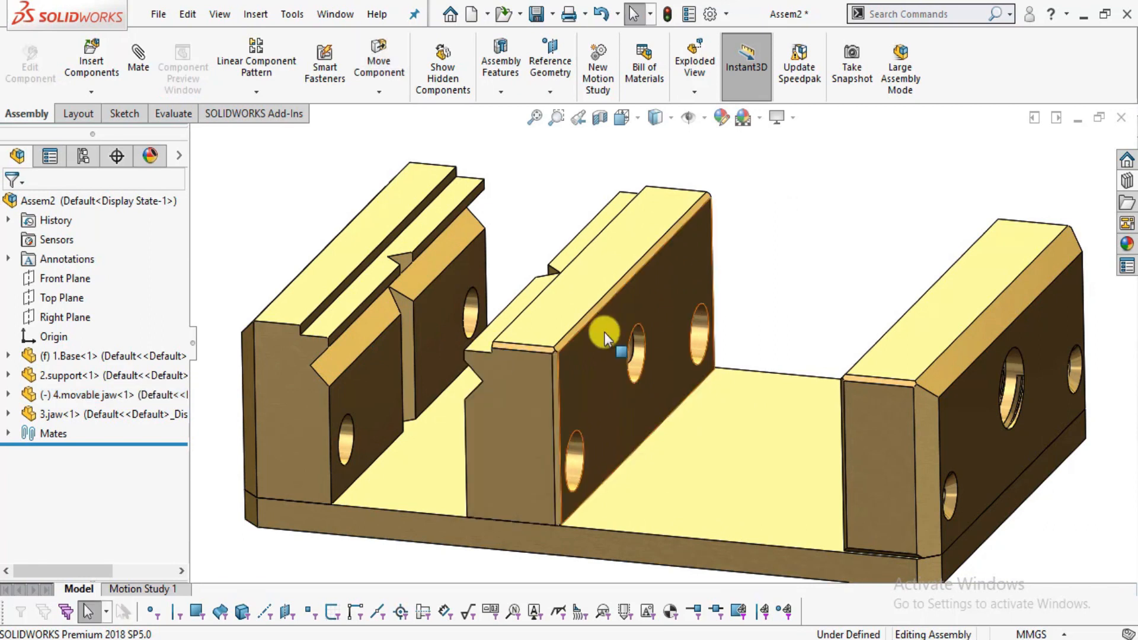
{"action": "scroll", "coordinate": [647, 386], "scroll_direction": "up", "scroll_amount": 2}
{"action": "middle_click_drag", "start_coordinate": [646, 384], "coordinate": [657, 371]}
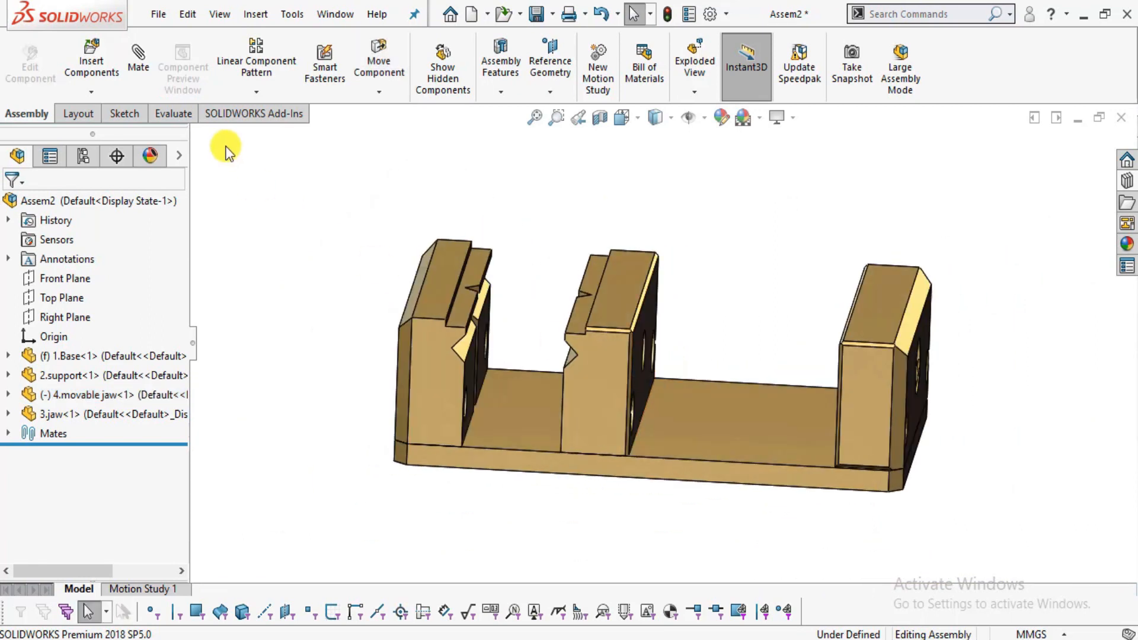
Start an advanced limit distance mate between the facing grip faces of the movable jaw and the fixed jaw.
{"action": "left_click", "coordinate": [142, 65]}
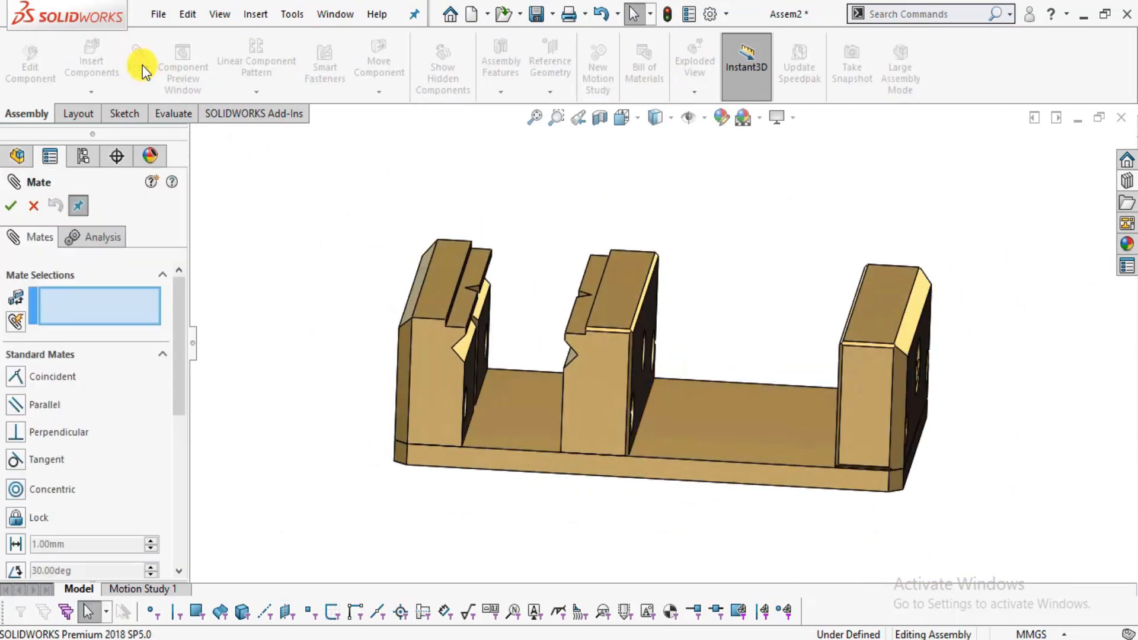
{"action": "left_click_drag", "start_coordinate": [176, 311], "coordinate": [159, 412]}
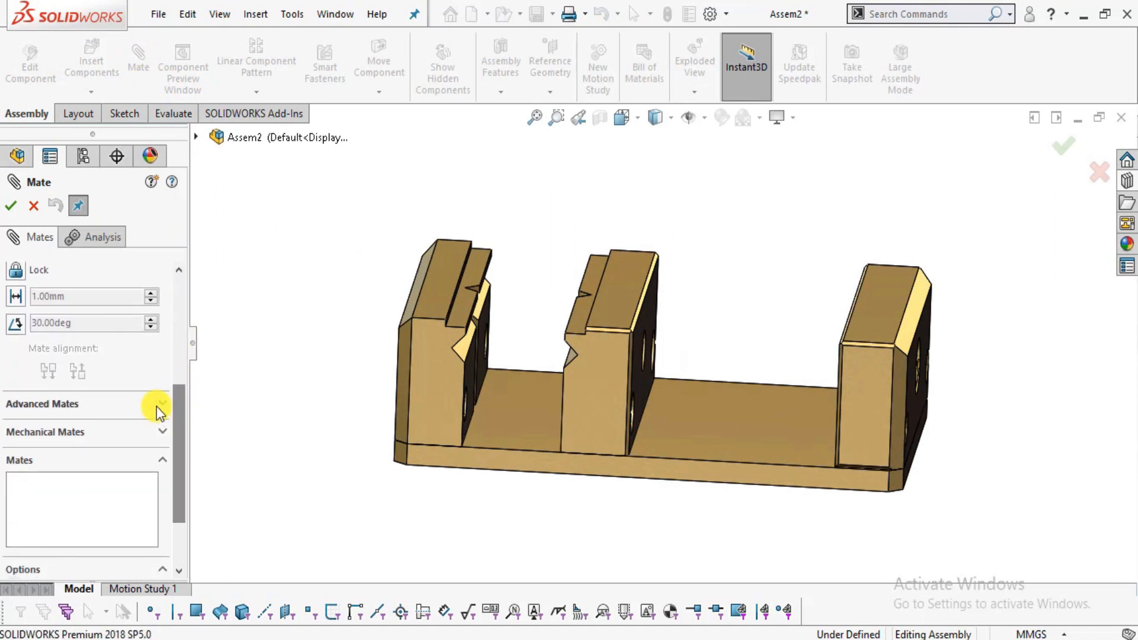
{"action": "scroll", "coordinate": [163, 409], "scroll_direction": "down", "scroll_amount": 2}
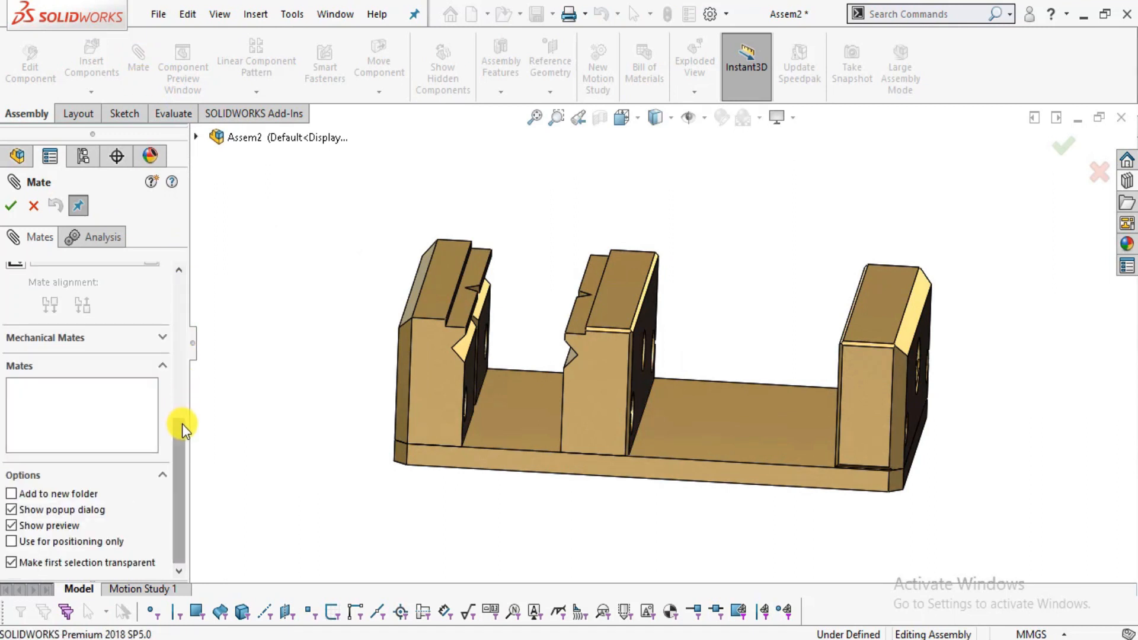
{"action": "scroll", "coordinate": [183, 425], "scroll_direction": "up", "scroll_amount": 4}
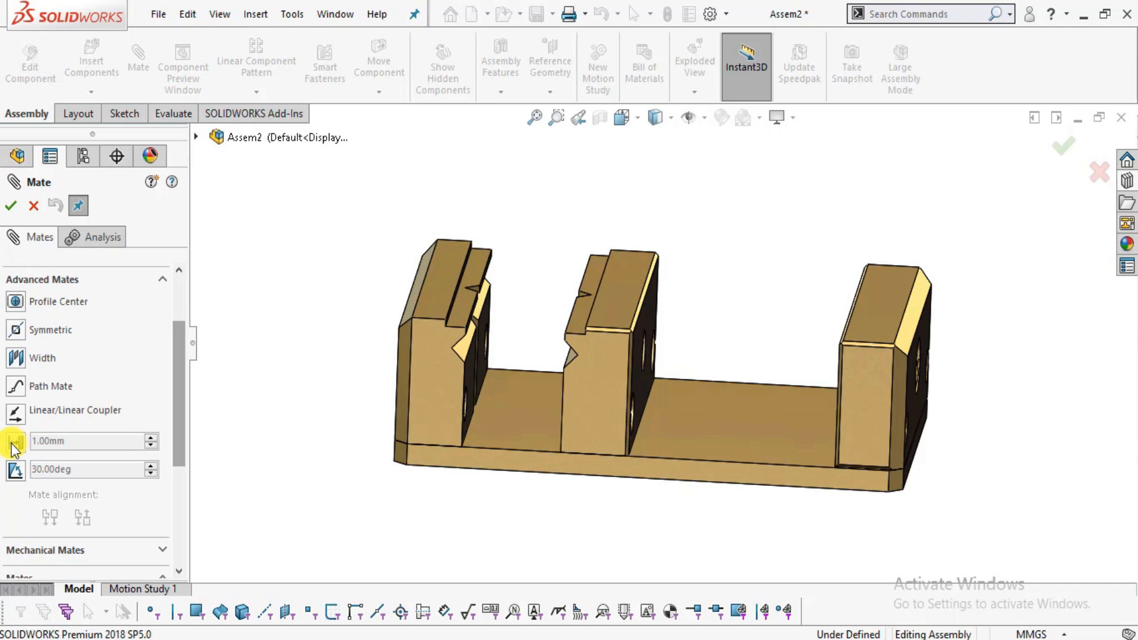
{"action": "left_click", "coordinate": [13, 443]}
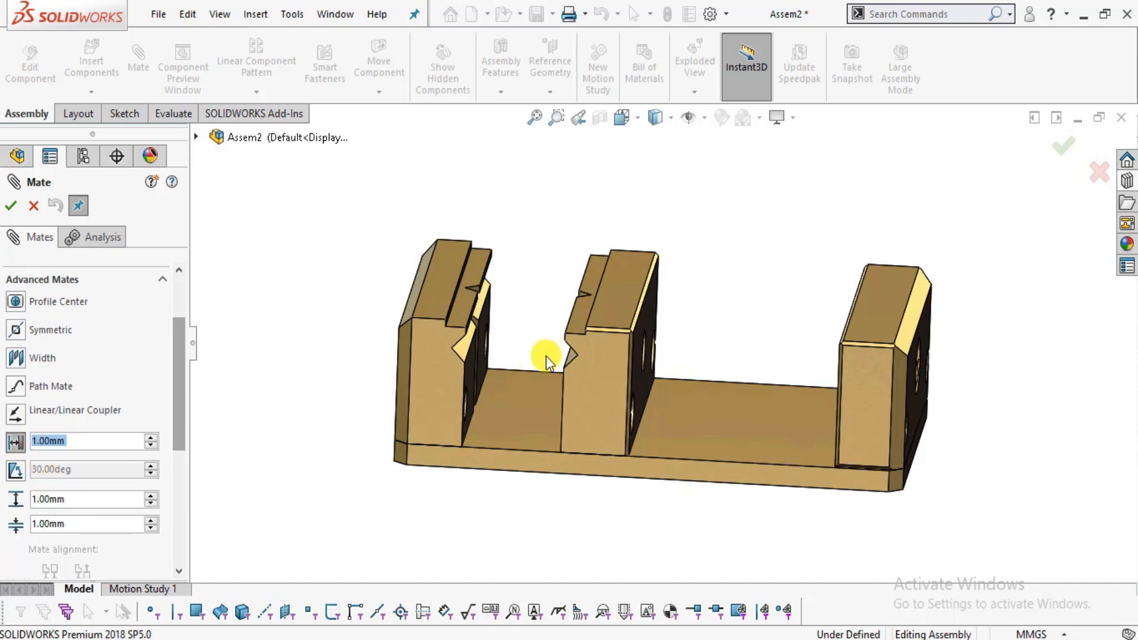
{"action": "scroll", "coordinate": [546, 355], "scroll_direction": "down", "scroll_amount": 4}
{"action": "middle_click_drag", "start_coordinate": [601, 414], "coordinate": [602, 422]}
{"action": "scroll", "coordinate": [716, 397], "scroll_direction": "up", "scroll_amount": 4}
{"action": "middle_click_drag", "start_coordinate": [710, 396], "coordinate": [656, 393]}
{"action": "left_click", "coordinate": [804, 422]}
{"action": "middle_click_drag", "start_coordinate": [806, 427], "coordinate": [907, 410]}
{"action": "left_click", "coordinate": [972, 361]}
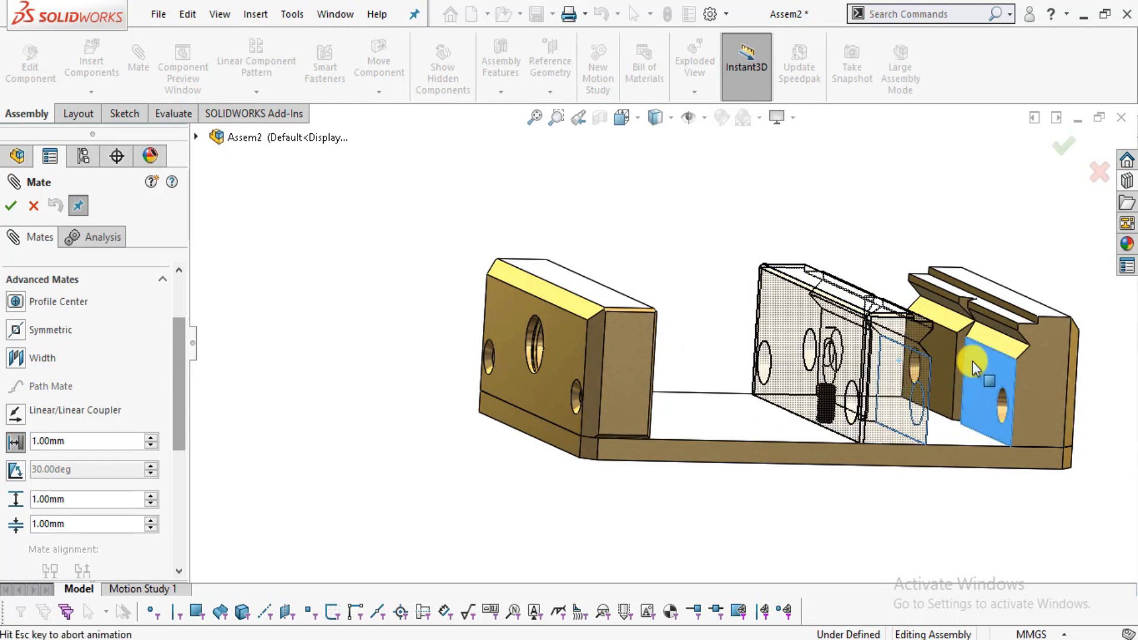
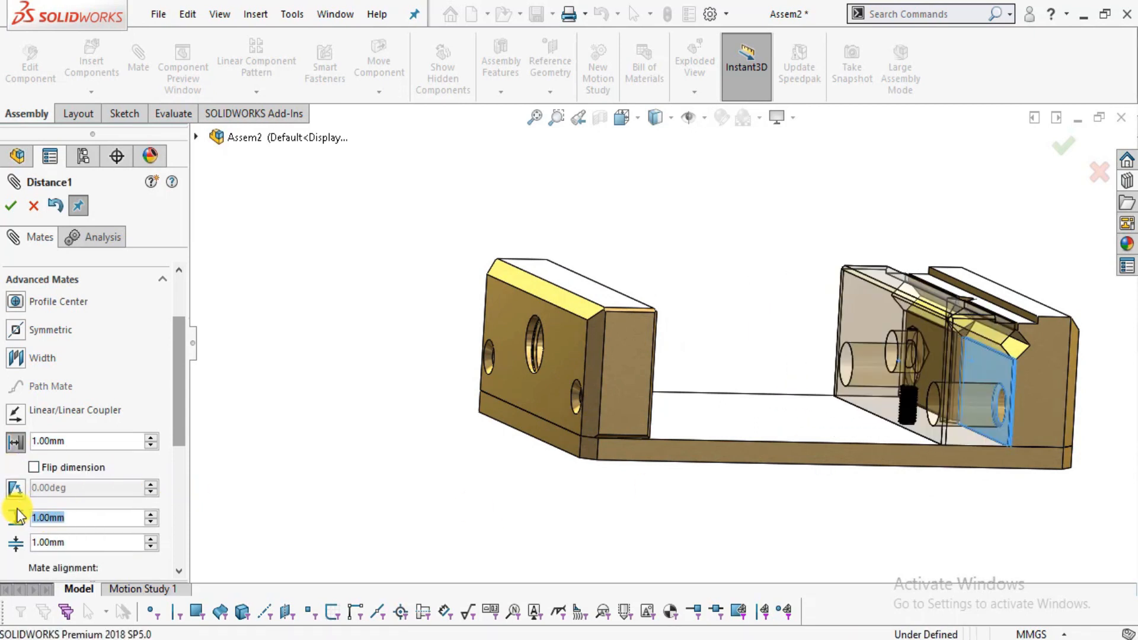
Set the limit distance mate's maximum to 90 mm and minimum to 0.5 mm, and accept it.
{"action": "type", "text": "9"}
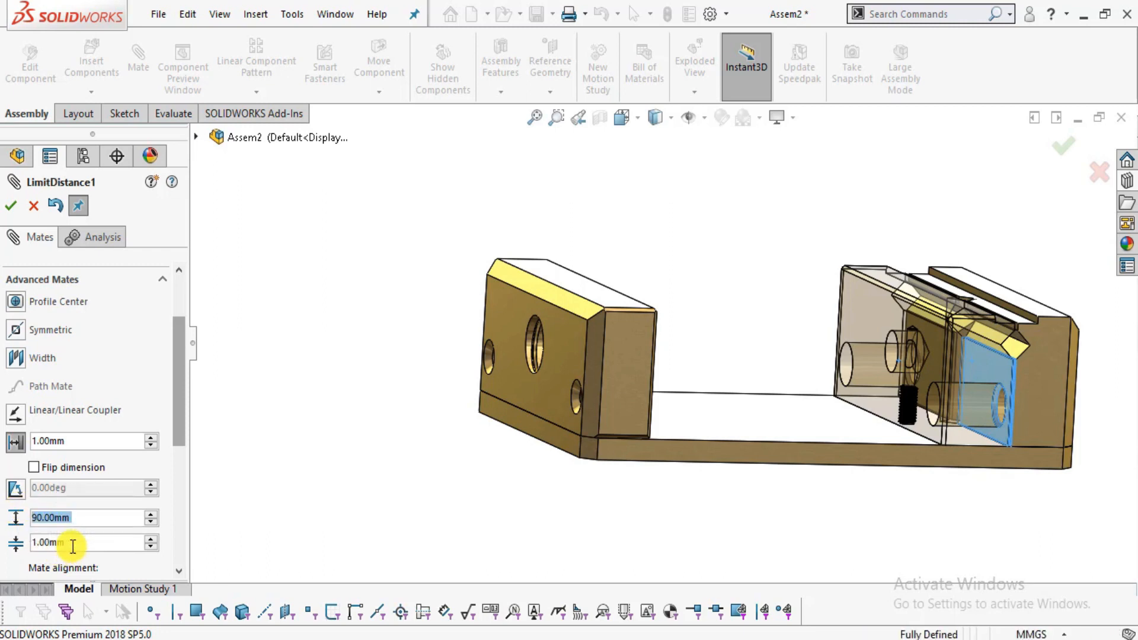
{"action": "type", "text": "0.5"}
{"action": "key", "text": "Return"}
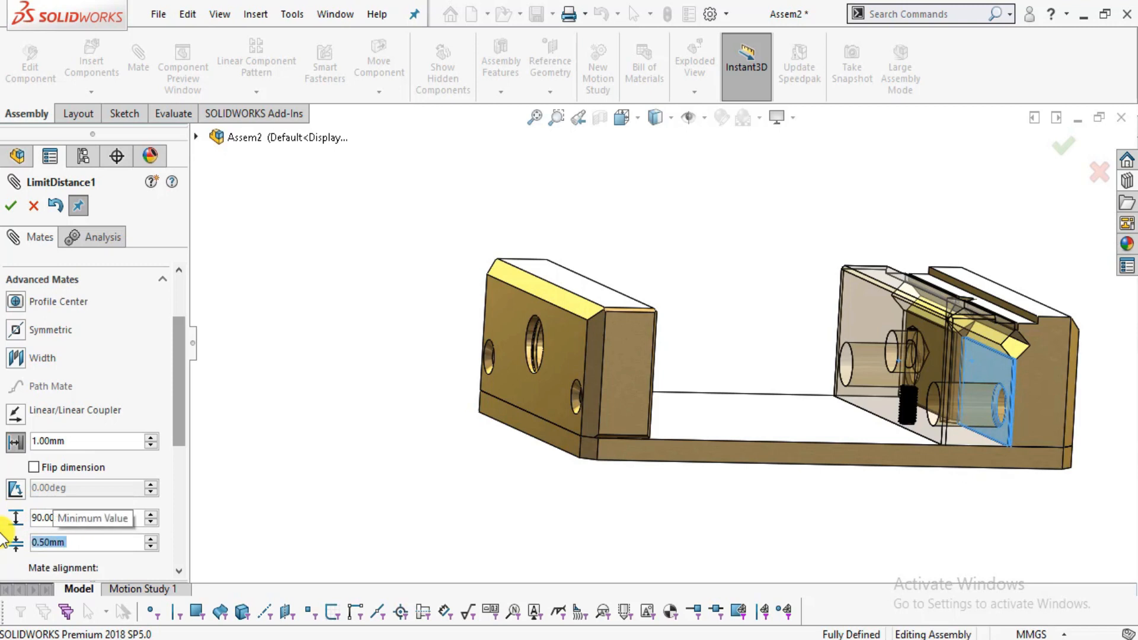
{"action": "left_click", "coordinate": [10, 205]}
Slide the movable jaw away from the fixed jaw to test its travel limit, and close the Mate tool.
{"action": "left_click_drag", "start_coordinate": [978, 346], "coordinate": [628, 347]}
{"action": "middle_click_drag", "start_coordinate": [826, 442], "coordinate": [418, 388]}
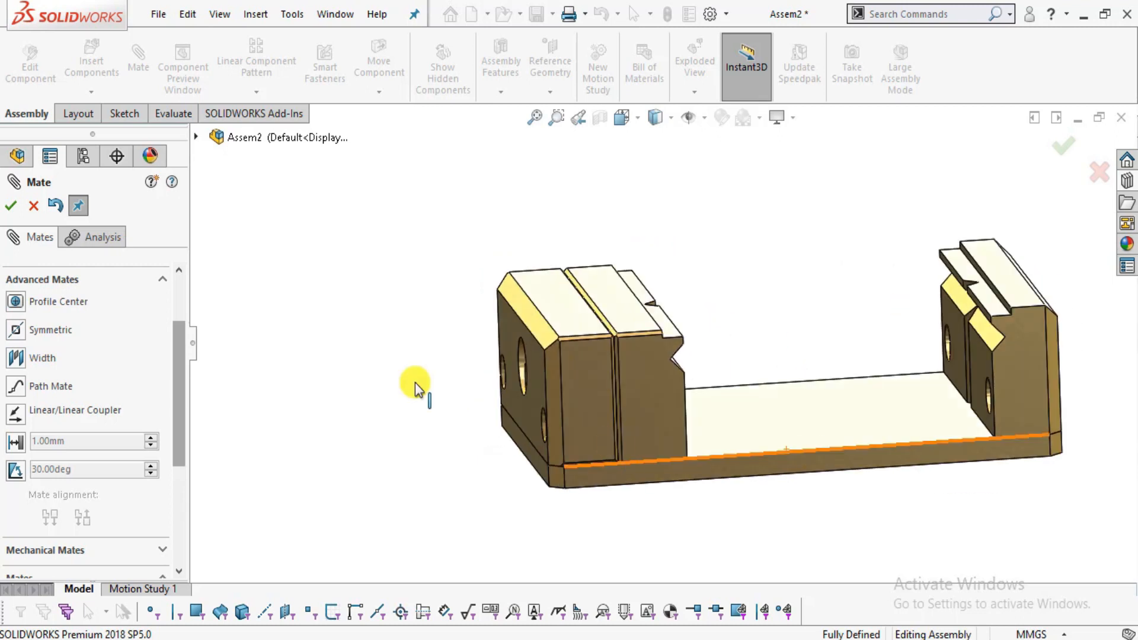
{"action": "left_click", "coordinate": [33, 205]}
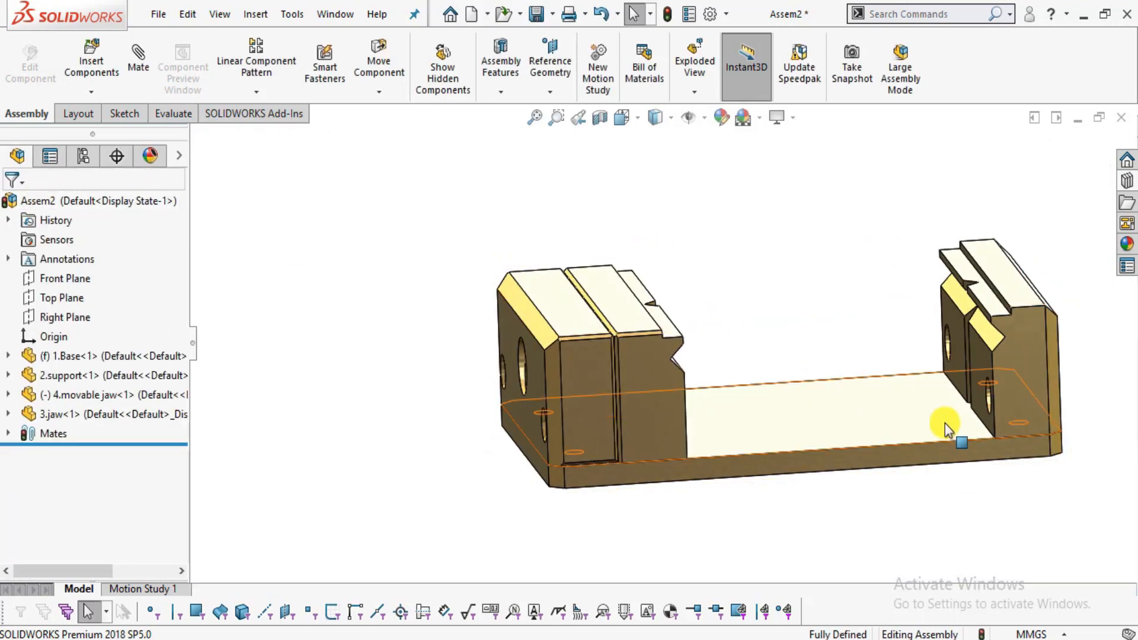
{"action": "mouse_move", "coordinate": [939, 516]}
{"action": "middle_mouse_down"}
{"action": "mouse_move", "coordinate": [853, 241]}
{"action": "mouse_move", "coordinate": [884, 178]}
{"action": "mouse_move", "coordinate": [874, 231]}
{"action": "mouse_move", "coordinate": [944, 432]}
{"action": "mouse_move", "coordinate": [944, 535]}
{"action": "mouse_move", "coordinate": [940, 469]}
{"action": "mouse_move", "coordinate": [937, 500]}
{"action": "middle_mouse_up"}
{"action": "scroll", "coordinate": [764, 296], "scroll_direction": "up", "scroll_amount": 2}
{"action": "scroll", "coordinate": [755, 292], "scroll_direction": "down", "scroll_amount": 2}
{"action": "middle_click_drag", "start_coordinate": [645, 332], "coordinate": [578, 320]}
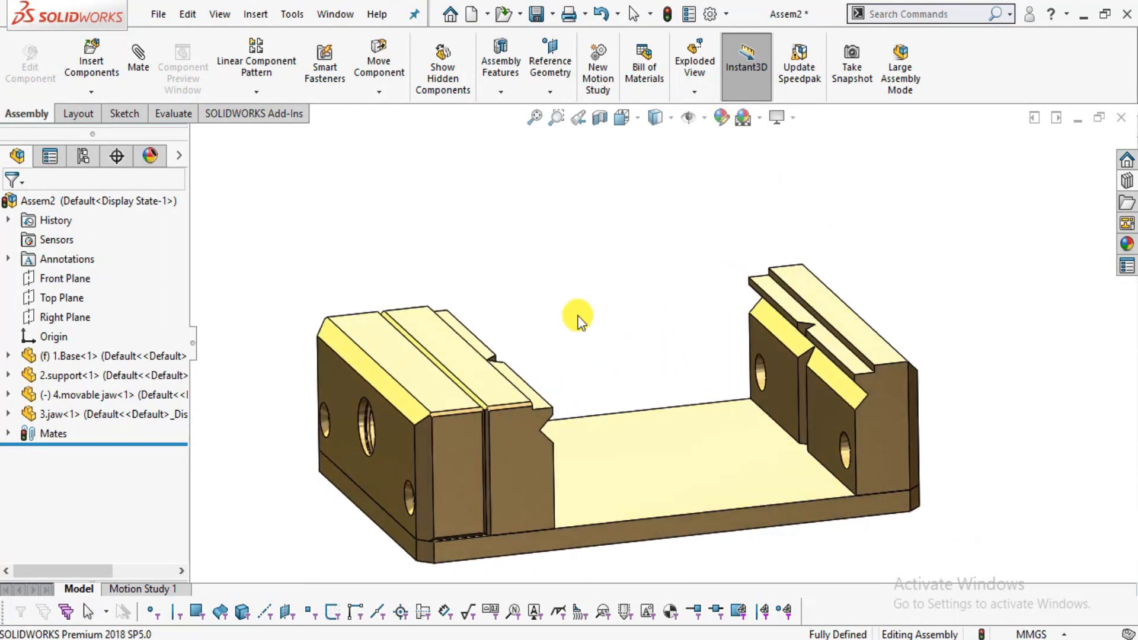
Insert the 5.LEADING AXLE part and place it in free space beside the base plate.
{"action": "left_click", "coordinate": [104, 59]}
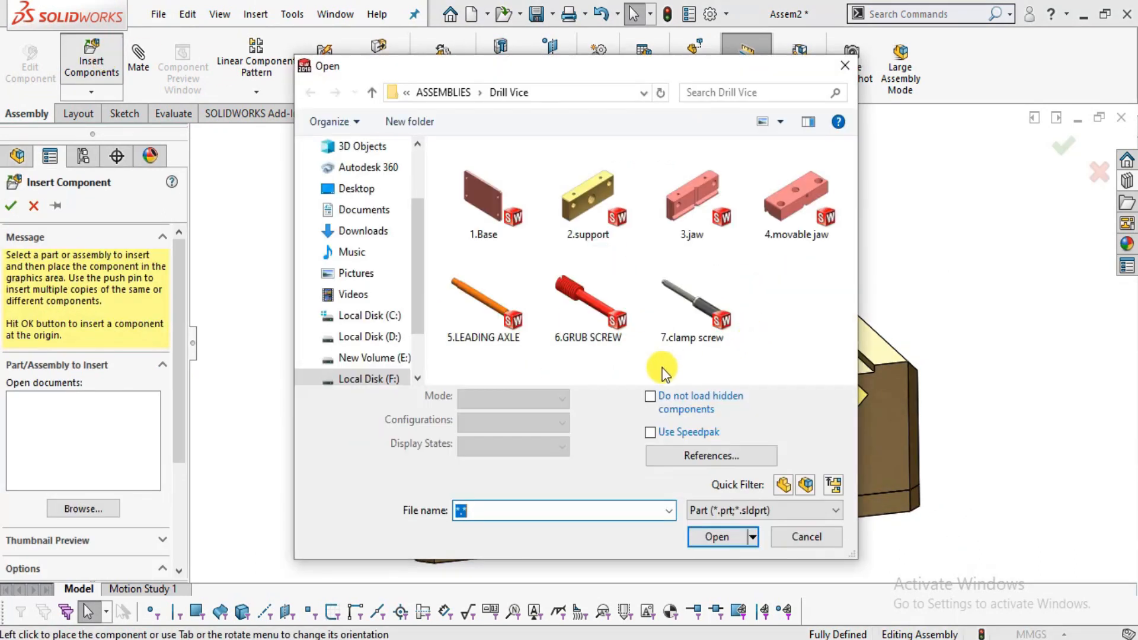
{"action": "double_click", "coordinate": [524, 332]}
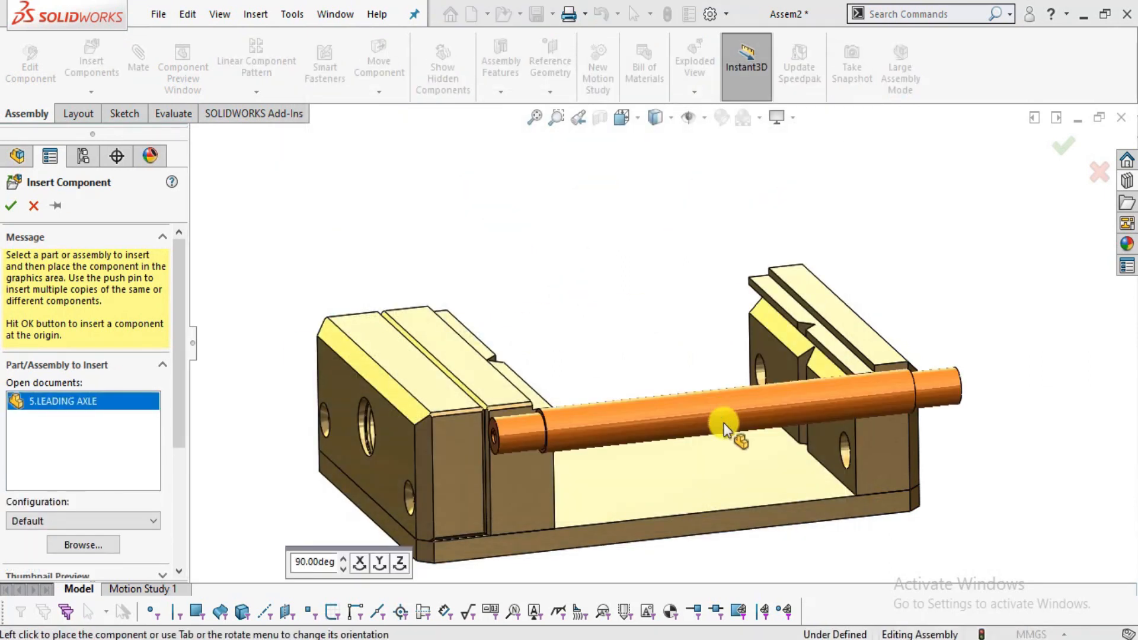
{"action": "scroll", "coordinate": [727, 436], "scroll_direction": "up", "scroll_amount": 2}
{"action": "left_click", "coordinate": [714, 513]}
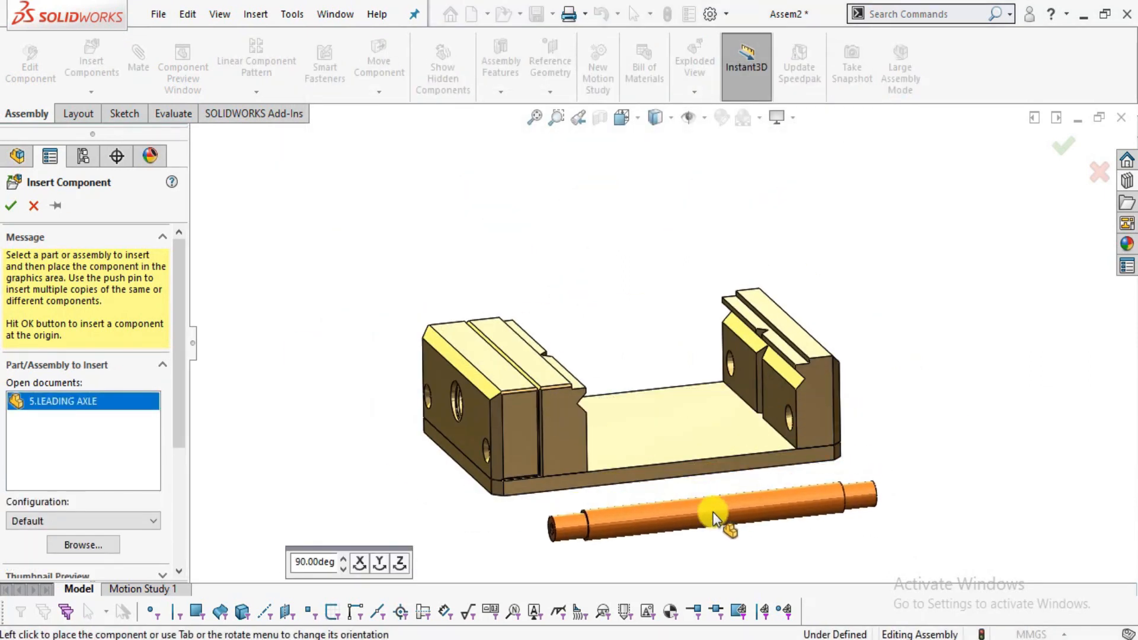
Slide the movable jaw to mid-base and make the leading axle's thick middle section concentric with the fixed jaw's side hole.
{"action": "scroll", "coordinate": [698, 507], "scroll_direction": "down", "scroll_amount": 3}
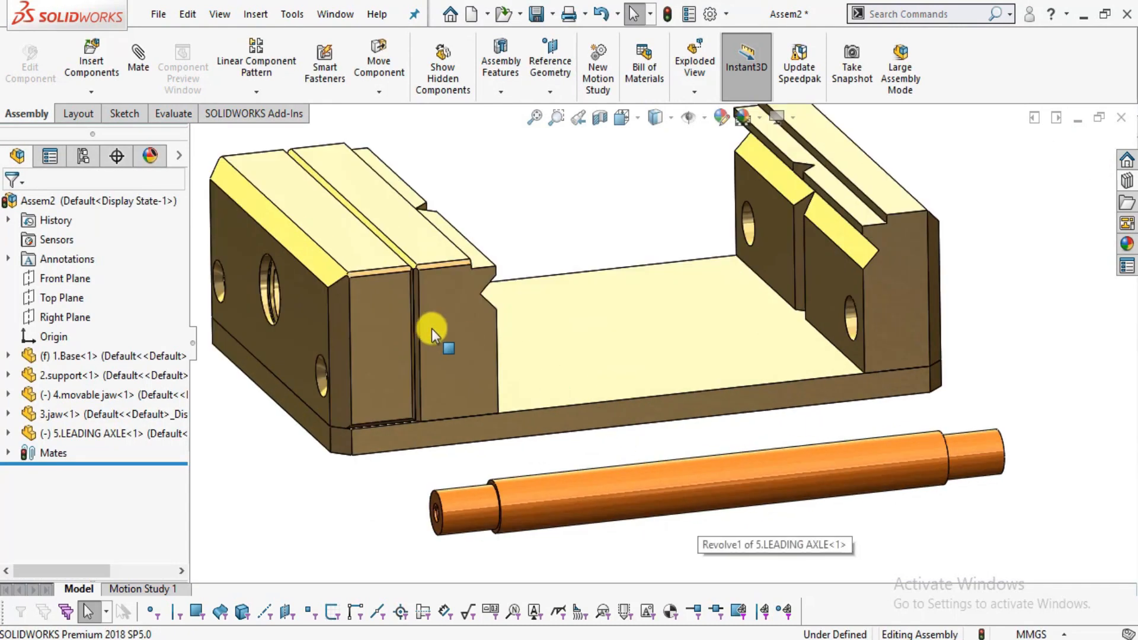
{"action": "left_click_drag", "start_coordinate": [430, 329], "coordinate": [656, 292]}
{"action": "left_click", "coordinate": [613, 492]}
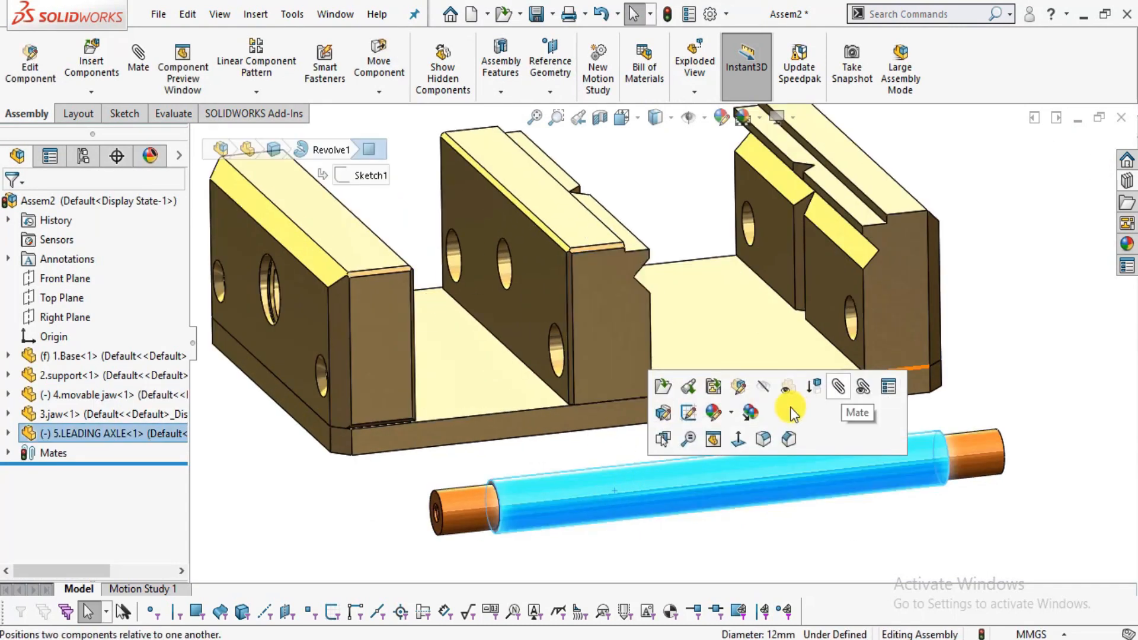
{"action": "middle_click_drag", "start_coordinate": [701, 343], "coordinate": [752, 317]}
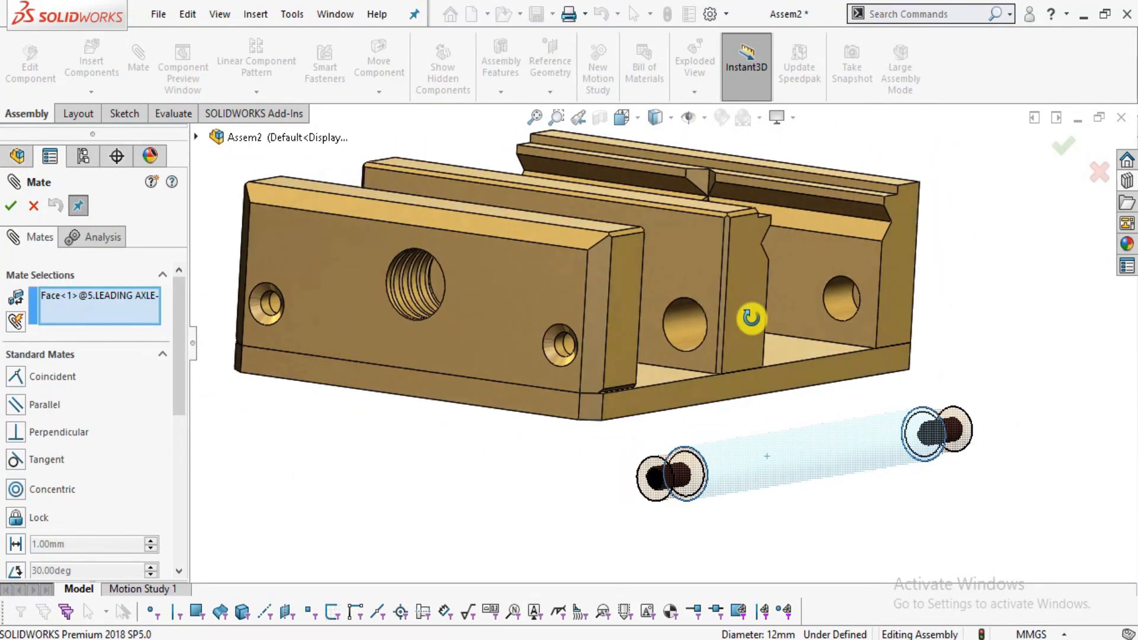
{"action": "scroll", "coordinate": [889, 268], "scroll_direction": "down", "scroll_amount": 4}
{"action": "left_click", "coordinate": [704, 379]}
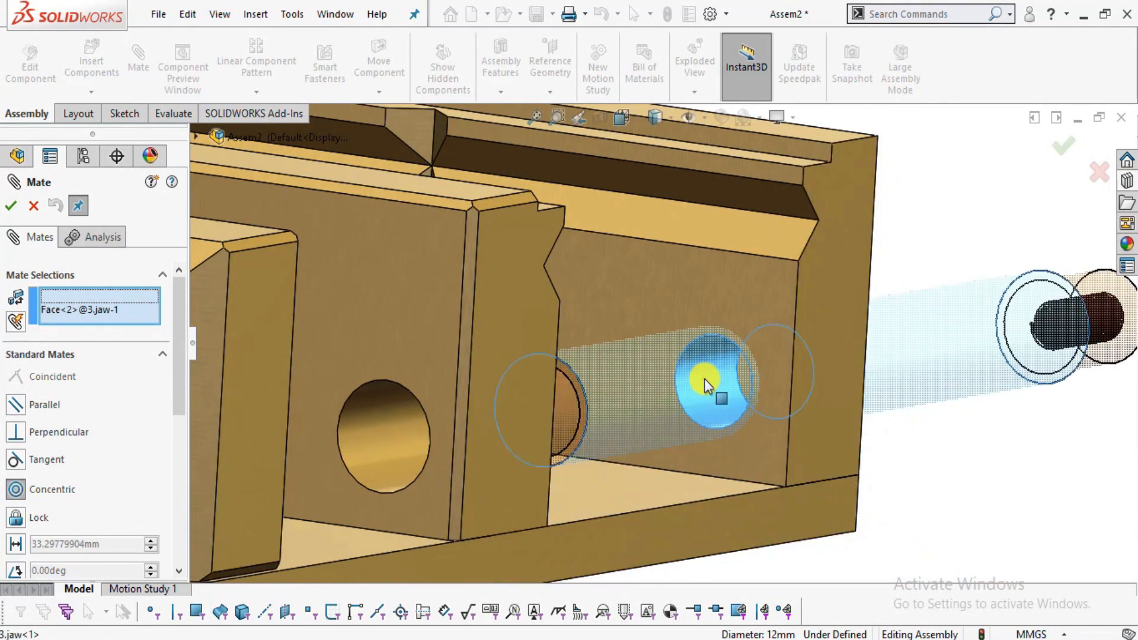
{"action": "left_click", "coordinate": [913, 404]}
Slide the leading axle through the jaws, make its shoulder face coincident with the fixed jaw's inner face, and close the Mate tool.
{"action": "left_click_drag", "start_coordinate": [1045, 333], "coordinate": [440, 384]}
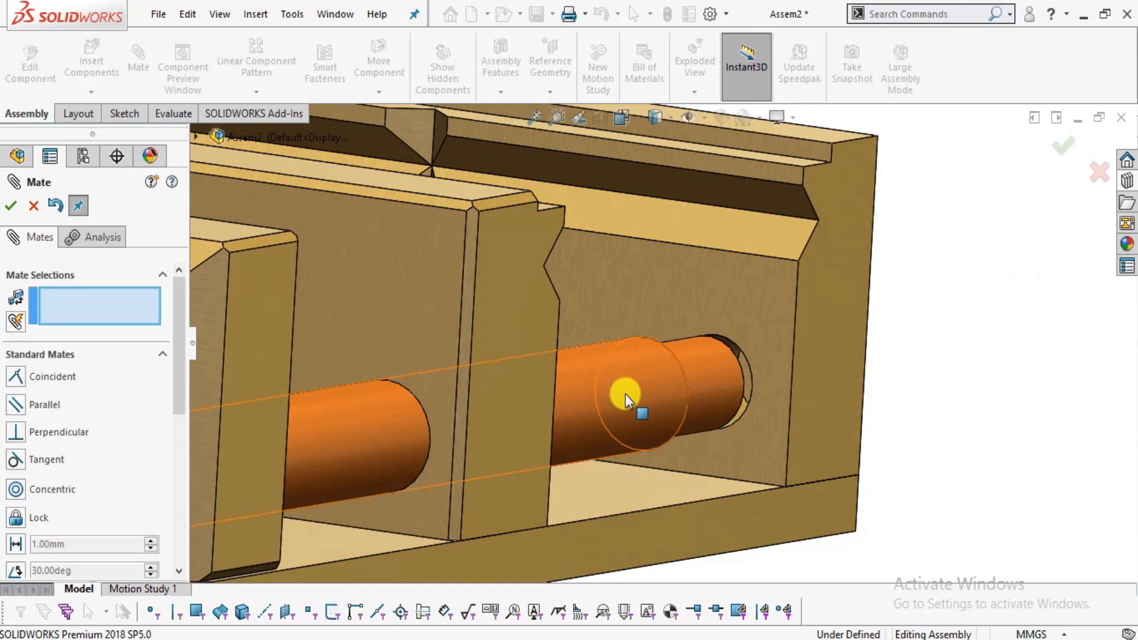
{"action": "left_click_drag", "start_coordinate": [624, 393], "coordinate": [555, 401]}
{"action": "middle_click_drag", "start_coordinate": [766, 387], "coordinate": [594, 399]}
{"action": "left_click", "coordinate": [704, 395]}
{"action": "scroll", "coordinate": [634, 402], "scroll_direction": "down", "scroll_amount": 5}
{"action": "scroll", "coordinate": [634, 402], "scroll_direction": "down", "scroll_amount": 3}
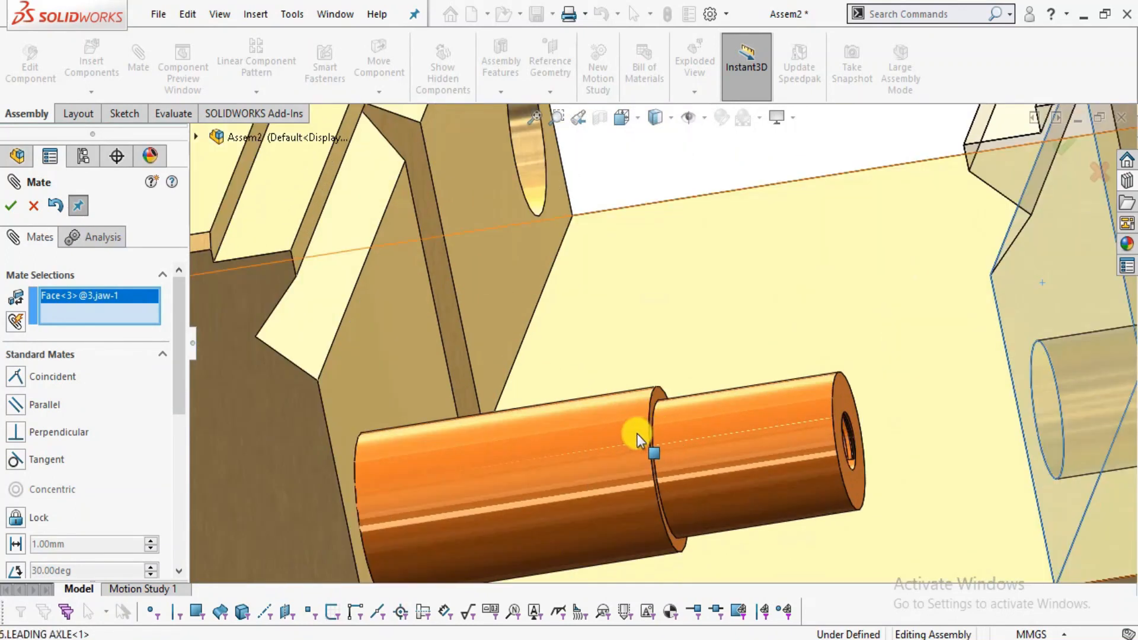
{"action": "middle_click_drag", "start_coordinate": [630, 437], "coordinate": [673, 414]}
{"action": "left_click", "coordinate": [677, 390]}
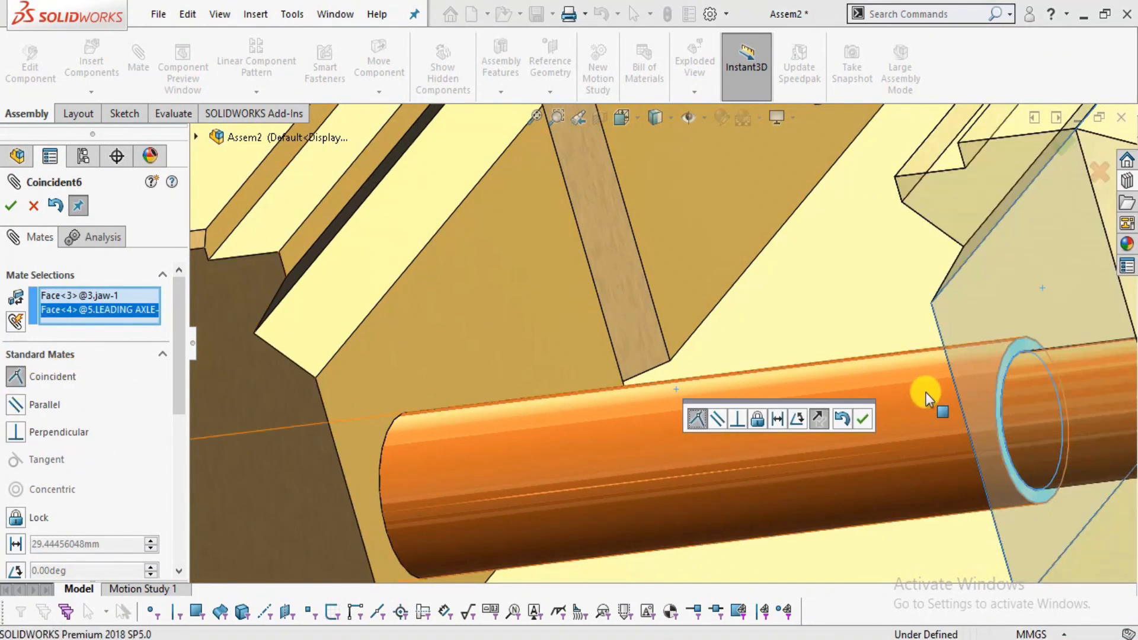
{"action": "left_click", "coordinate": [864, 419]}
{"action": "scroll", "coordinate": [812, 391], "scroll_direction": "up", "scroll_amount": 2}
{"action": "scroll", "coordinate": [812, 391], "scroll_direction": "up", "scroll_amount": 2}
{"action": "middle_click_drag", "start_coordinate": [595, 423], "coordinate": [604, 381]}
{"action": "left_click", "coordinate": [34, 208]}
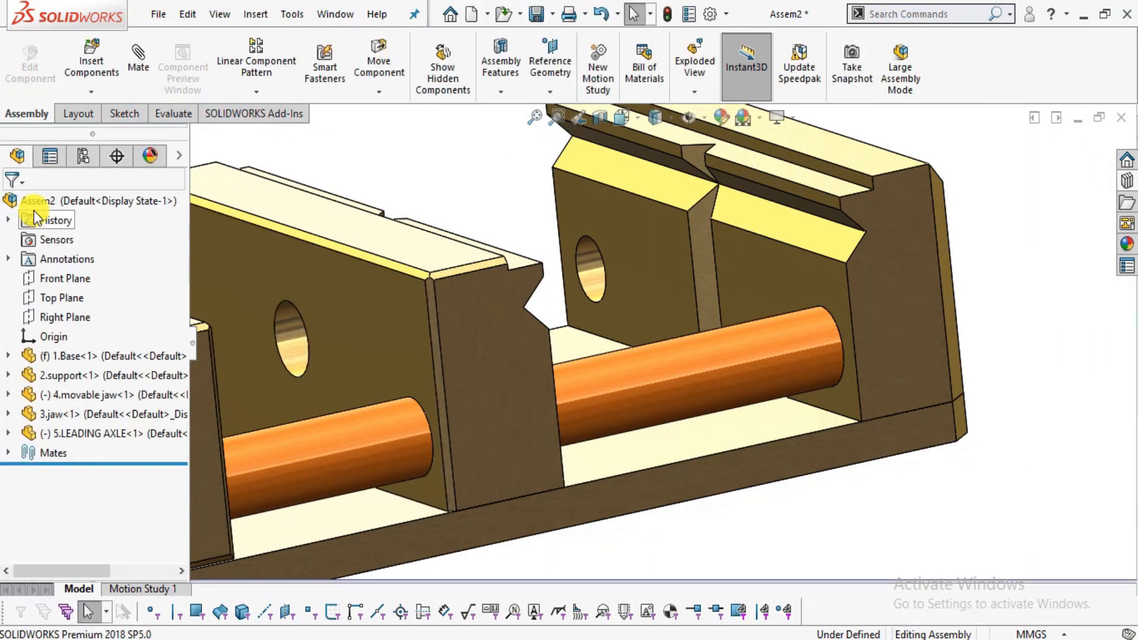
Start Copy with Mates for the leading axle and use the fixed jaw's opposite side hole edge as the new concentric reference.
{"action": "right_click", "coordinate": [673, 369]}
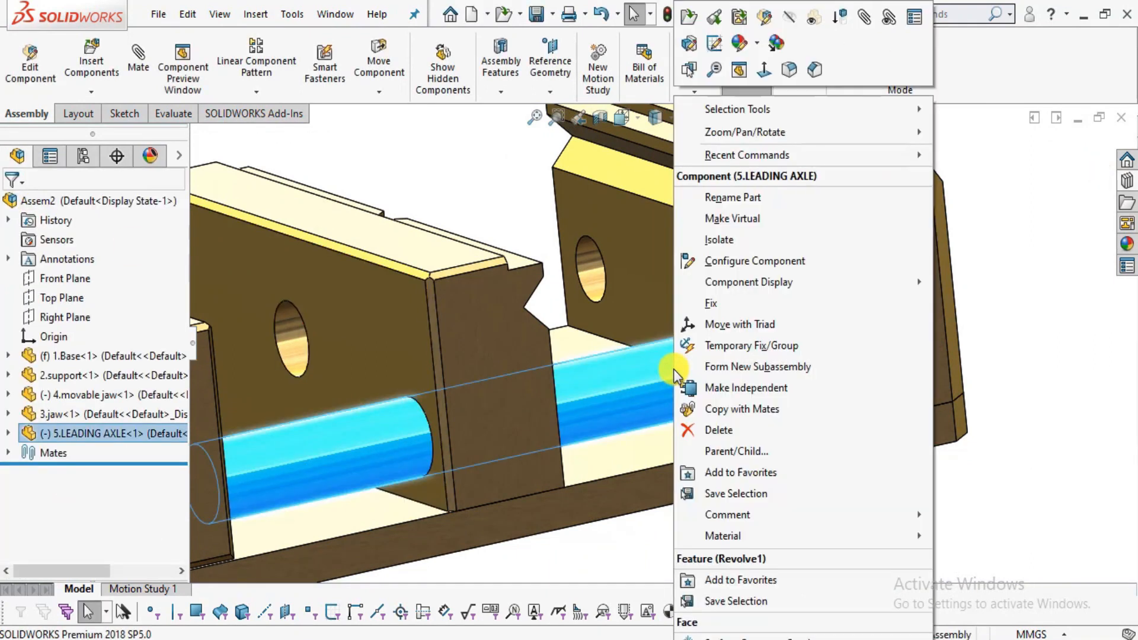
{"action": "left_click", "coordinate": [721, 407]}
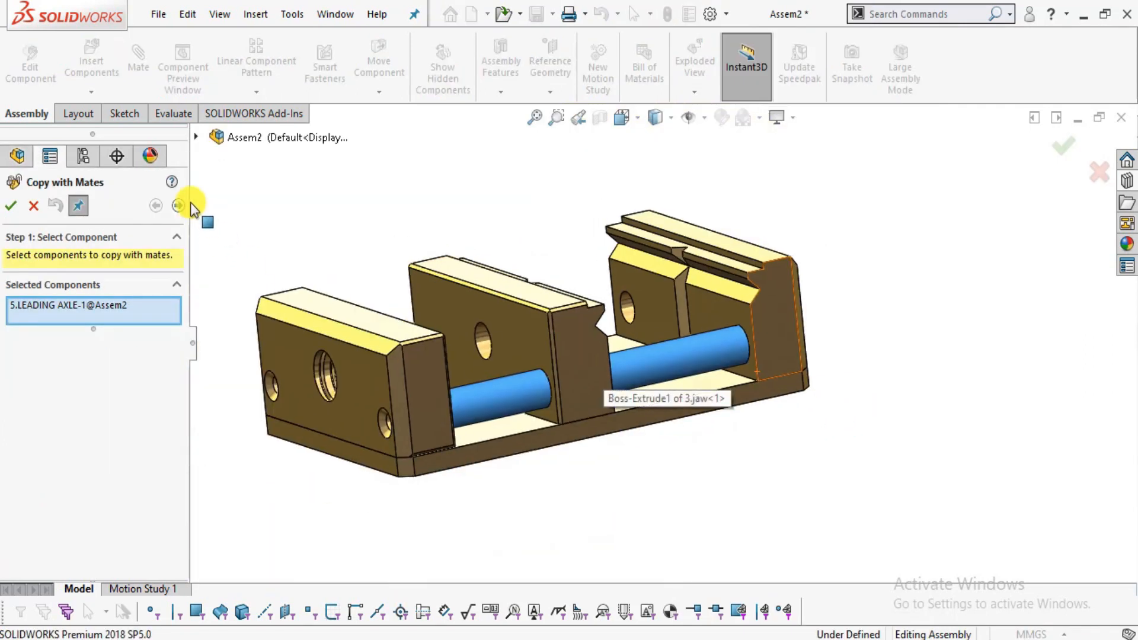
{"action": "left_click", "coordinate": [187, 205]}
{"action": "middle_click_drag", "start_coordinate": [287, 361], "coordinate": [418, 299]}
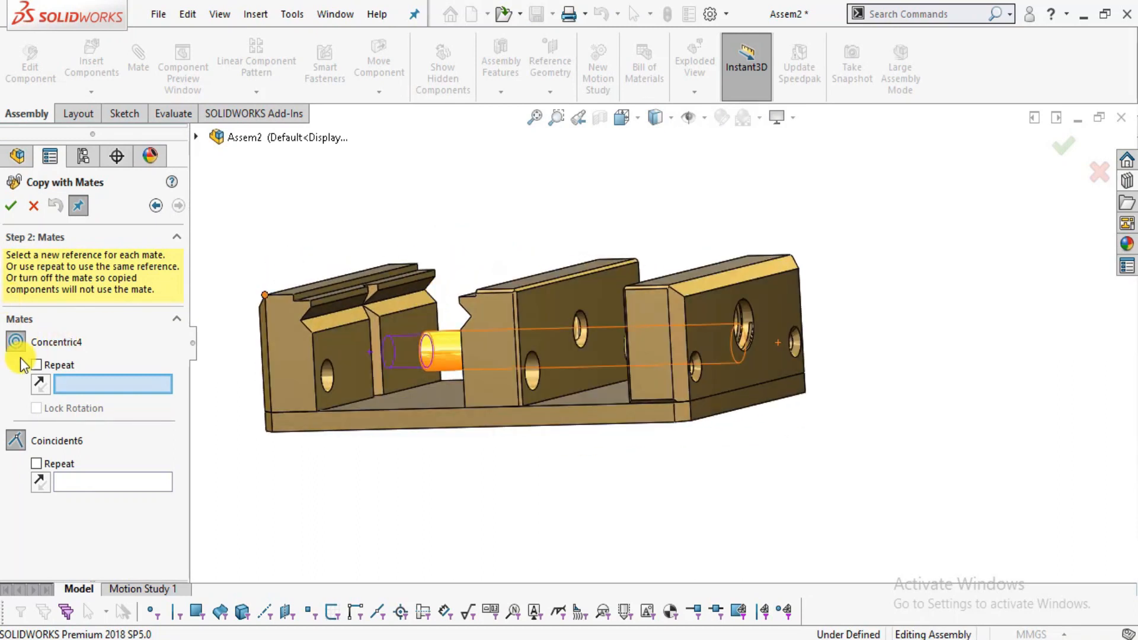
{"action": "scroll", "coordinate": [288, 342], "scroll_direction": "down", "scroll_amount": 5}
{"action": "scroll", "coordinate": [595, 394], "scroll_direction": "up", "scroll_amount": 2}
{"action": "left_click", "coordinate": [647, 388]}
Use the fixed jaw's inner face around the opposite hole as the coincident reference, place the axle copy and finish Copy with Mates.
{"action": "scroll", "coordinate": [646, 388], "scroll_direction": "up", "scroll_amount": 3}
{"action": "scroll", "coordinate": [407, 386], "scroll_direction": "up", "scroll_amount": 5}
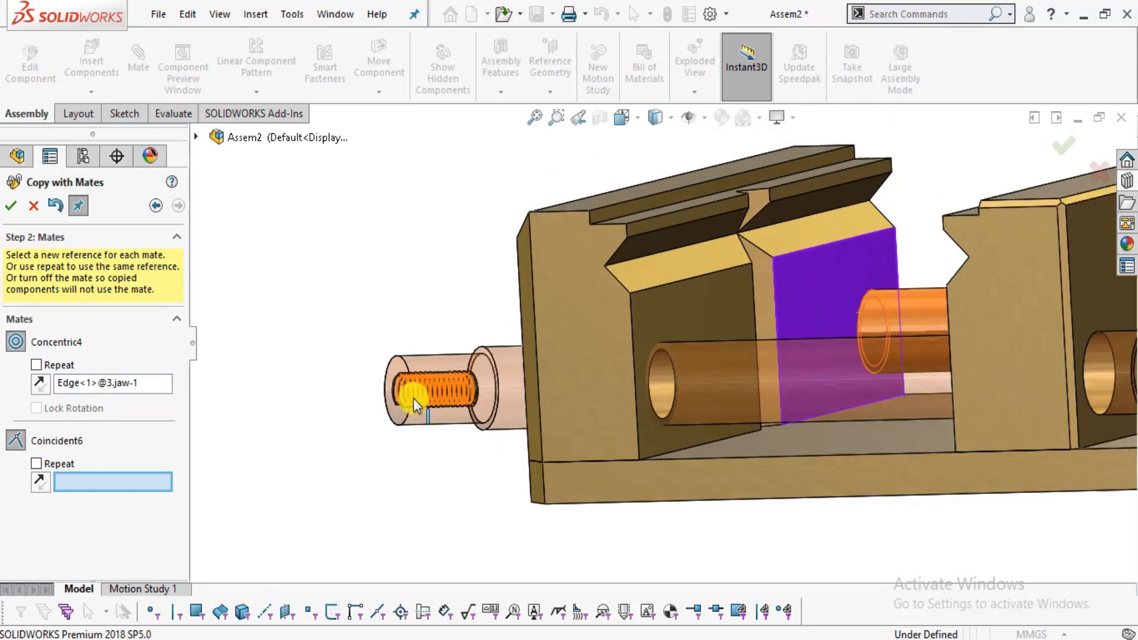
{"action": "scroll", "coordinate": [864, 348], "scroll_direction": "down", "scroll_amount": 5}
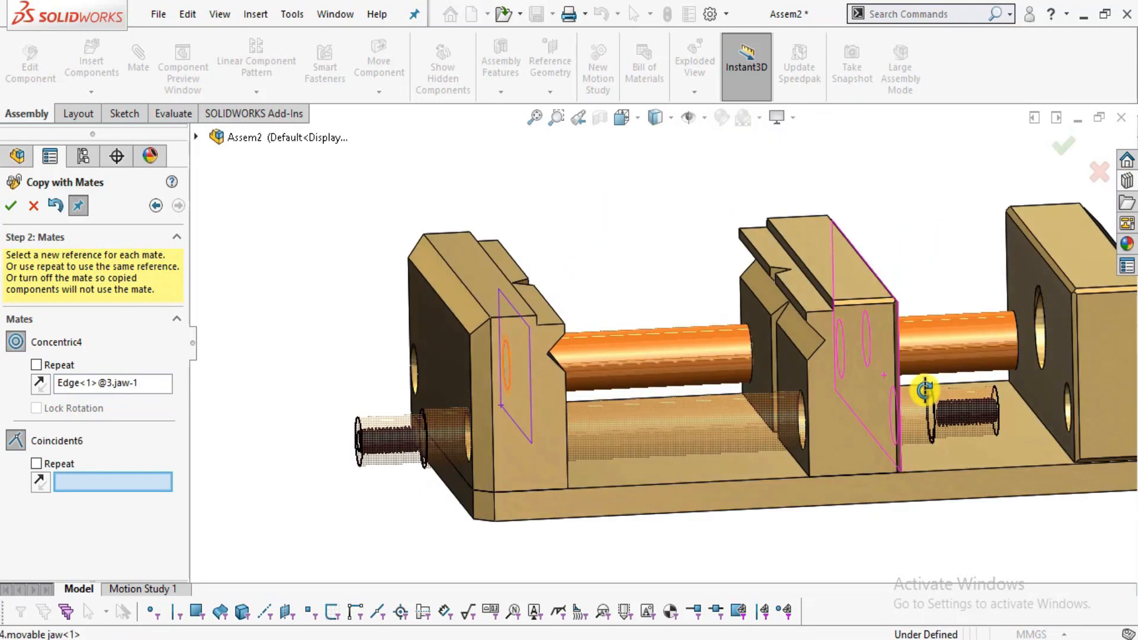
{"action": "middle_click_drag", "start_coordinate": [926, 389], "coordinate": [996, 372]}
{"action": "scroll", "coordinate": [910, 337], "scroll_direction": "down", "scroll_amount": 8}
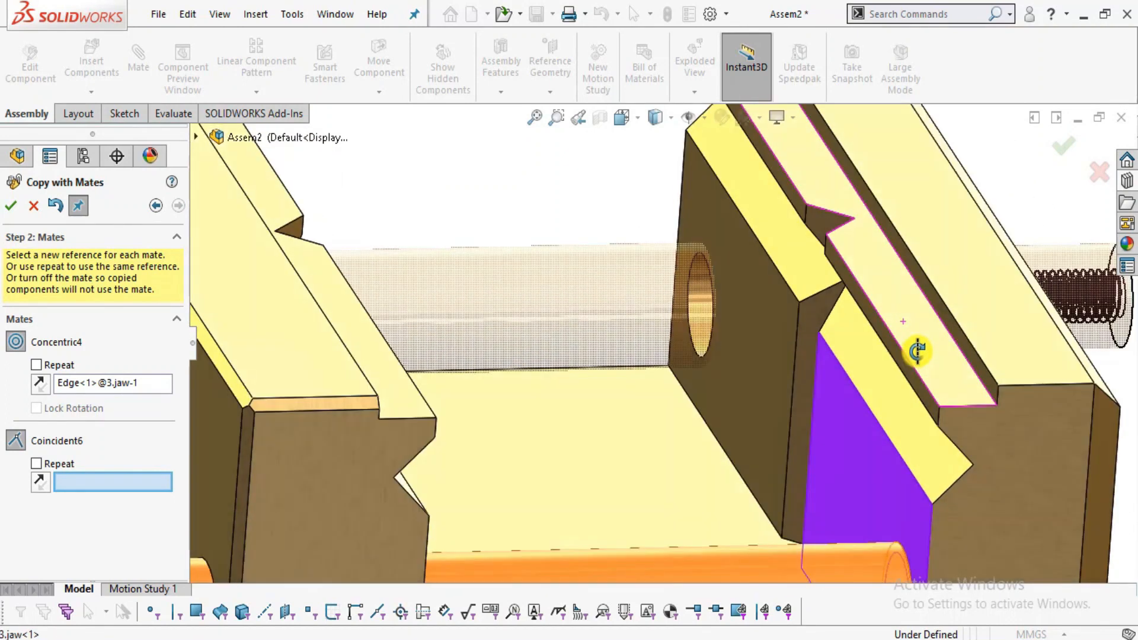
{"action": "scroll", "coordinate": [719, 328], "scroll_direction": "up", "scroll_amount": 3}
{"action": "scroll", "coordinate": [710, 272], "scroll_direction": "down", "scroll_amount": 4}
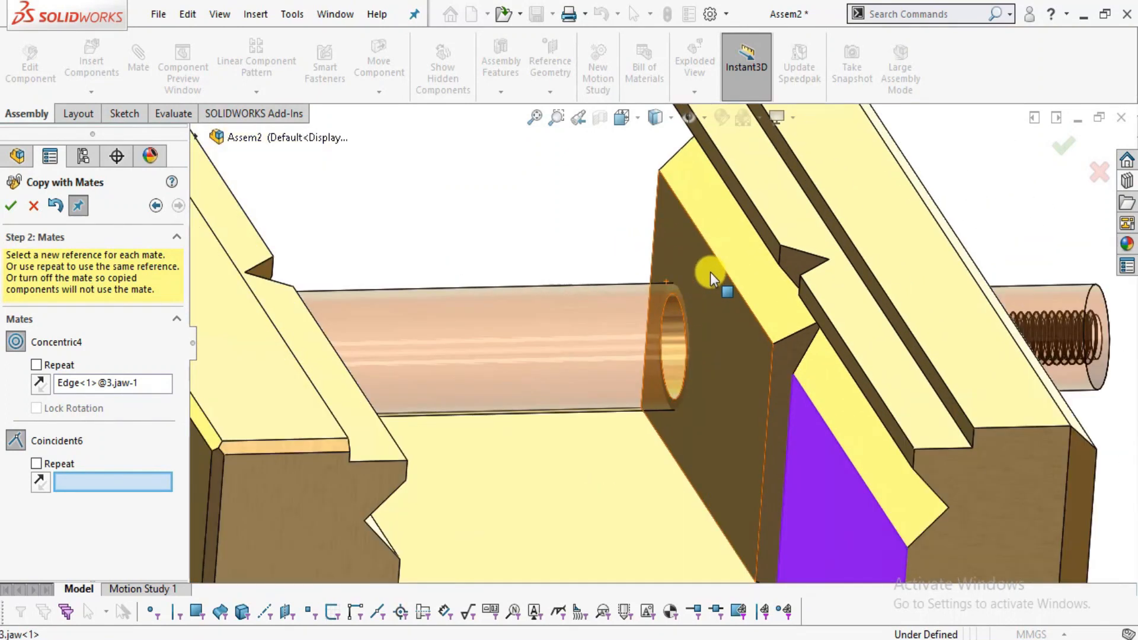
{"action": "left_click", "coordinate": [701, 305]}
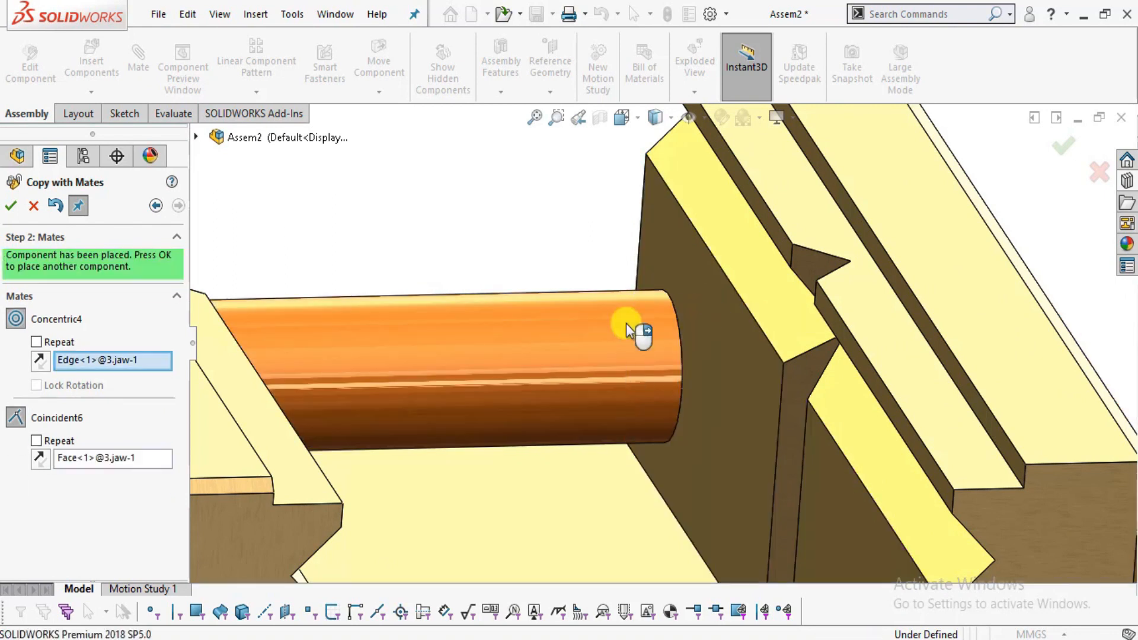
{"action": "scroll", "coordinate": [546, 258], "scroll_direction": "up", "scroll_amount": 3}
{"action": "left_click", "coordinate": [11, 206]}
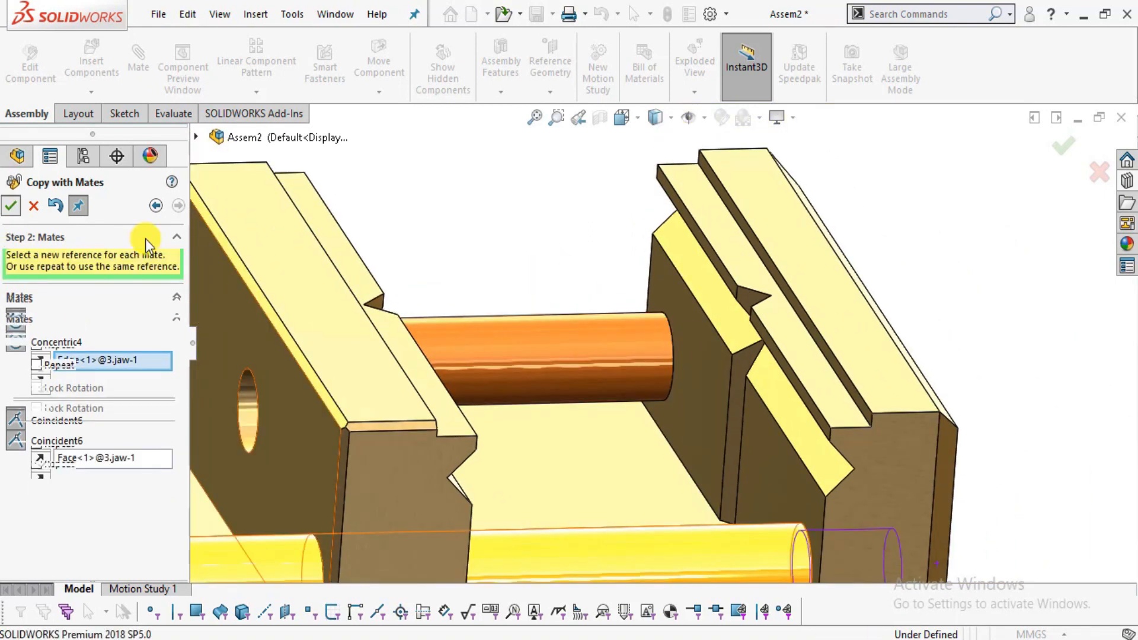
{"action": "left_click", "coordinate": [35, 207]}
Suppress the 1.Base component to expose the undersides of the support and jaws.
{"action": "scroll", "coordinate": [315, 279], "scroll_direction": "up", "scroll_amount": 5}
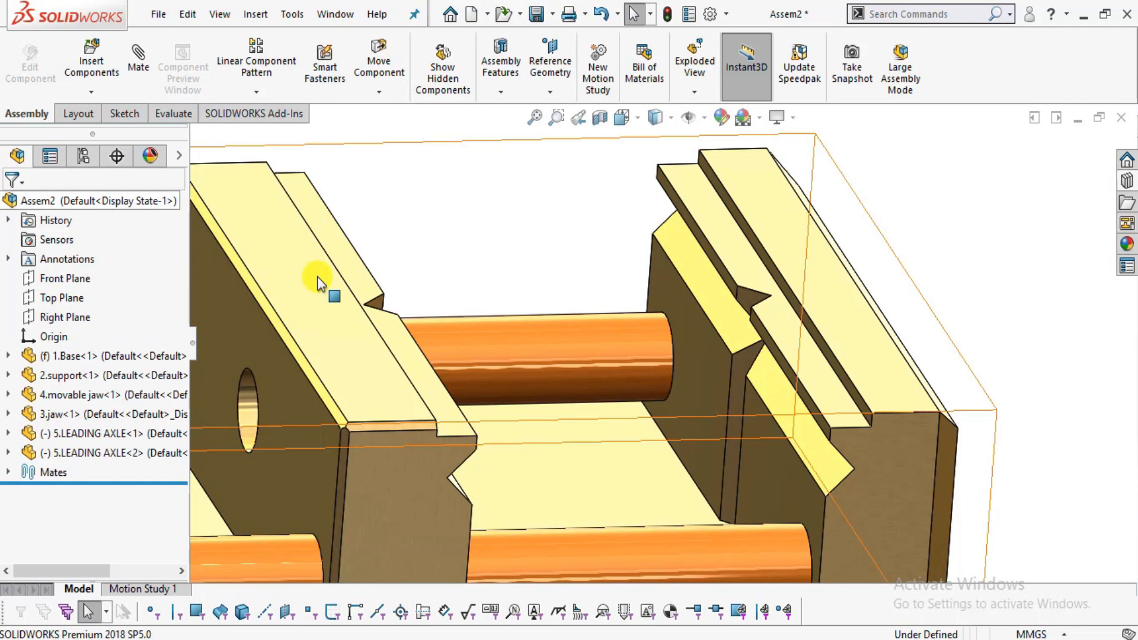
{"action": "middle_click_drag", "start_coordinate": [607, 419], "coordinate": [614, 386]}
{"action": "scroll", "coordinate": [614, 386], "scroll_direction": "down", "scroll_amount": 3}
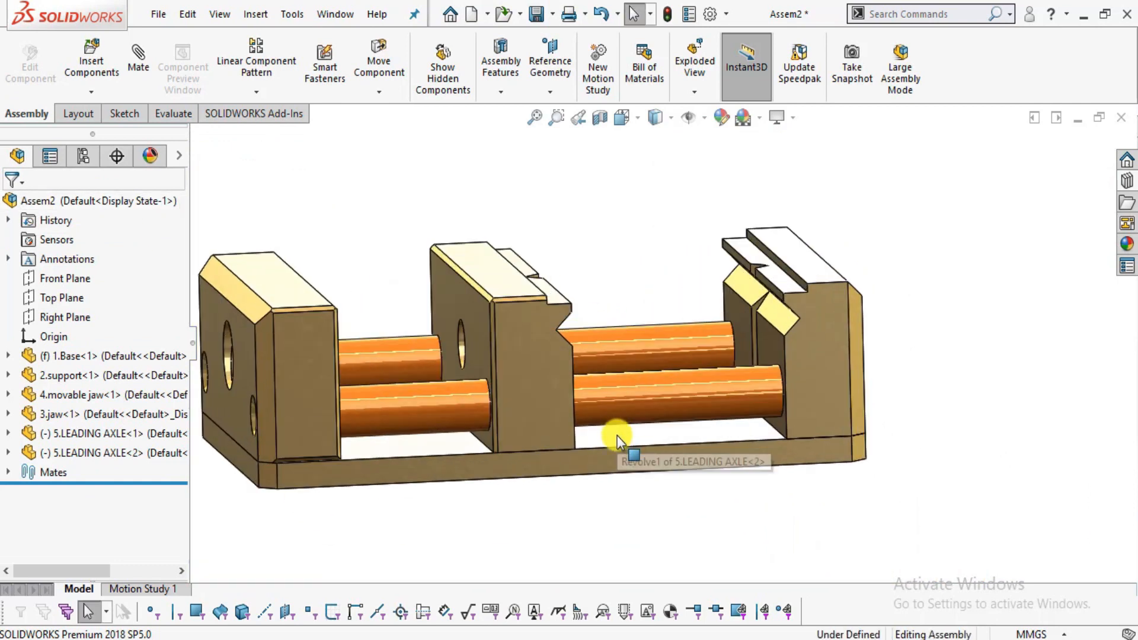
{"action": "right_click", "coordinate": [641, 459]}
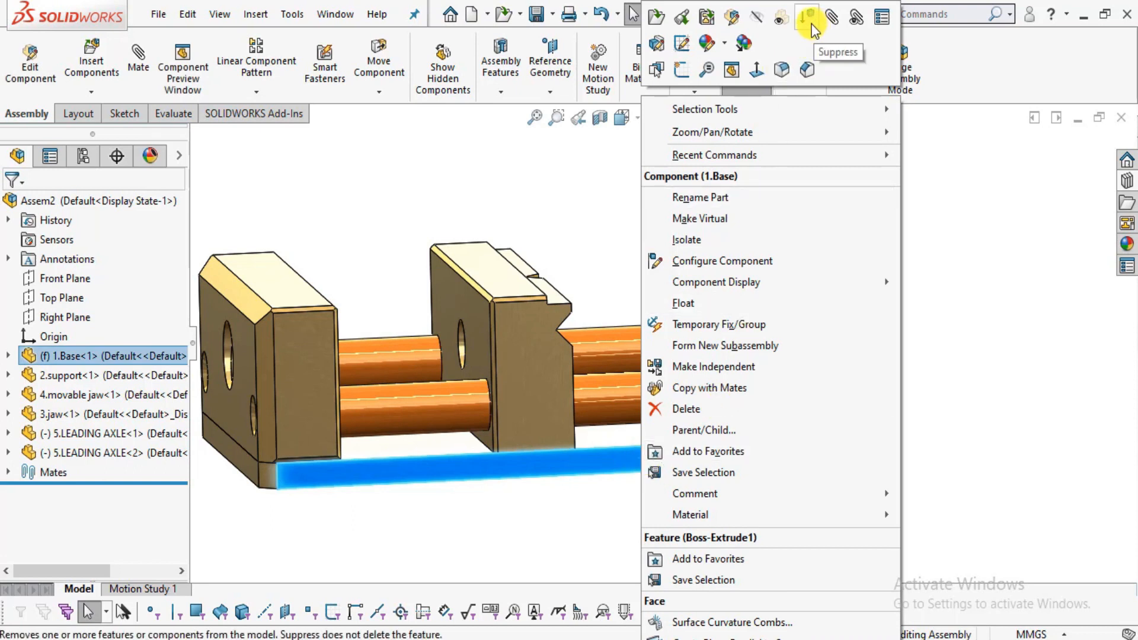
{"action": "left_click", "coordinate": [812, 25]}
Insert the 6.GRUB SCREW part and place it in free space beside the underside of the movable jaw.
{"action": "middle_click_drag", "start_coordinate": [483, 460], "coordinate": [482, 342]}
{"action": "left_click", "coordinate": [87, 60]}
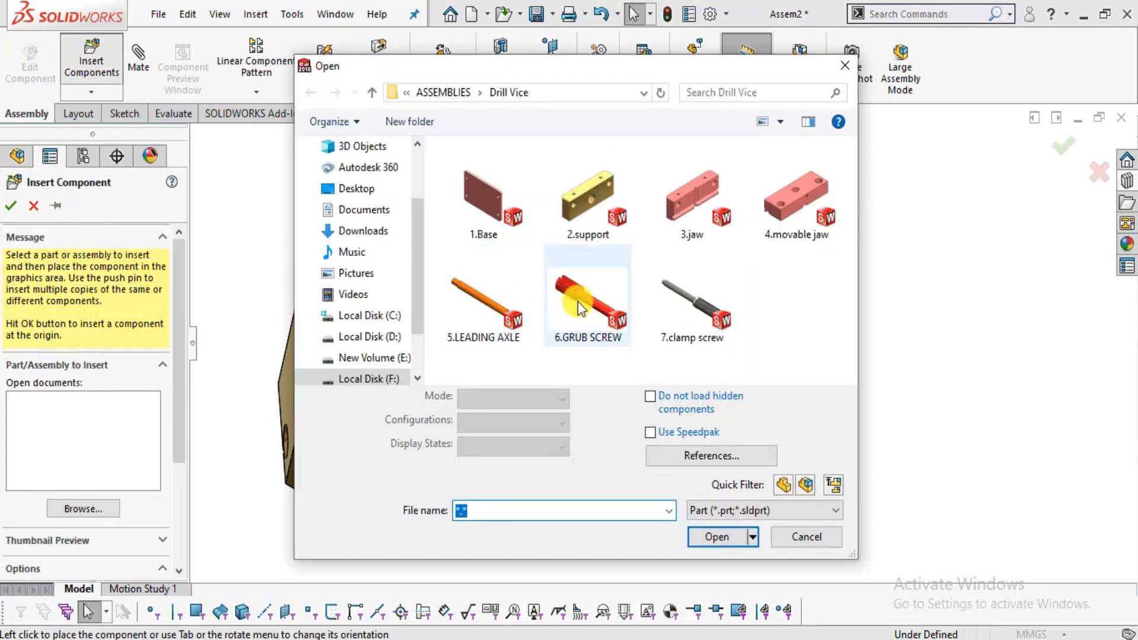
{"action": "double_click", "coordinate": [579, 305]}
{"action": "scroll", "coordinate": [578, 493], "scroll_direction": "down", "scroll_amount": 5}
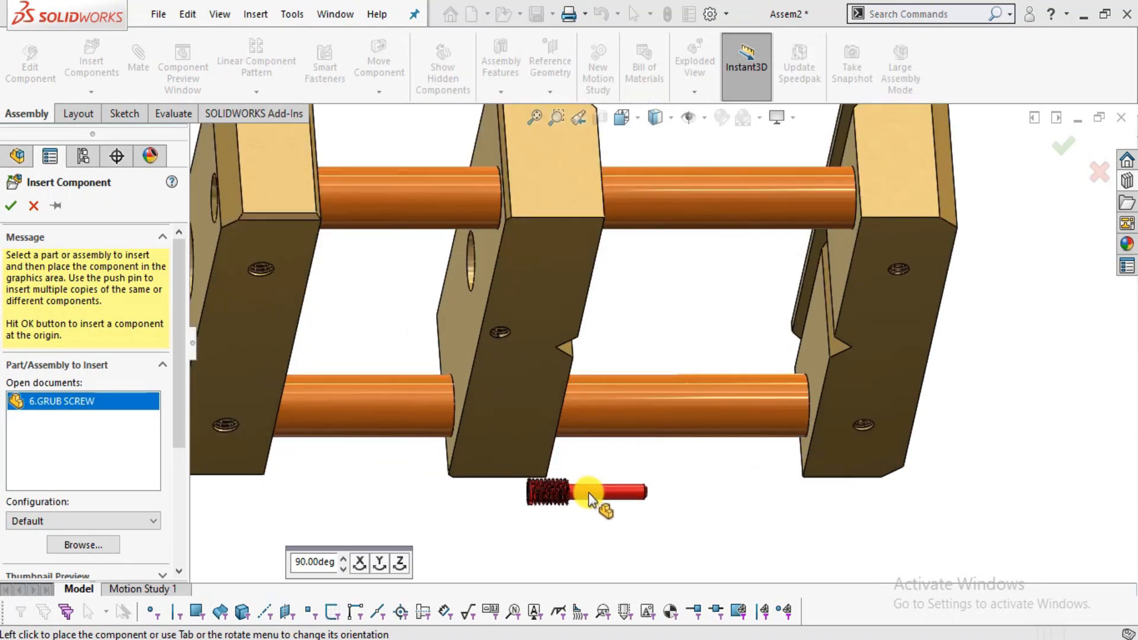
{"action": "left_click", "coordinate": [589, 493]}
{"action": "scroll", "coordinate": [595, 465], "scroll_direction": "down", "scroll_amount": 2}
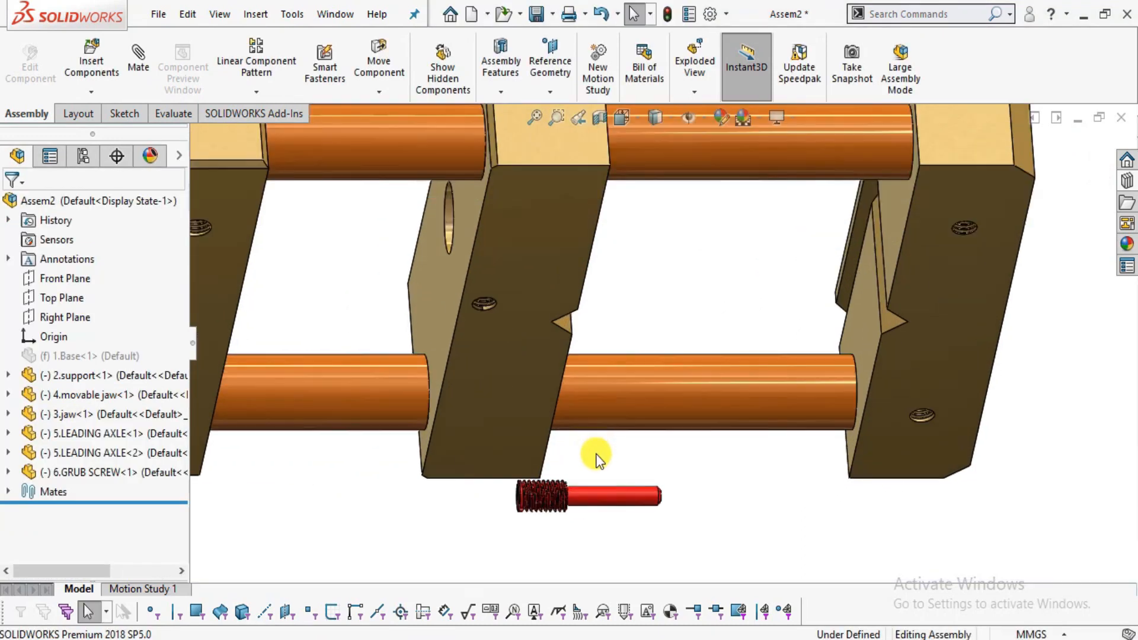
Make the grub screw's smooth shank concentric with the threaded hole in the movable jaw's underside.
{"action": "left_click", "coordinate": [605, 508]}
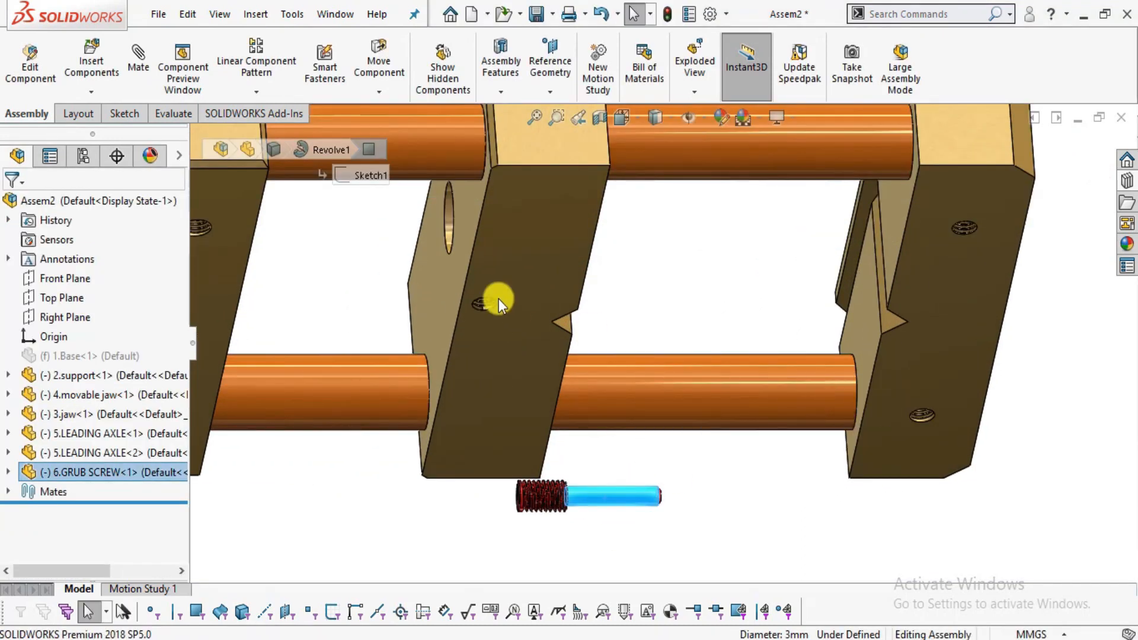
{"action": "key", "text": "m"}
{"action": "scroll", "coordinate": [499, 299], "scroll_direction": "down", "scroll_amount": 8}
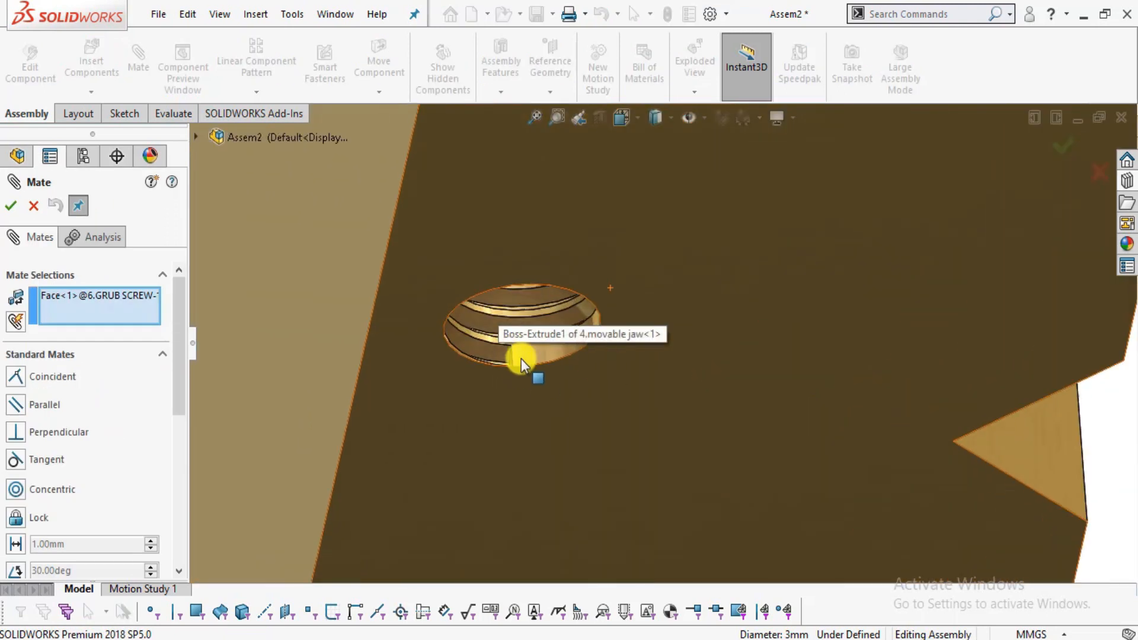
{"action": "left_click", "coordinate": [528, 351]}
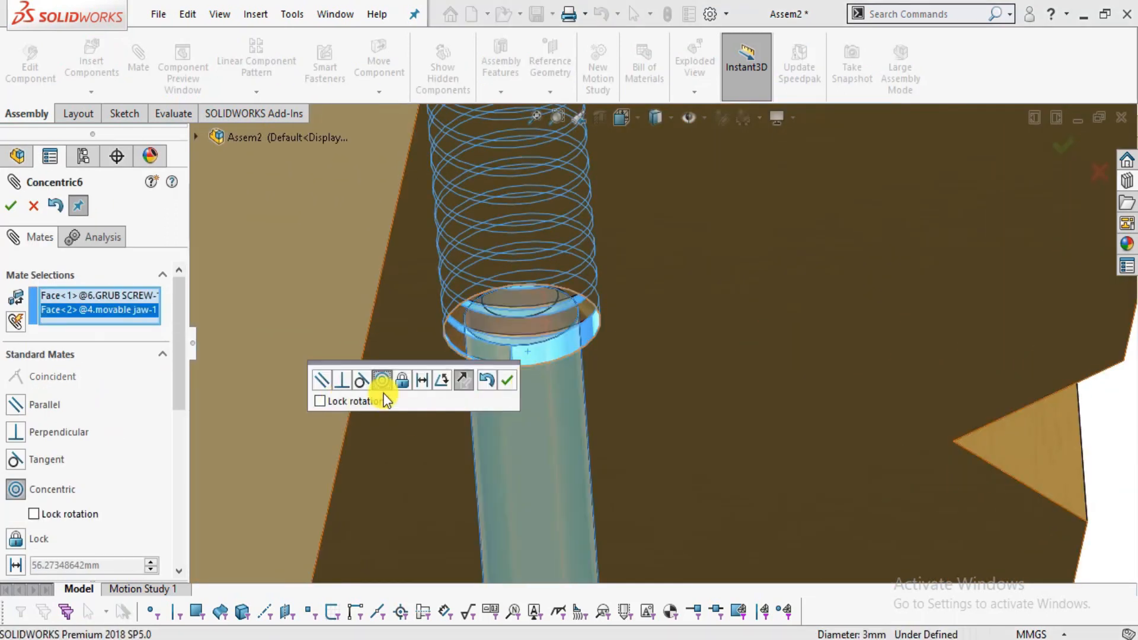
{"action": "left_click", "coordinate": [507, 382]}
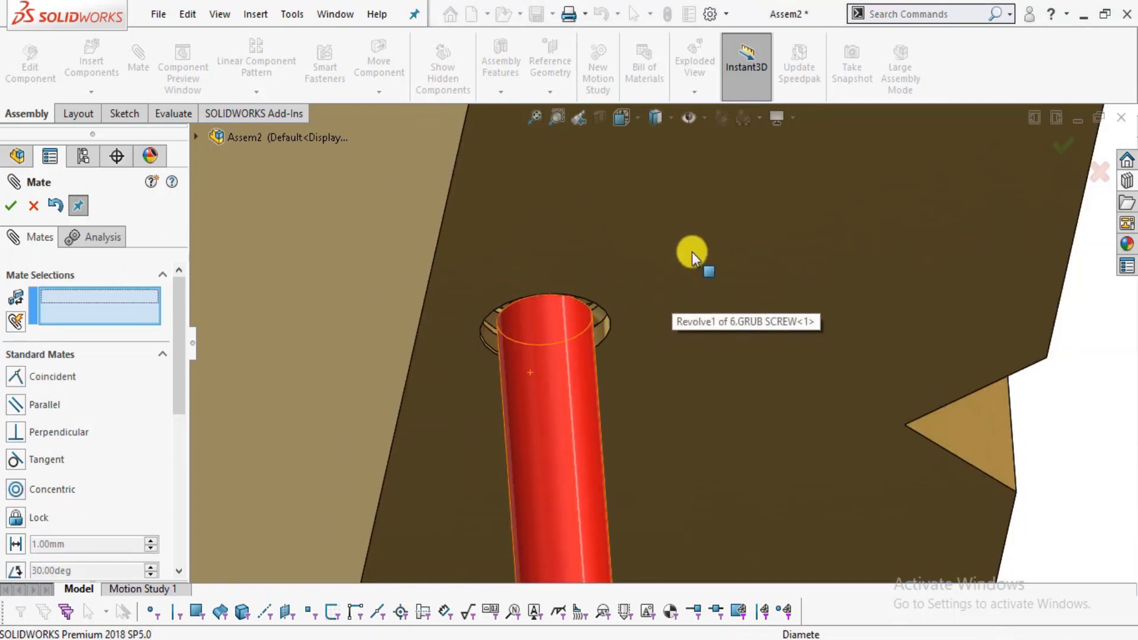
Make the grub screw's slotted end face coincident with the movable jaw's underside and close the Mate tool.
{"action": "left_click", "coordinate": [691, 251]}
{"action": "scroll", "coordinate": [671, 285], "scroll_direction": "up", "scroll_amount": 4}
{"action": "scroll", "coordinate": [642, 361], "scroll_direction": "up", "scroll_amount": 2}
{"action": "scroll", "coordinate": [645, 532], "scroll_direction": "down", "scroll_amount": 6}
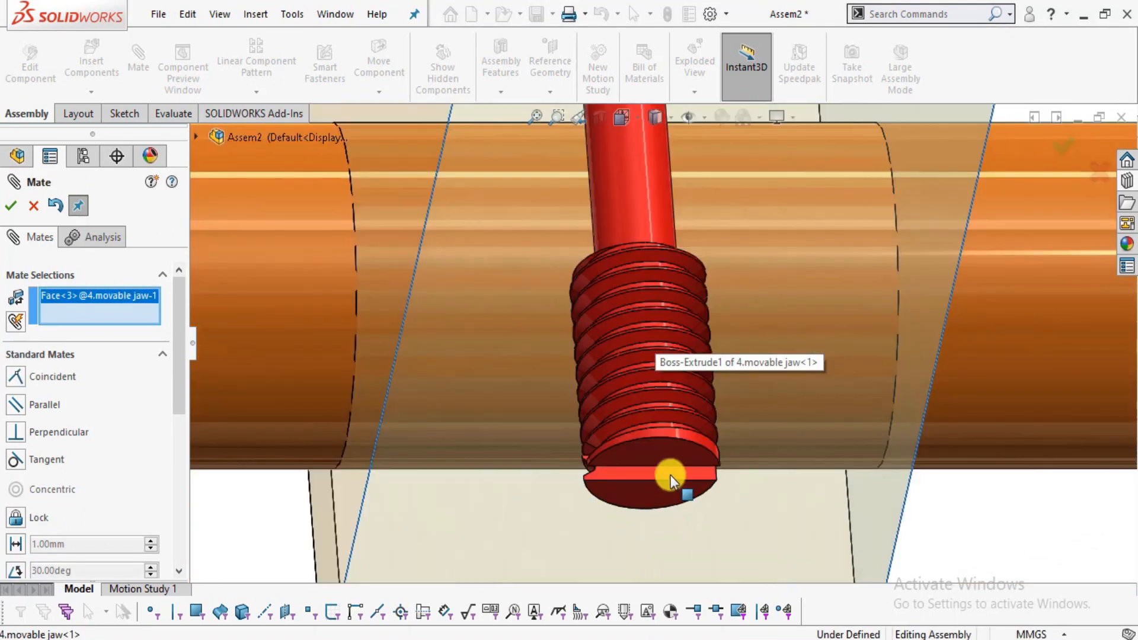
{"action": "left_click", "coordinate": [663, 453]}
{"action": "scroll", "coordinate": [597, 268], "scroll_direction": "up", "scroll_amount": 4}
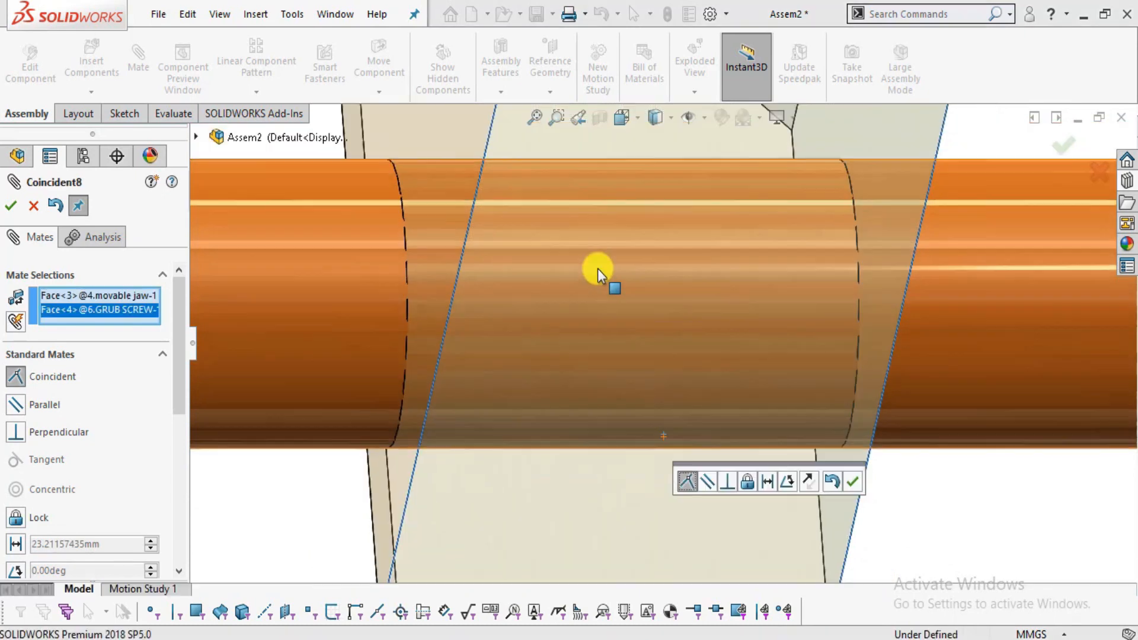
{"action": "scroll", "coordinate": [611, 263], "scroll_direction": "down", "scroll_amount": 4}
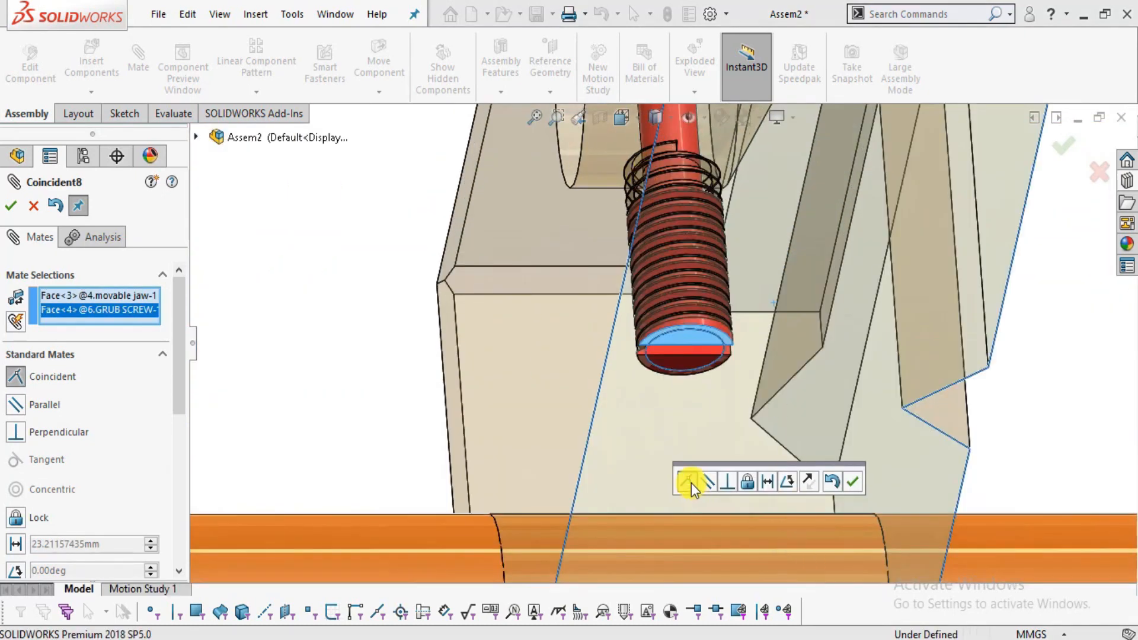
{"action": "left_click", "coordinate": [854, 482]}
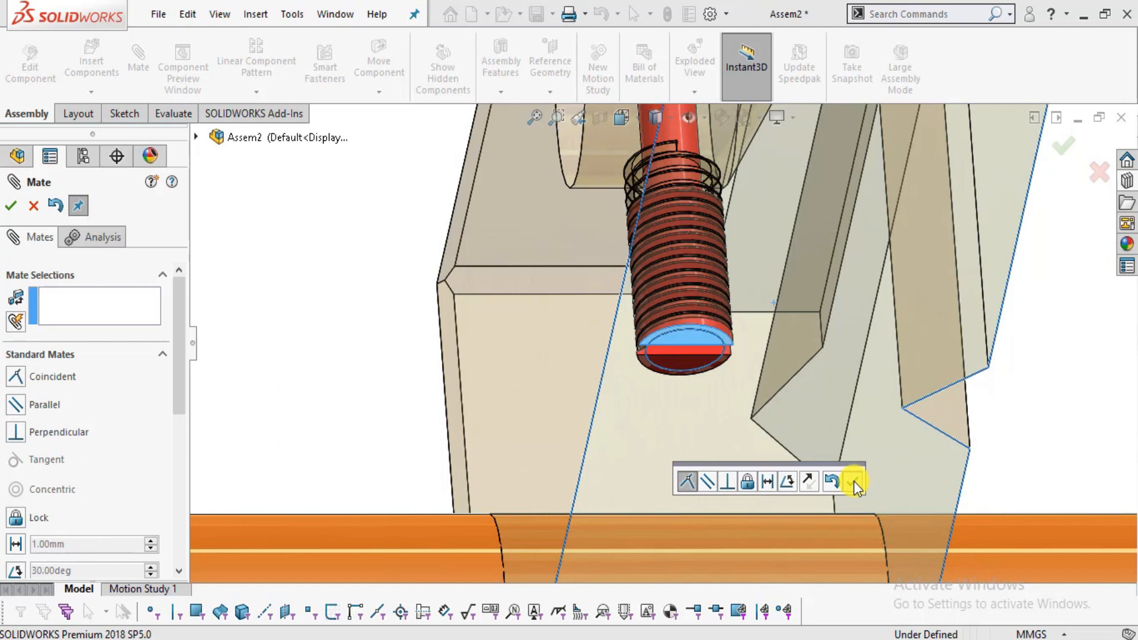
{"action": "left_click", "coordinate": [36, 208]}
Unsuppress the 1.Base component and slide the movable jaw partway toward the fixed jaw.
{"action": "right_click", "coordinate": [100, 357]}
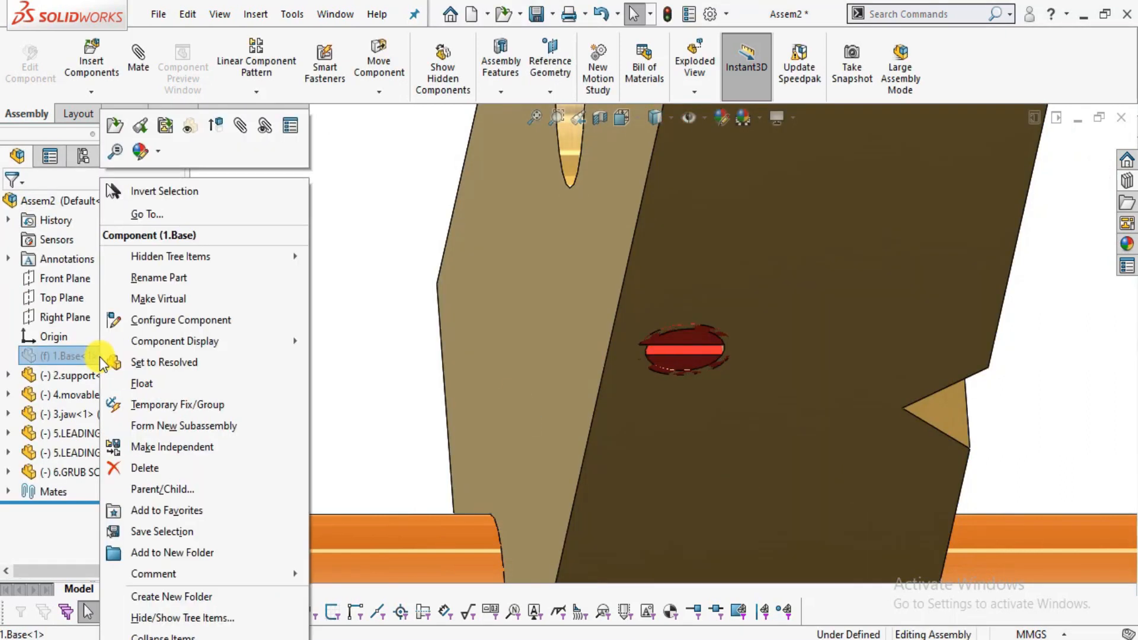
{"action": "left_click", "coordinate": [212, 132]}
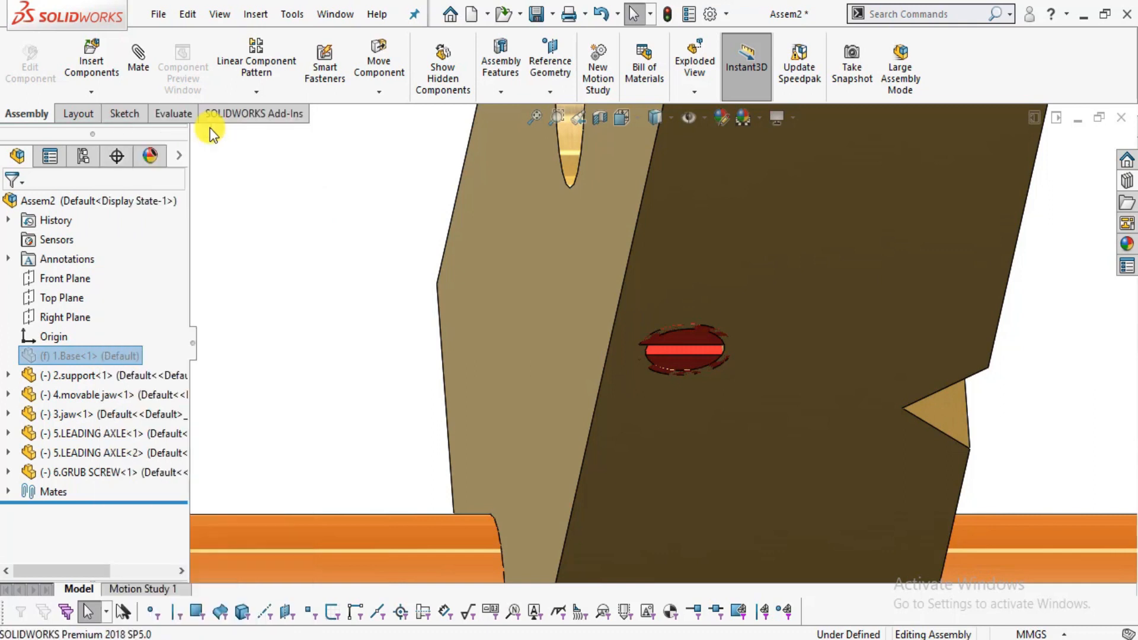
{"action": "key", "text": "f"}
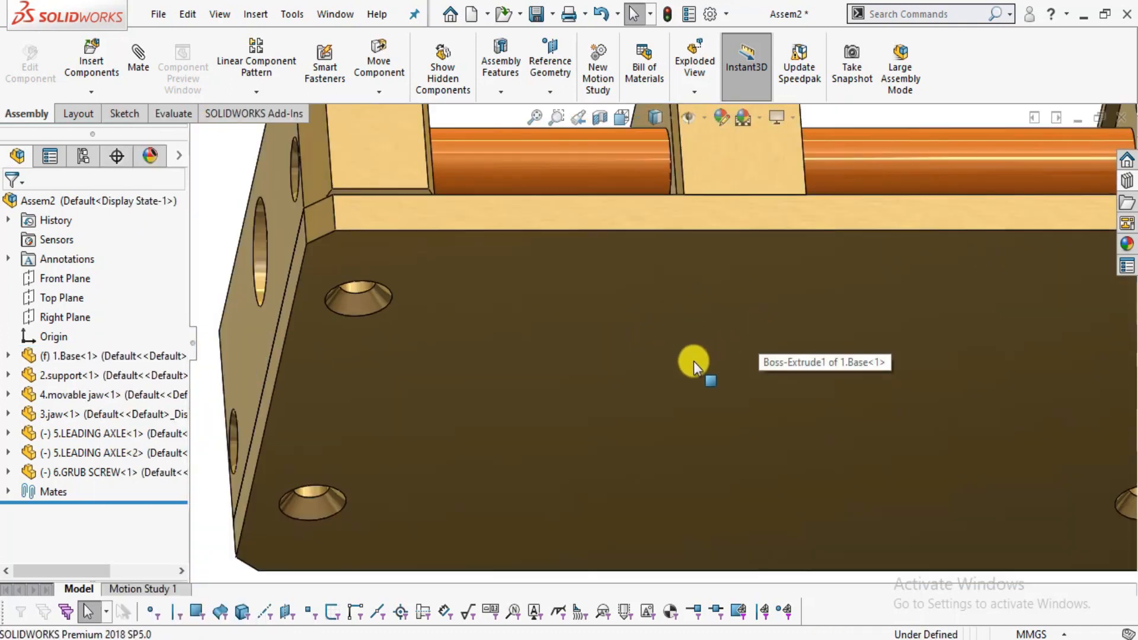
{"action": "middle_click_drag", "start_coordinate": [690, 360], "coordinate": [699, 399]}
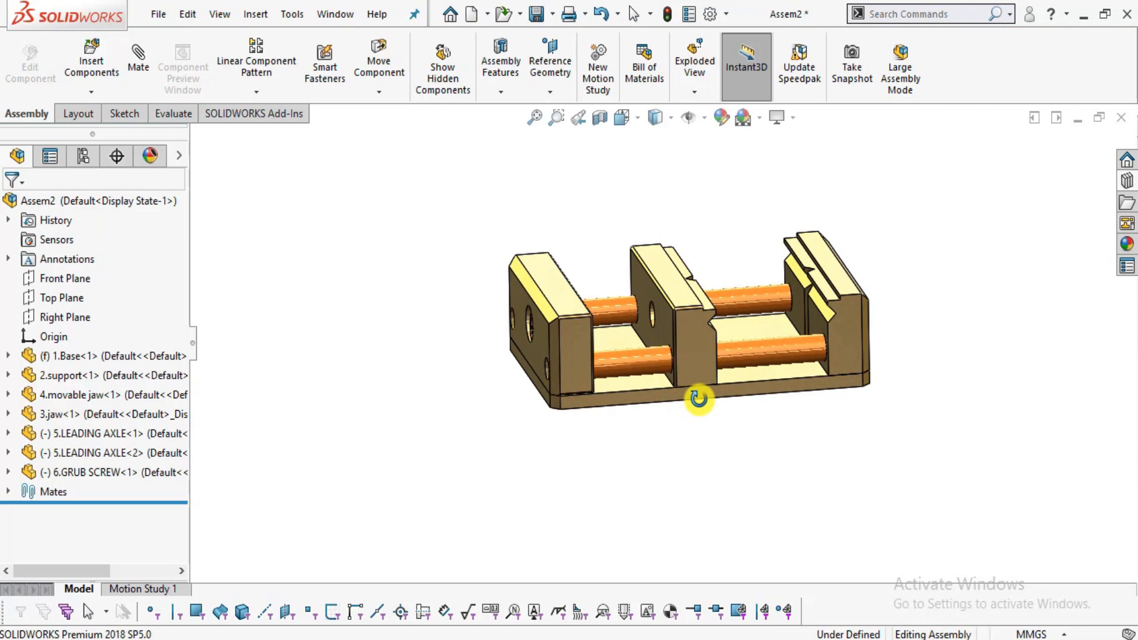
{"action": "left_click_drag", "start_coordinate": [685, 309], "coordinate": [756, 304]}
{"action": "key", "text": "Escape"}
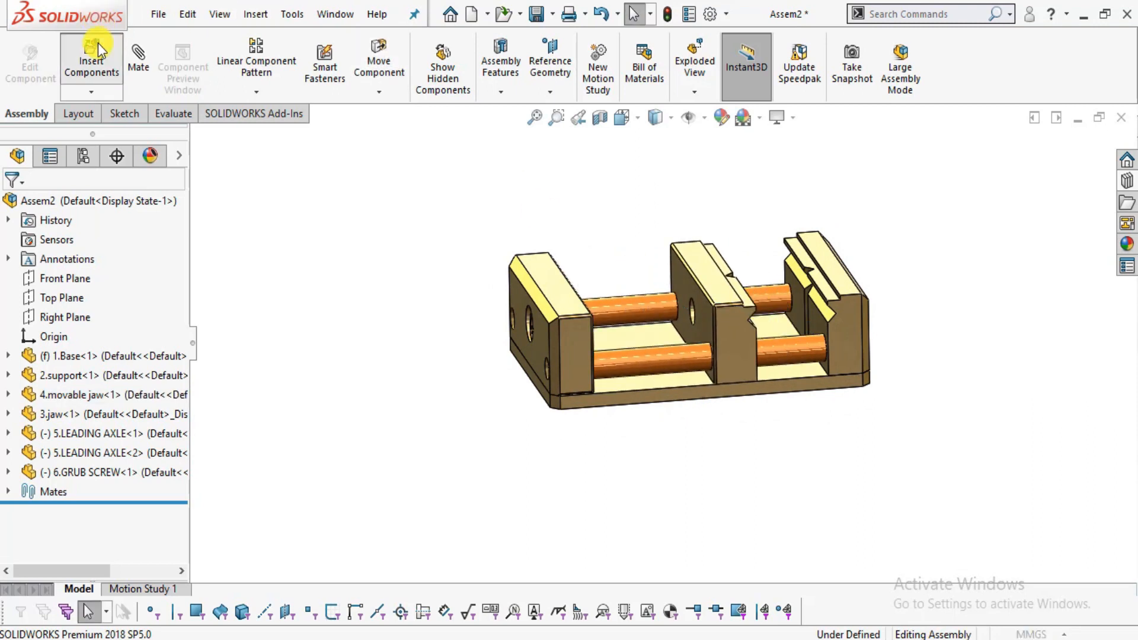
Insert the 7.clamp screw part, rotate it twice by 90 degrees about Y, and place it with its threaded end beside the support.
{"action": "left_click", "coordinate": [98, 42]}
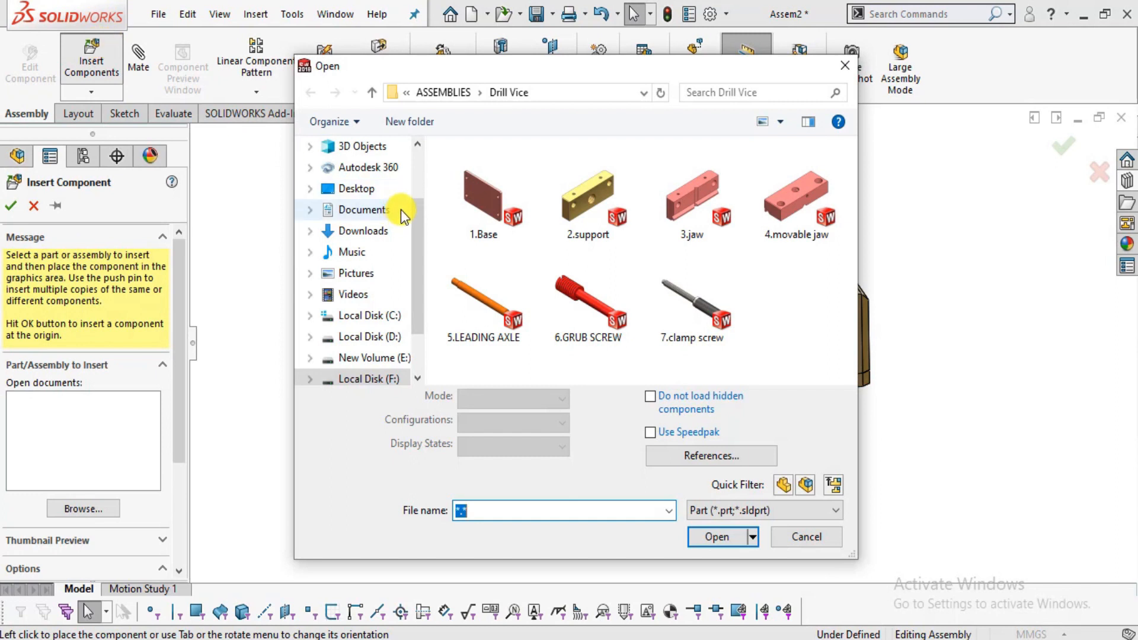
{"action": "double_click", "coordinate": [676, 286]}
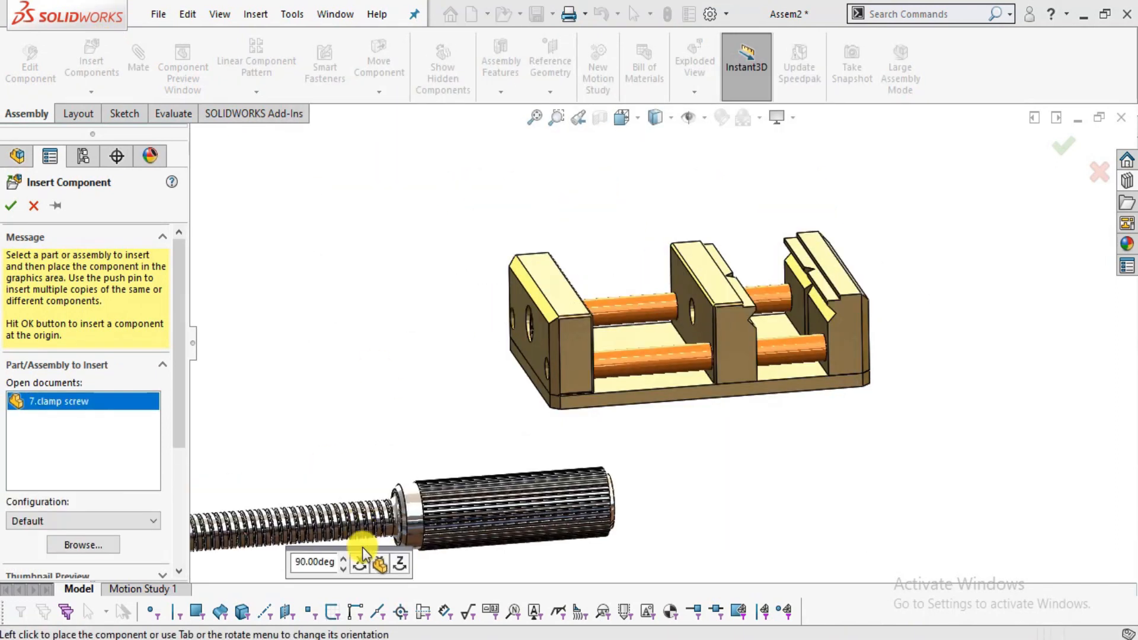
{"action": "left_click", "coordinate": [380, 564]}
{"action": "left_click", "coordinate": [380, 564]}
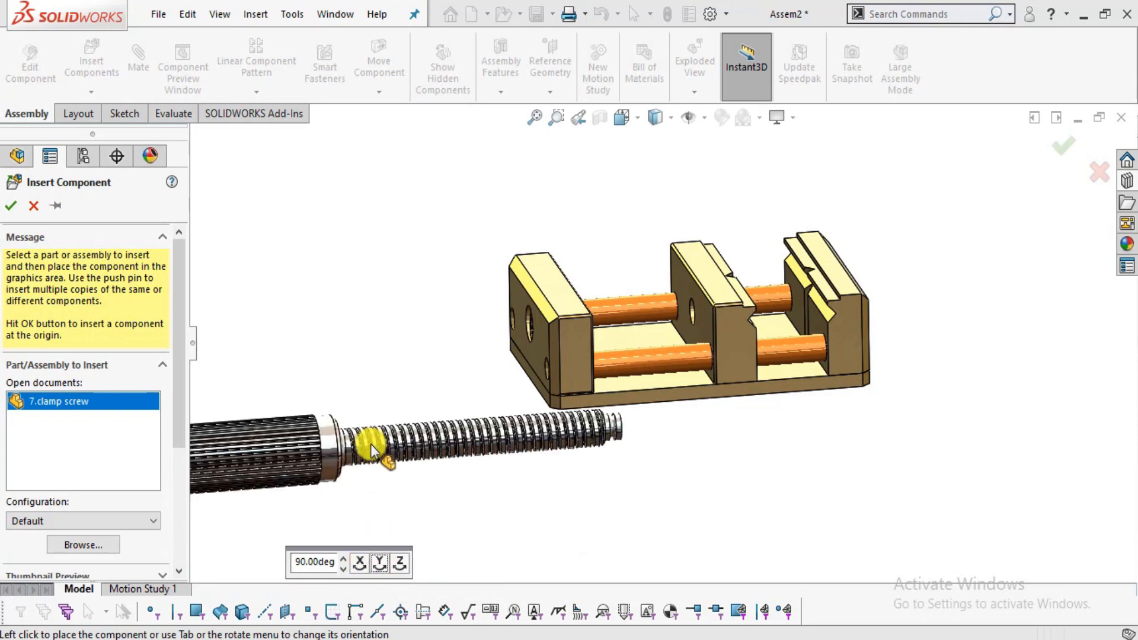
{"action": "left_click", "coordinate": [301, 287]}
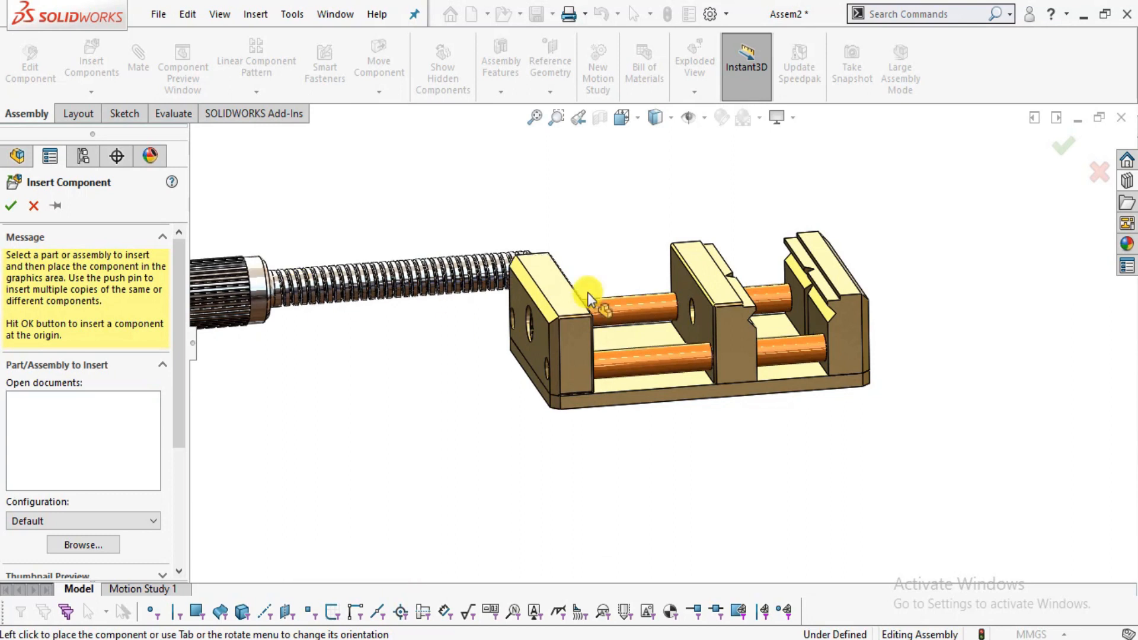
Make the clamp screw's smooth collar concentric with the screw hole in the movable jaw and close the Mate tool.
{"action": "scroll", "coordinate": [555, 330], "scroll_direction": "down", "scroll_amount": 4}
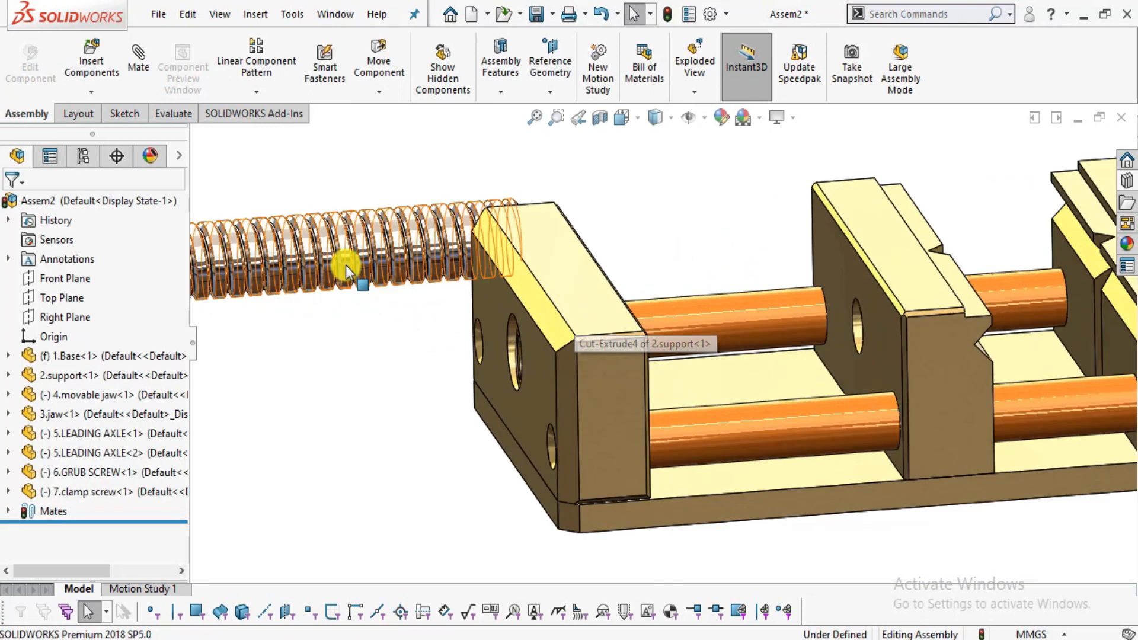
{"action": "scroll", "coordinate": [503, 223], "scroll_direction": "down", "scroll_amount": 3}
{"action": "scroll", "coordinate": [401, 258], "scroll_direction": "up", "scroll_amount": 5}
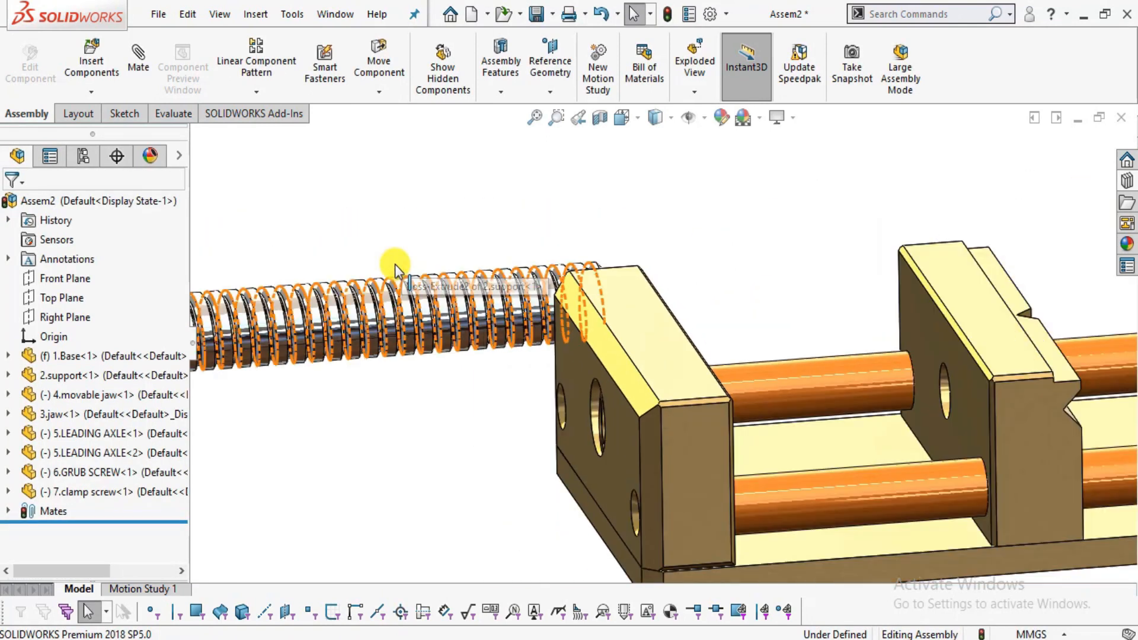
{"action": "scroll", "coordinate": [306, 299], "scroll_direction": "down", "scroll_amount": 5}
{"action": "left_click", "coordinate": [282, 297]}
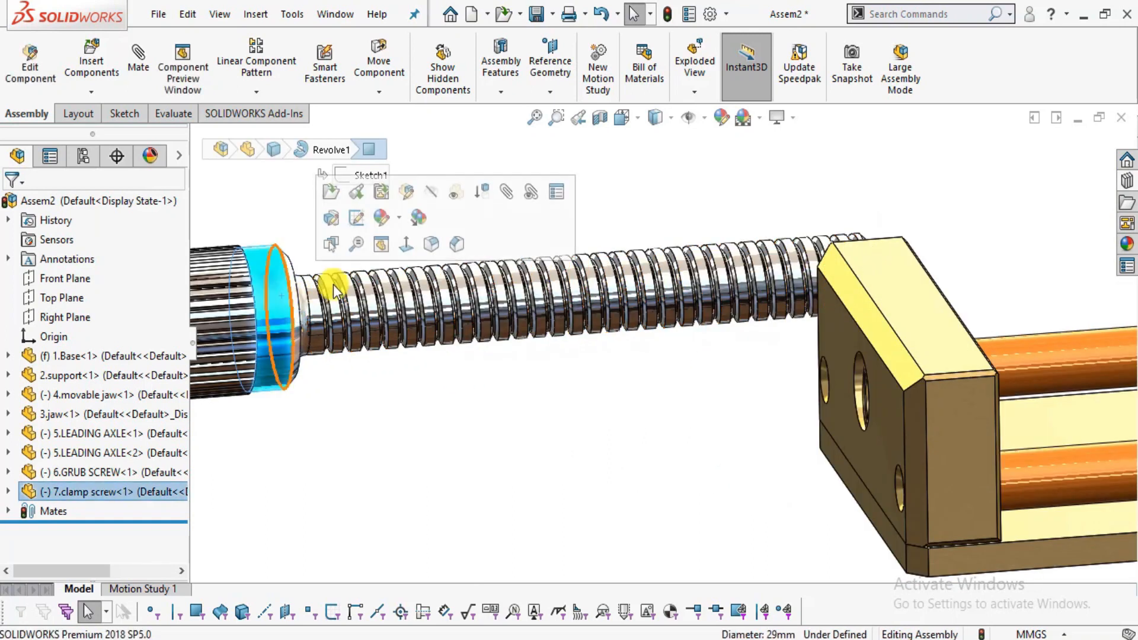
{"action": "left_click", "coordinate": [507, 198]}
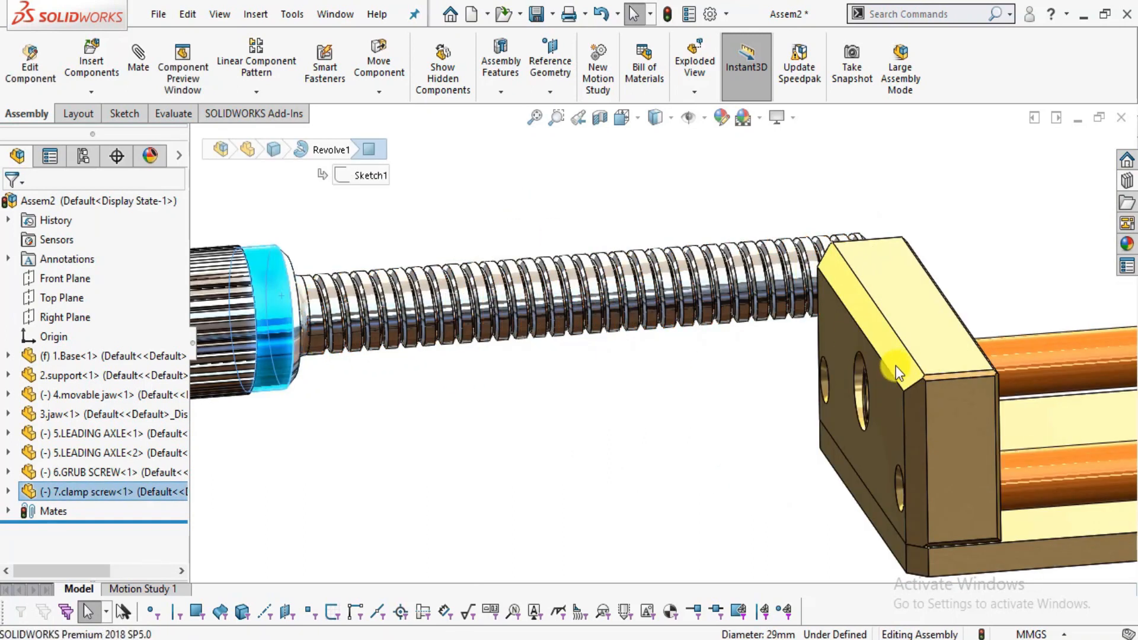
{"action": "scroll", "coordinate": [924, 365], "scroll_direction": "up", "scroll_amount": 5}
{"action": "scroll", "coordinate": [963, 364], "scroll_direction": "down", "scroll_amount": 10}
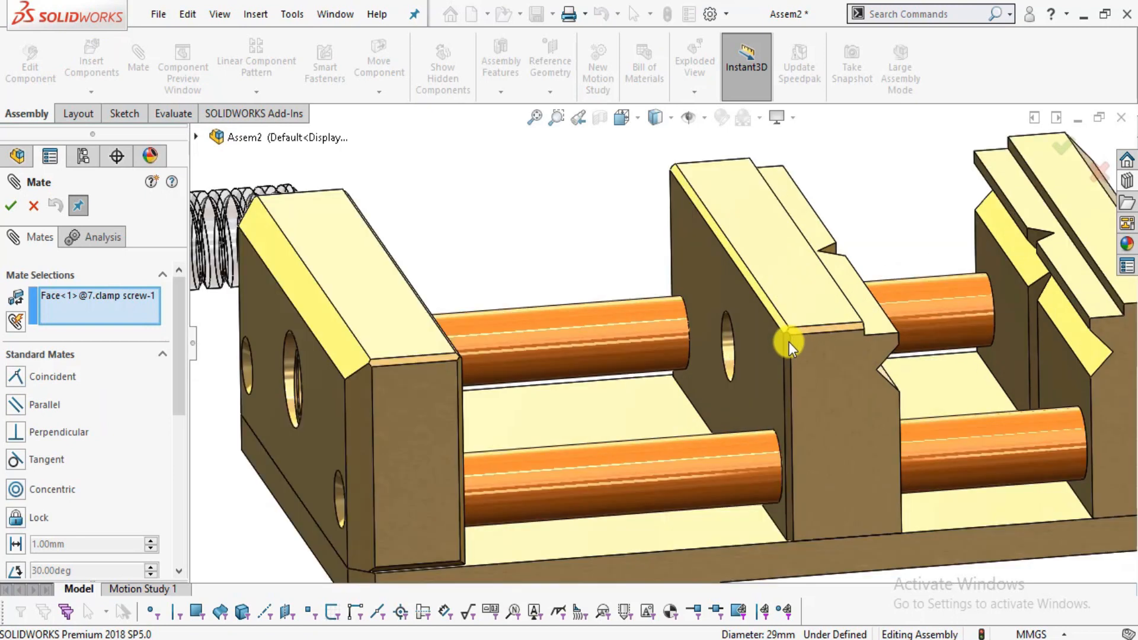
{"action": "left_click", "coordinate": [684, 353]}
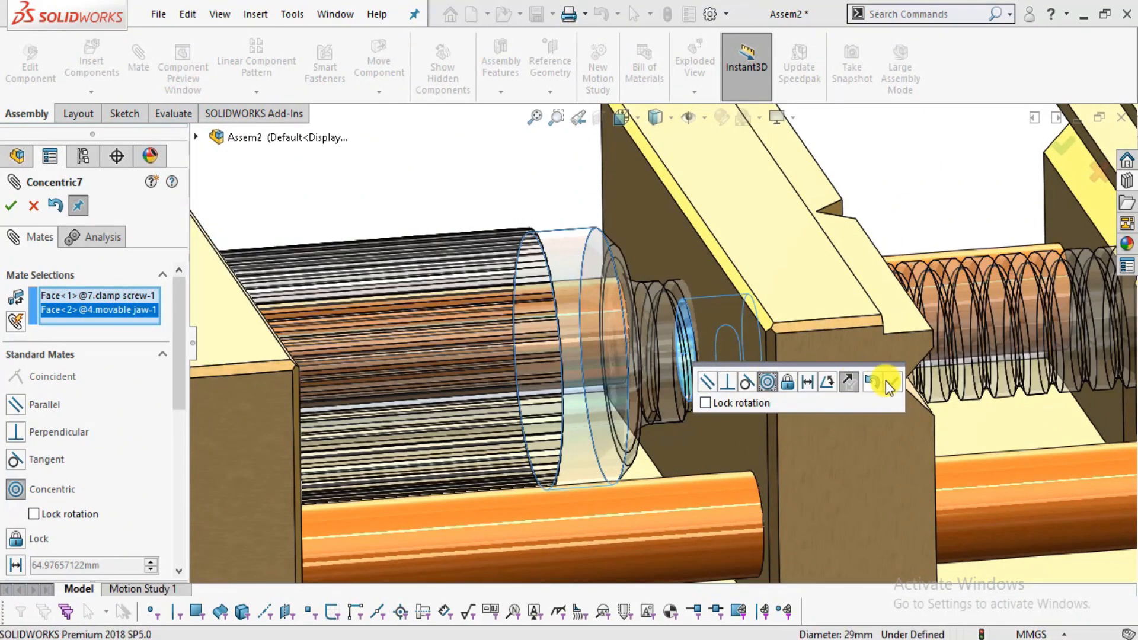
{"action": "left_click", "coordinate": [893, 380]}
{"action": "scroll", "coordinate": [853, 387], "scroll_direction": "up", "scroll_amount": 8}
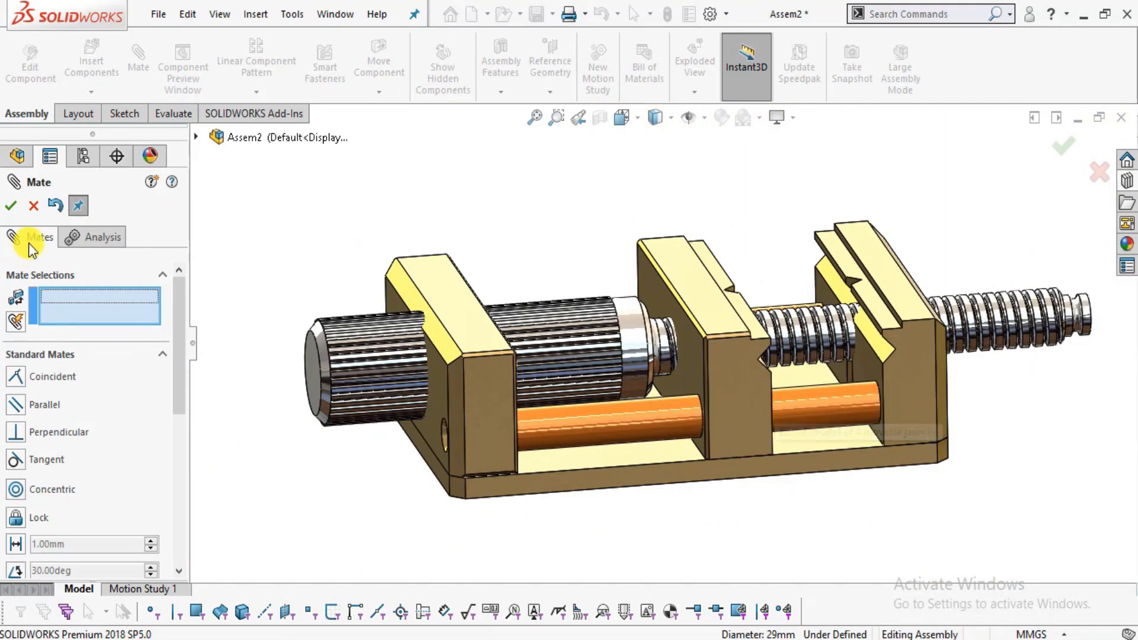
{"action": "left_click", "coordinate": [34, 206]}
Slide the clamp screw back along its axis until its tip is outside the support.
{"action": "mouse_move", "coordinate": [415, 349]}
{"action": "left_mouse_down"}
{"action": "mouse_move", "coordinate": [268, 350]}
{"action": "mouse_move", "coordinate": [381, 384]}
{"action": "mouse_move", "coordinate": [617, 337]}
{"action": "mouse_move", "coordinate": [338, 322]}
{"action": "mouse_move", "coordinate": [1, 339]}
{"action": "mouse_move", "coordinate": [177, 341]}
{"action": "left_mouse_up"}
{"action": "scroll", "coordinate": [524, 377], "scroll_direction": "up", "scroll_amount": 2}
{"action": "left_click_drag", "start_coordinate": [396, 362], "coordinate": [370, 356]}
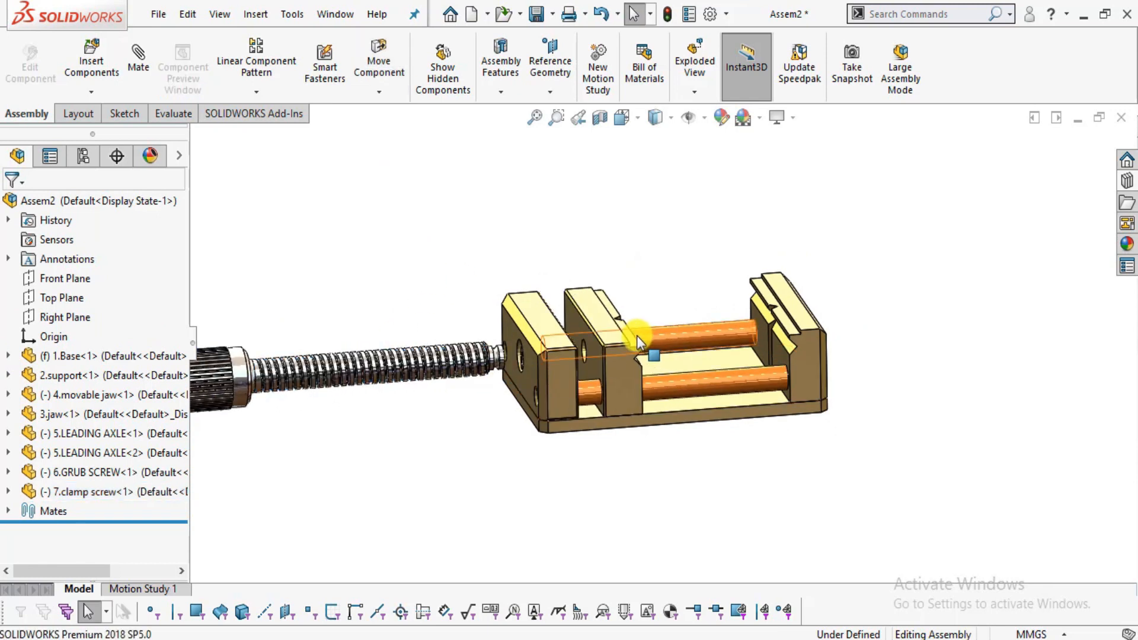
Filter selection to edges and make the circular edge near the clamp screw's tip coincident with the edge of the movable jaw's screw hole.
{"action": "scroll", "coordinate": [493, 340], "scroll_direction": "down", "scroll_amount": 3}
{"action": "right_click", "coordinate": [356, 209]}
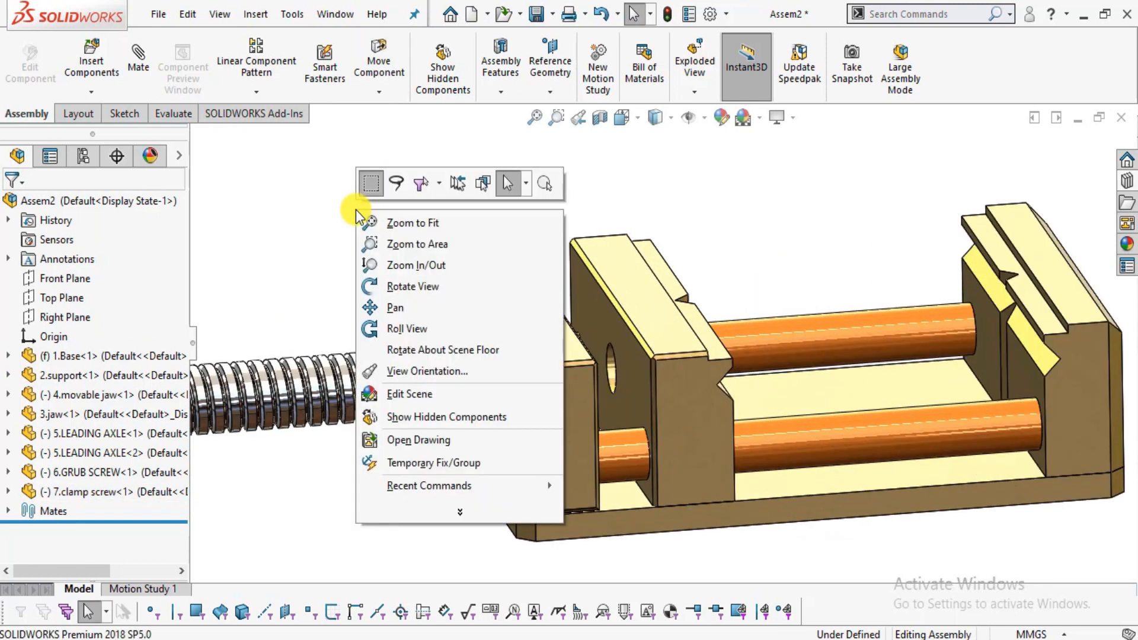
{"action": "left_click", "coordinate": [422, 185]}
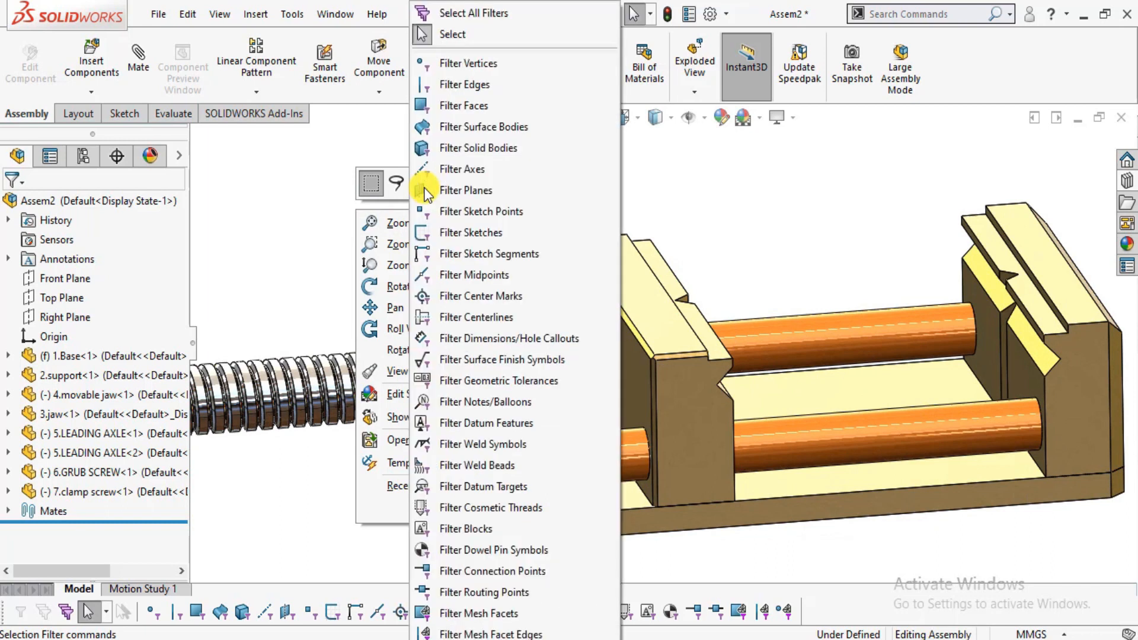
{"action": "left_click", "coordinate": [454, 87]}
{"action": "scroll", "coordinate": [621, 415], "scroll_direction": "down", "scroll_amount": 4}
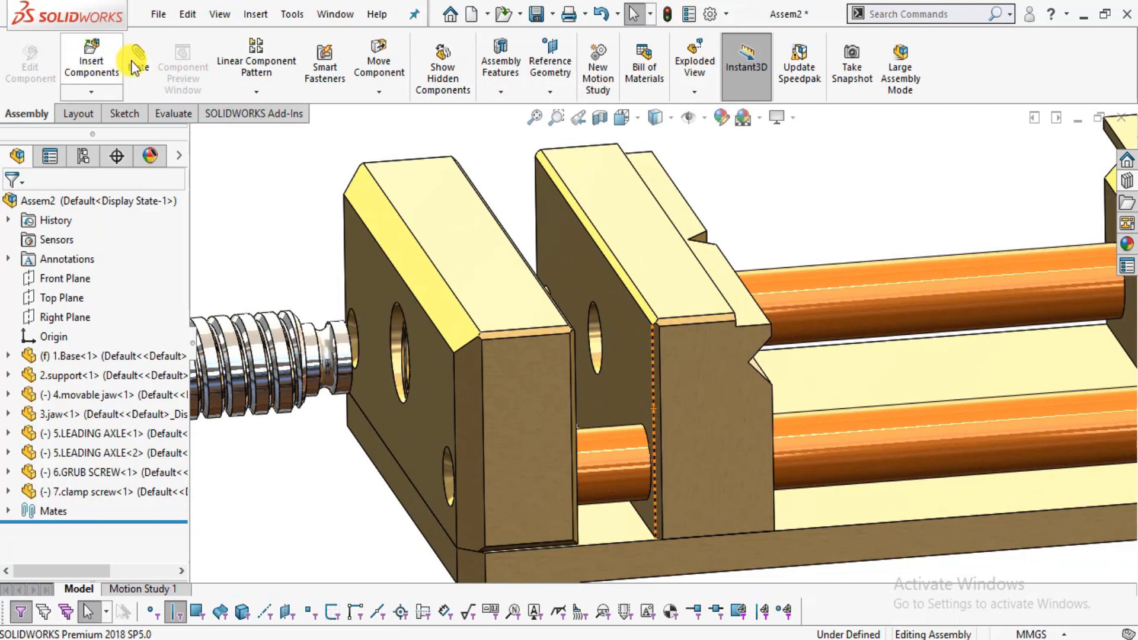
{"action": "scroll", "coordinate": [379, 340], "scroll_direction": "down", "scroll_amount": 1}
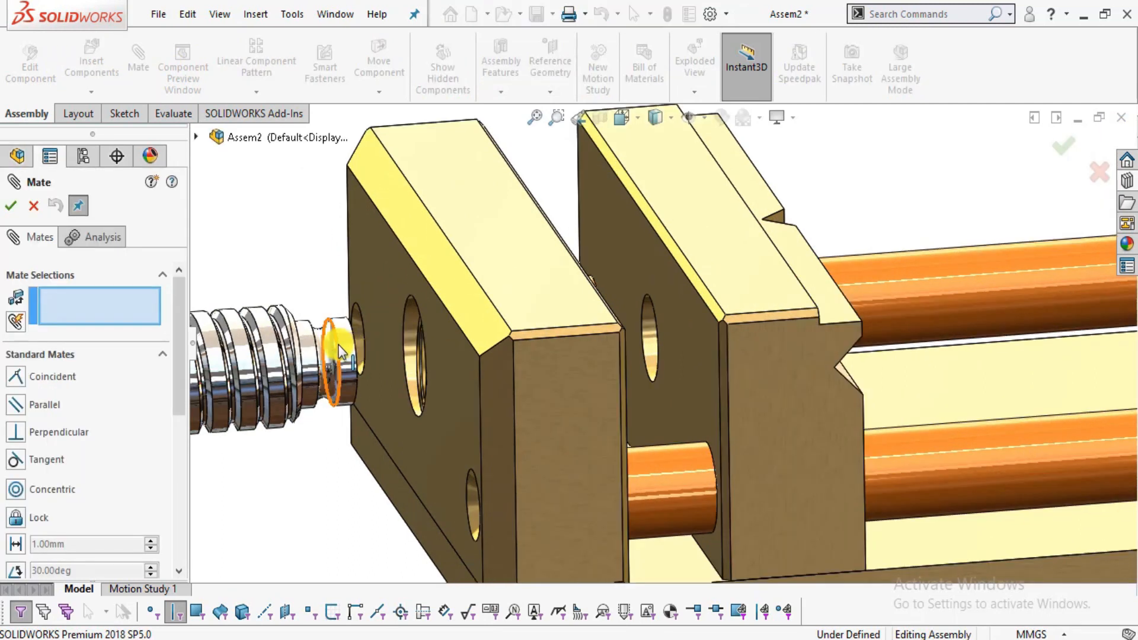
{"action": "left_click", "coordinate": [338, 345]}
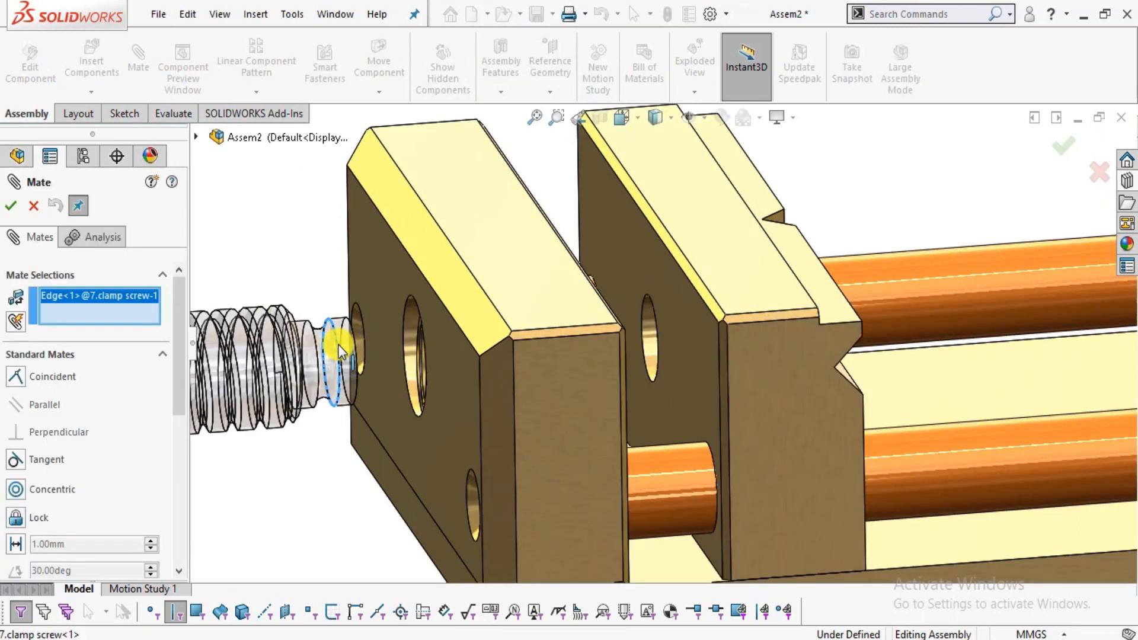
{"action": "left_click", "coordinate": [644, 312]}
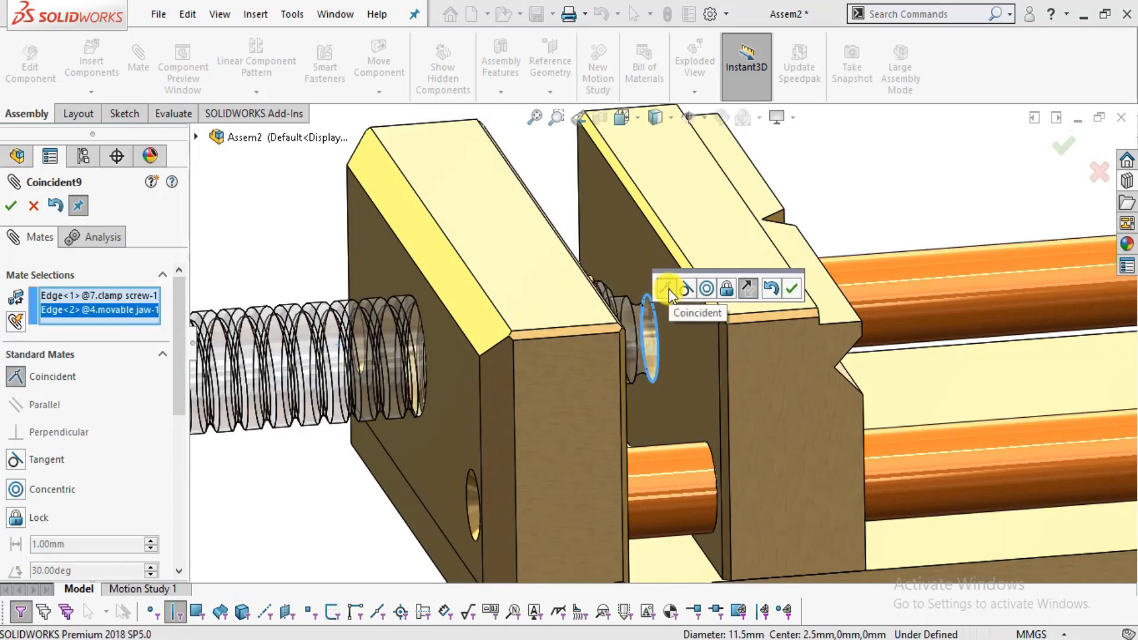
{"action": "left_click", "coordinate": [794, 289]}
{"action": "left_click", "coordinate": [34, 206]}
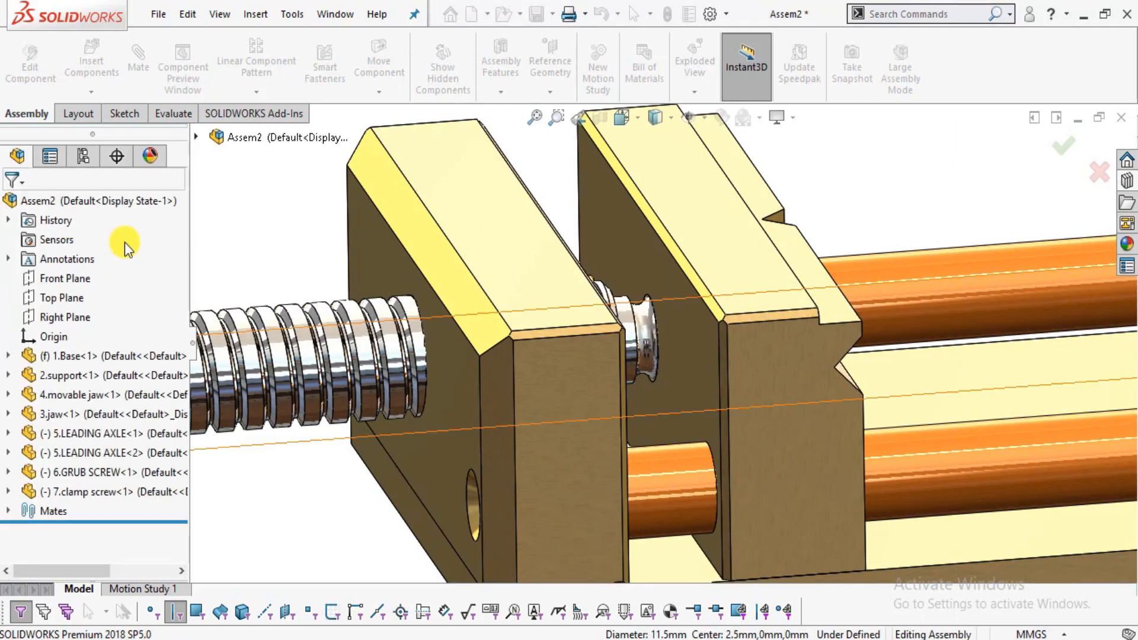
Examine how the clamp screw passes through the support and meets the movable jaw.
{"action": "scroll", "coordinate": [575, 325], "scroll_direction": "up", "scroll_amount": 5}
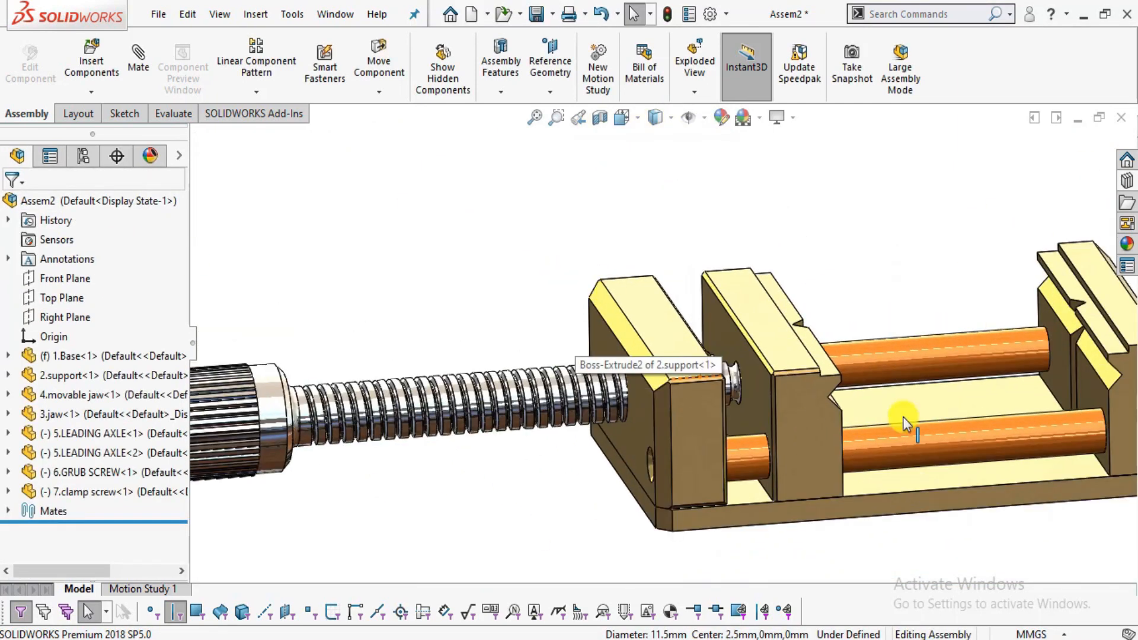
{"action": "scroll", "coordinate": [698, 357], "scroll_direction": "down", "scroll_amount": 6}
{"action": "middle_click_drag", "start_coordinate": [693, 435], "coordinate": [690, 381]}
{"action": "scroll", "coordinate": [721, 364], "scroll_direction": "down", "scroll_amount": 3}
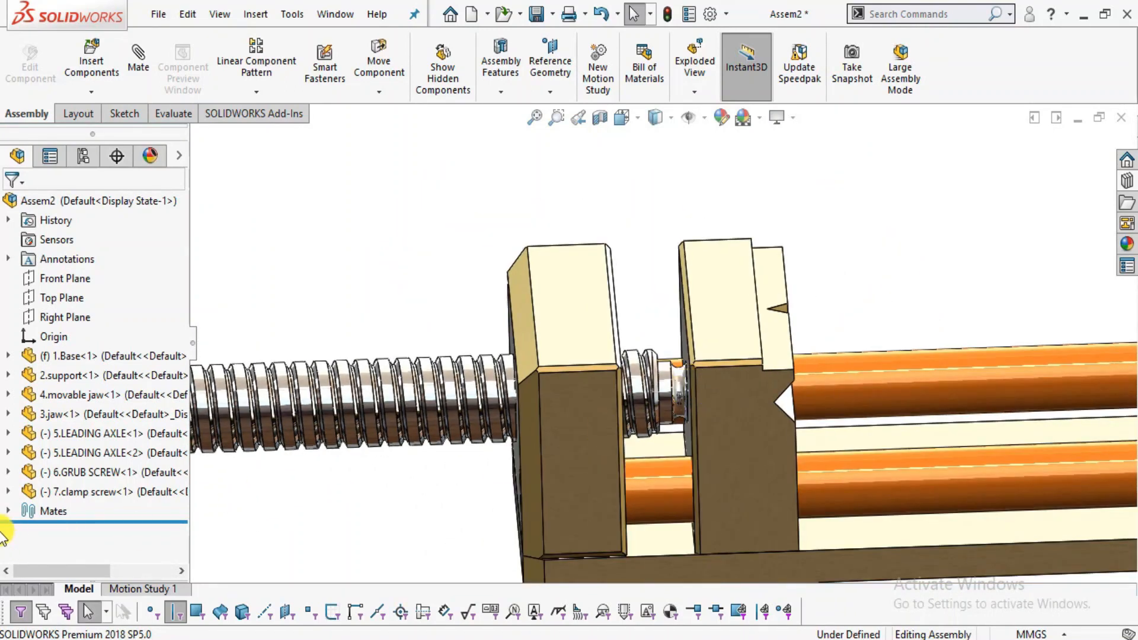
{"action": "scroll", "coordinate": [534, 425], "scroll_direction": "up", "scroll_amount": 6}
{"action": "left_click", "coordinate": [302, 382]}
{"action": "left_click_drag", "start_coordinate": [302, 383], "coordinate": [320, 404]}
{"action": "middle_click_drag", "start_coordinate": [703, 360], "coordinate": [755, 278]}
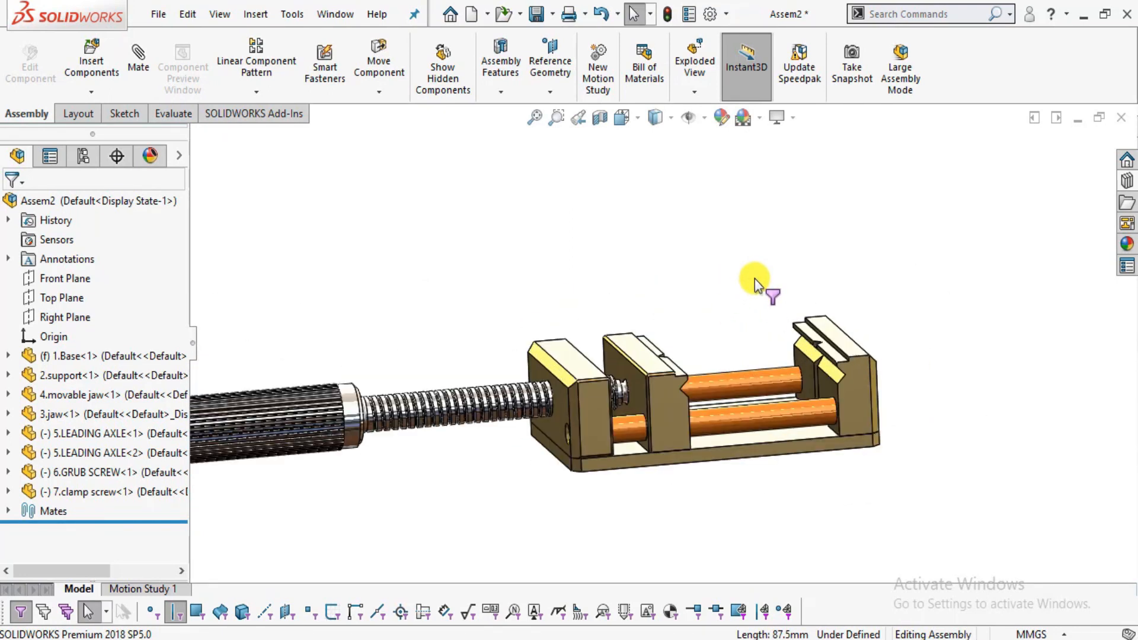
Open the ANSI Metric countersunk machine screws among the Toolbox bolts and screws in the Design Library.
{"action": "left_click", "coordinate": [1128, 181]}
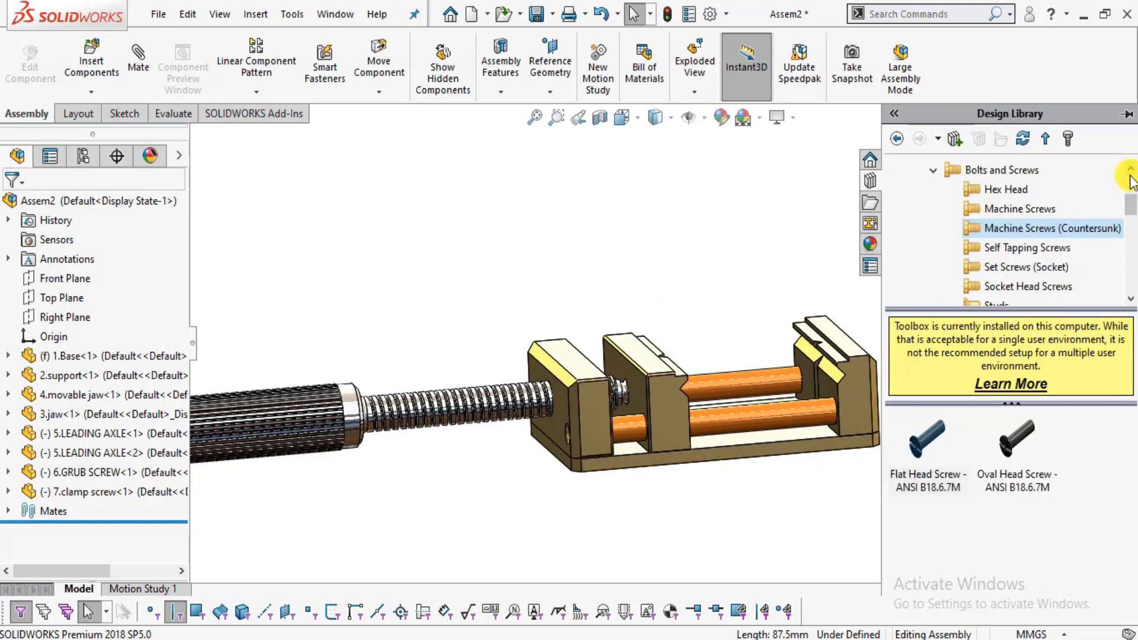
{"action": "left_click", "coordinate": [897, 141]}
{"action": "left_click", "coordinate": [898, 141]}
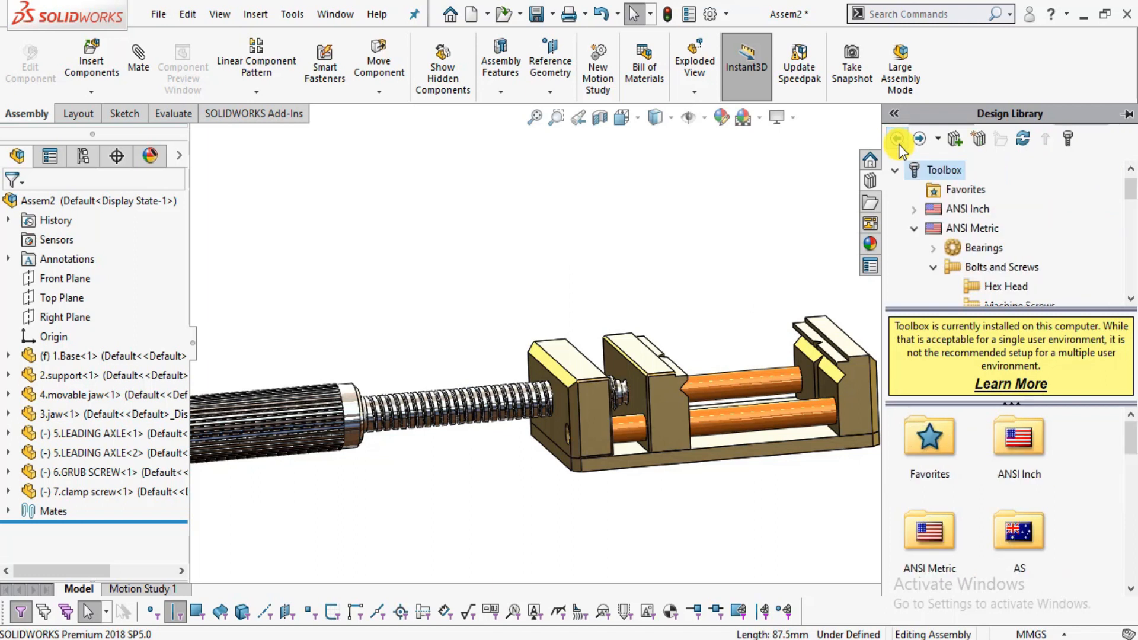
{"action": "double_click", "coordinate": [945, 565]}
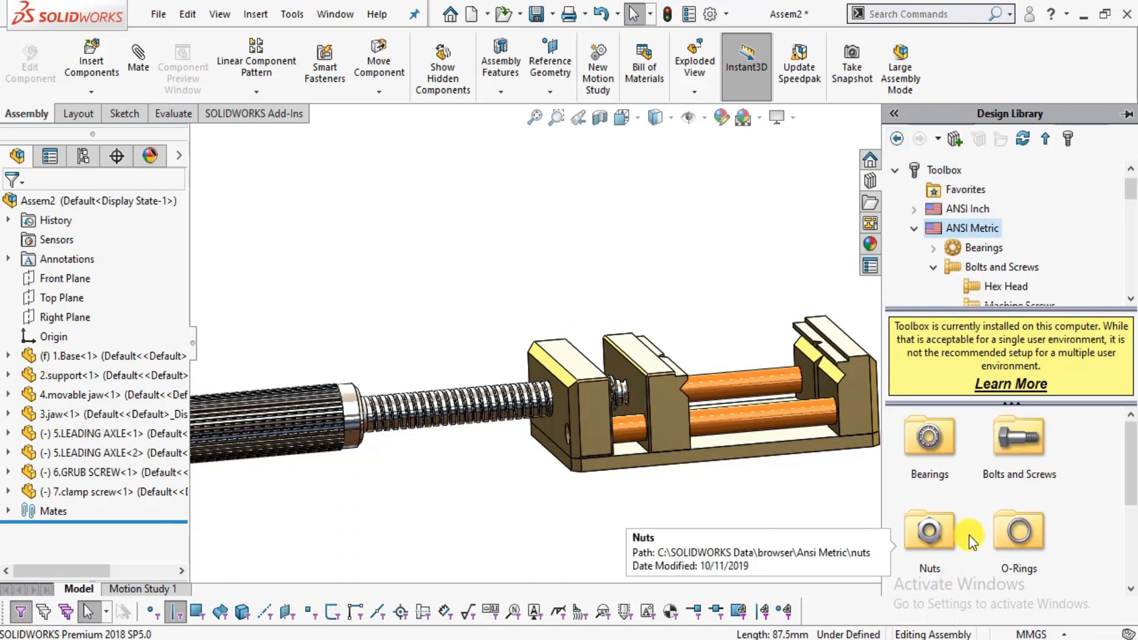
{"action": "double_click", "coordinate": [1002, 473]}
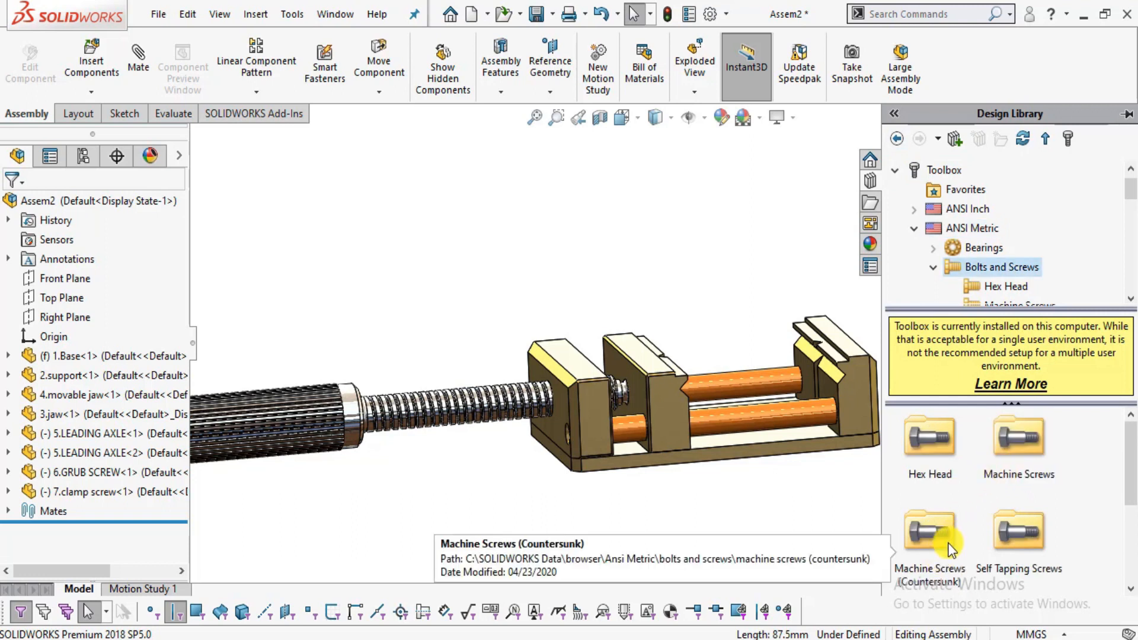
{"action": "double_click", "coordinate": [930, 533]}
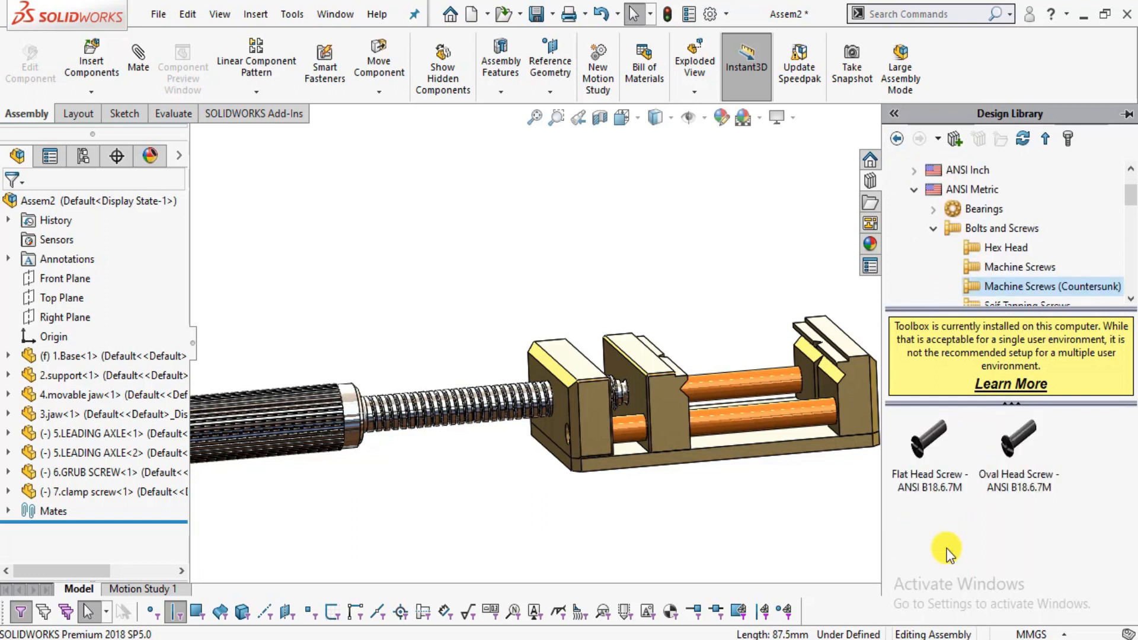
Insert a Flat Head Screw - ANSI B18.6.7M at the fixed jaw's near countersunk hole, with size M5 and length 8.
{"action": "middle_click_drag", "start_coordinate": [653, 391], "coordinate": [617, 443]}
{"action": "scroll", "coordinate": [753, 435], "scroll_direction": "down", "scroll_amount": 5}
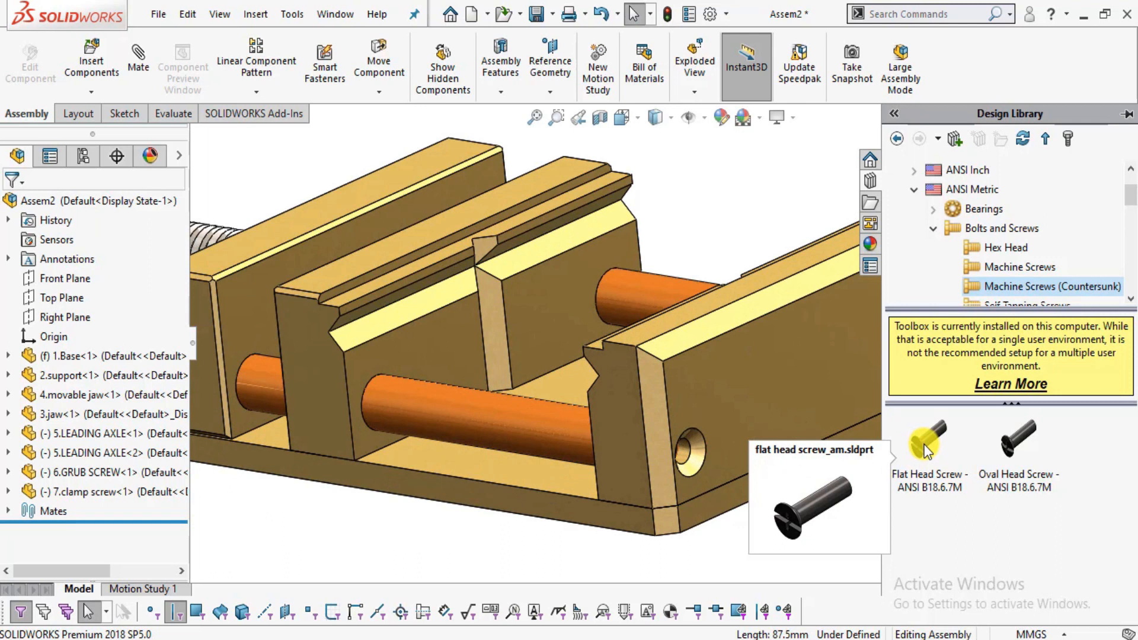
{"action": "left_click_drag", "start_coordinate": [927, 450], "coordinate": [723, 475]}
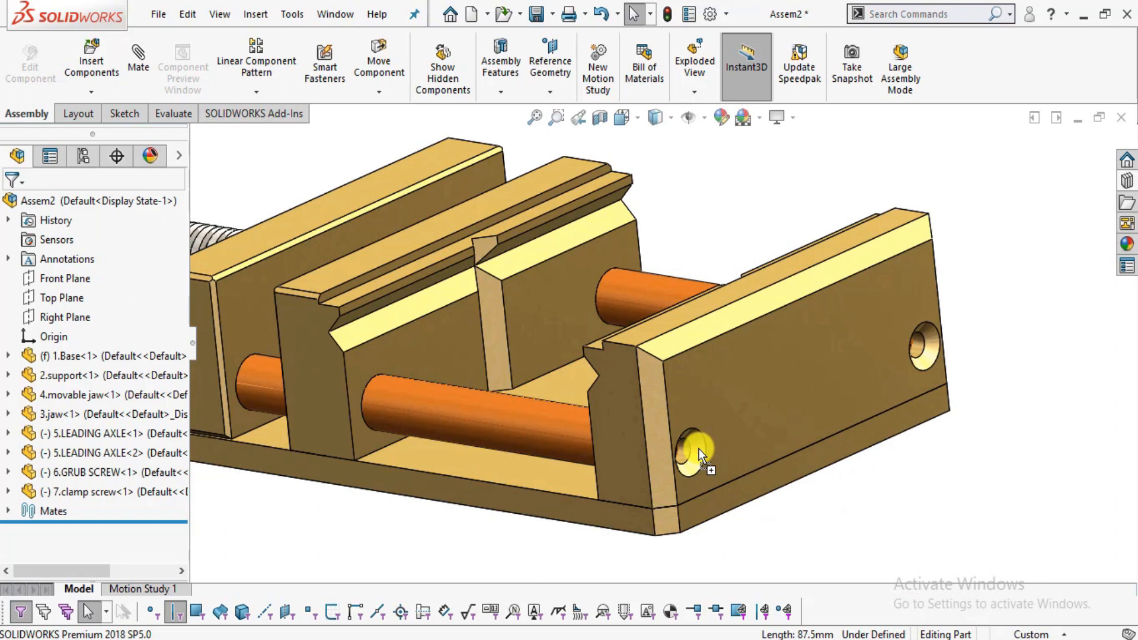
{"action": "left_click_drag", "start_coordinate": [698, 449], "coordinate": [698, 450]}
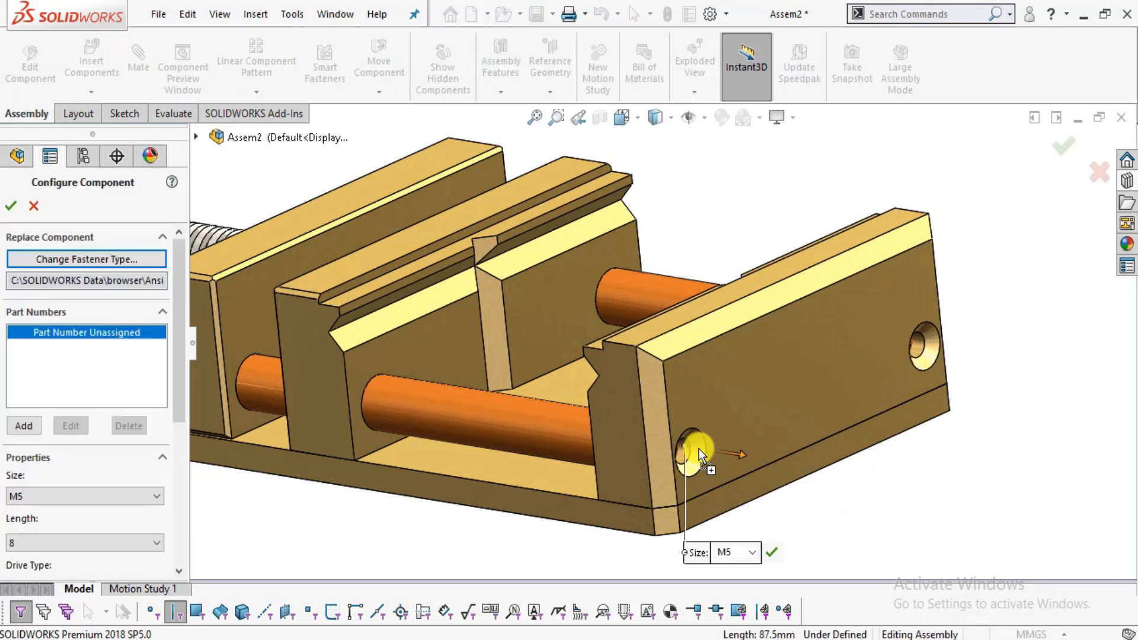
{"action": "scroll", "coordinate": [698, 449], "scroll_direction": "down", "scroll_amount": 3}
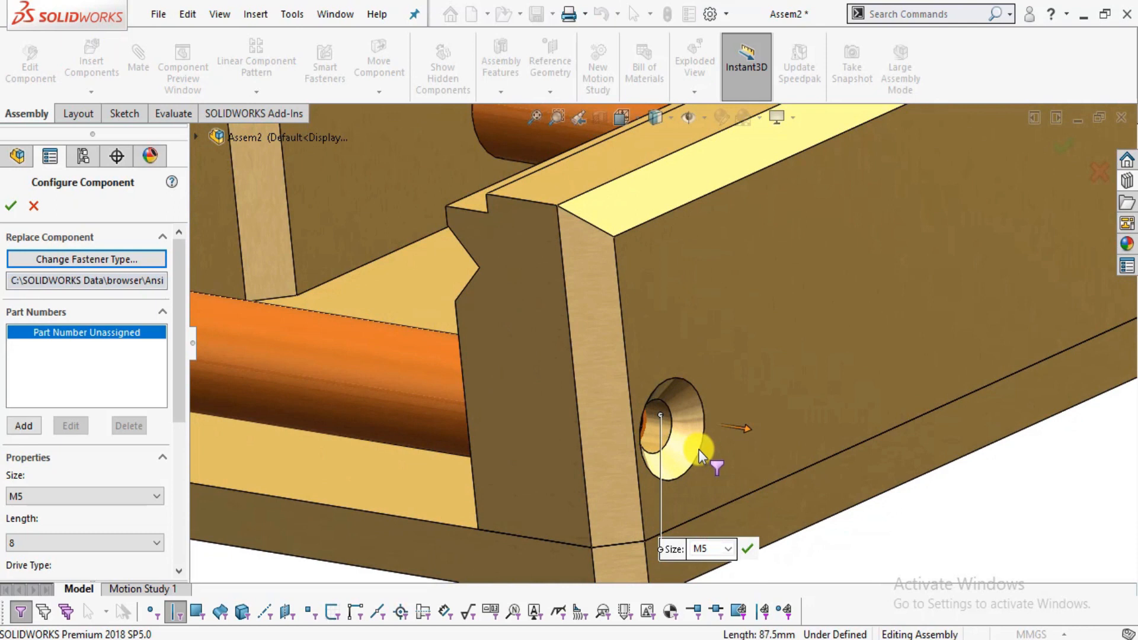
{"action": "left_click", "coordinate": [747, 547]}
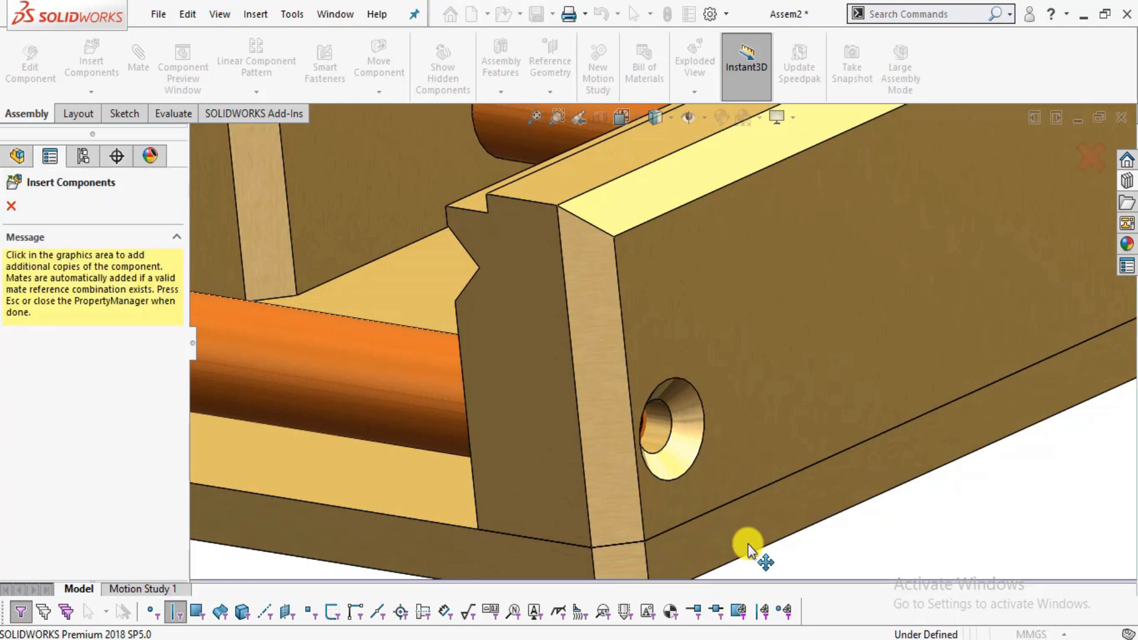
Turn off the edge selection filter and place a flat head screw copy in one end hole of the fixed jaw's outer face.
{"action": "scroll", "coordinate": [711, 450], "scroll_direction": "up", "scroll_amount": 5}
{"action": "middle_click_drag", "start_coordinate": [744, 477], "coordinate": [762, 386]}
{"action": "scroll", "coordinate": [762, 386], "scroll_direction": "up", "scroll_amount": 3}
{"action": "scroll", "coordinate": [832, 296], "scroll_direction": "down", "scroll_amount": 5}
{"action": "scroll", "coordinate": [832, 296], "scroll_direction": "down", "scroll_amount": 3}
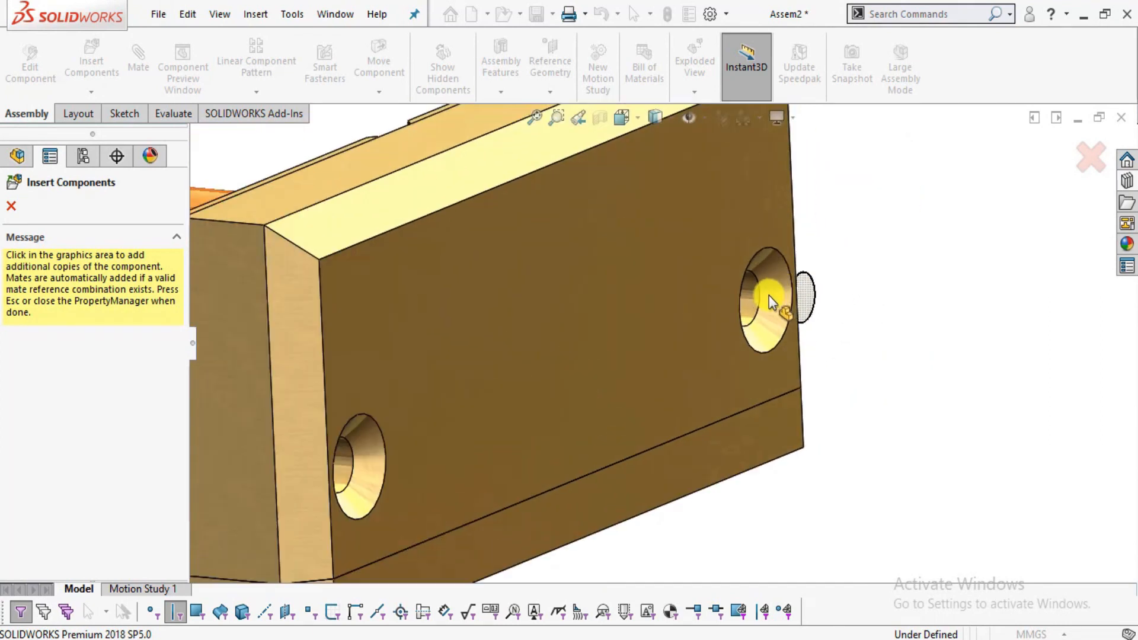
{"action": "scroll", "coordinate": [769, 295], "scroll_direction": "down", "scroll_amount": 2}
{"action": "middle_click_drag", "start_coordinate": [744, 299], "coordinate": [682, 409]}
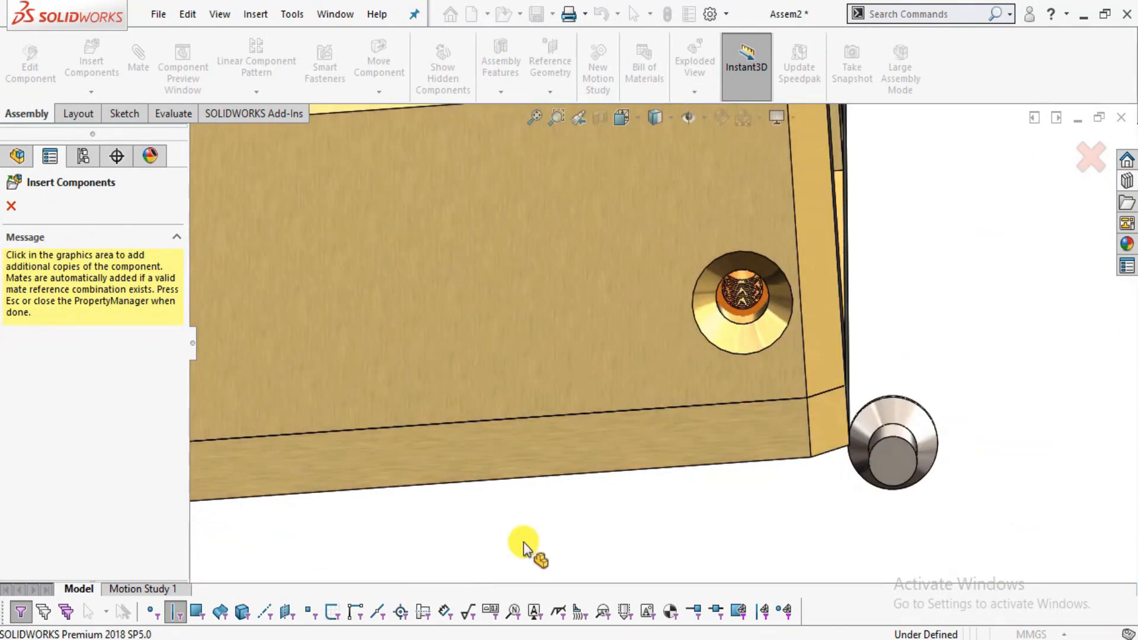
{"action": "left_click", "coordinate": [176, 614]}
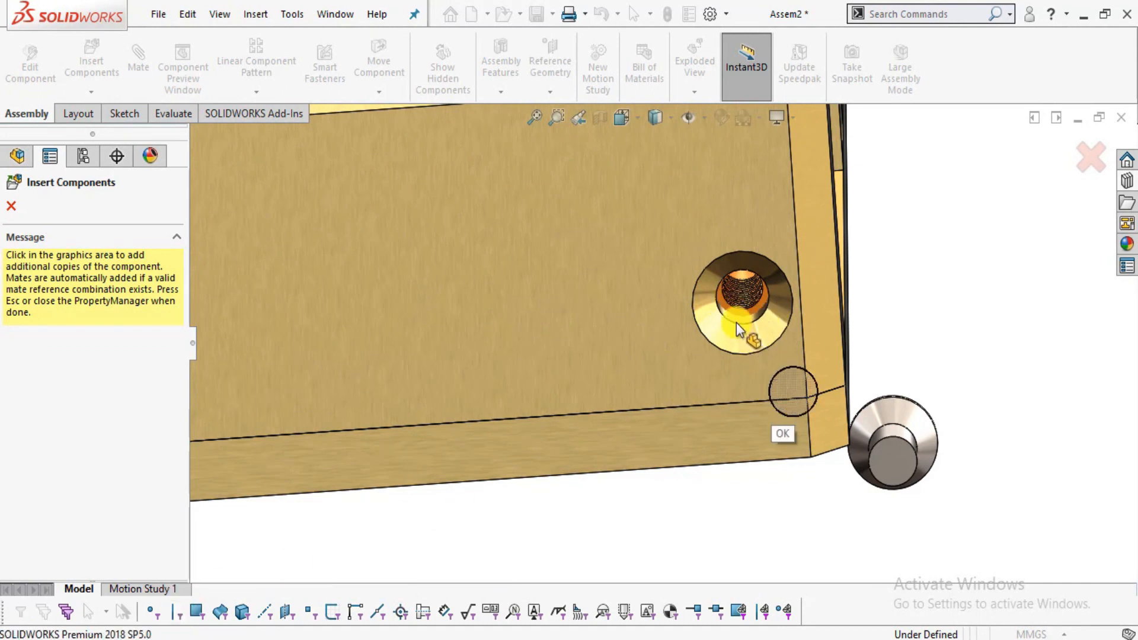
{"action": "middle_click_drag", "start_coordinate": [779, 349], "coordinate": [748, 394]}
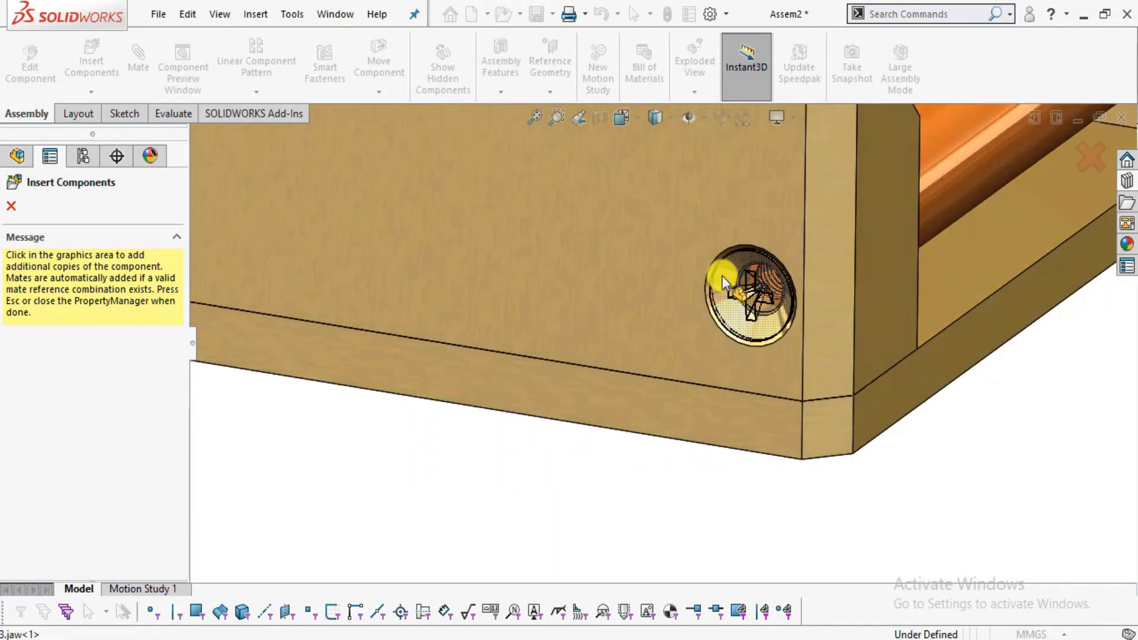
{"action": "left_click", "coordinate": [721, 275]}
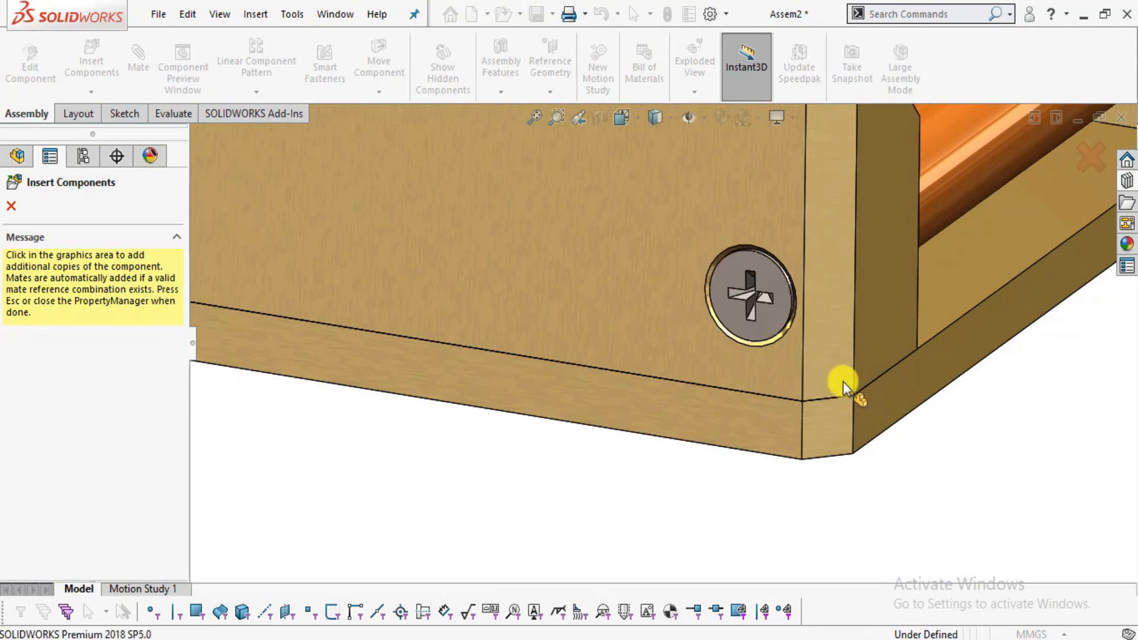
Place another flat head screw copy in the countersunk hole at the opposite end of the fixed jaw.
{"action": "scroll", "coordinate": [727, 399], "scroll_direction": "up", "scroll_amount": 7}
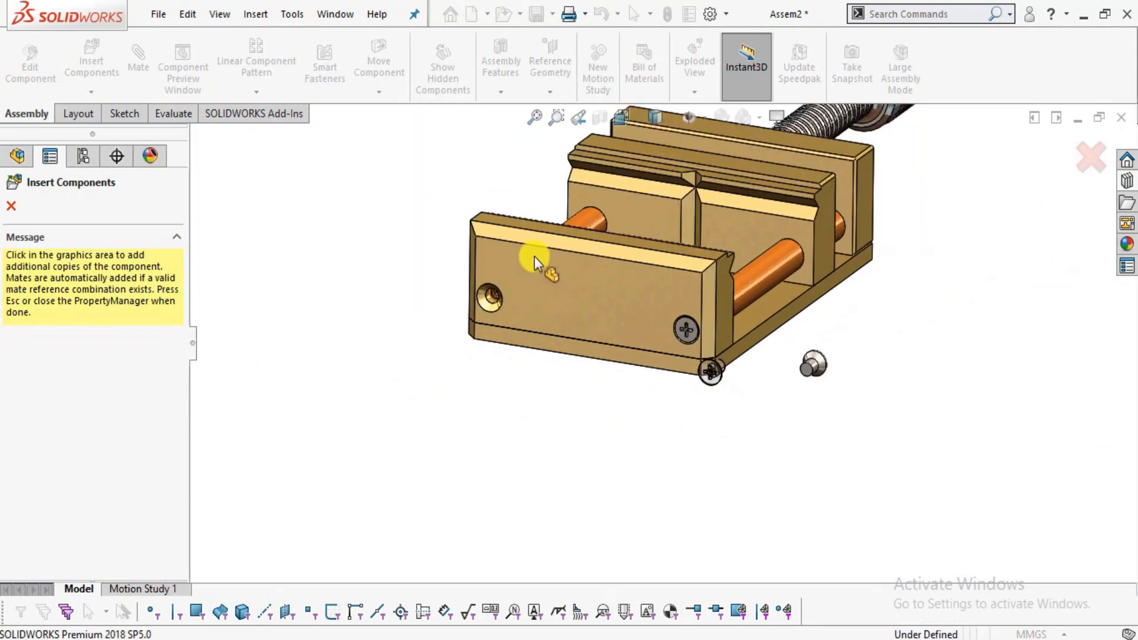
{"action": "scroll", "coordinate": [534, 256], "scroll_direction": "down", "scroll_amount": 3}
{"action": "scroll", "coordinate": [569, 338], "scroll_direction": "down", "scroll_amount": 3}
{"action": "scroll", "coordinate": [533, 344], "scroll_direction": "down", "scroll_amount": 3}
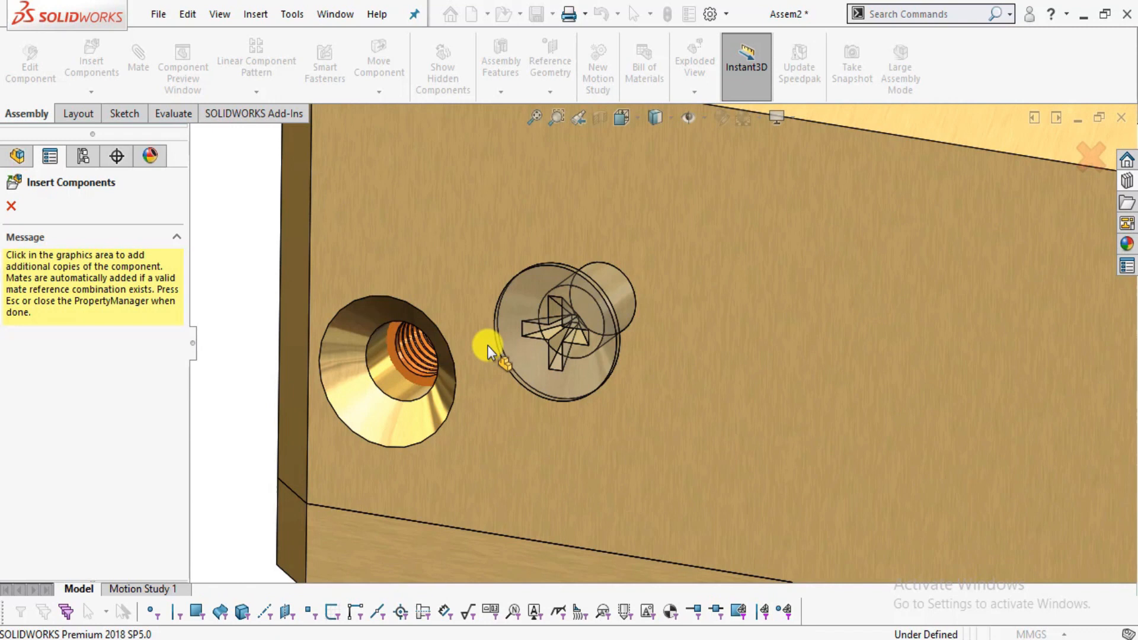
{"action": "left_click", "coordinate": [342, 362]}
{"action": "scroll", "coordinate": [588, 391], "scroll_direction": "up", "scroll_amount": 3}
{"action": "scroll", "coordinate": [589, 391], "scroll_direction": "up", "scroll_amount": 5}
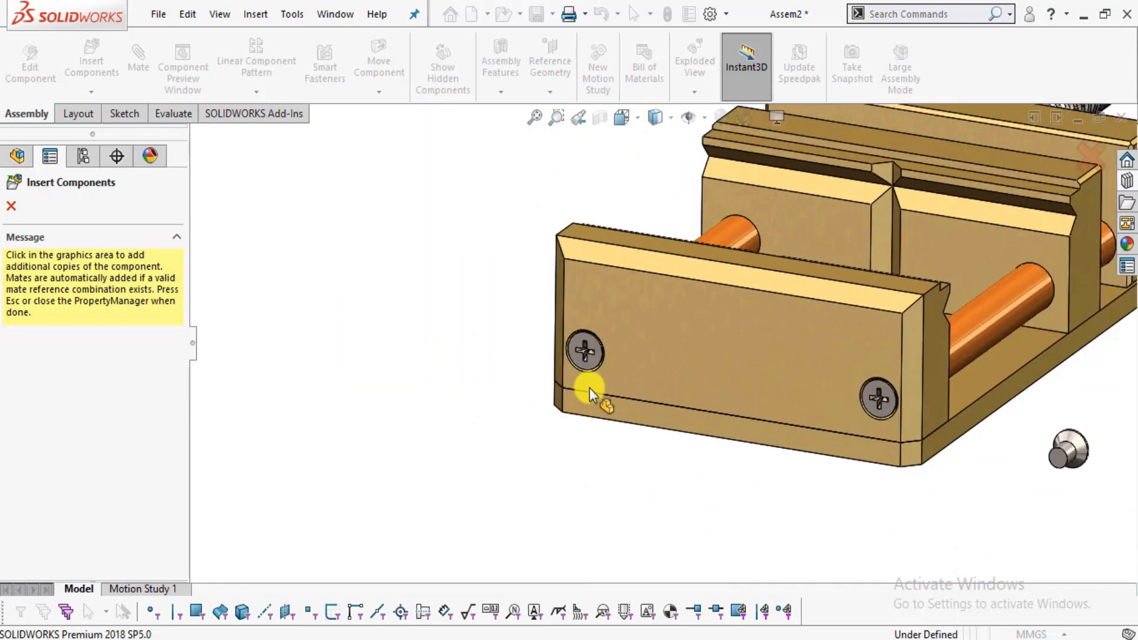
Place flat head screw copies in both countersunk holes on the support's outer face, beside the clamp screw.
{"action": "middle_click_drag", "start_coordinate": [961, 284], "coordinate": [887, 235]}
{"action": "scroll", "coordinate": [806, 278], "scroll_direction": "down", "scroll_amount": 6}
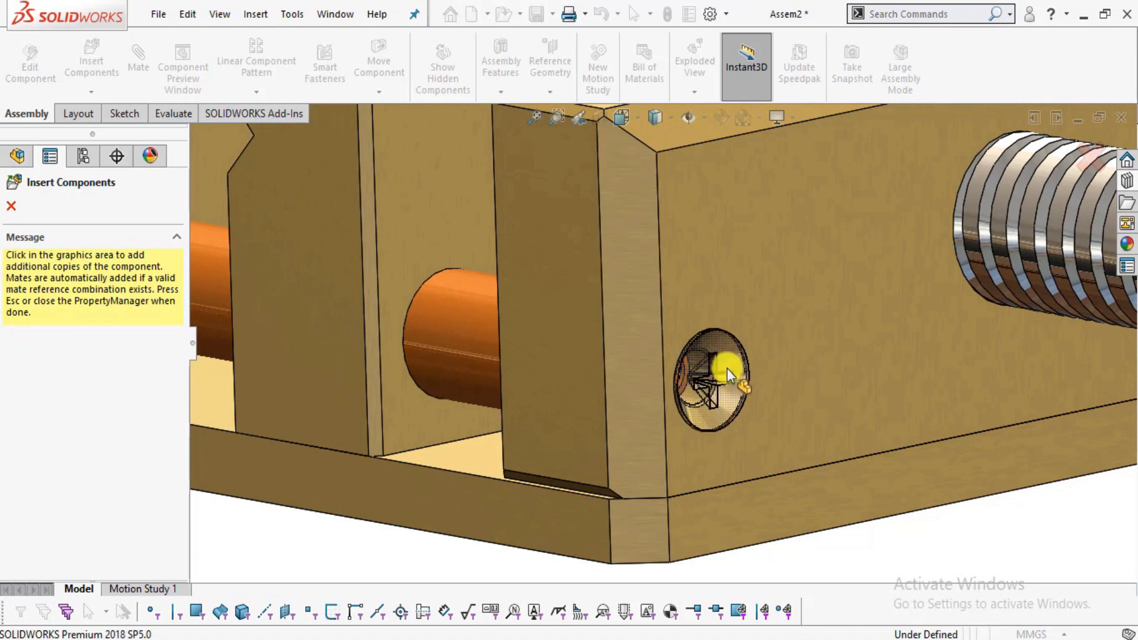
{"action": "left_click", "coordinate": [726, 362]}
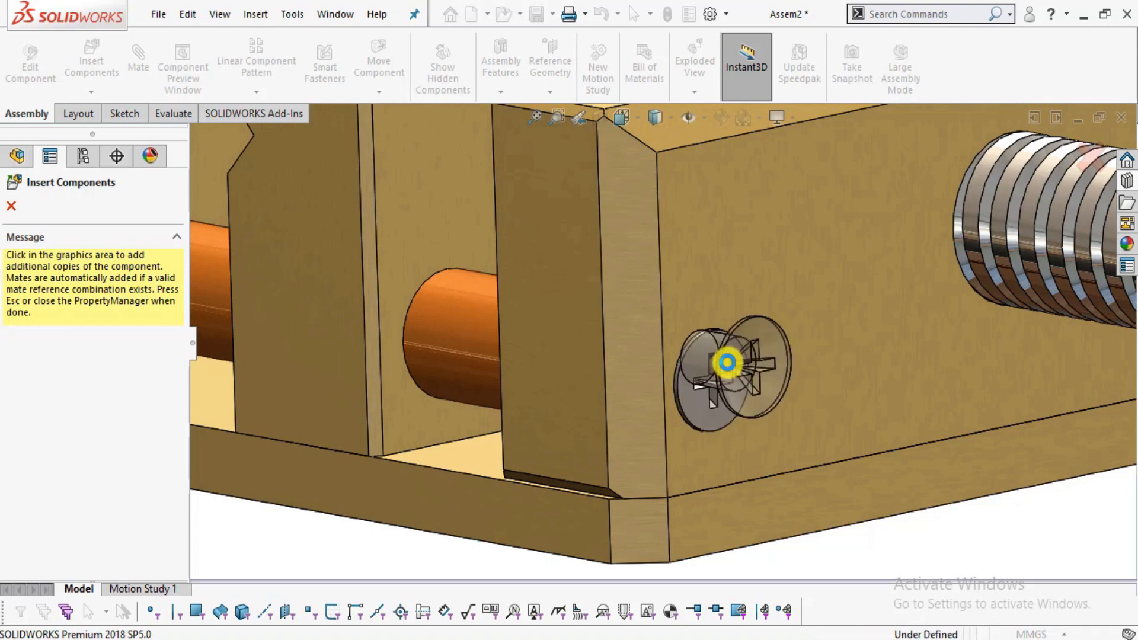
{"action": "scroll", "coordinate": [877, 445], "scroll_direction": "up", "scroll_amount": 6}
{"action": "middle_click_drag", "start_coordinate": [922, 448], "coordinate": [825, 460]}
{"action": "scroll", "coordinate": [818, 350], "scroll_direction": "down", "scroll_amount": 8}
{"action": "scroll", "coordinate": [716, 307], "scroll_direction": "down", "scroll_amount": 2}
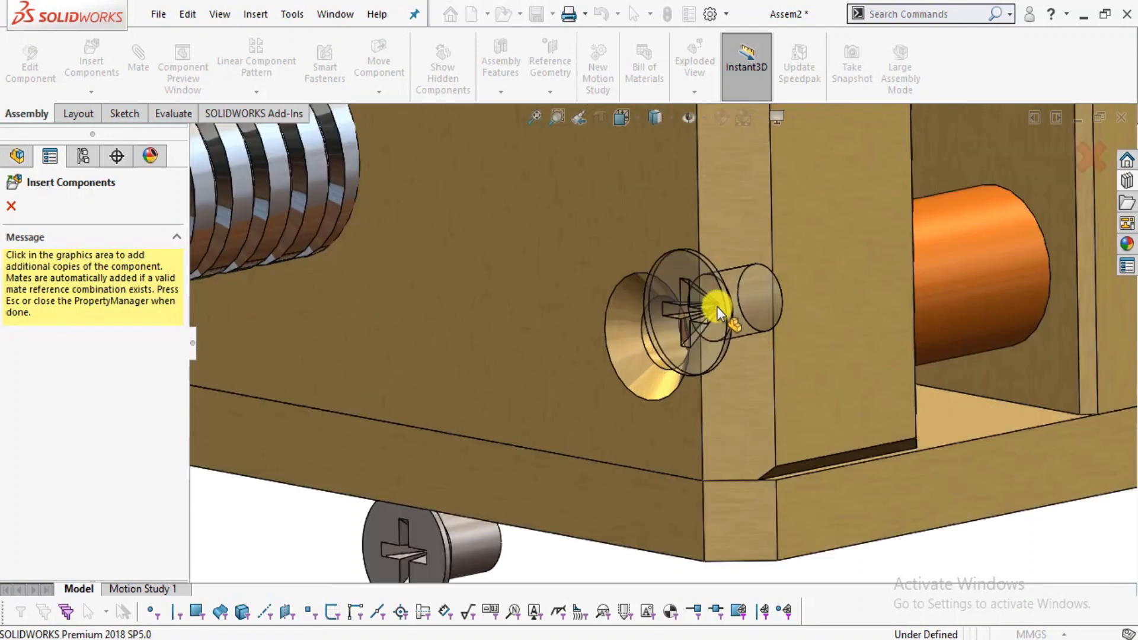
{"action": "left_click", "coordinate": [627, 337]}
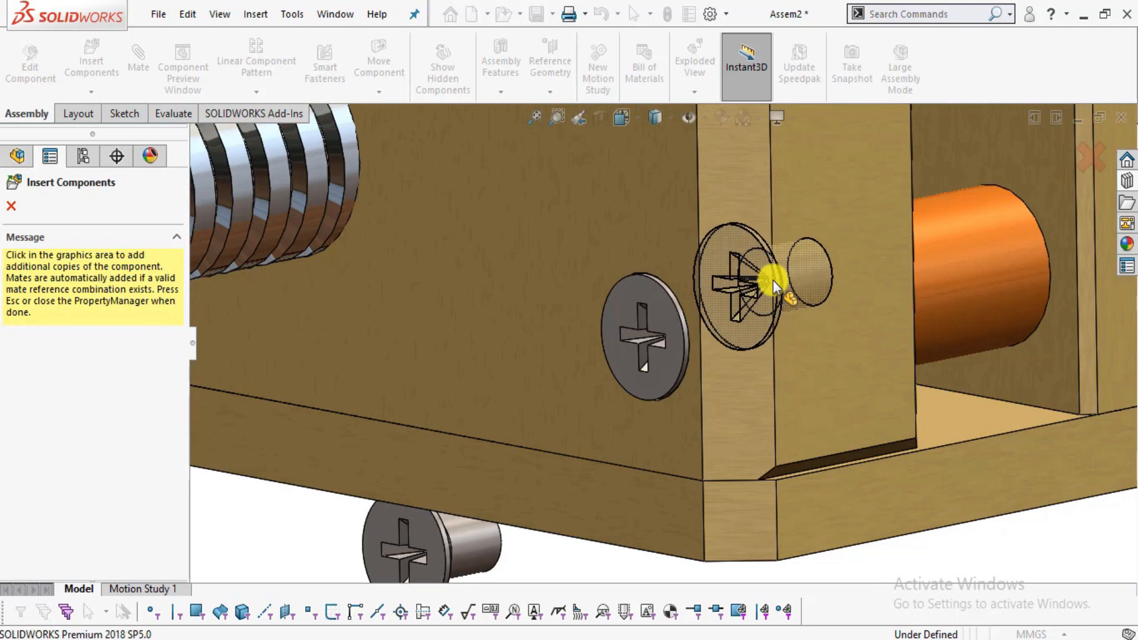
Place flat head screw copies in the two countersunk holes along one long edge of the base's underside.
{"action": "scroll", "coordinate": [771, 279], "scroll_direction": "up", "scroll_amount": 5}
{"action": "middle_click_drag", "start_coordinate": [807, 375], "coordinate": [771, 356]}
{"action": "scroll", "coordinate": [664, 432], "scroll_direction": "down", "scroll_amount": 8}
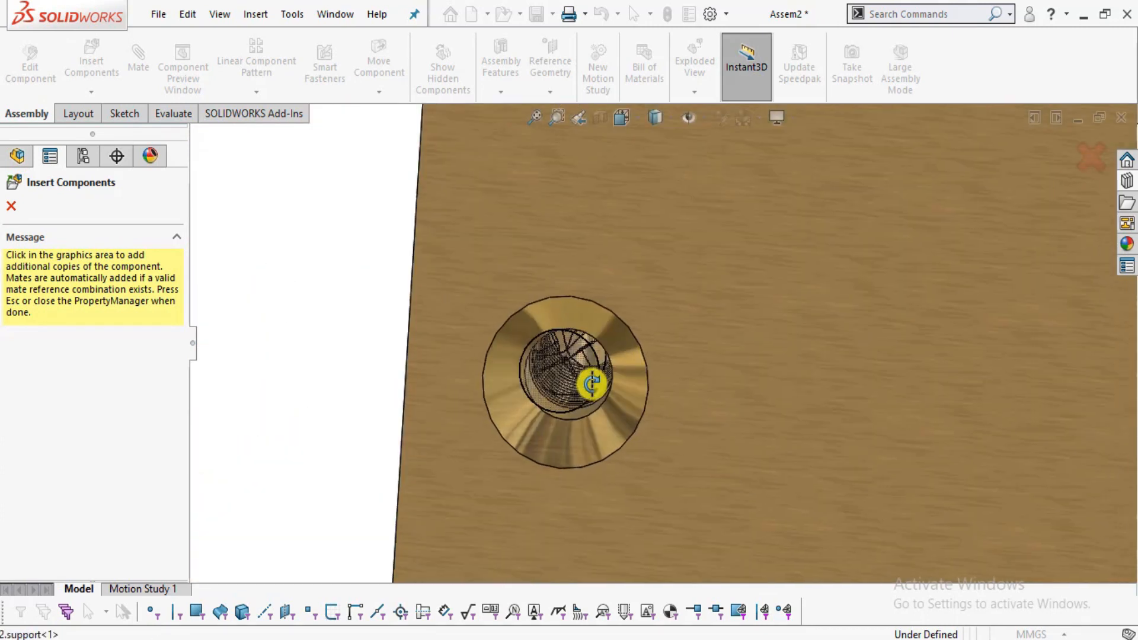
{"action": "middle_click_drag", "start_coordinate": [591, 384], "coordinate": [561, 421]}
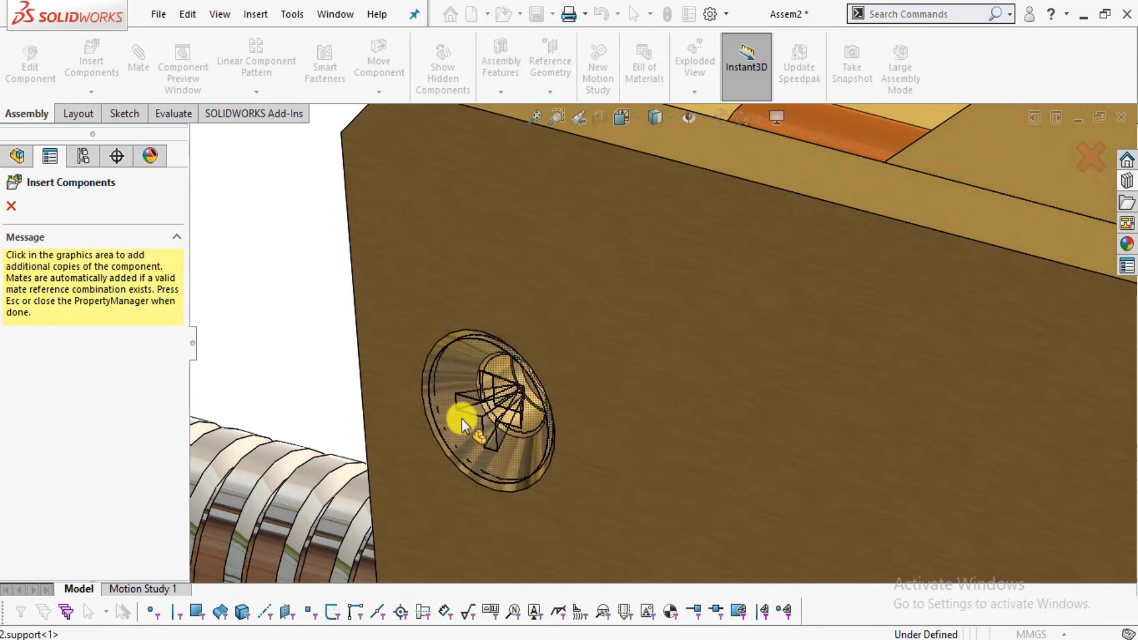
{"action": "left_click", "coordinate": [461, 418]}
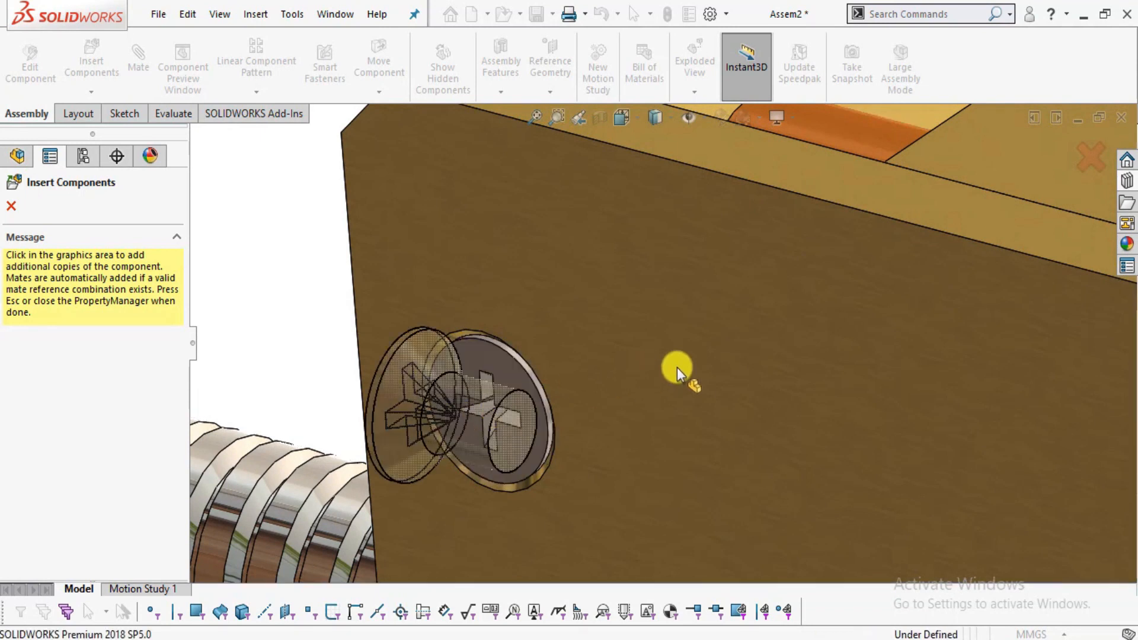
{"action": "scroll", "coordinate": [648, 399], "scroll_direction": "up", "scroll_amount": 5}
{"action": "scroll", "coordinate": [648, 400], "scroll_direction": "up", "scroll_amount": 2}
{"action": "scroll", "coordinate": [889, 424], "scroll_direction": "down", "scroll_amount": 6}
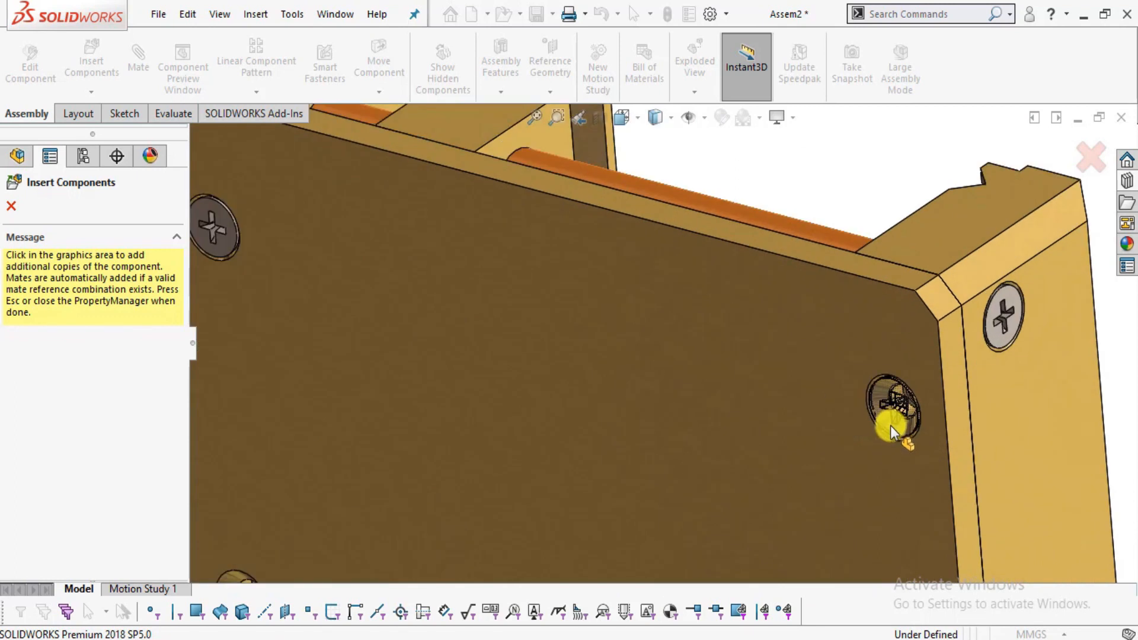
{"action": "left_click", "coordinate": [890, 425]}
Fill the two remaining countersunk holes in the base's underside with flat head screw copies and finish inserting.
{"action": "scroll", "coordinate": [761, 347], "scroll_direction": "up", "scroll_amount": 5}
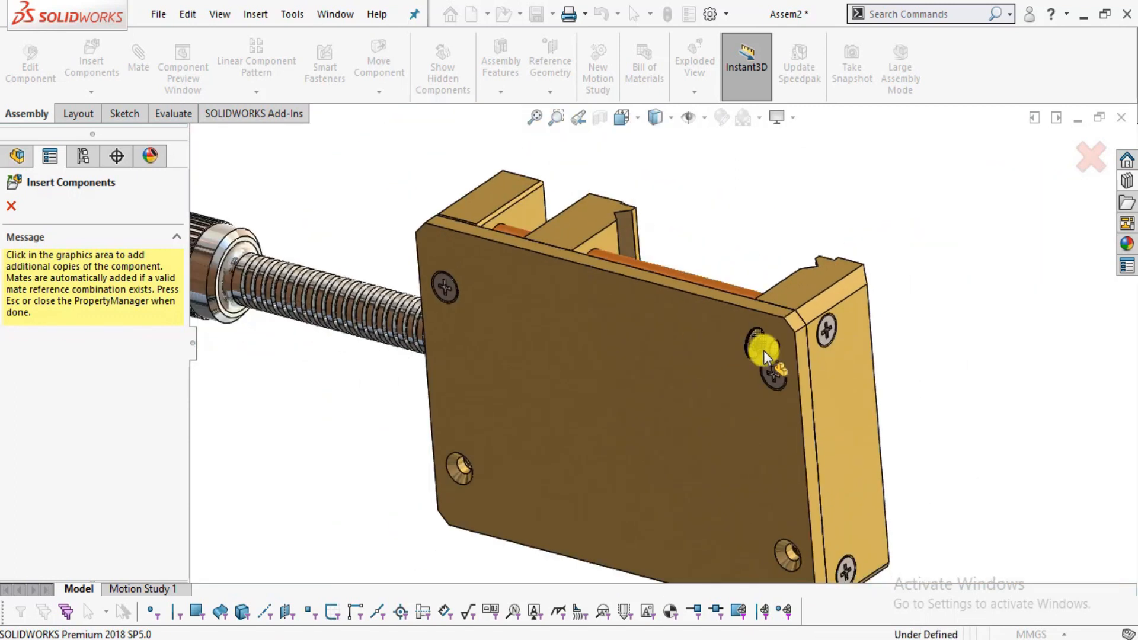
{"action": "scroll", "coordinate": [766, 478], "scroll_direction": "down", "scroll_amount": 6}
{"action": "left_click", "coordinate": [624, 431]}
{"action": "scroll", "coordinate": [680, 389], "scroll_direction": "up", "scroll_amount": 3}
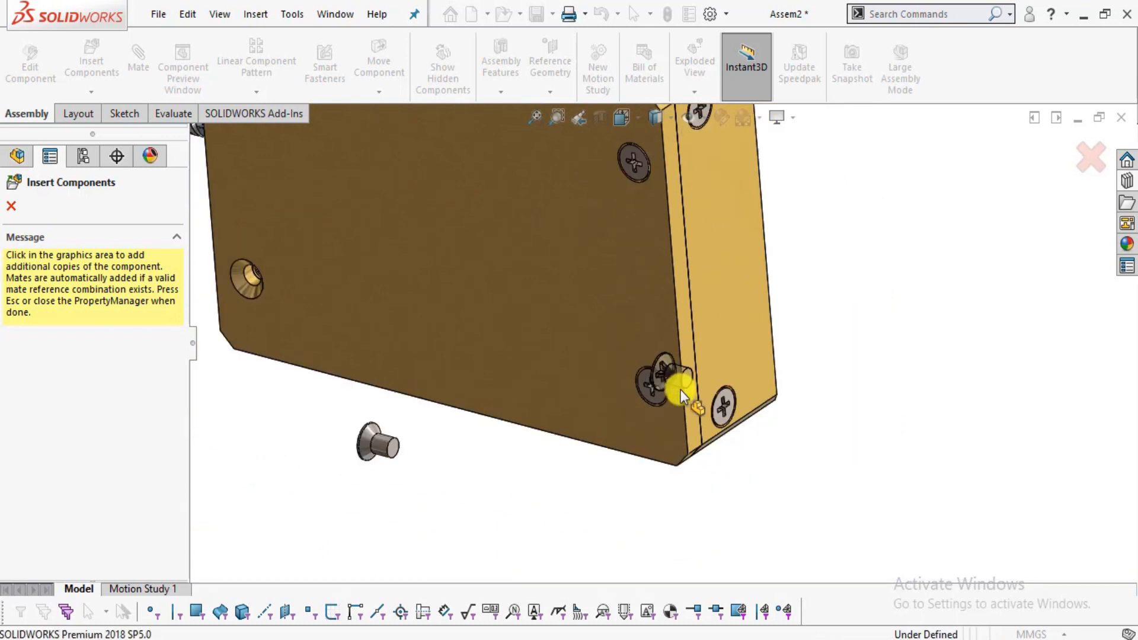
{"action": "scroll", "coordinate": [297, 305], "scroll_direction": "down", "scroll_amount": 4}
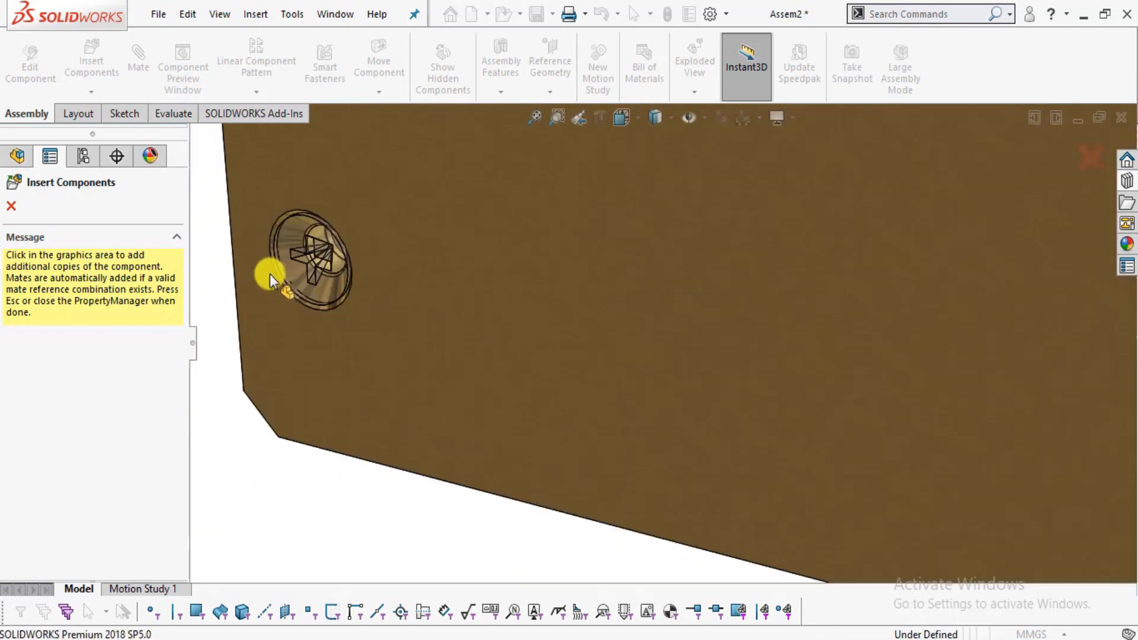
{"action": "left_click", "coordinate": [311, 271]}
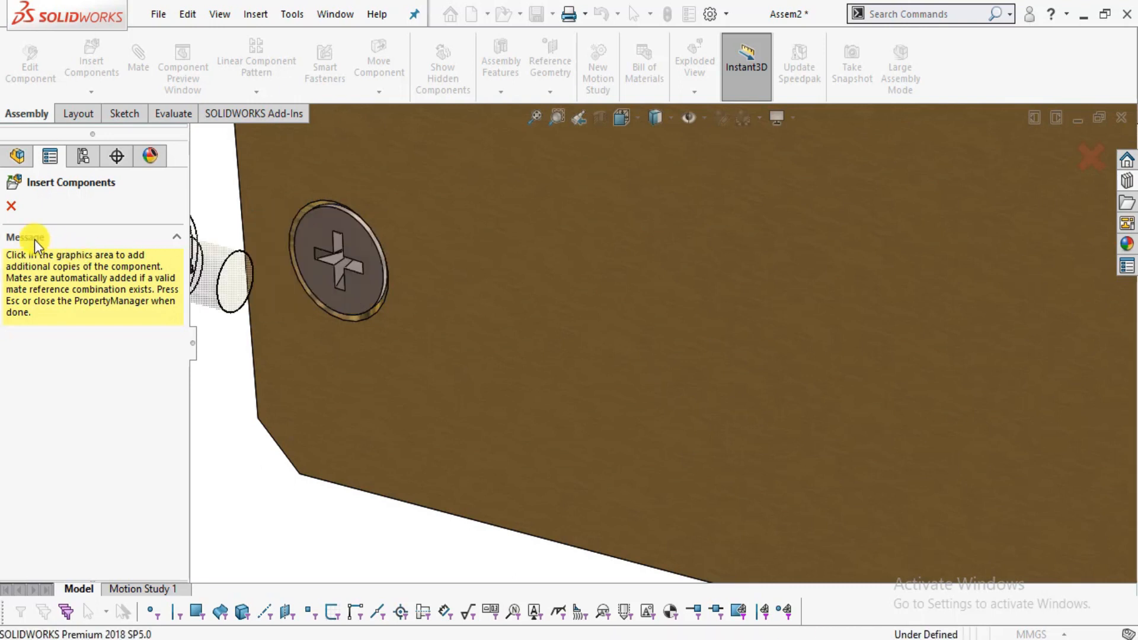
{"action": "left_click", "coordinate": [14, 208]}
Delete the loose flat head screw floating beside the base.
{"action": "scroll", "coordinate": [652, 318], "scroll_direction": "up", "scroll_amount": 5}
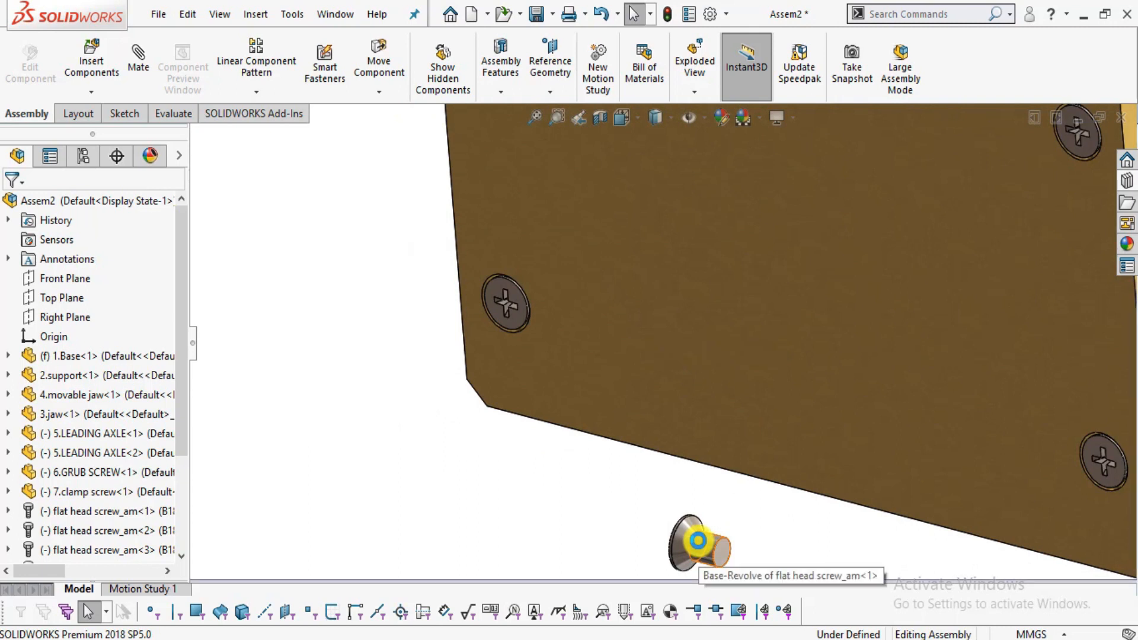
{"action": "right_click", "coordinate": [680, 527]}
{"action": "left_click", "coordinate": [724, 489]}
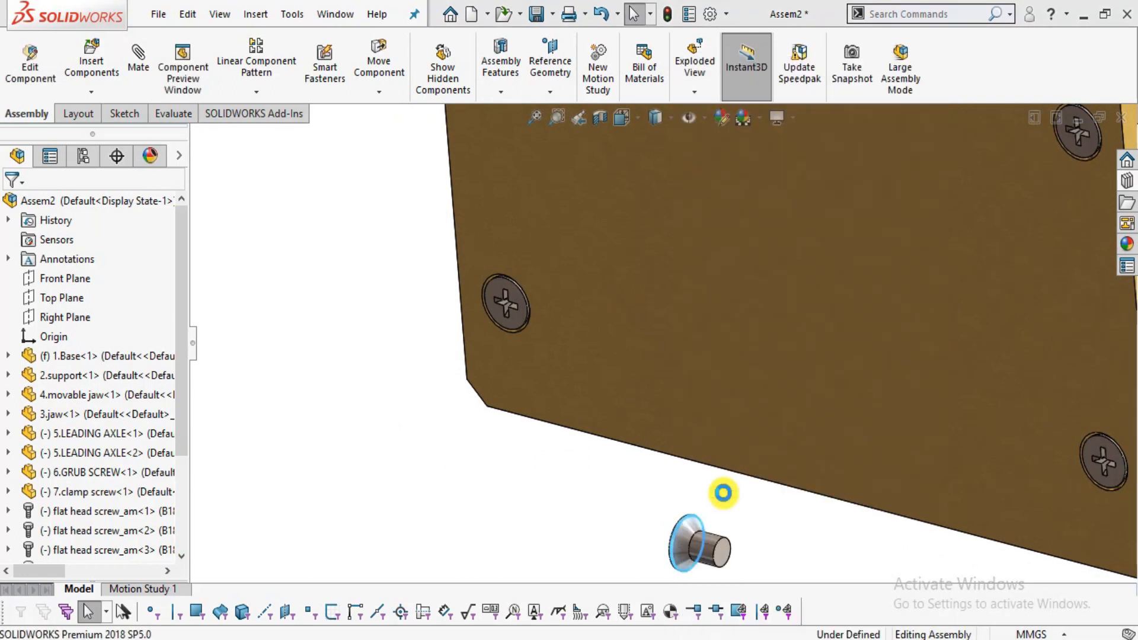
{"action": "left_click", "coordinate": [688, 232]}
Examine the assembled vise from several angles, including the clamp screw's knurled handle.
{"action": "scroll", "coordinate": [688, 232], "scroll_direction": "up", "scroll_amount": 10}
{"action": "middle_click_drag", "start_coordinate": [864, 393], "coordinate": [724, 292]}
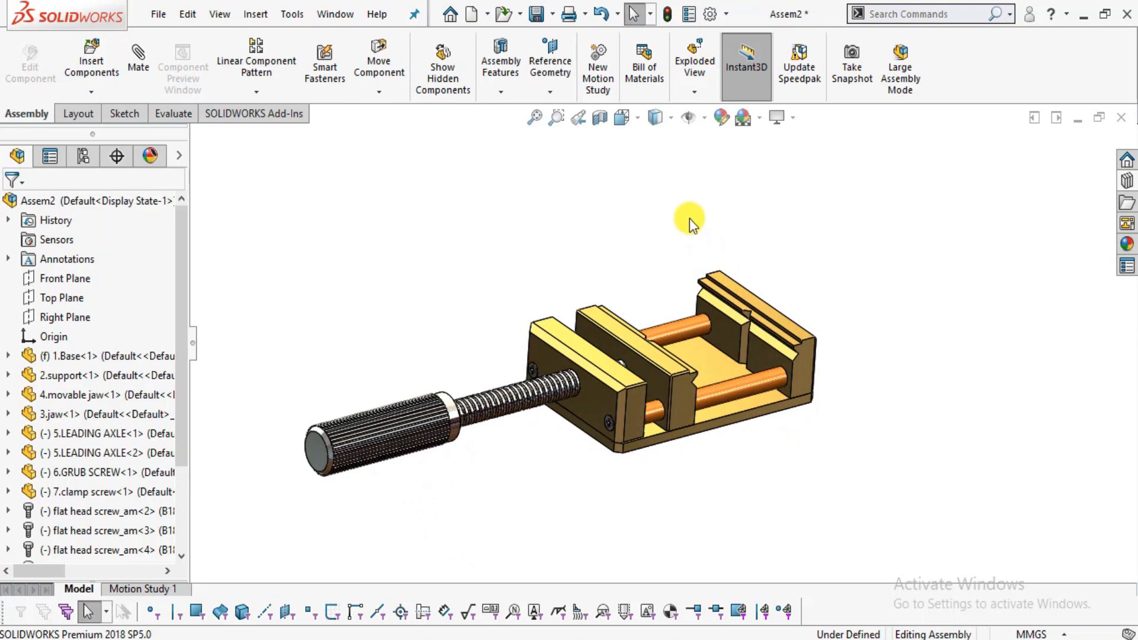
{"action": "scroll", "coordinate": [673, 211], "scroll_direction": "up", "scroll_amount": 2}
{"action": "scroll", "coordinate": [669, 211], "scroll_direction": "down", "scroll_amount": 3}
{"action": "scroll", "coordinate": [669, 379], "scroll_direction": "up", "scroll_amount": 2}
{"action": "scroll", "coordinate": [670, 379], "scroll_direction": "down", "scroll_amount": 1}
{"action": "mouse_move", "coordinate": [670, 379]}
{"action": "middle_mouse_down"}
{"action": "mouse_move", "coordinate": [663, 342]}
{"action": "mouse_move", "coordinate": [665, 380]}
{"action": "middle_mouse_up"}
{"action": "scroll", "coordinate": [646, 422], "scroll_direction": "up", "scroll_amount": 2}
{"action": "scroll", "coordinate": [646, 424], "scroll_direction": "down", "scroll_amount": 1}
{"action": "mouse_move", "coordinate": [425, 464]}
{"action": "left_mouse_down"}
{"action": "mouse_move", "coordinate": [531, 436]}
{"action": "mouse_move", "coordinate": [421, 452]}
{"action": "left_mouse_up"}
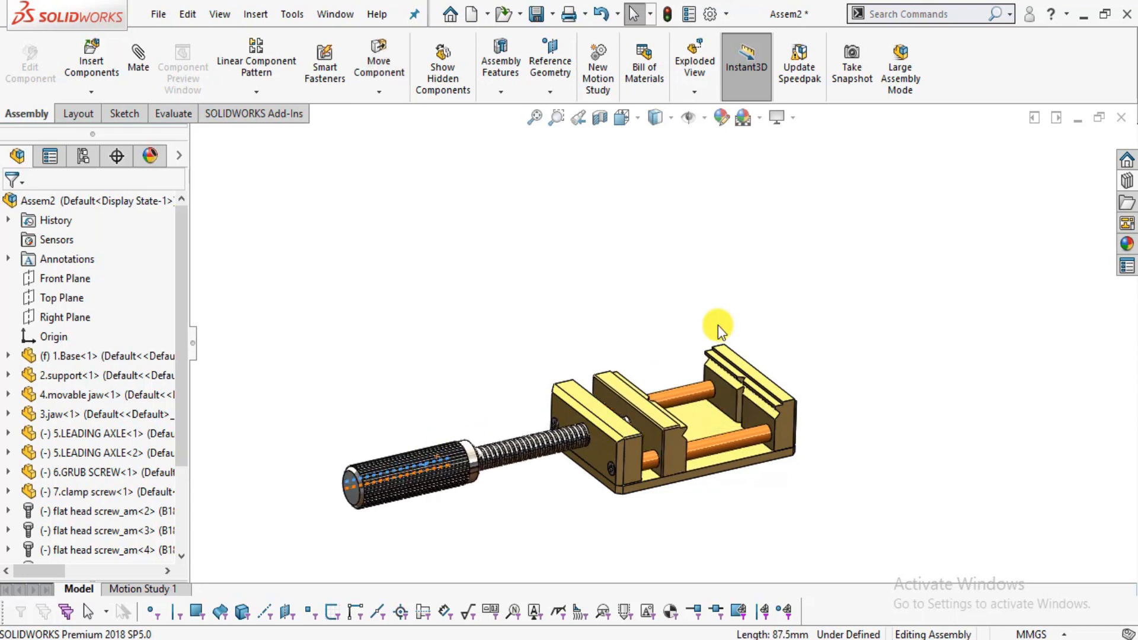
{"action": "left_click", "coordinate": [640, 287]}
{"action": "middle_click_drag", "start_coordinate": [734, 384], "coordinate": [581, 376]}
{"action": "scroll", "coordinate": [723, 344], "scroll_direction": "down", "scroll_amount": 1}
{"action": "scroll", "coordinate": [584, 376], "scroll_direction": "up", "scroll_amount": 2}
{"action": "scroll", "coordinate": [730, 350], "scroll_direction": "down", "scroll_amount": 1}
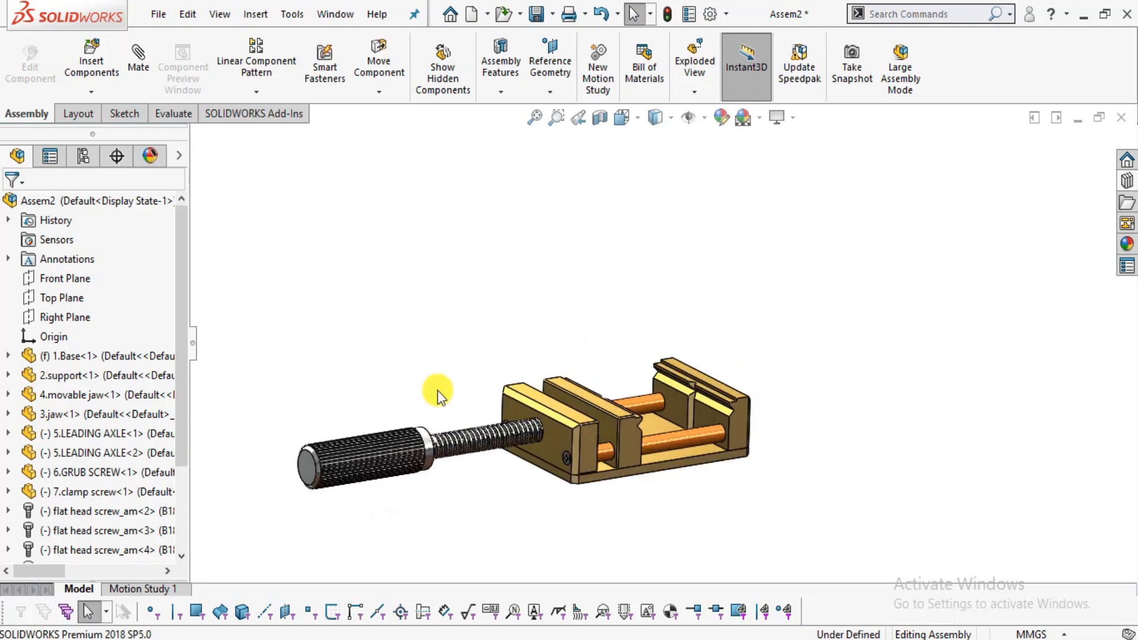
{"action": "scroll", "coordinate": [430, 373], "scroll_direction": "down", "scroll_amount": 1}
{"action": "left_click", "coordinate": [403, 456]}
{"action": "left_click_drag", "start_coordinate": [466, 443], "coordinate": [369, 471]}
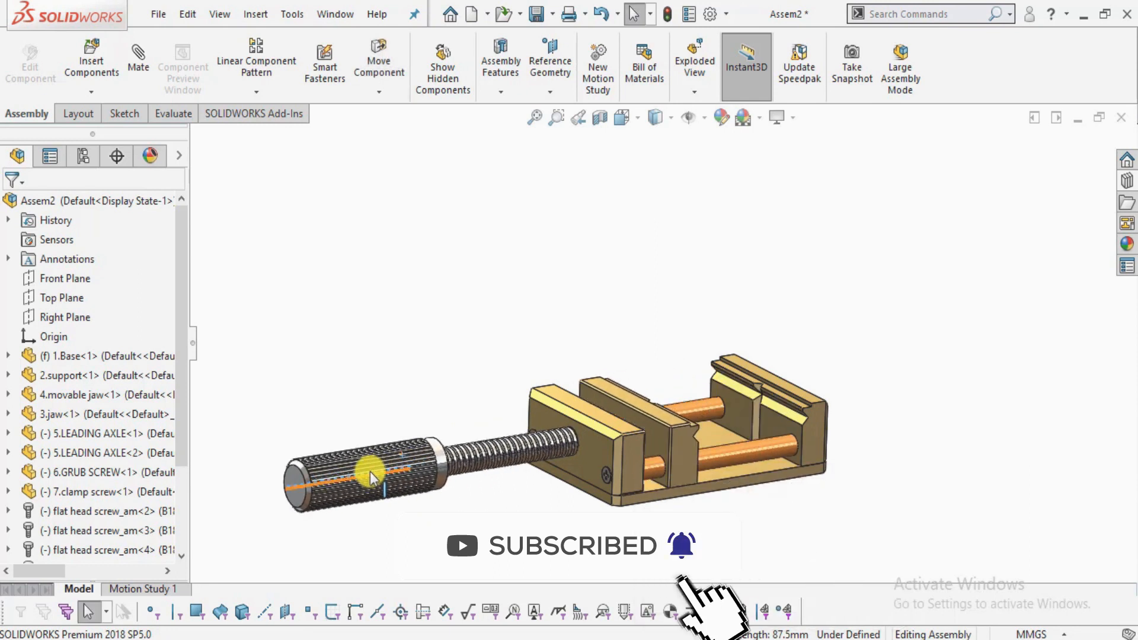